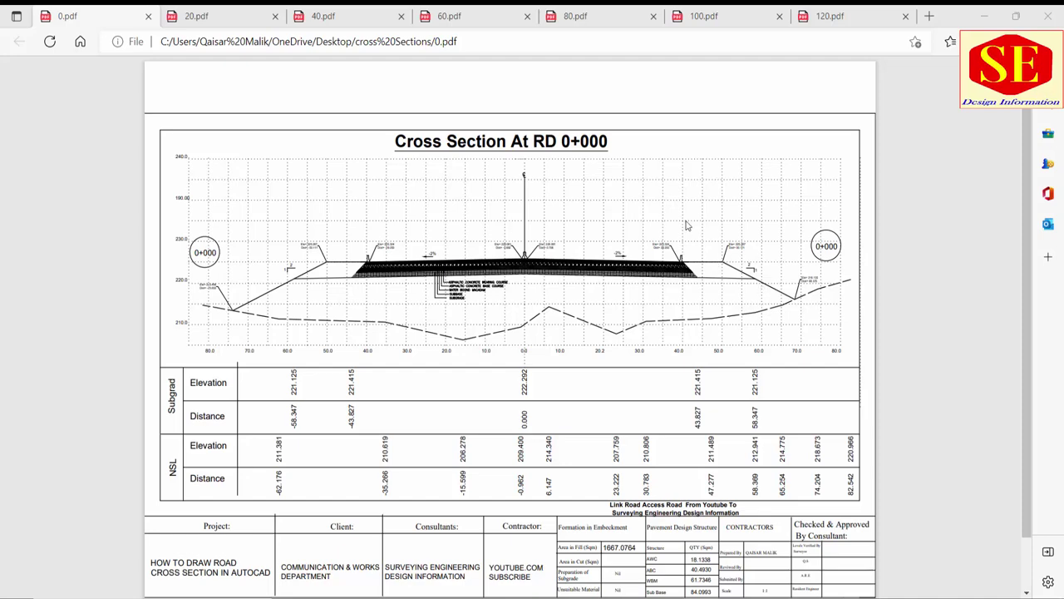
# - Step through the cross-section sheets from RD 0+020 to RD 0+120
pyautogui.click(235, 23)
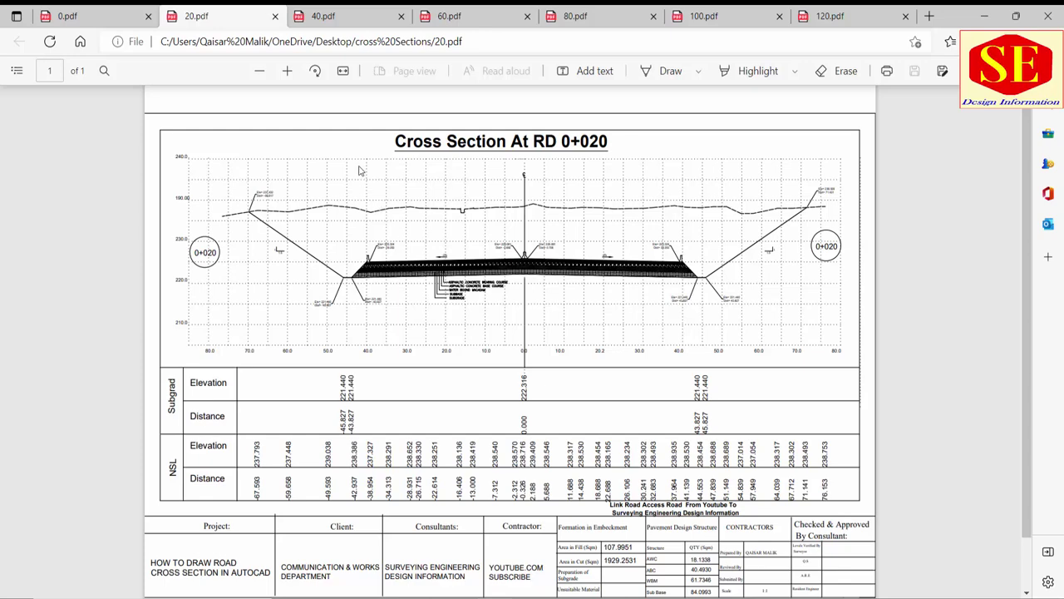
pyautogui.click(336, 14)
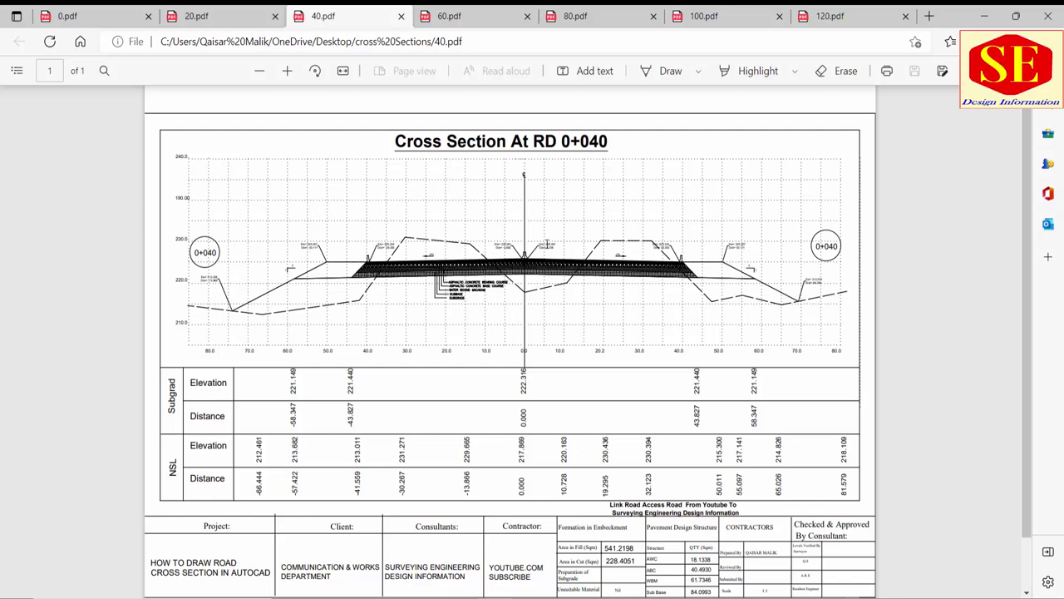
pyautogui.click(475, 13)
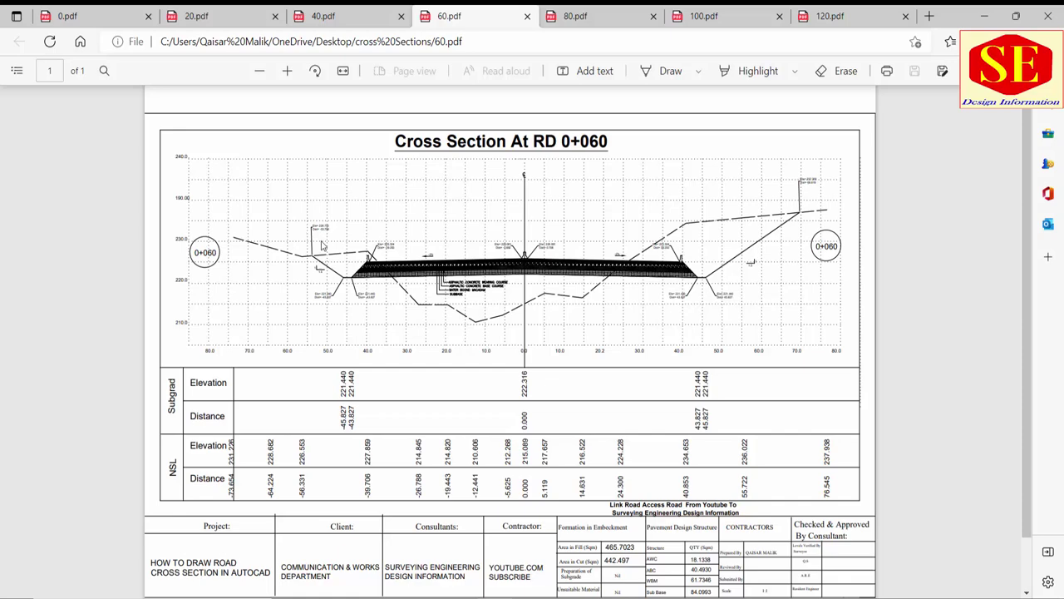
pyautogui.click(596, 20)
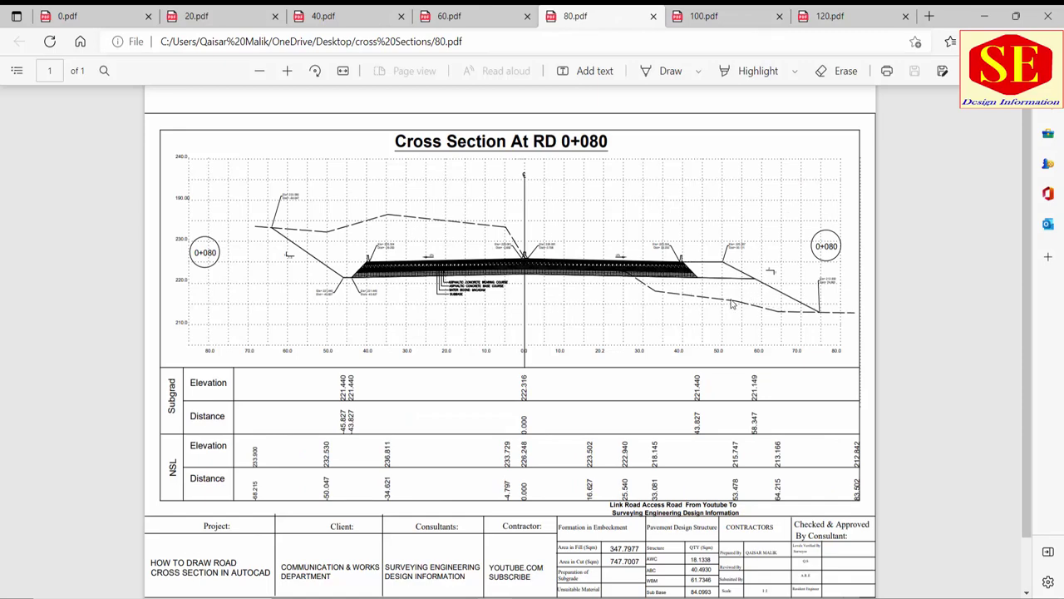
pyautogui.click(738, 14)
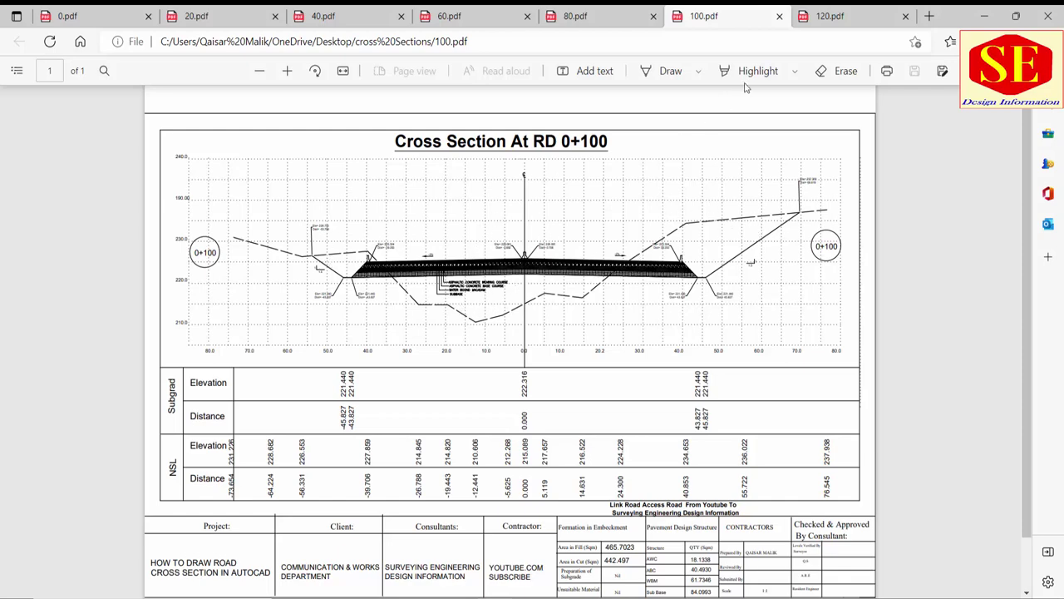
pyautogui.click(838, 16)
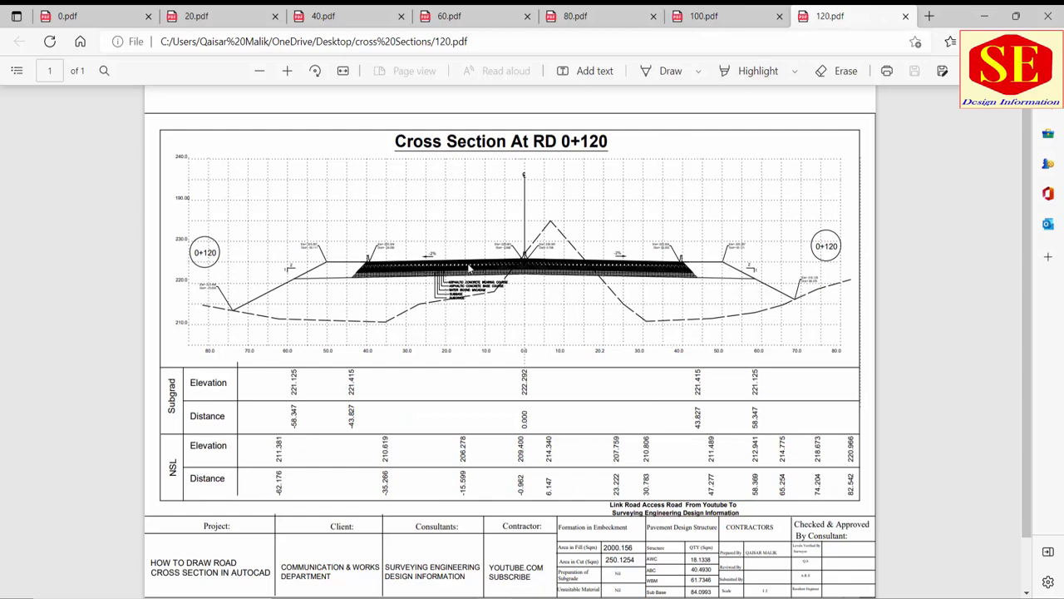
# - Flip quickly through the sheets from RD 0+000 to RD 0+120 again, ending on RD 0+000
pyautogui.click(86, 18)
pyautogui.click(194, 16)
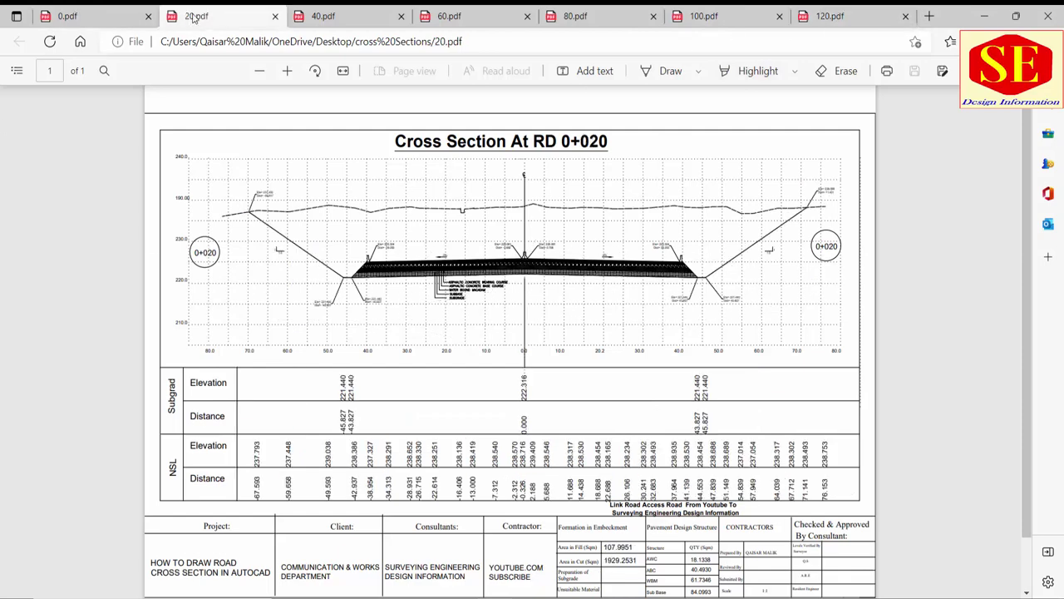
pyautogui.click(383, 9)
pyautogui.click(465, 16)
pyautogui.click(590, 16)
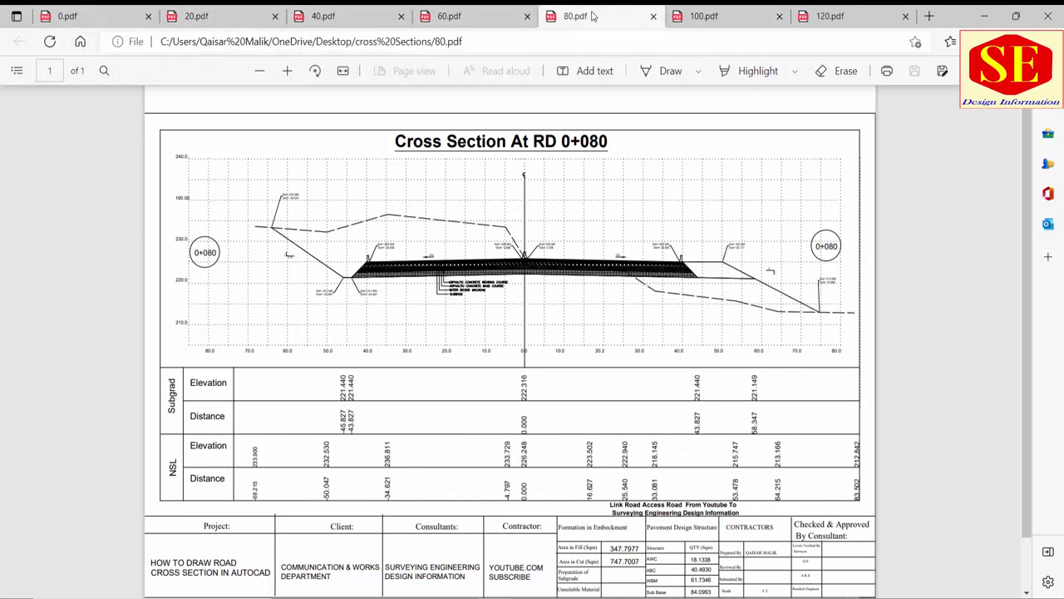
pyautogui.click(703, 17)
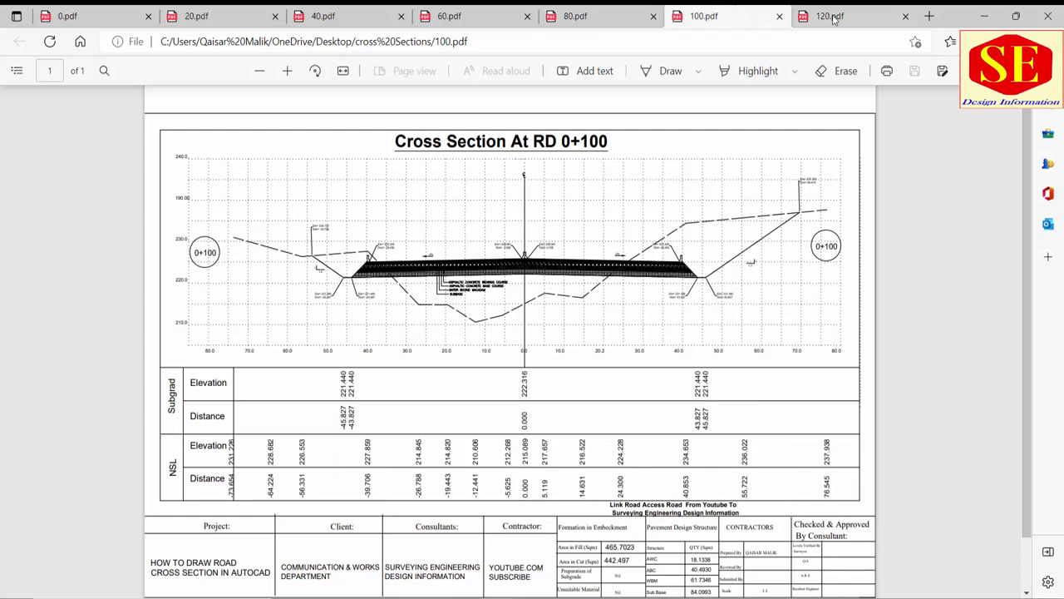
pyautogui.click(831, 17)
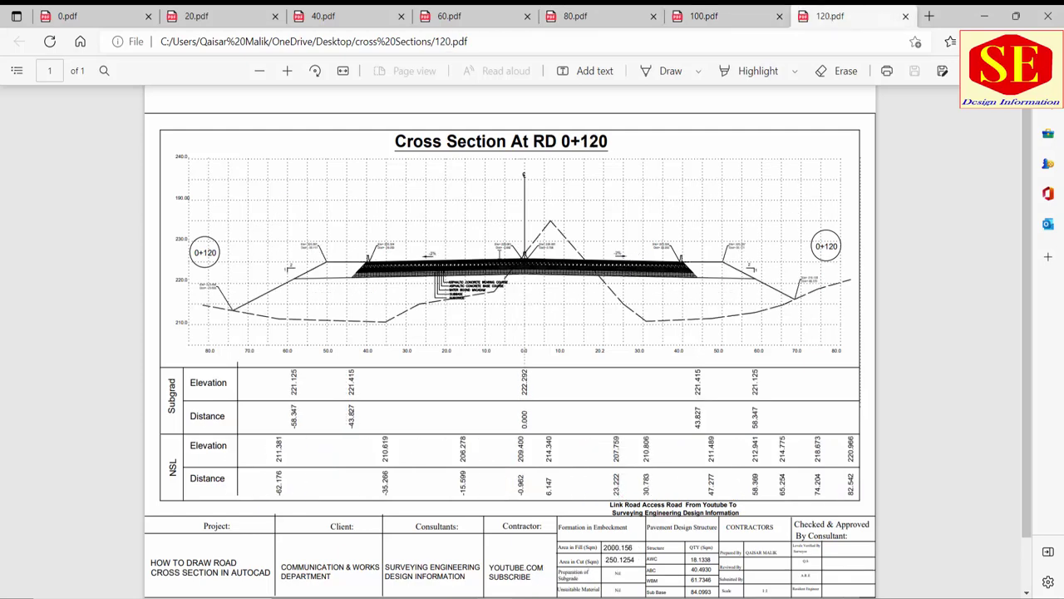
pyautogui.click(713, 24)
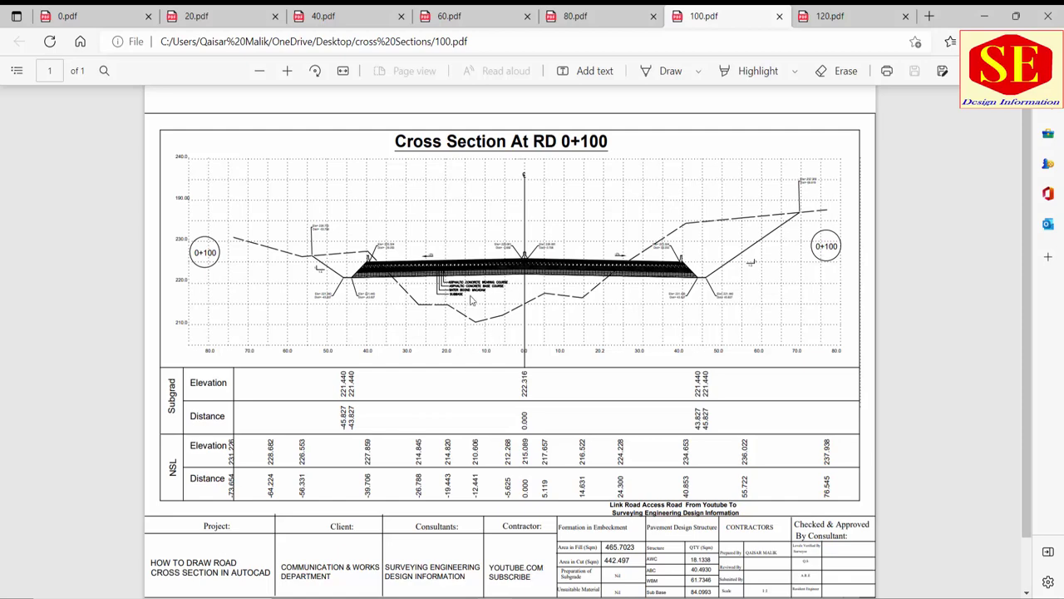
pyautogui.click(47, 15)
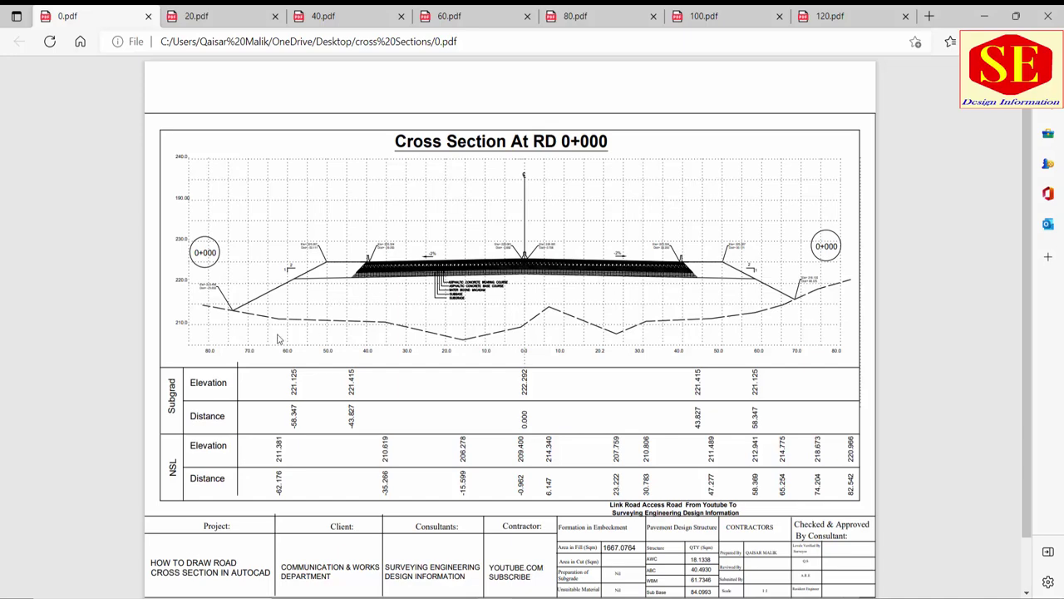
pyautogui.click(244, 13)
pyautogui.click(361, 19)
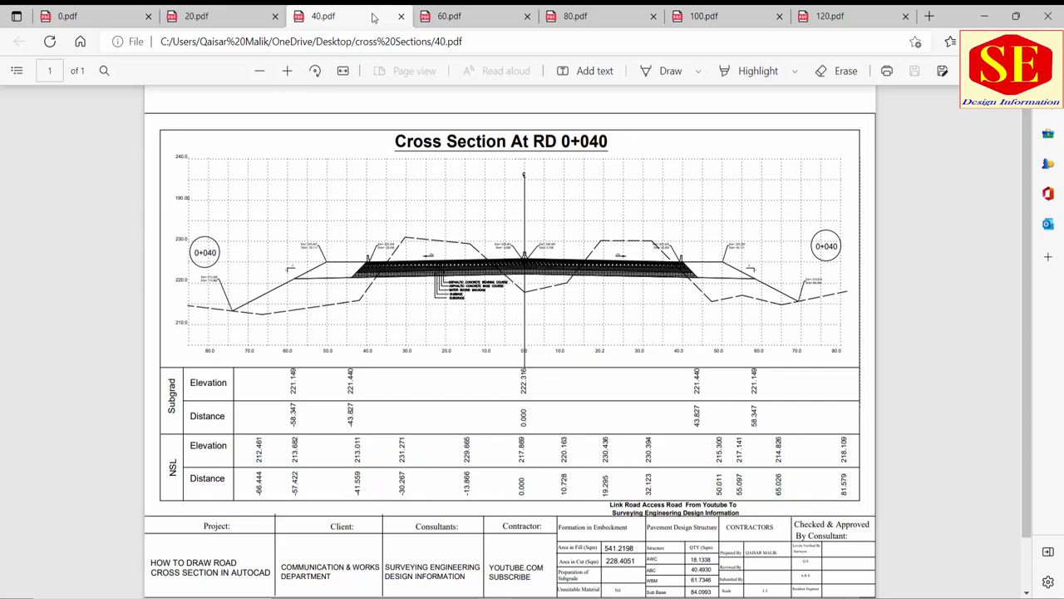
pyautogui.click(509, 19)
pyautogui.click(597, 20)
pyautogui.click(236, 16)
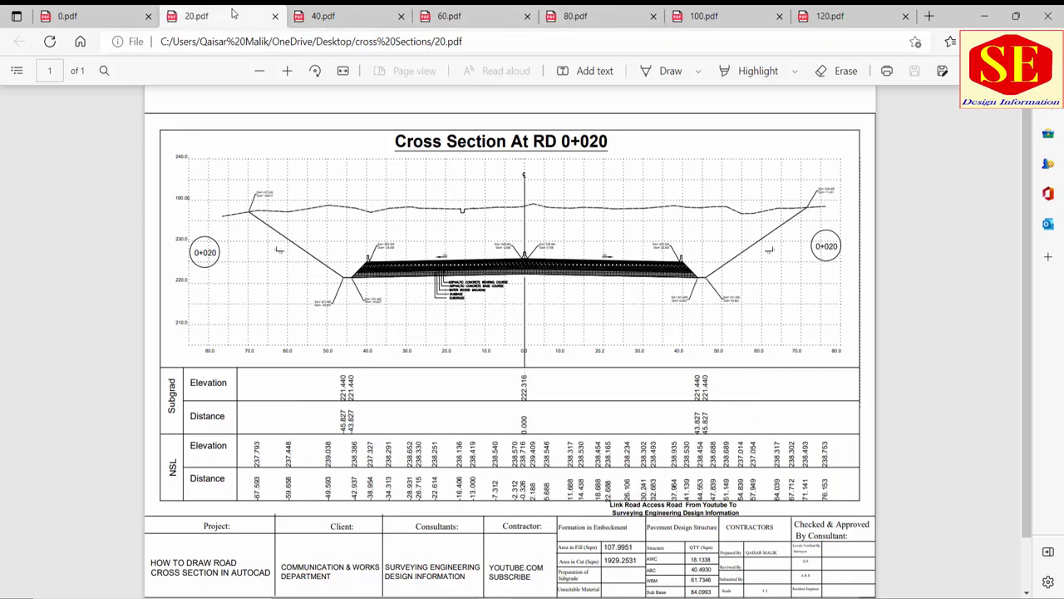
pyautogui.click(92, 15)
pyautogui.click(250, 22)
pyautogui.click(359, 18)
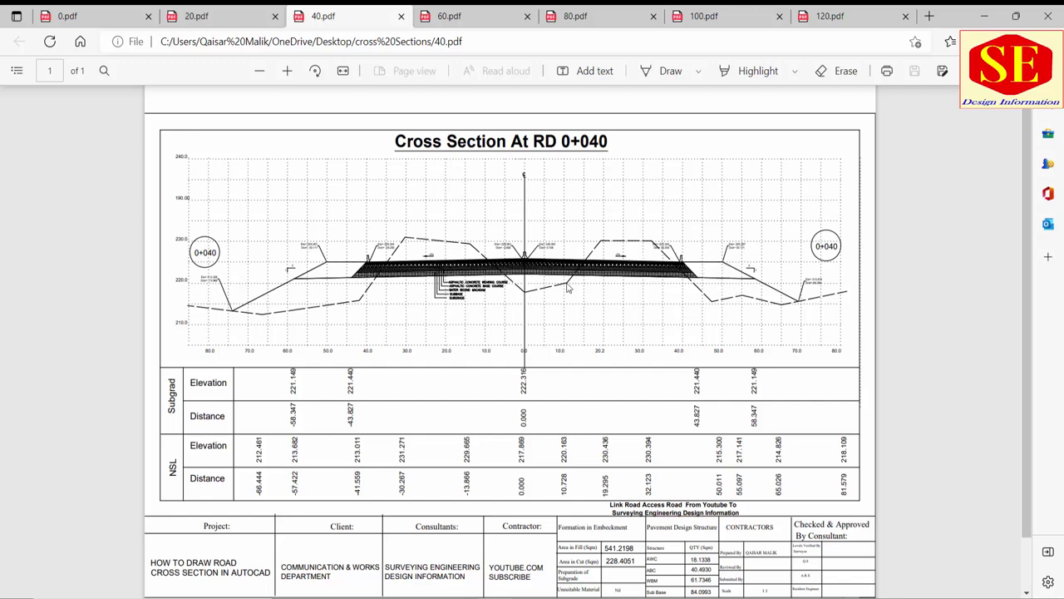
pyautogui.click(66, 12)
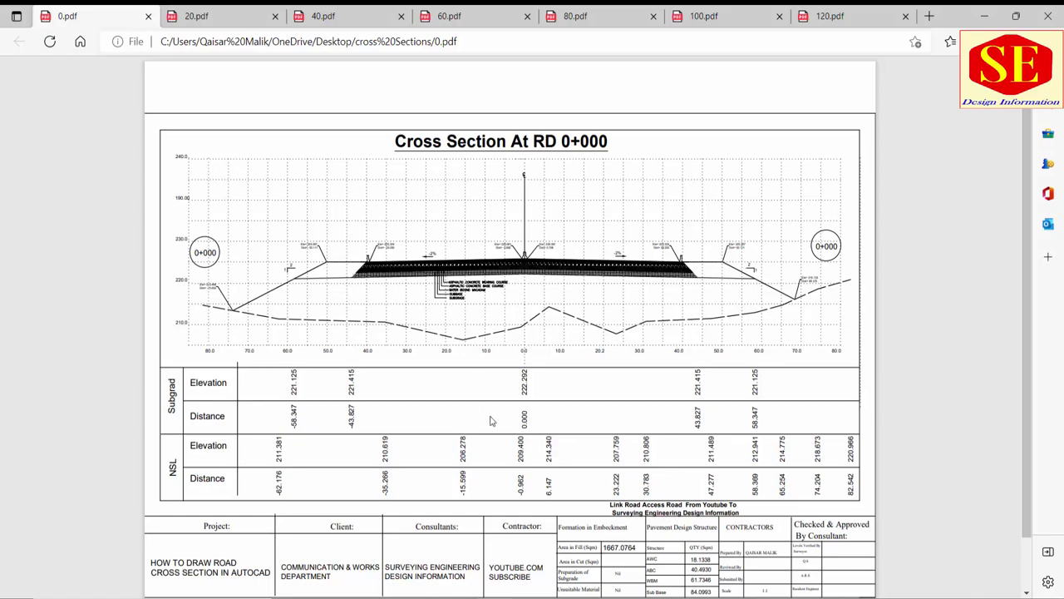
pyautogui.scroll(-1, 550, 466)
pyautogui.keyDown('ctrl'); pyautogui.scroll(1, 632, 527); pyautogui.keyUp('ctrl')
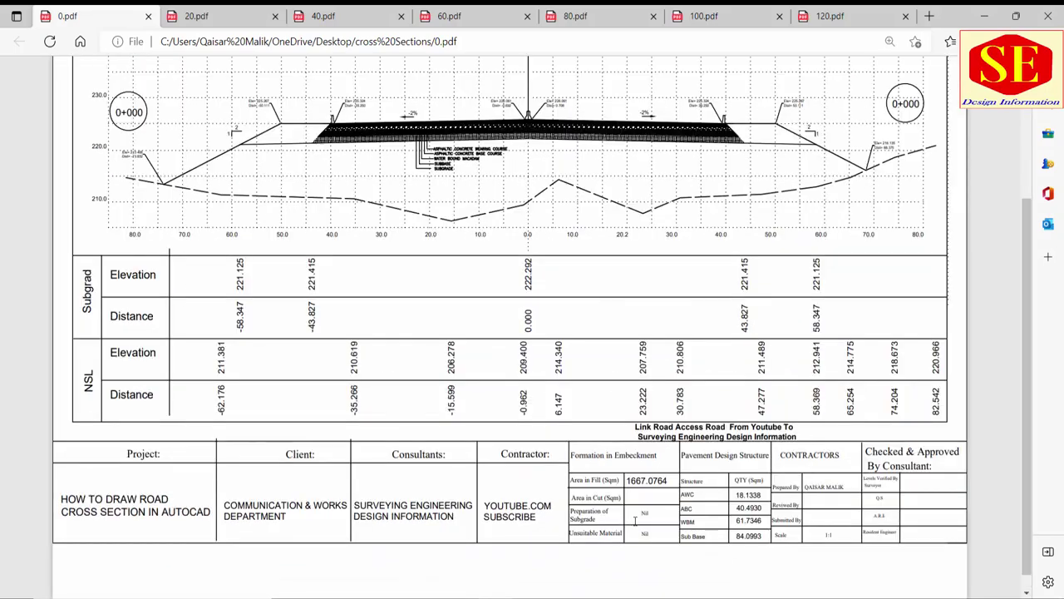
pyautogui.keyDown('ctrl'); pyautogui.scroll(1, 631, 526); pyautogui.keyUp('ctrl')
pyautogui.keyDown('ctrl'); pyautogui.scroll(1, 634, 522); pyautogui.keyUp('ctrl')
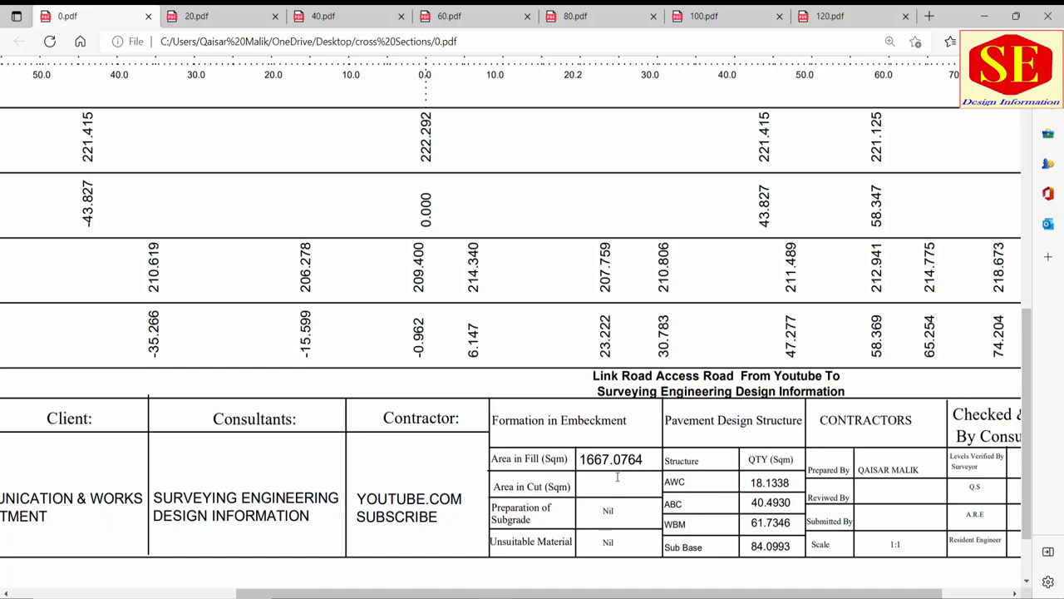
pyautogui.keyDown('ctrl'); pyautogui.scroll(-1, 617, 476); pyautogui.keyUp('ctrl')
pyautogui.keyDown('ctrl'); pyautogui.scroll(-1, 617, 476); pyautogui.keyUp('ctrl')
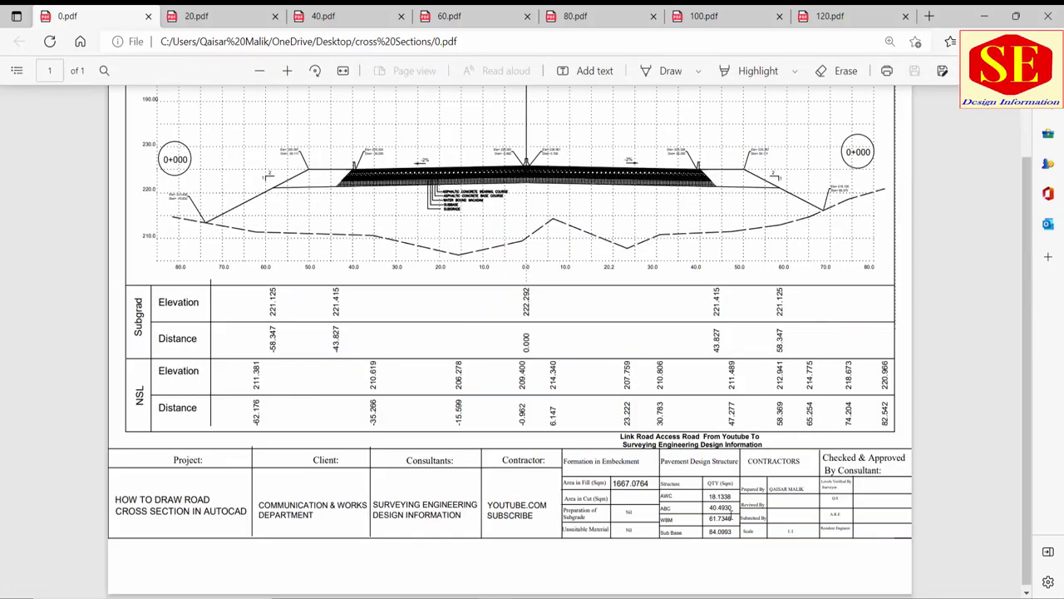
pyautogui.scroll(2, 574, 313)
pyautogui.scroll(1, 573, 312)
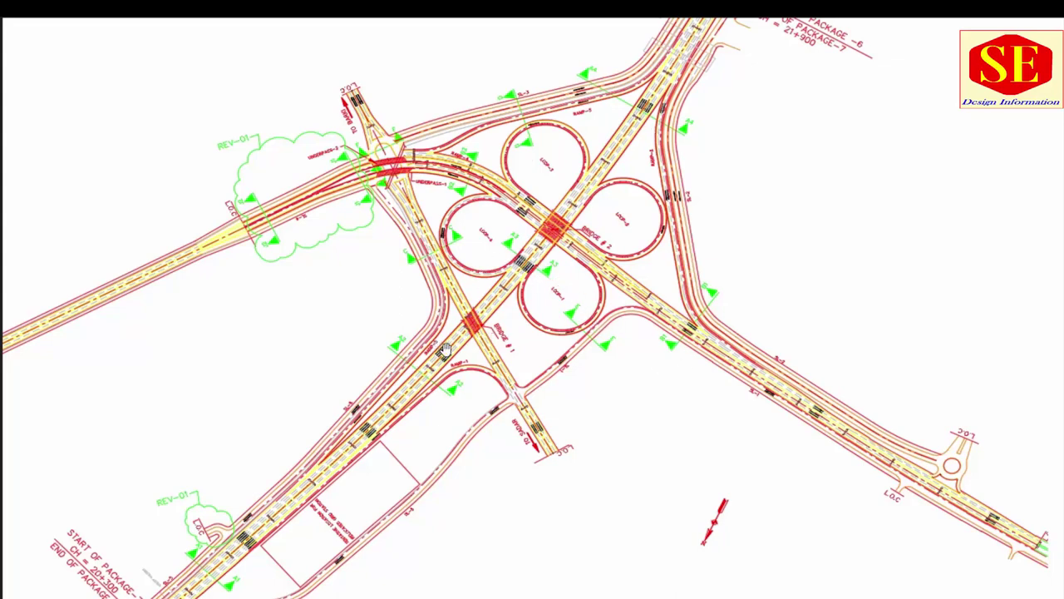
pyautogui.scroll(2, 431, 389)
pyautogui.scroll(2, 430, 389)
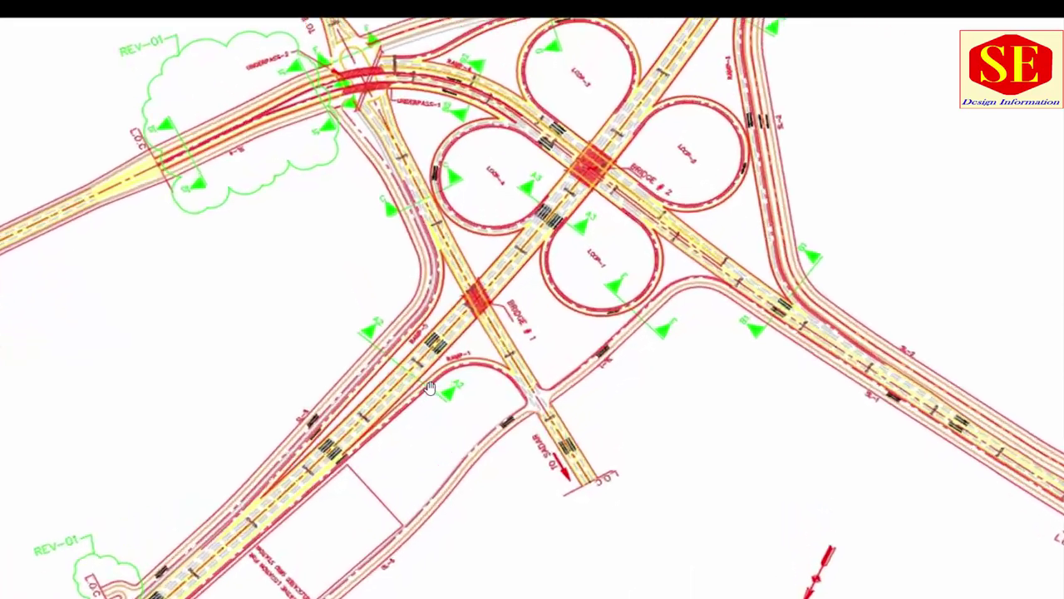
pyautogui.scroll(2, 430, 389)
pyautogui.scroll(1, 415, 366)
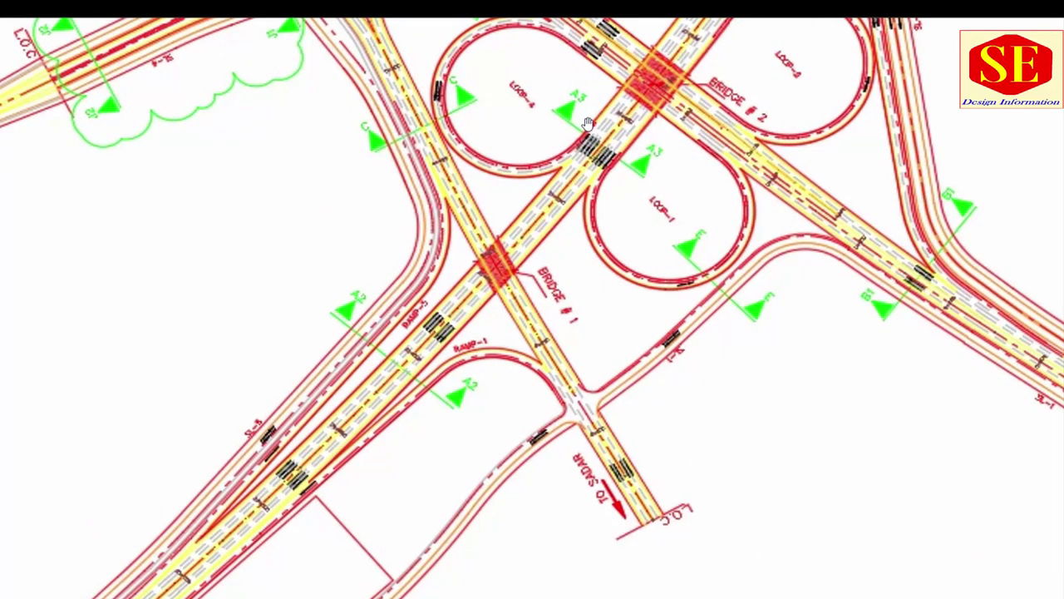
pyautogui.moveTo(570, 125); pyautogui.dragTo(598, 232)
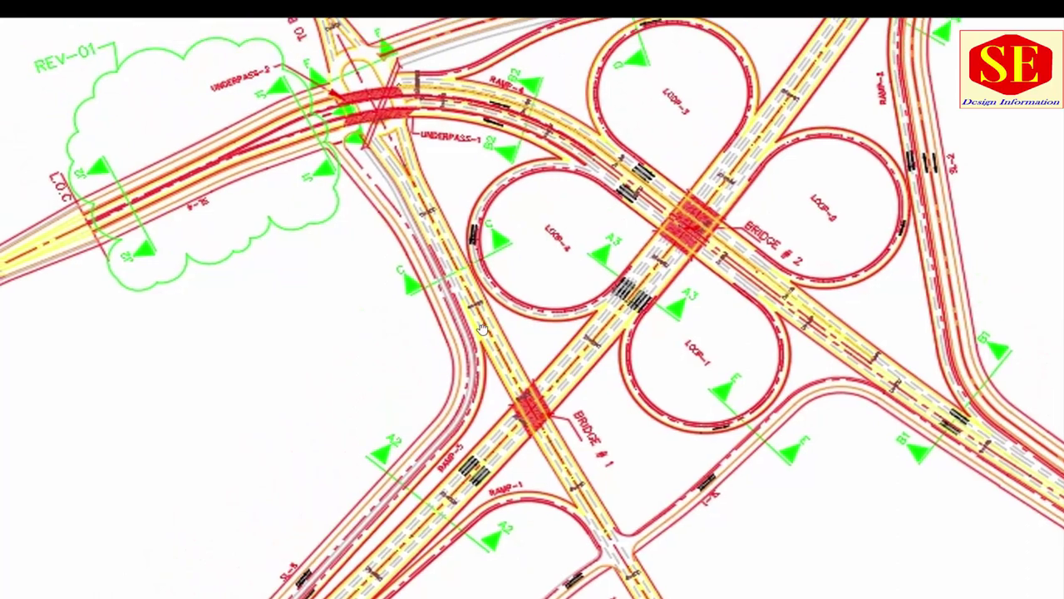
pyautogui.moveTo(428, 251); pyautogui.dragTo(444, 366)
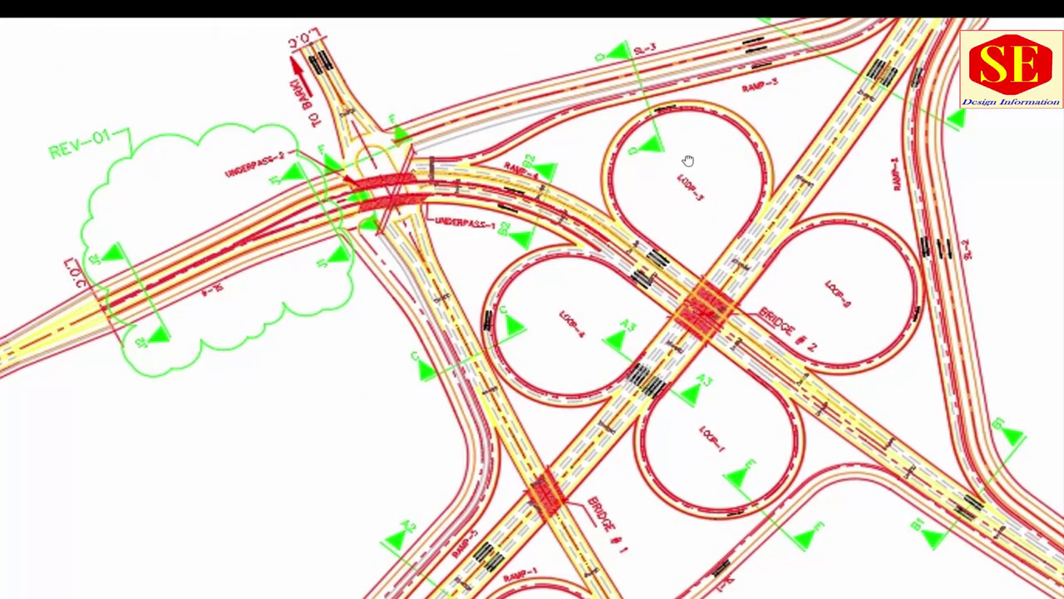
pyautogui.moveTo(689, 161); pyautogui.dragTo(491, 206)
pyautogui.scroll(-2, 607, 285)
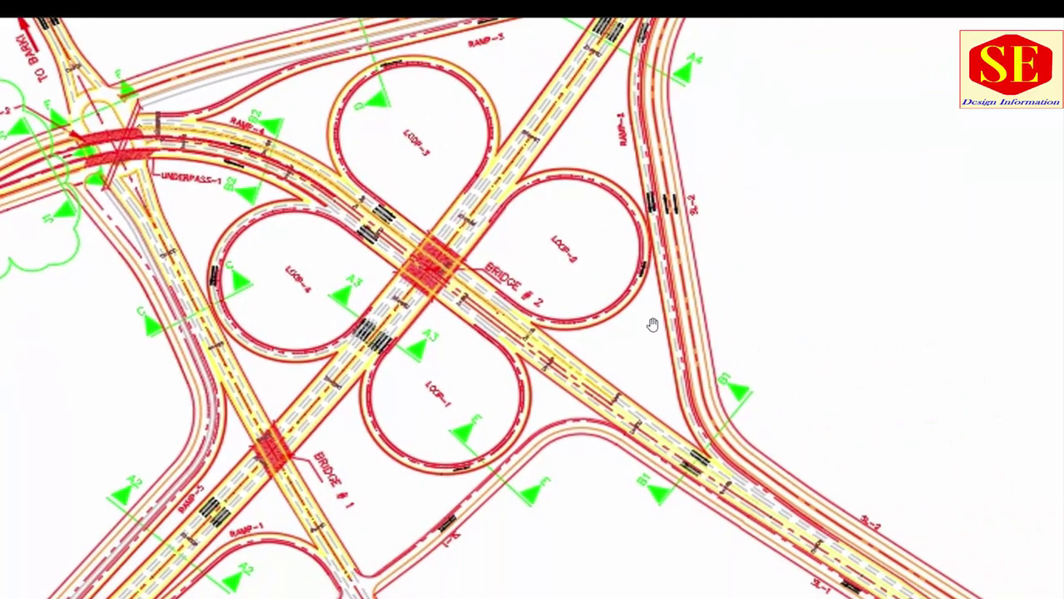
pyautogui.scroll(-1, 652, 324)
pyautogui.scroll(-1, 652, 324)
pyautogui.scroll(-1, 652, 325)
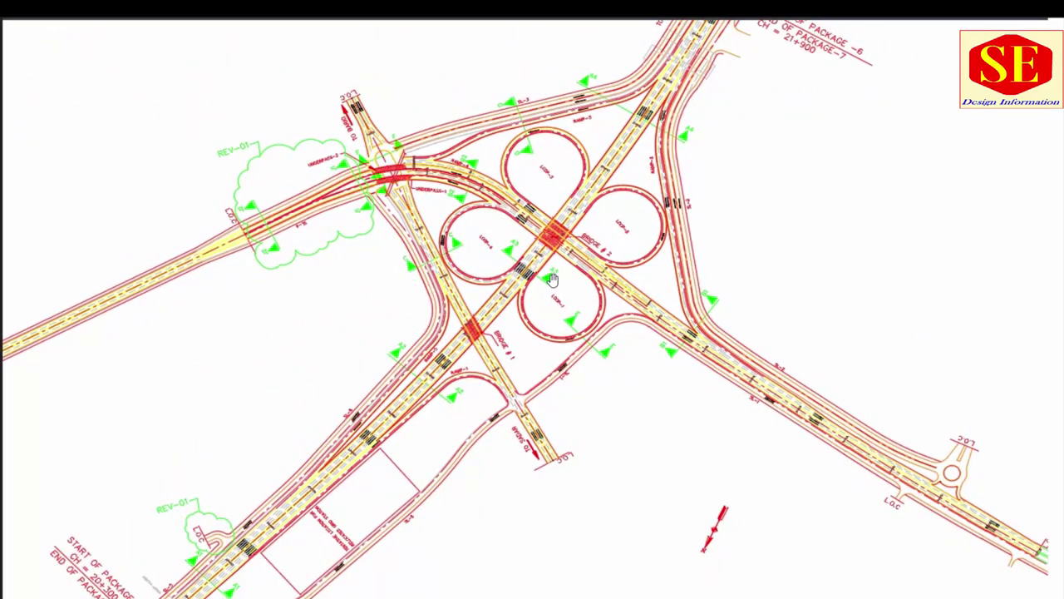
pyautogui.scroll(1, 553, 278)
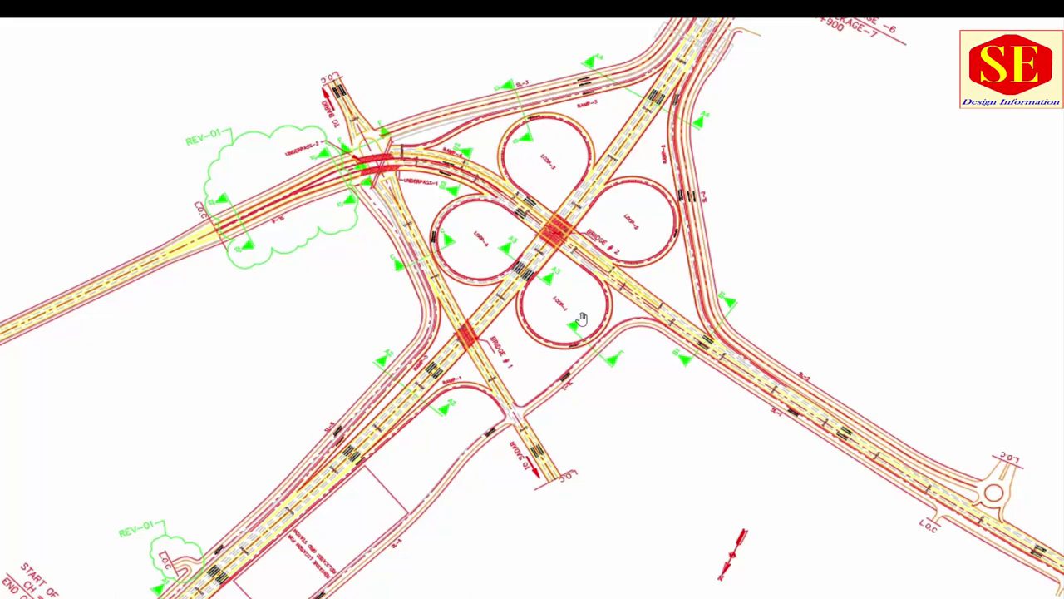
pyautogui.scroll(2, 592, 337)
pyautogui.scroll(3, 592, 336)
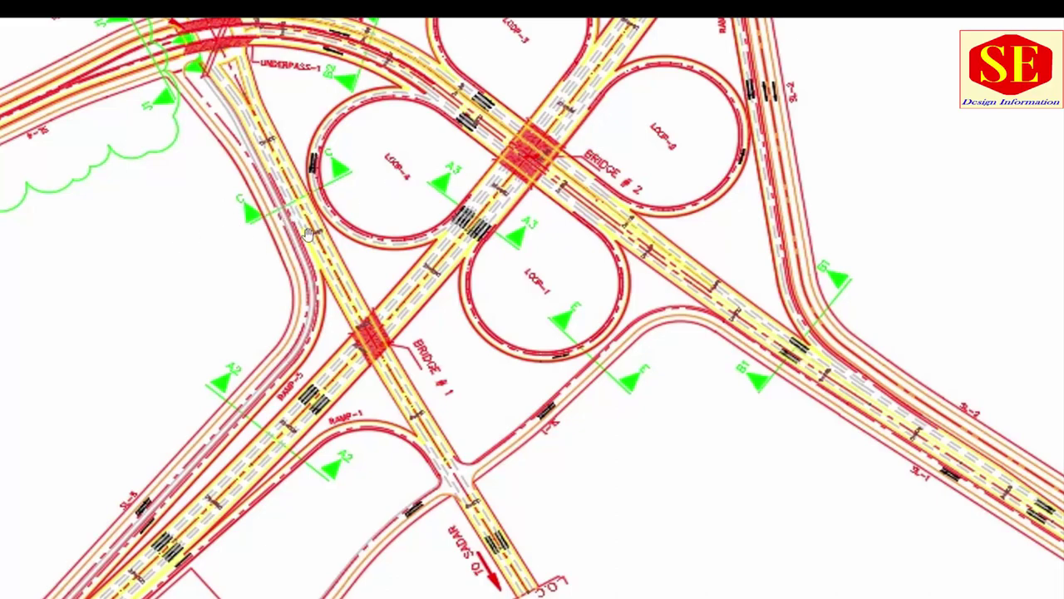
pyautogui.scroll(-1, 341, 251)
pyautogui.scroll(-3, 341, 251)
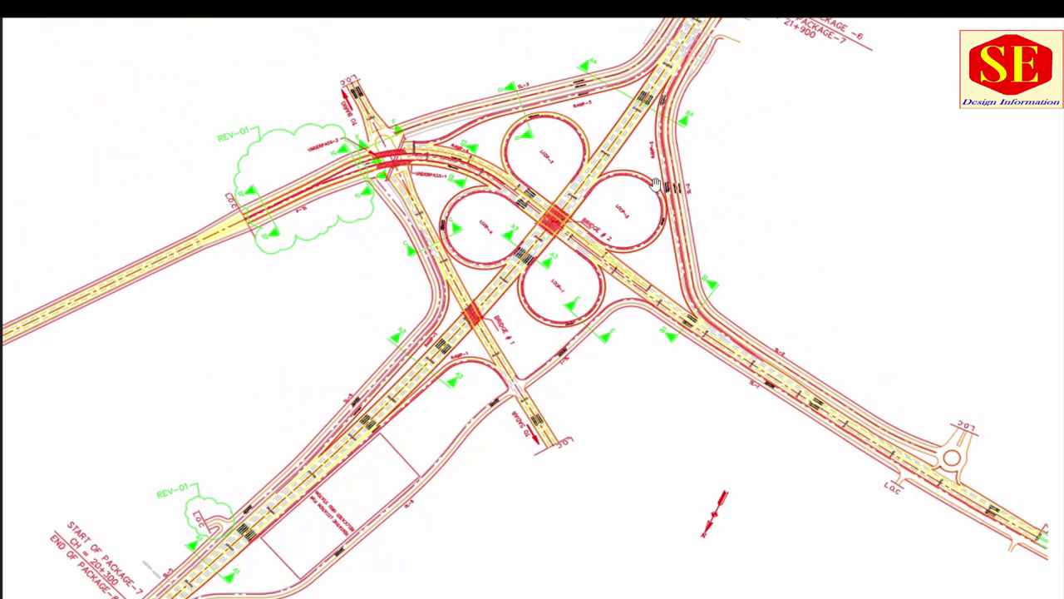
pyautogui.moveTo(655, 187); pyautogui.dragTo(650, 203)
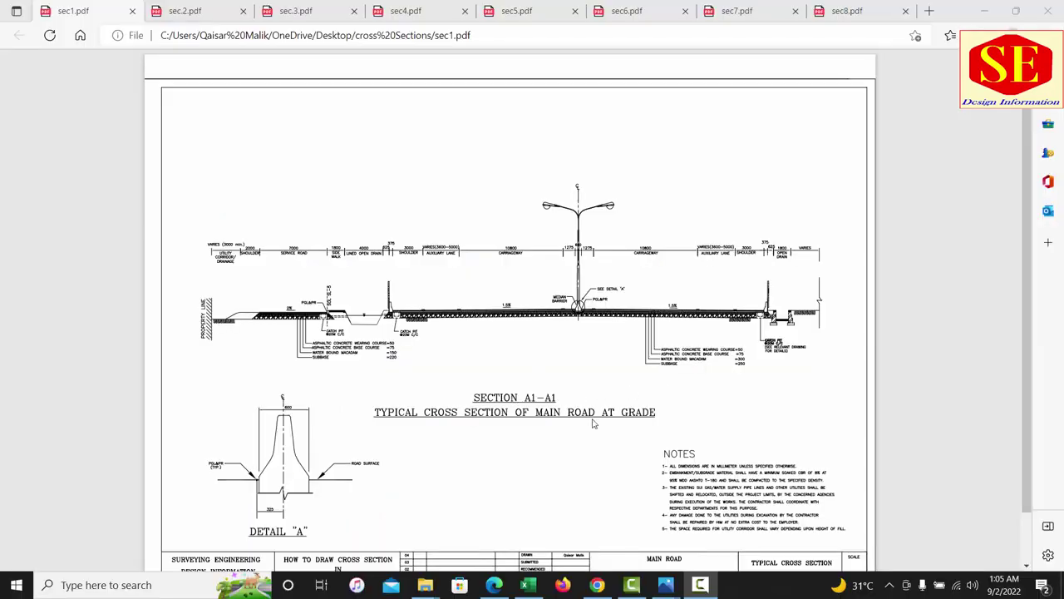
pyautogui.keyDown('ctrl'); pyautogui.scroll(3, 566, 427); pyautogui.keyUp('ctrl')
pyautogui.keyDown('ctrl'); pyautogui.scroll(2, 569, 424); pyautogui.keyUp('ctrl')
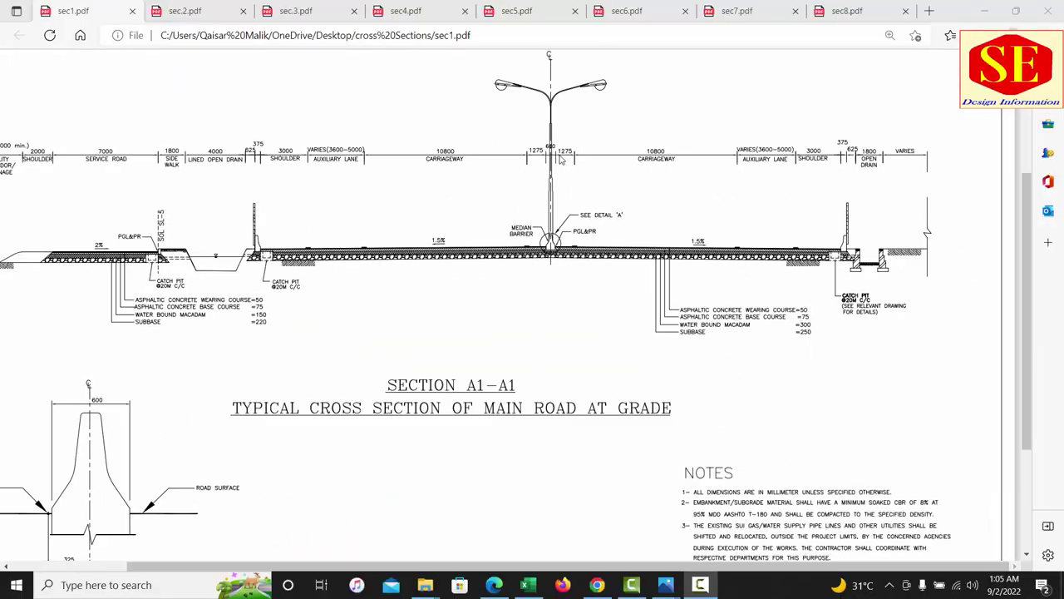
# - Zoom and pan around Section A1-A1 in sec1.pdf, then show Section A3-A3 in sec2.pdf
pyautogui.keyDown('ctrl'); pyautogui.scroll(3, 561, 158); pyautogui.keyUp('ctrl')
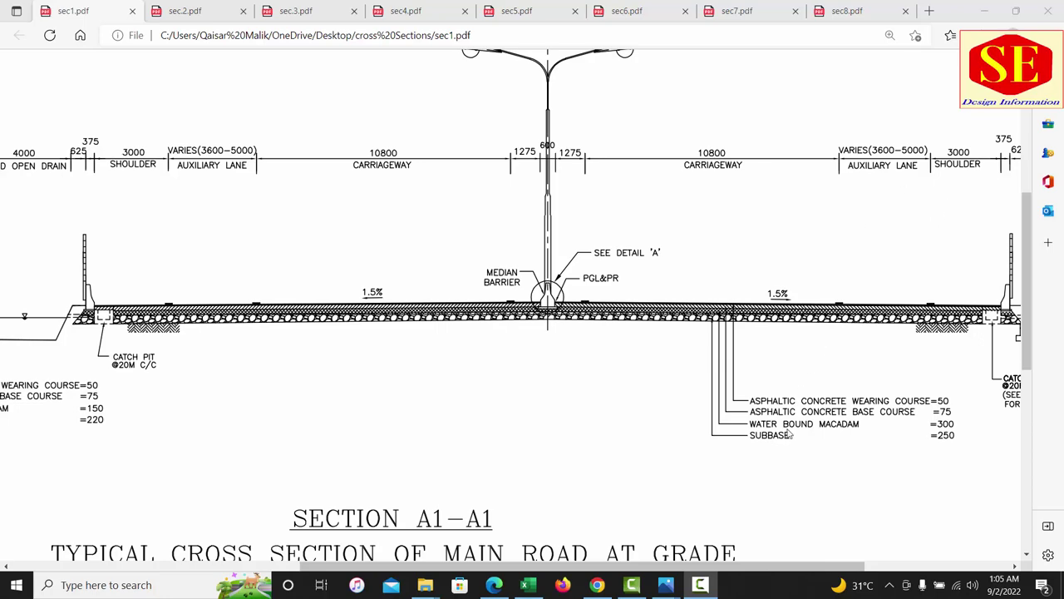
pyautogui.hscroll(3, 802, 573)
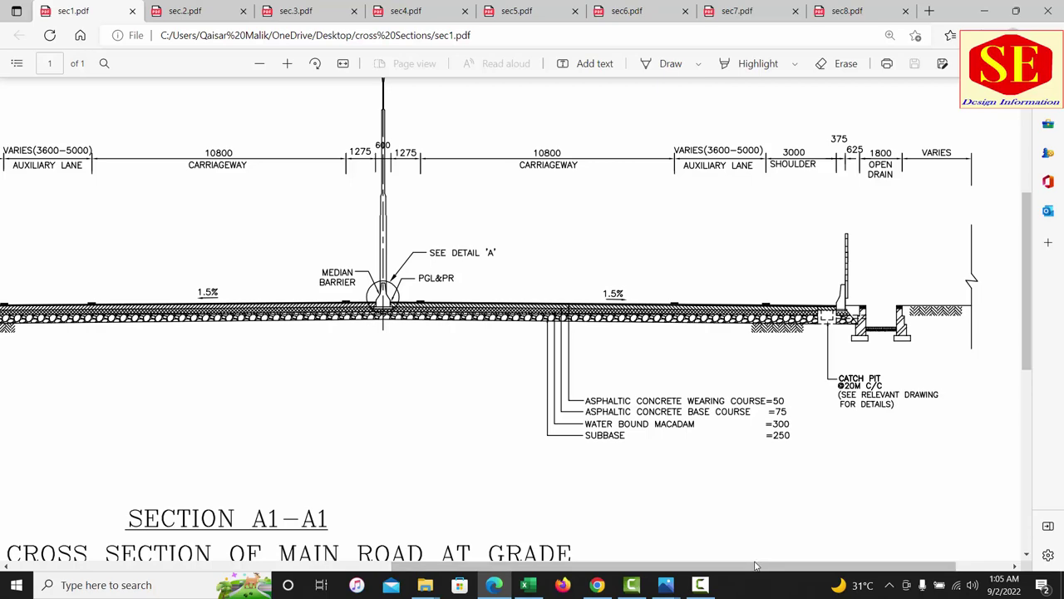
pyautogui.hscroll(-10, 755, 566)
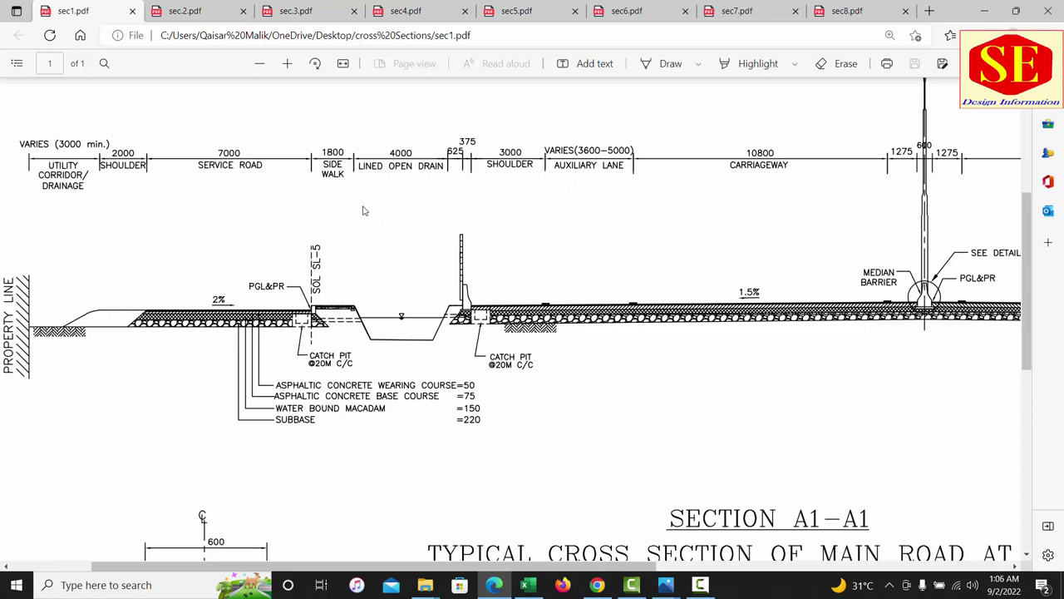
pyautogui.keyDown('ctrl'); pyautogui.scroll(-2, 353, 349); pyautogui.keyUp('ctrl')
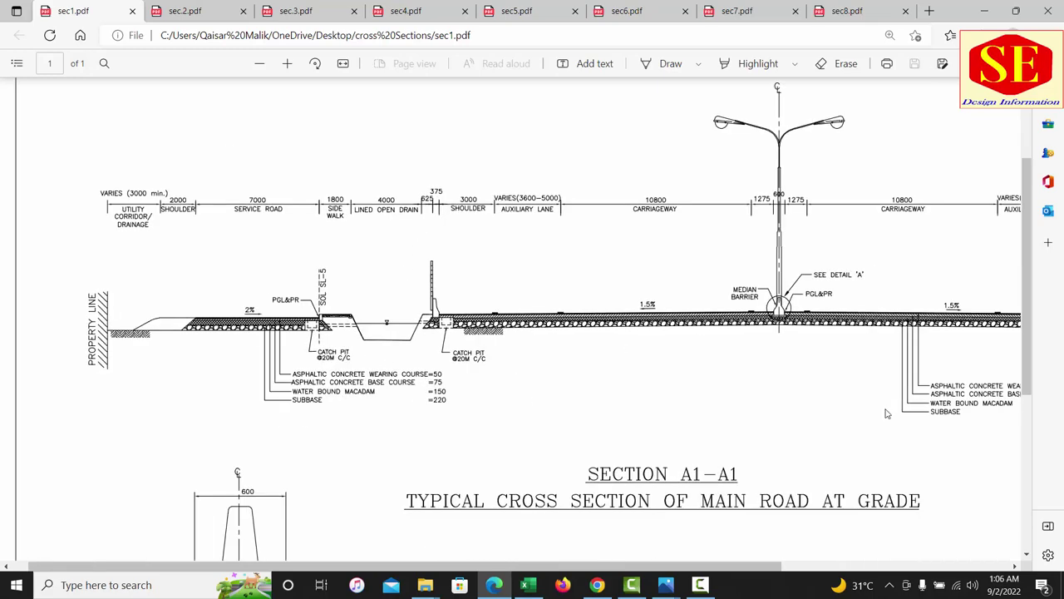
pyautogui.hscroll(5, 763, 565)
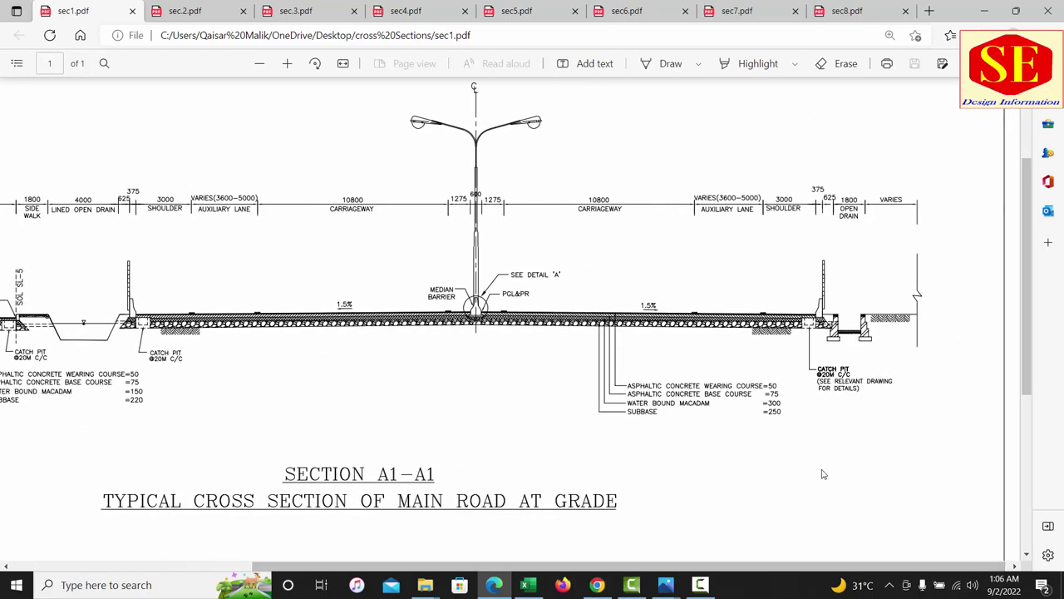
pyautogui.keyDown('ctrl'); pyautogui.scroll(1, 803, 441); pyautogui.keyUp('ctrl')
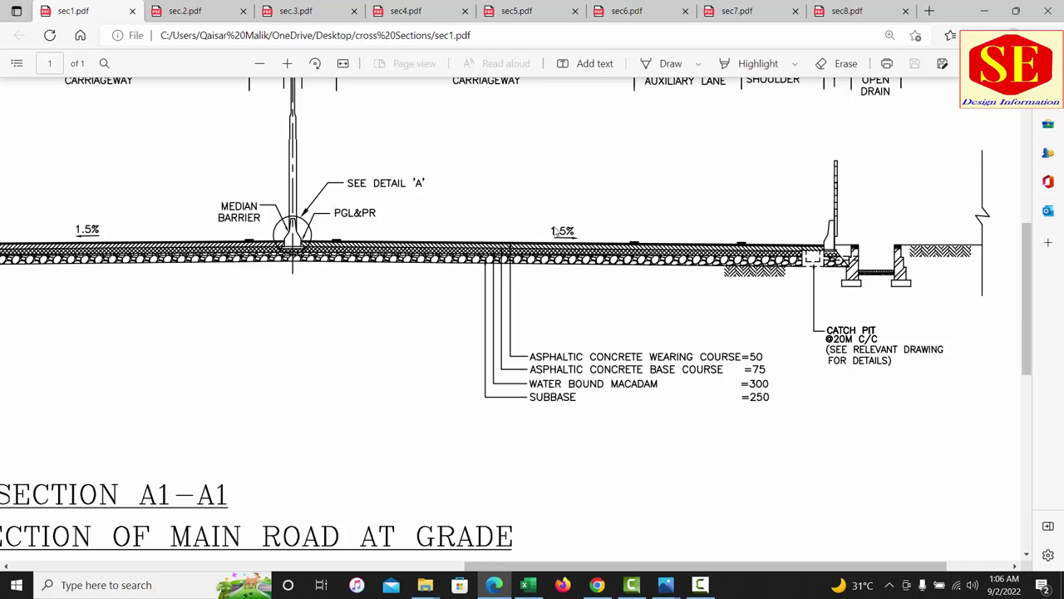
pyautogui.moveTo(608, 568); pyautogui.dragTo(366, 564)
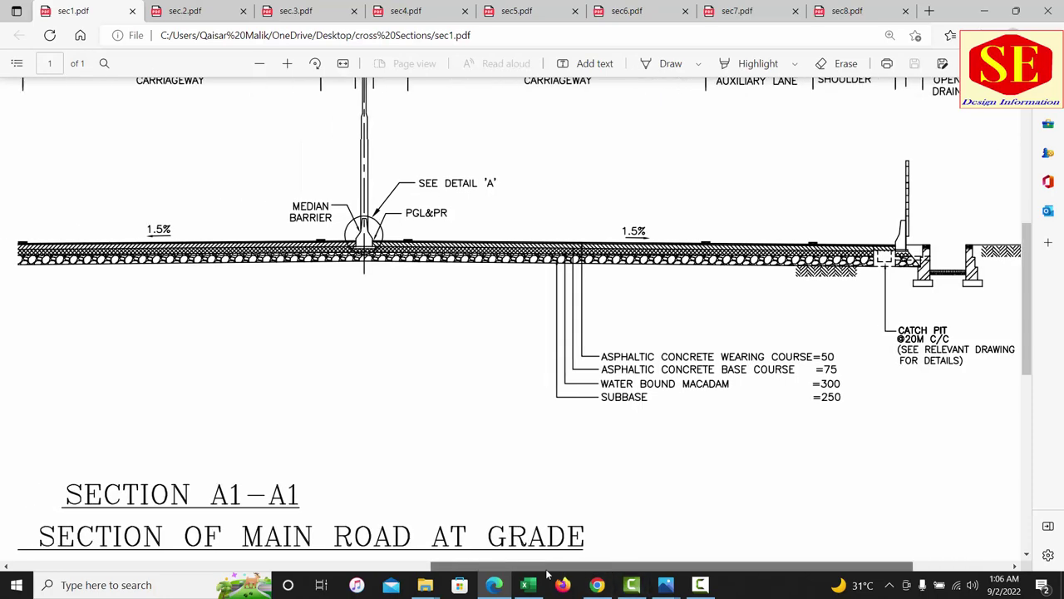
pyautogui.keyDown('ctrl'); pyautogui.scroll(-1, 477, 364); pyautogui.keyUp('ctrl')
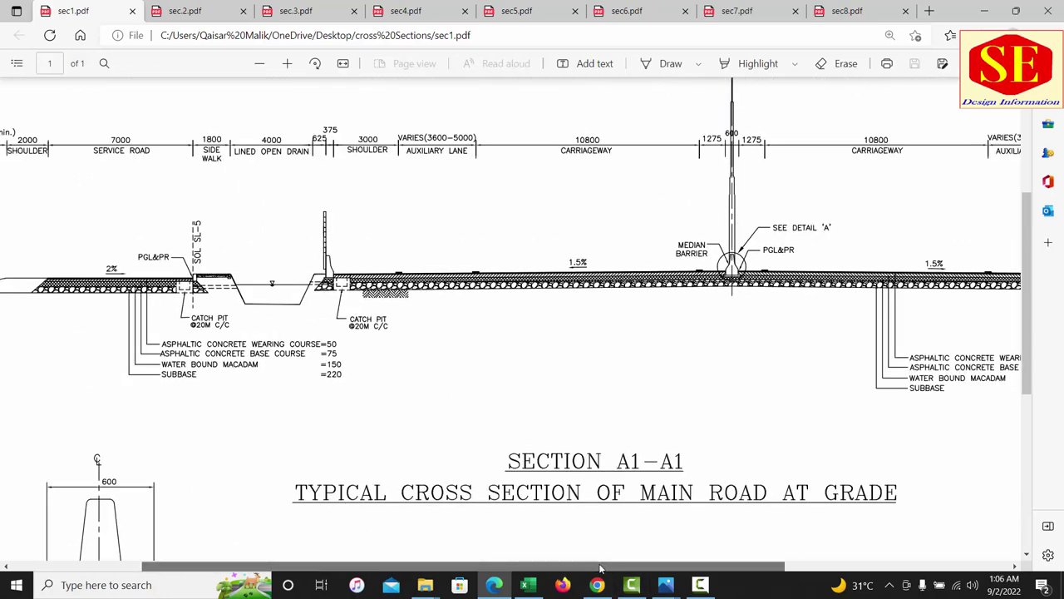
pyautogui.moveTo(600, 567); pyautogui.dragTo(648, 568)
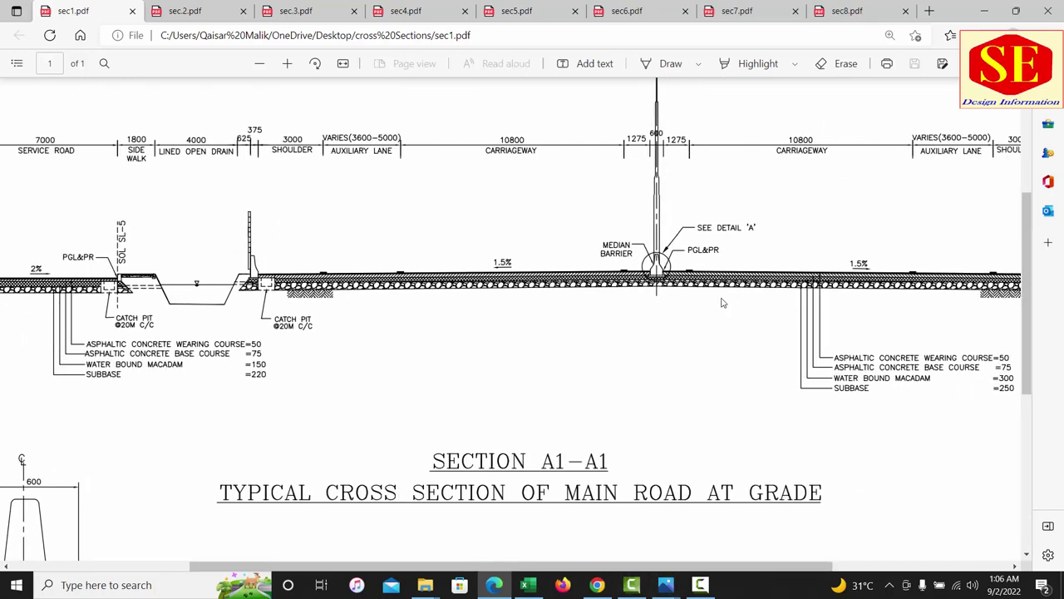
pyautogui.scroll(2, 690, 332)
pyautogui.keyDown('ctrl'); pyautogui.scroll(-1, 691, 332); pyautogui.keyUp('ctrl')
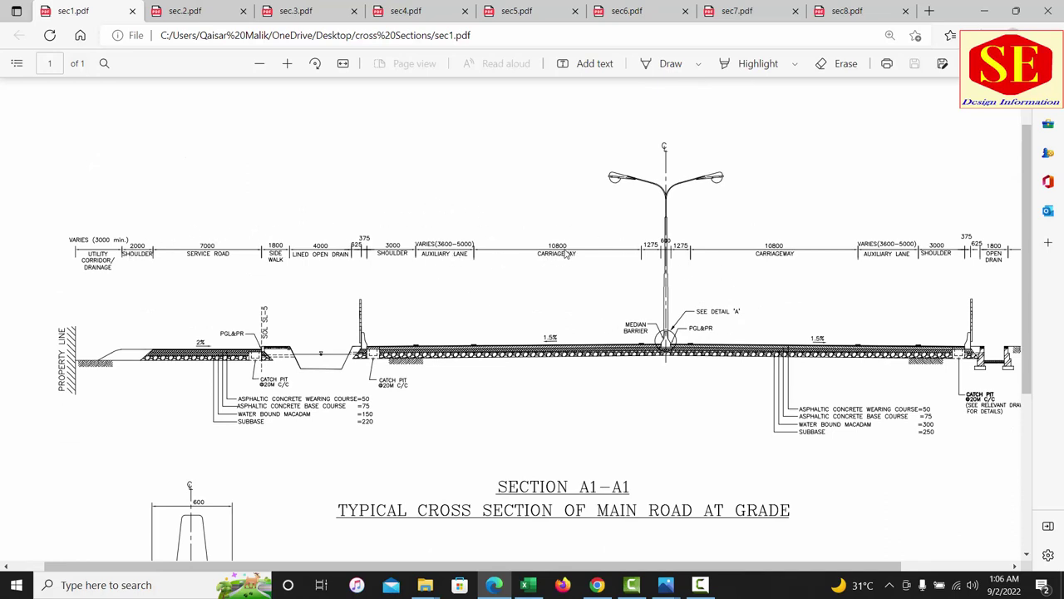
pyautogui.moveTo(738, 566); pyautogui.dragTo(786, 566)
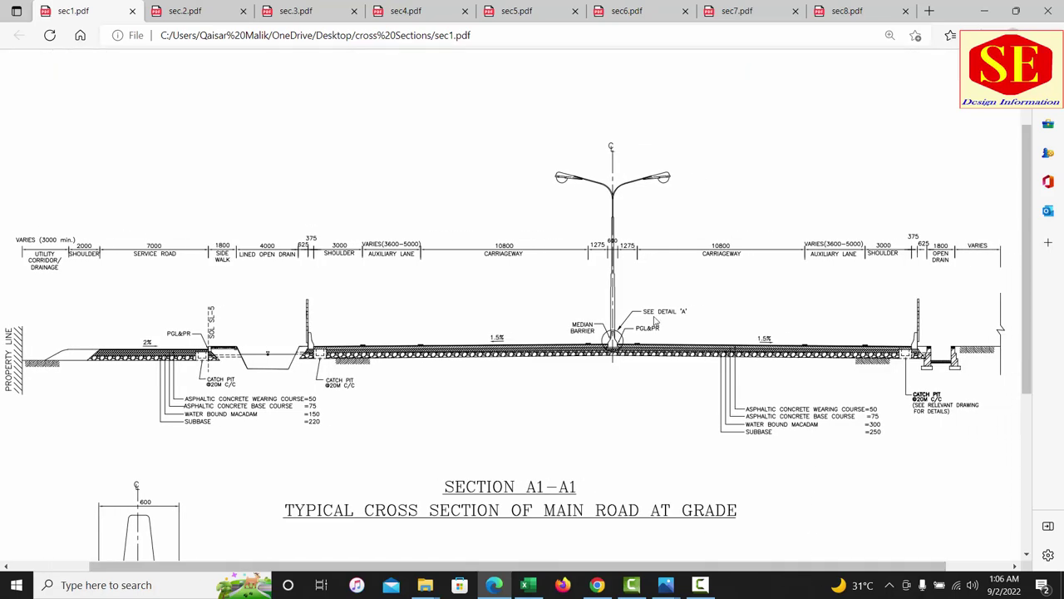
pyautogui.click(183, 11)
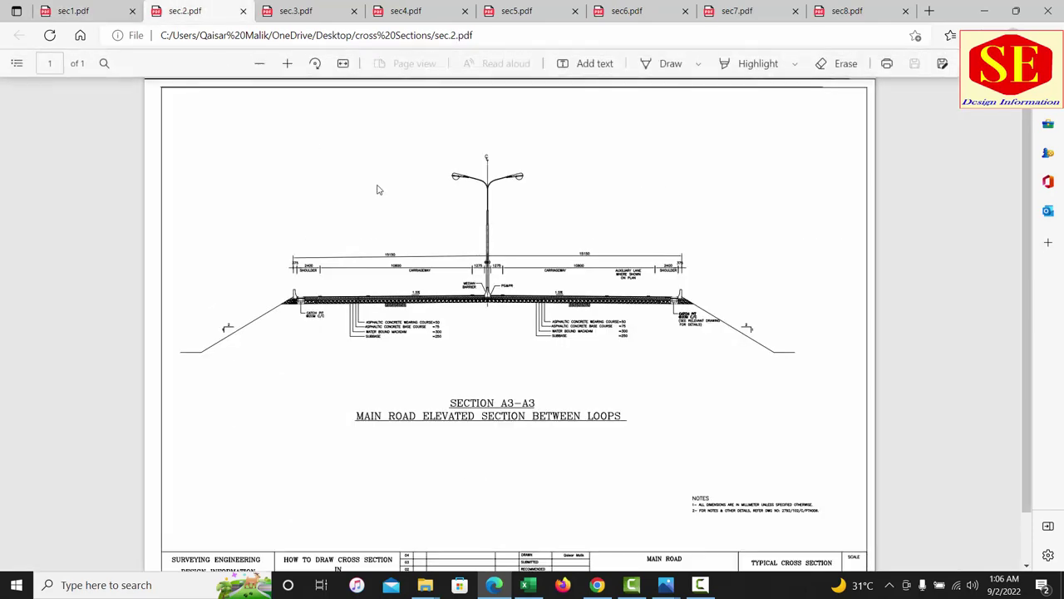
# - Zoom and pan across the Section A3-A3 drawing, then show sec3.pdf
pyautogui.keyDown('ctrl'); pyautogui.scroll(1, 551, 316); pyautogui.keyUp('ctrl')
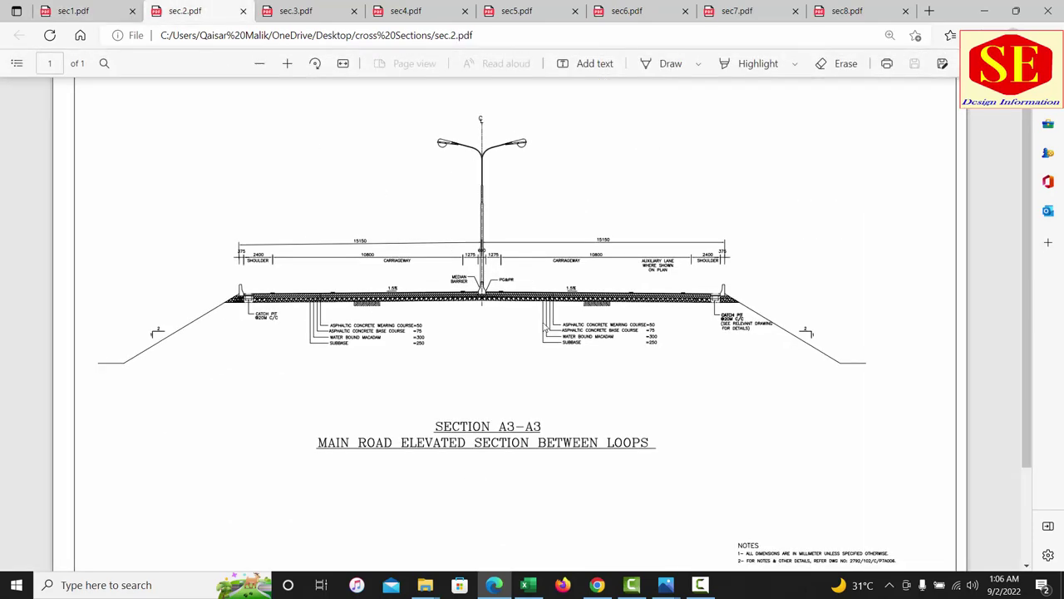
pyautogui.keyDown('ctrl'); pyautogui.scroll(1, 587, 446); pyautogui.keyUp('ctrl')
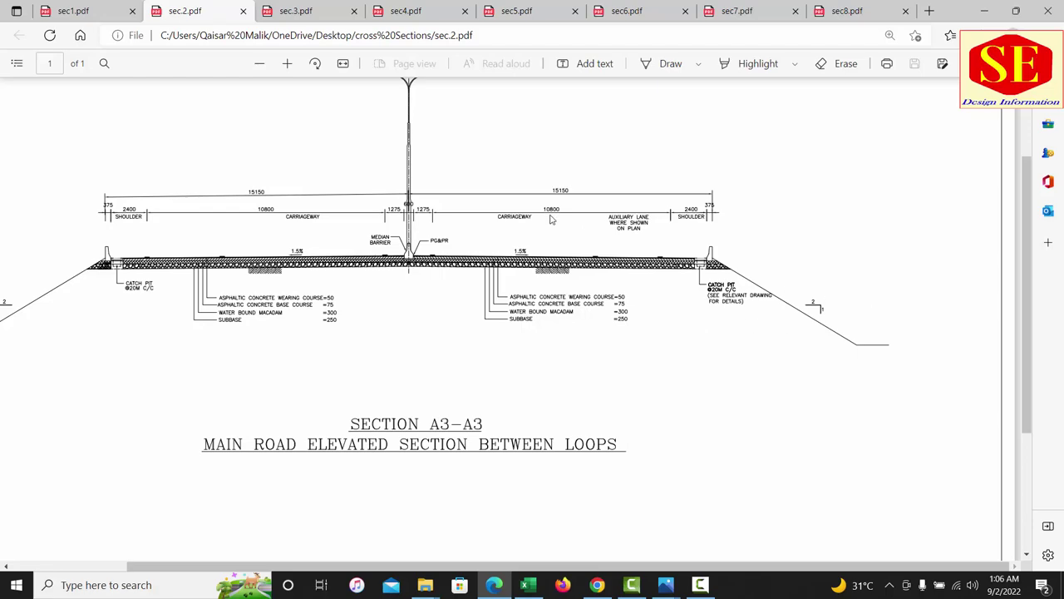
pyautogui.scroll(1, 465, 273)
pyautogui.keyDown('ctrl'); pyautogui.scroll(2, 418, 270); pyautogui.keyUp('ctrl')
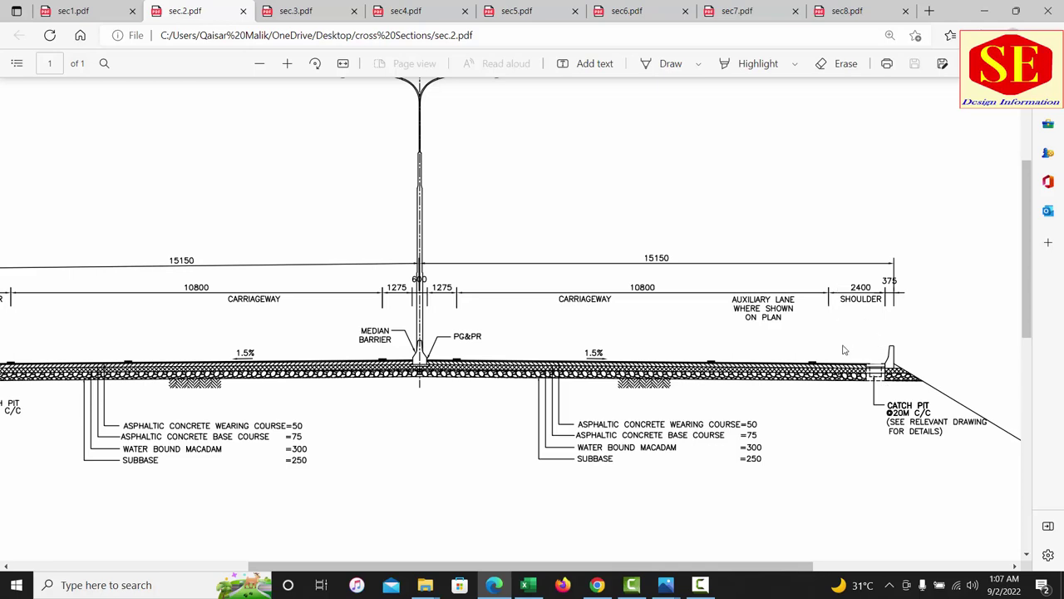
pyautogui.moveTo(771, 565); pyautogui.dragTo(913, 566)
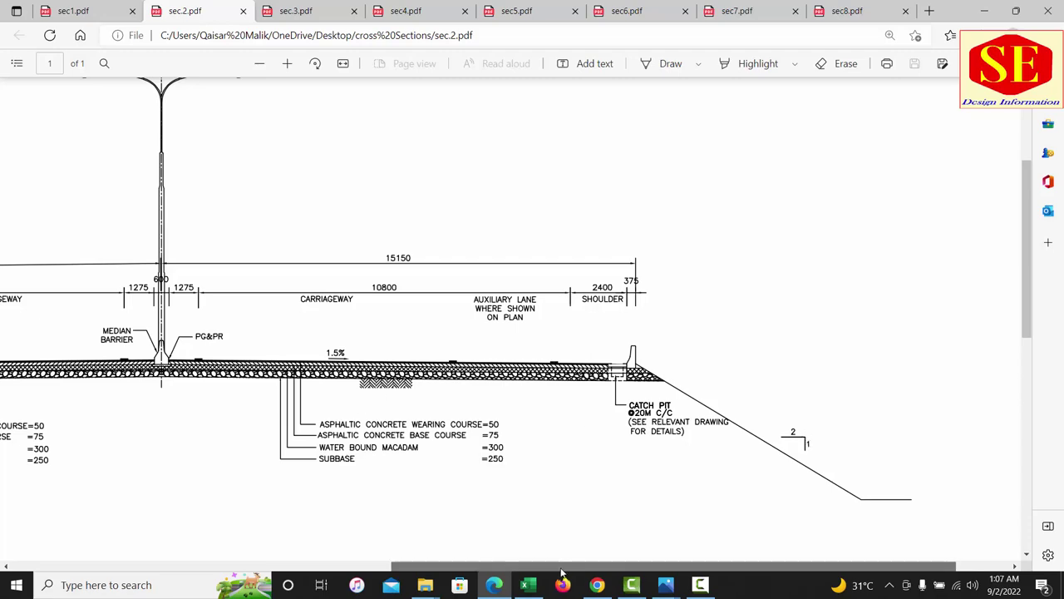
pyautogui.moveTo(541, 567); pyautogui.dragTo(206, 567)
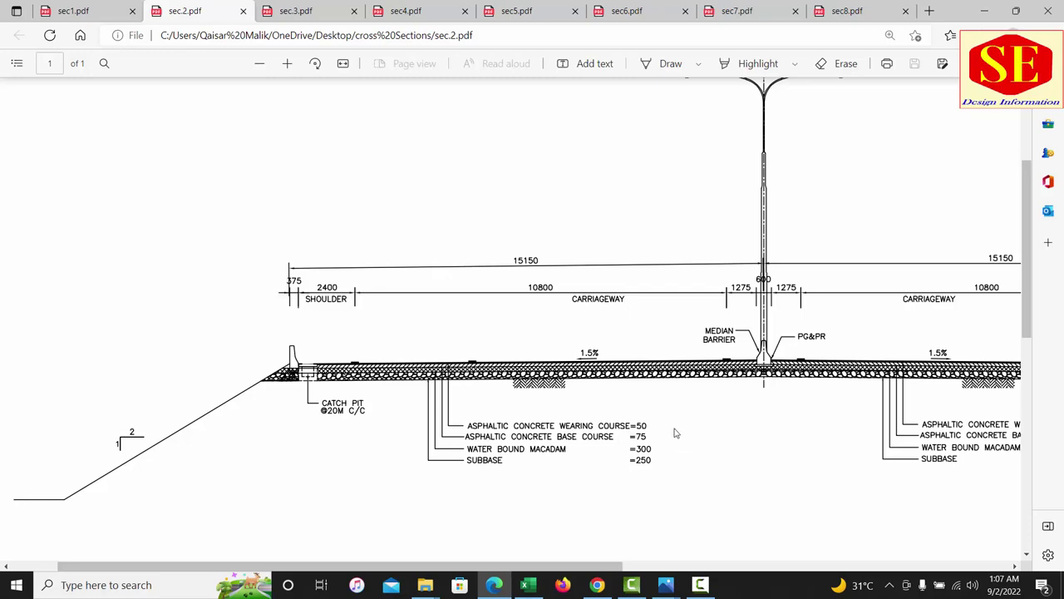
pyautogui.click(300, 11)
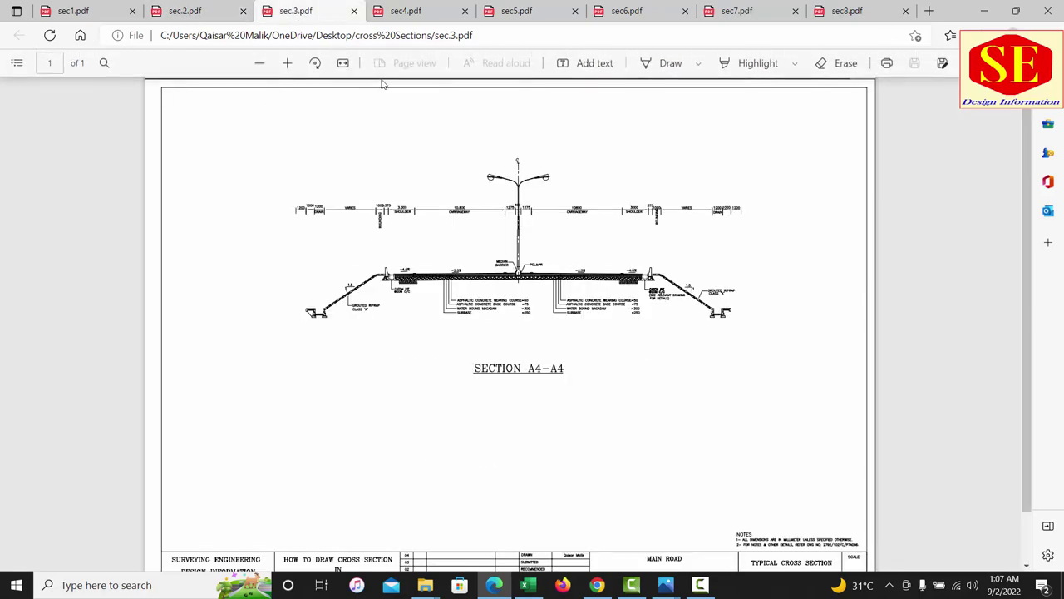
# - View sec4.pdf through sec8.pdf: Sections B2-B2, C-C, D-D and E-E
pyautogui.click(427, 17)
pyautogui.click(516, 10)
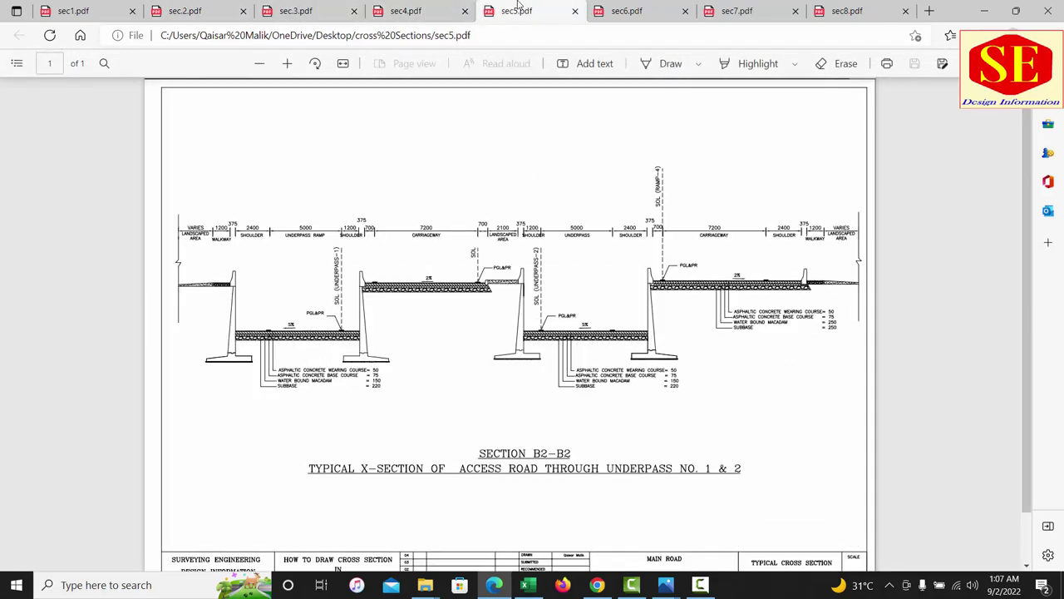
pyautogui.keyDown('ctrl'); pyautogui.scroll(2, 485, 351); pyautogui.keyUp('ctrl')
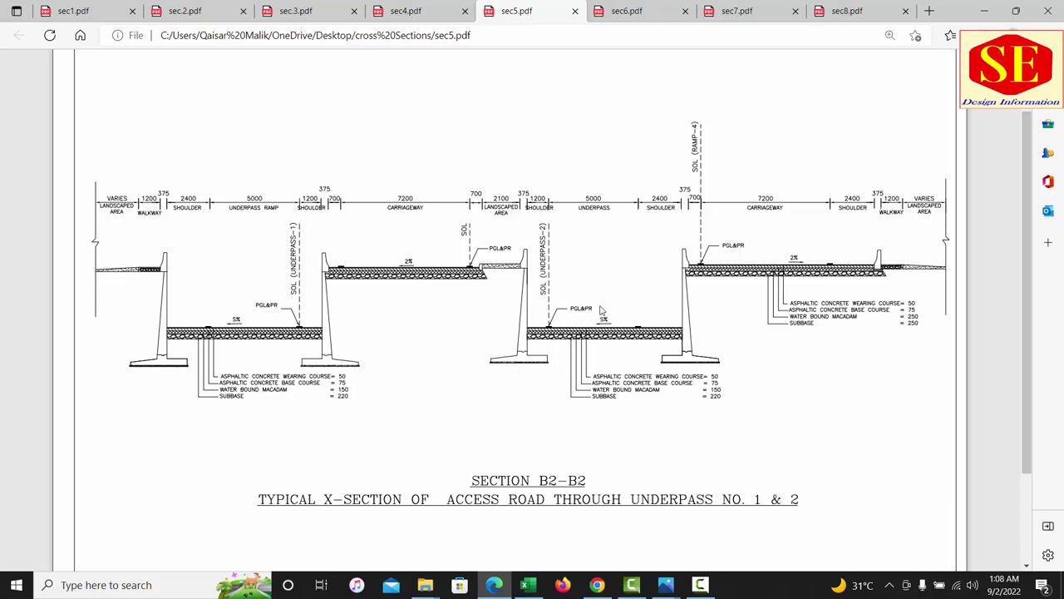
pyautogui.click(632, 19)
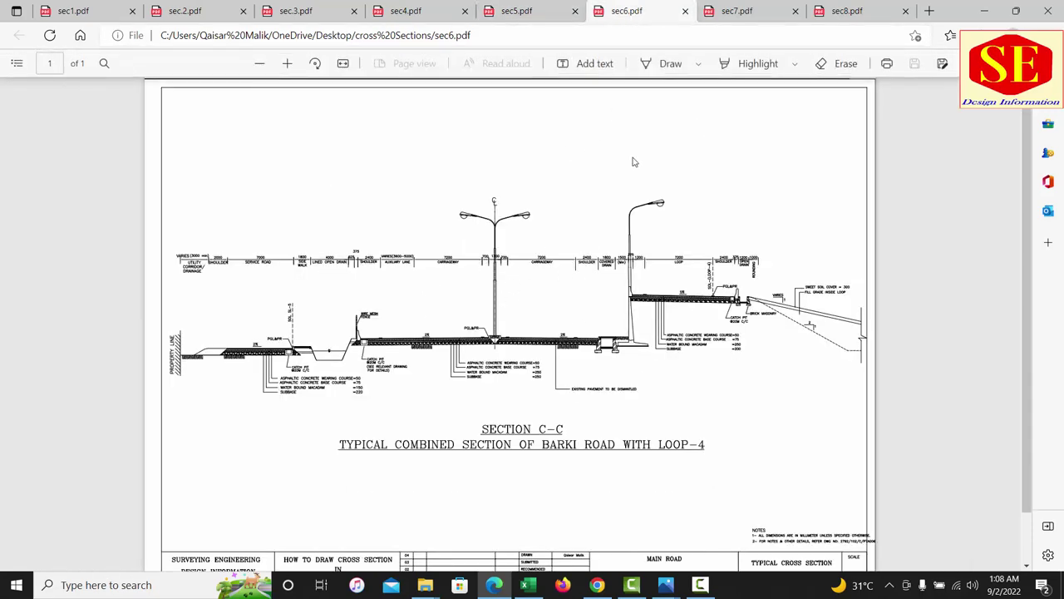
pyautogui.click(737, 11)
pyautogui.click(848, 10)
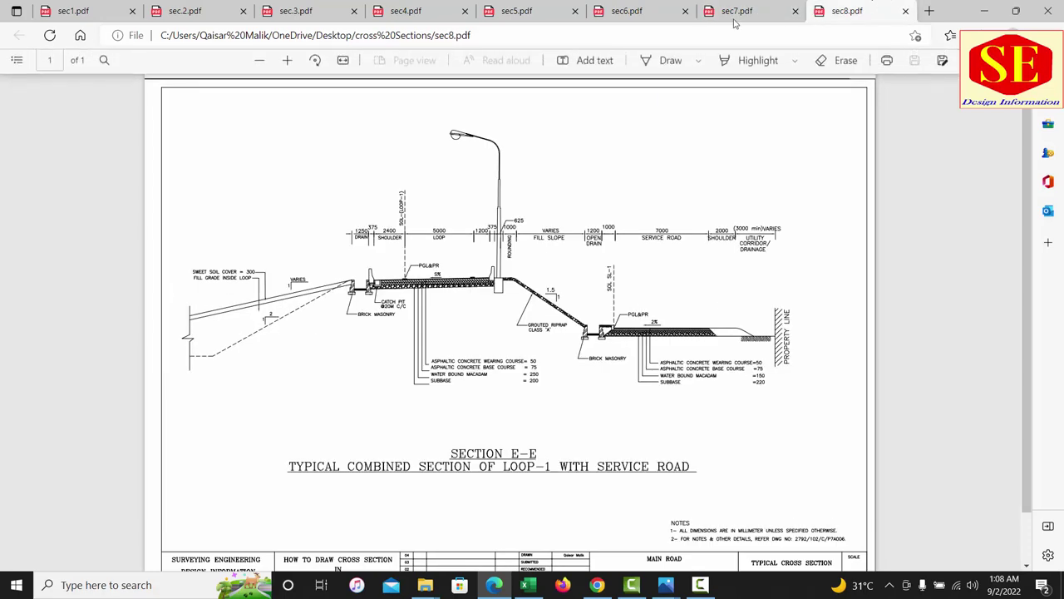
# - Go back through the section drawings to Section A1-A1 in sec1.pdf
pyautogui.click(731, 11)
pyautogui.click(627, 11)
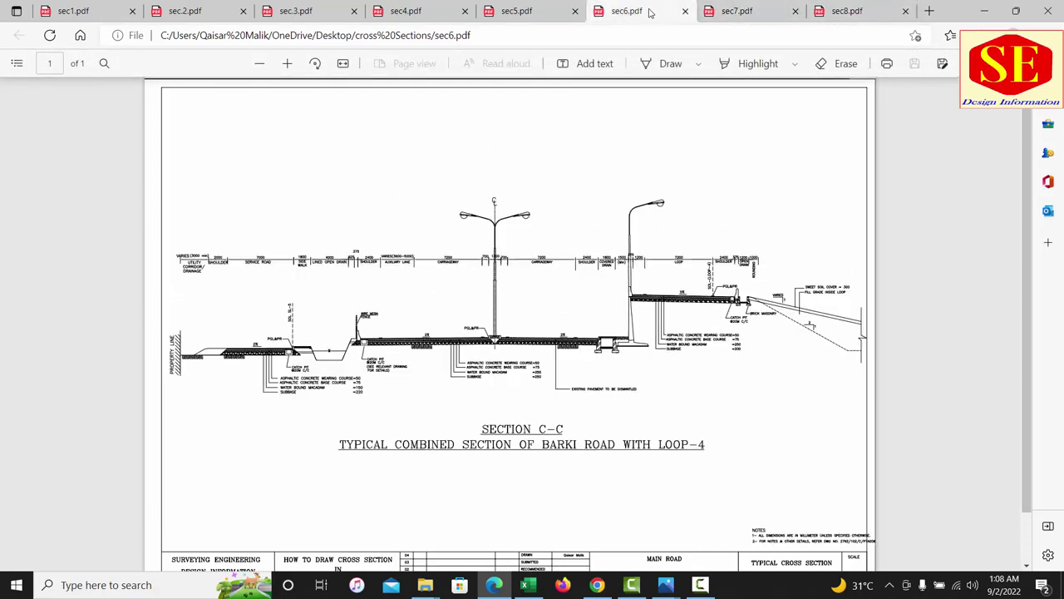
pyautogui.click(550, 13)
pyautogui.click(400, 15)
pyautogui.click(333, 15)
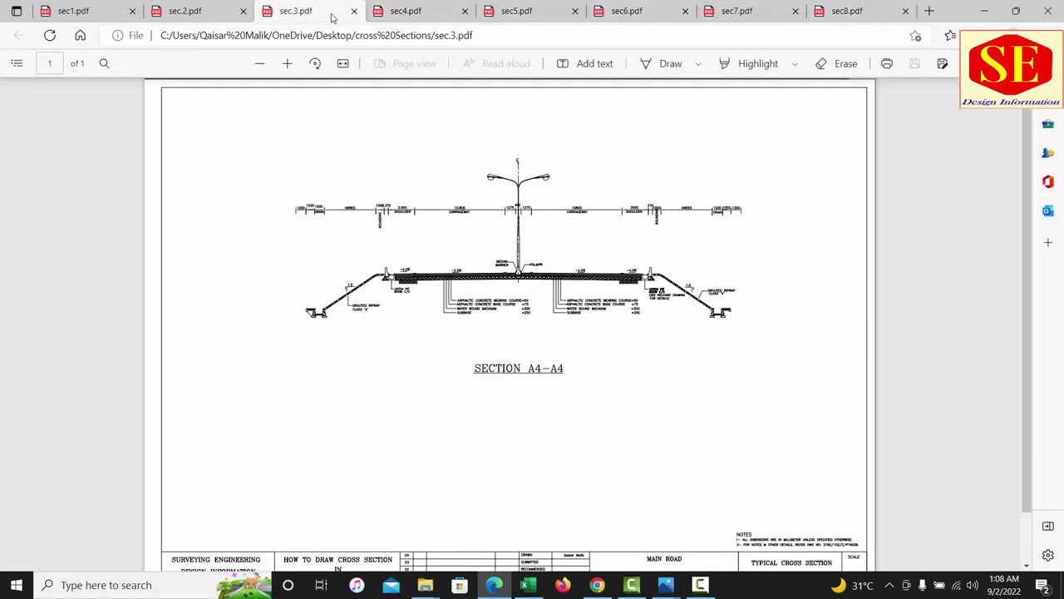
pyautogui.click(214, 22)
pyautogui.click(91, 16)
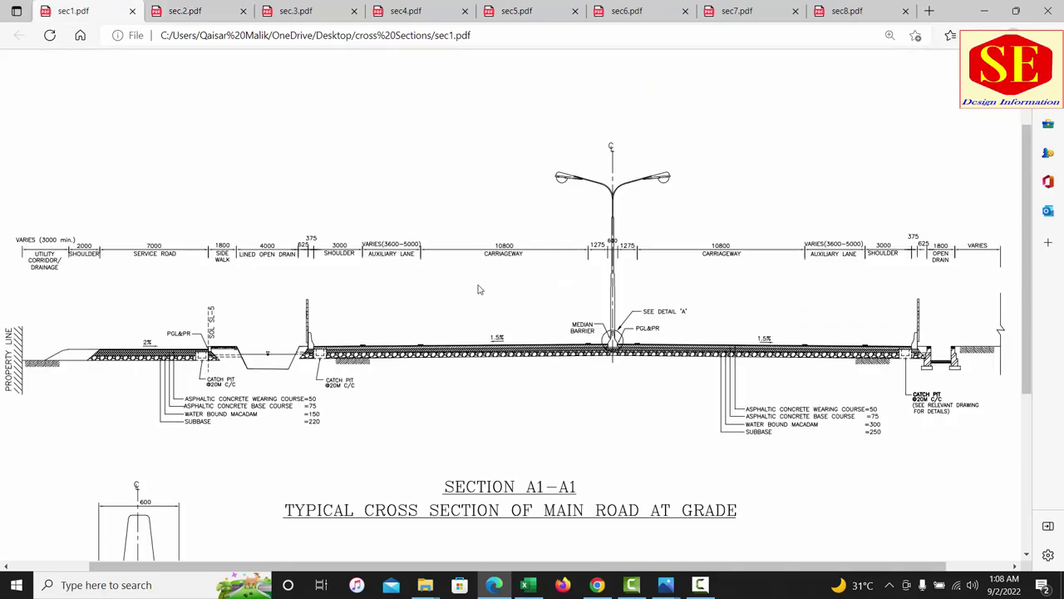
pyautogui.keyDown('ctrl'); pyautogui.scroll(-3, 481, 293); pyautogui.keyUp('ctrl')
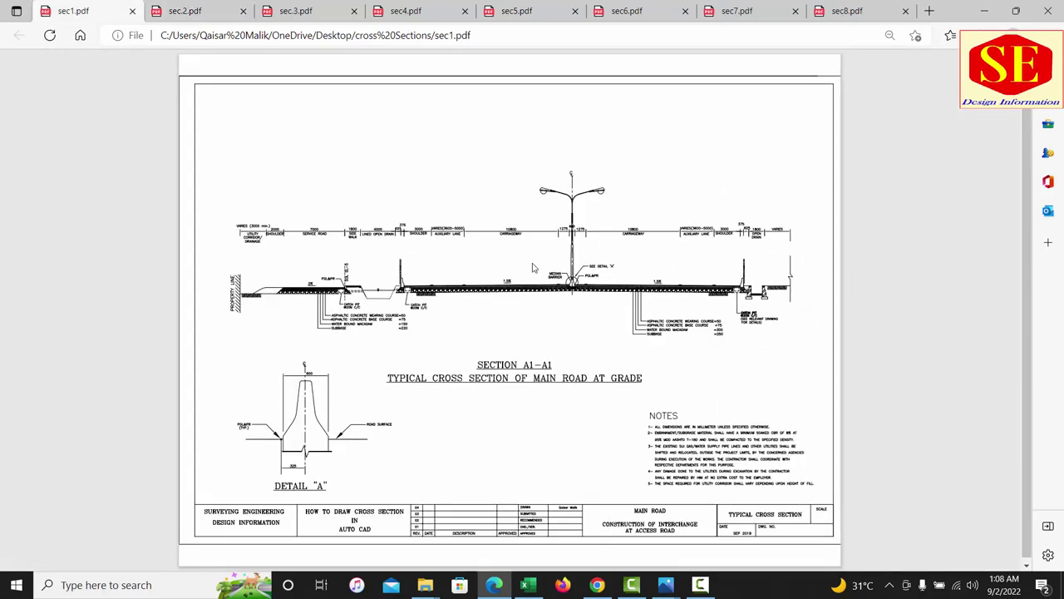
pyautogui.keyDown('ctrl'); pyautogui.scroll(2, 647, 298); pyautogui.keyUp('ctrl')
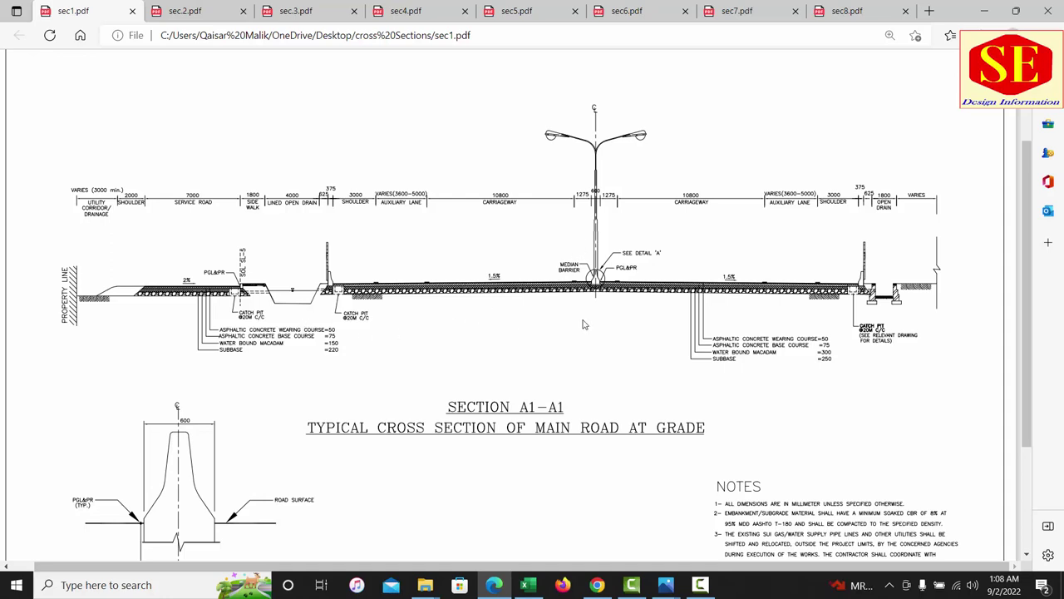
pyautogui.keyDown('ctrl'); pyautogui.scroll(3, 620, 292); pyautogui.keyUp('ctrl')
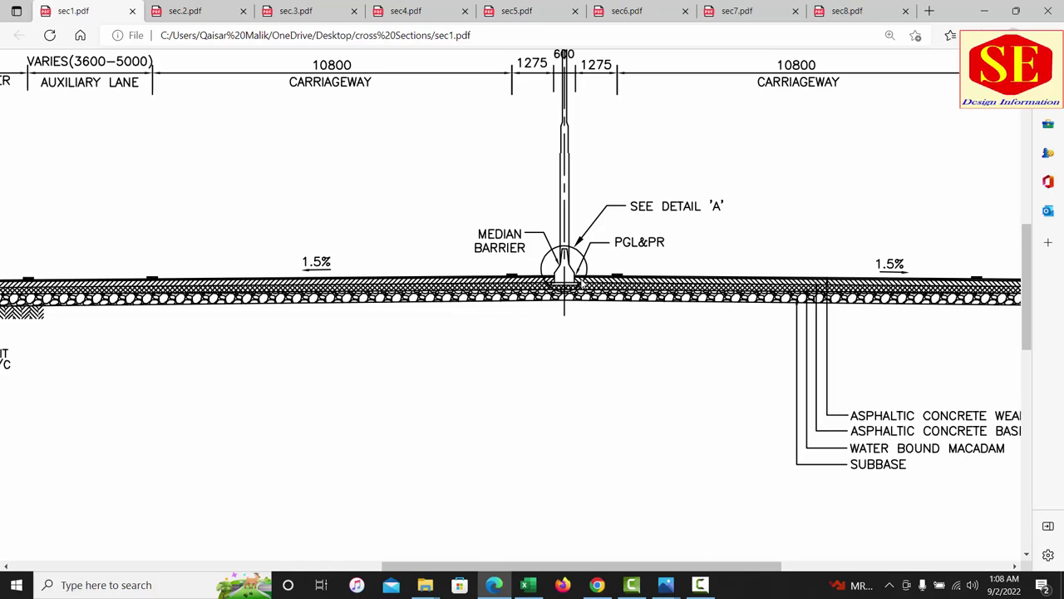
pyautogui.keyDown('ctrl'); pyautogui.scroll(-2, 584, 284); pyautogui.keyUp('ctrl')
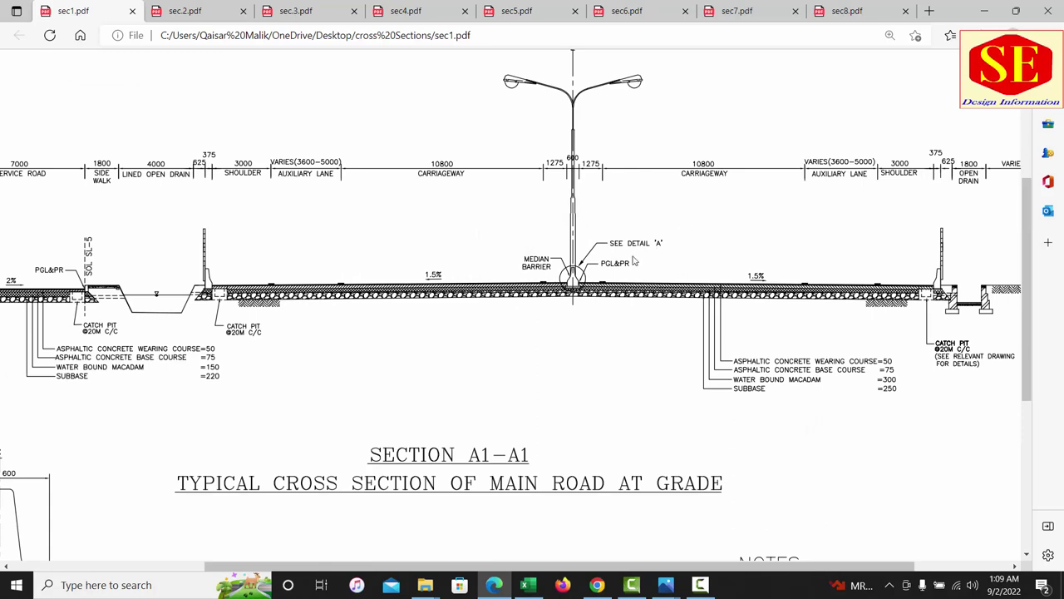
# - Stop the Camtasia screen recording from its taskbar controls
pyautogui.click(703, 588)
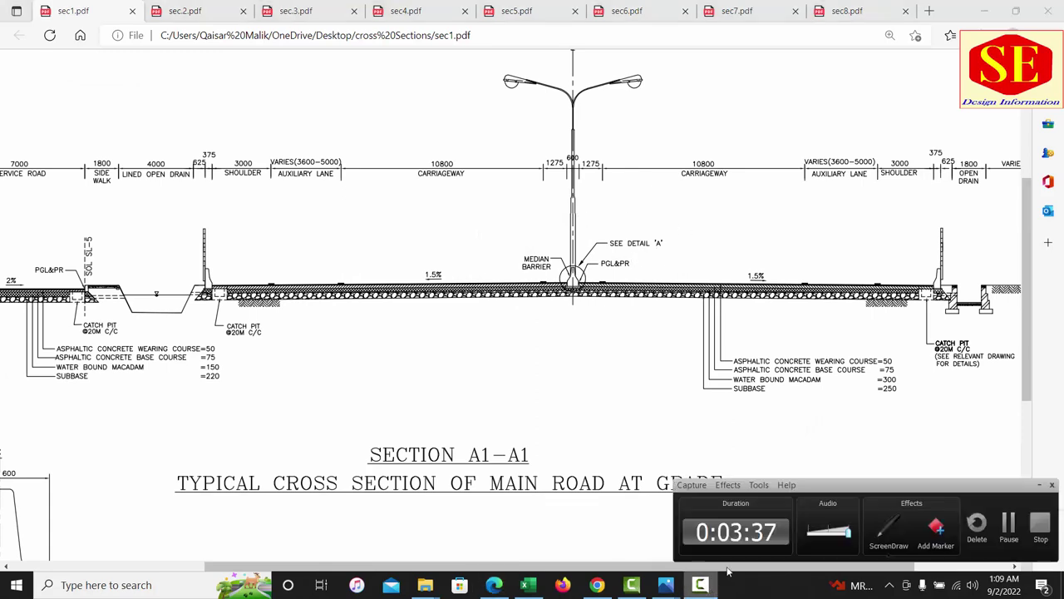
pyautogui.click(1031, 524)
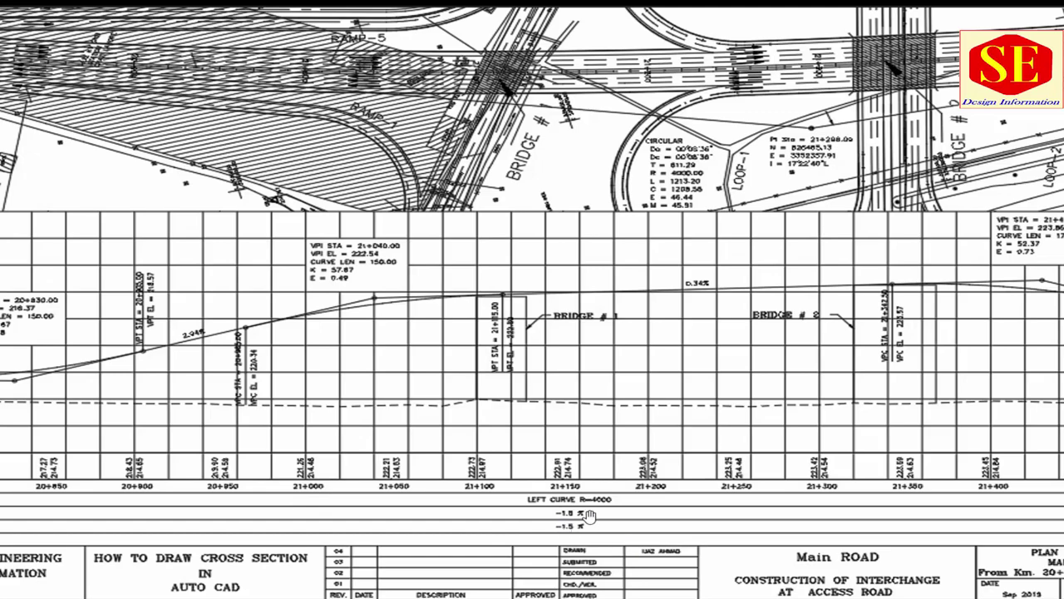
pyautogui.scroll(-2, 582, 517)
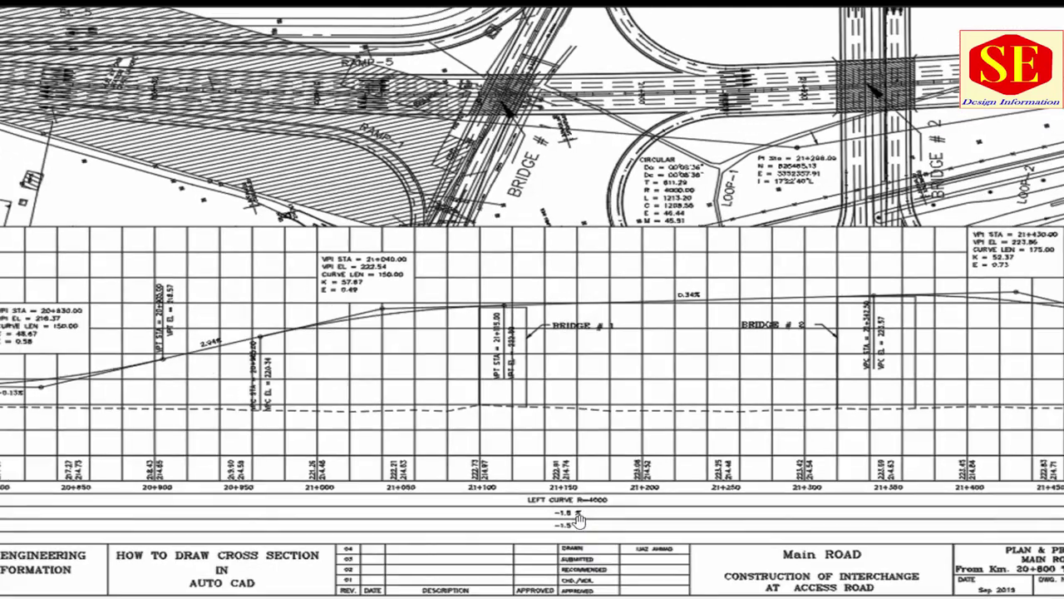
pyautogui.scroll(-1, 579, 519)
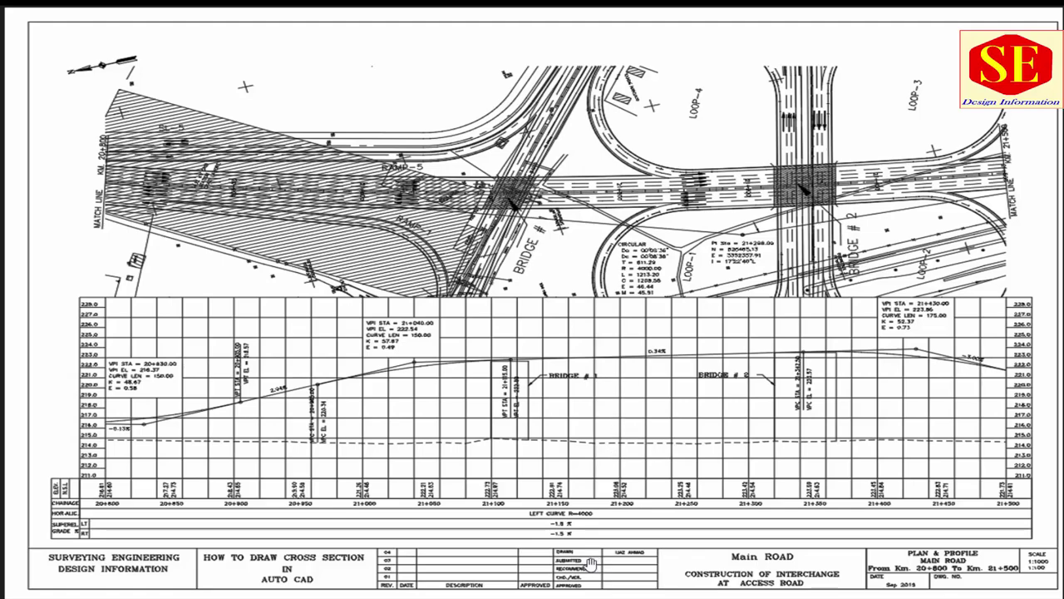
pyautogui.scroll(3, 588, 563)
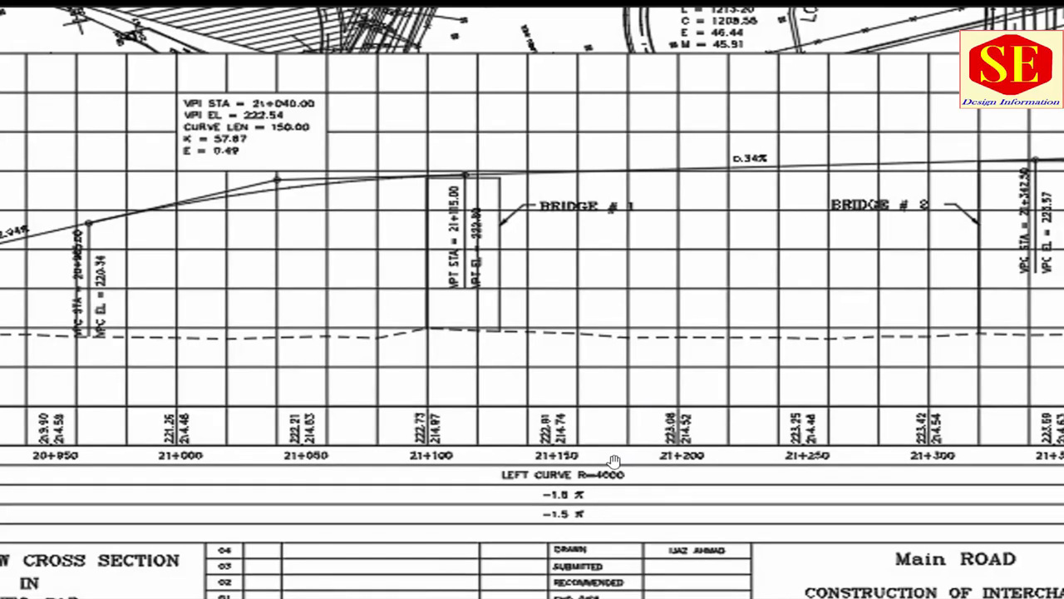
pyautogui.scroll(-3, 595, 507)
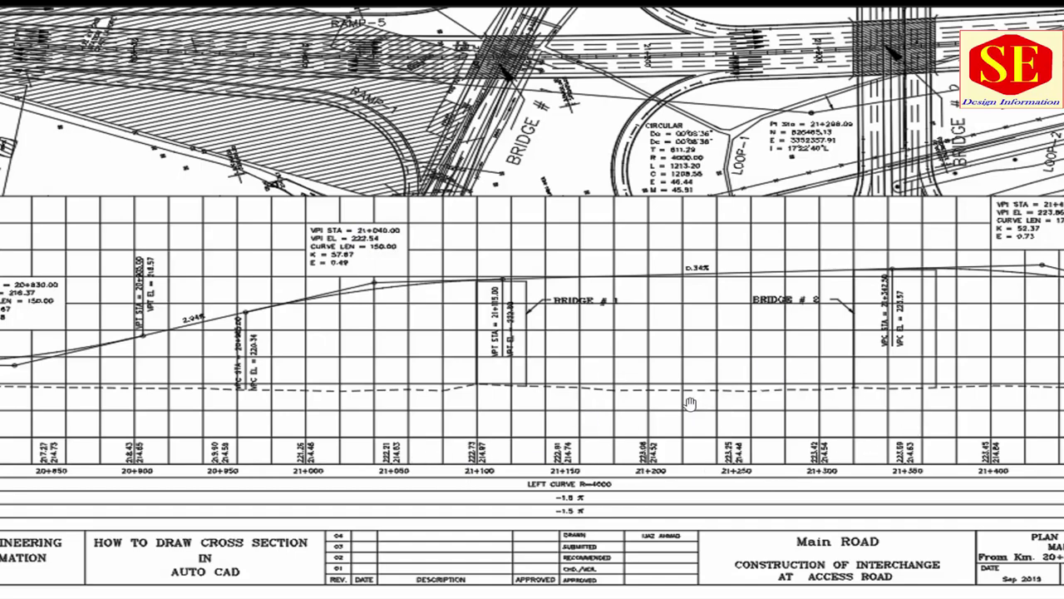
pyautogui.scroll(-2, 690, 404)
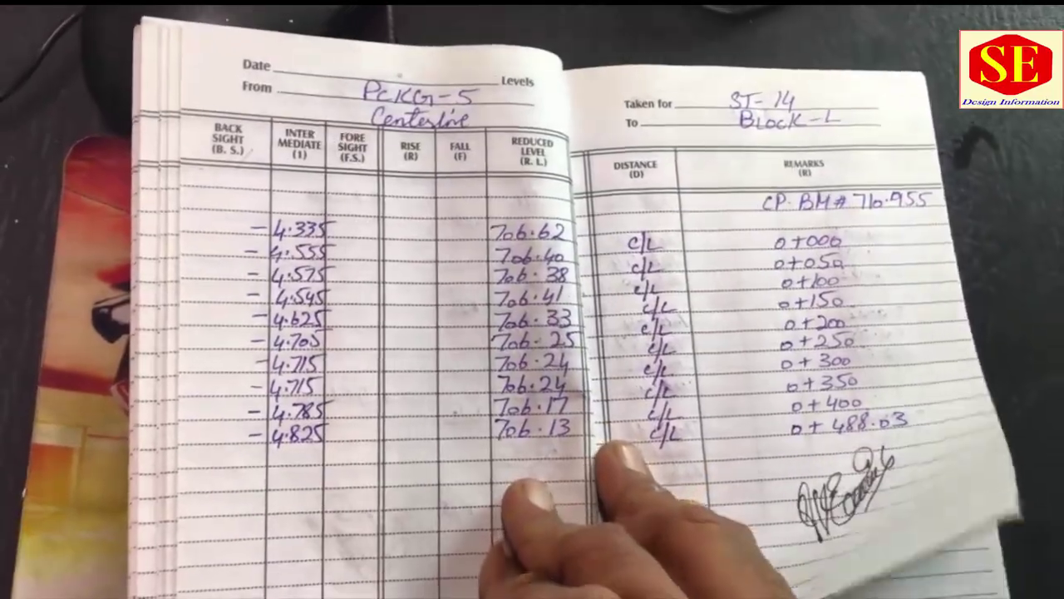
# - Enter the headers 'Distnce' in A3 and 'Elevation' in B3
pyautogui.click(36, 193)
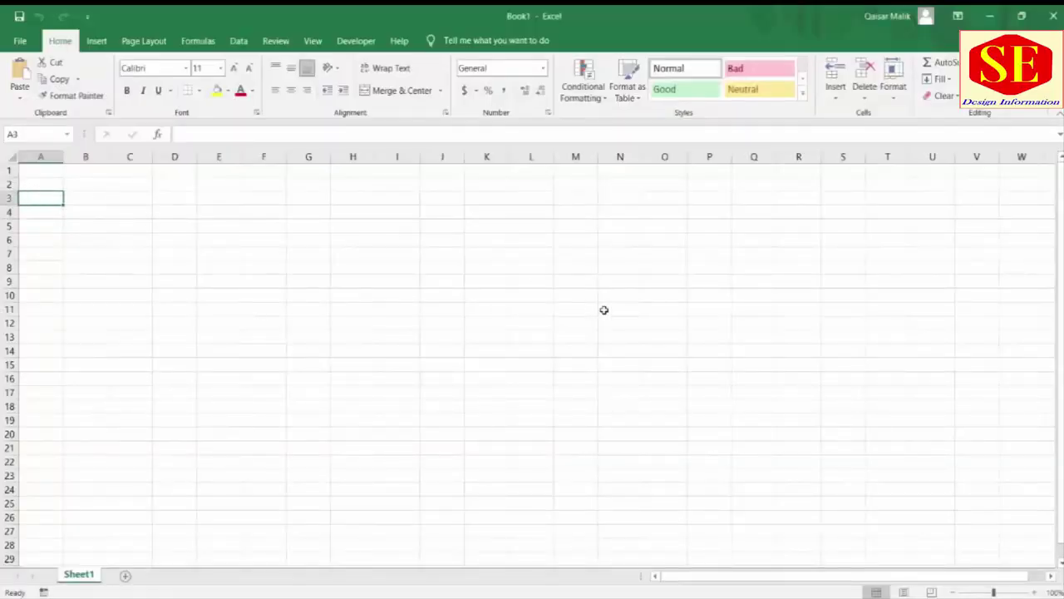
pyautogui.write('D')
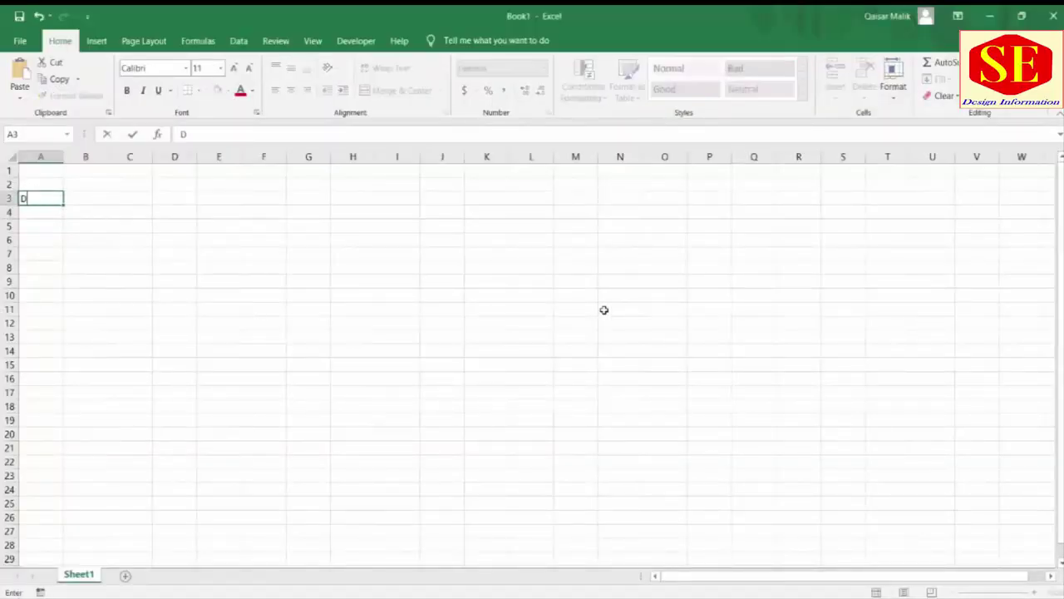
pyautogui.write('istn')
pyautogui.write('ce')
pyautogui.press('Tab')
pyautogui.write('E')
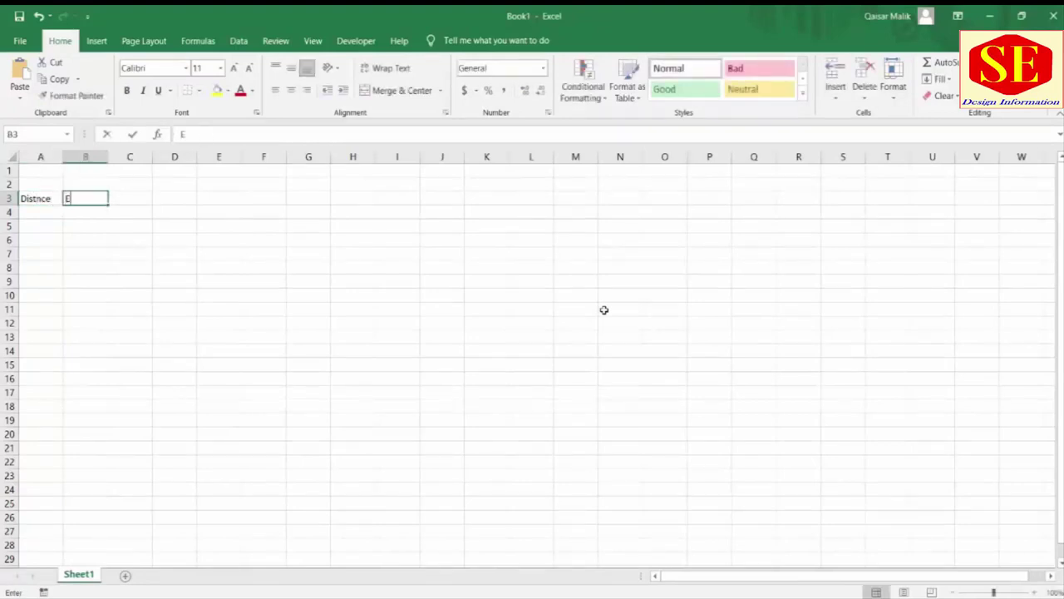
pyautogui.write('lev')
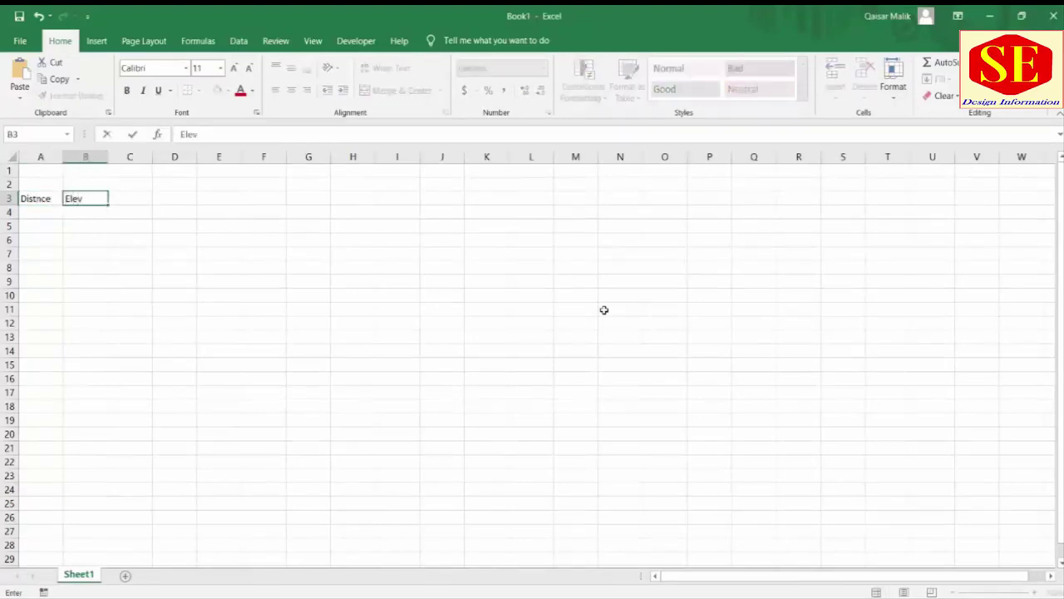
pyautogui.write('atio')
pyautogui.write('n')
pyautogui.press('Return')
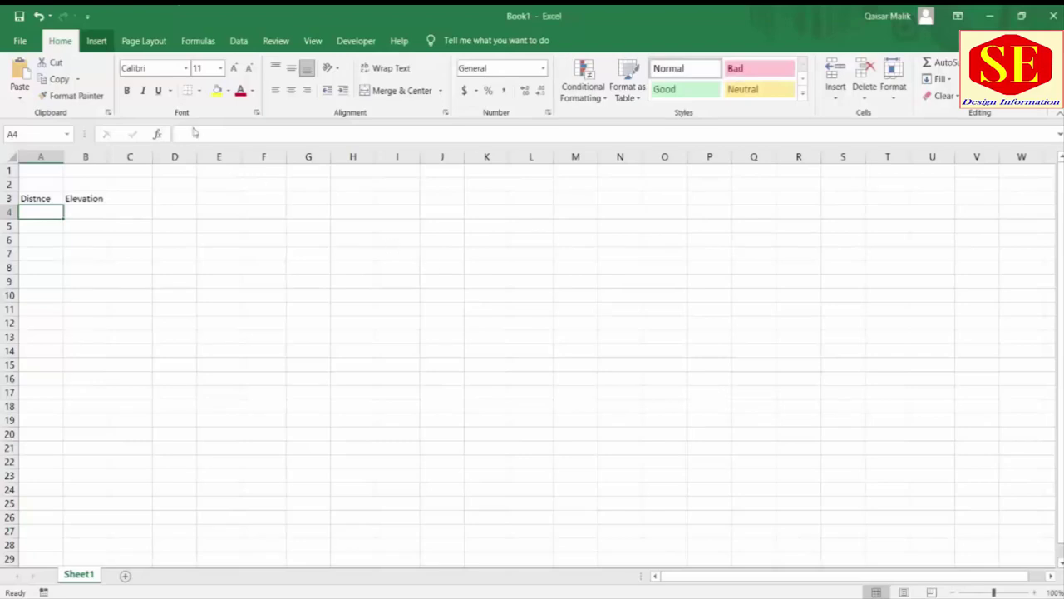
pyautogui.click(98, 41)
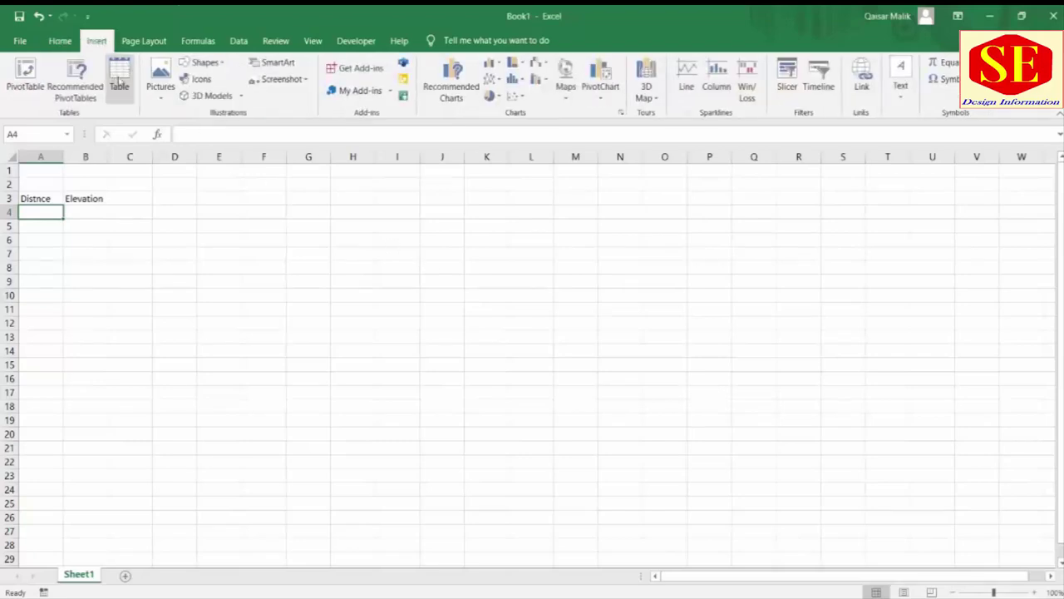
# - Insert the level-book photo from Desktop > Cross Setion > New folder
pyautogui.click(160, 81)
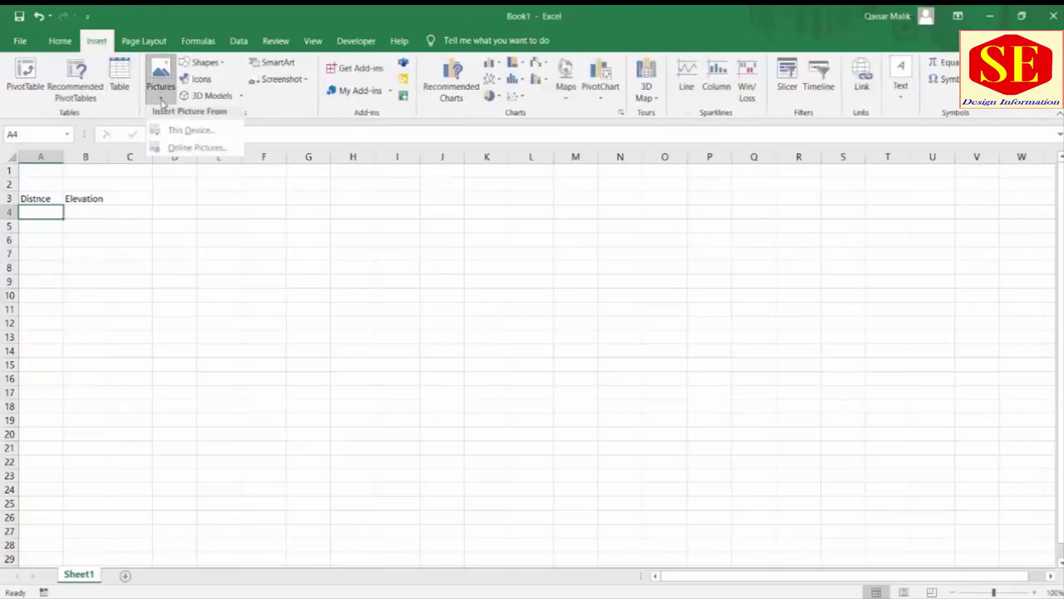
pyautogui.click(183, 136)
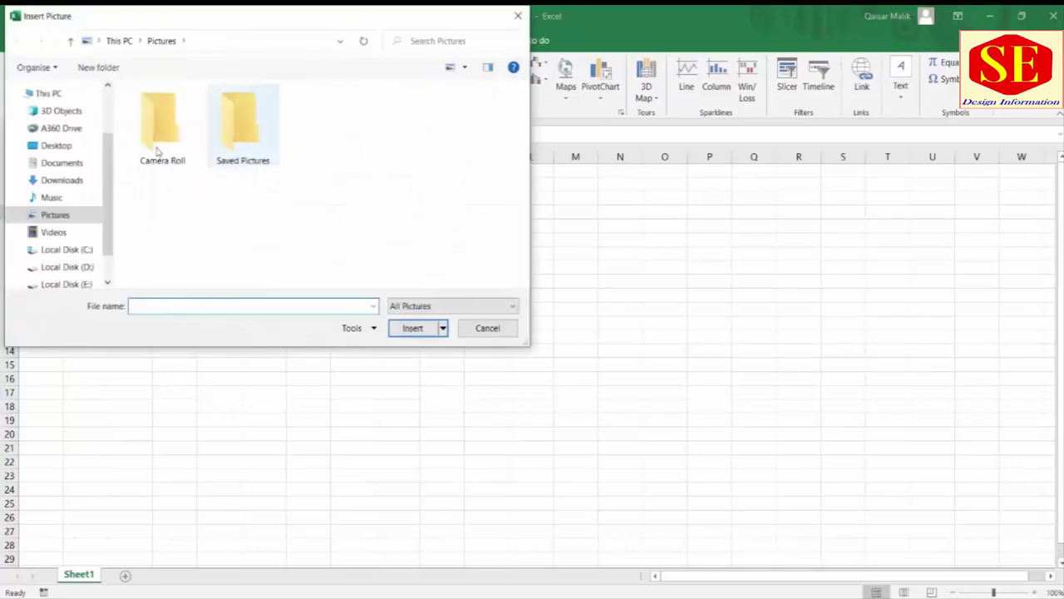
pyautogui.click(75, 147)
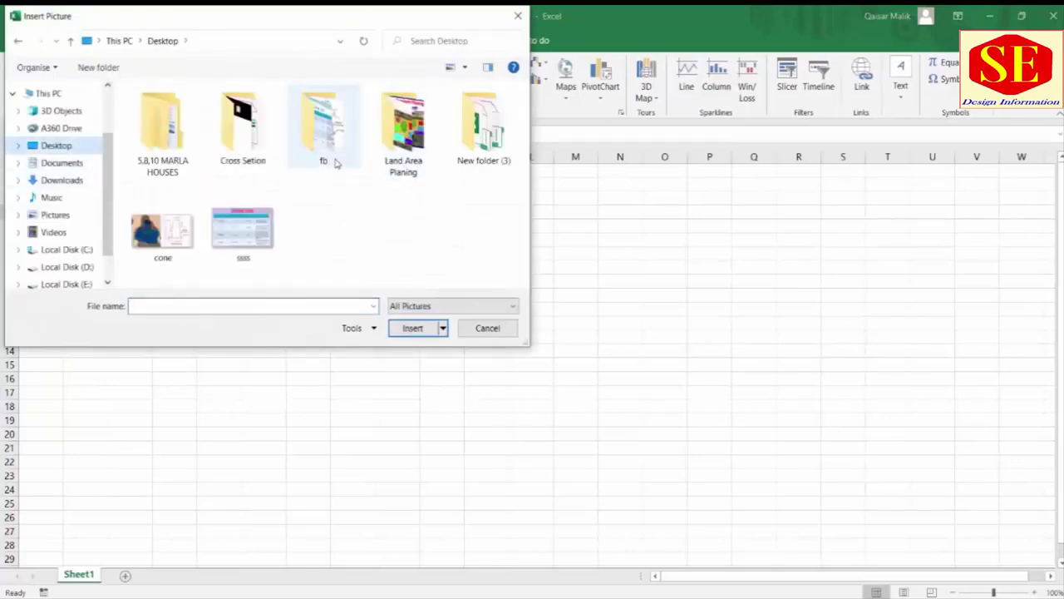
pyautogui.doubleClick(269, 161)
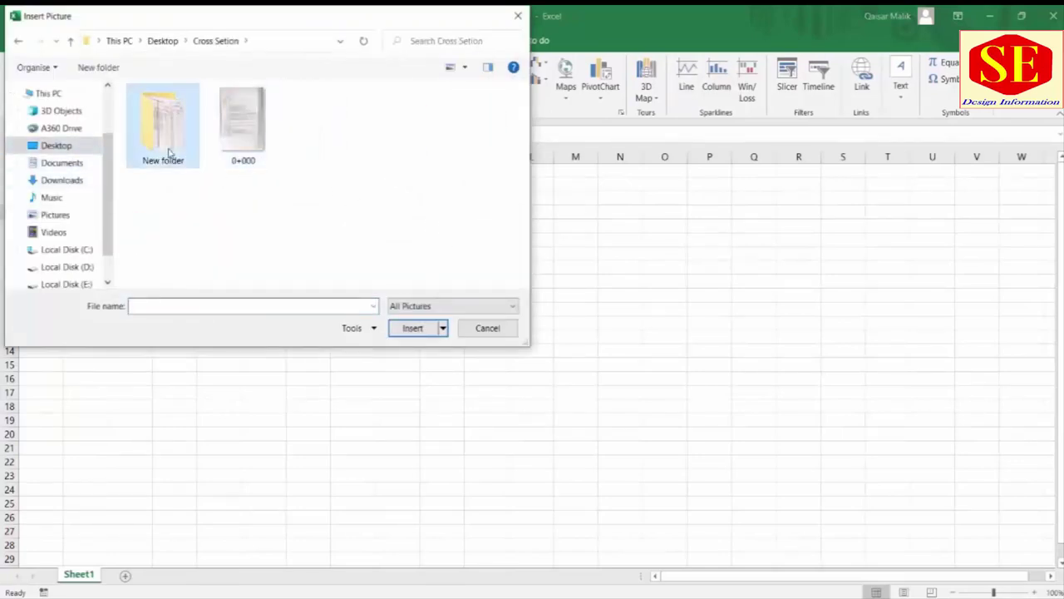
pyautogui.doubleClick(168, 153)
pyautogui.doubleClick(166, 142)
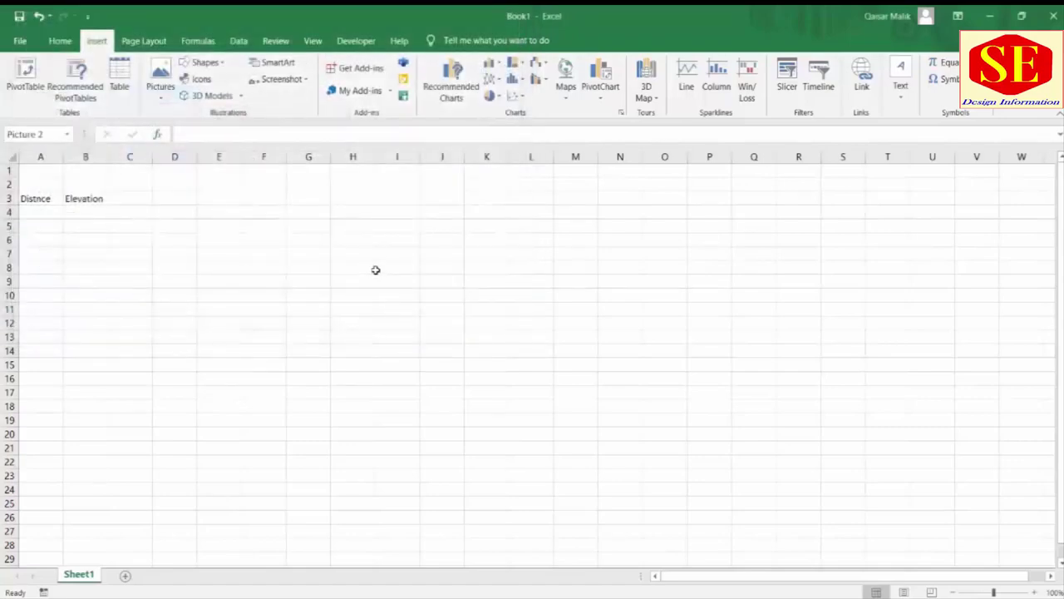
# - Move the photo to the right, beside the header columns, around columns E to Q
pyautogui.scroll(-10, 448, 323)
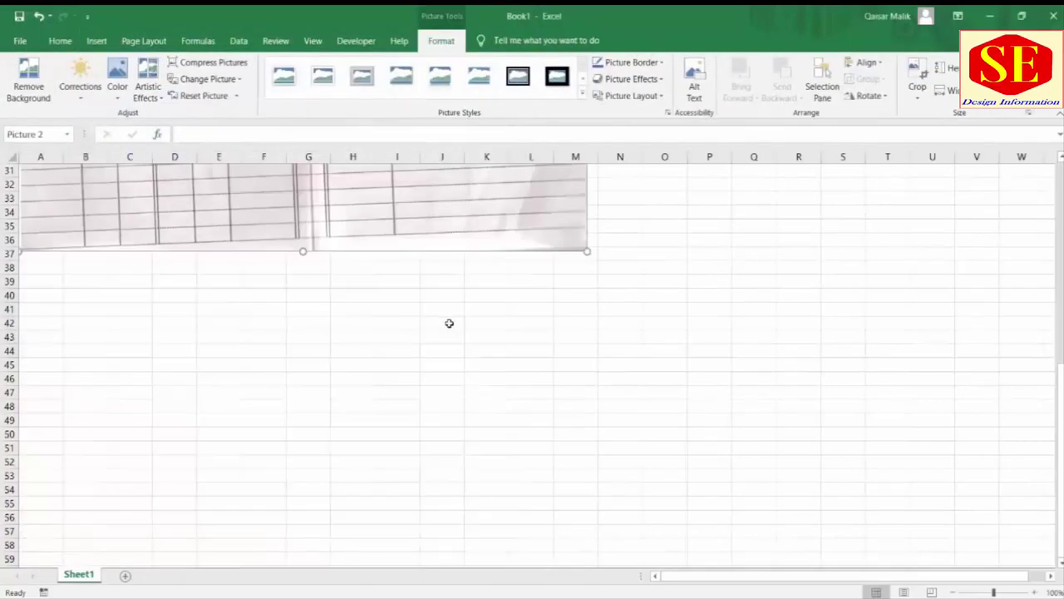
pyautogui.scroll(6, 449, 332)
pyautogui.scroll(4, 449, 334)
pyautogui.moveTo(163, 326); pyautogui.dragTo(350, 301)
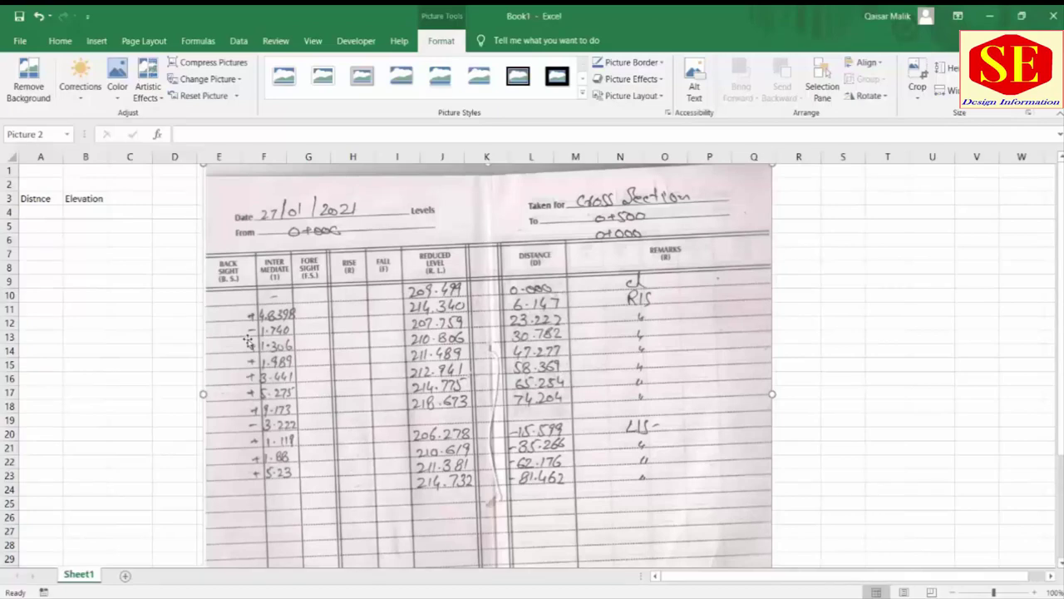
pyautogui.scroll(-1, 568, 326)
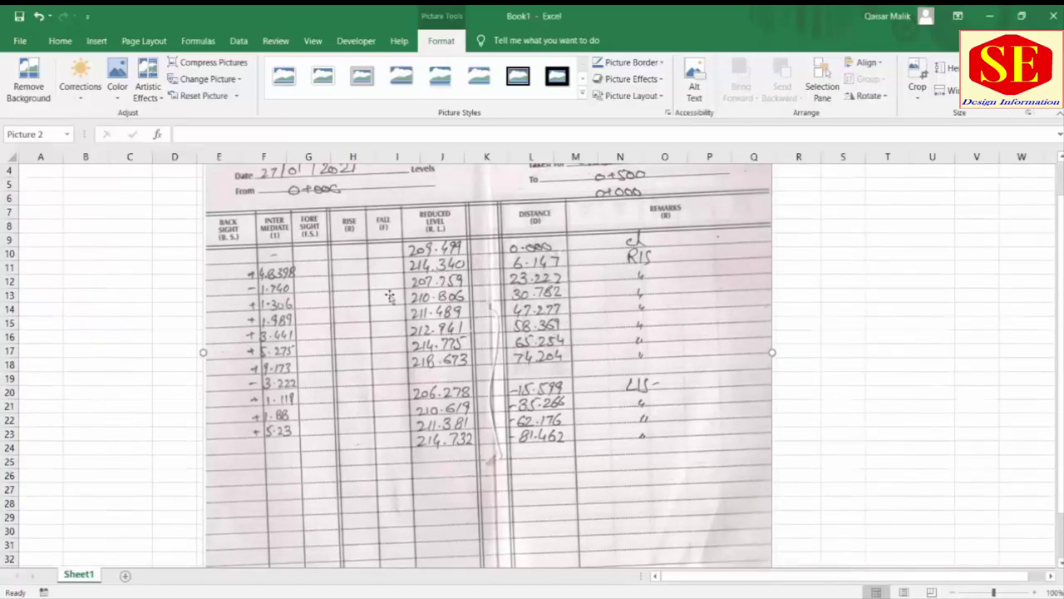
pyautogui.scroll(1, 389, 297)
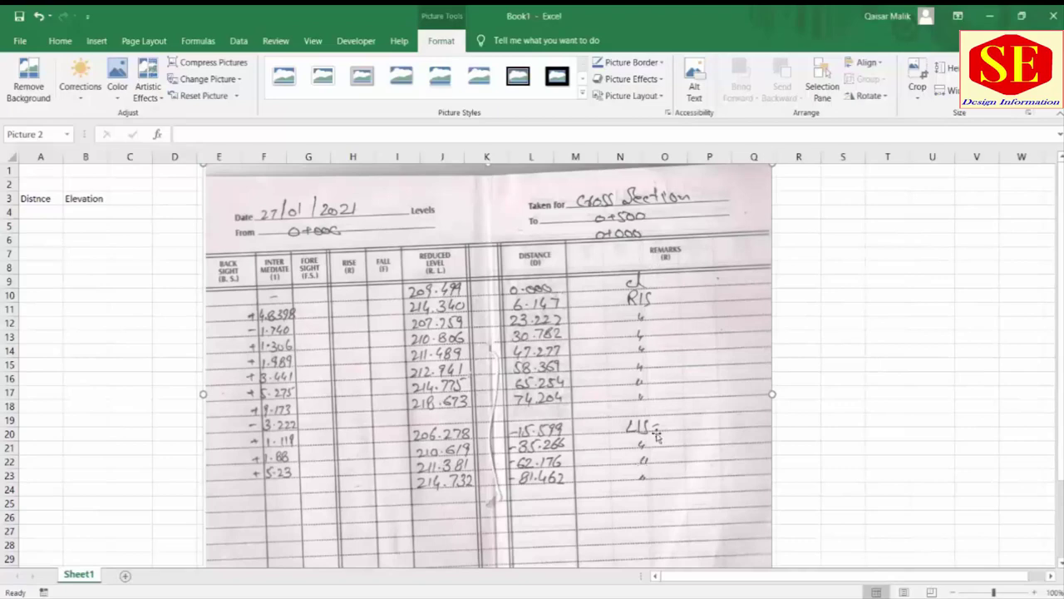
# - Add the header 'Desription' in cell C3
pyautogui.click(129, 202)
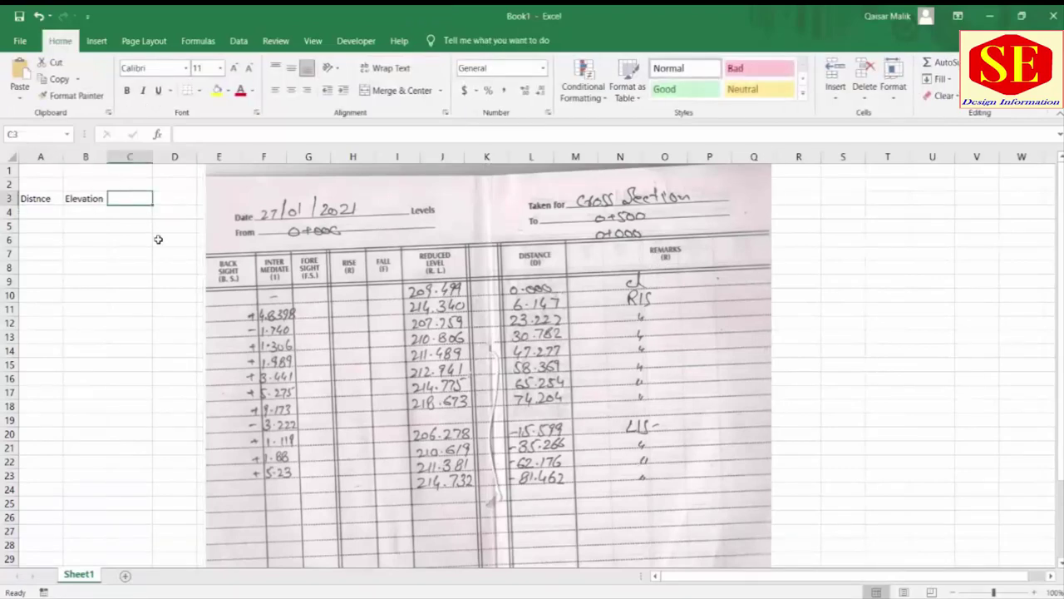
pyautogui.write('Des')
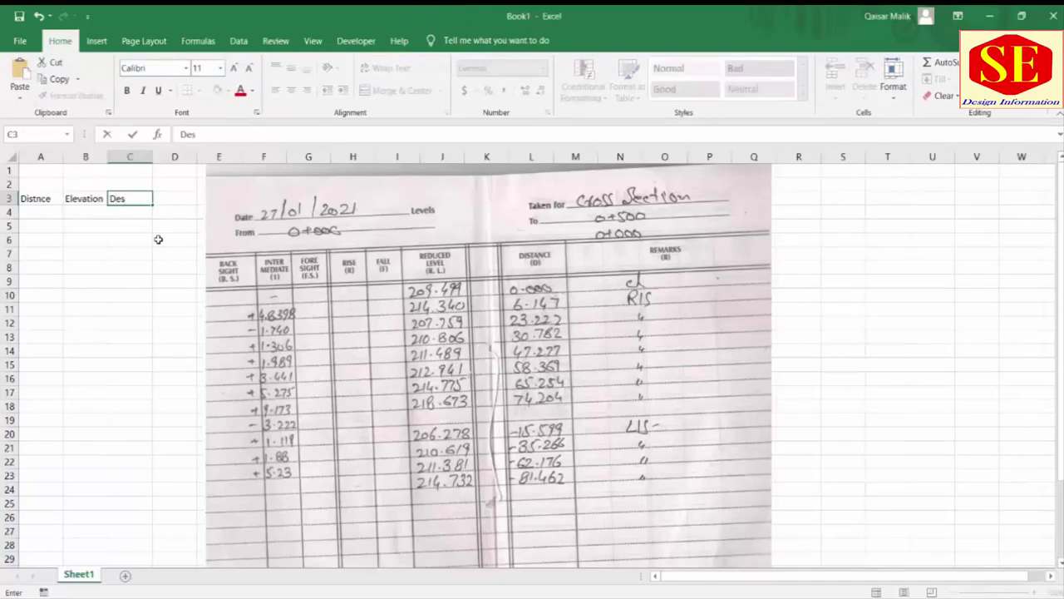
pyautogui.write('iption')
pyautogui.press('Return')
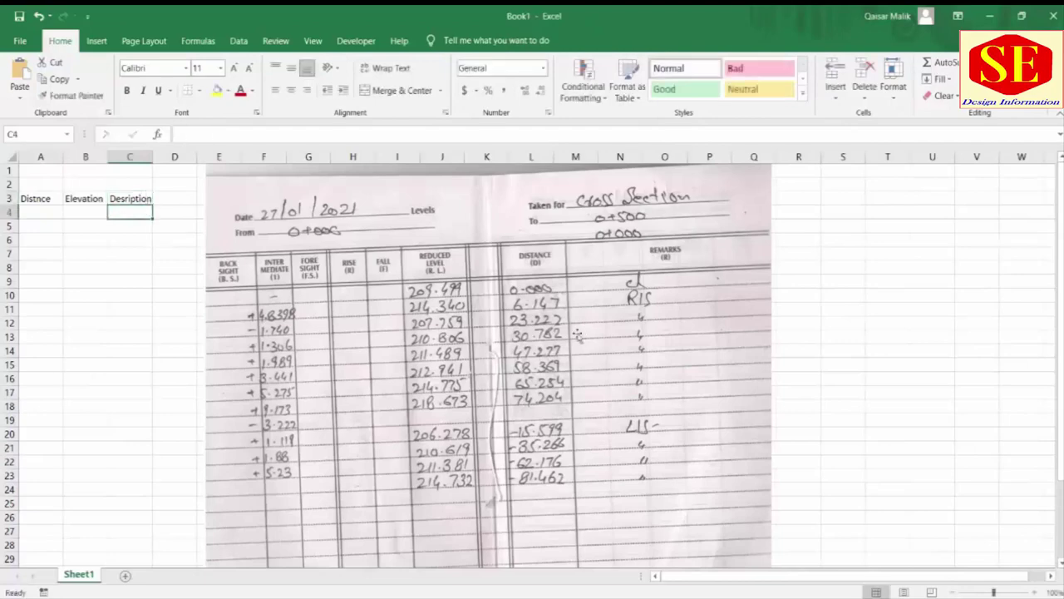
# - Insert a new column A and label A3 'Sr No'
pyautogui.click(38, 215)
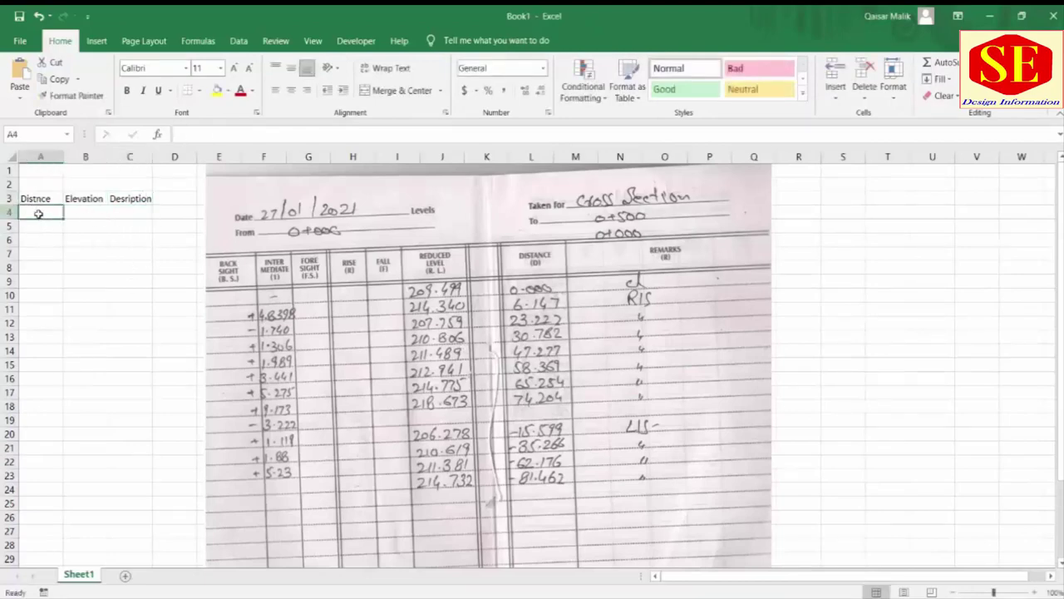
pyautogui.click(42, 158)
pyautogui.rightClick(42, 160)
pyautogui.click(74, 260)
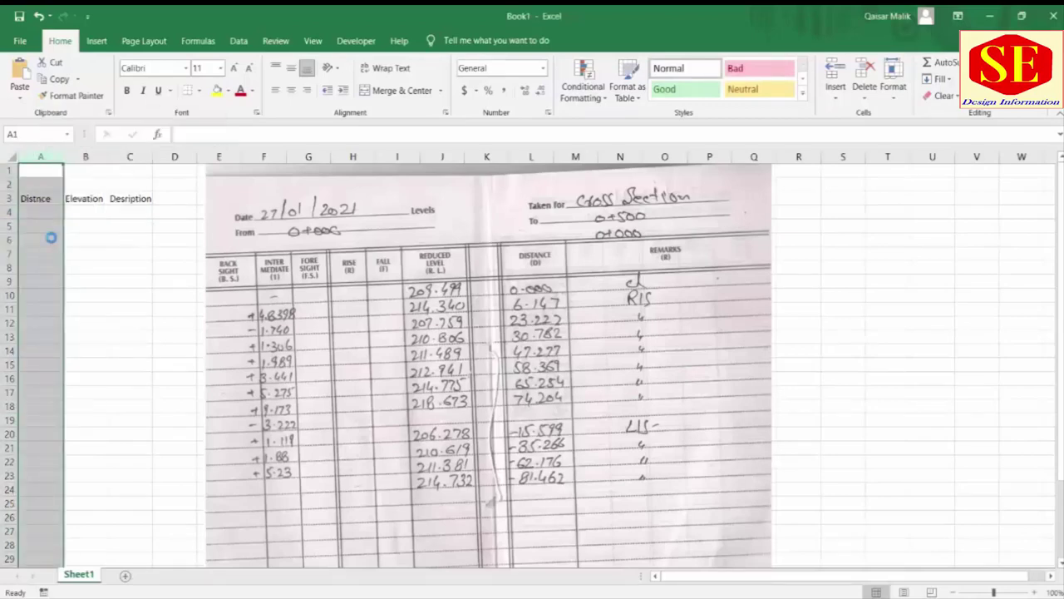
pyautogui.click(37, 199)
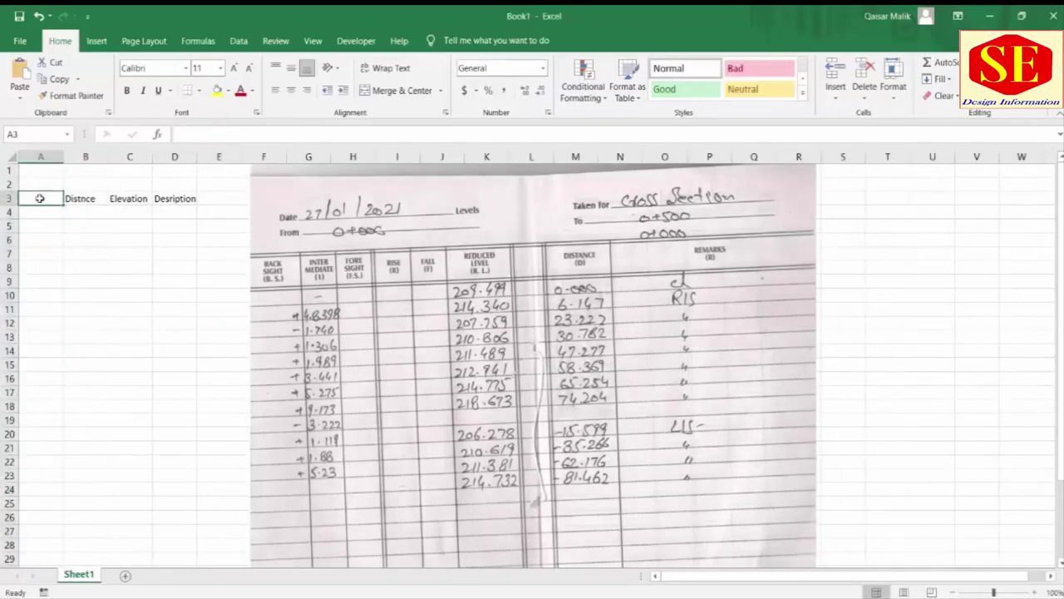
pyautogui.write('Sr No')
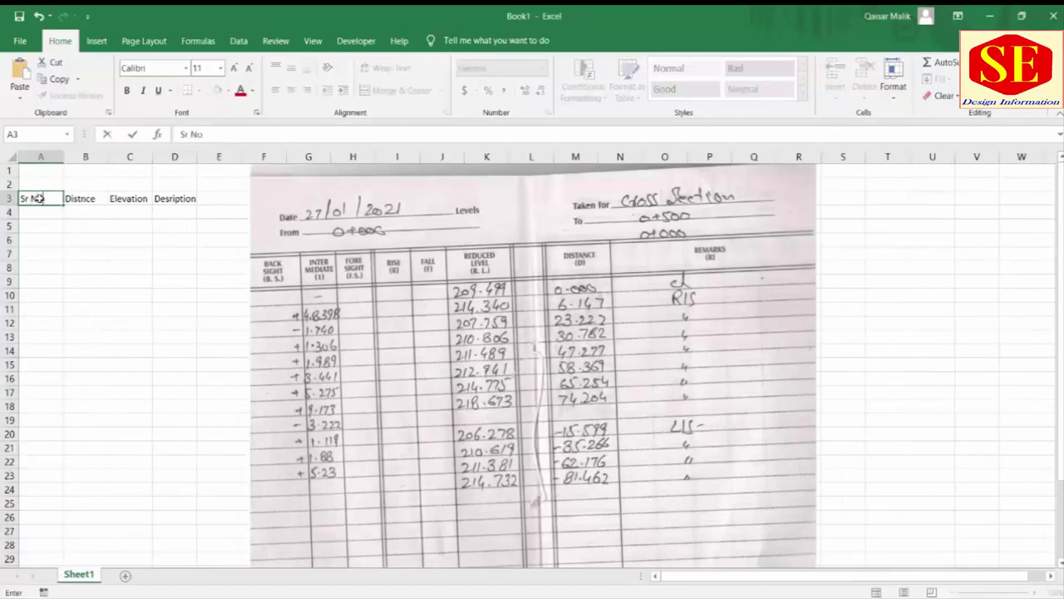
pyautogui.press('Return')
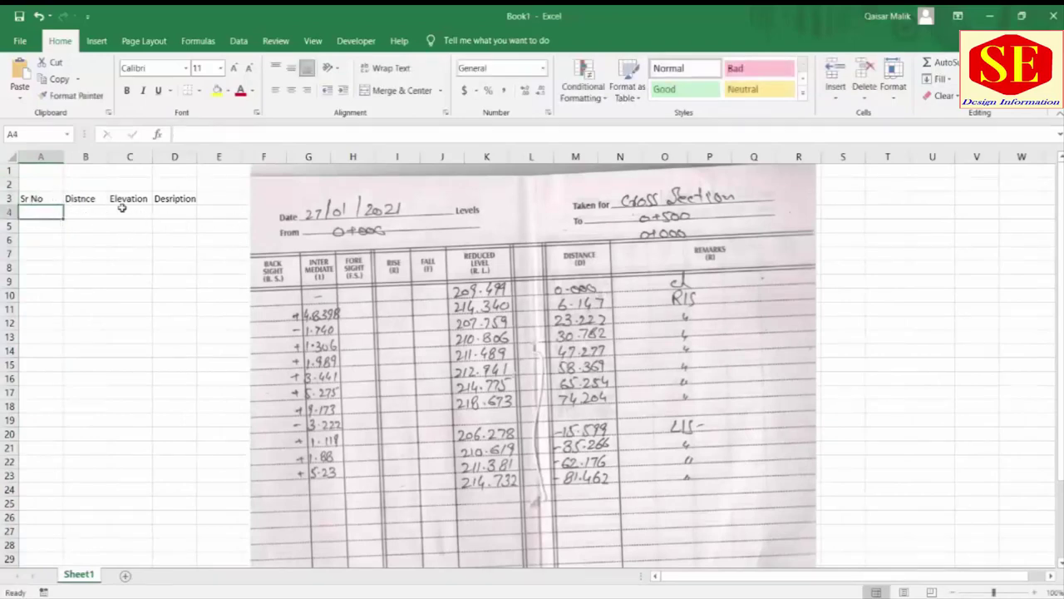
# - Merge and center A2:D2 and title it '0+000'
pyautogui.moveTo(33, 184); pyautogui.dragTo(184, 183)
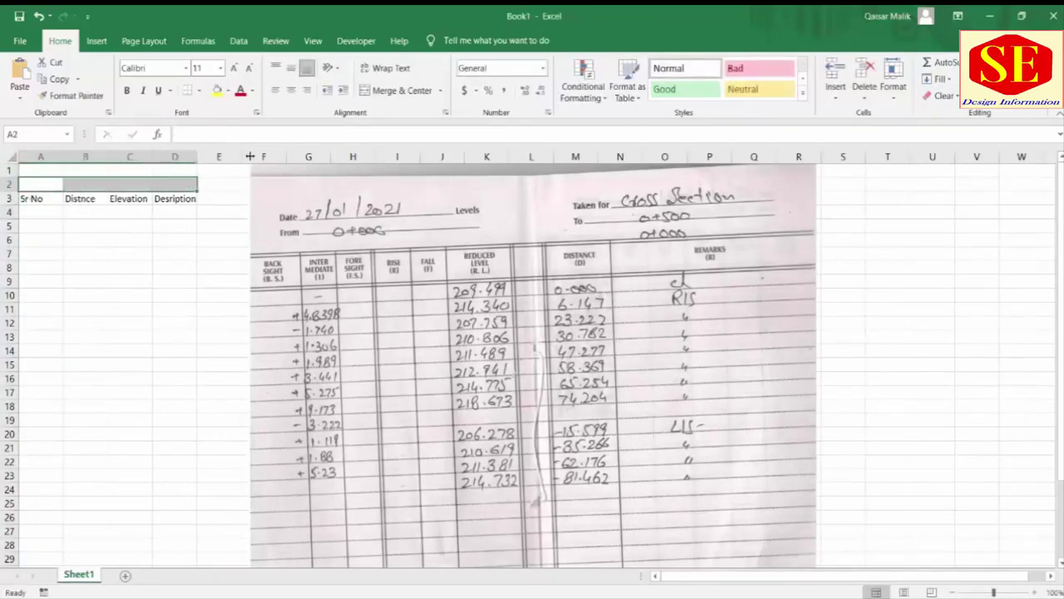
pyautogui.click(366, 89)
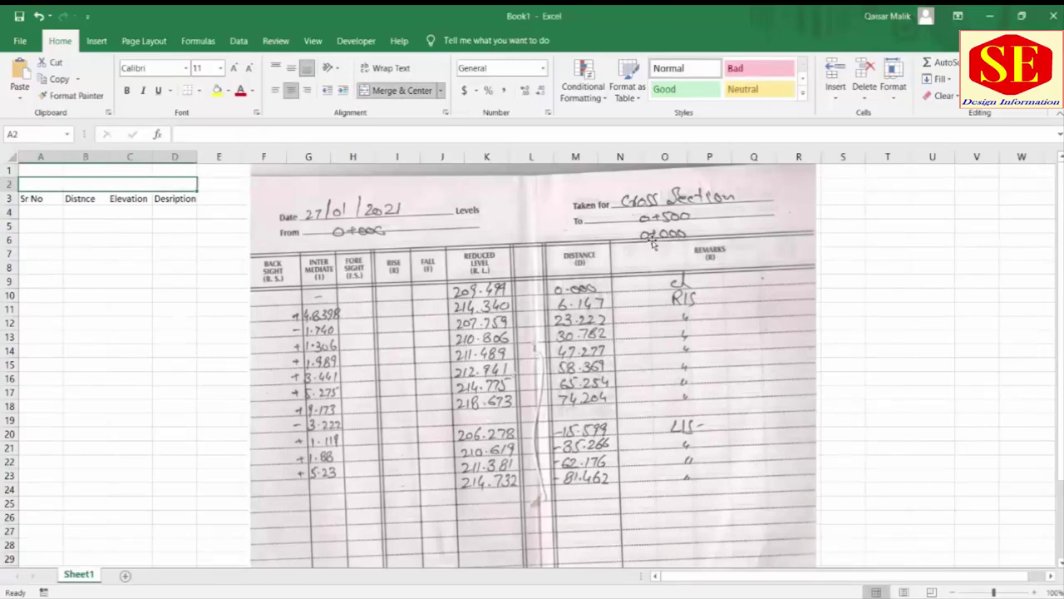
pyautogui.write('0+')
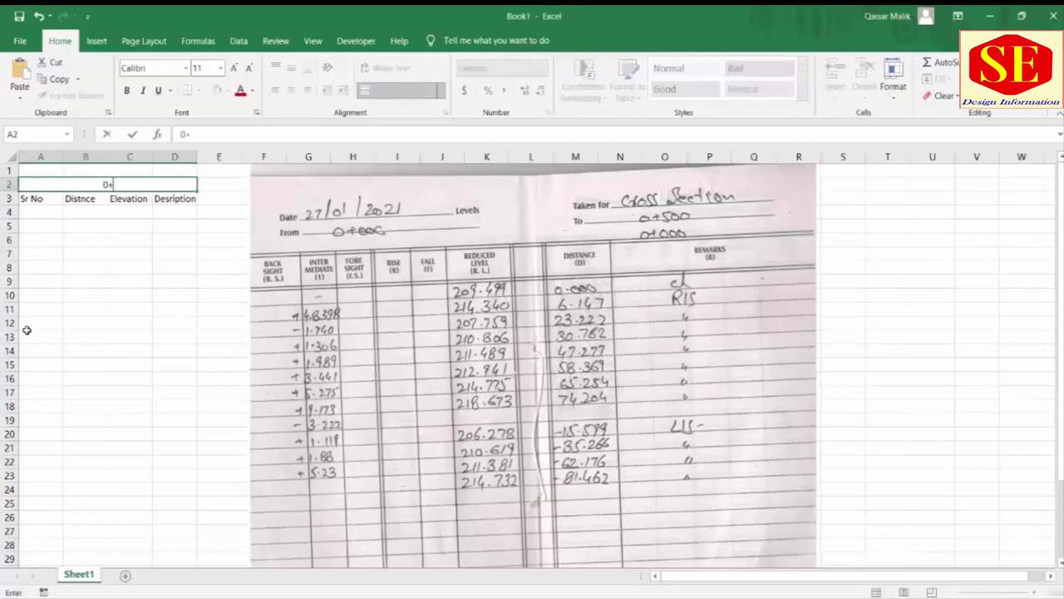
pyautogui.write('000')
pyautogui.press('Return')
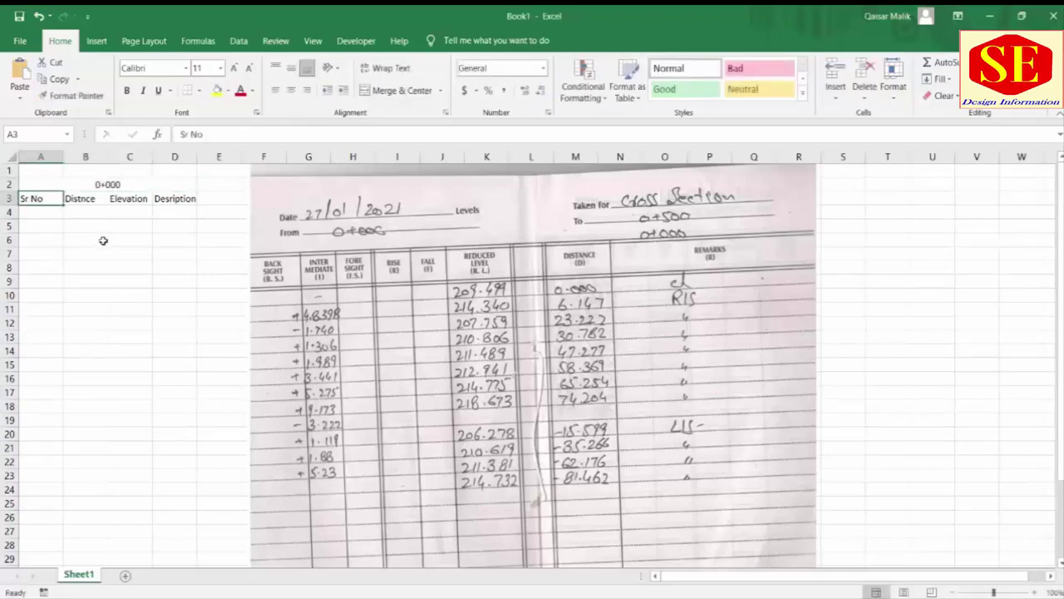
# - Enter rows 4–6: distances -81.462, -62.176, -35.266 with elevations 214.732, 211.381, 210.619
pyautogui.click(80, 214)
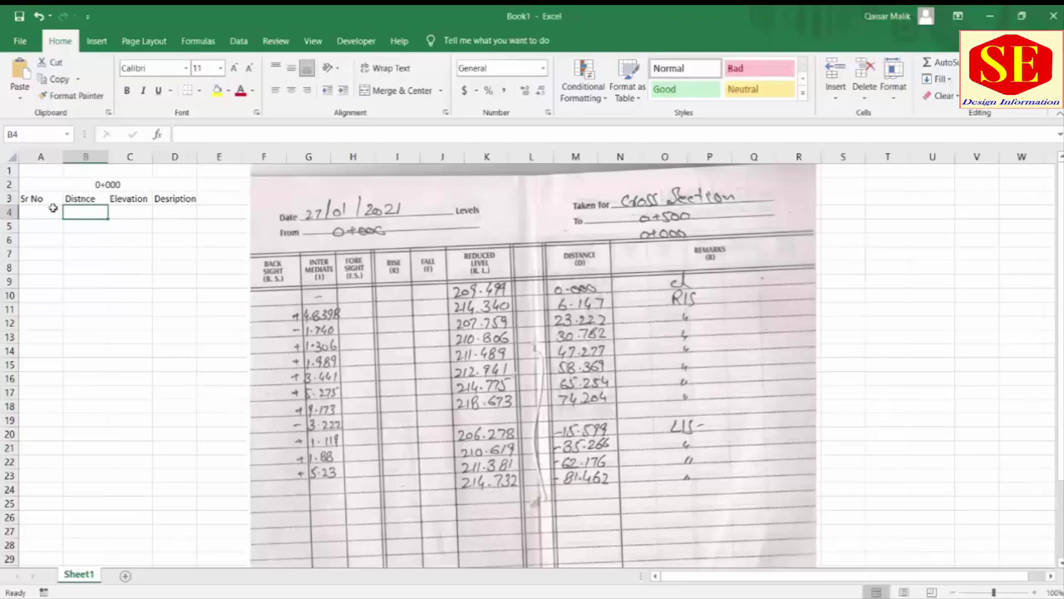
pyautogui.write('-')
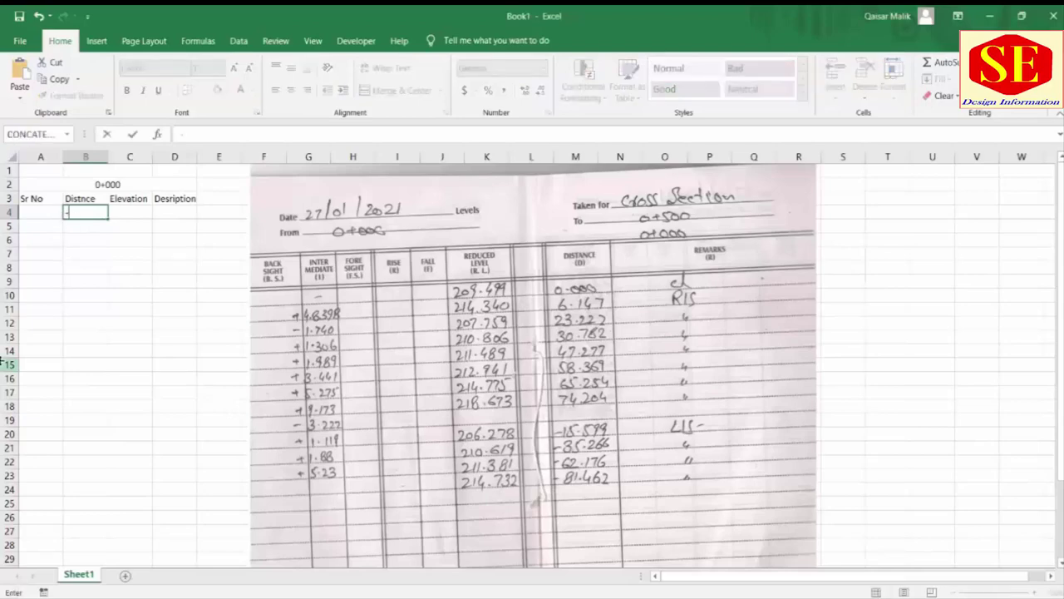
pyautogui.write('81')
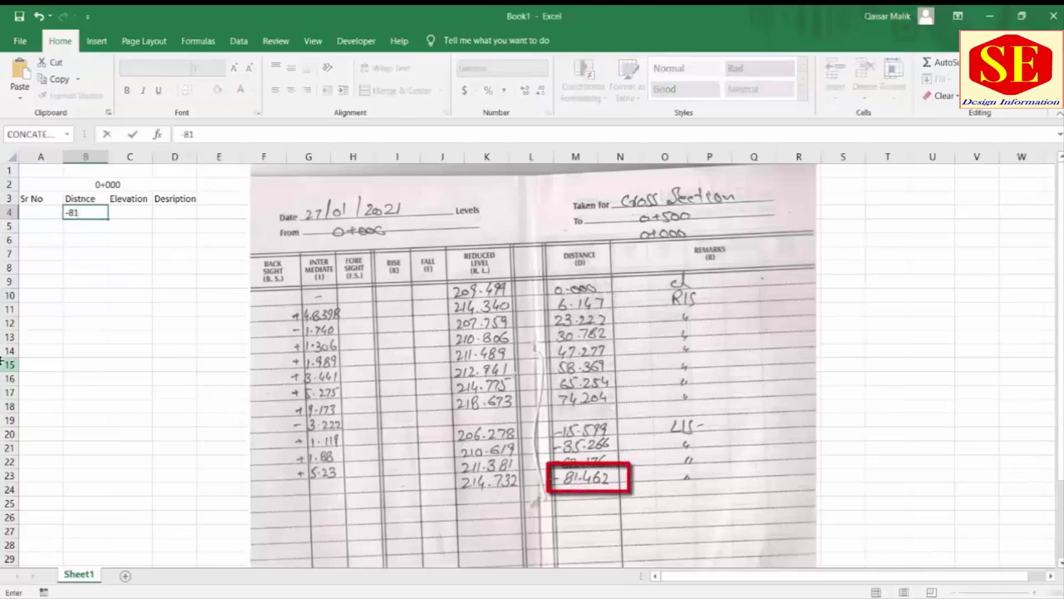
pyautogui.write('.462')
pyautogui.press('Tab')
pyautogui.write('214.732')
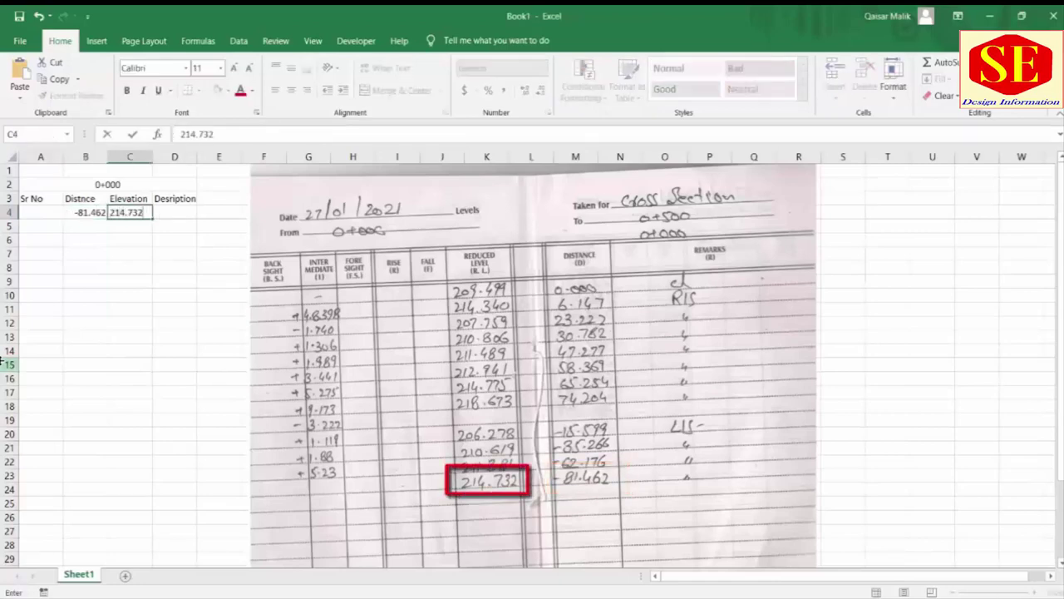
pyautogui.press('Return')
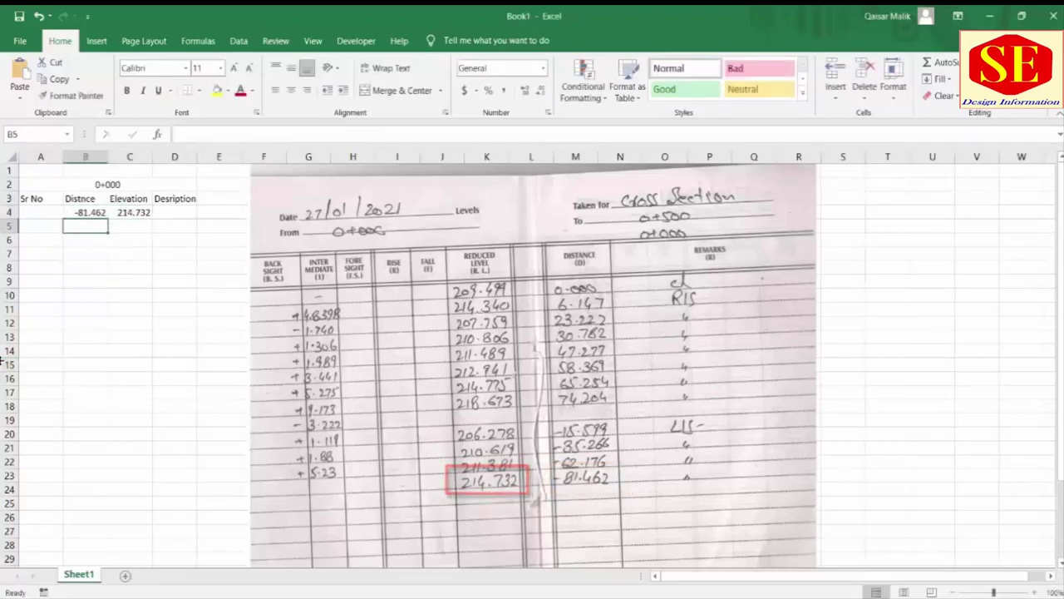
pyautogui.write('-6')
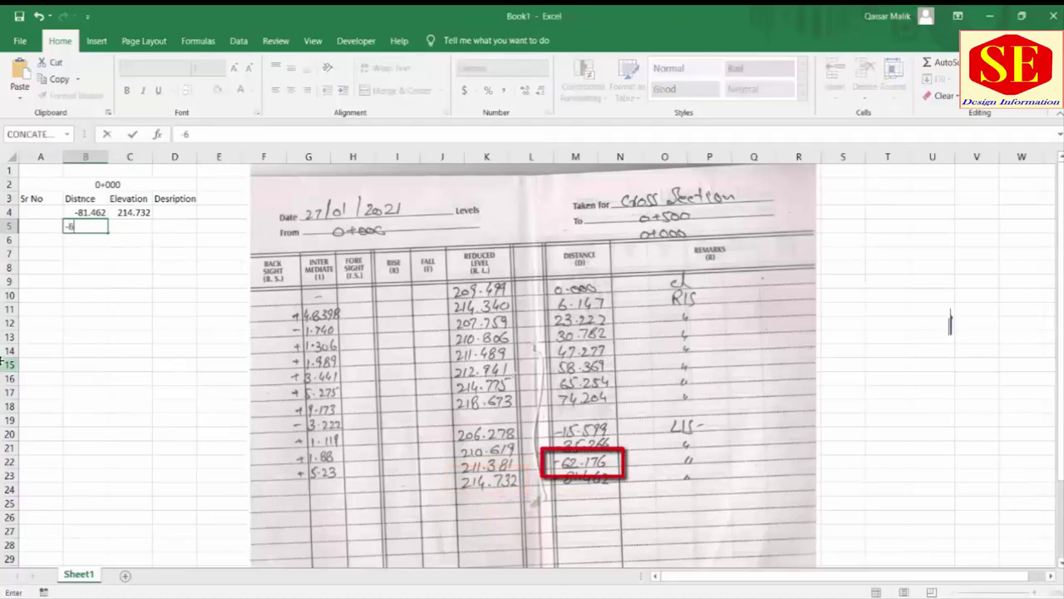
pyautogui.write('2.176')
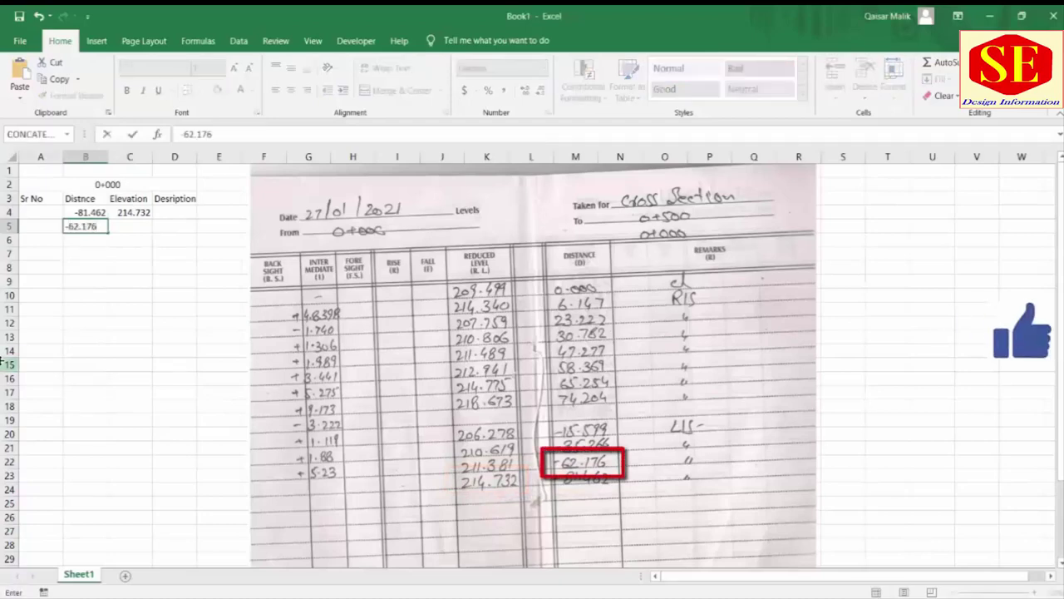
pyautogui.press('Tab')
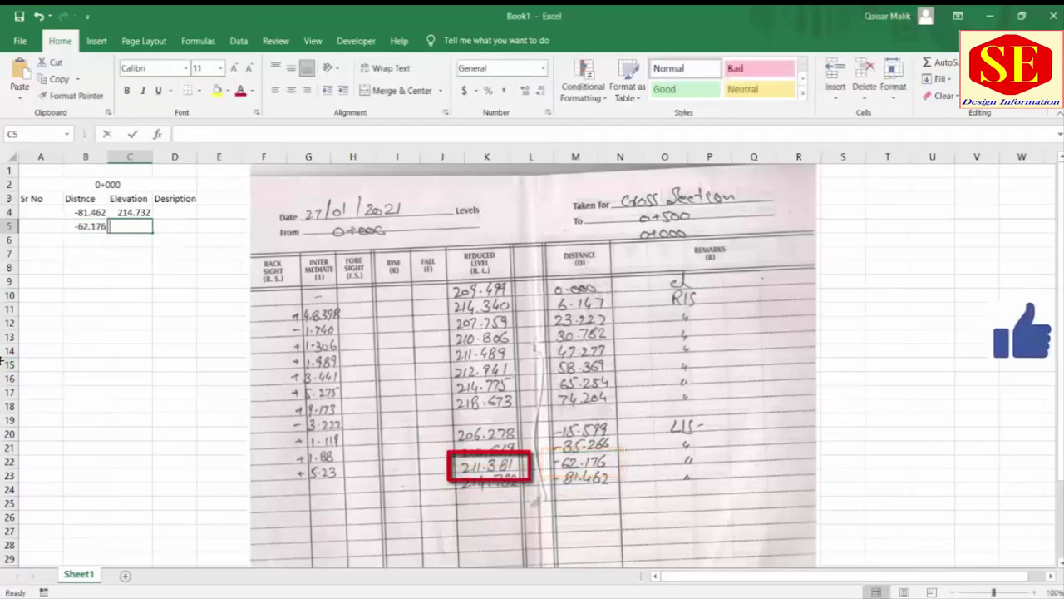
pyautogui.write('211.381')
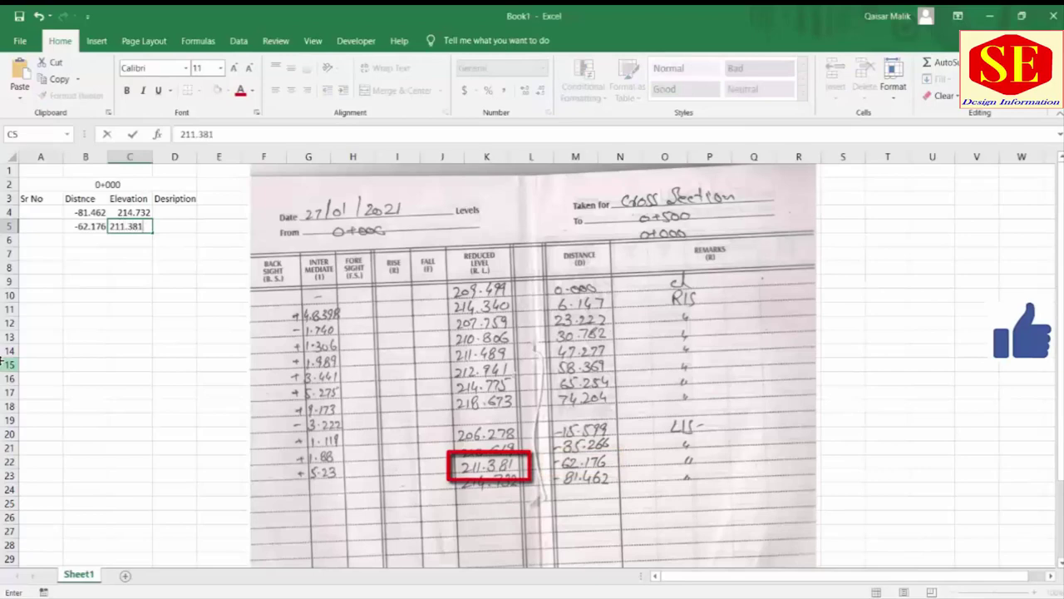
pyautogui.press('Return')
pyautogui.write('-')
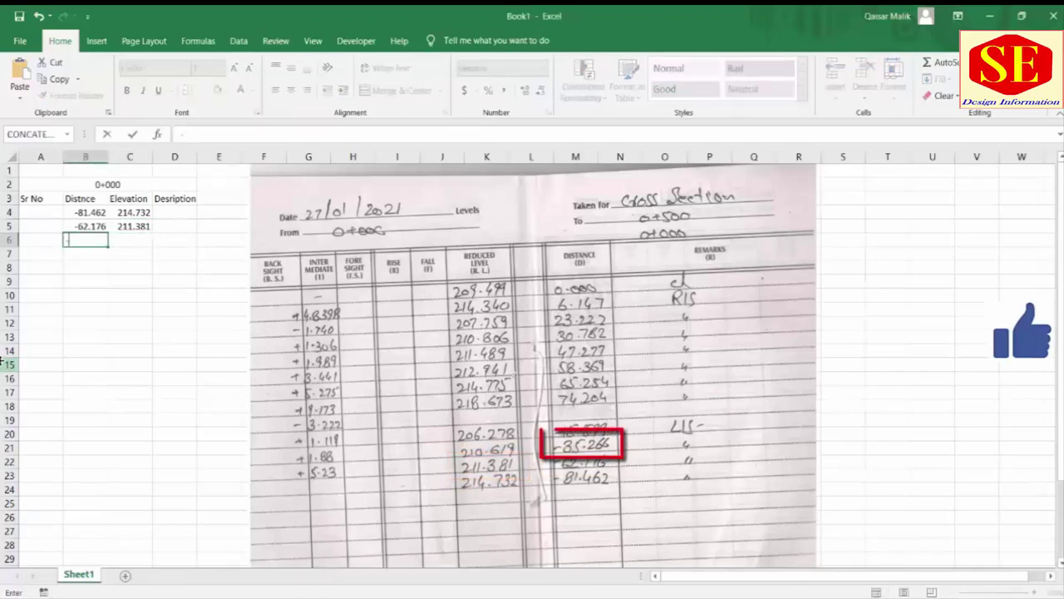
pyautogui.write('35.266')
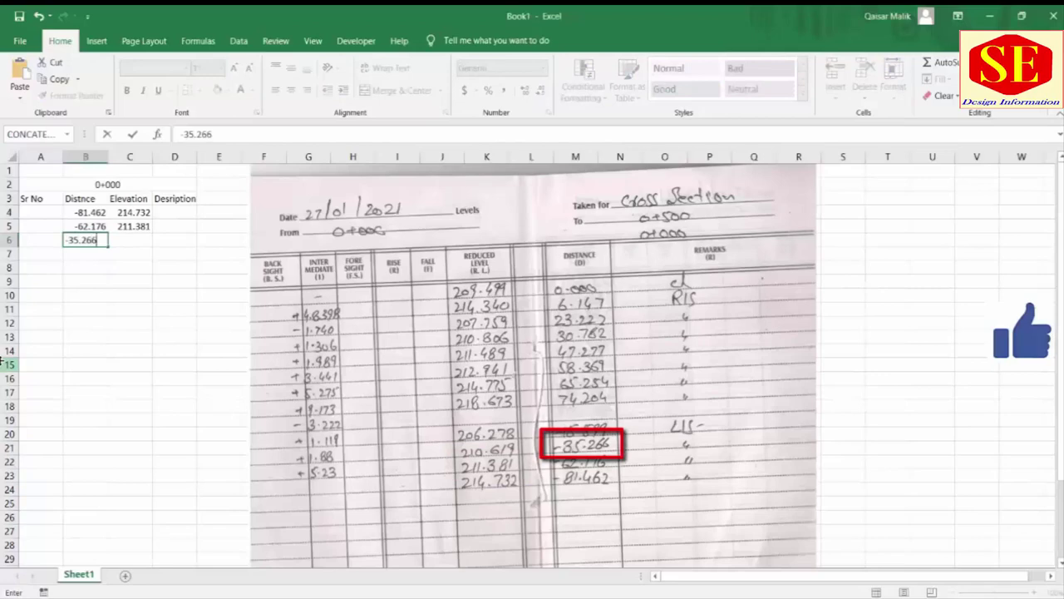
pyautogui.press('Tab')
pyautogui.write('21')
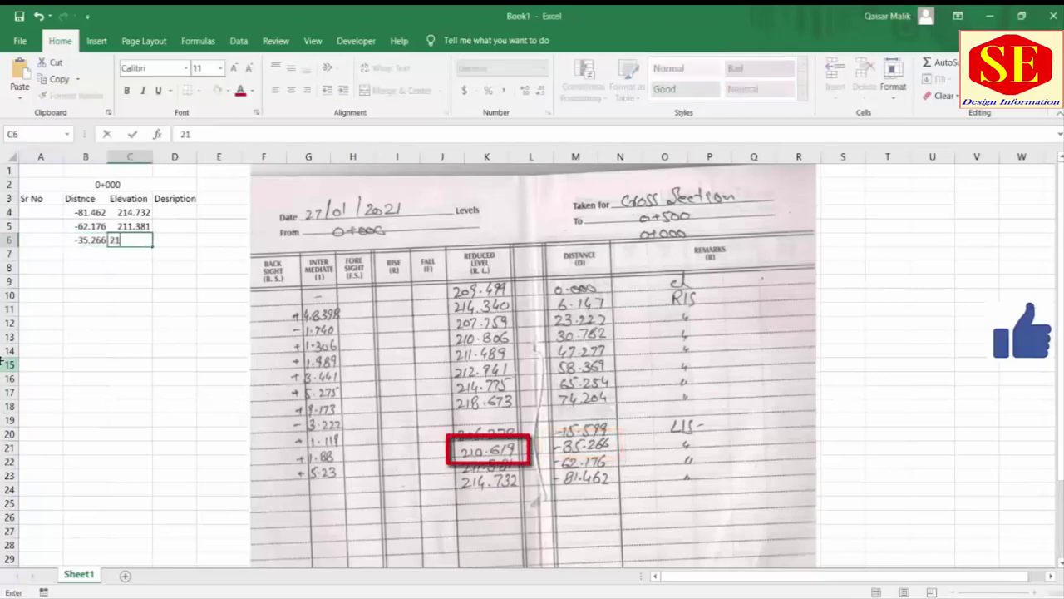
pyautogui.write('62')
pyautogui.write('19')
pyautogui.press('Return')
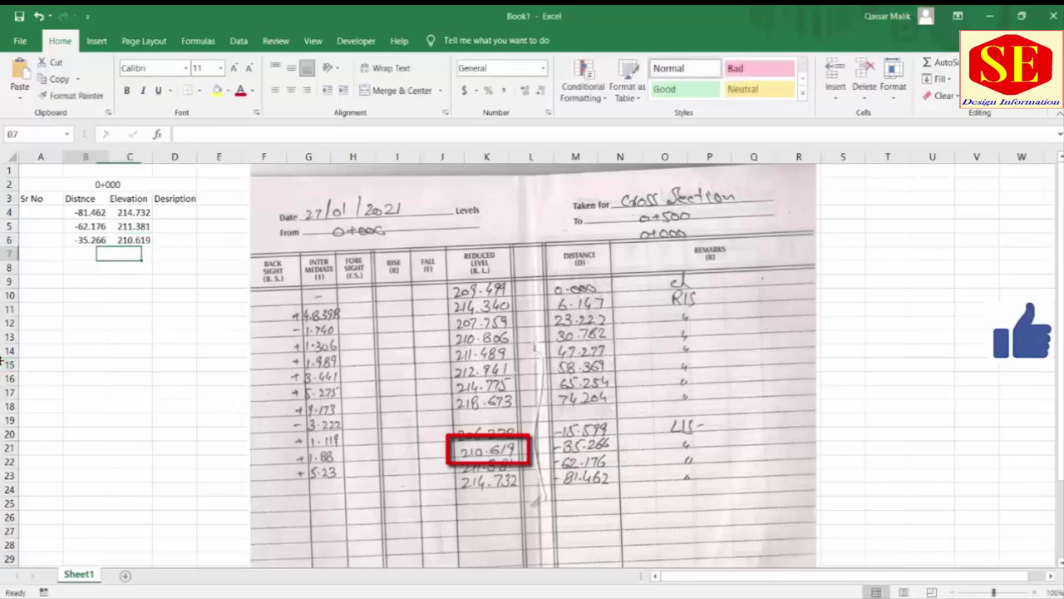
# - Enter rows 7–9: distances -15.599, 0, 6.147 with elevations 206.278, 209.499, 214.340
pyautogui.write('-15.599')
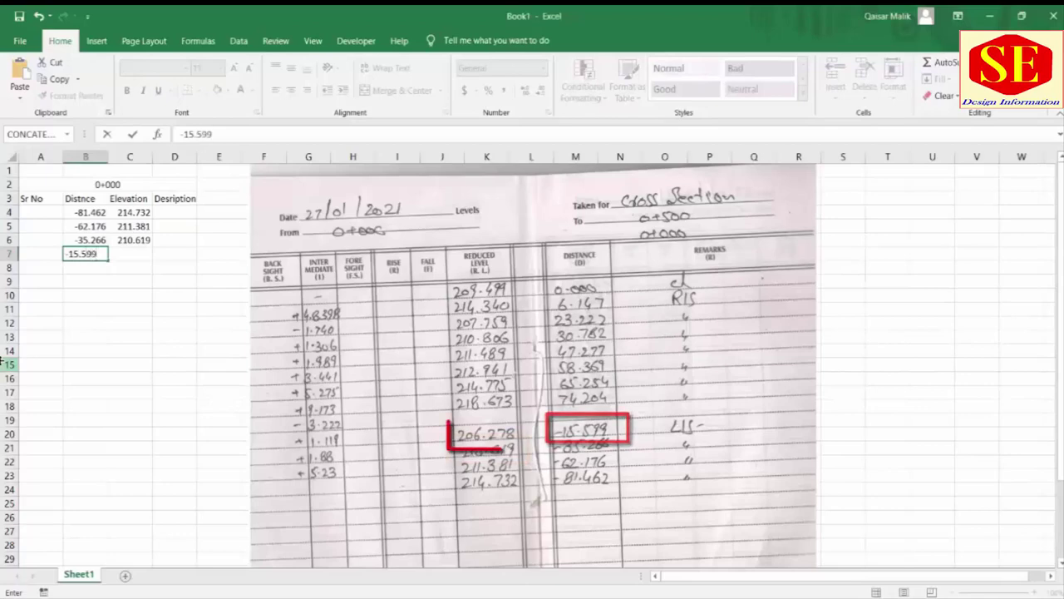
pyautogui.press('Tab')
pyautogui.write('206.')
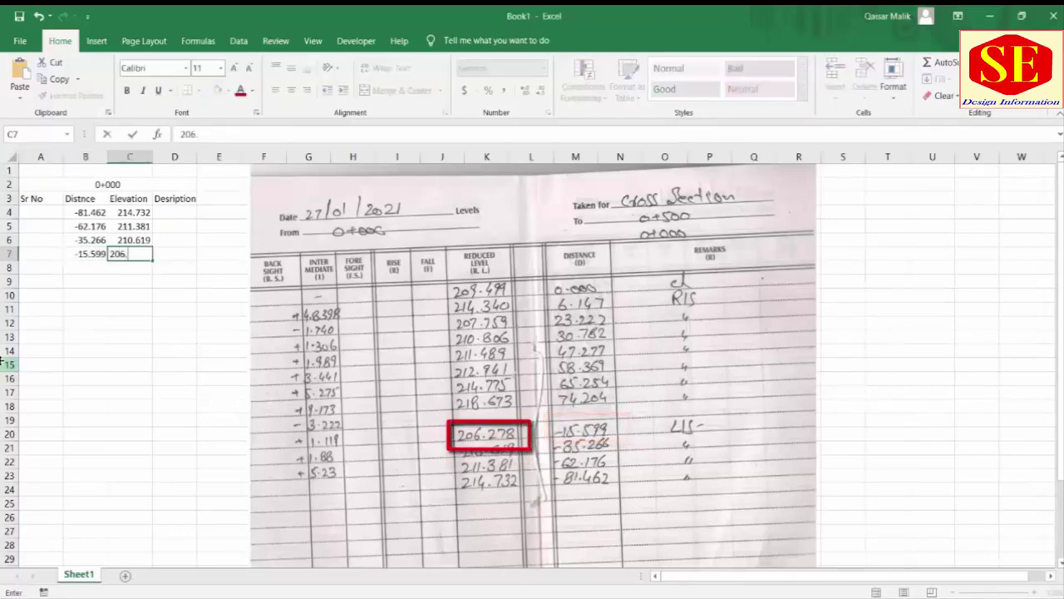
pyautogui.write('278')
pyautogui.press('Return')
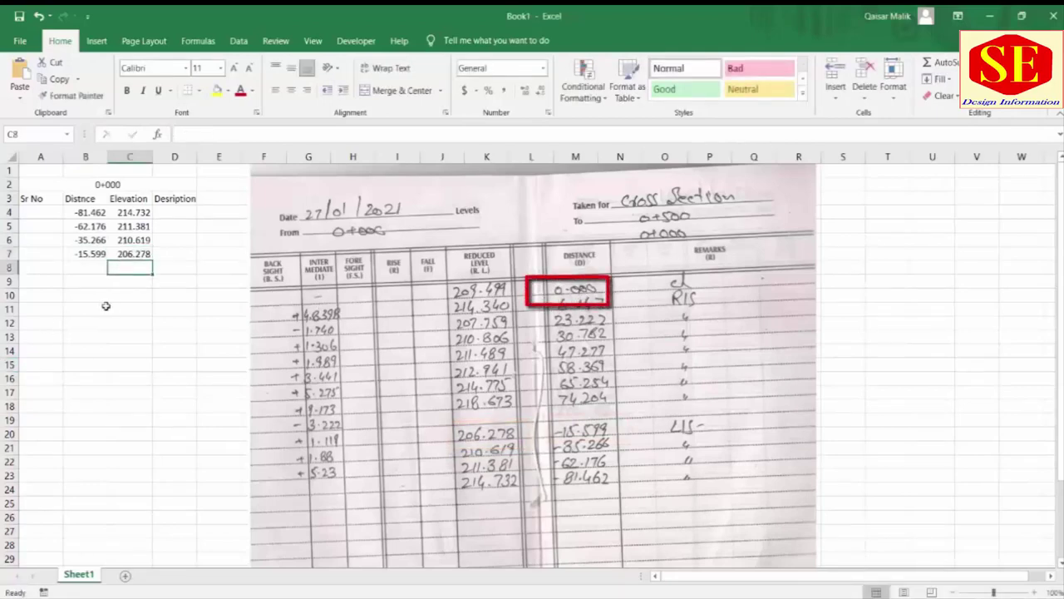
pyautogui.click(75, 270)
pyautogui.write('0.')
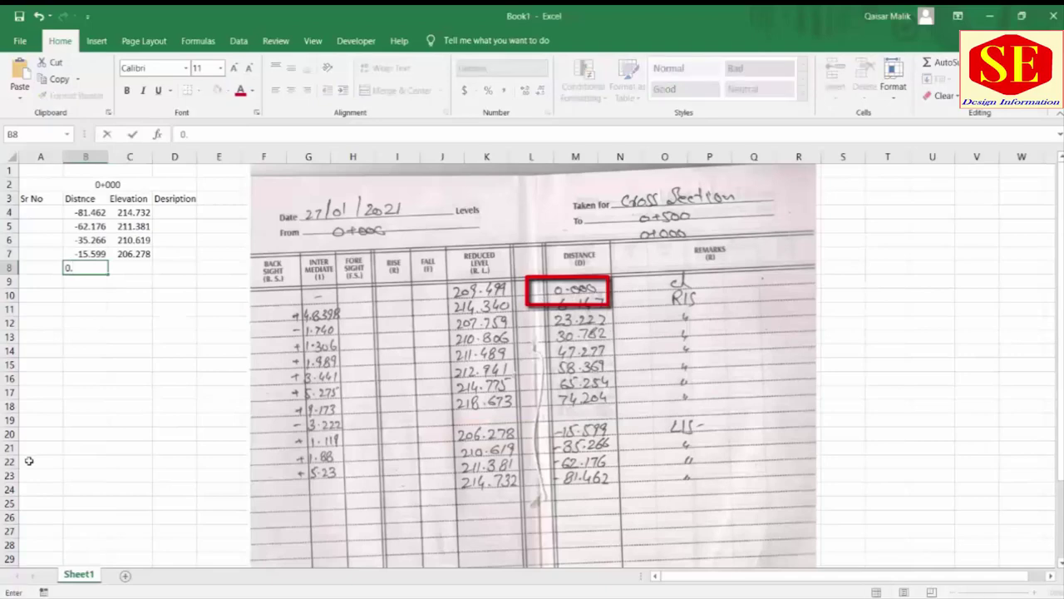
pyautogui.press('Return')
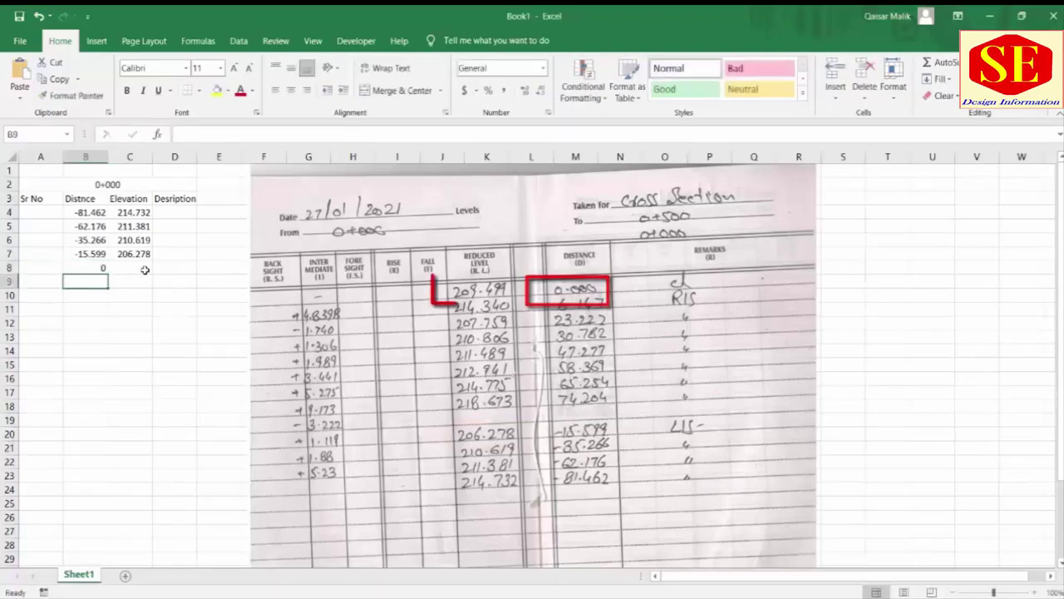
pyautogui.click(131, 268)
pyautogui.write('209.499')
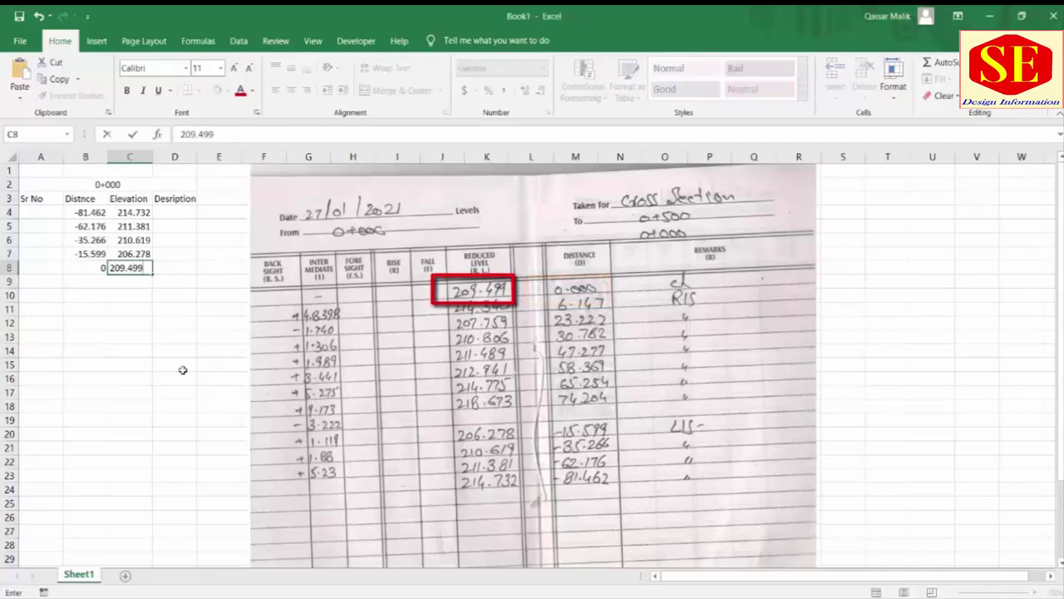
pyautogui.press('Return')
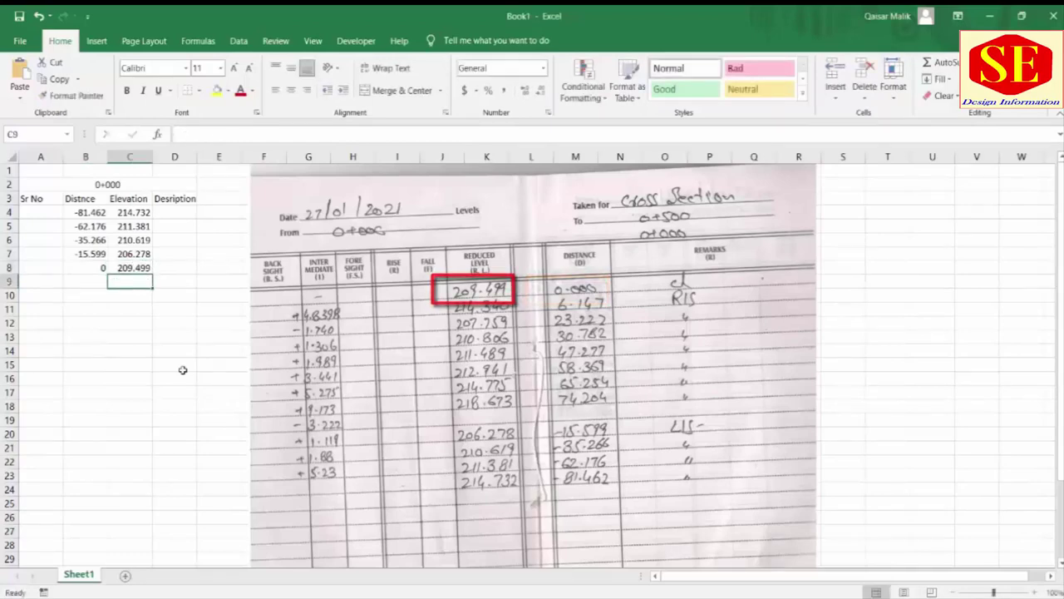
pyautogui.press('Left')
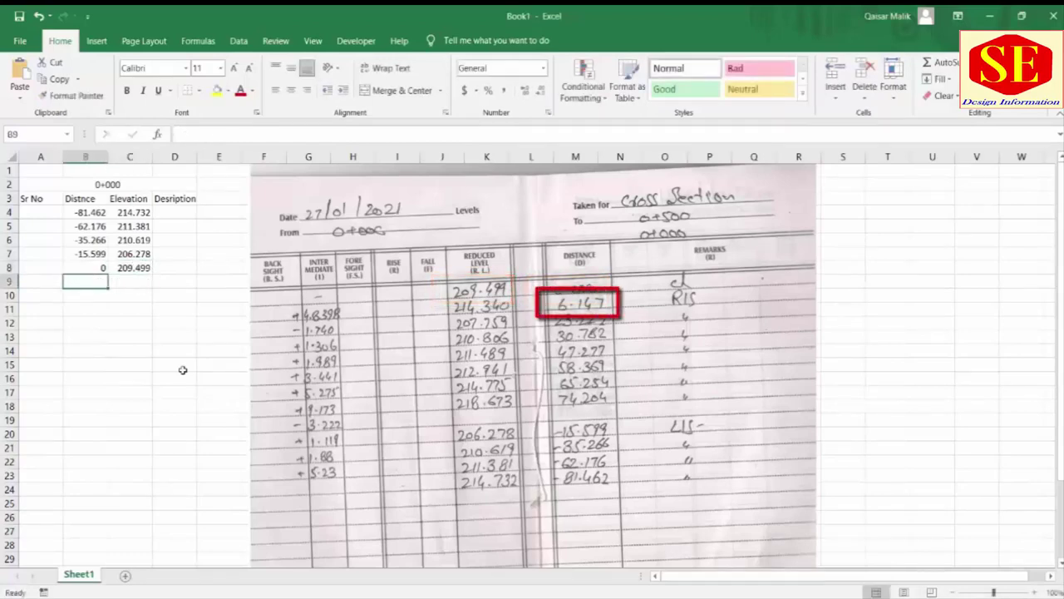
pyautogui.write('6.147')
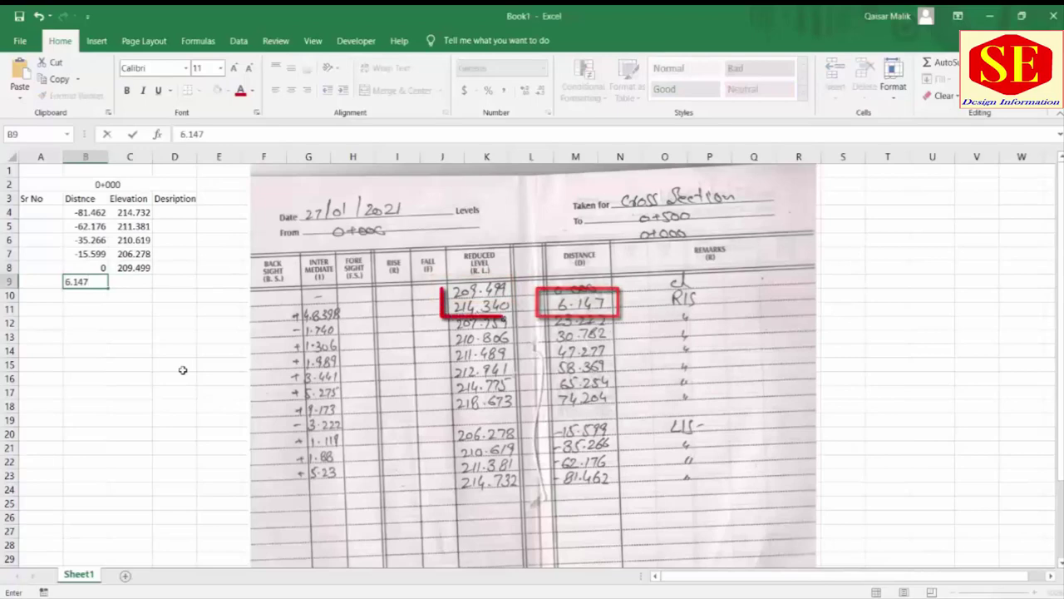
pyautogui.press('Tab')
pyautogui.write('214')
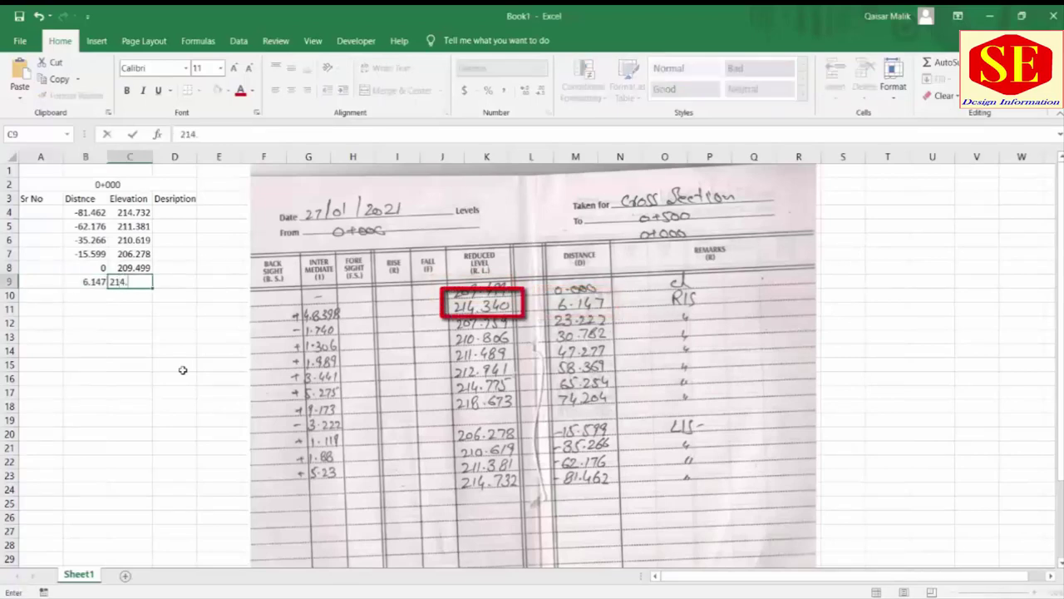
pyautogui.write('34')
pyautogui.press('Return')
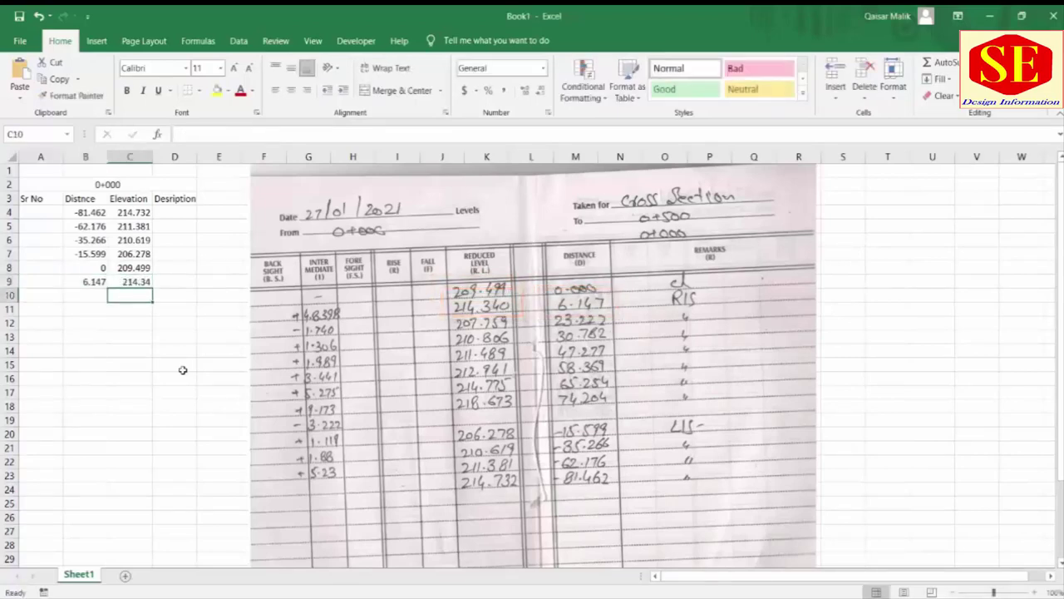
# - Enter rows 10–12: distances 23.222, 30.782, 47.277 with elevations 207.759, 210.806, 211.489
pyautogui.press('Left')
pyautogui.write('23.22')
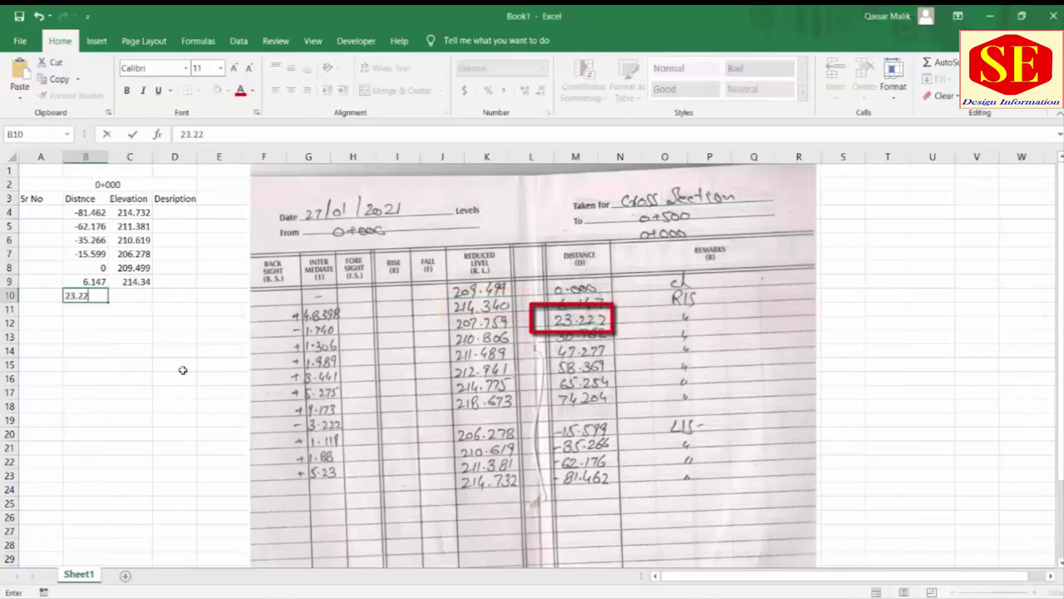
pyautogui.press('Tab')
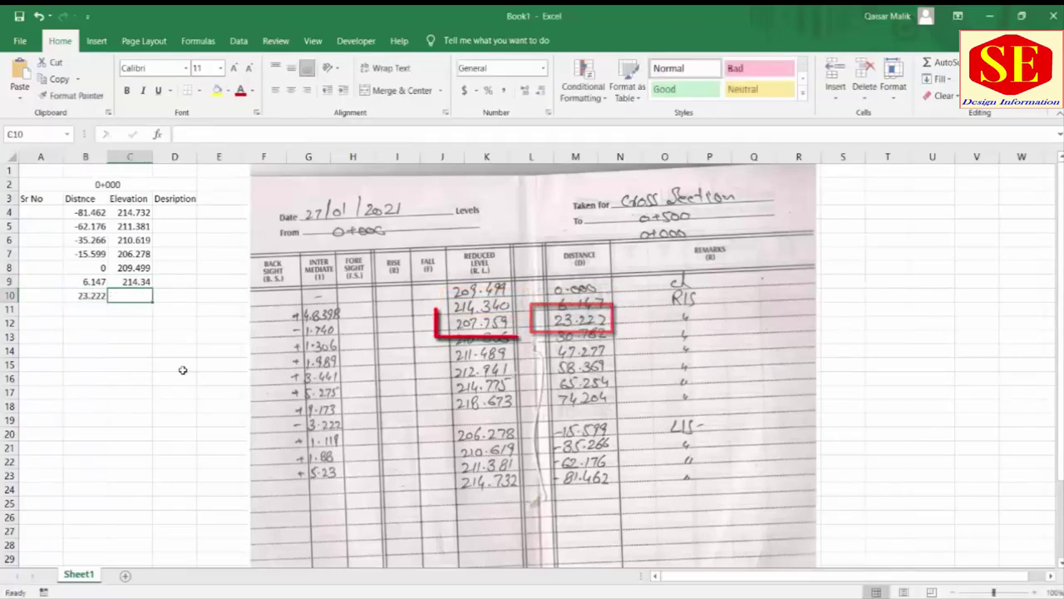
pyautogui.write('207')
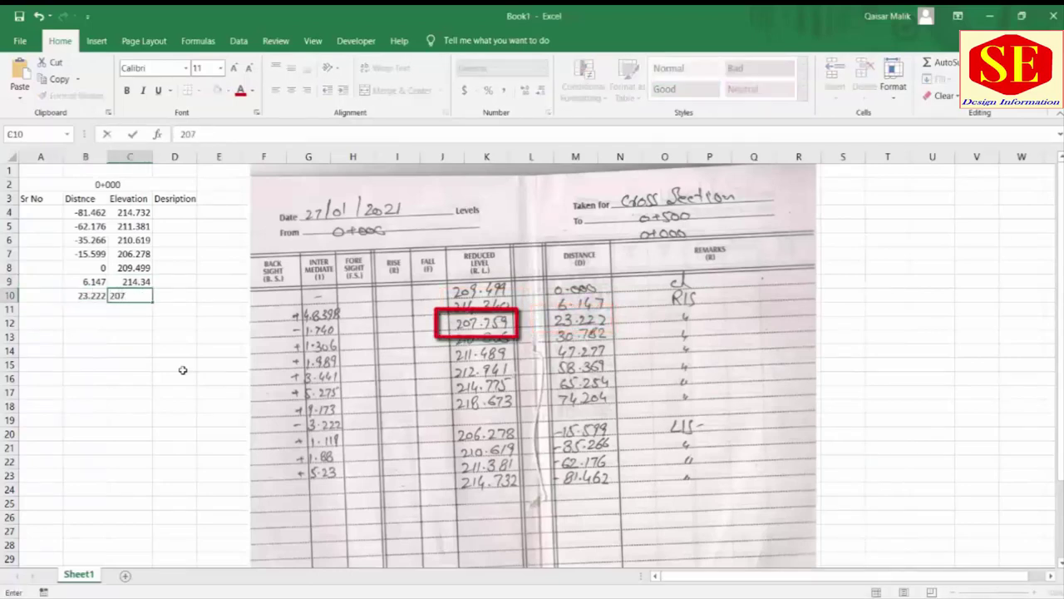
pyautogui.write('.759')
pyautogui.press('Return')
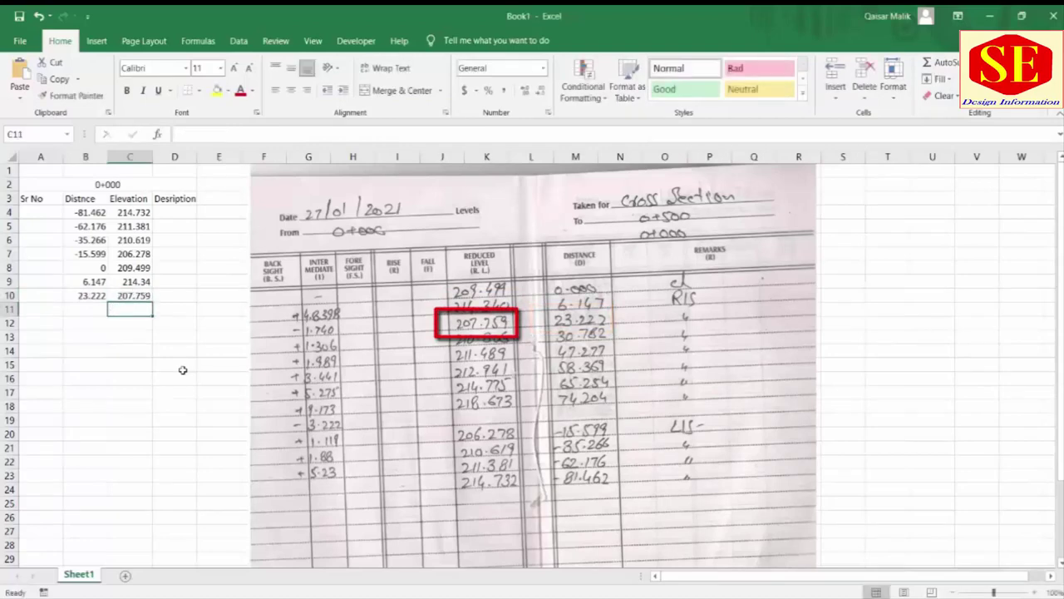
pyautogui.write('30')
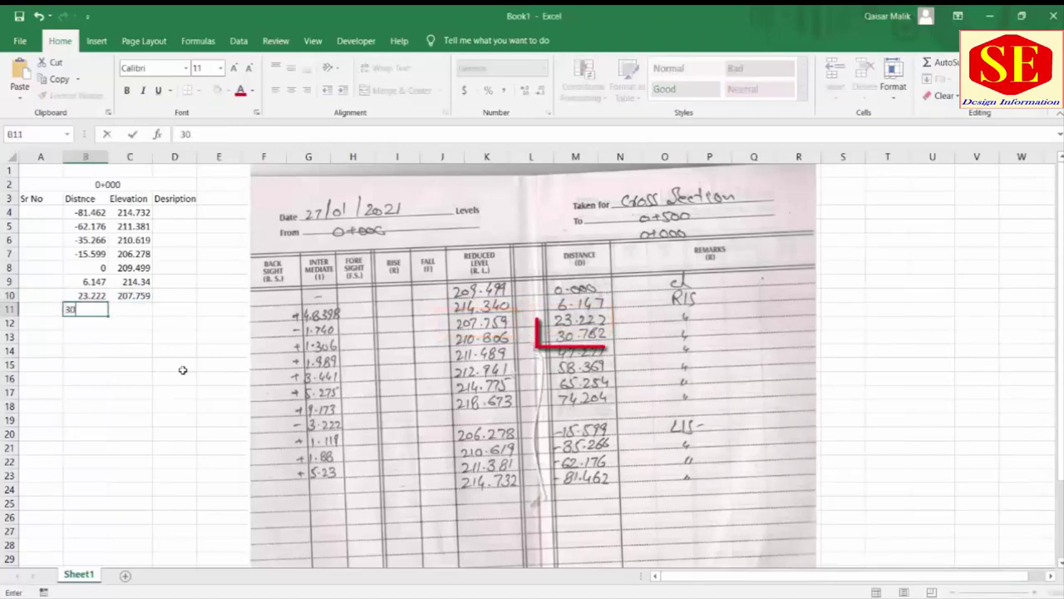
pyautogui.write('.782')
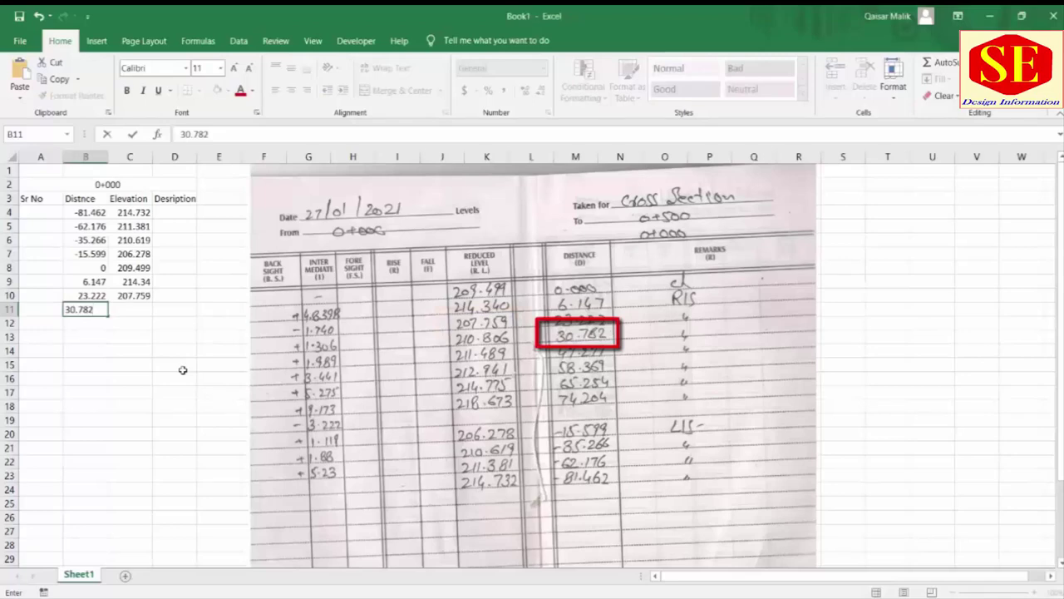
pyautogui.press('Tab')
pyautogui.write('210.')
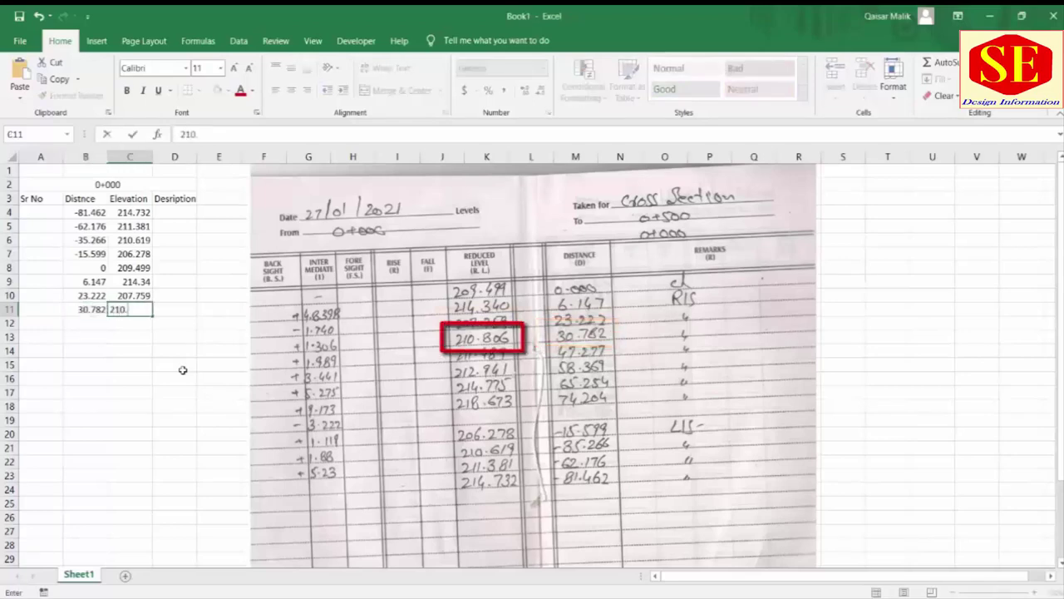
pyautogui.write('806')
pyautogui.press('Return')
pyautogui.write('47')
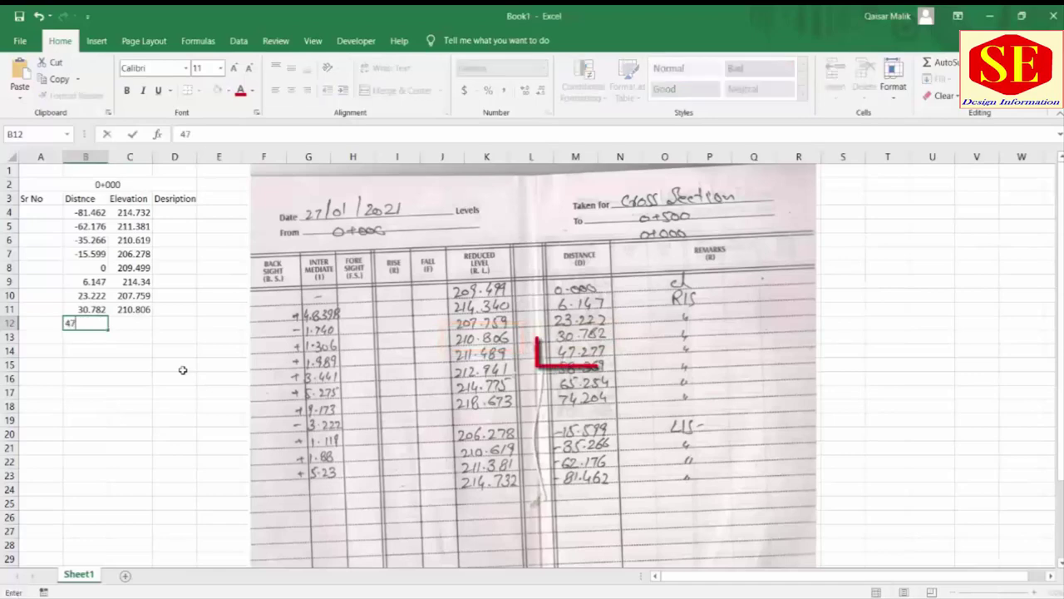
pyautogui.write('.277')
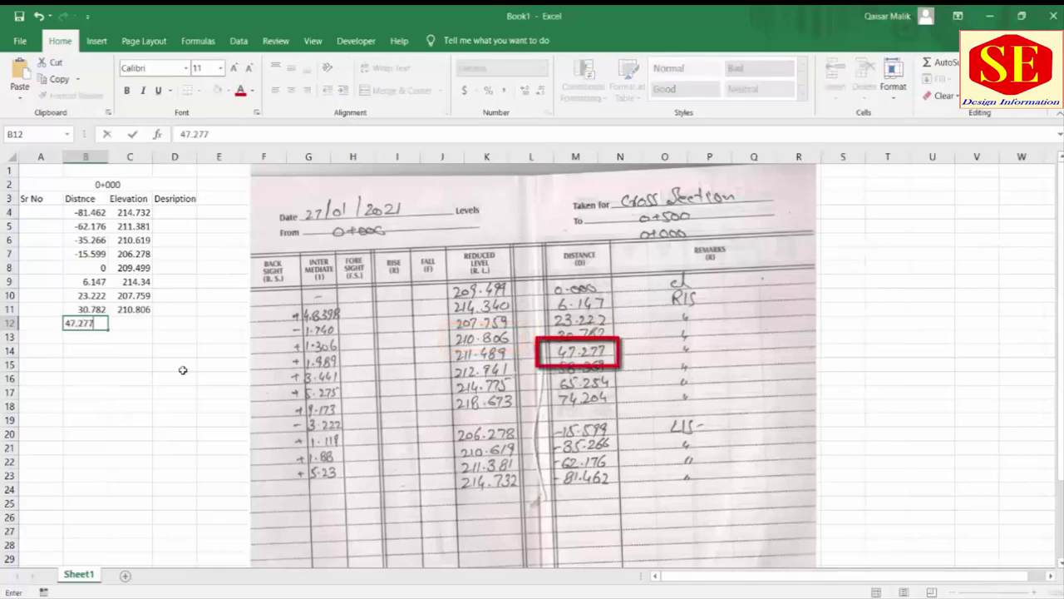
pyautogui.press('Tab')
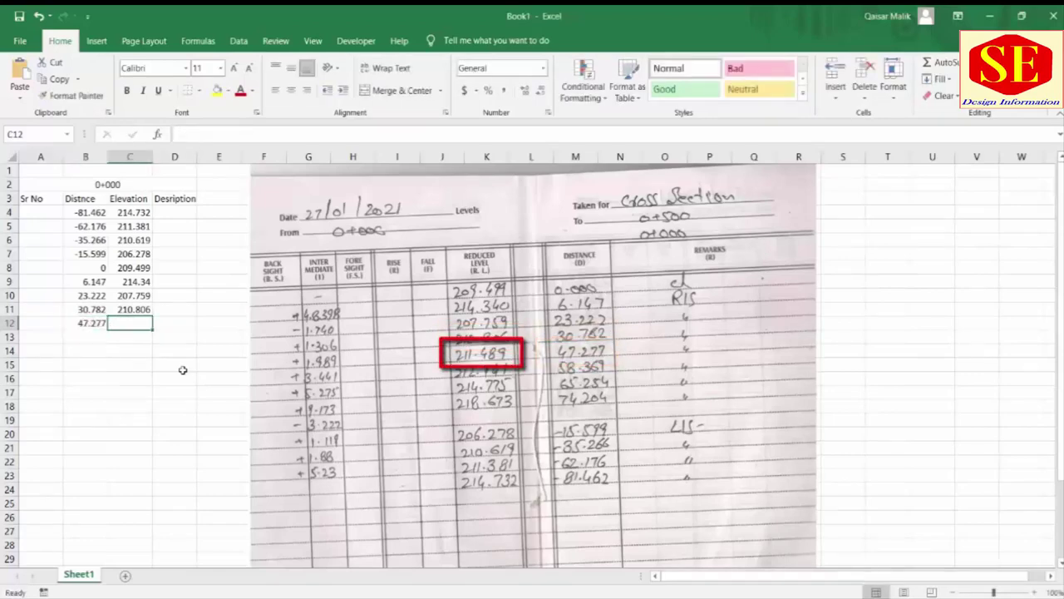
pyautogui.write('211.48')
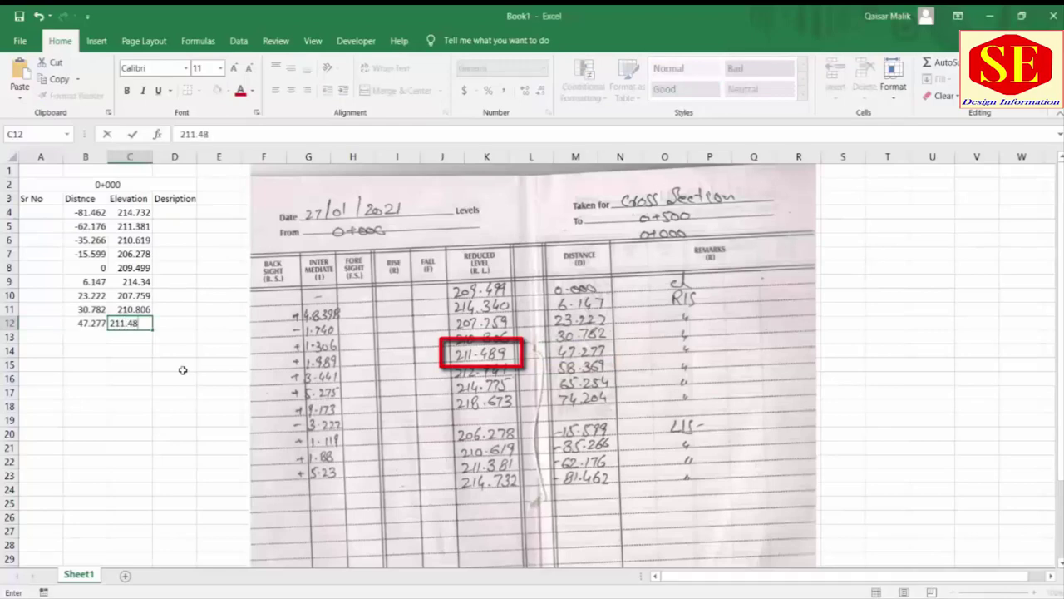
pyautogui.write('9')
pyautogui.press('Return')
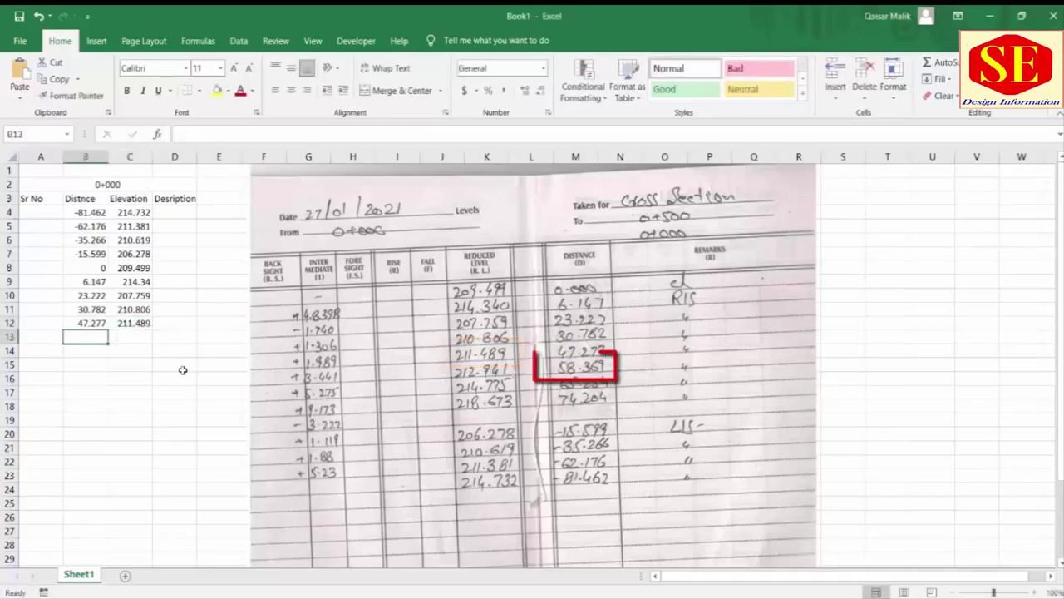
# - Enter rows 13–15: distances 58.369, 65.254, 74.204 with elevations 212.941, 214.775, 218.673
pyautogui.write('58.369')
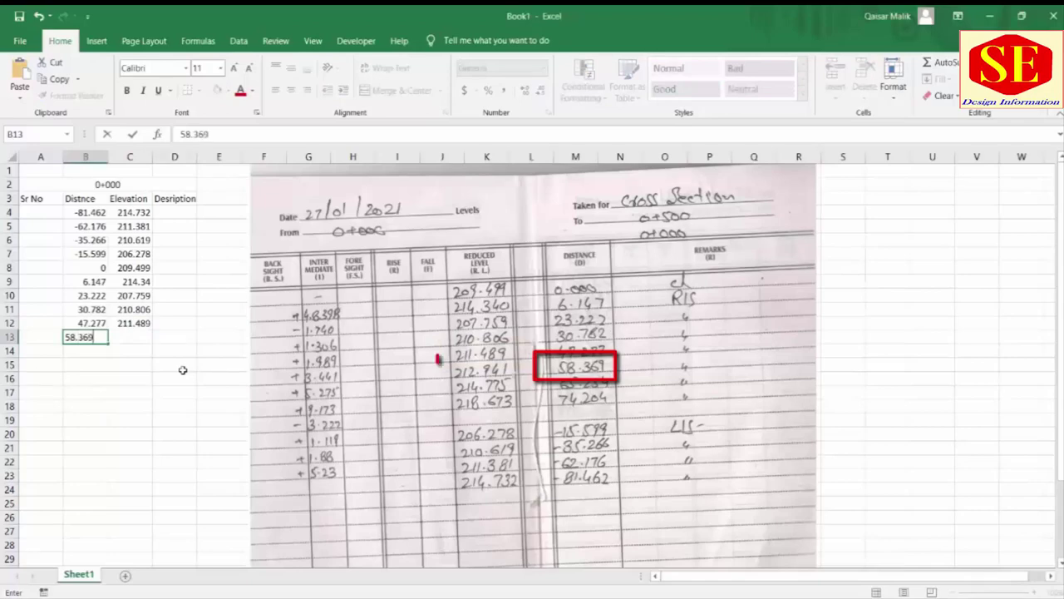
pyautogui.press('Tab')
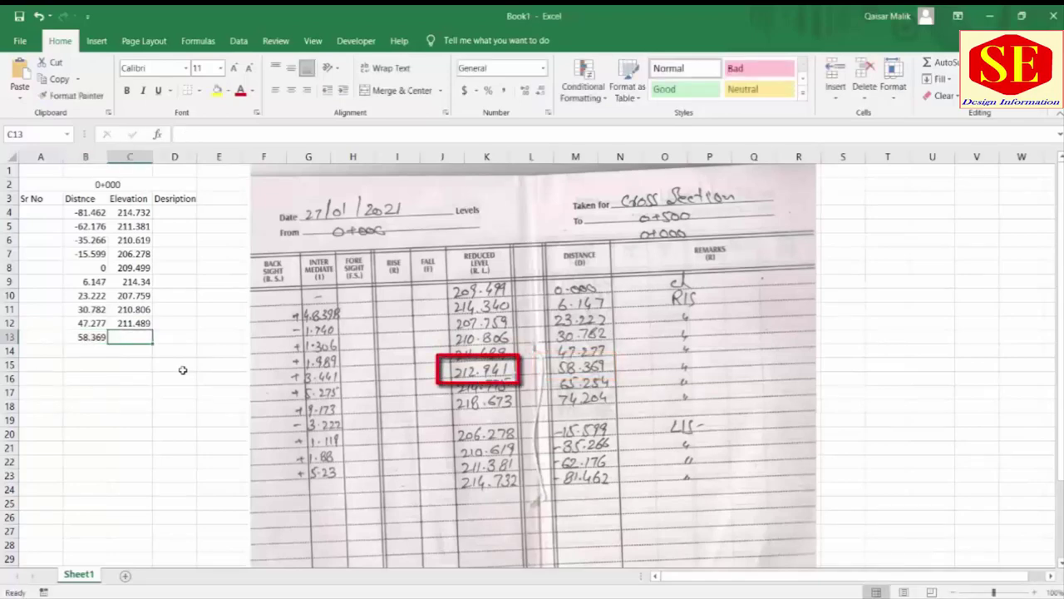
pyautogui.write('212.941')
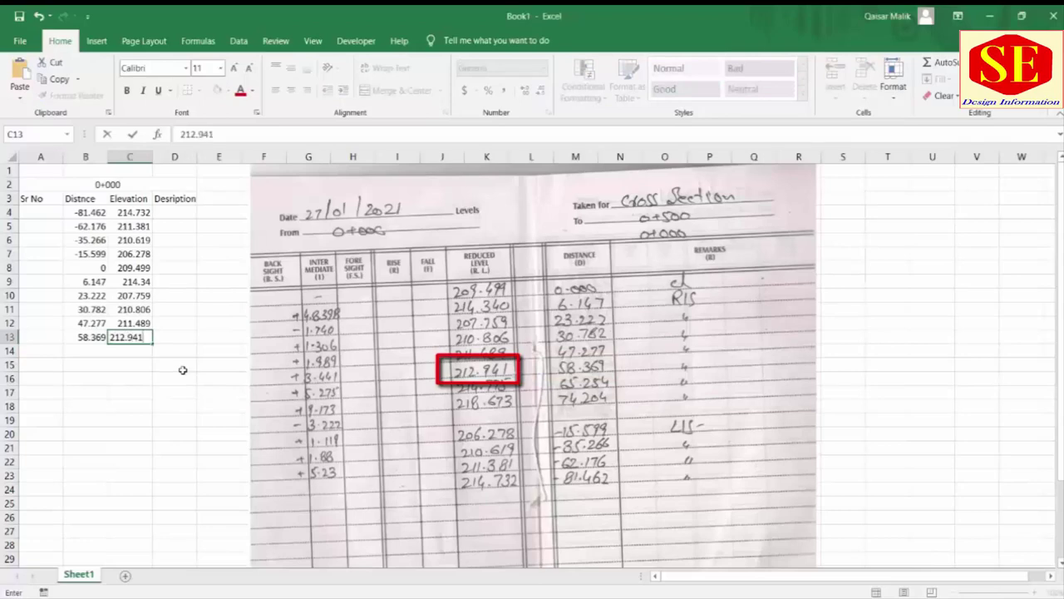
pyautogui.press('Return')
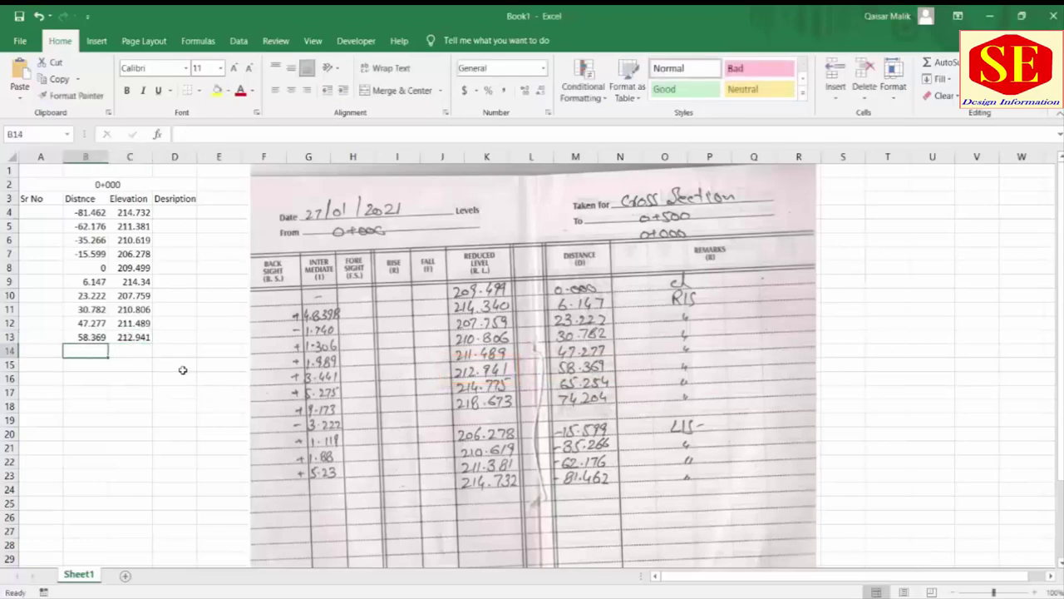
pyautogui.write('65.')
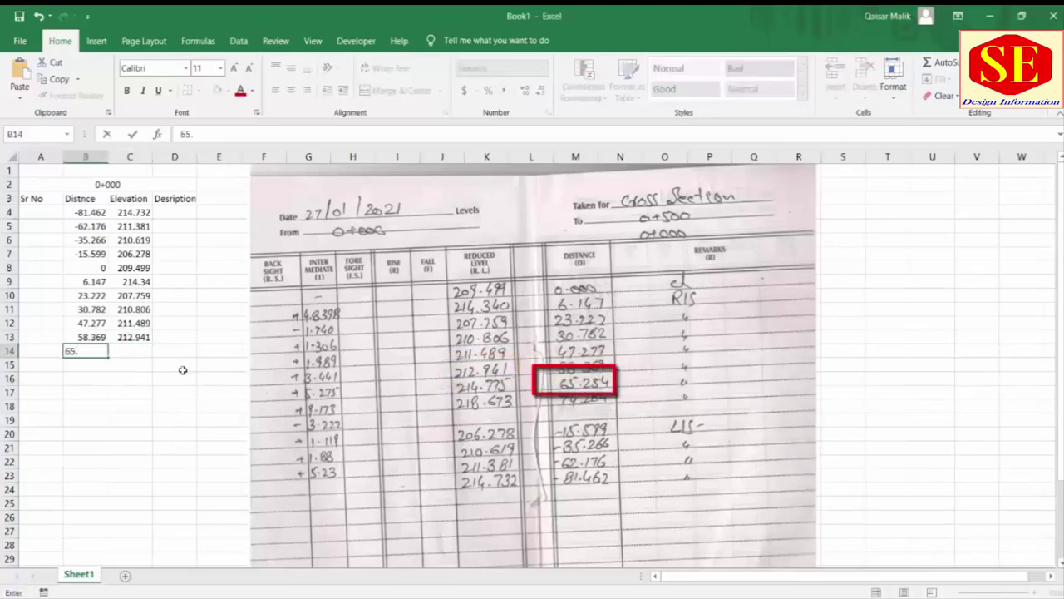
pyautogui.write('23')
pyautogui.write('54')
pyautogui.press('Tab')
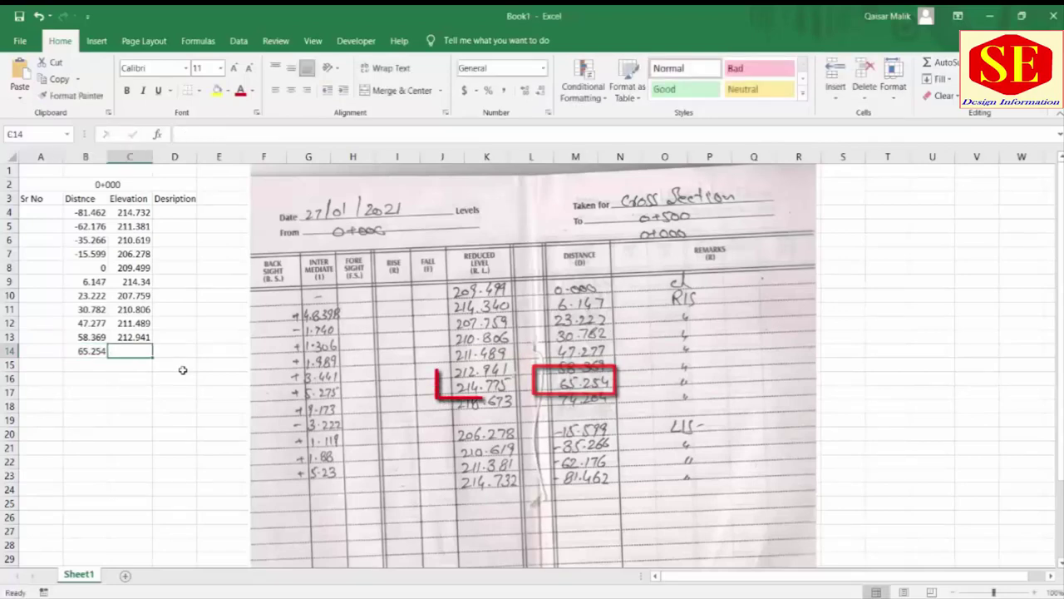
pyautogui.write('214.775')
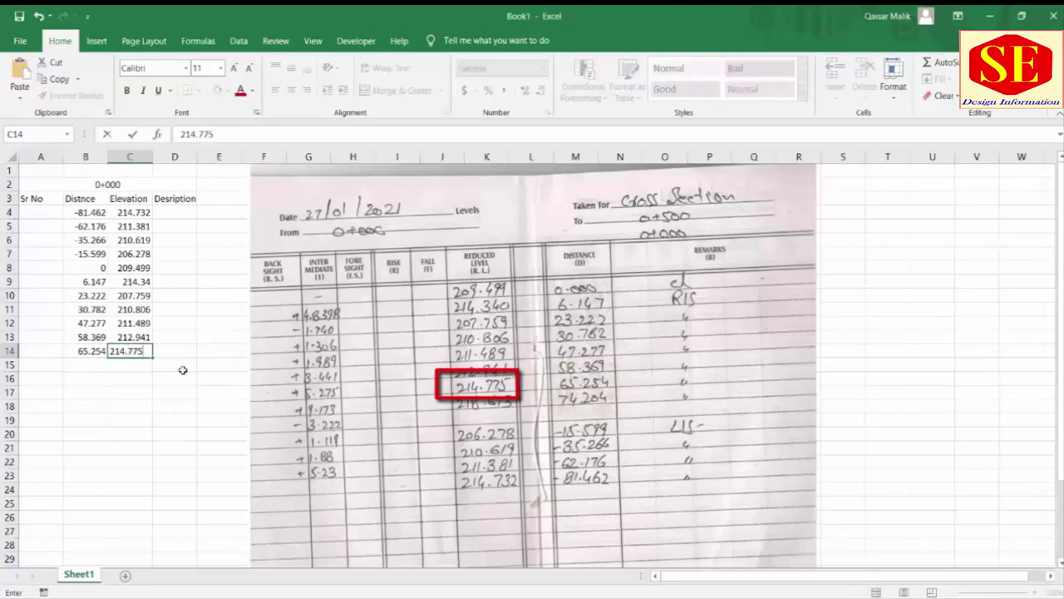
pyautogui.press('Return')
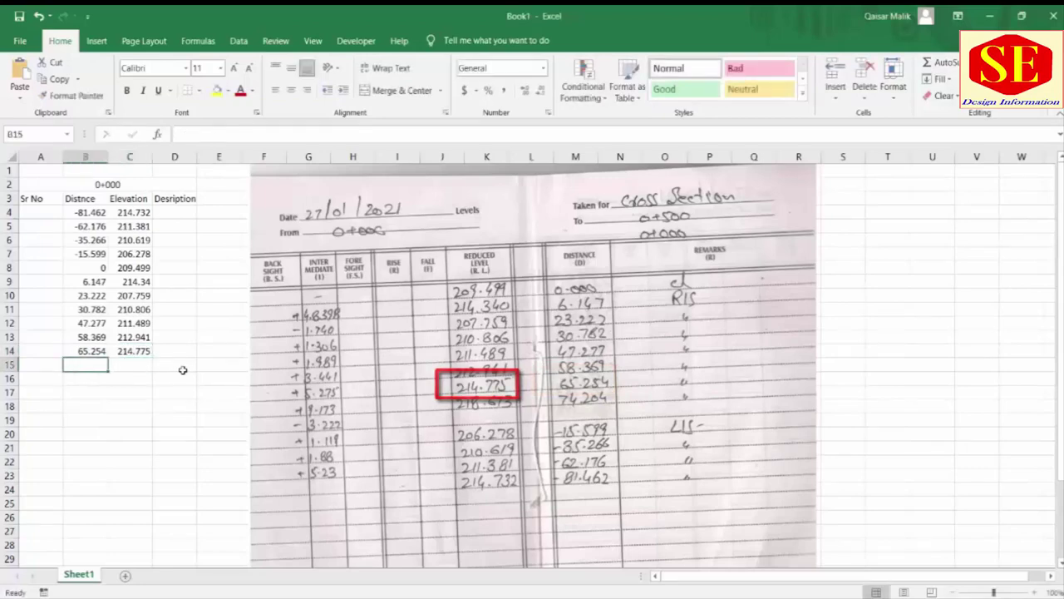
pyautogui.write('74')
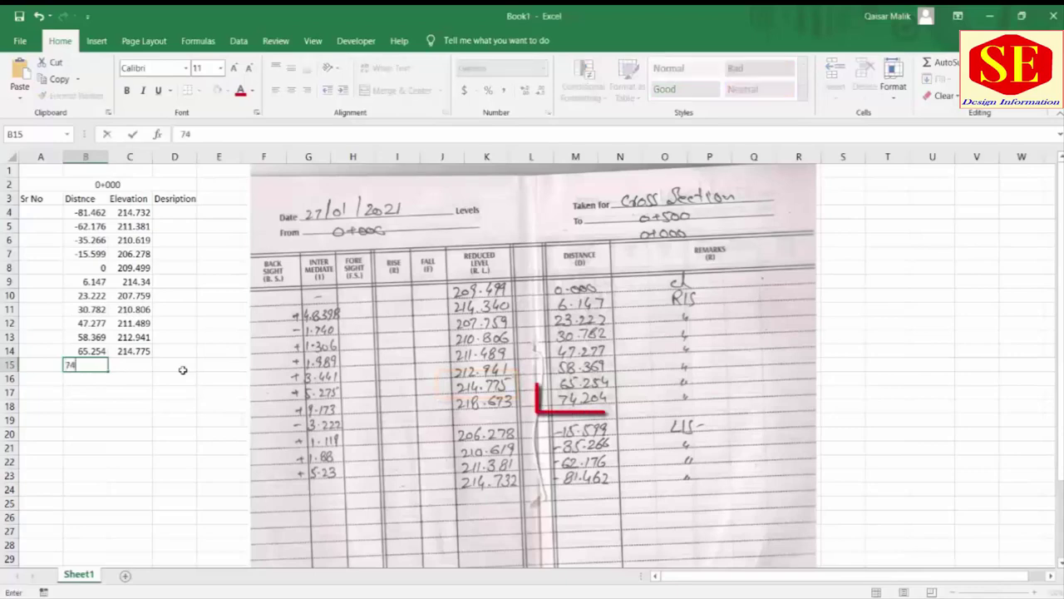
pyautogui.write('.204')
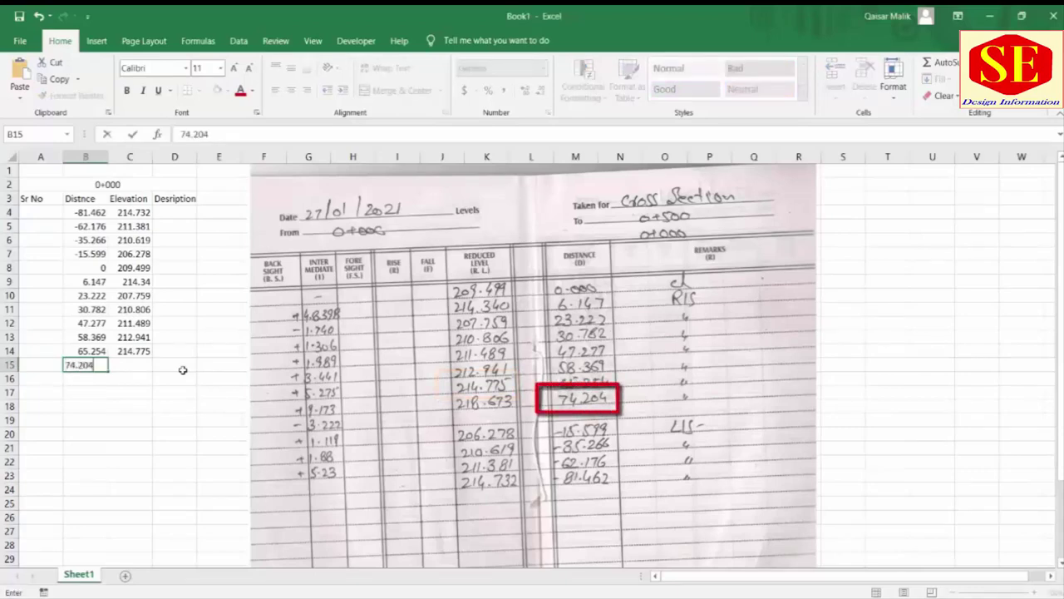
pyautogui.press('Tab')
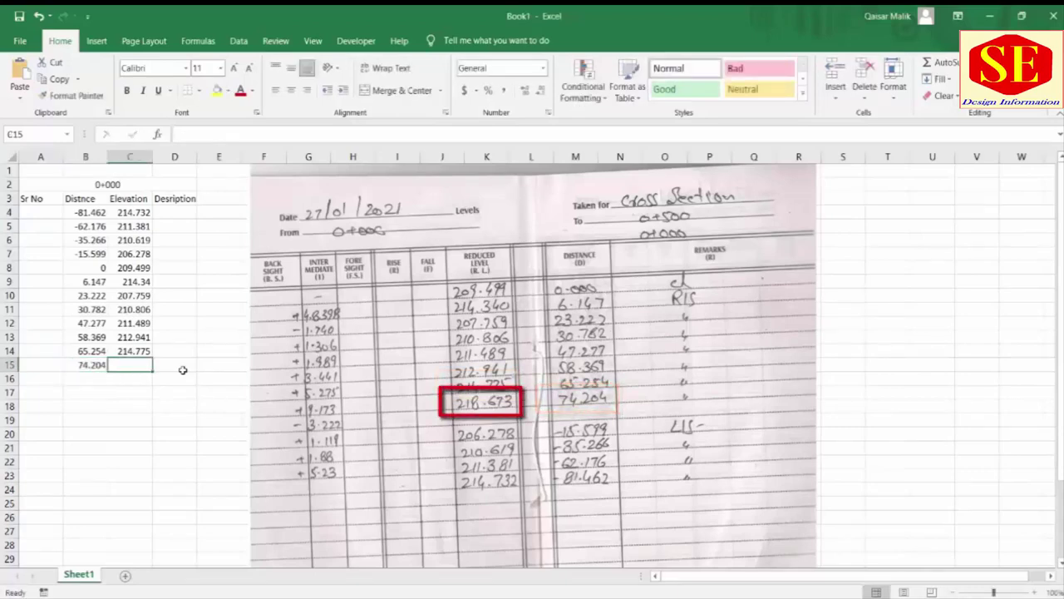
pyautogui.write('218')
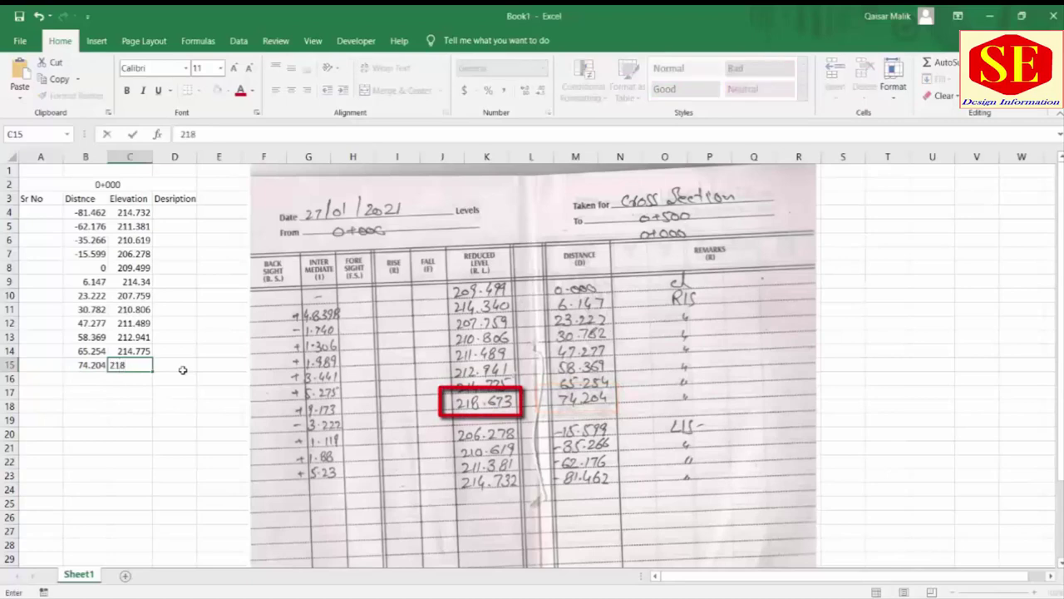
pyautogui.write('.673')
pyautogui.press('Return')
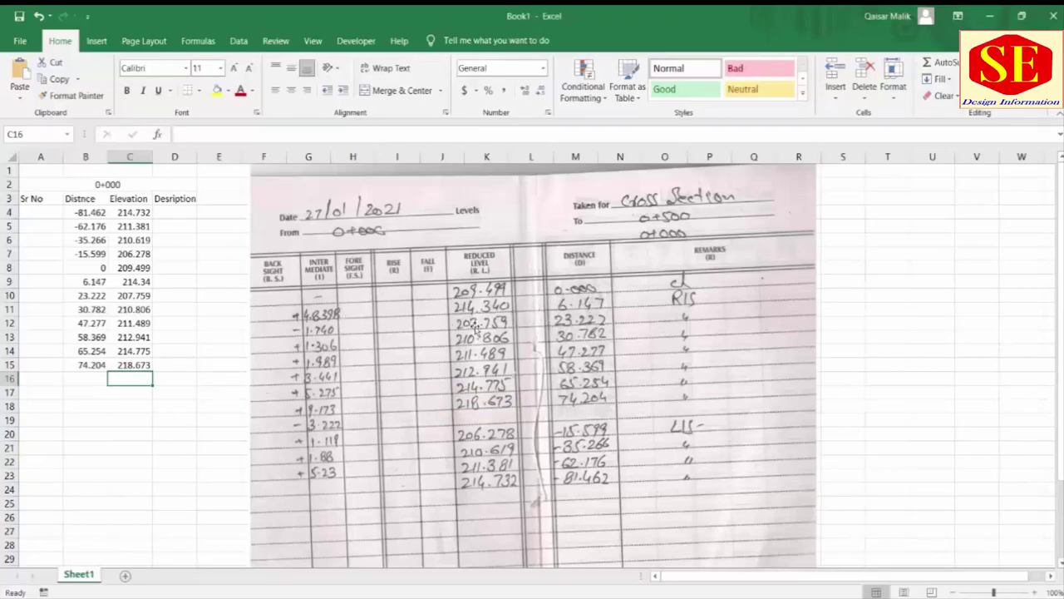
# - Enter Ls in D4 and fill it down through D7
pyautogui.click(169, 210)
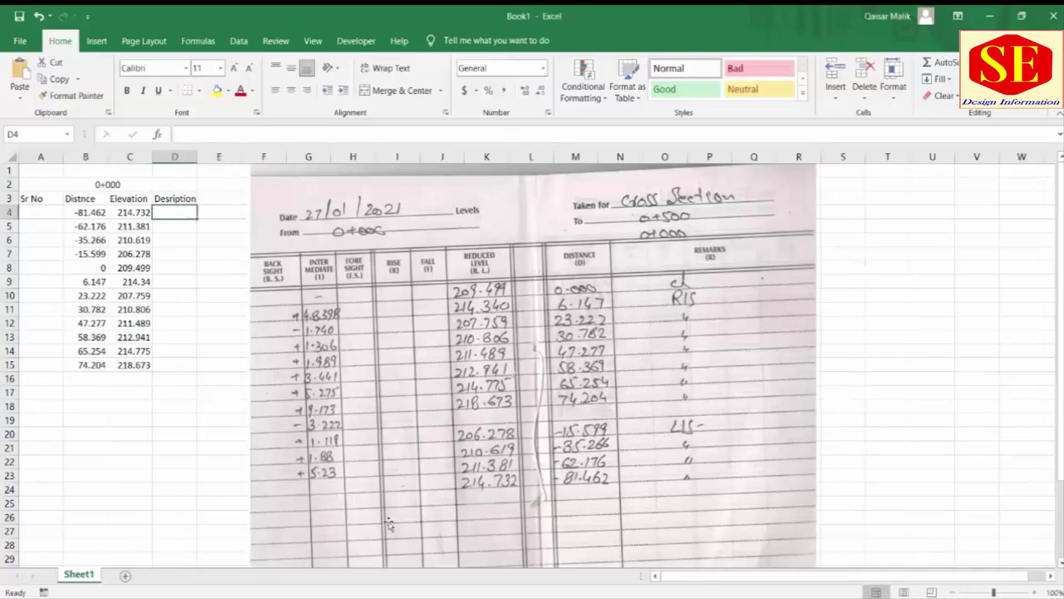
pyautogui.write('Ls')
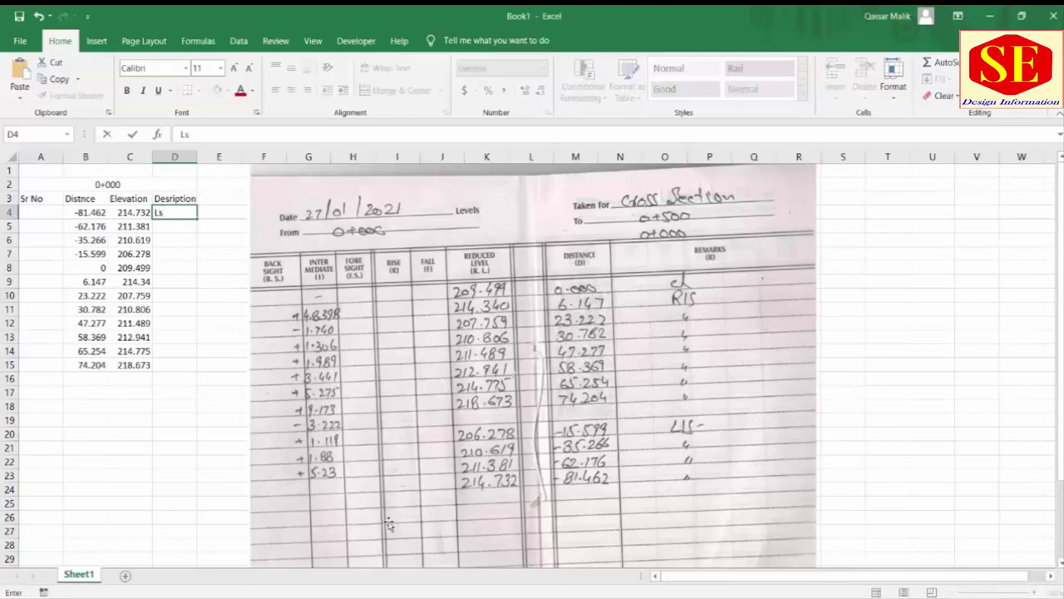
pyautogui.press('Return')
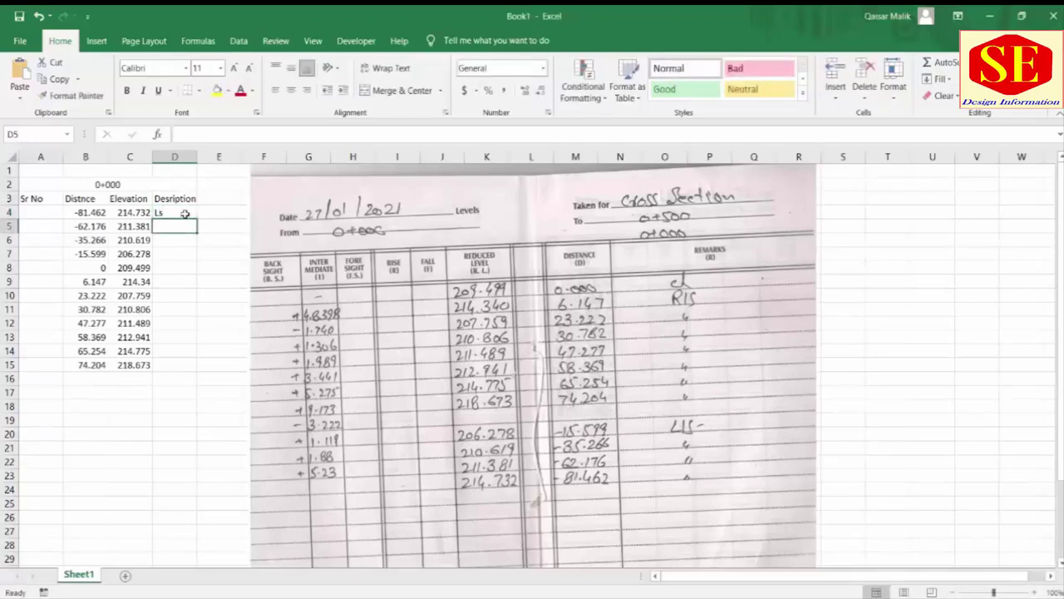
pyautogui.click(184, 213)
pyautogui.moveTo(198, 225); pyautogui.dragTo(198, 258)
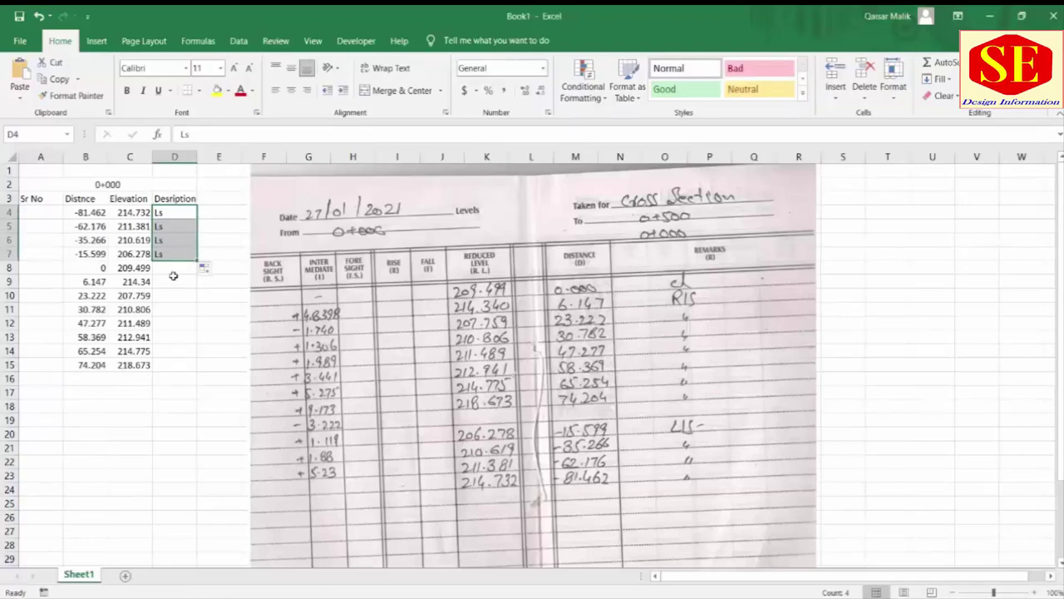
# - Label D8 Center Line, fill RS through D9–D15, and shift the field-book scan right
pyautogui.click(170, 269)
pyautogui.write('c')
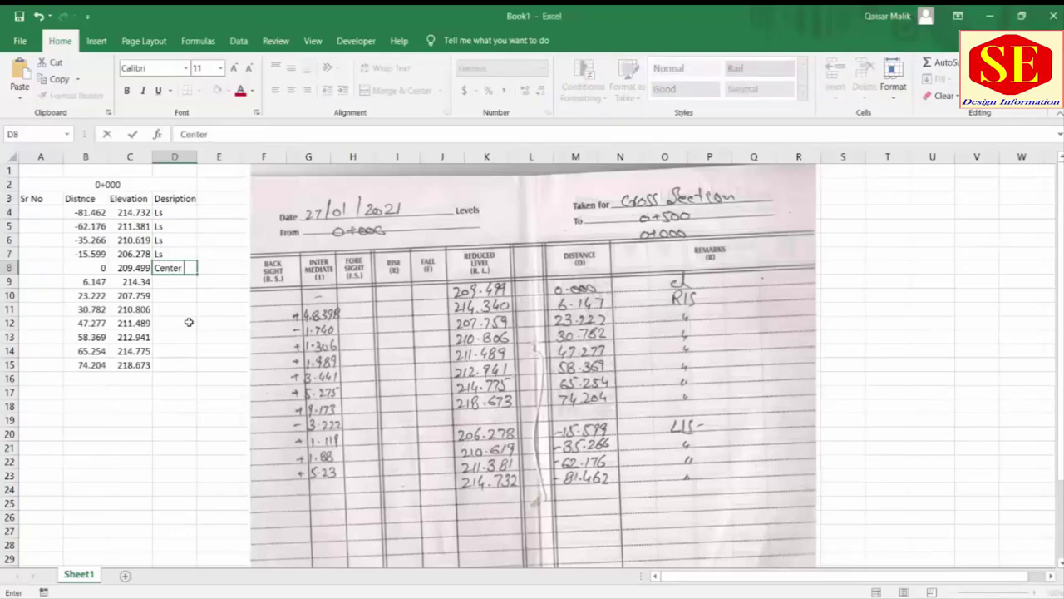
pyautogui.write('ine')
pyautogui.press('Return')
pyautogui.write('RS')
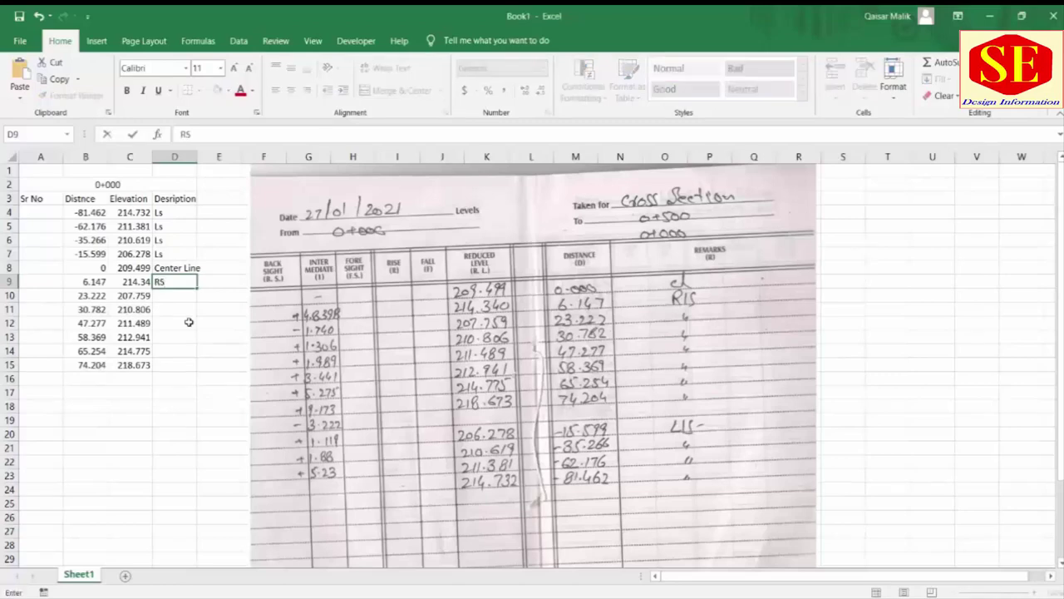
pyautogui.press('Return')
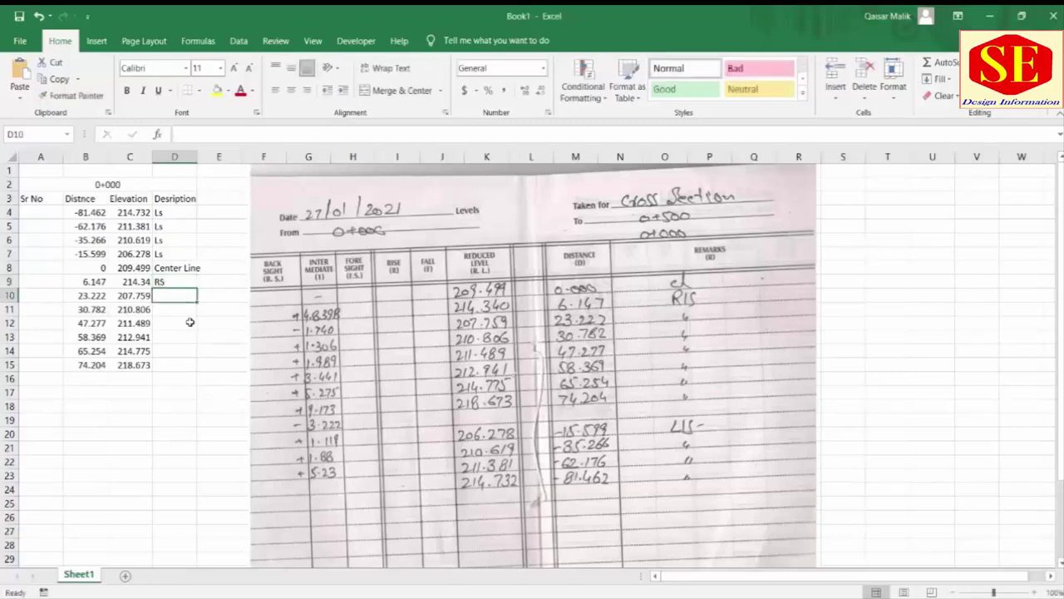
pyautogui.click(187, 282)
pyautogui.moveTo(197, 289); pyautogui.dragTo(192, 366)
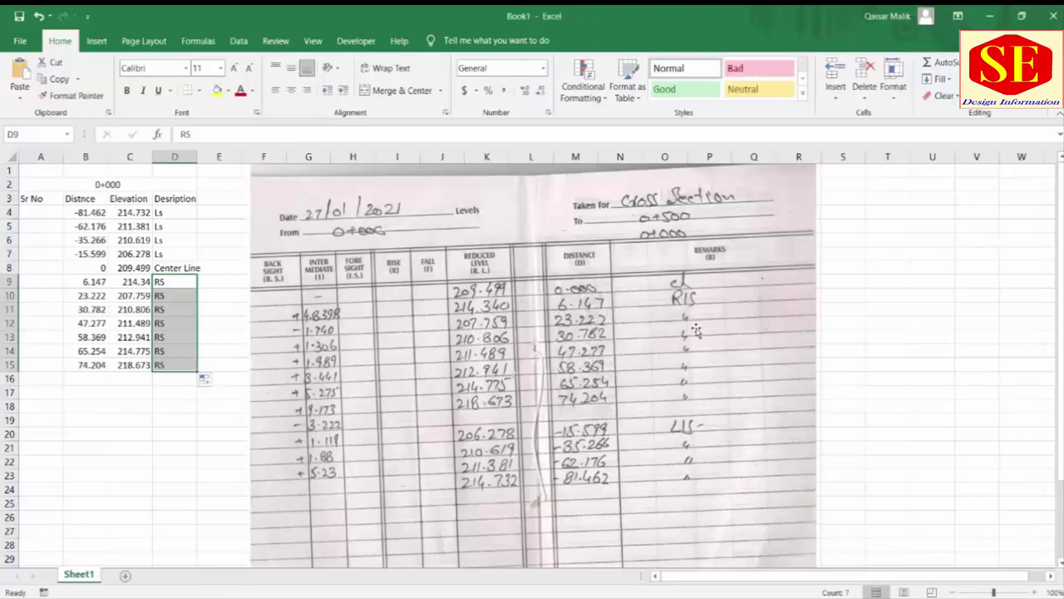
pyautogui.click(218, 212)
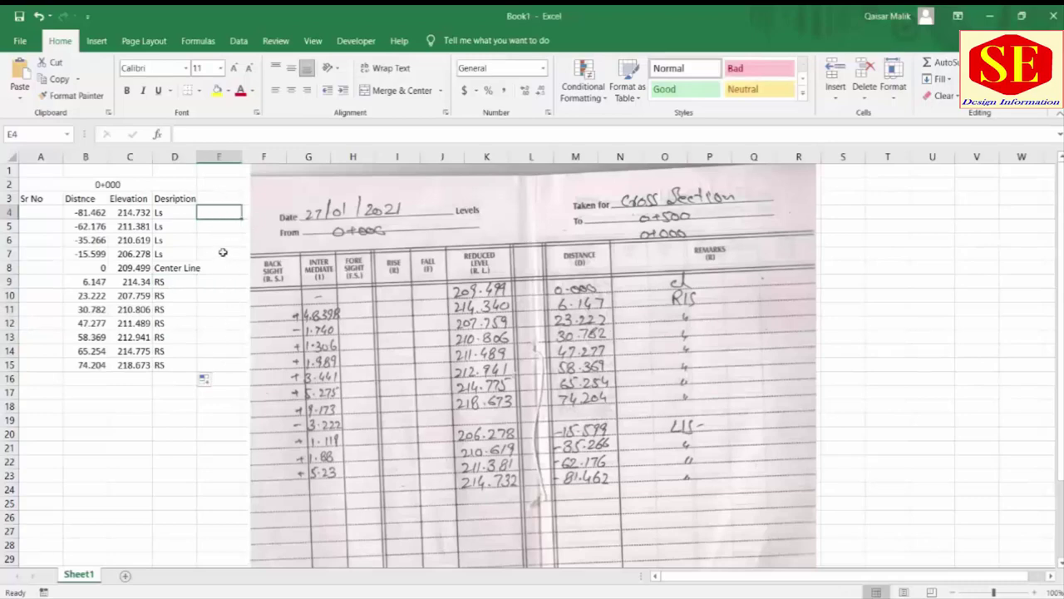
pyautogui.moveTo(389, 247); pyautogui.dragTo(577, 254)
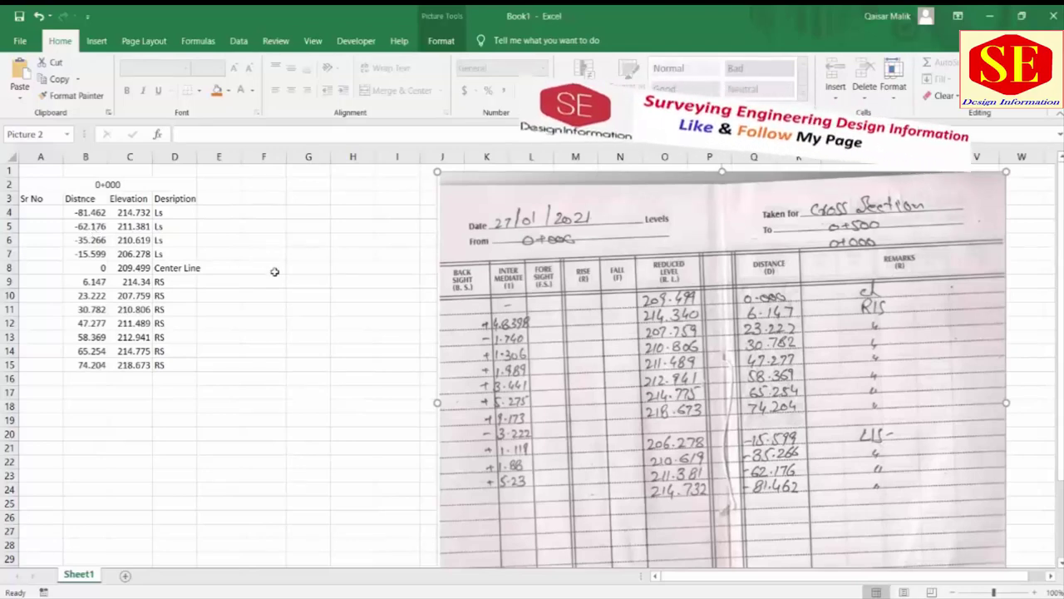
pyautogui.click(45, 213)
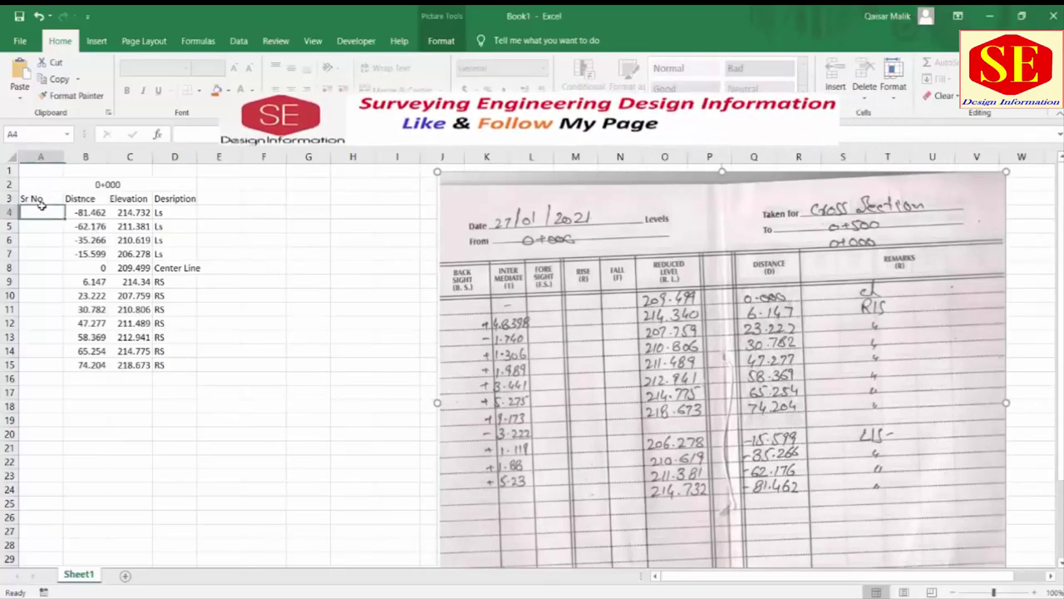
pyautogui.write('1')
pyautogui.press('Return')
pyautogui.write('2')
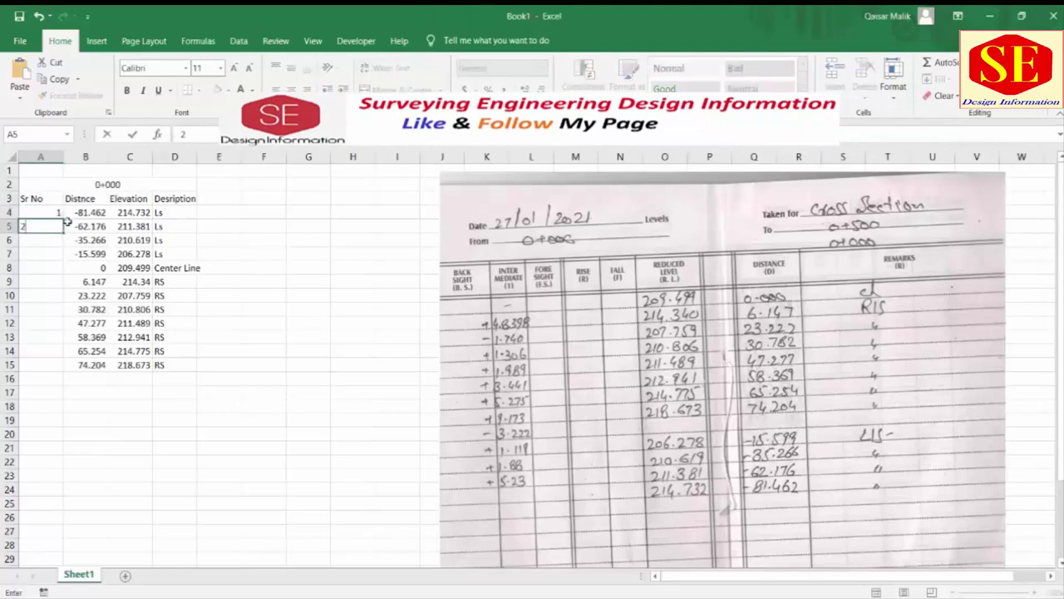
pyautogui.press('Return')
pyautogui.write('3')
pyautogui.press('Return')
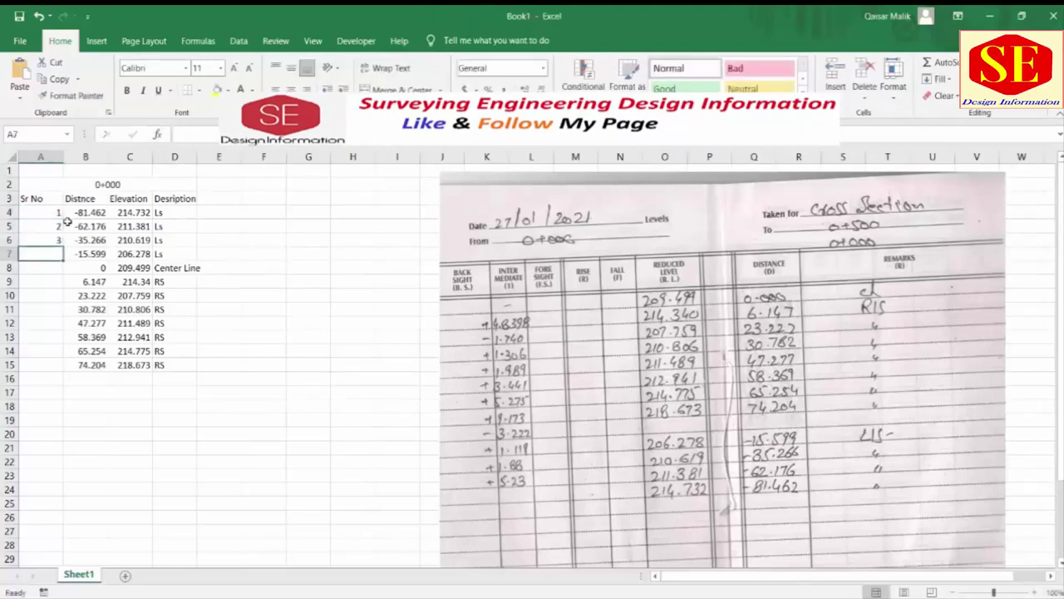
pyautogui.moveTo(57, 225); pyautogui.dragTo(58, 365)
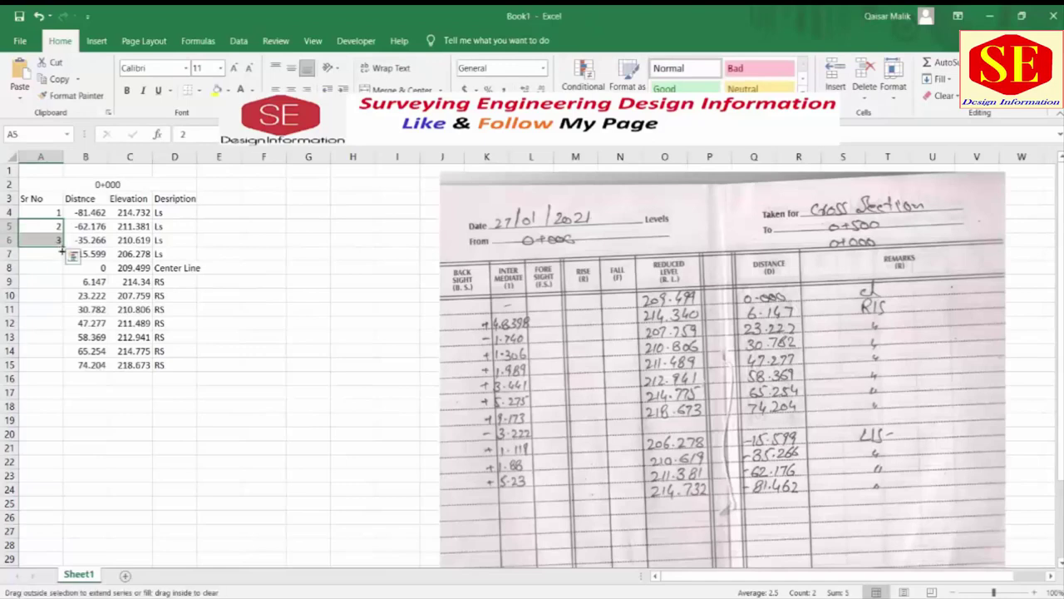
pyautogui.click(84, 415)
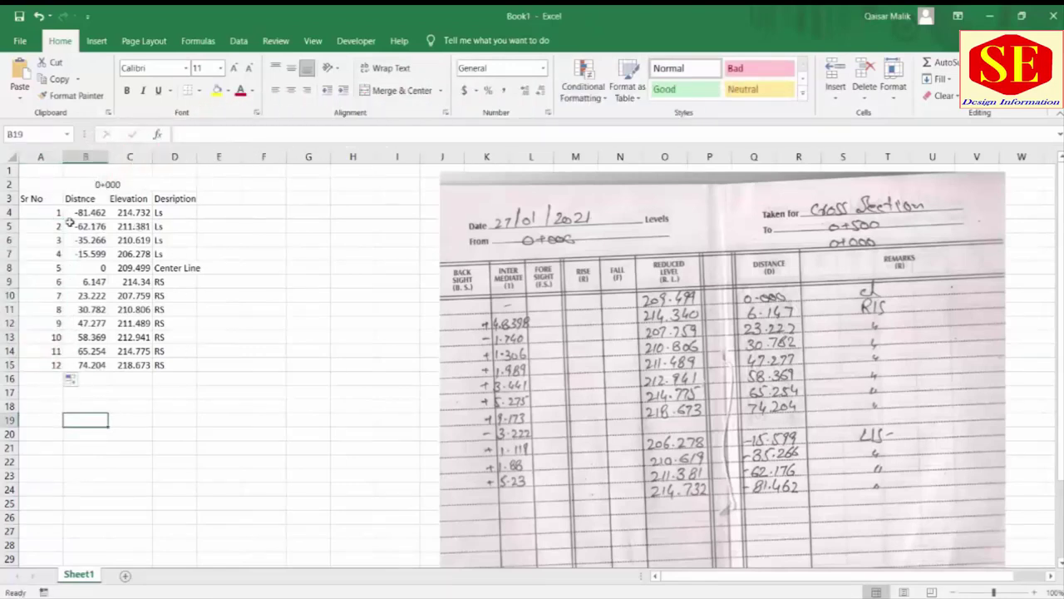
pyautogui.moveTo(37, 200)
pyautogui.mouseDown()
pyautogui.moveTo(158, 300)
pyautogui.moveTo(166, 366)
pyautogui.mouseUp()
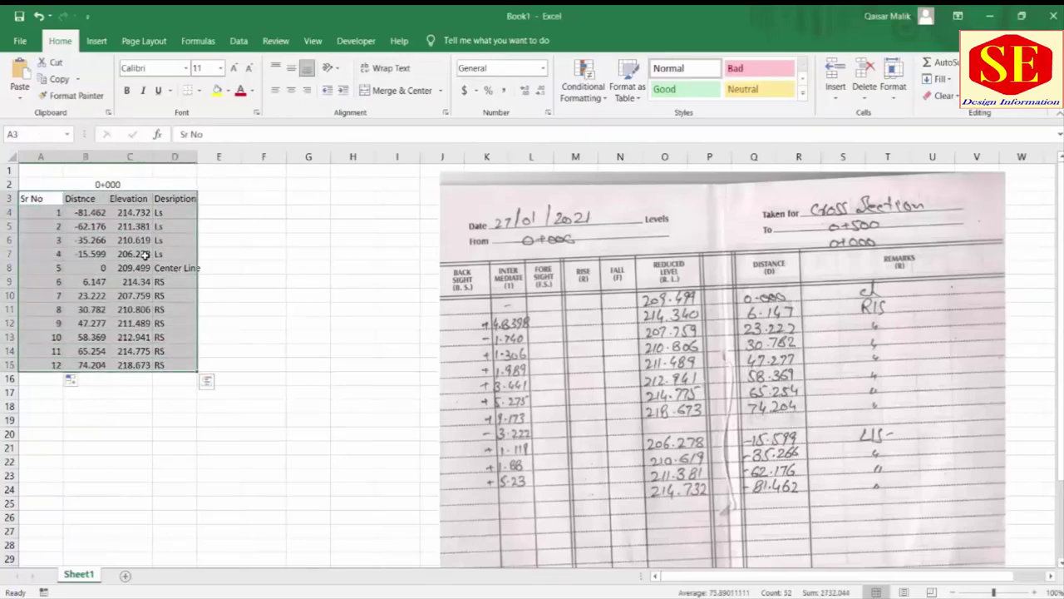
# - Open Format Cells for A3:D15 and choose a border line style with automatic colour
pyautogui.rightClick(145, 251)
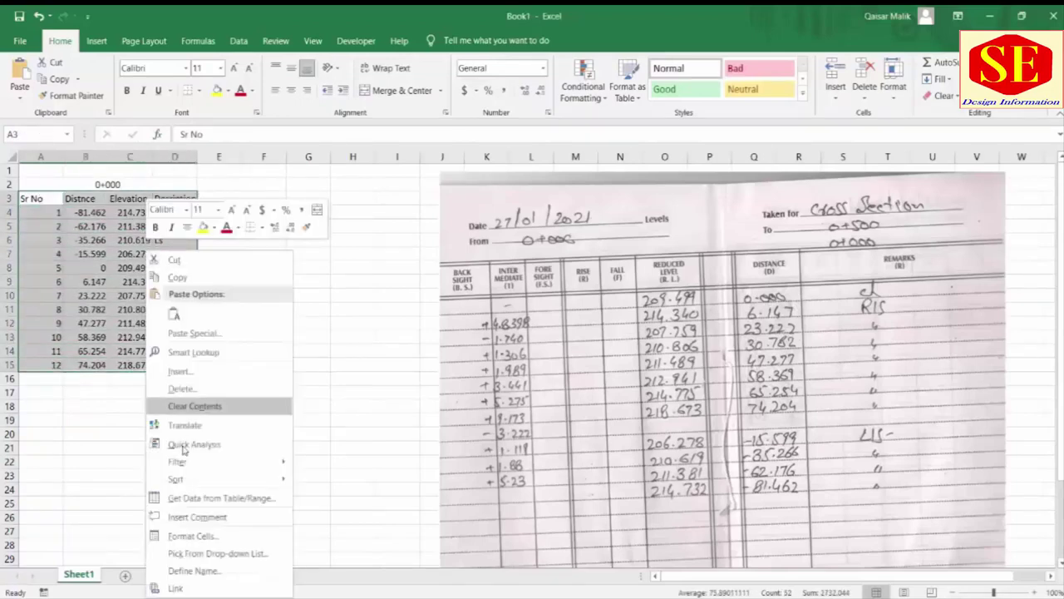
pyautogui.click(204, 537)
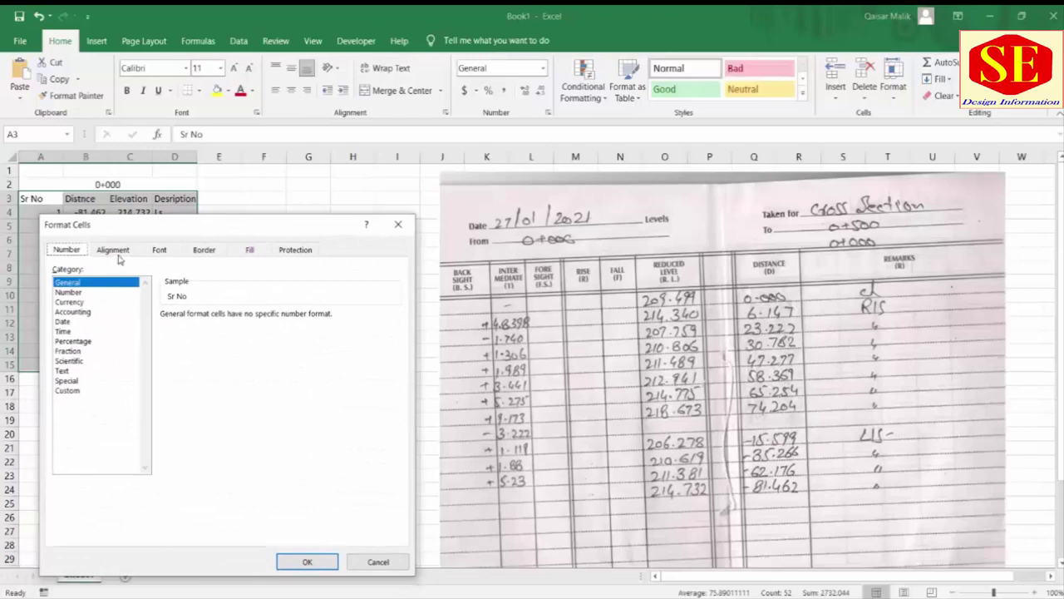
pyautogui.click(123, 251)
pyautogui.click(159, 251)
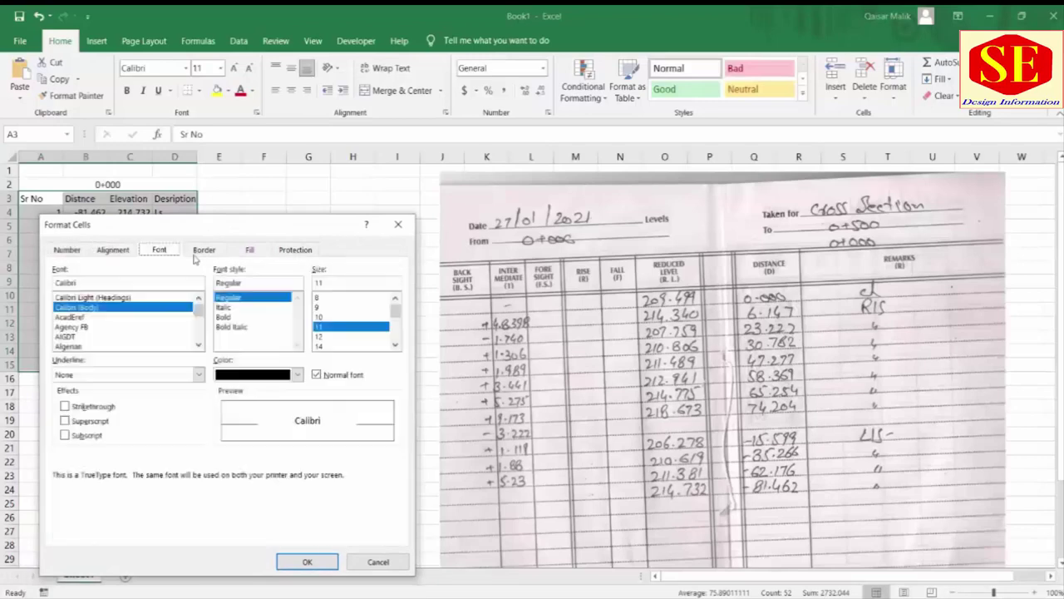
pyautogui.click(200, 253)
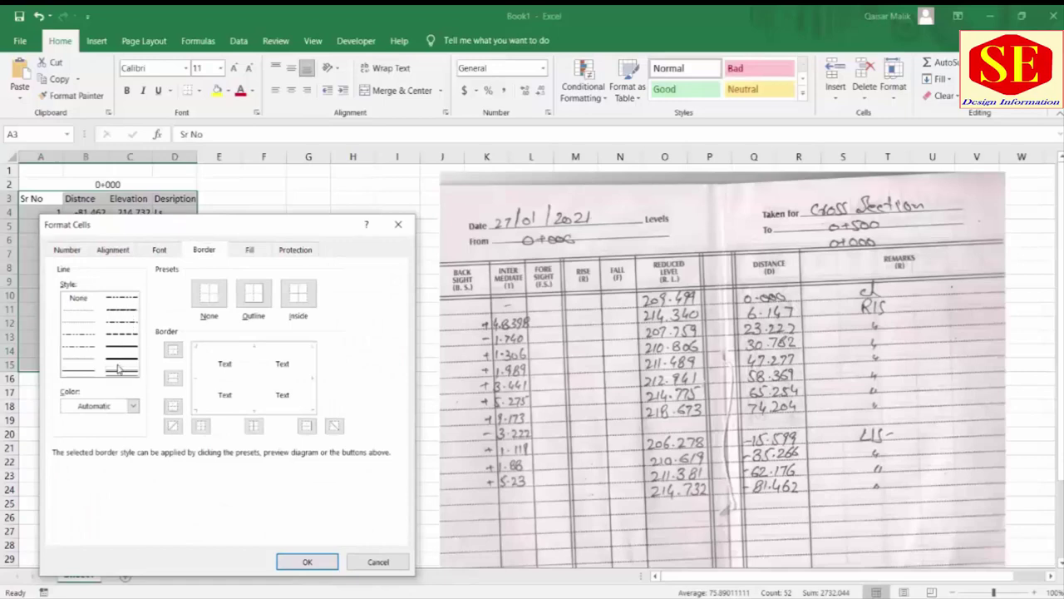
pyautogui.click(119, 371)
pyautogui.click(113, 336)
pyautogui.click(132, 406)
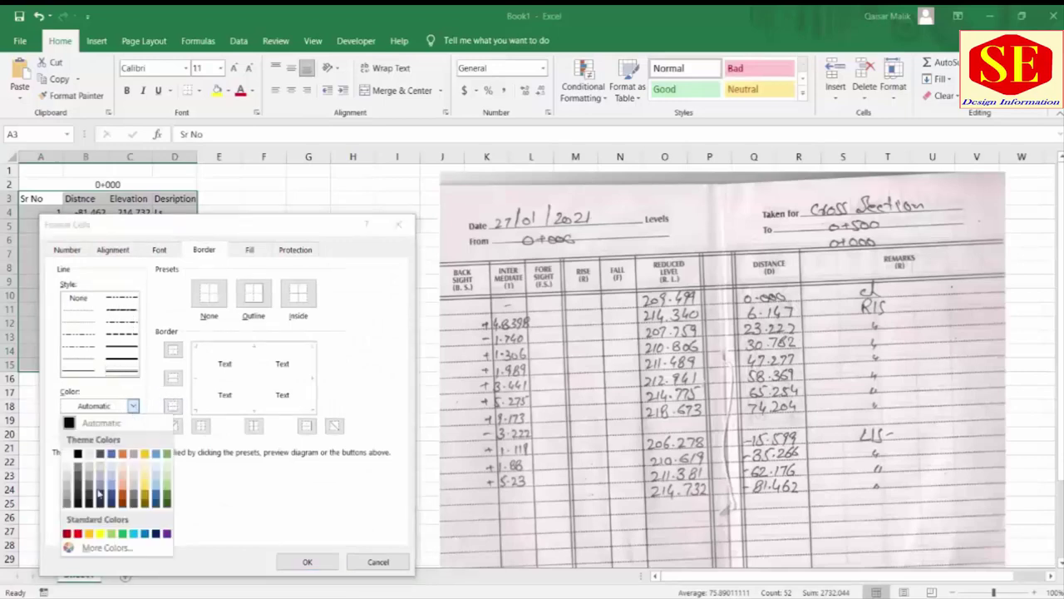
pyautogui.click(120, 424)
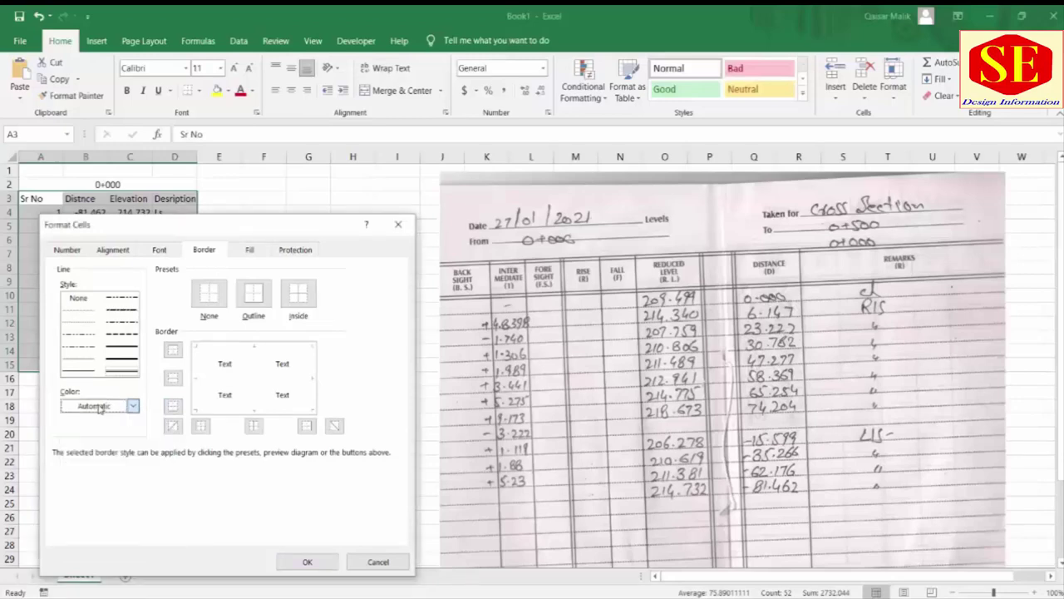
# - Apply outline and inside borders in a thicker line style to the table
pyautogui.click(253, 298)
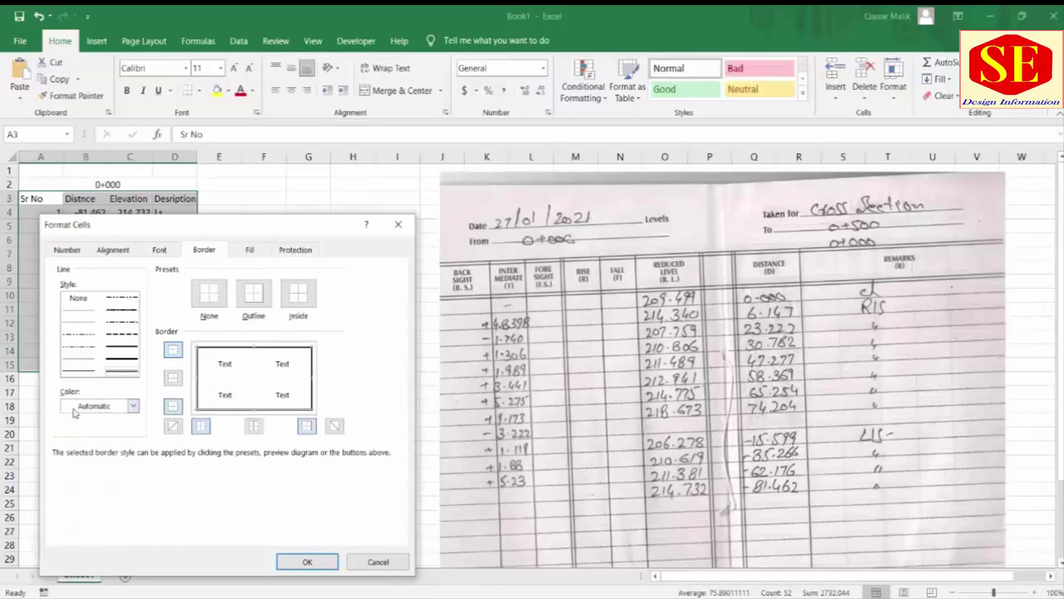
pyautogui.click(109, 353)
pyautogui.click(301, 297)
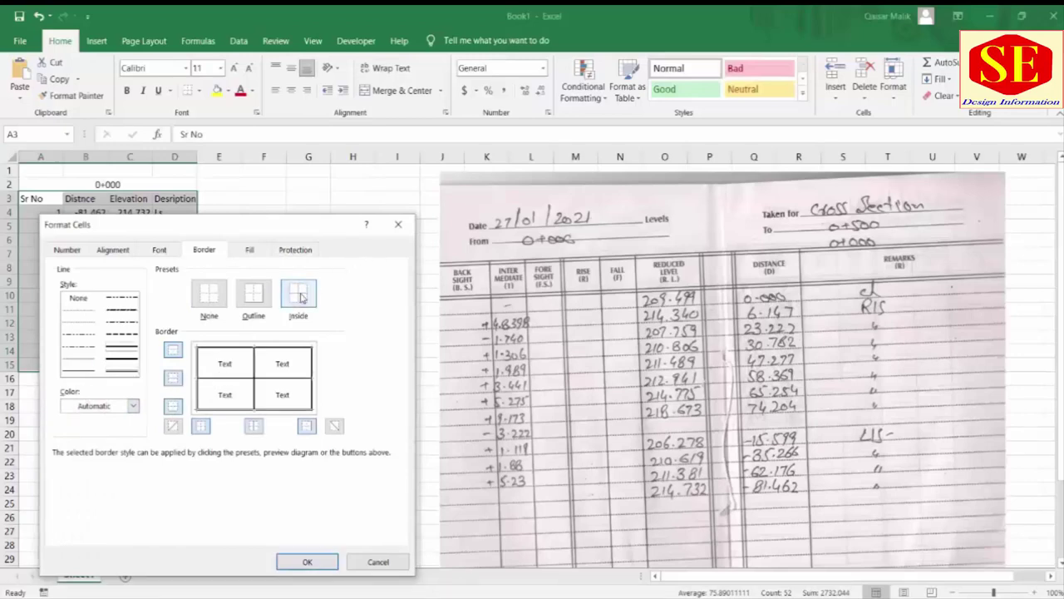
pyautogui.click(307, 562)
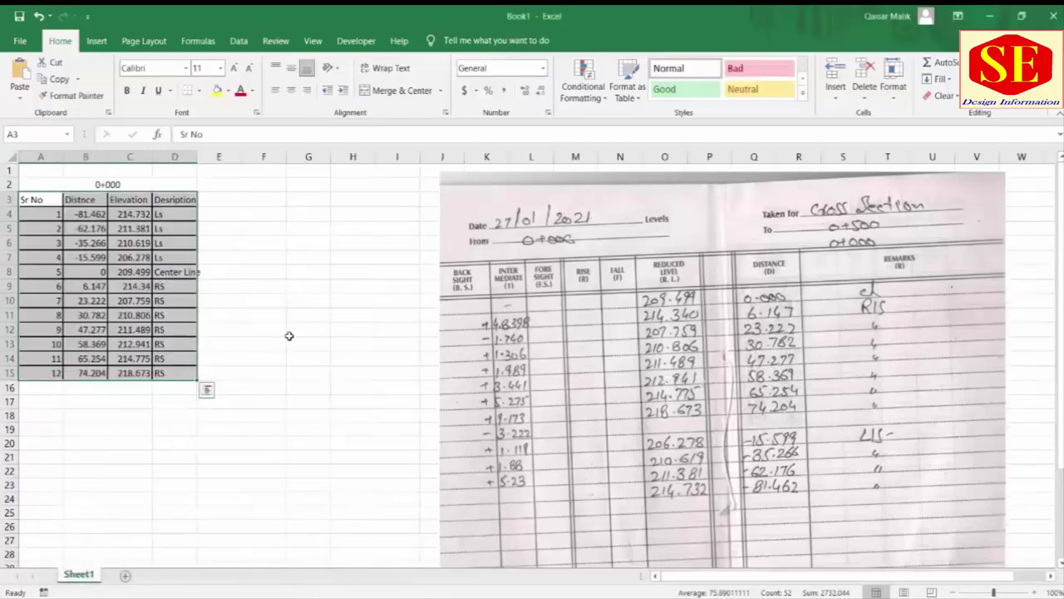
pyautogui.click(288, 333)
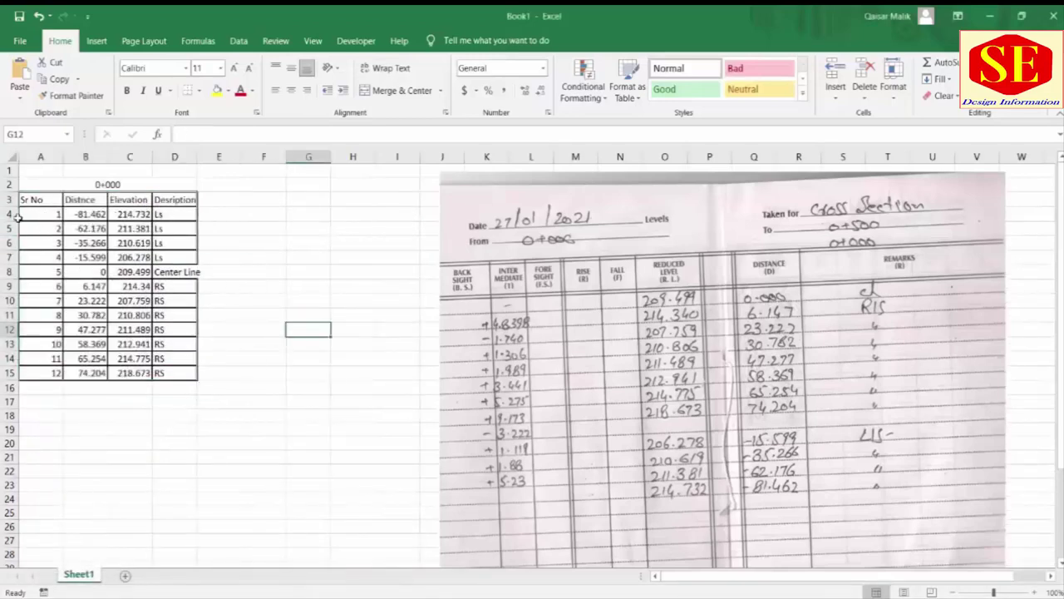
# - Set columns A–D to a width of 12
pyautogui.moveTo(38, 156); pyautogui.dragTo(185, 155)
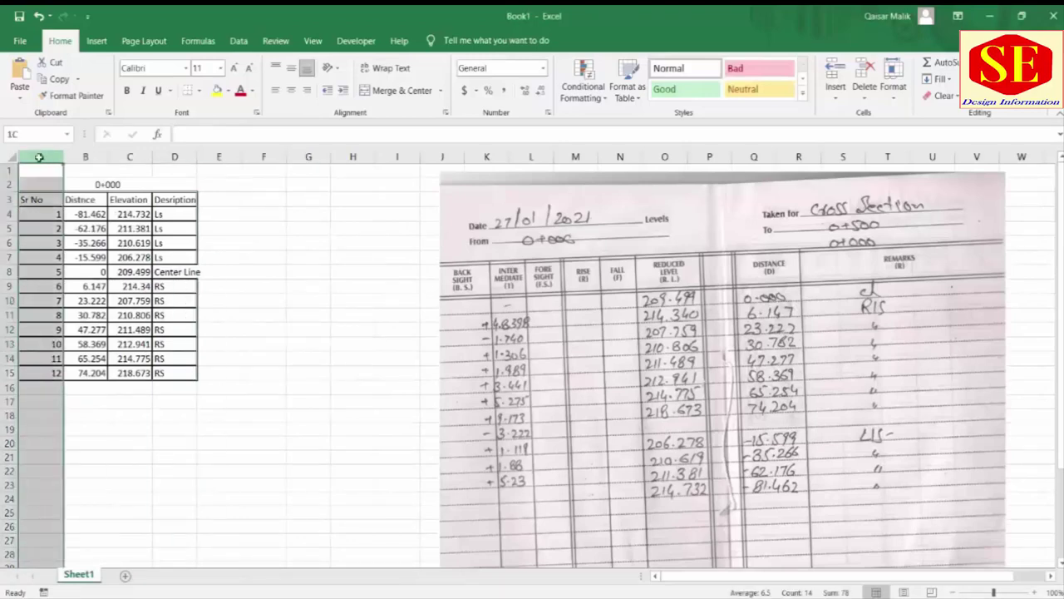
pyautogui.rightClick(185, 155)
pyautogui.click(225, 314)
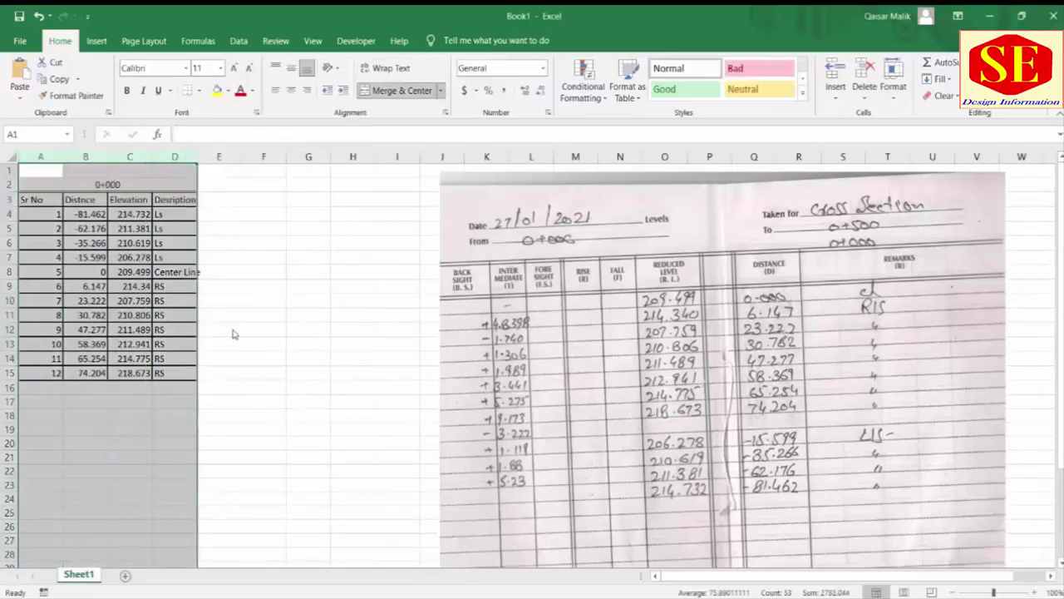
pyautogui.write('12')
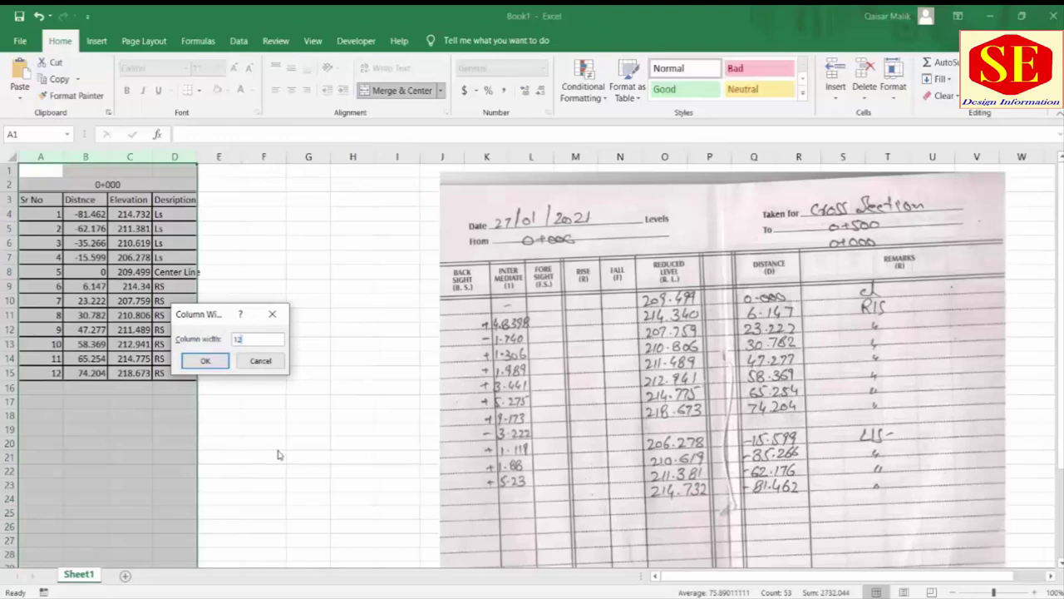
pyautogui.press('Return')
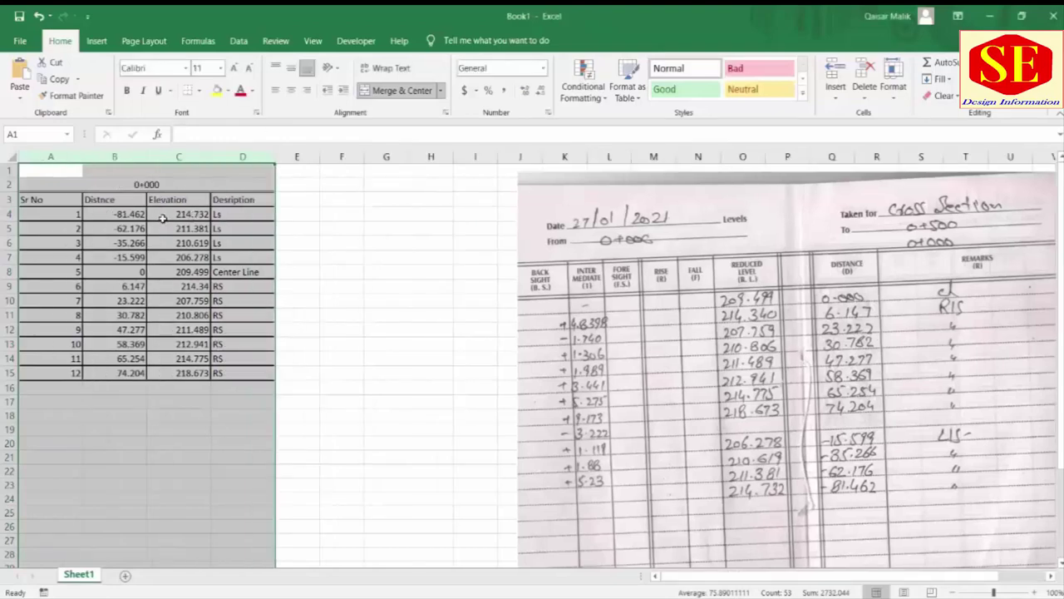
# - Centre the table values, set the text size to 12, and widen column E
pyautogui.click(291, 90)
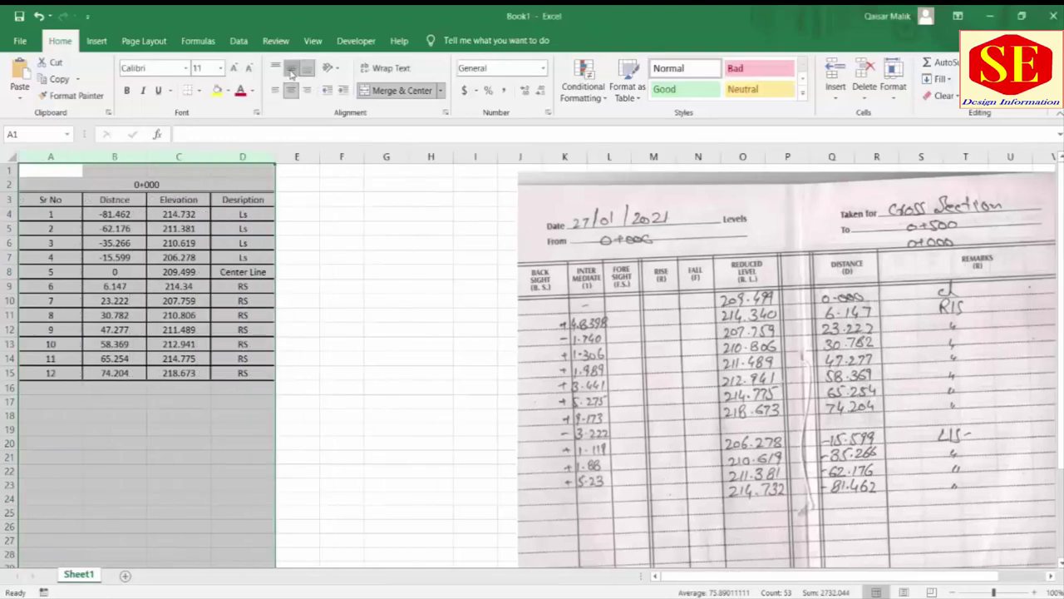
pyautogui.click(234, 67)
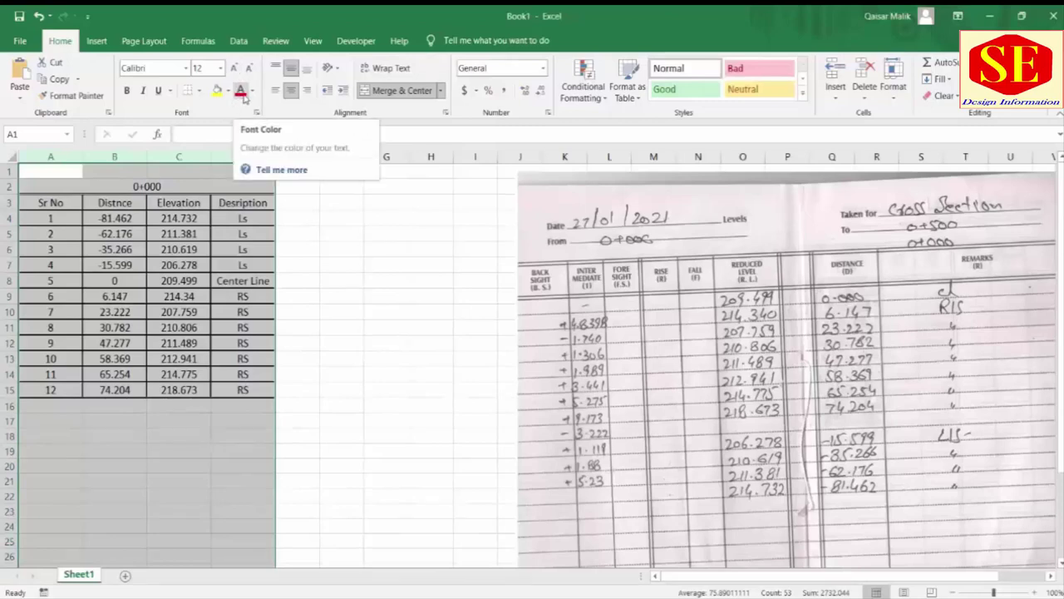
pyautogui.click(157, 433)
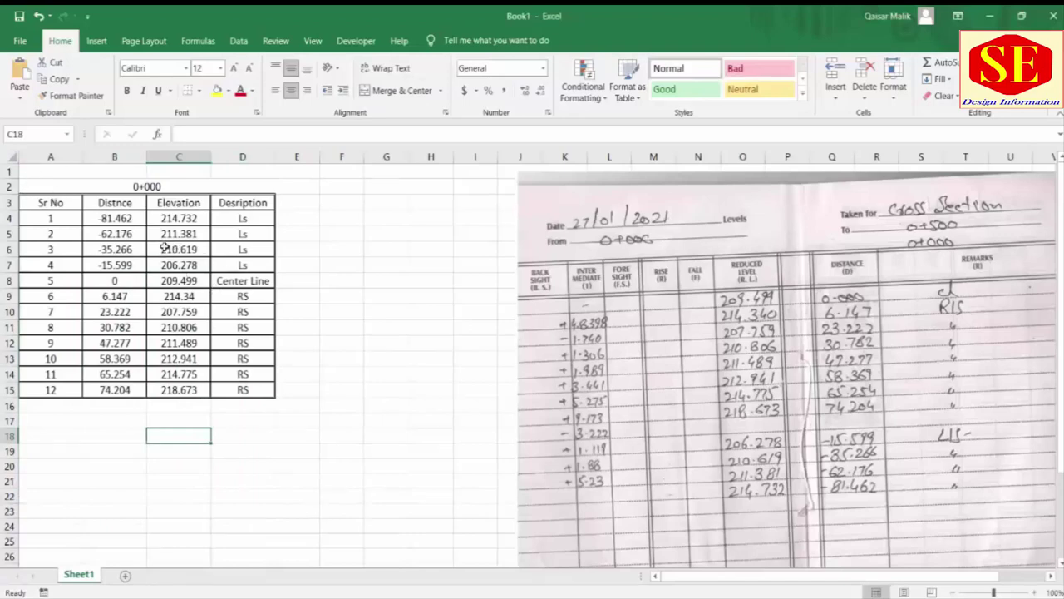
pyautogui.moveTo(319, 156); pyautogui.dragTo(376, 157)
# - Enter 'Plot To AUTO CAD' in E2 and 'PLine' in E3
pyautogui.click(302, 188)
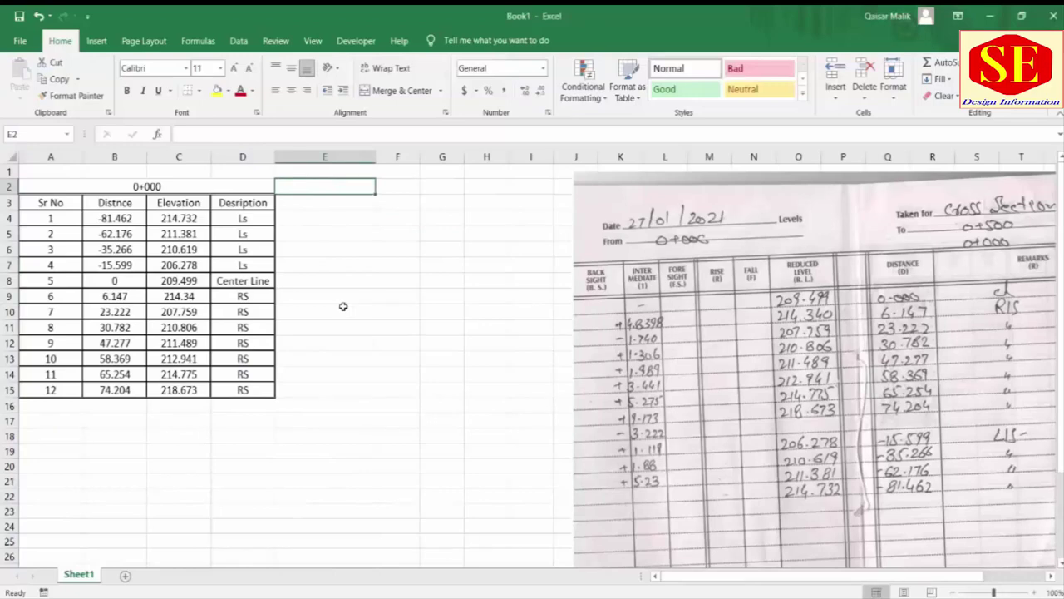
pyautogui.write('P')
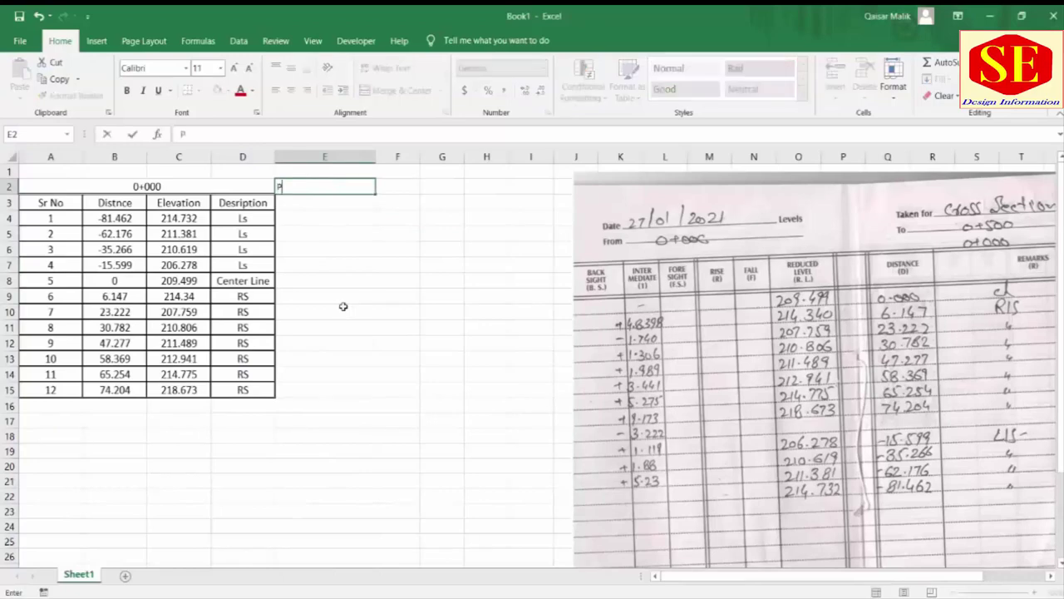
pyautogui.write('lot')
pyautogui.write(' Cad')
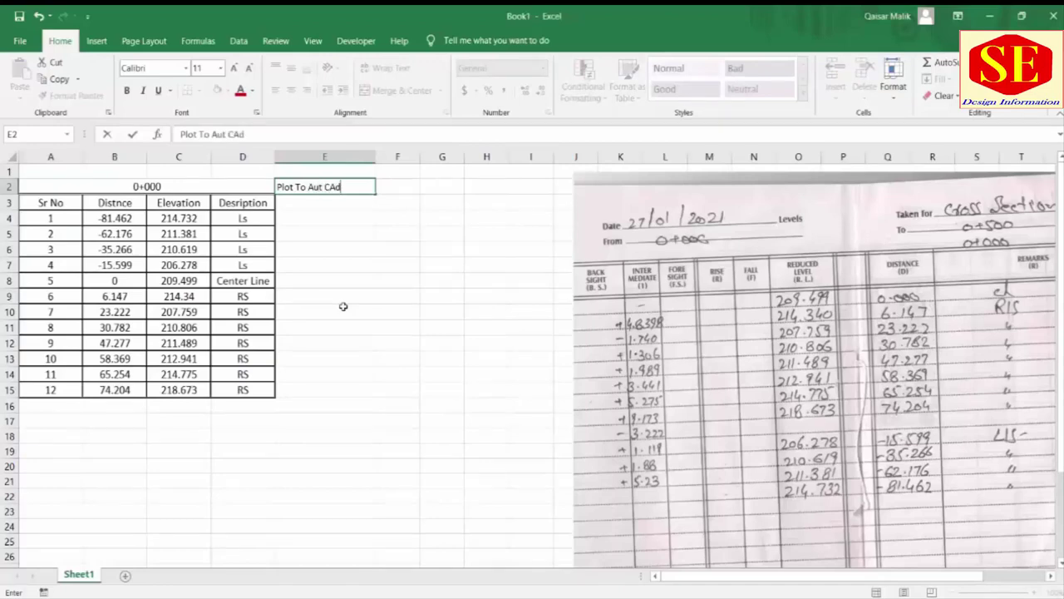
pyautogui.press('BackSpace')
pyautogui.press('BackSpace')
pyautogui.press('BackSpace')
pyautogui.press('BackSpace')
pyautogui.write('UTO')
pyautogui.write(' CAD')
pyautogui.press('Return')
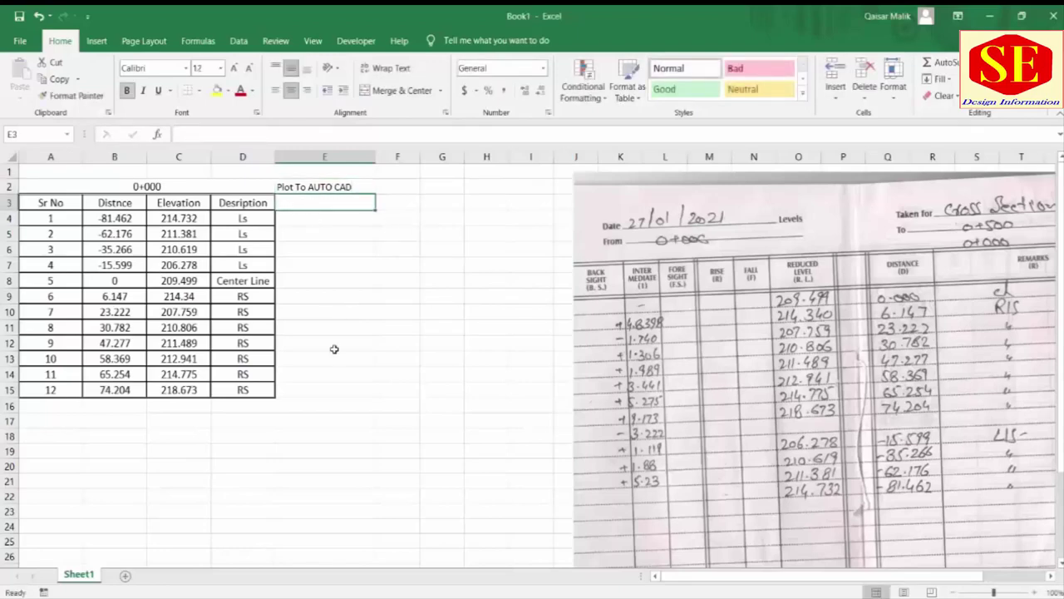
pyautogui.write('P')
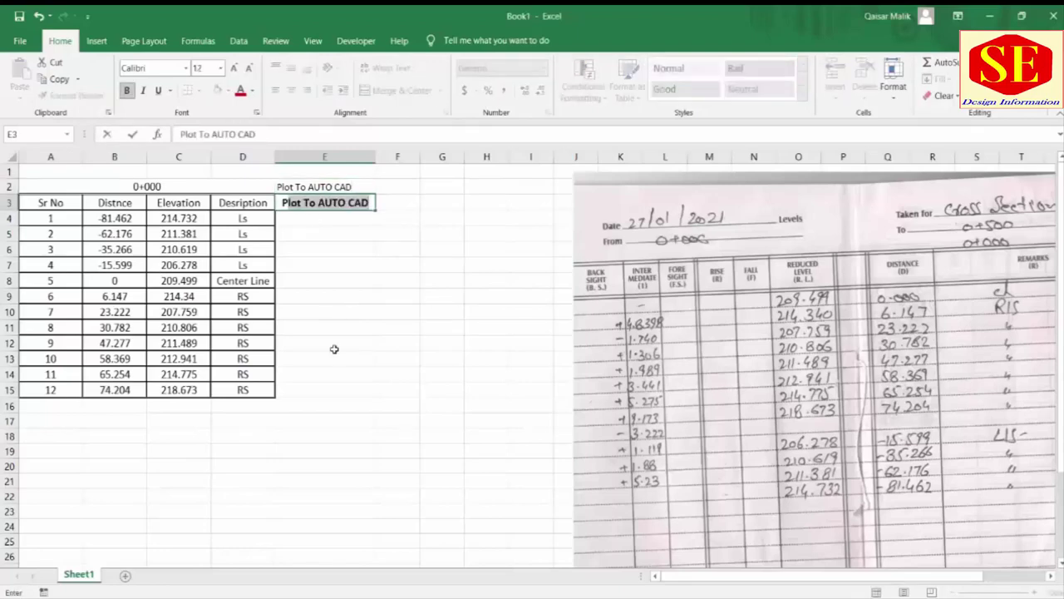
pyautogui.write('L')
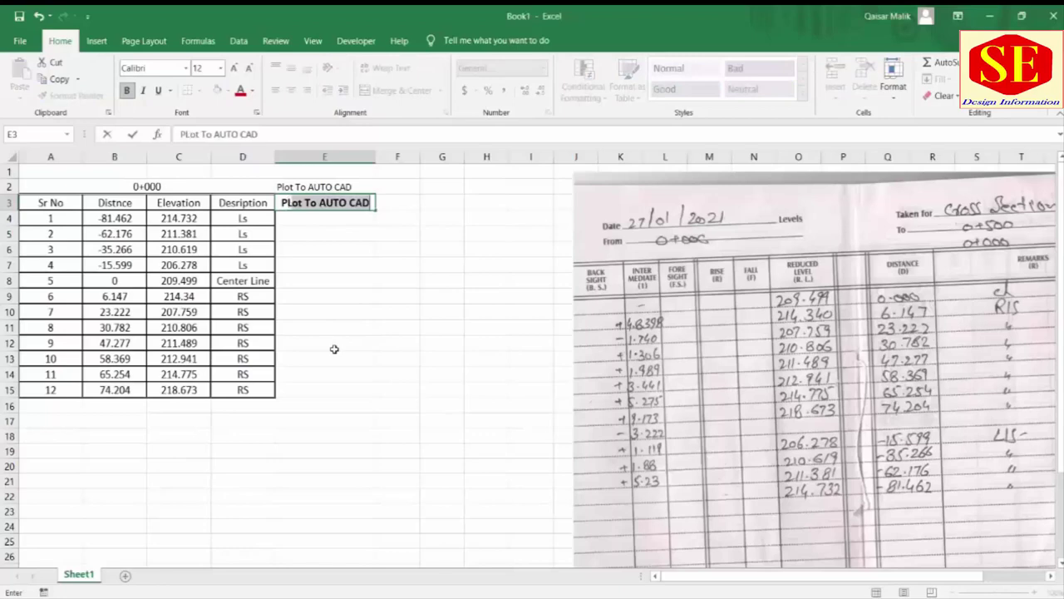
pyautogui.write('ine')
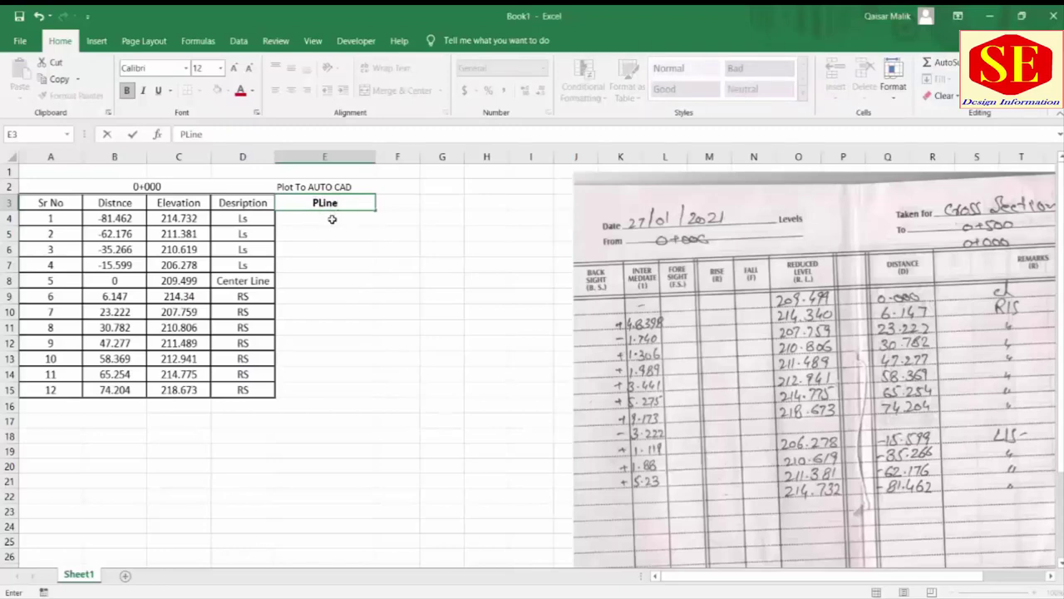
pyautogui.press('Return')
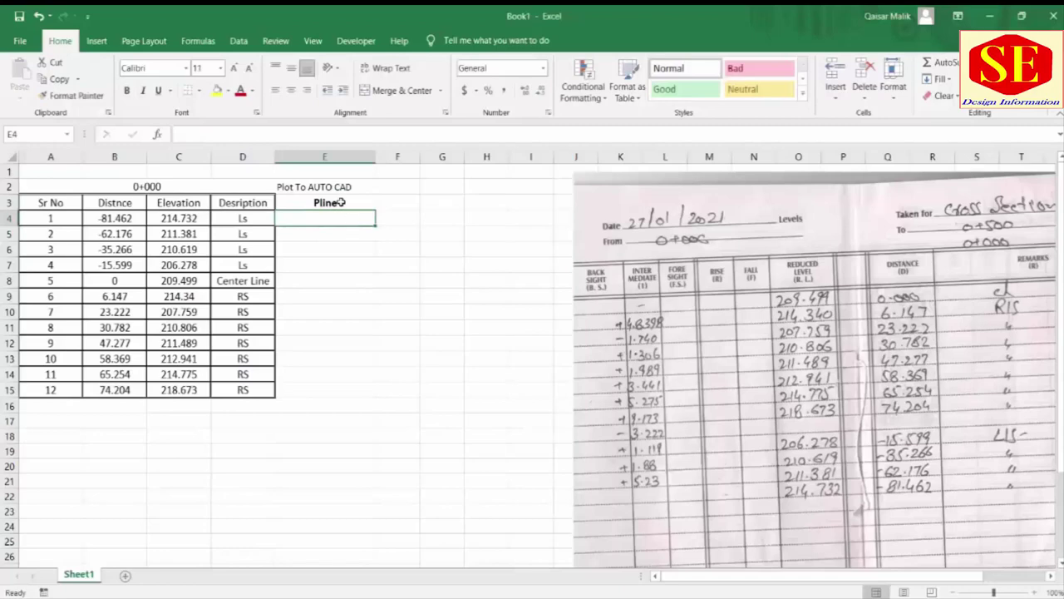
# - Point out the first distance and elevation values, then bring up the AutoCAD drawing
pyautogui.click(116, 218)
pyautogui.click(166, 220)
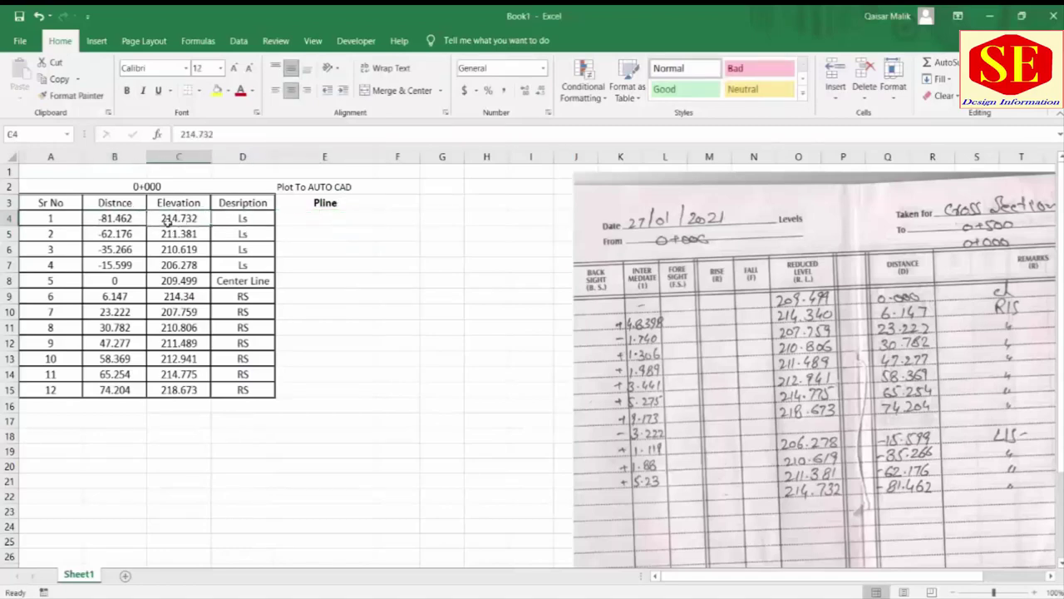
pyautogui.click(116, 218)
pyautogui.click(166, 221)
pyautogui.click(116, 234)
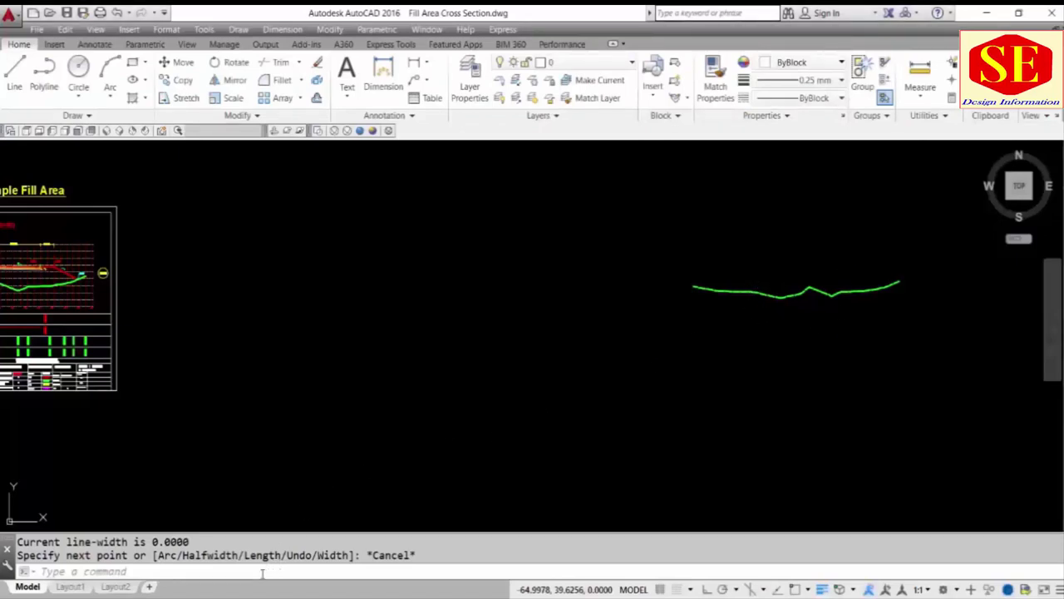
# - Start a PLINE in AutoCAD at start point 0, then return to Excel cell E4
pyautogui.write('PL')
pyautogui.press('Return')
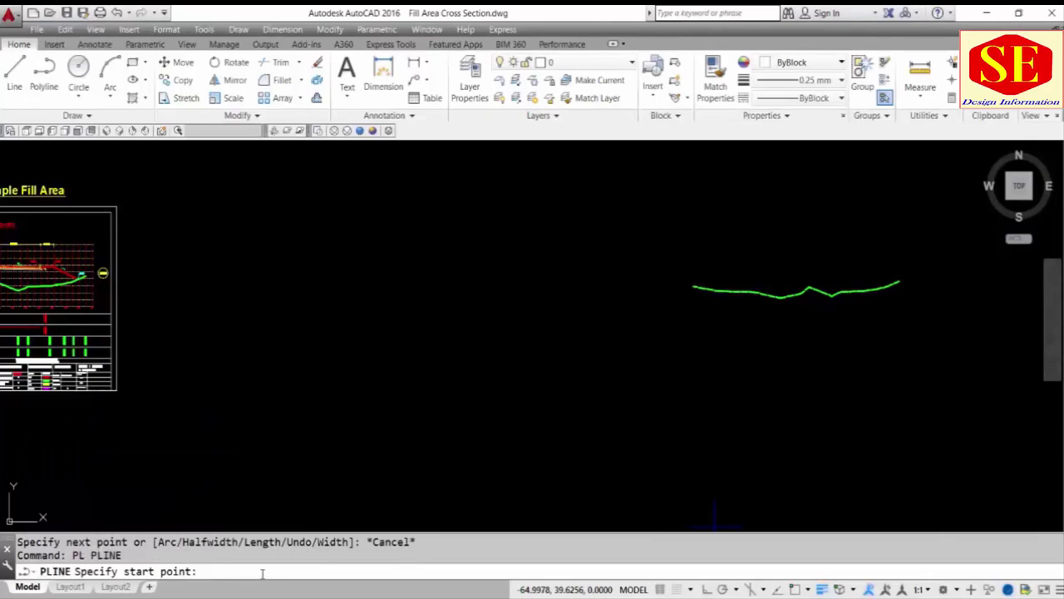
pyautogui.write('0,210.500')
pyautogui.press('Return')
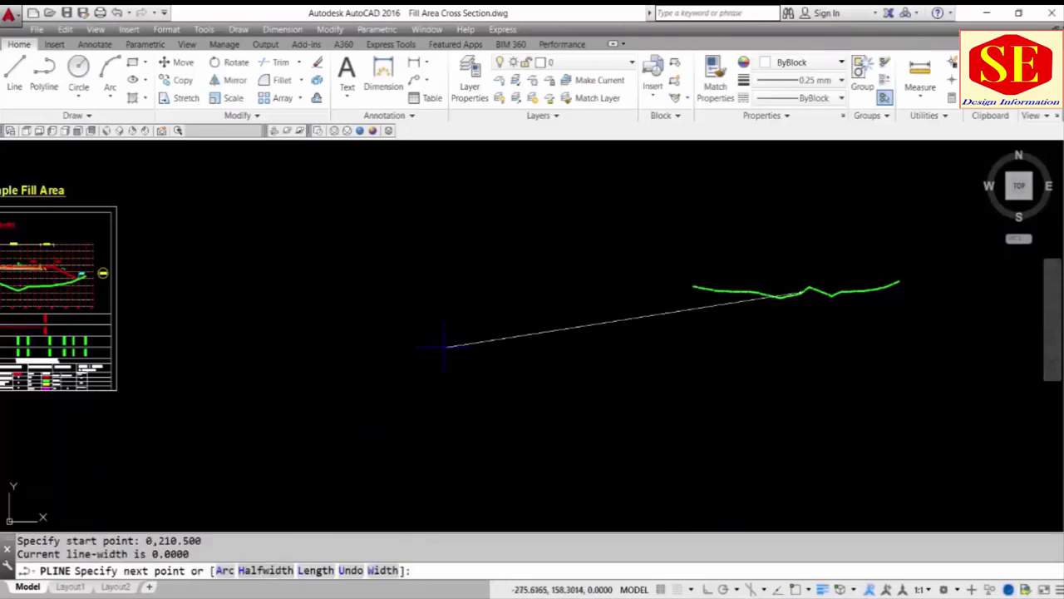
pyautogui.scroll(2, 831, 291)
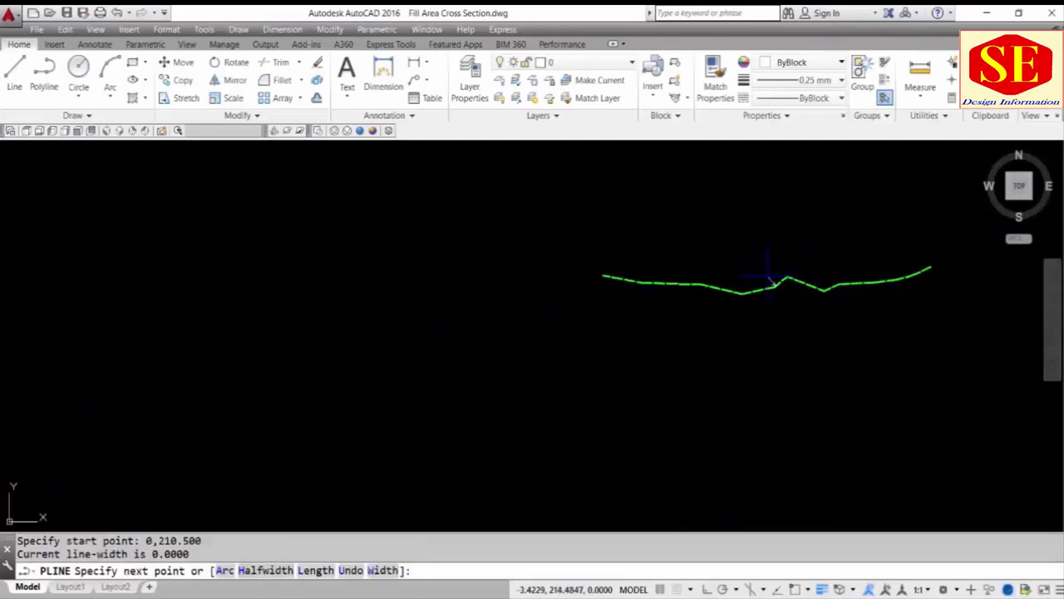
pyautogui.scroll(2, 769, 274)
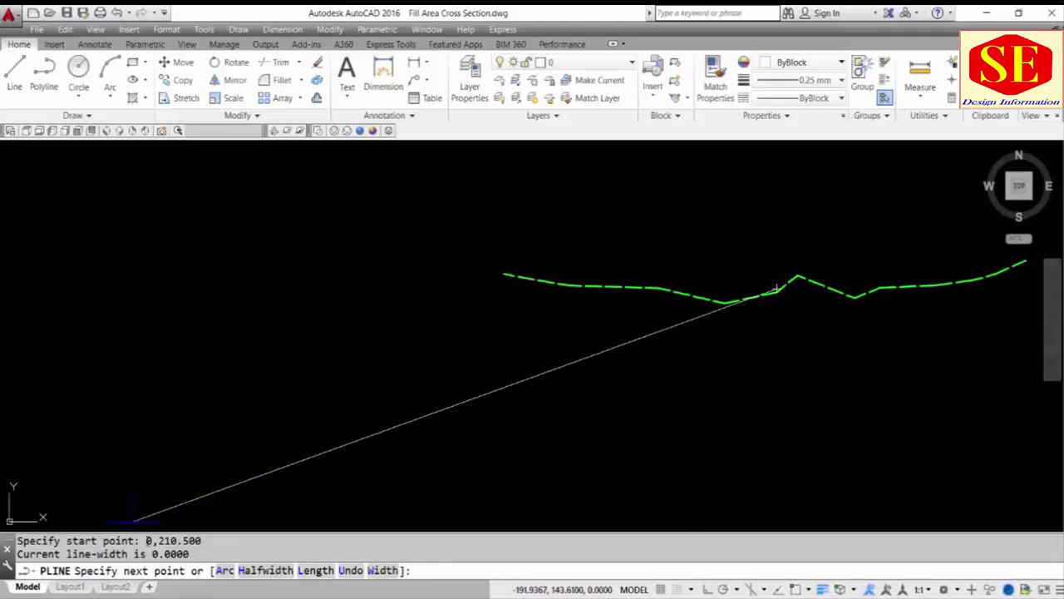
pyautogui.moveTo(147, 540); pyautogui.dragTo(225, 543)
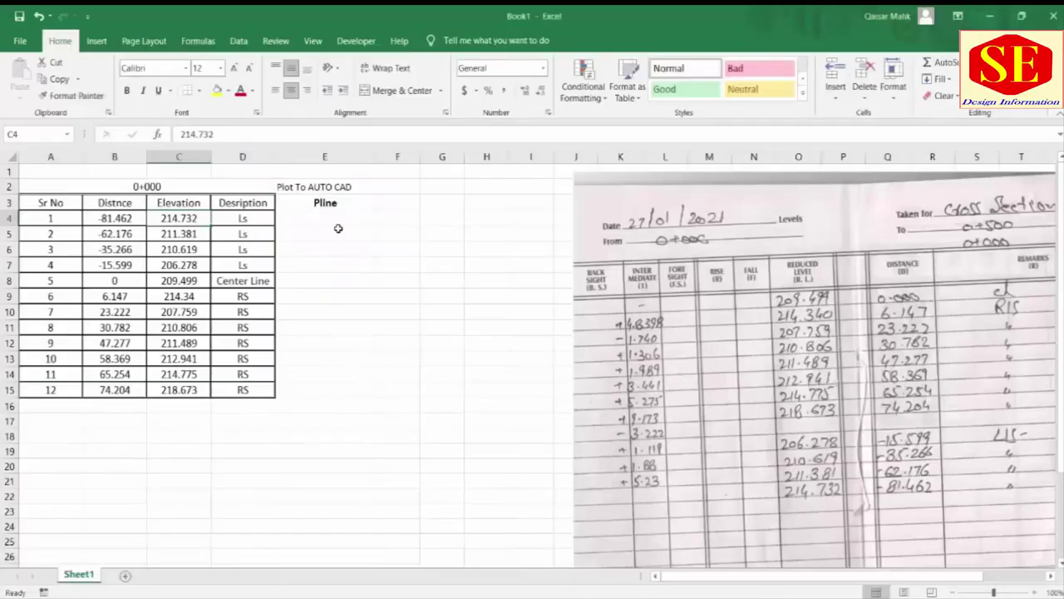
pyautogui.click(331, 223)
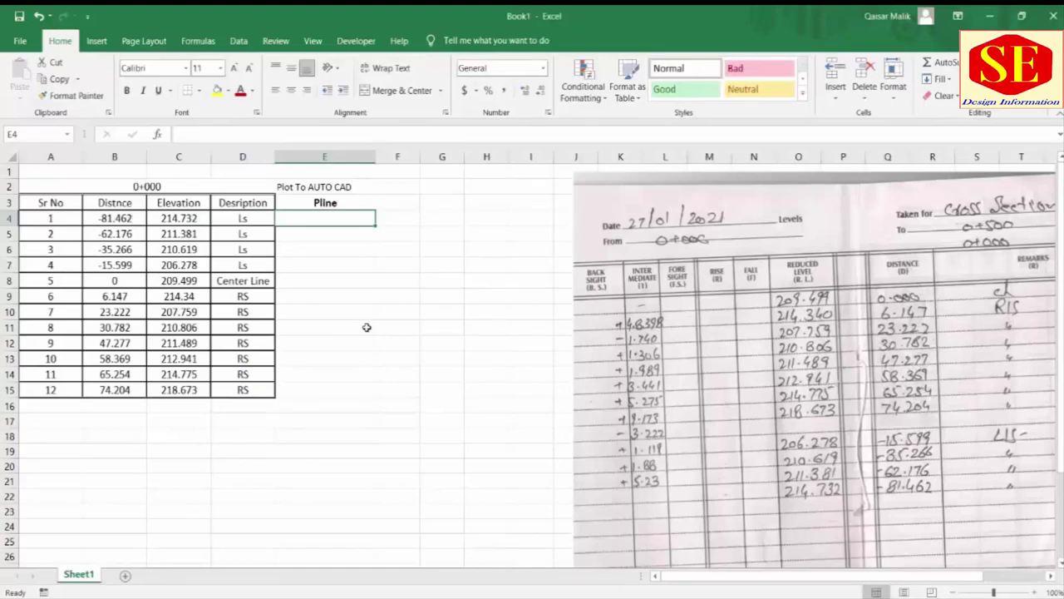
# - Enter =B4&","&C4 in E4 so it shows -81.462,214.732
pyautogui.write('=')
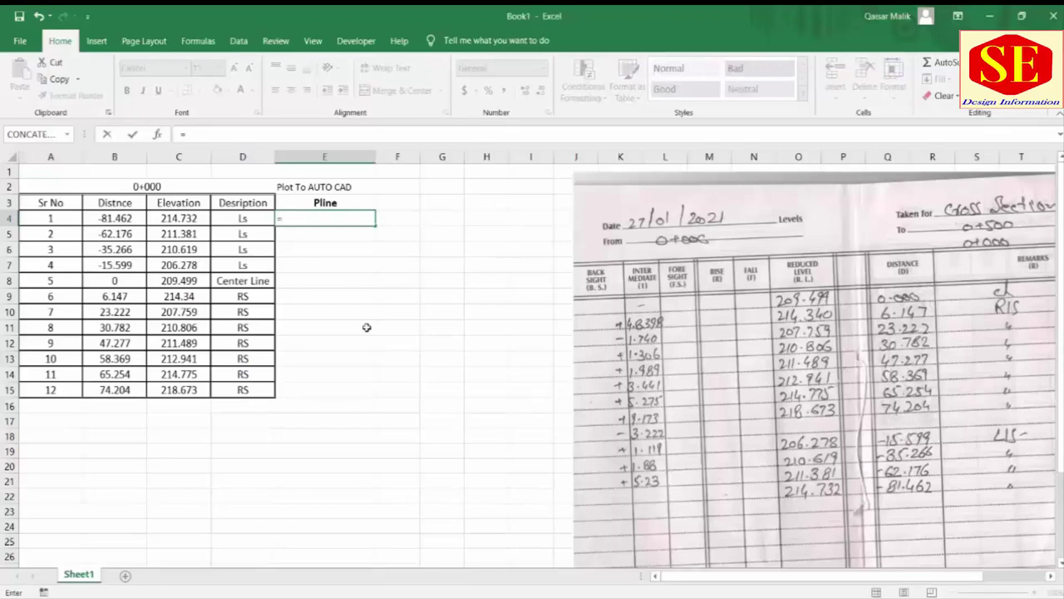
pyautogui.click(112, 218)
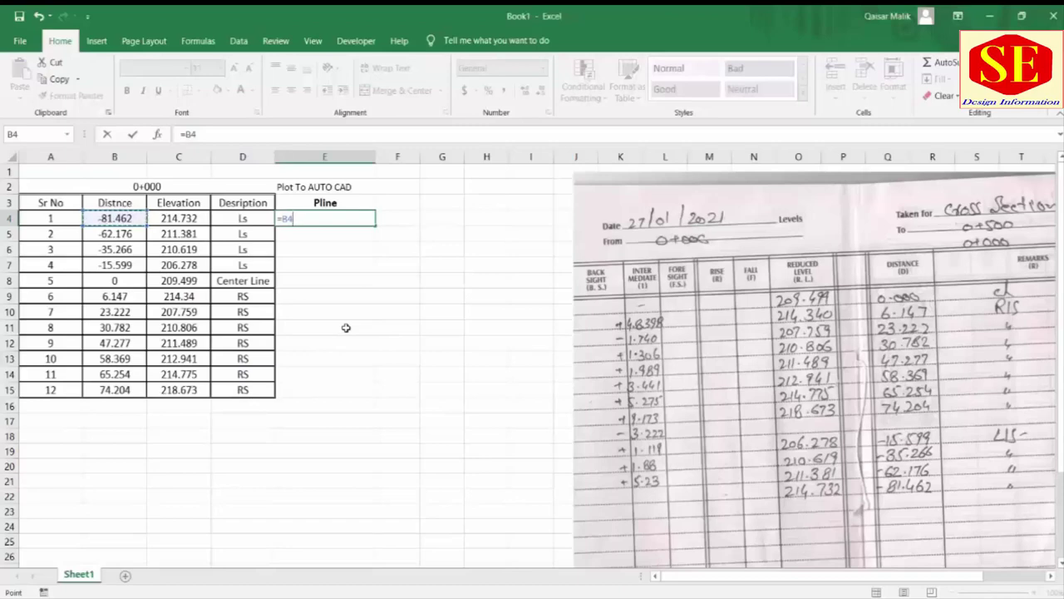
pyautogui.write('&","&')
pyautogui.moveTo(292, 218); pyautogui.dragTo(325, 219)
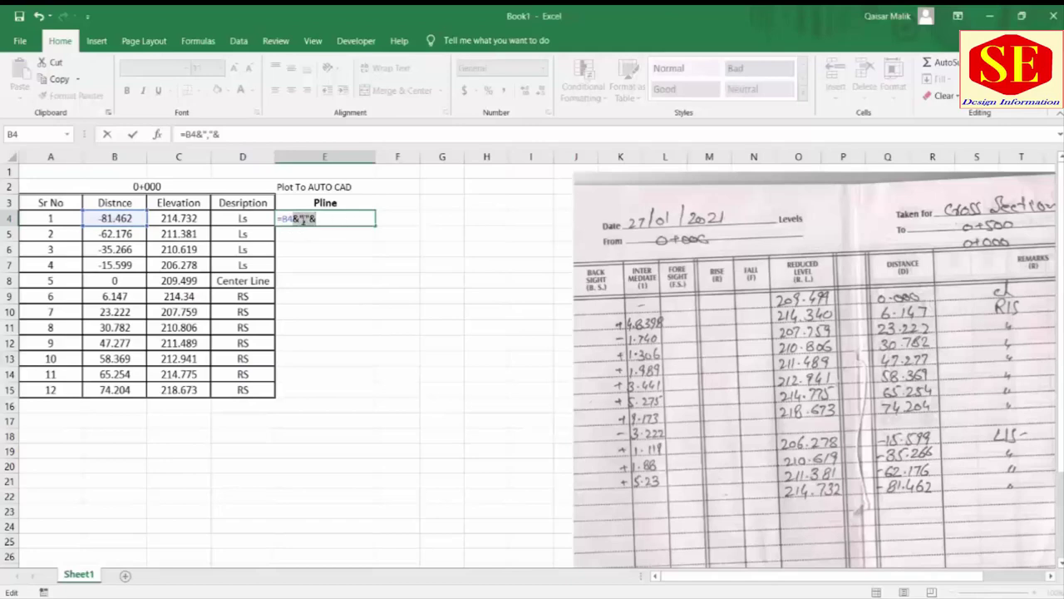
pyautogui.click(326, 219)
pyautogui.click(197, 218)
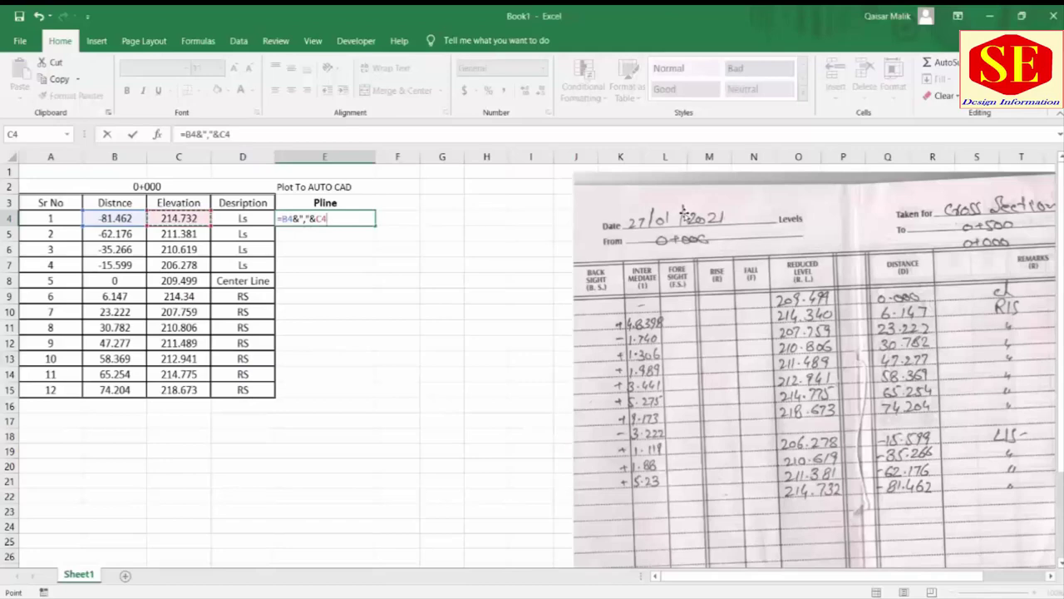
pyautogui.press('Return')
pyautogui.click(326, 217)
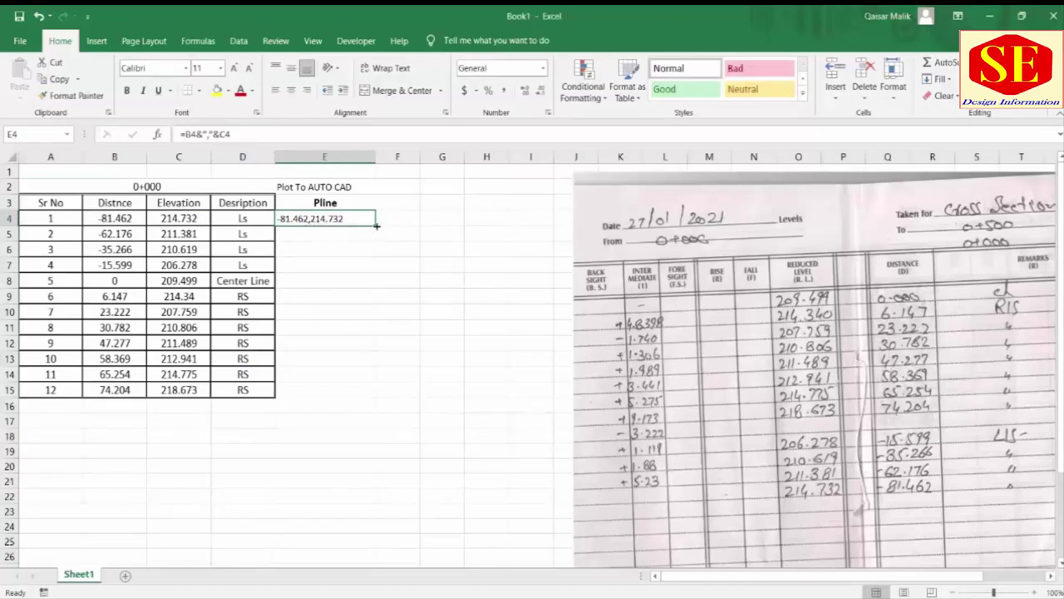
# - Fill E4's formula down to E15 and check the copied coordinate pairs
pyautogui.moveTo(376, 225); pyautogui.dragTo(378, 398)
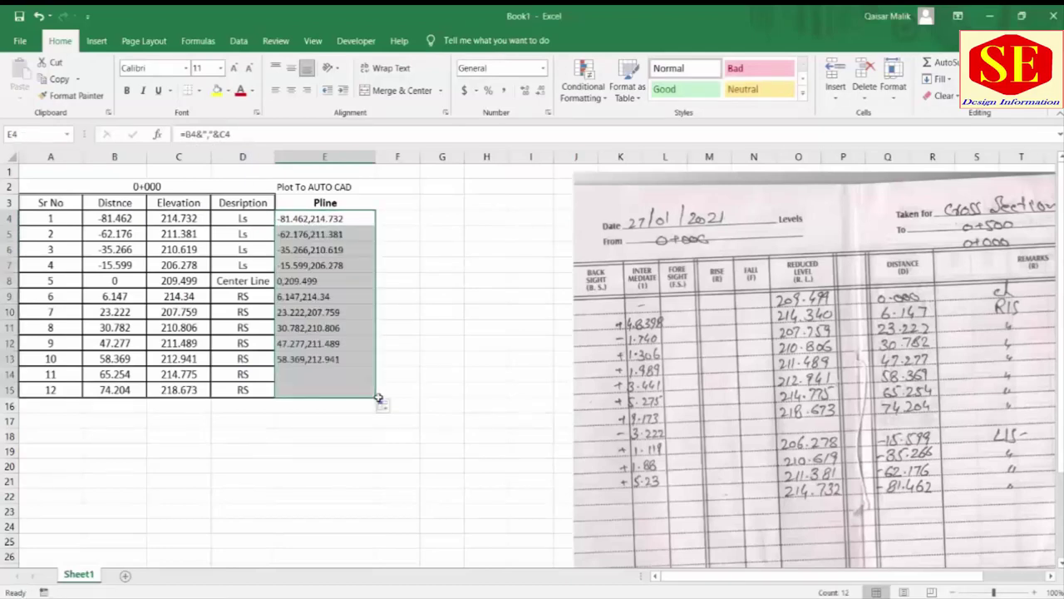
pyautogui.click(397, 296)
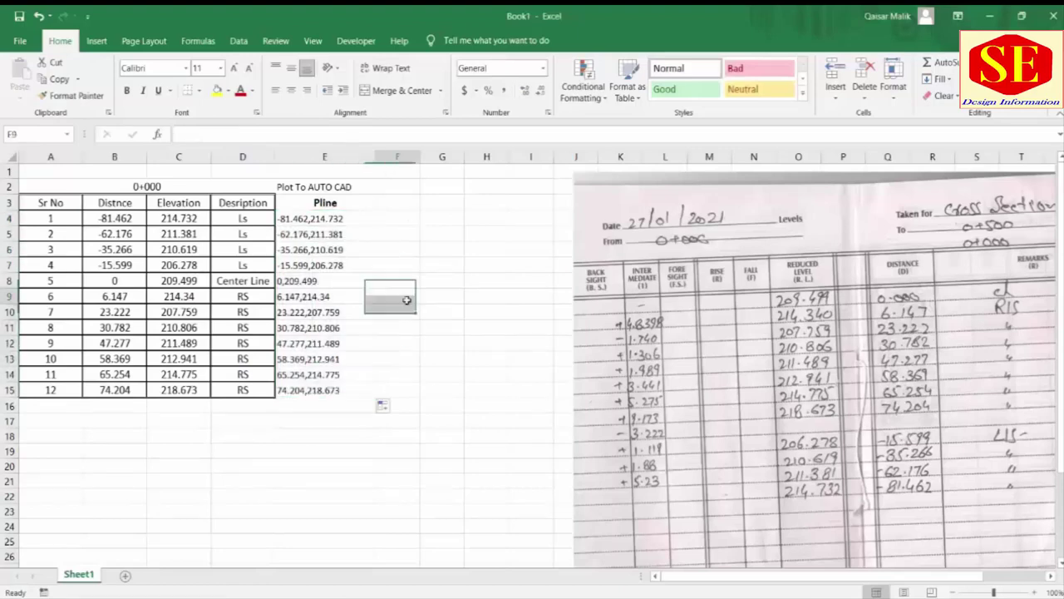
pyautogui.click(292, 220)
pyautogui.click(287, 235)
pyautogui.click(291, 250)
pyautogui.click(297, 265)
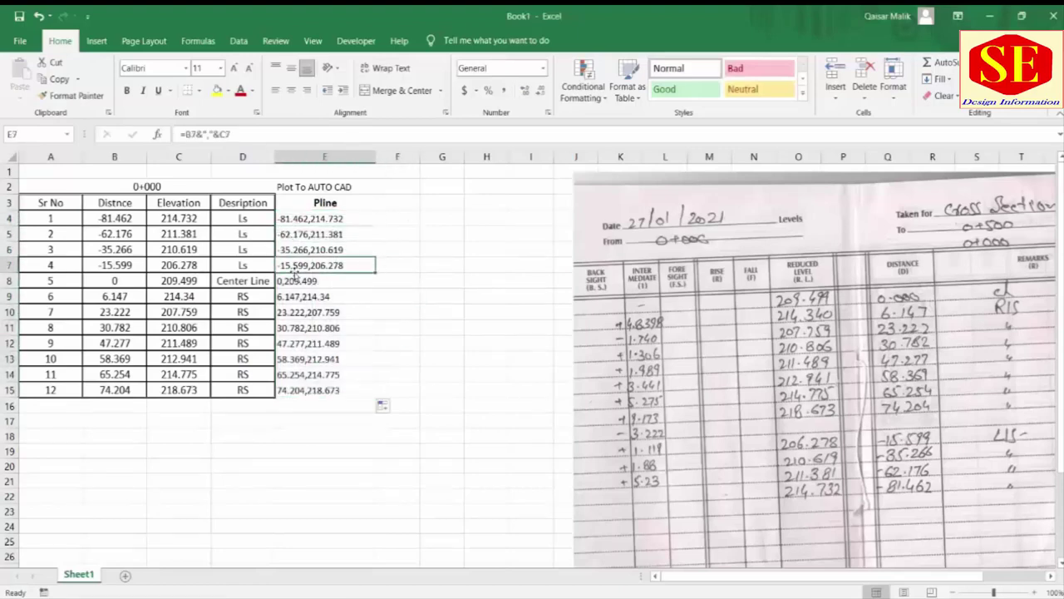
pyautogui.click(293, 281)
pyautogui.click(293, 296)
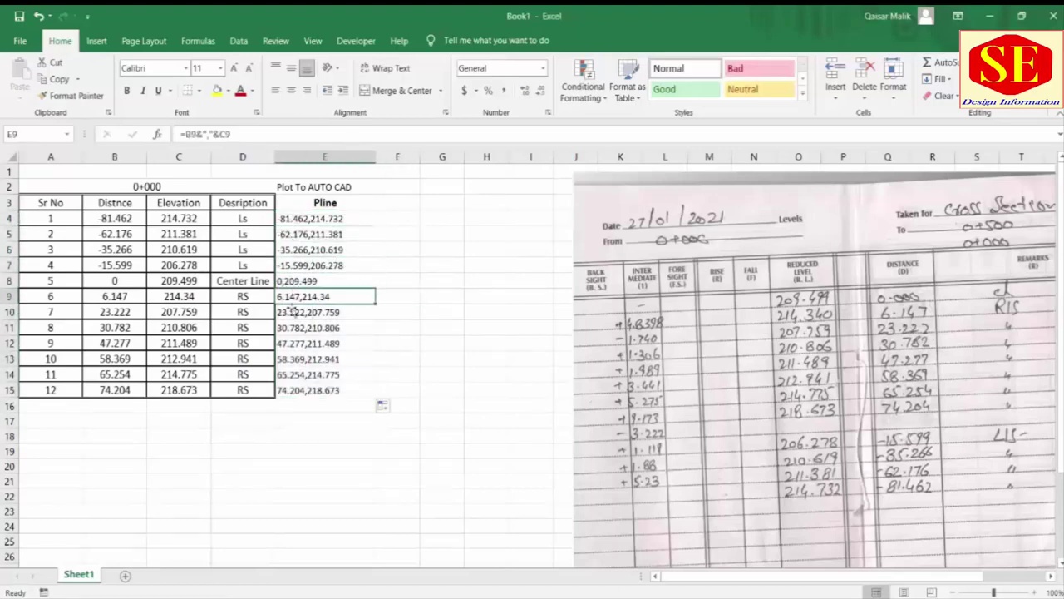
pyautogui.click(404, 222)
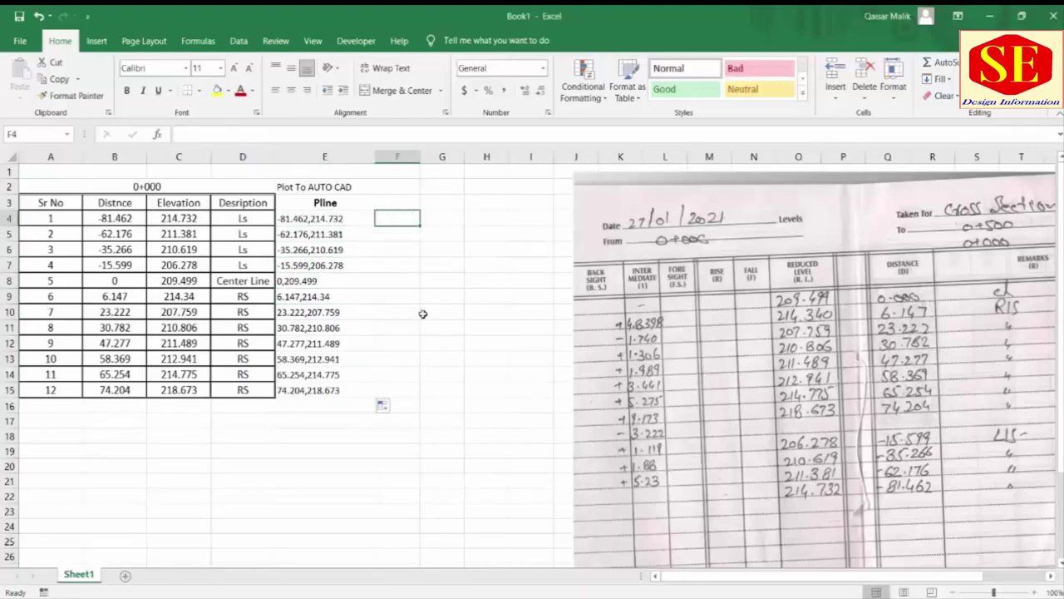
# - Start a formula in F4 and choose CONCATENATE from the All functions list
pyautogui.write('=')
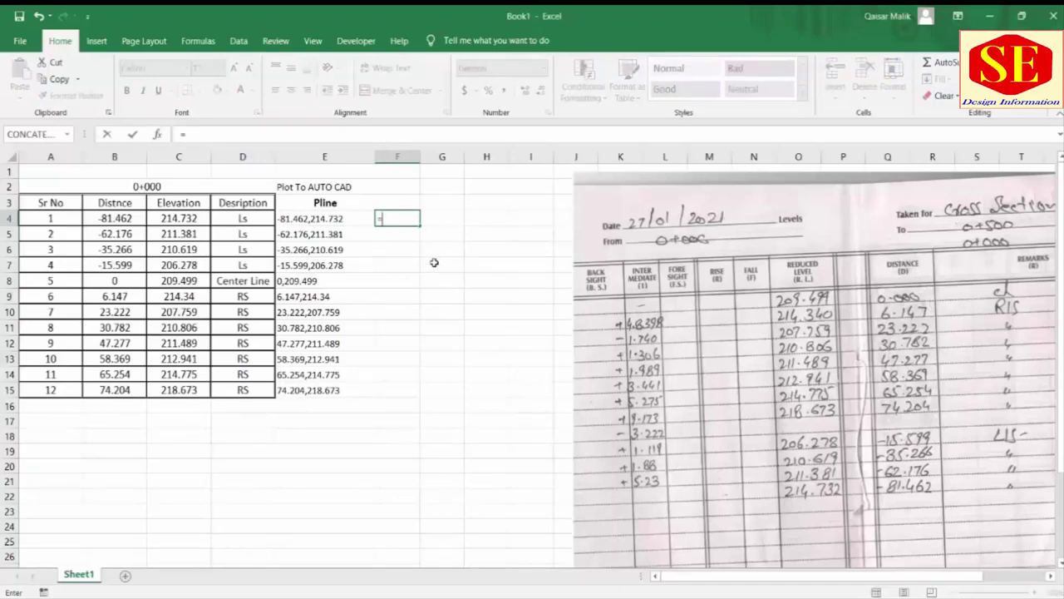
pyautogui.click(68, 134)
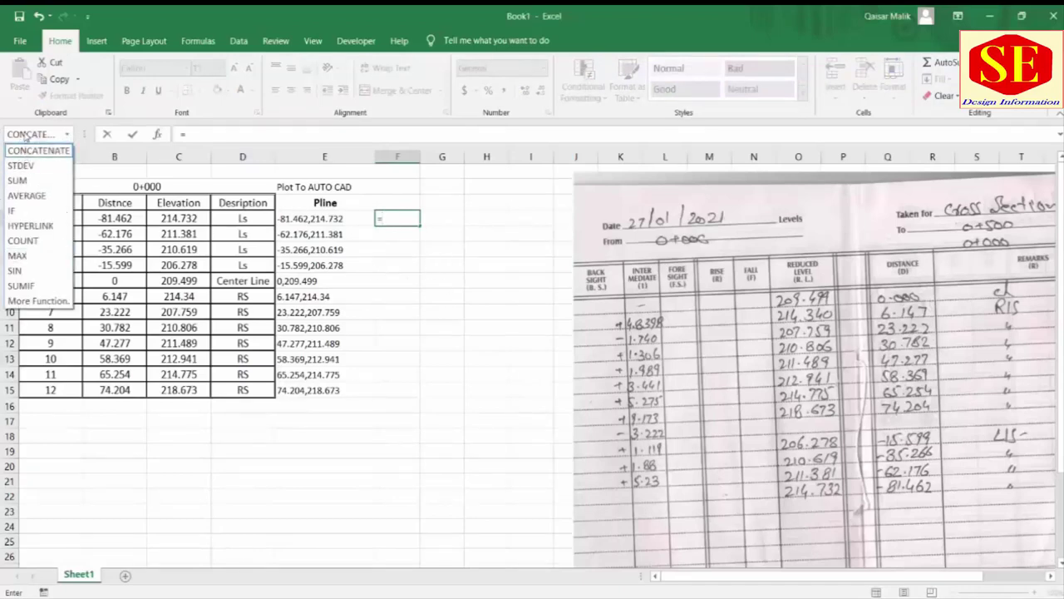
pyautogui.click(29, 301)
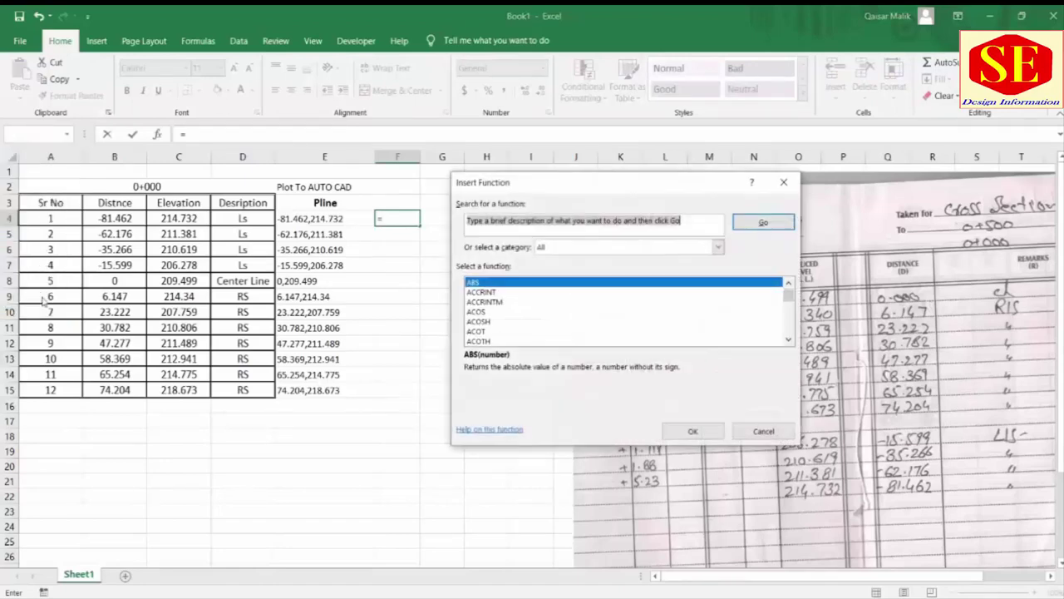
pyautogui.click(717, 247)
pyautogui.click(686, 269)
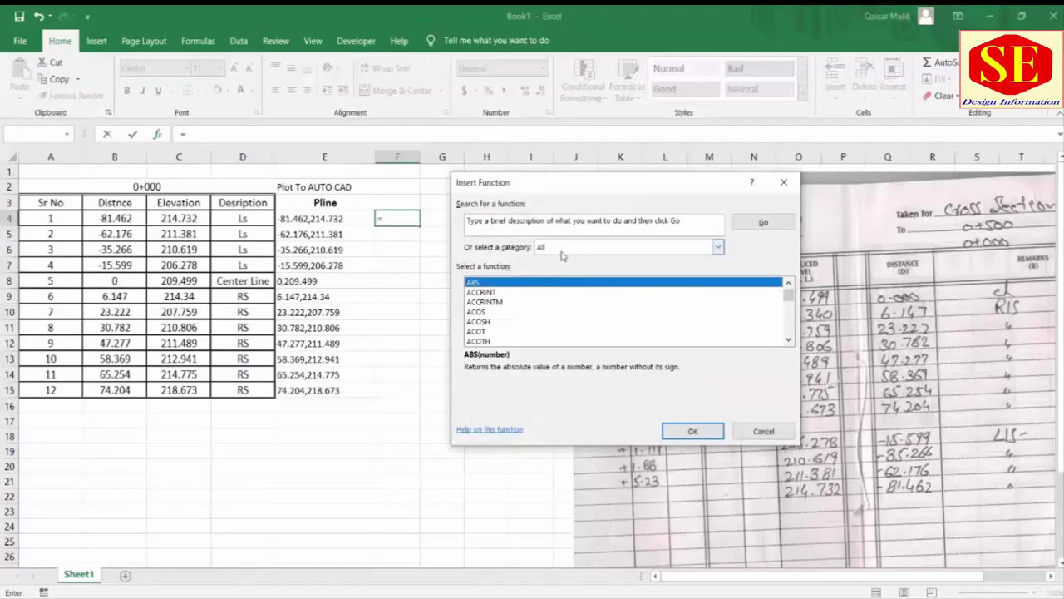
pyautogui.click(498, 303)
pyautogui.press('c')
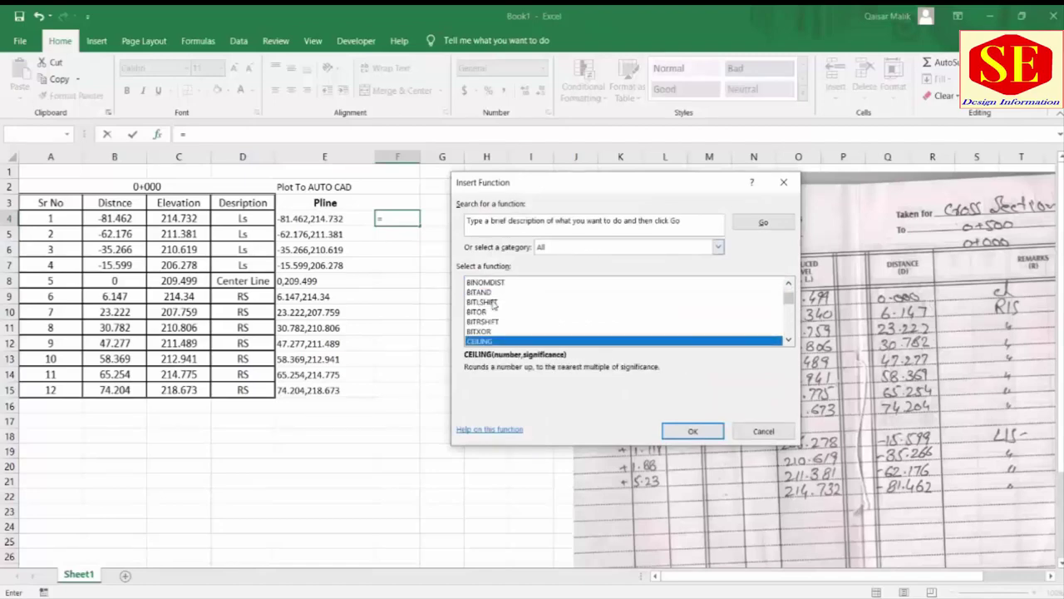
pyautogui.press('Down')
pyautogui.press('Down')
pyautogui.press('Down')
pyautogui.press('Down')
pyautogui.press('Down')
pyautogui.press('Down')
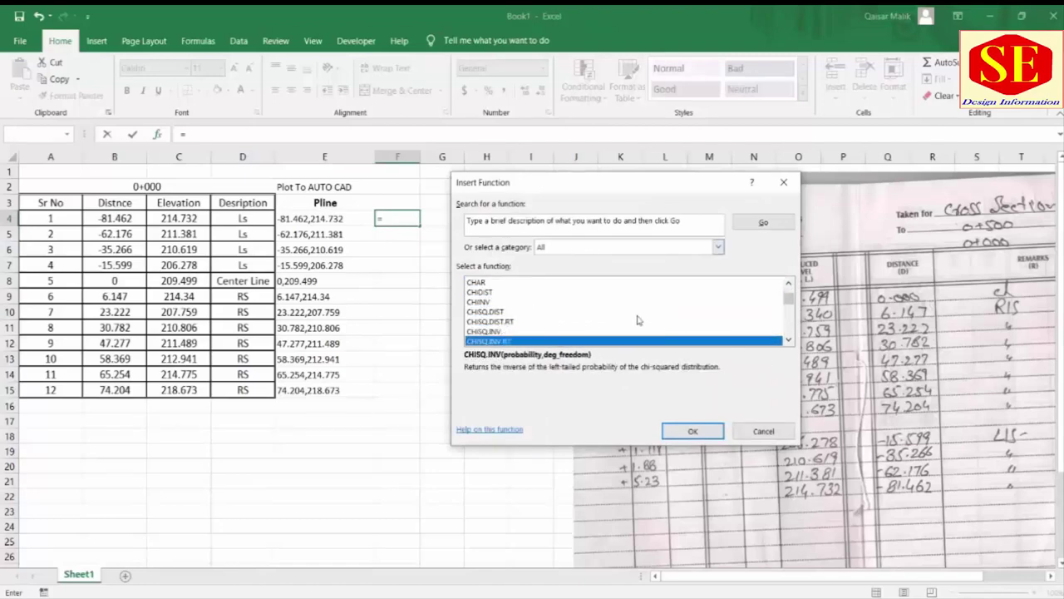
pyautogui.press('Down')
pyautogui.press('Down')
pyautogui.press('Down')
pyautogui.press('Down')
pyautogui.press('Down')
pyautogui.press('Down')
pyautogui.press('Down')
pyautogui.press('Down')
pyautogui.press('Down')
pyautogui.press('Down')
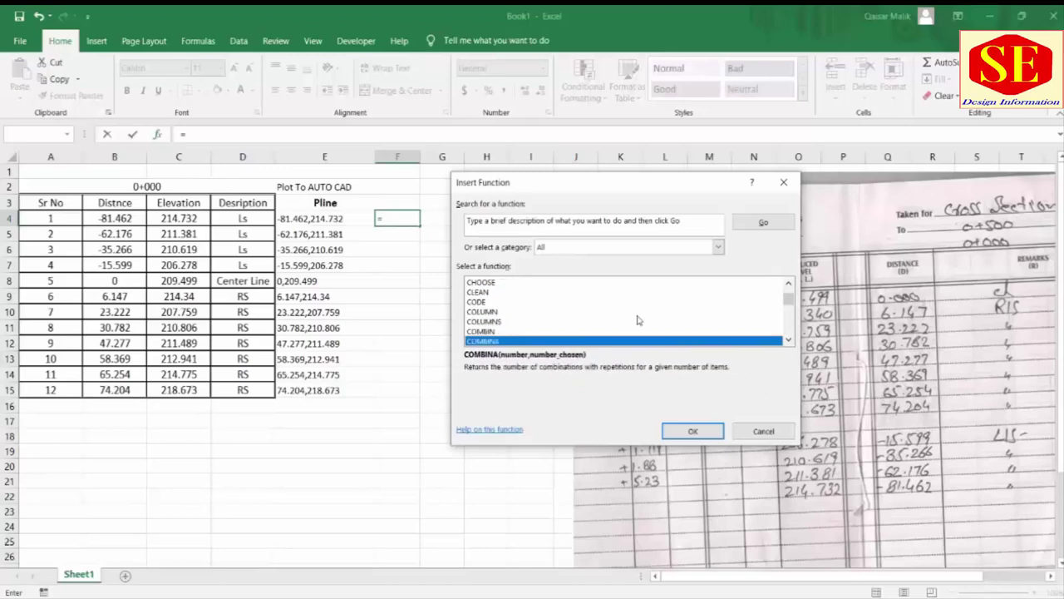
pyautogui.press('Down')
pyautogui.press('Down')
pyautogui.press('Down')
pyautogui.press('Down')
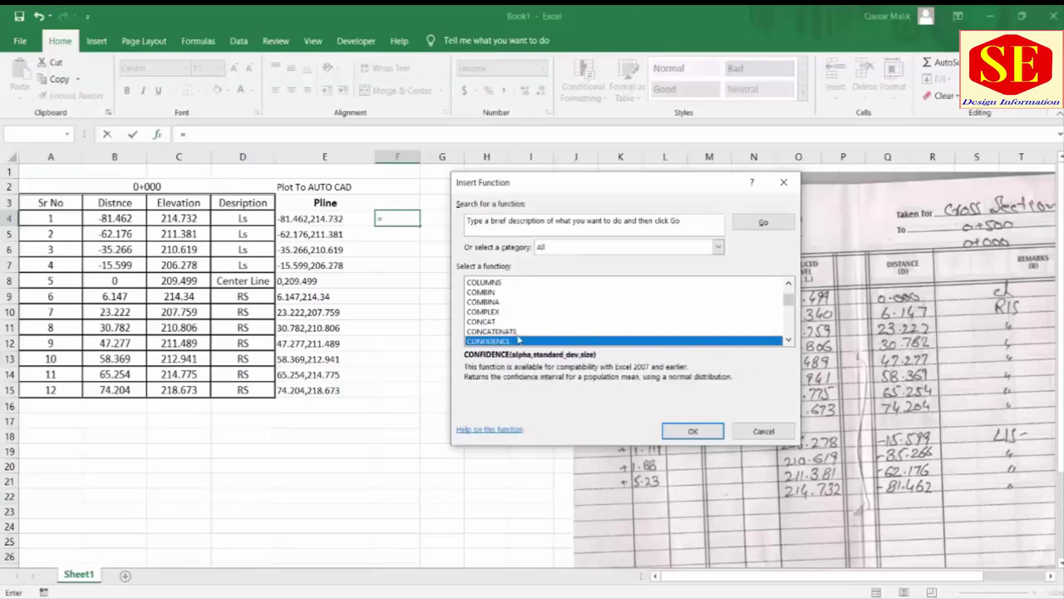
pyautogui.click(518, 333)
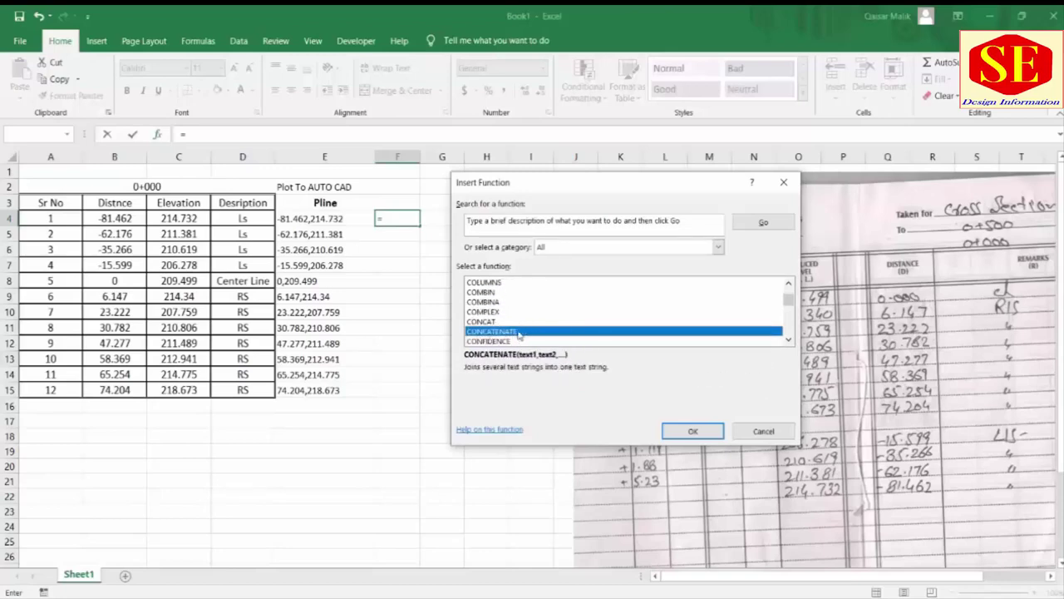
# - Set the CONCATENATE arguments to B4, "," and C4
pyautogui.click(694, 431)
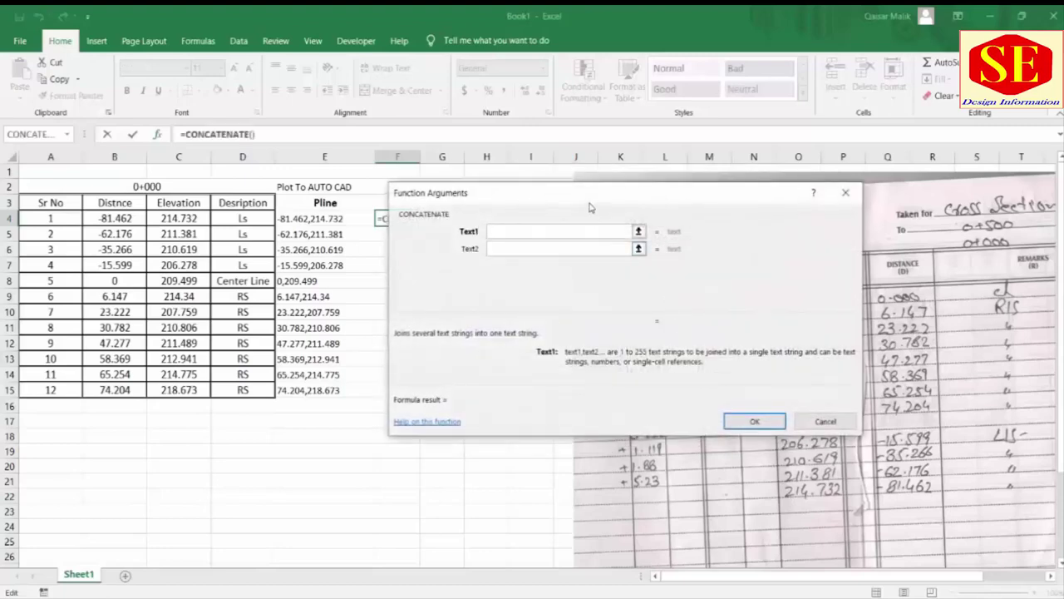
pyautogui.moveTo(583, 190); pyautogui.dragTo(678, 170)
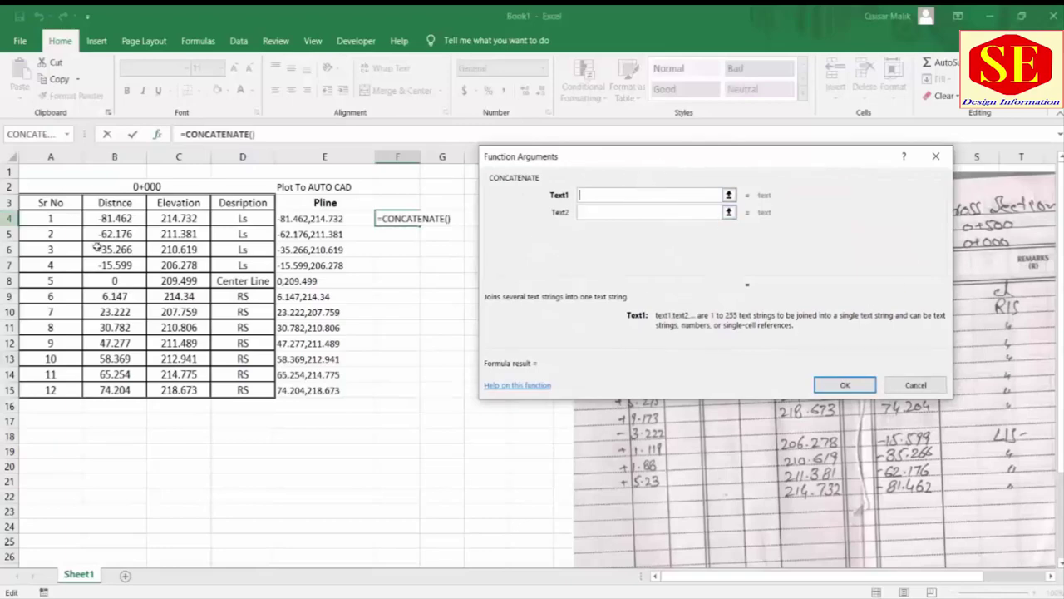
pyautogui.click(101, 218)
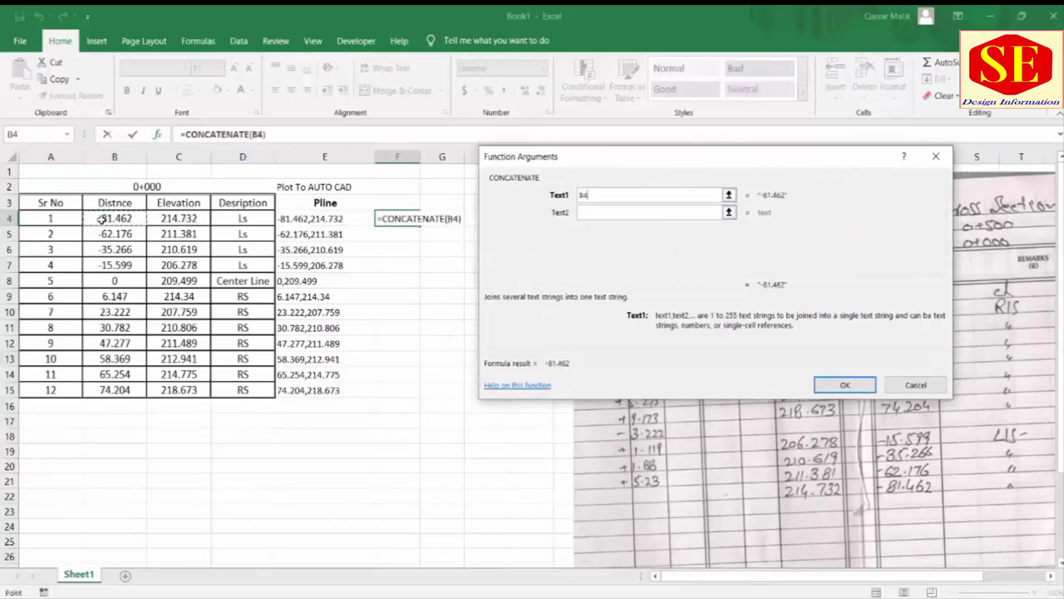
pyautogui.click(592, 214)
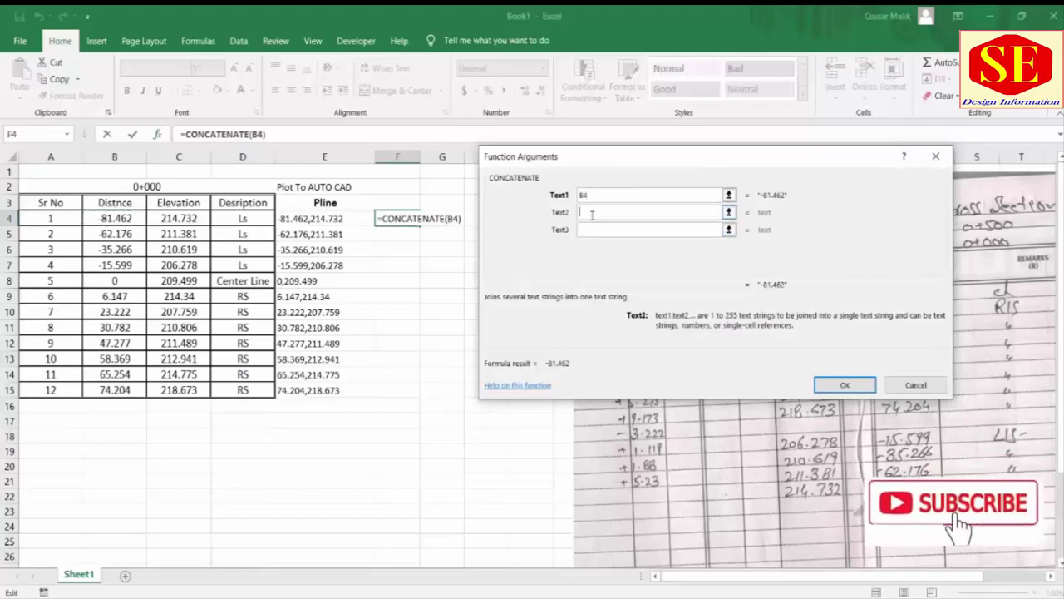
pyautogui.write('","')
pyautogui.click(597, 230)
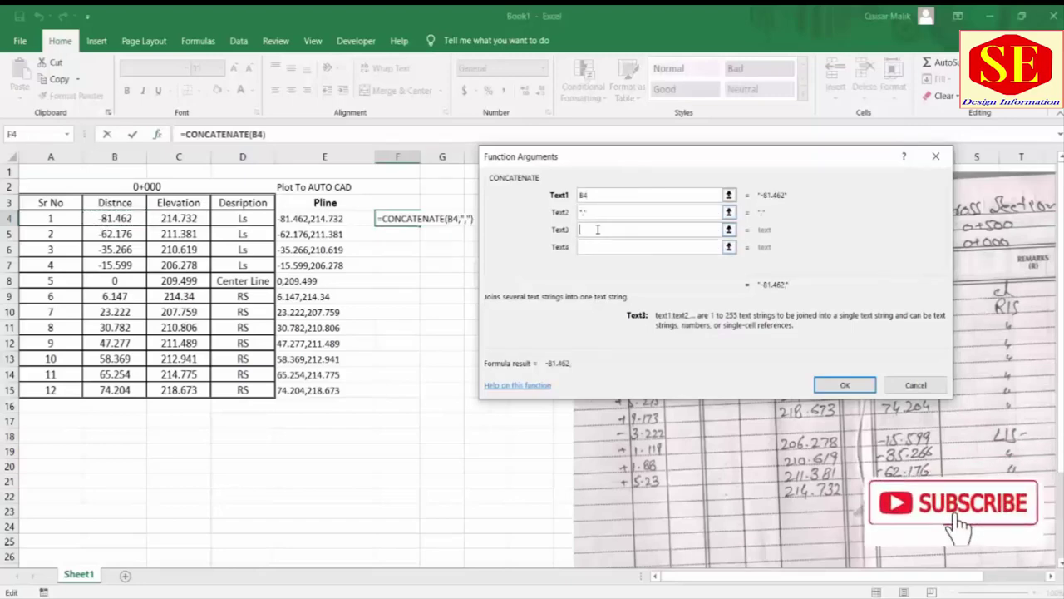
pyautogui.click(182, 217)
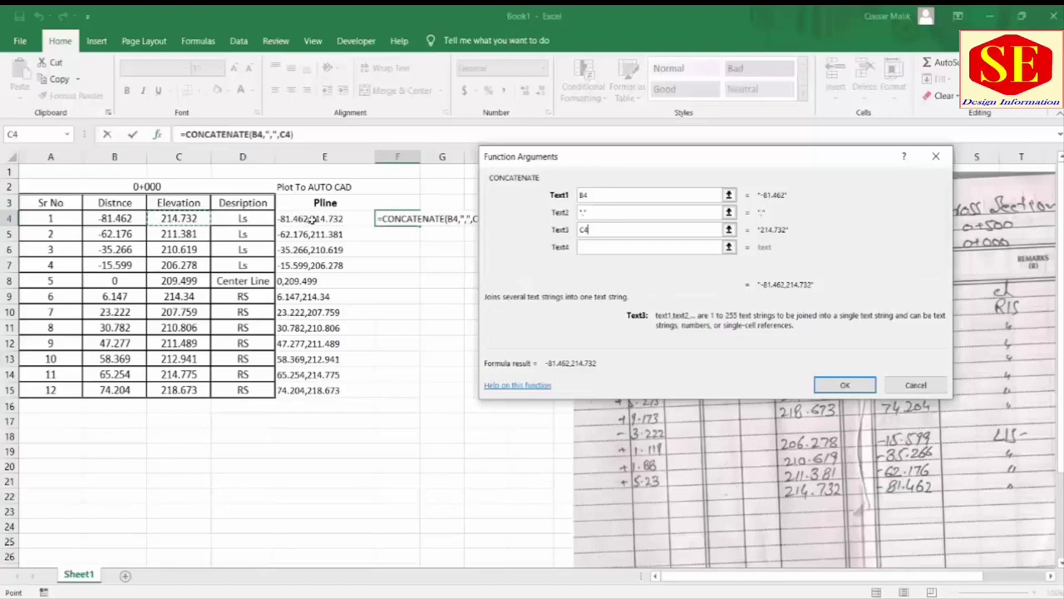
# - Confirm the CONCATENATE formula in F4, widen column F and fill it down to F15
pyautogui.click(842, 391)
pyautogui.click(441, 281)
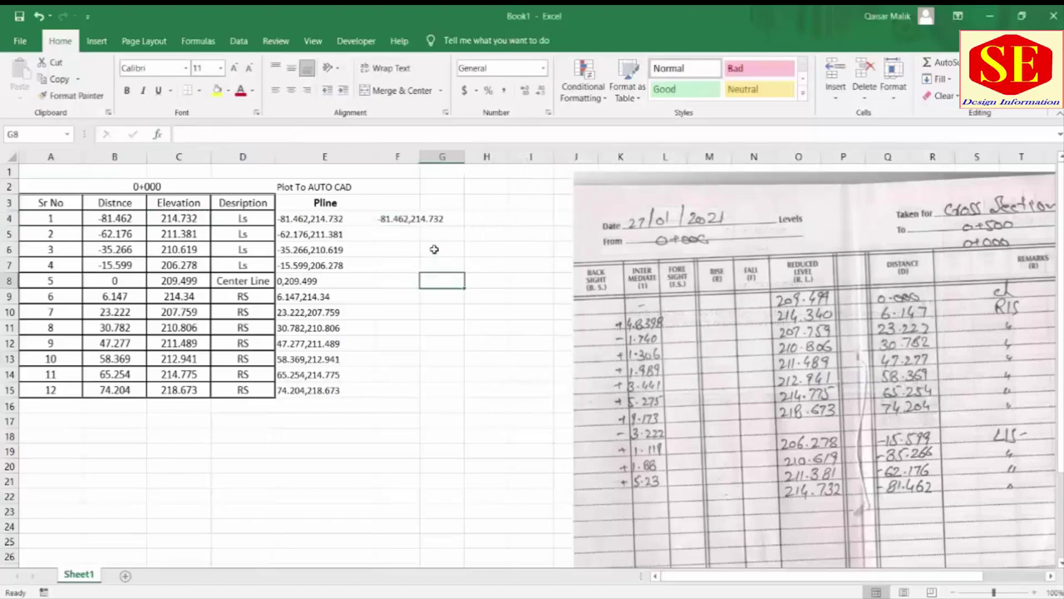
pyautogui.click(403, 217)
pyautogui.moveTo(420, 151); pyautogui.dragTo(446, 152)
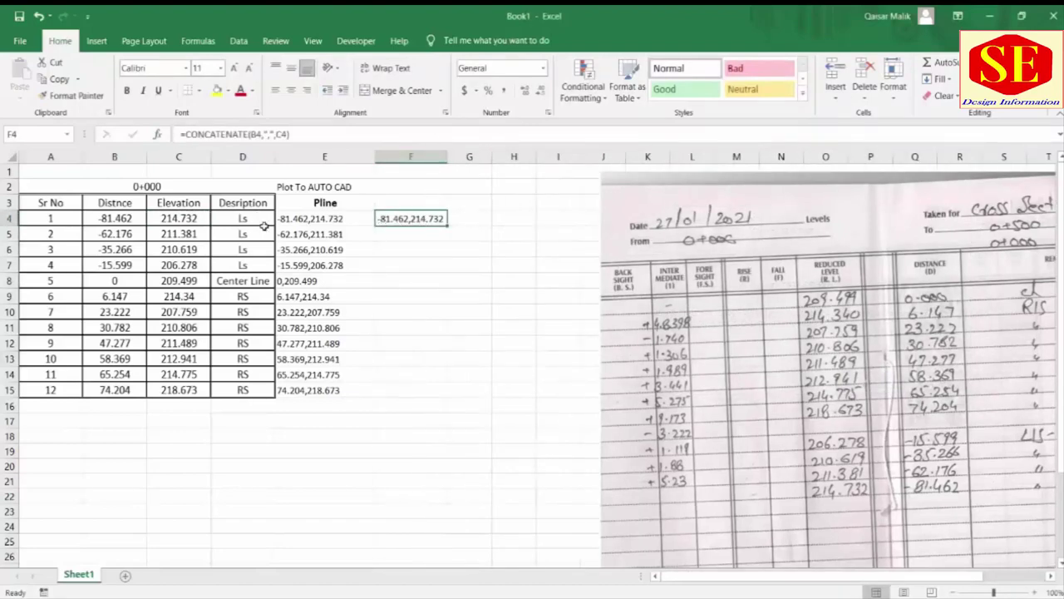
pyautogui.moveTo(446, 225); pyautogui.dragTo(453, 396)
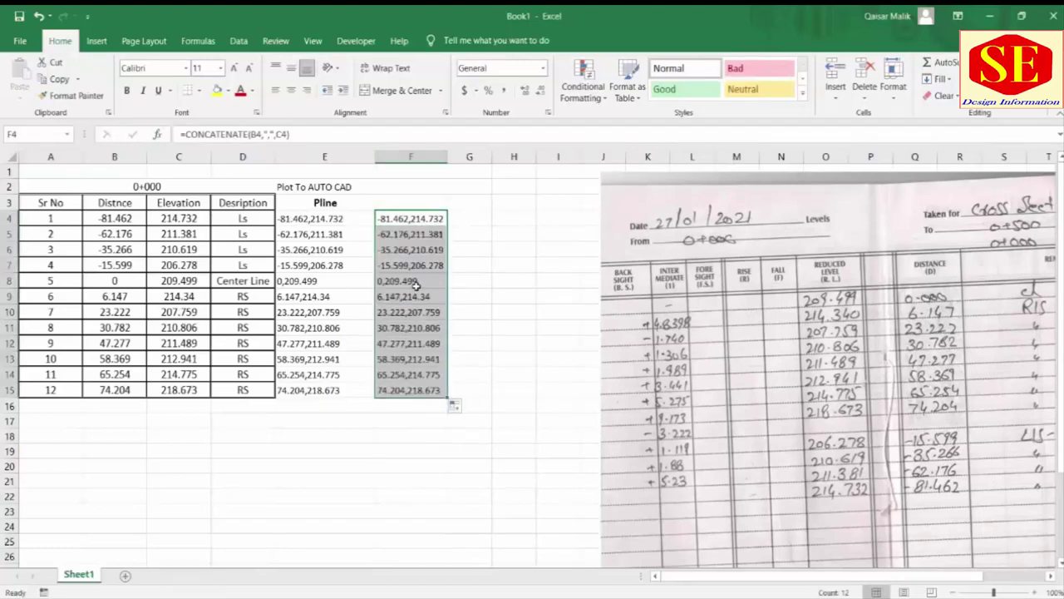
# - Compare the coordinate formulas in cells E4 and F4
pyautogui.click(315, 216)
pyautogui.click(410, 218)
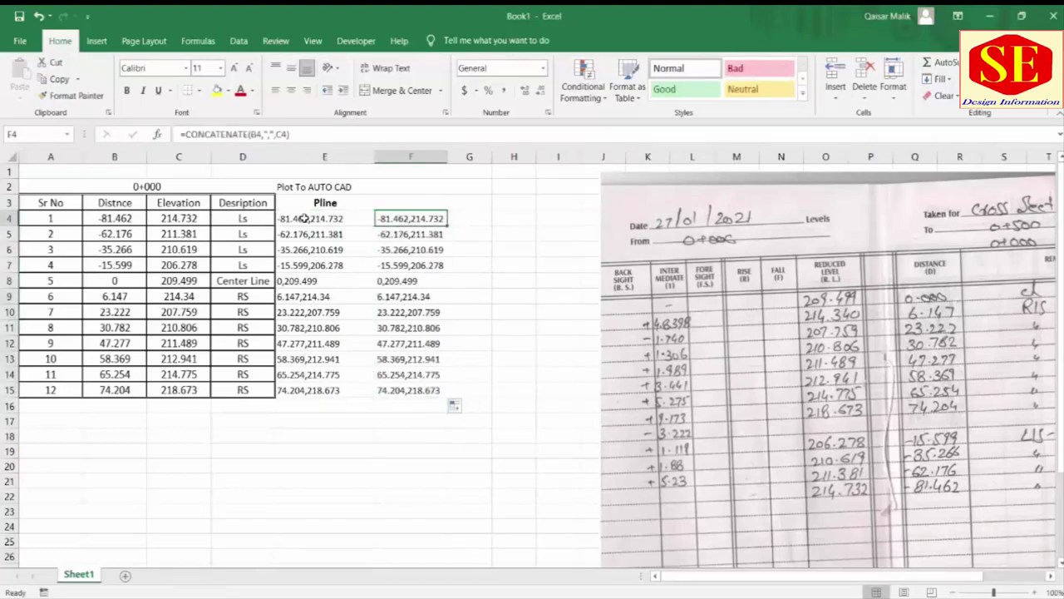
pyautogui.click(303, 217)
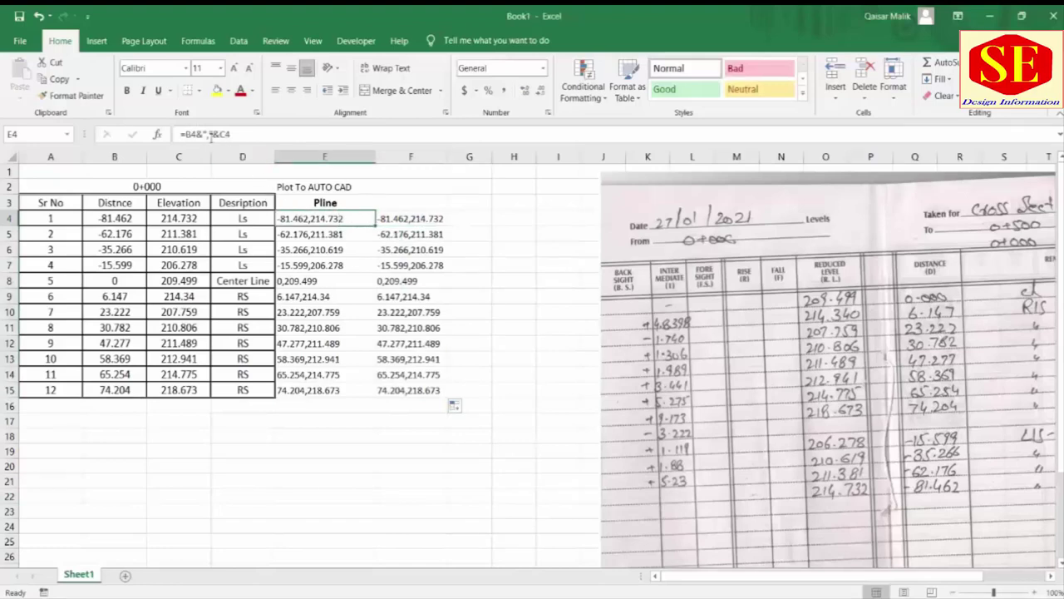
pyautogui.click(410, 218)
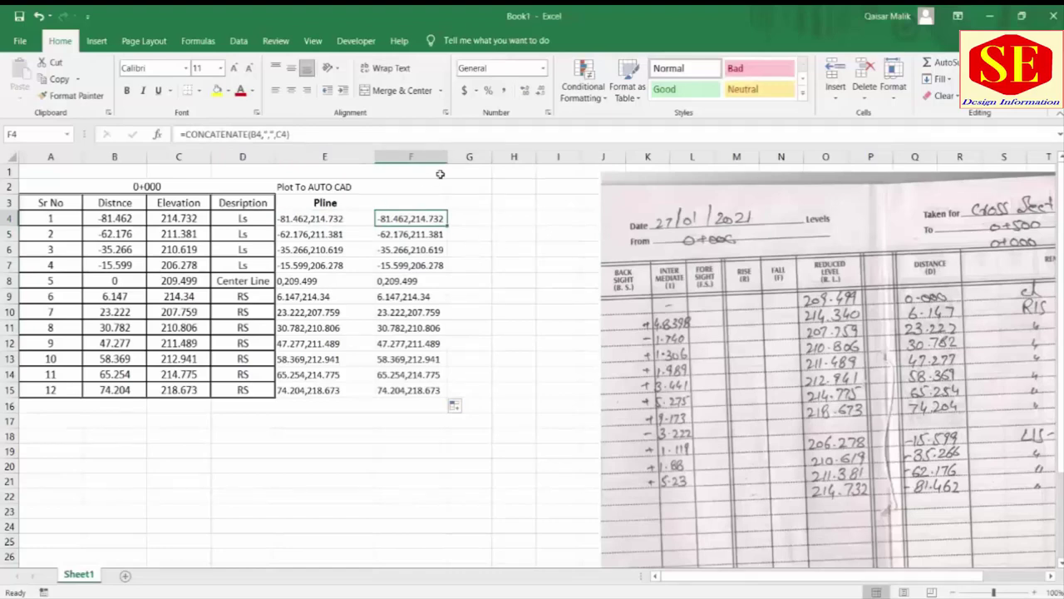
pyautogui.click(411, 198)
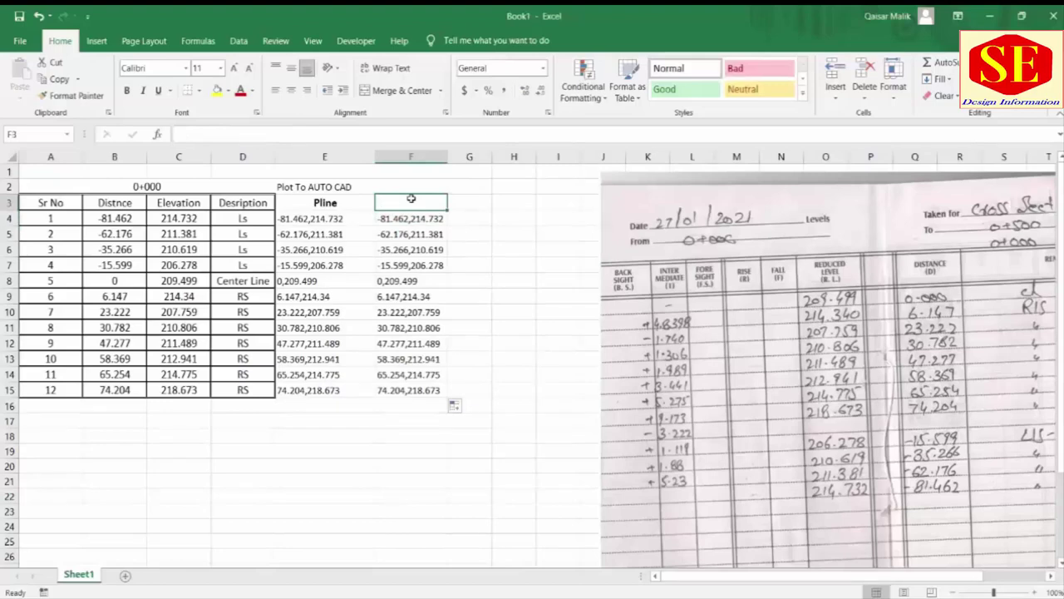
pyautogui.click(485, 262)
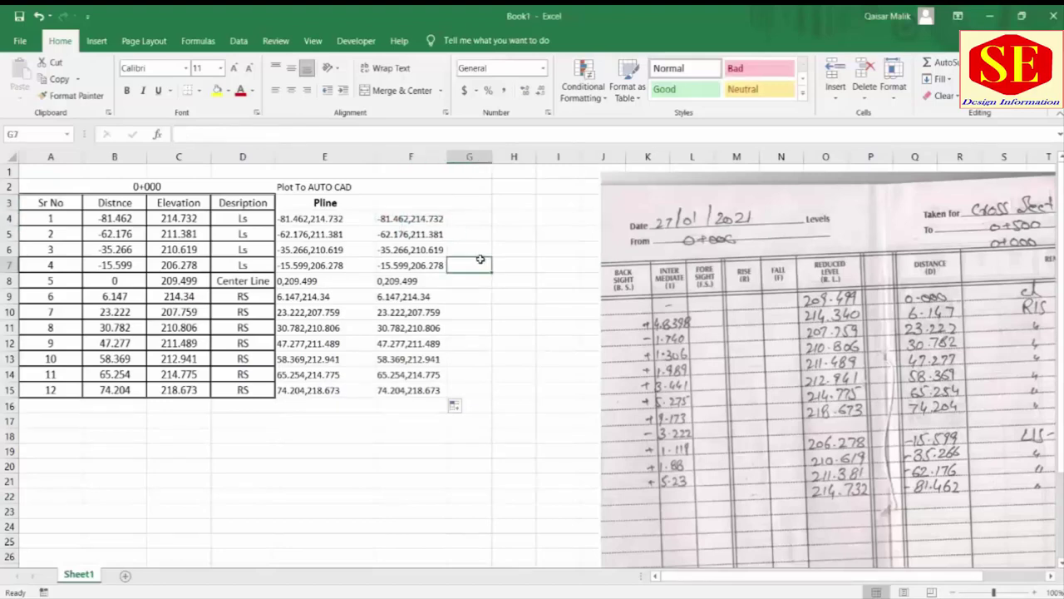
# - Copy the Pline coordinate list E3:E15
pyautogui.moveTo(411, 219); pyautogui.dragTo(402, 384)
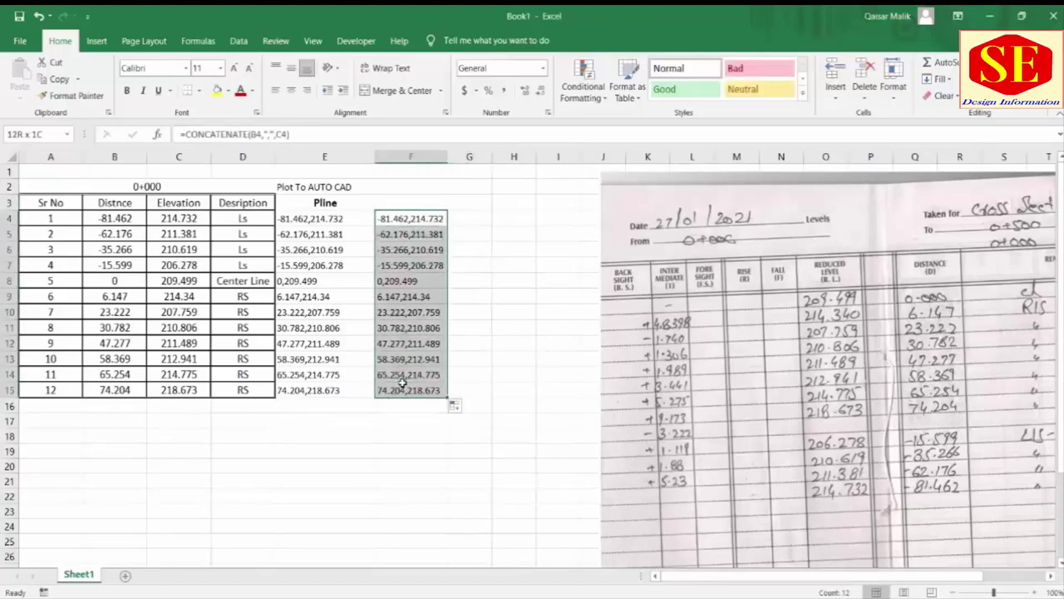
pyautogui.click(559, 356)
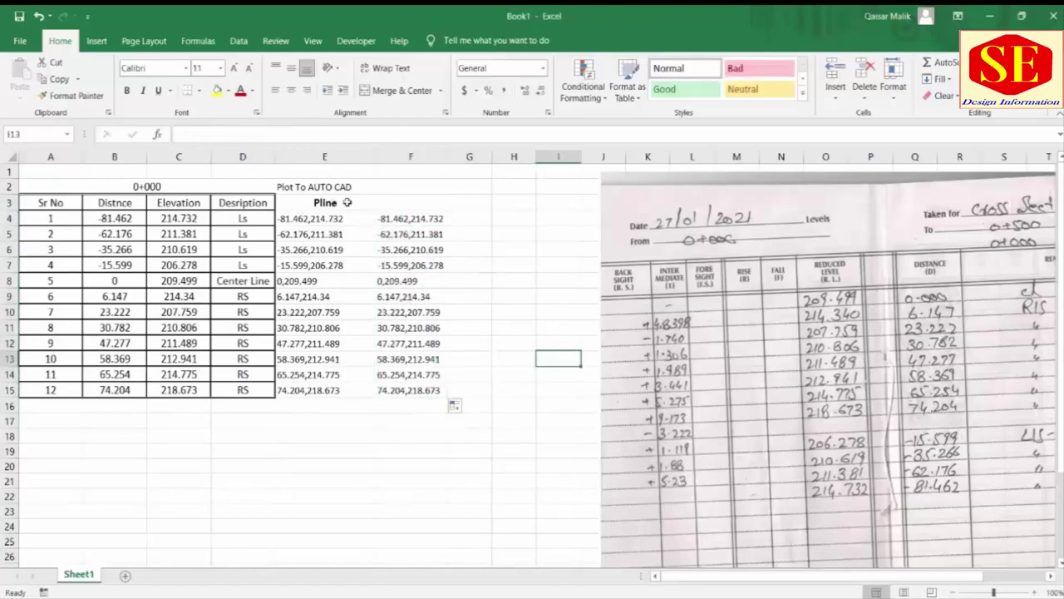
pyautogui.click(326, 208)
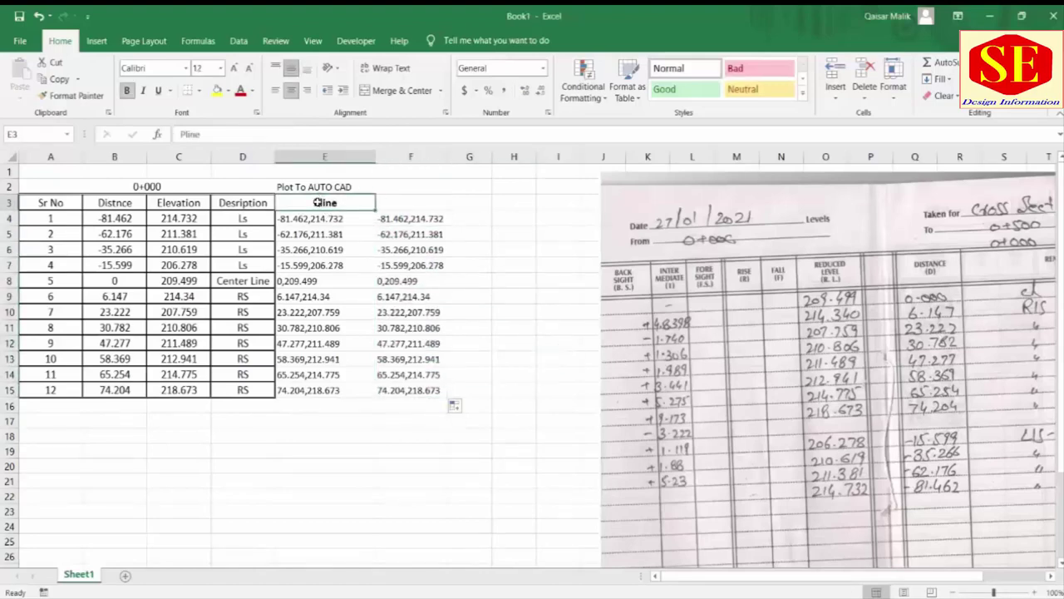
pyautogui.moveTo(318, 203); pyautogui.dragTo(306, 389)
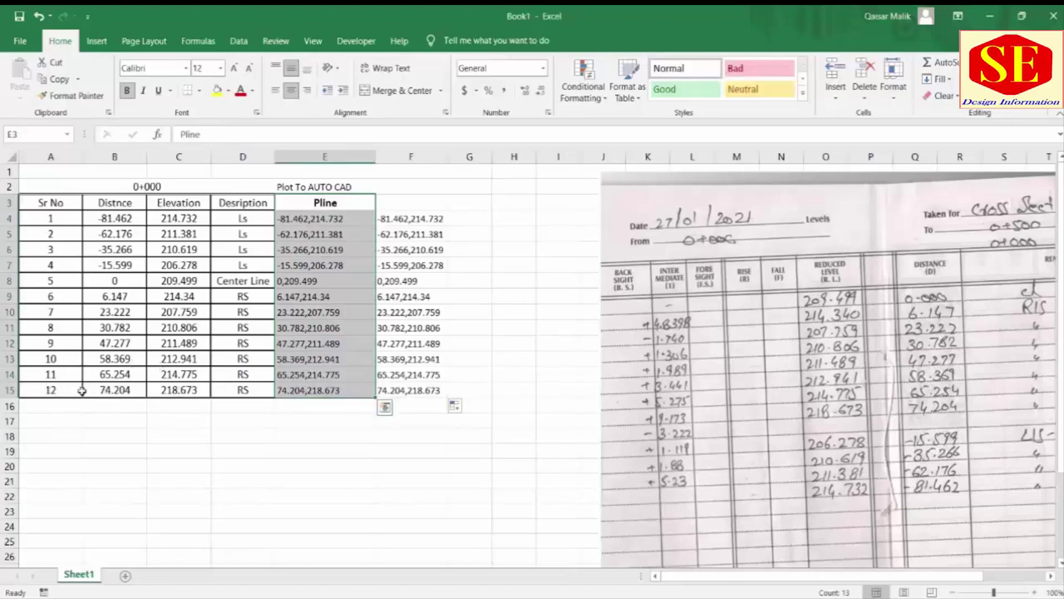
pyautogui.rightClick(304, 236)
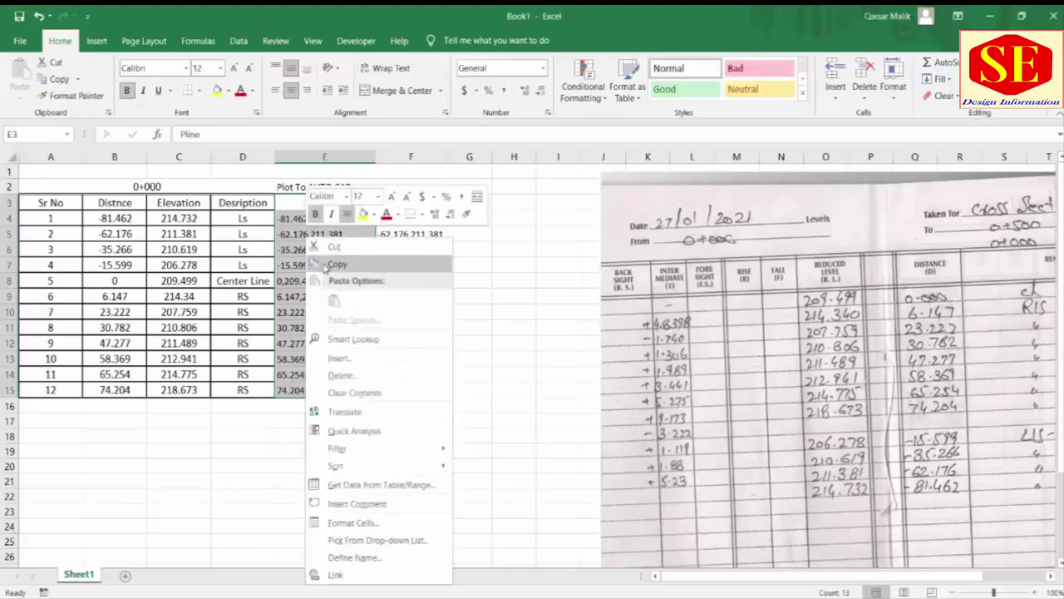
pyautogui.click(339, 264)
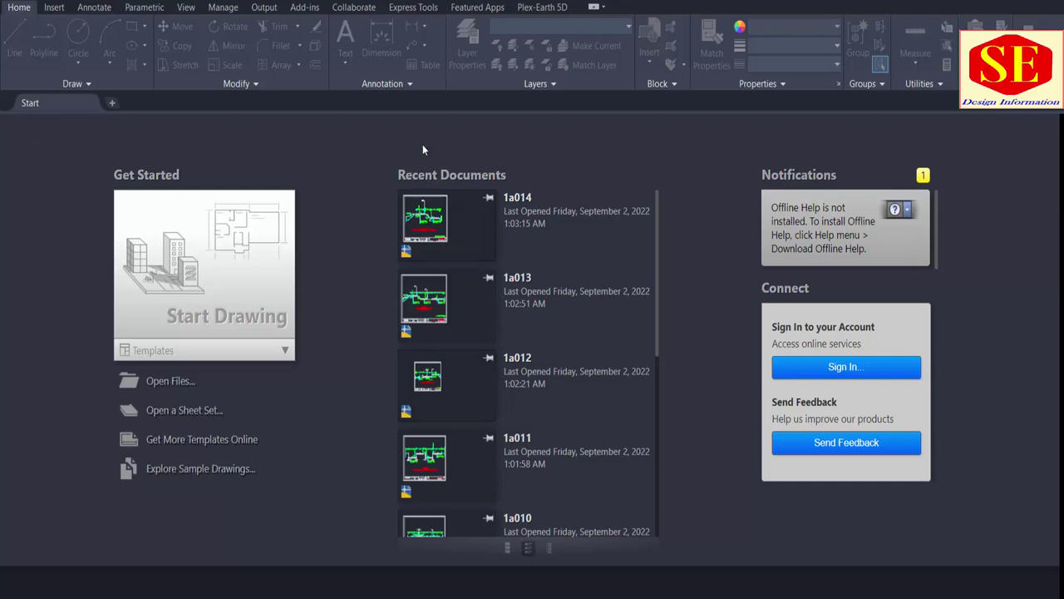
# - Start the blank drawing Drawing2 and open its Layer Properties Manager
pyautogui.click(251, 304)
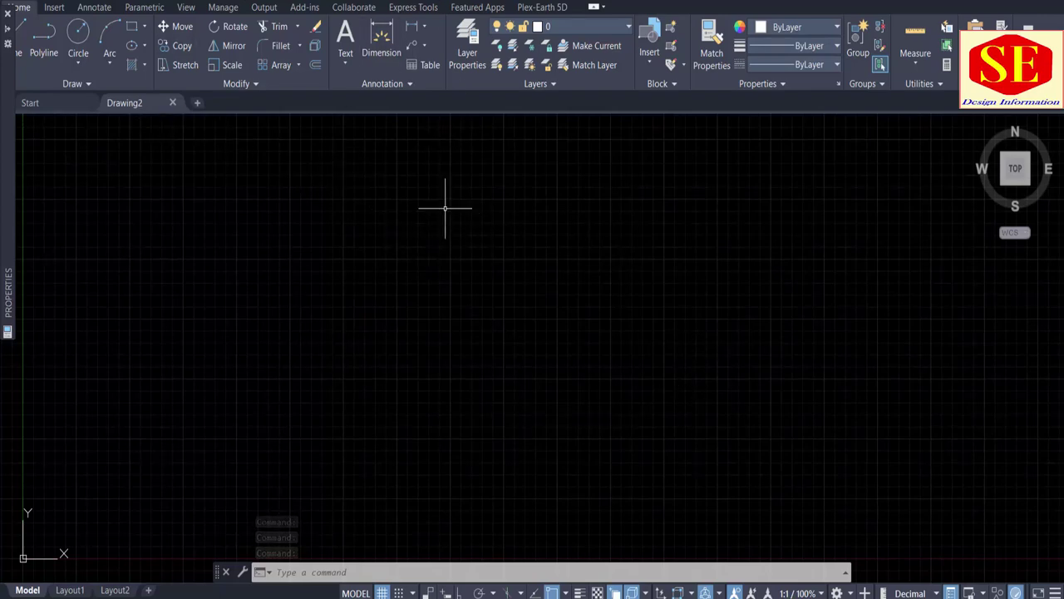
pyautogui.click(469, 33)
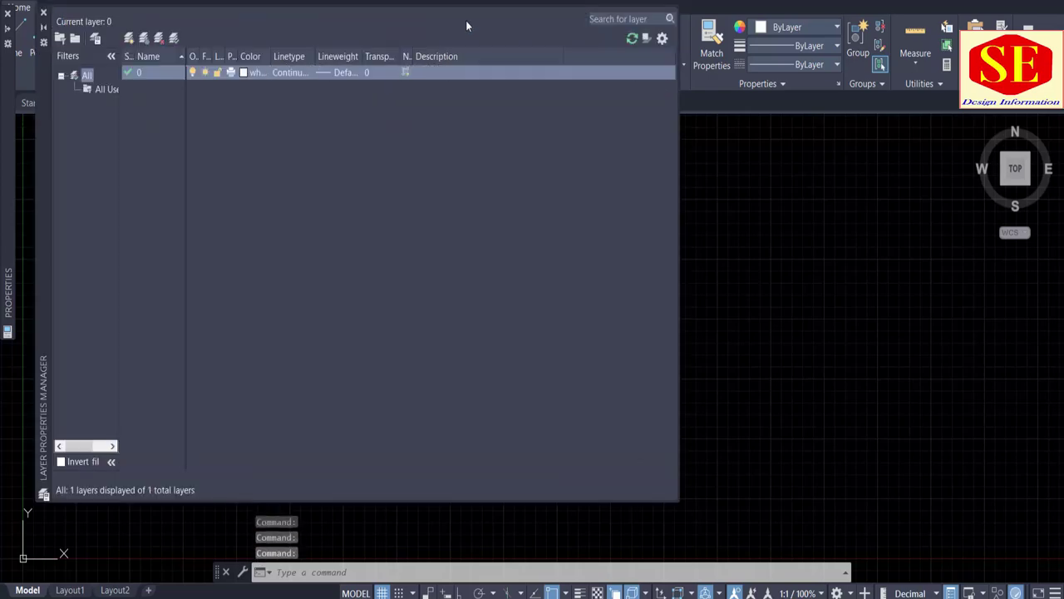
pyautogui.click(44, 13)
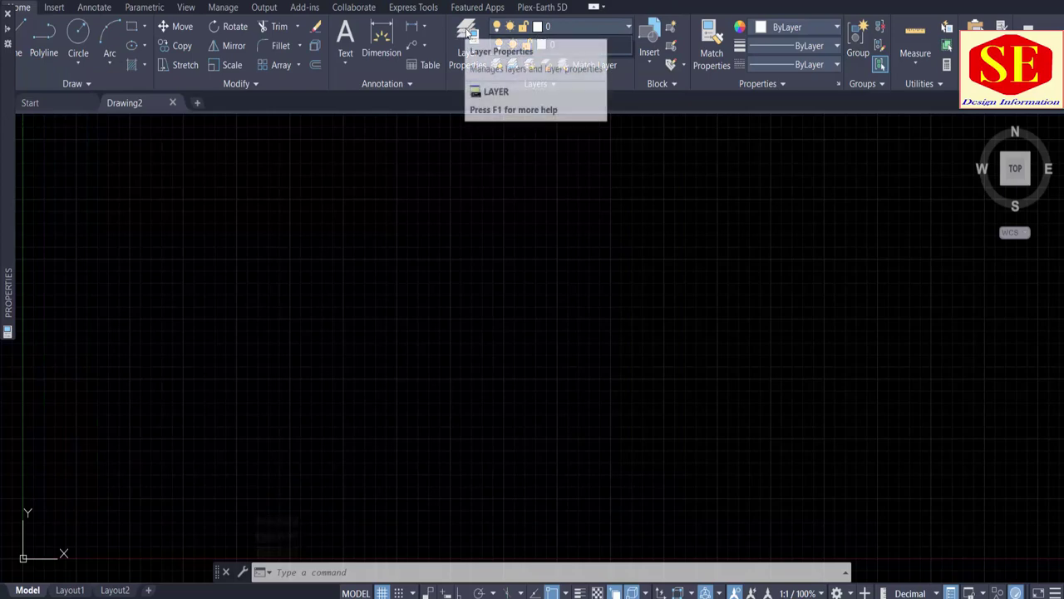
pyautogui.click(469, 33)
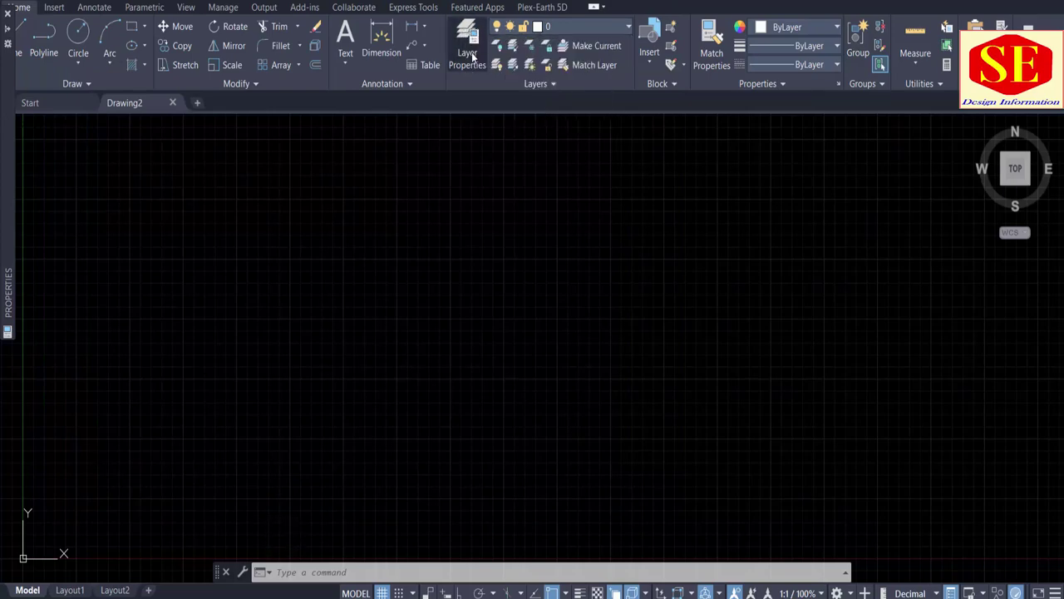
pyautogui.click(472, 56)
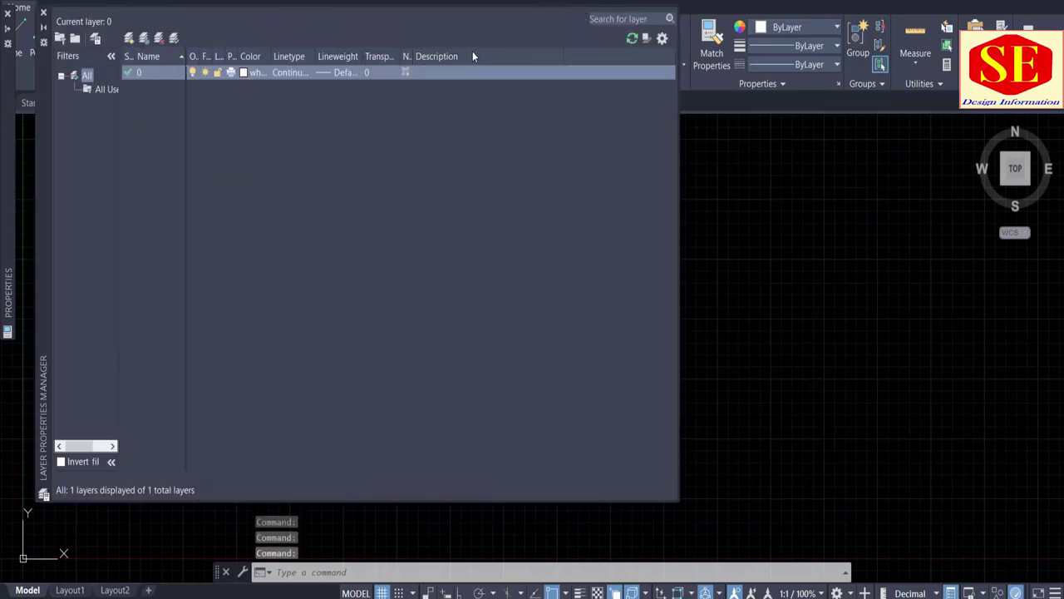
# - Create a new layer named NSL with the colour green
pyautogui.click(129, 39)
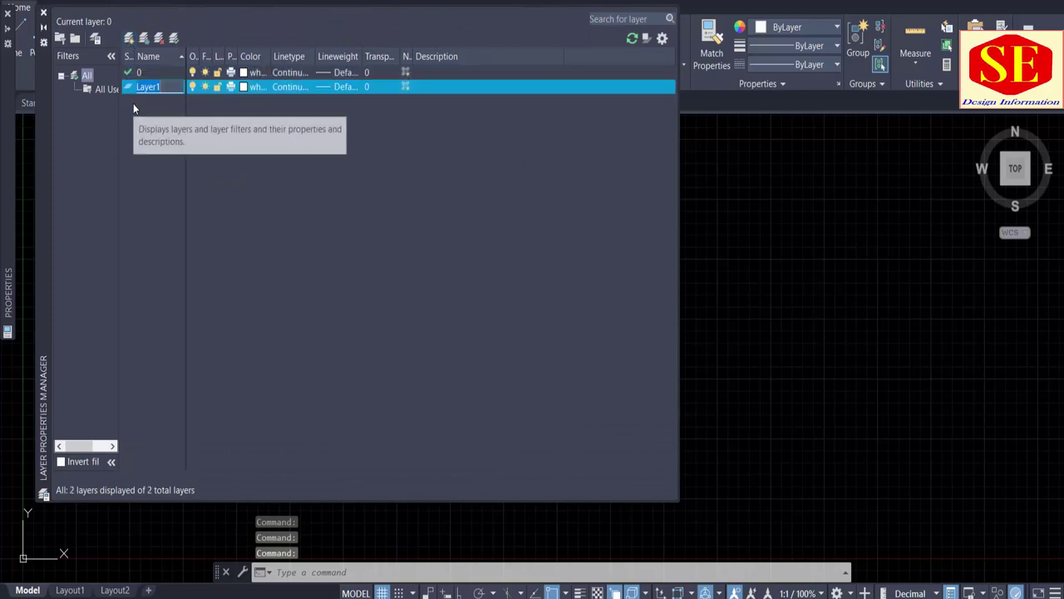
pyautogui.write('S')
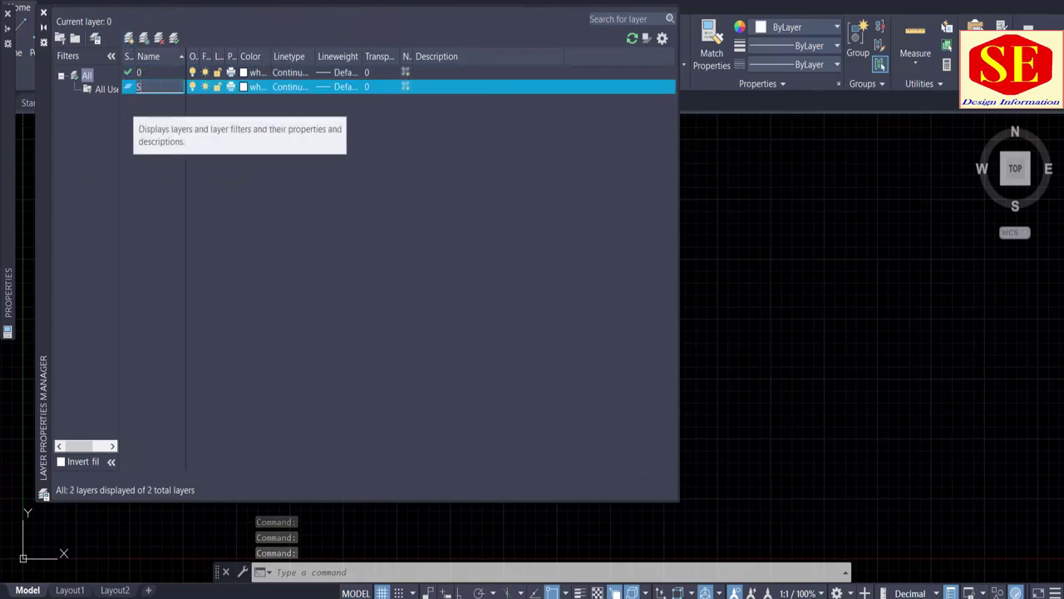
pyautogui.press('BackSpace')
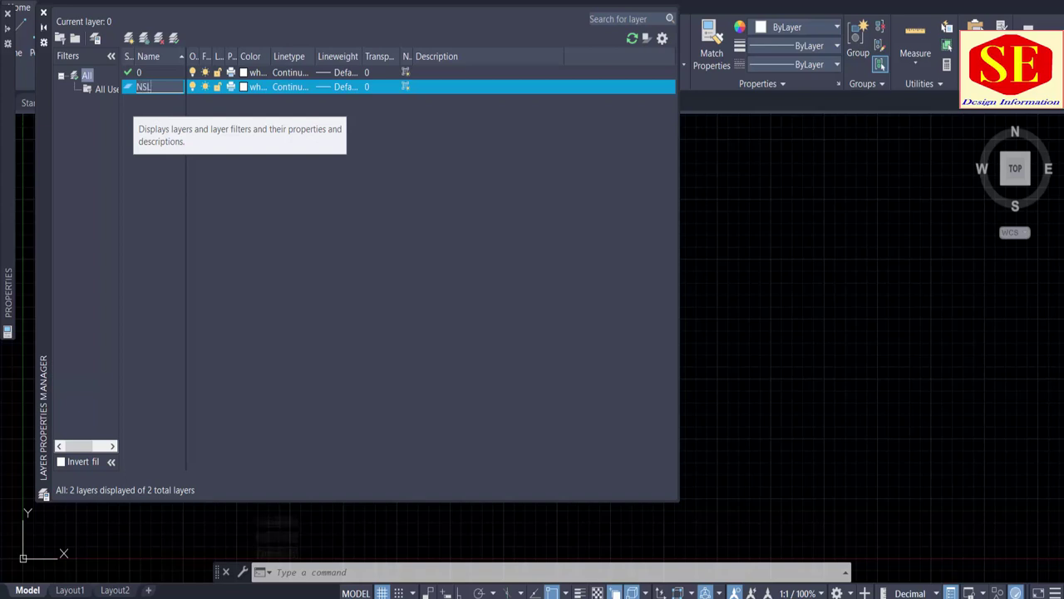
pyautogui.write('NSL')
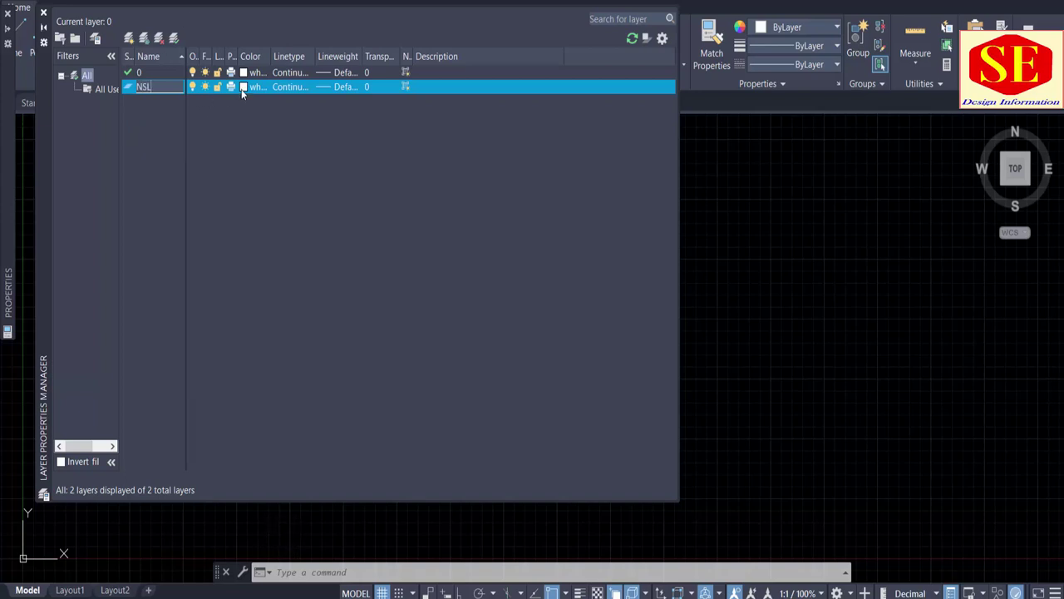
pyautogui.click(242, 89)
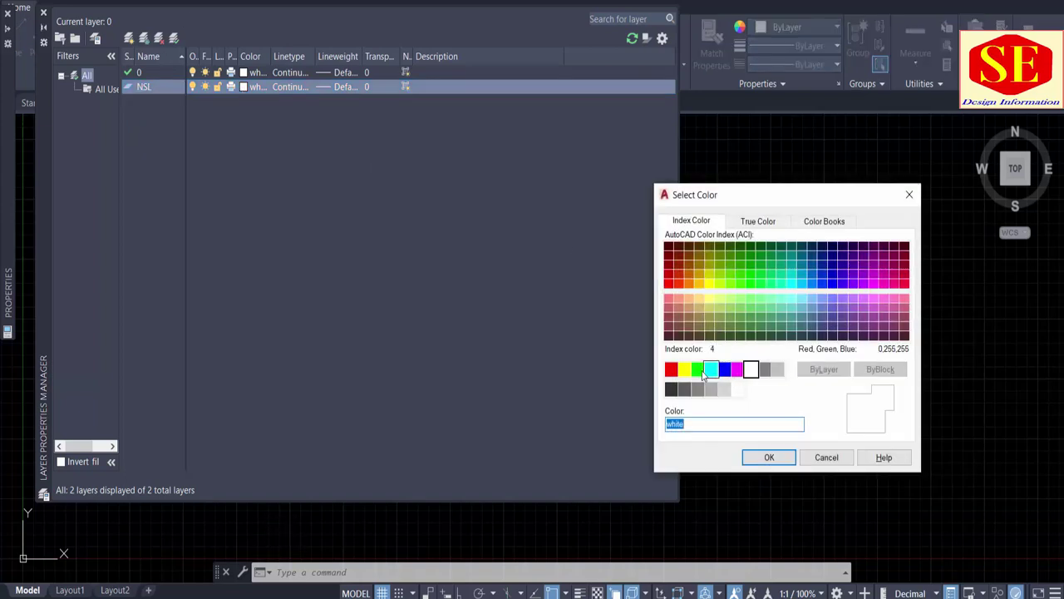
pyautogui.click(698, 369)
pyautogui.click(773, 459)
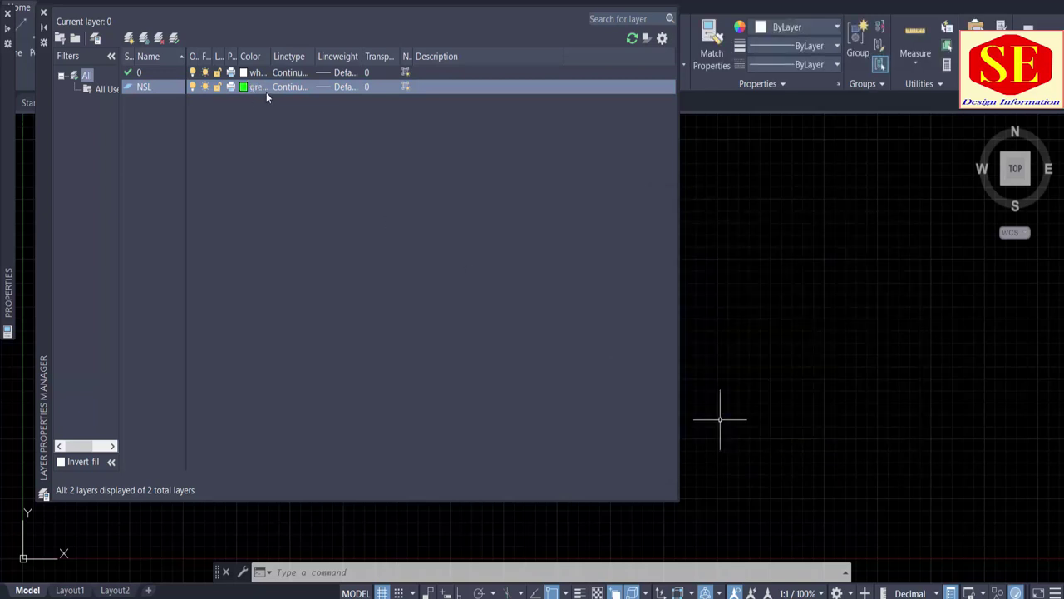
# - Load the ACAD_ISO02W100 dashed linetype and assign it to the NSL layer
pyautogui.click(284, 88)
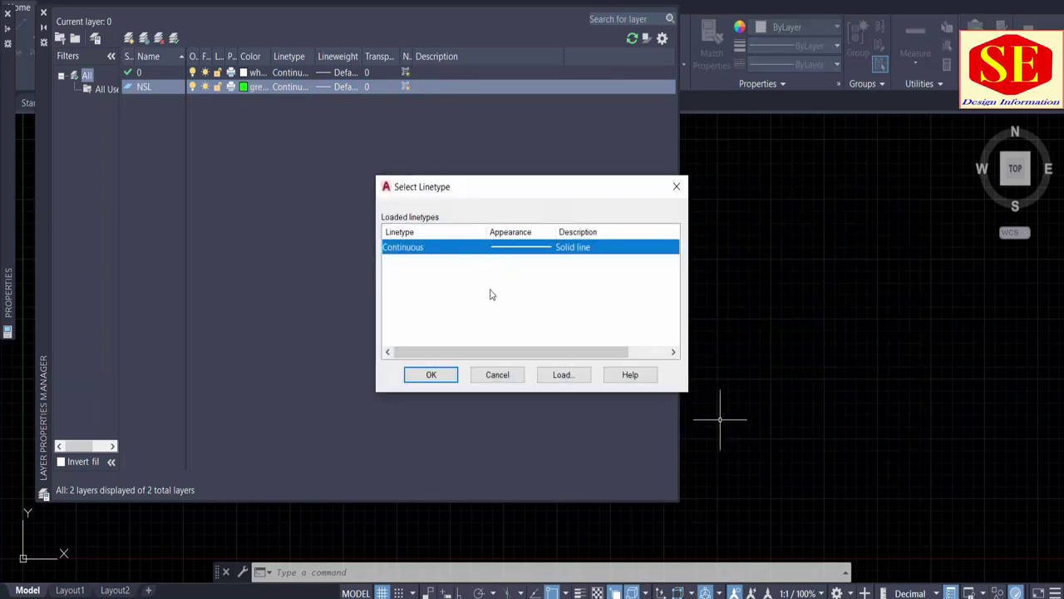
pyautogui.click(574, 378)
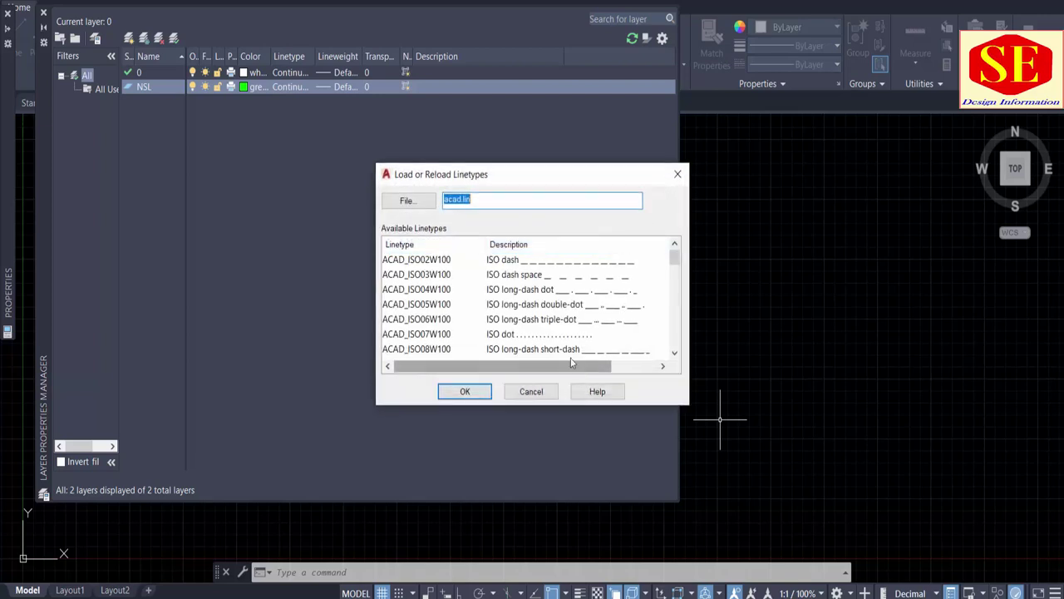
pyautogui.click(509, 263)
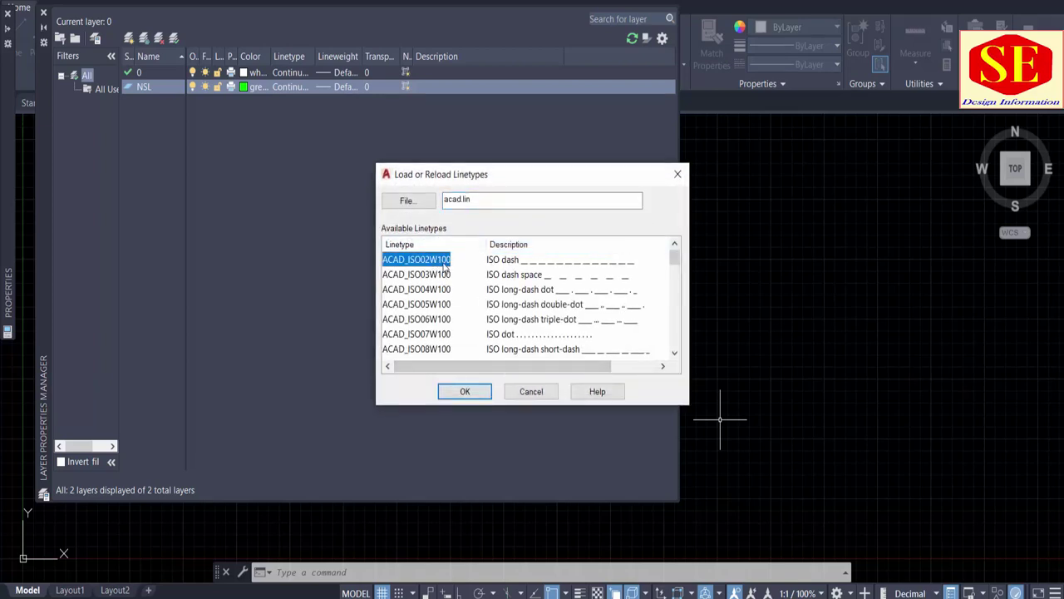
pyautogui.click(535, 393)
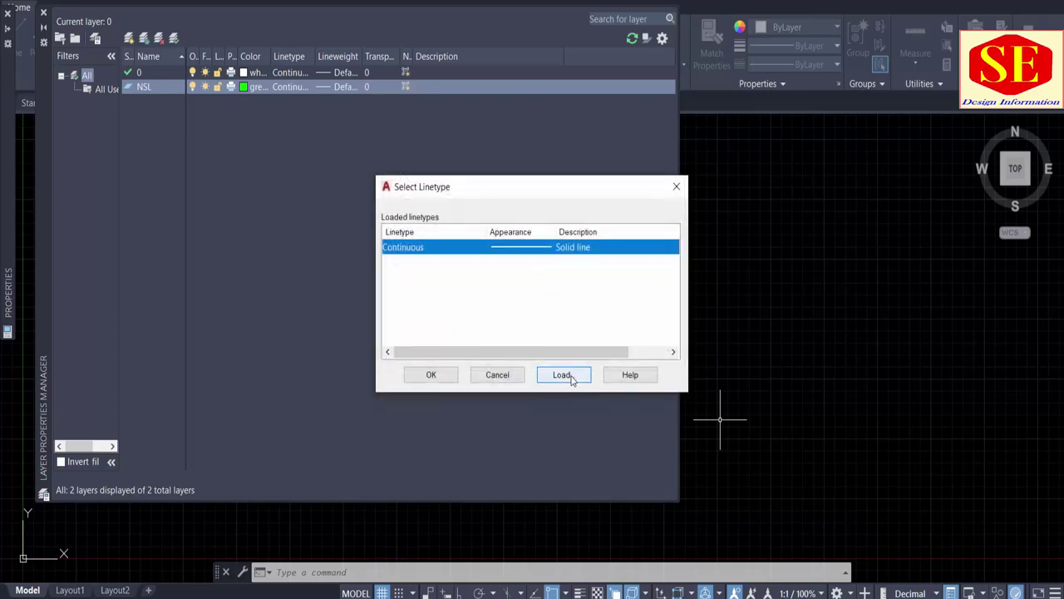
pyautogui.click(572, 376)
pyautogui.click(516, 263)
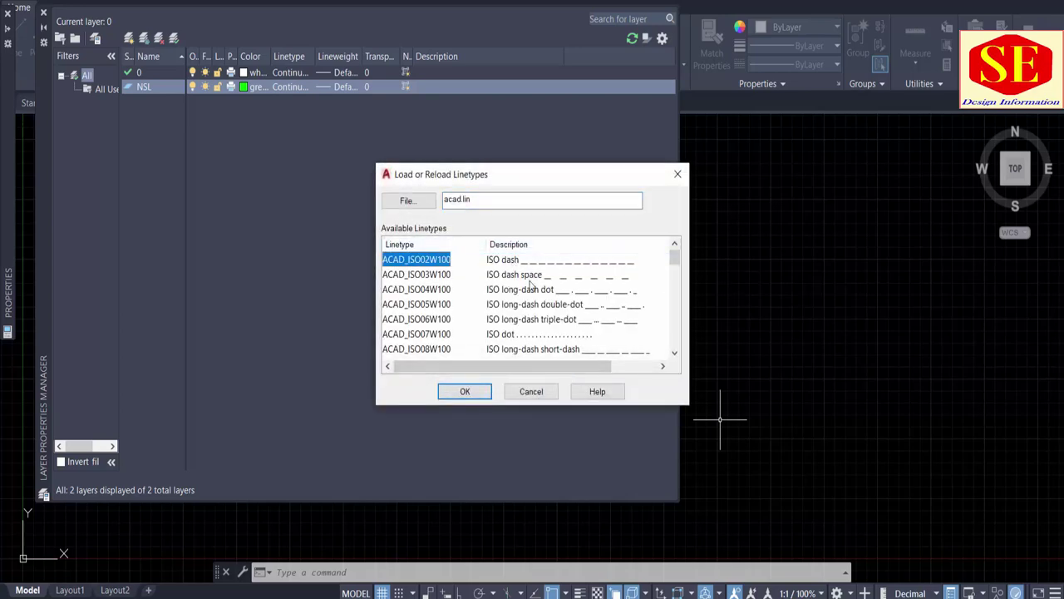
pyautogui.scroll(-1, 503, 304)
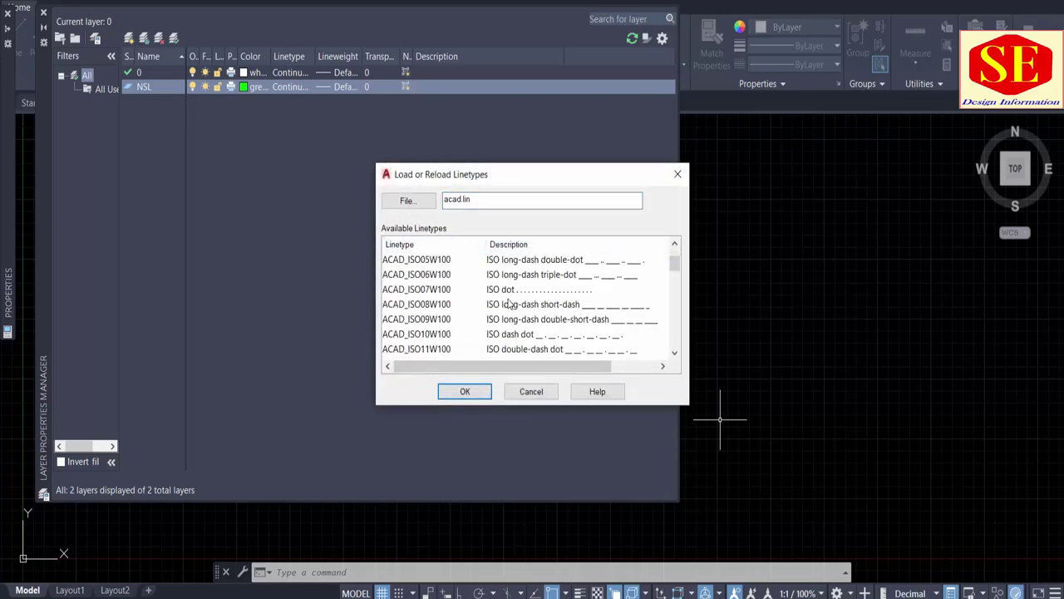
pyautogui.scroll(-1, 523, 320)
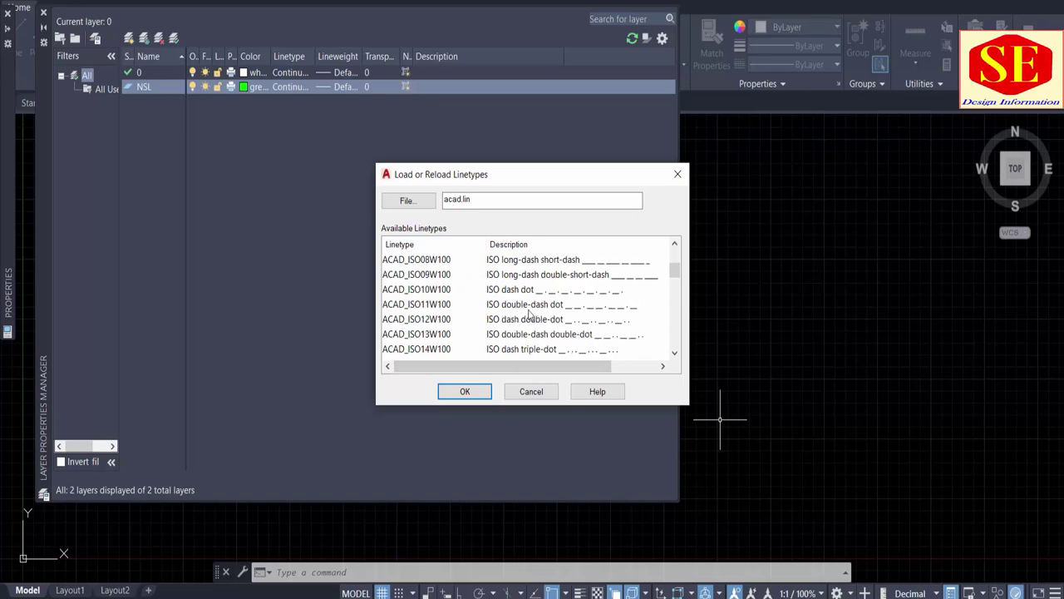
pyautogui.press('Home')
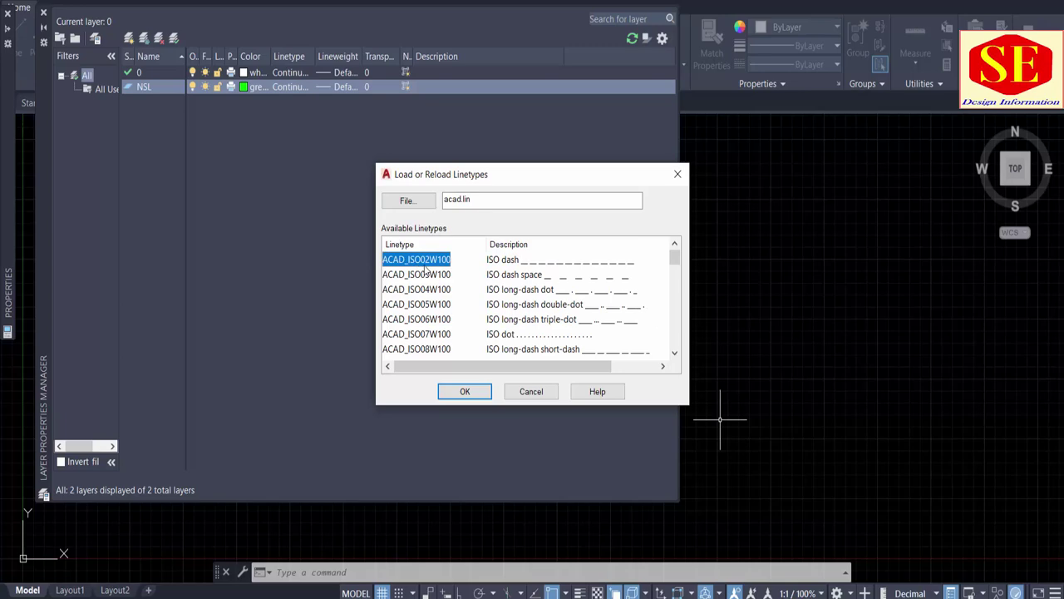
pyautogui.click(466, 391)
pyautogui.click(546, 251)
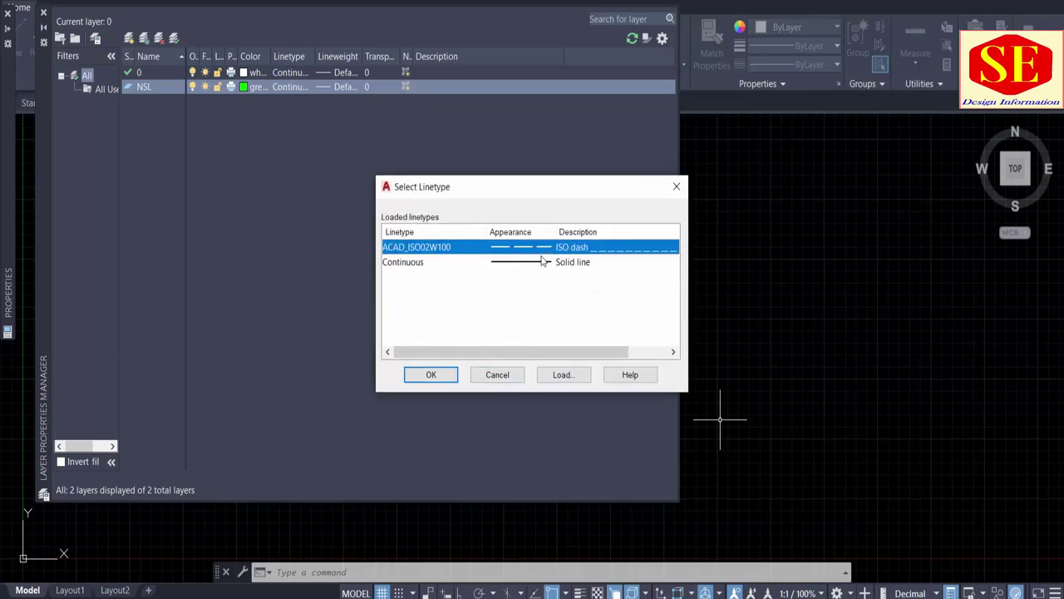
pyautogui.click(448, 376)
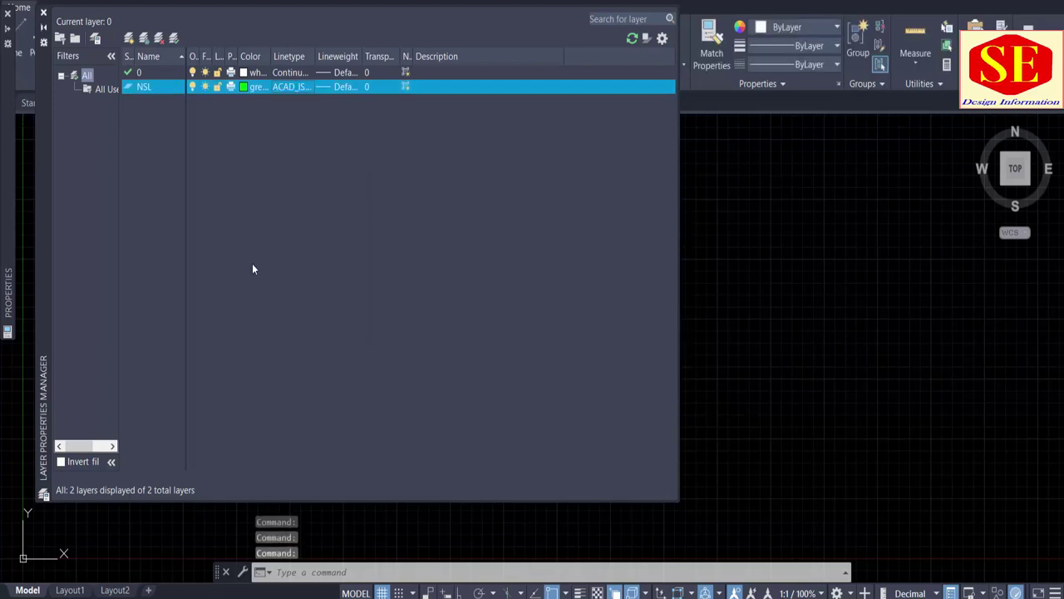
# - Set the NSL layer's lineweight to 0.09 mm
pyautogui.click(335, 87)
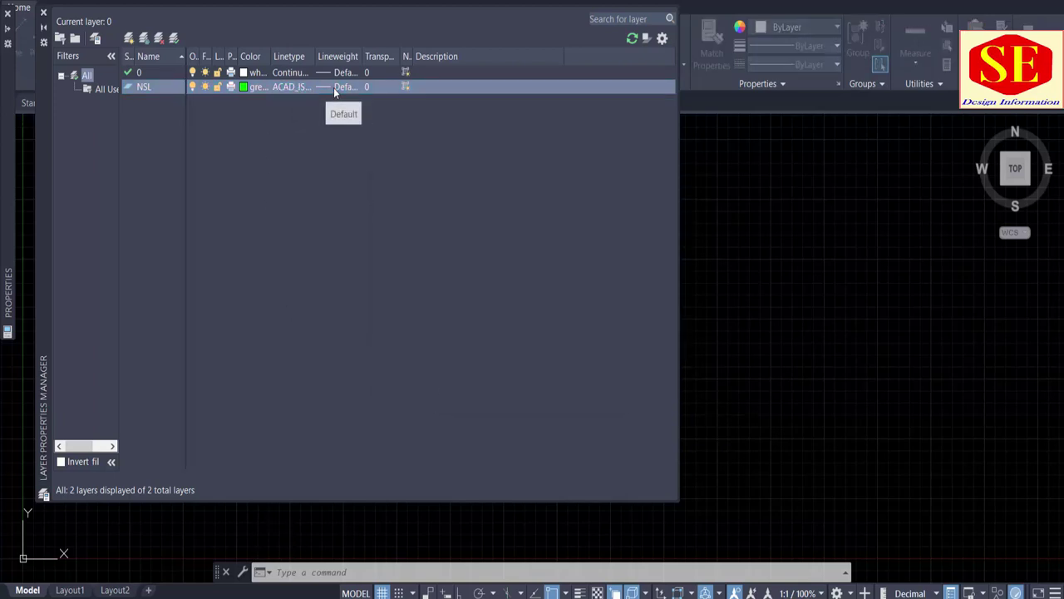
pyautogui.click(515, 236)
pyautogui.scroll(-2, 516, 249)
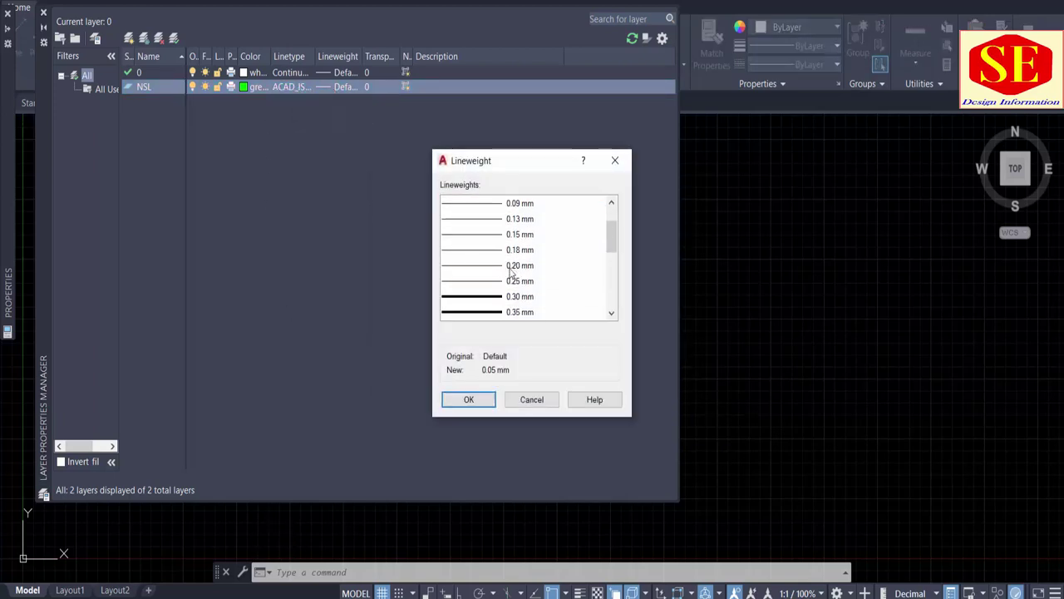
pyautogui.scroll(1, 491, 285)
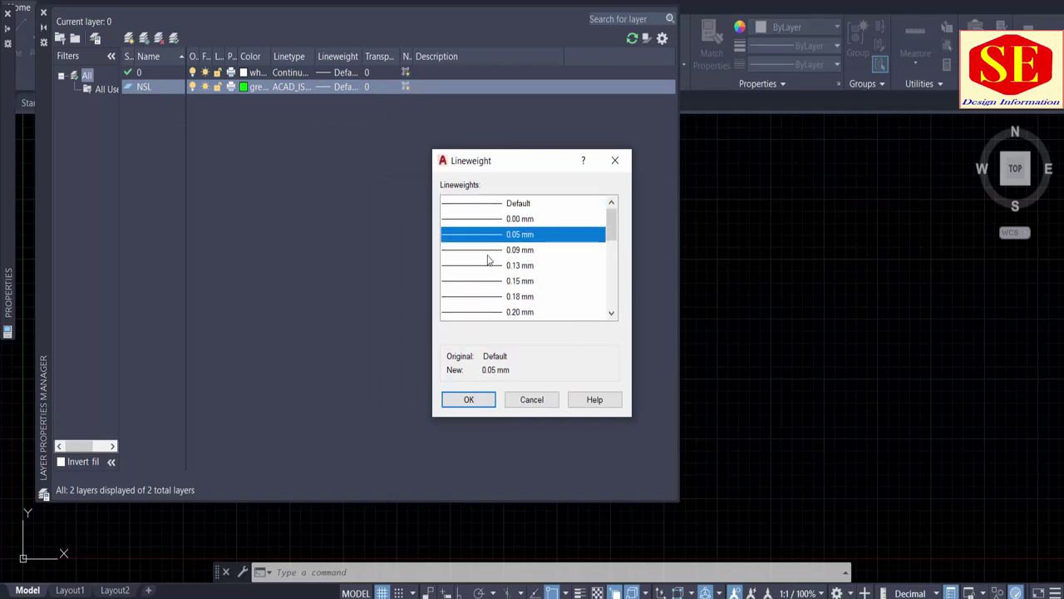
pyautogui.click(490, 256)
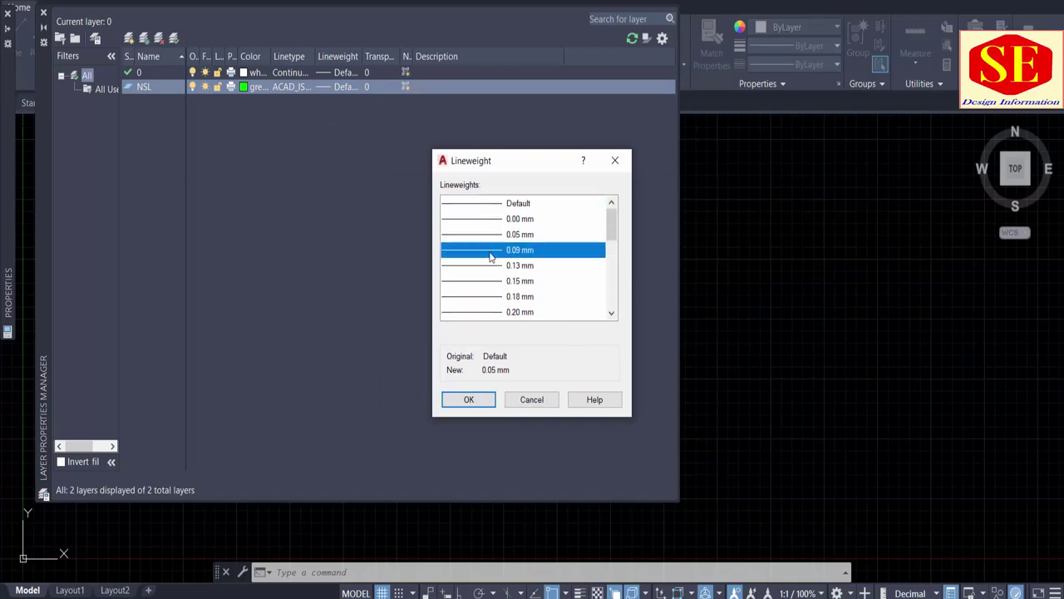
pyautogui.click(469, 399)
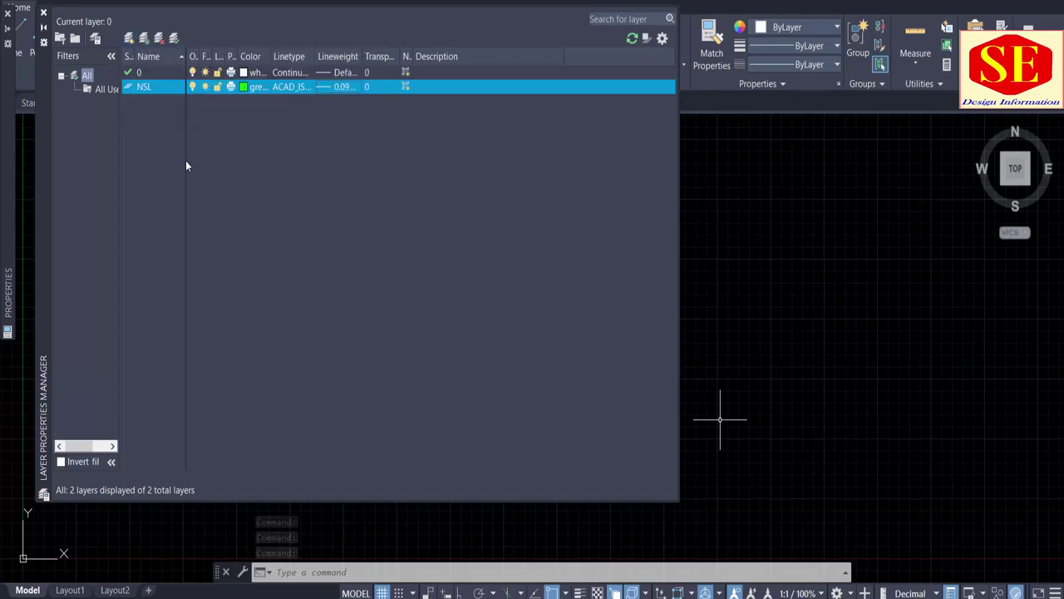
pyautogui.click(128, 38)
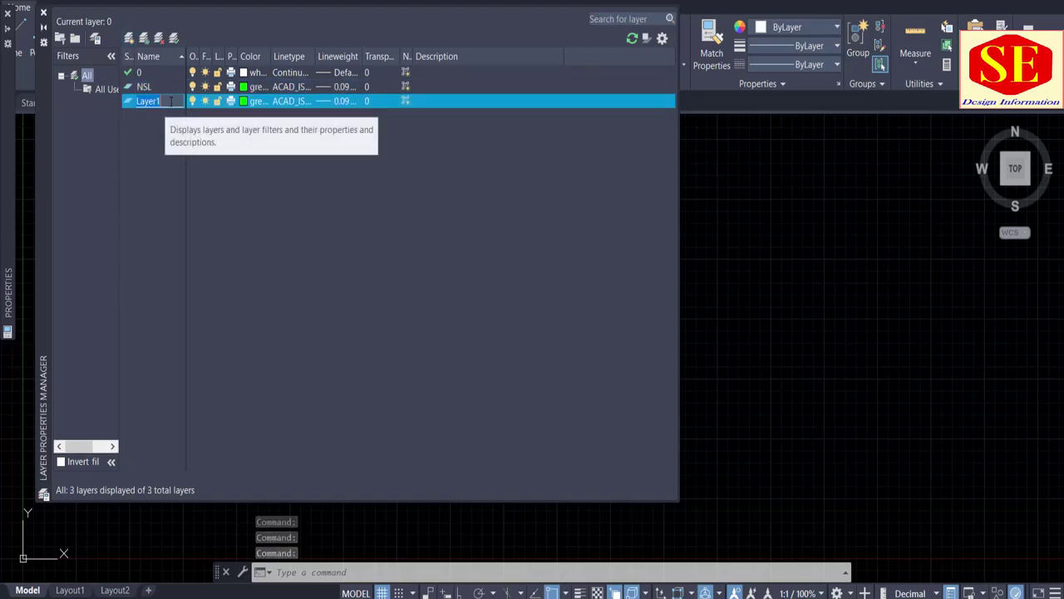
# - Name the new layer SG and colour it magenta
pyautogui.write('SG')
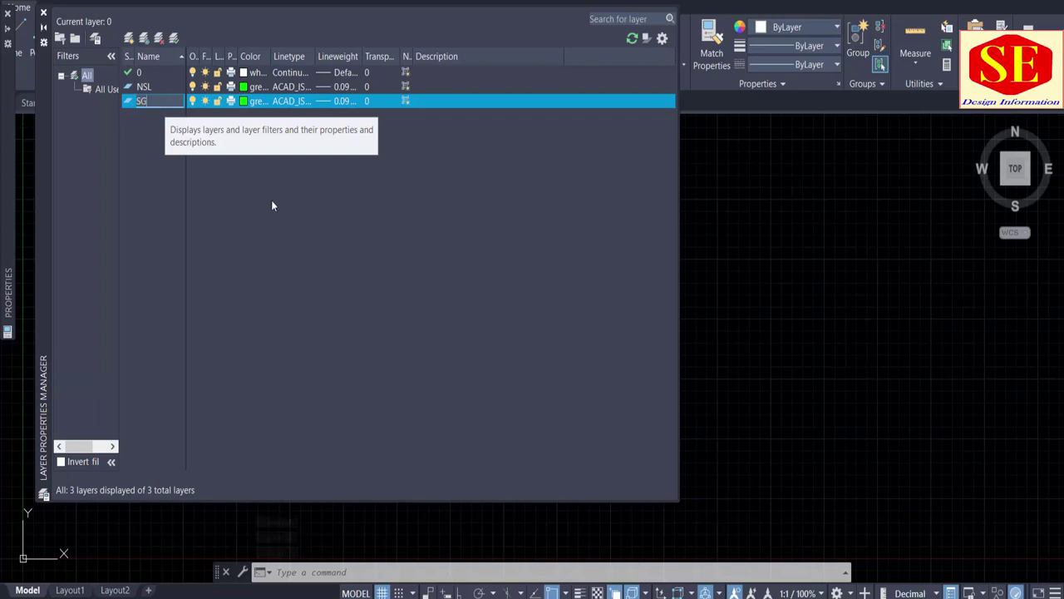
pyautogui.press('Return')
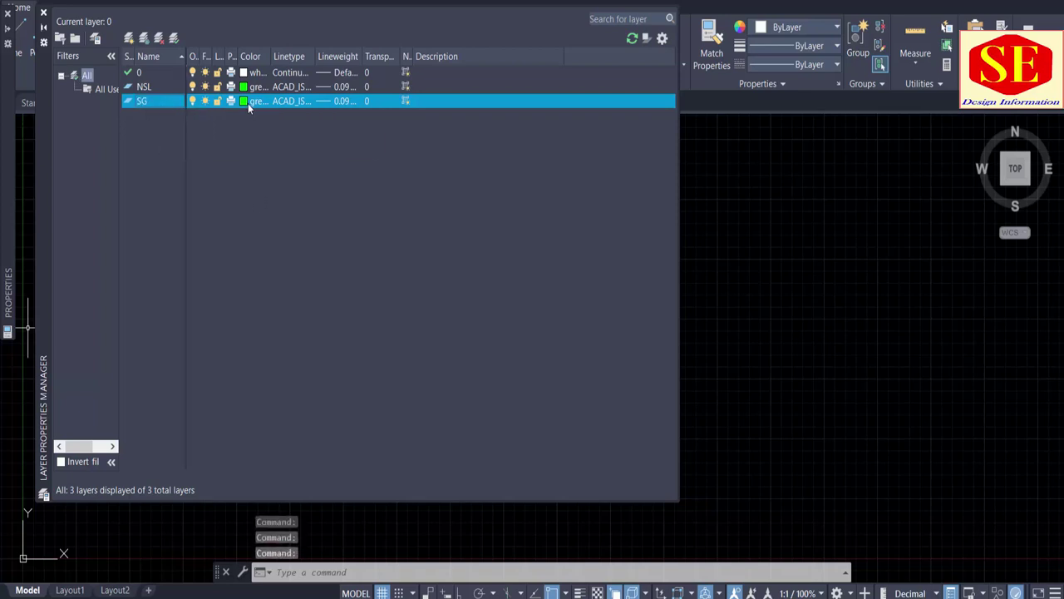
pyautogui.click(246, 100)
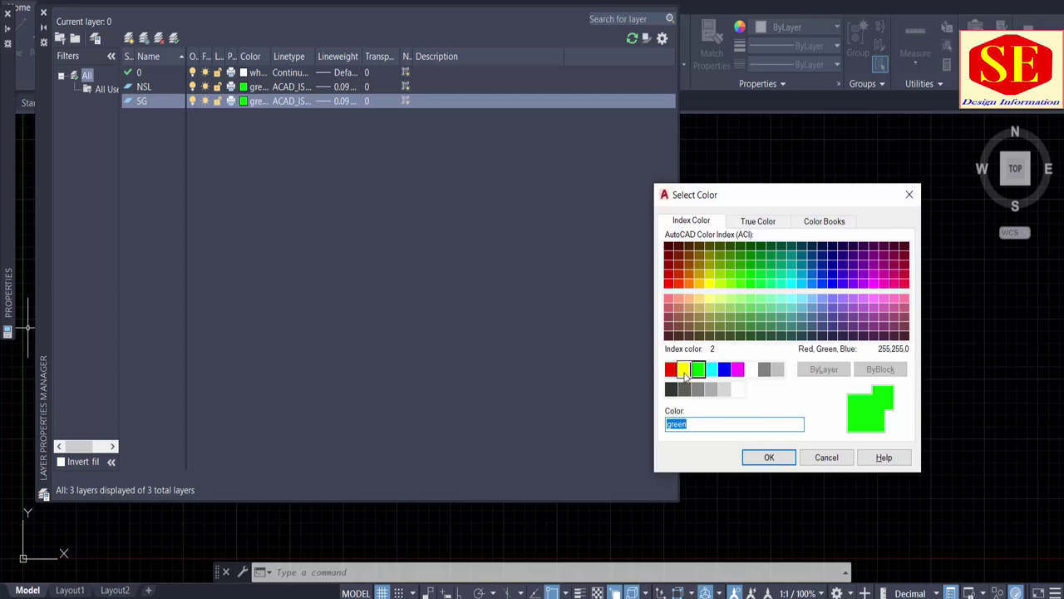
pyautogui.click(738, 369)
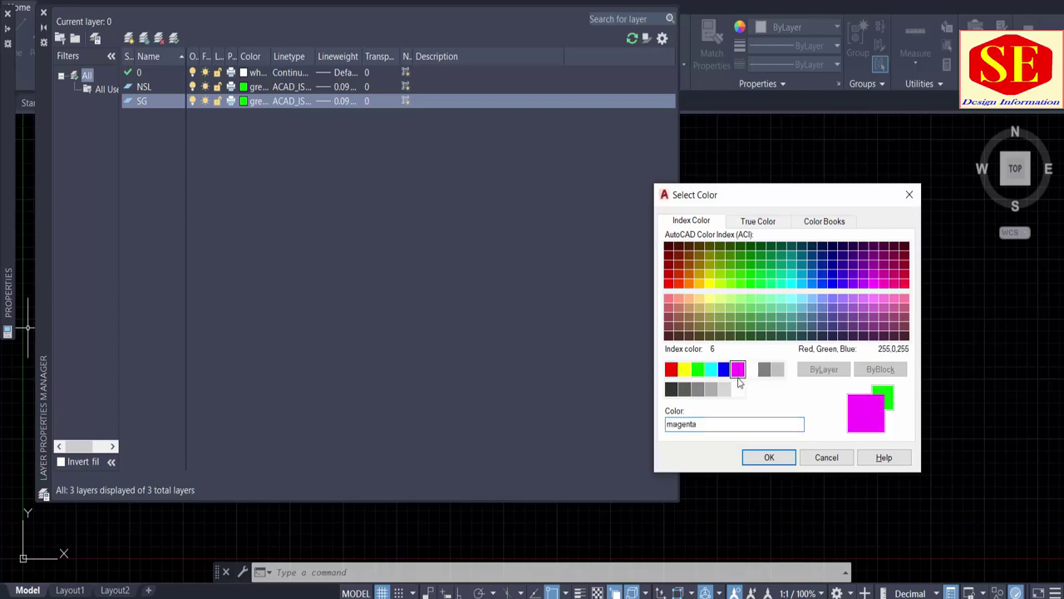
pyautogui.click(767, 458)
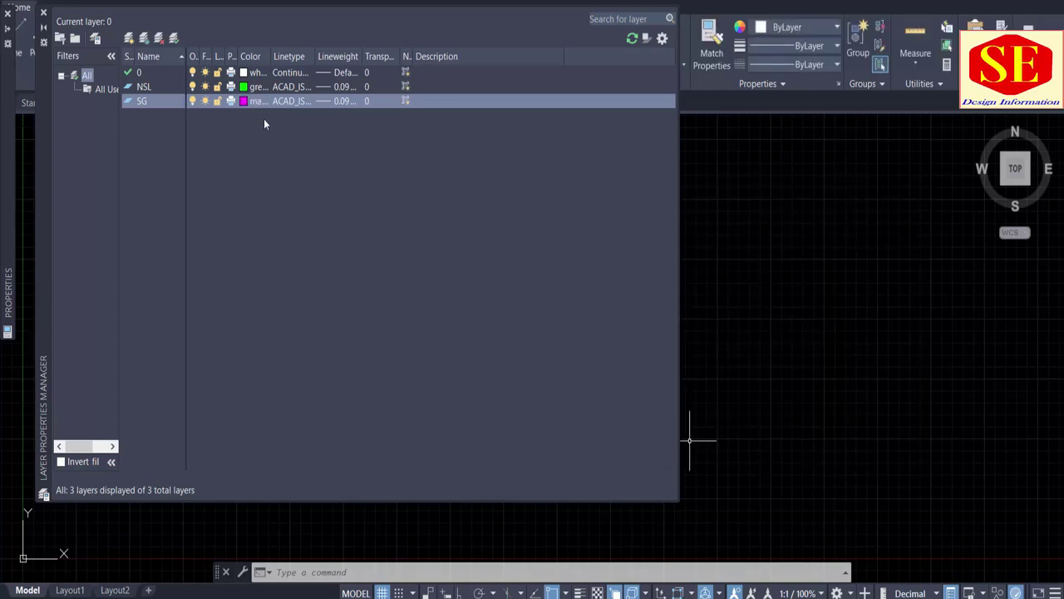
# - Add another layer named FRL and close the Layer Properties Manager
pyautogui.click(130, 40)
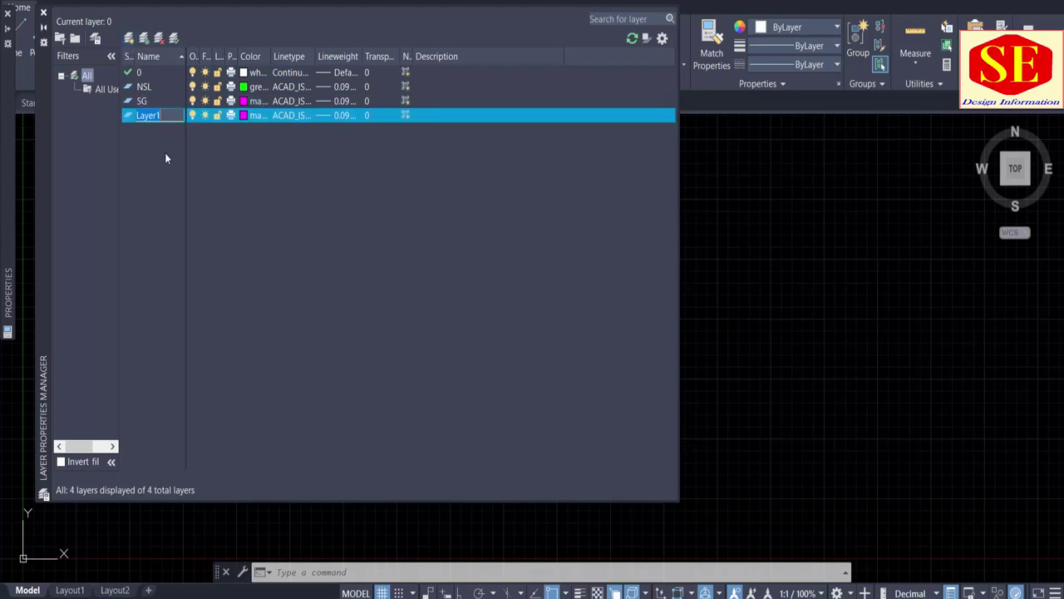
pyautogui.write('FRK')
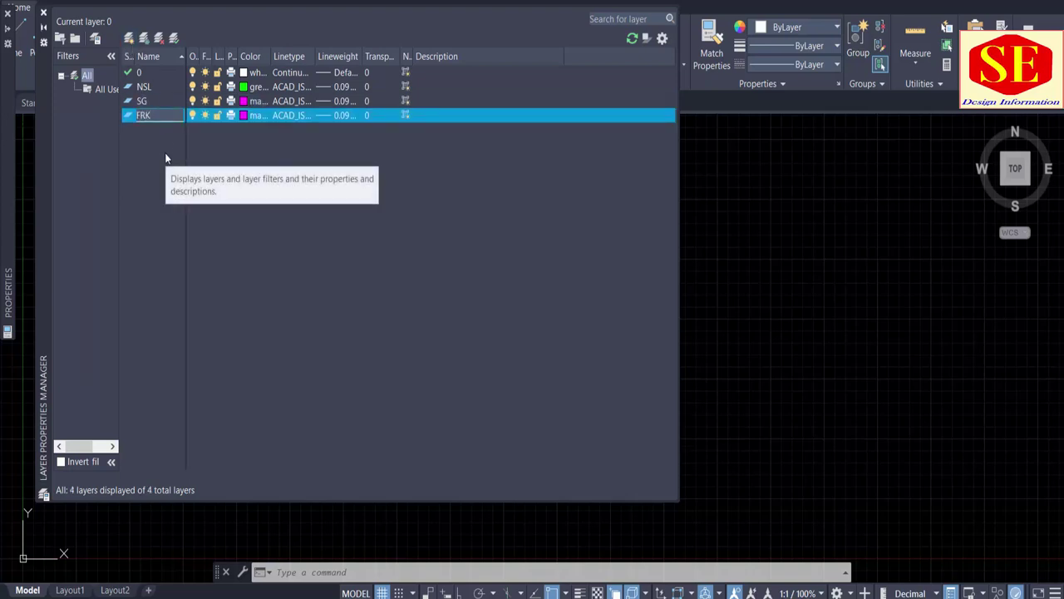
pyautogui.press('BackSpace')
pyautogui.write('L')
pyautogui.press('Return')
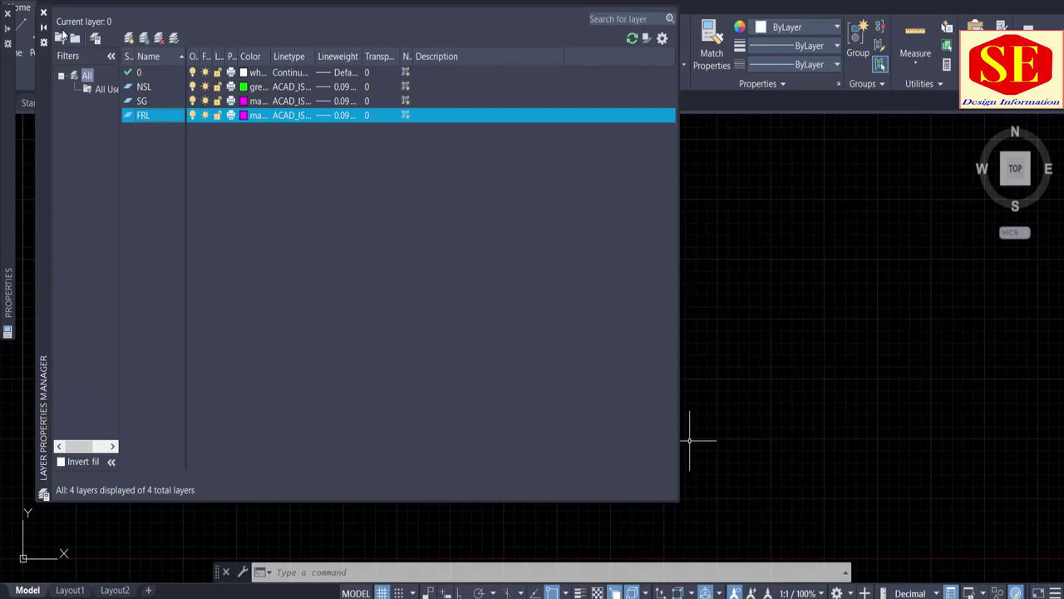
pyautogui.click(44, 13)
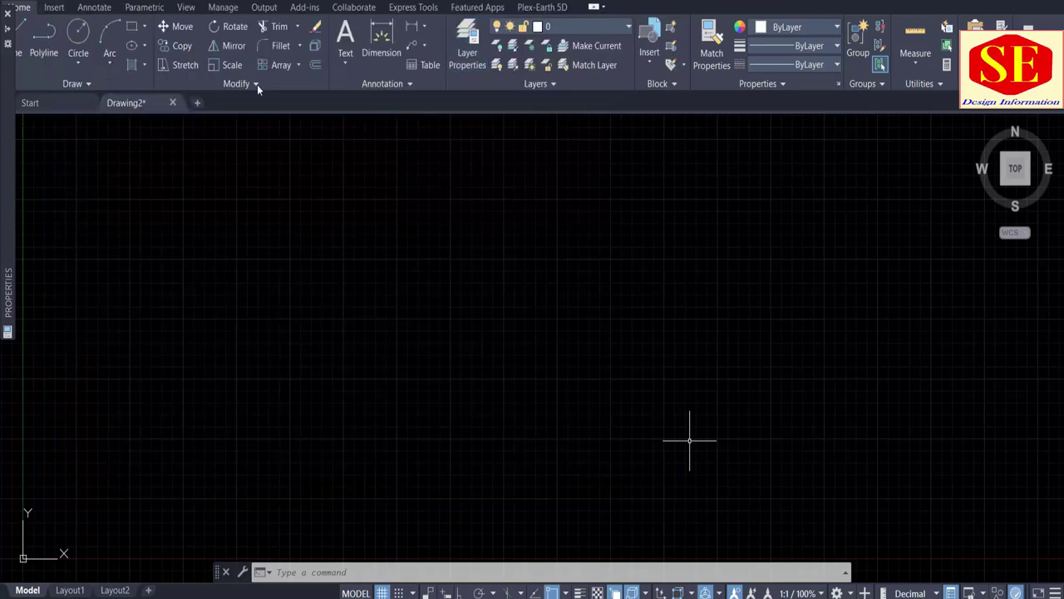
# - From the Layers dropdown, keep NSL green and set it as the current layer
pyautogui.click(580, 36)
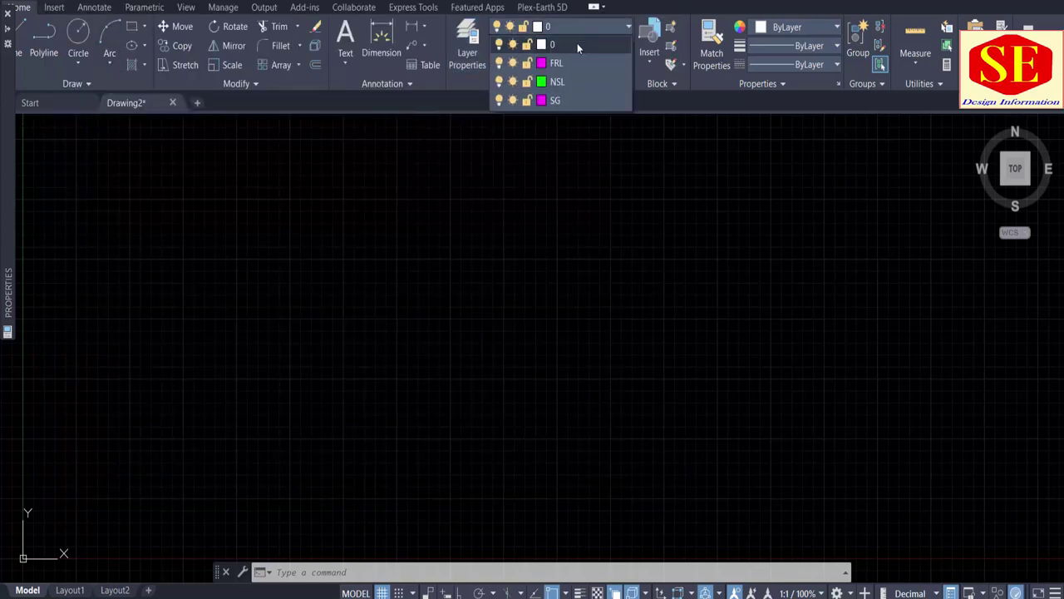
pyautogui.click(542, 81)
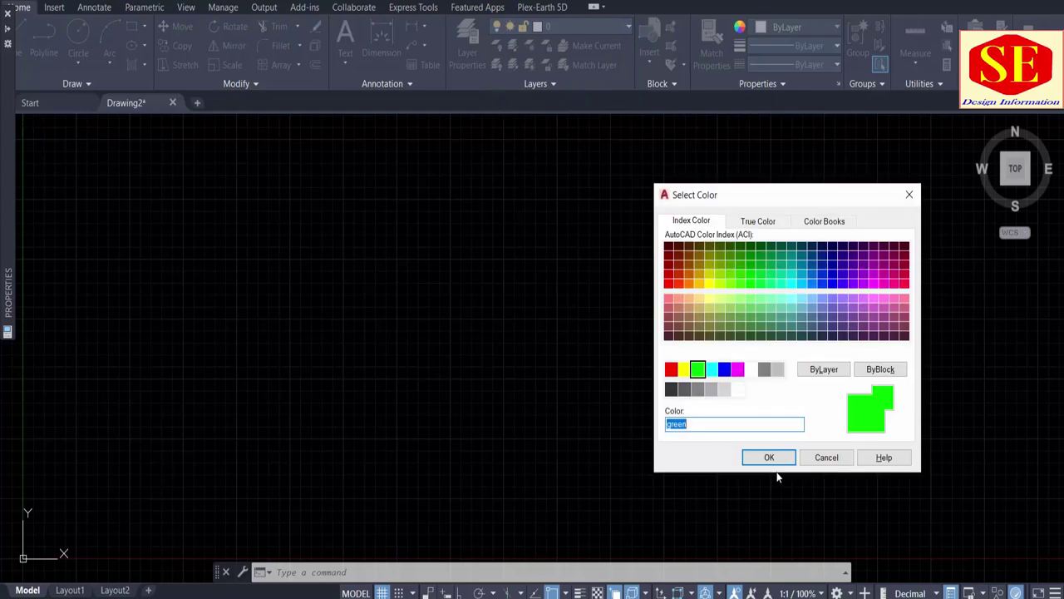
pyautogui.click(770, 458)
pyautogui.click(577, 32)
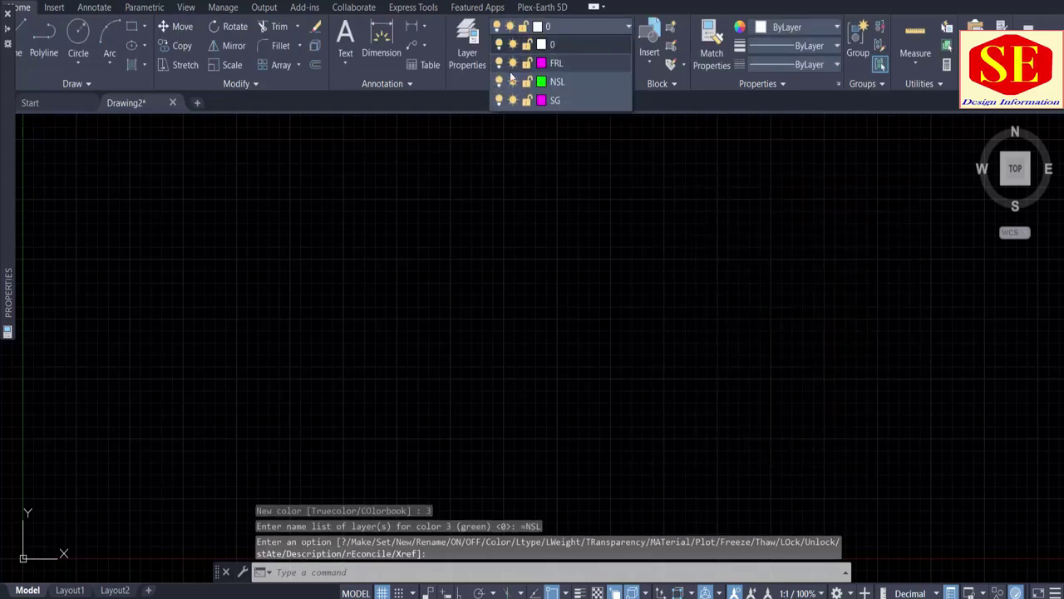
pyautogui.click(565, 82)
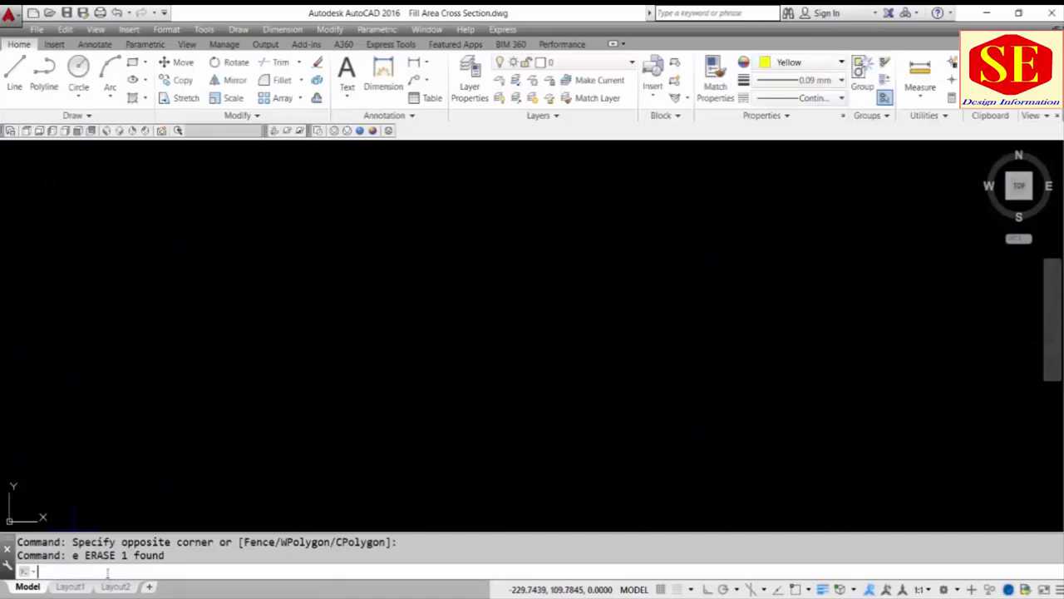
# - Paste the copied Excel coordinates into PLINE to draw the 0+000 cross-section polyline
pyautogui.rightClick(54, 572)
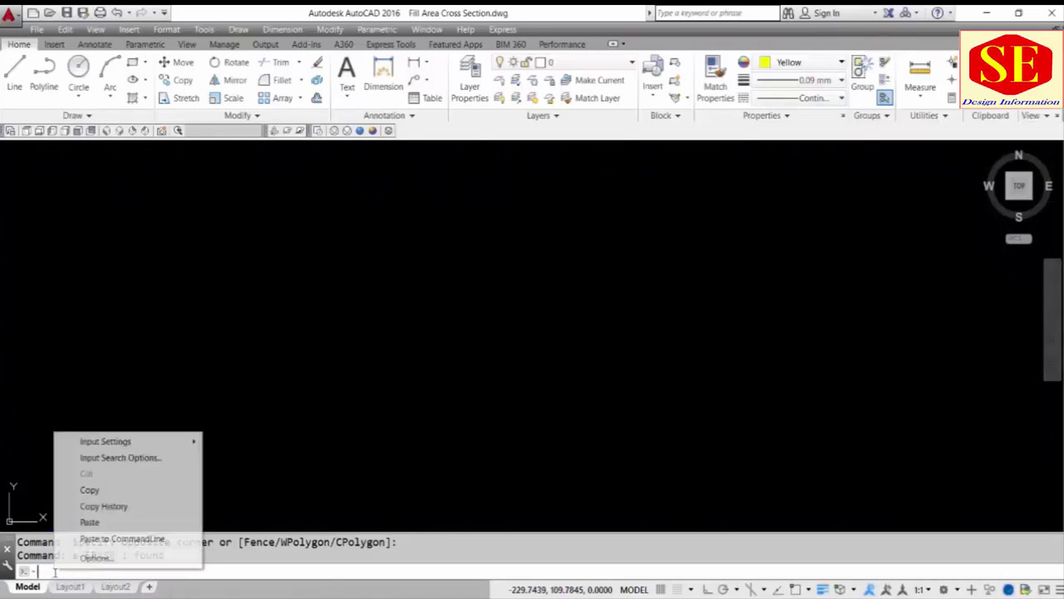
pyautogui.click(89, 522)
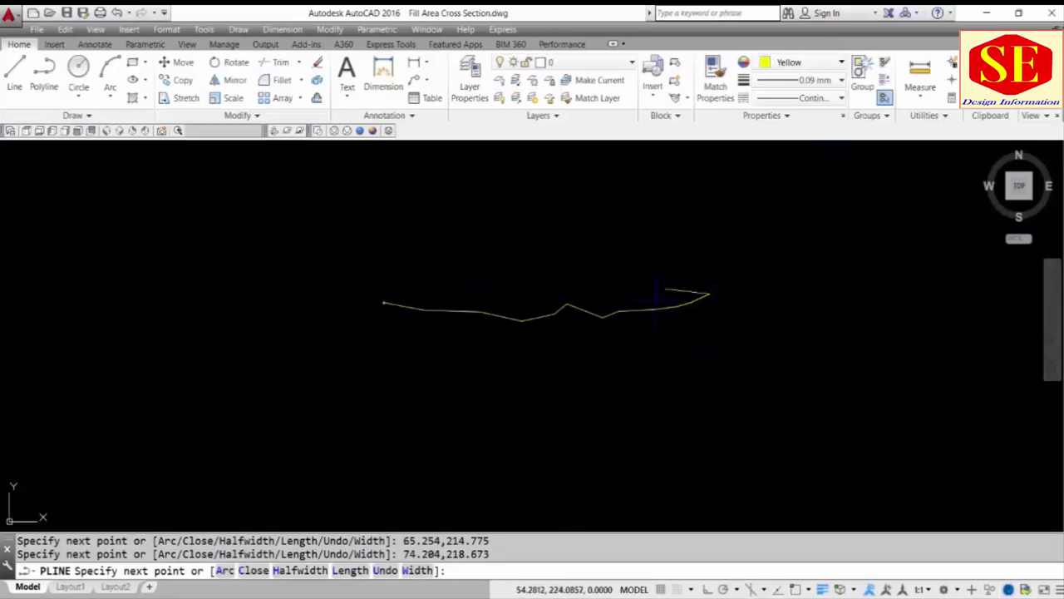
pyautogui.scroll(2, 605, 356)
pyautogui.press('Escape')
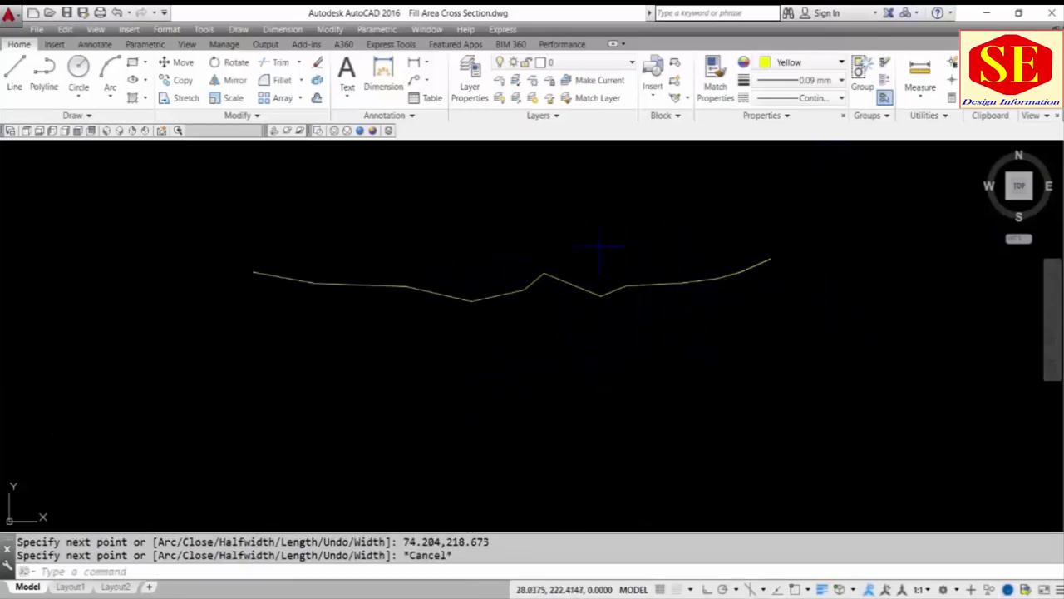
pyautogui.scroll(-2, 571, 285)
# - In Excel, delete the duplicate coordinate pairs in F4:F15
pyautogui.hotkey('alt', 'Tab')
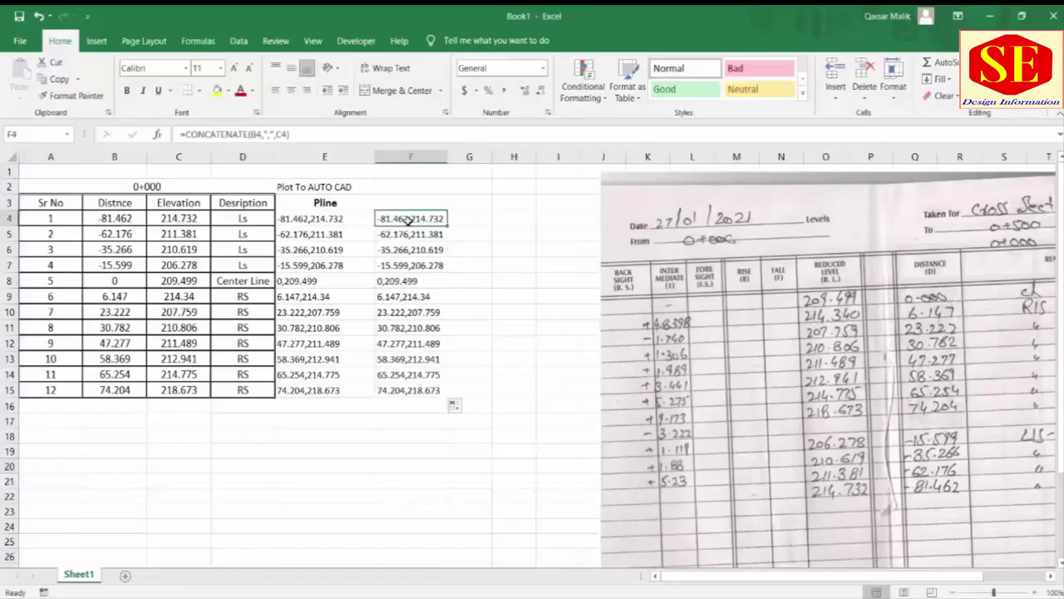
pyautogui.moveTo(407, 218); pyautogui.dragTo(408, 383)
pyautogui.press('Delete')
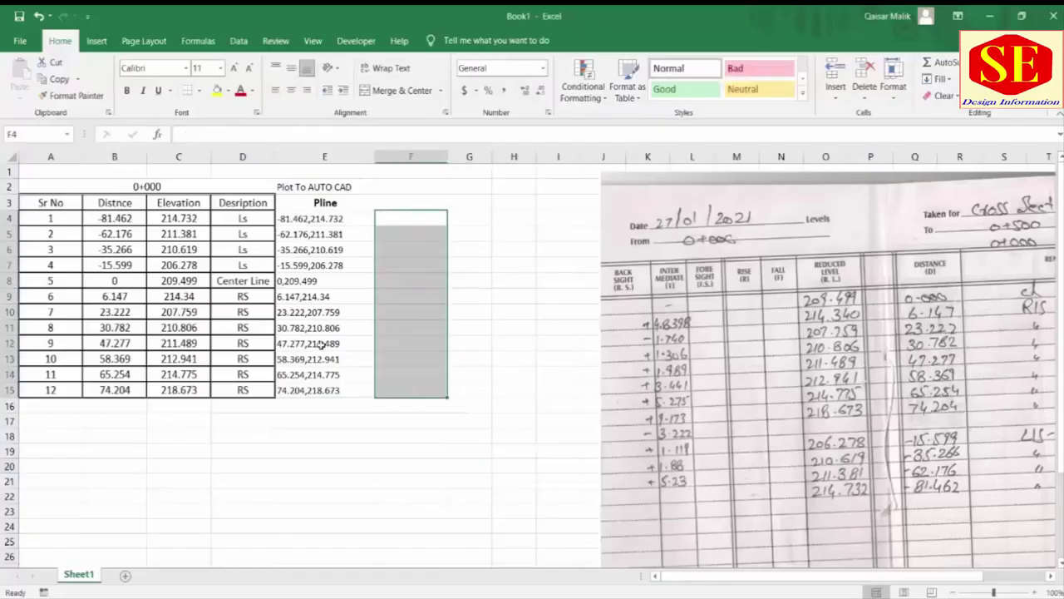
pyautogui.click(306, 217)
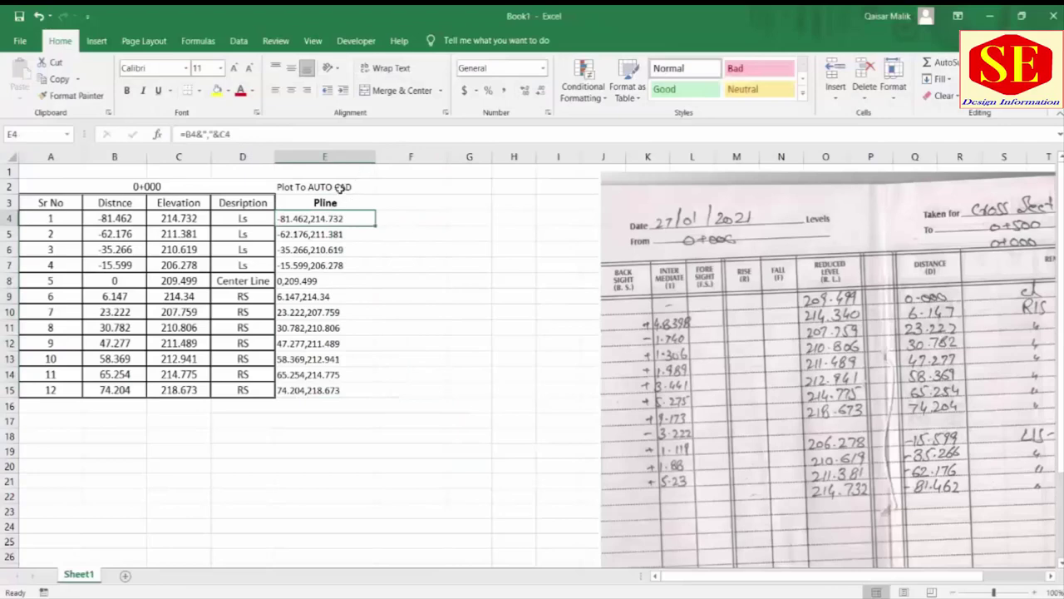
# - Apply Outline and Inside borders to the Pline column E3:E15
pyautogui.click(343, 188)
pyautogui.moveTo(317, 205); pyautogui.dragTo(316, 390)
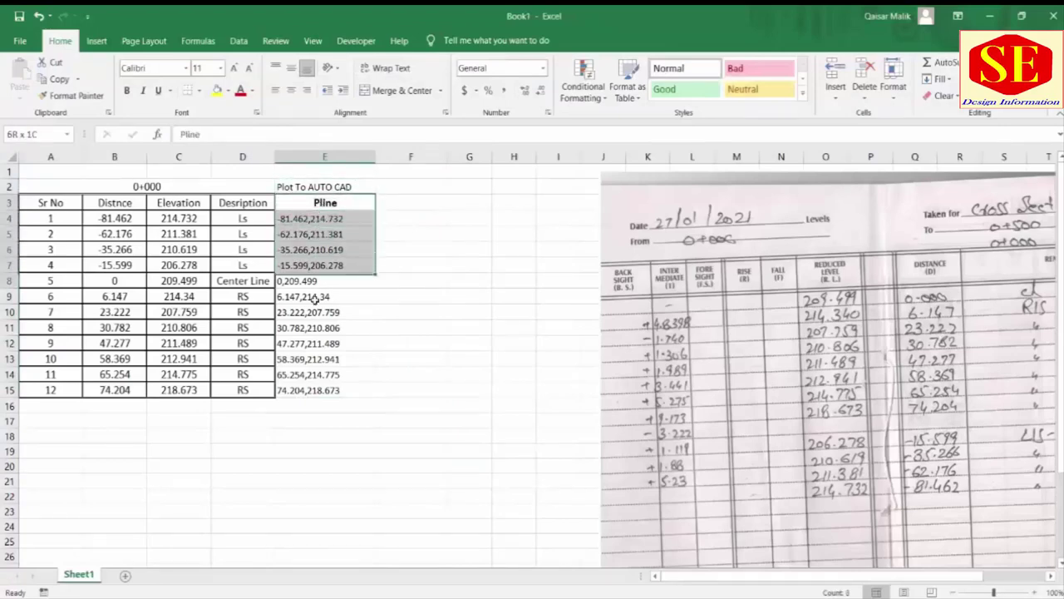
pyautogui.rightClick(316, 390)
pyautogui.click(389, 325)
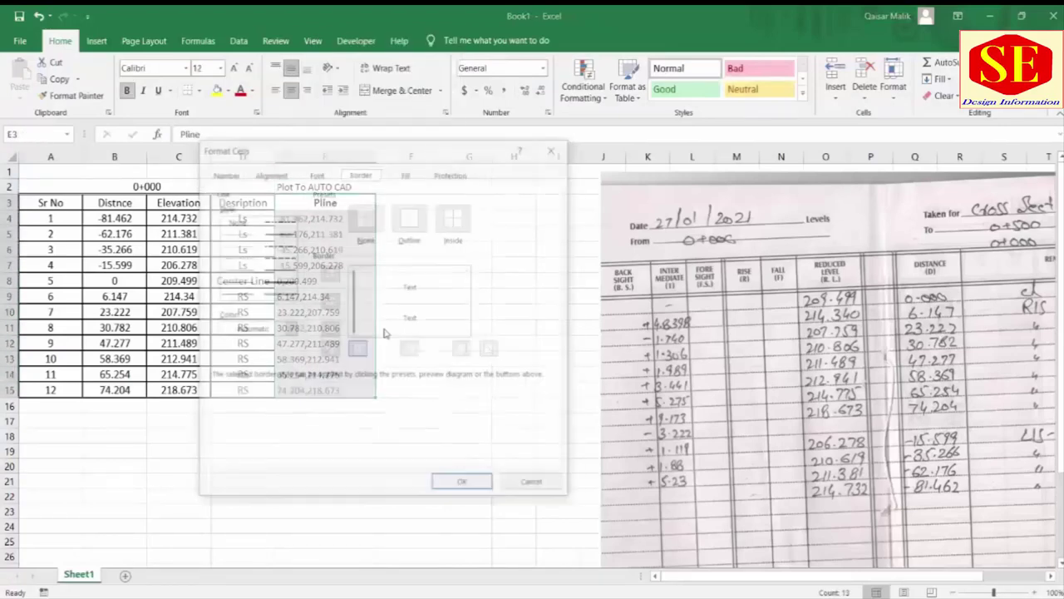
pyautogui.click(412, 219)
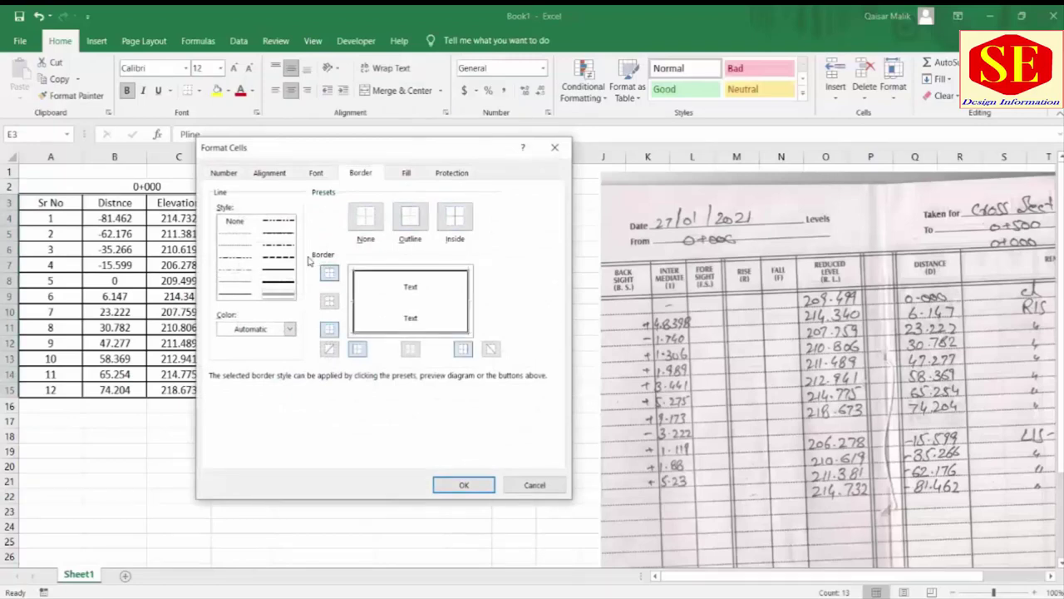
pyautogui.click(454, 216)
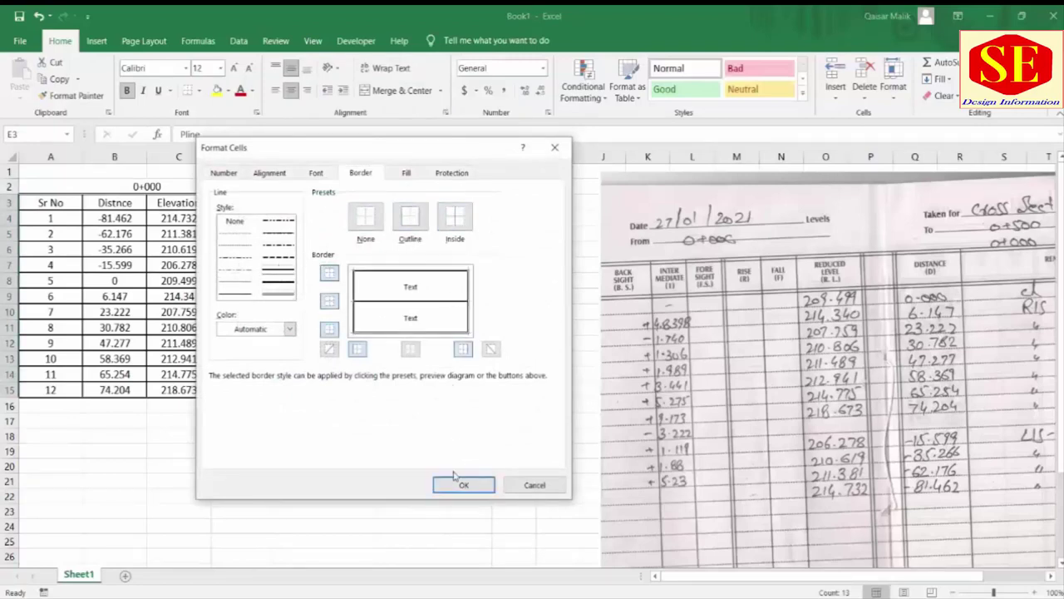
pyautogui.click(464, 484)
pyautogui.click(453, 453)
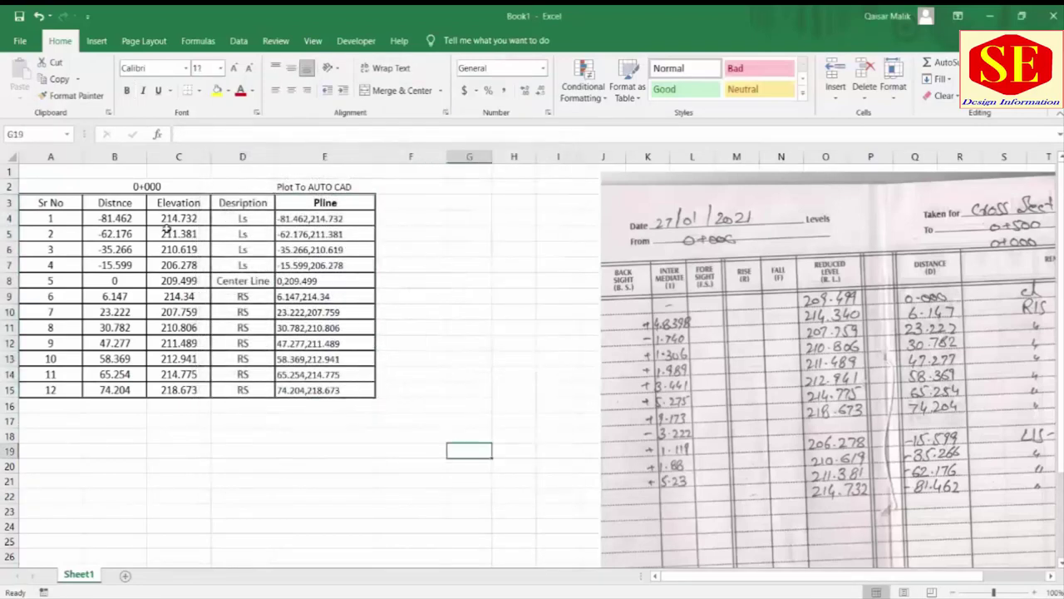
pyautogui.moveTo(51, 186); pyautogui.dragTo(342, 395)
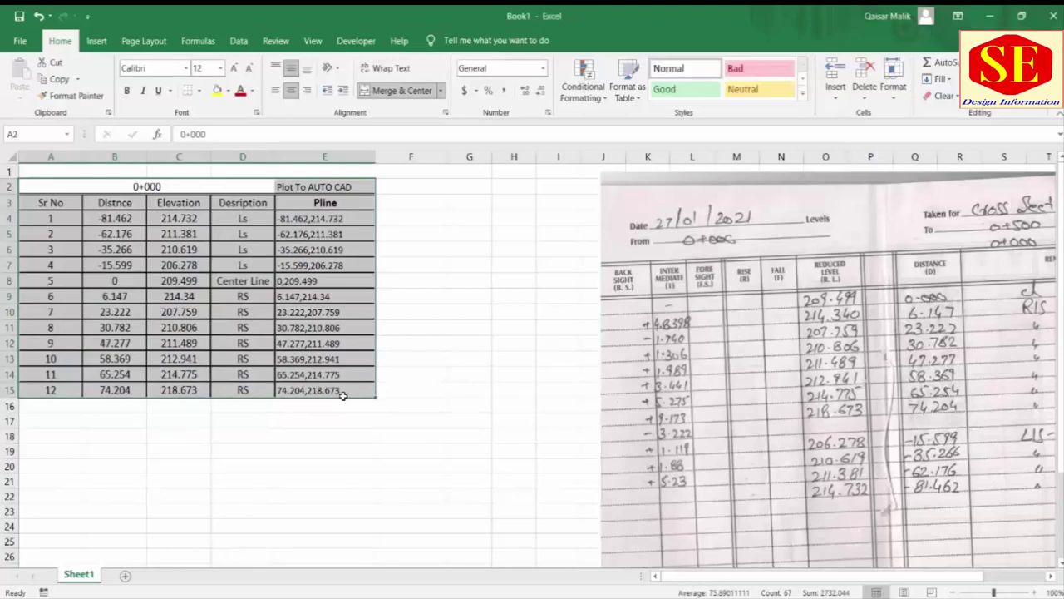
# - Copy the cross-section table A2:E15 and paste it at A17
pyautogui.click(62, 186)
pyautogui.moveTo(210, 202); pyautogui.dragTo(329, 389)
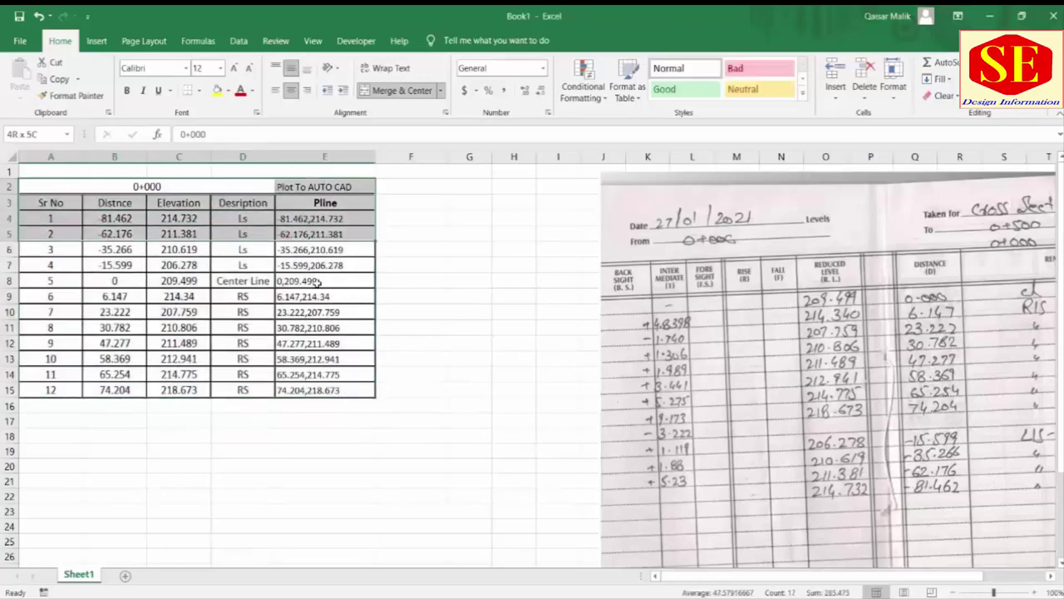
pyautogui.rightClick(328, 389)
pyautogui.click(398, 60)
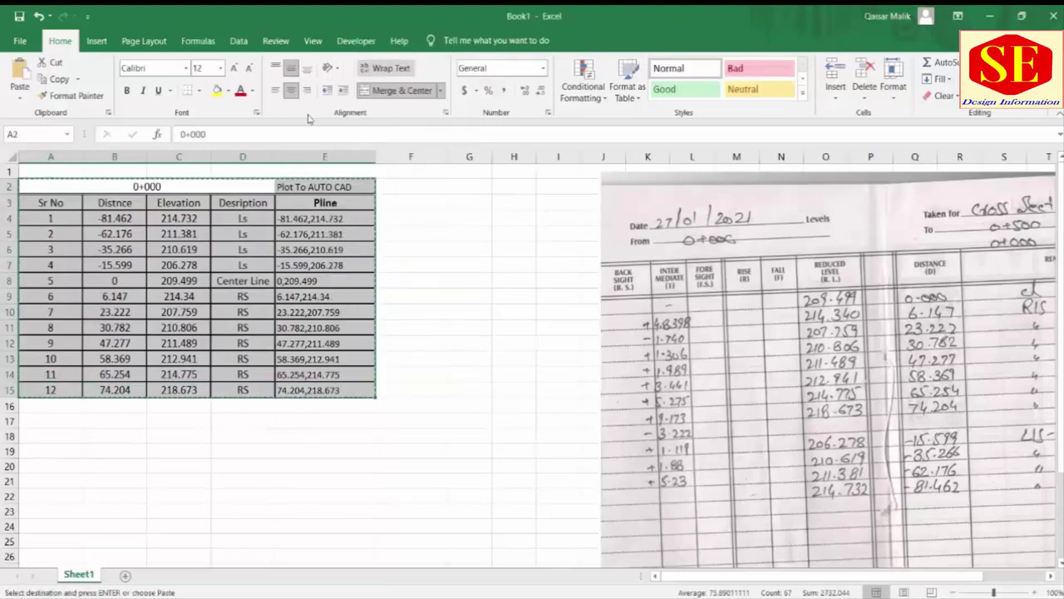
pyautogui.click(42, 424)
pyautogui.rightClick(43, 424)
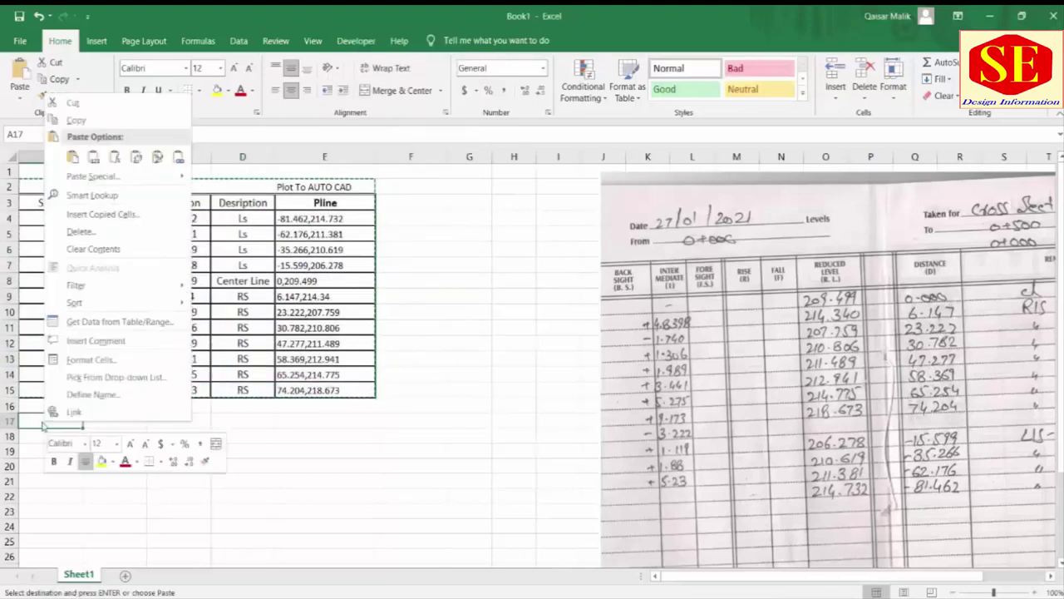
pyautogui.click(73, 160)
pyautogui.scroll(-3, 427, 285)
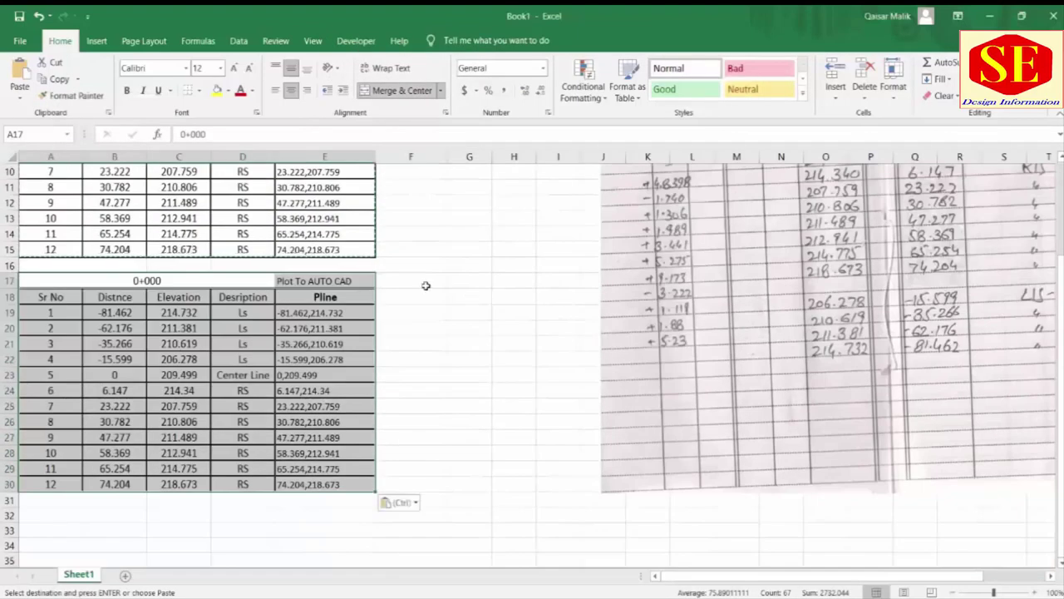
# - Change the copied table's chainage title in A17 from 0+000 to 0+020
pyautogui.doubleClick(174, 281)
pyautogui.press('BackSpace')
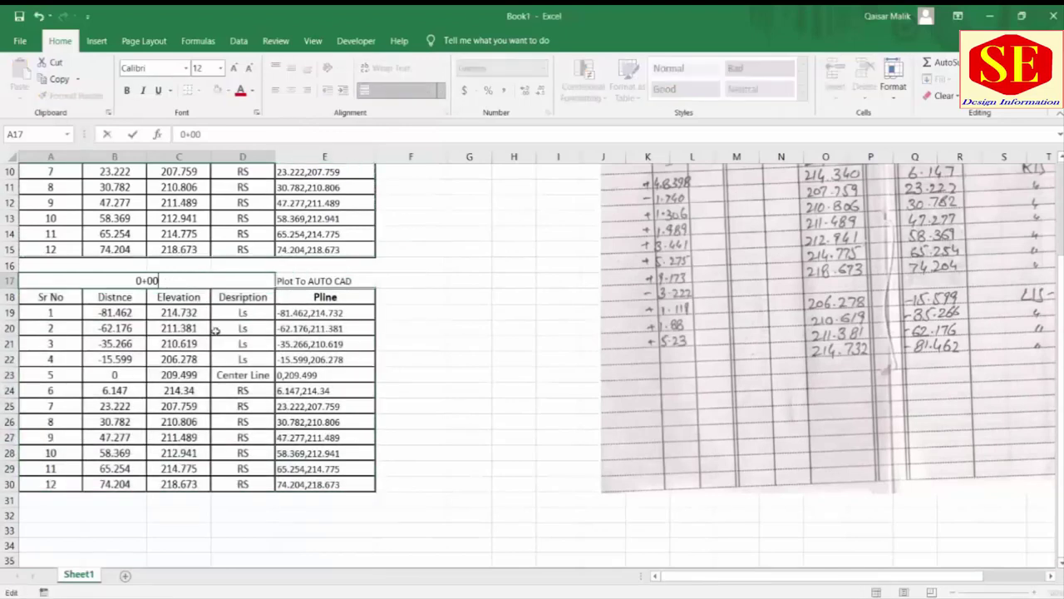
pyautogui.write('20')
pyautogui.press('Return')
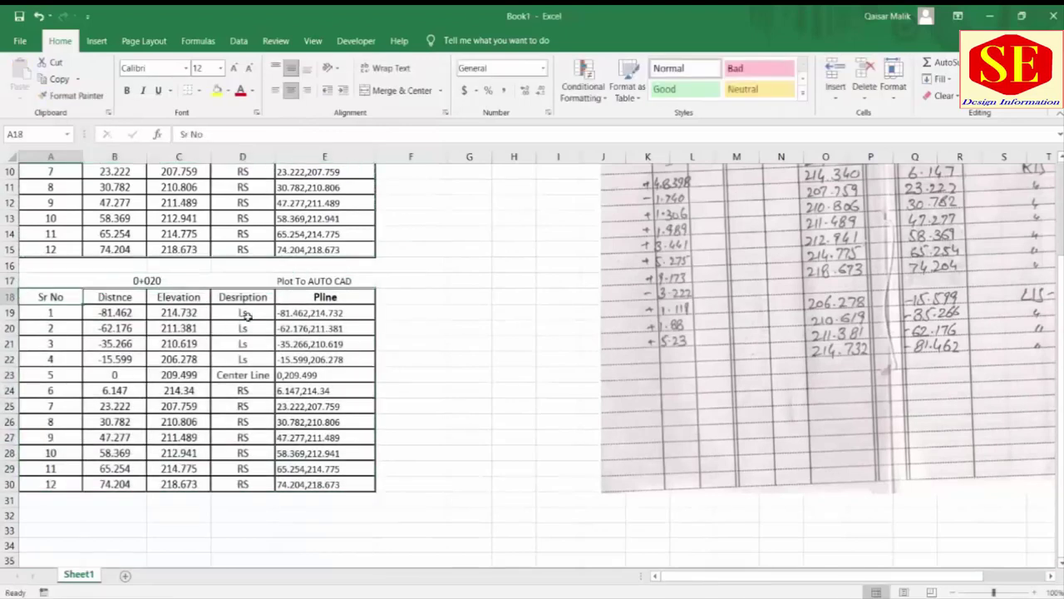
pyautogui.click(124, 312)
pyautogui.press('Down')
pyautogui.press('Down')
pyautogui.press('Down')
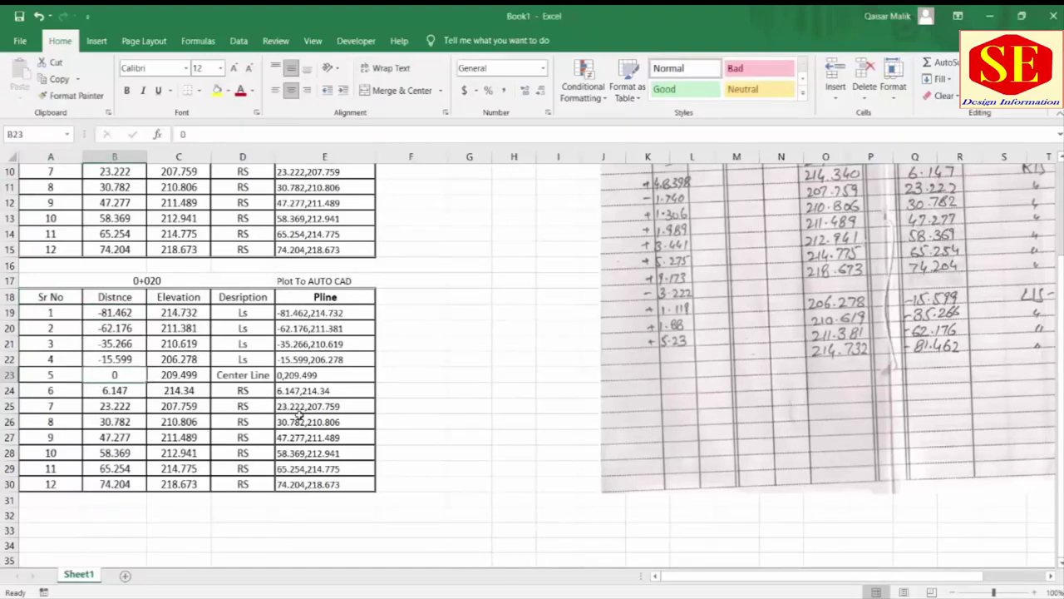
# - Delete the old 0+000 field-book scan from the worksheet
pyautogui.scroll(2, 899, 410)
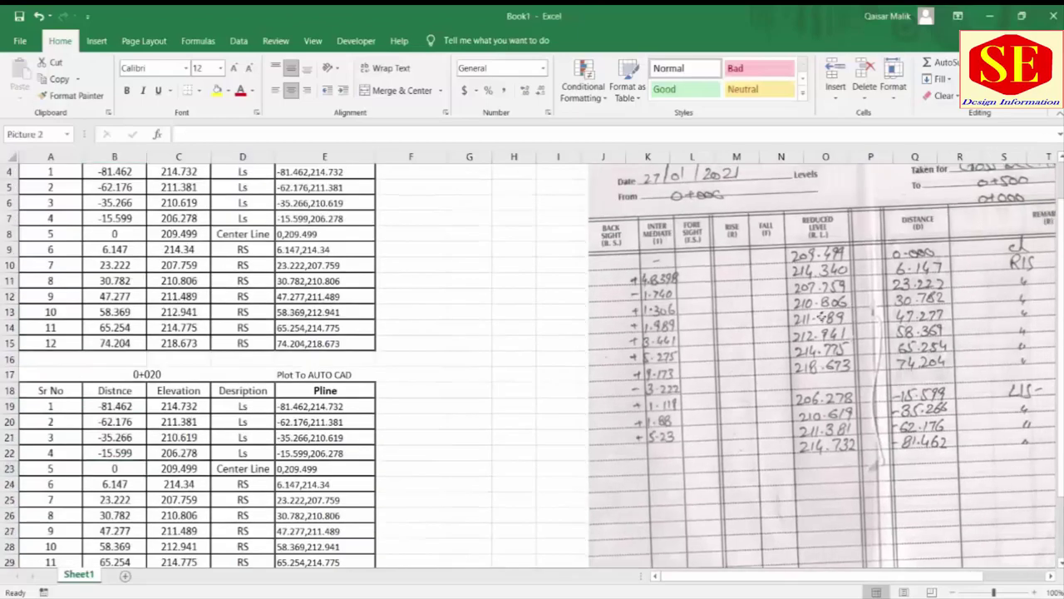
pyautogui.moveTo(1052, 191); pyautogui.dragTo(948, 218)
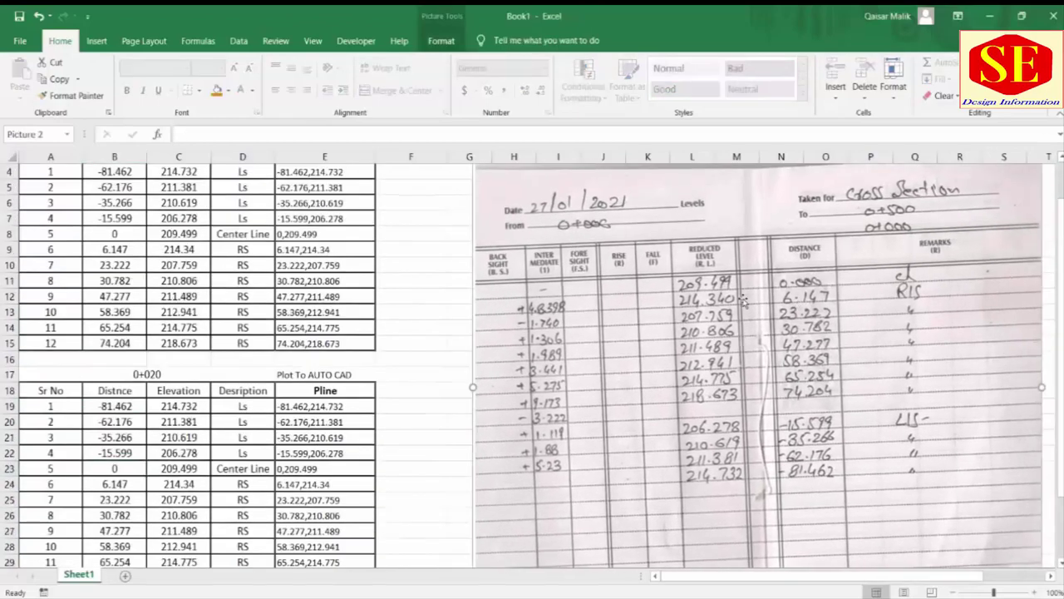
pyautogui.press('Delete')
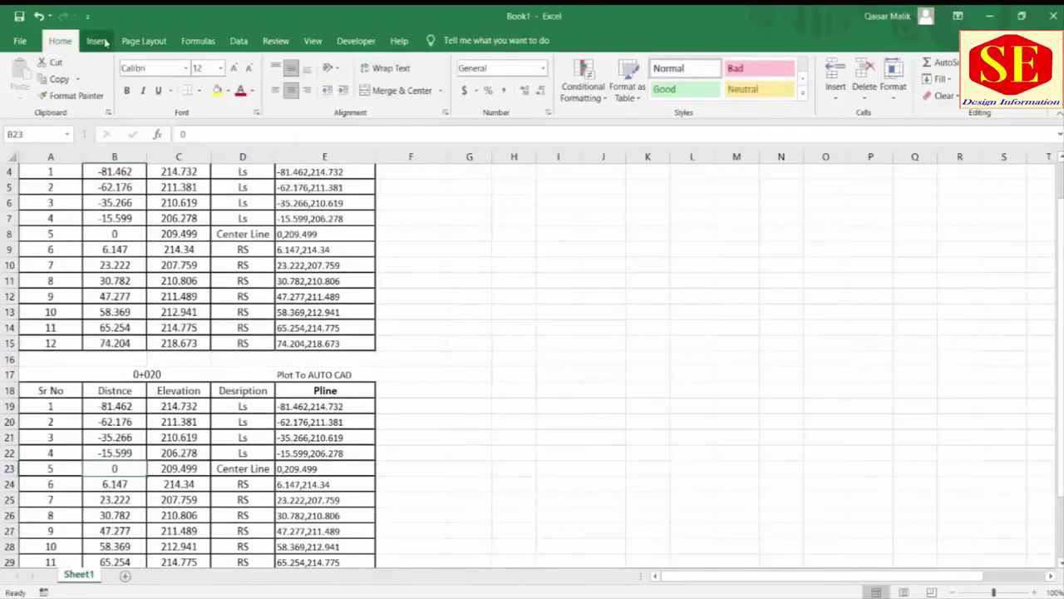
# - Insert the 0+020 field-book photo from this device and place it beside the tables
pyautogui.click(102, 41)
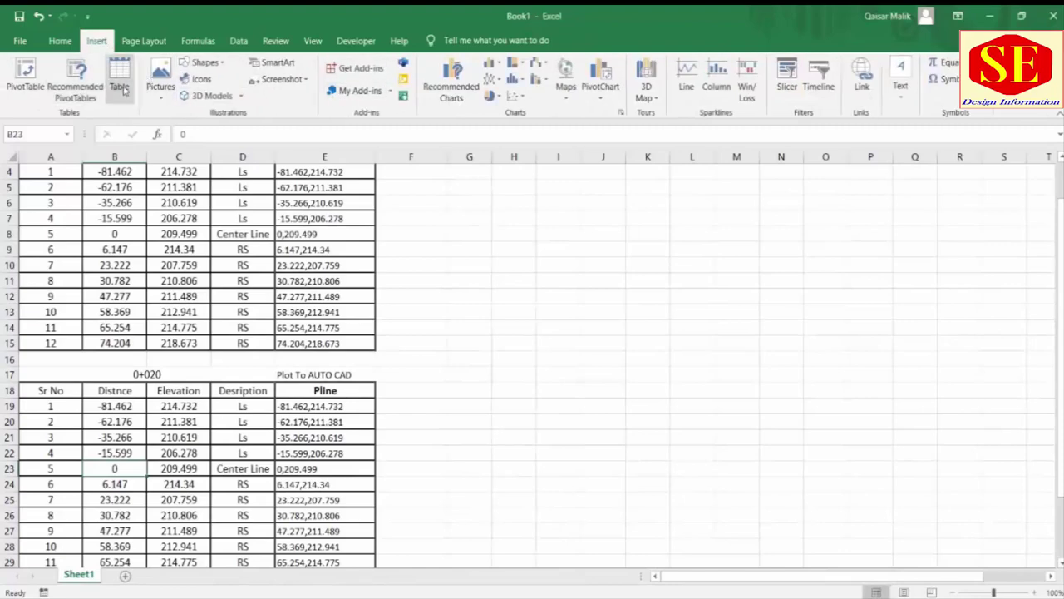
pyautogui.click(161, 83)
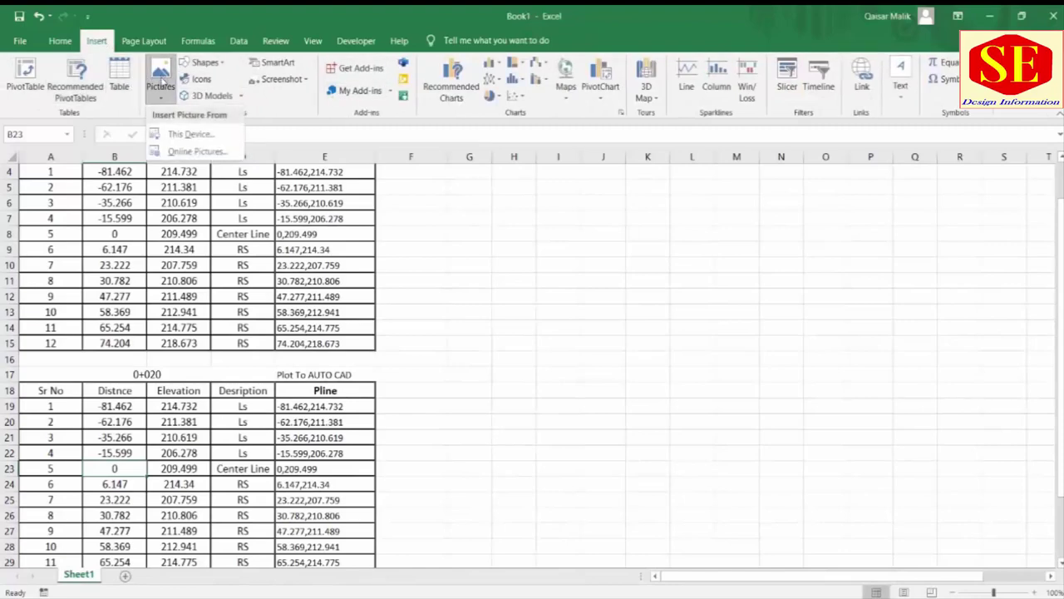
pyautogui.click(176, 134)
pyautogui.doubleClick(242, 141)
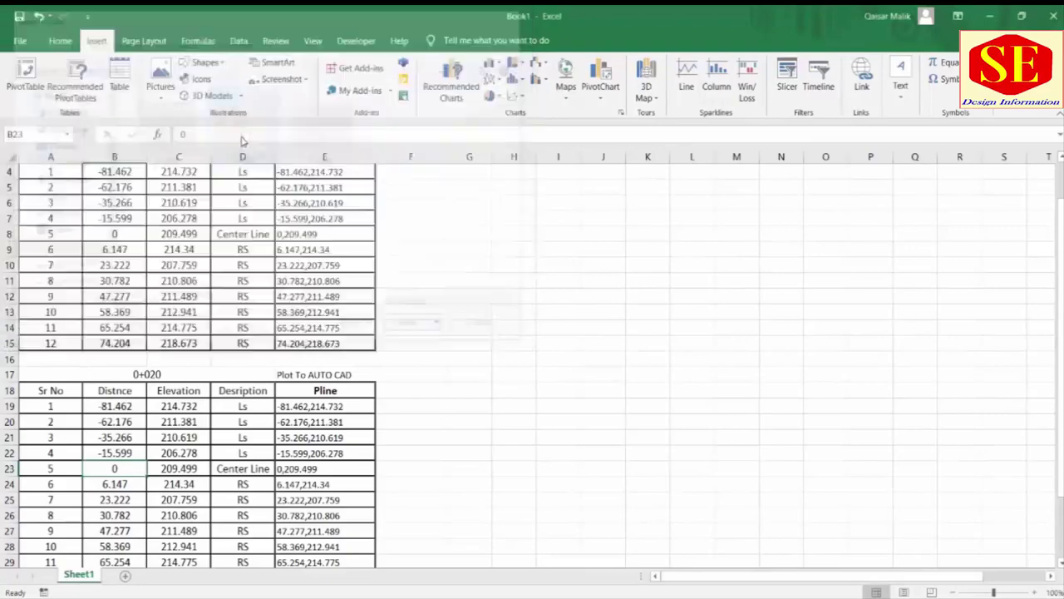
pyautogui.moveTo(512, 470); pyautogui.dragTo(743, 247)
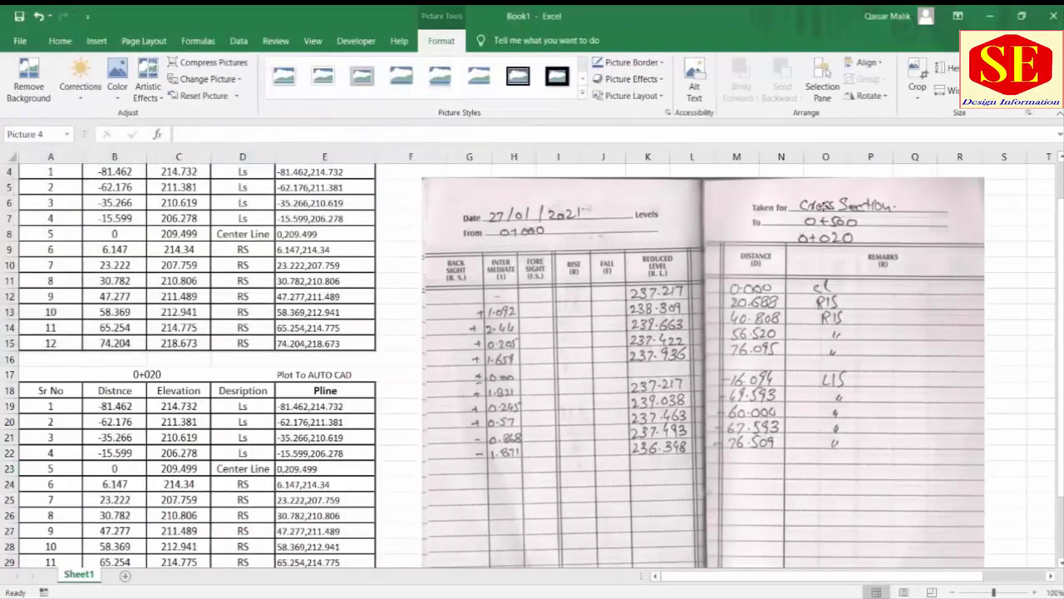
pyautogui.scroll(-2, 620, 294)
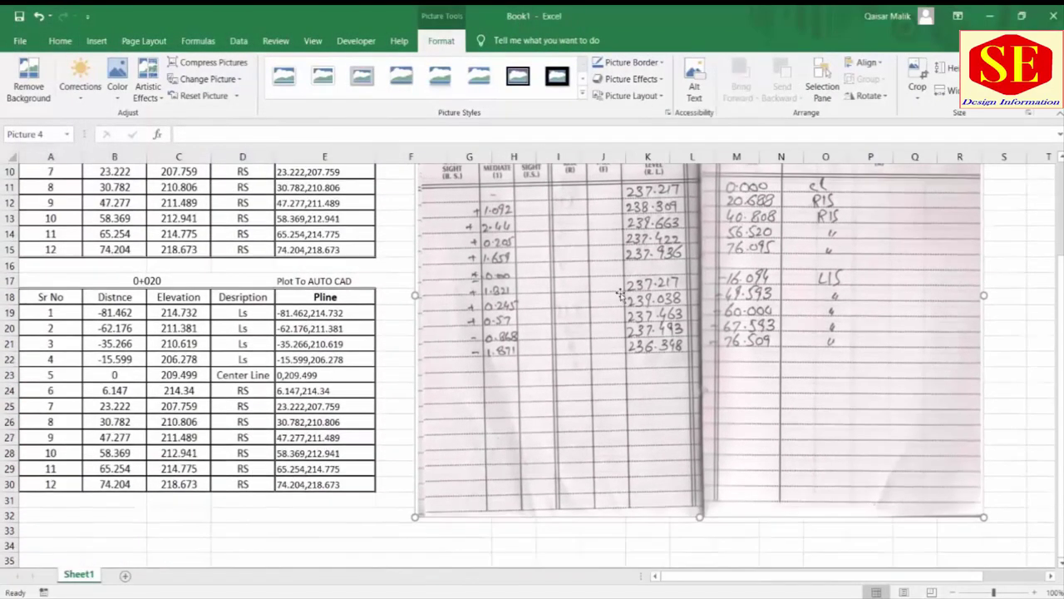
pyautogui.moveTo(106, 314); pyautogui.dragTo(185, 492)
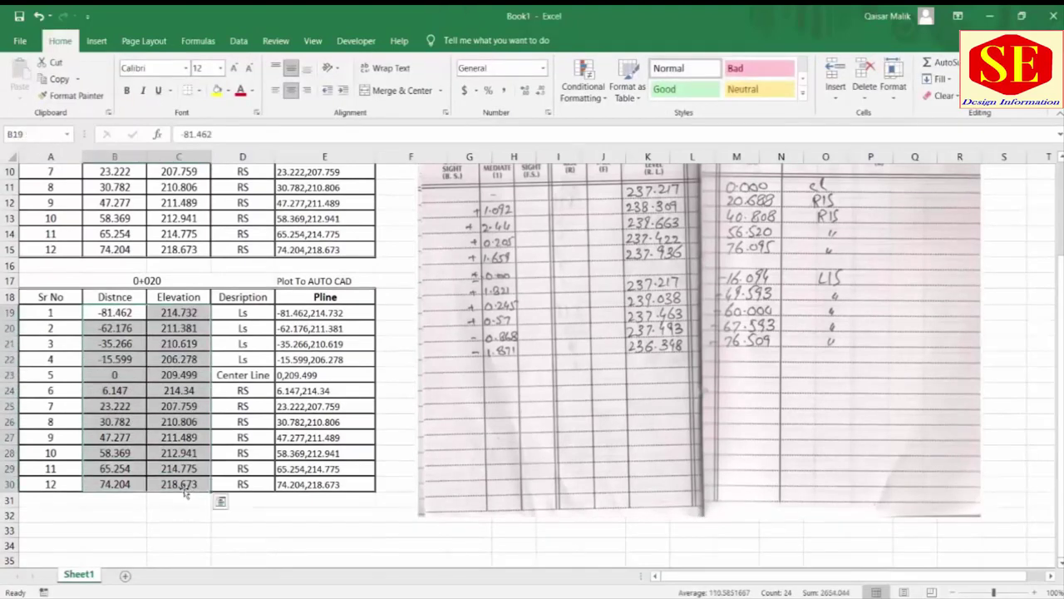
# - Clear the copied distances, elevations and descriptions D19:D30, then check the Pline formulas
pyautogui.press('Delete')
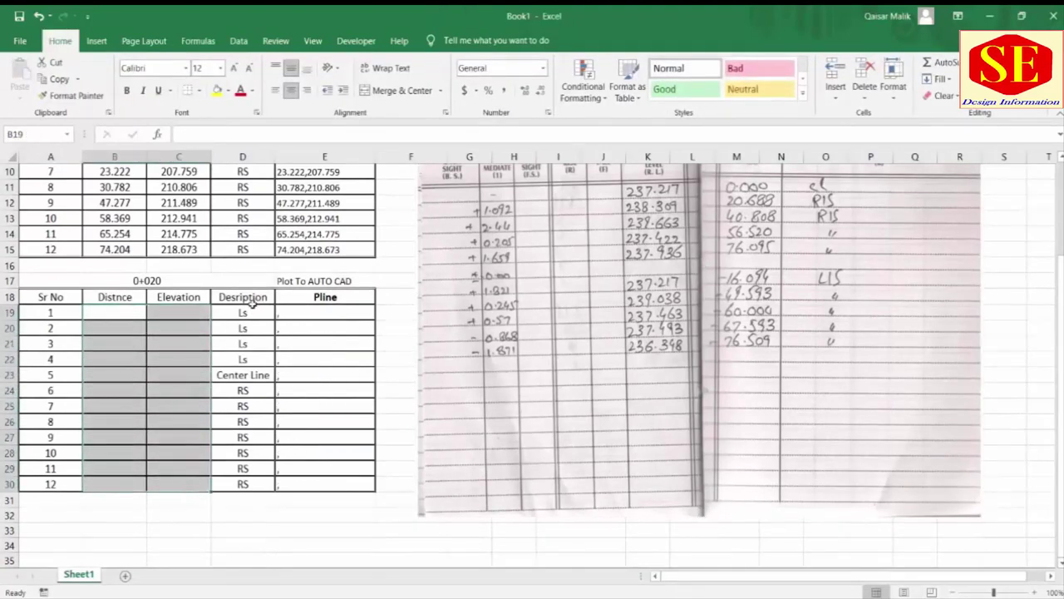
pyautogui.moveTo(251, 312); pyautogui.dragTo(249, 486)
pyautogui.press('Delete')
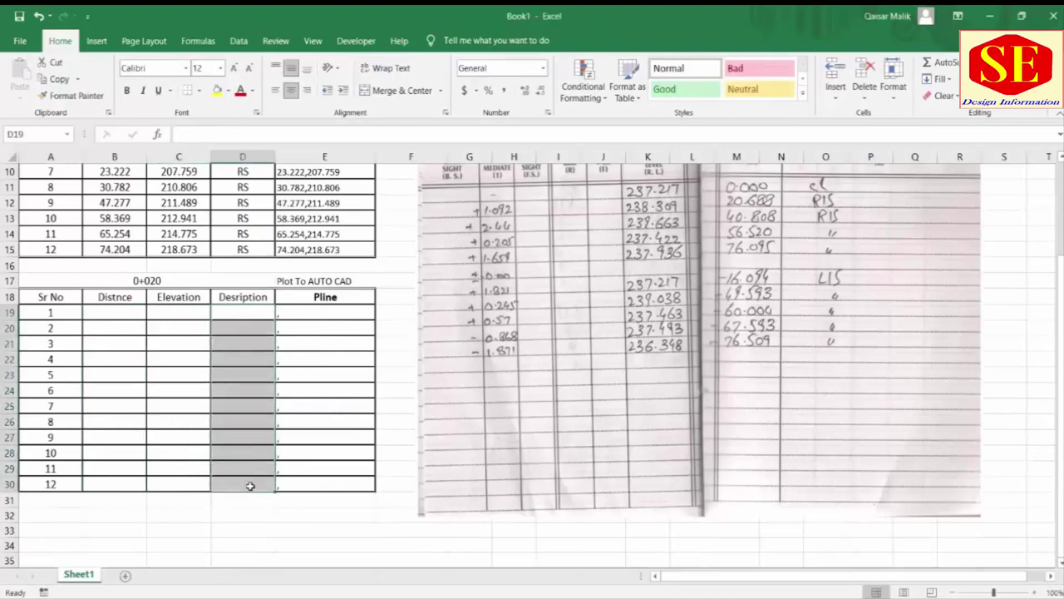
pyautogui.click(305, 311)
pyautogui.press('Down')
pyautogui.press('Down')
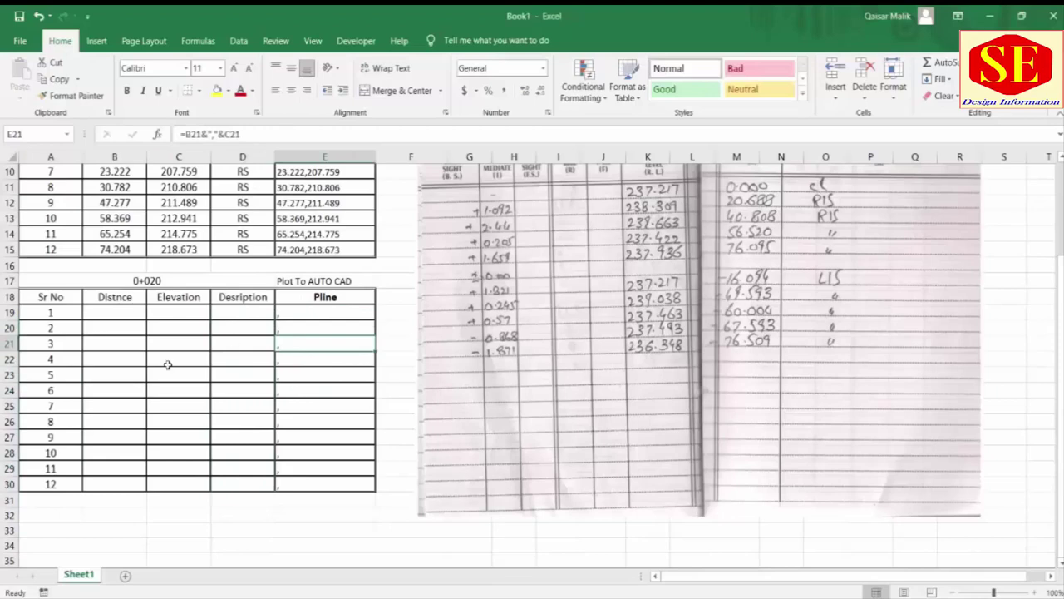
# - Enter points 1–3: -76.509/236.398, -67.593/237.493 and -60/237.463
pyautogui.click(115, 312)
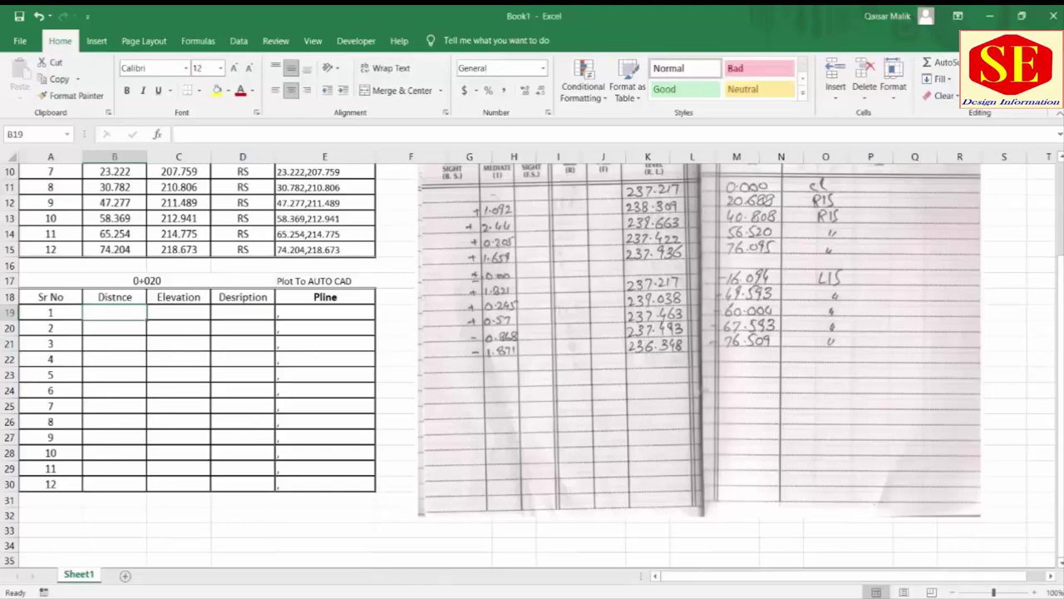
pyautogui.write('-')
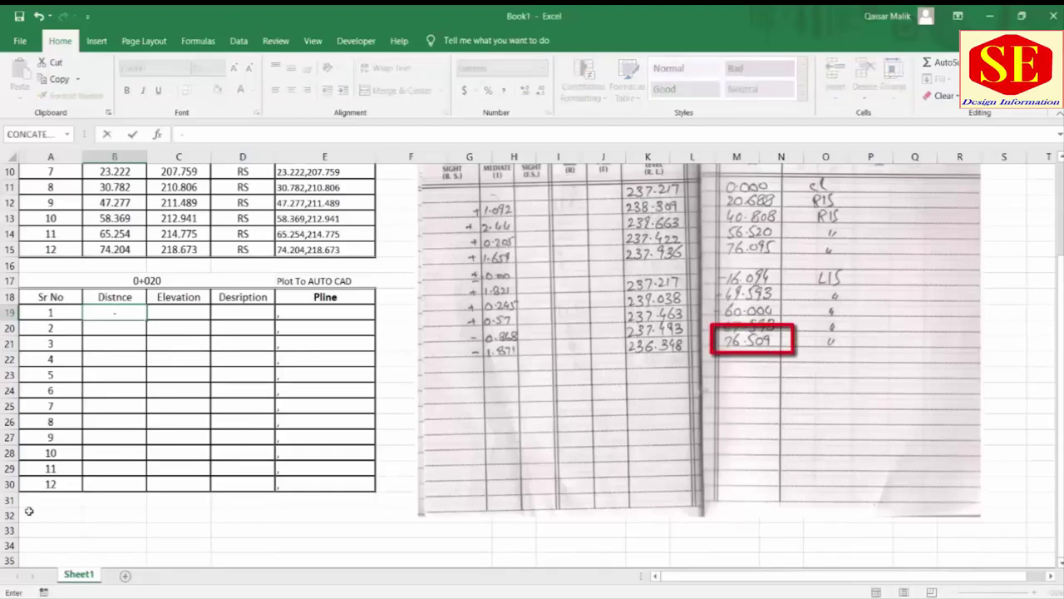
pyautogui.write('76.509')
pyautogui.press('Tab')
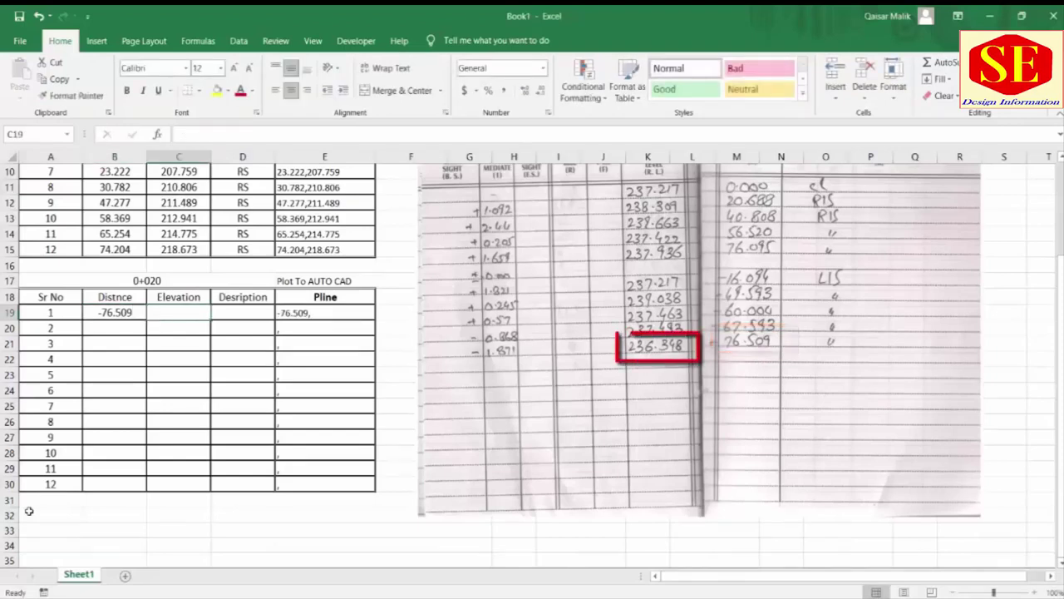
pyautogui.write('236.3')
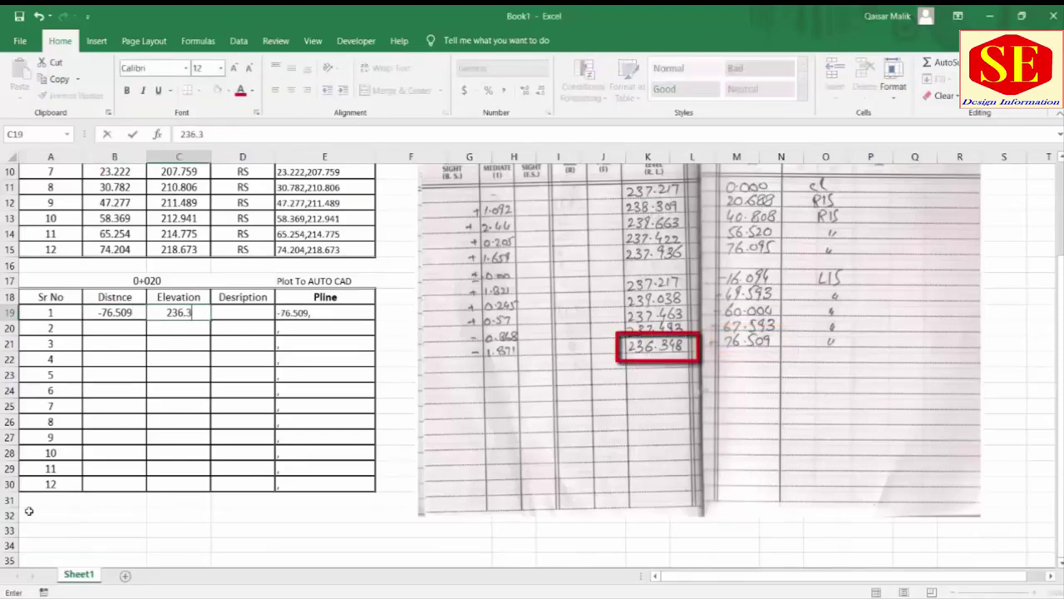
pyautogui.write('98')
pyautogui.press('Return')
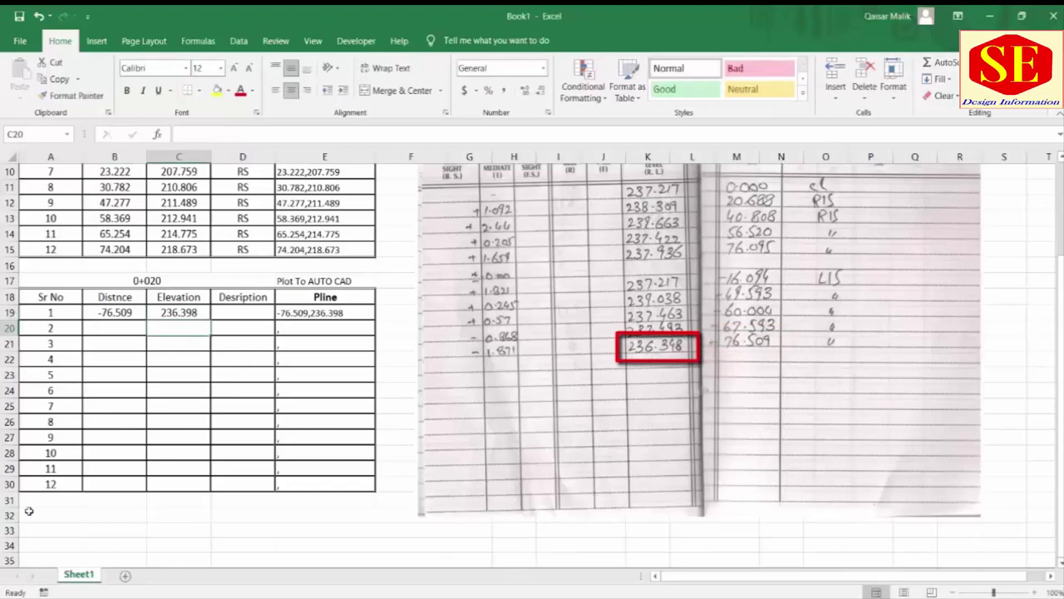
pyautogui.press('Left')
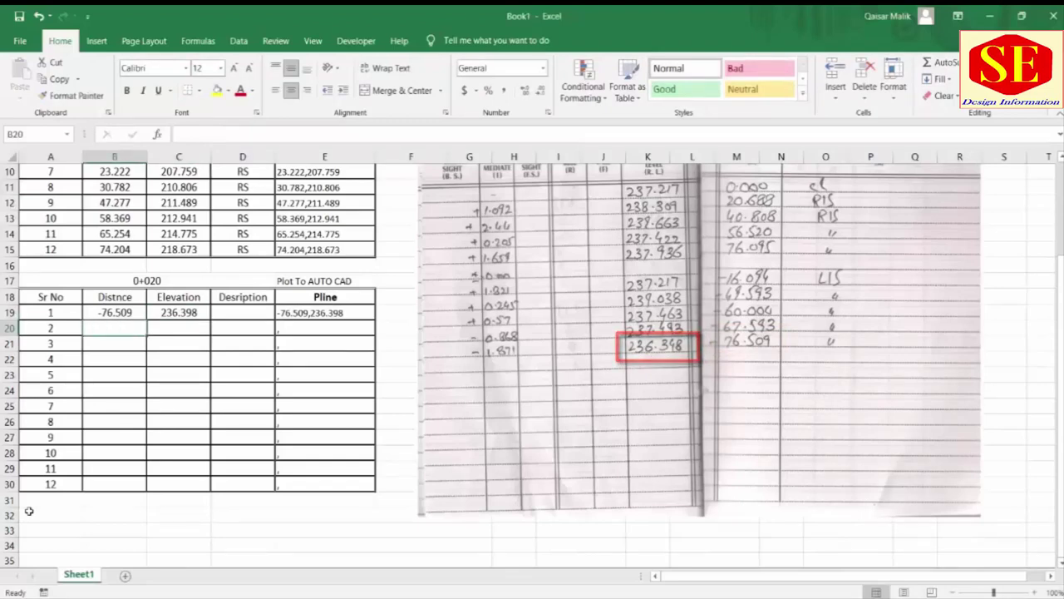
pyautogui.write('-67.')
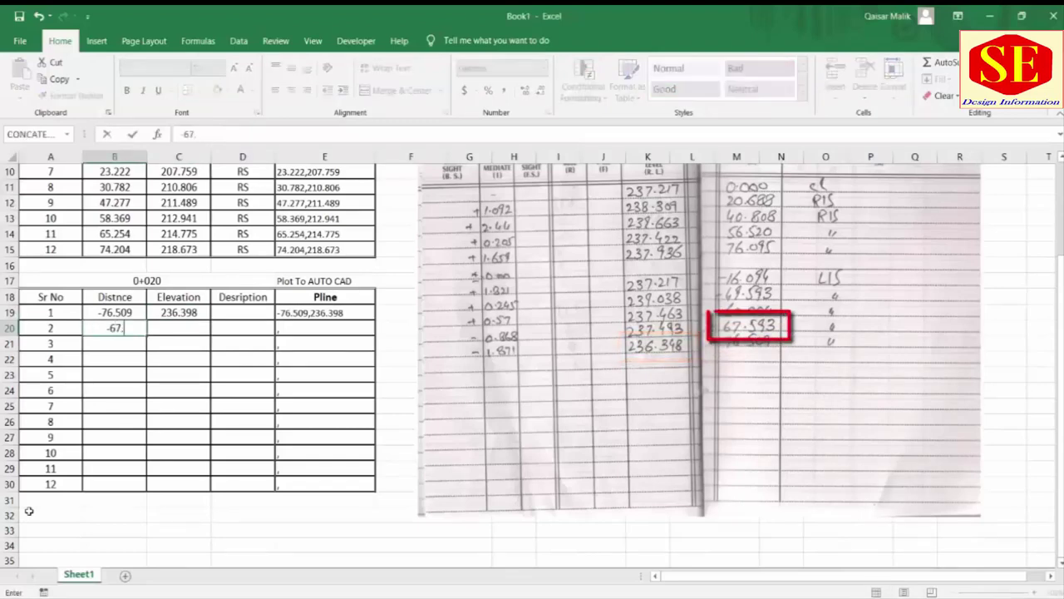
pyautogui.write('593')
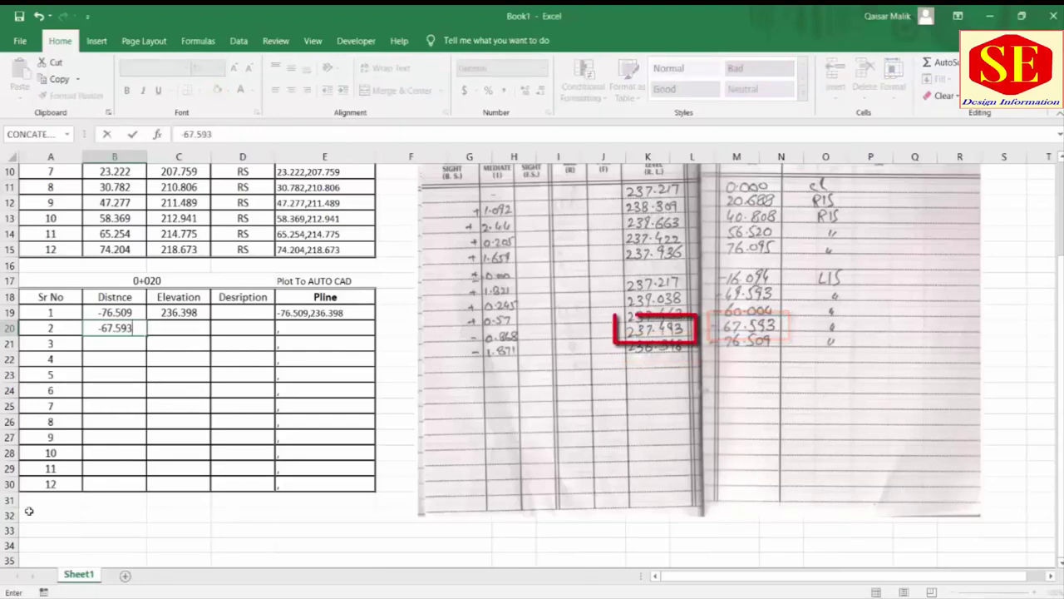
pyautogui.press('Tab')
pyautogui.write('237')
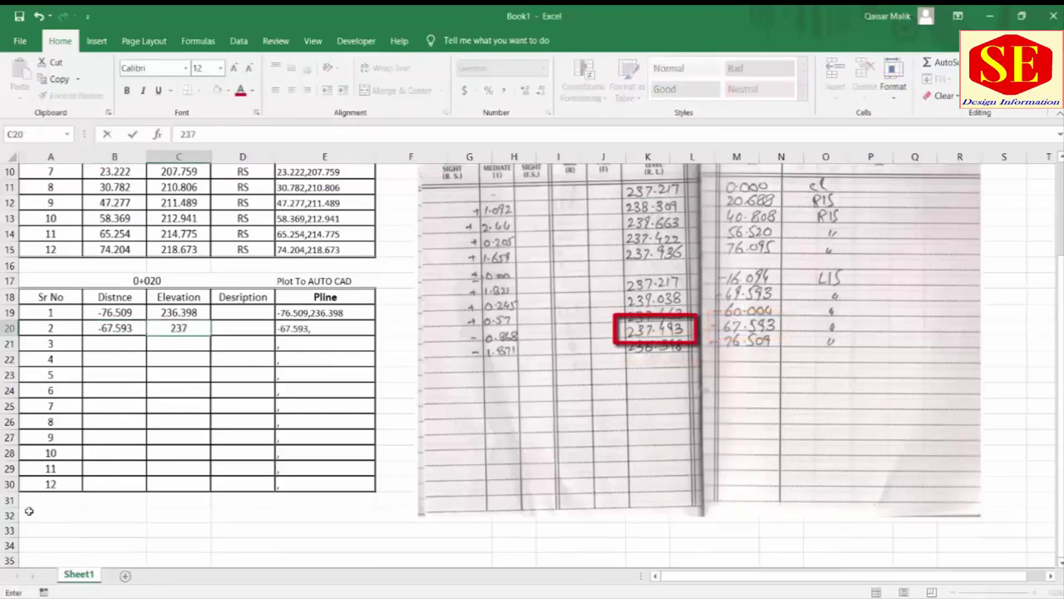
pyautogui.write('.493')
pyautogui.press('Return')
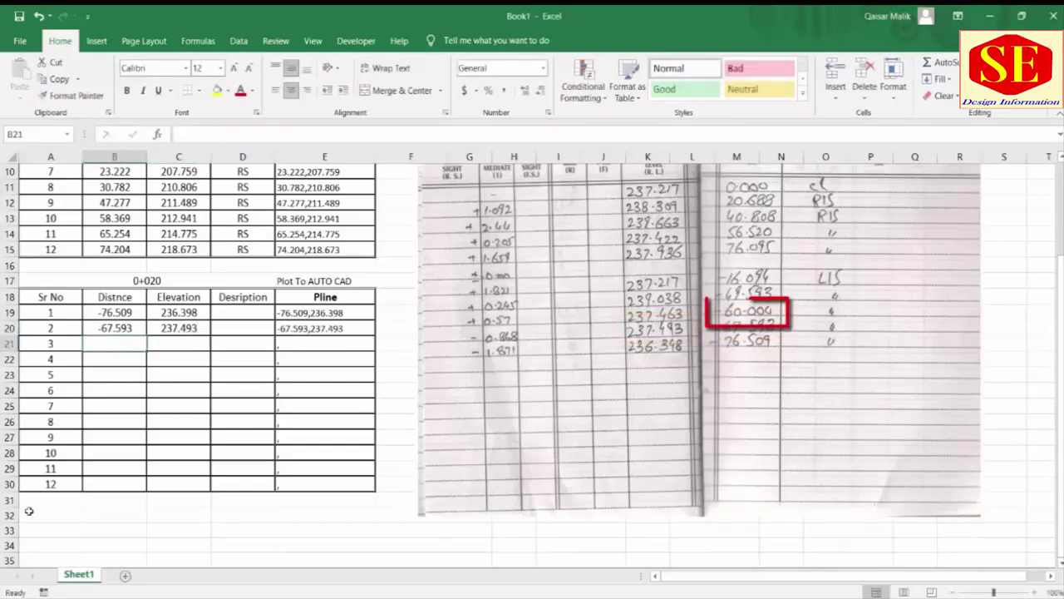
pyautogui.write('-60')
pyautogui.press('Tab')
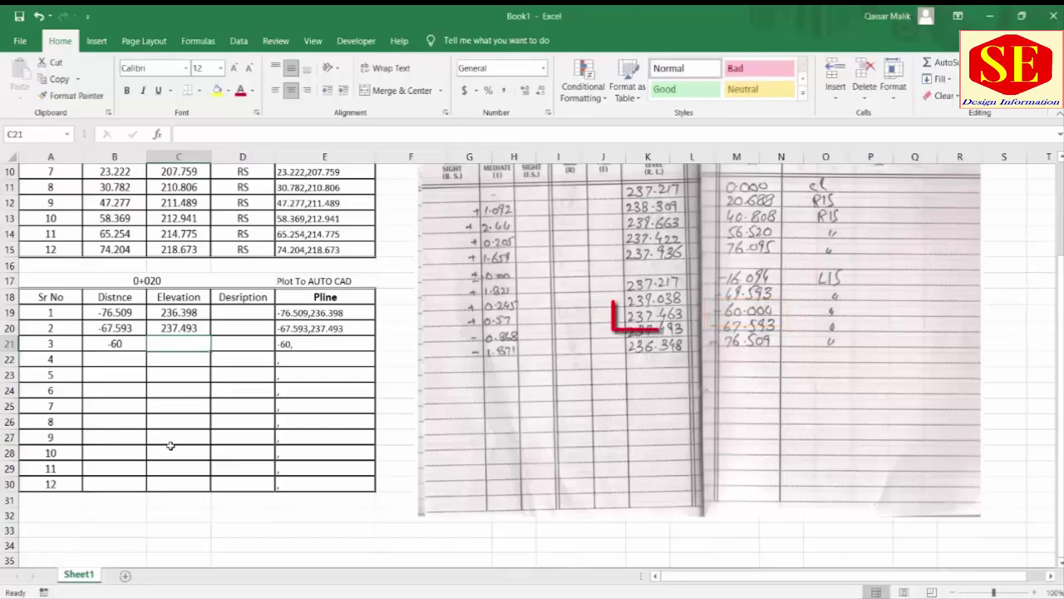
pyautogui.write('237.463')
pyautogui.press('Return')
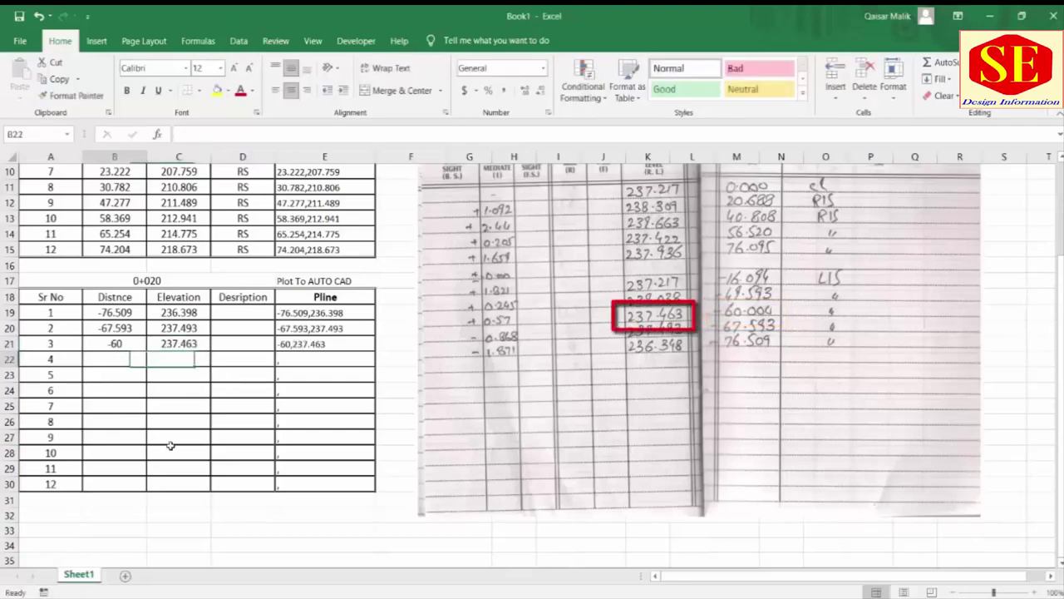
# - Enter points 4–6: -49.593/239.038, -16.094/237.217 and 0/237.217
pyautogui.write('-49.593')
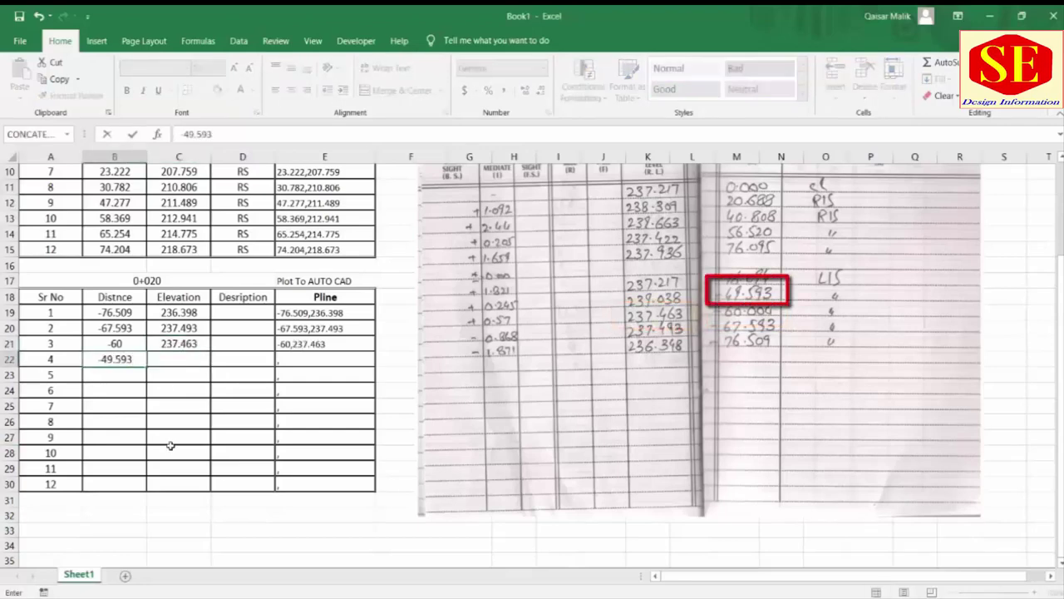
pyautogui.press('Tab')
pyautogui.write('239.038')
pyautogui.press('Return')
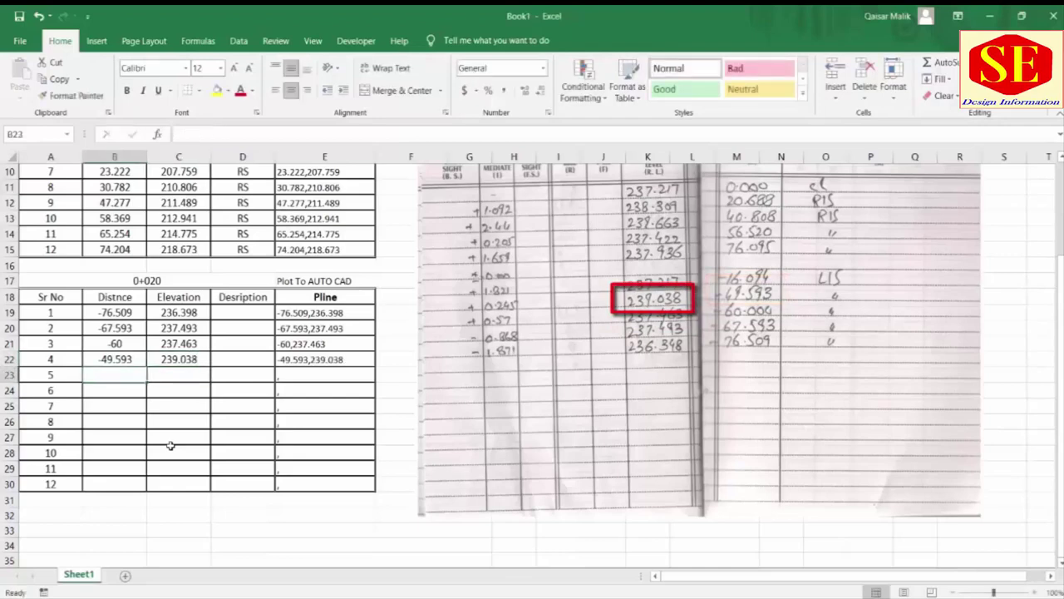
pyautogui.write('-16.094')
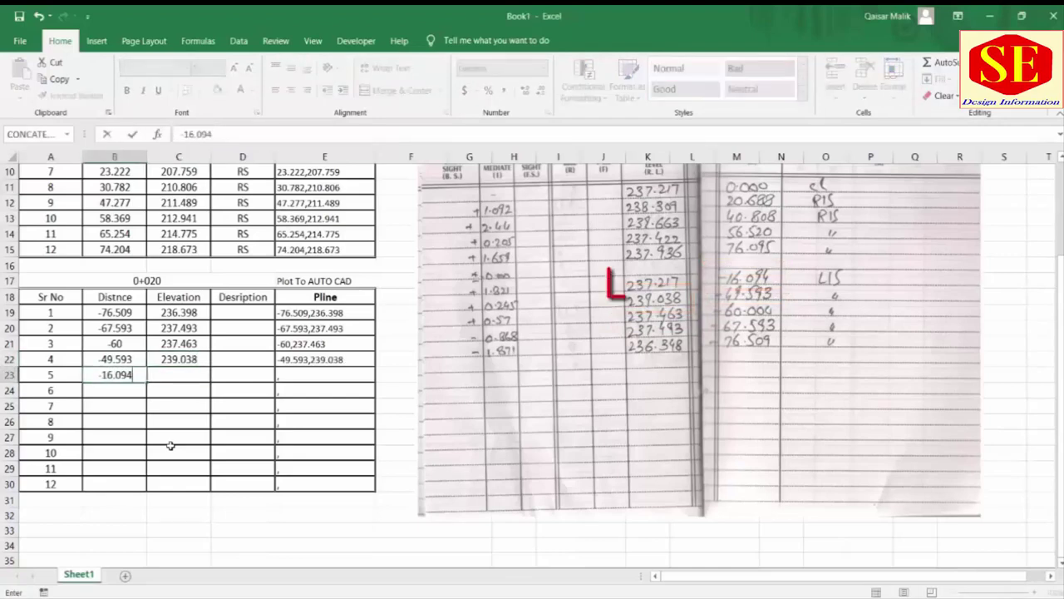
pyautogui.press('Tab')
pyautogui.write('237.217')
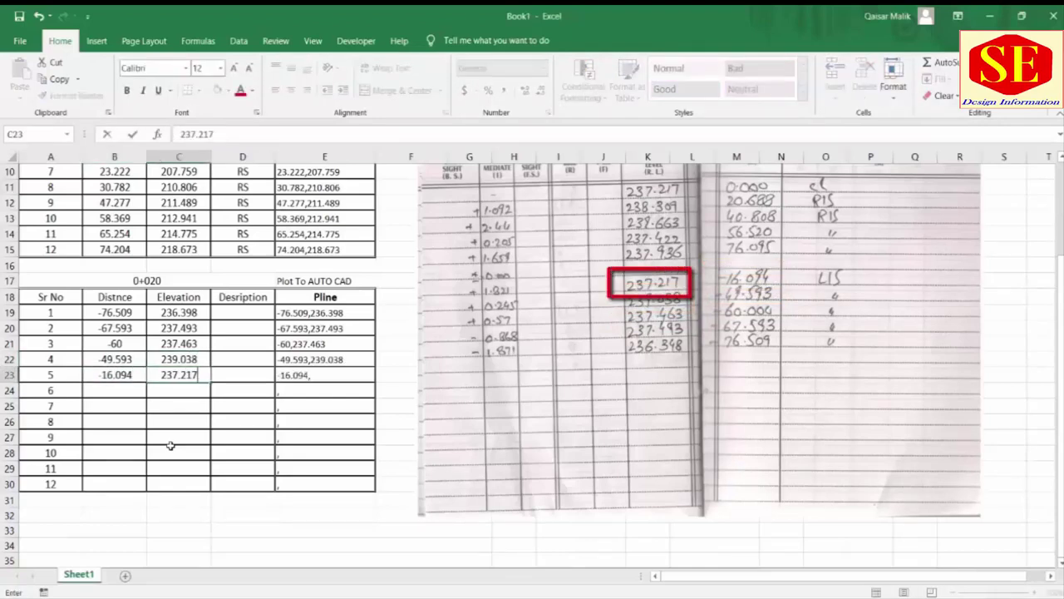
pyautogui.click(178, 390)
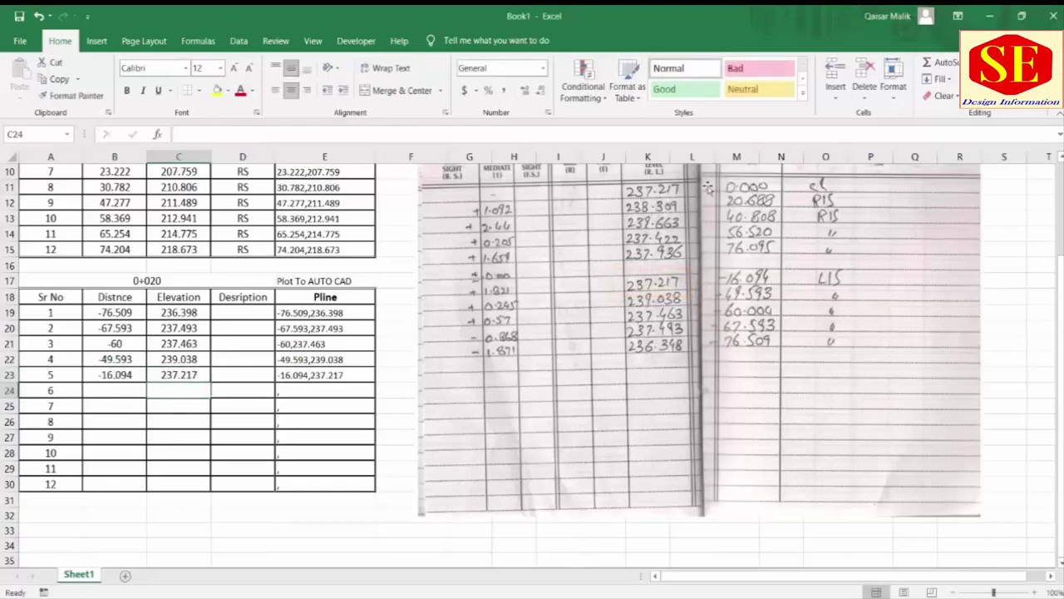
pyautogui.click(121, 391)
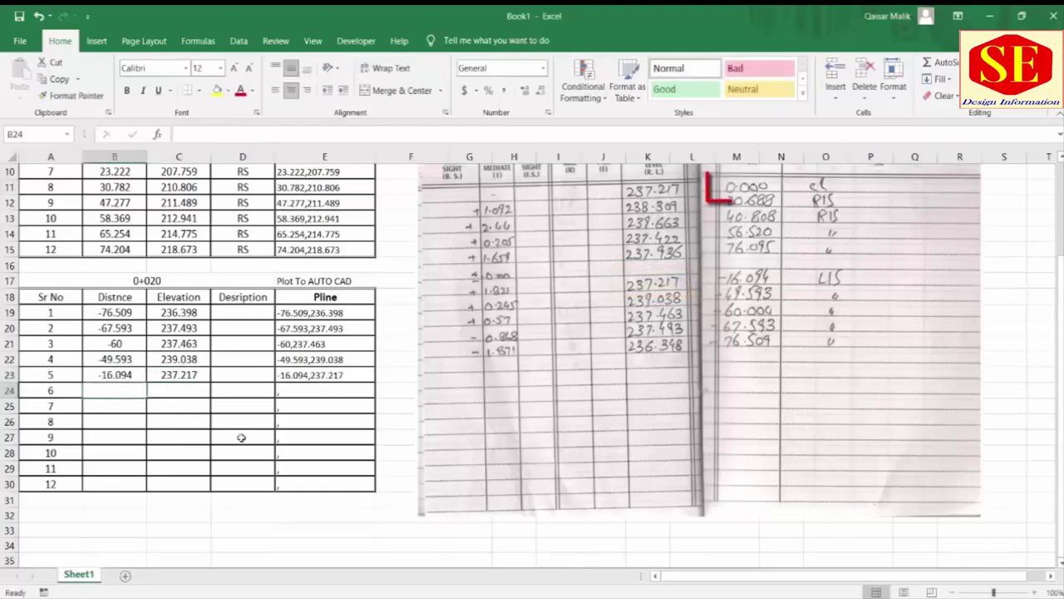
pyautogui.write('0')
pyautogui.press('Tab')
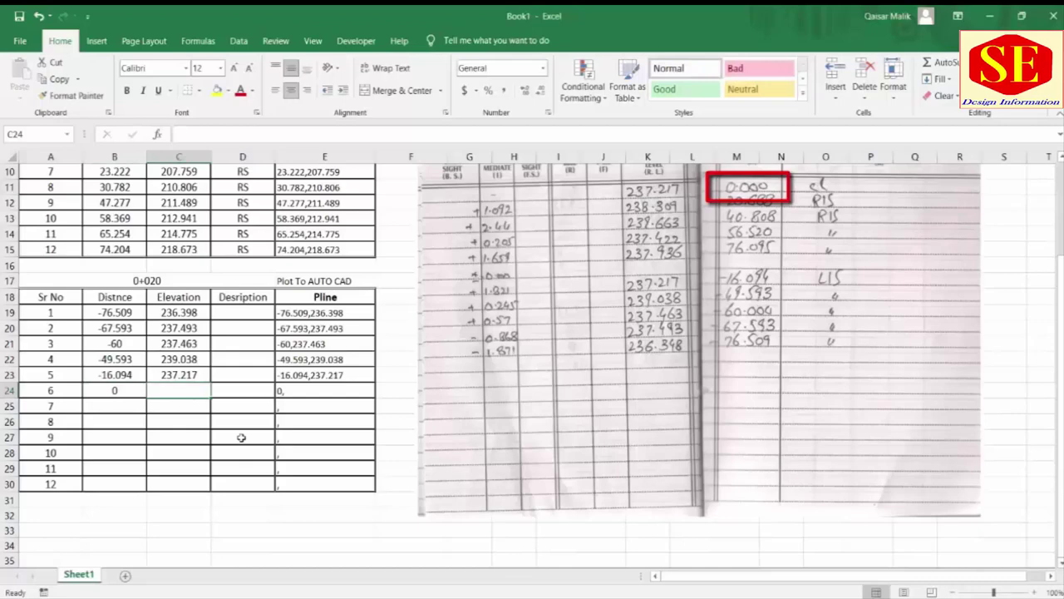
pyautogui.write('237.')
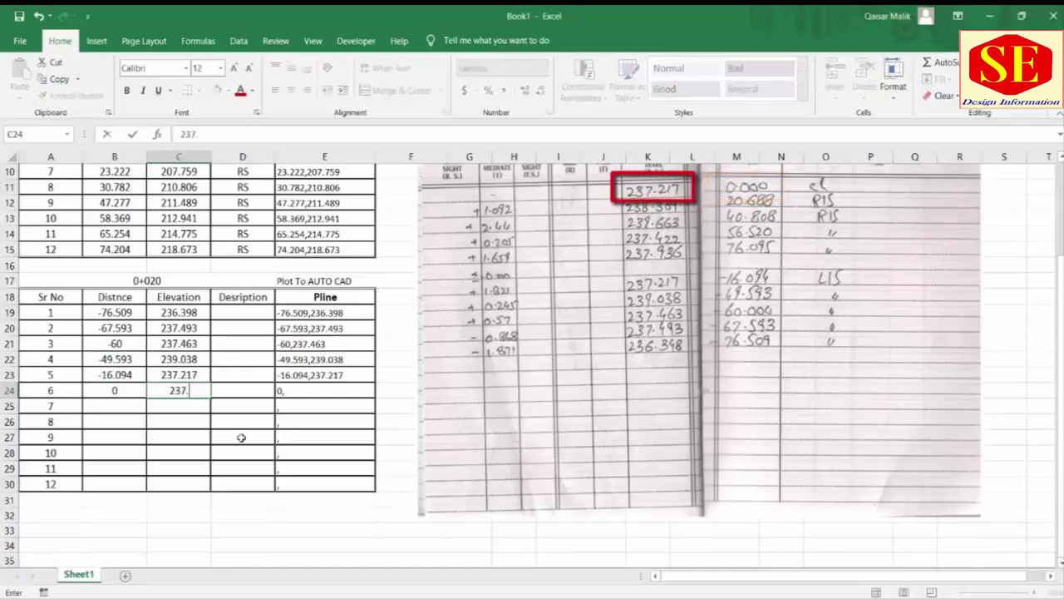
pyautogui.write('217')
pyautogui.press('Return')
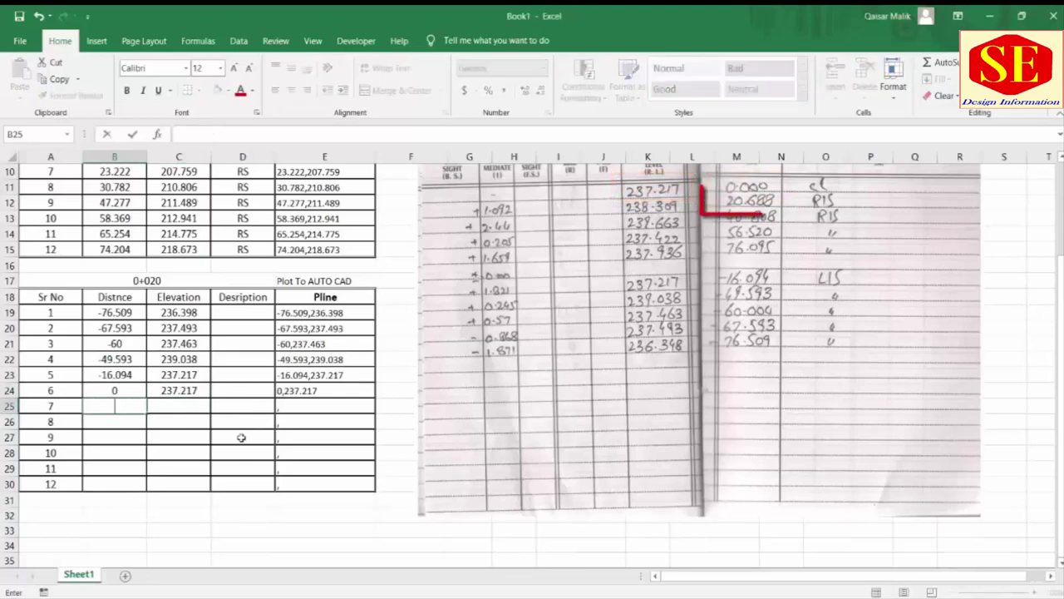
# - Enter points 7–10: 20.688/238.309, 40.808/239.663, 56.095/237.422 and 76.095/237.936
pyautogui.write('20')
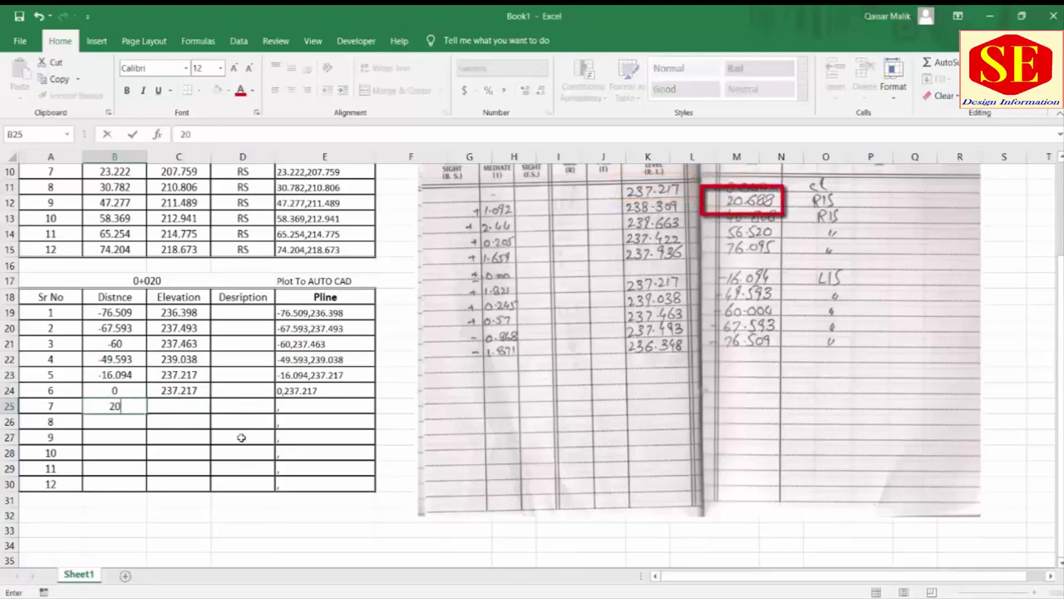
pyautogui.write('.688')
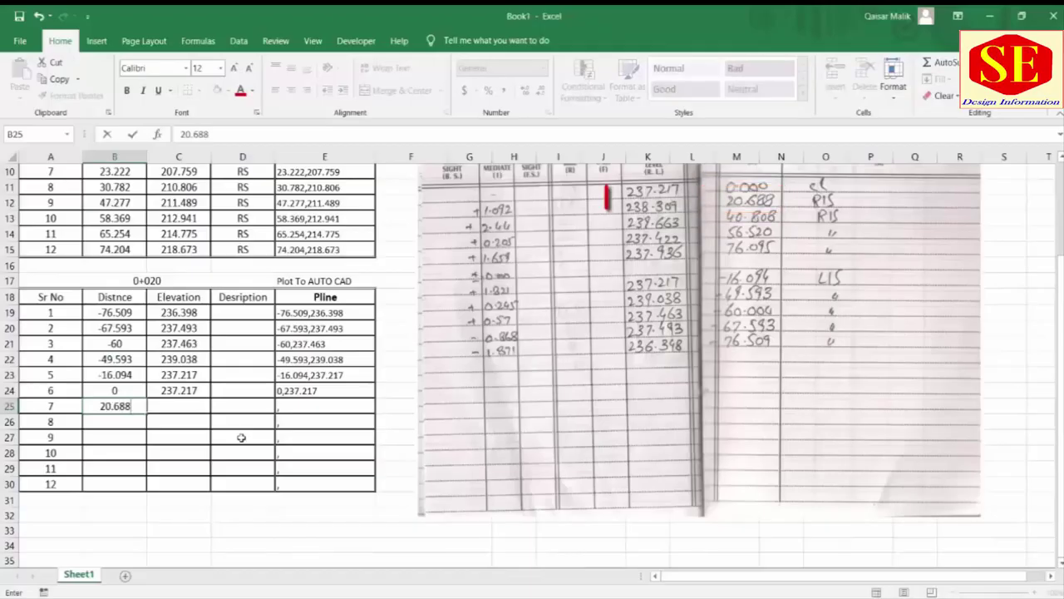
pyautogui.press('Tab')
pyautogui.write('238.309')
pyautogui.press('Return')
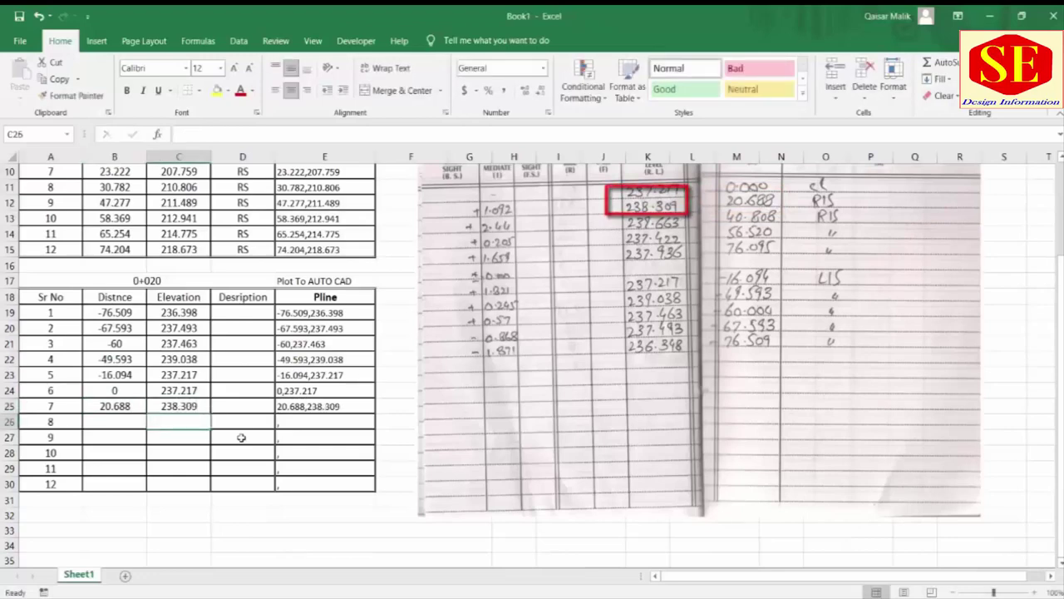
pyautogui.write('40.808')
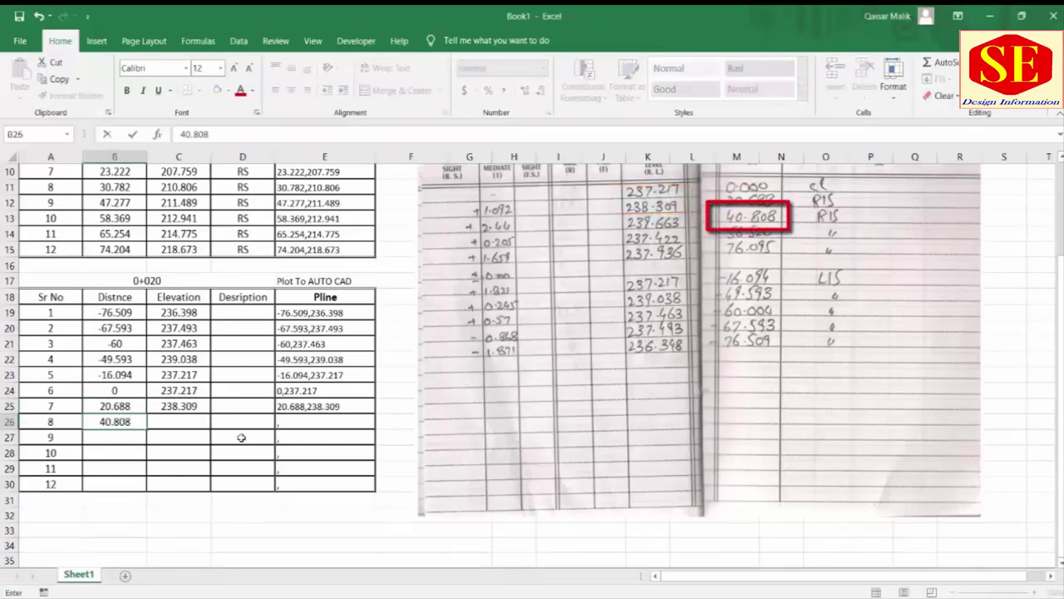
pyautogui.press('Tab')
pyautogui.write('239.663')
pyautogui.press('Return')
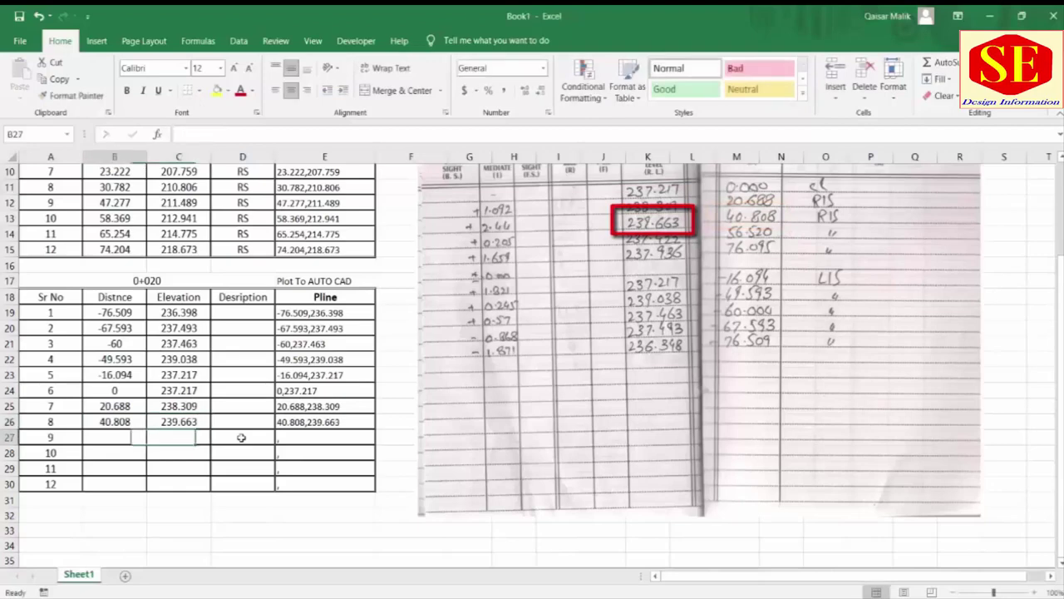
pyautogui.write('56.095')
pyautogui.press('Tab')
pyautogui.write('23')
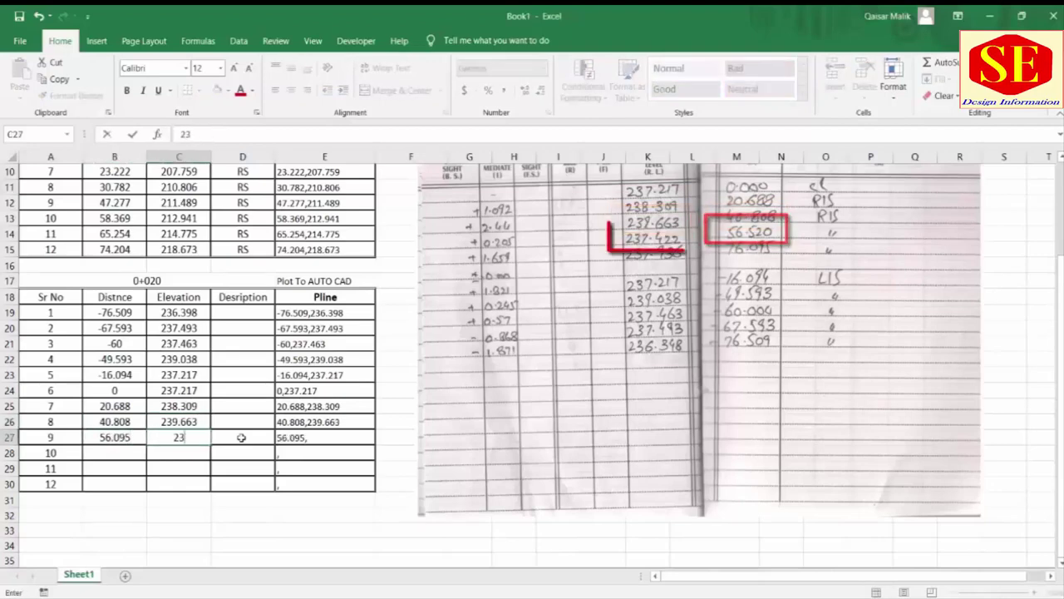
pyautogui.write('7.422')
pyautogui.press('Return')
pyautogui.write('76.095')
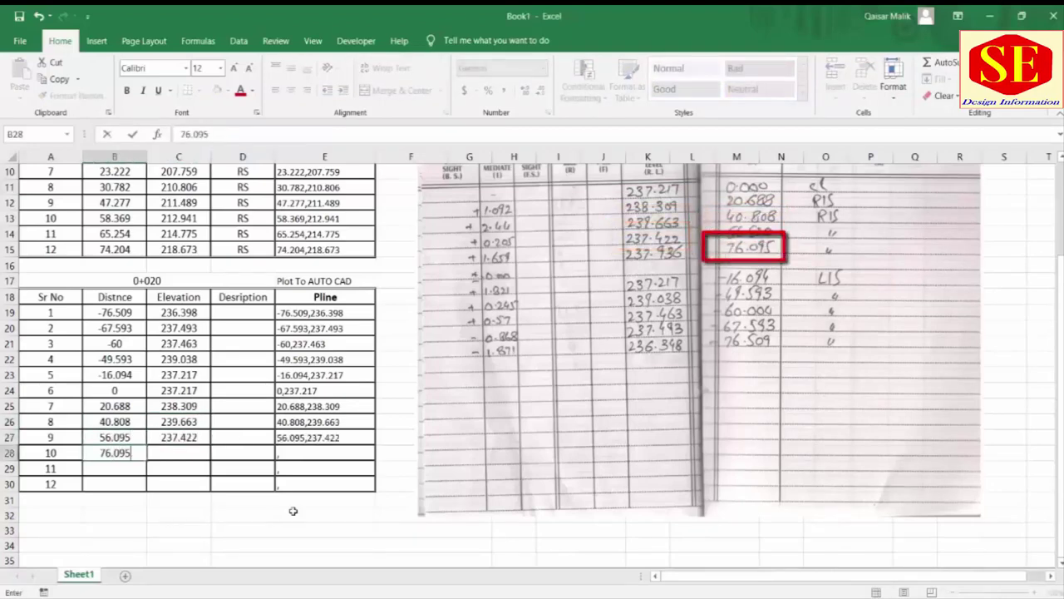
pyautogui.press('Tab')
pyautogui.write('237.936')
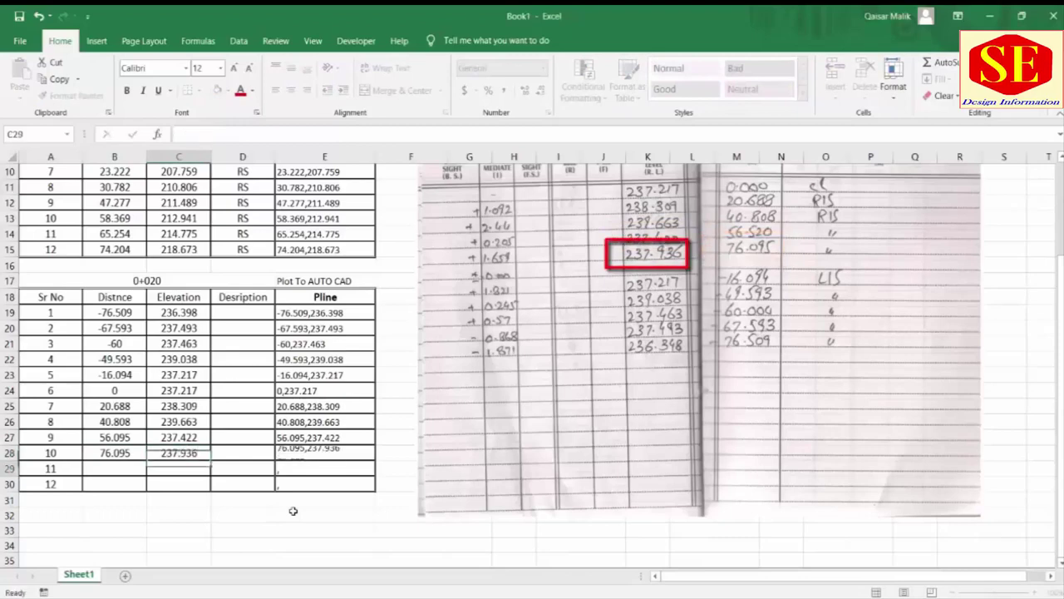
pyautogui.press('Return')
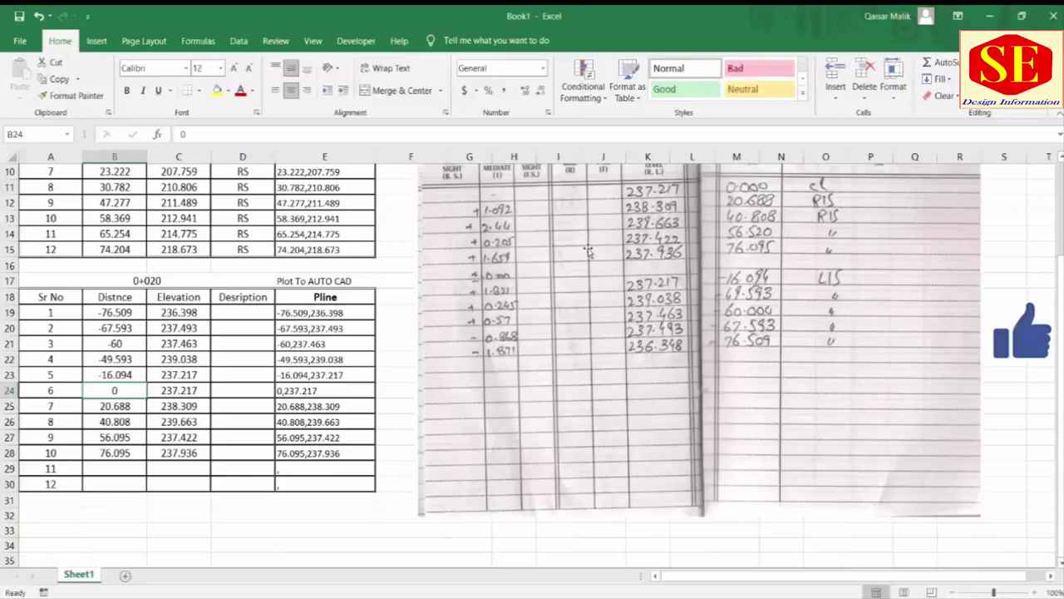
# - Label points 1 and 2 LS and fill LS down through point 5
pyautogui.click(236, 316)
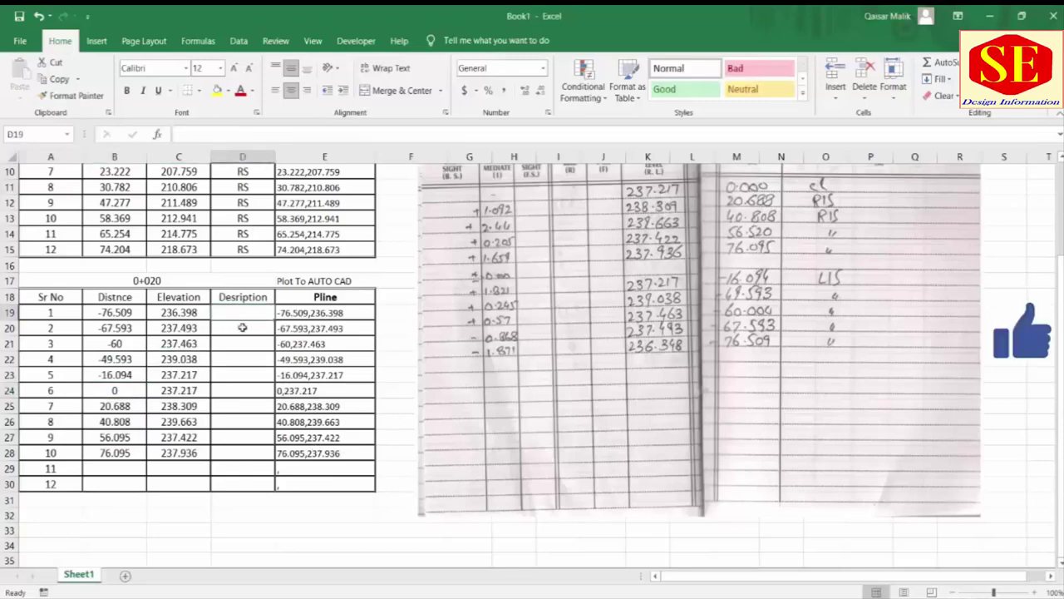
pyautogui.write('LS')
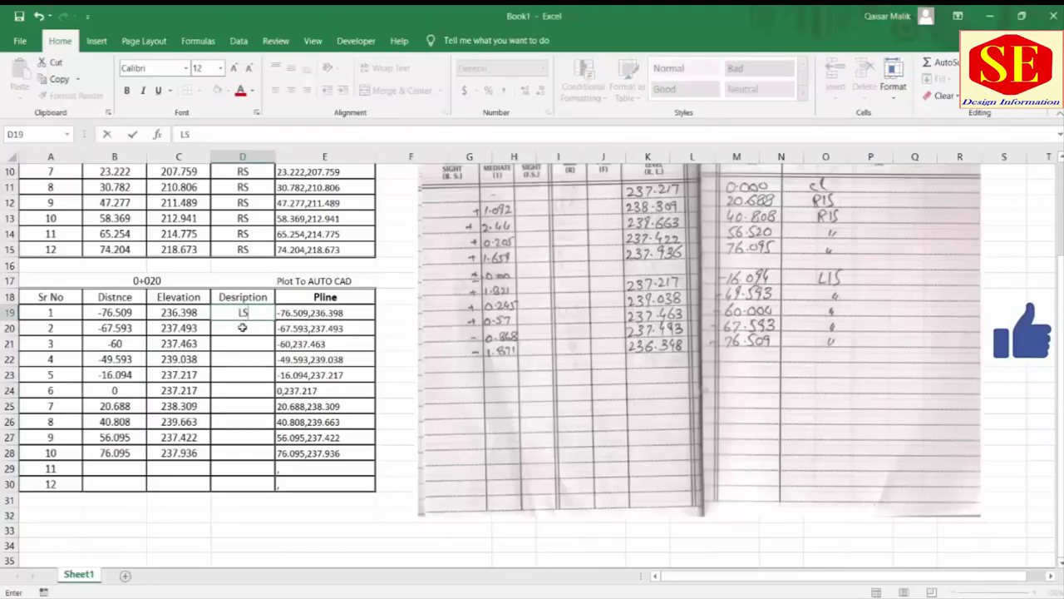
pyautogui.click(242, 328)
pyautogui.write('LS')
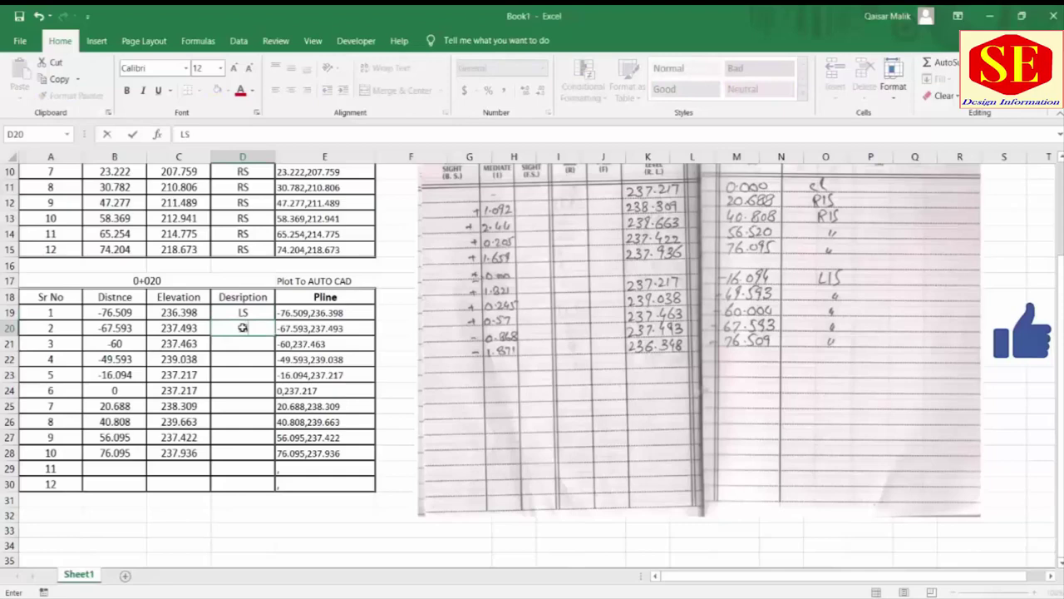
pyautogui.click(242, 327)
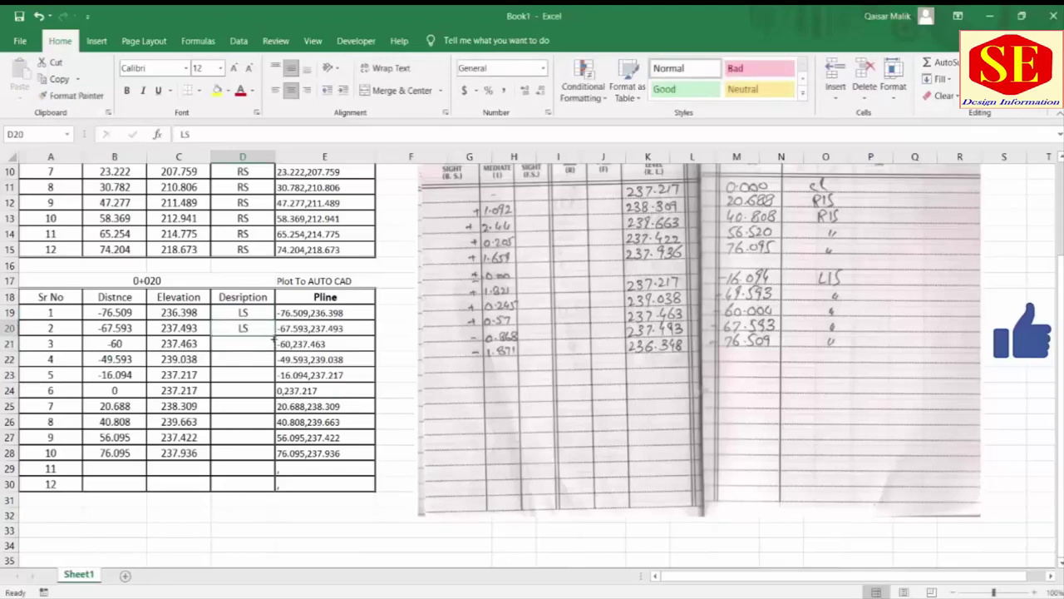
pyautogui.moveTo(275, 336)
pyautogui.mouseDown()
pyautogui.moveTo(267, 394)
pyautogui.moveTo(267, 378)
pyautogui.mouseUp()
# - Label point 6 CL and points 7–10 RS
pyautogui.click(242, 390)
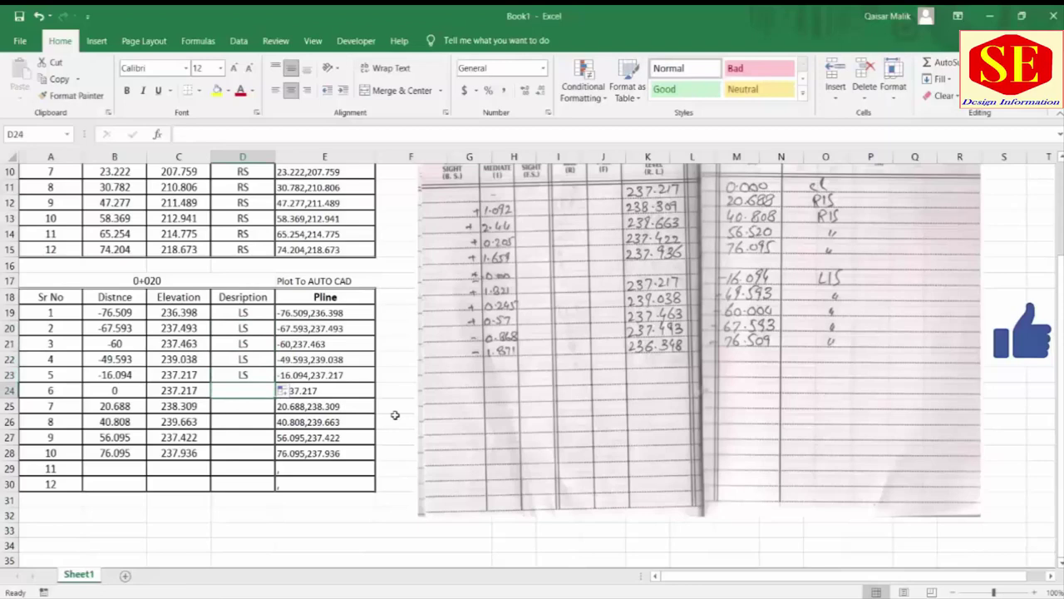
pyautogui.write('CL')
pyautogui.press('Return')
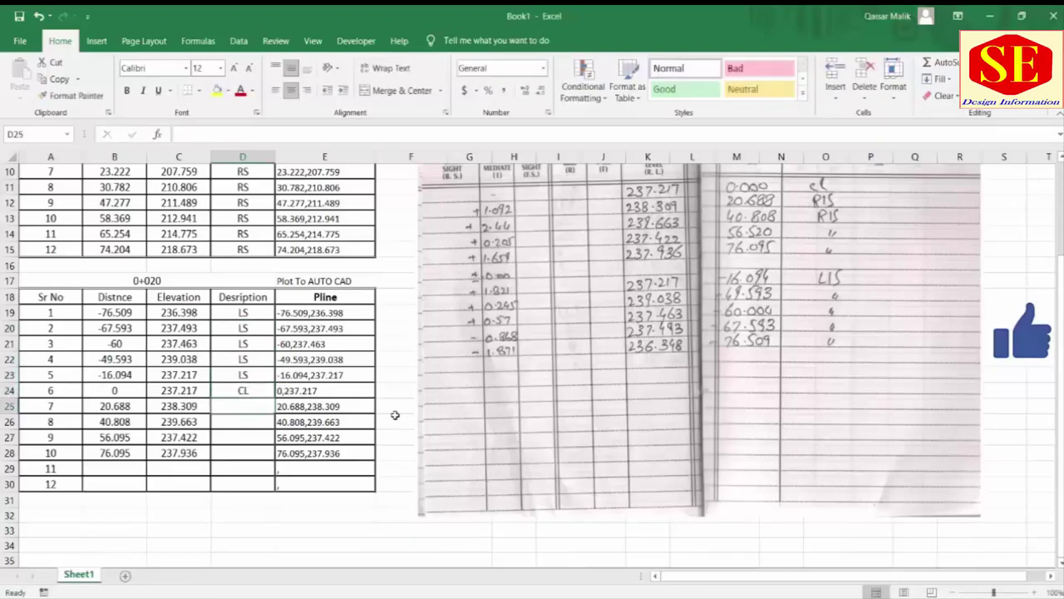
pyautogui.write('RS')
pyautogui.press('Return')
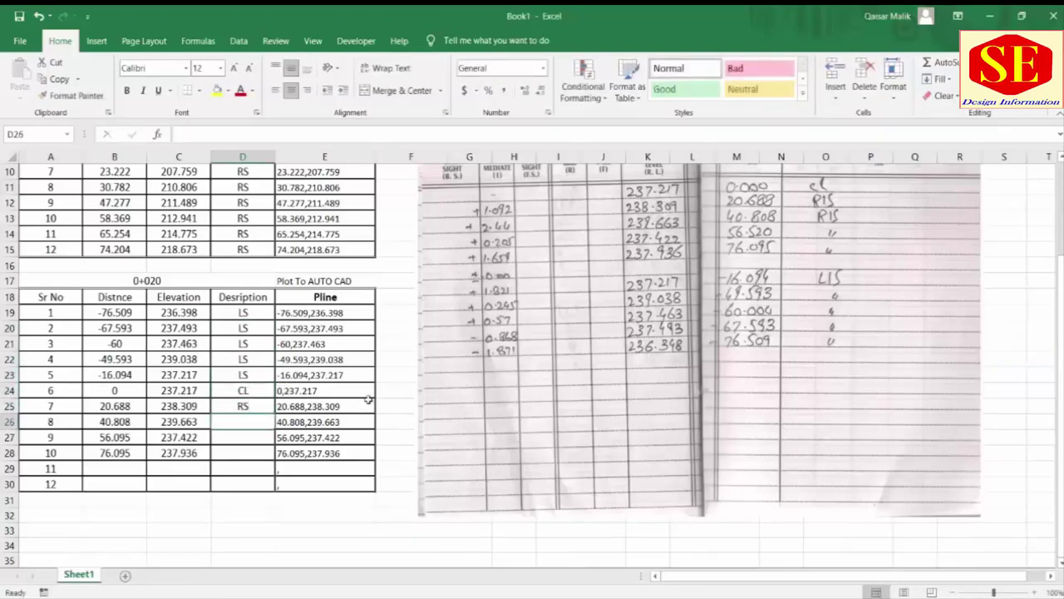
pyautogui.click(266, 406)
pyautogui.moveTo(275, 414)
pyautogui.mouseDown()
pyautogui.moveTo(270, 437)
pyautogui.moveTo(225, 477)
pyautogui.mouseUp()
# - Clear the unused rows 11 and 12 of the table
pyautogui.click(55, 466)
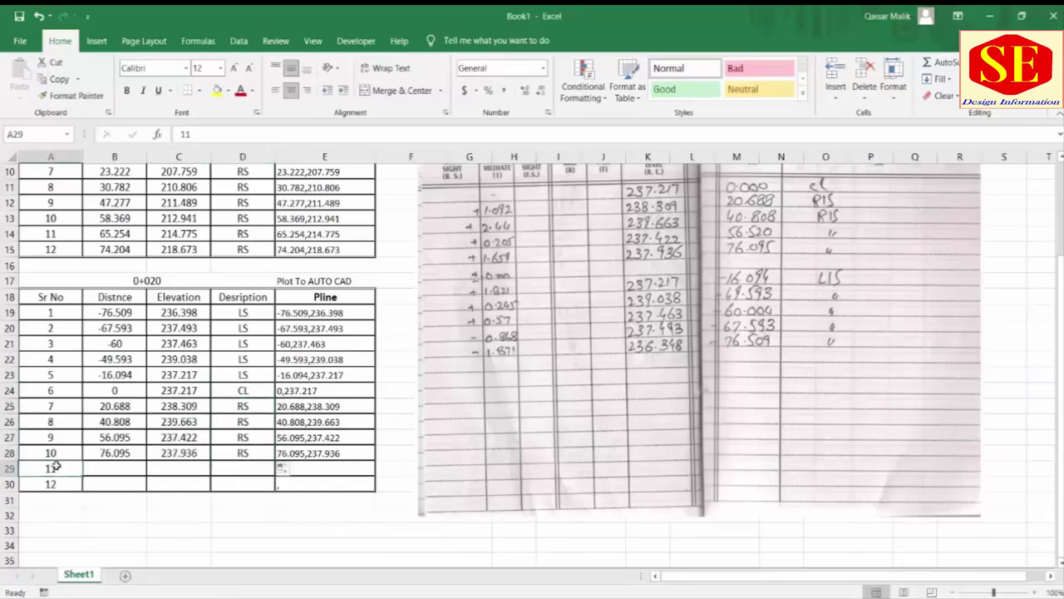
pyautogui.keyDown('shift'); pyautogui.click(357, 481); pyautogui.keyUp('shift')
pyautogui.press('Delete')
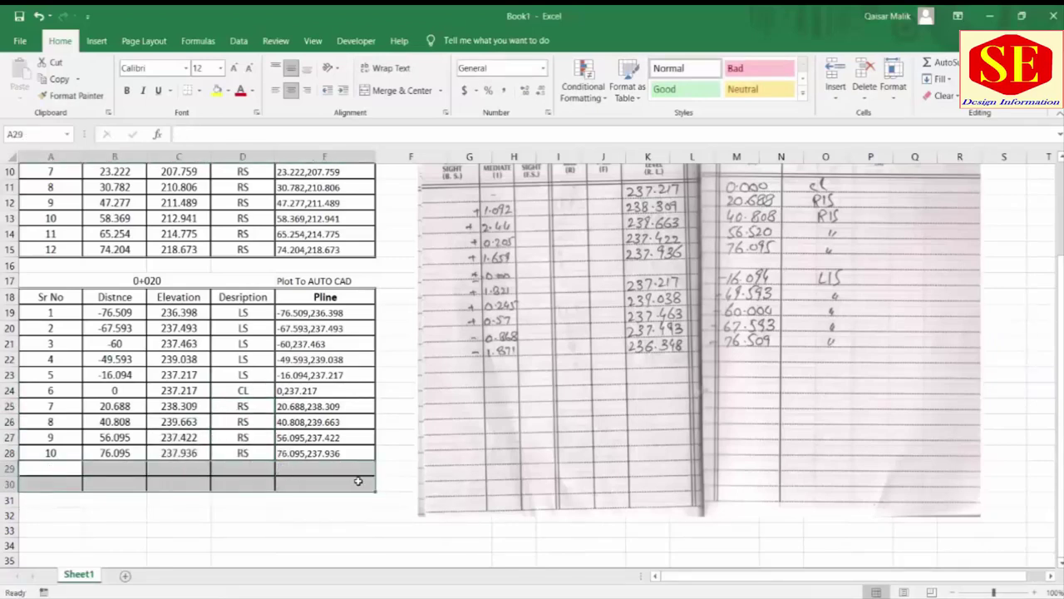
pyautogui.click(267, 529)
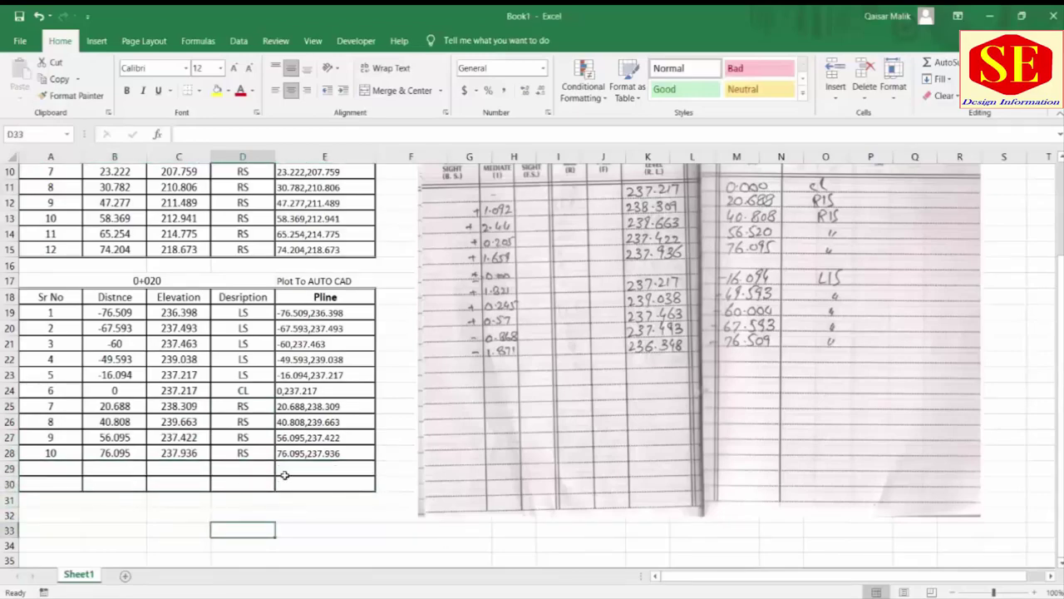
pyautogui.scroll(1, 284, 475)
pyautogui.scroll(1, 283, 475)
pyautogui.scroll(1, 151, 405)
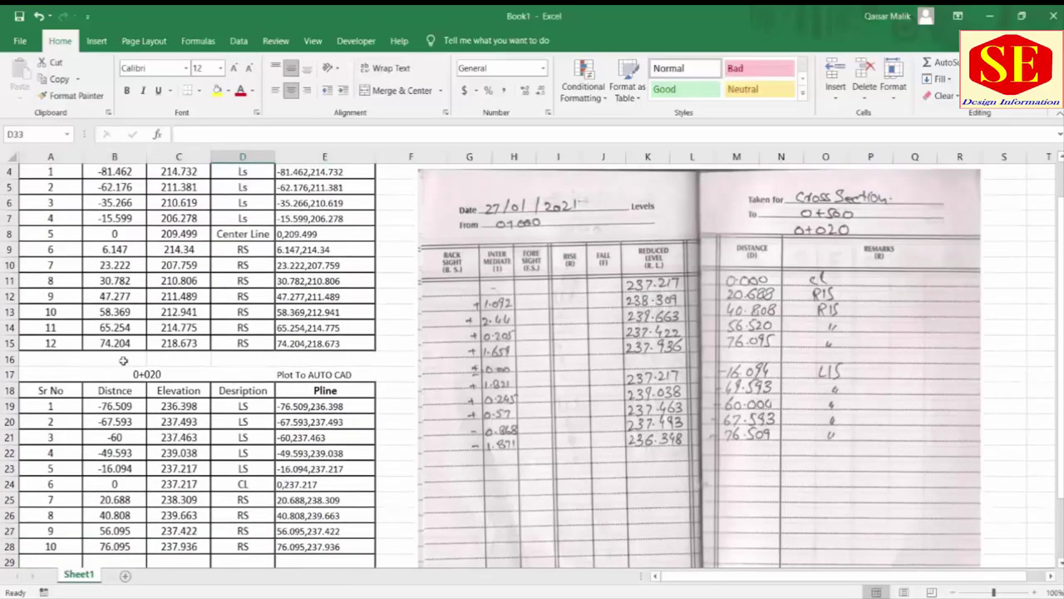
pyautogui.scroll(-1, 166, 396)
pyautogui.scroll(-3, 202, 363)
pyautogui.scroll(1, 297, 283)
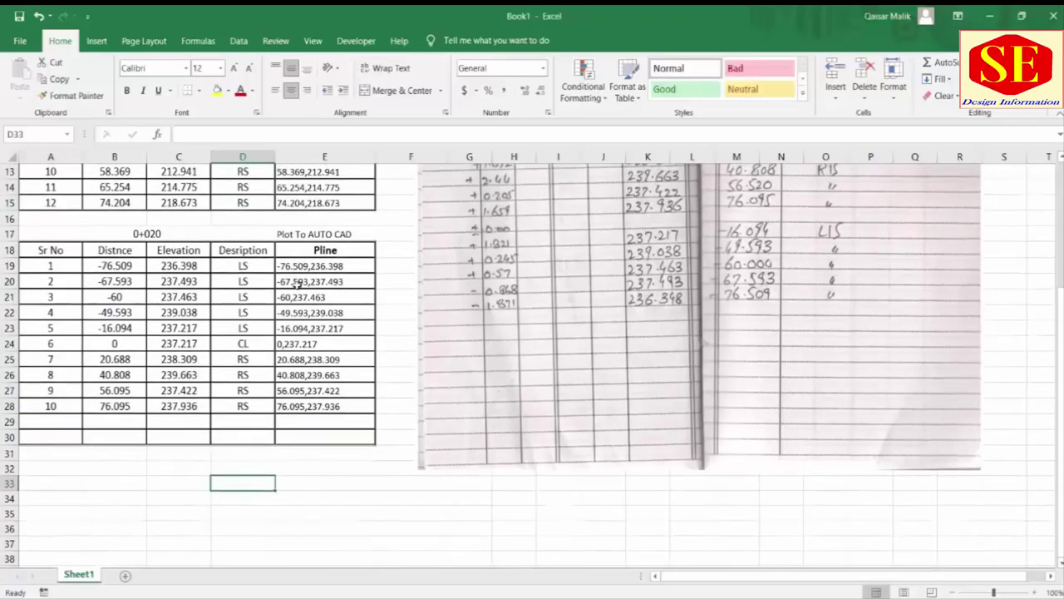
# - Copy the 0+020 table A17:E30 and paste it at A32
pyautogui.moveTo(156, 231); pyautogui.dragTo(308, 435)
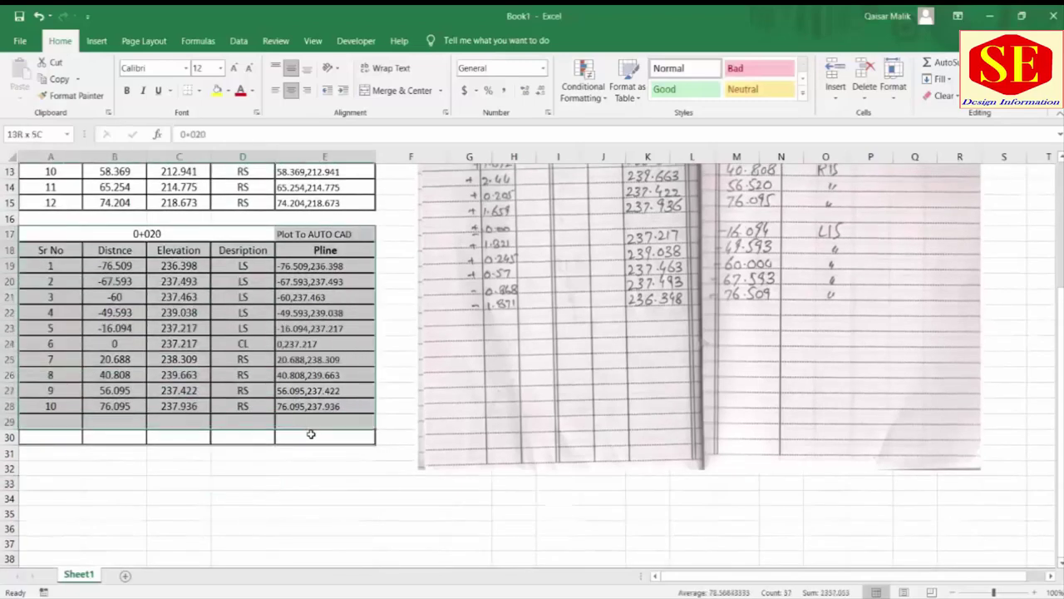
pyautogui.rightClick(204, 370)
pyautogui.click(231, 39)
pyautogui.scroll(-2, 349, 350)
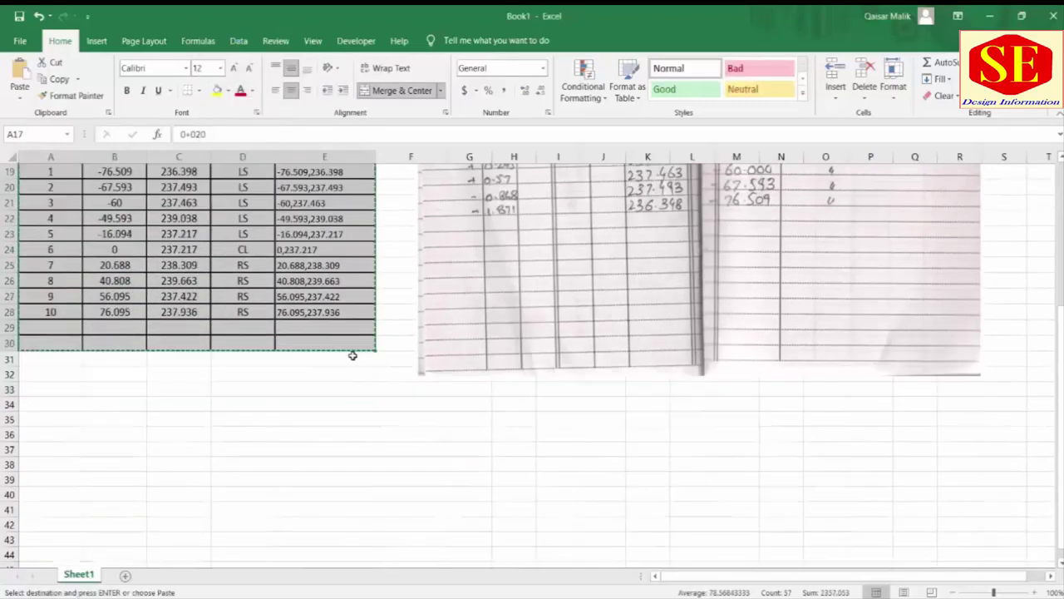
pyautogui.click(55, 376)
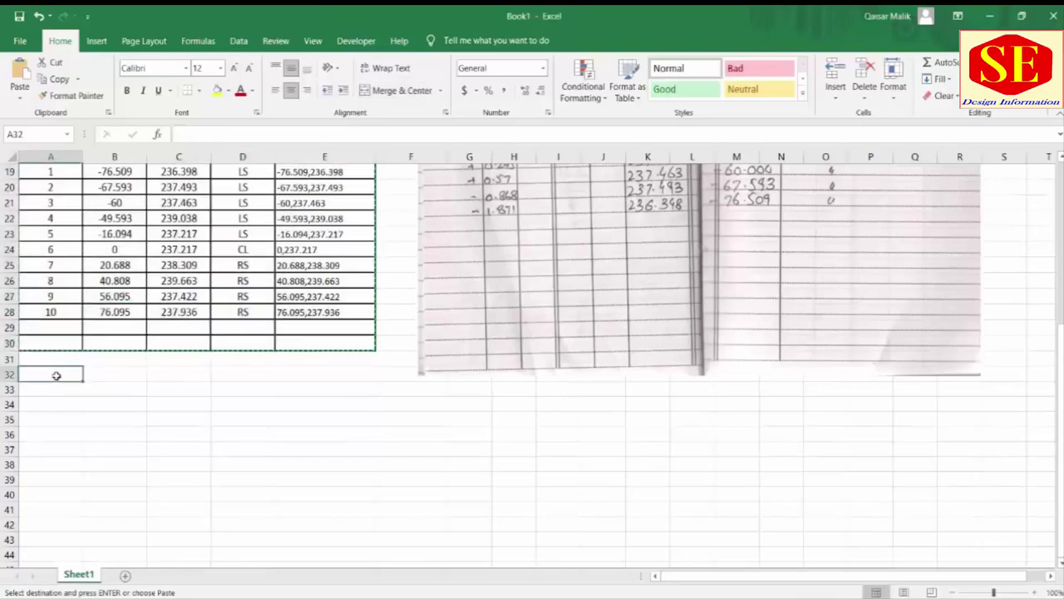
pyautogui.rightClick(56, 376)
pyautogui.click(85, 112)
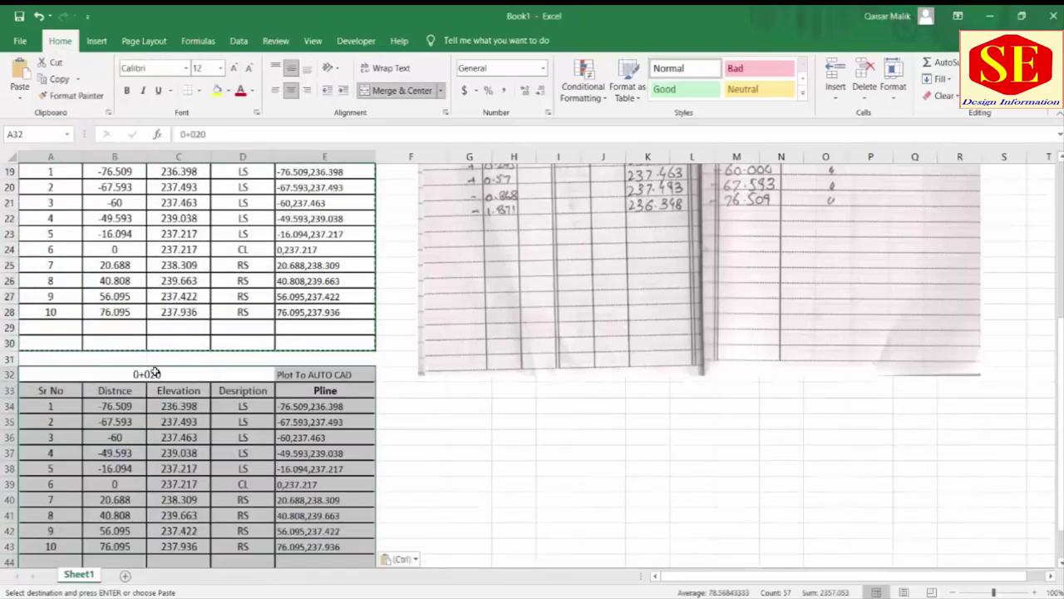
# - Retitle the copy 0+040 and clear its distance and elevation cells
pyautogui.doubleClick(154, 372)
pyautogui.press('BackSpace')
pyautogui.press('BackSpace')
pyautogui.write('40')
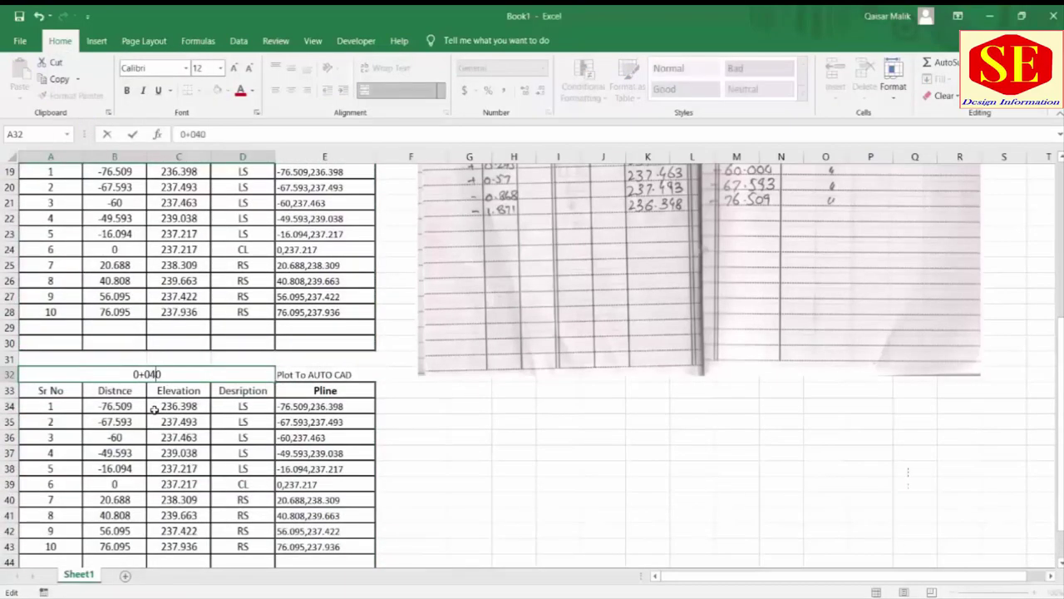
pyautogui.press('Return')
pyautogui.scroll(-2, 237, 334)
pyautogui.moveTo(113, 313); pyautogui.dragTo(189, 455)
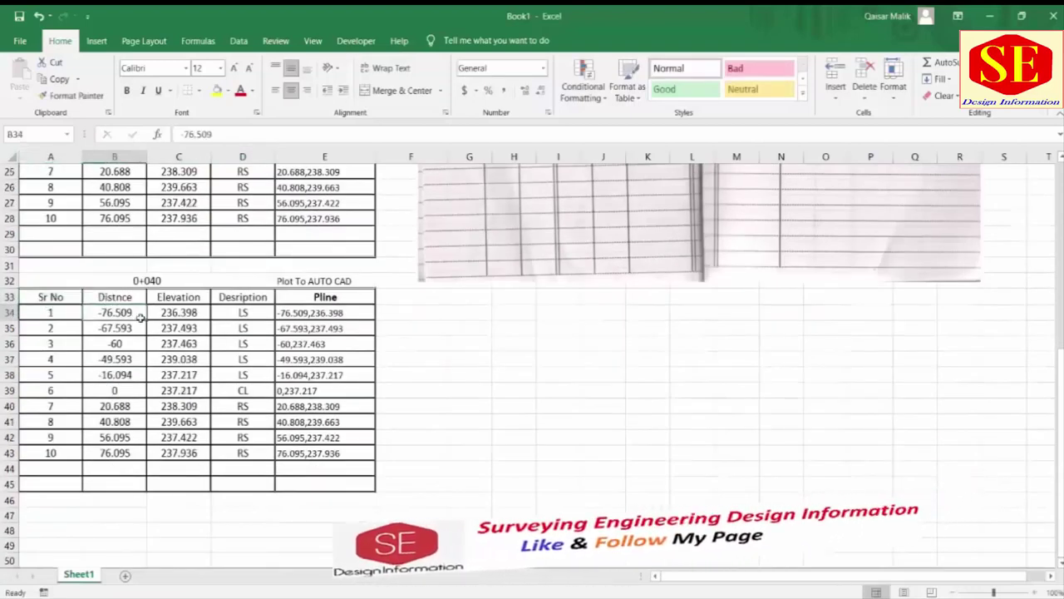
pyautogui.press('Delete')
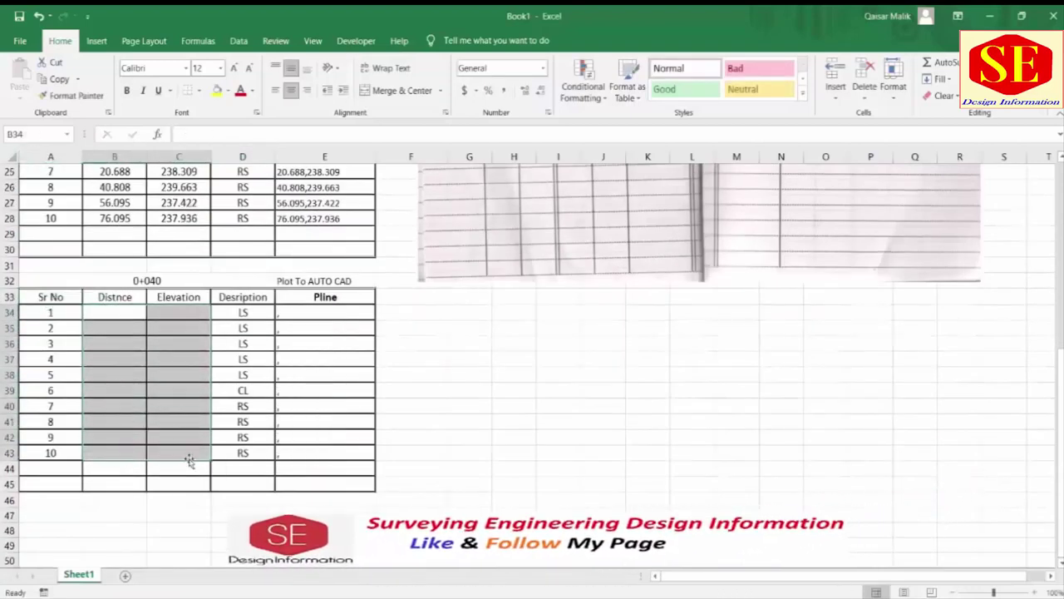
pyautogui.click(258, 315)
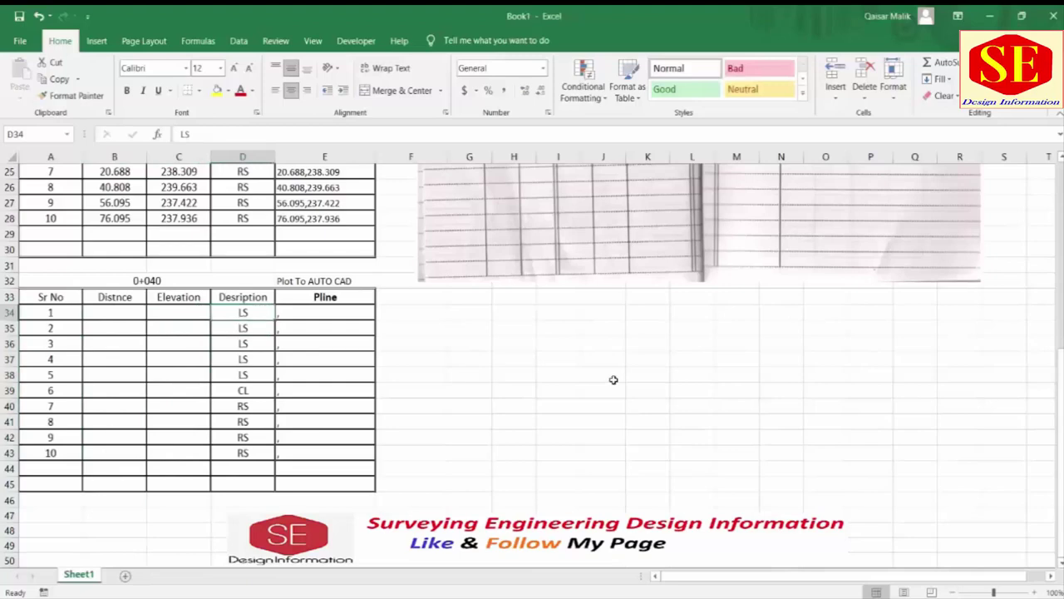
# - Delete the old 0+020 level-book scan
pyautogui.scroll(3, 612, 380)
pyautogui.click(619, 345)
pyautogui.press('Delete')
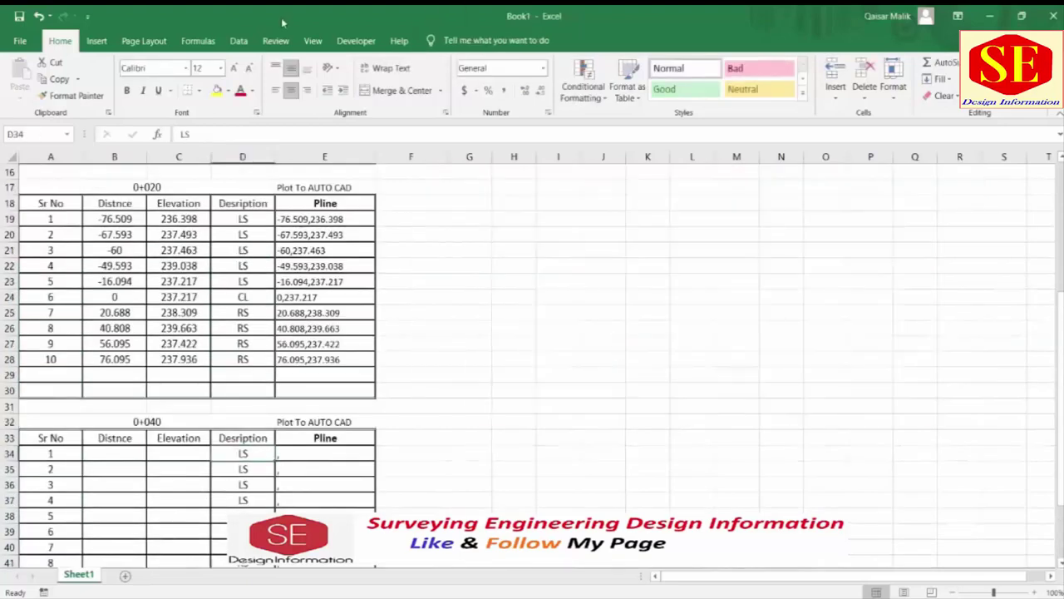
# - Insert the 0+040 level-book picture from the computer and place it beside the new table
pyautogui.click(97, 40)
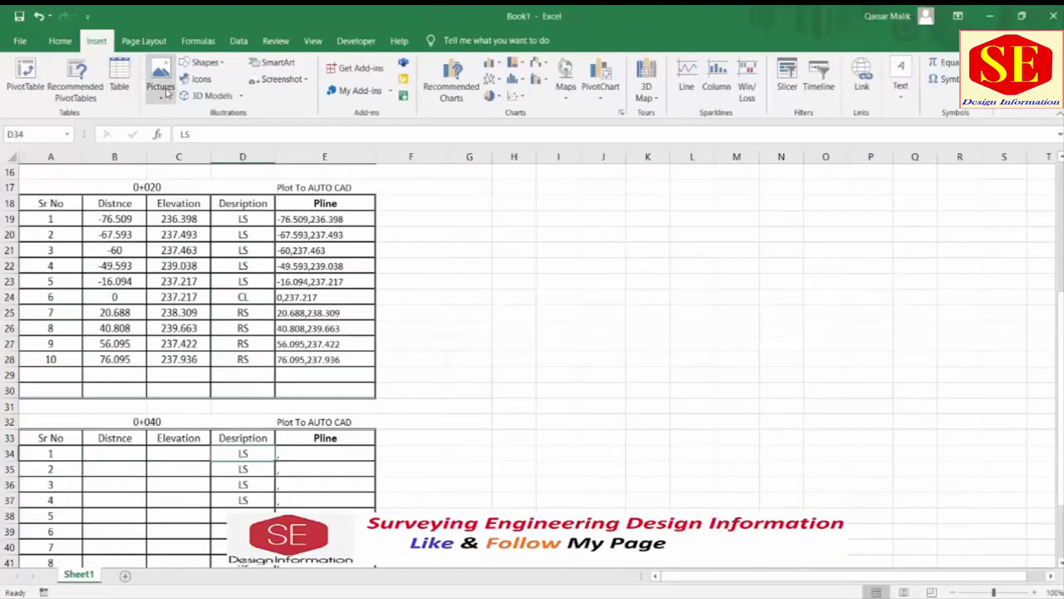
pyautogui.click(161, 84)
pyautogui.click(174, 132)
pyautogui.doubleClick(322, 129)
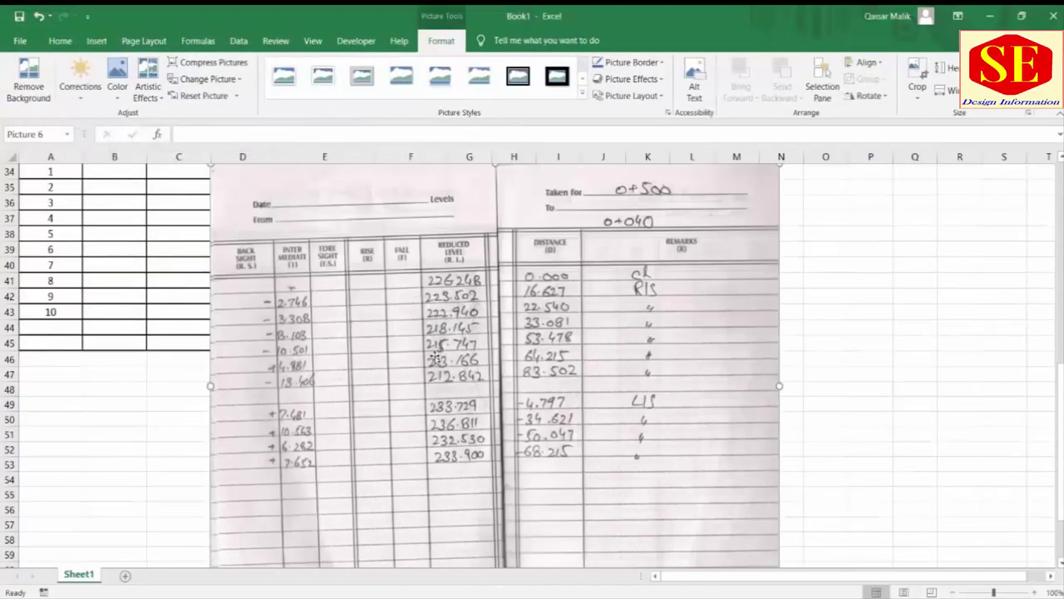
pyautogui.moveTo(435, 357); pyautogui.dragTo(579, 329)
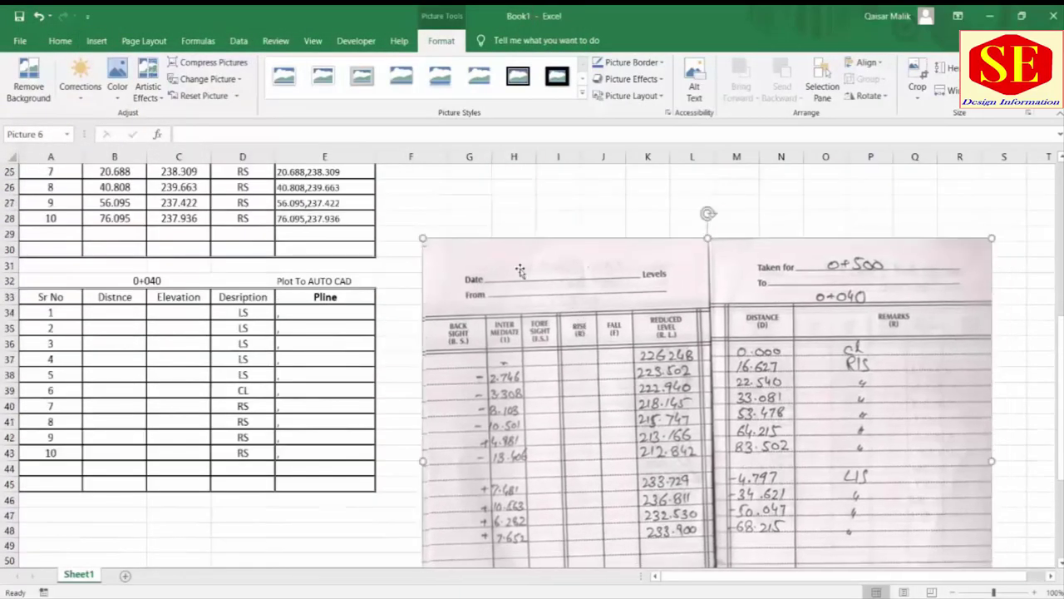
pyautogui.scroll(-1, 528, 276)
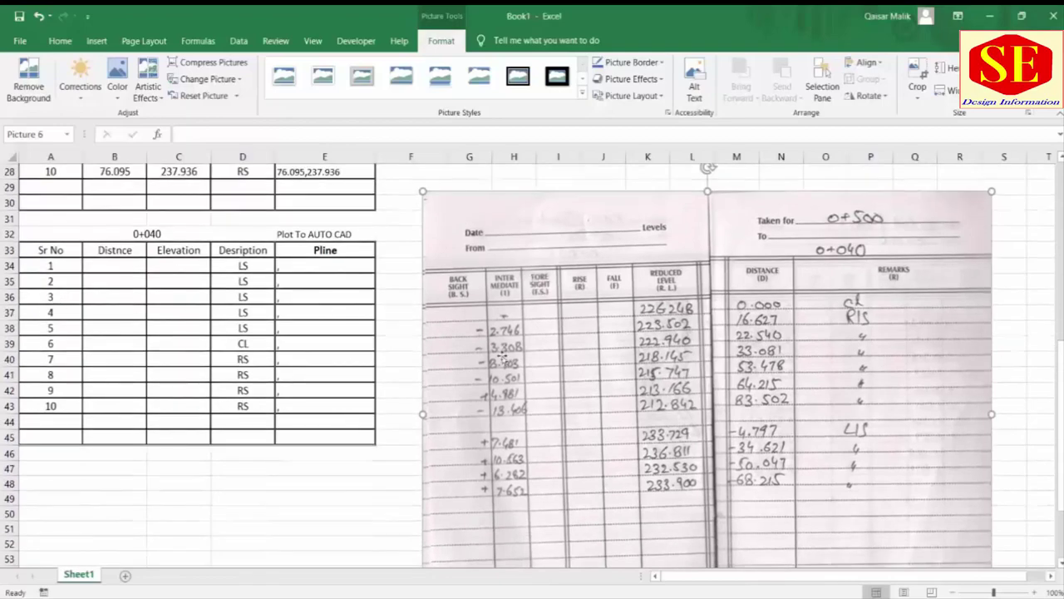
pyautogui.scroll(-1, 482, 366)
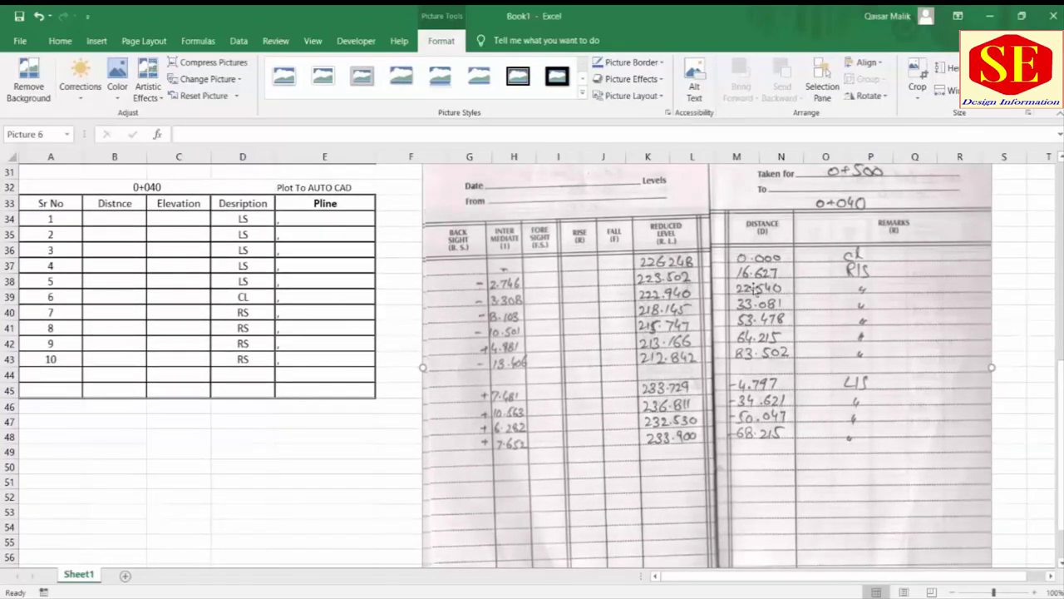
pyautogui.scroll(1, 303, 283)
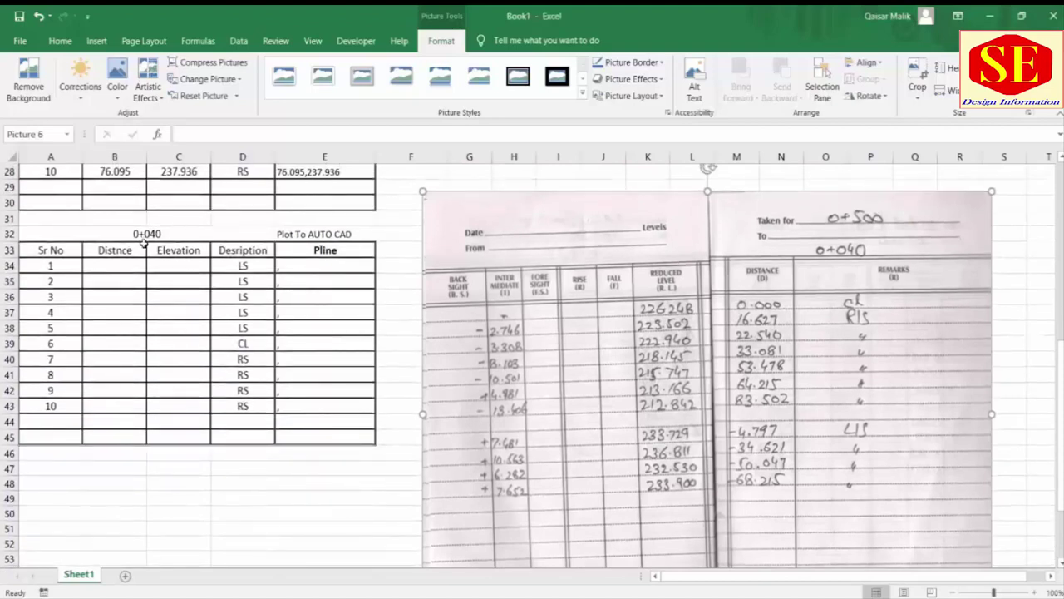
pyautogui.click(100, 237)
pyautogui.click(111, 270)
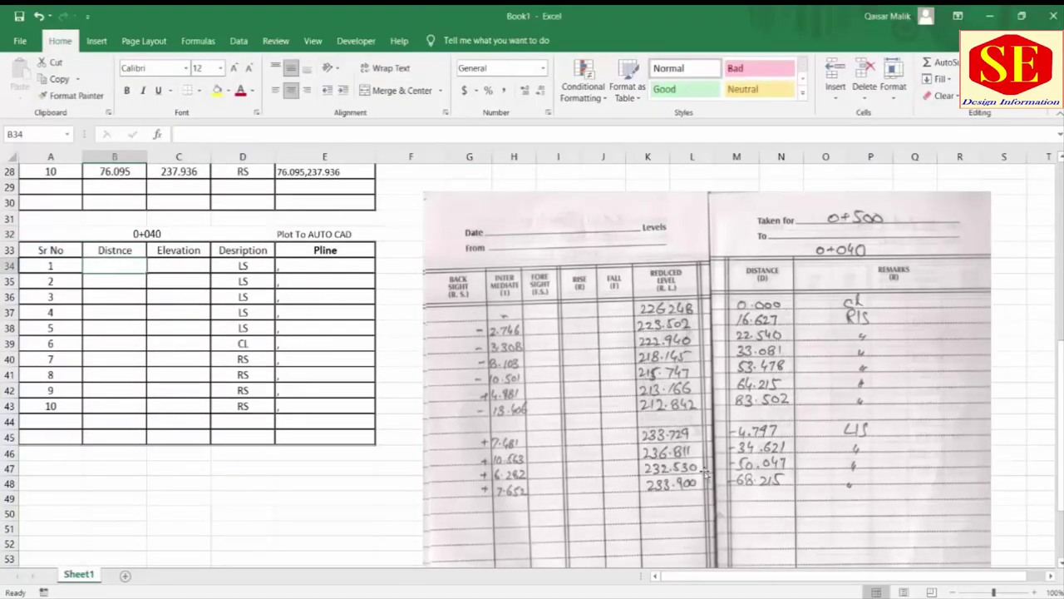
# - Enter points 1–4: distances -68.215, -50.047, -34.621, -4.797 at elevations 233.9, 232.53, 236.811, 233.729
pyautogui.write('=')
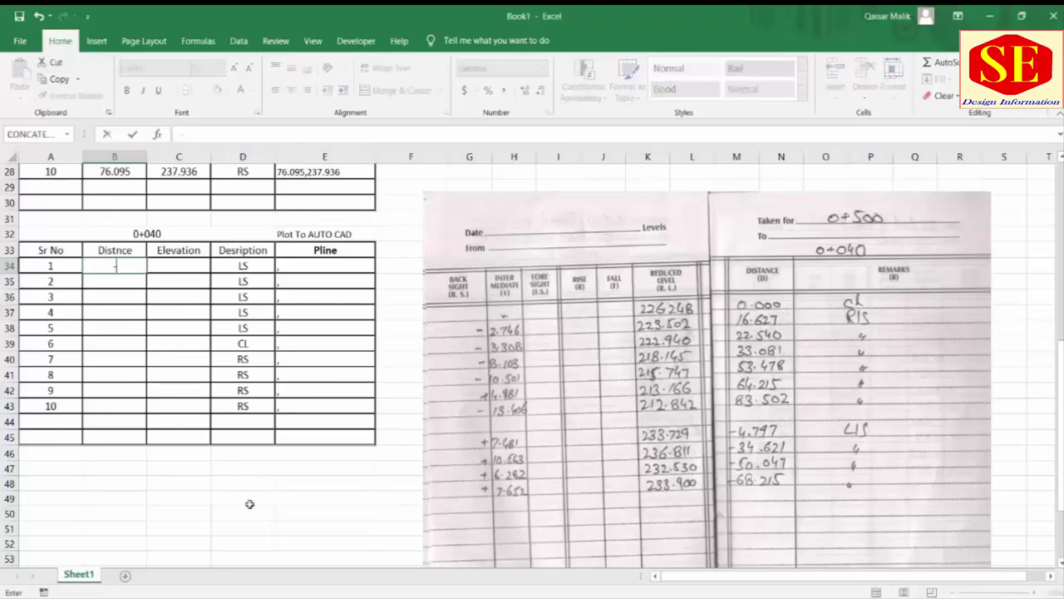
pyautogui.write('215')
pyautogui.press('Tab')
pyautogui.write('233.900')
pyautogui.press('Return')
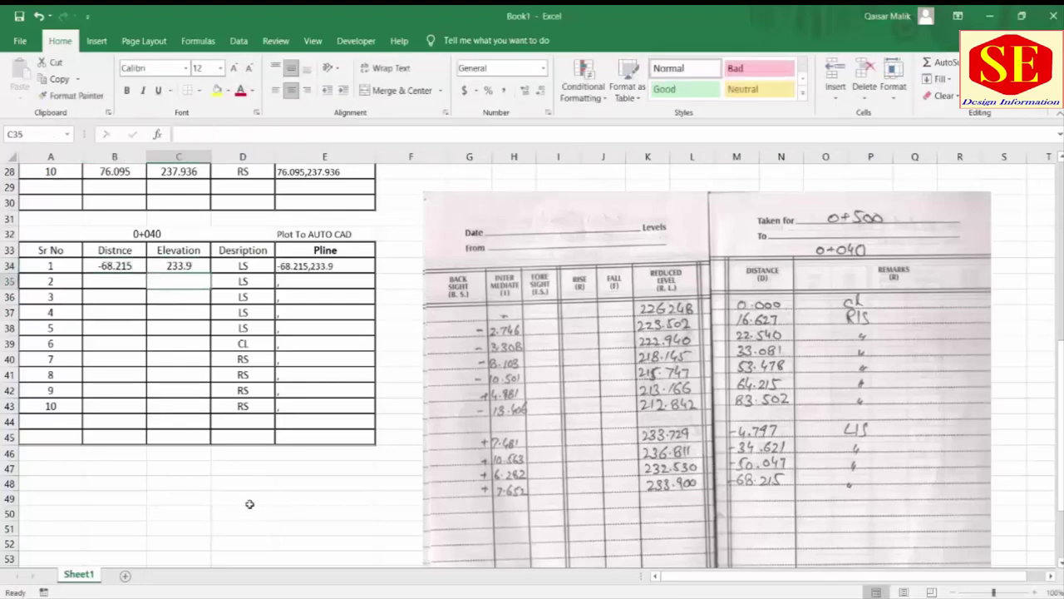
pyautogui.write('-50.047')
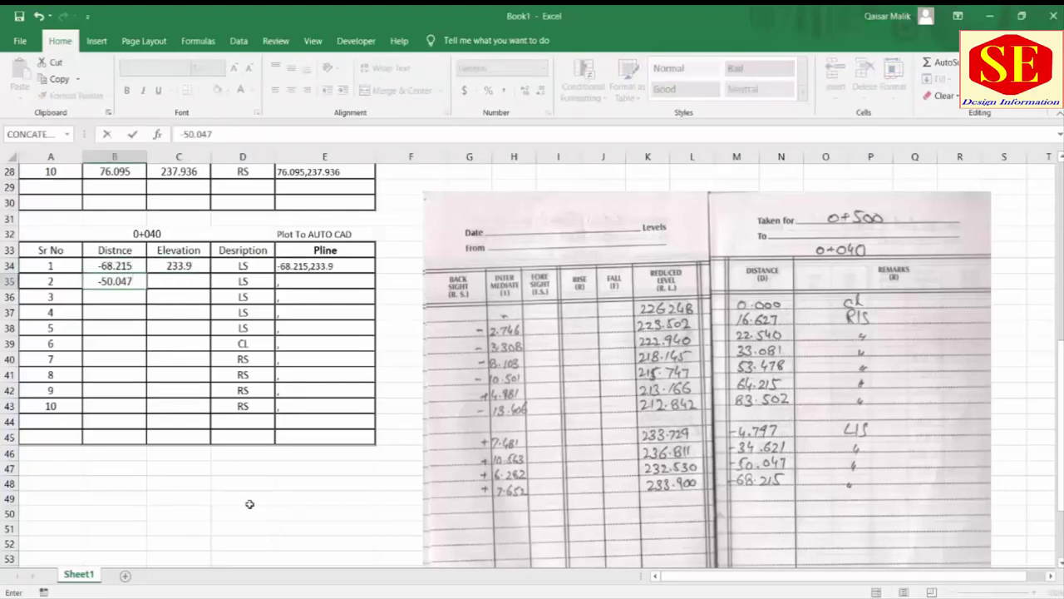
pyautogui.press('Tab')
pyautogui.write('232.530')
pyautogui.press('Return')
pyautogui.write('-34')
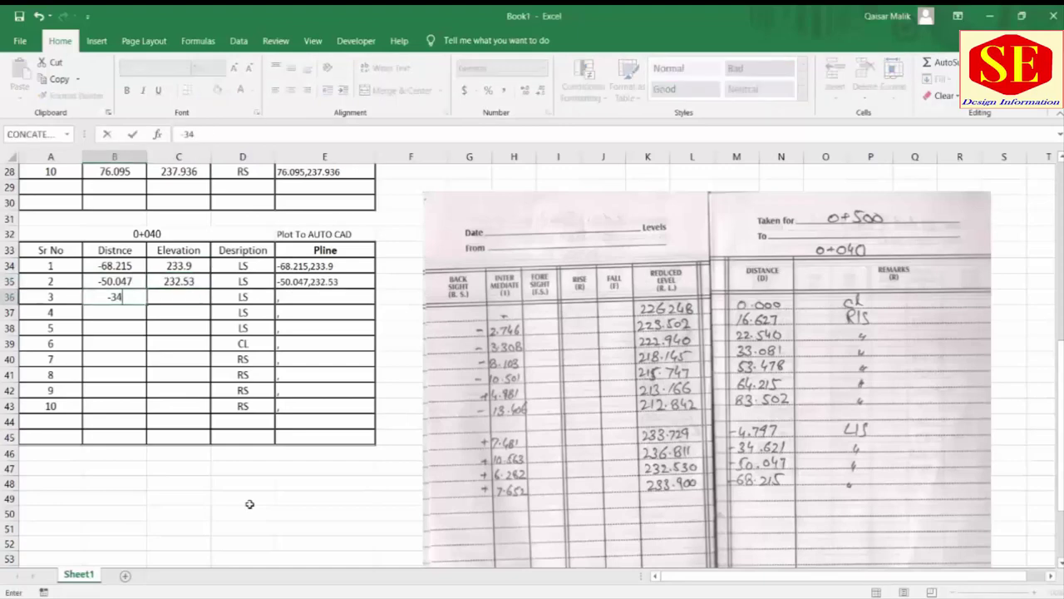
pyautogui.write('.621')
pyautogui.press('Tab')
pyautogui.write('236.811')
pyautogui.press('Return')
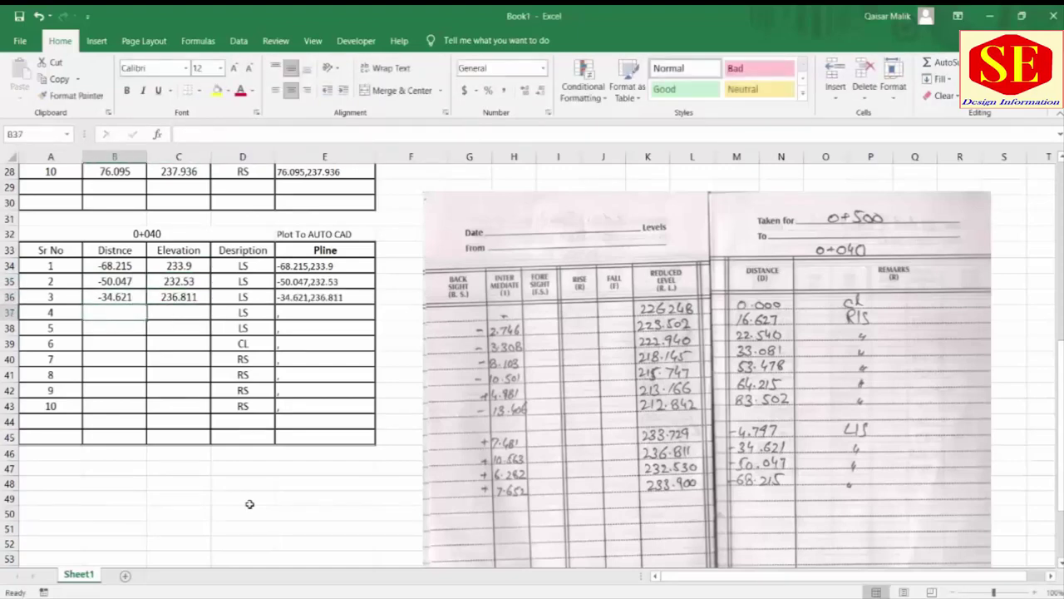
pyautogui.write('-4.797')
pyautogui.press('Tab')
pyautogui.write('233')
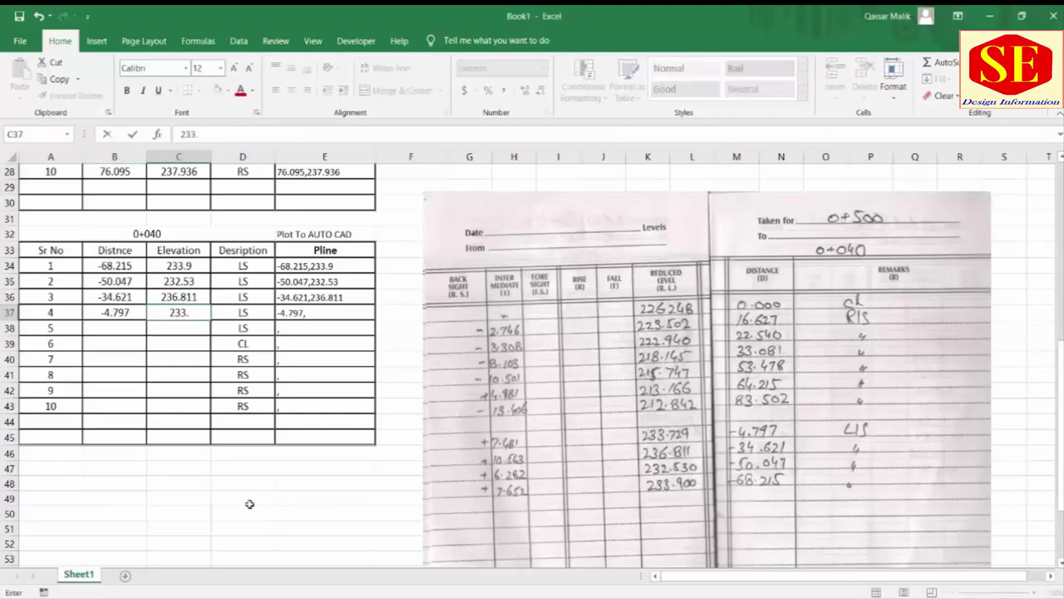
pyautogui.write('.729')
pyautogui.press('Return')
# - Enter points 5–8: 0/226.248, 16.627/223.502, 22.54/222.94 and 33.081/218.145
pyautogui.click(136, 327)
pyautogui.write('0')
pyautogui.press('Tab')
pyautogui.write('22')
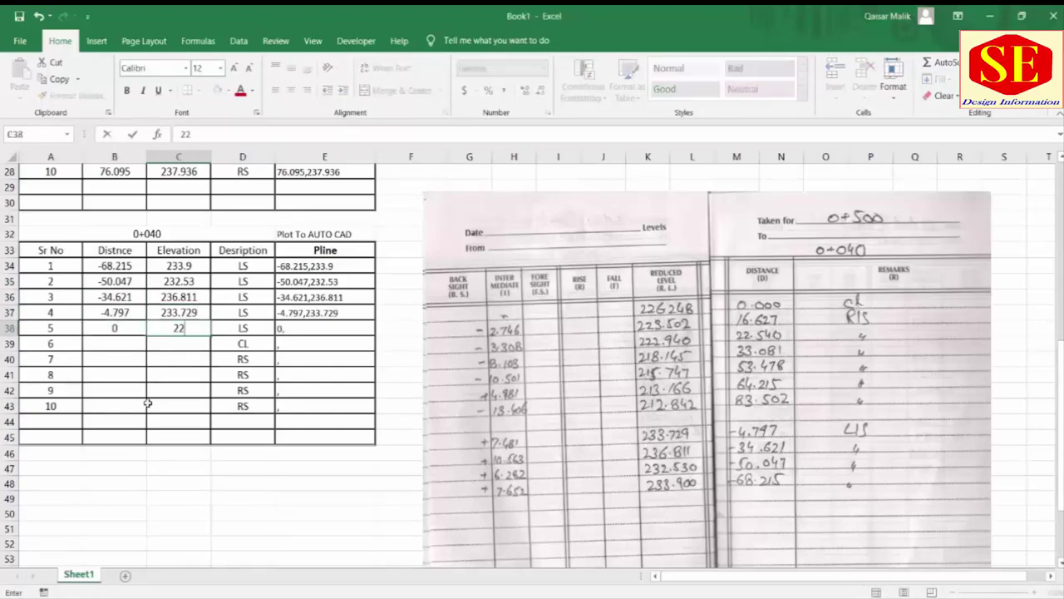
pyautogui.write('6.248')
pyautogui.press('Return')
pyautogui.write('16.627')
pyautogui.press('Tab')
pyautogui.write('22')
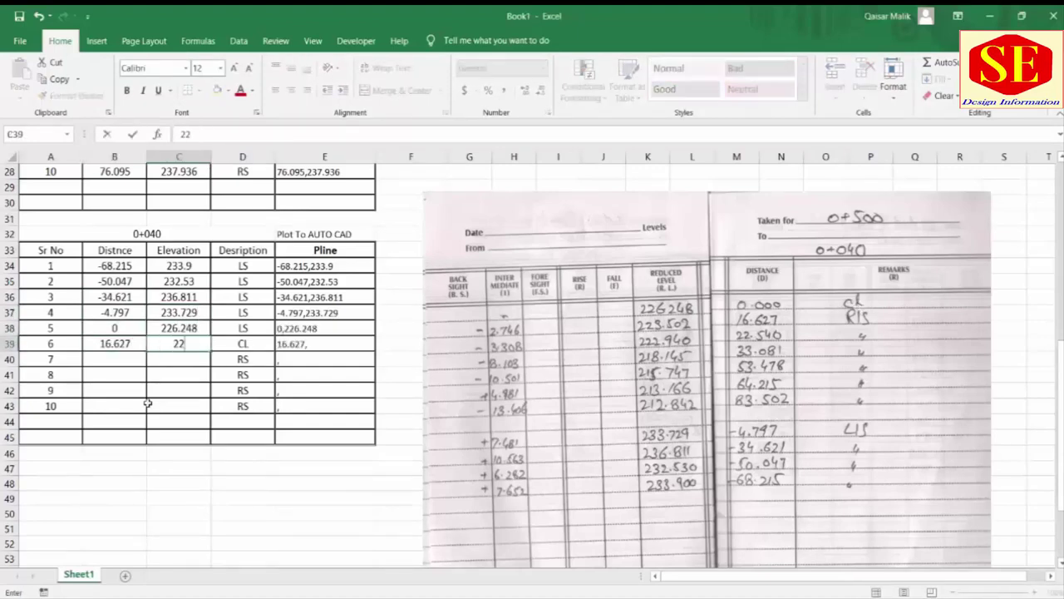
pyautogui.write('3.502')
pyautogui.press('Return')
pyautogui.write('22.54')
pyautogui.press('Tab')
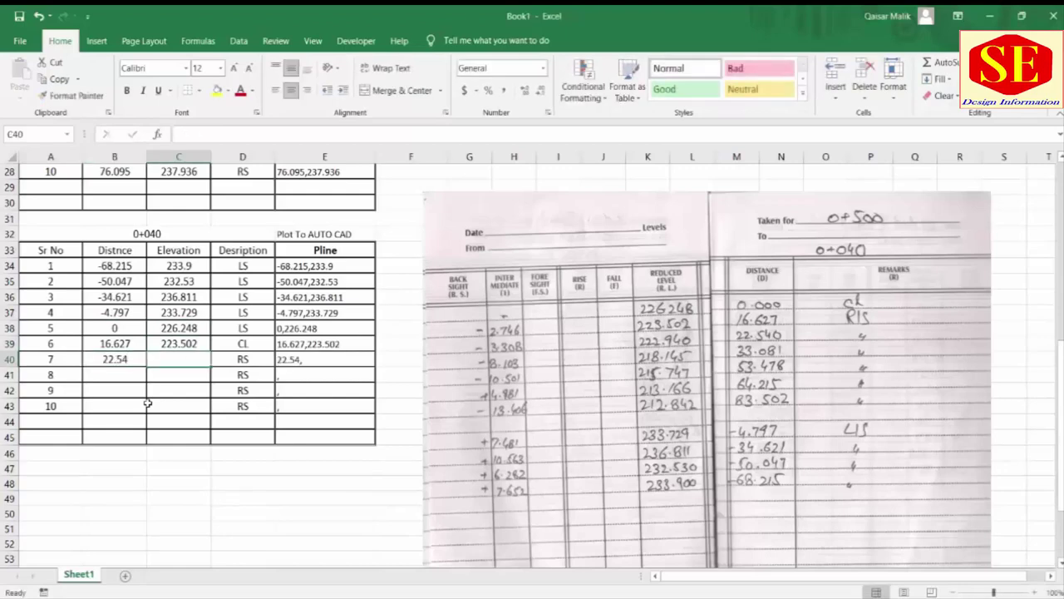
pyautogui.write('222.94')
pyautogui.press('Return')
pyautogui.write('2')
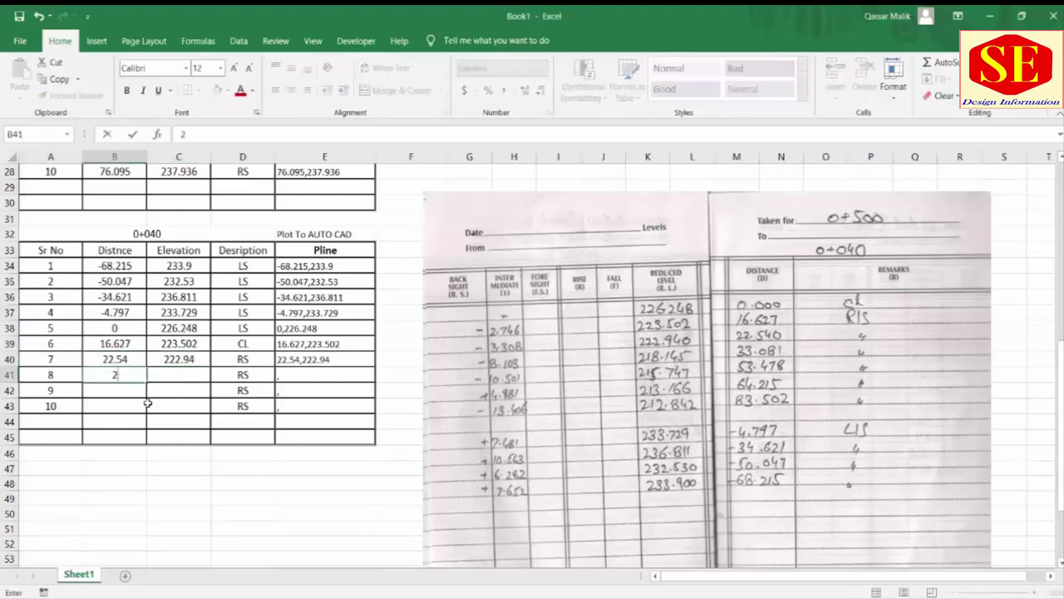
pyautogui.write('18.081')
pyautogui.press('Tab')
pyautogui.write('218.1')
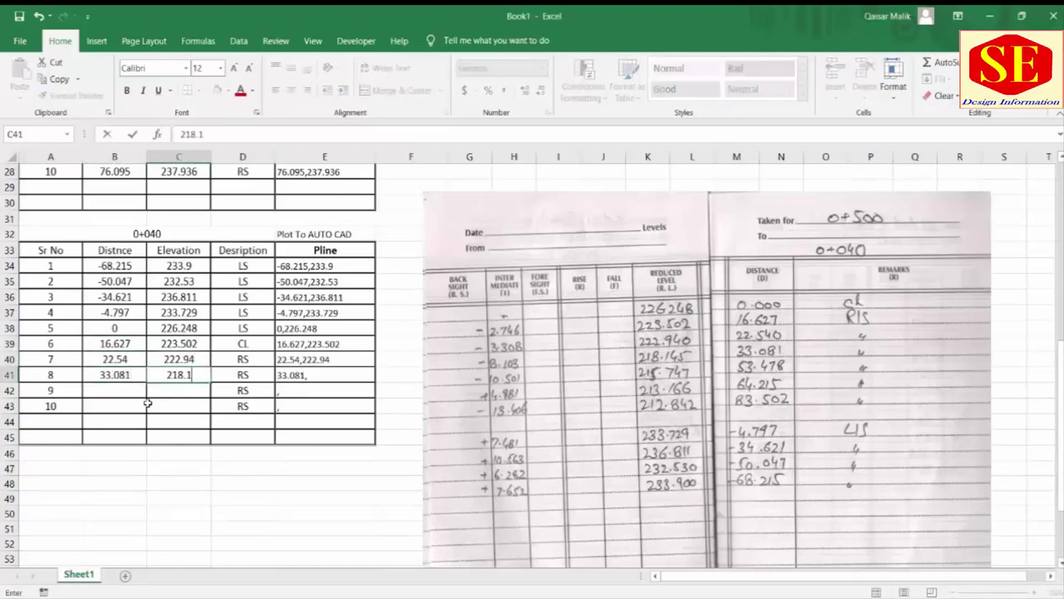
pyautogui.write('45')
pyautogui.press('Return')
# - Enter points 9–10 (53.478/215.747, 64.215/213.166) and the extra distance 83.502
pyautogui.press('Left')
pyautogui.write('6')
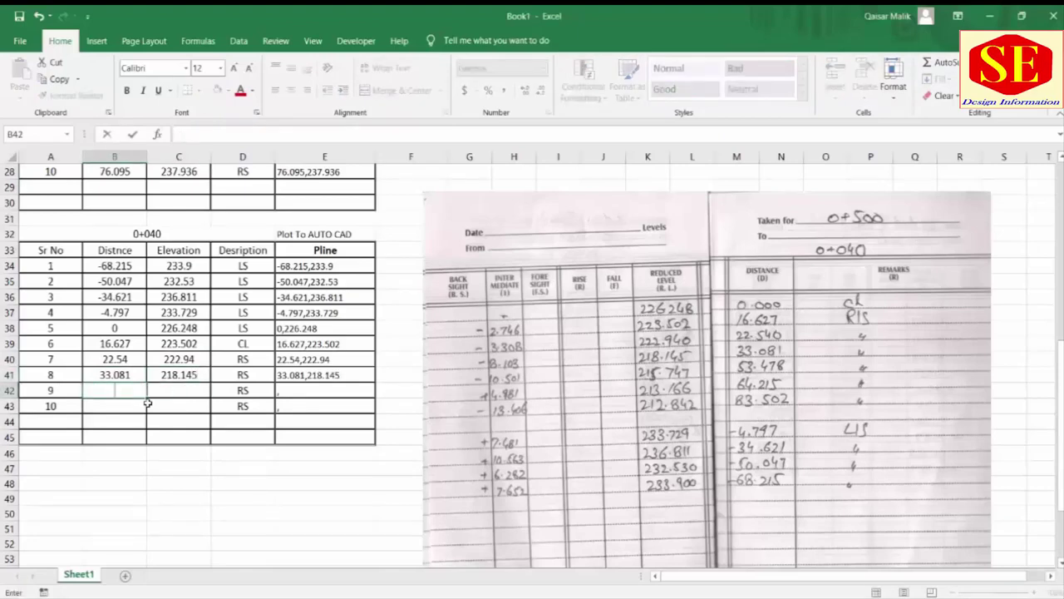
pyautogui.write('478')
pyautogui.press('Tab')
pyautogui.write('15')
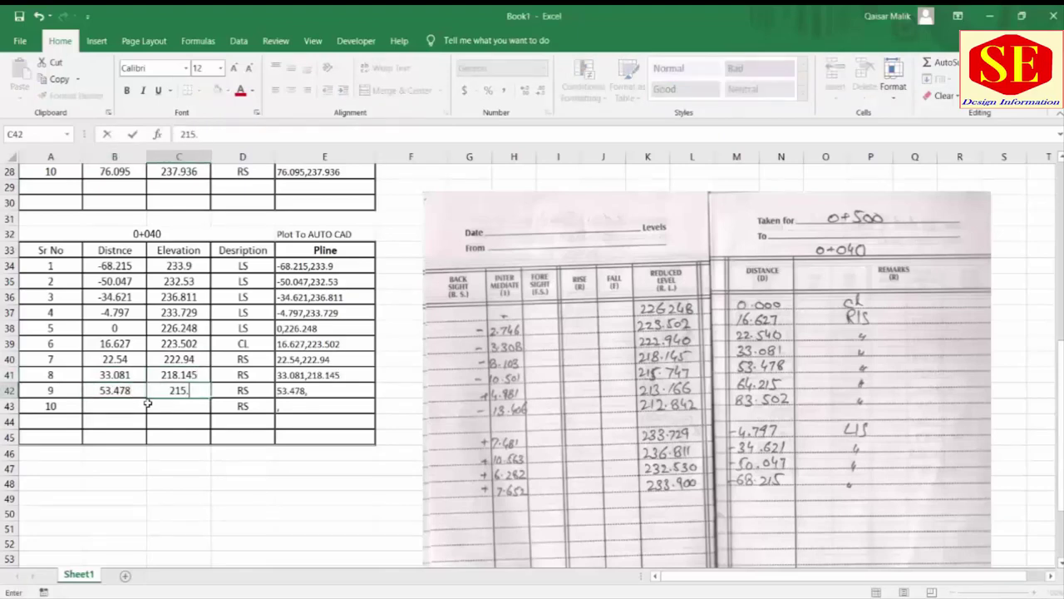
pyautogui.write('.747')
pyautogui.press('Return')
pyautogui.write('64.215')
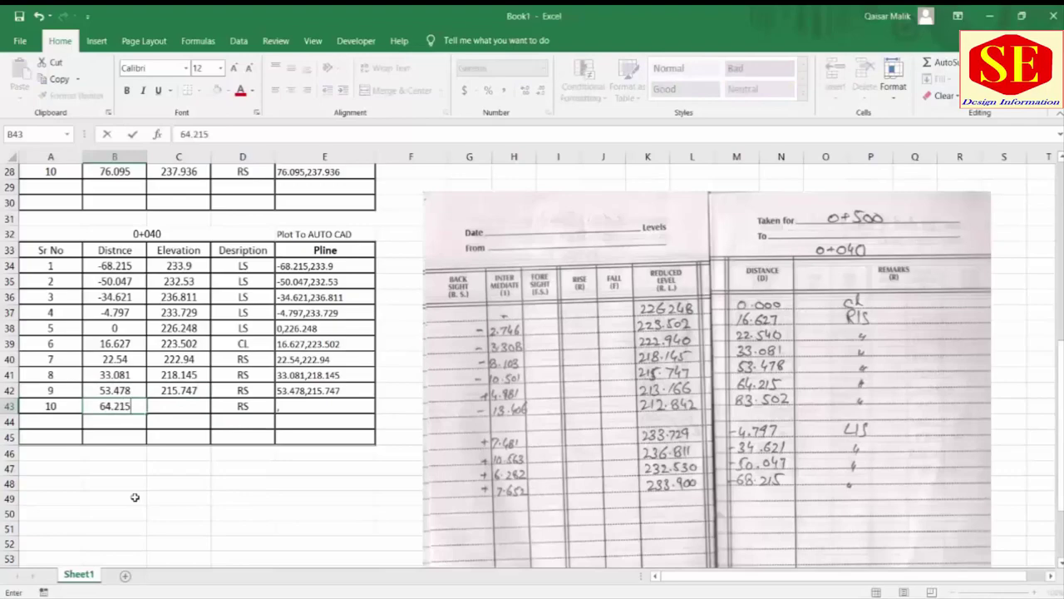
pyautogui.press('Tab')
pyautogui.write('213.166')
pyautogui.press('Down')
pyautogui.press('Left')
pyautogui.write('83.502')
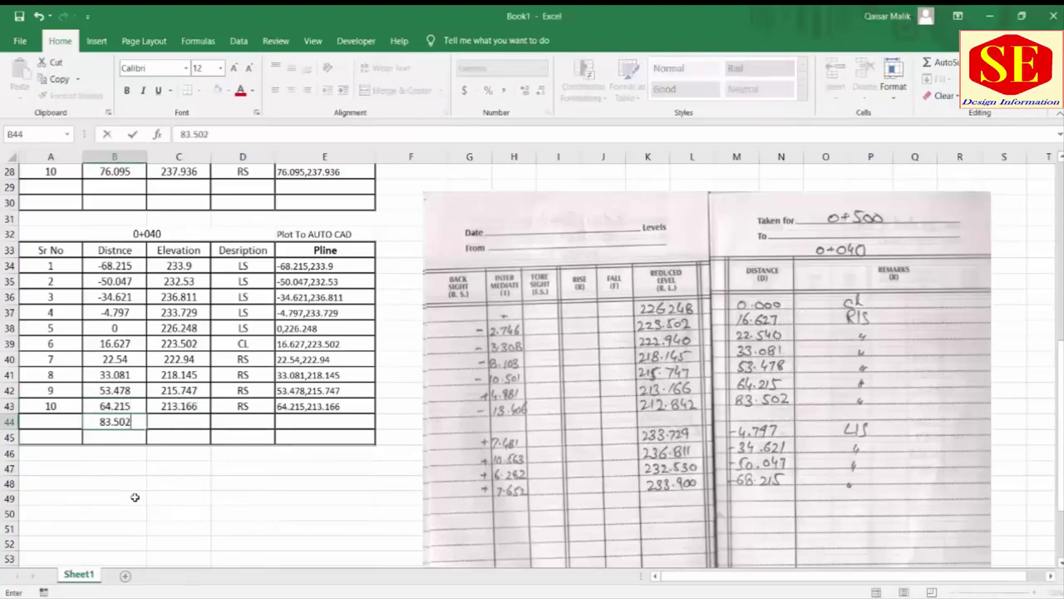
pyautogui.press('Tab')
# - Enter the final elevation 212.842 for the 83.502 point
pyautogui.write('212.842')
pyautogui.click(242, 359)
pyautogui.scroll(4, 255, 265)
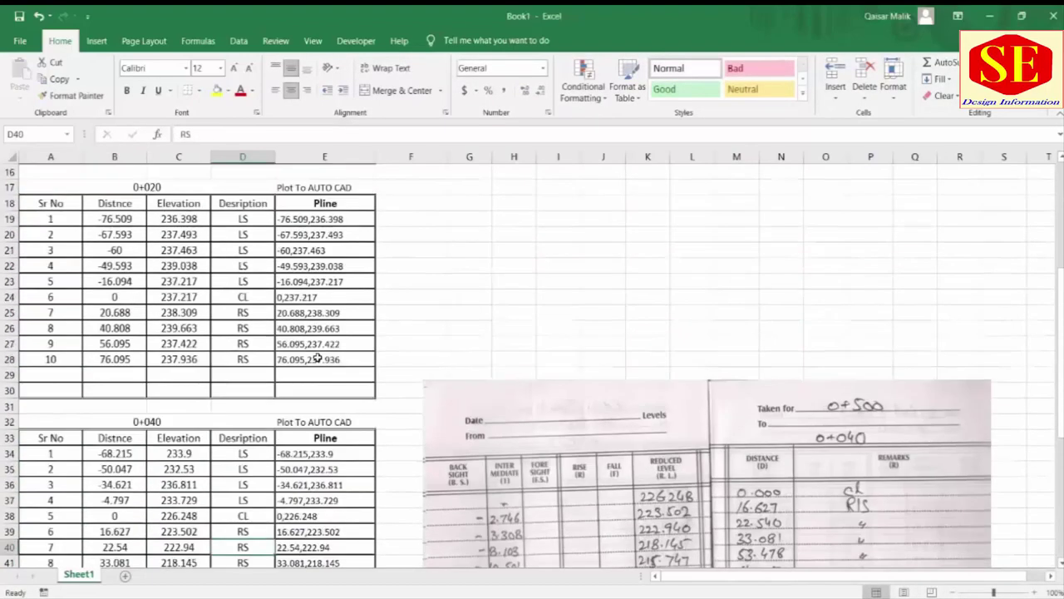
pyautogui.scroll(1, 255, 265)
pyautogui.scroll(4, 255, 265)
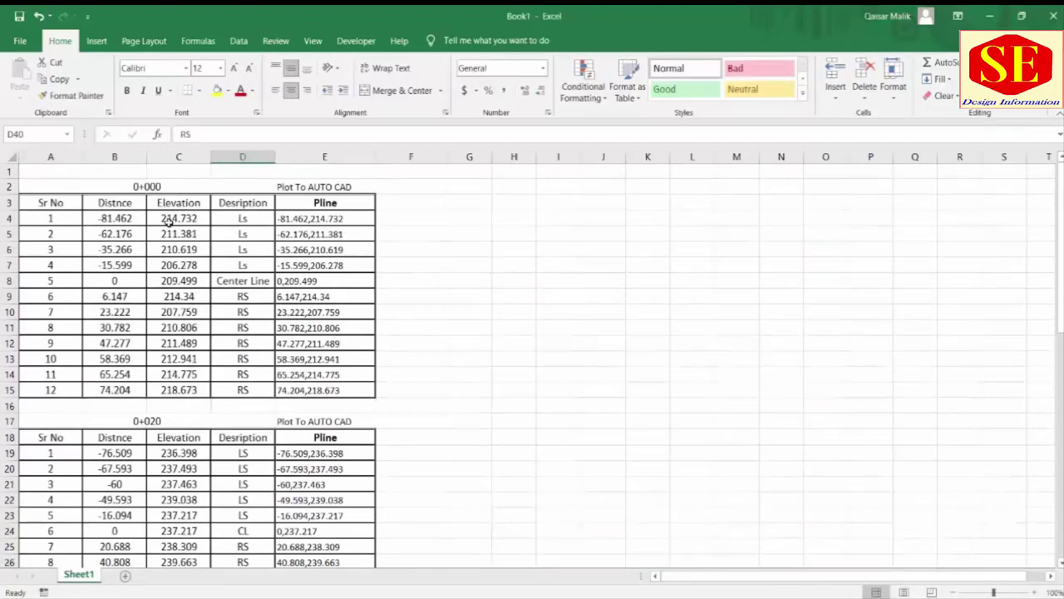
pyautogui.scroll(-1, 523, 265)
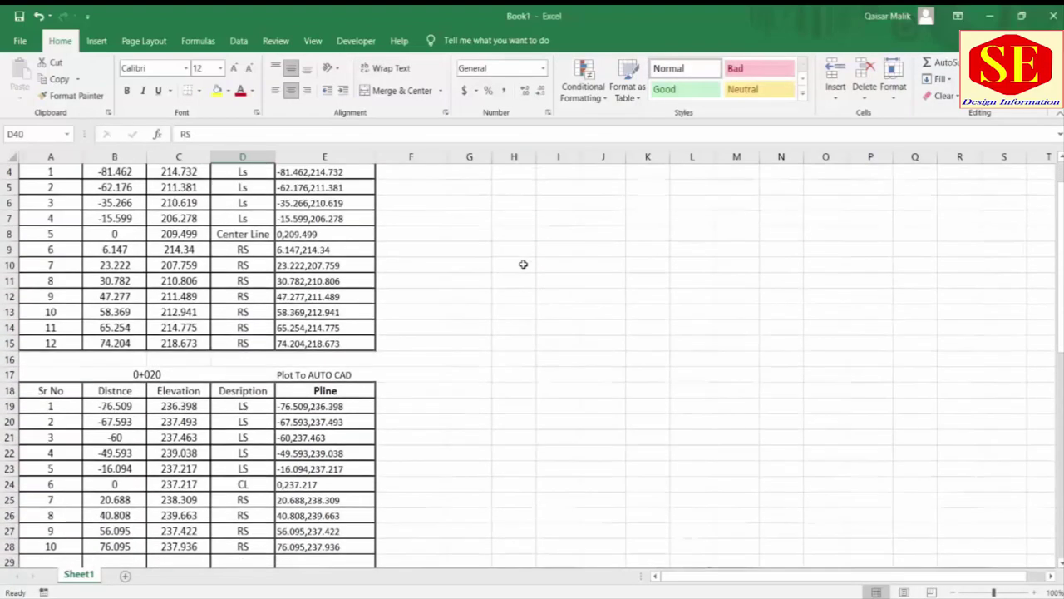
pyautogui.scroll(-1, 523, 265)
pyautogui.scroll(-2, 523, 265)
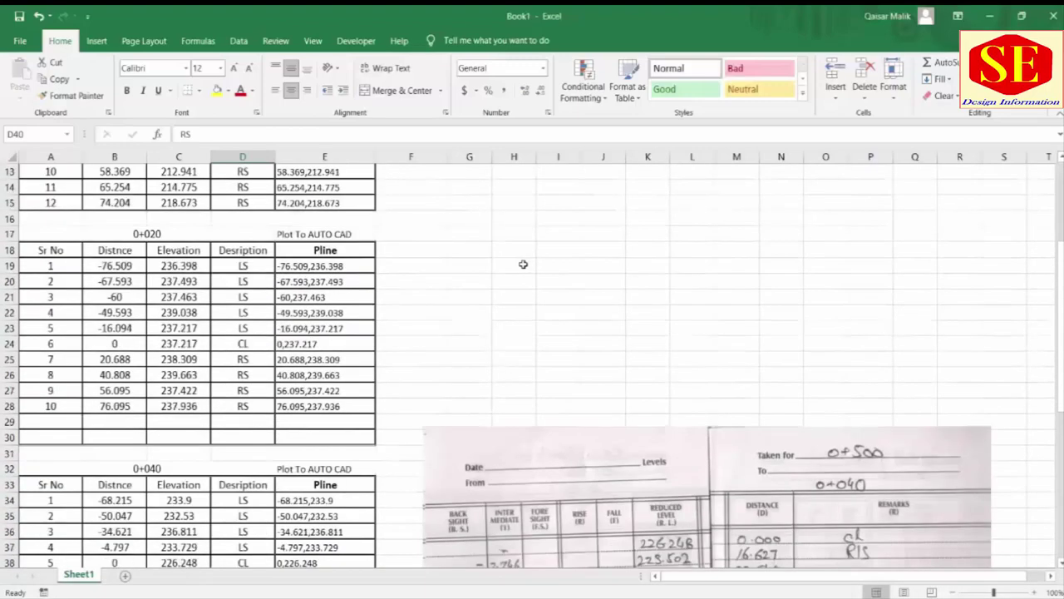
pyautogui.scroll(-3, 523, 264)
pyautogui.scroll(-1, 523, 265)
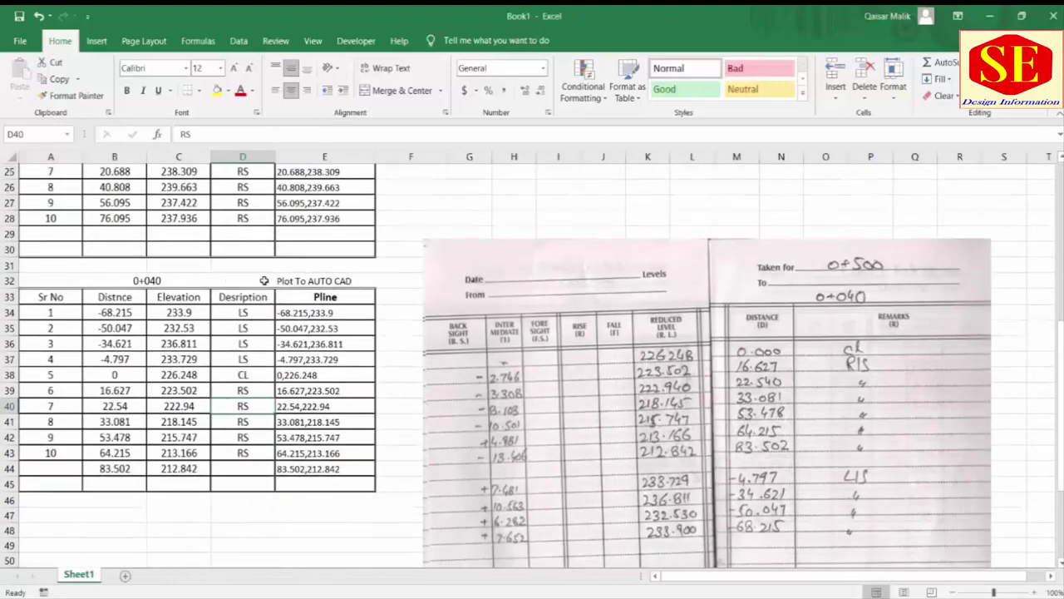
pyautogui.scroll(-4, 272, 353)
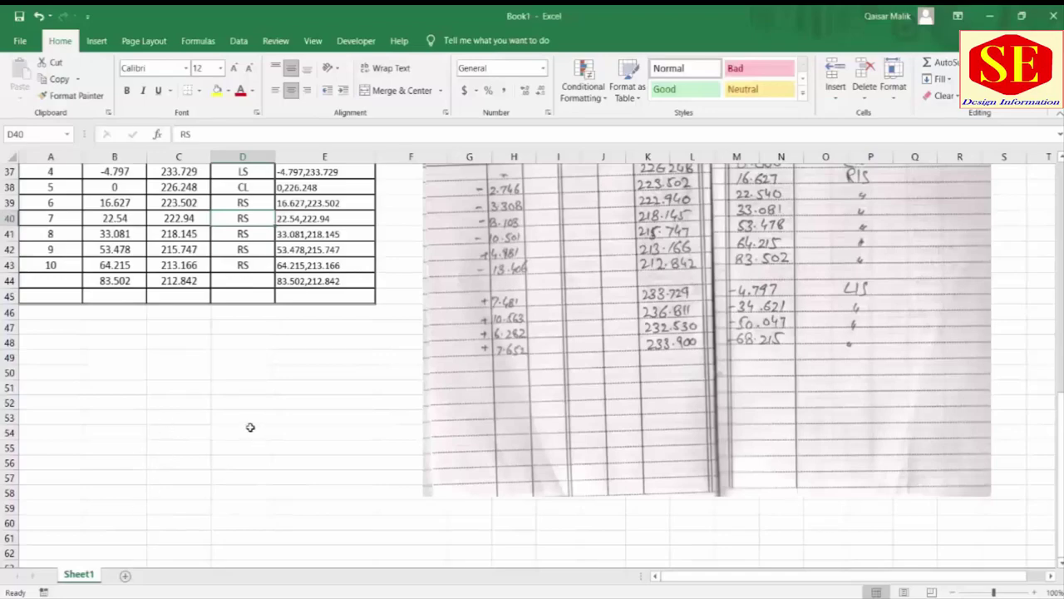
pyautogui.scroll(4, 256, 427)
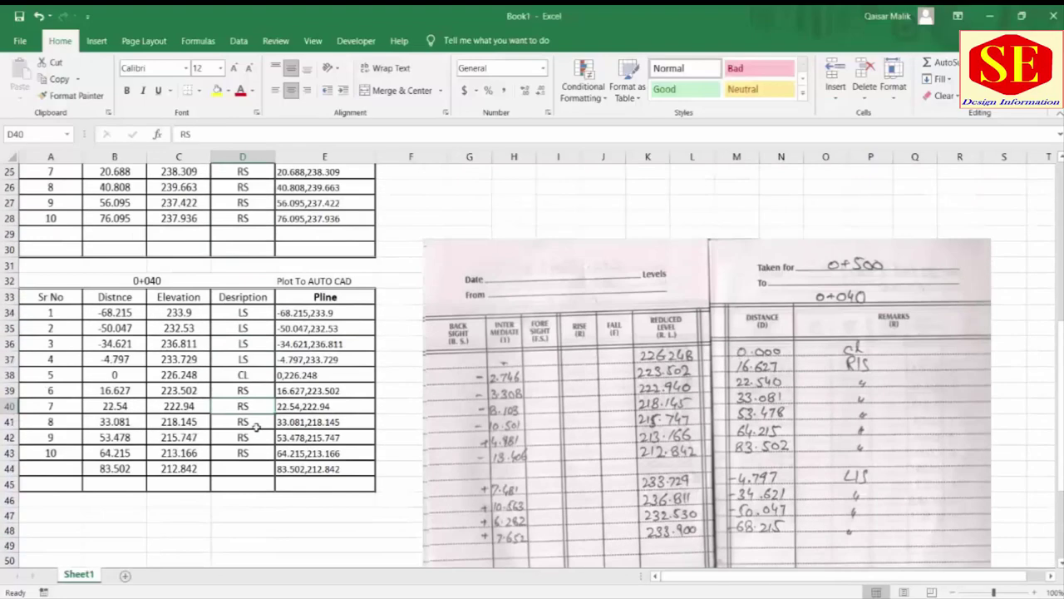
pyautogui.scroll(3, 263, 424)
pyautogui.scroll(3, 264, 424)
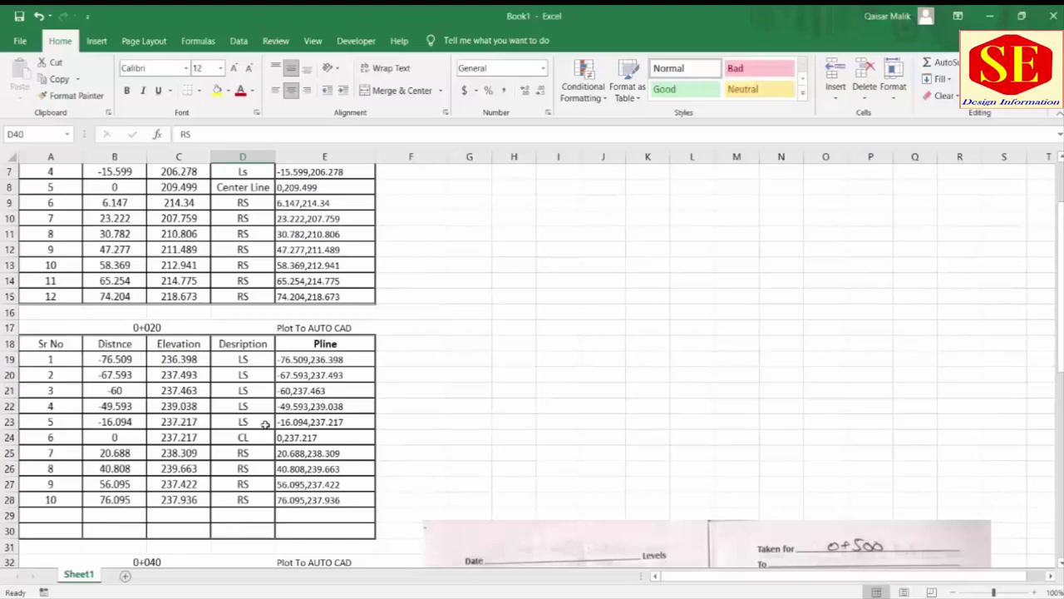
pyautogui.scroll(2, 264, 425)
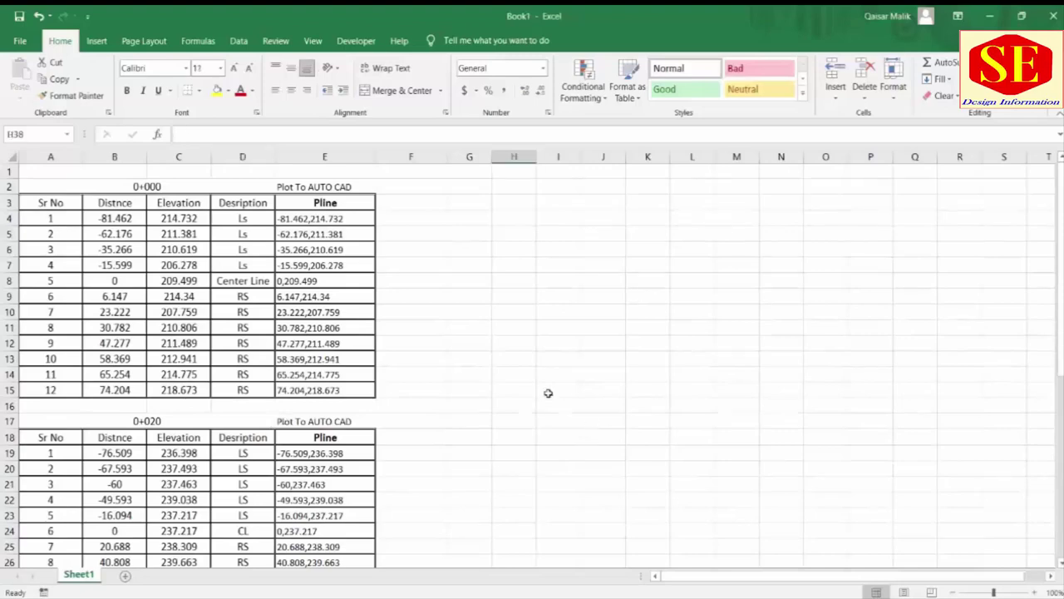
pyautogui.scroll(-3, 547, 392)
# - Copy the 0+020 Pline coordinates in E18:E28 and switch to AutoCAD
pyautogui.moveTo(318, 297); pyautogui.dragTo(345, 453)
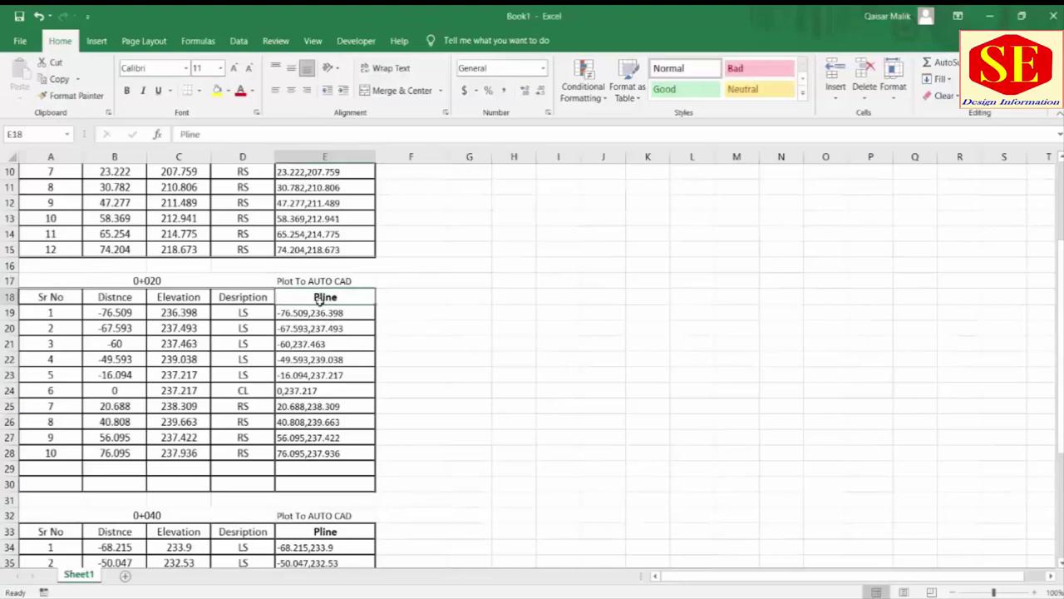
pyautogui.rightClick(333, 329)
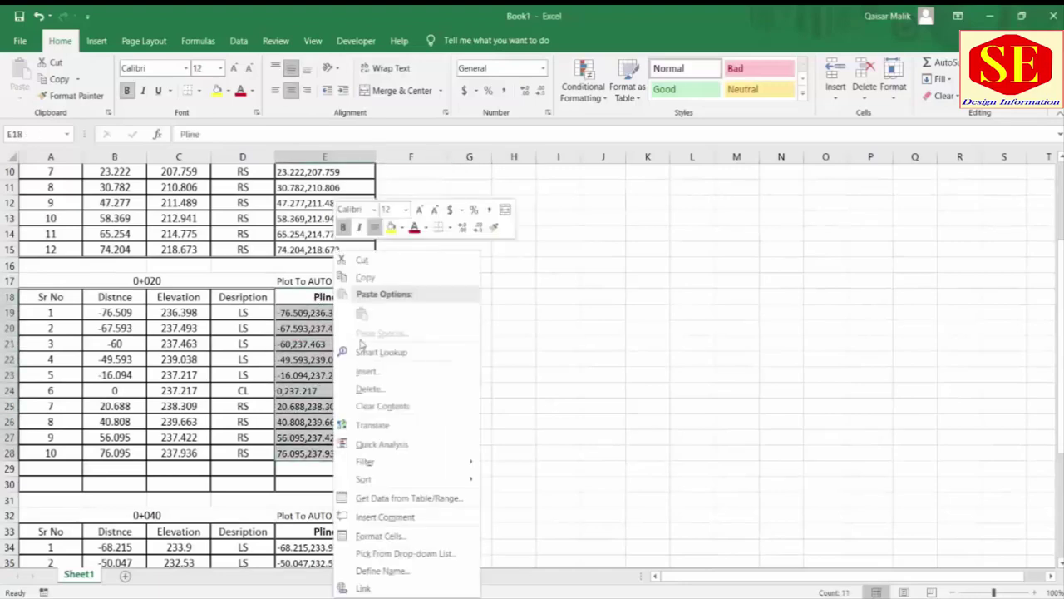
pyautogui.click(382, 276)
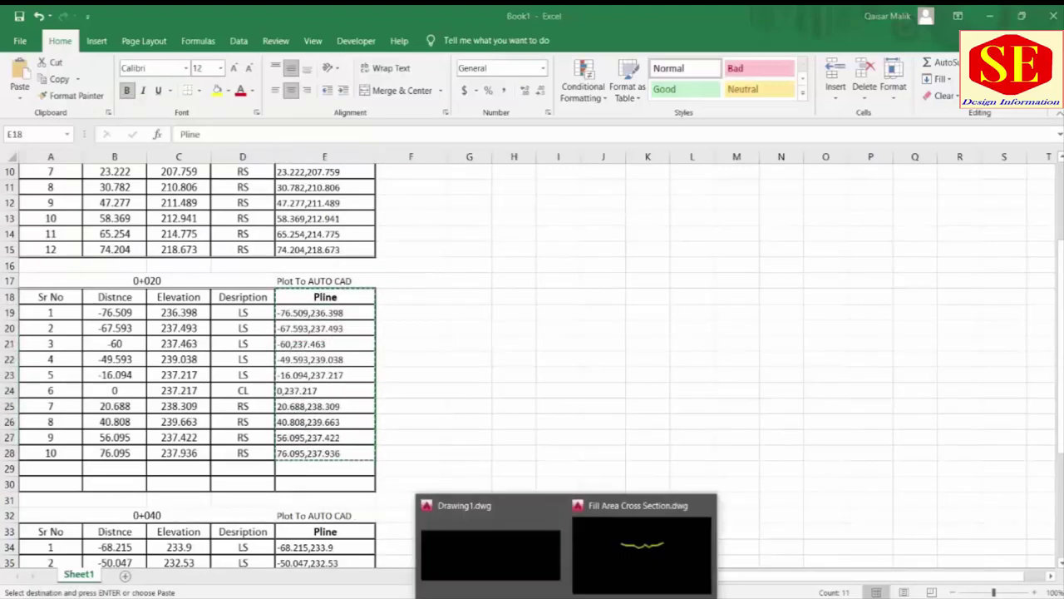
pyautogui.click(636, 553)
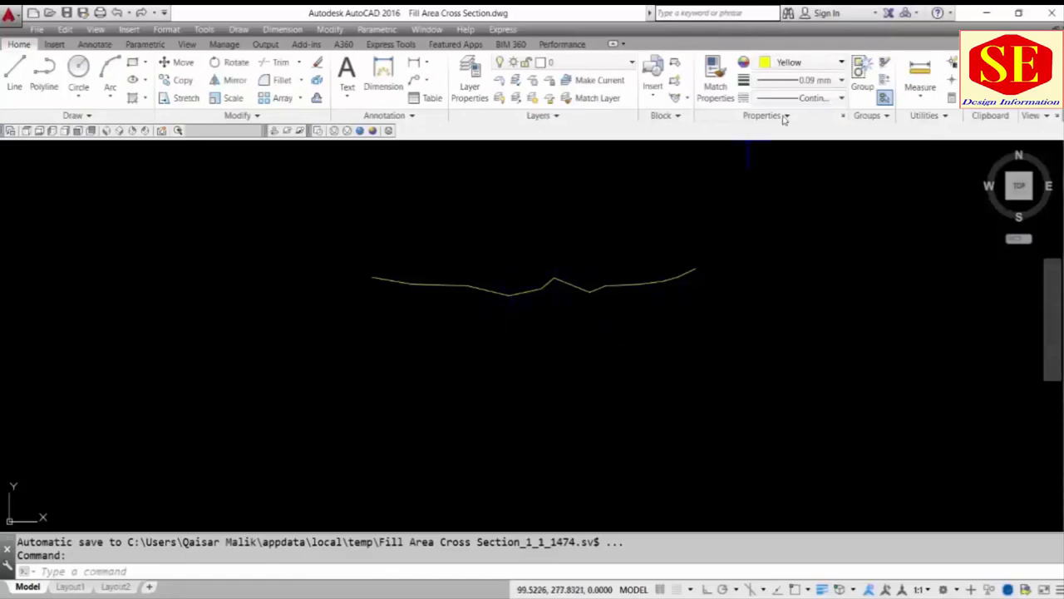
# - Set new objects to Cyan and paste the 0+020 coordinates as a polyline at the command line
pyautogui.click(800, 62)
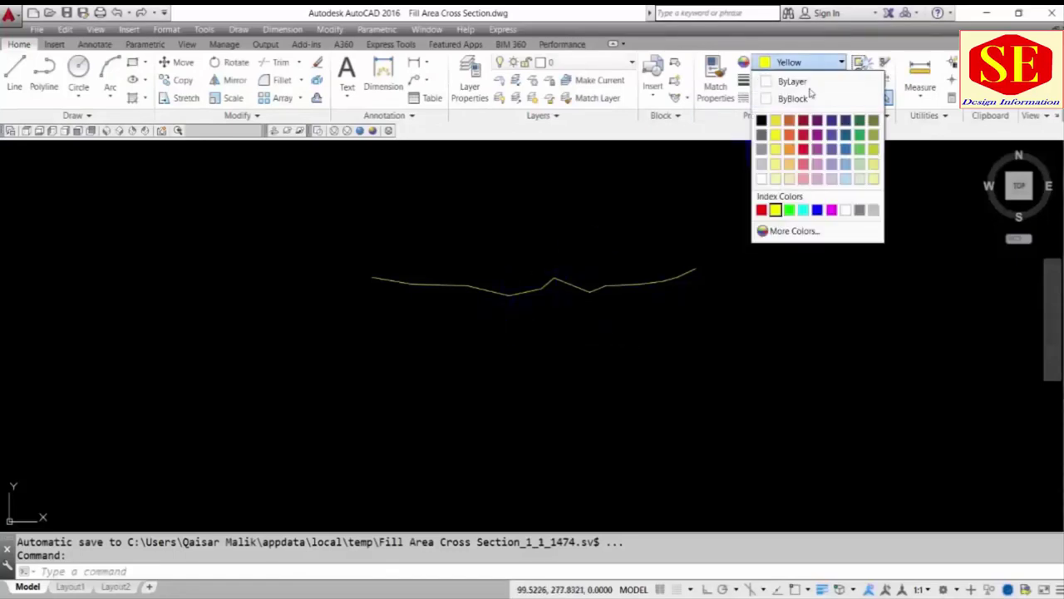
pyautogui.click(803, 211)
pyautogui.click(399, 571)
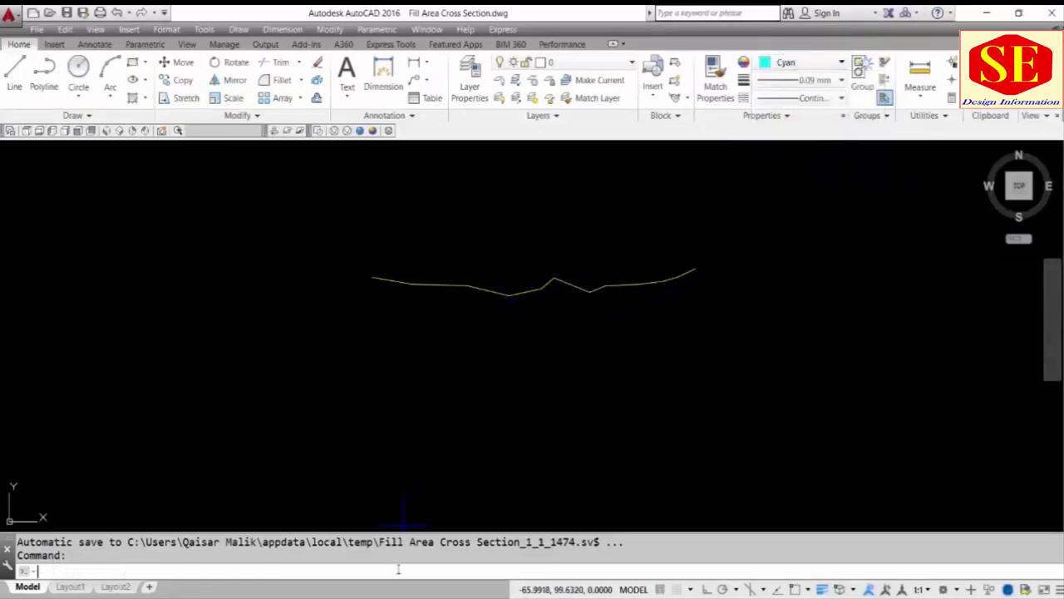
pyautogui.rightClick(418, 571)
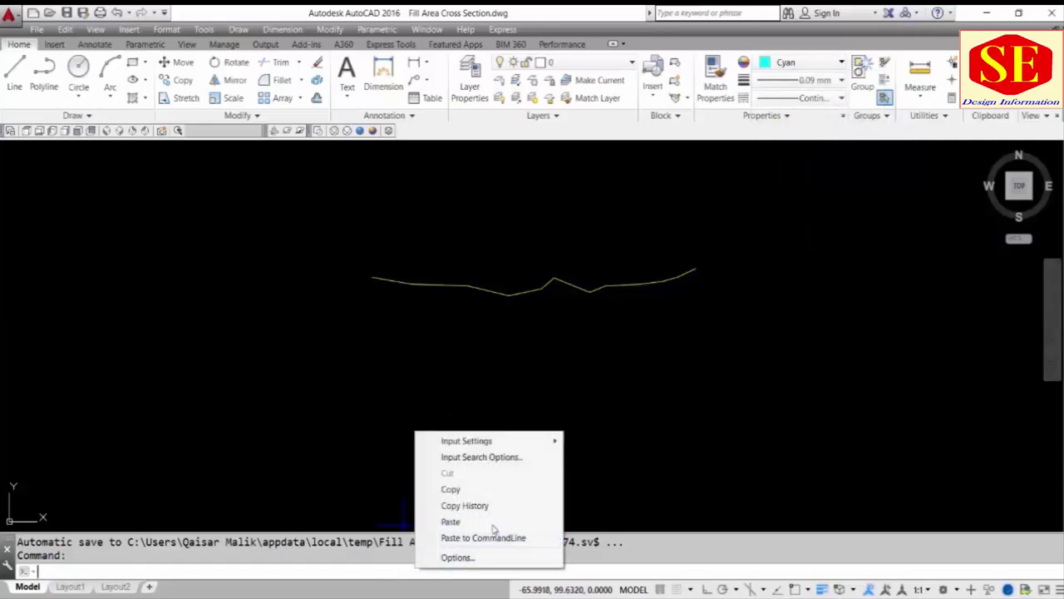
pyautogui.click(492, 522)
pyautogui.press('Escape')
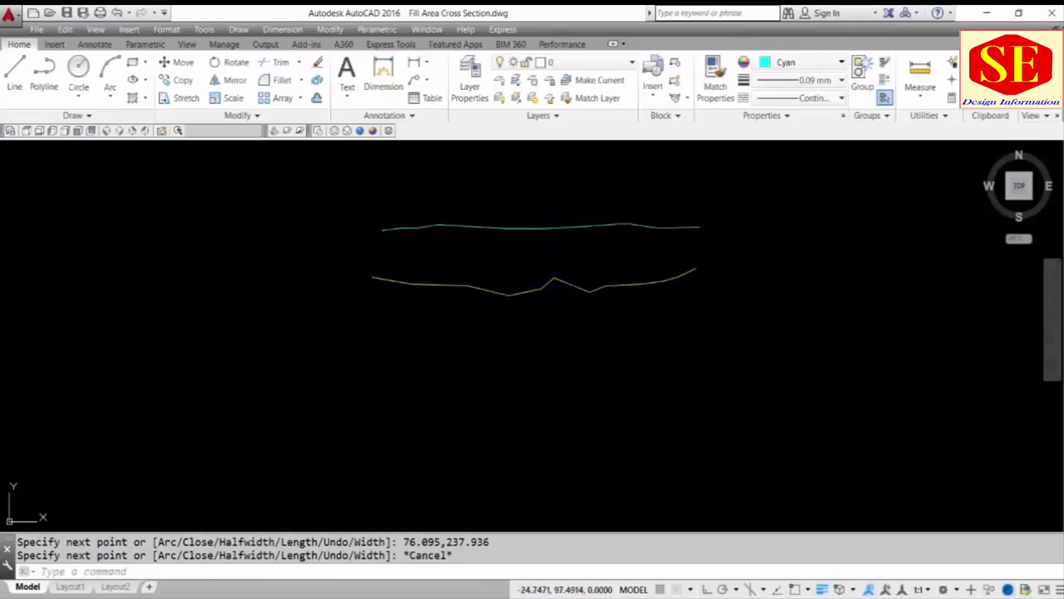
pyautogui.hotkey('alt', 'Tab')
pyautogui.scroll(-3, 390, 382)
# - Copy the 0+040 Pline coordinates in E33:E44 and return to Fill Area Cross Section.dwg
pyautogui.scroll(-2, 354, 382)
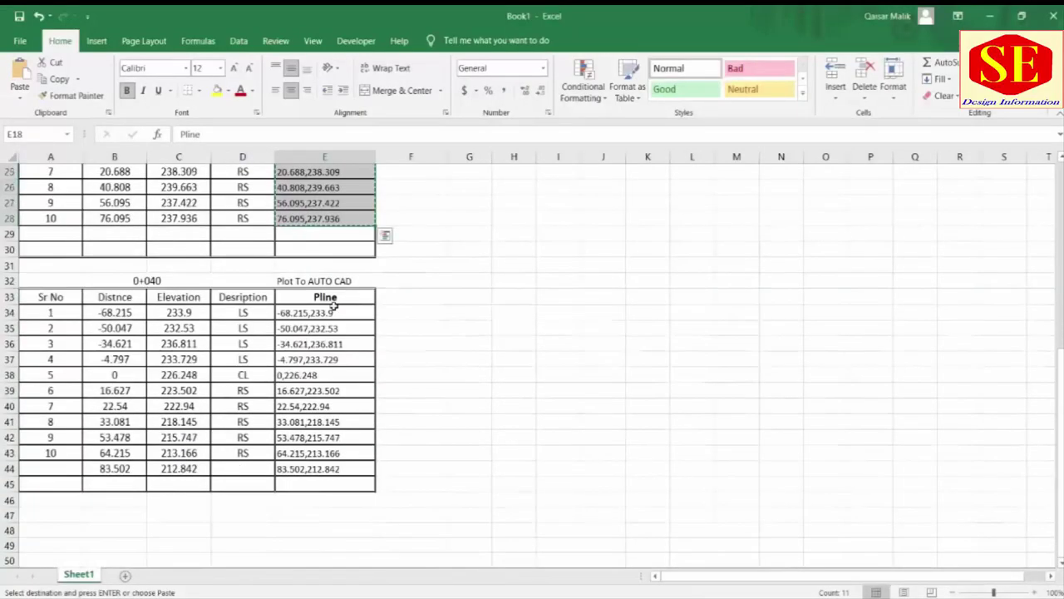
pyautogui.moveTo(332, 301); pyautogui.dragTo(336, 468)
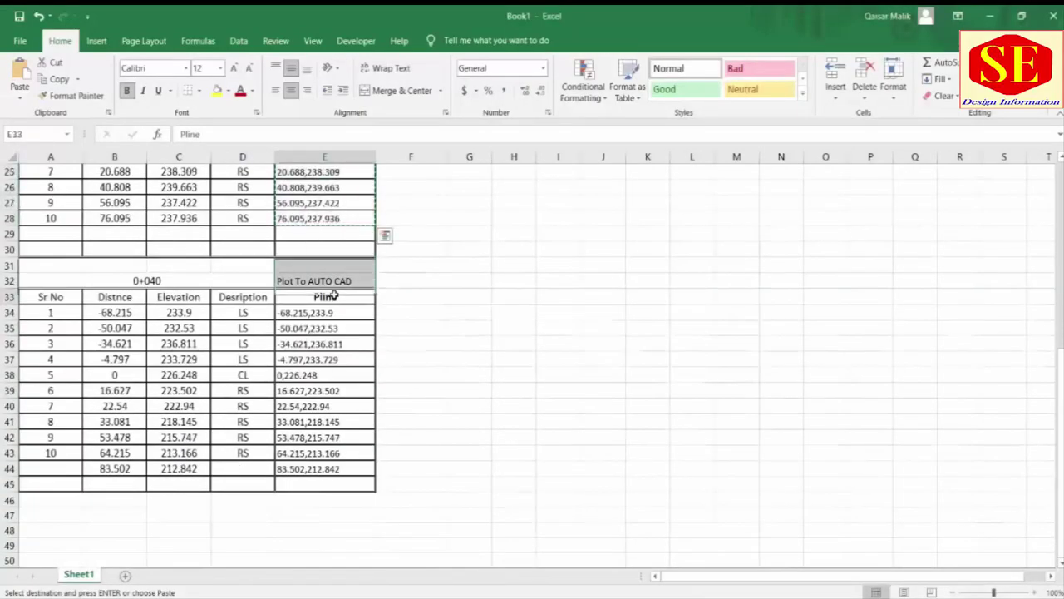
pyautogui.rightClick(343, 336)
pyautogui.click(388, 277)
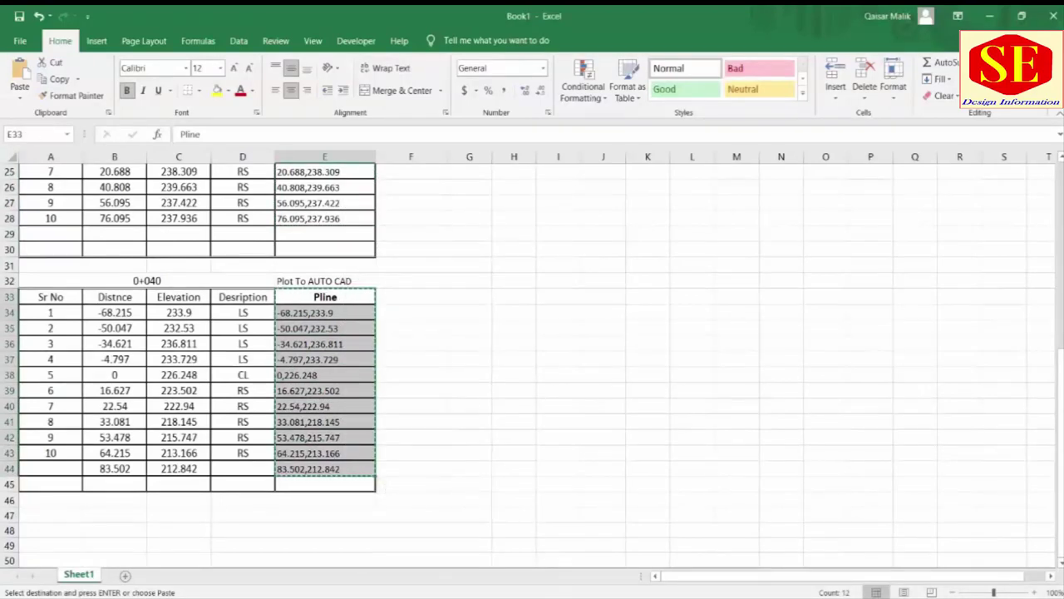
pyautogui.click(629, 553)
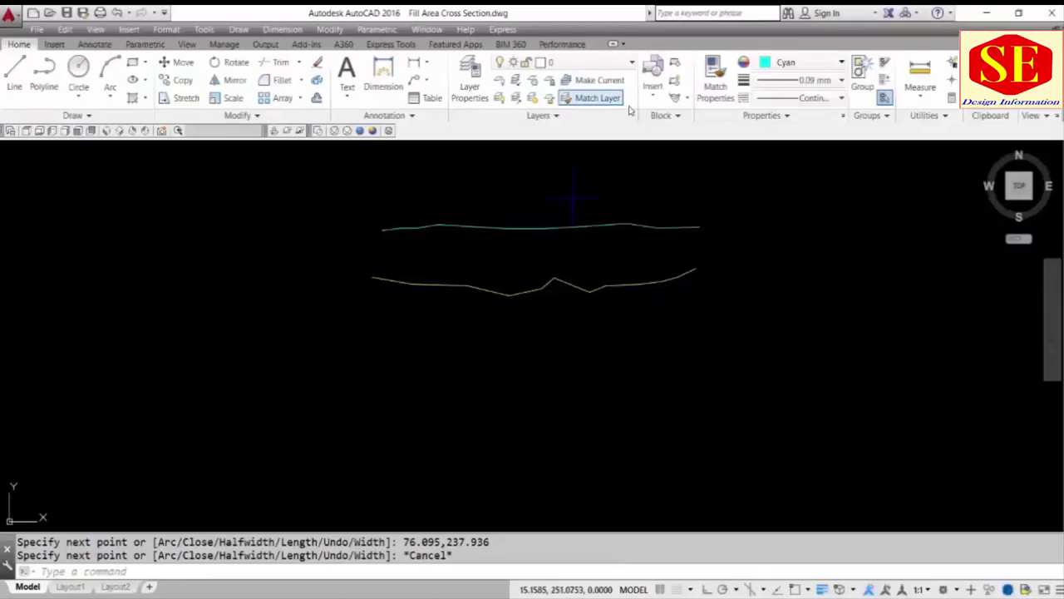
pyautogui.click(835, 63)
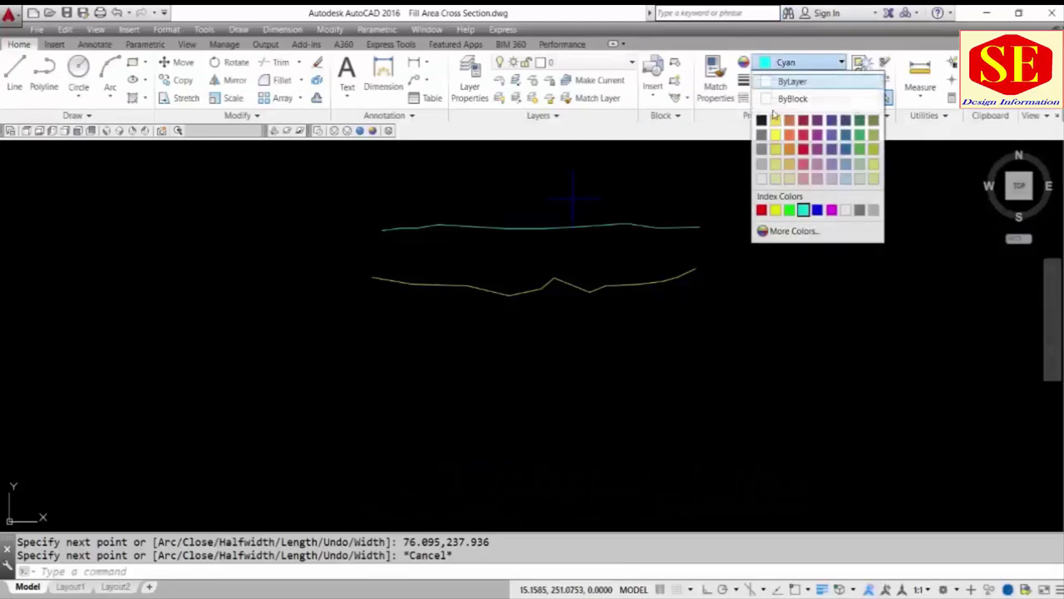
# - Draw the 0+040 section as a green polyline from the pasted coordinates
pyautogui.click(790, 209)
pyautogui.rightClick(325, 566)
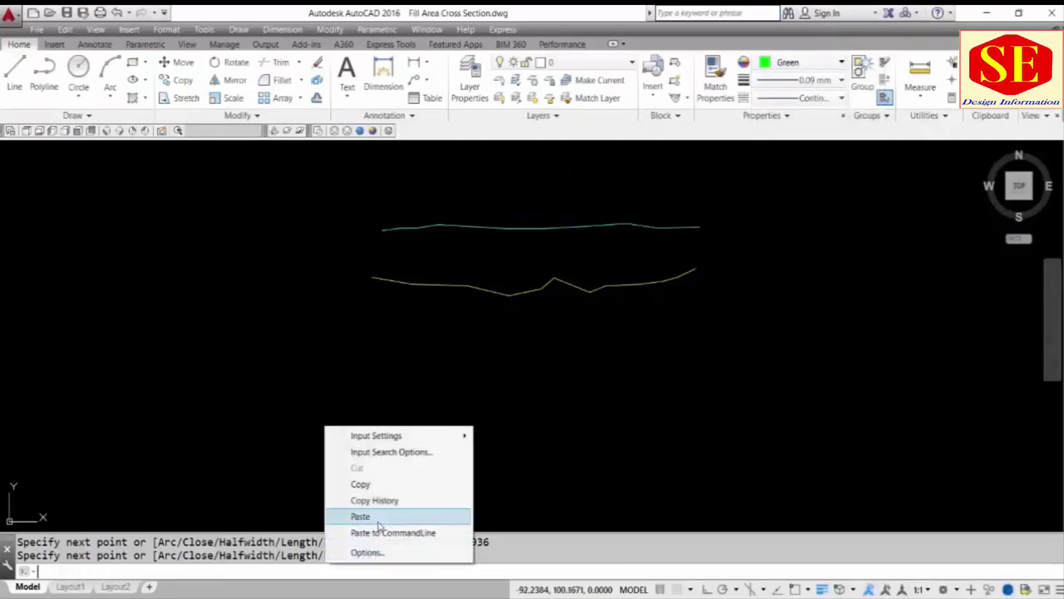
pyautogui.click(366, 513)
pyautogui.press('Escape')
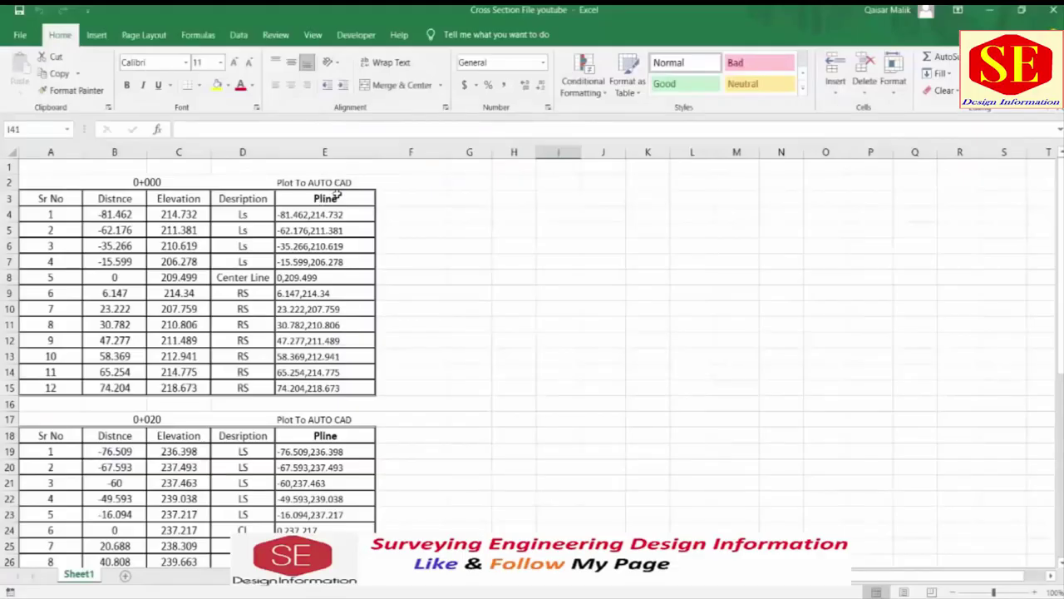
# - Copy the 0+000 Pline coordinates from E3:E15 in Excel
pyautogui.moveTo(337, 194); pyautogui.dragTo(333, 388)
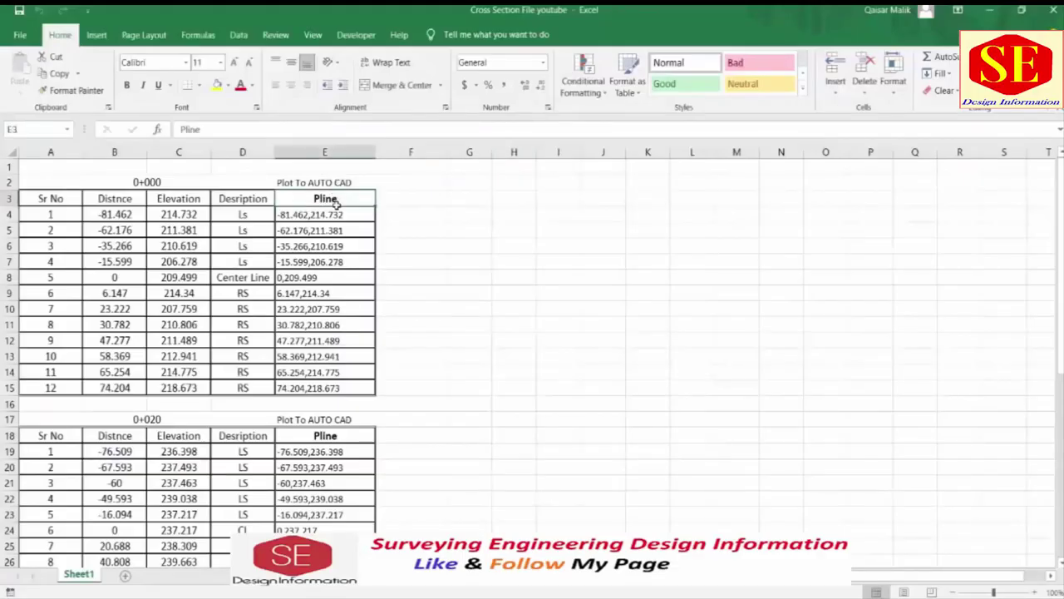
pyautogui.rightClick(331, 261)
pyautogui.click(371, 276)
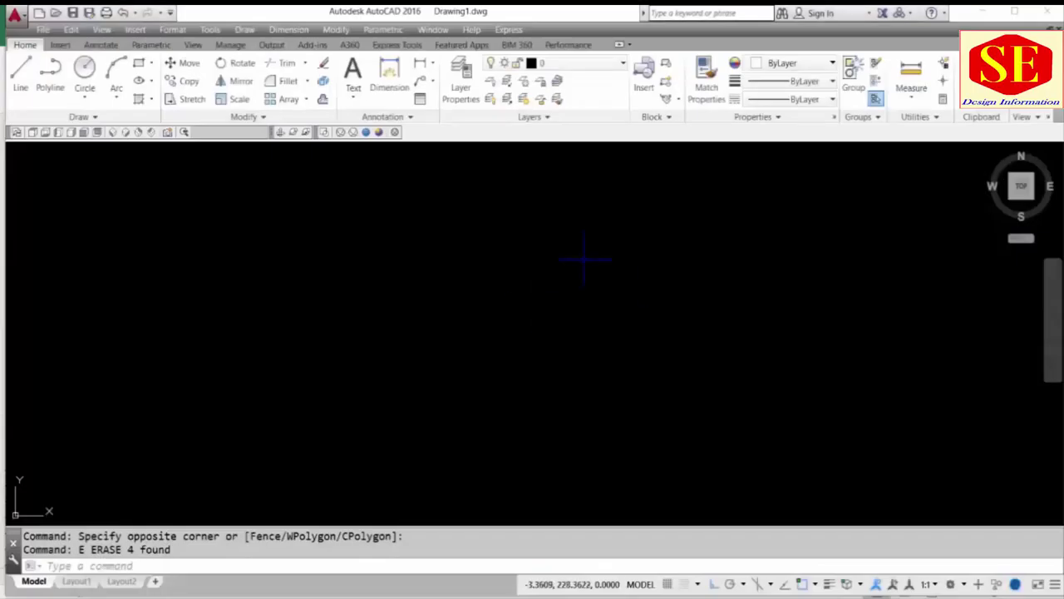
# - In the Properties panel, set Color Yellow, Lineweight 0.30 mm and Linetype ACAD_ISO02W100
pyautogui.click(786, 63)
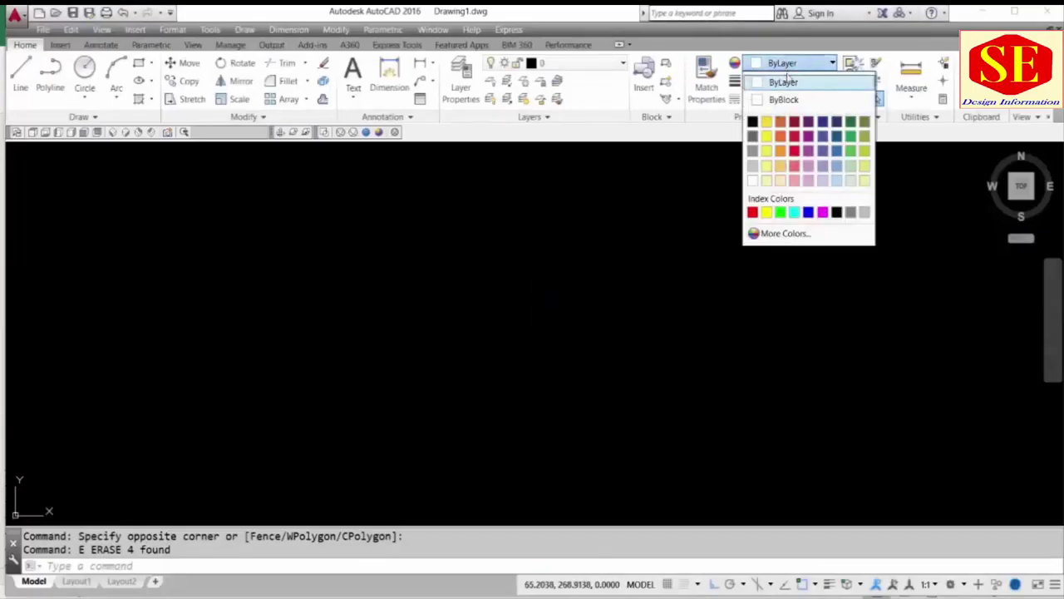
pyautogui.click(766, 212)
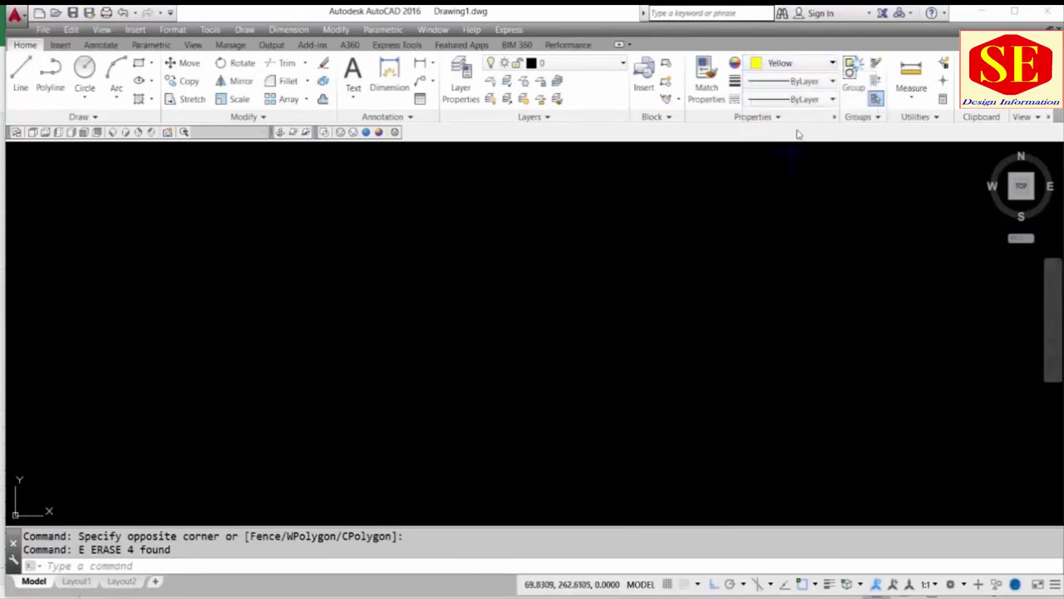
pyautogui.click(794, 81)
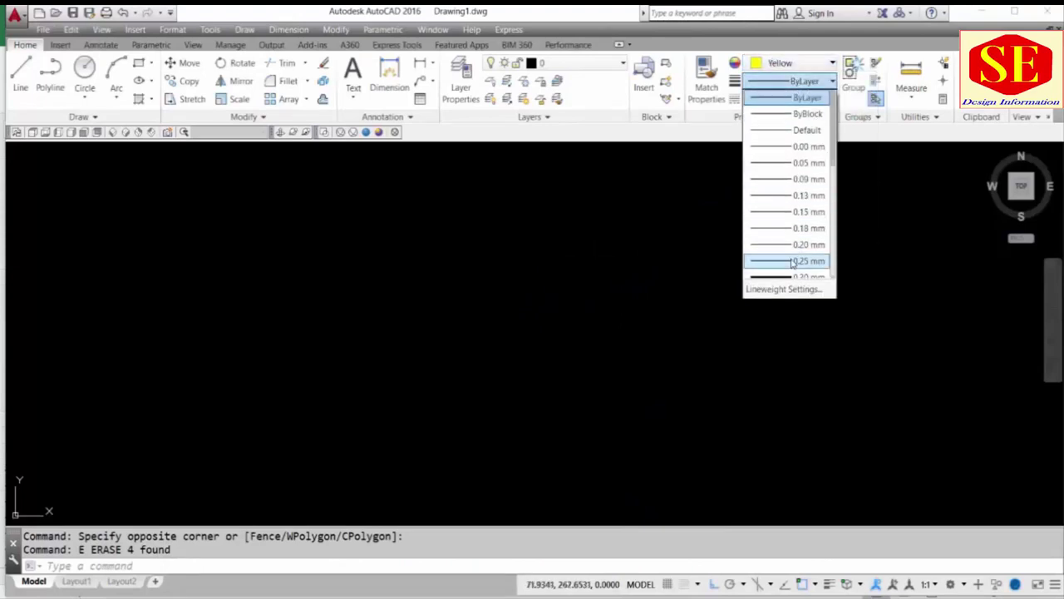
pyautogui.scroll(-1, 790, 261)
pyautogui.click(788, 212)
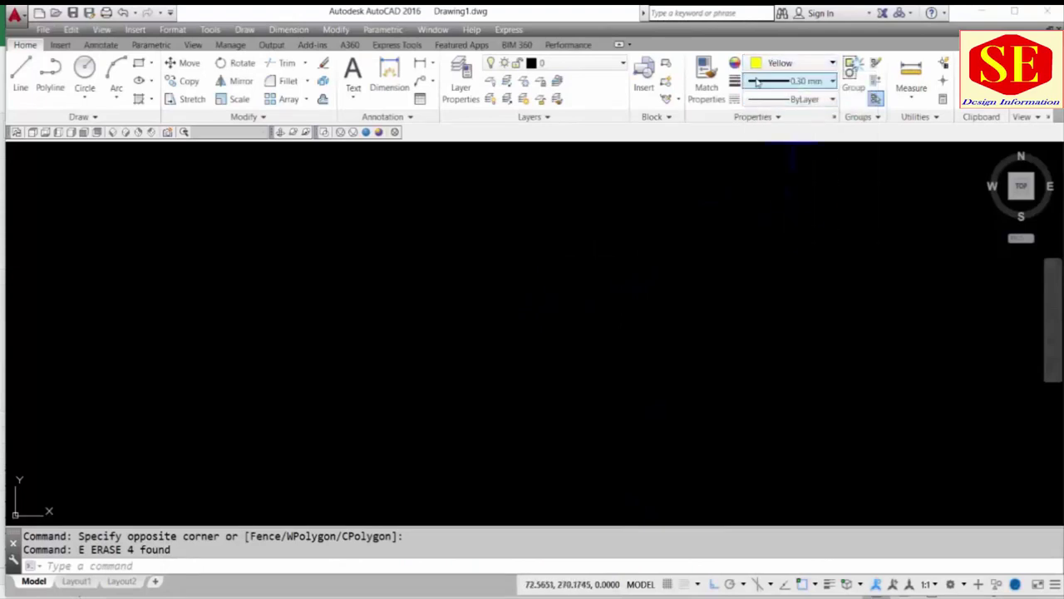
pyautogui.click(789, 99)
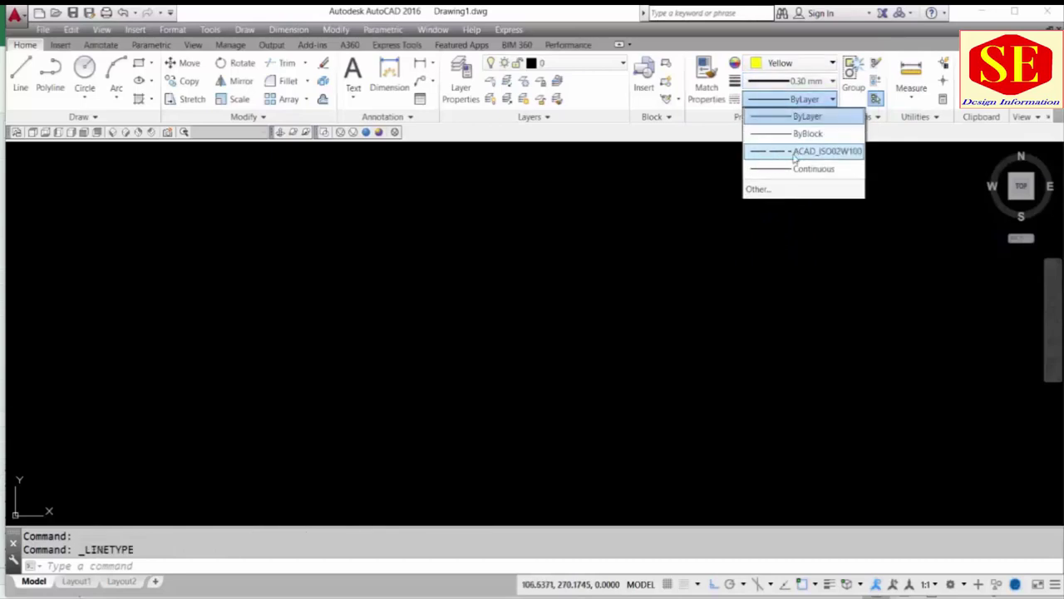
pyautogui.click(796, 152)
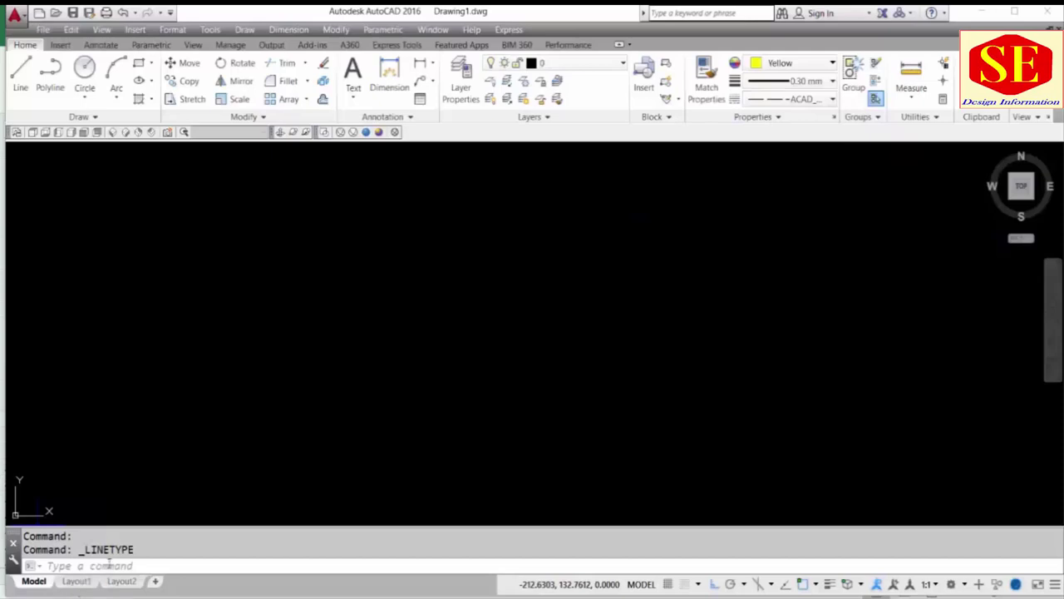
pyautogui.click(108, 564)
# - Paste the 0+000 coordinates at the command line to draw the yellow dashed ground polyline
pyautogui.rightClick(107, 568)
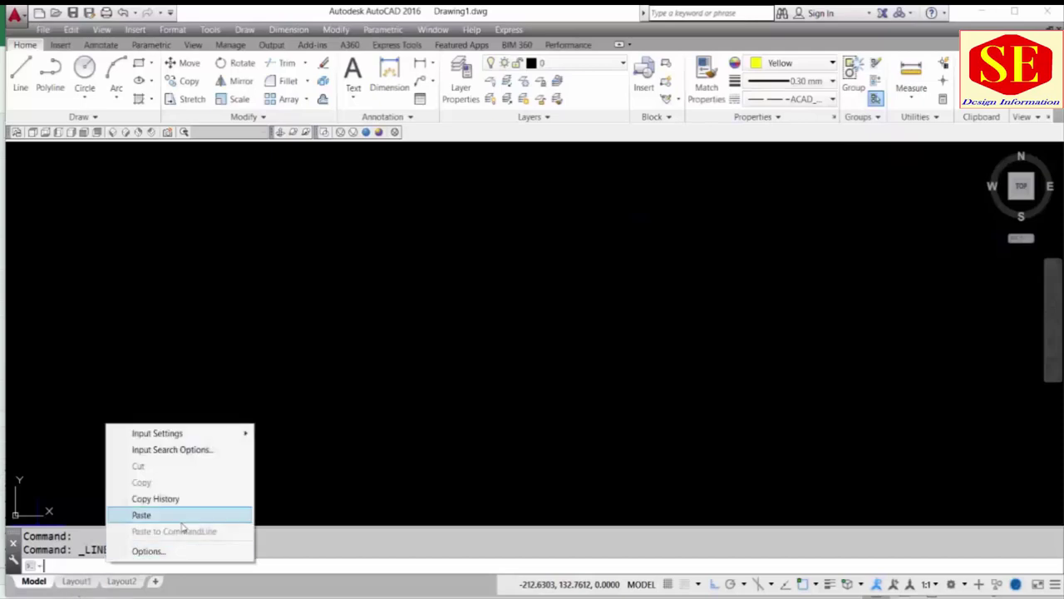
pyautogui.click(161, 519)
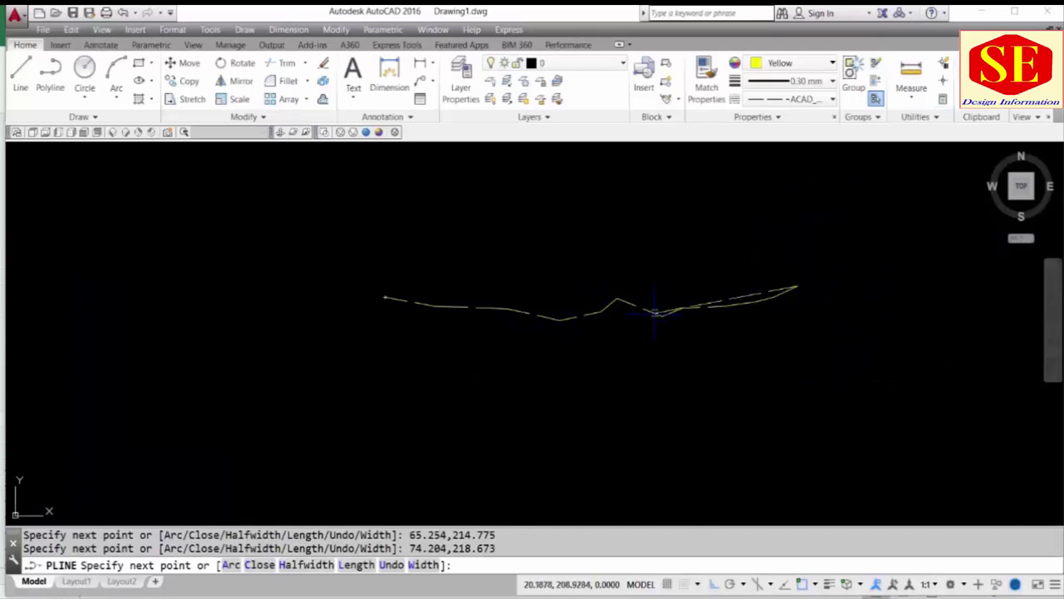
pyautogui.press('Escape')
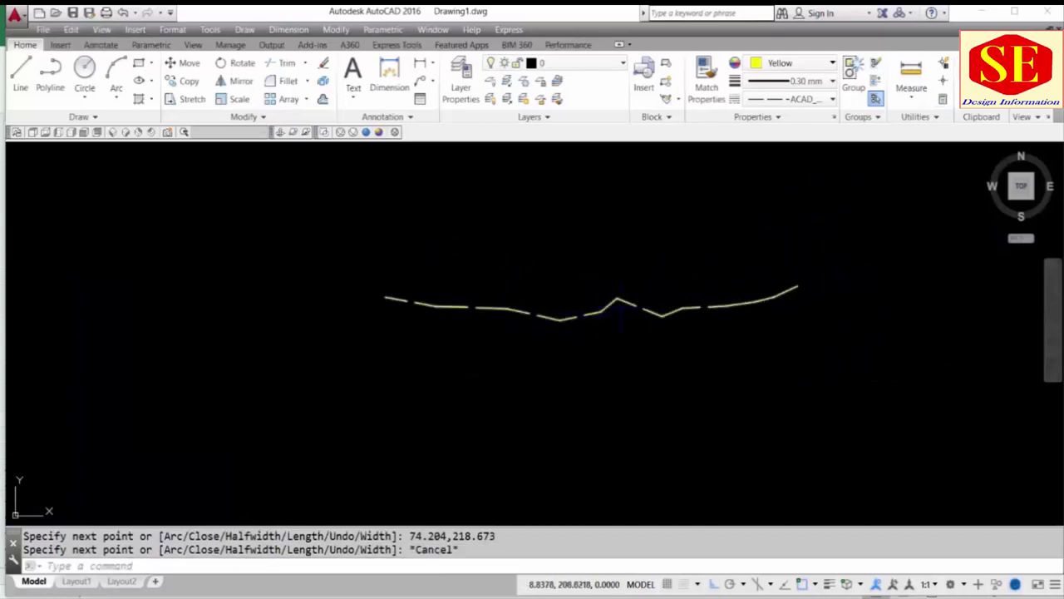
pyautogui.click(615, 301)
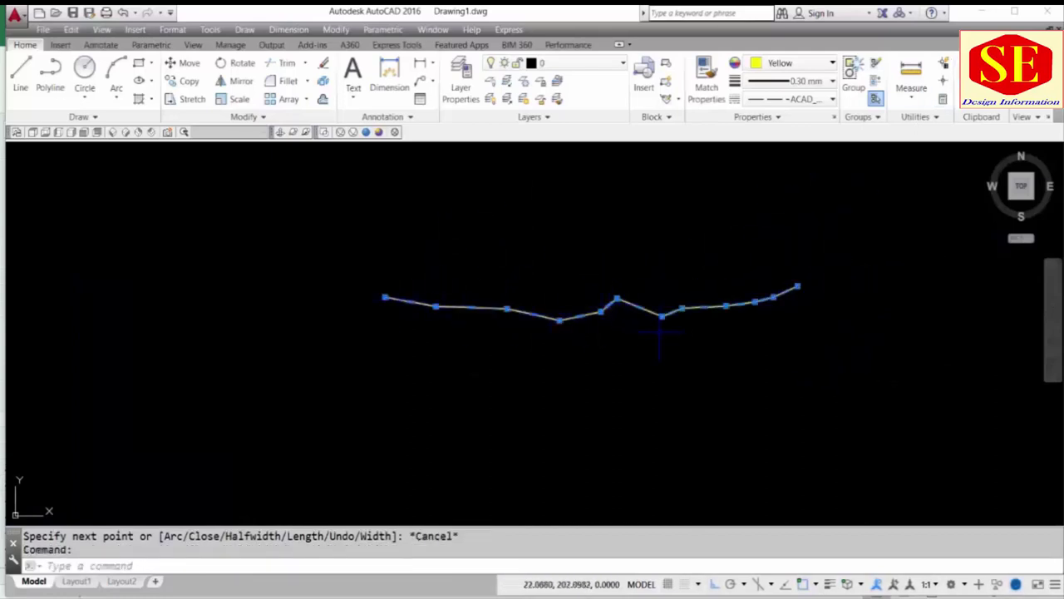
pyautogui.press('Escape')
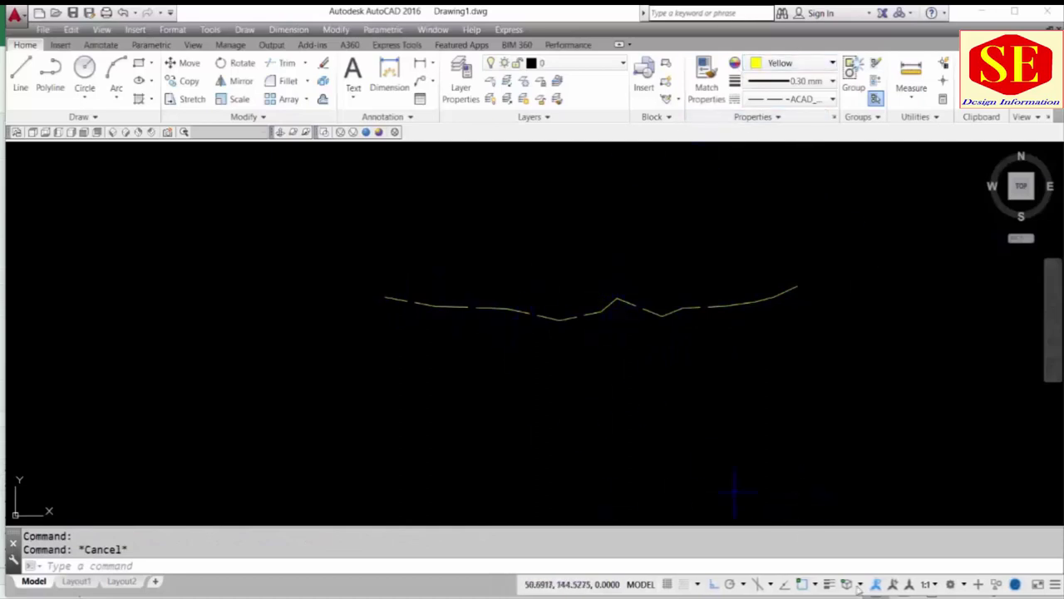
# - Turn on Show Lineweight and change the ground polyline's lineweight to 0.20 mm
pyautogui.click(828, 584)
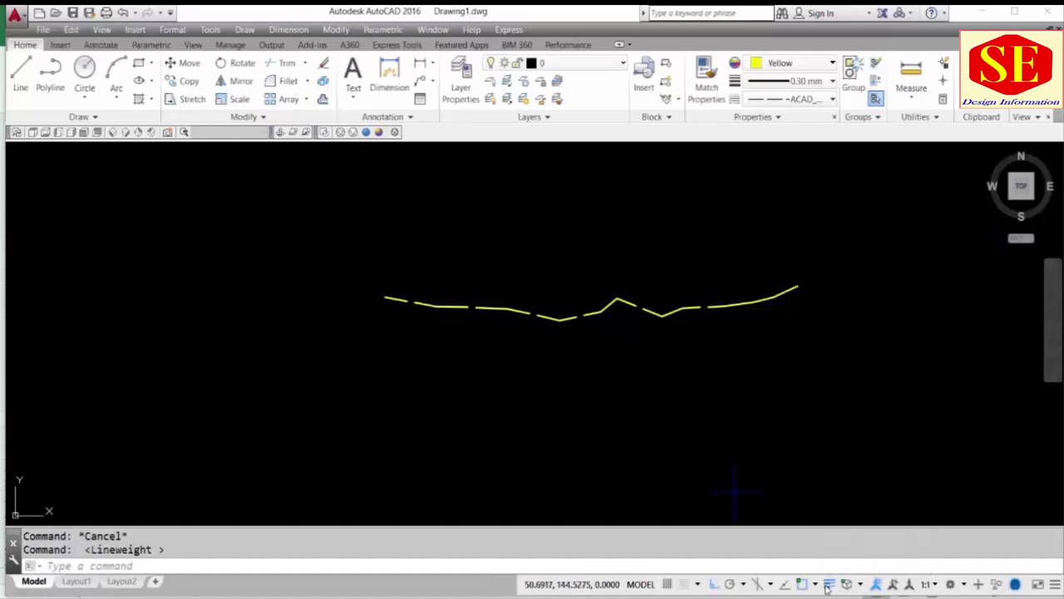
pyautogui.click(828, 585)
pyautogui.click(828, 584)
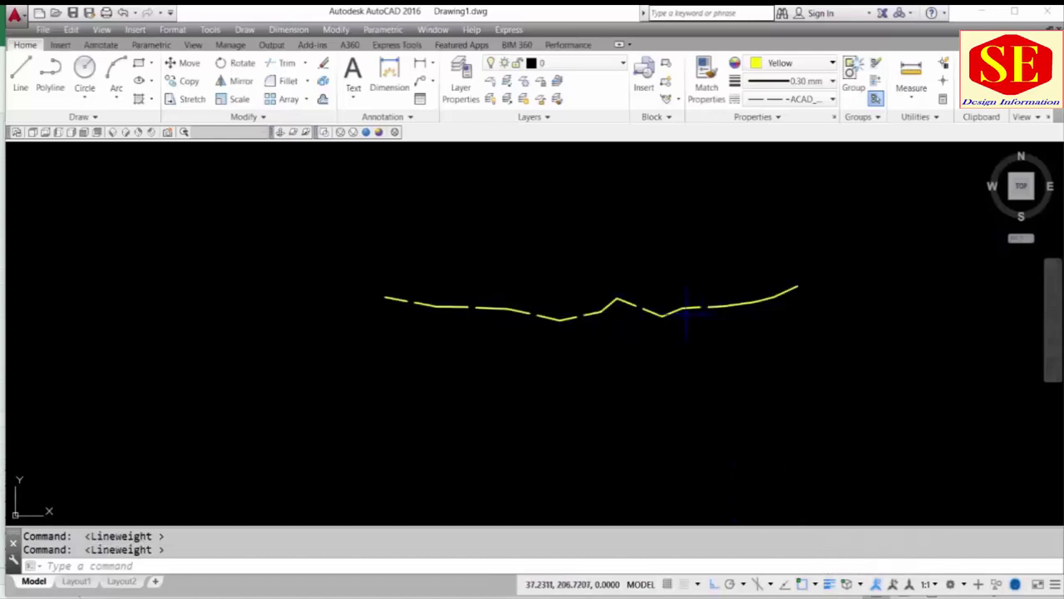
pyautogui.click(617, 299)
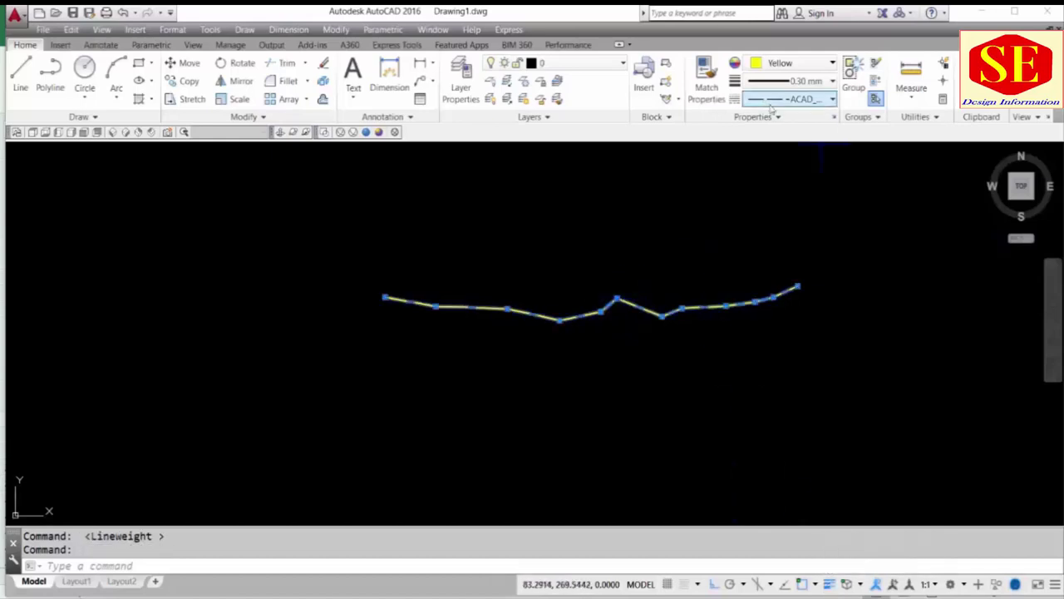
pyautogui.click(775, 79)
pyautogui.scroll(2, 808, 148)
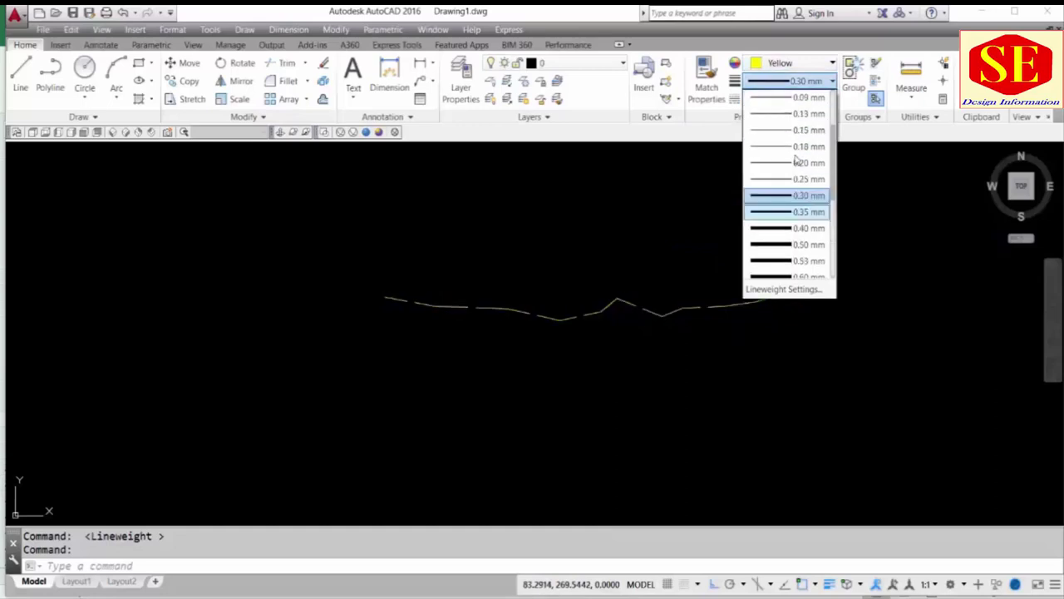
pyautogui.click(808, 163)
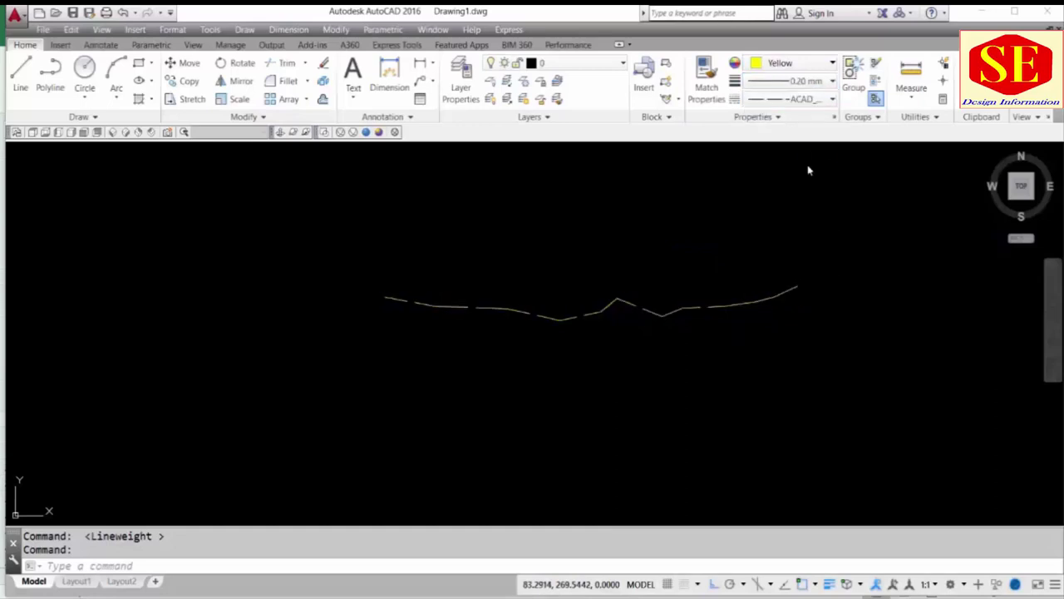
pyautogui.press('Escape')
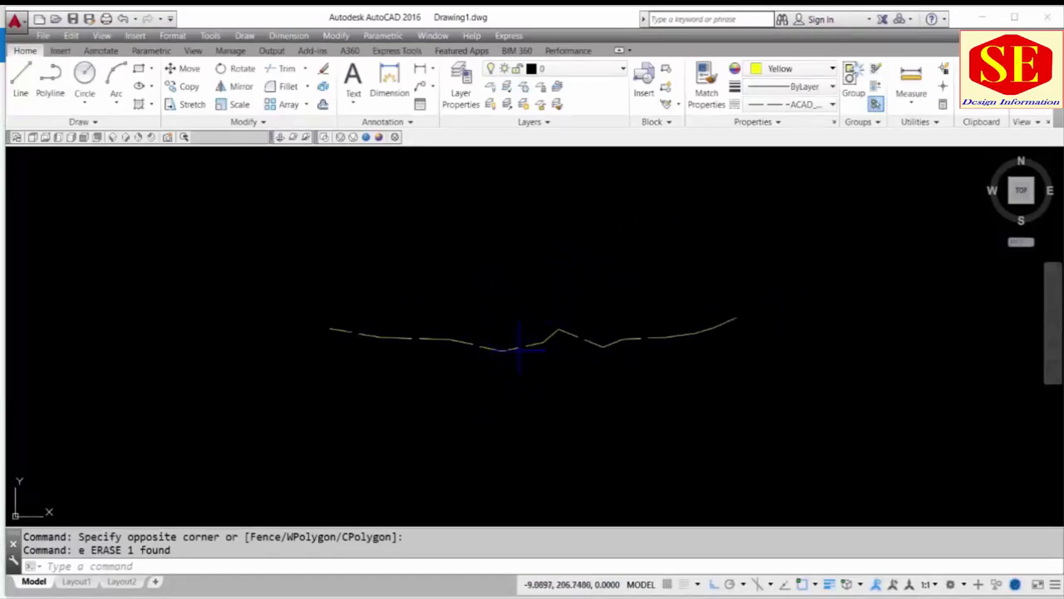
# - Set new objects to Cyan with the ByLayer linetype
pyautogui.click(779, 72)
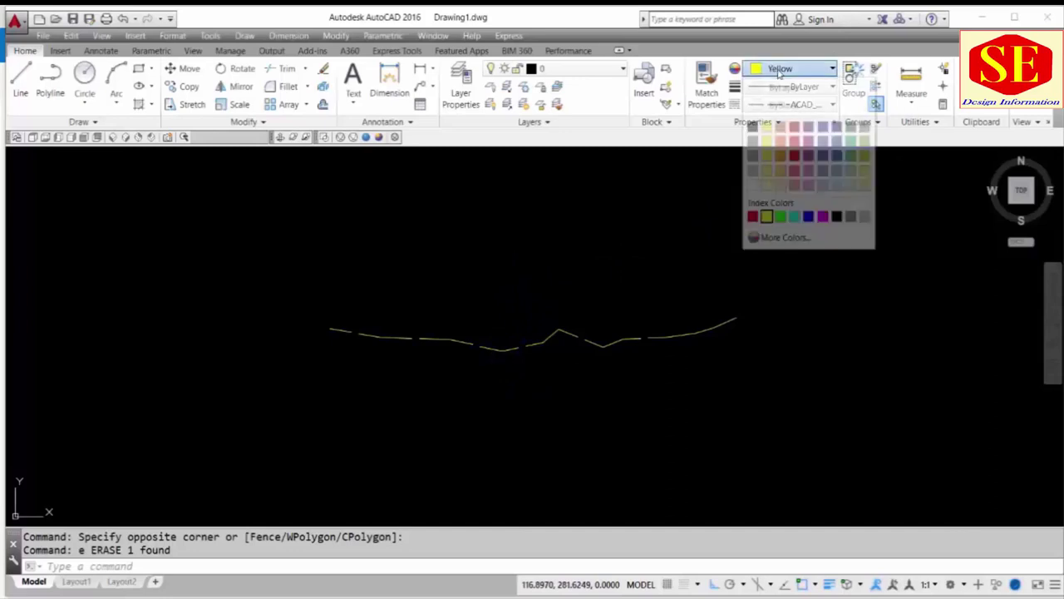
pyautogui.click(794, 217)
pyautogui.click(794, 104)
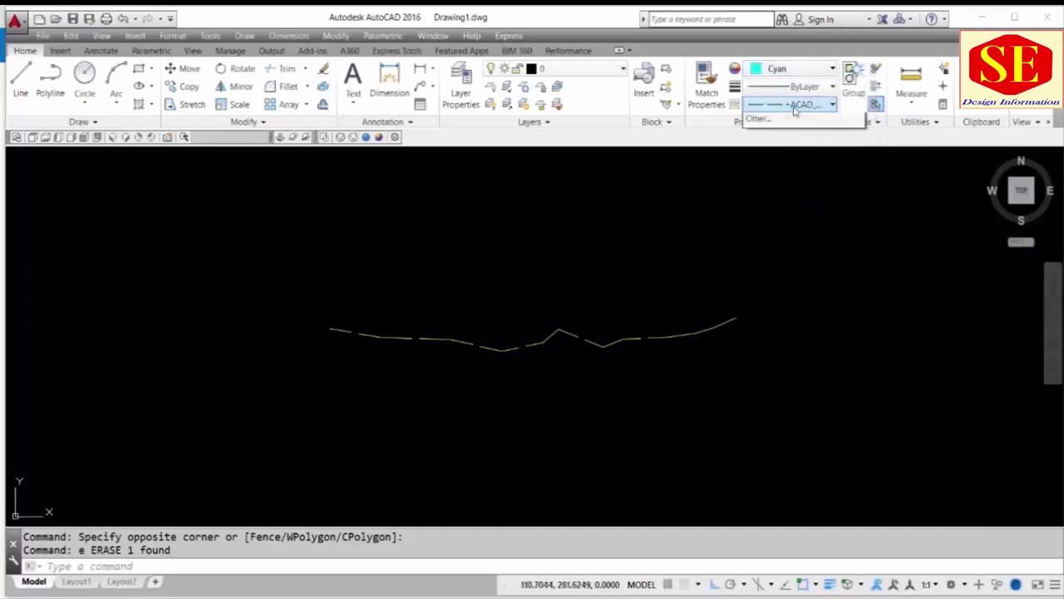
pyautogui.click(803, 123)
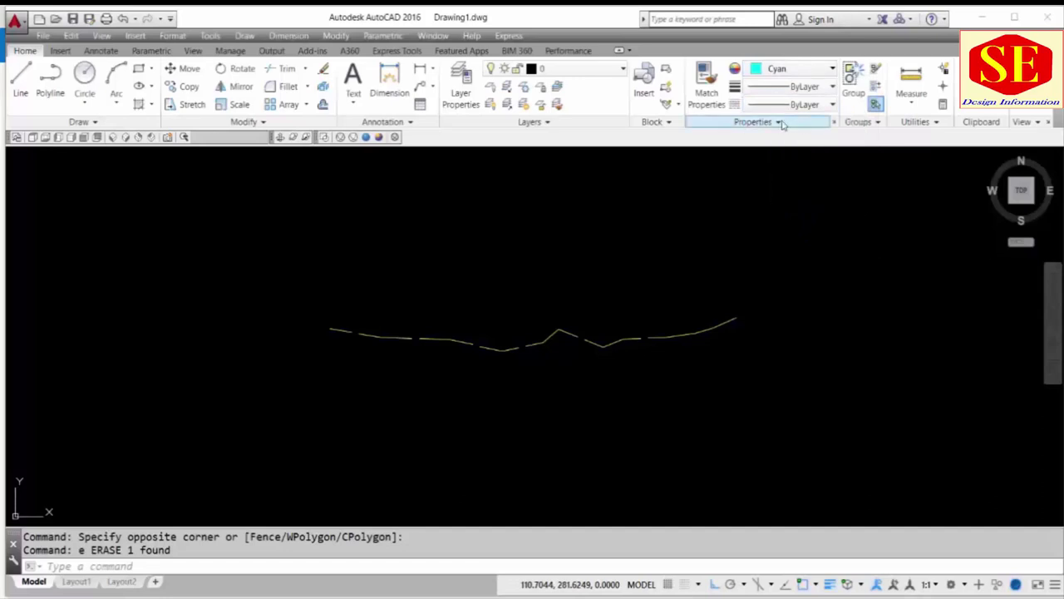
# - Draw a vertical polyline from 0,0 up through the ground profile with Ortho on
pyautogui.click(103, 568)
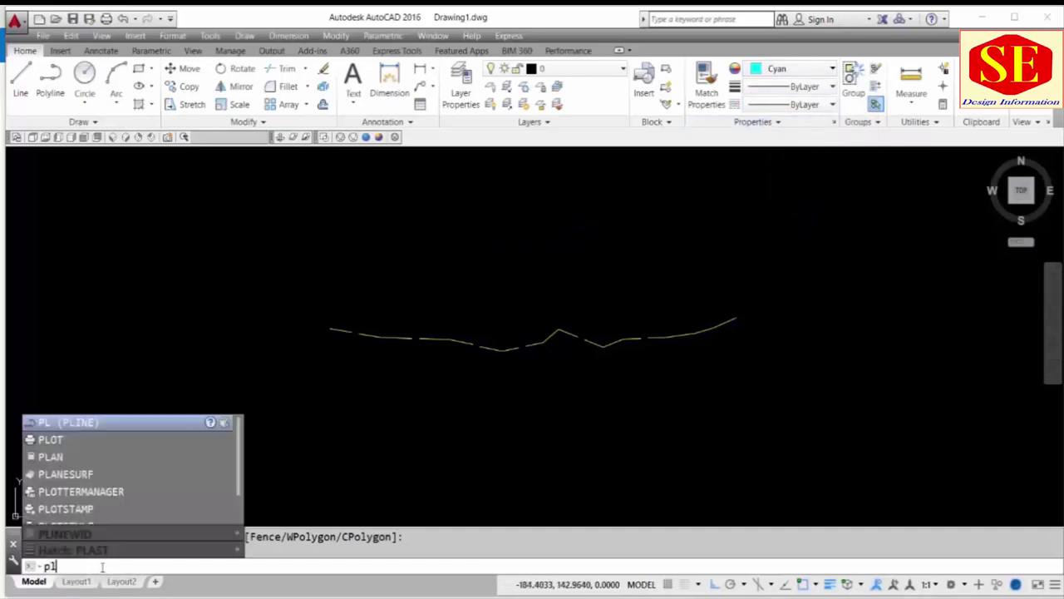
pyautogui.press('Return')
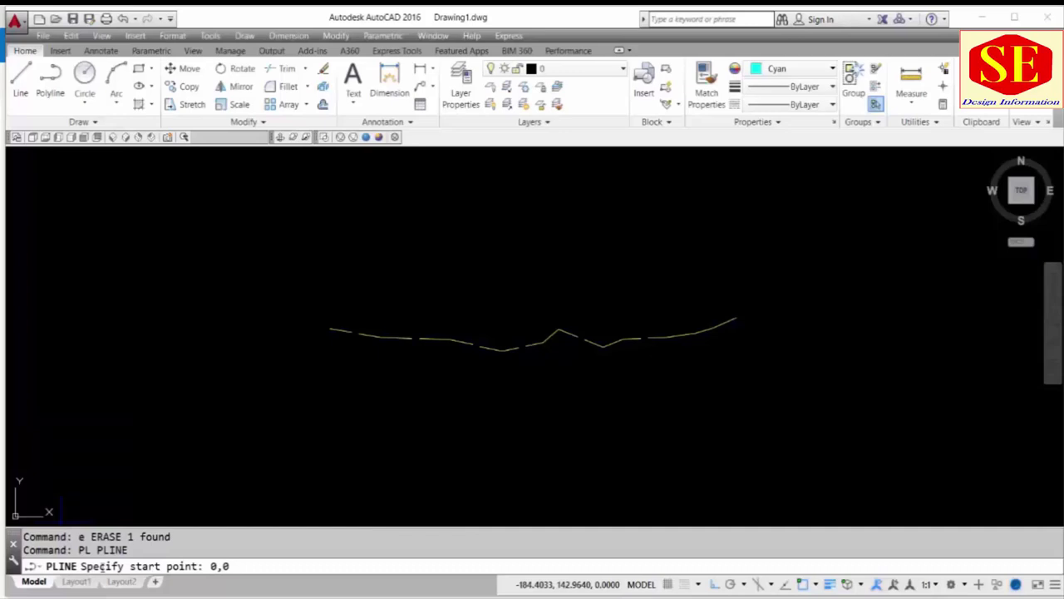
pyautogui.press('Return')
pyautogui.scroll(-5, 551, 326)
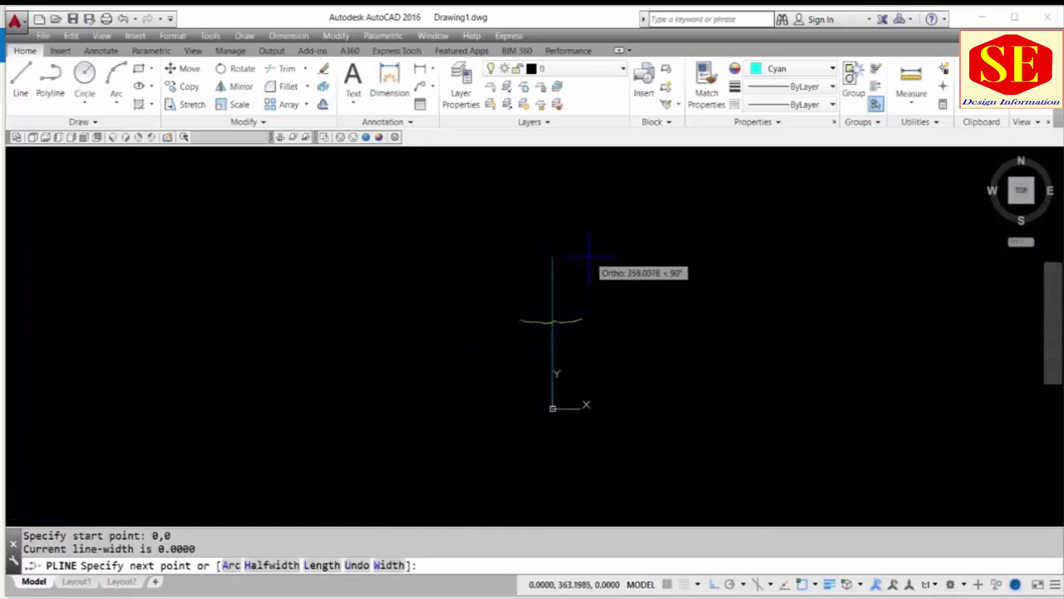
pyautogui.scroll(3, 550, 403)
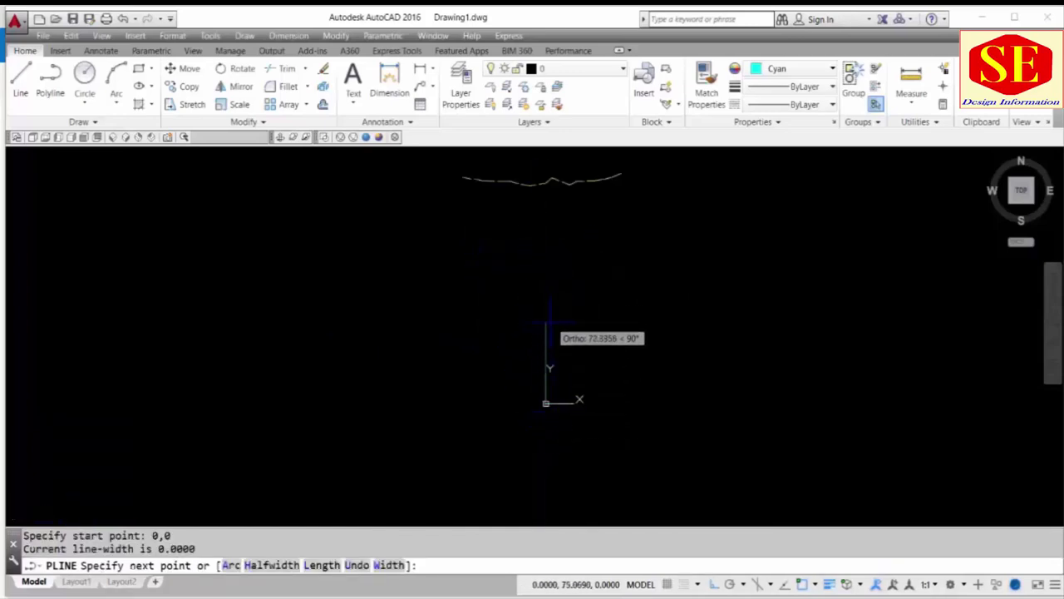
pyautogui.moveTo(551, 231); pyautogui.dragTo(541, 208, button='middle')
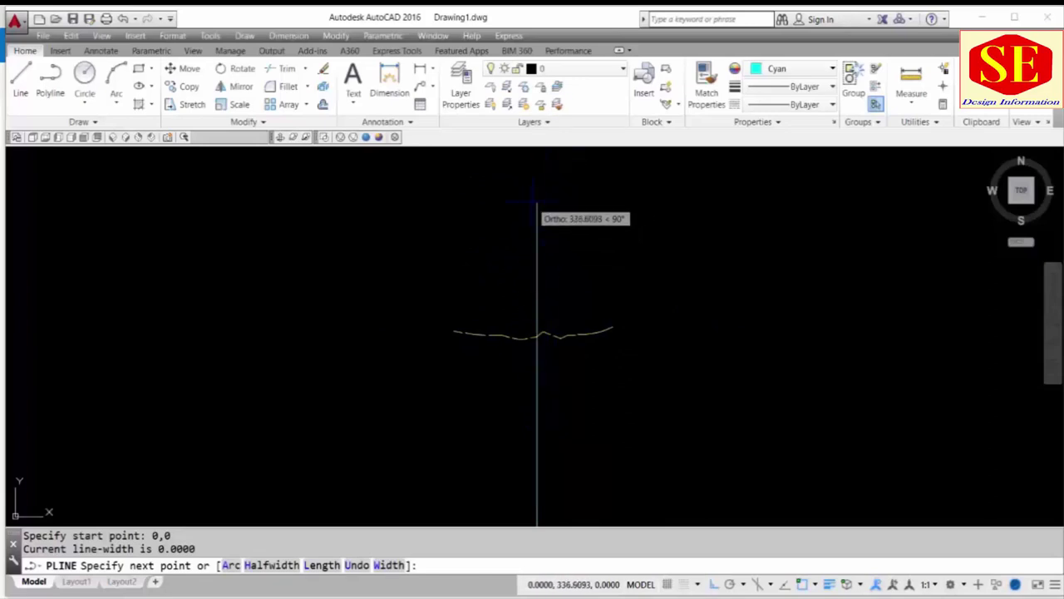
pyautogui.press('F8')
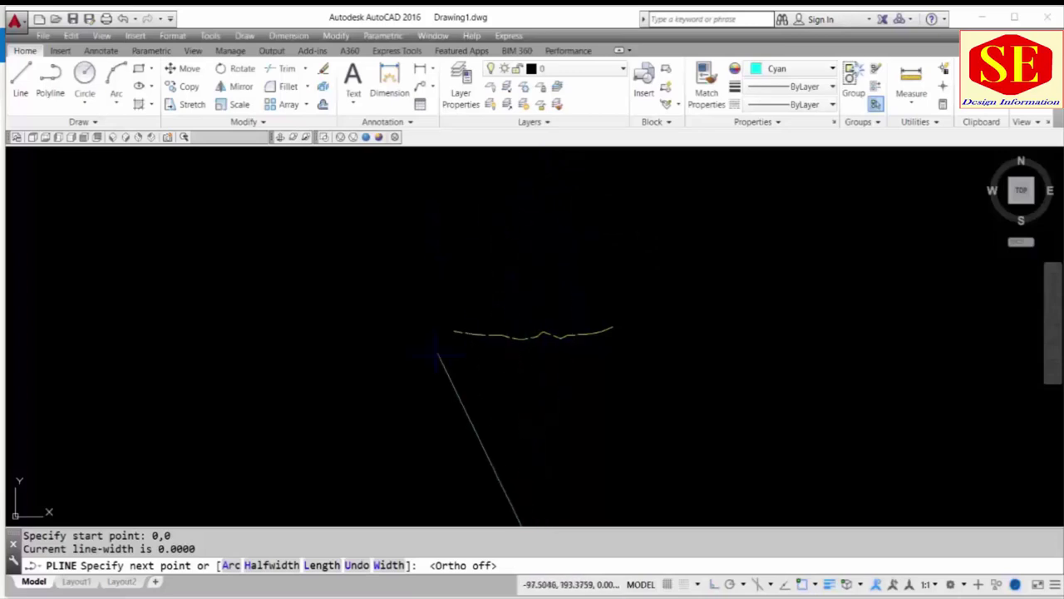
pyautogui.press('F8')
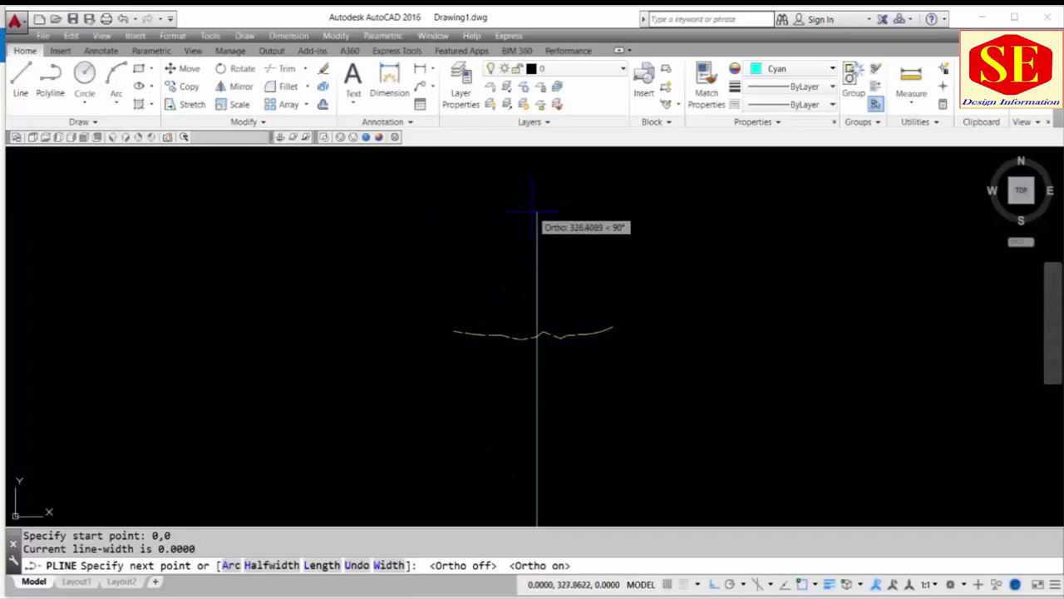
pyautogui.click(536, 213)
pyautogui.press('Escape')
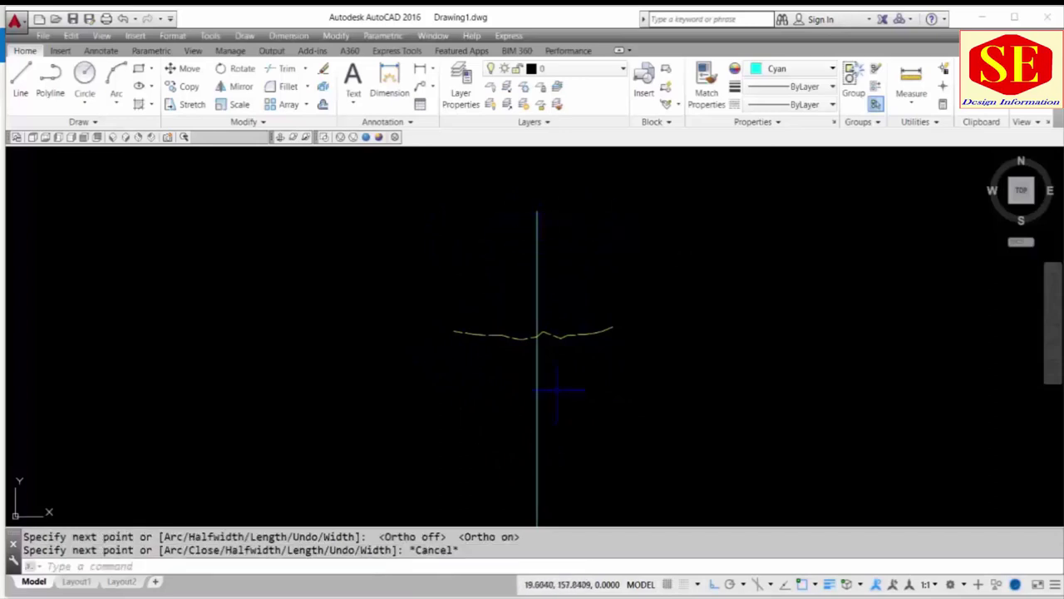
# - Trim the centerline's bottom at a horizontal helper line, then erase the helper
pyautogui.write('L')
pyautogui.press('Return')
pyautogui.click(595, 380)
pyautogui.click(303, 380)
pyautogui.press('Escape')
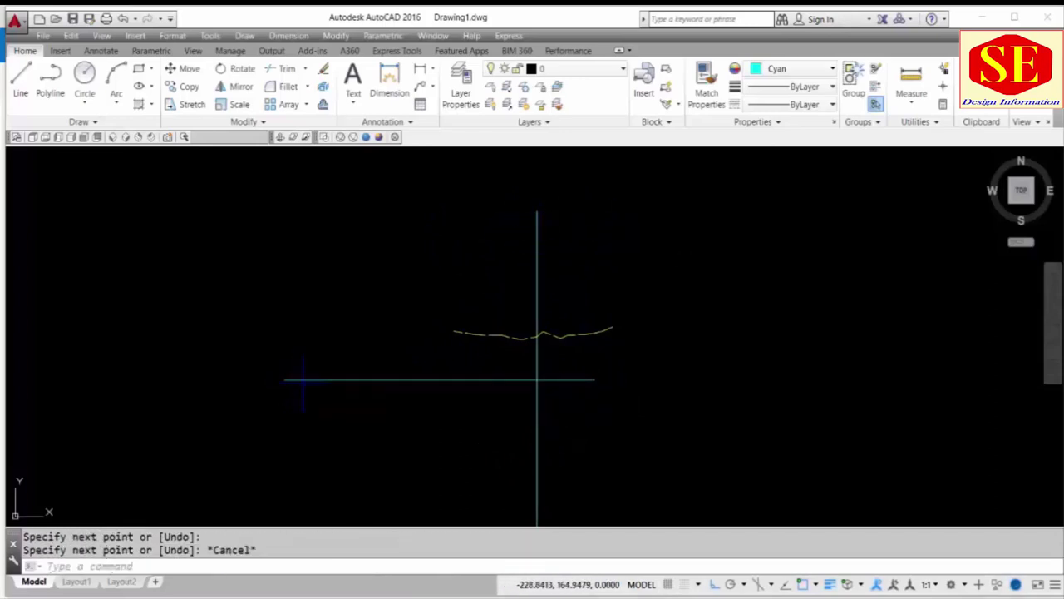
pyautogui.write('TR')
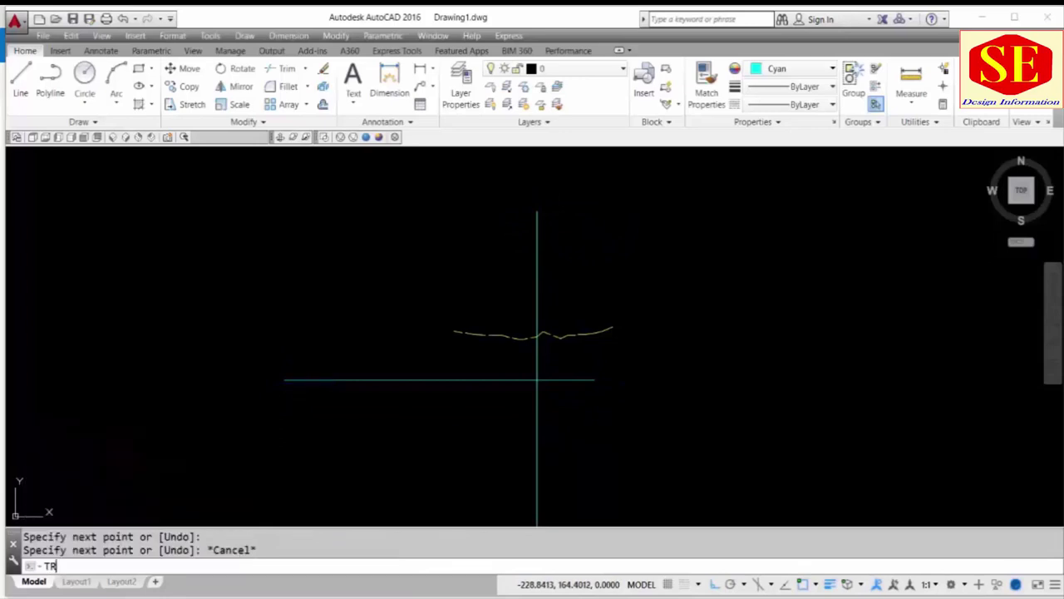
pyautogui.press('Return')
pyautogui.click(587, 431)
pyautogui.press('Escape')
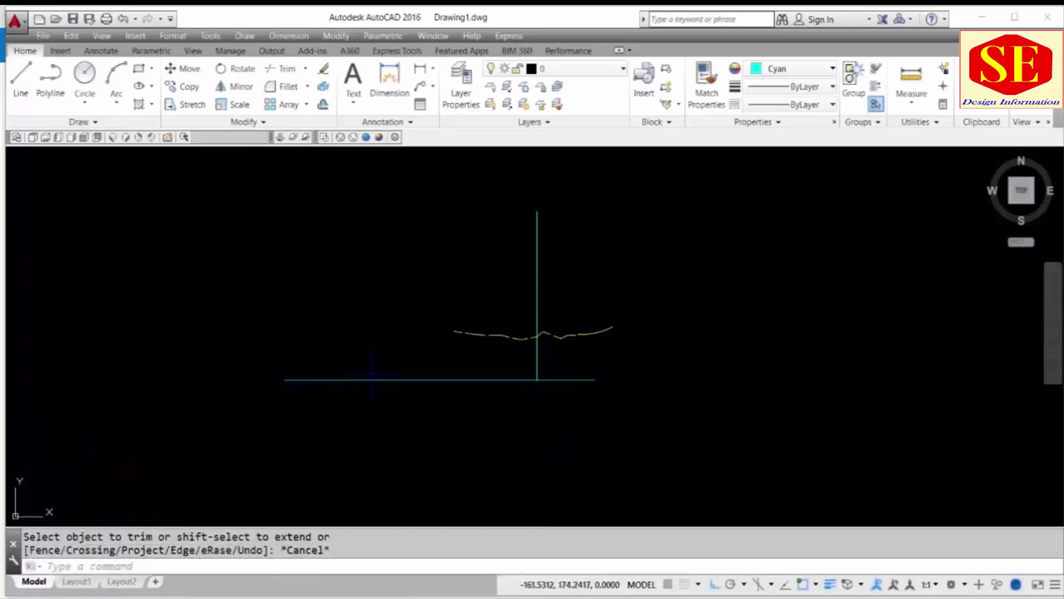
pyautogui.click(292, 380)
pyautogui.write('e')
pyautogui.press('Return')
pyautogui.scroll(4, 541, 323)
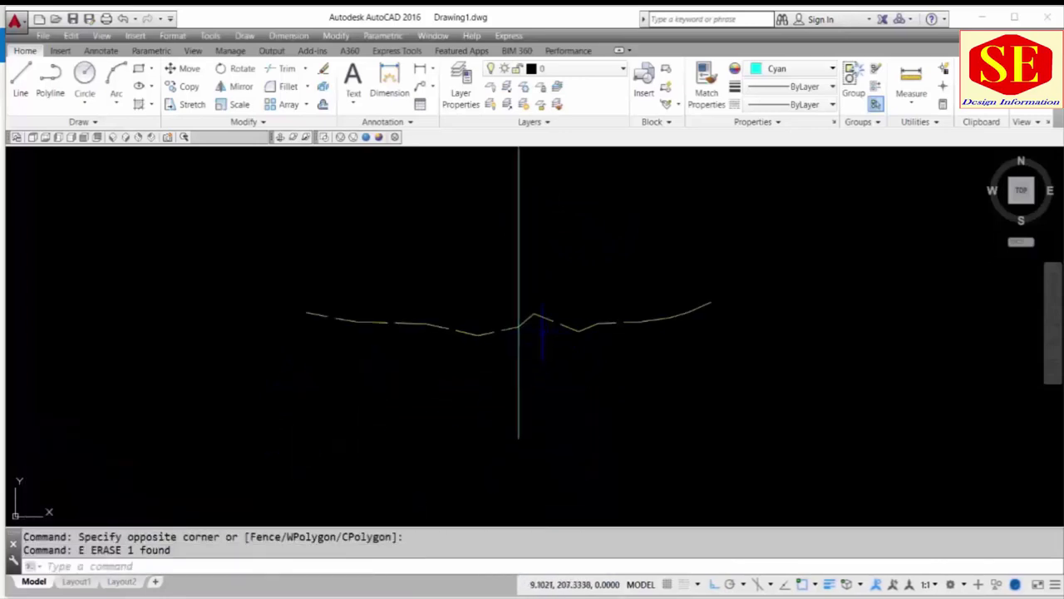
pyautogui.scroll(-2, 547, 317)
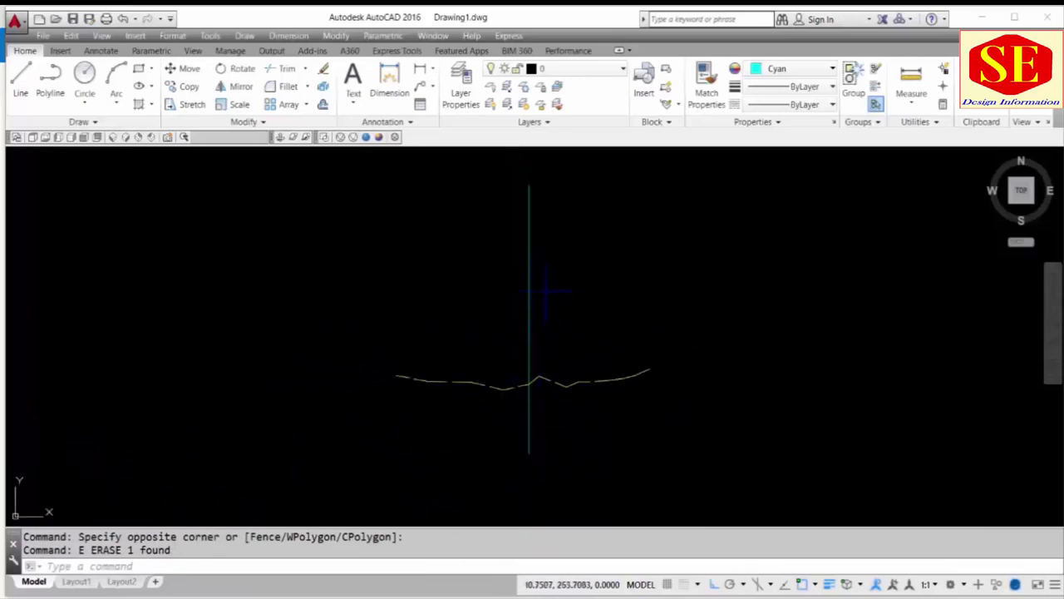
pyautogui.scroll(-2, 544, 283)
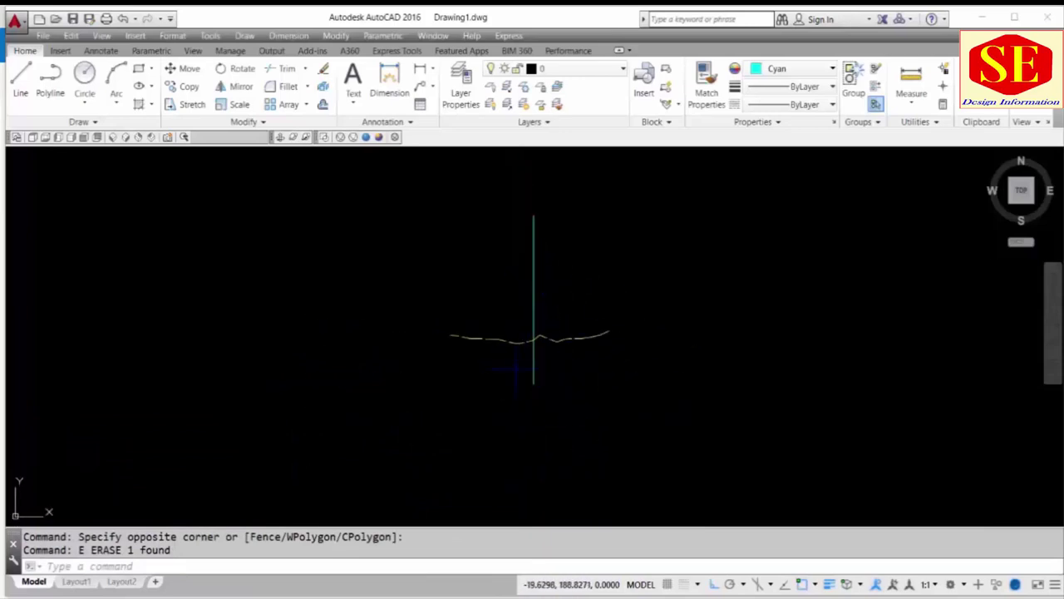
pyautogui.scroll(4, 533, 339)
pyautogui.scroll(2, 541, 337)
# - Use ID on the centerline–ground profile intersection to read X 0.0000, Y 209.4990
pyautogui.write('i')
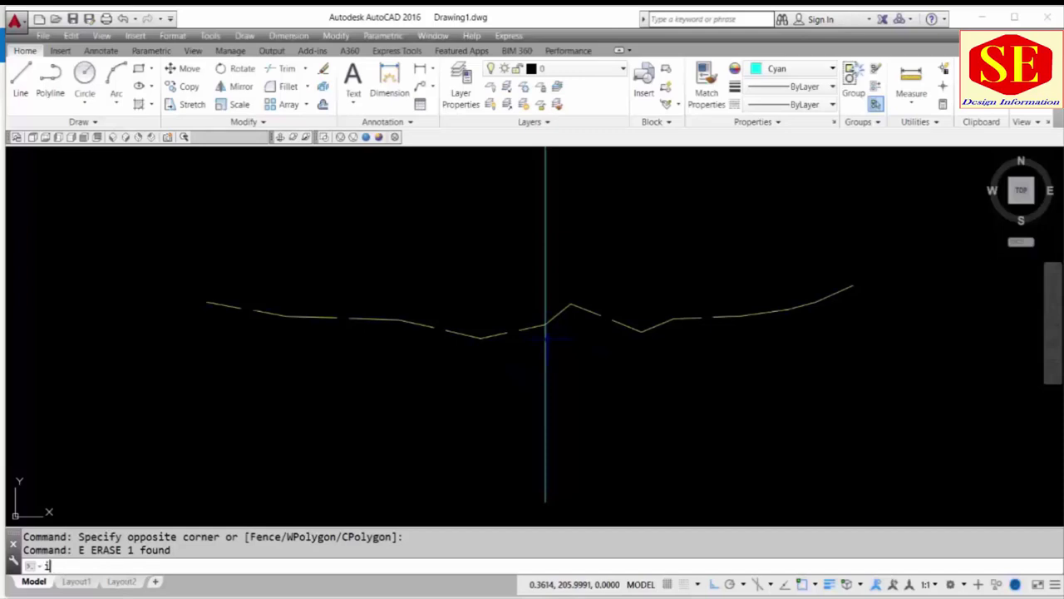
pyautogui.write('d')
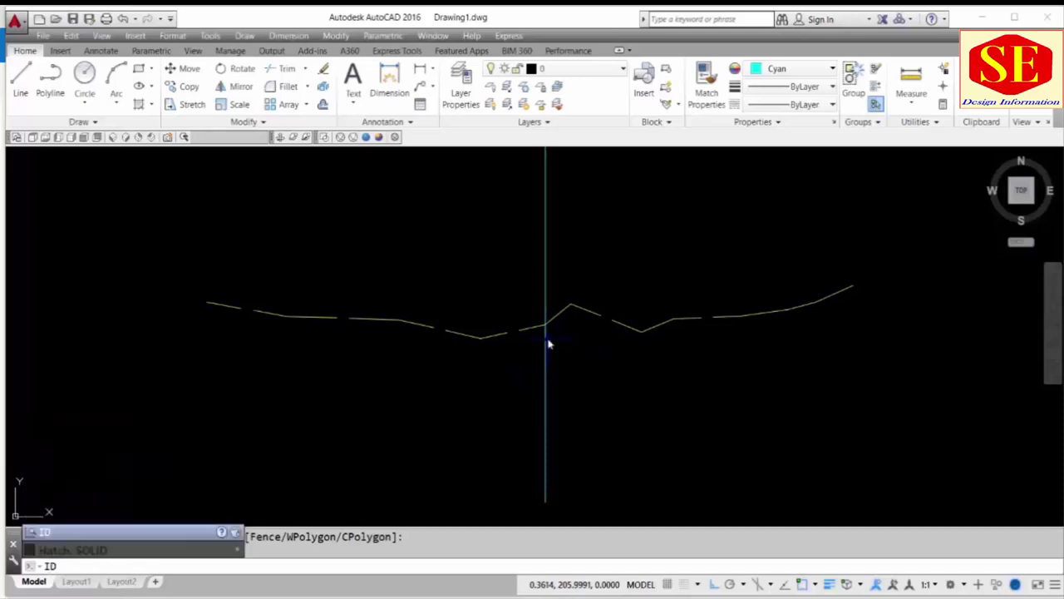
pyautogui.press('Return')
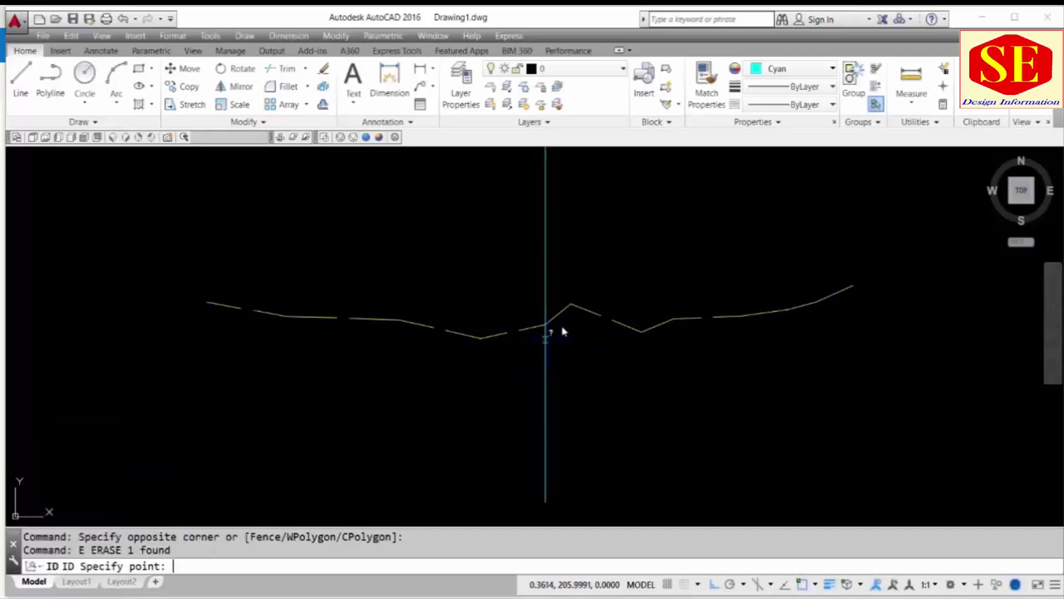
pyautogui.click(544, 324)
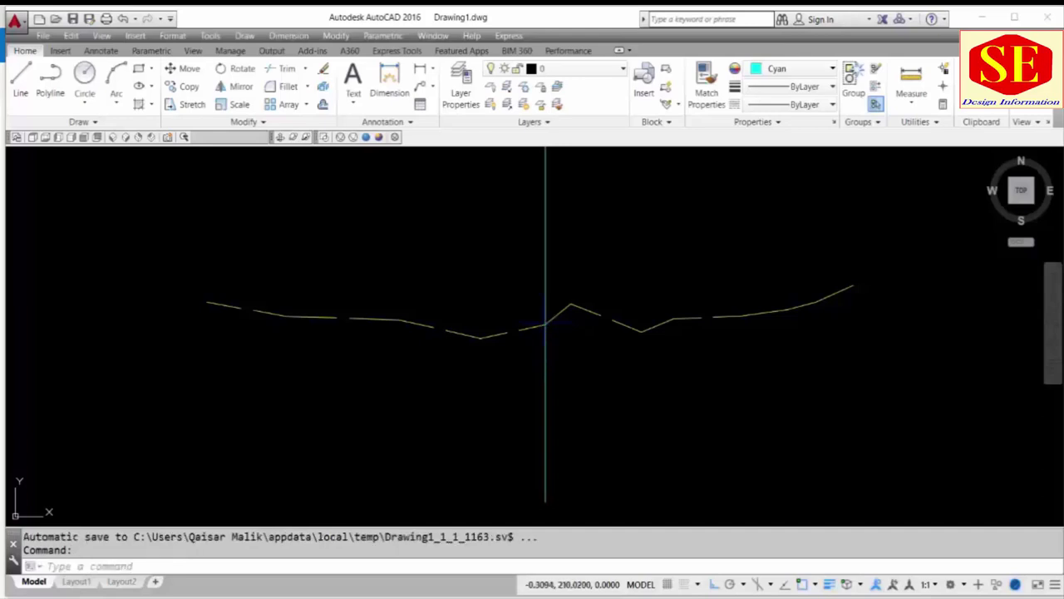
pyautogui.press('Escape')
pyautogui.press('Escape')
pyautogui.press('Return')
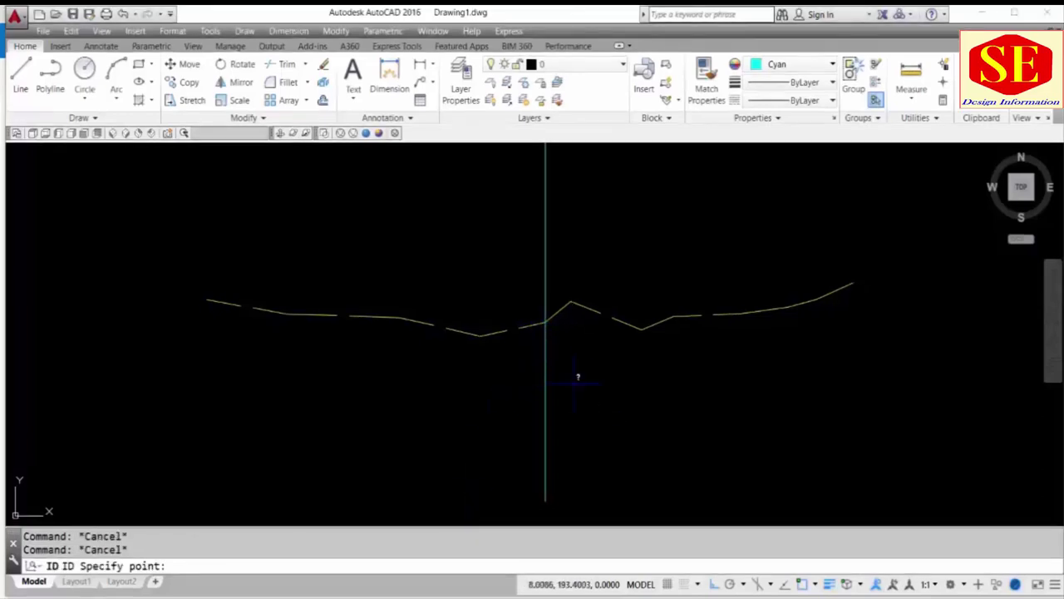
pyautogui.click(544, 324)
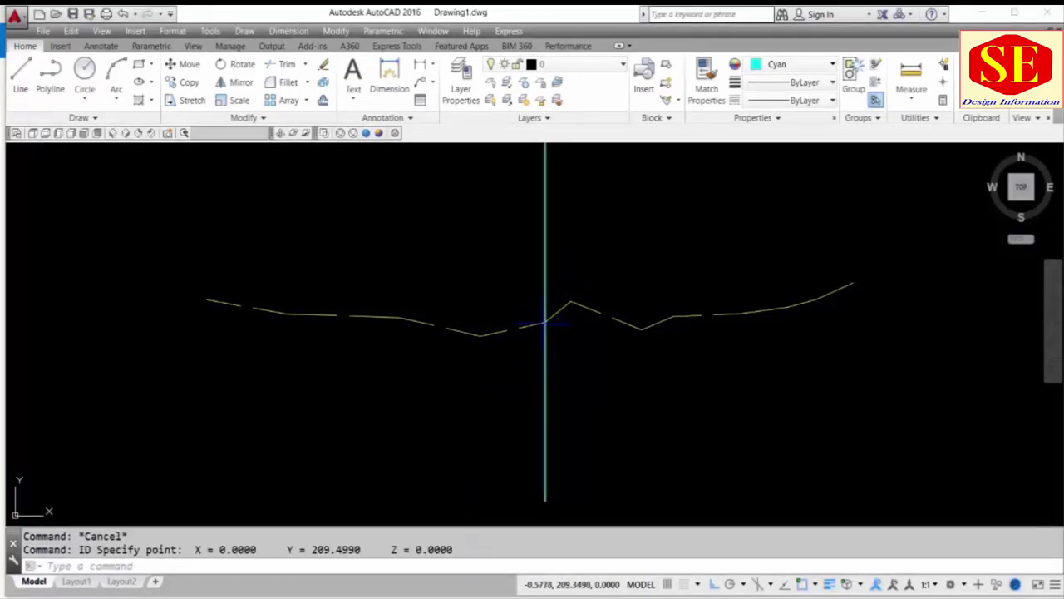
pyautogui.moveTo(223, 549); pyautogui.dragTo(366, 549)
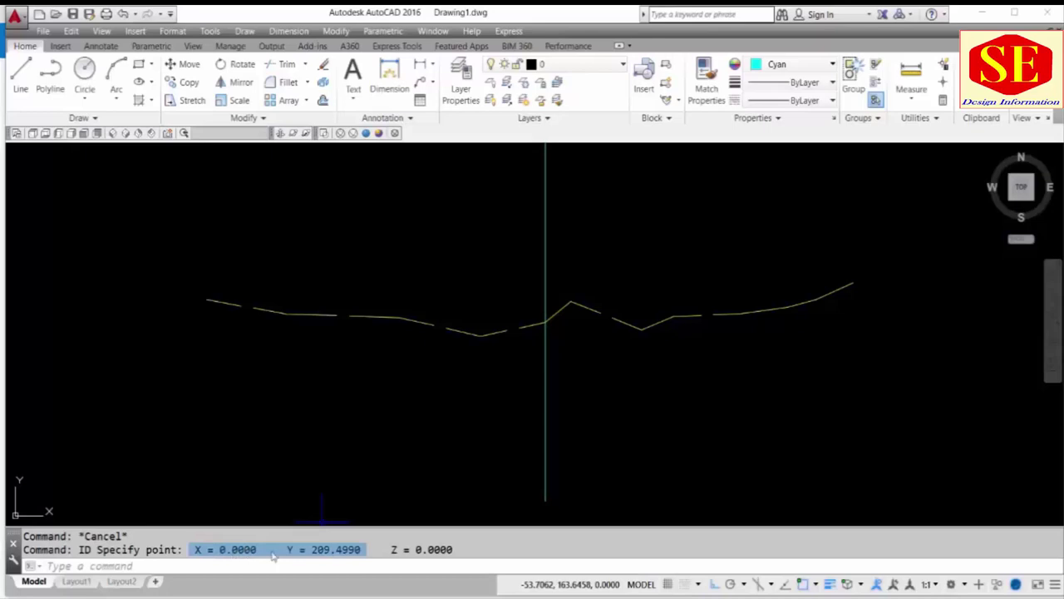
pyautogui.click(353, 557)
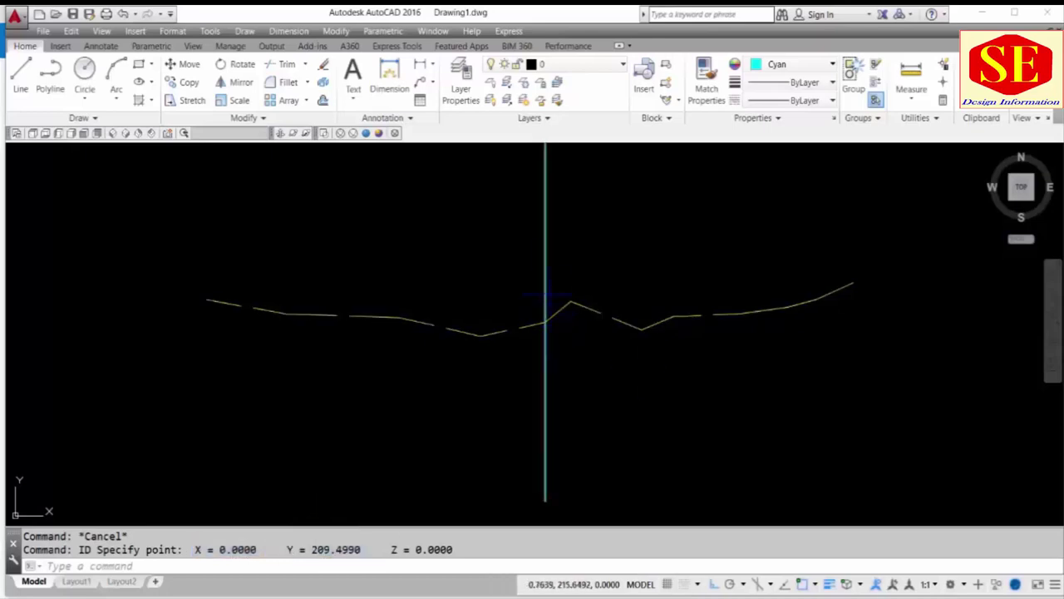
pyautogui.press('Escape')
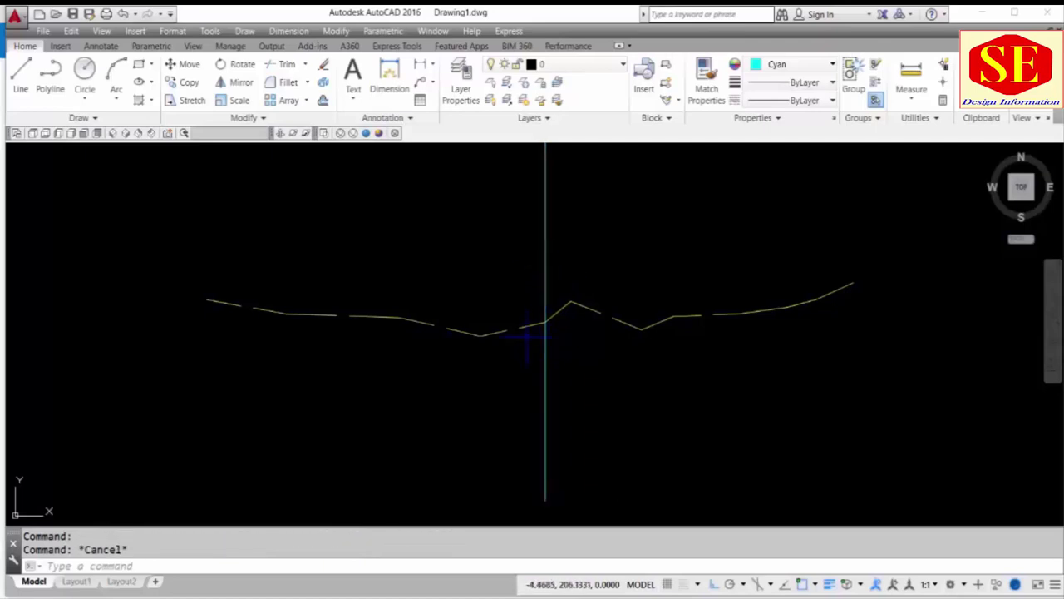
pyautogui.scroll(-2, 527, 336)
pyautogui.scroll(-2, 526, 336)
pyautogui.scroll(2, 532, 315)
# - Draw a horizontal helper line across the centerline top and trim the centerline above it
pyautogui.write('l')
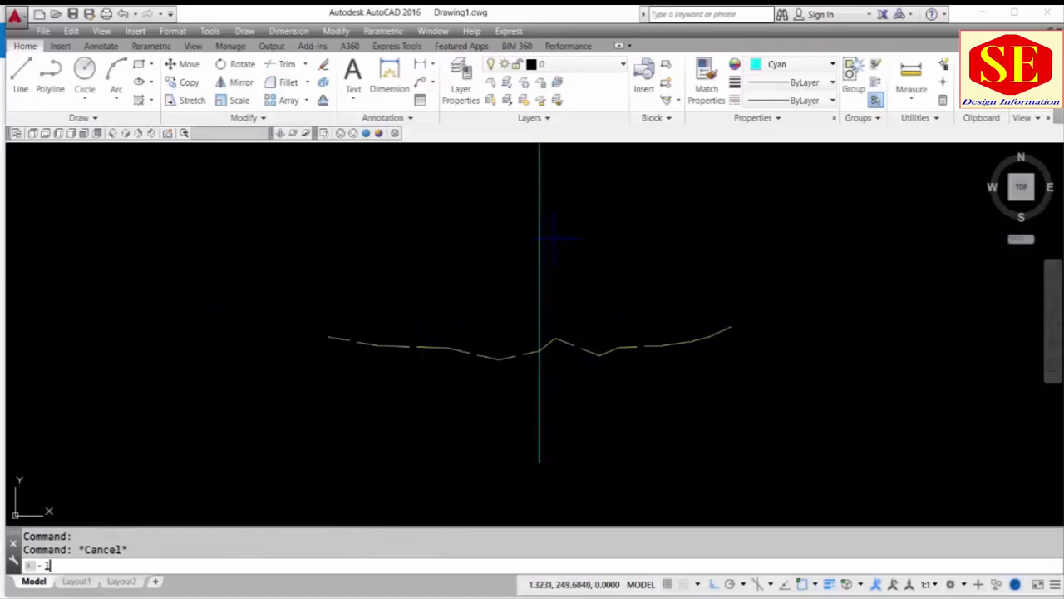
pyautogui.press('Return')
pyautogui.click(540, 210)
pyautogui.press('Escape')
pyautogui.write('tr')
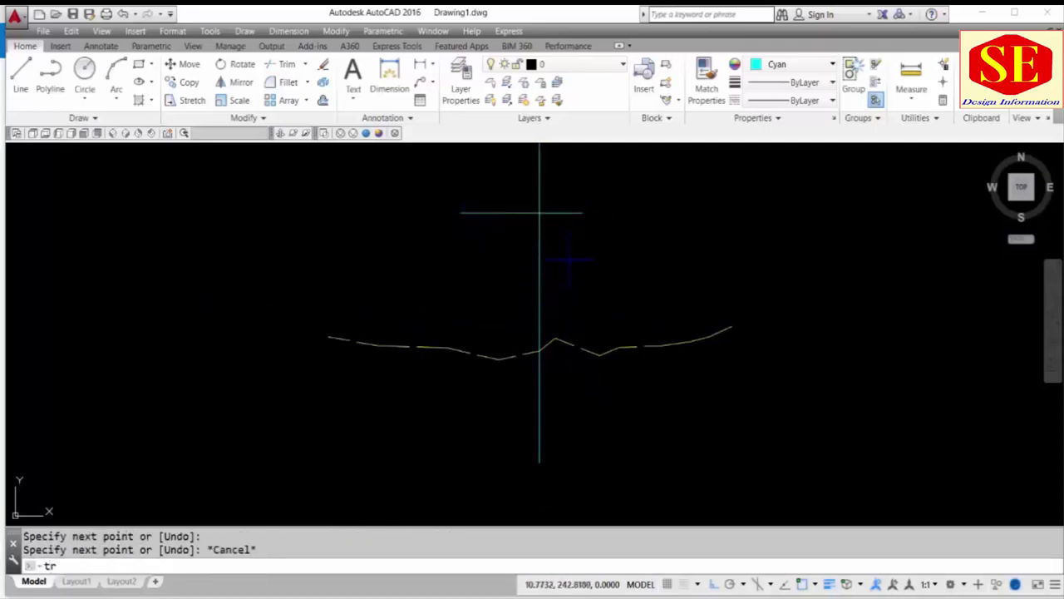
pyautogui.press('Return')
pyautogui.press('Return')
pyautogui.click(504, 193)
pyautogui.click(468, 238)
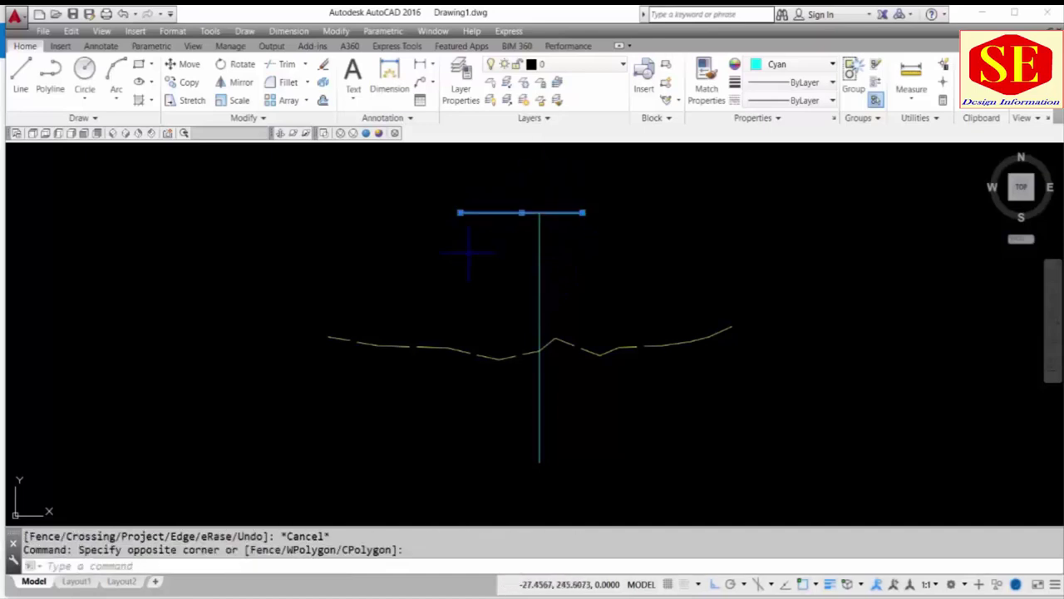
# - Erase the helper line, leaving only the shortened centerline and ground profile
pyautogui.write('e')
pyautogui.press('Return')
pyautogui.scroll(-2, 624, 373)
pyautogui.scroll(-2, 569, 351)
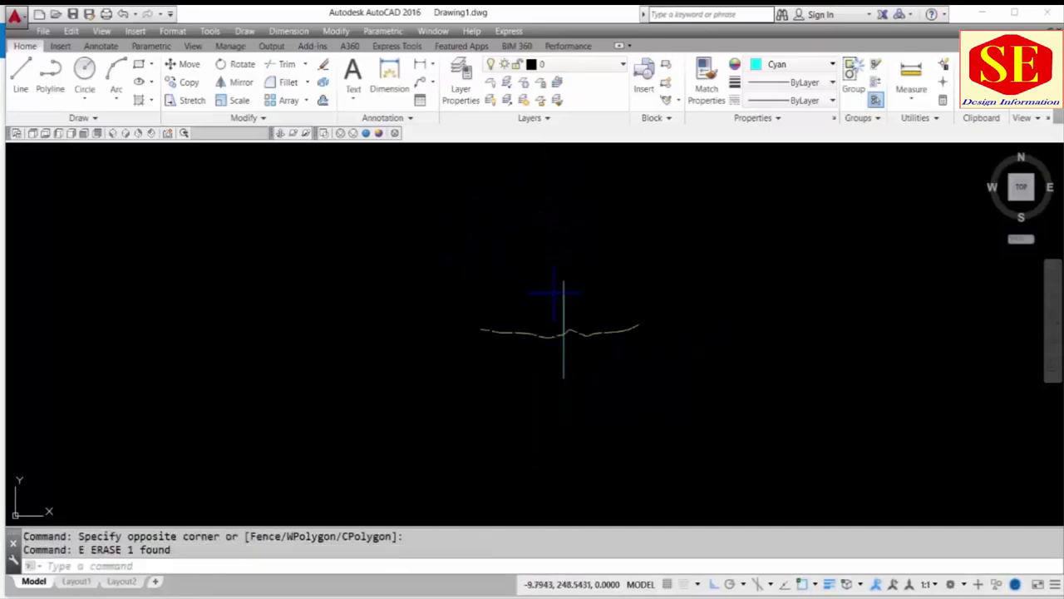
pyautogui.moveTo(604, 275); pyautogui.dragTo(532, 304, button='middle')
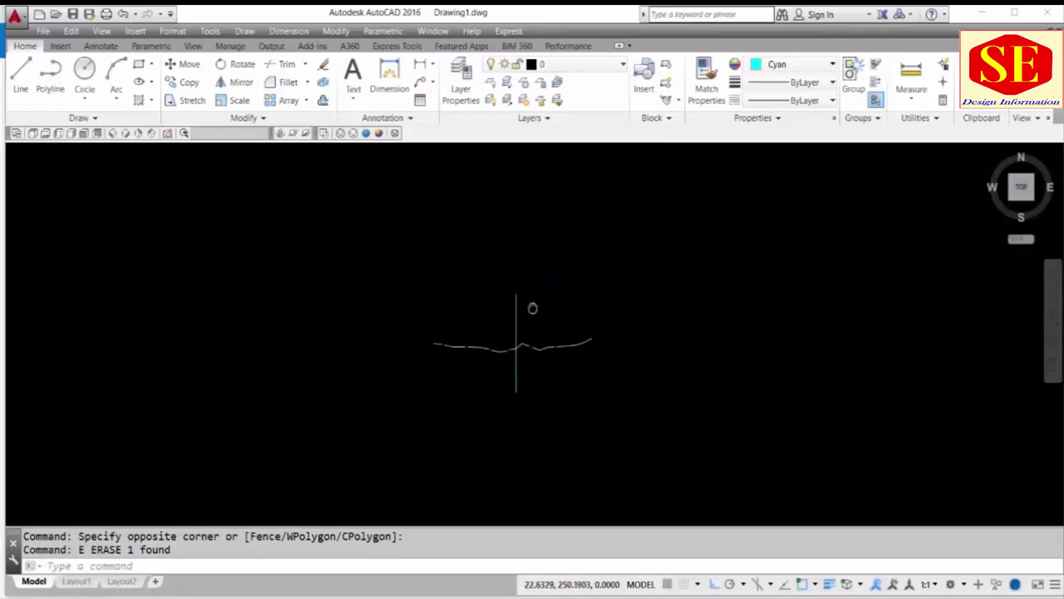
pyautogui.scroll(1, 465, 349)
pyautogui.scroll(1, 455, 353)
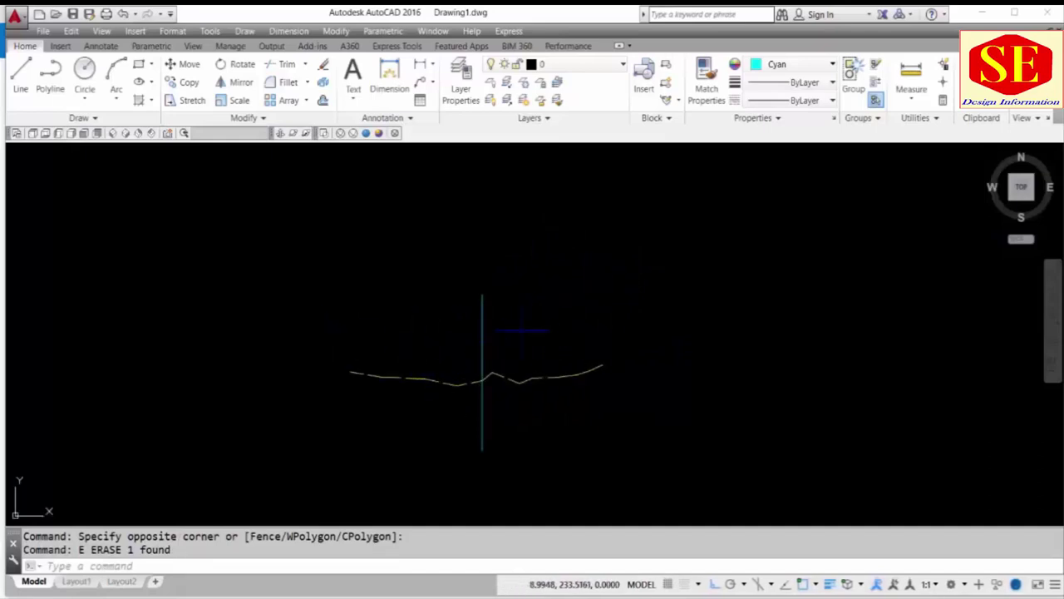
pyautogui.moveTo(608, 265); pyautogui.dragTo(550, 305, button='middle')
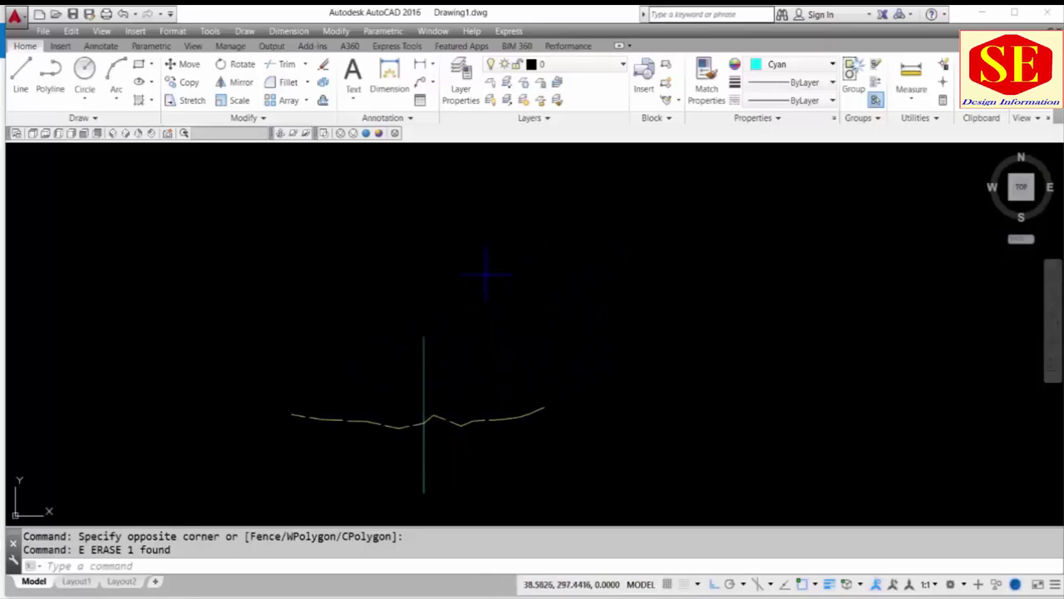
# - Attach the Section A1-A1 raster image to the right of the section at scale 1
pyautogui.click(134, 31)
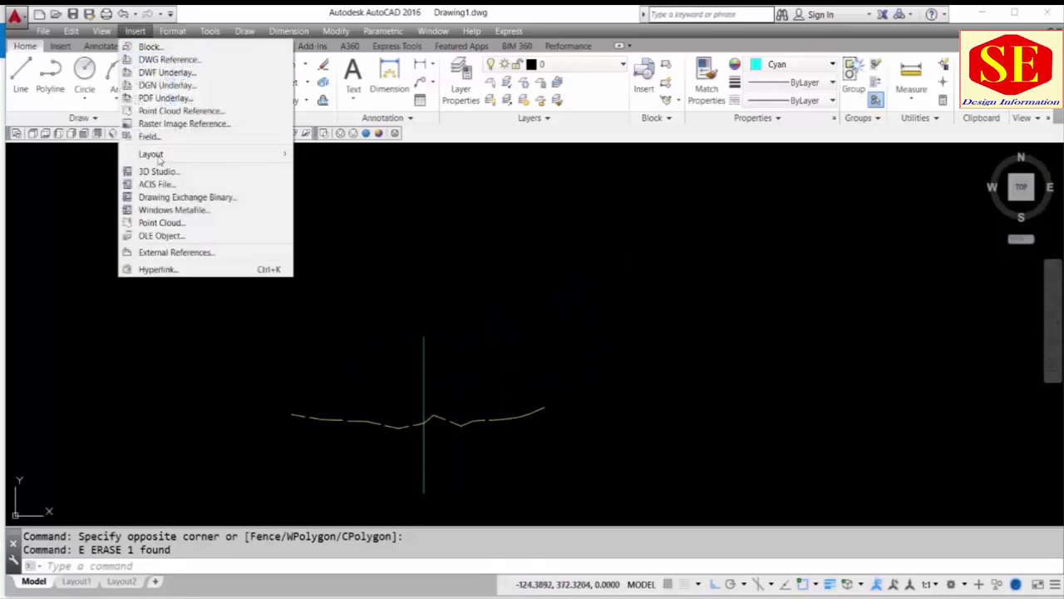
pyautogui.click(170, 125)
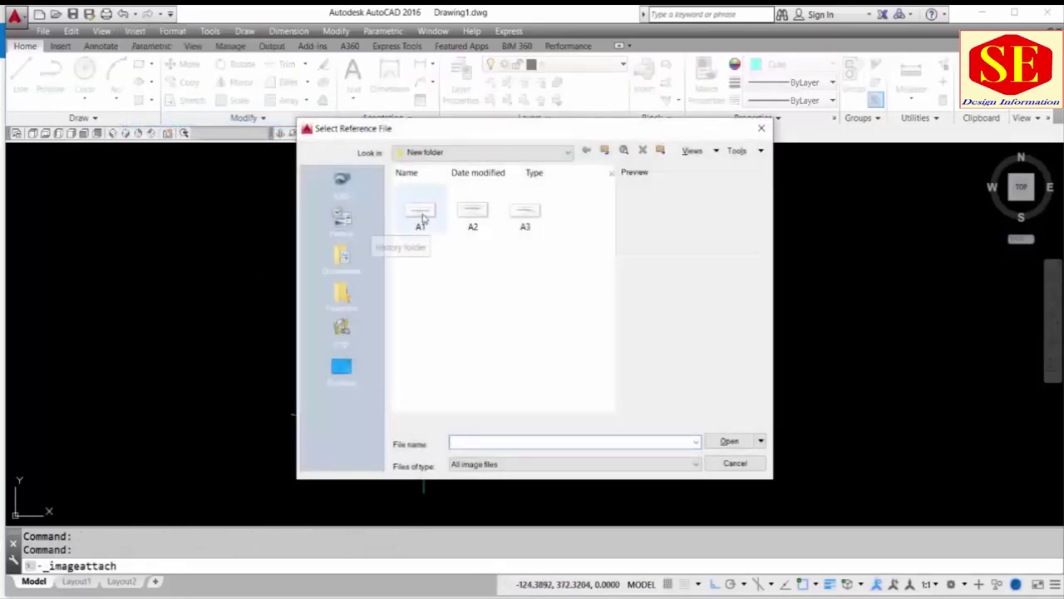
pyautogui.doubleClick(421, 217)
pyautogui.click(547, 409)
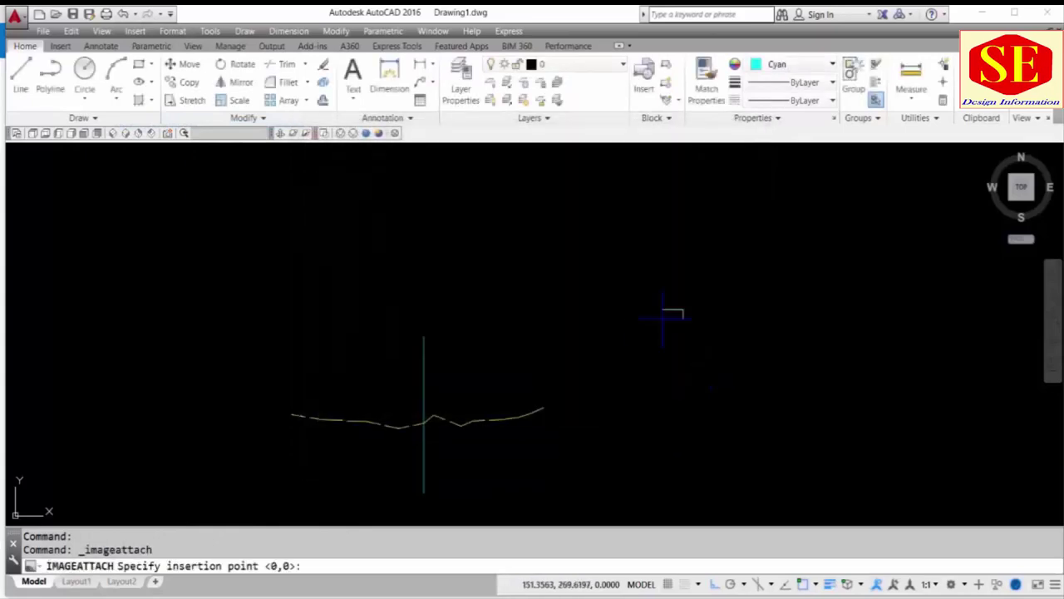
pyautogui.click(639, 307)
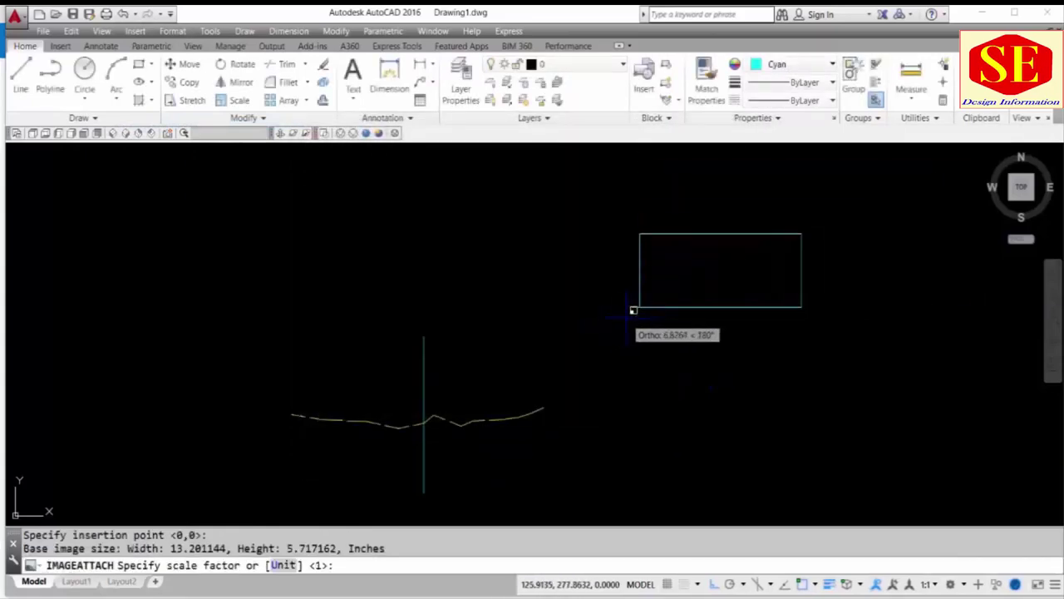
pyautogui.press('Return')
# - Zoom in and out around the attached section image to inspect it
pyautogui.scroll(4, 802, 248)
pyautogui.moveTo(797, 236); pyautogui.dragTo(724, 305, button='middle')
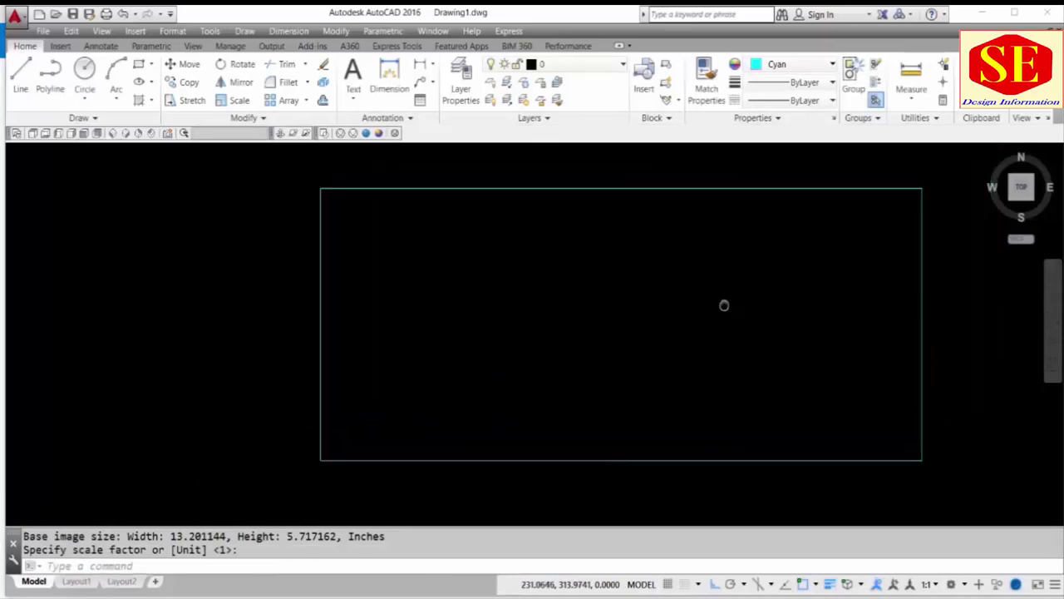
pyautogui.scroll(2, 619, 294)
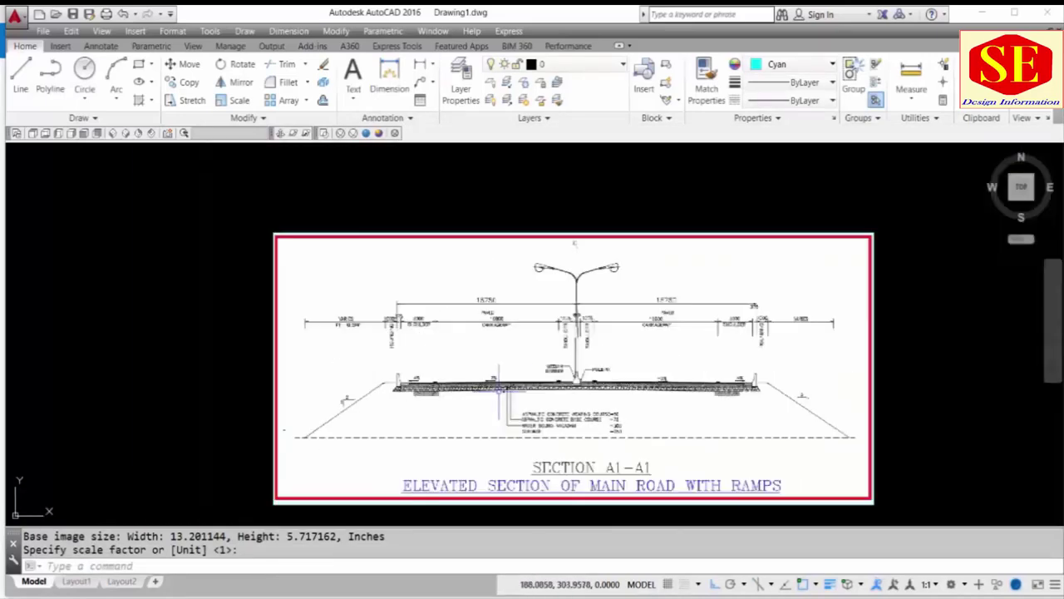
pyautogui.scroll(-2, 499, 395)
pyautogui.scroll(2, 594, 402)
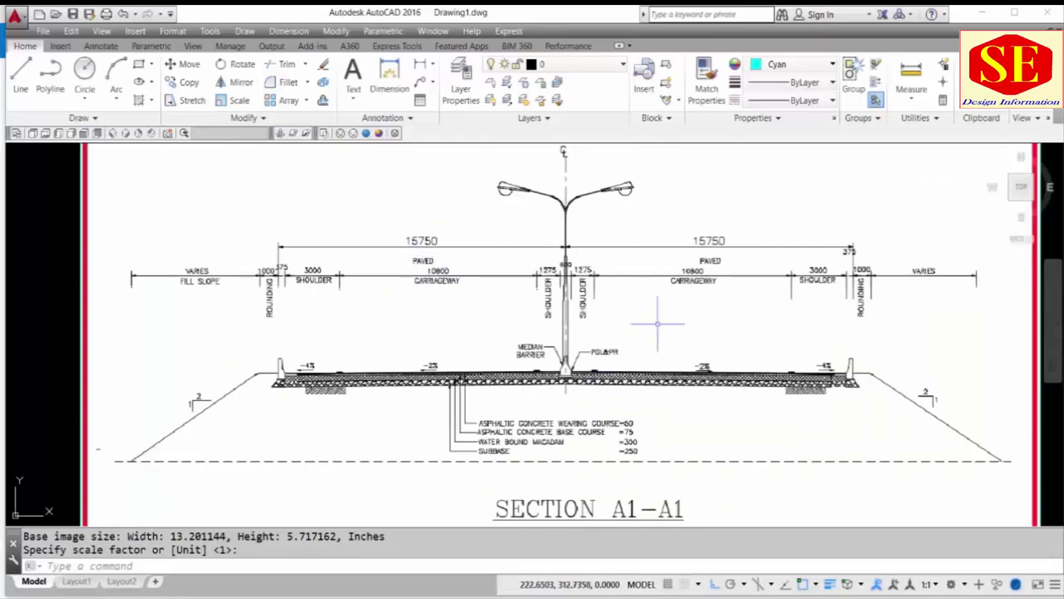
pyautogui.scroll(-2, 550, 325)
pyautogui.scroll(-2, 549, 300)
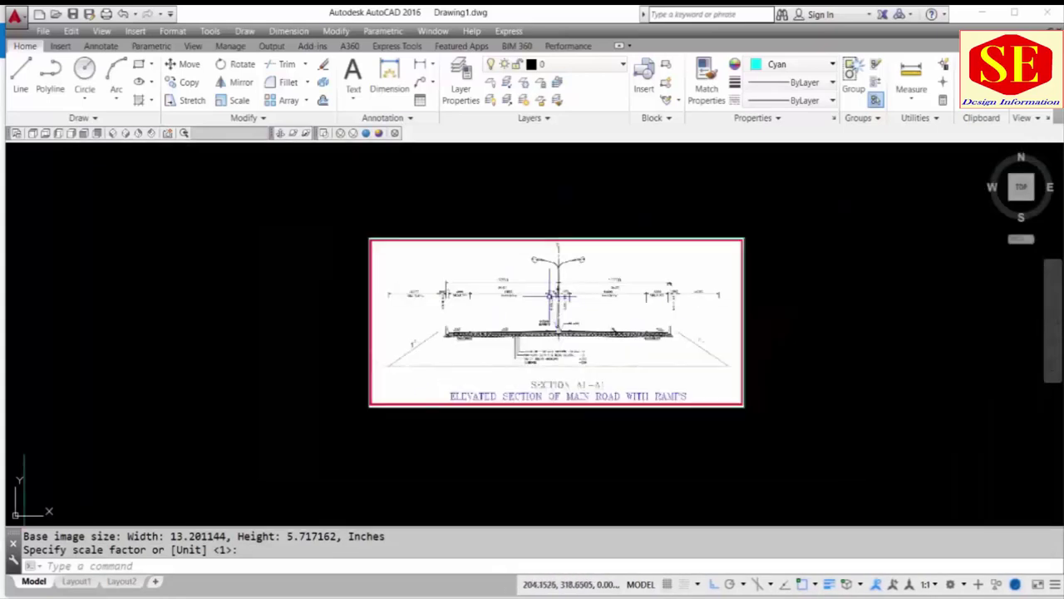
pyautogui.scroll(1, 550, 299)
pyautogui.scroll(2, 550, 299)
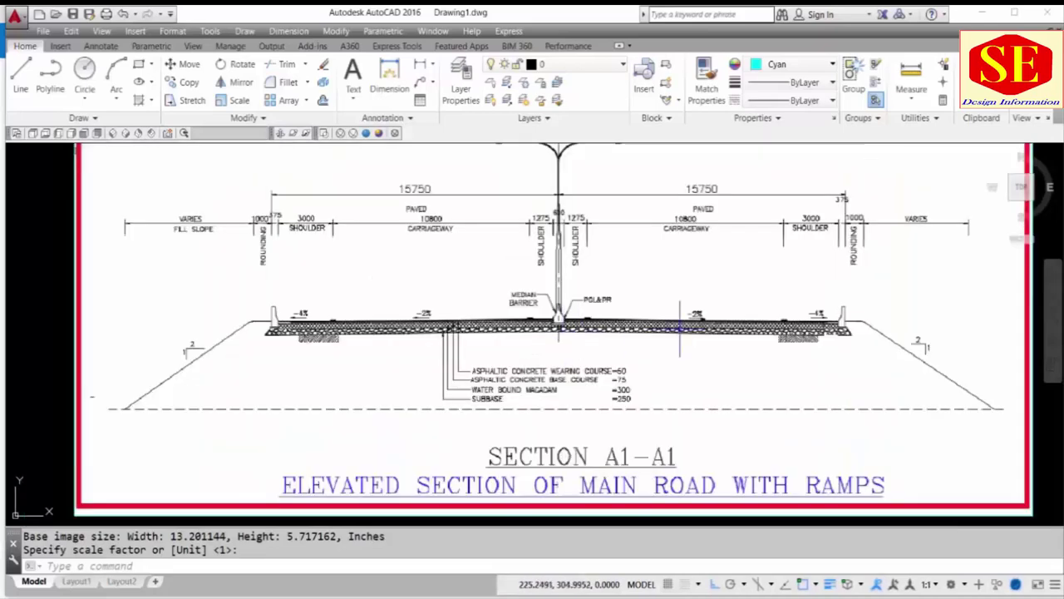
pyautogui.scroll(-5, 492, 298)
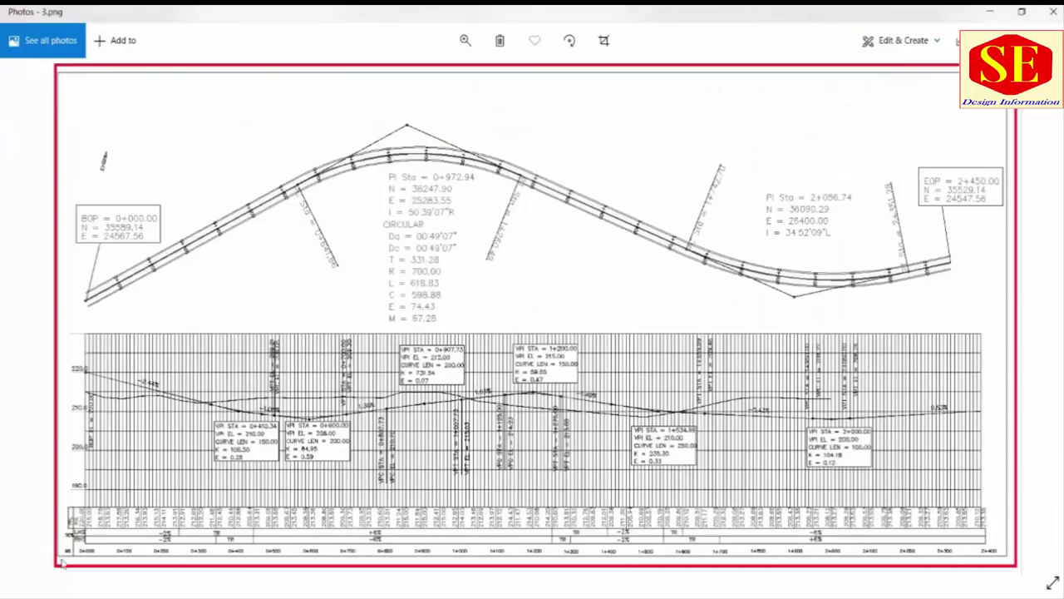
# - Zoom into the level table near station 0+000 to see the FRL/NSL labels, then close Photos
pyautogui.scroll(3, 59, 571)
pyautogui.scroll(2, 29, 531)
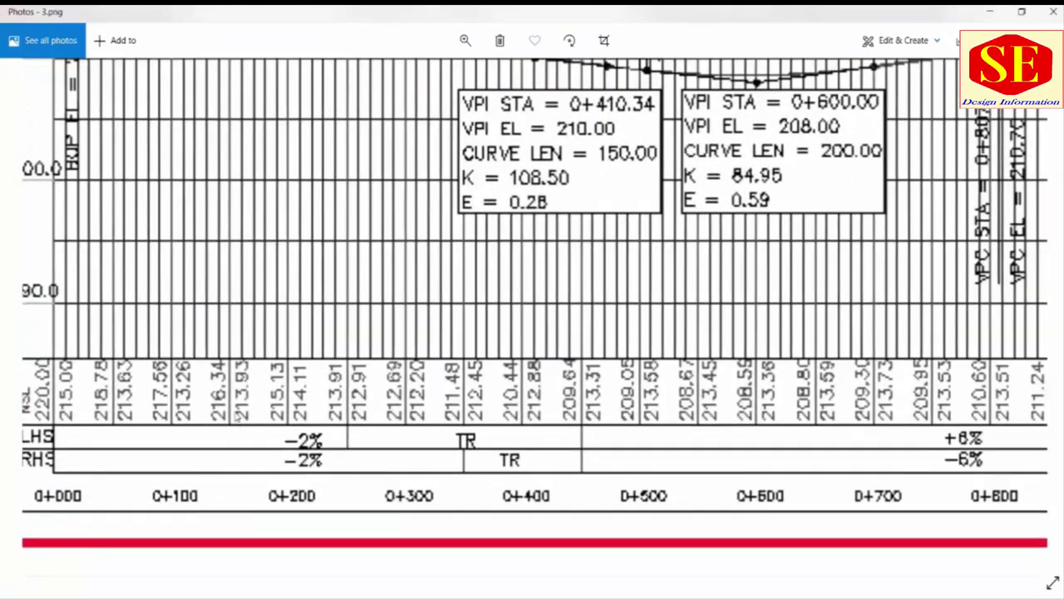
pyautogui.moveTo(64, 512); pyautogui.dragTo(150, 514)
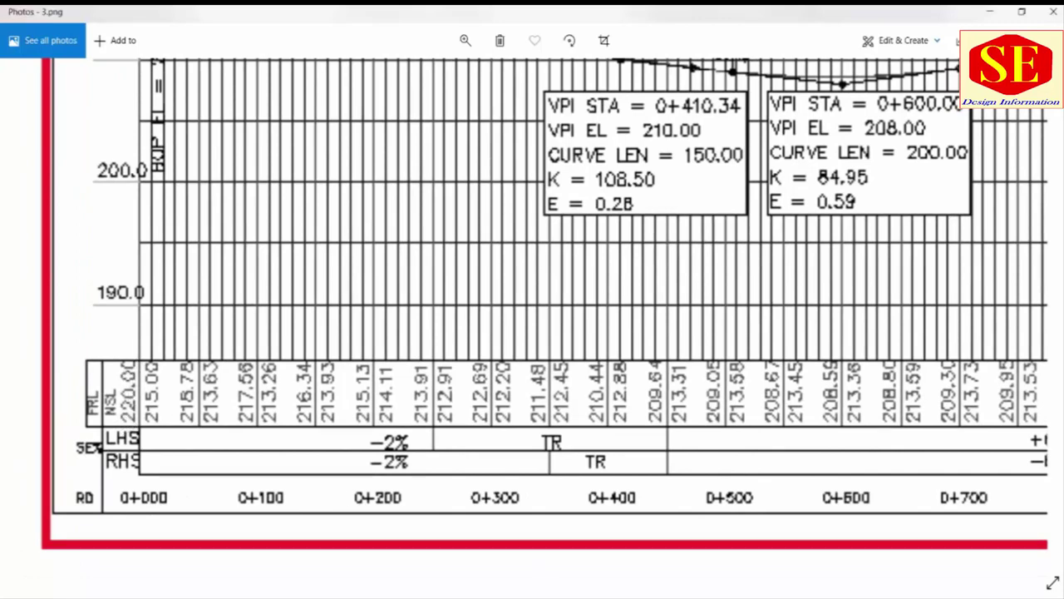
pyautogui.click(1053, 11)
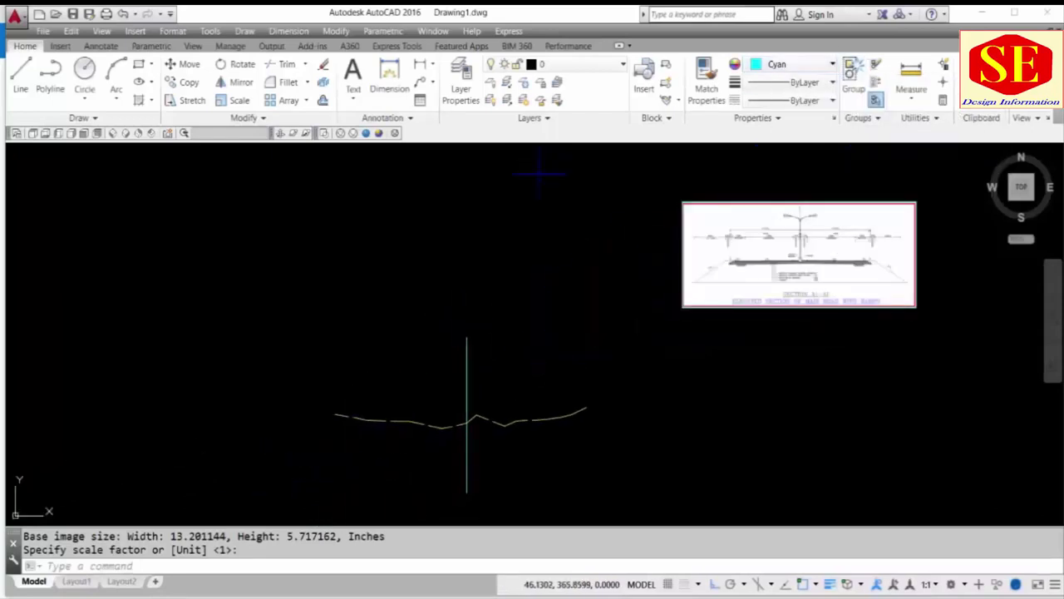
# - Finish the image placement at scale 1 and add a new layer named FRL
pyautogui.write('1')
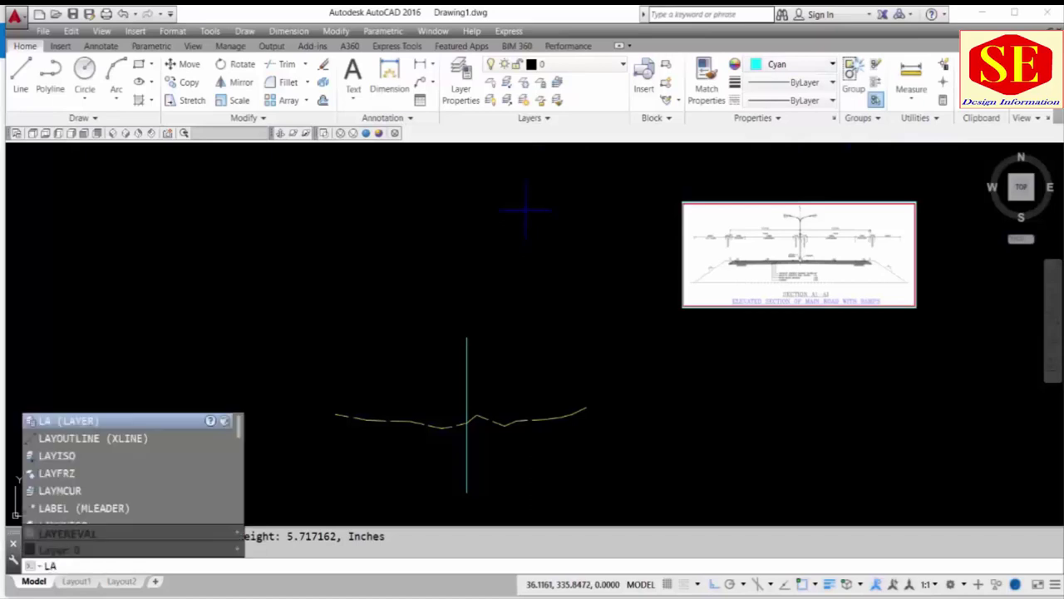
pyautogui.press('Return')
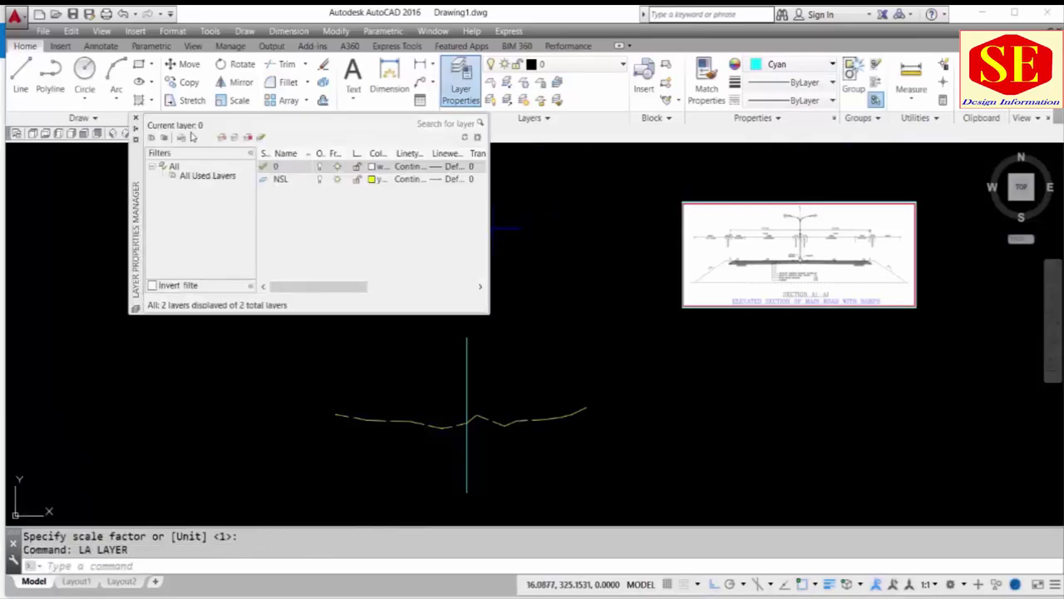
pyautogui.click(222, 138)
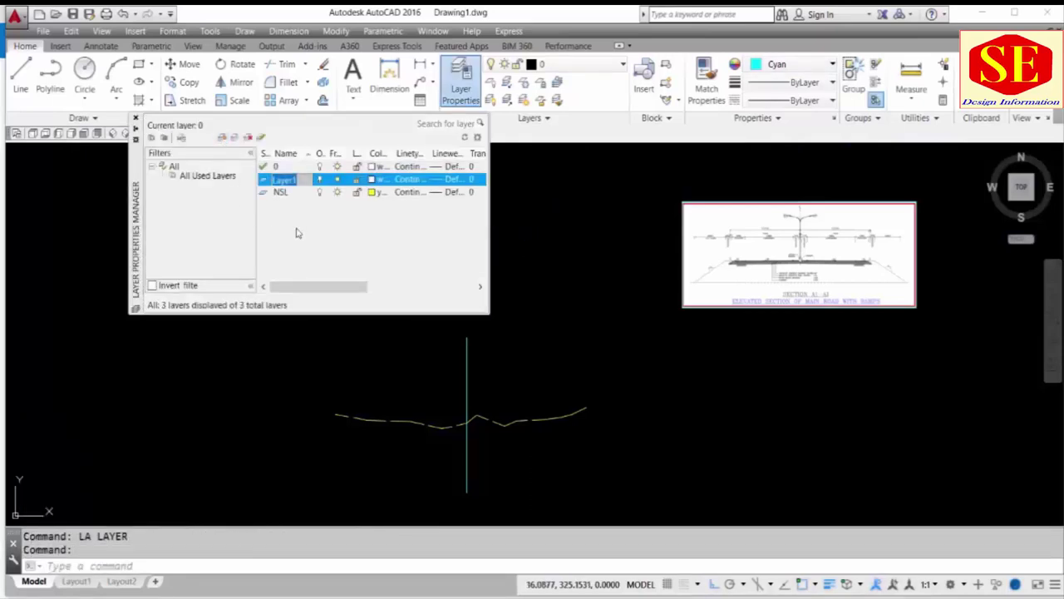
pyautogui.write('FRL')
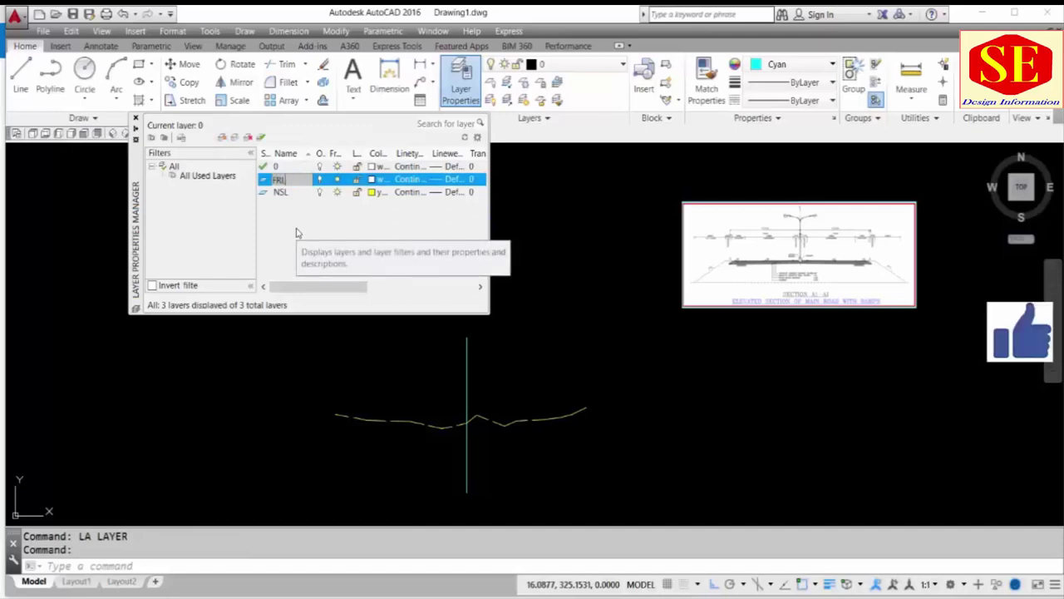
# - Give the FRL layer the colour red and make it the current layer
pyautogui.click(373, 180)
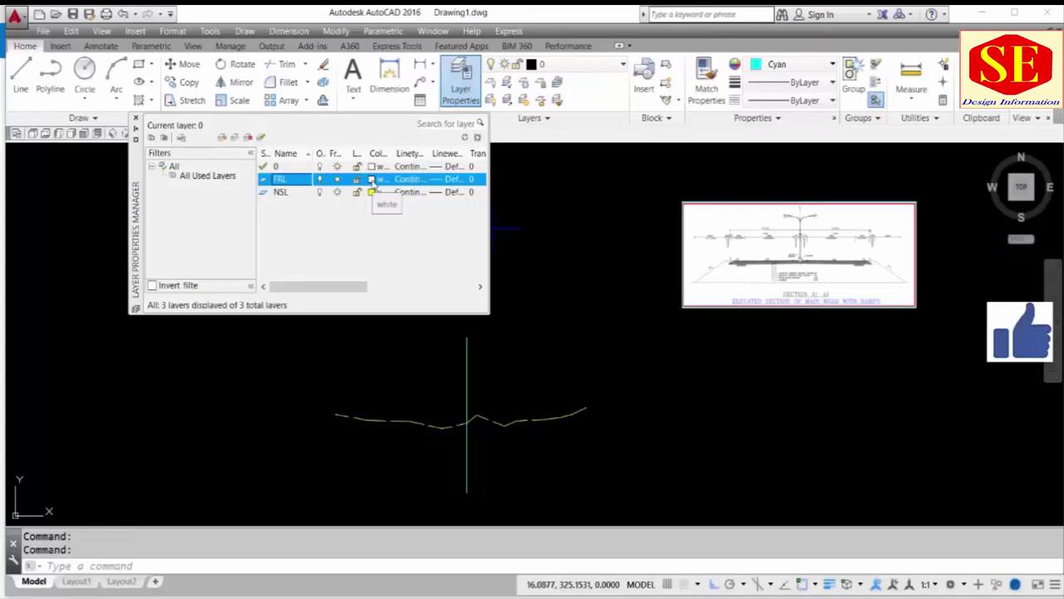
pyautogui.click(417, 337)
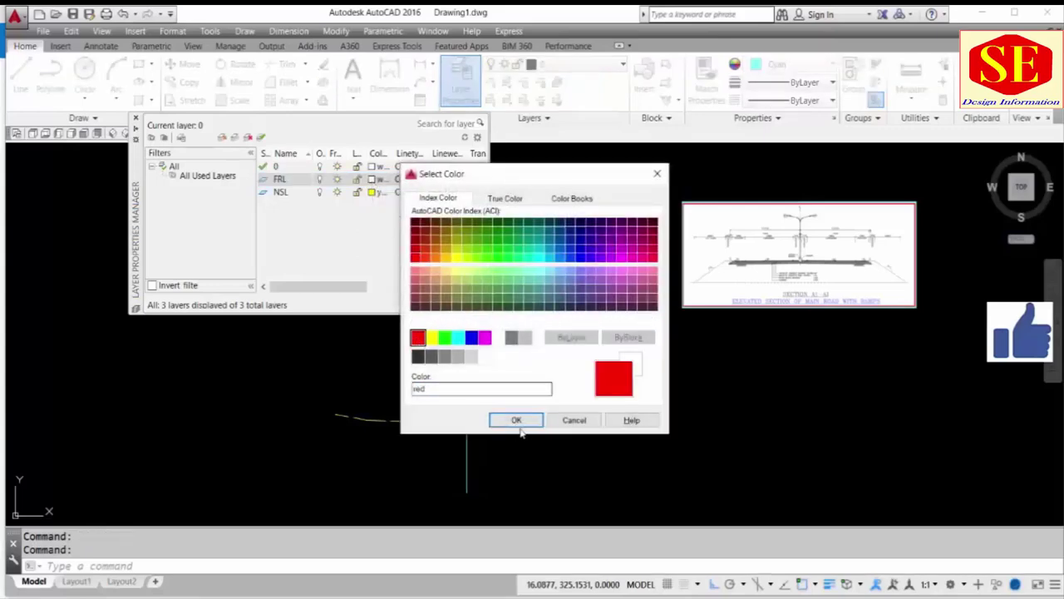
pyautogui.click(515, 420)
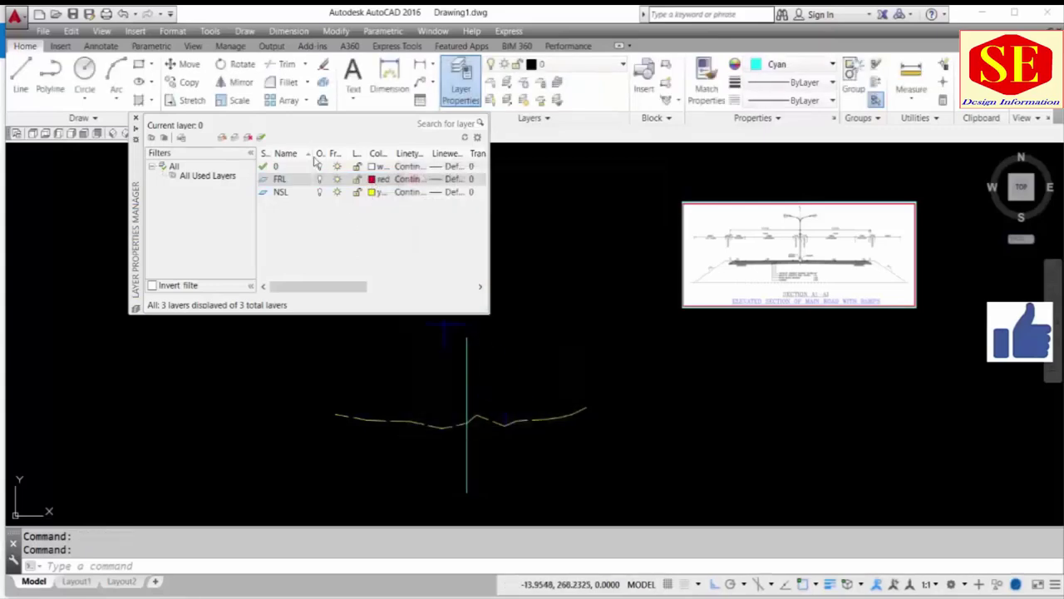
pyautogui.click(136, 121)
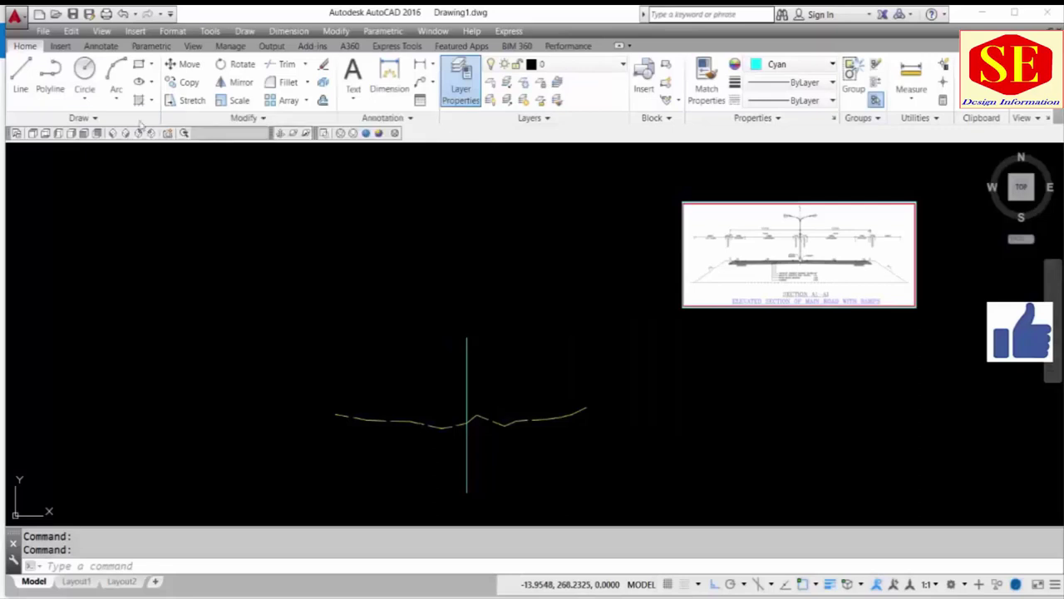
pyautogui.click(565, 64)
pyautogui.click(551, 100)
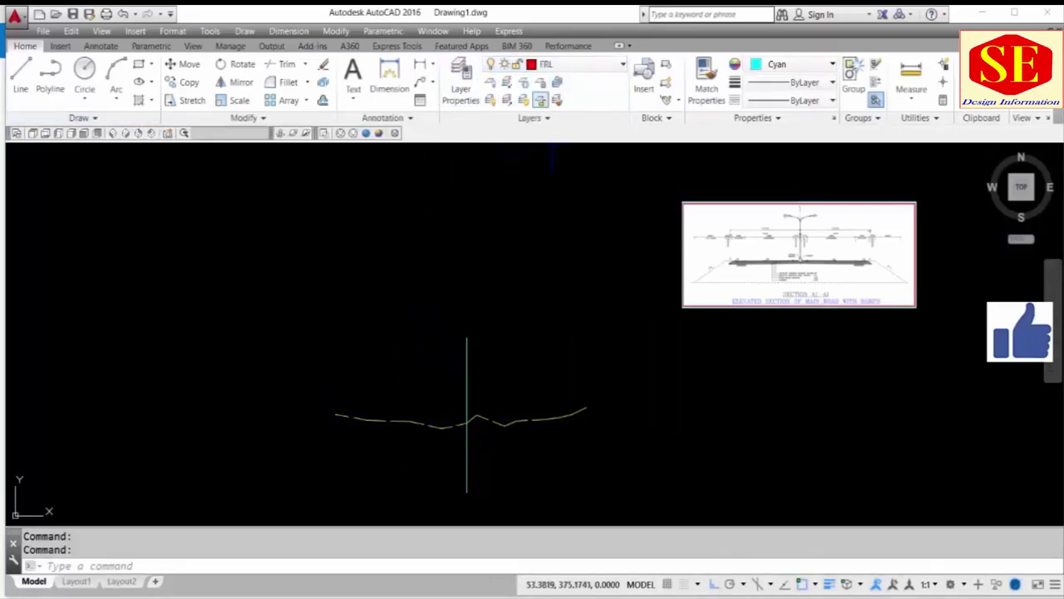
# - Draw a short FRL polyline starting at point 0,220
pyautogui.write('pl')
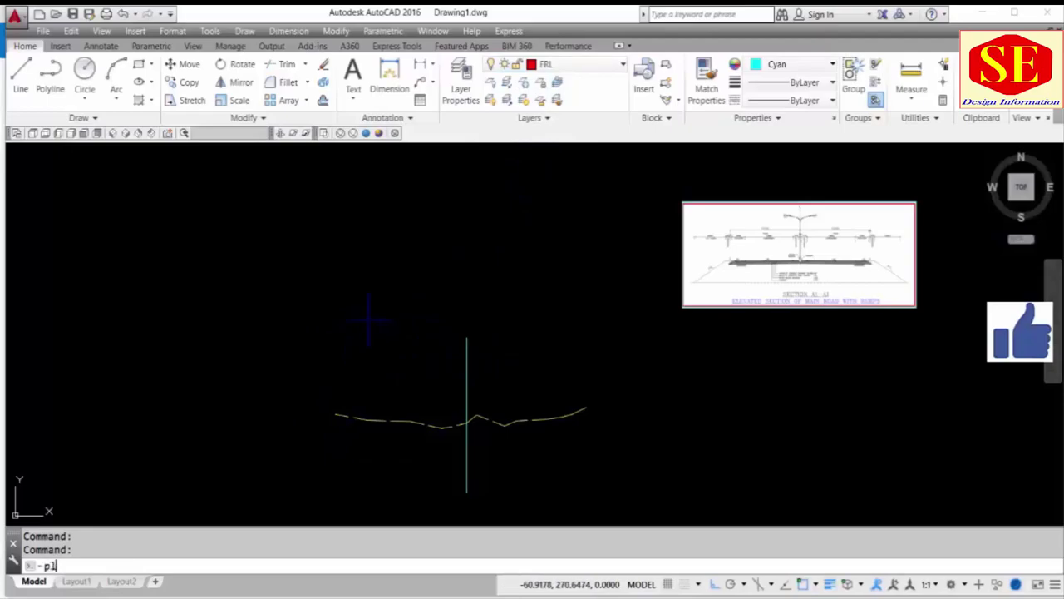
pyautogui.press('Return')
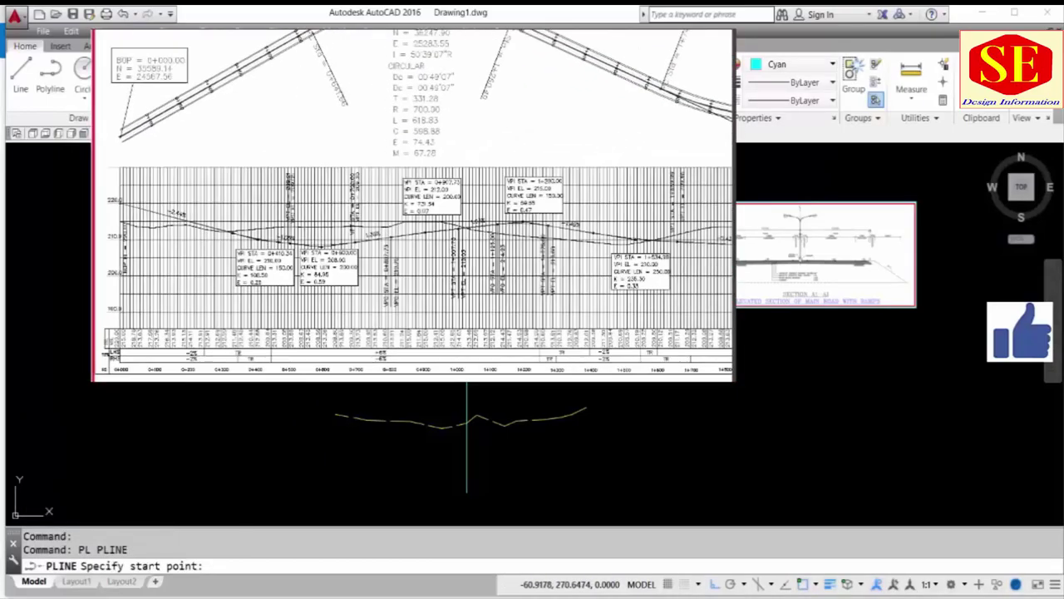
pyautogui.write('0')
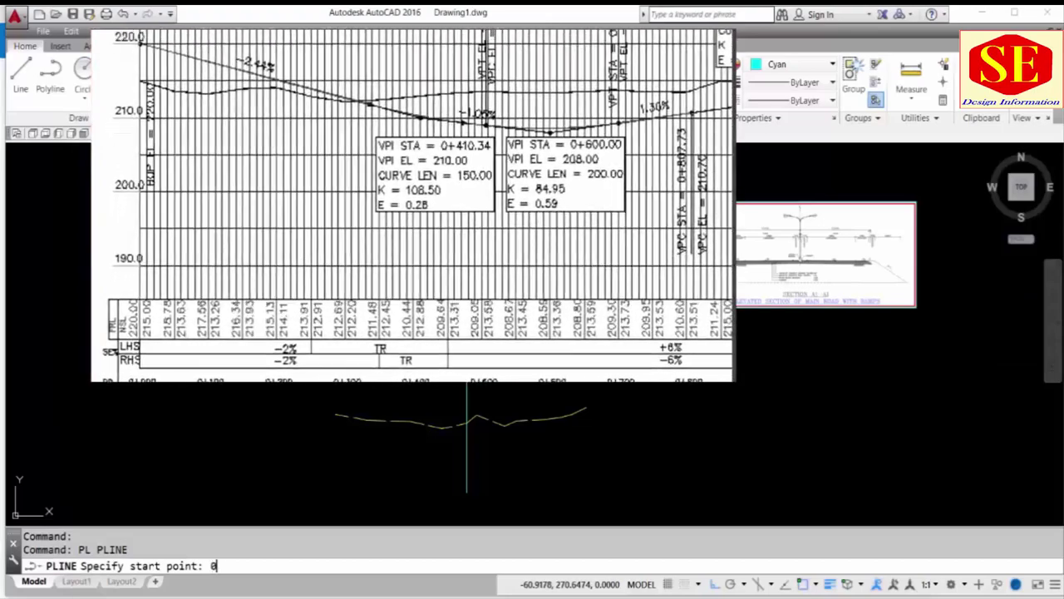
pyautogui.write(',')
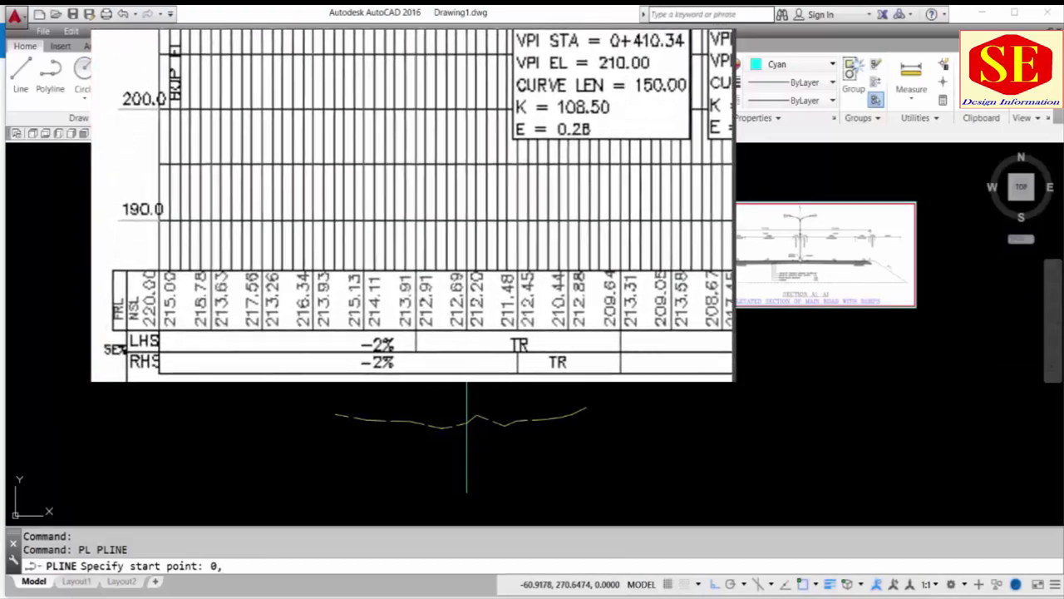
pyautogui.write('220.000')
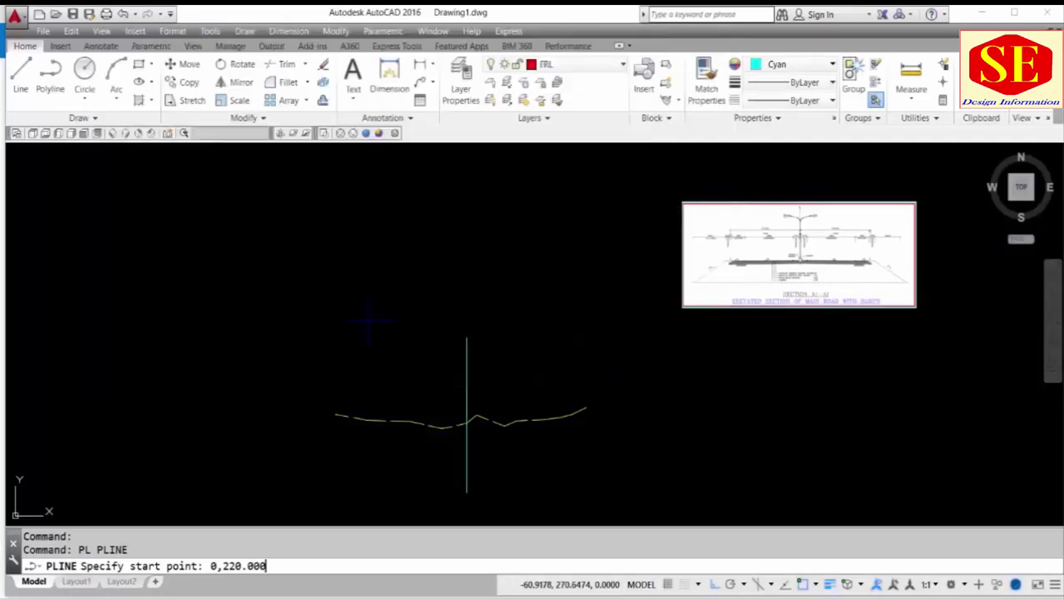
pyautogui.press('Return')
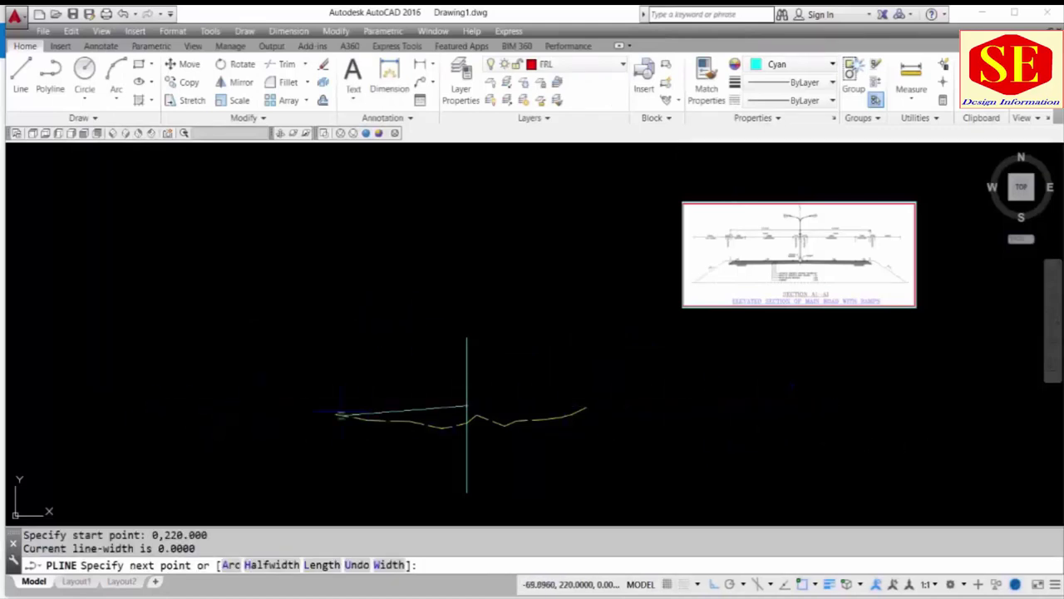
pyautogui.scroll(2, 356, 409)
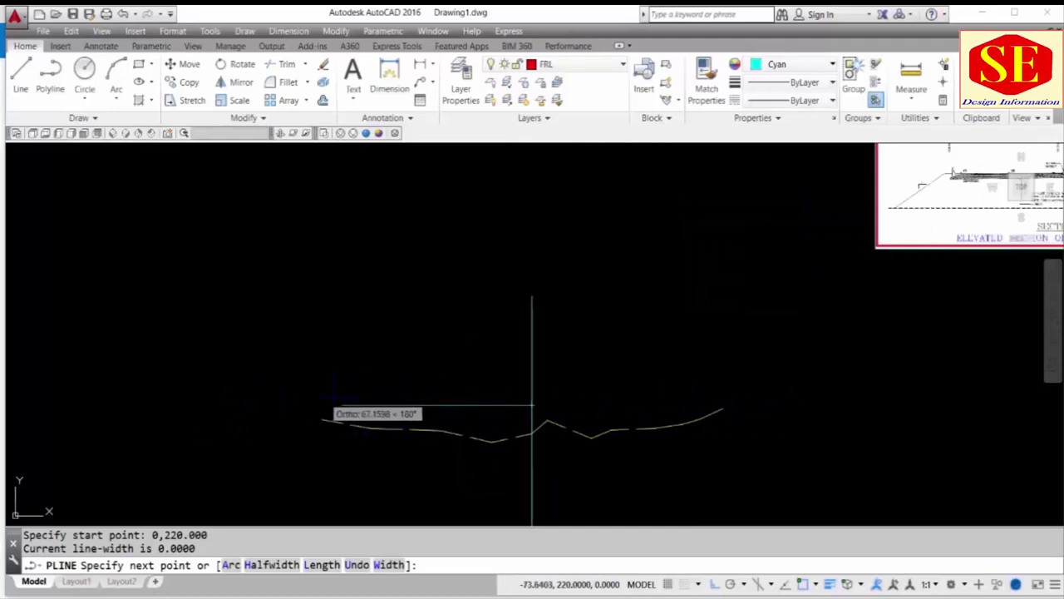
pyautogui.click(220, 399)
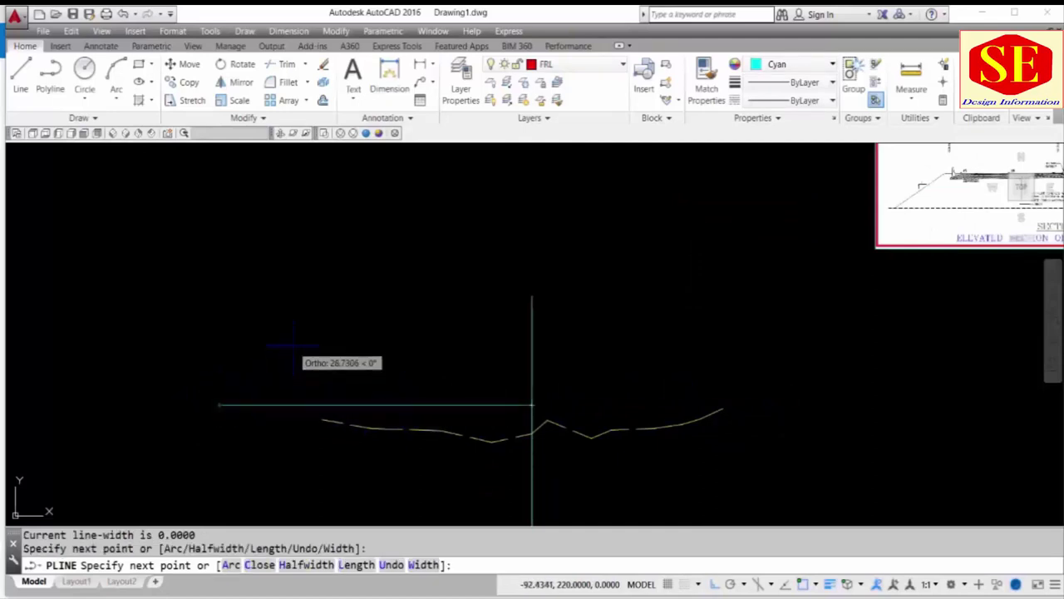
pyautogui.press('Escape')
pyautogui.scroll(-2, 328, 325)
pyautogui.scroll(3, 516, 380)
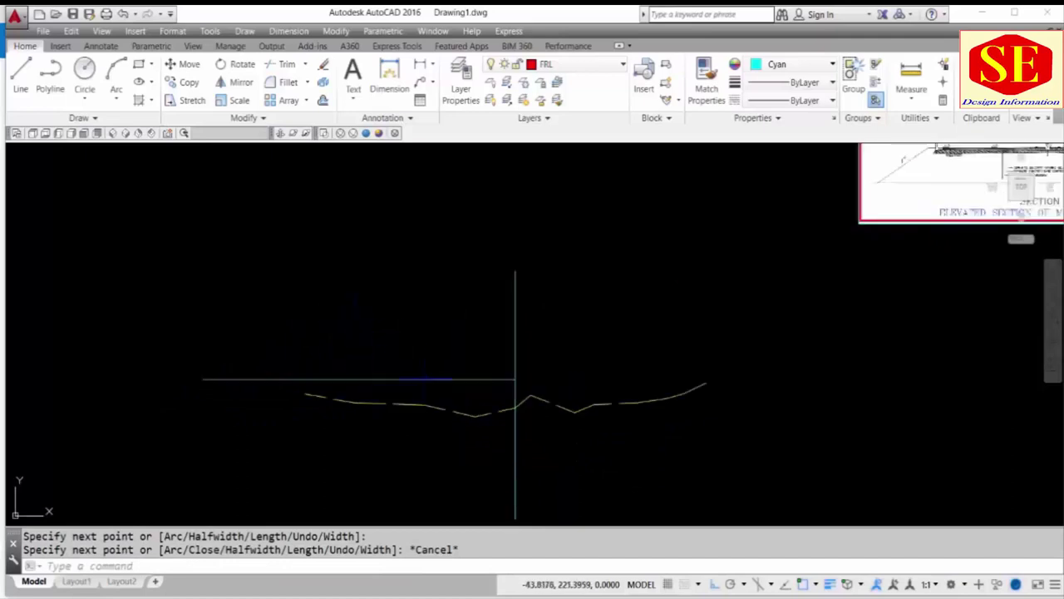
pyautogui.scroll(3, 543, 375)
# - Confirm with ID that the polyline starts at 0,220, then return to the profile image
pyautogui.write('id')
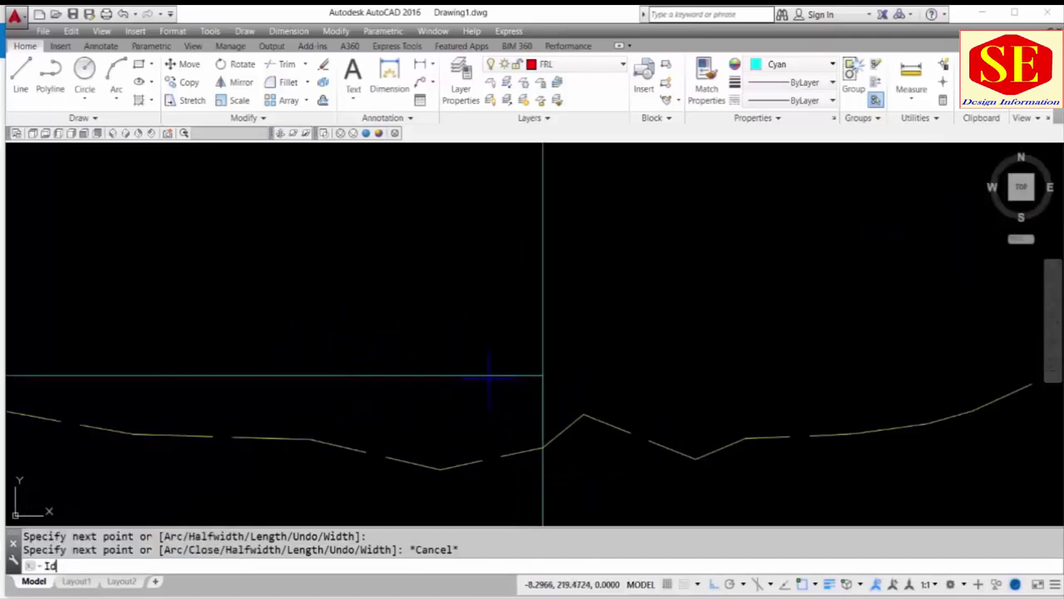
pyautogui.press('Return')
pyautogui.click(543, 376)
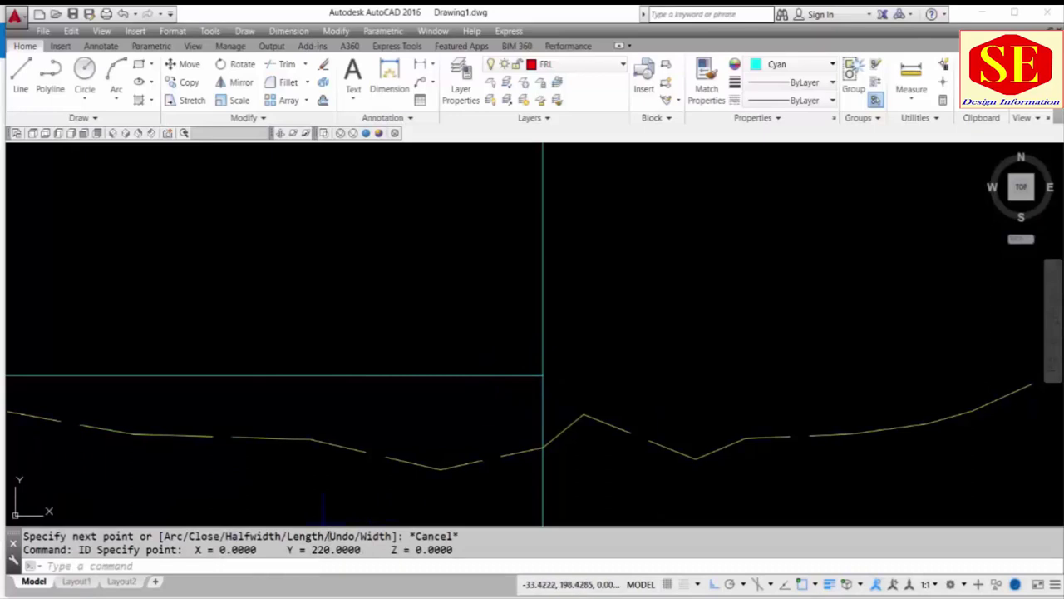
pyautogui.hotkey('alt', 'Tab')
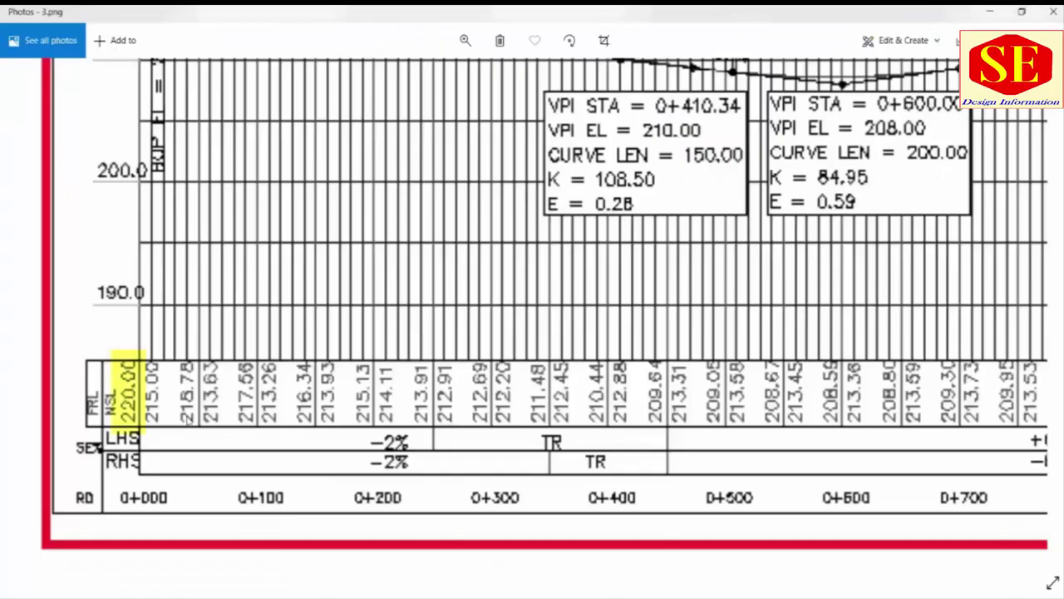
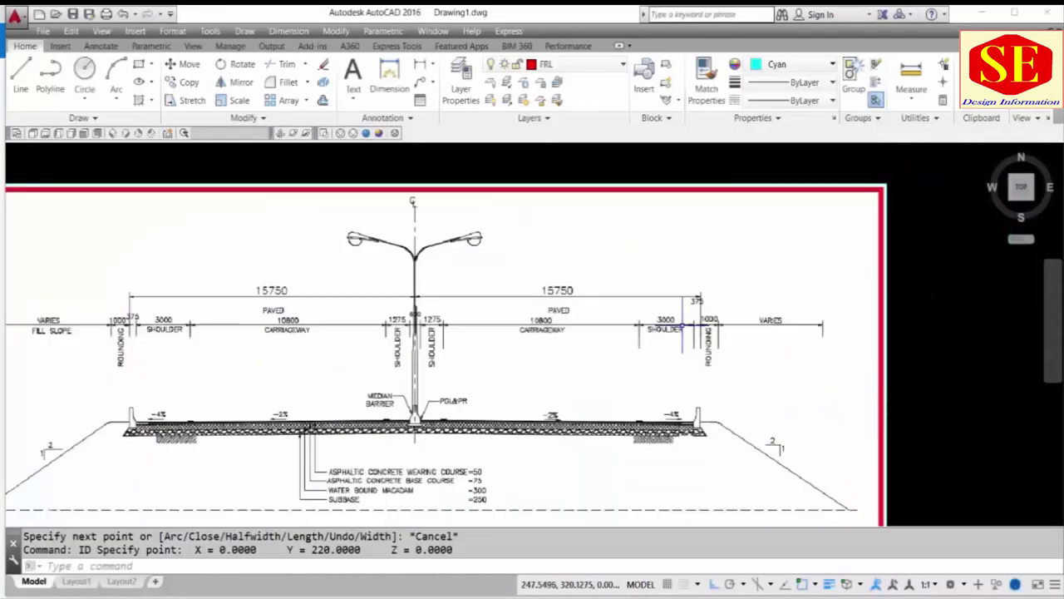
# - Offset the vertical centreline 15.75 units to both the left and the right
pyautogui.scroll(7, 677, 337)
pyautogui.scroll(2, 548, 416)
pyautogui.scroll(-2, 789, 357)
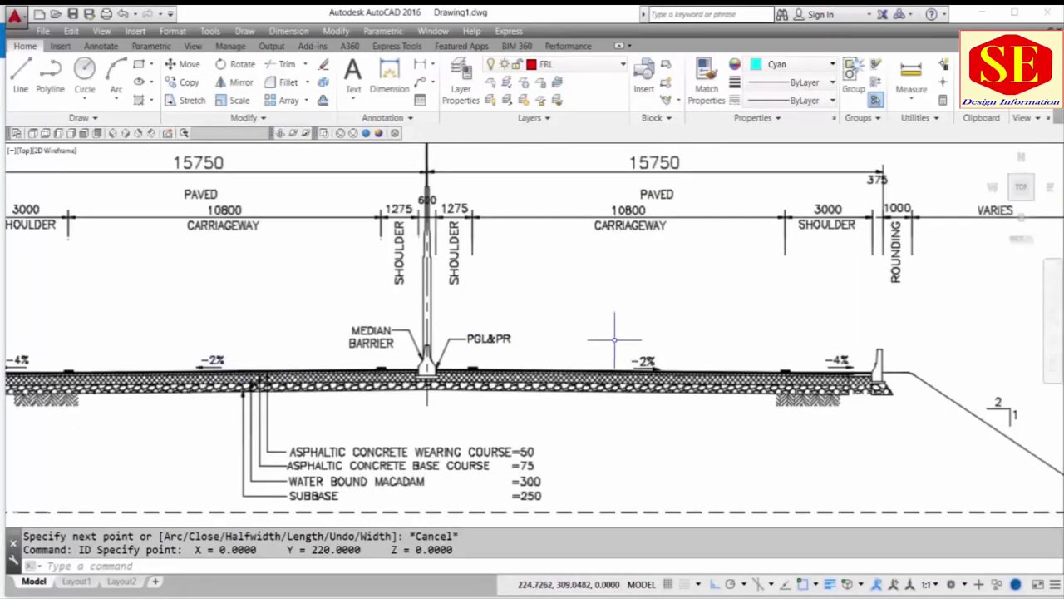
pyautogui.scroll(-2, 615, 339)
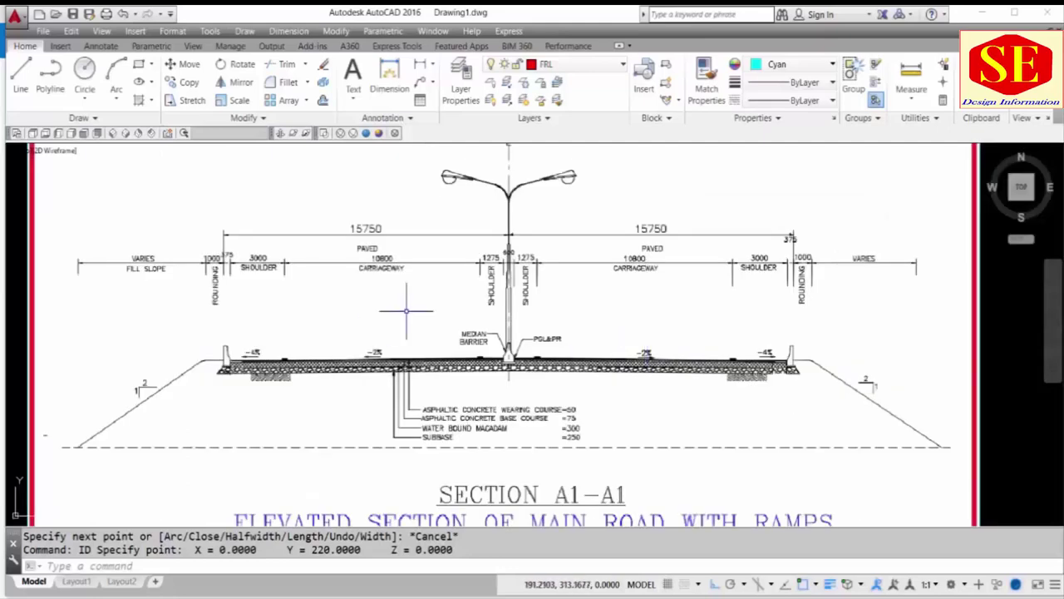
pyautogui.moveTo(408, 311); pyautogui.dragTo(479, 306, button='middle')
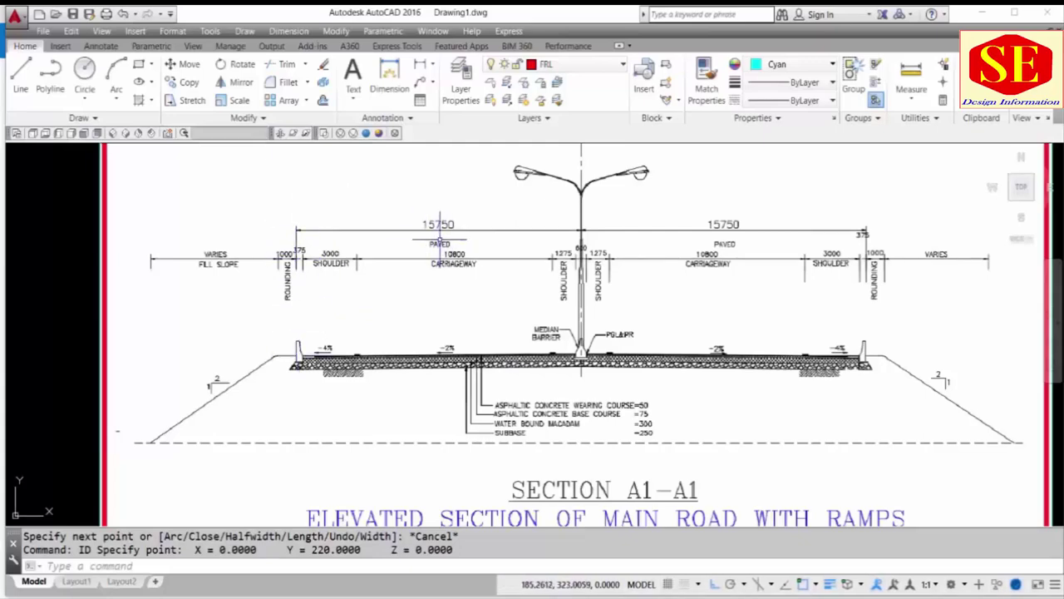
pyautogui.scroll(-5, 777, 232)
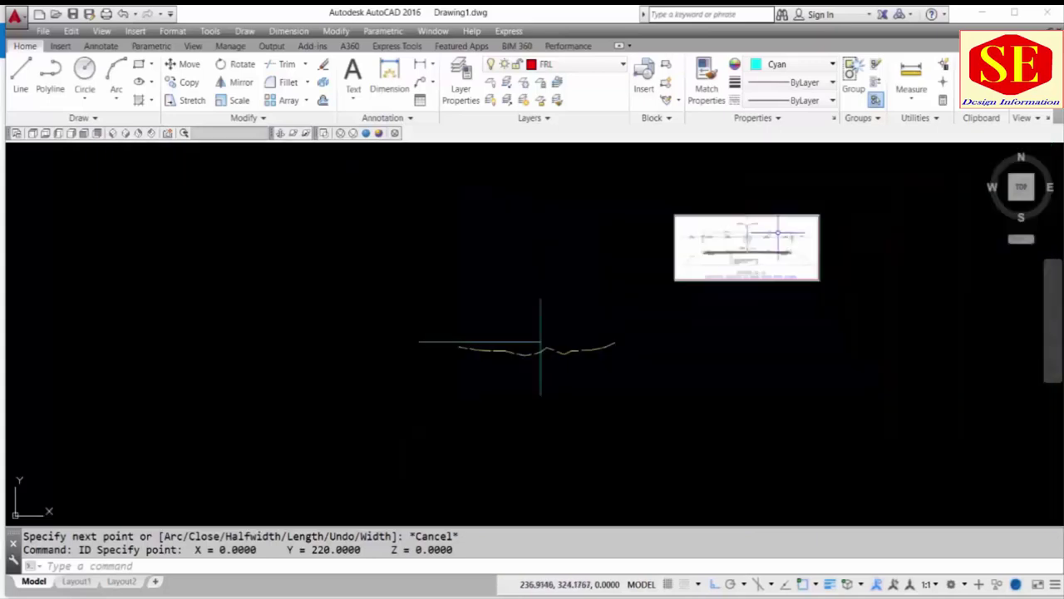
pyautogui.scroll(3, 517, 275)
pyautogui.scroll(-2, 530, 304)
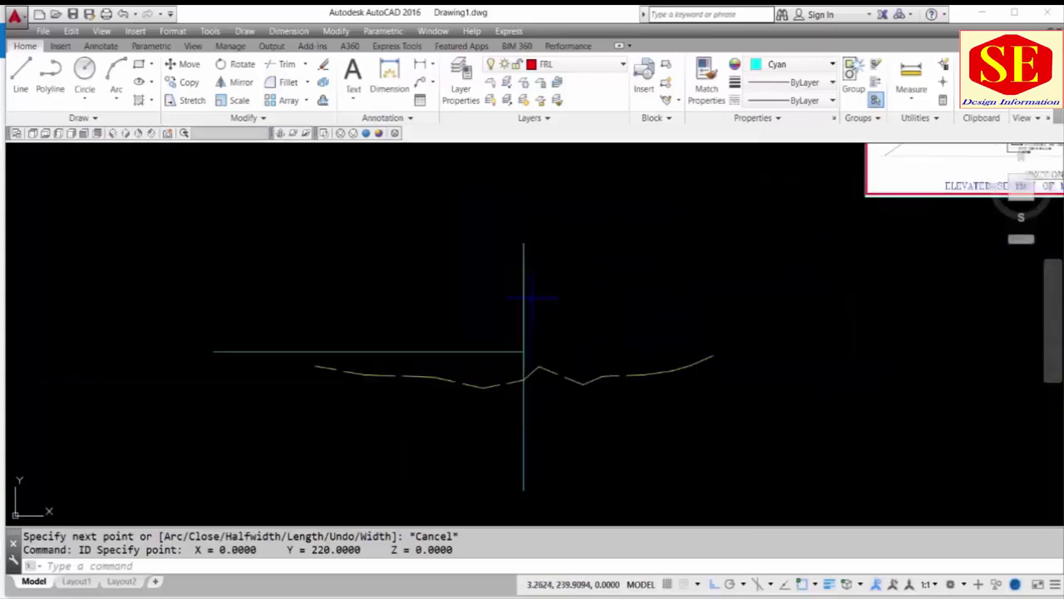
pyautogui.write('O')
pyautogui.press('Return')
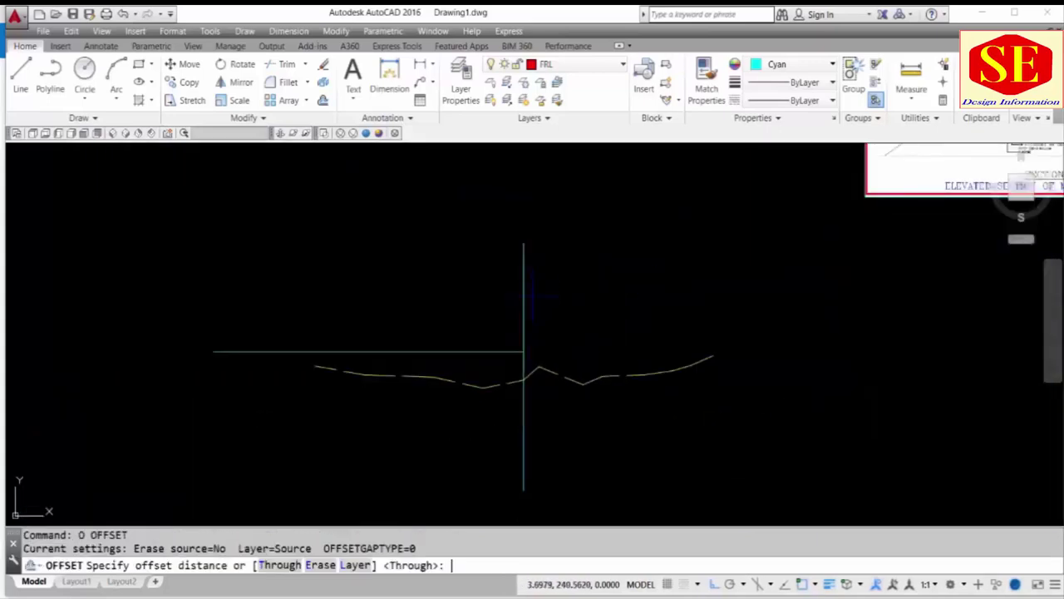
pyautogui.write('750')
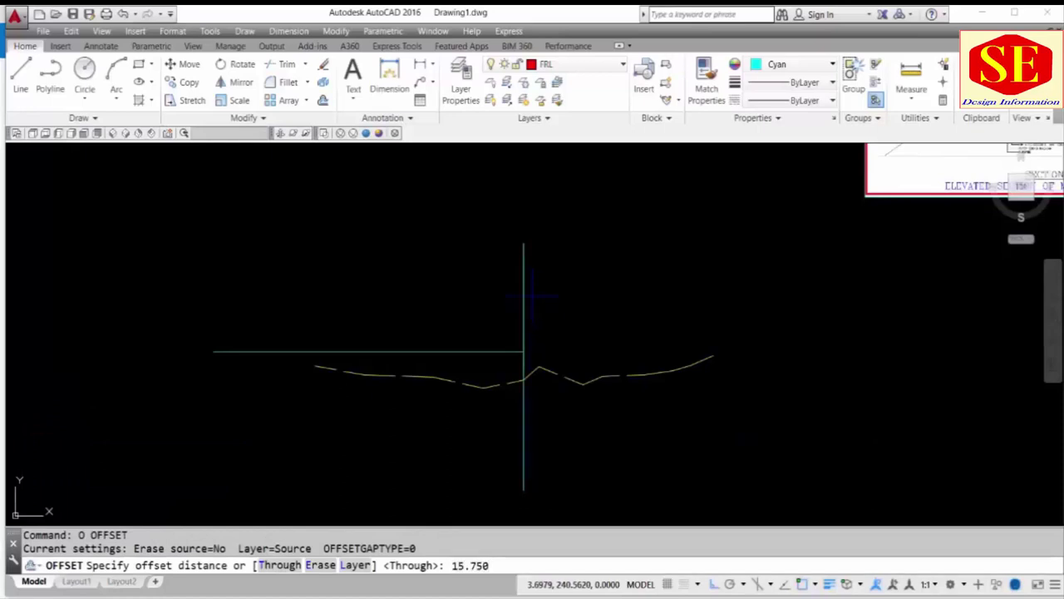
pyautogui.press('Return')
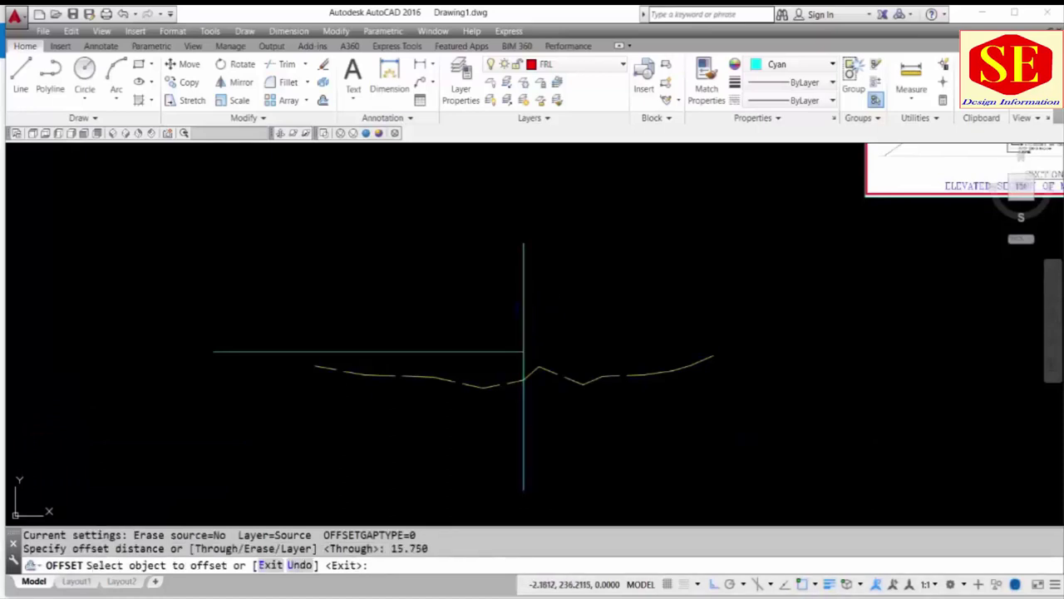
pyautogui.click(523, 280)
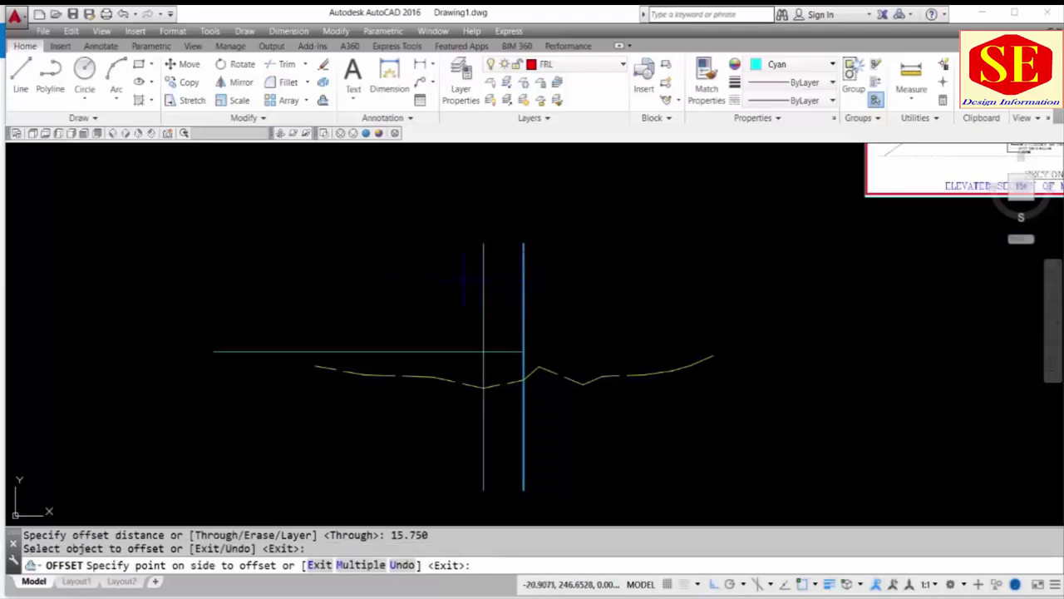
pyautogui.click(362, 290)
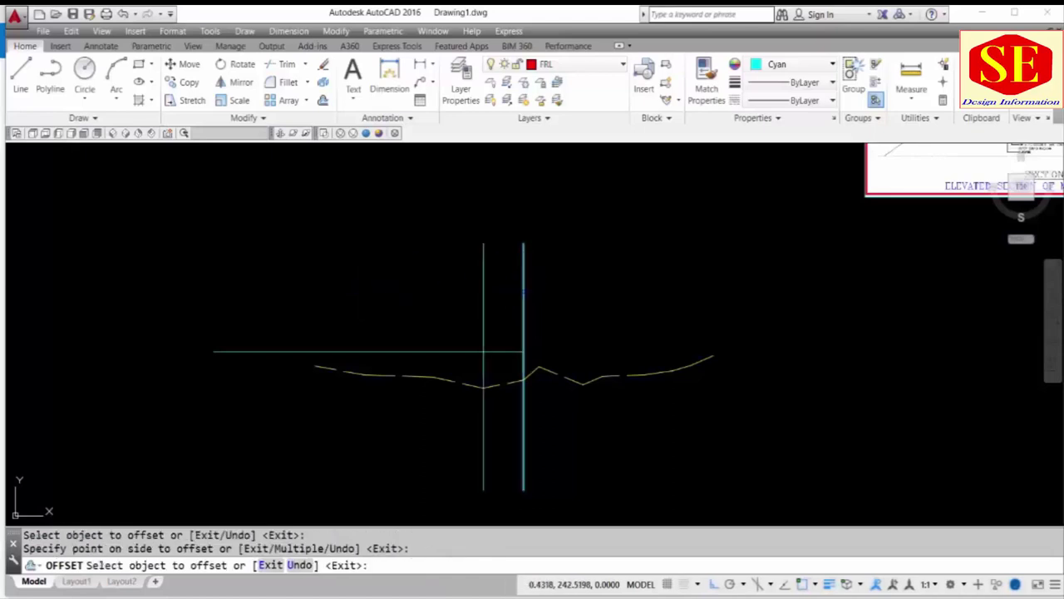
pyautogui.click(524, 291)
pyautogui.click(580, 295)
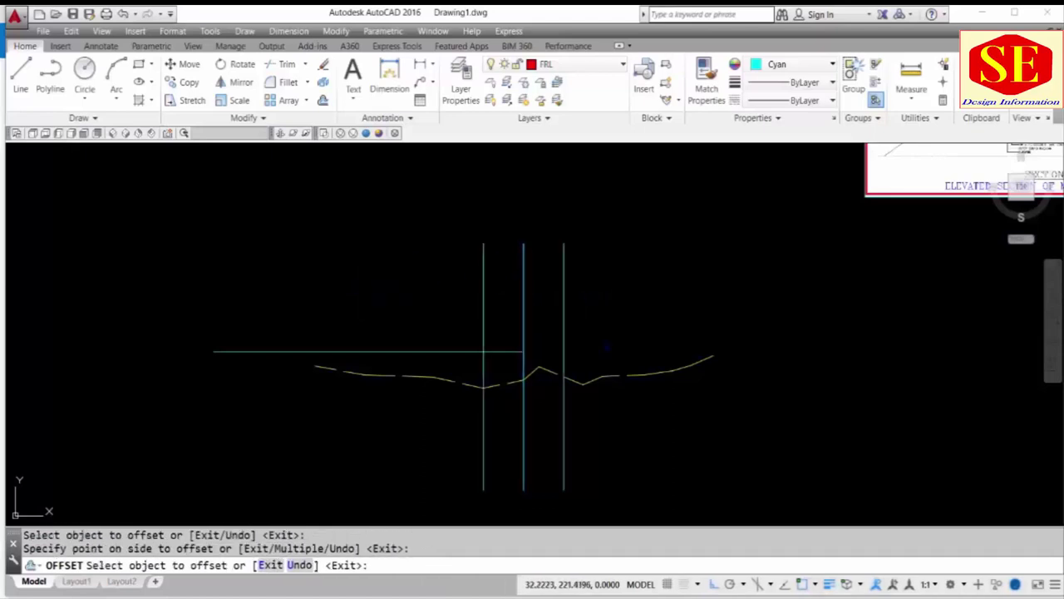
pyautogui.scroll(2, 601, 346)
pyautogui.press('Escape')
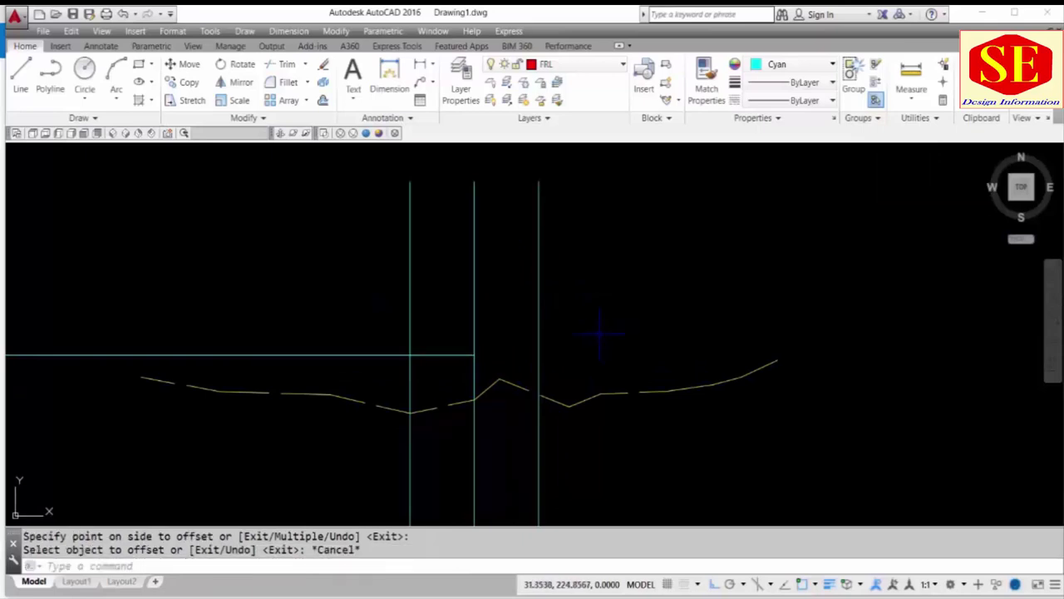
# - Extend the horizontal line to the right-hand vertical line
pyautogui.write('ex')
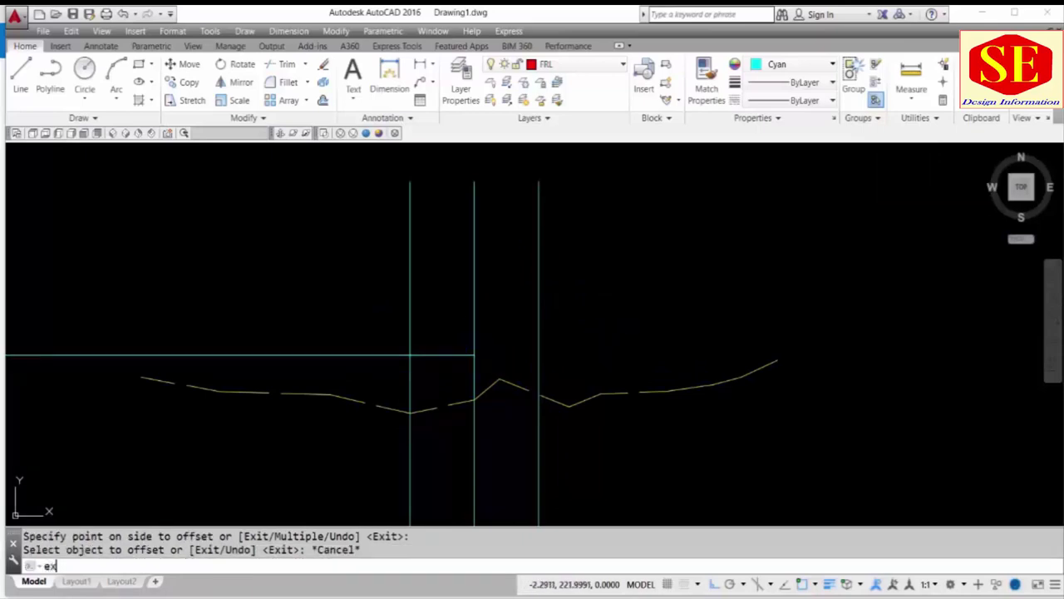
pyautogui.press('Return')
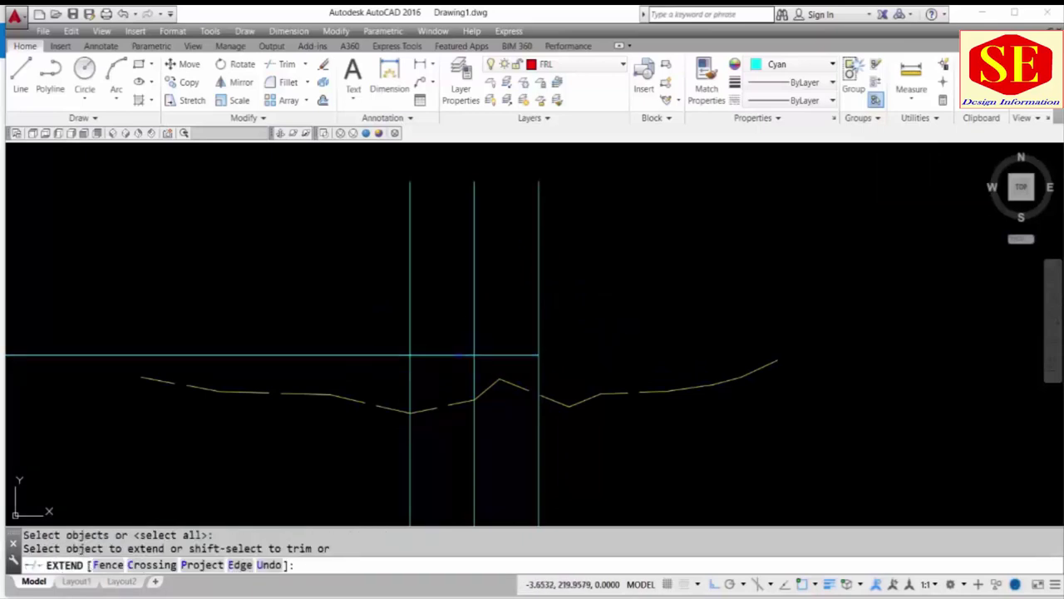
pyautogui.click(444, 355)
pyautogui.scroll(2, 456, 378)
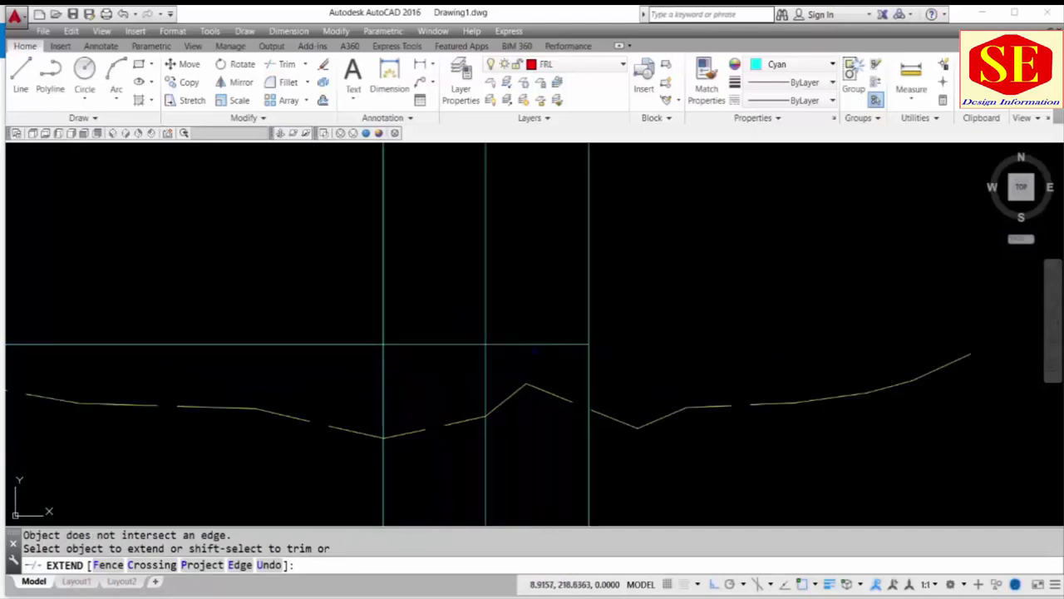
pyautogui.press('Escape')
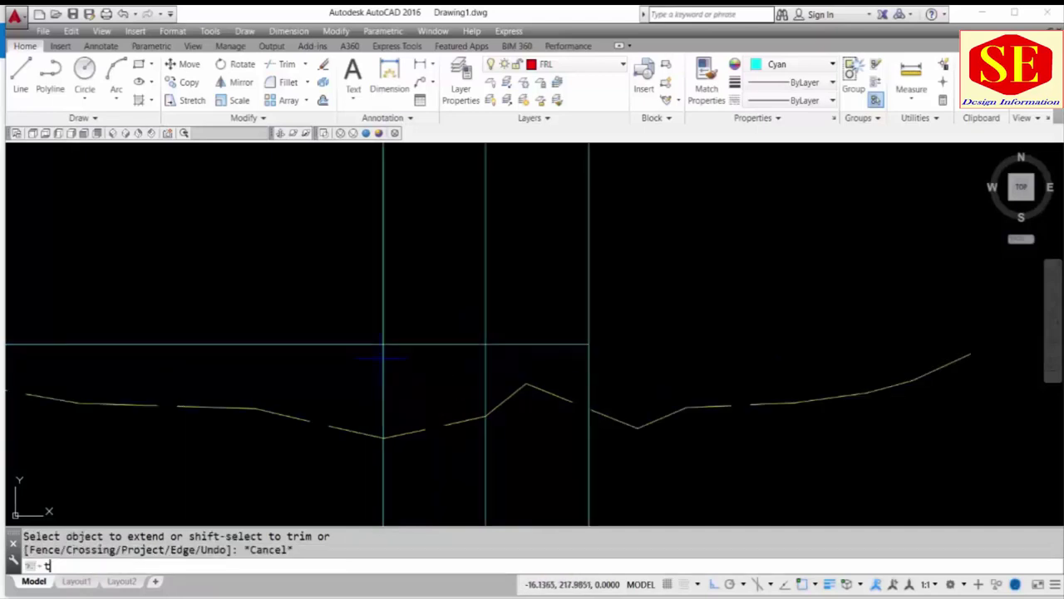
# - Trim the horizontal line's left overhang beyond the left vertical line
pyautogui.write('TR')
pyautogui.press('Return')
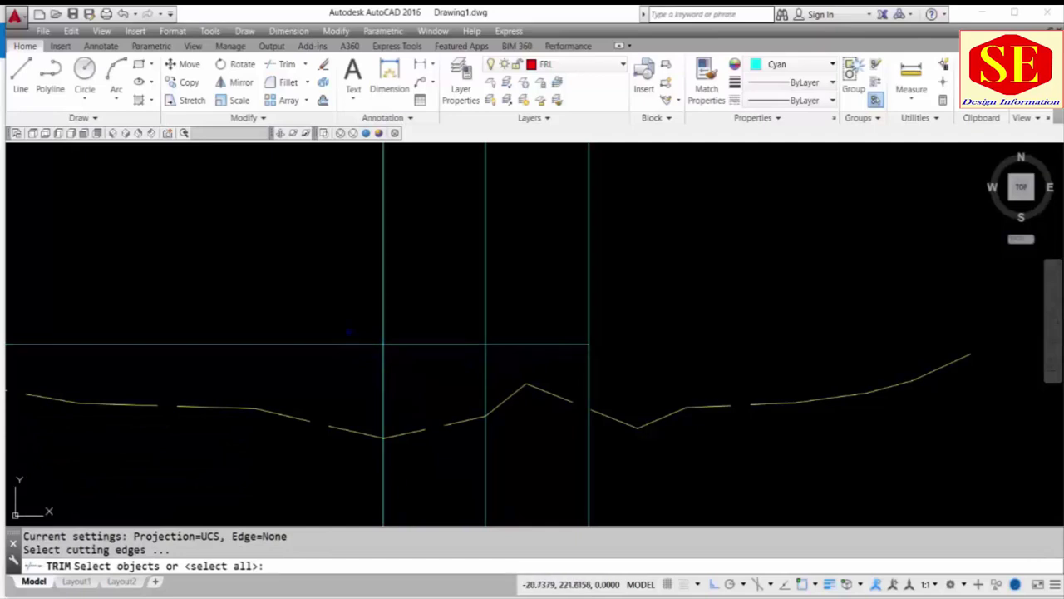
pyautogui.press('Return')
pyautogui.click(350, 332)
pyautogui.click(329, 359)
pyautogui.scroll(-4, 335, 356)
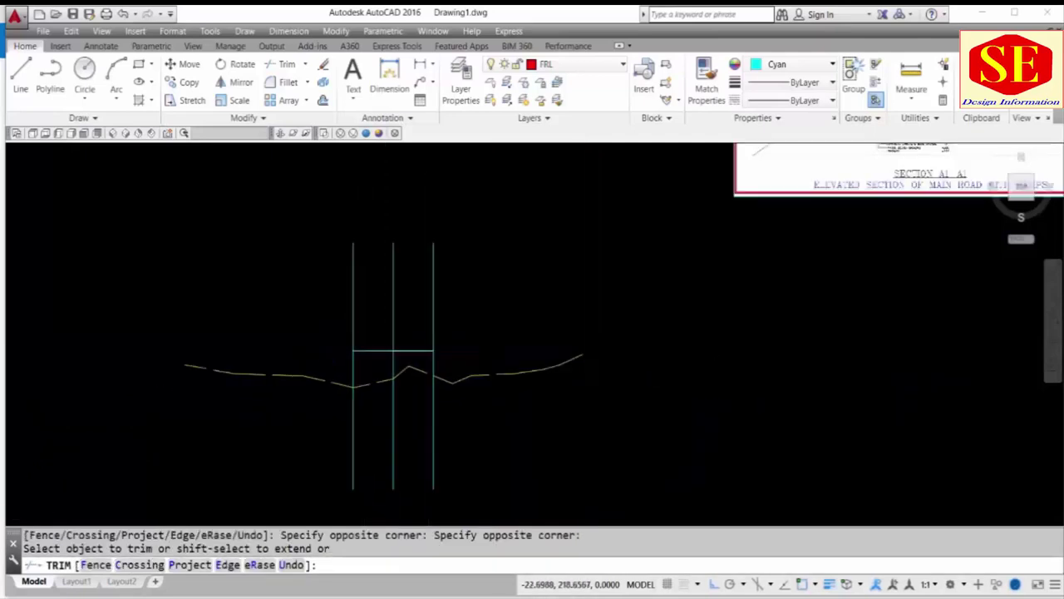
pyautogui.scroll(-2, 332, 353)
pyautogui.scroll(2, 333, 353)
pyautogui.moveTo(616, 315); pyautogui.dragTo(388, 457, button='middle')
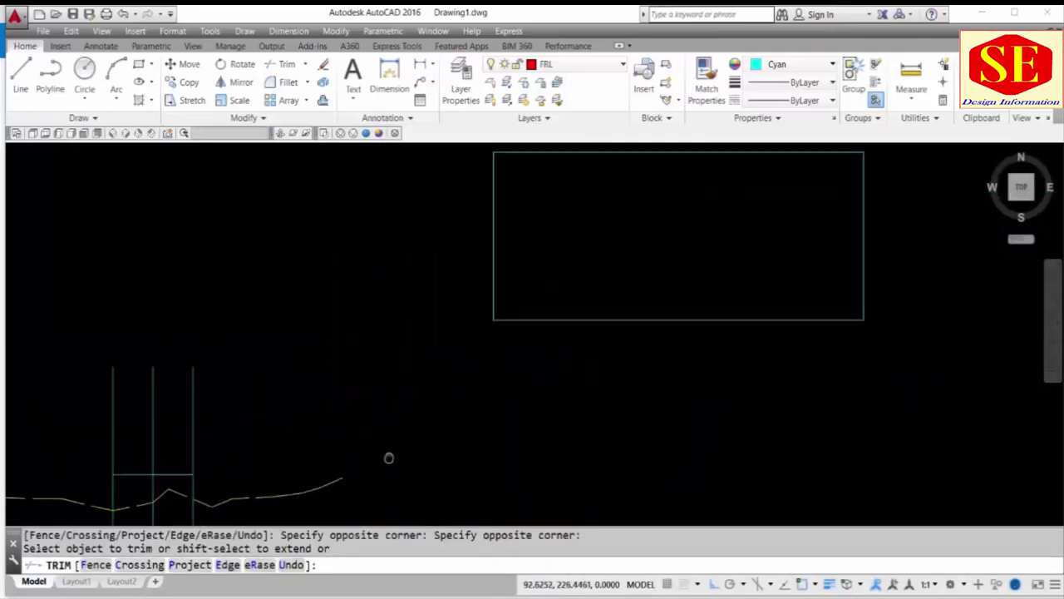
pyautogui.scroll(7, 509, 289)
pyautogui.press('Escape')
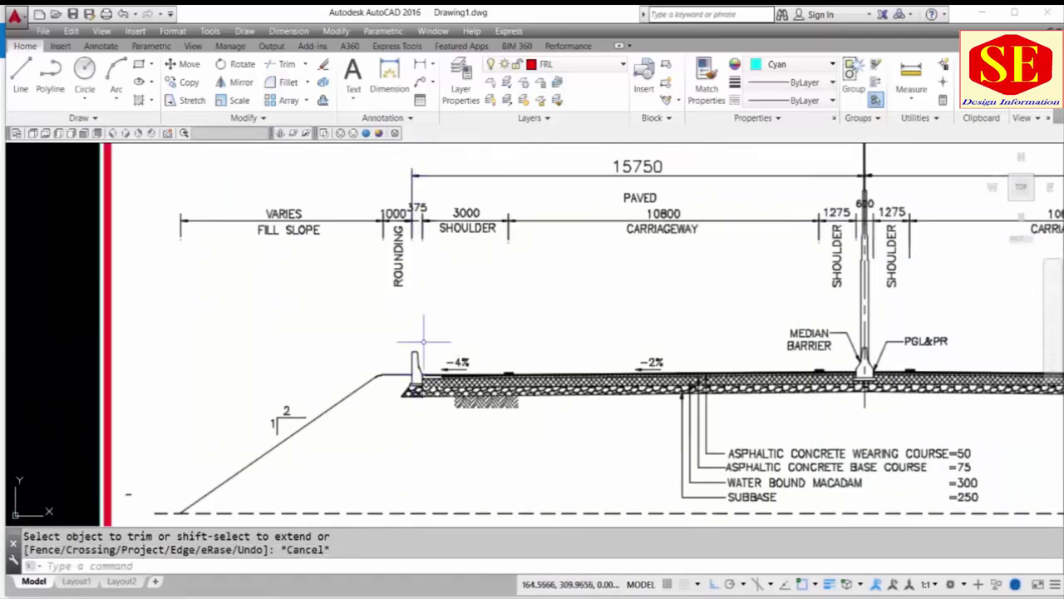
pyautogui.scroll(-5, 464, 364)
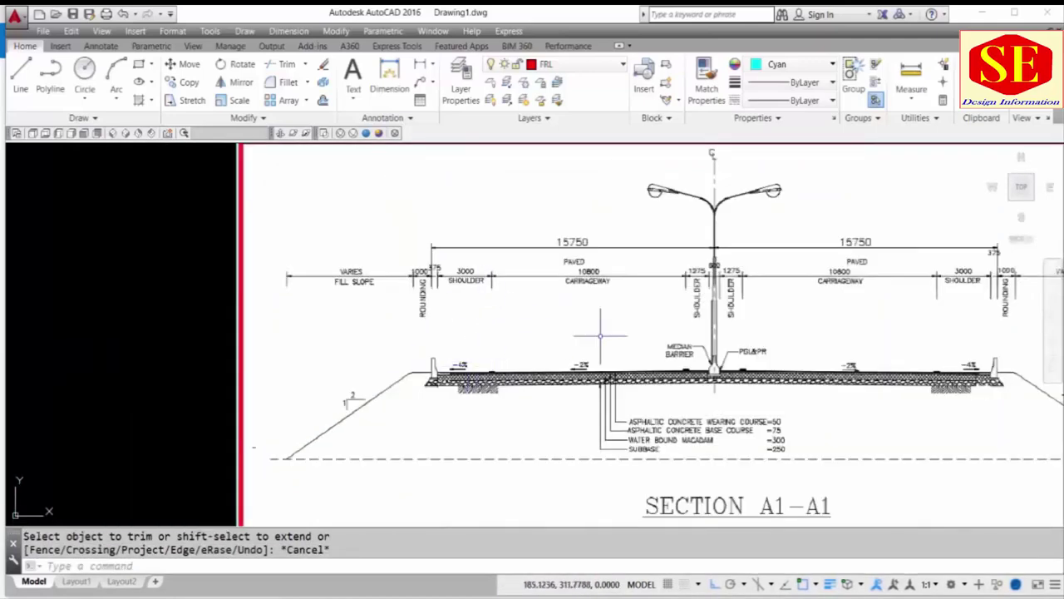
pyautogui.scroll(-2, 886, 333)
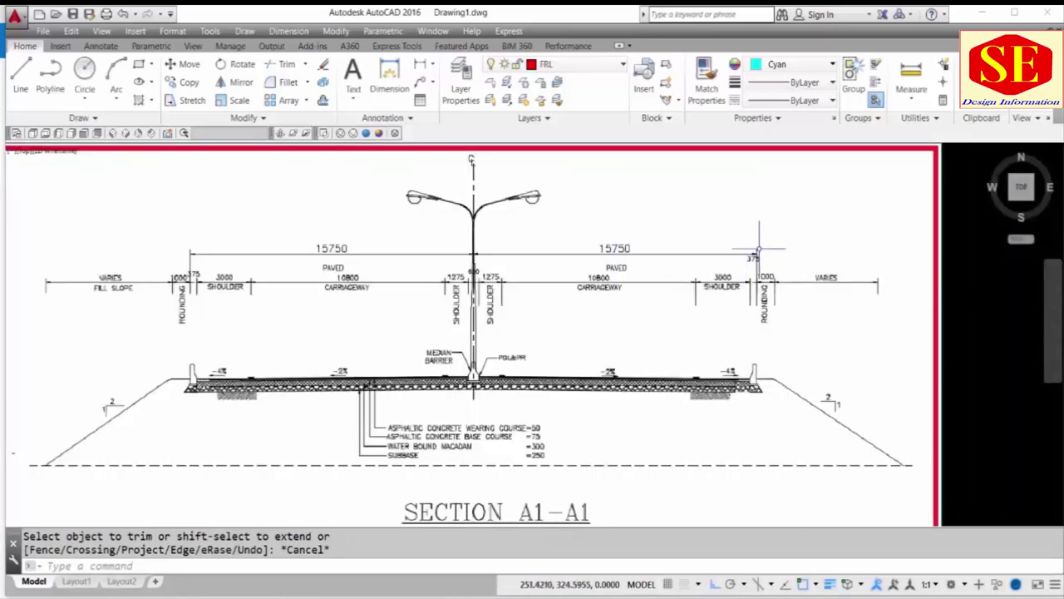
pyautogui.scroll(2, 615, 388)
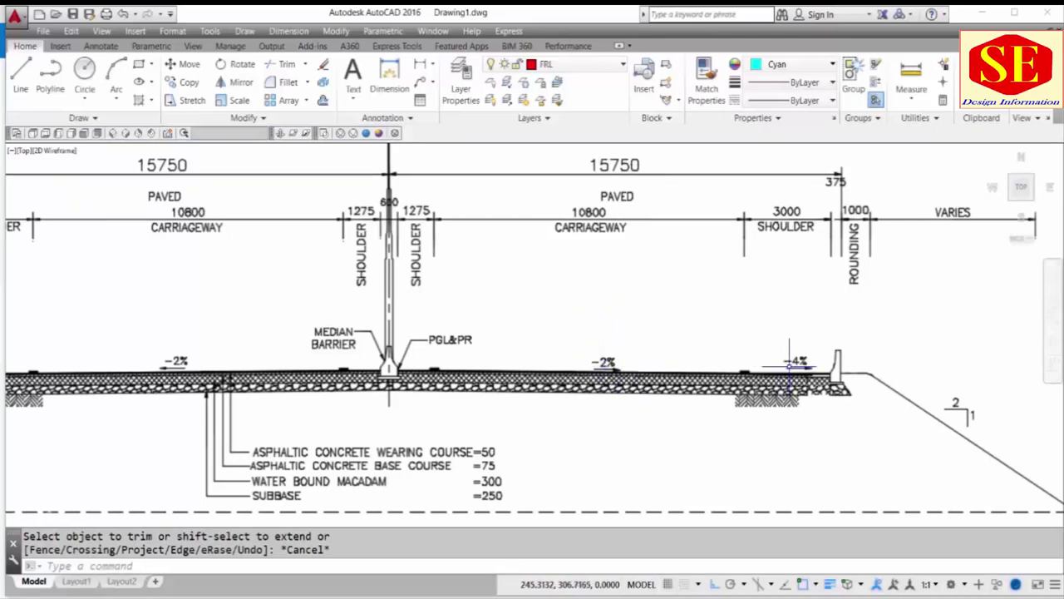
pyautogui.moveTo(502, 241); pyautogui.dragTo(504, 300, button='middle')
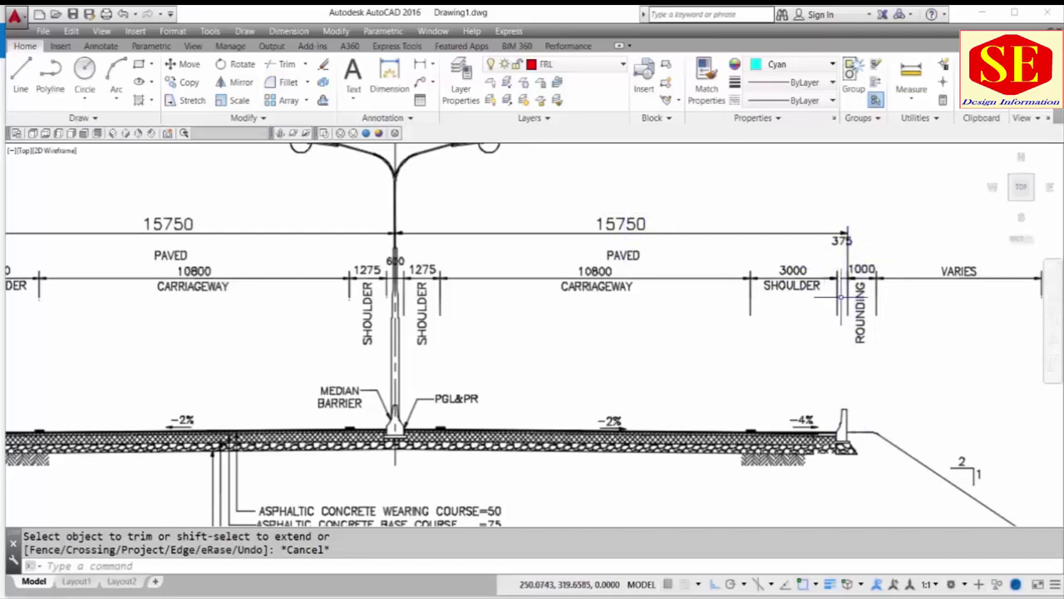
# - Open Windows Calculator beside the drawing and enter 15.75
pyautogui.press('super')
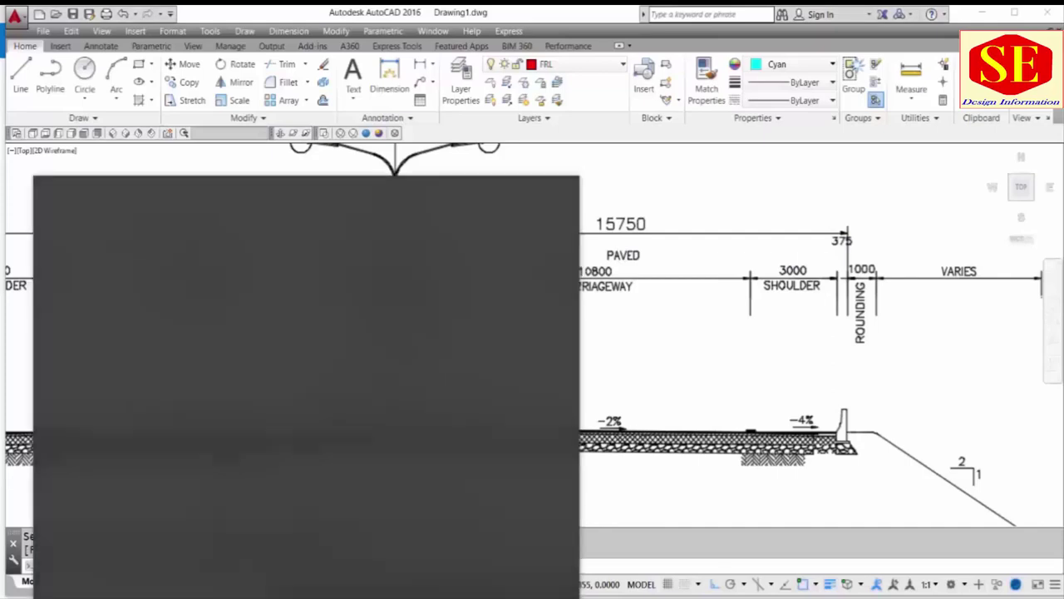
pyautogui.write('cal')
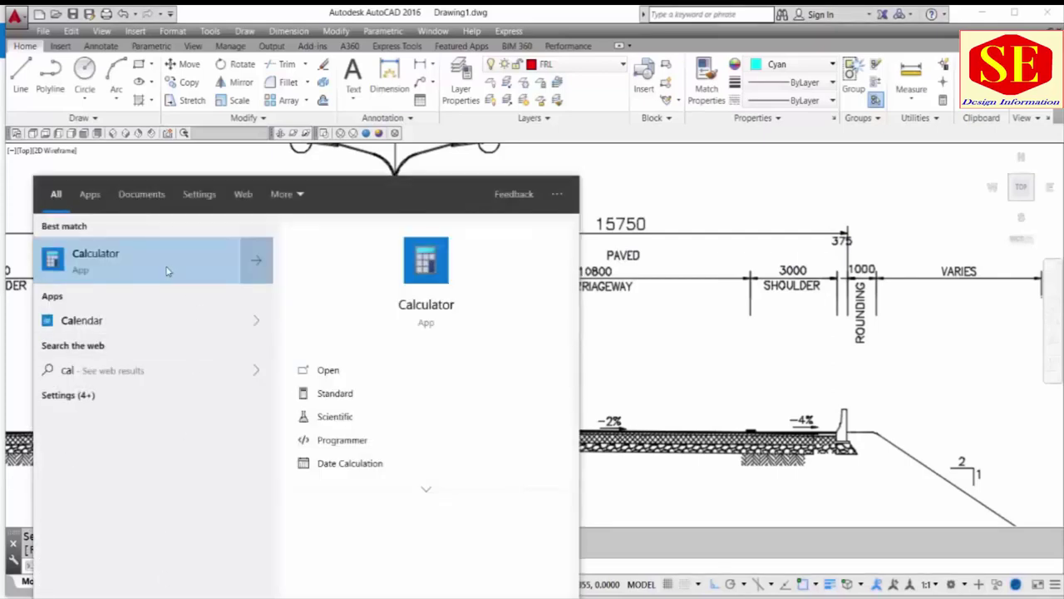
pyautogui.click(166, 266)
pyautogui.moveTo(532, 138); pyautogui.dragTo(349, 143)
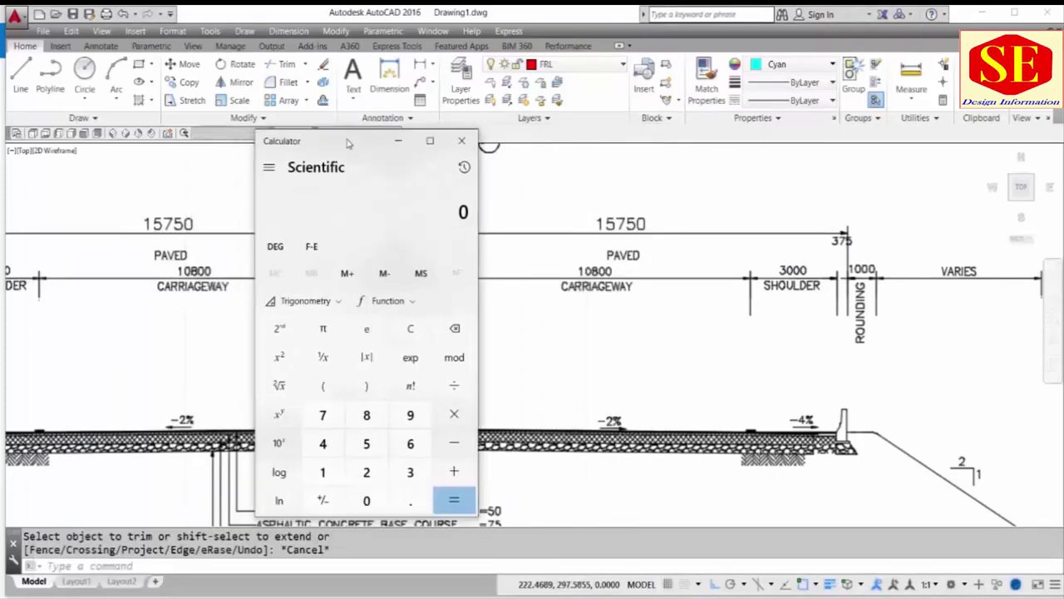
pyautogui.click(322, 471)
pyautogui.click(366, 443)
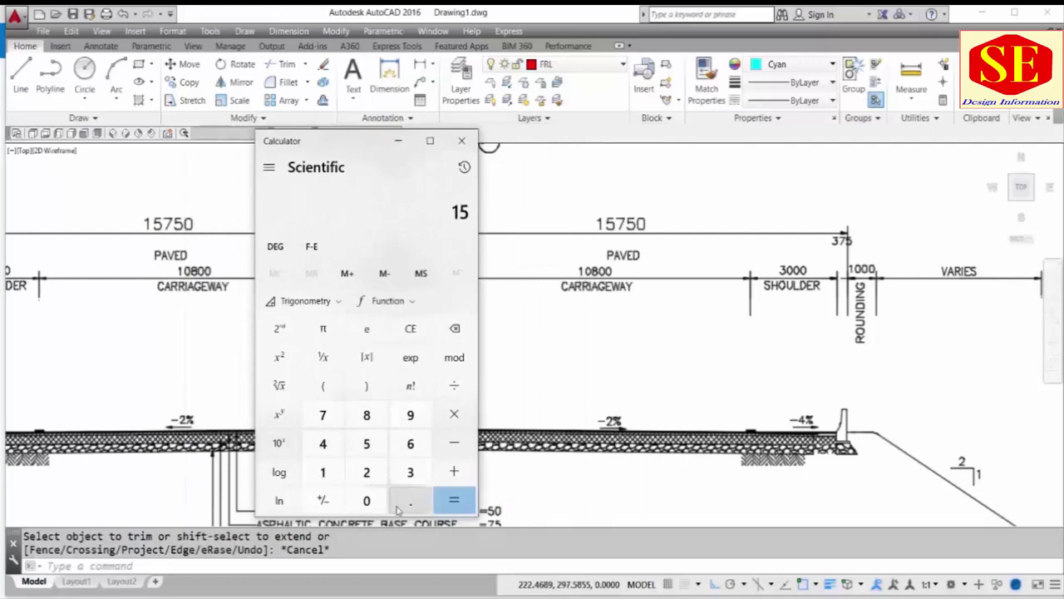
pyautogui.click(409, 499)
pyautogui.click(322, 414)
pyautogui.click(366, 443)
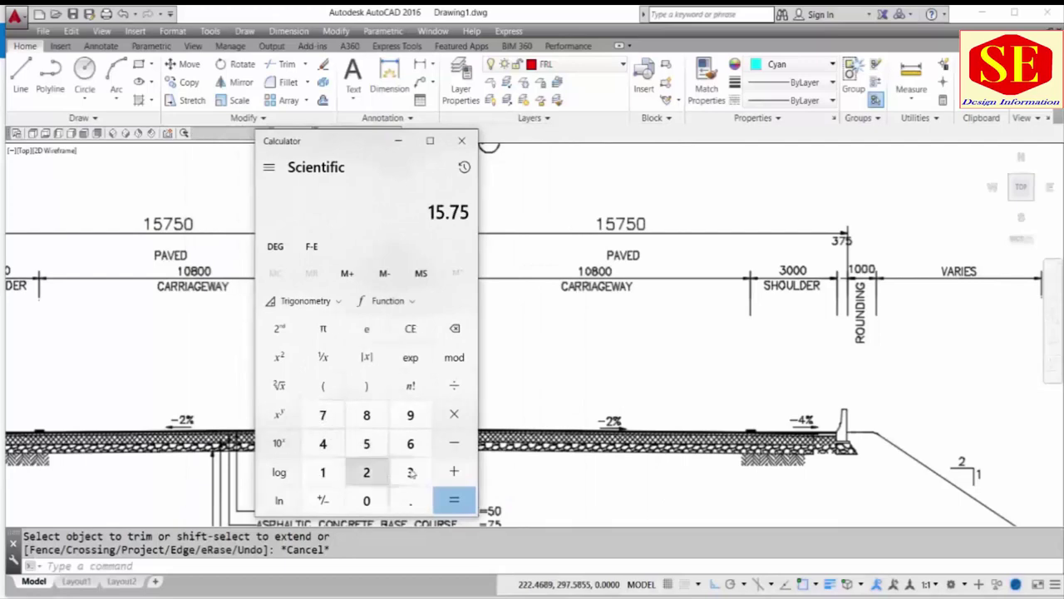
# - Subtract 3 and then 0.375 from 15.75 to get 12.375
pyautogui.click(457, 449)
pyautogui.click(410, 472)
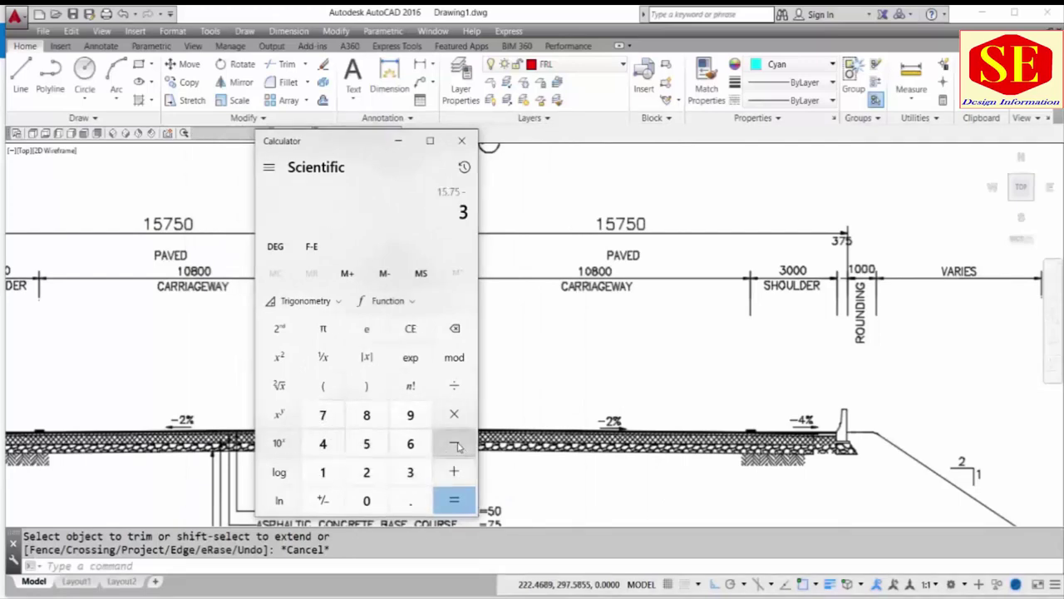
pyautogui.click(457, 448)
pyautogui.click(410, 500)
pyautogui.click(410, 471)
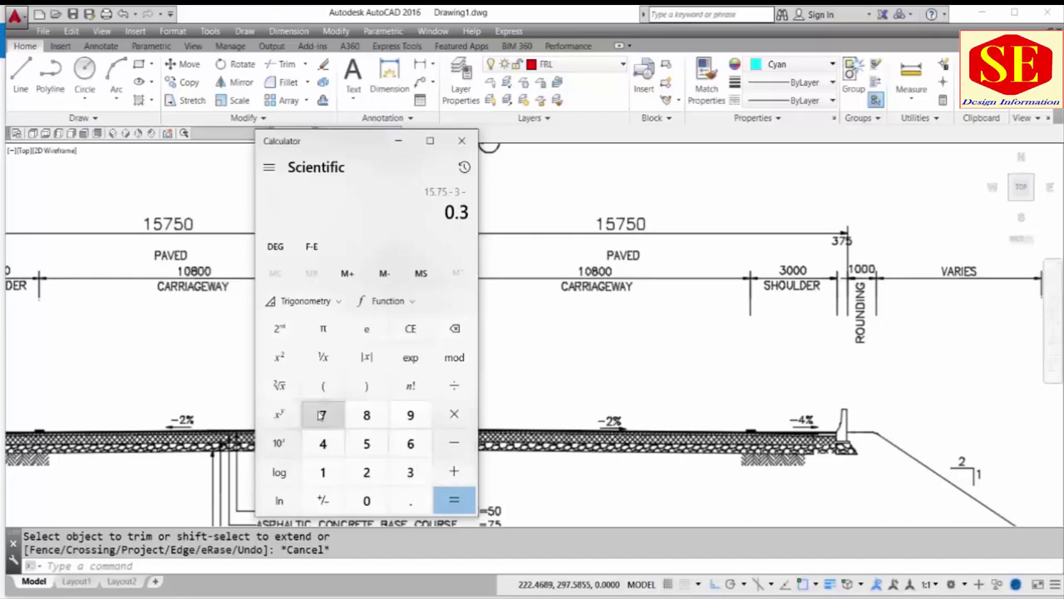
pyautogui.click(322, 414)
pyautogui.click(364, 443)
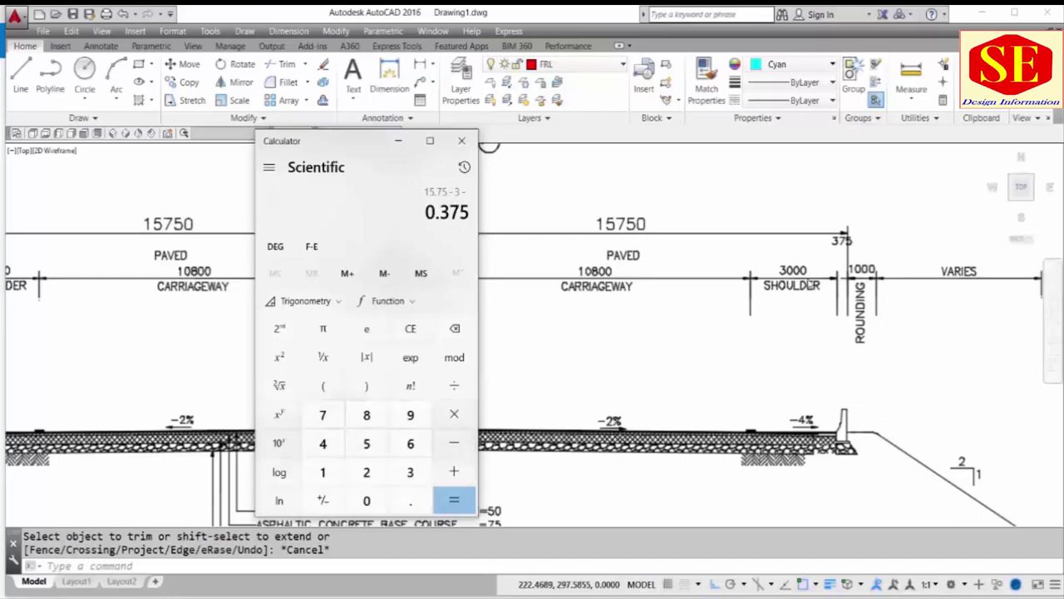
pyautogui.click(454, 499)
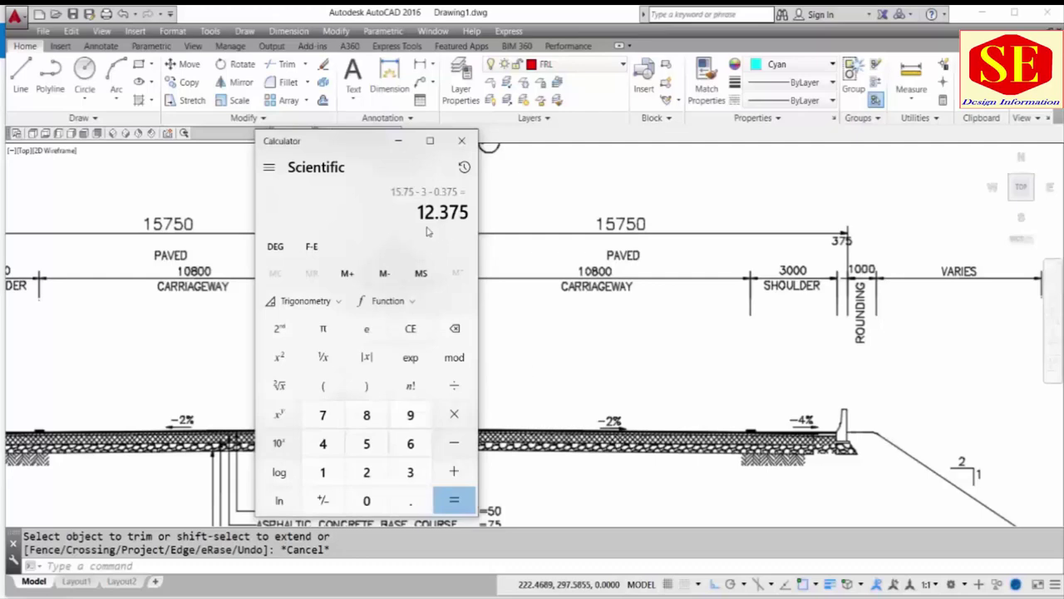
# - Minimise the calculator and return to the AutoCAD ground-profile drawing
pyautogui.click(398, 141)
pyautogui.scroll(-3, 740, 345)
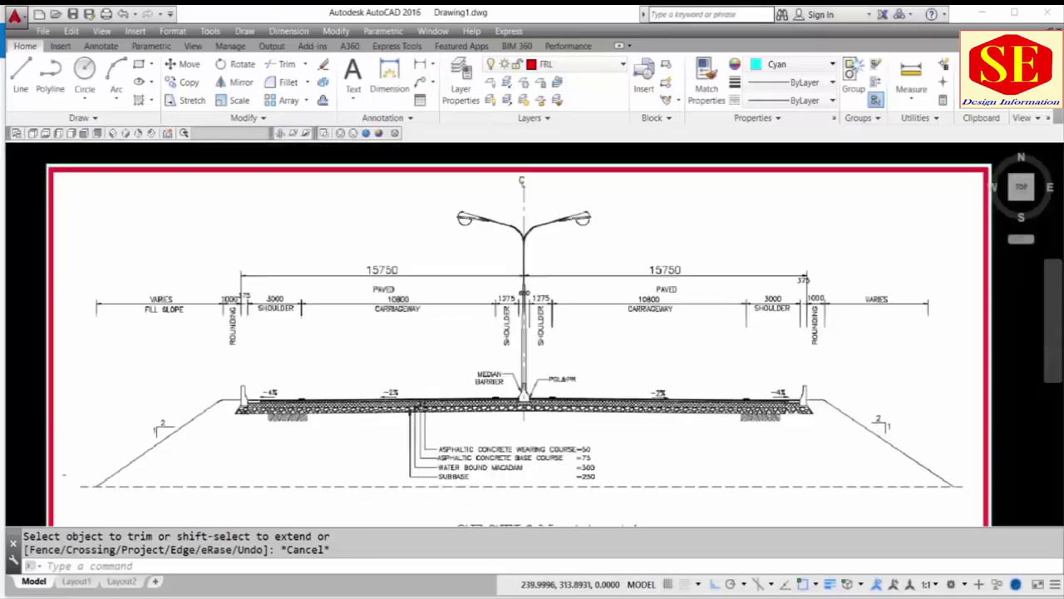
pyautogui.scroll(-2, 832, 350)
pyautogui.scroll(3, 541, 347)
pyautogui.scroll(1, 544, 332)
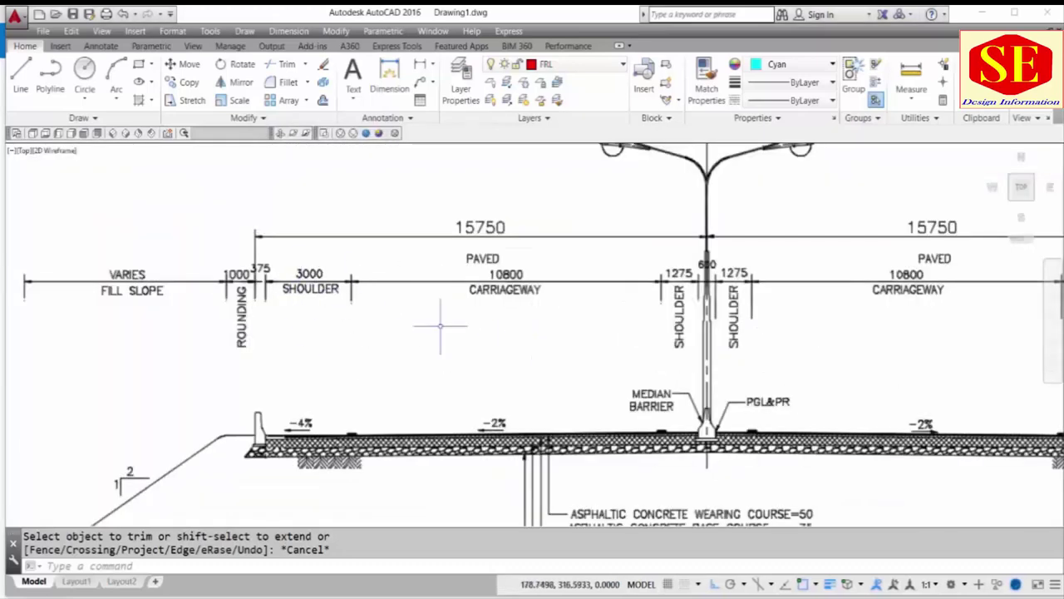
pyautogui.hotkey('alt', 'Tab')
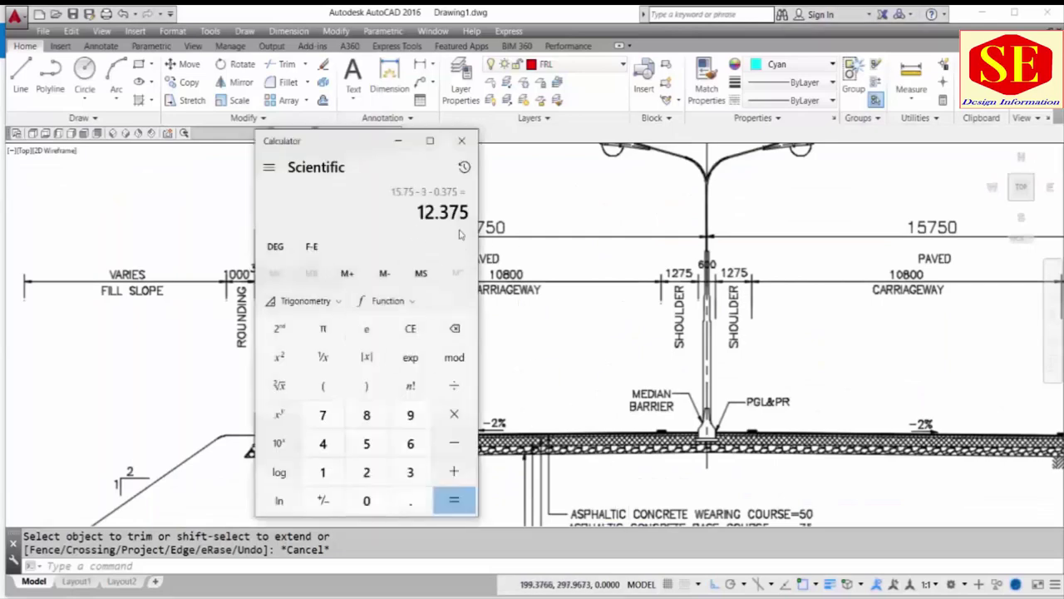
pyautogui.hotkey('alt', 'Tab')
pyautogui.scroll(-10, 674, 357)
# - Offset the middle vertical line 12.375 units to its right and to its left
pyautogui.scroll(3, 640, 399)
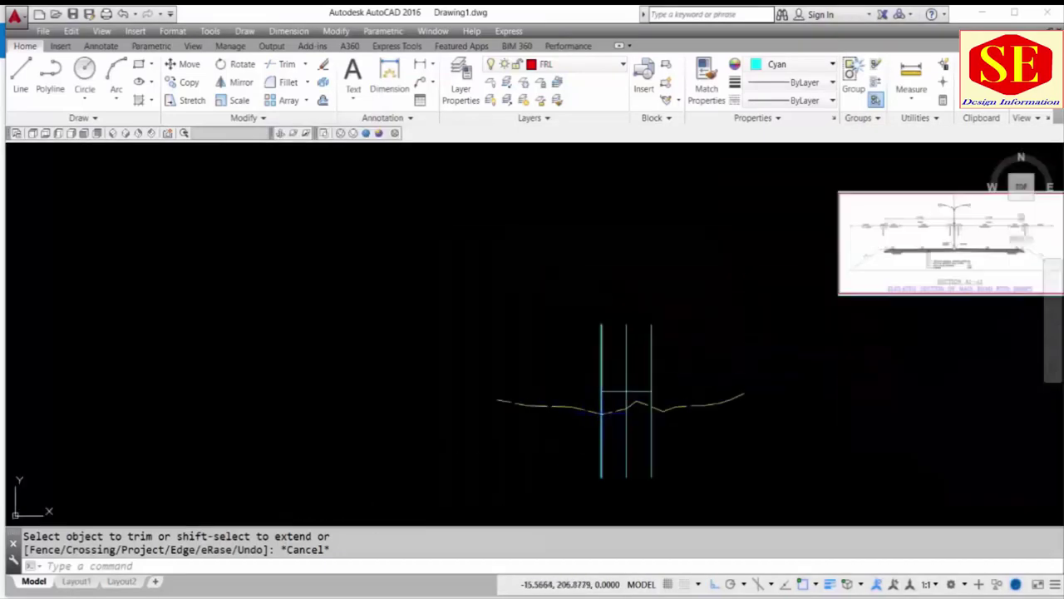
pyautogui.scroll(3, 648, 386)
pyautogui.write('o')
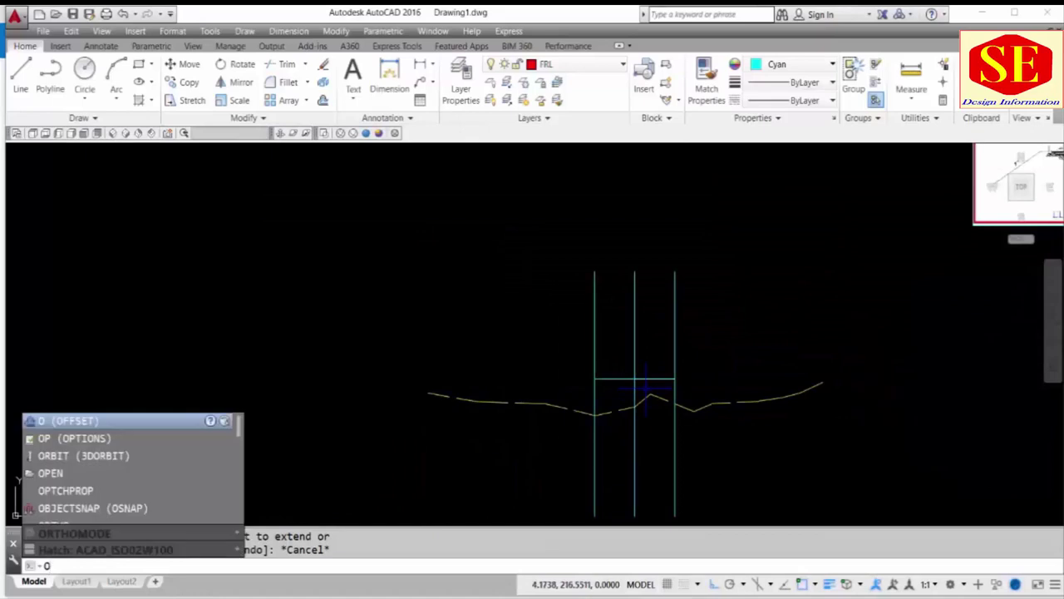
pyautogui.press('Return')
pyautogui.write('12.375')
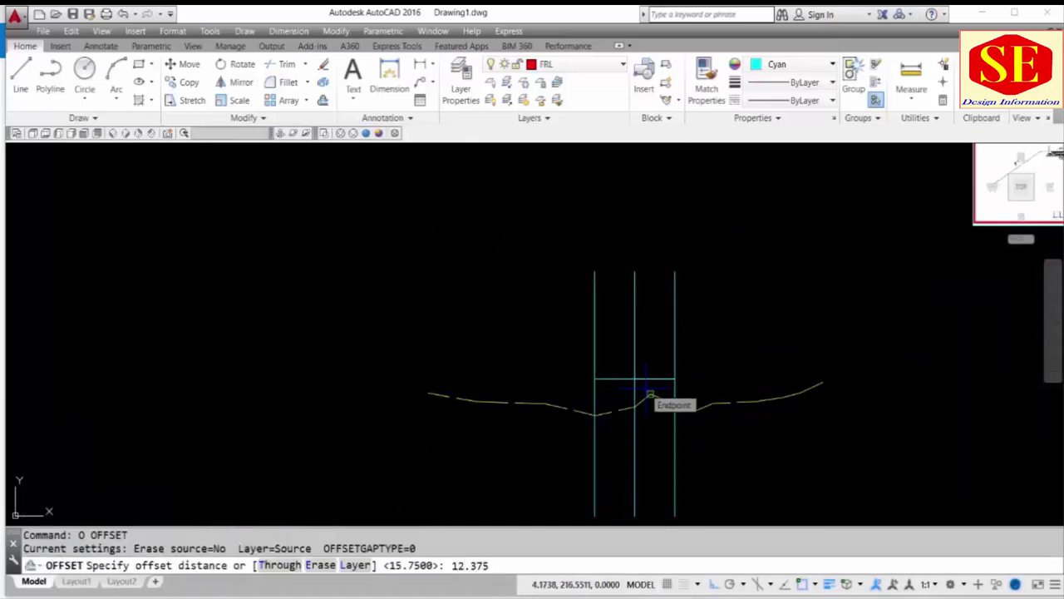
pyautogui.press('Return')
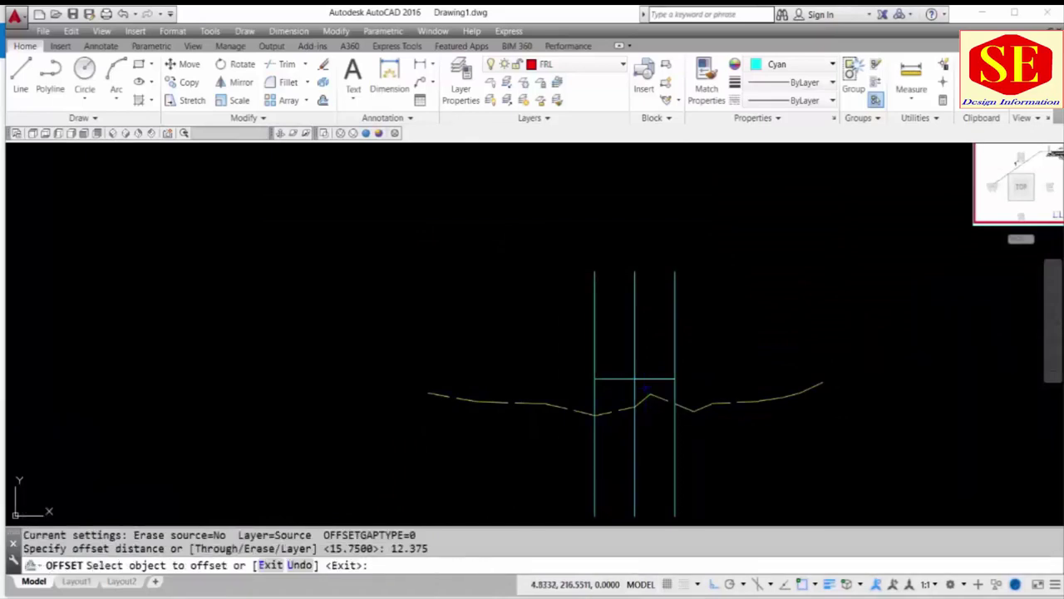
pyautogui.scroll(2, 646, 388)
pyautogui.click(629, 358)
pyautogui.click(660, 330)
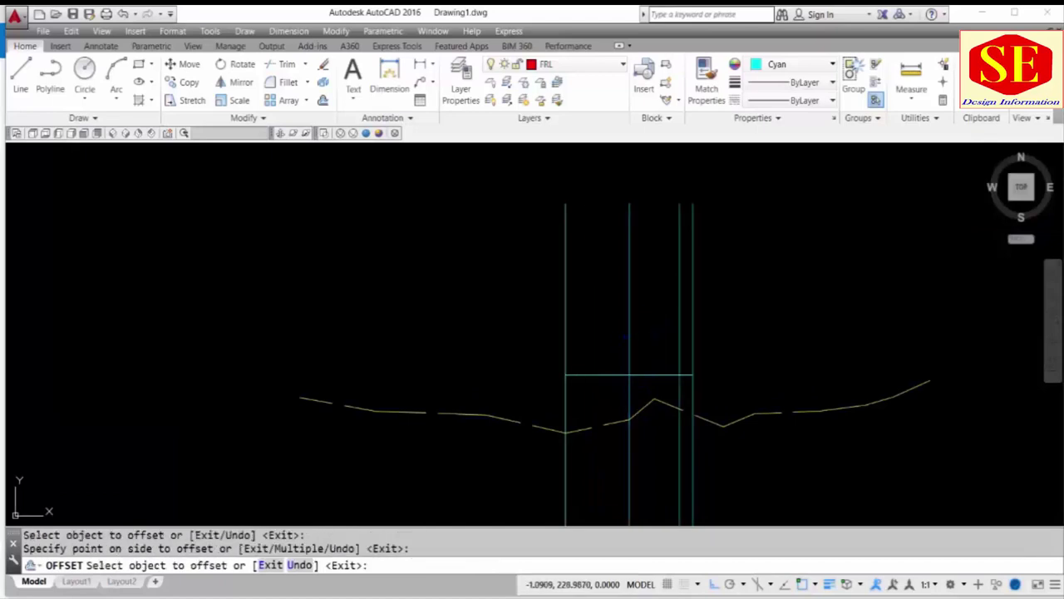
pyautogui.click(627, 337)
pyautogui.click(603, 349)
pyautogui.scroll(2, 611, 391)
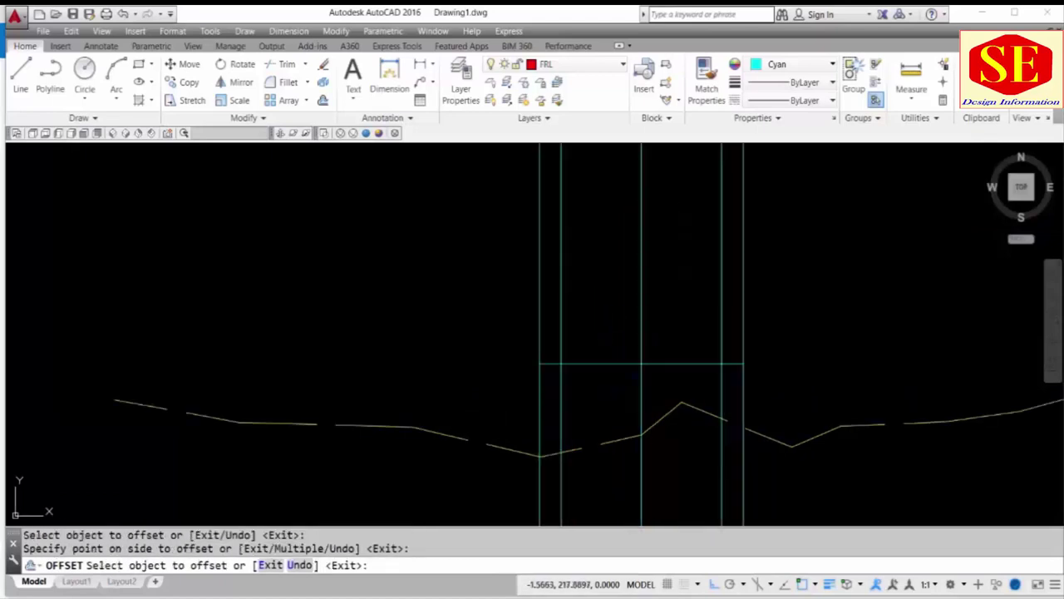
pyautogui.press('Escape')
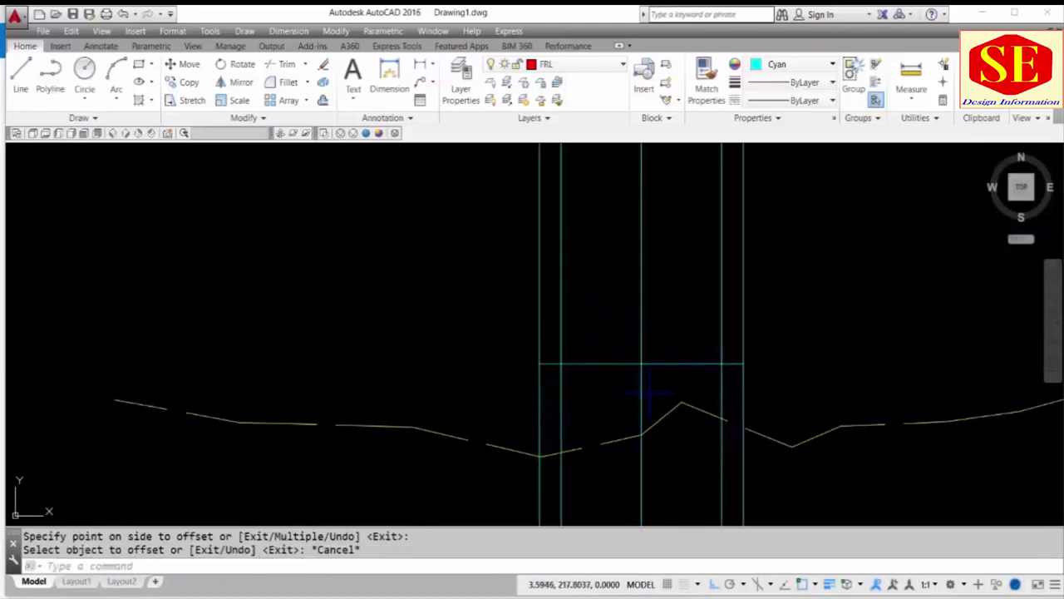
pyautogui.scroll(2, 548, 358)
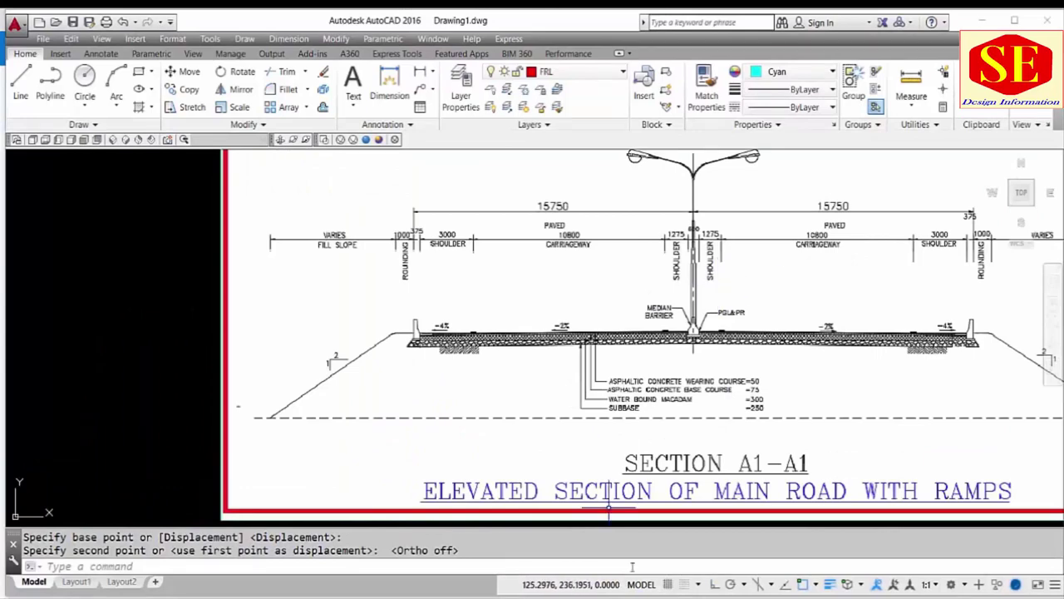
# - In the calculator, double 12.375 to 24.75 and divide by 100, giving 0.2475
pyautogui.hotkey('alt', 'Tab')
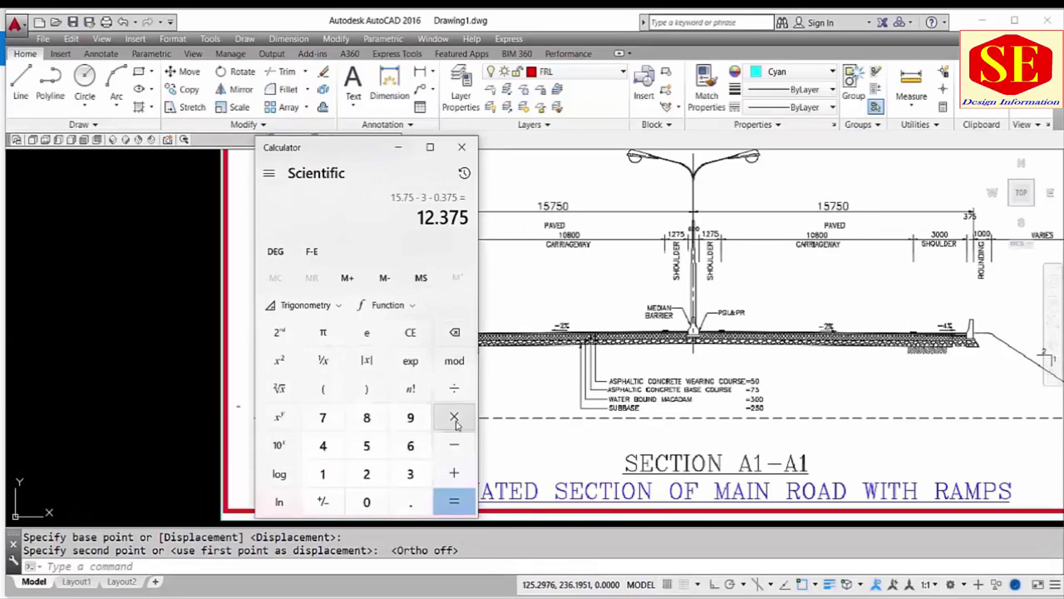
pyautogui.click(365, 473)
pyautogui.click(454, 502)
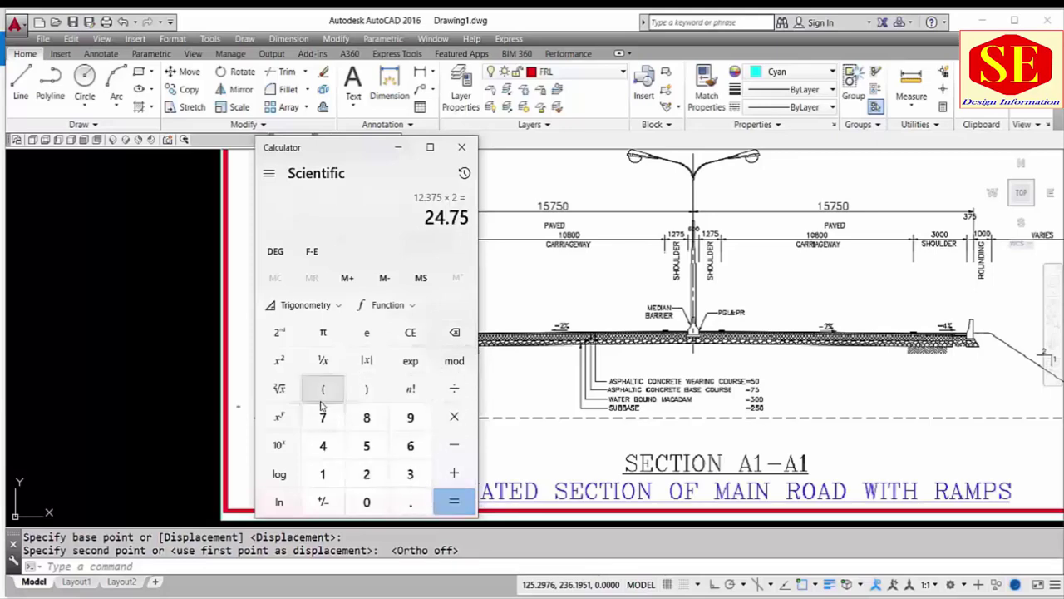
pyautogui.click(451, 389)
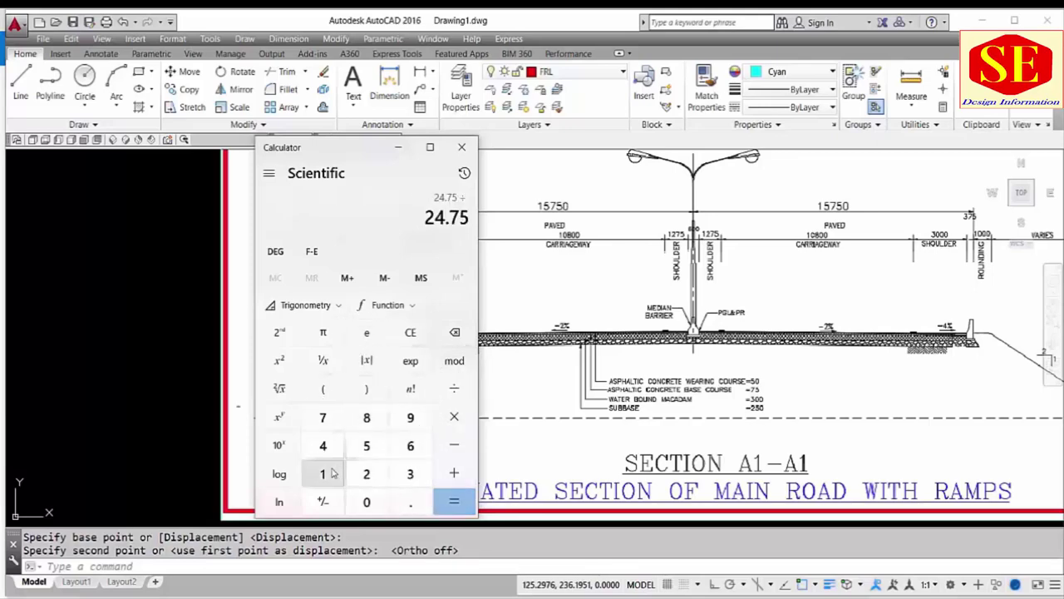
pyautogui.click(322, 473)
pyautogui.click(367, 503)
pyautogui.click(454, 501)
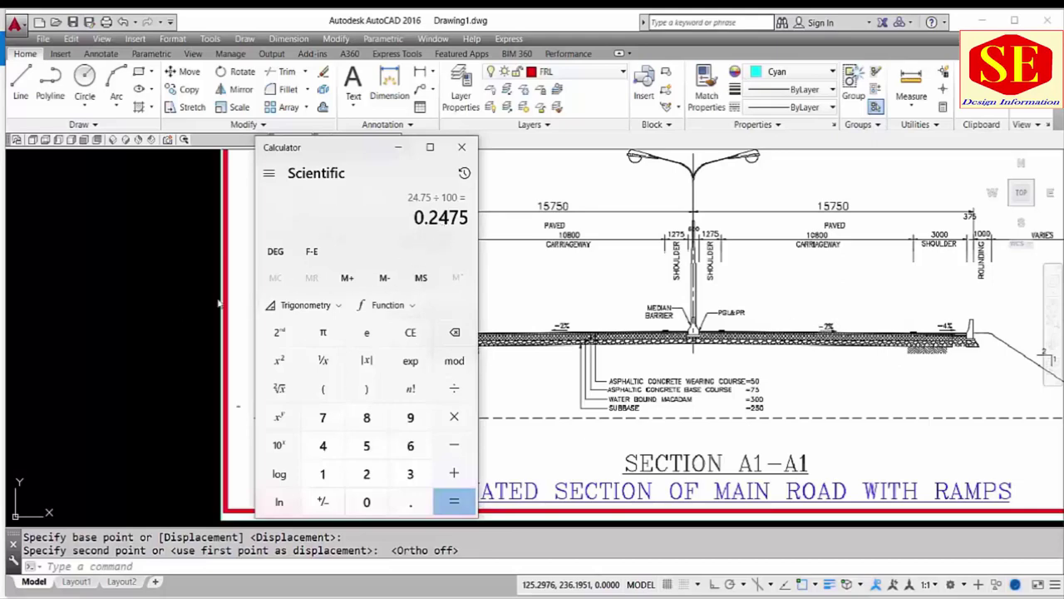
# - Offset the horizontal carriageway line 0.2475 units to create a second line
pyautogui.scroll(-5, 185, 304)
pyautogui.scroll(10, 470, 400)
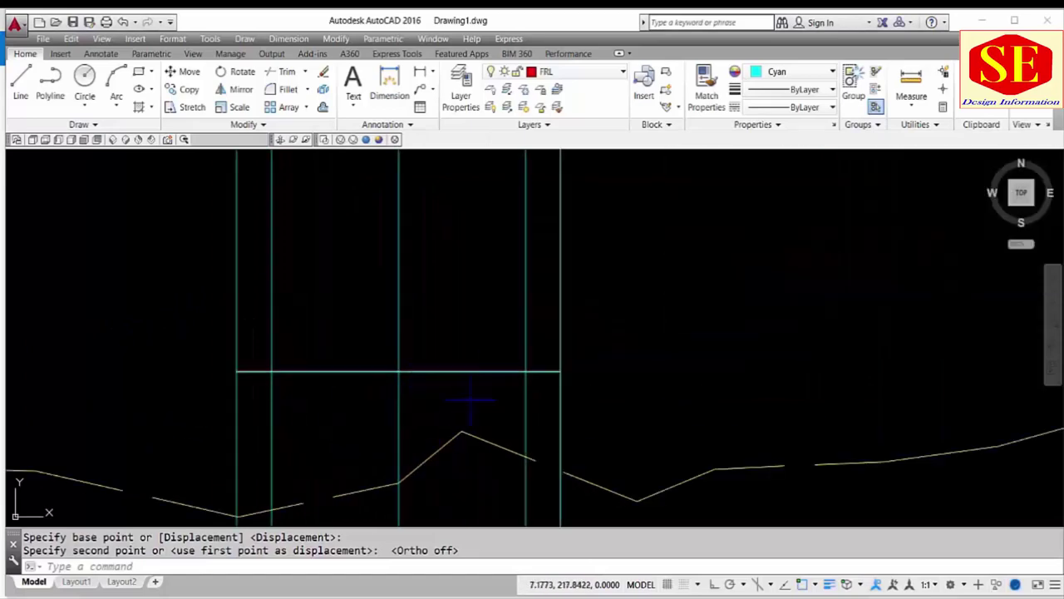
pyautogui.click(551, 566)
pyautogui.write('do')
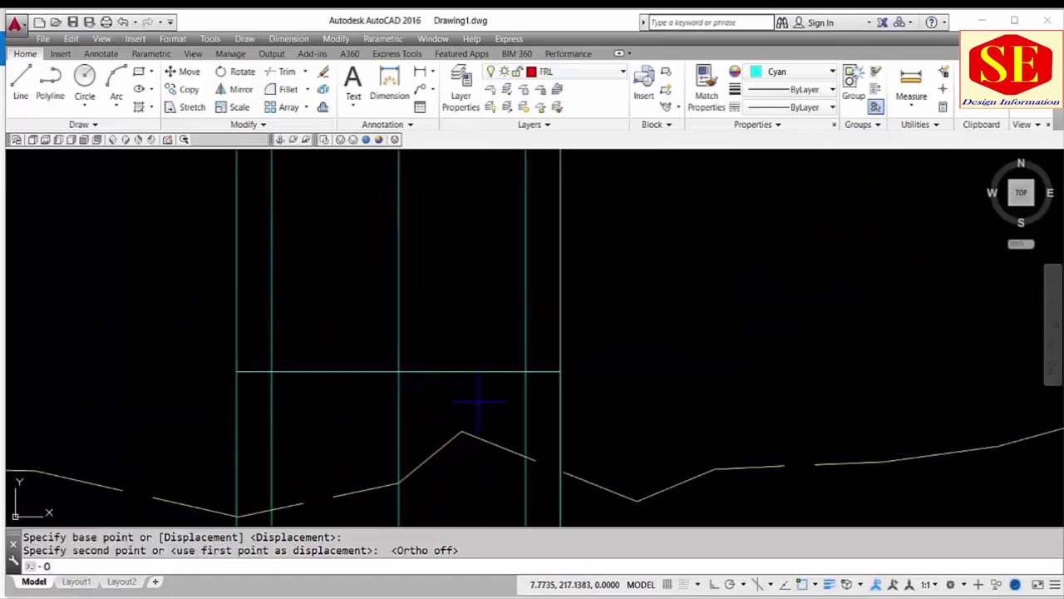
pyautogui.press('Return')
pyautogui.hotkey('alt', 'Tab')
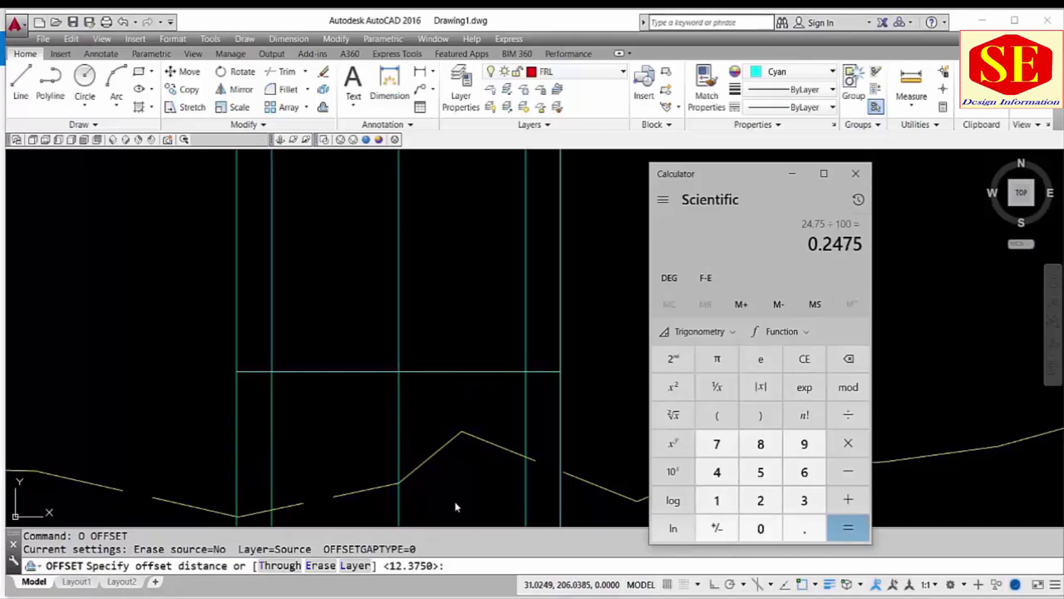
pyautogui.hotkey('alt', 'Tab')
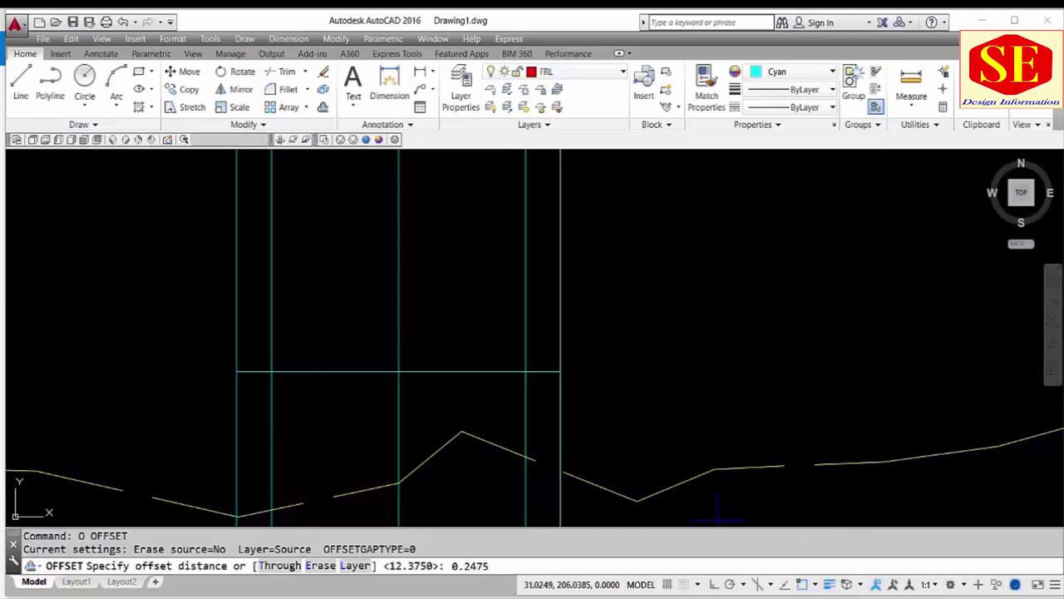
pyautogui.press('Return')
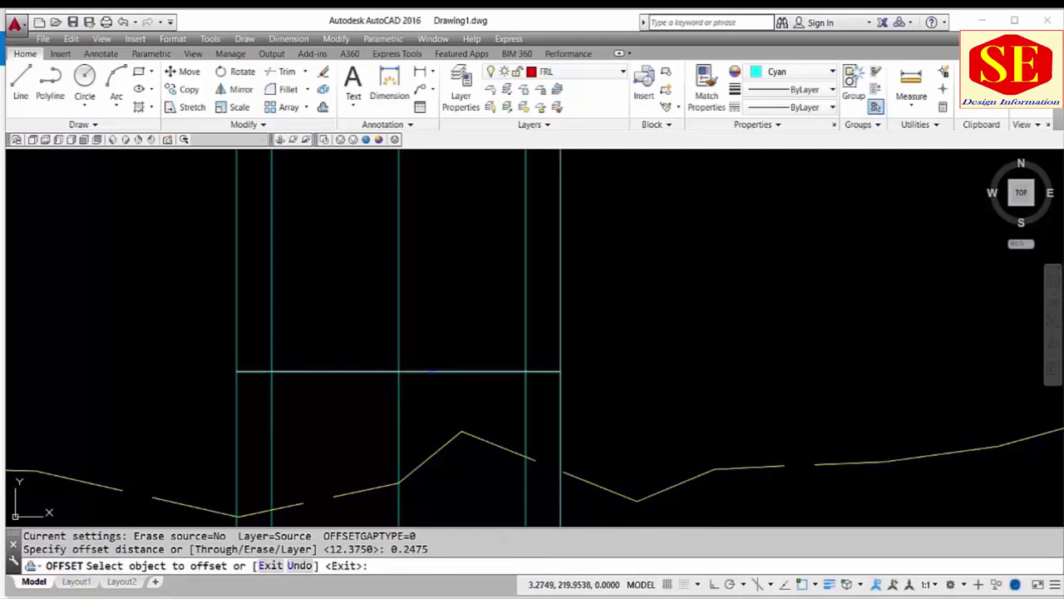
pyautogui.click(430, 372)
pyautogui.scroll(1, 434, 386)
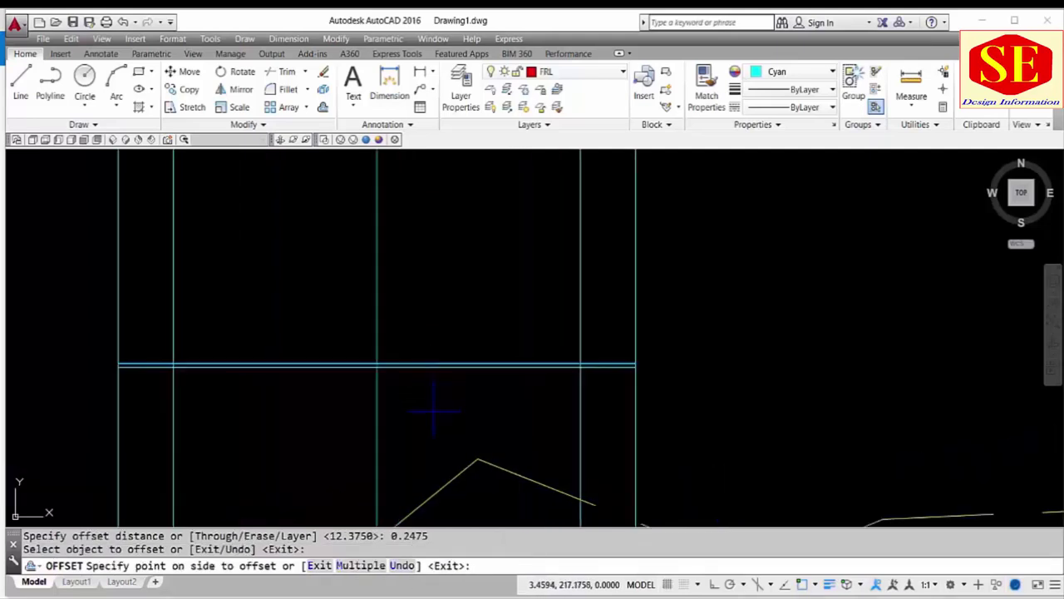
pyautogui.click(399, 390)
pyautogui.scroll(2, 358, 371)
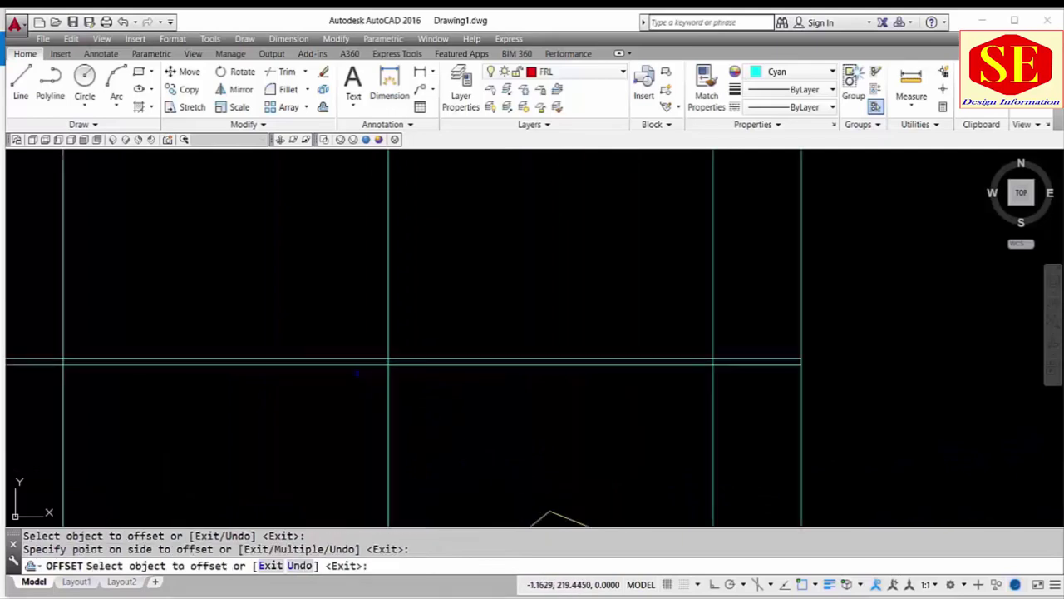
pyautogui.scroll(-2, 558, 370)
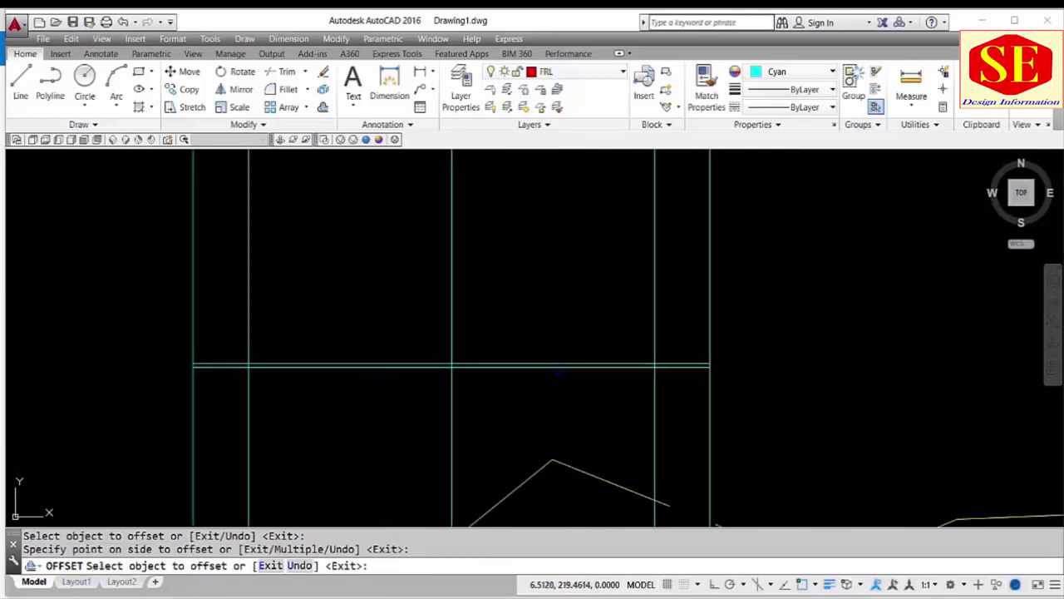
pyautogui.press('Escape')
# - Trim the horizontal lines' right and left overhangs back to the outer vertical guides
pyautogui.write('TR')
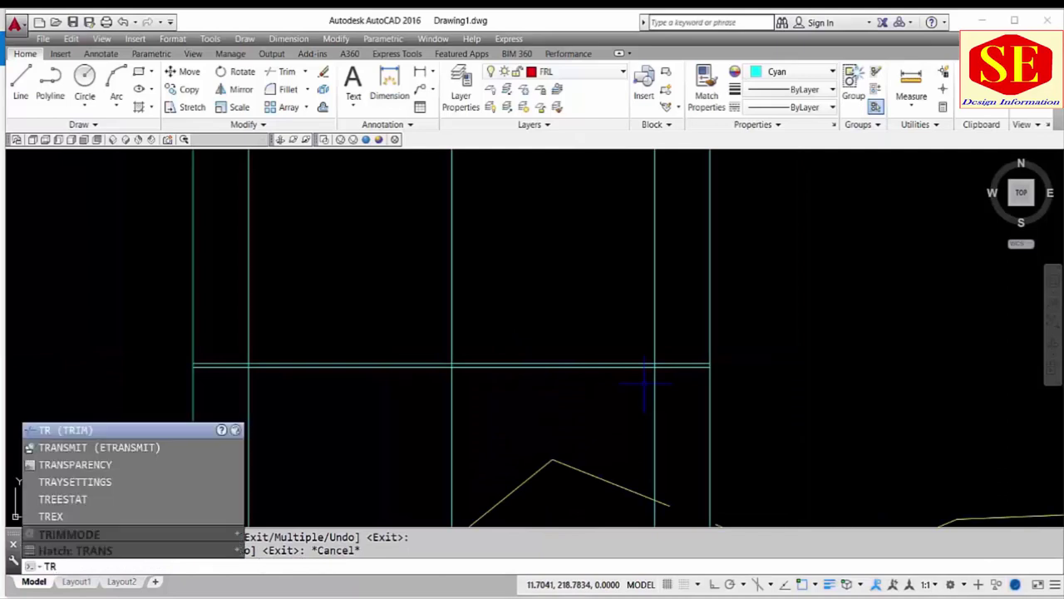
pyautogui.press('Return')
pyautogui.press('Return')
pyautogui.moveTo(709, 332); pyautogui.dragTo(669, 380)
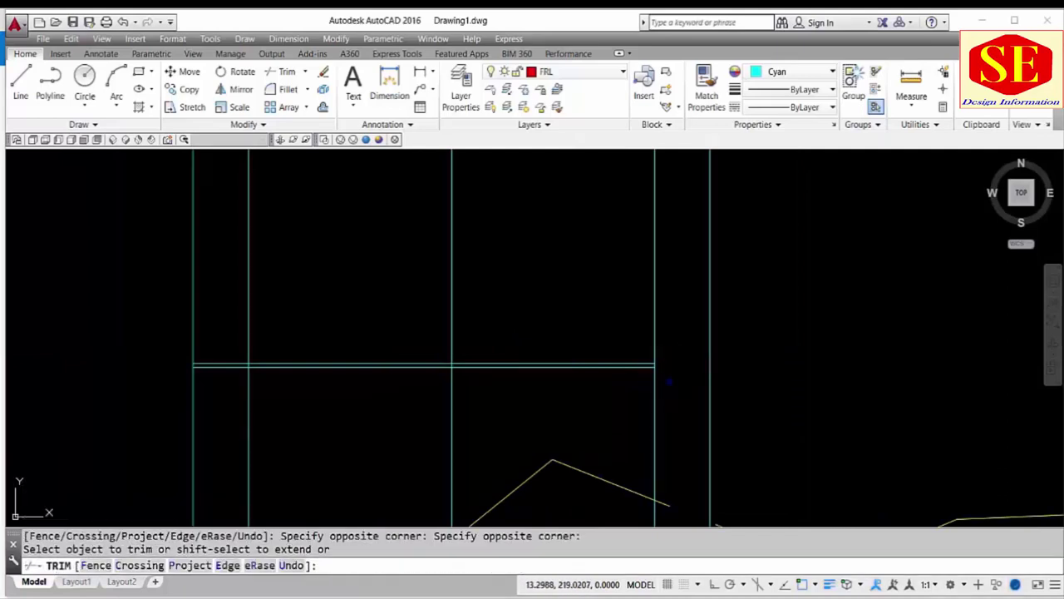
pyautogui.moveTo(214, 356); pyautogui.dragTo(215, 399)
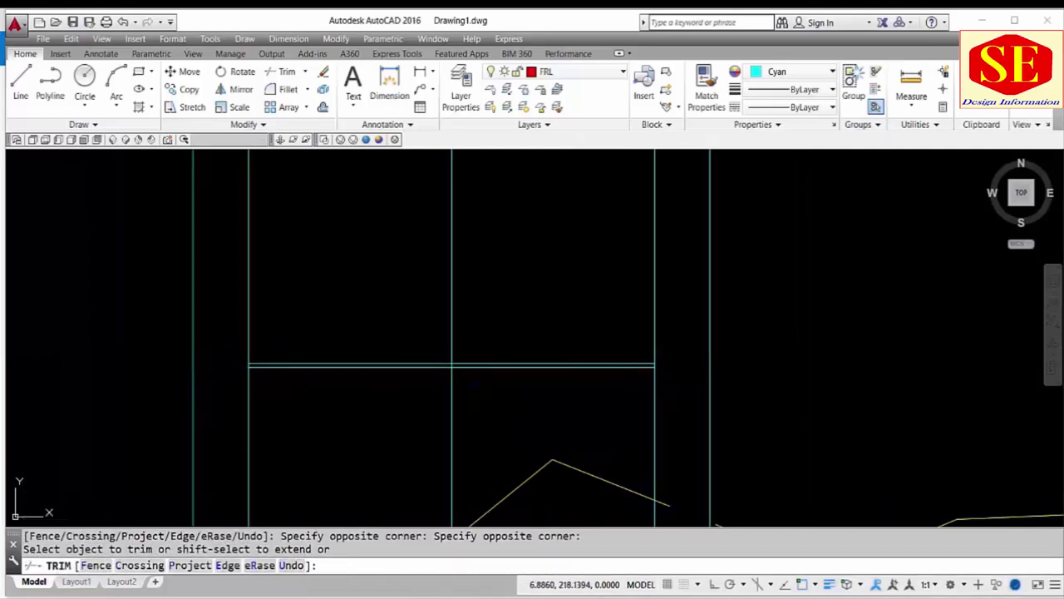
pyautogui.scroll(2, 268, 405)
pyautogui.press('Escape')
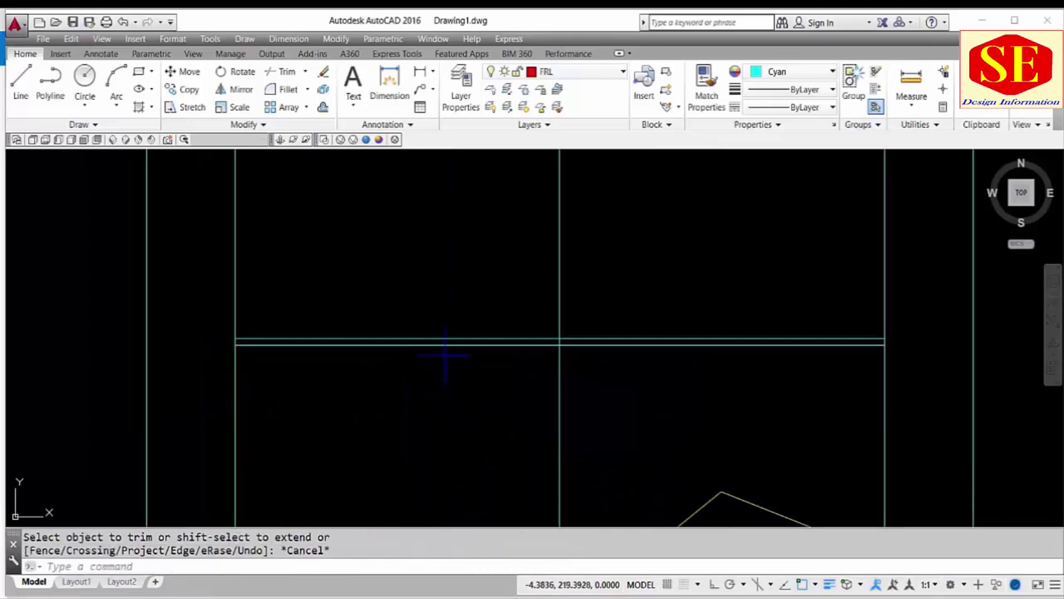
# - Draw a cambered polyline from the left end through the centre crown to the right end
pyautogui.write('pl')
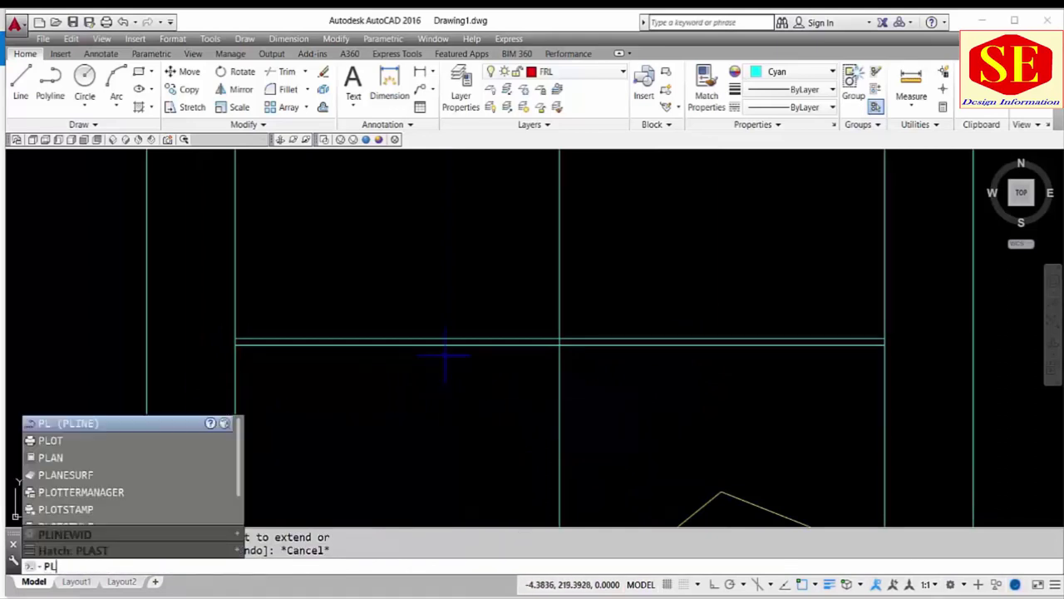
pyautogui.press('Return')
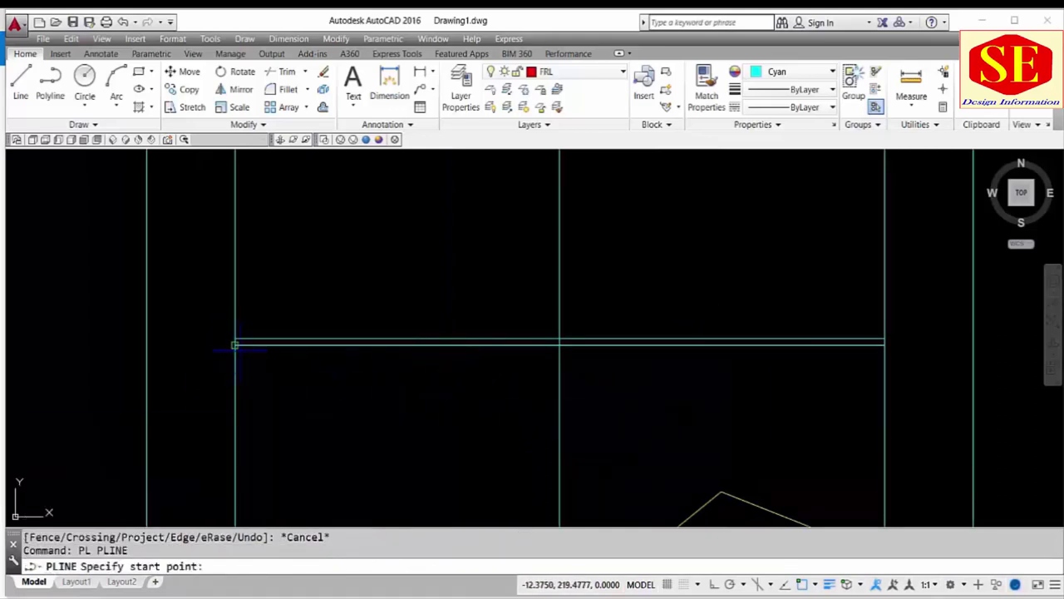
pyautogui.click(234, 343)
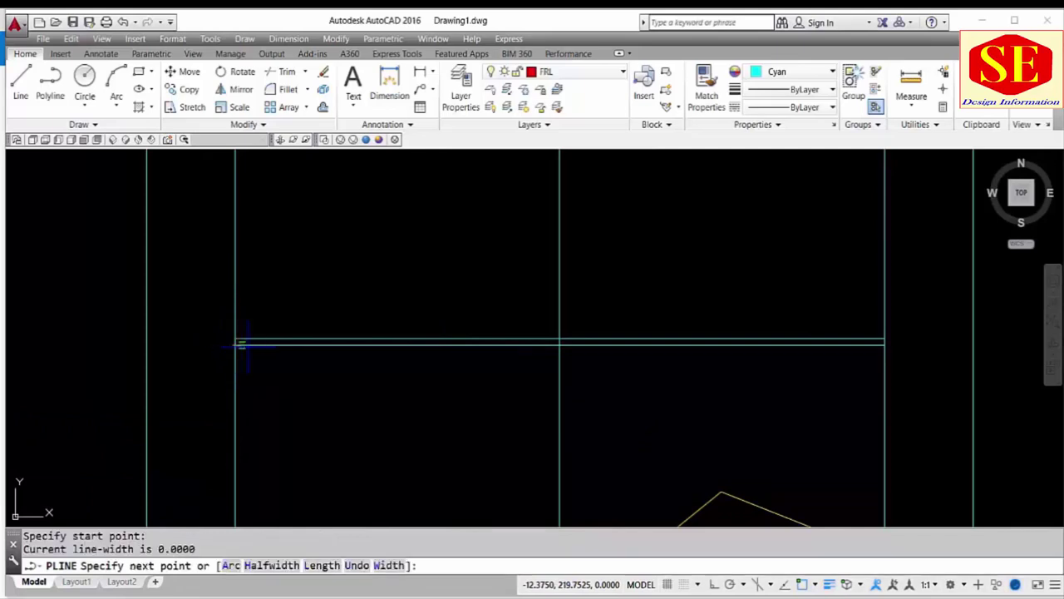
pyautogui.click(559, 339)
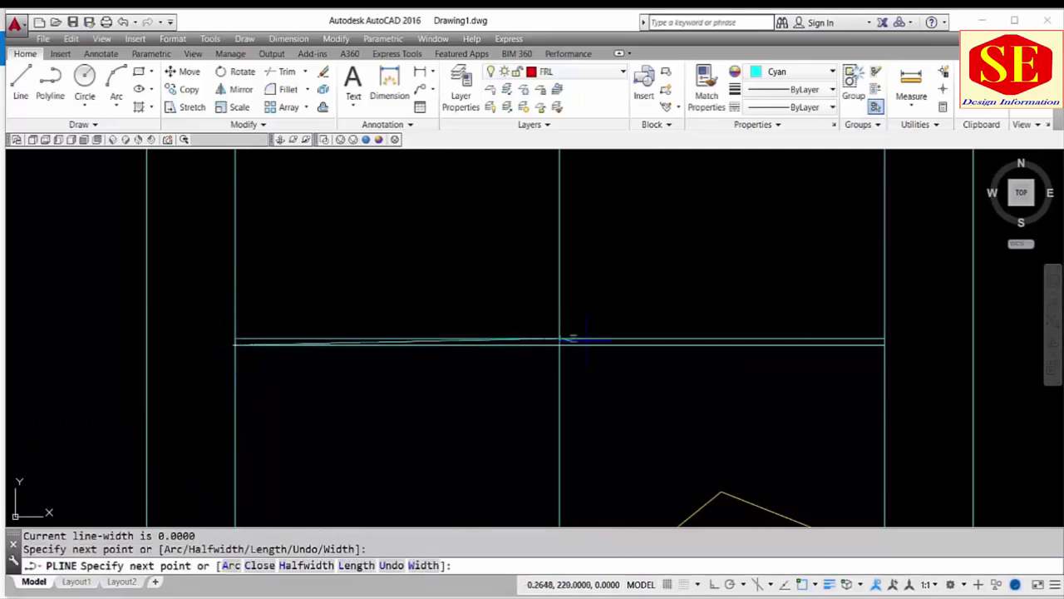
pyautogui.click(884, 344)
pyautogui.press('Escape')
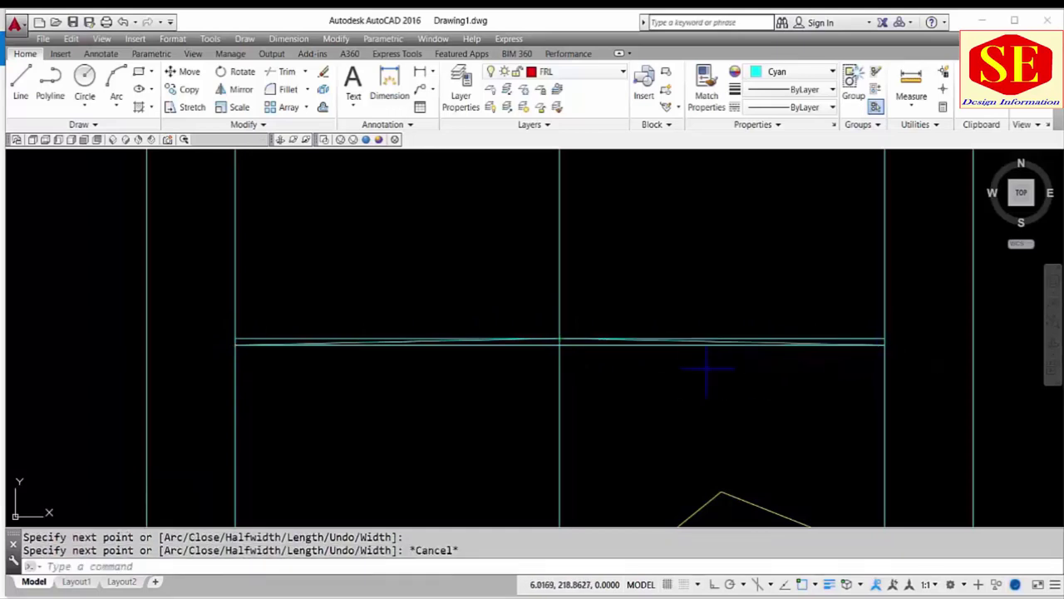
pyautogui.scroll(2, 250, 353)
pyautogui.click(427, 337)
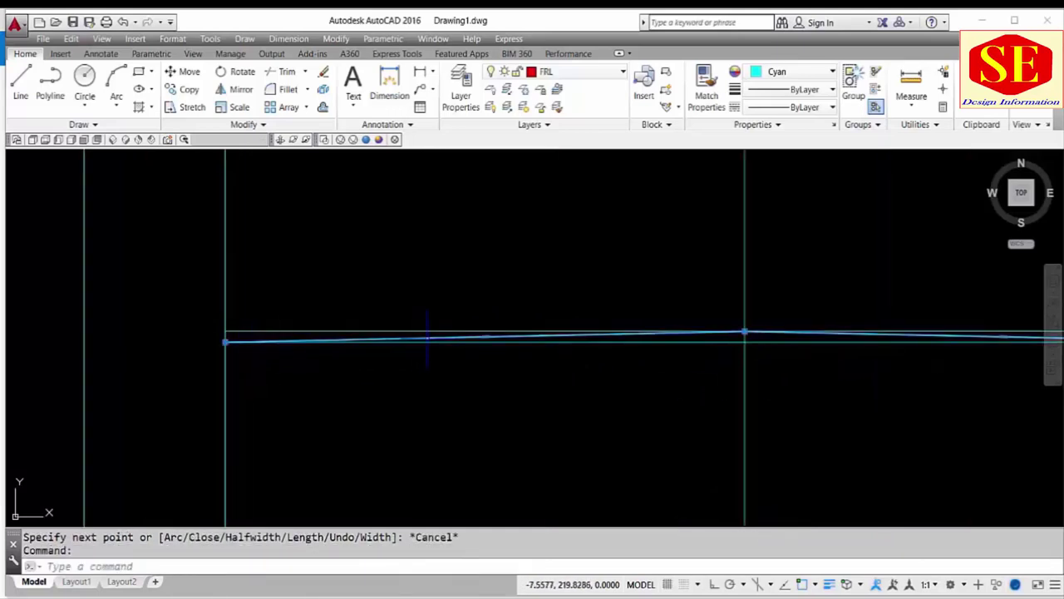
pyautogui.moveTo(744, 332); pyautogui.dragTo(320, 325, button='middle')
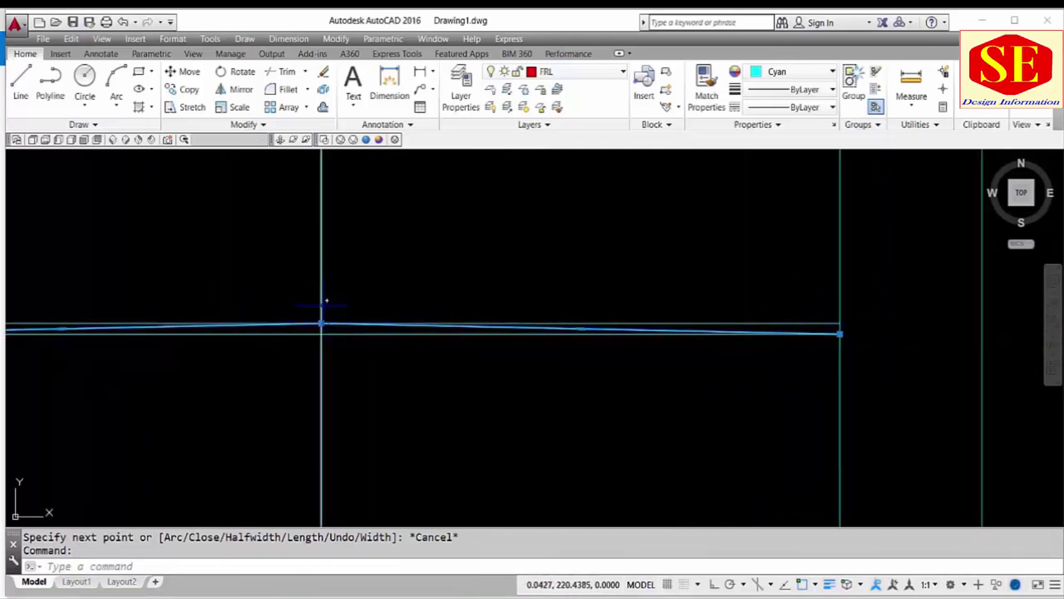
pyautogui.scroll(1, 879, 362)
pyautogui.scroll(1, 831, 345)
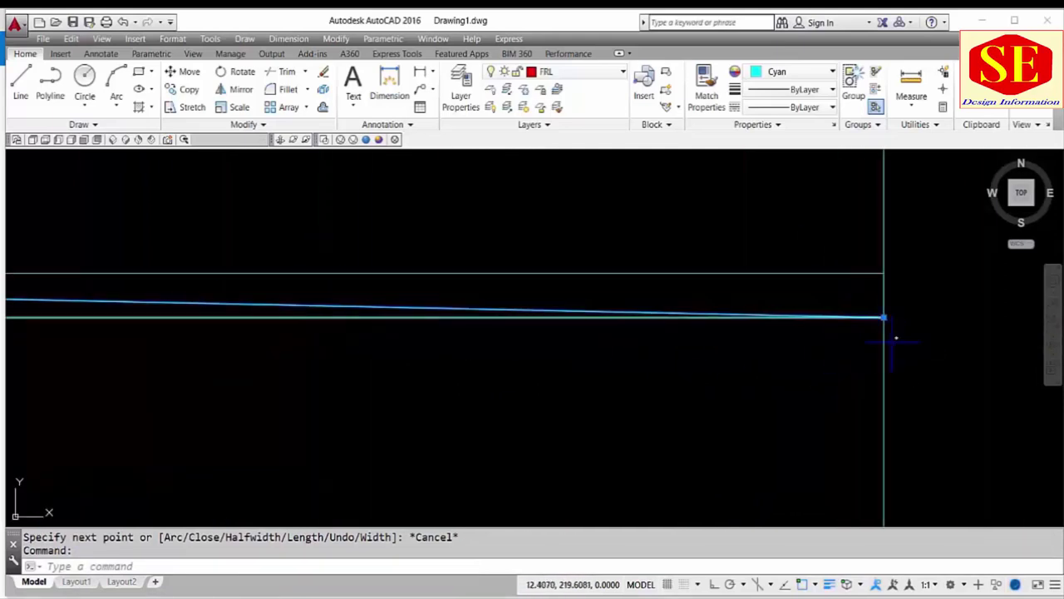
pyautogui.scroll(-2, 889, 324)
pyautogui.scroll(3, 882, 320)
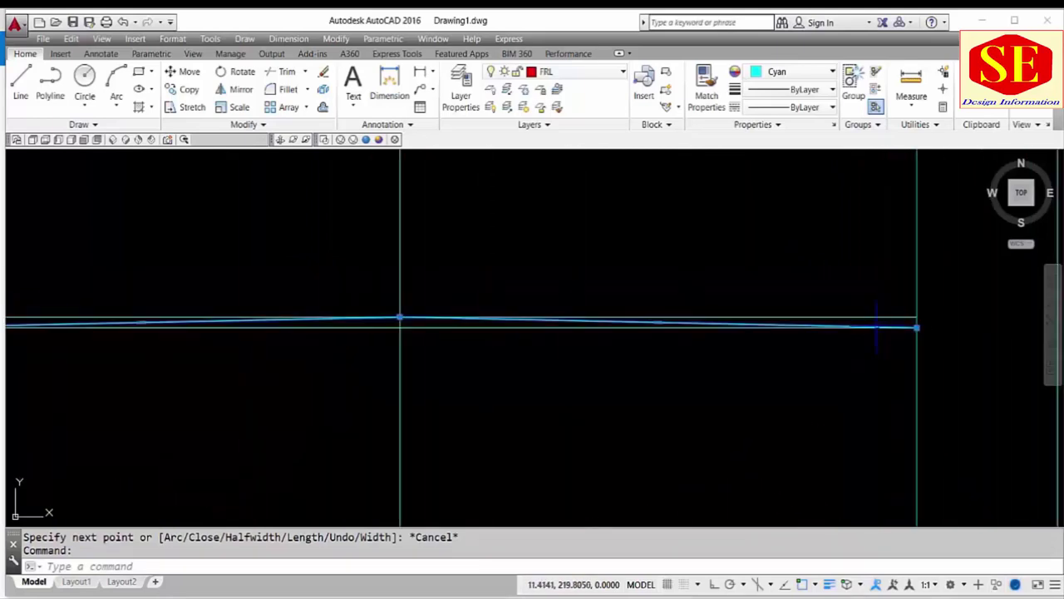
pyautogui.scroll(-1, 872, 316)
pyautogui.press('Escape')
# - Erase the old flat carriageway top line
pyautogui.click(869, 310)
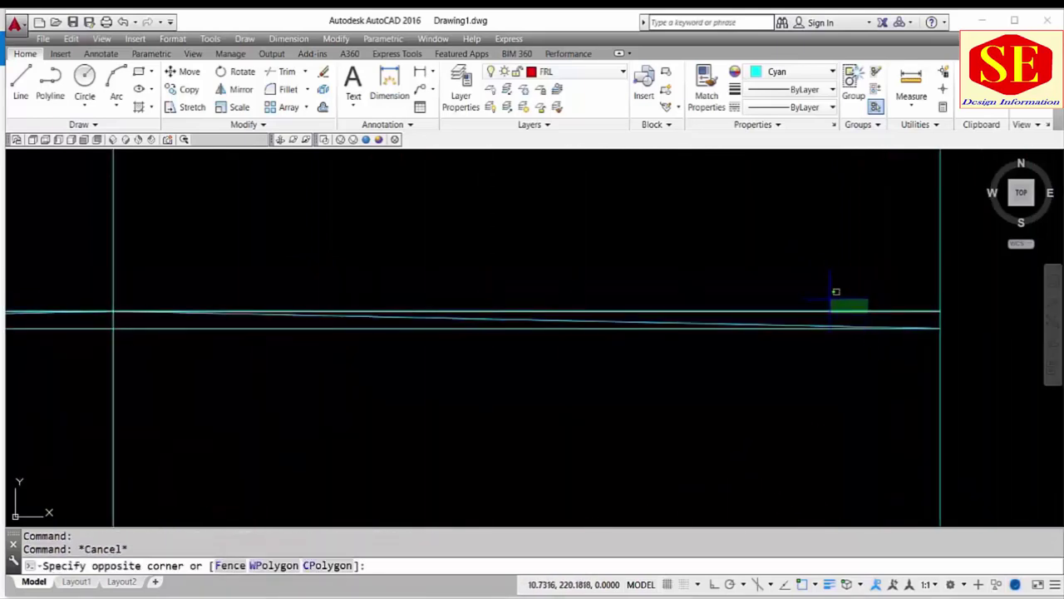
pyautogui.scroll(-1, 765, 255)
pyautogui.scroll(-1, 755, 259)
pyautogui.write('e')
pyautogui.press('Return')
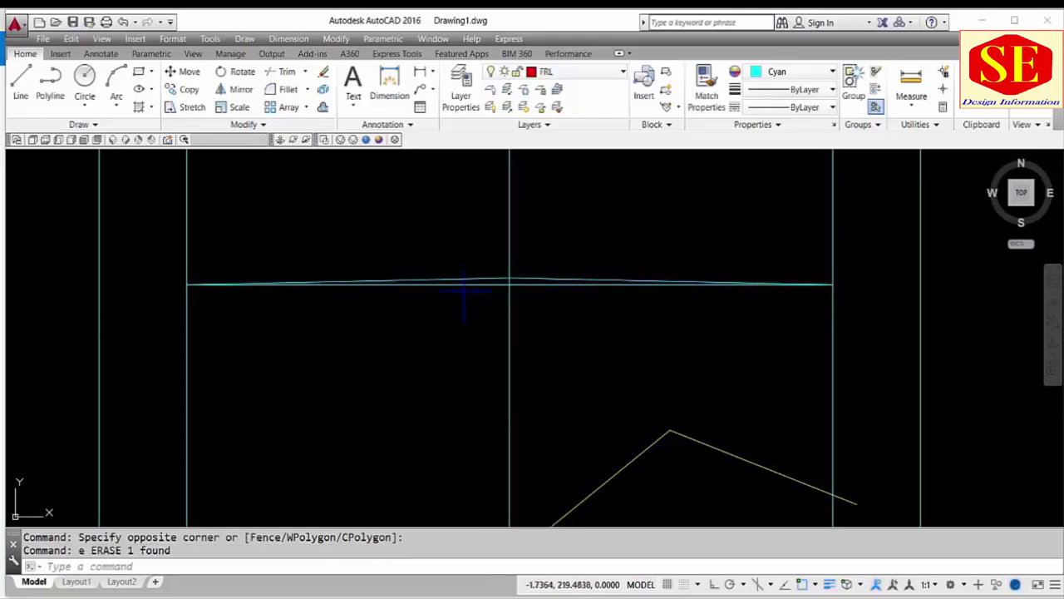
pyautogui.scroll(2, 518, 303)
# - Pan to the Section A1-A1 reference drawing to read the road section's dimensions
pyautogui.scroll(-2, 466, 303)
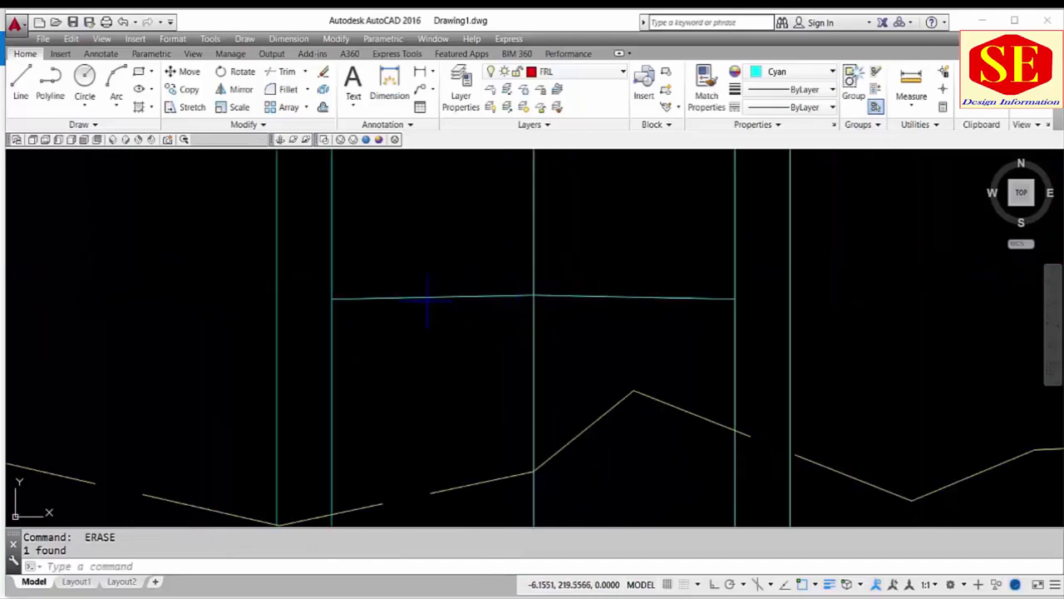
pyautogui.scroll(-2, 577, 264)
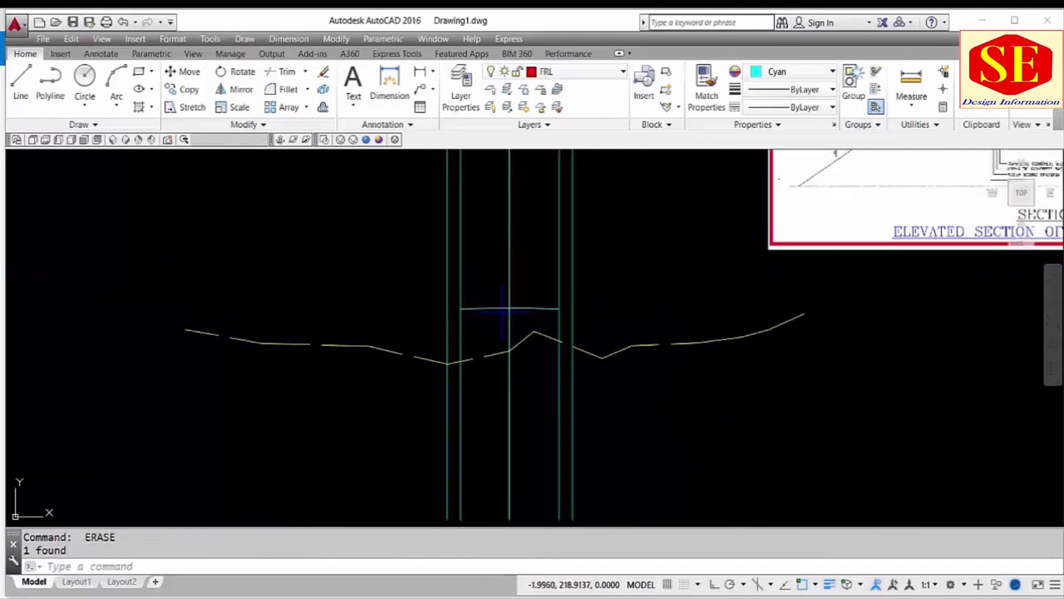
pyautogui.moveTo(720, 319); pyautogui.dragTo(399, 344, button='middle')
pyautogui.scroll(3, 610, 299)
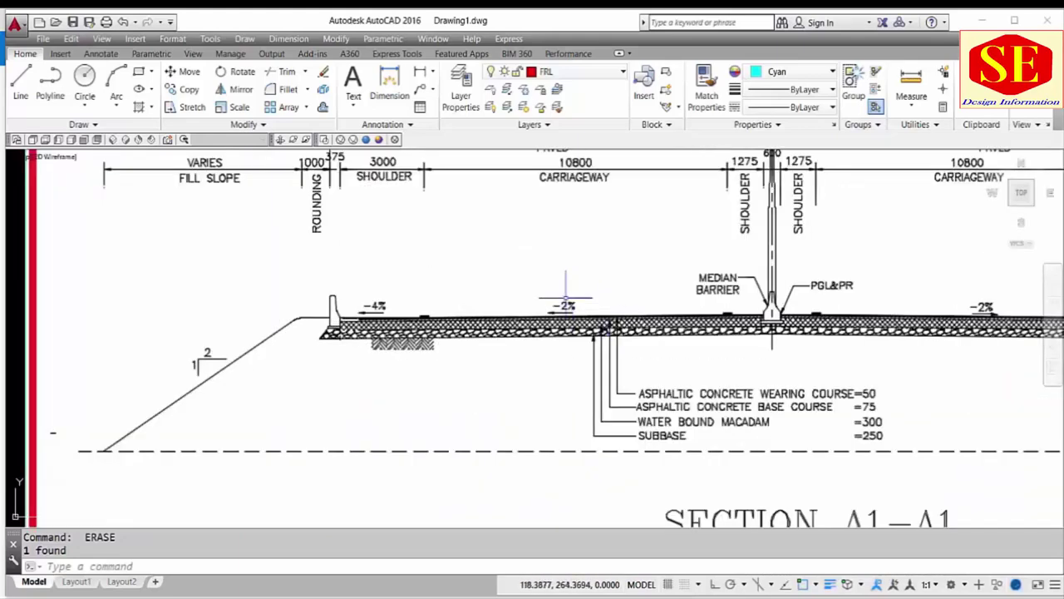
pyautogui.moveTo(480, 289); pyautogui.dragTo(451, 361, button='middle')
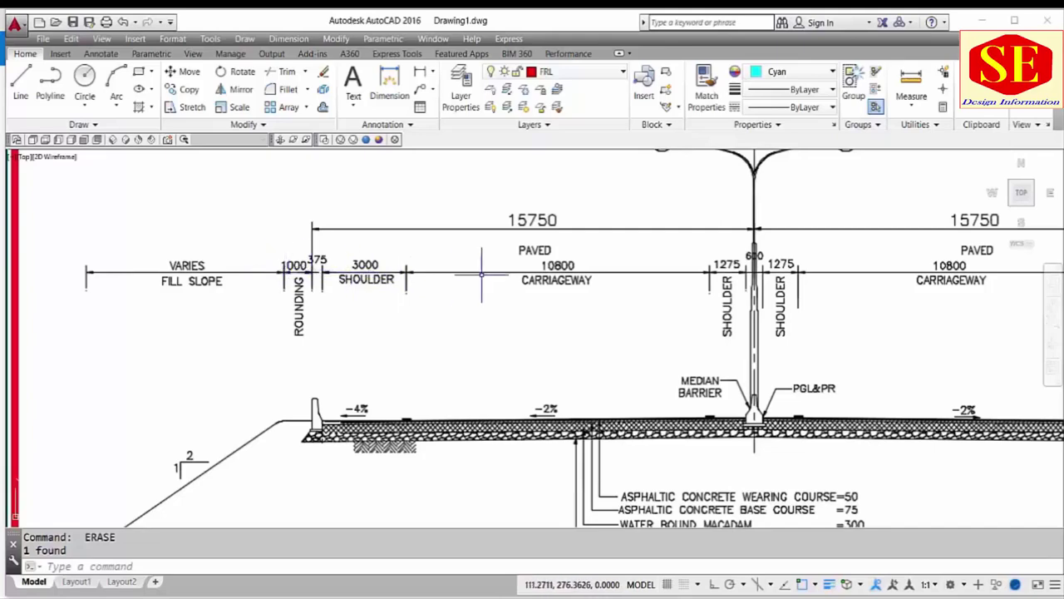
pyautogui.scroll(-5, 456, 274)
pyautogui.scroll(3, 215, 431)
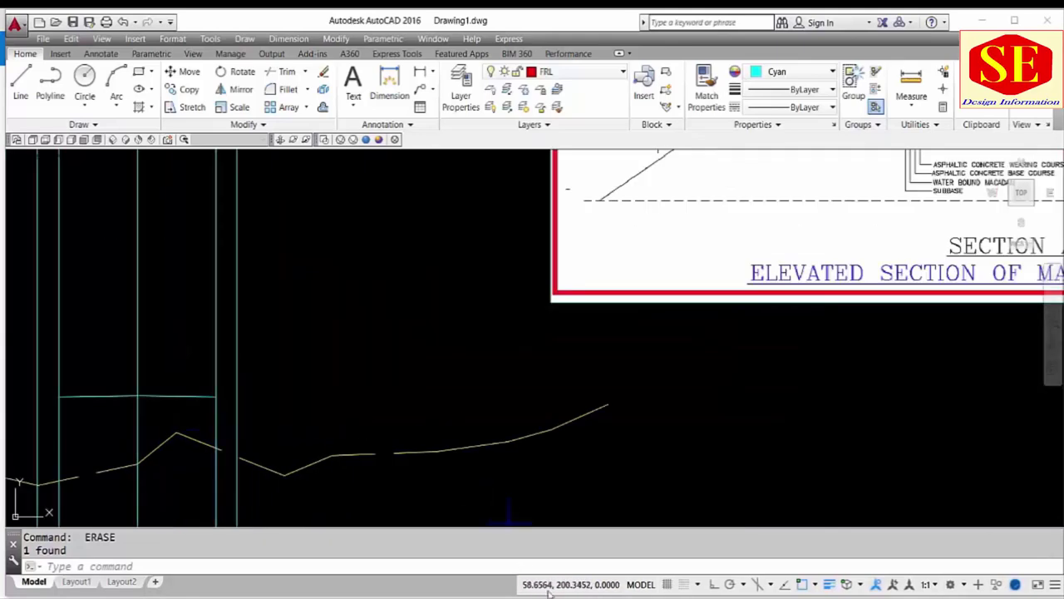
pyautogui.hotkey('alt', 'Tab')
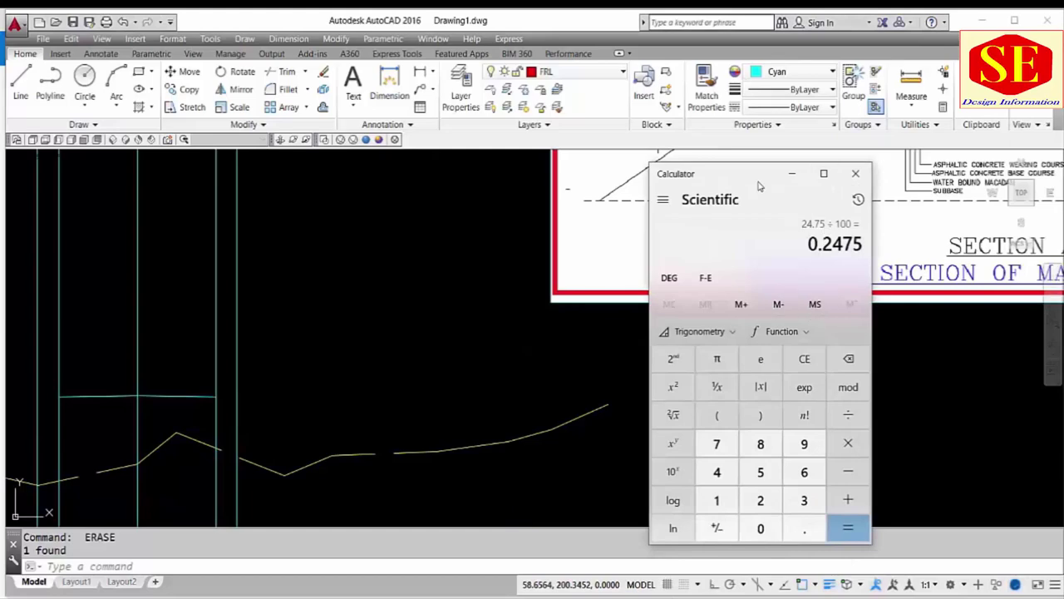
pyautogui.hotkey('alt', 'Tab')
pyautogui.scroll(-2, 356, 327)
pyautogui.moveTo(589, 301); pyautogui.dragTo(541, 357, button='middle')
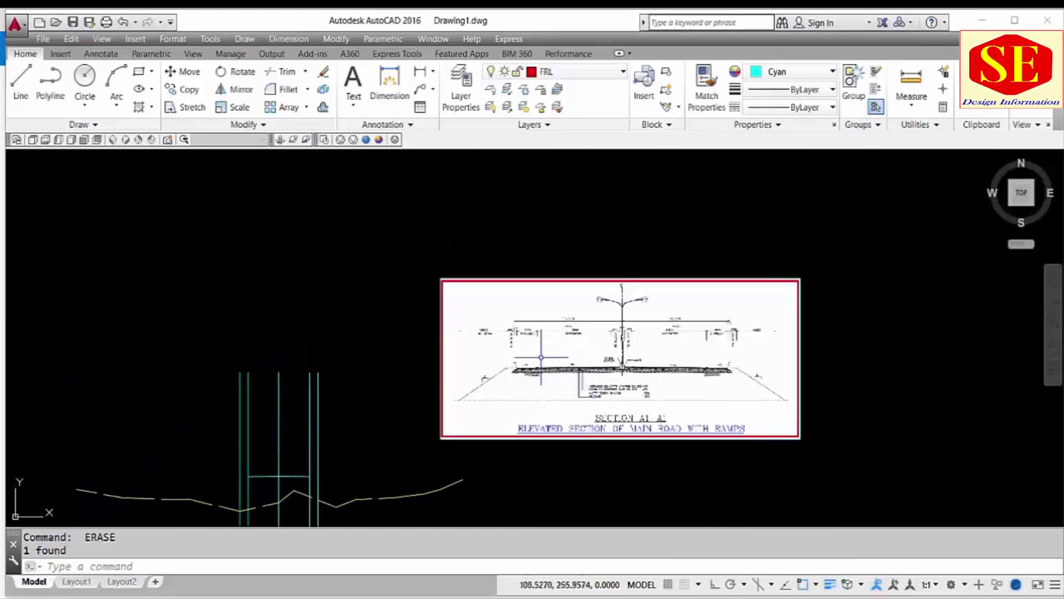
pyautogui.scroll(5, 474, 389)
pyautogui.hotkey('alt', 'Tab')
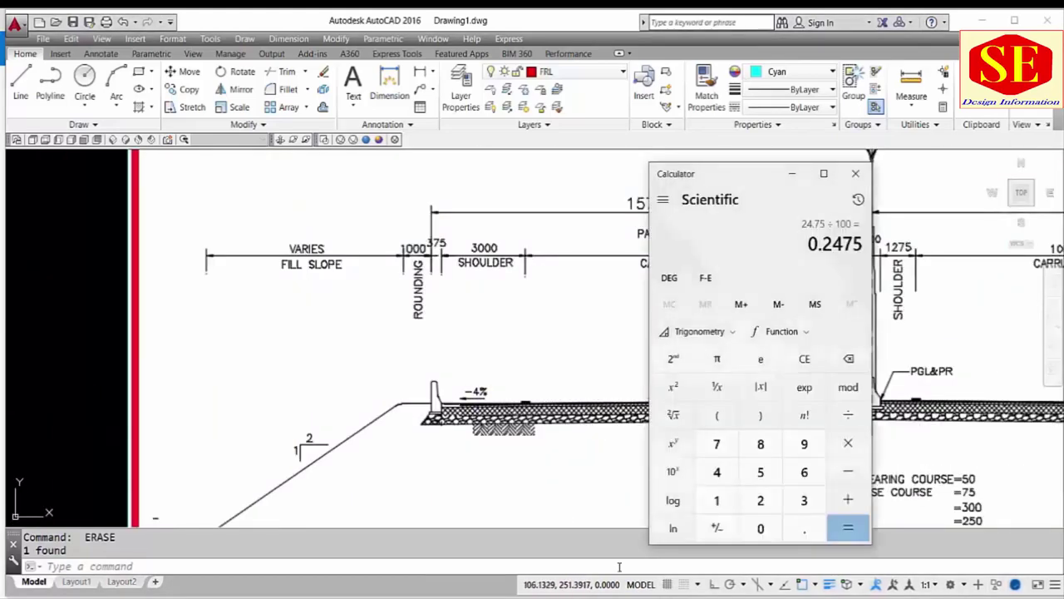
pyautogui.hotkey('alt', 'Tab')
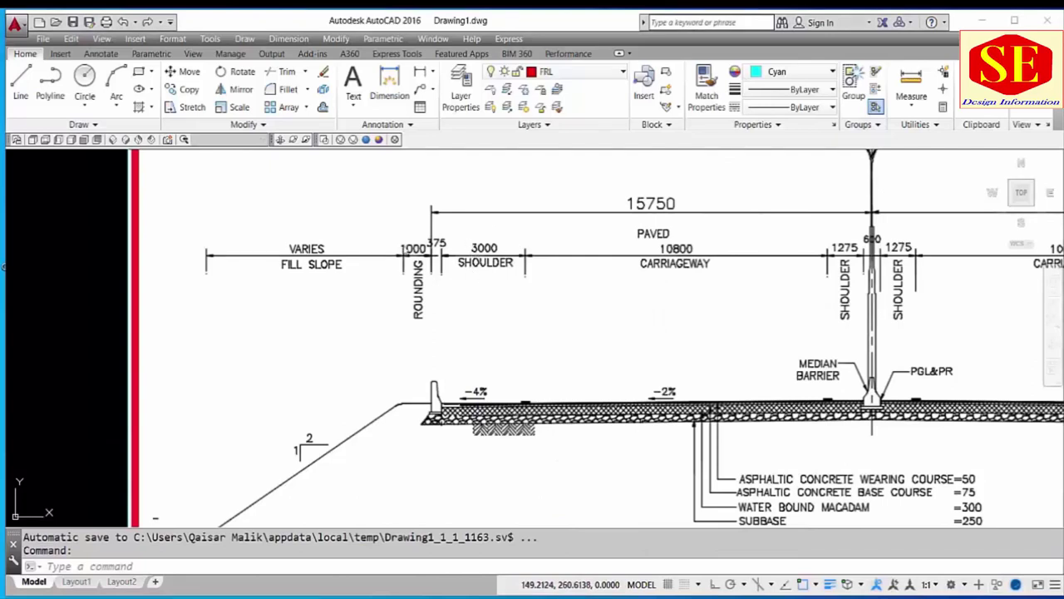
# - In Calculator, compute 3.375 × 4 = 13.5, then 13.5 ÷ 100 = 0.135, and move it aside
pyautogui.hotkey('alt', 'Tab')
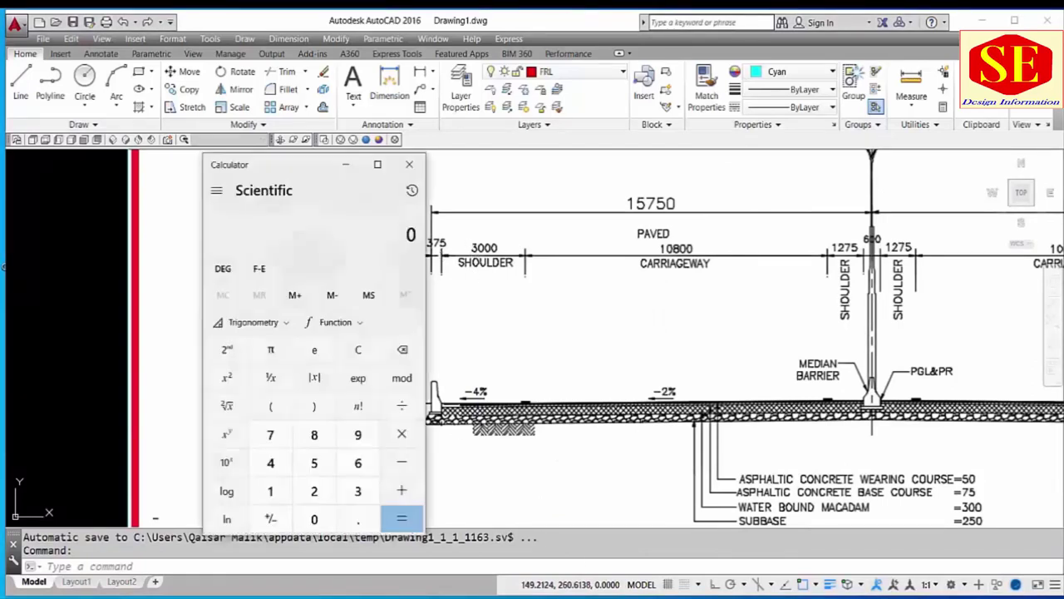
pyautogui.click(358, 490)
pyautogui.write('.')
pyautogui.click(357, 490)
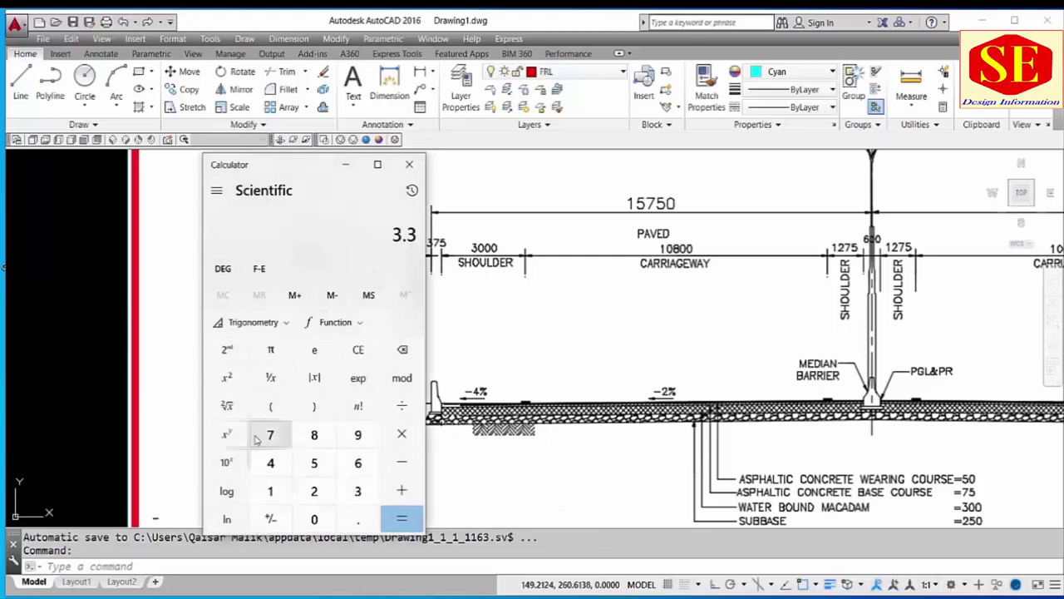
pyautogui.click(270, 435)
pyautogui.click(314, 463)
pyautogui.click(395, 437)
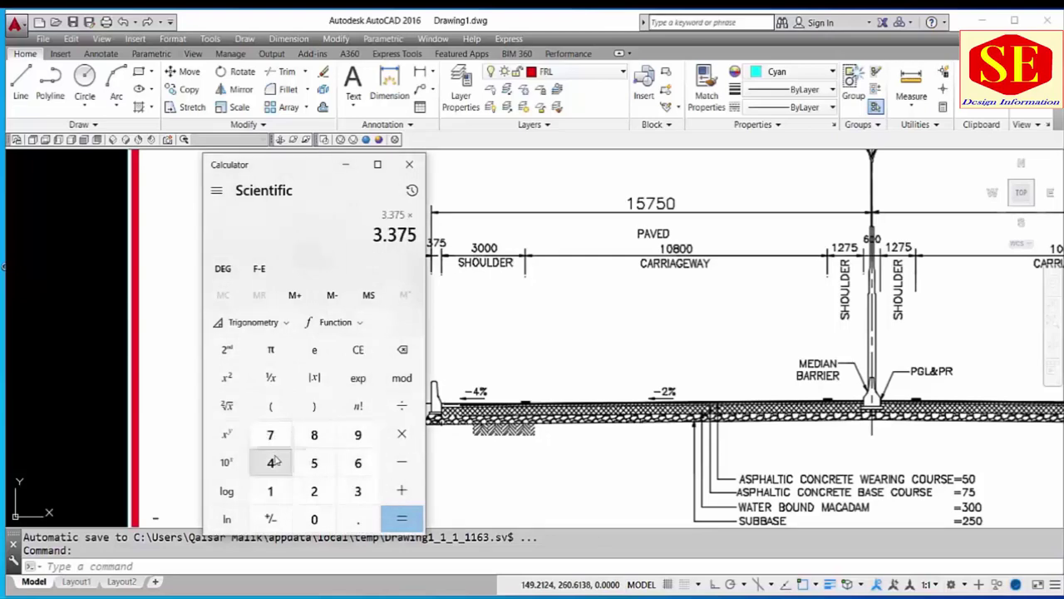
pyautogui.click(270, 463)
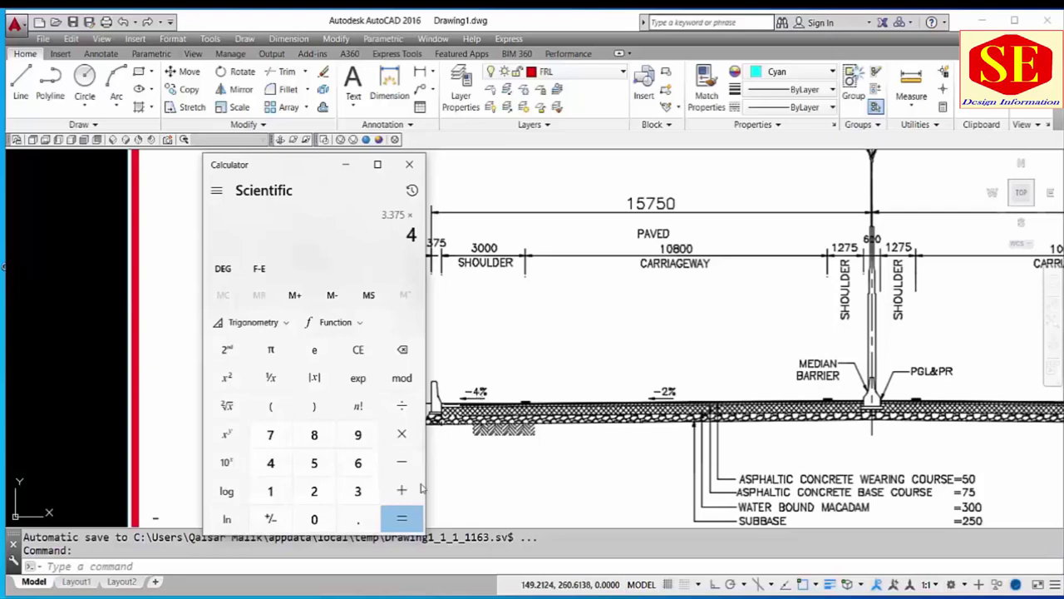
pyautogui.click(402, 518)
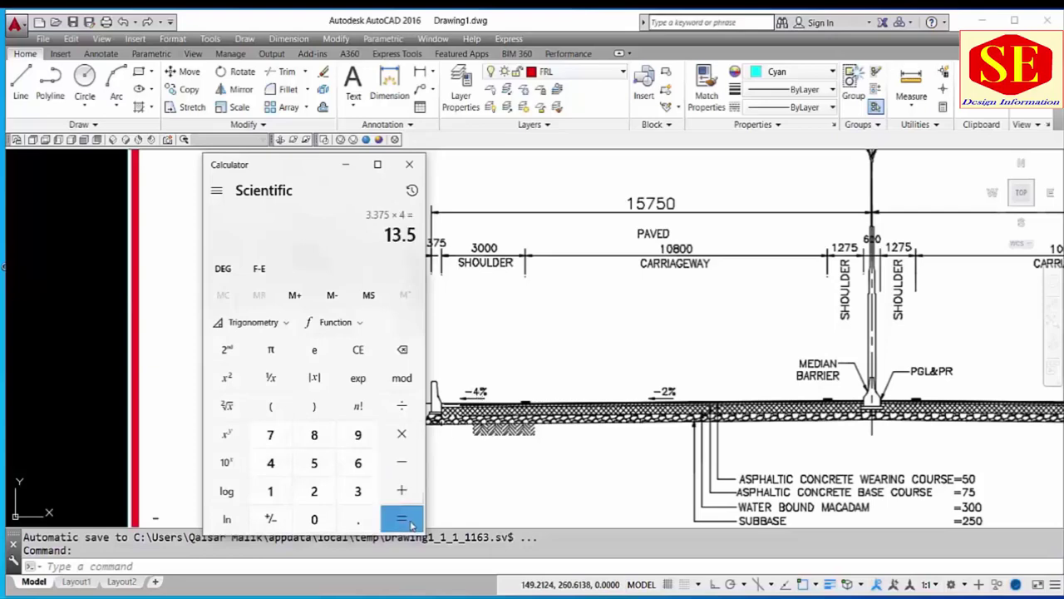
pyautogui.click(401, 406)
pyautogui.click(270, 490)
pyautogui.doubleClick(315, 519)
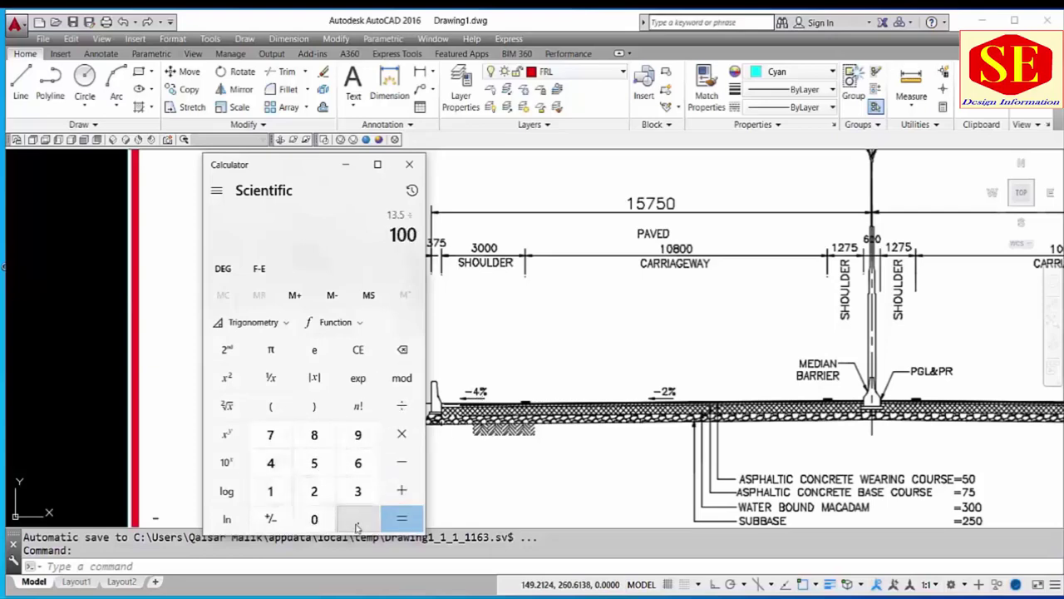
pyautogui.click(401, 519)
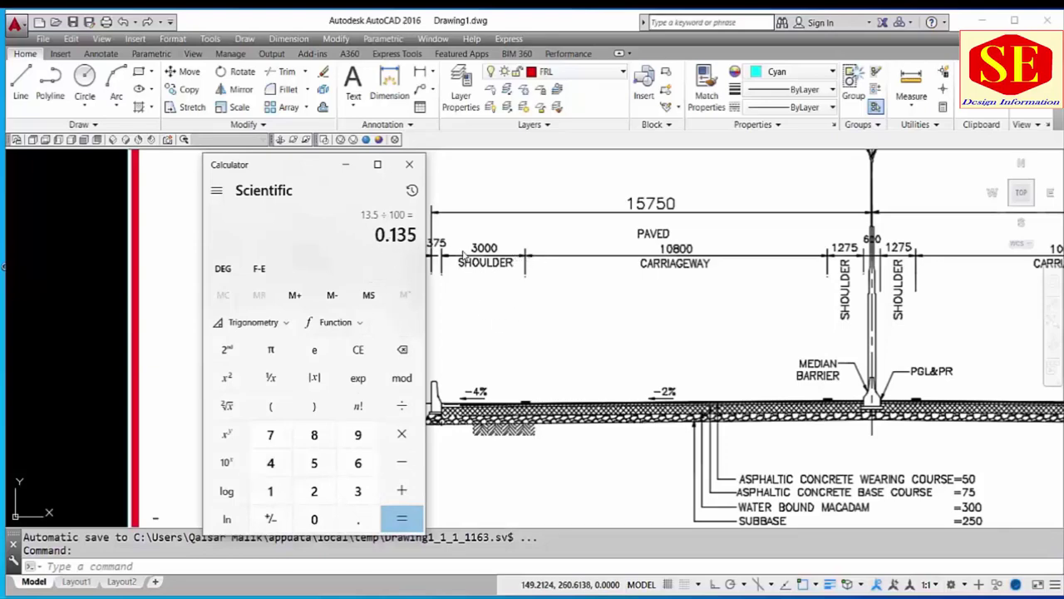
pyautogui.moveTo(303, 169); pyautogui.dragTo(179, 163)
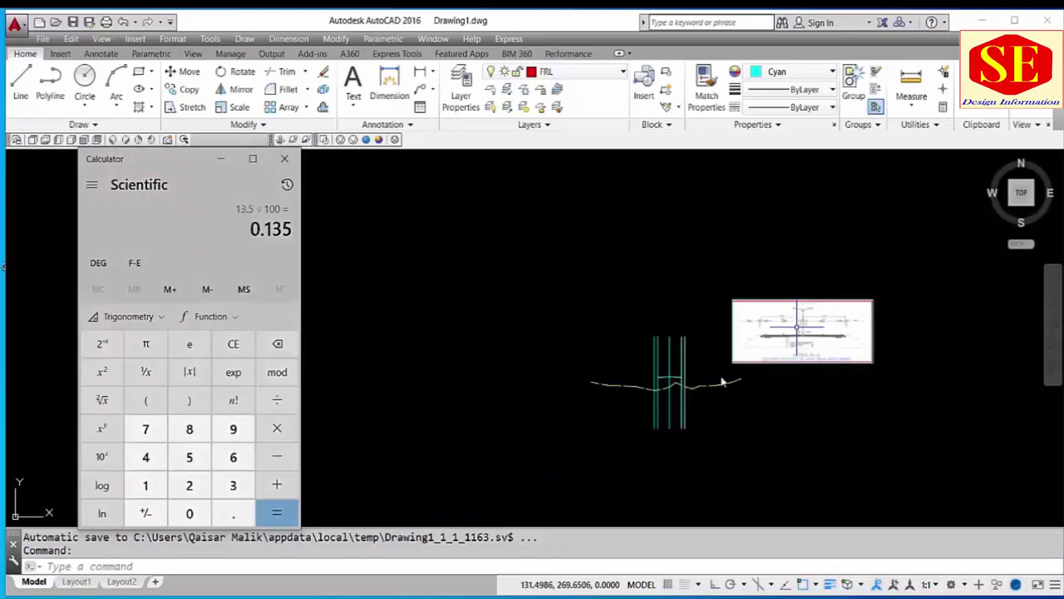
# - Start a horizontal line at the cyan line intersection, then cancel it
pyautogui.scroll(3, 669, 385)
pyautogui.scroll(3, 654, 350)
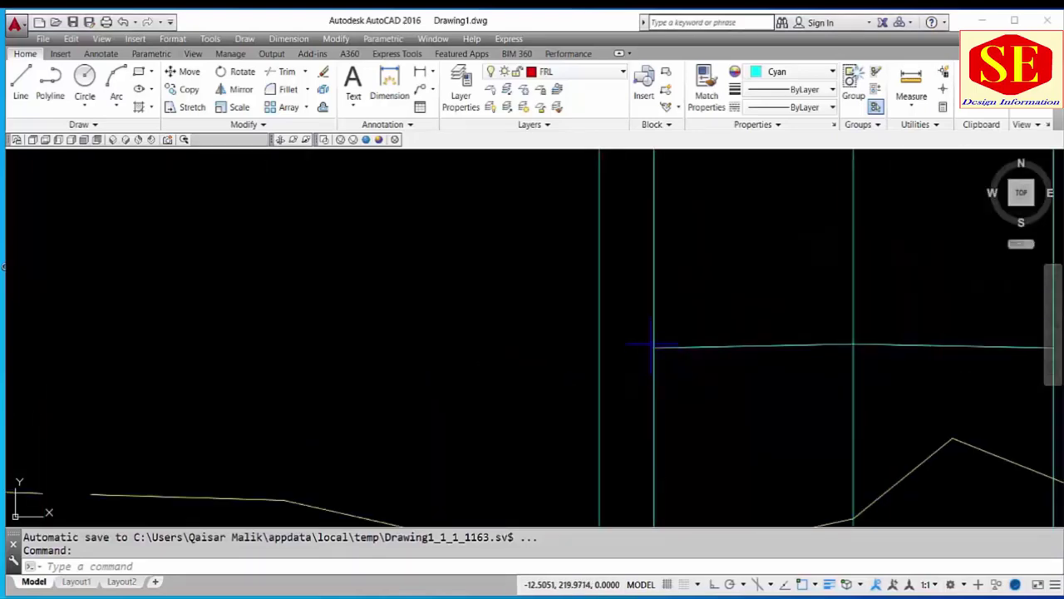
pyautogui.write('l')
pyautogui.press('Return')
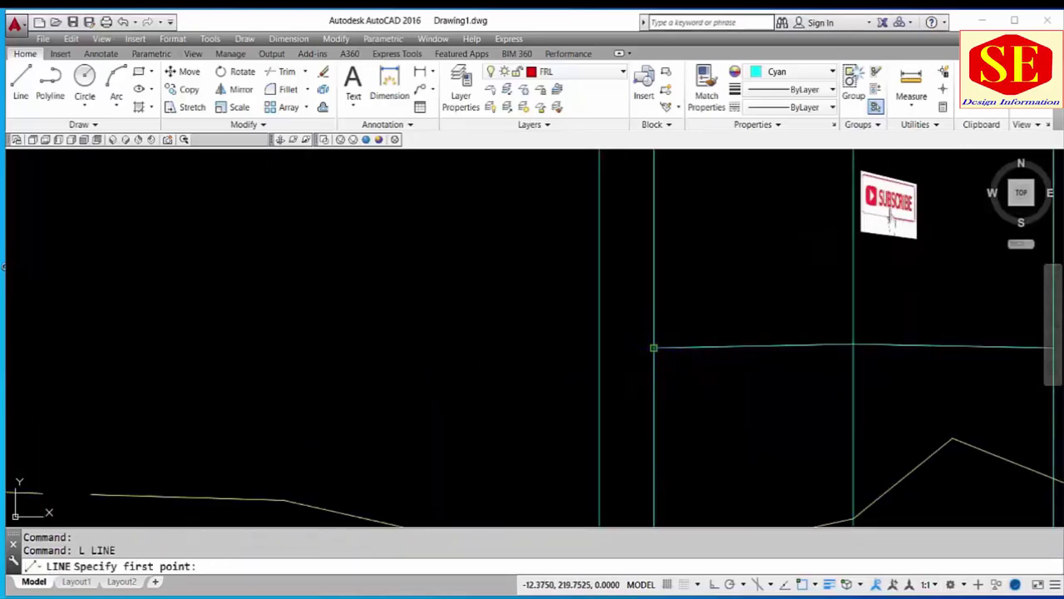
pyautogui.click(655, 347)
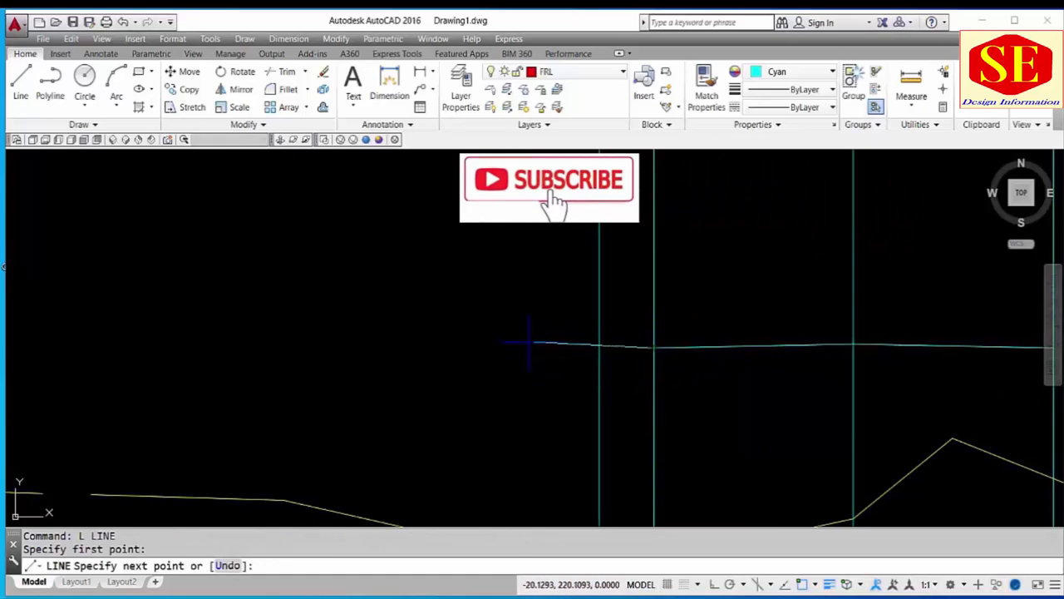
pyautogui.press('F8')
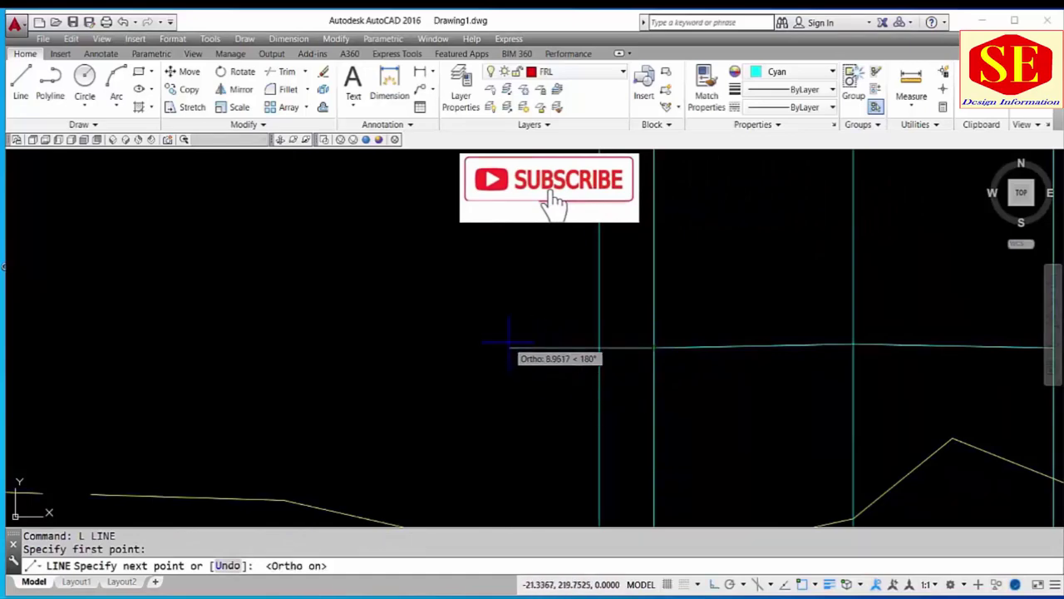
pyautogui.press('Escape')
pyautogui.scroll(-3, 599, 344)
pyautogui.scroll(3, 575, 351)
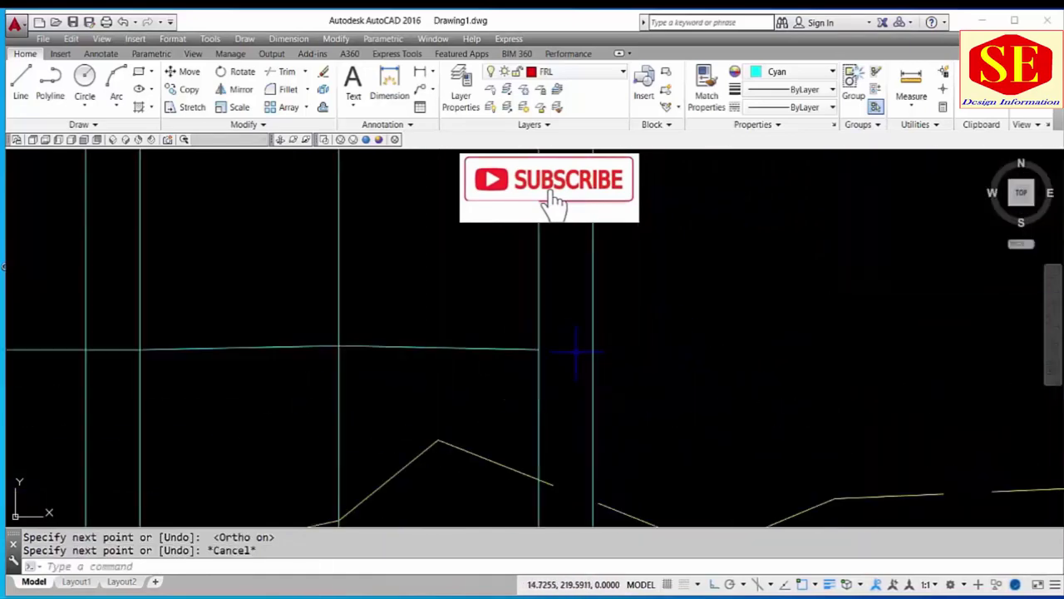
pyautogui.press('Return')
pyautogui.click(539, 349)
pyautogui.click(672, 349)
pyautogui.press('Escape')
pyautogui.scroll(-2, 726, 326)
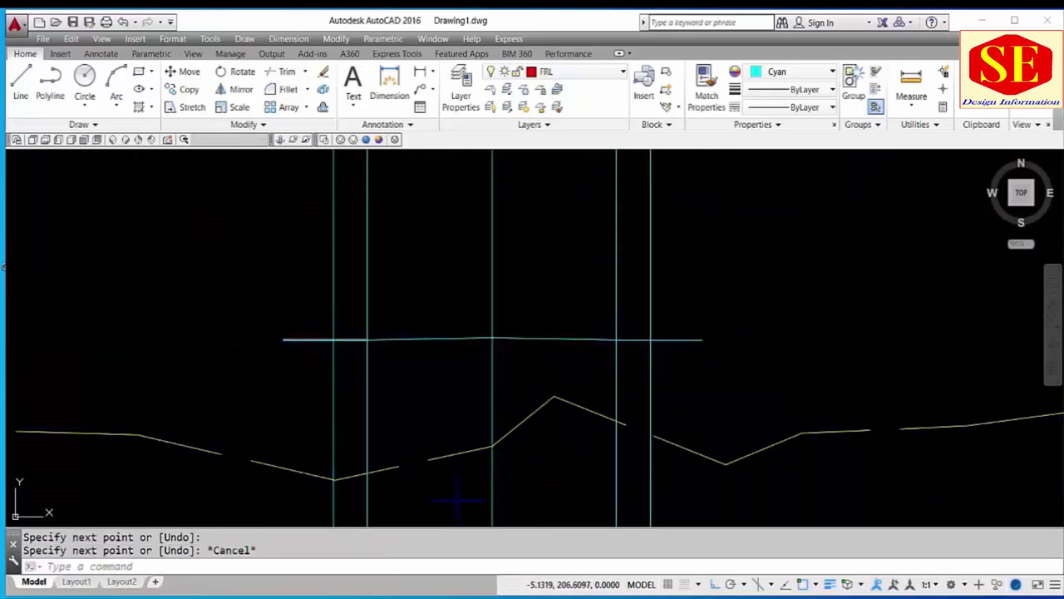
# - Offset the left and right outer cyan road-line segments by 0.135
pyautogui.hotkey('alt', 'Tab')
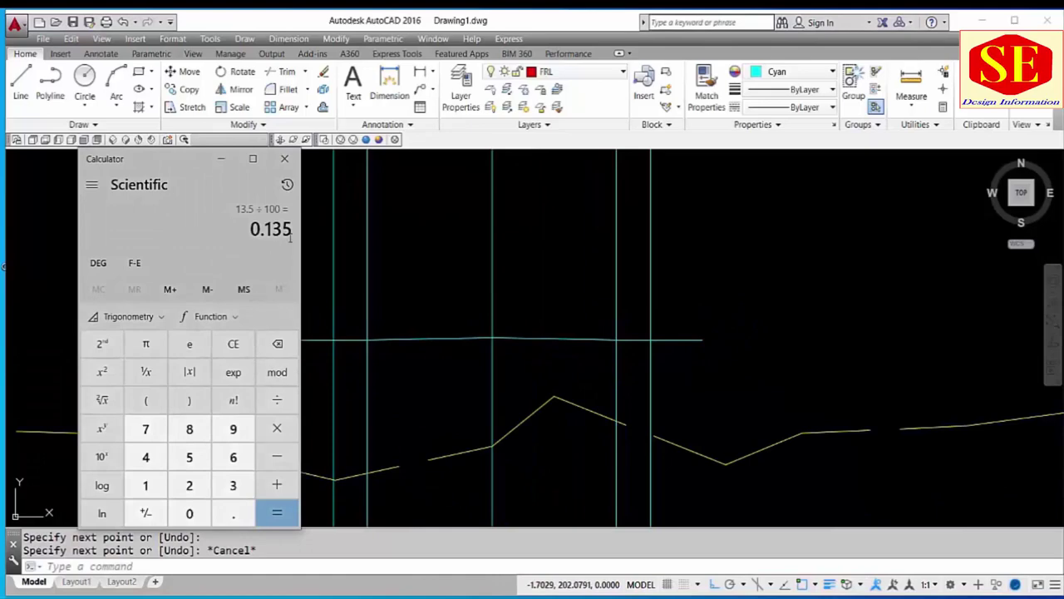
pyautogui.hotkey('alt', 'Tab')
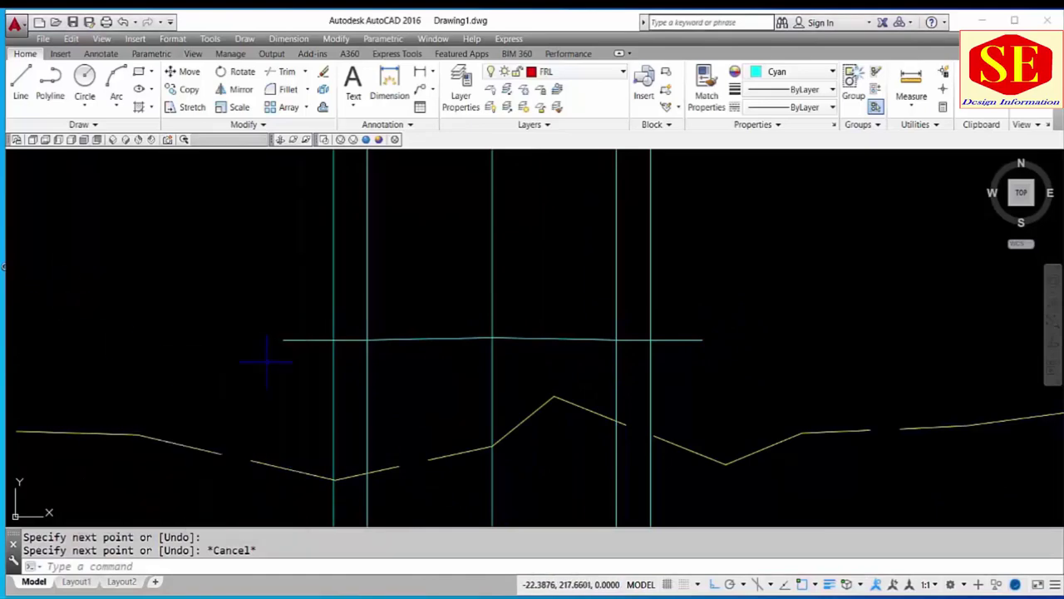
pyautogui.write('o')
pyautogui.press('Return')
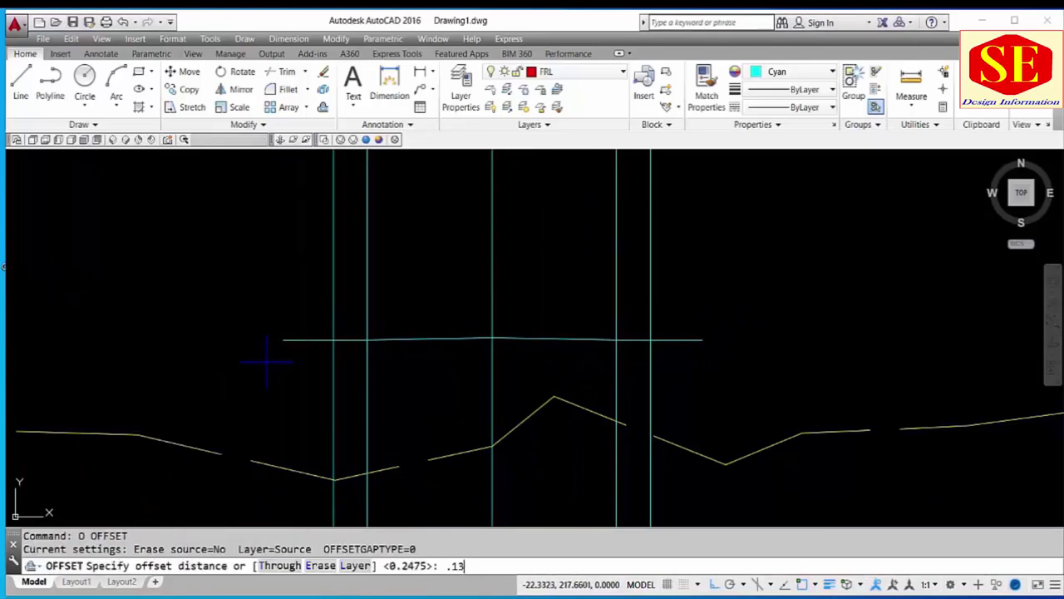
pyautogui.write('5')
pyautogui.press('Return')
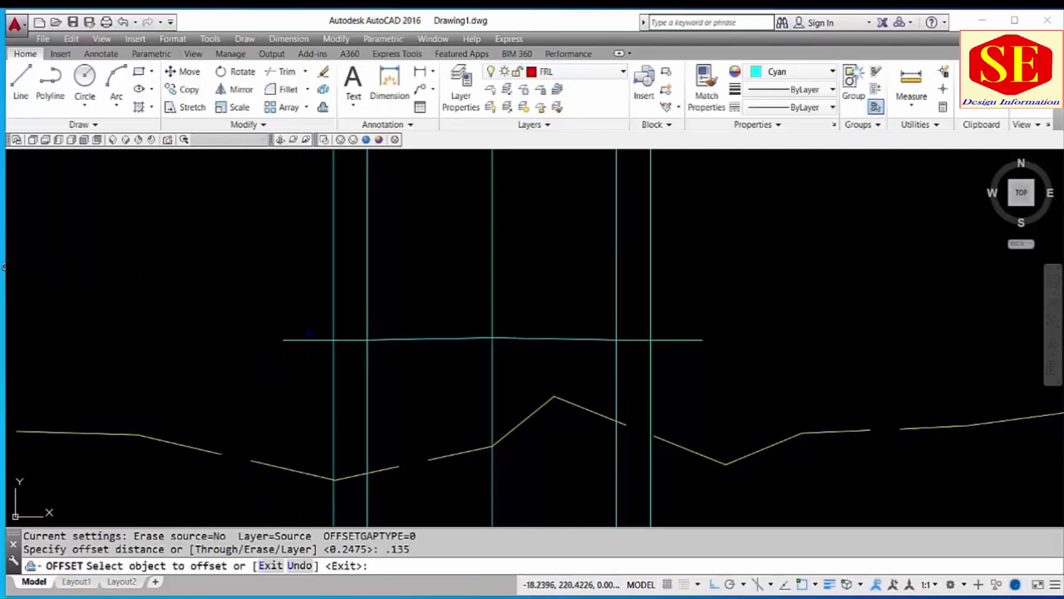
pyautogui.click(307, 339)
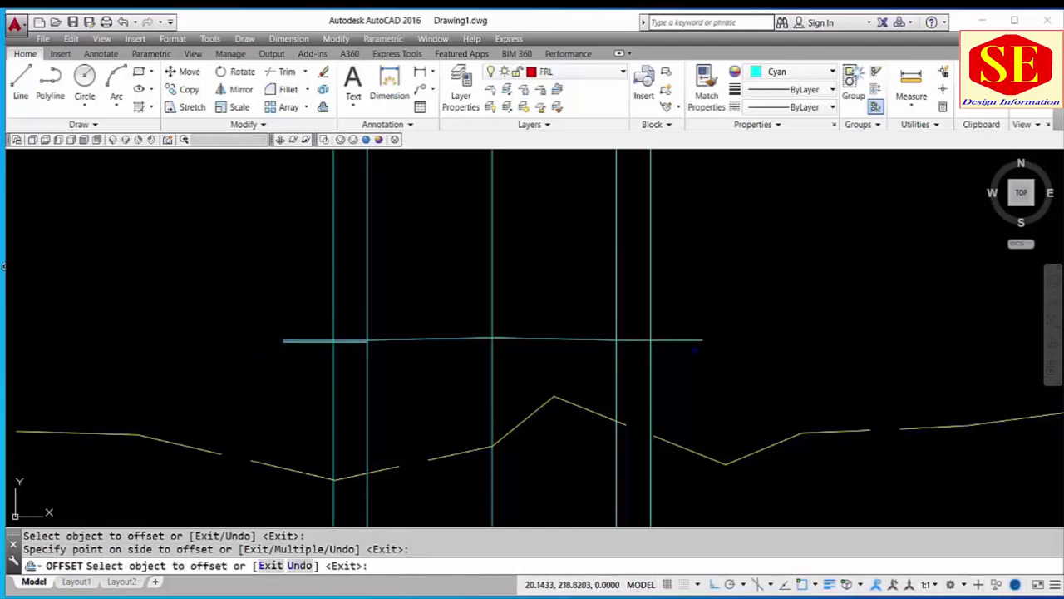
pyautogui.click(690, 339)
pyautogui.click(694, 357)
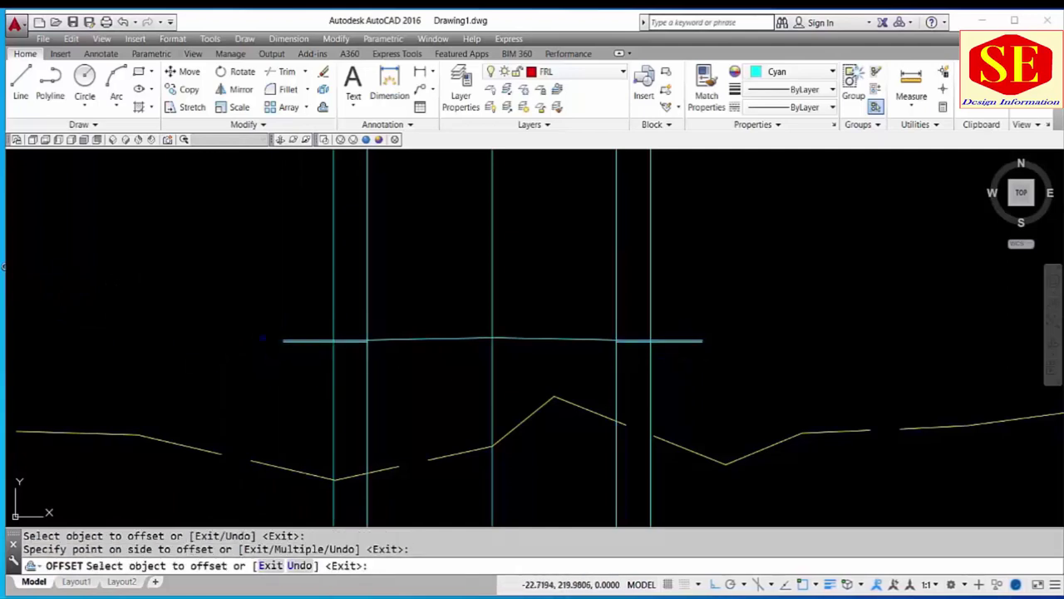
pyautogui.scroll(6, 646, 347)
pyautogui.press('Escape')
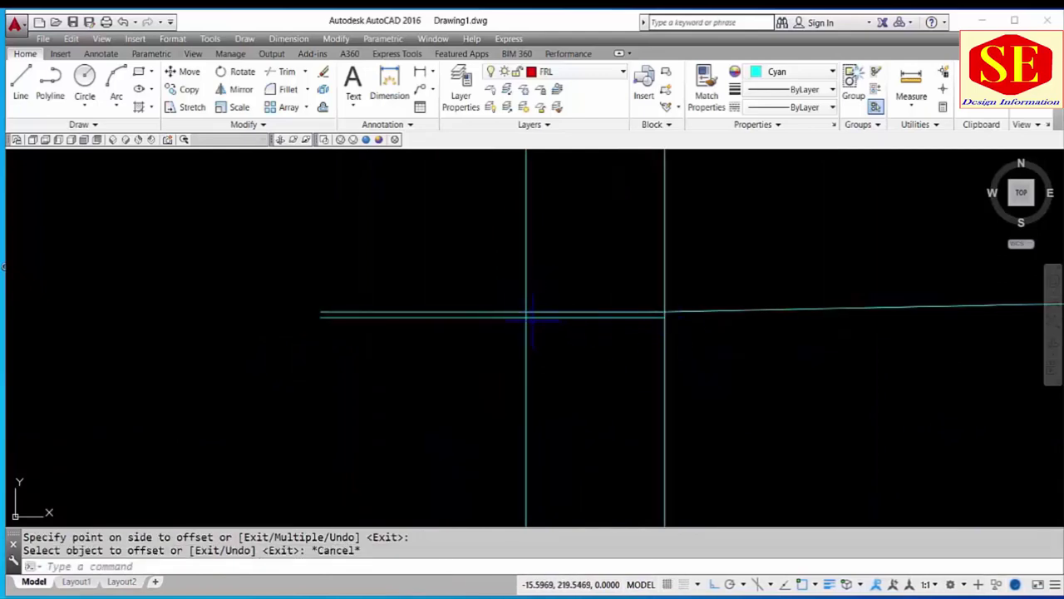
# - Draw a trial polyline from the left line intersection to the right vertical
pyautogui.write('pl')
pyautogui.press('Return')
pyautogui.click(663, 315)
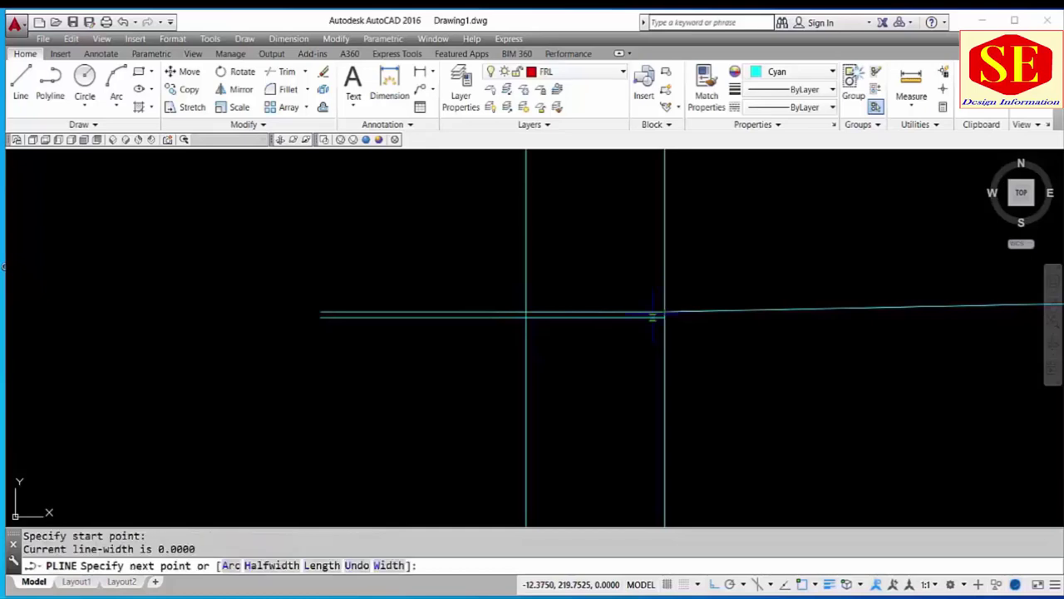
pyautogui.press('Escape')
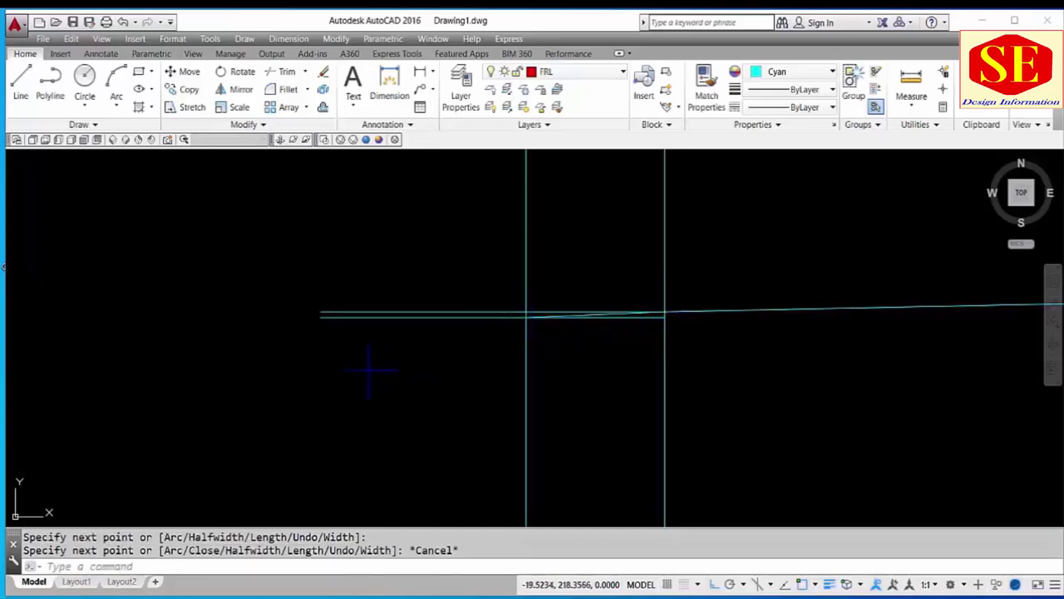
pyautogui.scroll(-3, 368, 361)
pyautogui.scroll(3, 451, 353)
pyautogui.scroll(2, 299, 324)
pyautogui.scroll(2, 299, 325)
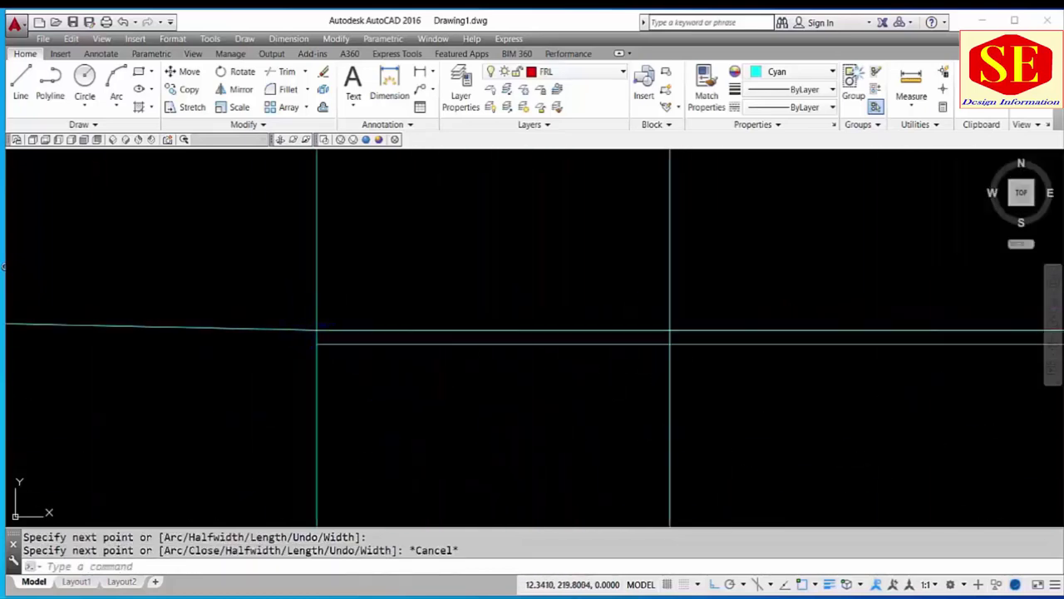
pyautogui.press('Return')
pyautogui.click(317, 330)
pyautogui.click(670, 342)
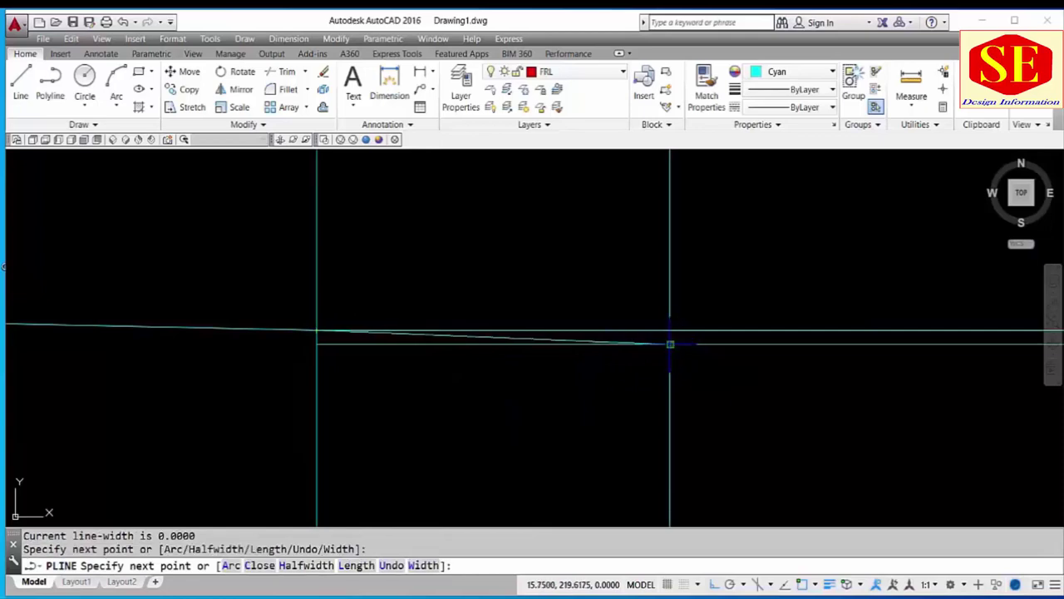
pyautogui.scroll(-3, 411, 308)
pyautogui.scroll(-3, 419, 301)
pyautogui.press('Escape')
# - Window-select and erase the trial polyline
pyautogui.click(511, 283)
pyautogui.press('Escape')
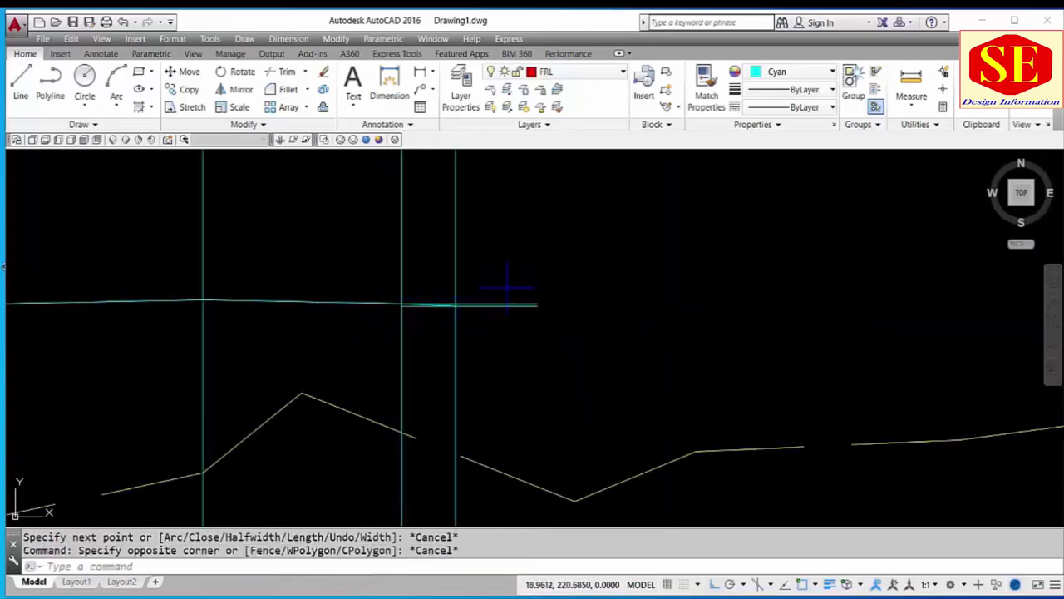
pyautogui.click(537, 274)
pyautogui.click(515, 343)
pyautogui.press('Return')
# - Erase the short doubled segments at the left end of the road line
pyautogui.moveTo(404, 369); pyautogui.dragTo(776, 368, button='middle')
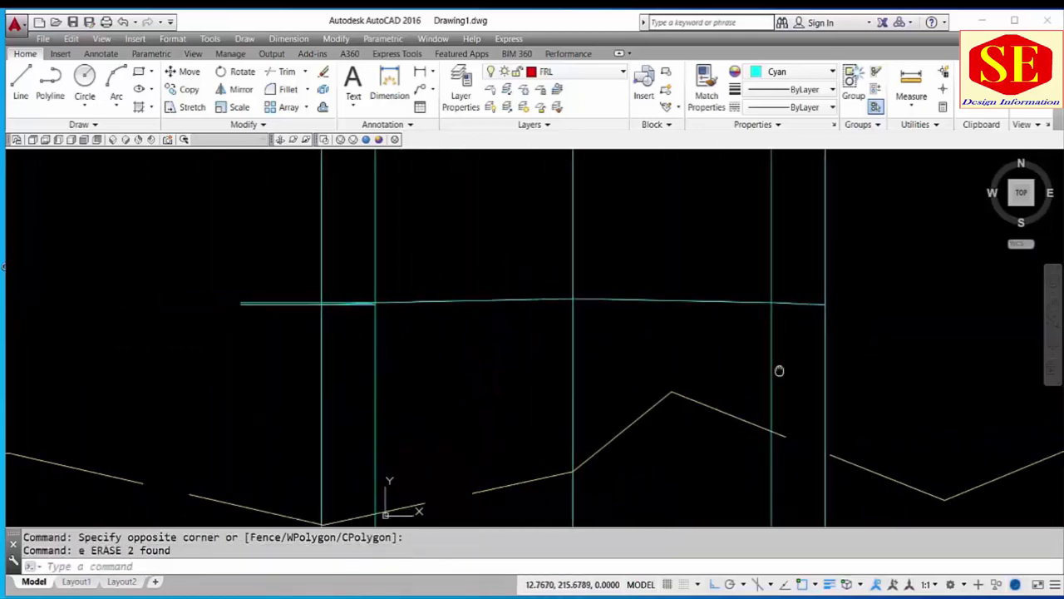
pyautogui.click(260, 273)
pyautogui.click(233, 349)
pyautogui.press('Return')
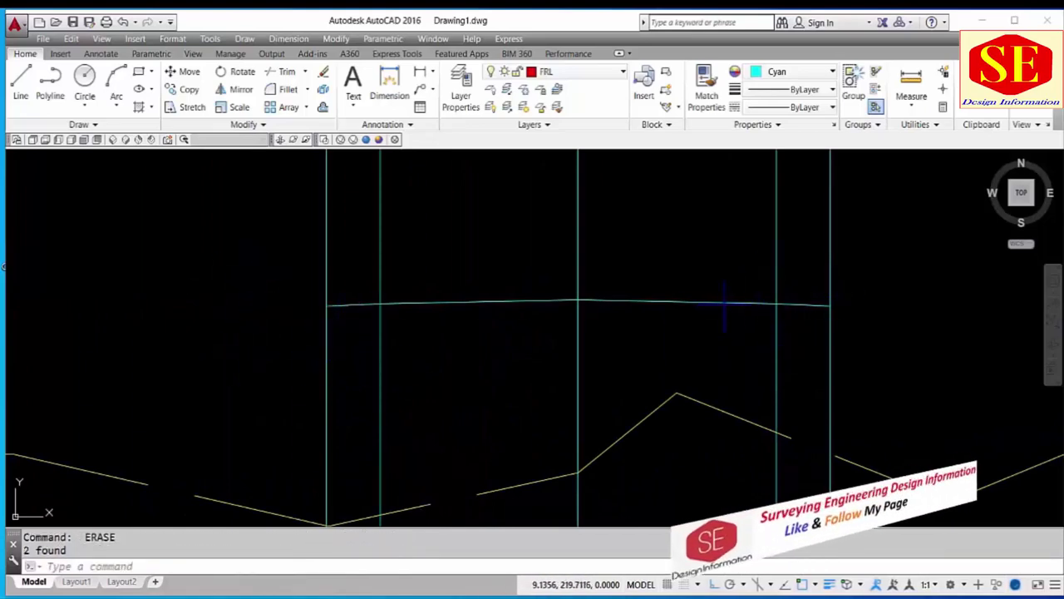
pyautogui.click(577, 303)
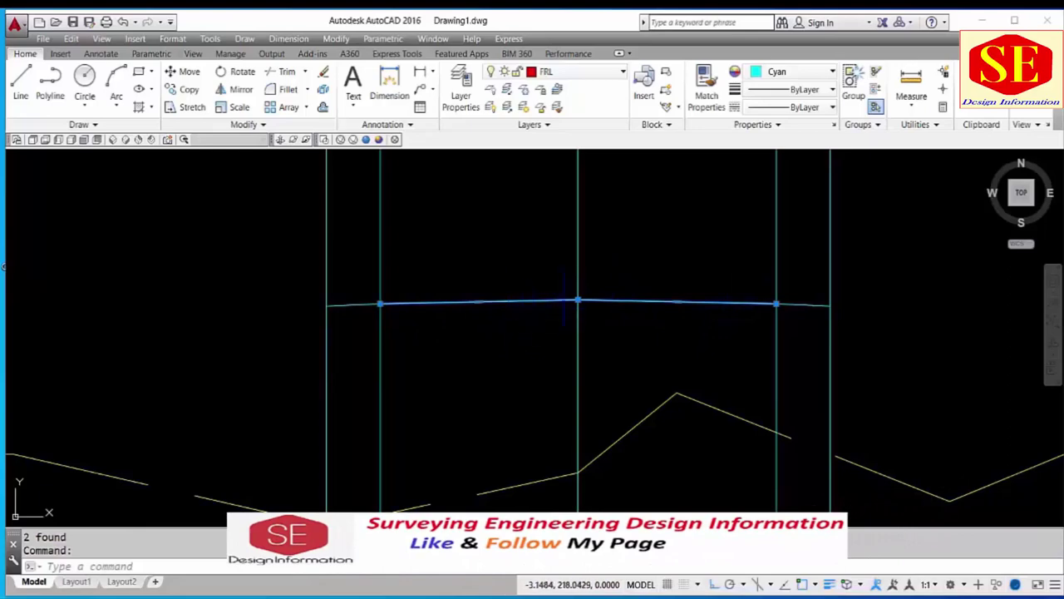
pyautogui.press('Escape')
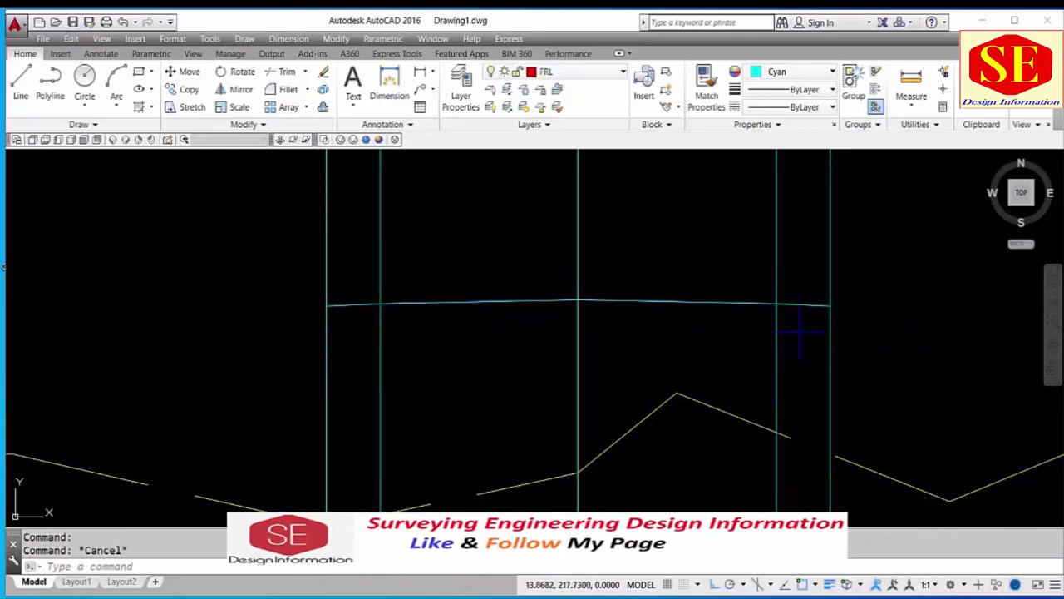
pyautogui.scroll(-3, 489, 362)
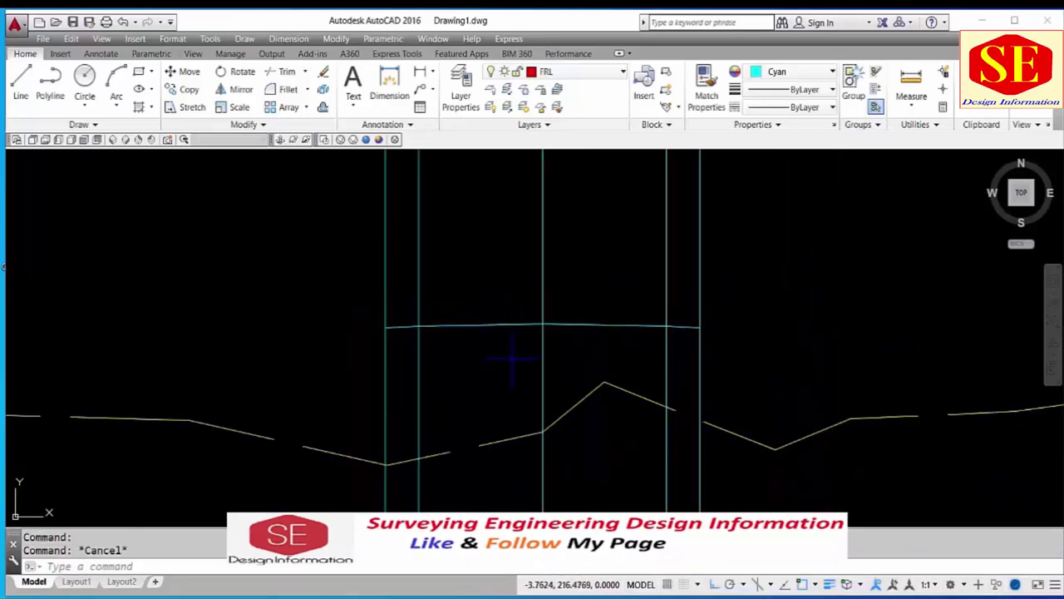
pyautogui.scroll(-3, 689, 304)
pyautogui.moveTo(625, 311); pyautogui.dragTo(241, 460, button='middle')
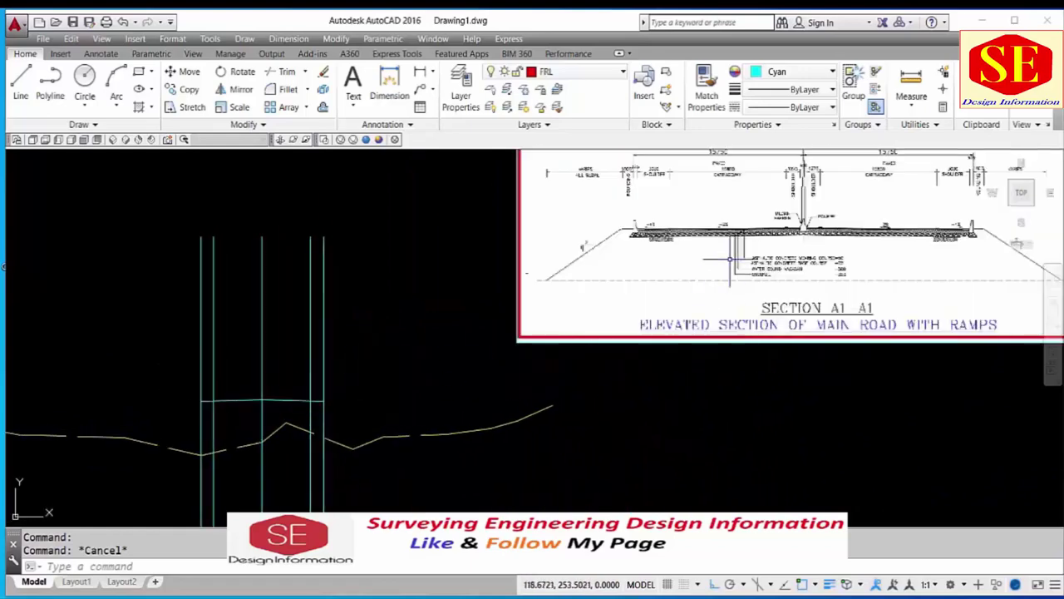
pyautogui.scroll(2, 616, 284)
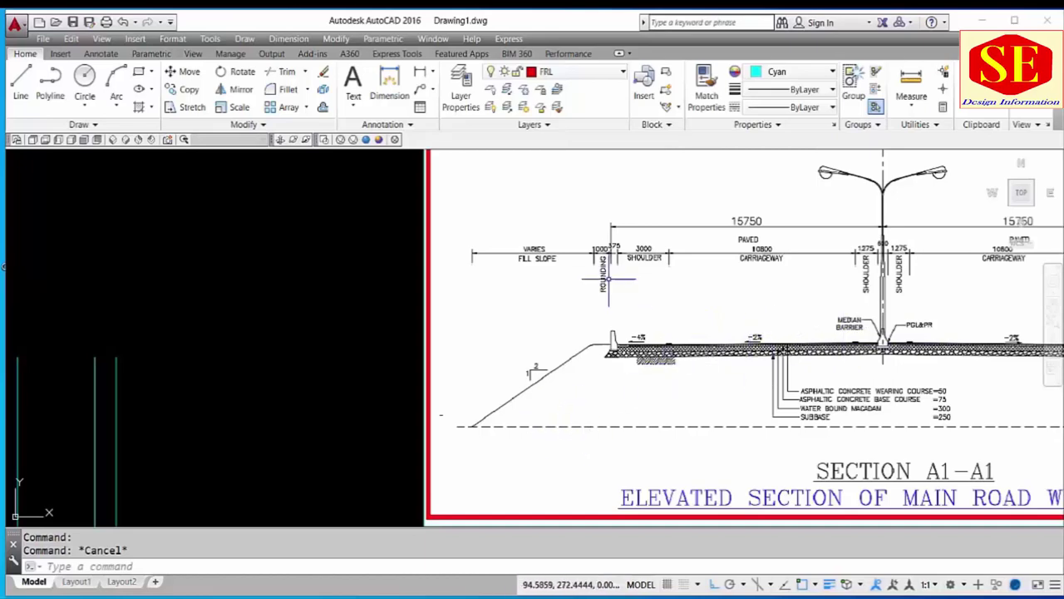
pyautogui.scroll(4, 600, 269)
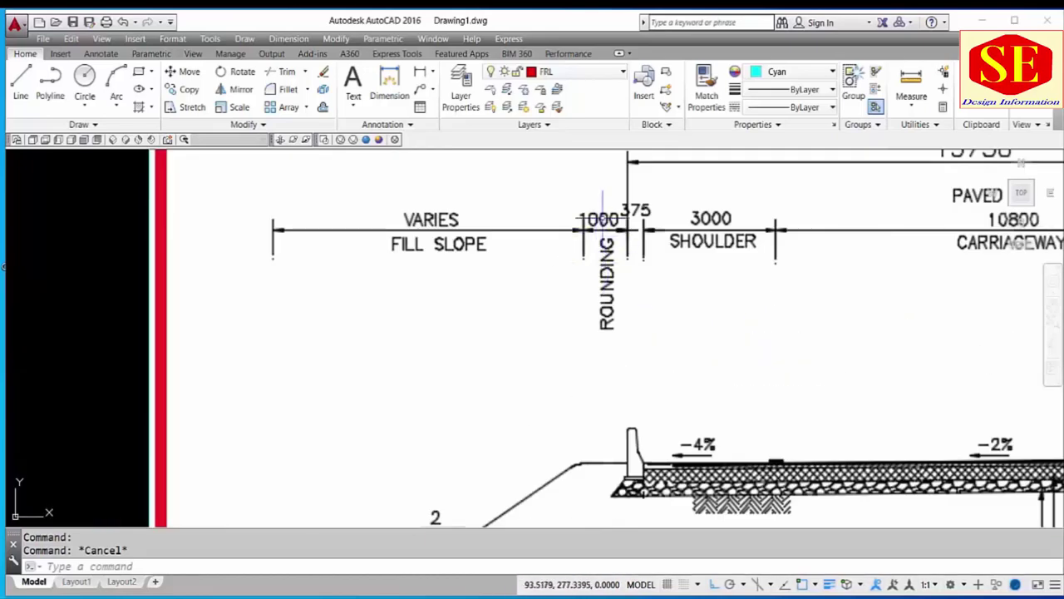
pyautogui.scroll(-5, 611, 223)
pyautogui.scroll(-2, 611, 223)
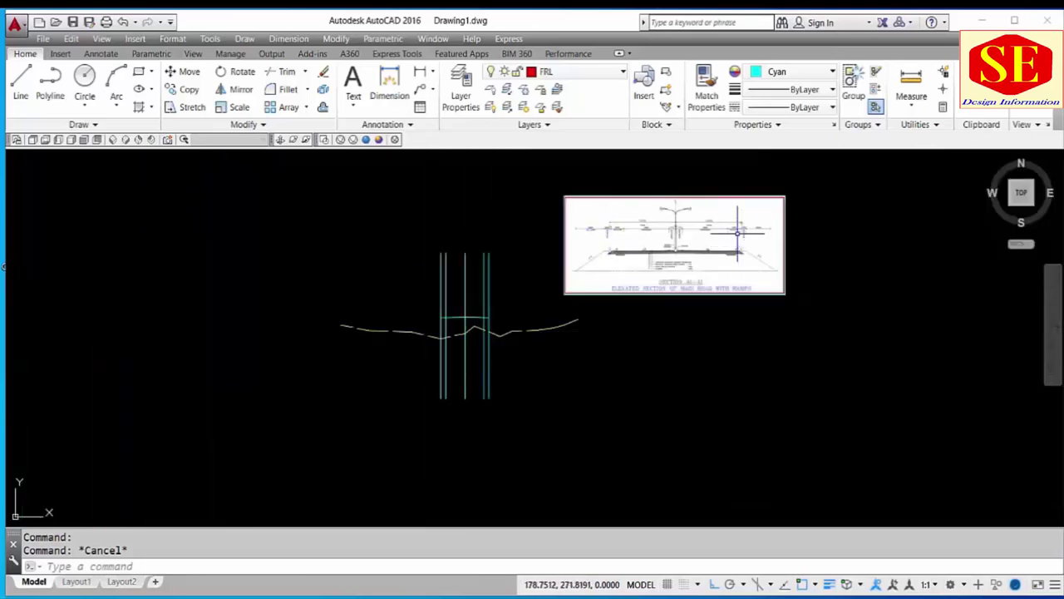
pyautogui.scroll(7, 777, 220)
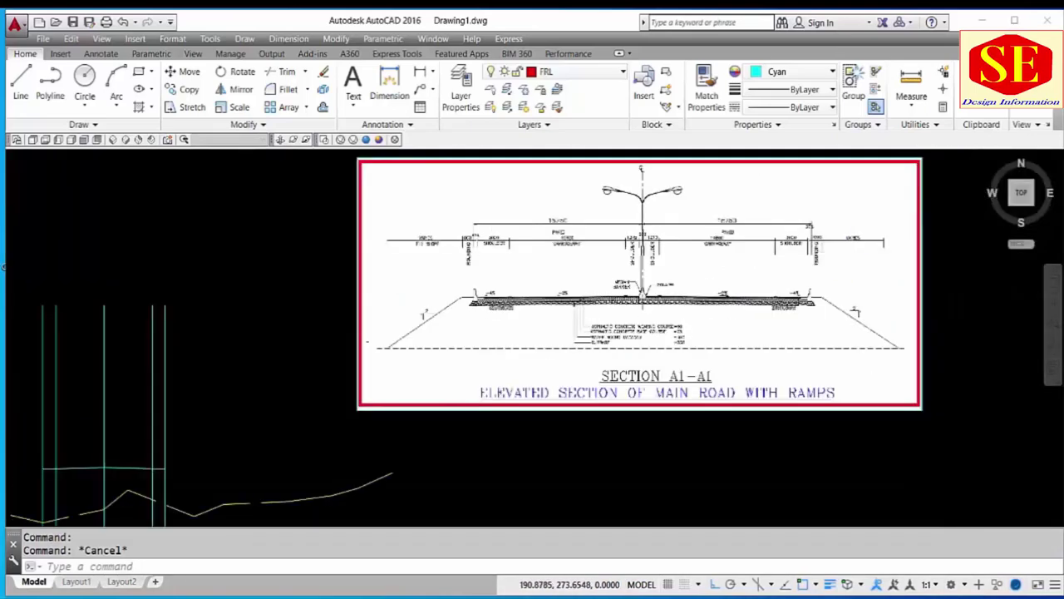
# - Offset a cyan vertical edge line outward by 1 unit
pyautogui.scroll(3, 299, 412)
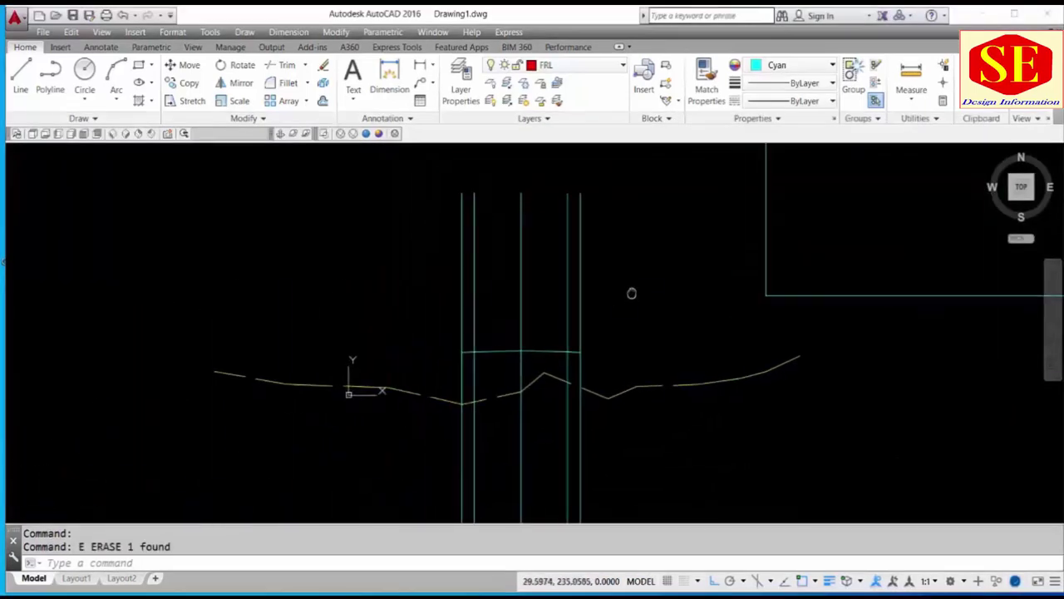
pyautogui.scroll(2, 632, 292)
pyautogui.write('o')
pyautogui.press('Return')
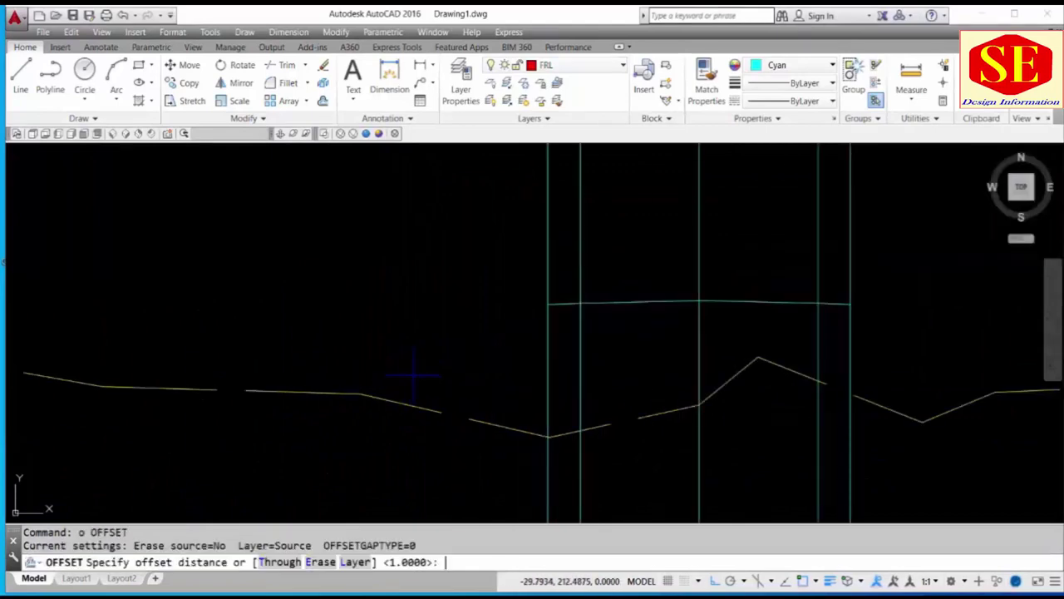
pyautogui.press('Return')
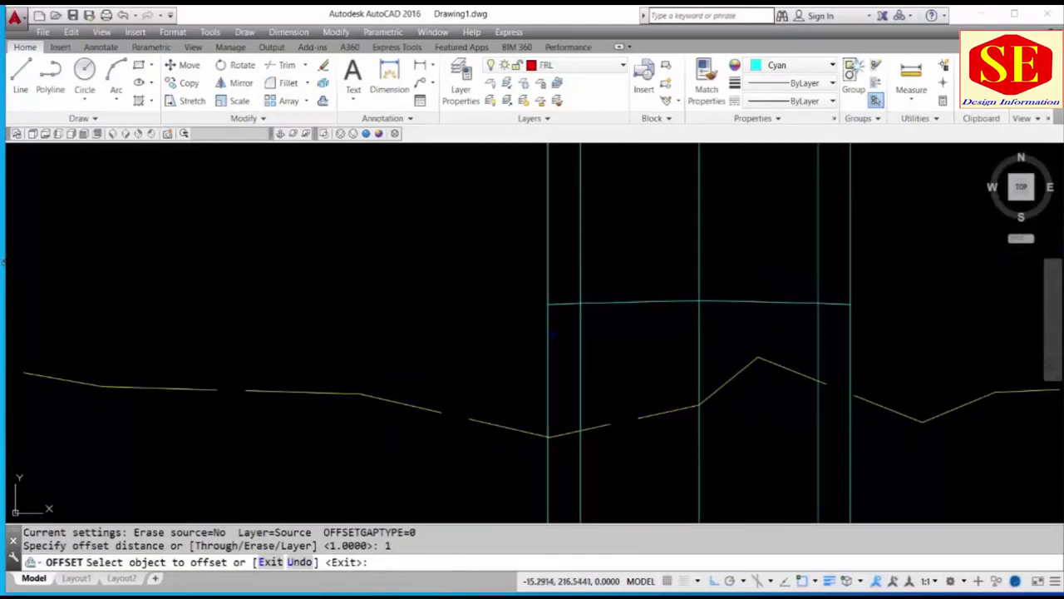
pyautogui.click(547, 341)
pyautogui.click(548, 333)
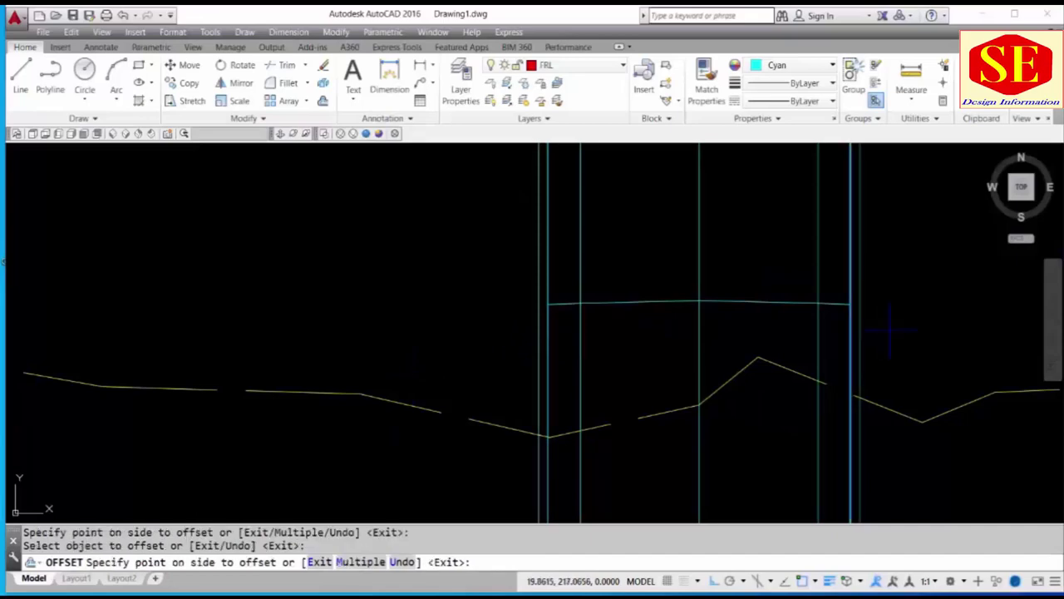
pyautogui.click(539, 333)
pyautogui.scroll(3, 546, 320)
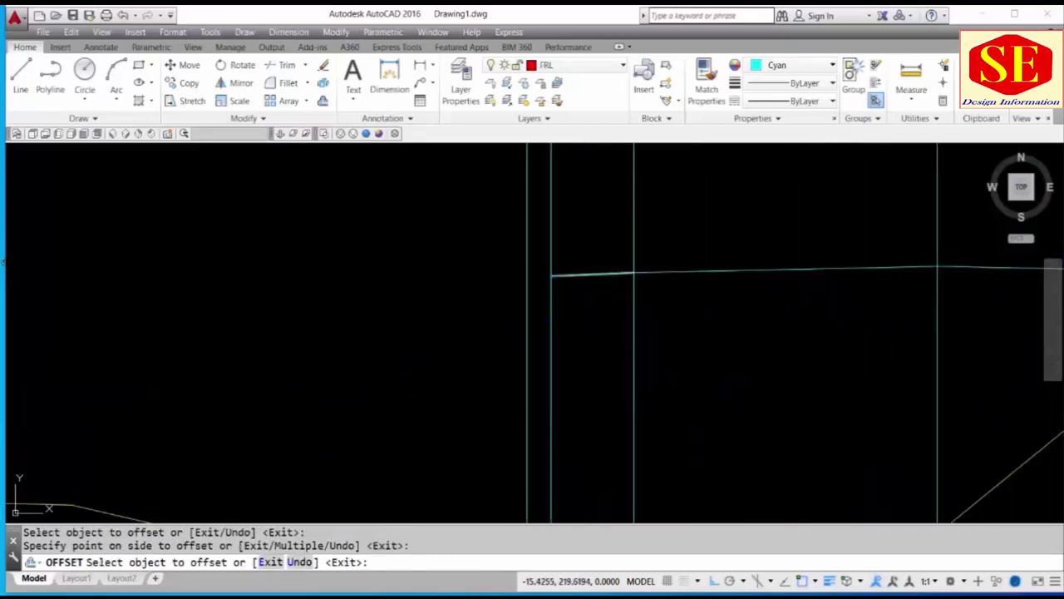
pyautogui.click(581, 270)
pyautogui.press('Escape')
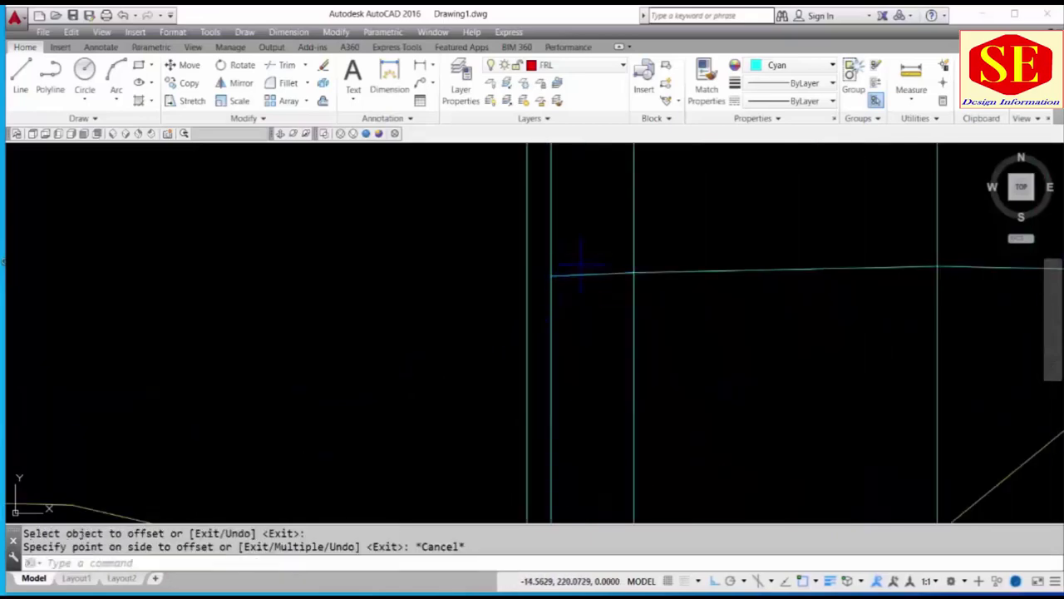
pyautogui.press('Escape')
# - Extend the horizontal cyan carriageway line out to the new guides
pyautogui.write('x')
pyautogui.press('Return')
pyautogui.press('Return')
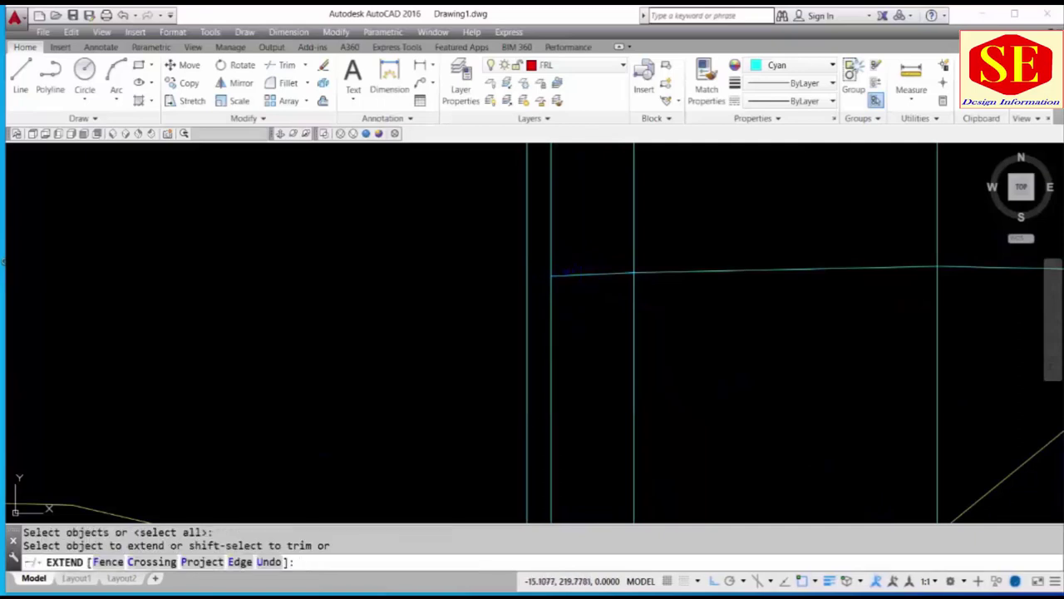
pyautogui.click(582, 275)
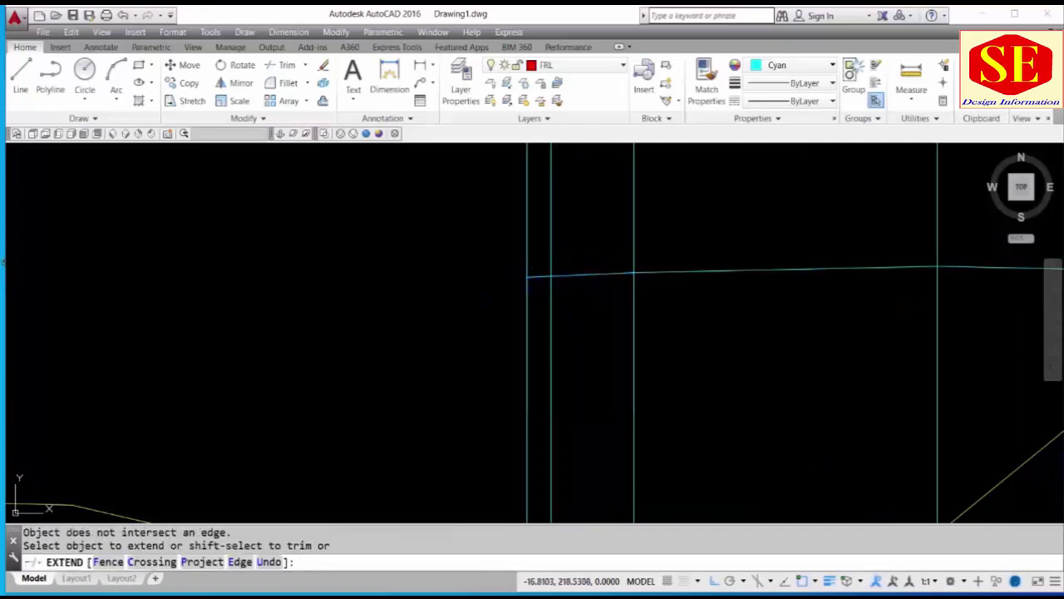
pyautogui.moveTo(582, 332); pyautogui.dragTo(207, 374, button='middle')
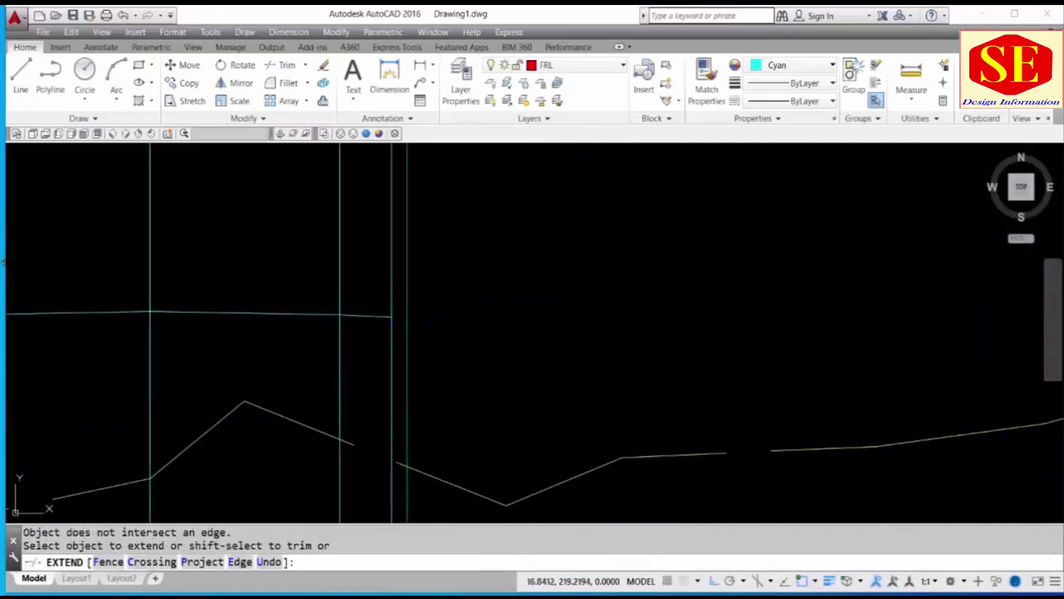
pyautogui.scroll(2, 338, 323)
pyautogui.press('Escape')
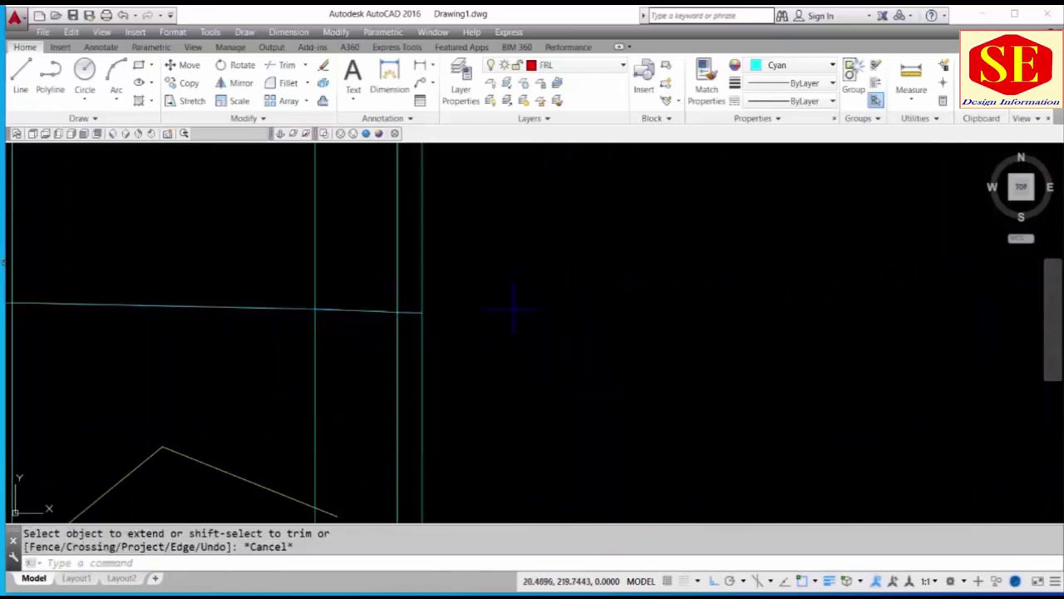
pyautogui.scroll(-2, 513, 309)
pyautogui.moveTo(250, 320); pyautogui.dragTo(499, 322, button='middle')
pyautogui.scroll(2, 500, 323)
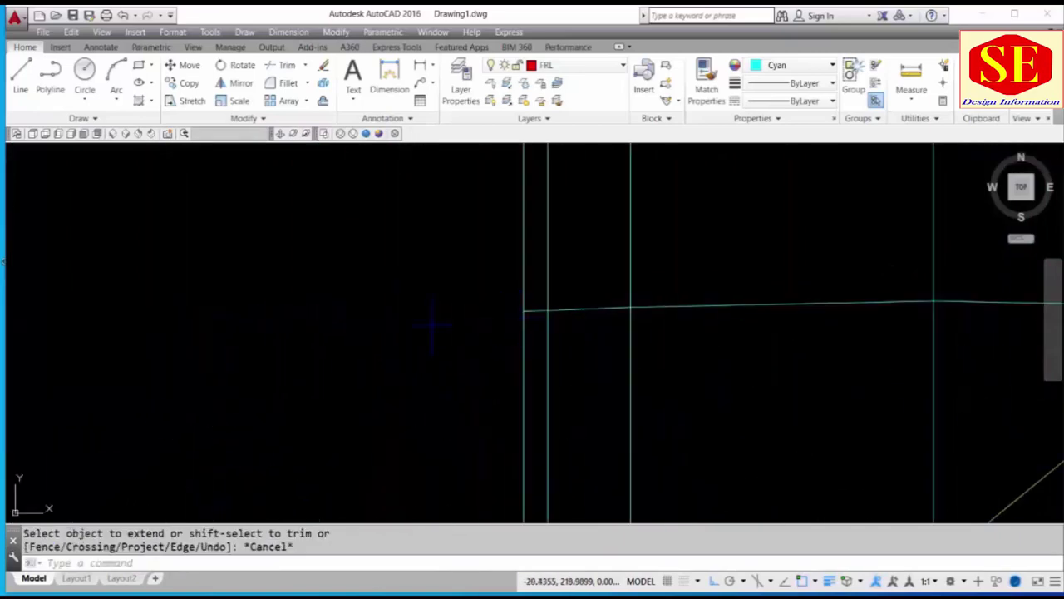
pyautogui.scroll(-2, 431, 324)
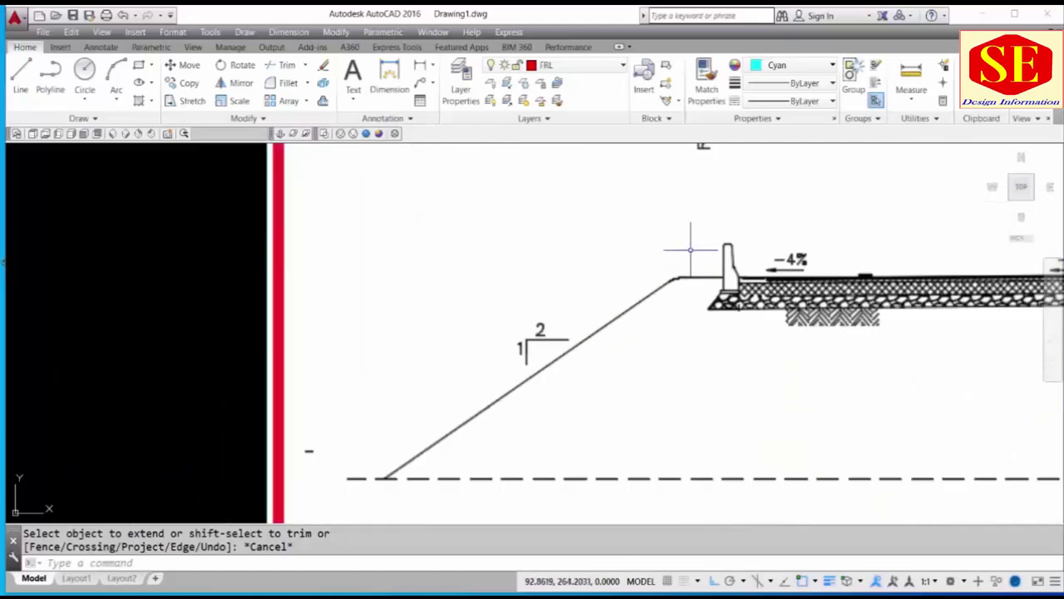
pyautogui.scroll(-2, 702, 191)
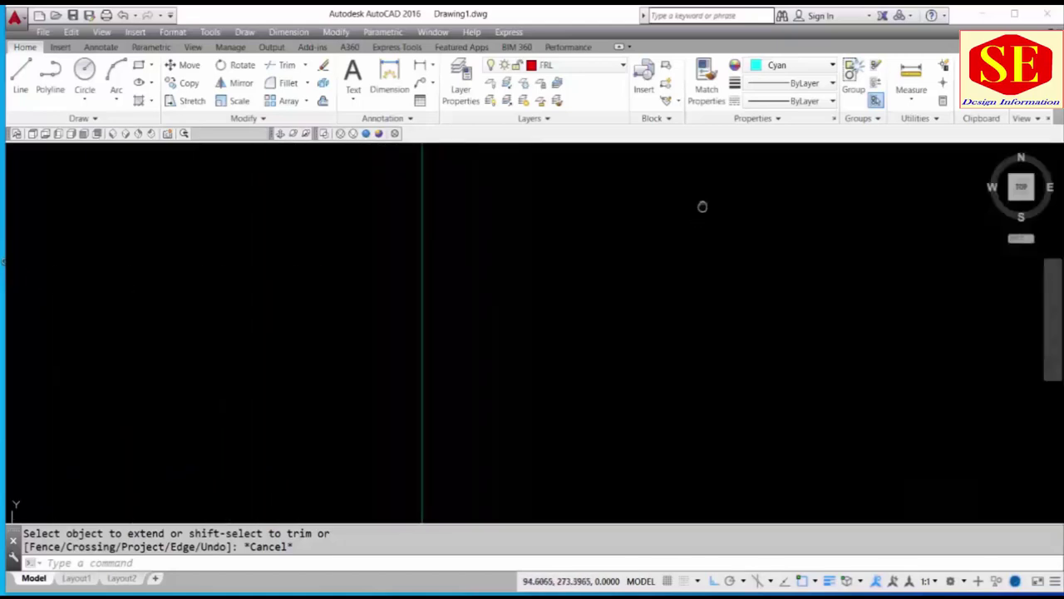
pyautogui.scroll(4, 665, 336)
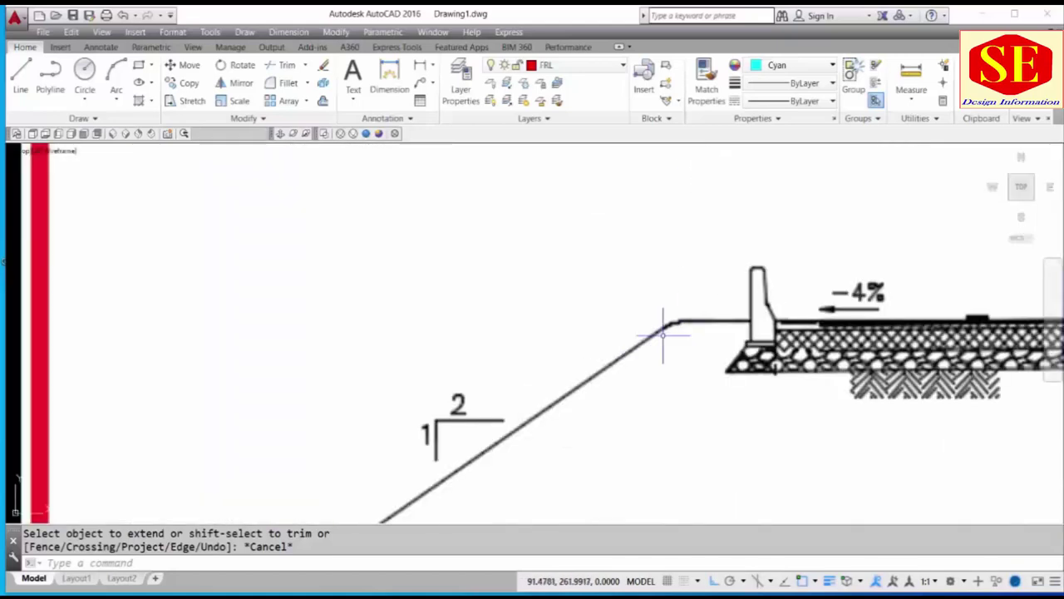
pyautogui.scroll(-3, 678, 317)
pyautogui.moveTo(244, 503); pyautogui.dragTo(312, 378, button='middle')
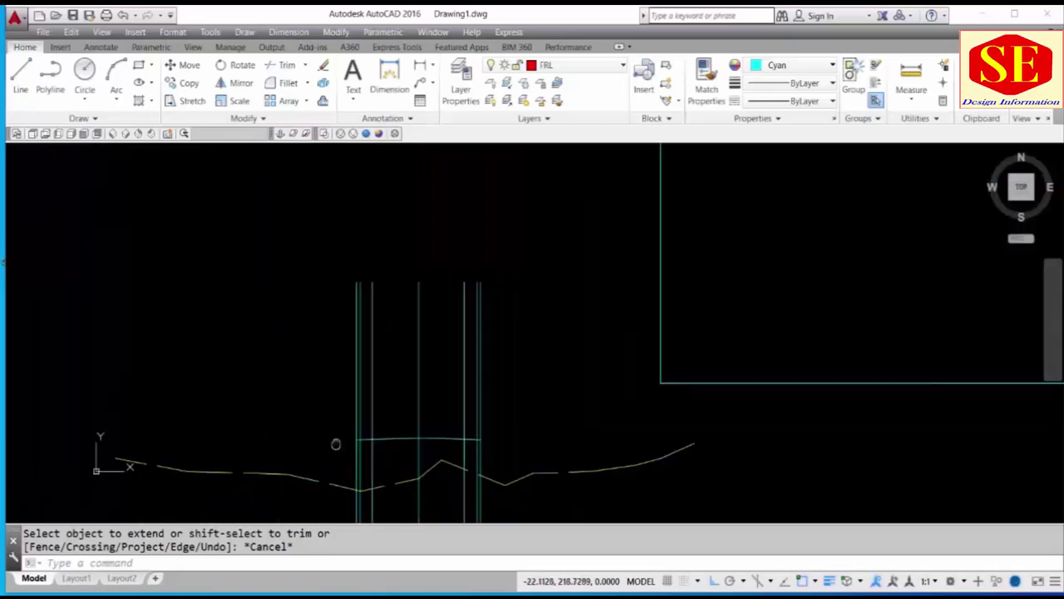
pyautogui.scroll(3, 312, 378)
pyautogui.scroll(2, 311, 378)
# - Draw a closed triangle from the carriageway's left end: 2 units left, 1 unit down
pyautogui.write('l')
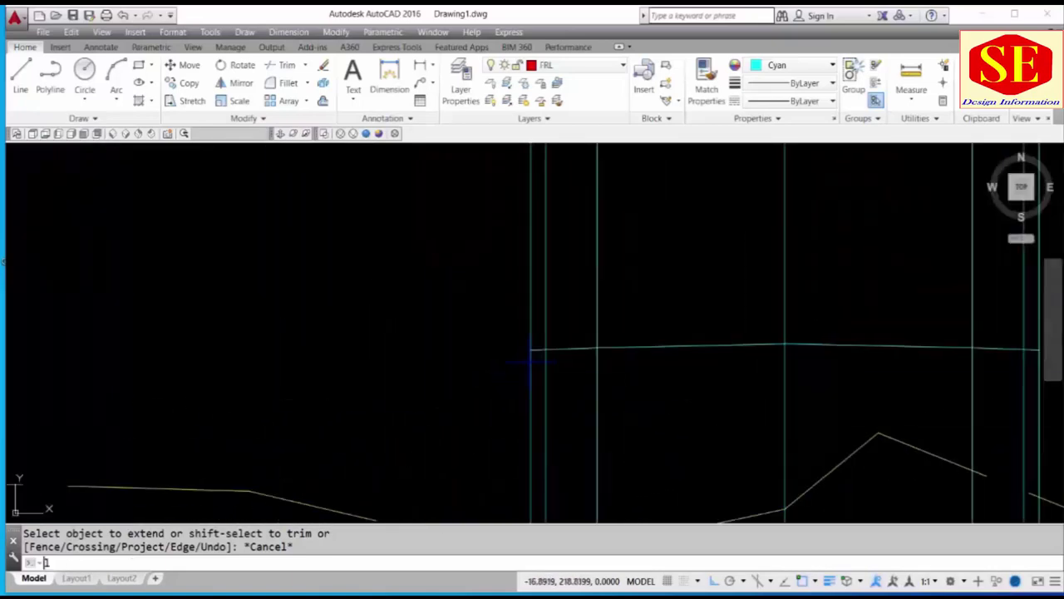
pyautogui.press('Return')
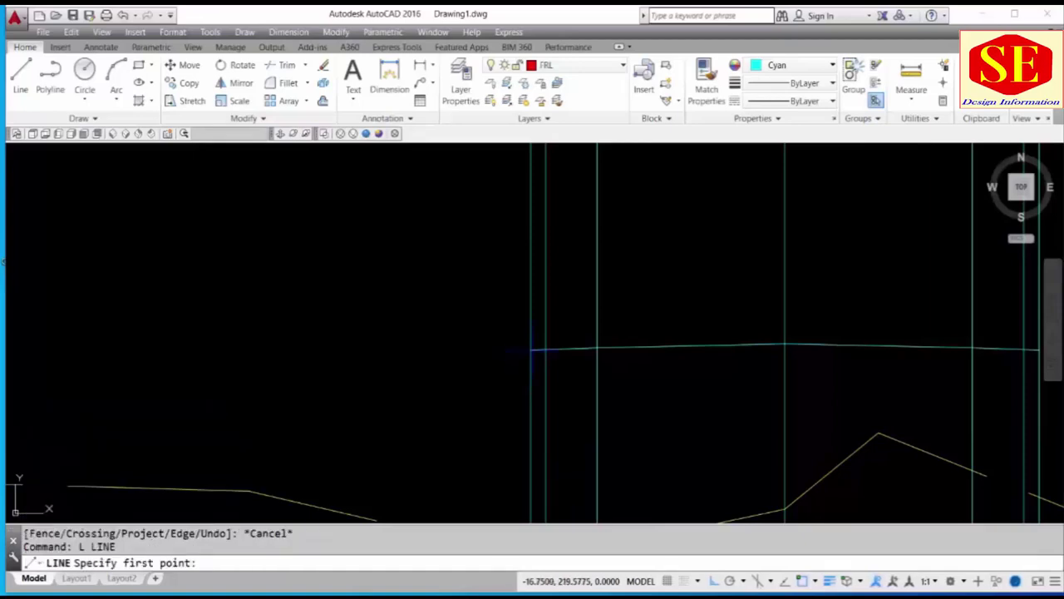
pyautogui.click(529, 349)
pyautogui.write('2')
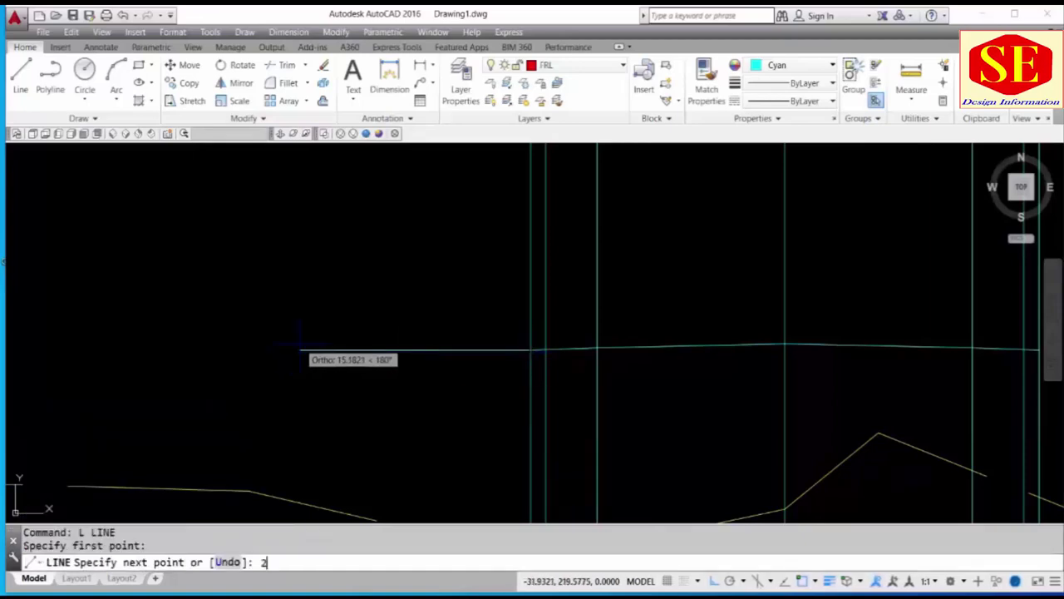
pyautogui.press('Return')
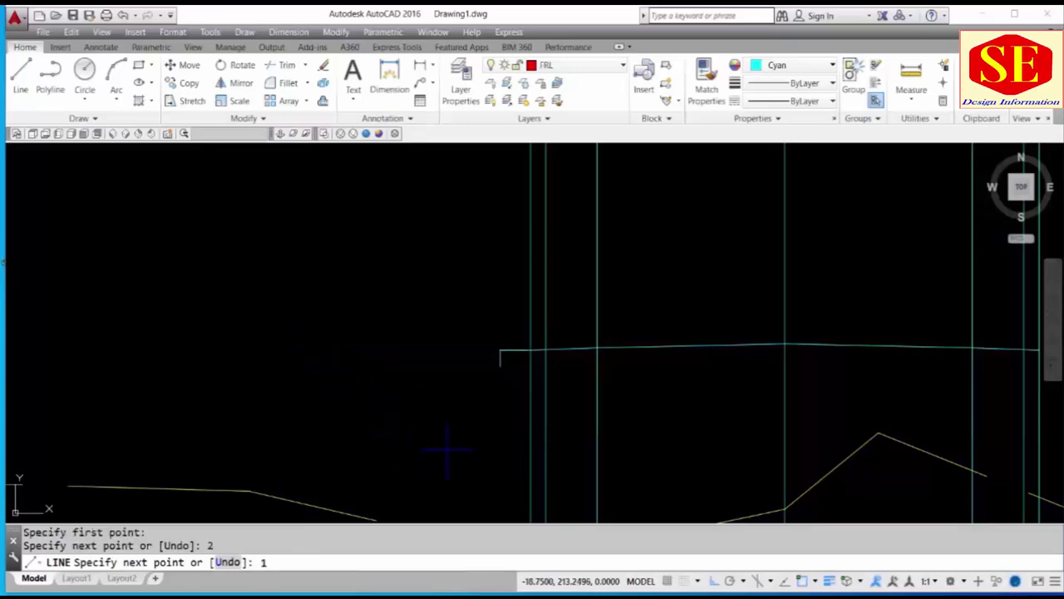
pyautogui.press('Return')
pyautogui.write('c')
pyautogui.press('Return')
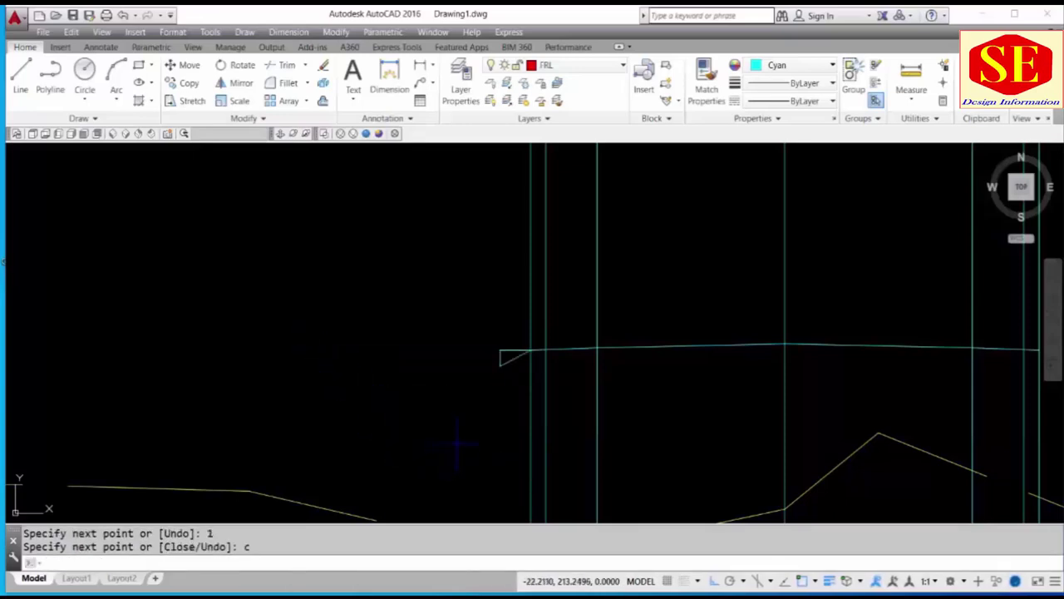
pyautogui.scroll(2, 511, 357)
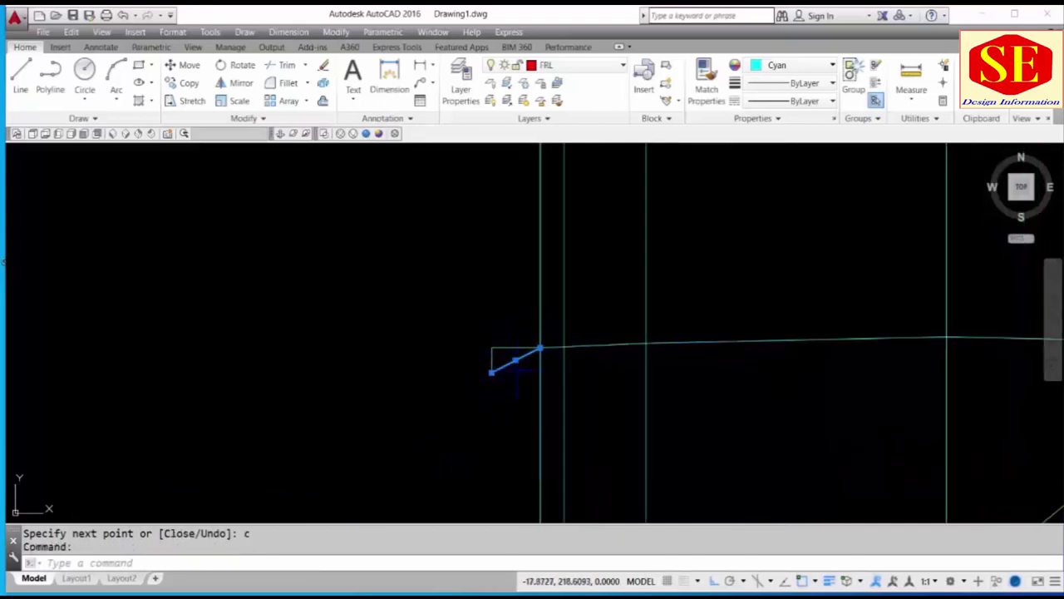
pyautogui.scroll(4, 534, 356)
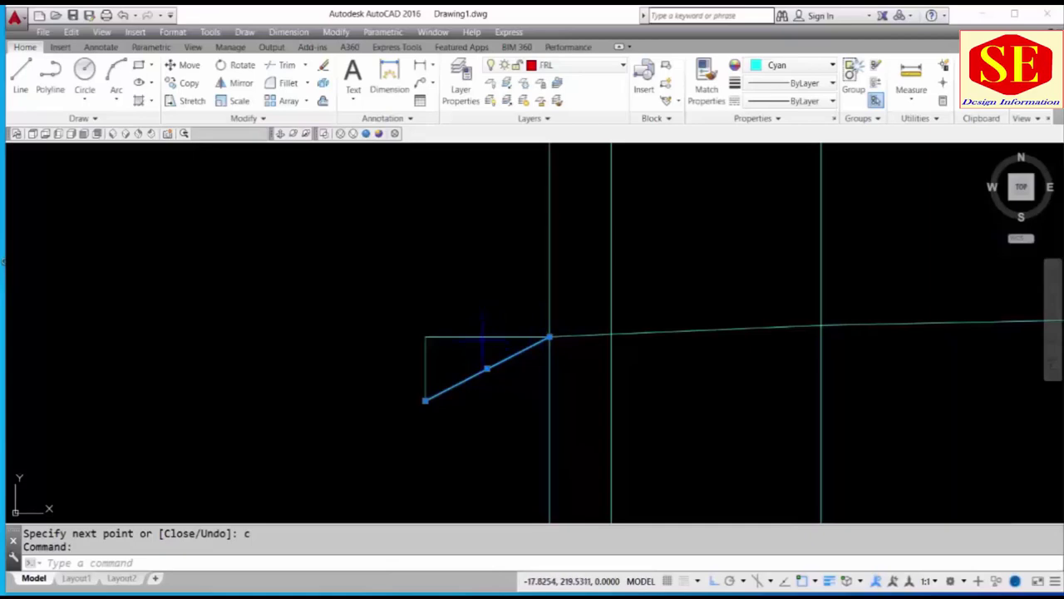
pyautogui.scroll(-2, 416, 358)
pyautogui.scroll(-2, 441, 324)
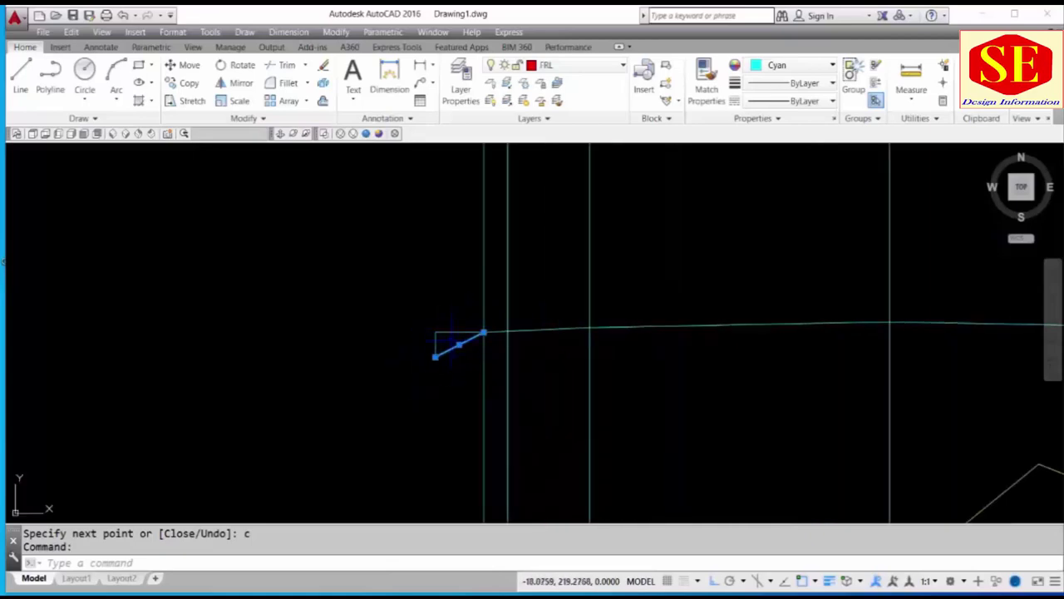
# - Erase the triangle's horizontal and vertical edges, keeping only the 1:2 slope line
pyautogui.press('Escape')
pyautogui.scroll(1, 453, 331)
pyautogui.click(439, 311)
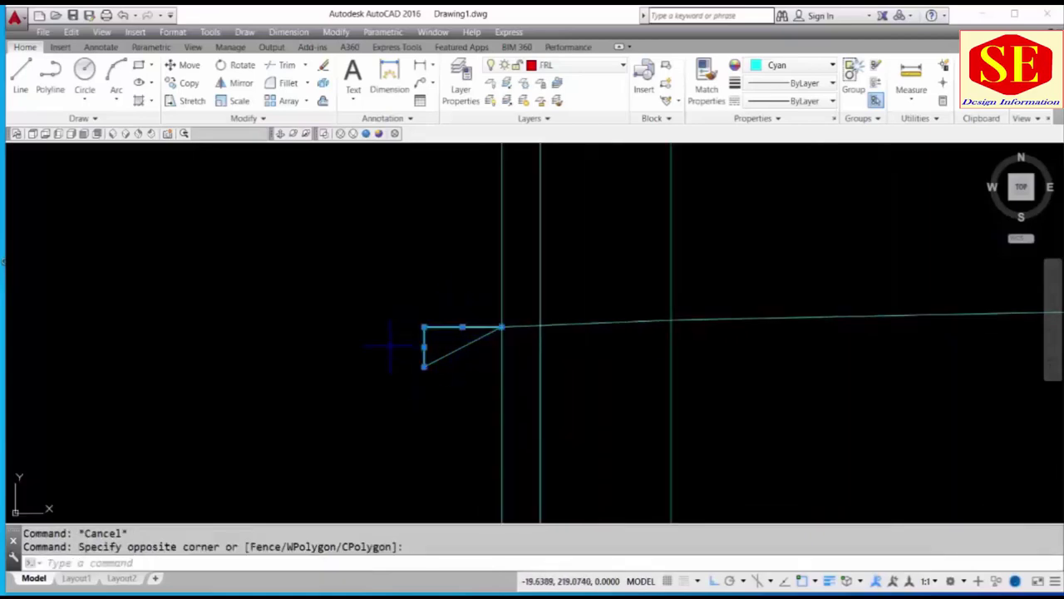
pyautogui.write('e')
pyautogui.press('Return')
pyautogui.scroll(1, 470, 281)
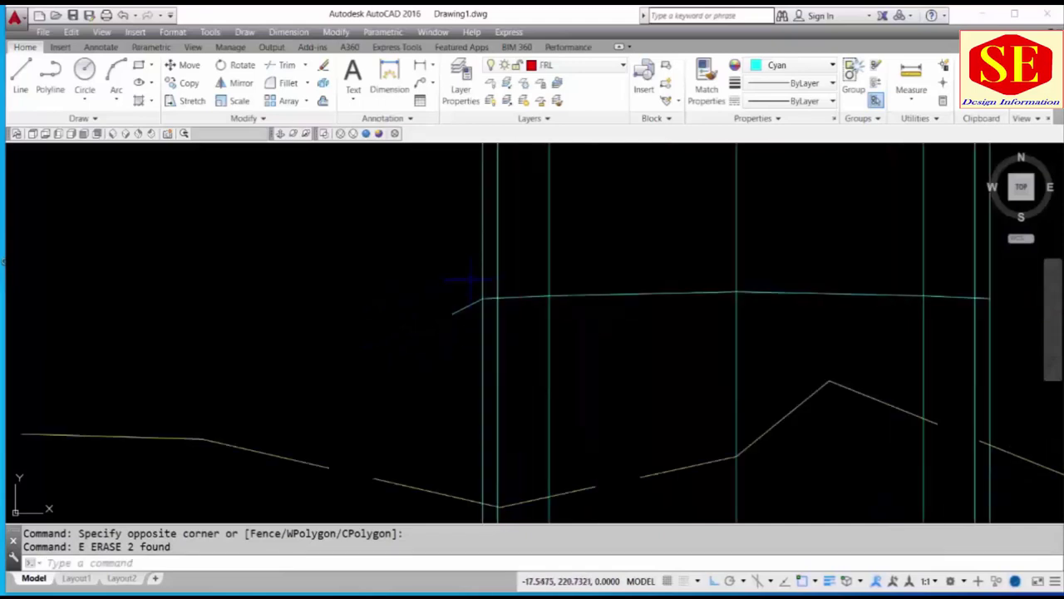
# - Extend the left slope line down to the yellow ground line
pyautogui.write('ex')
pyautogui.press('Return')
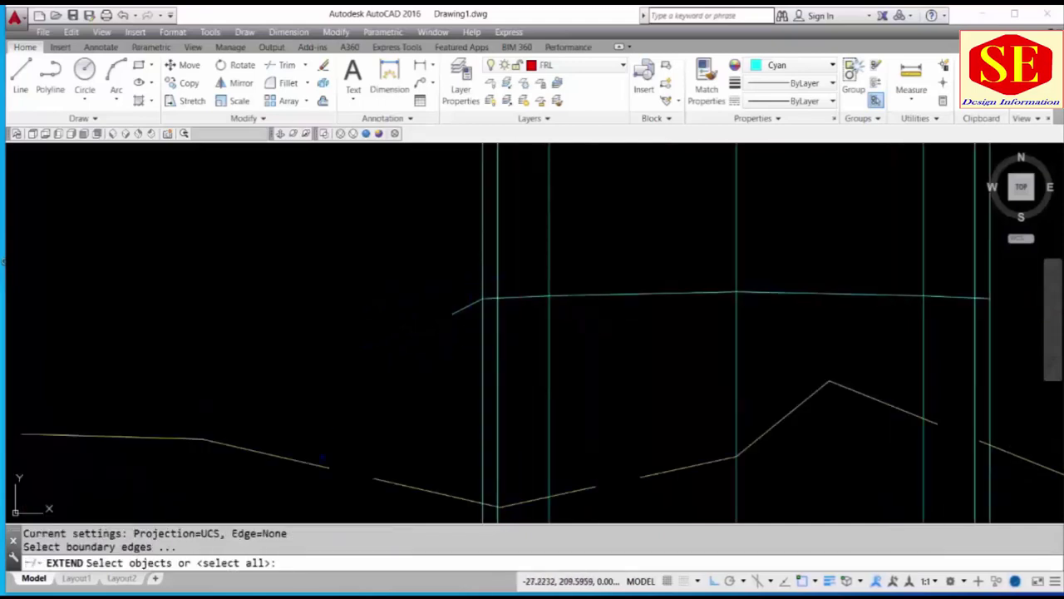
pyautogui.click(304, 462)
pyautogui.press('Return')
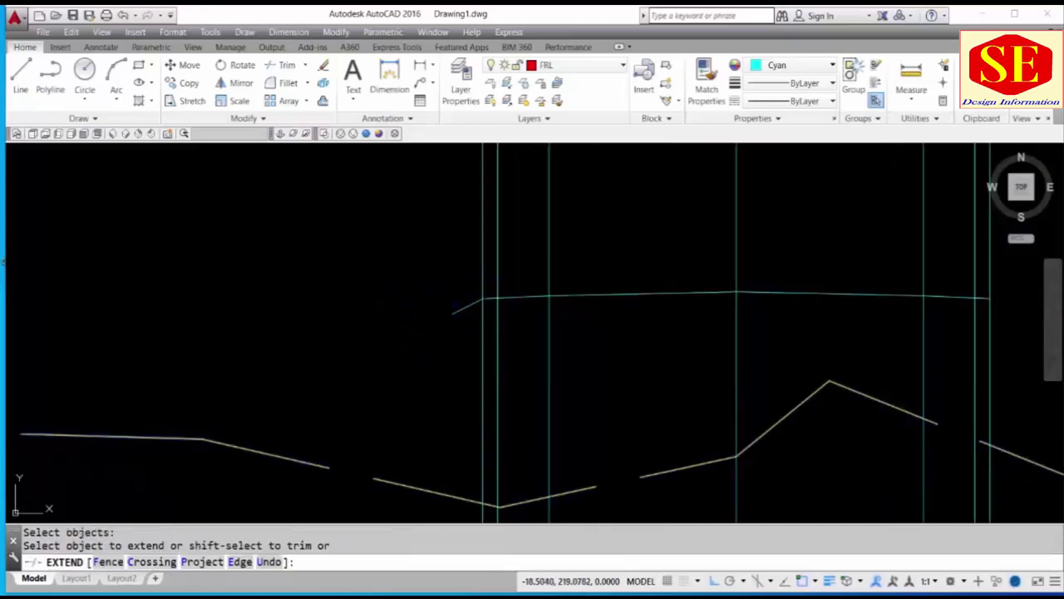
pyautogui.click(345, 368)
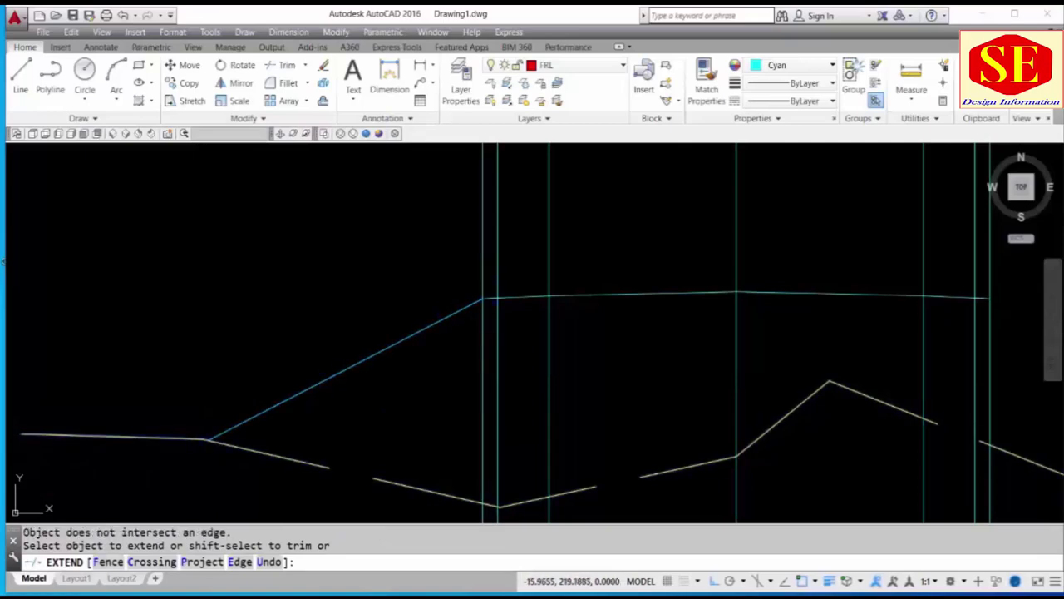
pyautogui.scroll(5, 488, 299)
pyautogui.press('Escape')
pyautogui.click(477, 295)
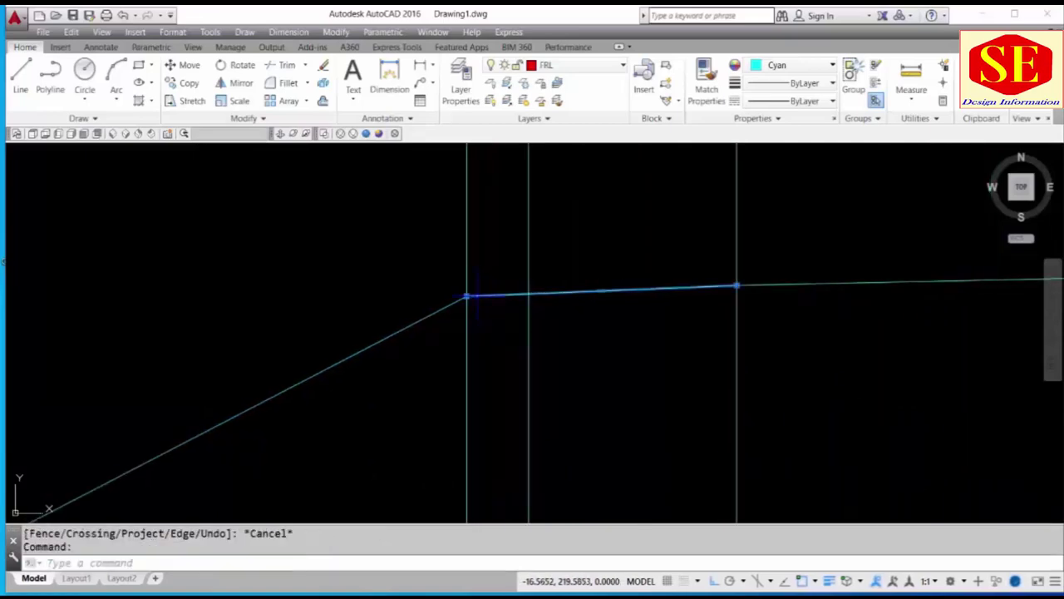
pyautogui.press('Escape')
pyautogui.click(490, 295)
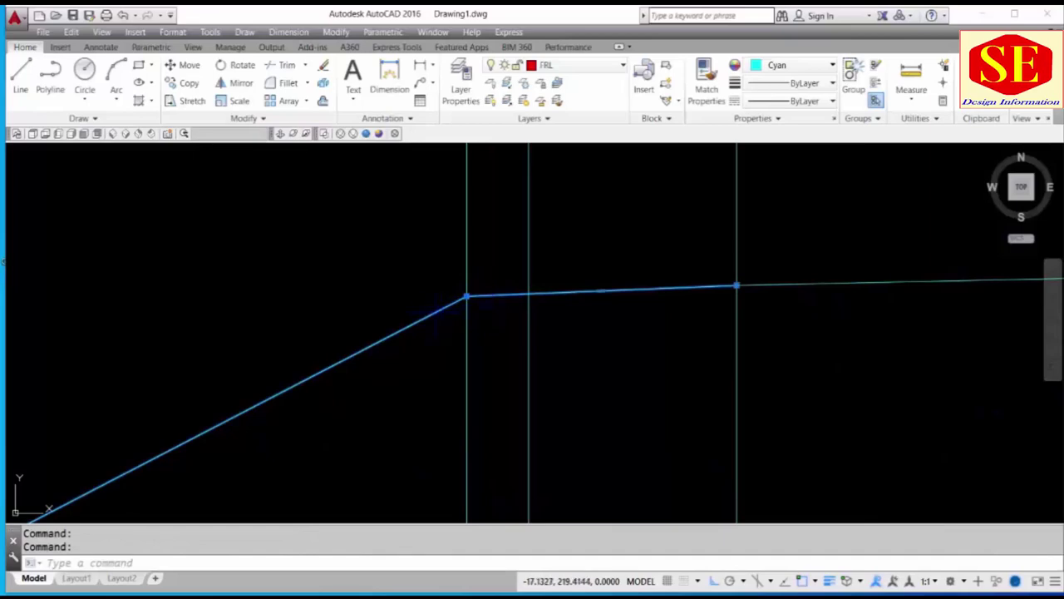
pyautogui.press('Escape')
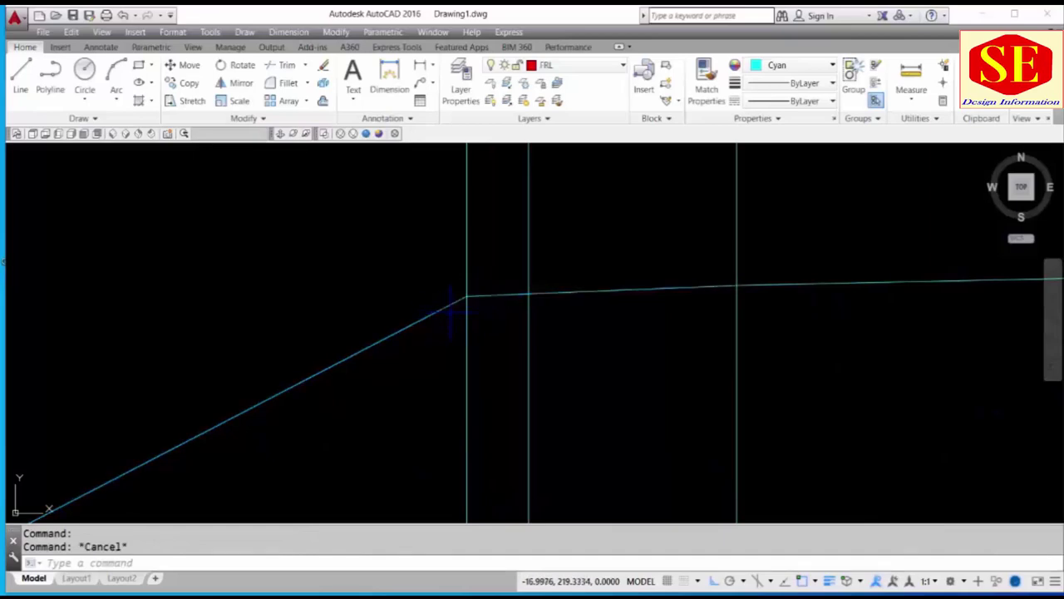
# - Fillet the left slope and the carriageway line with radius 1
pyautogui.write('f')
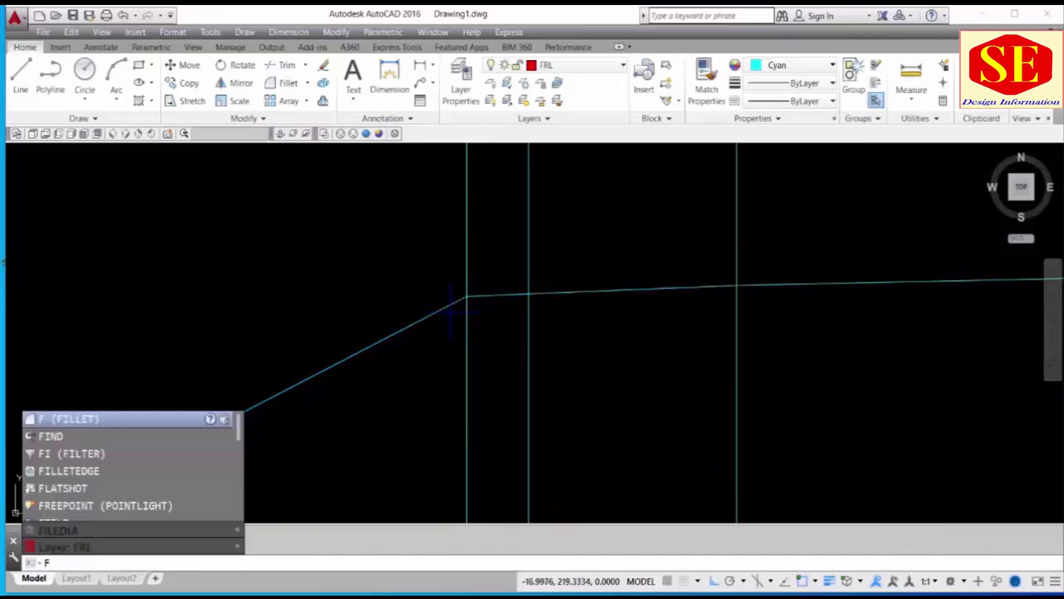
pyautogui.press('Return')
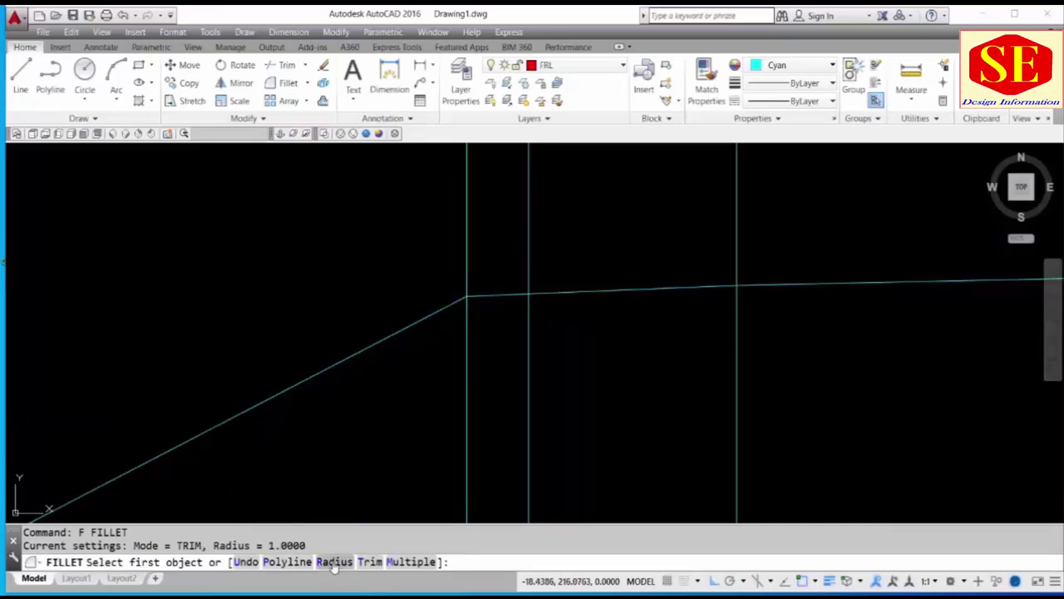
pyautogui.click(334, 562)
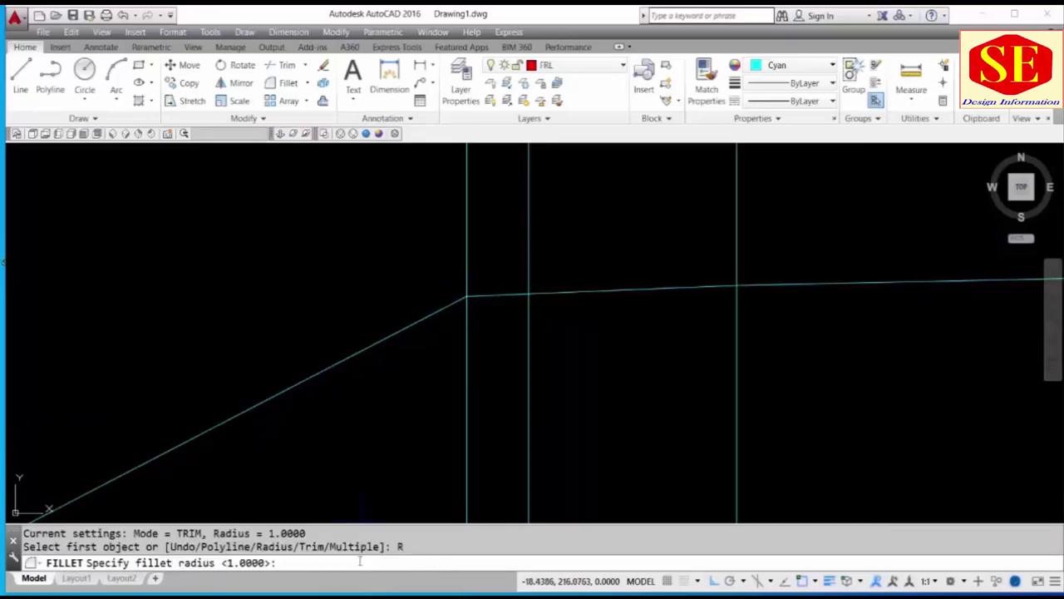
pyautogui.write('1')
pyautogui.press('Return')
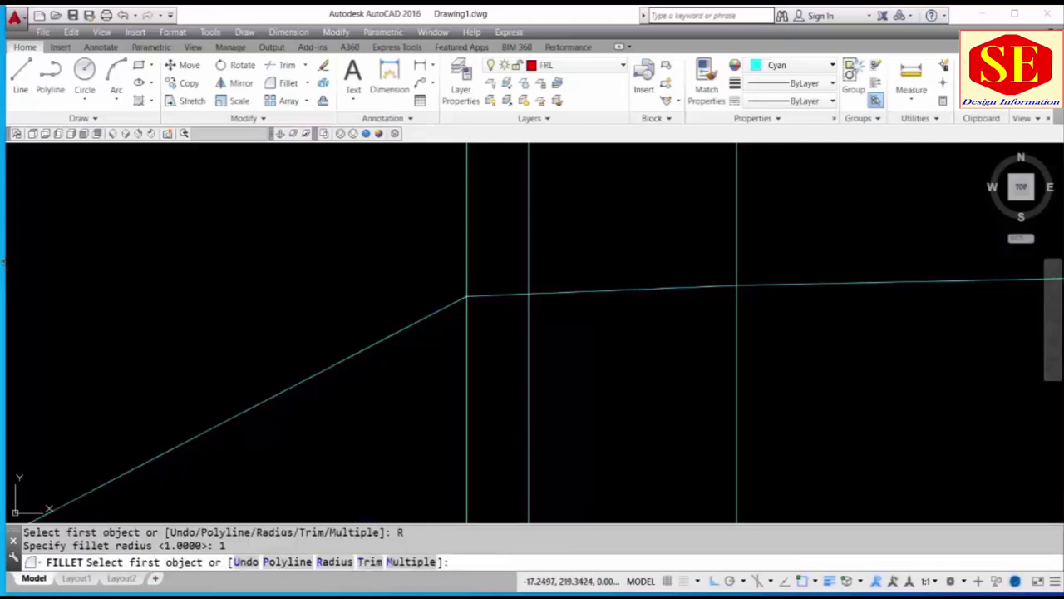
pyautogui.click(428, 316)
pyautogui.click(483, 292)
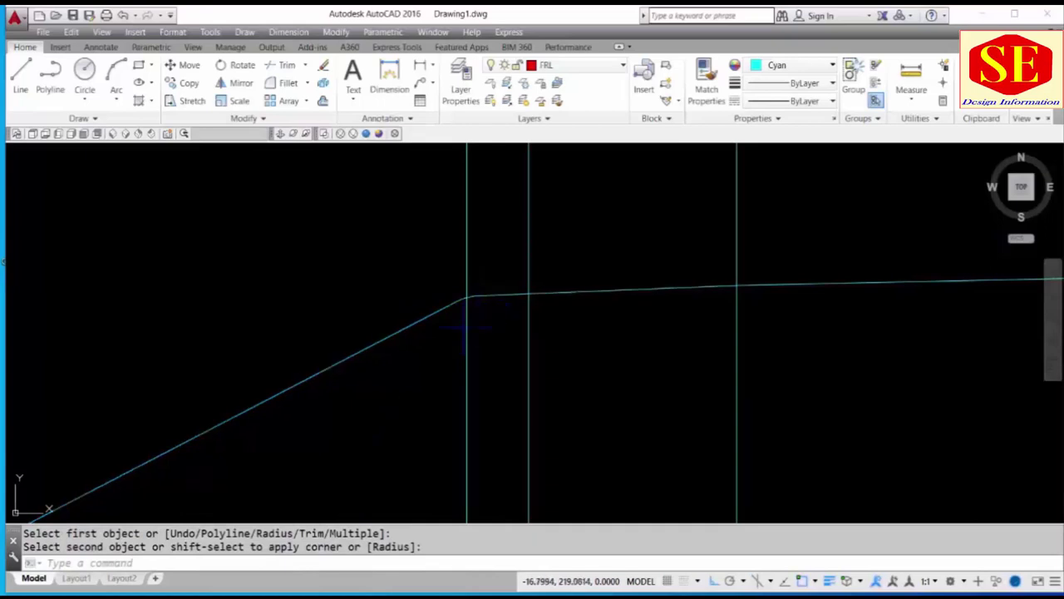
pyautogui.click(473, 291)
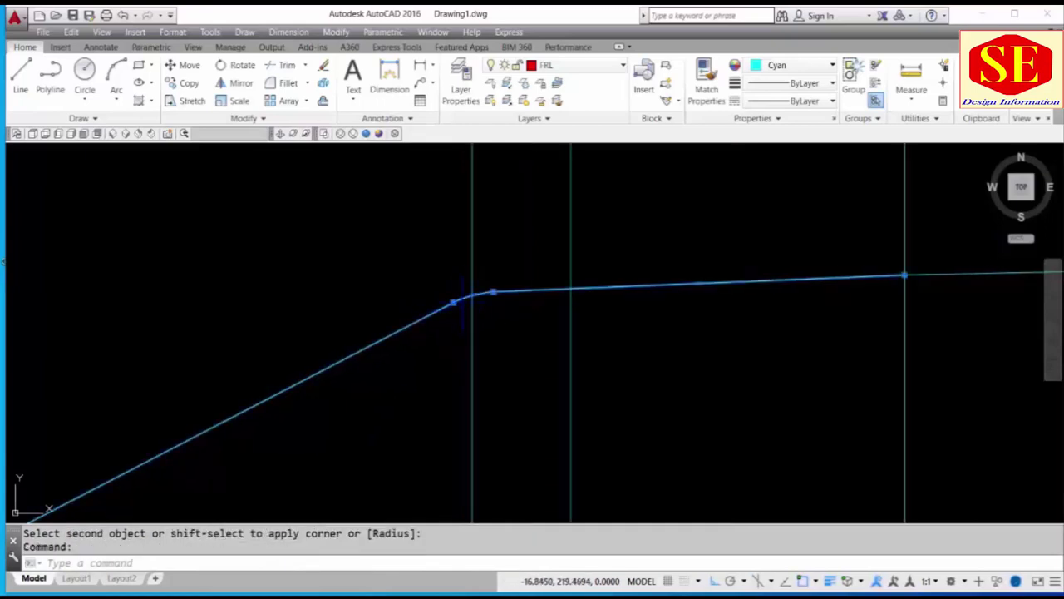
pyautogui.scroll(4, 464, 303)
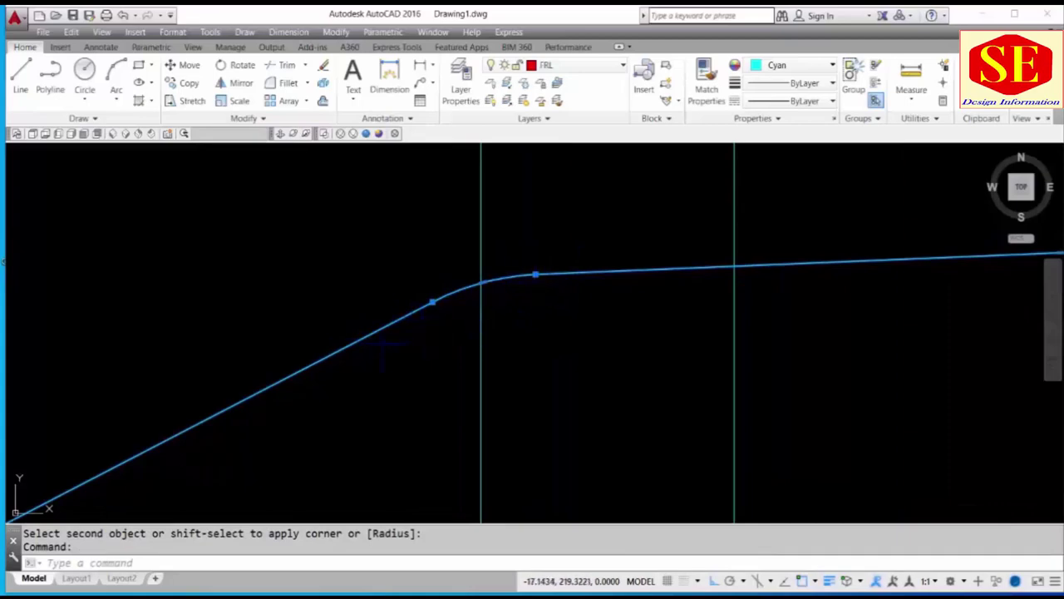
pyautogui.scroll(-1, 522, 309)
pyautogui.scroll(-2, 522, 310)
pyautogui.moveTo(675, 368); pyautogui.dragTo(456, 368, button='middle')
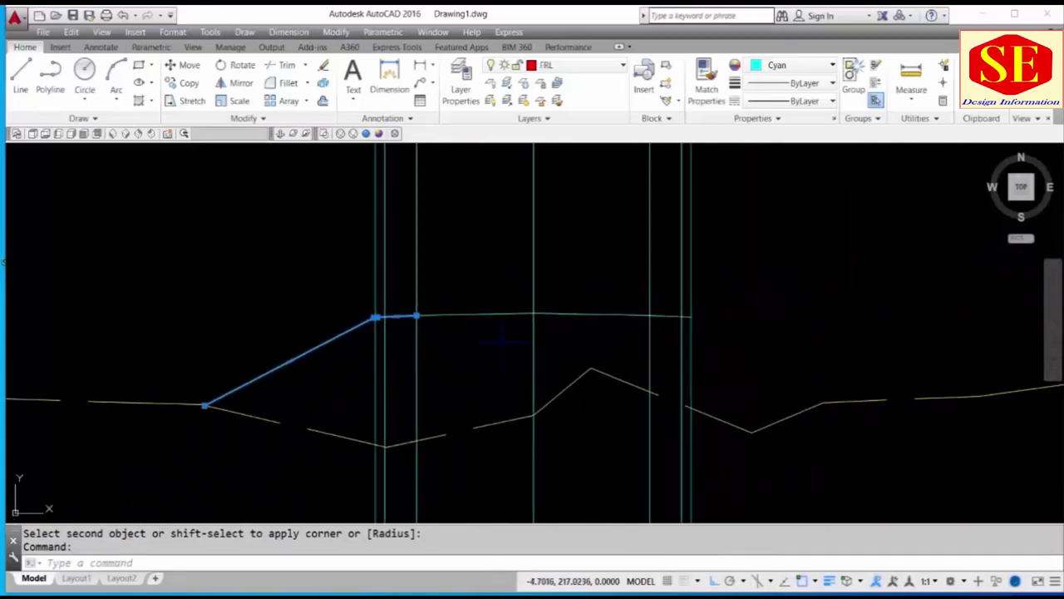
pyautogui.press('Escape')
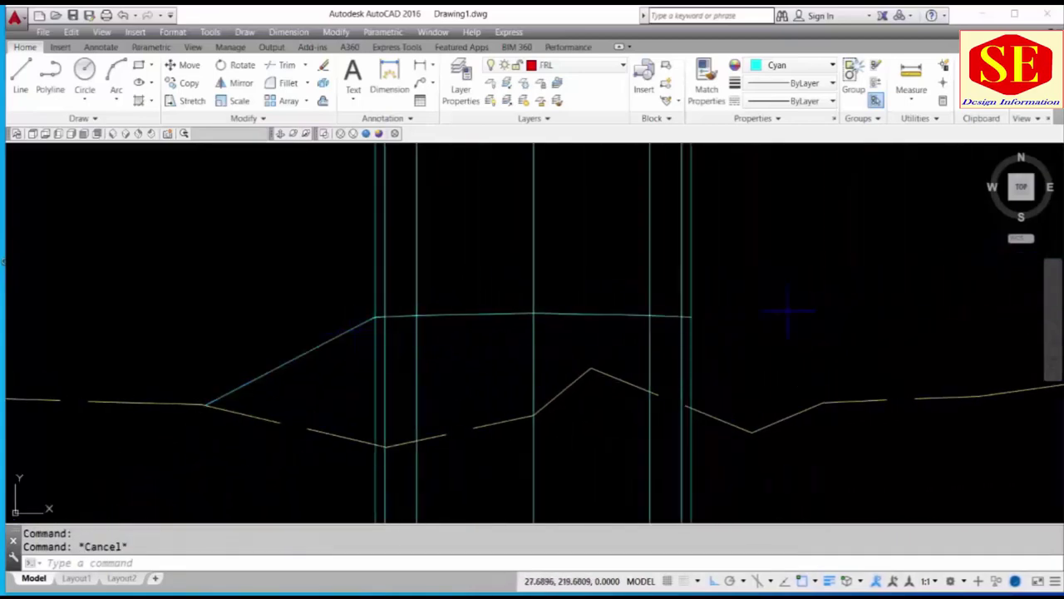
# - Mirror the left slope line about the centreline, then erase the mirrored copy
pyautogui.write('mi')
pyautogui.press('Return')
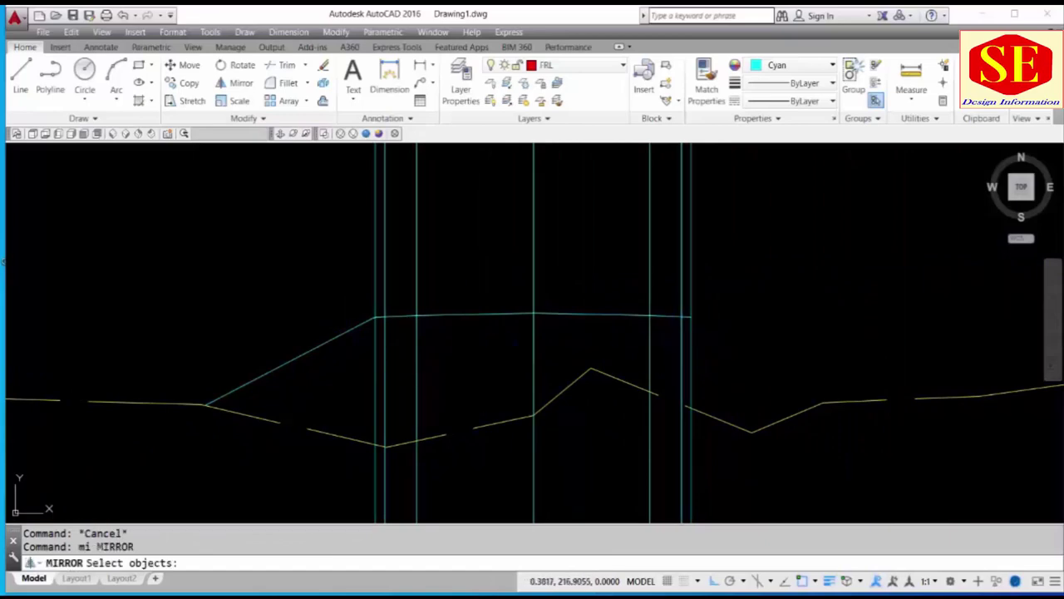
pyautogui.click(349, 329)
pyautogui.press('Return')
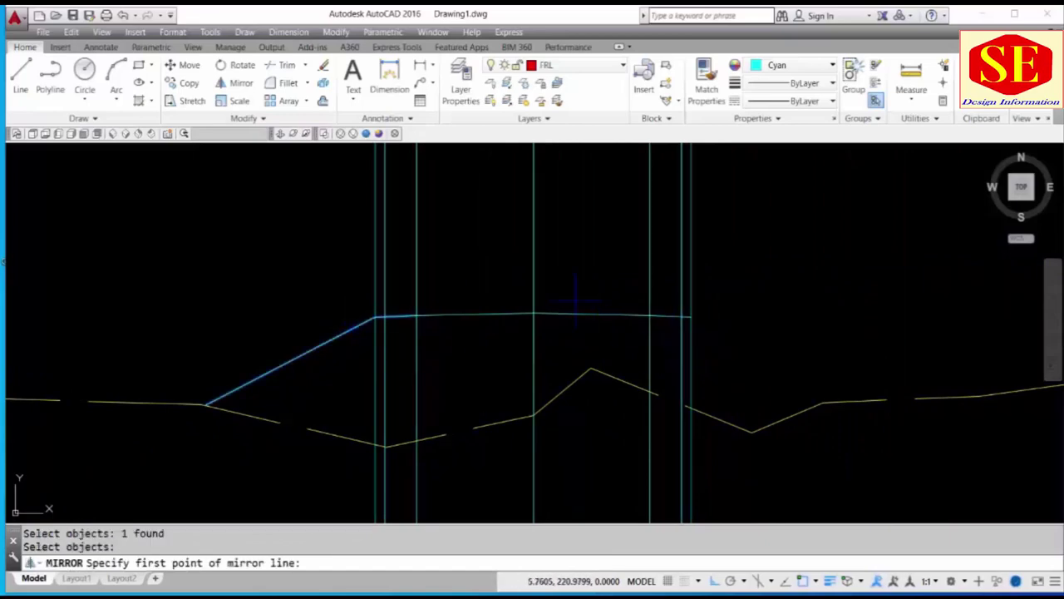
pyautogui.click(533, 314)
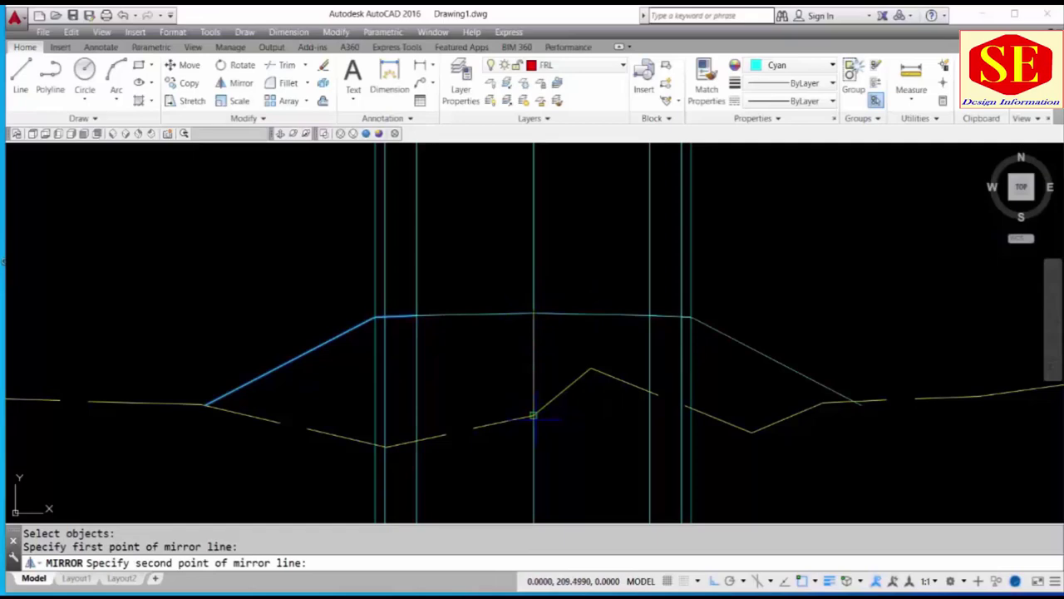
pyautogui.click(533, 415)
pyautogui.rightClick(557, 433)
pyautogui.click(572, 437)
pyautogui.scroll(2, 735, 337)
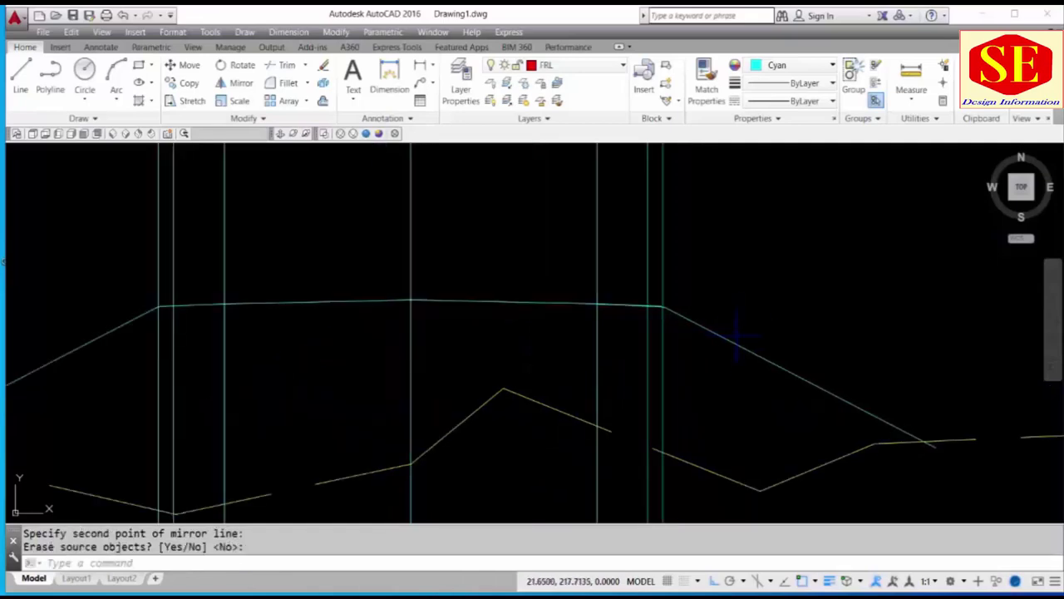
pyautogui.click(738, 348)
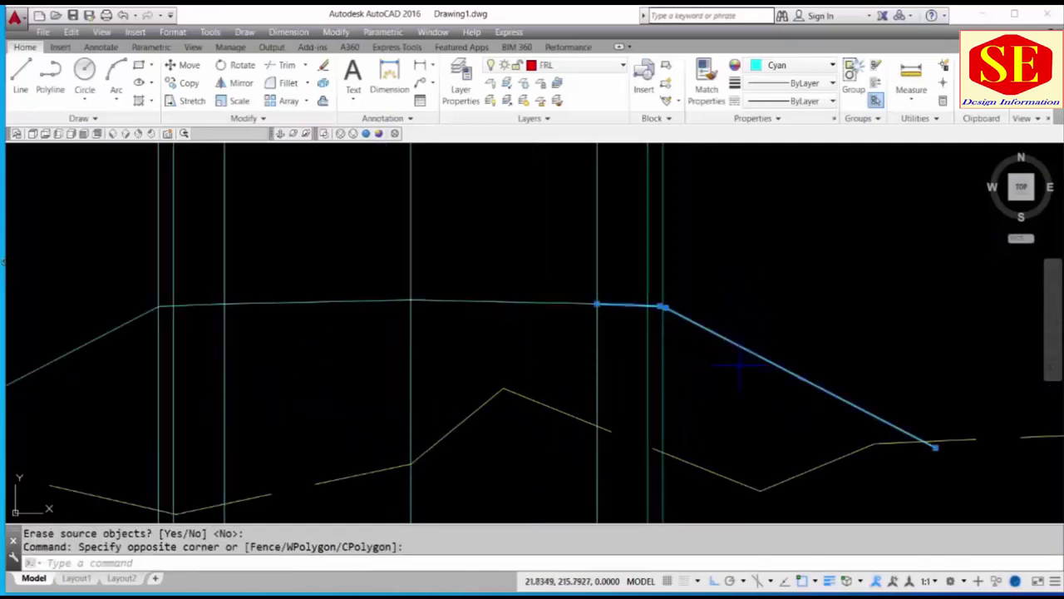
pyautogui.write('e')
pyautogui.press('Return')
pyautogui.scroll(2, 678, 309)
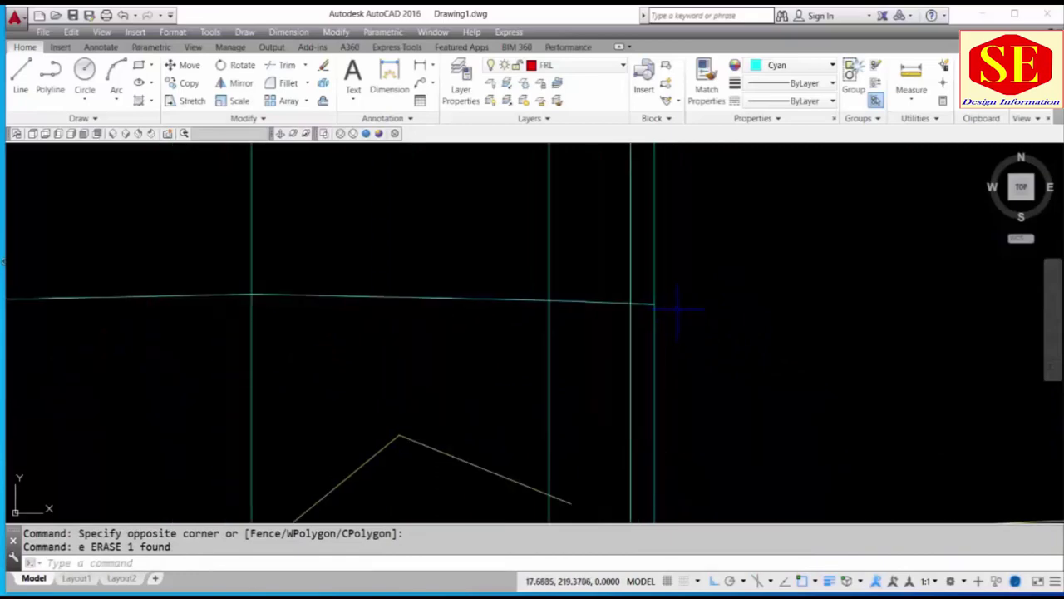
# - From the carriageway's right end, draw a closed triangle: 2 right, 1 down, then Close
pyautogui.write('l')
pyautogui.press('Return')
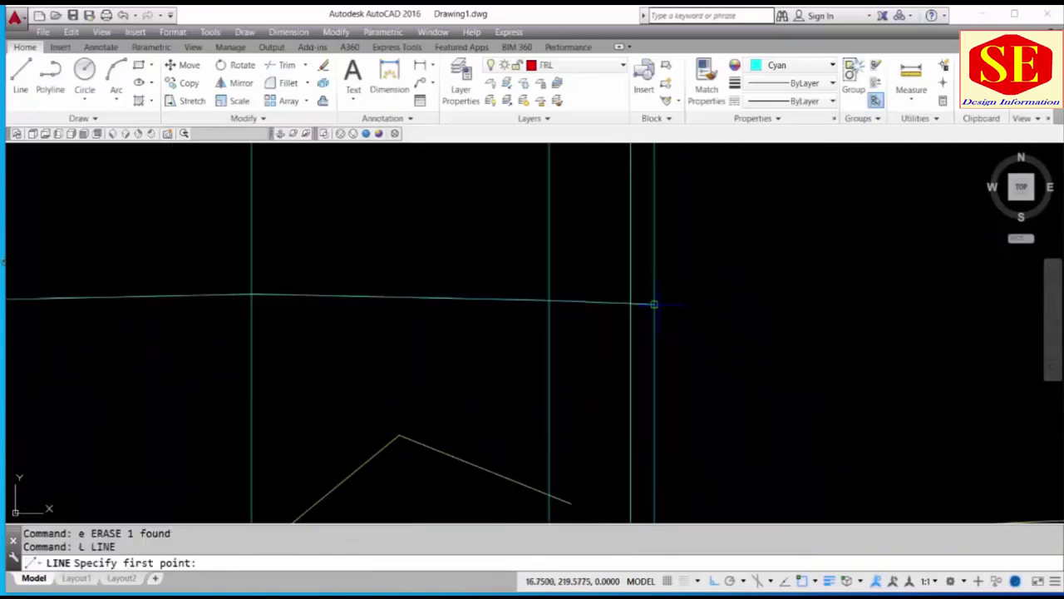
pyautogui.click(654, 304)
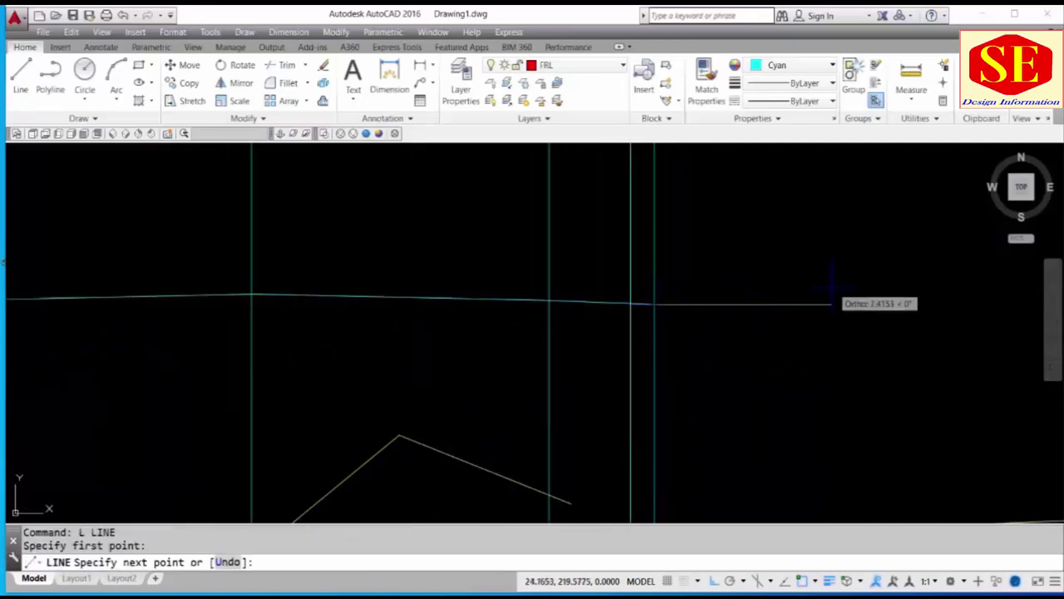
pyautogui.write('2')
pyautogui.press('Return')
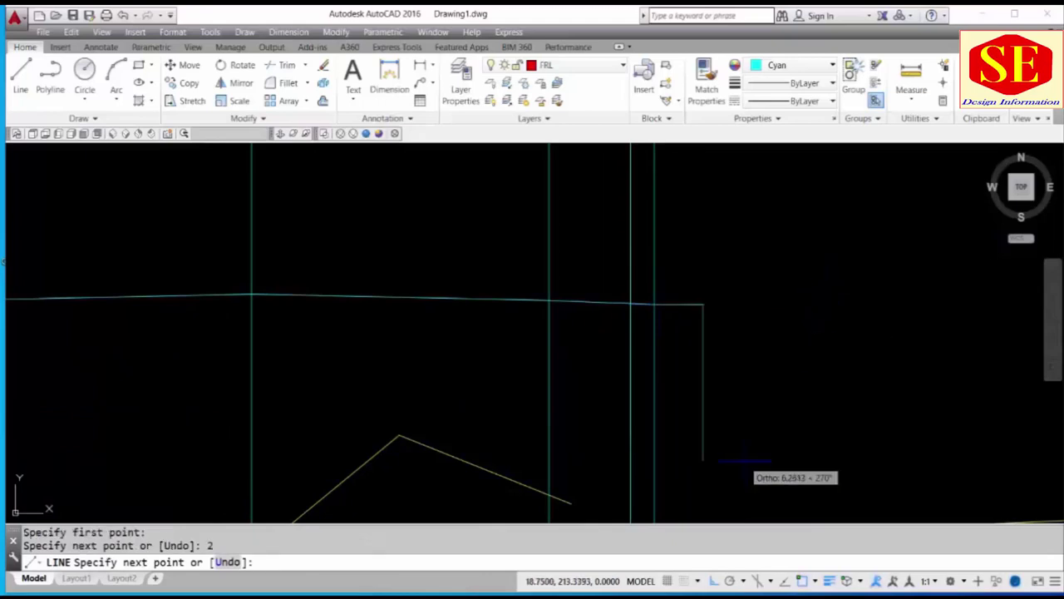
pyautogui.write('1')
pyautogui.press('Return')
pyautogui.write('c')
pyautogui.press('Return')
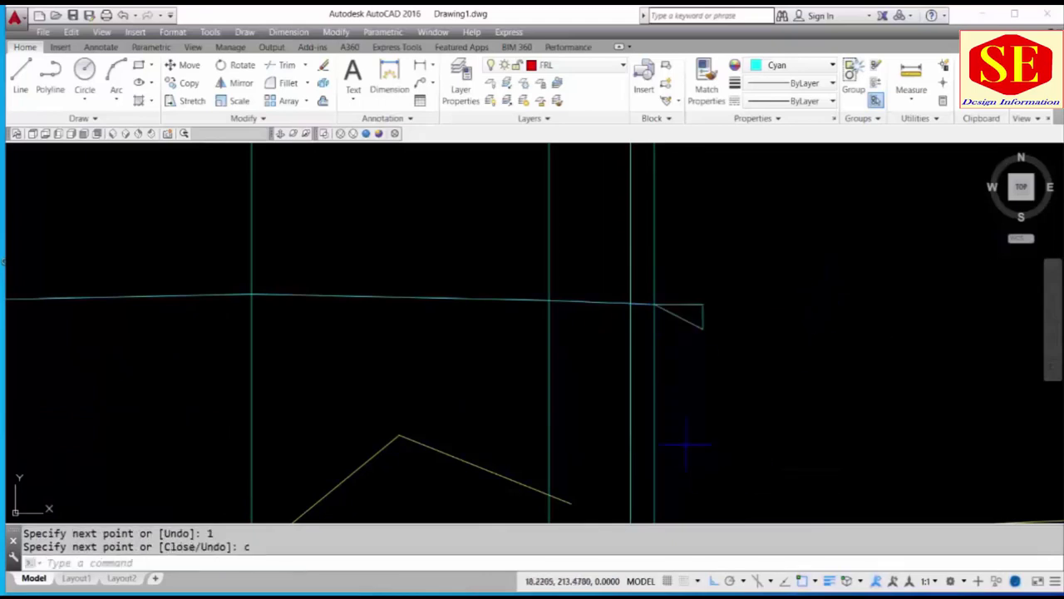
# - Erase the horizontal and vertical helper lines, keeping only the 1:2 slope
pyautogui.scroll(-3, 631, 266)
pyautogui.click(735, 251)
pyautogui.click(707, 273)
pyautogui.write('e')
pyautogui.press('Return')
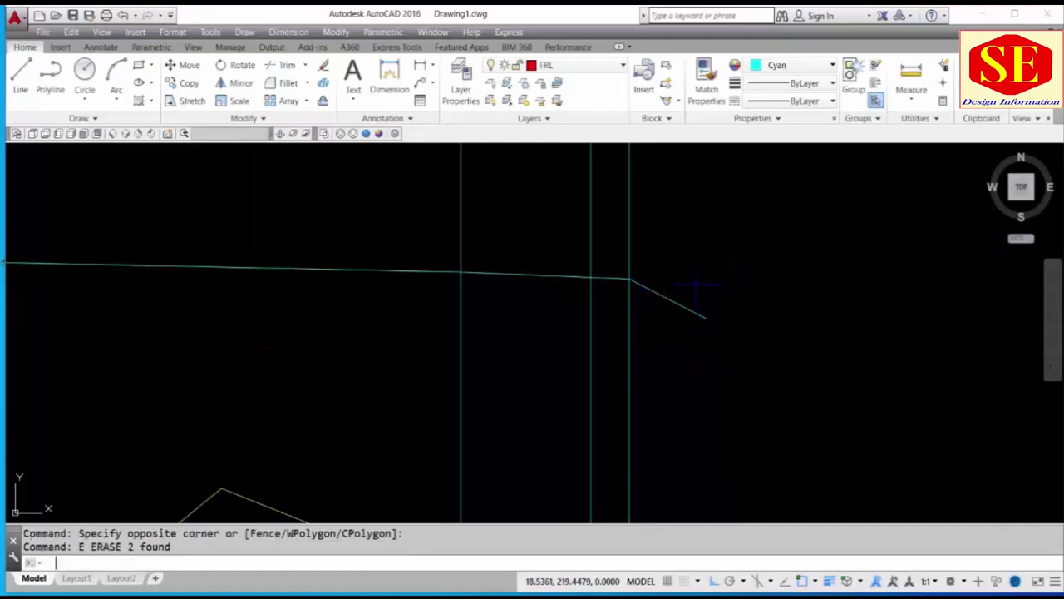
pyautogui.scroll(-4, 533, 283)
# - Extend the right slope line down to the ground line
pyautogui.write('e')
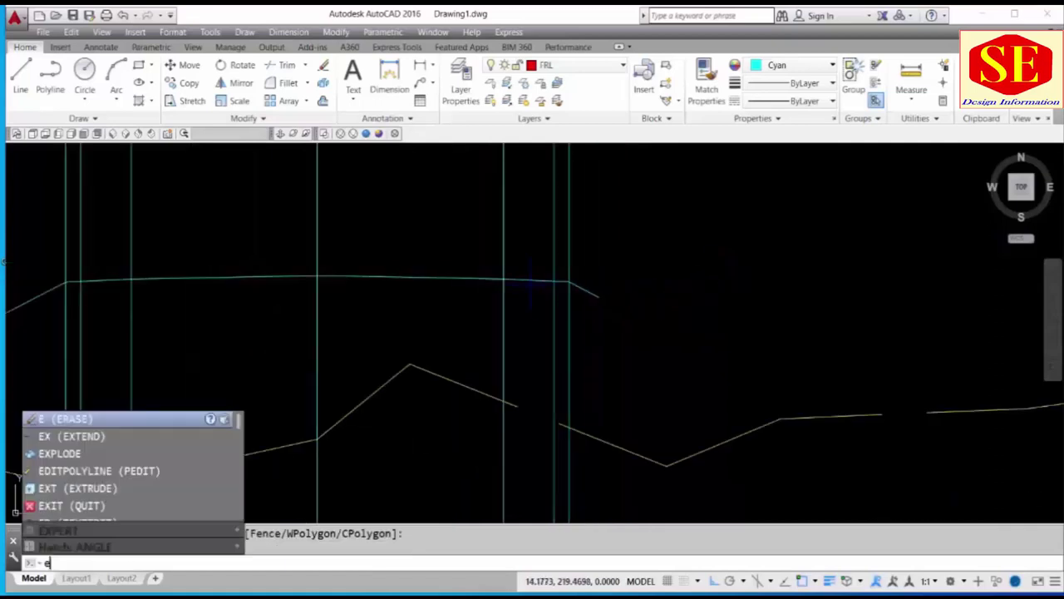
pyautogui.press('Return')
pyautogui.press('Return')
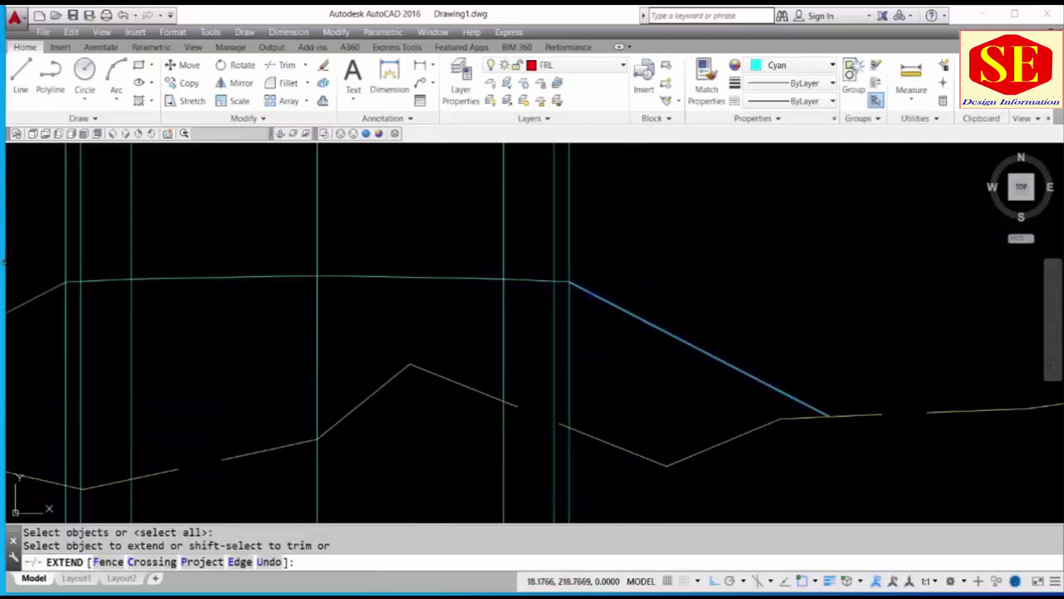
pyautogui.click(586, 291)
pyautogui.click(582, 289)
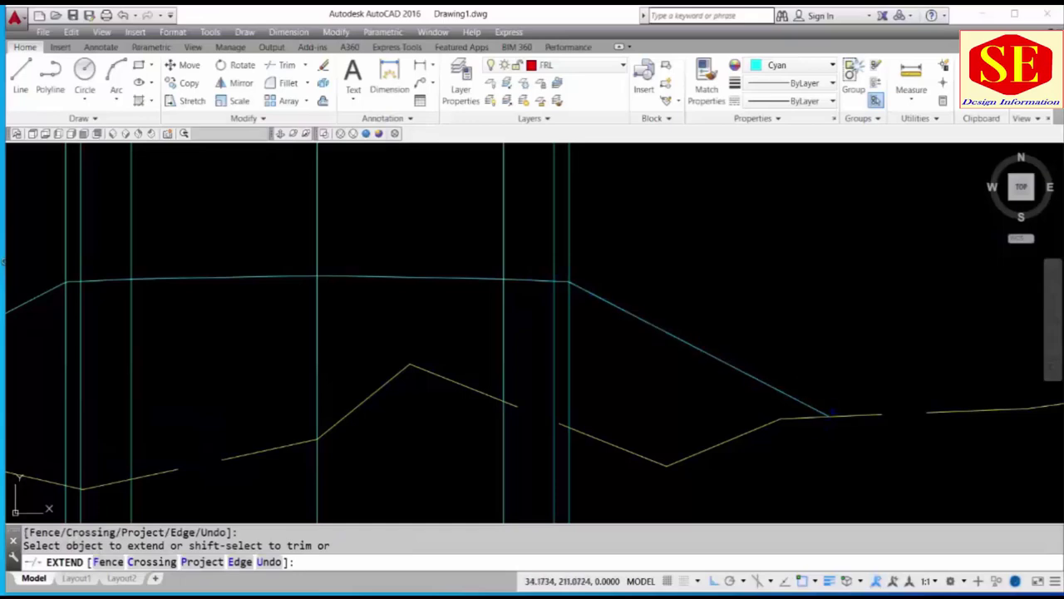
pyautogui.click(828, 416)
pyautogui.scroll(4, 572, 285)
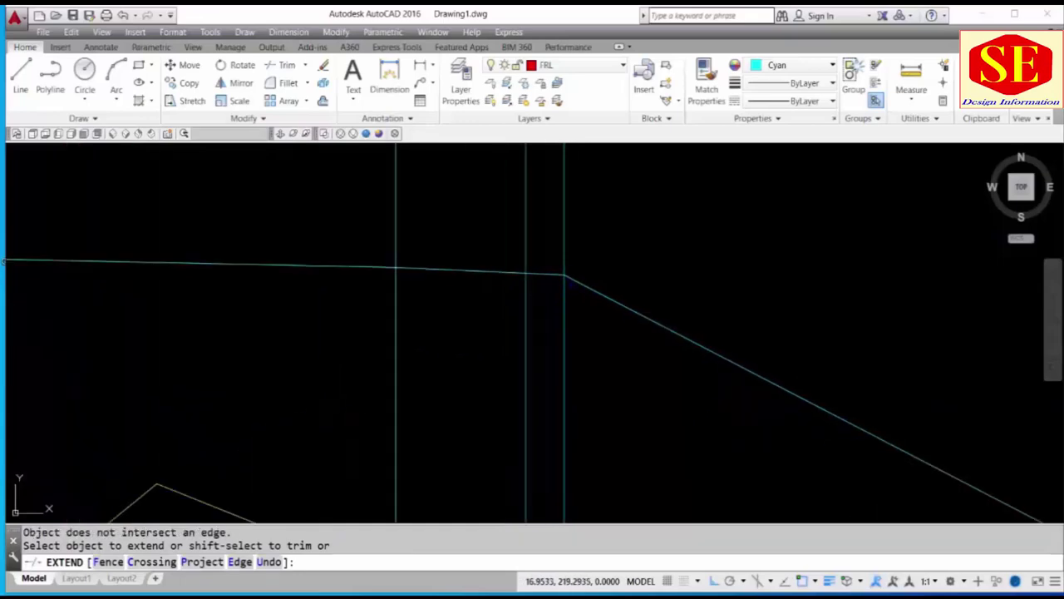
pyautogui.press('Escape')
# - Fillet the carriageway and right slope corner with radius 1.0000
pyautogui.write('f')
pyautogui.press('Return')
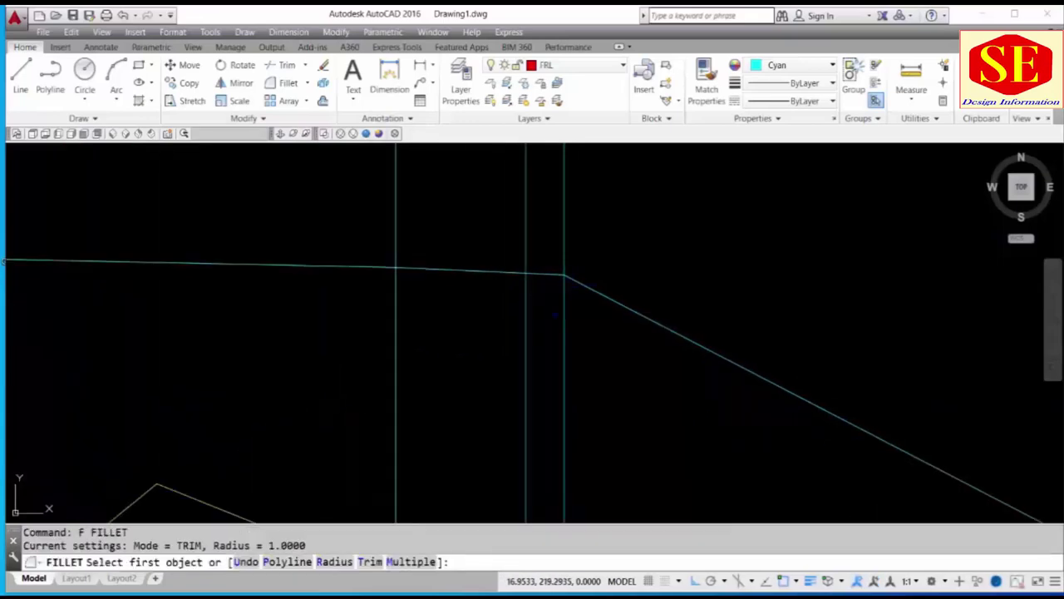
pyautogui.write('r')
pyautogui.press('Return')
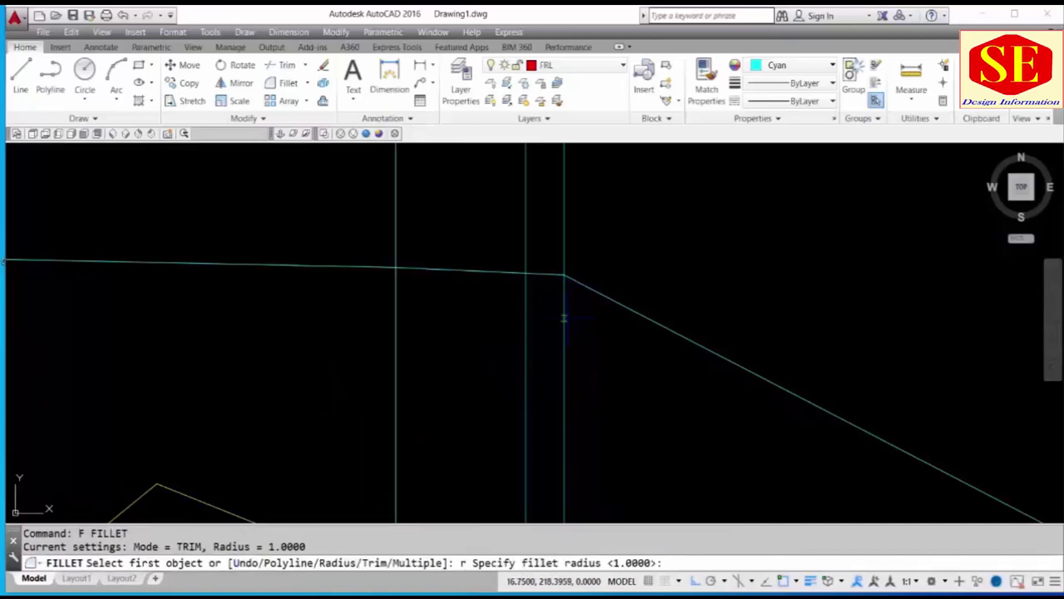
pyautogui.press('Return')
pyautogui.click(552, 273)
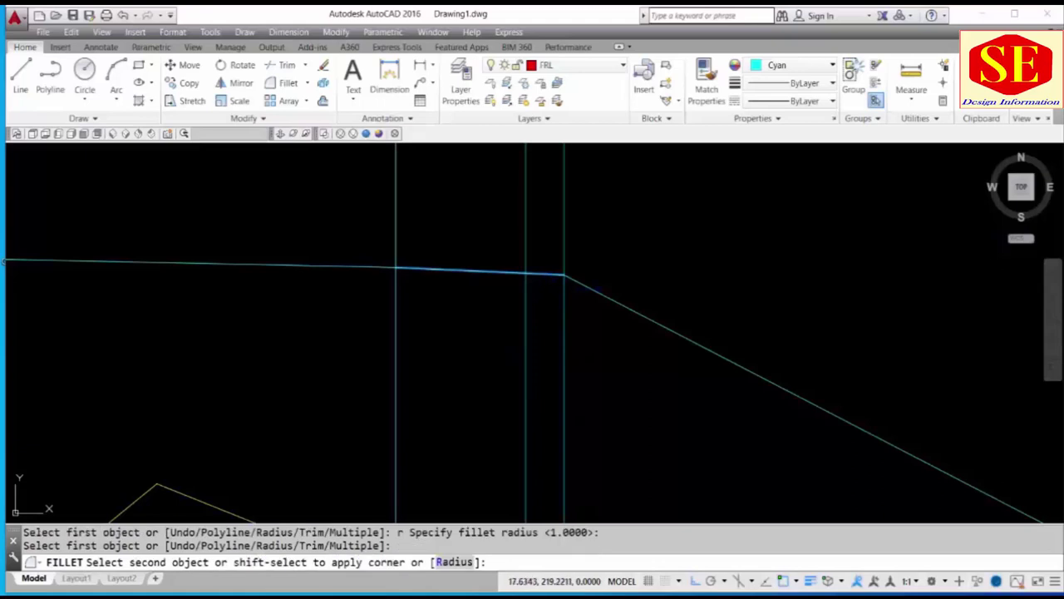
pyautogui.click(574, 280)
pyautogui.scroll(2, 570, 281)
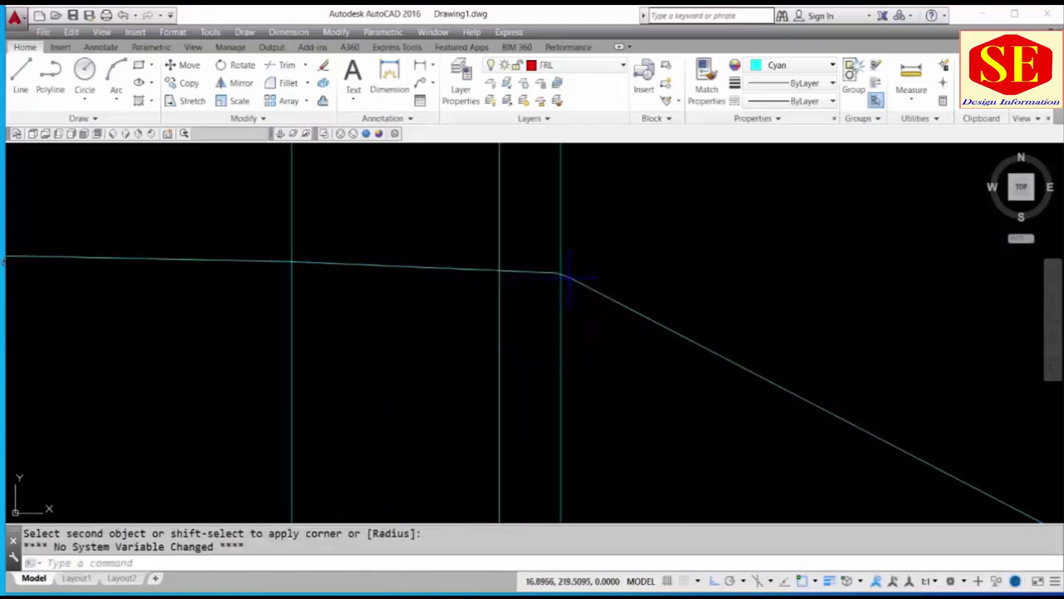
pyautogui.click(572, 279)
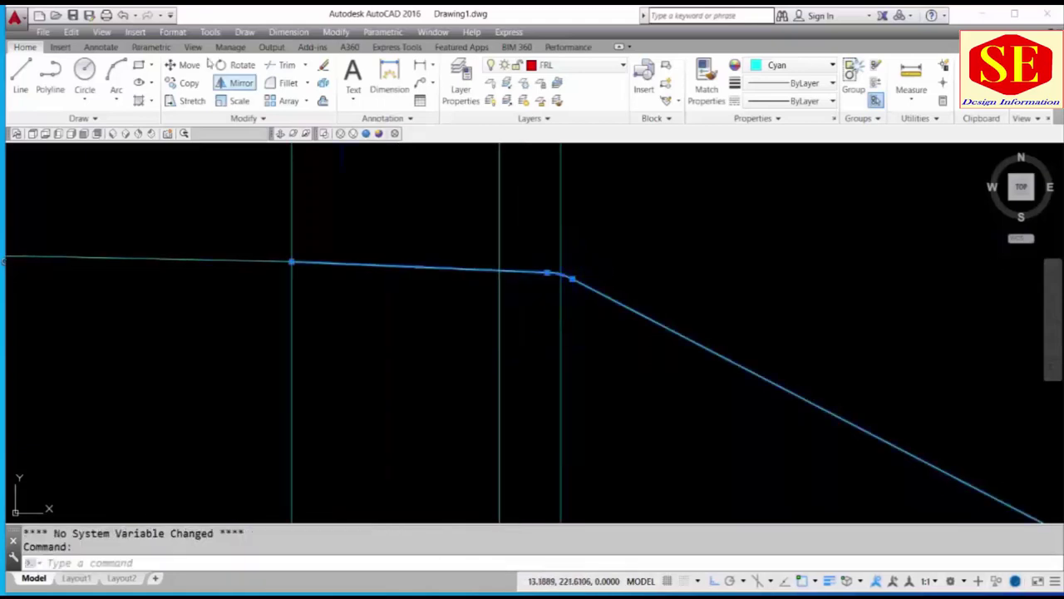
# - Check the fillet arc with a radius dimension reading 1.0000, cancel it, and zoom out
pyautogui.click(431, 66)
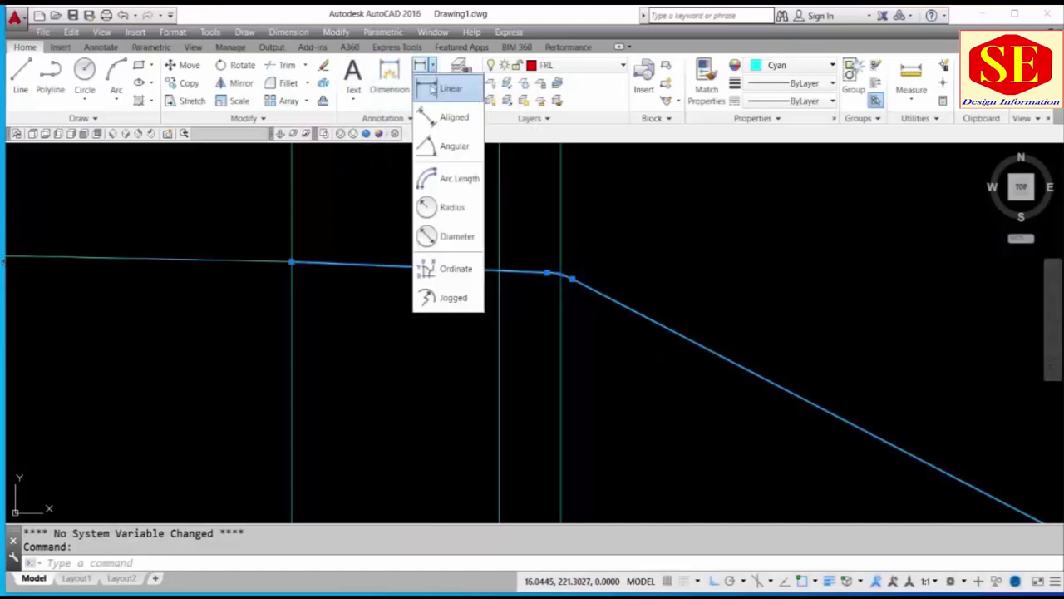
pyautogui.click(449, 207)
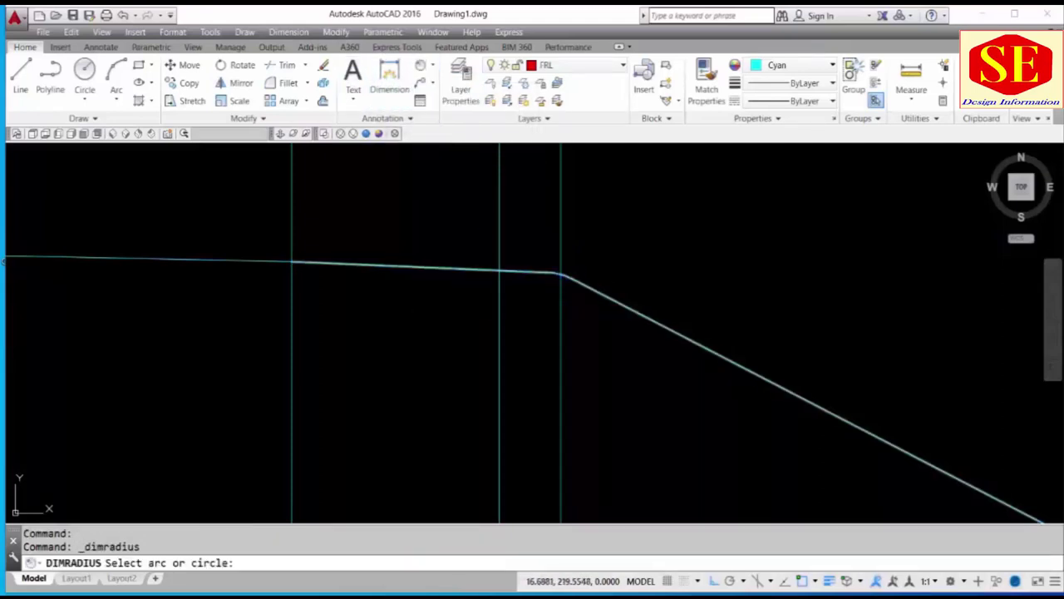
pyautogui.click(555, 272)
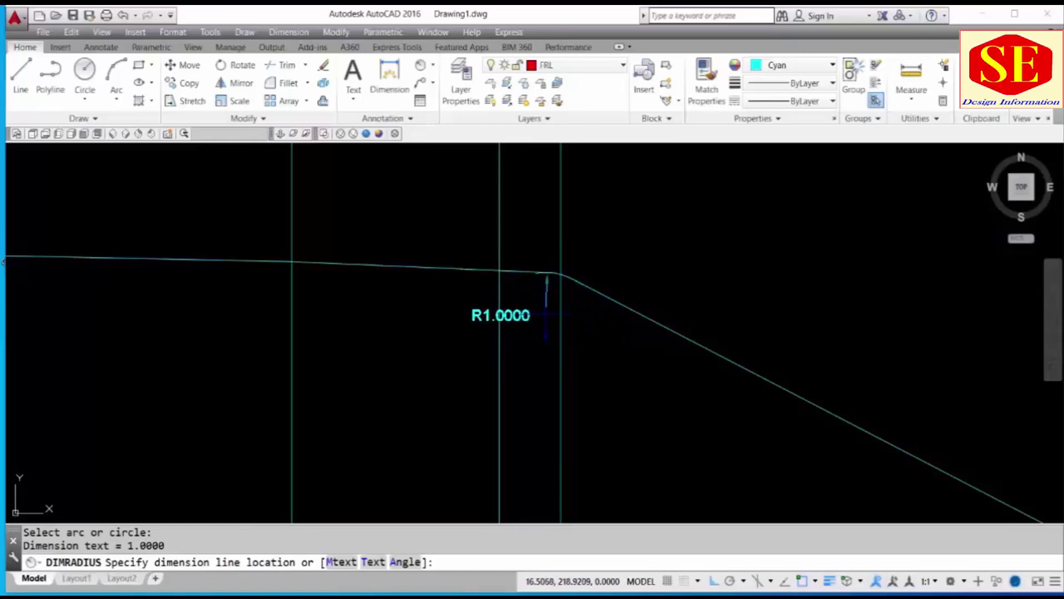
pyautogui.press('Escape')
pyautogui.scroll(-2, 548, 270)
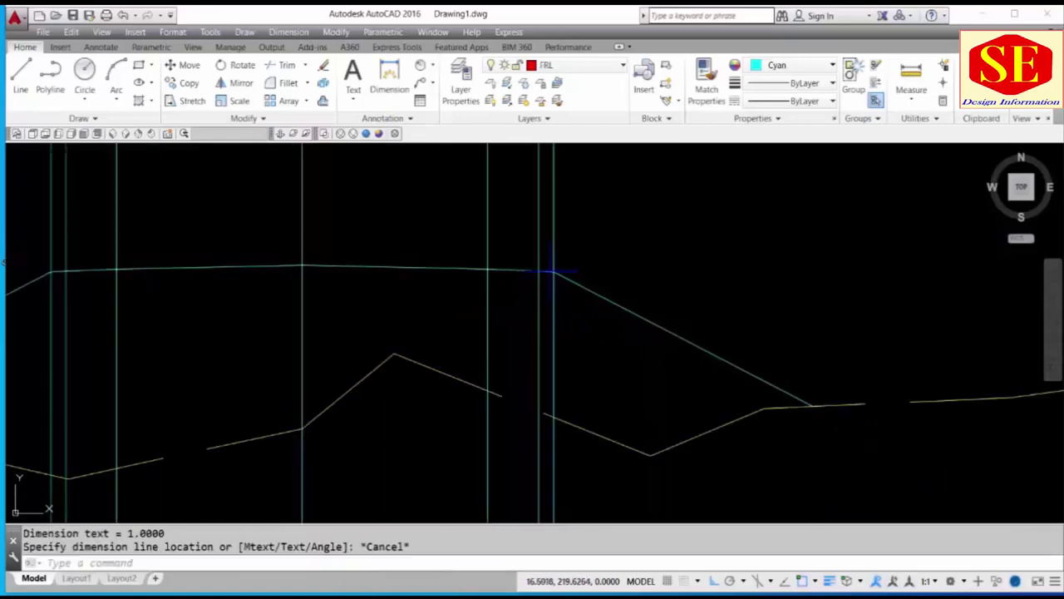
pyautogui.scroll(-2, 548, 270)
pyautogui.scroll(1, 358, 272)
# - Zoom into the reference section to read the 15750 and 375 widths
pyautogui.scroll(2, 362, 271)
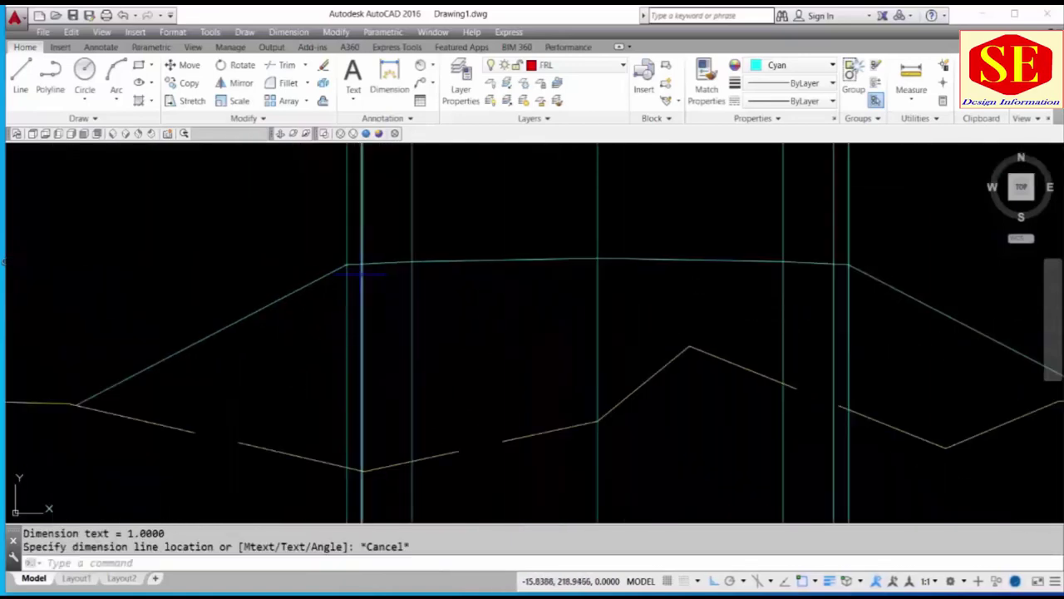
pyautogui.scroll(-3, 291, 265)
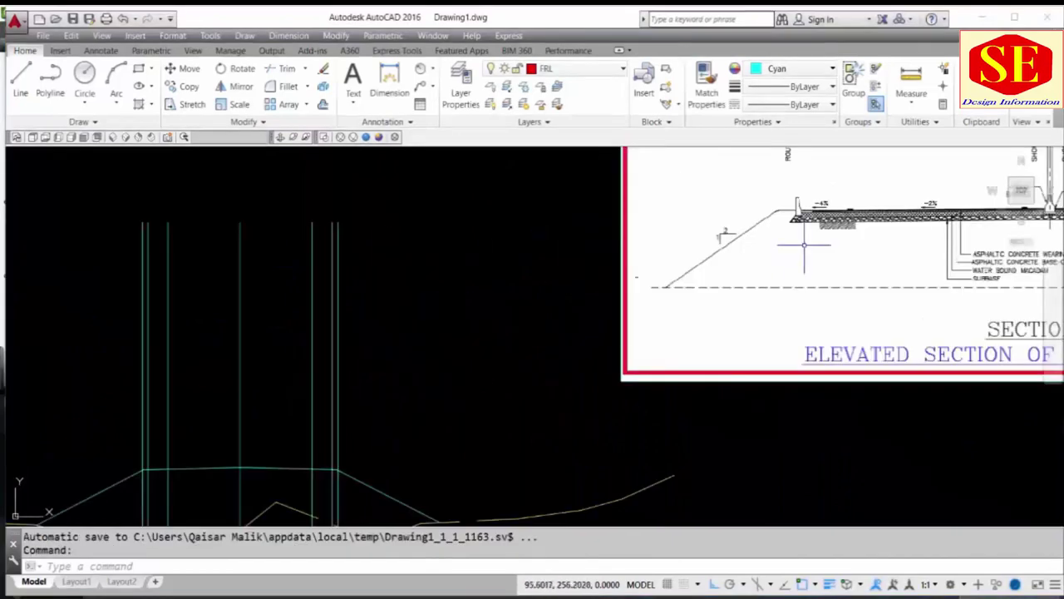
pyautogui.scroll(3, 469, 392)
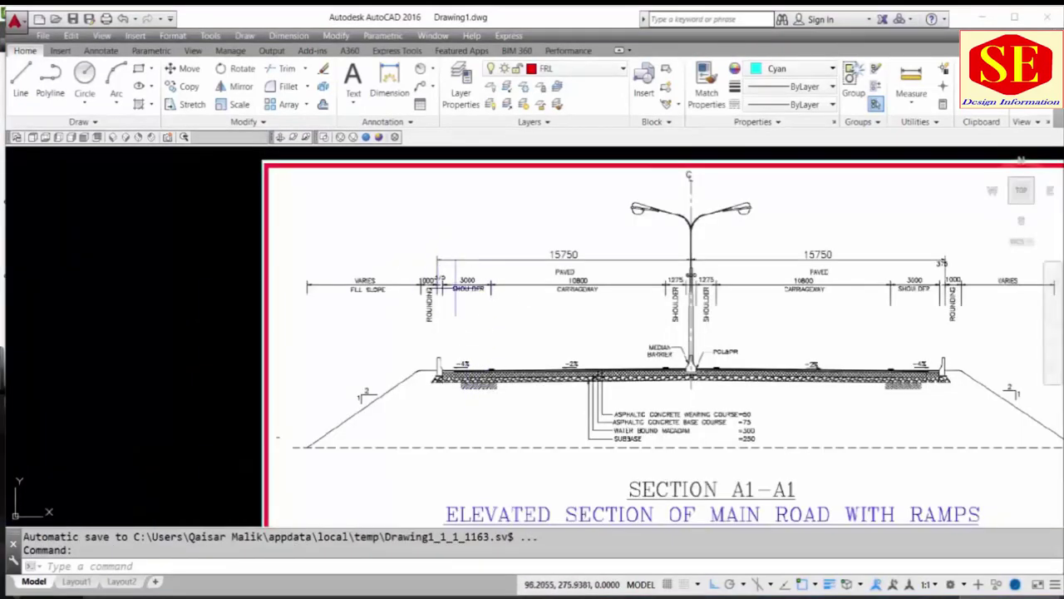
pyautogui.scroll(2, 454, 290)
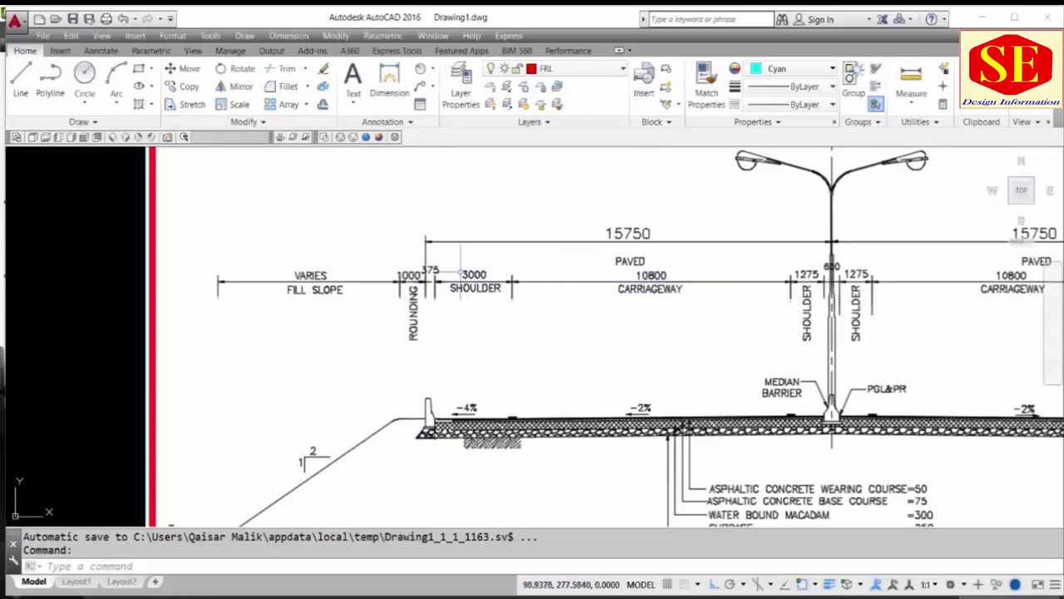
# - Compute 15.75 - 0.375 = 15.375 in Windows Calculator, then return to AutoCAD
pyautogui.hotkey('alt', 'Tab')
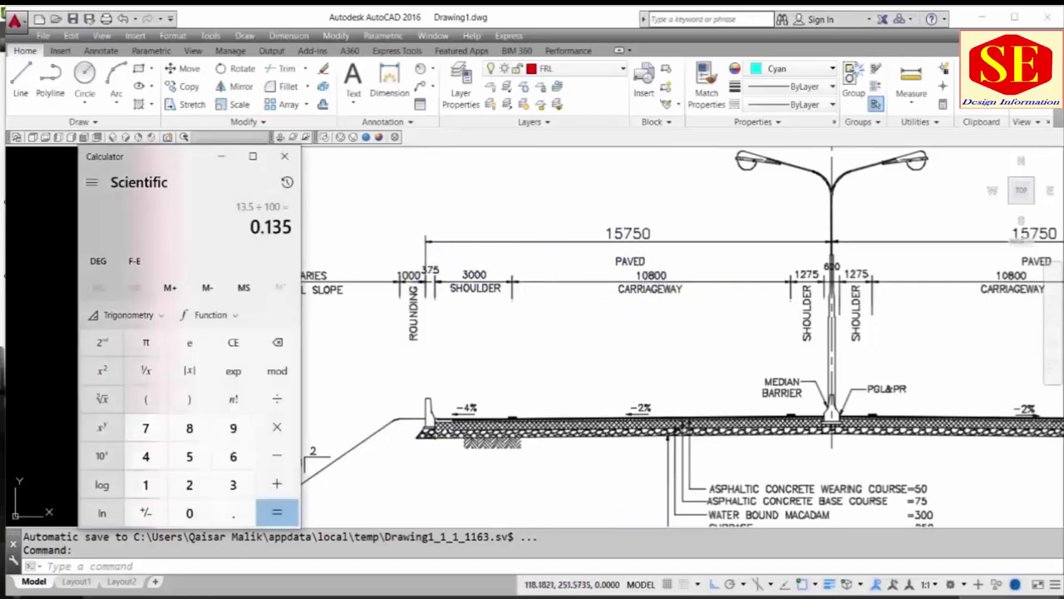
pyautogui.click(236, 344)
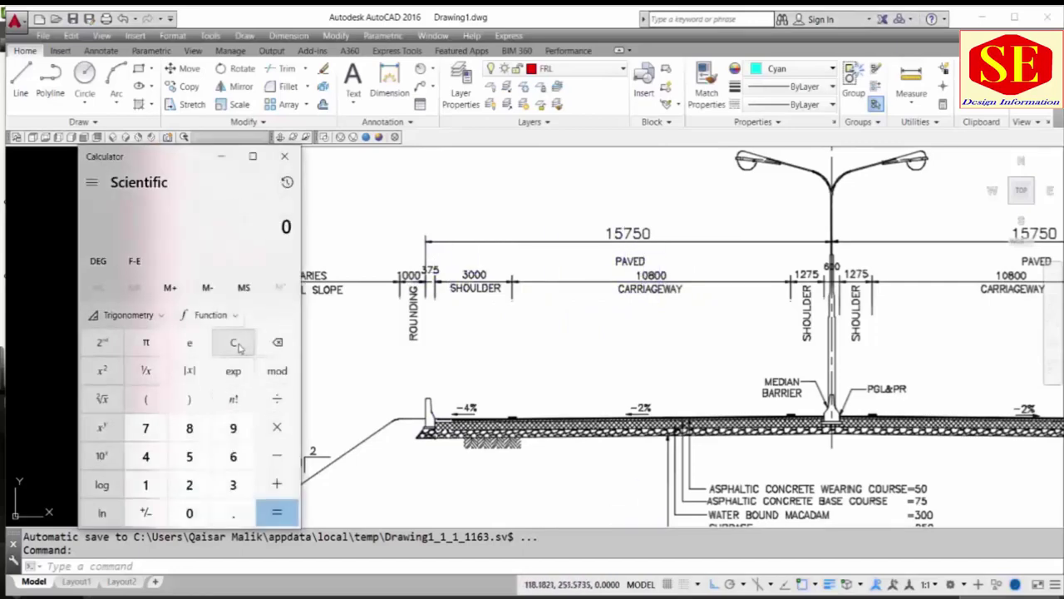
pyautogui.write('15.75 ')
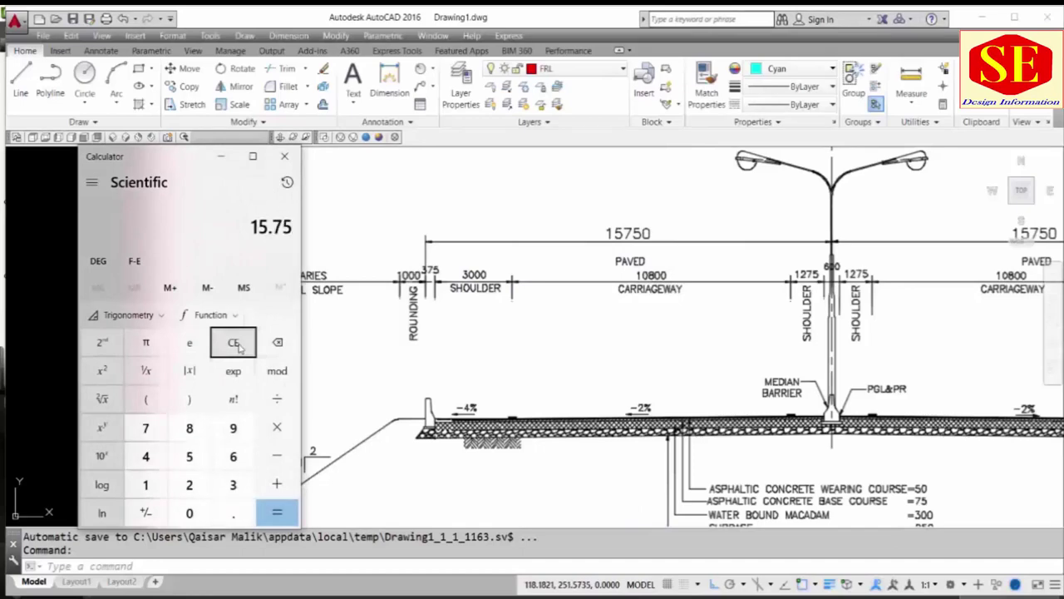
pyautogui.write('- 0.375')
pyautogui.press('Return')
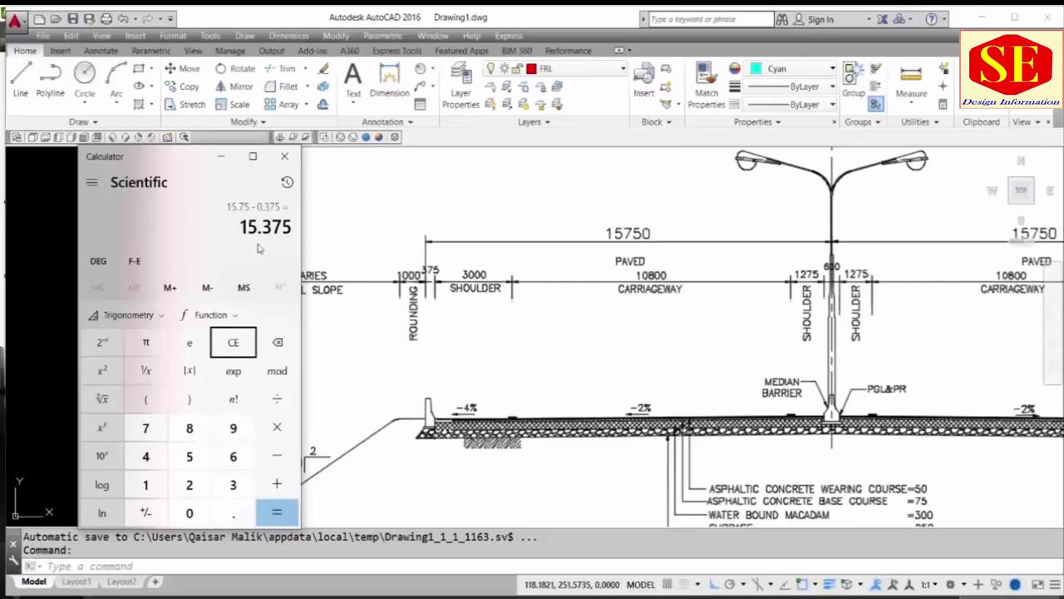
pyautogui.click(522, 365)
# - Offset both carriageway edge verticals 0.375 toward the road centre
pyautogui.middleClick(523, 341)
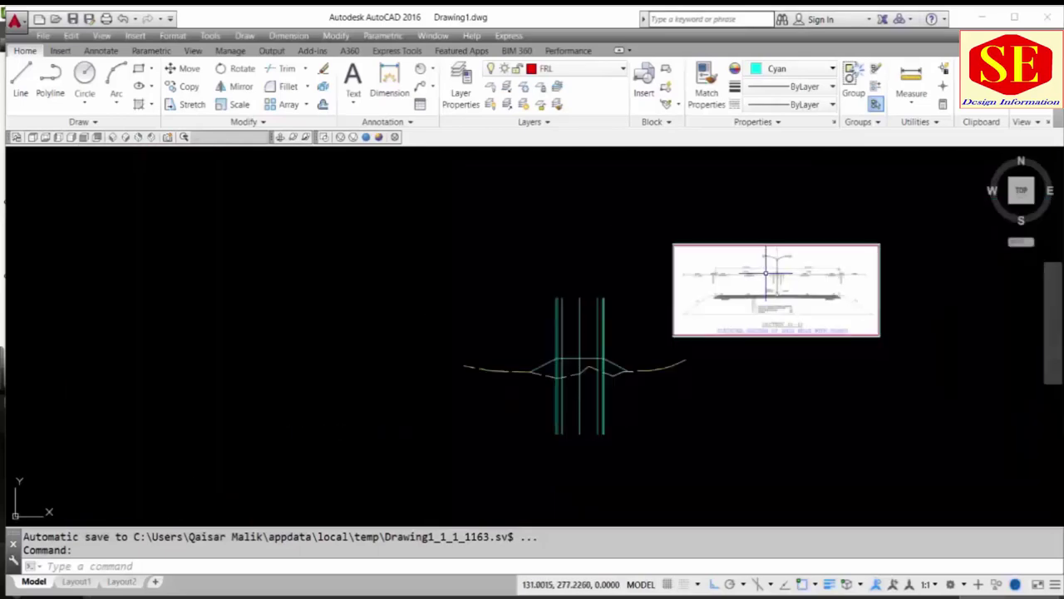
pyautogui.scroll(5, 499, 285)
pyautogui.scroll(2, 495, 226)
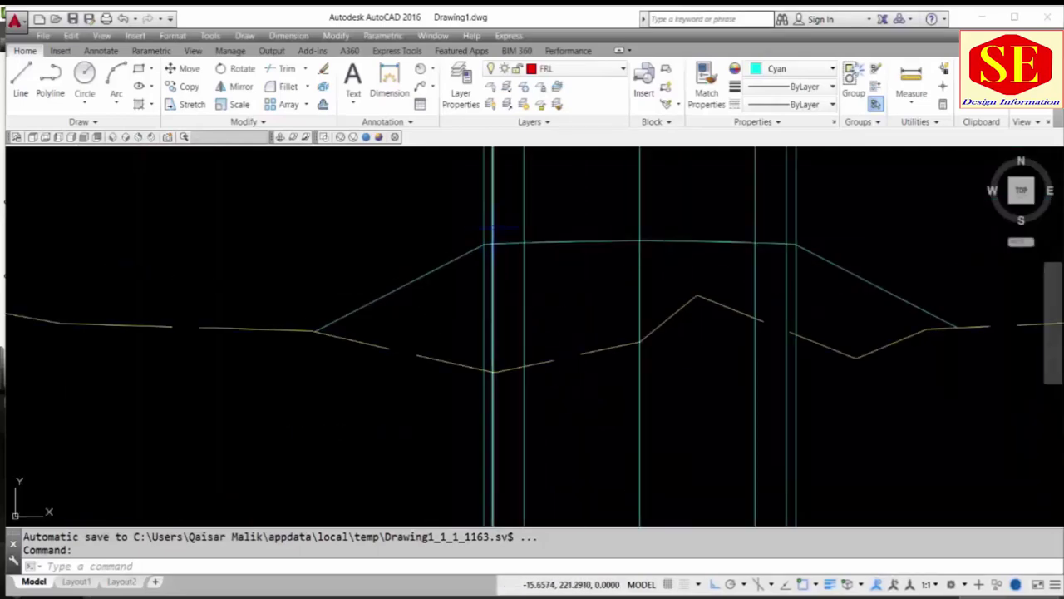
pyautogui.moveTo(495, 226); pyautogui.dragTo(407, 305, button='middle')
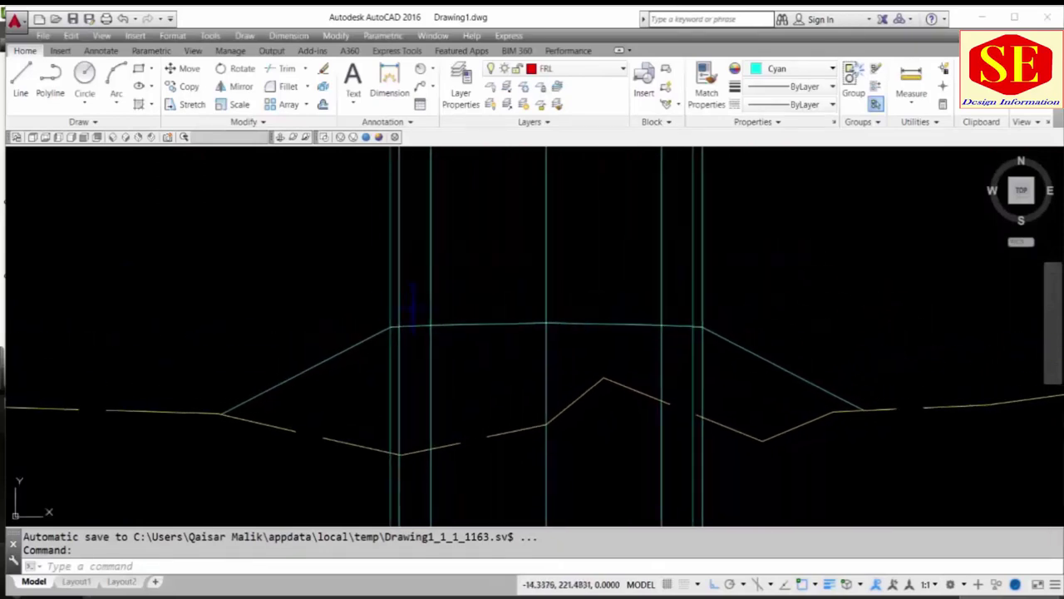
pyautogui.write('c')
pyautogui.press('Return')
pyautogui.write('.375')
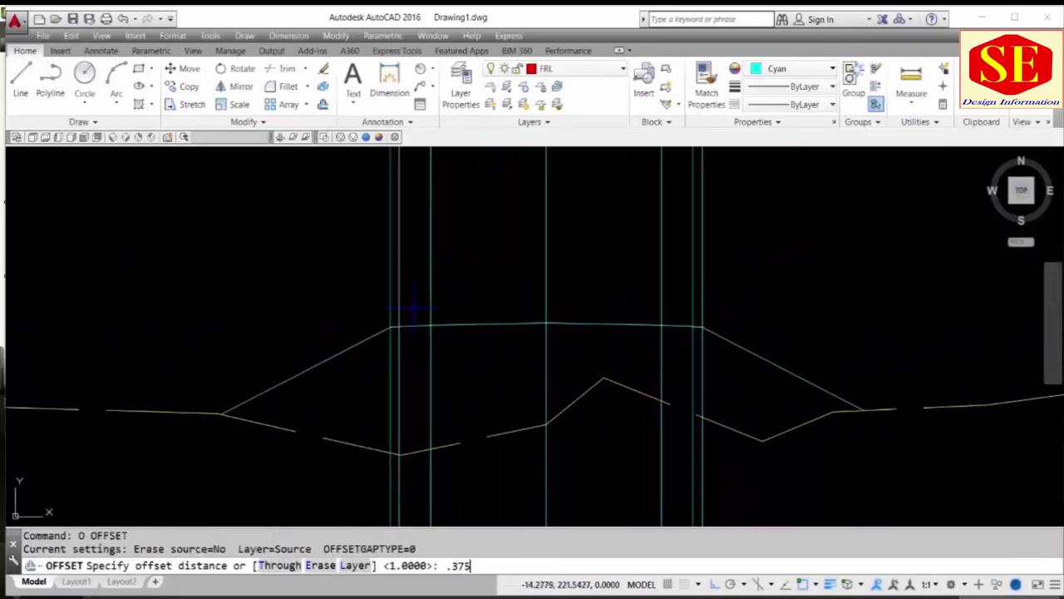
pyautogui.press('Return')
pyautogui.click(399, 307)
pyautogui.click(413, 307)
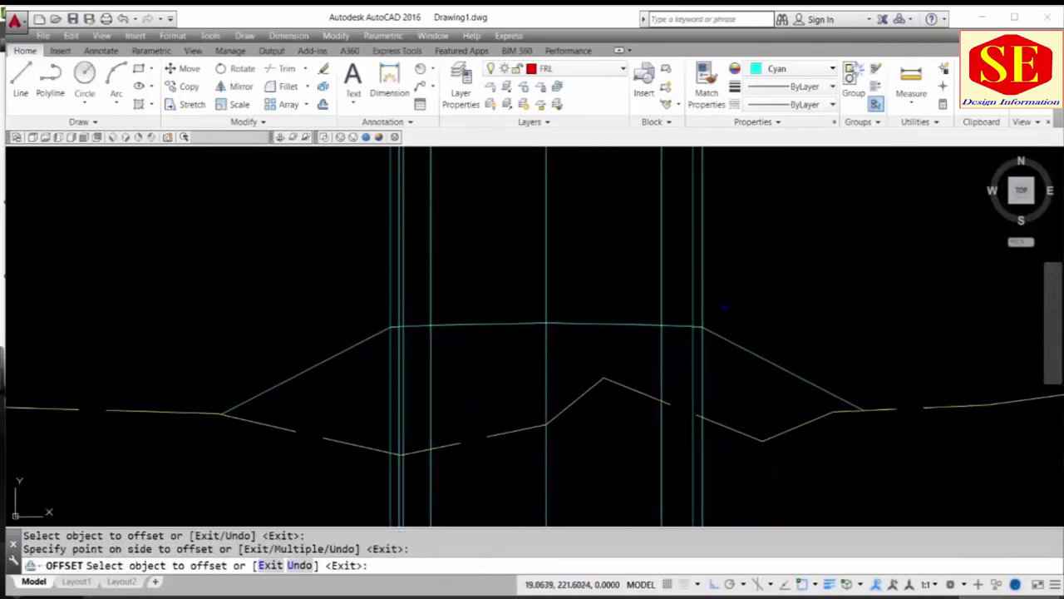
pyautogui.click(693, 275)
pyautogui.click(675, 250)
pyautogui.press('Escape')
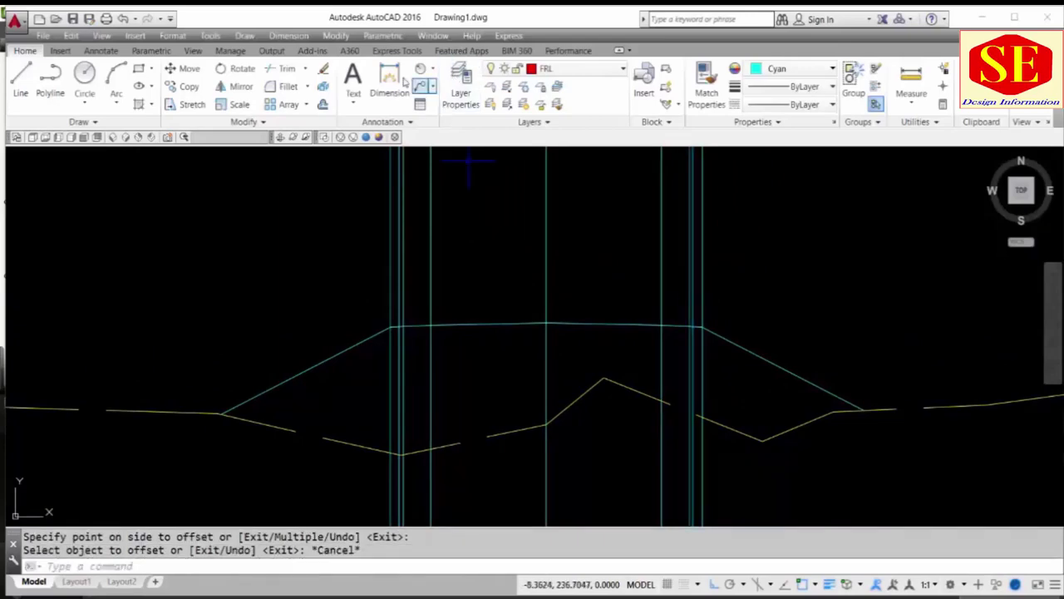
# - Dimension from the new left guide to the centreline, confirming 15.3750 against the calculator
pyautogui.click(391, 79)
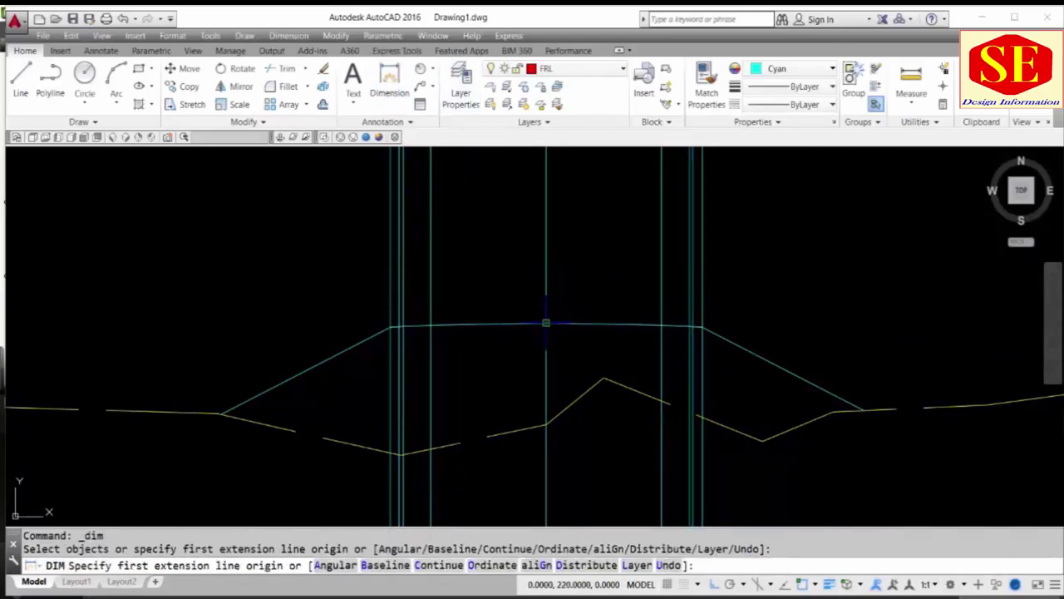
pyautogui.click(545, 323)
pyautogui.click(400, 327)
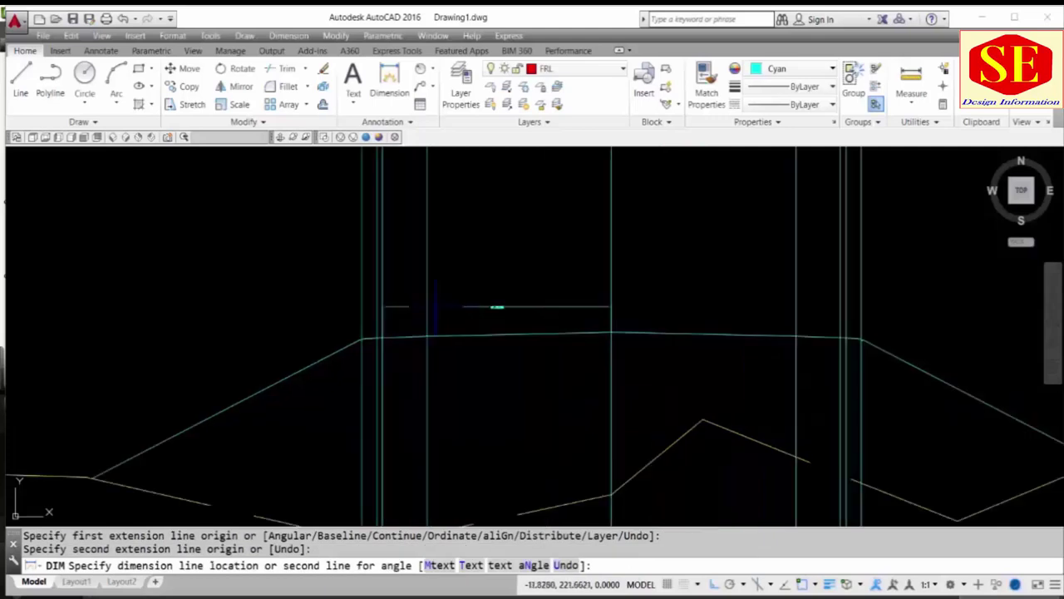
pyautogui.scroll(8, 437, 306)
pyautogui.click(218, 275)
pyautogui.press('Return')
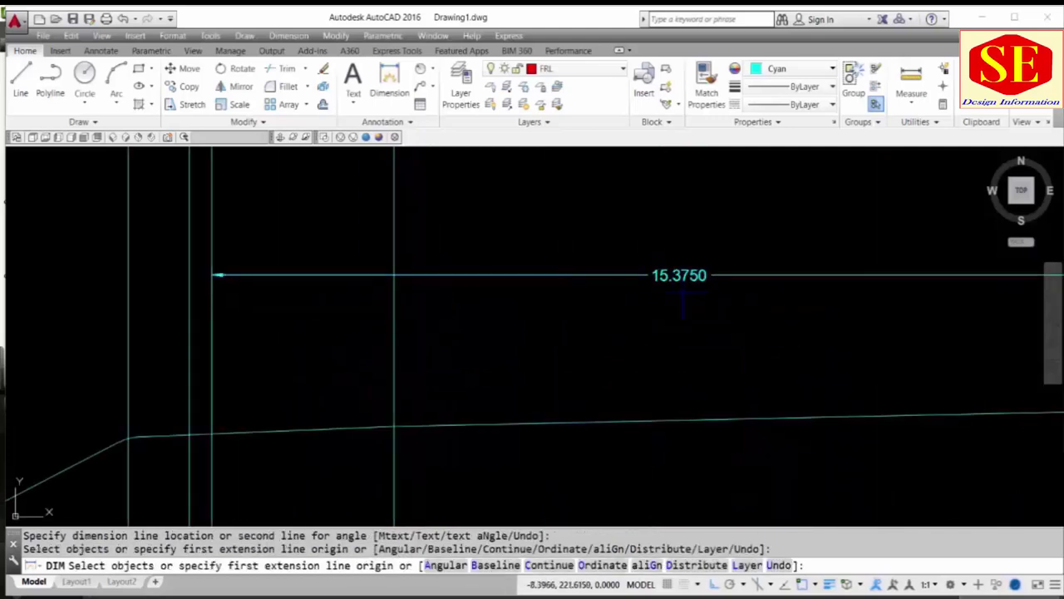
pyautogui.hotkey('alt', 'Tab')
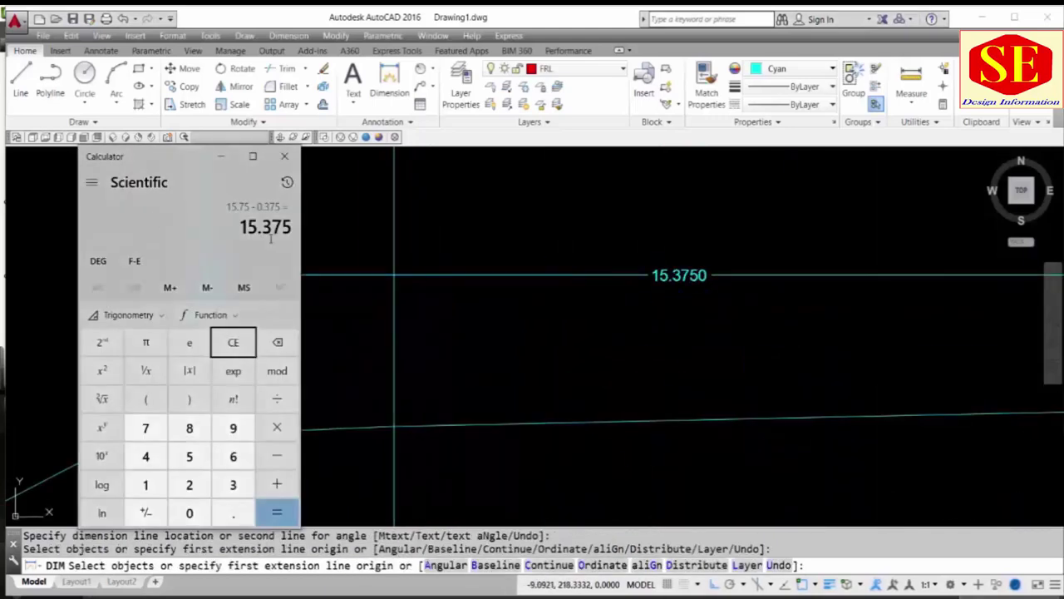
pyautogui.click(220, 156)
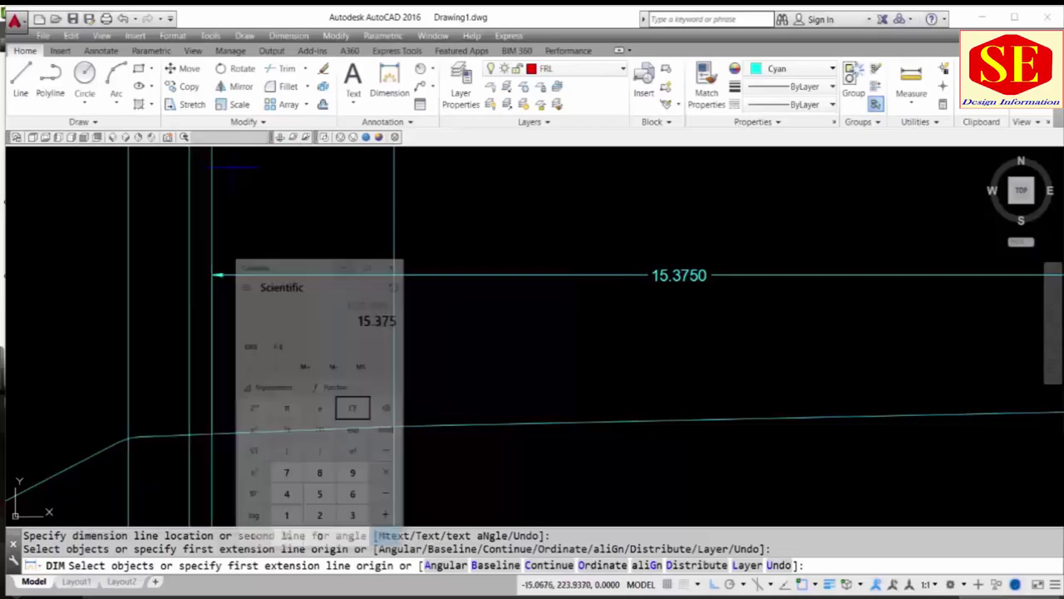
pyautogui.scroll(-2, 214, 417)
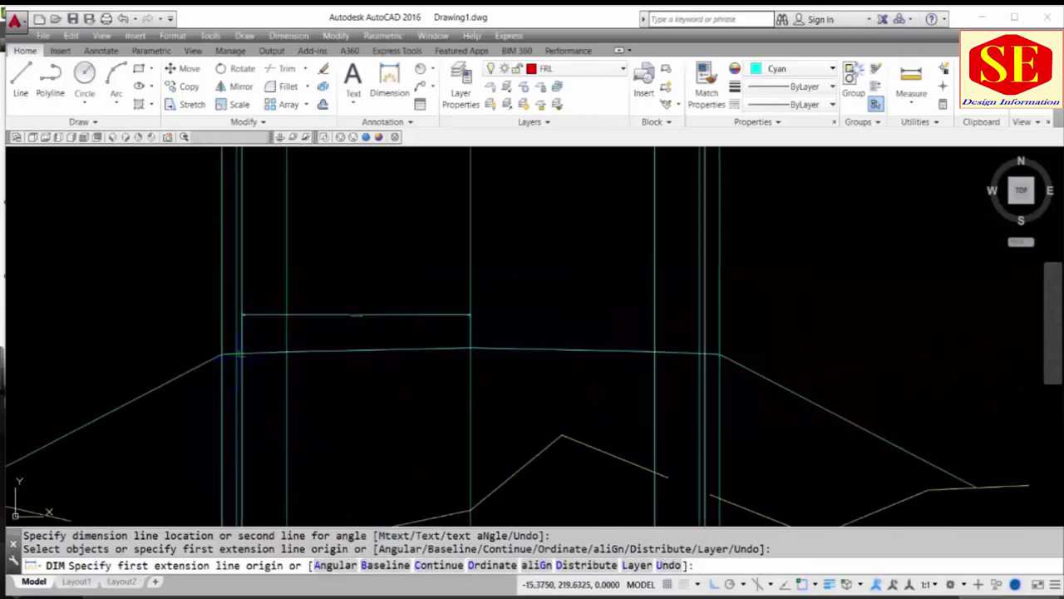
pyautogui.press('Escape')
pyautogui.scroll(1, 251, 345)
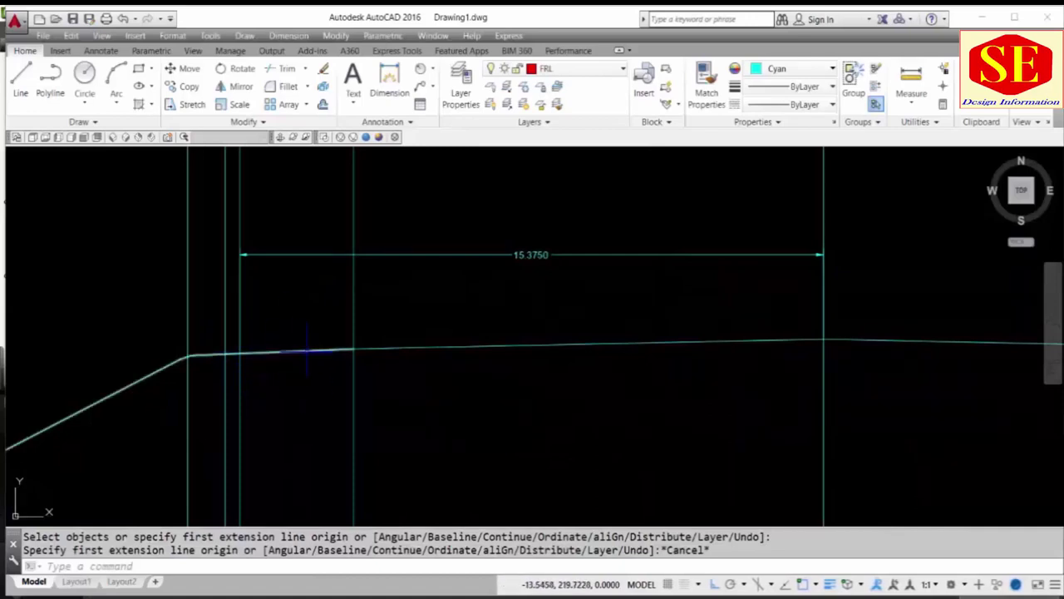
# - Erase the two extra left vertical lines and the 15.3750 dimension
pyautogui.click(227, 323)
pyautogui.click(163, 326)
pyautogui.write('e')
pyautogui.press('Return')
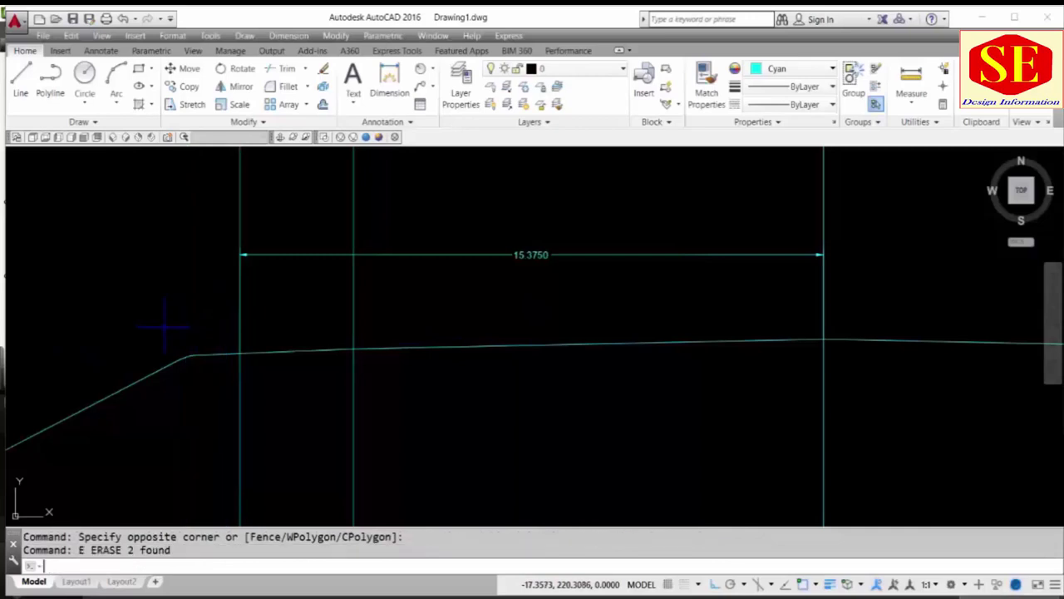
pyautogui.scroll(-2, 164, 327)
pyautogui.click(474, 320)
pyautogui.click(241, 268)
pyautogui.write('e')
pyautogui.press('Return')
pyautogui.scroll(2, 740, 281)
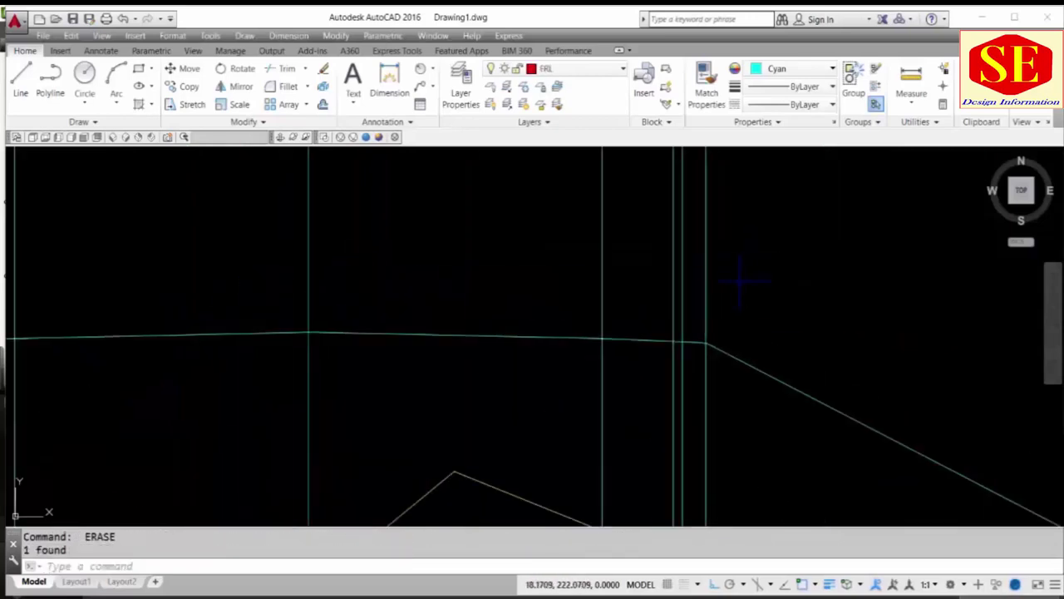
# - Erase the two right-hand vertical guide lines
pyautogui.click(738, 281)
pyautogui.click(680, 295)
pyautogui.write('e')
pyautogui.press('Return')
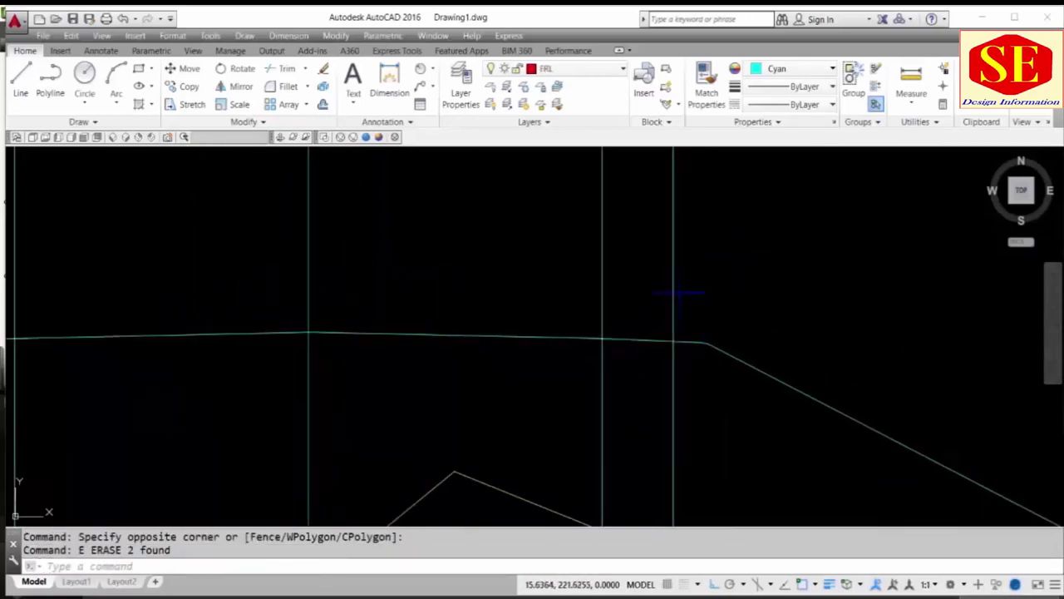
pyautogui.scroll(-1, 680, 295)
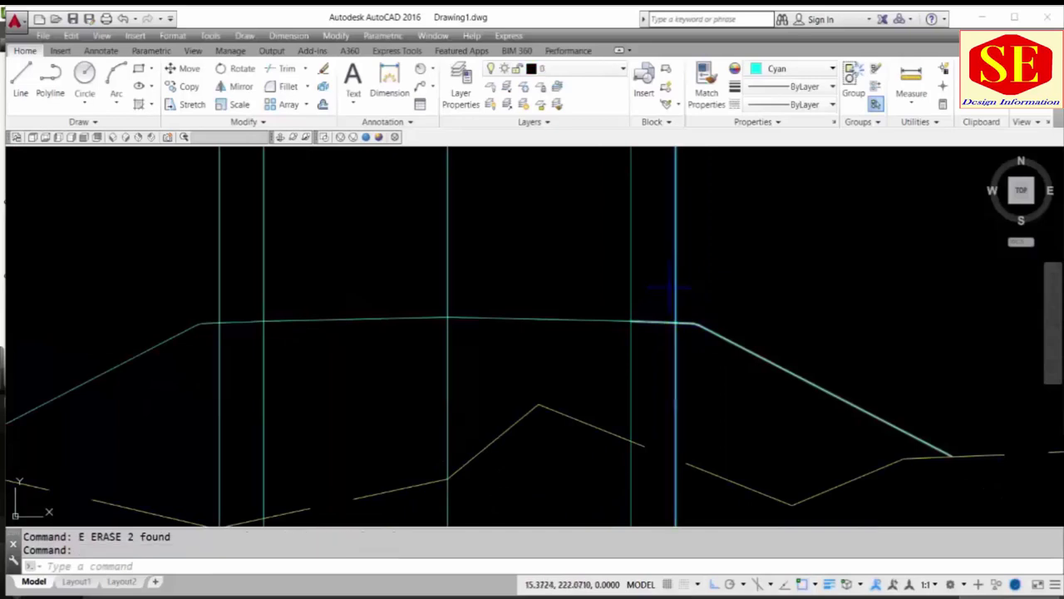
pyautogui.click(190, 281)
pyautogui.press('Escape')
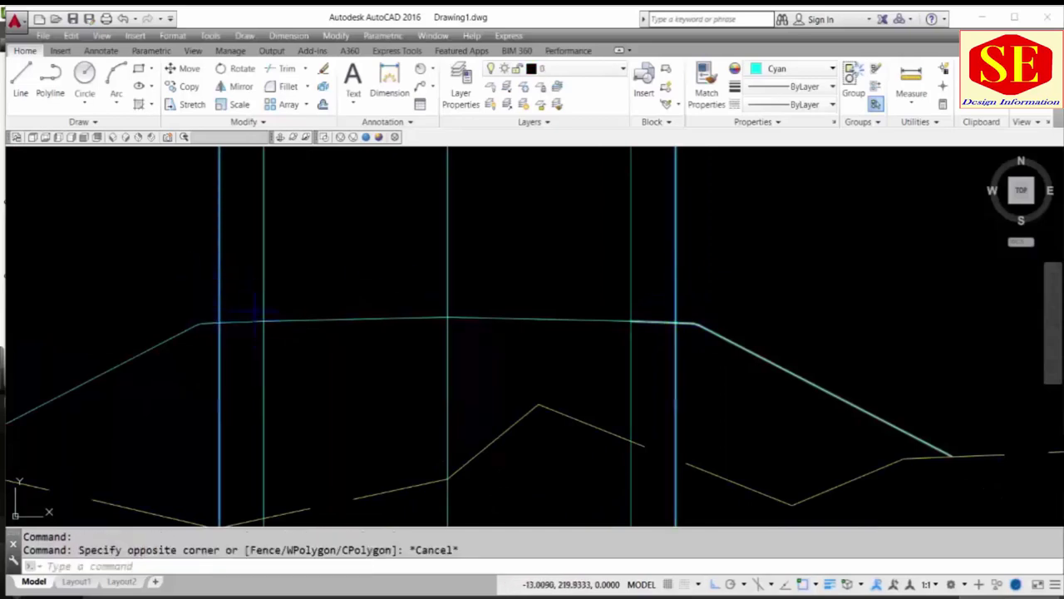
# - Inspect the road surface polyline, then set the current drawing colour to Red
pyautogui.click(241, 322)
pyautogui.click(333, 309)
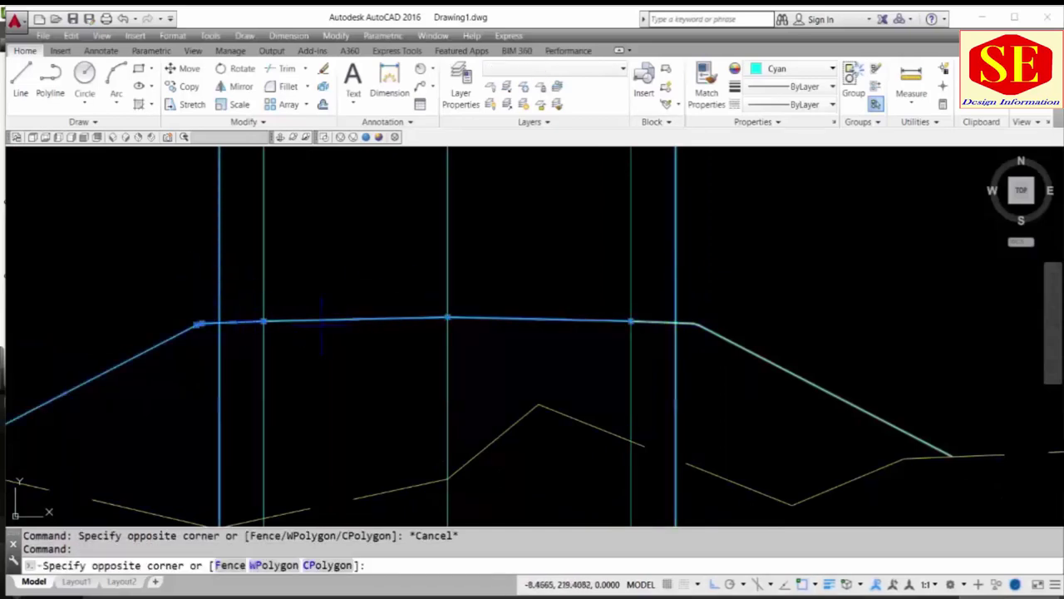
pyautogui.click(328, 320)
pyautogui.scroll(2, 215, 331)
pyautogui.scroll(2, 214, 331)
pyautogui.press('Escape')
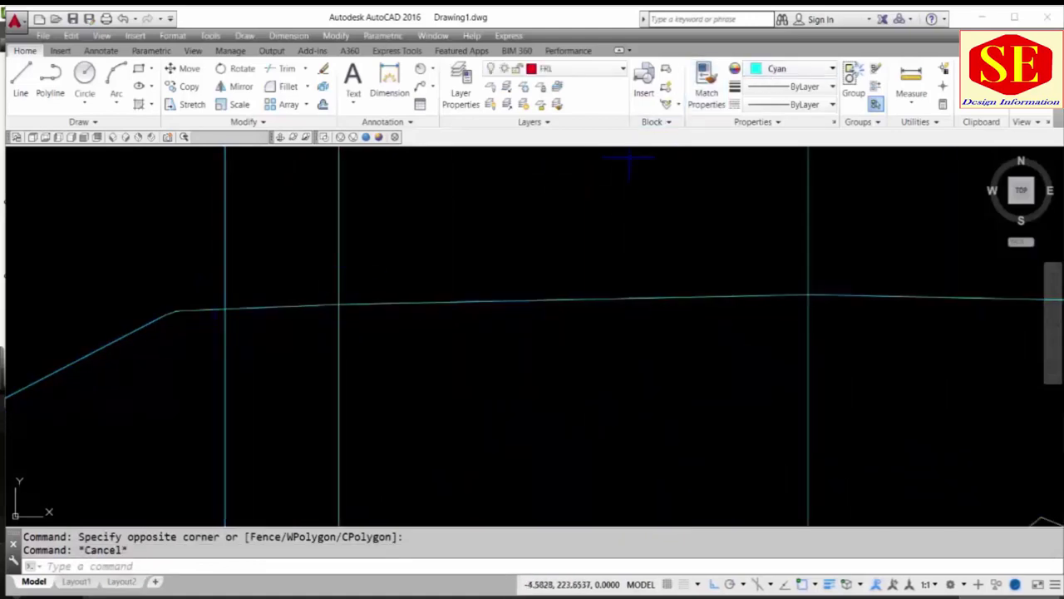
pyautogui.click(793, 74)
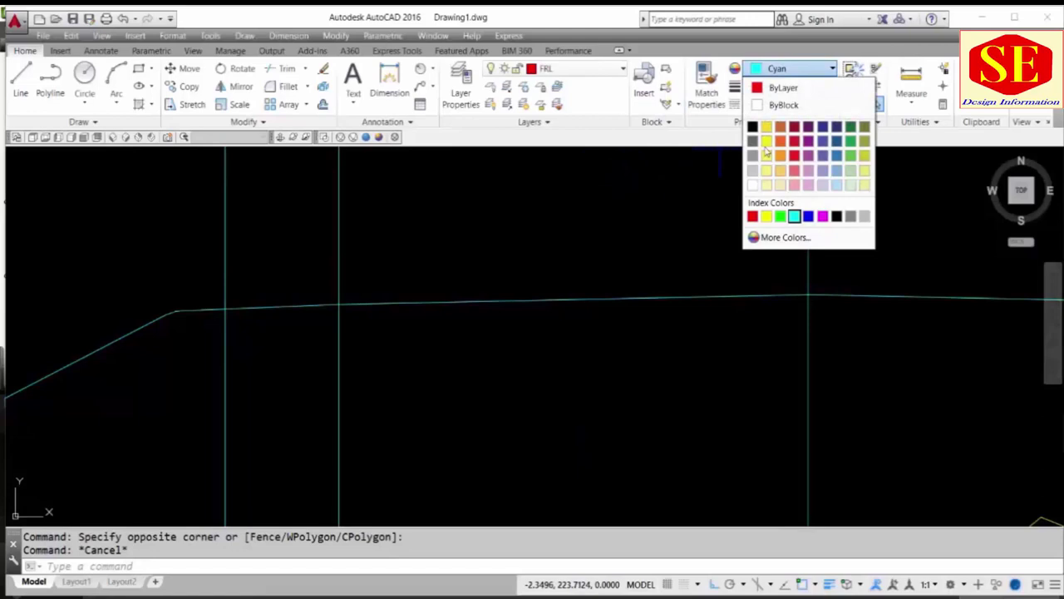
pyautogui.click(752, 216)
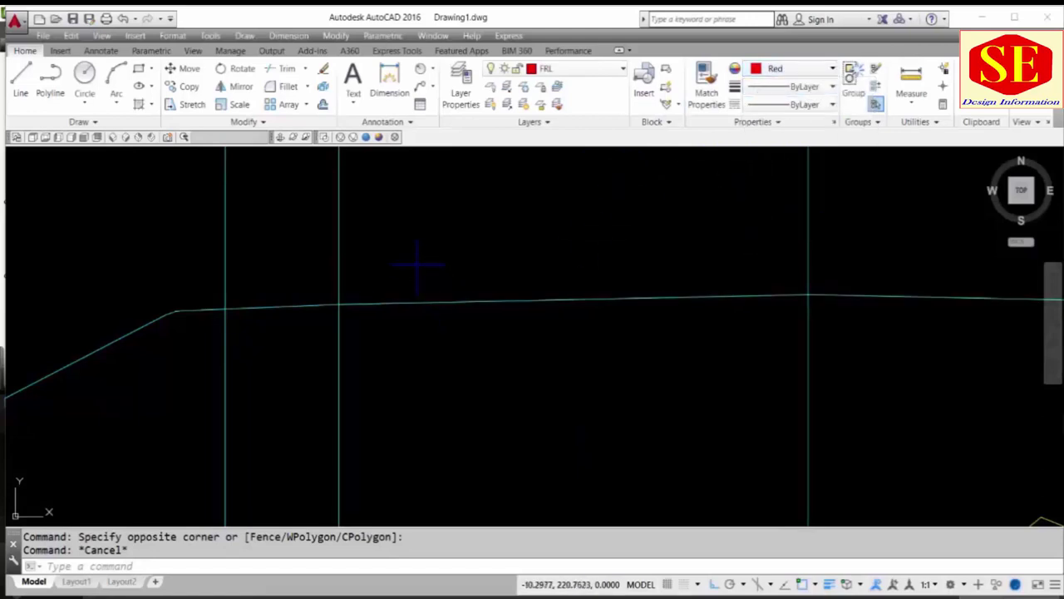
pyautogui.click(274, 566)
pyautogui.write('pl')
# - Draw a red polyline along the road top across the crown, left edge to right edge
pyautogui.press('Return')
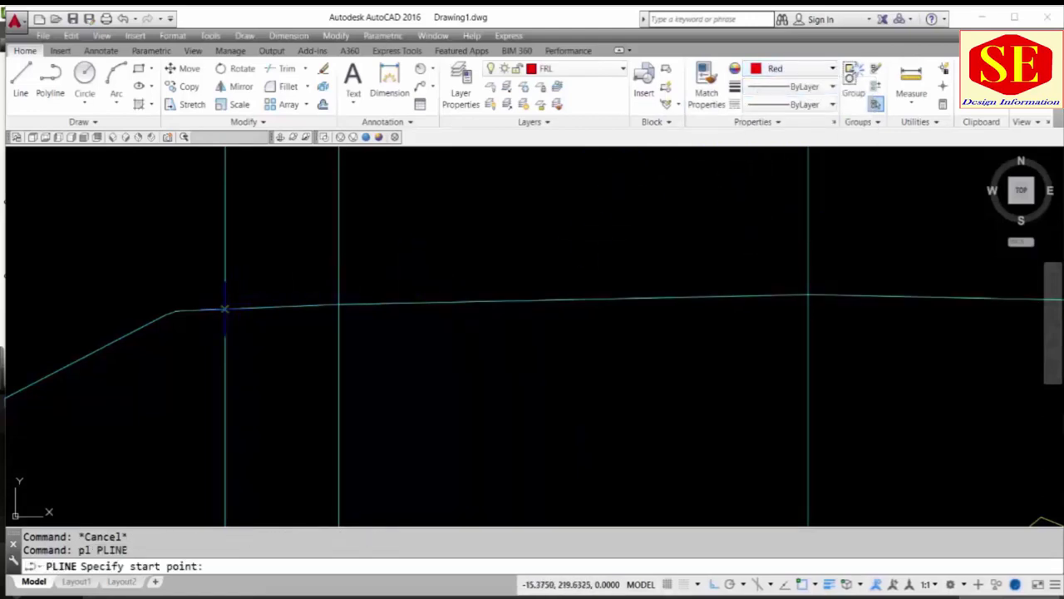
pyautogui.click(224, 309)
pyautogui.click(339, 304)
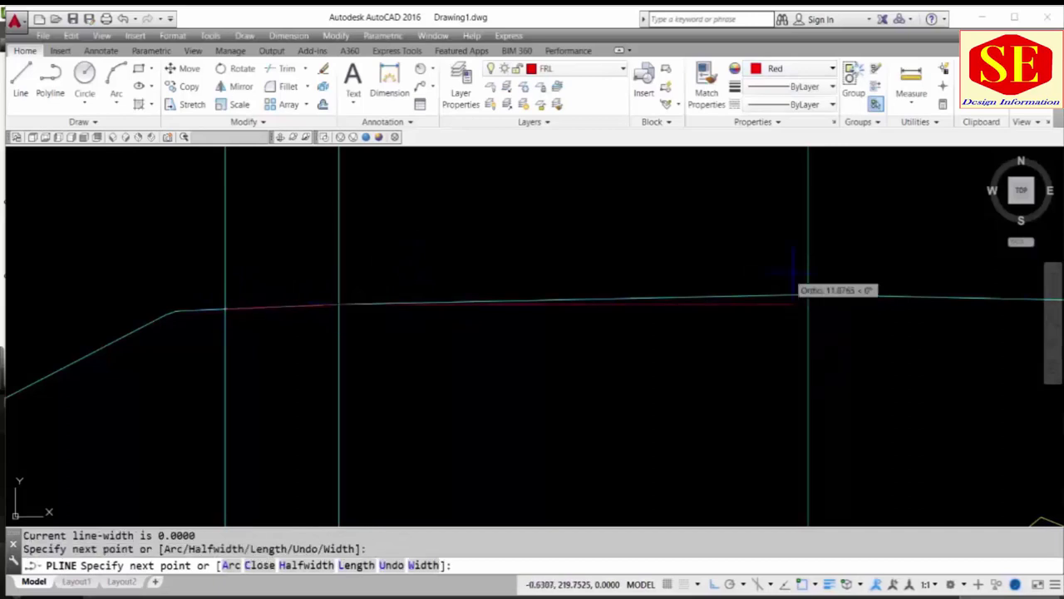
pyautogui.click(808, 295)
pyautogui.moveTo(831, 287); pyautogui.dragTo(380, 282, button='middle')
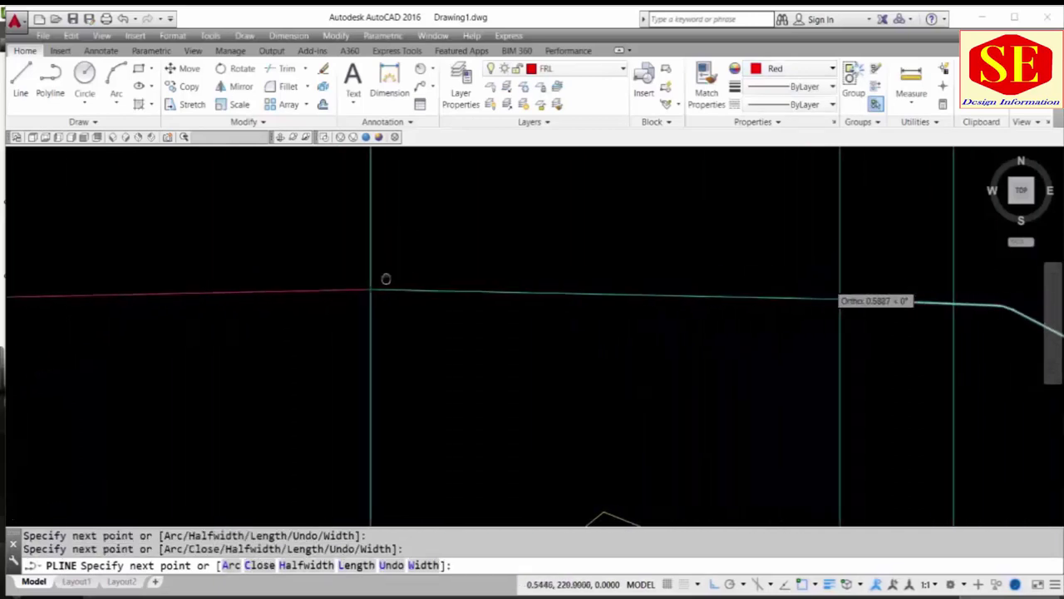
pyautogui.click(825, 299)
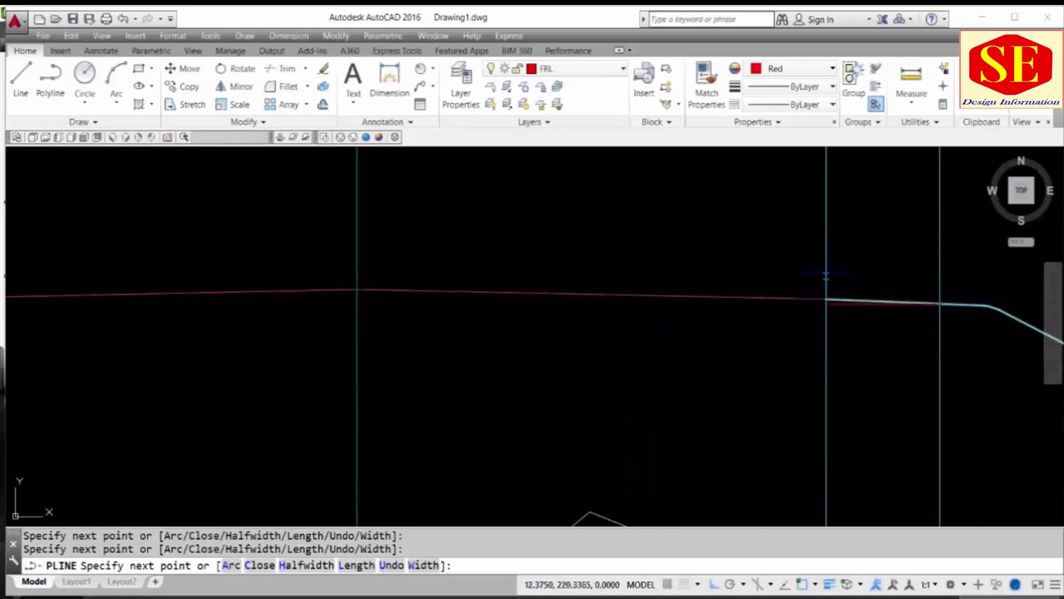
pyautogui.scroll(-3, 826, 275)
pyautogui.press('Escape')
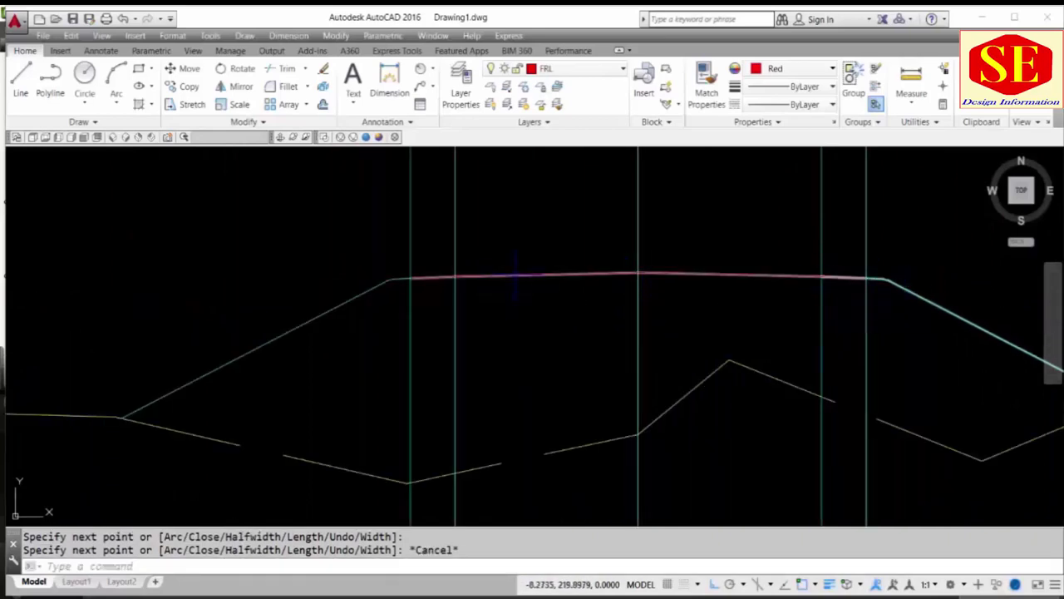
pyautogui.click(515, 275)
pyautogui.click(515, 276)
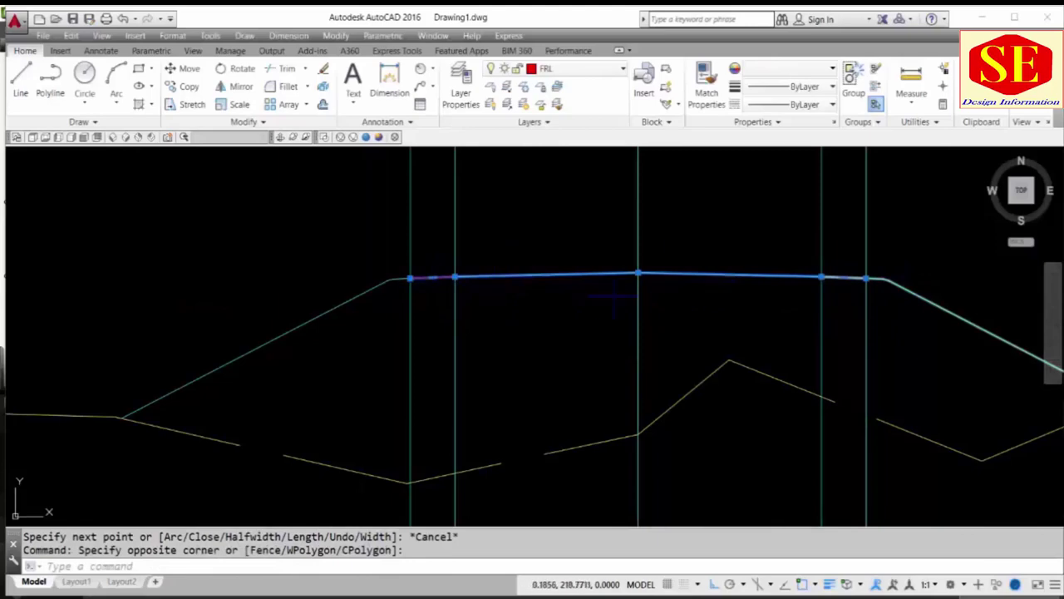
pyautogui.scroll(-3, 500, 289)
pyautogui.moveTo(748, 297); pyautogui.dragTo(357, 297, button='middle')
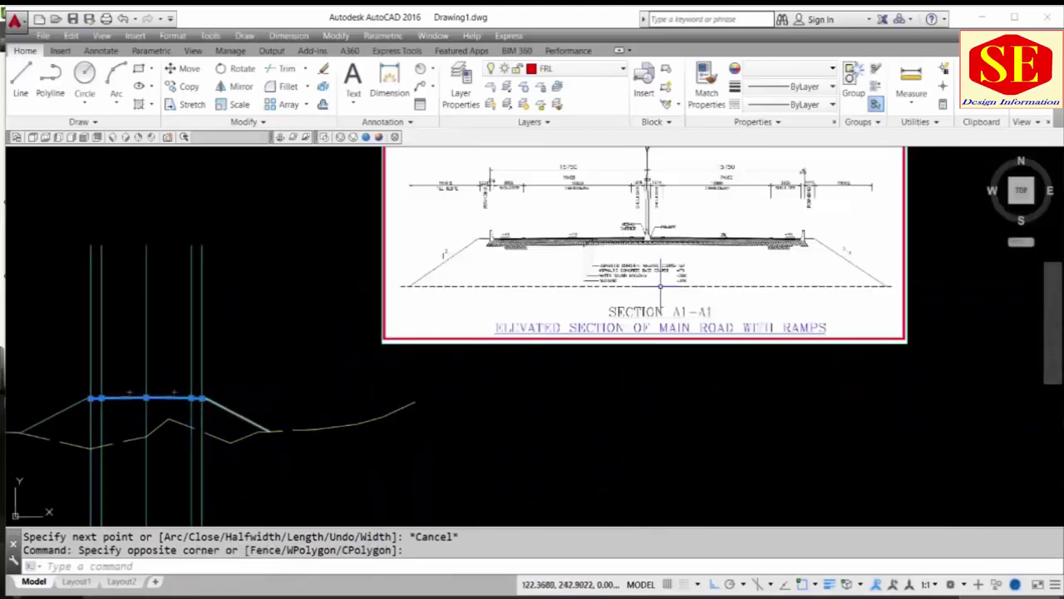
pyautogui.scroll(4, 632, 300)
pyautogui.scroll(-1, 456, 266)
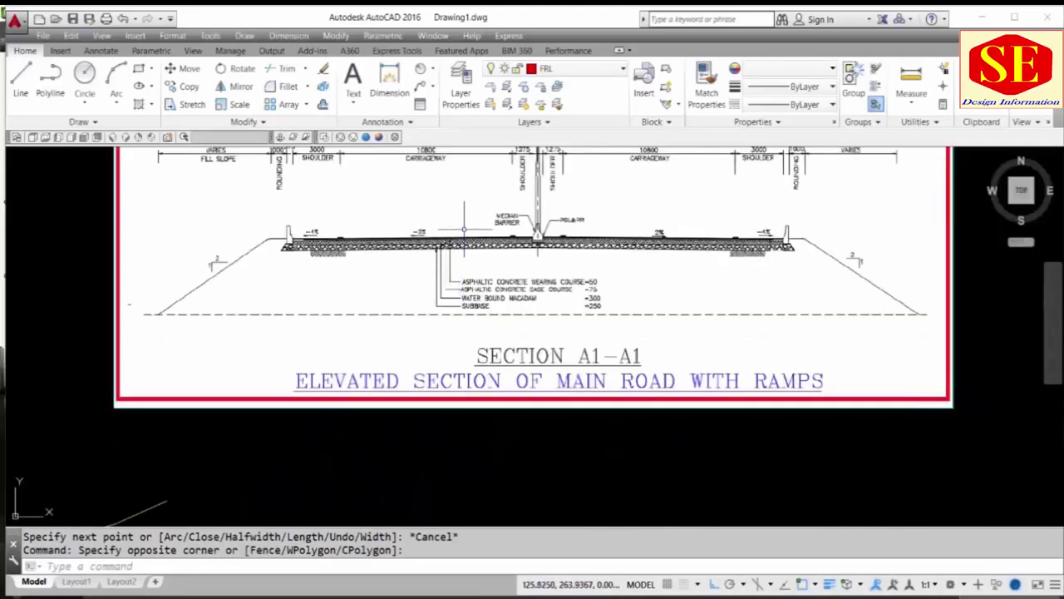
pyautogui.scroll(2, 445, 237)
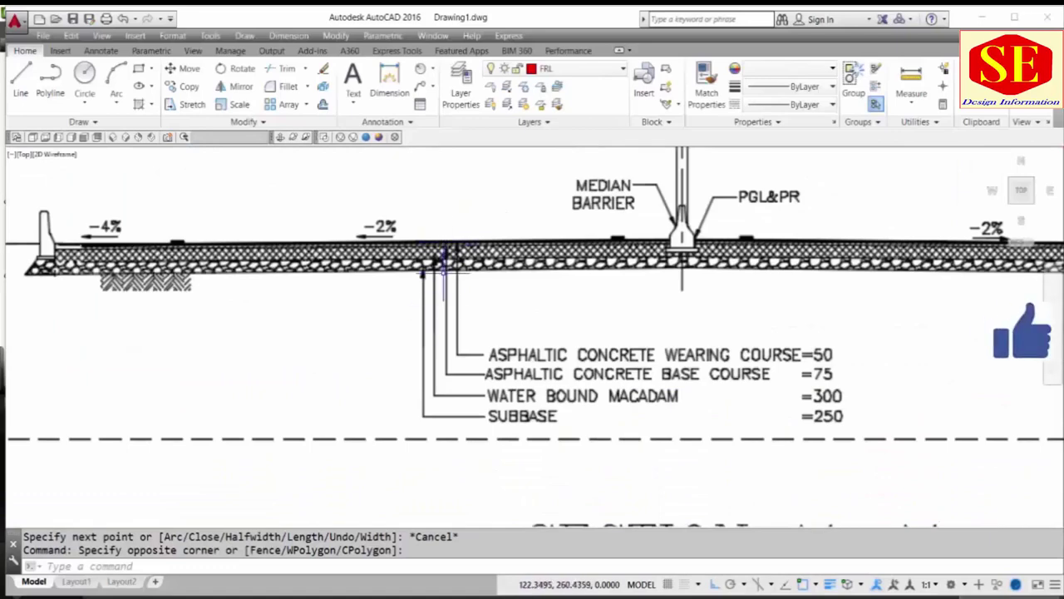
pyautogui.scroll(-2, 322, 254)
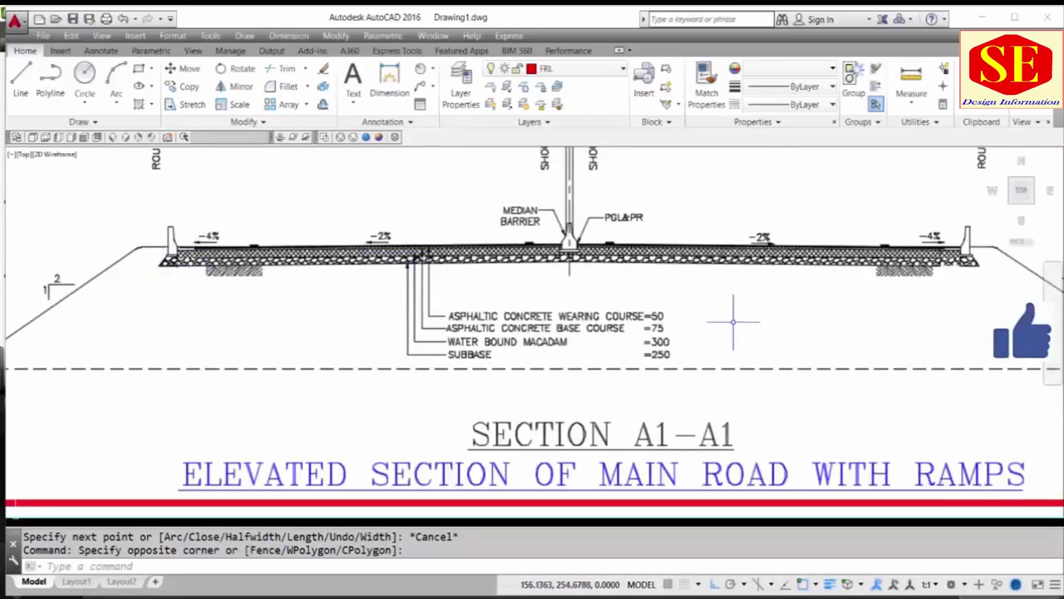
pyautogui.scroll(2, 665, 321)
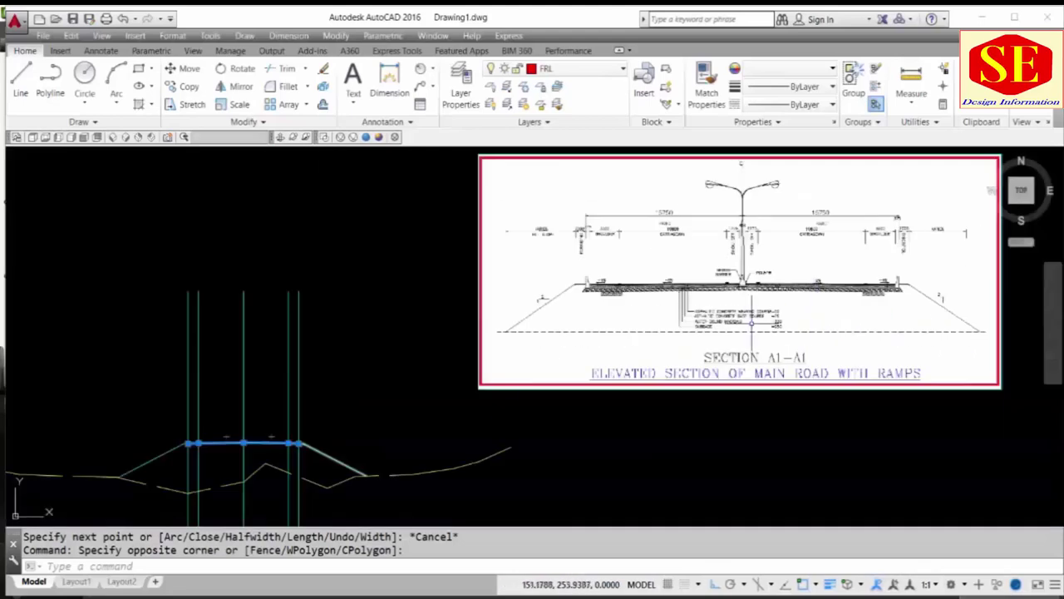
# - Offset the red carriageway line 0.05 downward for the first pavement layer
pyautogui.press('Escape')
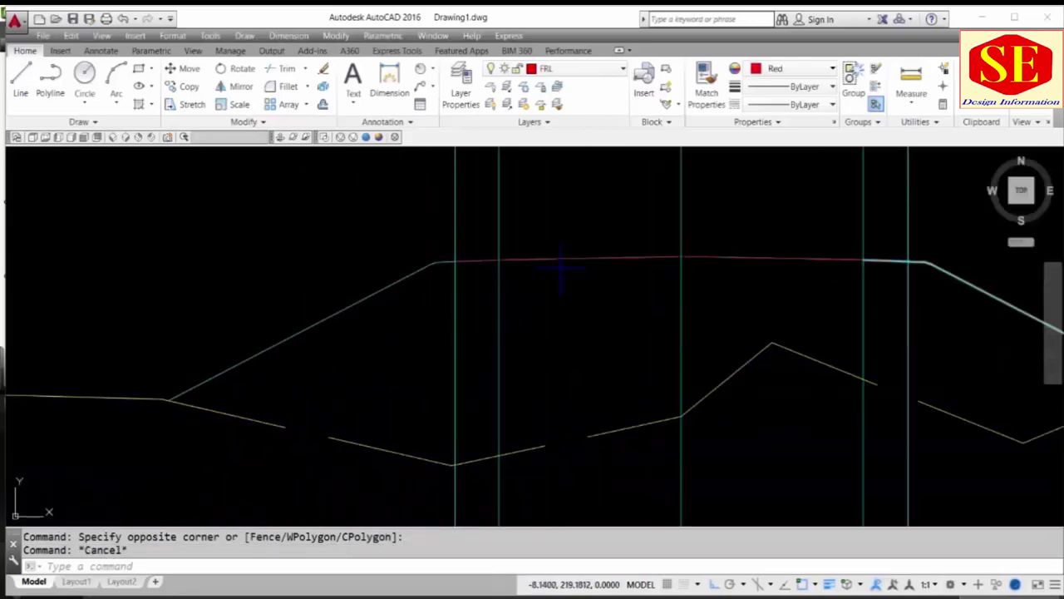
pyautogui.scroll(4, 559, 266)
pyautogui.scroll(-2, 484, 303)
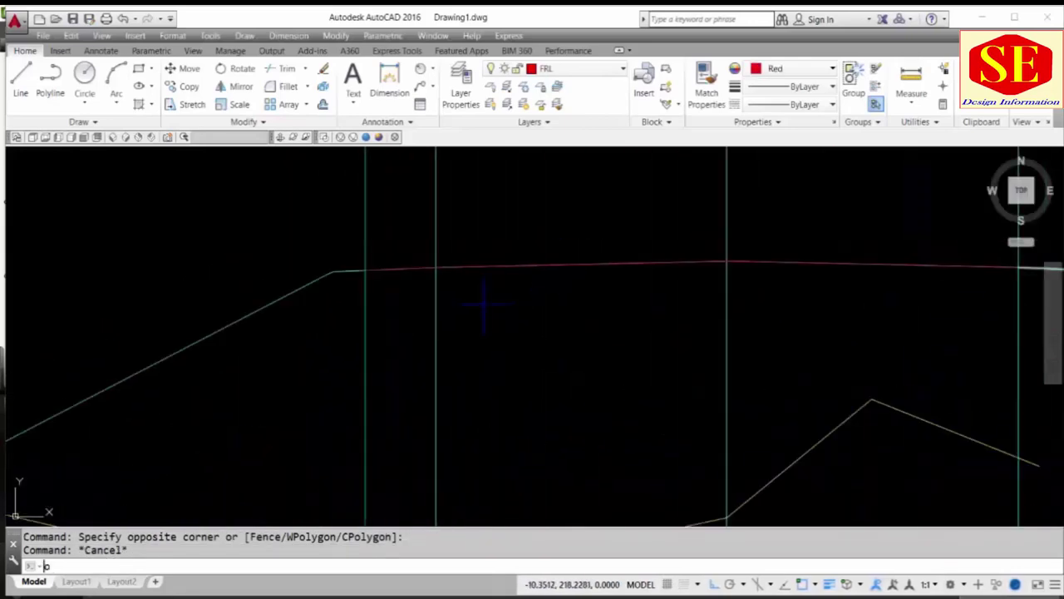
pyautogui.write('o')
pyautogui.press('Return')
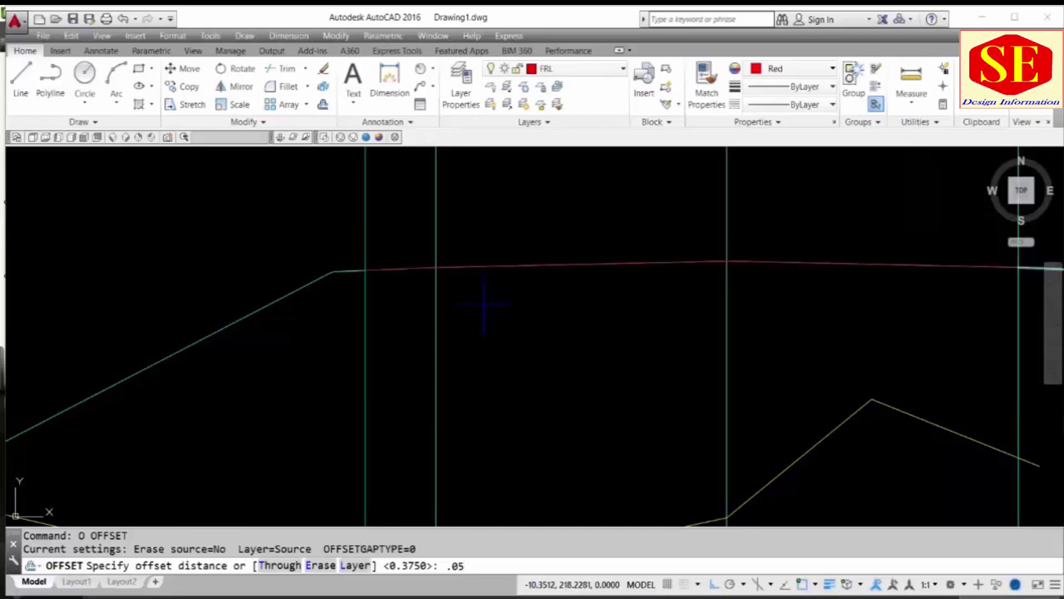
pyautogui.press('Return')
pyautogui.click(499, 266)
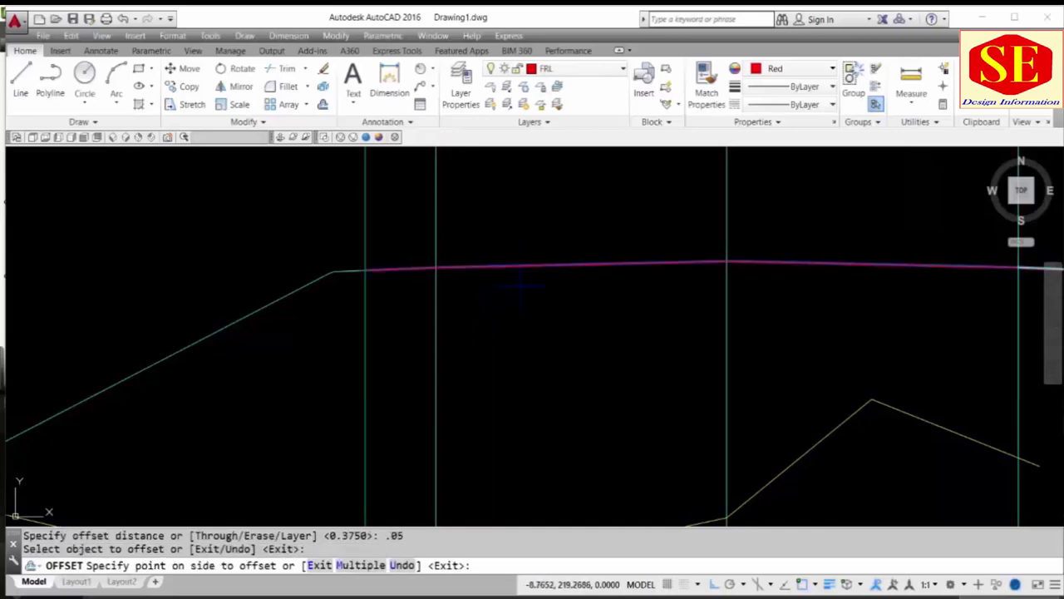
pyautogui.click(525, 280)
pyautogui.scroll(5, 523, 279)
pyautogui.scroll(2, 499, 262)
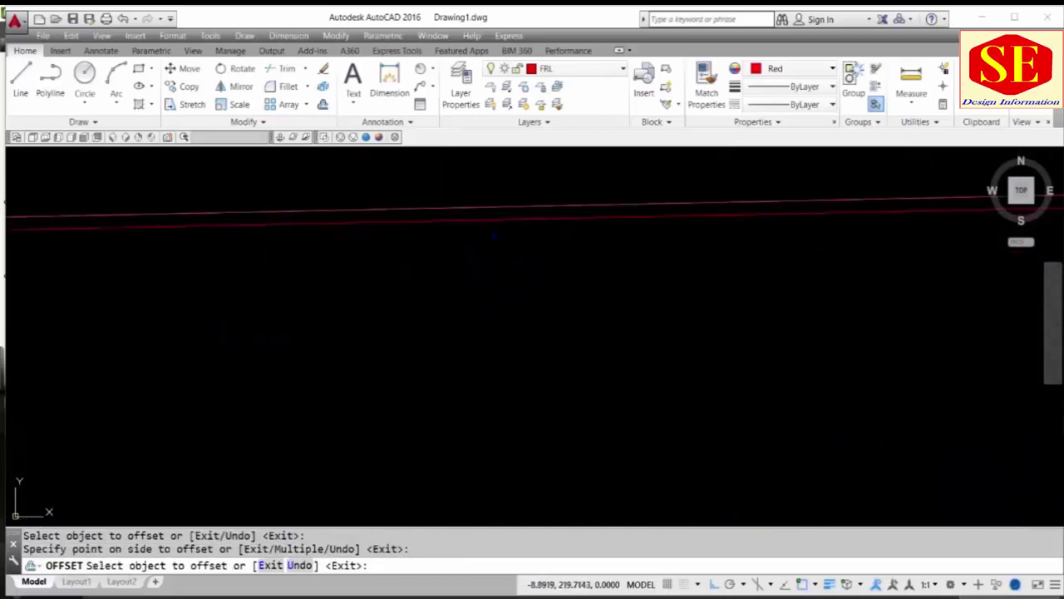
pyautogui.press('Return')
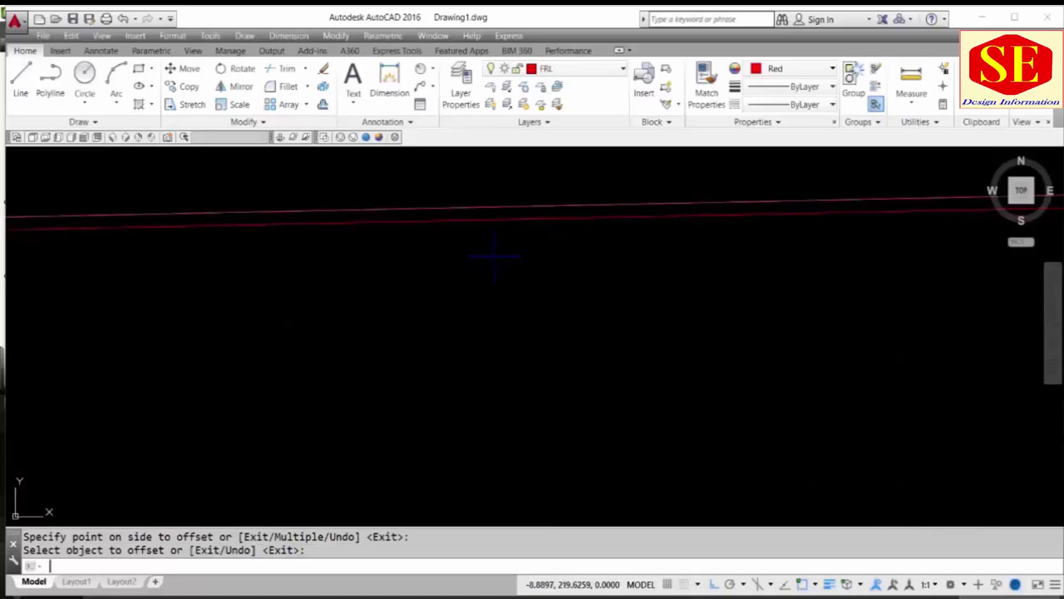
# - Offset the newest red line 0.075 downward for the second layer
pyautogui.press('Return')
pyautogui.write('.')
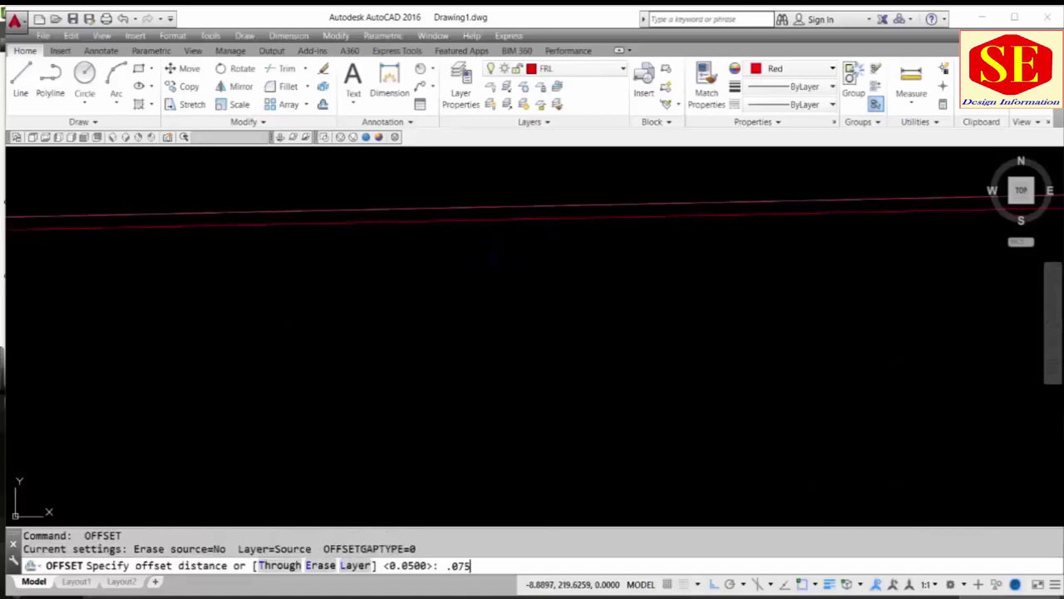
pyautogui.press('Return')
pyautogui.click(447, 216)
pyautogui.click(446, 272)
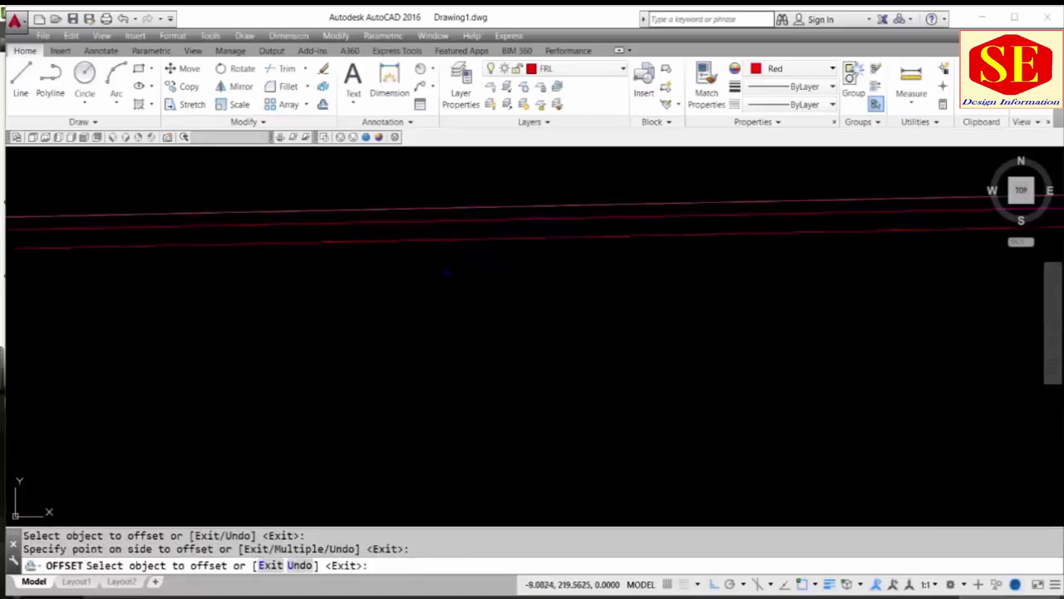
# - Offset the lowest red line 0.3 further down for the third layer
pyautogui.press('Return')
pyautogui.press('Return')
pyautogui.write('.300')
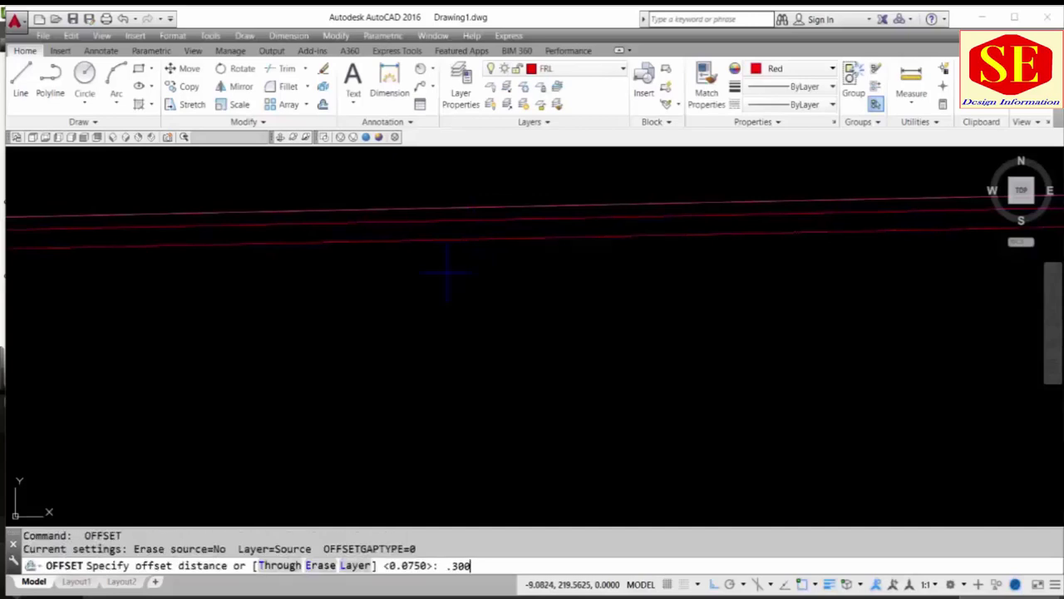
pyautogui.press('Return')
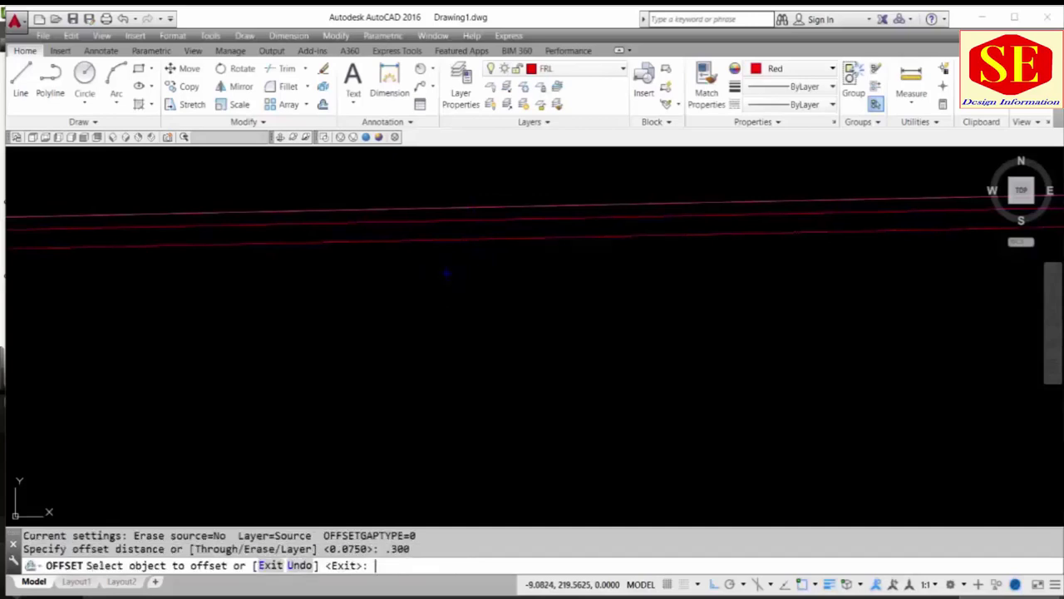
pyautogui.click(443, 242)
pyautogui.click(445, 279)
# - Offset the lowest red line 0.25 down for the last layer and check the left ends
pyautogui.press('Return')
pyautogui.press('Return')
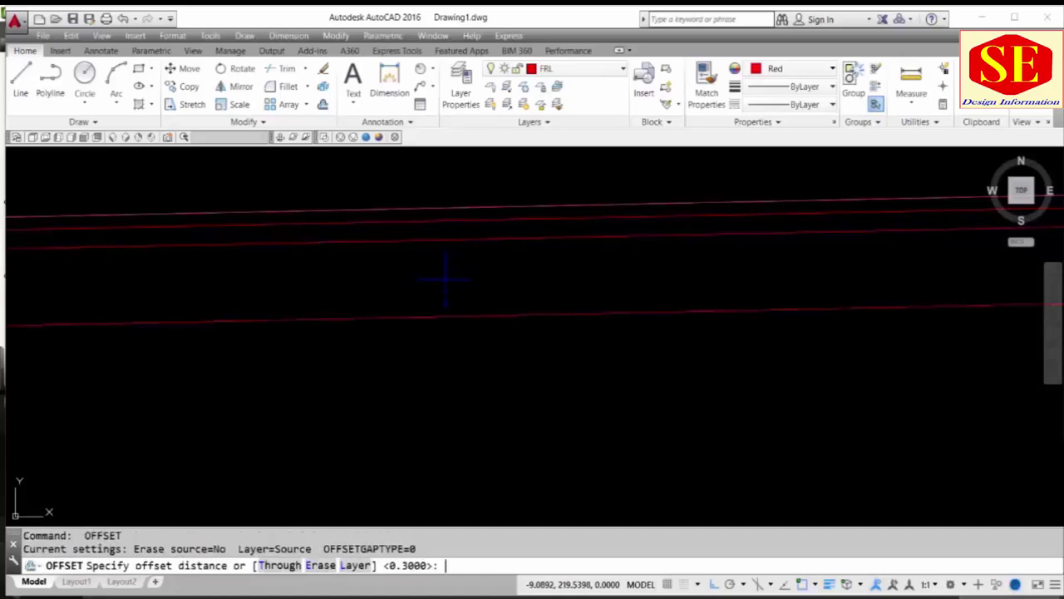
pyautogui.write('.25')
pyautogui.press('Return')
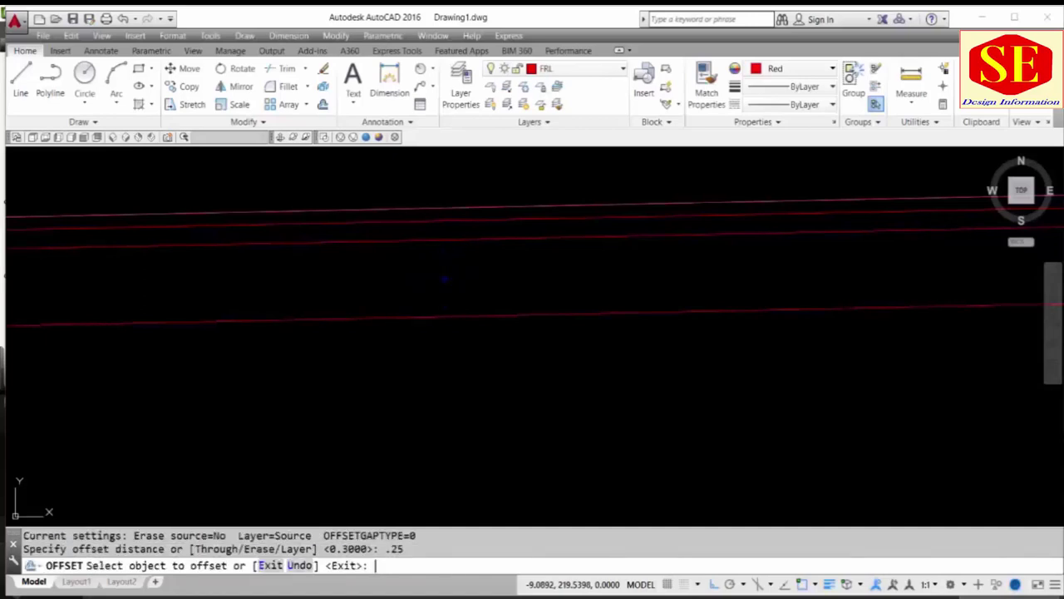
pyautogui.click(445, 316)
pyautogui.click(445, 366)
pyautogui.scroll(-3, 445, 366)
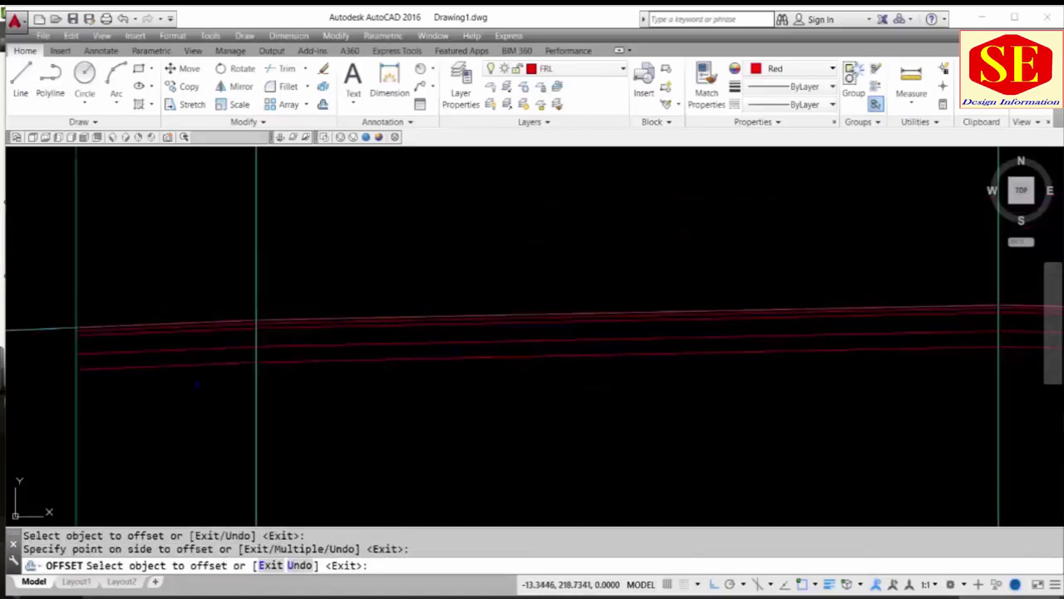
pyautogui.moveTo(445, 365); pyautogui.dragTo(494, 341, button='middle')
pyautogui.press('Escape')
pyautogui.click(499, 320)
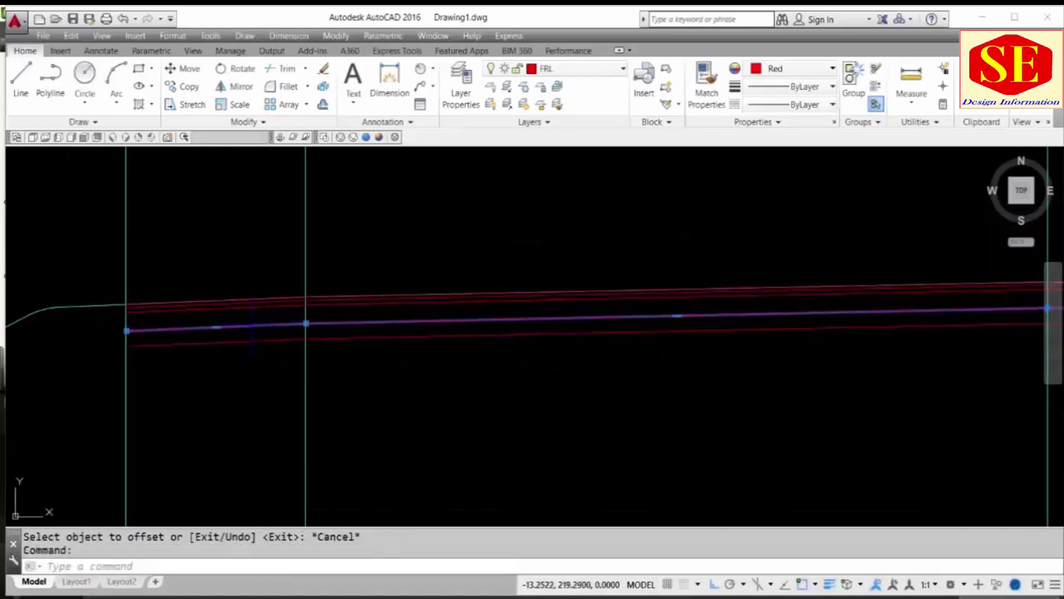
pyautogui.click(274, 333)
pyautogui.press('Escape')
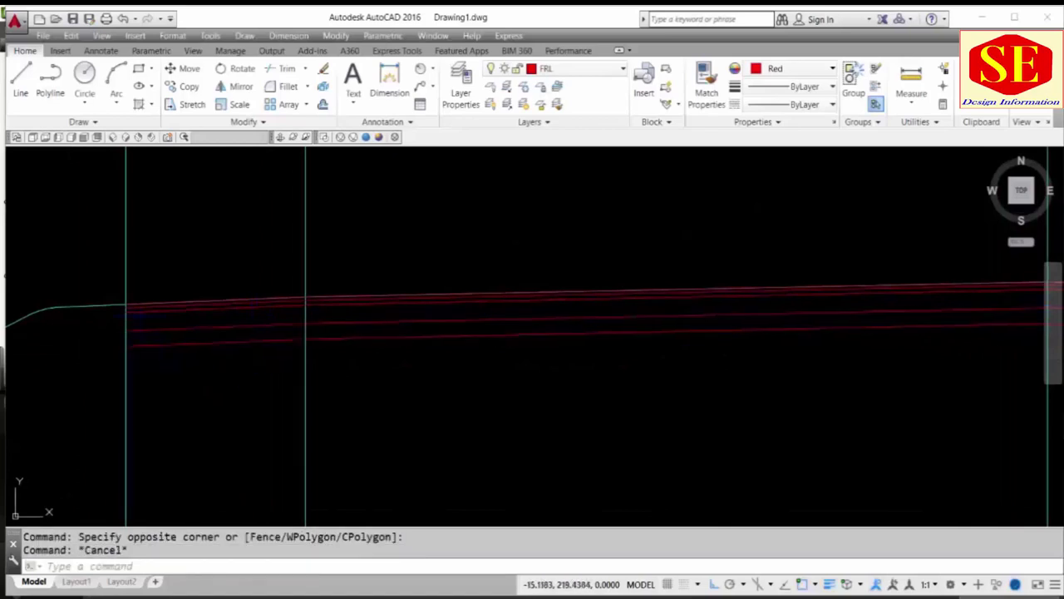
pyautogui.scroll(-2, 129, 331)
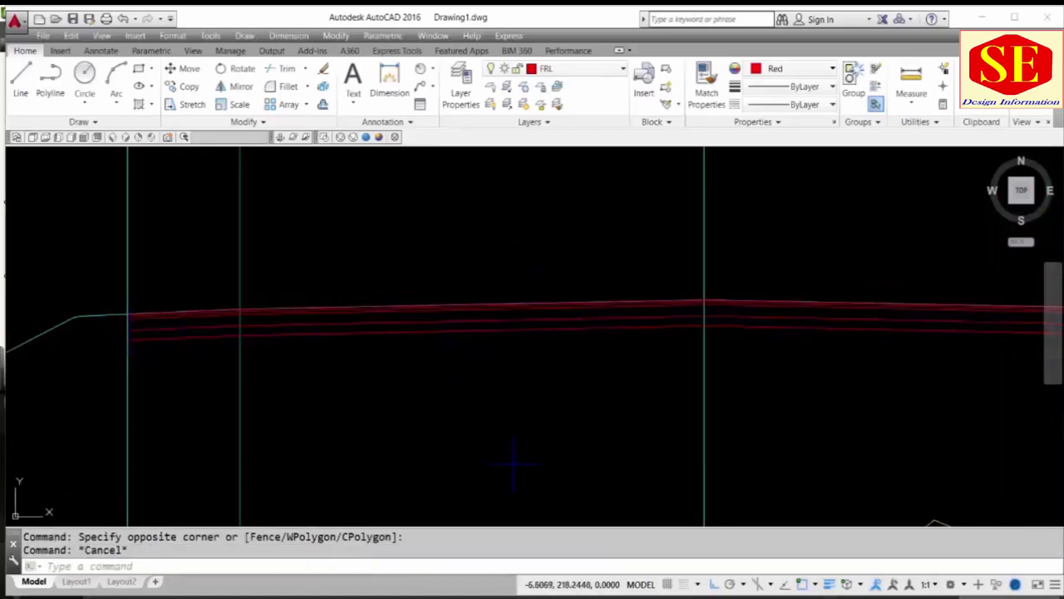
pyautogui.press('Escape')
pyautogui.moveTo(126, 314); pyautogui.dragTo(386, 291, button='middle')
pyautogui.scroll(2, 386, 291)
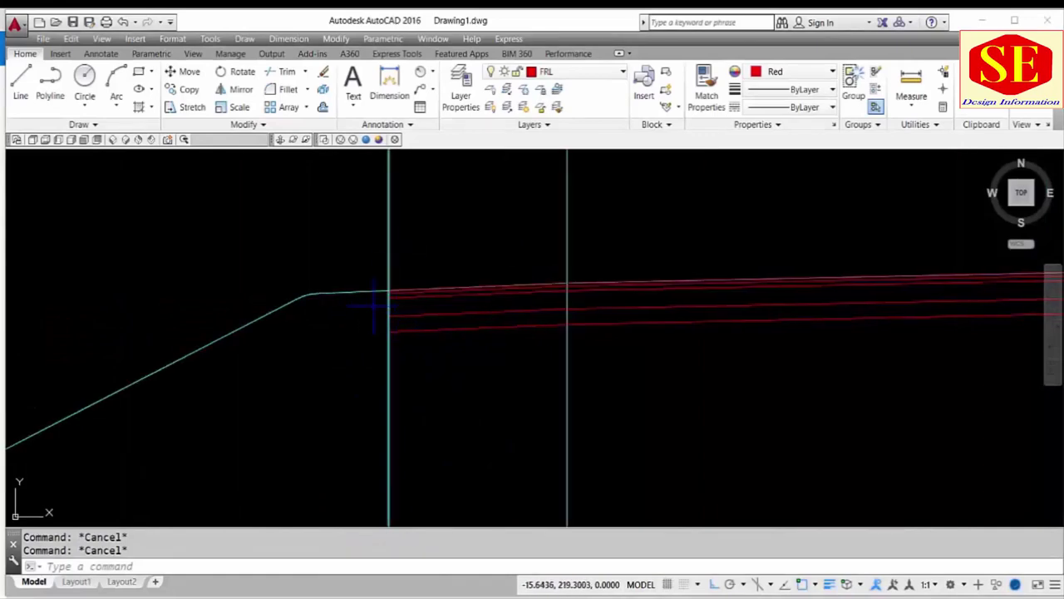
pyautogui.scroll(-2, 321, 325)
pyautogui.moveTo(402, 309); pyautogui.dragTo(249, 331, button='middle')
pyautogui.scroll(5, 248, 332)
pyautogui.scroll(-4, 248, 332)
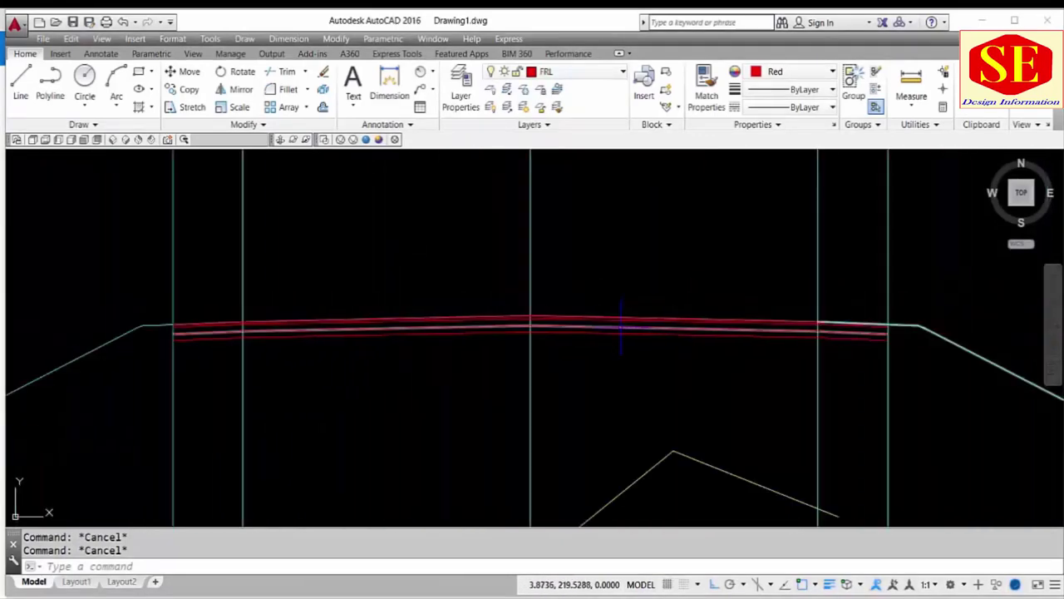
pyautogui.scroll(-2, 615, 325)
pyautogui.scroll(3, 784, 333)
pyautogui.scroll(2, 758, 295)
pyautogui.moveTo(758, 294); pyautogui.dragTo(214, 361, button='middle')
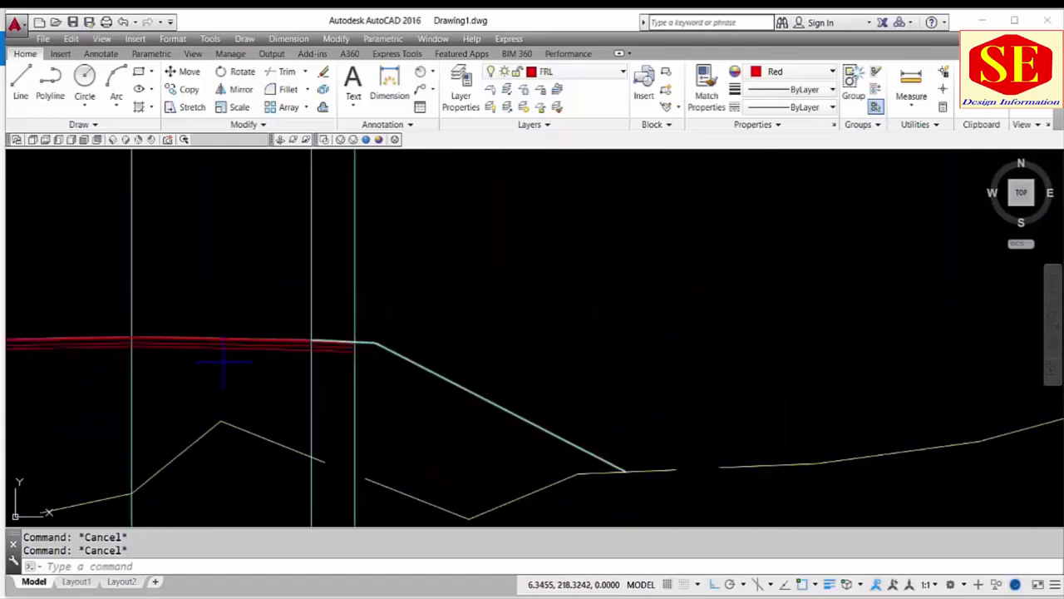
pyautogui.scroll(-3, 214, 360)
pyautogui.scroll(2, 482, 268)
pyautogui.scroll(2, 545, 305)
pyautogui.scroll(3, 546, 305)
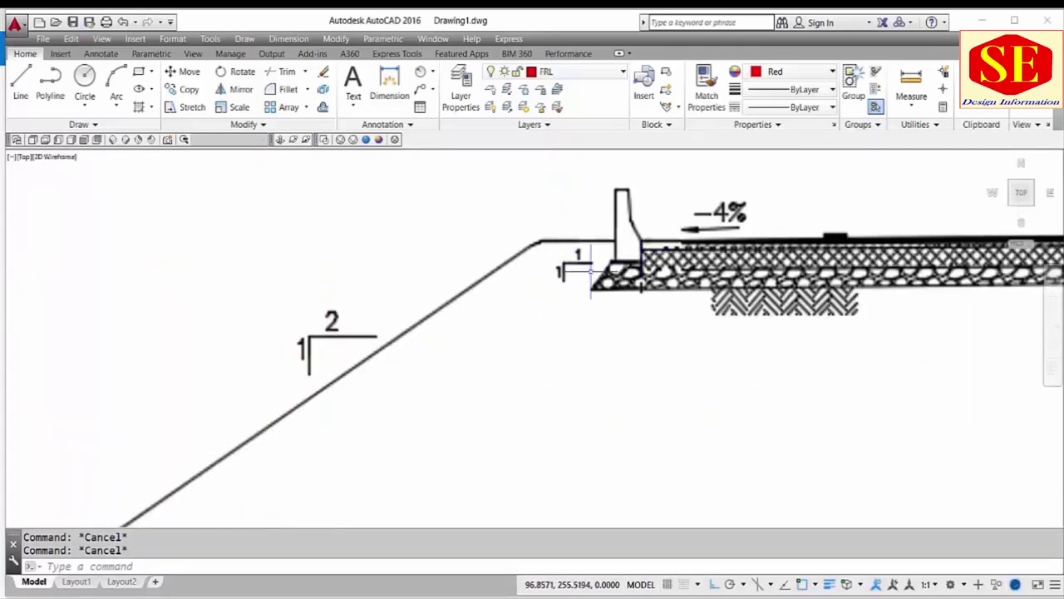
pyautogui.scroll(-3, 641, 283)
pyautogui.moveTo(915, 274); pyautogui.dragTo(166, 291, button='middle')
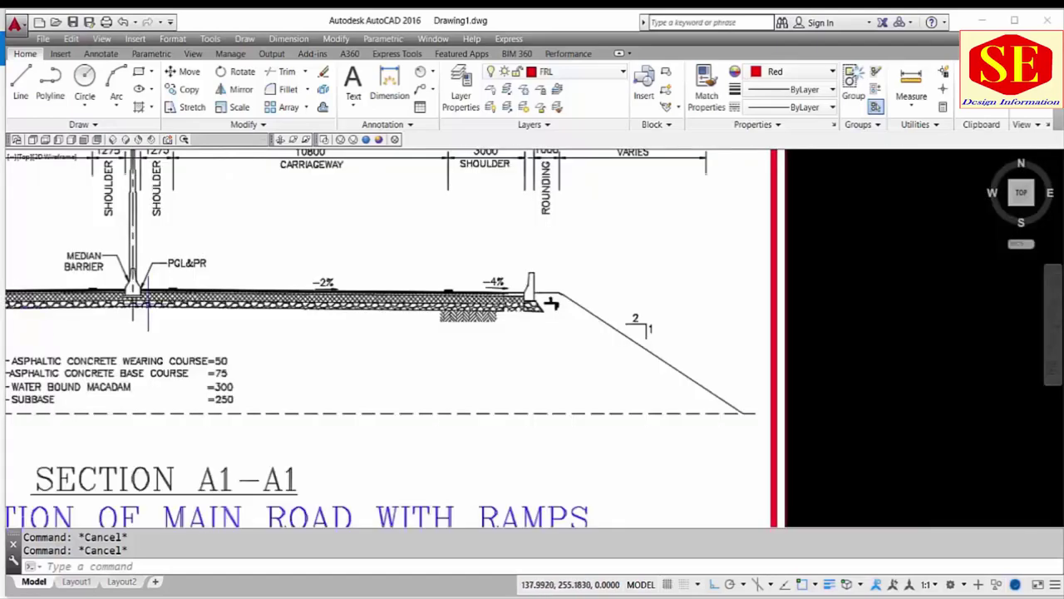
pyautogui.scroll(3, 551, 304)
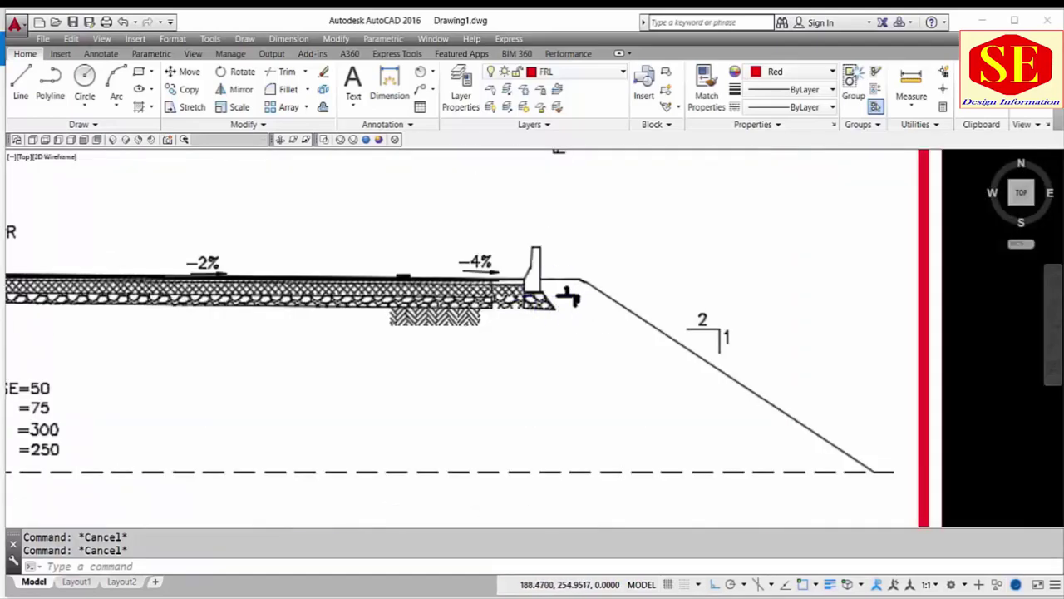
pyautogui.scroll(1, 568, 297)
pyautogui.scroll(-4, 635, 304)
pyautogui.scroll(-3, 287, 333)
pyautogui.moveTo(197, 325); pyautogui.dragTo(529, 323, button='middle')
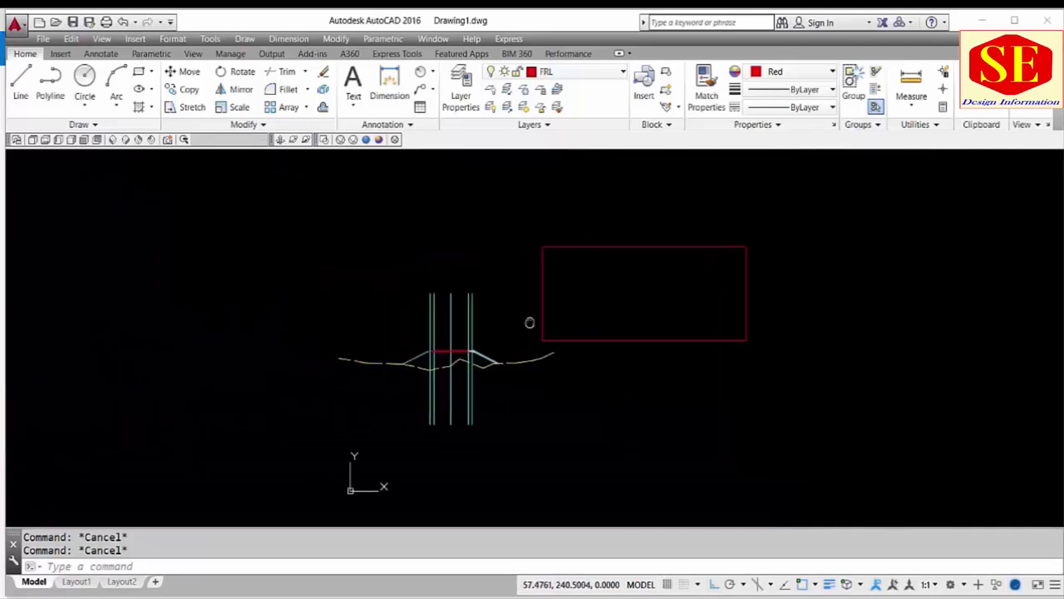
pyautogui.scroll(10, 446, 352)
pyautogui.moveTo(250, 362); pyautogui.dragTo(428, 314, button='middle')
pyautogui.scroll(3, 411, 314)
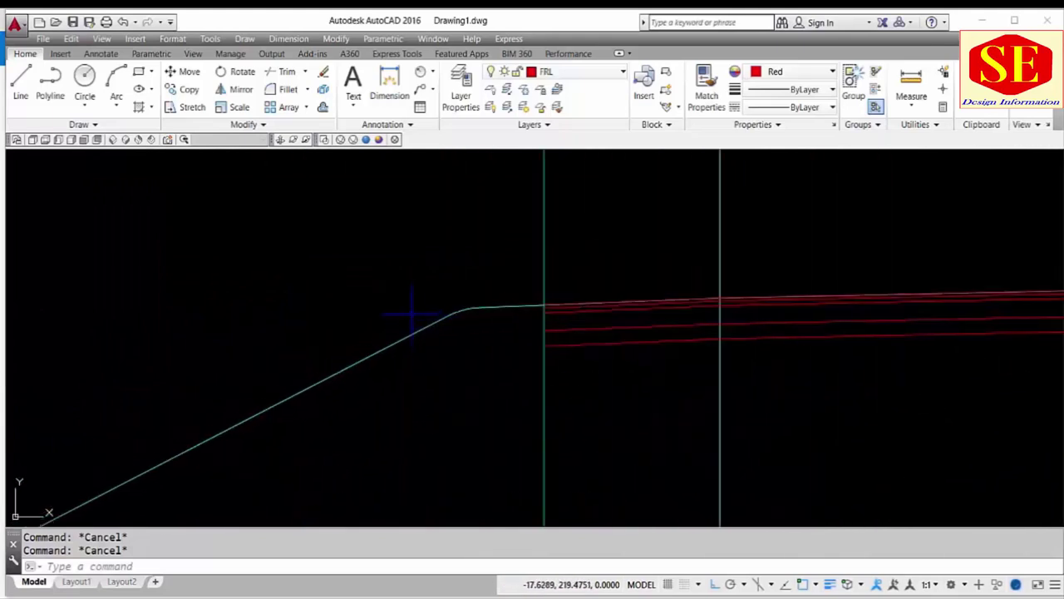
pyautogui.scroll(1, 498, 314)
pyautogui.scroll(1, 623, 320)
pyautogui.scroll(3, 657, 321)
pyautogui.write('l')
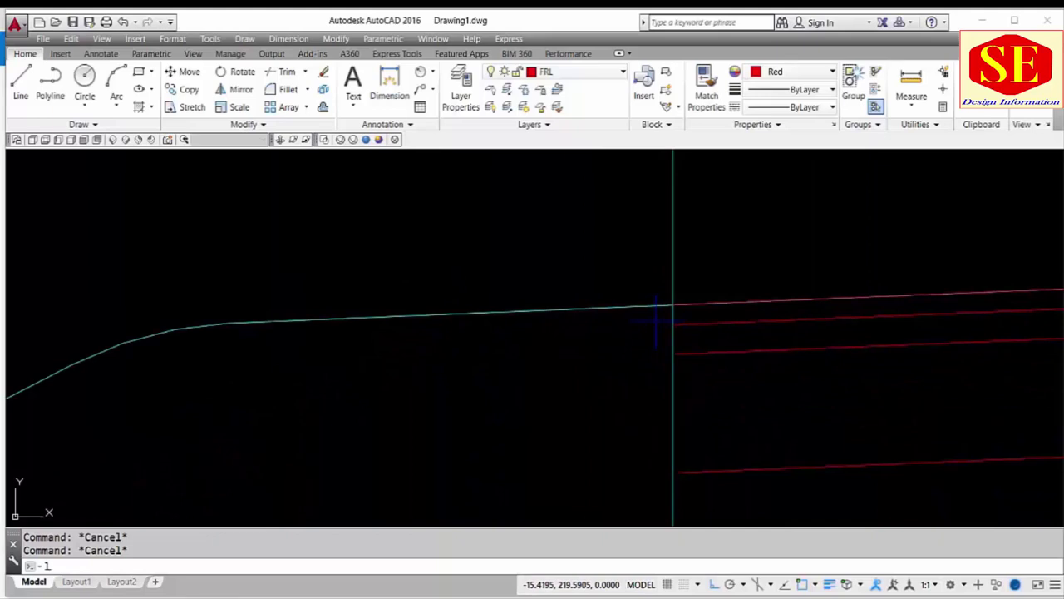
# - Draw a closed triangle from the top red line's left end: 1 left, 1 down, close
pyautogui.press('Return')
pyautogui.click(673, 305)
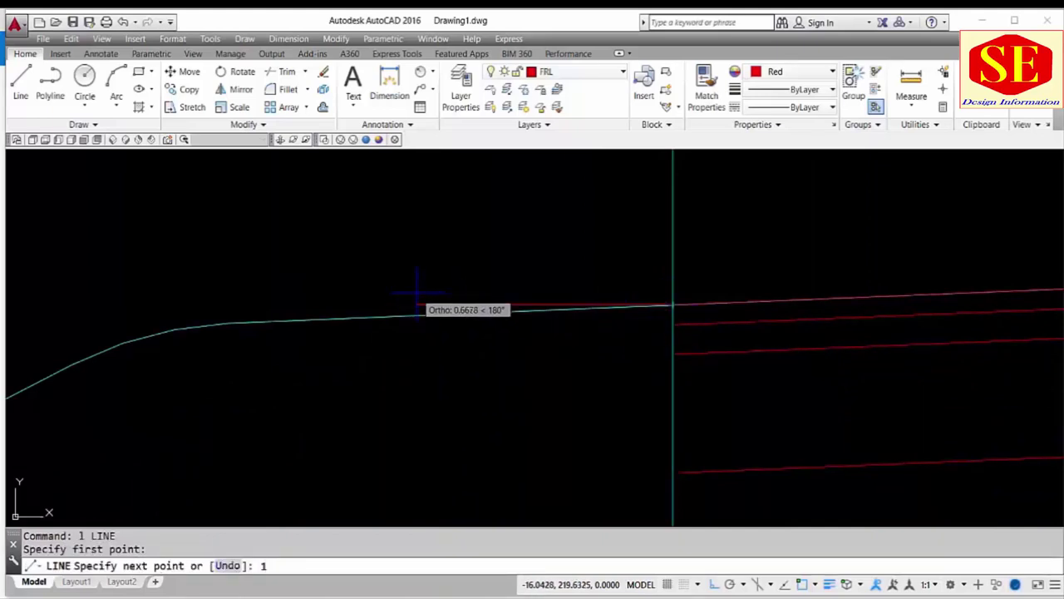
pyautogui.press('Return')
pyautogui.scroll(-5, 328, 387)
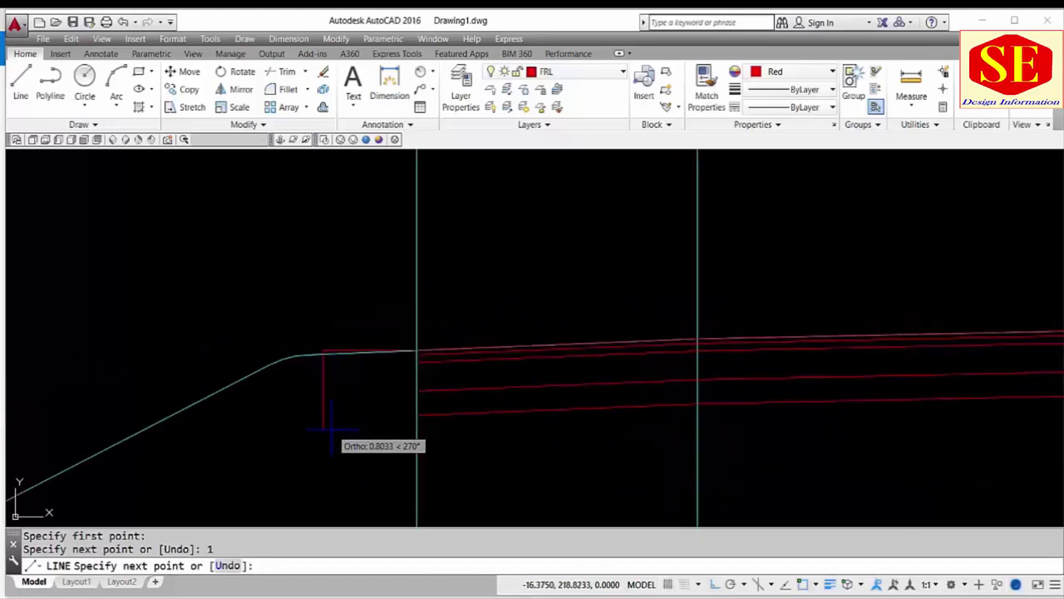
pyautogui.write(' 1')
pyautogui.press('Return')
pyautogui.write('c')
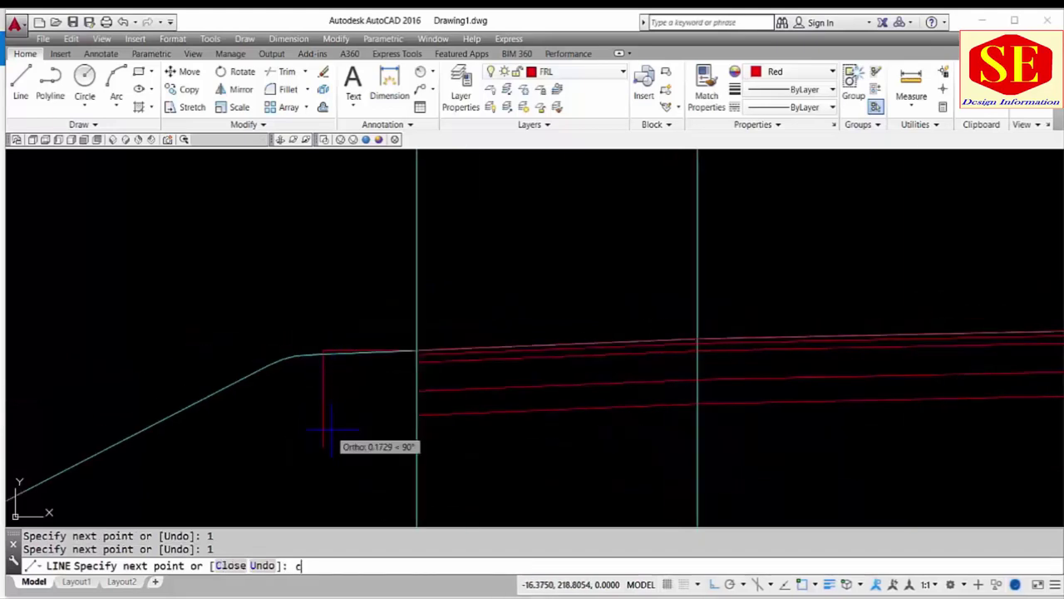
pyautogui.press('Return')
# - Erase the triangle's vertical and horizontal legs, keeping only the 1:1 diagonal
pyautogui.scroll(2, 333, 400)
pyautogui.click(330, 385)
pyautogui.click(256, 419)
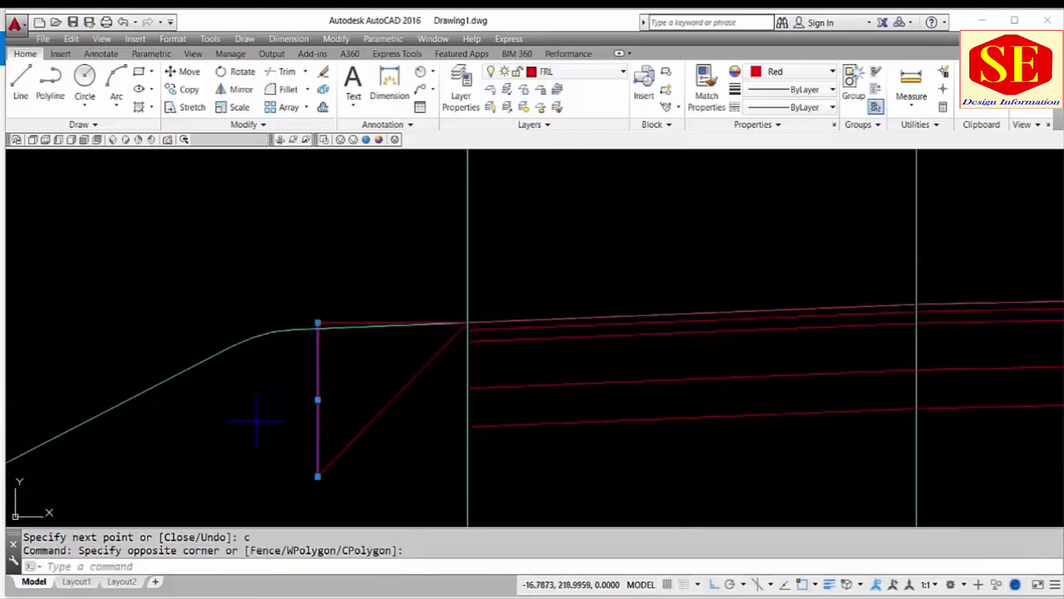
pyautogui.write('w')
pyautogui.press('BackSpace')
pyautogui.click(351, 323)
pyautogui.write('e')
pyautogui.press('Return')
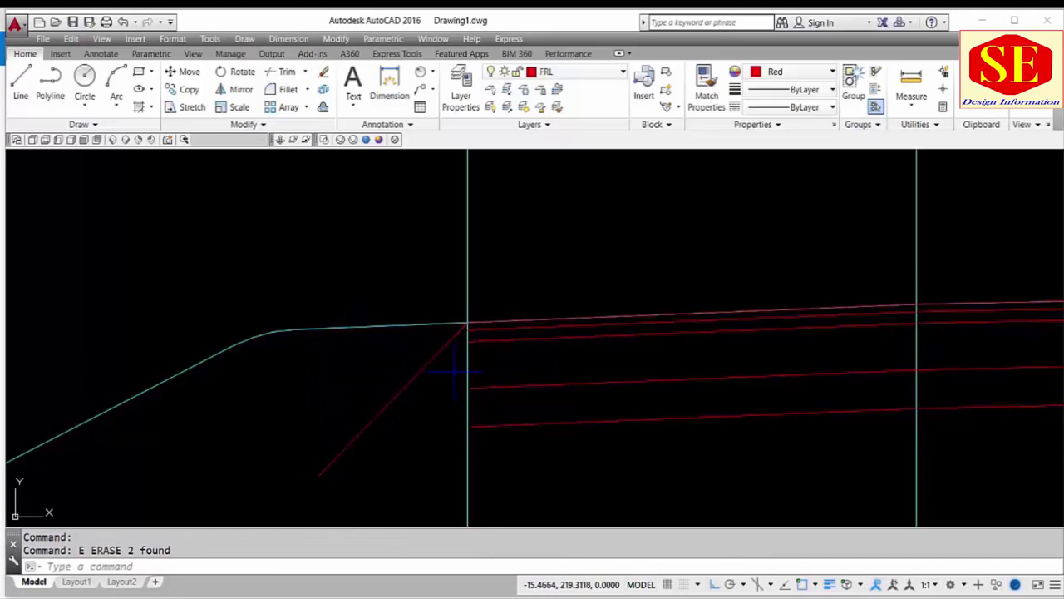
pyautogui.write('ex')
pyautogui.press('Return')
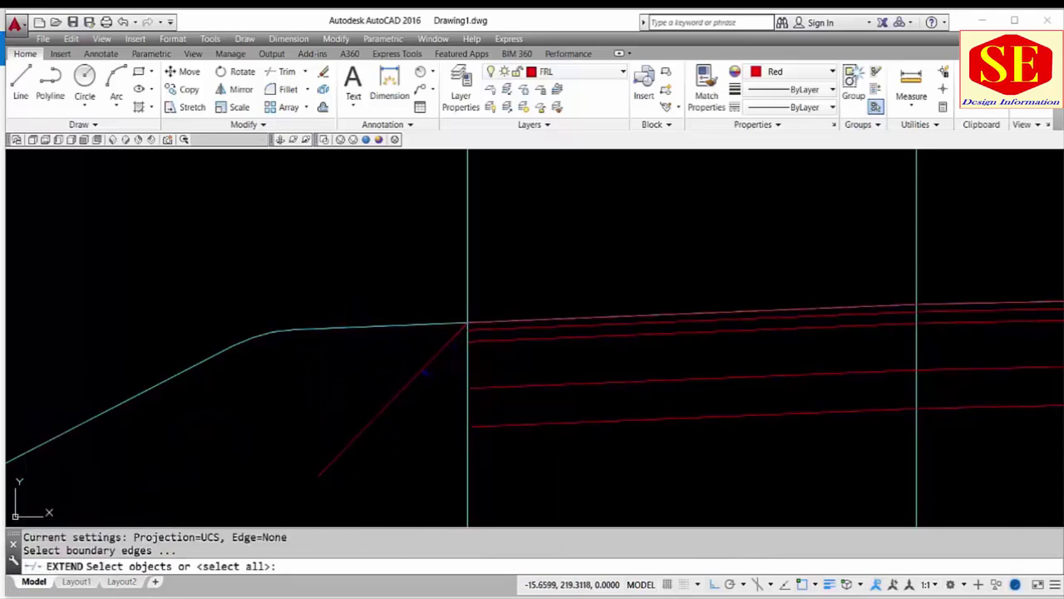
# - Extend the red layer lines leftward to the diagonal edge line used as the boundary
pyautogui.click(428, 366)
pyautogui.press('Return')
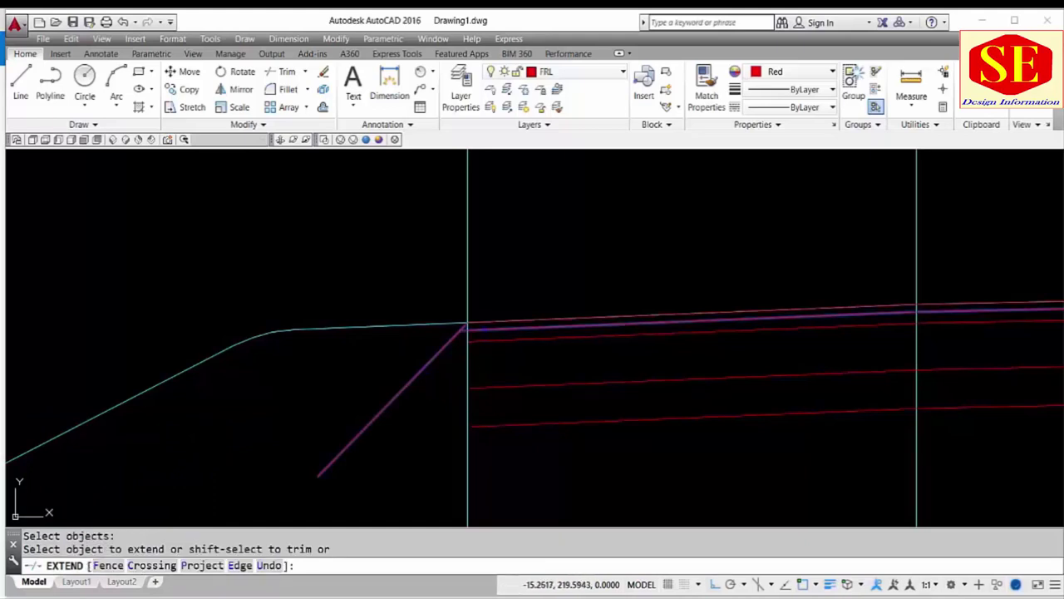
pyautogui.click(489, 319)
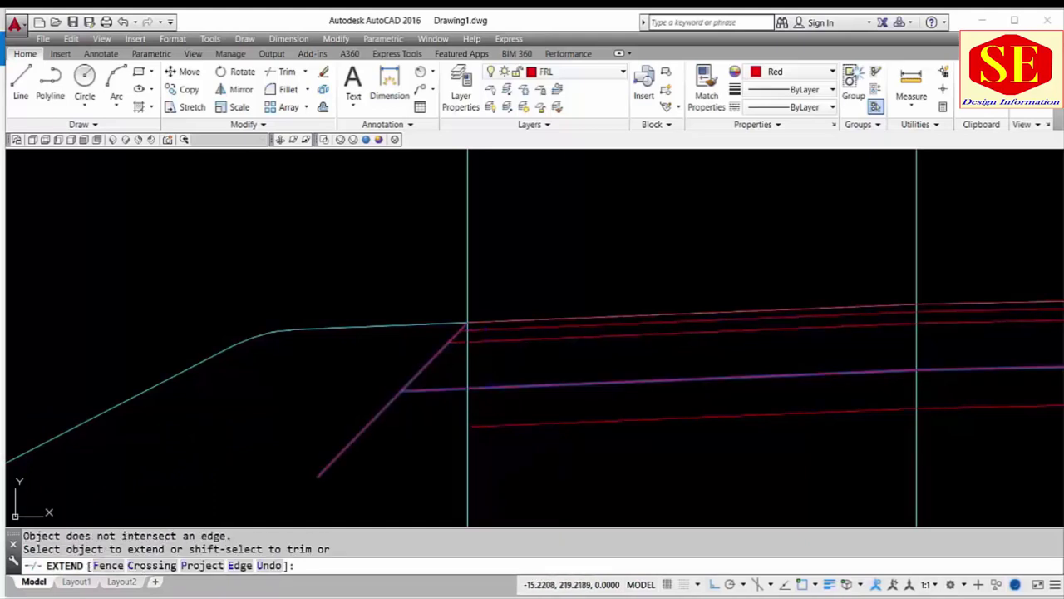
pyautogui.click(498, 386)
pyautogui.scroll(-3, 396, 375)
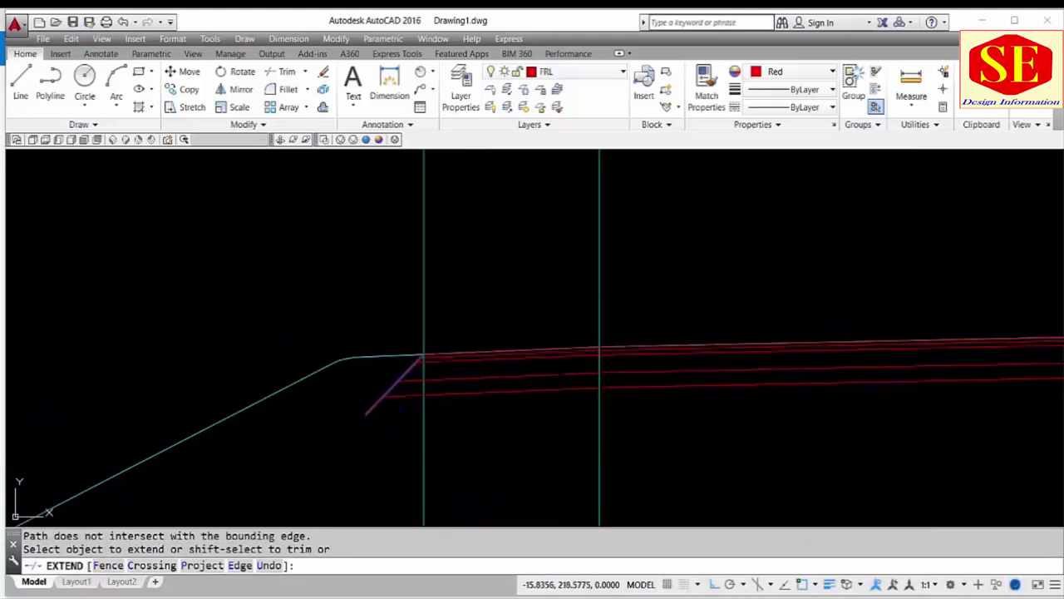
pyautogui.click(408, 405)
pyautogui.click(407, 404)
pyautogui.press('Escape')
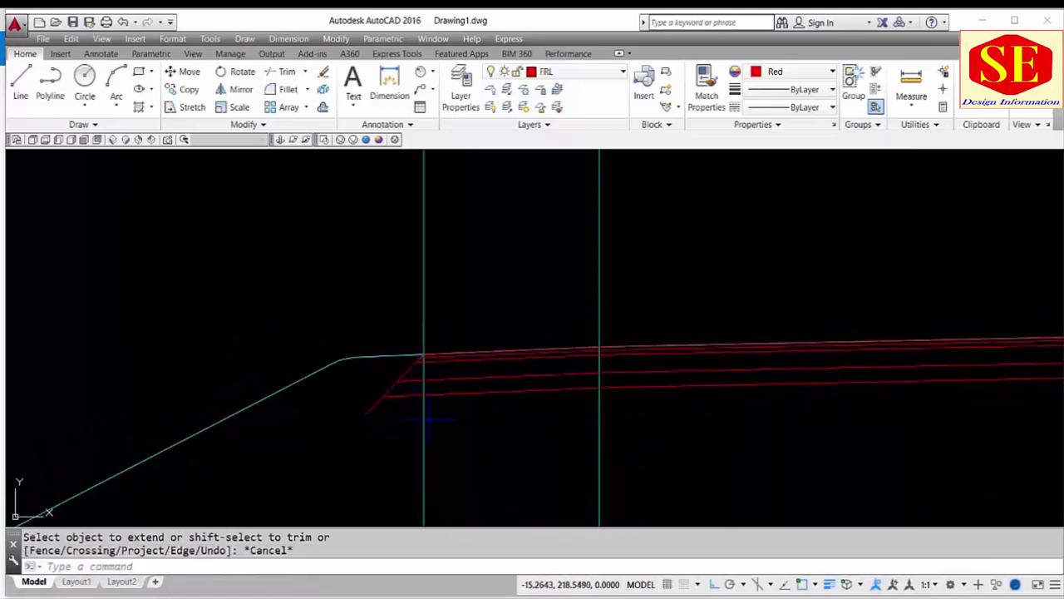
pyautogui.scroll(2, 383, 413)
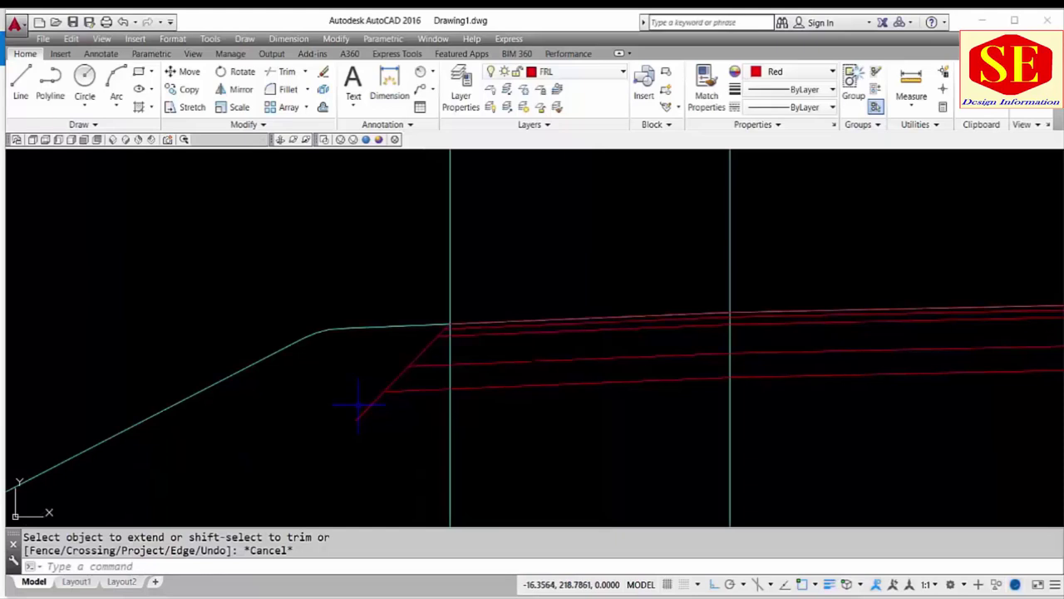
pyautogui.write('tr')
pyautogui.press('Return')
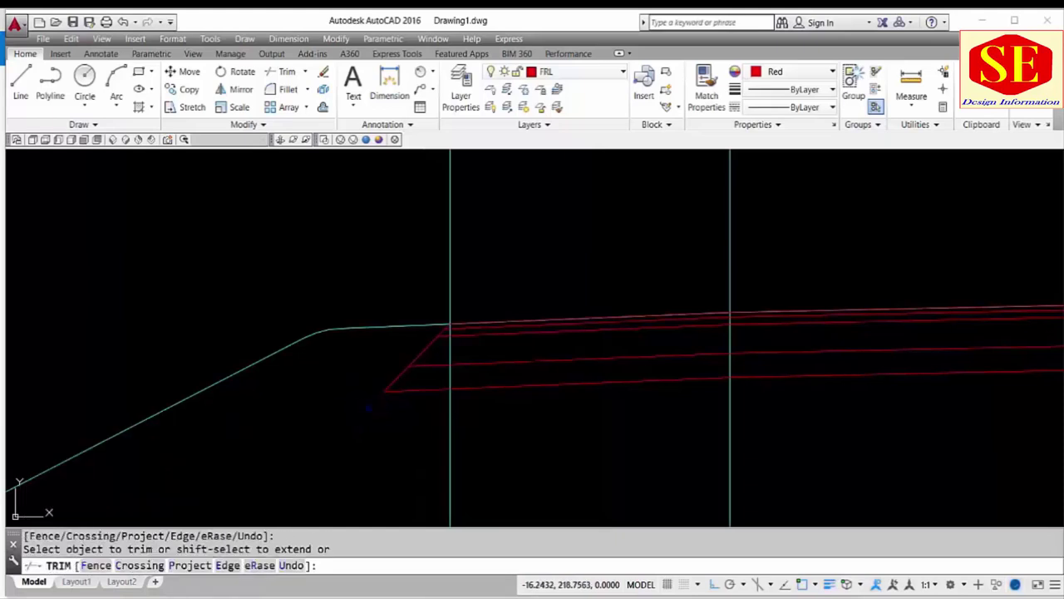
pyautogui.scroll(-5, 241, 395)
pyautogui.press('Escape')
# - Mirror the left diagonal edge line across the vertical centreline, keeping the original
pyautogui.write('M')
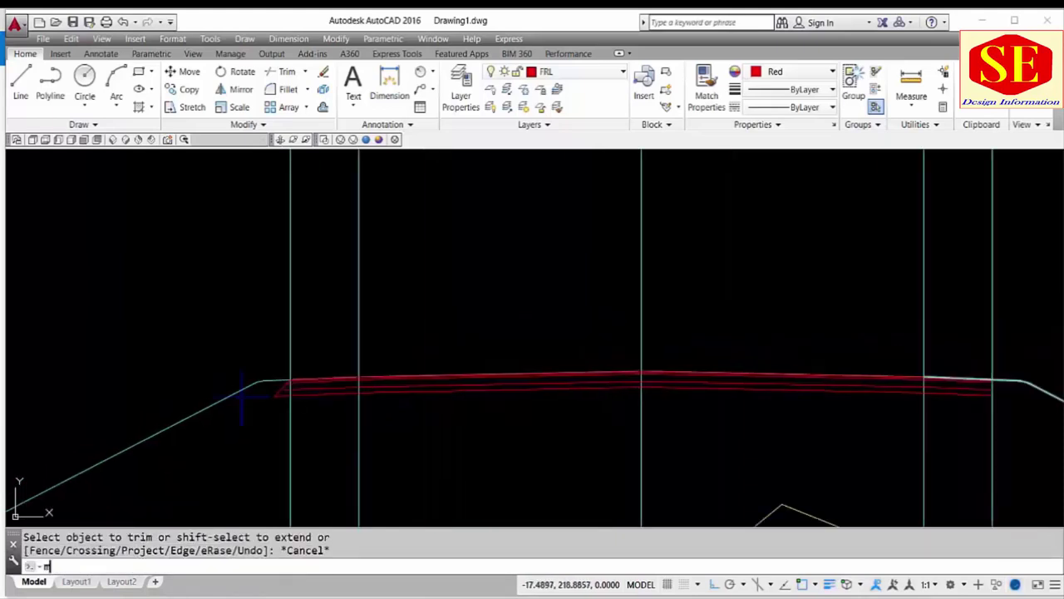
pyautogui.write('i')
pyautogui.press('Return')
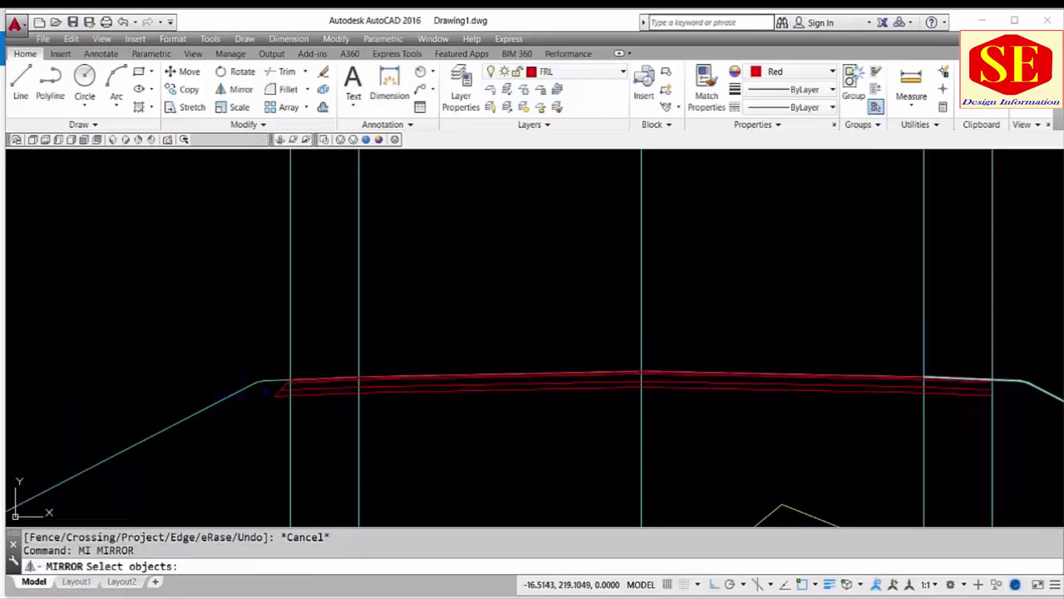
pyautogui.scroll(2, 264, 392)
pyautogui.click(167, 421)
pyautogui.scroll(-2, 532, 374)
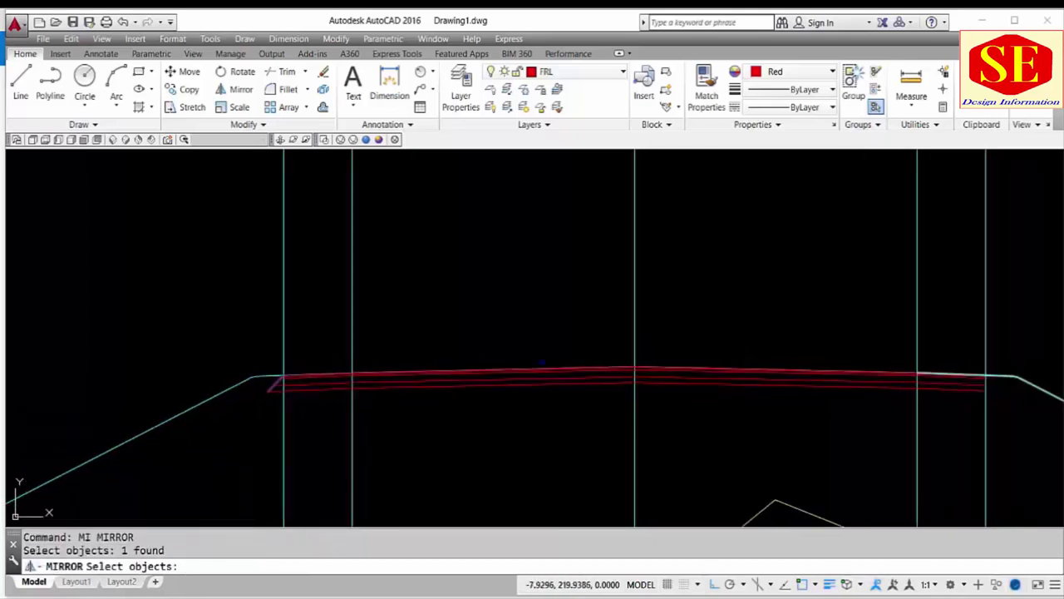
pyautogui.moveTo(532, 374); pyautogui.dragTo(329, 374, button='middle')
pyautogui.scroll(3, 627, 385)
pyautogui.press('Return')
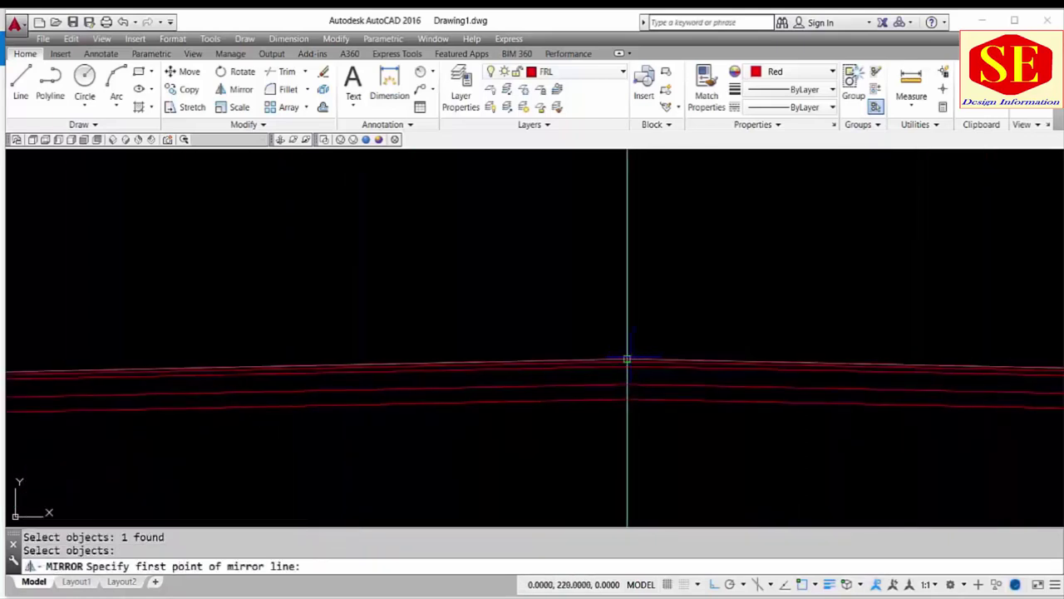
pyautogui.click(627, 359)
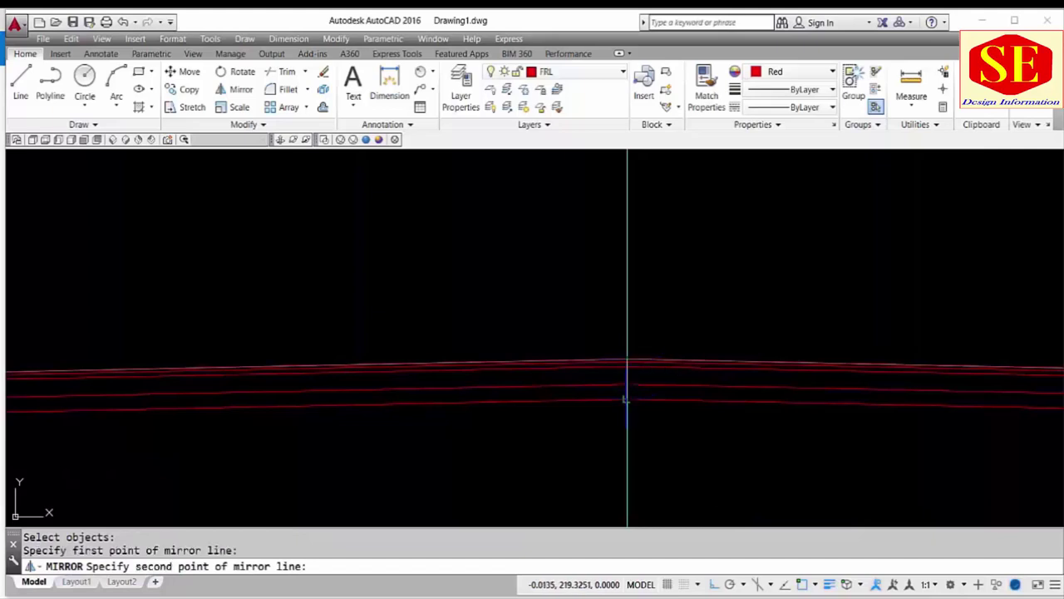
pyautogui.scroll(-1, 627, 399)
pyautogui.scroll(-2, 627, 399)
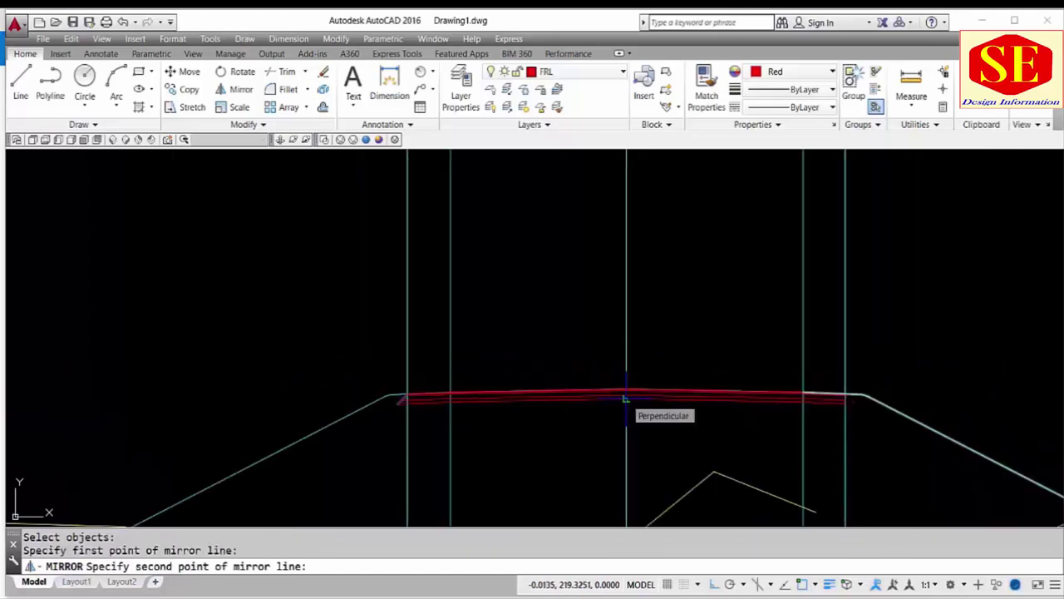
pyautogui.scroll(2, 626, 399)
pyautogui.click(626, 400)
pyautogui.scroll(-1, 627, 401)
pyautogui.scroll(-1, 707, 416)
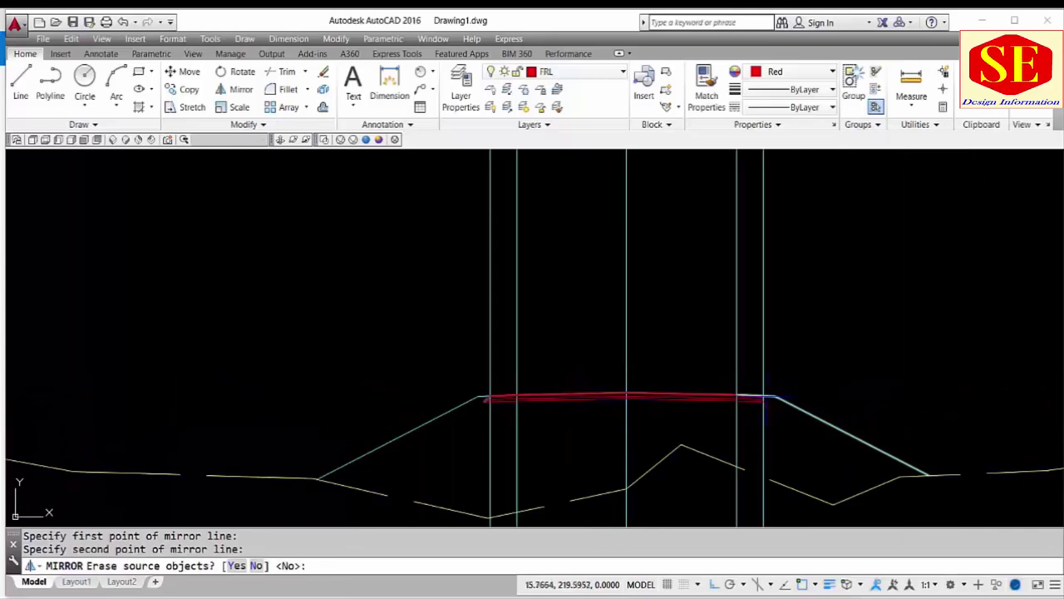
pyautogui.scroll(3, 775, 406)
pyautogui.scroll(-1, 737, 384)
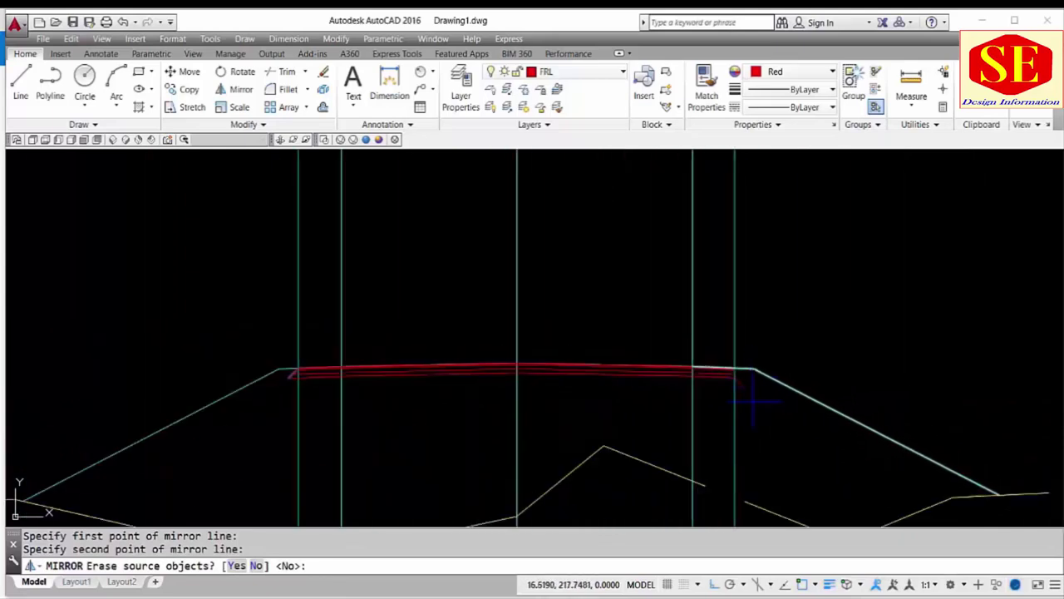
pyautogui.rightClick(759, 407)
pyautogui.click(777, 409)
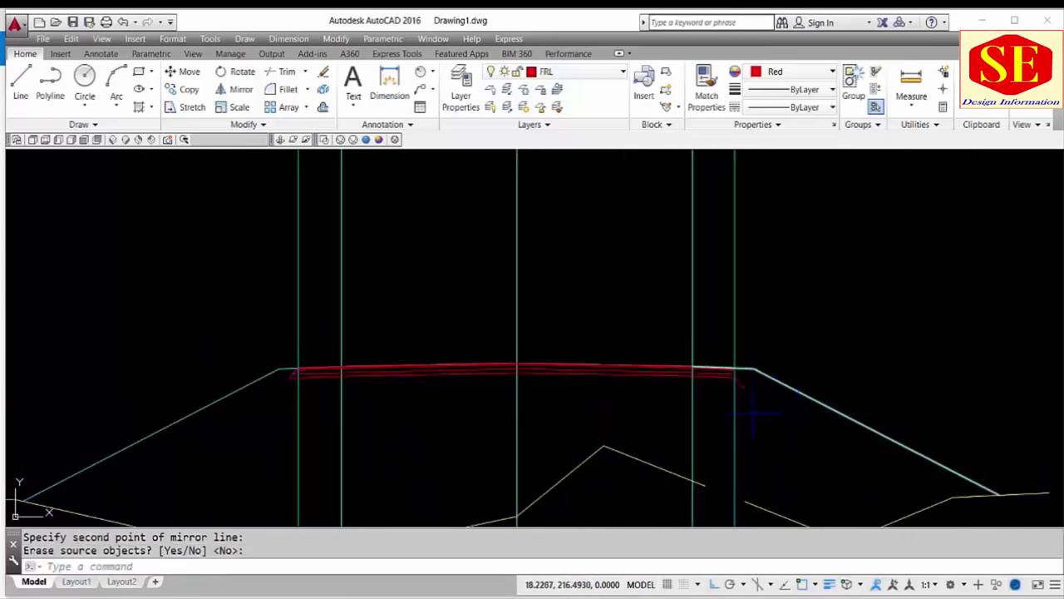
# - Erase the extra line left at the right edge
pyautogui.scroll(2, 740, 378)
pyautogui.click(715, 365)
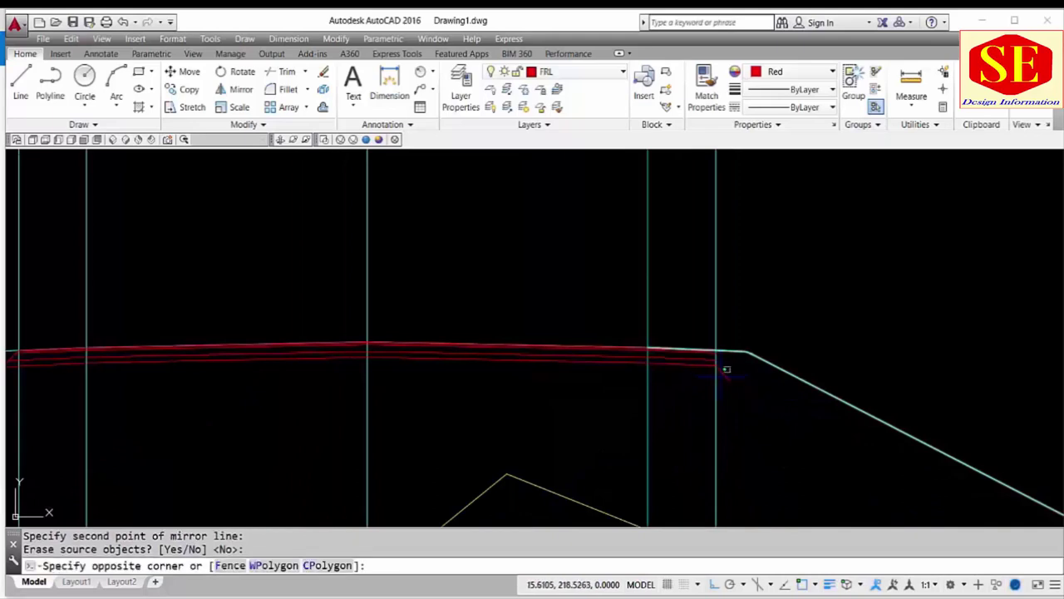
pyautogui.click(723, 375)
pyautogui.write('e')
pyautogui.press('Return')
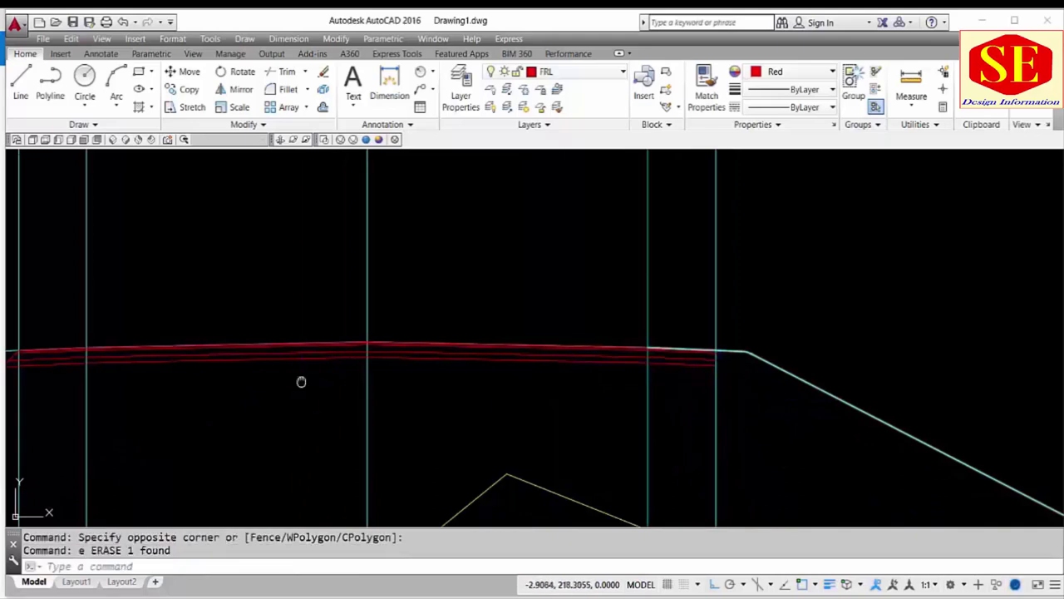
# - Mirror the short red left closing line across the centreline to the right edge, keeping the source
pyautogui.moveTo(296, 381); pyautogui.dragTo(584, 359, button='middle')
pyautogui.write('mi')
pyautogui.press('Return')
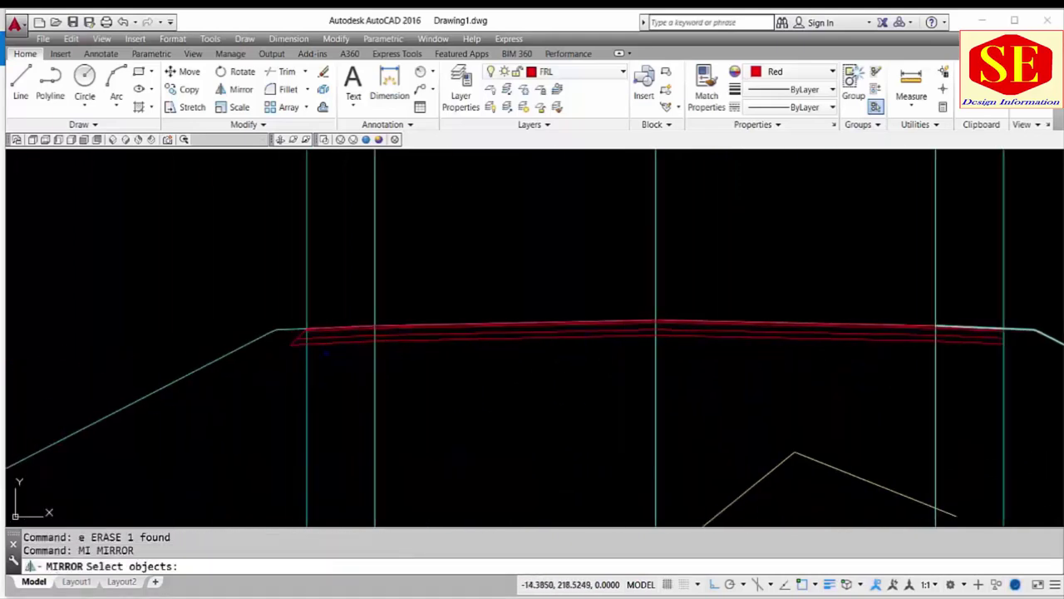
pyautogui.scroll(2, 280, 330)
pyautogui.click(311, 338)
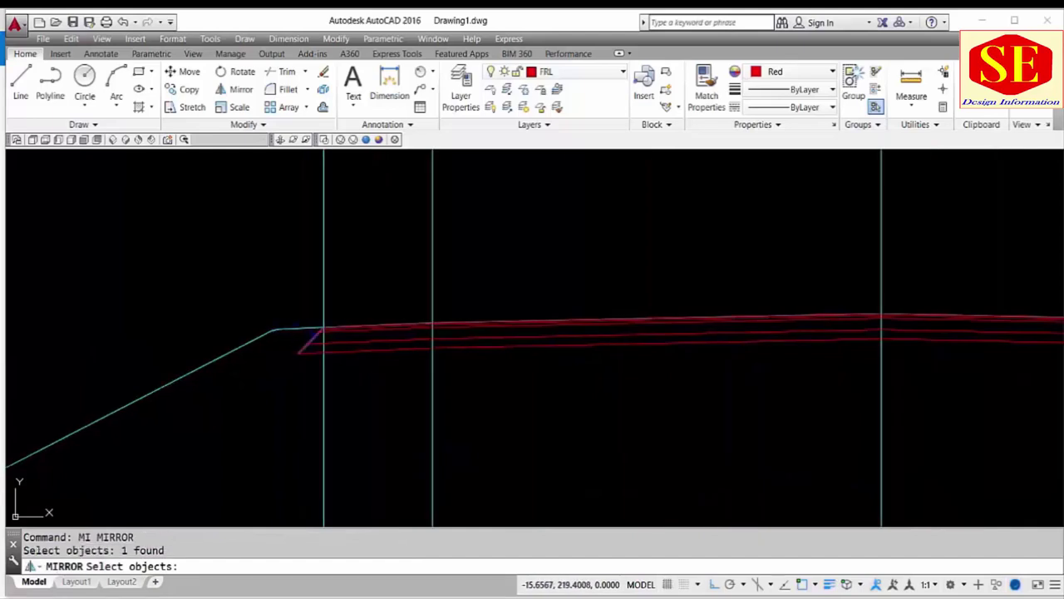
pyautogui.scroll(-3, 349, 265)
pyautogui.moveTo(470, 213); pyautogui.dragTo(469, 280, button='middle')
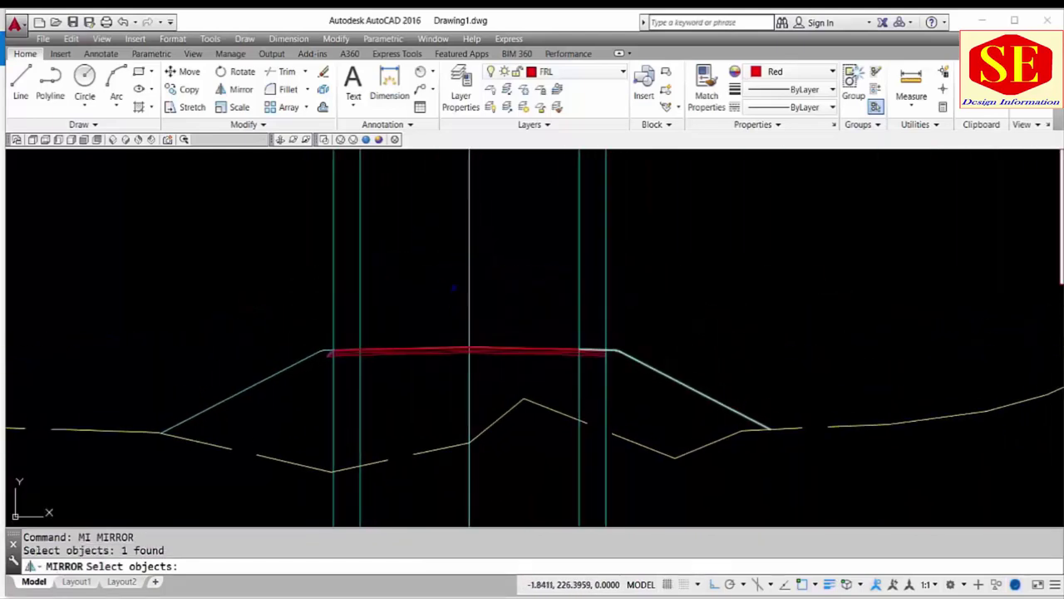
pyautogui.press('Return')
pyautogui.click(470, 281)
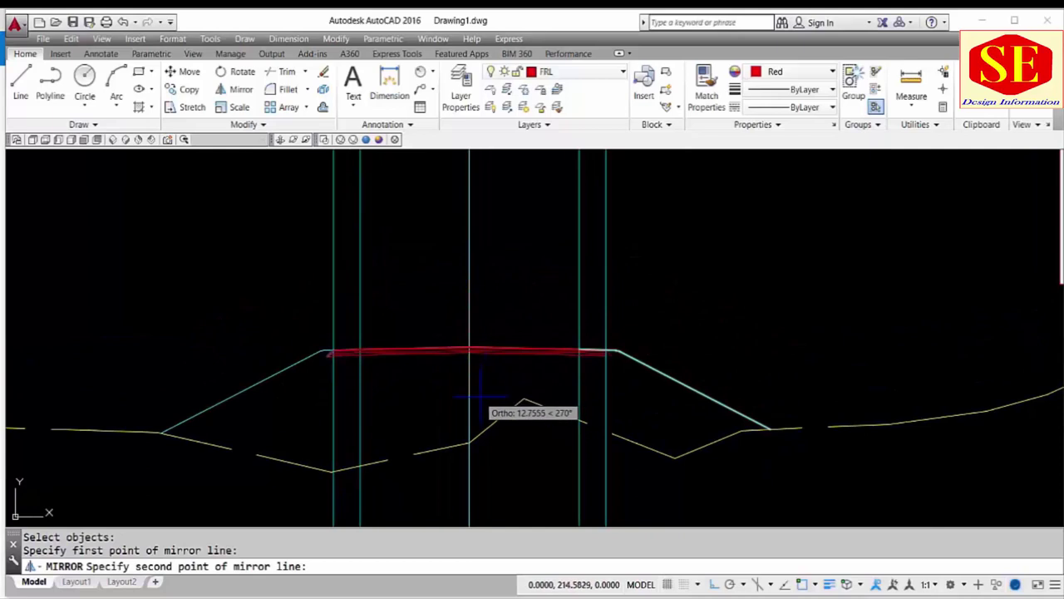
pyautogui.scroll(2, 481, 397)
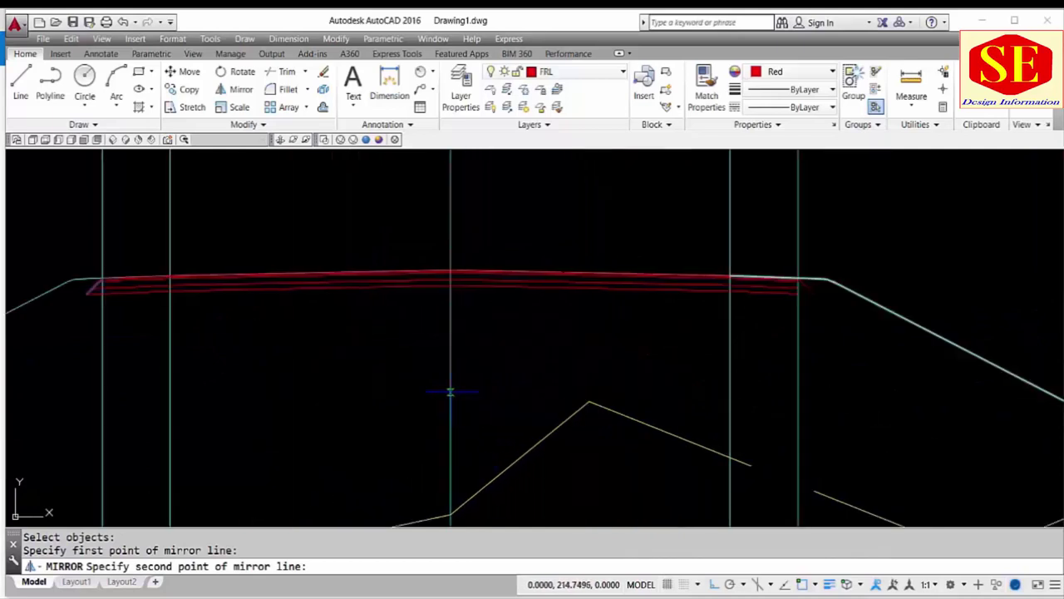
pyautogui.click(450, 391)
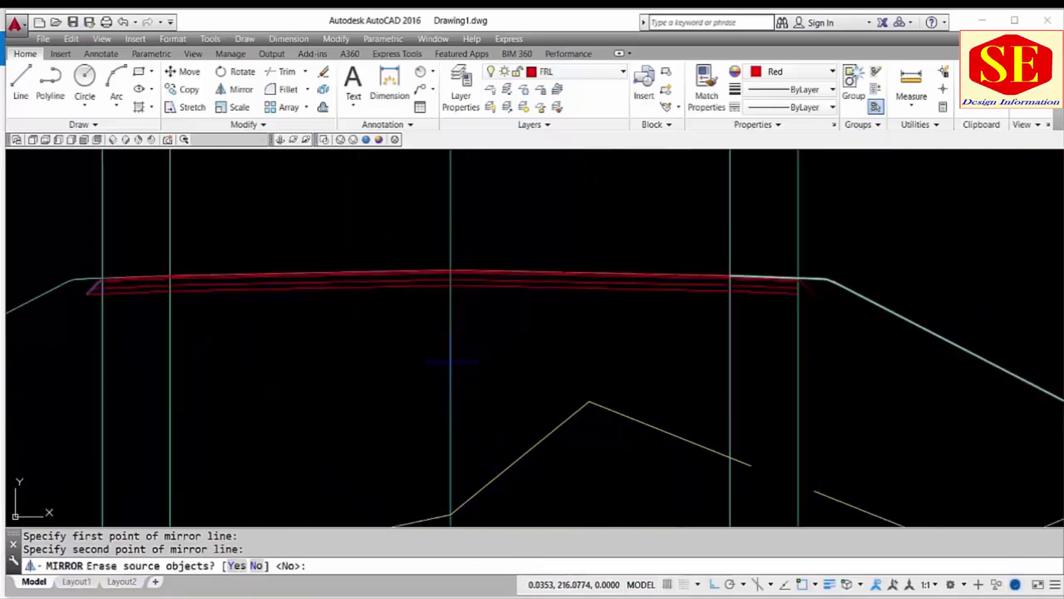
pyautogui.rightClick(548, 324)
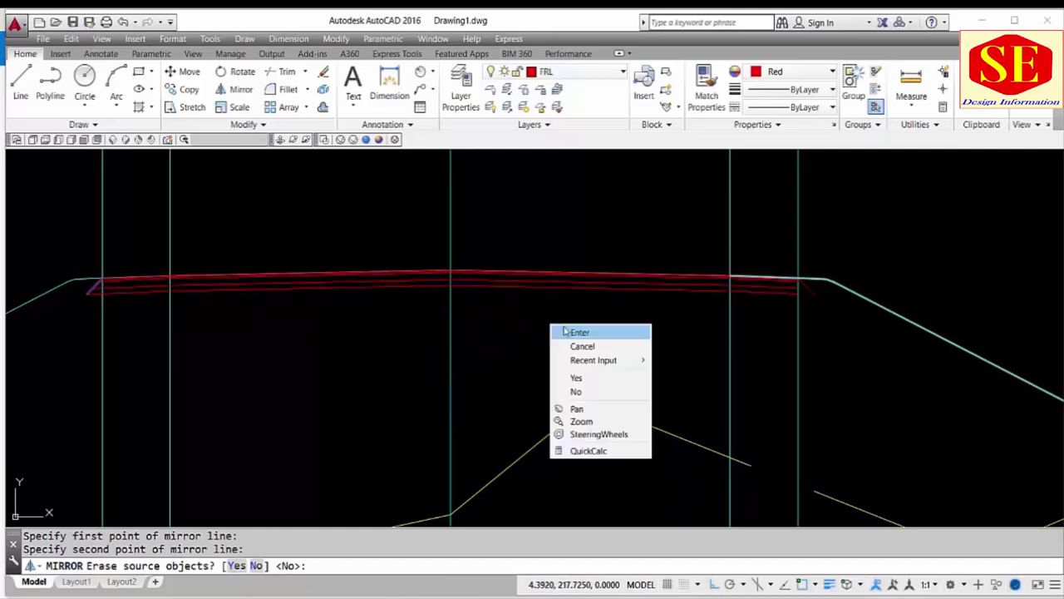
pyautogui.click(579, 333)
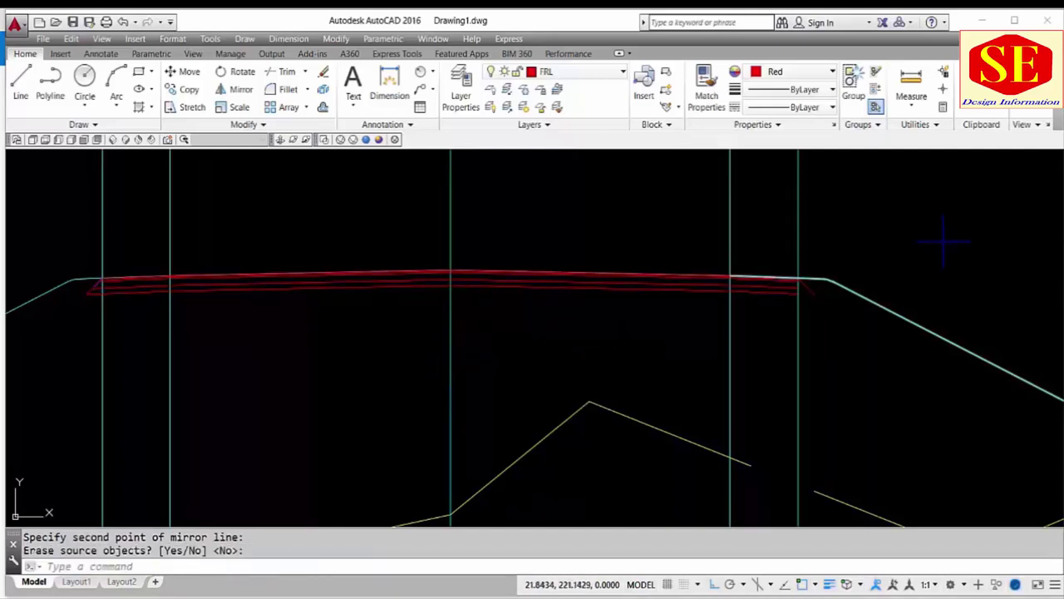
pyautogui.scroll(2, 881, 283)
pyautogui.scroll(3, 792, 283)
pyautogui.scroll(4, 775, 266)
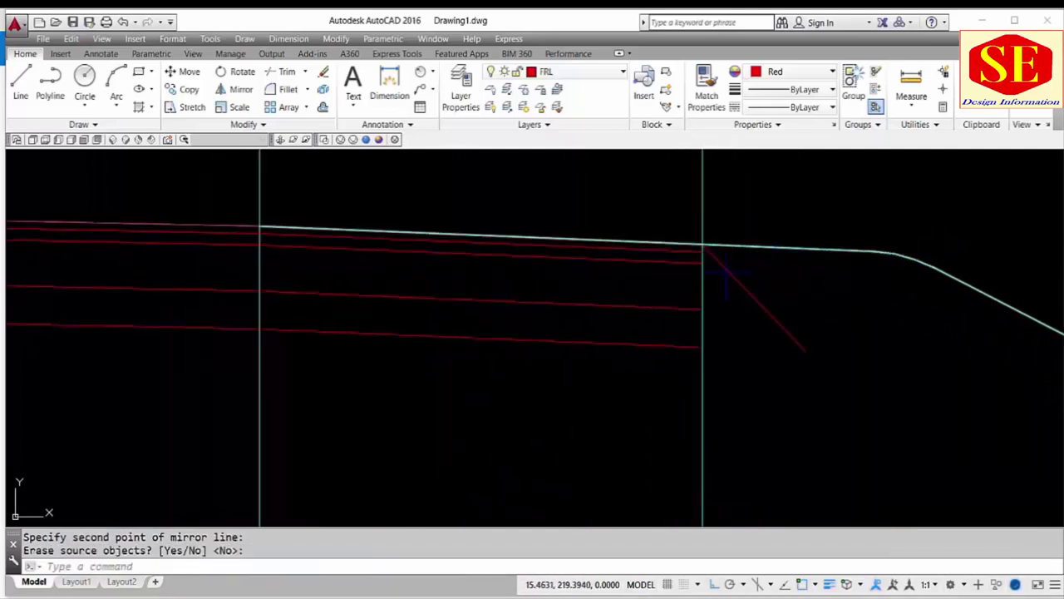
# - Extend the top and lower red layer lines rightward to meet the mirrored diagonal
pyautogui.write('ex')
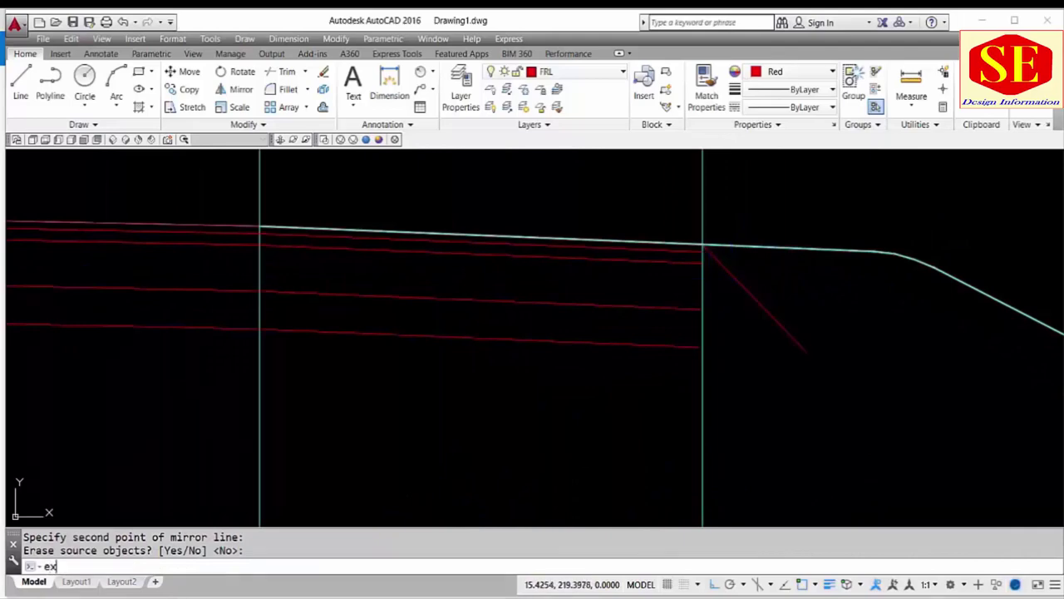
pyautogui.press('Return')
pyautogui.click(658, 370)
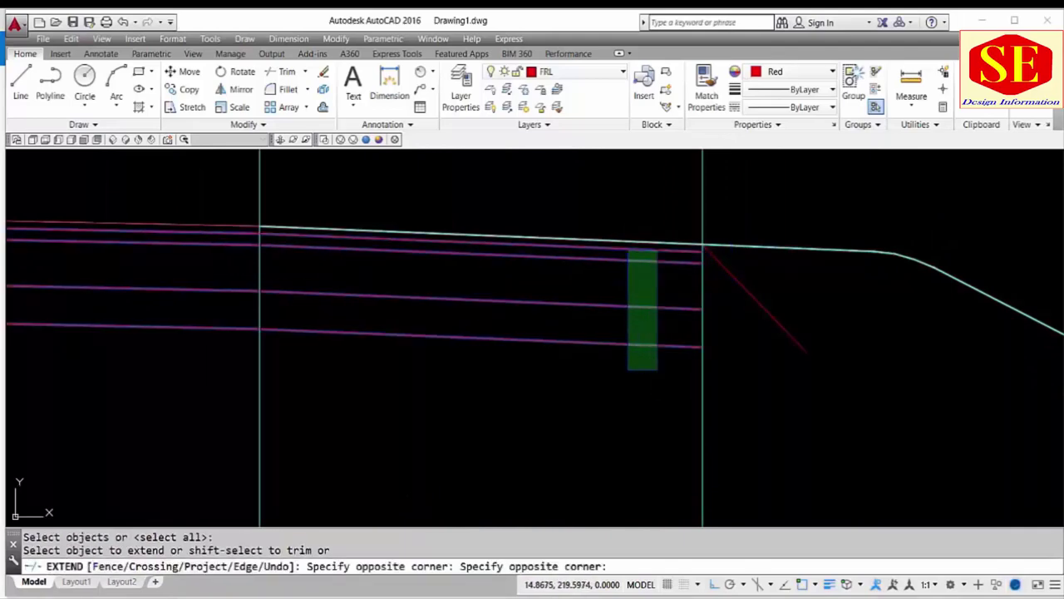
pyautogui.click(630, 245)
pyautogui.click(669, 283)
pyautogui.click(673, 252)
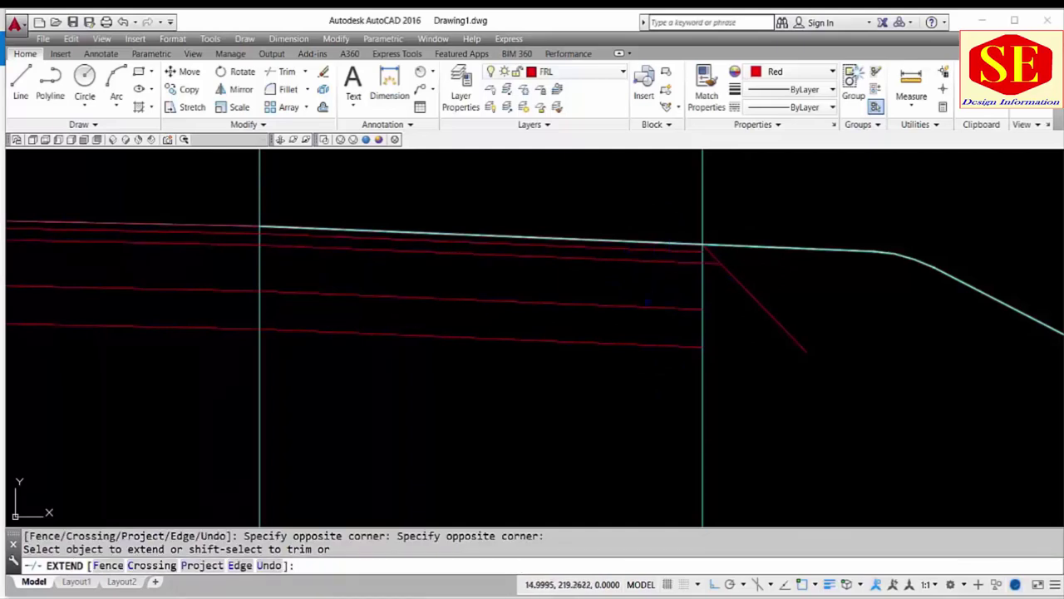
pyautogui.click(660, 291)
pyautogui.click(627, 375)
pyautogui.press('Escape')
# - Pan and zoom to bring the red pavement layer lines back into view
pyautogui.scroll(-2, 802, 314)
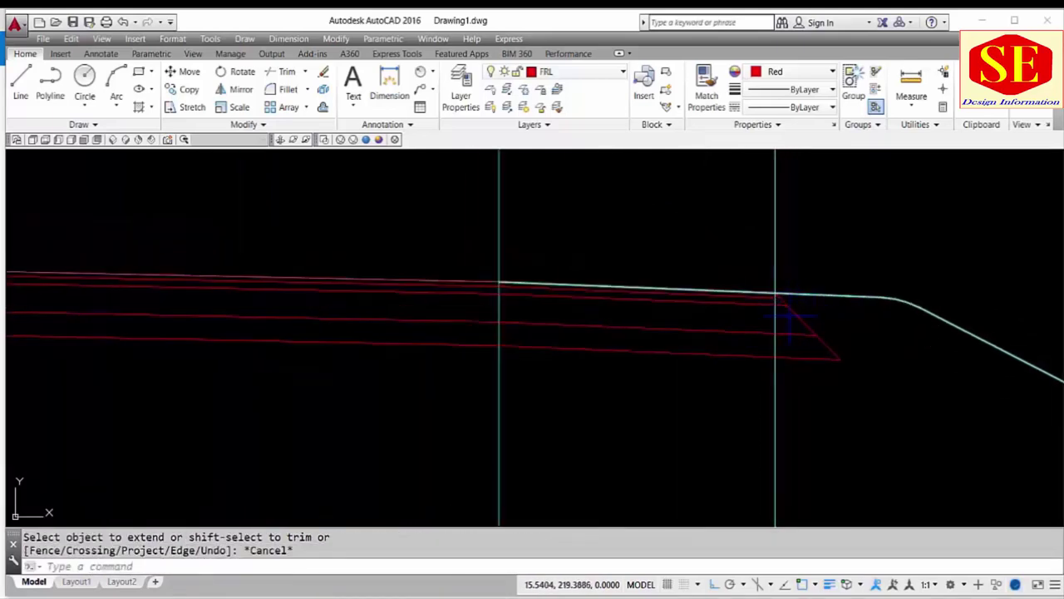
pyautogui.scroll(-2, 811, 316)
pyautogui.scroll(-2, 812, 317)
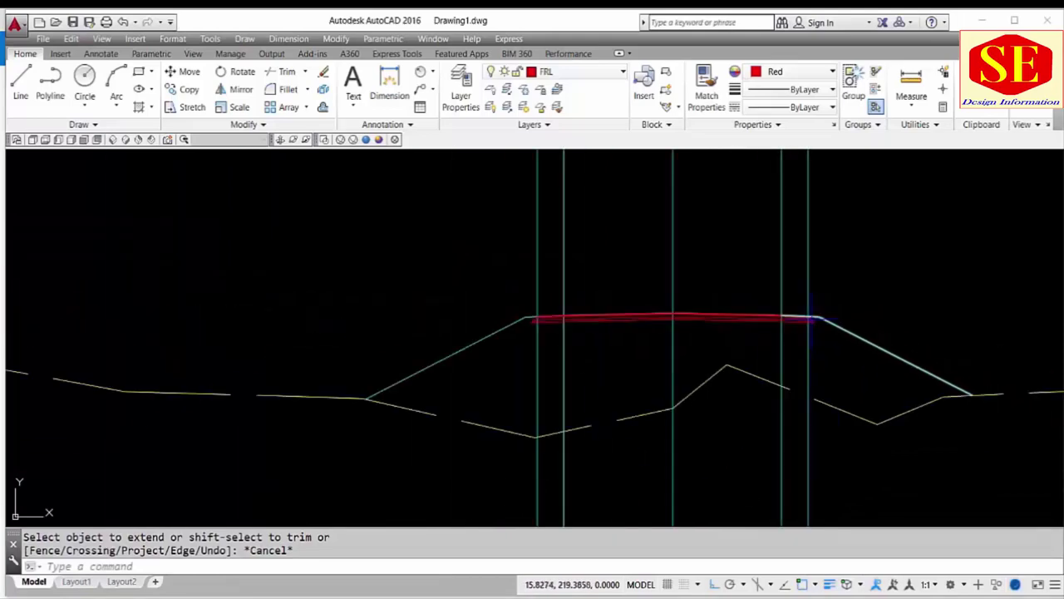
pyautogui.press('Escape')
pyautogui.moveTo(482, 356); pyautogui.dragTo(305, 420, button='middle')
pyautogui.scroll(2, 428, 387)
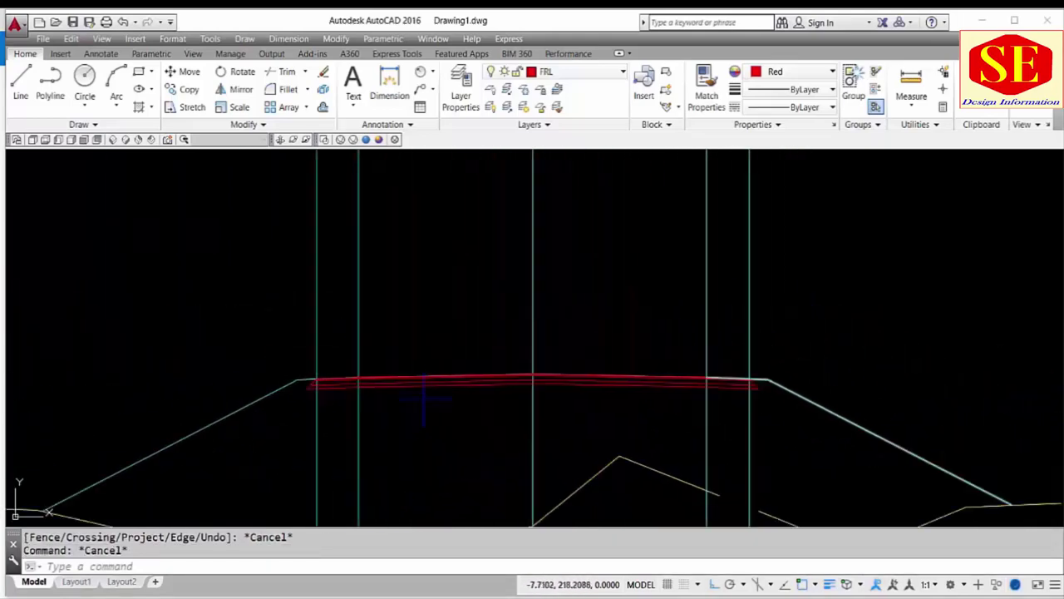
pyautogui.scroll(4, 609, 396)
pyautogui.scroll(4, 435, 347)
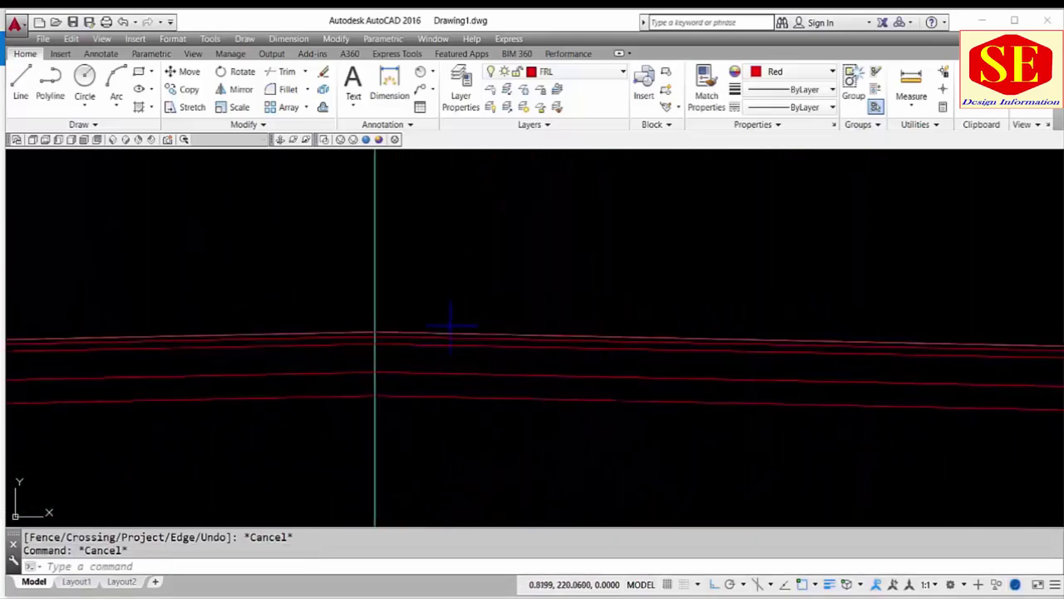
pyautogui.scroll(-3, 410, 358)
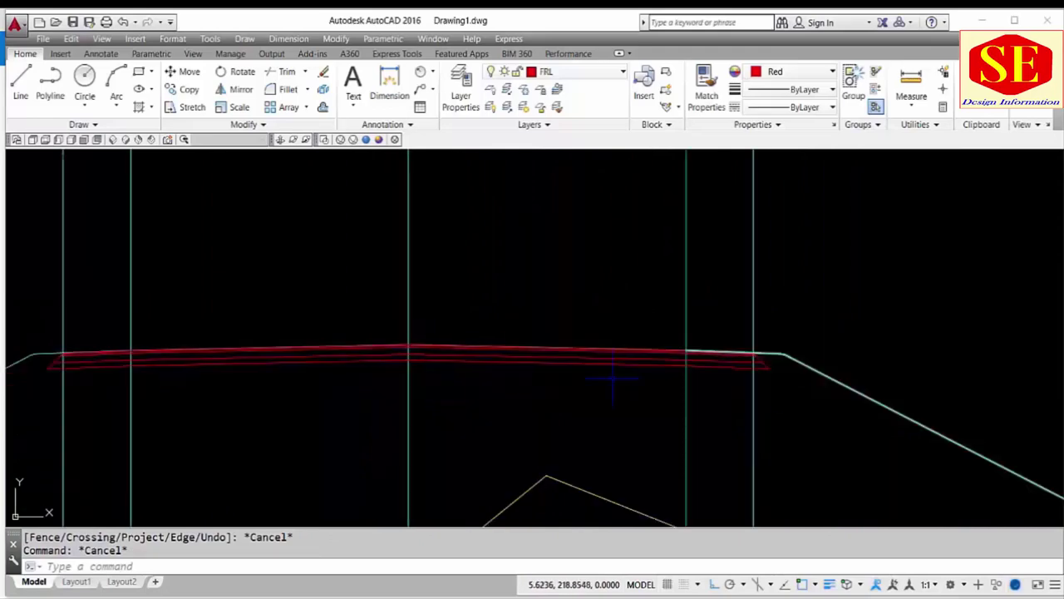
pyautogui.scroll(-5, 409, 358)
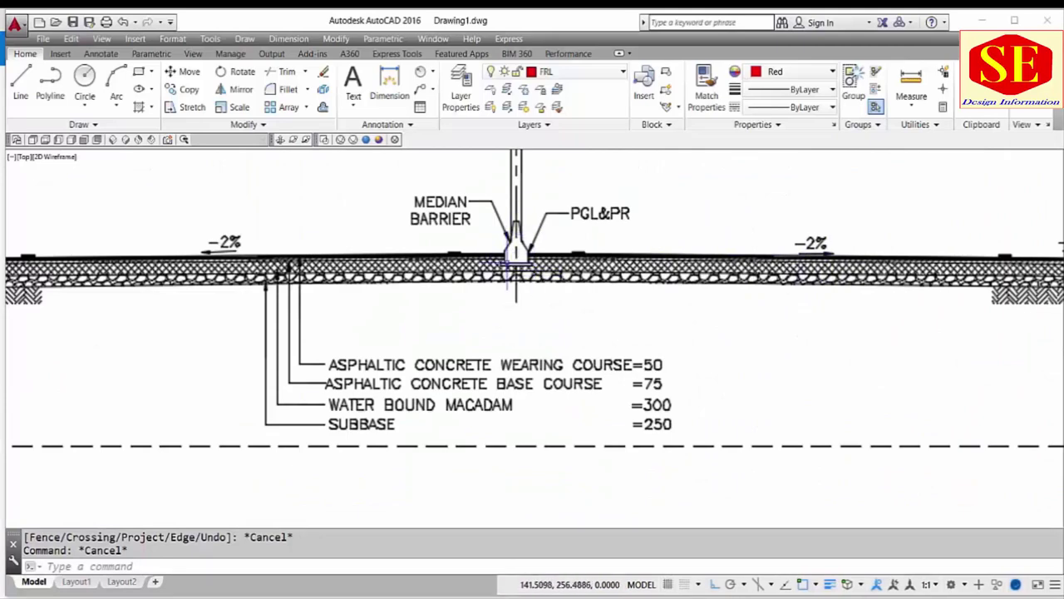
pyautogui.scroll(-3, 515, 250)
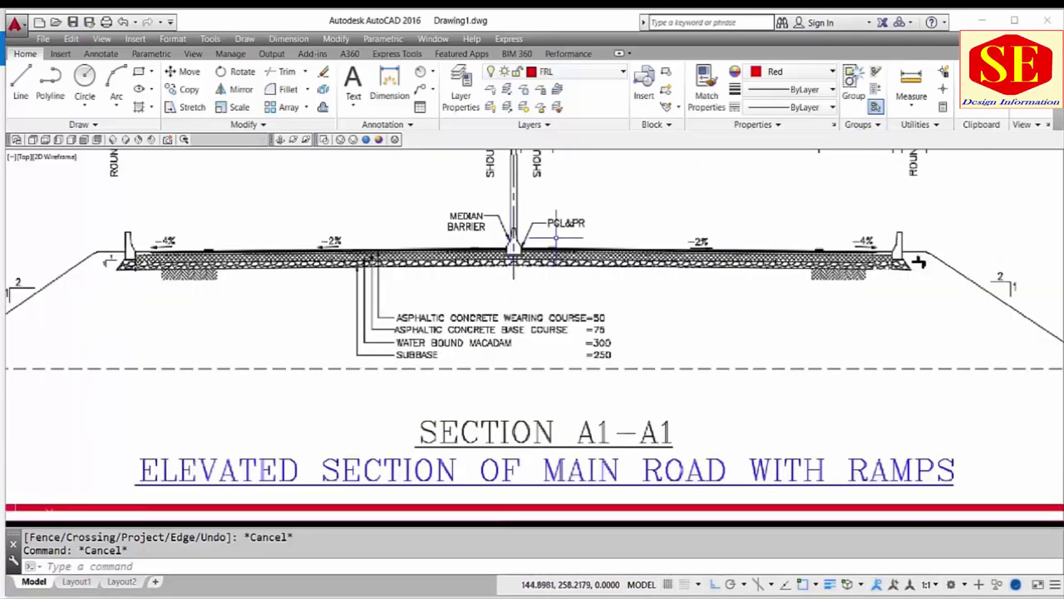
pyautogui.scroll(5, 906, 245)
pyautogui.scroll(-4, 906, 241)
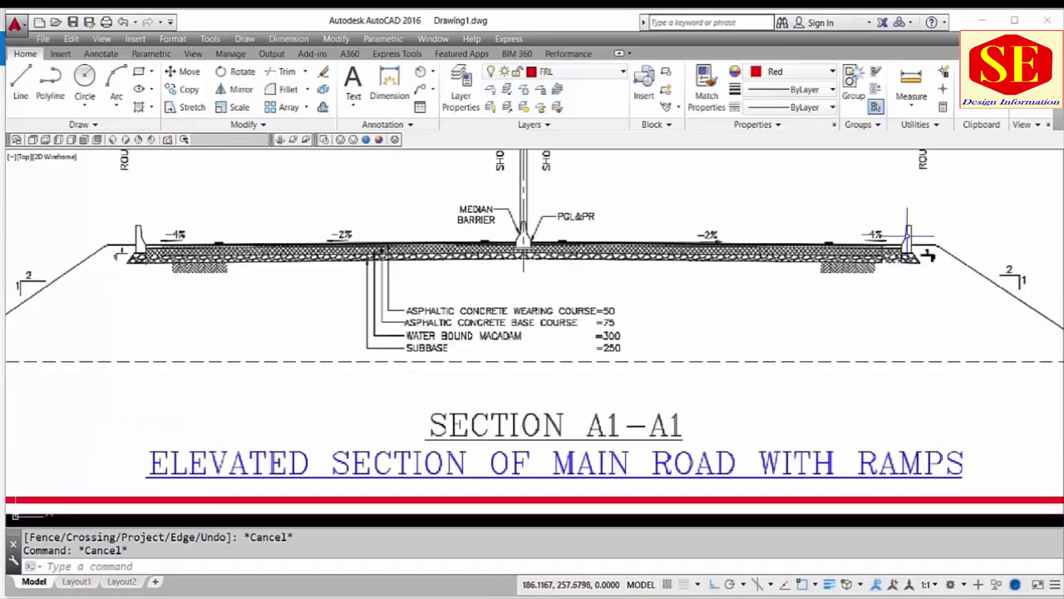
pyautogui.scroll(1, 195, 292)
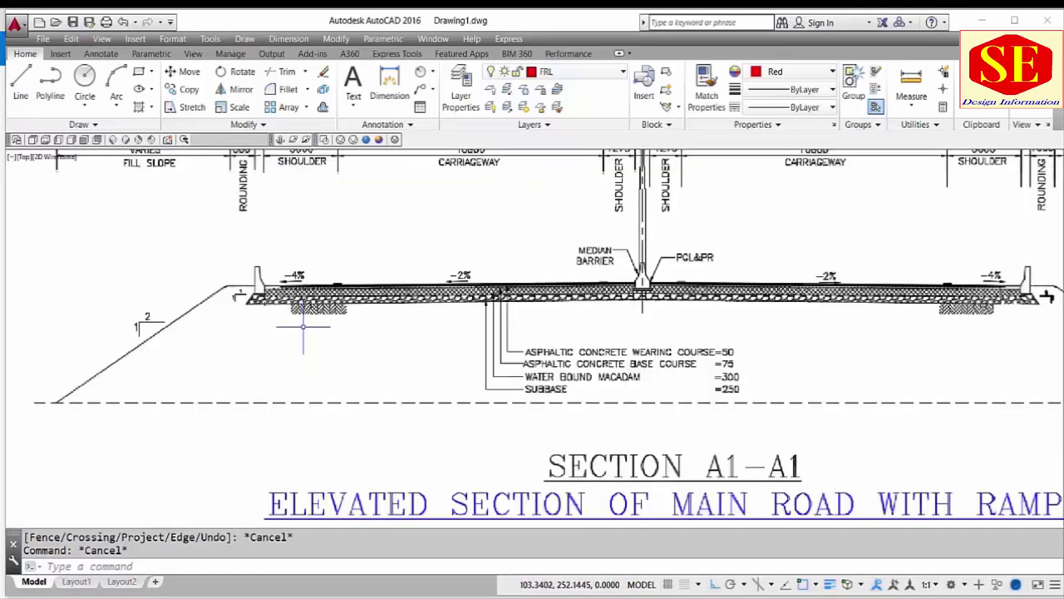
pyautogui.scroll(2, 256, 274)
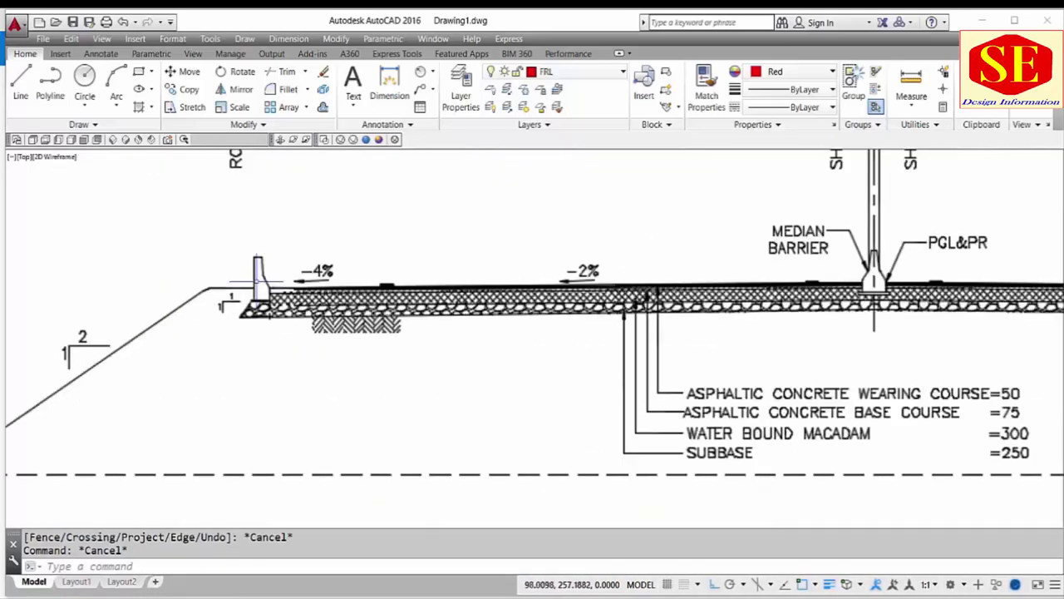
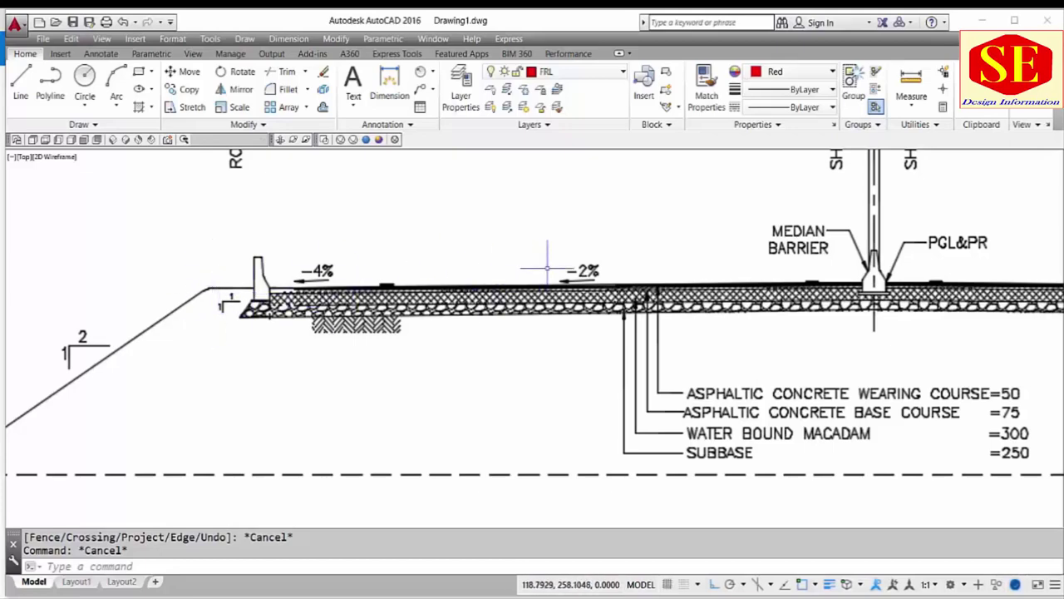
# - Erase the four cyan vertical construction lines across the road profile, keeping the centre line
pyautogui.scroll(-5, 540, 265)
pyautogui.scroll(3, 364, 316)
pyautogui.scroll(2, 478, 405)
pyautogui.scroll(2, 478, 404)
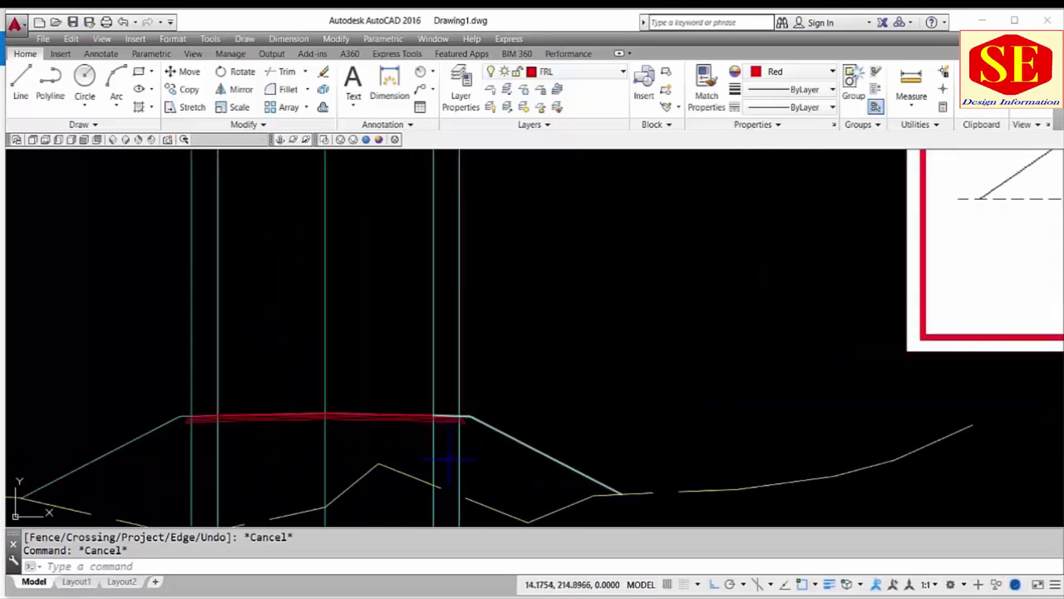
pyautogui.scroll(3, 475, 382)
pyautogui.scroll(1, 474, 361)
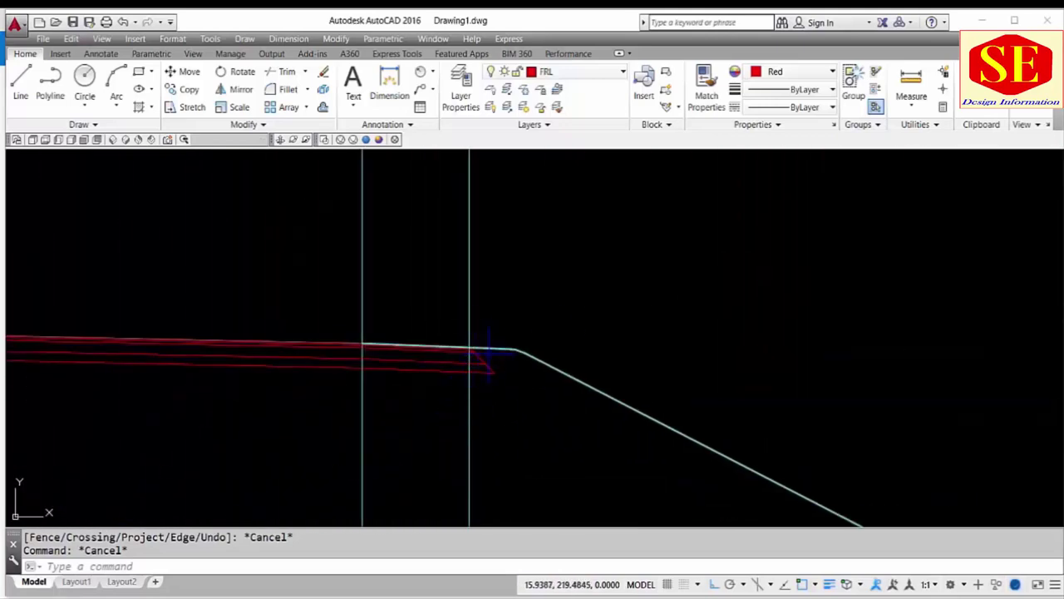
pyautogui.scroll(-2, 491, 329)
pyautogui.scroll(-2, 617, 342)
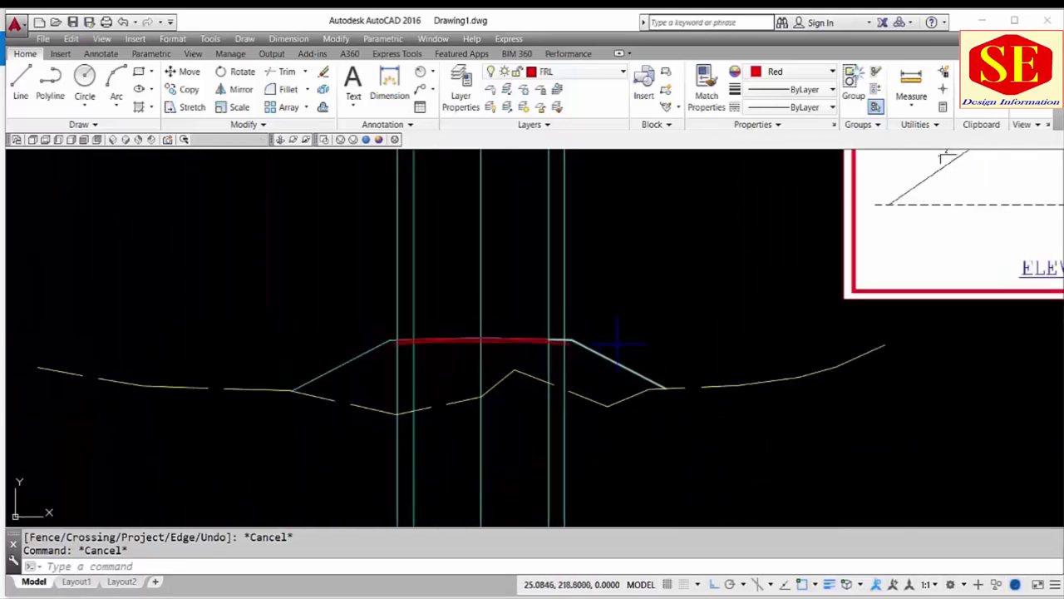
pyautogui.click(606, 214)
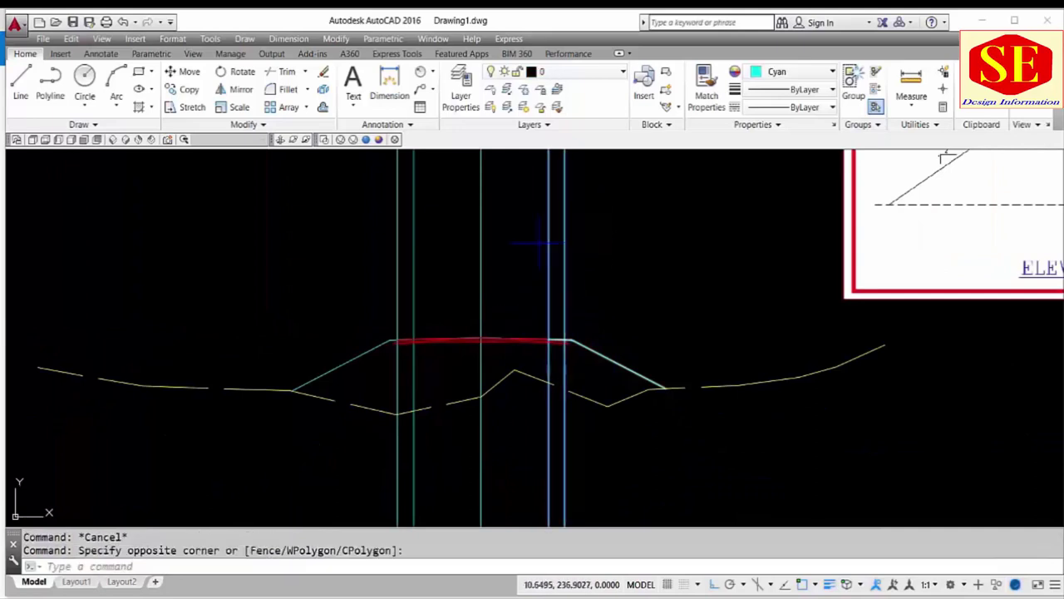
pyautogui.click(445, 206)
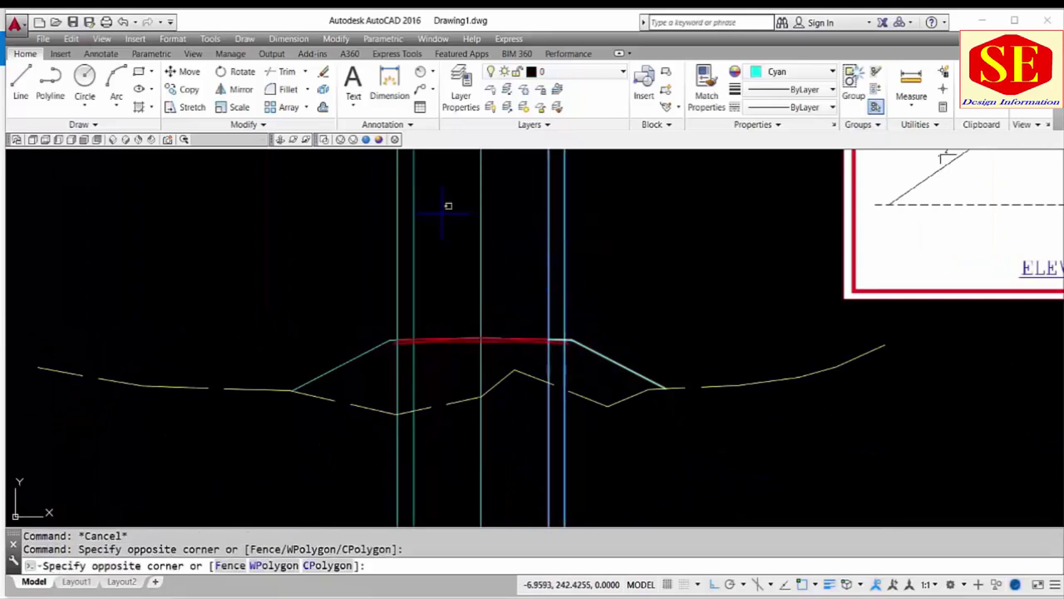
pyautogui.click(356, 231)
pyautogui.write('e')
pyautogui.press('Return')
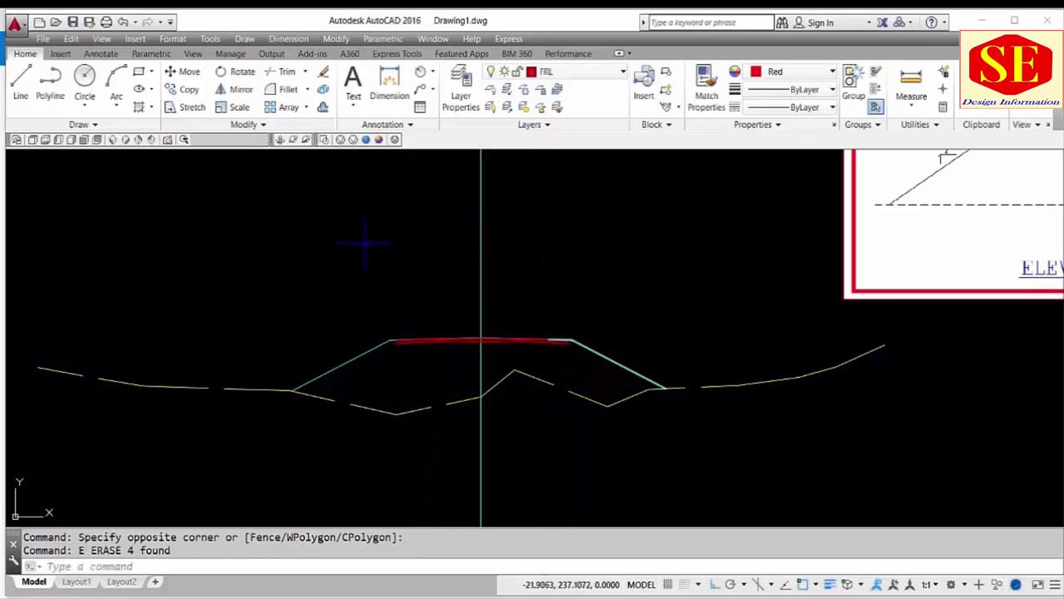
pyautogui.scroll(3, 532, 339)
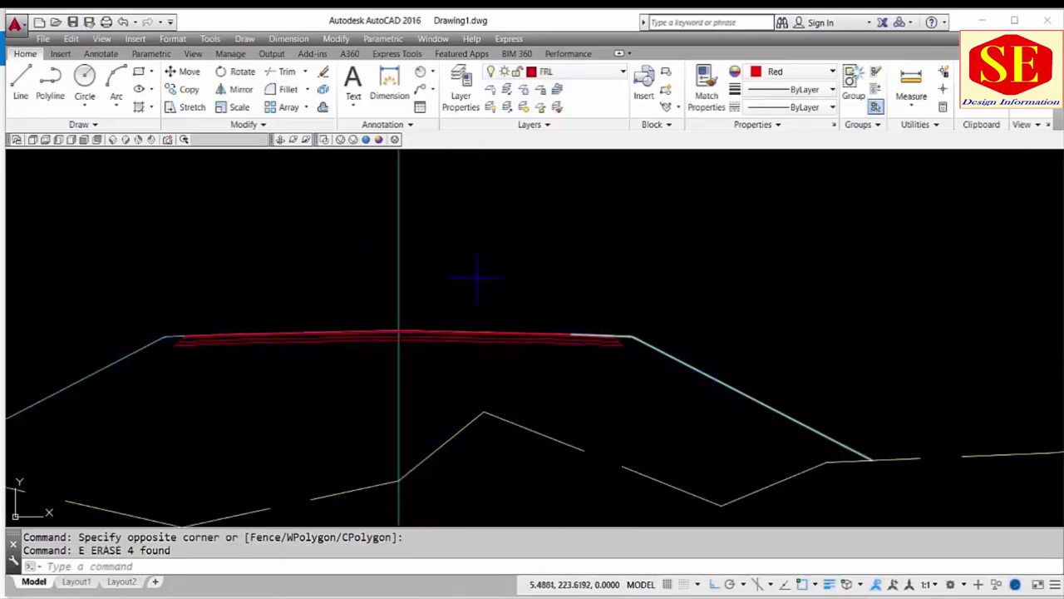
pyautogui.scroll(-2, 476, 278)
pyautogui.scroll(4, 582, 314)
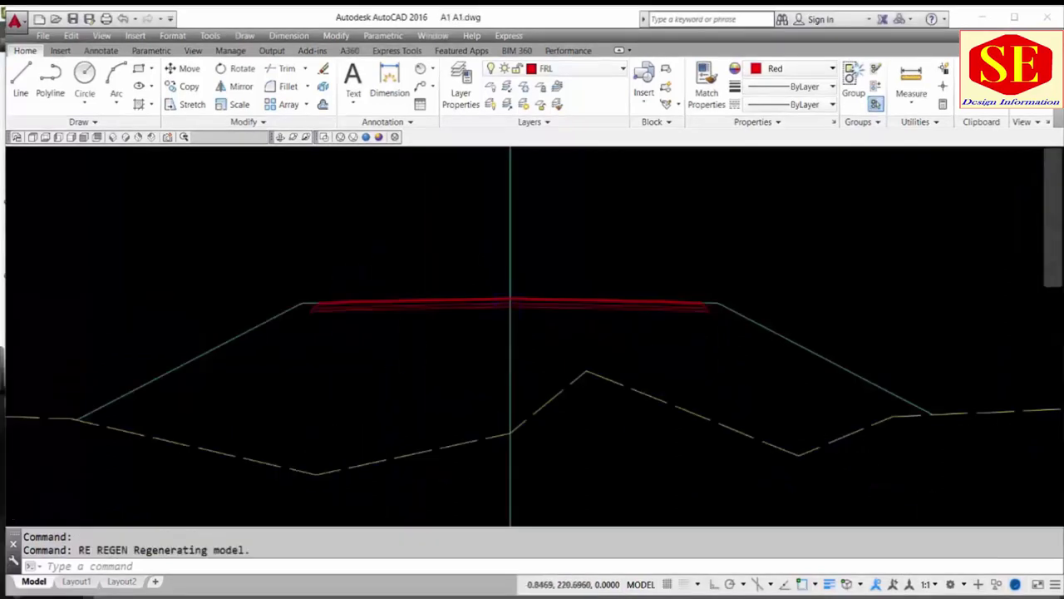
# - Use MATCHPROP to make the left and right slanted slope lines red like the pavement line
pyautogui.moveTo(502, 312); pyautogui.dragTo(278, 283, button='middle')
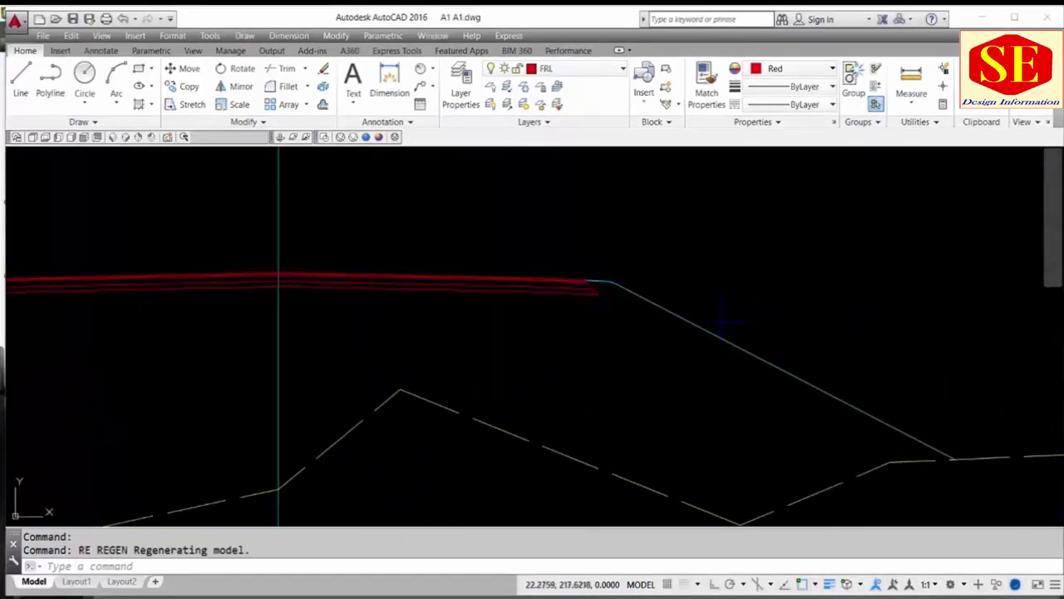
pyautogui.write('ma')
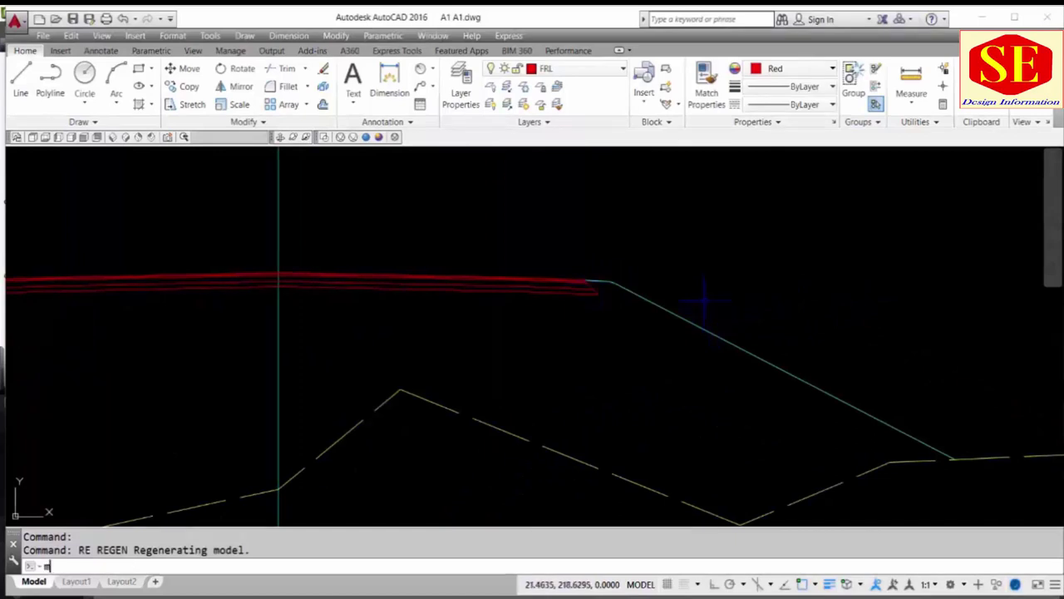
pyautogui.press('Return')
pyautogui.click(590, 287)
pyautogui.click(572, 277)
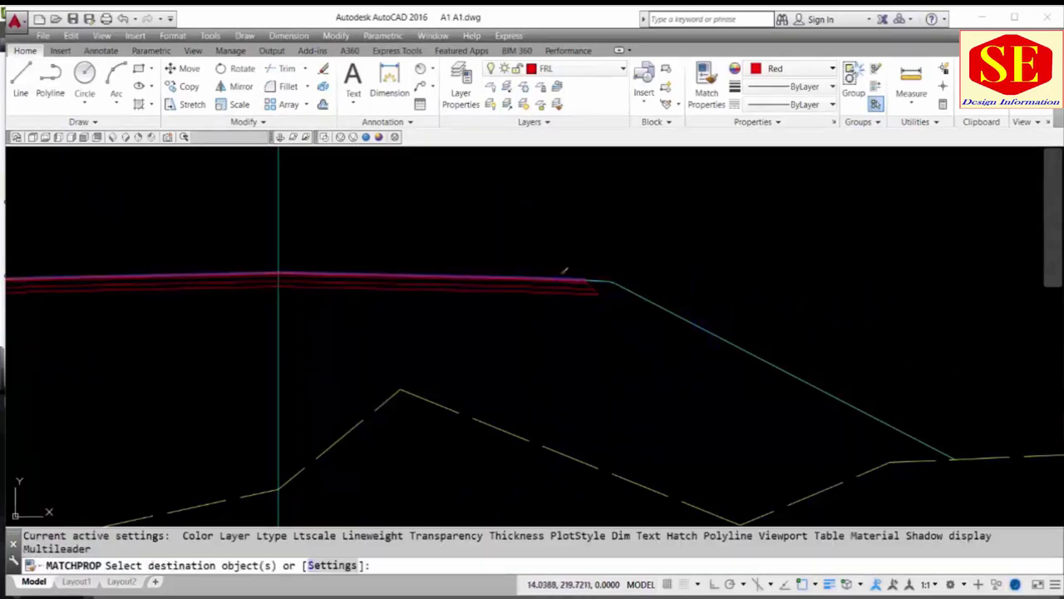
pyautogui.click(678, 287)
pyautogui.click(634, 323)
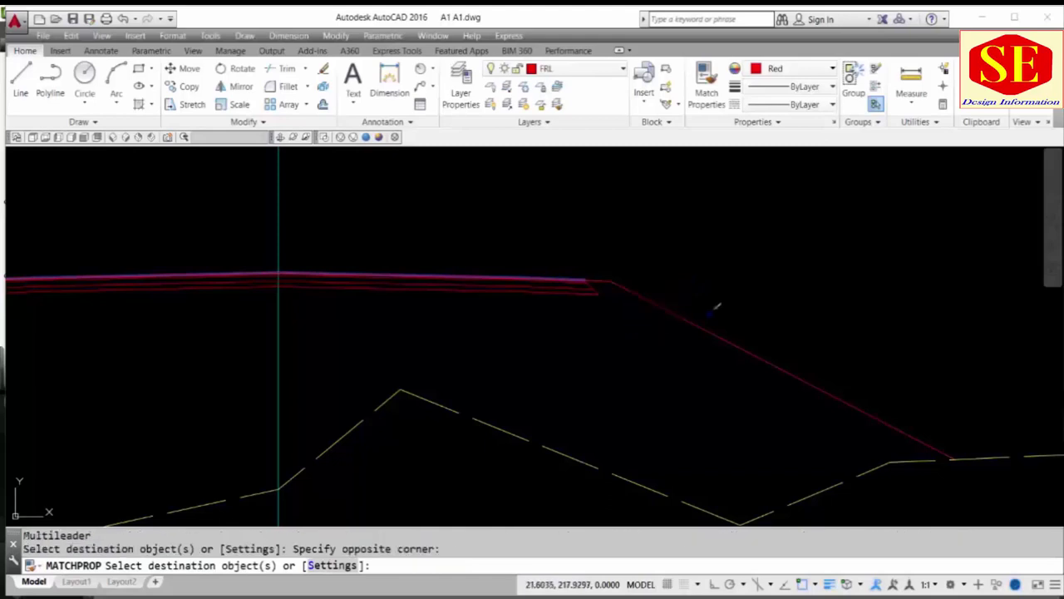
pyautogui.scroll(-2, 722, 301)
pyautogui.click(209, 295)
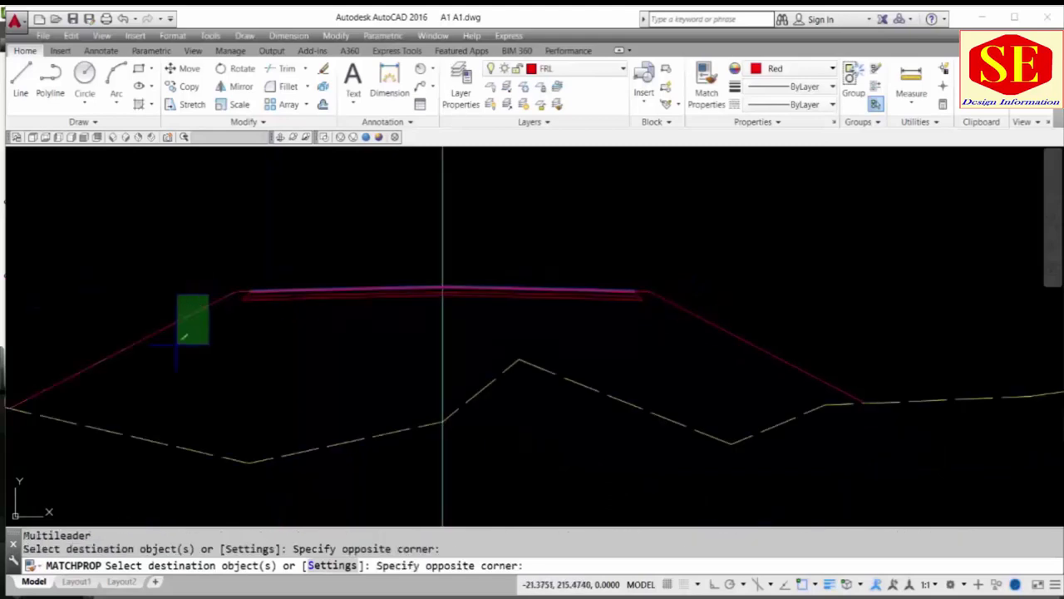
pyautogui.click(177, 342)
pyautogui.press('Escape')
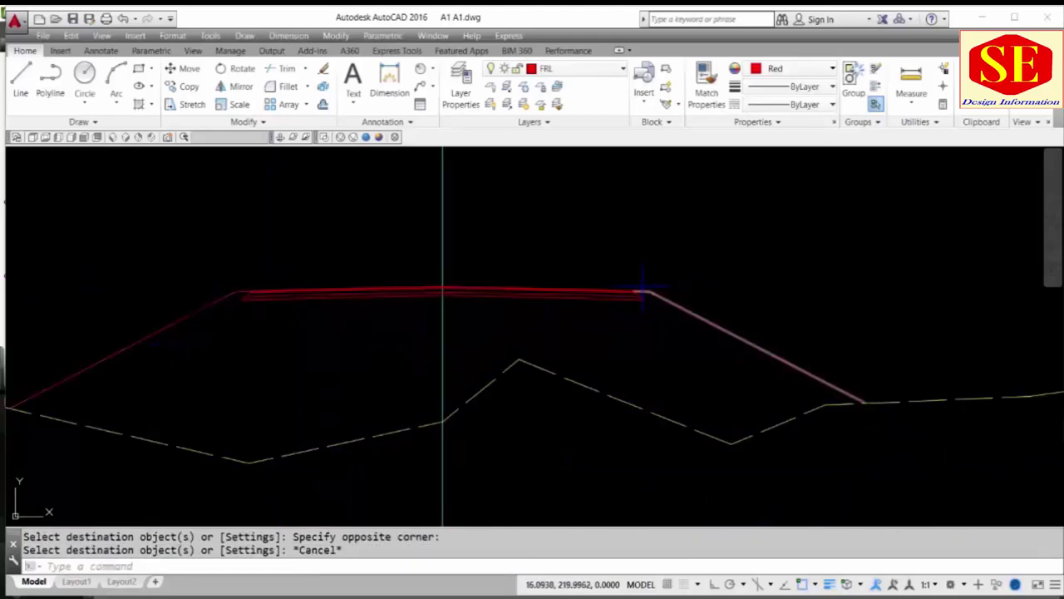
pyautogui.scroll(2, 644, 291)
pyautogui.scroll(-8, 582, 299)
pyautogui.moveTo(748, 349); pyautogui.dragTo(536, 363, button='middle')
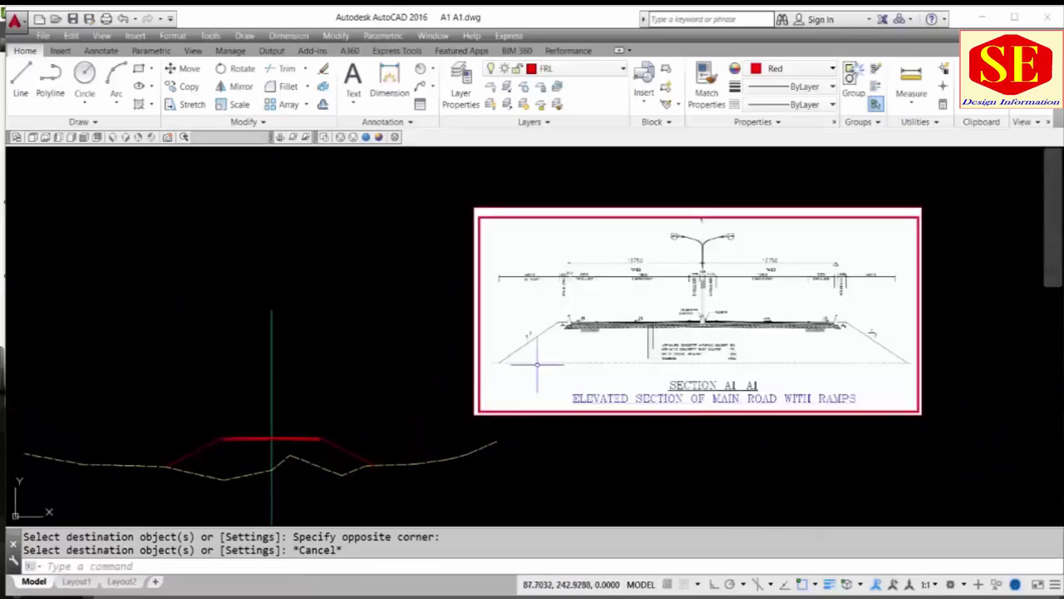
pyautogui.scroll(4, 645, 292)
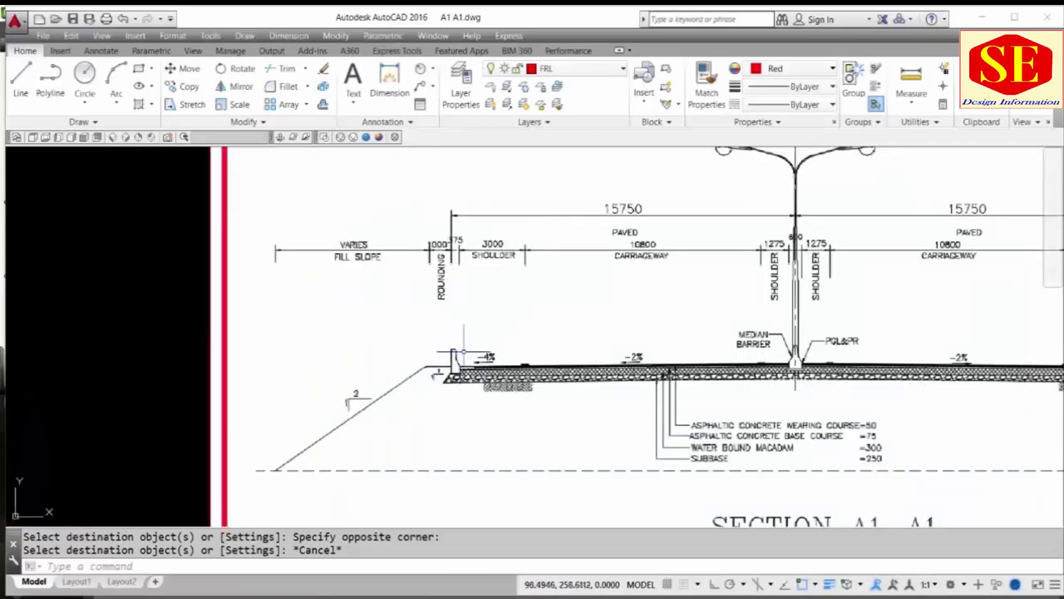
pyautogui.moveTo(641, 285); pyautogui.dragTo(529, 344, button='middle')
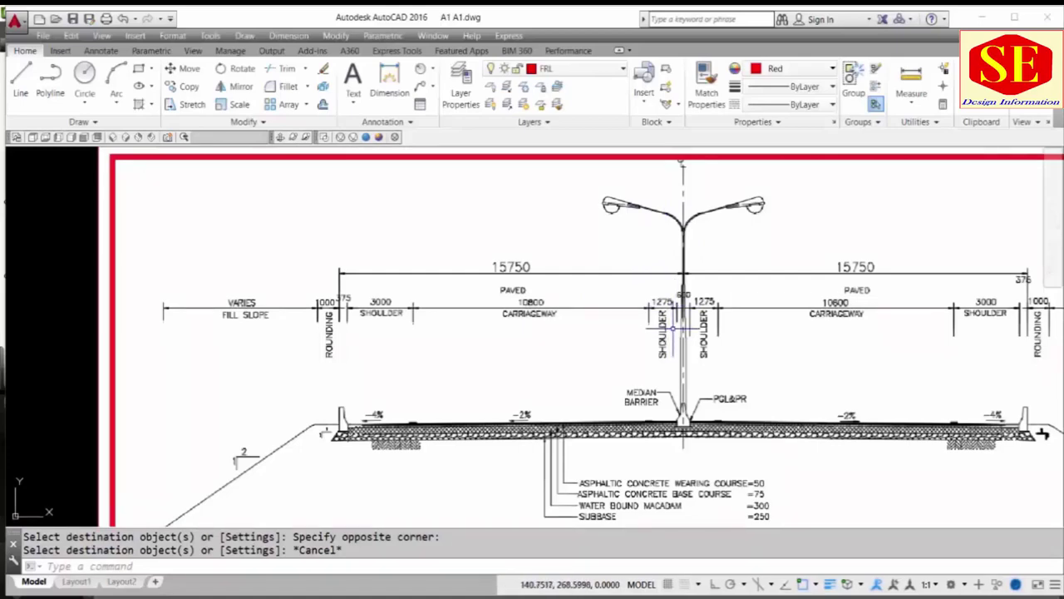
pyautogui.scroll(3, 694, 412)
pyautogui.scroll(1, 698, 411)
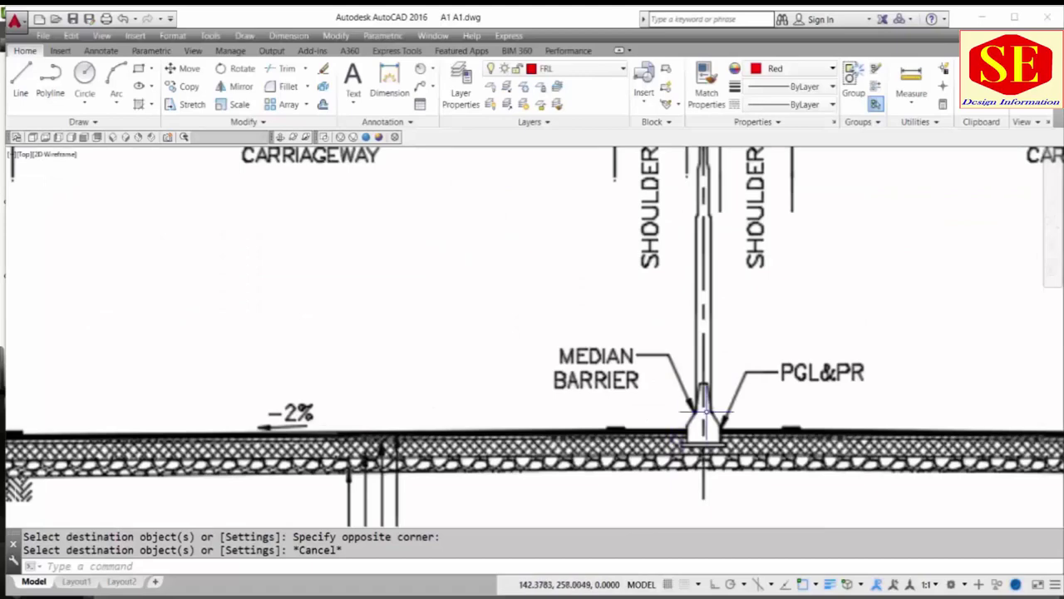
pyautogui.scroll(-4, 612, 296)
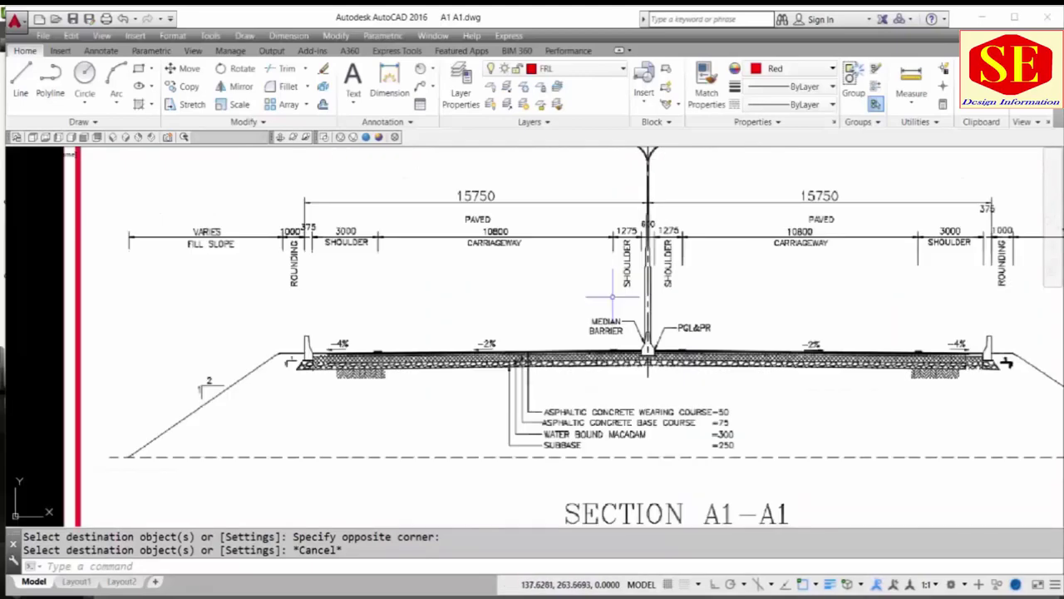
pyautogui.scroll(-4, 612, 296)
pyautogui.scroll(-2, 607, 310)
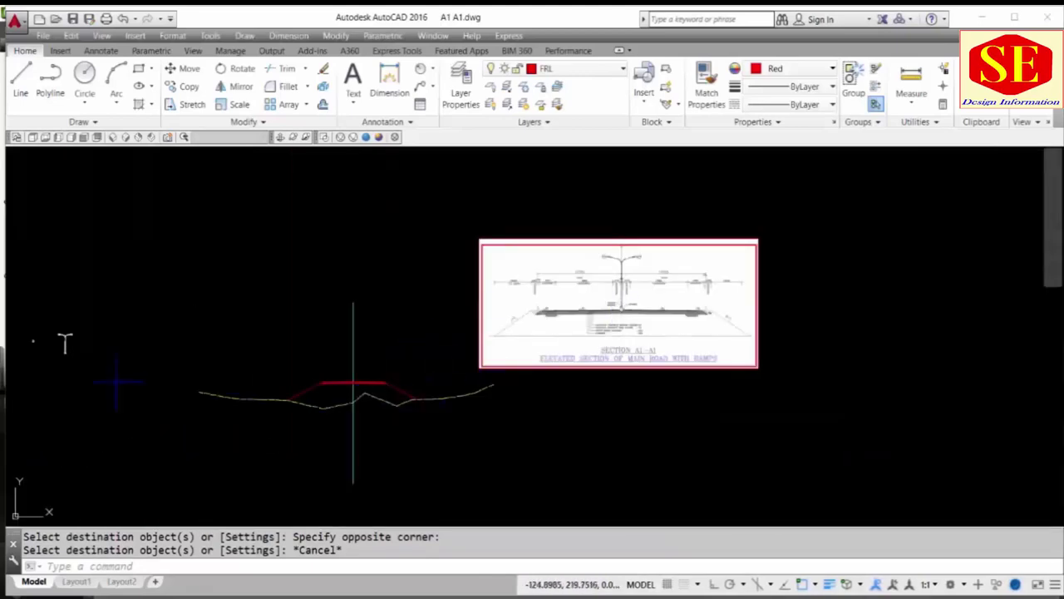
pyautogui.moveTo(116, 382); pyautogui.dragTo(338, 362, button='middle')
pyautogui.scroll(4, 267, 324)
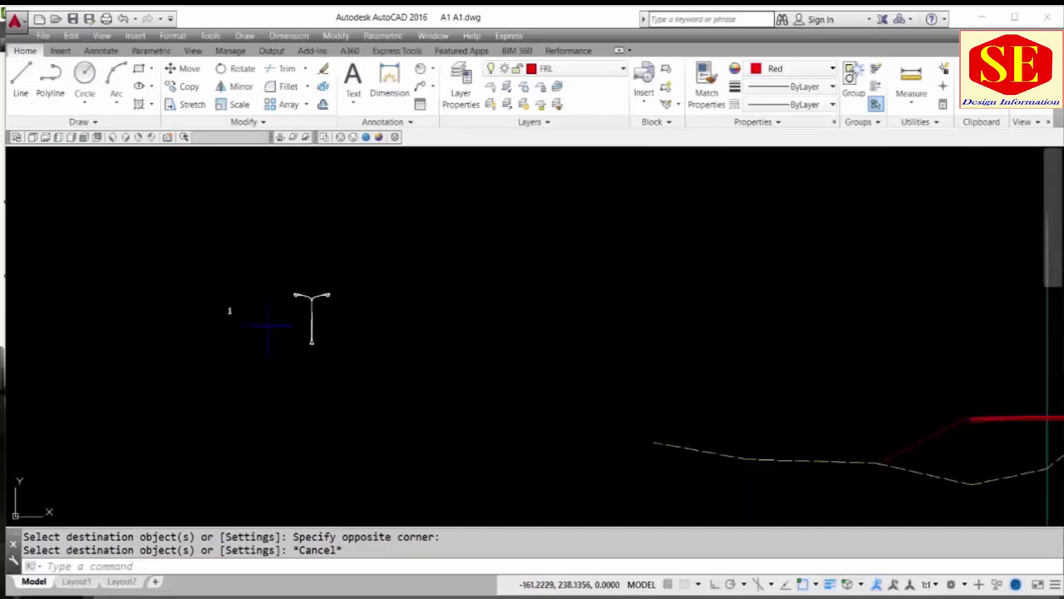
pyautogui.scroll(3, 283, 321)
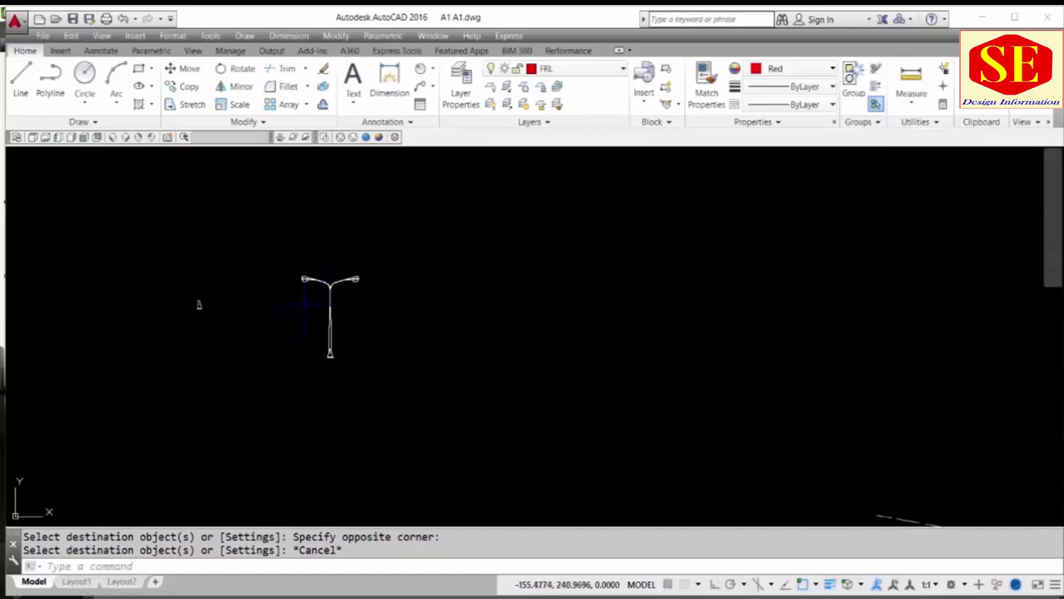
# - Move the lamp post by its base onto the road centre line at the pavement top
pyautogui.write('m')
pyautogui.press('Return')
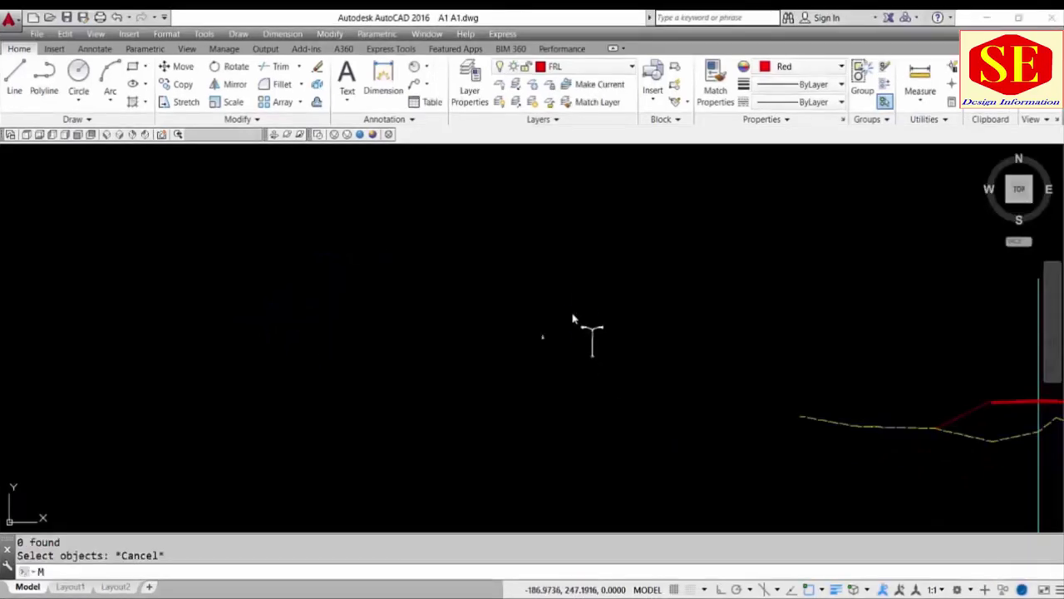
pyautogui.press('Return')
pyautogui.click(577, 303)
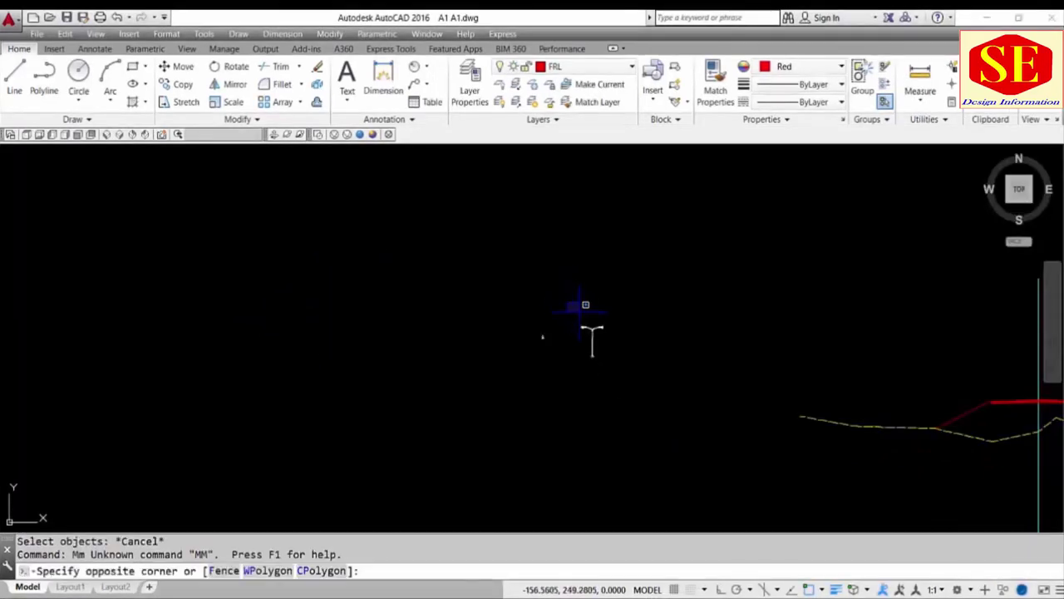
pyautogui.press('Escape')
pyautogui.write('m')
pyautogui.press('Return')
pyautogui.click(572, 310)
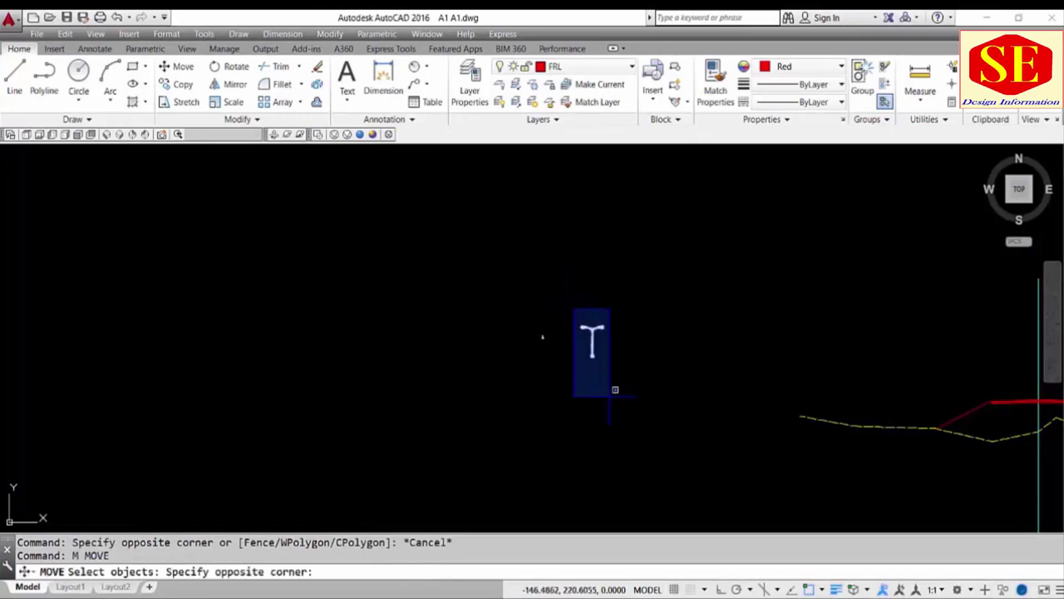
pyautogui.click(615, 390)
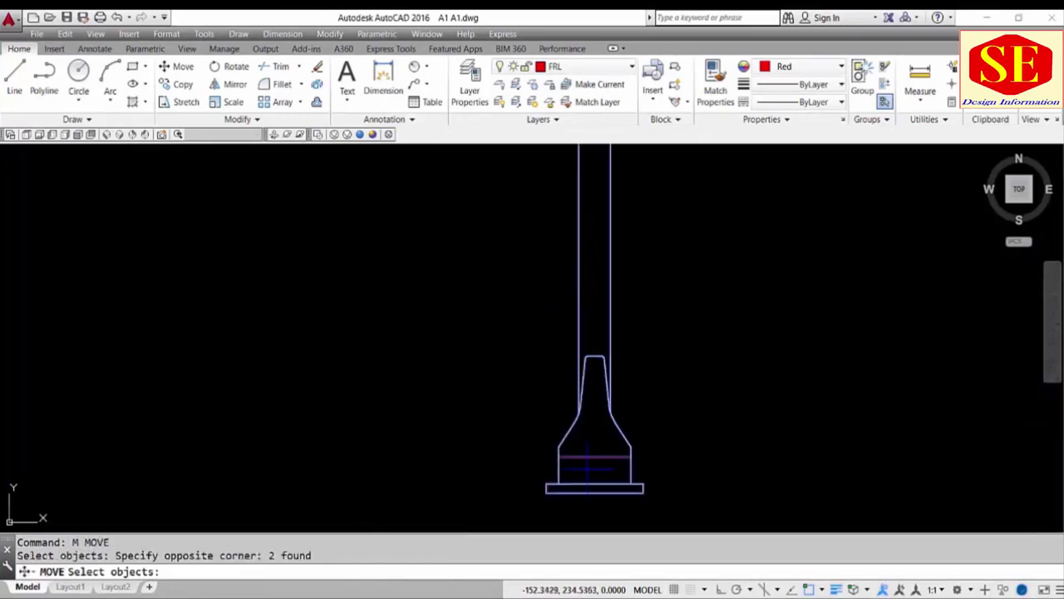
pyautogui.press('Return')
pyautogui.click(598, 447)
pyautogui.scroll(-3, 474, 326)
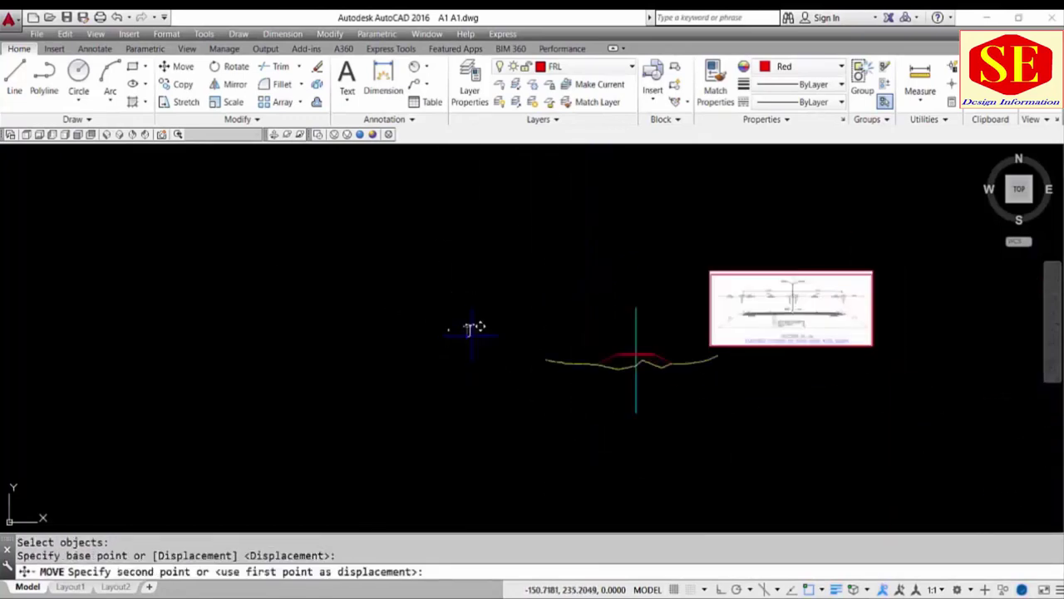
pyautogui.scroll(4, 645, 340)
pyautogui.scroll(2, 518, 451)
pyautogui.scroll(2, 505, 471)
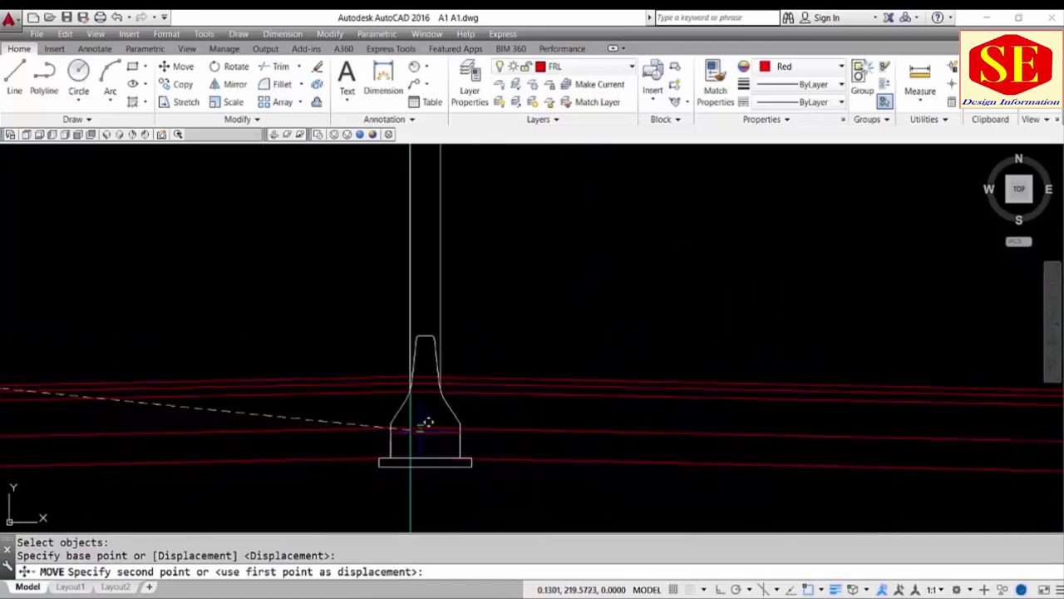
pyautogui.click(419, 368)
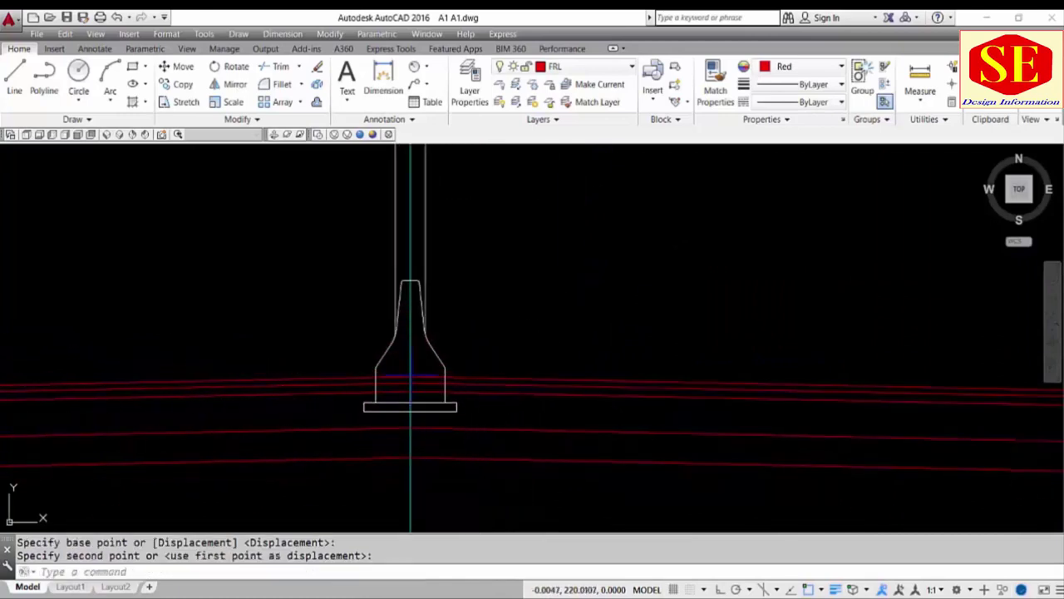
pyautogui.scroll(-3, 605, 276)
pyautogui.scroll(-2, 605, 277)
pyautogui.scroll(-2, 607, 266)
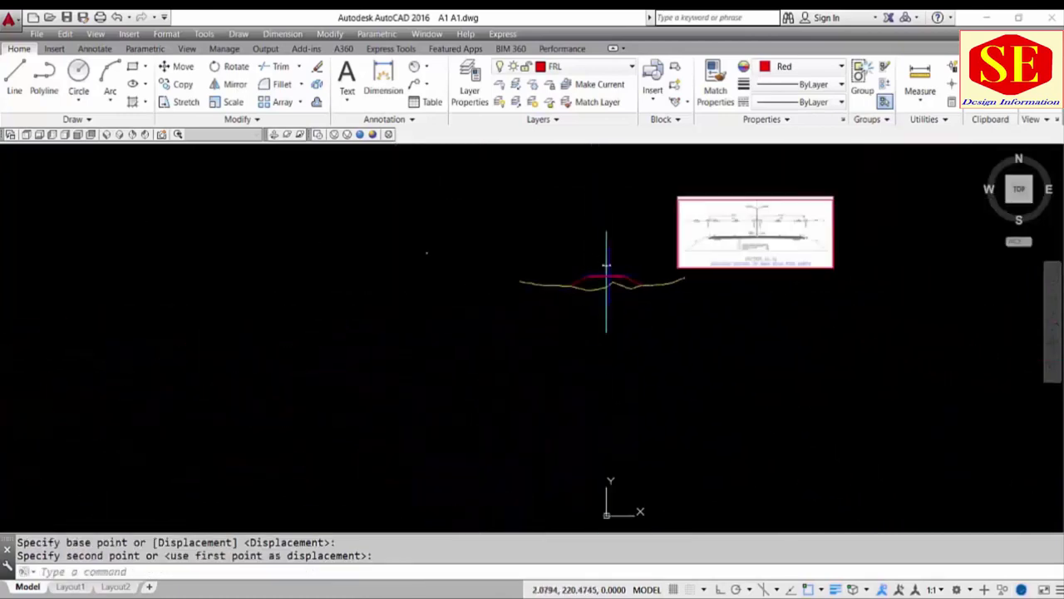
pyautogui.scroll(2, 607, 266)
pyautogui.scroll(2, 606, 266)
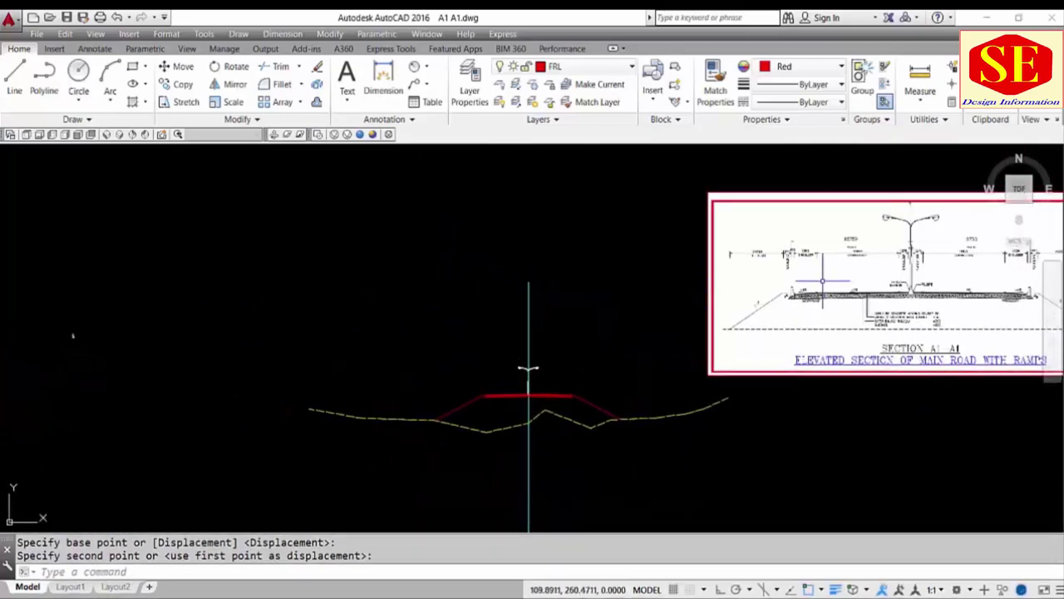
pyautogui.scroll(4, 794, 287)
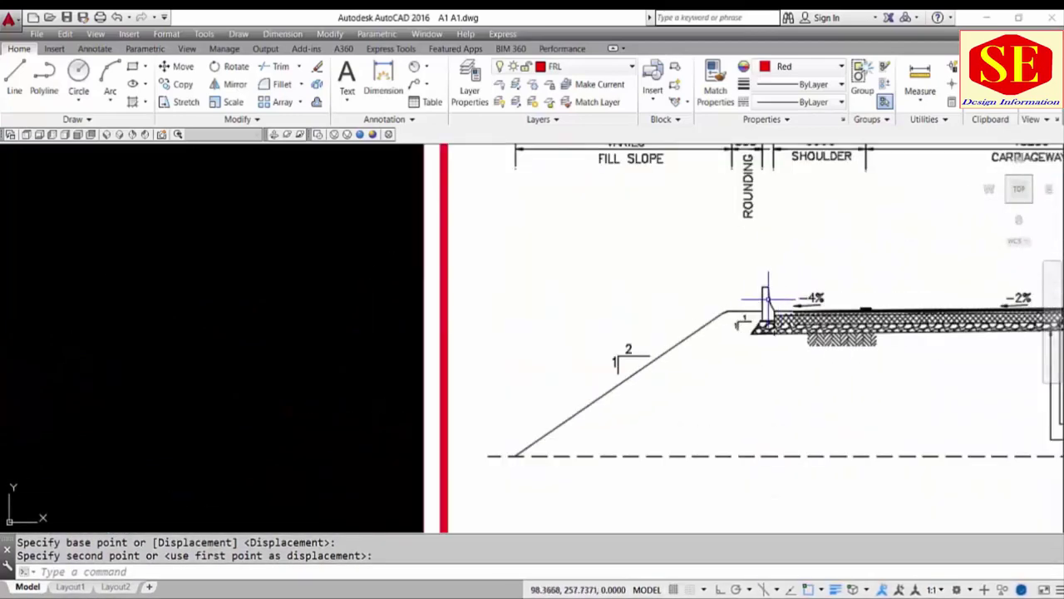
# - Move the barrier block to the left edge of the road
pyautogui.scroll(-5, 766, 297)
pyautogui.scroll(3, 665, 332)
pyautogui.scroll(2, 595, 354)
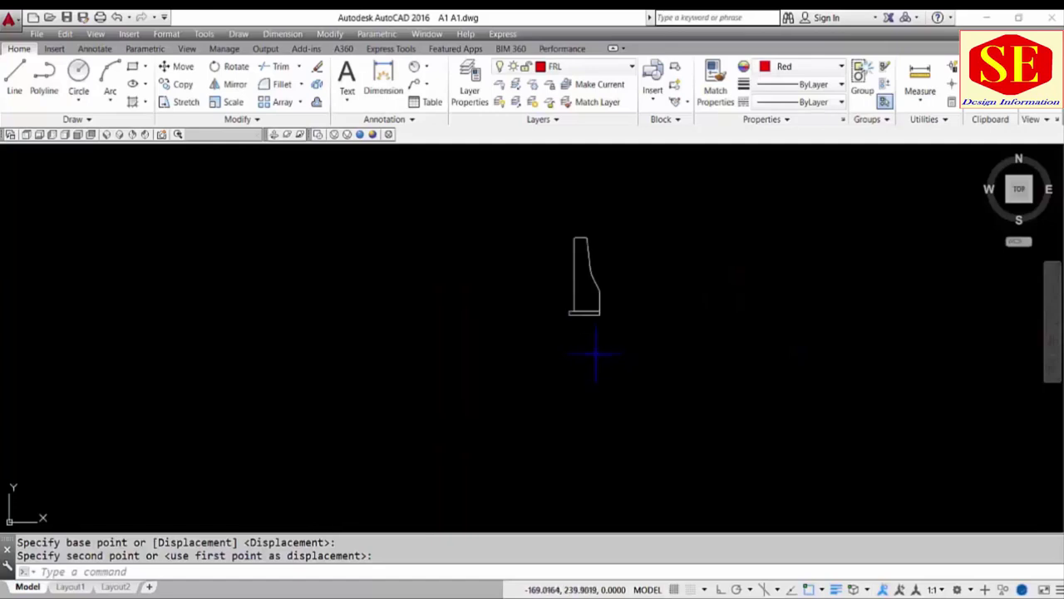
pyautogui.press('Escape')
pyautogui.write('m')
pyautogui.press('Return')
pyautogui.click(359, 239)
pyautogui.click(319, 336)
pyautogui.scroll(2, 341, 268)
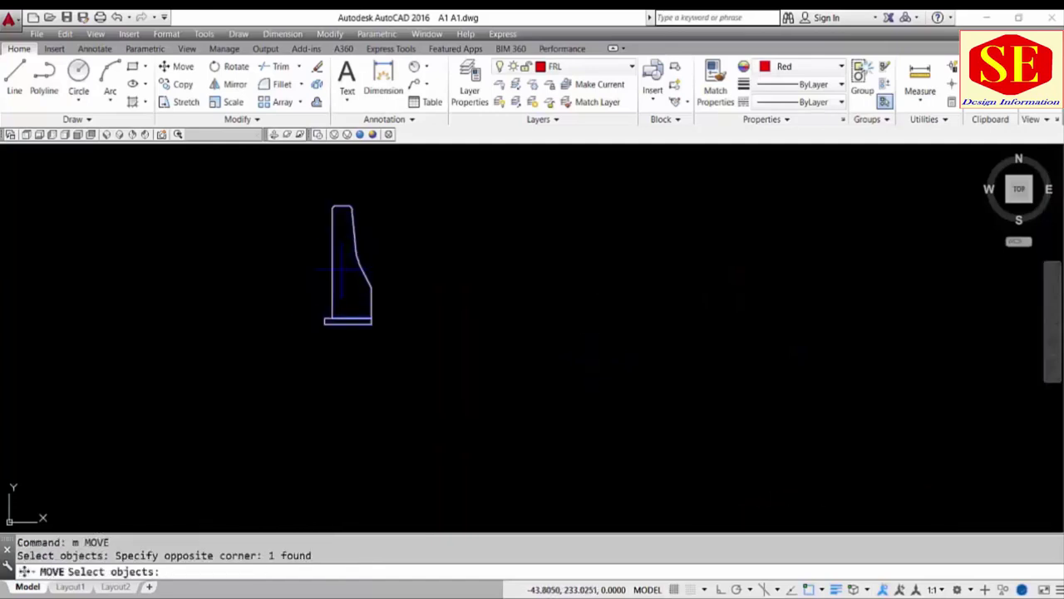
pyautogui.press('Return')
pyautogui.click(339, 270)
pyautogui.scroll(-5, 374, 283)
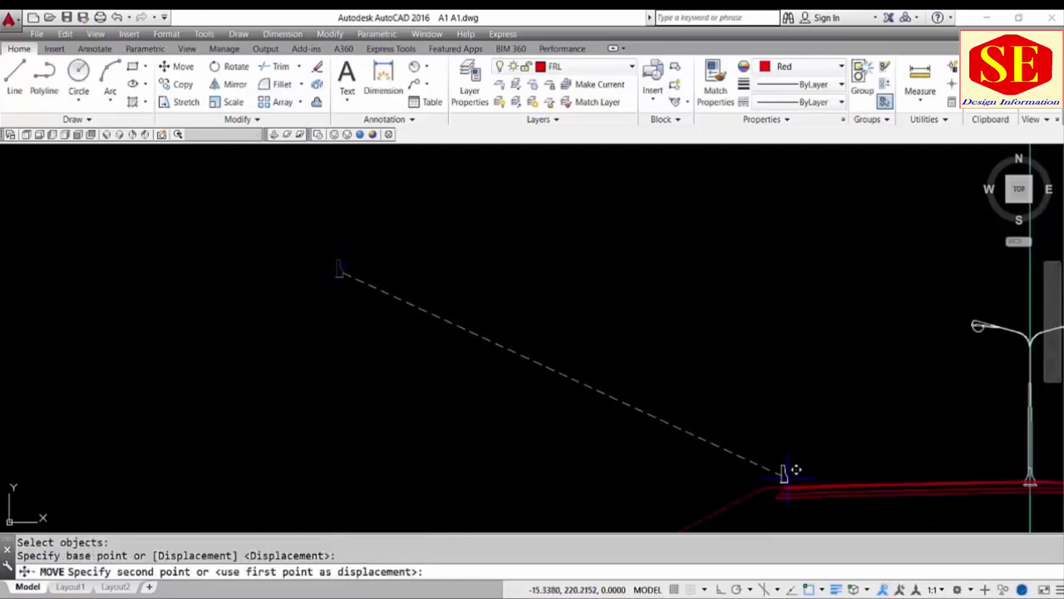
pyautogui.scroll(1, 785, 474)
pyautogui.scroll(1, 689, 309)
pyautogui.scroll(1, 677, 349)
pyautogui.scroll(1, 642, 324)
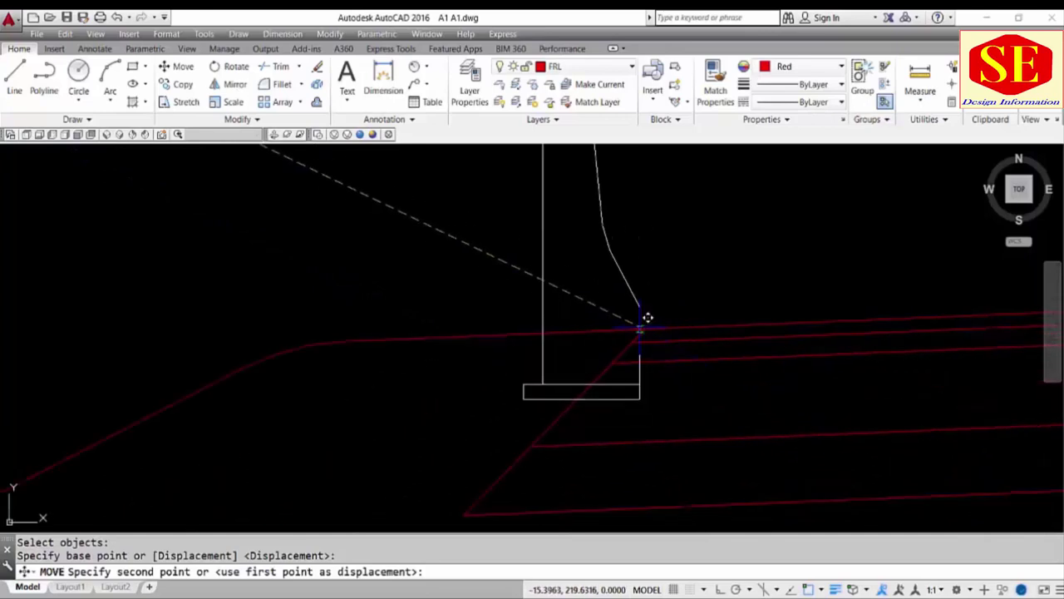
pyautogui.click(645, 329)
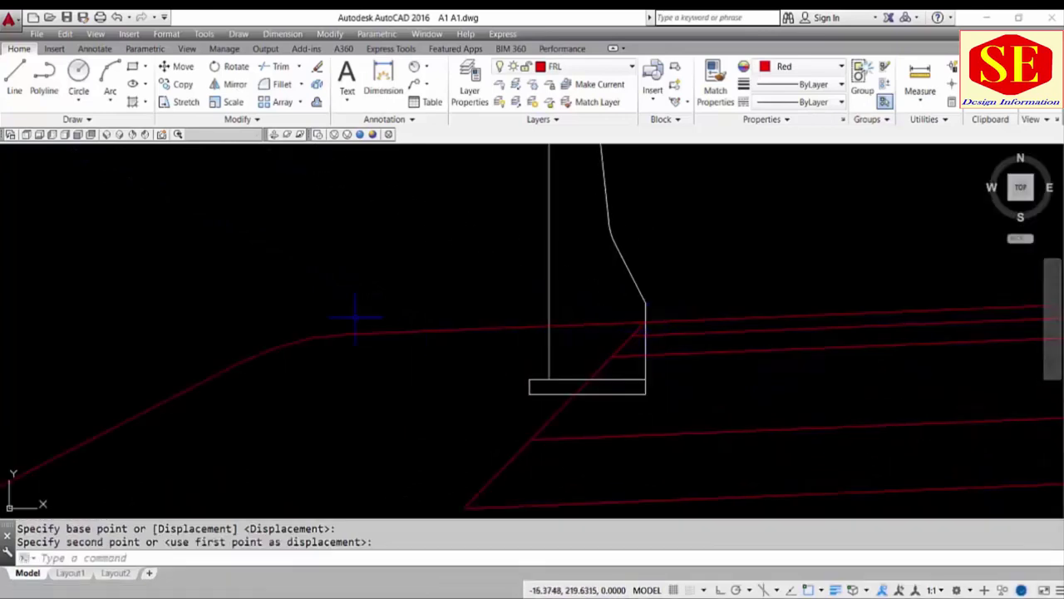
pyautogui.scroll(-5, 352, 316)
# - Mirror the barrier about the centreline to the right road edge, keeping the original
pyautogui.write('mi')
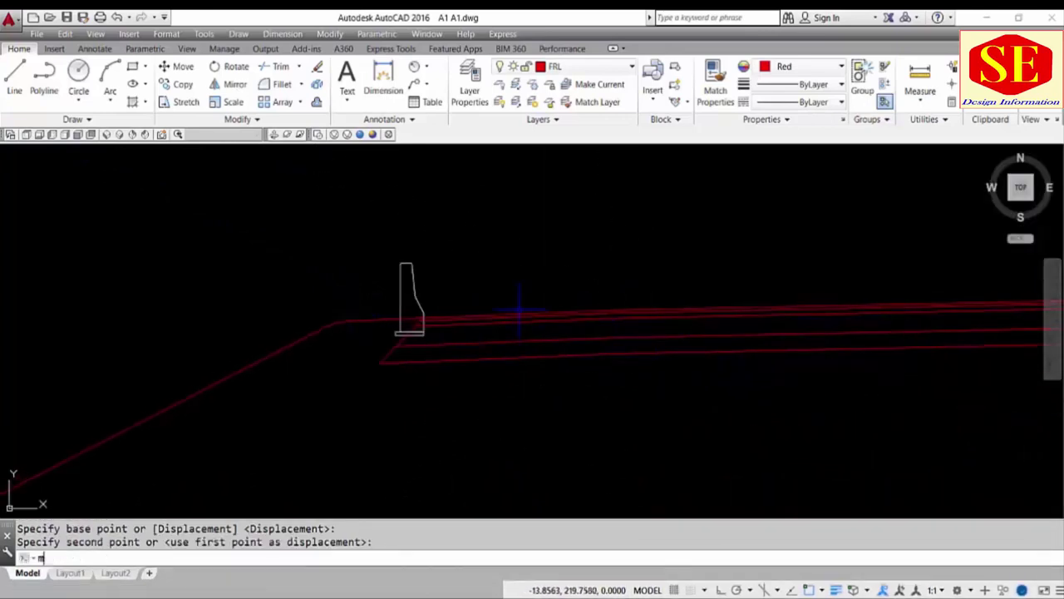
pyautogui.press('Return')
pyautogui.click(414, 286)
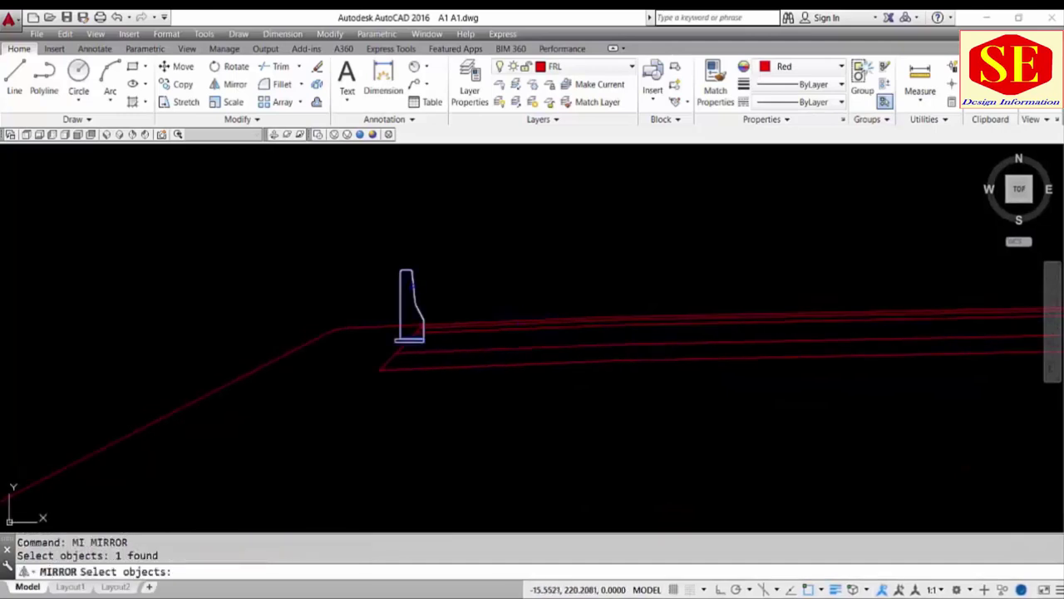
pyautogui.scroll(-3, 413, 287)
pyautogui.scroll(3, 630, 261)
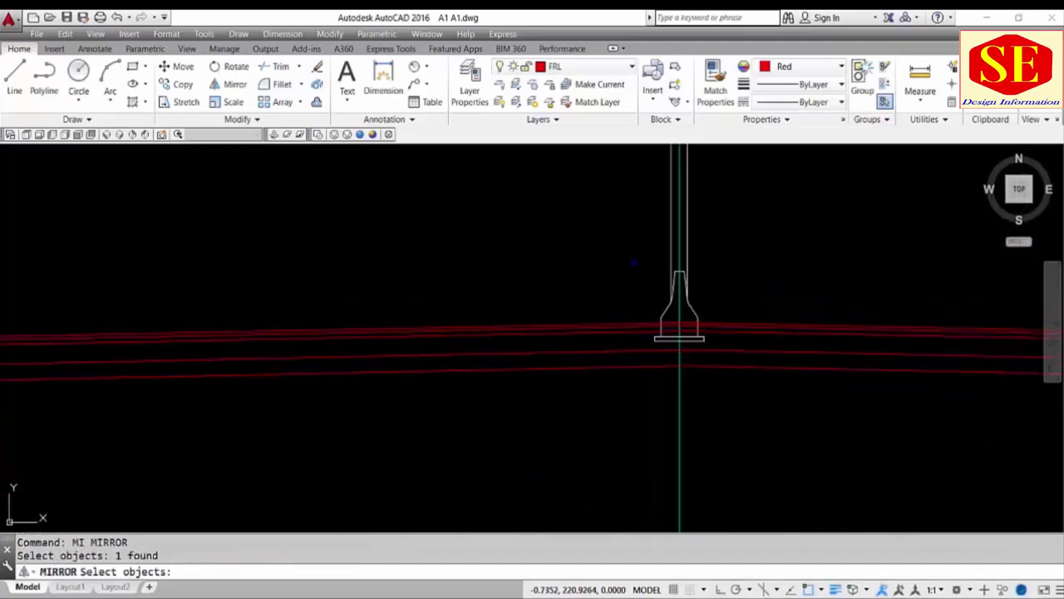
pyautogui.scroll(-2, 634, 263)
pyautogui.scroll(-3, 582, 274)
pyautogui.moveTo(455, 219); pyautogui.dragTo(462, 294, button='middle')
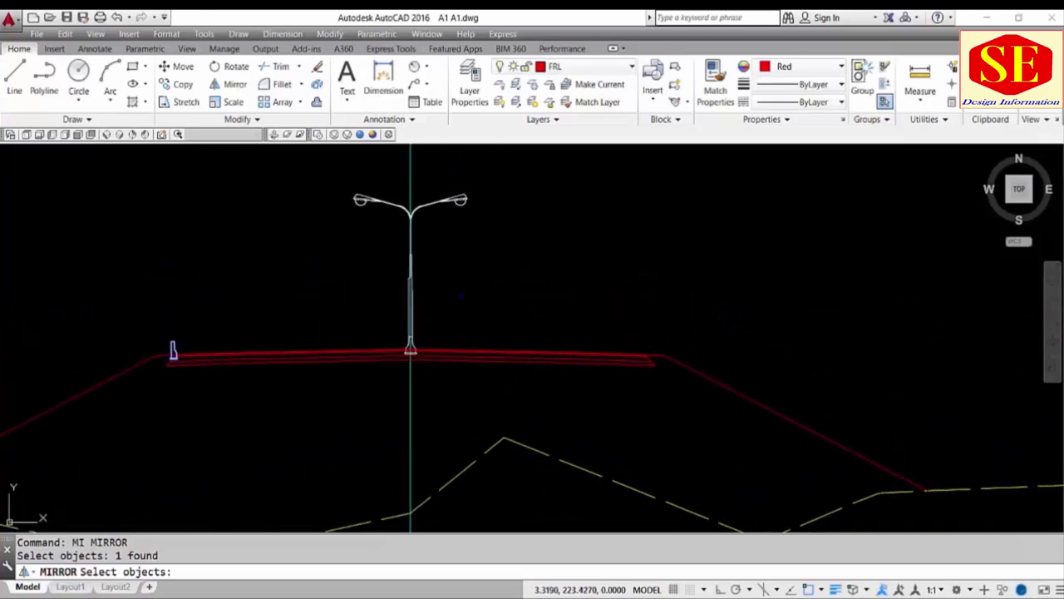
pyautogui.press('Return')
pyautogui.click(410, 173)
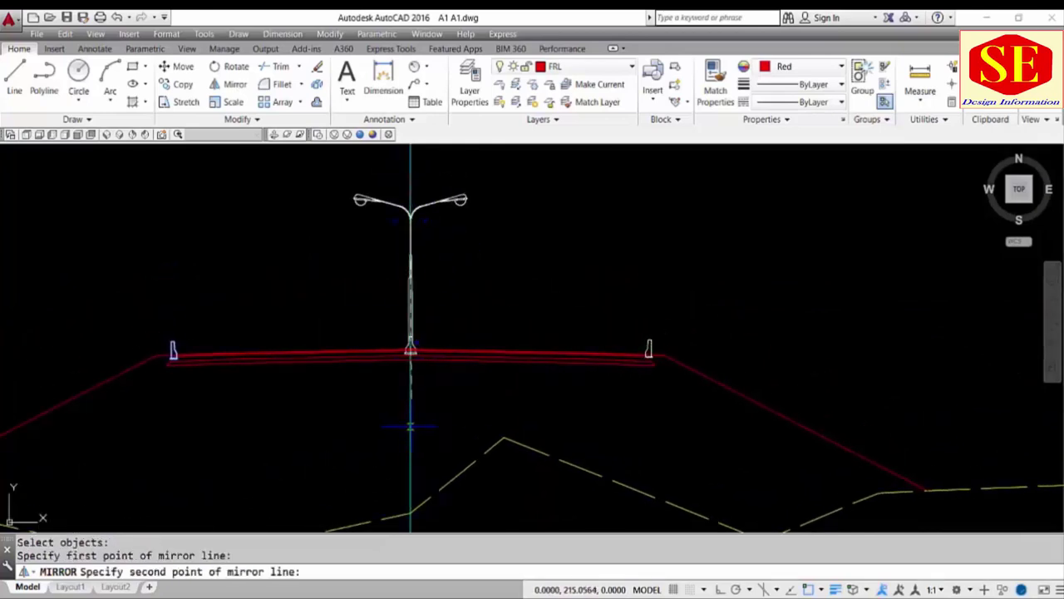
pyautogui.click(409, 425)
pyautogui.rightClick(409, 425)
pyautogui.click(442, 435)
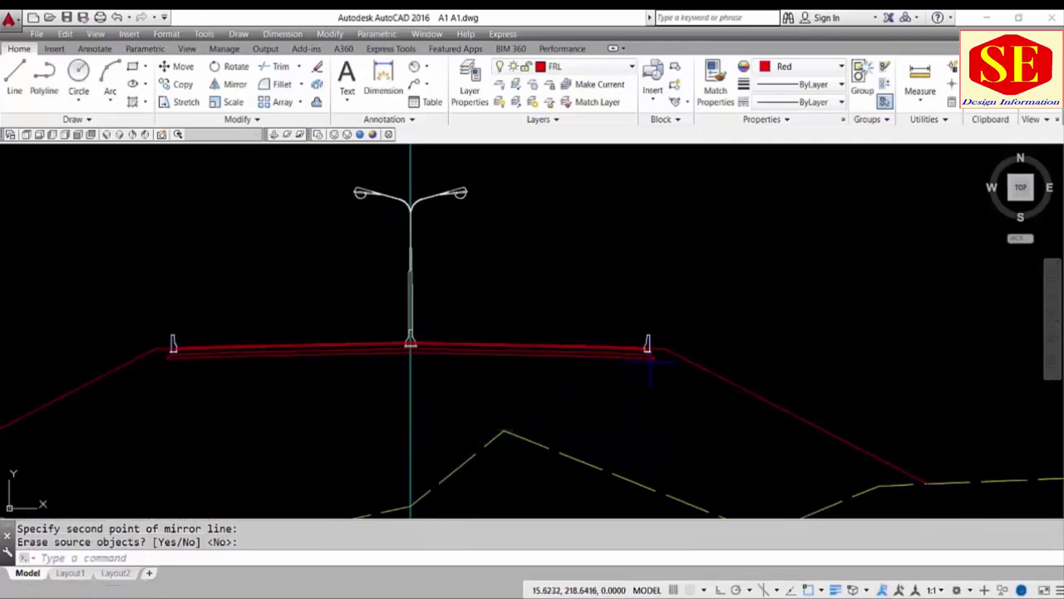
pyautogui.scroll(5, 632, 353)
pyautogui.moveTo(592, 349); pyautogui.dragTo(717, 347, button='middle')
pyautogui.scroll(4, 720, 346)
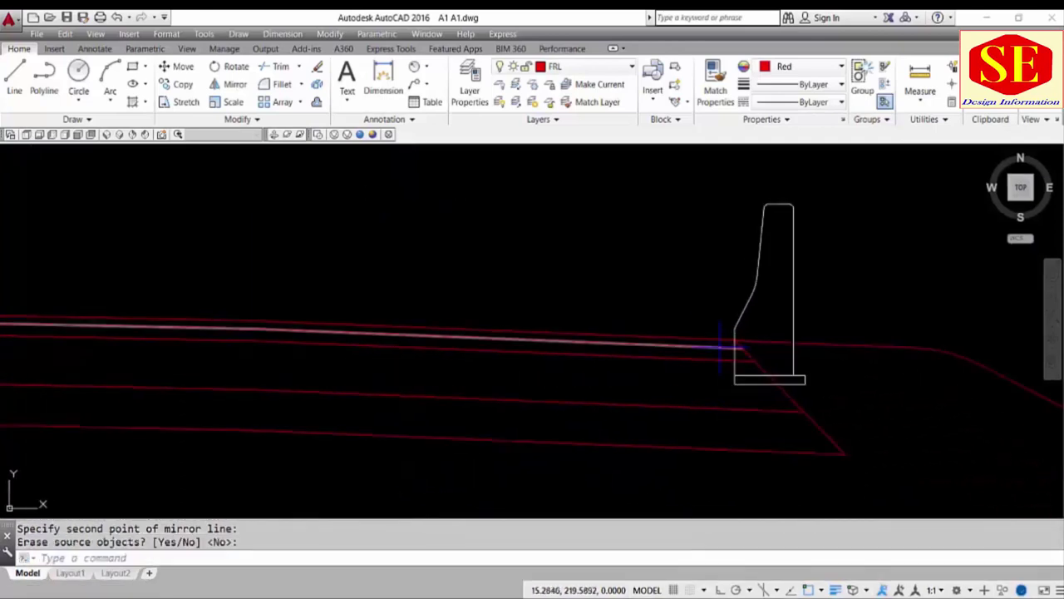
pyautogui.write('tr')
pyautogui.press('Return')
pyautogui.press('Return')
# - Trim the red pavement and diagonal lines out of the right barrier base
pyautogui.click(765, 342)
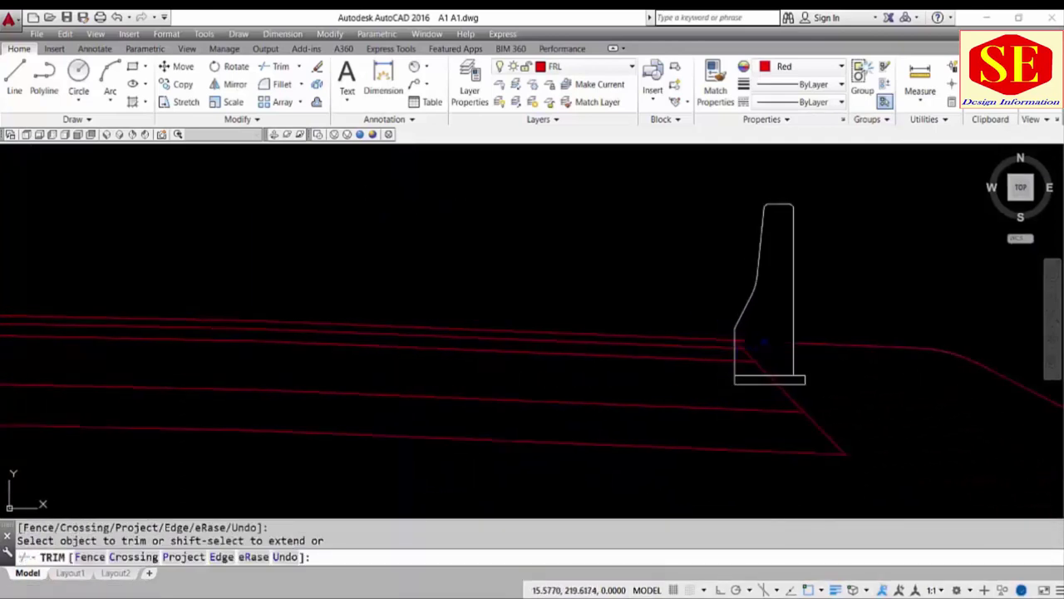
pyautogui.scroll(2, 744, 339)
pyautogui.scroll(2, 740, 340)
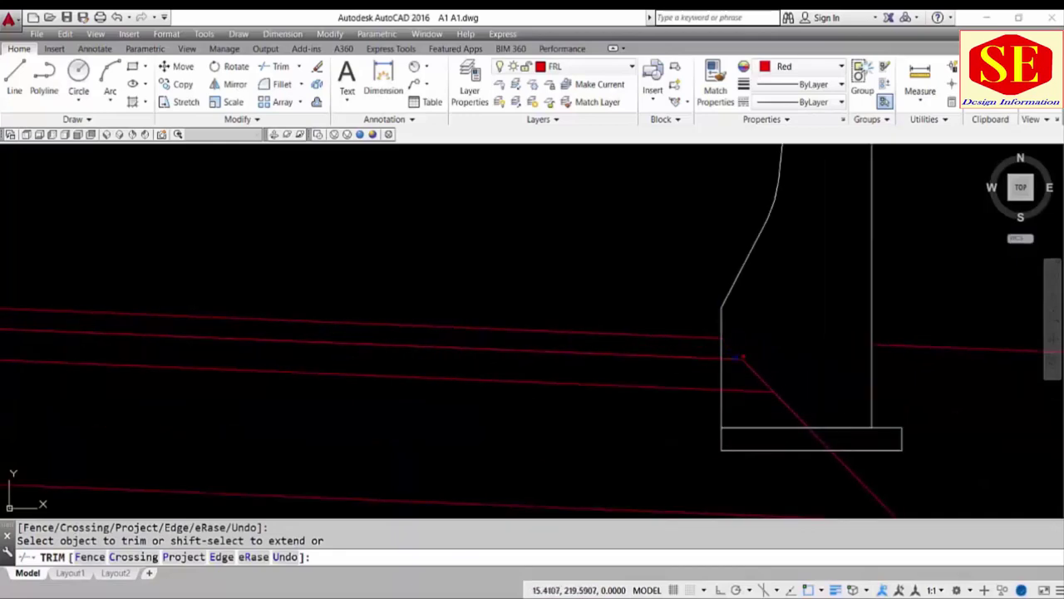
pyautogui.click(760, 351)
pyautogui.click(740, 392)
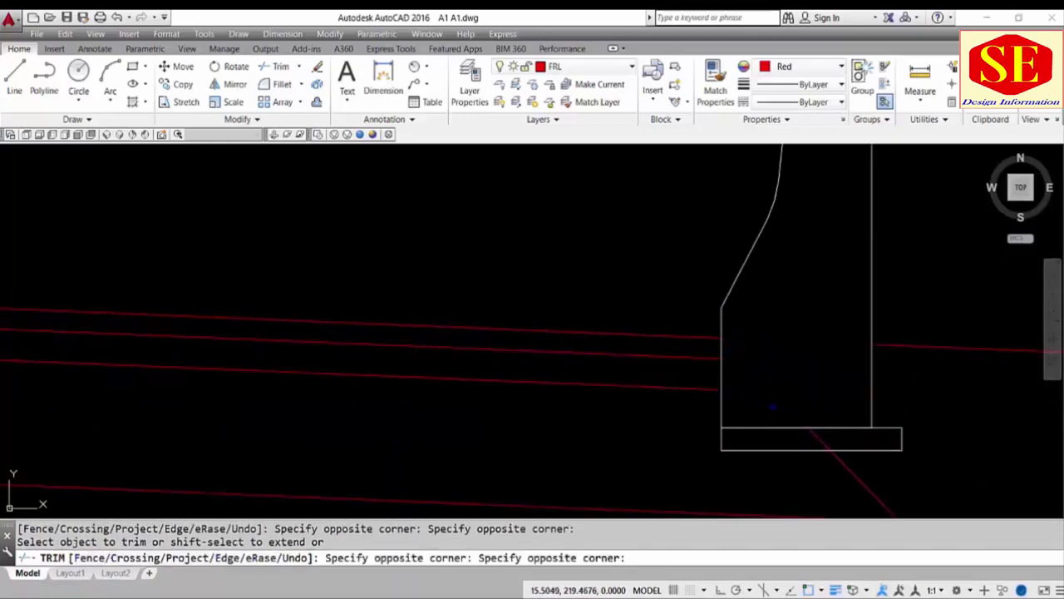
pyautogui.click(821, 439)
pyautogui.scroll(-6, 826, 365)
pyautogui.click(826, 365)
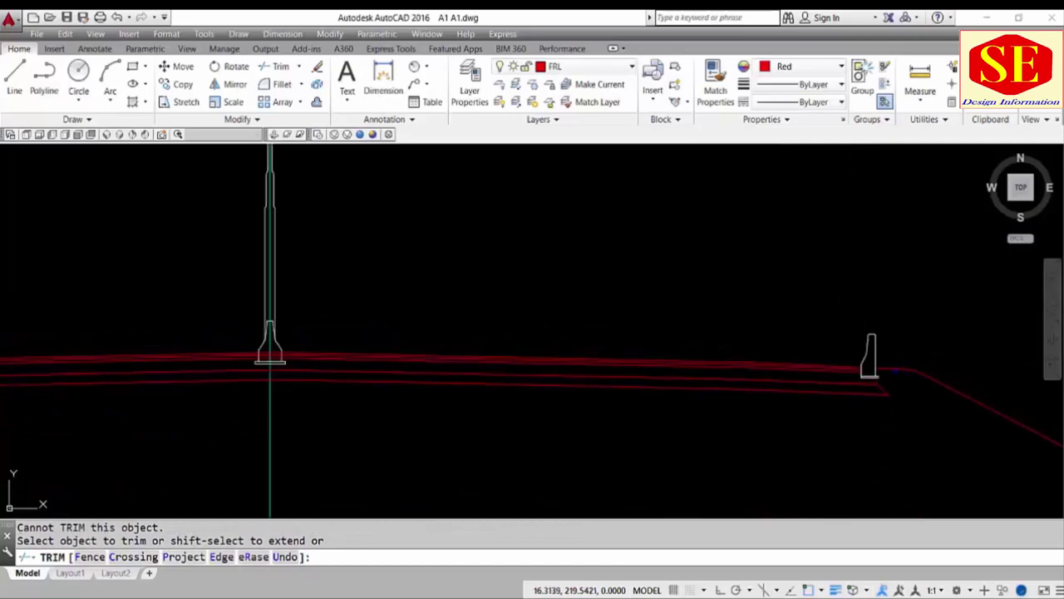
pyautogui.moveTo(823, 299); pyautogui.dragTo(386, 295, button='middle')
pyautogui.press('Escape')
pyautogui.scroll(4, 430, 309)
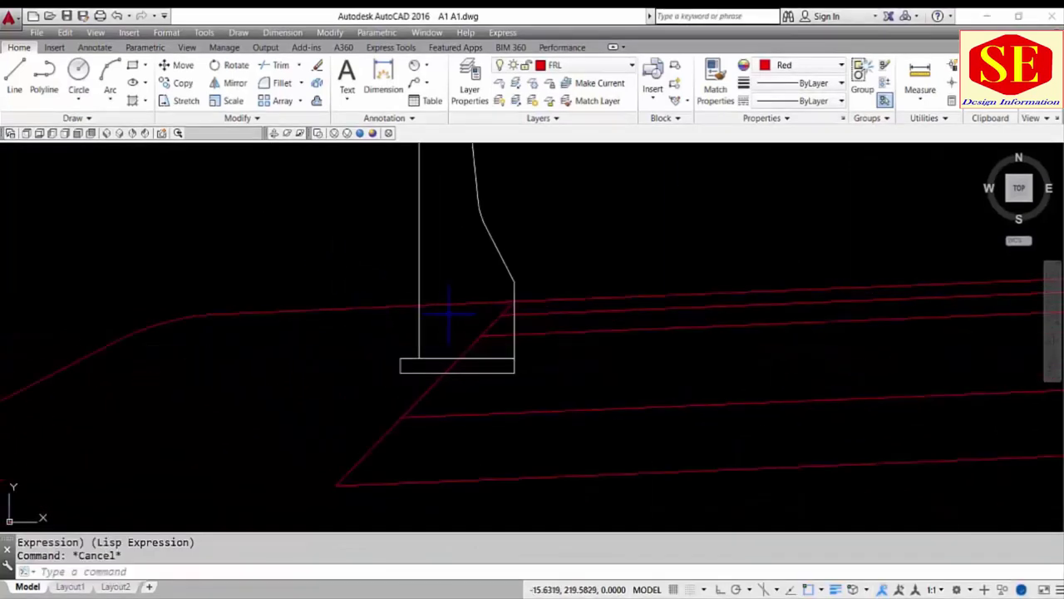
# - Trim the red lines inside the left barrier base and erase the leftover segment
pyautogui.write('tr')
pyautogui.press('Return')
pyautogui.press('Return')
pyautogui.click(482, 291)
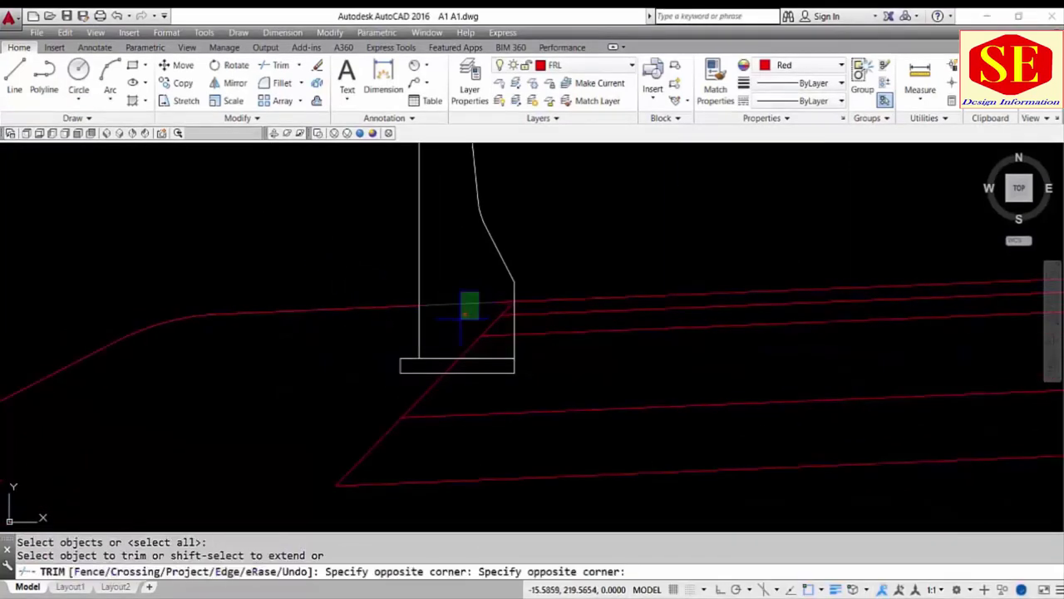
pyautogui.click(453, 321)
pyautogui.click(491, 324)
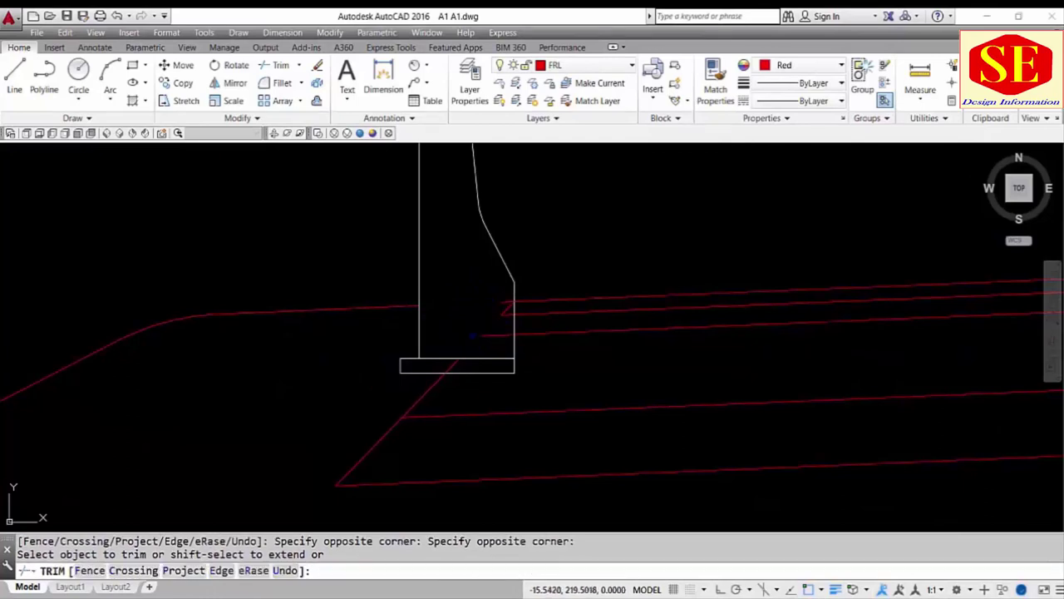
pyautogui.click(510, 305)
pyautogui.click(504, 310)
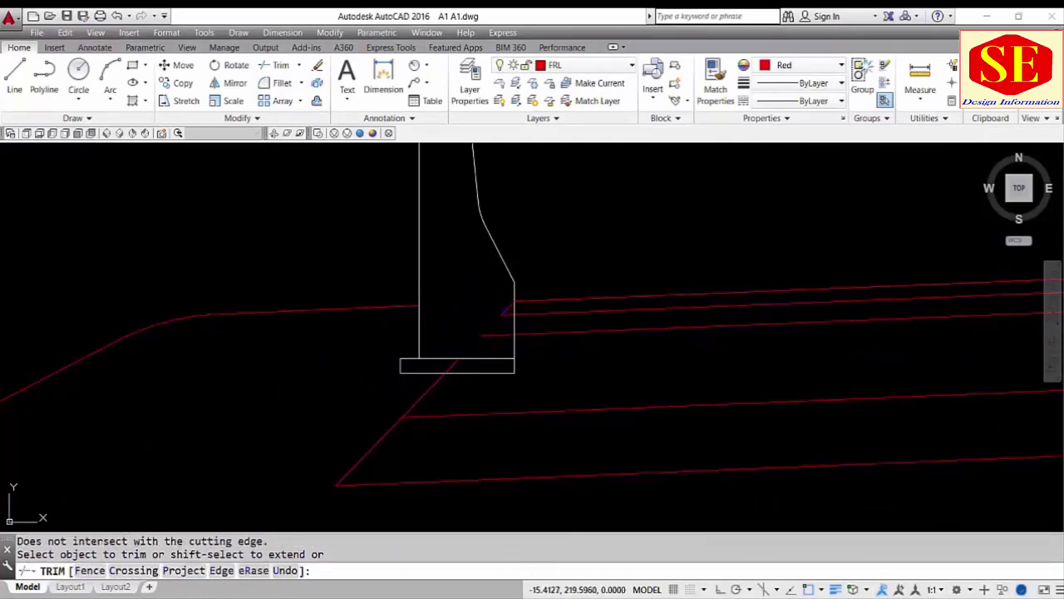
pyautogui.click(505, 311)
pyautogui.click(499, 339)
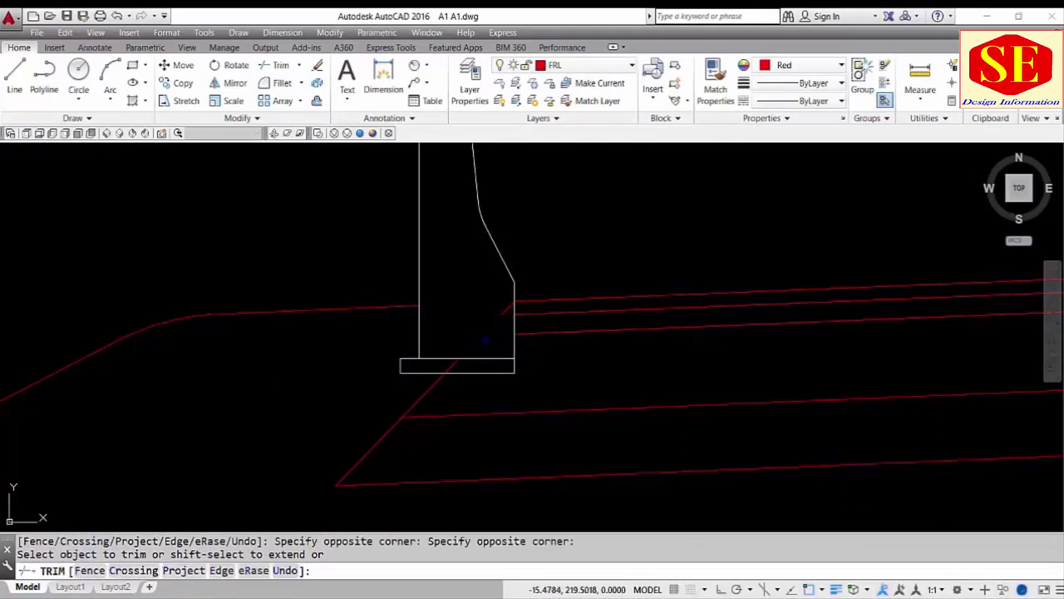
pyautogui.click(503, 310)
pyautogui.press('Escape')
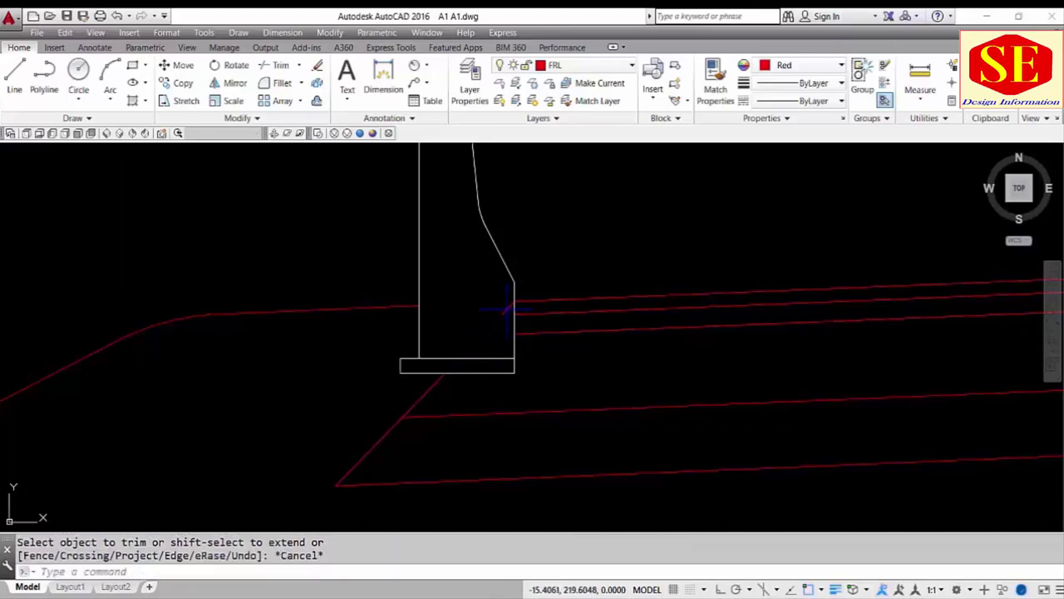
pyautogui.write('e')
pyautogui.press('Return')
pyautogui.scroll(-3, 374, 324)
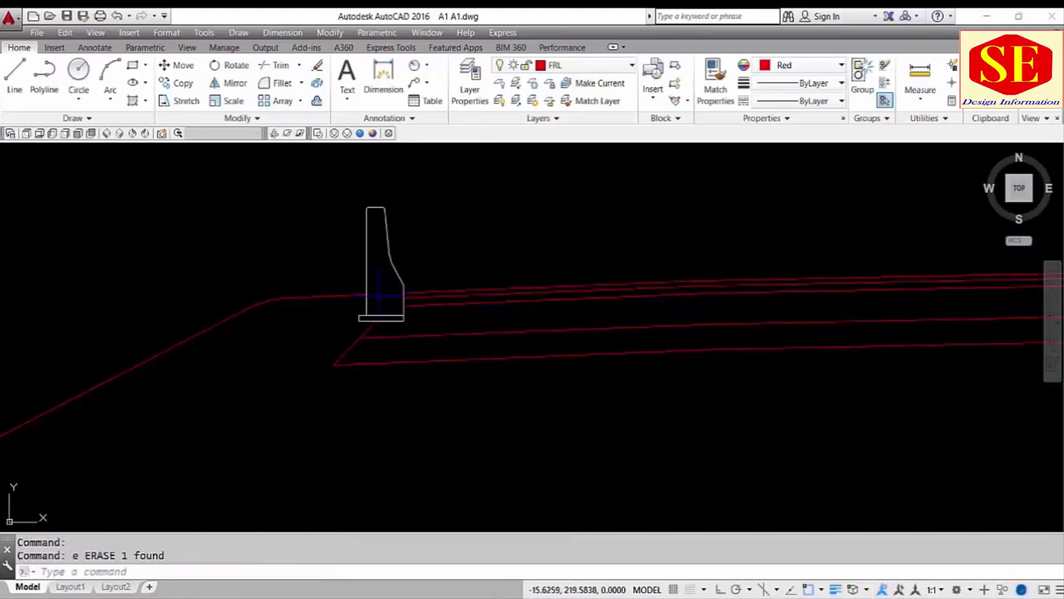
pyautogui.scroll(-3, 358, 328)
pyautogui.scroll(5, 358, 328)
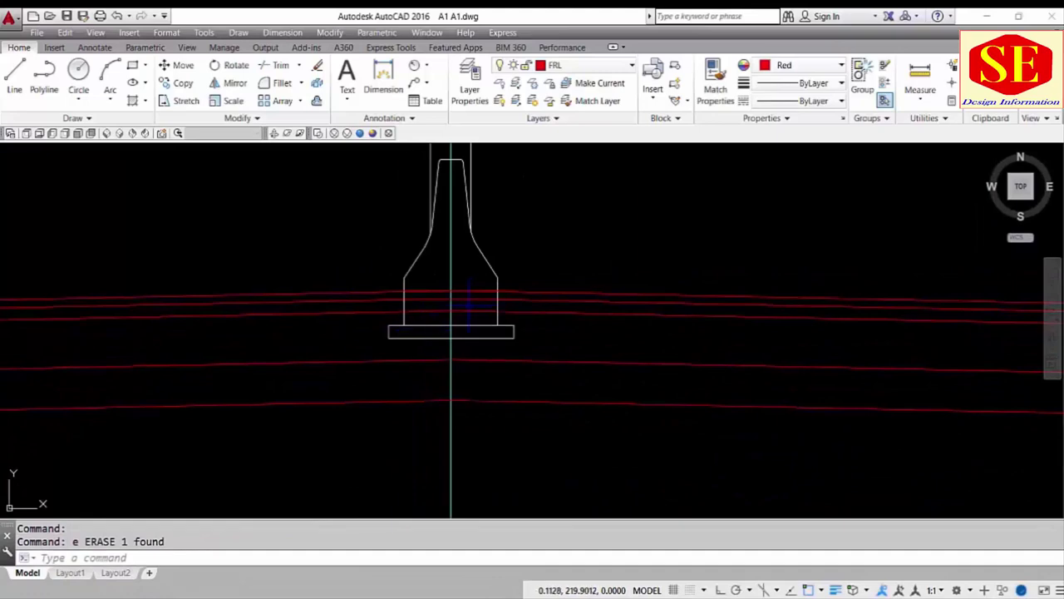
# - Trim the red lines inside the lamp post base and erase the remaining segment
pyautogui.write('tr')
pyautogui.press('Return')
pyautogui.press('Return')
pyautogui.click(482, 283)
pyautogui.click(471, 317)
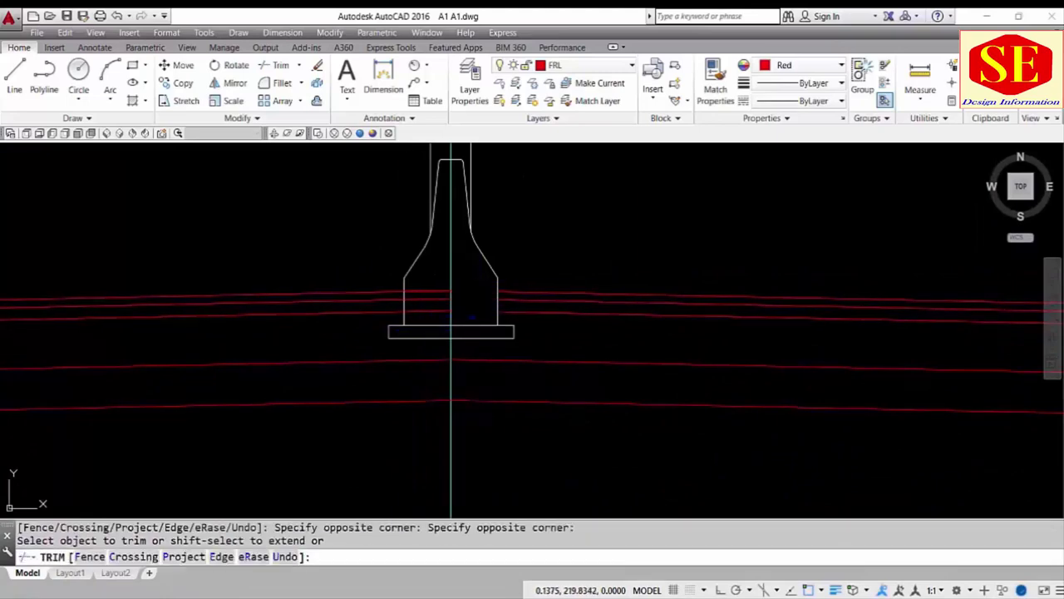
pyautogui.click(433, 295)
pyautogui.click(429, 281)
pyautogui.click(414, 310)
pyautogui.click(424, 291)
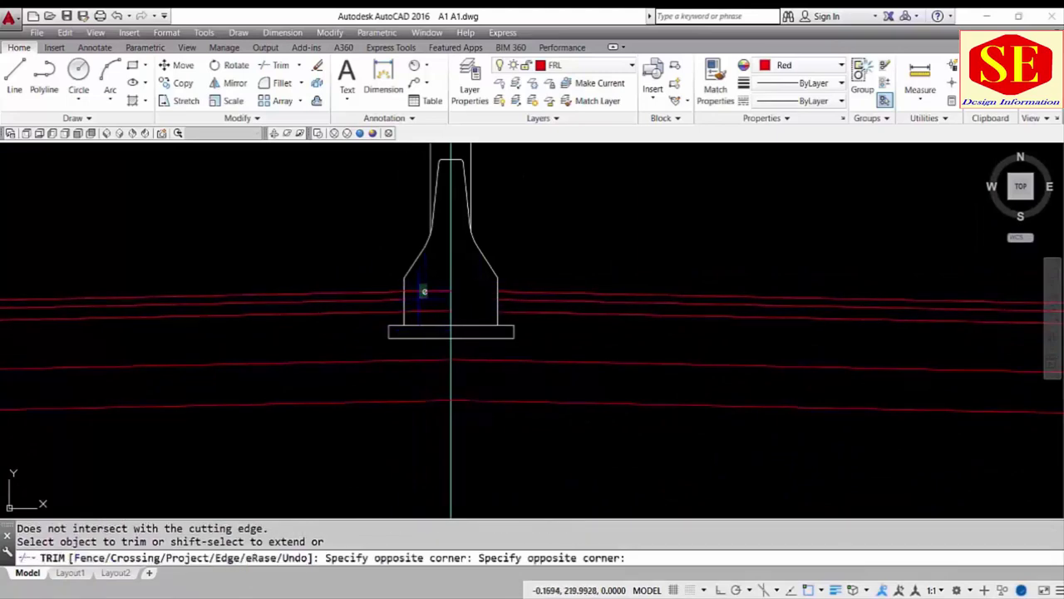
pyautogui.click(424, 291)
pyautogui.click(418, 276)
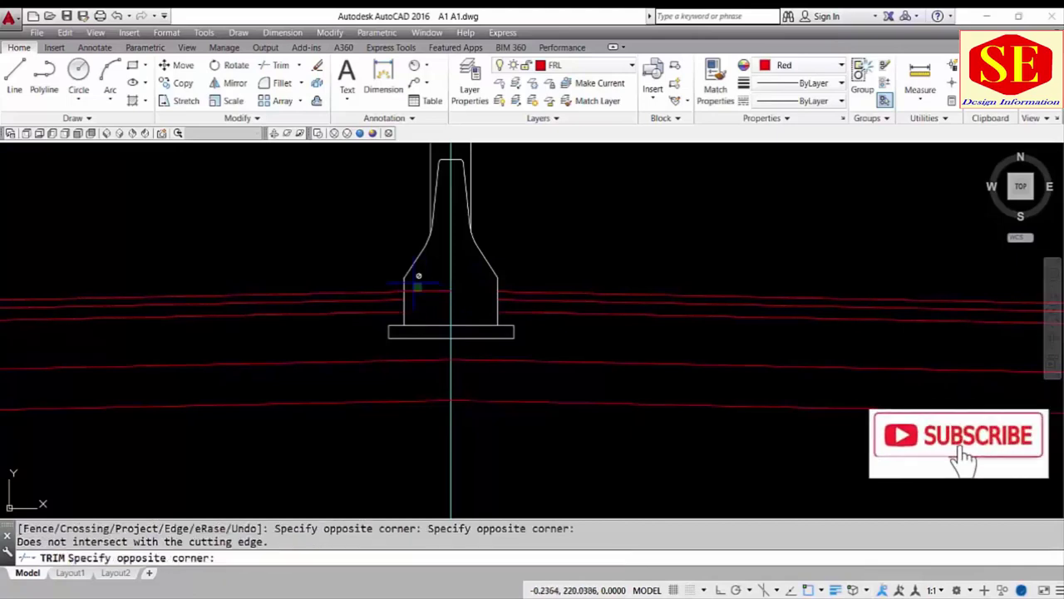
pyautogui.click(424, 286)
pyautogui.click(420, 278)
pyautogui.press('Escape')
pyautogui.click(426, 290)
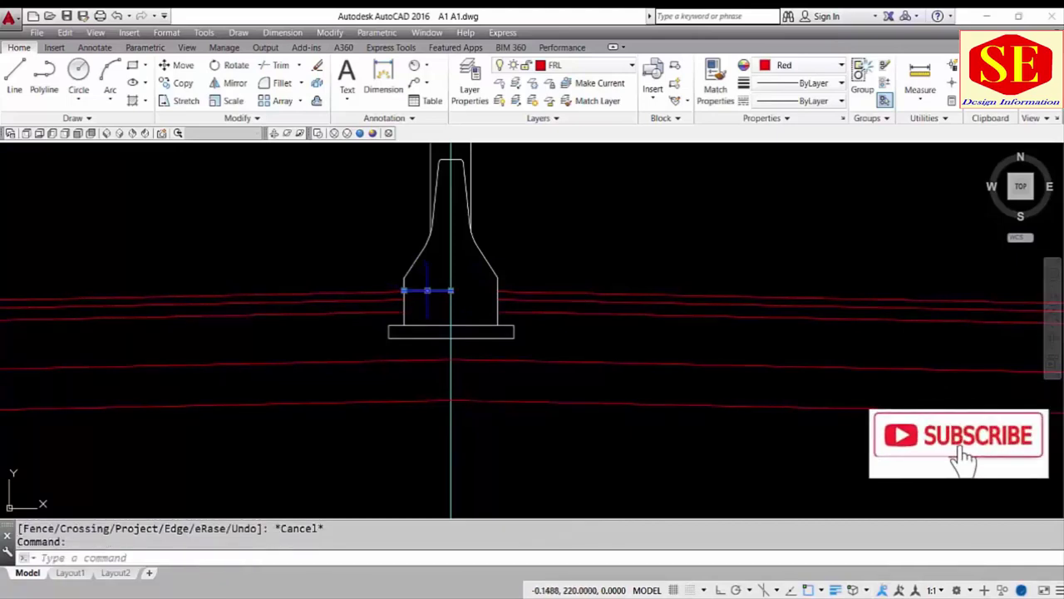
pyautogui.write('e')
pyautogui.press('Return')
pyautogui.scroll(-4, 424, 286)
pyautogui.scroll(-3, 425, 286)
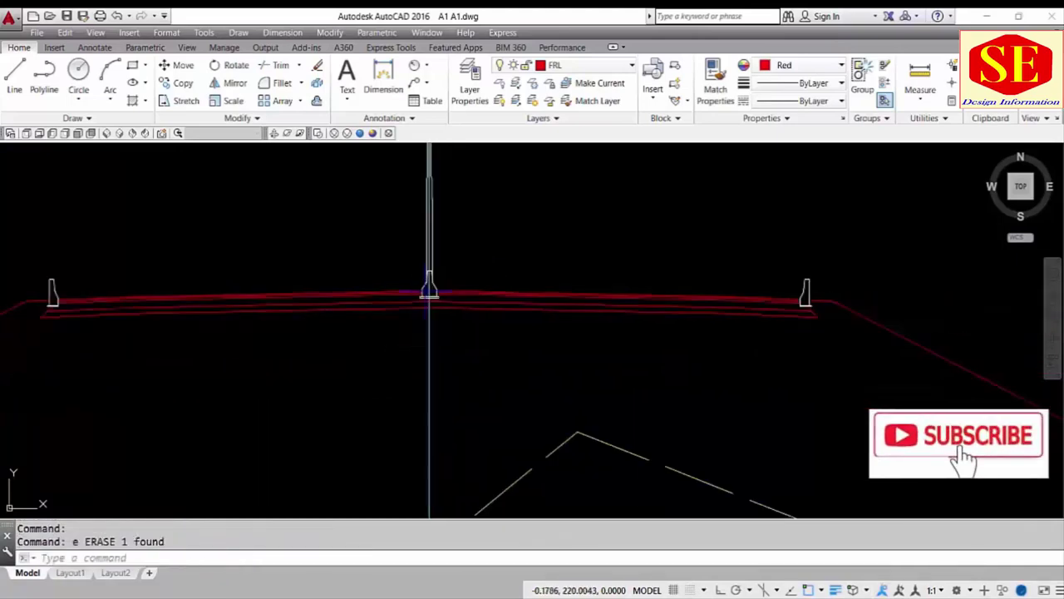
pyautogui.scroll(-2, 429, 291)
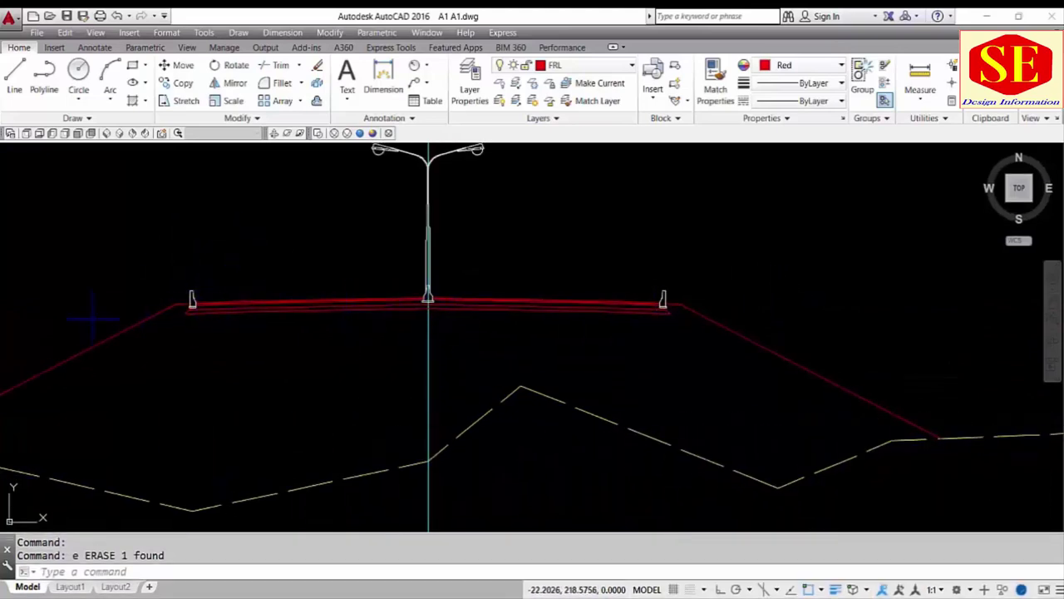
pyautogui.moveTo(428, 300); pyautogui.dragTo(649, 301, button='middle')
pyautogui.scroll(2, 648, 301)
pyautogui.scroll(2, 600, 283)
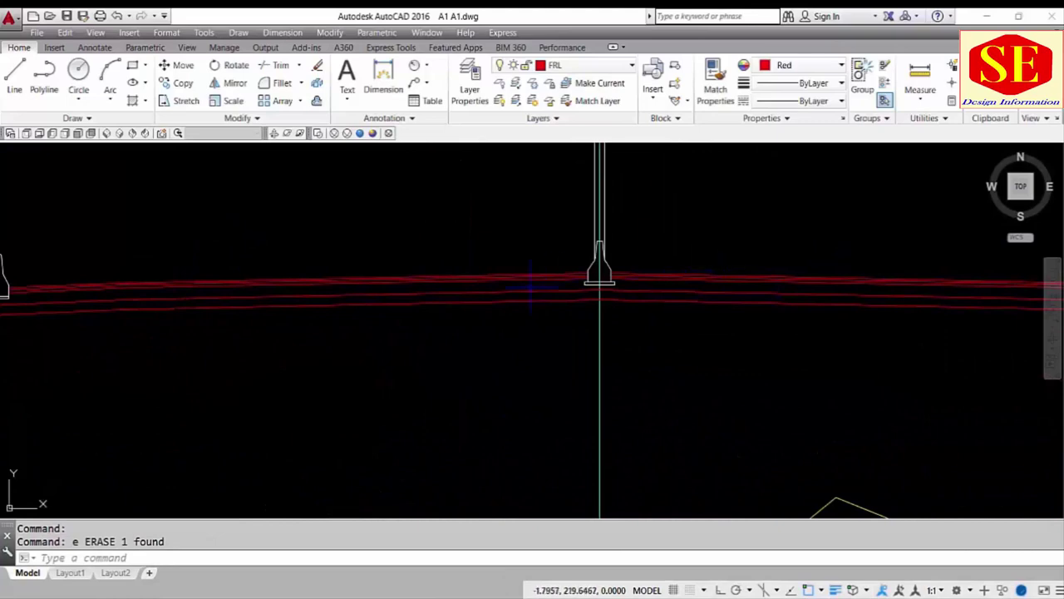
pyautogui.scroll(2, 531, 287)
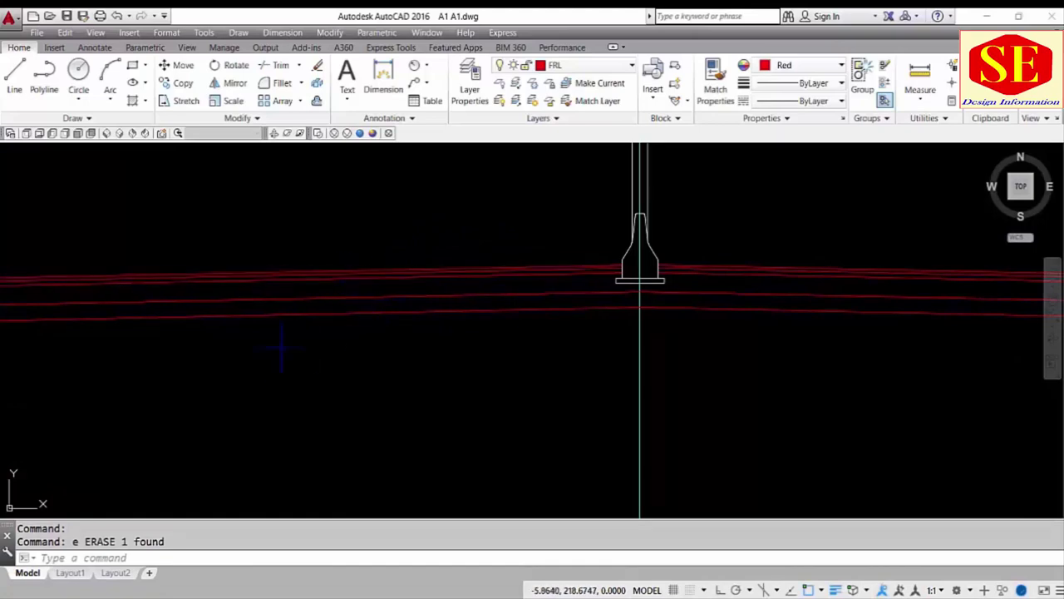
pyautogui.scroll(-5, 639, 274)
pyautogui.scroll(-3, 391, 345)
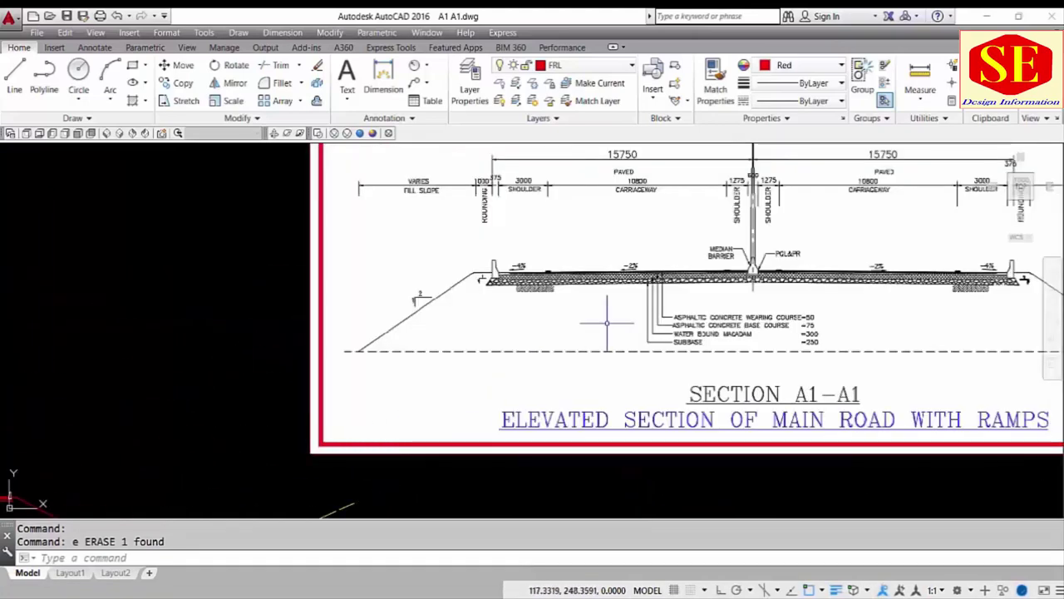
pyautogui.scroll(5, 613, 321)
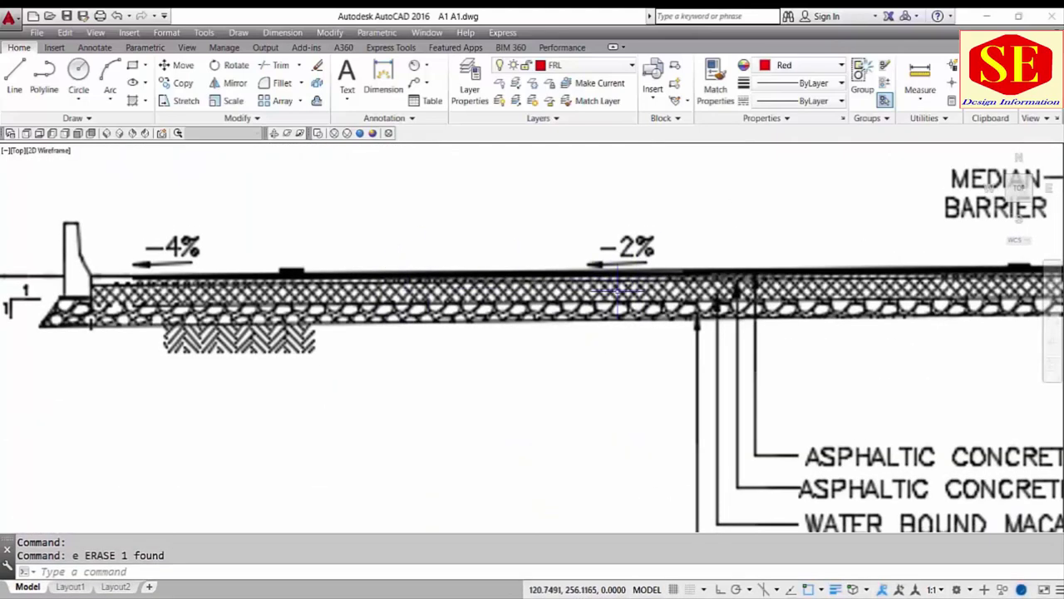
pyautogui.scroll(-5, 398, 271)
pyautogui.scroll(5, 409, 348)
pyautogui.moveTo(633, 369); pyautogui.dragTo(821, 363, button='middle')
pyautogui.scroll(2, 559, 301)
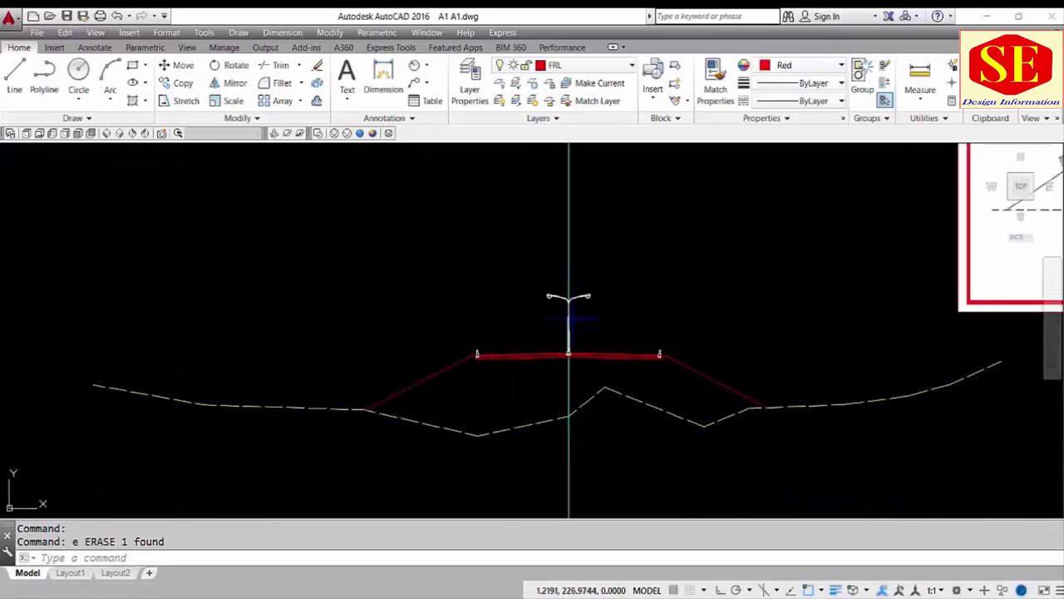
pyautogui.scroll(2, 542, 362)
pyautogui.scroll(2, 542, 332)
pyautogui.scroll(5, 282, 353)
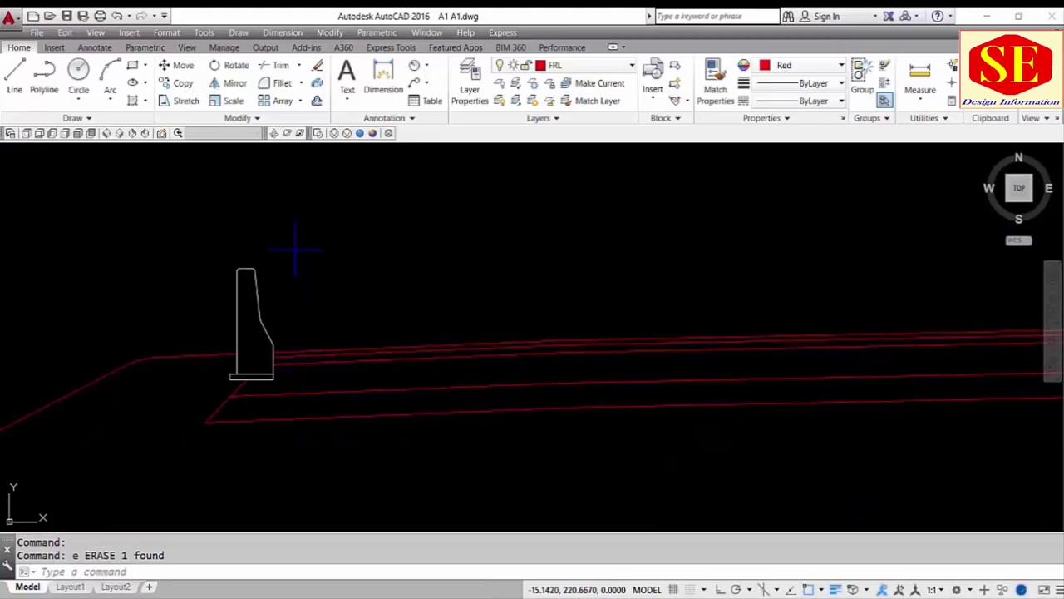
# - Draw a trial 0.05-wide polyline above the wall, then erase it
pyautogui.write('p')
pyautogui.press('Return')
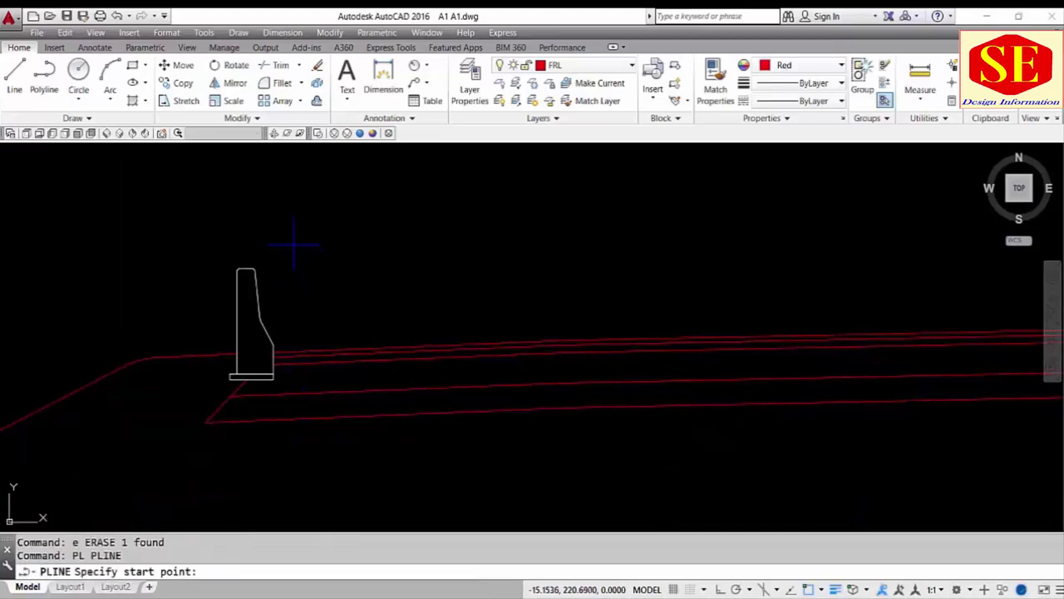
pyautogui.click(290, 238)
pyautogui.write('w')
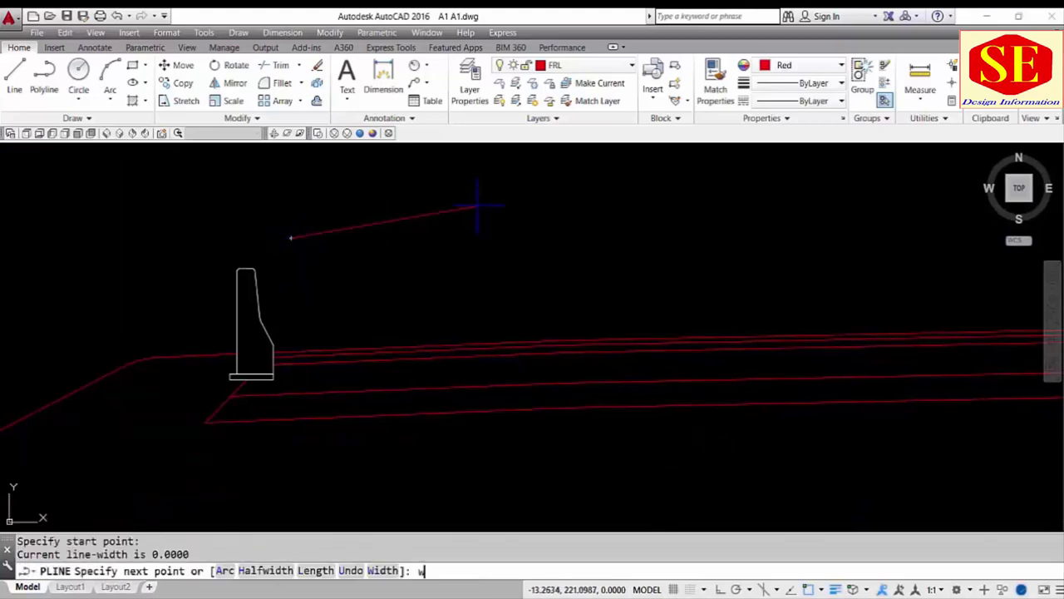
pyautogui.press('Return')
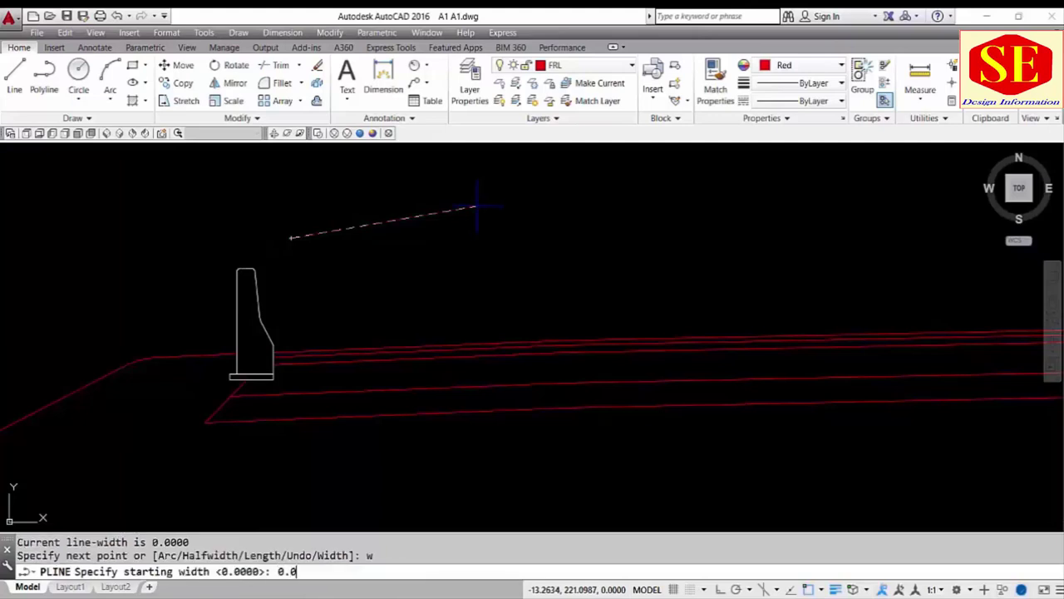
pyautogui.press('Return')
pyautogui.press('Return')
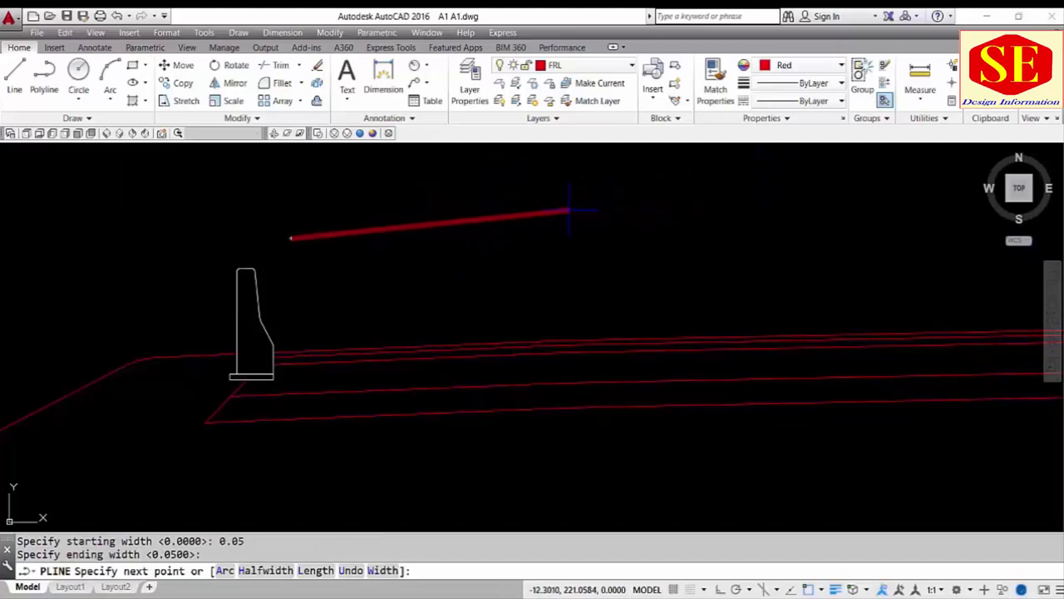
pyautogui.click(628, 197)
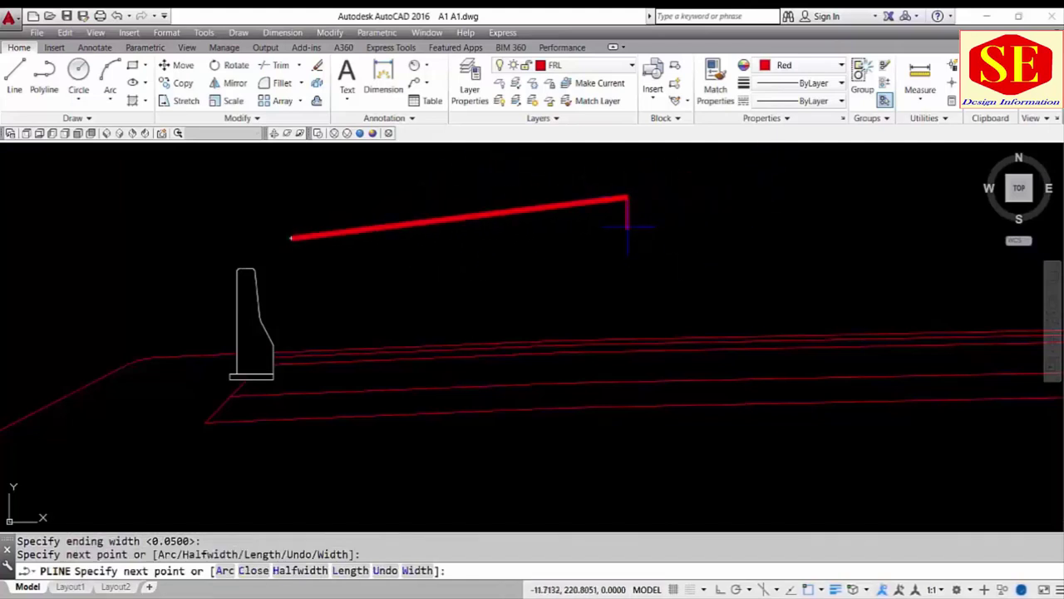
pyautogui.press('Escape')
pyautogui.click(471, 184)
pyautogui.click(435, 233)
pyautogui.write('e')
pyautogui.press('Return')
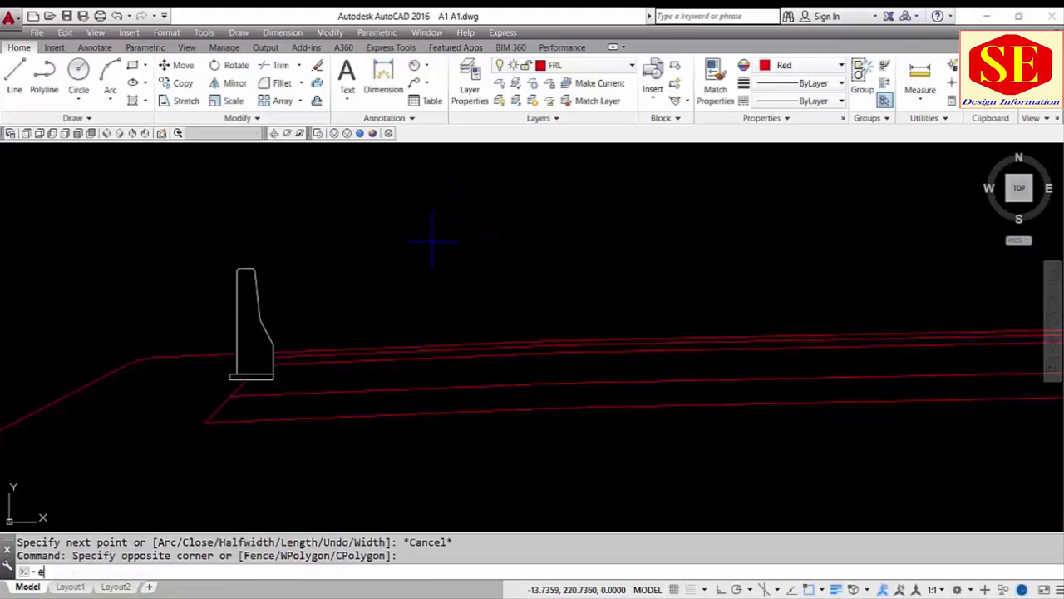
# - Set colour to ByBlock and trace the left surface from the wall corner to the median column
pyautogui.click(787, 66)
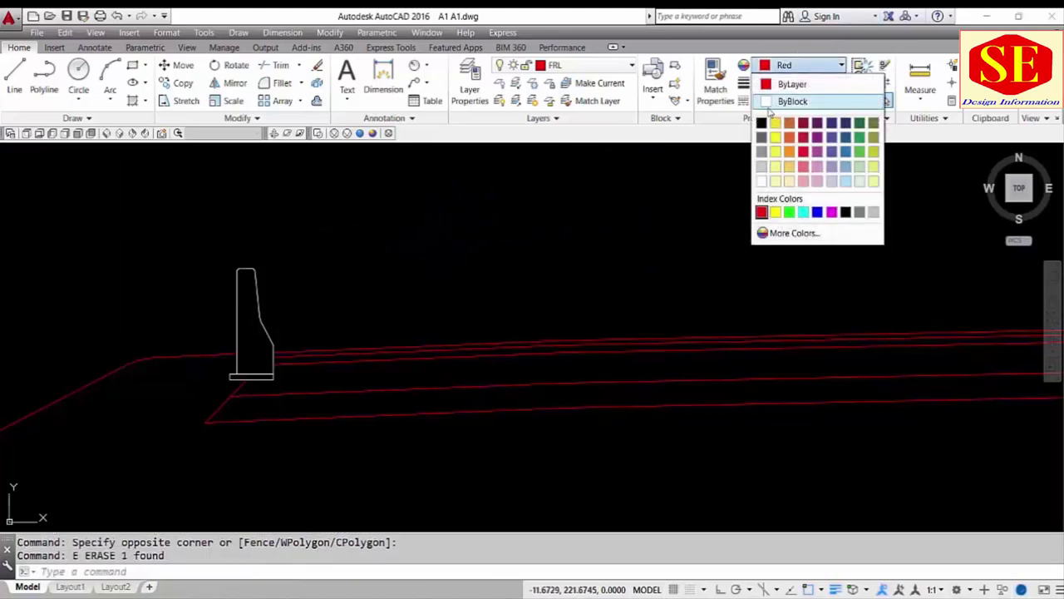
pyautogui.click(777, 99)
pyautogui.write('pl')
pyautogui.press('Return')
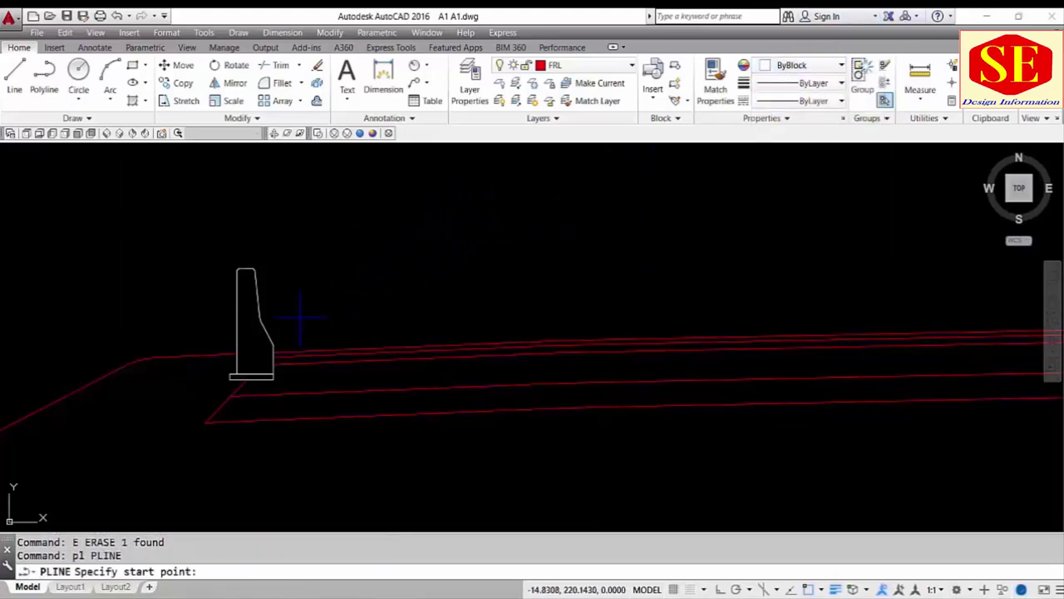
pyautogui.scroll(4, 272, 356)
pyautogui.click(275, 346)
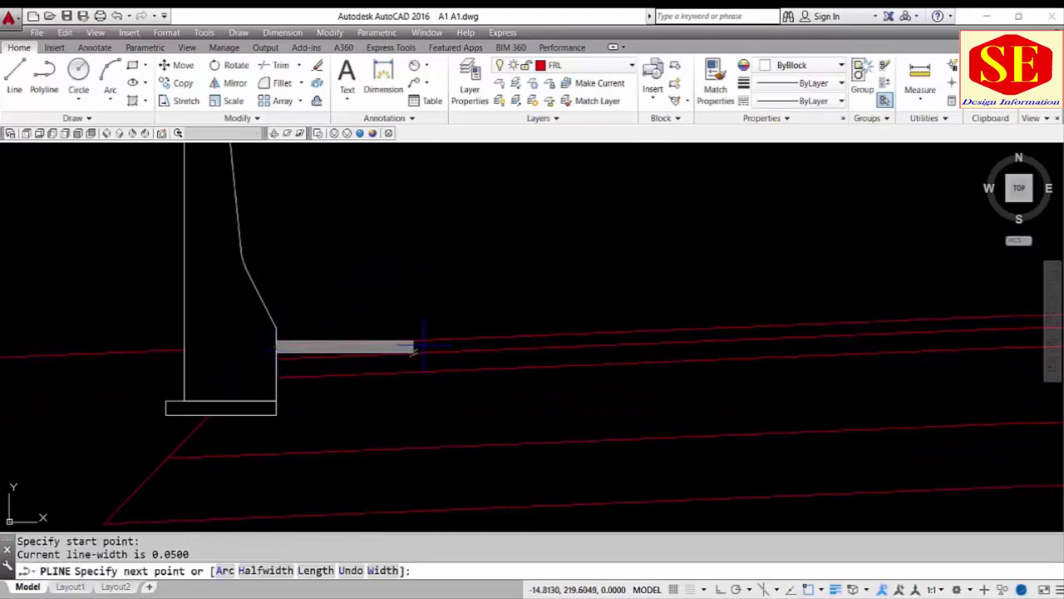
pyautogui.scroll(-4, 641, 327)
pyautogui.scroll(4, 848, 316)
pyautogui.scroll(-3, 250, 296)
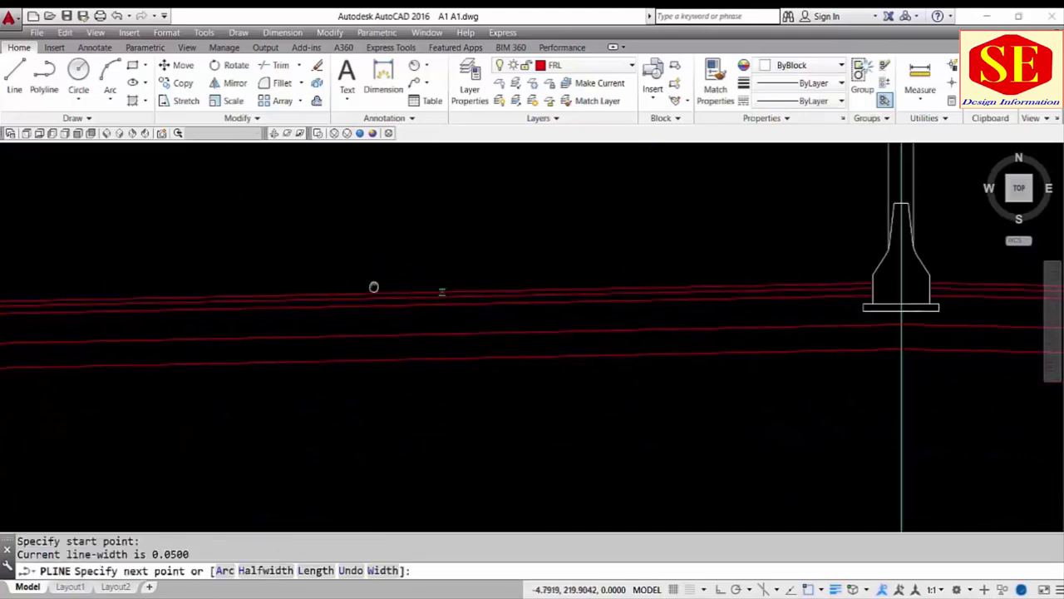
pyautogui.scroll(3, 383, 296)
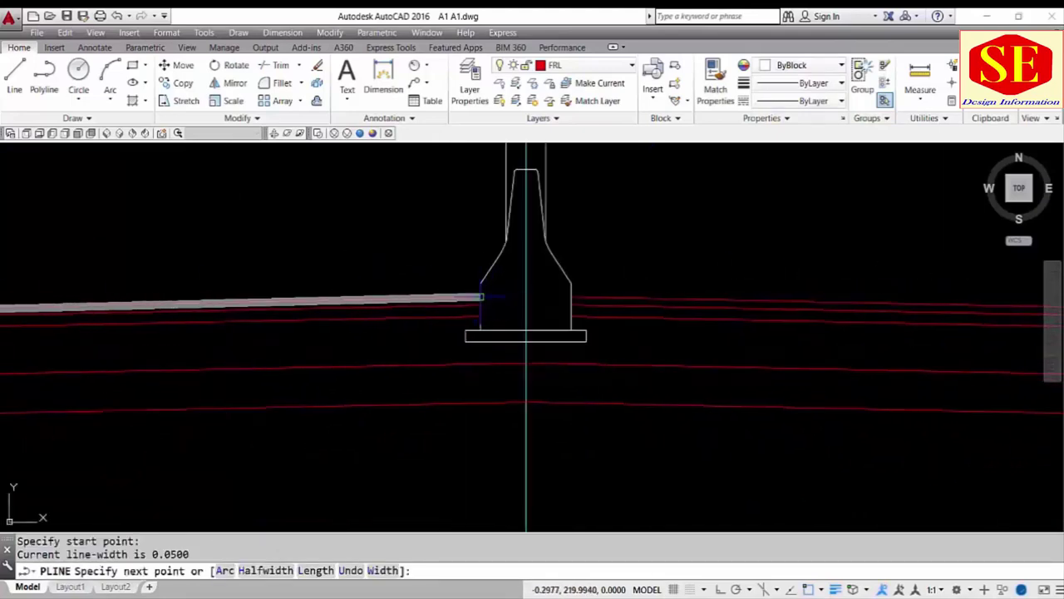
pyautogui.click(481, 293)
pyautogui.press('Escape')
# - Trace the right carriageway surface from the median column edge to the right wall
pyautogui.press('Return')
pyautogui.click(570, 290)
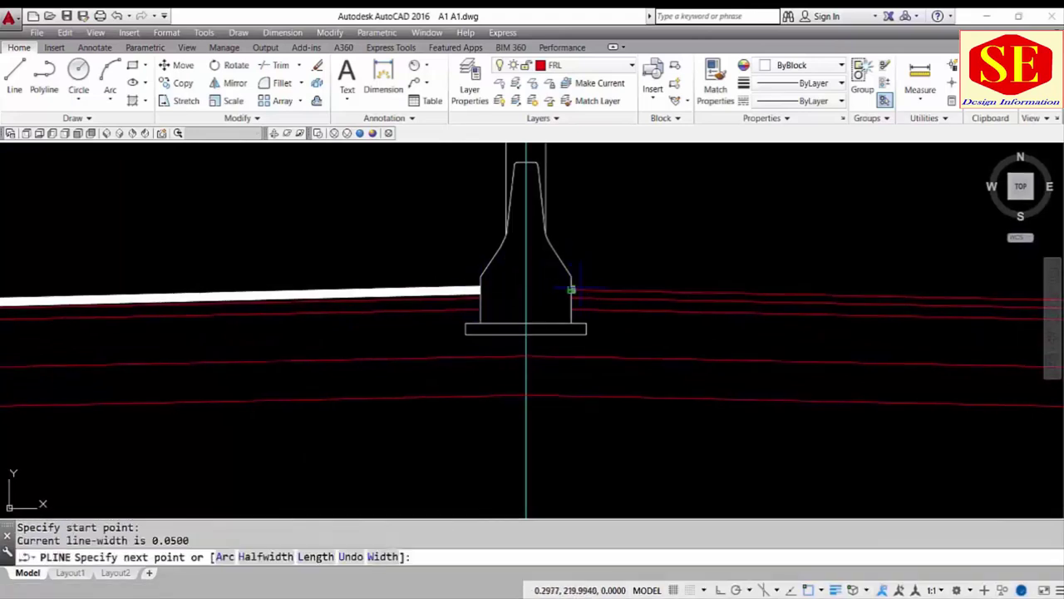
pyautogui.moveTo(570, 290); pyautogui.dragTo(193, 257, button='middle')
pyautogui.scroll(-2, 193, 257)
pyautogui.moveTo(316, 253); pyautogui.dragTo(85, 277, button='middle')
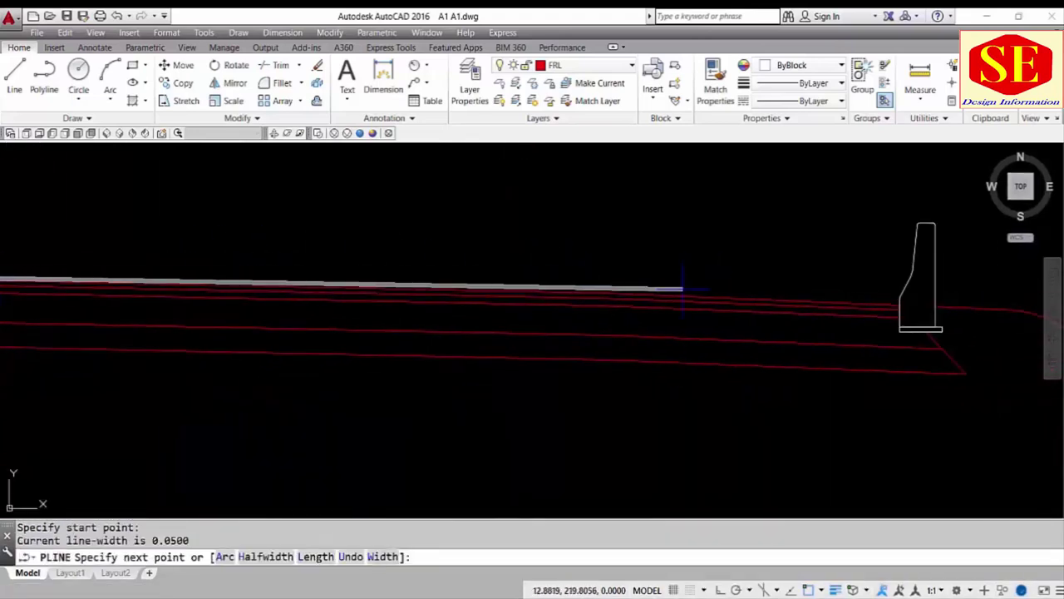
pyautogui.scroll(3, 923, 301)
pyautogui.scroll(2, 914, 301)
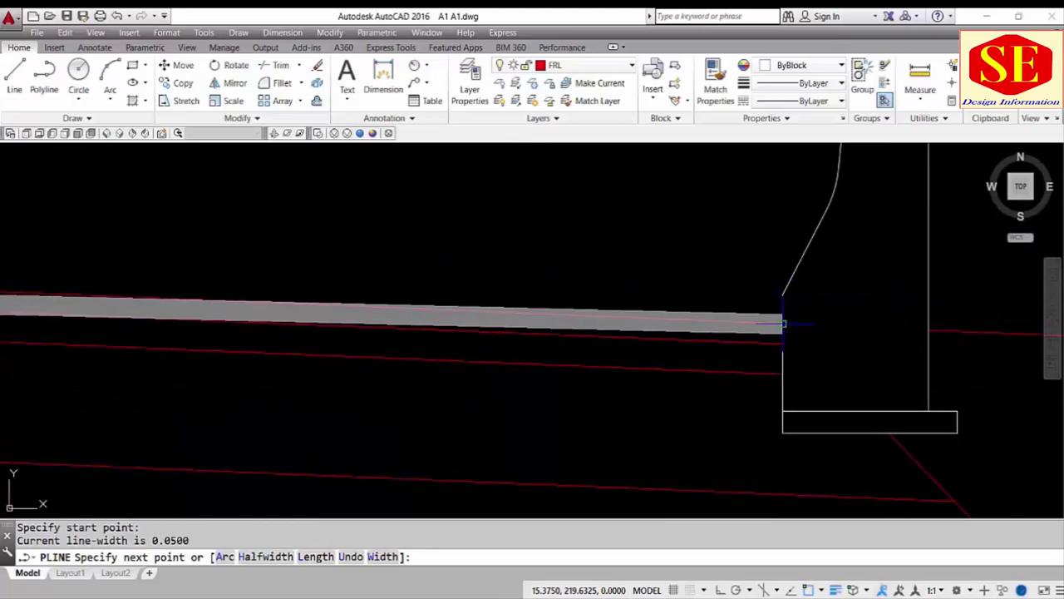
pyautogui.click(785, 323)
pyautogui.press('Escape')
# - Bring the whole slab back into view and undo the previous hatch operation
pyautogui.scroll(-5, 873, 211)
pyautogui.scroll(-2, 315, 297)
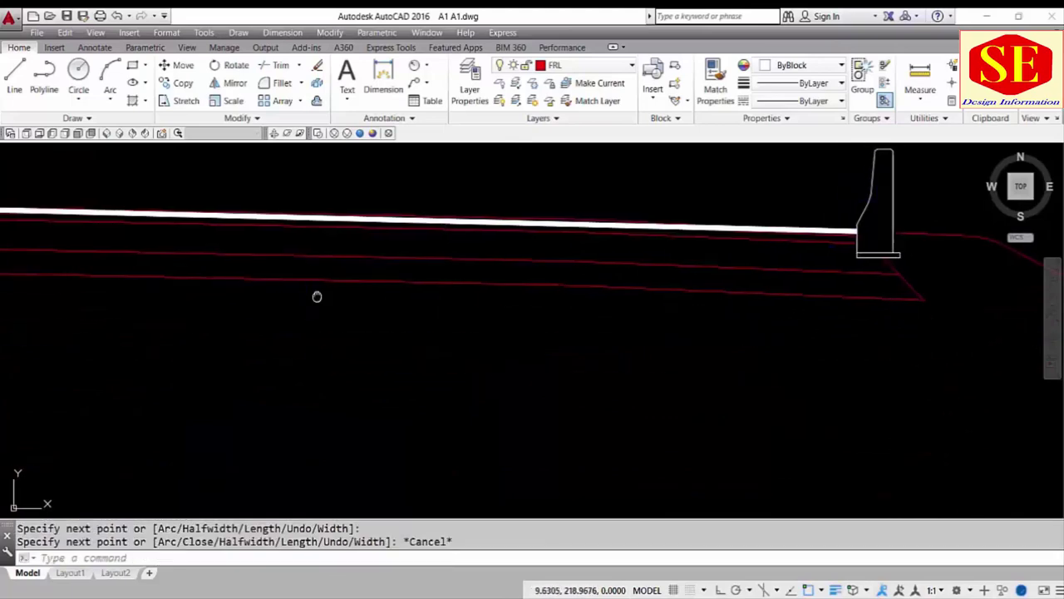
pyautogui.moveTo(316, 297)
pyautogui.mouseDown(button='middle')
pyautogui.moveTo(848, 305)
pyautogui.moveTo(404, 332)
pyautogui.mouseUp(button='middle')
pyautogui.write('u')
pyautogui.press('Return')
# - Hatch the left pavement band below the surface line
pyautogui.scroll(2, 316, 304)
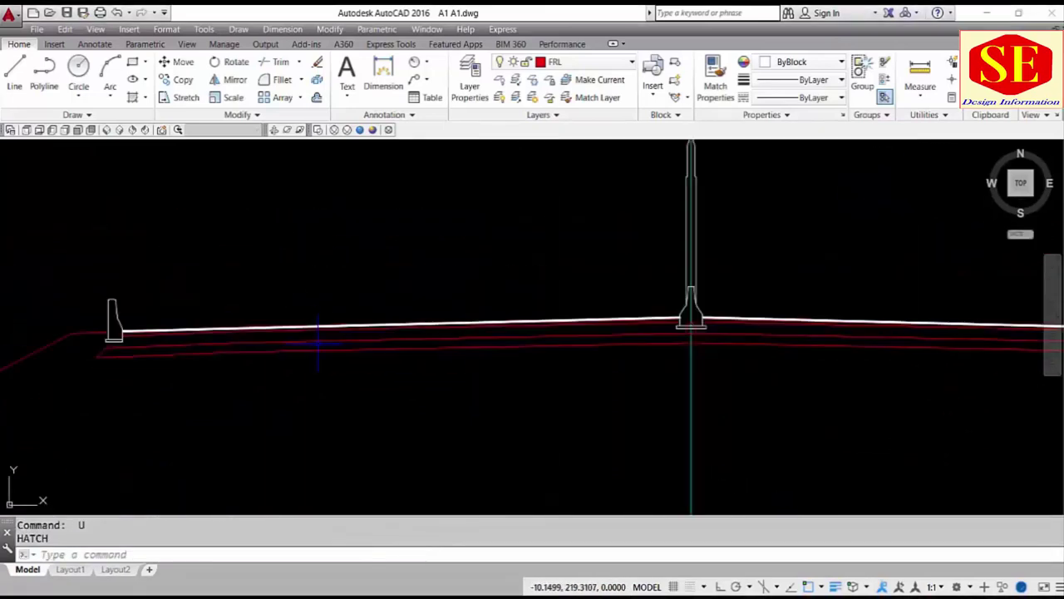
pyautogui.scroll(1, 665, 312)
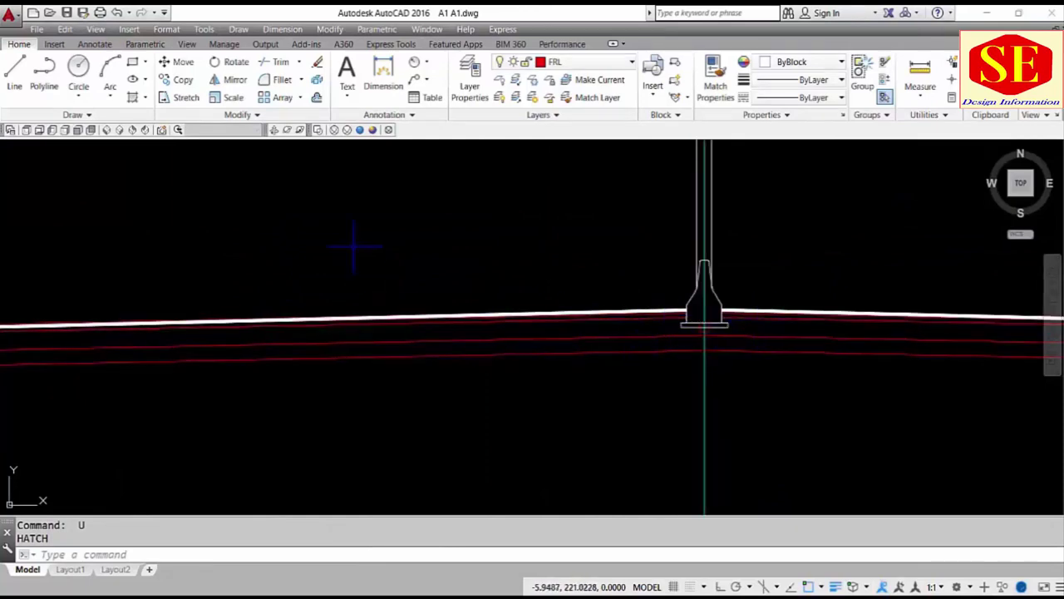
pyautogui.write('H')
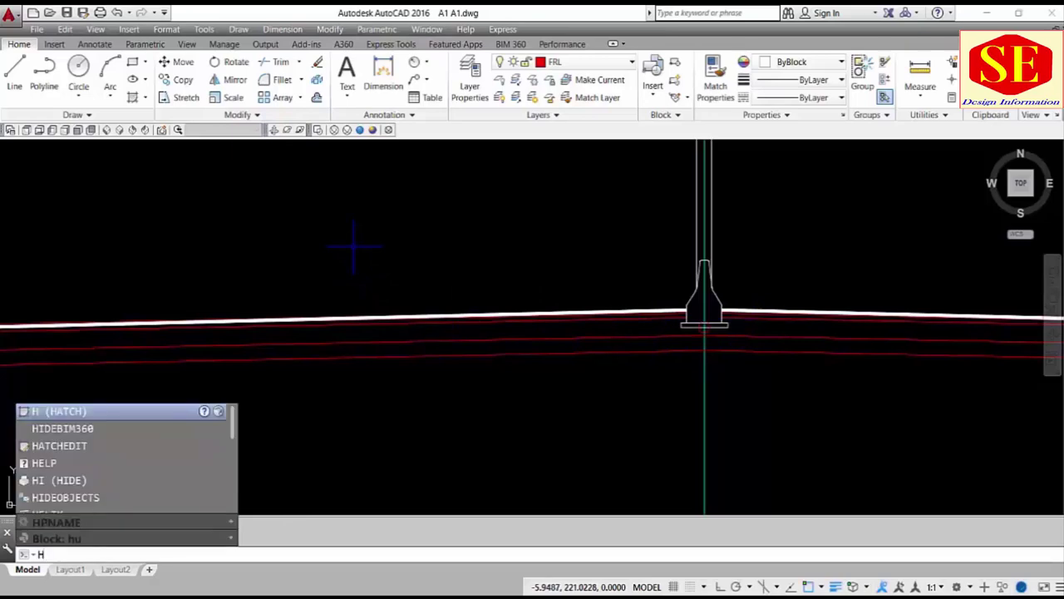
pyautogui.press('Return')
pyautogui.scroll(-2, 473, 244)
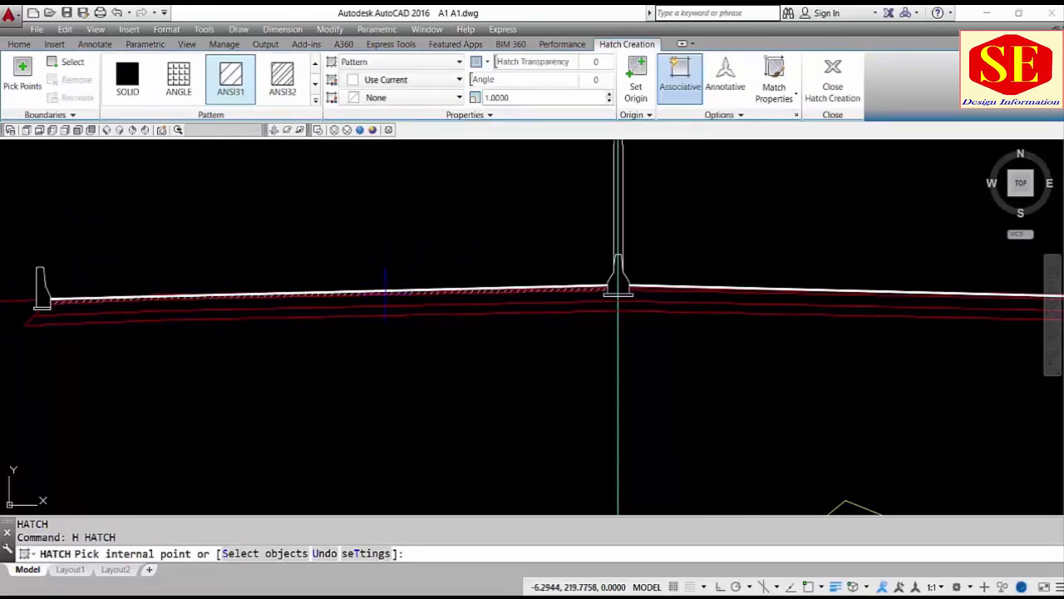
pyautogui.click(385, 291)
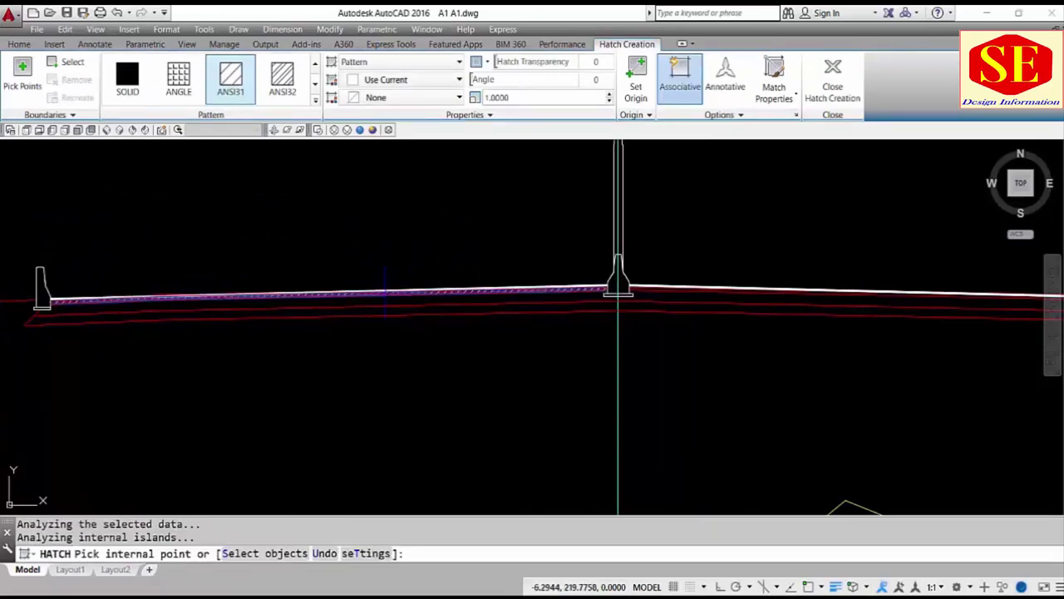
pyautogui.rightClick(399, 218)
pyautogui.click(427, 227)
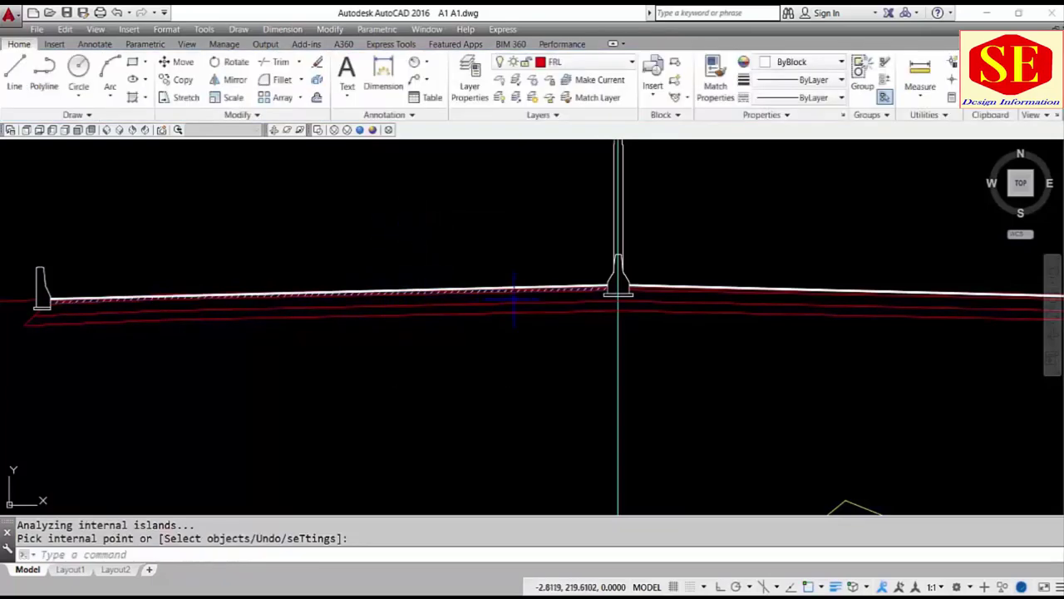
pyautogui.scroll(1, 542, 283)
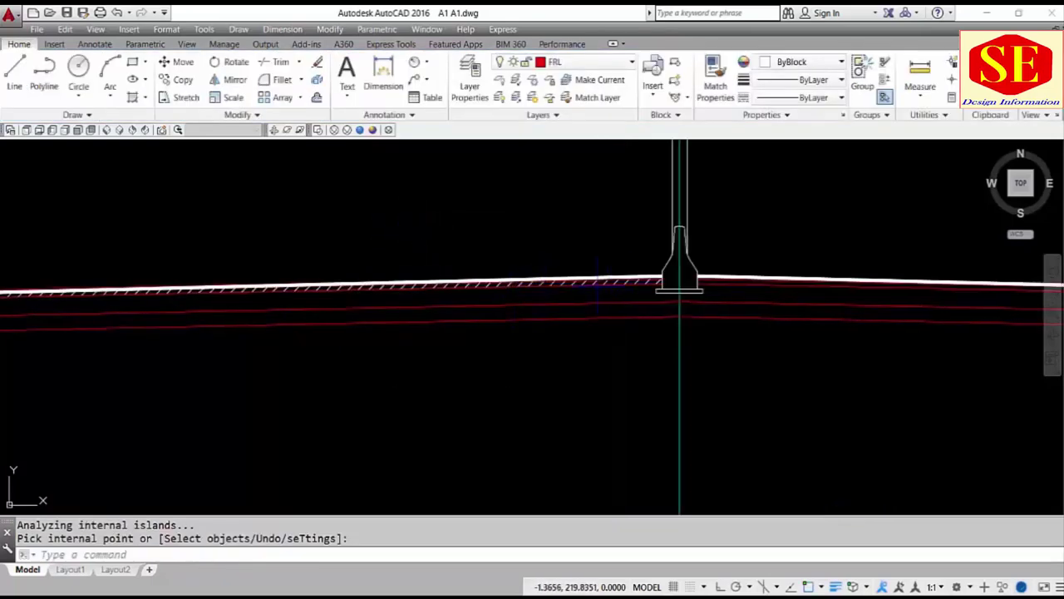
pyautogui.press('Return')
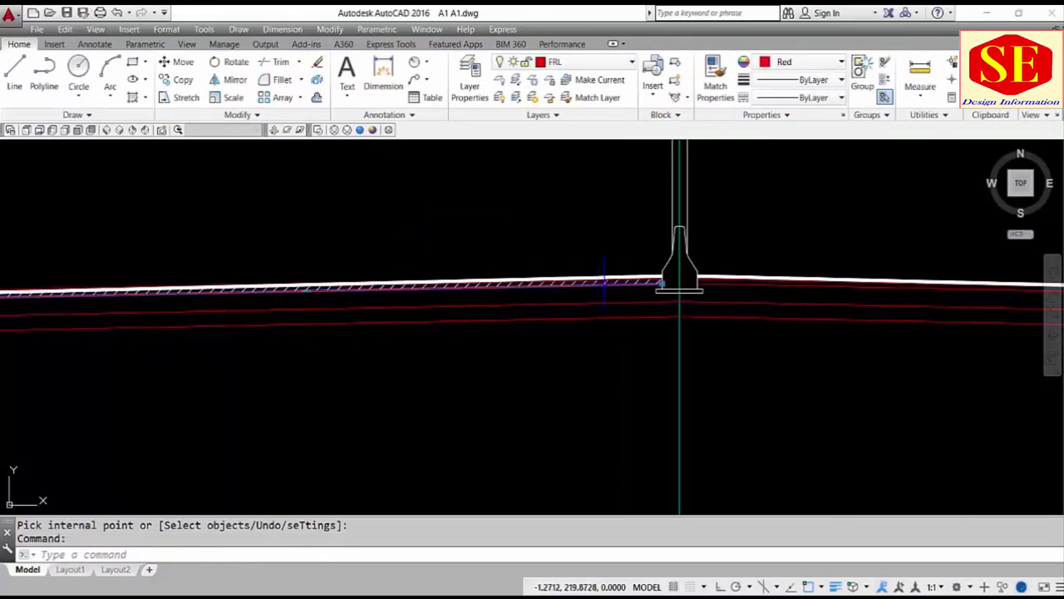
pyautogui.scroll(2, 604, 283)
# - Change the new hatch's scale to 0.5
pyautogui.press('Escape')
pyautogui.click(591, 280)
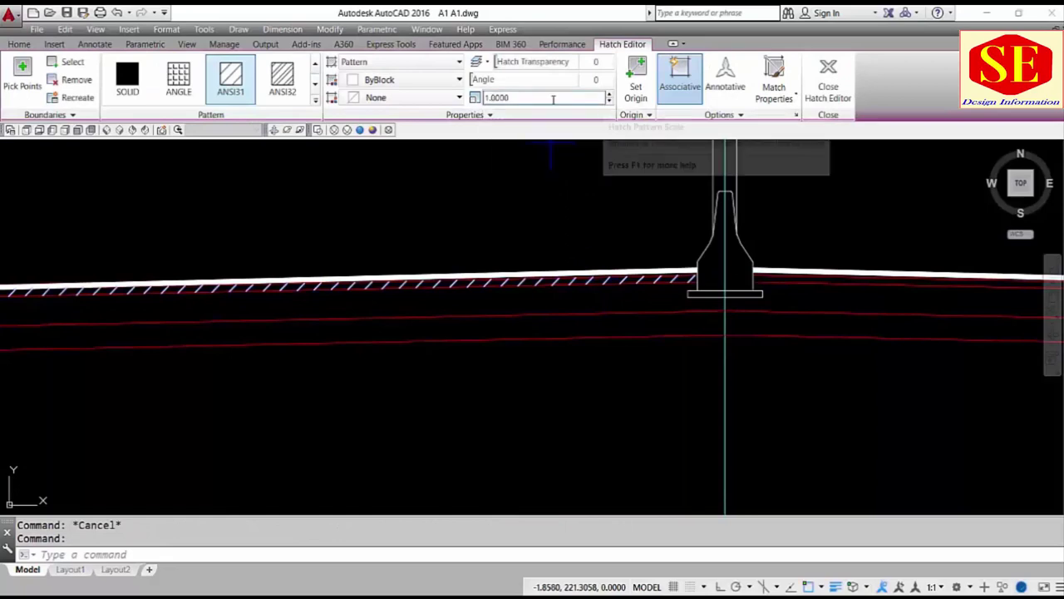
pyautogui.click(520, 98)
pyautogui.write('5')
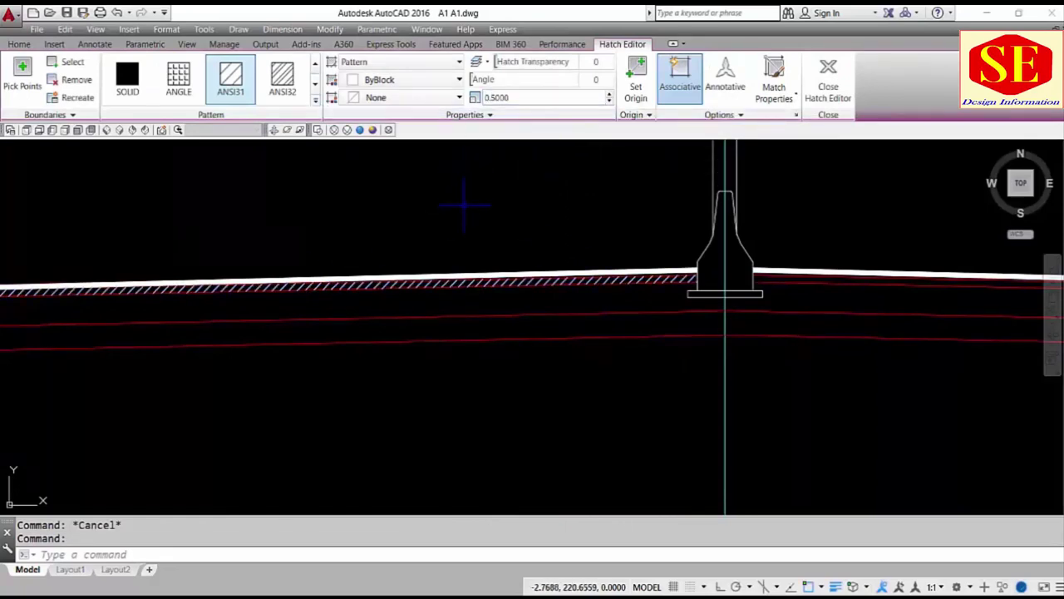
pyautogui.press('Escape')
# - Hatch the right pavement band with the ANSI31 diagonal-line pattern
pyautogui.moveTo(406, 274); pyautogui.dragTo(285, 276, button='middle')
pyautogui.moveTo(714, 307); pyautogui.dragTo(257, 325, button='middle')
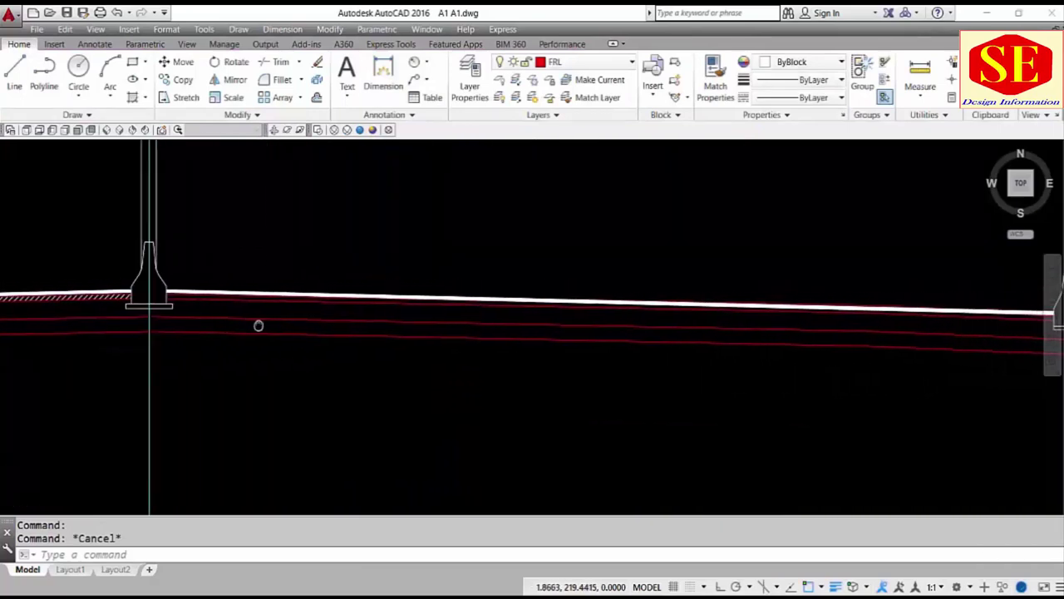
pyautogui.moveTo(636, 324)
pyautogui.mouseDown(button='middle')
pyautogui.moveTo(582, 324)
pyautogui.moveTo(540, 280)
pyautogui.mouseUp(button='middle')
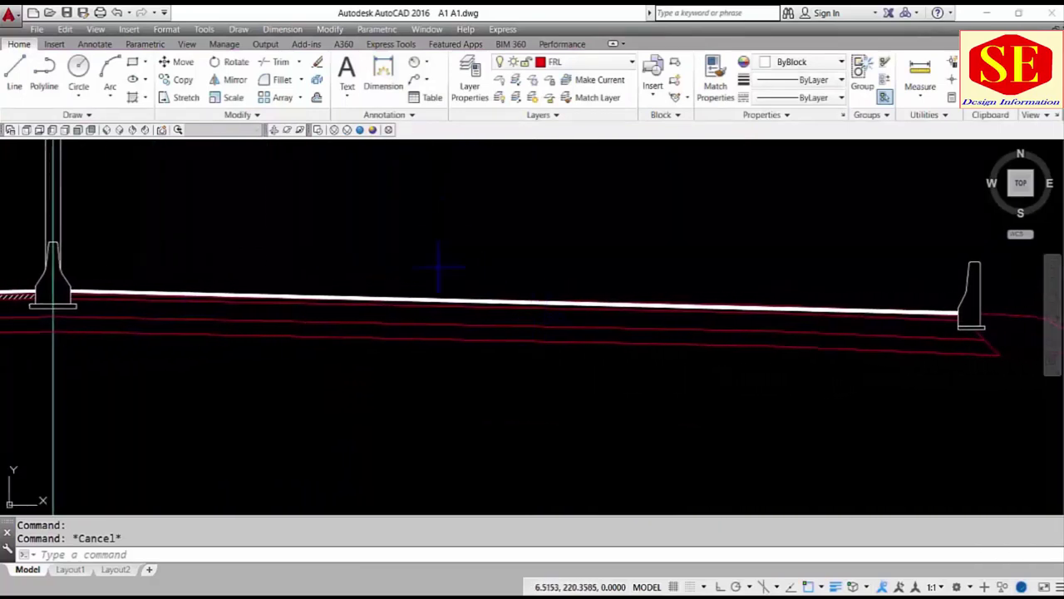
pyautogui.write('h')
pyautogui.press('Return')
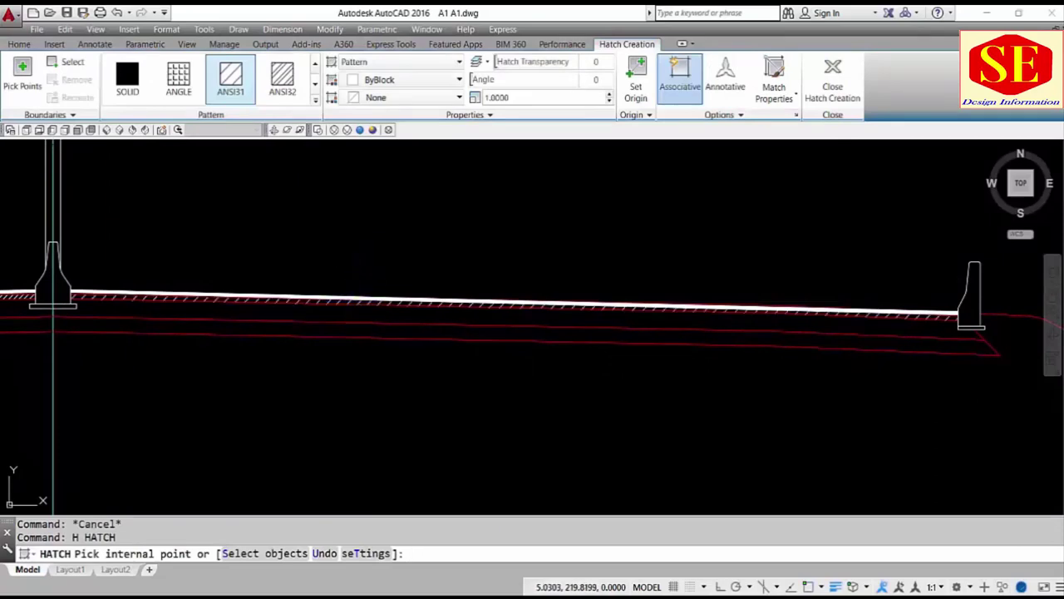
pyautogui.click(347, 301)
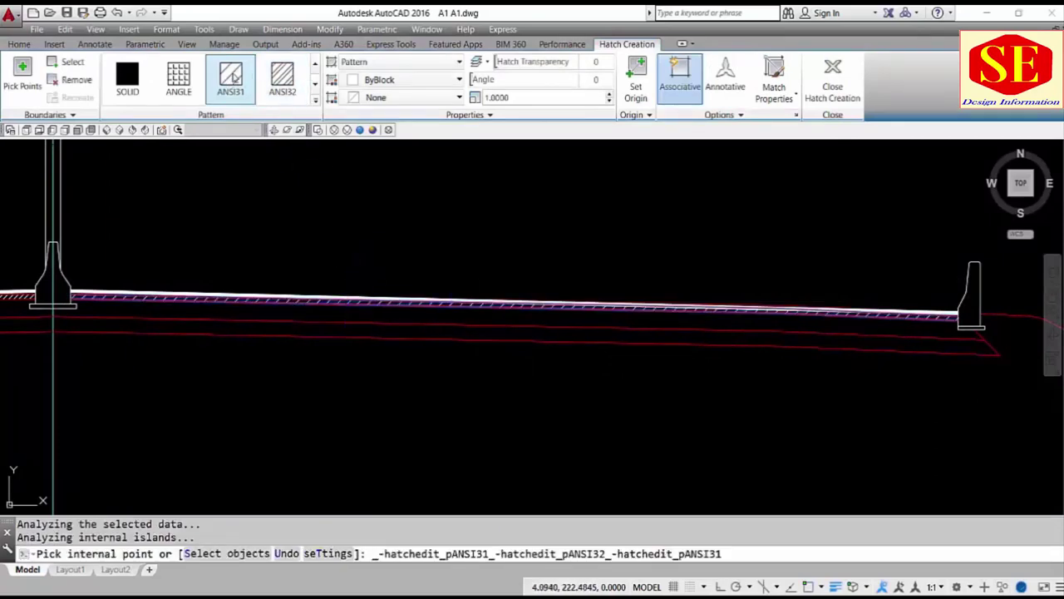
pyautogui.click(317, 101)
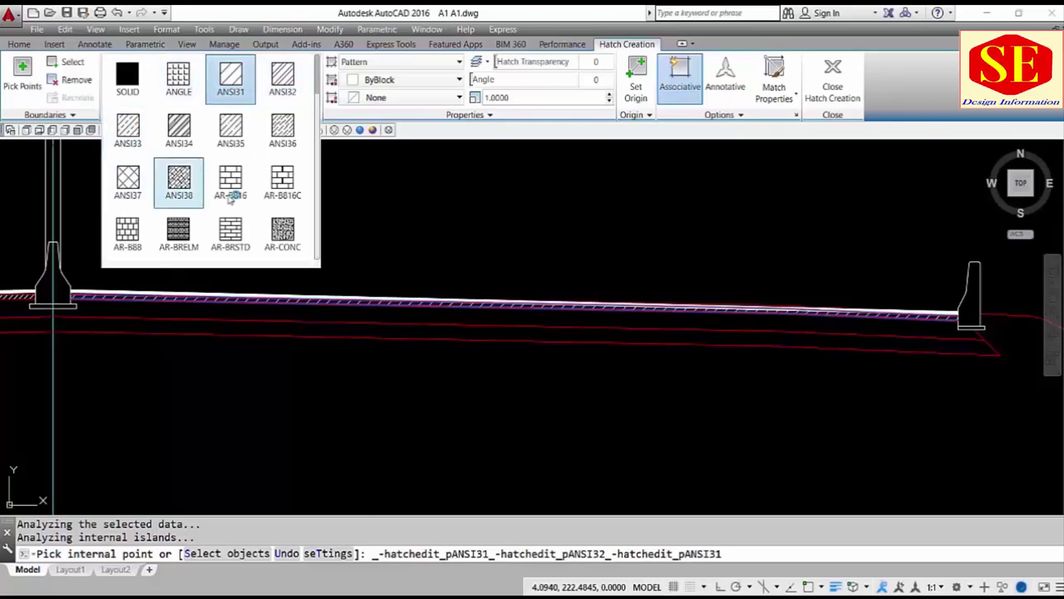
pyautogui.click(237, 76)
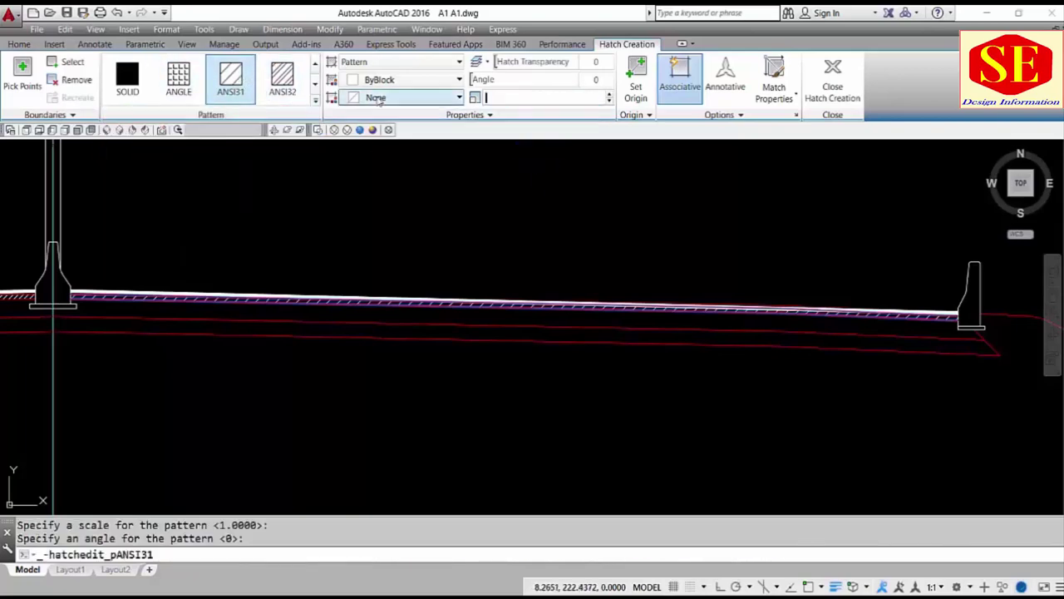
pyautogui.click(549, 97)
pyautogui.write('0.5000')
pyautogui.rightClick(542, 232)
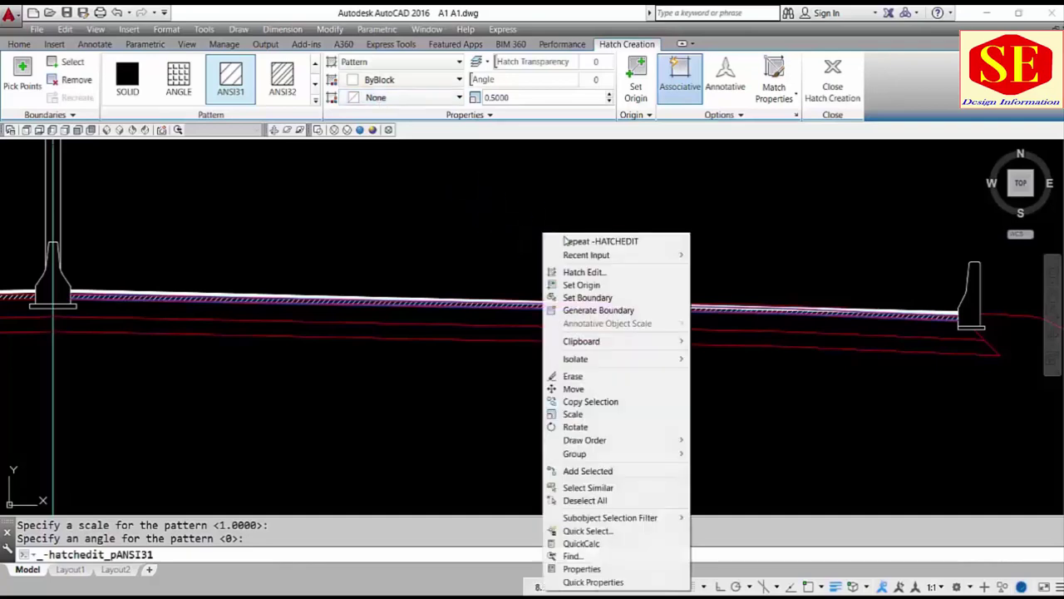
pyautogui.click(570, 241)
pyautogui.press('Escape')
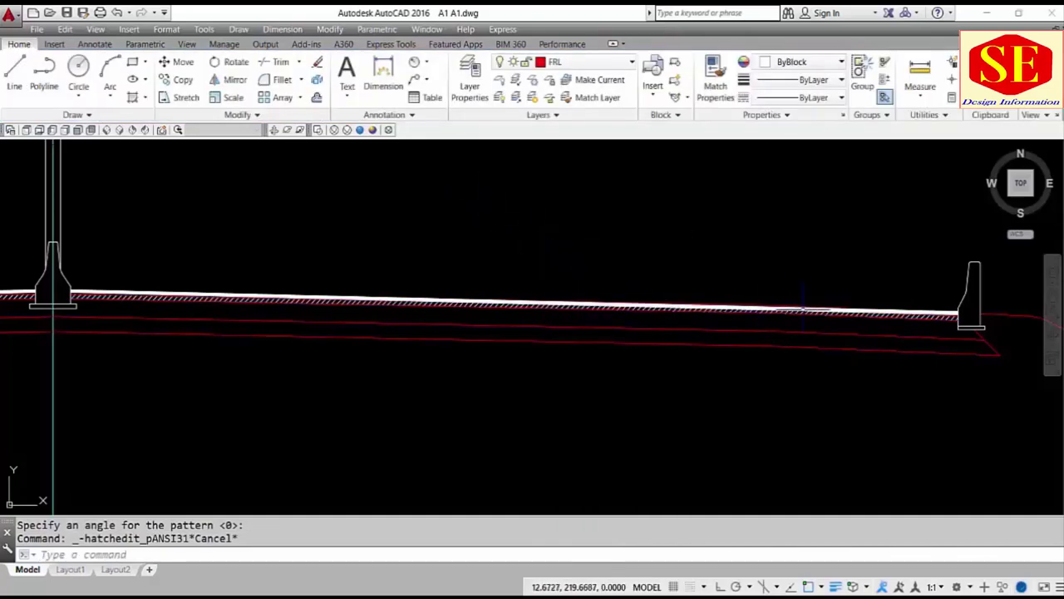
# - Make the pavement hatch grey
pyautogui.scroll(-2, 654, 291)
pyautogui.scroll(4, 297, 308)
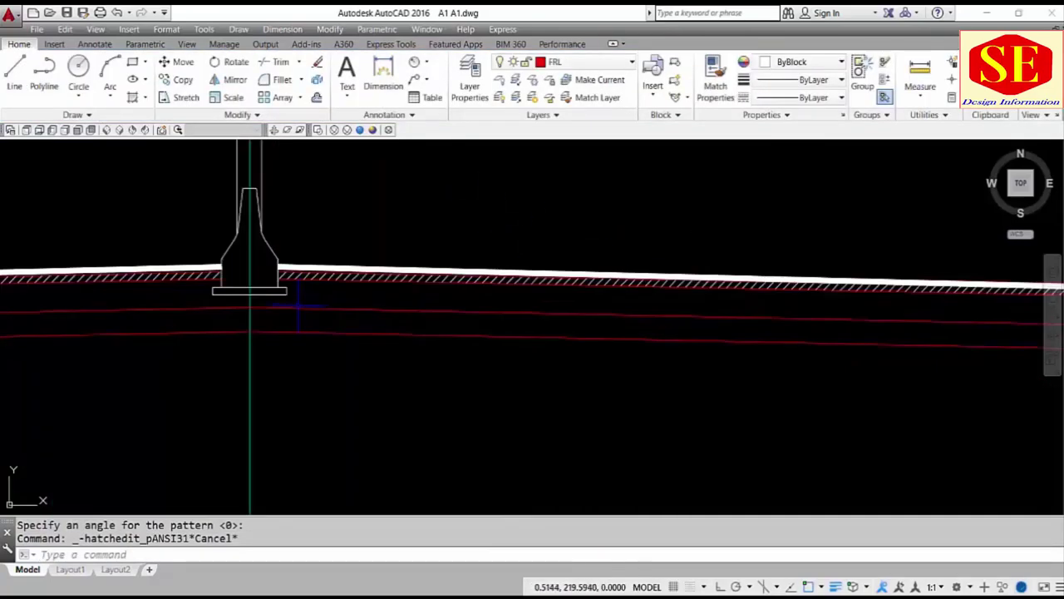
pyautogui.click(320, 275)
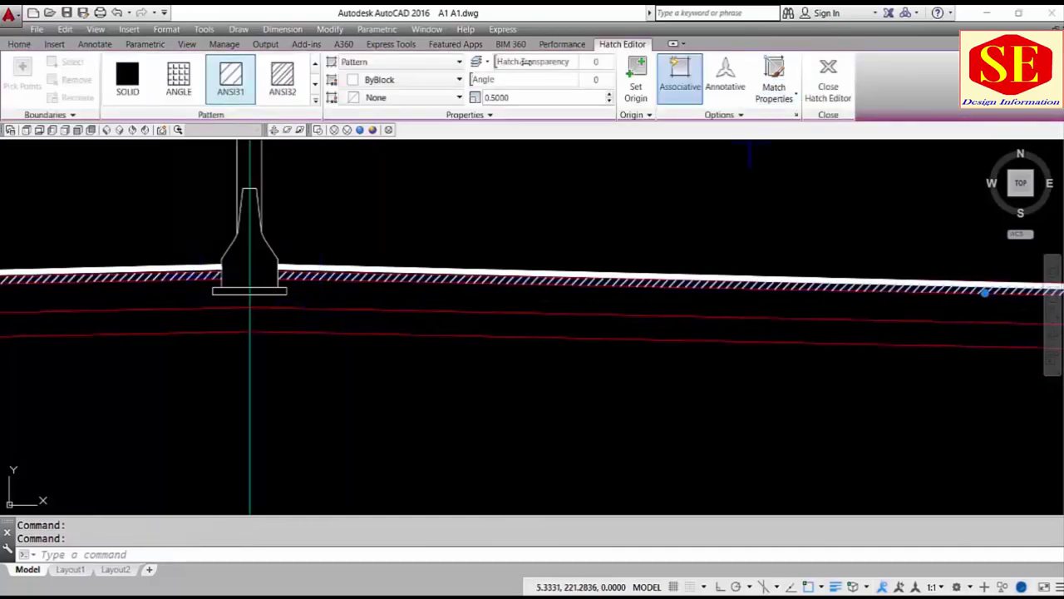
pyautogui.click(389, 81)
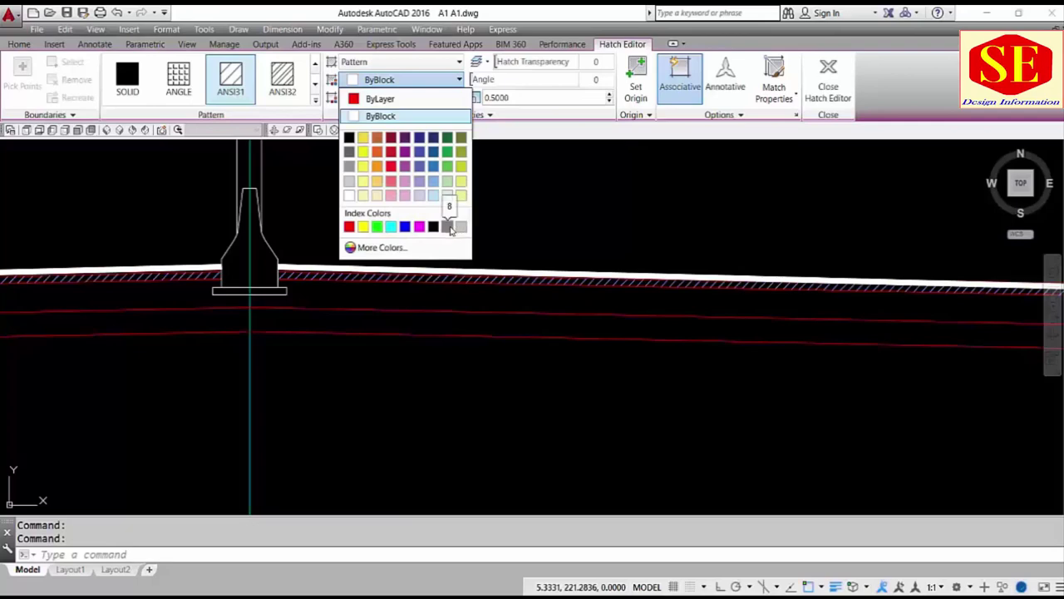
pyautogui.click(461, 227)
pyautogui.press('Escape')
pyautogui.scroll(-2, 592, 208)
# - Abandon a TR trim attempt and launch a new HATCH preset to ANSI31 at 0.5
pyautogui.scroll(-2, 592, 208)
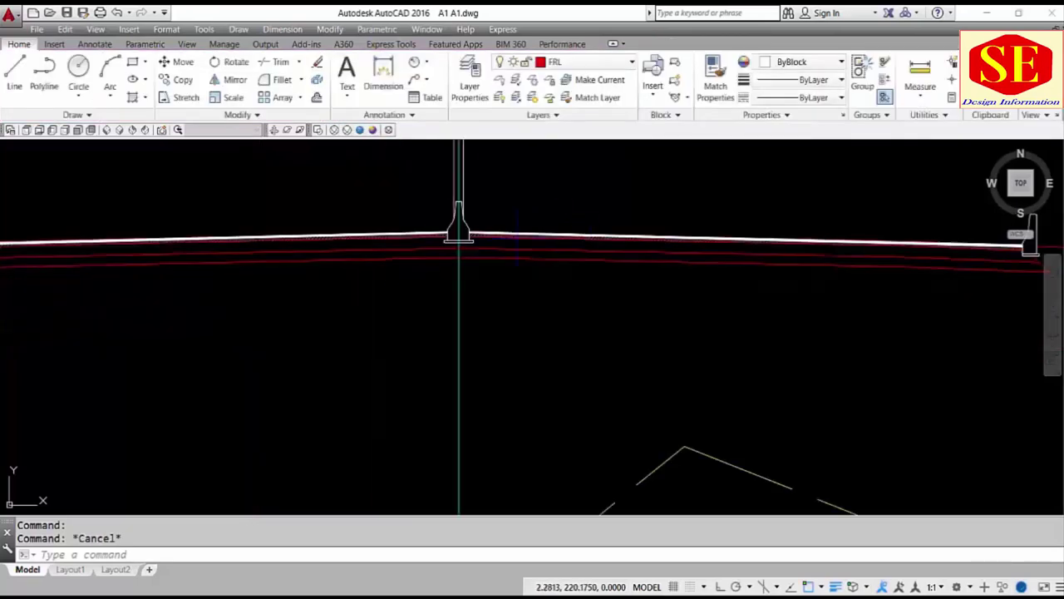
pyautogui.moveTo(564, 232); pyautogui.dragTo(760, 230, button='middle')
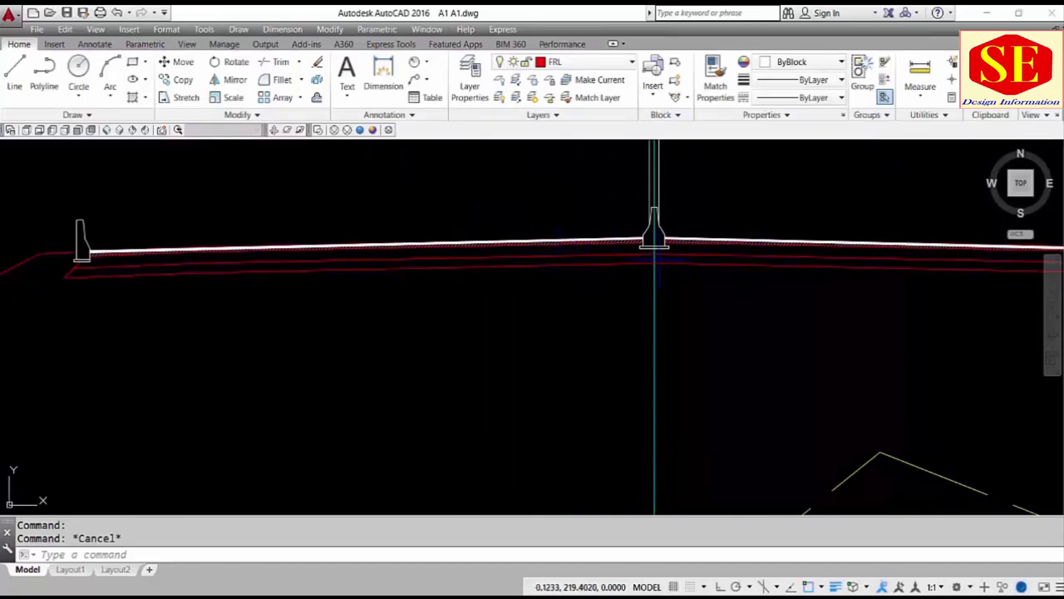
pyautogui.scroll(3, 673, 260)
pyautogui.write('tr')
pyautogui.press('Return')
pyautogui.press('Return')
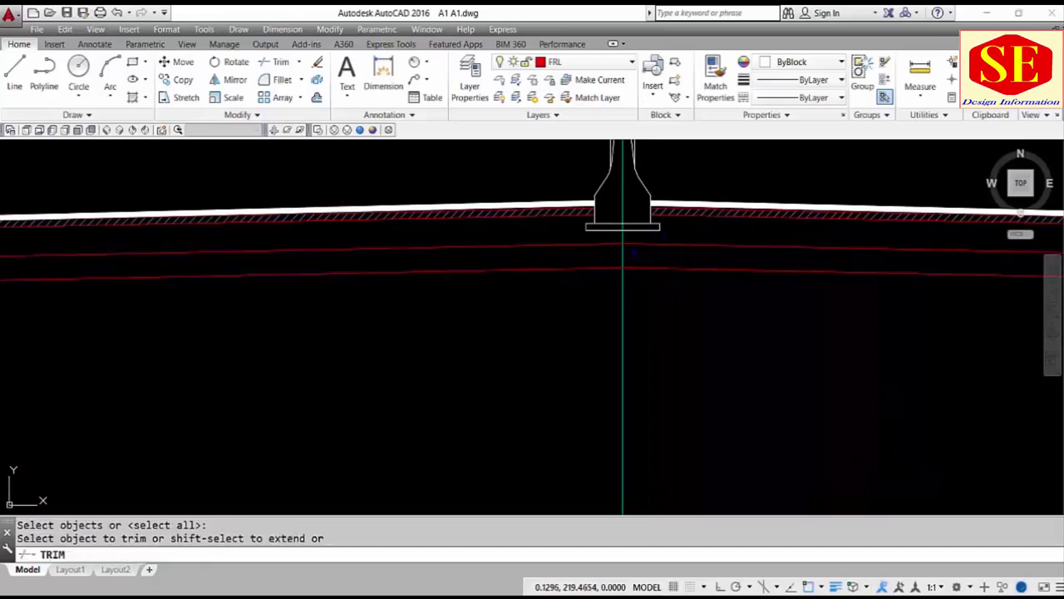
pyautogui.scroll(-2, 746, 261)
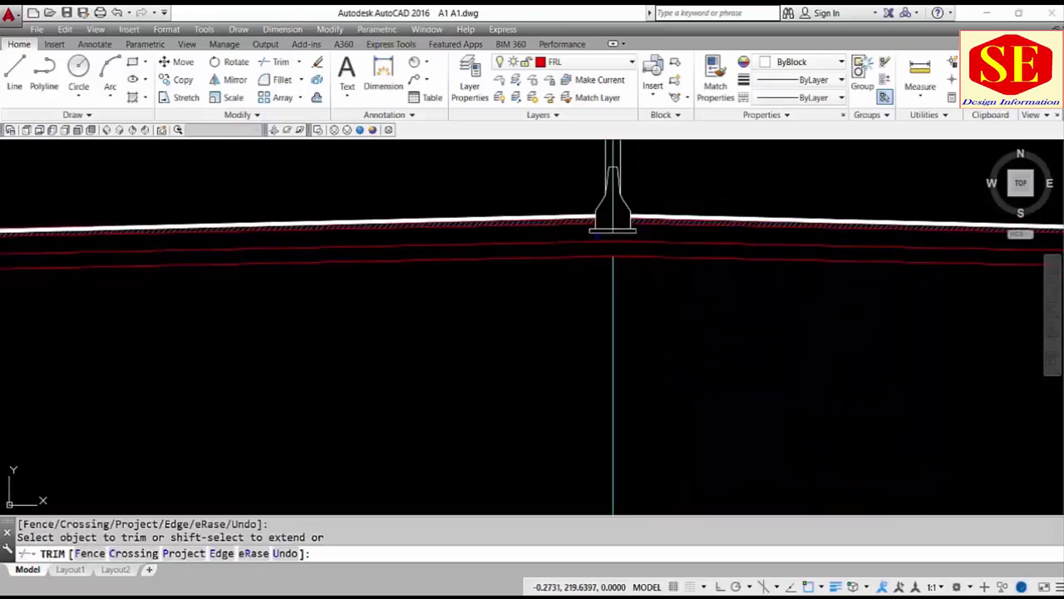
pyautogui.scroll(-2, 746, 260)
pyautogui.scroll(-2, 745, 260)
pyautogui.moveTo(745, 261); pyautogui.dragTo(704, 276, button='middle')
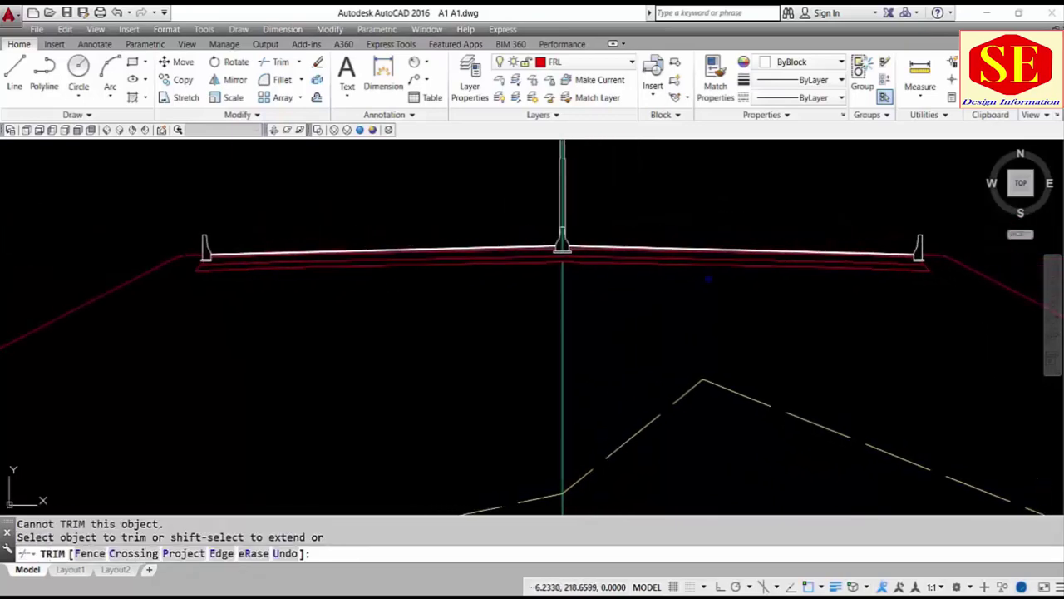
pyautogui.press('Escape')
pyautogui.press('Escape')
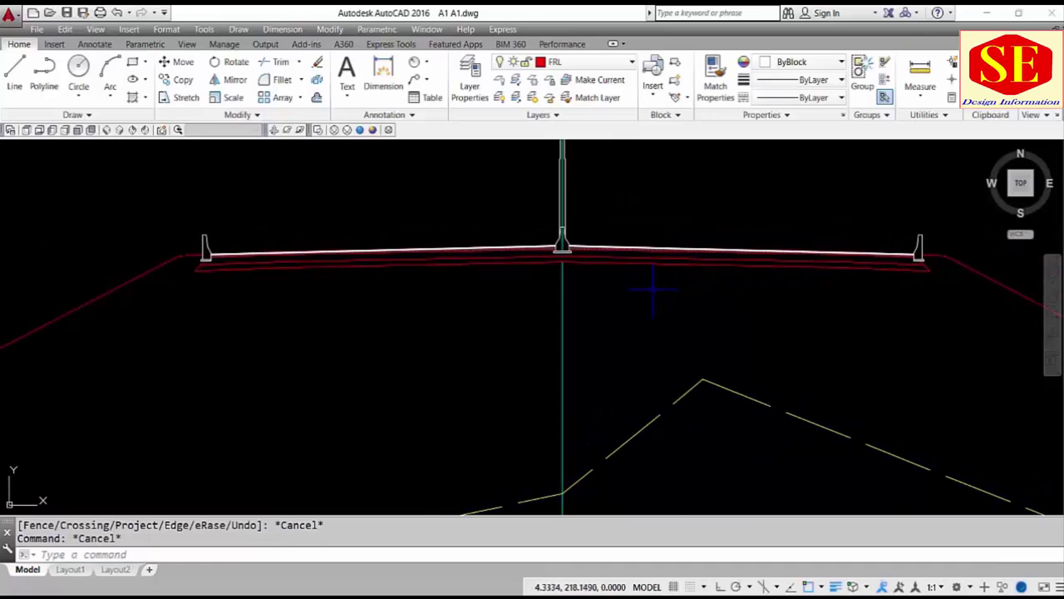
pyautogui.write('h')
pyautogui.press('Return')
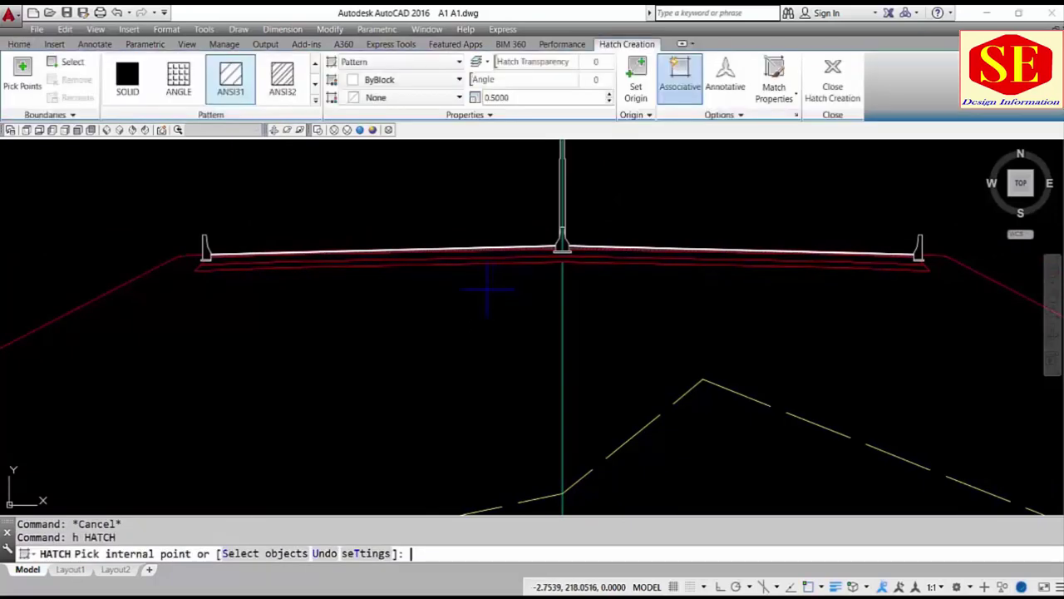
# - Fill the road deck band with the ANSI37 crosshatch at scale 1.25
pyautogui.click(315, 101)
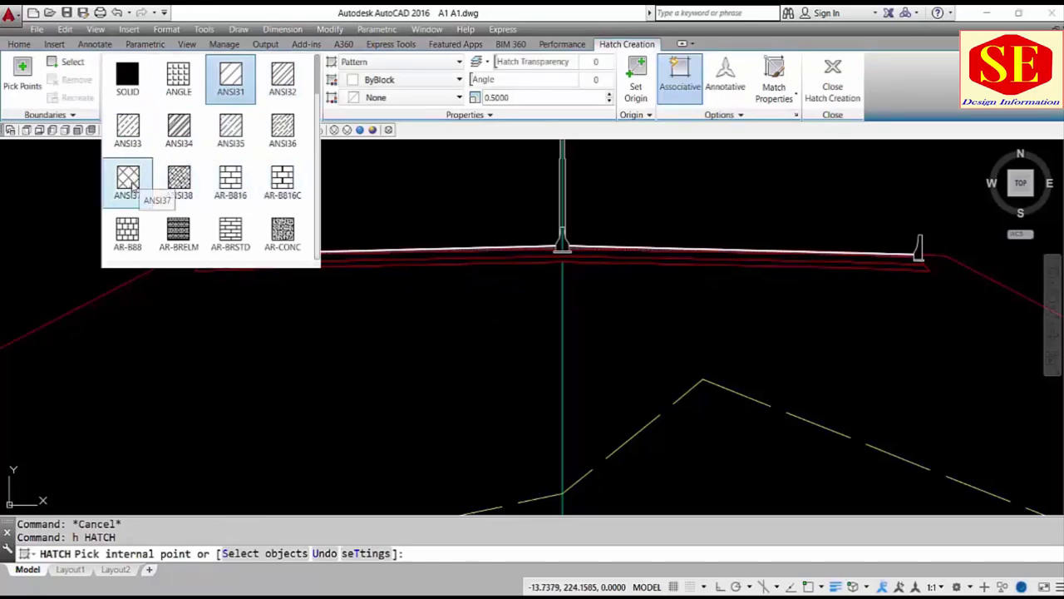
pyautogui.click(131, 189)
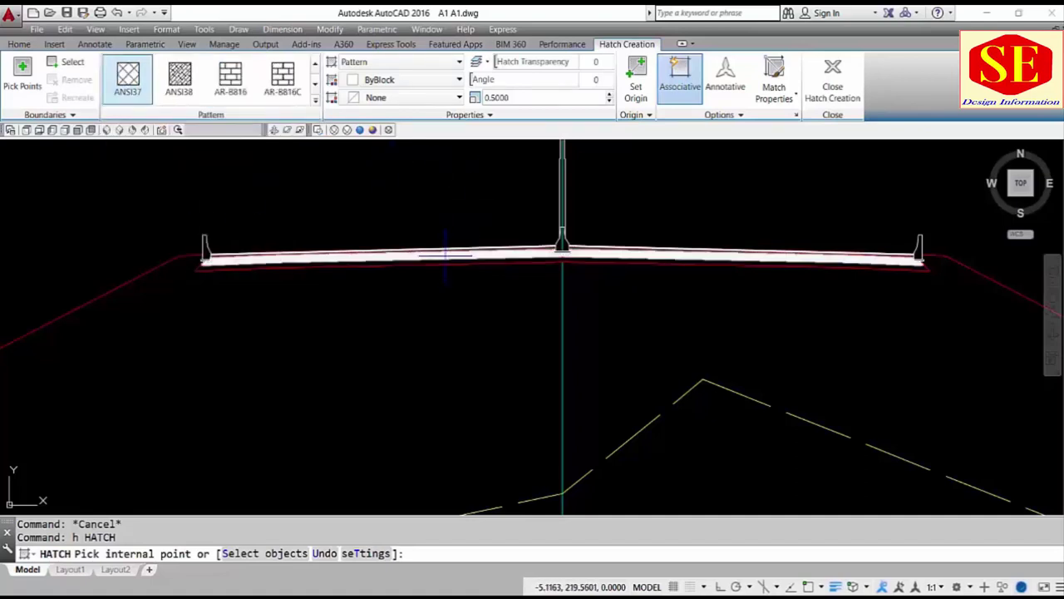
pyautogui.click(562, 250)
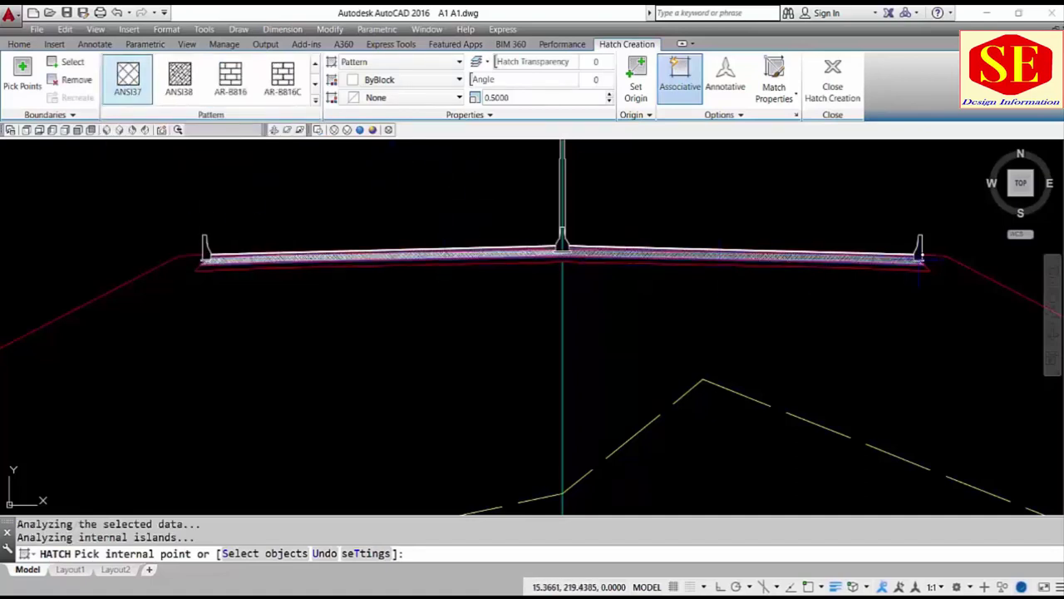
pyautogui.scroll(2, 914, 260)
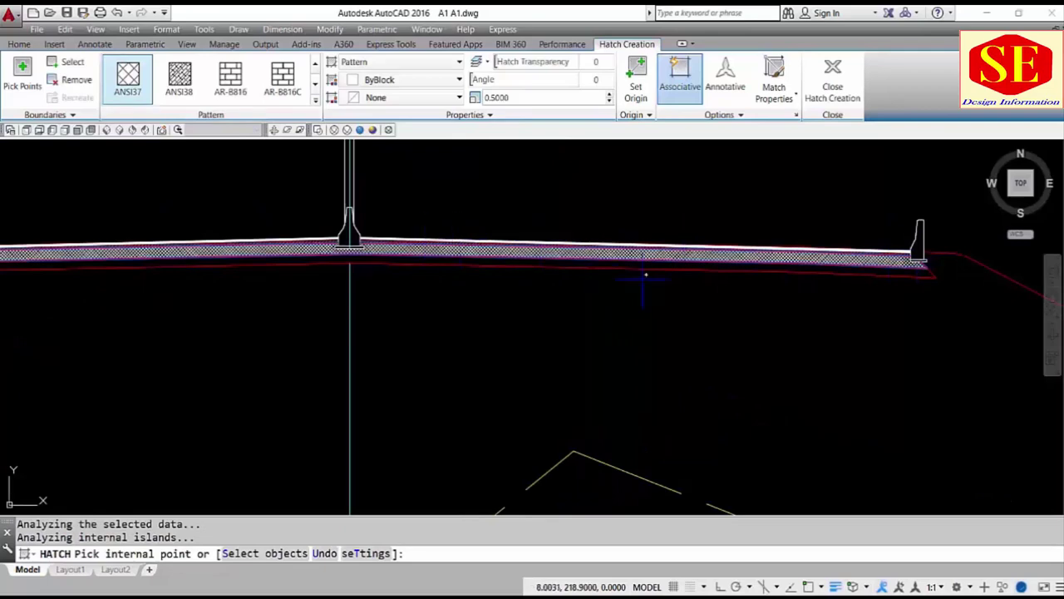
pyautogui.scroll(-2, 644, 279)
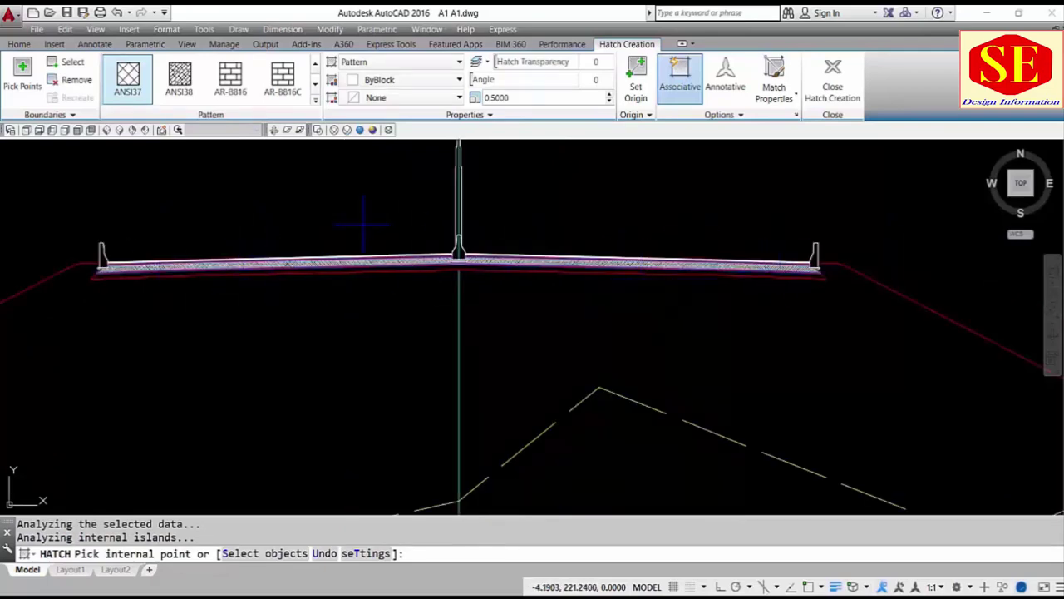
pyautogui.click(525, 98)
pyautogui.write('1.5')
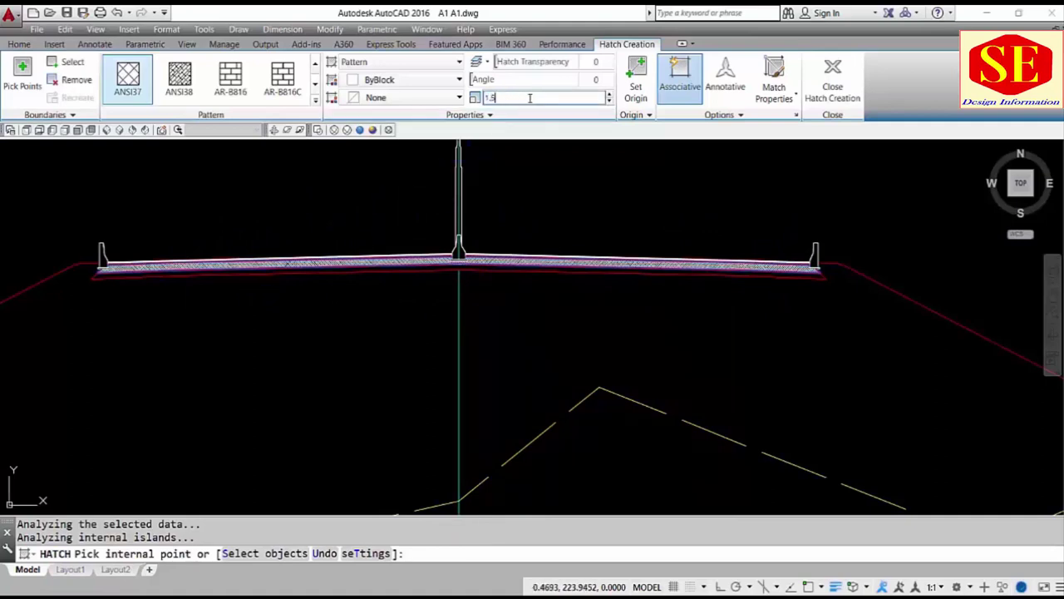
pyautogui.write('1.25')
pyautogui.press('Return')
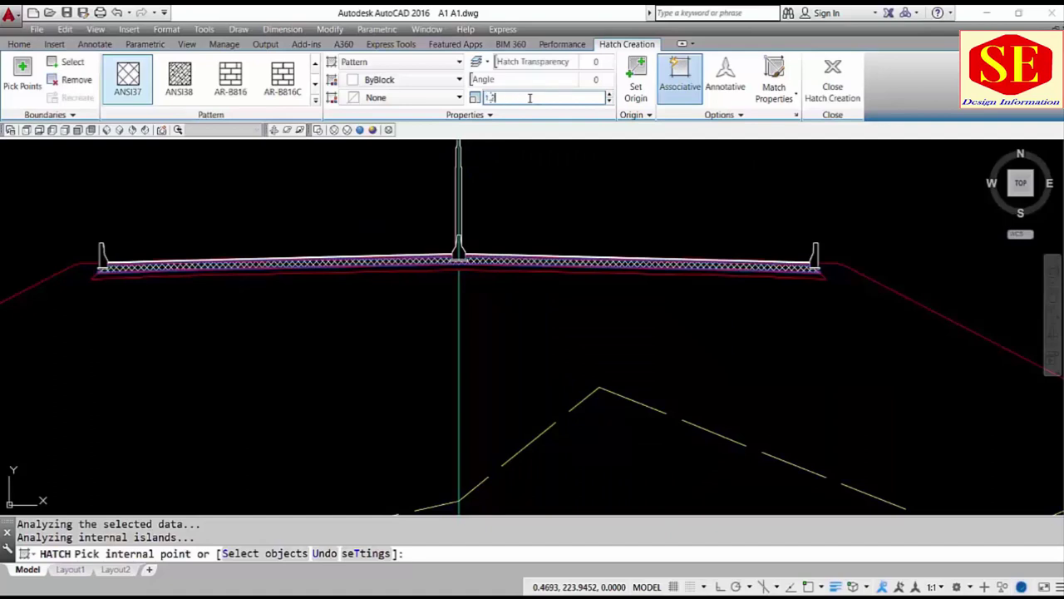
pyautogui.press('Return')
pyautogui.scroll(2, 615, 289)
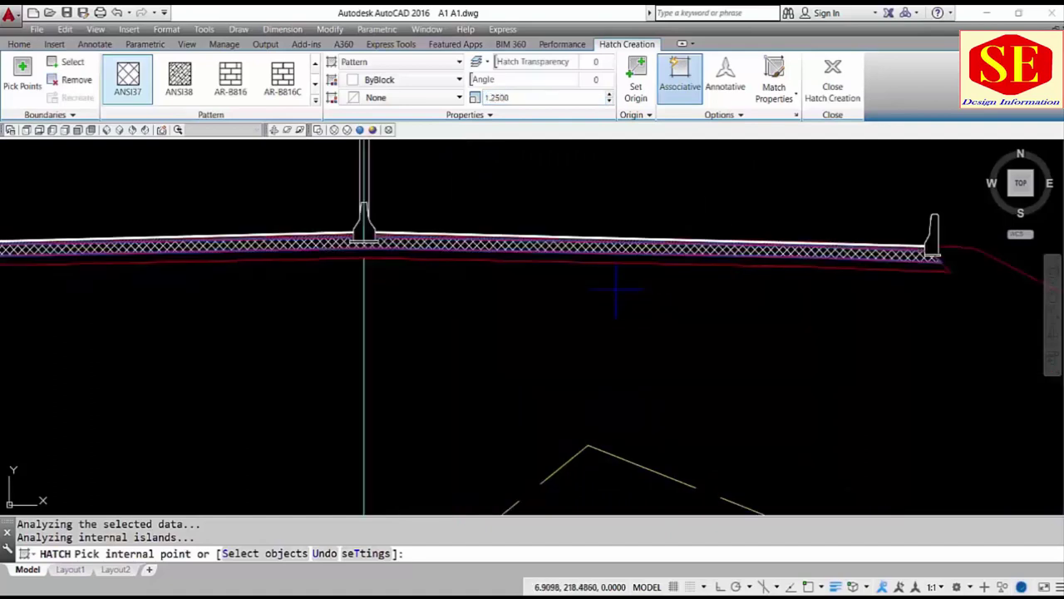
pyautogui.rightClick(616, 289)
pyautogui.press('Escape')
pyautogui.press('Return')
# - Colour the deck crosshatch green
pyautogui.click(638, 251)
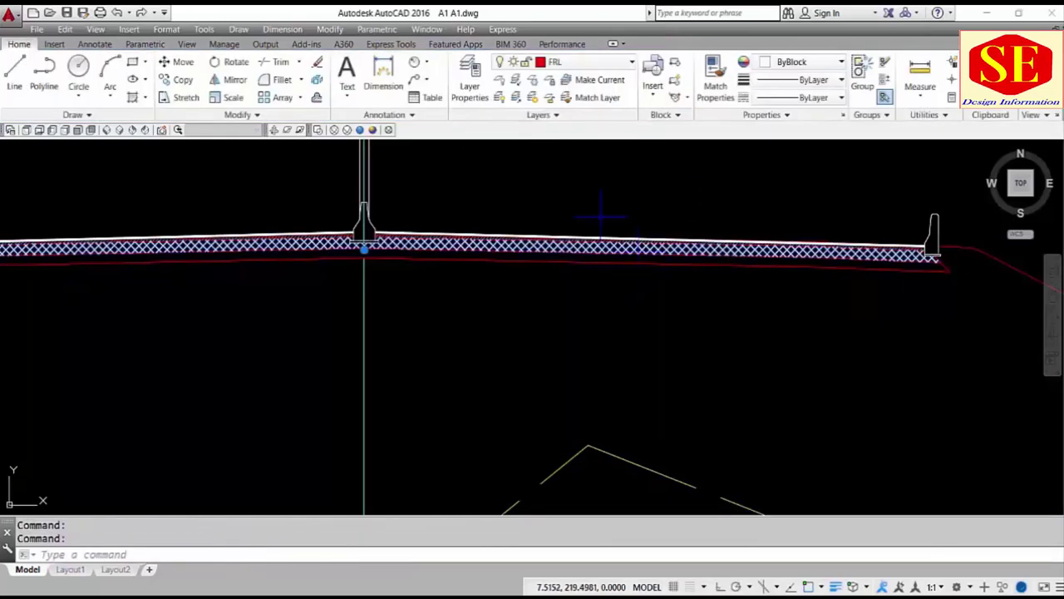
pyautogui.click(400, 80)
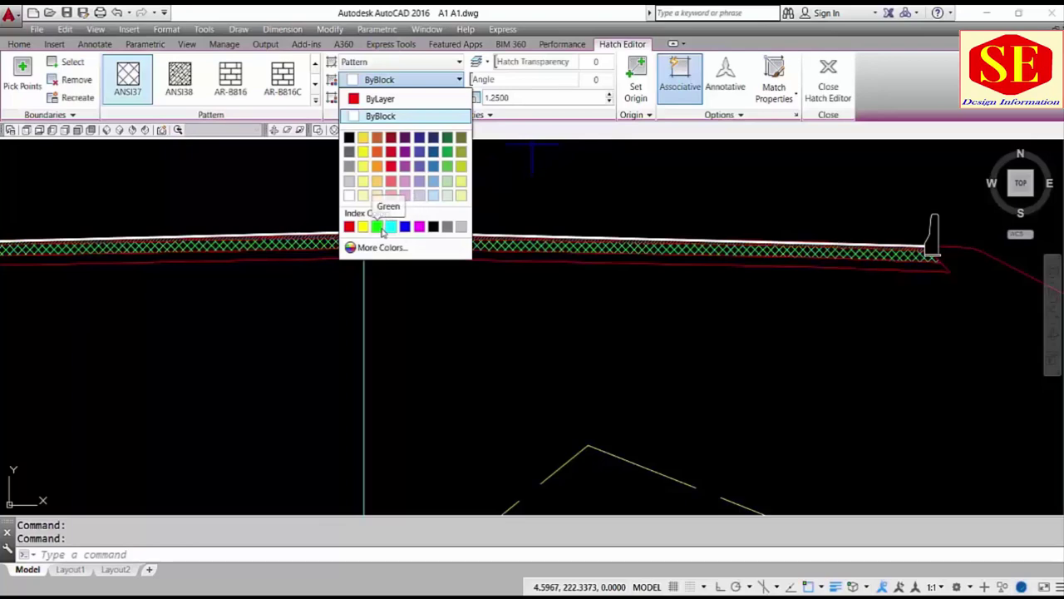
pyautogui.click(377, 227)
pyautogui.press('Escape')
pyautogui.scroll(-2, 596, 348)
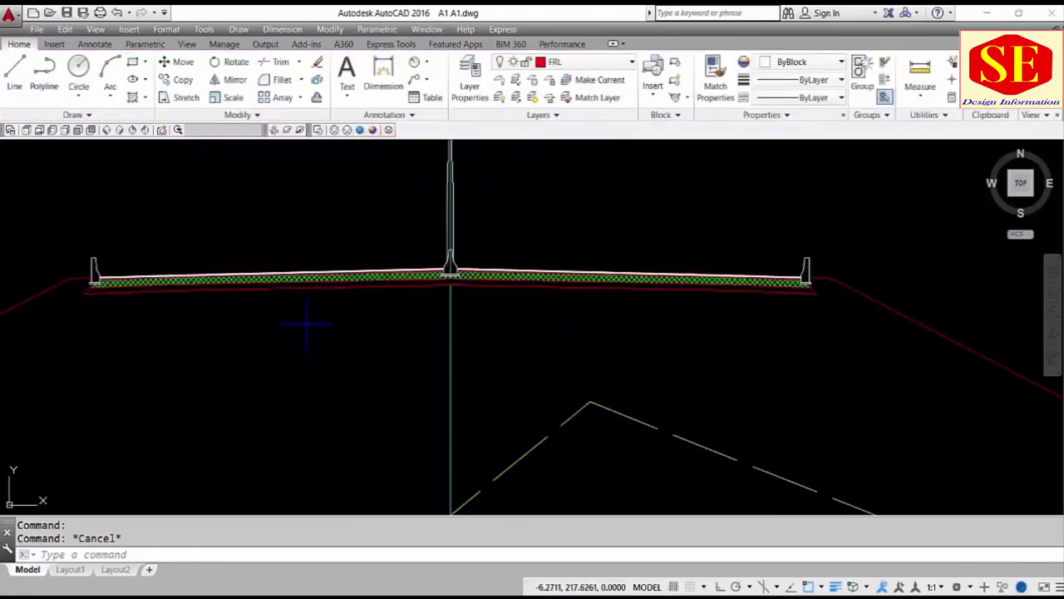
# - Start a new hatch using the GRAVEL pattern
pyautogui.write('H')
pyautogui.press('Return')
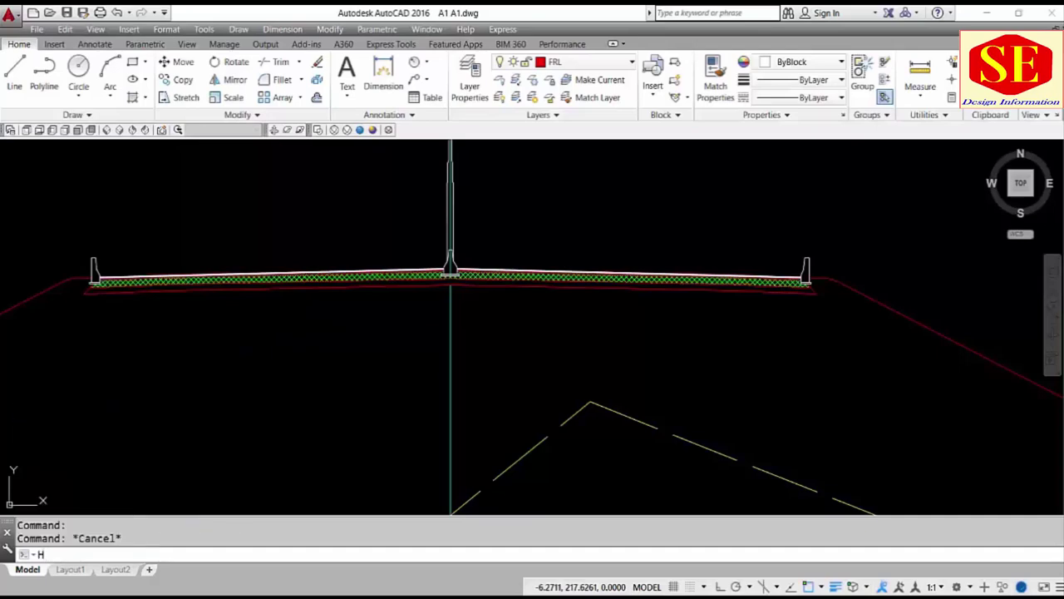
pyautogui.click(317, 100)
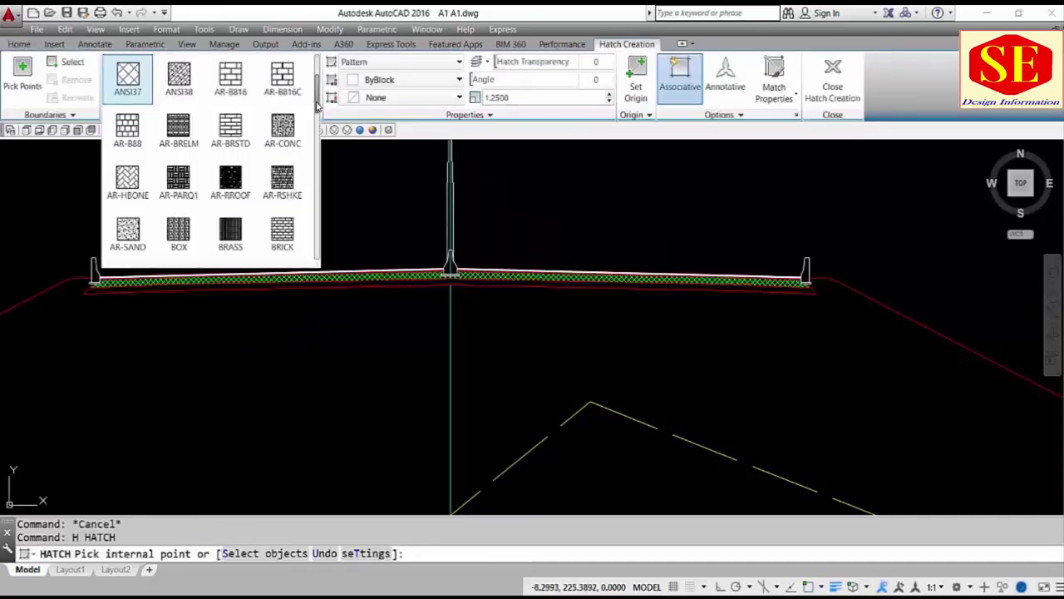
pyautogui.scroll(-3, 232, 187)
pyautogui.scroll(-1, 245, 195)
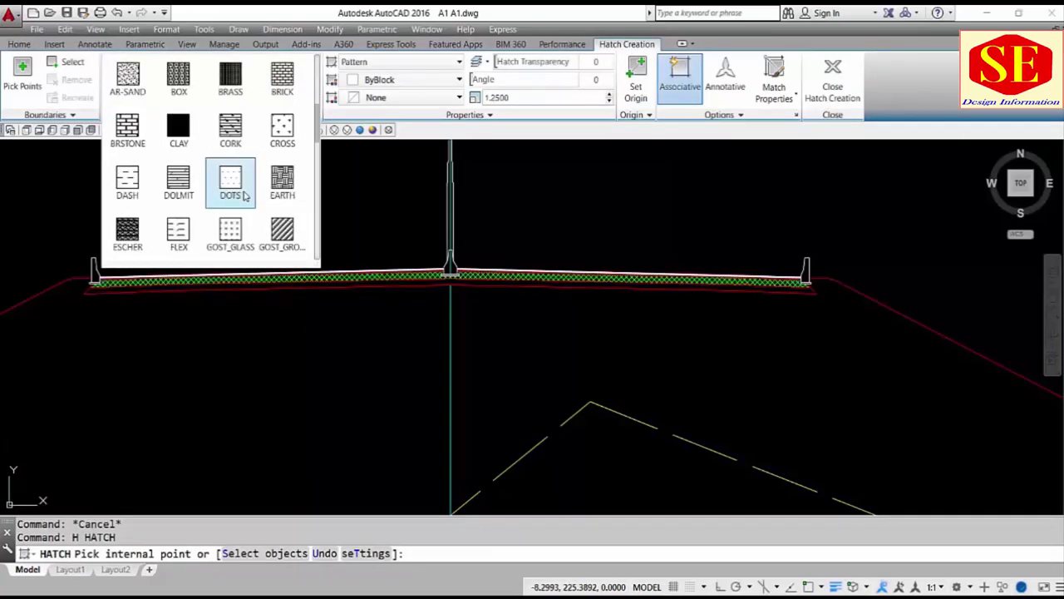
pyautogui.scroll(-1, 246, 195)
pyautogui.scroll(-1, 245, 195)
pyautogui.scroll(-3, 237, 187)
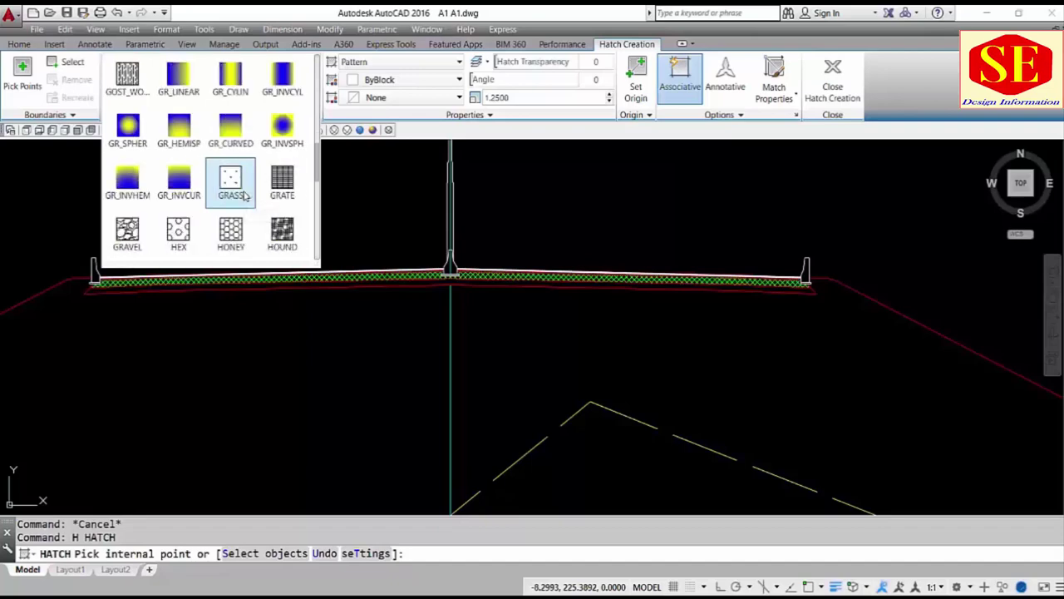
pyautogui.scroll(1, 148, 242)
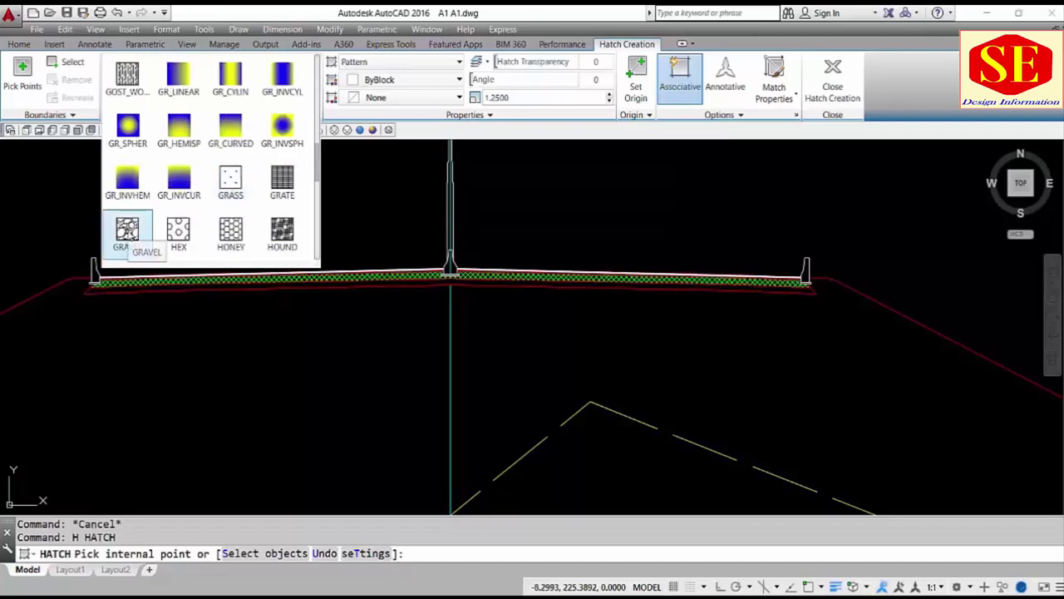
pyautogui.click(129, 234)
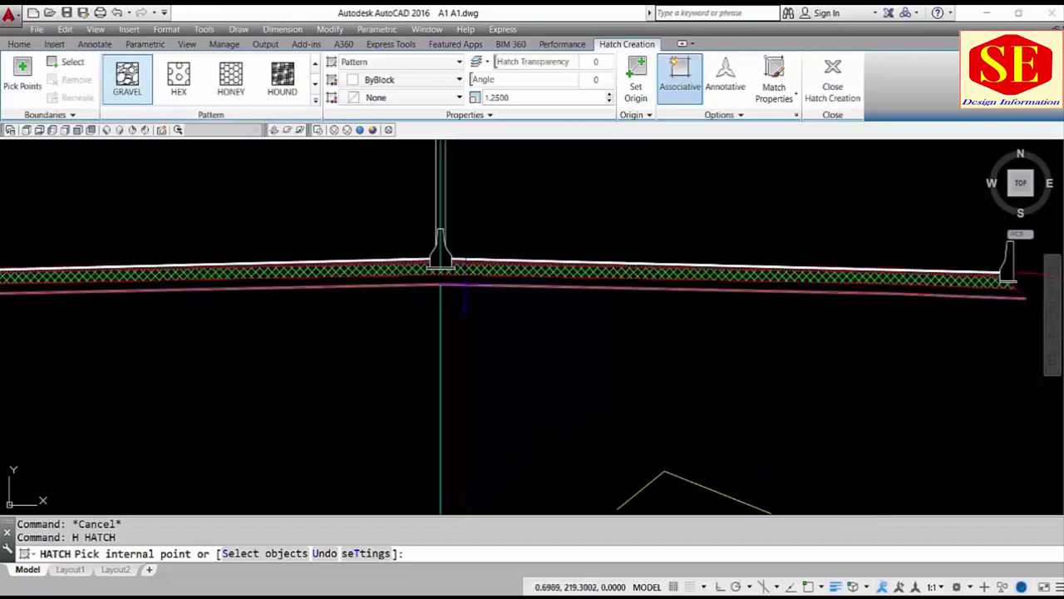
# - Fill the layer below the pavement with gravel at scale 0.5 and select it
pyautogui.moveTo(490, 291); pyautogui.dragTo(524, 291, button='middle')
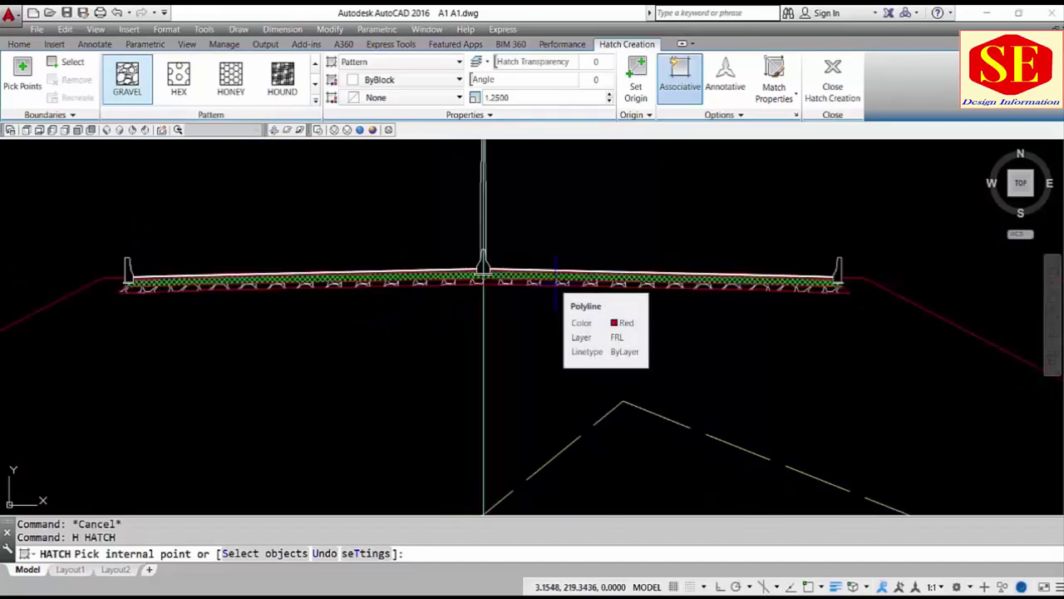
pyautogui.click(555, 279)
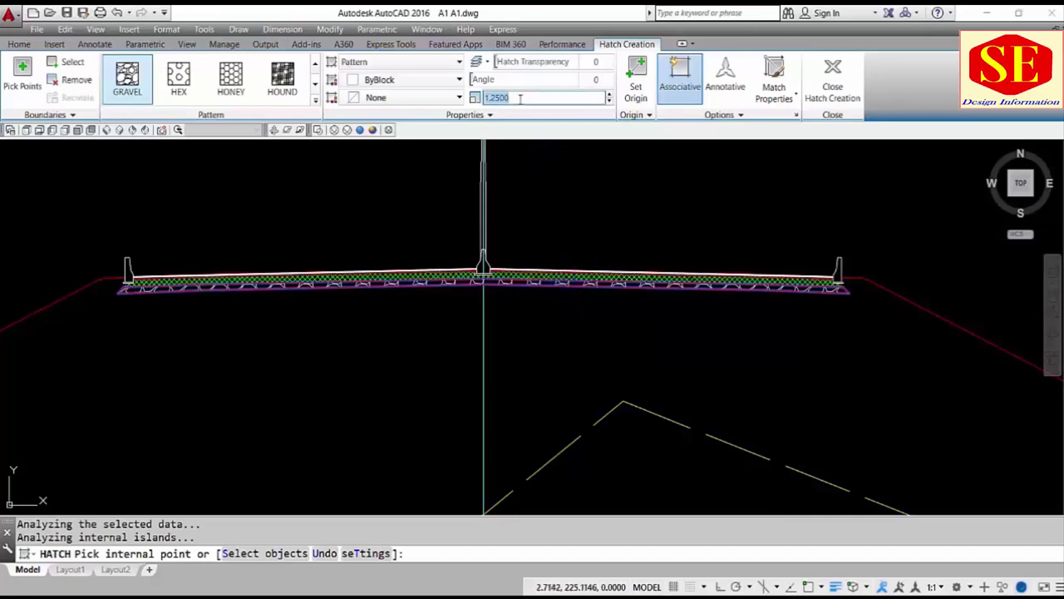
pyautogui.write('50')
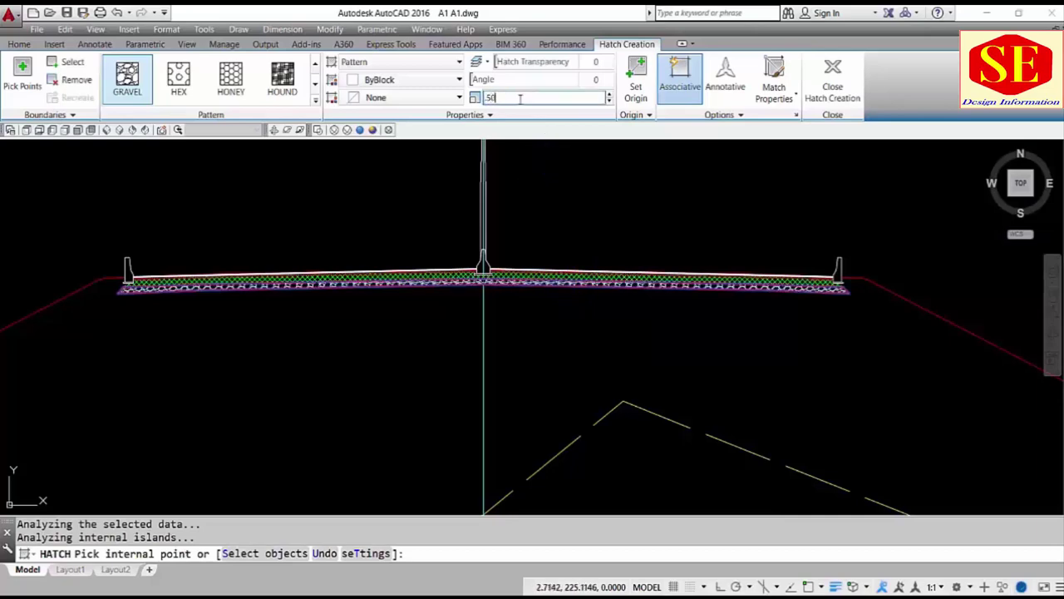
pyautogui.scroll(4, 460, 292)
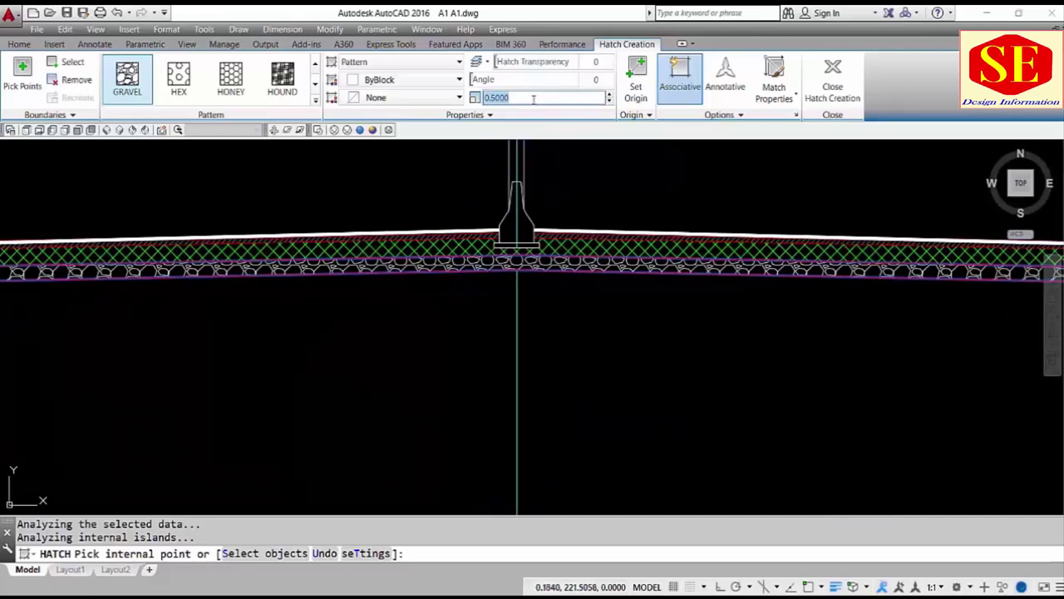
pyautogui.press('Return')
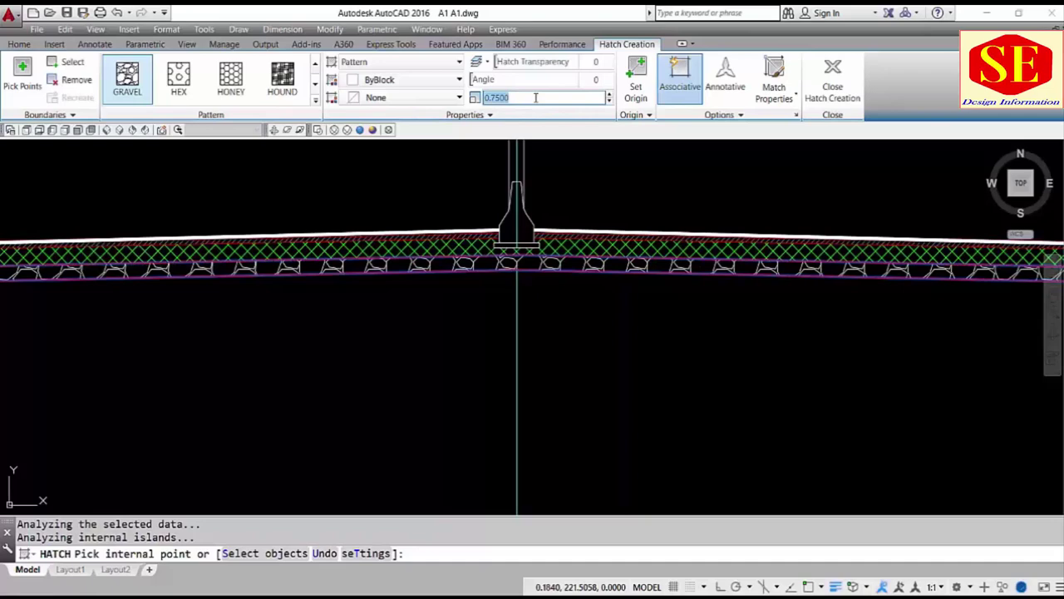
pyautogui.write('0.5000')
pyautogui.press('Return')
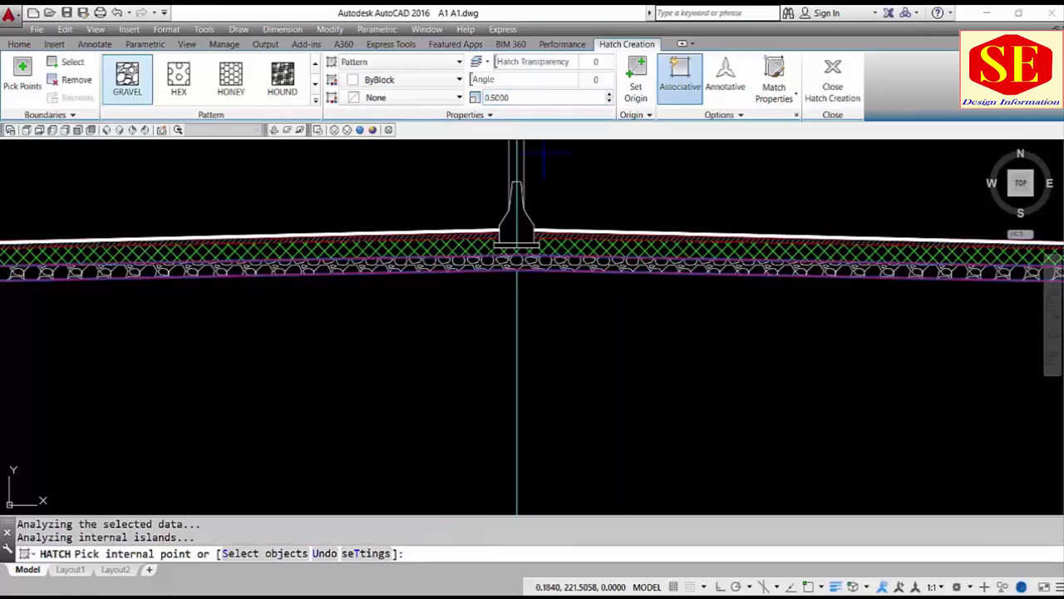
pyautogui.rightClick(452, 333)
pyautogui.press('Escape')
pyautogui.scroll(-1, 452, 327)
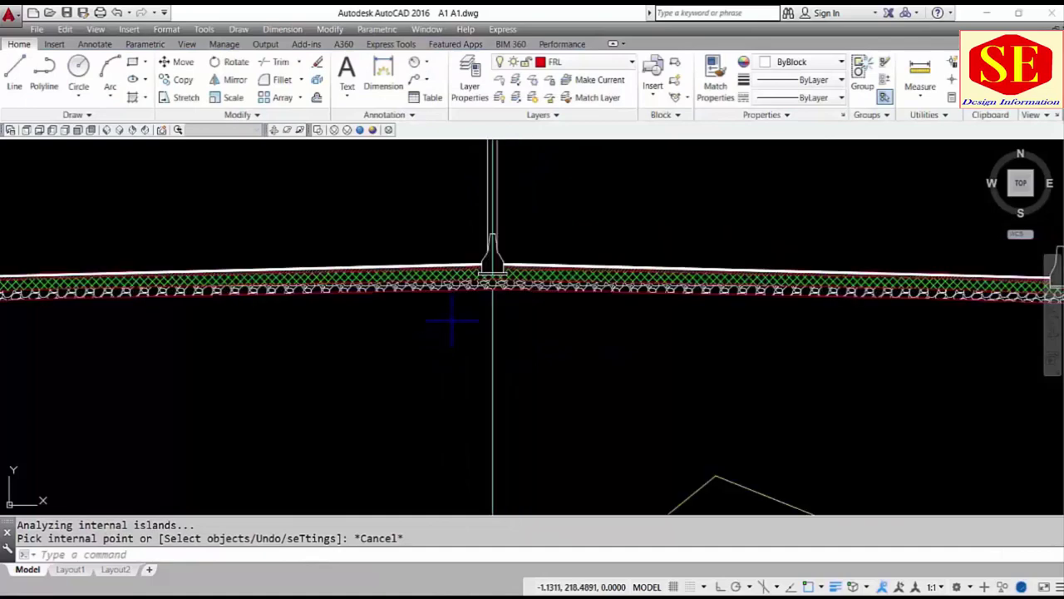
pyautogui.scroll(-2, 451, 320)
pyautogui.click(804, 276)
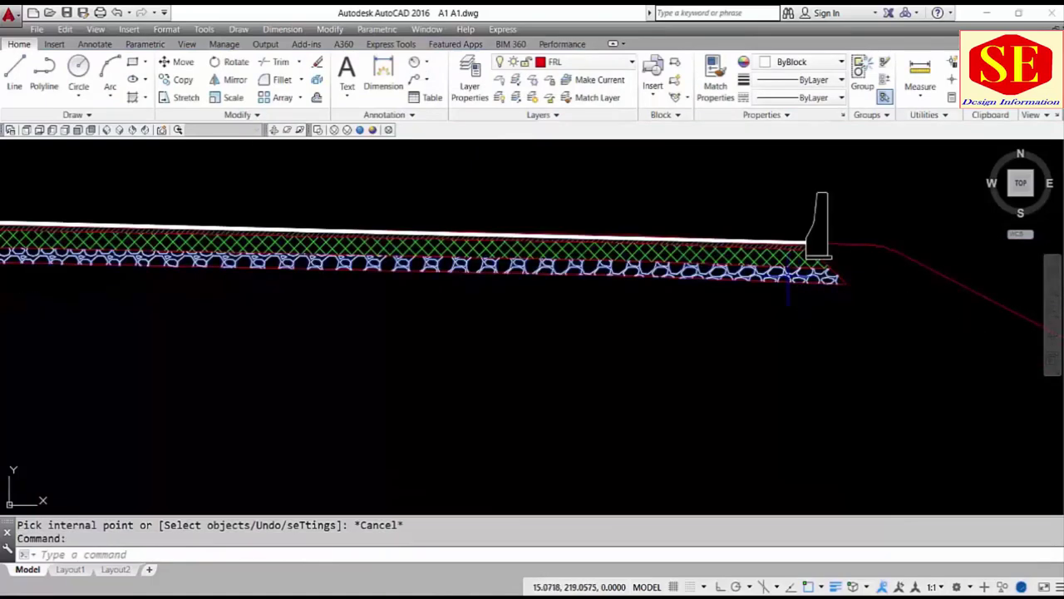
# - Change the selected gravel hatch's colour to Blue and deselect it
pyautogui.click(383, 80)
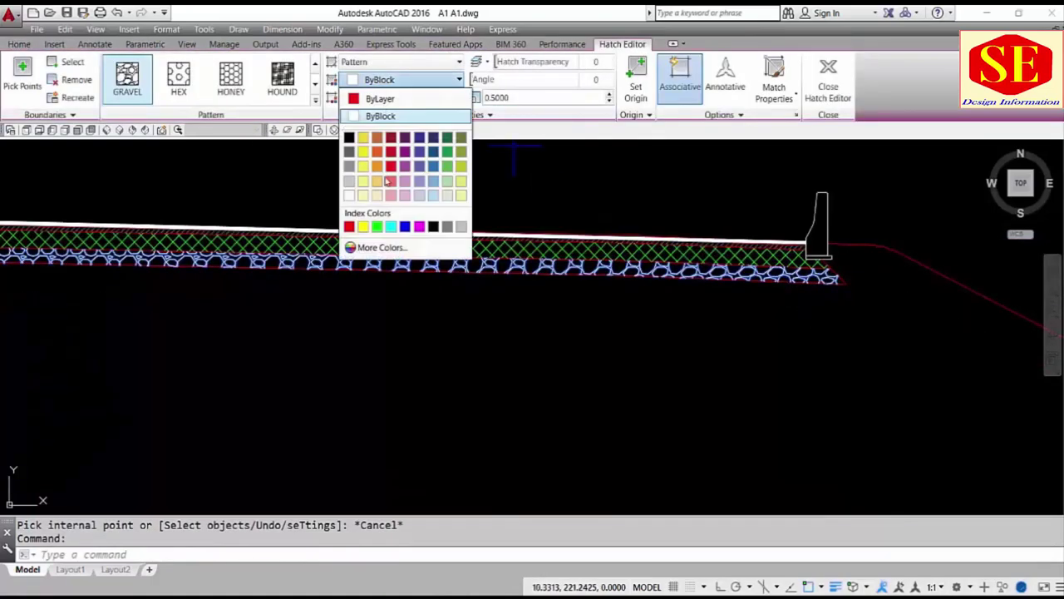
pyautogui.click(395, 222)
pyautogui.press('Escape')
# - Pan and zoom between the road section and the reference image to compare them
pyautogui.scroll(-3, 680, 357)
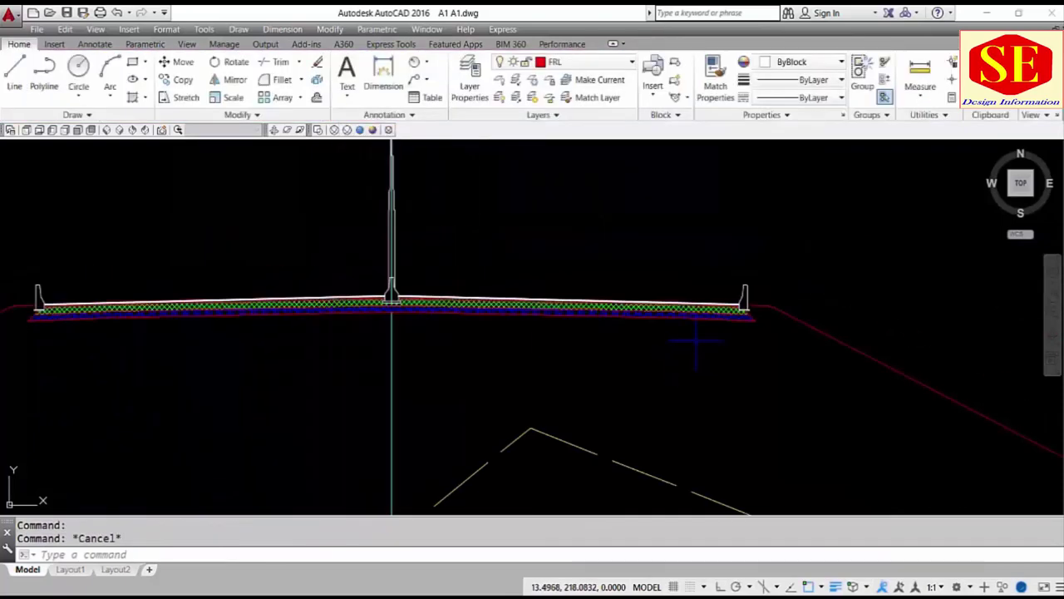
pyautogui.scroll(2, 351, 323)
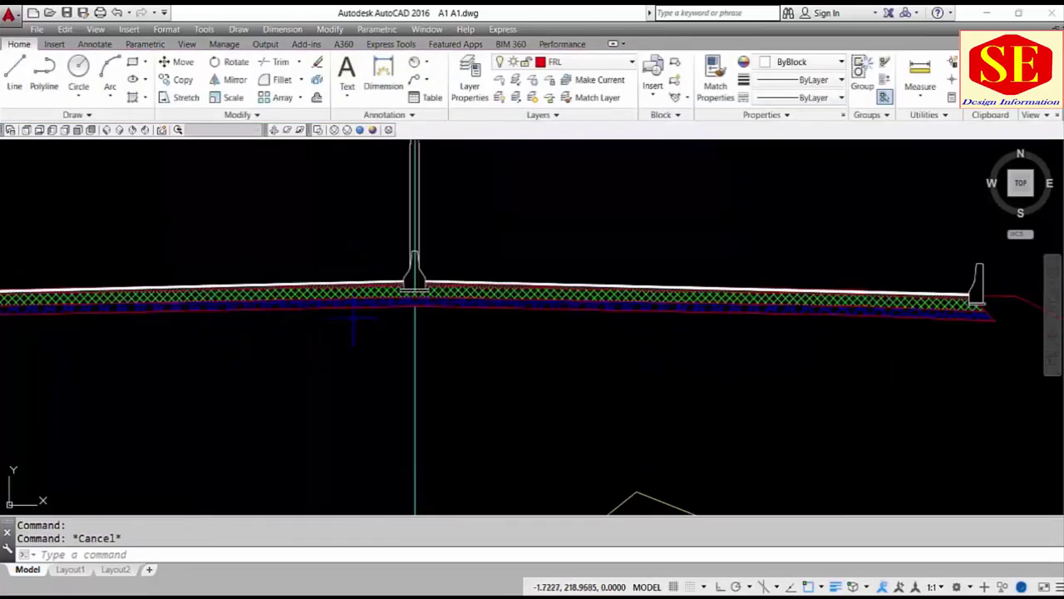
pyautogui.scroll(-4, 263, 312)
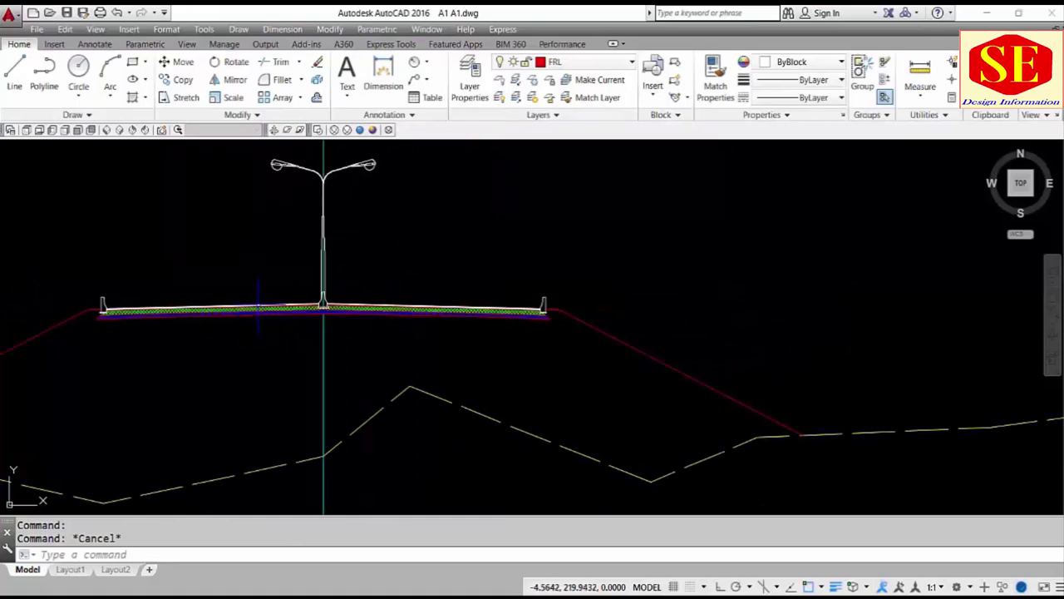
pyautogui.moveTo(167, 343); pyautogui.dragTo(286, 337, button='middle')
pyautogui.scroll(2, 191, 283)
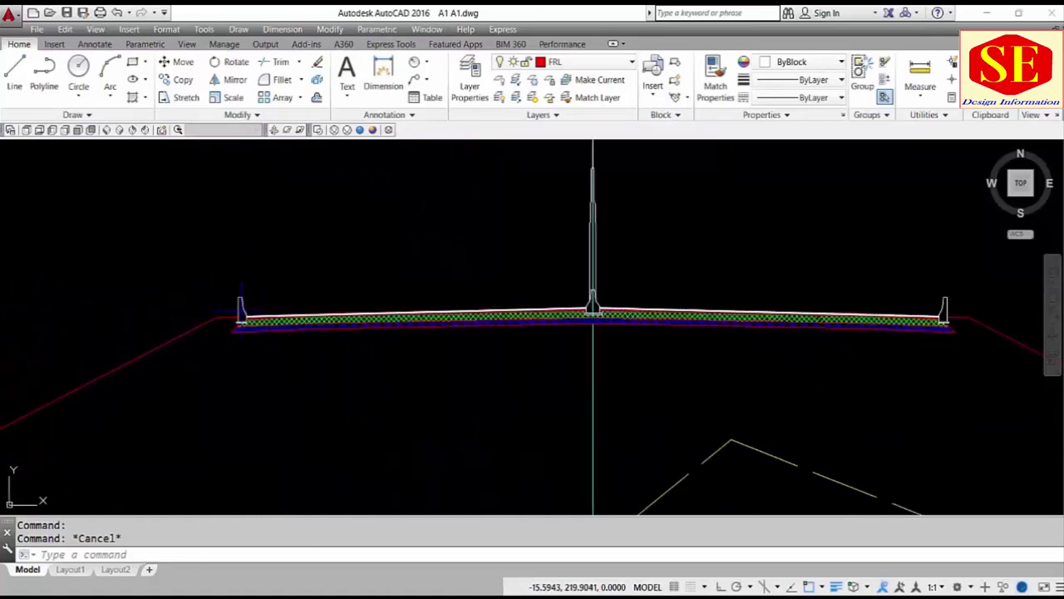
pyautogui.scroll(4, 355, 320)
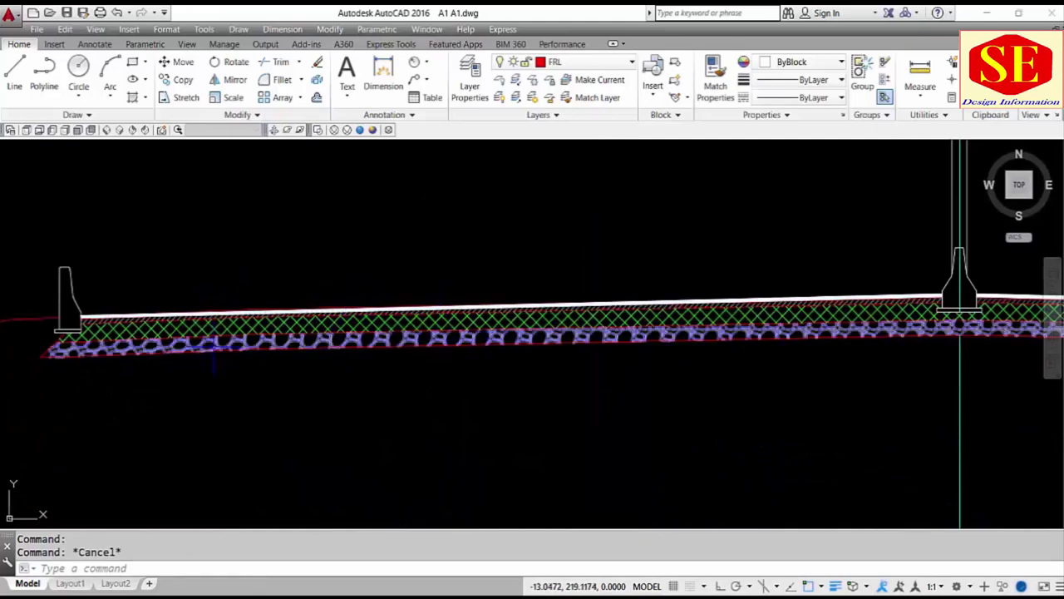
pyautogui.scroll(-8, 360, 333)
pyautogui.scroll(-4, 360, 333)
pyautogui.moveTo(846, 221); pyautogui.dragTo(634, 268, button='middle')
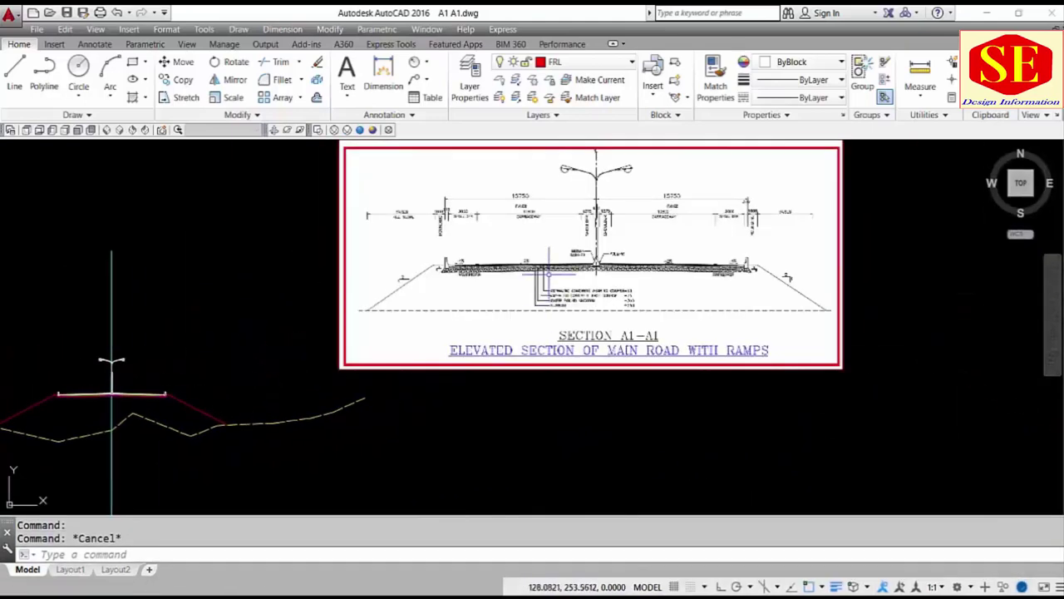
pyautogui.scroll(7, 462, 207)
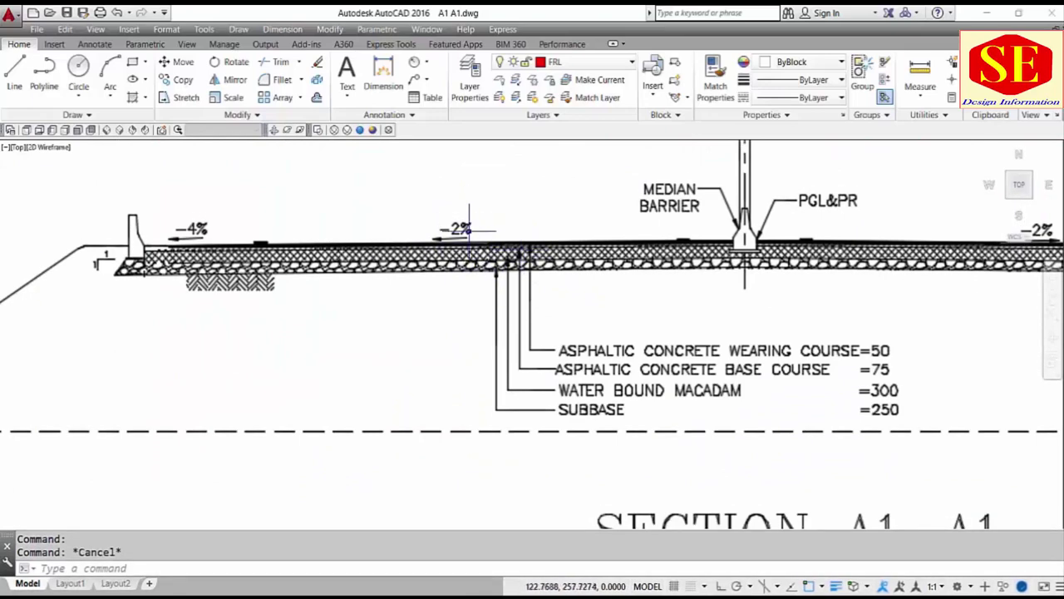
pyautogui.scroll(3, 463, 225)
pyautogui.scroll(-5, 463, 224)
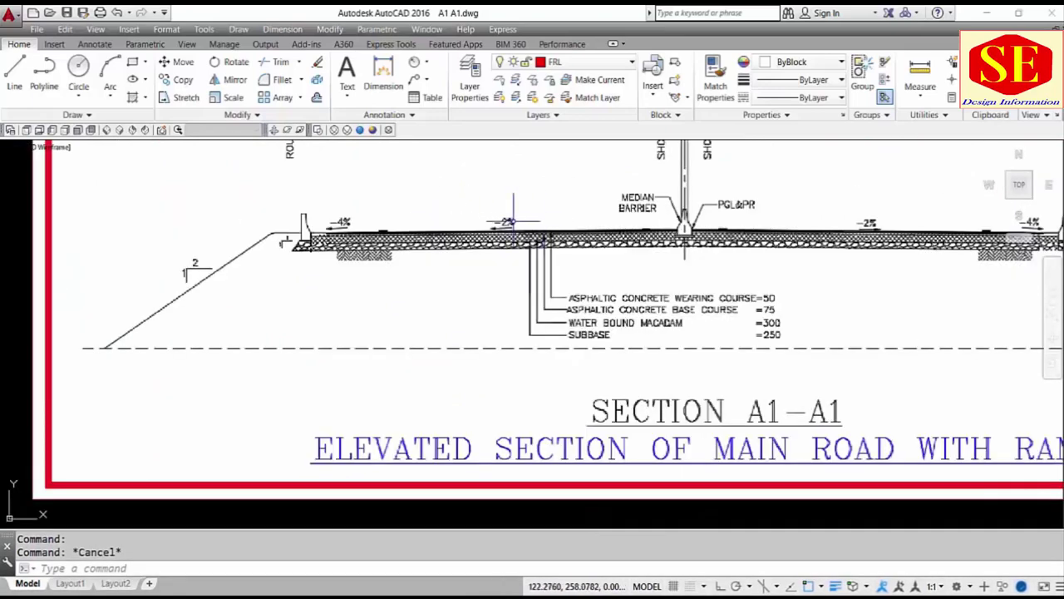
pyautogui.scroll(3, 459, 224)
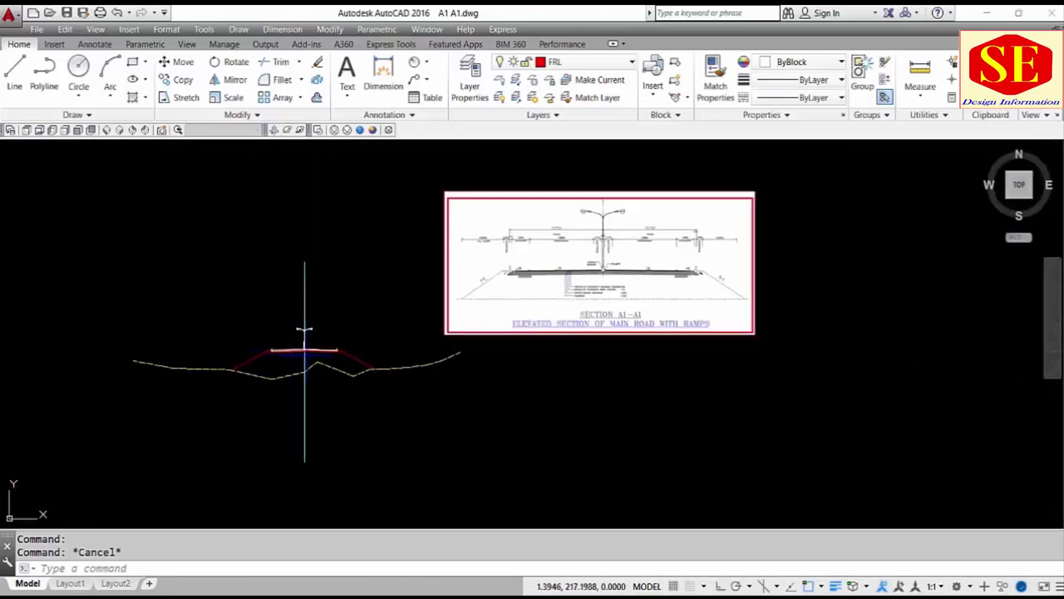
pyautogui.scroll(5, 304, 328)
pyautogui.scroll(2, 505, 279)
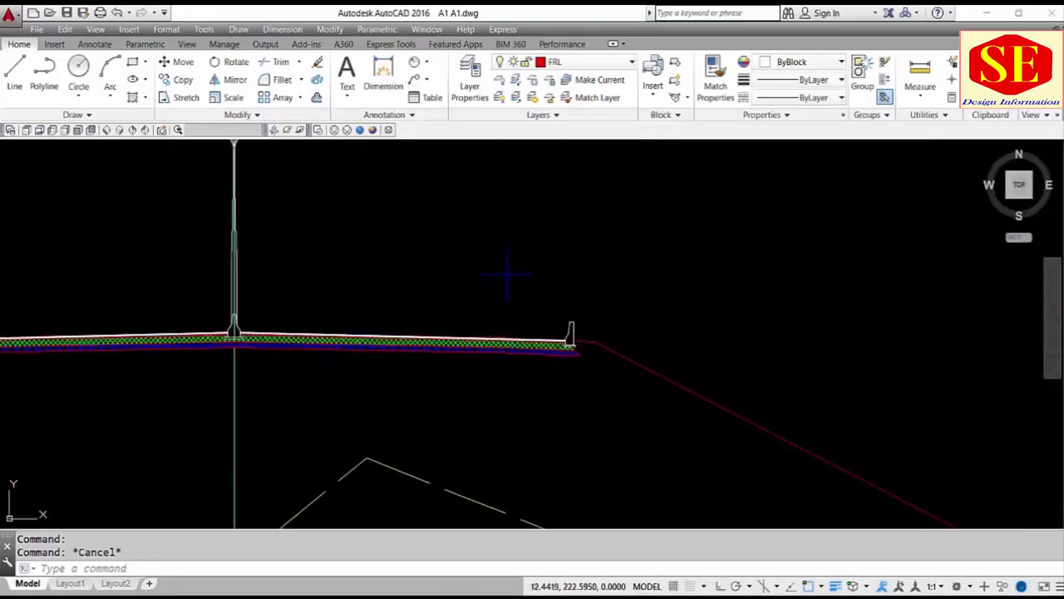
pyautogui.moveTo(505, 279); pyautogui.dragTo(780, 249, button='middle')
pyautogui.scroll(-2, 748, 246)
pyautogui.scroll(4, 573, 268)
pyautogui.moveTo(670, 287); pyautogui.dragTo(484, 266, button='middle')
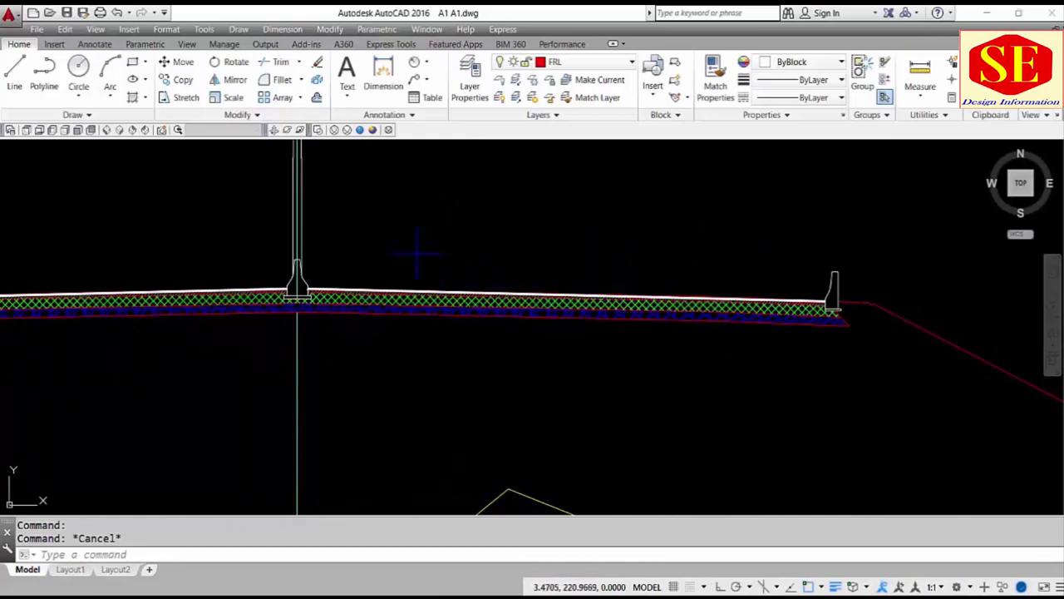
# - Draw a textless horizontal leader arrow above the deck, right of the median, with Ortho on
pyautogui.write('L')
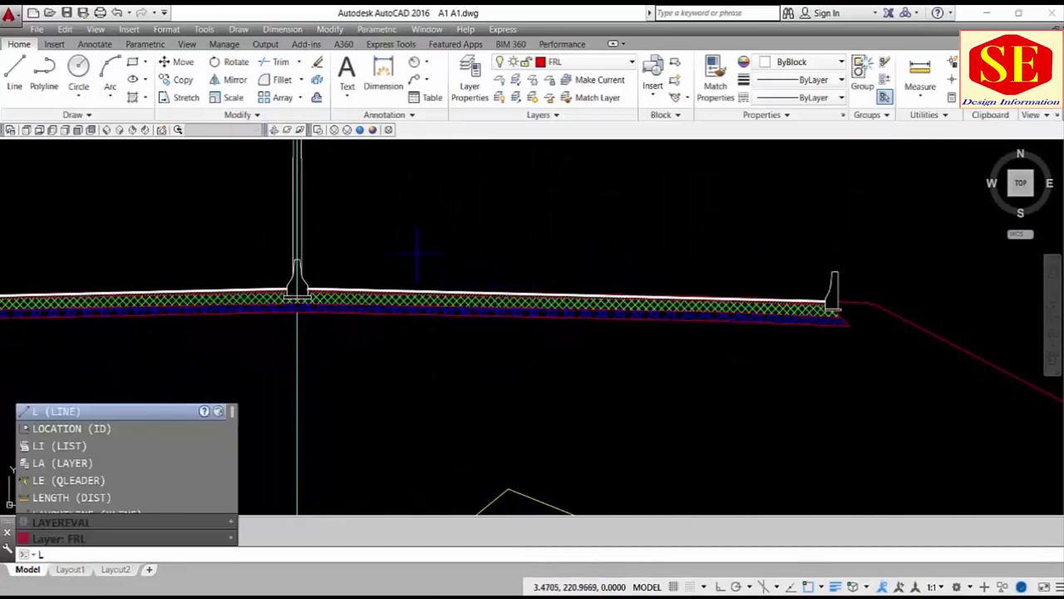
pyautogui.write('e')
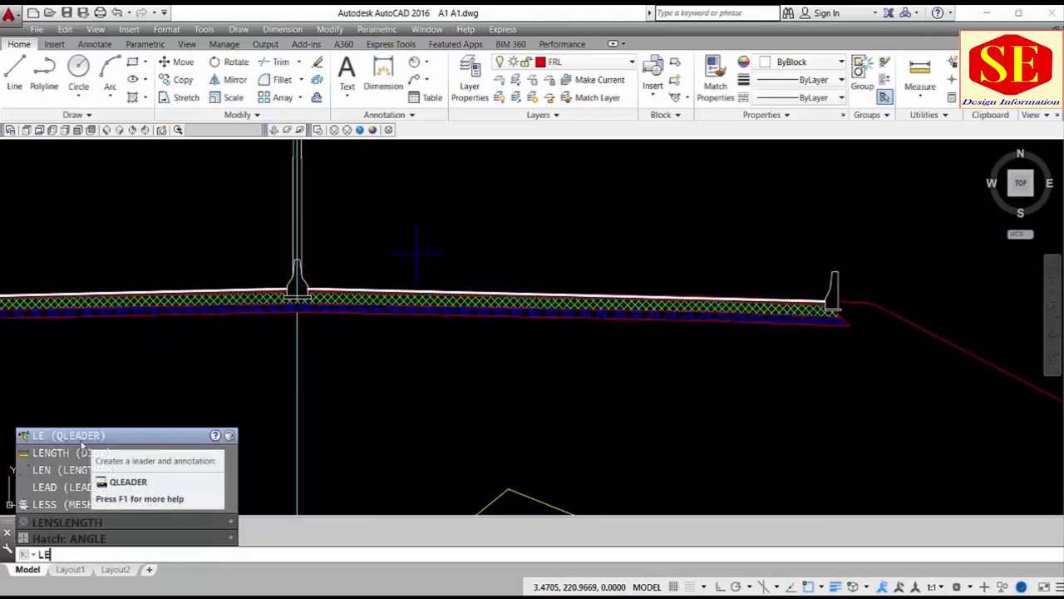
pyautogui.press('Return')
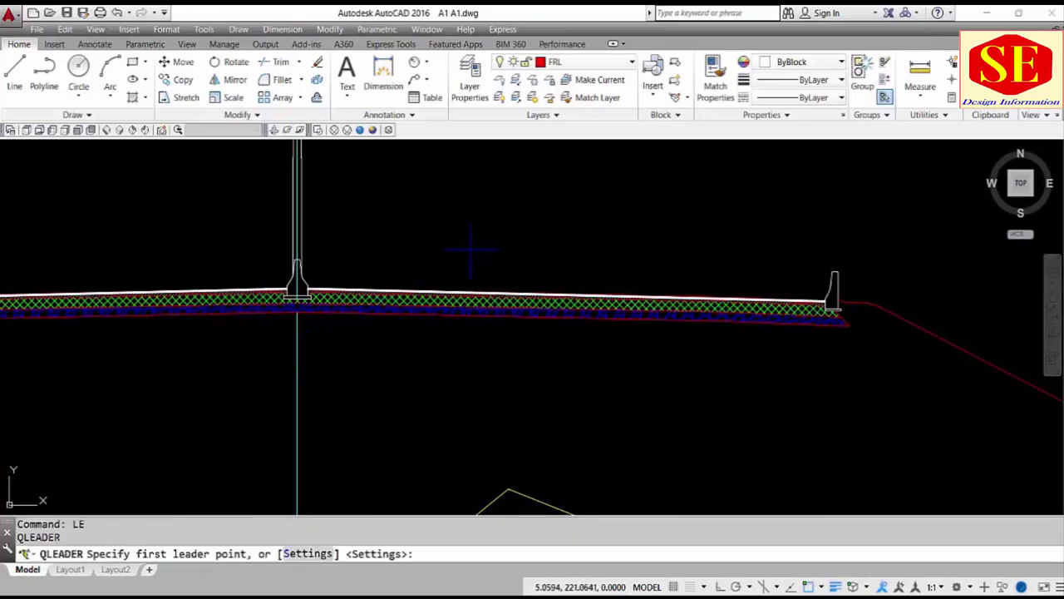
pyautogui.click(606, 274)
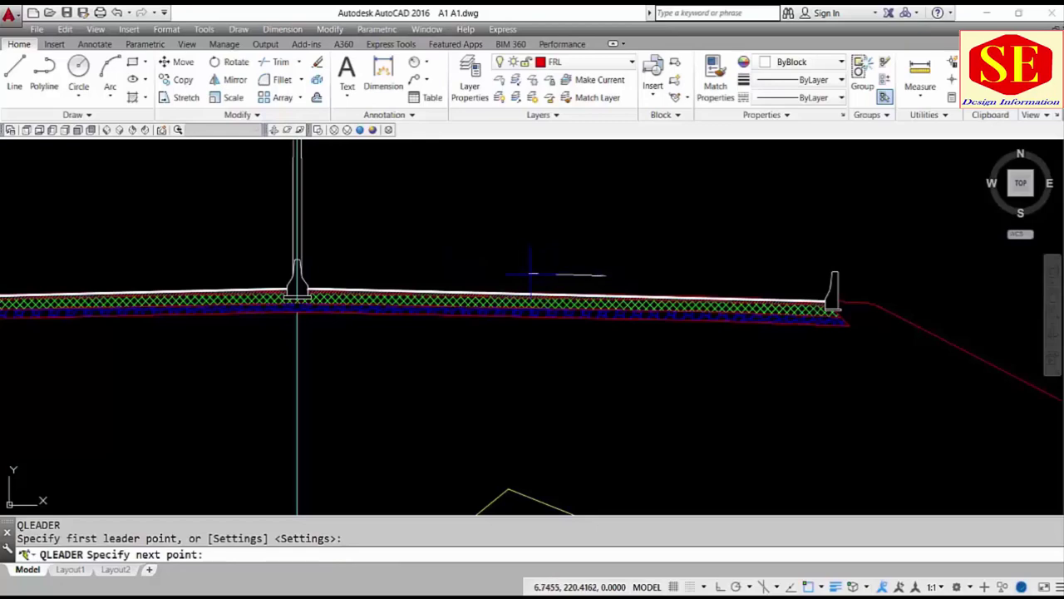
pyautogui.scroll(3, 532, 271)
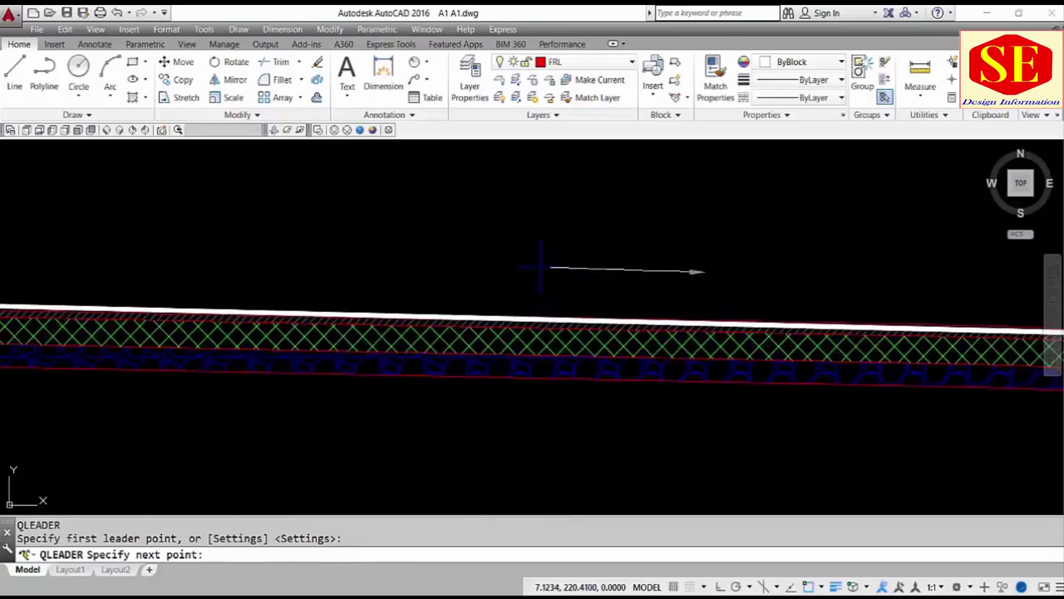
pyautogui.press('F8')
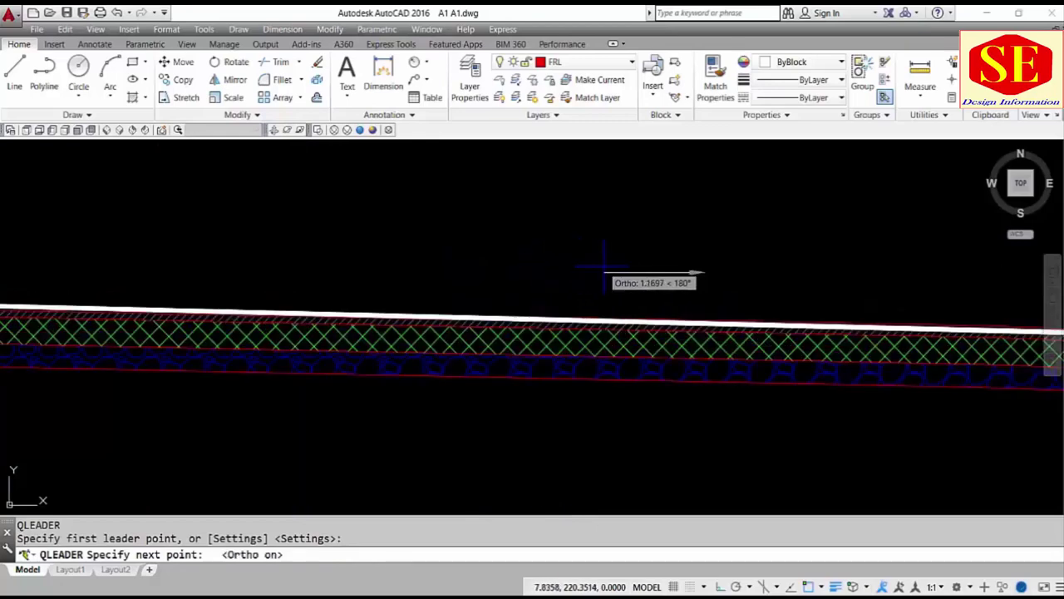
pyautogui.press('Escape')
pyautogui.scroll(-2, 582, 220)
pyautogui.scroll(-1, 566, 216)
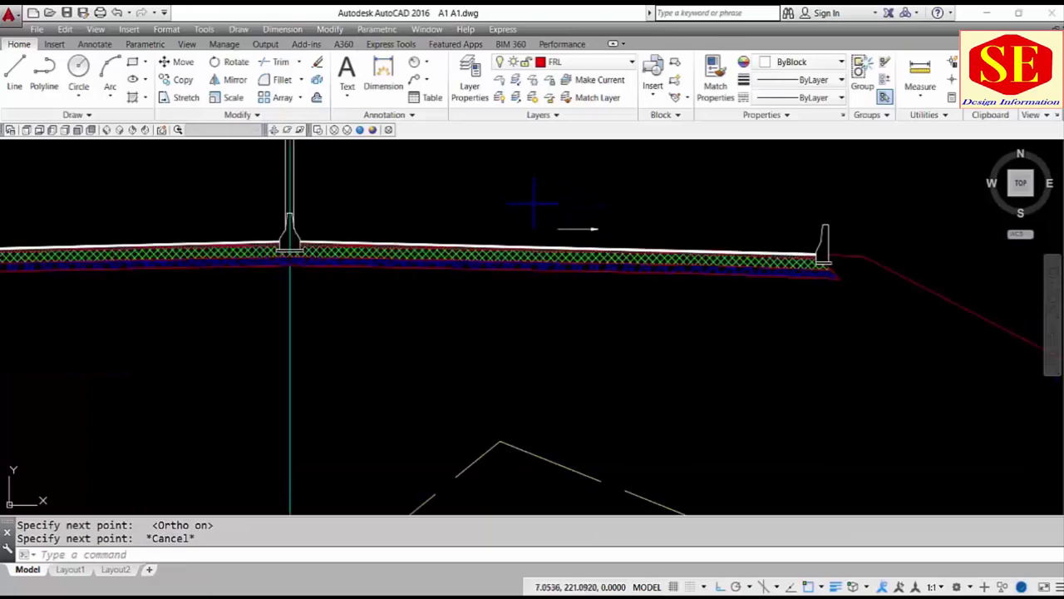
pyautogui.click(580, 228)
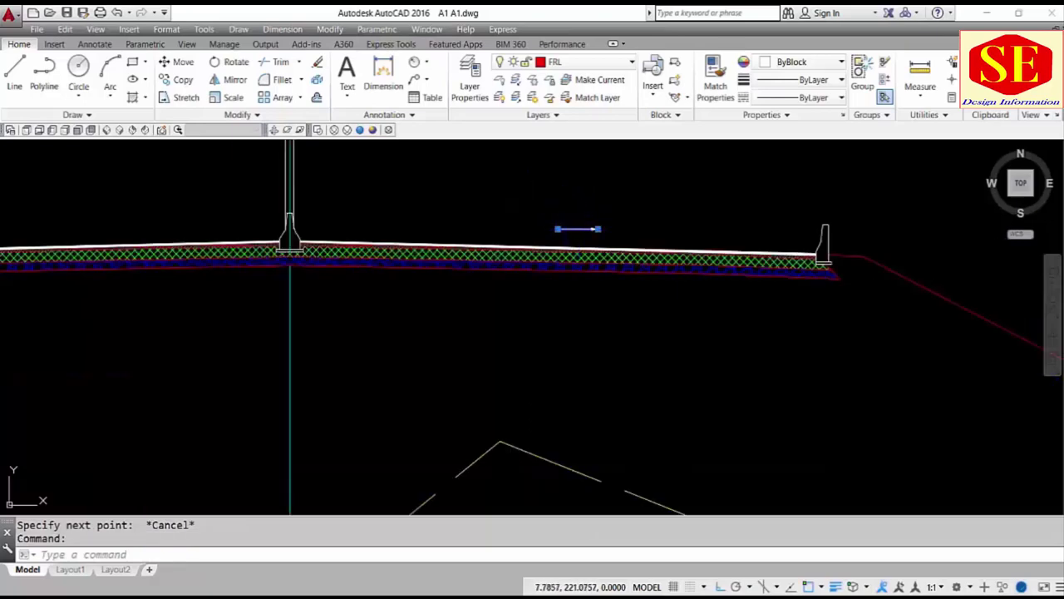
pyautogui.write('pr')
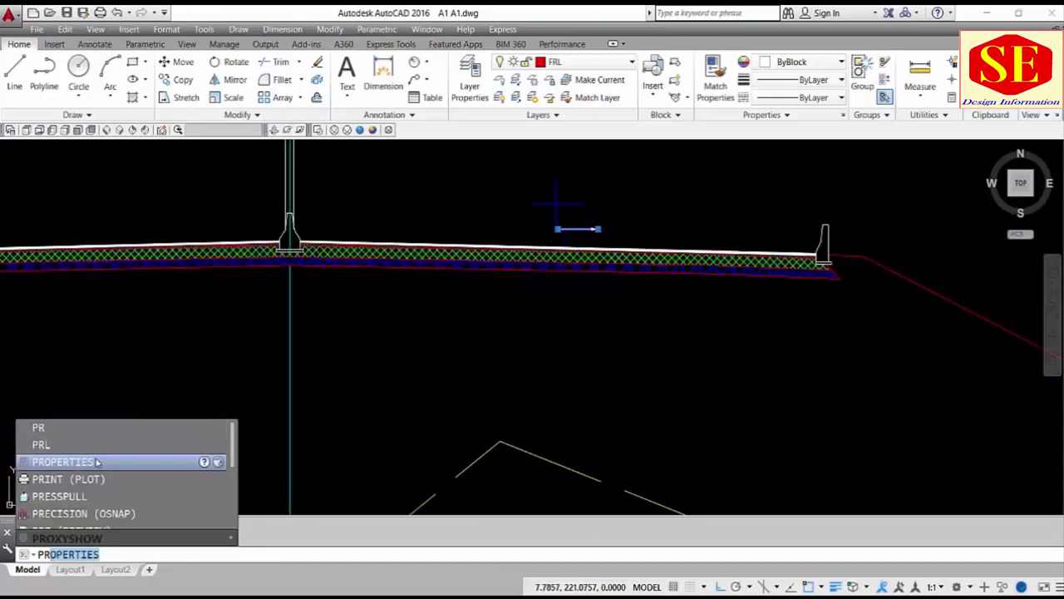
# - Try different arrowhead sizes for the leader in Properties, including 0.25 and 0.75
pyautogui.click(75, 462)
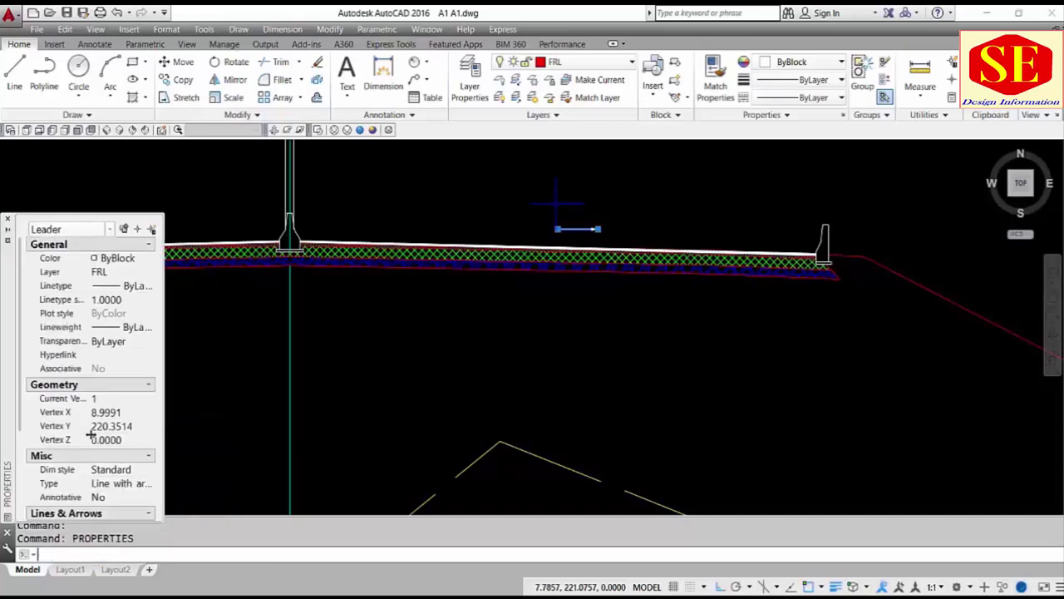
pyautogui.scroll(-3, 108, 371)
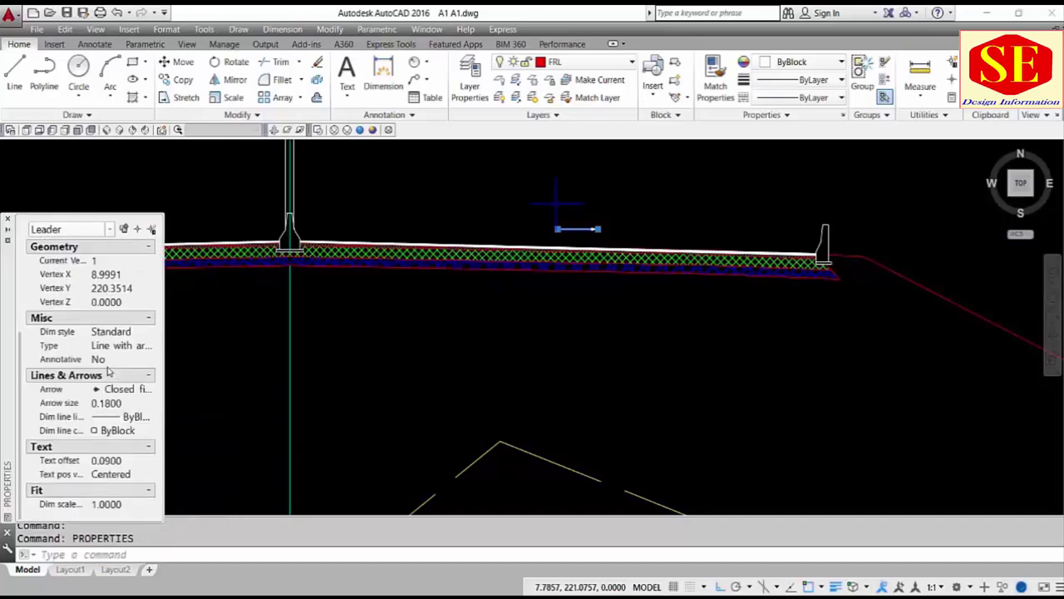
pyautogui.click(122, 405)
pyautogui.write('1')
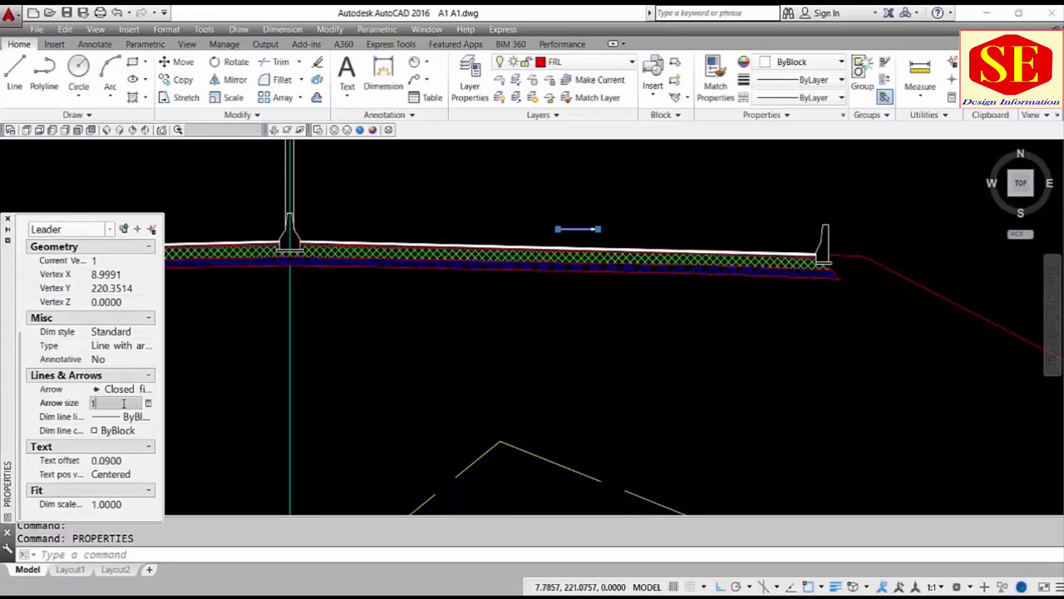
pyautogui.press('Return')
pyautogui.scroll(4, 582, 245)
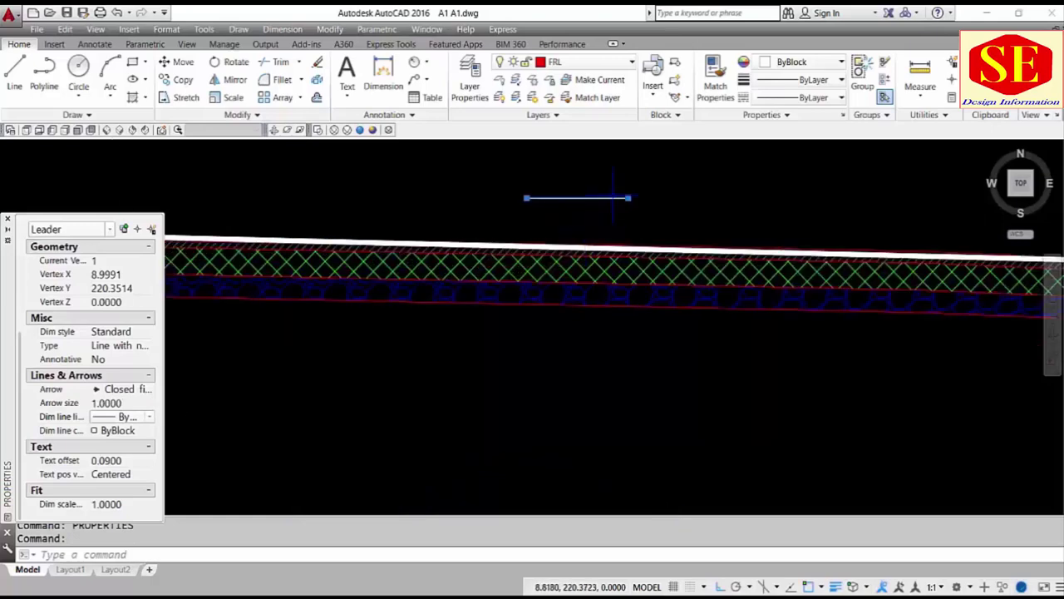
pyautogui.scroll(4, 613, 197)
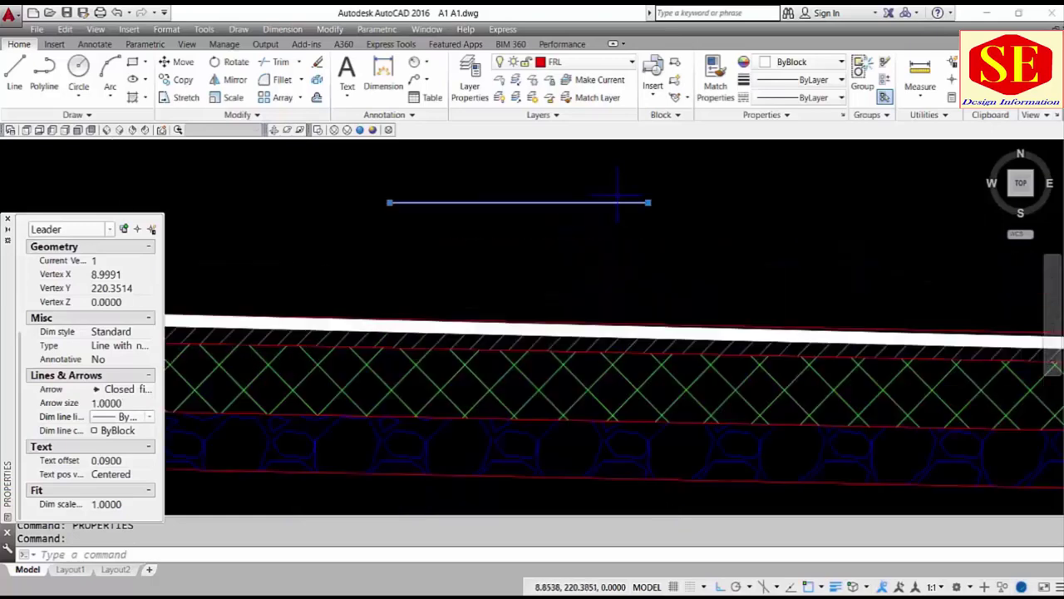
pyautogui.click(125, 403)
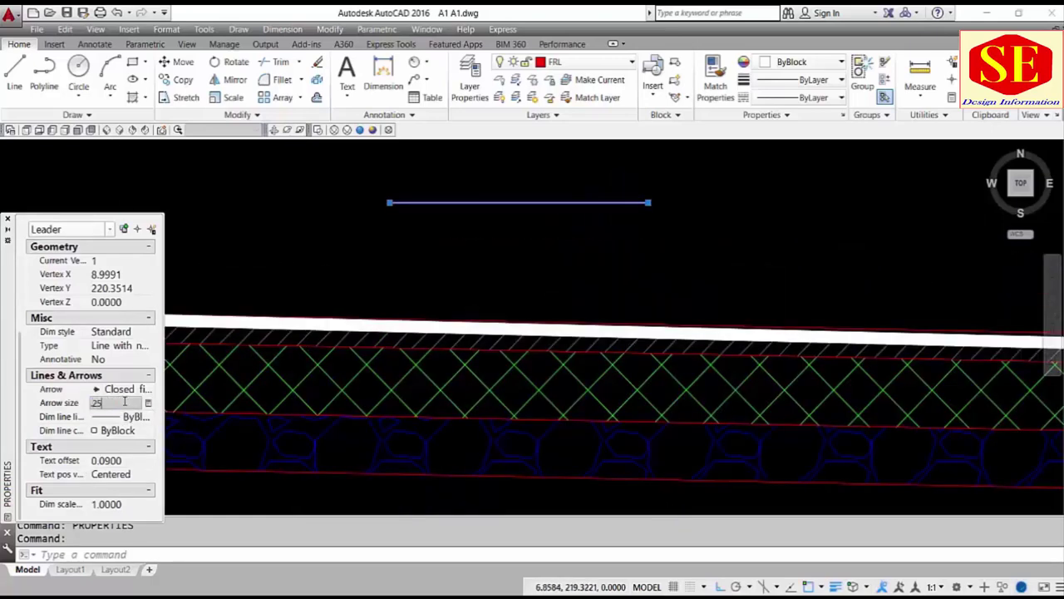
pyautogui.press('Return')
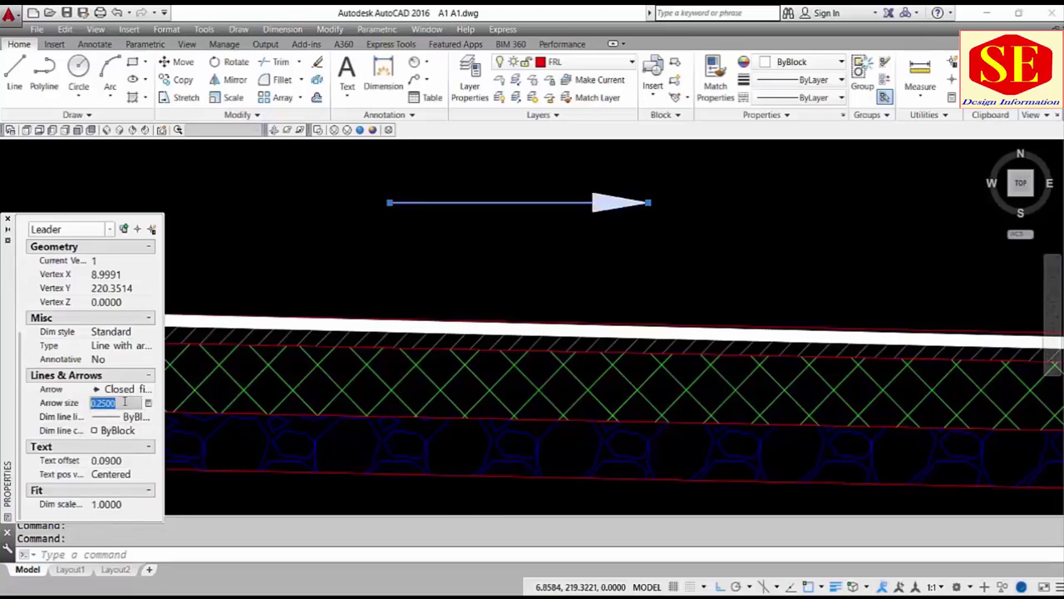
pyautogui.write('.75')
pyautogui.press('Return')
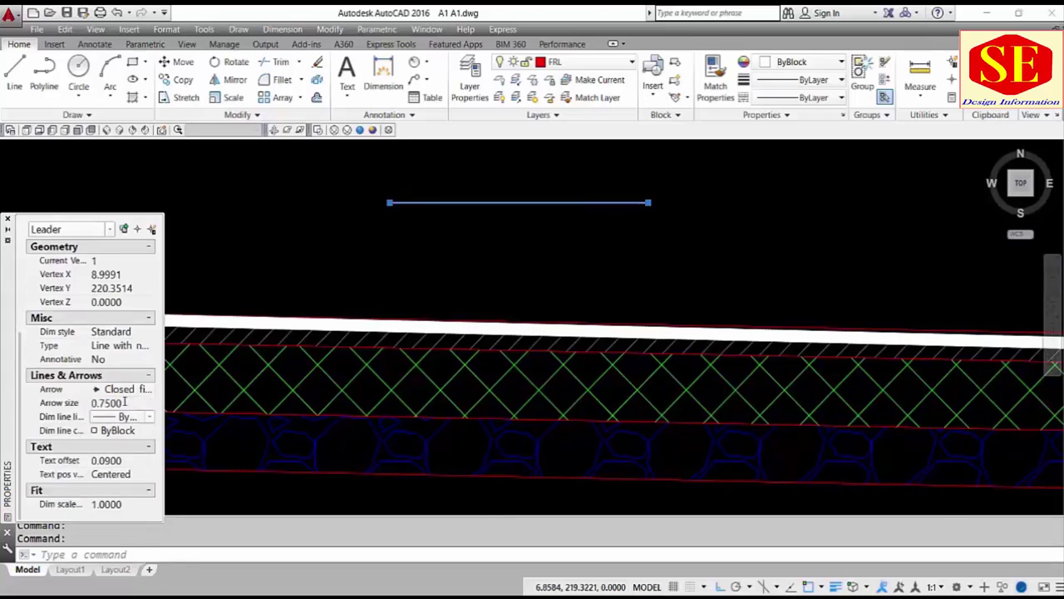
pyautogui.click(125, 403)
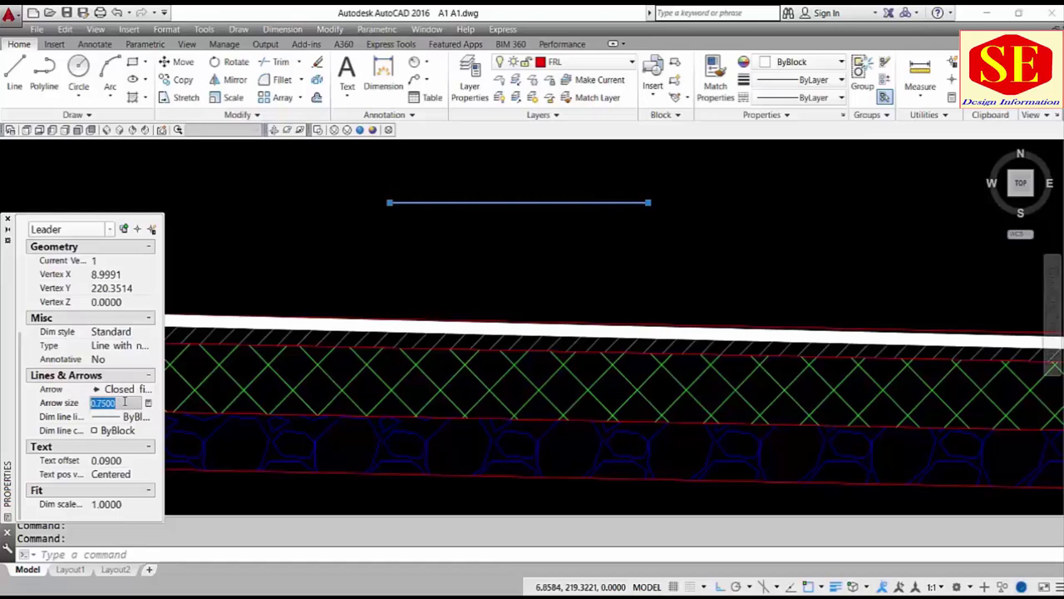
# - Grip-stretch the leader's left end to shorten the arrow
pyautogui.click(390, 202)
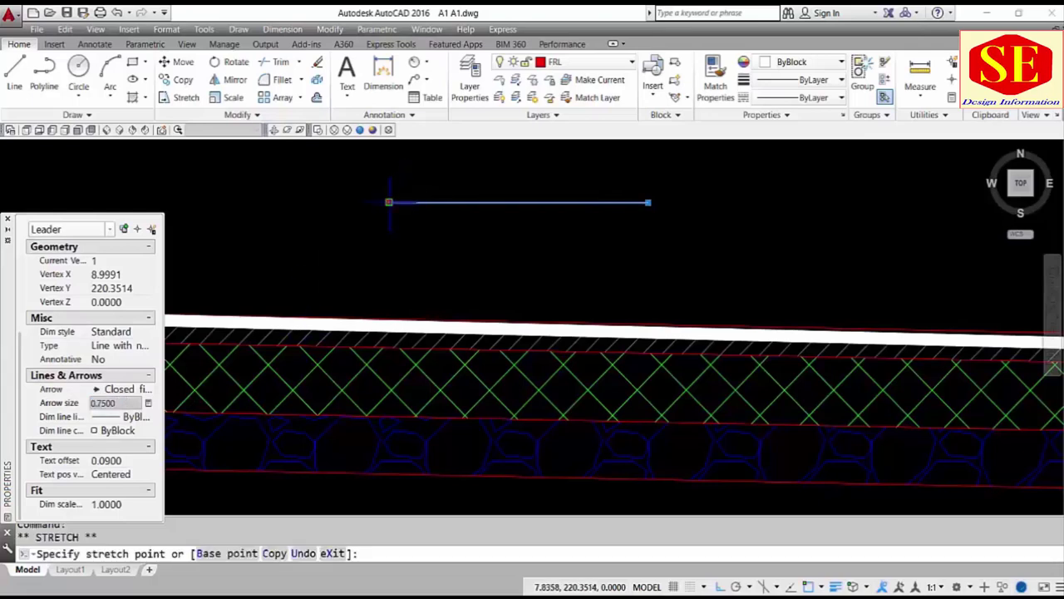
pyautogui.click(270, 202)
pyautogui.scroll(-2, 730, 260)
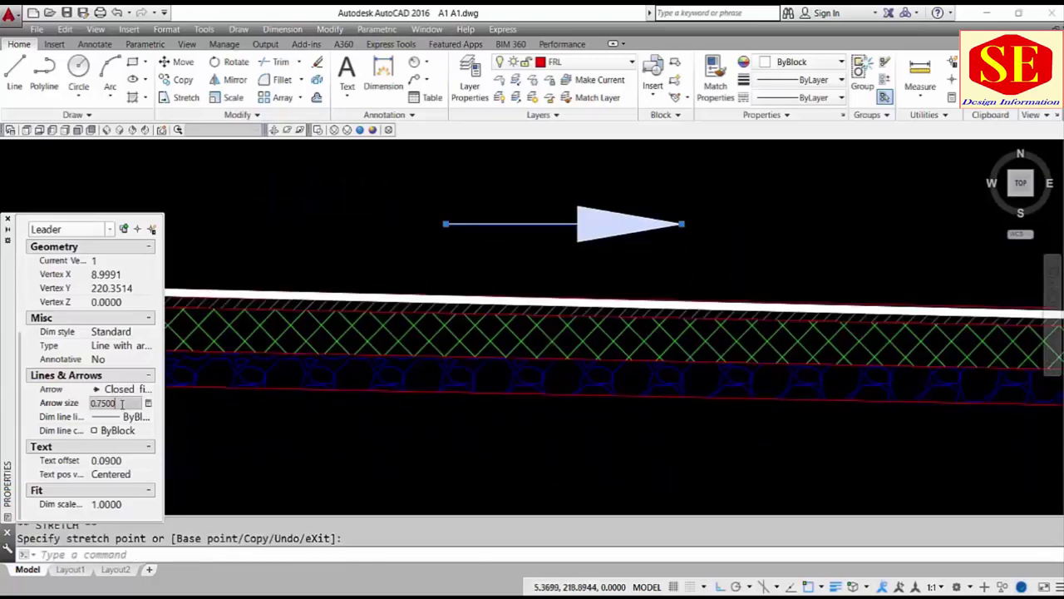
pyautogui.scroll(-5, 551, 358)
pyautogui.scroll(3, 553, 354)
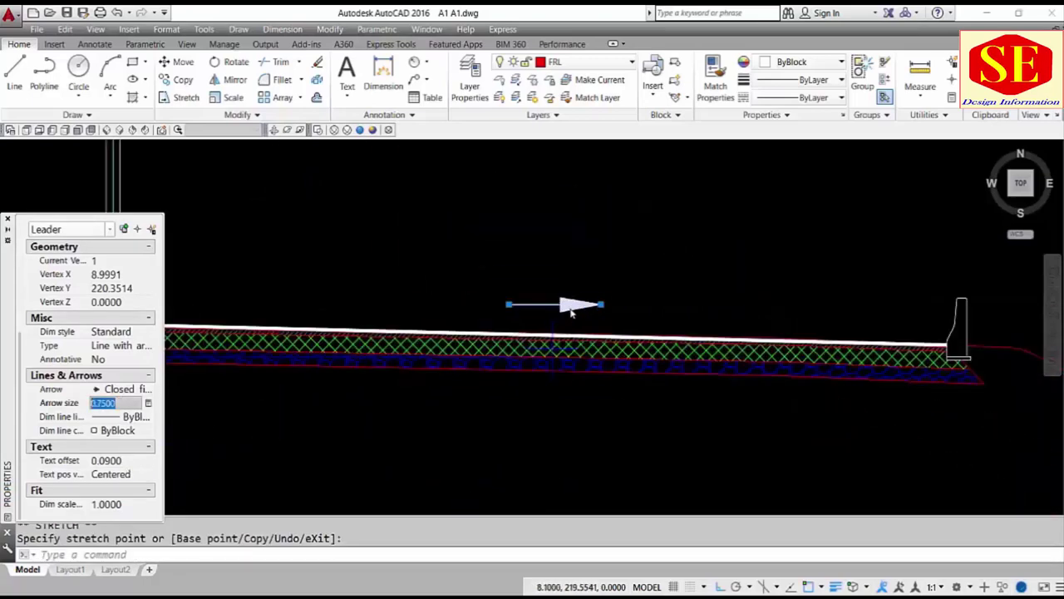
# - Set the leader's arrow size to 0.5 and clear the selection
pyautogui.click(117, 403)
pyautogui.write('5')
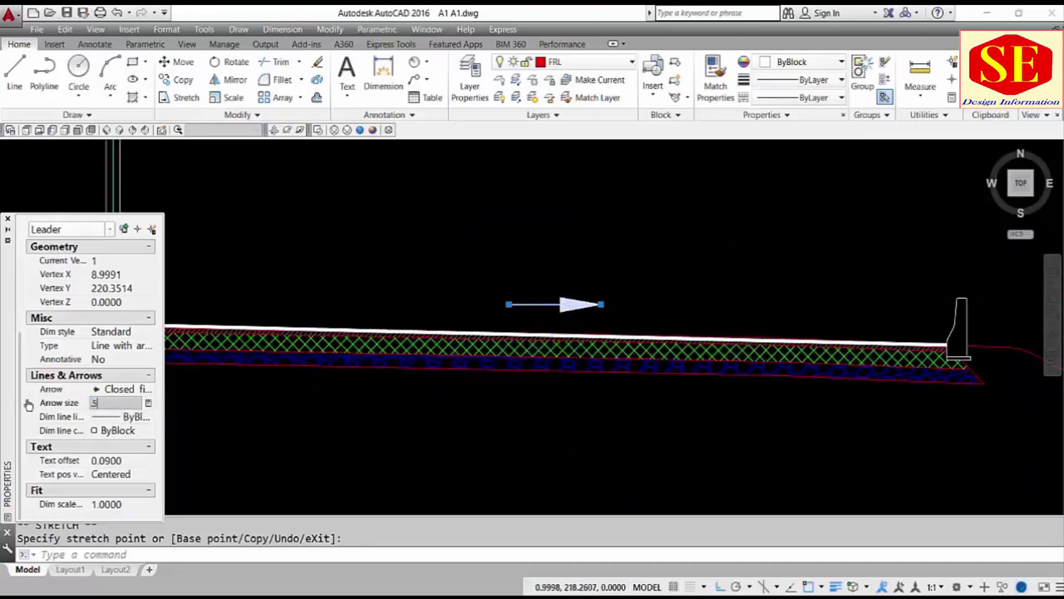
pyautogui.press('Return')
pyautogui.press('Escape')
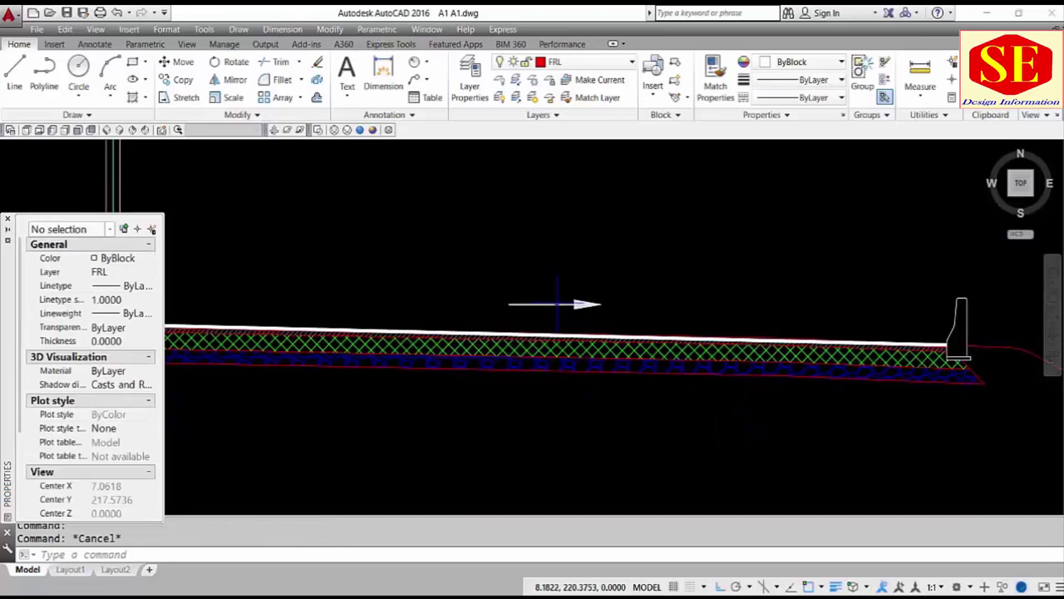
pyautogui.scroll(-3, 555, 304)
pyautogui.scroll(3, 698, 324)
pyautogui.scroll(-3, 715, 316)
pyautogui.scroll(3, 723, 316)
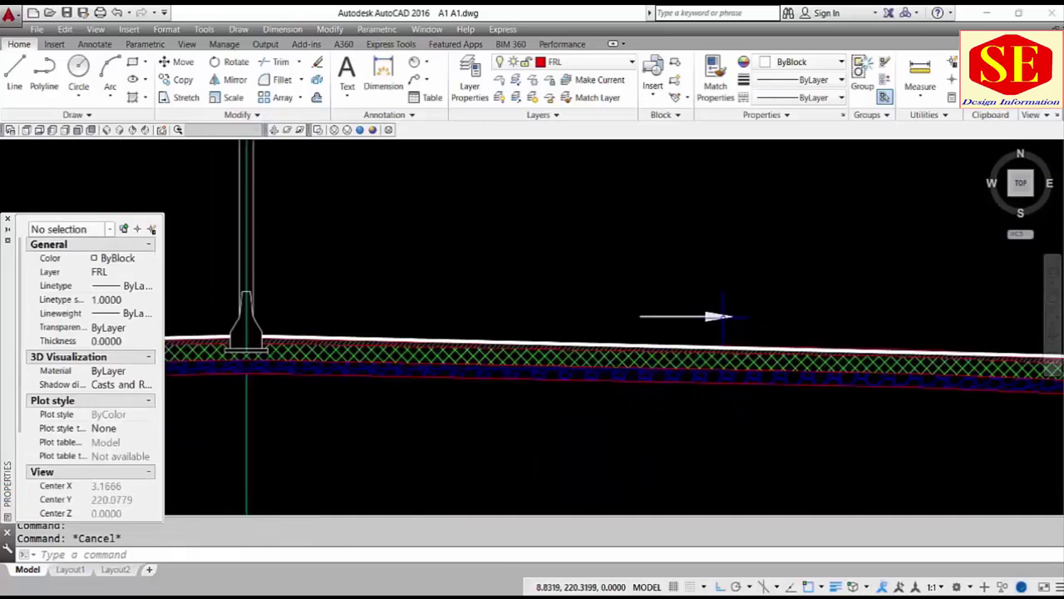
# - Write a '-2%' multiline text label above the pavement
pyautogui.write('t')
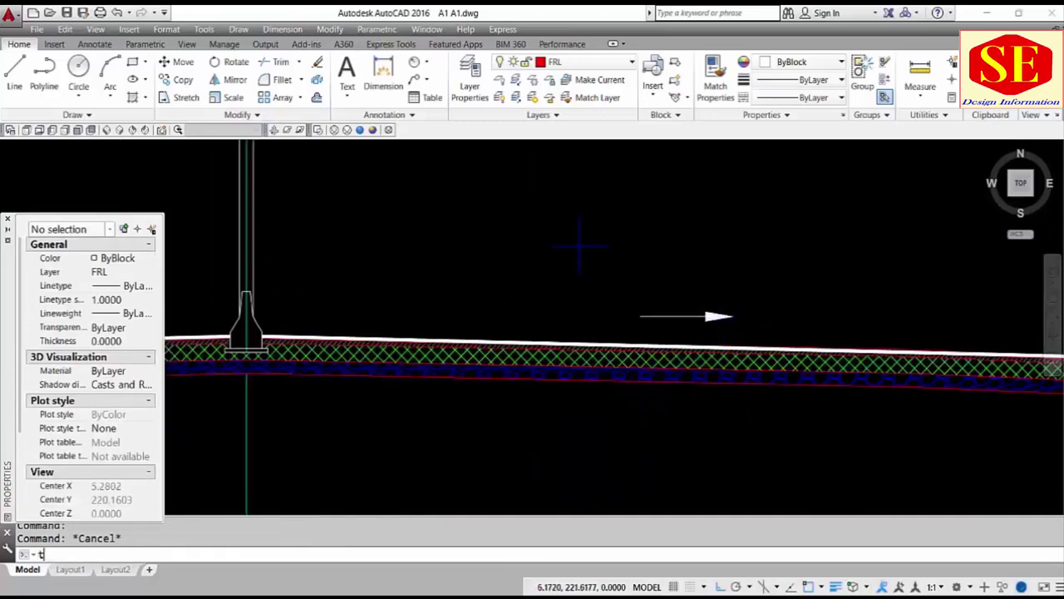
pyautogui.press('Return')
pyautogui.click(567, 223)
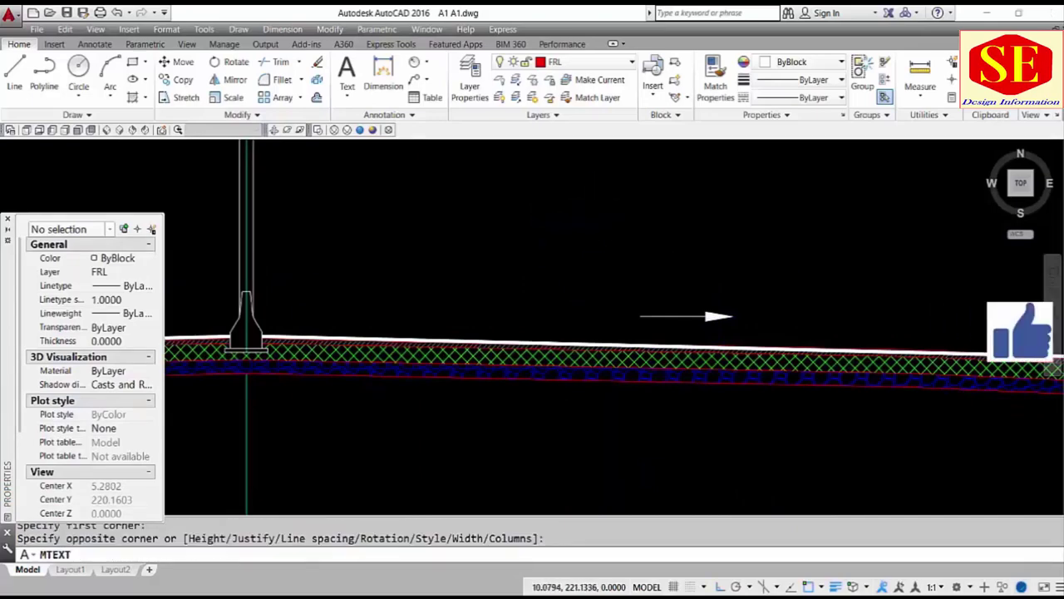
pyautogui.click(796, 233)
pyautogui.write('-2')
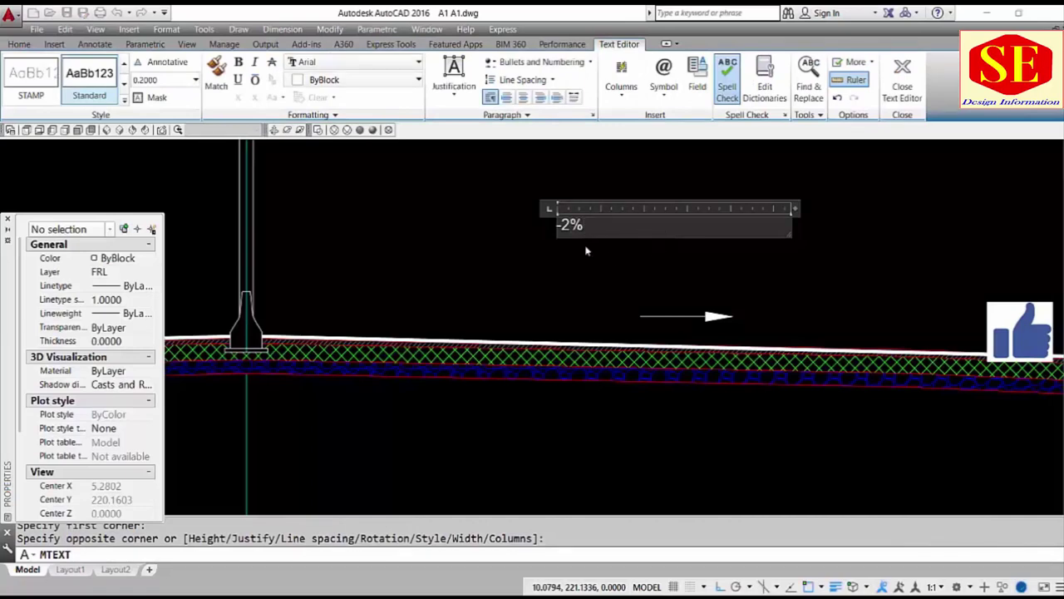
pyautogui.click(156, 79)
pyautogui.write('.2')
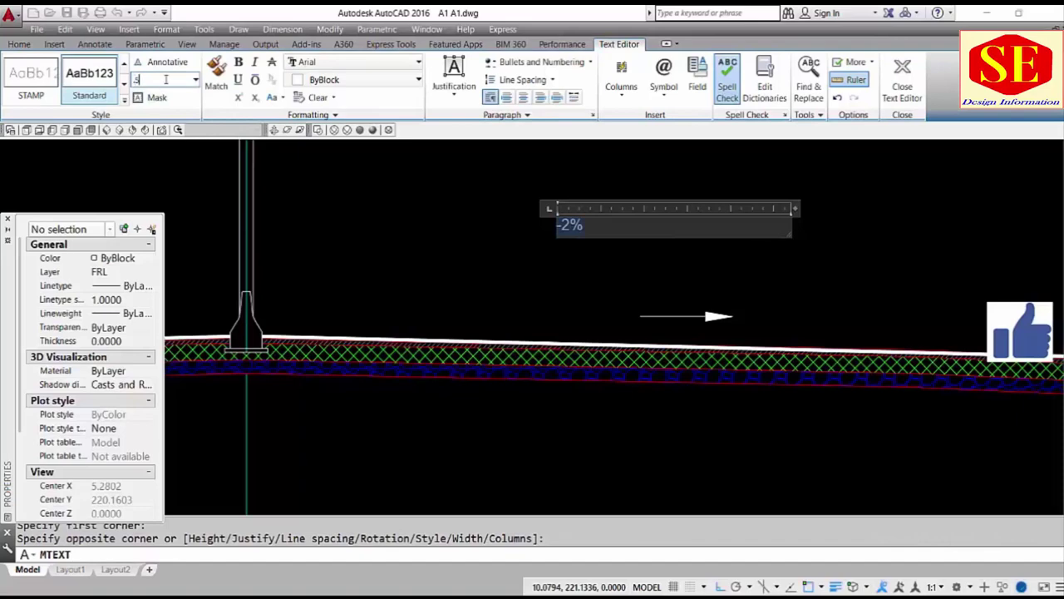
pyautogui.click(433, 243)
# - Start moving the -2% label, then cancel the move
pyautogui.write('m')
pyautogui.press('Return')
pyautogui.click(574, 226)
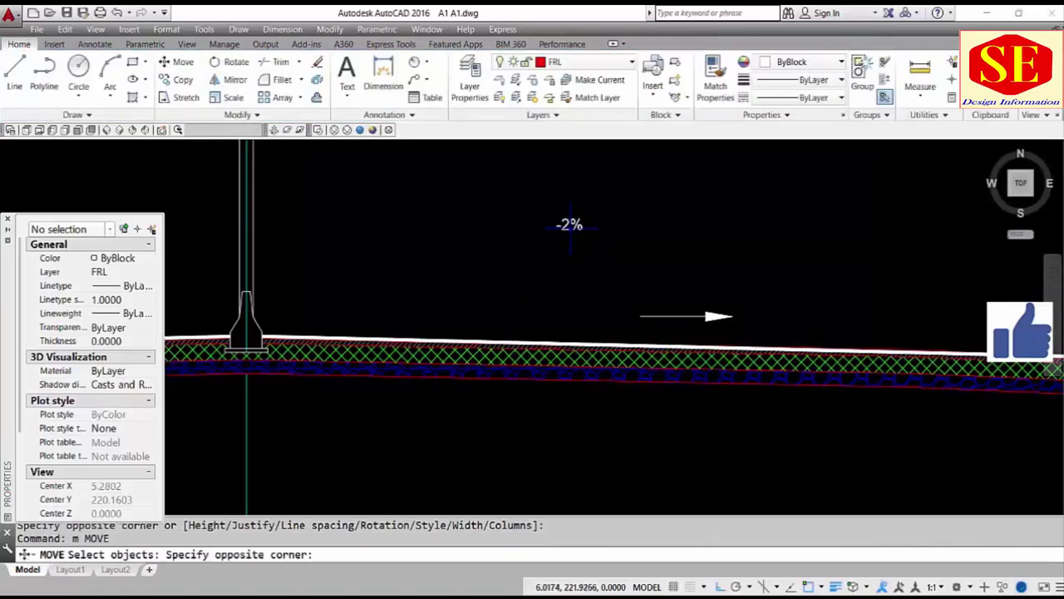
pyautogui.click(660, 217)
pyautogui.click(520, 228)
pyautogui.press('Return')
pyautogui.click(635, 201)
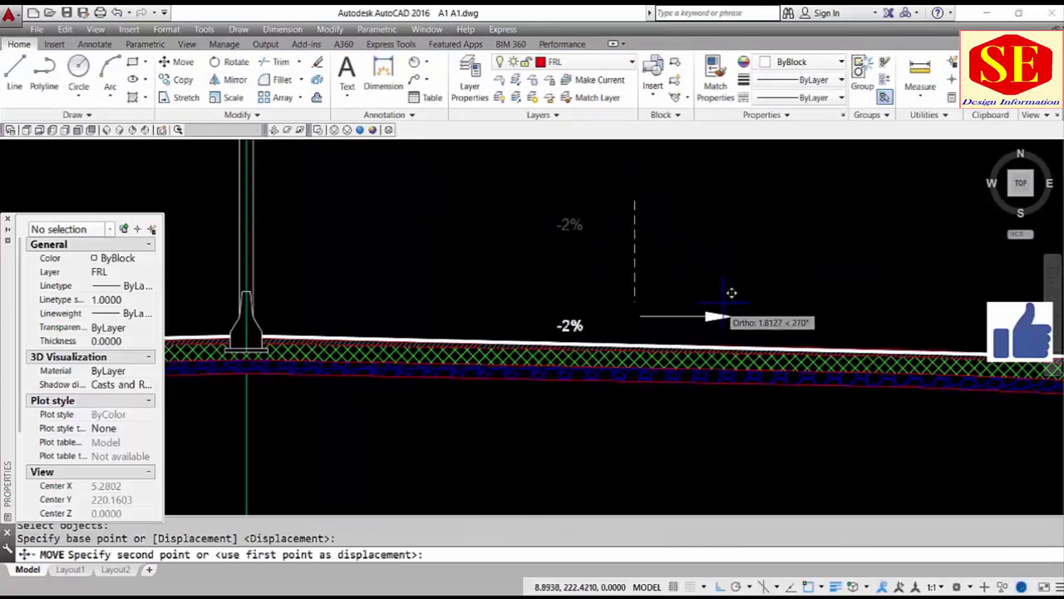
pyautogui.press('F8')
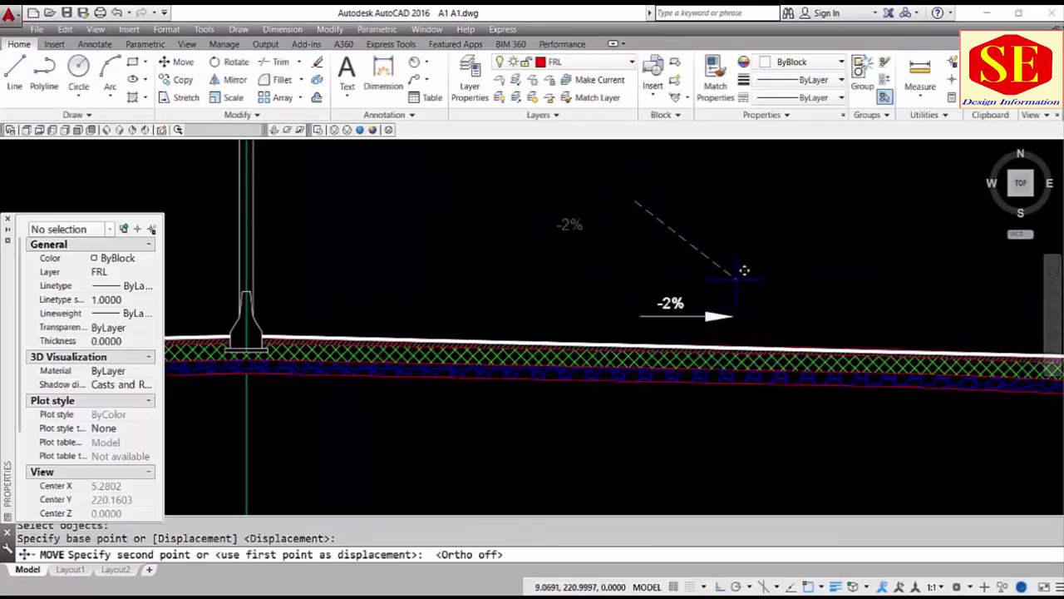
pyautogui.press('Escape')
# - Move the -2% label to sit just above the leader arrow
pyautogui.write('m')
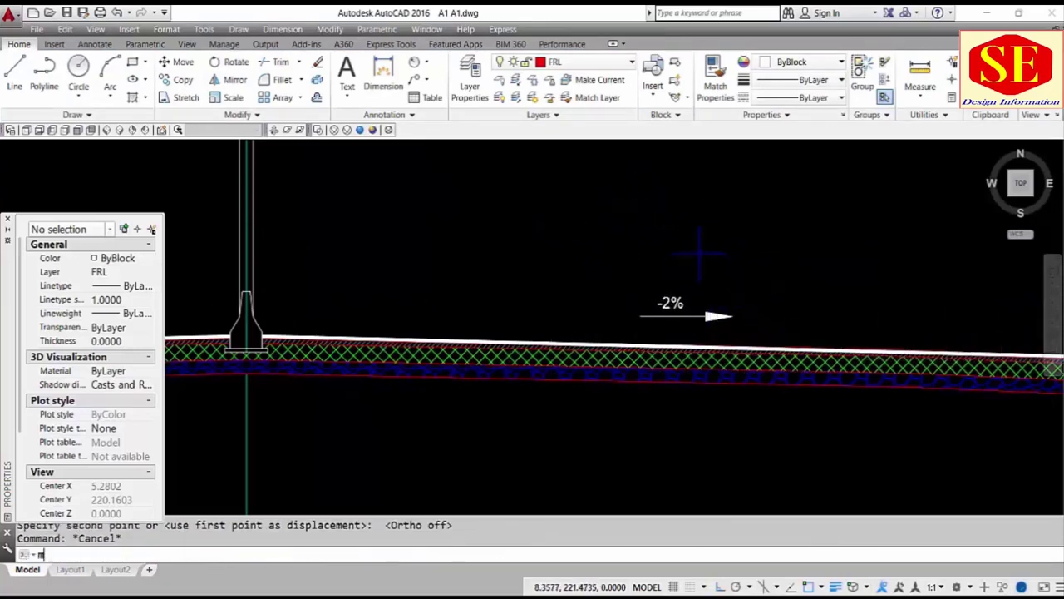
pyautogui.press('Return')
pyautogui.click(749, 289)
pyautogui.click(636, 324)
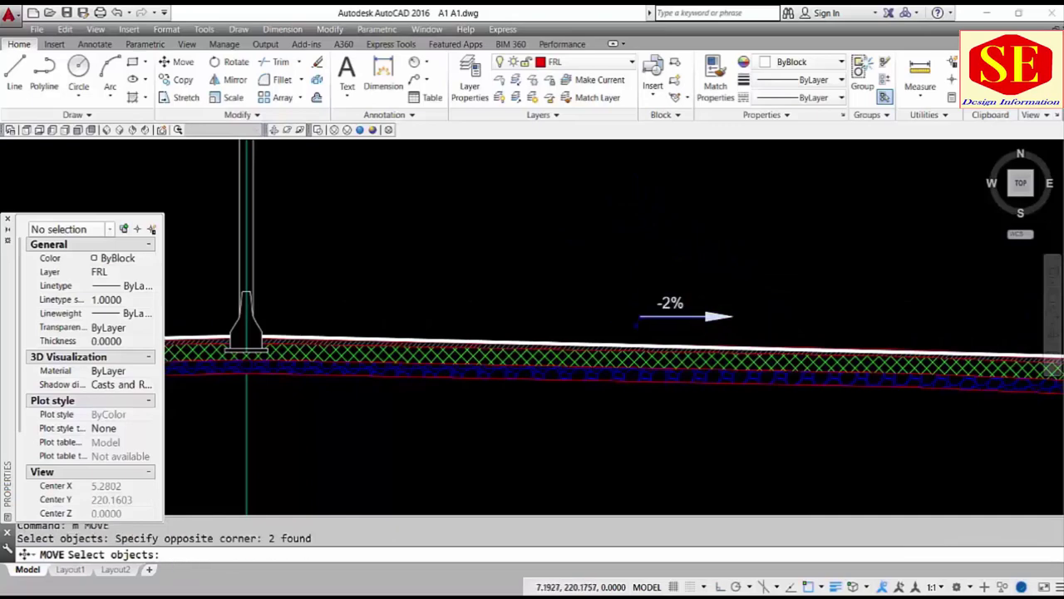
pyautogui.press('Return')
pyautogui.click(811, 283)
pyautogui.scroll(-2, 731, 274)
pyautogui.scroll(-1, 714, 271)
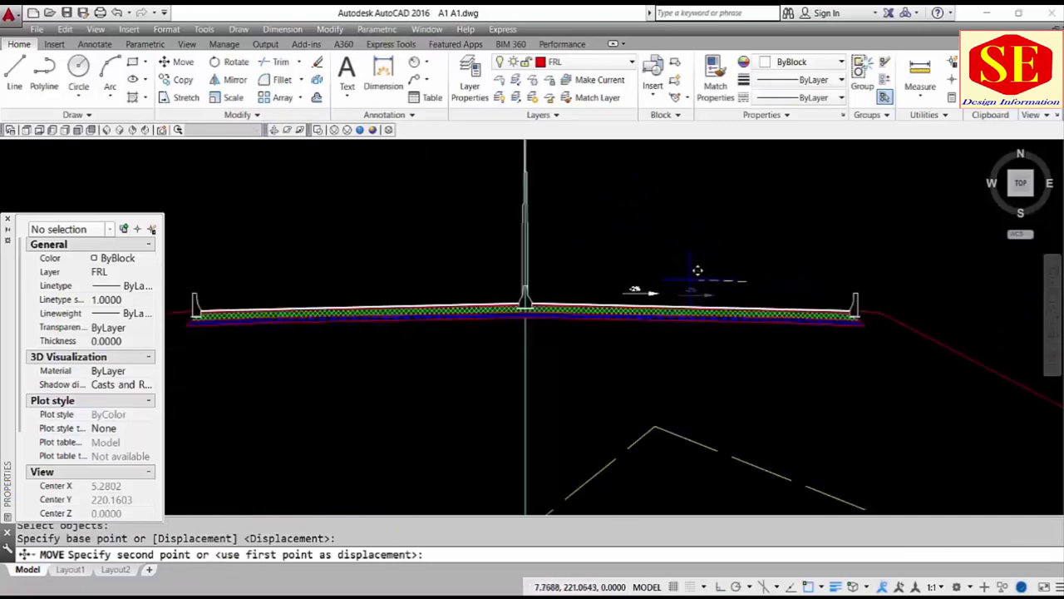
pyautogui.click(695, 275)
pyautogui.scroll(2, 633, 309)
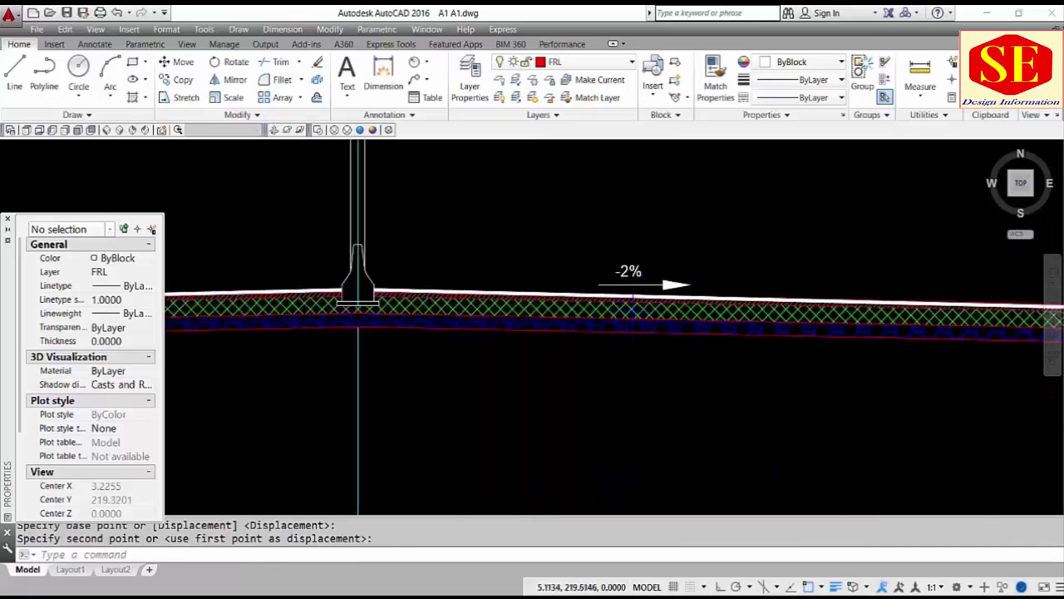
# - Move the label and arrow together into position over the right carriageway
pyautogui.click(674, 260)
pyautogui.click(599, 287)
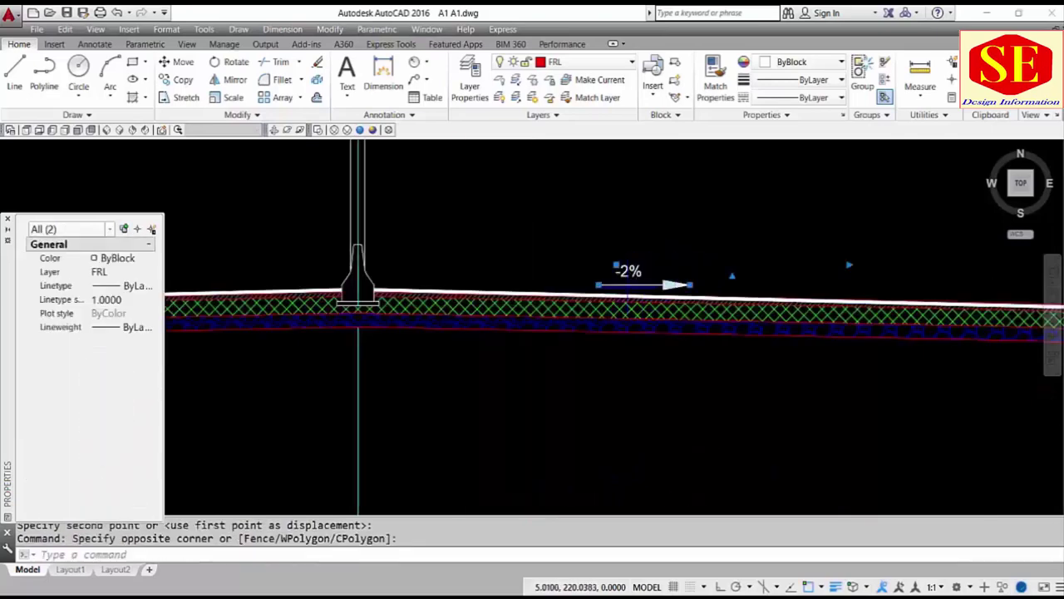
pyautogui.write('m')
pyautogui.press('Return')
pyautogui.click(658, 250)
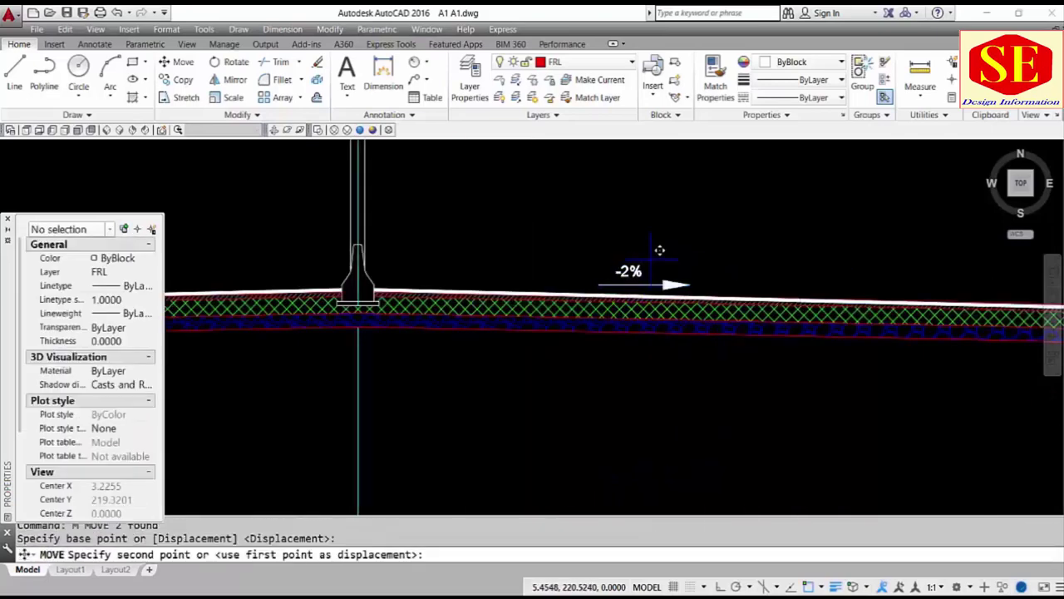
pyautogui.click(651, 246)
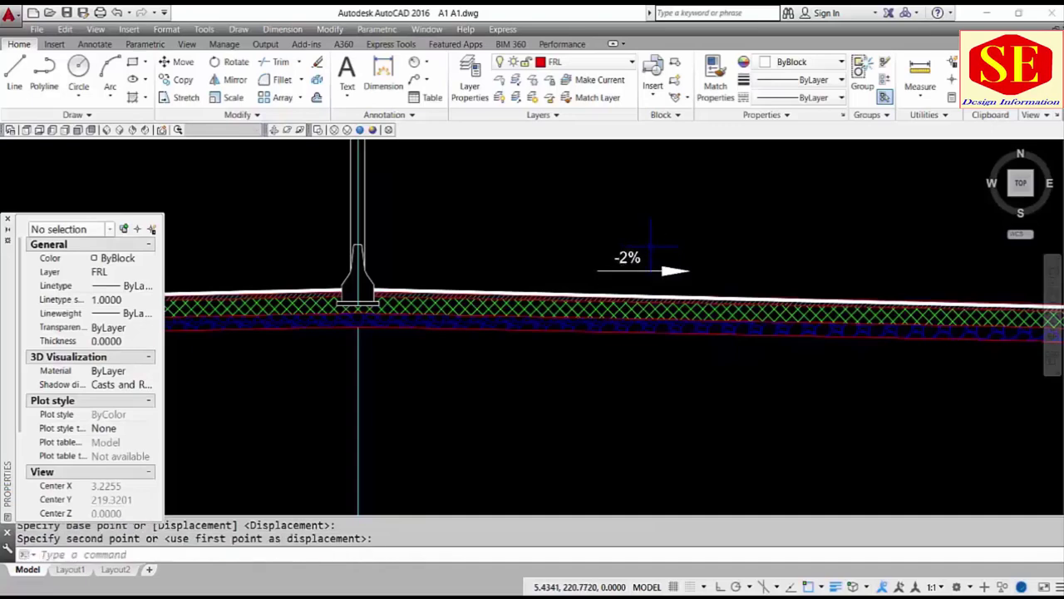
pyautogui.scroll(-2, 532, 237)
pyautogui.moveTo(763, 270); pyautogui.dragTo(583, 270, button='middle')
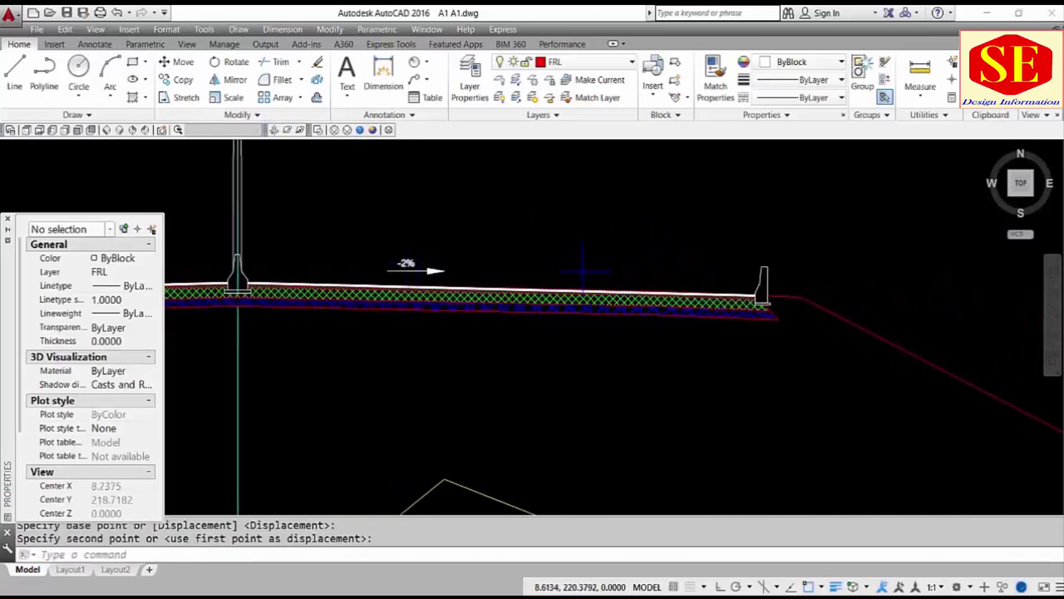
# - Copy the -2% label and arrow near the right post, then undo the copy
pyautogui.write('co')
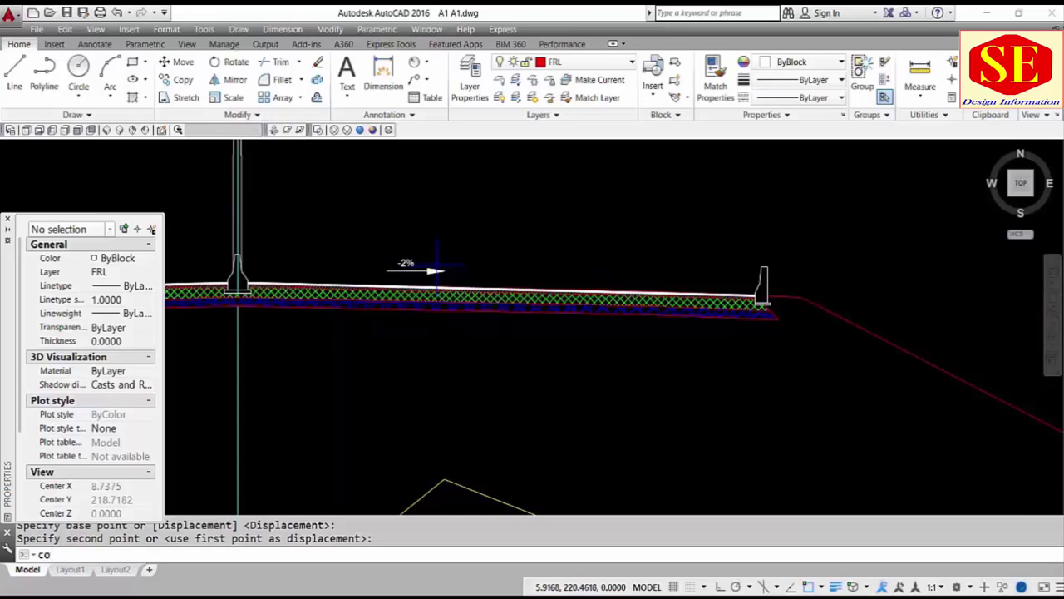
pyautogui.press('Return')
pyautogui.scroll(3, 436, 271)
pyautogui.click(468, 242)
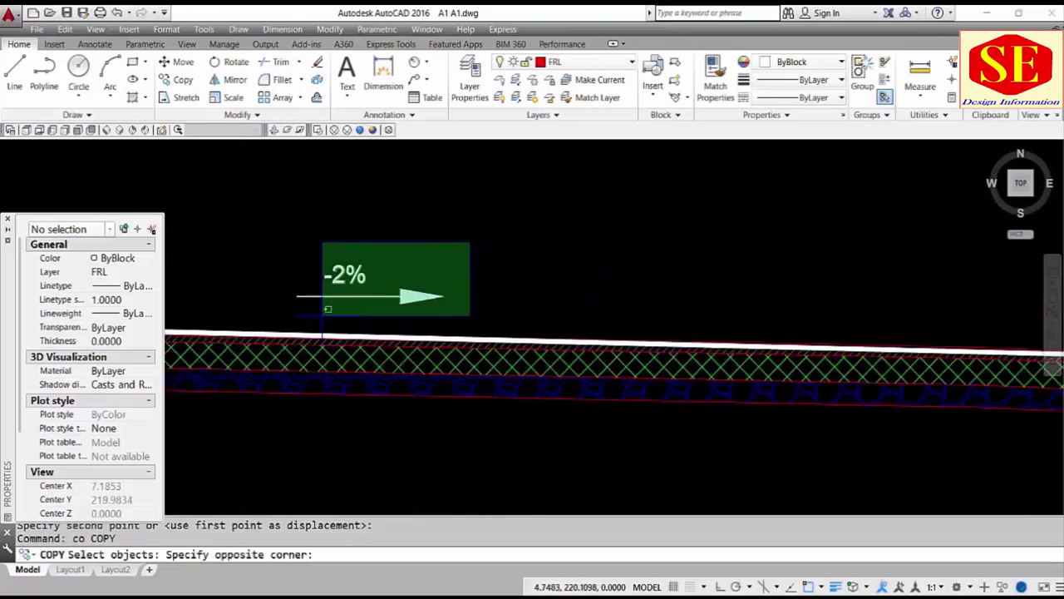
pyautogui.click(297, 326)
pyautogui.press('Return')
pyautogui.click(308, 251)
pyautogui.scroll(-2, 309, 251)
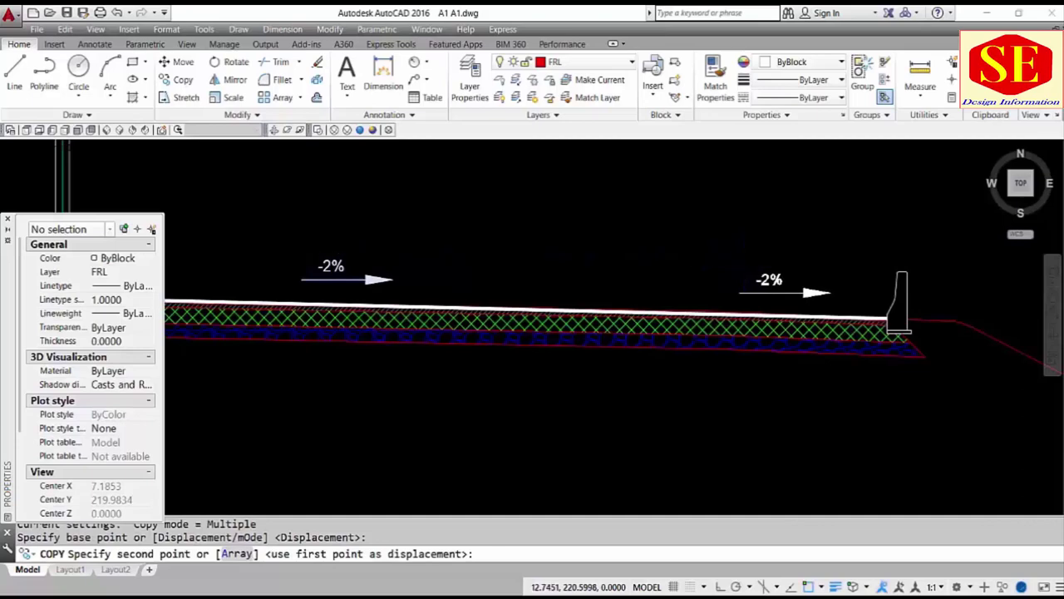
pyautogui.click(750, 257)
pyautogui.press('Escape')
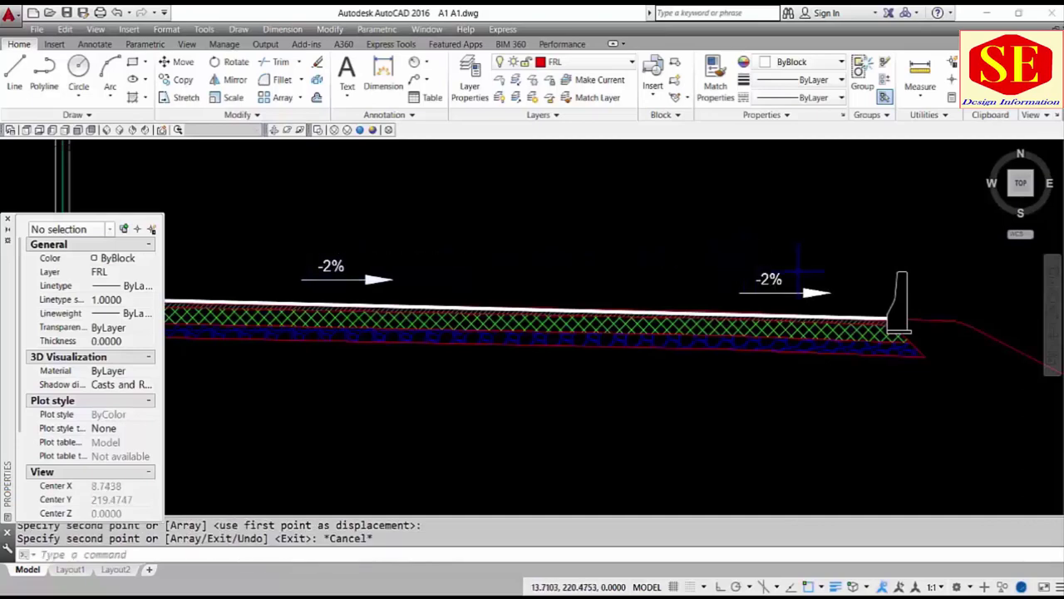
pyautogui.write('u')
pyautogui.press('Return')
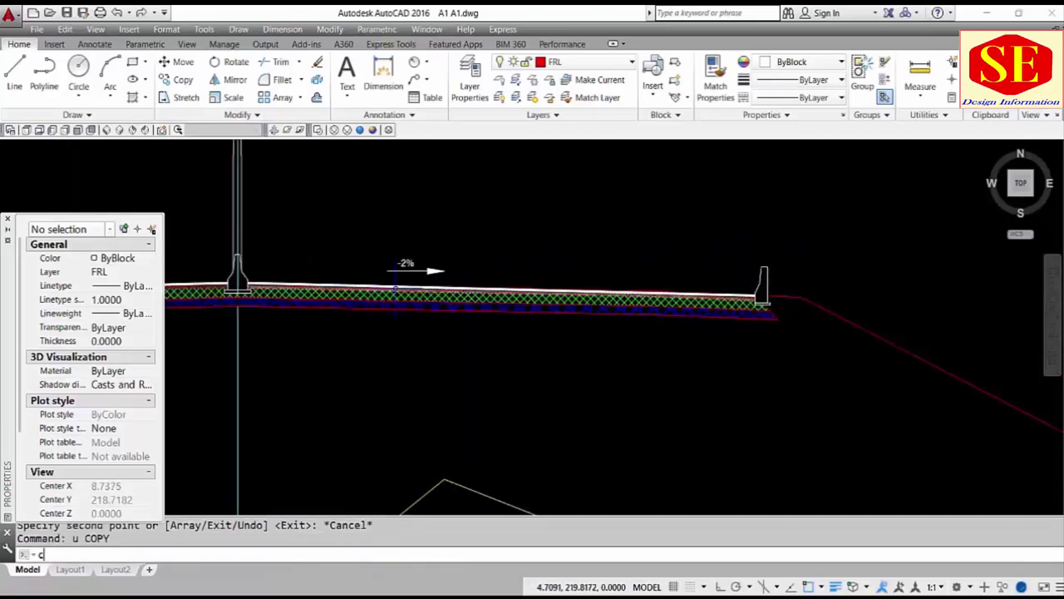
# - Copy the -2% arrow and text horizontally to near the right curb with Ortho on
pyautogui.write('co')
pyautogui.press('Return')
pyautogui.scroll(4, 439, 270)
pyautogui.click(459, 239)
pyautogui.click(409, 264)
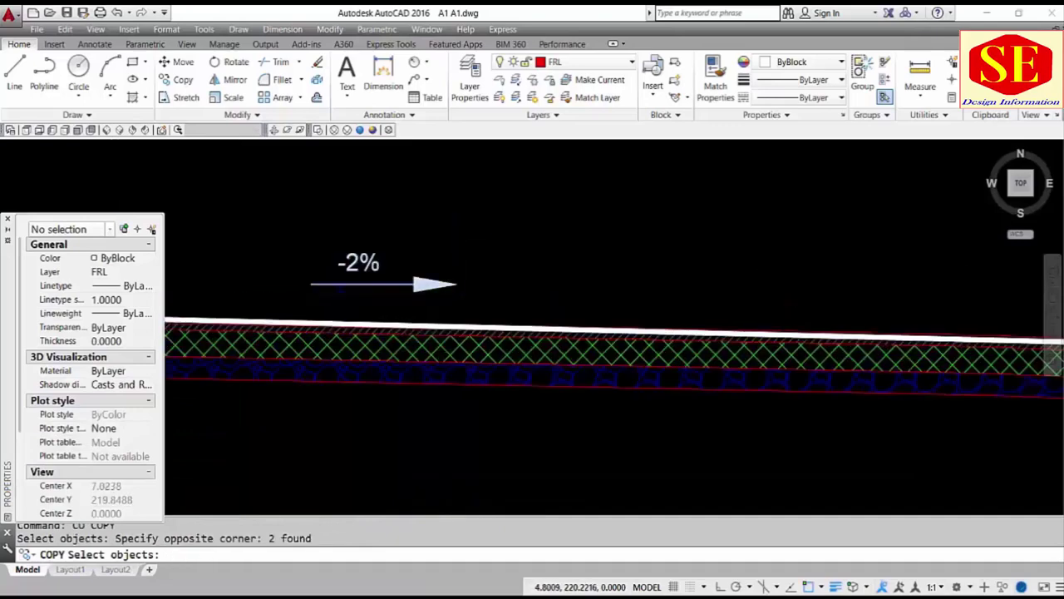
pyautogui.press('Return')
pyautogui.click(330, 222)
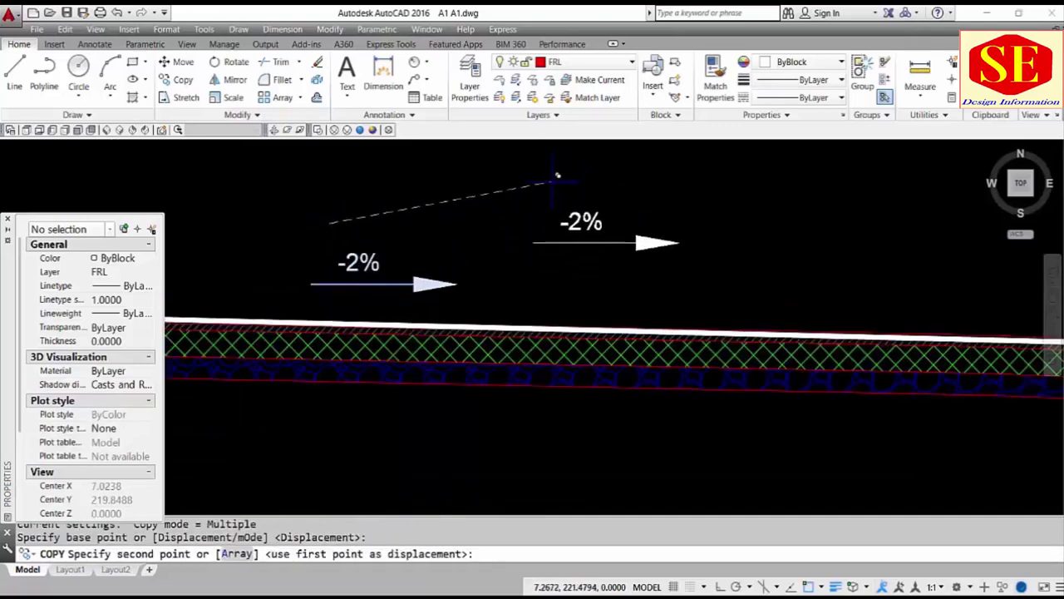
pyautogui.press('F8')
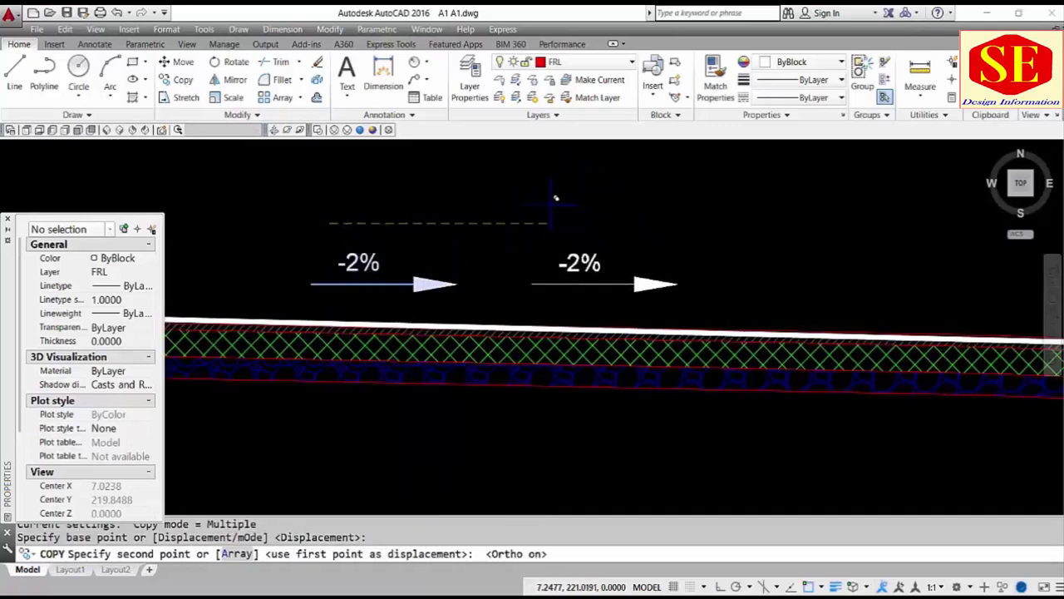
pyautogui.scroll(-2, 730, 226)
pyautogui.moveTo(903, 238); pyautogui.dragTo(724, 245, button='middle')
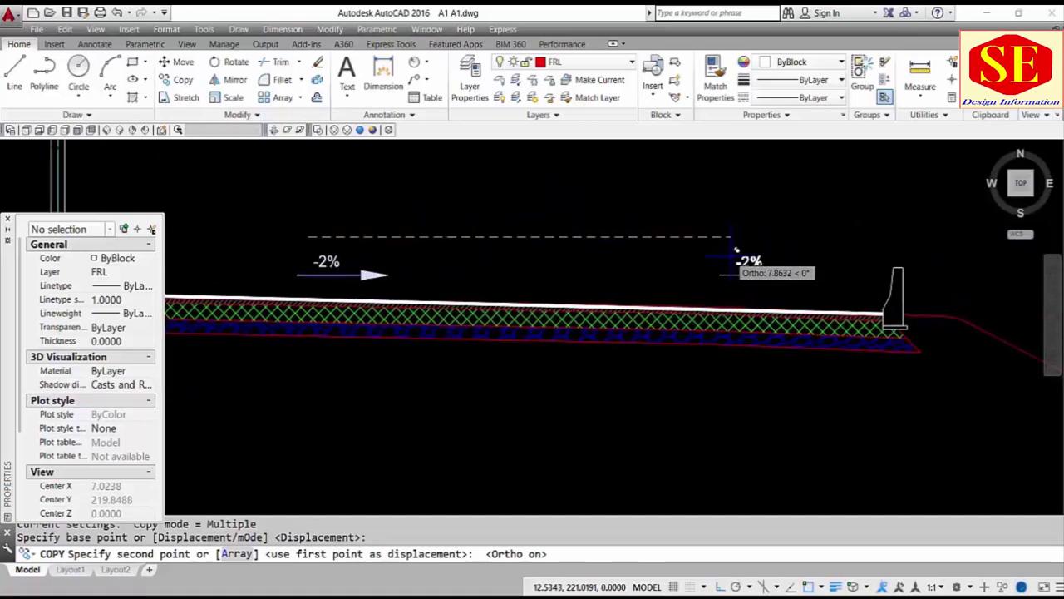
pyautogui.click(764, 248)
pyautogui.press('Escape')
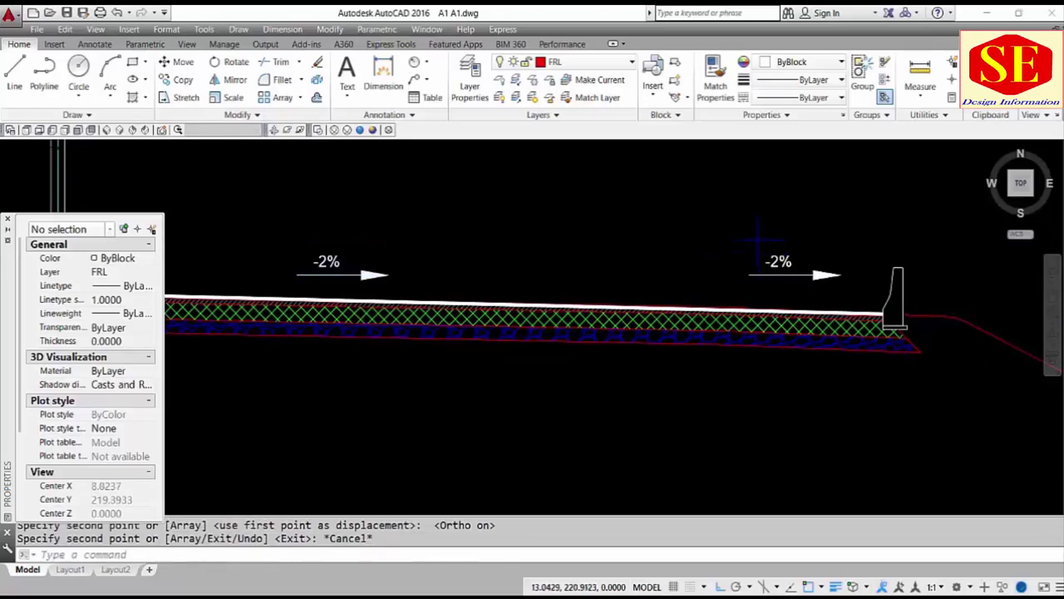
# - Edit the copied label's text from '-2%' to '-4%'
pyautogui.scroll(3, 768, 270)
pyautogui.doubleClick(765, 249)
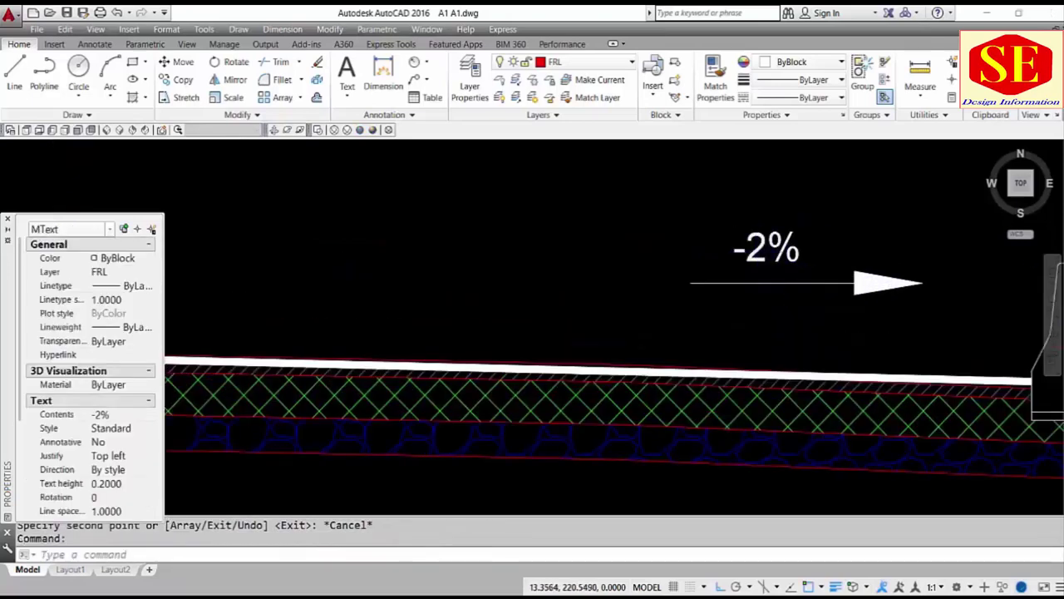
pyautogui.press('BackSpace')
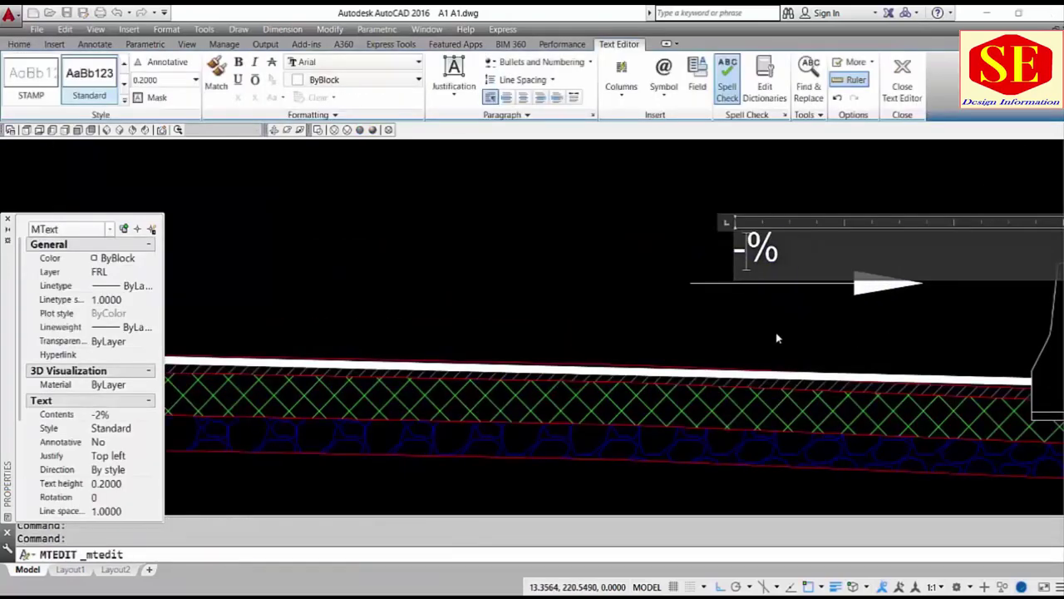
pyautogui.write('4')
pyautogui.click(565, 274)
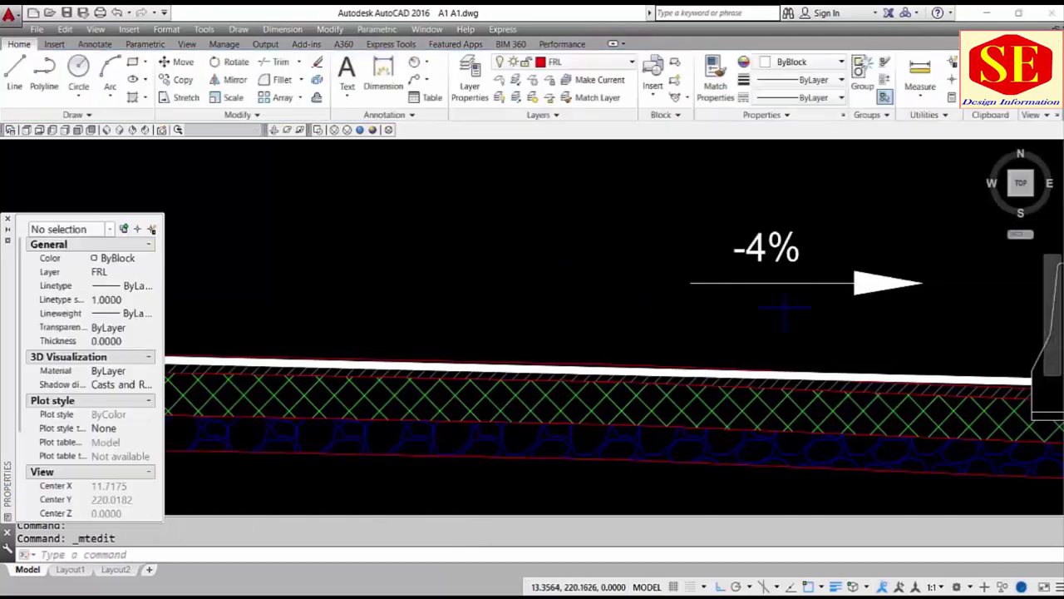
pyautogui.scroll(-5, 873, 306)
pyautogui.scroll(2, 886, 309)
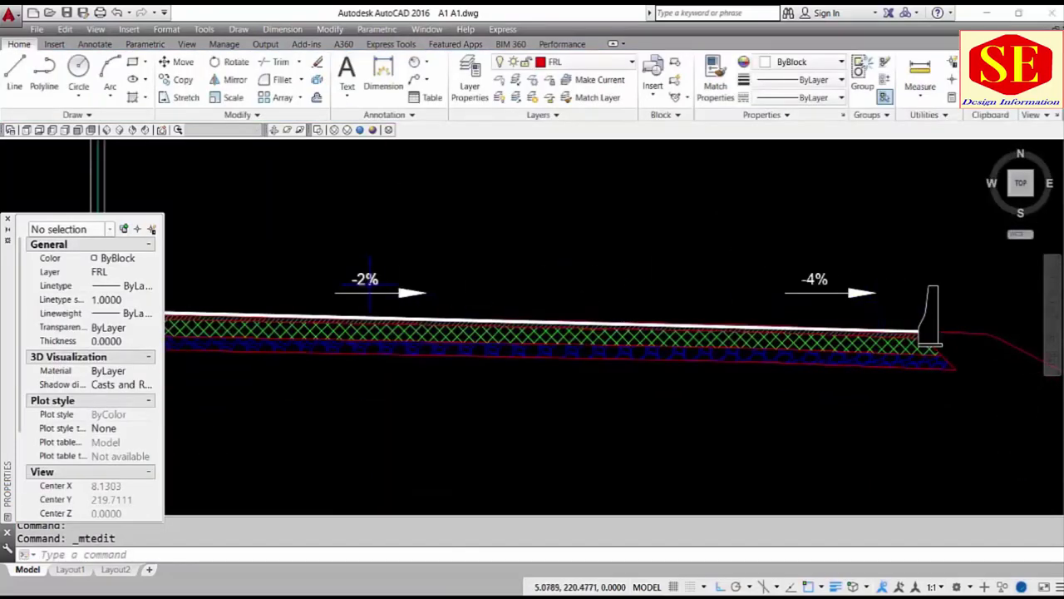
pyautogui.scroll(-2, 882, 295)
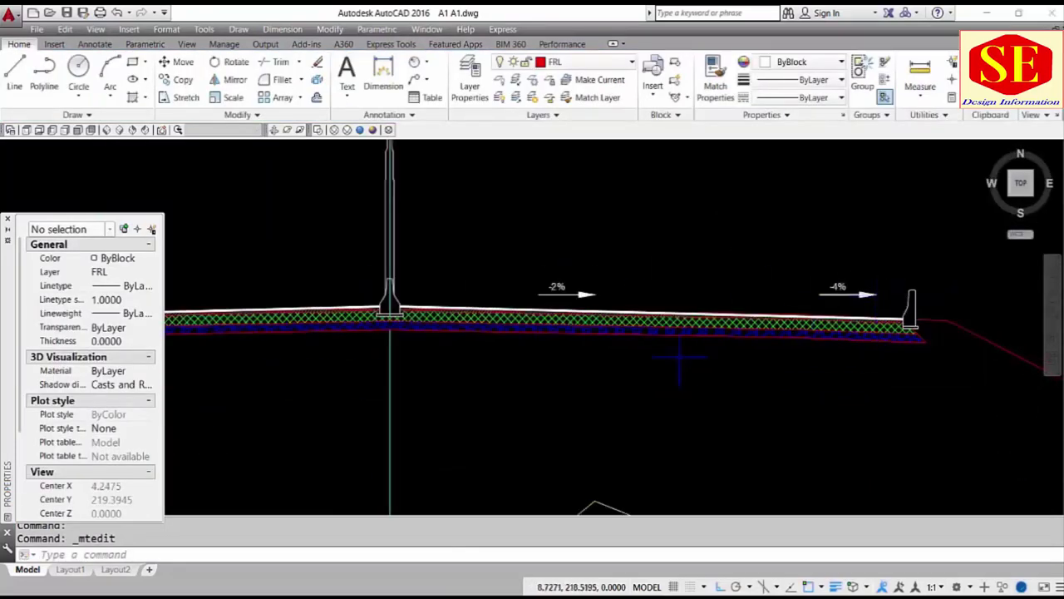
# - Start MIRROR and select both the -2% and -4% arrow labels
pyautogui.write('m')
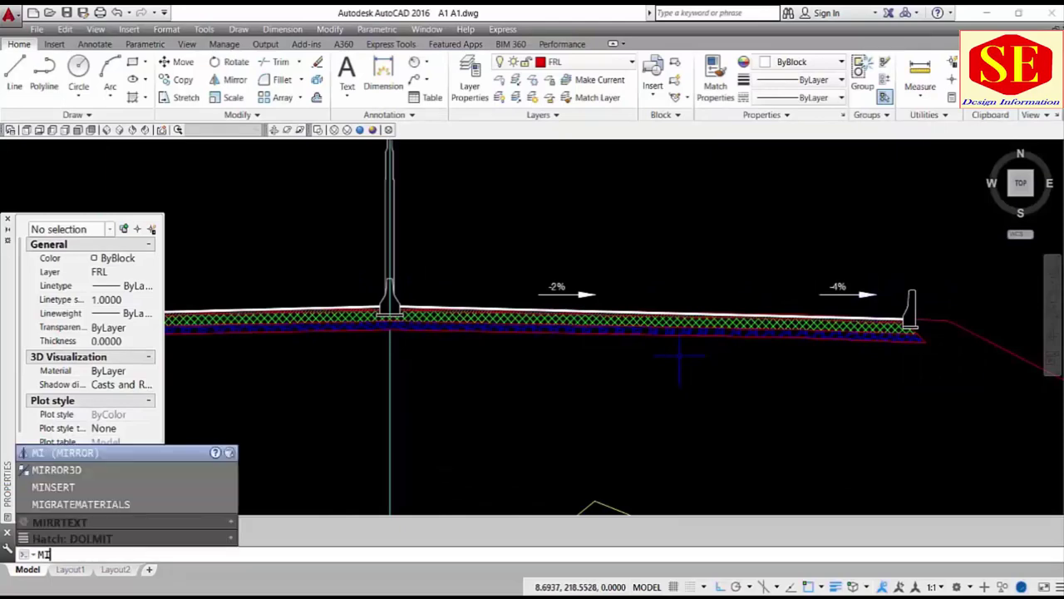
pyautogui.press('Return')
pyautogui.click(579, 268)
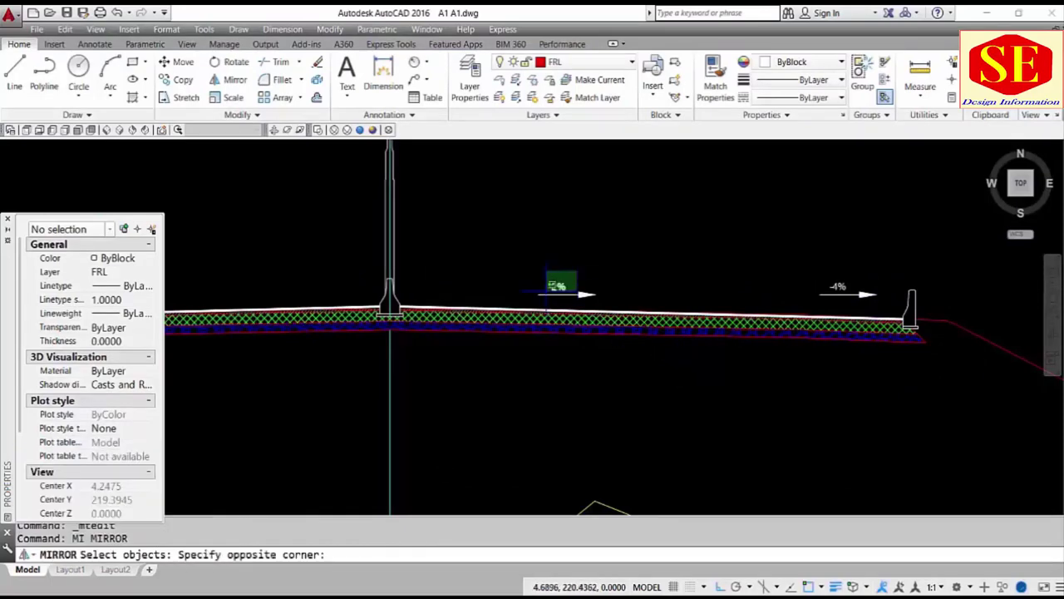
pyautogui.click(679, 285)
pyautogui.click(845, 274)
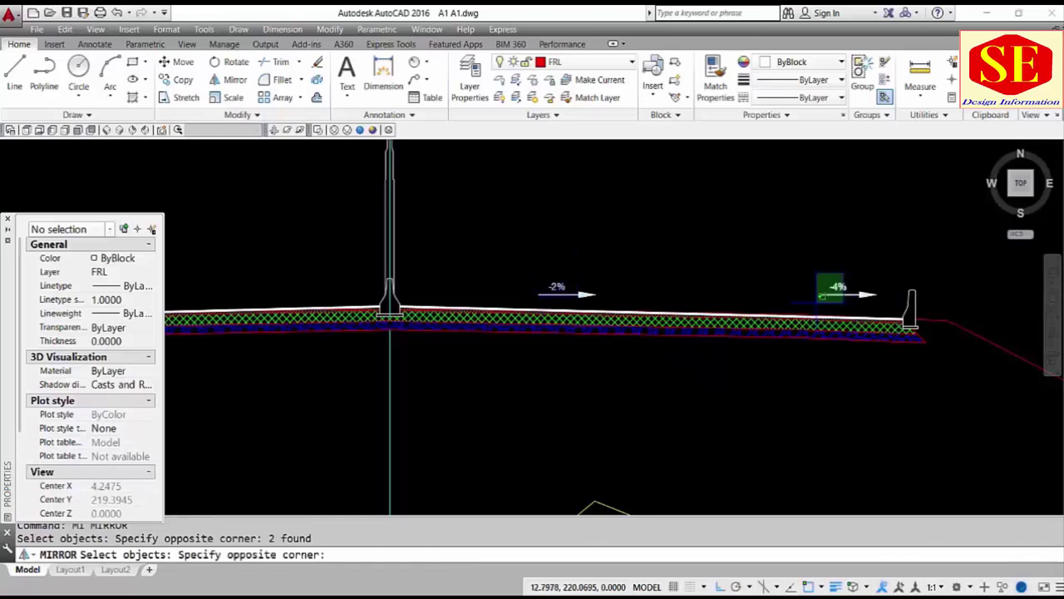
pyautogui.click(815, 298)
pyautogui.scroll(-2, 410, 178)
pyautogui.scroll(-2, 411, 178)
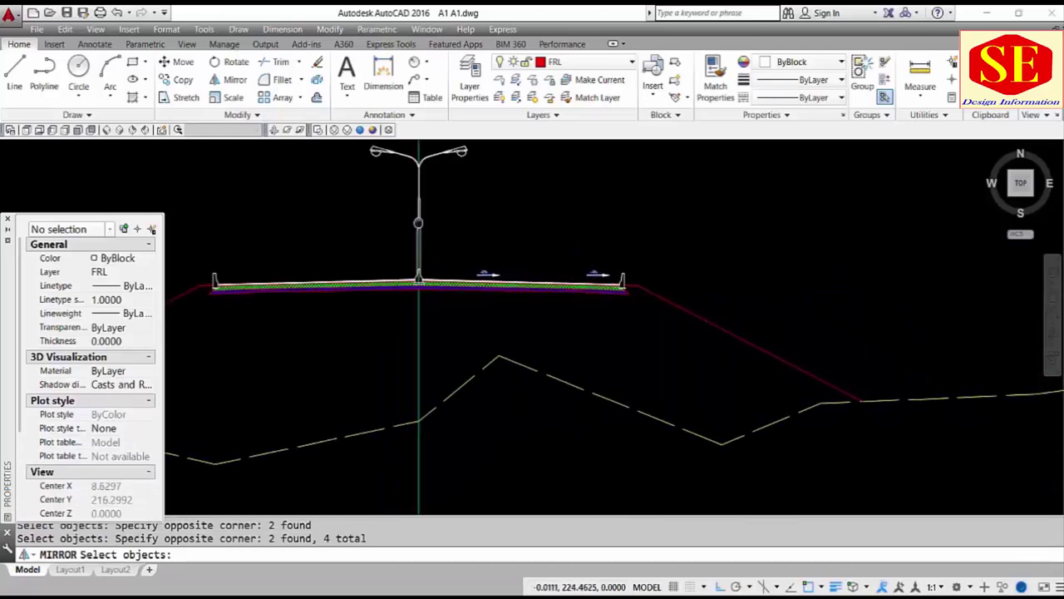
pyautogui.scroll(-1, 410, 177)
pyautogui.press('Return')
# - Mirror them across the vertical road centreline, keeping the original labels
pyautogui.click(427, 176)
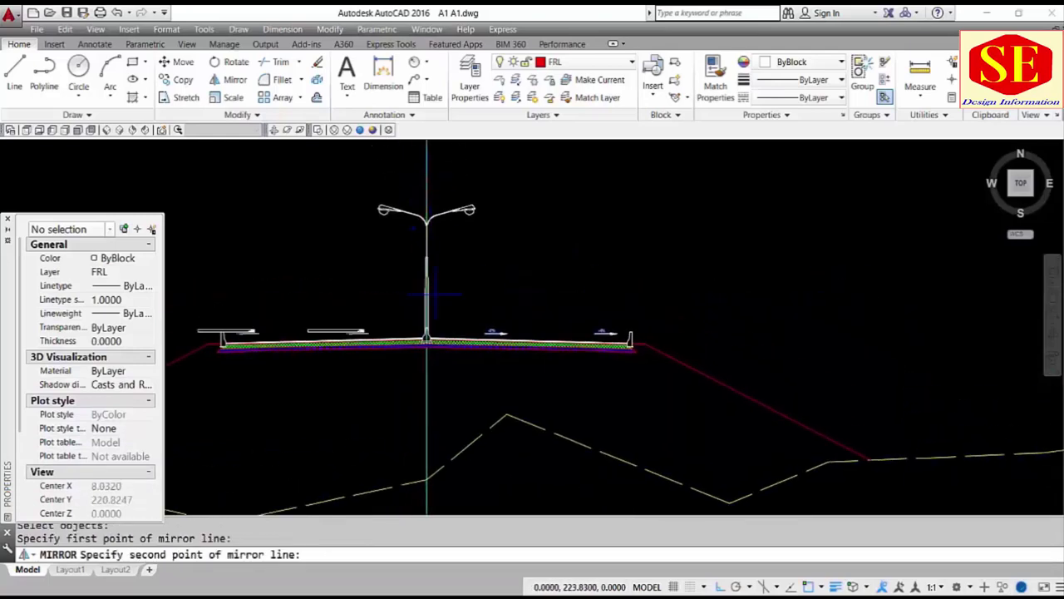
pyautogui.click(426, 407)
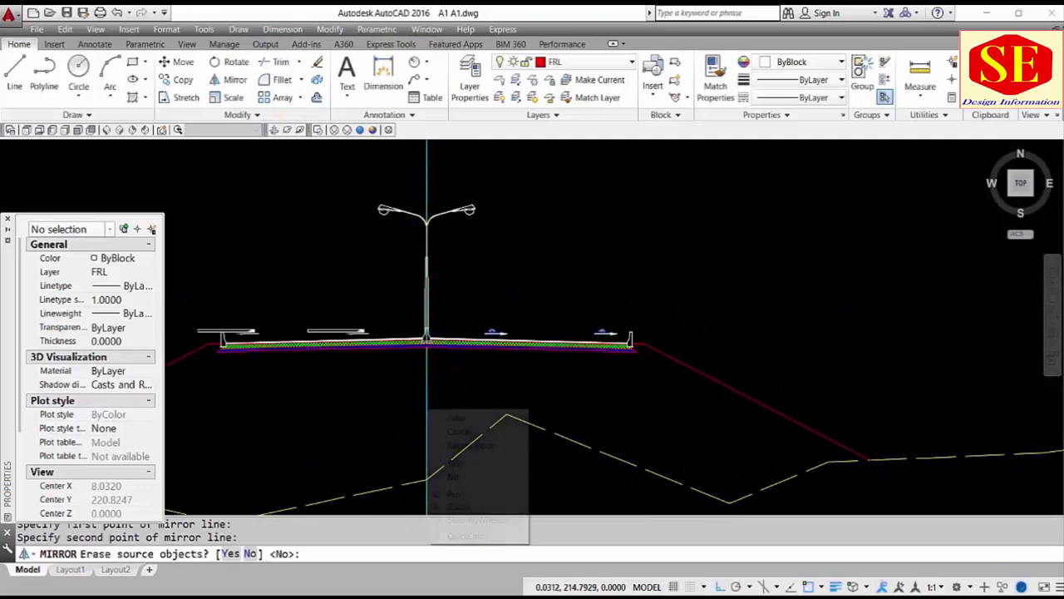
pyautogui.rightClick(426, 407)
pyautogui.click(440, 418)
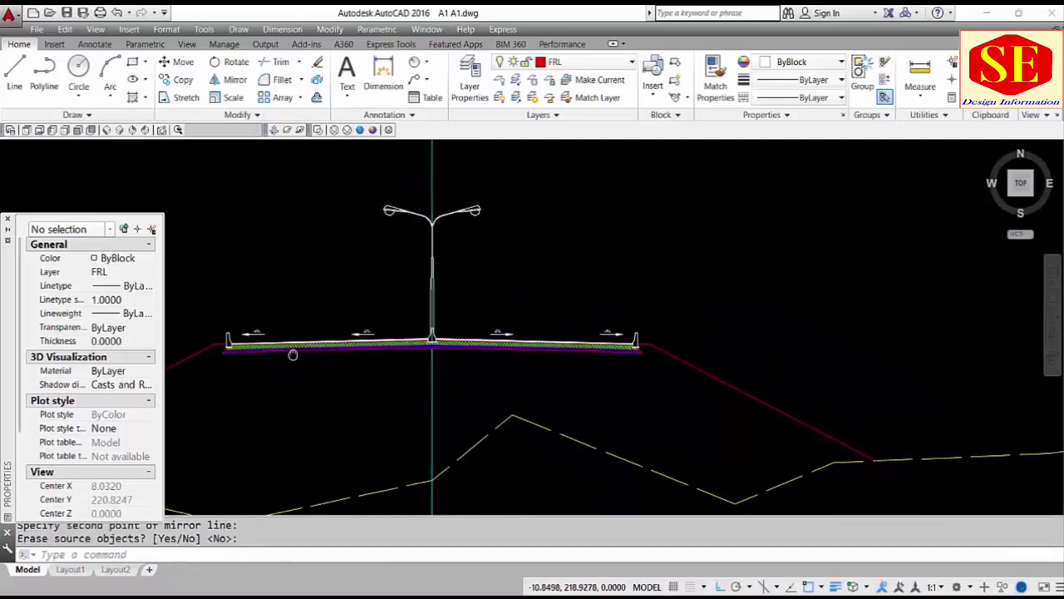
pyautogui.moveTo(296, 357); pyautogui.dragTo(468, 358, button='middle')
pyautogui.scroll(2, 562, 341)
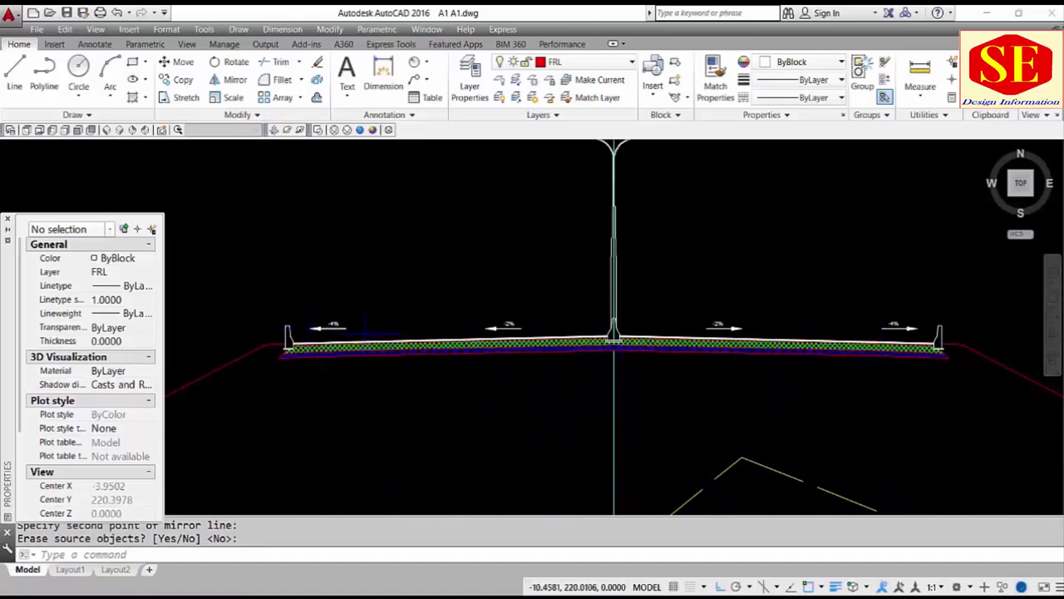
pyautogui.scroll(-4, 613, 341)
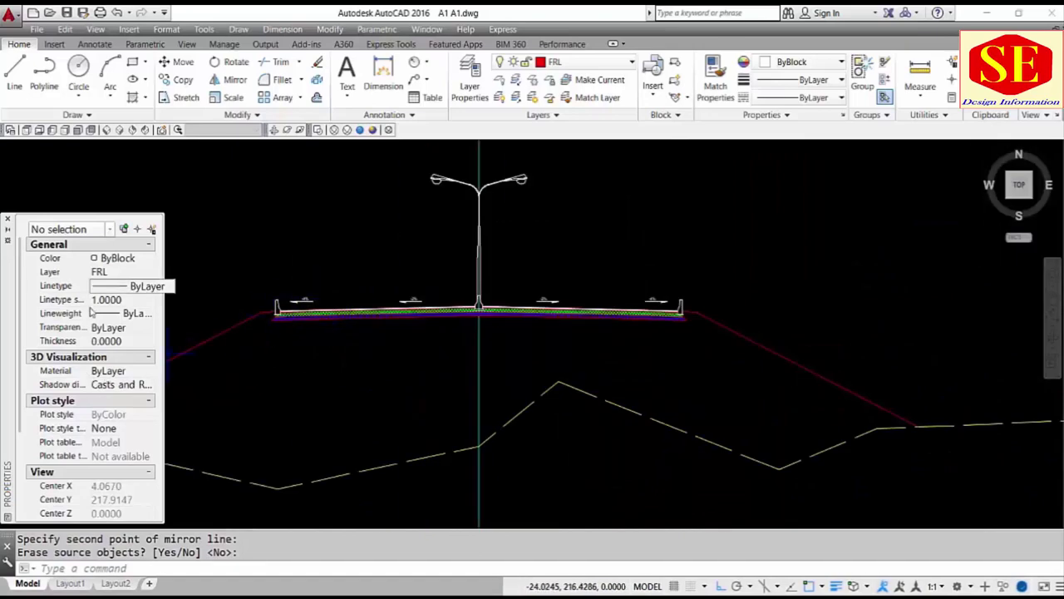
pyautogui.scroll(2, 304, 296)
# - Set the left -4% slope label's text height to 0.5
pyautogui.doubleClick(304, 297)
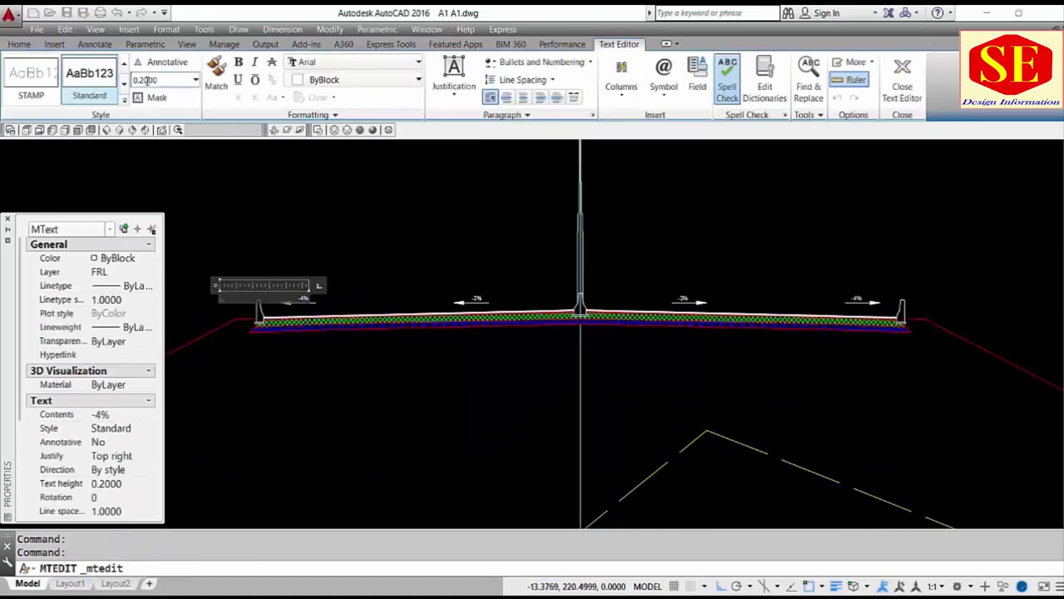
pyautogui.click(150, 79)
pyautogui.doubleClick(304, 298)
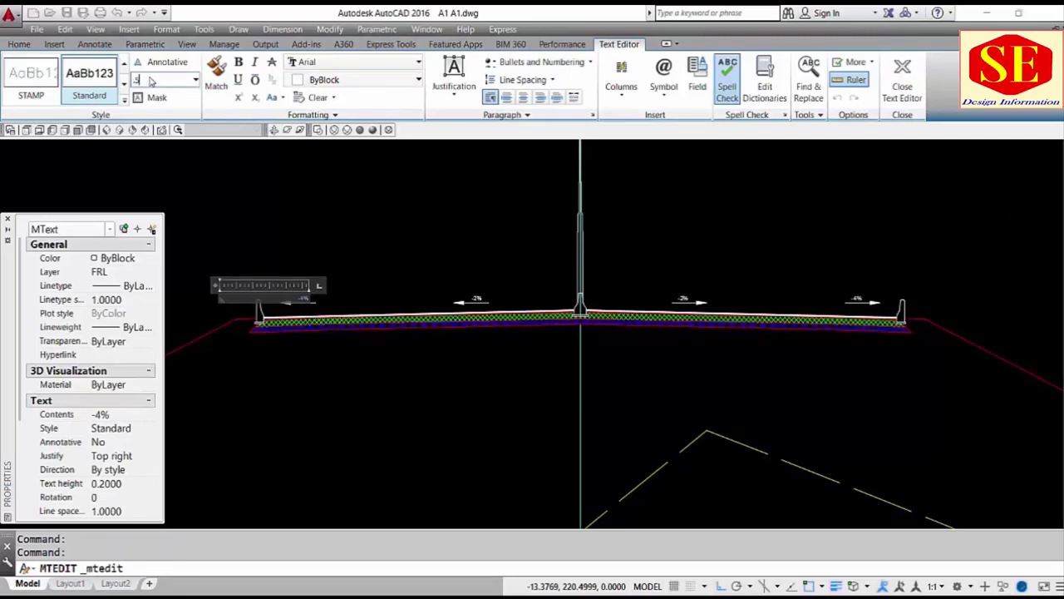
pyautogui.press('Return')
pyautogui.click(416, 422)
# - Start the MOVE command to reposition the enlarged -4% label
pyautogui.scroll(2, 295, 295)
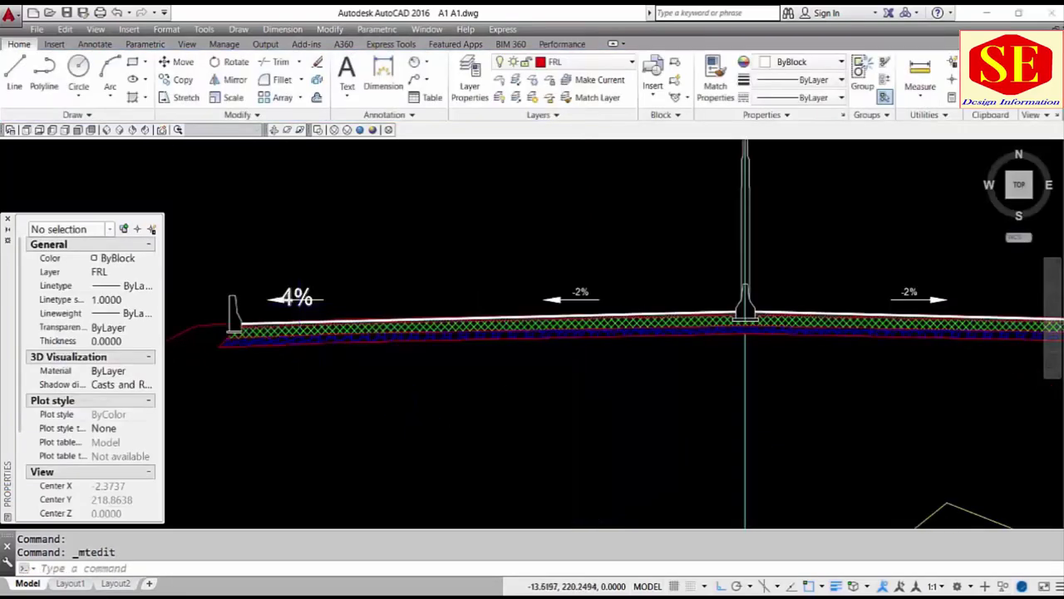
pyautogui.scroll(2, 295, 295)
pyautogui.write('m')
pyautogui.press('Return')
# - Move the left -4% label just above its arrow with ortho off
pyautogui.click(287, 293)
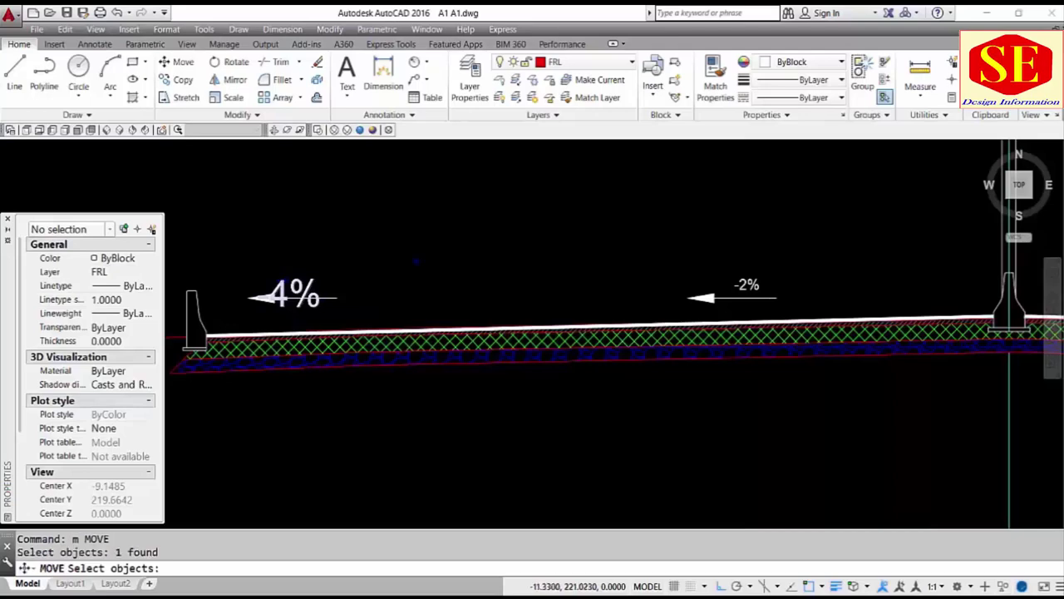
pyautogui.press('Return')
pyautogui.click(424, 257)
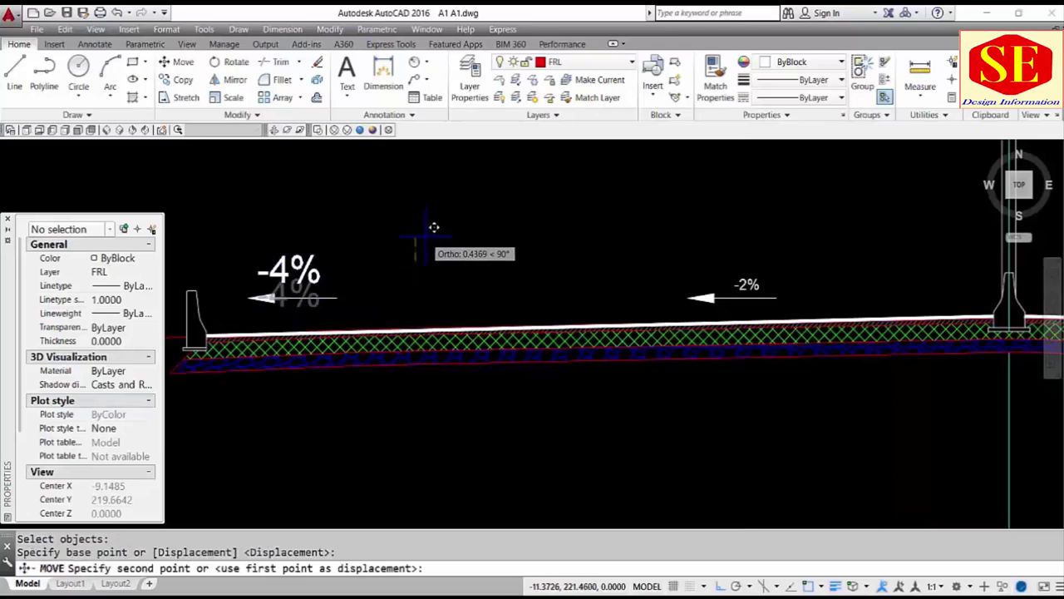
pyautogui.press('F8')
pyautogui.click(428, 241)
pyautogui.scroll(-4, 428, 241)
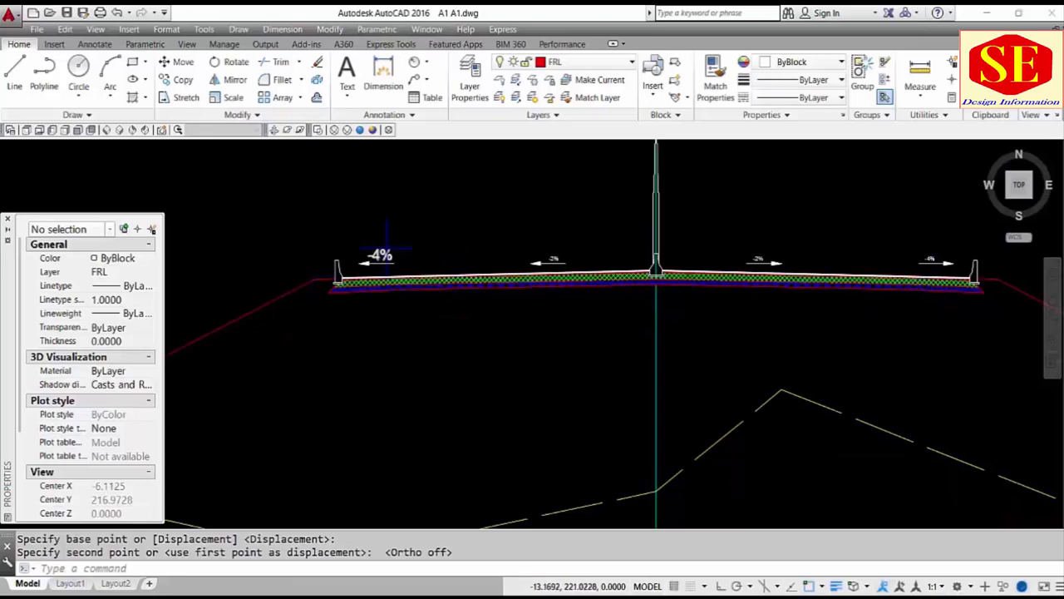
# - Match the left -2%, right -2% and right -4% labels to the enlarged -4% label
pyautogui.write('ma')
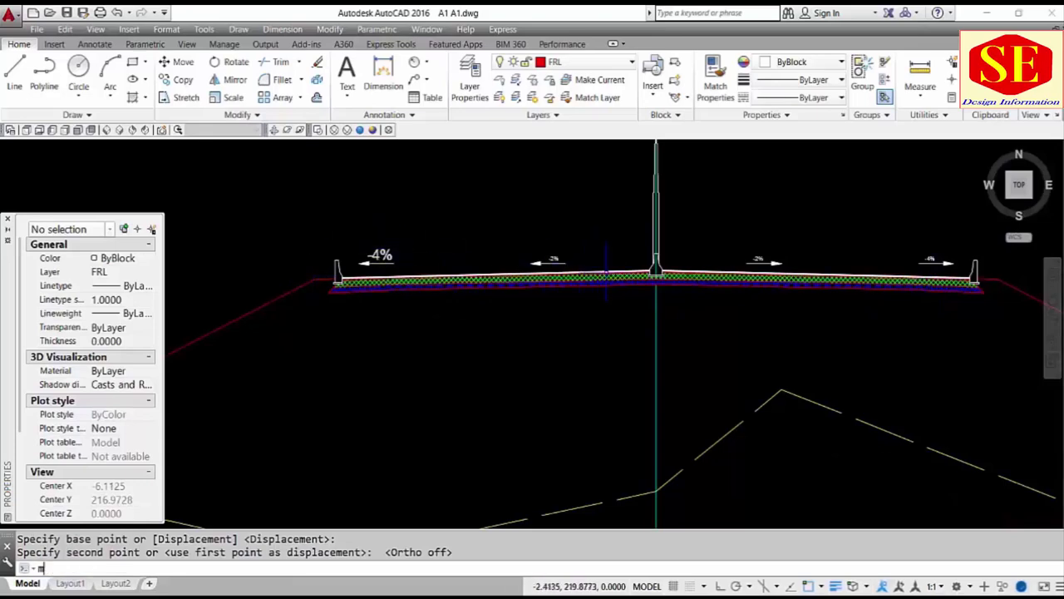
pyautogui.press('Return')
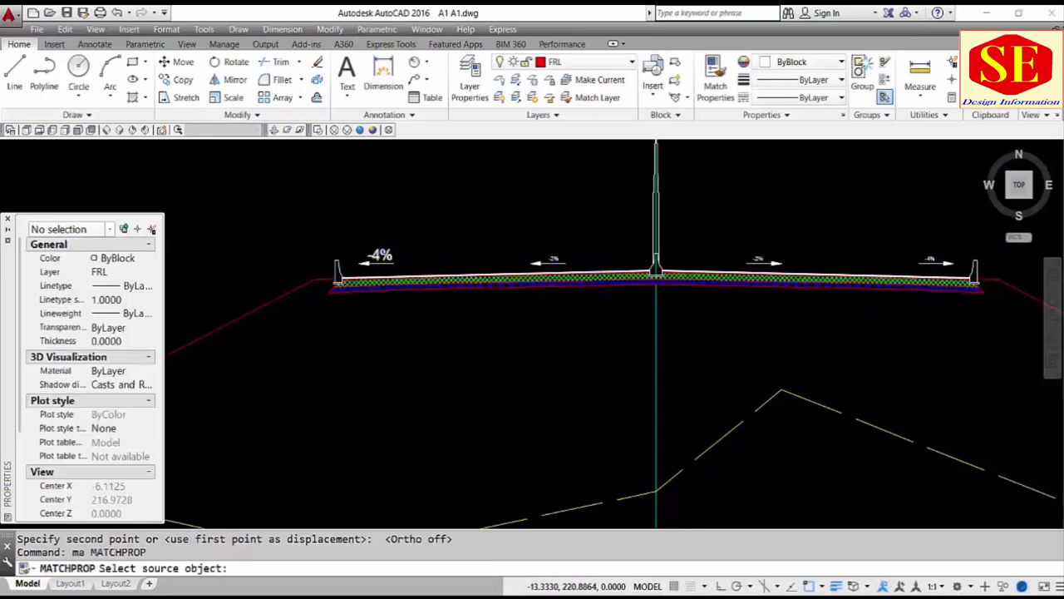
pyautogui.click(389, 248)
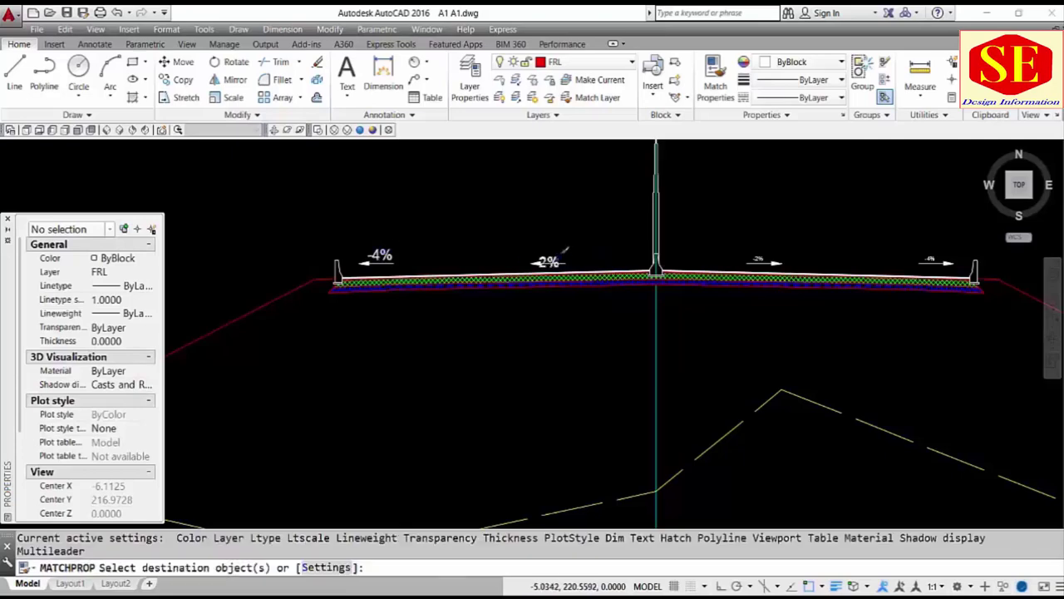
pyautogui.click(561, 250)
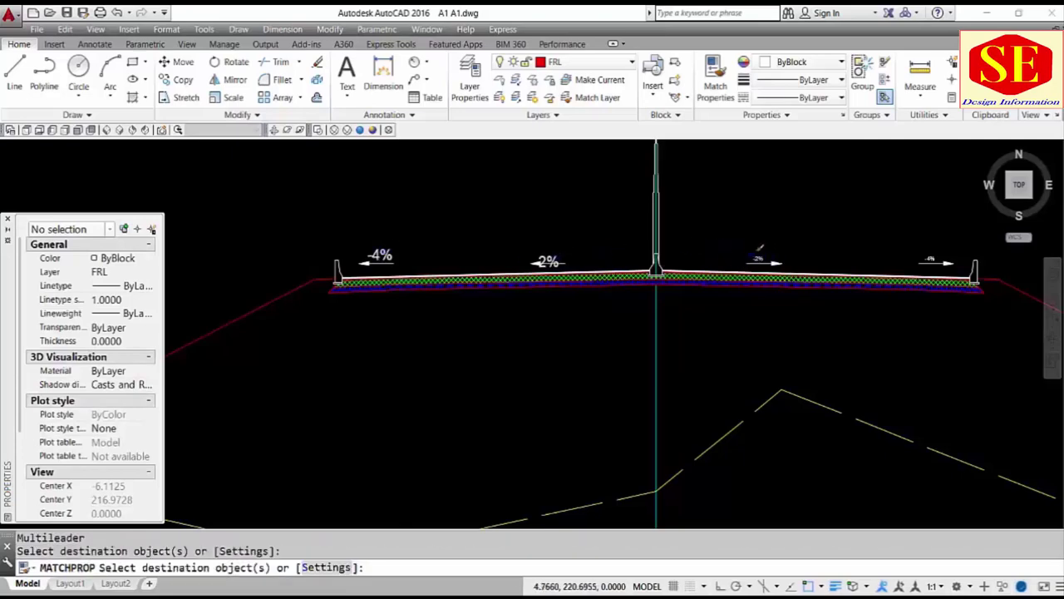
pyautogui.click(762, 247)
pyautogui.click(754, 275)
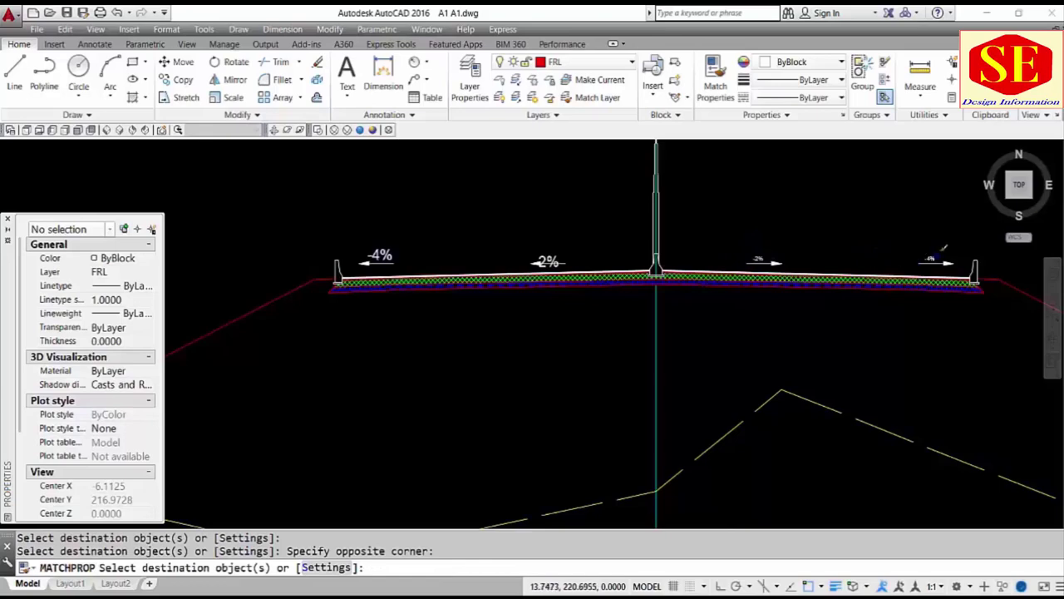
pyautogui.click(936, 246)
pyautogui.click(930, 307)
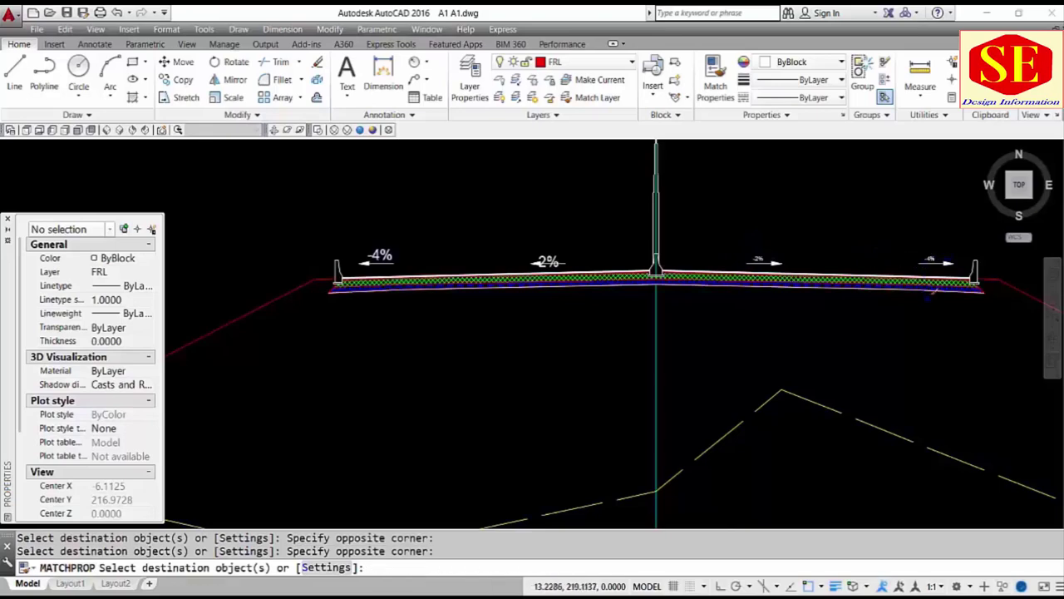
pyautogui.rightClick(936, 325)
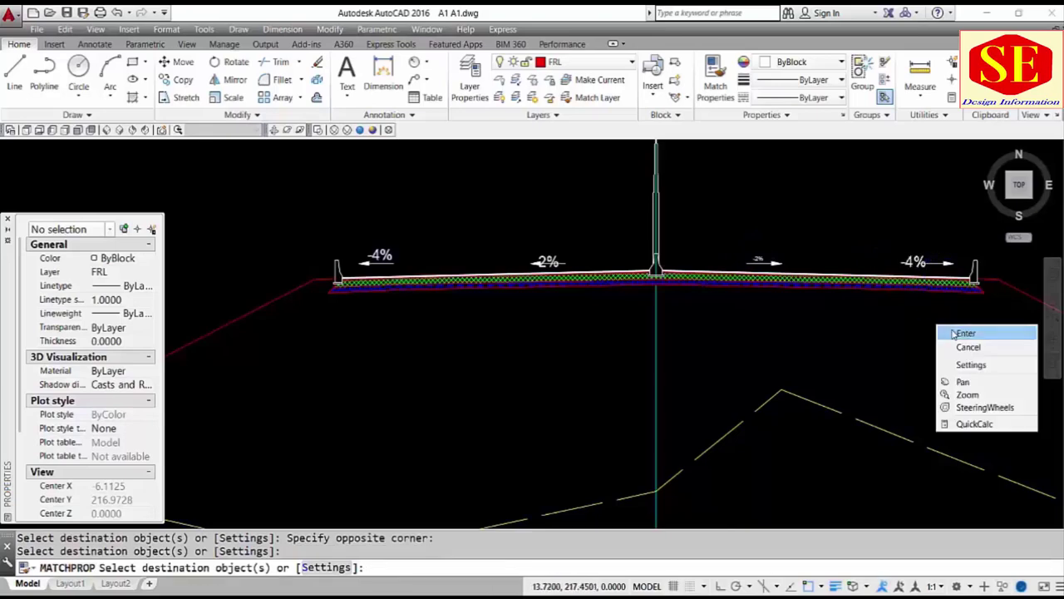
pyautogui.click(950, 333)
# - Move the right -4% label and its arrow above the road edge
pyautogui.write('m')
pyautogui.press('Return')
pyautogui.scroll(4, 930, 283)
pyautogui.moveTo(856, 213)
pyautogui.mouseDown(button='middle')
pyautogui.moveTo(548, 280)
pyautogui.moveTo(497, 316)
pyautogui.mouseUp(button='middle')
pyautogui.click(498, 315)
pyautogui.click(511, 328)
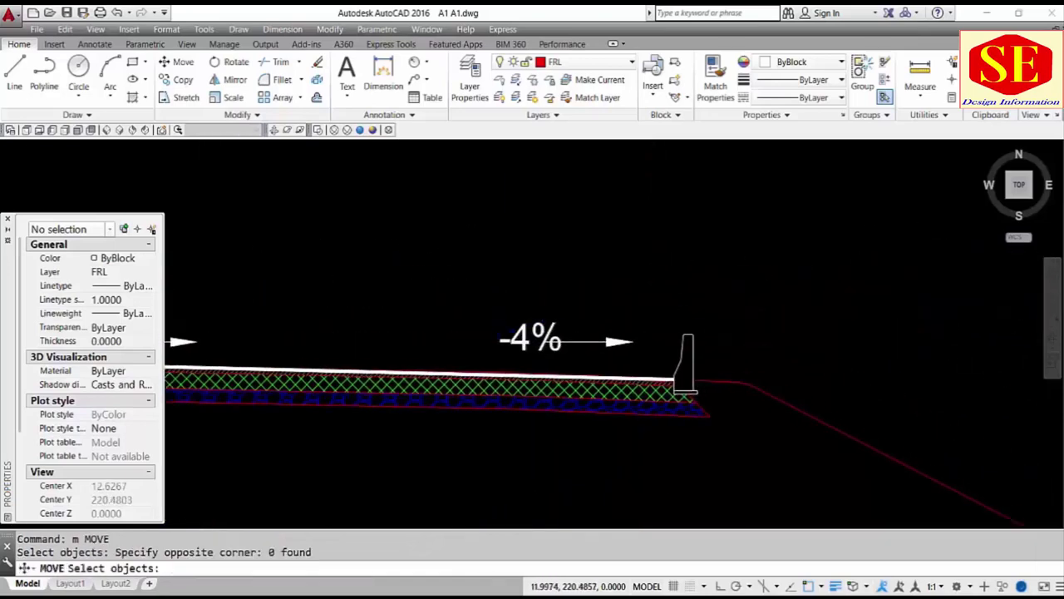
pyautogui.click(532, 336)
pyautogui.press('Return')
pyautogui.click(462, 318)
pyautogui.click(515, 285)
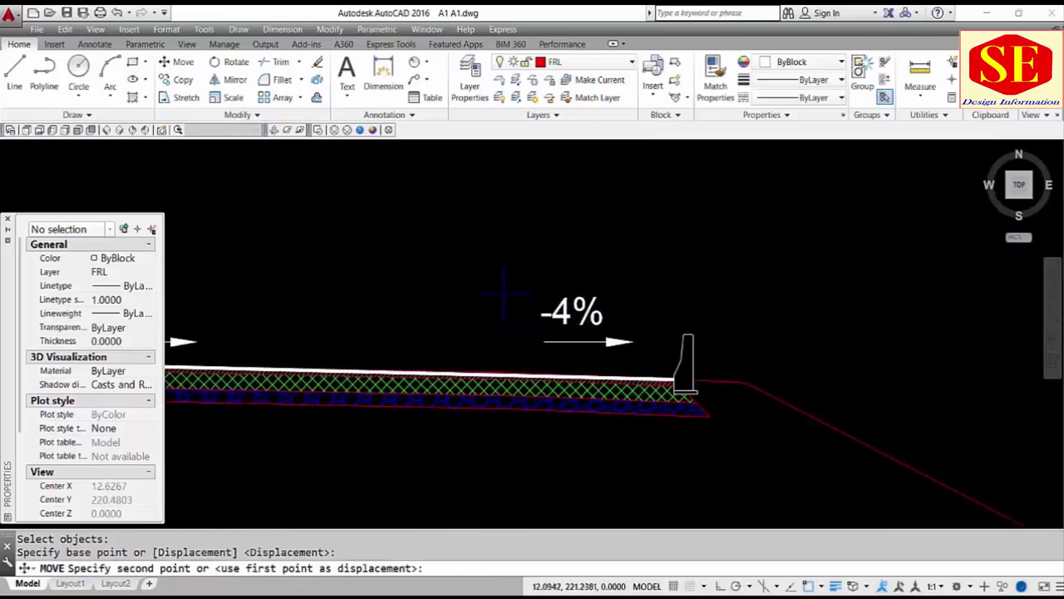
pyautogui.scroll(-3, 807, 230)
pyautogui.scroll(4, 558, 249)
# - Move the left -2% label higher above the road
pyautogui.press('Return')
pyautogui.scroll(-3, 633, 200)
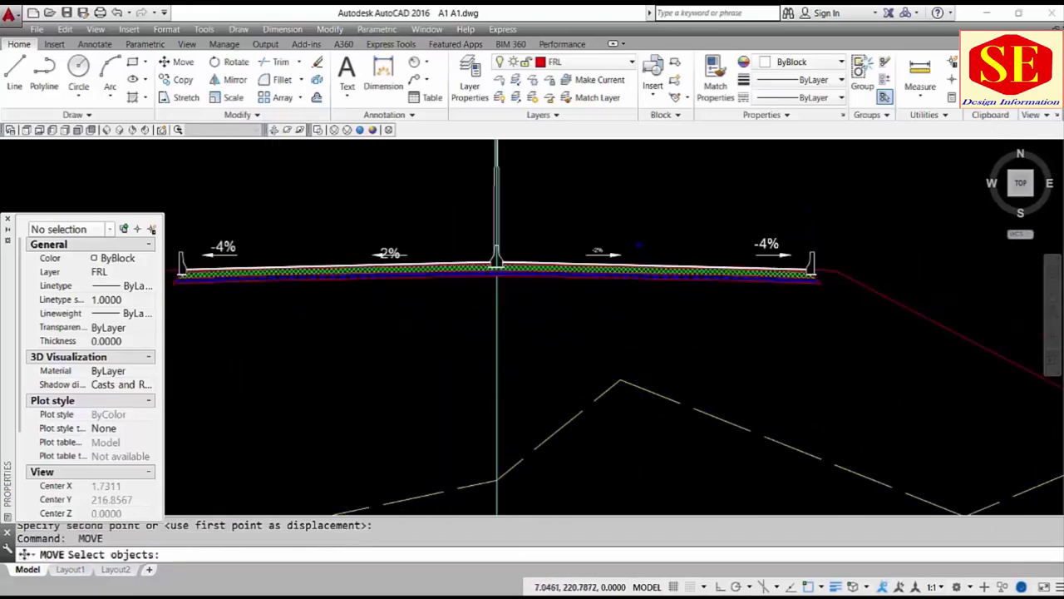
pyautogui.scroll(3, 399, 200)
pyautogui.click(378, 264)
pyautogui.press('Return')
pyautogui.click(426, 240)
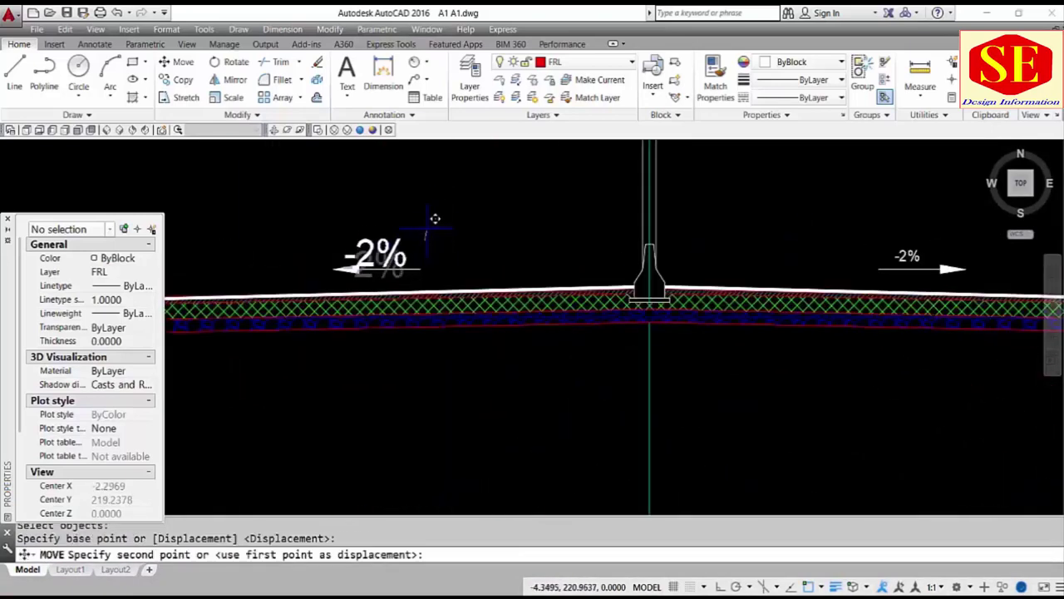
pyautogui.click(441, 214)
# - Match the right -2% label's size to the large left -2% label
pyautogui.write('ma')
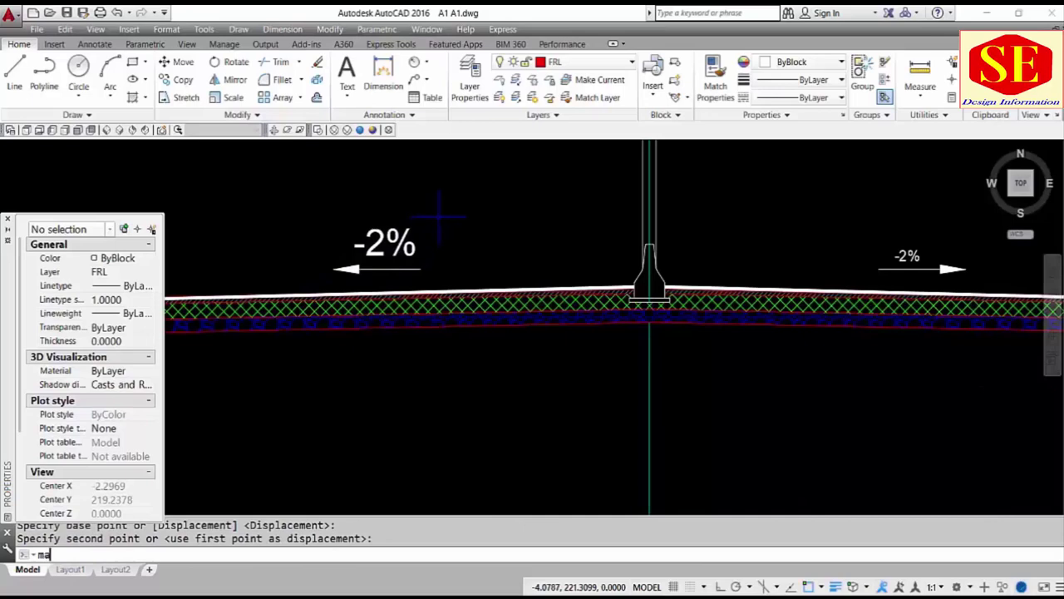
pyautogui.press('Return')
pyautogui.click(391, 242)
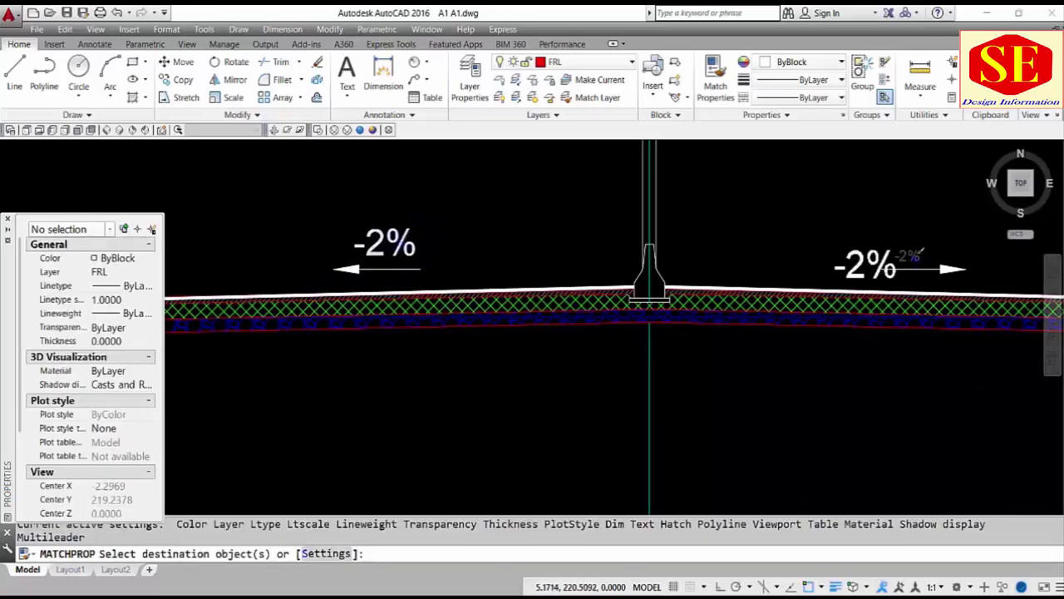
pyautogui.click(915, 258)
pyautogui.press('Escape')
# - Move the right -2% label up above the road
pyautogui.write('m')
pyautogui.press('Return')
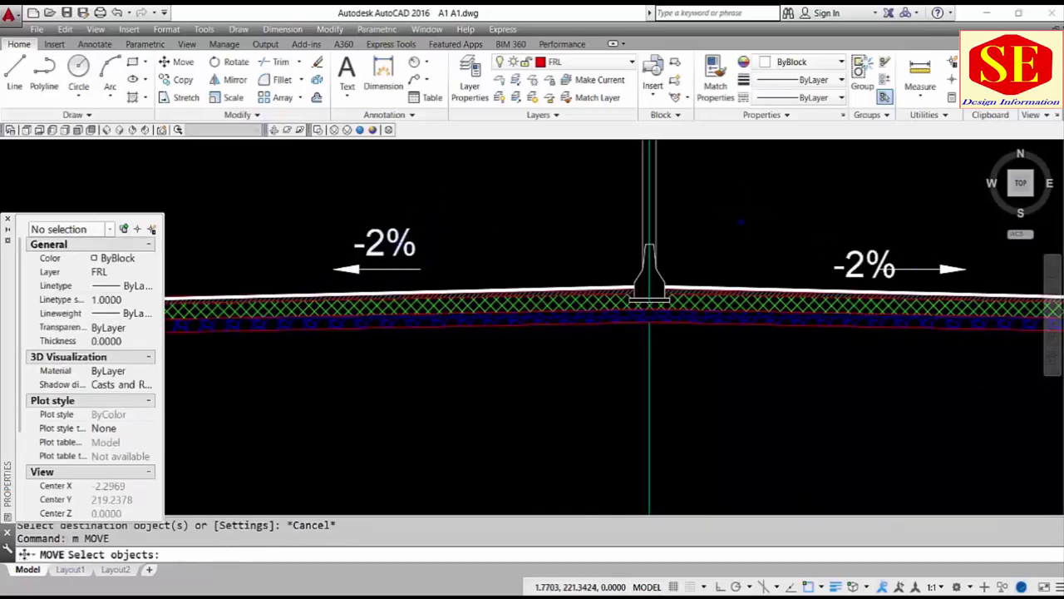
pyautogui.click(864, 264)
pyautogui.press('Return')
pyautogui.click(736, 236)
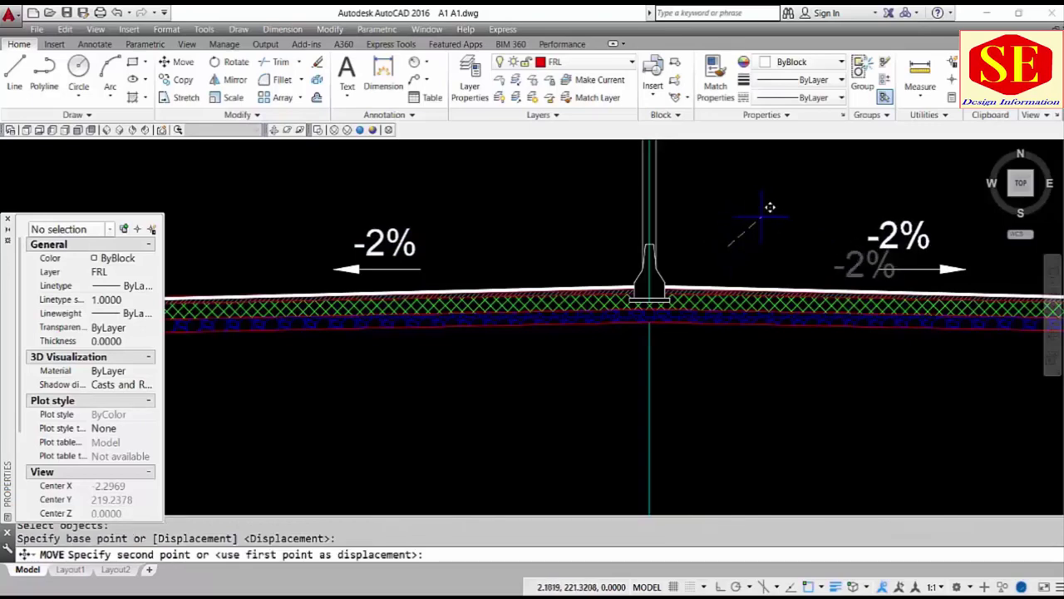
pyautogui.click(770, 207)
pyautogui.scroll(-6, 615, 221)
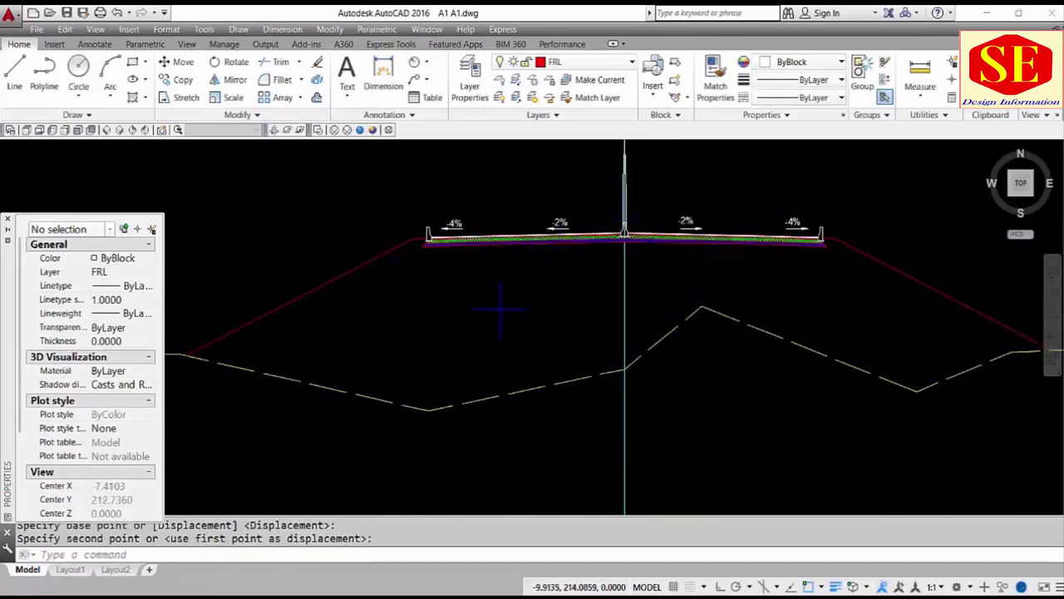
pyautogui.scroll(-2, 518, 306)
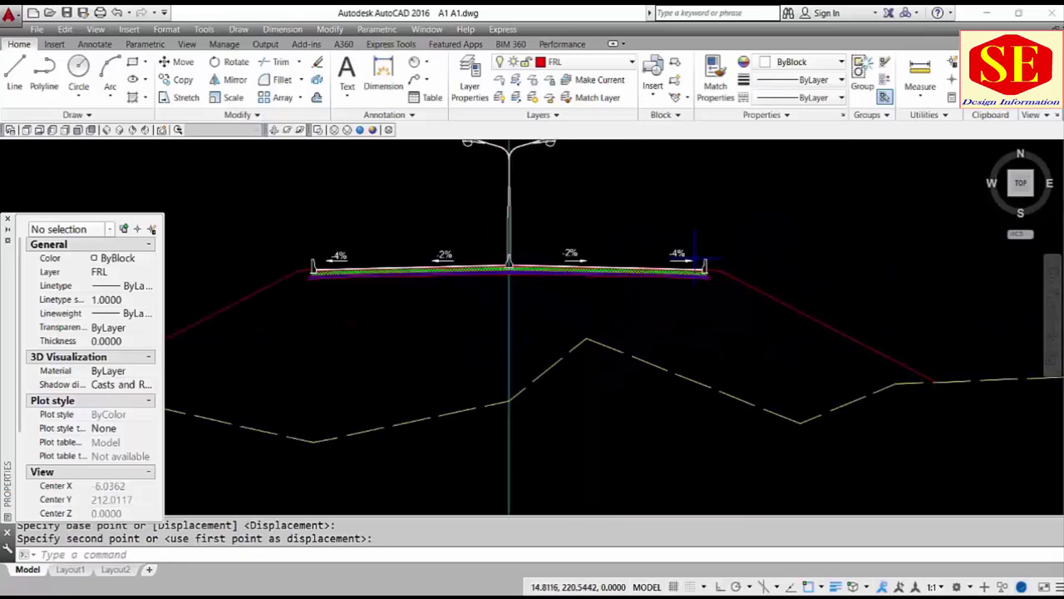
pyautogui.scroll(-2, 637, 366)
# - Draw an ortho right-angle line above the right slope: 2 horizontal, 1 vertical
pyautogui.scroll(4, 638, 367)
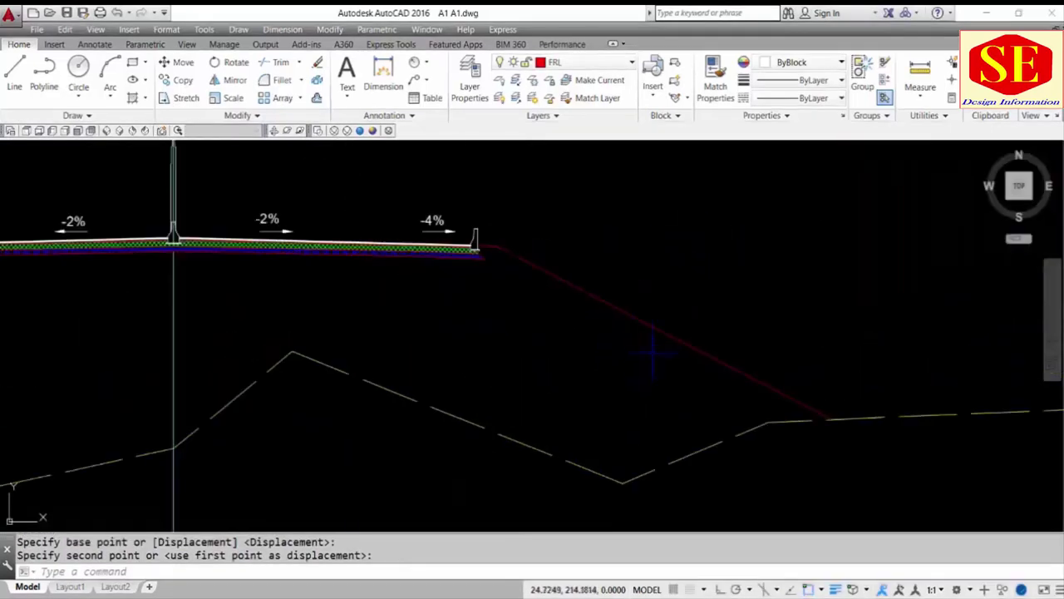
pyautogui.moveTo(637, 366); pyautogui.dragTo(443, 358, button='middle')
pyautogui.scroll(2, 442, 299)
pyautogui.write('L')
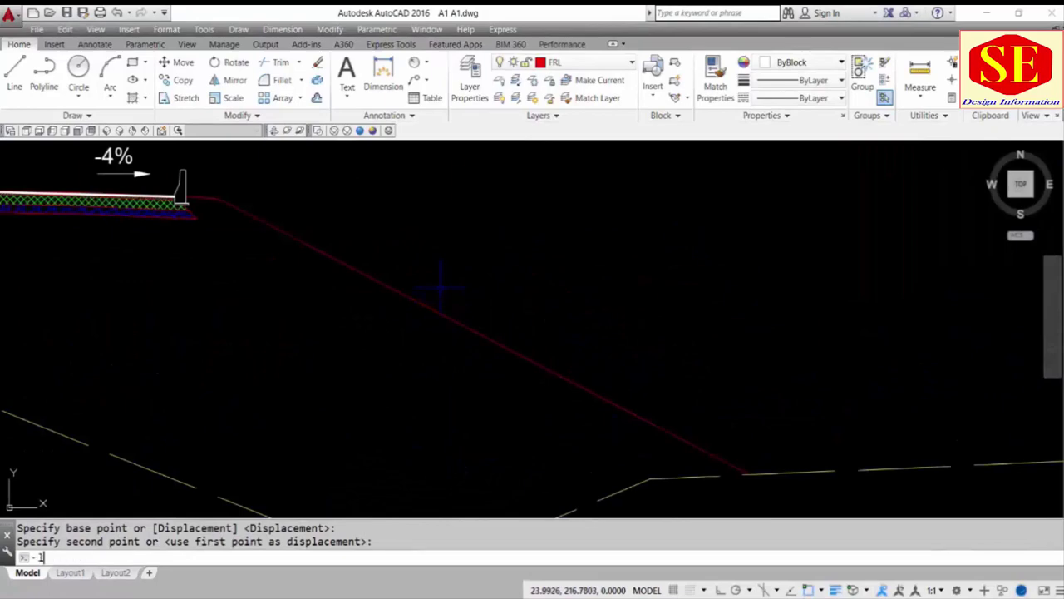
pyautogui.press('Return')
pyautogui.click(401, 237)
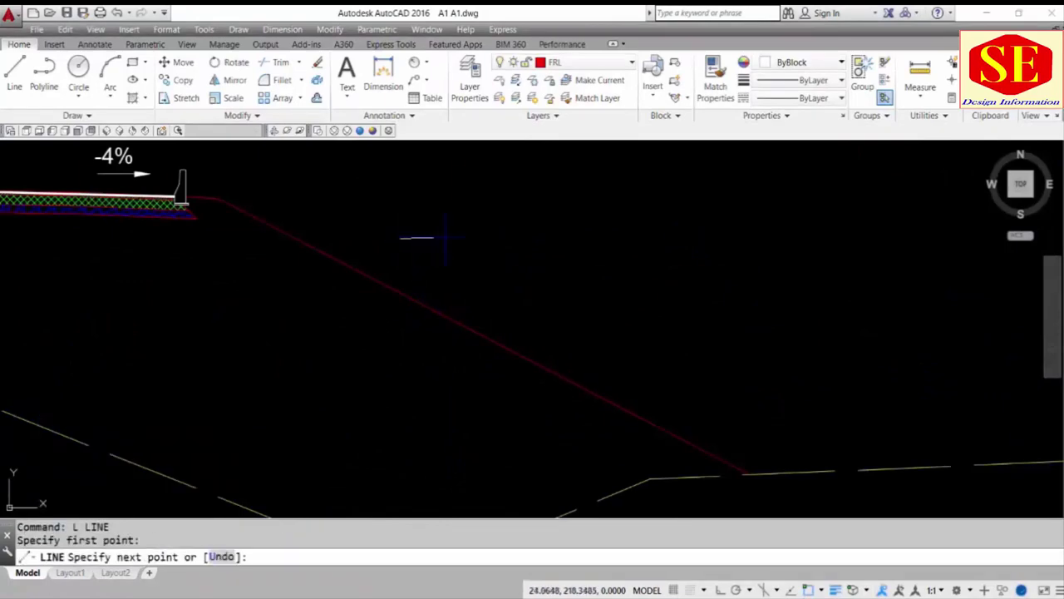
pyautogui.press('F8')
pyautogui.write('2')
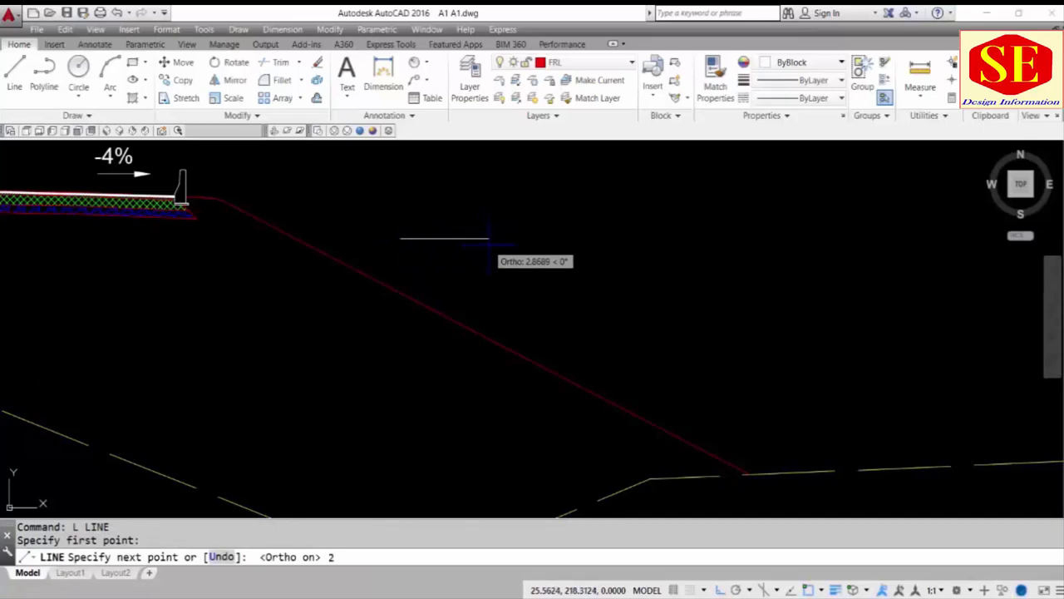
pyautogui.press('Return')
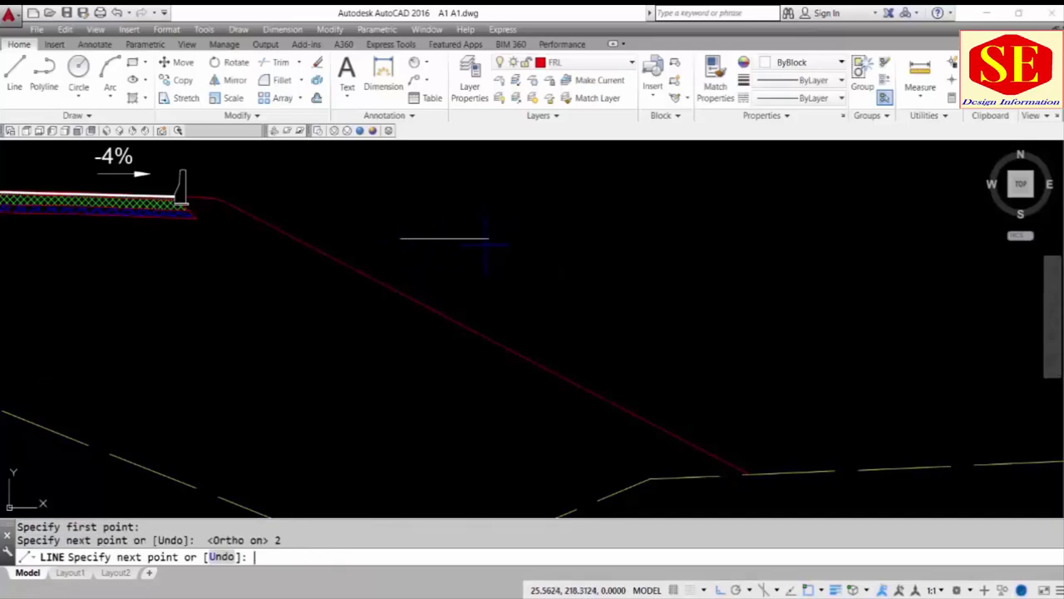
pyautogui.write('1')
pyautogui.press('Return')
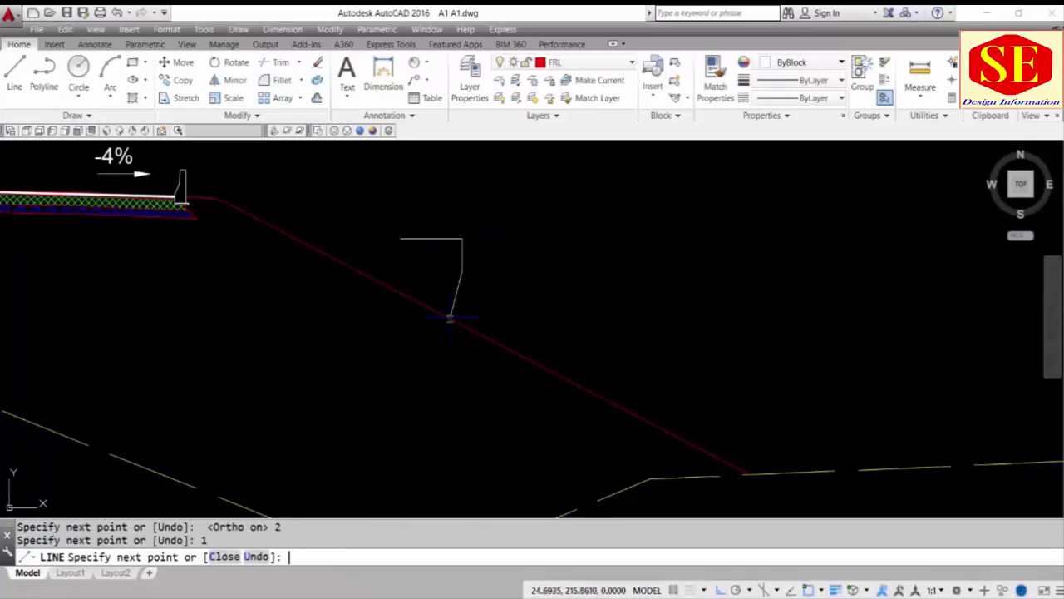
pyautogui.press('Escape')
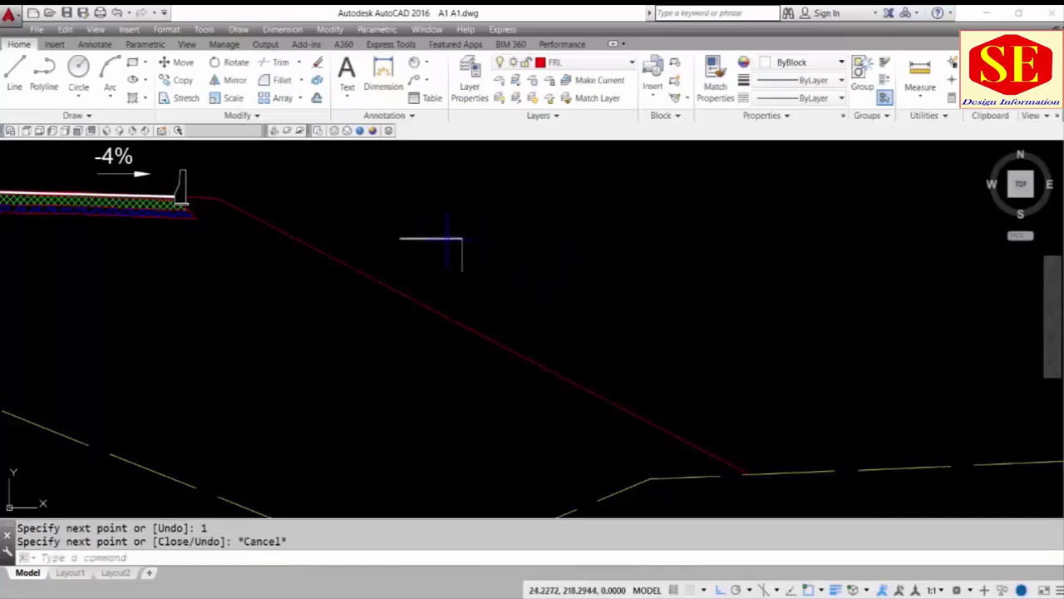
# - Add a '2' MText label with text height 0.5
pyautogui.write('l')
pyautogui.press('Return')
pyautogui.click(414, 199)
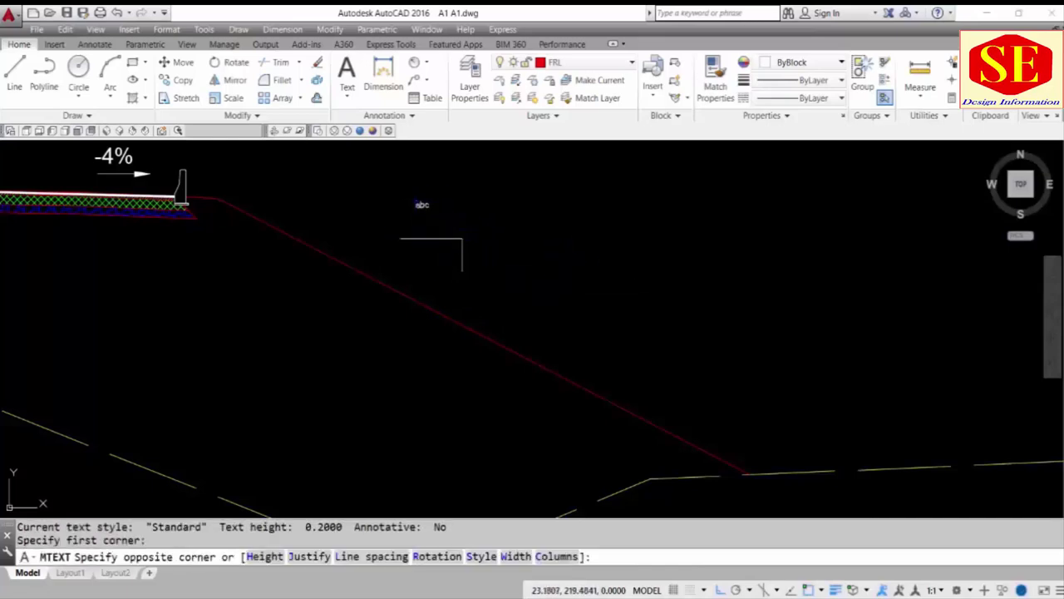
pyautogui.click(492, 230)
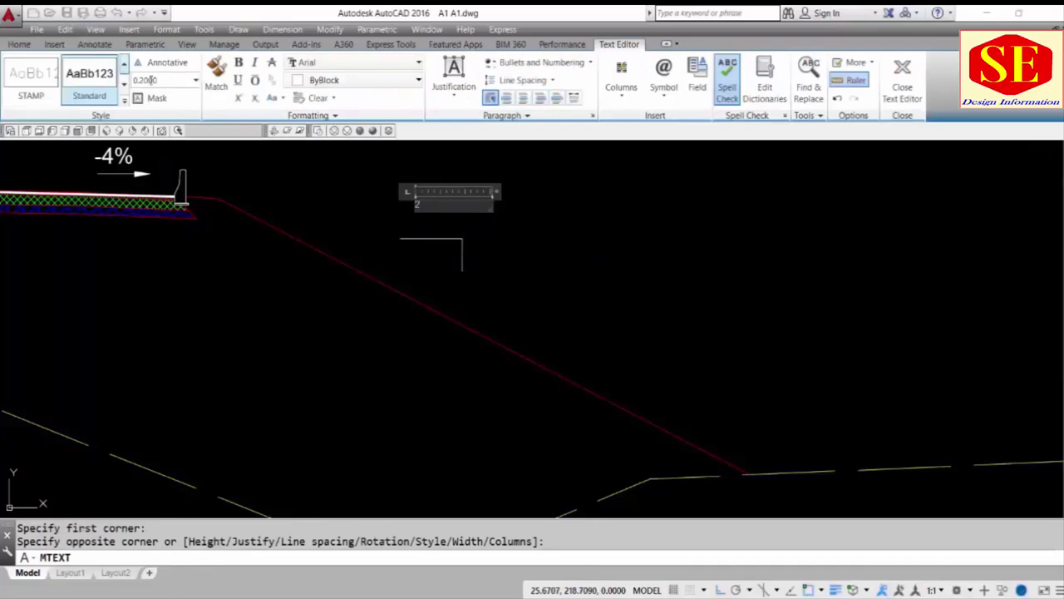
pyautogui.click(170, 80)
pyautogui.write('5')
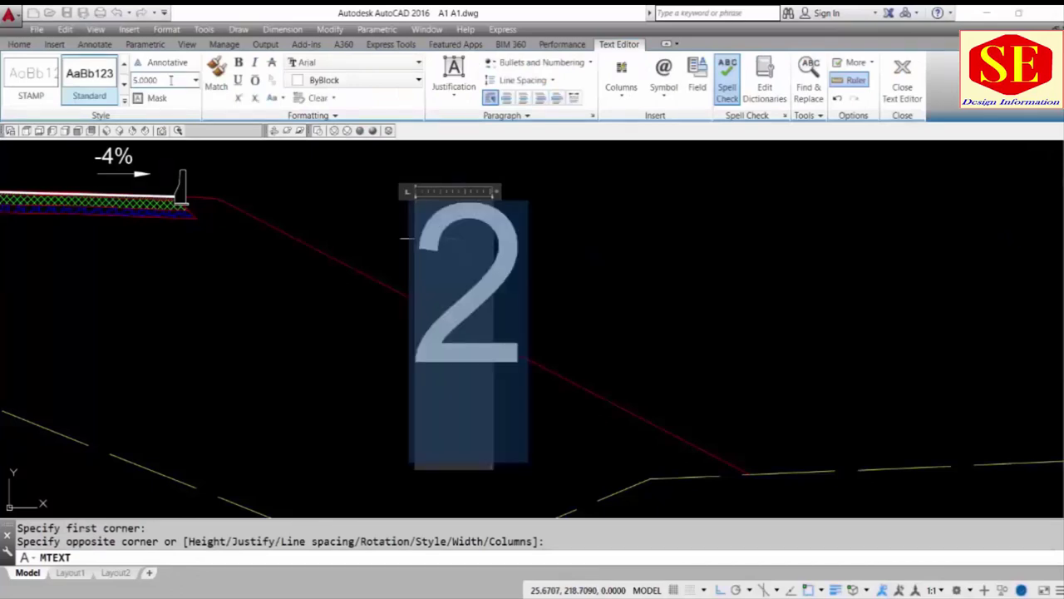
pyautogui.press('Return')
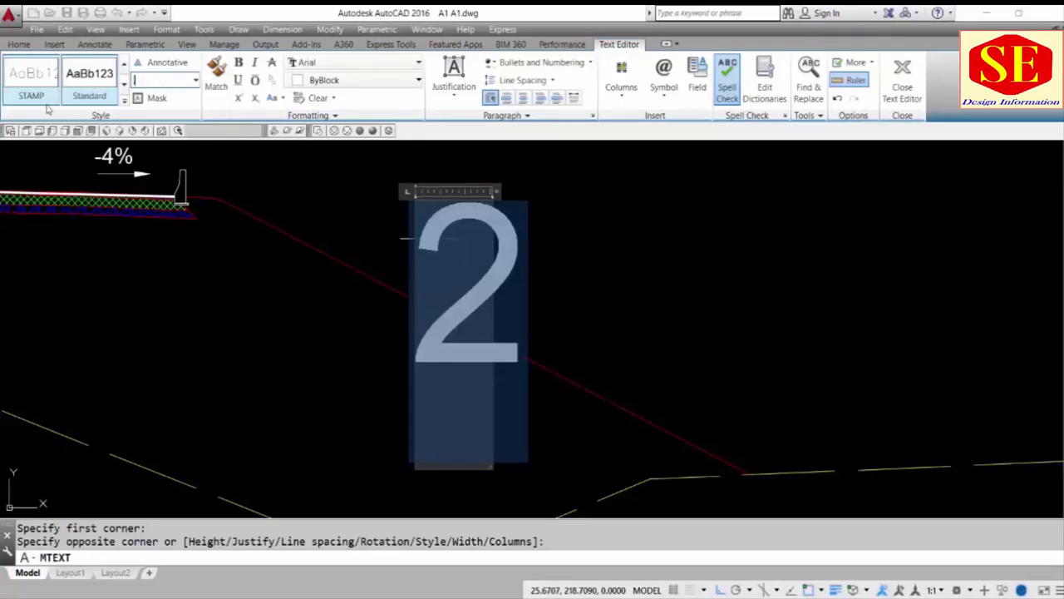
pyautogui.write('0.5000')
pyautogui.press('Escape')
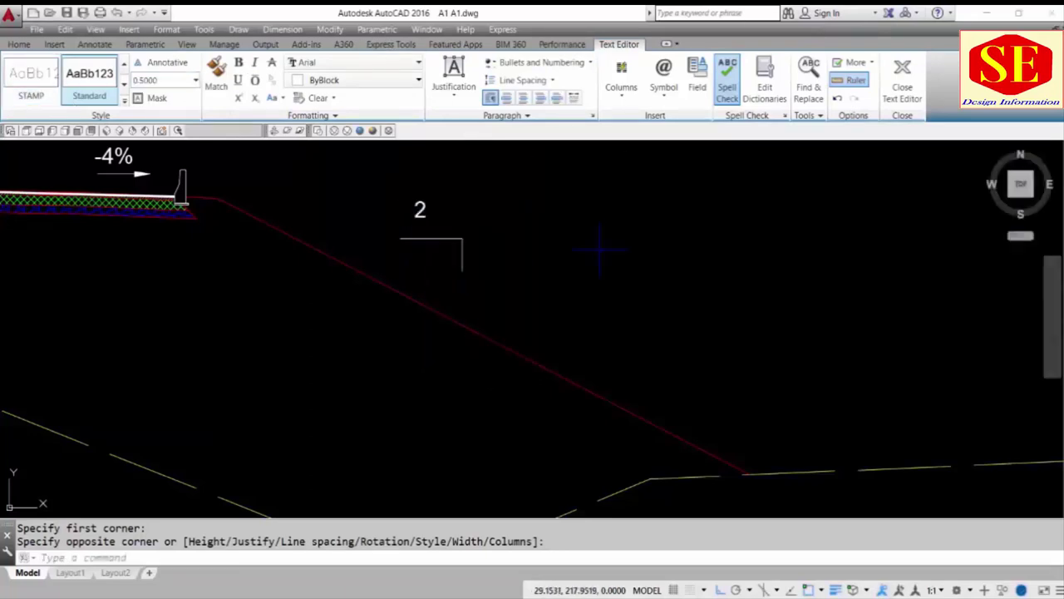
# - Move the '2' label above the horizontal leg
pyautogui.write('m')
pyautogui.press('Return')
pyautogui.click(419, 210)
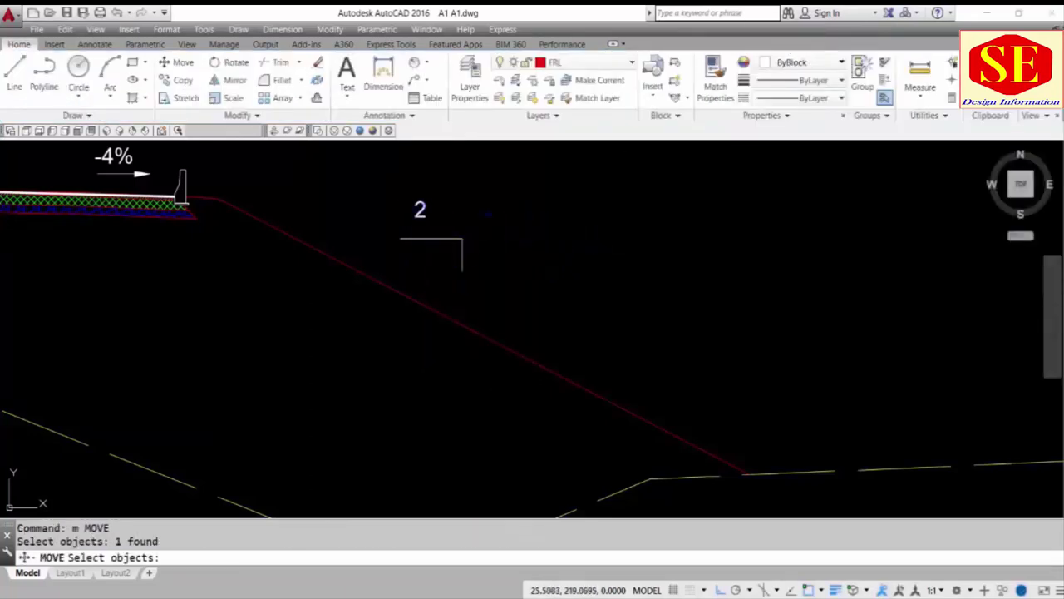
pyautogui.press('Return')
pyautogui.click(493, 209)
pyautogui.press('F8')
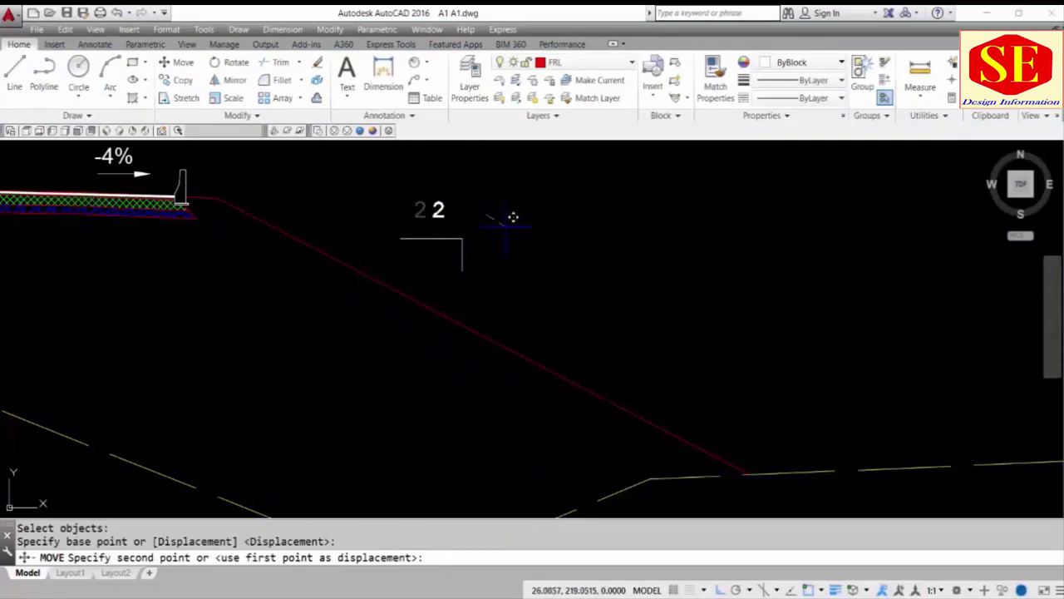
pyautogui.click(502, 219)
# - Copy the '2' label beside the vertical leg and change it to '1'
pyautogui.write('Co')
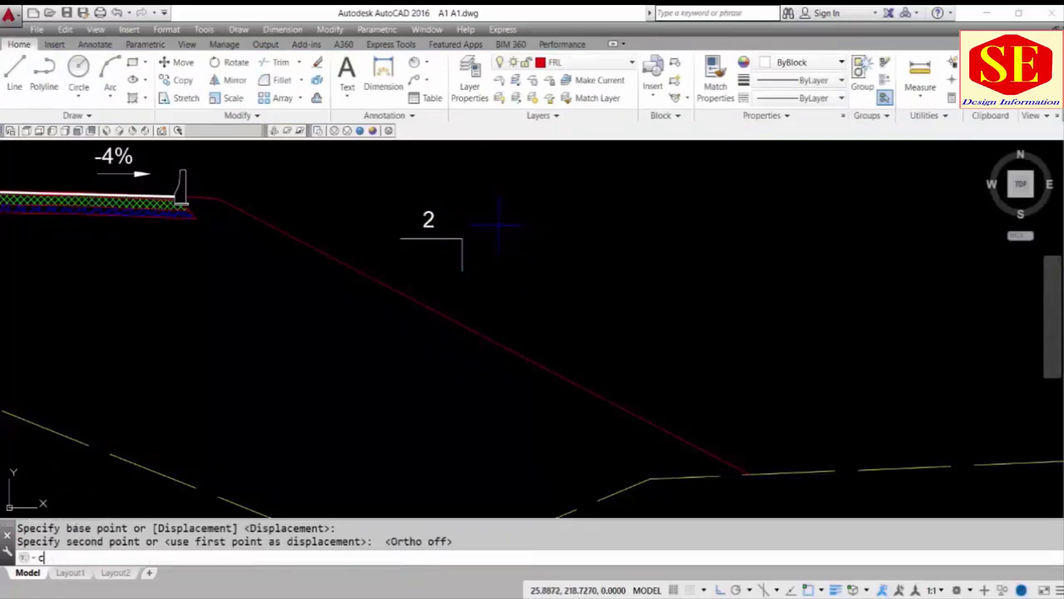
pyautogui.press('Return')
pyautogui.click(428, 218)
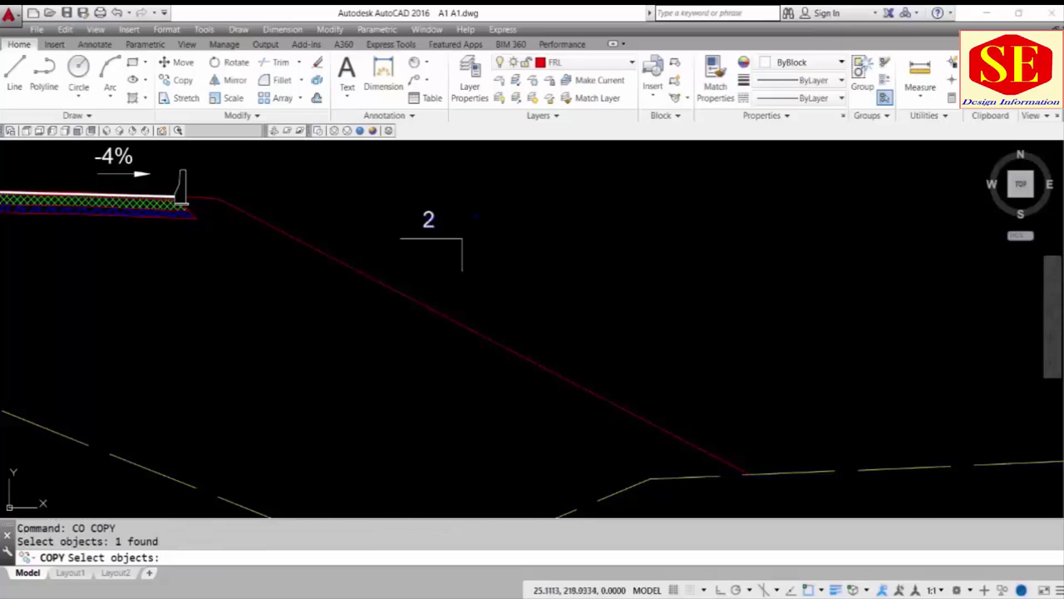
pyautogui.press('Return')
pyautogui.click(474, 216)
pyautogui.click(525, 242)
pyautogui.press('Escape')
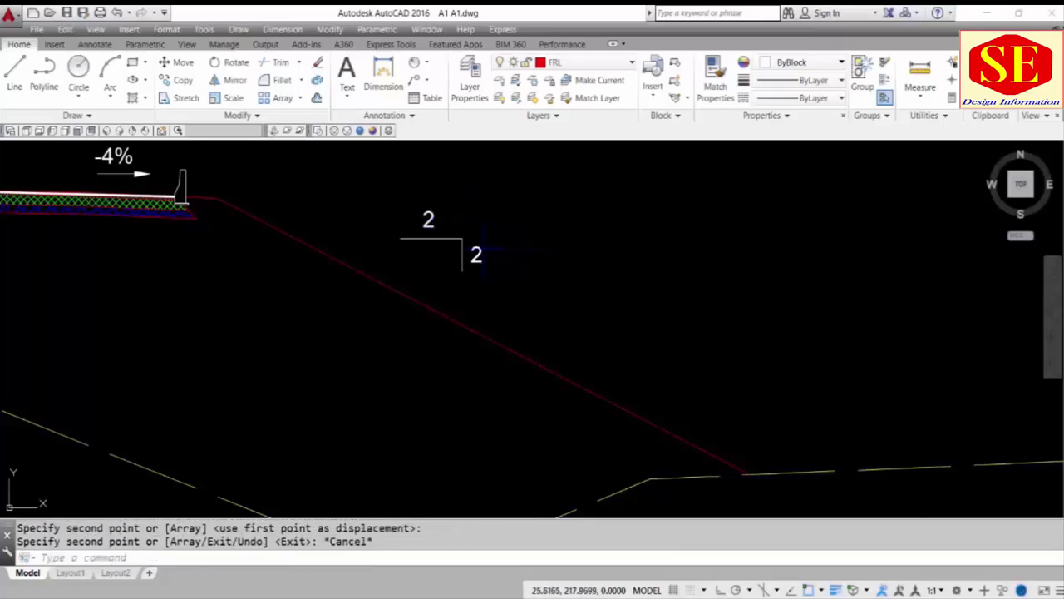
pyautogui.doubleClick(475, 254)
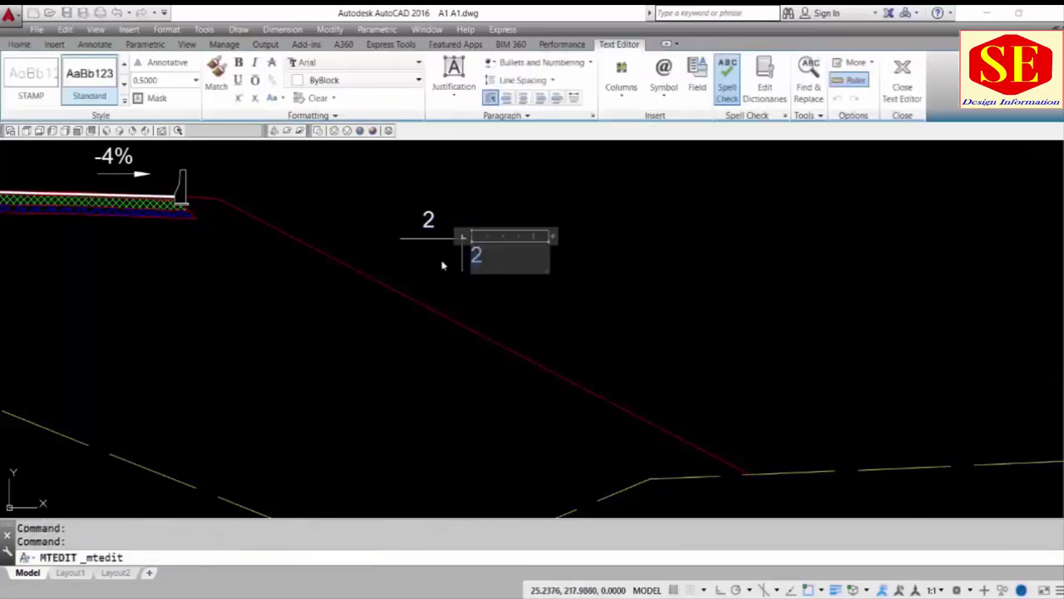
pyautogui.write('1')
pyautogui.click(596, 273)
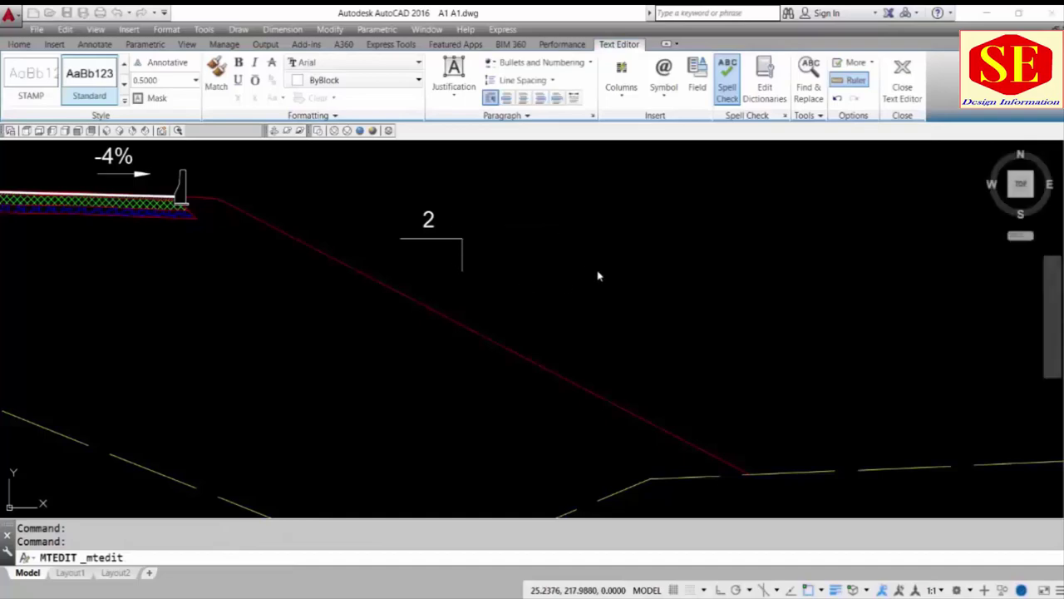
pyautogui.scroll(-3, 582, 248)
pyautogui.press('Escape')
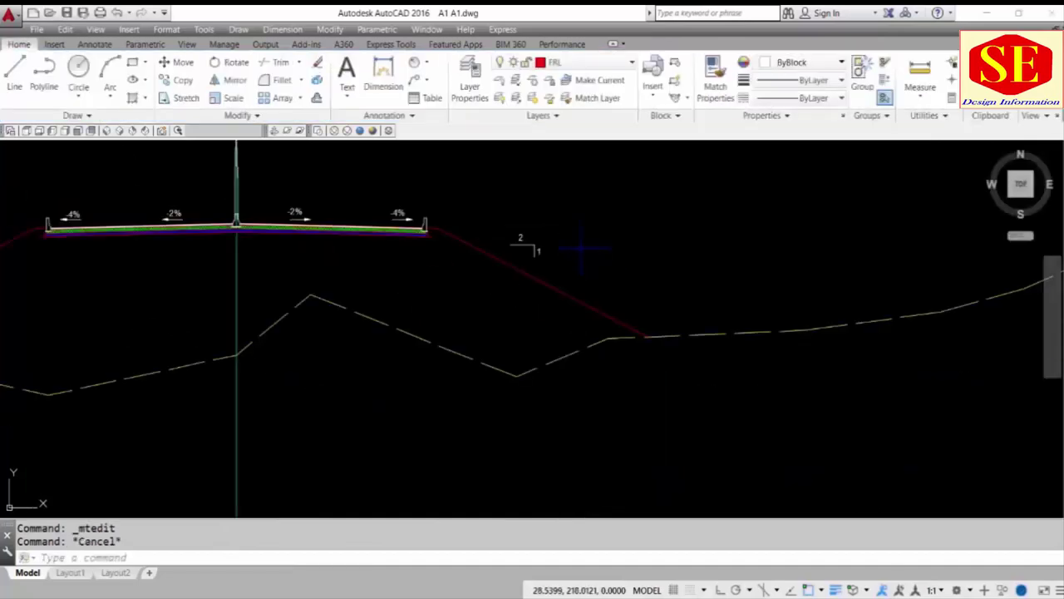
# - Mirror the right 2:1 slope mark about the vertical road centreline, keeping the original
pyautogui.write('mi')
pyautogui.press('Return')
pyautogui.scroll(2, 544, 235)
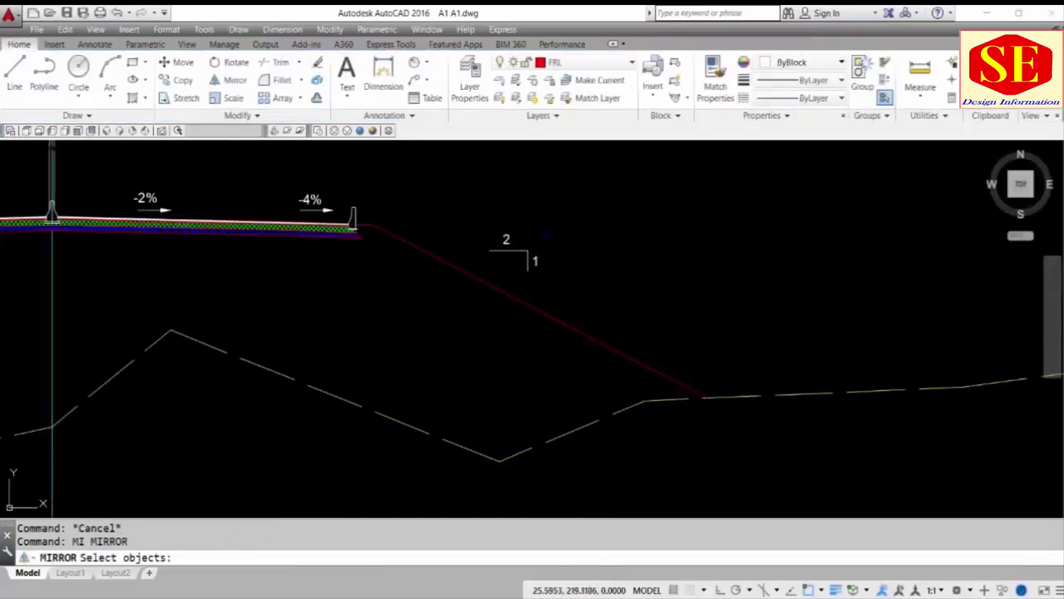
pyautogui.click(552, 221)
pyautogui.click(502, 258)
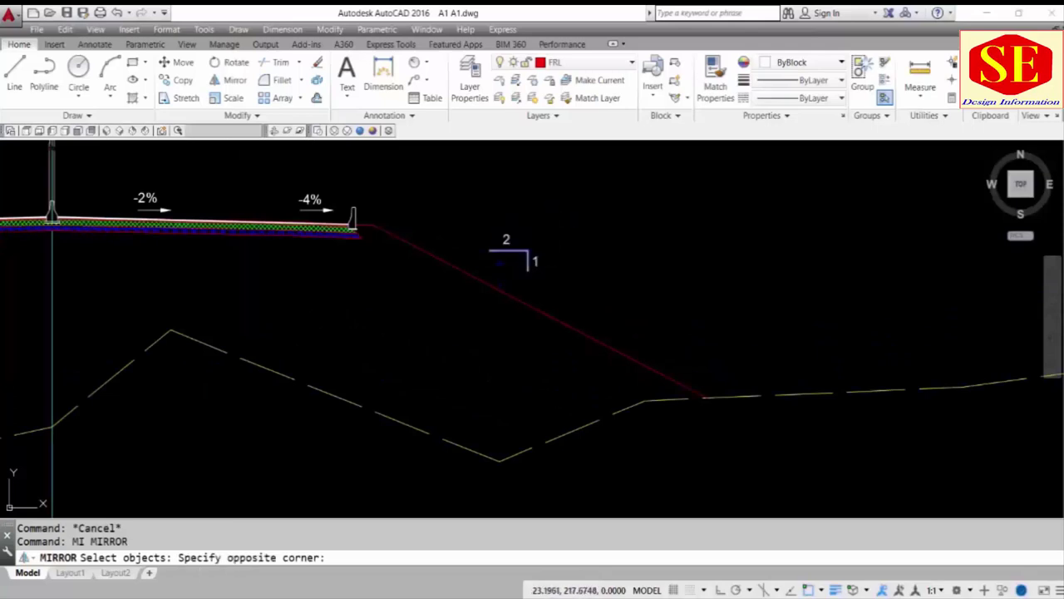
pyautogui.scroll(-4, 532, 256)
pyautogui.press('Return')
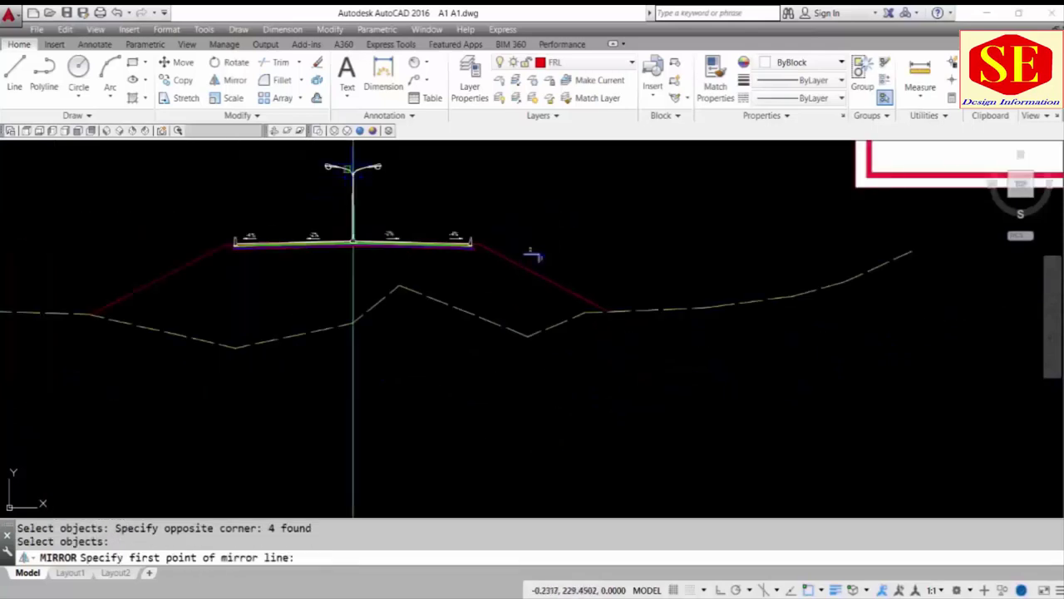
pyautogui.click(352, 154)
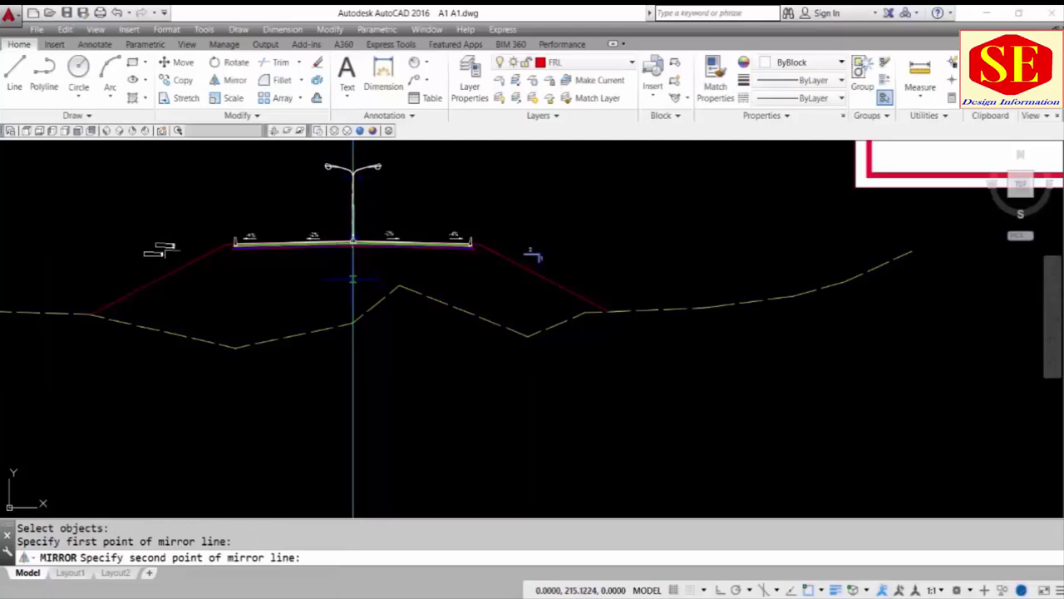
pyautogui.click(352, 279)
pyautogui.rightClick(353, 280)
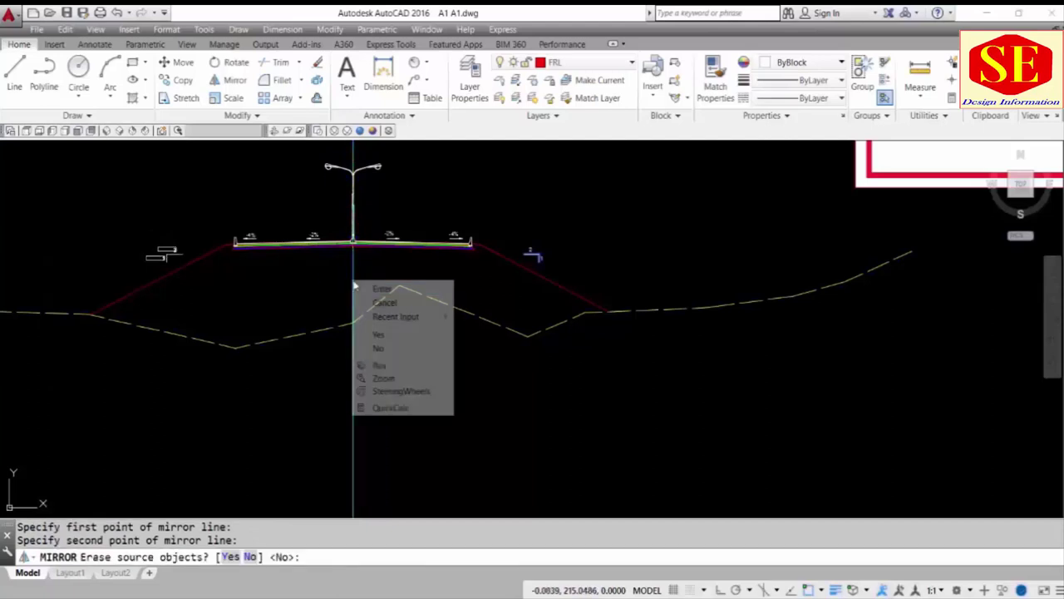
pyautogui.click(375, 290)
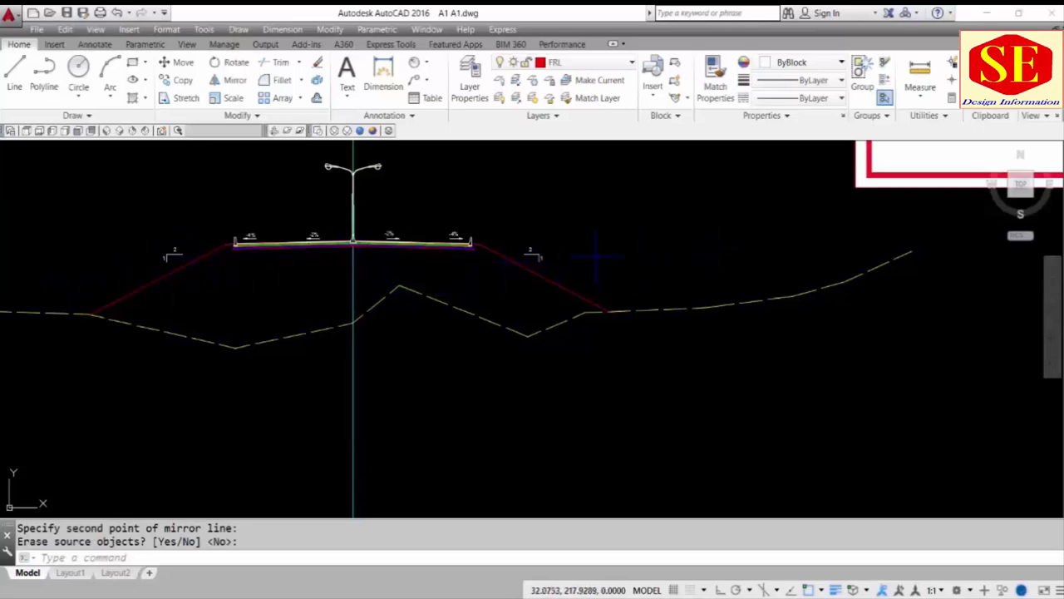
# - Pan and zoom to compare the drawn section with the SECTION A1-A1 reference sheet
pyautogui.scroll(-1, 619, 258)
pyautogui.scroll(-1, 618, 194)
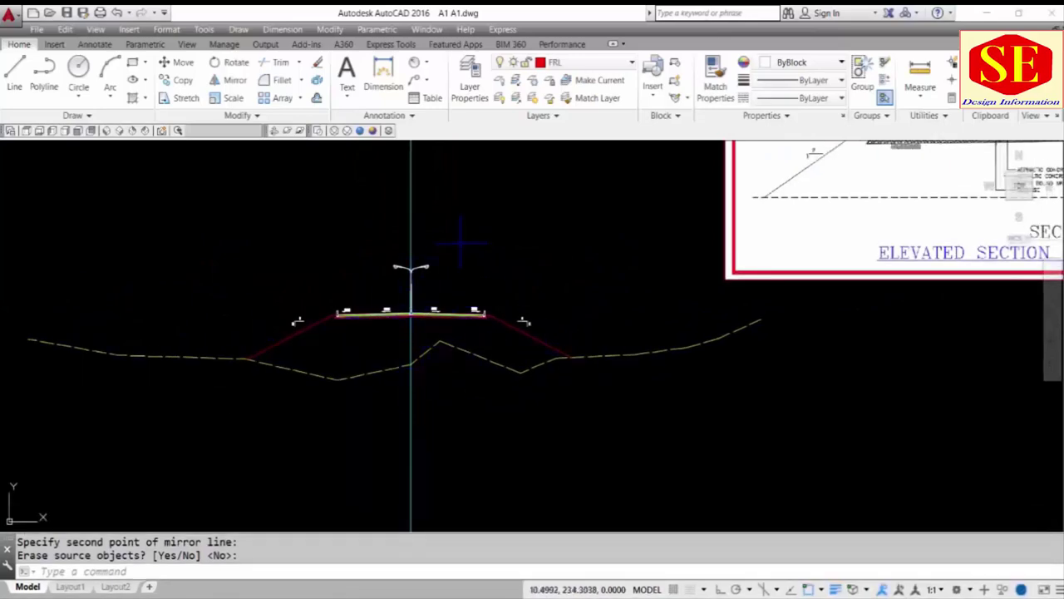
pyautogui.moveTo(460, 243); pyautogui.dragTo(190, 333, button='middle')
pyautogui.moveTo(846, 307)
pyautogui.mouseDown(button='middle')
pyautogui.moveTo(786, 318)
pyautogui.moveTo(653, 376)
pyautogui.mouseUp(button='middle')
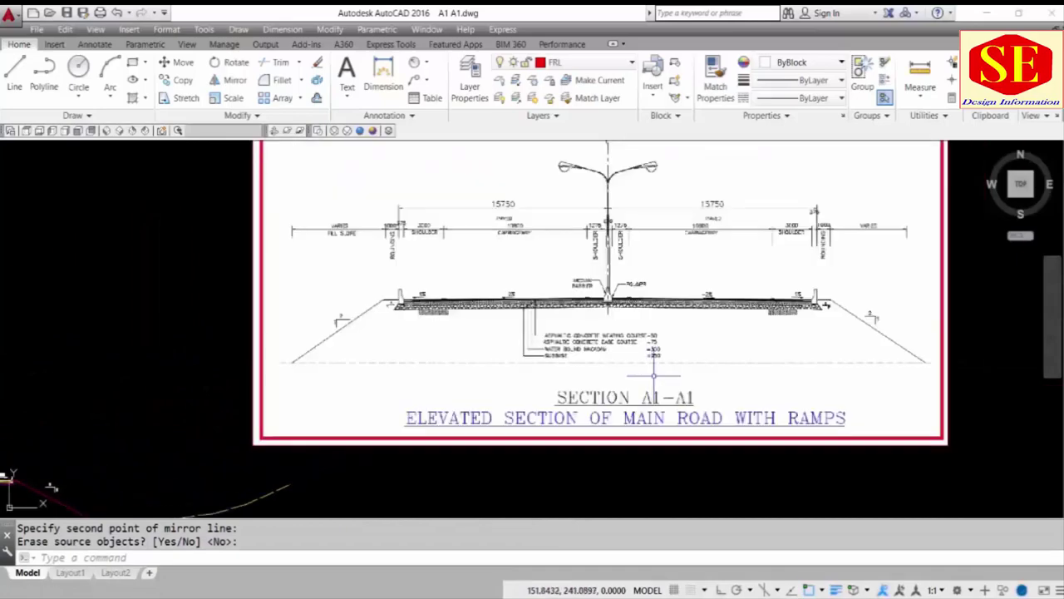
pyautogui.scroll(2, 667, 334)
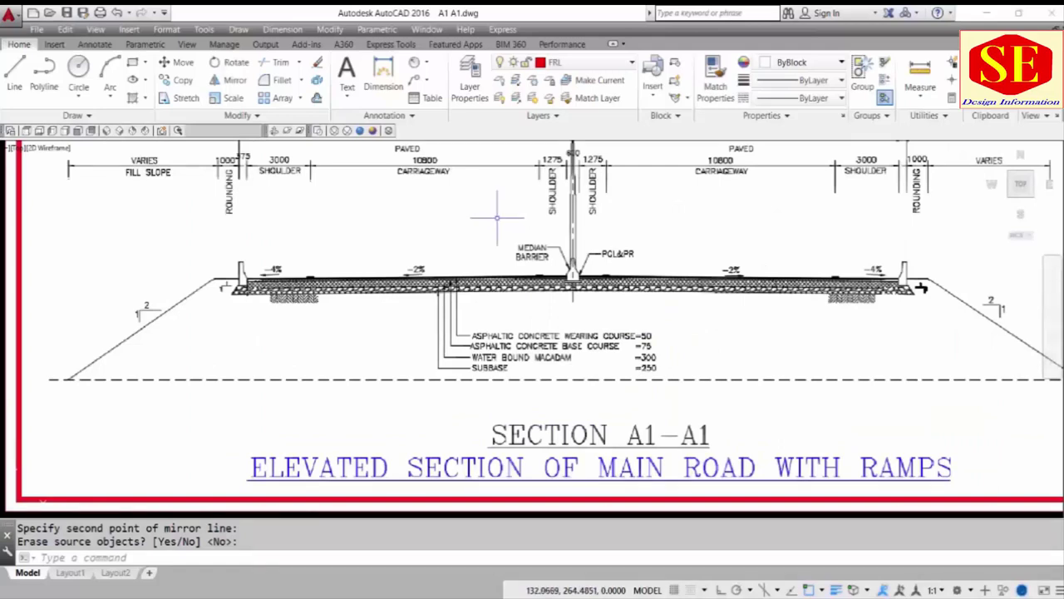
pyautogui.scroll(-2, 561, 265)
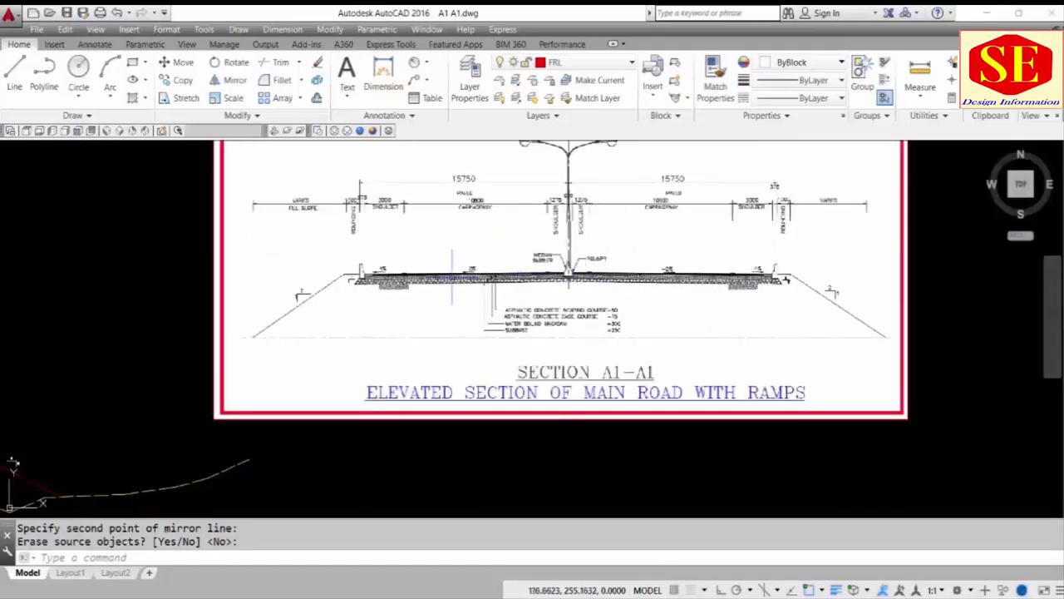
pyautogui.moveTo(487, 250); pyautogui.dragTo(580, 268, button='middle')
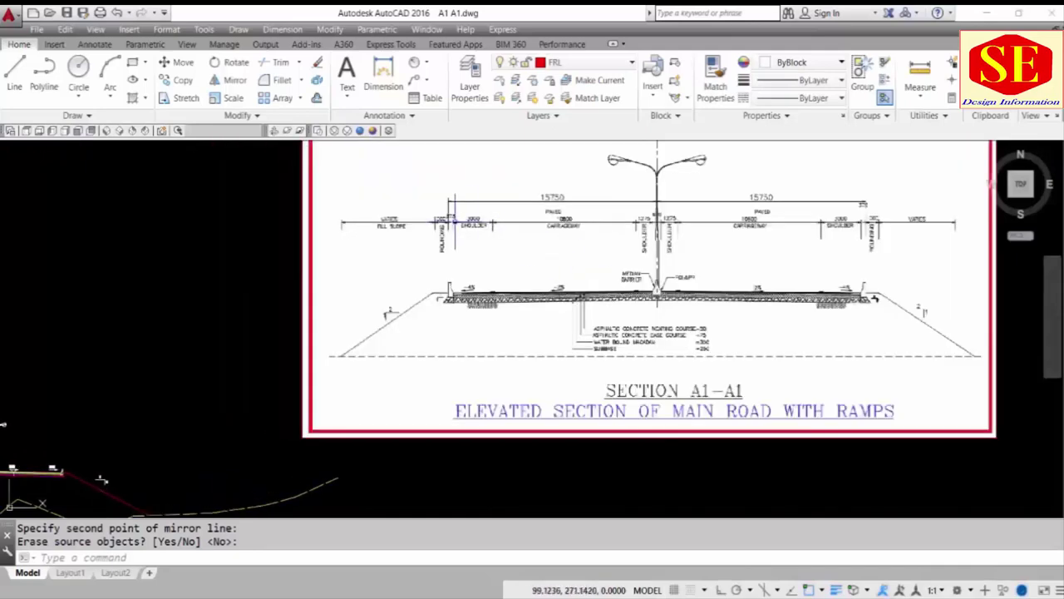
pyautogui.scroll(2, 454, 221)
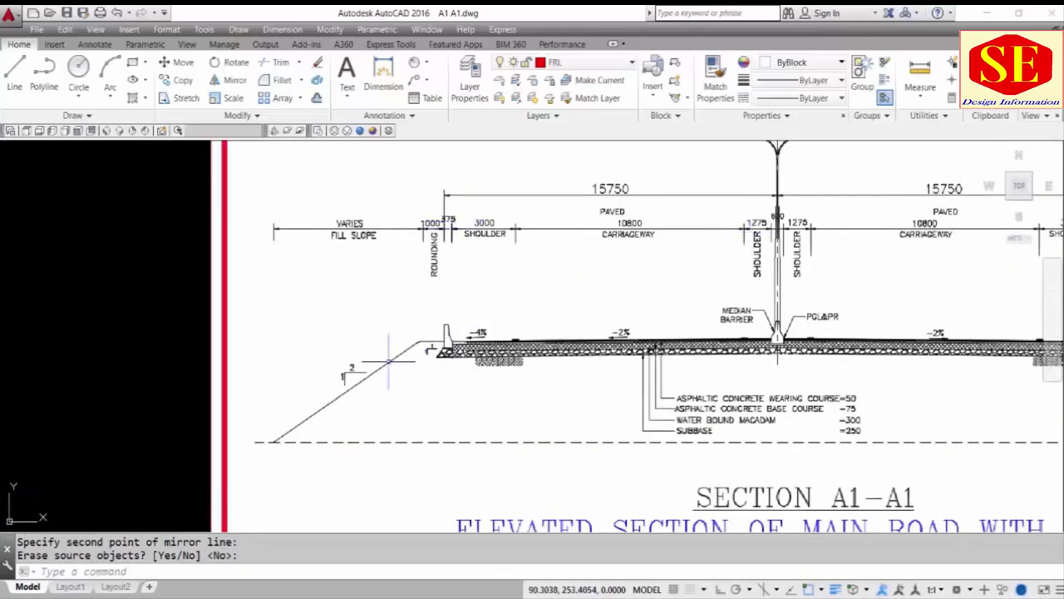
pyautogui.scroll(-2, 745, 402)
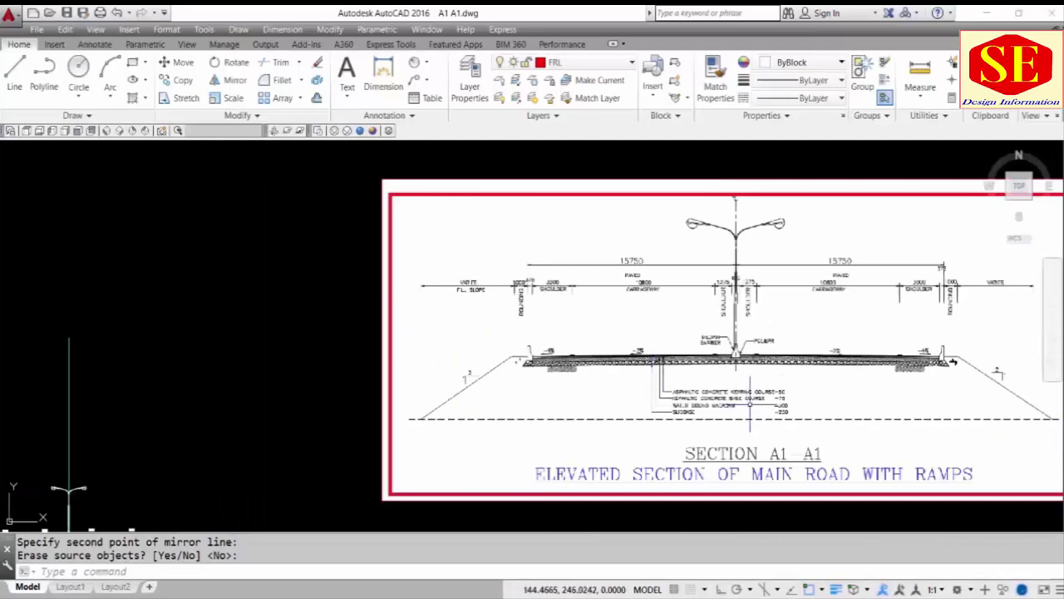
pyautogui.scroll(-2, 632, 278)
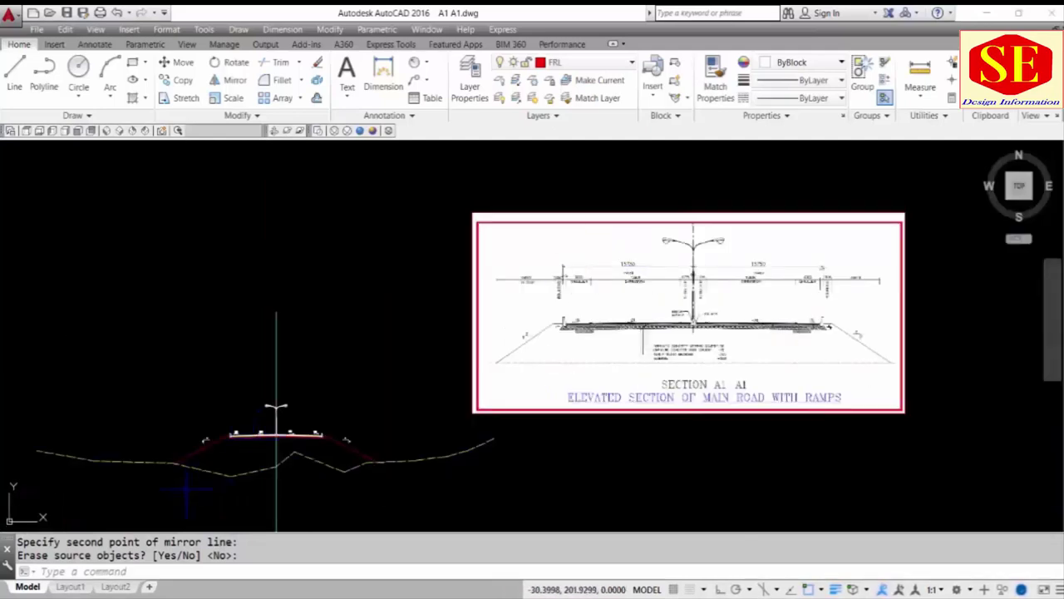
pyautogui.scroll(2, 188, 490)
pyautogui.scroll(2, 275, 402)
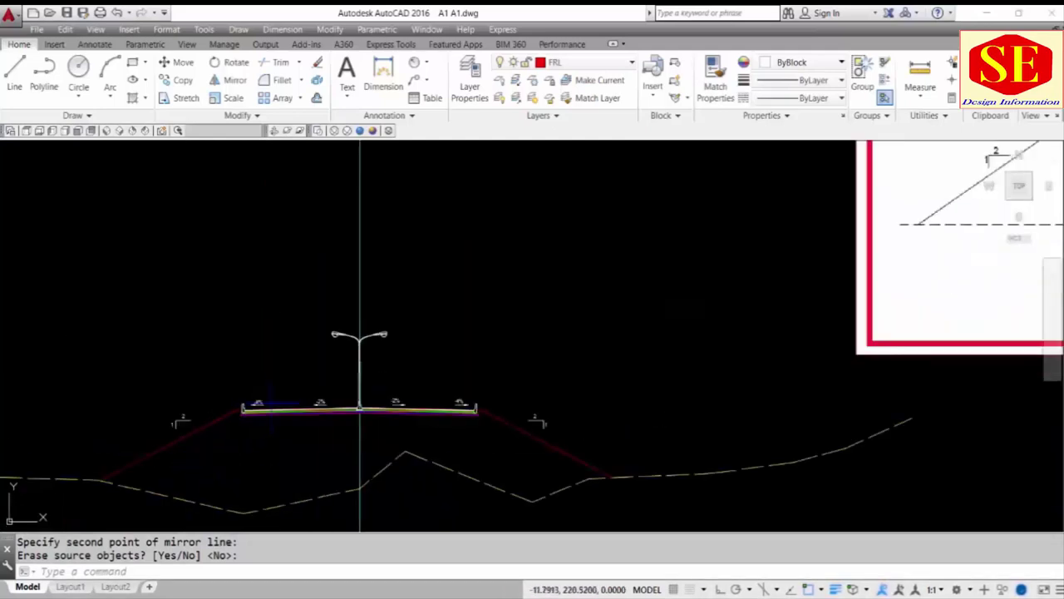
pyautogui.scroll(2, 273, 404)
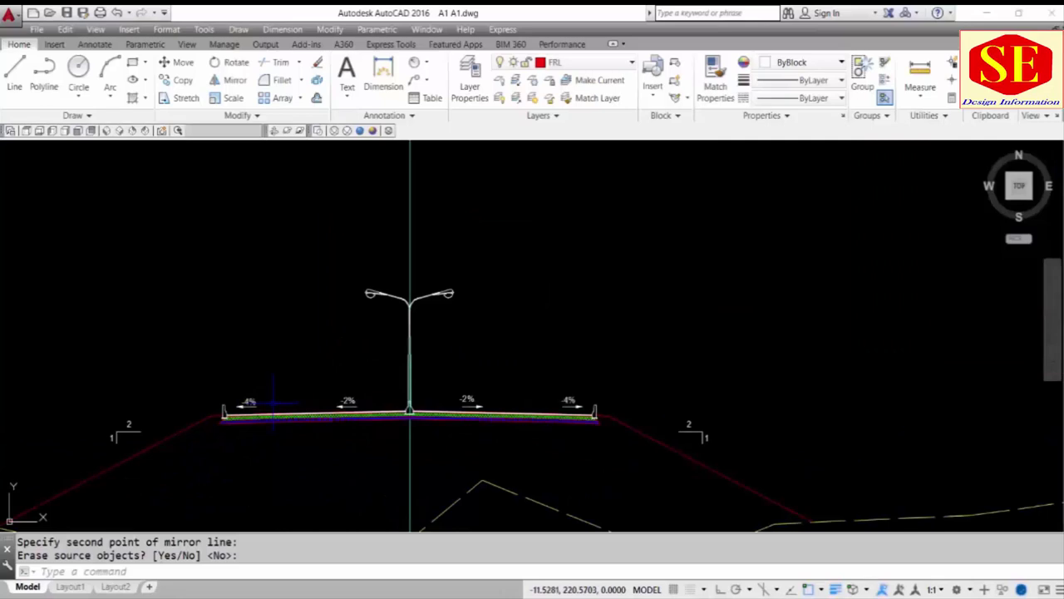
# - Select the SECTION A1-A1 reference image with a crossing window for erasing
pyautogui.moveTo(272, 404); pyautogui.dragTo(300, 259, button='middle')
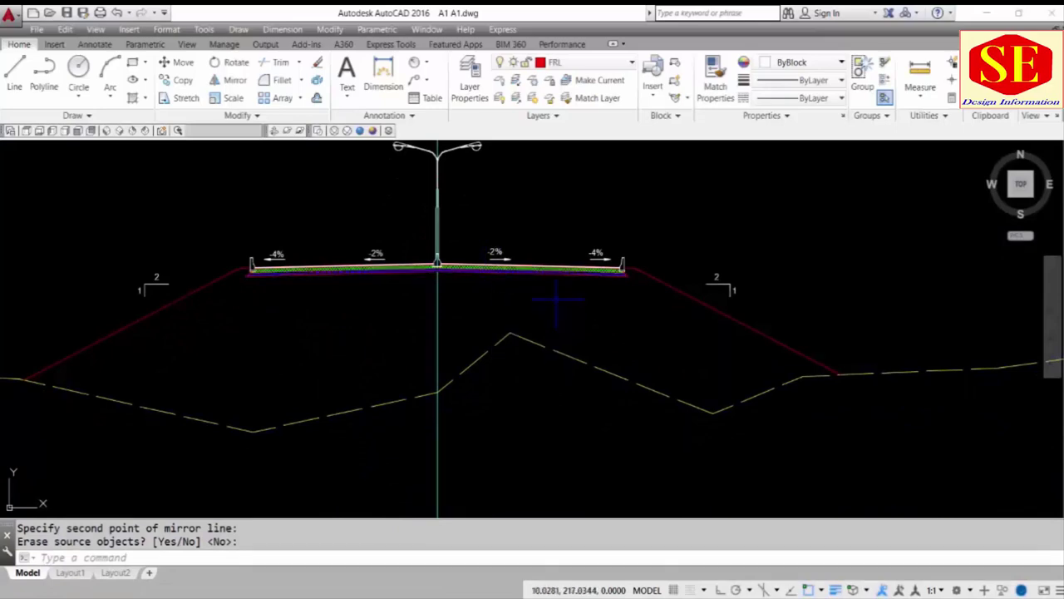
pyautogui.scroll(-4, 556, 301)
pyautogui.scroll(-2, 425, 326)
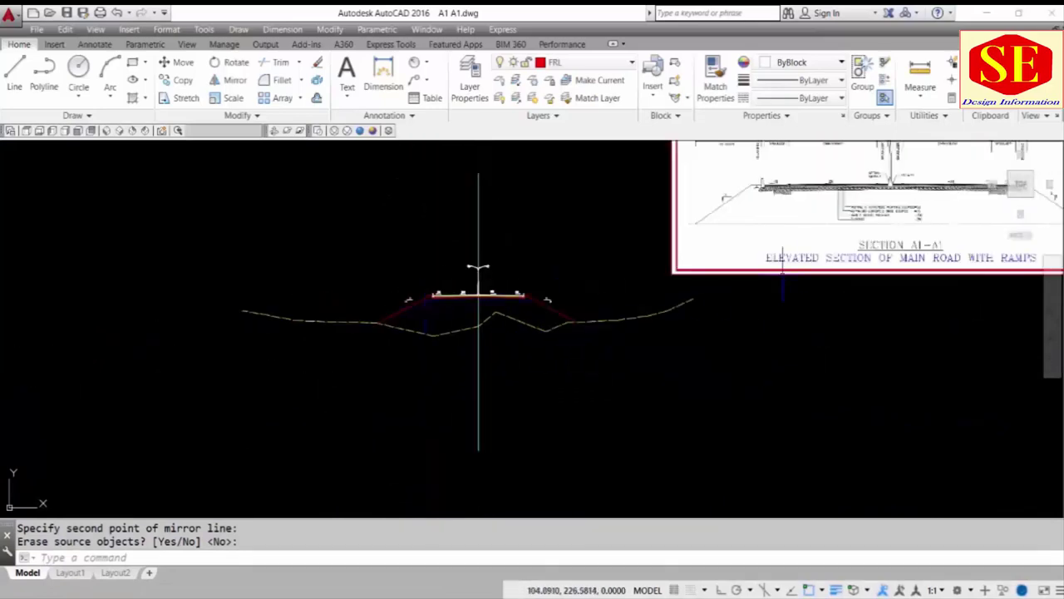
pyautogui.click(806, 302)
pyautogui.click(772, 256)
# - Erase the reference image and zoom to the full drawing extents
pyautogui.write('e')
pyautogui.press('Return')
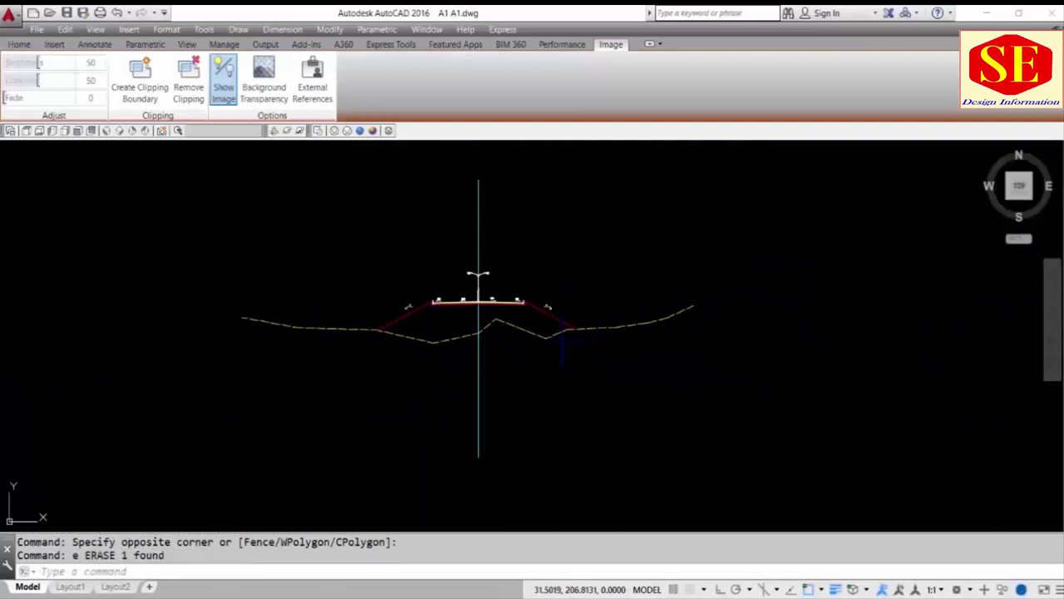
pyautogui.scroll(2, 407, 224)
pyautogui.write('z')
pyautogui.press('Return')
pyautogui.write('e')
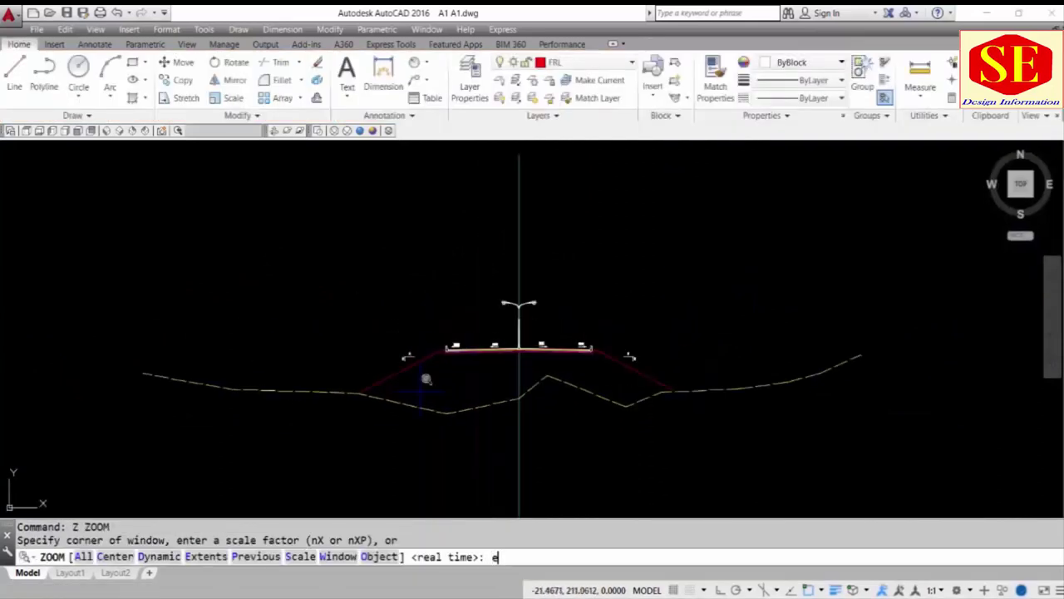
pyautogui.press('Return')
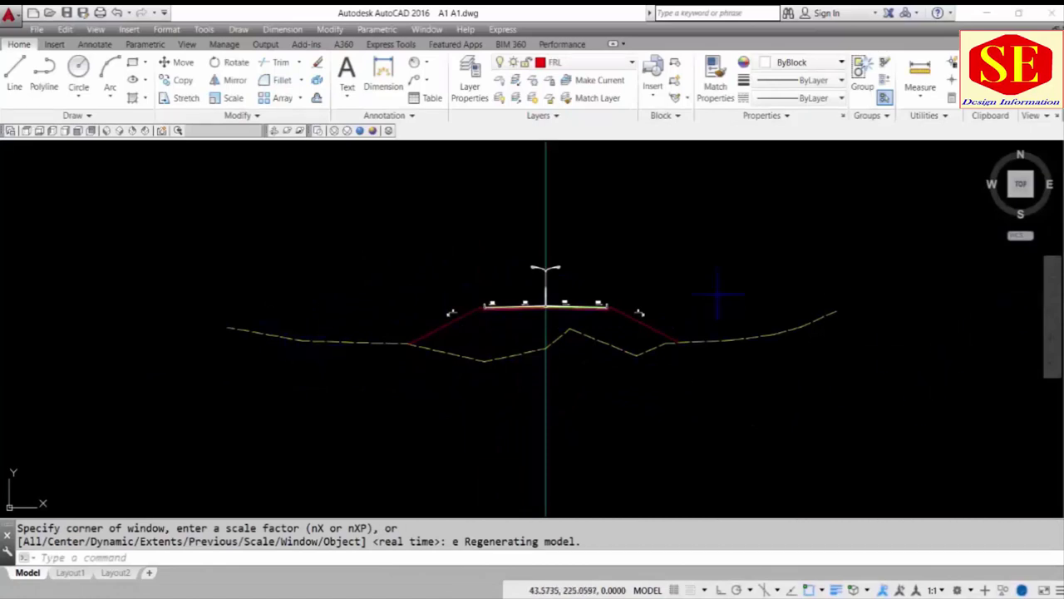
pyautogui.press('Escape')
# - Draw a vertical cutting line through the ground line just past the right slope toe
pyautogui.write('l')
pyautogui.press('Return')
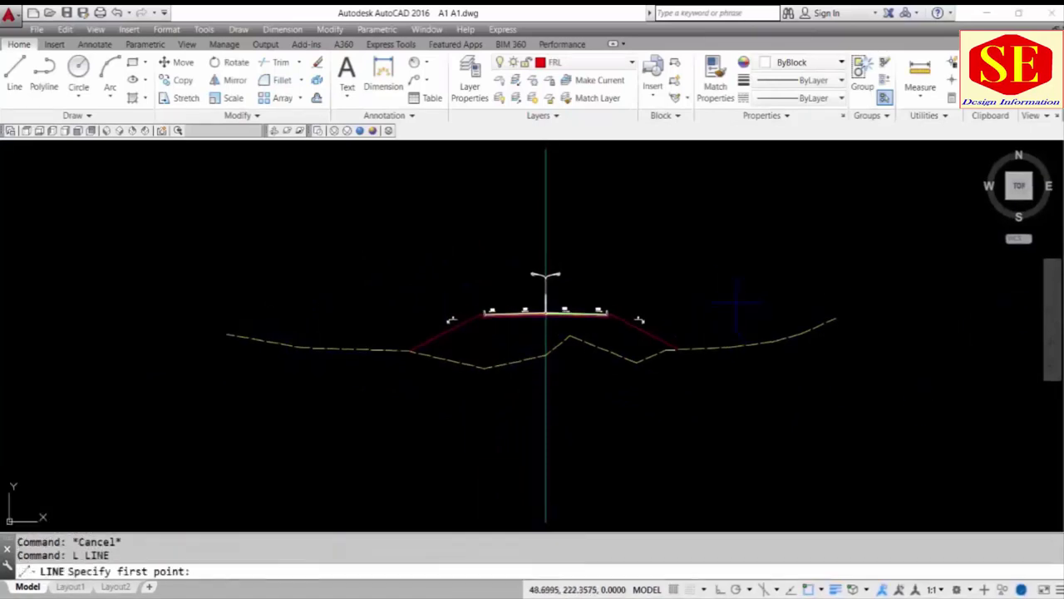
pyautogui.click(729, 302)
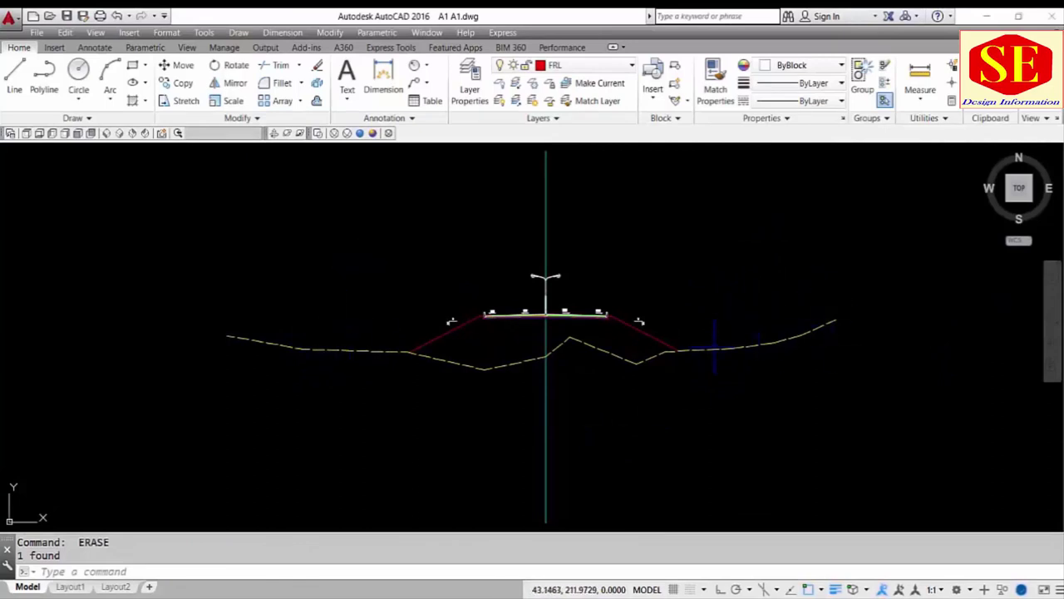
pyautogui.scroll(2, 714, 345)
pyautogui.write('l')
pyautogui.press('Return')
pyautogui.click(707, 308)
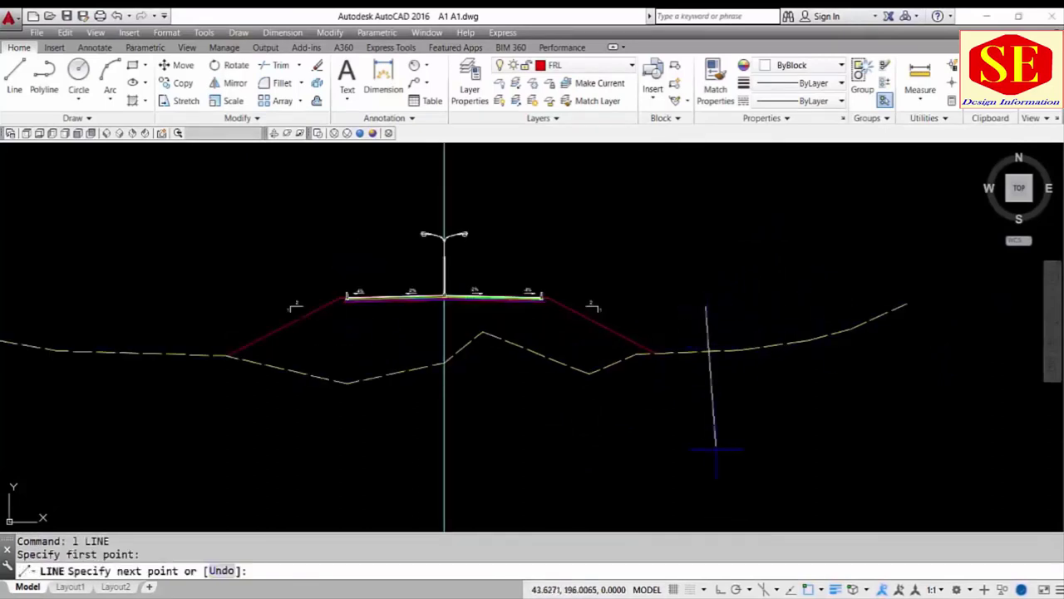
pyautogui.click(715, 449)
pyautogui.press('Escape')
# - Draw a matching vertical cutting line past the left slope toe
pyautogui.scroll(-2, 713, 431)
pyautogui.press('Return')
pyautogui.click(387, 333)
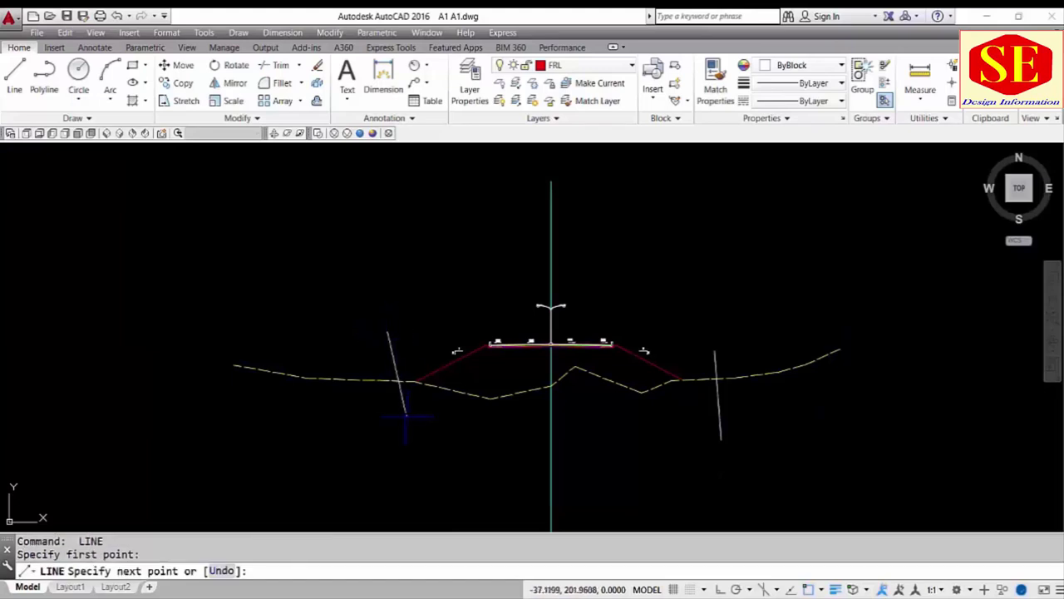
pyautogui.click(388, 422)
pyautogui.press('Escape')
# - Trim the dashed ground line outside both cutting lines
pyautogui.write('tr')
pyautogui.press('Return')
pyautogui.press('Return')
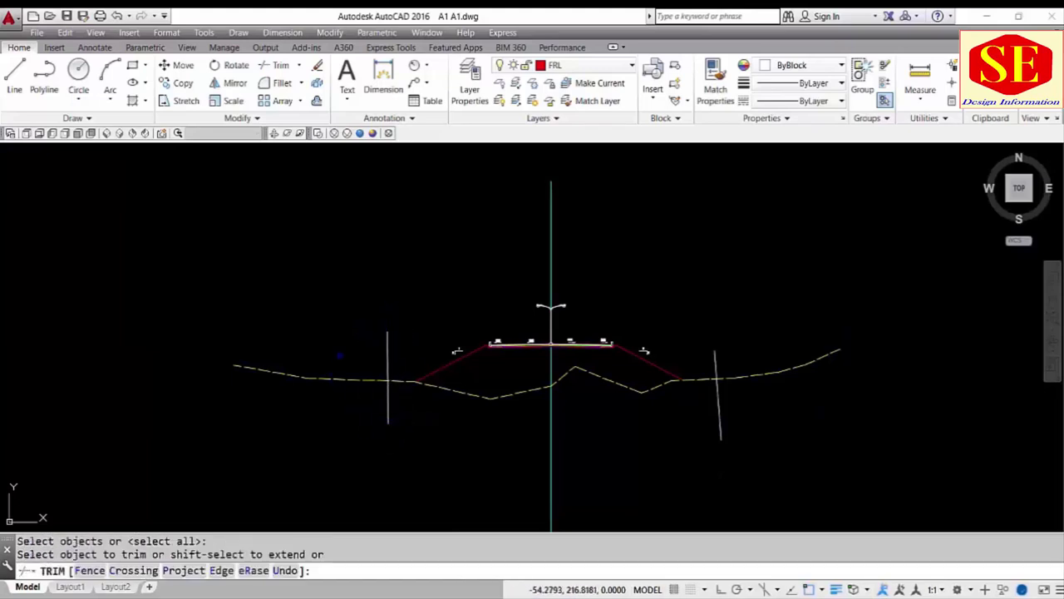
pyautogui.click(339, 355)
pyautogui.click(353, 393)
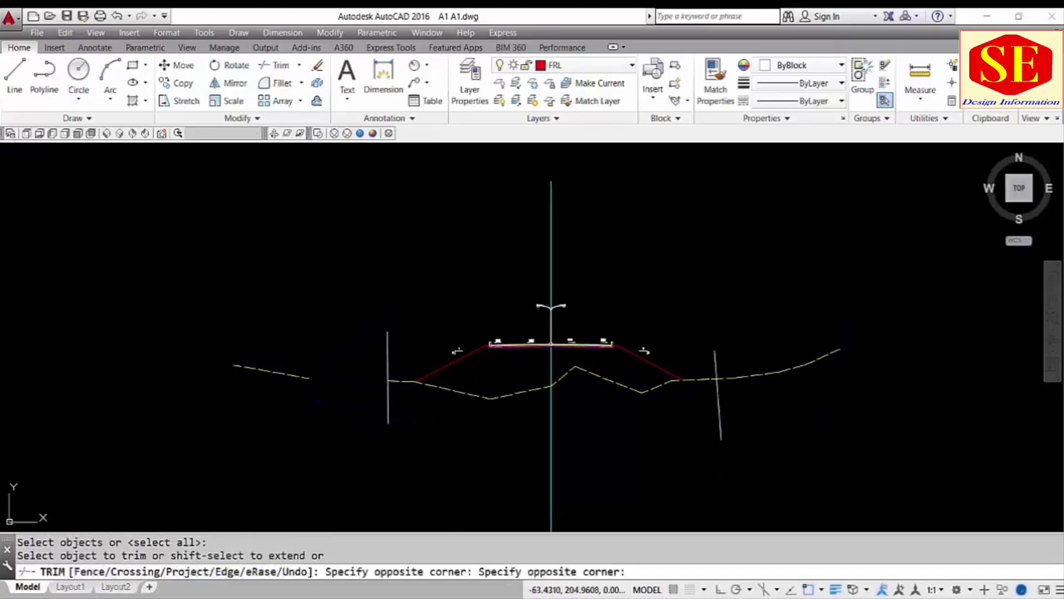
pyautogui.click(857, 328)
pyautogui.click(734, 394)
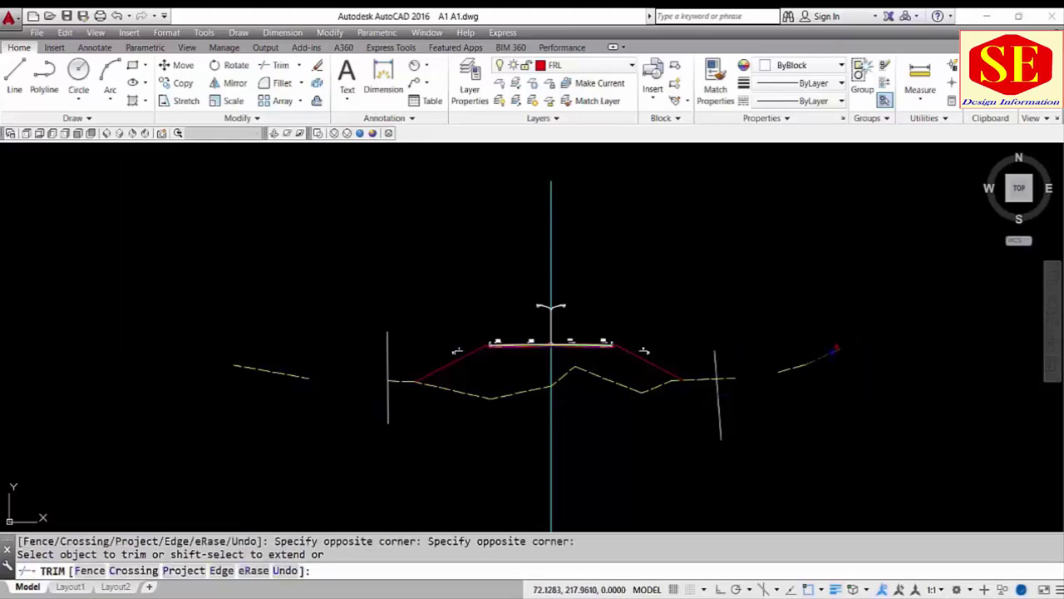
pyautogui.press('Escape')
# - Erase the leftover right and left ground line pieces
pyautogui.click(857, 332)
pyautogui.click(770, 384)
pyautogui.write('e')
pyautogui.press('Return')
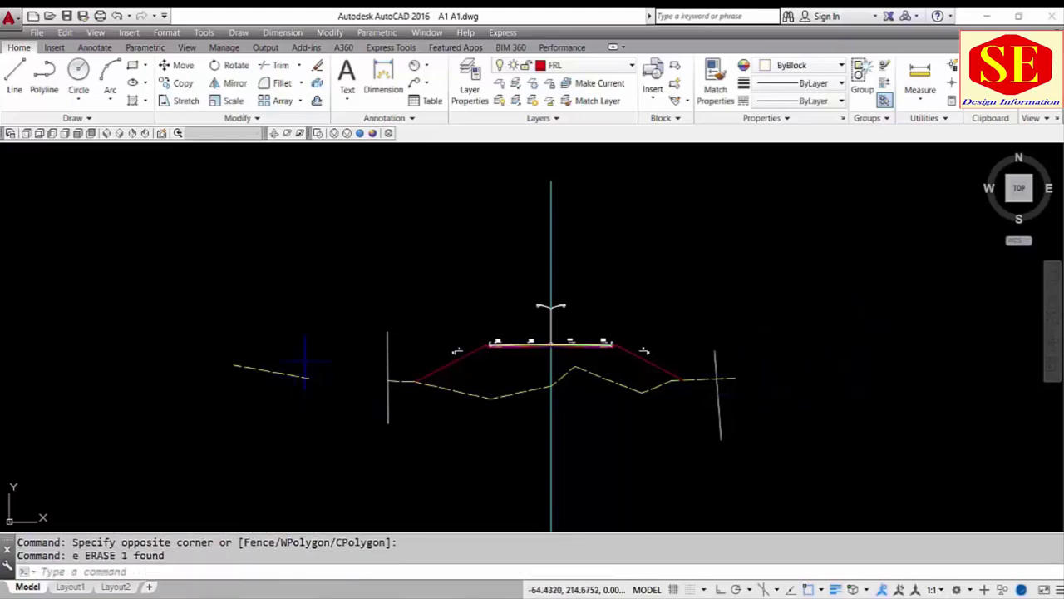
pyautogui.click(309, 342)
pyautogui.click(214, 404)
pyautogui.press('Return')
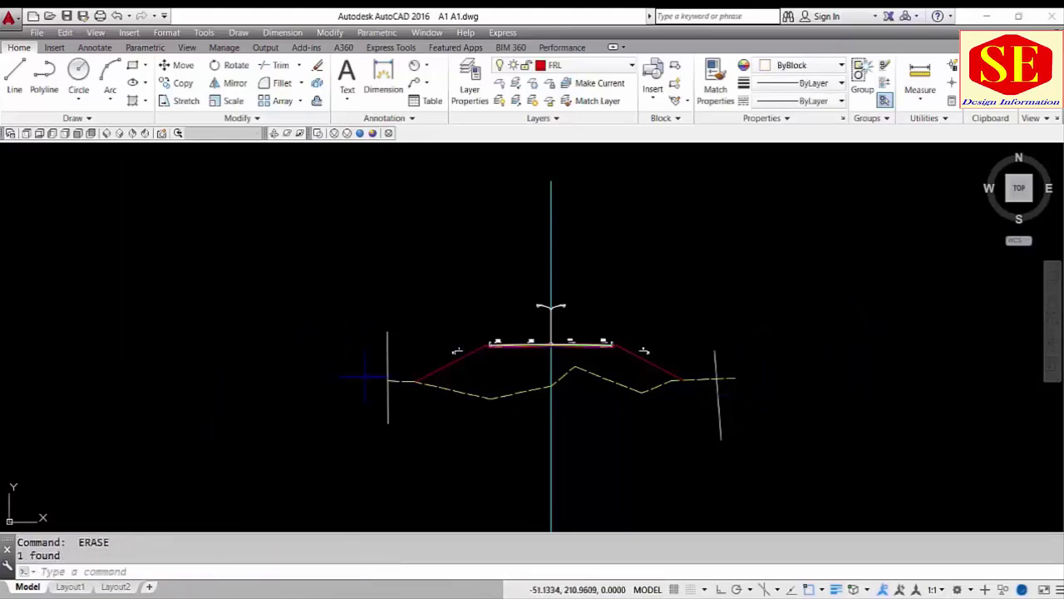
# - Erase both temporary cutting lines
pyautogui.click(387, 353)
pyautogui.click(358, 355)
pyautogui.click(715, 359)
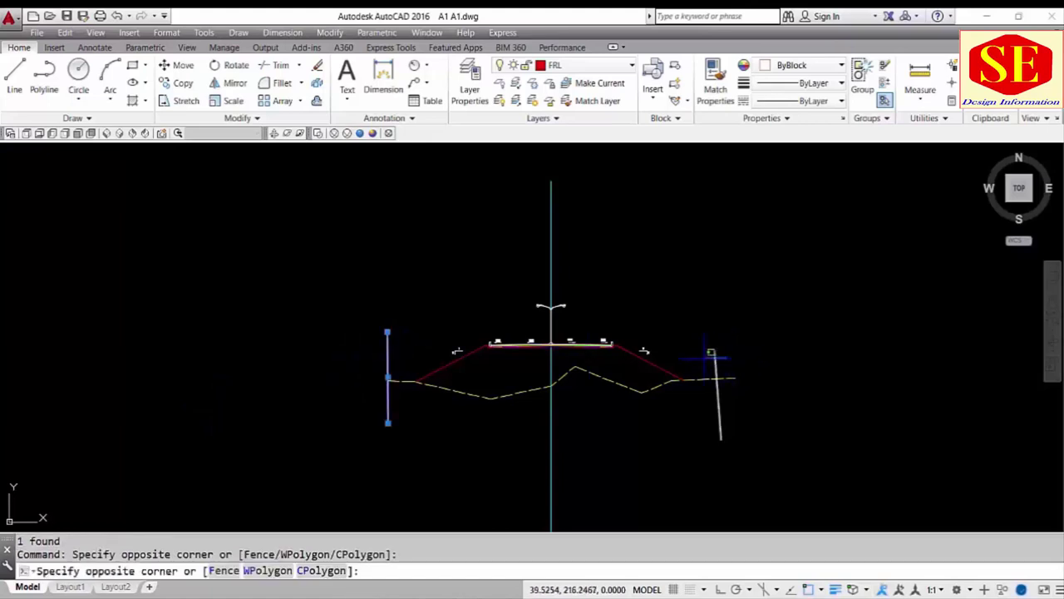
pyautogui.write('e')
pyautogui.press('Return')
pyautogui.scroll(2, 386, 382)
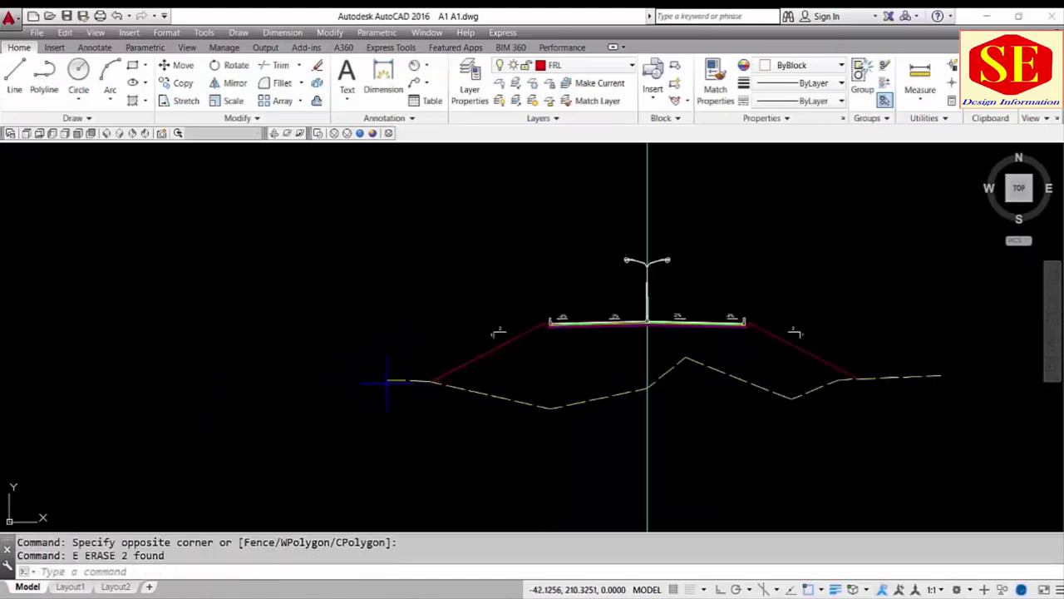
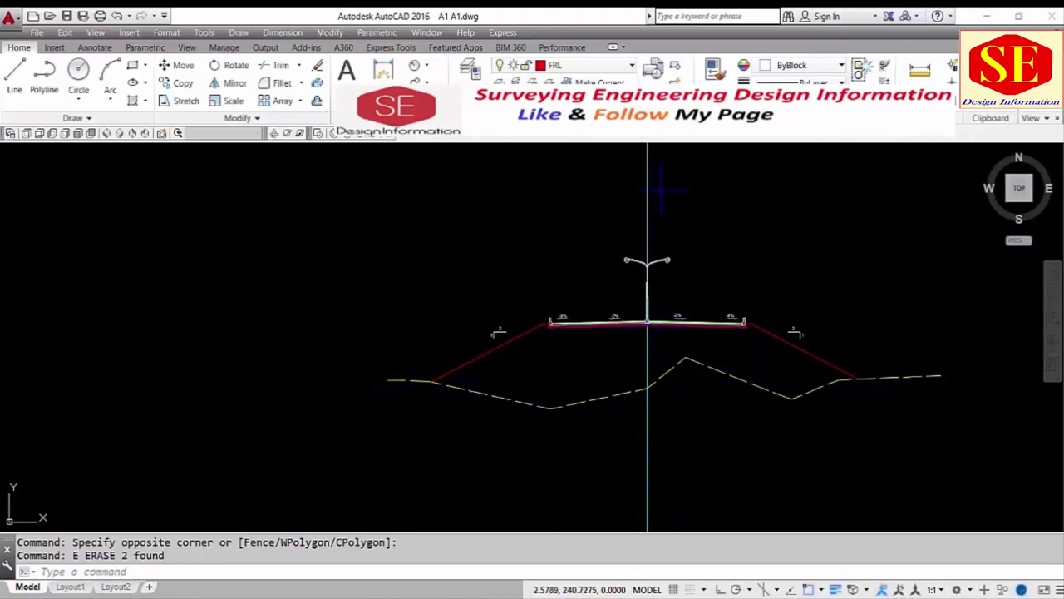
# - Trim the centre line just above the lamp post against a temporary cutting line, then erase the helper
pyautogui.scroll(-2, 645, 223)
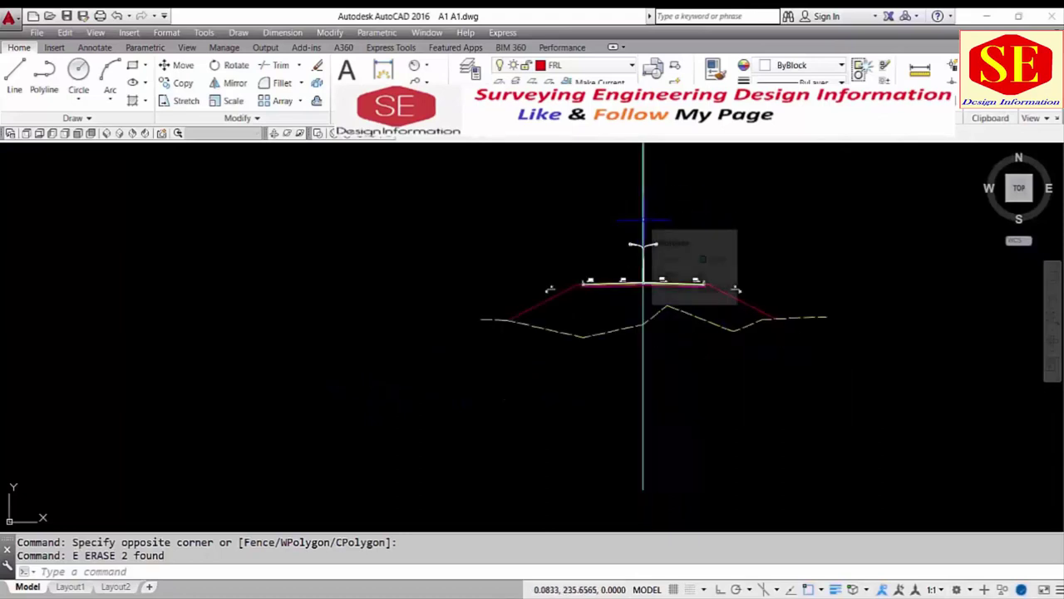
pyautogui.write('l')
pyautogui.press('Return')
pyautogui.click(679, 211)
pyautogui.click(598, 212)
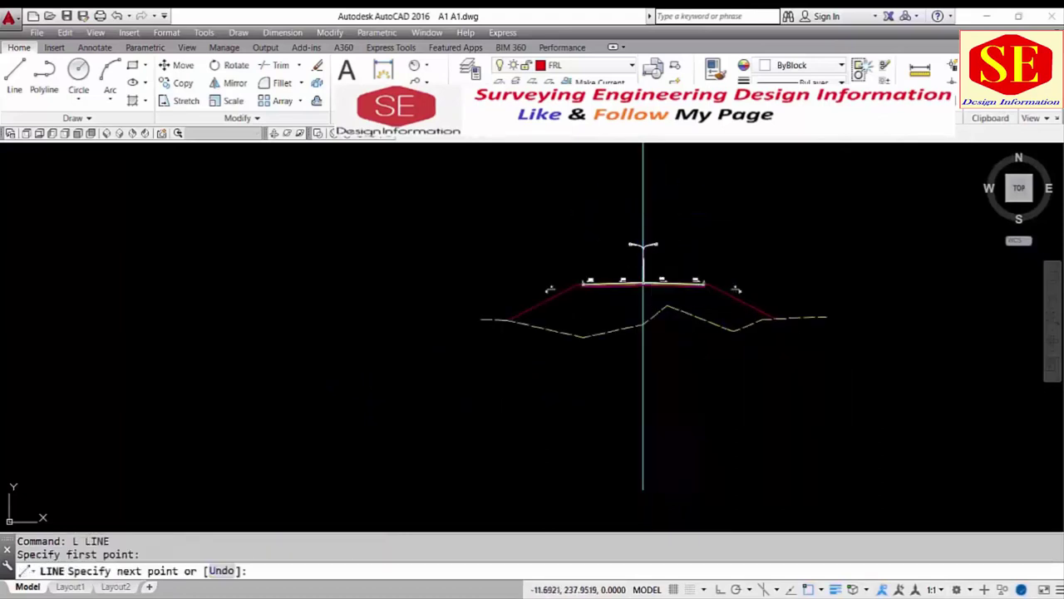
pyautogui.press('Escape')
pyautogui.write('tr')
pyautogui.press('Return')
pyautogui.press('Return')
pyautogui.click(679, 177)
pyautogui.click(619, 191)
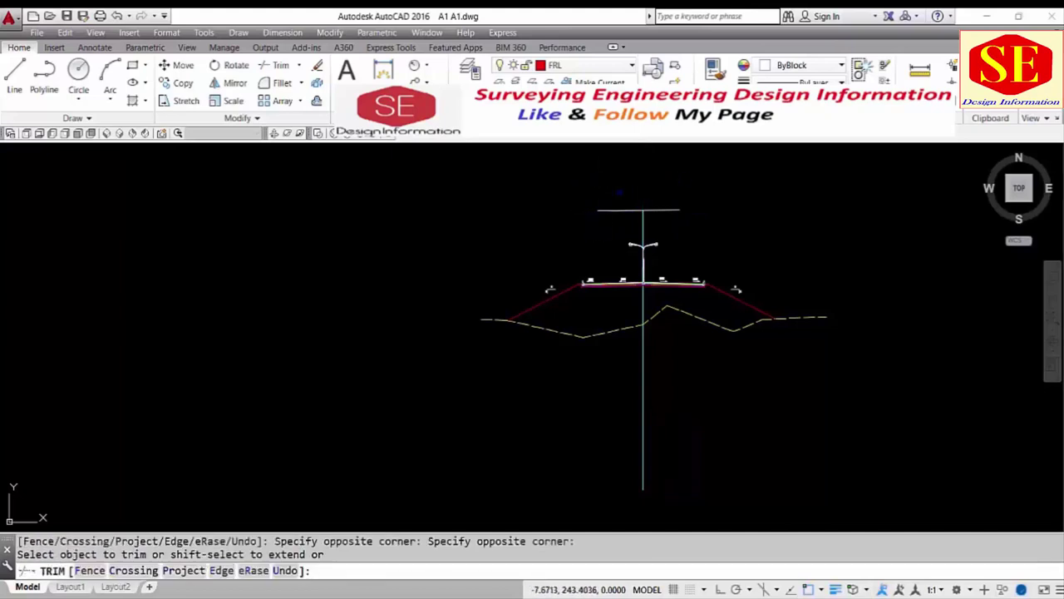
pyautogui.press('Escape')
pyautogui.click(656, 209)
pyautogui.write('e')
pyautogui.press('Return')
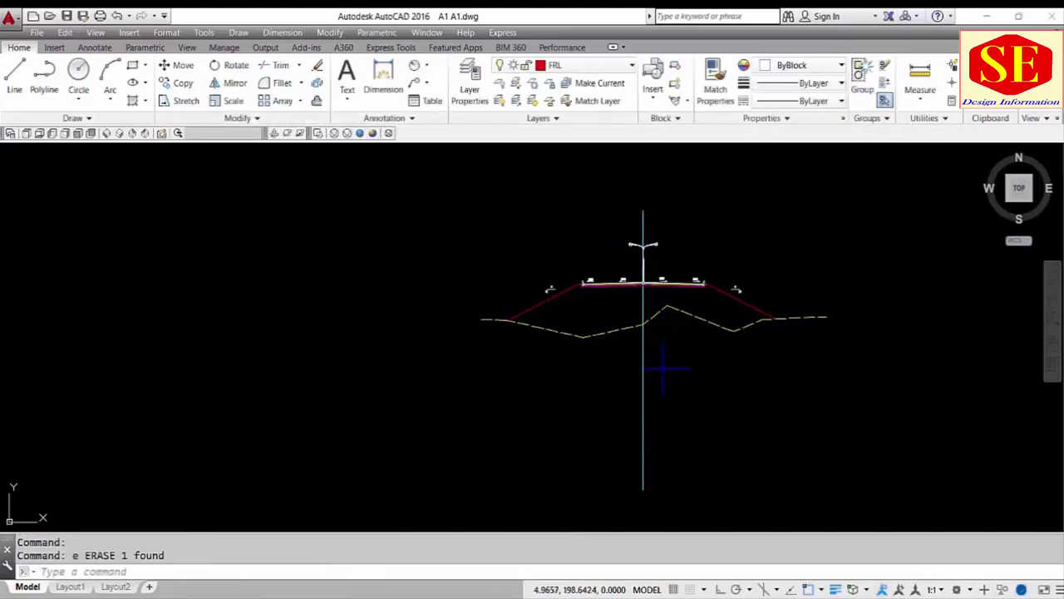
pyautogui.write('l')
pyautogui.press('Return')
# - Trim the centre line a little below the ground line using a short helper line, erase it, and zoom extents
pyautogui.click(661, 366)
pyautogui.click(591, 372)
pyautogui.press('Escape')
pyautogui.write('t')
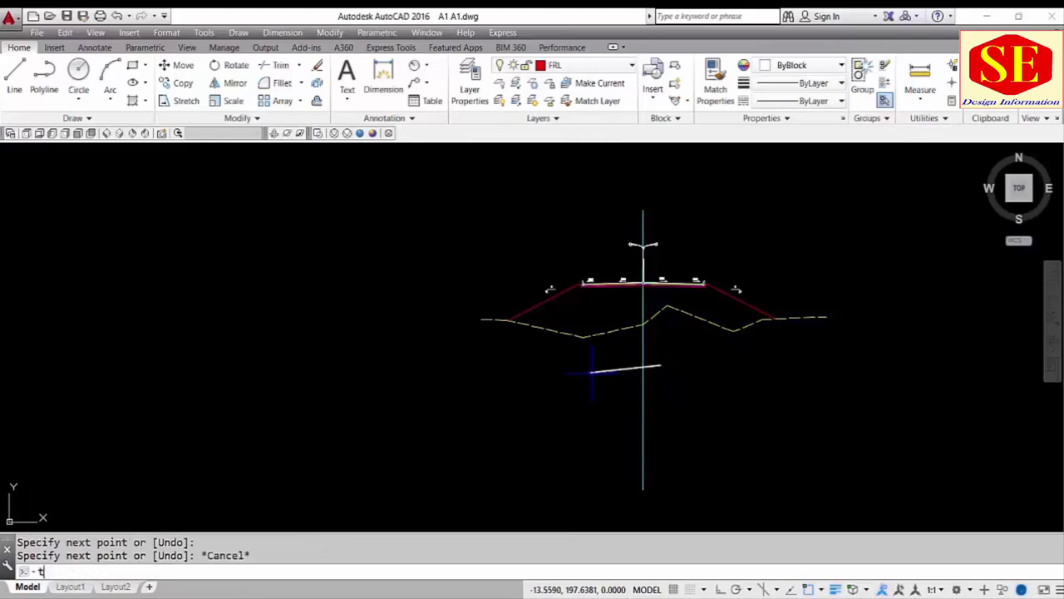
pyautogui.write('r')
pyautogui.press('Return')
pyautogui.press('Return')
pyautogui.click(643, 433)
pyautogui.press('Escape')
pyautogui.click(603, 371)
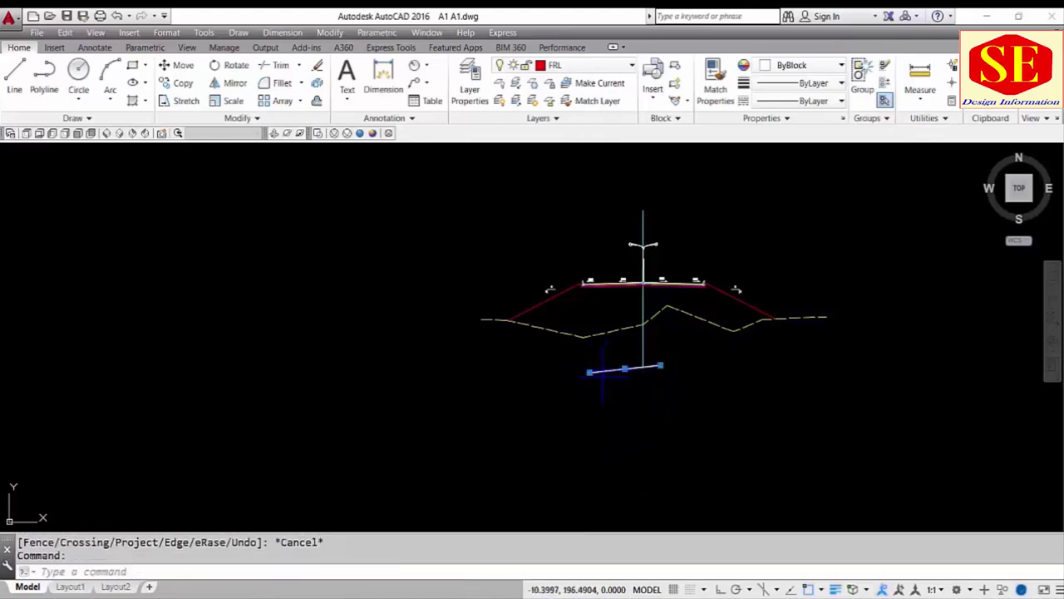
pyautogui.write('e')
pyautogui.press('Return')
pyautogui.write('z')
pyautogui.press('Return')
pyautogui.write('e')
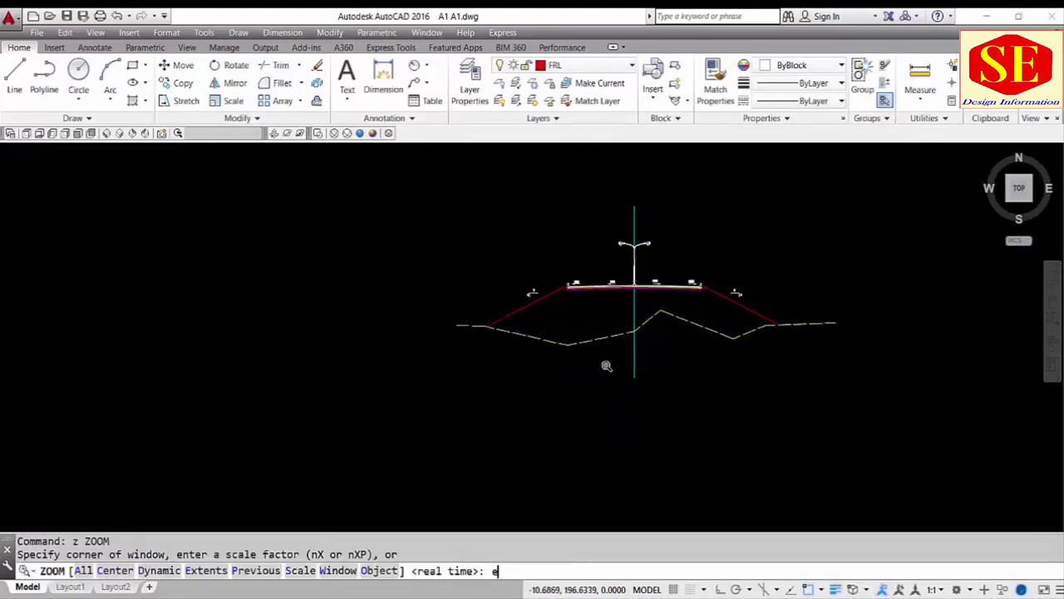
pyautogui.press('Return')
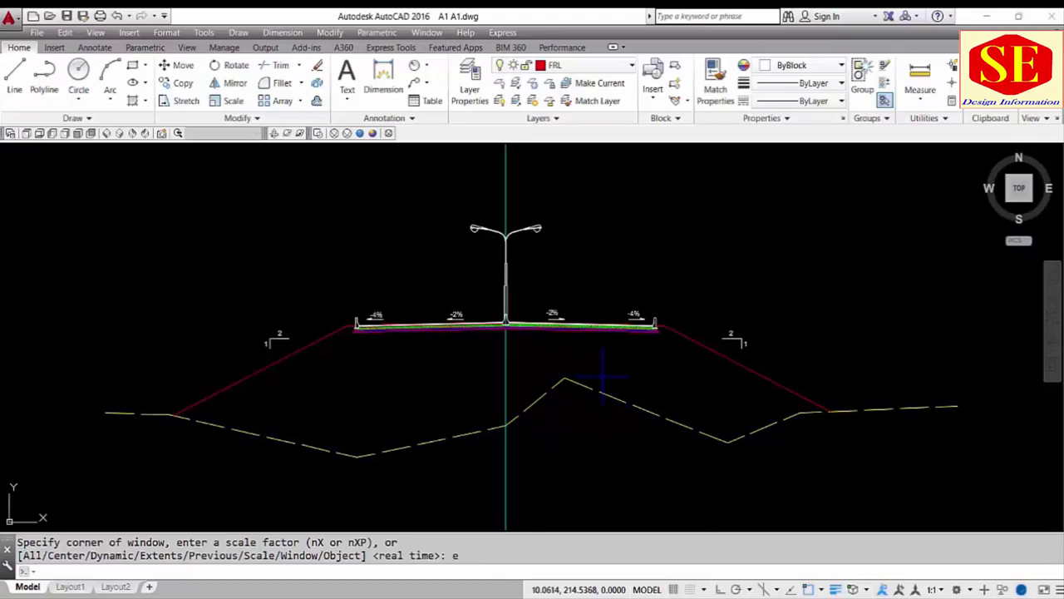
pyautogui.write('rec')
pyautogui.press('Return')
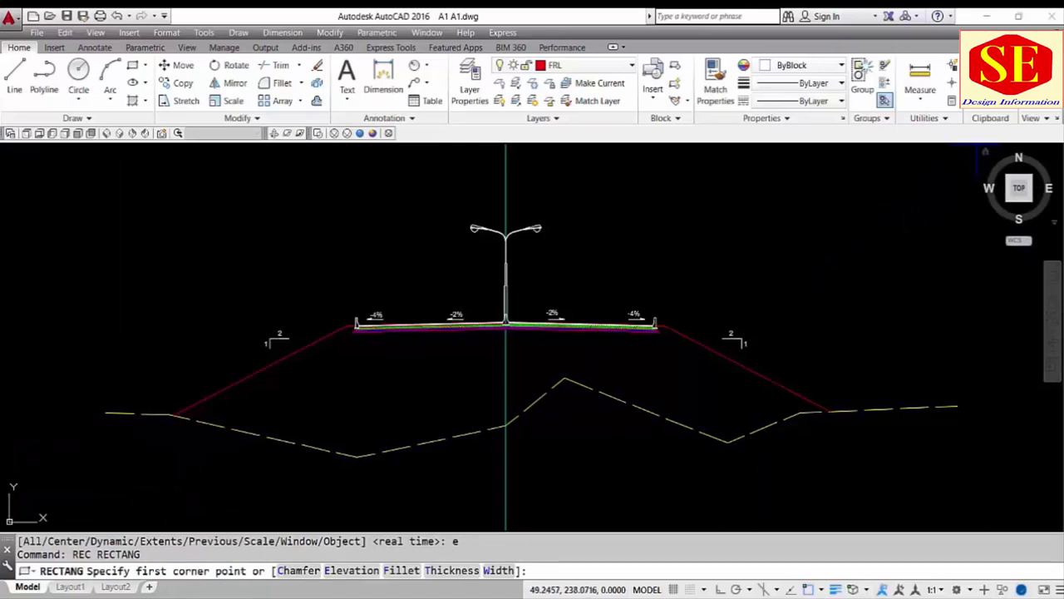
# - Draw a rectangle from the top-right corner to a bottom-left corner well below the ground, then zoom extents
pyautogui.click(968, 146)
pyautogui.scroll(-3, 896, 382)
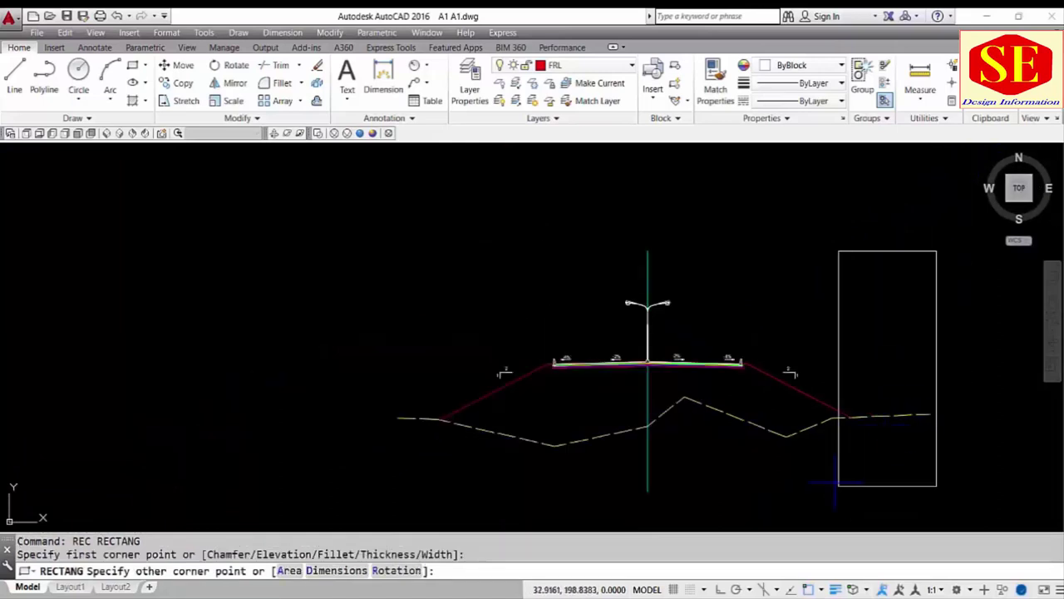
pyautogui.moveTo(474, 516); pyautogui.dragTo(470, 427, button='middle')
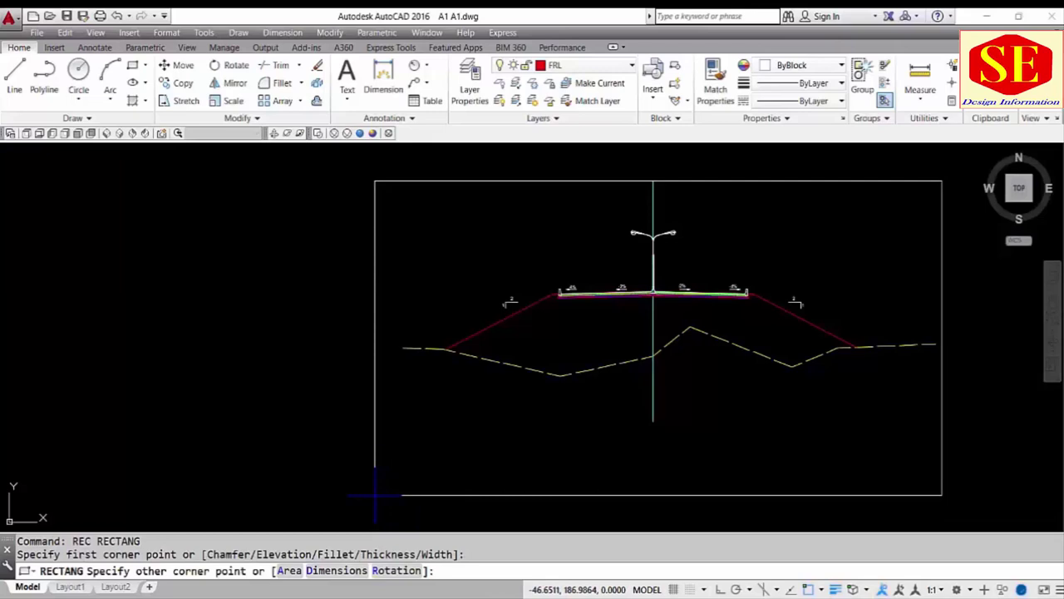
pyautogui.click(374, 515)
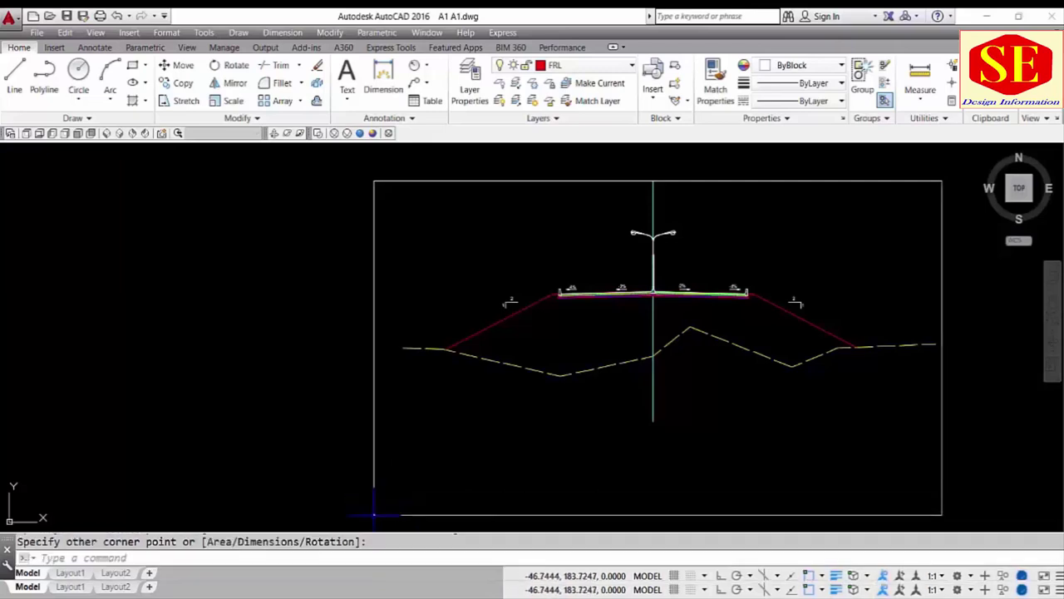
pyautogui.moveTo(582, 428); pyautogui.dragTo(537, 422, button='middle')
pyautogui.write('z')
pyautogui.press('Return')
pyautogui.write('e')
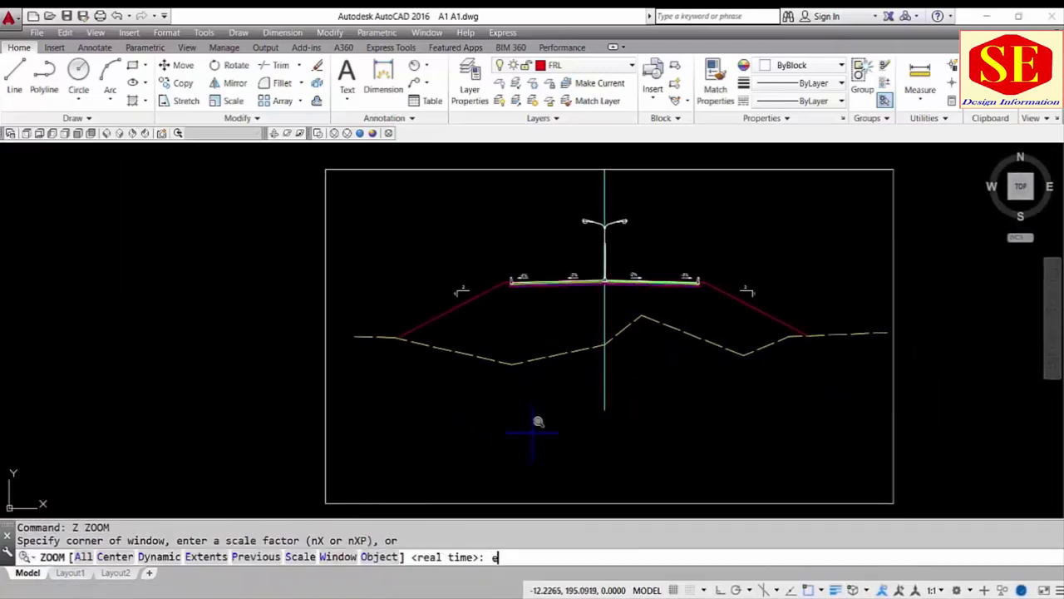
pyautogui.press('Return')
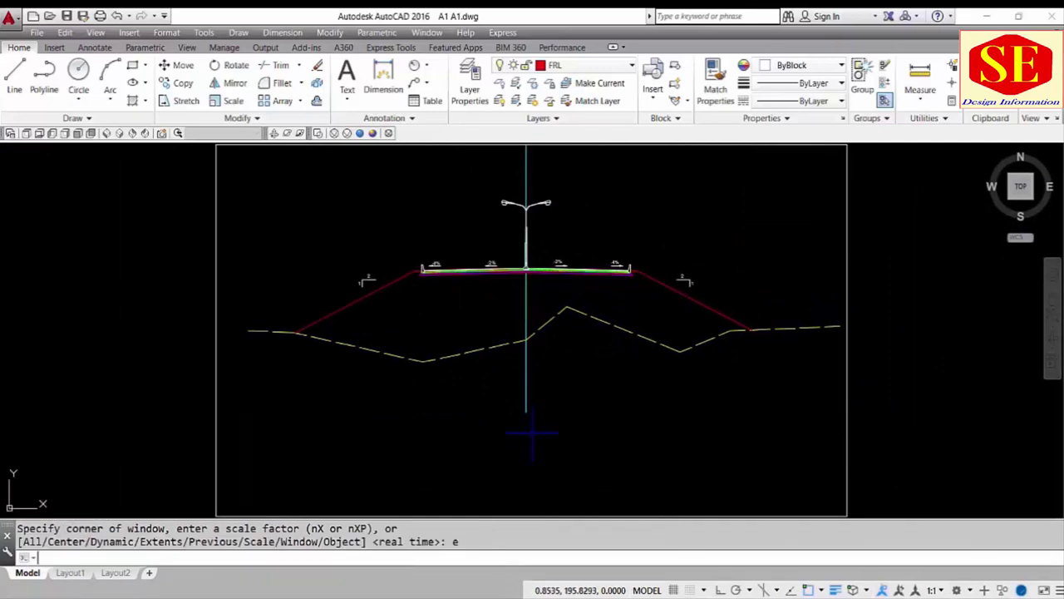
pyautogui.scroll(-2, 532, 433)
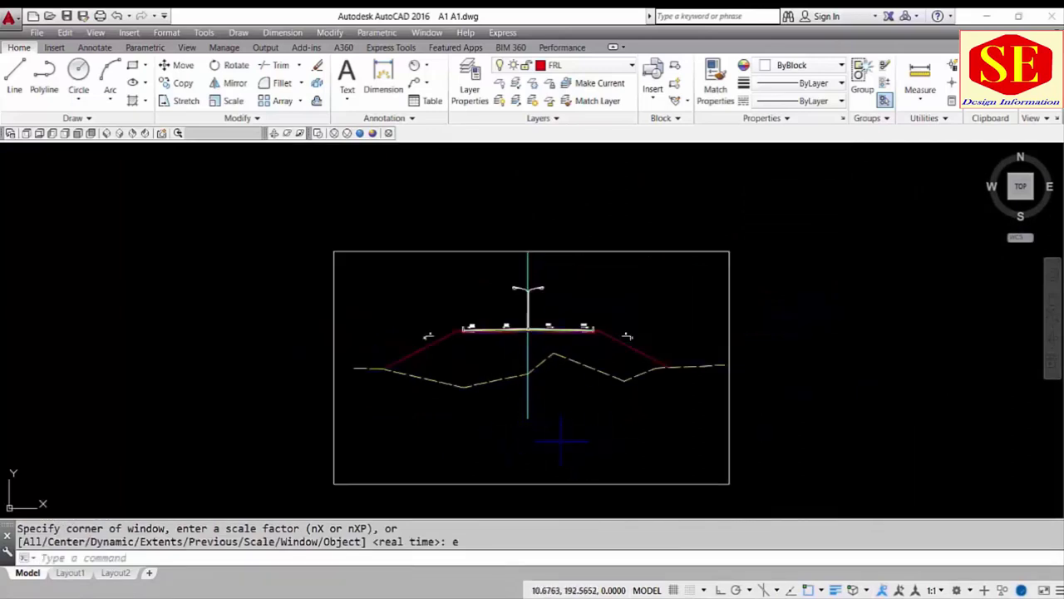
pyautogui.scroll(2, 562, 440)
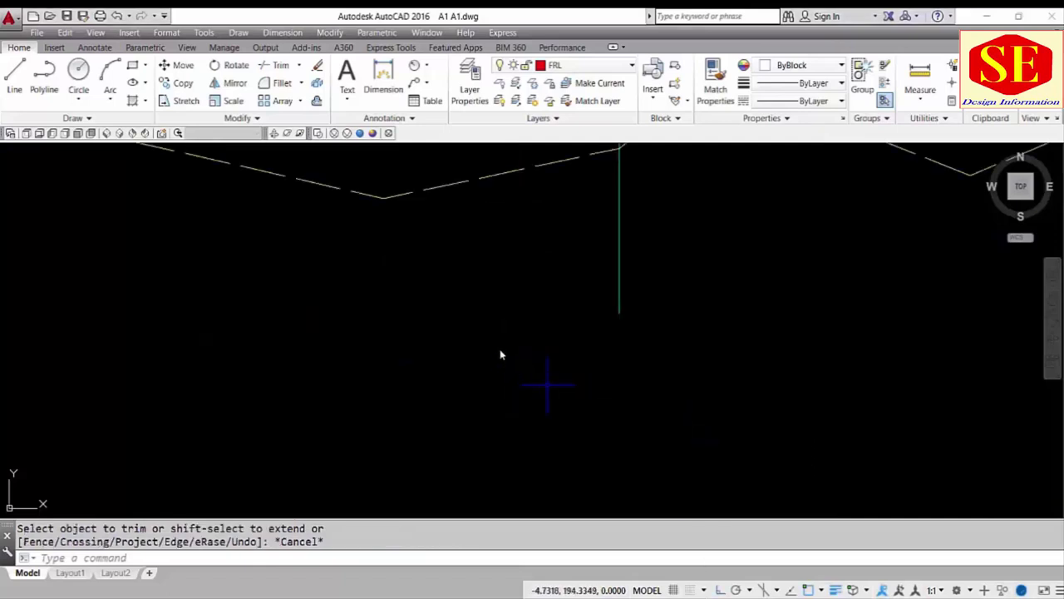
pyautogui.scroll(-2, 499, 355)
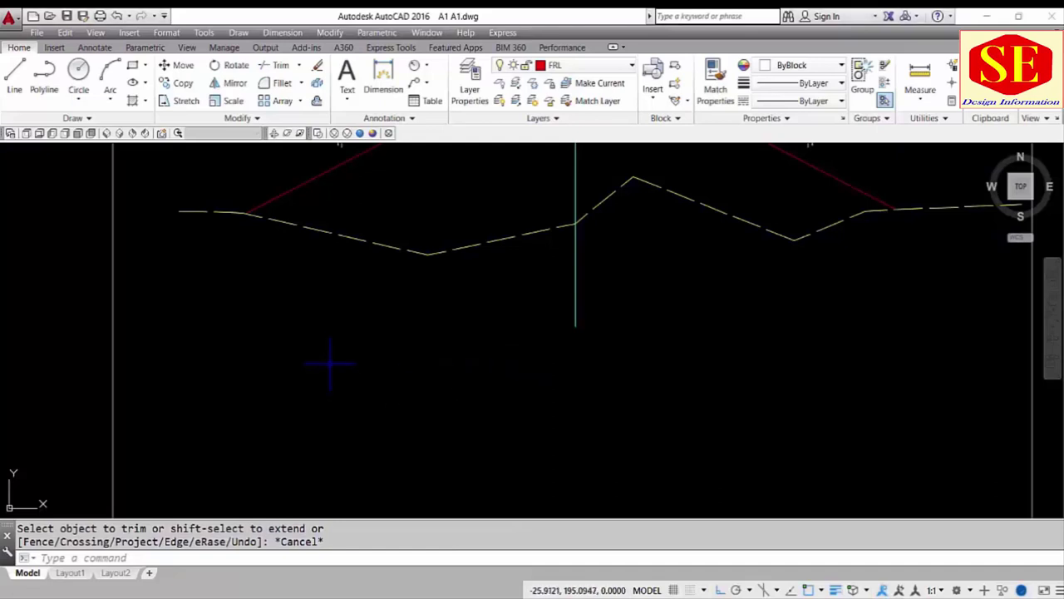
# - Draw a horizontal line across the frame and move it up closer to the ground line
pyautogui.press('Escape')
pyautogui.write('l')
pyautogui.press('Return')
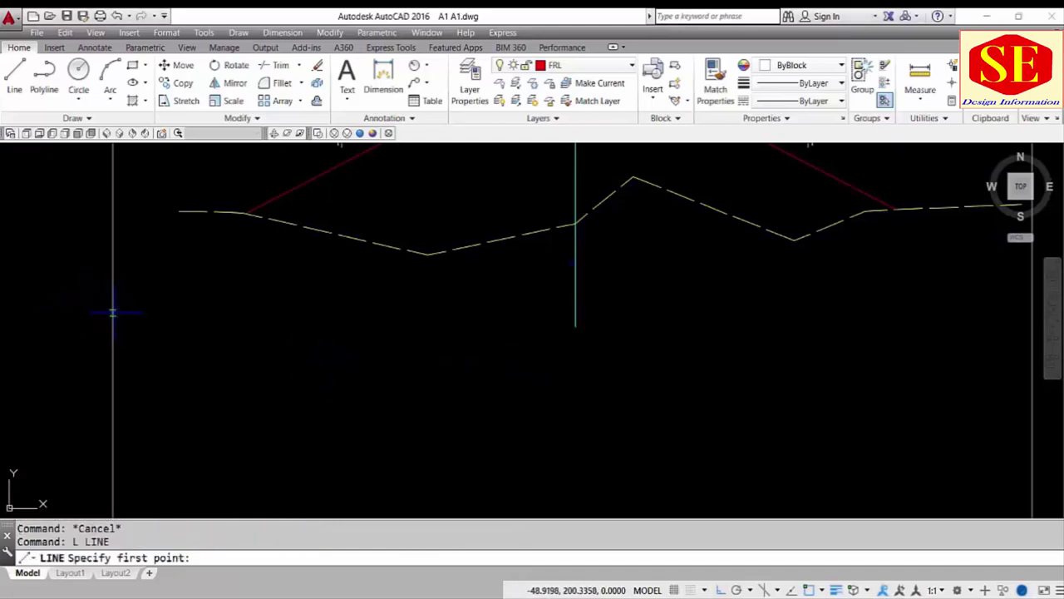
pyautogui.click(112, 314)
pyautogui.scroll(-2, 511, 308)
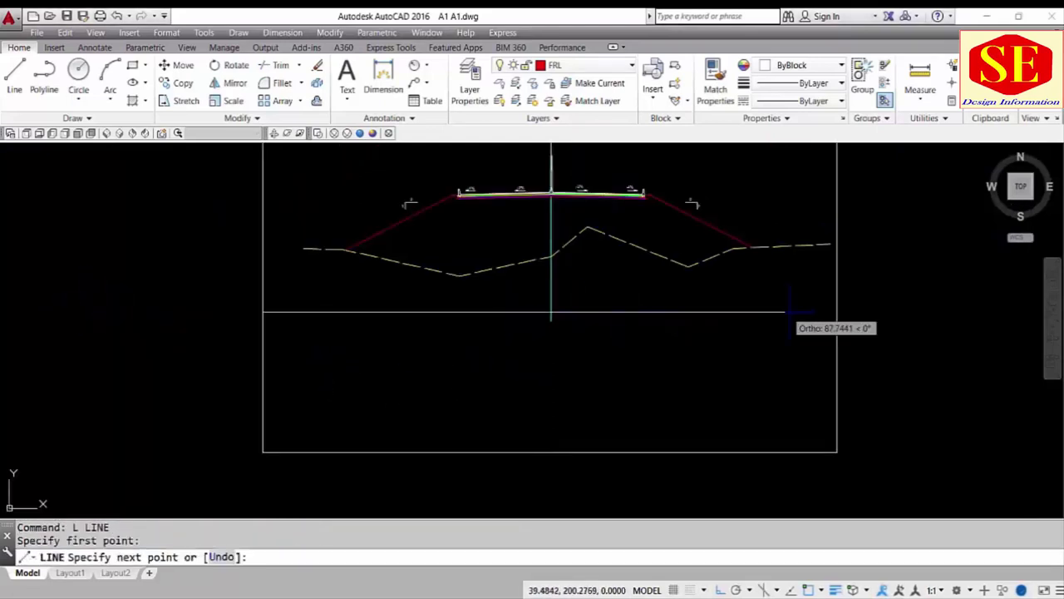
pyautogui.click(831, 313)
pyautogui.press('Escape')
pyautogui.write('m')
pyautogui.press('Return')
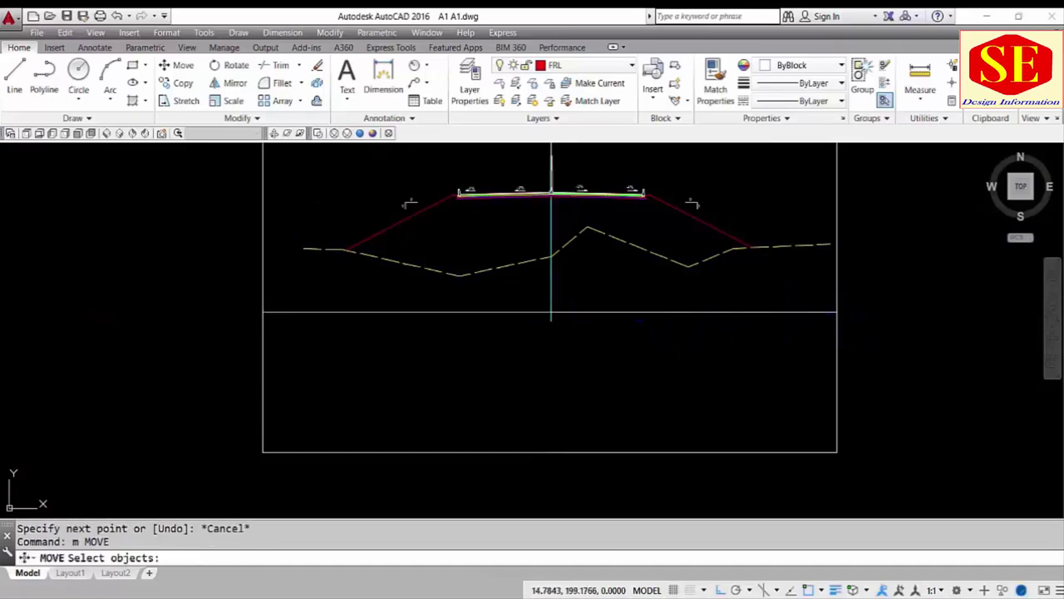
pyautogui.click(629, 312)
pyautogui.press('Return')
pyautogui.click(626, 369)
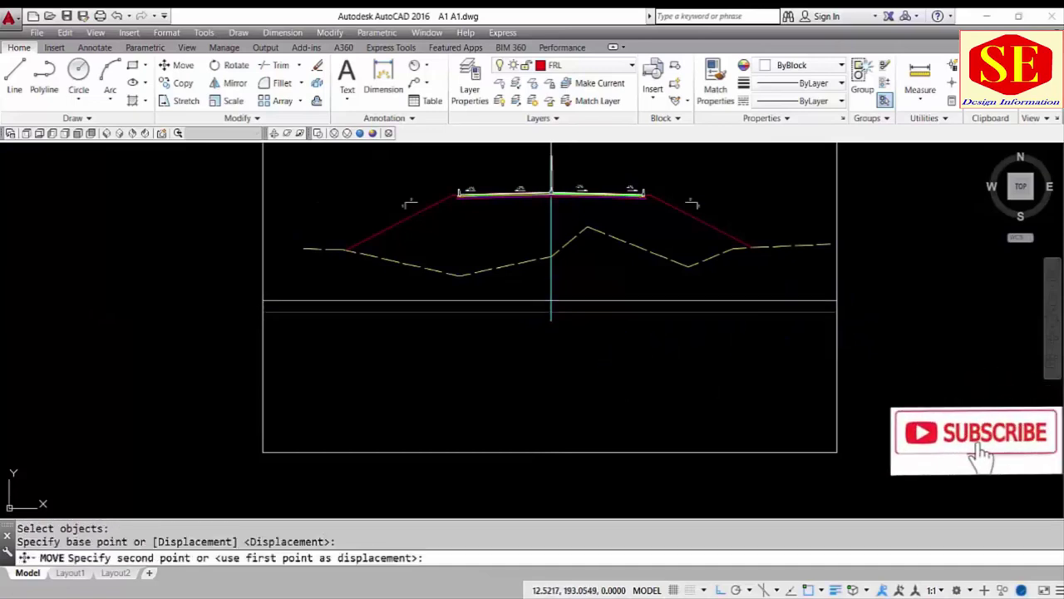
pyautogui.click(604, 356)
# - Offset the horizontal line downward at 4 units four times to form the table rows
pyautogui.write('o')
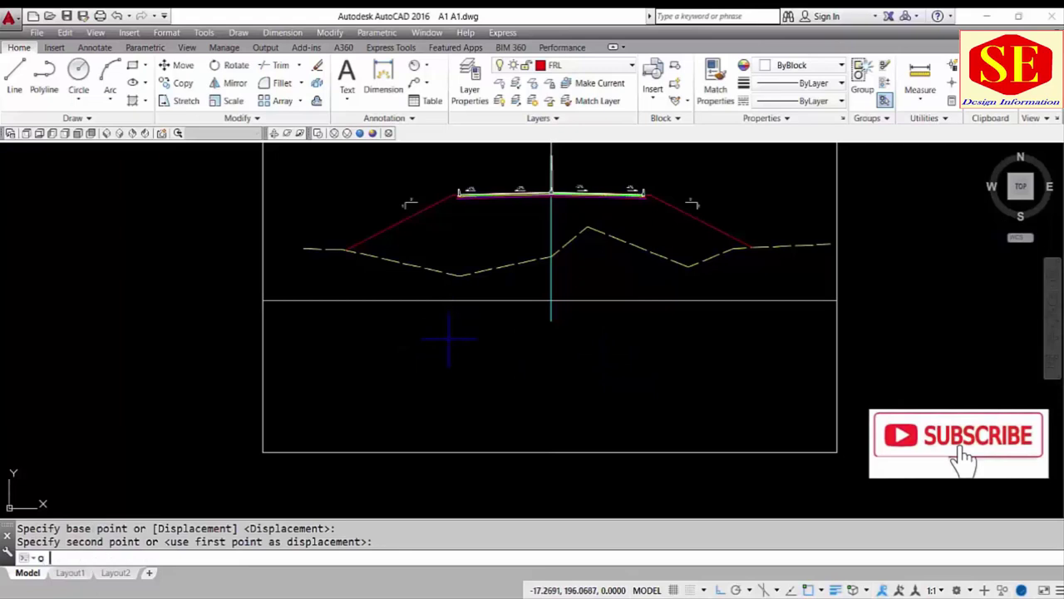
pyautogui.press('Return')
pyautogui.write('4')
pyautogui.press('Return')
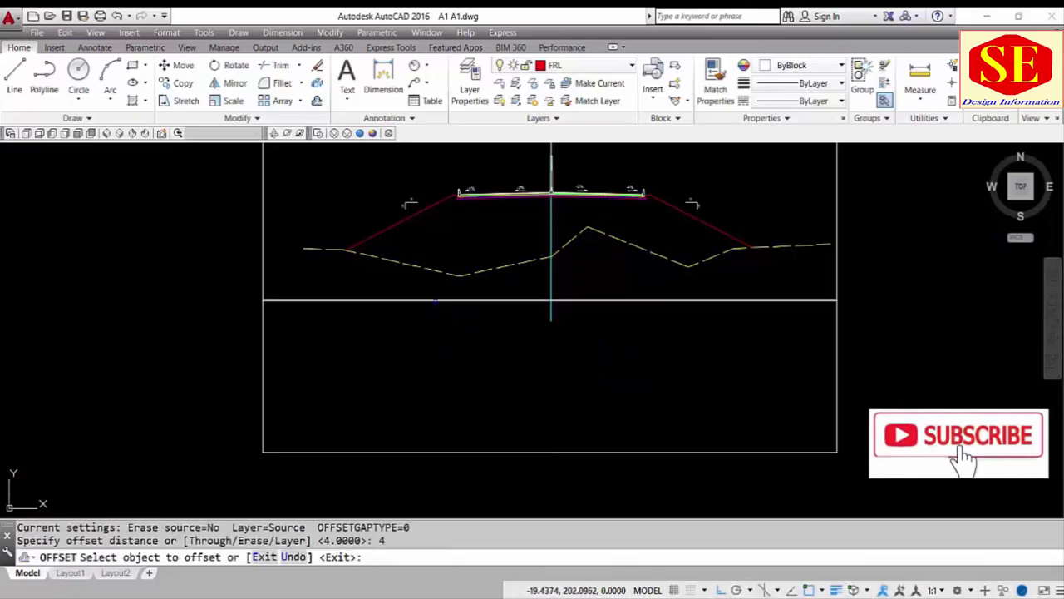
pyautogui.click(449, 300)
pyautogui.click(440, 337)
pyautogui.click(432, 325)
pyautogui.click(425, 369)
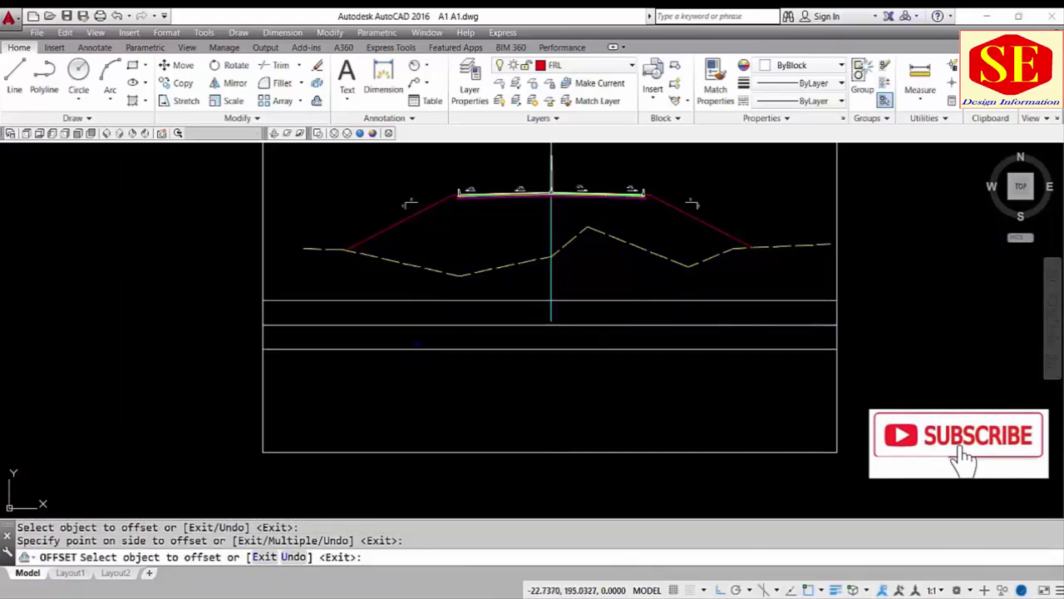
pyautogui.click(415, 349)
pyautogui.click(402, 367)
pyautogui.click(391, 373)
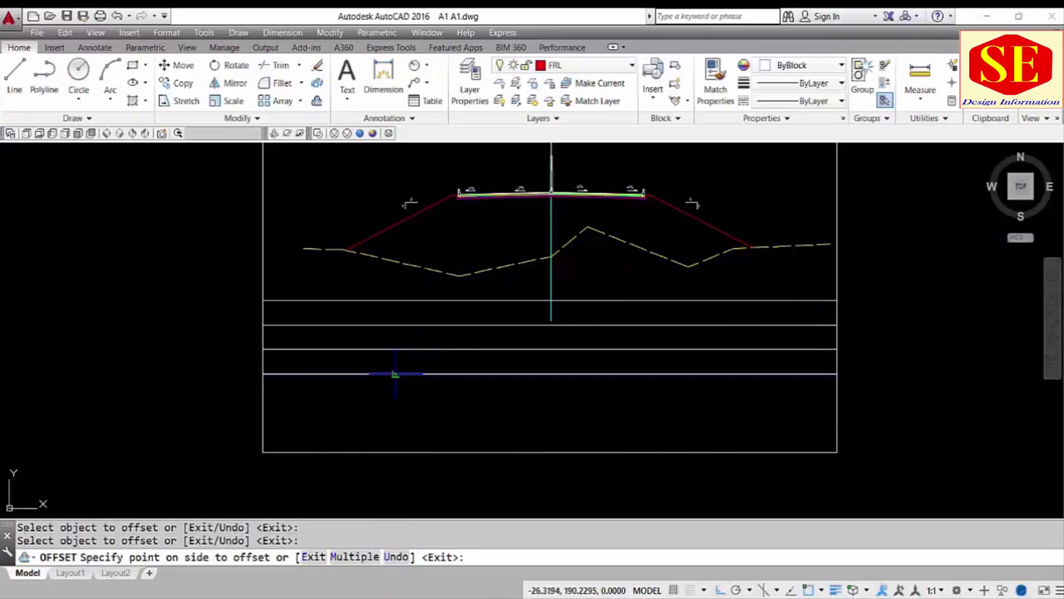
pyautogui.click(407, 388)
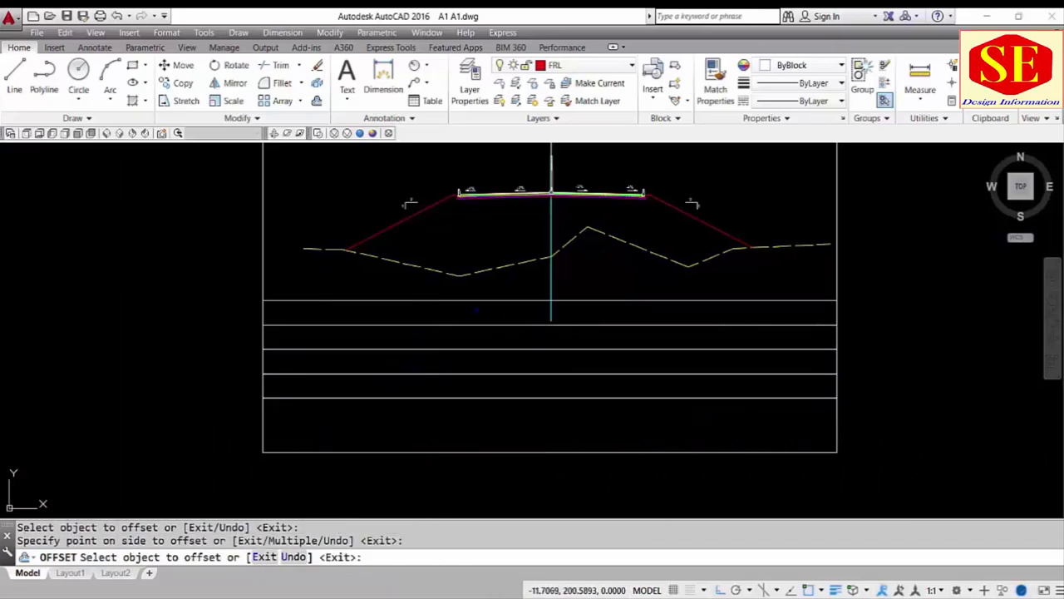
pyautogui.press('Escape')
# - Draw a vertical divider from the ground line's left end and trim its parts above and below the table
pyautogui.write('l')
pyautogui.press('Return')
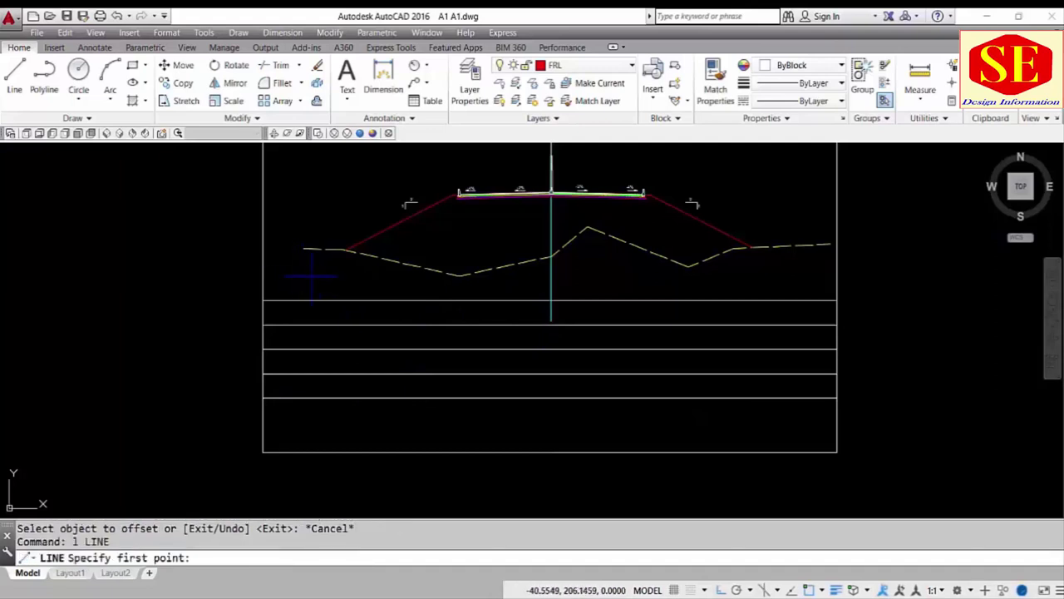
pyautogui.click(303, 248)
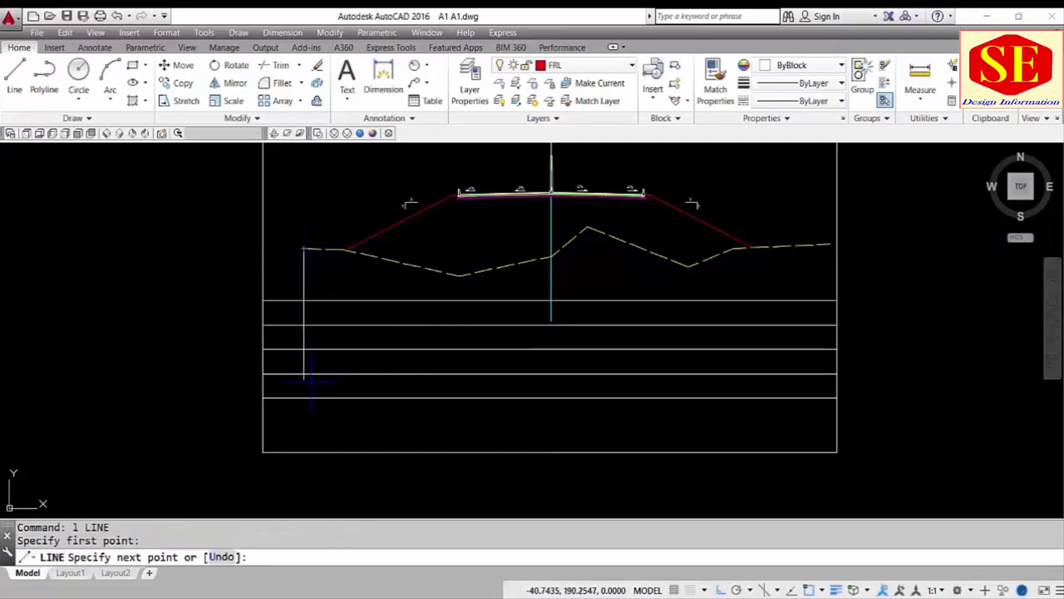
pyautogui.click(304, 412)
pyautogui.press('Escape')
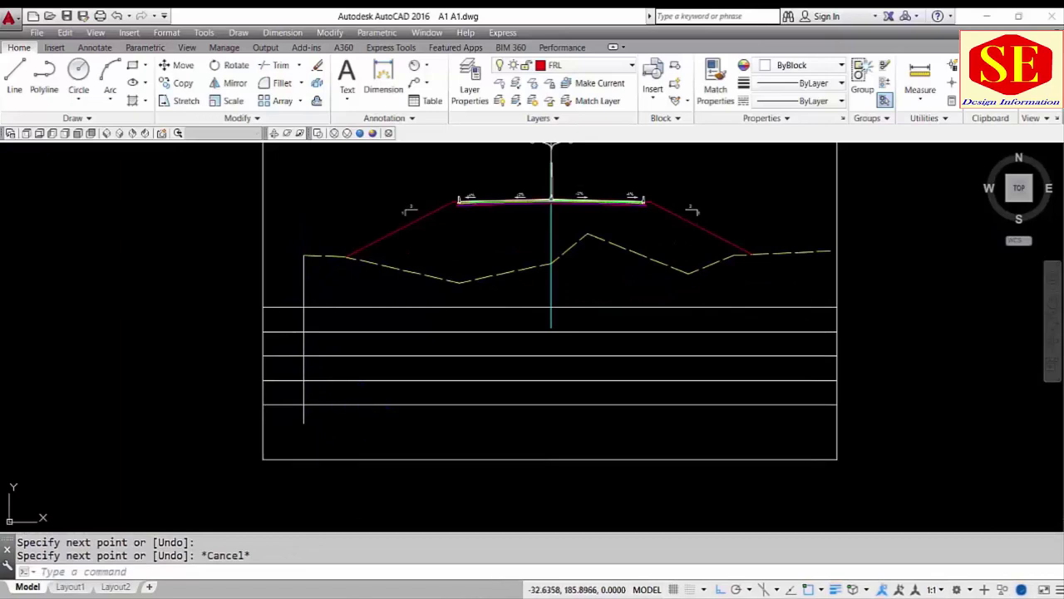
pyautogui.write('tr')
pyautogui.press('Return')
pyautogui.click(306, 287)
pyautogui.click(306, 287)
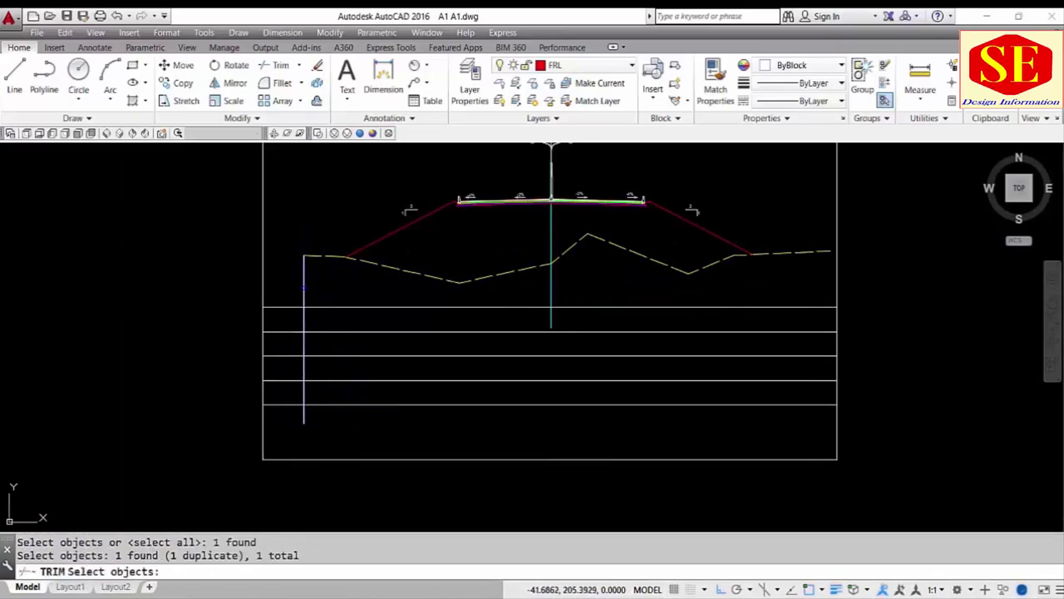
pyautogui.press('Escape')
pyautogui.press('Escape')
pyautogui.write('tr')
pyautogui.press('Return')
pyautogui.press('Return')
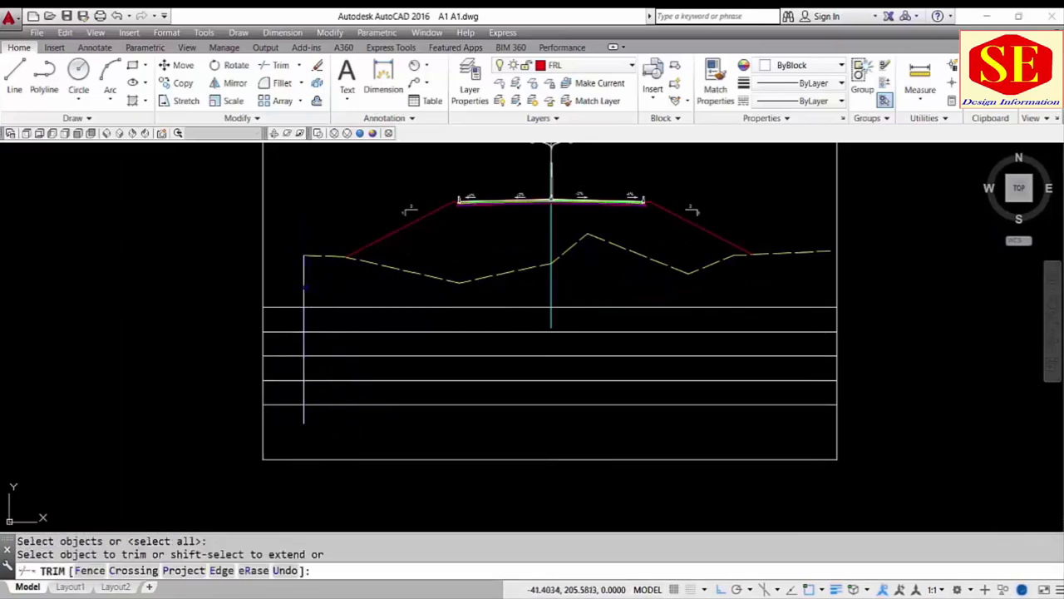
pyautogui.click(304, 287)
pyautogui.click(304, 414)
pyautogui.press('Escape')
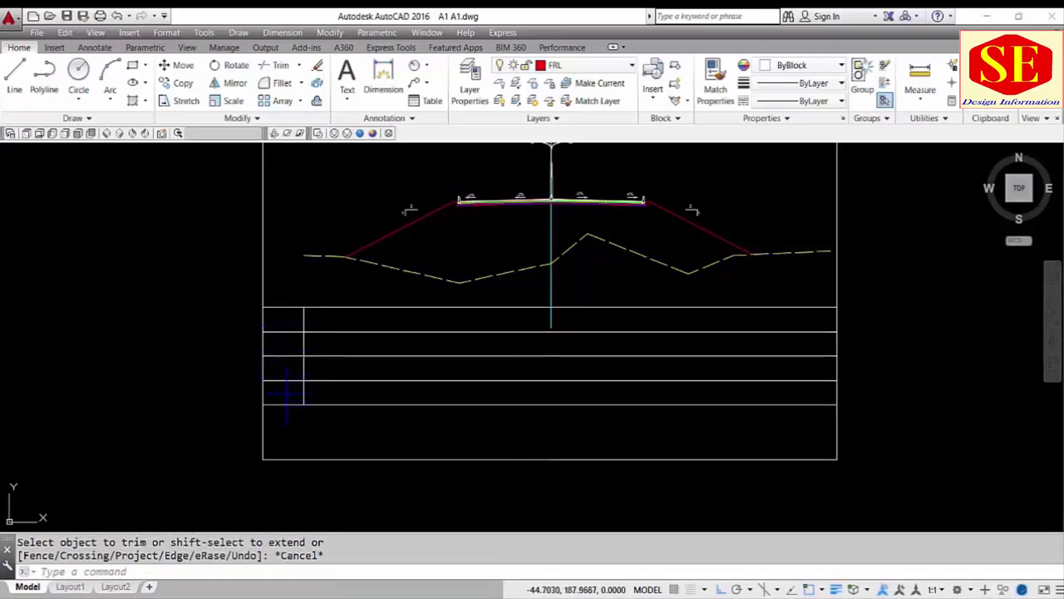
pyautogui.scroll(1, 286, 320)
# - Write an Elevation multiline text label in the top left-column cell
pyautogui.write('t')
pyautogui.press('Return')
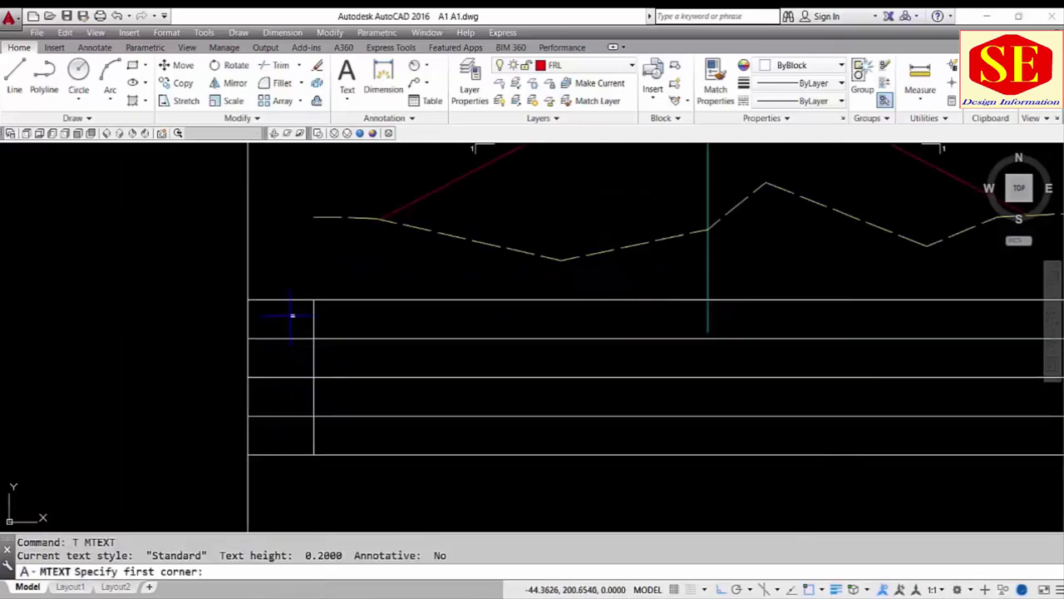
pyautogui.click(294, 311)
pyautogui.click(250, 330)
pyautogui.write('Elevation')
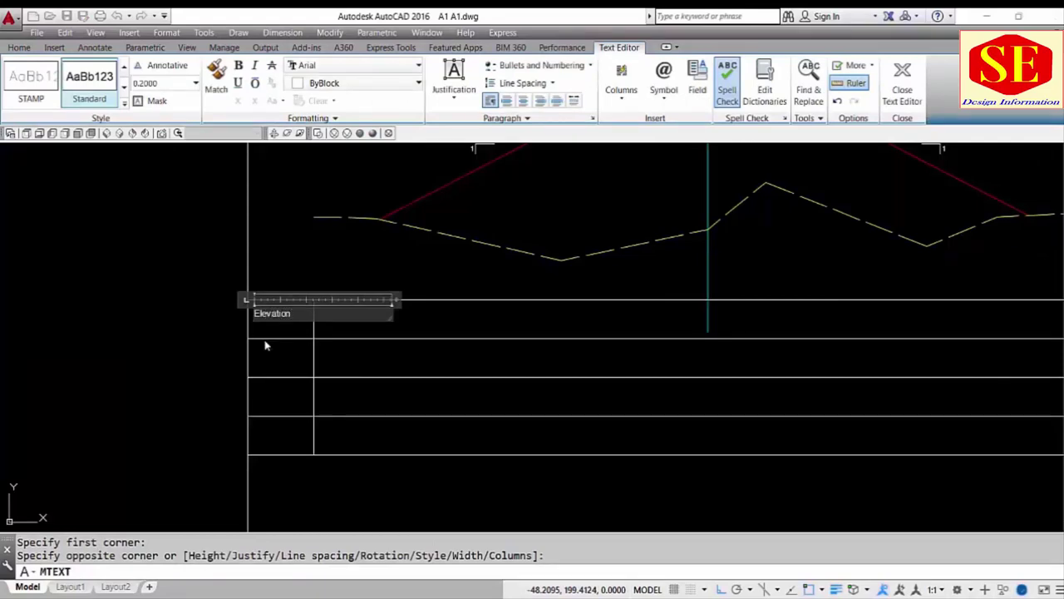
pyautogui.click(266, 346)
# - Change the Elevation label's text height to 0.75
pyautogui.scroll(1, 274, 341)
pyautogui.scroll(1, 282, 337)
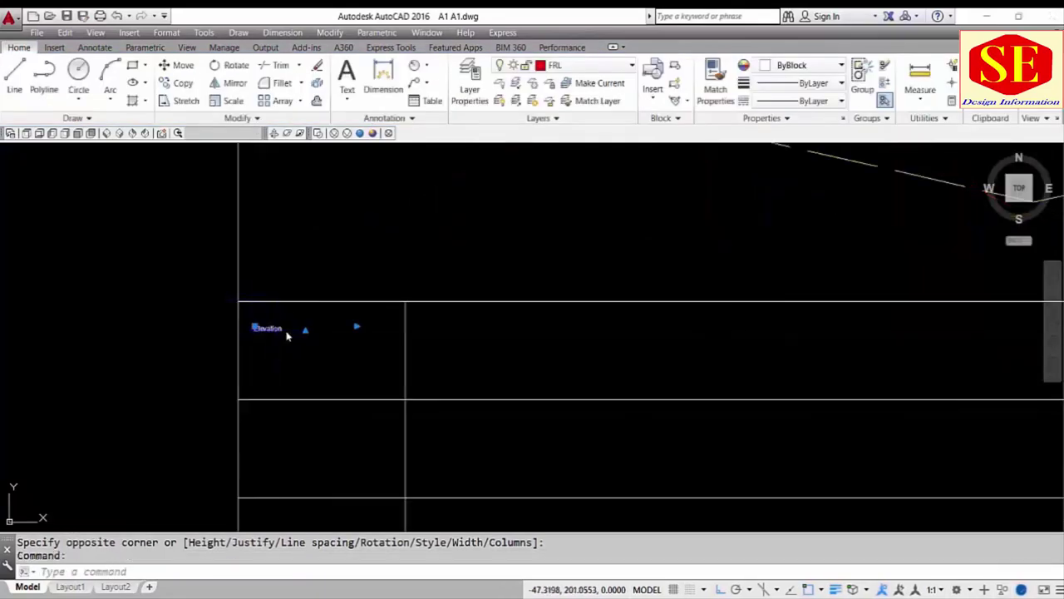
pyautogui.doubleClick(286, 335)
pyautogui.click(164, 83)
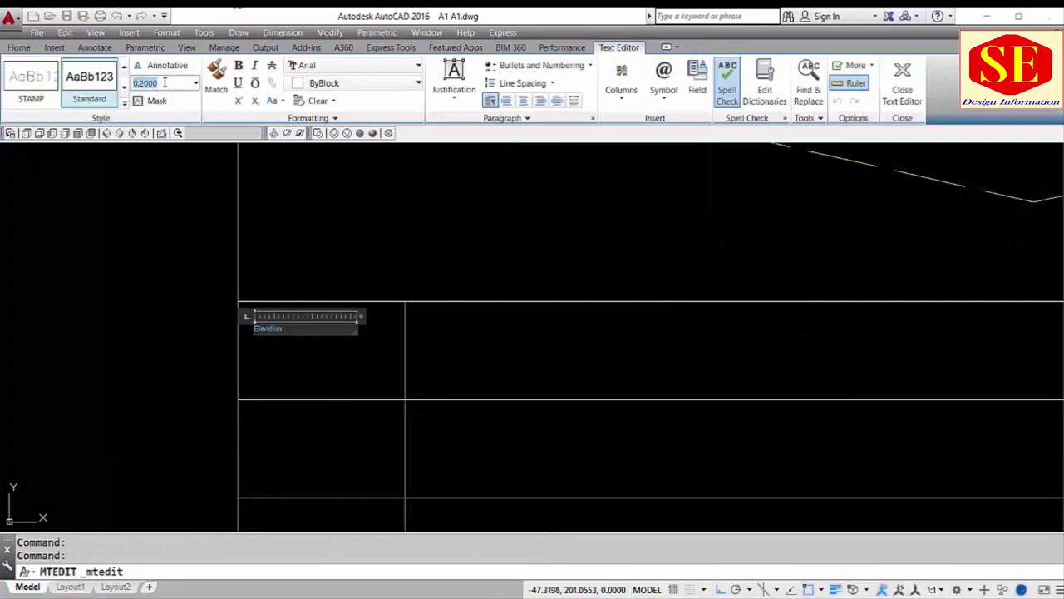
pyautogui.write('0.6500')
pyautogui.press('Return')
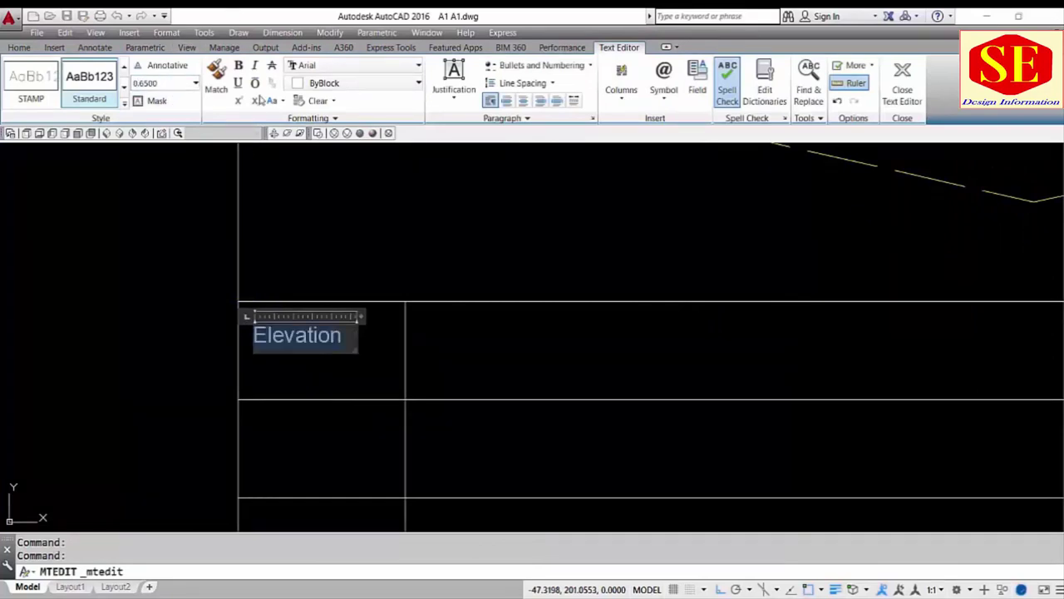
pyautogui.click(179, 82)
pyautogui.write('7')
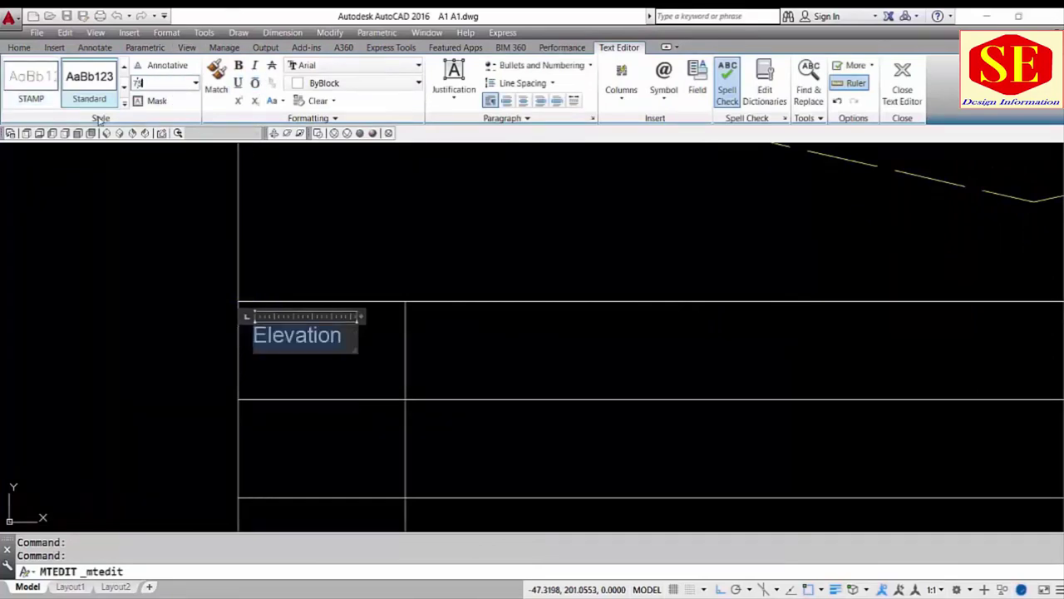
pyautogui.write('5')
pyautogui.press('Return')
pyautogui.click(157, 83)
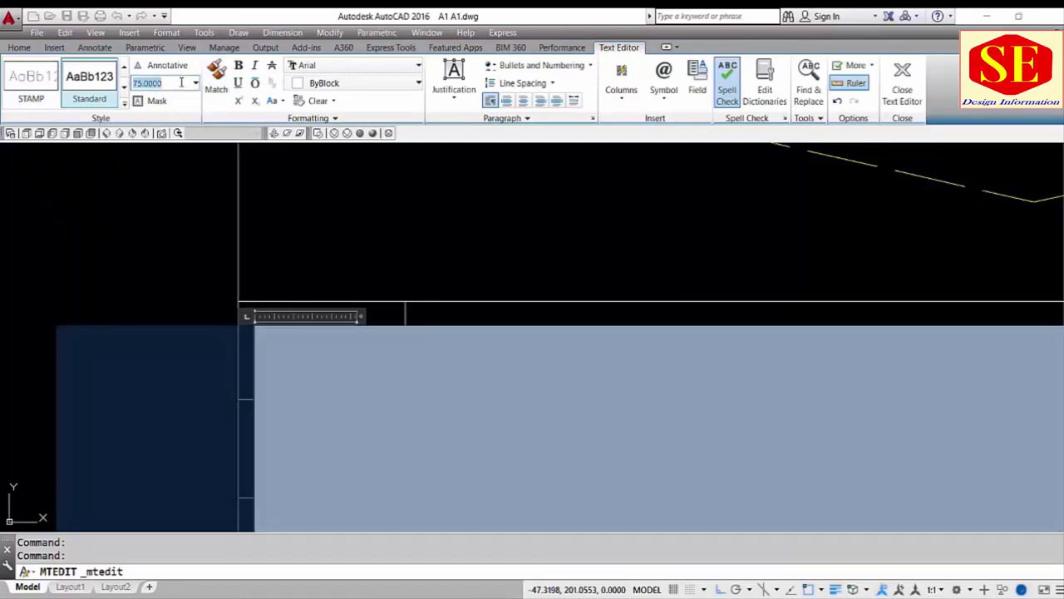
pyautogui.write('5')
pyautogui.press('Return')
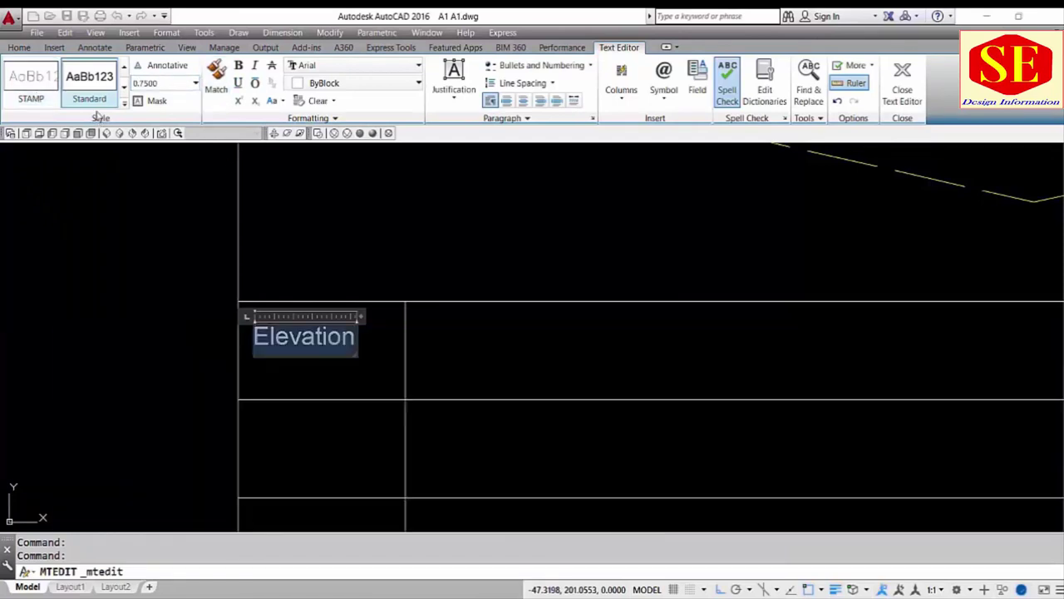
pyautogui.click(626, 349)
pyautogui.scroll(-2, 291, 276)
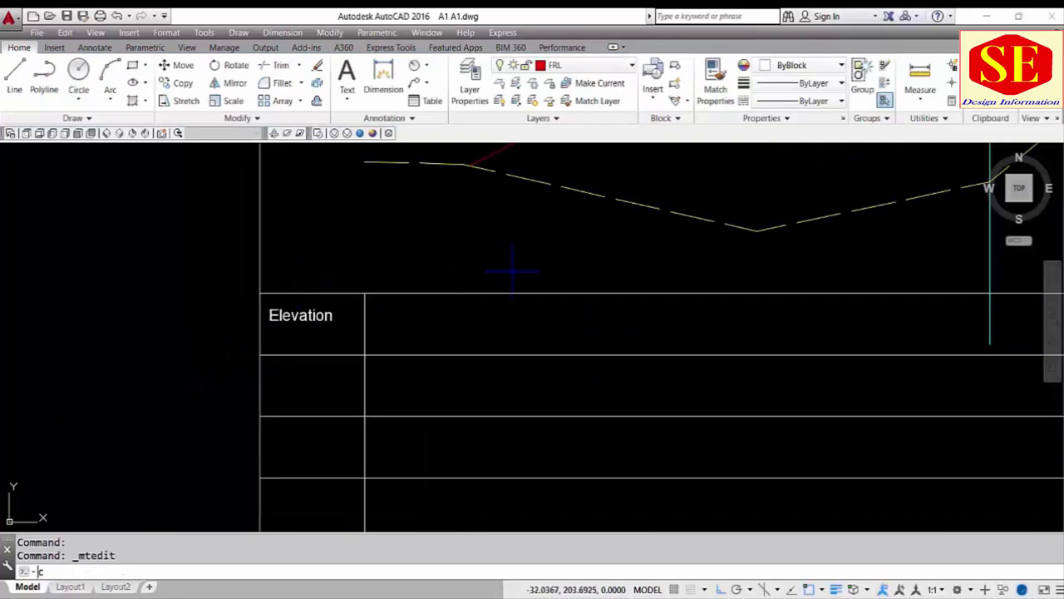
# - Copy the Elevation label into the second, third and fourth table rows
pyautogui.write('co')
pyautogui.press('Return')
pyautogui.click(300, 315)
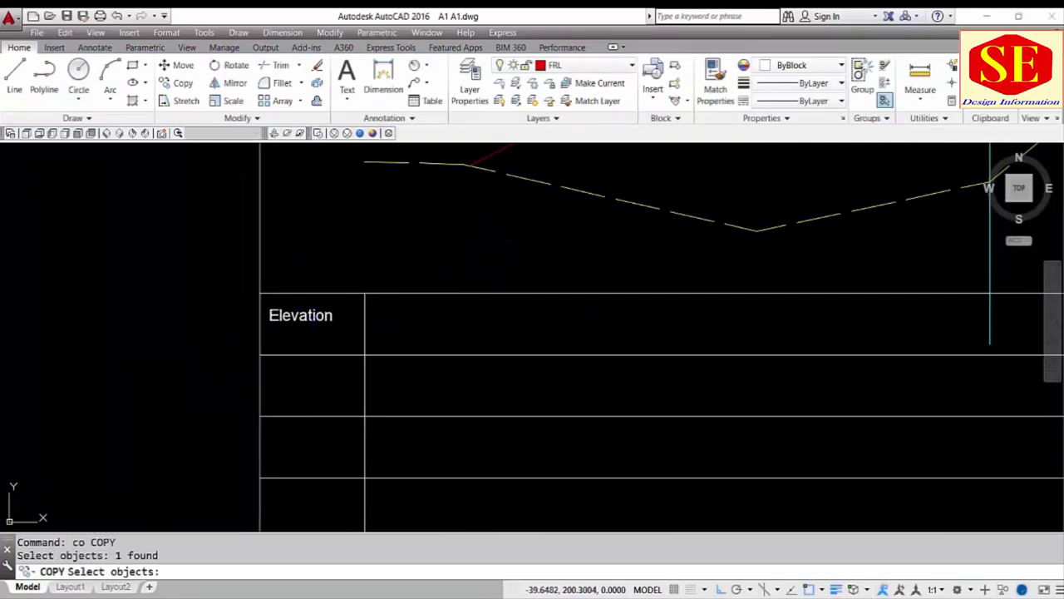
pyautogui.press('Return')
pyautogui.click(403, 317)
pyautogui.click(404, 384)
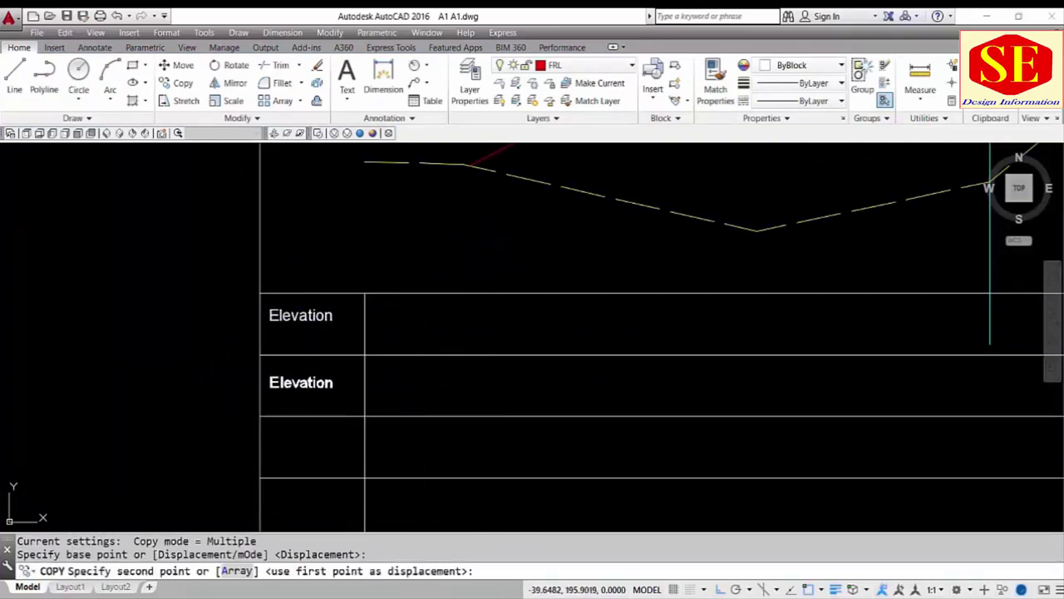
pyautogui.click(410, 449)
pyautogui.moveTo(407, 442); pyautogui.dragTo(404, 356, button='middle')
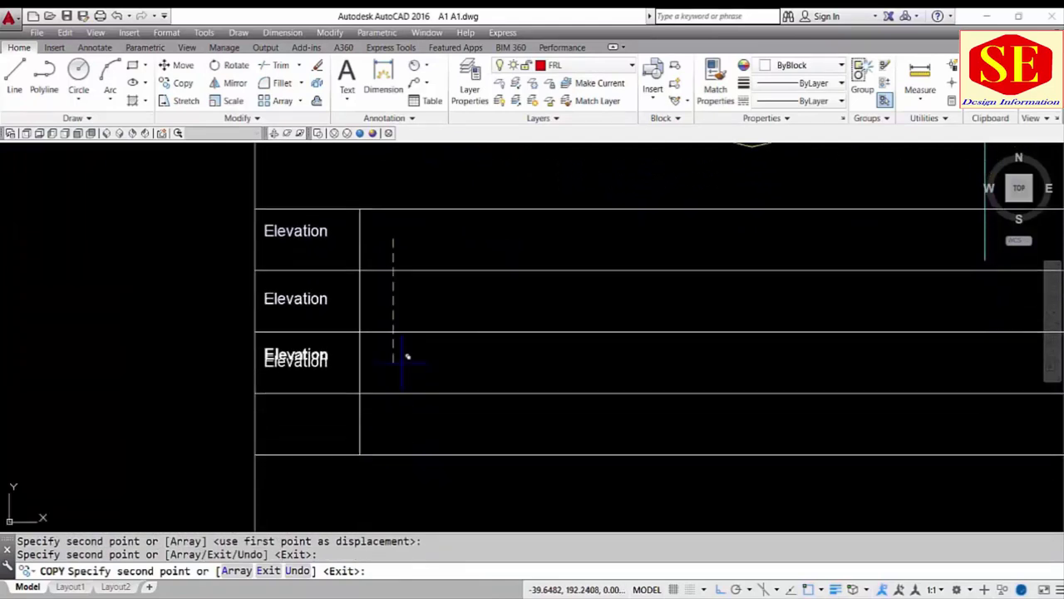
pyautogui.click(401, 435)
pyautogui.press('Escape')
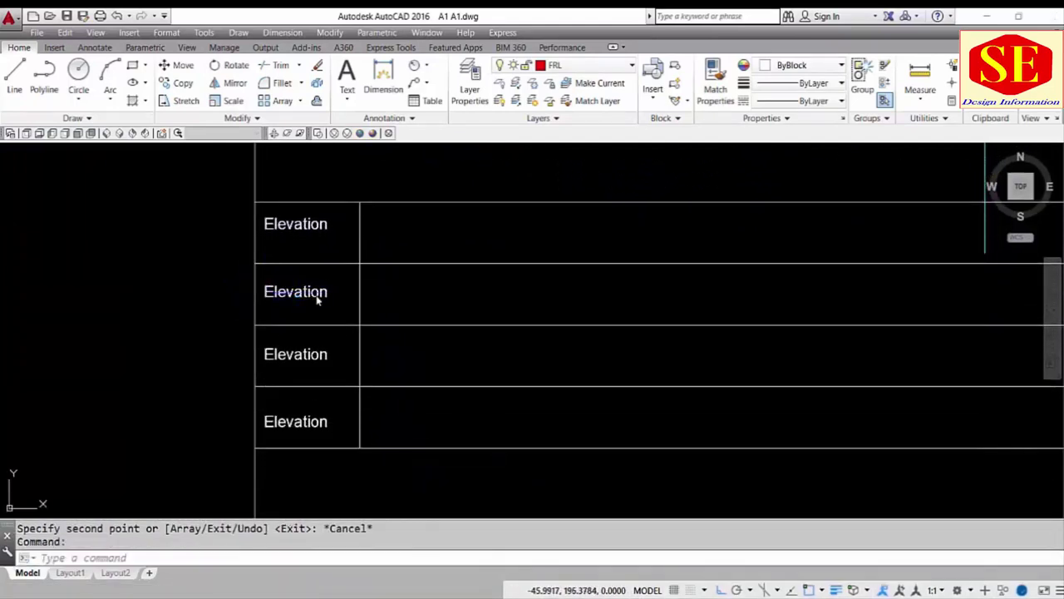
# - Edit the second and fourth row labels to read Distance
pyautogui.doubleClick(317, 295)
pyautogui.write('Distance')
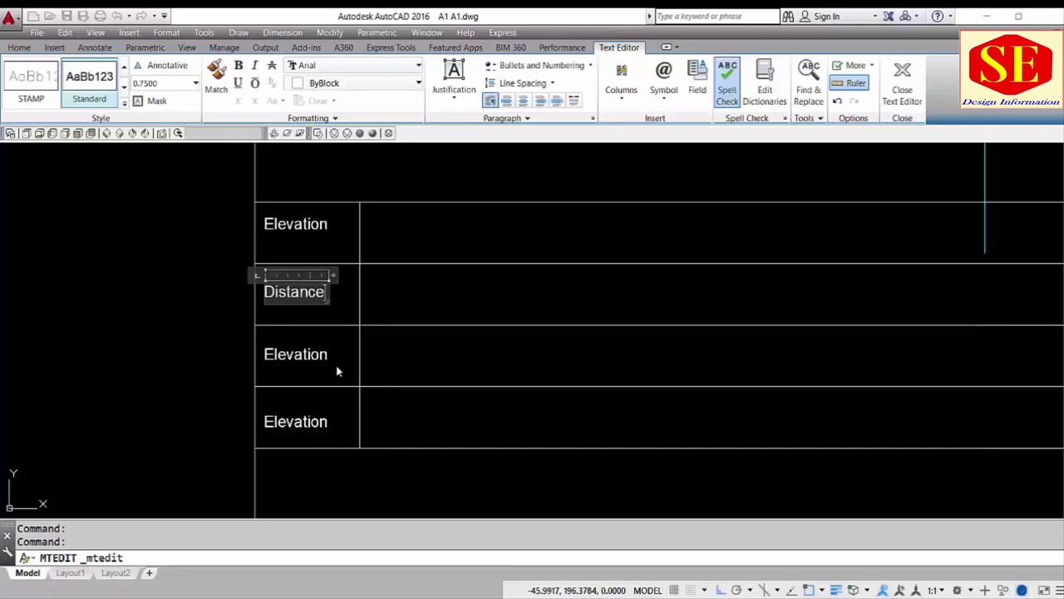
pyautogui.click(399, 378)
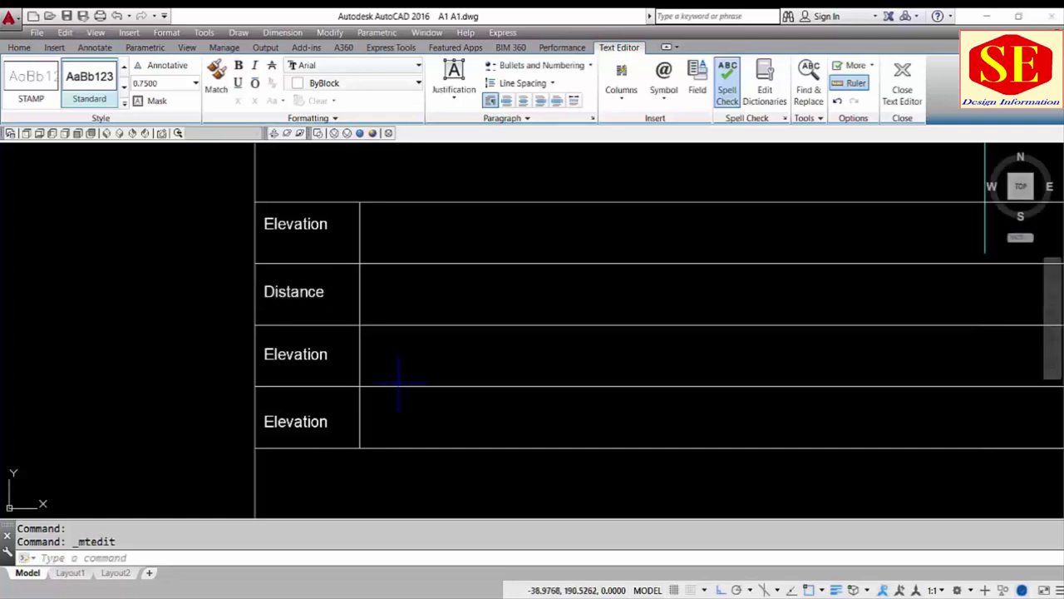
pyautogui.doubleClick(314, 423)
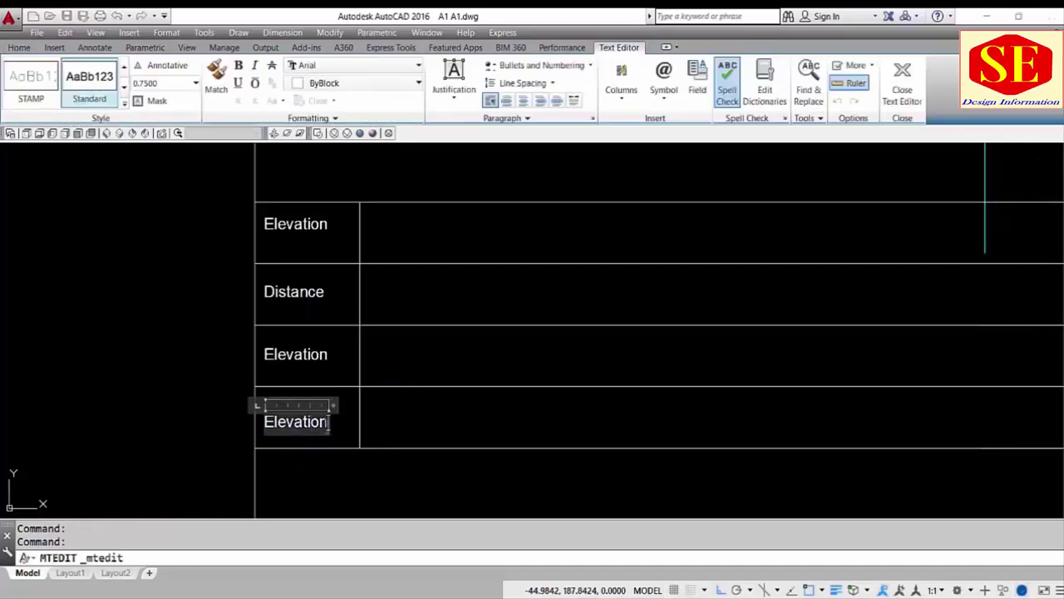
pyautogui.hotkey('ctrl', 'a')
pyautogui.write('Di')
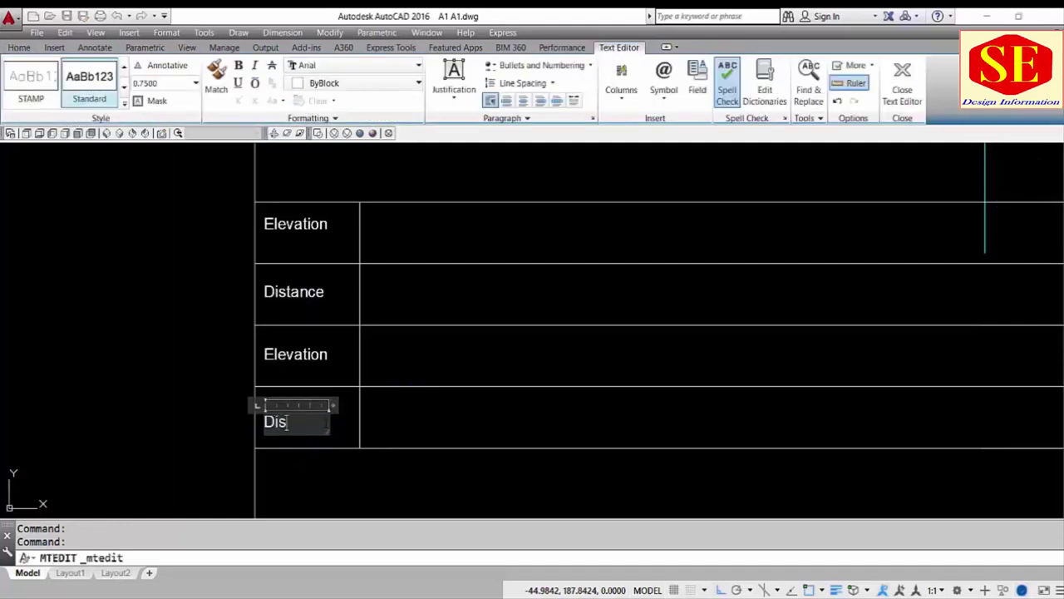
pyautogui.click(483, 424)
pyautogui.scroll(-2, 154, 324)
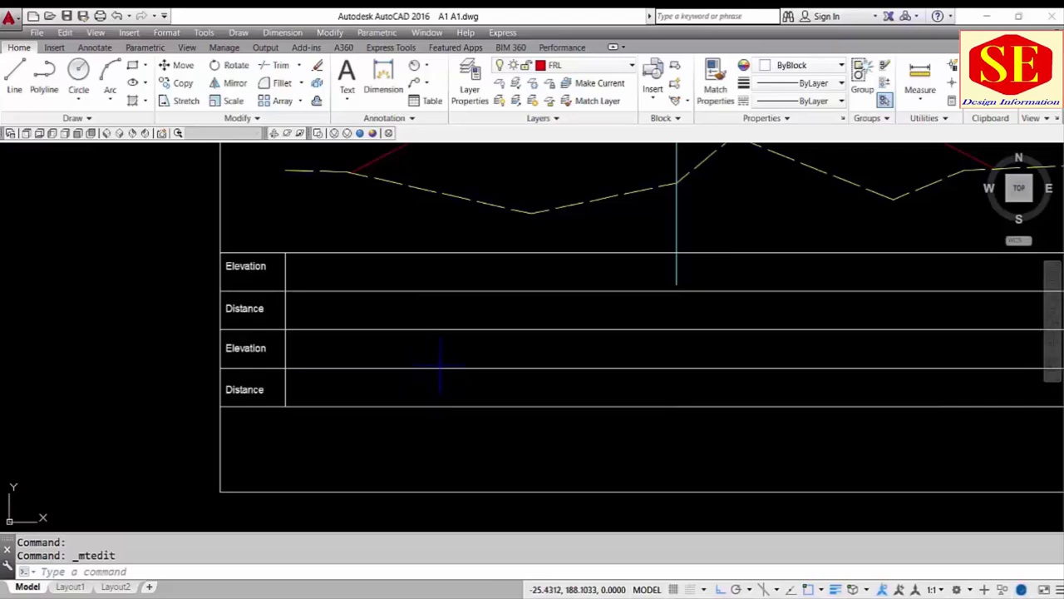
pyautogui.moveTo(449, 351); pyautogui.dragTo(403, 417, button='middle')
pyautogui.scroll(-2, 410, 326)
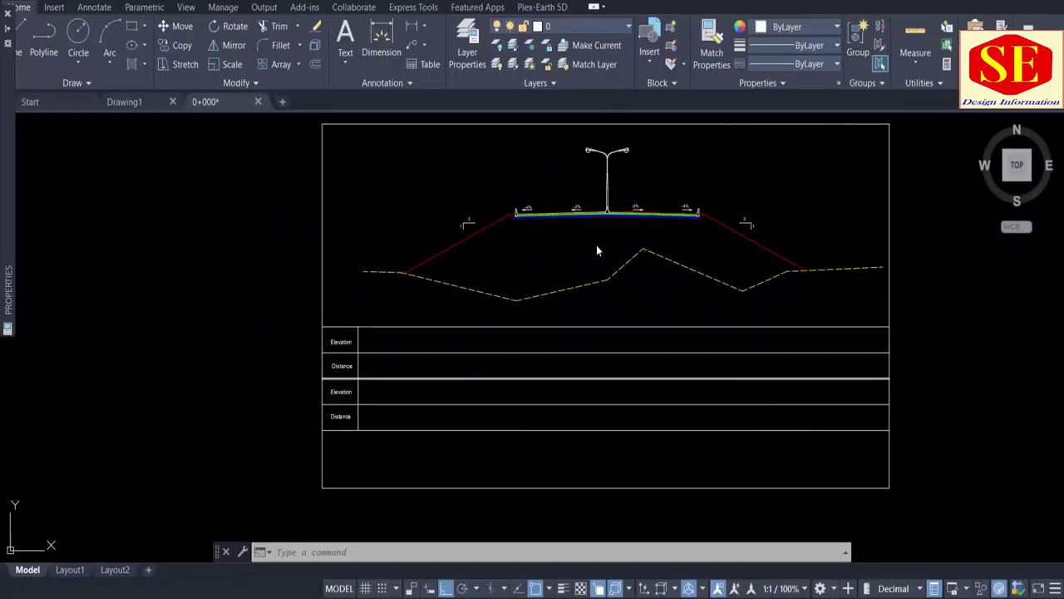
# - Move the four Elevation and Distance labels slightly right within their column
pyautogui.scroll(4, 341, 381)
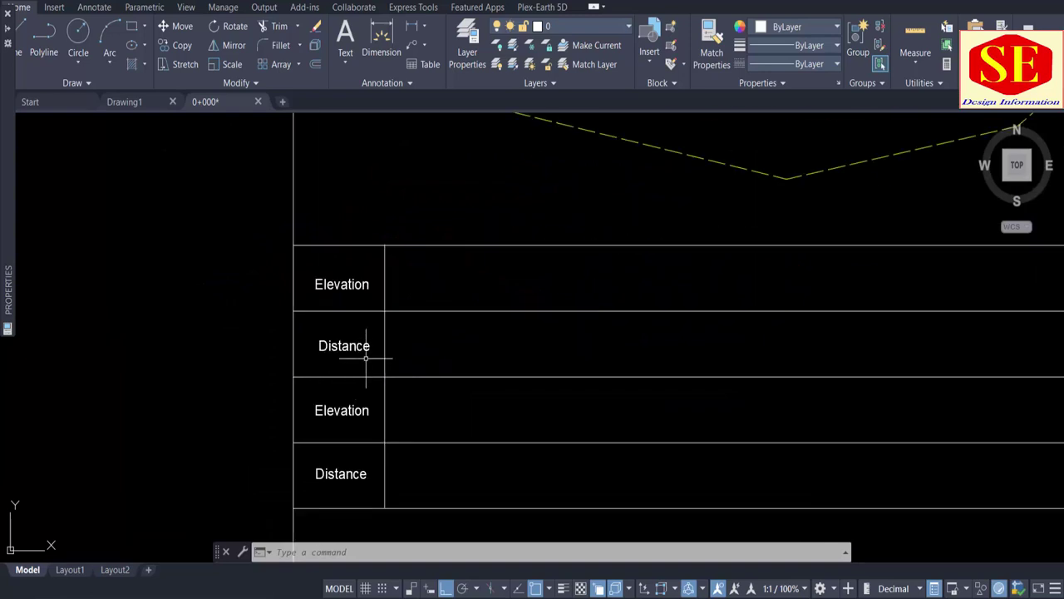
pyautogui.write('m')
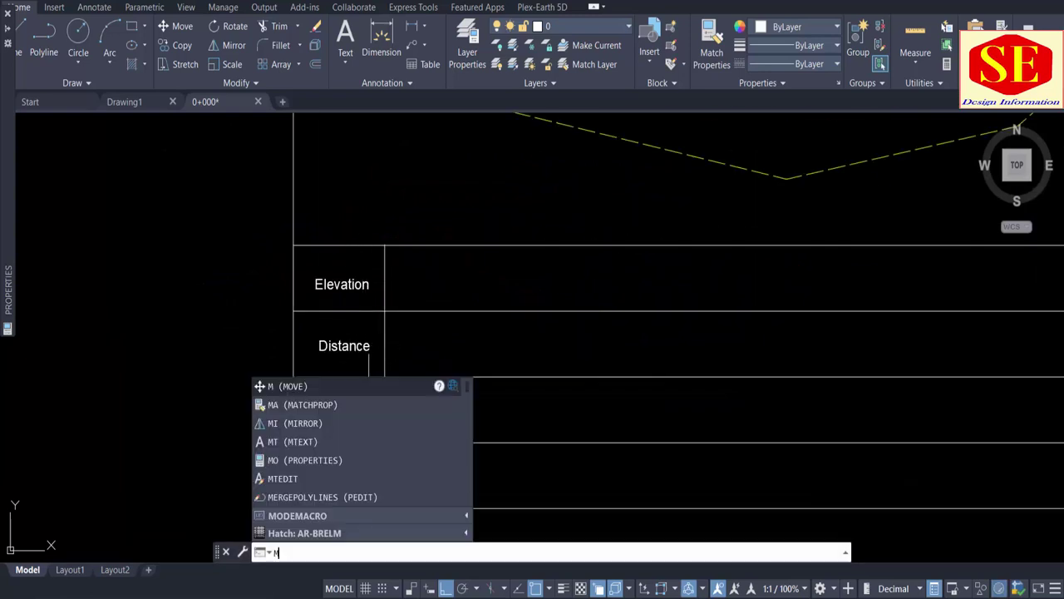
pyautogui.press('Return')
pyautogui.click(358, 284)
pyautogui.click(355, 346)
pyautogui.click(354, 410)
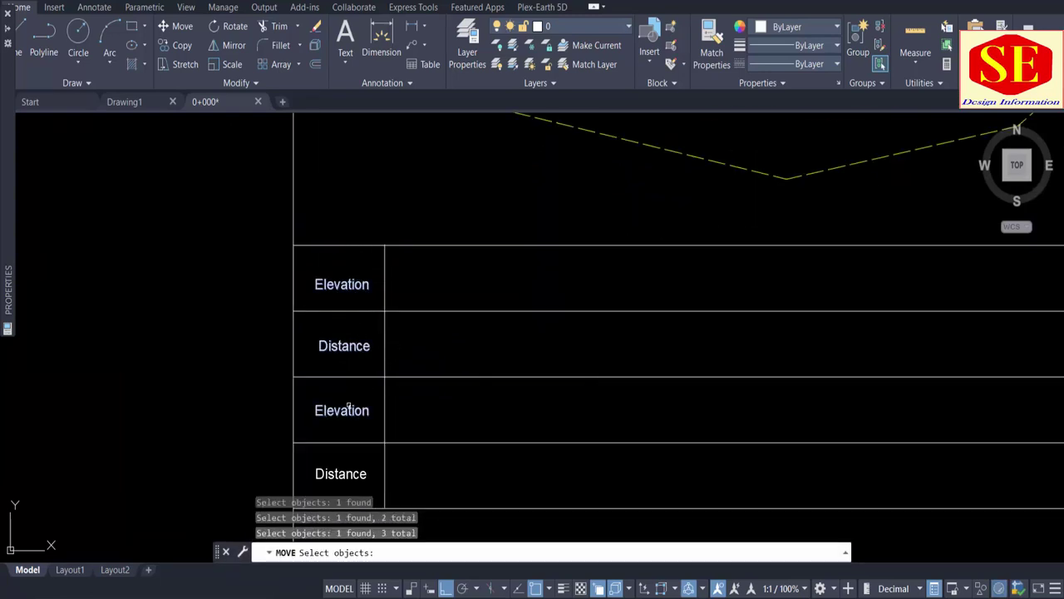
pyautogui.click(353, 475)
pyautogui.scroll(2, 376, 514)
pyautogui.press('Return')
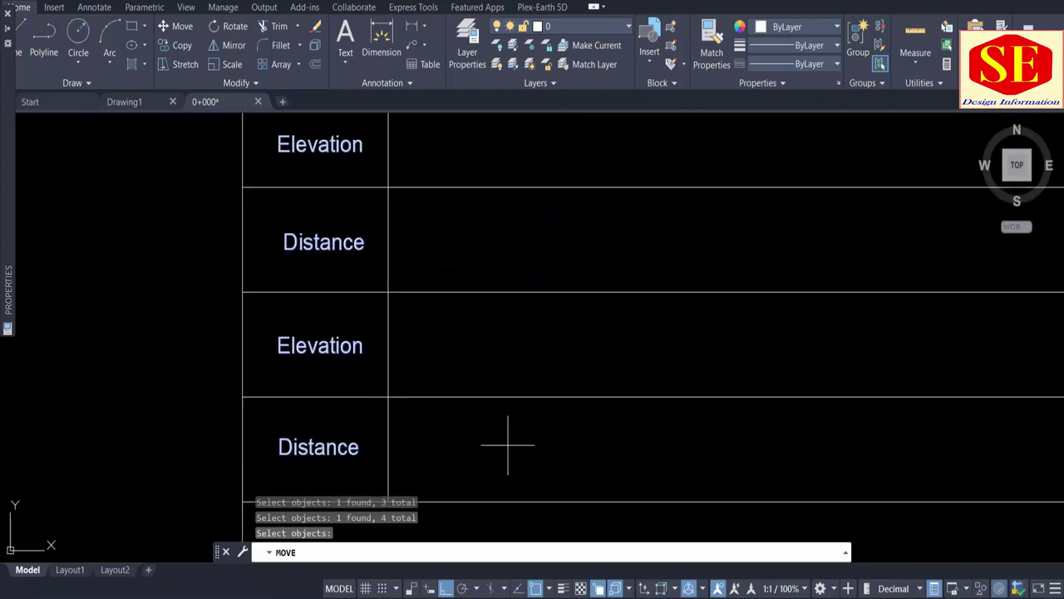
pyautogui.click(508, 443)
pyautogui.click(530, 430)
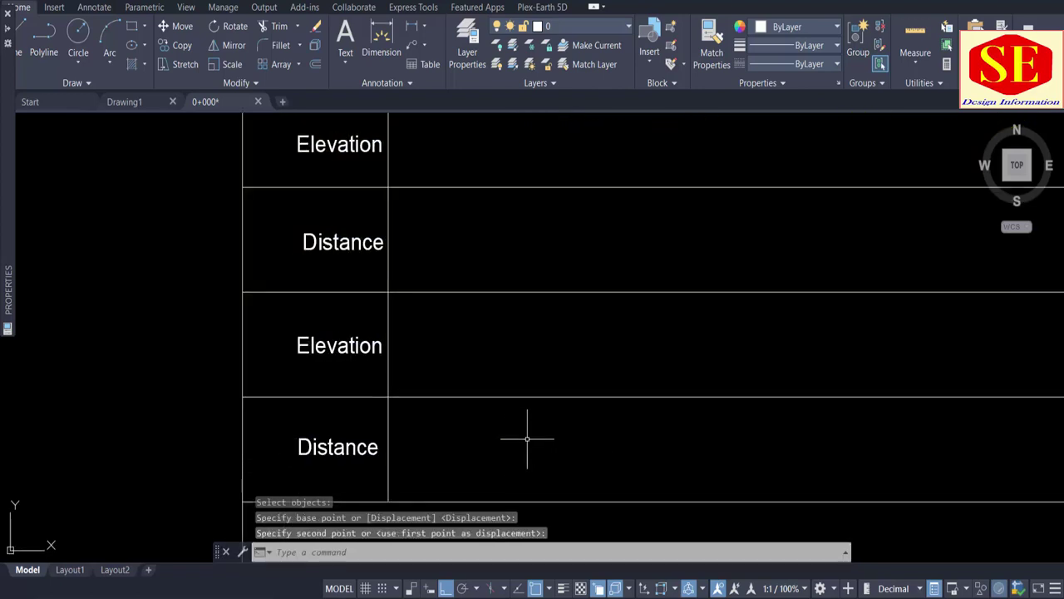
# - Copy the vertical column divider to make a new line left of the labels
pyautogui.scroll(-2, 521, 420)
pyautogui.write('co')
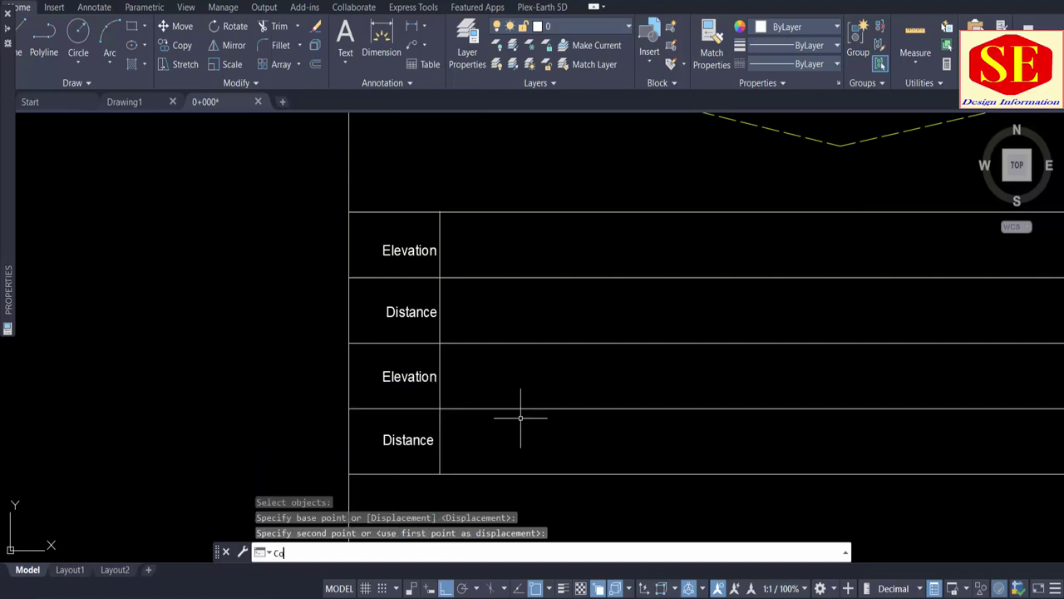
pyautogui.press('Return')
pyautogui.click(438, 301)
pyautogui.press('Return')
pyautogui.click(578, 338)
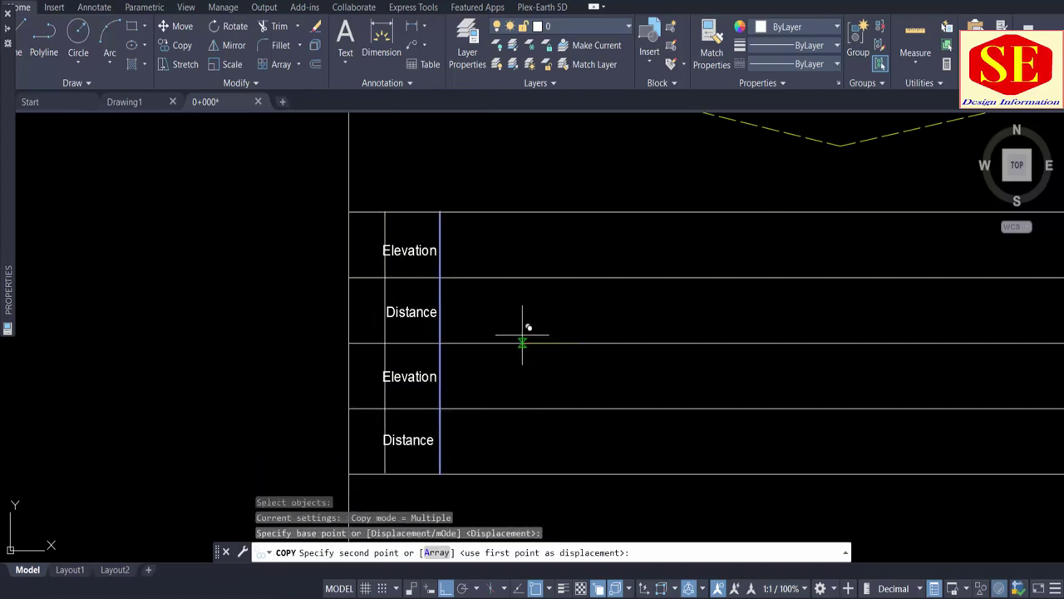
pyautogui.click(516, 334)
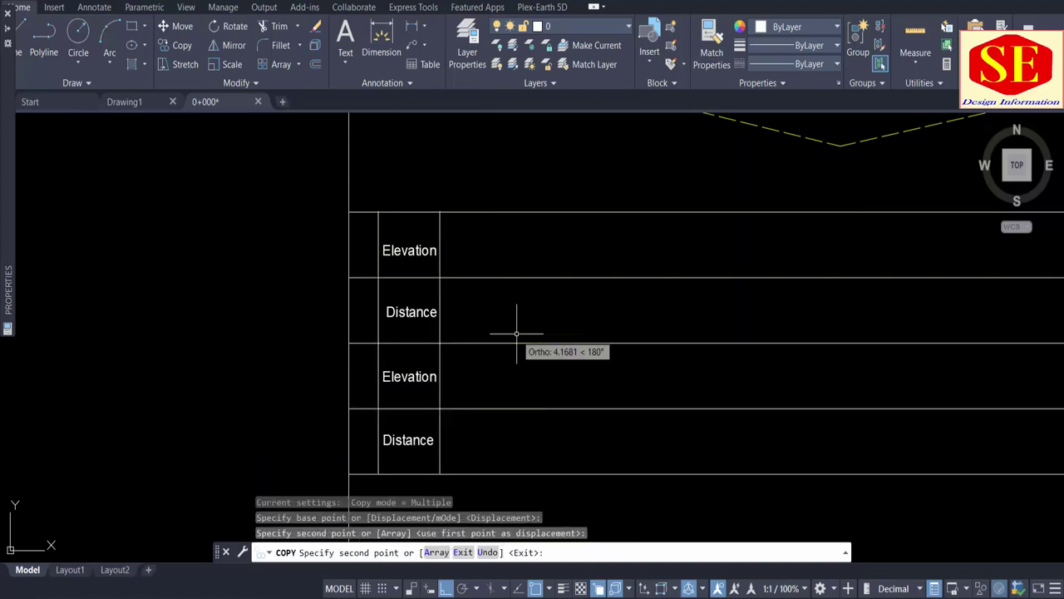
pyautogui.press('Return')
# - Trim the row dividers out of the new left column, leaving two tall cells
pyautogui.write('tr')
pyautogui.press('Return')
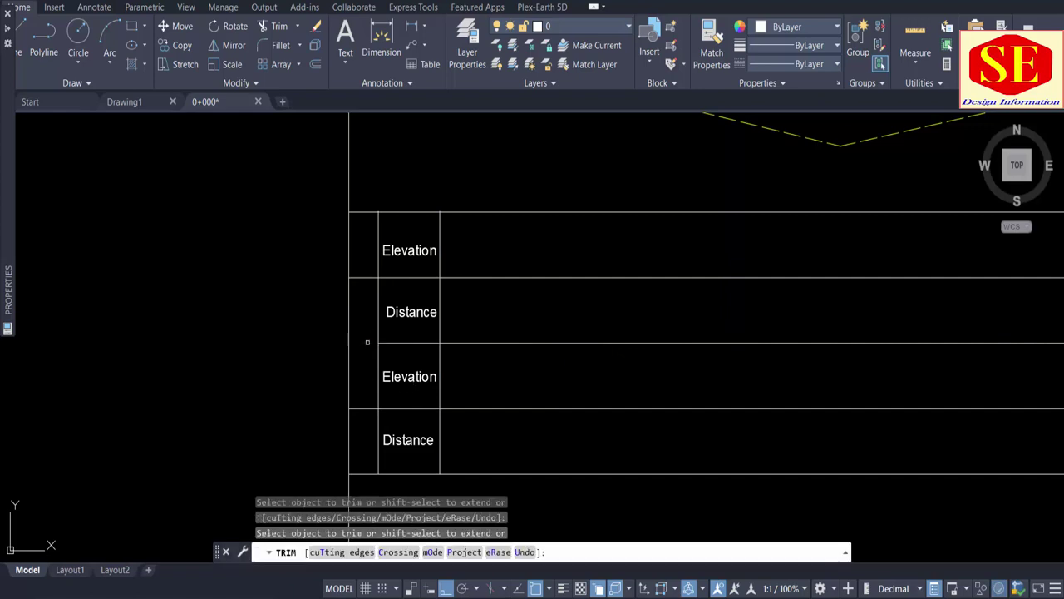
pyautogui.press('Escape')
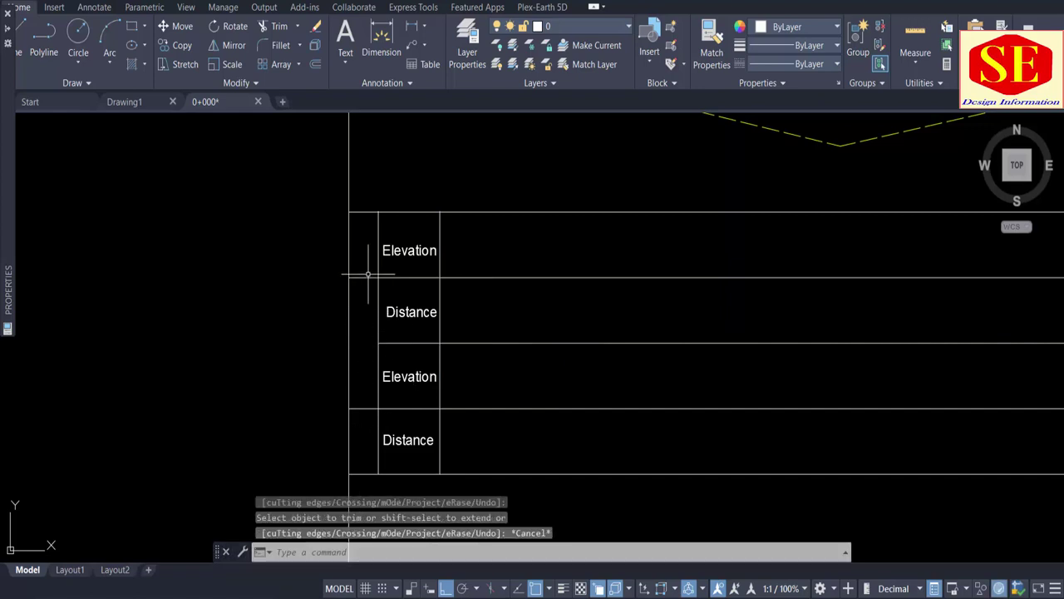
pyautogui.write('u')
pyautogui.press('Return')
pyautogui.write('tr')
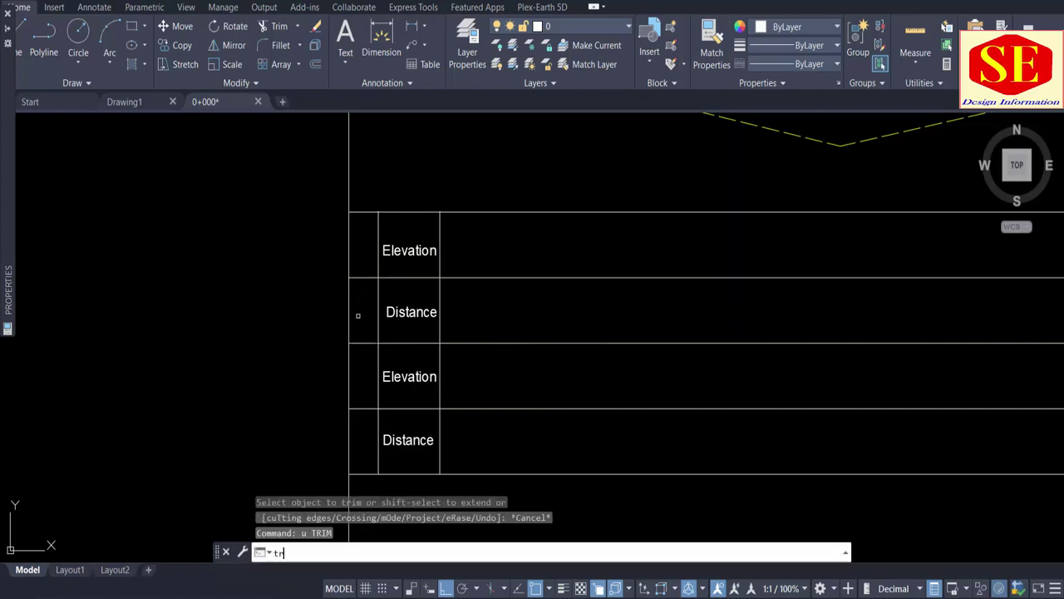
pyautogui.press('Return')
pyautogui.moveTo(365, 275); pyautogui.dragTo(367, 297)
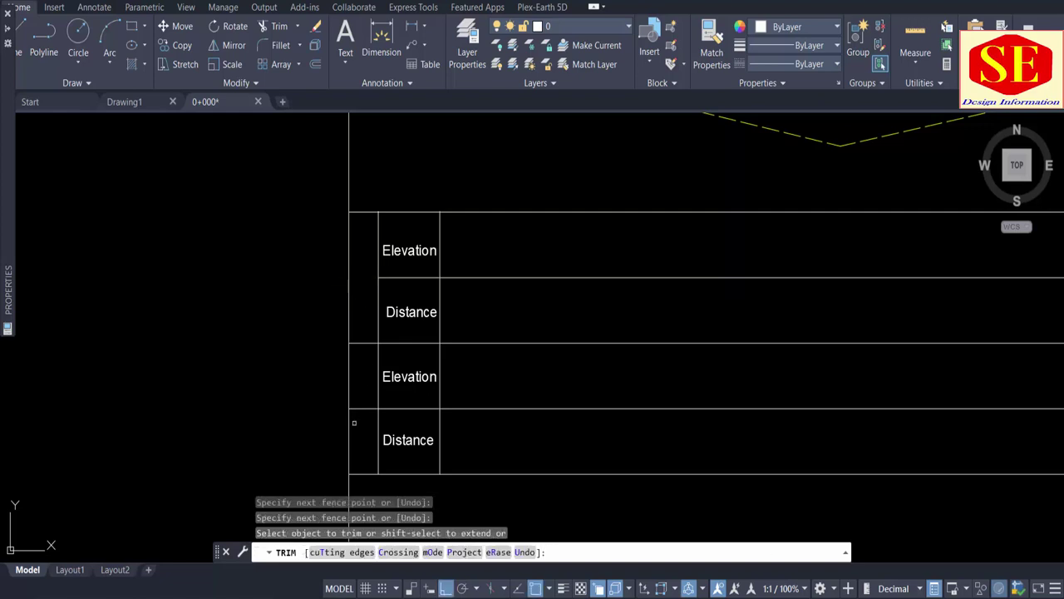
pyautogui.click(360, 409)
pyautogui.press('Escape')
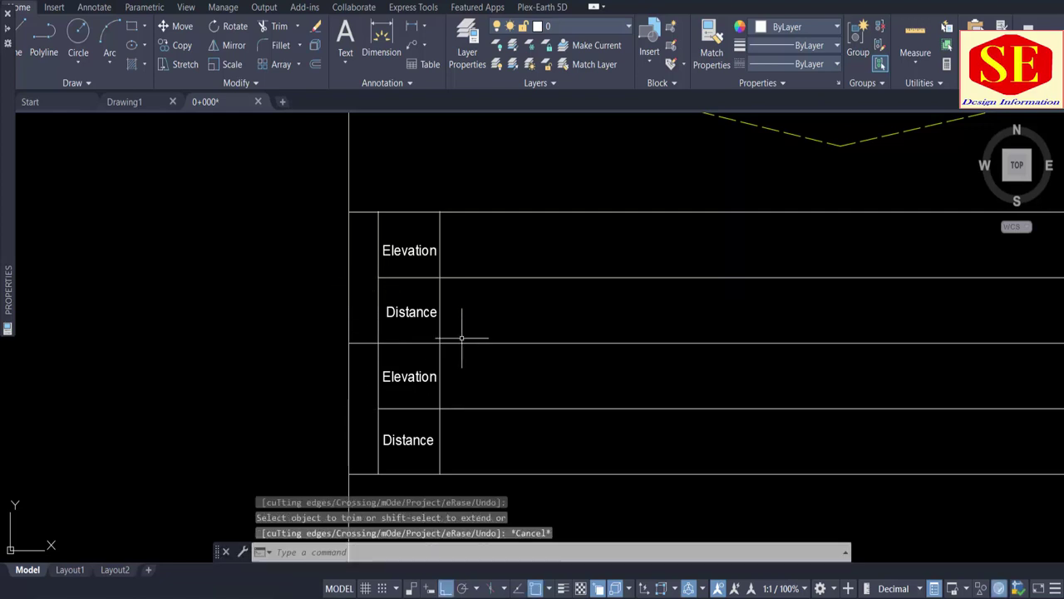
# - Pick the upper Distance label as the object to copy
pyautogui.write('co')
pyautogui.press('Return')
pyautogui.click(426, 313)
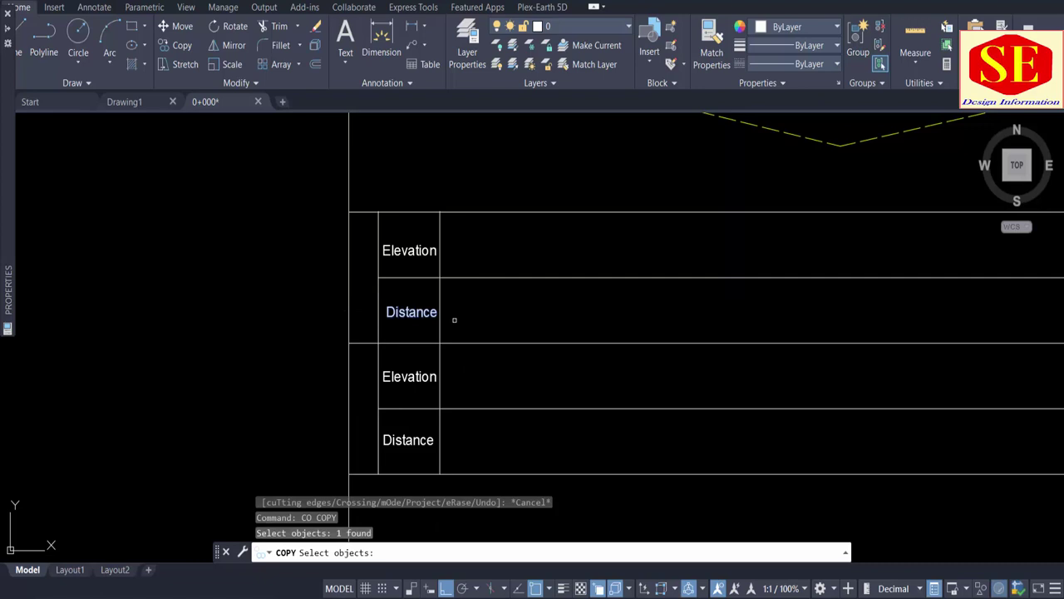
# - Place a copy of the Distance label left of the table and rotate it 90° upright
pyautogui.press('Return')
pyautogui.click(549, 322)
pyautogui.click(482, 289)
pyautogui.press('Escape')
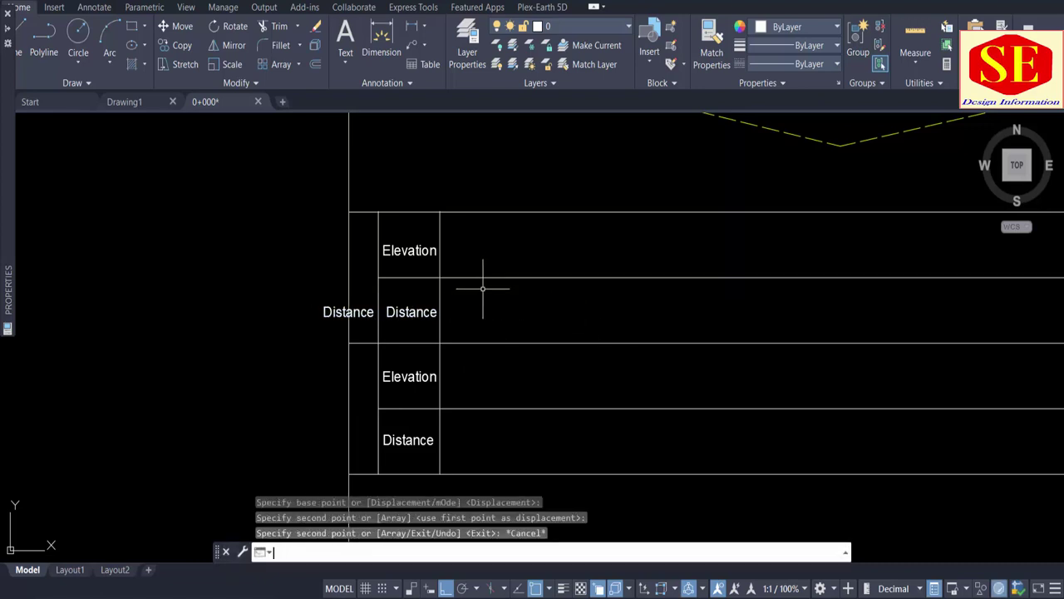
pyautogui.write('ro')
pyautogui.press('Return')
pyautogui.click(361, 320)
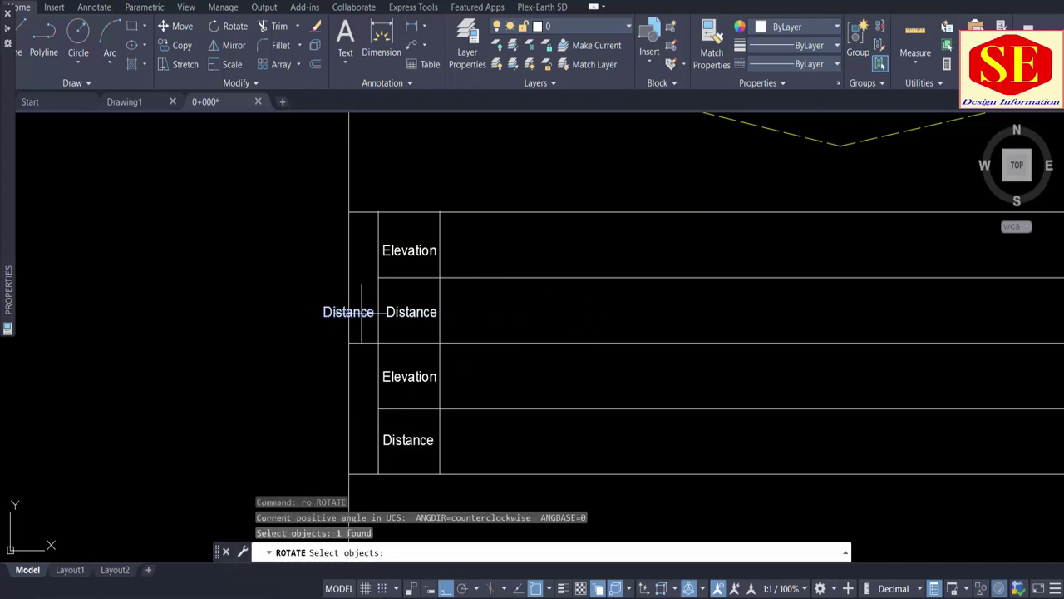
pyautogui.press('Return')
pyautogui.click(387, 313)
pyautogui.write('90')
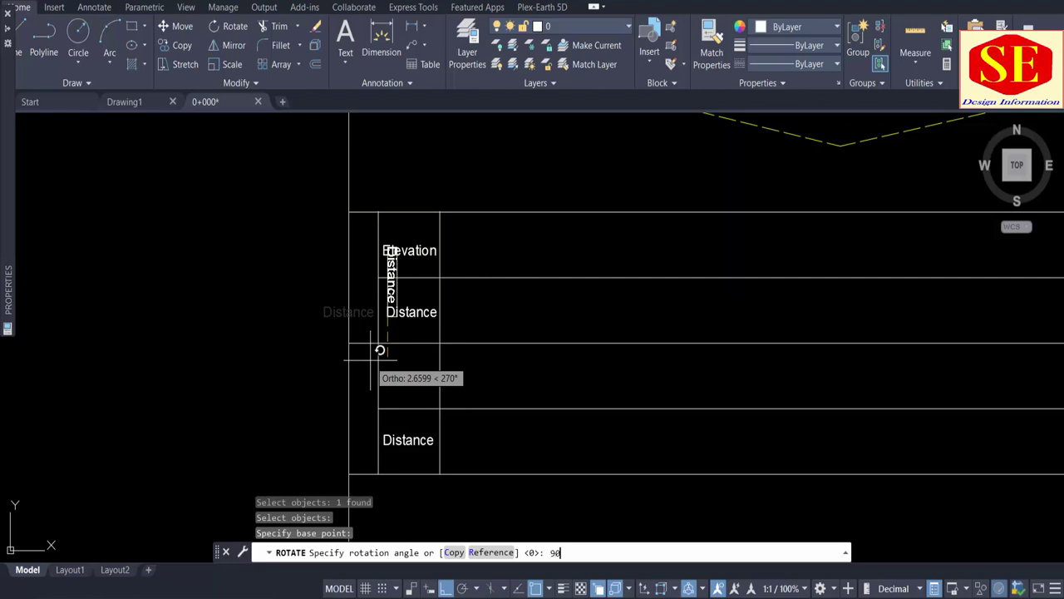
pyautogui.press('Return')
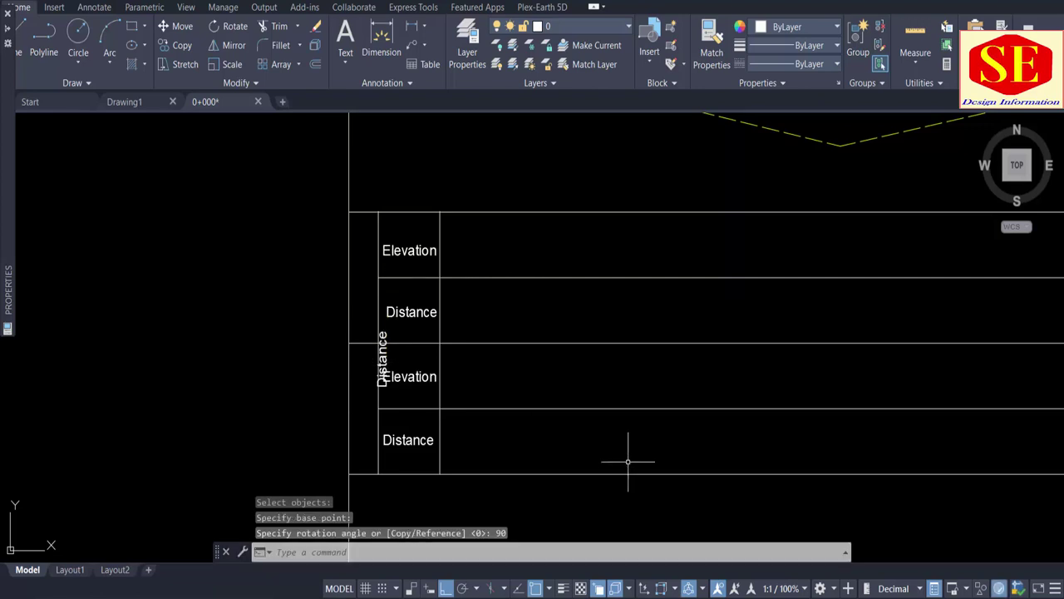
pyautogui.write('m')
# - Move the upright label into the upper left cell
pyautogui.press('Return')
pyautogui.click(384, 368)
pyautogui.press('Return')
pyautogui.click(552, 394)
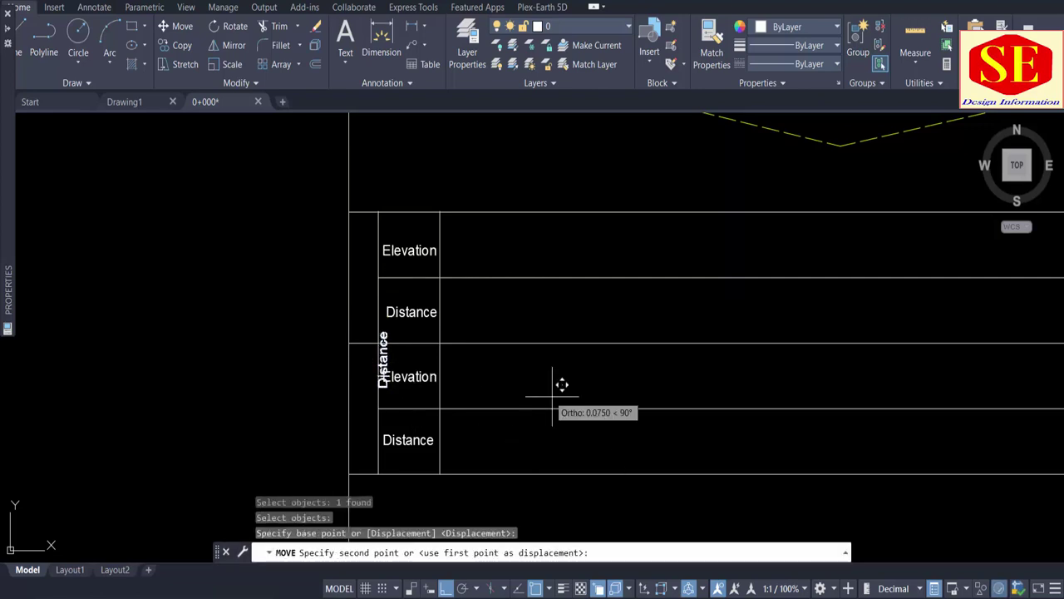
pyautogui.click(582, 389)
pyautogui.write('m')
pyautogui.press('Return')
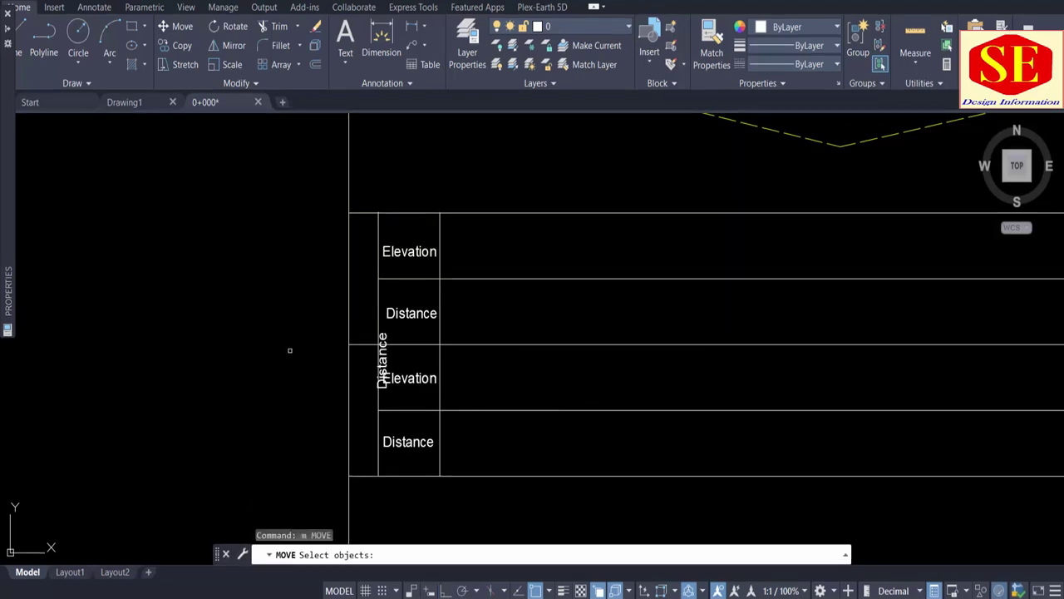
pyautogui.click(393, 349)
pyautogui.press('Return')
pyautogui.click(591, 400)
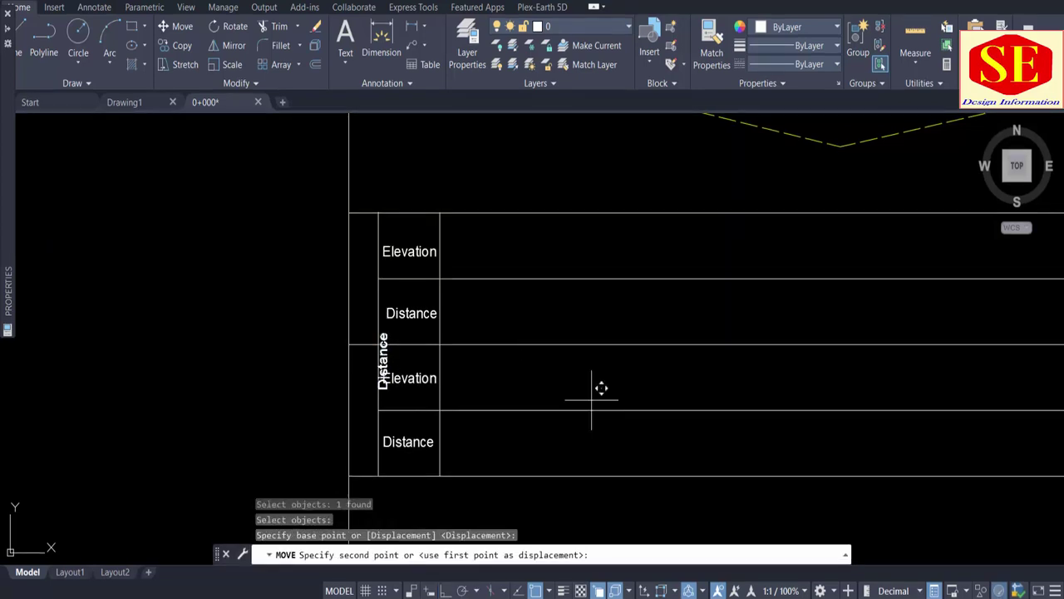
pyautogui.click(578, 320)
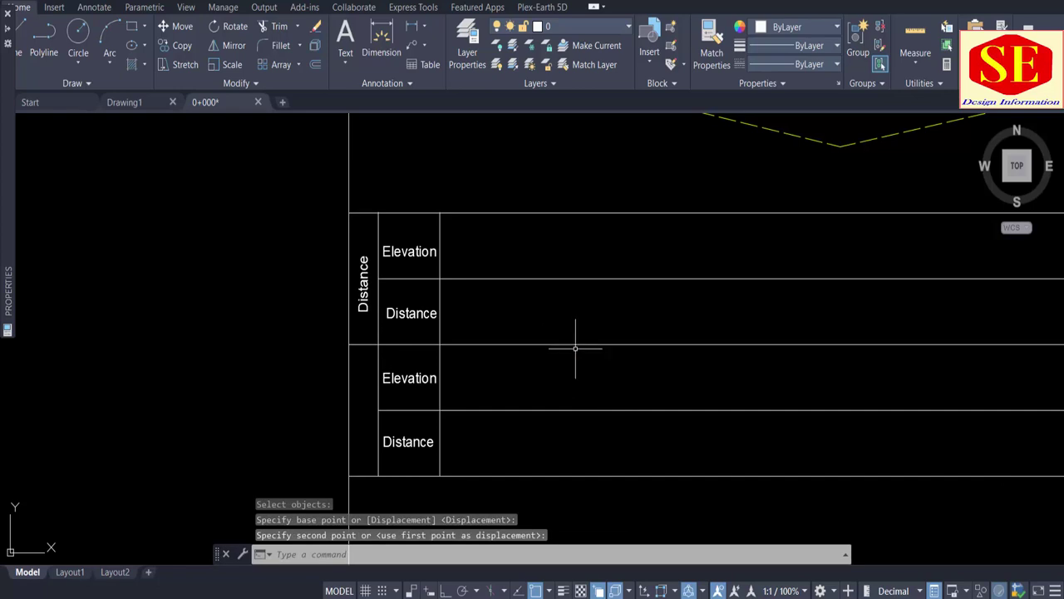
# - Change the upright label's text to 'Sub Grade'
pyautogui.doubleClick(364, 291)
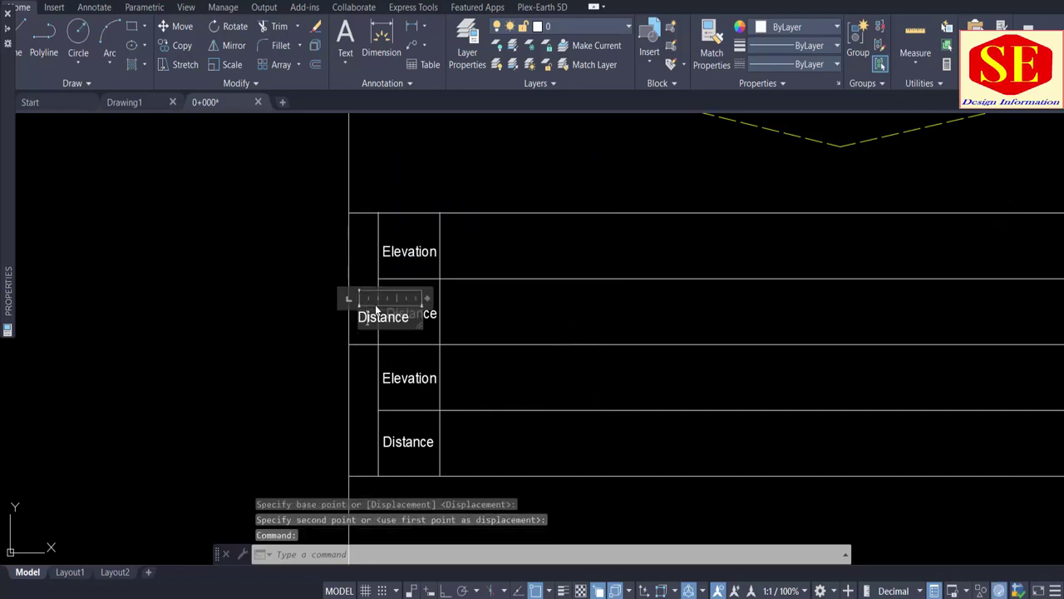
pyautogui.write('Sub Grade')
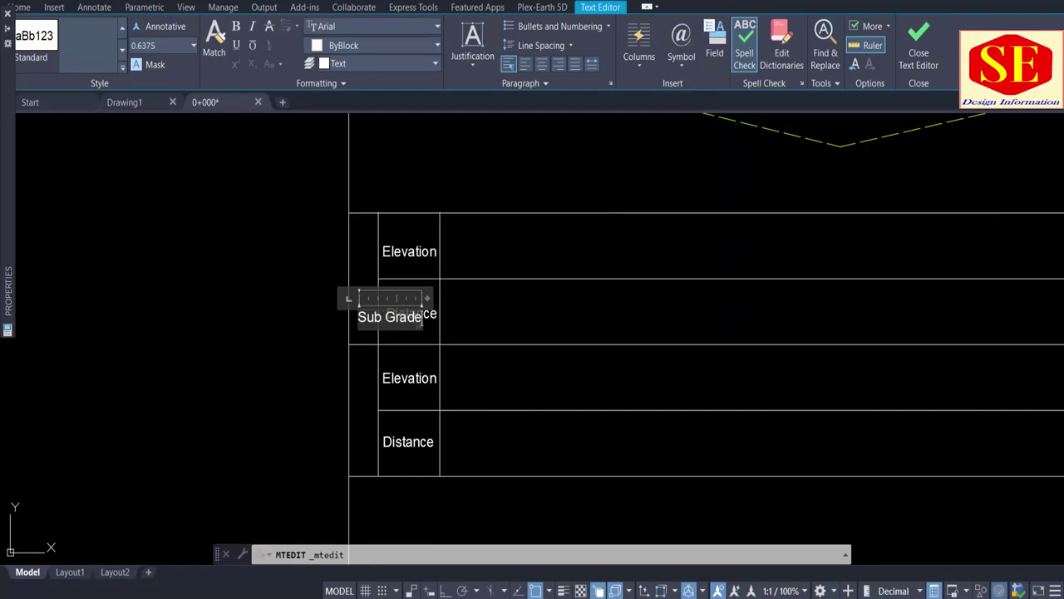
pyautogui.click(653, 446)
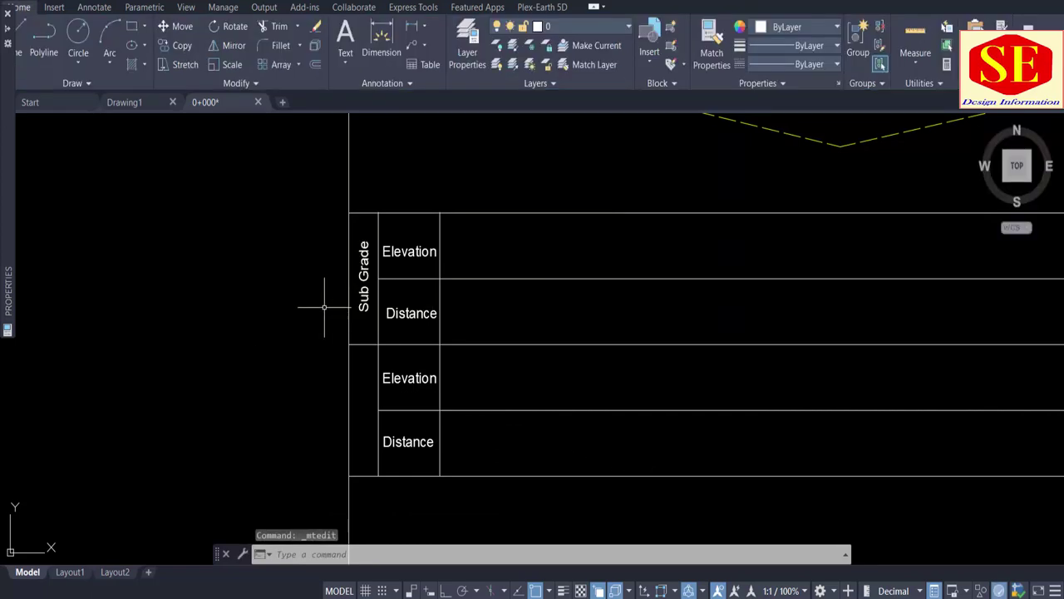
# - Copy the Sub Grade label down into the lower left cell, with snapping off
pyautogui.write('co')
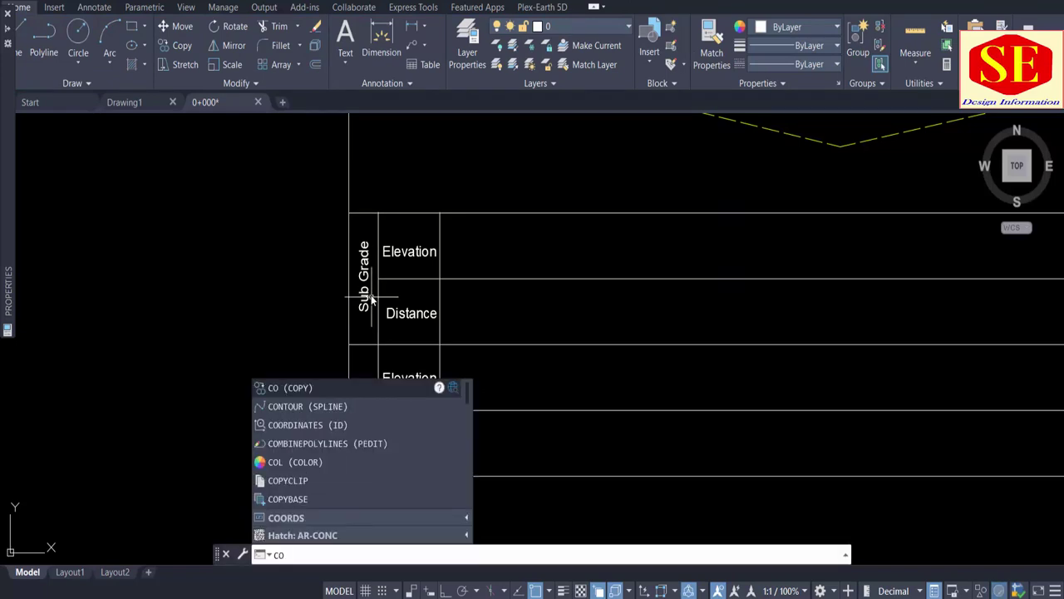
pyautogui.press('Return')
pyautogui.click(365, 279)
pyautogui.press('Return')
pyautogui.click(466, 149)
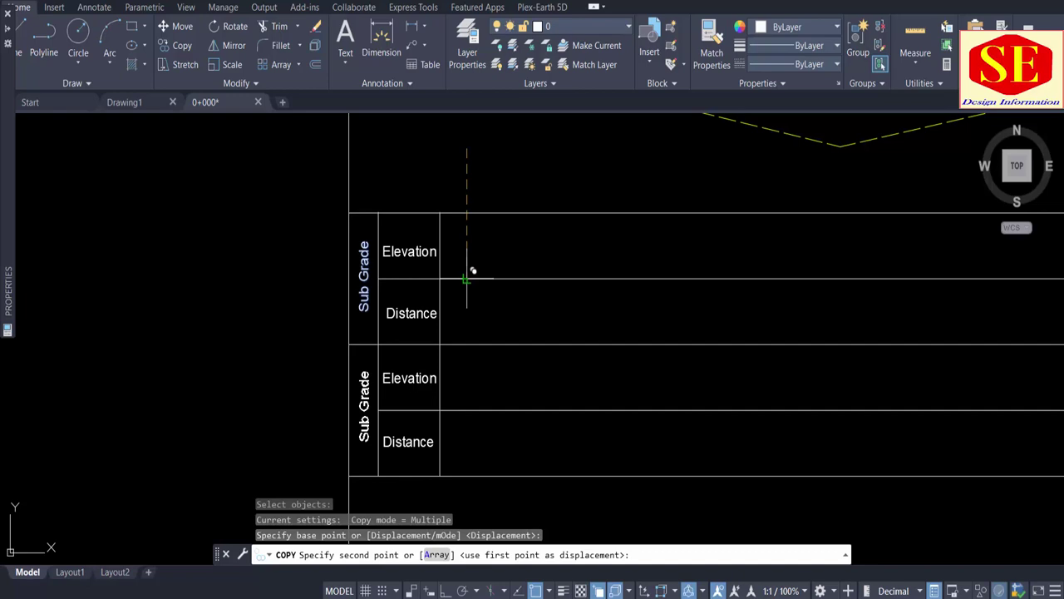
pyautogui.press('F3')
pyautogui.click(468, 277)
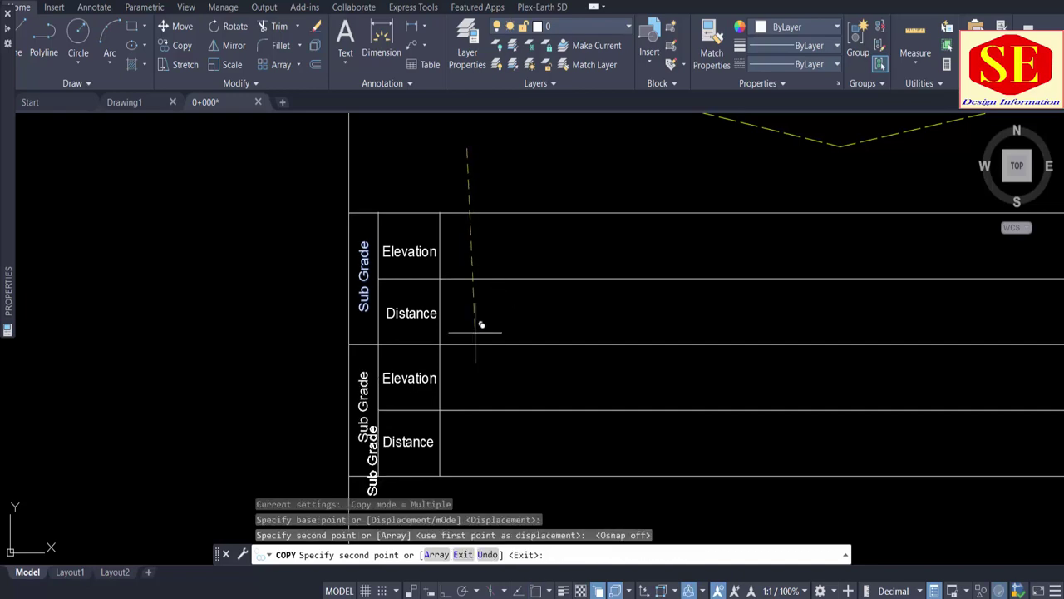
pyautogui.press('Escape')
# - Change the copy's text to 'NSL' and center it in its cell
pyautogui.doubleClick(364, 404)
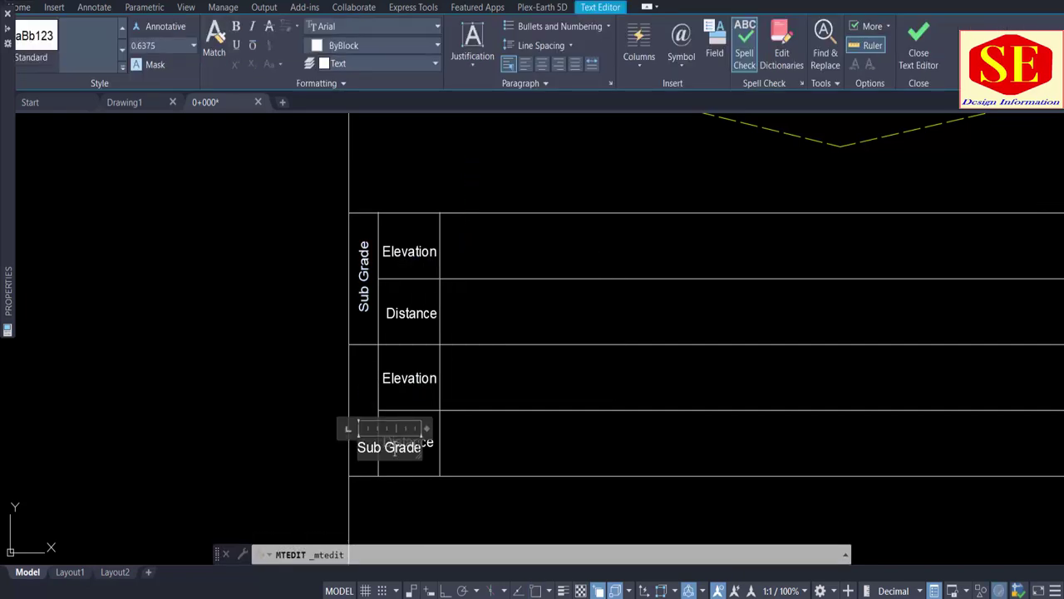
pyautogui.write('N')
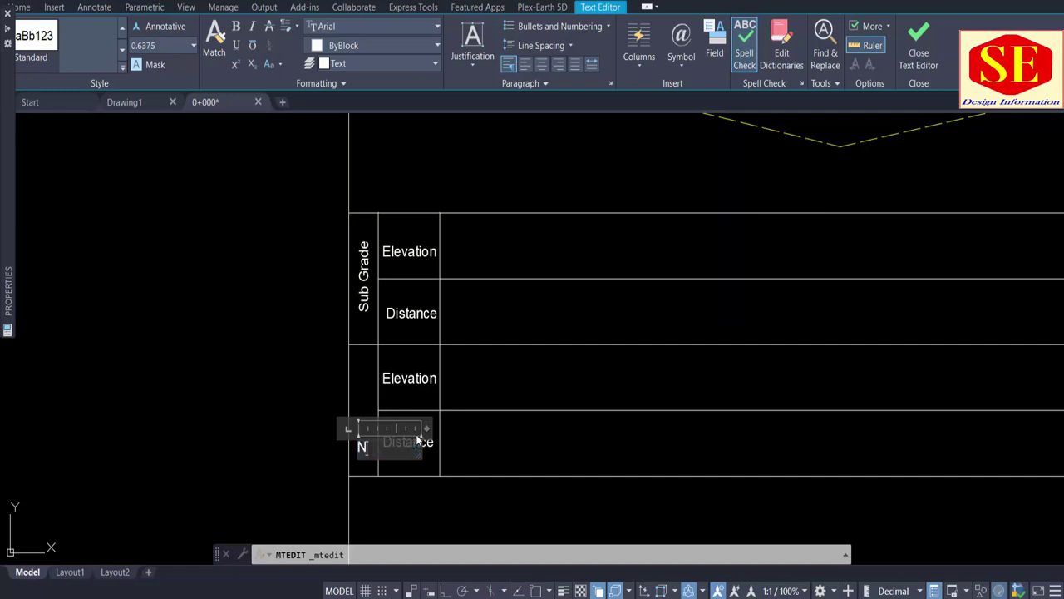
pyautogui.write('SL')
pyautogui.click(504, 478)
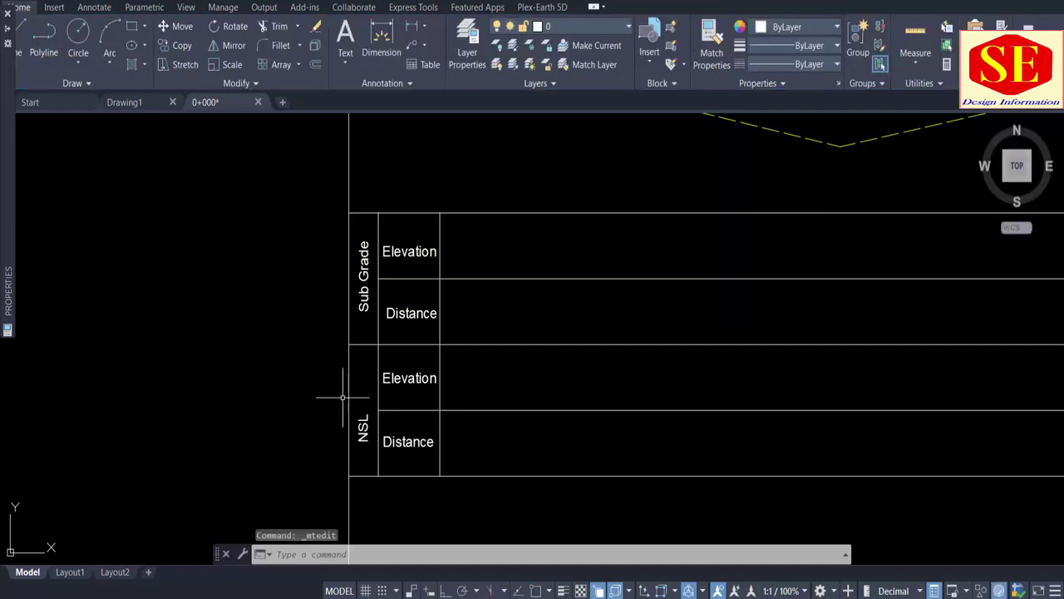
pyautogui.write('m')
pyautogui.press('Return')
pyautogui.click(363, 425)
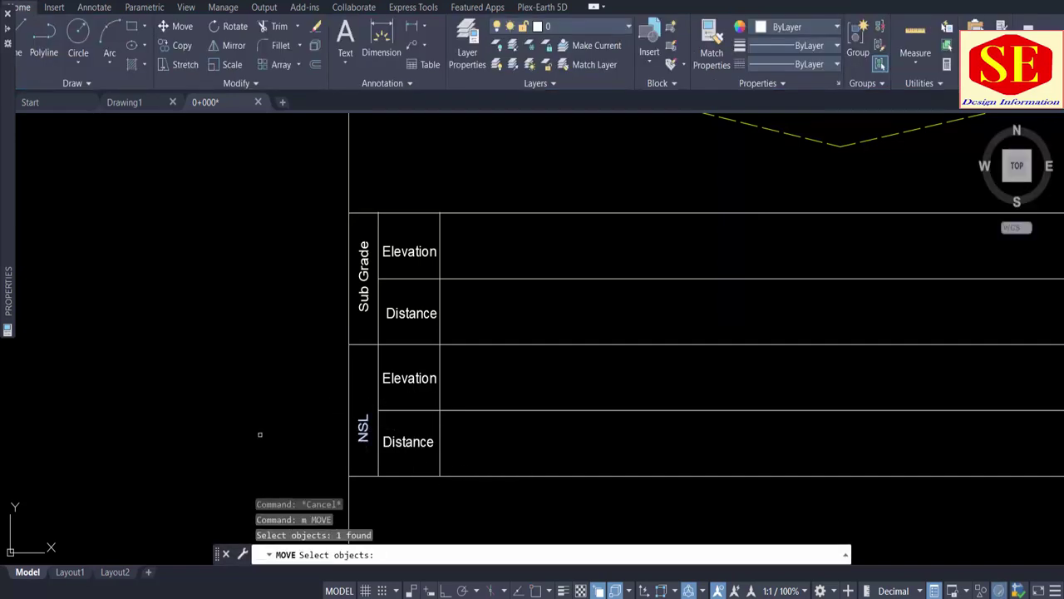
pyautogui.press('Return')
pyautogui.click(259, 434)
pyautogui.click(254, 418)
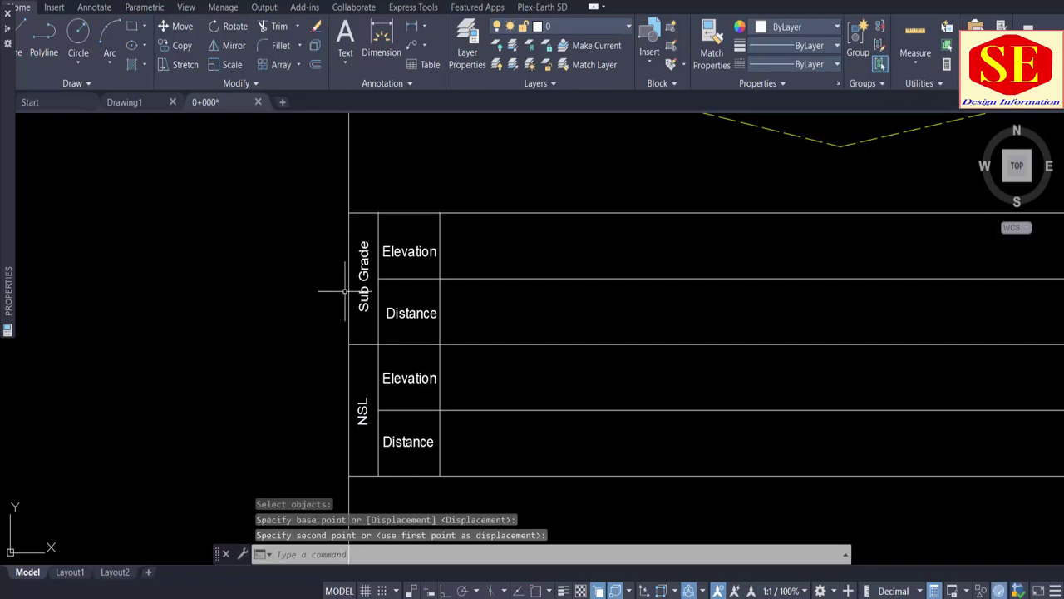
pyautogui.scroll(-1, 351, 289)
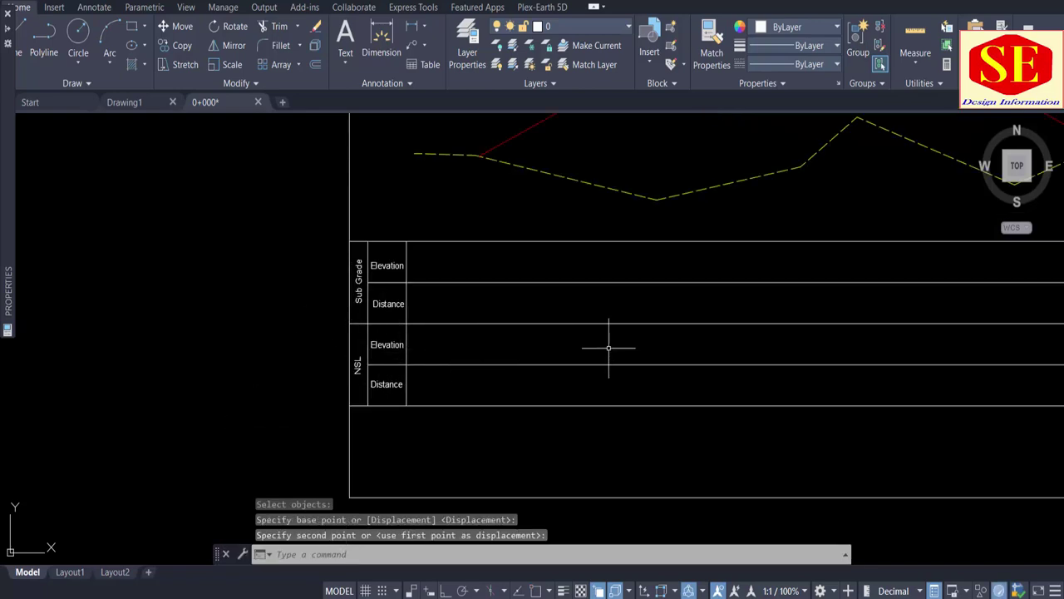
pyautogui.moveTo(608, 347); pyautogui.dragTo(422, 368, button='middle')
pyautogui.moveTo(300, 346); pyautogui.dragTo(532, 329, button='middle')
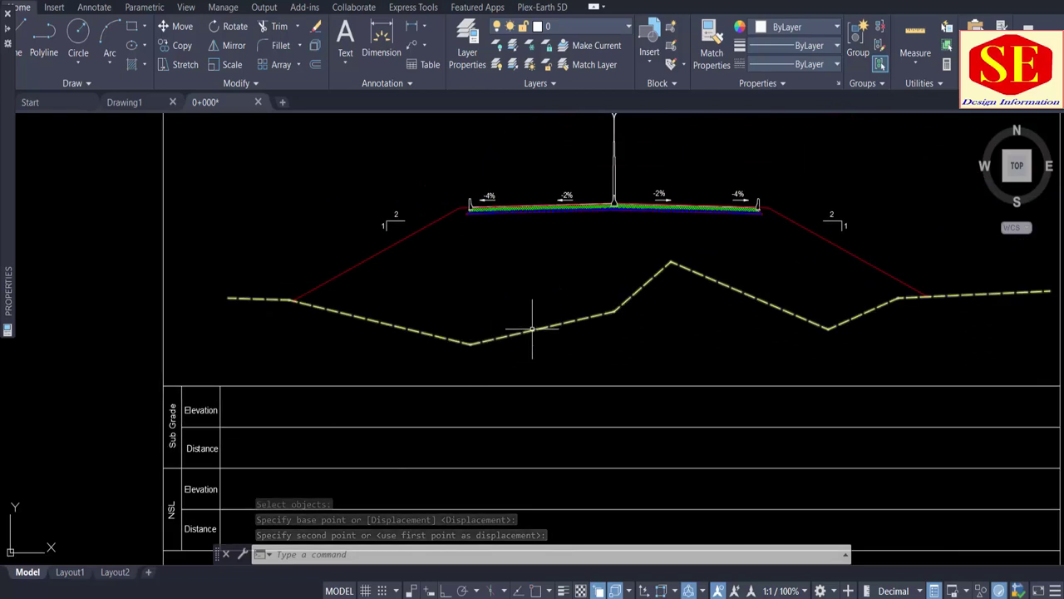
pyautogui.click(588, 317)
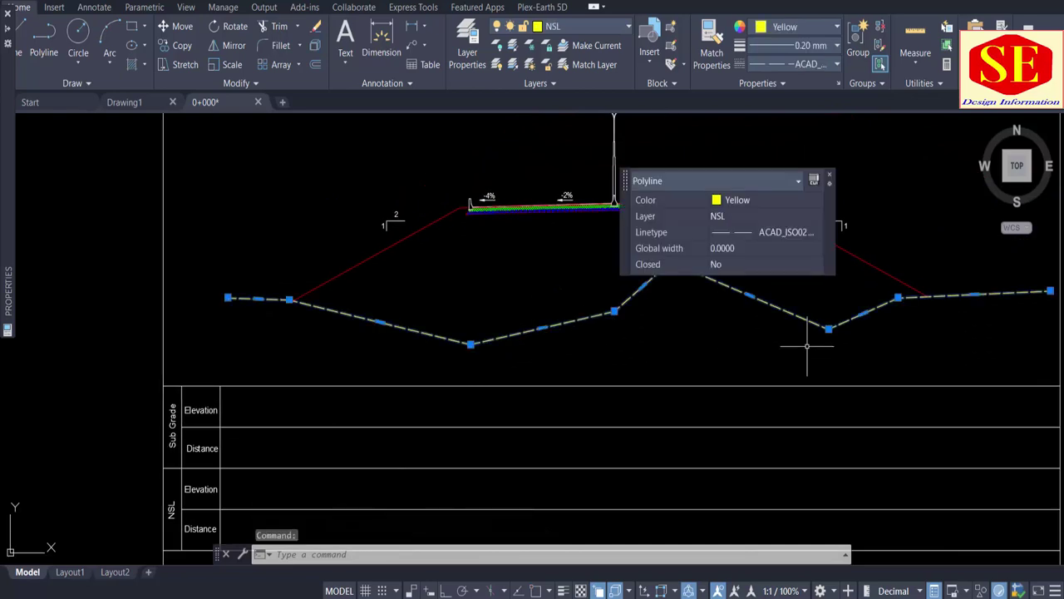
pyautogui.press('Escape')
pyautogui.scroll(3, 497, 208)
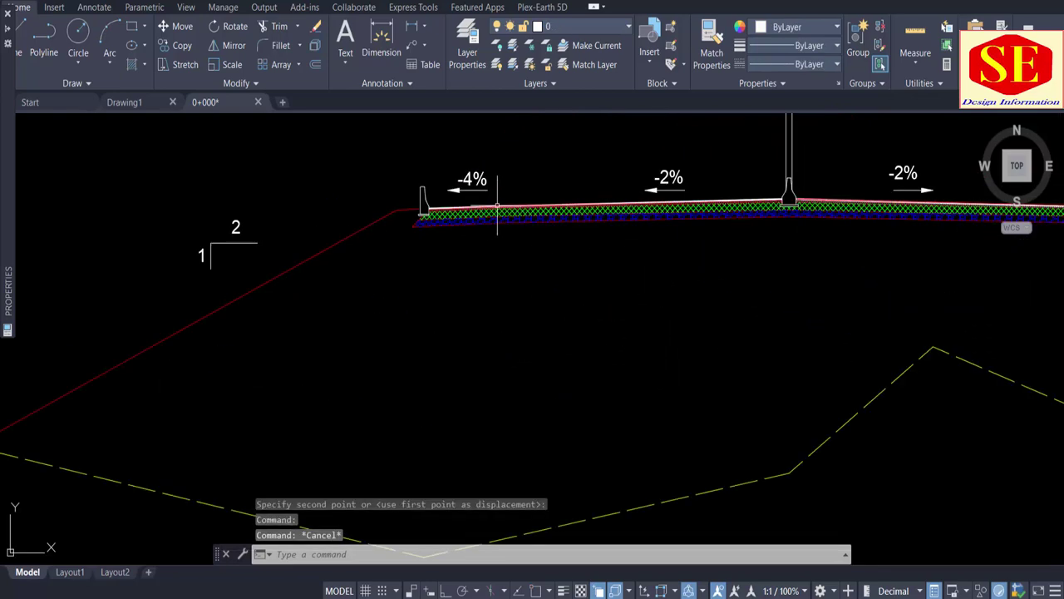
pyautogui.scroll(-2, 756, 230)
pyautogui.scroll(-3, 691, 435)
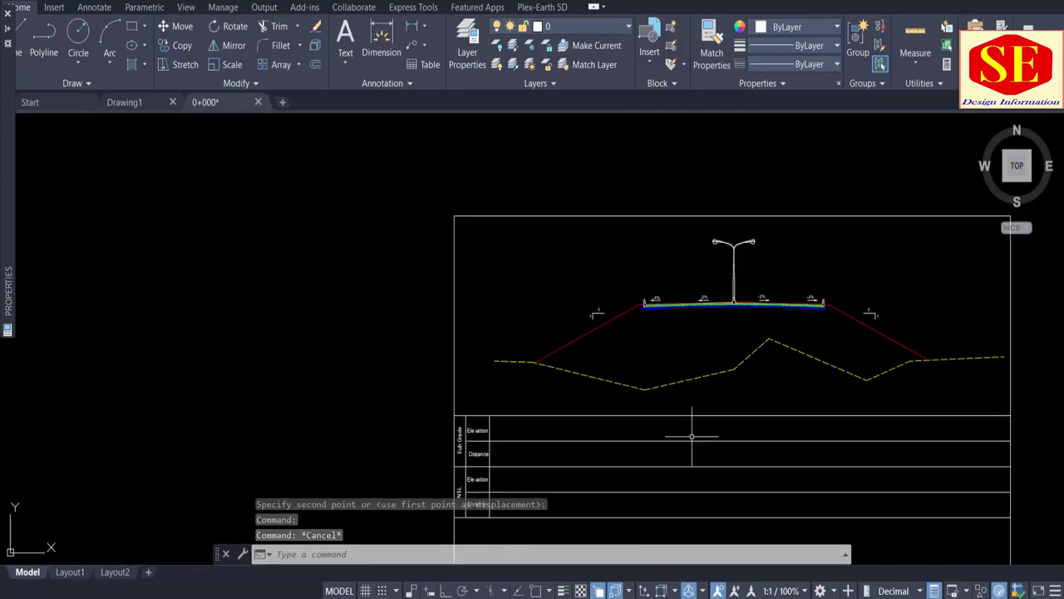
pyautogui.moveTo(712, 438); pyautogui.dragTo(573, 387, button='middle')
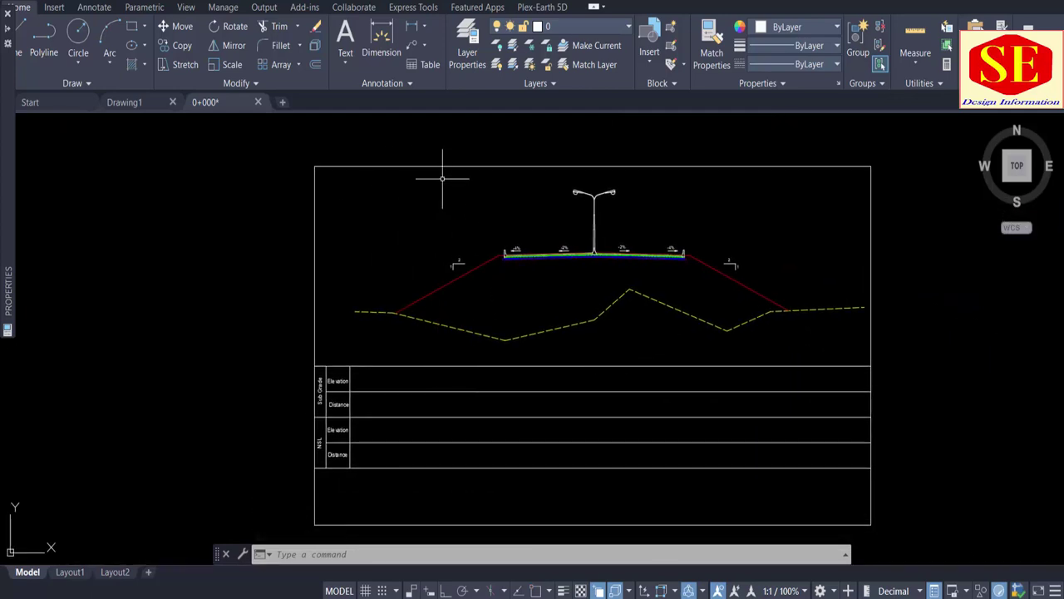
# - With APPLOAD, open the Startup Suite's Add dialog and select areapp, CD and PR1
pyautogui.write('AP')
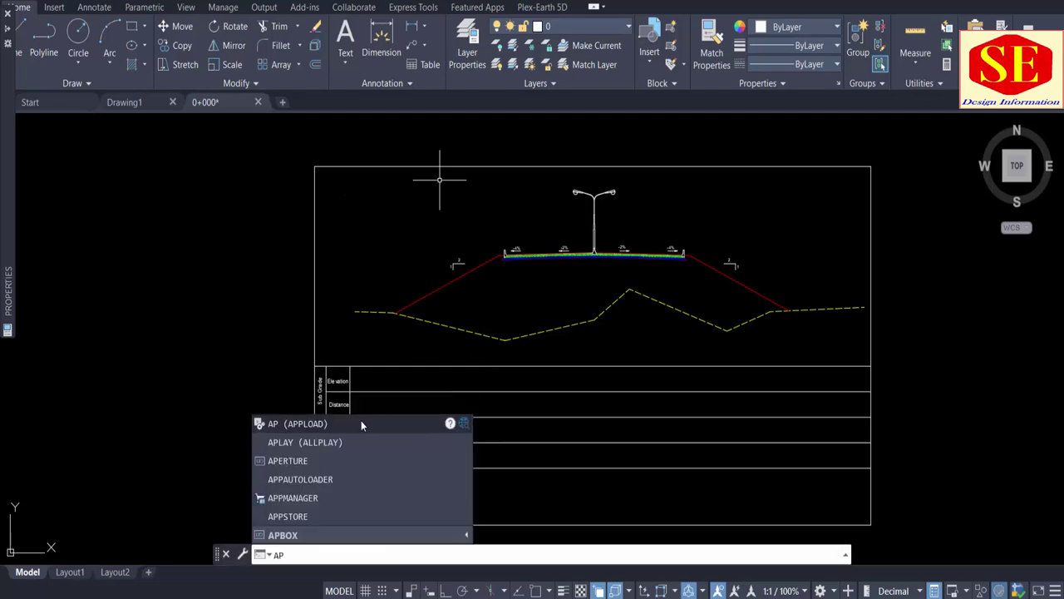
pyautogui.press('Return')
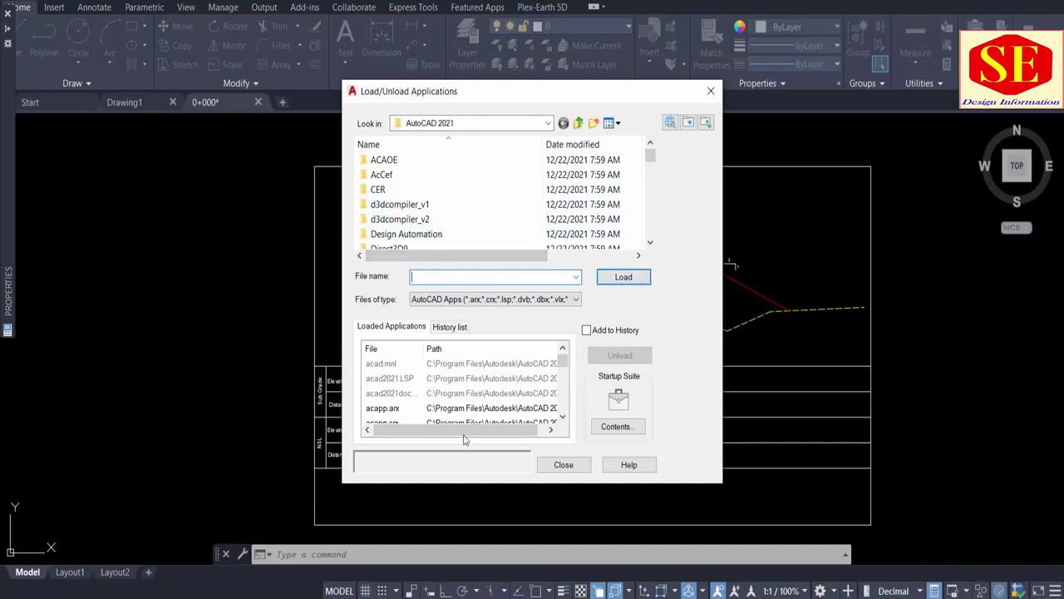
pyautogui.click(616, 427)
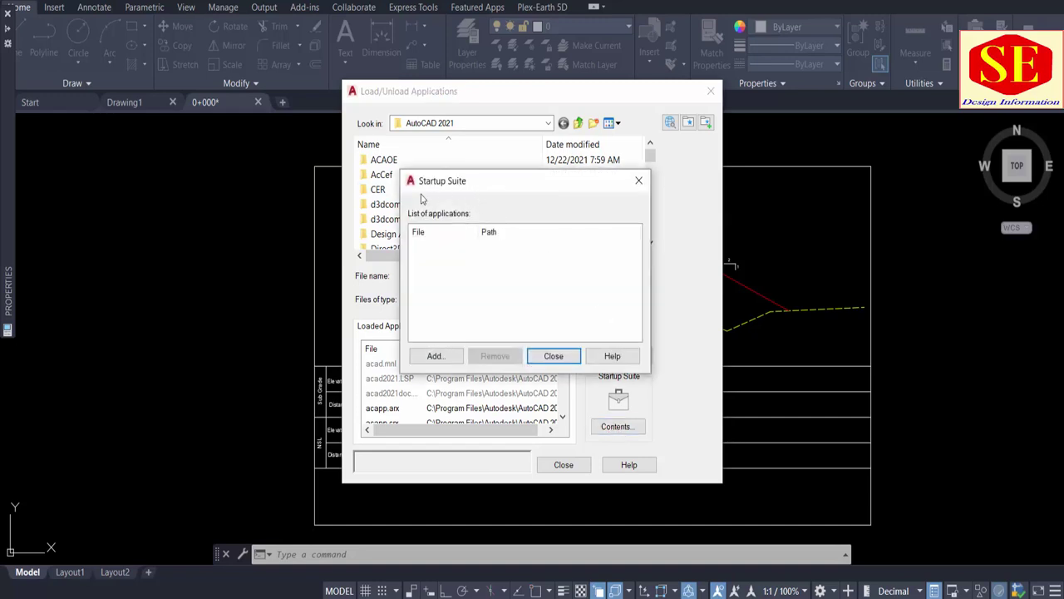
pyautogui.click(434, 356)
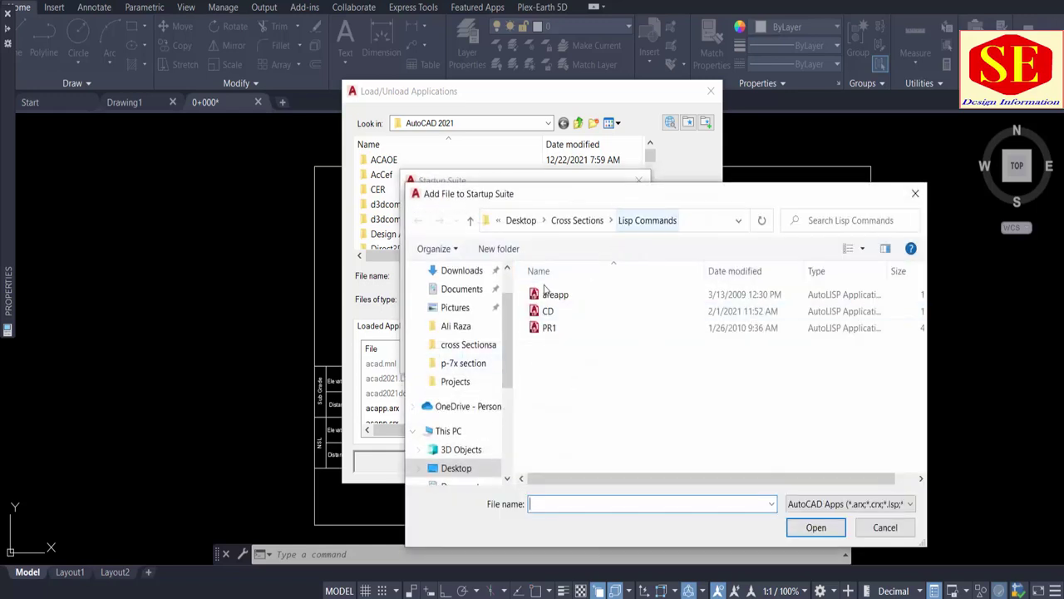
pyautogui.click(555, 296)
pyautogui.click(550, 311)
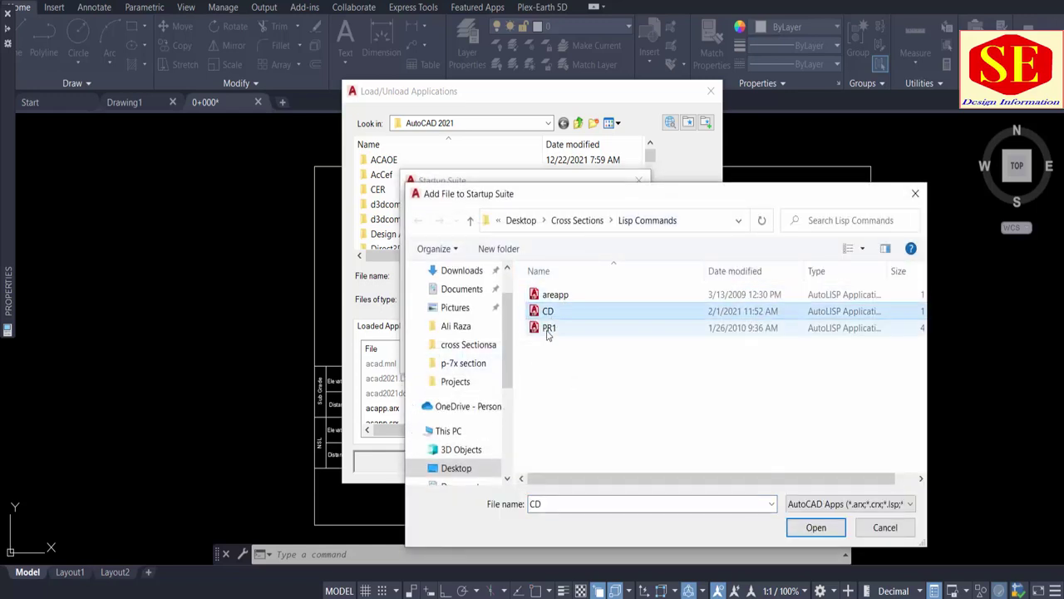
pyautogui.click(550, 328)
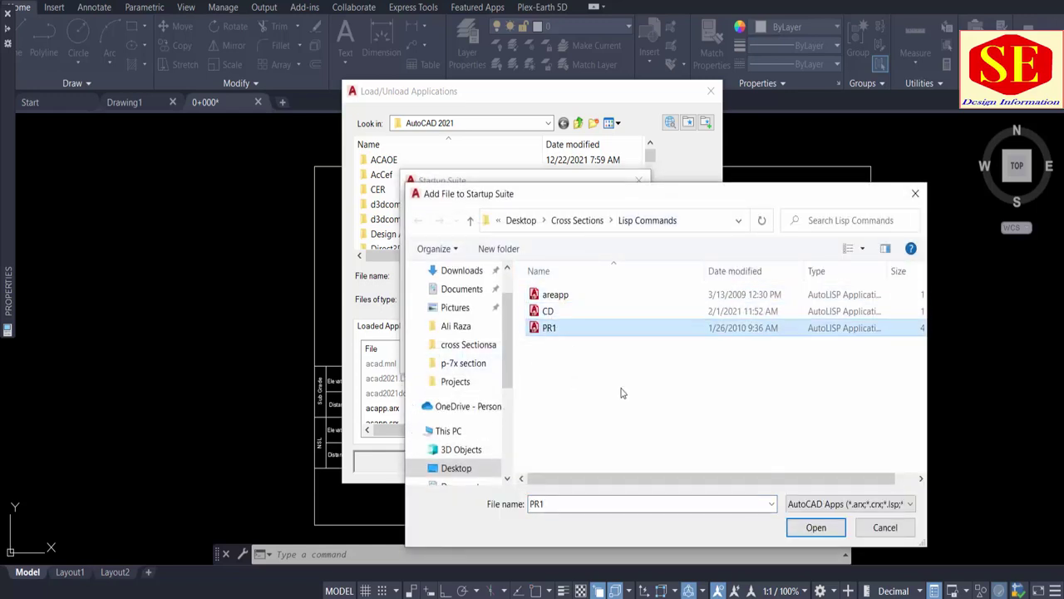
pyautogui.click(549, 293)
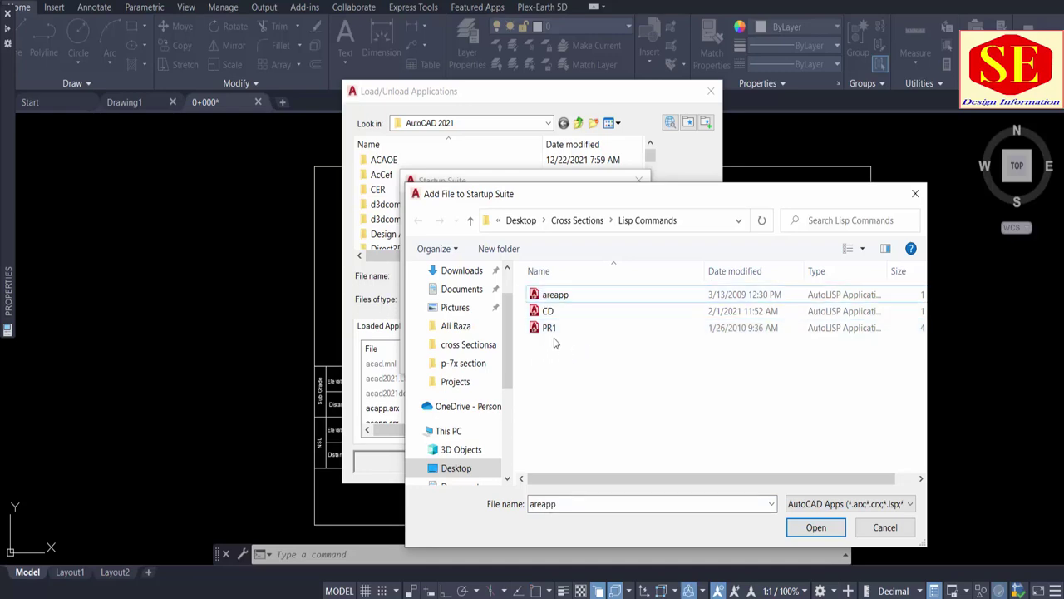
pyautogui.click(549, 328)
# - Inspect the PR1, CD and areapp code in a text editor, then reselect all three
pyautogui.rightClick(545, 328)
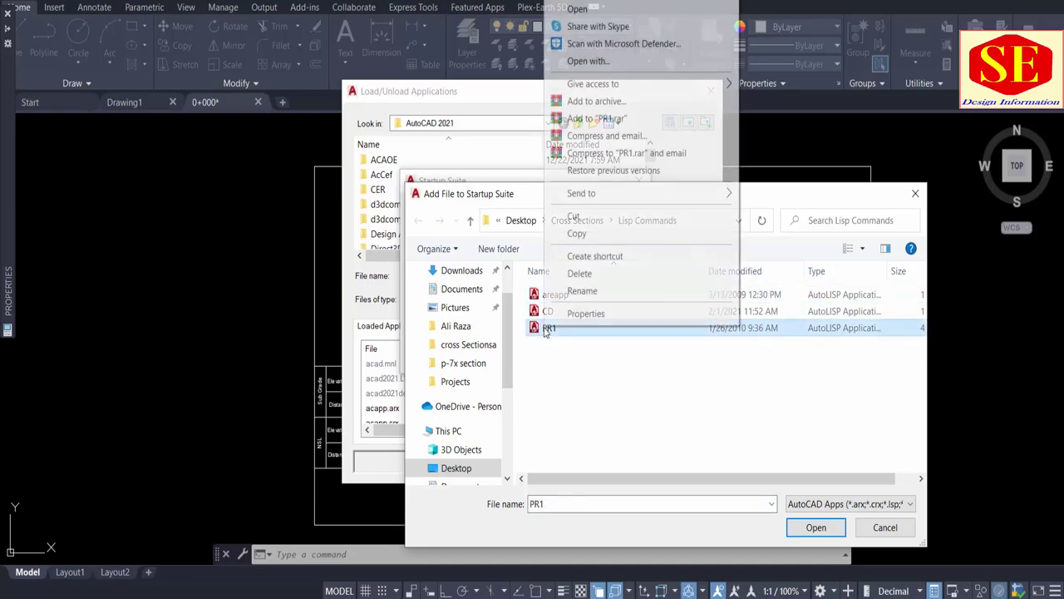
pyautogui.click(581, 9)
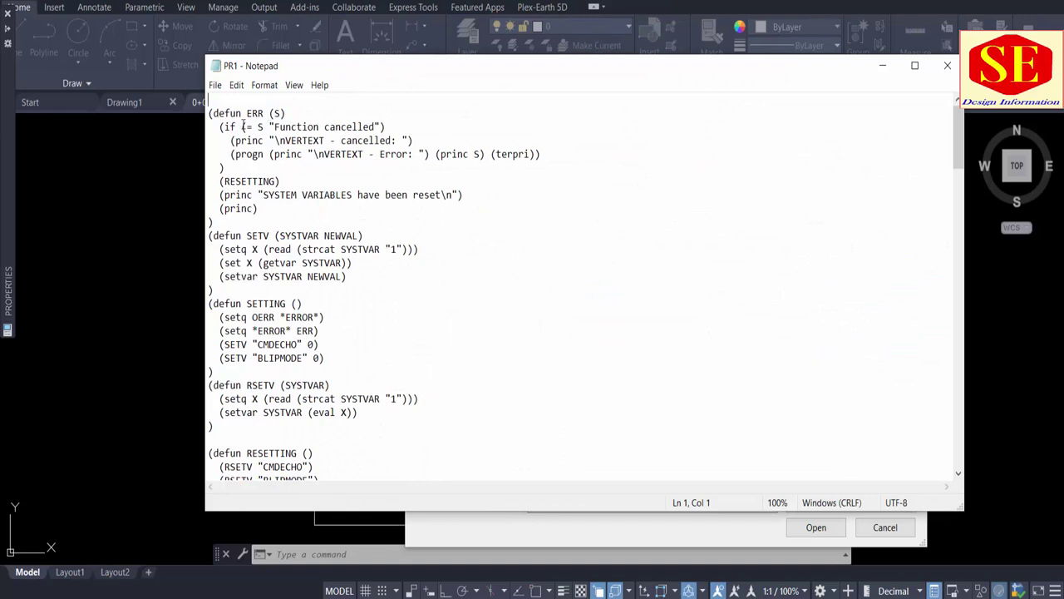
pyautogui.scroll(-4, 328, 316)
pyautogui.click(947, 65)
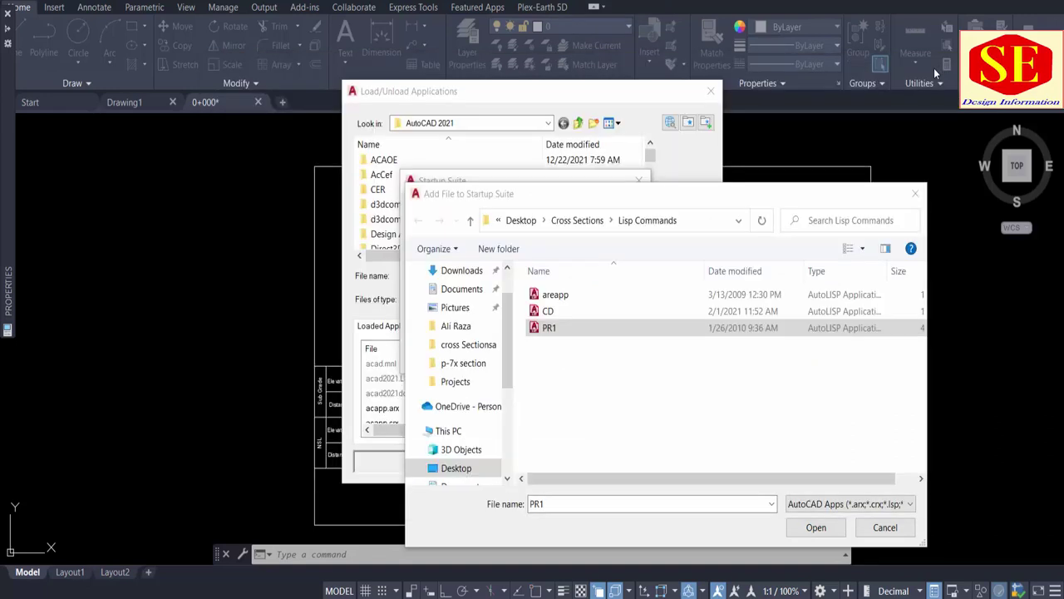
pyautogui.click(551, 311)
pyautogui.rightClick(552, 310)
pyautogui.click(583, 284)
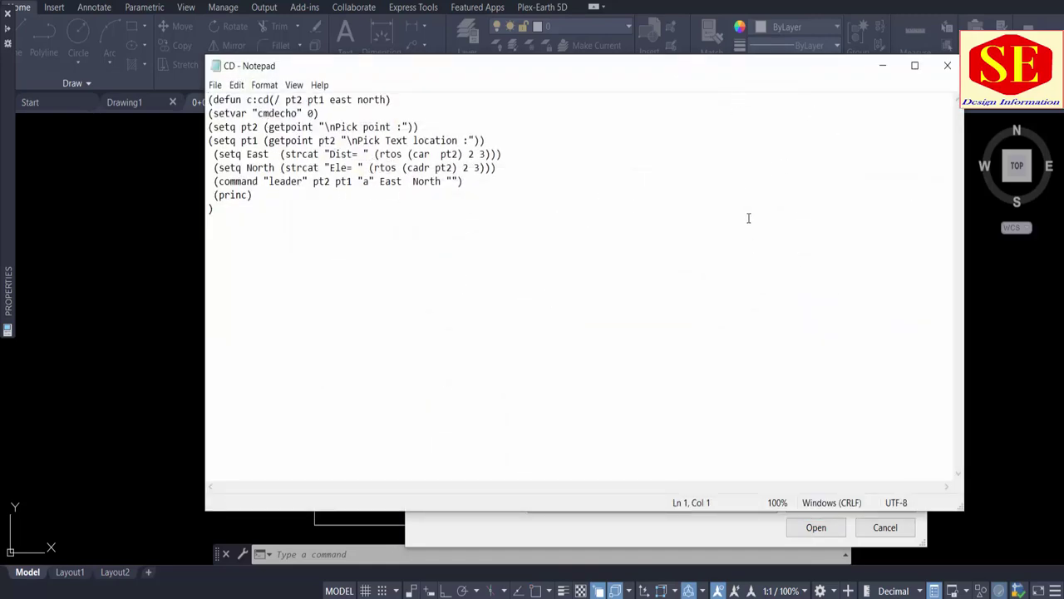
pyautogui.click(947, 65)
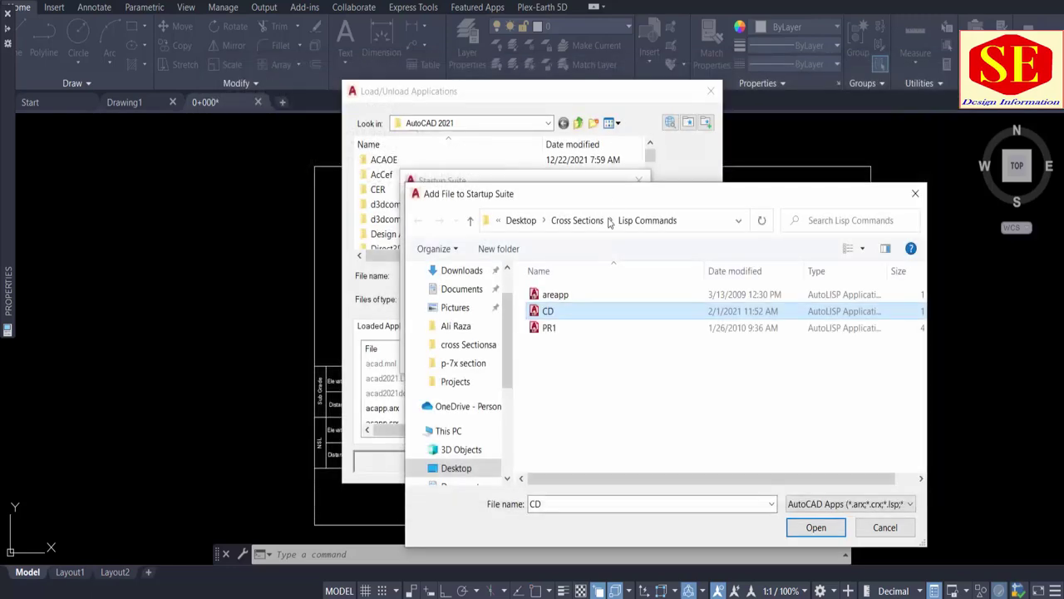
pyautogui.click(565, 301)
pyautogui.rightClick(565, 301)
pyautogui.click(583, 284)
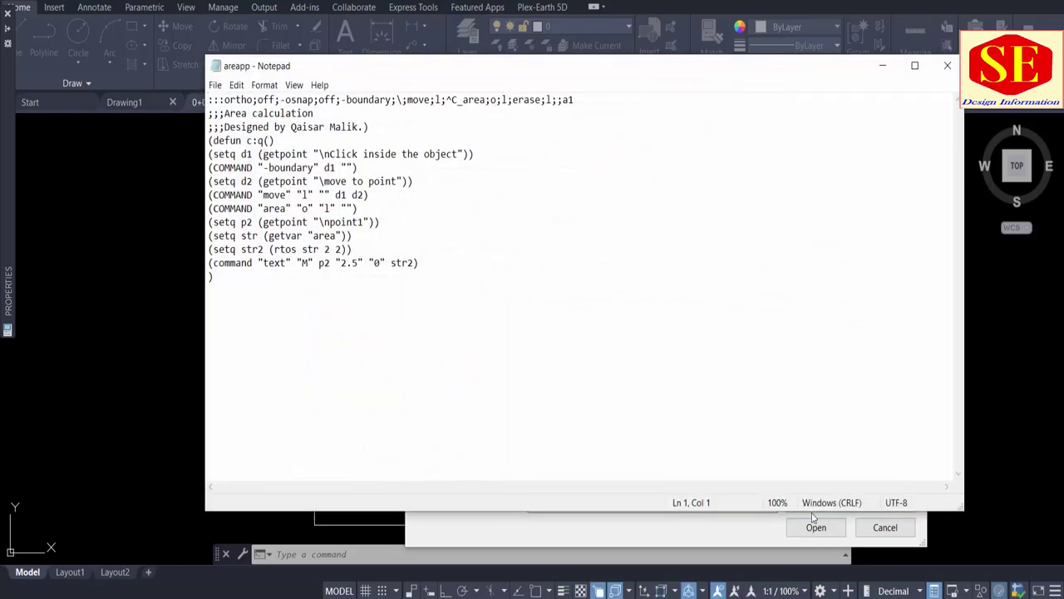
pyautogui.click(947, 66)
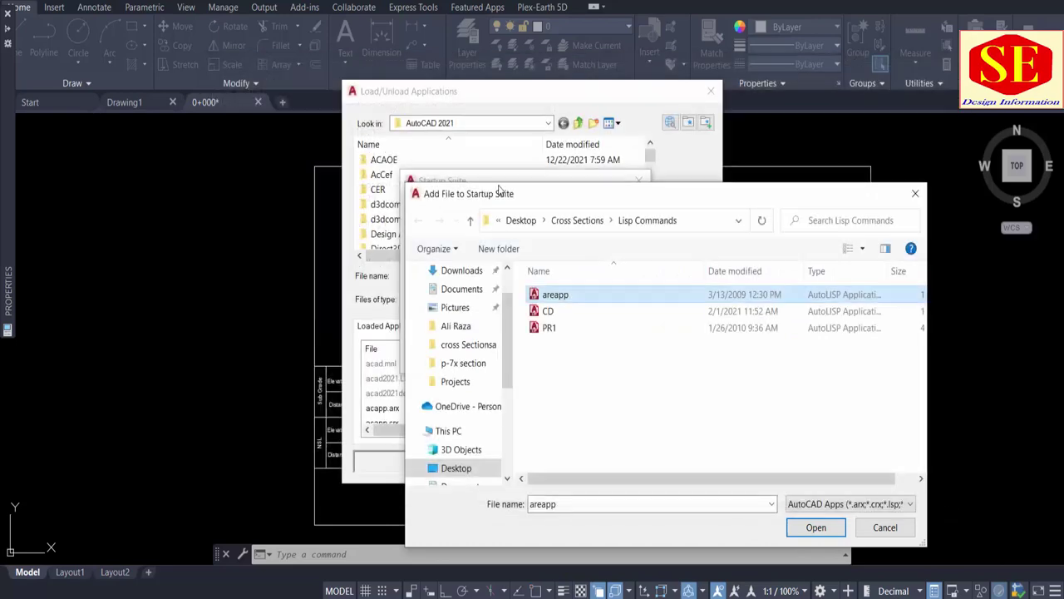
pyautogui.keyDown('shift'); pyautogui.click(547, 331); pyautogui.keyUp('shift')
# - Add the three routines to the Startup Suite and close the loader dialogs
pyautogui.click(796, 526)
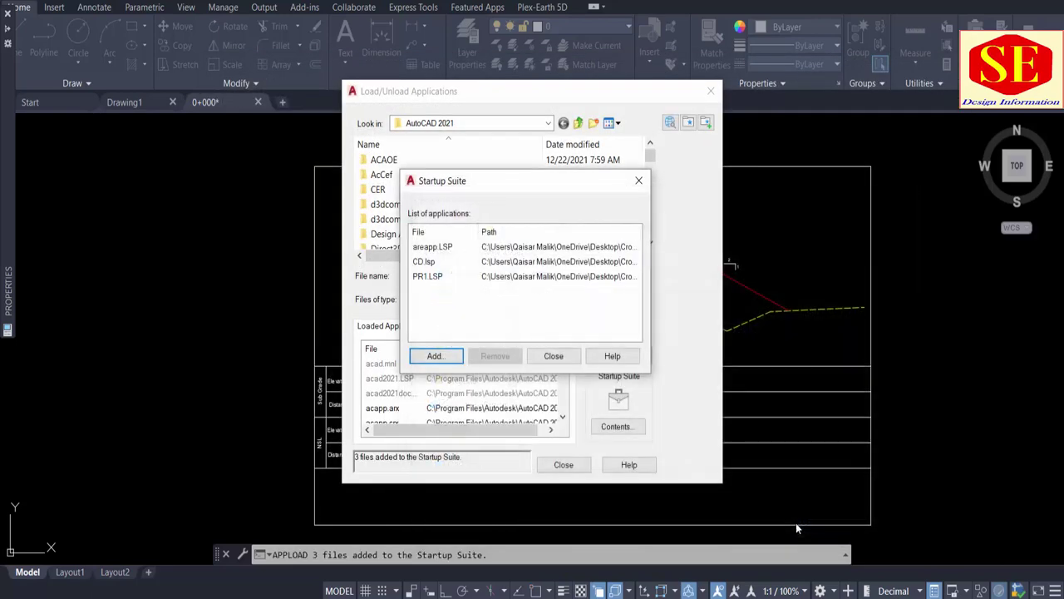
pyautogui.click(569, 364)
pyautogui.click(579, 461)
# - Close the 0+000 drawing without saving and reopen it from Recent Documents
pyautogui.moveTo(570, 280); pyautogui.dragTo(543, 244, button='middle')
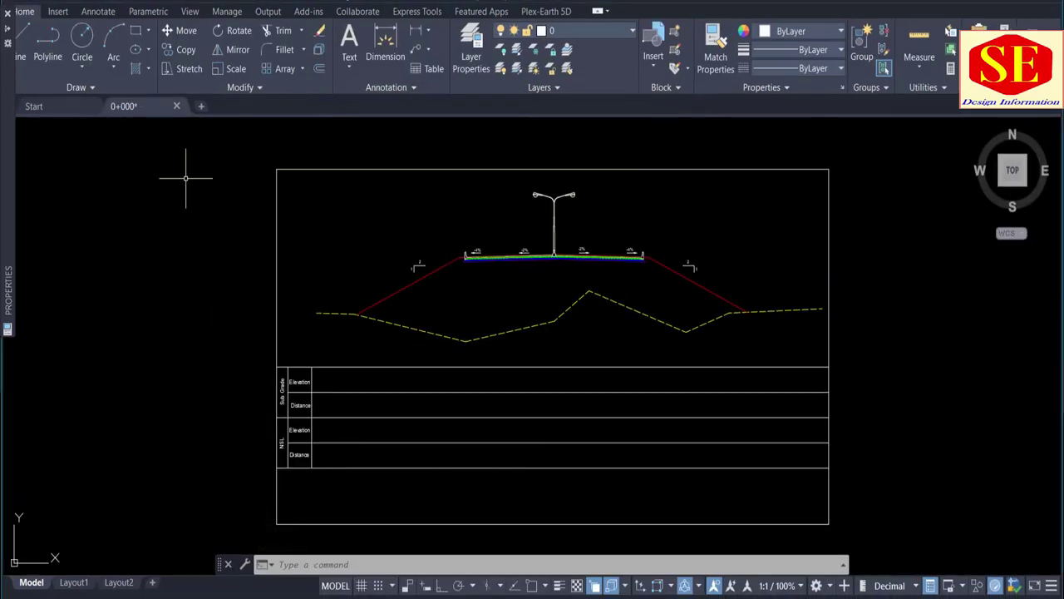
pyautogui.click(177, 109)
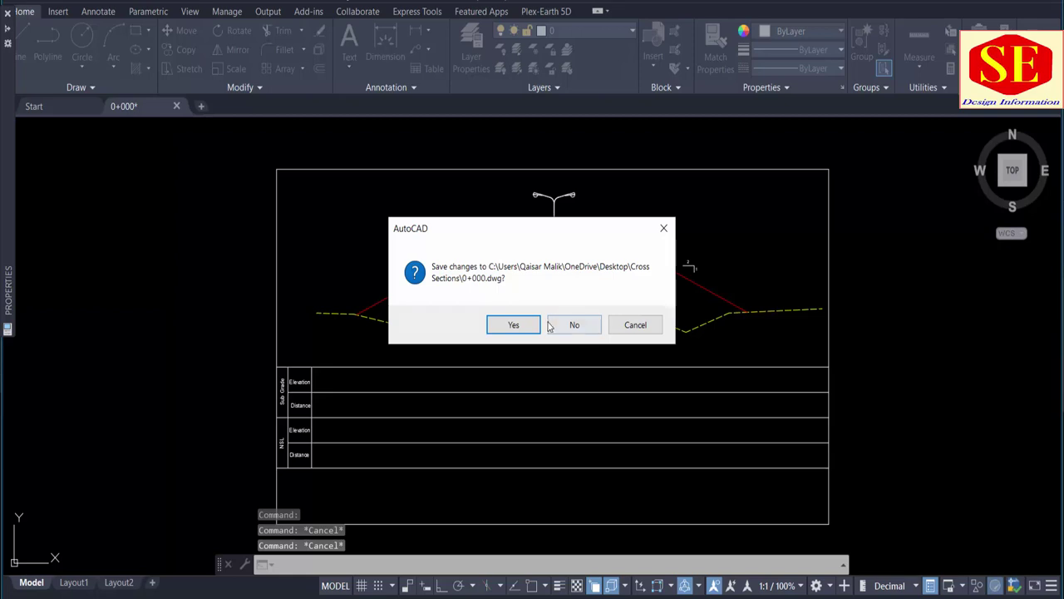
pyautogui.click(515, 325)
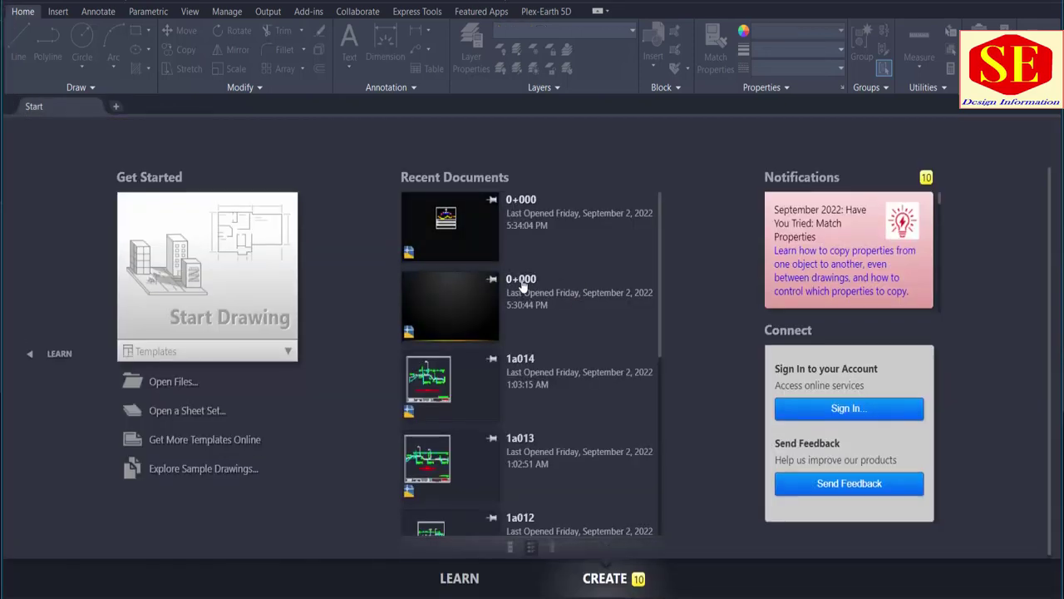
pyautogui.click(462, 230)
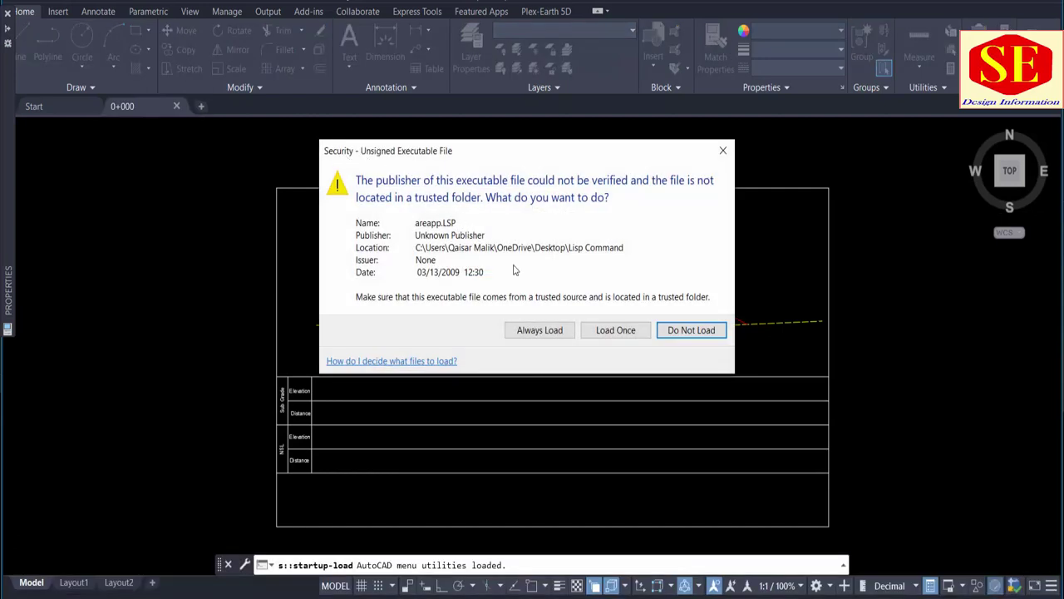
# - Choose Always Load for the areapp, CD and PR1 security prompts
pyautogui.click(536, 334)
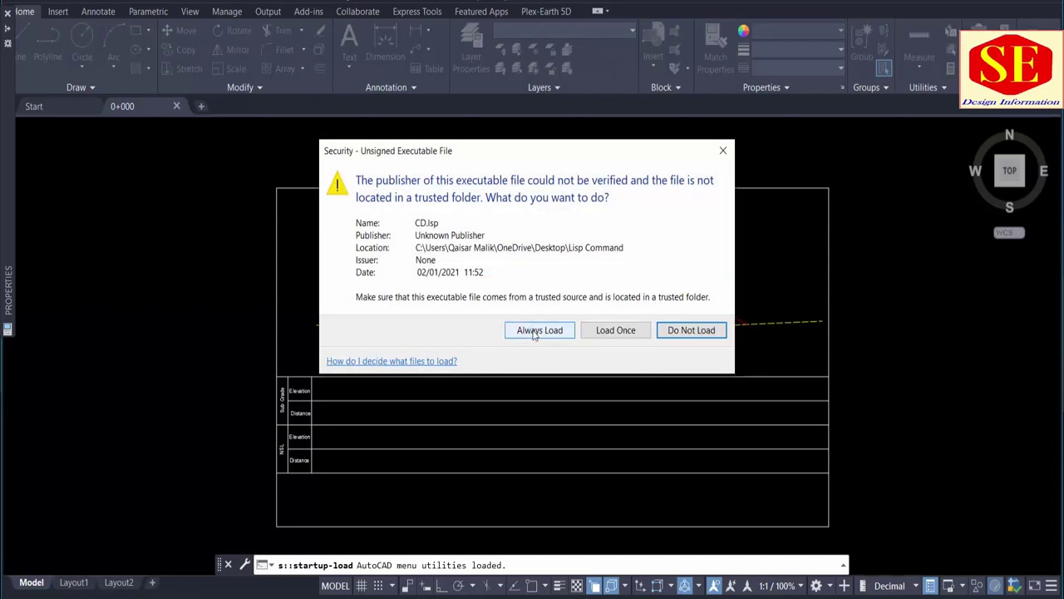
pyautogui.click(534, 334)
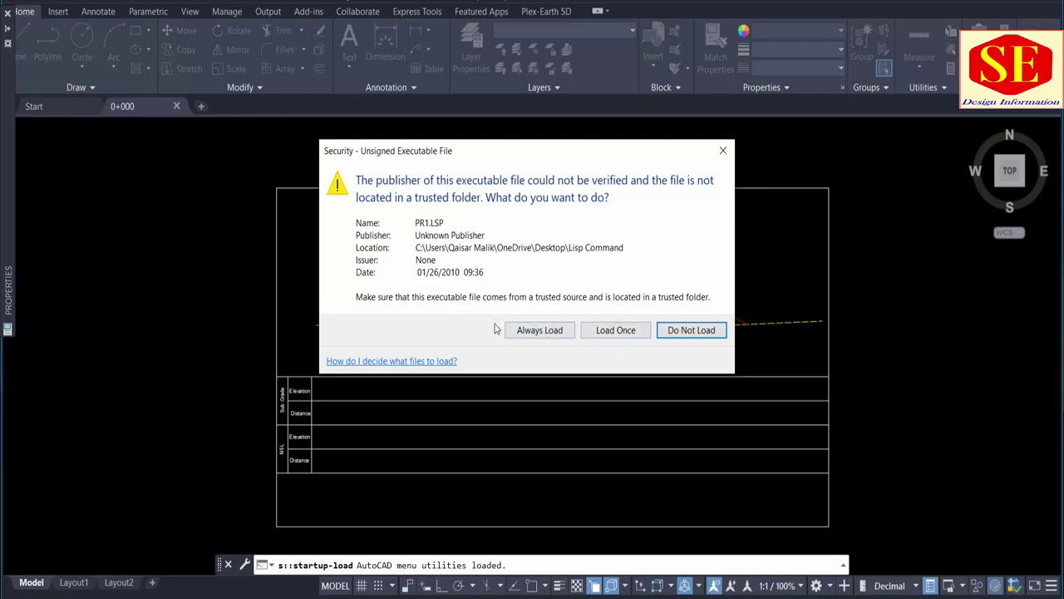
pyautogui.click(535, 333)
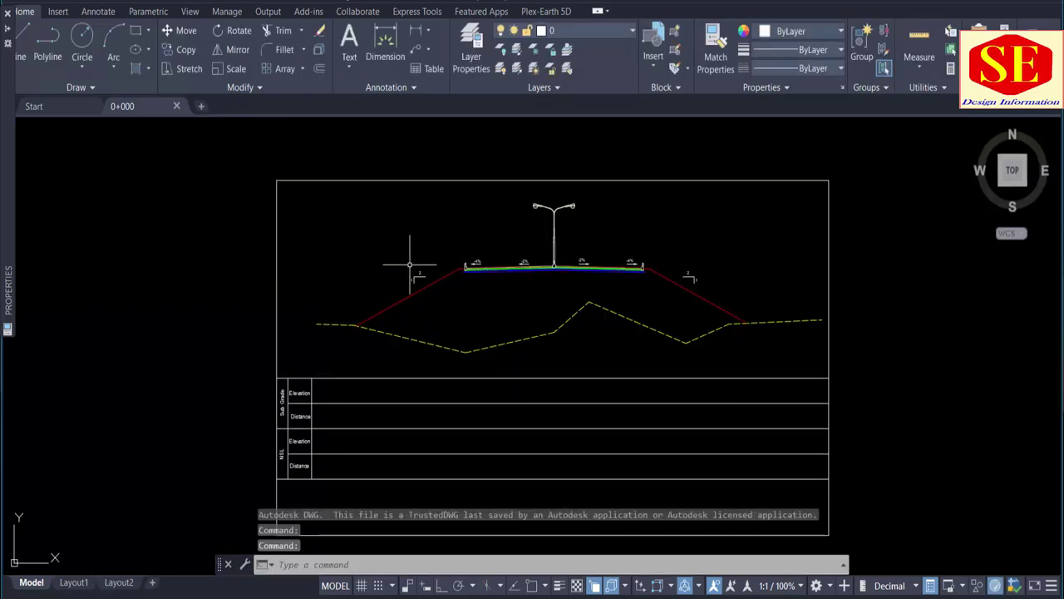
# - Run the CD routine to place a trial Dist/Ele label on the left slope
pyautogui.moveTo(385, 264); pyautogui.dragTo(416, 225, button='middle')
pyautogui.scroll(2, 342, 213)
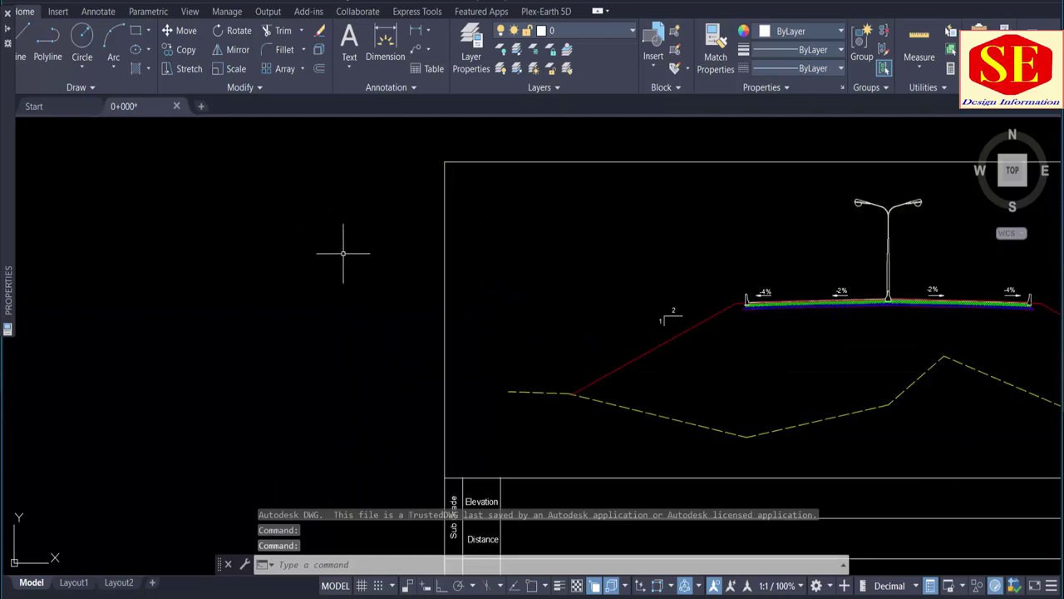
pyautogui.write('cd')
pyautogui.press('Return')
pyautogui.click(308, 287)
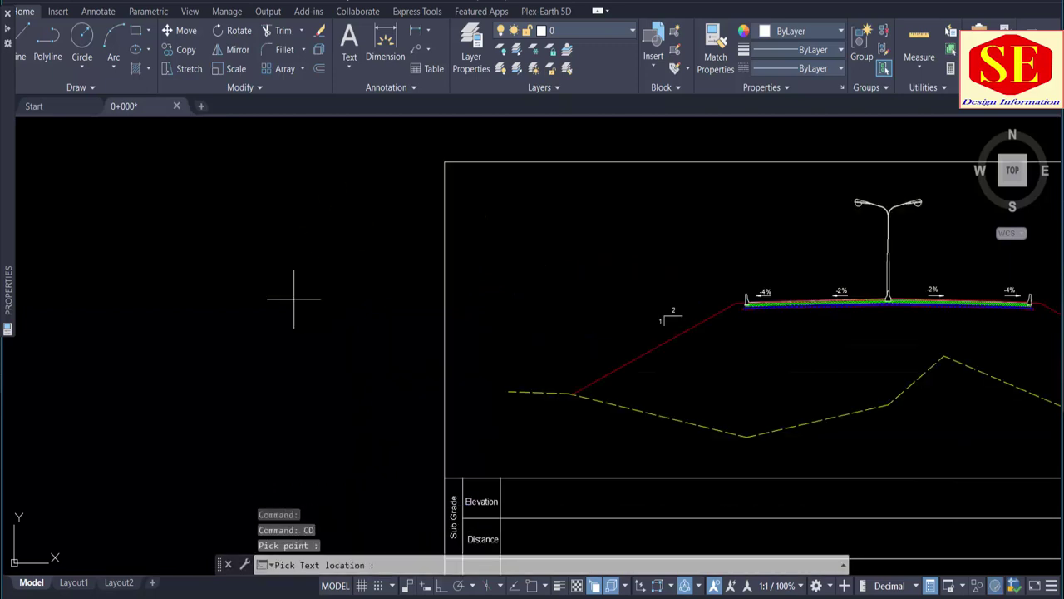
pyautogui.click(340, 247)
pyautogui.scroll(8, 343, 233)
pyautogui.scroll(-3, 343, 232)
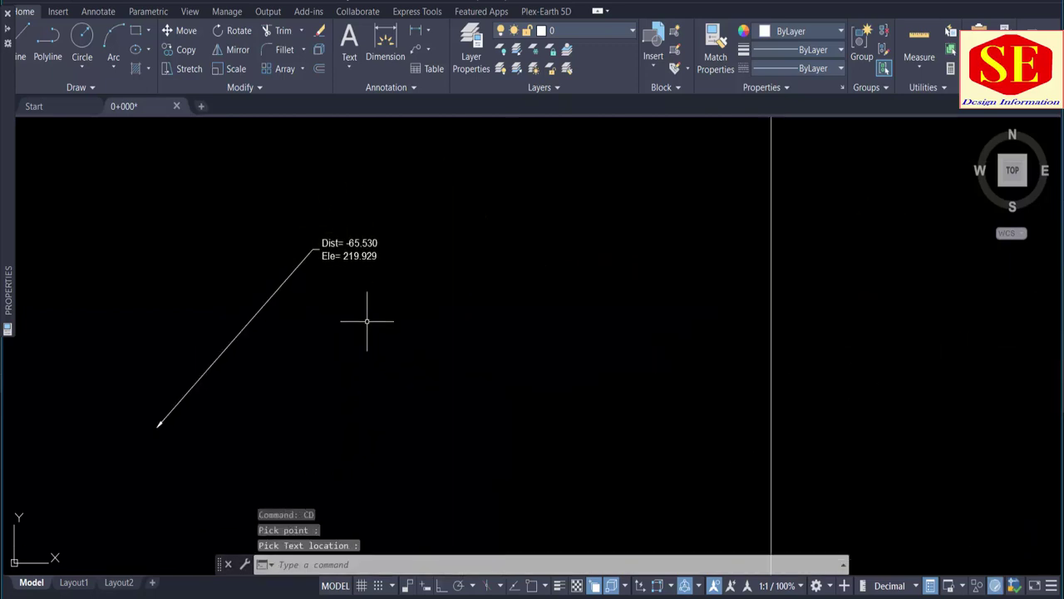
pyautogui.scroll(2, 333, 299)
pyautogui.scroll(-4, 328, 282)
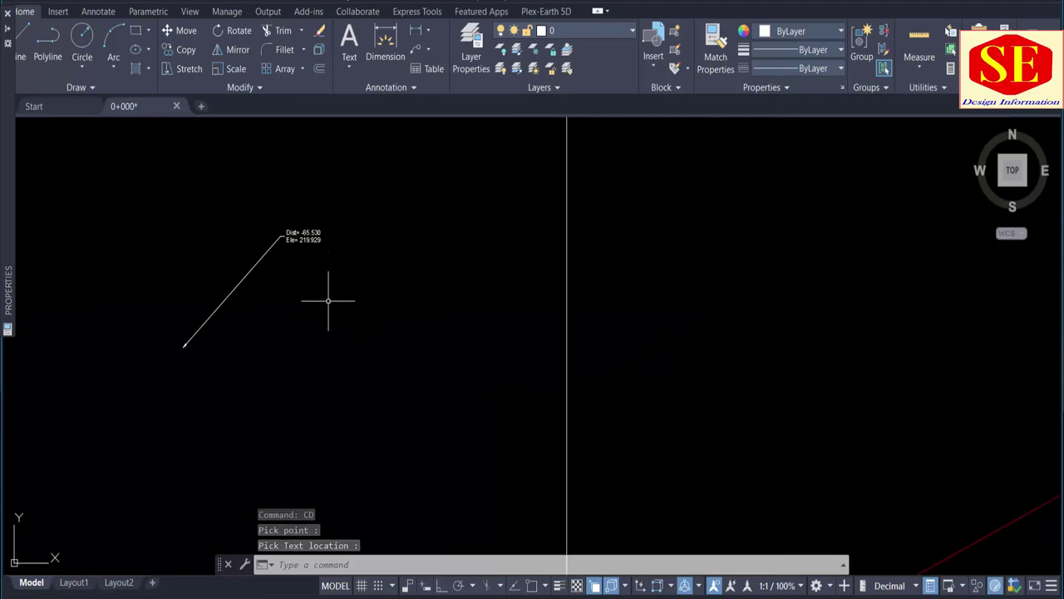
# - Start and cancel the PR routine, then erase the trial leader label
pyautogui.write('PR')
pyautogui.press('Return')
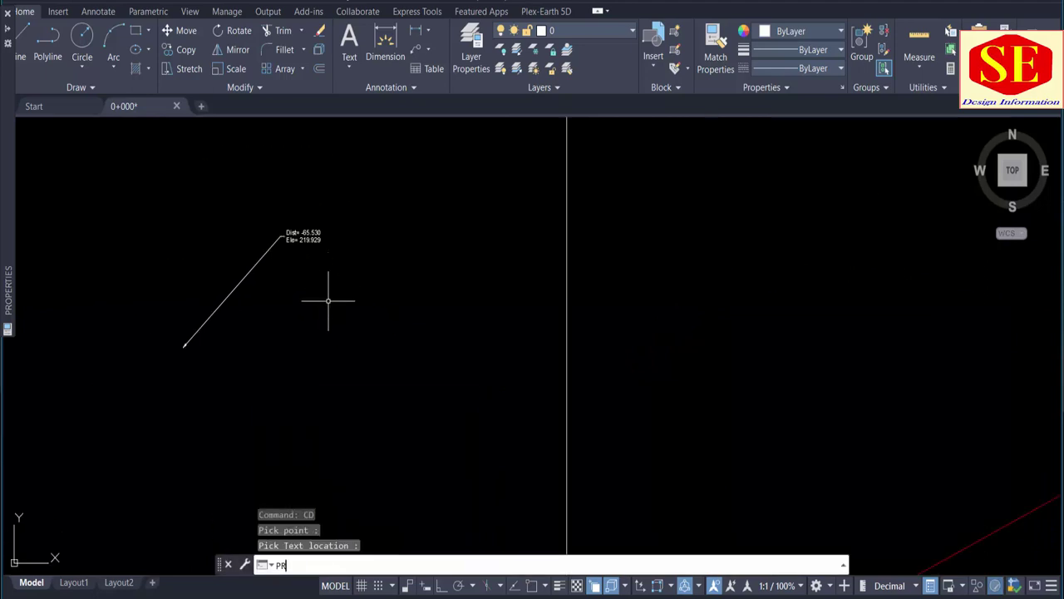
pyautogui.scroll(-4, 338, 295)
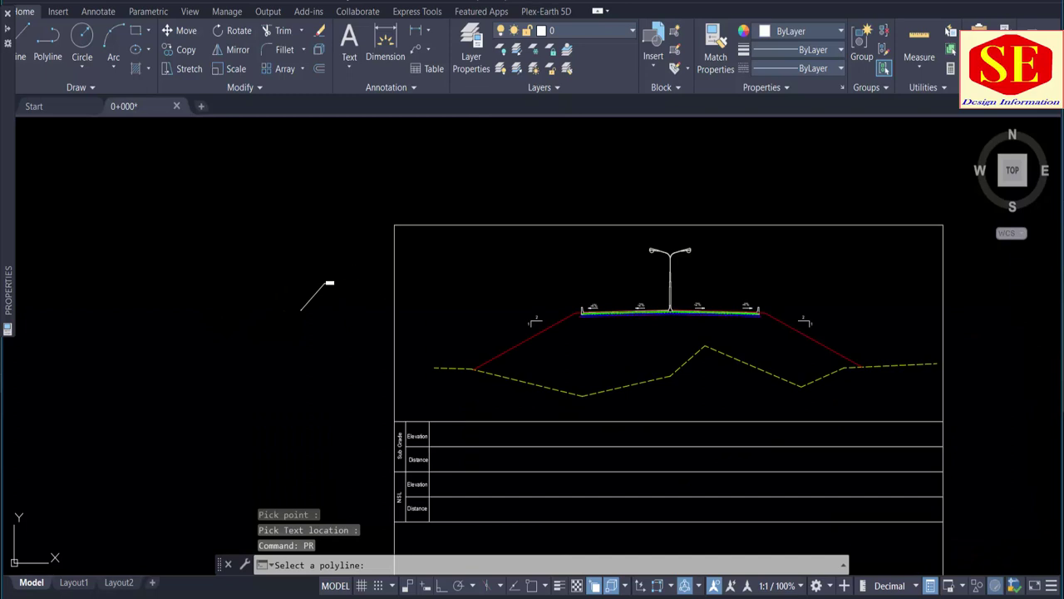
pyautogui.press('Escape')
pyautogui.click(358, 259)
pyautogui.click(297, 335)
pyautogui.write('e')
pyautogui.press('Return')
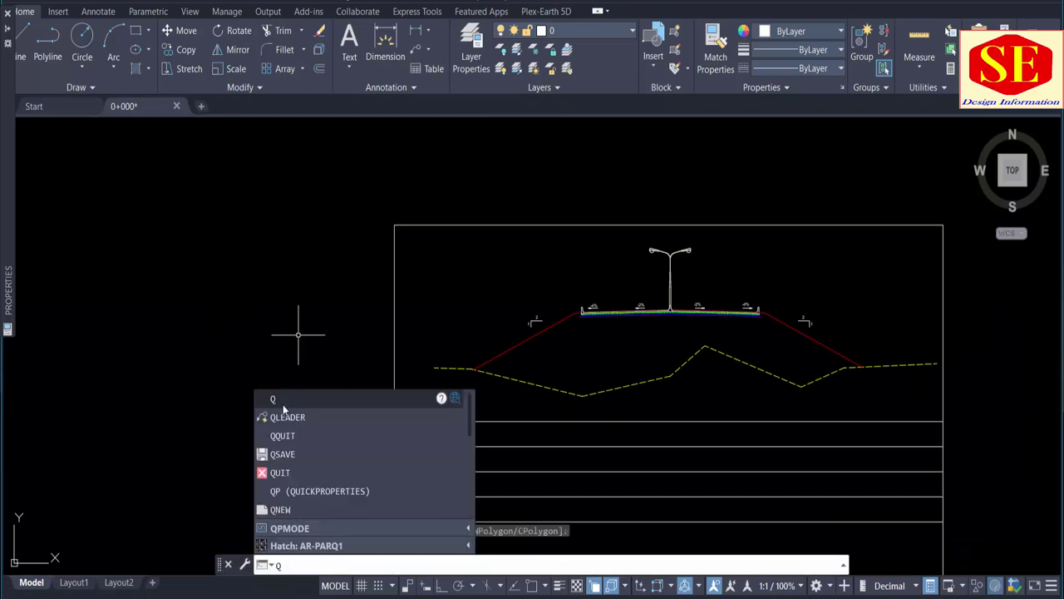
# - Cancel the labelling routine run inside the table and undo the stray NSL text
pyautogui.press('Return')
pyautogui.click(220, 282)
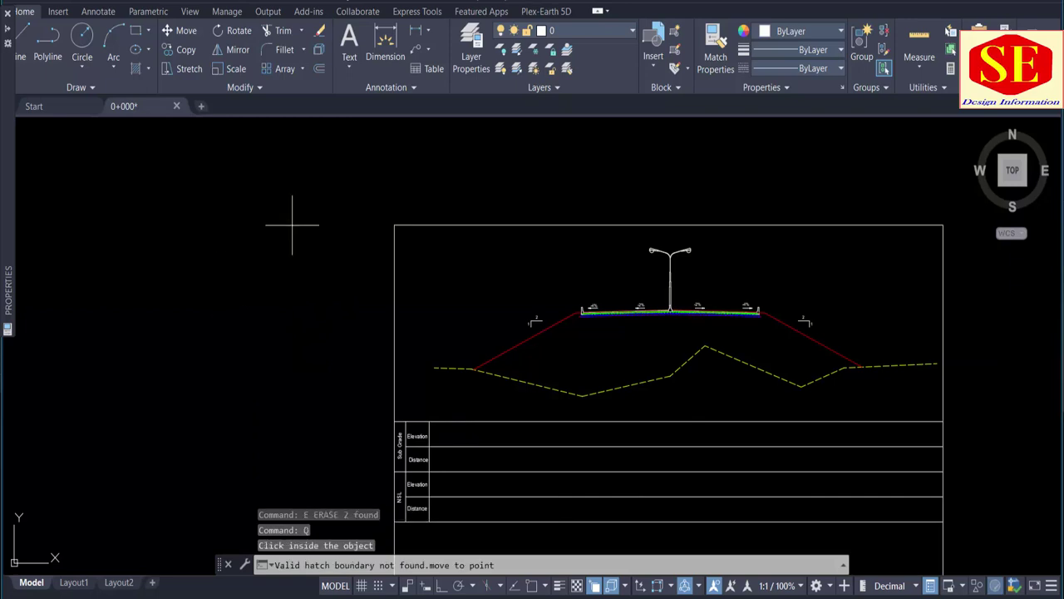
pyautogui.press('Escape')
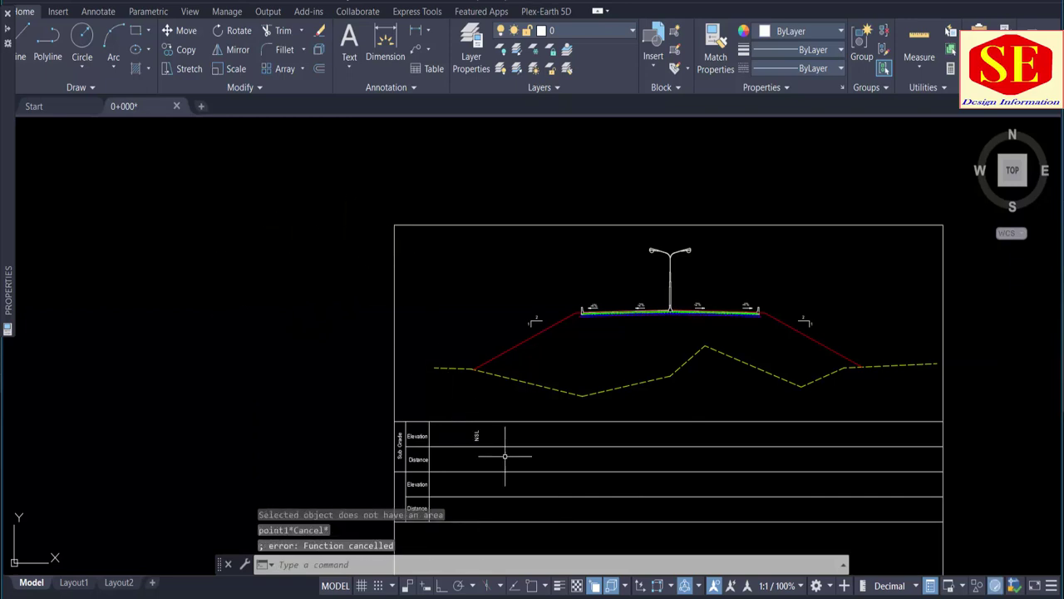
pyautogui.write('u')
pyautogui.press('Return')
pyautogui.press('Return')
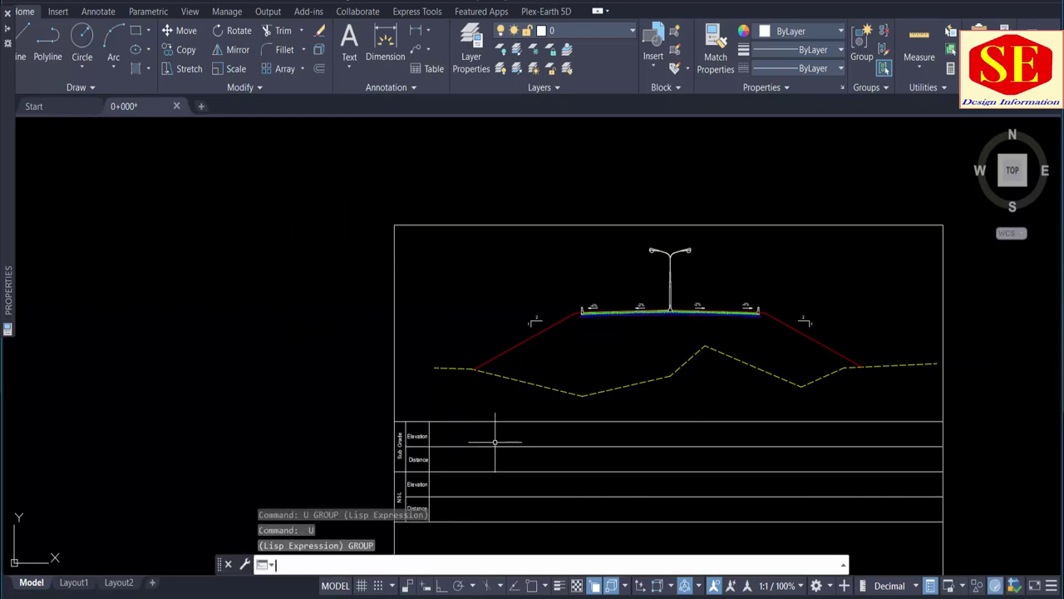
pyautogui.moveTo(578, 328); pyautogui.dragTo(518, 280, button='middle')
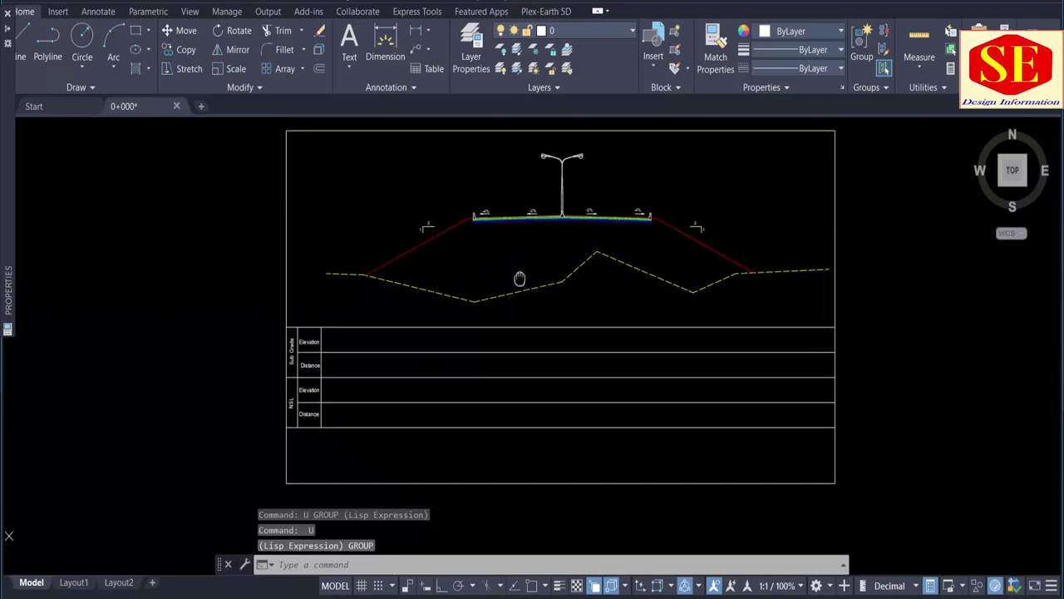
pyautogui.write('ap')
pyautogui.press('Return')
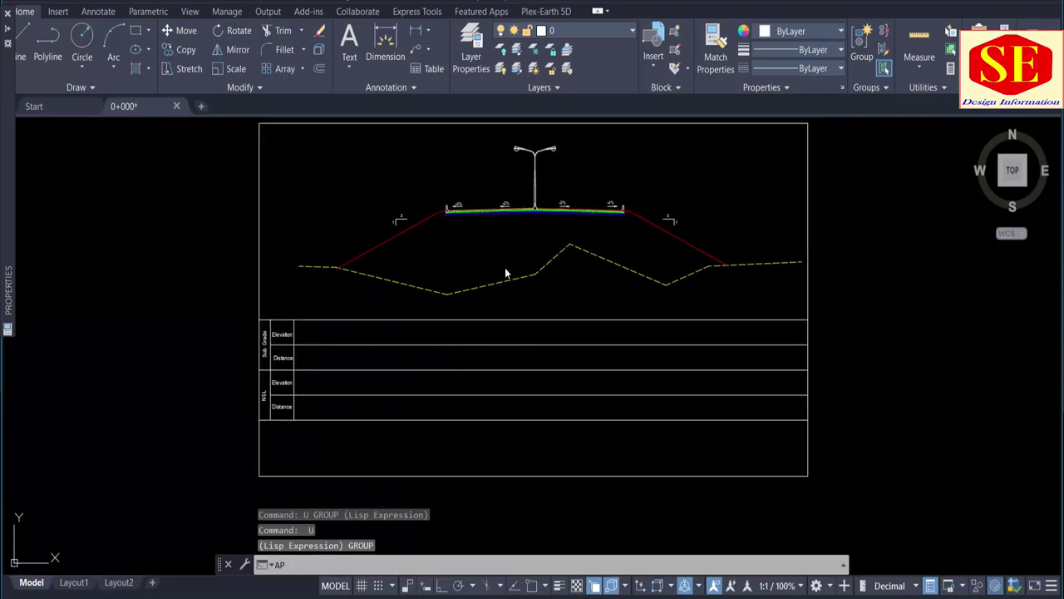
pyautogui.click(616, 425)
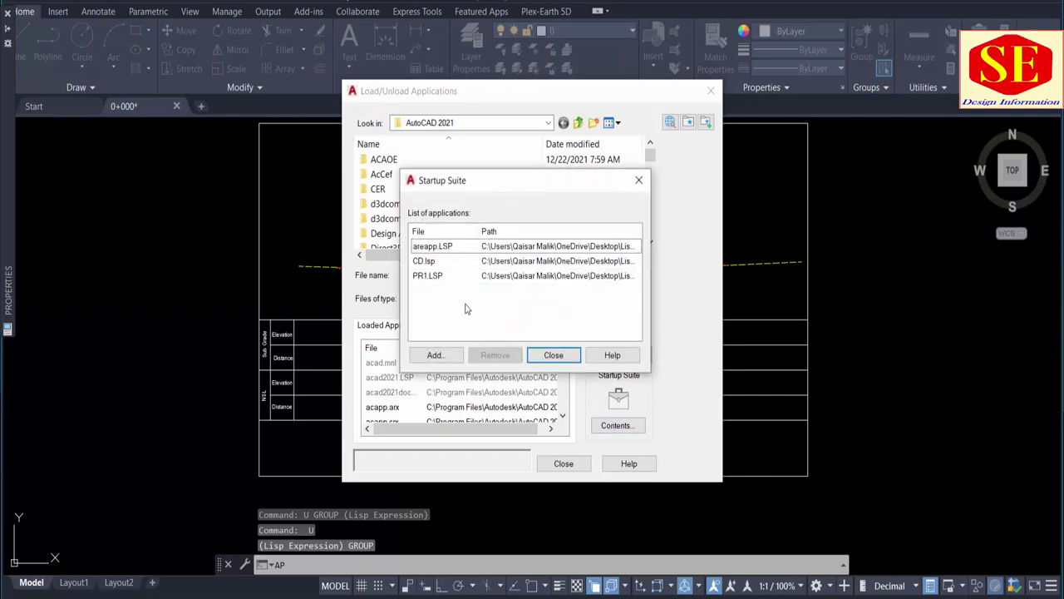
pyautogui.click(433, 281)
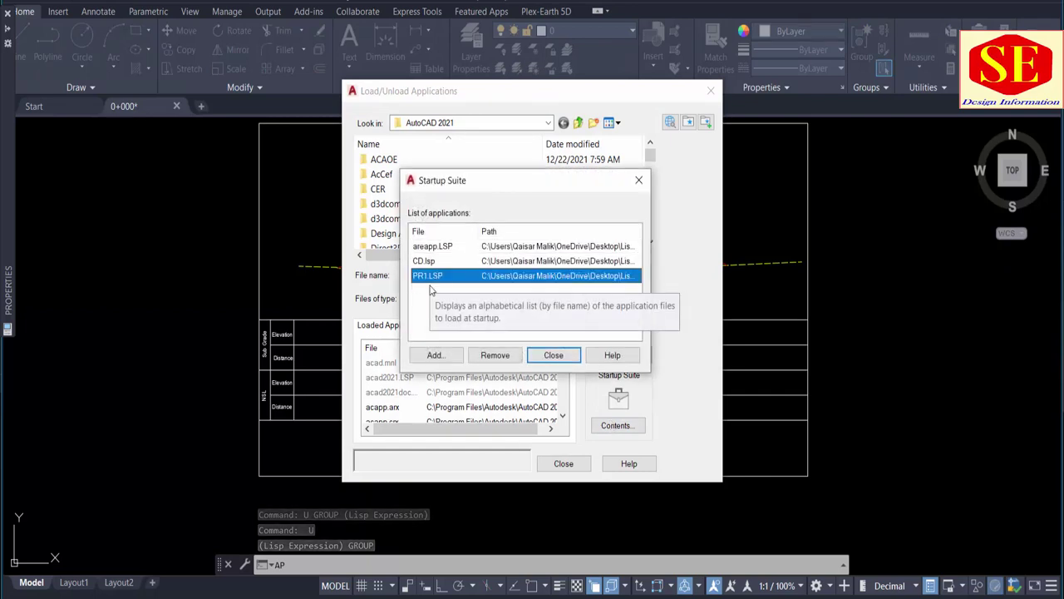
pyautogui.click(431, 263)
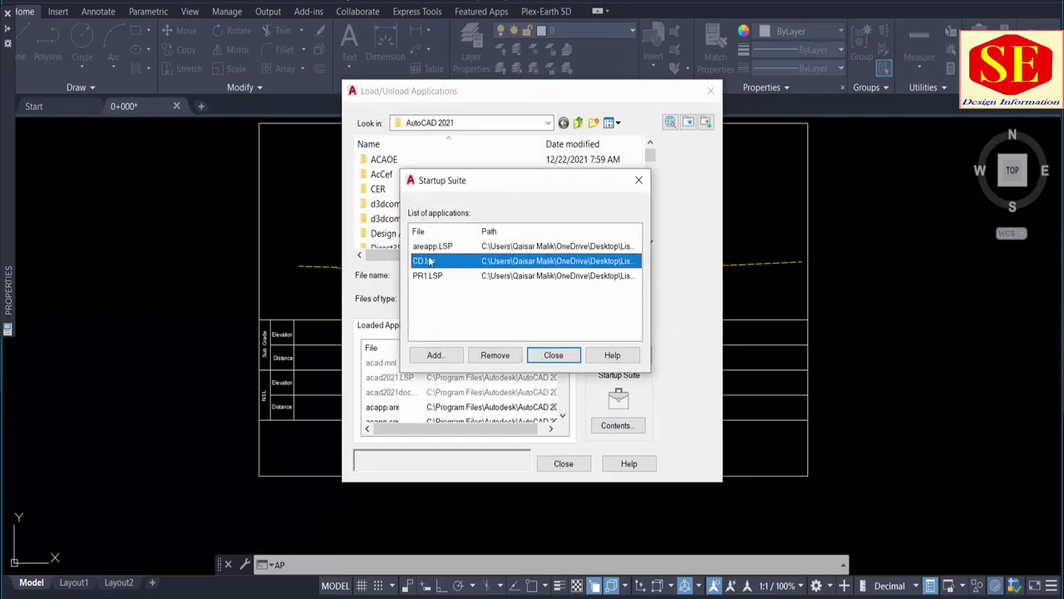
pyautogui.click(440, 248)
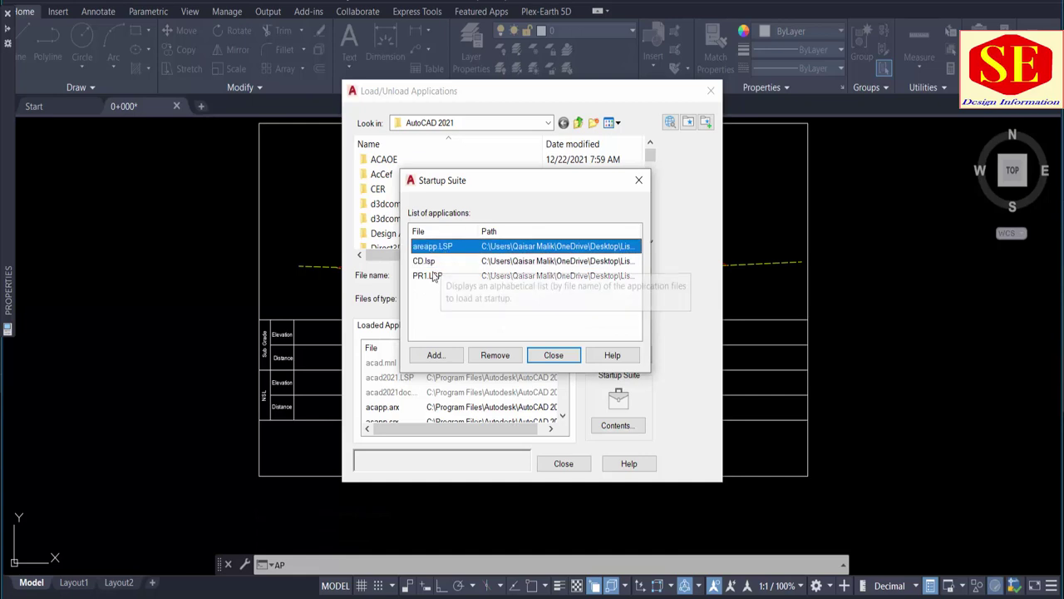
pyautogui.click(436, 275)
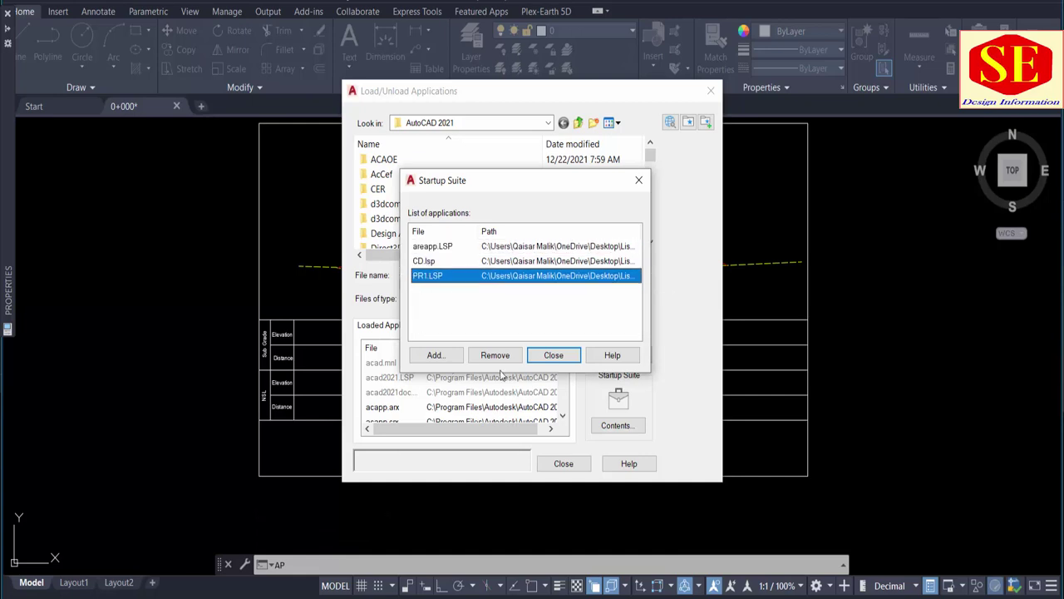
pyautogui.click(562, 357)
pyautogui.click(563, 464)
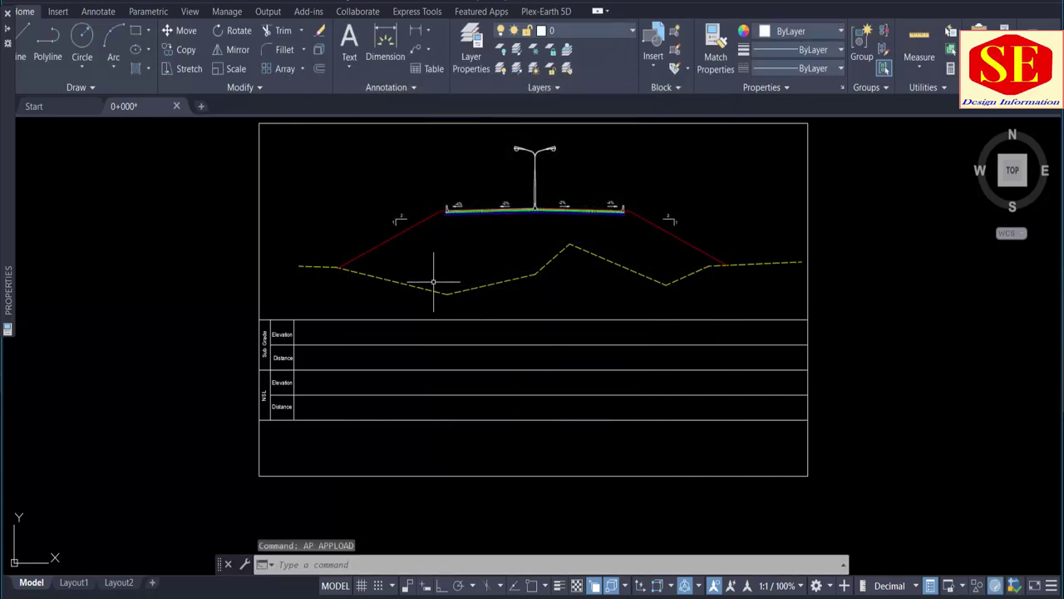
# - Run PR on the natural ground line and snap the X and Y basepoints to fill the NSL rows
pyautogui.write('PR')
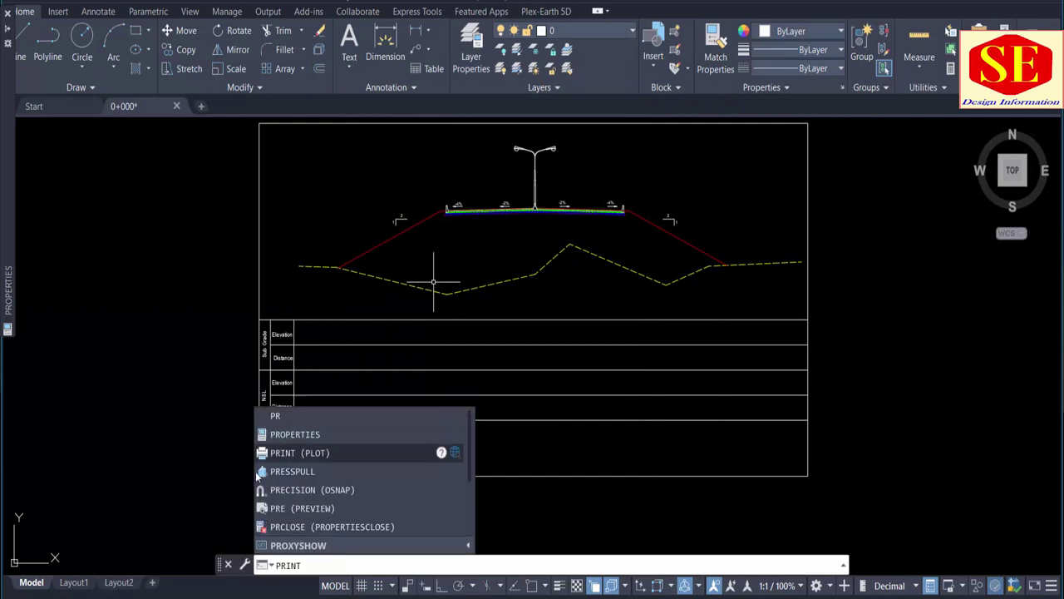
pyautogui.press('Return')
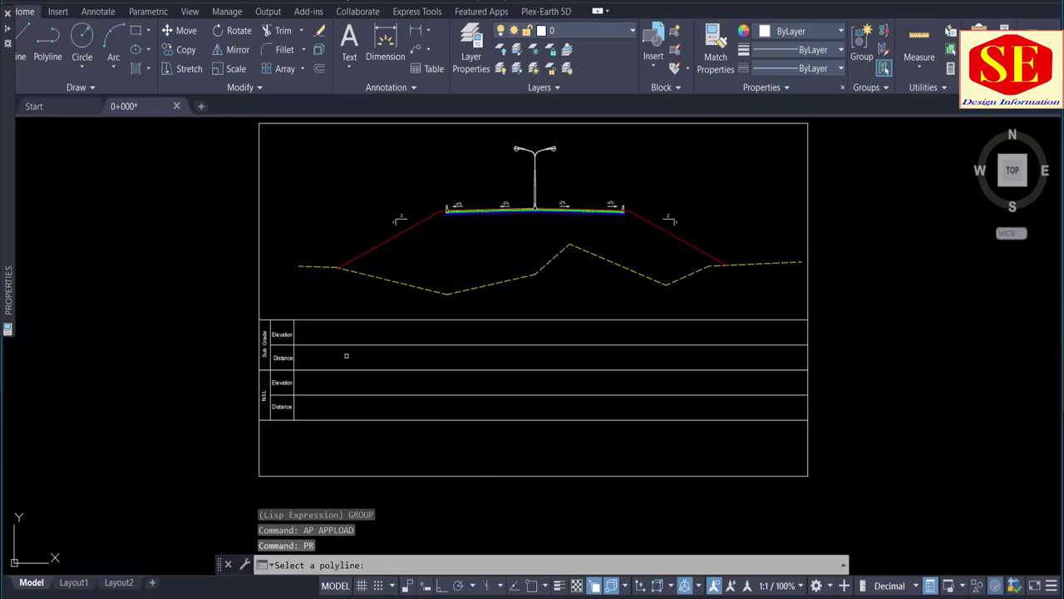
pyautogui.click(384, 278)
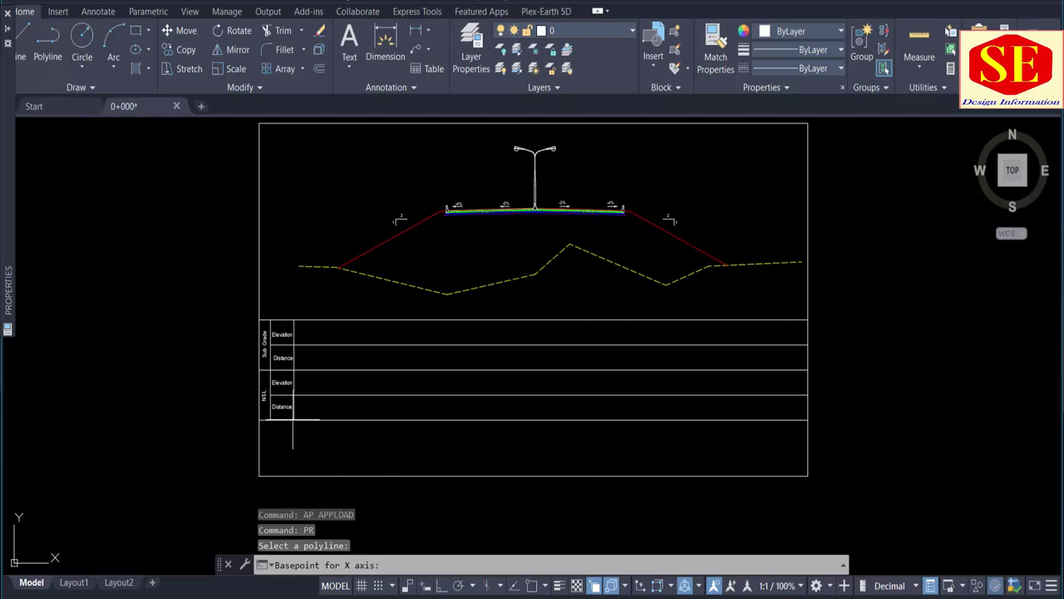
pyautogui.press('F3')
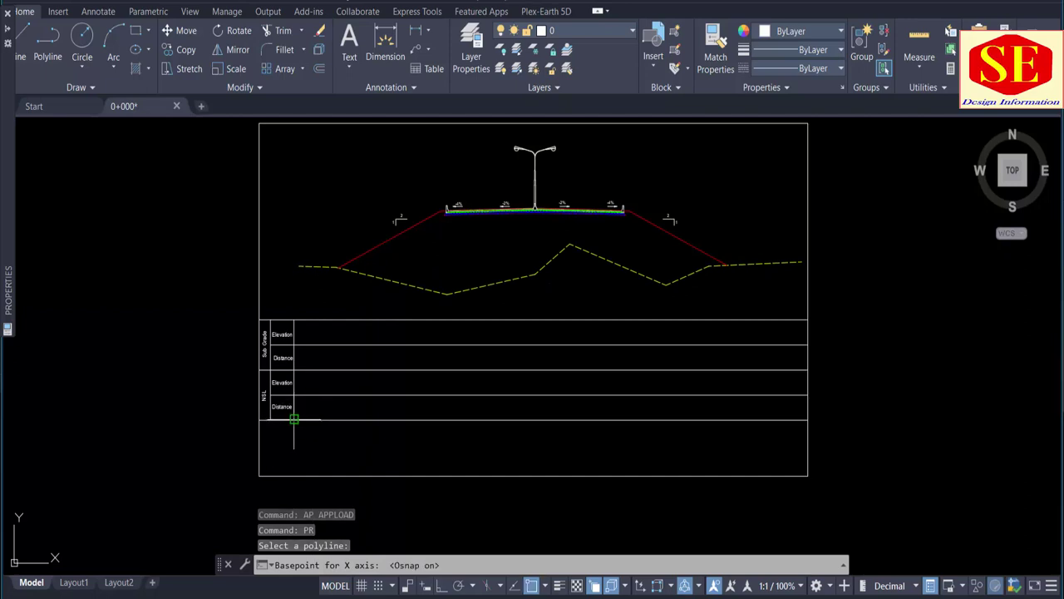
pyautogui.click(293, 419)
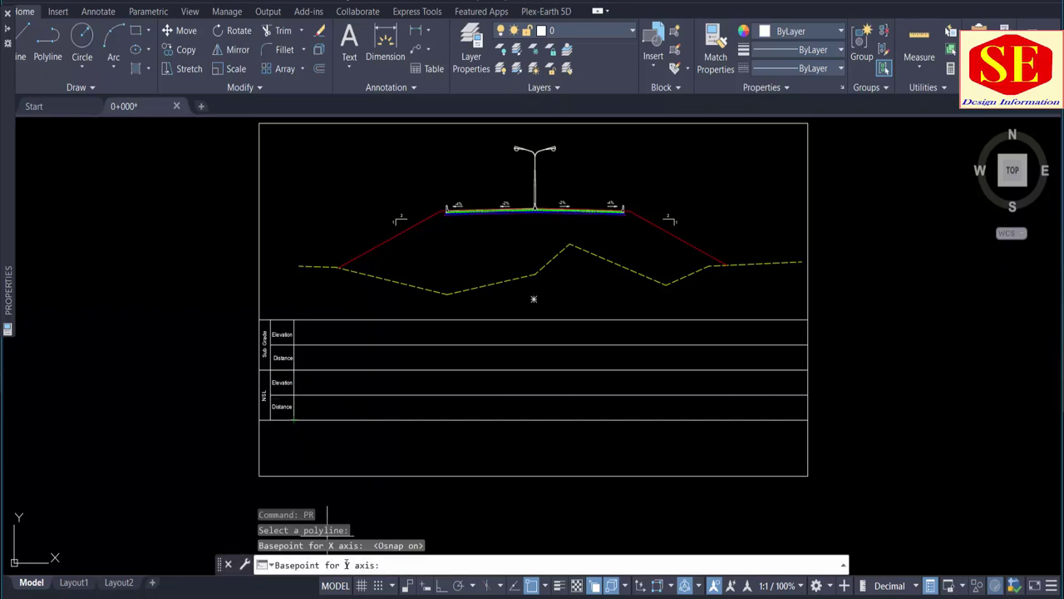
pyautogui.click(294, 394)
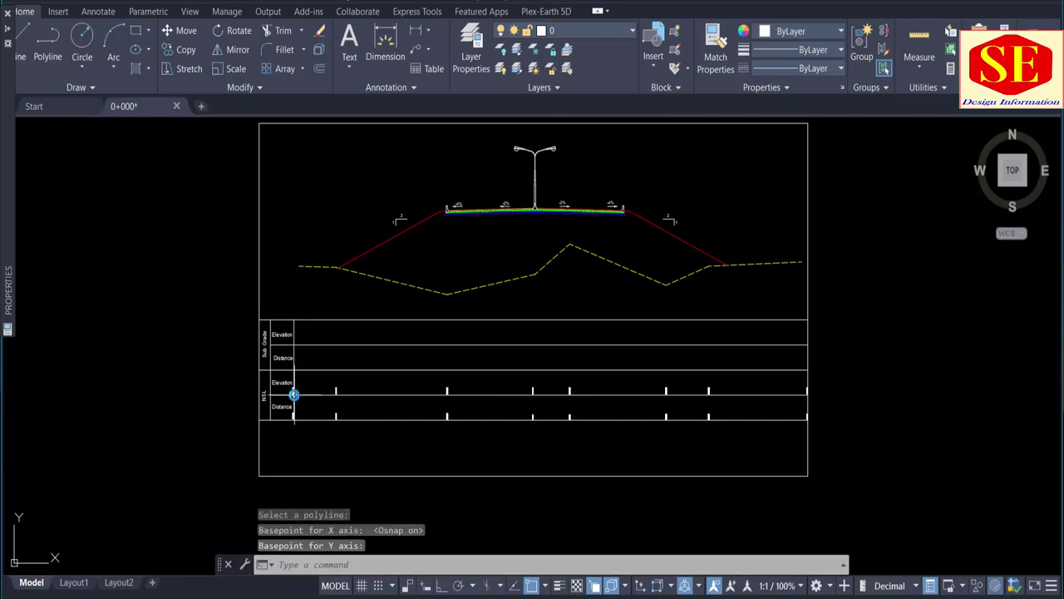
pyautogui.scroll(4, 433, 430)
pyautogui.scroll(2, 658, 435)
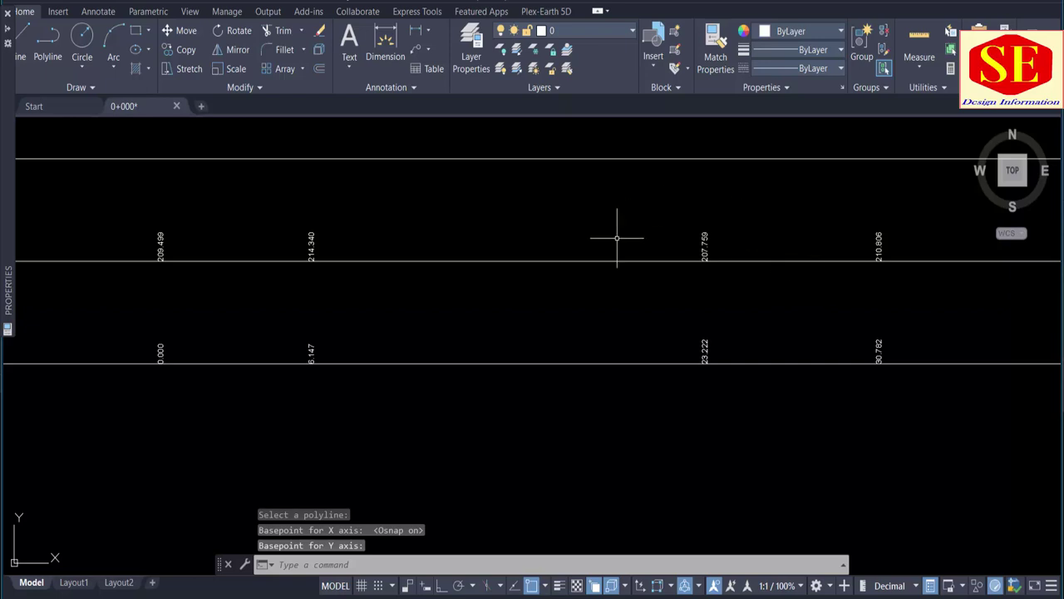
pyautogui.scroll(-2, 617, 238)
pyautogui.scroll(-3, 579, 361)
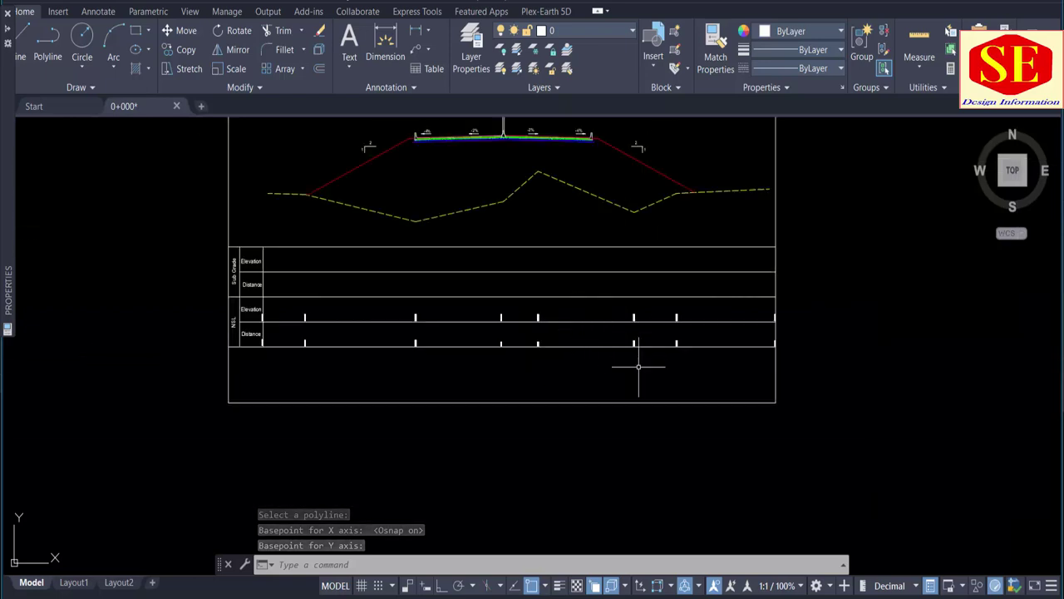
pyautogui.moveTo(404, 360); pyautogui.dragTo(416, 420, button='middle')
pyautogui.write('PR')
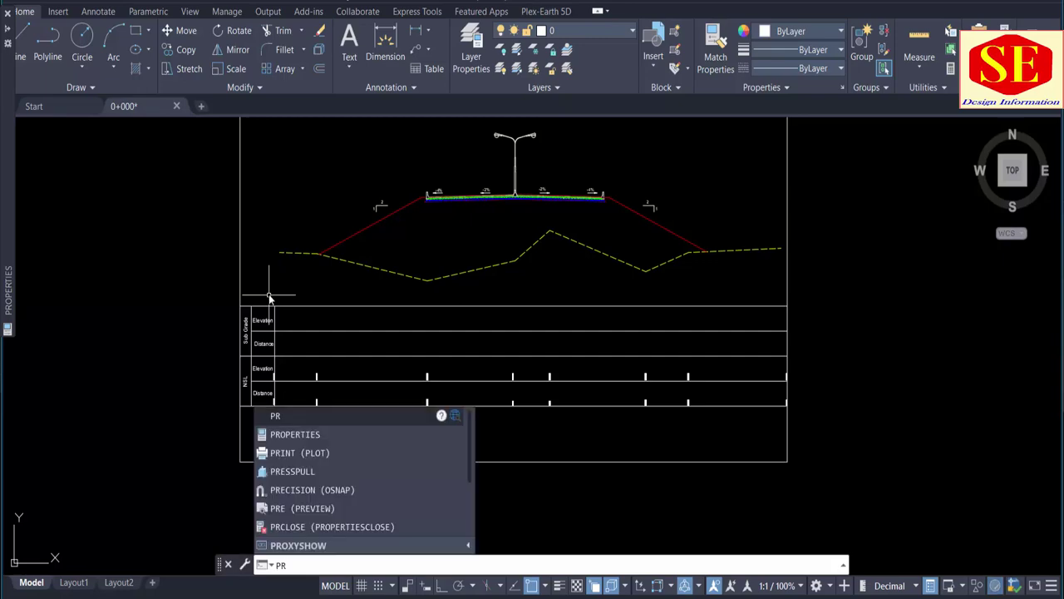
# - Rerun PR on the sub-grade bottom line and snap the basepoints to fill the Sub Grade rows
pyautogui.press('Return')
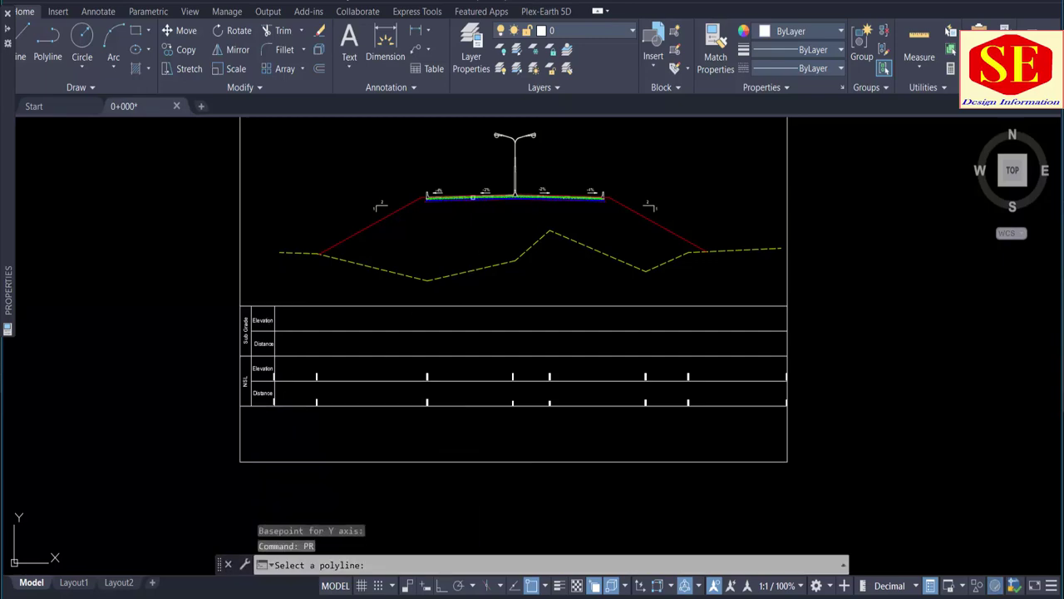
pyautogui.scroll(5, 472, 197)
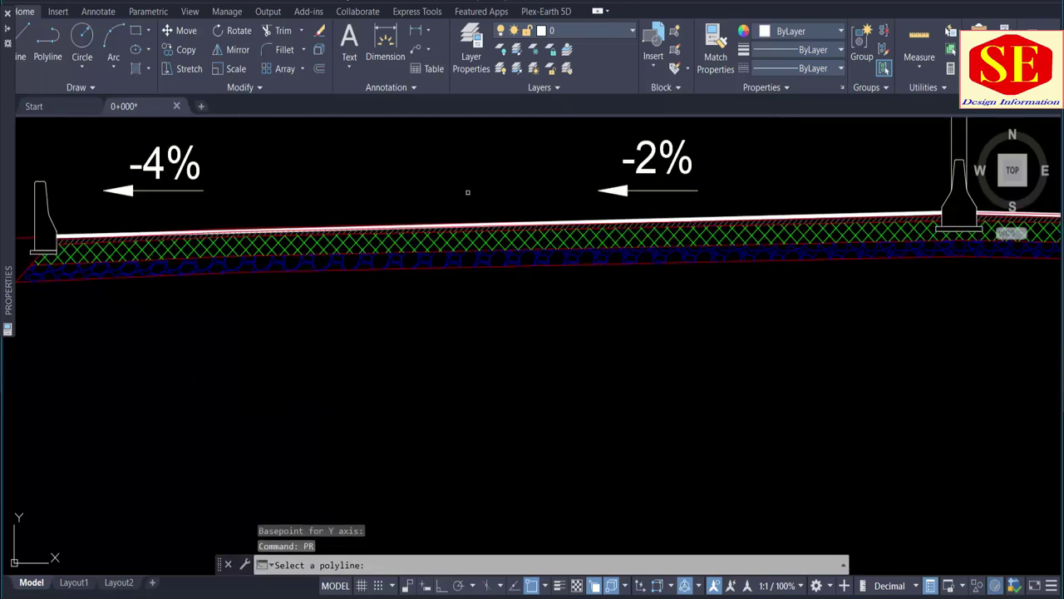
pyautogui.click(468, 266)
pyautogui.scroll(-3, 468, 266)
pyautogui.scroll(-3, 468, 266)
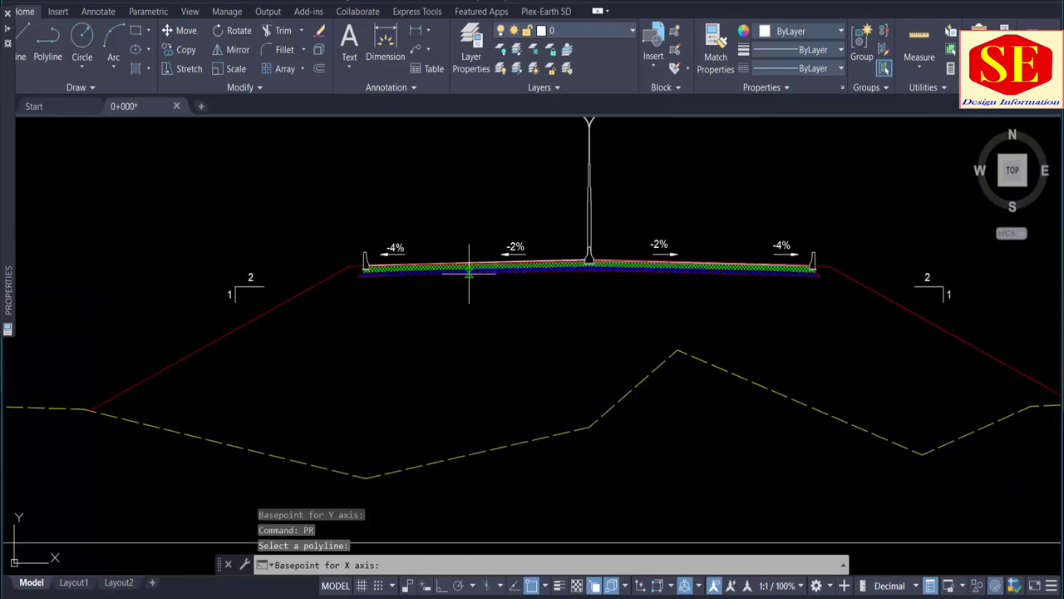
pyautogui.scroll(-1, 378, 353)
pyautogui.moveTo(379, 353); pyautogui.dragTo(466, 277, button='middle')
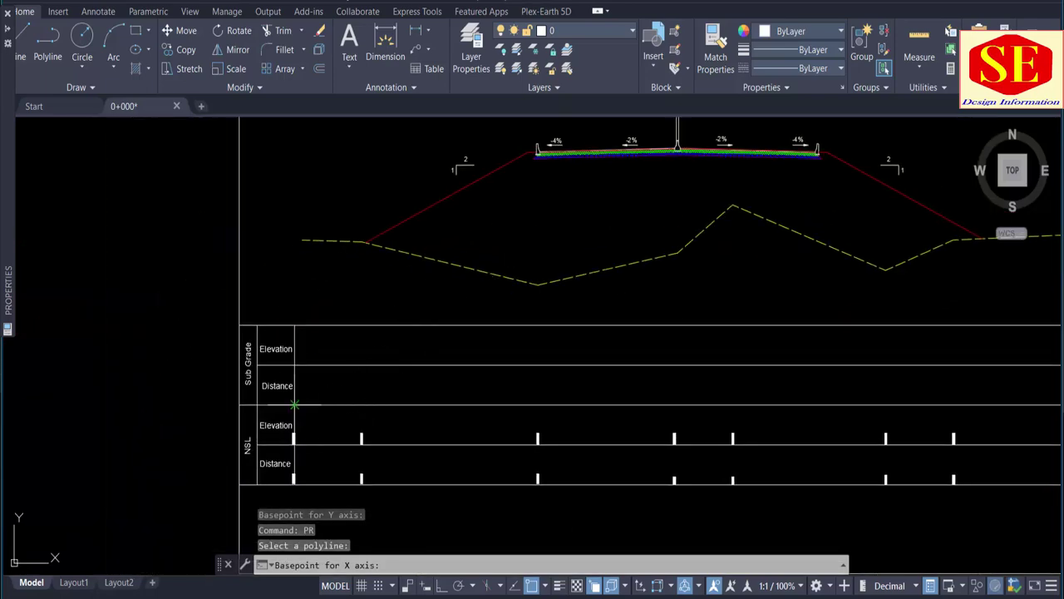
pyautogui.click(295, 405)
pyautogui.click(296, 367)
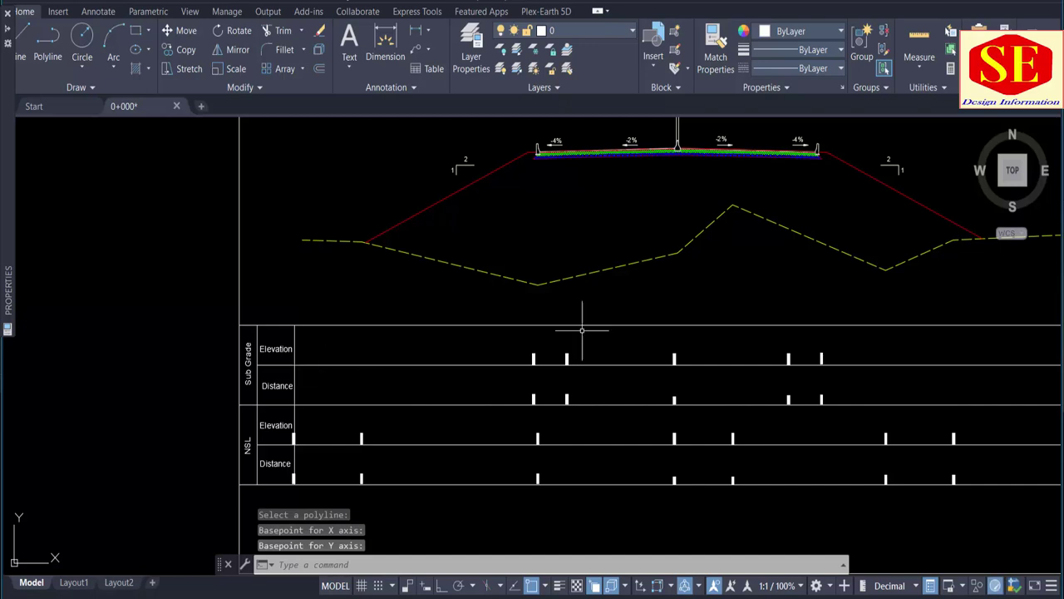
pyautogui.moveTo(582, 330); pyautogui.dragTo(487, 273, button='middle')
# - Cancel the leftover command and zoom along the table to check the filled values
pyautogui.press('Escape')
pyautogui.scroll(4, 836, 427)
pyautogui.scroll(4, 727, 308)
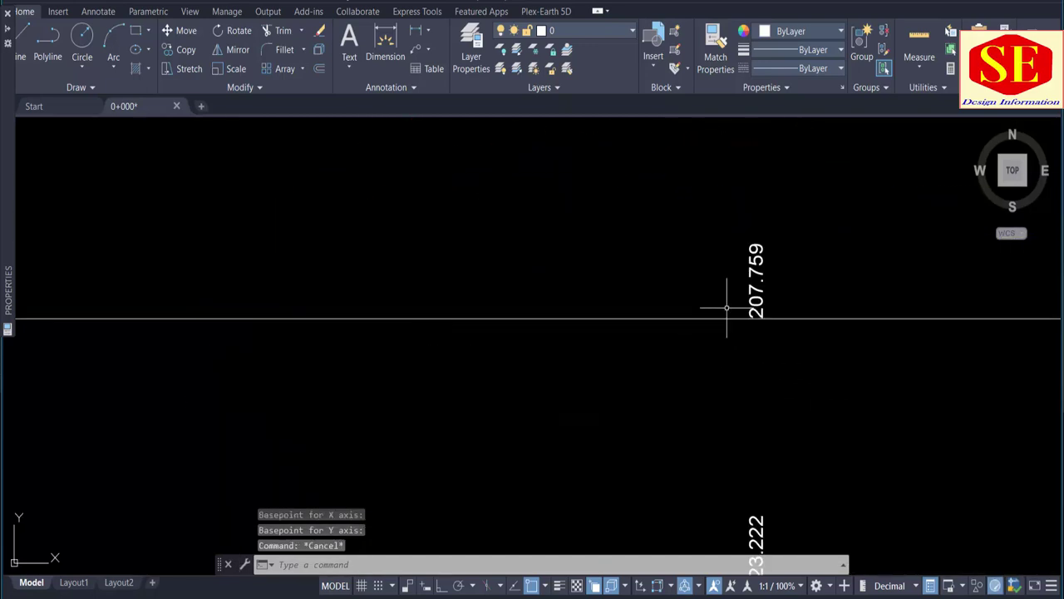
pyautogui.scroll(-3, 727, 307)
pyautogui.scroll(-3, 637, 316)
pyautogui.scroll(-2, 513, 321)
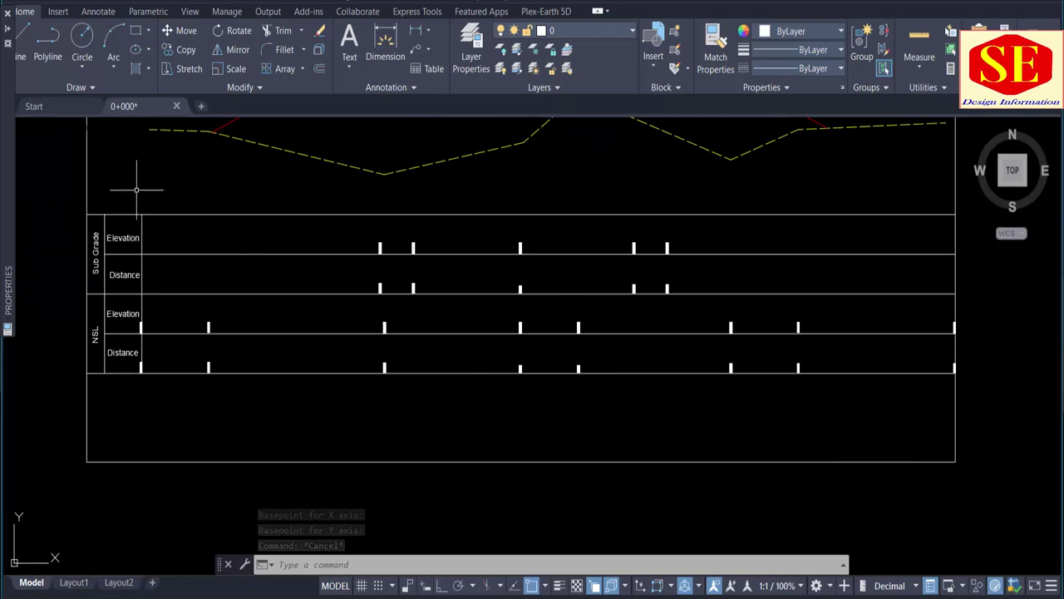
pyautogui.scroll(-3, 596, 493)
pyautogui.scroll(6, 283, 399)
pyautogui.moveTo(701, 292); pyautogui.dragTo(338, 348, button='middle')
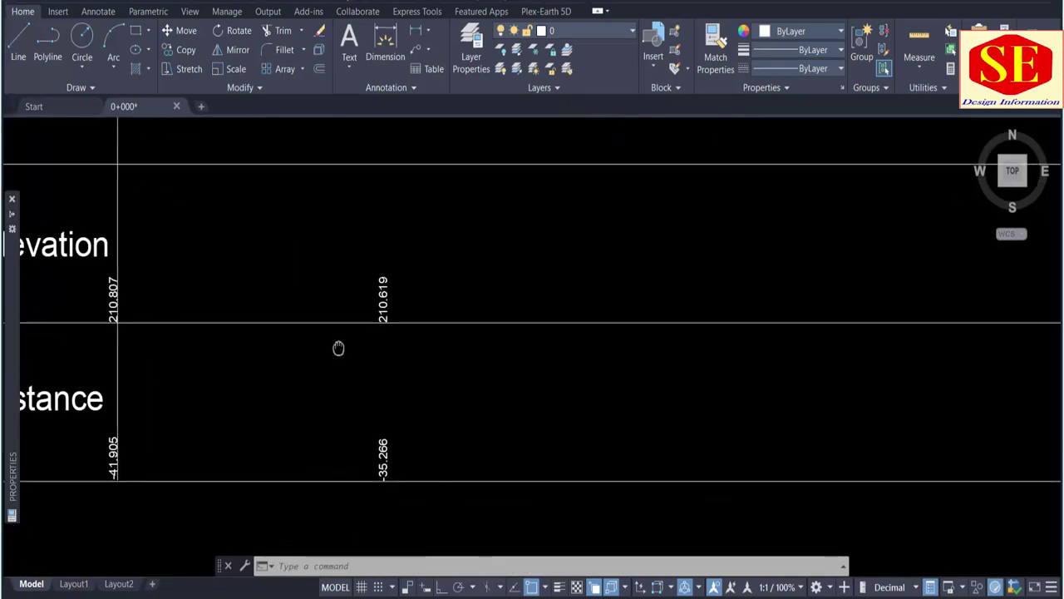
pyautogui.scroll(-5, 372, 295)
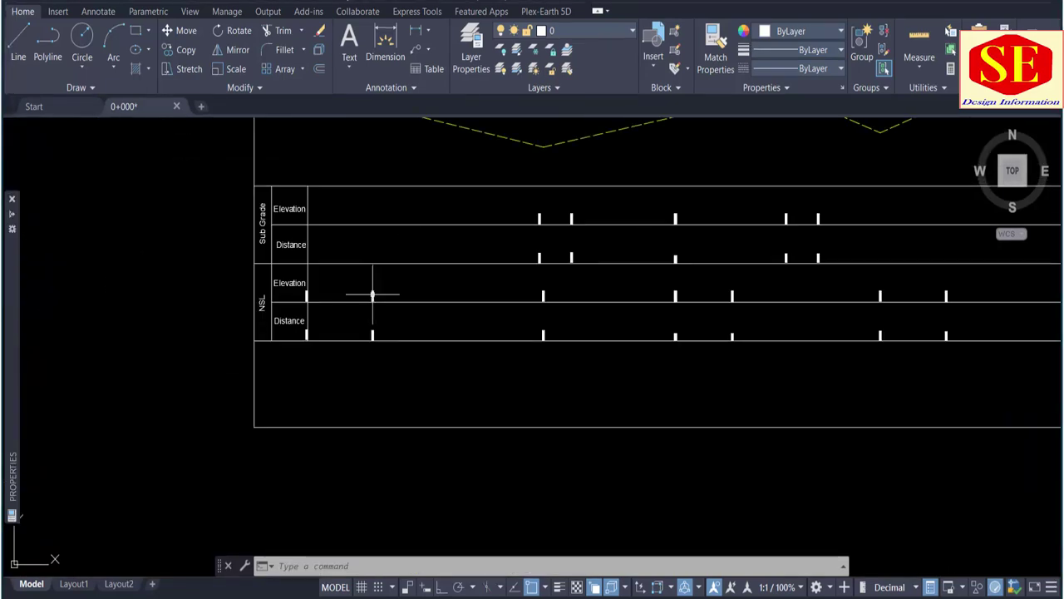
# - Window-select the Sub Grade/NSL table's value texts and line
pyautogui.click(302, 166)
pyautogui.scroll(-2, 790, 395)
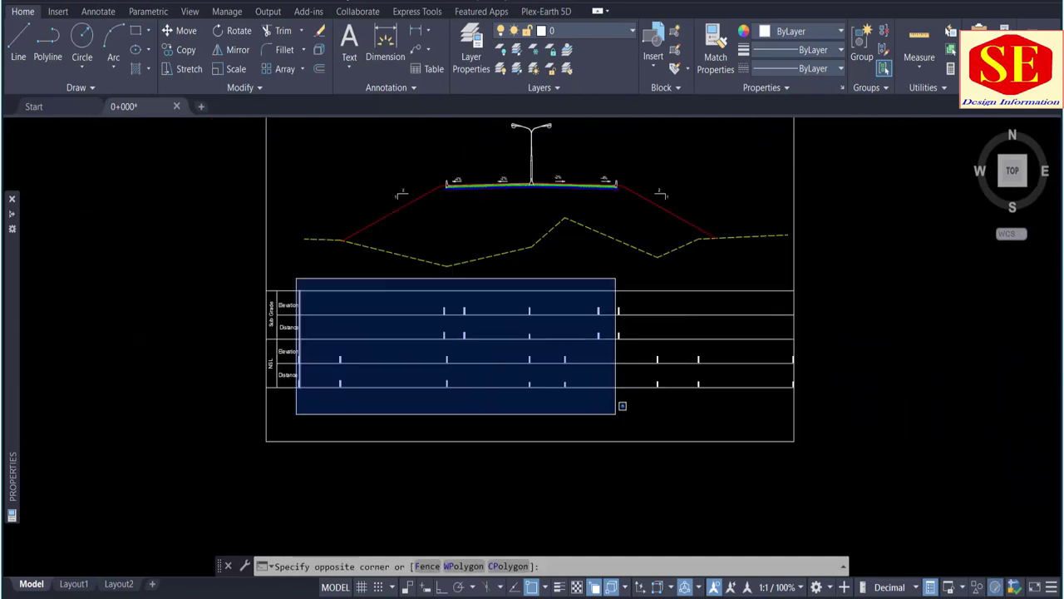
pyautogui.click(833, 427)
pyautogui.moveTo(601, 370); pyautogui.dragTo(686, 368, button='middle')
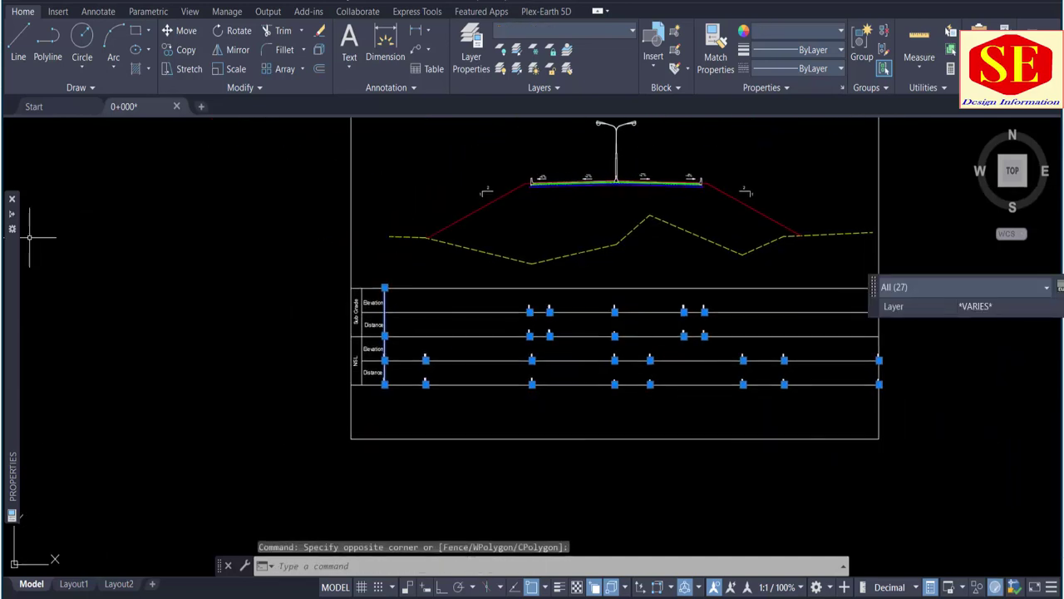
# - In Properties, filter the selection to Text (26) and set their height to 0.5
pyautogui.write('P')
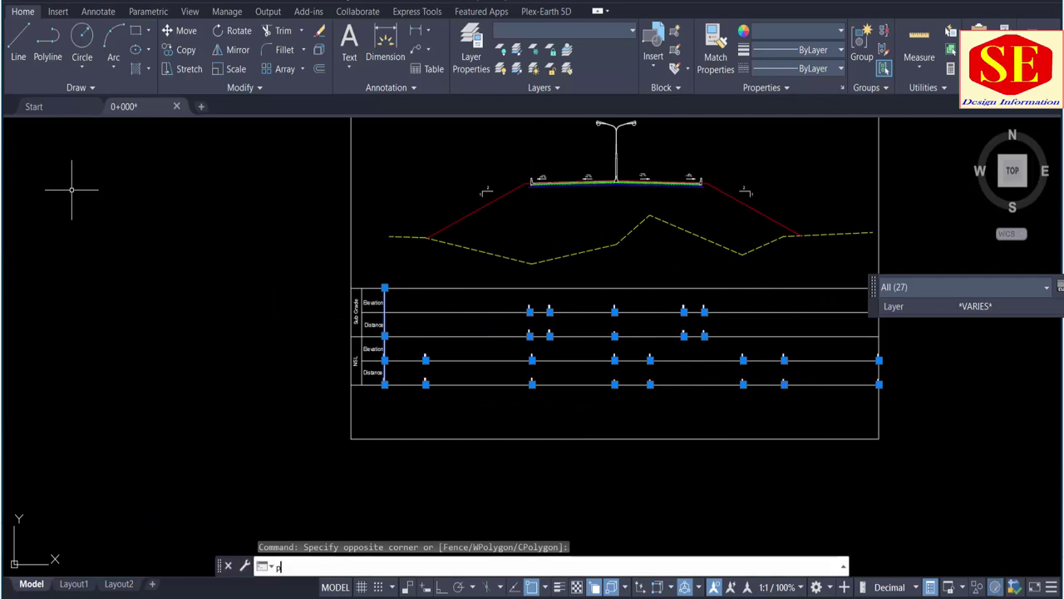
pyautogui.write('R')
pyautogui.click(297, 436)
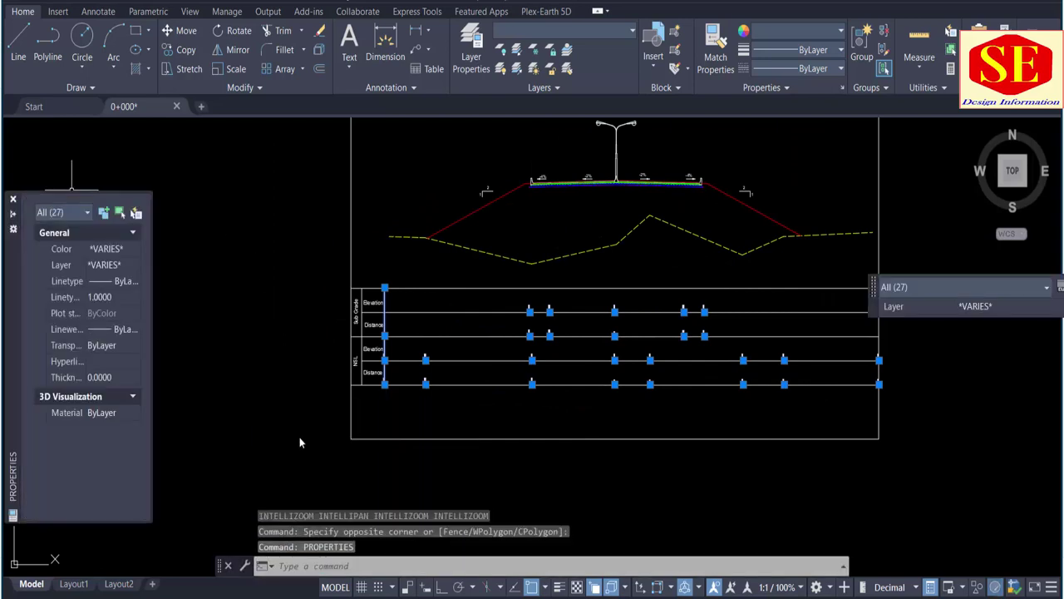
pyautogui.click(73, 215)
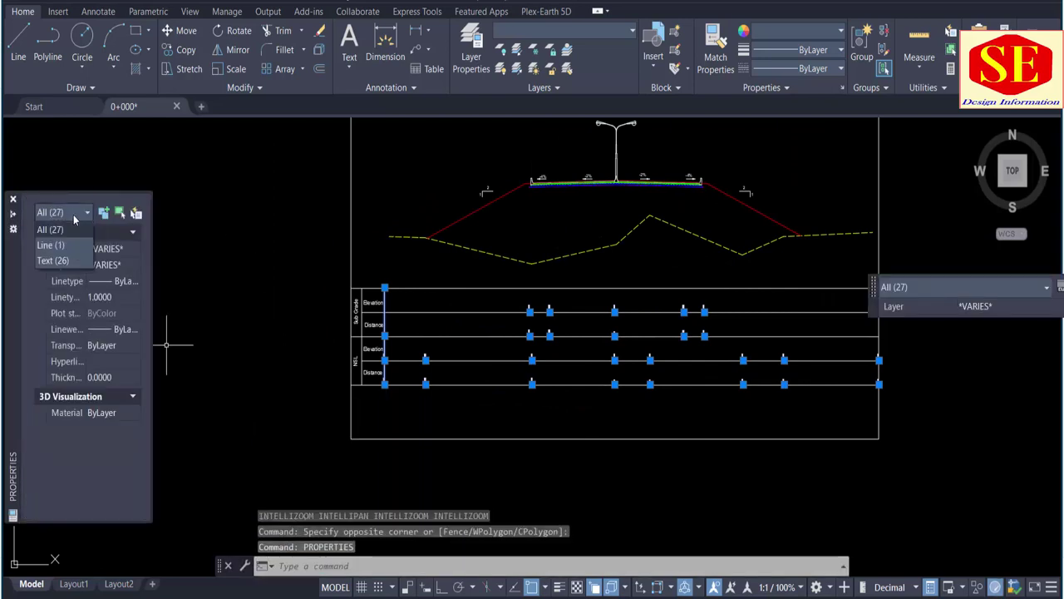
pyautogui.click(68, 263)
pyautogui.scroll(-3, 108, 451)
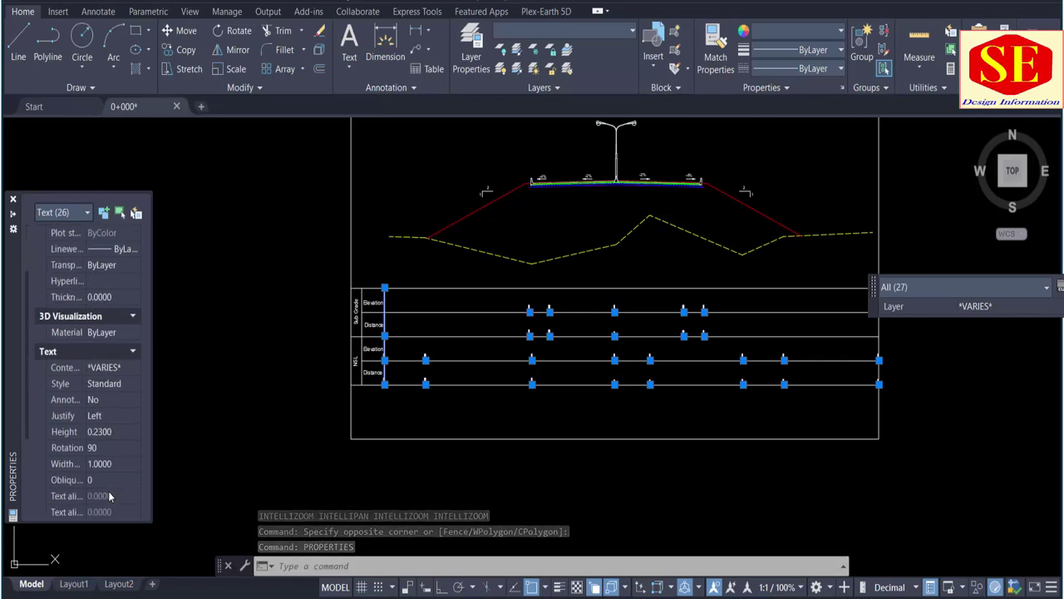
pyautogui.click(112, 431)
pyautogui.write('0.5')
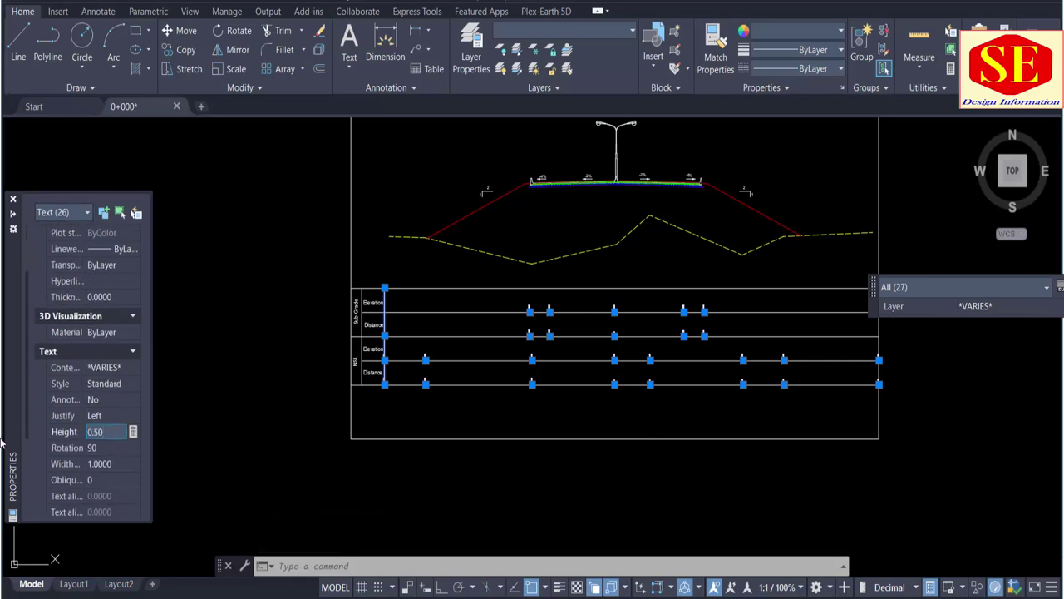
pyautogui.press('Tab')
pyautogui.scroll(3, 527, 398)
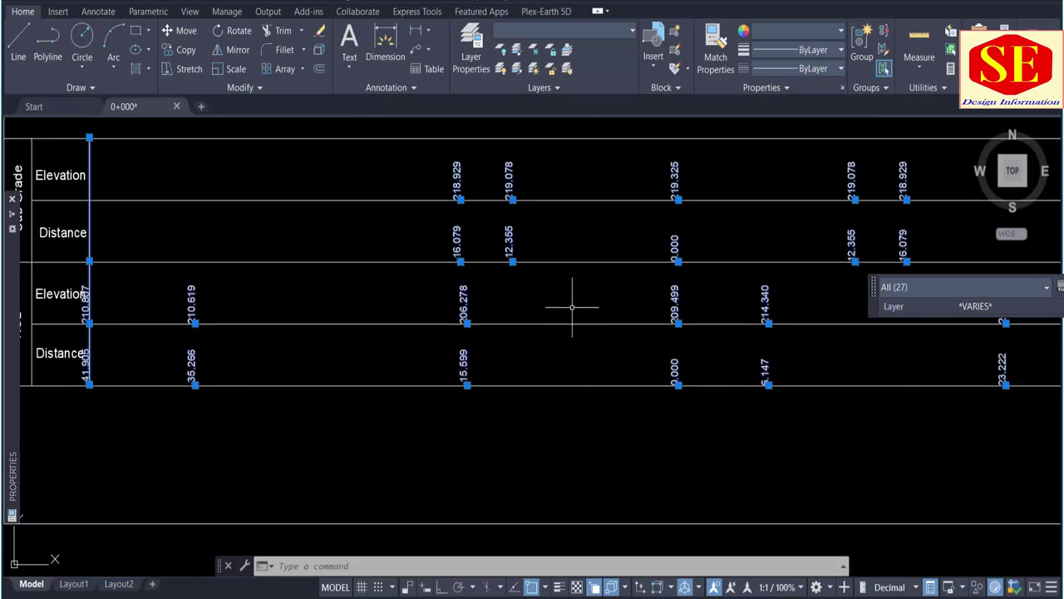
pyautogui.scroll(-3, 570, 304)
pyautogui.moveTo(580, 304); pyautogui.dragTo(452, 336, button='middle')
pyautogui.press('Escape')
pyautogui.scroll(-2, 562, 291)
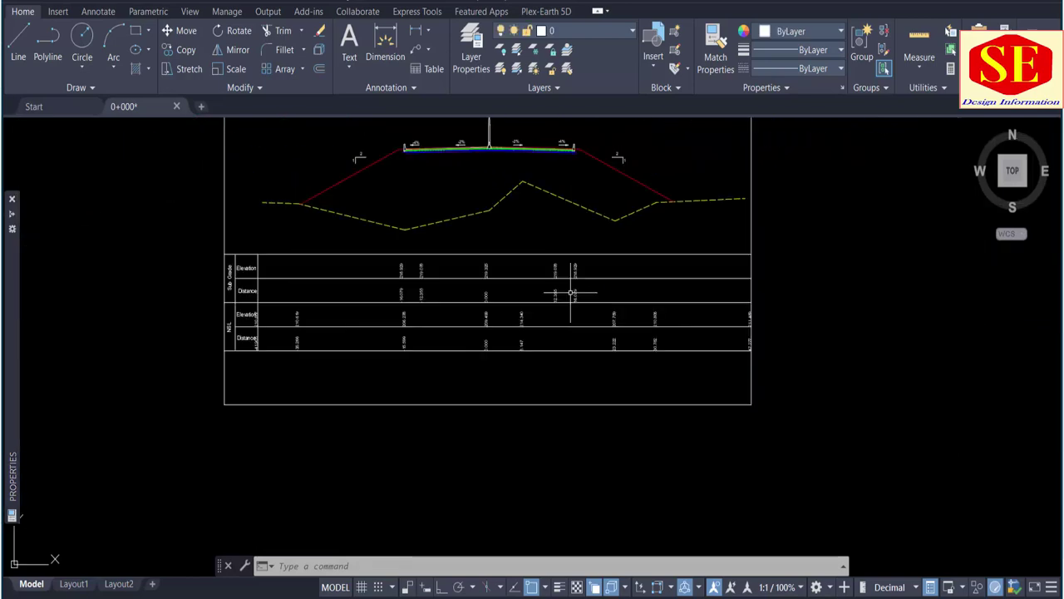
pyautogui.scroll(4, 282, 316)
# - Window-select and erase the 22 inner value texts in the table rows
pyautogui.scroll(-2, 266, 250)
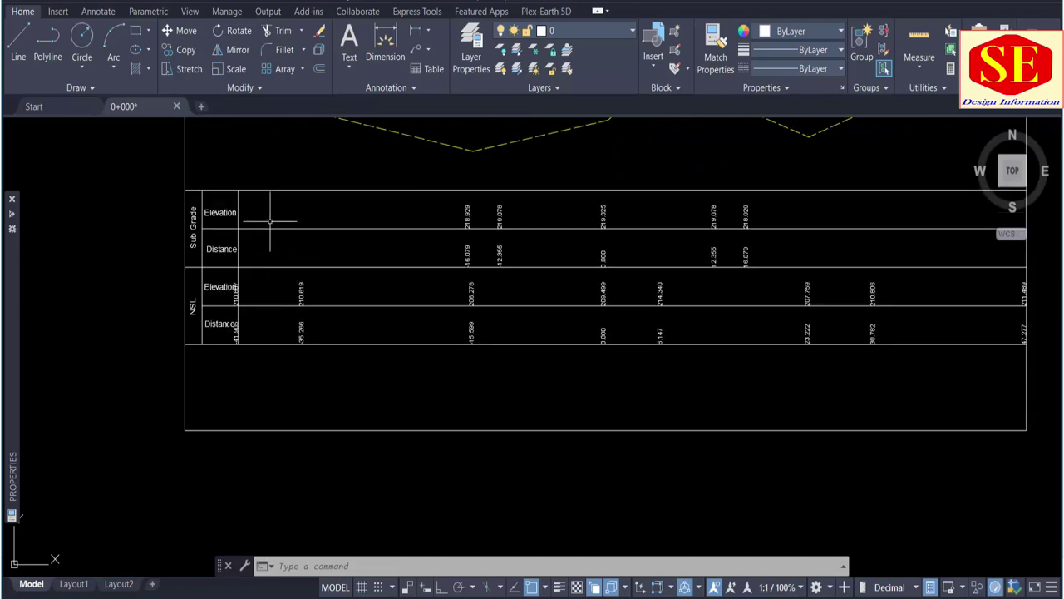
pyautogui.click(250, 169)
pyautogui.scroll(-2, 665, 348)
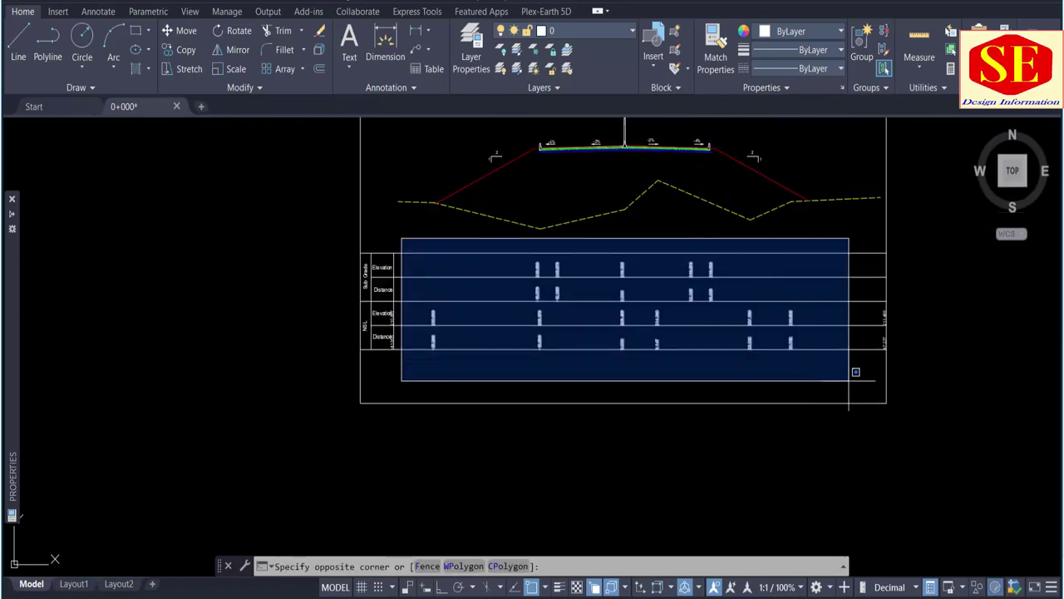
pyautogui.click(874, 409)
pyautogui.press('Escape')
# - Erase the two leftmost NSL values and the stray 250 text
pyautogui.scroll(4, 840, 365)
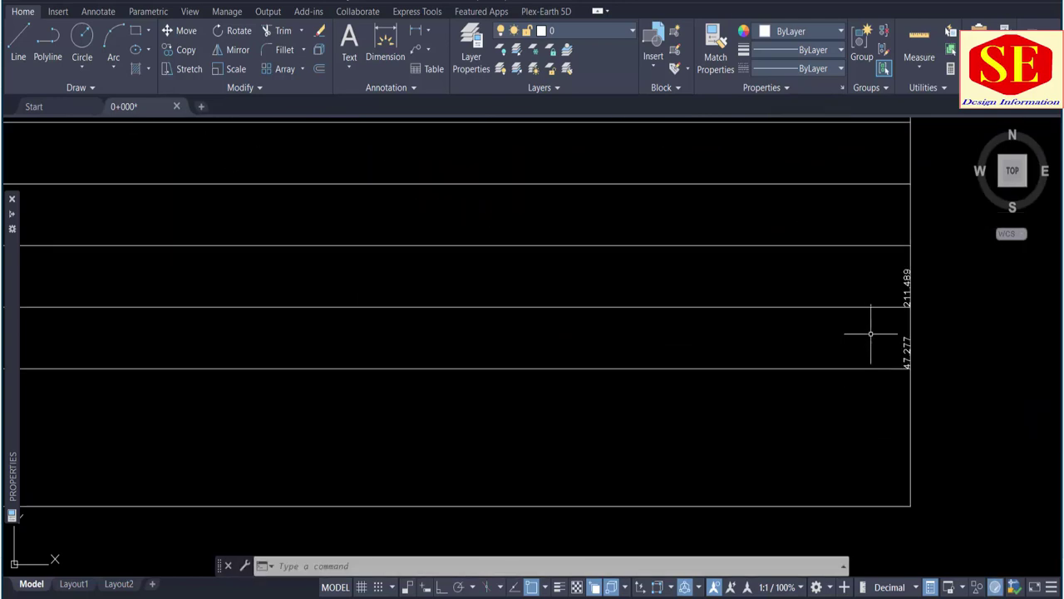
pyautogui.click(859, 227)
pyautogui.press('Escape')
pyautogui.scroll(-5, 963, 410)
pyautogui.scroll(5, 451, 349)
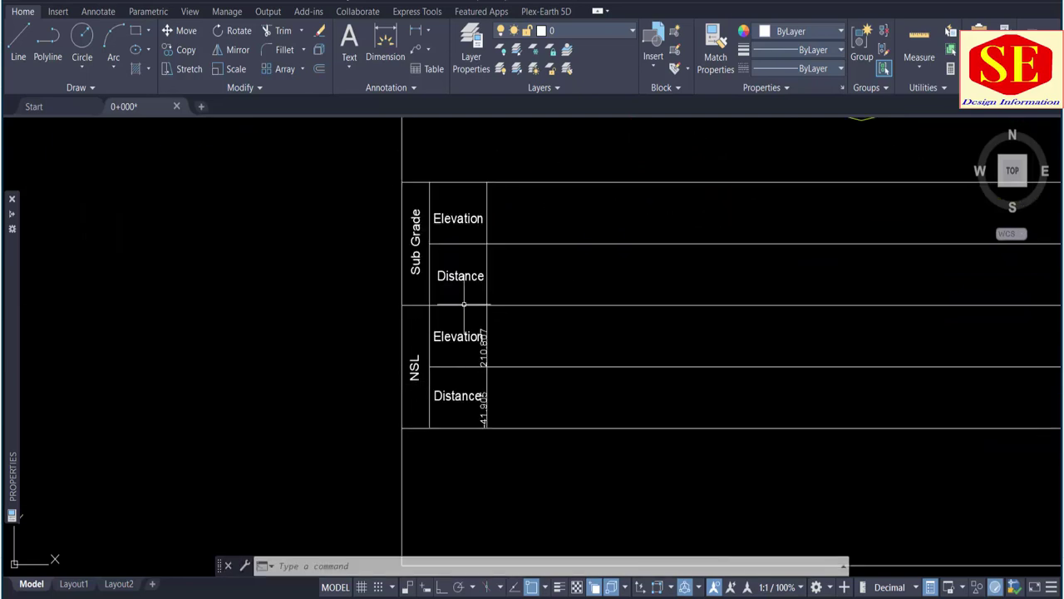
pyautogui.click(460, 316)
pyautogui.click(525, 425)
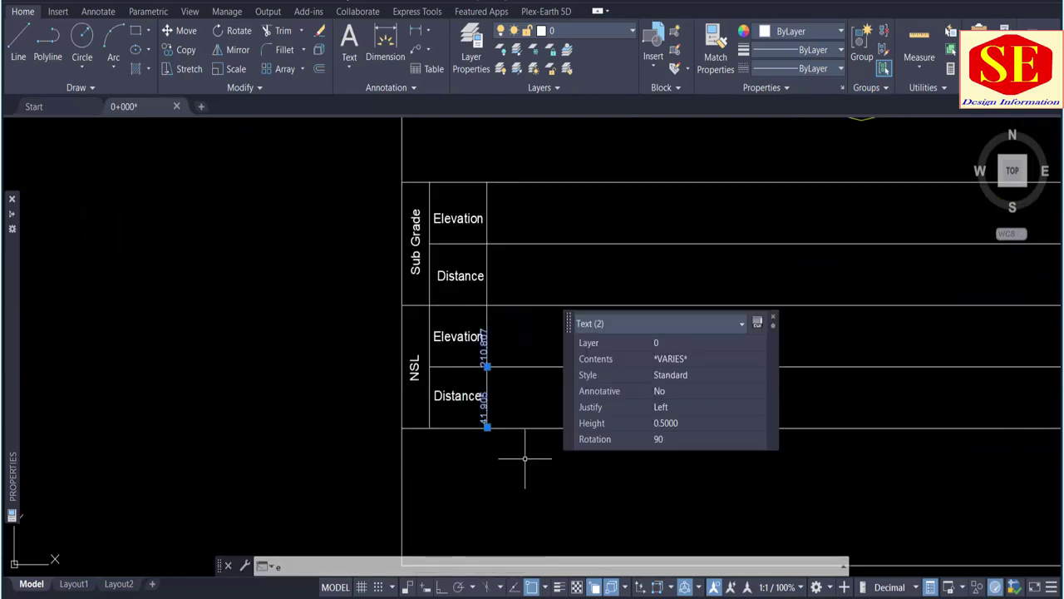
pyautogui.scroll(-4, 484, 402)
pyautogui.moveTo(582, 356); pyautogui.dragTo(531, 371, button='middle')
pyautogui.click(437, 177)
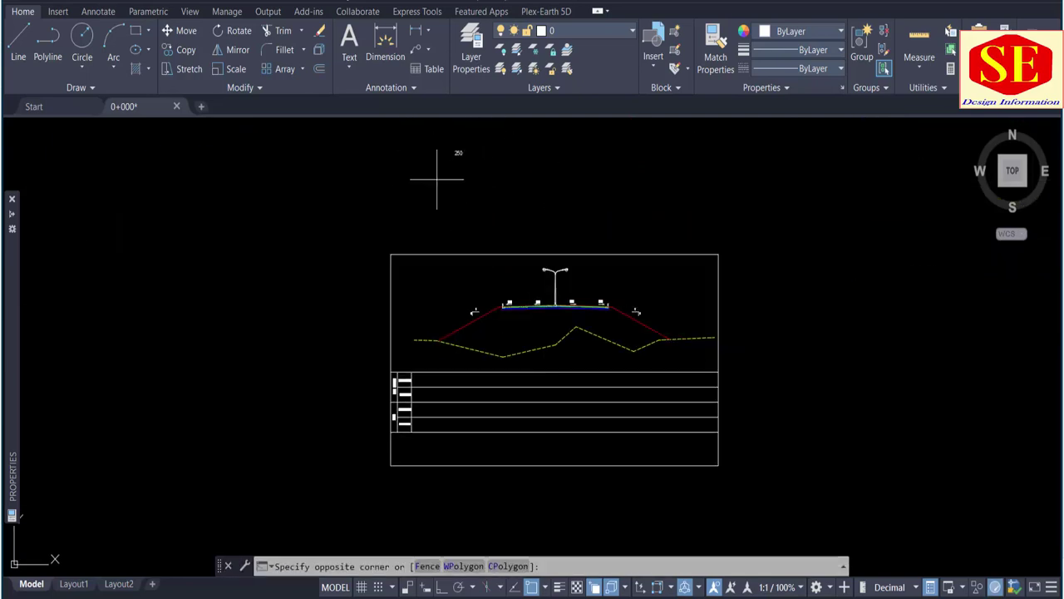
pyautogui.click(499, 140)
pyautogui.press('Escape')
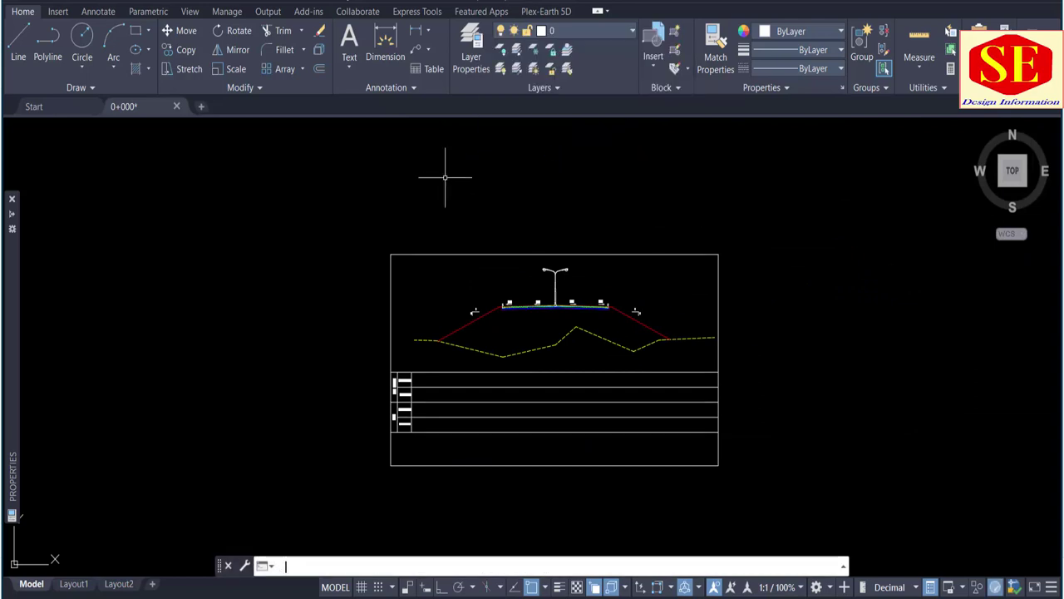
pyautogui.scroll(3, 584, 320)
# - From APPLOAD's Startup Suite Add dialog, open PR1.lsp from the Lisp Command folder in Notepad
pyautogui.write('a')
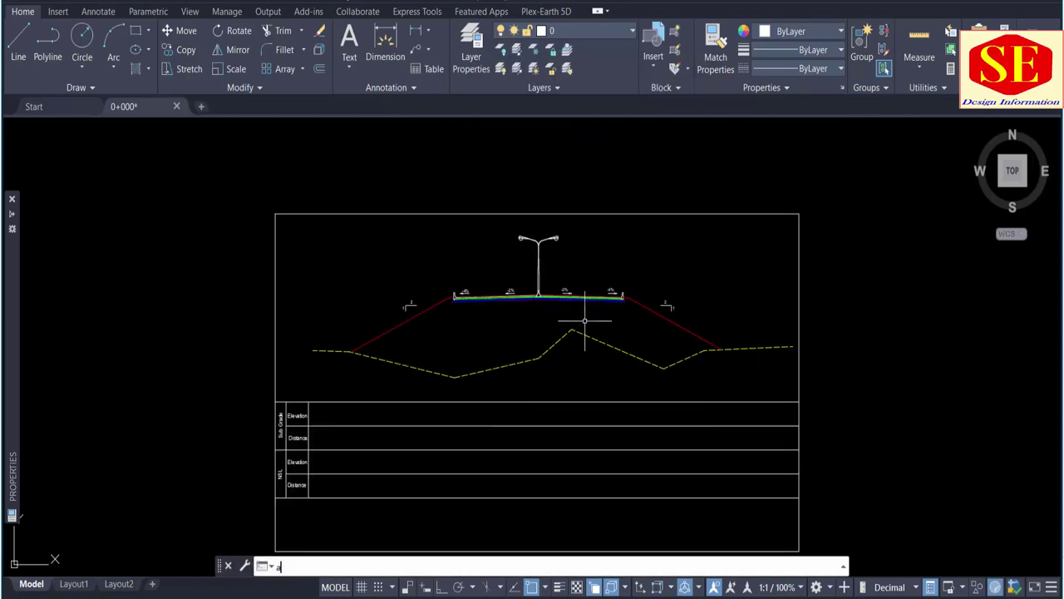
pyautogui.press('Return')
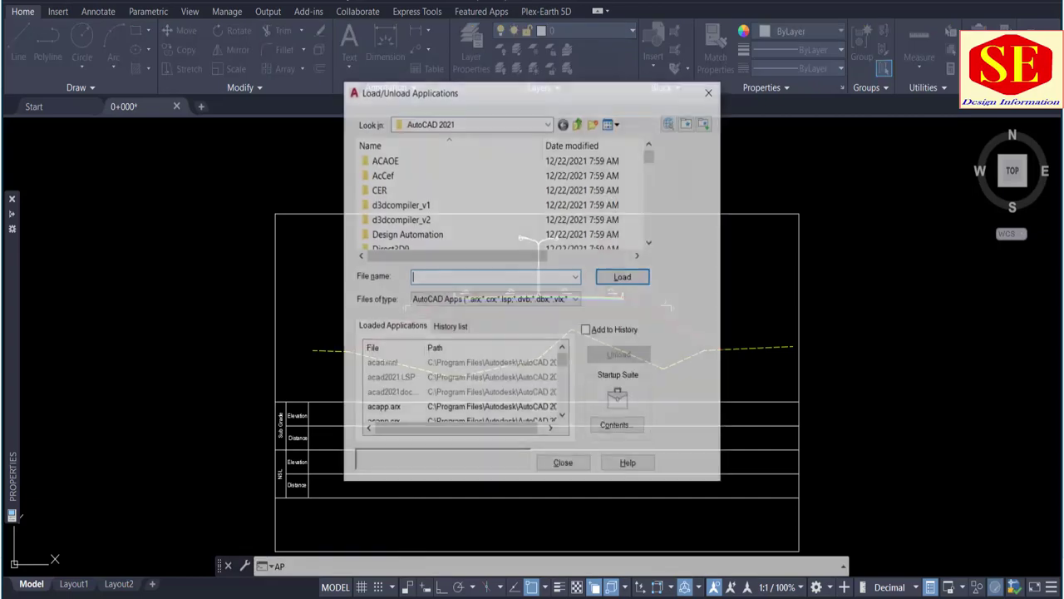
pyautogui.click(616, 426)
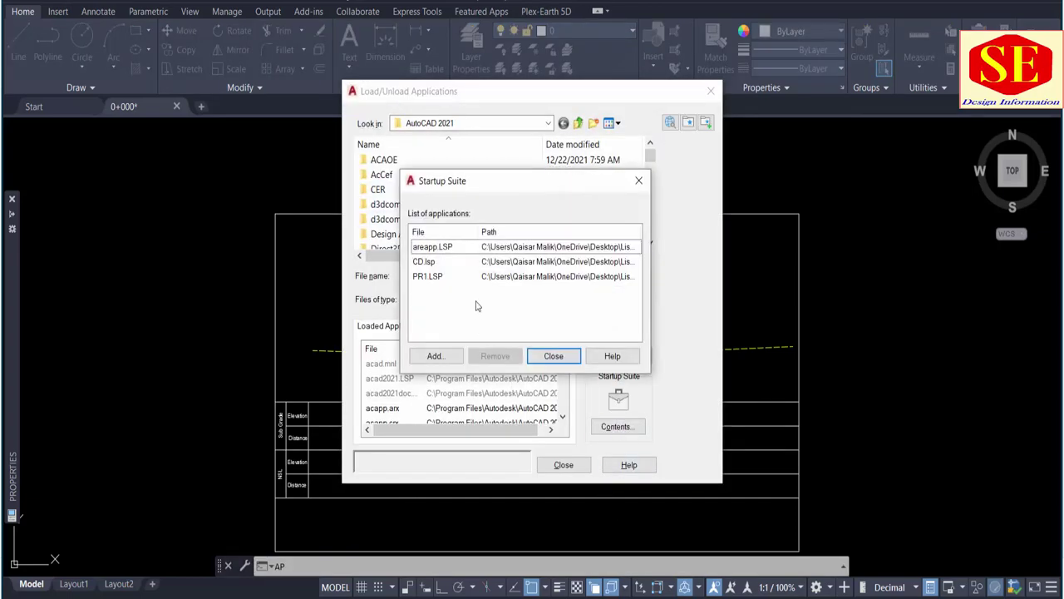
pyautogui.click(424, 276)
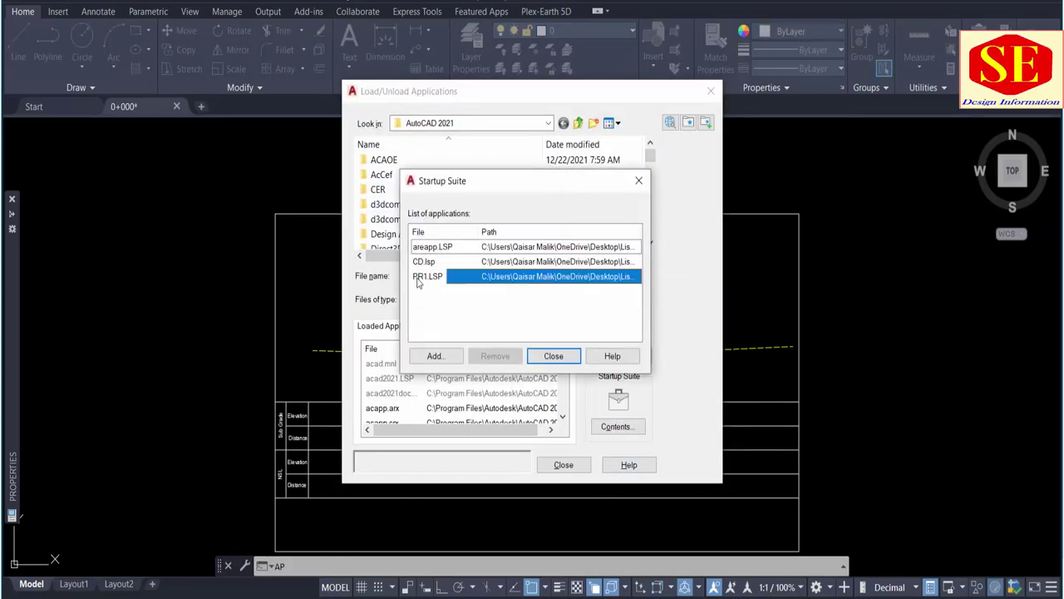
pyautogui.click(436, 357)
pyautogui.click(545, 332)
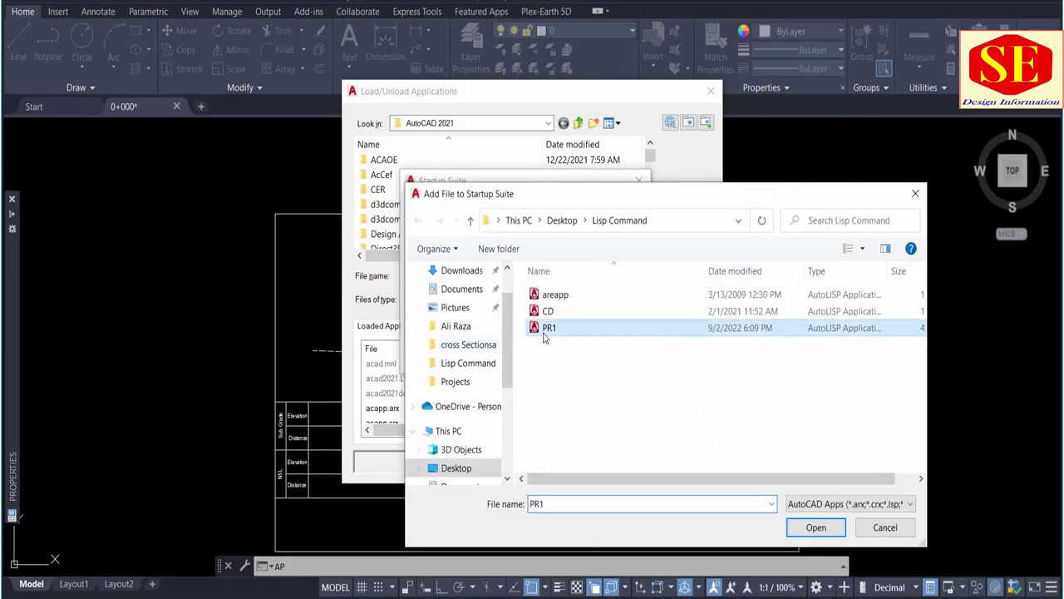
pyautogui.rightClick(533, 330)
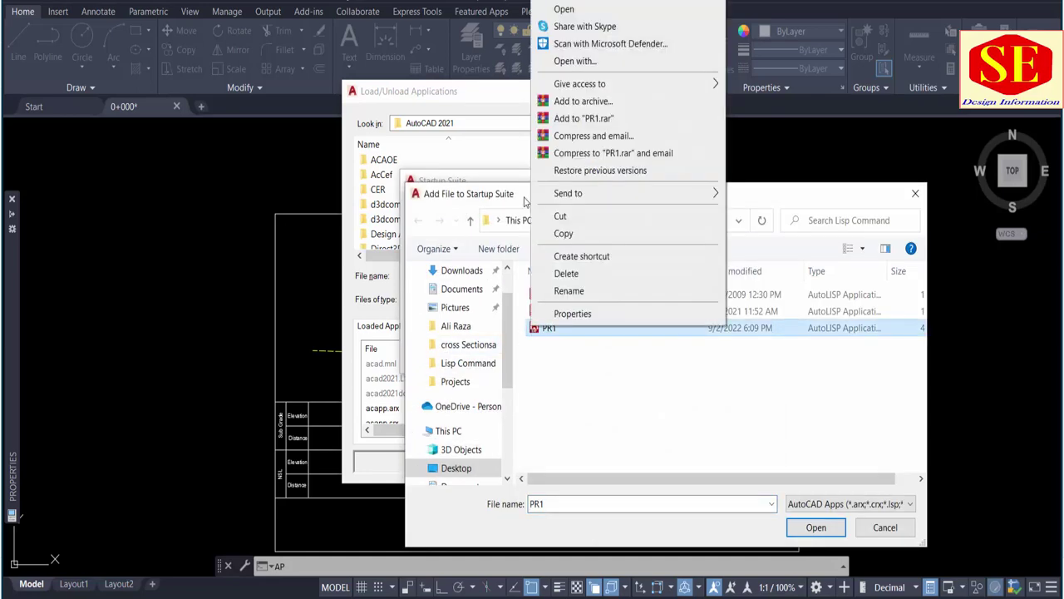
pyautogui.click(600, 8)
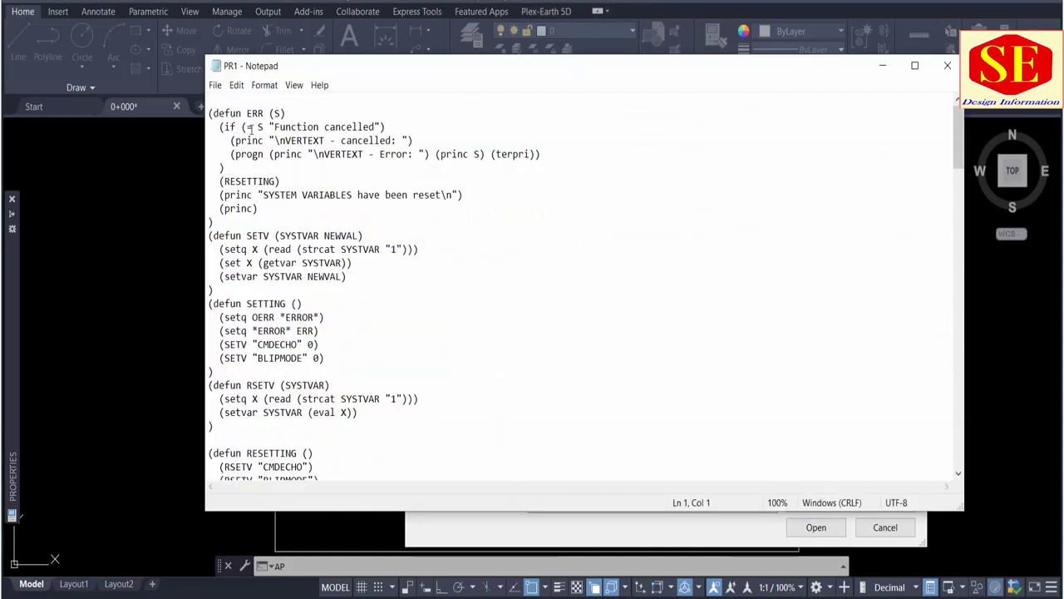
# - Scroll through the PR1 code to find the WRITE-VERTICES definition
pyautogui.scroll(-5, 357, 275)
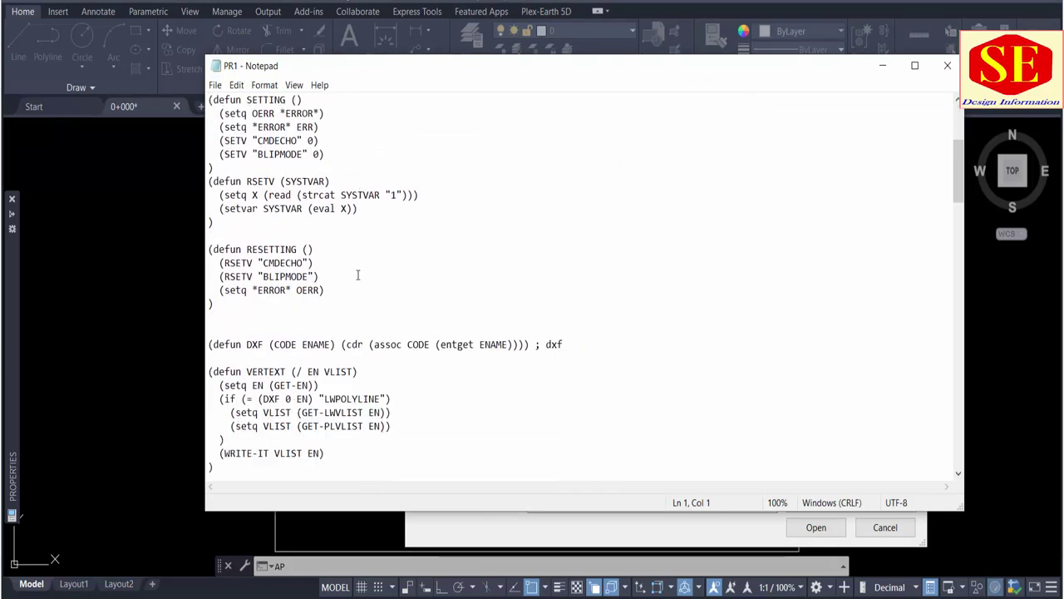
pyautogui.scroll(-4, 357, 274)
pyautogui.scroll(-2, 358, 274)
pyautogui.scroll(-3, 357, 274)
pyautogui.scroll(-2, 358, 274)
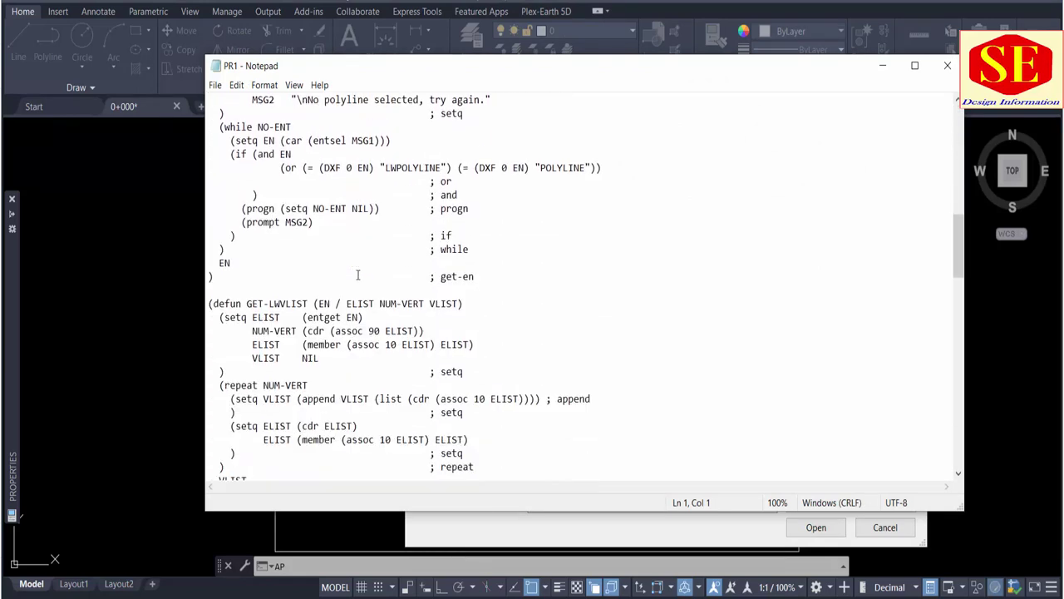
pyautogui.scroll(-4, 357, 274)
pyautogui.scroll(-2, 357, 275)
pyautogui.scroll(-2, 358, 274)
pyautogui.scroll(-1, 357, 275)
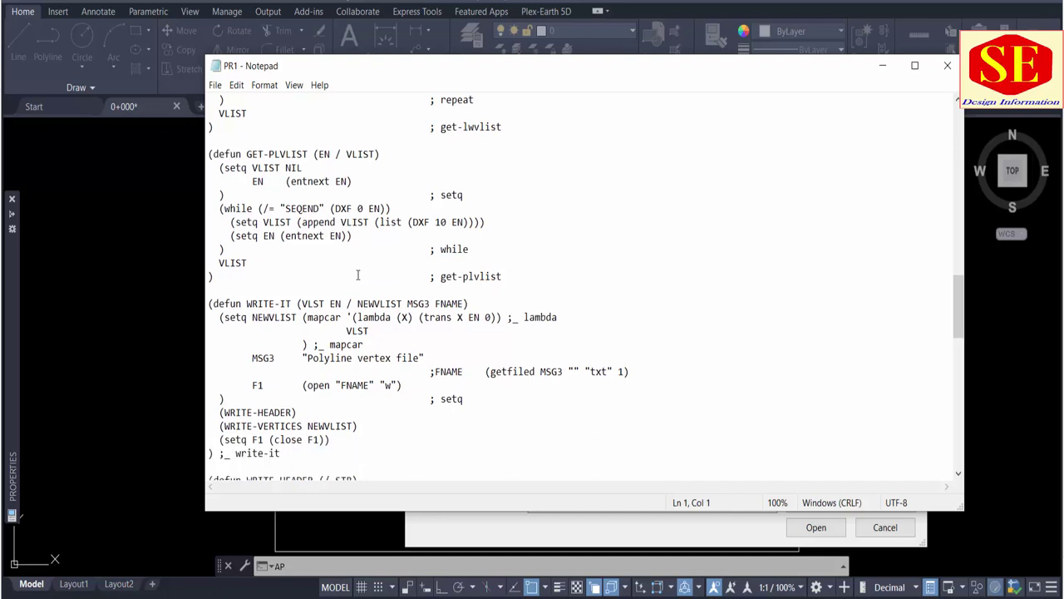
pyautogui.scroll(-1, 358, 275)
pyautogui.scroll(-1, 358, 275)
pyautogui.scroll(-1, 357, 275)
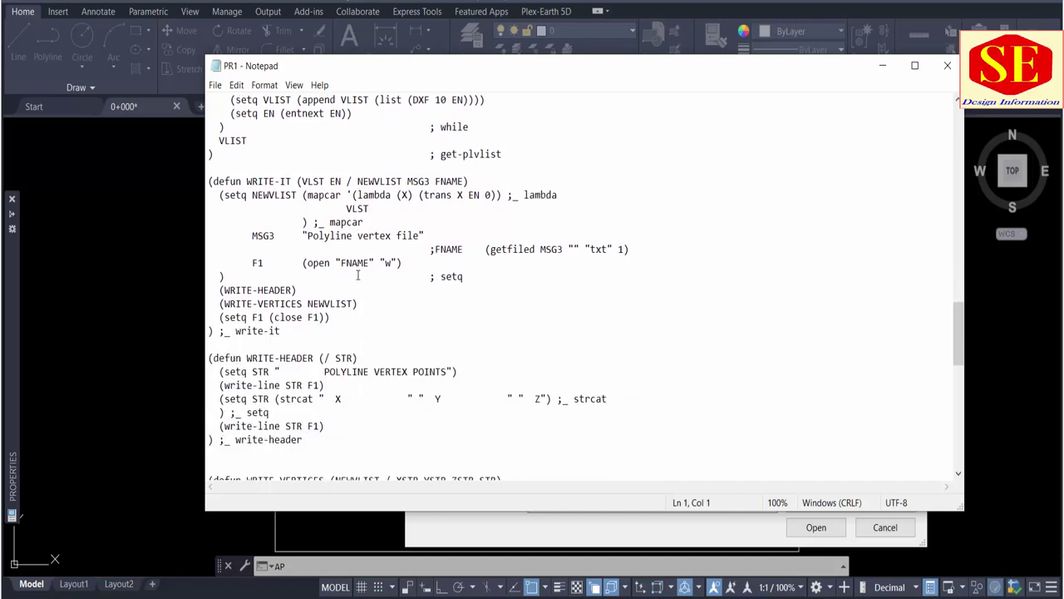
pyautogui.scroll(-3, 358, 275)
pyautogui.scroll(-4, 357, 275)
pyautogui.scroll(1, 366, 316)
pyautogui.scroll(1, 373, 350)
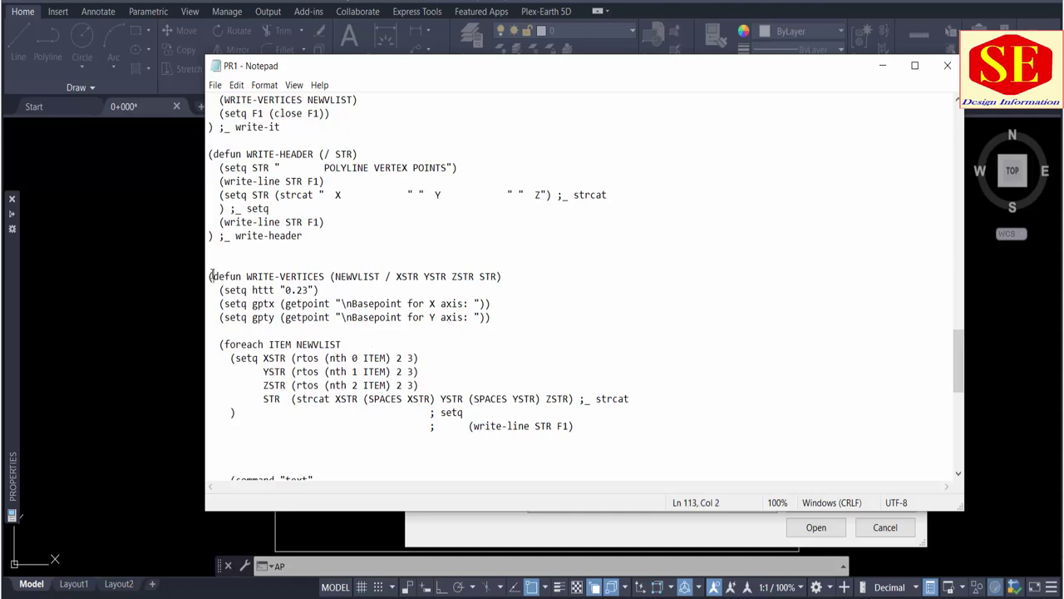
# - Change the httt text height in WRITE-VERTICES from 0.23 to 0.55 and save PR1
pyautogui.moveTo(209, 276)
pyautogui.mouseDown()
pyautogui.moveTo(326, 304)
pyautogui.moveTo(503, 315)
pyautogui.mouseUp()
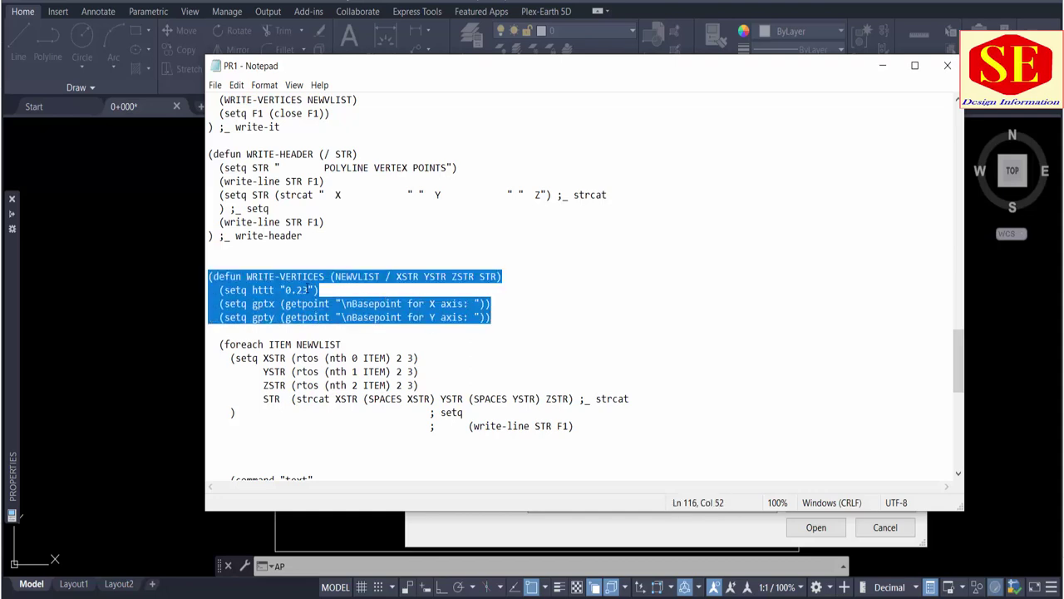
pyautogui.click(308, 289)
pyautogui.moveTo(221, 290); pyautogui.dragTo(350, 296)
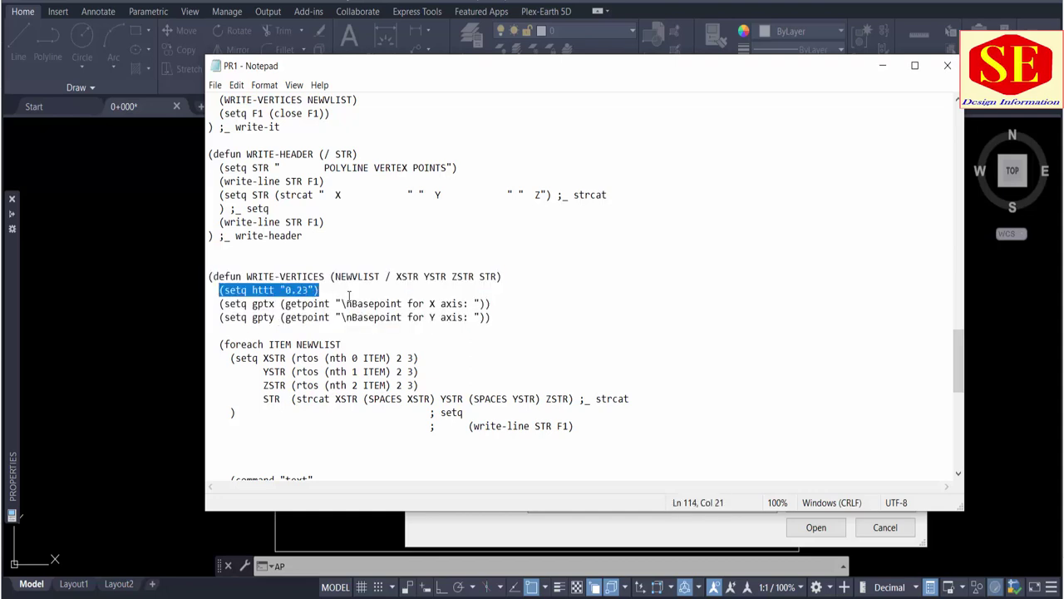
pyautogui.click(286, 291)
pyautogui.write('55')
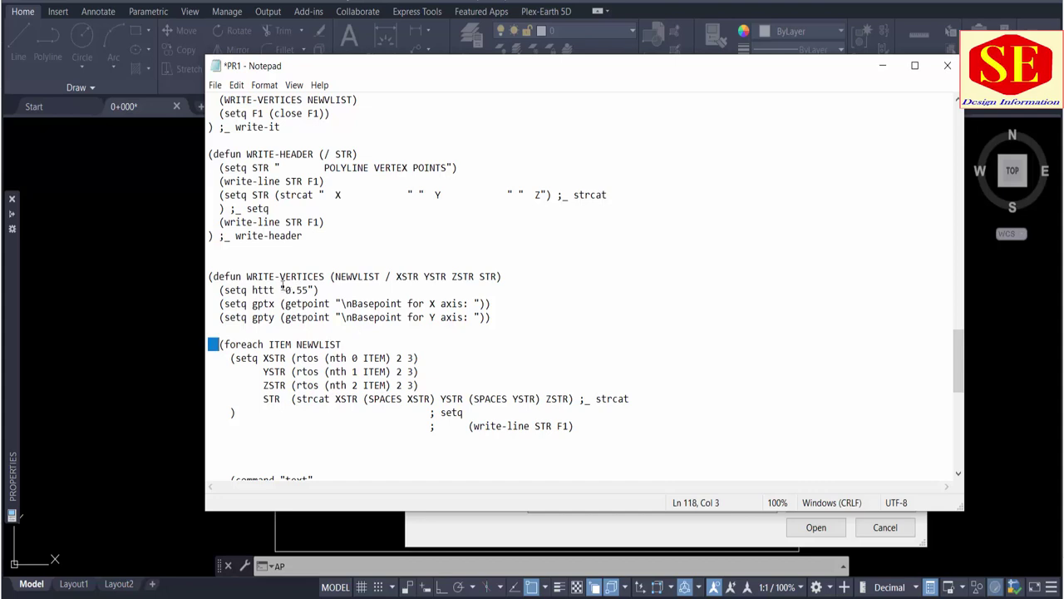
pyautogui.click(214, 84)
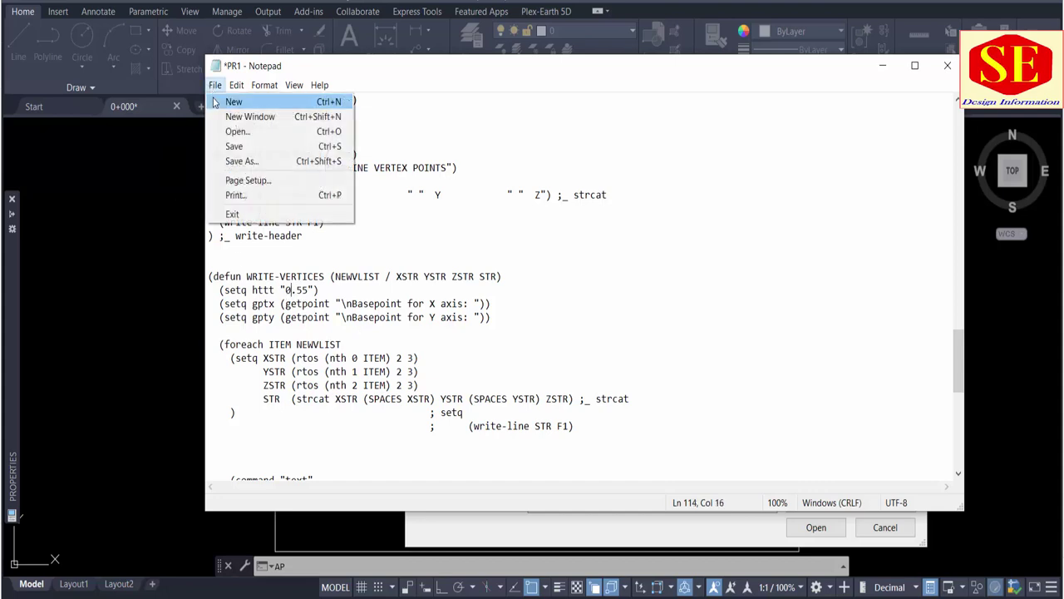
pyautogui.click(241, 146)
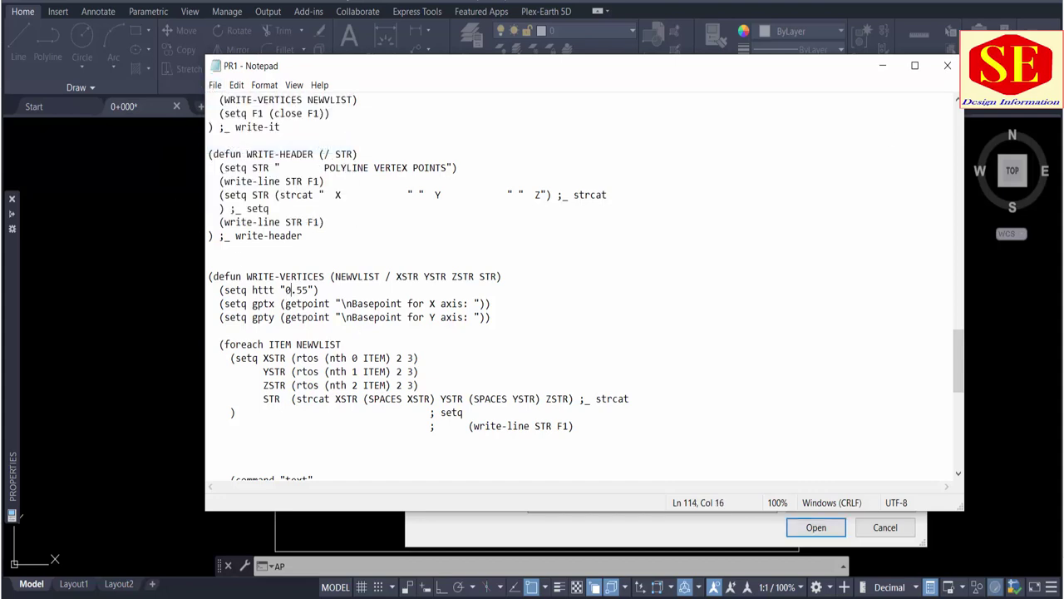
# - Close Notepad, add PR1 to the Startup Suite, and close the loader dialogs
pyautogui.click(947, 65)
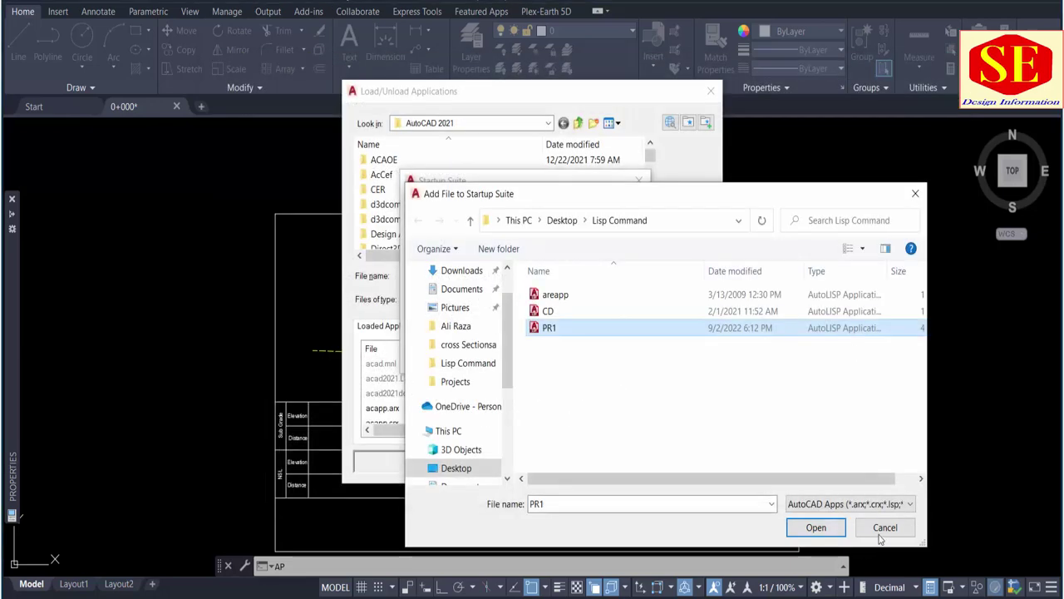
pyautogui.click(818, 527)
pyautogui.click(554, 356)
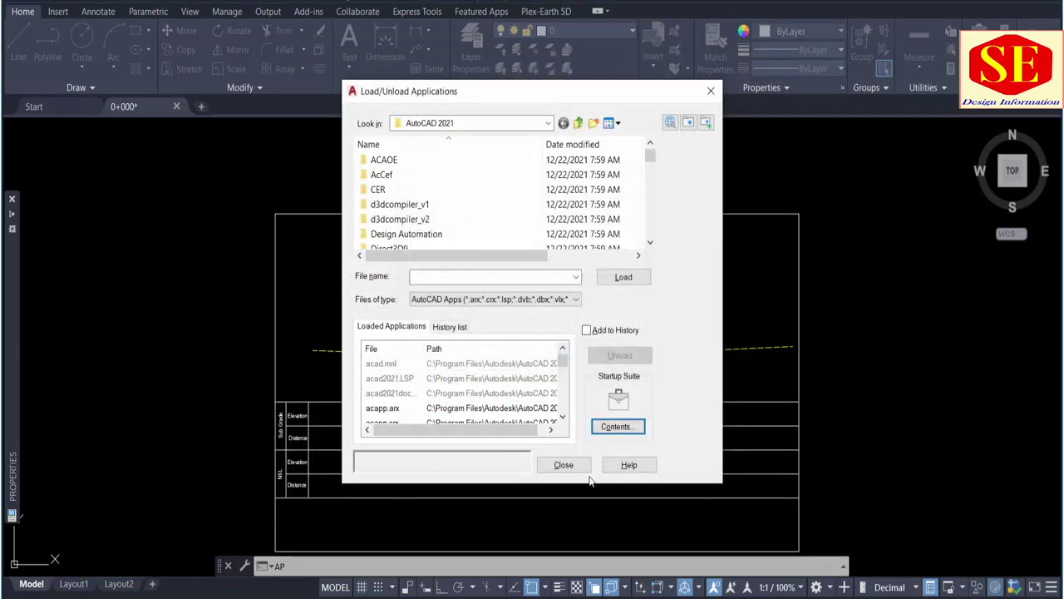
pyautogui.click(564, 465)
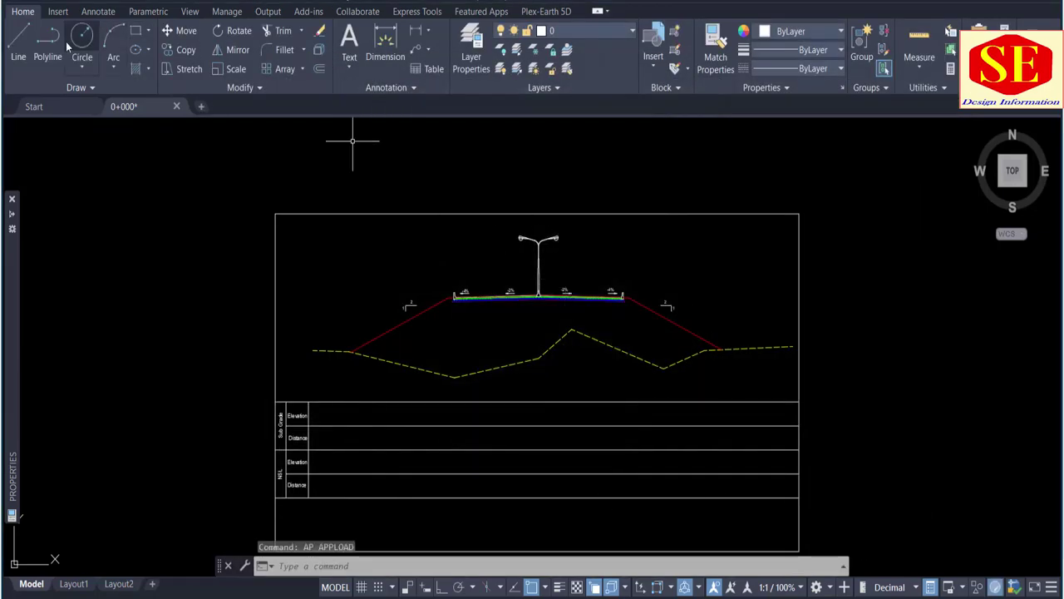
# - Close the 0+000 drawing and reopen it from Recent Documents
pyautogui.click(177, 106)
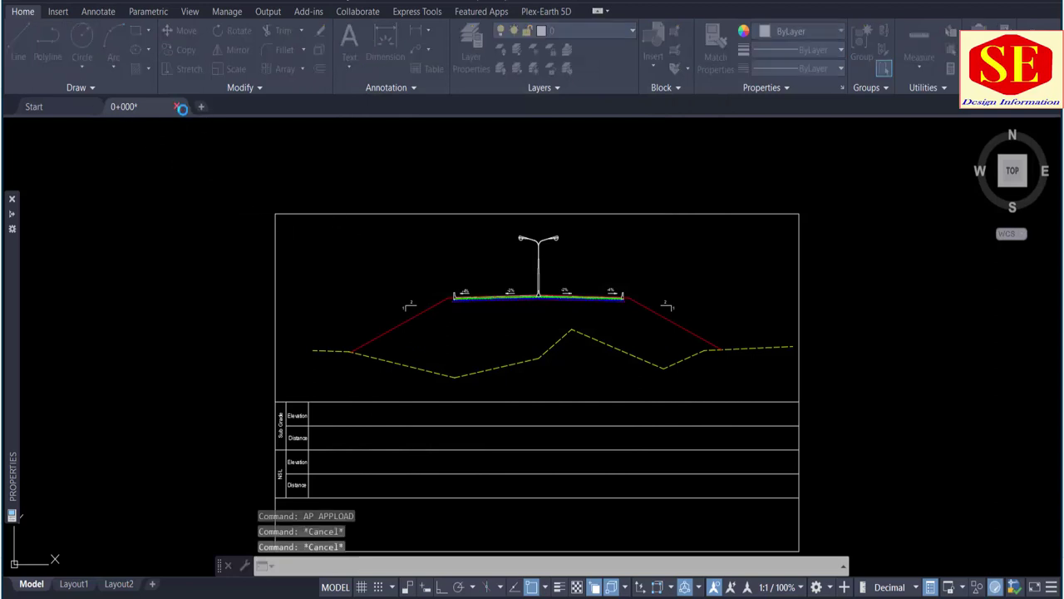
pyautogui.click(504, 325)
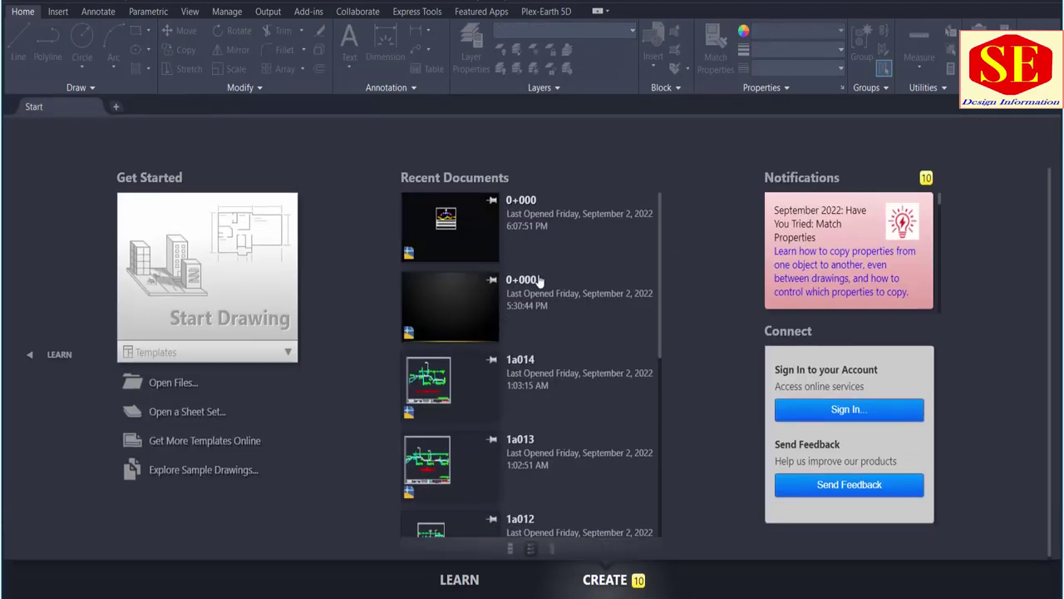
pyautogui.click(480, 222)
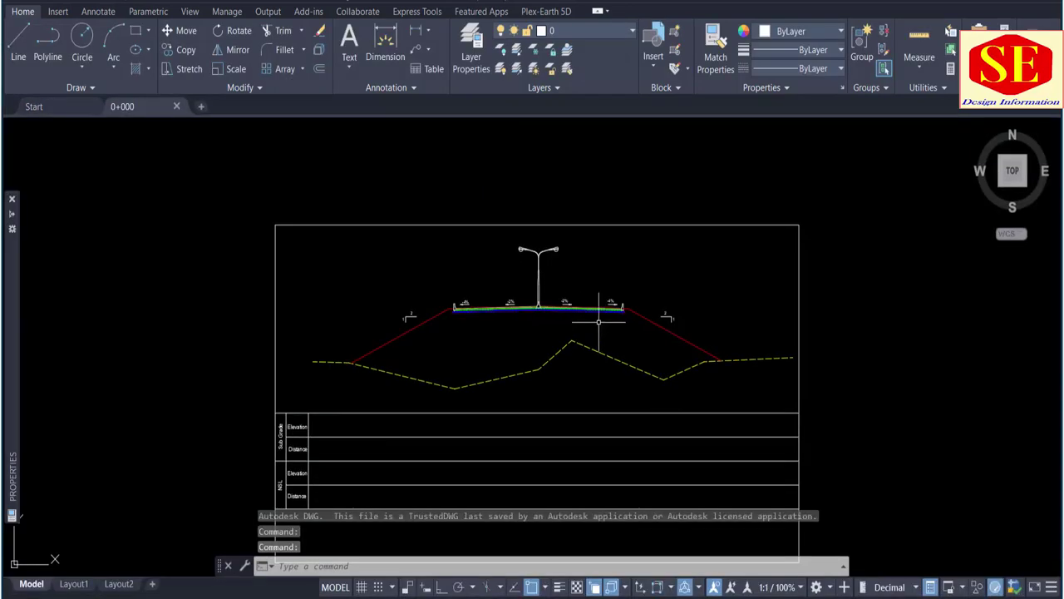
# - Run the edited PR on the dashed ground line and pick the table basepoints to write NSL values
pyautogui.moveTo(594, 321); pyautogui.dragTo(572, 281, button='middle')
pyautogui.write('p')
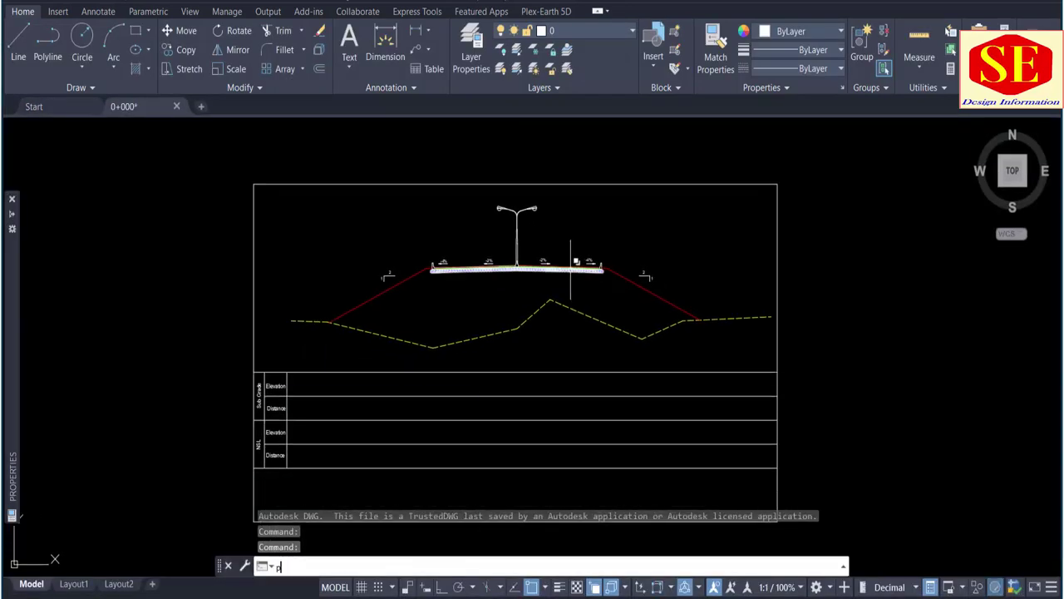
pyautogui.write('r')
pyautogui.press('Return')
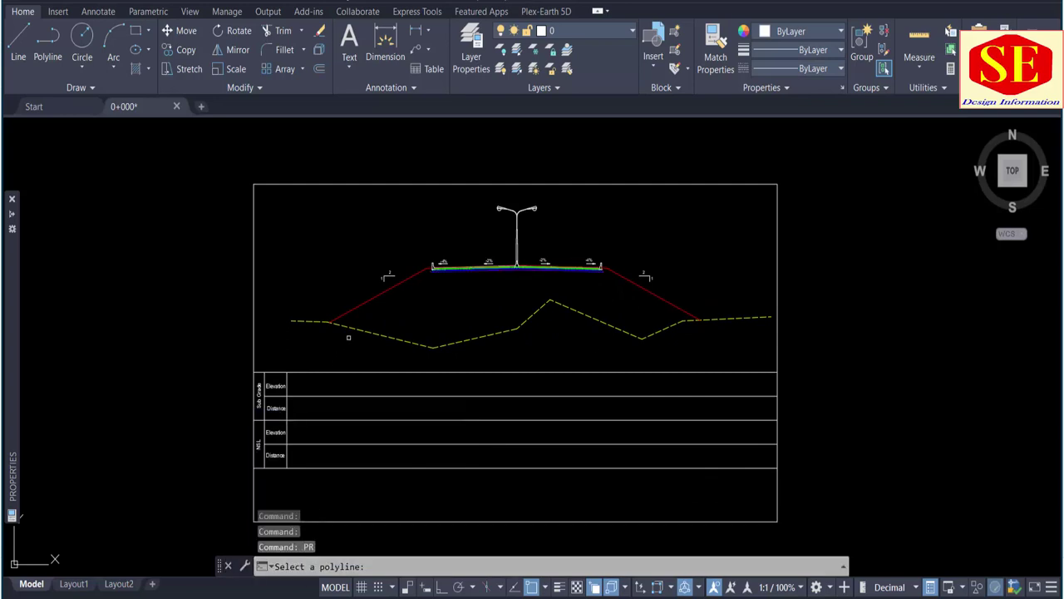
pyautogui.click(351, 327)
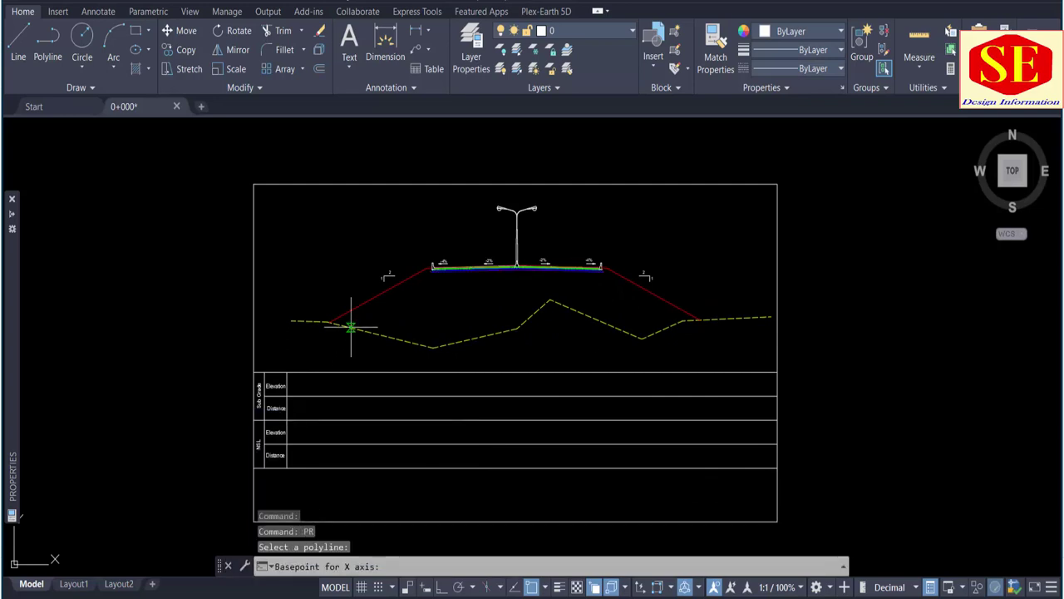
pyautogui.click(287, 455)
pyautogui.click(288, 440)
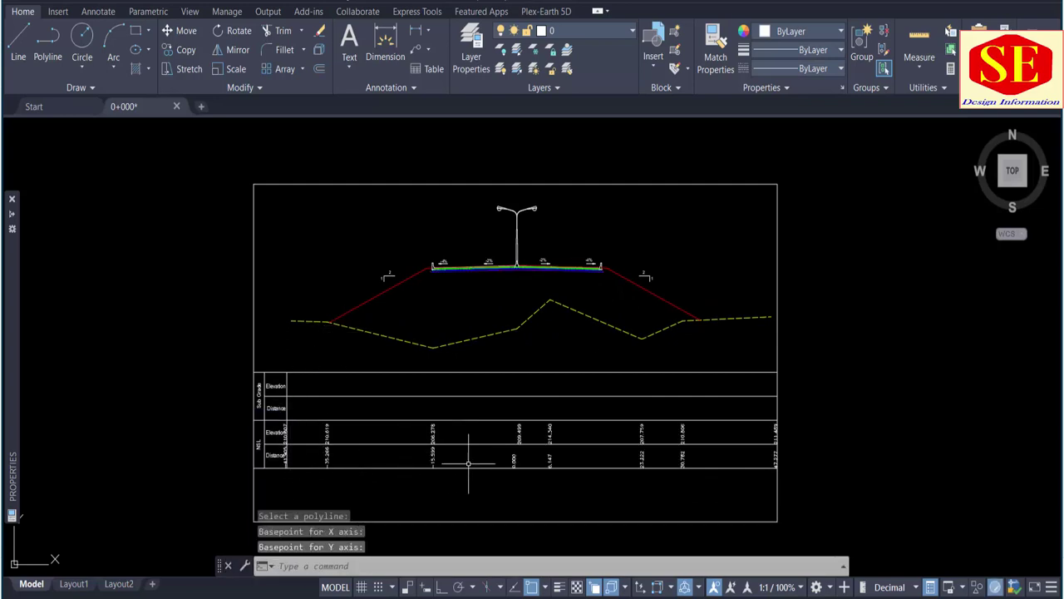
pyautogui.scroll(4, 470, 462)
# - Run PR on the pavement's bottom red line to write Sub Grade values 218.929–219.325
pyautogui.scroll(-2, 602, 374)
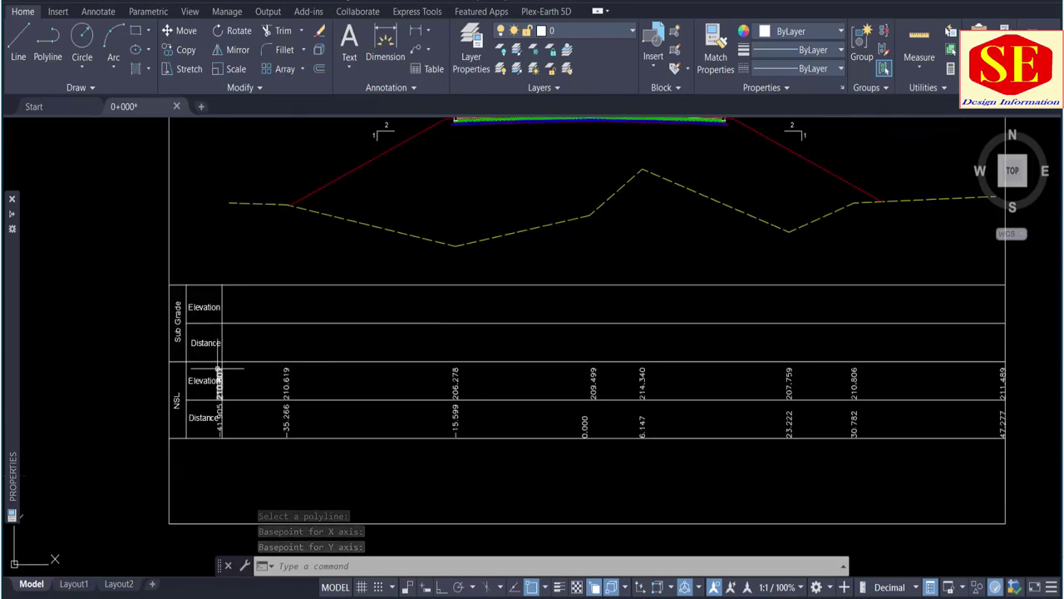
pyautogui.write('PR')
pyautogui.press('Return')
pyautogui.moveTo(404, 213); pyautogui.dragTo(404, 284, button='middle')
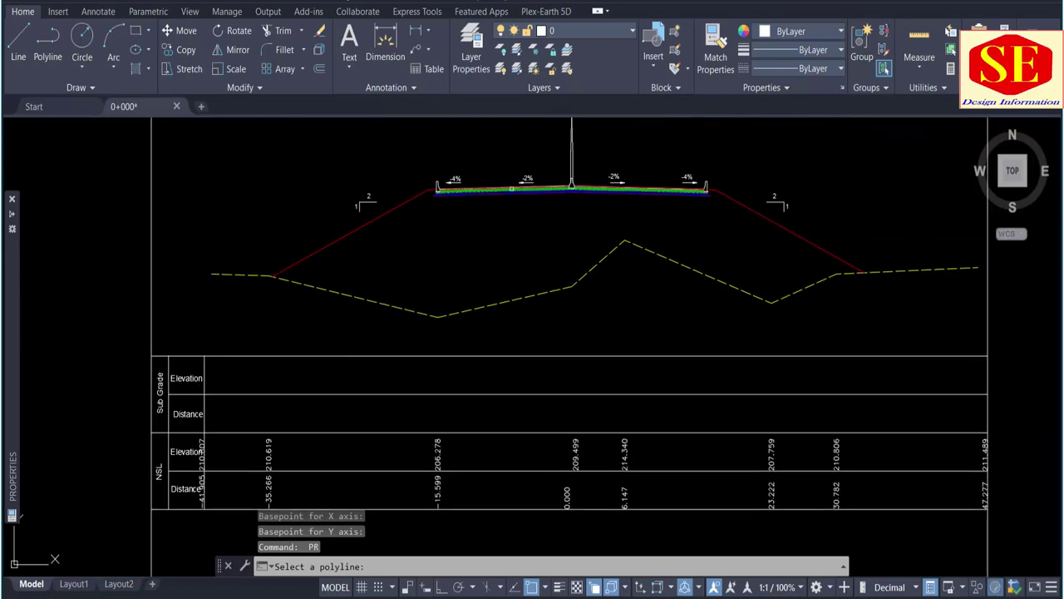
pyautogui.scroll(5, 491, 216)
pyautogui.click(509, 241)
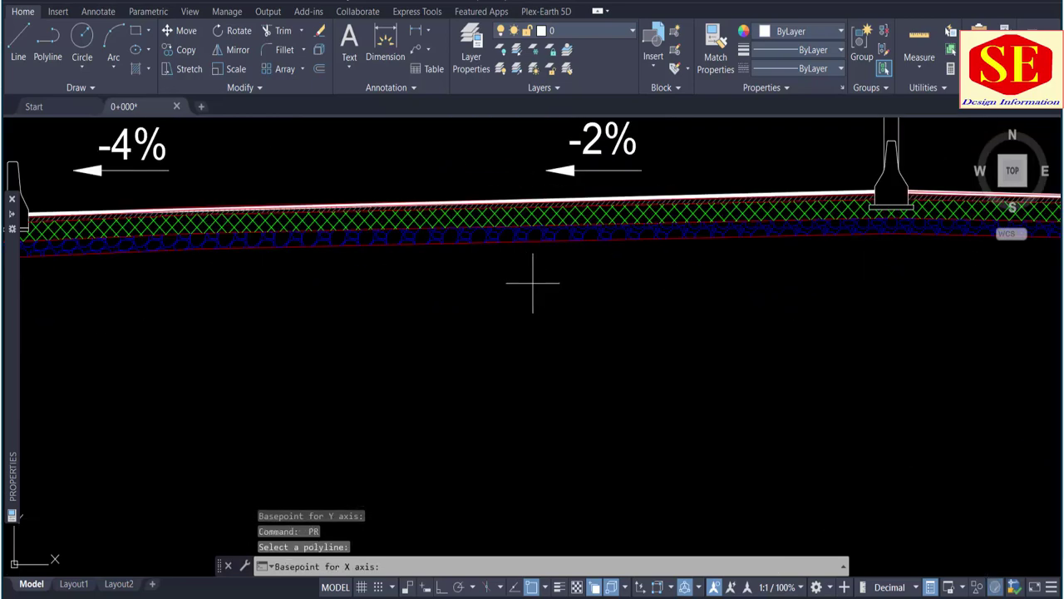
pyautogui.press('Escape')
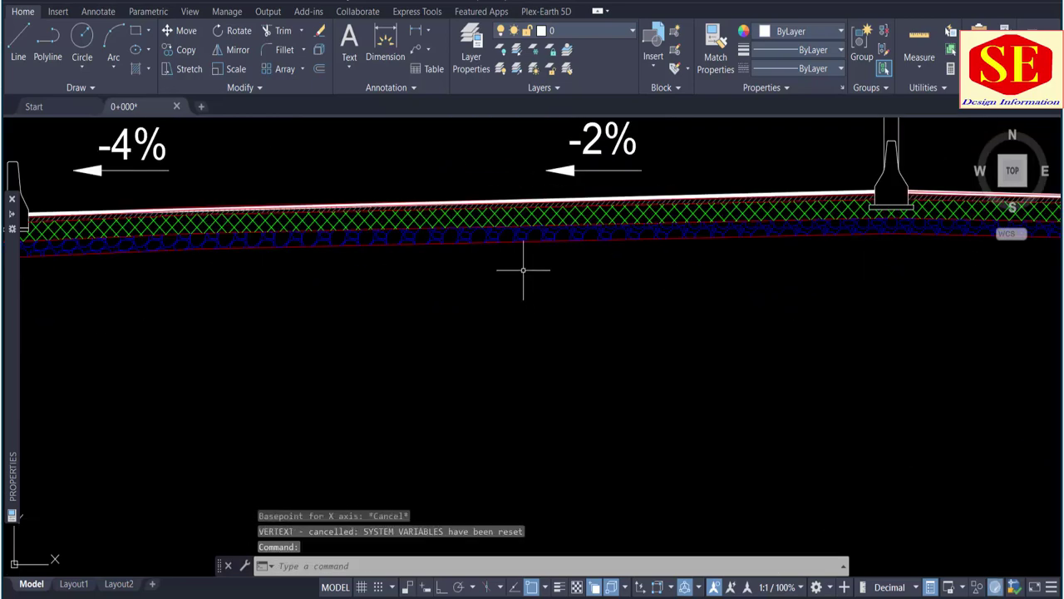
pyautogui.write('PR')
pyautogui.press('Return')
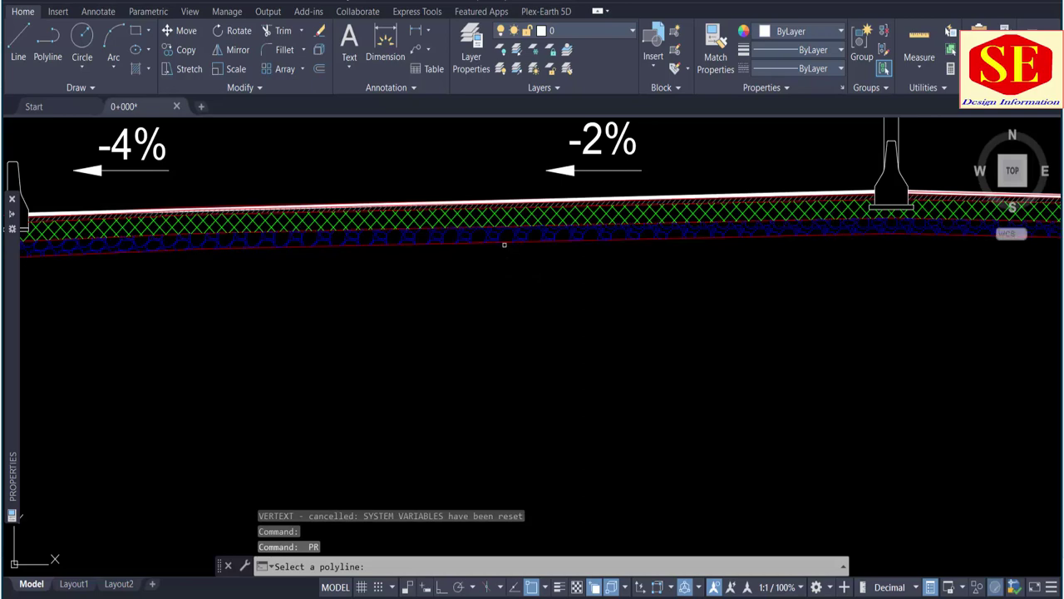
pyautogui.click(503, 243)
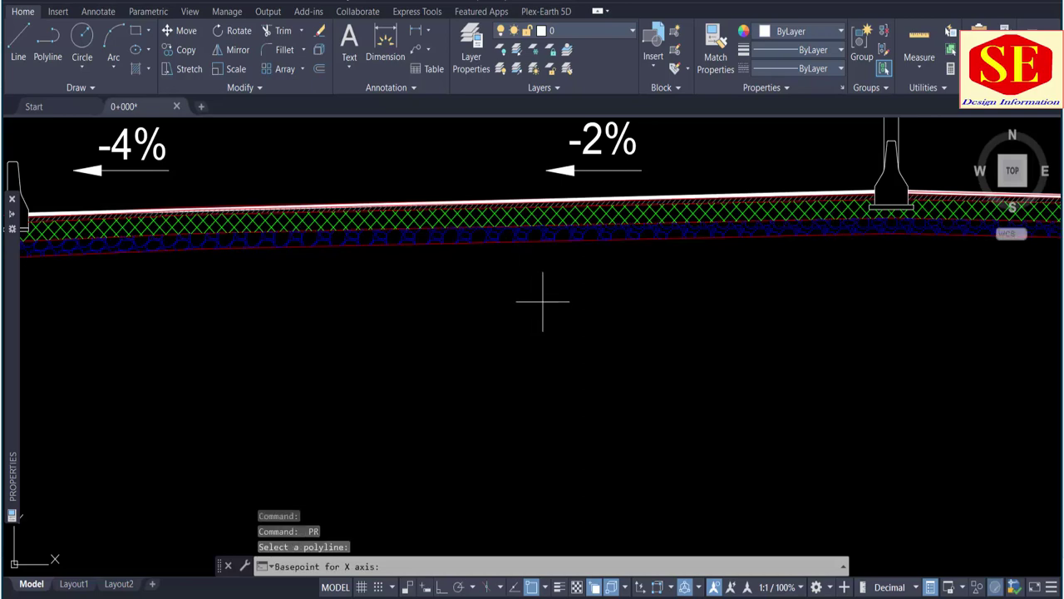
pyautogui.scroll(-5, 542, 301)
pyautogui.scroll(4, 358, 428)
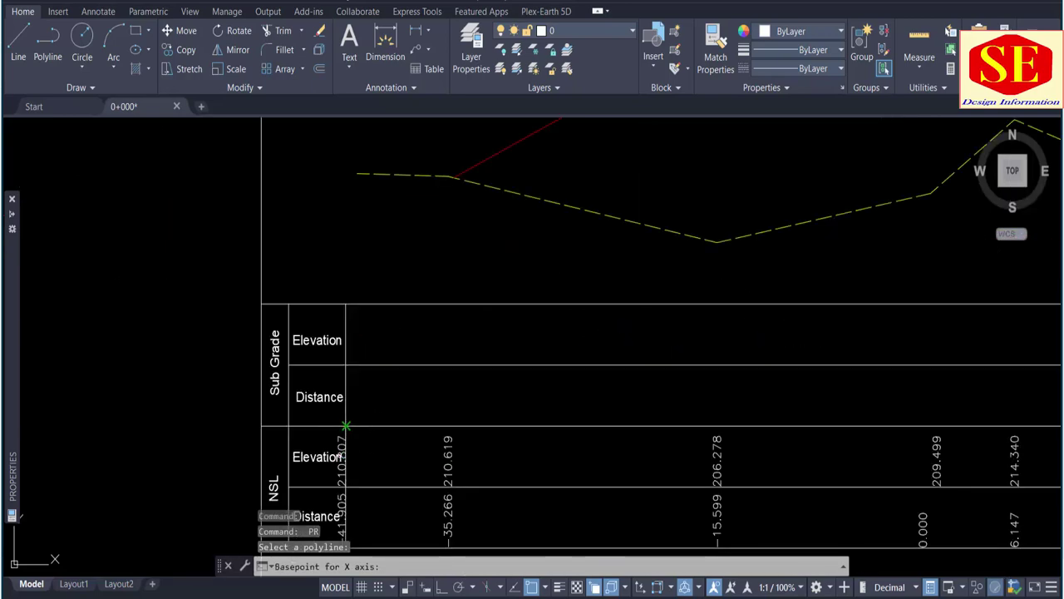
pyautogui.click(346, 426)
pyautogui.click(345, 364)
pyautogui.scroll(-2, 348, 364)
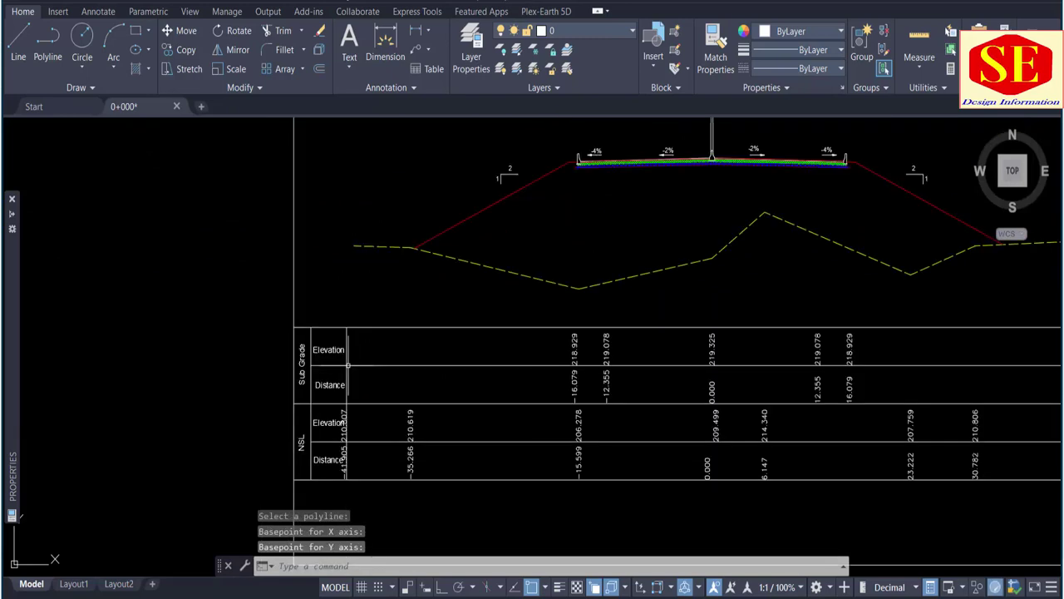
pyautogui.press('Escape')
# - Check the 219.325 label's text height in Quick Properties, then pan over the table
pyautogui.moveTo(850, 299); pyautogui.dragTo(712, 311, button='middle')
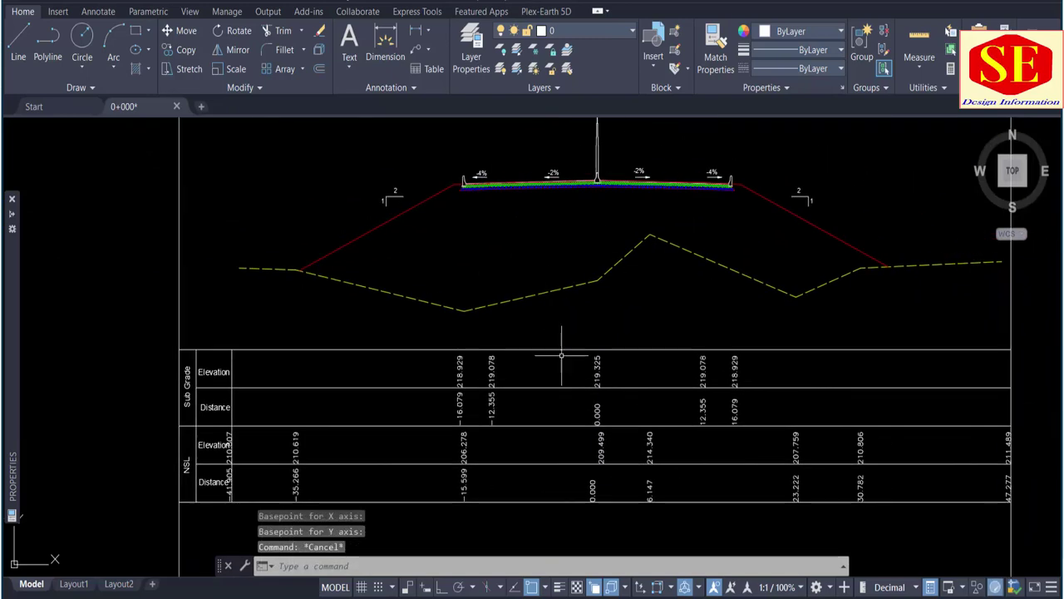
pyautogui.scroll(1, 611, 371)
pyautogui.click(580, 389)
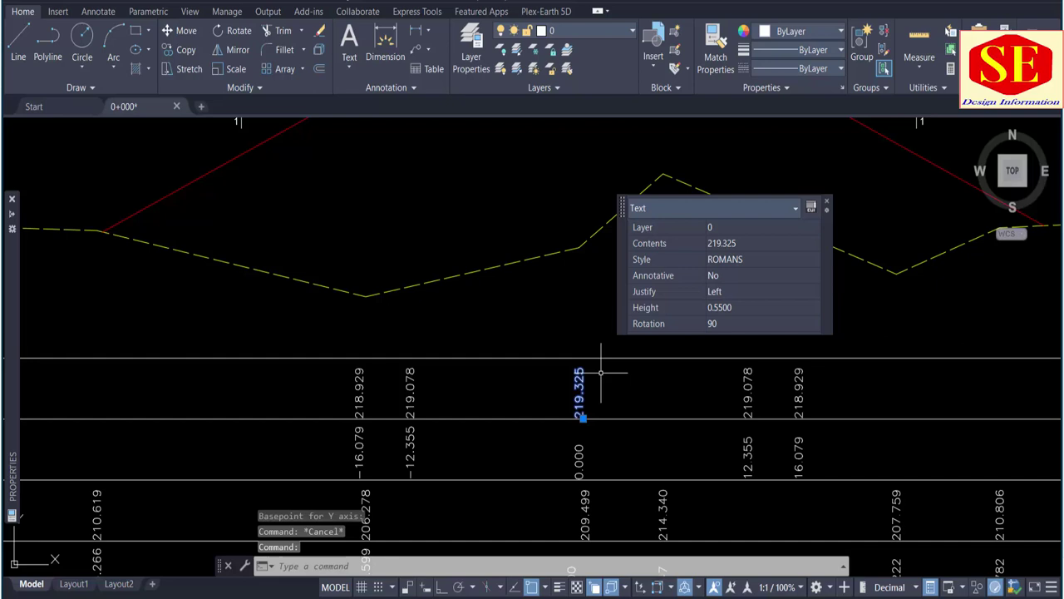
pyautogui.click(717, 310)
pyautogui.press('Escape')
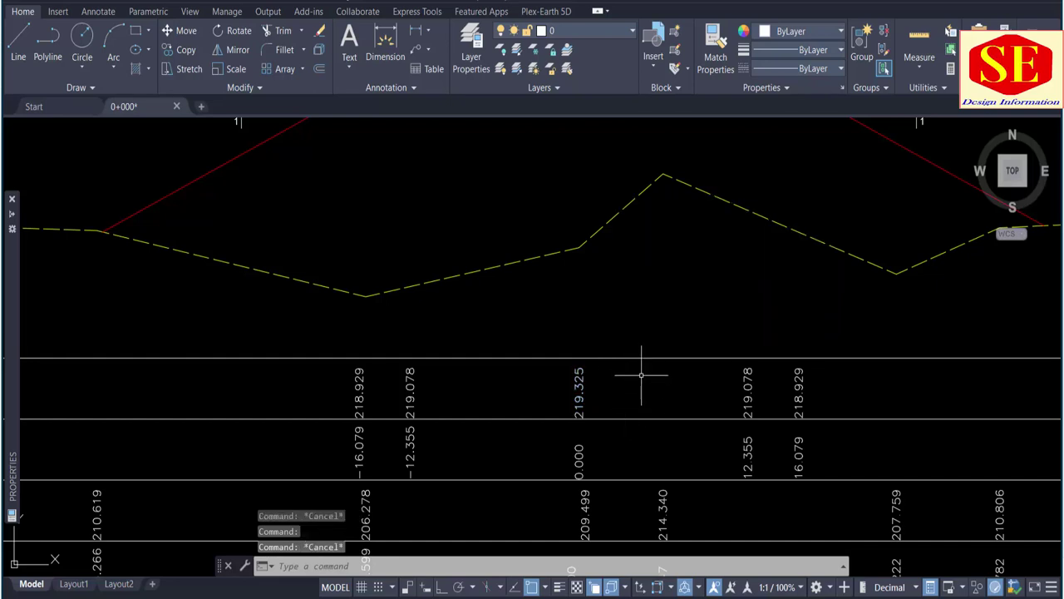
pyautogui.scroll(-2, 636, 368)
pyautogui.scroll(-1, 558, 346)
pyautogui.moveTo(703, 302); pyautogui.dragTo(705, 358, button='middle')
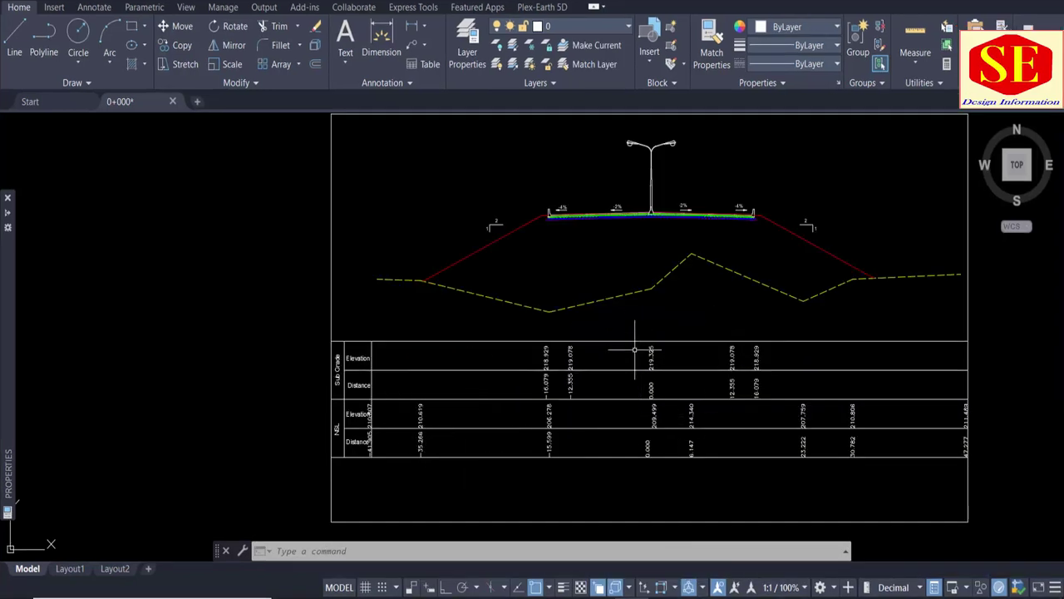
pyautogui.moveTo(662, 297); pyautogui.dragTo(665, 374, button='middle')
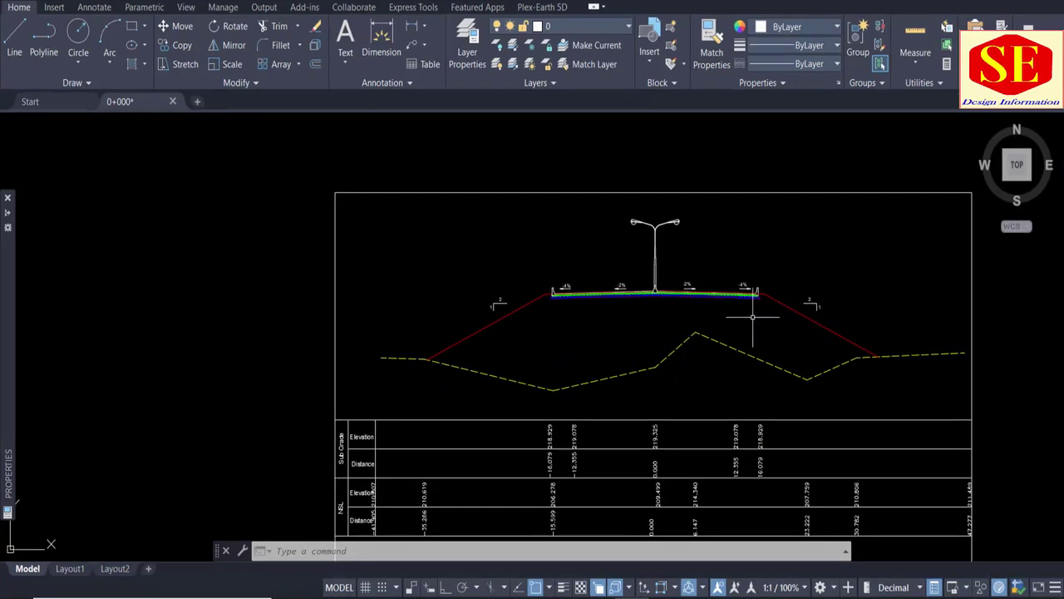
pyautogui.scroll(3, 752, 316)
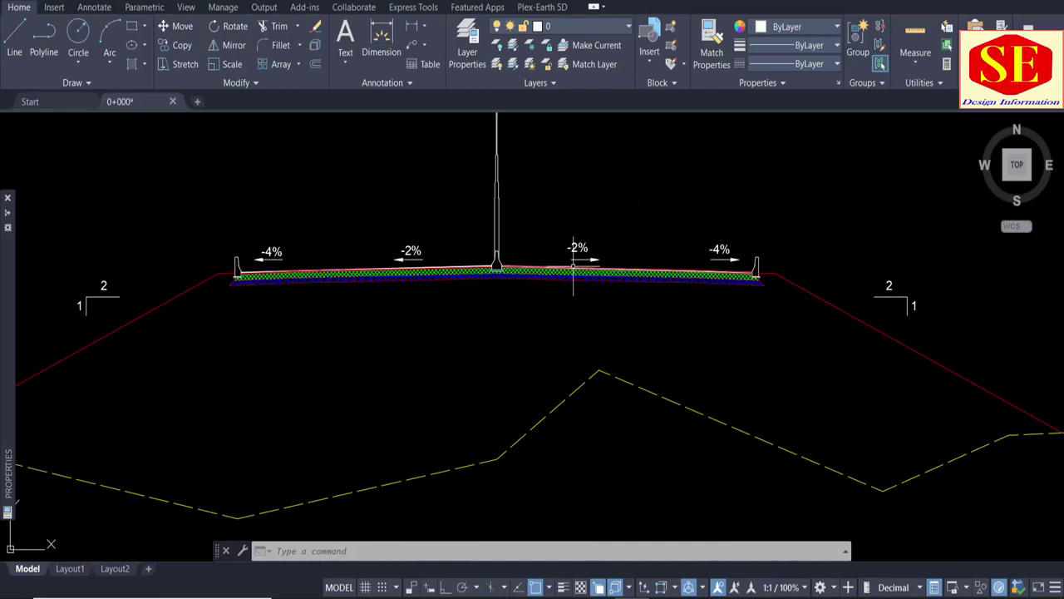
pyautogui.scroll(5, 525, 253)
# - Place Dist/Ele leader labels beside the centre post (0.298) and at the right curb (15.375)
pyautogui.write('c')
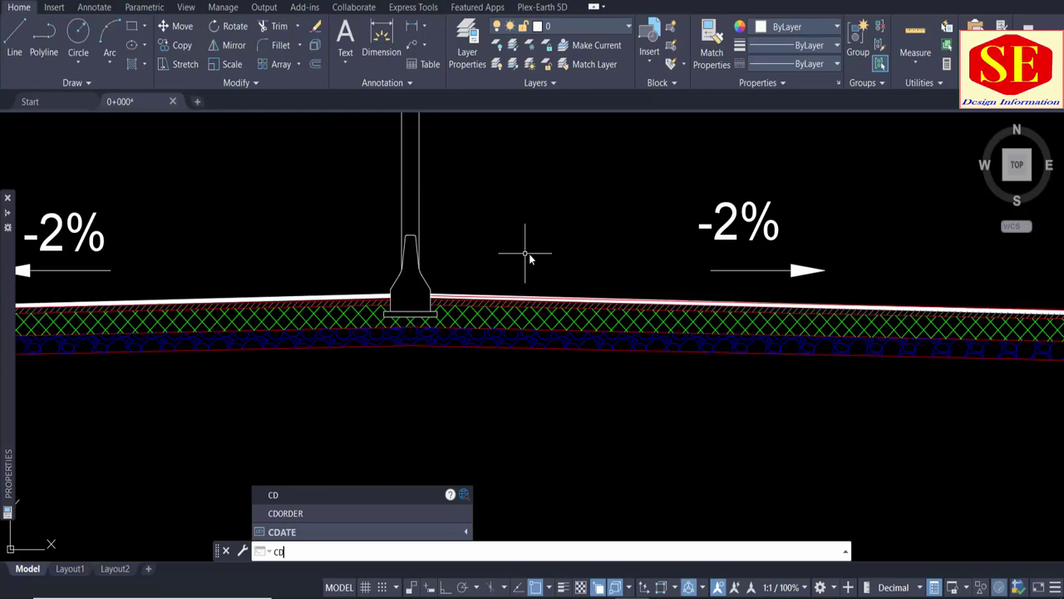
pyautogui.press('Return')
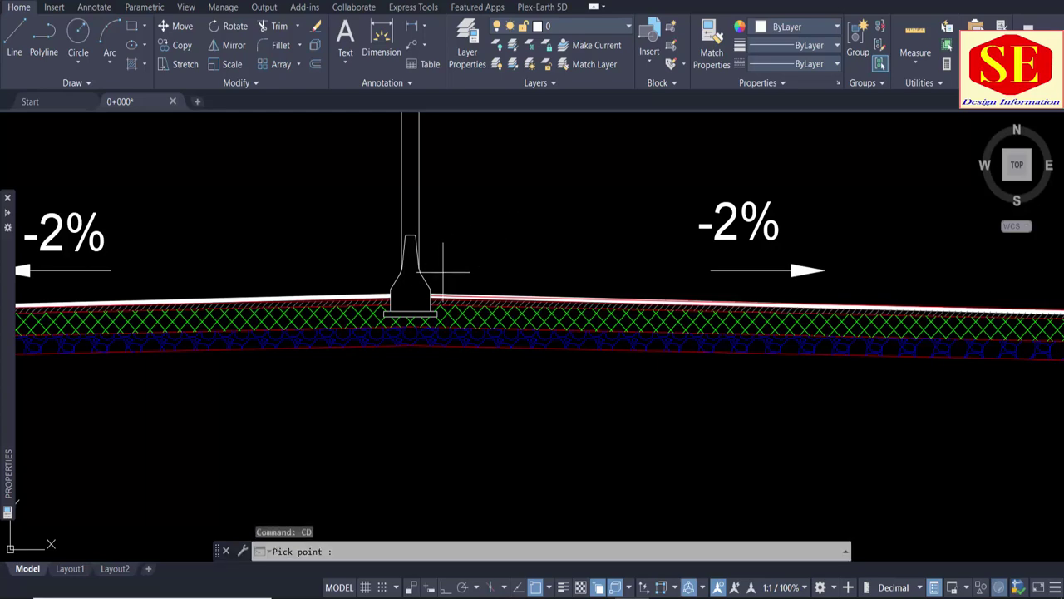
pyautogui.click(430, 290)
pyautogui.scroll(-3, 465, 249)
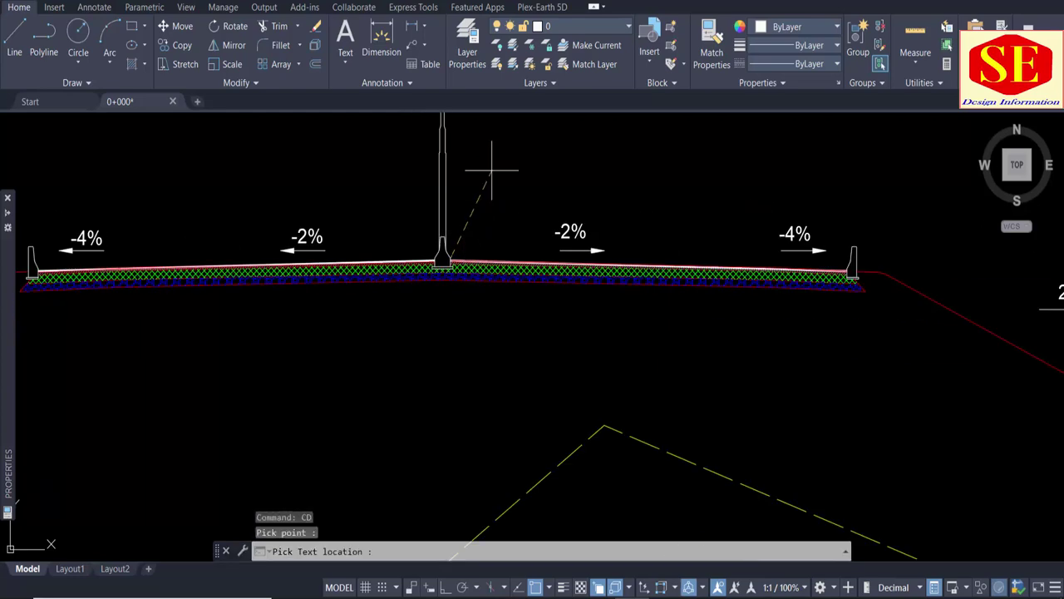
pyautogui.click(491, 167)
pyautogui.scroll(4, 834, 233)
pyautogui.press('Return')
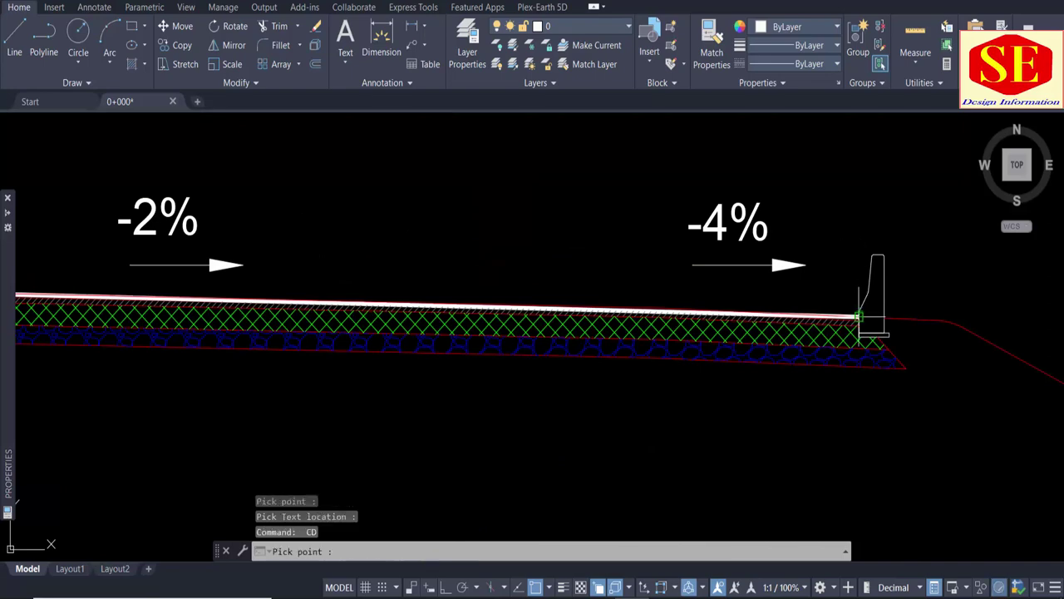
pyautogui.scroll(2, 859, 316)
pyautogui.click(859, 302)
pyautogui.scroll(-3, 859, 302)
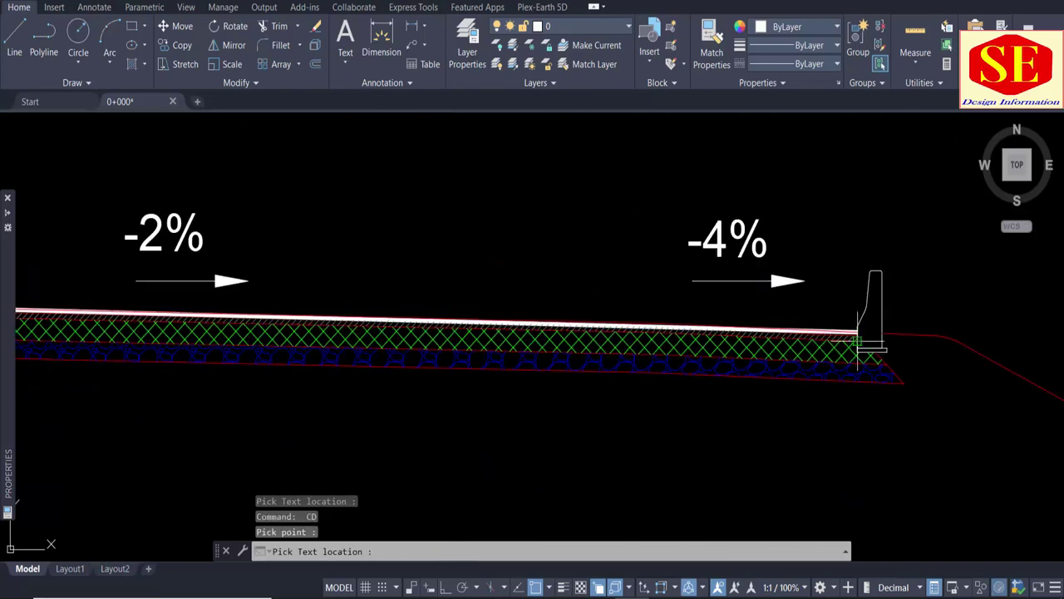
pyautogui.scroll(2, 774, 266)
pyautogui.click(772, 258)
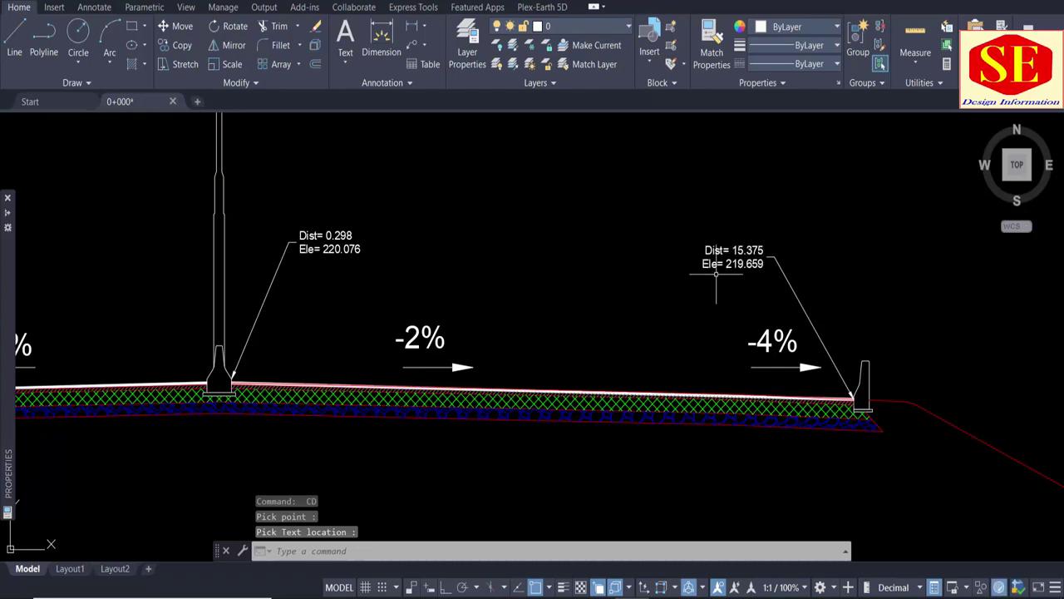
# - Add a mid-lane Dist= 7.603 label, then erase it with a crossing window
pyautogui.moveTo(416, 273); pyautogui.dragTo(563, 275, button='middle')
pyautogui.press('space')
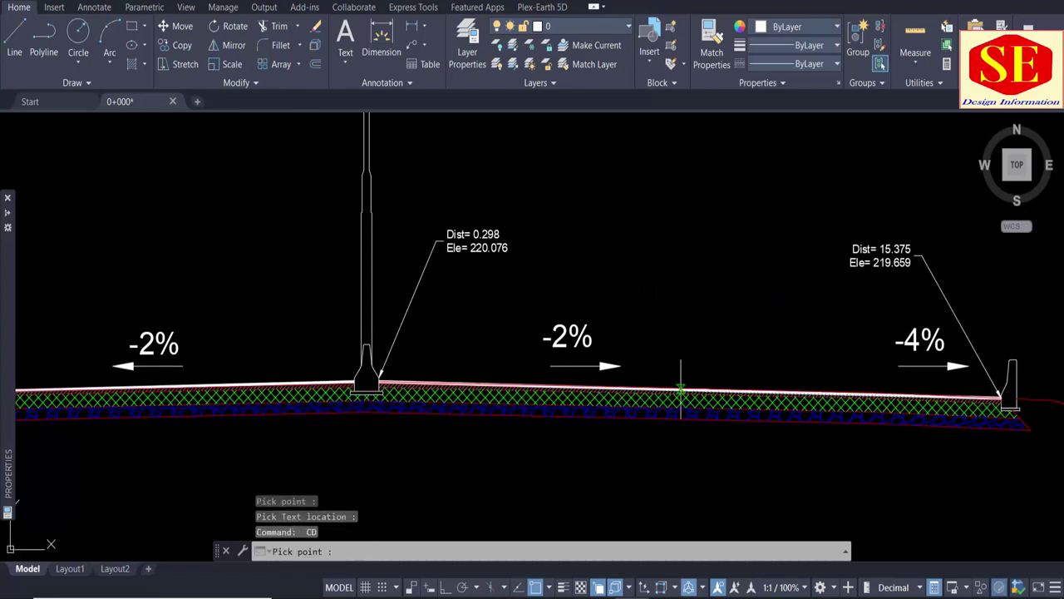
pyautogui.click(680, 388)
pyautogui.click(689, 268)
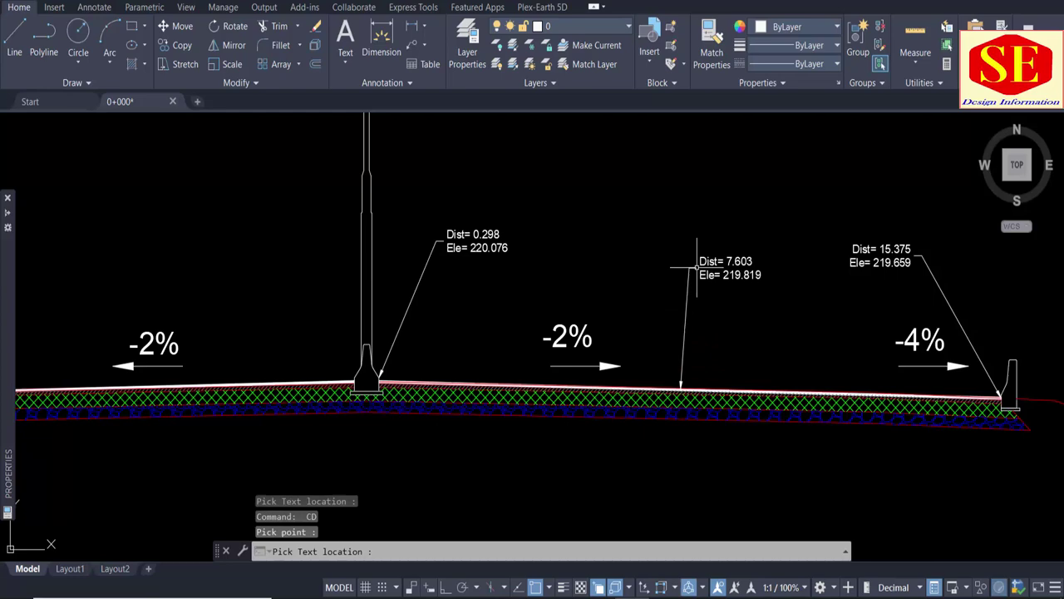
pyautogui.click(794, 227)
pyautogui.click(657, 332)
pyautogui.write('e')
pyautogui.press('Return')
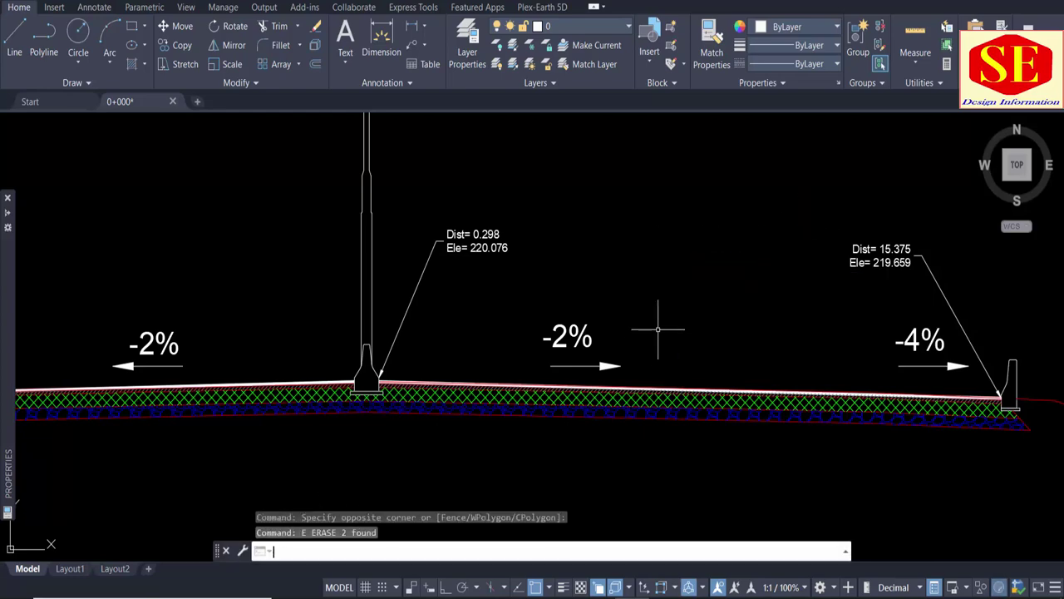
# - Label the road edge at the median's left side with Dist= -0.298 using CD
pyautogui.moveTo(363, 337); pyautogui.dragTo(663, 325, button='middle')
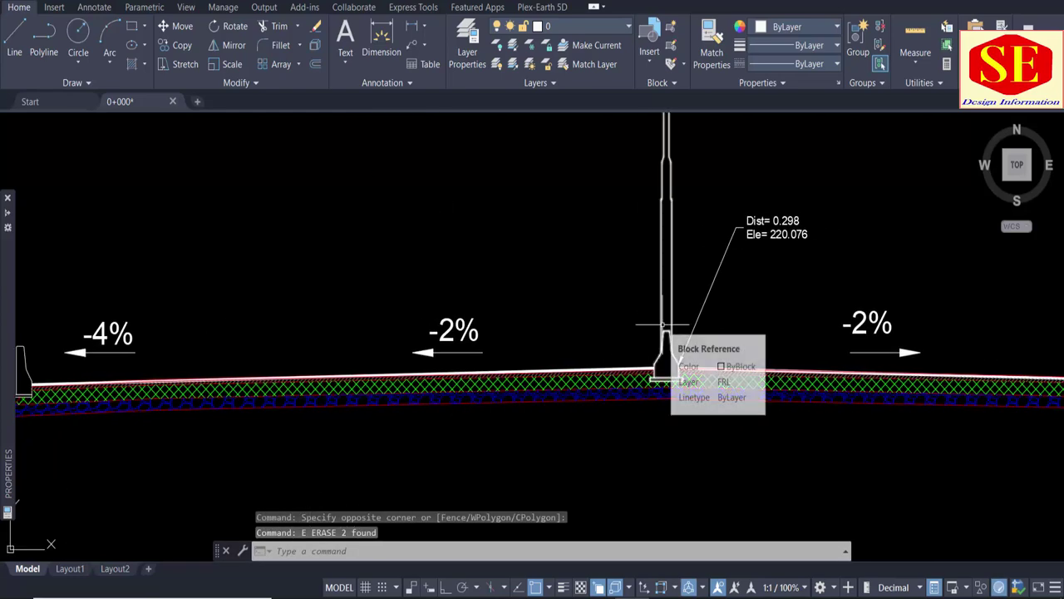
pyautogui.write('cd')
pyautogui.press('Return')
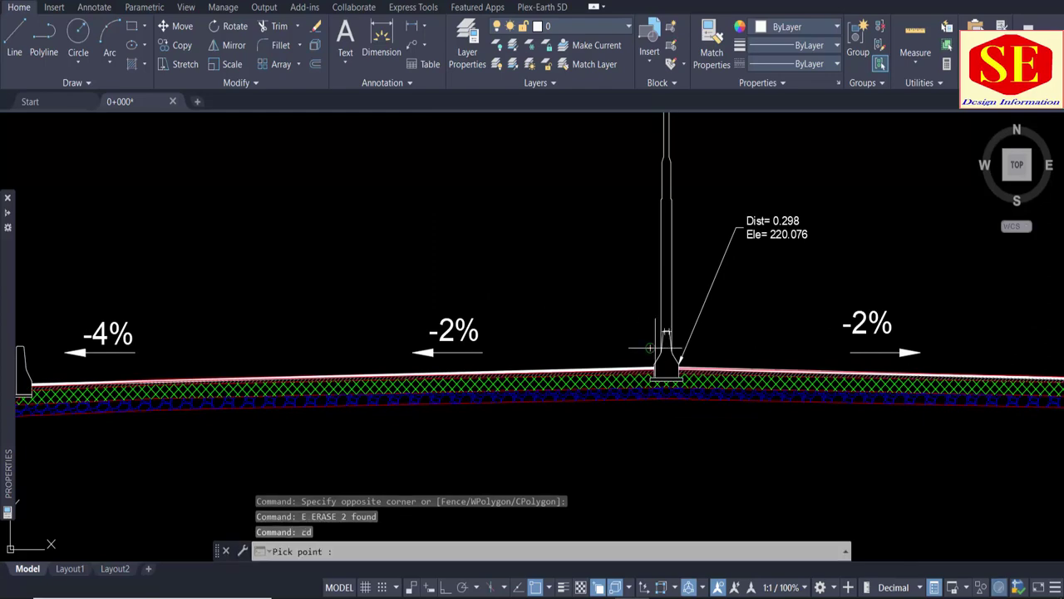
pyautogui.scroll(2, 654, 364)
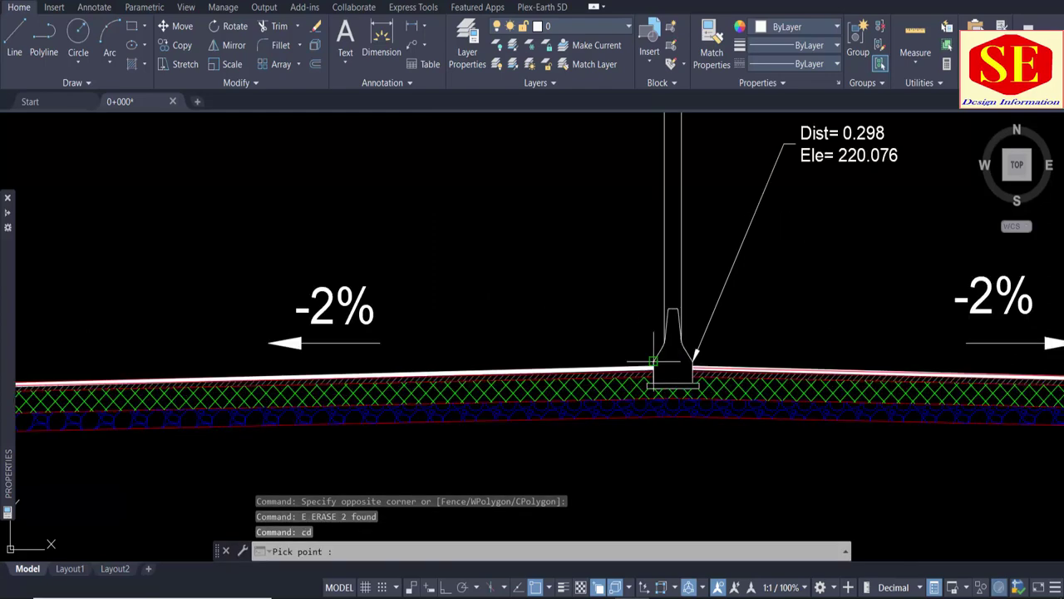
pyautogui.scroll(3, 654, 364)
pyautogui.scroll(2, 654, 363)
pyautogui.click(652, 359)
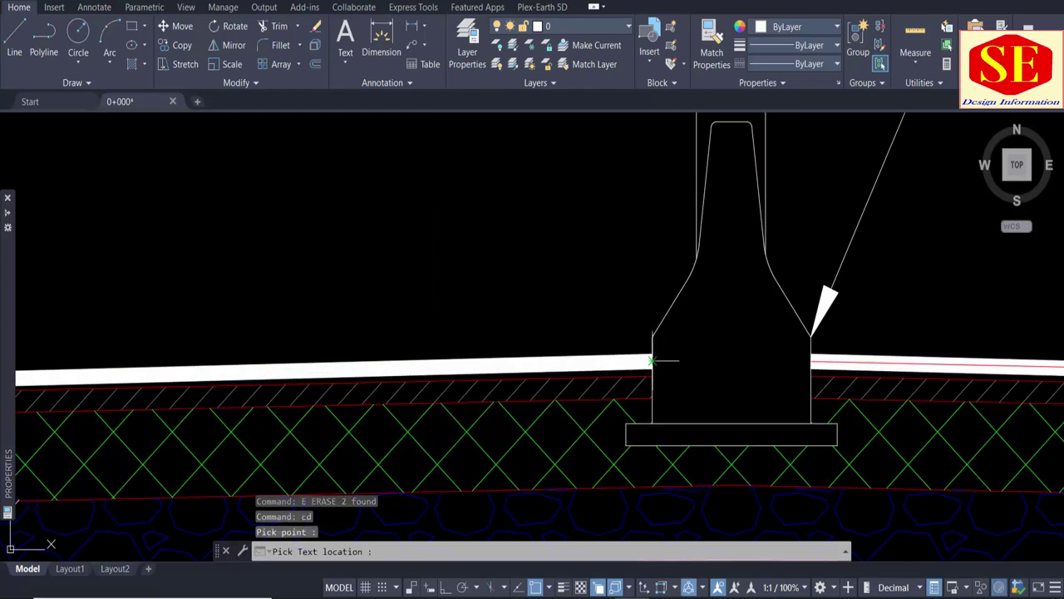
pyautogui.press('Escape')
pyautogui.press('Return')
pyautogui.click(653, 358)
pyautogui.scroll(-8, 665, 364)
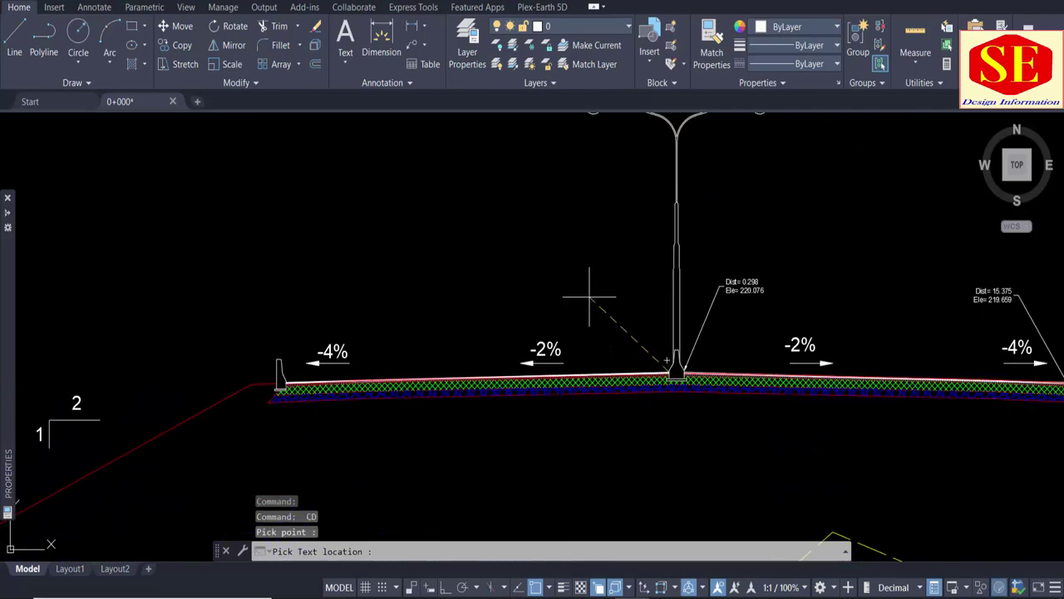
pyautogui.click(616, 292)
# - Place the Dist= -15.375 label above the left curb
pyautogui.press('Return')
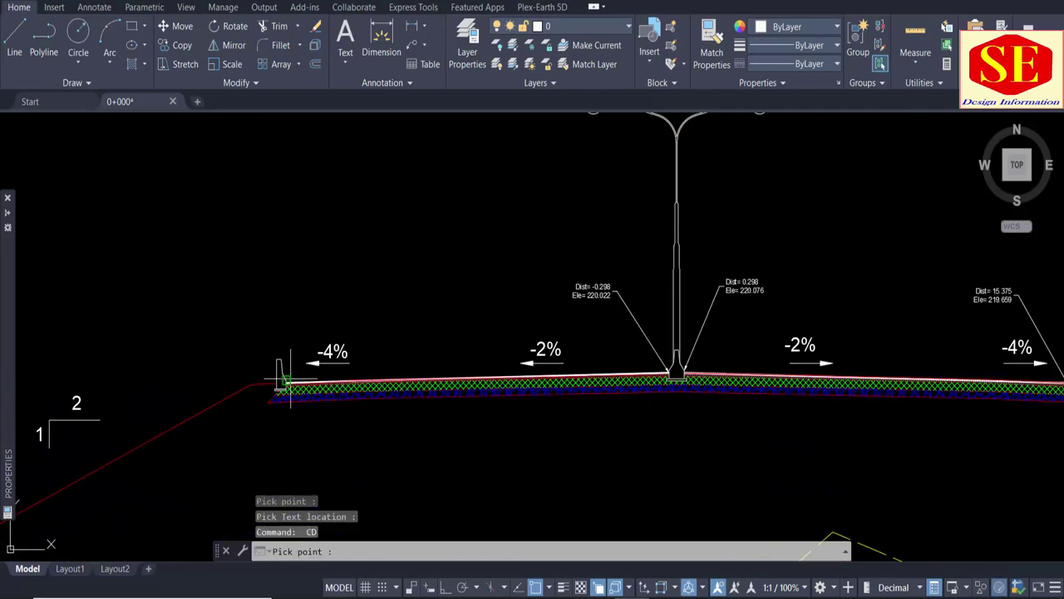
pyautogui.click(285, 381)
pyautogui.click(341, 292)
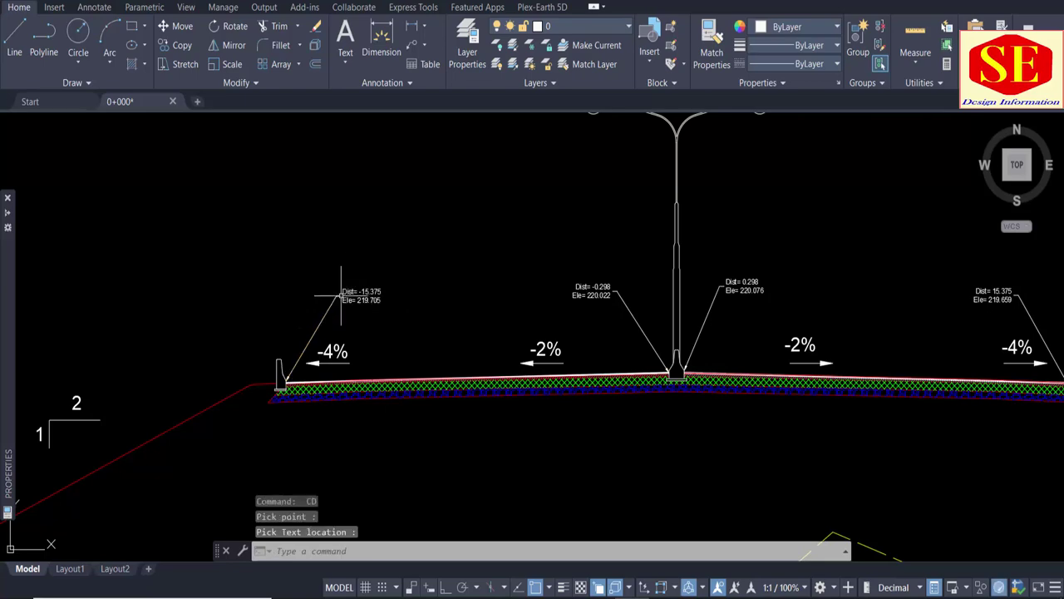
pyautogui.scroll(-2, 798, 316)
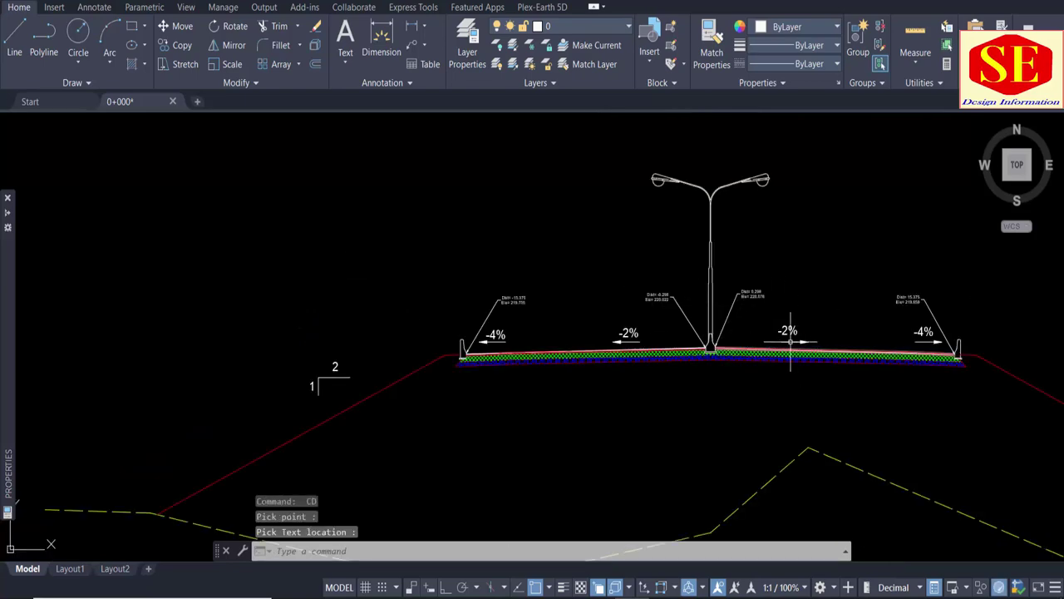
pyautogui.moveTo(819, 353); pyautogui.dragTo(680, 304, button='middle')
pyautogui.moveTo(369, 374); pyautogui.dragTo(624, 311, button='middle')
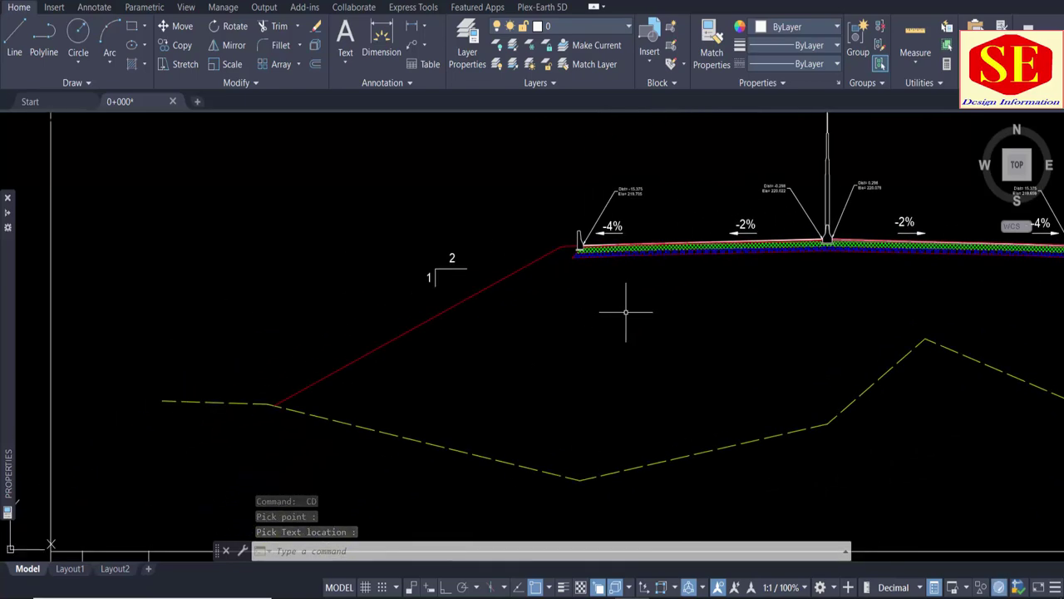
pyautogui.scroll(3, 226, 414)
pyautogui.scroll(-3, 311, 423)
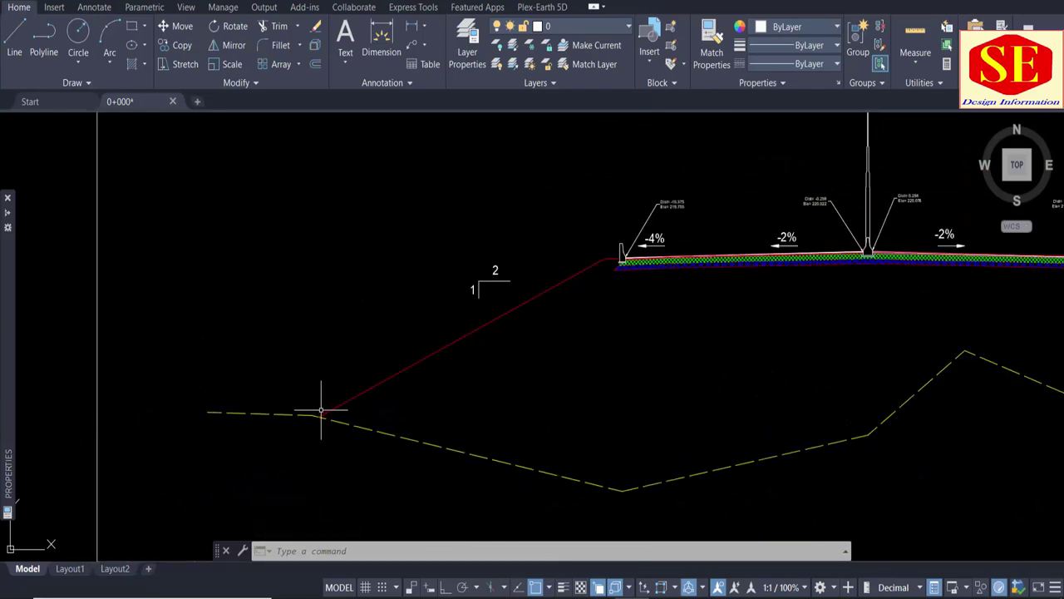
pyautogui.scroll(2, 317, 439)
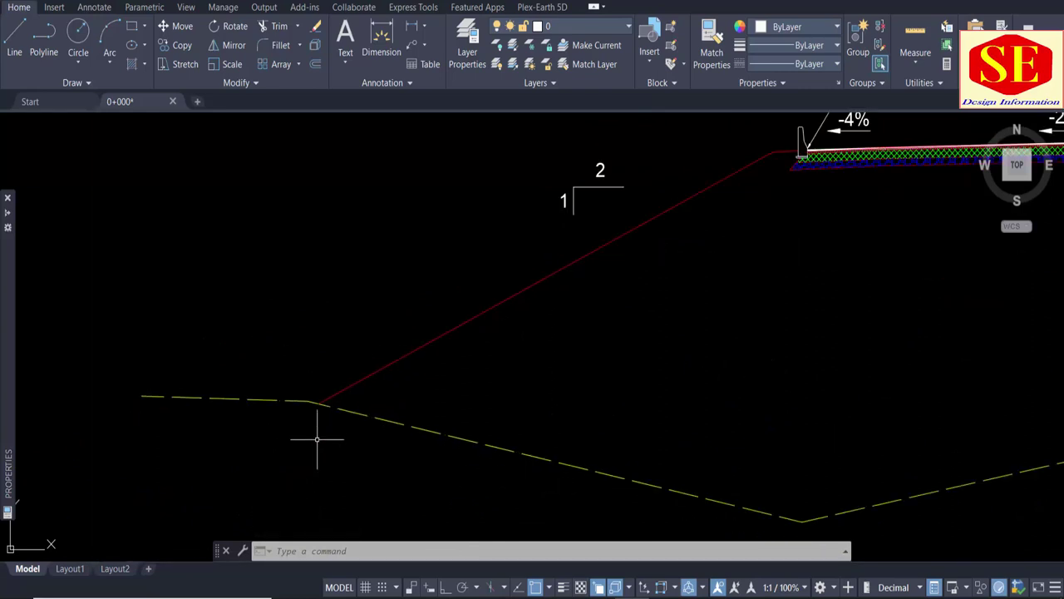
# - Place Dist/Ele leader labels where the left and right slopes meet the ground line
pyautogui.press('Return')
pyautogui.click(321, 404)
pyautogui.scroll(-2, 356, 434)
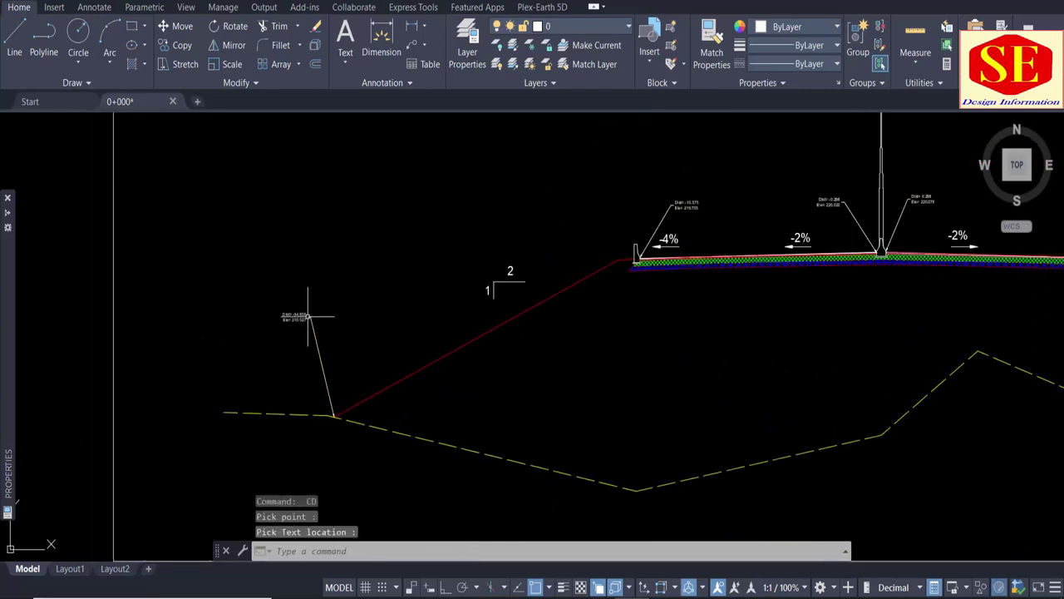
pyautogui.click(307, 316)
pyautogui.scroll(-3, 352, 297)
pyautogui.scroll(2, 590, 320)
pyautogui.press('Return')
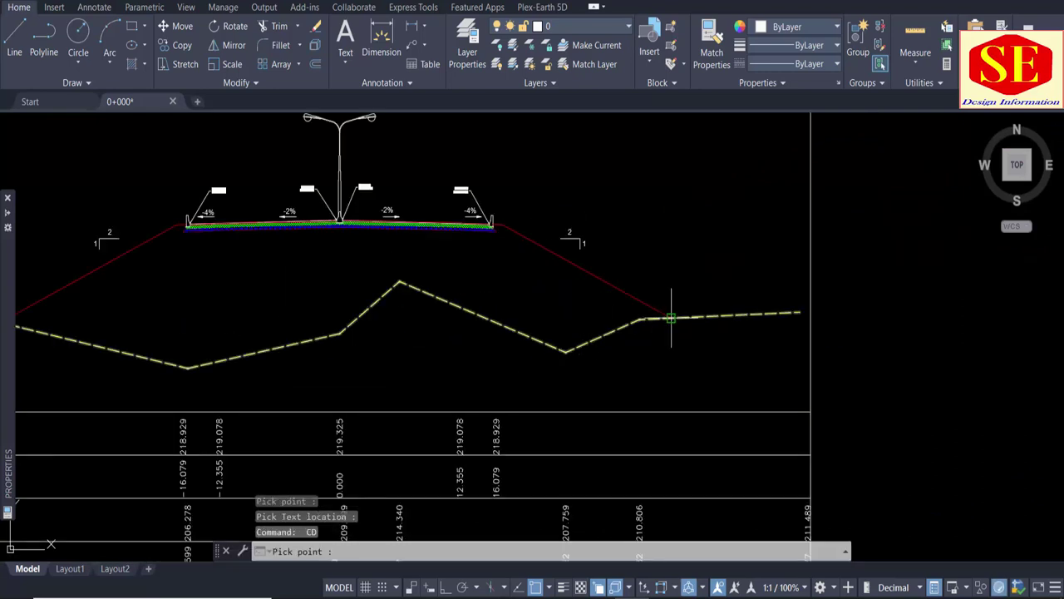
pyautogui.click(670, 317)
pyautogui.click(711, 240)
# - Set the colour of both toe leaders and labels to green
pyautogui.click(727, 219)
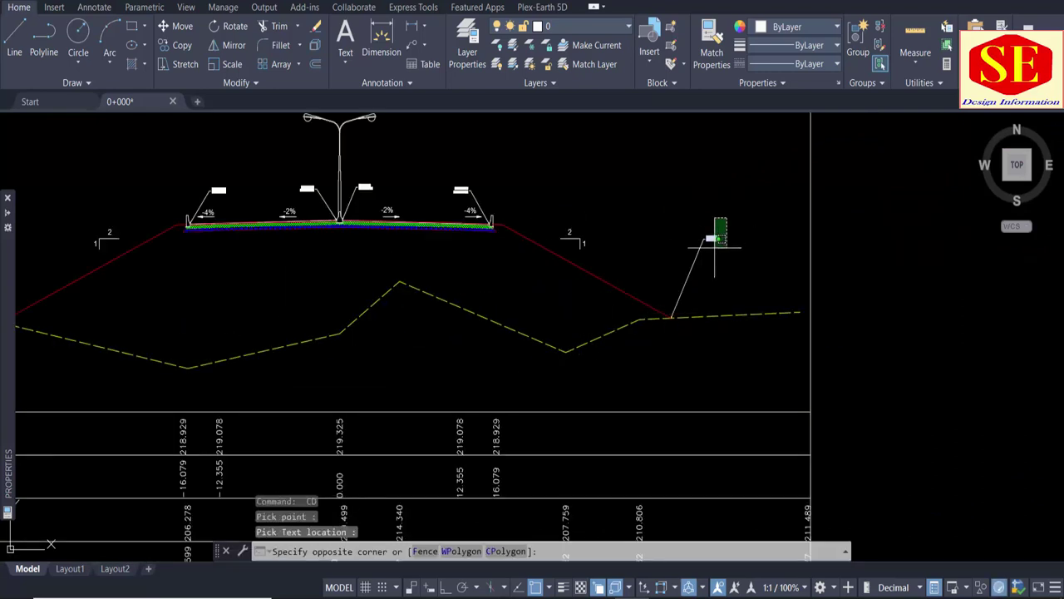
pyautogui.click(714, 247)
pyautogui.click(786, 27)
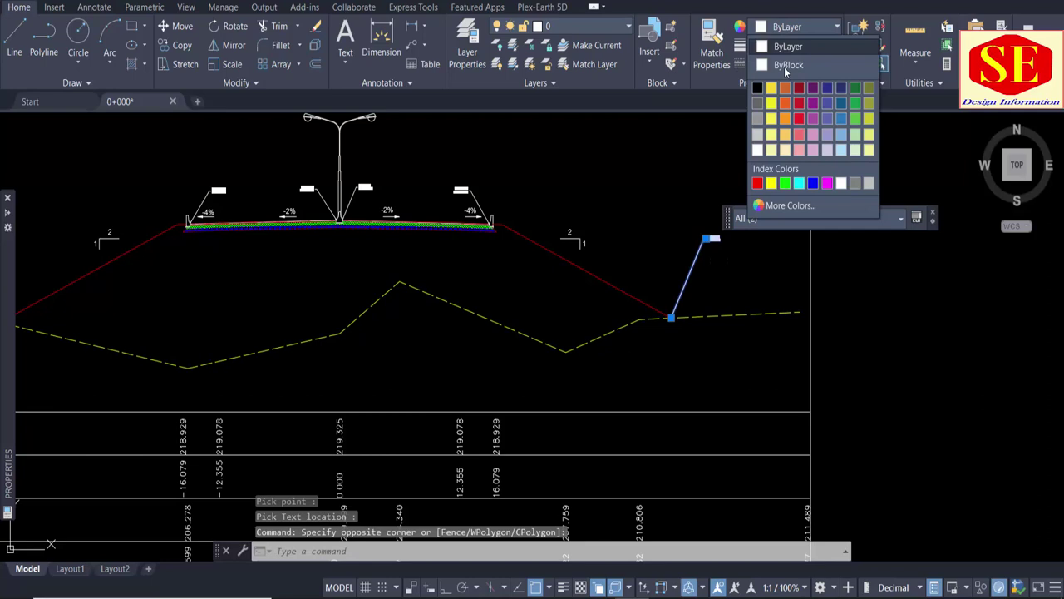
pyautogui.click(785, 183)
pyautogui.press('Escape')
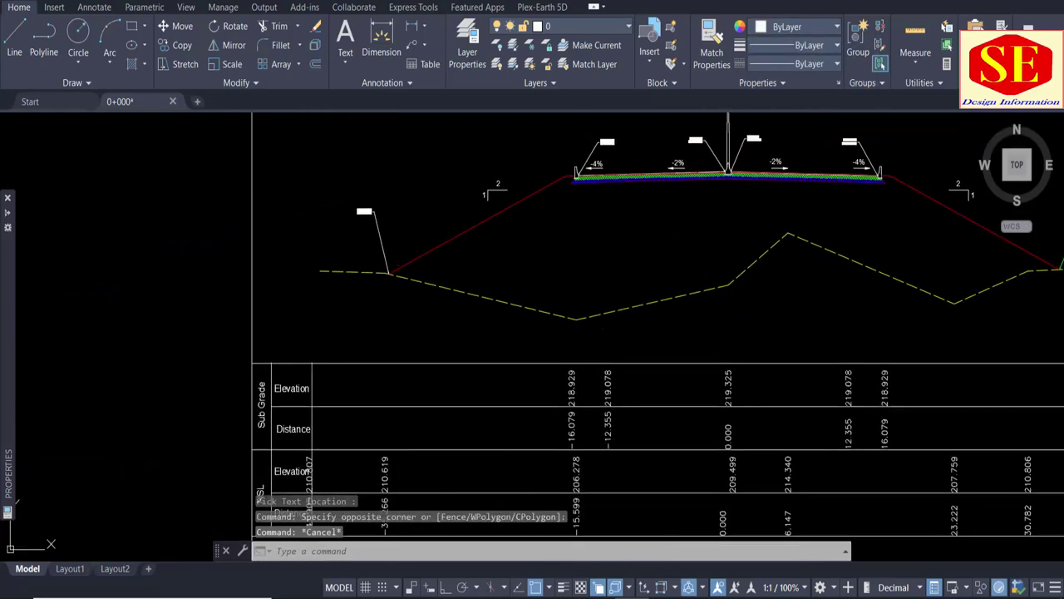
pyautogui.click(322, 181)
pyautogui.click(394, 277)
pyautogui.click(796, 26)
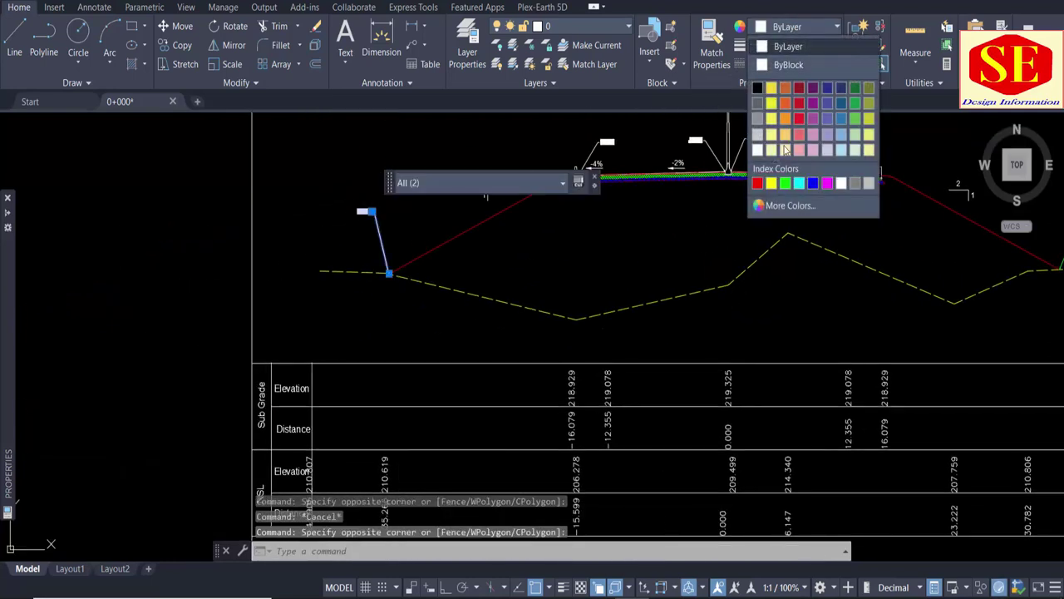
pyautogui.click(786, 183)
pyautogui.press('Escape')
# - Zoom and pan to view the whole framed cross-section with its data table
pyautogui.scroll(-5, 618, 249)
pyautogui.scroll(5, 590, 281)
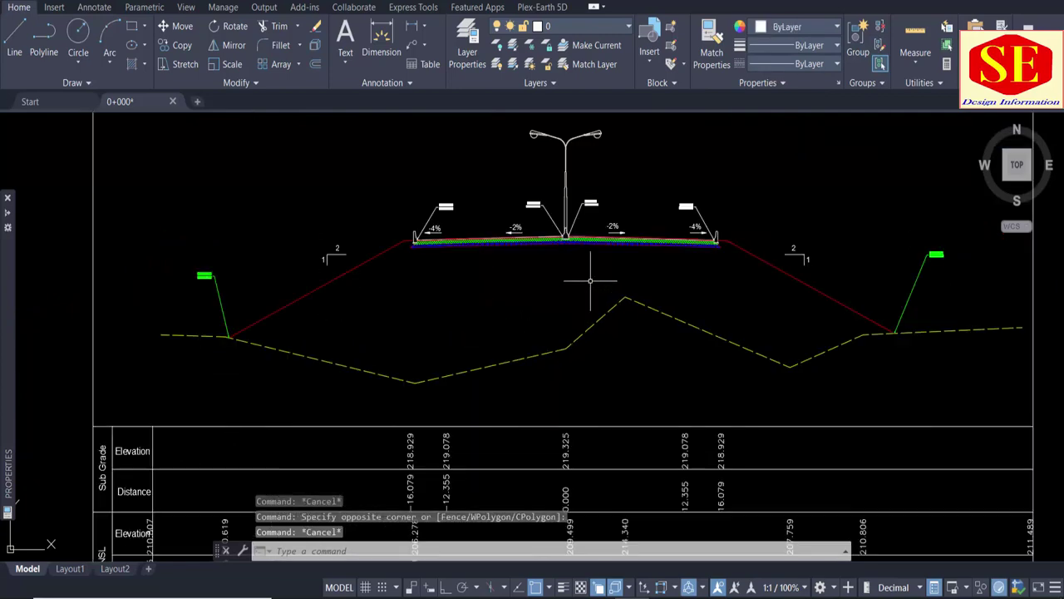
pyautogui.scroll(2, 606, 201)
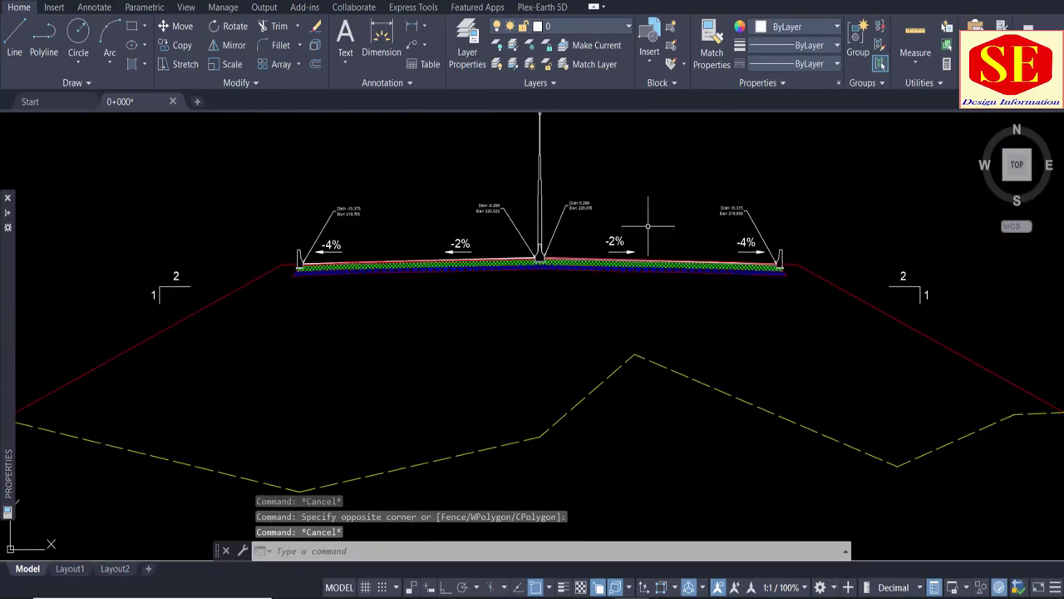
pyautogui.scroll(4, 284, 292)
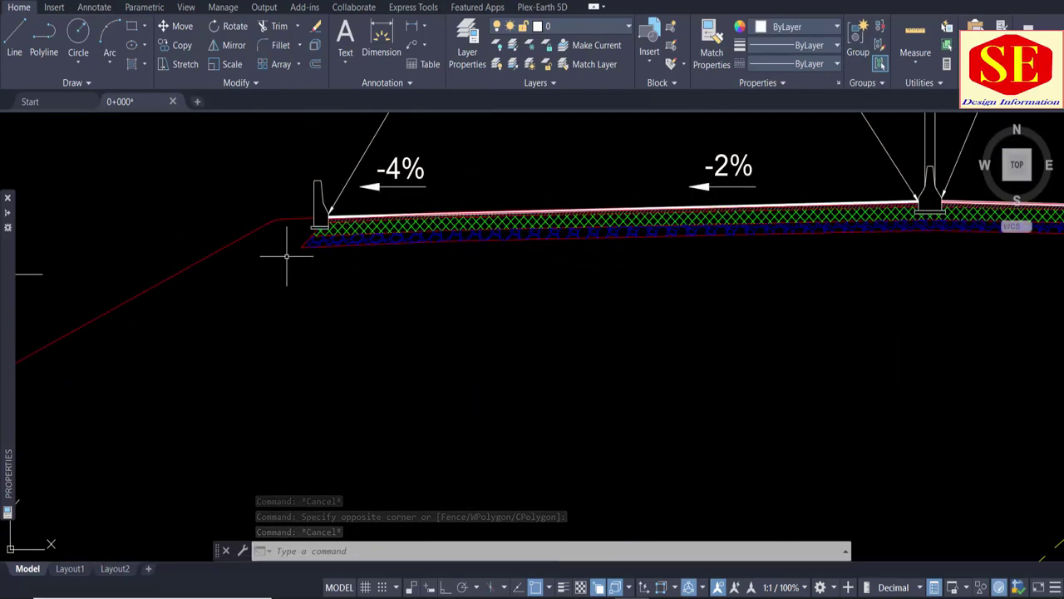
pyautogui.scroll(-4, 415, 301)
pyautogui.scroll(1, 823, 304)
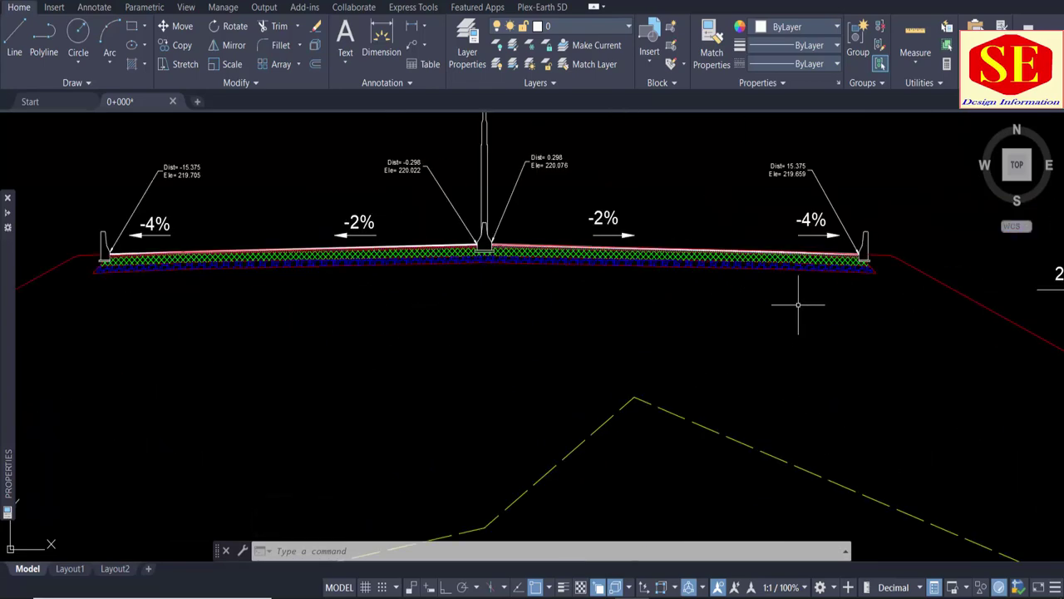
pyautogui.scroll(-2, 808, 302)
pyautogui.scroll(1, 499, 316)
pyautogui.scroll(3, 505, 301)
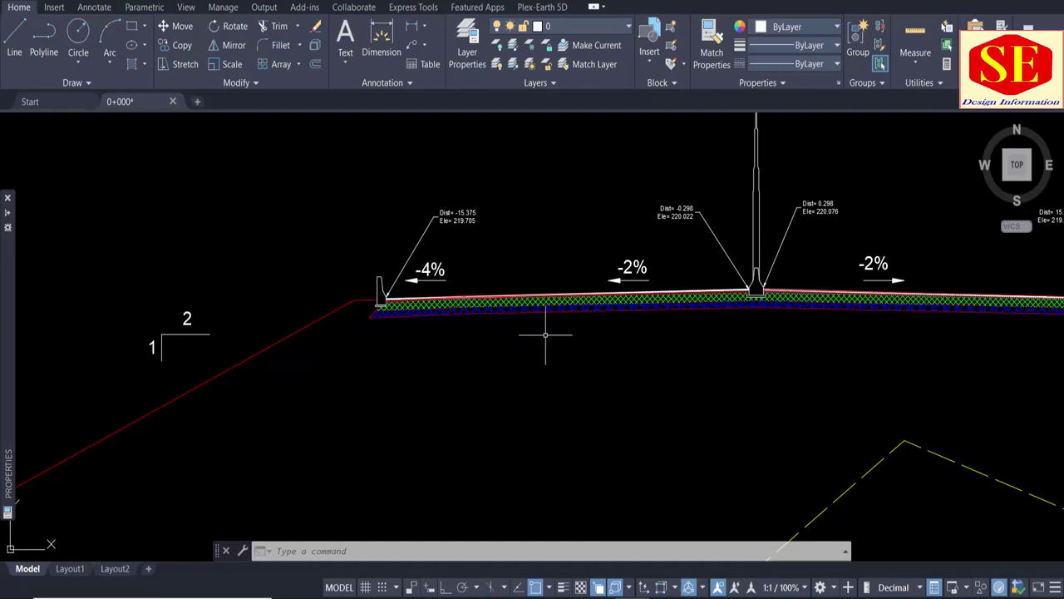
pyautogui.scroll(-2, 551, 332)
pyautogui.moveTo(593, 387); pyautogui.dragTo(573, 320, button='middle')
pyautogui.scroll(-2, 500, 316)
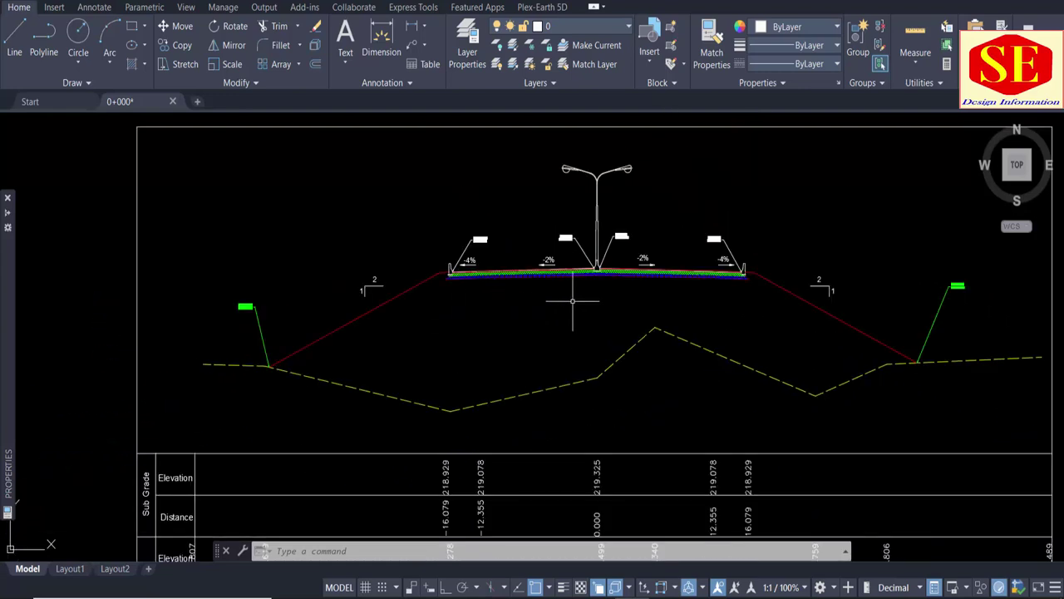
pyautogui.scroll(-1, 570, 302)
pyautogui.scroll(1, 581, 312)
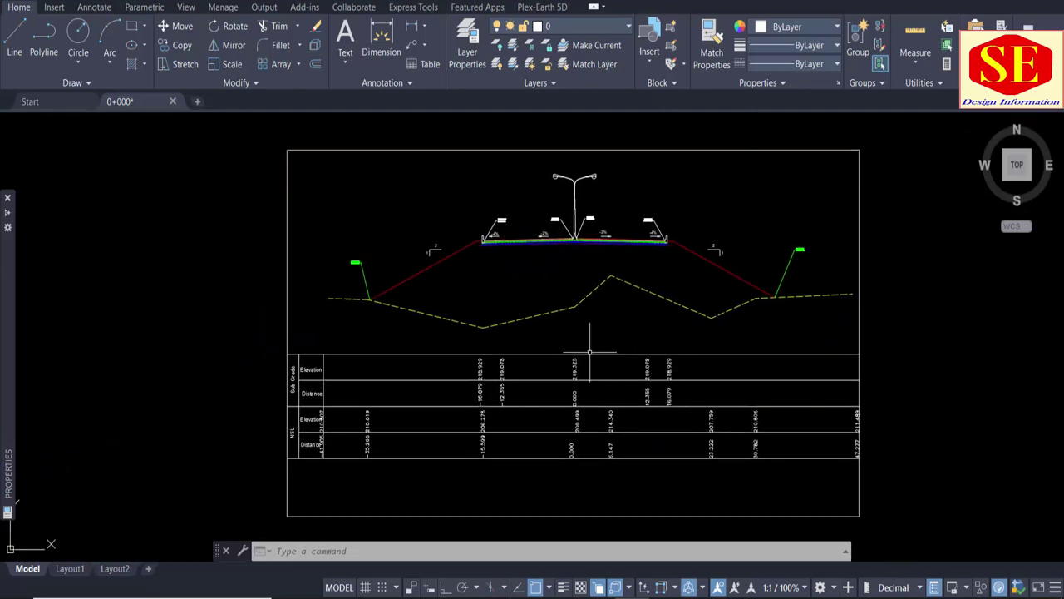
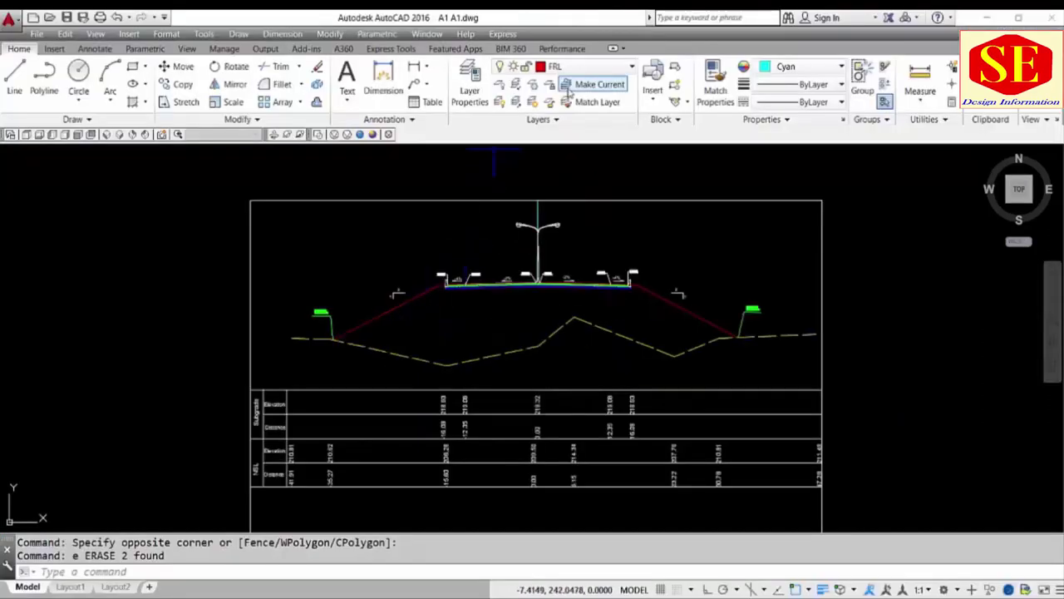
# - Create a new layer named Text with the LA layer manager
pyautogui.click(565, 68)
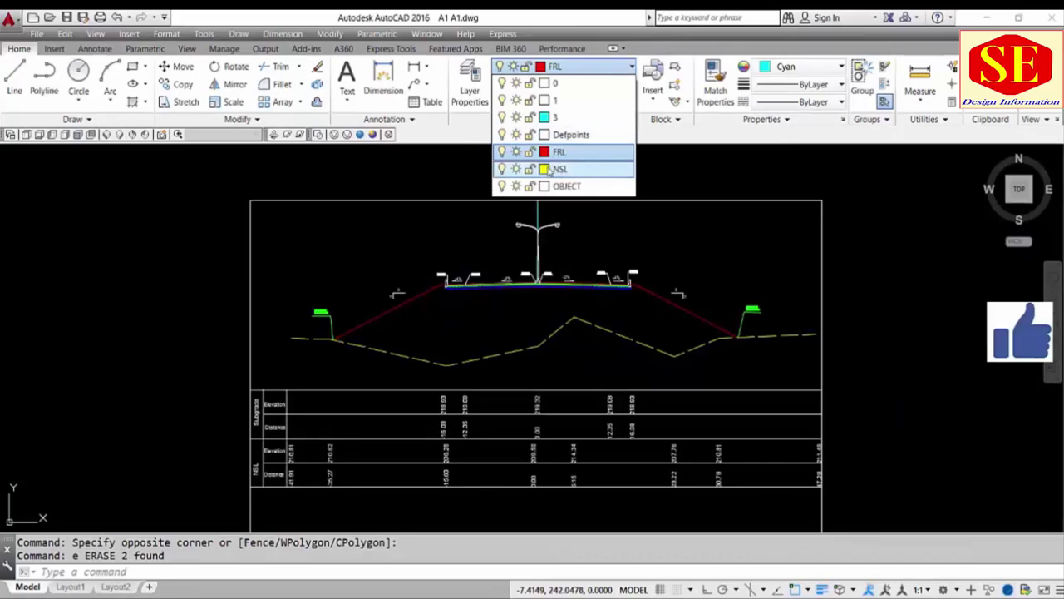
pyautogui.click(582, 67)
pyautogui.press('Escape')
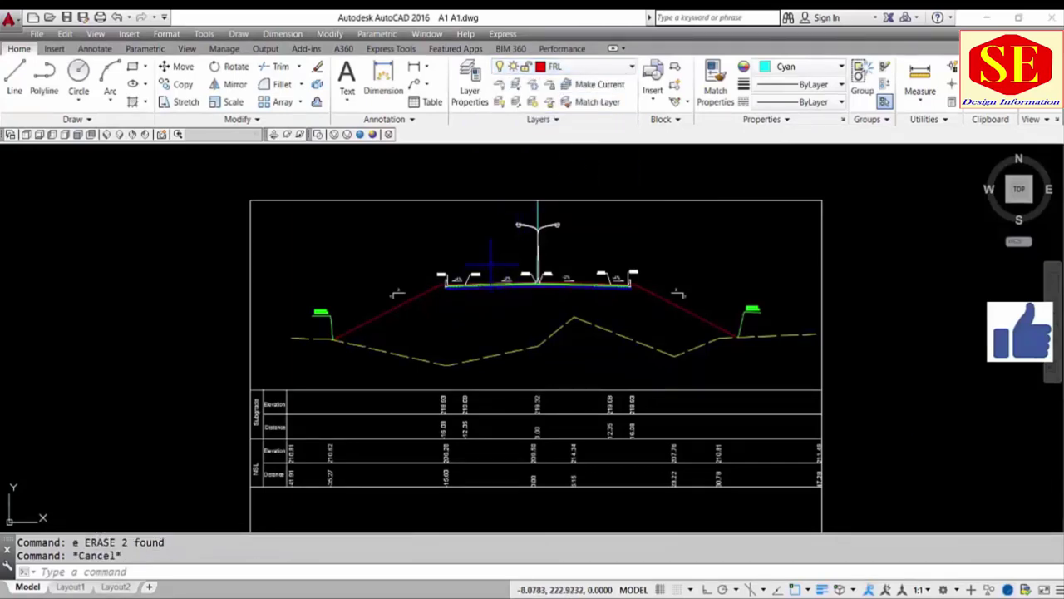
pyautogui.write('la')
pyautogui.press('Return')
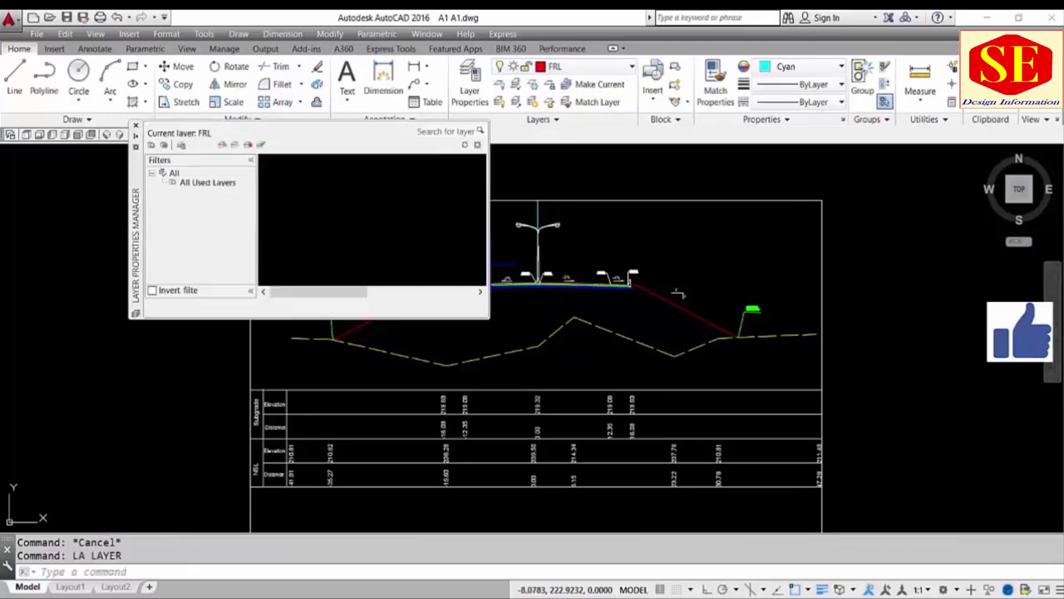
pyautogui.click(223, 145)
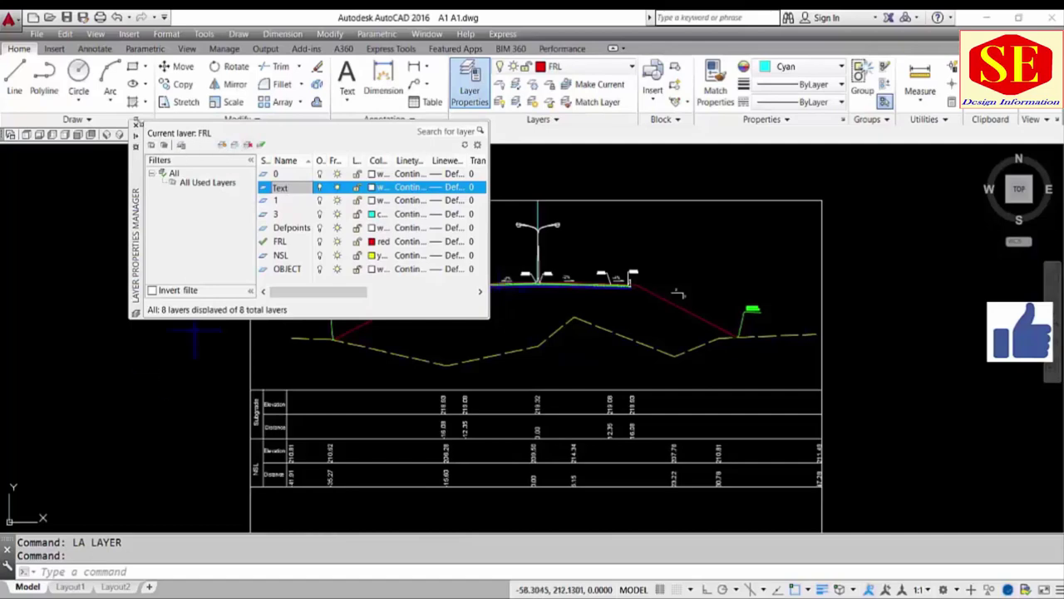
pyautogui.click(135, 125)
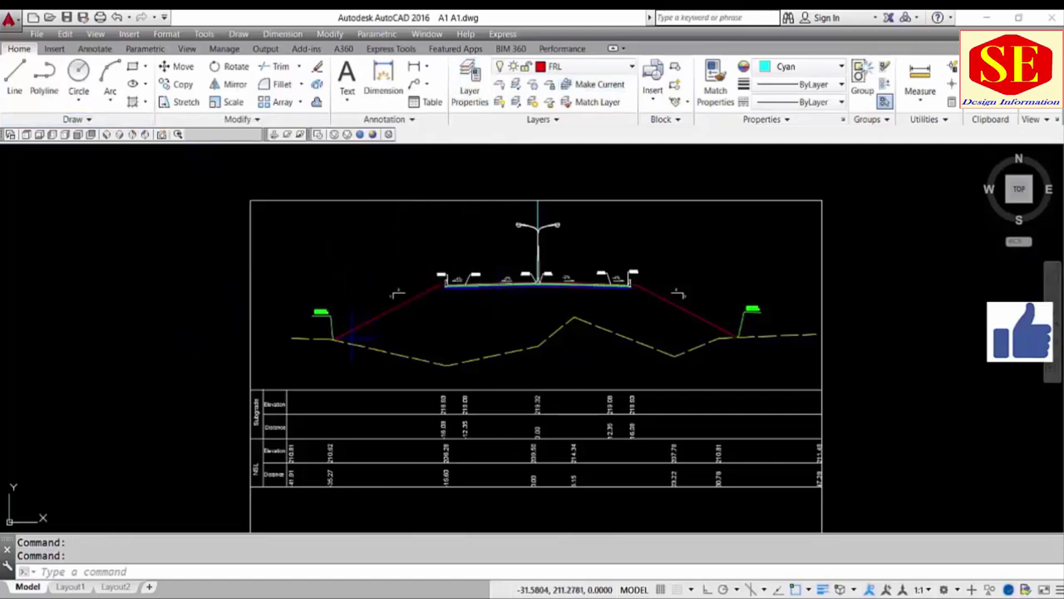
# - Window-select the whole bottom data table and assign it to the Text layer
pyautogui.moveTo(333, 397); pyautogui.dragTo(369, 337, button='middle')
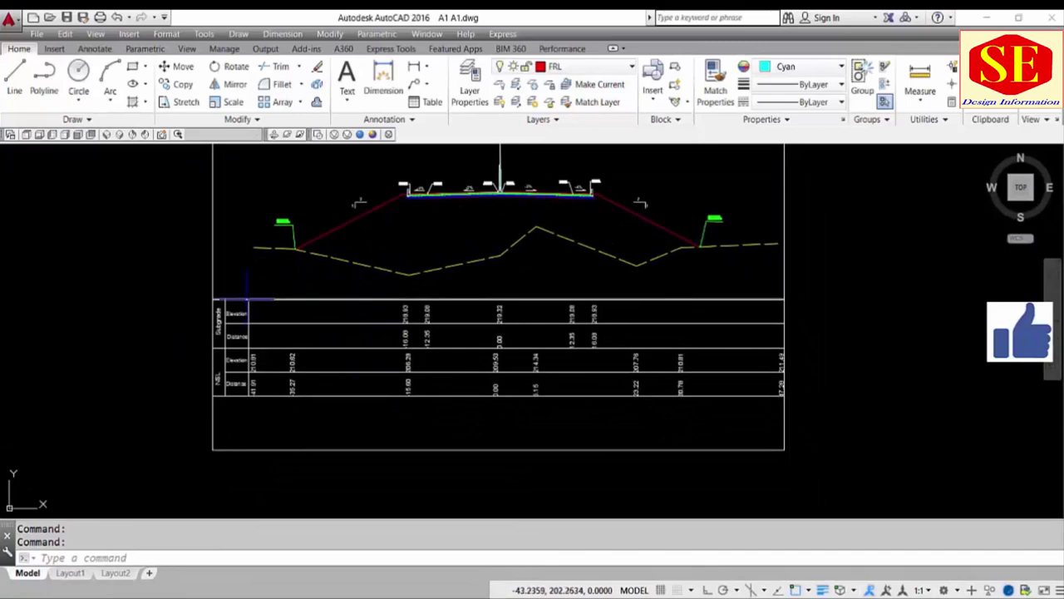
pyautogui.click(186, 286)
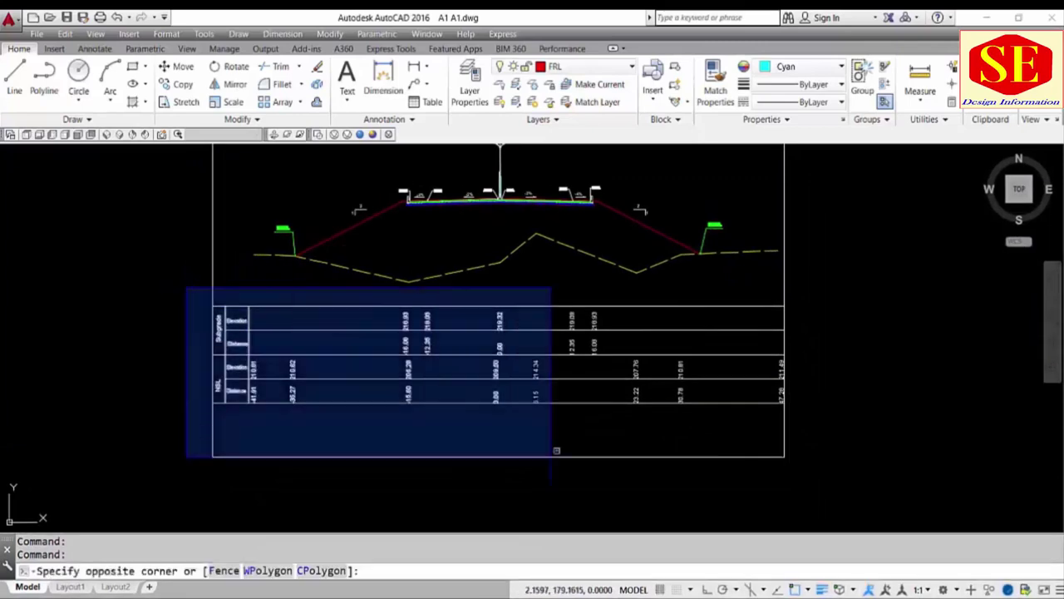
pyautogui.click(861, 432)
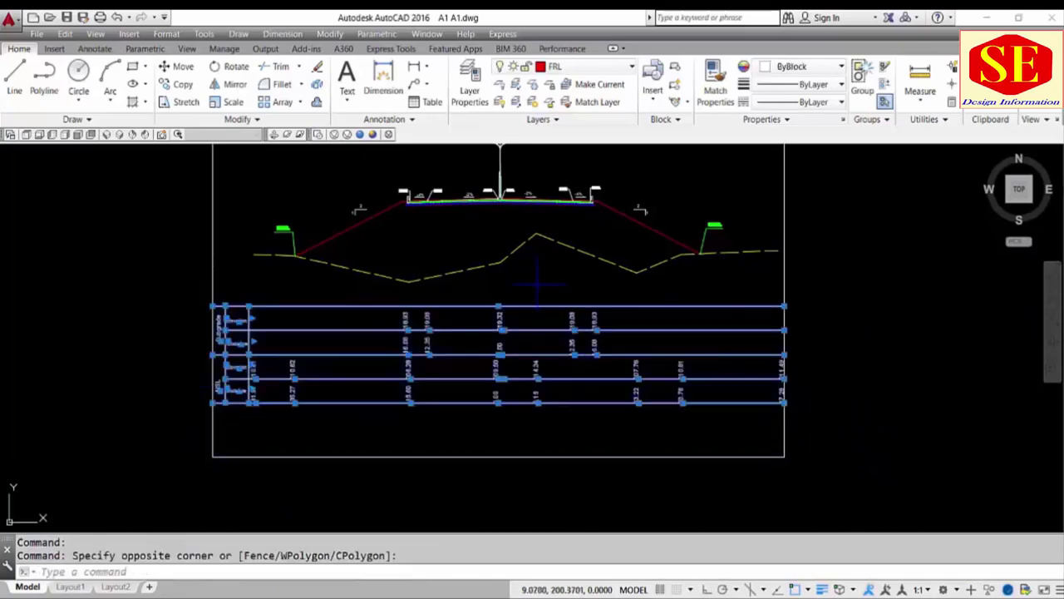
pyautogui.scroll(6, 218, 406)
pyautogui.scroll(-4, 218, 406)
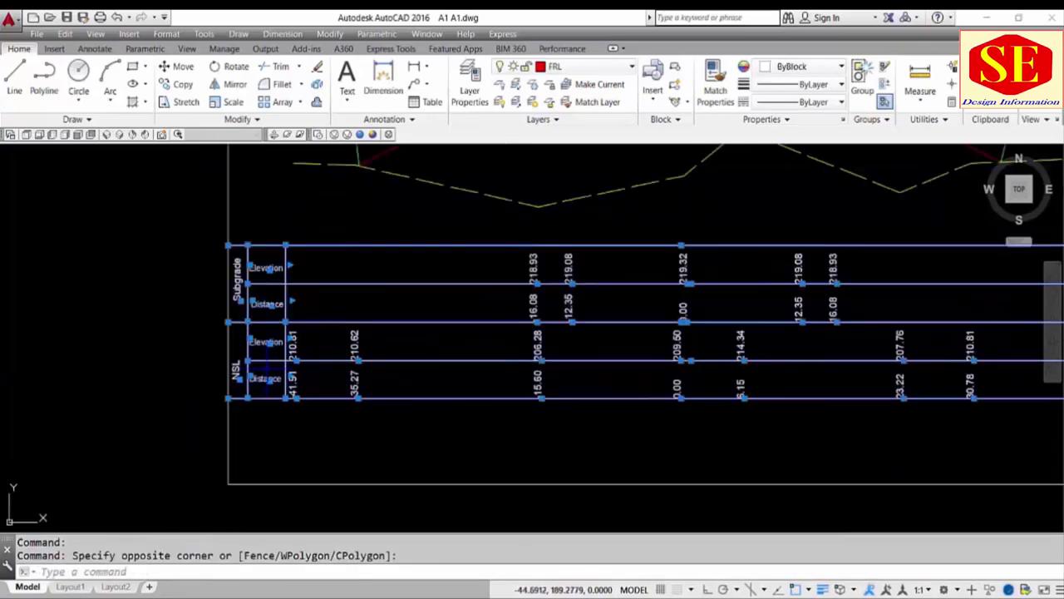
pyautogui.click(592, 73)
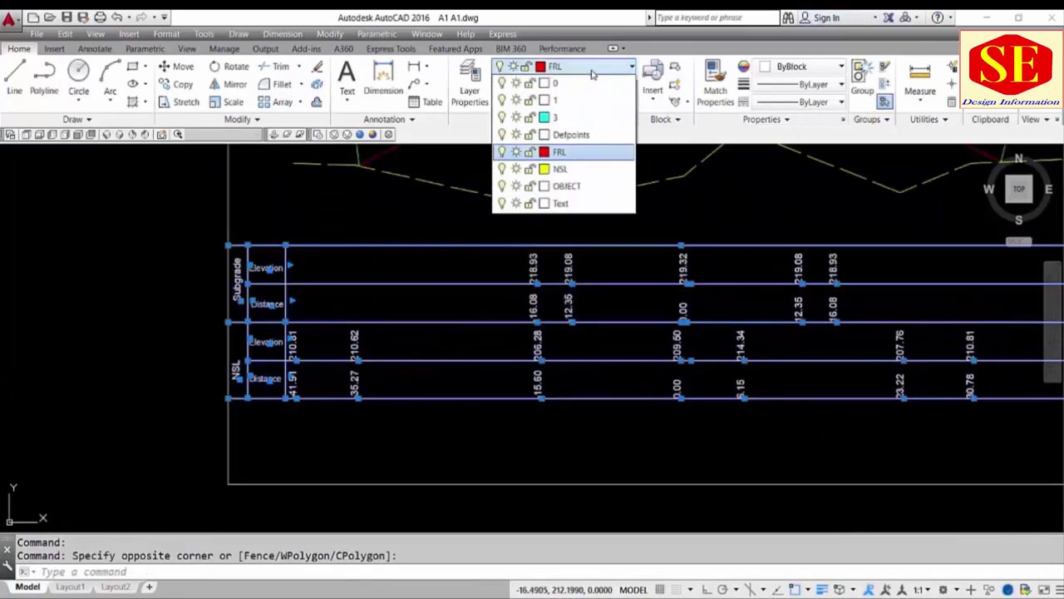
pyautogui.click(582, 206)
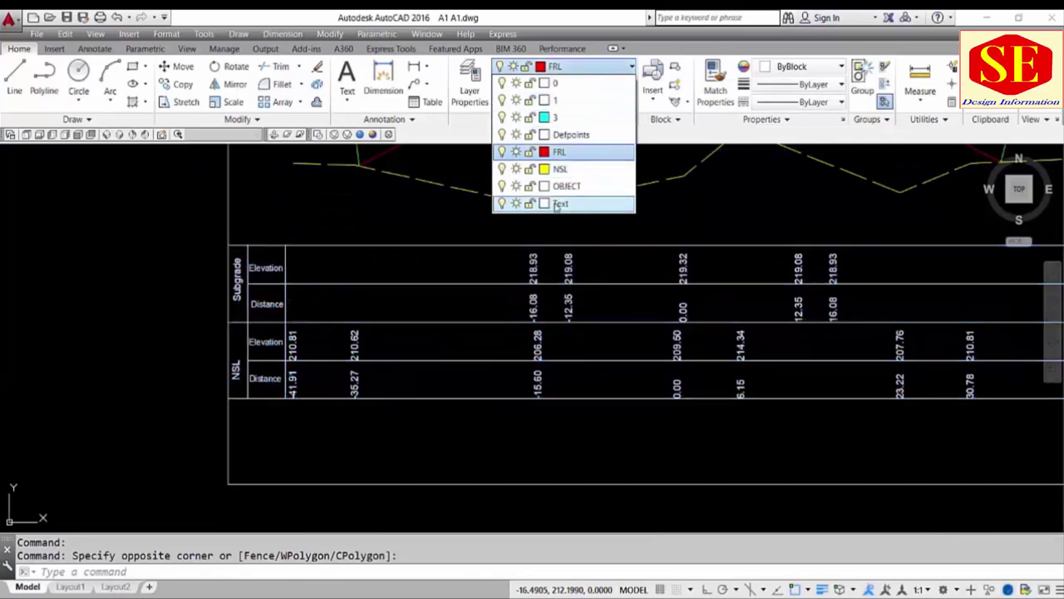
pyautogui.click(558, 204)
pyautogui.press('Escape')
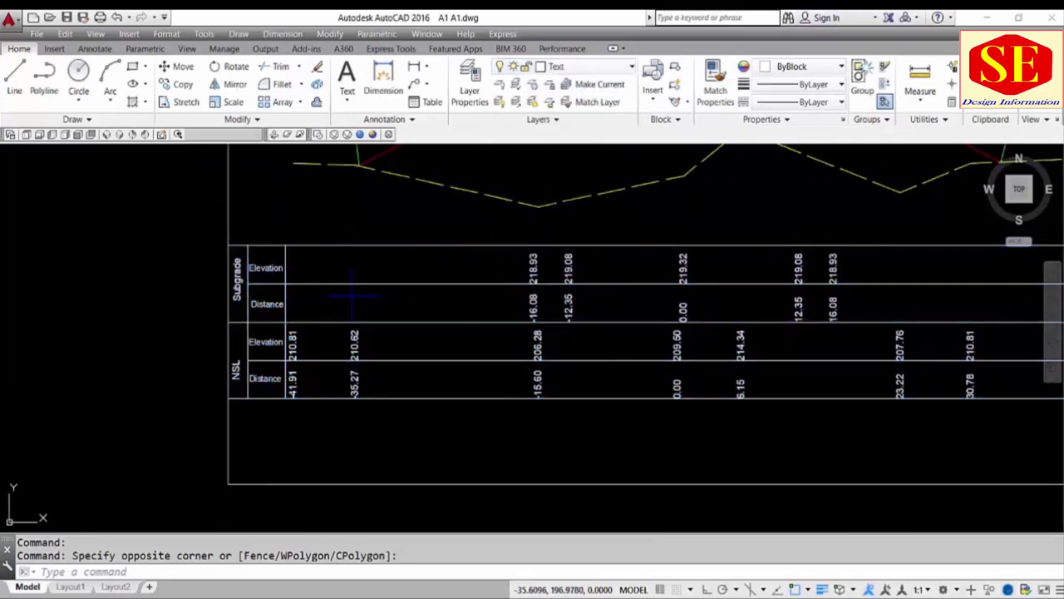
# - Window-select the table's left label columns, then clear the selection
pyautogui.click(358, 233)
pyautogui.click(254, 392)
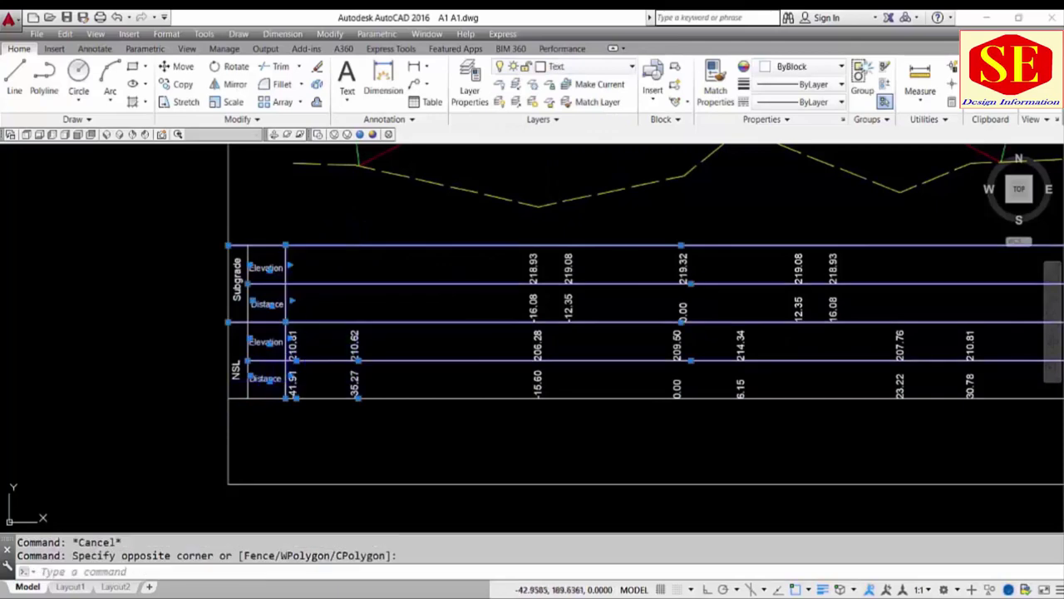
pyautogui.press('Escape')
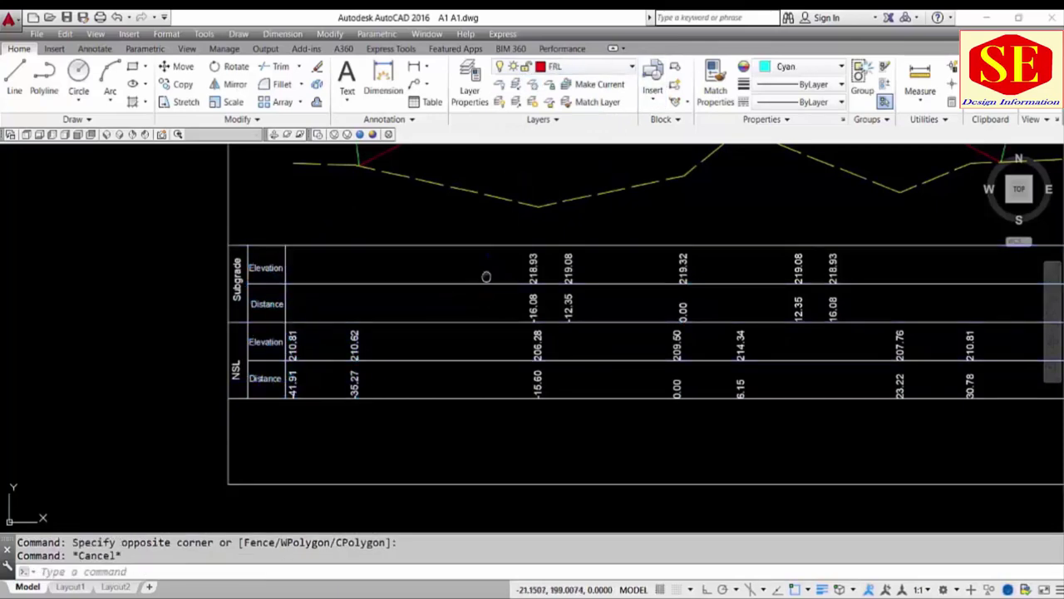
pyautogui.scroll(2, 529, 306)
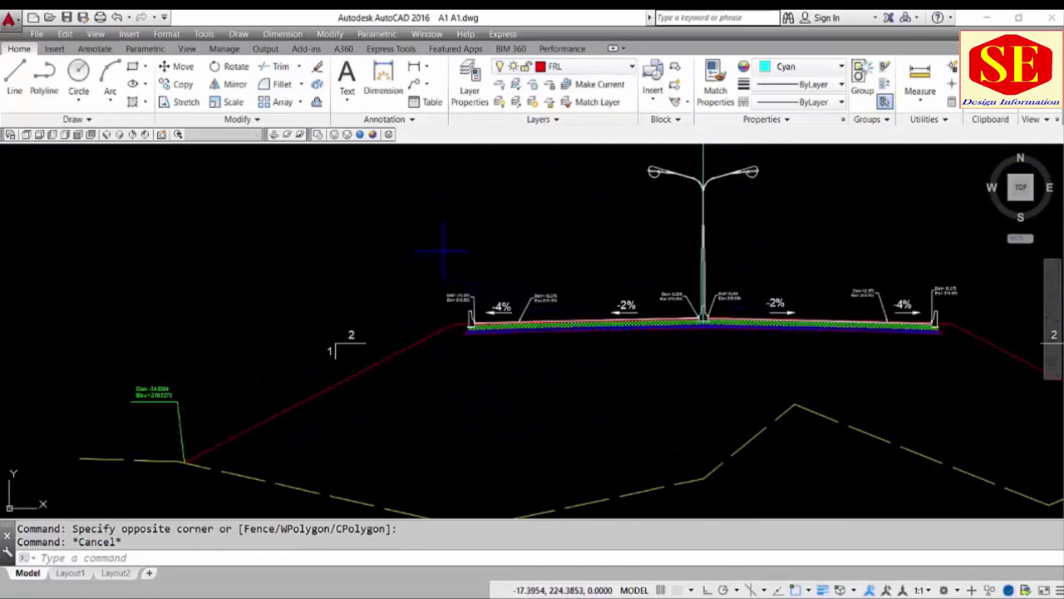
# - Add a new FRL Text layer with colour red
pyautogui.write('la')
pyautogui.press('Return')
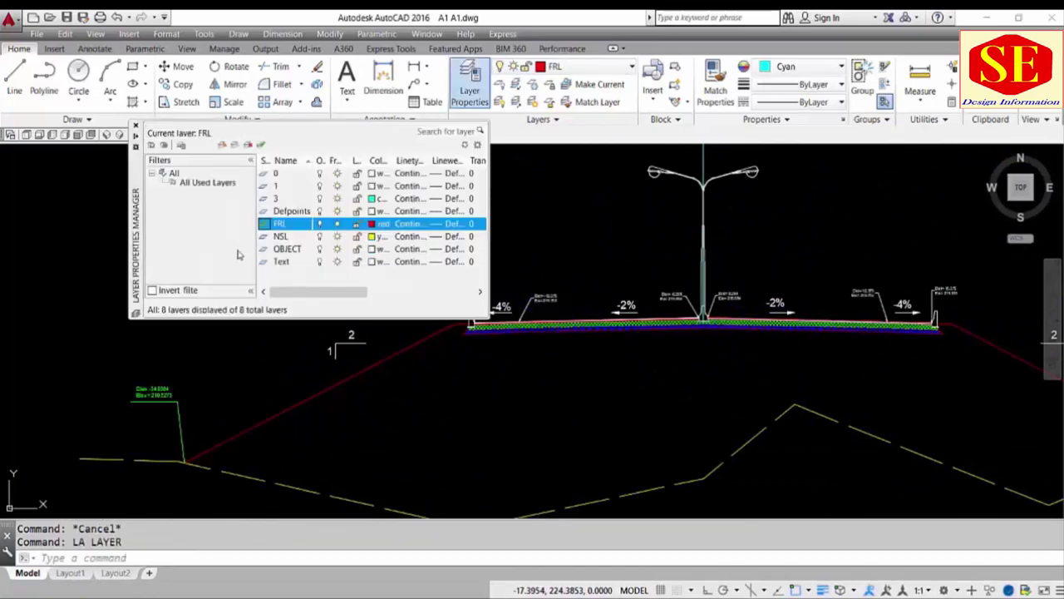
pyautogui.click(221, 145)
pyautogui.write('FRL Text')
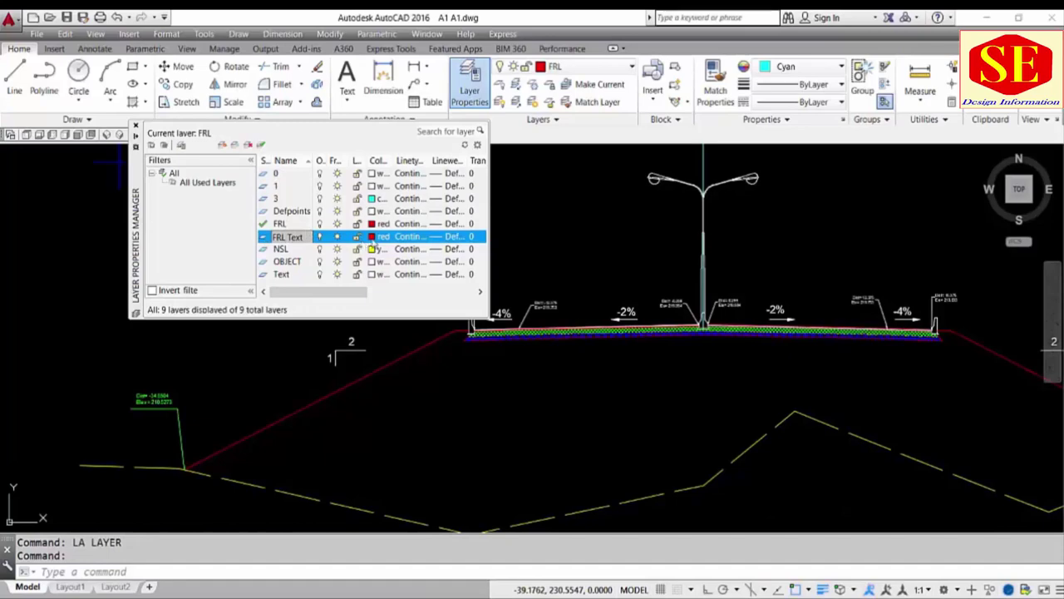
pyautogui.click(373, 239)
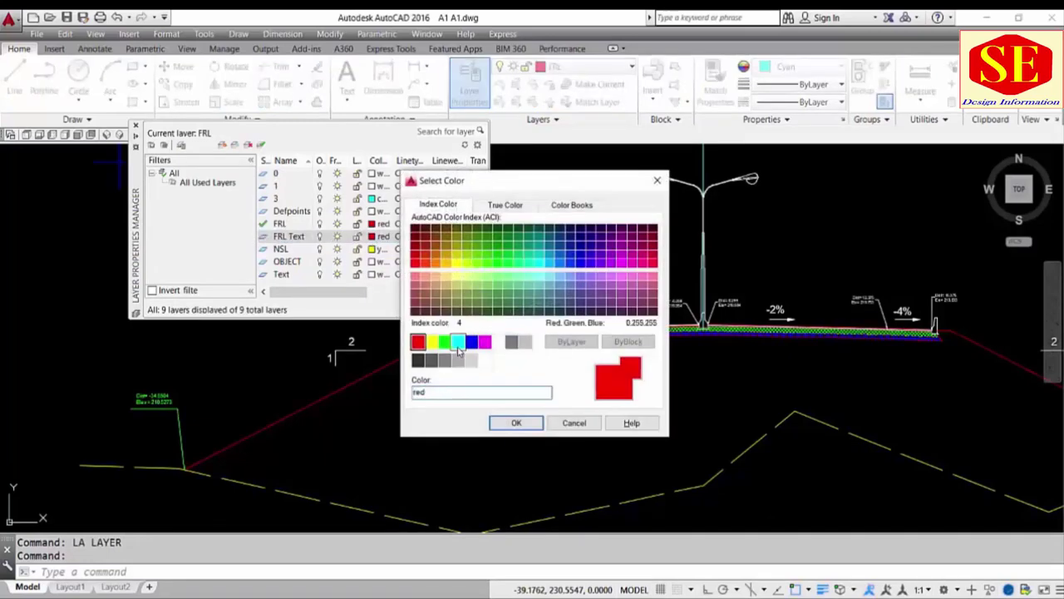
pyautogui.click(457, 342)
pyautogui.click(417, 342)
pyautogui.click(515, 423)
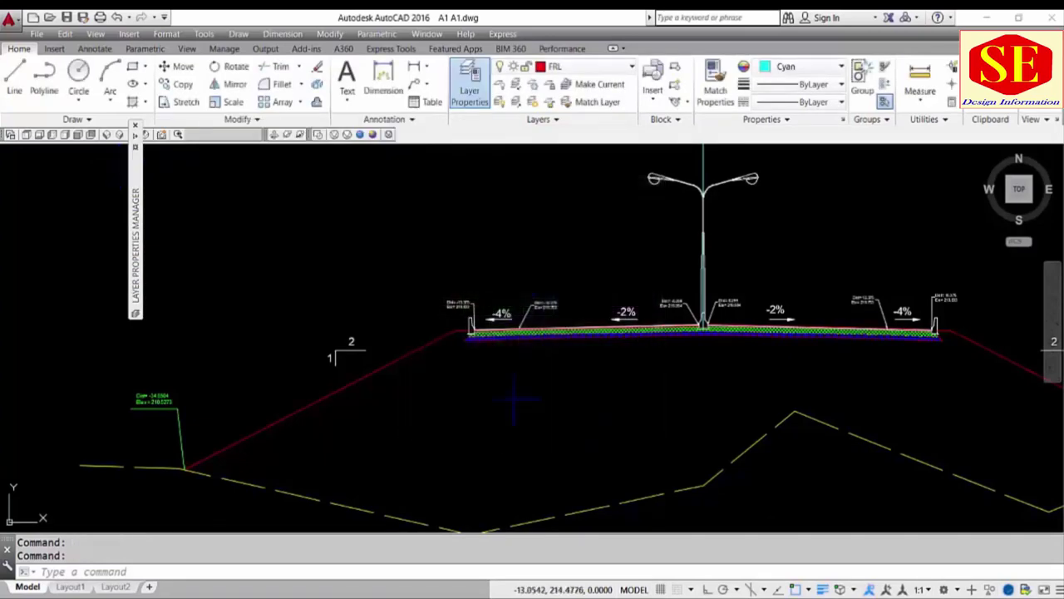
pyautogui.click(135, 125)
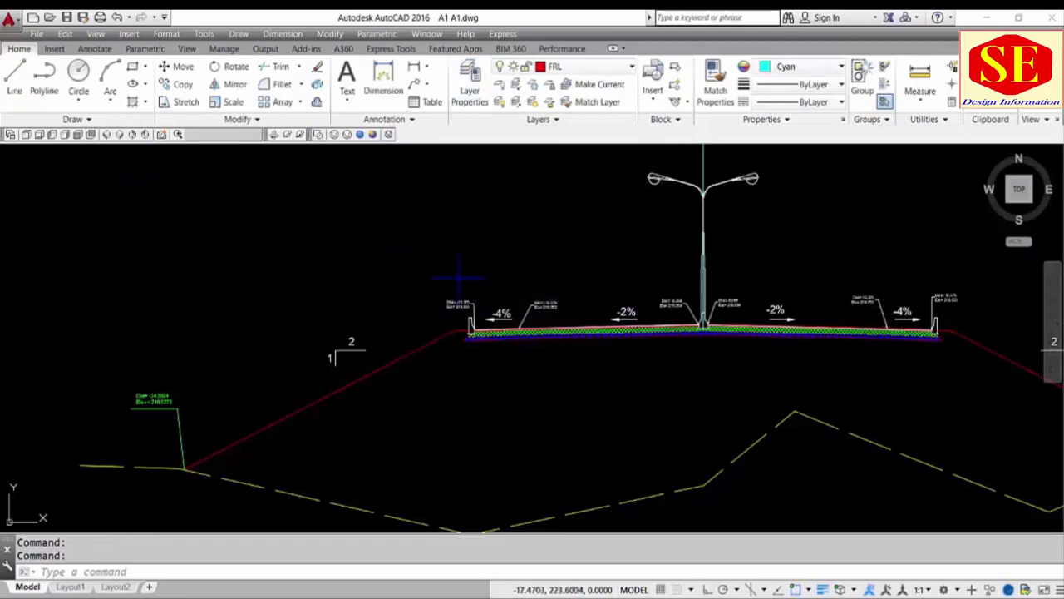
# - Undo the last match-properties, then select the Dist=-12.375, Dist=-15.375, -4% and -2% labels
pyautogui.write('u')
pyautogui.press('Return')
pyautogui.scroll(2, 406, 300)
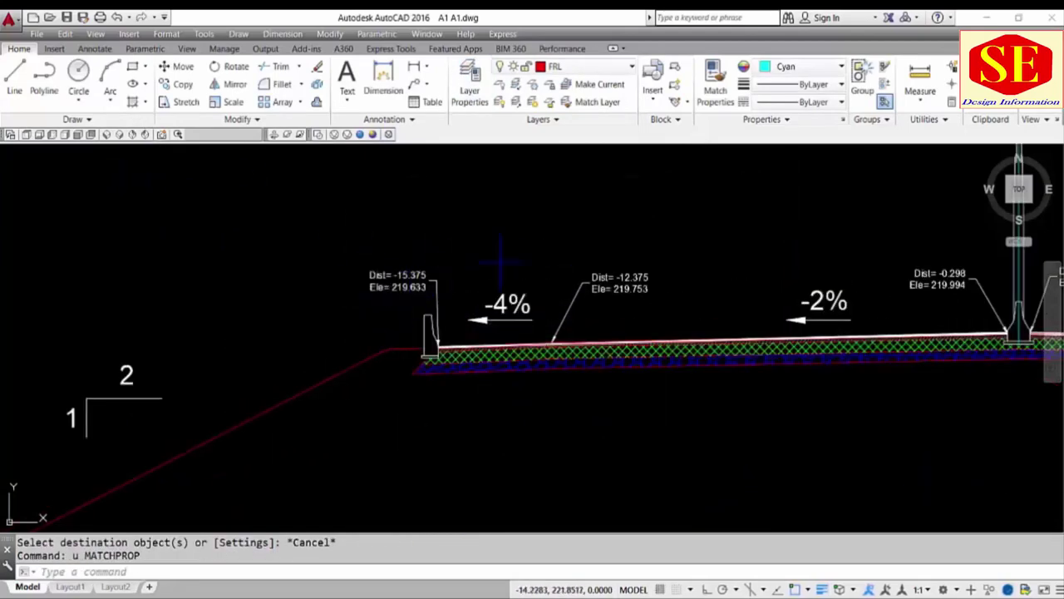
pyautogui.click(711, 256)
pyautogui.click(554, 337)
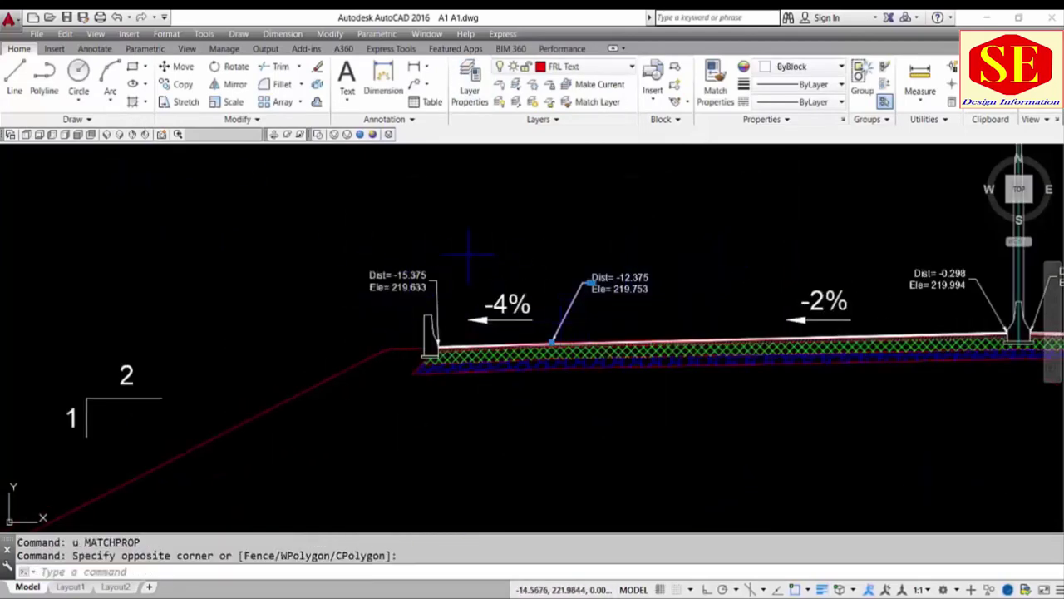
pyautogui.click(430, 271)
pyautogui.click(352, 295)
pyautogui.click(440, 268)
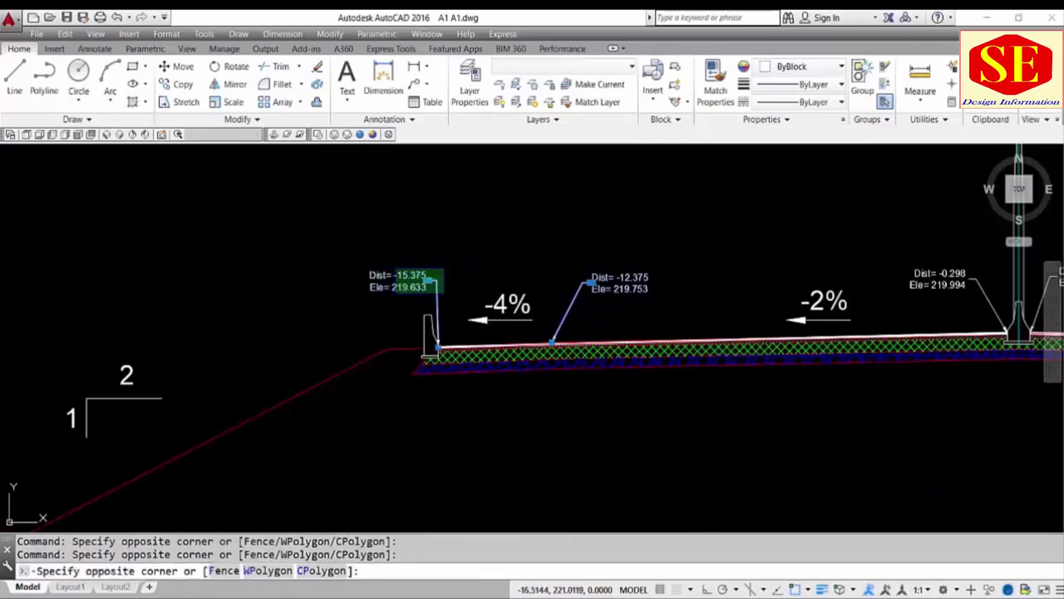
pyautogui.click(389, 291)
pyautogui.click(514, 277)
pyautogui.click(473, 326)
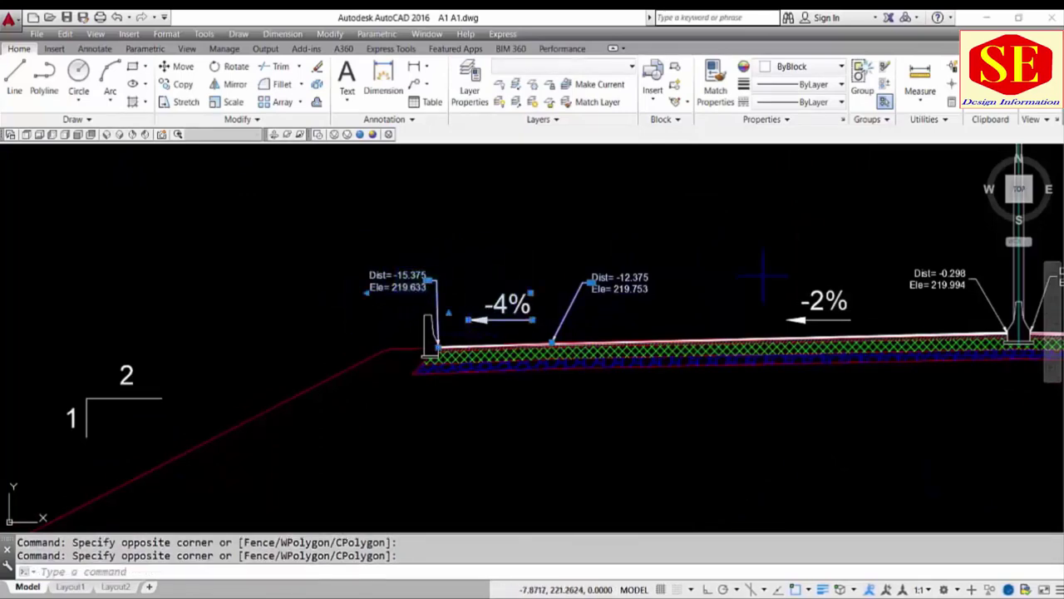
pyautogui.click(848, 281)
pyautogui.click(786, 318)
# - Add the Dist=0.298, Dist=12.375, Dist=15.375 and left green elevation labels to the selection
pyautogui.moveTo(962, 256); pyautogui.dragTo(675, 249, button='middle')
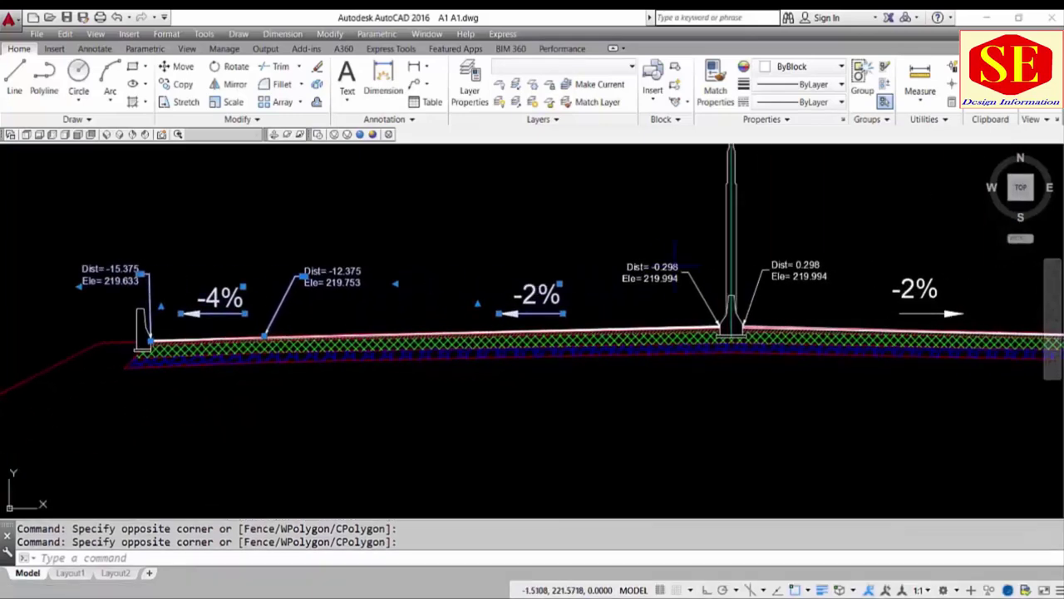
pyautogui.click(833, 309)
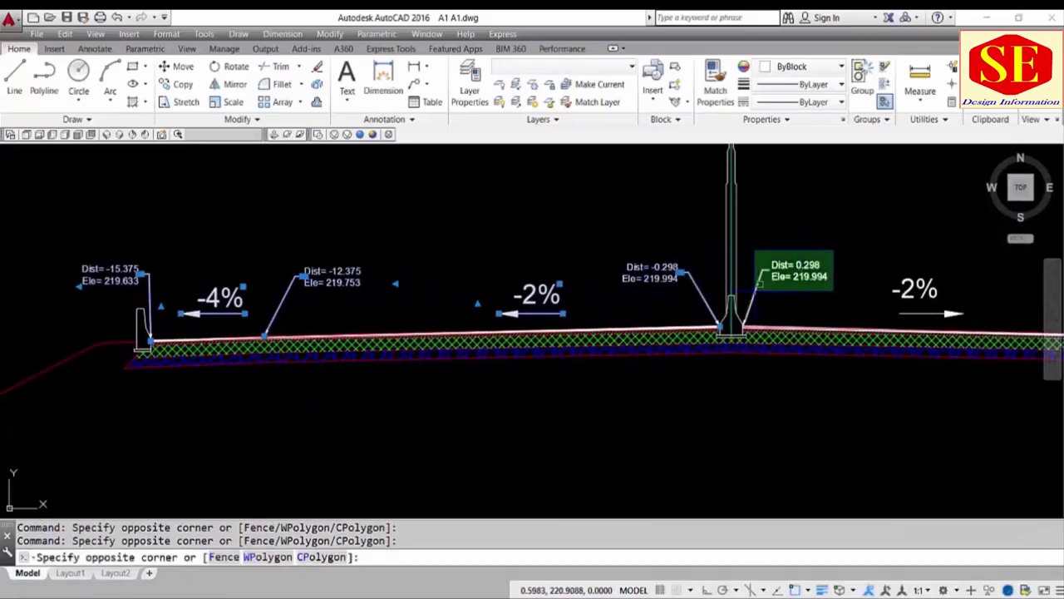
pyautogui.click(752, 250)
pyautogui.scroll(-3, 524, 187)
pyautogui.scroll(3, 690, 200)
pyautogui.click(906, 228)
pyautogui.click(835, 308)
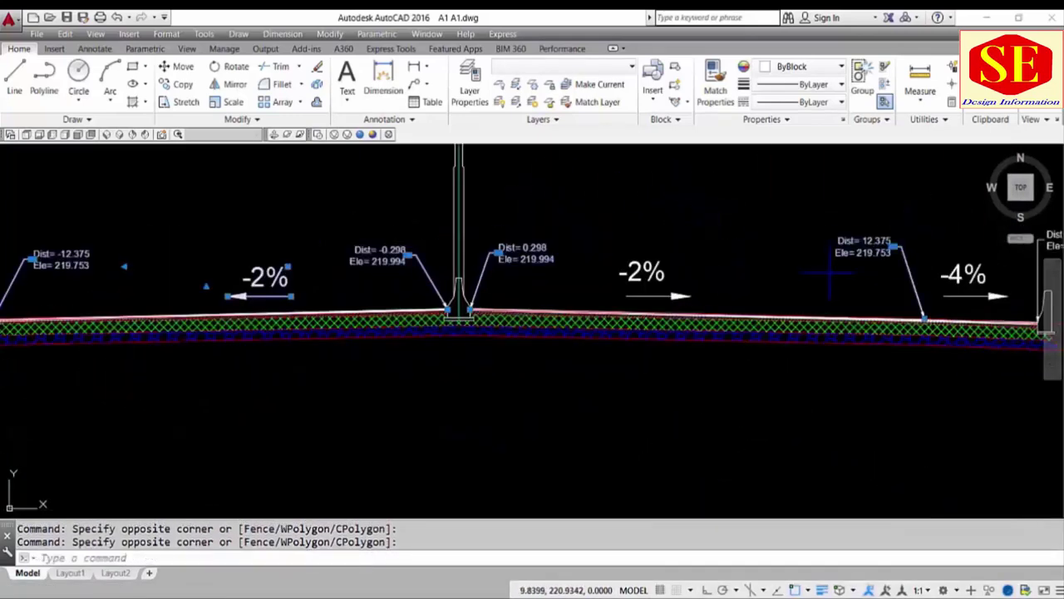
pyautogui.moveTo(834, 308); pyautogui.dragTo(190, 359, button='middle')
pyautogui.click(512, 275)
pyautogui.click(398, 291)
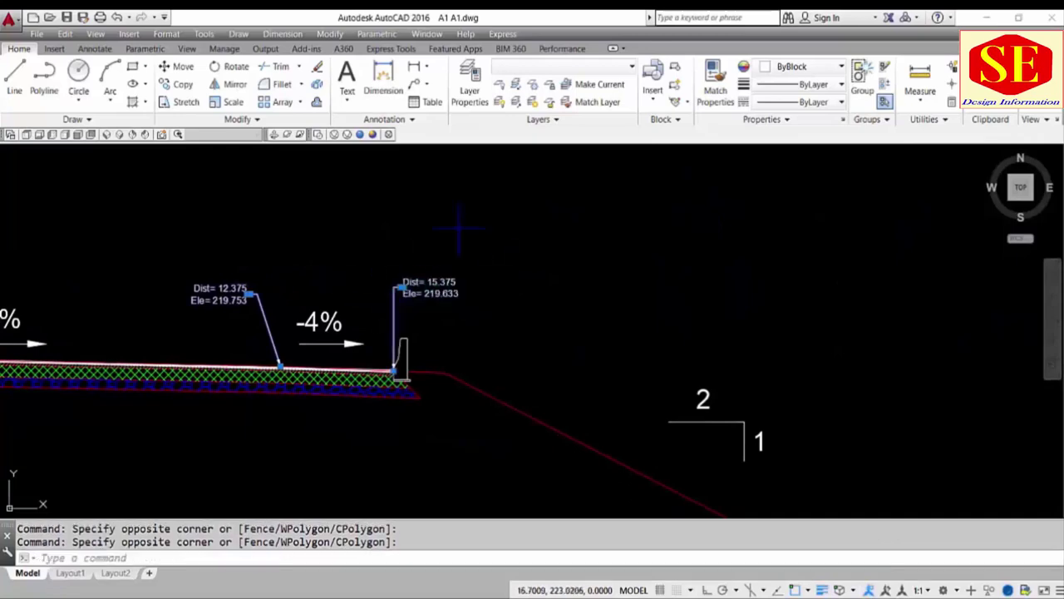
pyautogui.scroll(-3, 731, 266)
pyautogui.scroll(3, 763, 245)
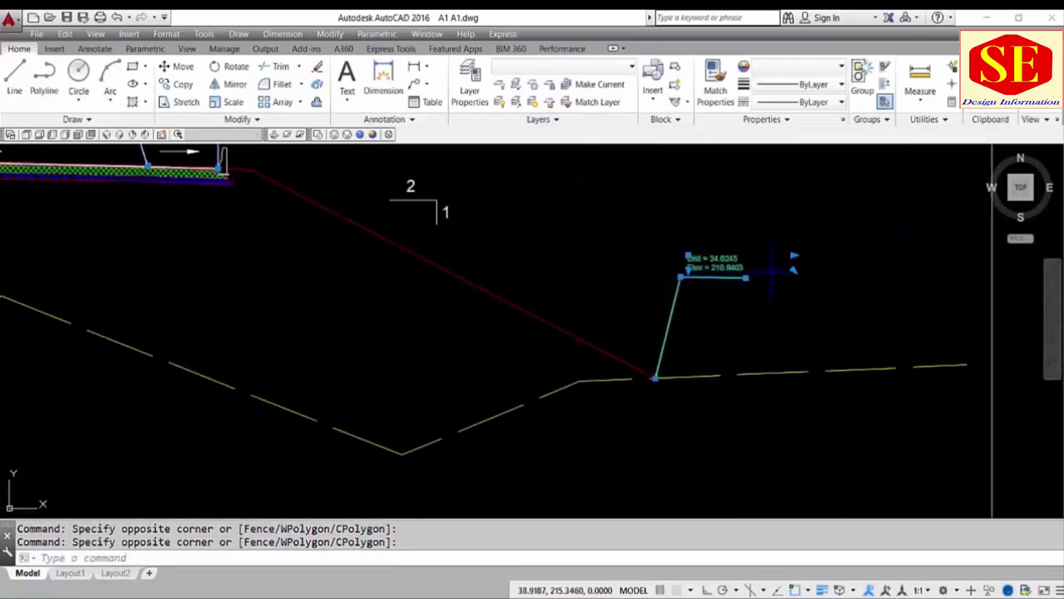
pyautogui.scroll(-2, 763, 245)
pyautogui.moveTo(763, 250); pyautogui.dragTo(398, 270, button='middle')
pyautogui.click(394, 270)
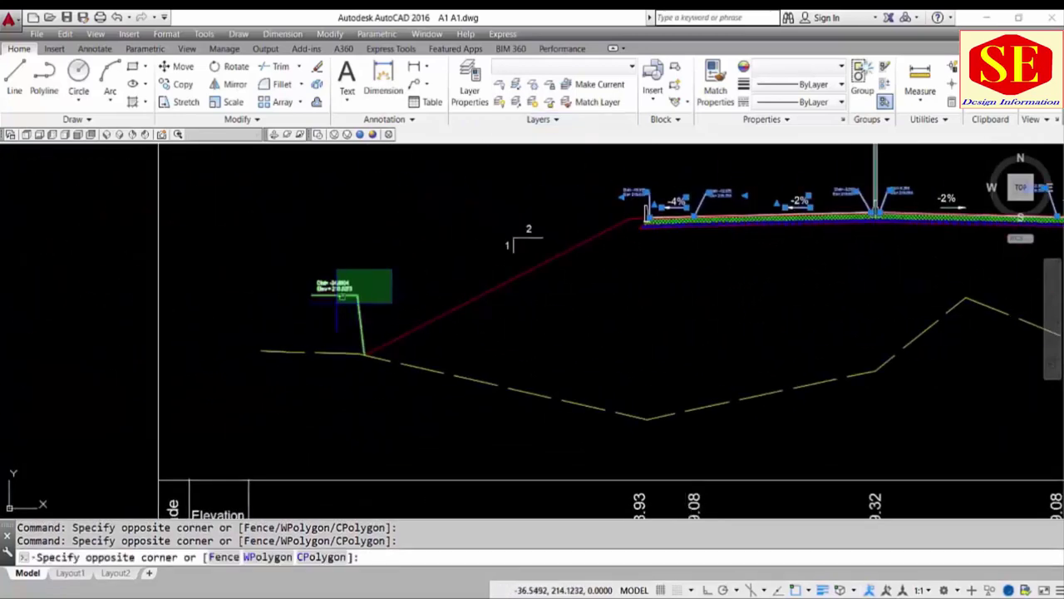
pyautogui.click(309, 303)
# - Move the selected labels onto the FRL Text layer
pyautogui.click(590, 67)
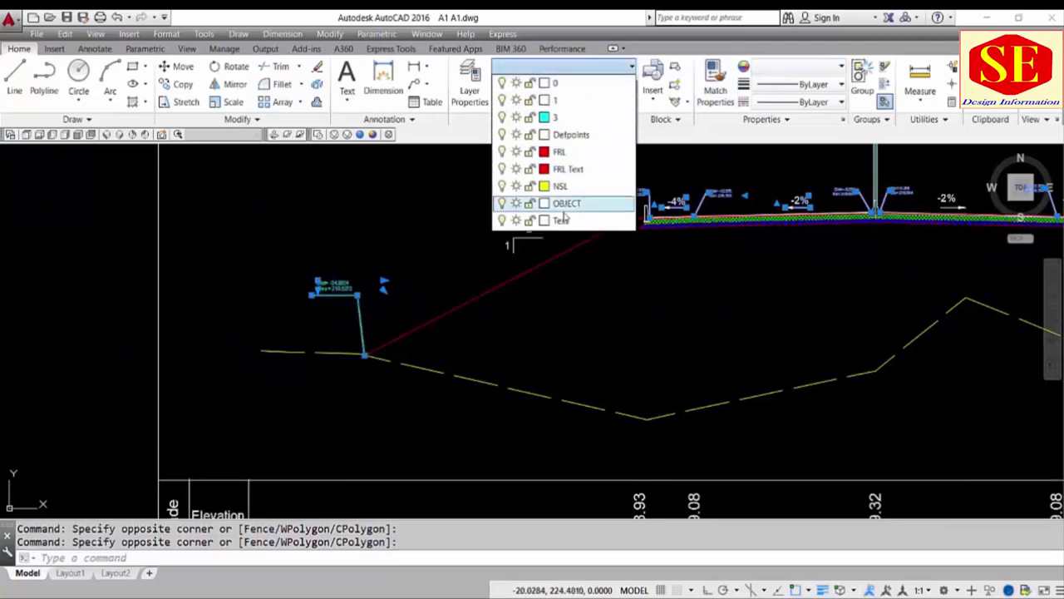
pyautogui.click(572, 168)
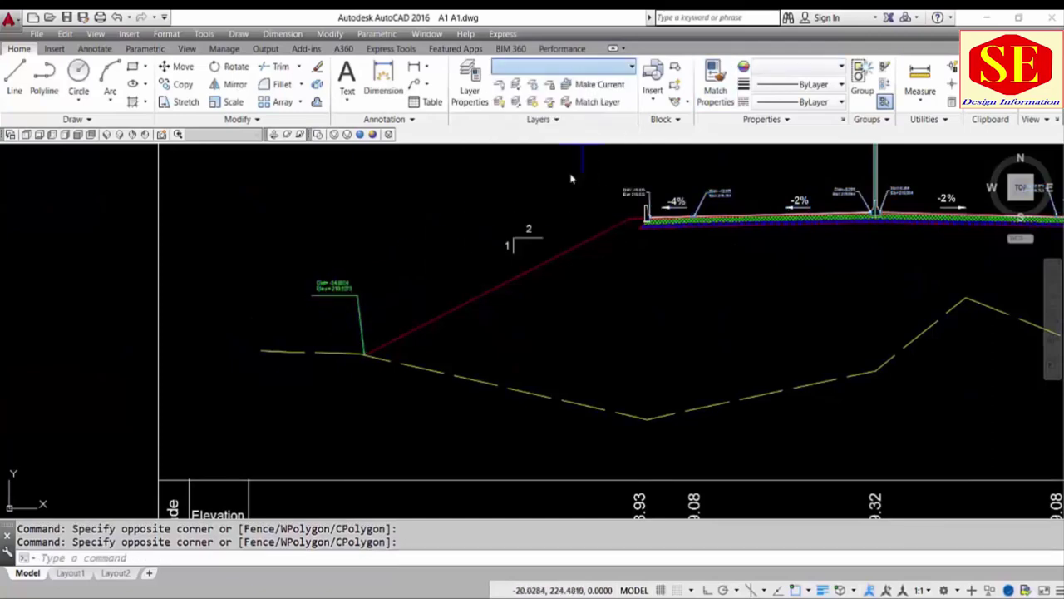
pyautogui.scroll(-2, 339, 374)
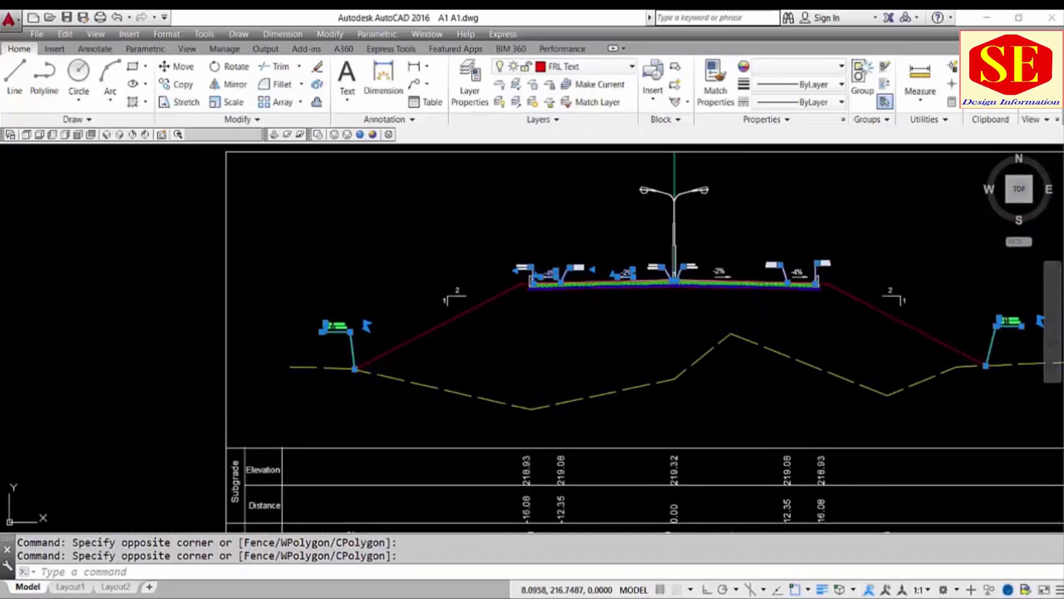
pyautogui.press('Escape')
pyautogui.press('Escape')
pyautogui.scroll(2, 615, 246)
# - Turn the FRL Text layer off and back on to confirm the labels' layer
pyautogui.click(572, 289)
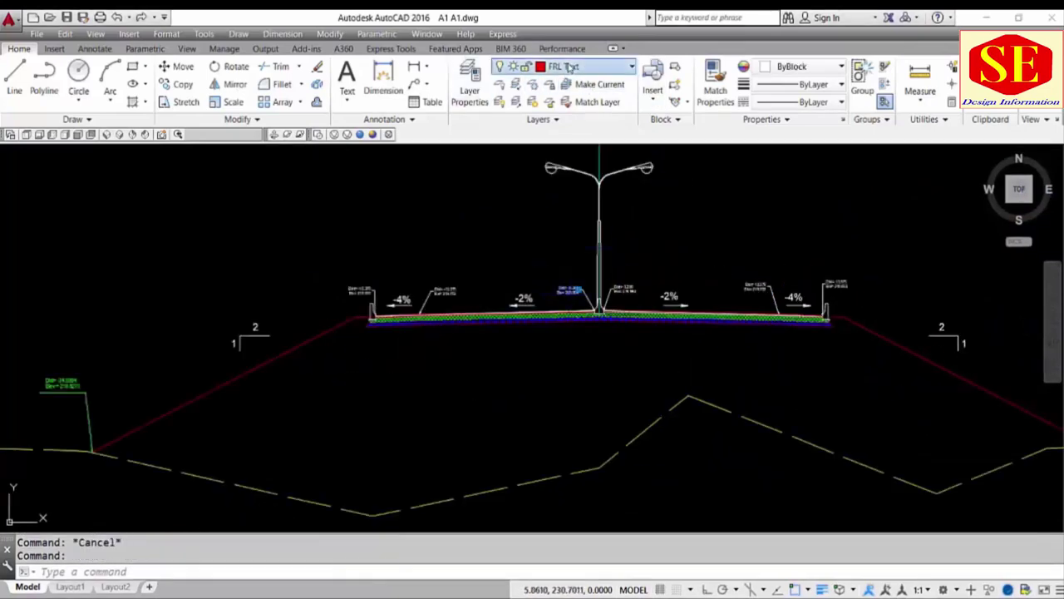
pyautogui.click(568, 66)
pyautogui.click(500, 168)
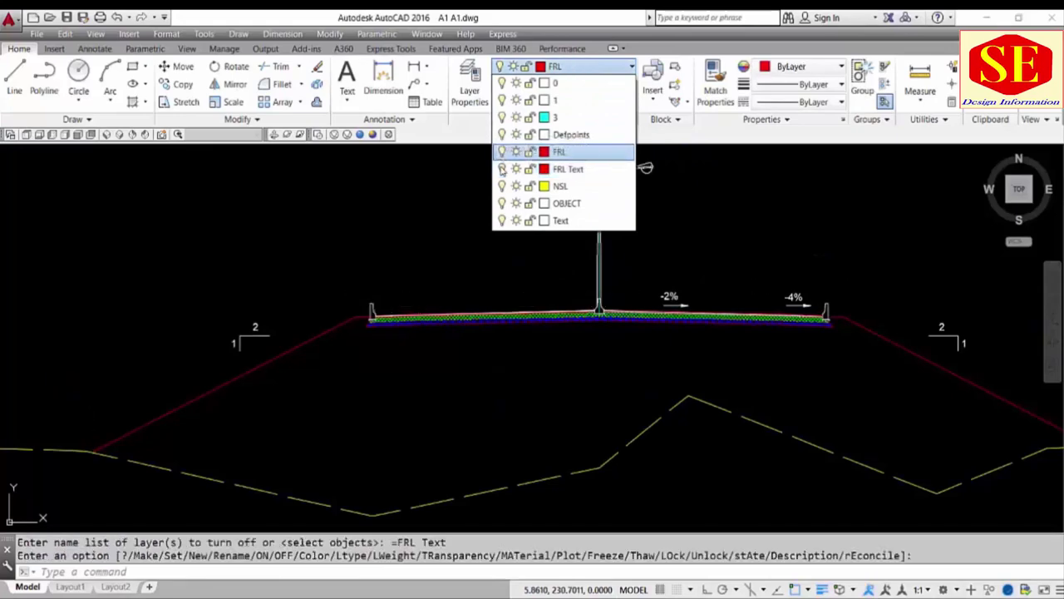
pyautogui.click(502, 169)
pyautogui.click(502, 168)
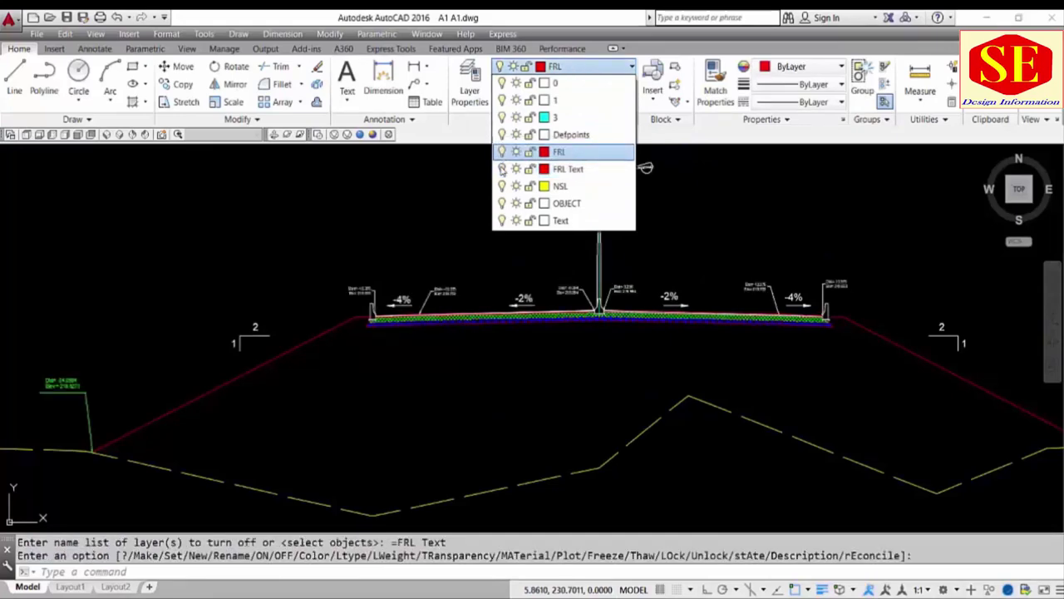
pyautogui.click(501, 169)
pyautogui.click(502, 169)
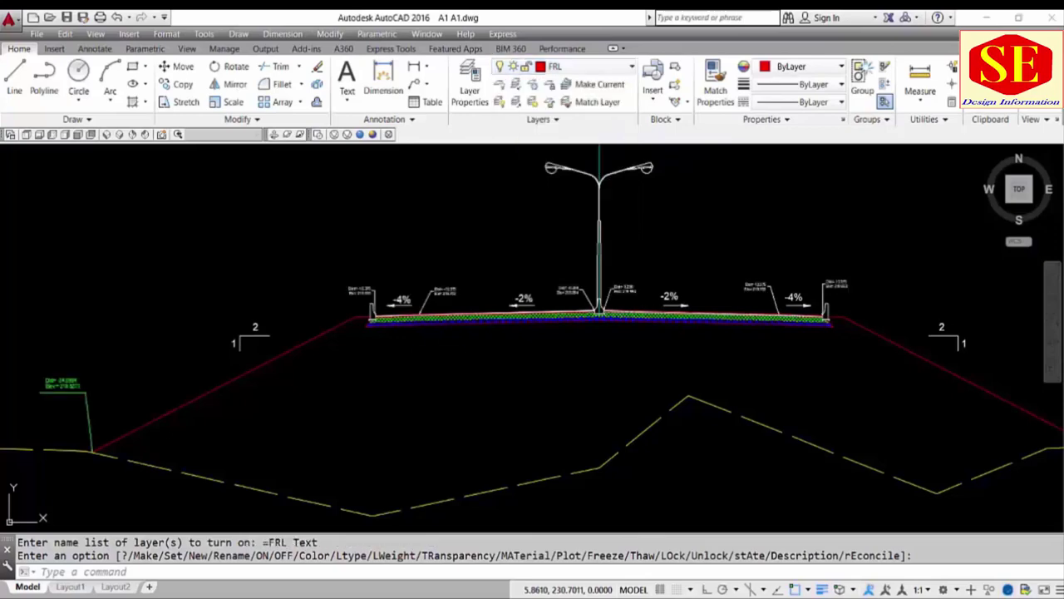
pyautogui.scroll(-2, 436, 371)
# - Create a cyan Grid V layer and a green Grid Hor layer
pyautogui.write('LA')
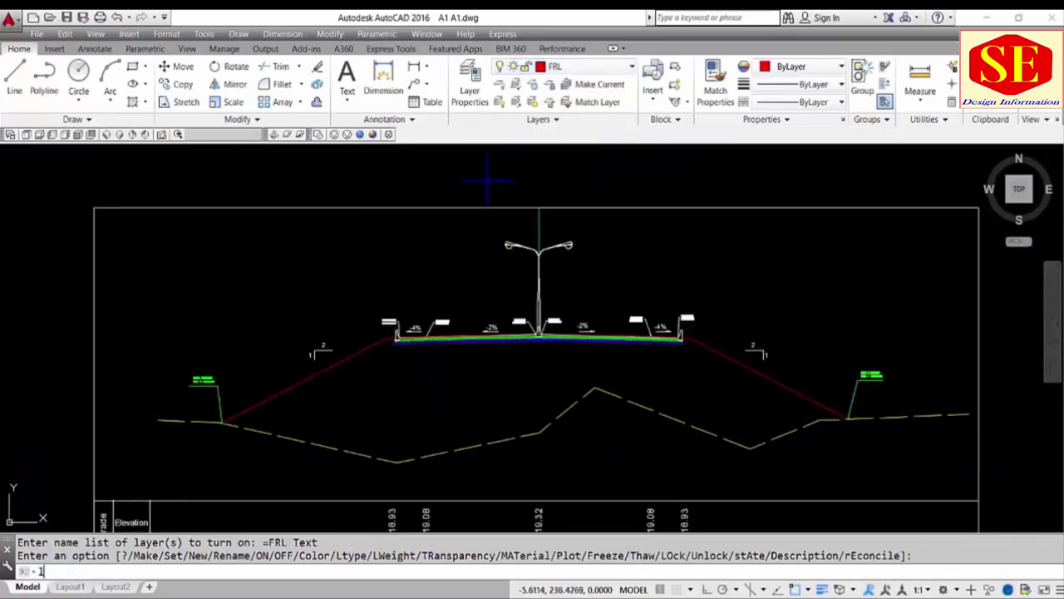
pyautogui.press('Return')
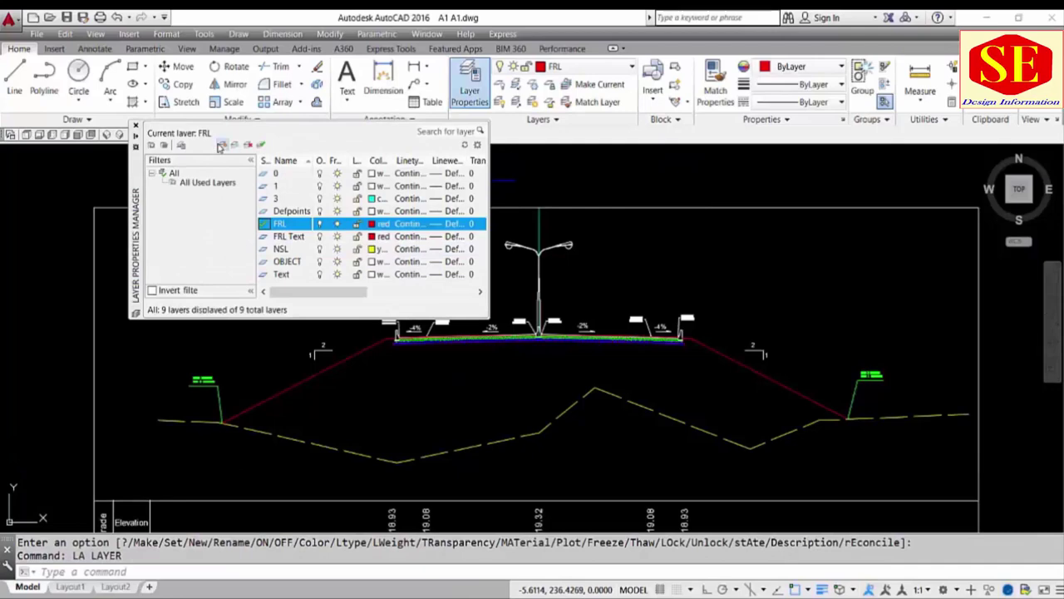
pyautogui.click(221, 145)
pyautogui.write('Grid V')
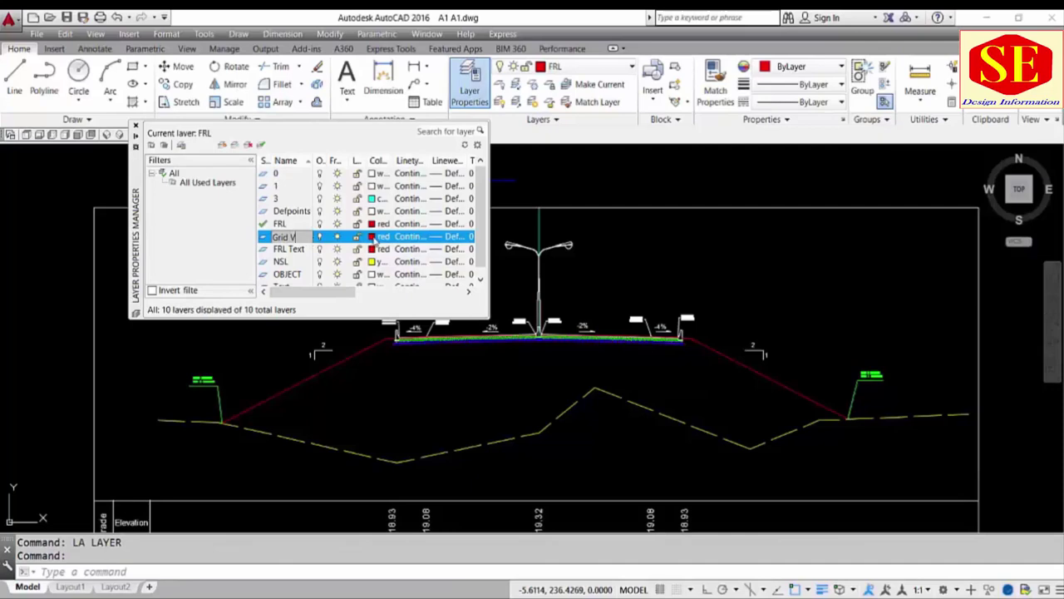
pyautogui.click(373, 238)
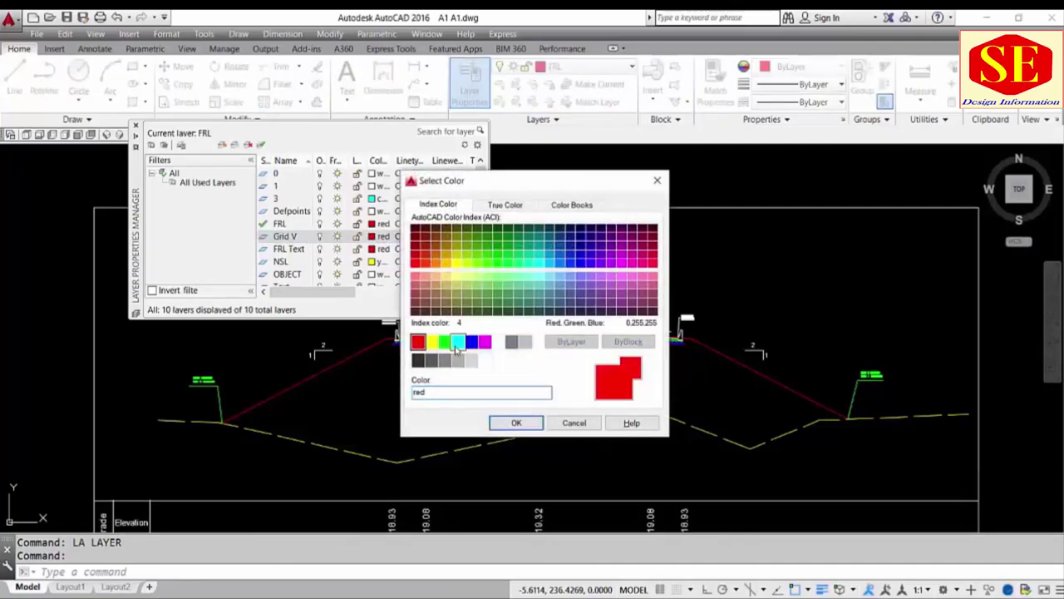
pyautogui.click(456, 347)
pyautogui.click(515, 422)
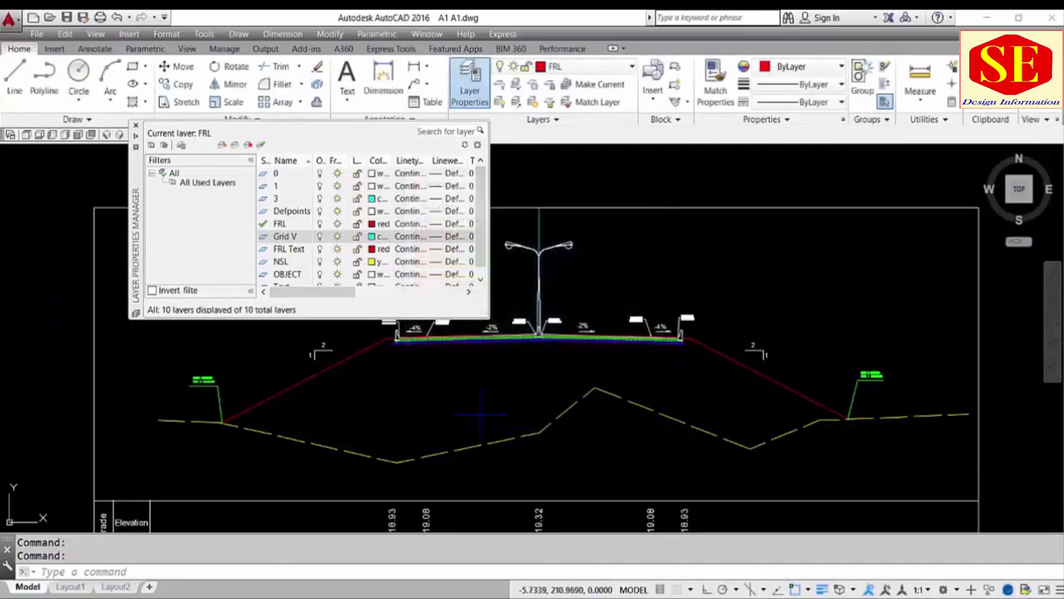
pyautogui.click(223, 146)
pyautogui.write('Grid Hor')
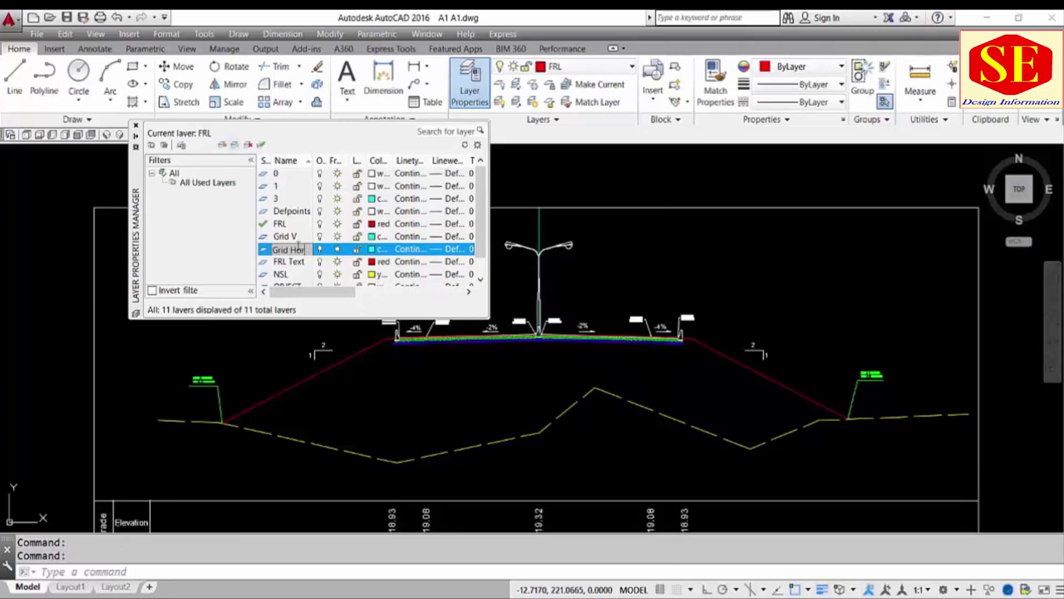
pyautogui.click(375, 249)
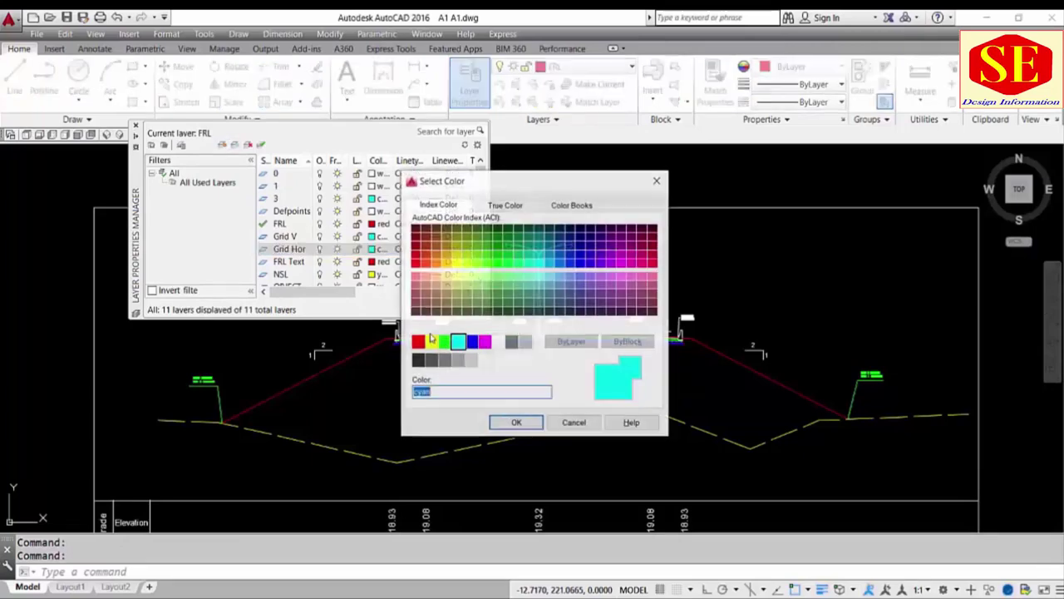
pyautogui.click(444, 341)
pyautogui.click(516, 422)
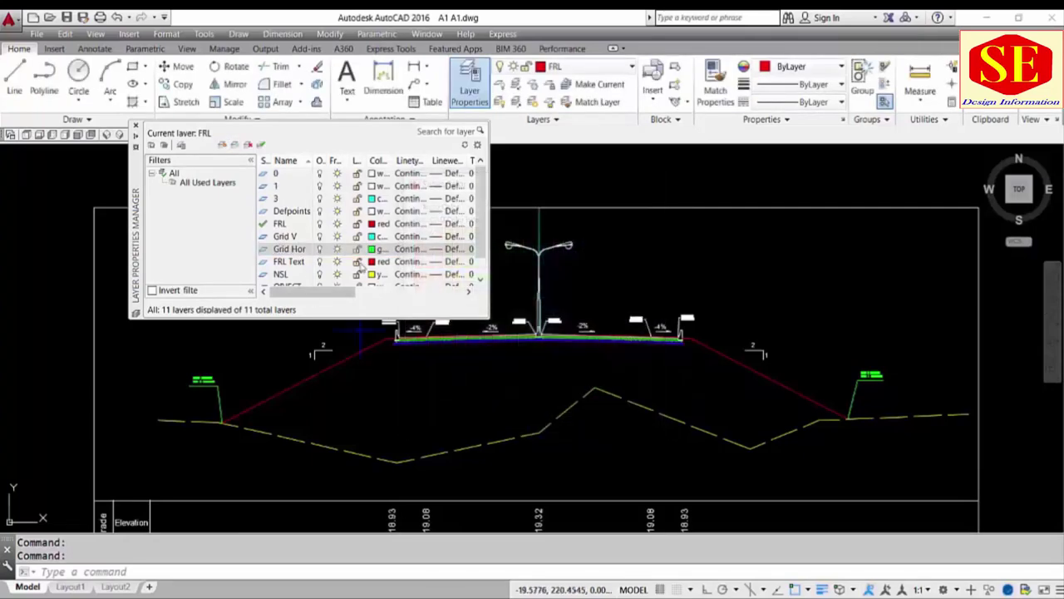
# - Load the ACAD_ISO07W100 ISO dot linetype and assign it to Grid V
pyautogui.click(370, 237)
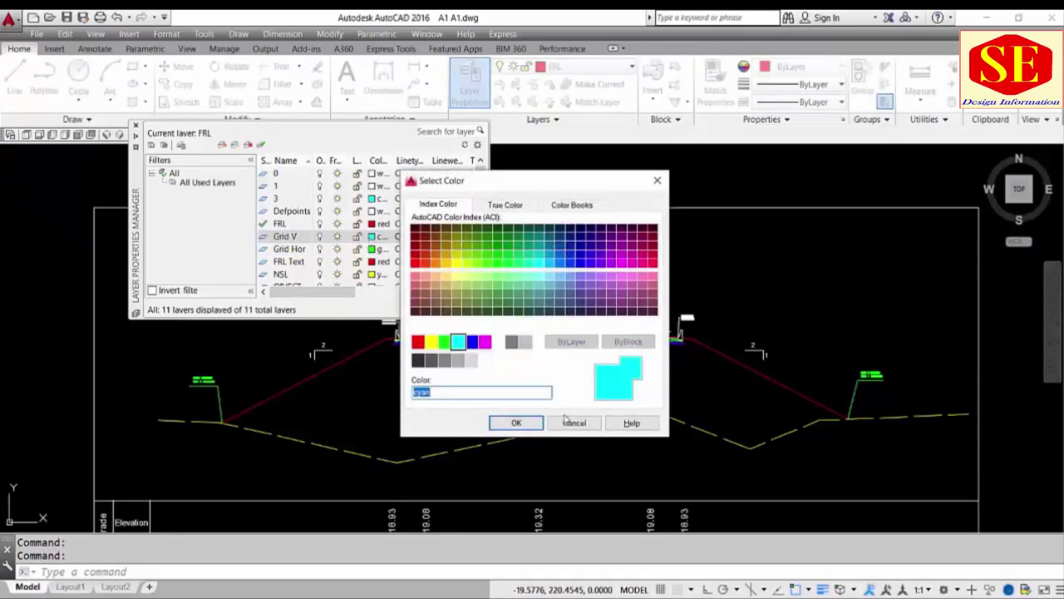
pyautogui.click(567, 422)
pyautogui.click(407, 236)
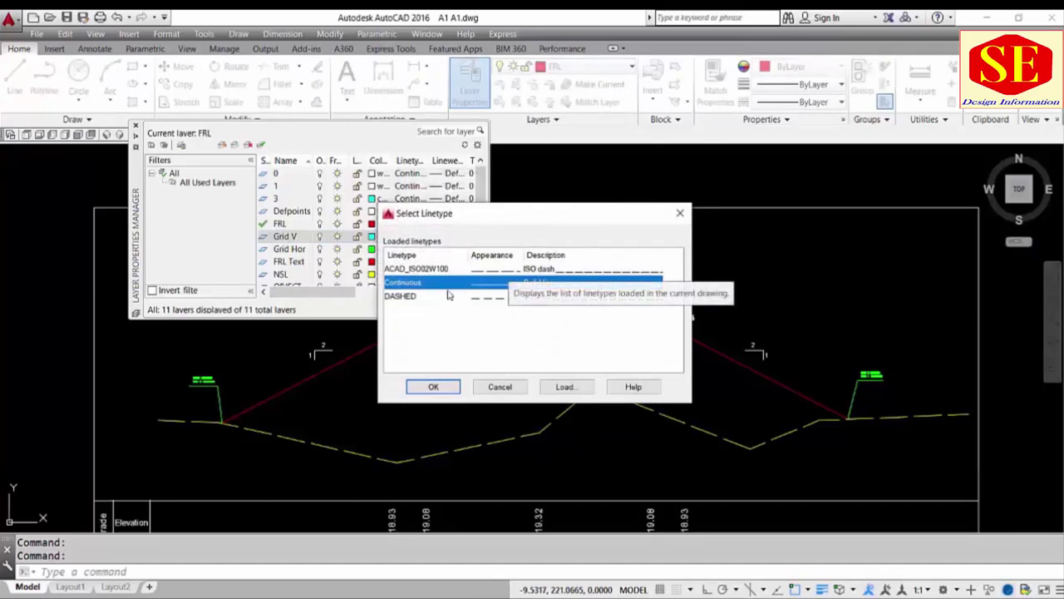
pyautogui.click(565, 387)
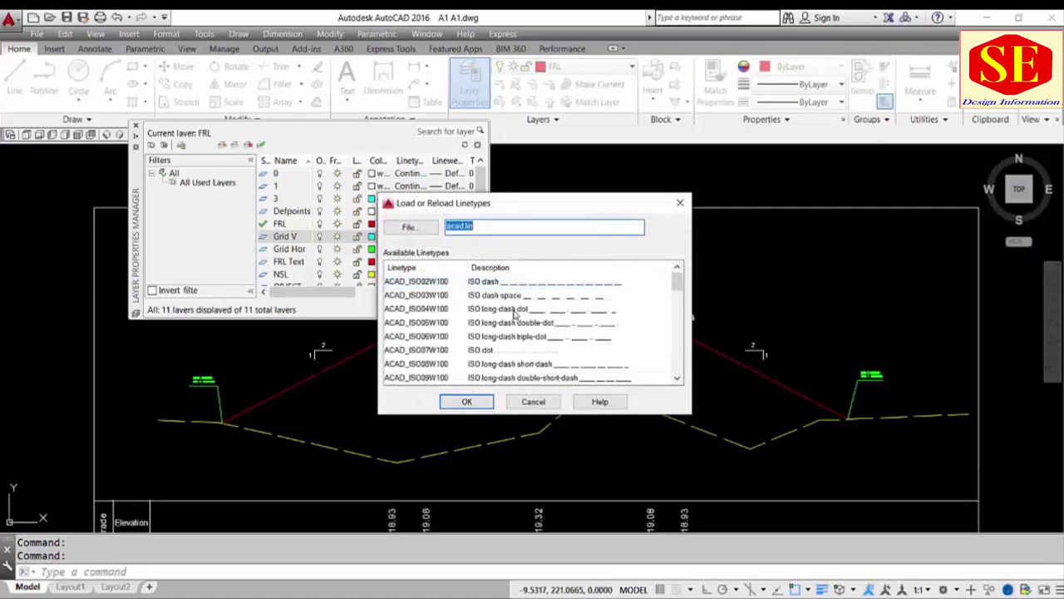
pyautogui.click(514, 310)
pyautogui.click(482, 352)
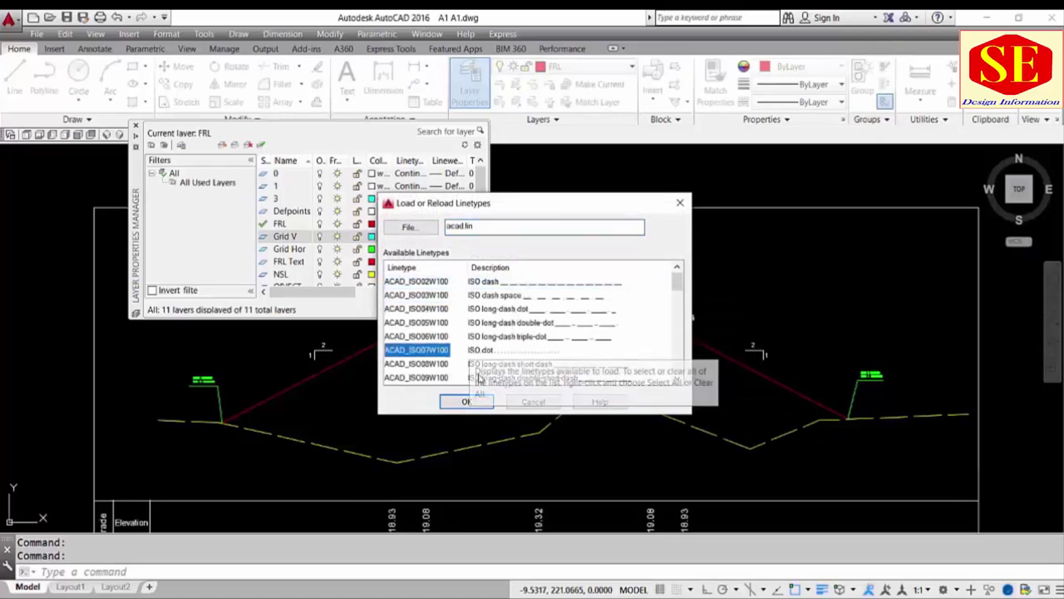
pyautogui.click(465, 402)
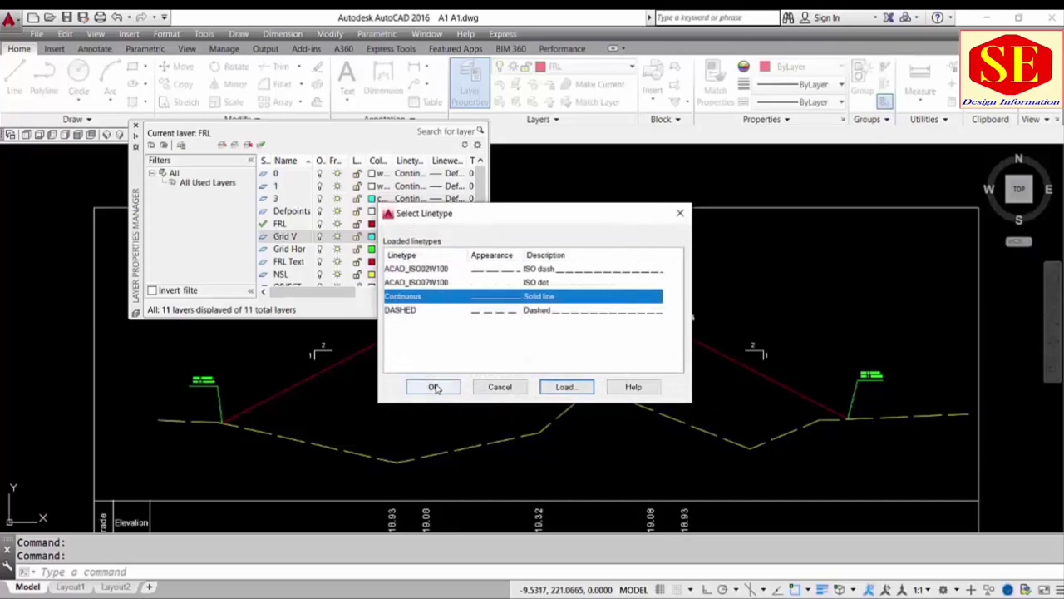
pyautogui.click(410, 311)
pyautogui.click(440, 283)
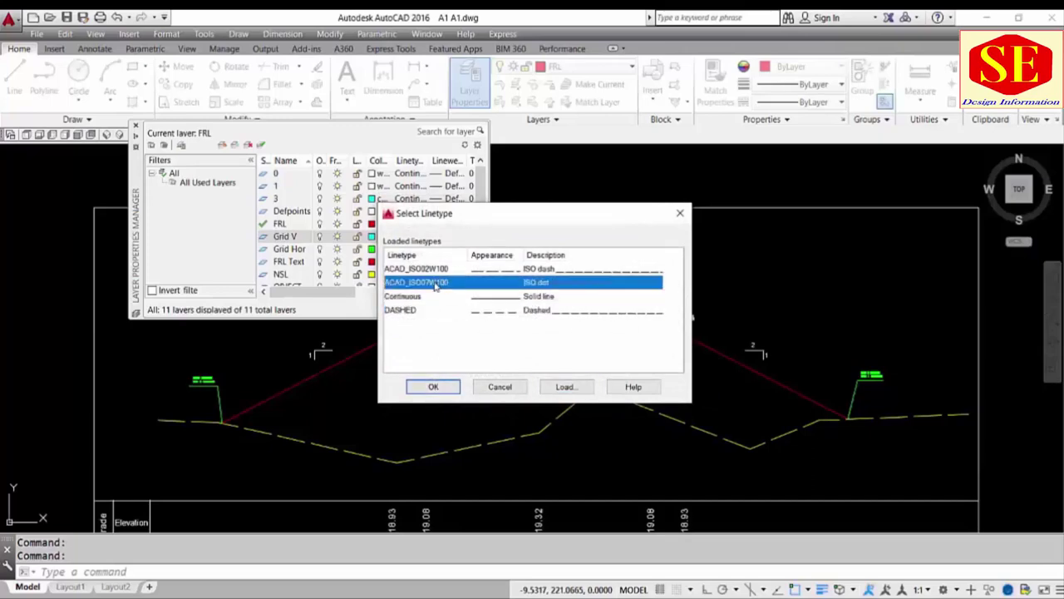
pyautogui.click(435, 386)
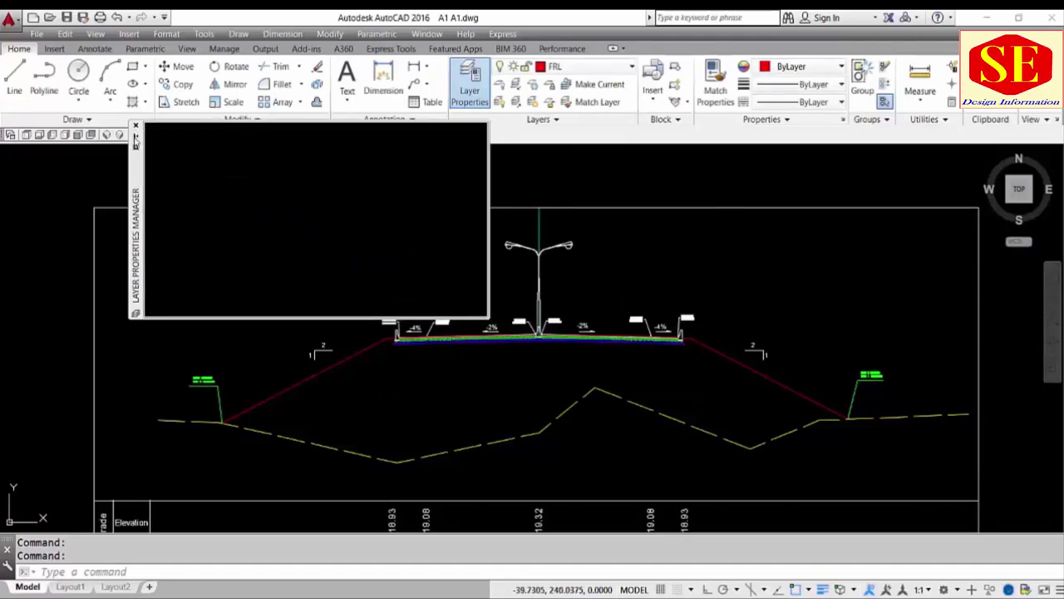
# - Assign the ACAD_ISO07W100 linetype to Grid Hor as well
pyautogui.click(360, 250)
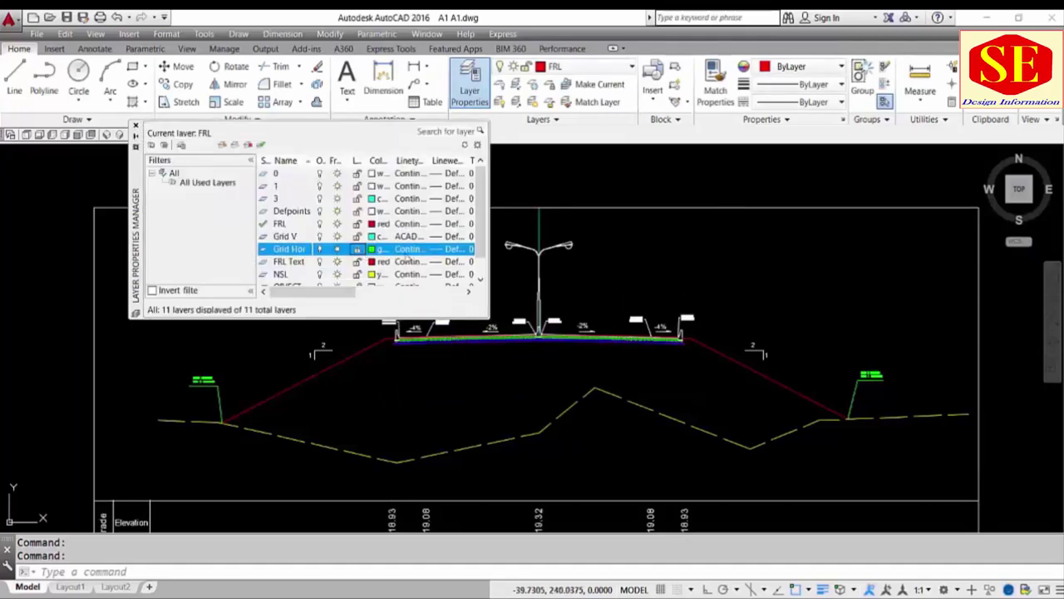
pyautogui.click(407, 249)
pyautogui.click(513, 283)
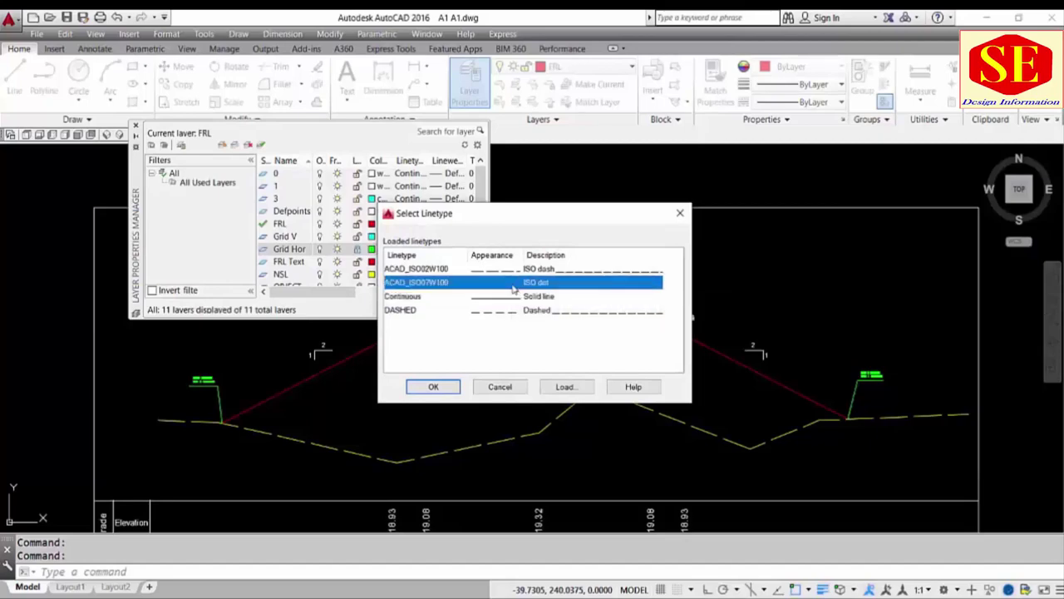
pyautogui.click(431, 387)
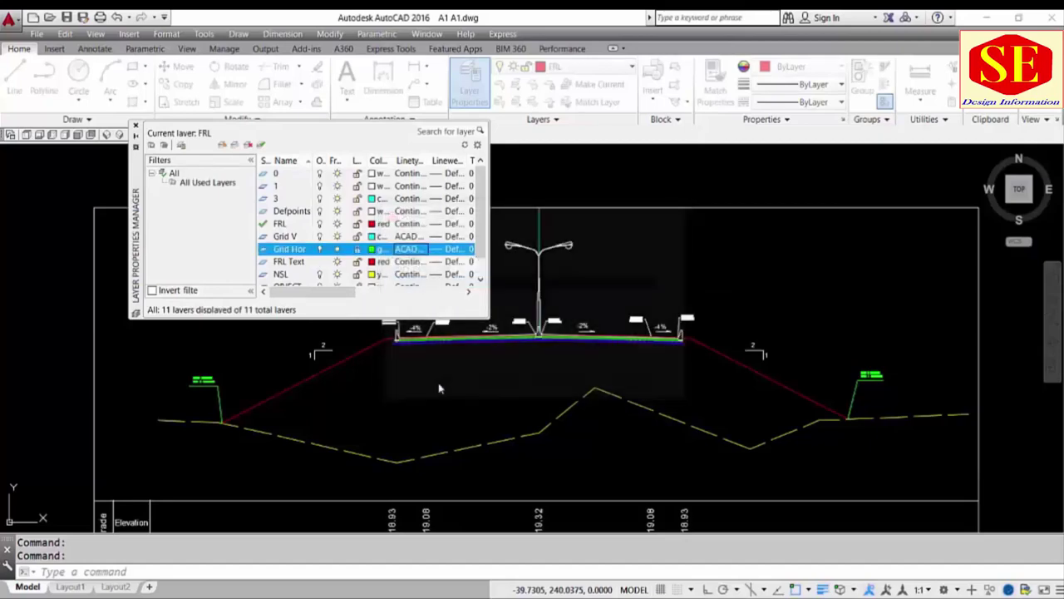
pyautogui.click(137, 125)
# - Unlock the Grid Hor layer and make Grid V the current layer
pyautogui.click(587, 68)
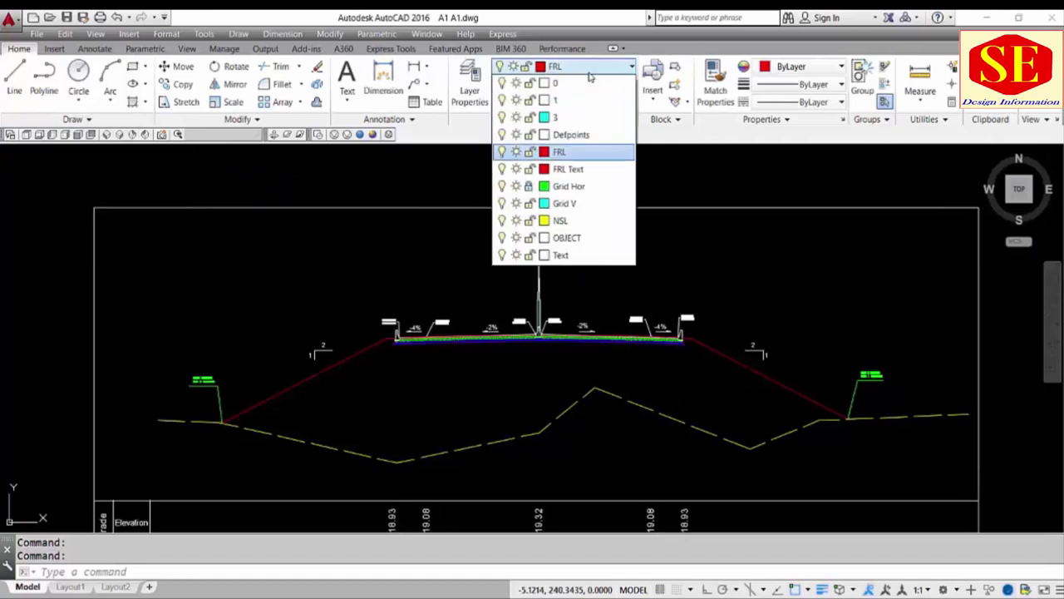
pyautogui.click(528, 187)
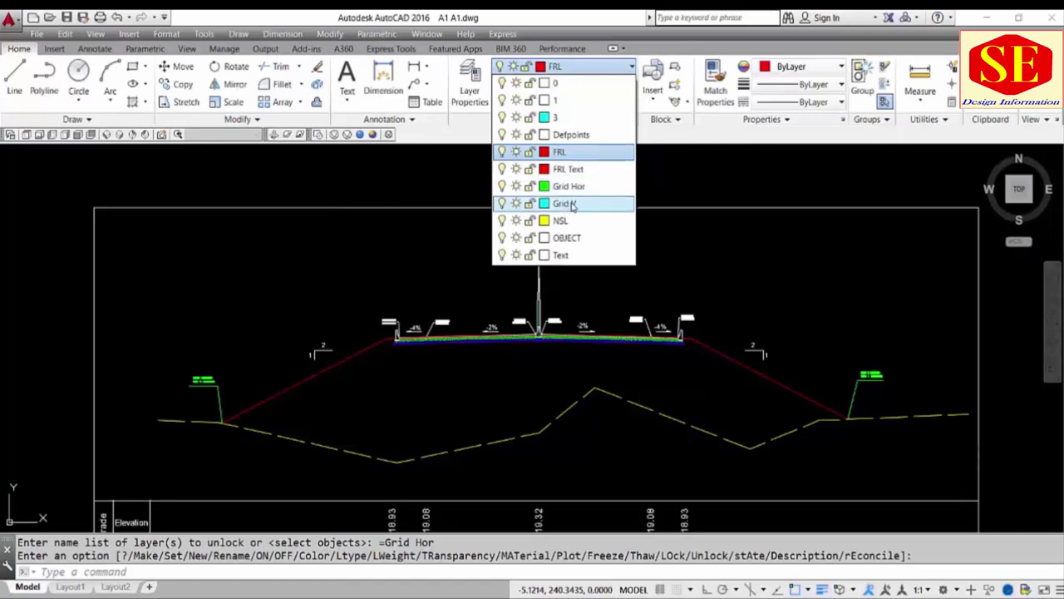
pyautogui.click(559, 204)
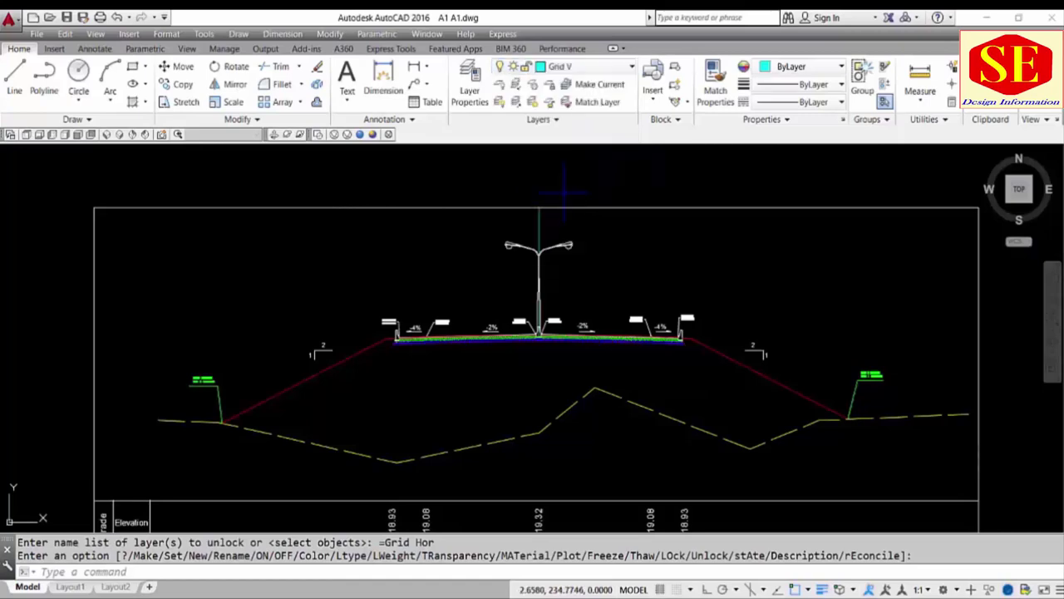
# - Move the lamp post's vertical centre line onto the Grid V layer
pyautogui.scroll(2, 545, 223)
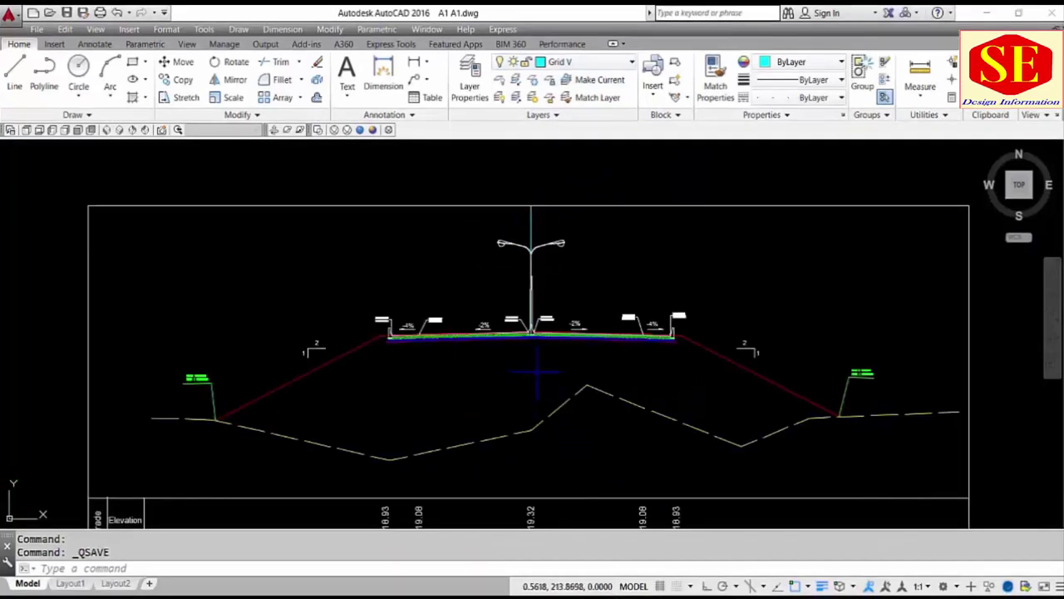
pyautogui.scroll(3, 501, 222)
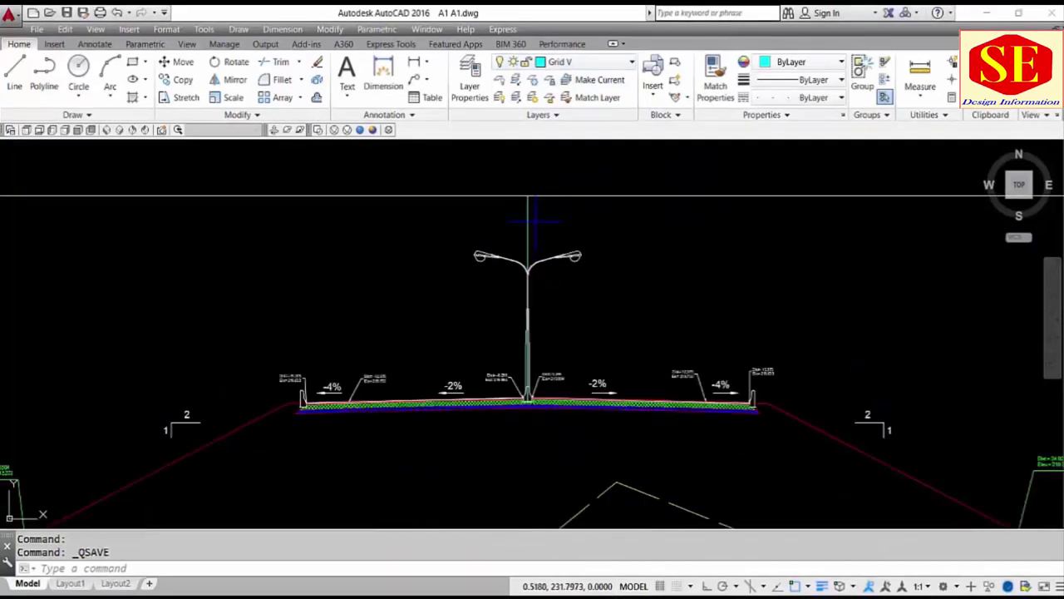
pyautogui.scroll(1, 501, 223)
pyautogui.click(522, 208)
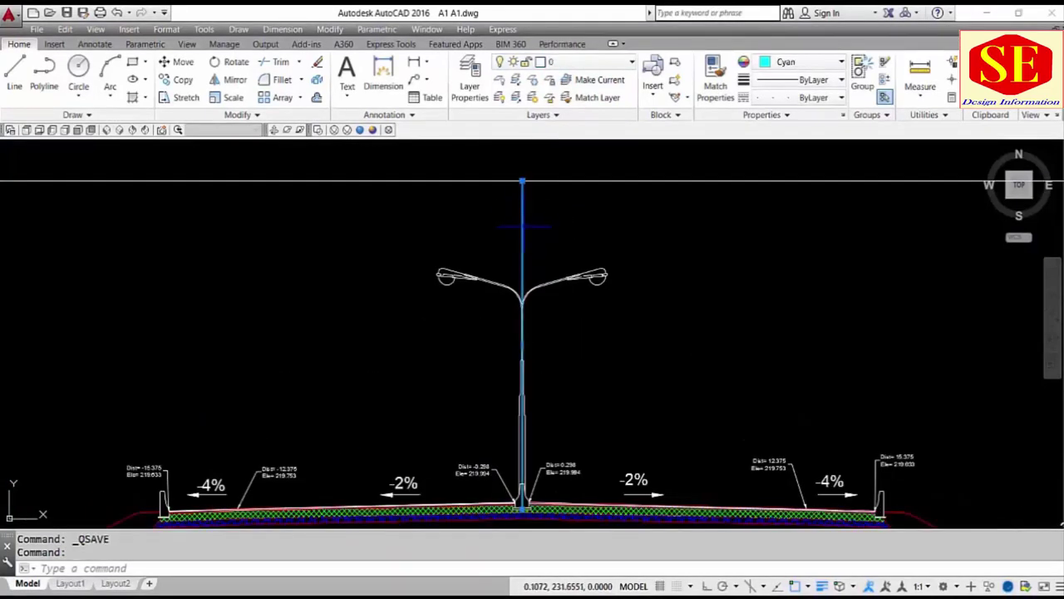
pyautogui.click(580, 61)
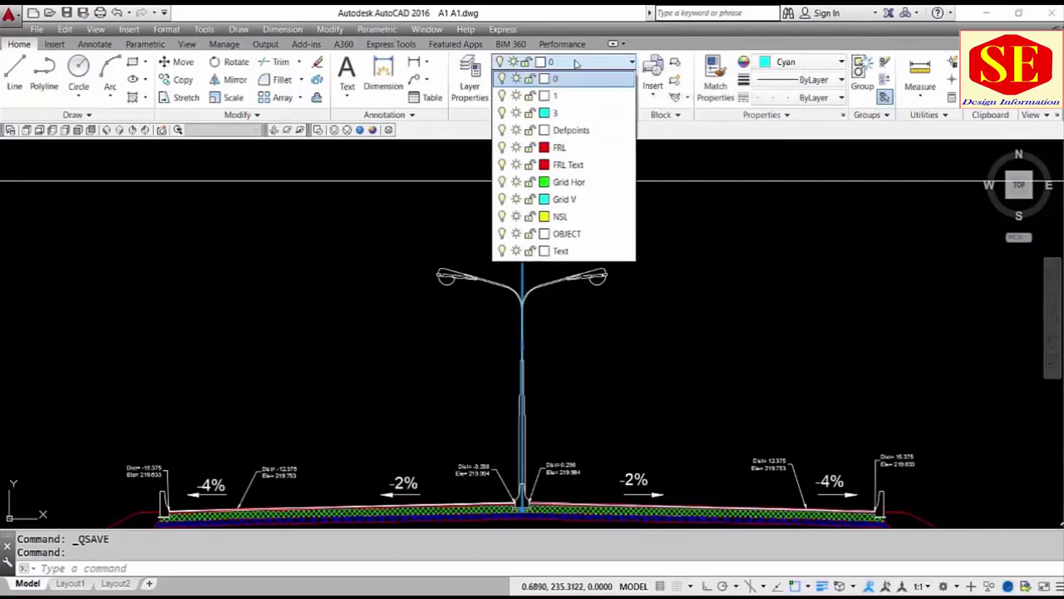
pyautogui.click(565, 199)
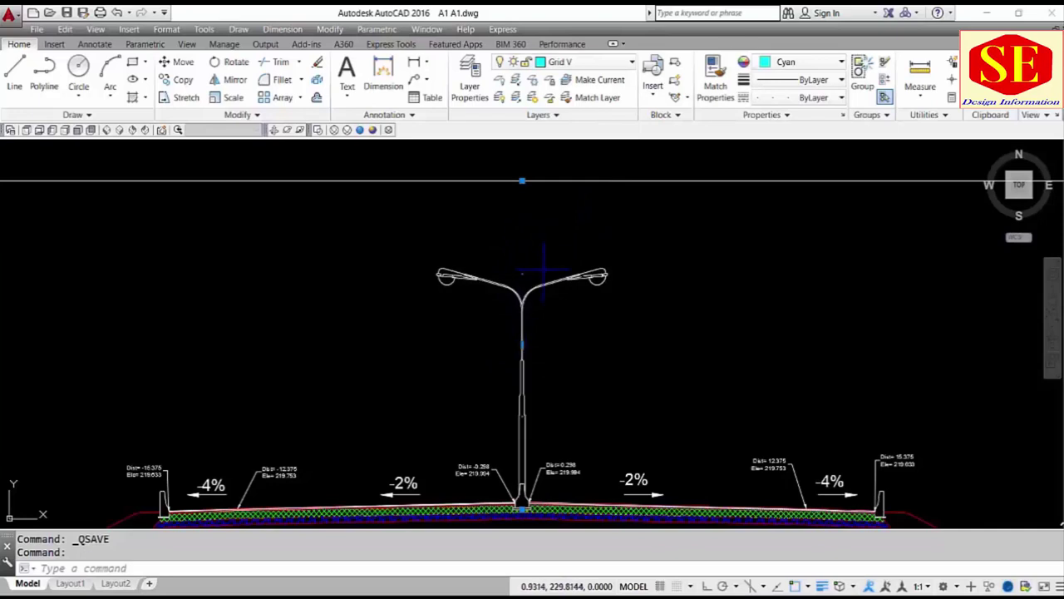
pyautogui.write('p')
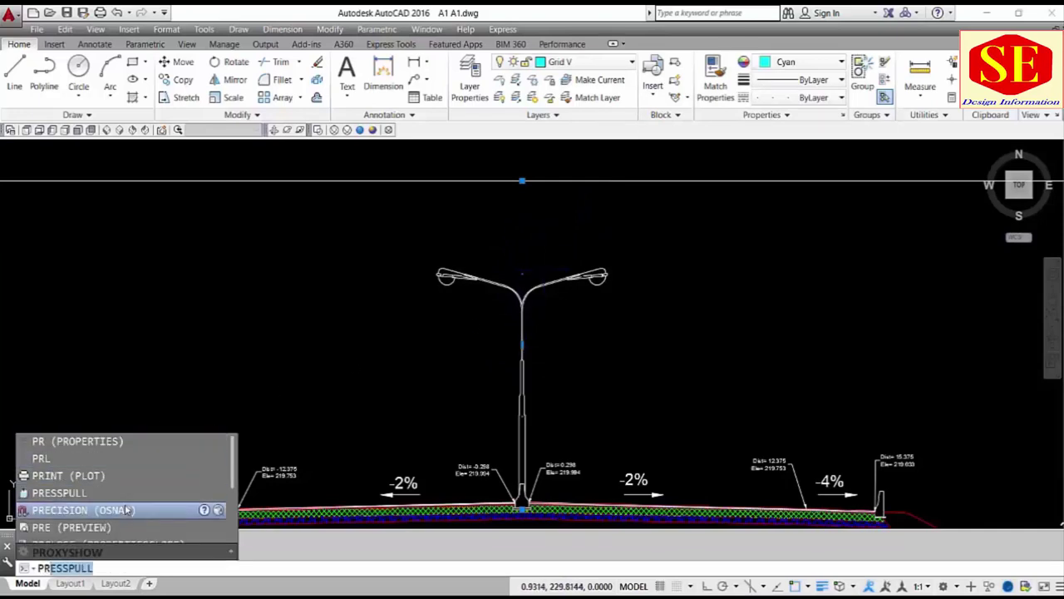
# - Set the centre line's linetype scale in Properties, trying 0.25 and 0.1 before settling on 0.05
pyautogui.click(107, 441)
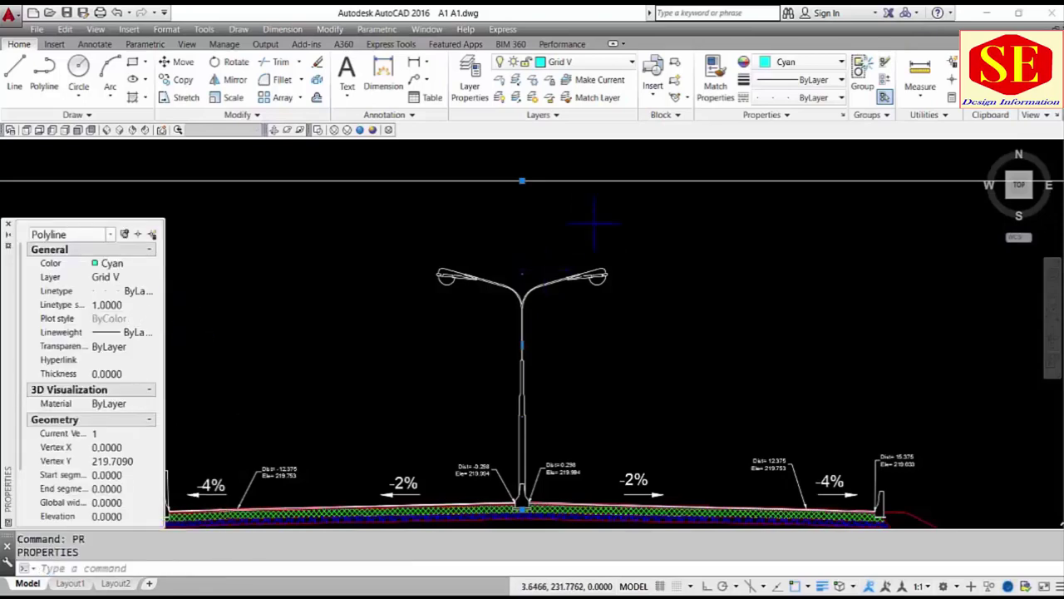
pyautogui.click(133, 305)
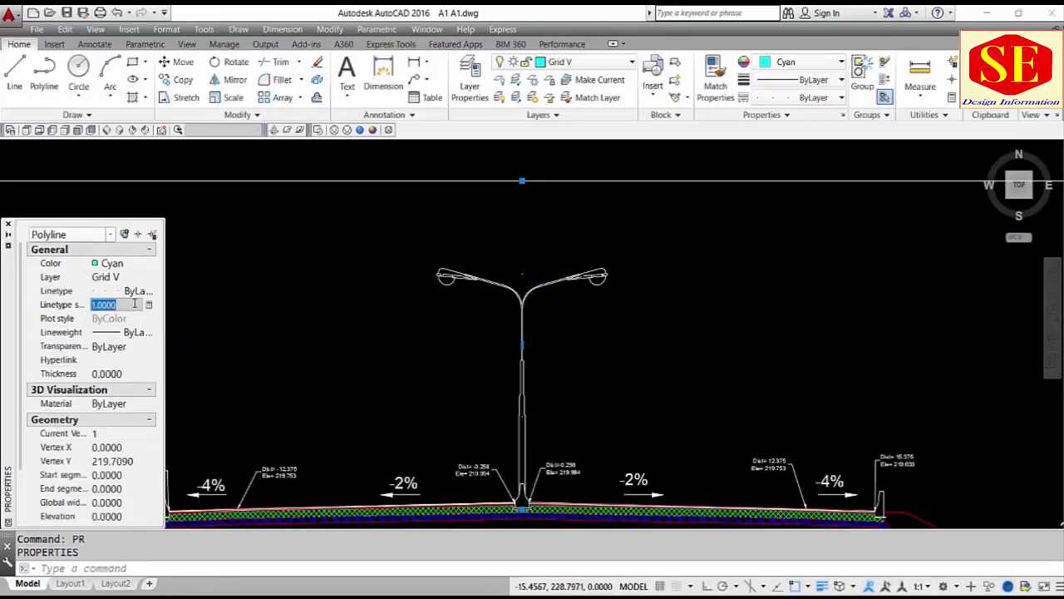
pyautogui.write('25')
pyautogui.write('0.2500')
pyautogui.press('Return')
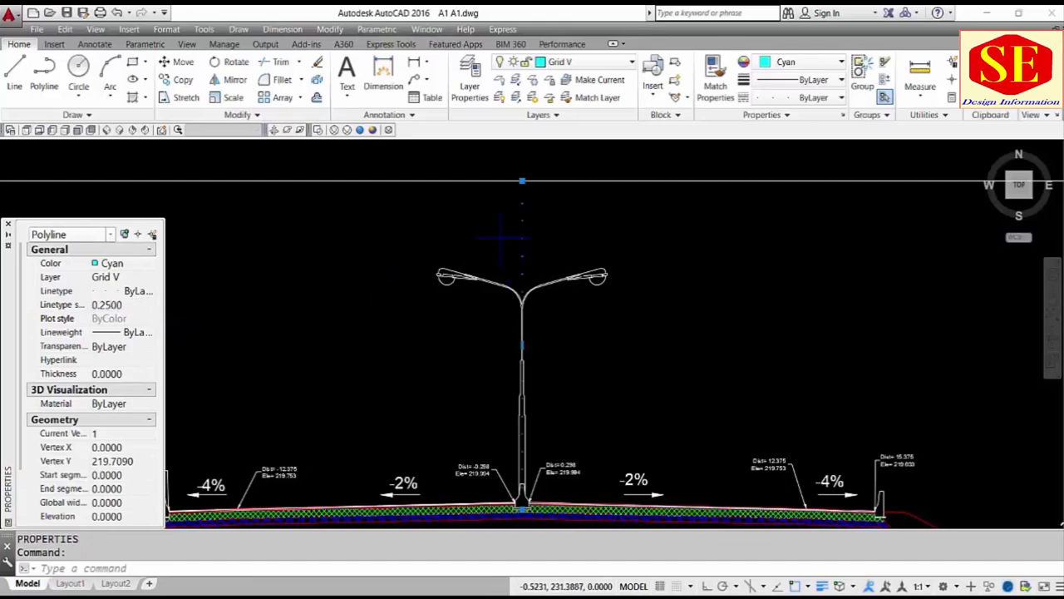
pyautogui.click(133, 305)
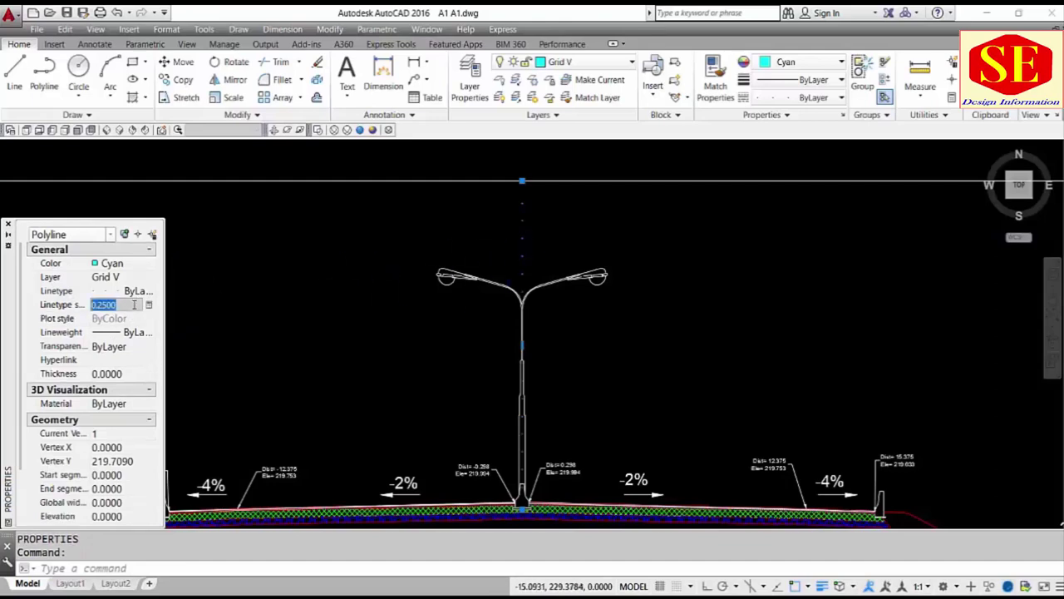
pyautogui.write('0.1')
pyautogui.press('Return')
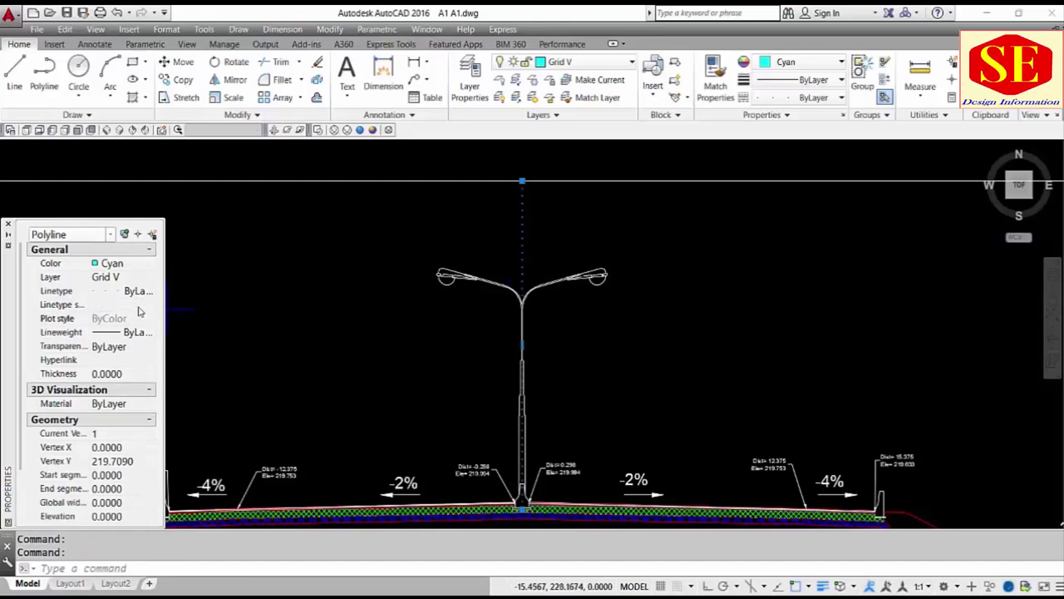
pyautogui.write('0.05')
pyautogui.press('Return')
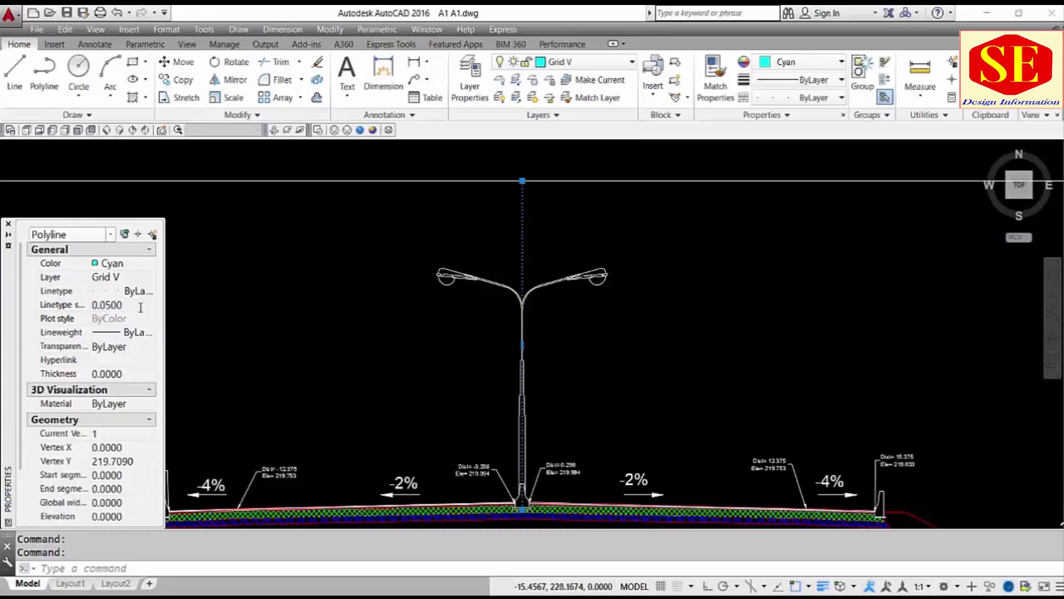
# - Reselect the centre line to check its dashes at the 0.05 scale
pyautogui.press('Escape')
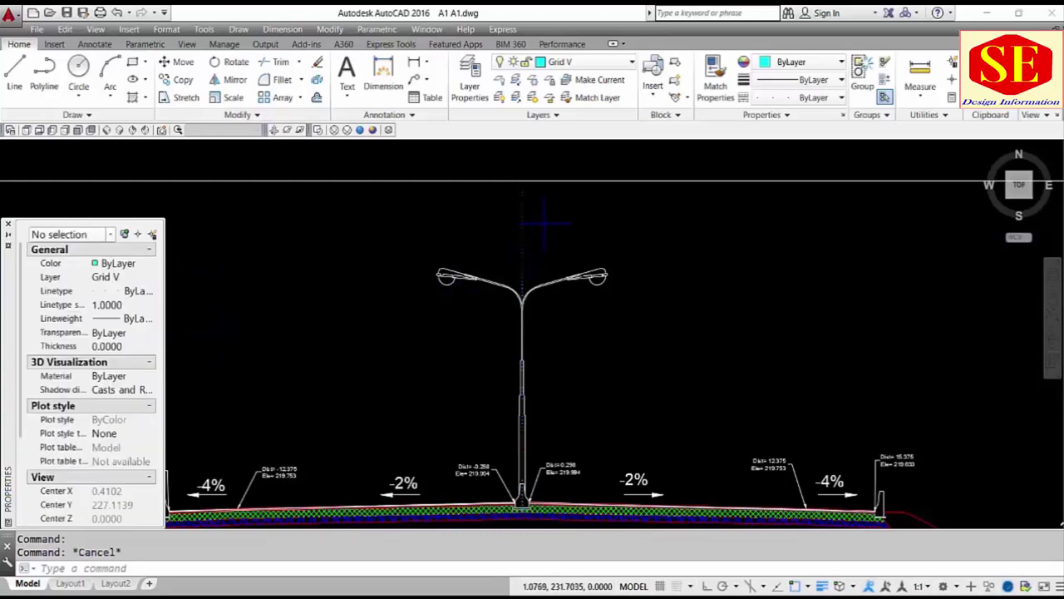
pyautogui.scroll(4, 524, 222)
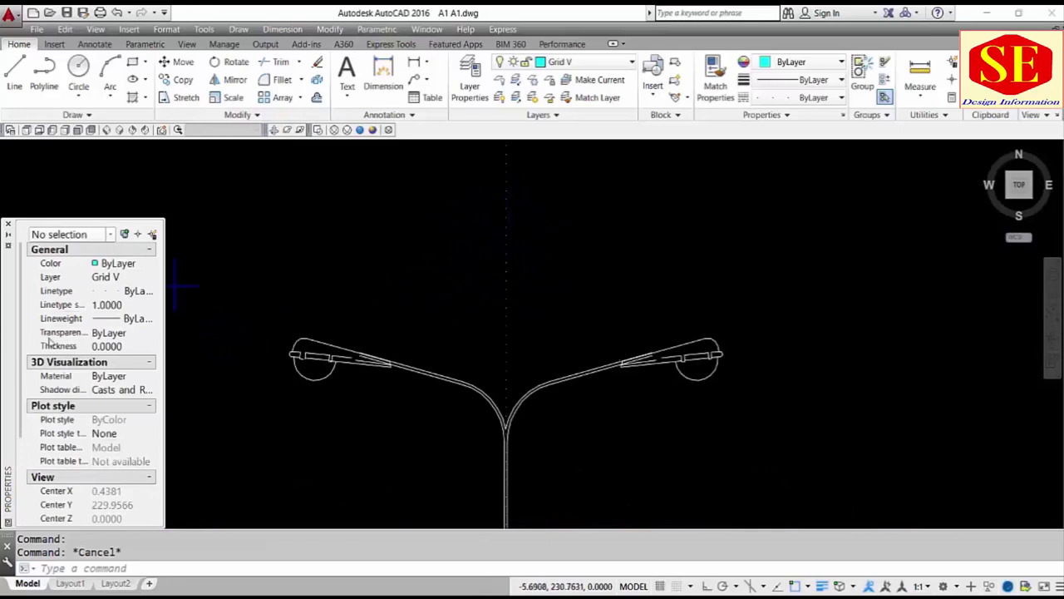
pyautogui.click(542, 212)
pyautogui.click(474, 250)
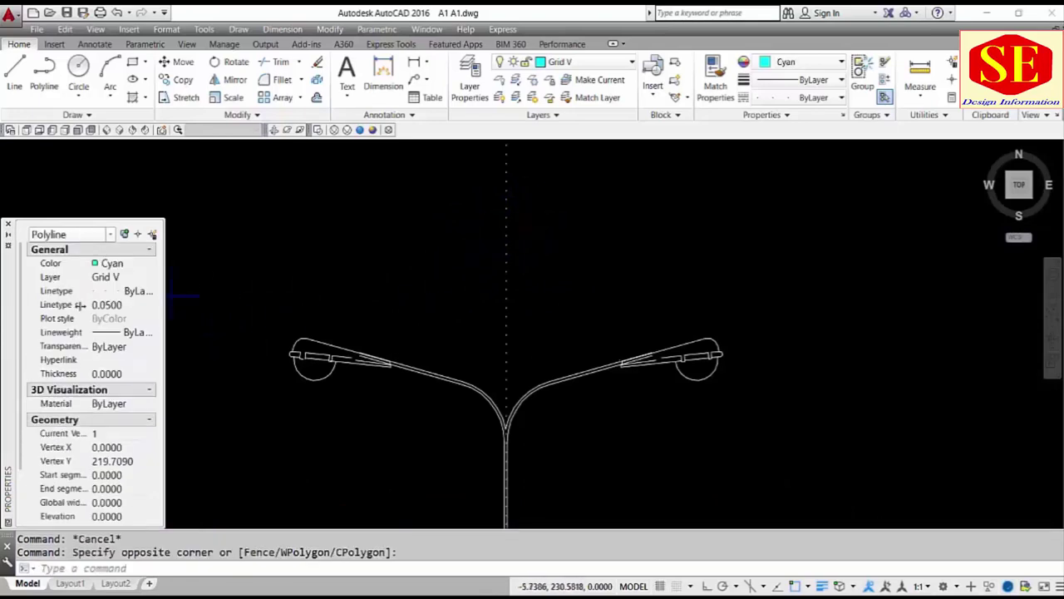
pyautogui.scroll(-4, 519, 254)
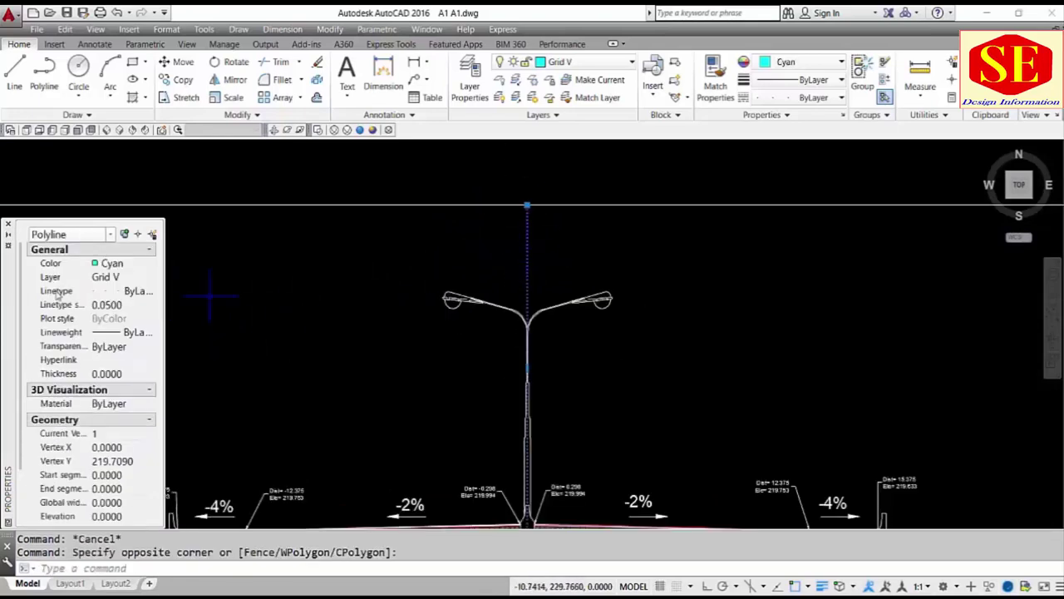
pyautogui.scroll(-3, 526, 365)
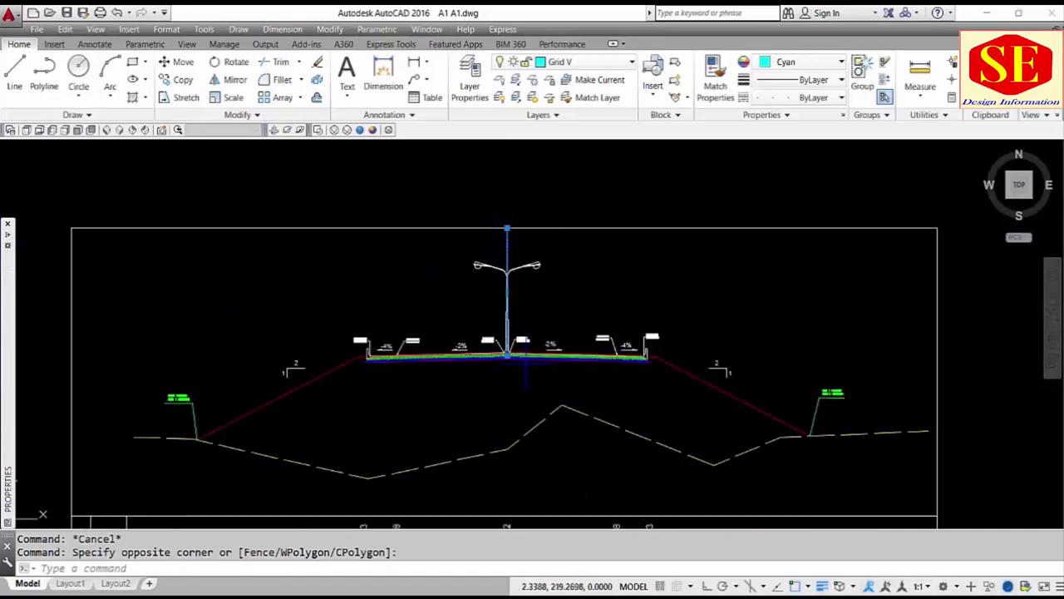
pyautogui.scroll(2, 505, 400)
# - Start the Extend command (E) with the grid's bottom edge in view
pyautogui.press('Escape')
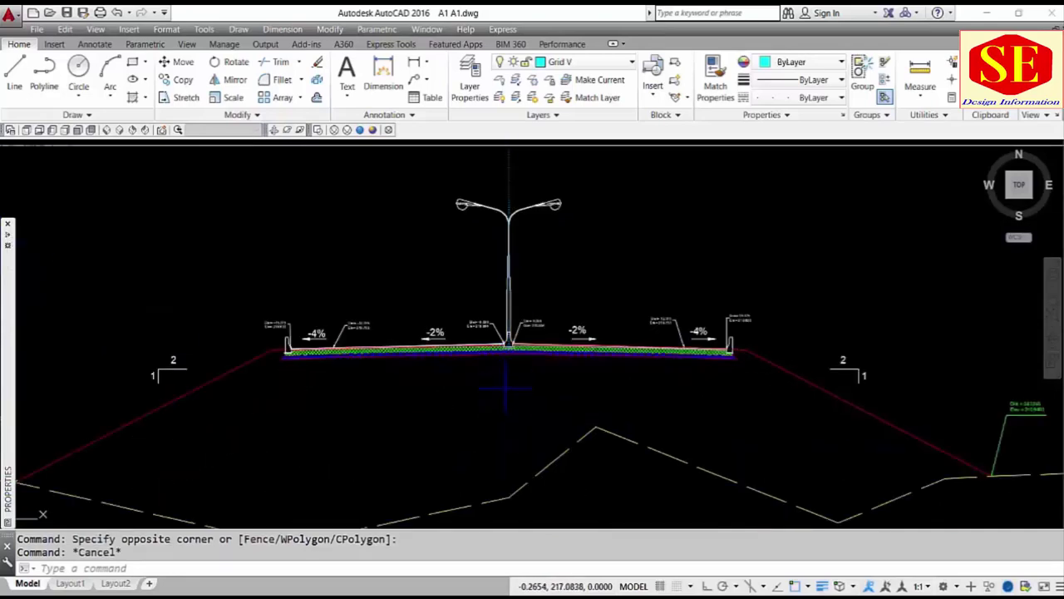
pyautogui.write('ex')
pyautogui.press('Return')
pyautogui.moveTo(505, 390); pyautogui.dragTo(509, 284, button='middle')
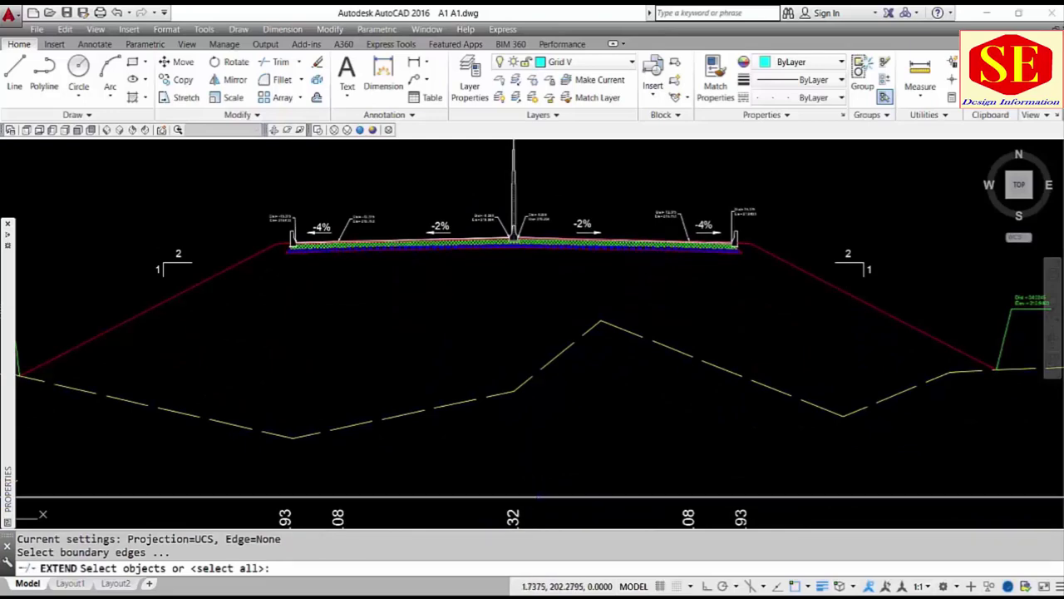
pyautogui.click(542, 496)
pyautogui.press('Return')
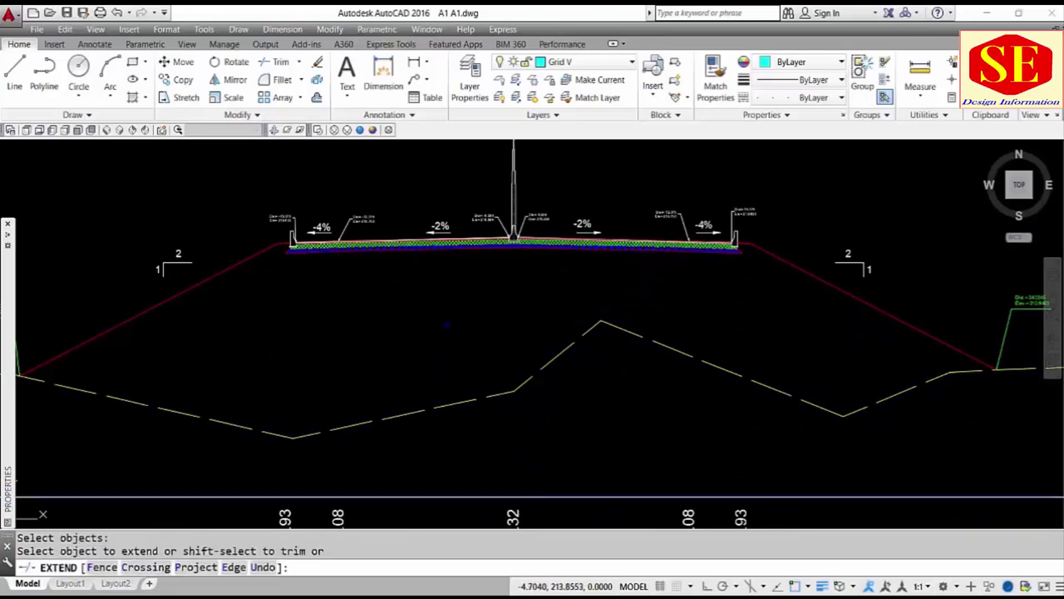
pyautogui.click(503, 233)
pyautogui.scroll(3, 503, 233)
pyautogui.scroll(2, 503, 233)
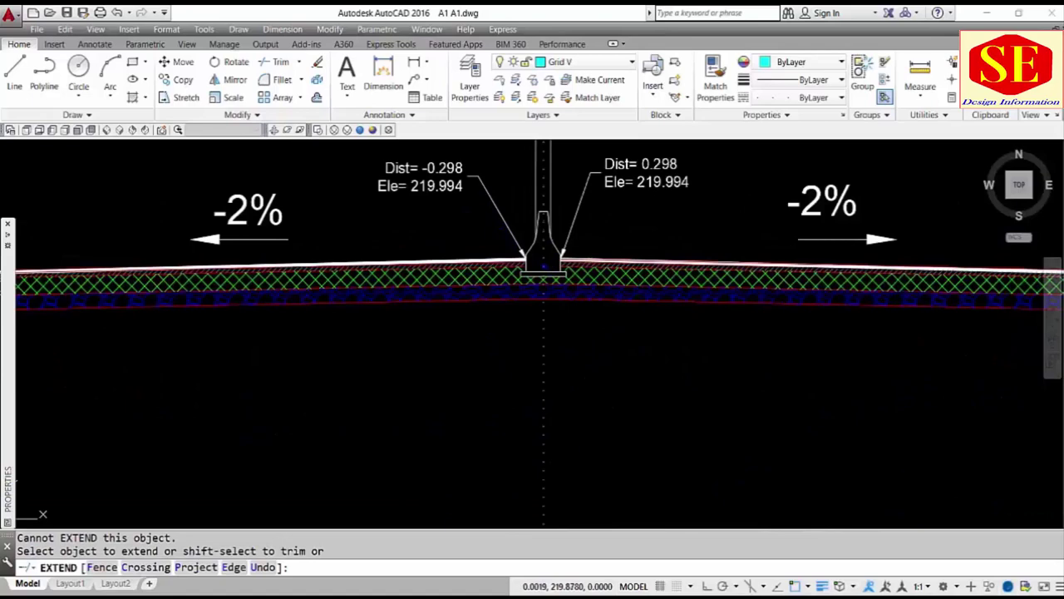
pyautogui.scroll(-3, 544, 275)
pyautogui.scroll(-2, 544, 275)
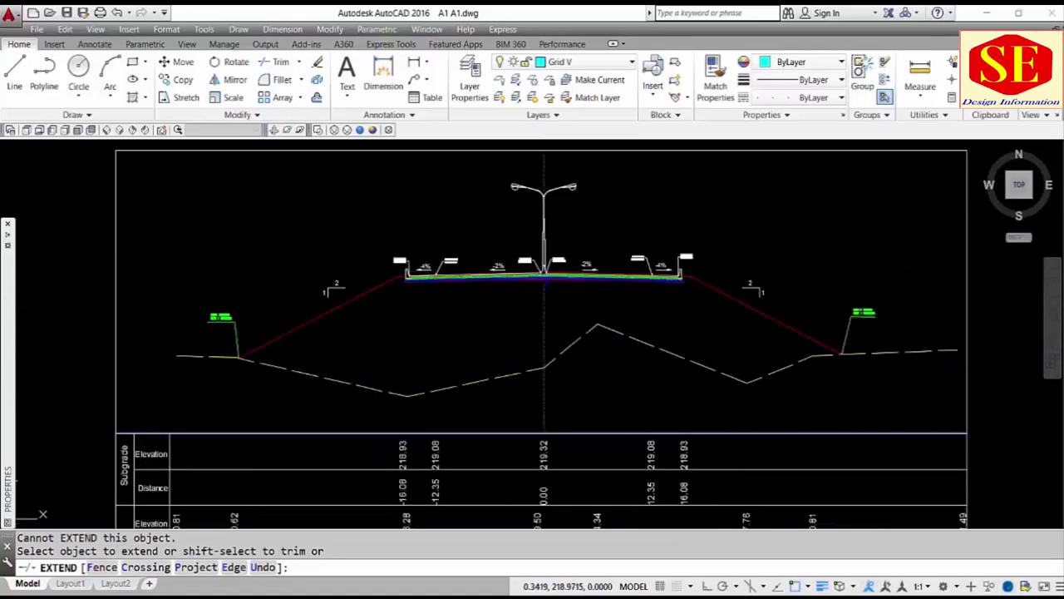
pyautogui.click(544, 274)
pyautogui.press('Escape')
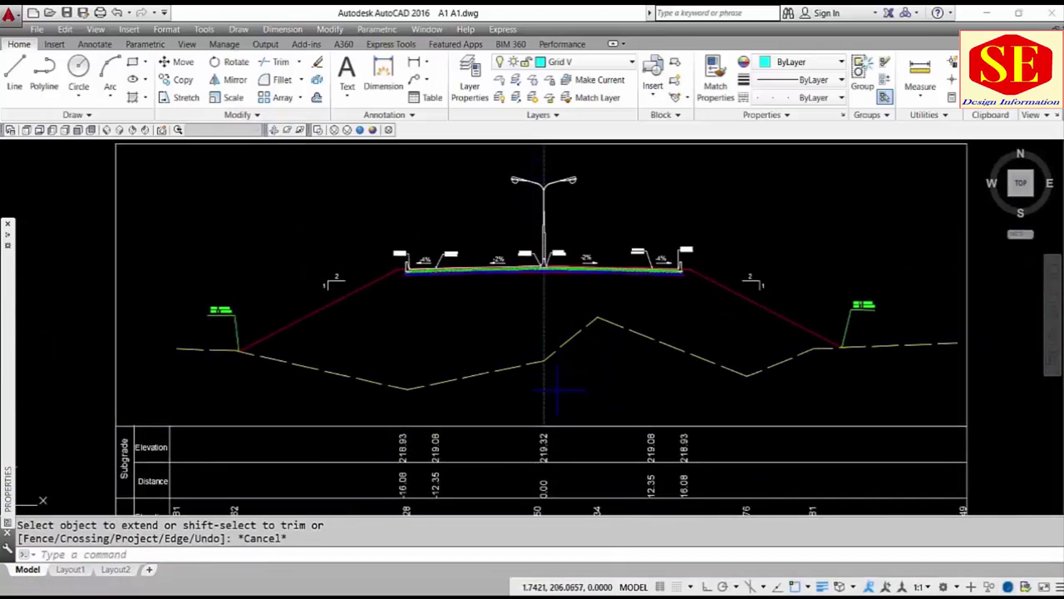
pyautogui.moveTo(580, 251); pyautogui.dragTo(589, 289, button='middle')
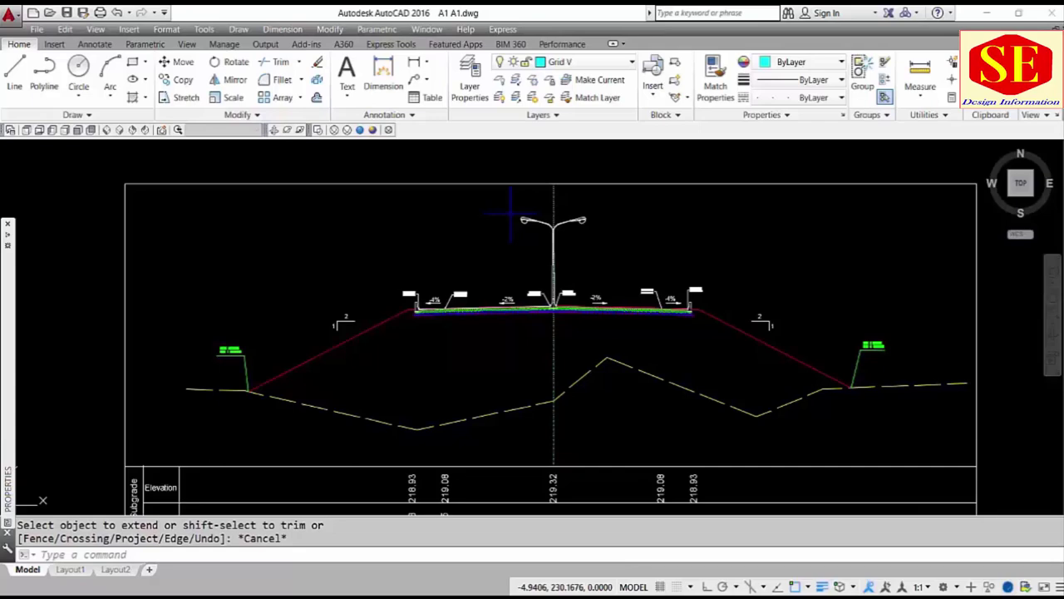
# - Offset the centre line leftward repeatedly to create seven vertical grid lines spaced 2.5 apart
pyautogui.write('o')
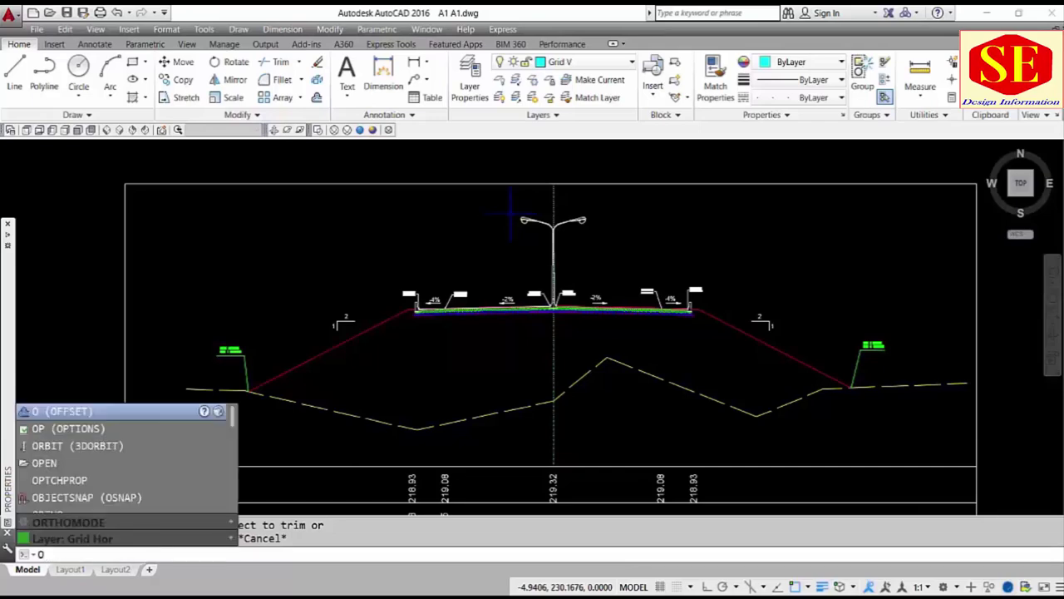
pyautogui.press('Return')
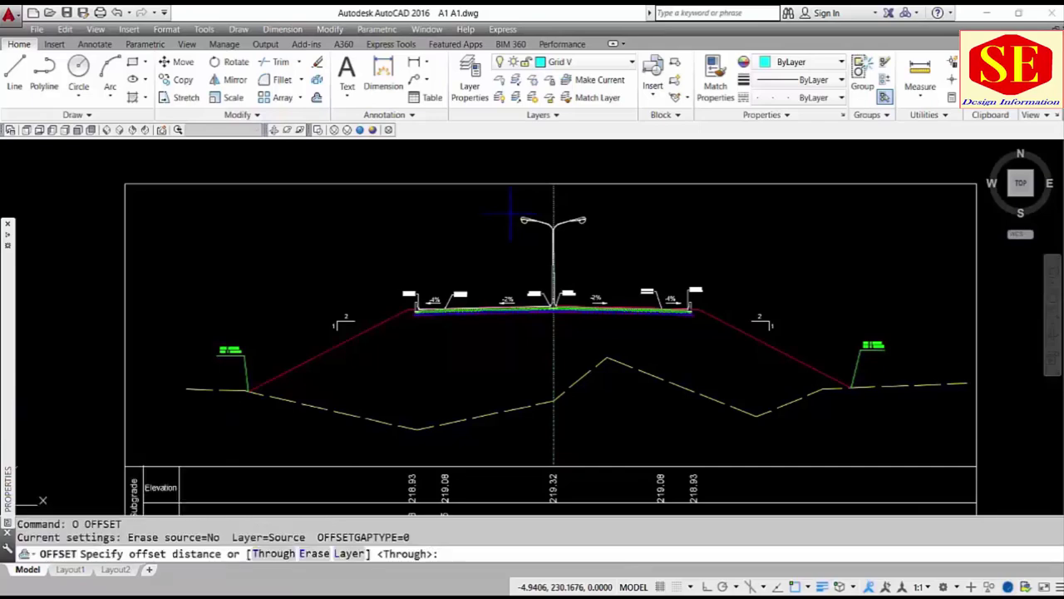
pyautogui.write('2.5')
pyautogui.press('Return')
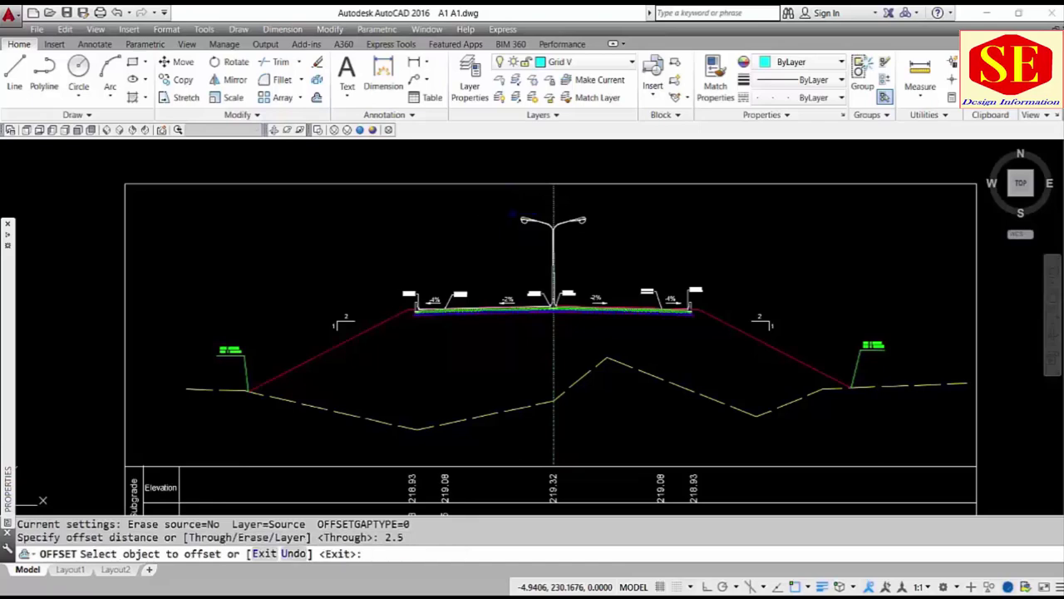
pyautogui.click(553, 212)
pyautogui.click(532, 208)
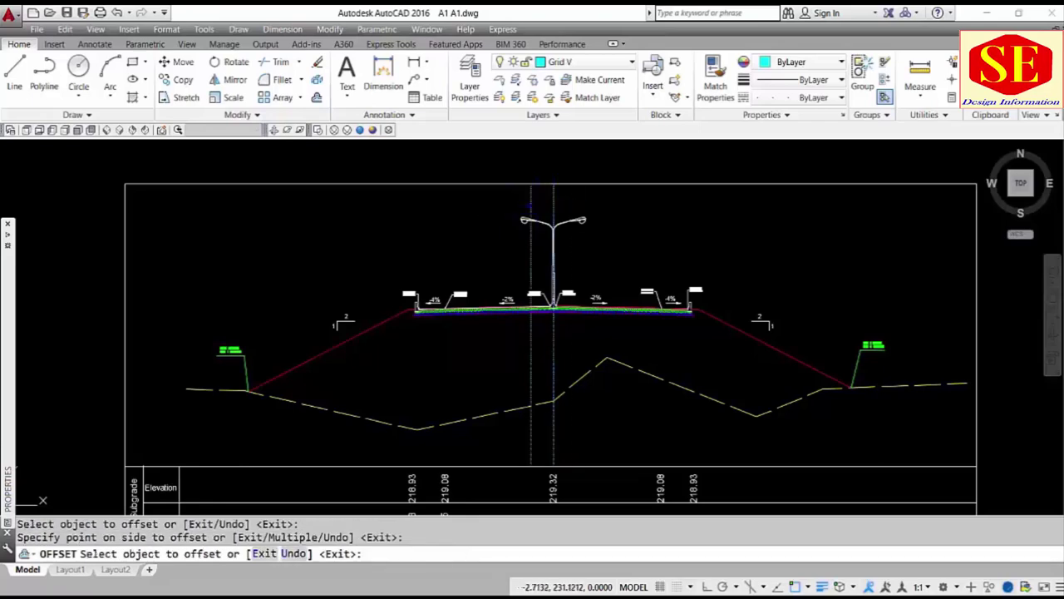
pyautogui.click(531, 210)
pyautogui.click(511, 209)
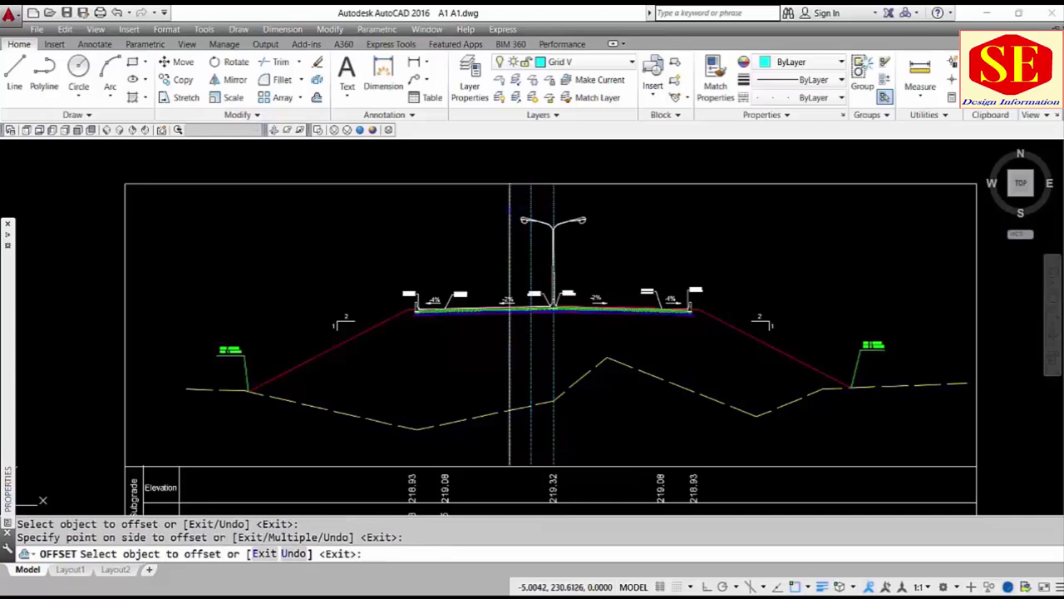
pyautogui.click(510, 210)
pyautogui.click(490, 215)
pyautogui.click(488, 216)
pyautogui.click(466, 222)
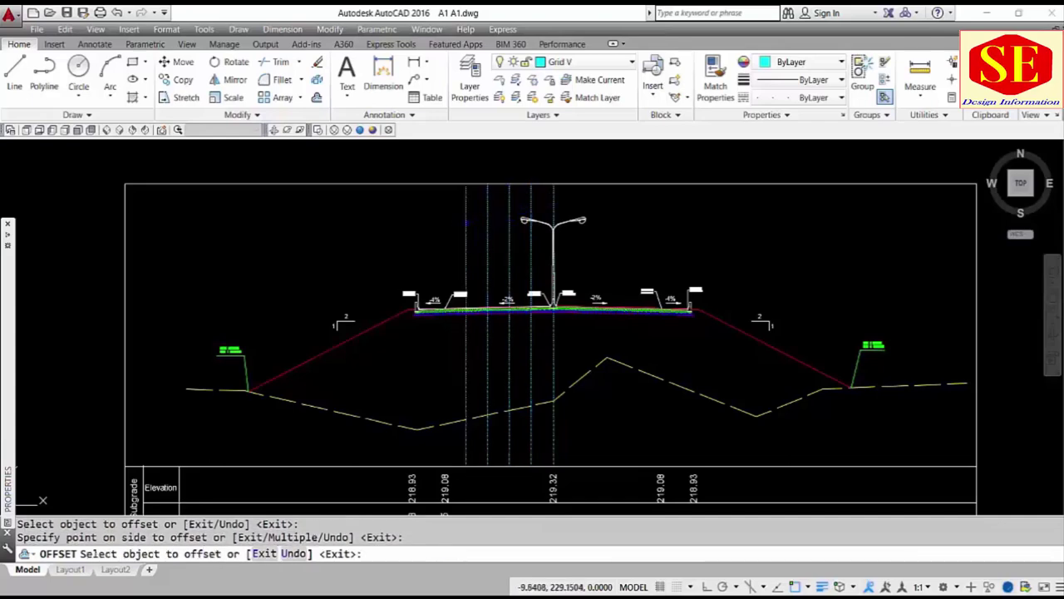
pyautogui.click(466, 222)
pyautogui.click(444, 229)
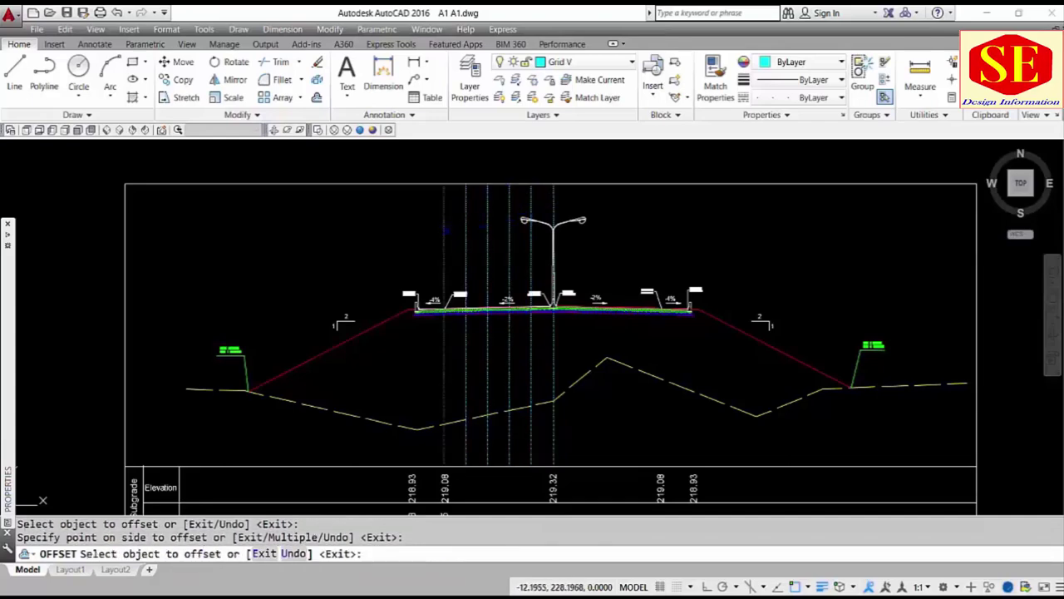
pyautogui.click(443, 236)
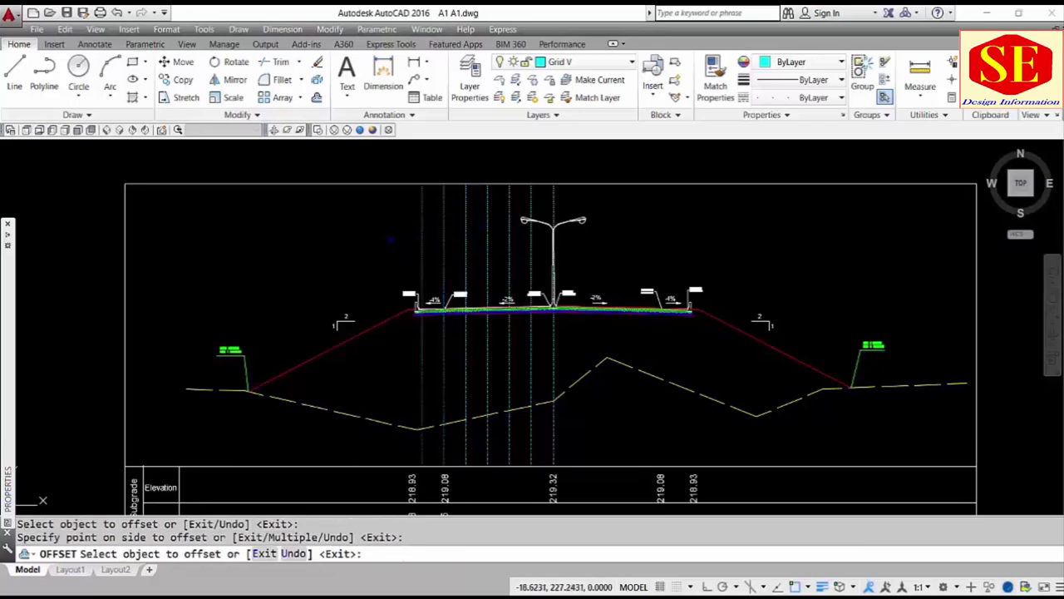
pyautogui.click(414, 236)
pyautogui.click(400, 241)
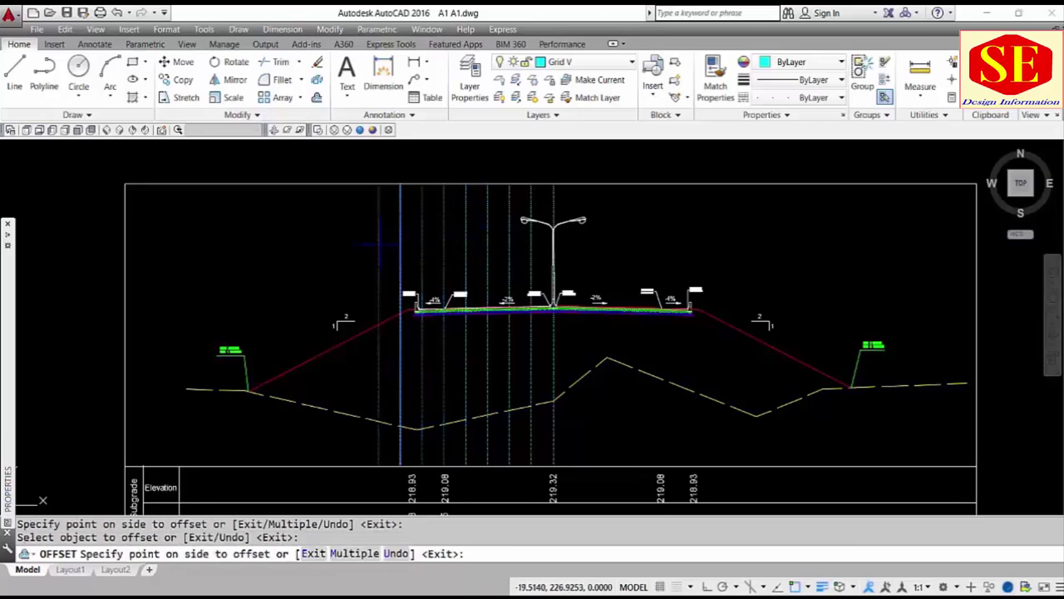
pyautogui.click(387, 245)
pyautogui.press('Escape')
# - Copy the vertical grid lines and lamp twice further left, using the lamp top as base point
pyautogui.write('co')
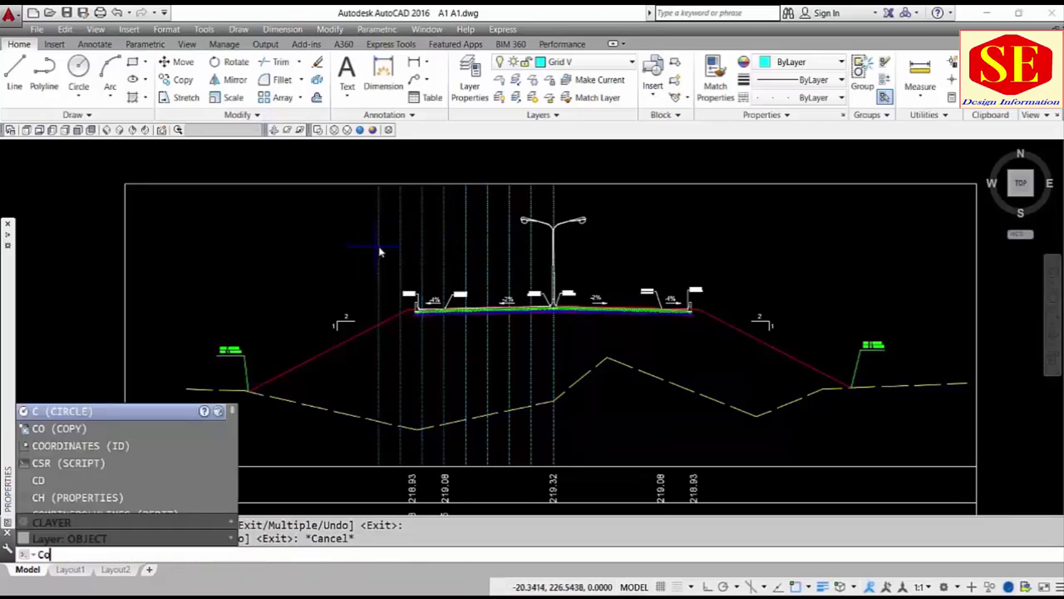
pyautogui.press('Return')
pyautogui.click(538, 197)
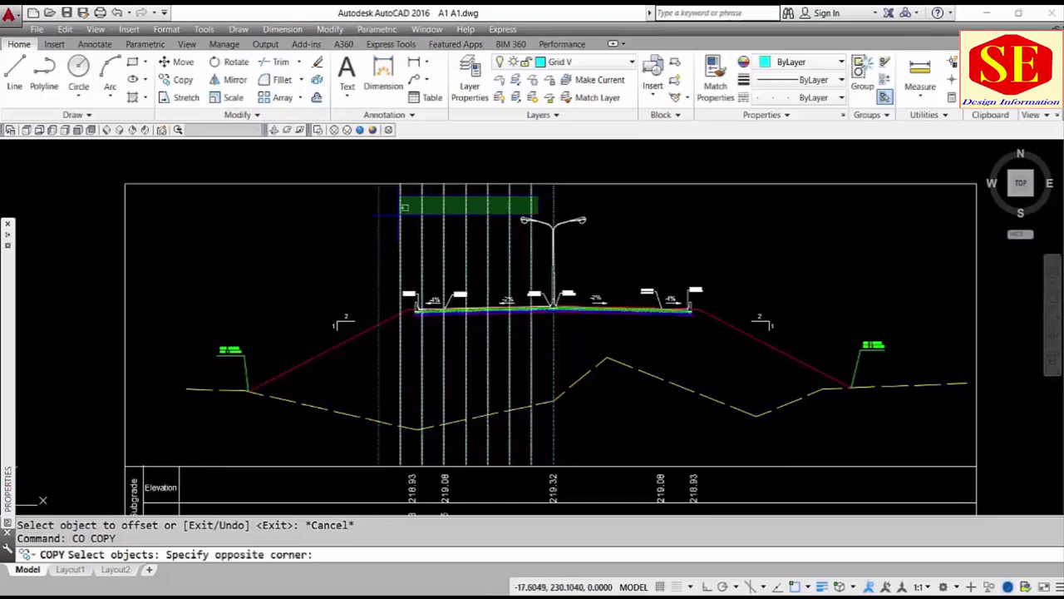
pyautogui.click(344, 218)
pyautogui.press('Return')
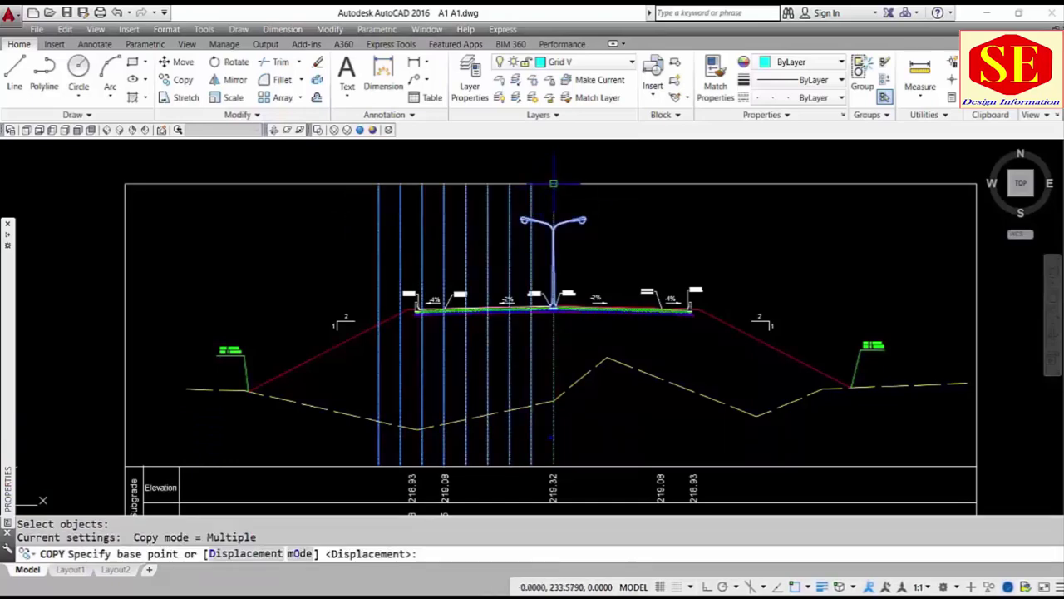
pyautogui.click(552, 183)
pyautogui.click(379, 183)
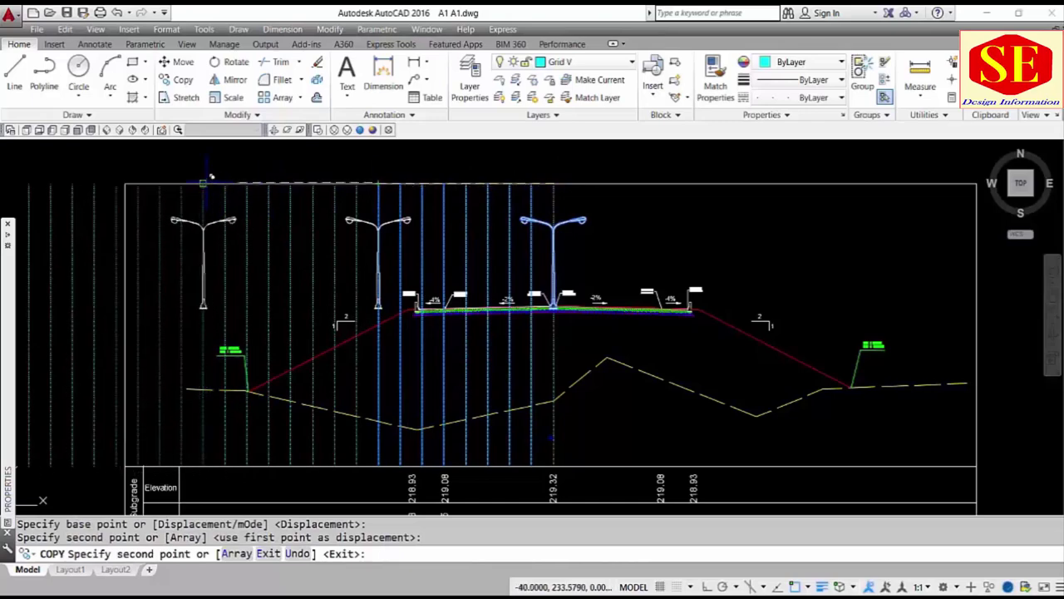
pyautogui.click(203, 185)
pyautogui.moveTo(268, 189); pyautogui.dragTo(493, 193, button='middle')
pyautogui.press('Escape')
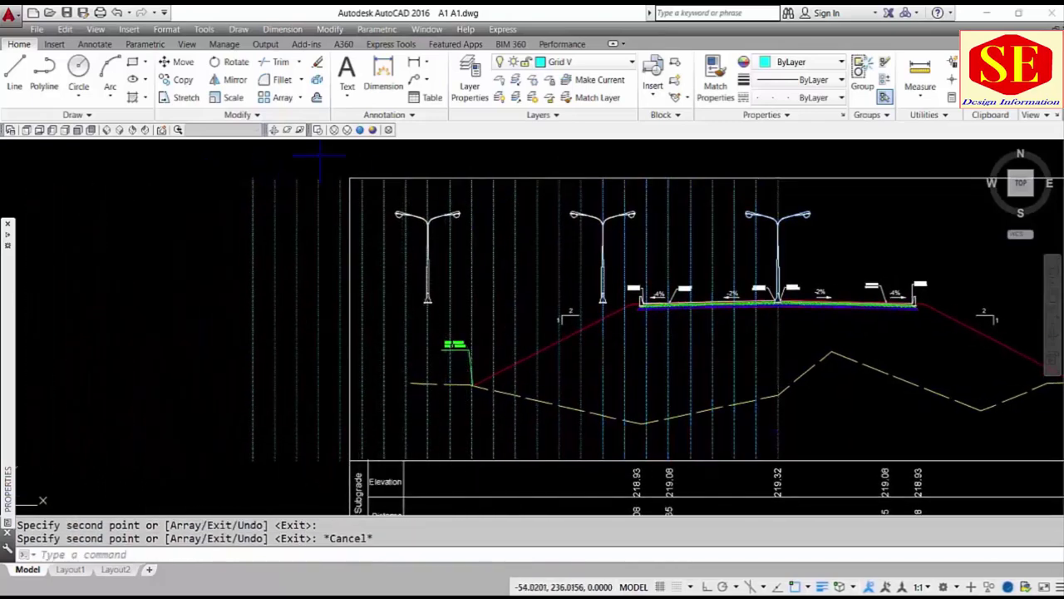
# - Erase the five grid lines lying beyond the section's left border
pyautogui.click(344, 164)
pyautogui.press('Escape')
pyautogui.click(344, 165)
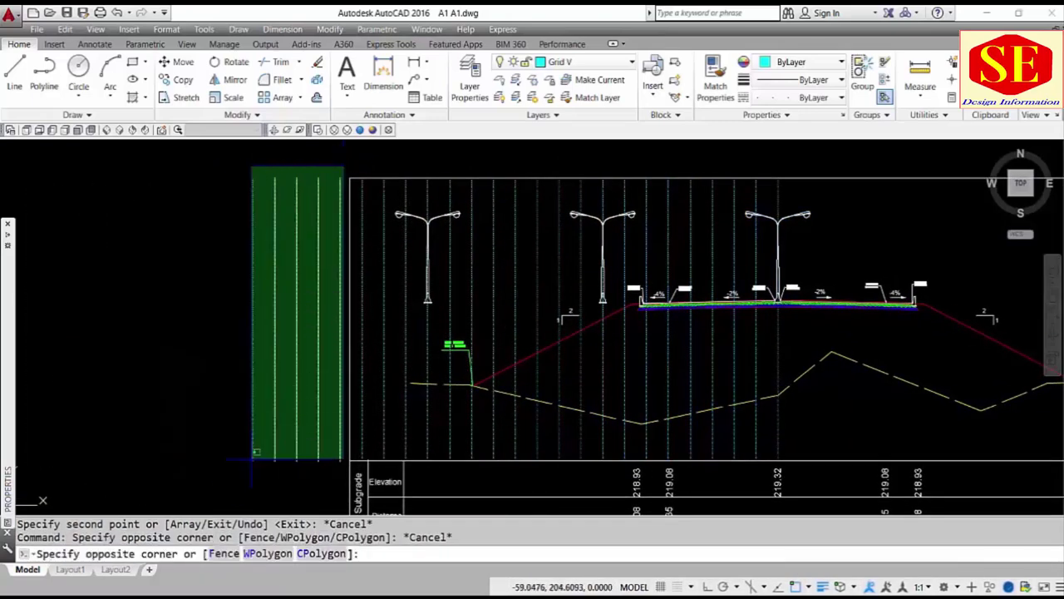
pyautogui.click(225, 474)
pyautogui.write('e')
pyautogui.press('Return')
pyautogui.scroll(-2, 144, 323)
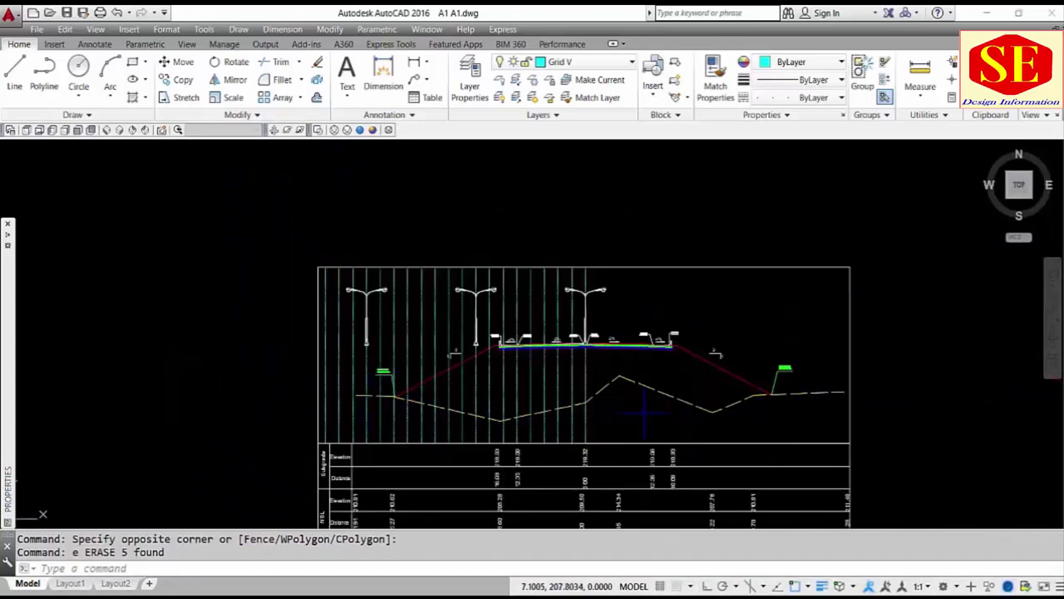
pyautogui.moveTo(571, 363); pyautogui.dragTo(554, 357, button='middle')
# - Mirror the 20 vertical grid lines about the road centre line, keeping the originals
pyautogui.write('mi')
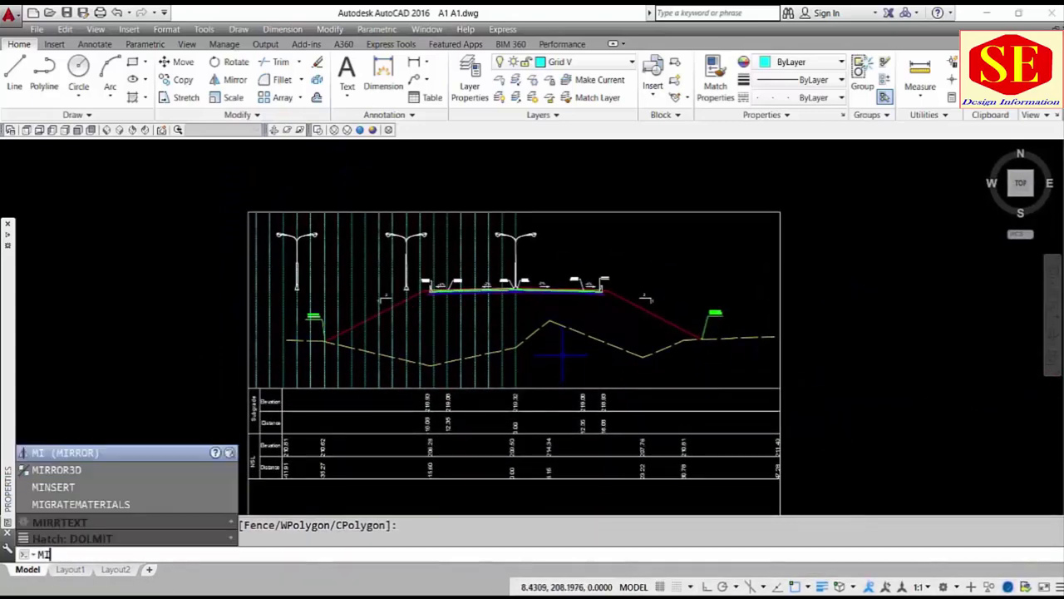
pyautogui.press('Return')
pyautogui.click(528, 359)
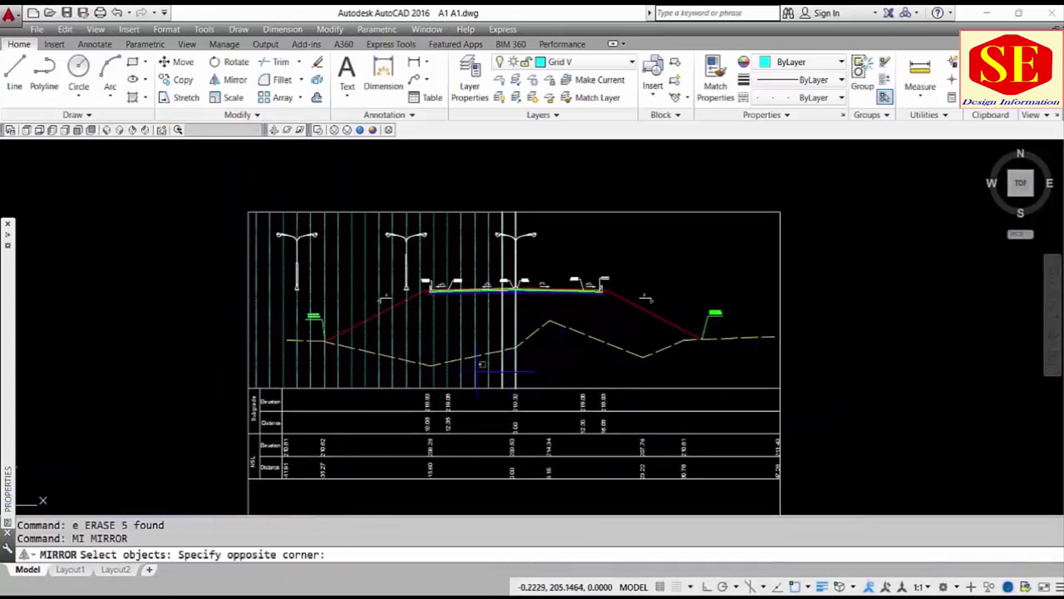
pyautogui.click(258, 382)
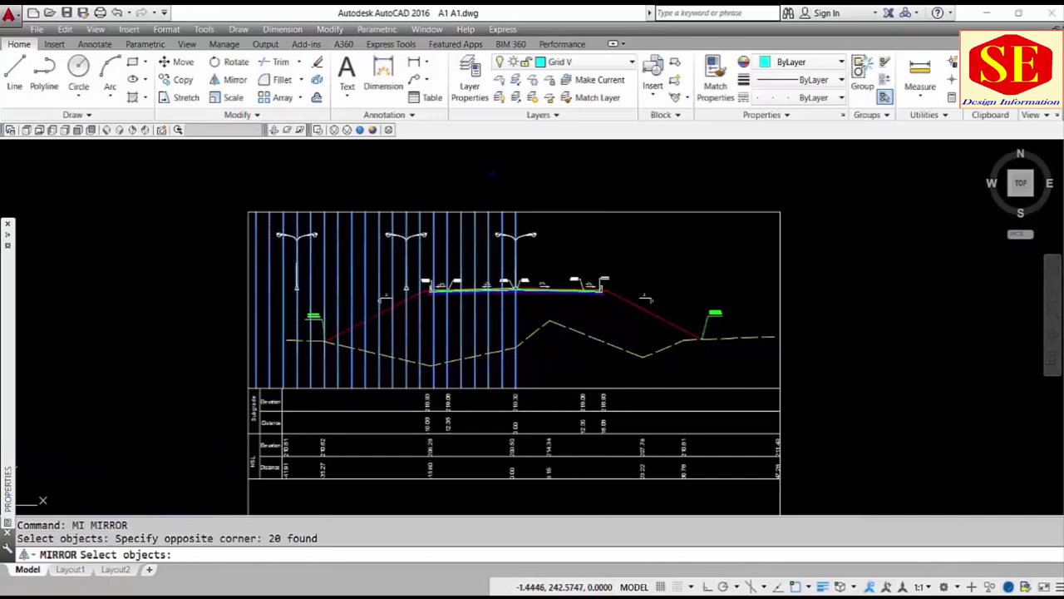
pyautogui.press('Return')
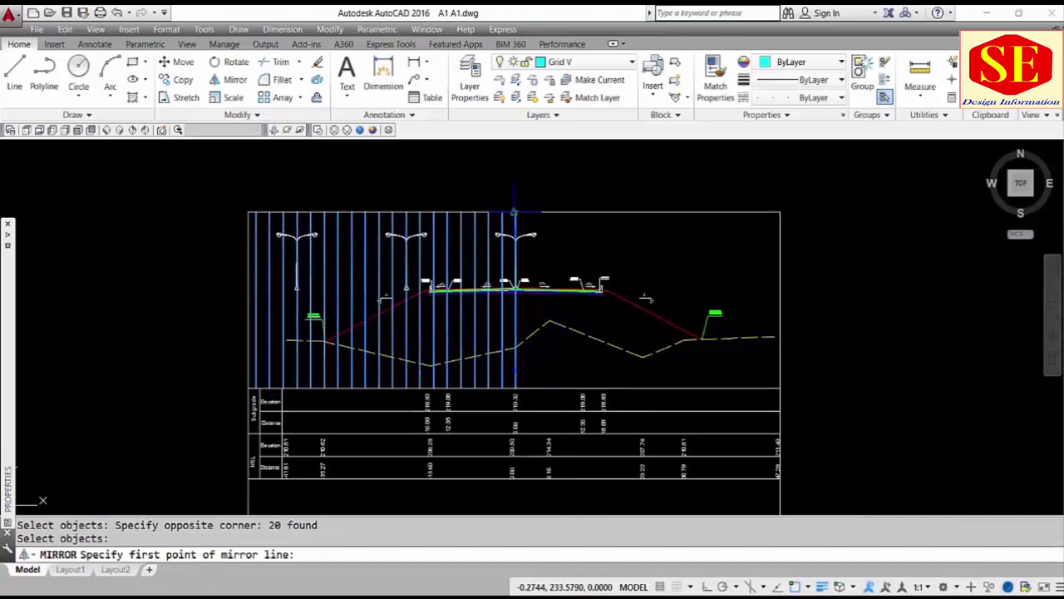
pyautogui.click(514, 213)
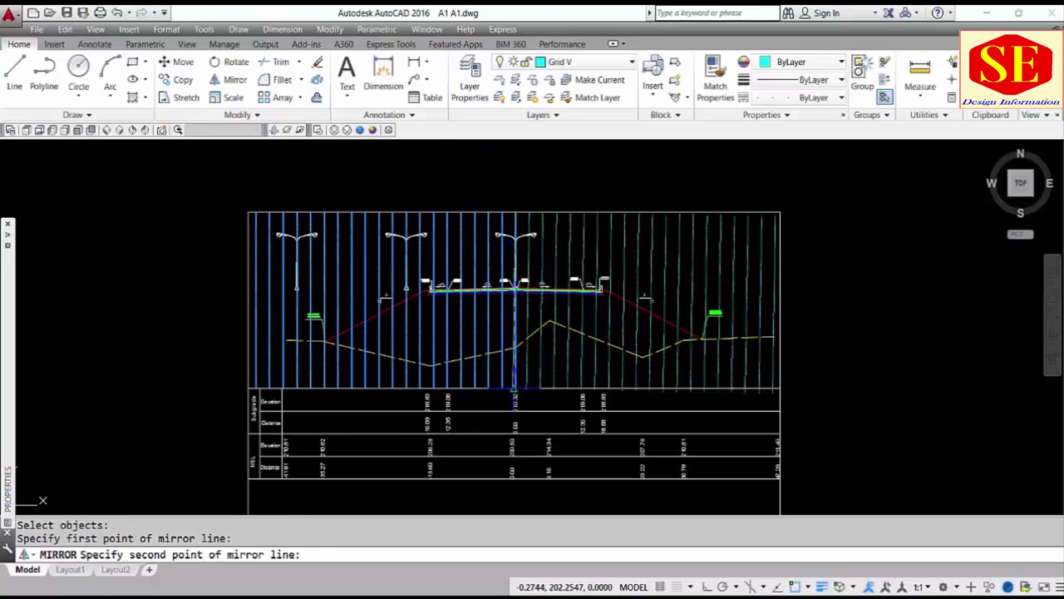
pyautogui.scroll(8, 513, 388)
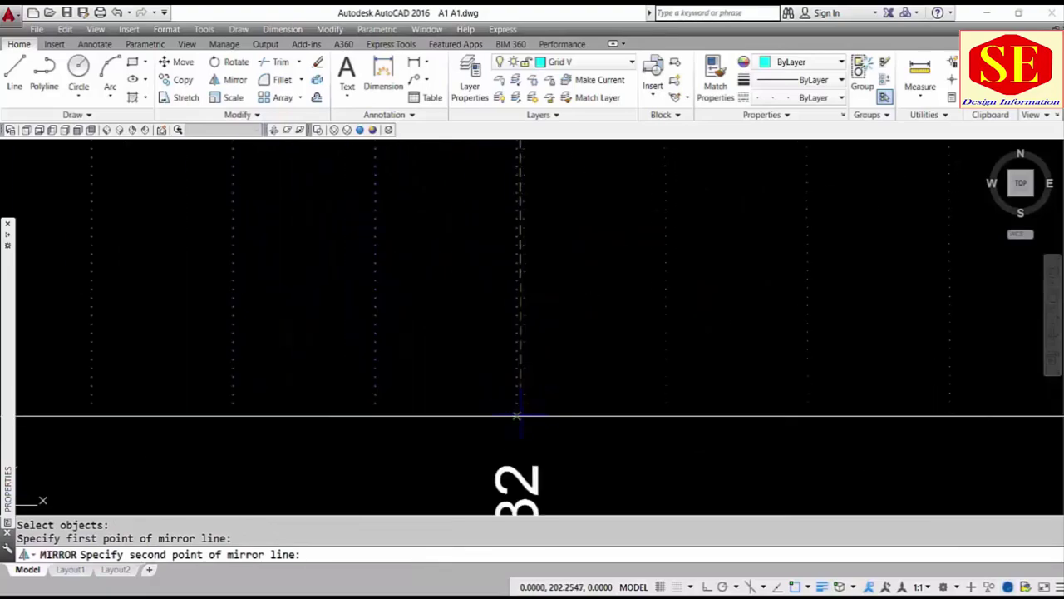
pyautogui.click(516, 414)
pyautogui.scroll(-6, 516, 413)
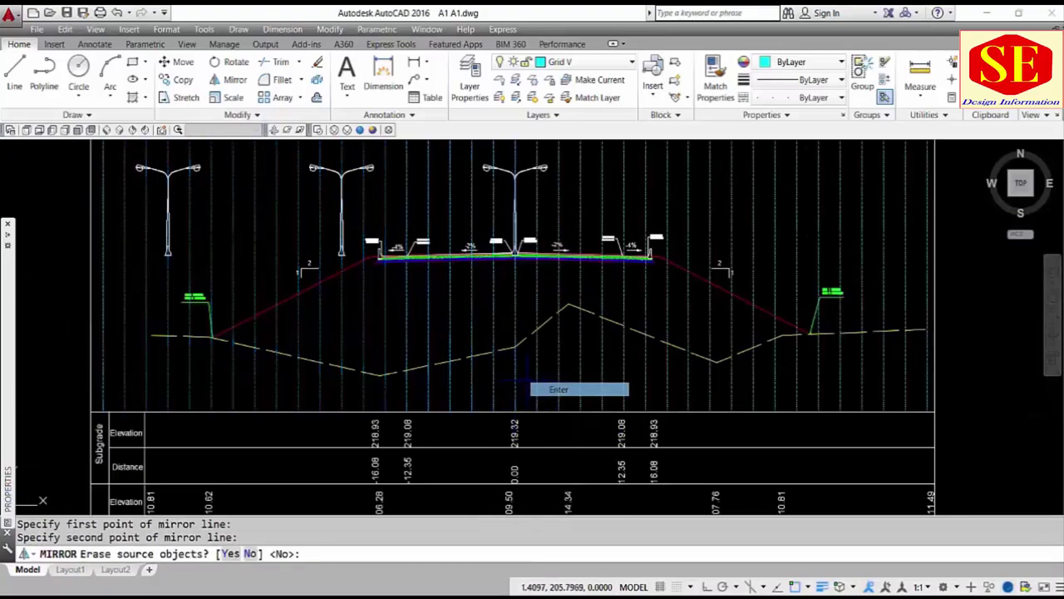
pyautogui.press('Return')
pyautogui.scroll(-4, 532, 382)
pyautogui.scroll(4, 394, 298)
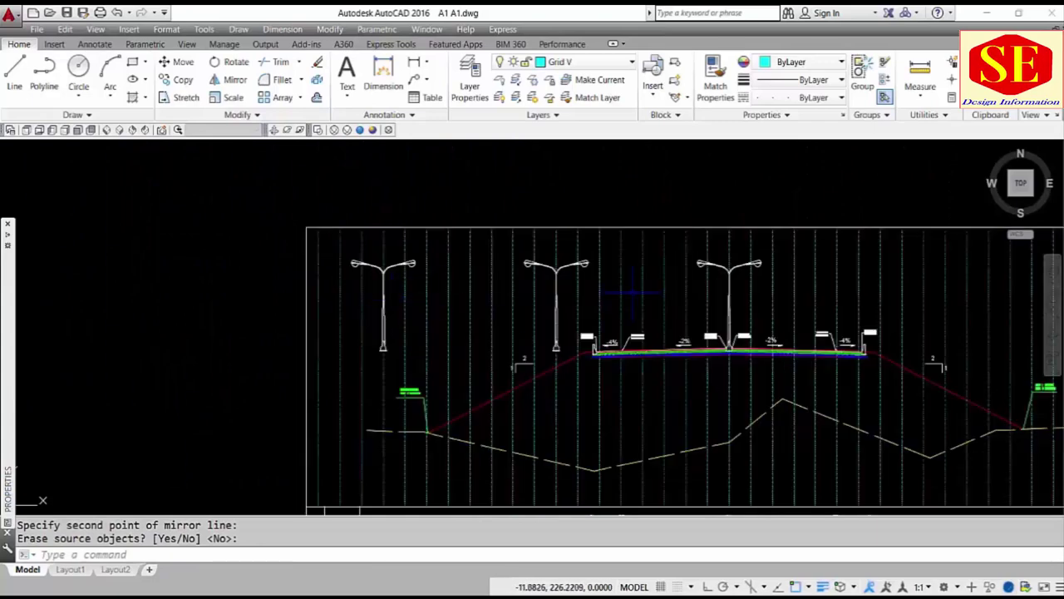
pyautogui.scroll(-4, 395, 291)
pyautogui.scroll(4, 459, 299)
pyautogui.scroll(3, 459, 299)
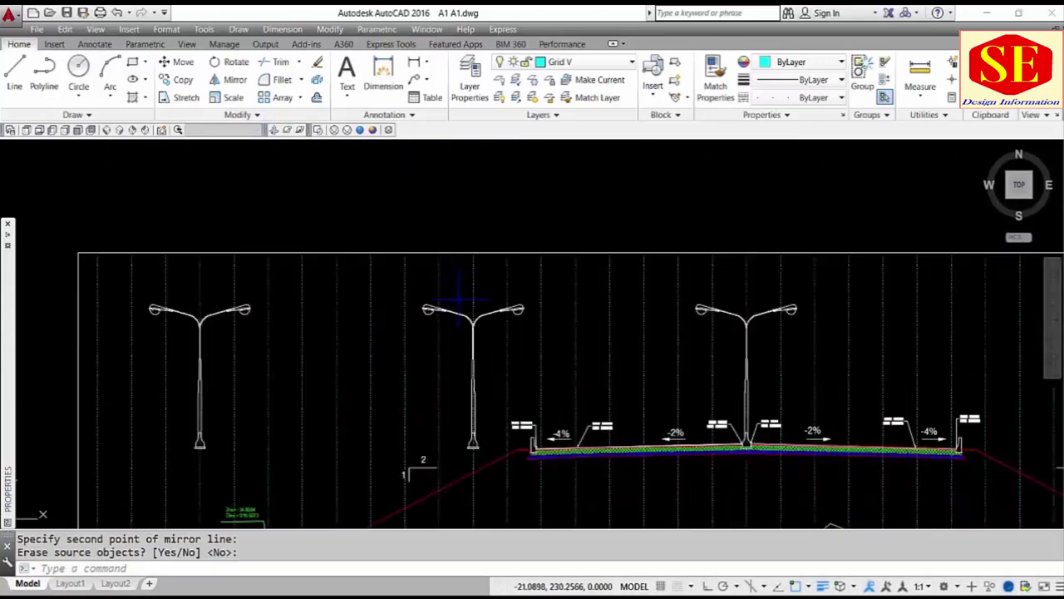
pyautogui.click(454, 453)
# - Delete the middle and left lamp-post copies, leaving only the centre lamp
pyautogui.press('Escape')
pyautogui.click(454, 453)
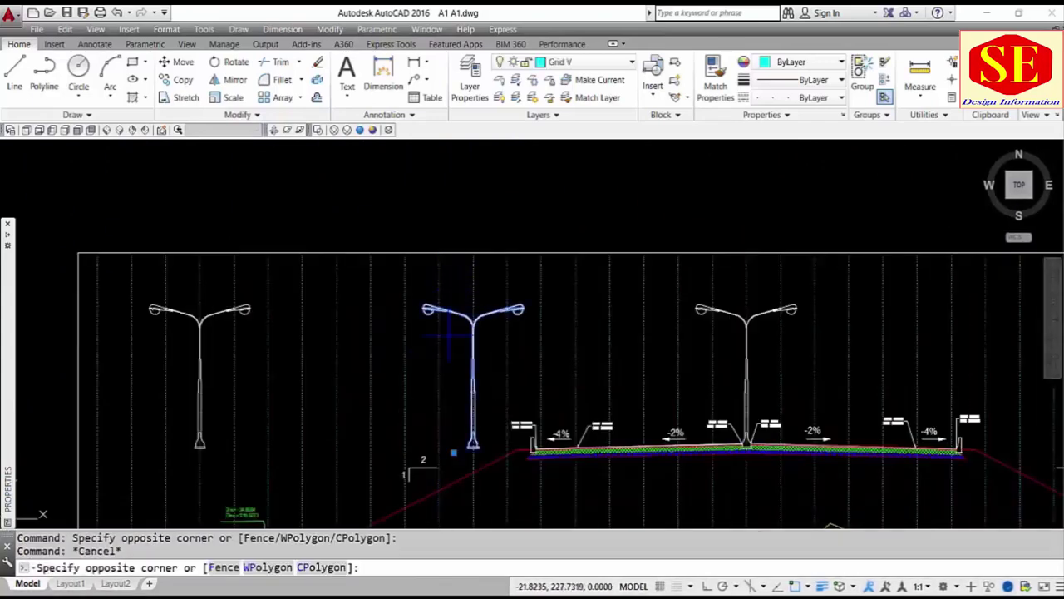
pyautogui.write('e')
pyautogui.click(450, 335)
pyautogui.press('Delete')
pyautogui.click(179, 453)
pyautogui.click(199, 349)
pyautogui.press('Delete')
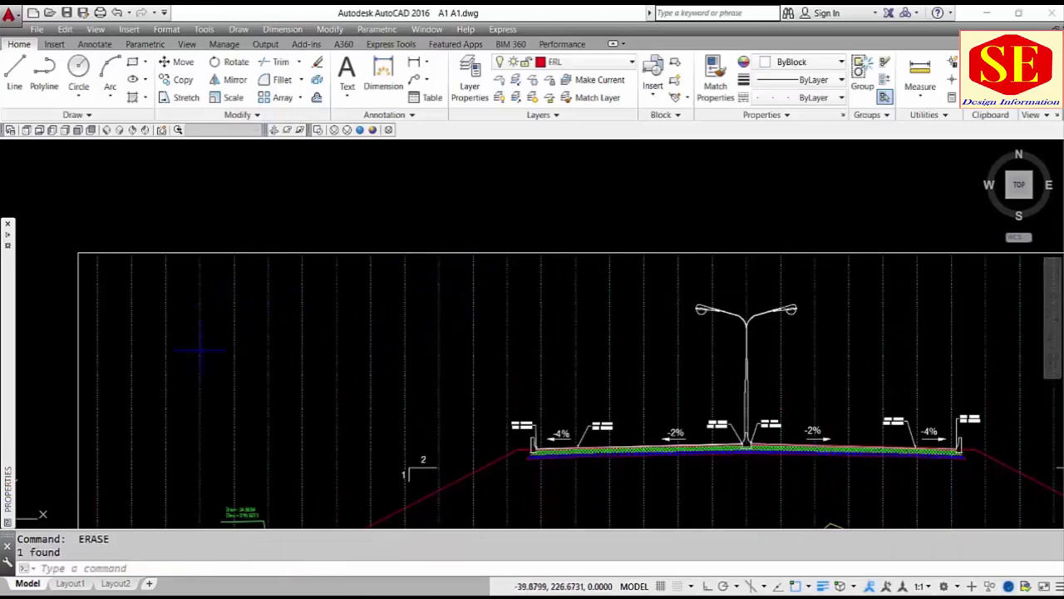
# - Make Grid Hor the current layer
pyautogui.scroll(-4, 199, 349)
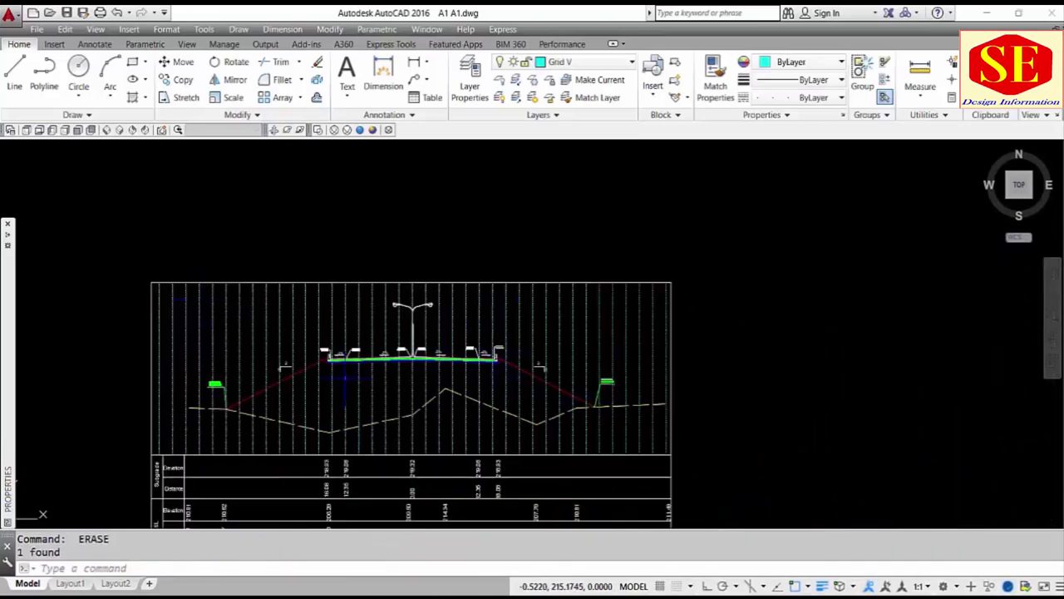
pyautogui.click(586, 62)
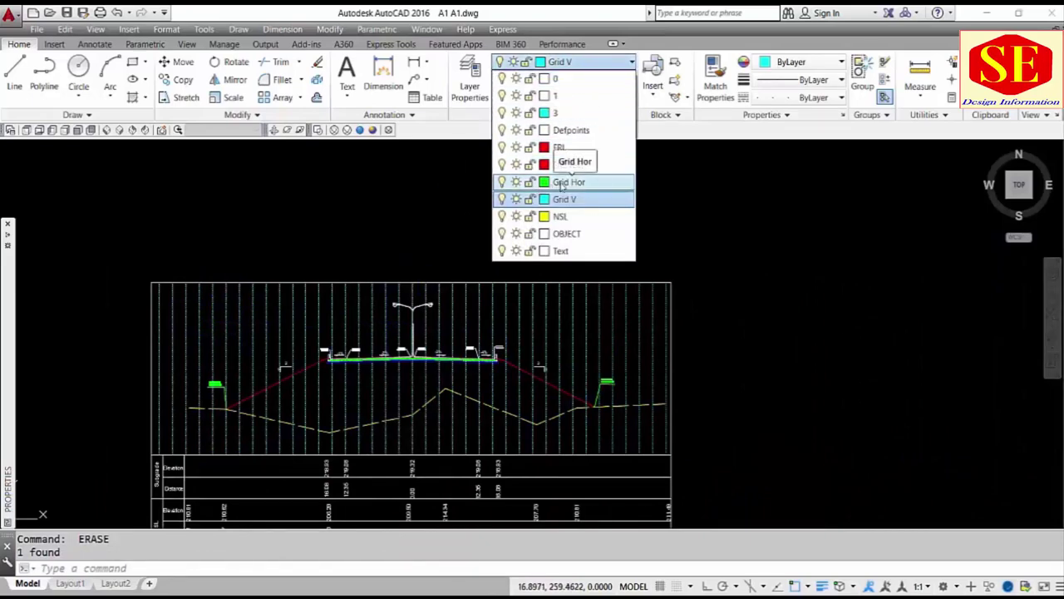
pyautogui.click(562, 183)
# - Draw a horizontal line from x=-47.5 to x=47.5 across the cross-section
pyautogui.write('L')
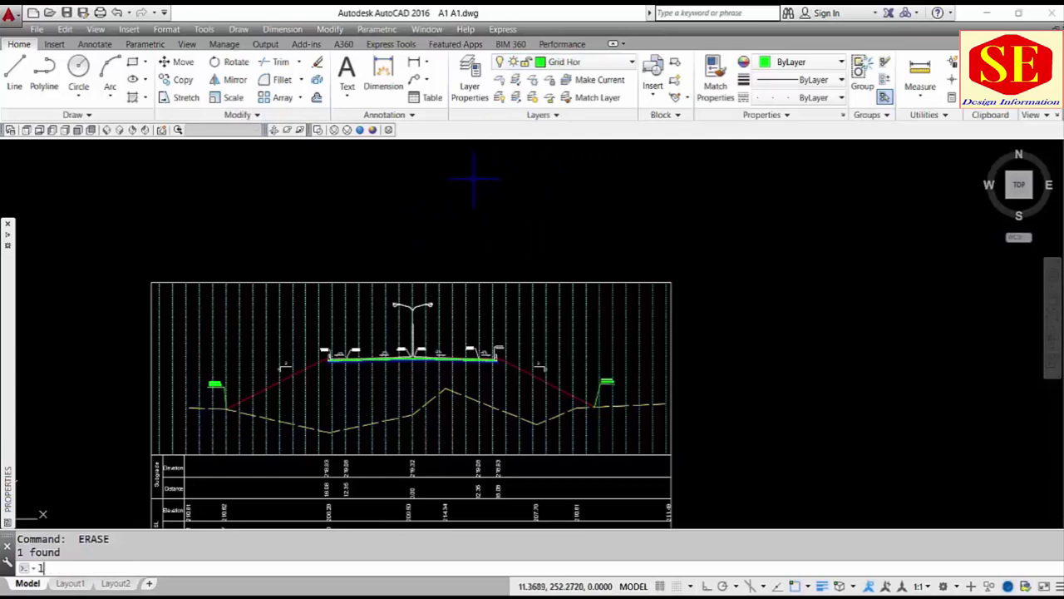
pyautogui.press('Return')
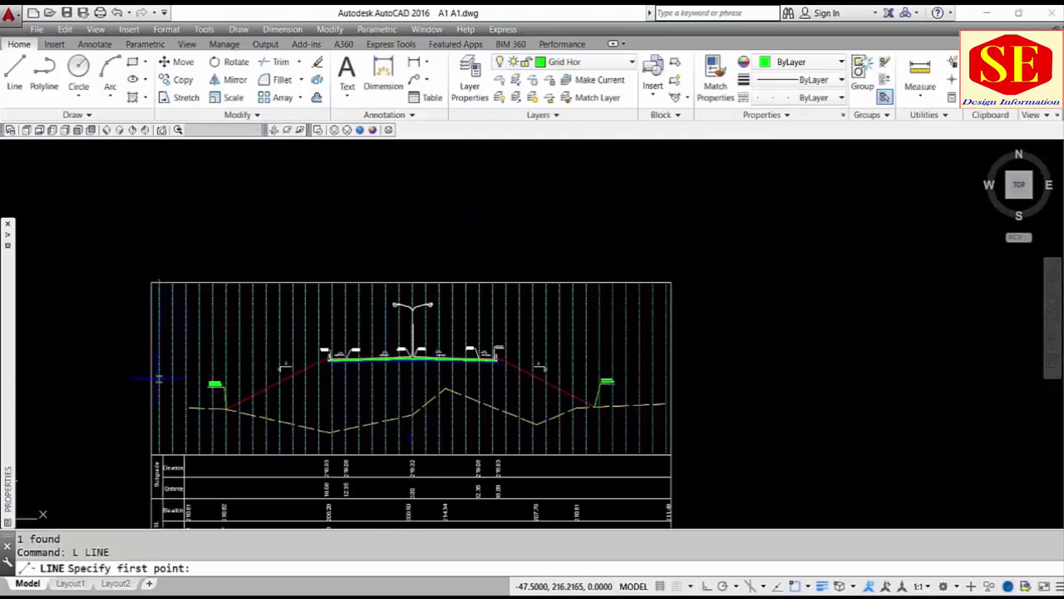
pyautogui.click(543, 369)
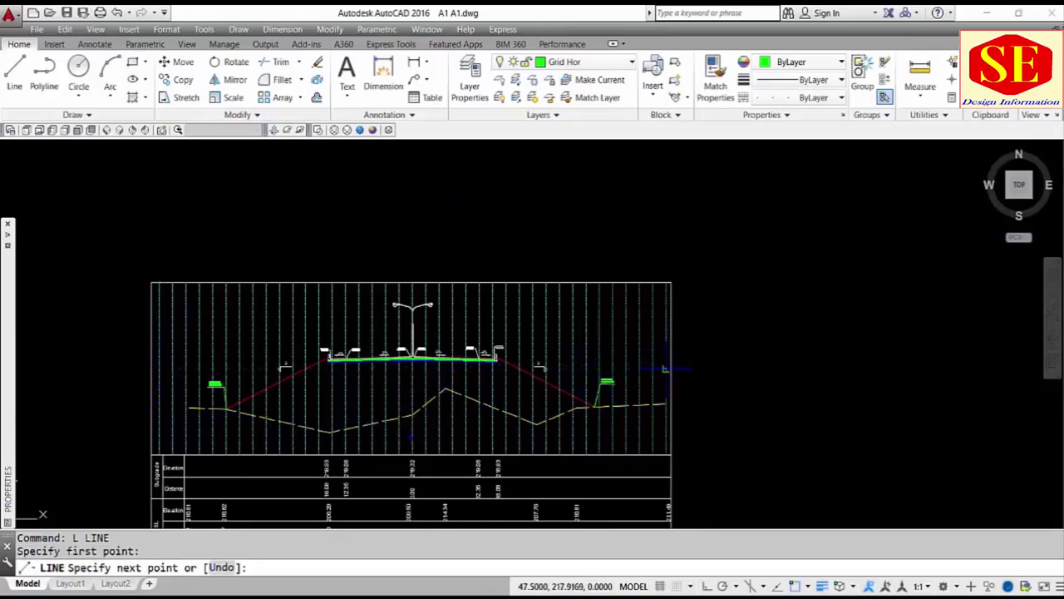
pyautogui.click(667, 368)
pyautogui.press('Escape')
# - Set the new horizontal line's linetype scale to 0.05 in the Properties palette
pyautogui.scroll(2, 632, 393)
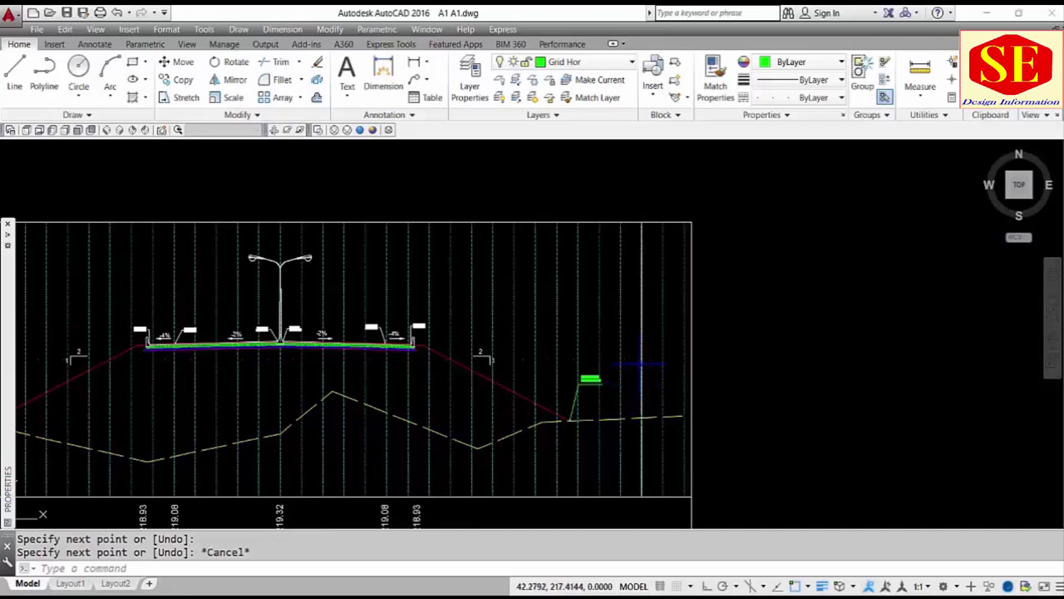
pyautogui.scroll(2, 641, 365)
pyautogui.scroll(1, 656, 341)
pyautogui.click(657, 339)
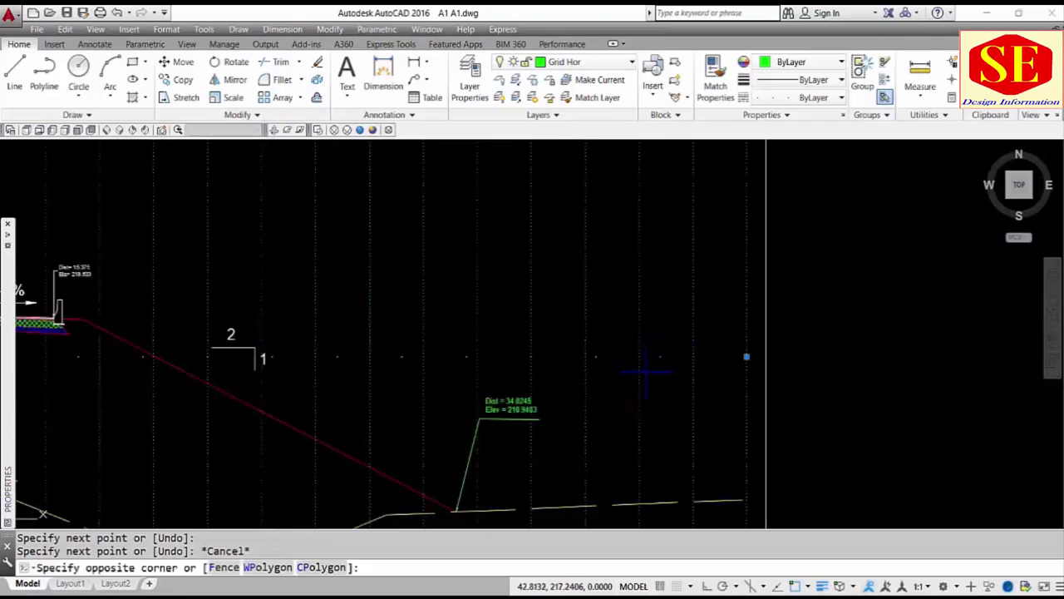
pyautogui.click(653, 363)
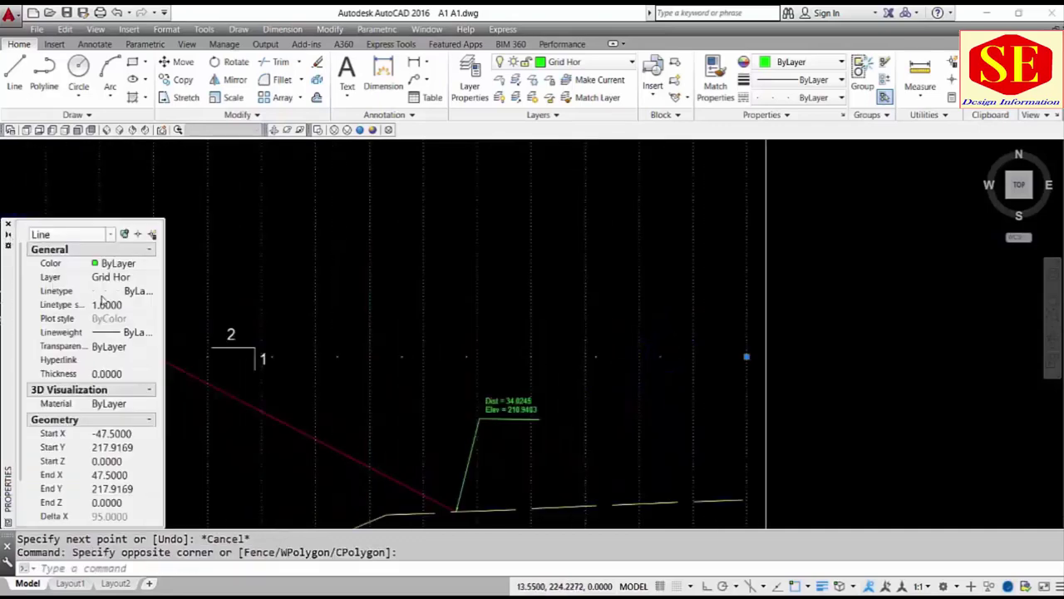
pyautogui.click(127, 306)
pyautogui.write('0.05')
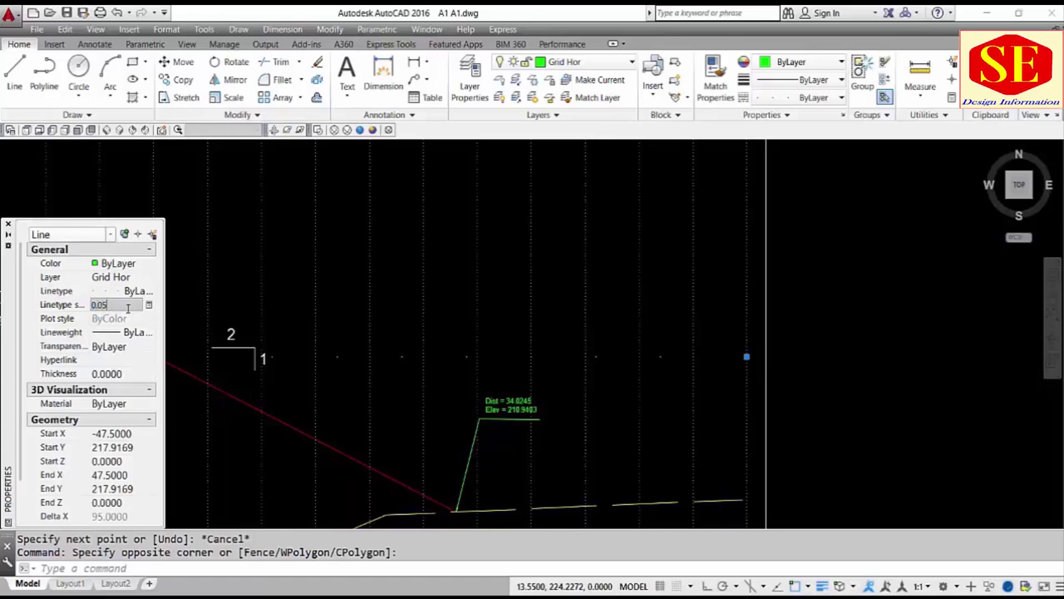
pyautogui.press('Return')
pyautogui.press('Escape')
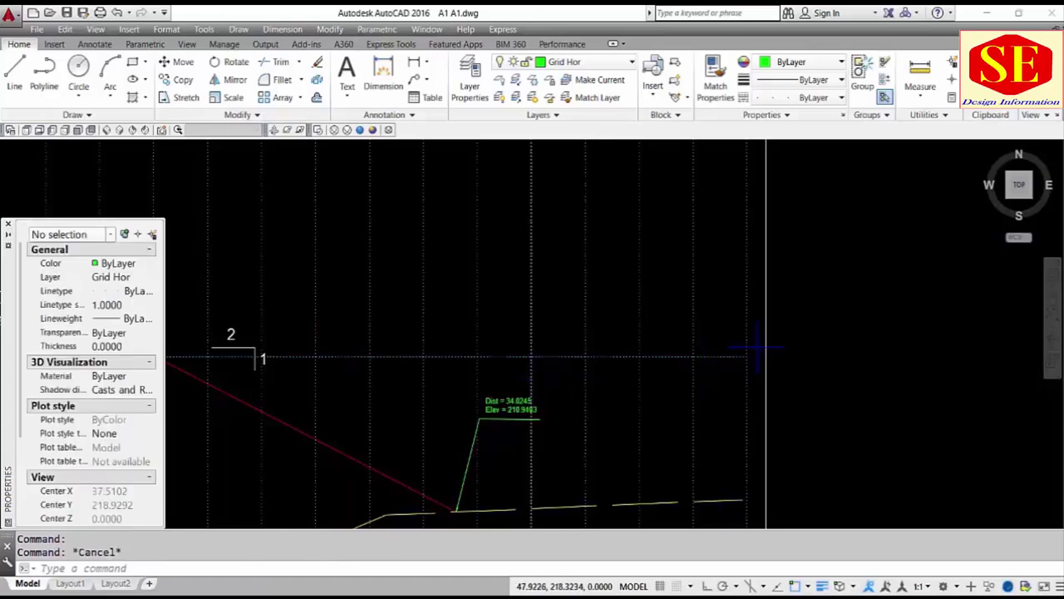
pyautogui.scroll(-2, 731, 353)
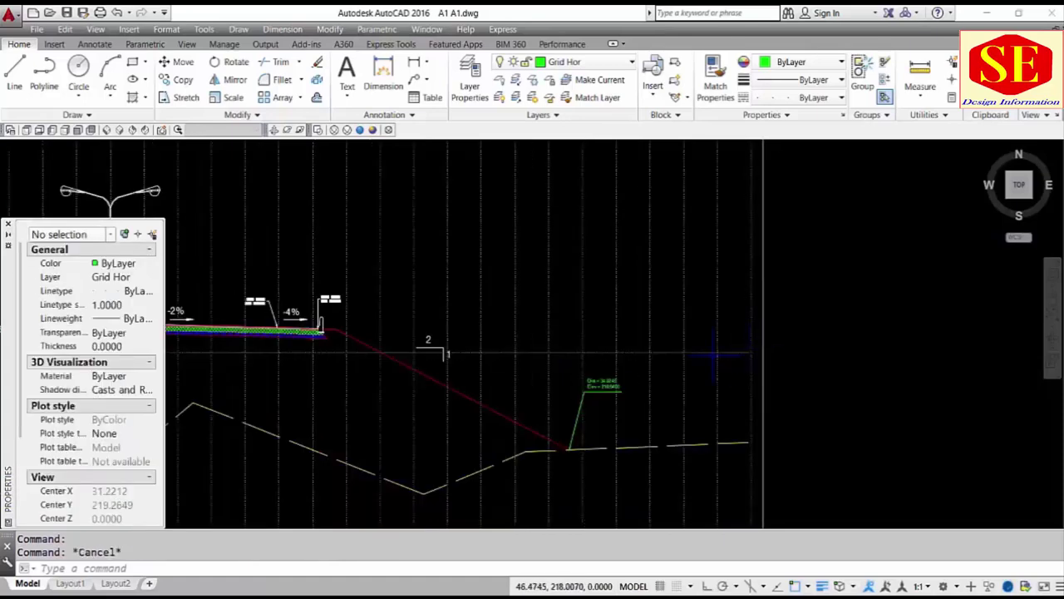
pyautogui.click(8, 225)
pyautogui.scroll(-2, 488, 214)
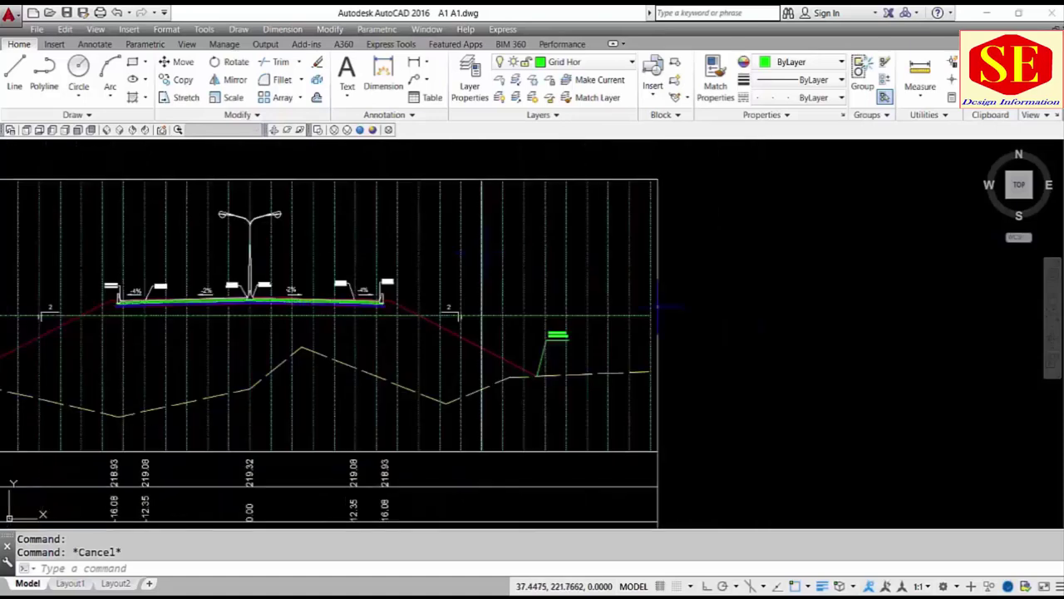
pyautogui.write('o')
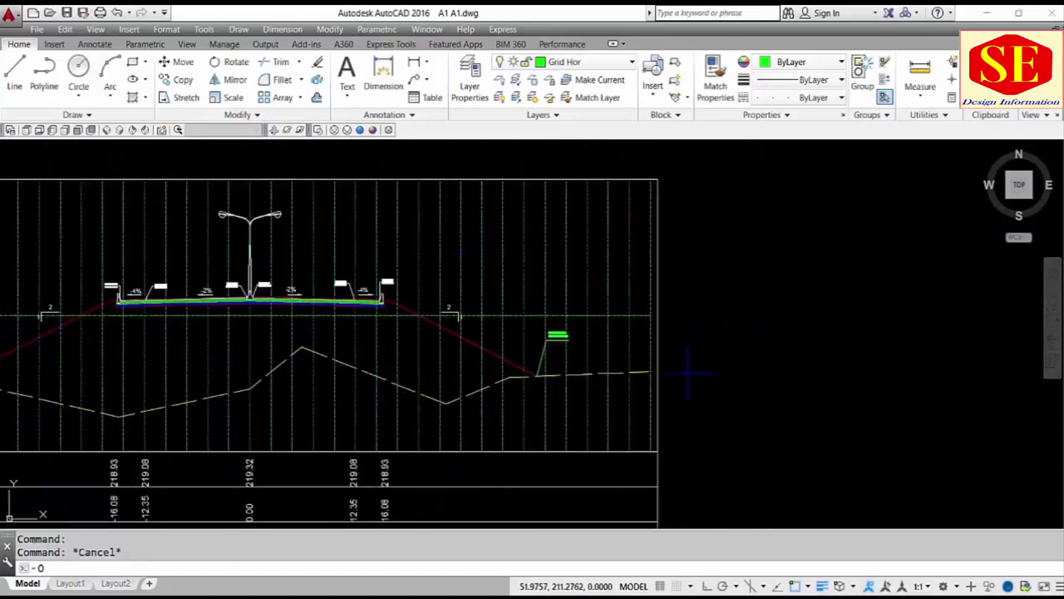
pyautogui.press('Return')
pyautogui.press('Return')
# - Offset the horizontal grid line upward to add five lines 2.5 apart above it
pyautogui.click(625, 314)
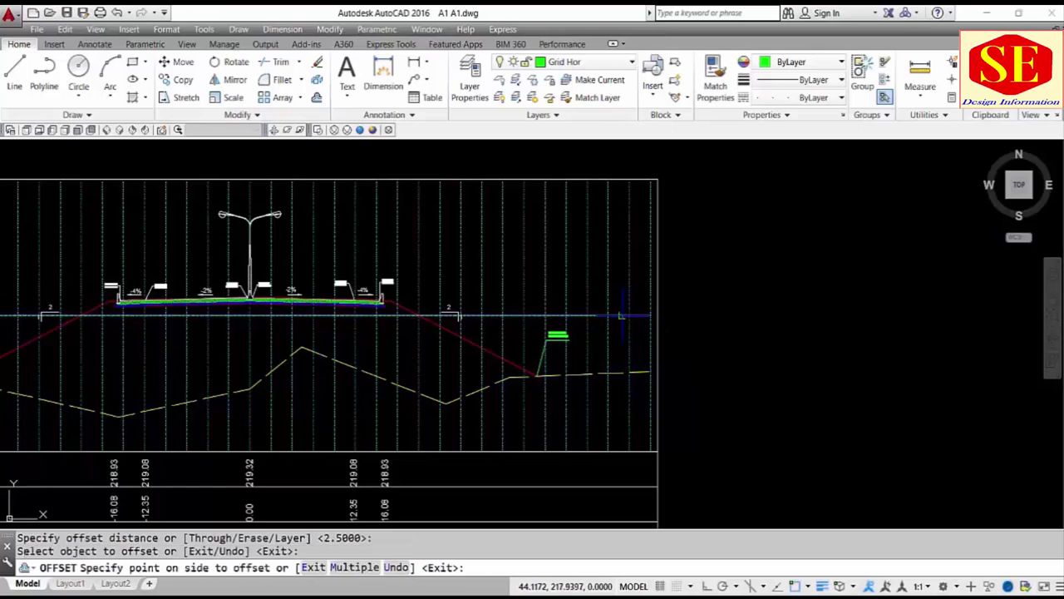
pyautogui.click(617, 298)
pyautogui.click(617, 294)
pyautogui.click(618, 273)
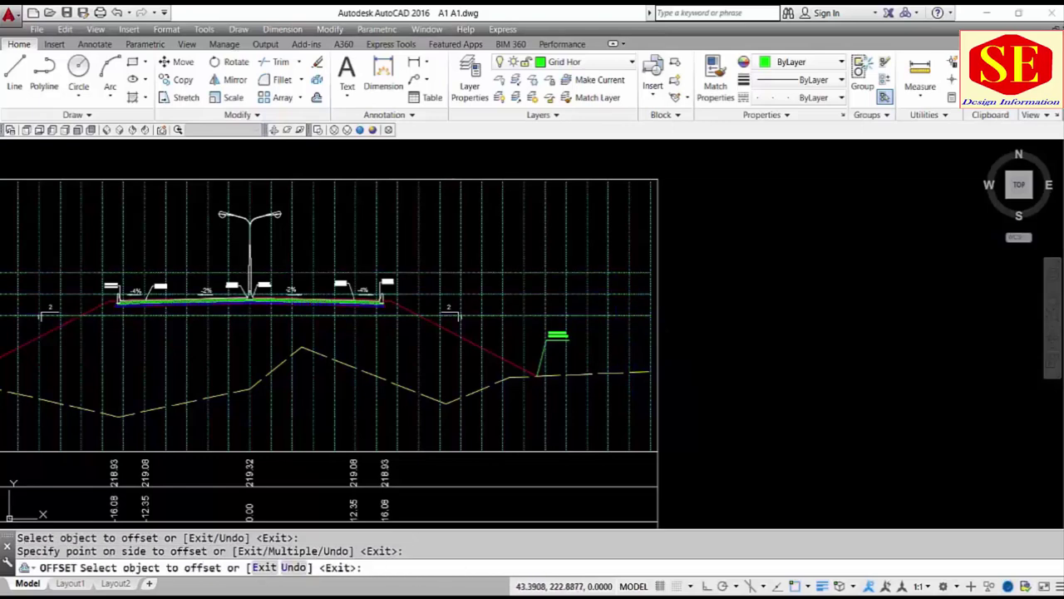
pyautogui.click(618, 271)
pyautogui.click(618, 251)
pyautogui.click(617, 251)
pyautogui.click(617, 230)
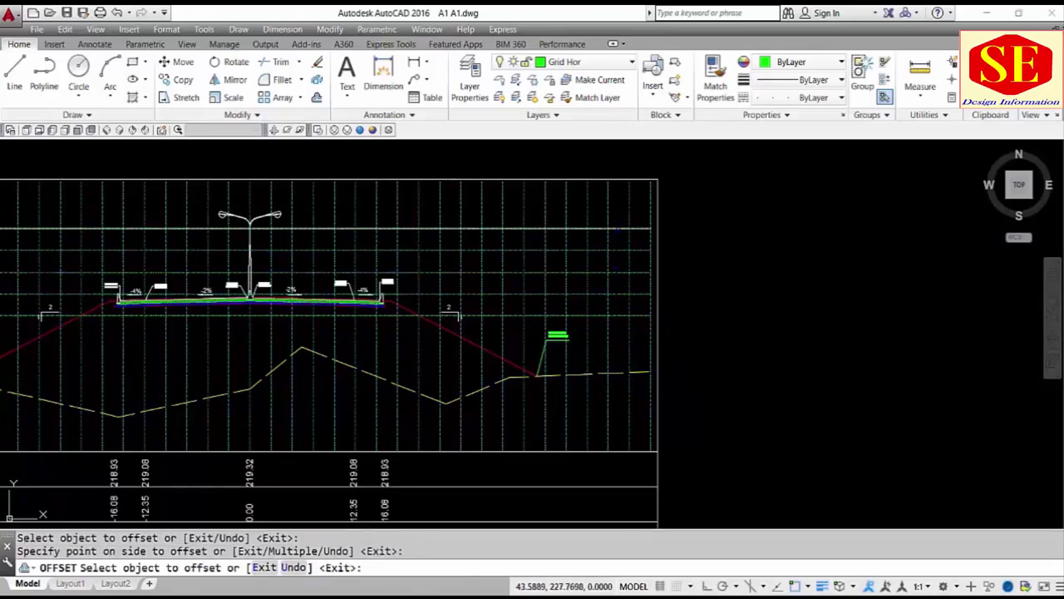
pyautogui.click(617, 227)
pyautogui.click(616, 208)
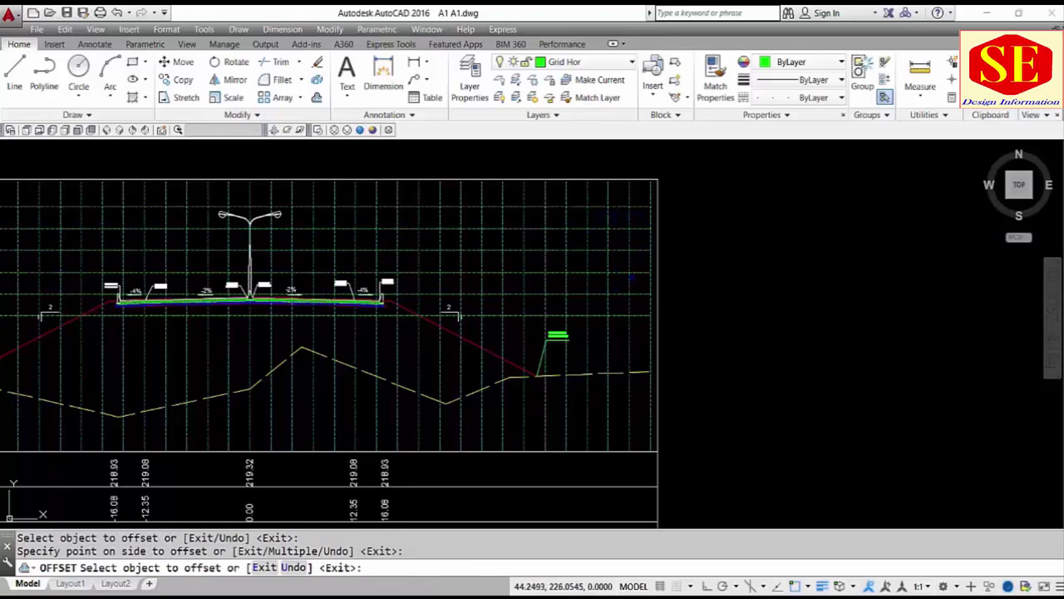
# - Offset downward to add five more horizontal grid lines 2.5 apart below the original
pyautogui.click(622, 314)
pyautogui.click(620, 336)
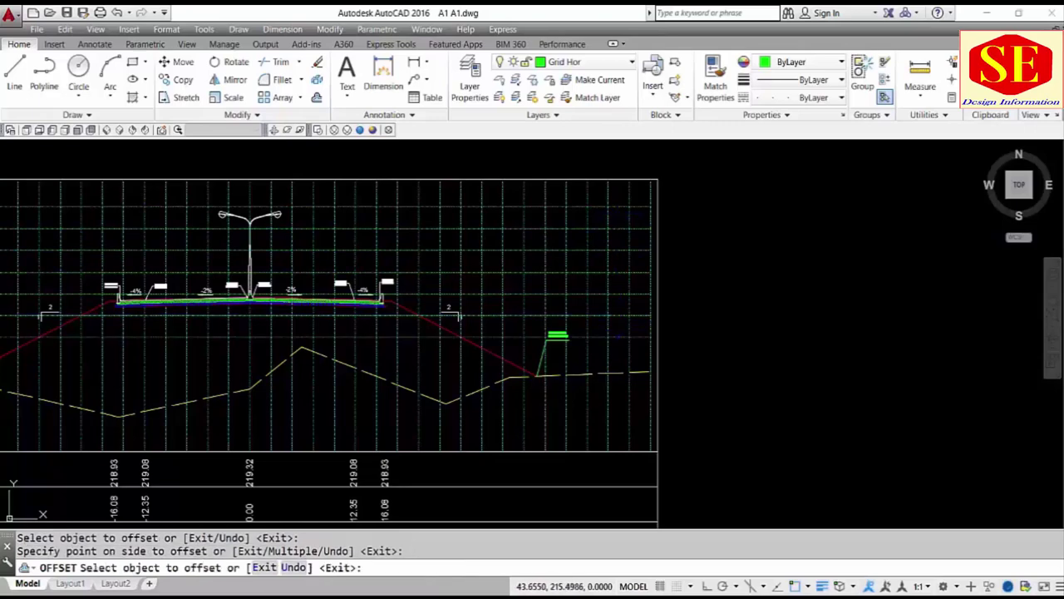
pyautogui.click(619, 336)
pyautogui.click(618, 358)
pyautogui.click(617, 357)
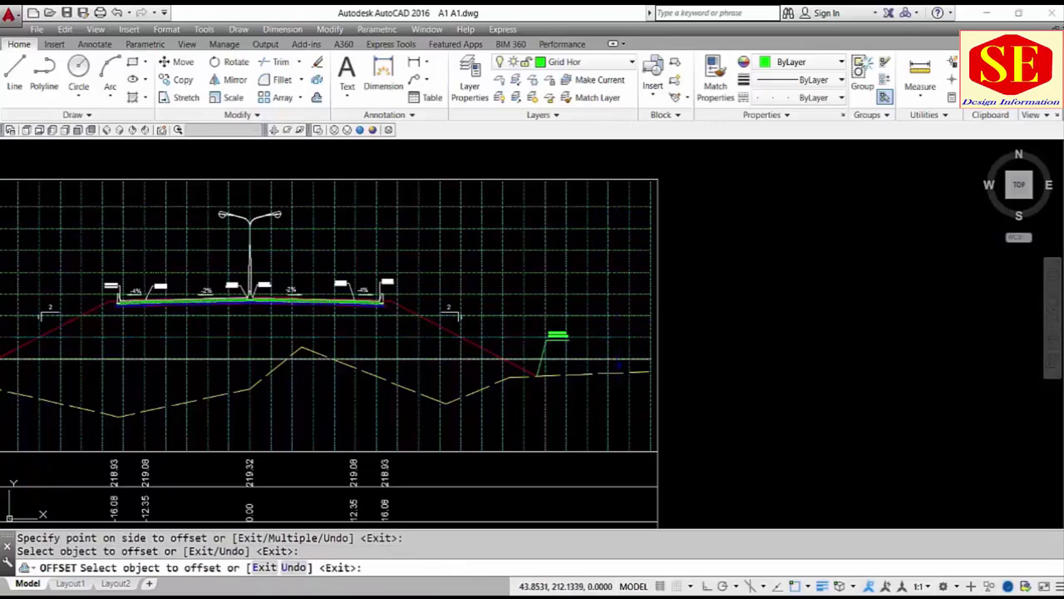
pyautogui.click(619, 381)
pyautogui.click(619, 380)
pyautogui.click(619, 403)
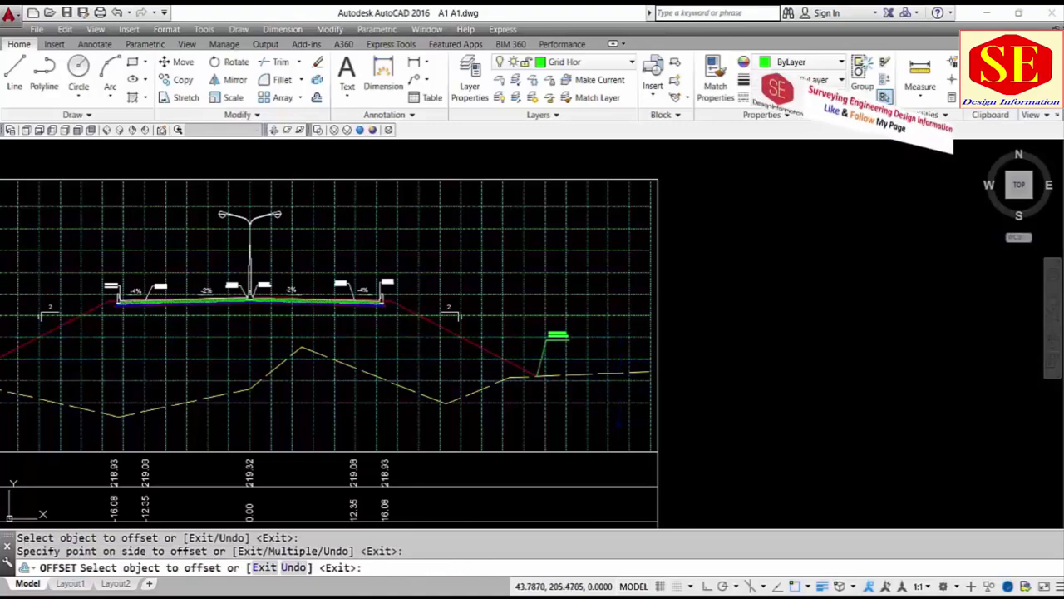
pyautogui.click(618, 402)
pyautogui.click(617, 425)
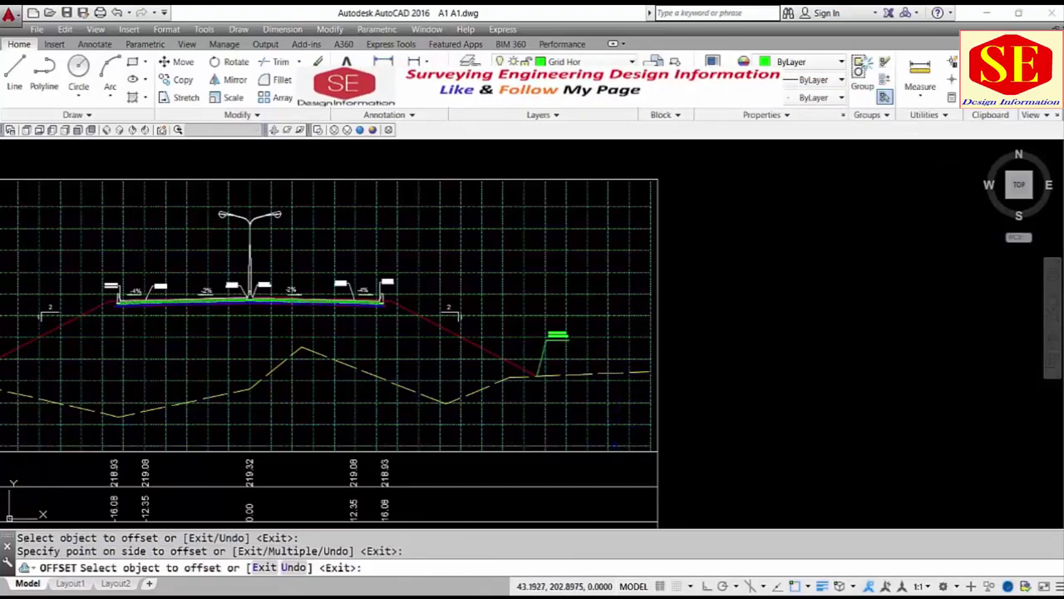
pyautogui.press('Escape')
pyautogui.scroll(-2, 706, 333)
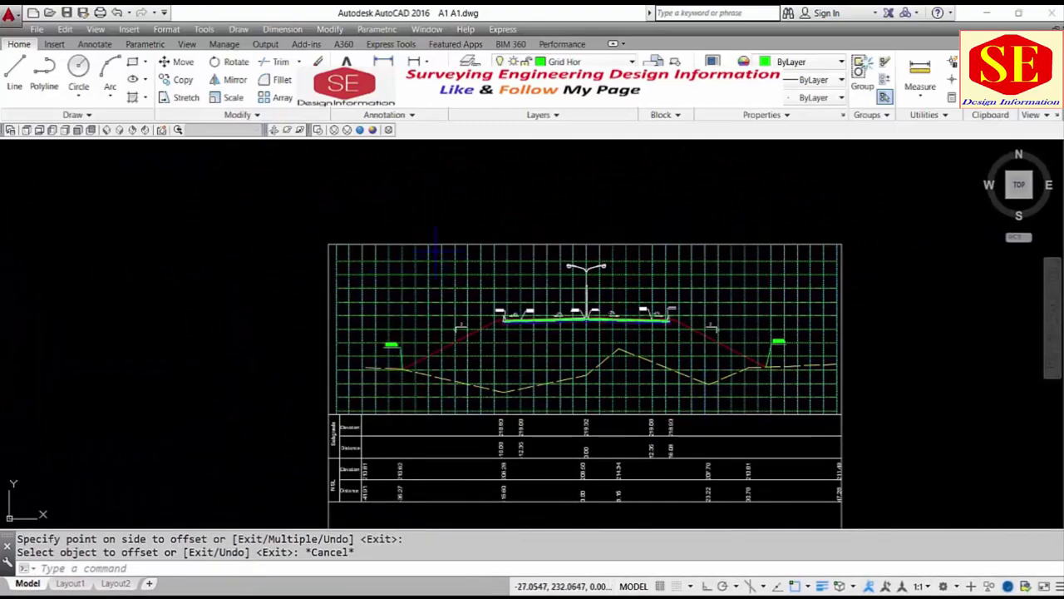
pyautogui.scroll(2, 402, 261)
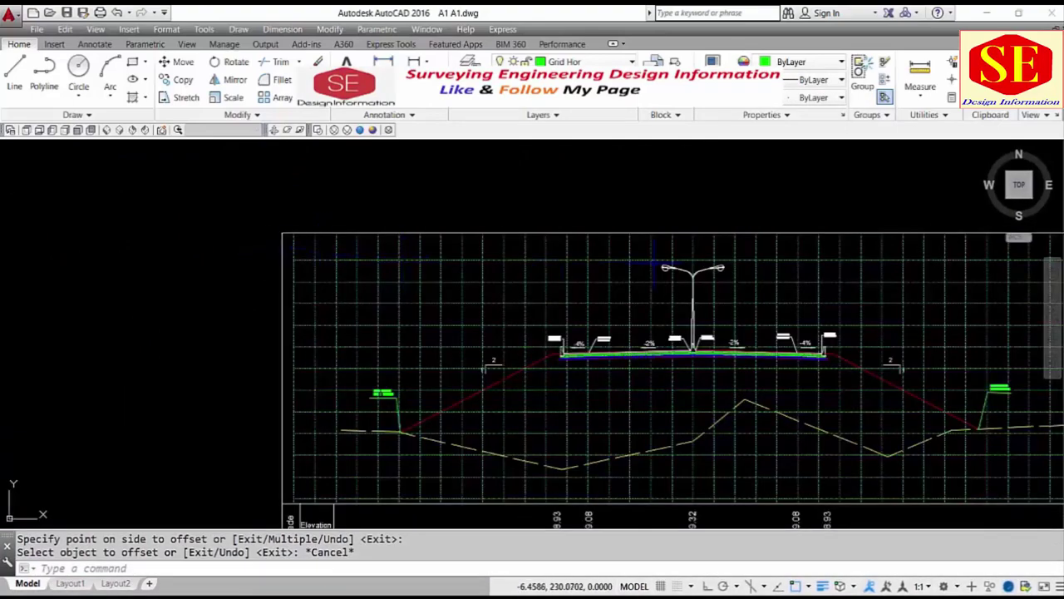
# - Undo the last action with U
pyautogui.moveTo(652, 266); pyautogui.dragTo(386, 261, button='middle')
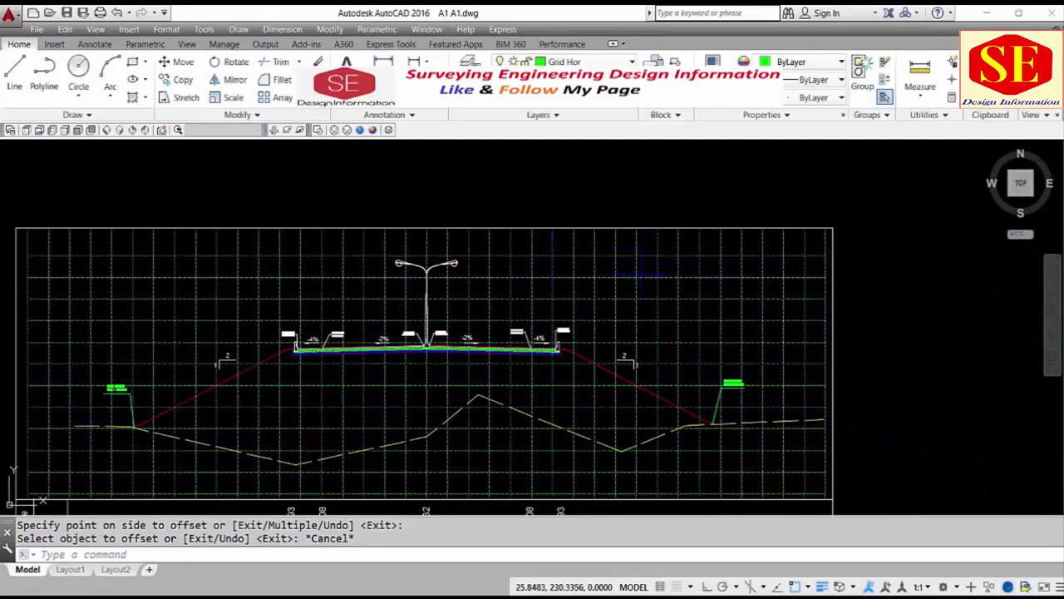
pyautogui.write('u')
pyautogui.press('Return')
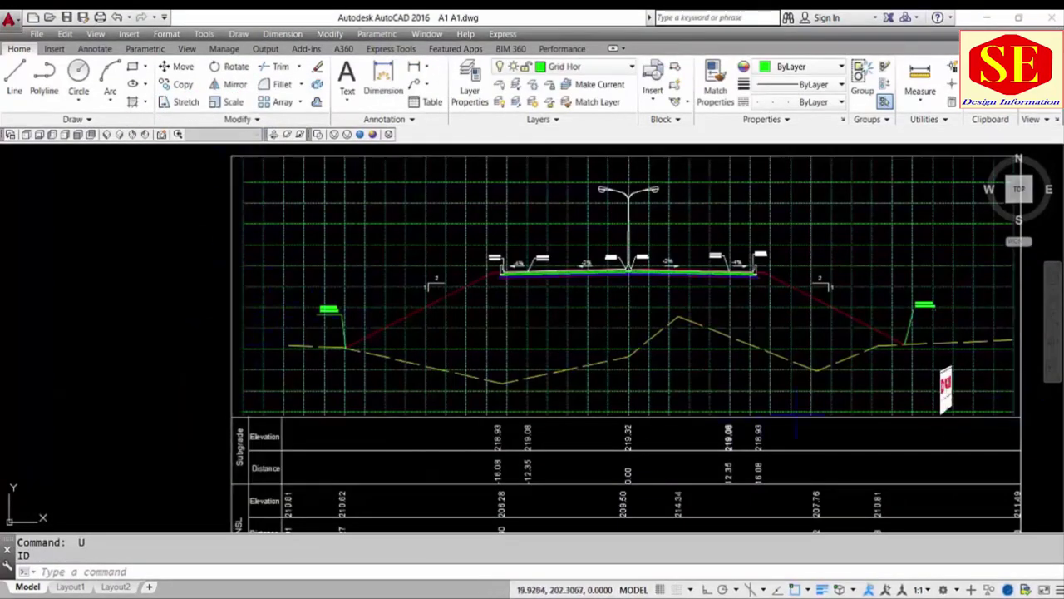
# - Query the grid's top-left corner with ID, reading X -47.5000, Y 230.4169
pyautogui.scroll(2, 289, 257)
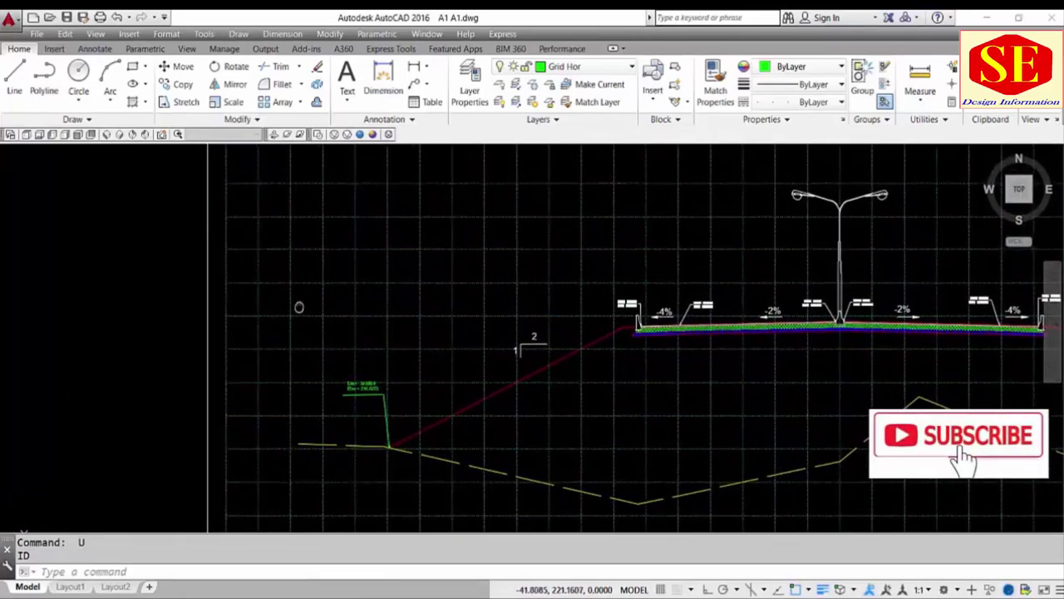
pyautogui.scroll(2, 239, 236)
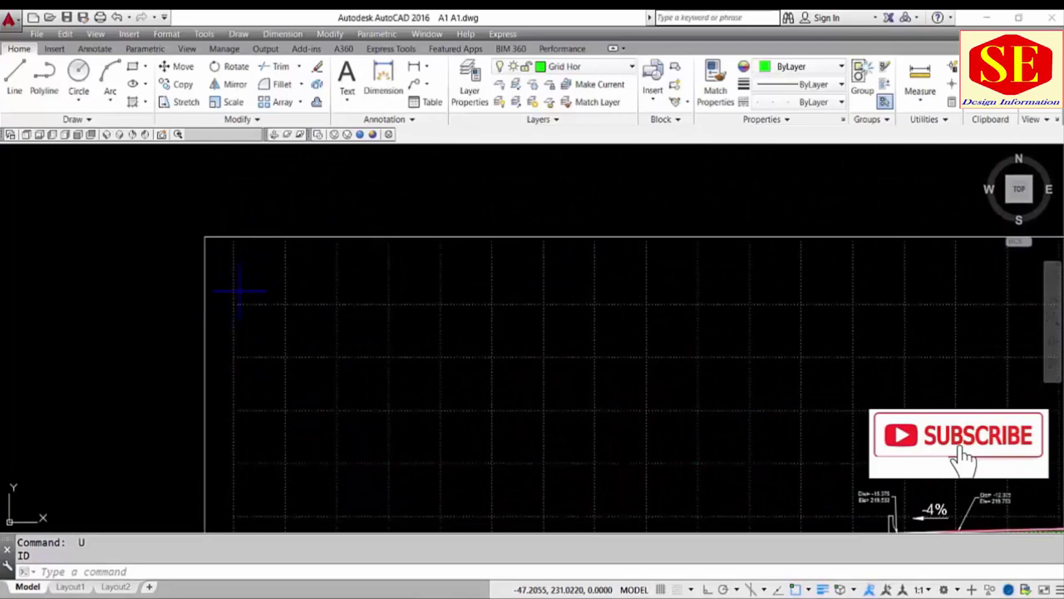
pyautogui.write('ID')
pyautogui.press('Return')
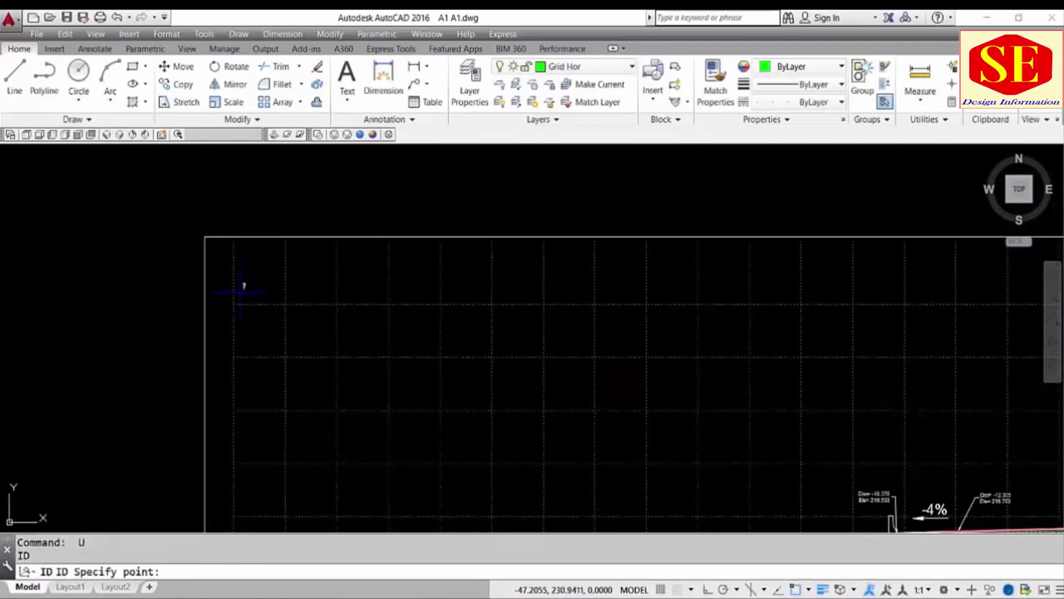
pyautogui.click(233, 302)
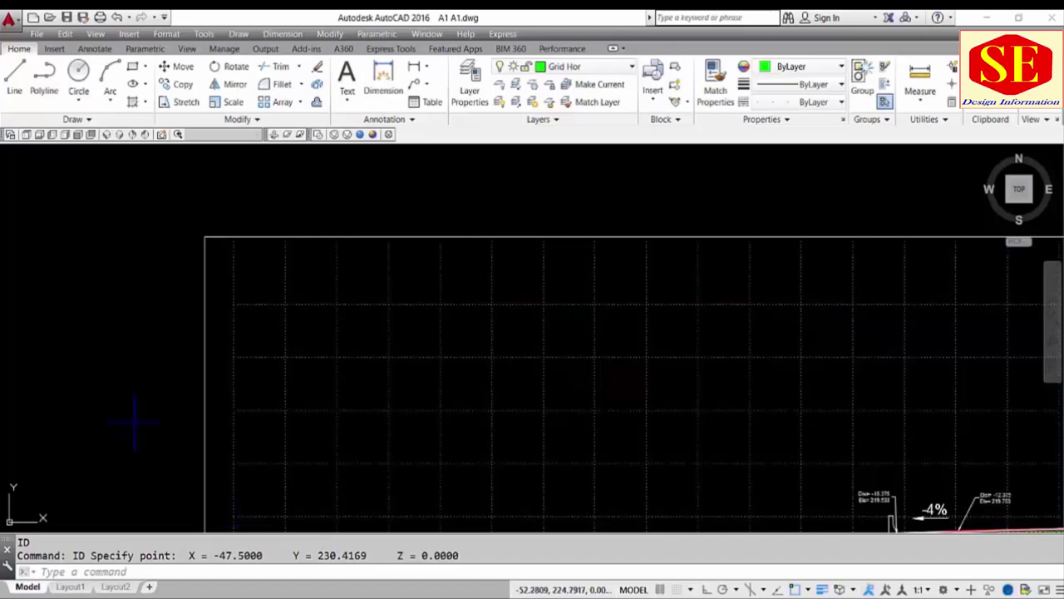
pyautogui.scroll(-2, 191, 275)
pyautogui.moveTo(207, 278); pyautogui.dragTo(259, 195, button='middle')
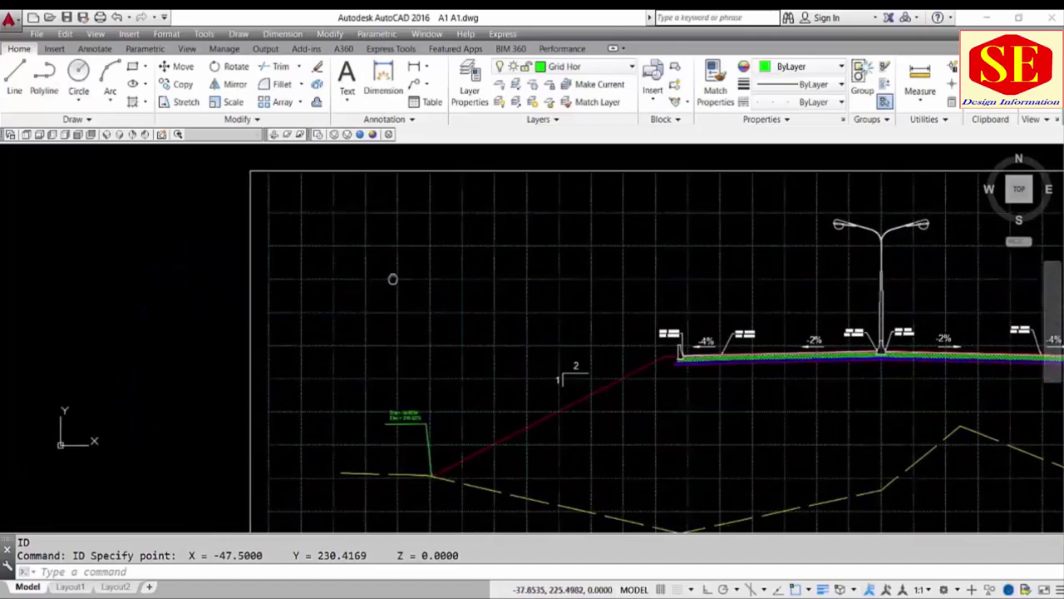
# - Move the 12 horizontal grid lines so their top-left corner lands at -47.5,230
pyautogui.write('m')
pyautogui.press('Return')
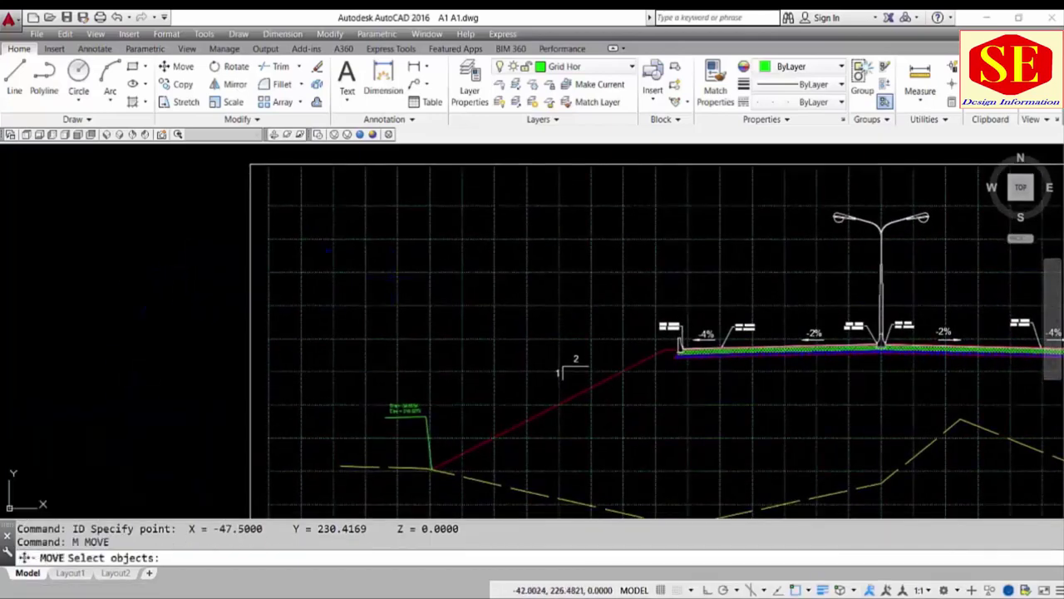
pyautogui.click(322, 191)
pyautogui.moveTo(318, 376); pyautogui.dragTo(343, 252, button='middle')
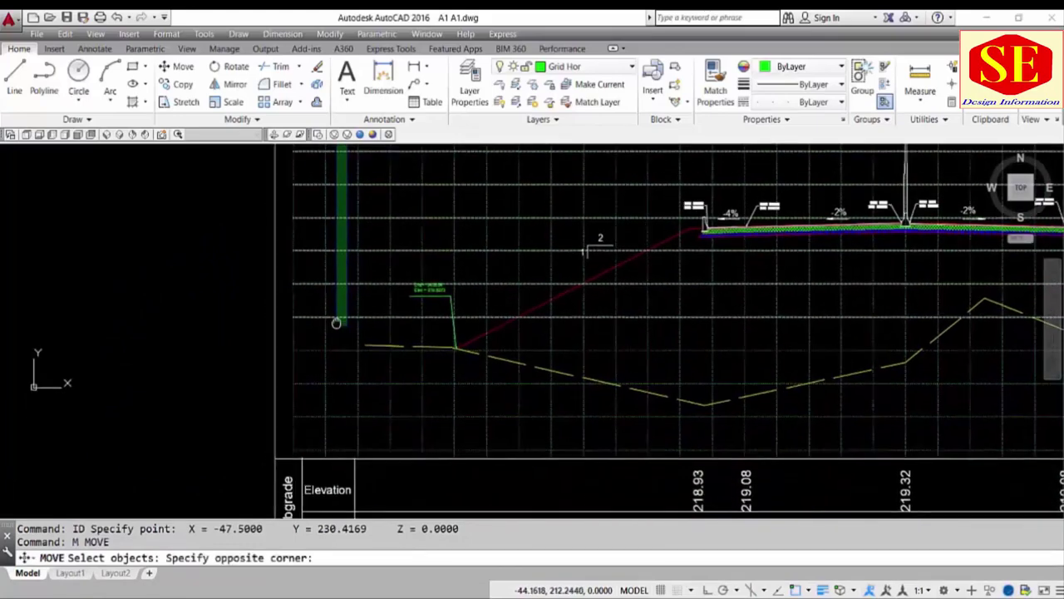
pyautogui.click(341, 443)
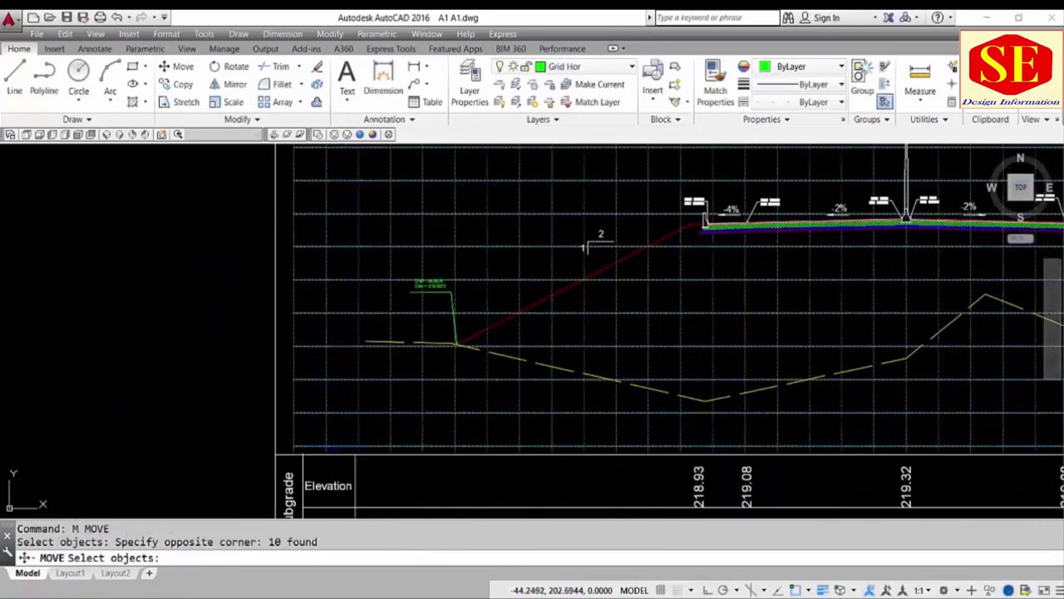
pyautogui.moveTo(336, 317); pyautogui.dragTo(326, 457, button='middle')
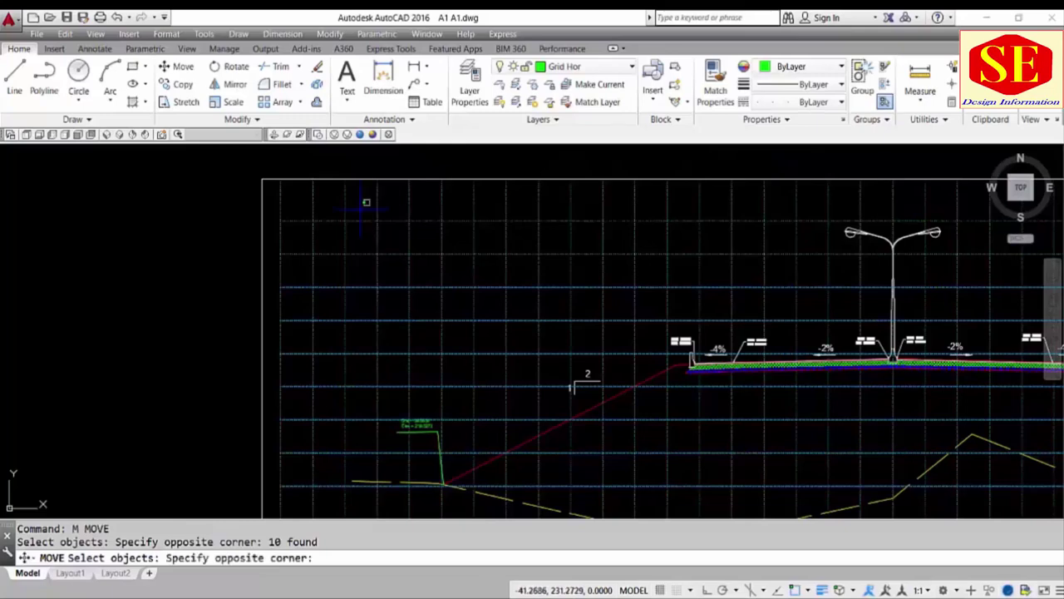
pyautogui.click(364, 203)
pyautogui.click(281, 266)
pyautogui.scroll(2, 280, 217)
pyautogui.press('Return')
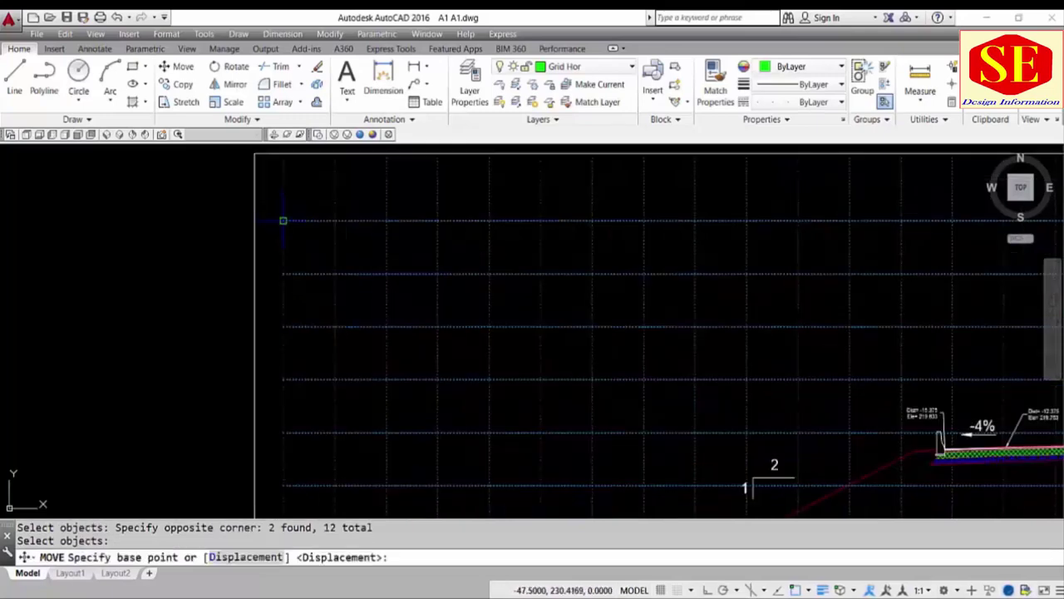
pyautogui.click(283, 220)
pyautogui.write('-47.5,230')
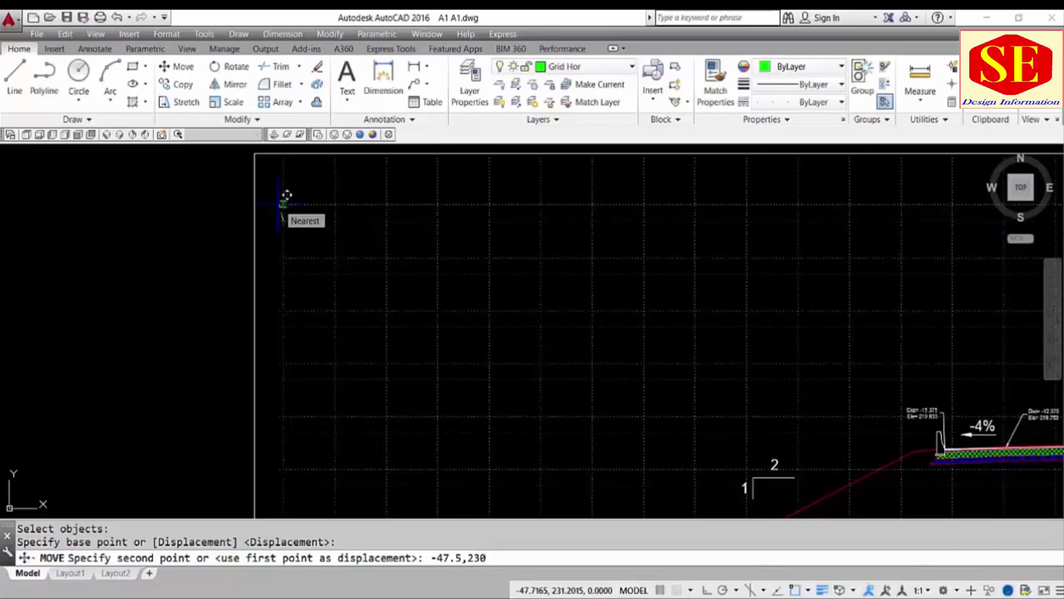
pyautogui.write('0')
pyautogui.press('Return')
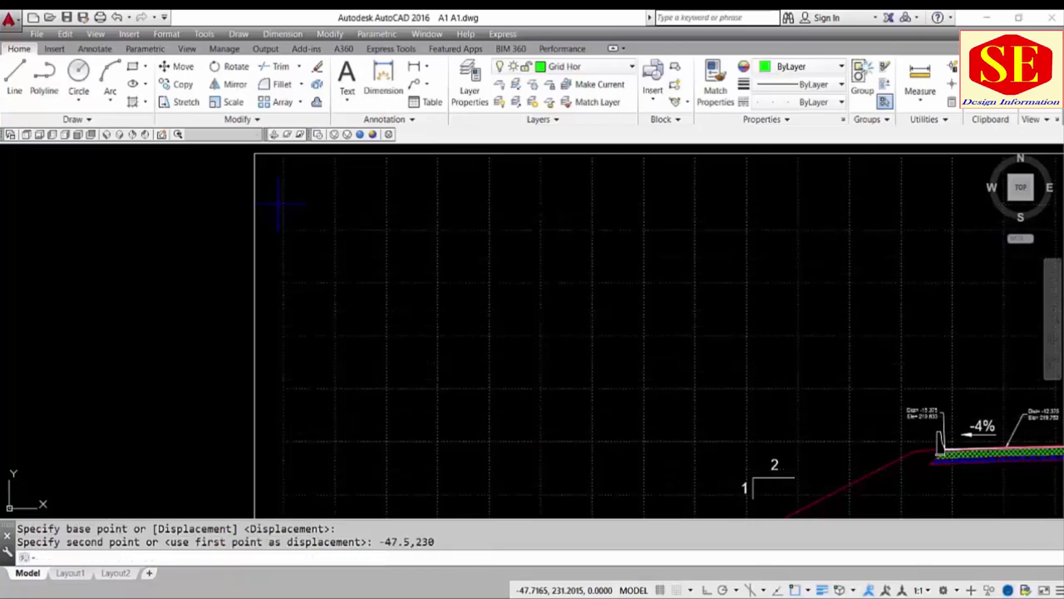
pyautogui.scroll(-2, 438, 335)
pyautogui.press('Escape')
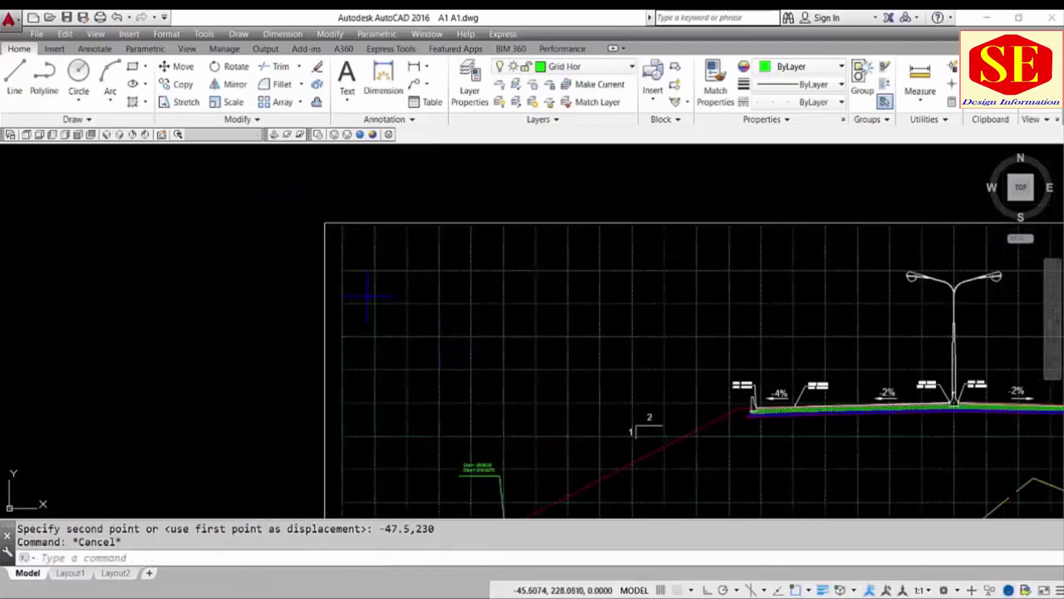
# - Verify with ID that the grid corner now sits at X -47.5, Y 230
pyautogui.write('id')
pyautogui.press('Return')
pyautogui.click(341, 269)
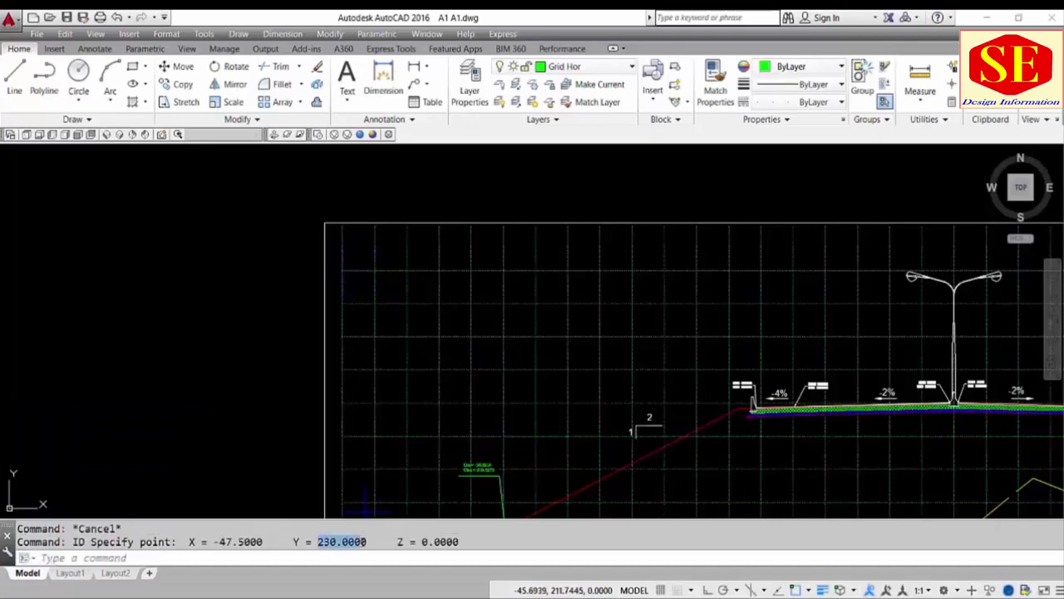
# - Confirm the next grid lines sit at elevations 227.5 and 225
pyautogui.press('Escape')
pyautogui.write('id')
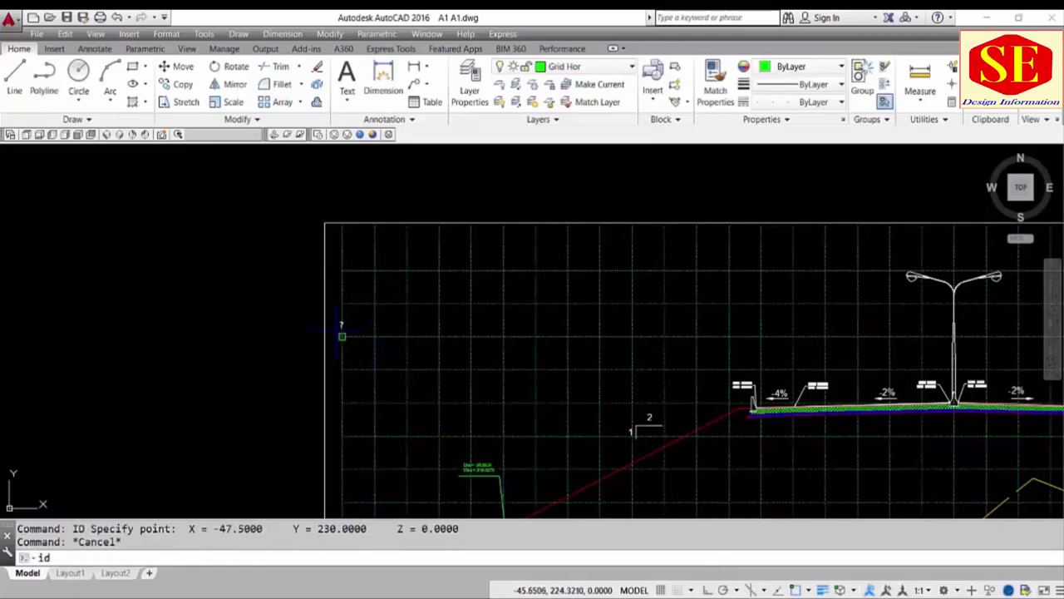
pyautogui.press('Return')
pyautogui.click(341, 302)
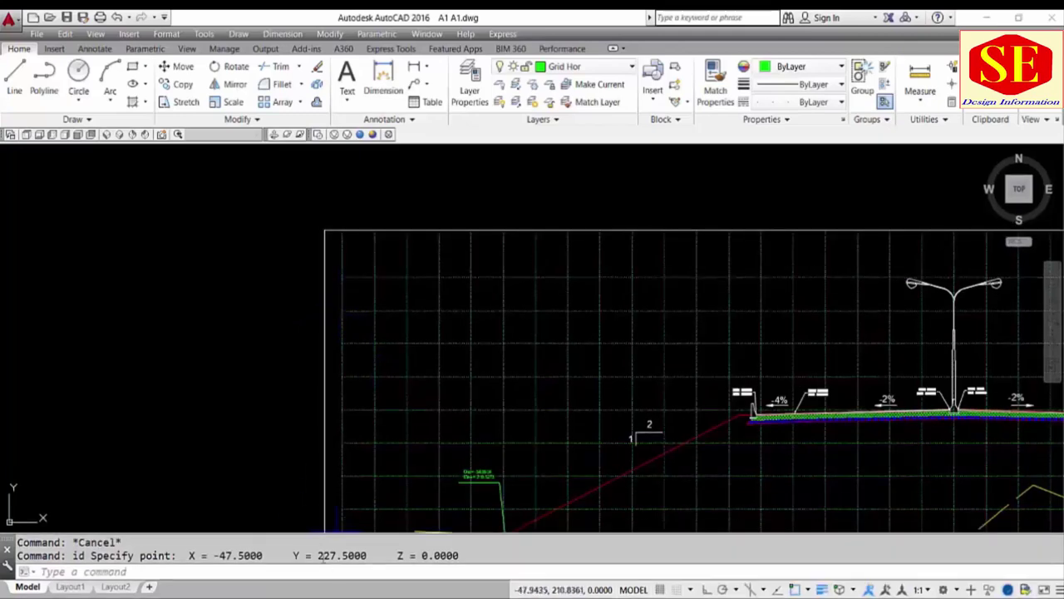
pyautogui.press('Return')
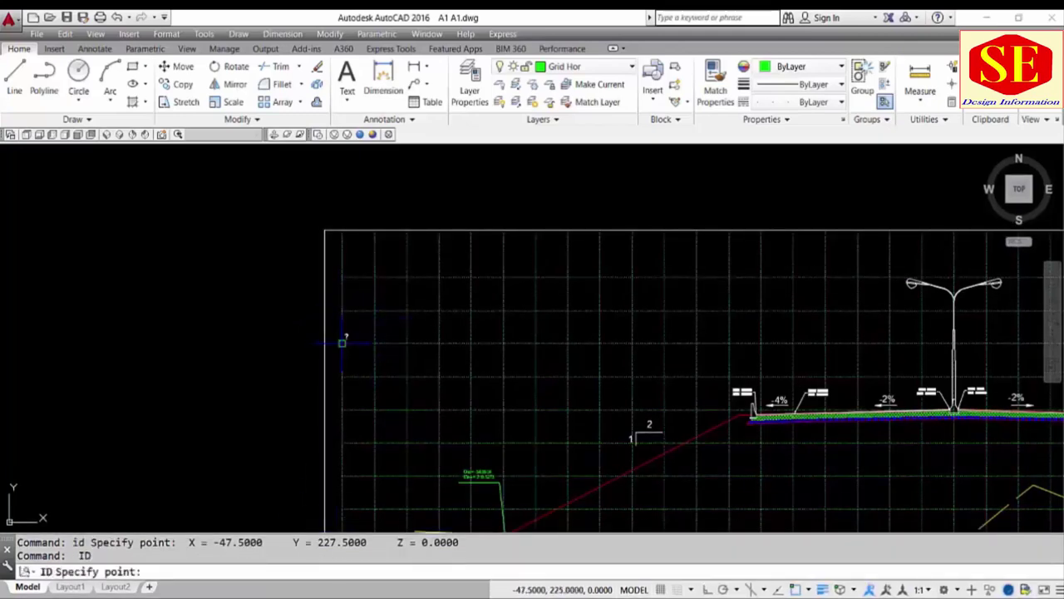
pyautogui.click(341, 342)
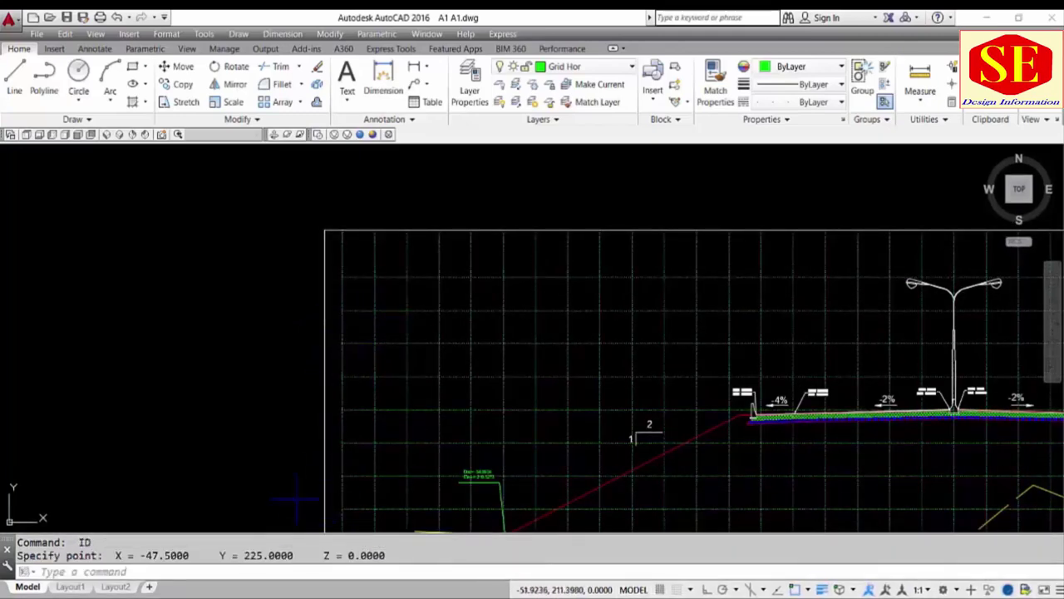
pyautogui.scroll(-2, 365, 299)
pyautogui.moveTo(353, 502); pyautogui.dragTo(342, 433, button='middle')
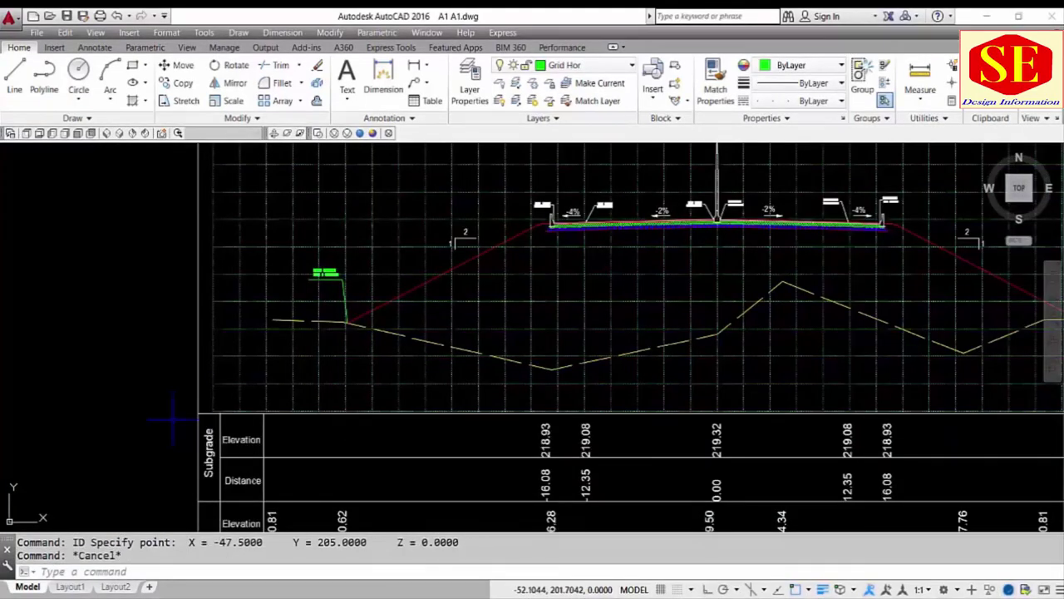
pyautogui.scroll(2, 172, 418)
pyautogui.scroll(1, 275, 316)
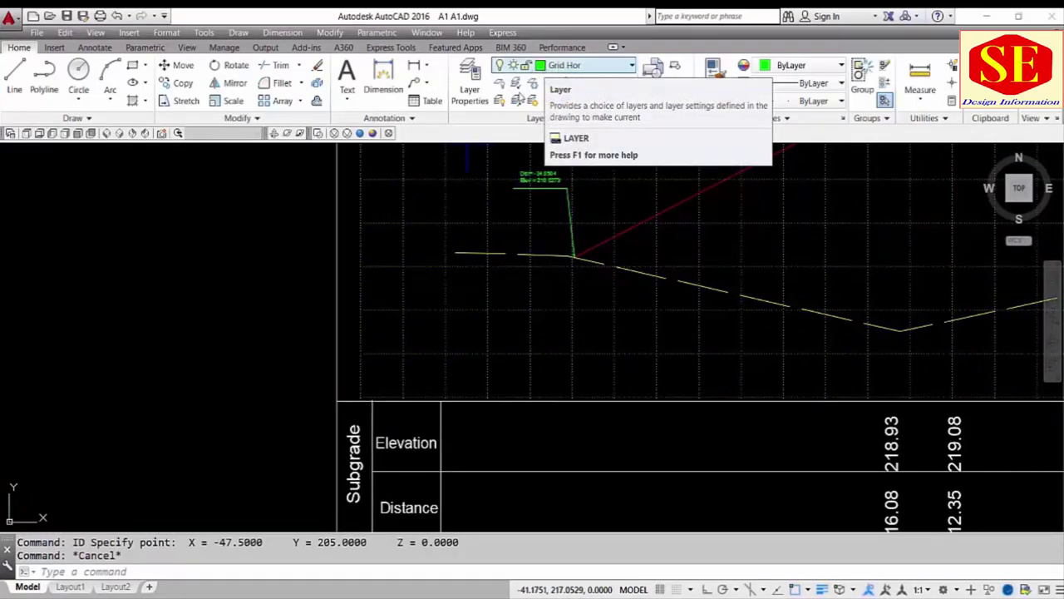
# - Query the lowest grid line's left end, which reads X -47.5, Y 205
pyautogui.write('id')
pyautogui.press('Return')
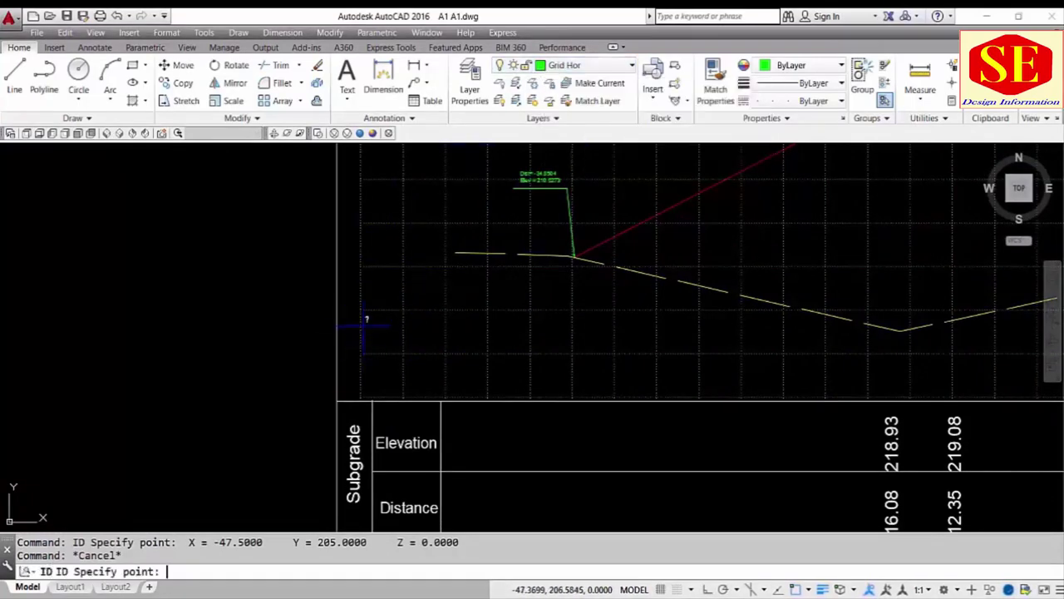
pyautogui.click(359, 354)
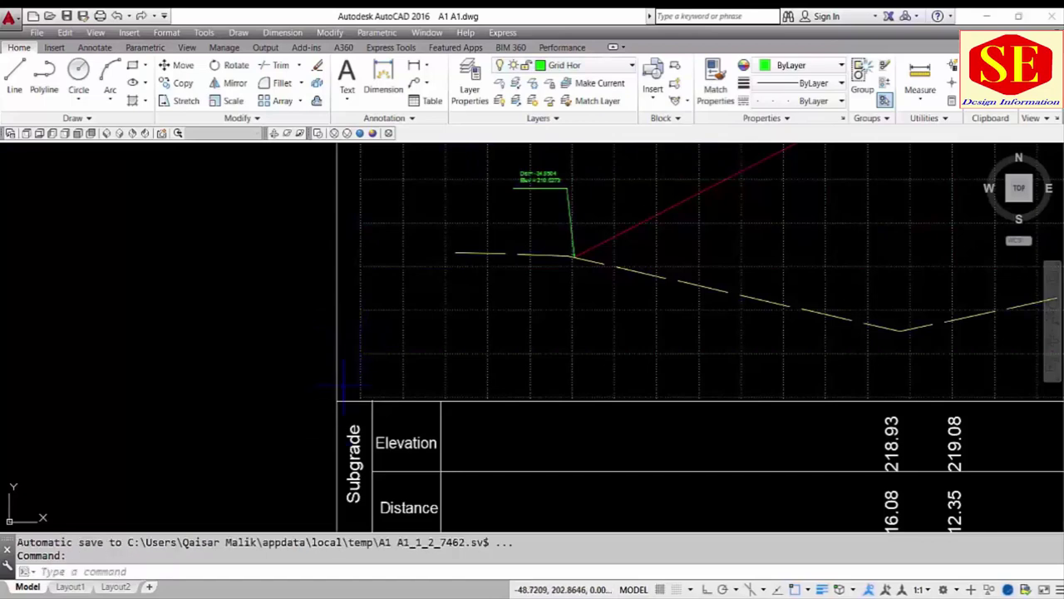
pyautogui.write('id')
pyautogui.press('Return')
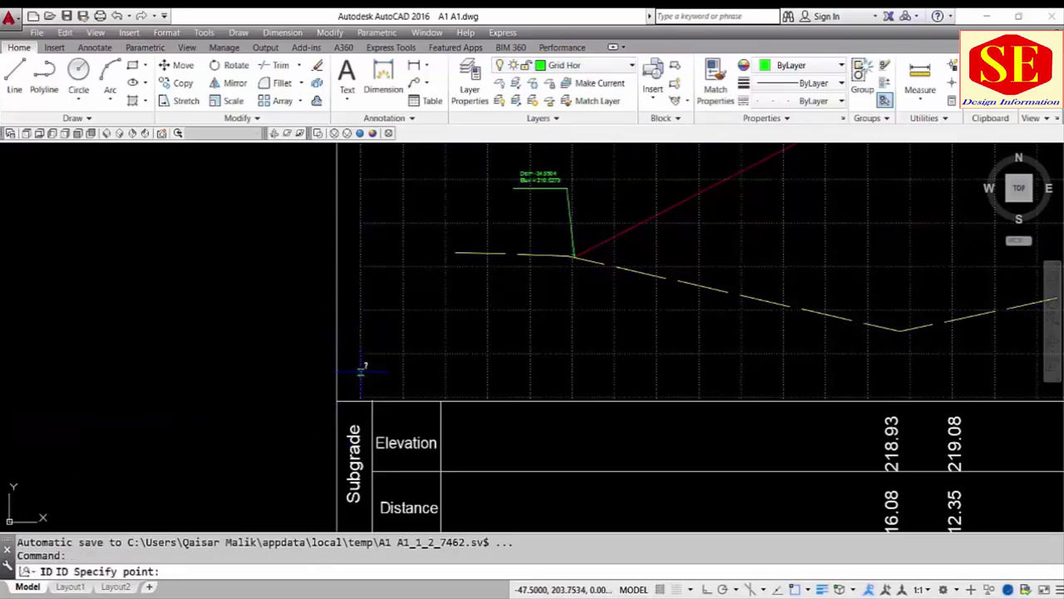
pyautogui.click(359, 354)
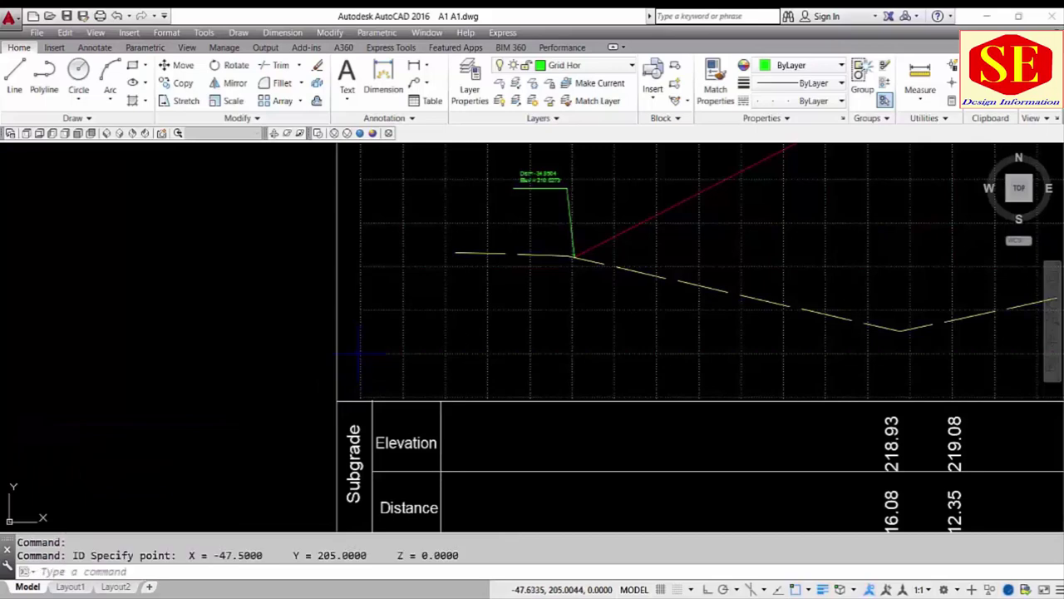
# - Copy the 205 value from the command history and paste it into the drawing
pyautogui.moveTo(317, 556); pyautogui.dragTo(342, 555)
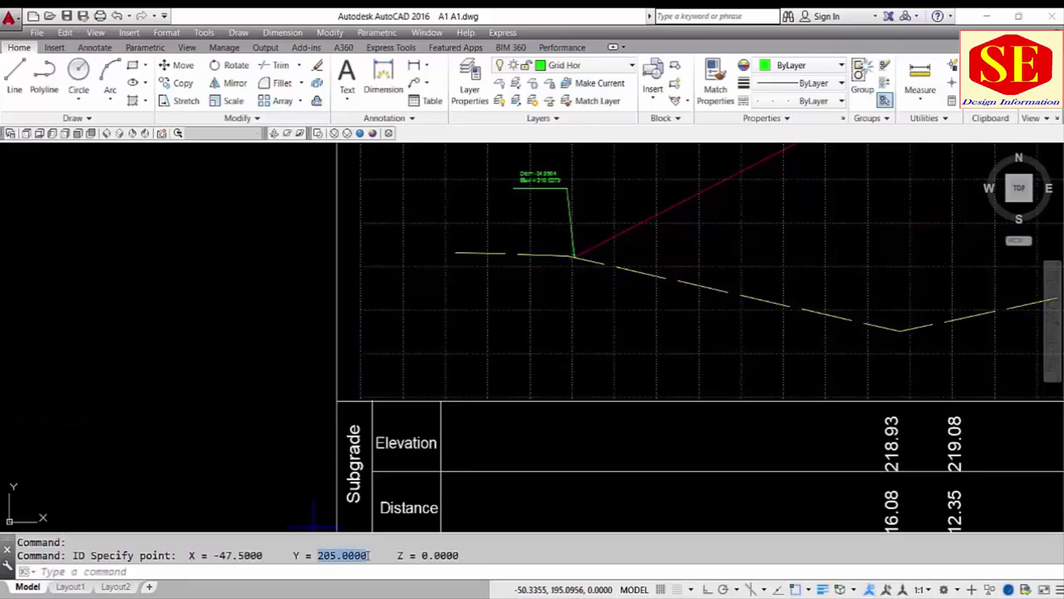
pyautogui.click(321, 558)
pyautogui.rightClick(330, 560)
pyautogui.click(398, 473)
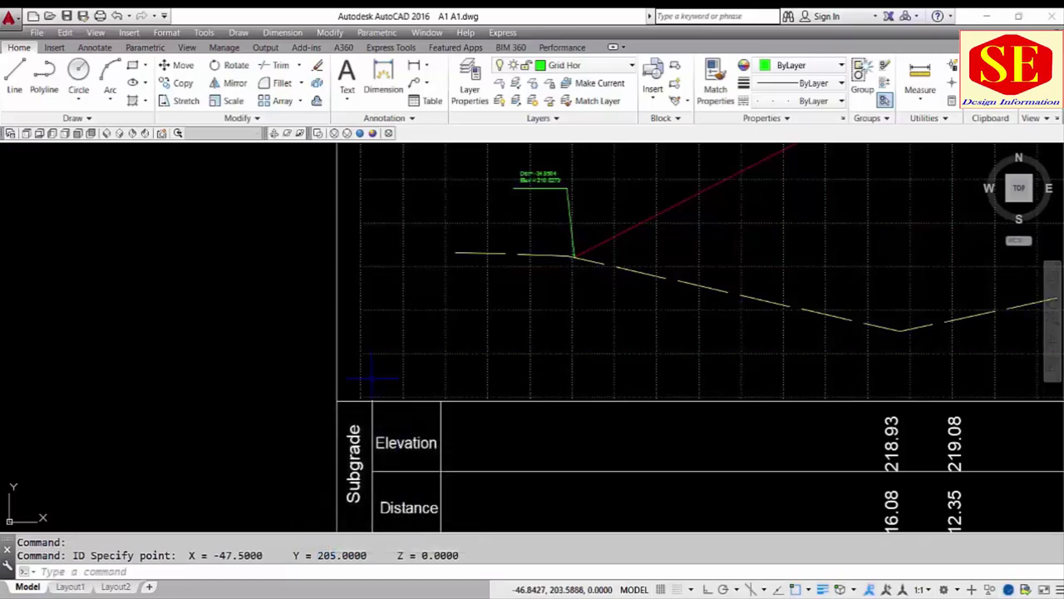
pyautogui.hotkey('ctrl', 'v')
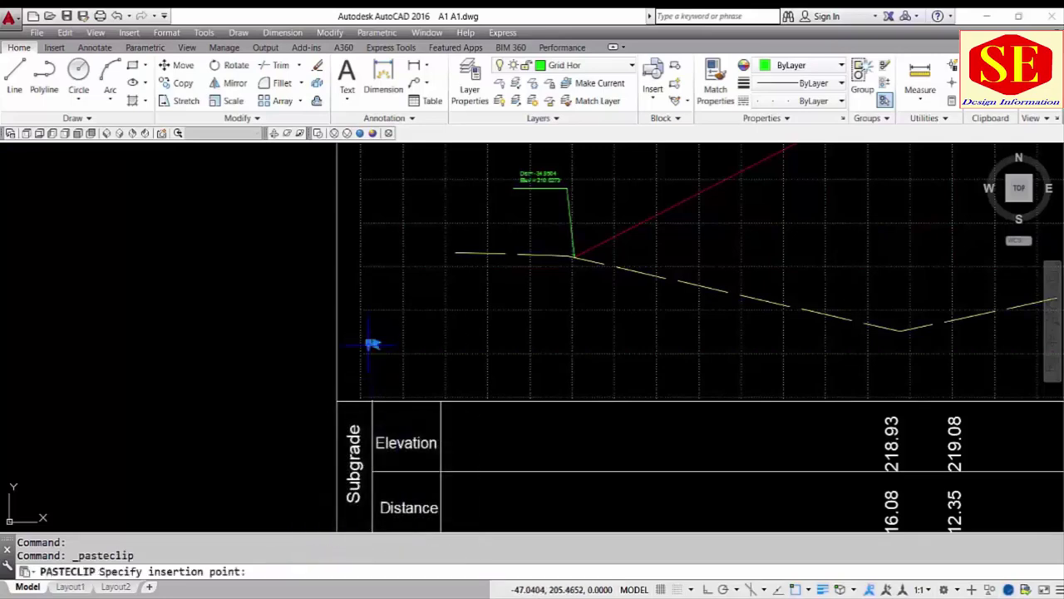
# - Place the pasted 205 text near the grid's left edge and rescale it with SC
pyautogui.click(370, 341)
pyautogui.scroll(5, 370, 341)
pyautogui.press('Escape')
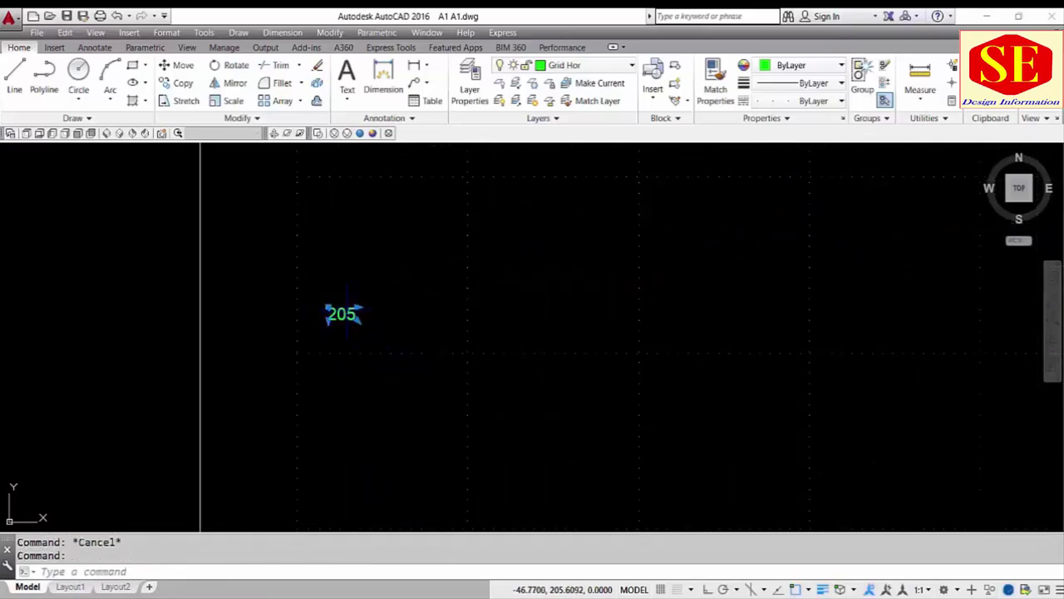
pyautogui.write('sc')
pyautogui.press('Return')
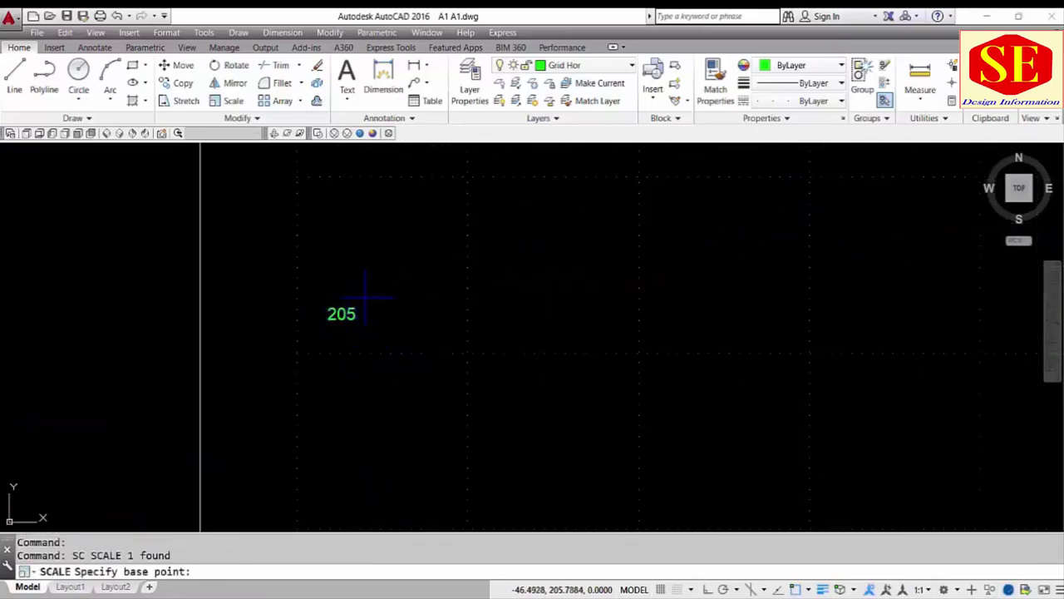
pyautogui.click(372, 290)
pyautogui.scroll(-2, 372, 290)
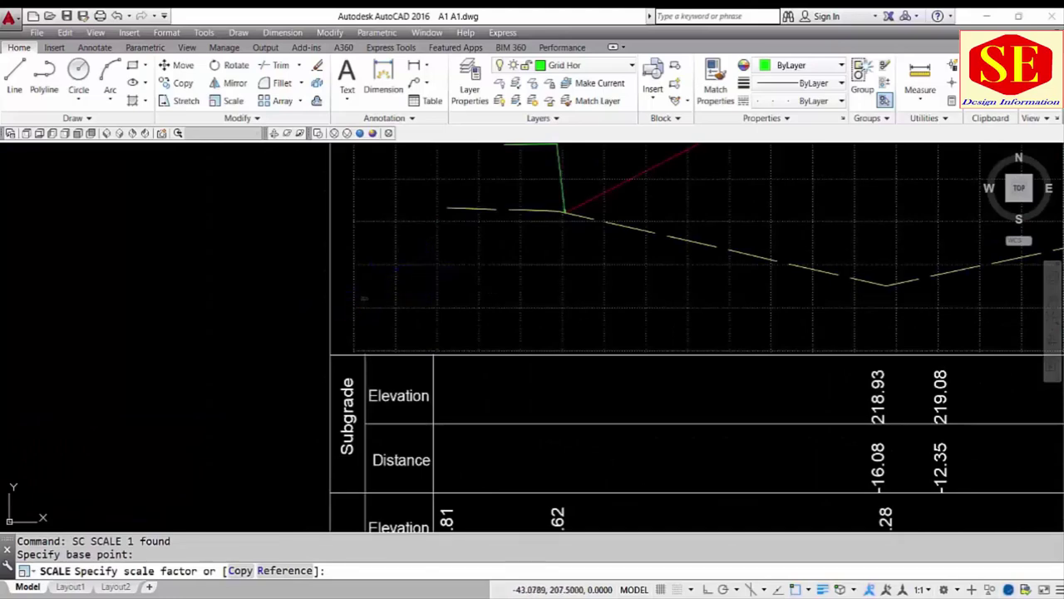
pyautogui.click(342, 322)
# - Move the 205 label beside the bottom grid line's left end
pyautogui.write('m')
pyautogui.press('Return')
pyautogui.click(346, 310)
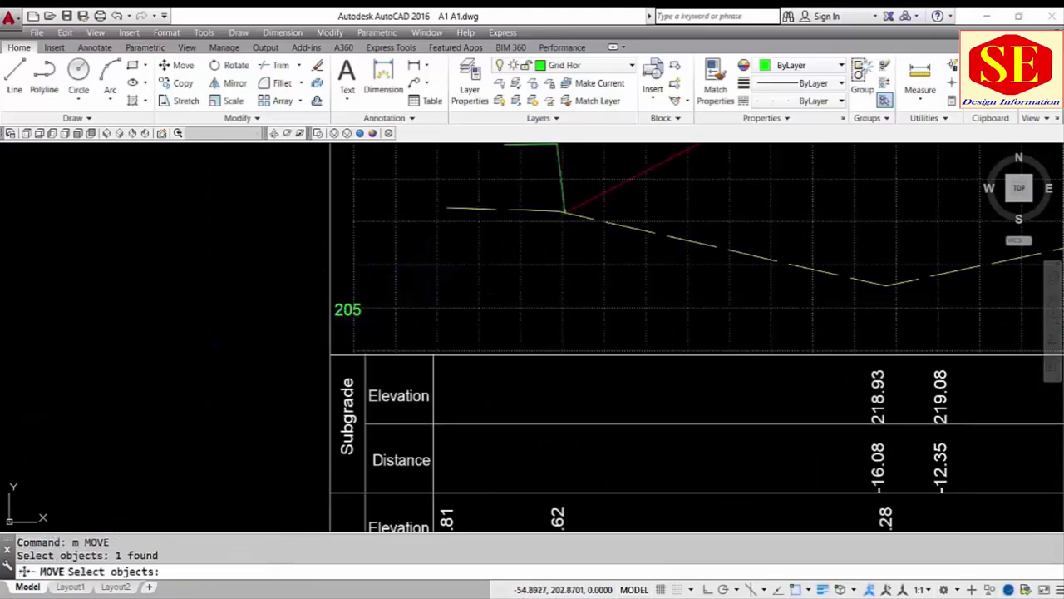
pyautogui.press('Return')
pyautogui.click(188, 339)
pyautogui.click(210, 326)
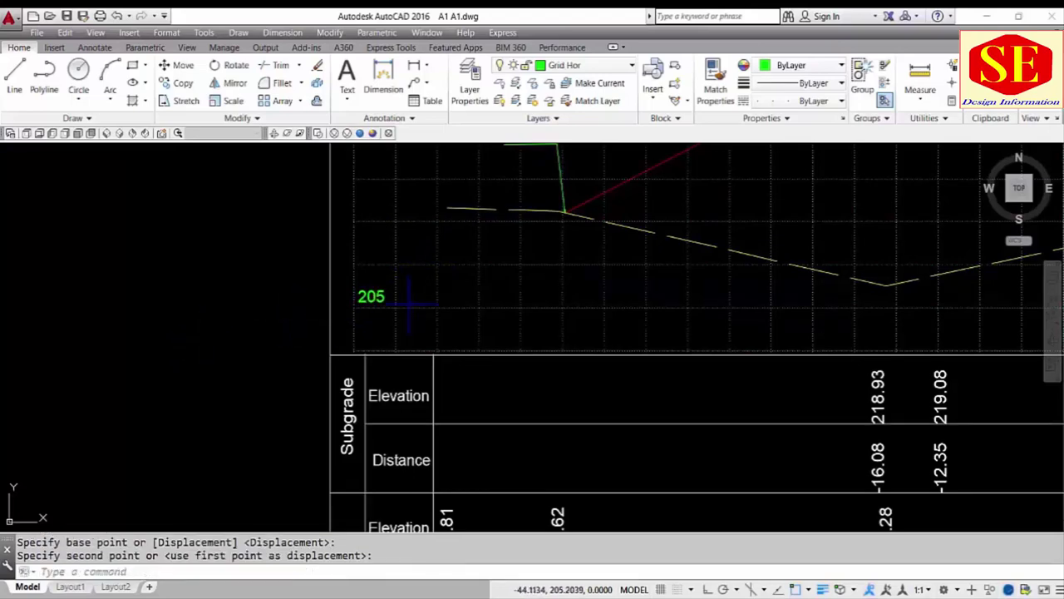
pyautogui.moveTo(408, 305); pyautogui.dragTo(309, 392, button='middle')
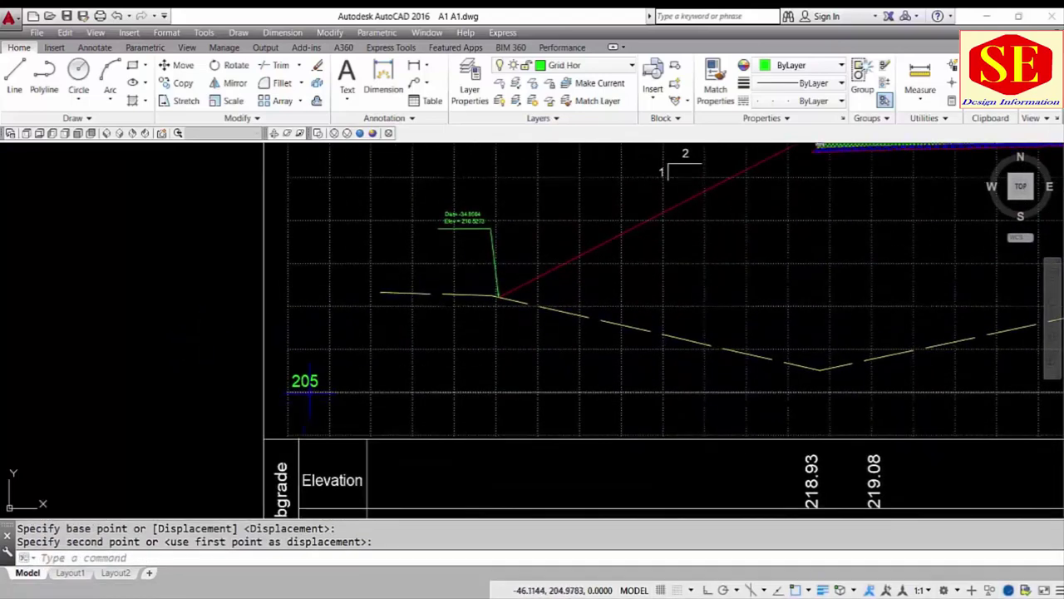
pyautogui.moveTo(309, 393)
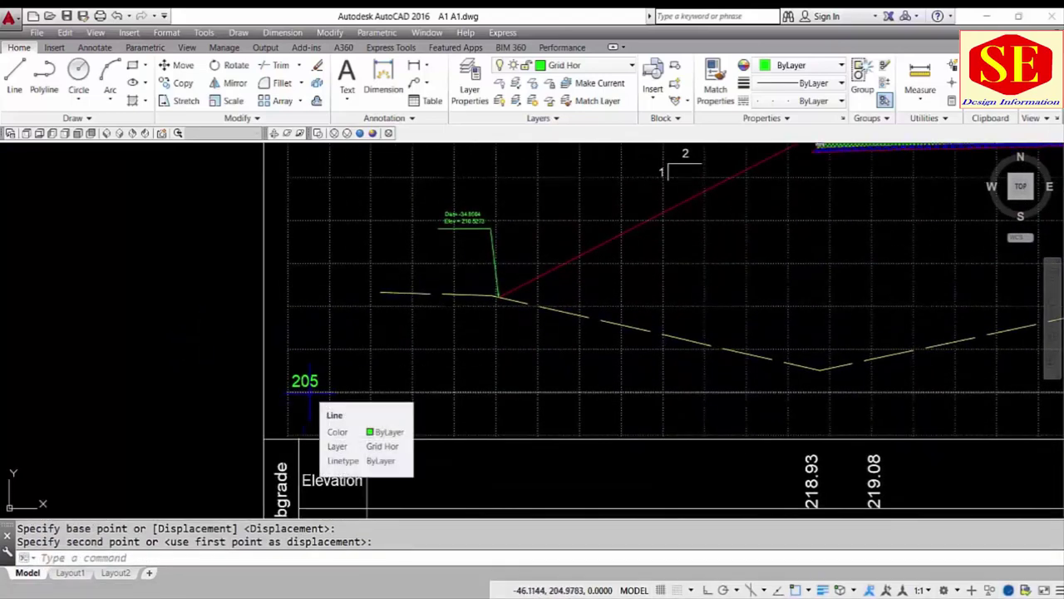
# - Copy the 205 label straight up onto the higher grid lines with Ortho on
pyautogui.press('Escape')
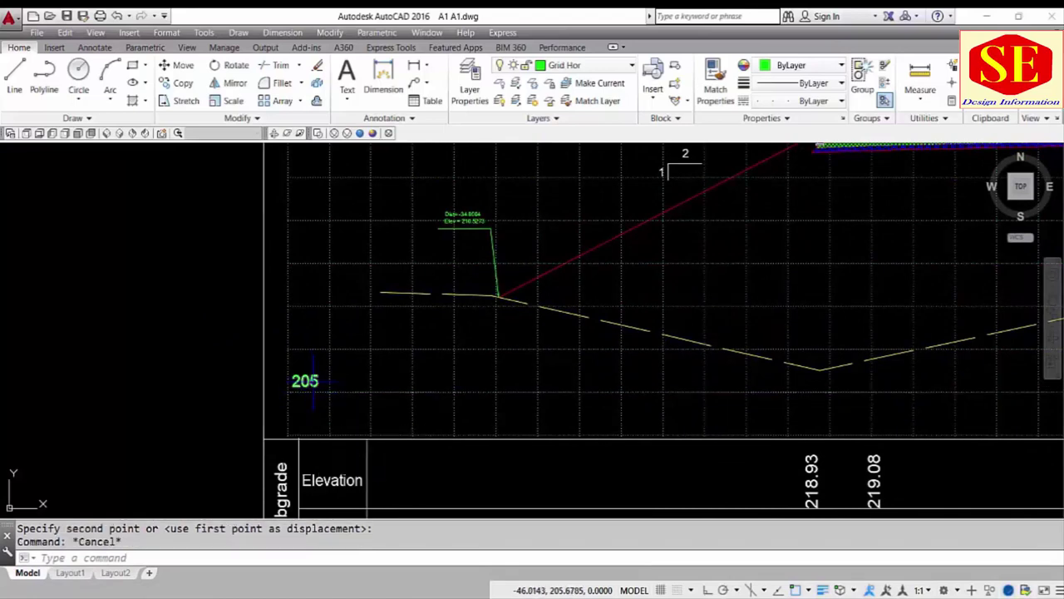
pyautogui.write('co')
pyautogui.press('Return')
pyautogui.click(304, 381)
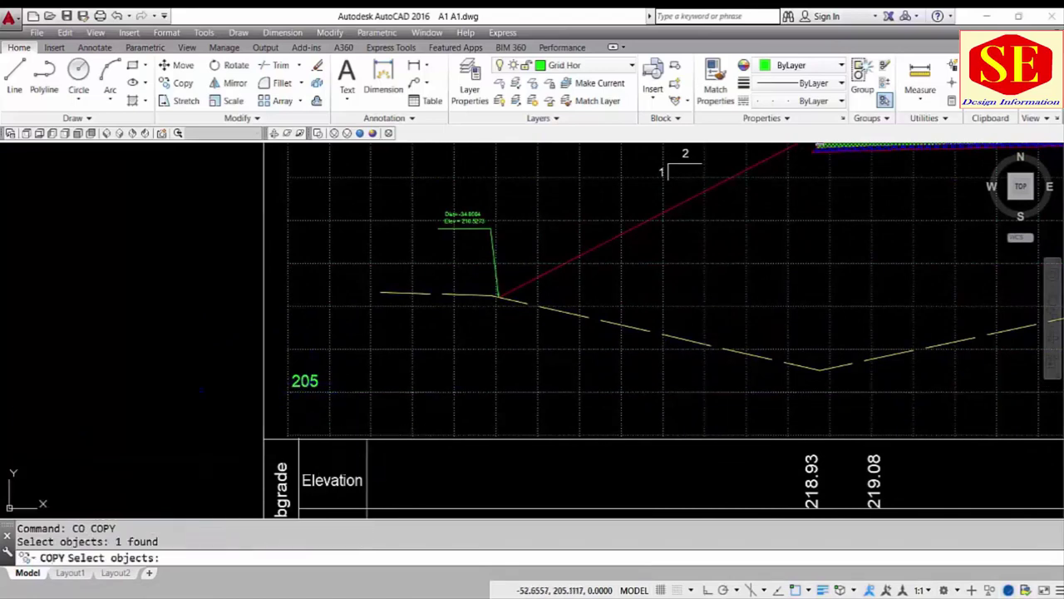
pyautogui.press('Return')
pyautogui.click(191, 391)
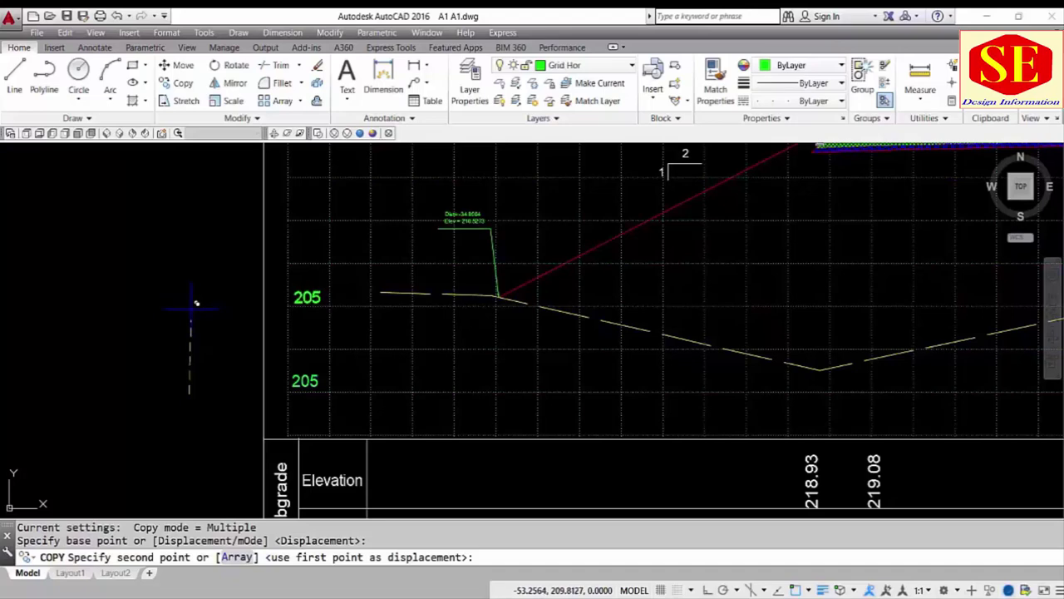
pyautogui.click(197, 301)
pyautogui.click(194, 217)
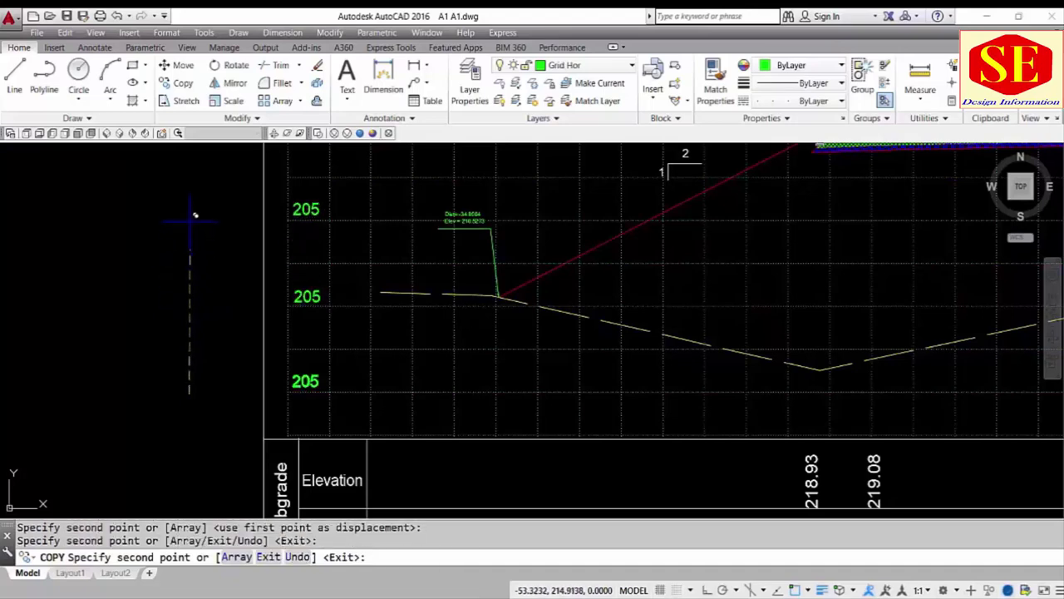
pyautogui.moveTo(195, 214); pyautogui.dragTo(180, 293, button='middle')
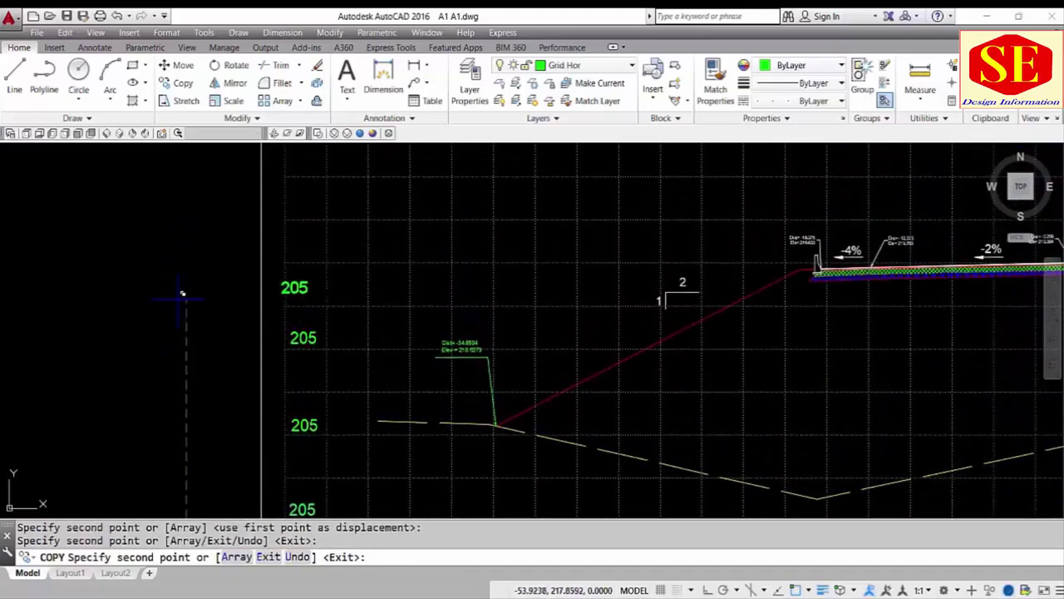
pyautogui.press('F8')
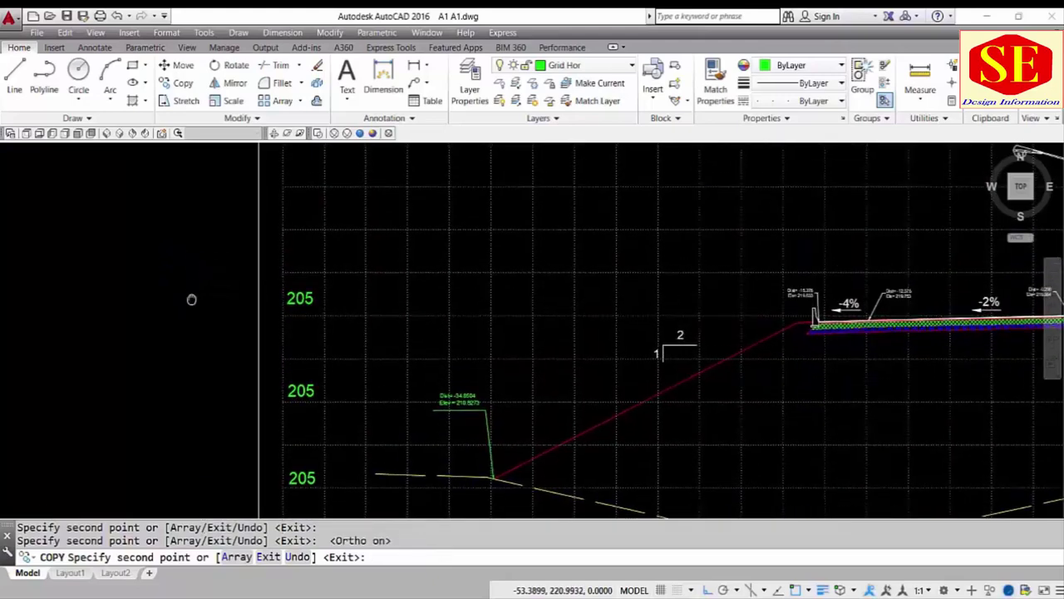
pyautogui.moveTo(197, 217); pyautogui.dragTo(197, 309, button='middle')
pyautogui.moveTo(204, 224); pyautogui.dragTo(205, 304, button='middle')
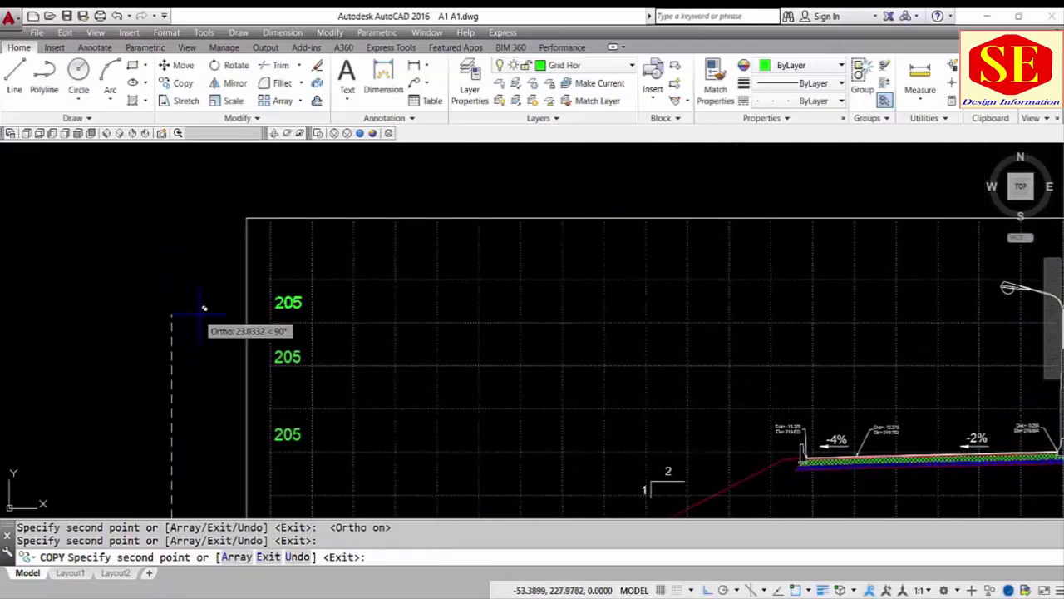
pyautogui.press('Escape')
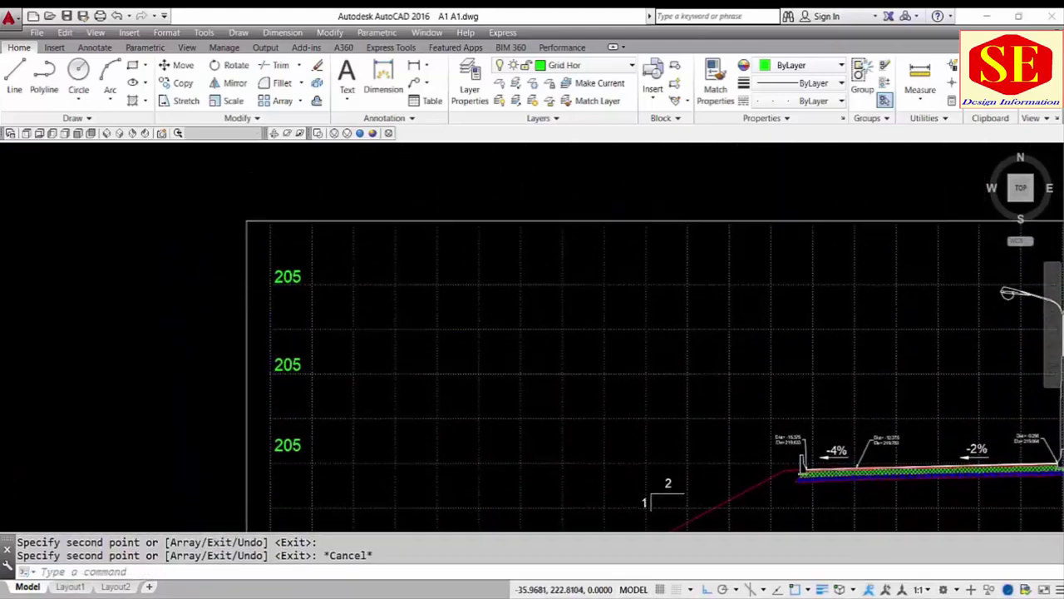
pyautogui.scroll(-2, 398, 384)
# - Check the next grid line's elevation and change the lowest copied label to 210
pyautogui.scroll(4, 345, 475)
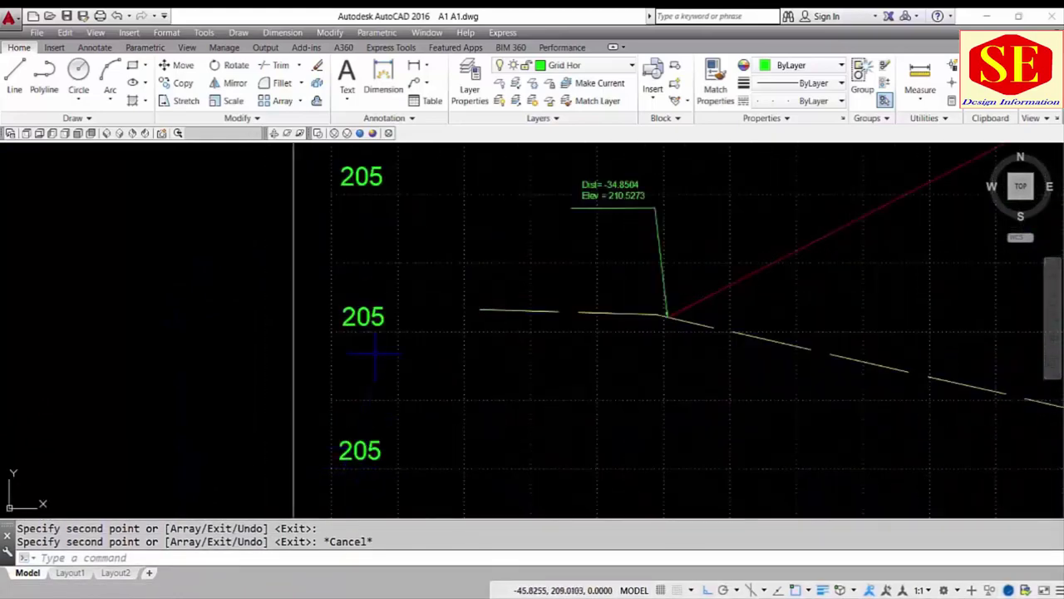
pyautogui.write('id')
pyautogui.press('Return')
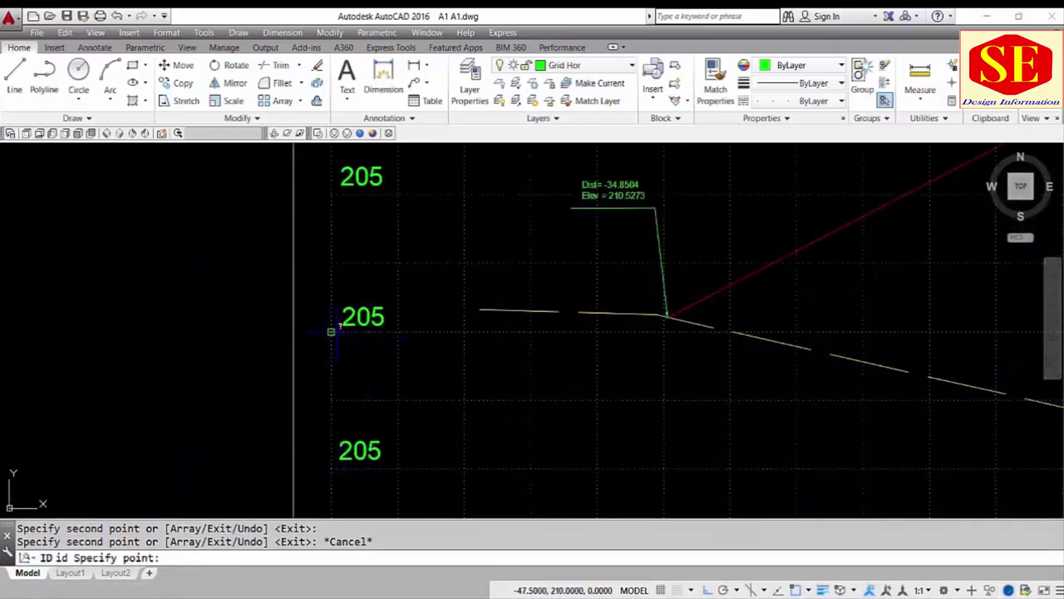
pyautogui.click(331, 331)
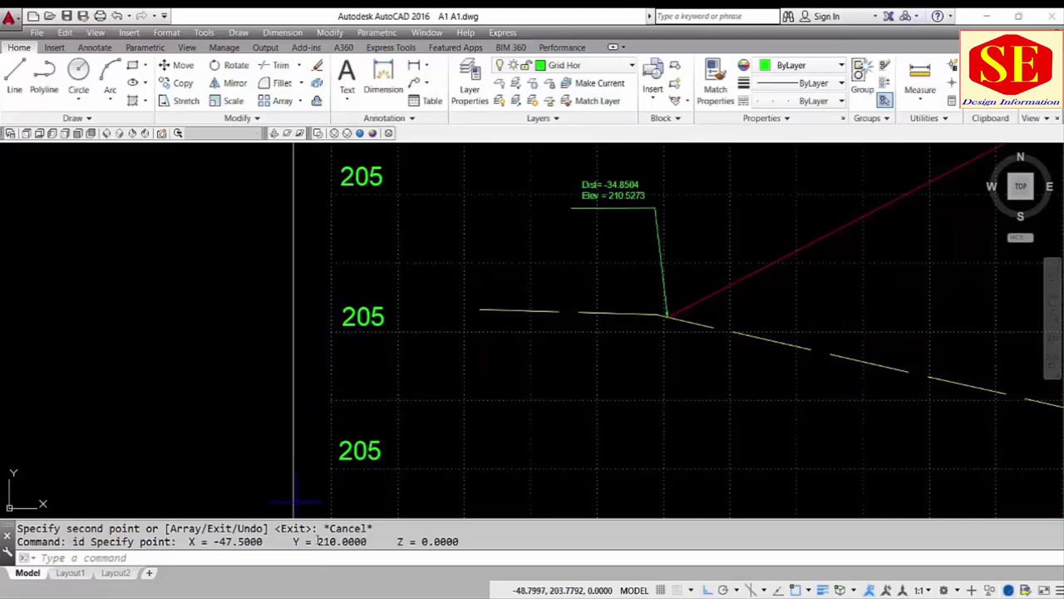
pyautogui.press('Escape')
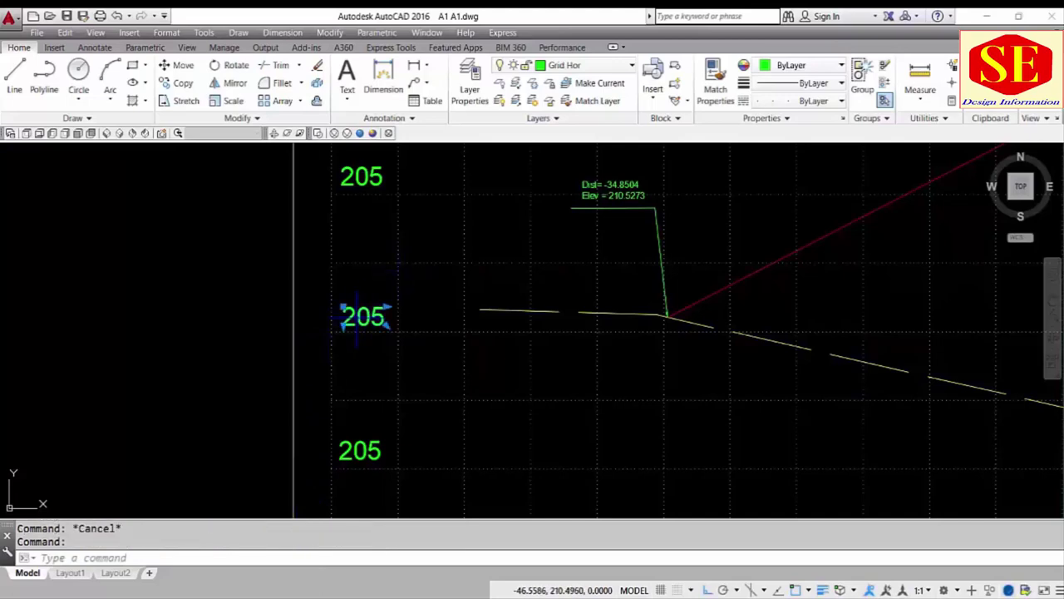
pyautogui.doubleClick(359, 316)
pyautogui.write('210')
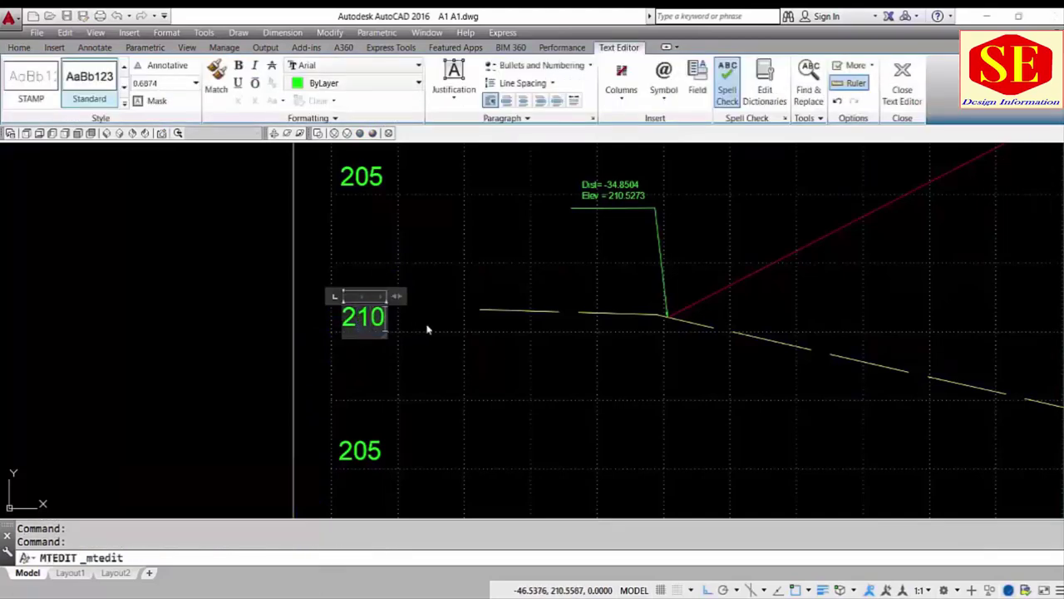
pyautogui.click(427, 330)
# - Edit the next two copied labels to read 215 and 220
pyautogui.moveTo(428, 330); pyautogui.dragTo(434, 492, button='middle')
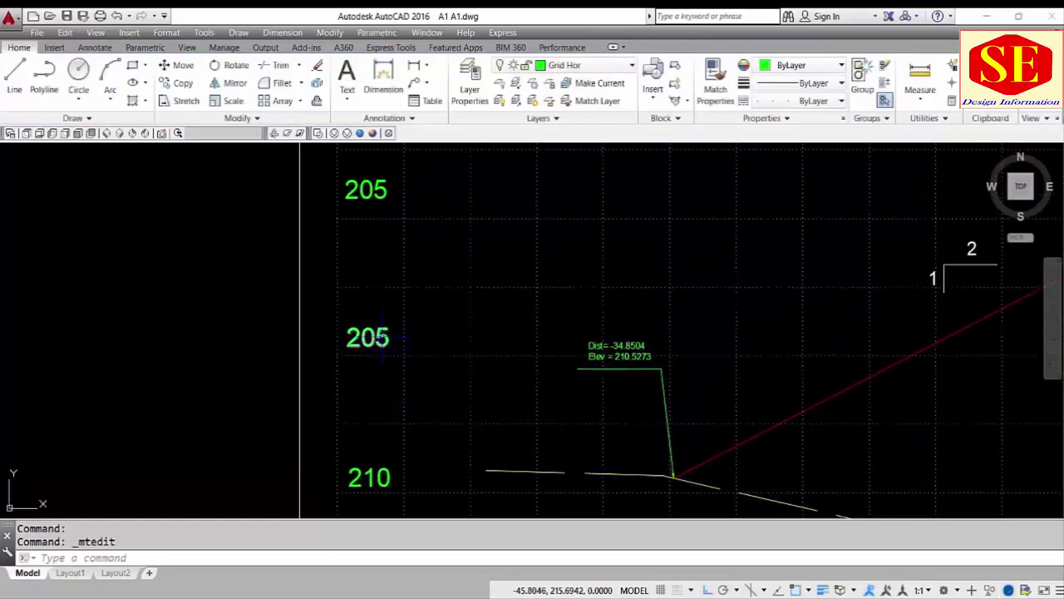
pyautogui.doubleClick(374, 337)
pyautogui.click(377, 341)
pyautogui.press('BackSpace')
pyautogui.write('1')
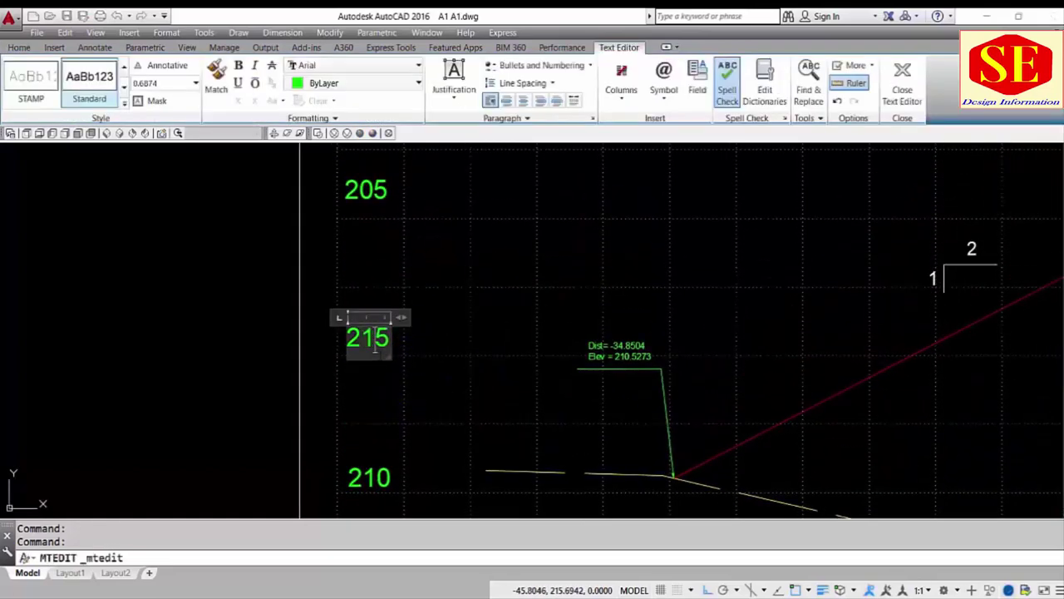
pyautogui.click(399, 351)
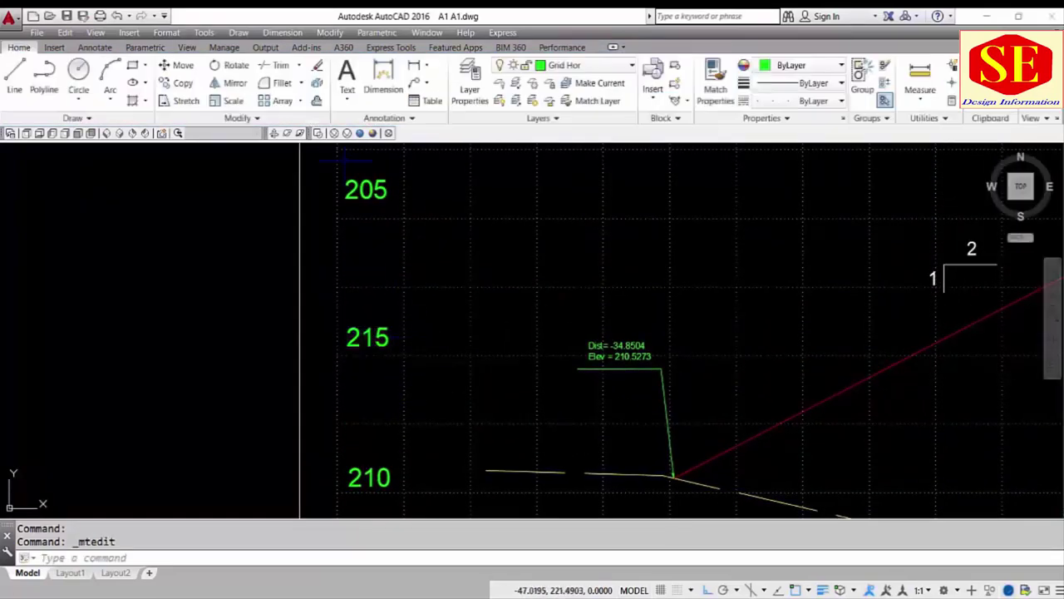
pyautogui.doubleClick(380, 189)
pyautogui.press('BackSpace')
pyautogui.press('BackSpace')
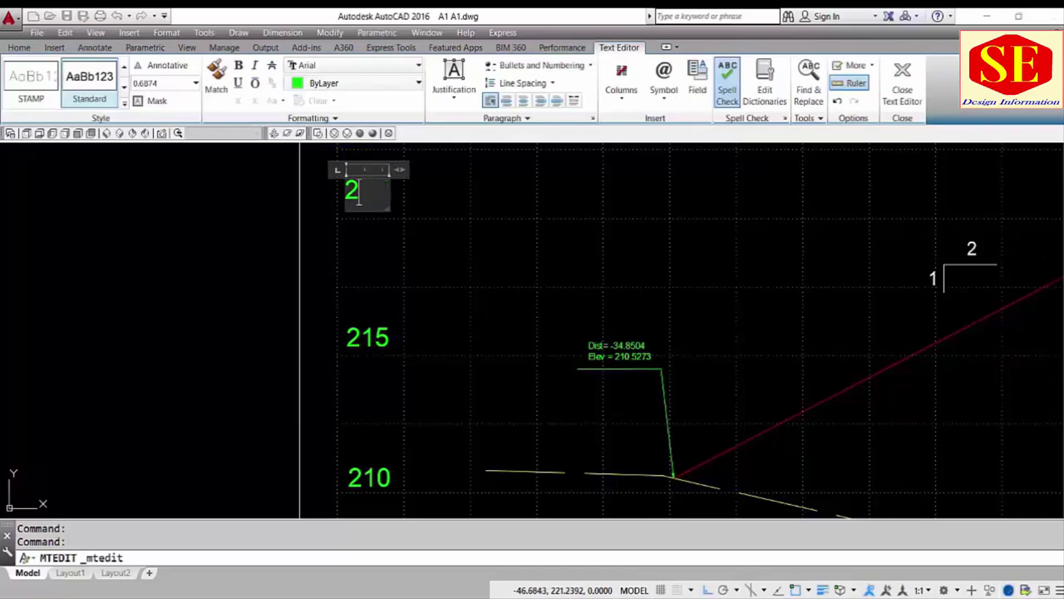
pyautogui.write('20')
pyautogui.click(441, 249)
# - Edit the top two labels to read 225 and 230
pyautogui.scroll(-2, 374, 262)
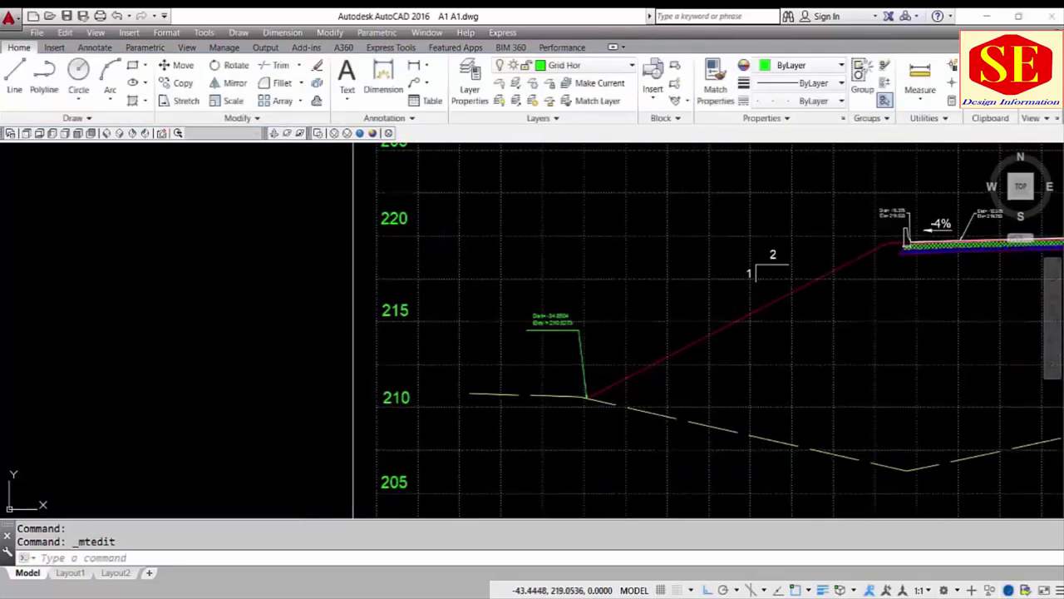
pyautogui.moveTo(391, 146); pyautogui.dragTo(394, 324, button='middle')
pyautogui.click(392, 323)
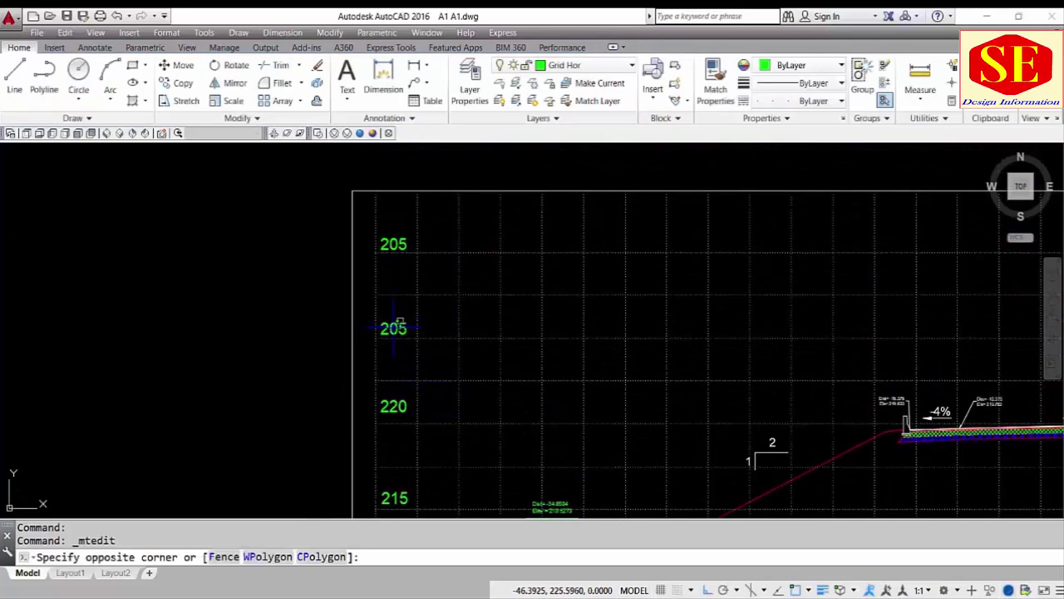
pyautogui.doubleClick(392, 329)
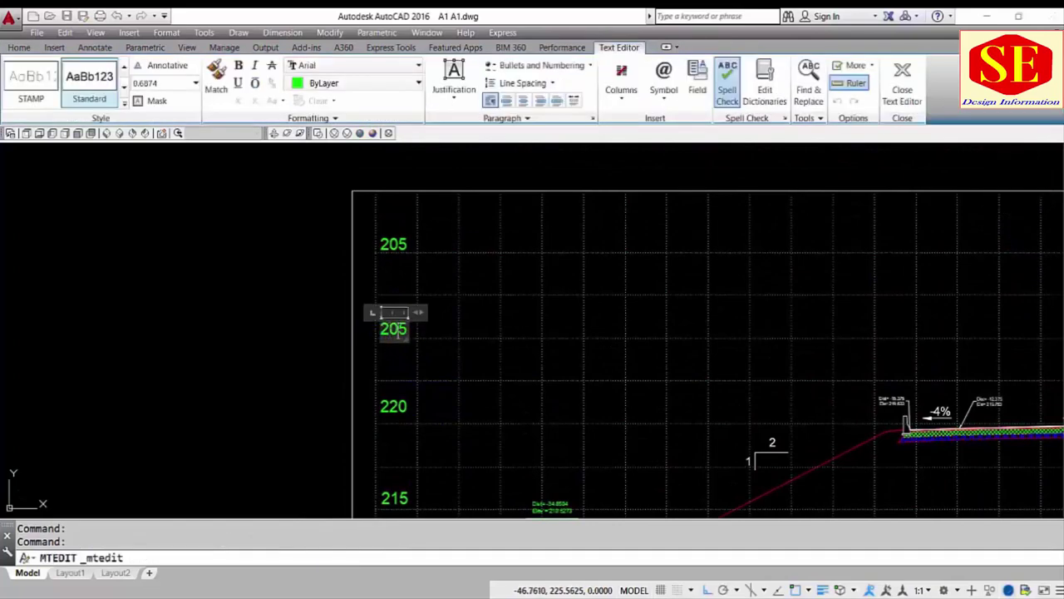
pyautogui.write('225')
pyautogui.click(497, 357)
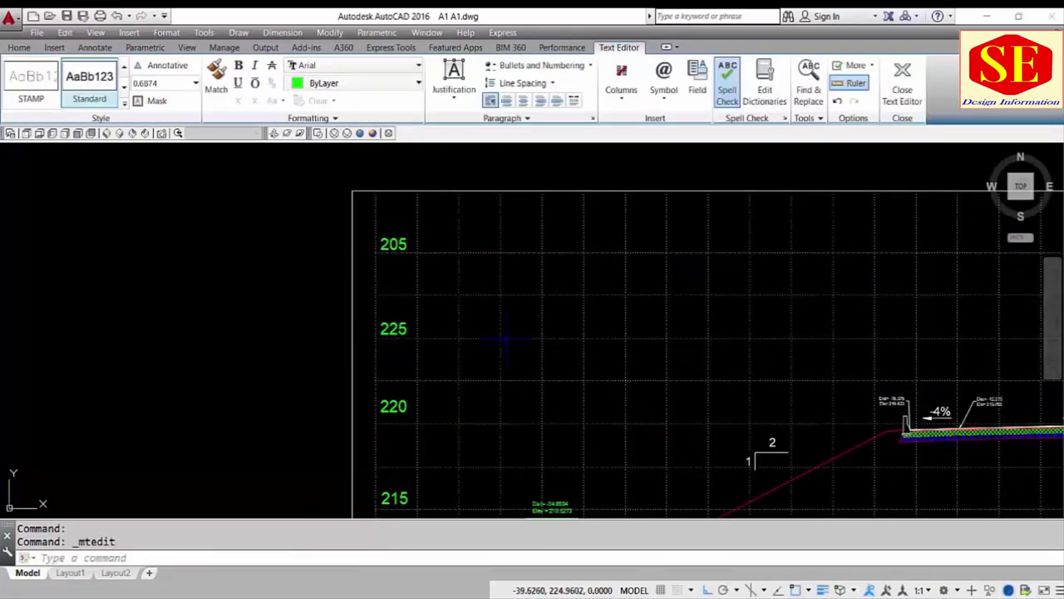
pyautogui.doubleClick(394, 244)
pyautogui.write('230')
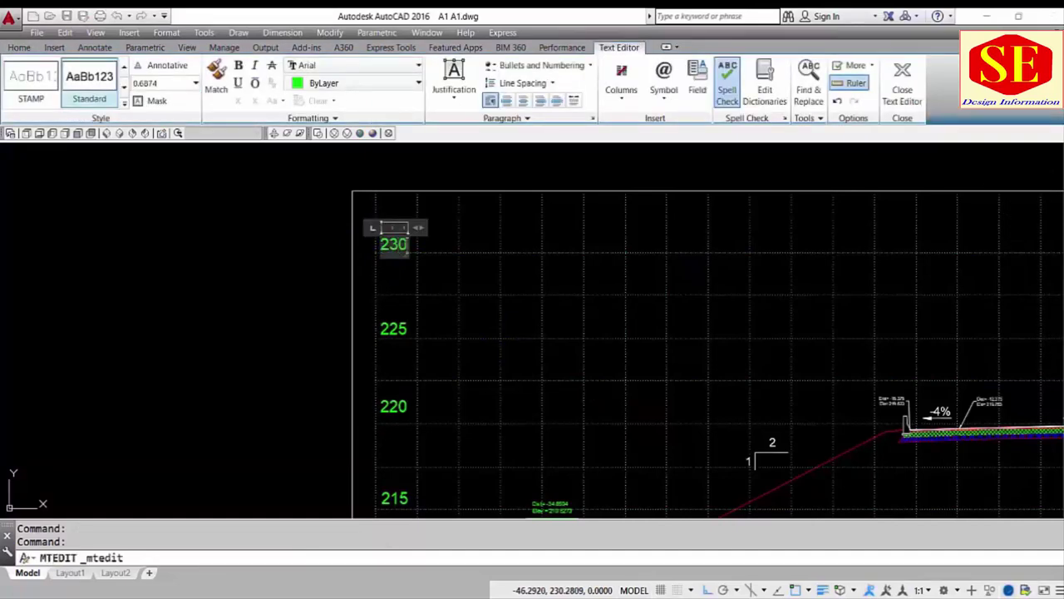
pyautogui.click(417, 251)
pyautogui.scroll(-4, 417, 251)
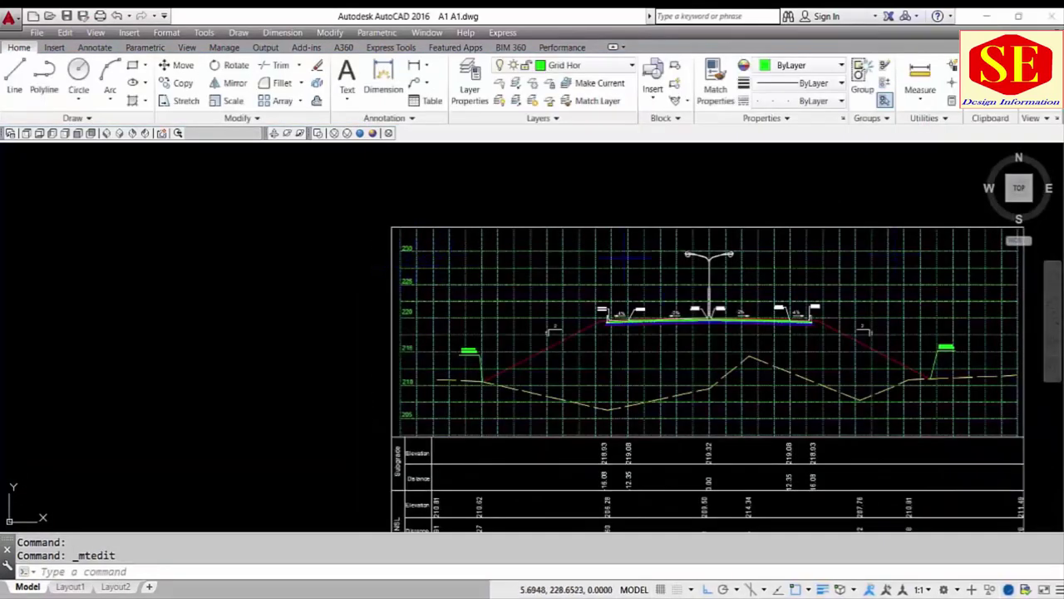
# - Select the vertical grid line through the road's centre
pyautogui.scroll(2, 590, 354)
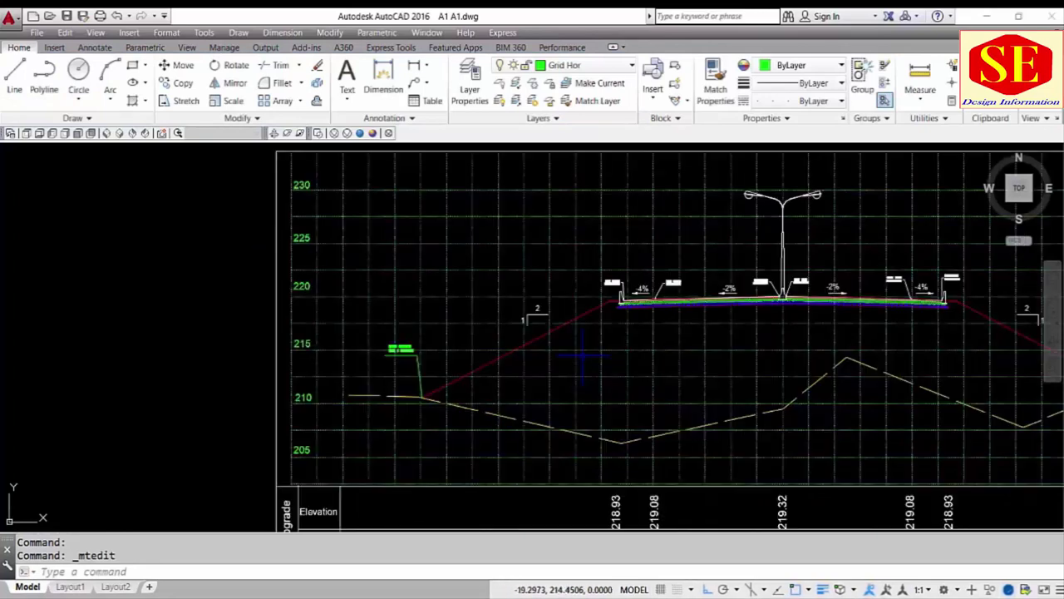
pyautogui.scroll(2, 326, 321)
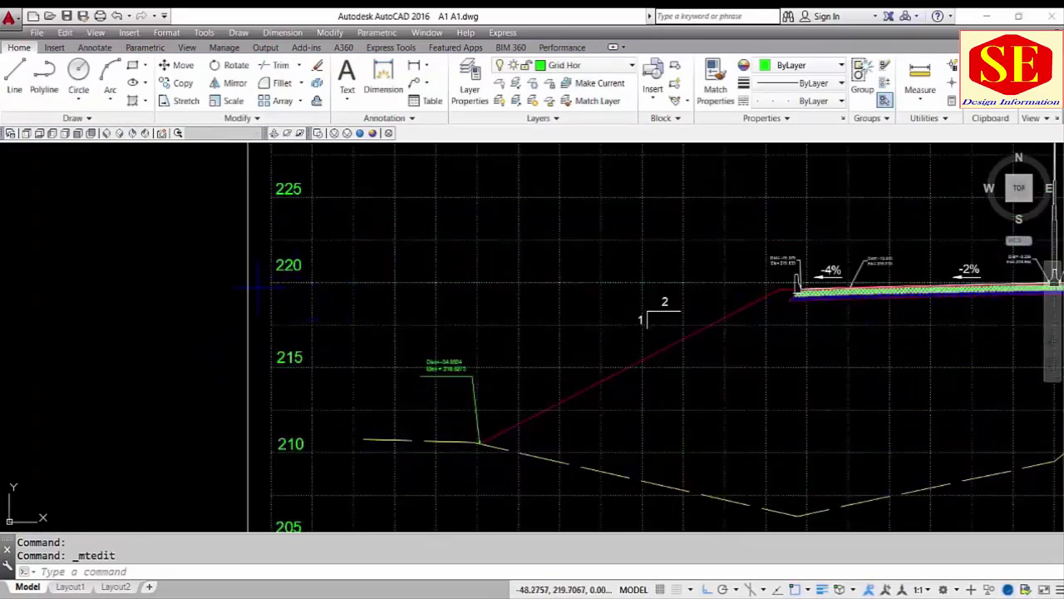
pyautogui.moveTo(916, 282); pyautogui.dragTo(596, 282, button='middle')
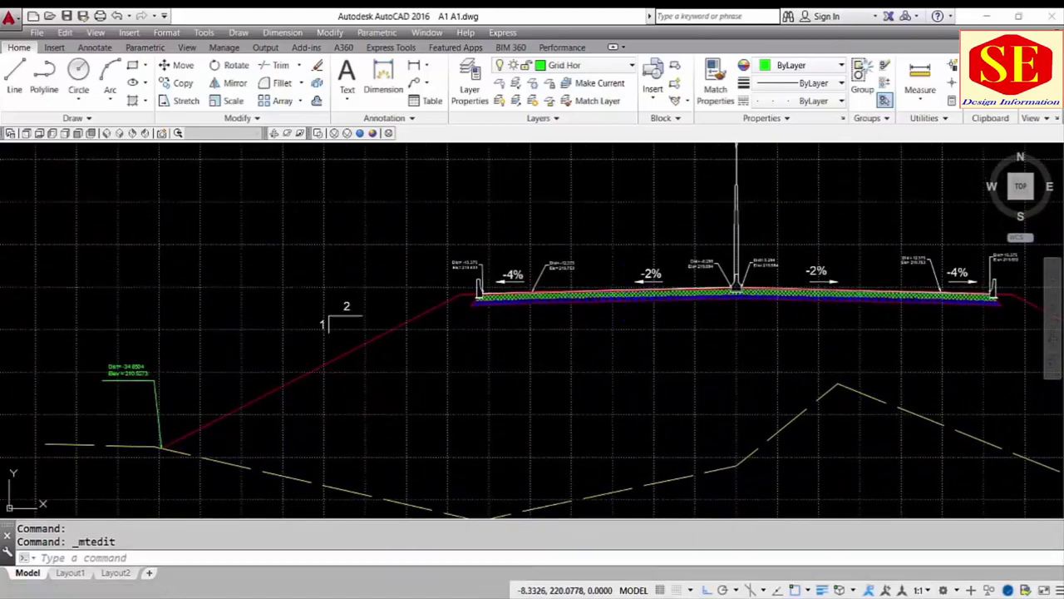
pyautogui.scroll(2, 616, 253)
pyautogui.scroll(2, 527, 264)
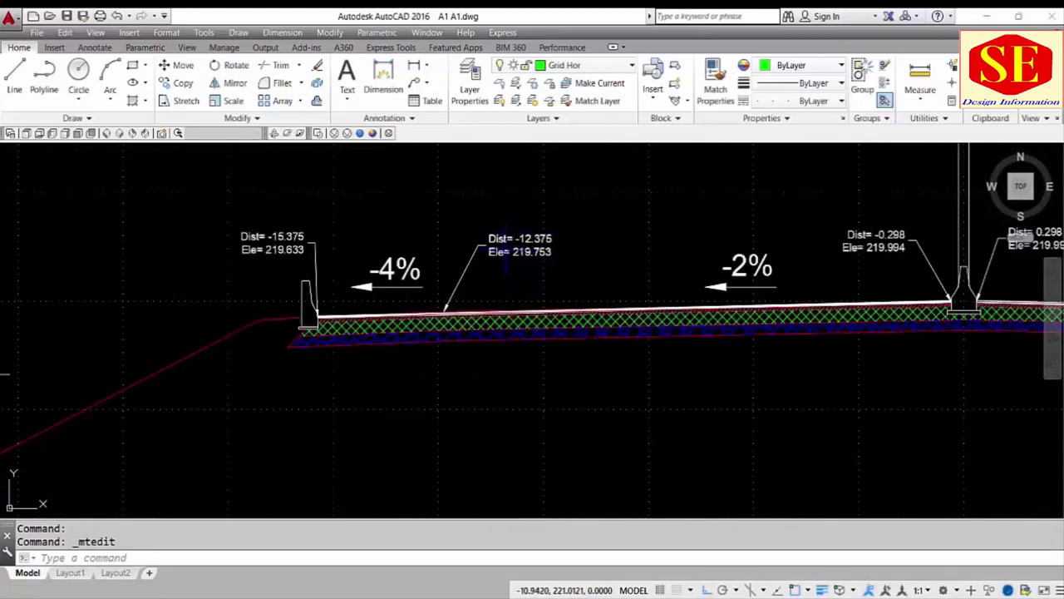
pyautogui.scroll(-4, 509, 254)
pyautogui.scroll(-4, 513, 279)
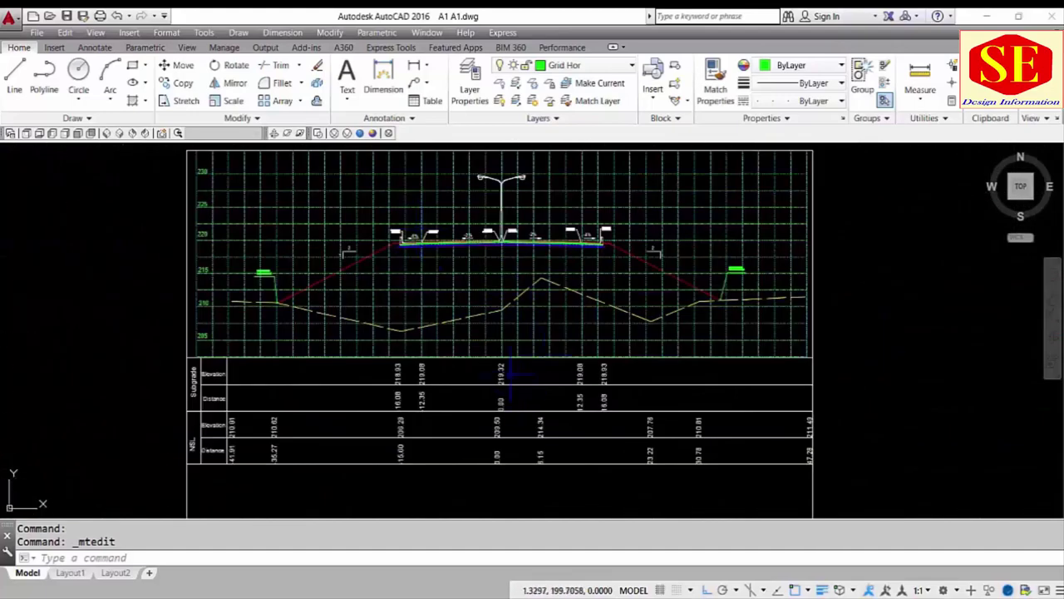
pyautogui.scroll(2, 509, 349)
pyautogui.scroll(3, 494, 250)
pyautogui.click(488, 202)
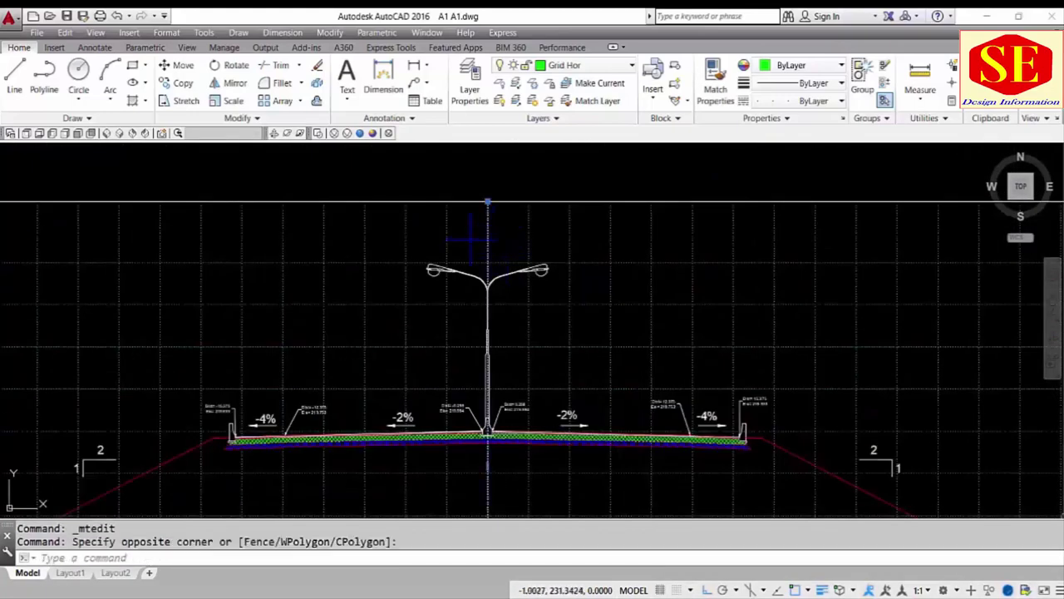
pyautogui.click(591, 166)
# - Keep lineweight and linetype ByLayer and set the centre line's colour to Red
pyautogui.click(840, 83)
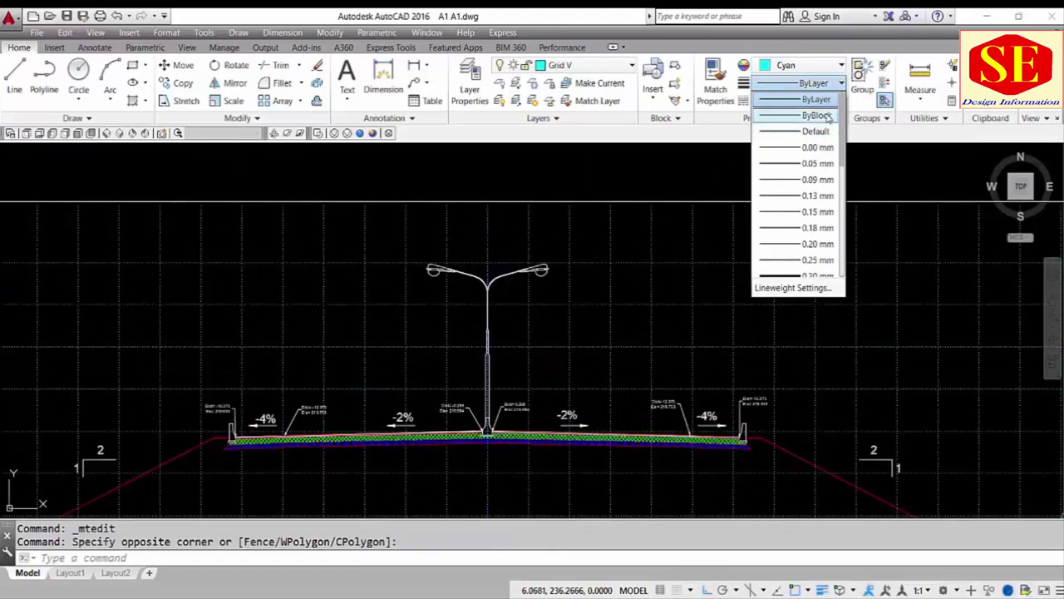
pyautogui.click(813, 99)
pyautogui.click(813, 101)
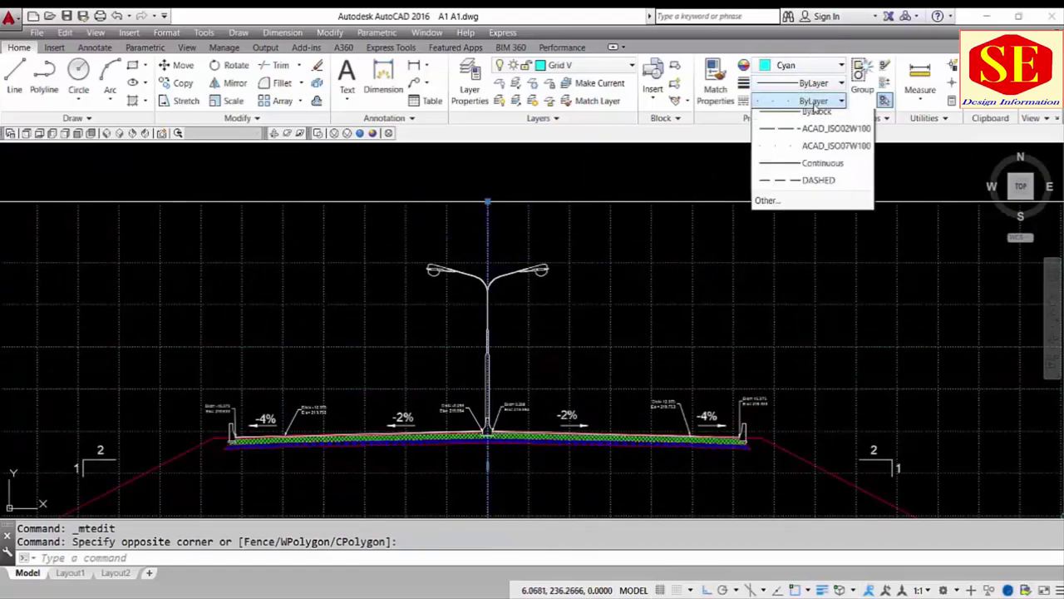
pyautogui.click(813, 118)
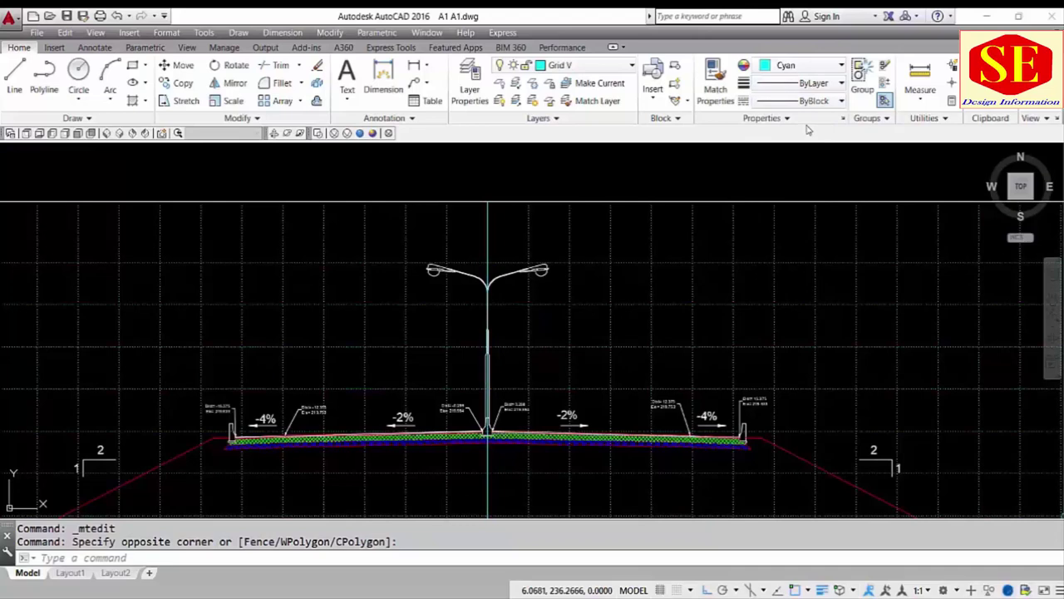
pyautogui.click(798, 65)
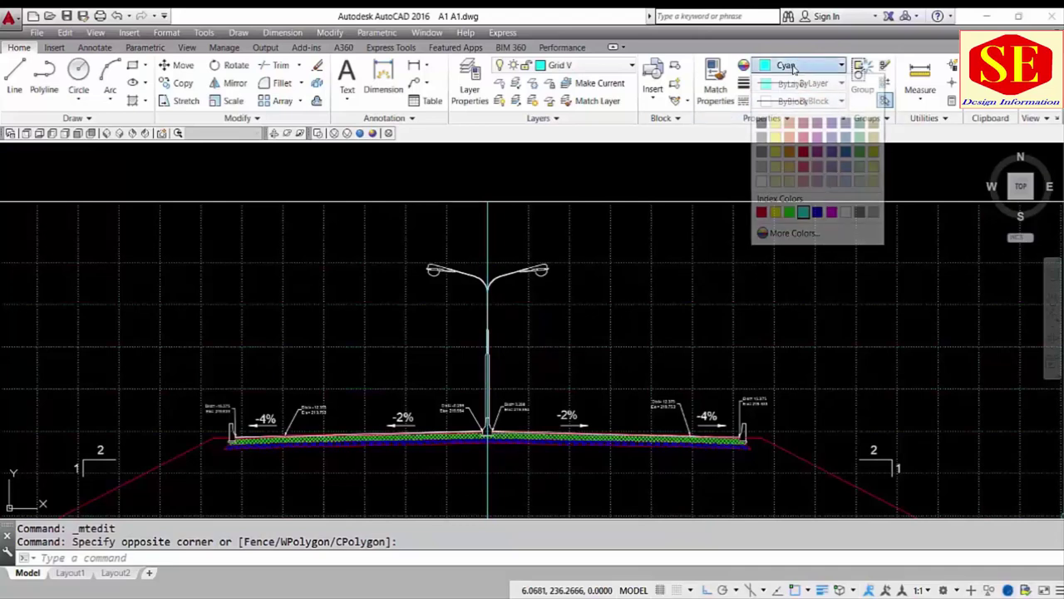
pyautogui.click(761, 212)
pyautogui.press('Escape')
pyautogui.scroll(-2, 503, 191)
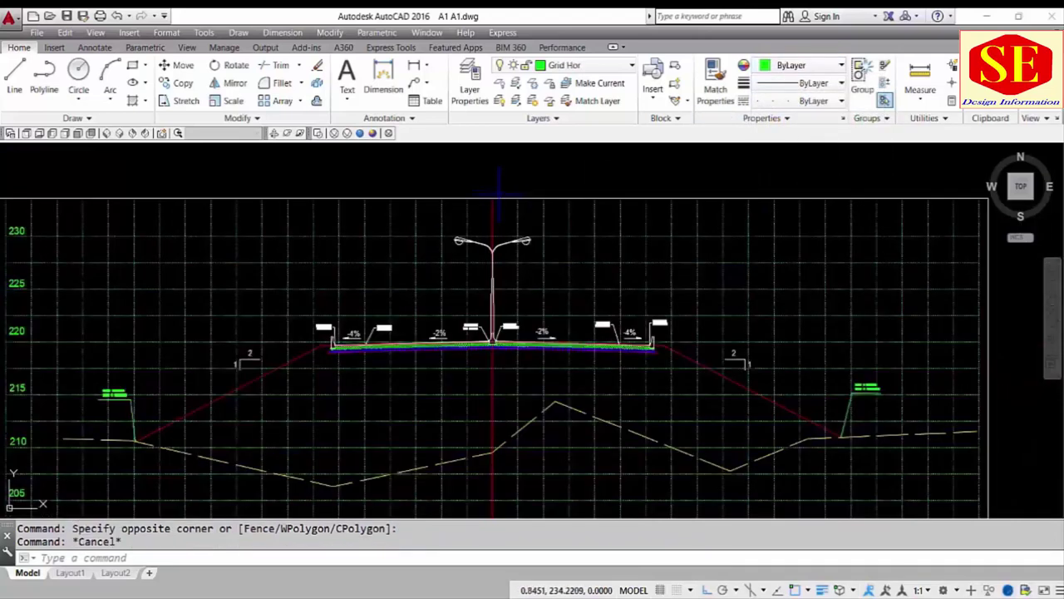
# - Query the grid bottom at the centre line and at the line left of it (X -5)
pyautogui.moveTo(541, 318); pyautogui.dragTo(560, 218, button='middle')
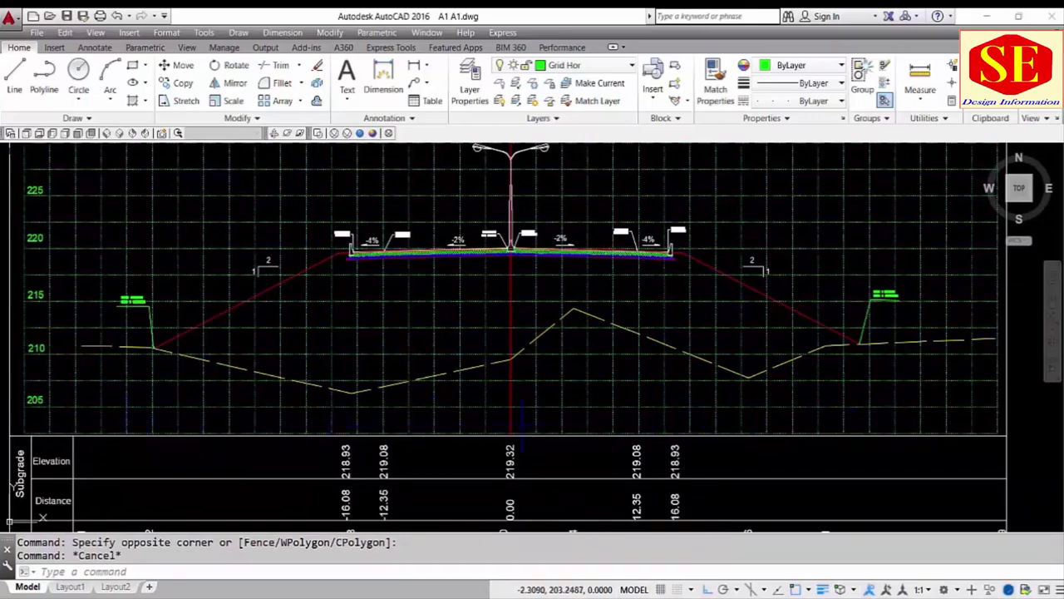
pyautogui.scroll(2, 464, 456)
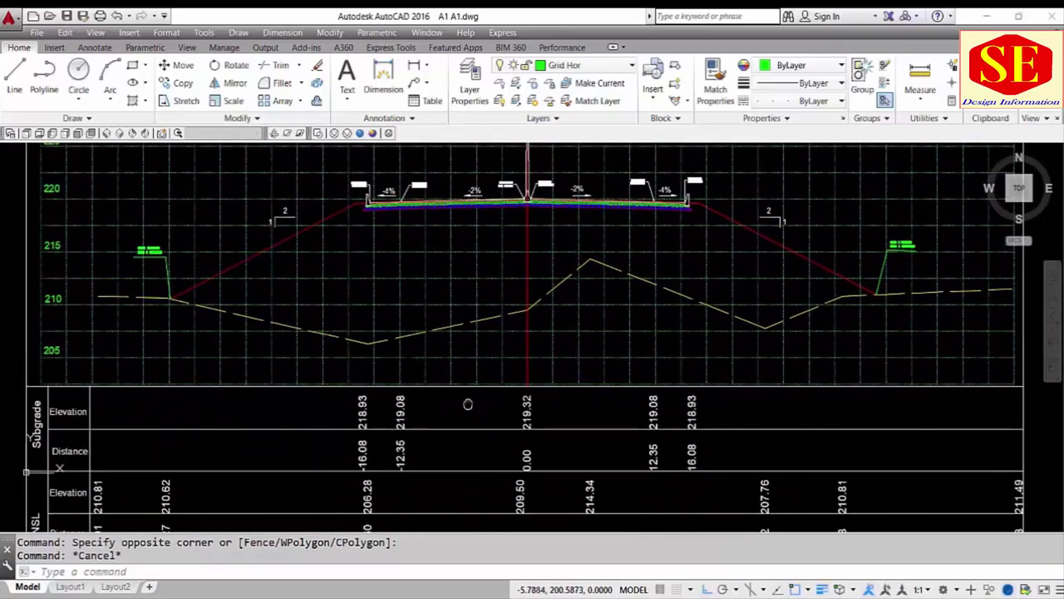
pyautogui.scroll(2, 500, 384)
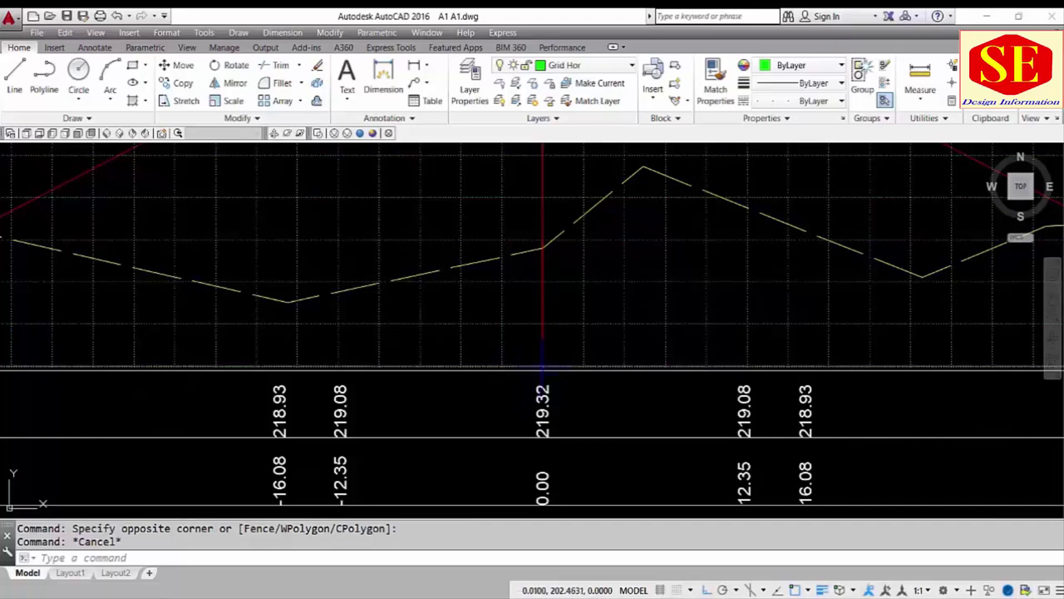
pyautogui.write('ID')
pyautogui.press('Return')
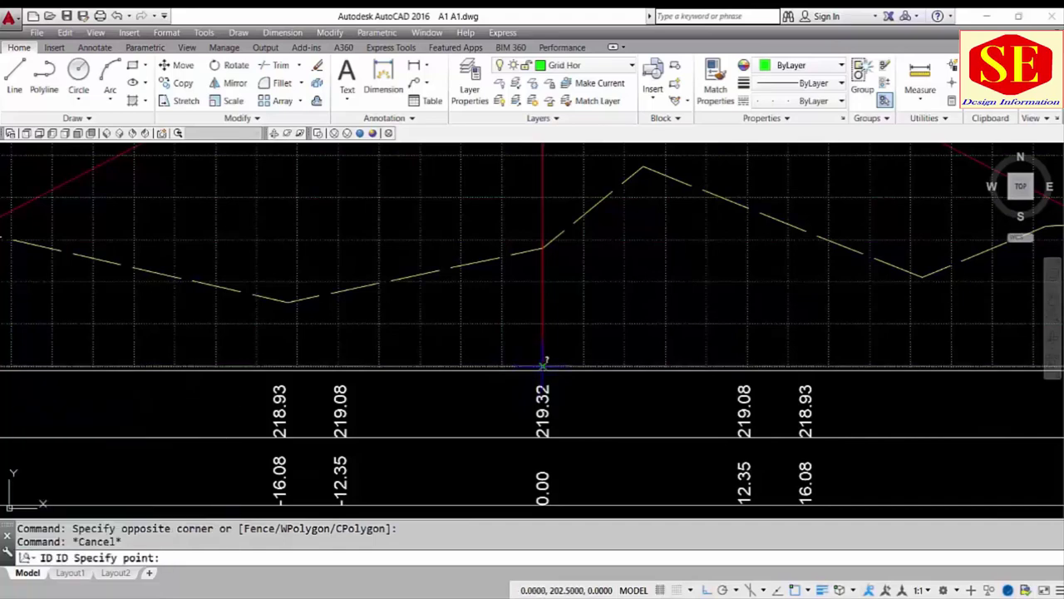
pyautogui.click(542, 366)
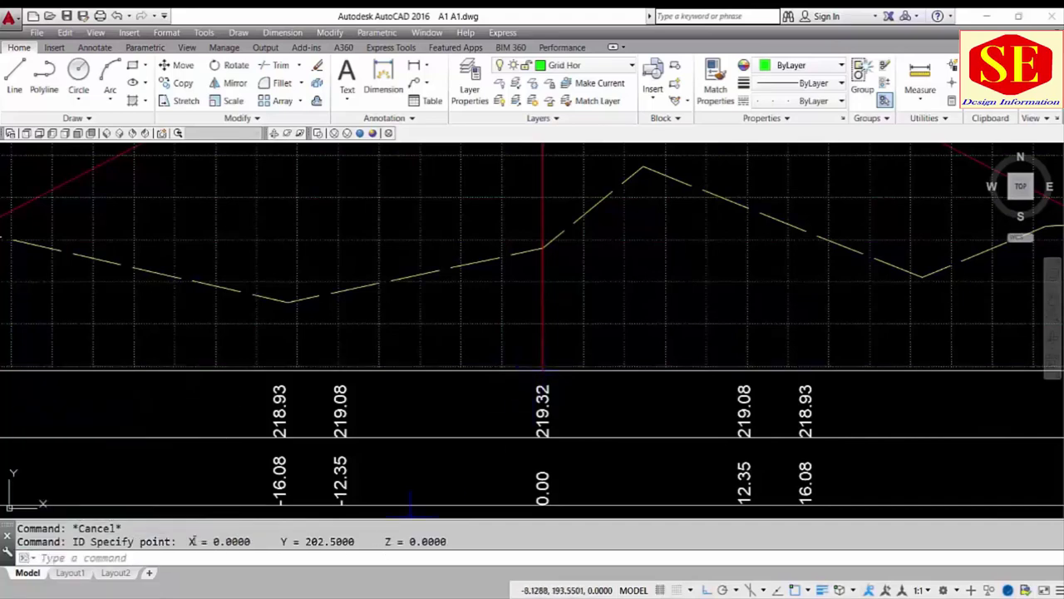
pyautogui.press('Escape')
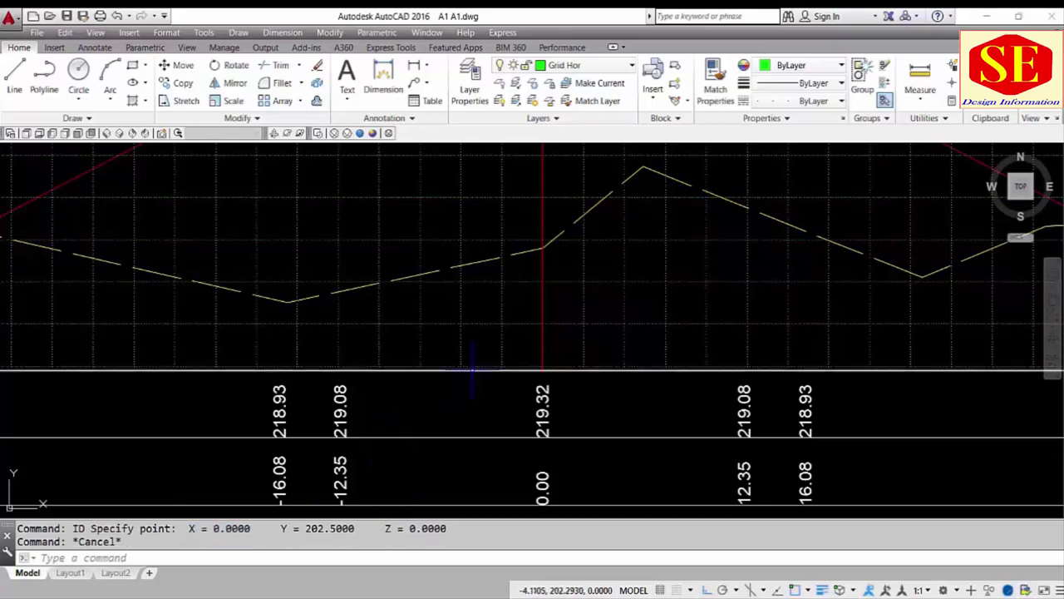
pyautogui.press('Return')
pyautogui.click(462, 365)
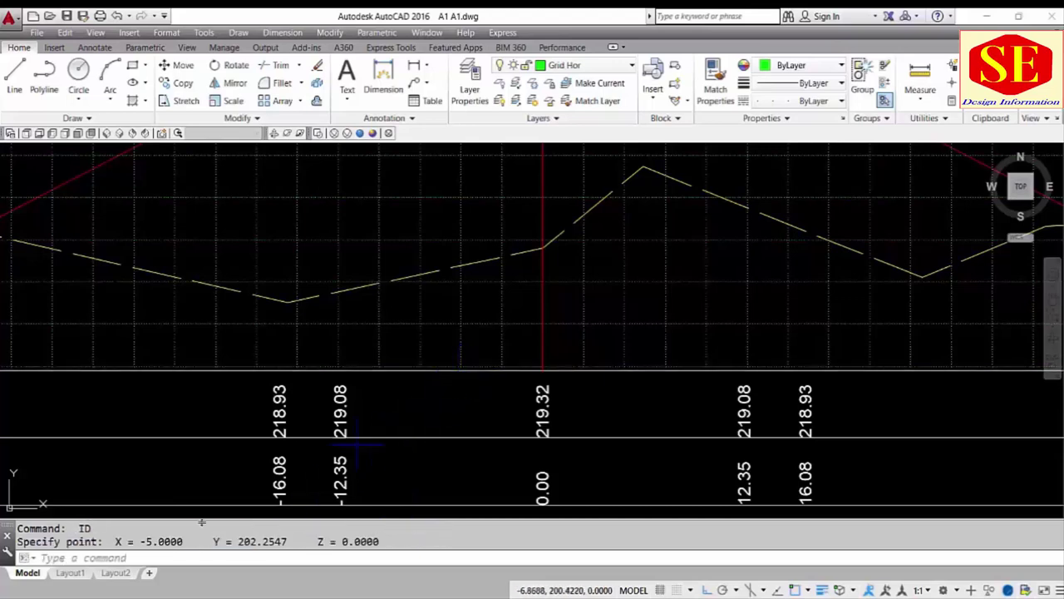
# - Copy the -5.0000 X value from the command history and paste it into the drawing
pyautogui.moveTo(140, 541); pyautogui.dragTo(172, 541)
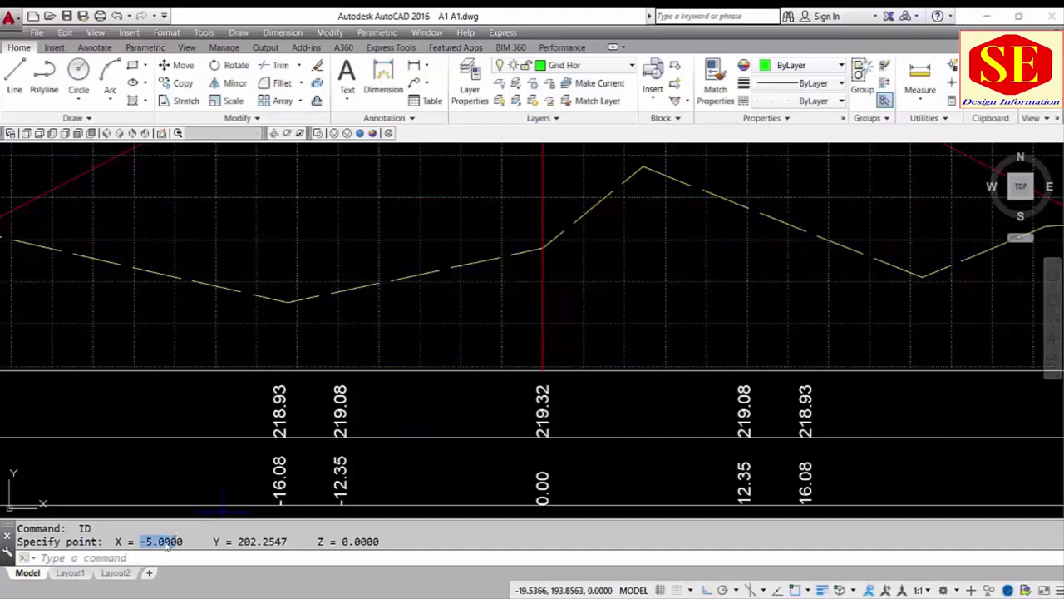
pyautogui.rightClick(166, 545)
pyautogui.click(203, 458)
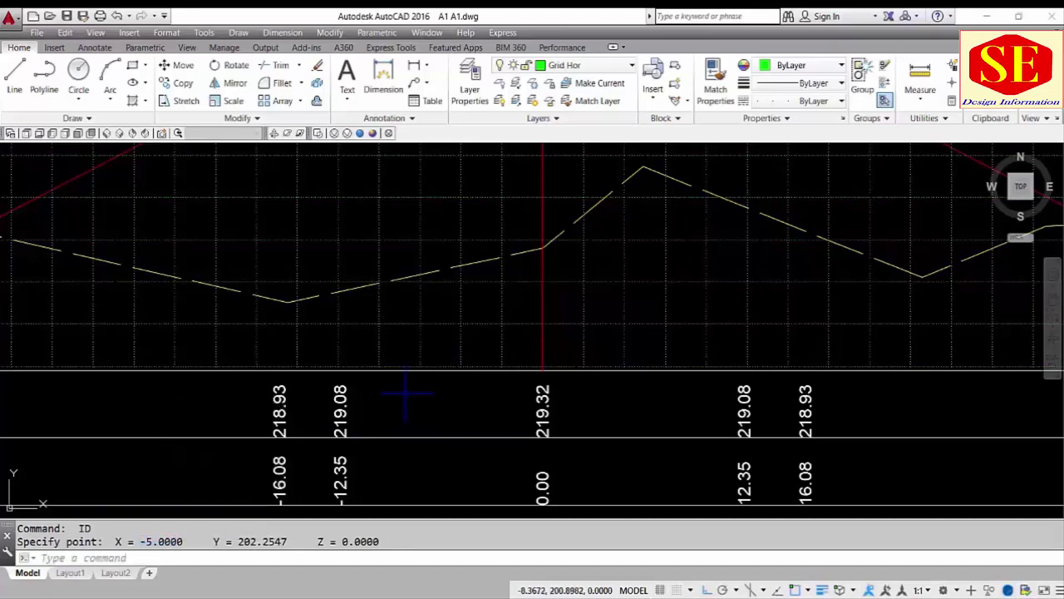
pyautogui.hotkey('ctrl', 'v')
pyautogui.scroll(2, 452, 366)
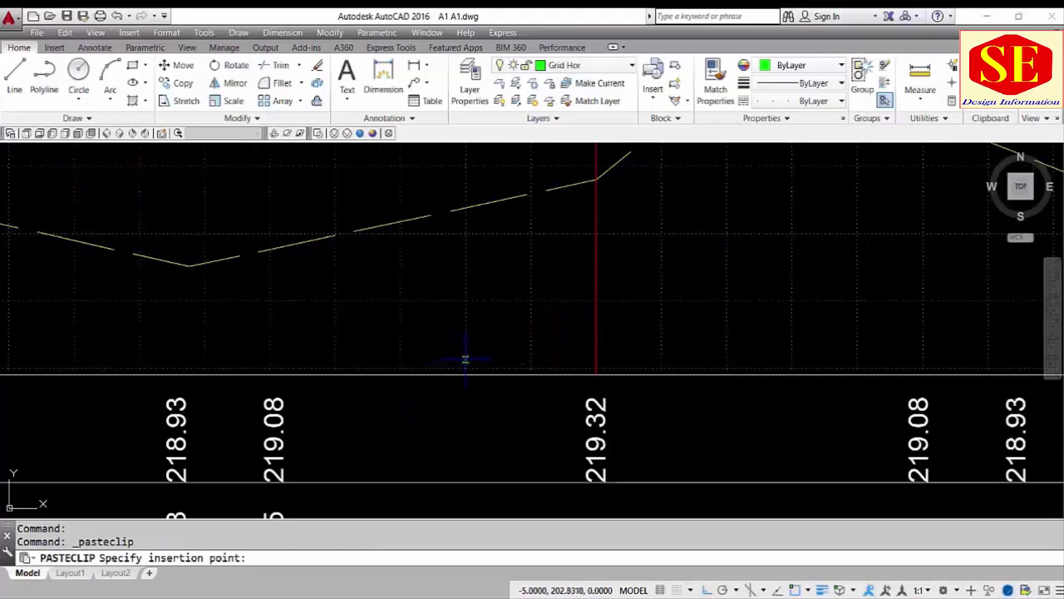
# - Drop the pasted -5.000 label near the grid bottom and move it left toward its grid line
pyautogui.click(509, 347)
pyautogui.press('Escape')
pyautogui.scroll(-3, 515, 343)
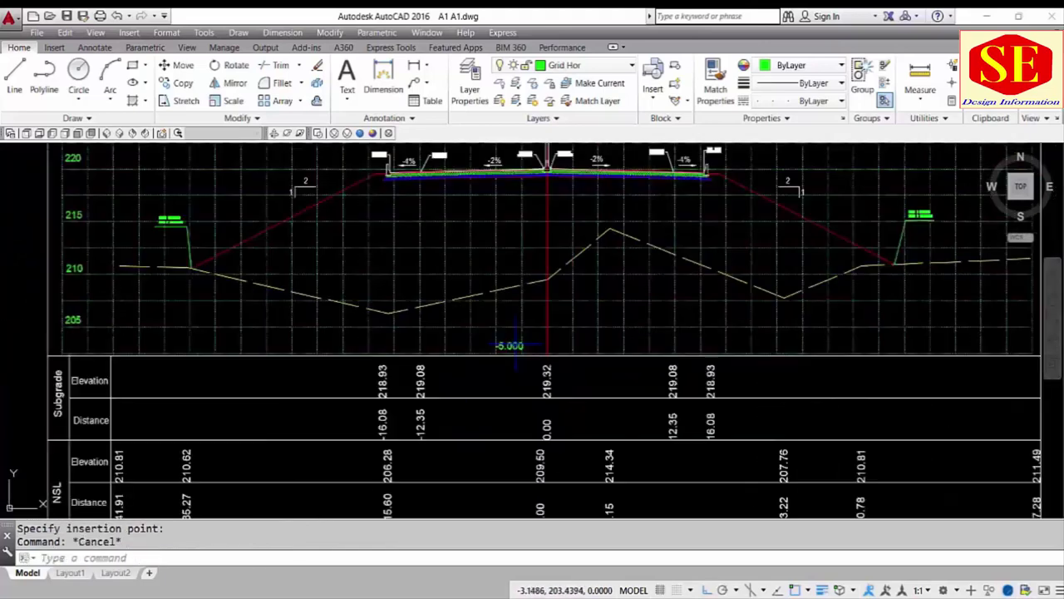
pyautogui.scroll(2, 515, 344)
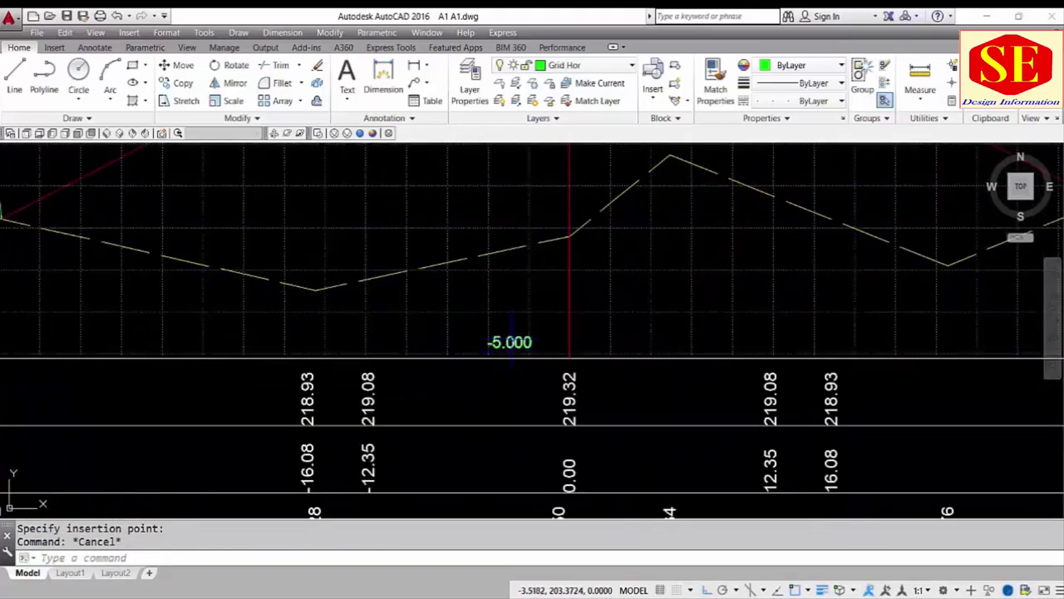
pyautogui.write('m')
pyautogui.press('Return')
pyautogui.click(510, 342)
pyautogui.press('Return')
pyautogui.click(521, 385)
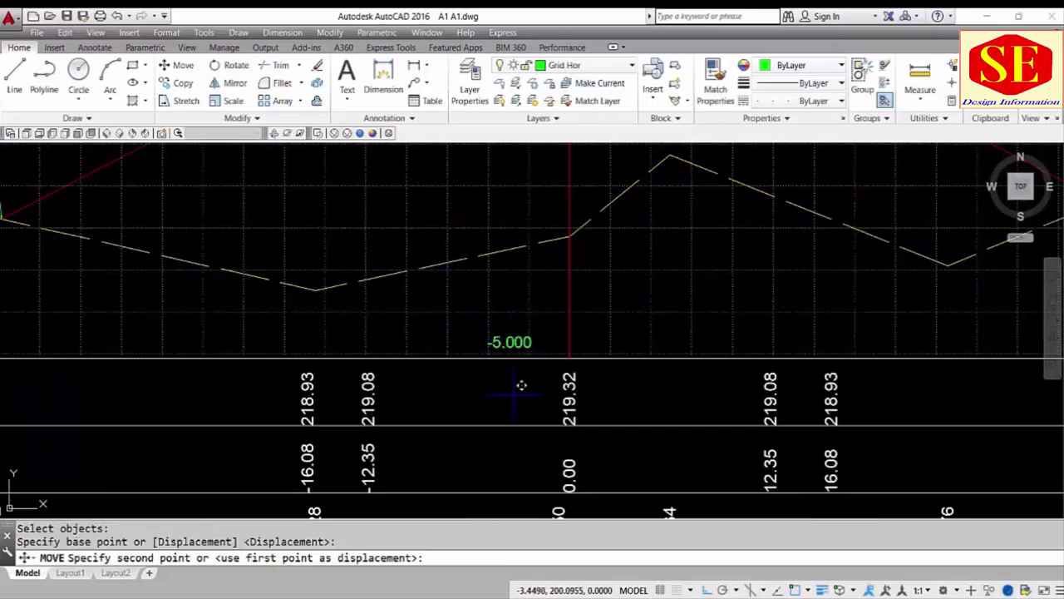
pyautogui.click(506, 385)
# - Retry repositioning the -5.000 label, then cancel and undo the last move
pyautogui.write('m')
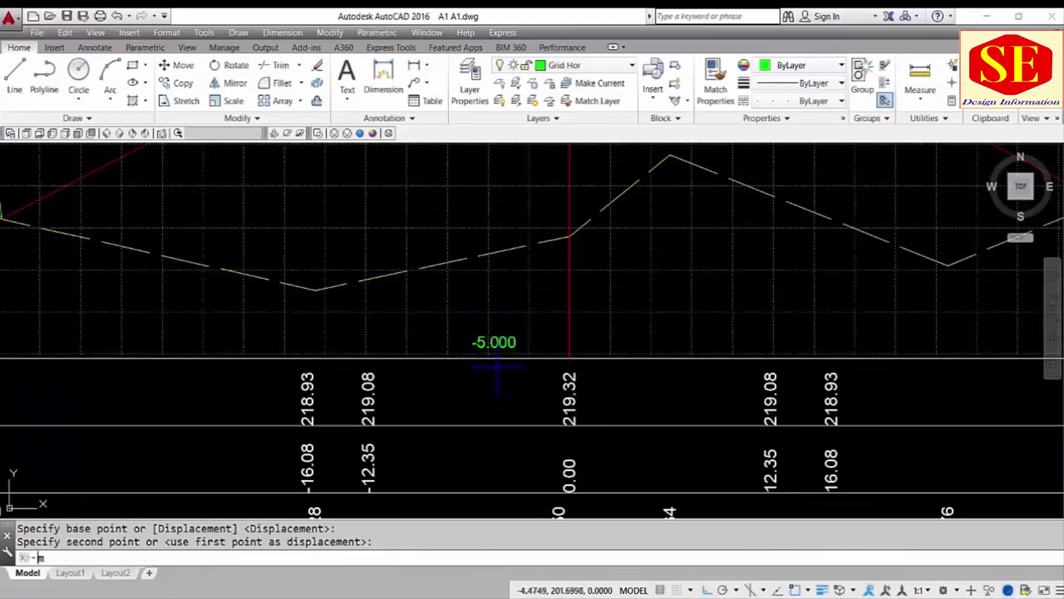
pyautogui.press('Return')
pyautogui.click(494, 342)
pyautogui.press('Return')
pyautogui.click(506, 380)
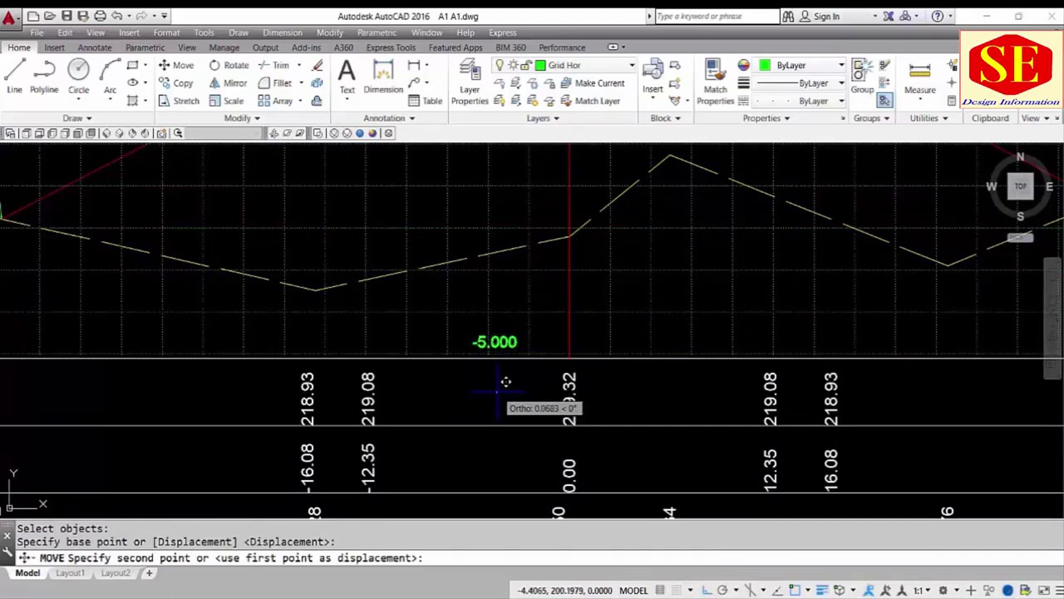
pyautogui.press('Escape')
pyautogui.write('co')
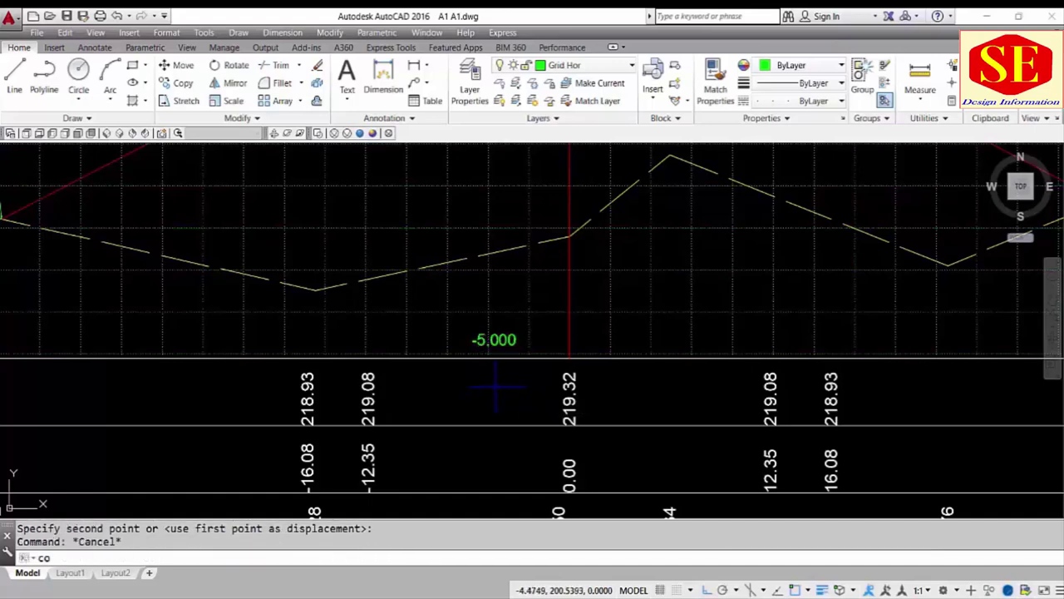
pyautogui.press('Return')
pyautogui.press('Escape')
pyautogui.write('u')
pyautogui.press('Return')
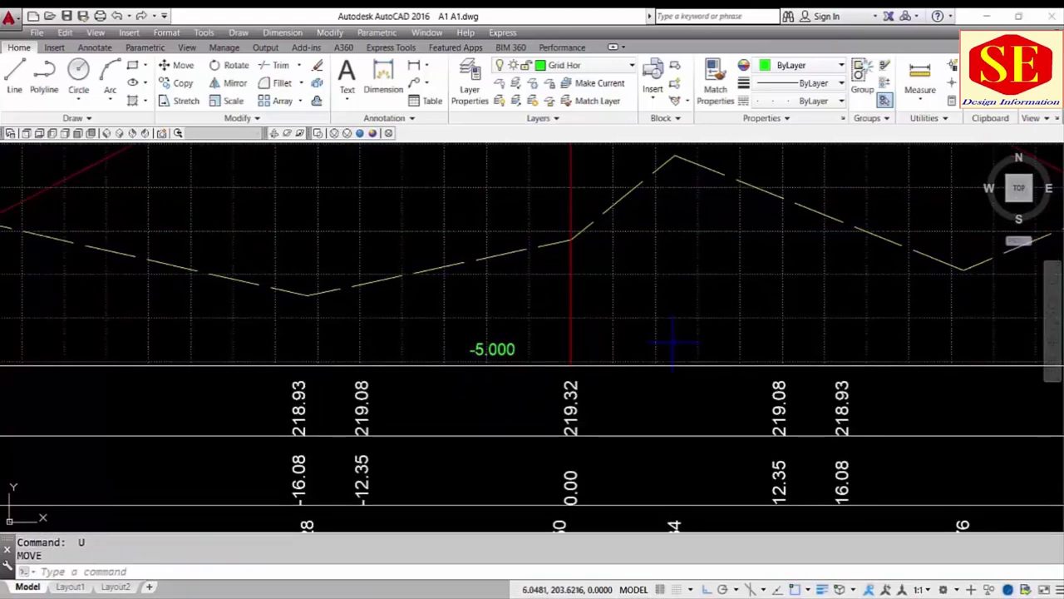
# - Copy the -5.000 label from a base point beneath it to the first grid line left
pyautogui.write('co')
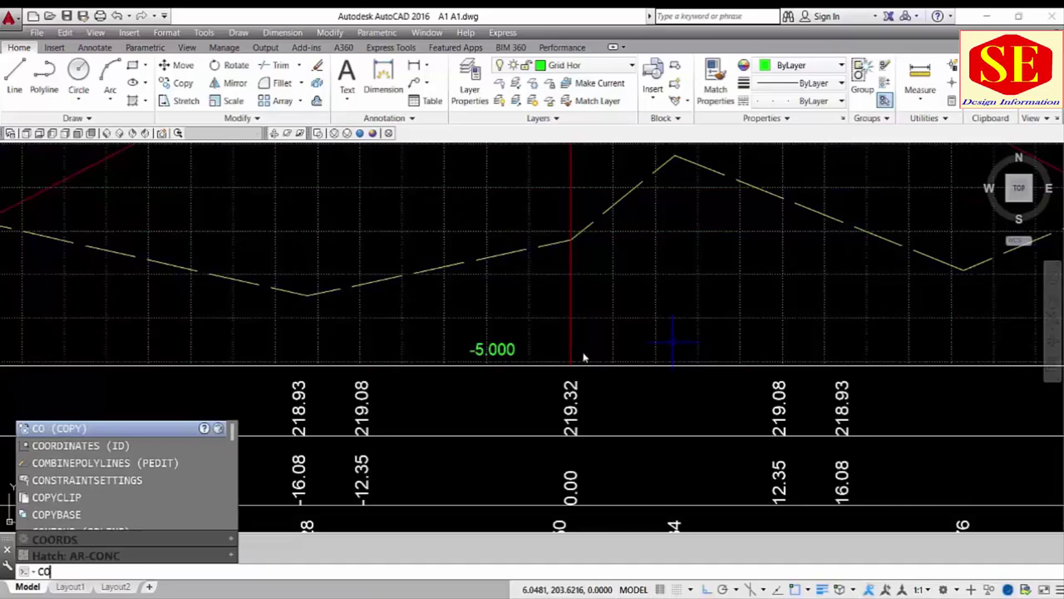
pyautogui.press('Return')
pyautogui.click(492, 349)
pyautogui.press('Return')
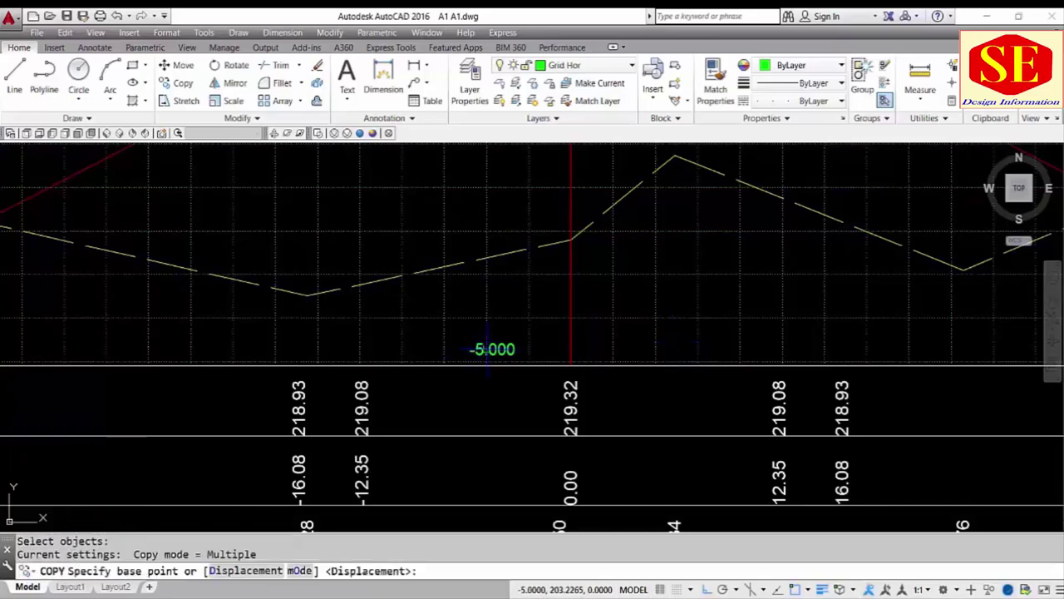
pyautogui.scroll(8, 490, 347)
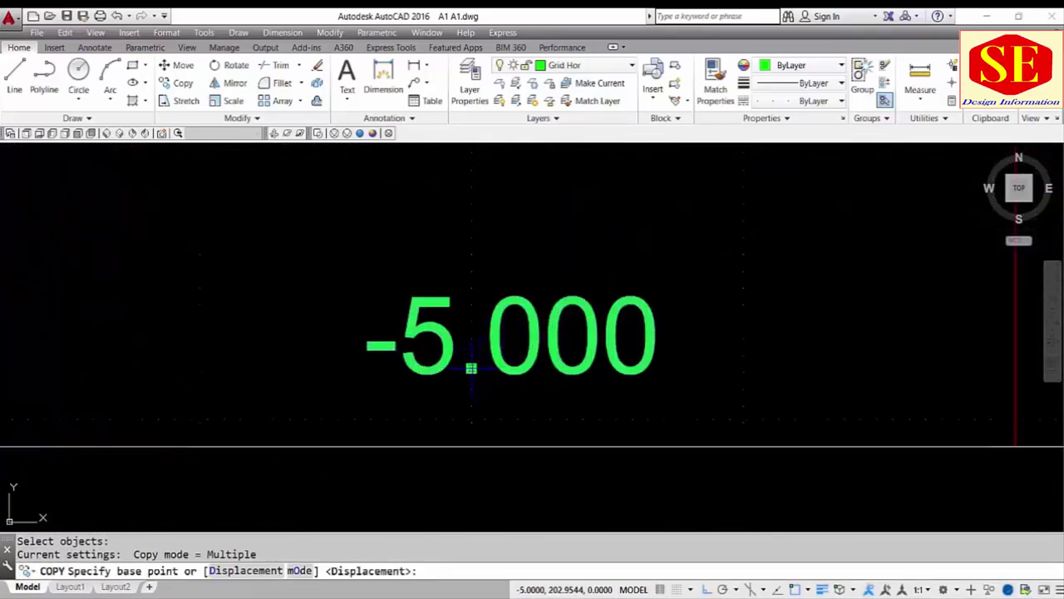
pyautogui.click(471, 419)
pyautogui.scroll(-4, 769, 287)
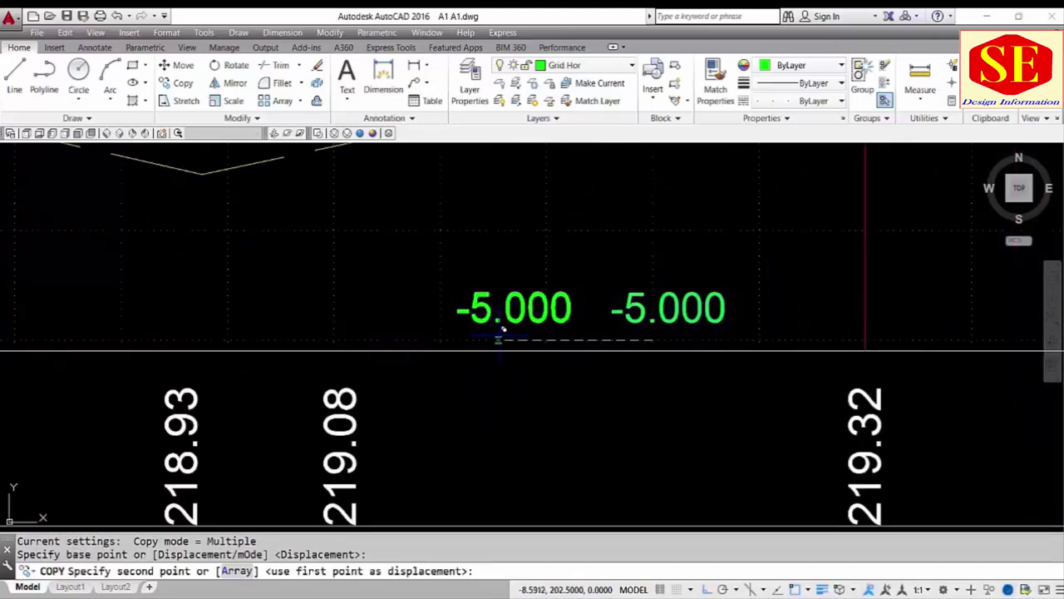
pyautogui.click(440, 341)
# - Place further -5.000 copies on each grid line leftward to the grid's left edge
pyautogui.moveTo(441, 341); pyautogui.dragTo(718, 339, button='middle')
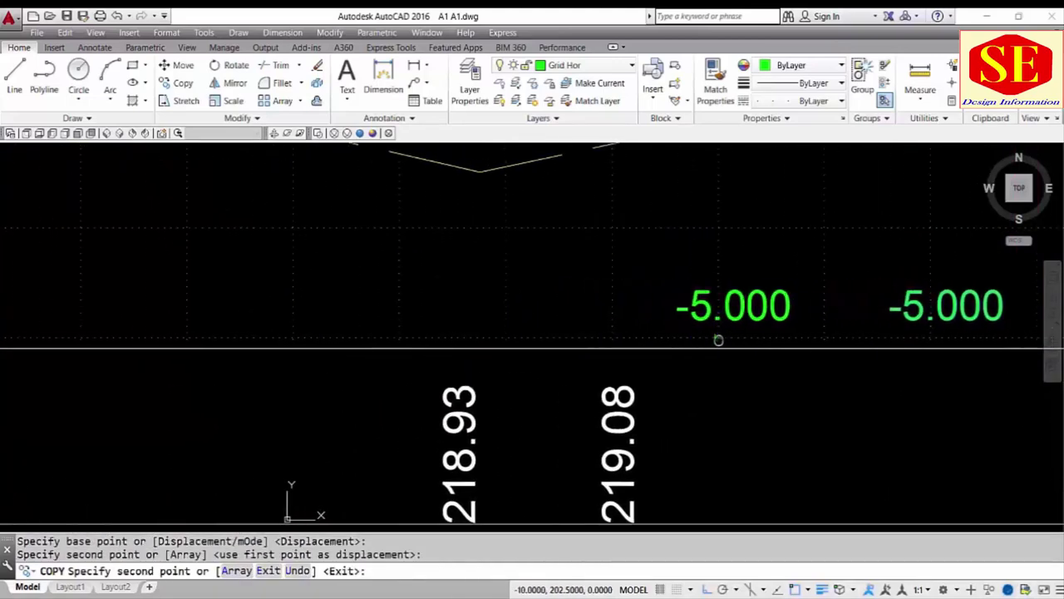
pyautogui.click(504, 337)
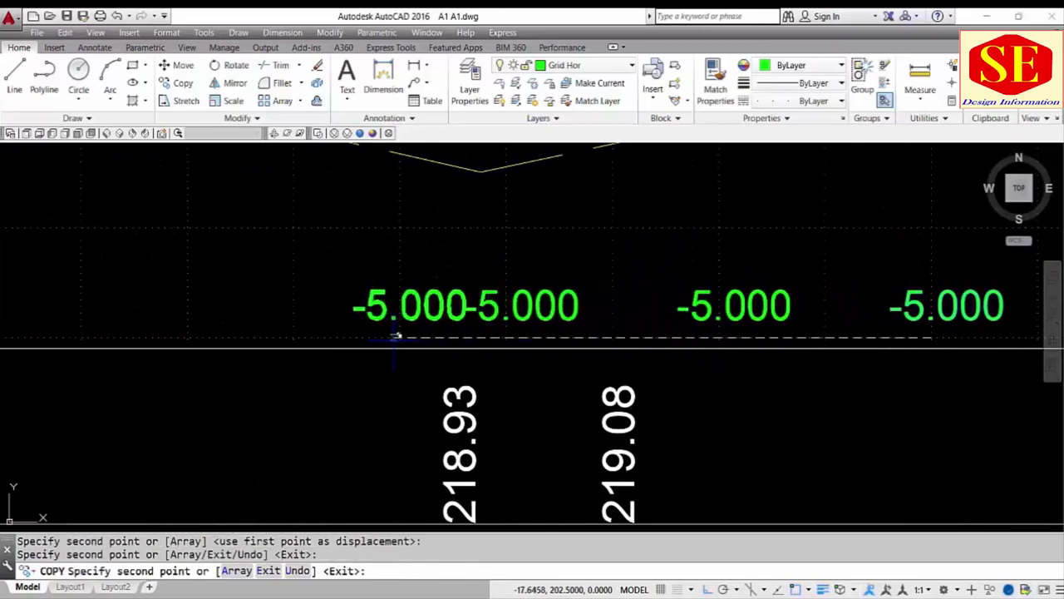
pyautogui.click(293, 337)
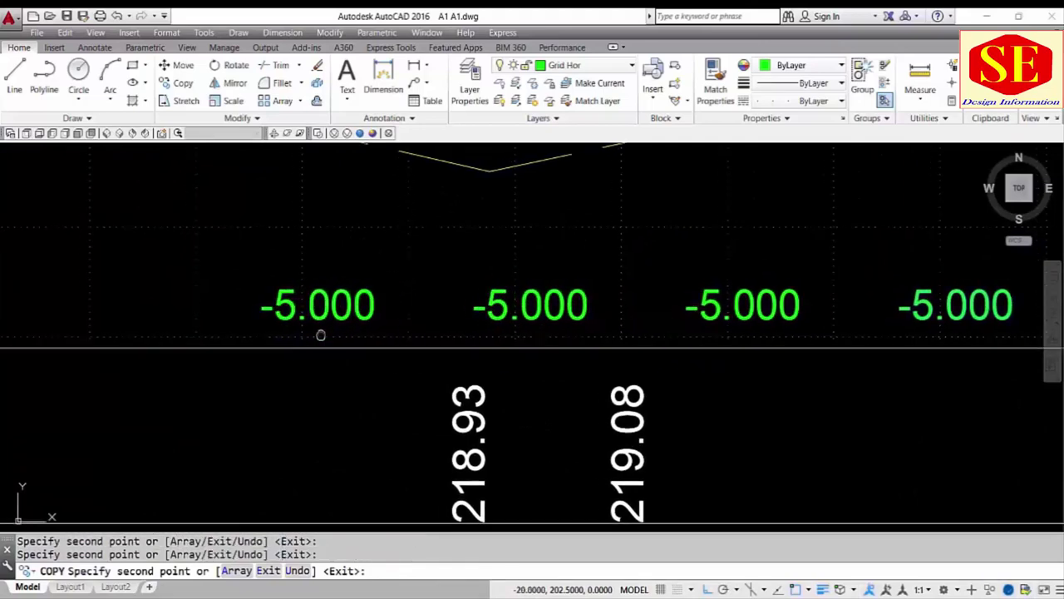
pyautogui.moveTo(303, 341); pyautogui.dragTo(789, 343, button='middle')
pyautogui.click(574, 344)
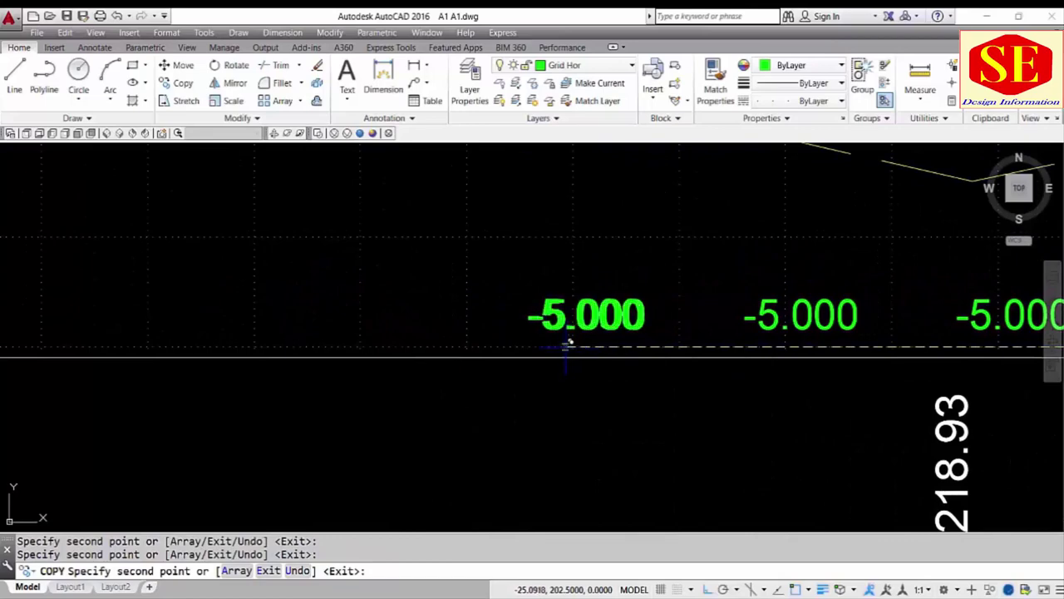
pyautogui.click(360, 343)
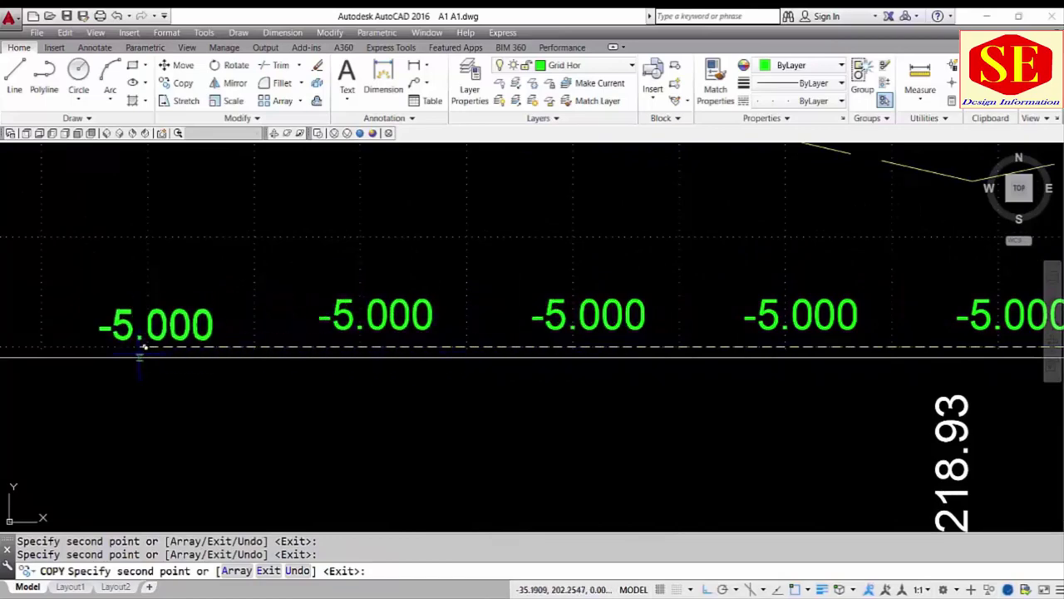
pyautogui.moveTo(171, 348); pyautogui.dragTo(599, 371, button='middle')
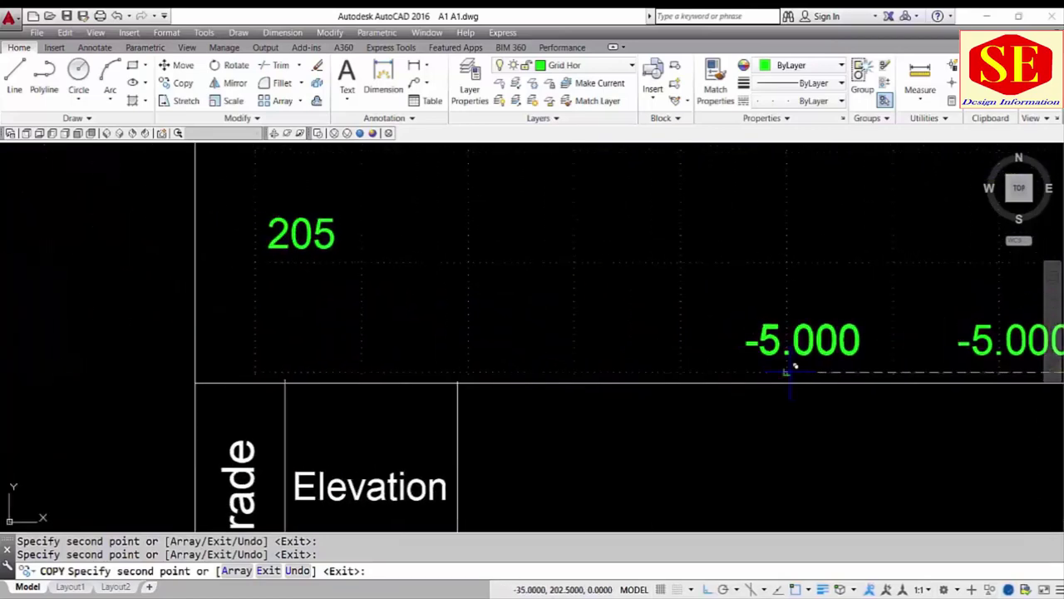
pyautogui.click(575, 368)
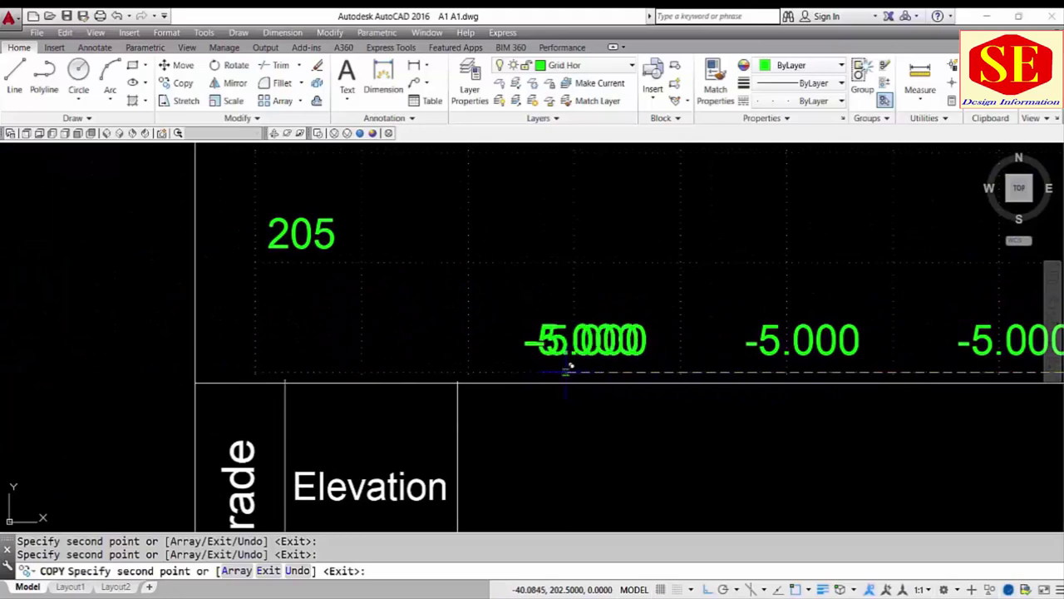
pyautogui.click(362, 369)
# - Change the first two copied labels left of centre to -10.000 and -15.000
pyautogui.press('Escape')
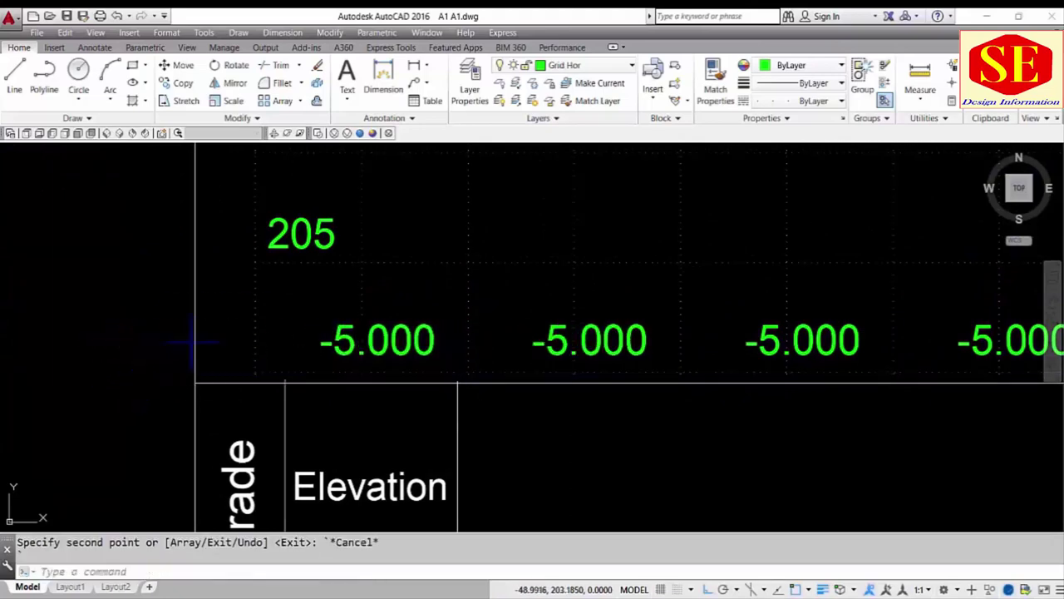
pyautogui.scroll(-4, 83, 361)
pyautogui.scroll(2, 554, 366)
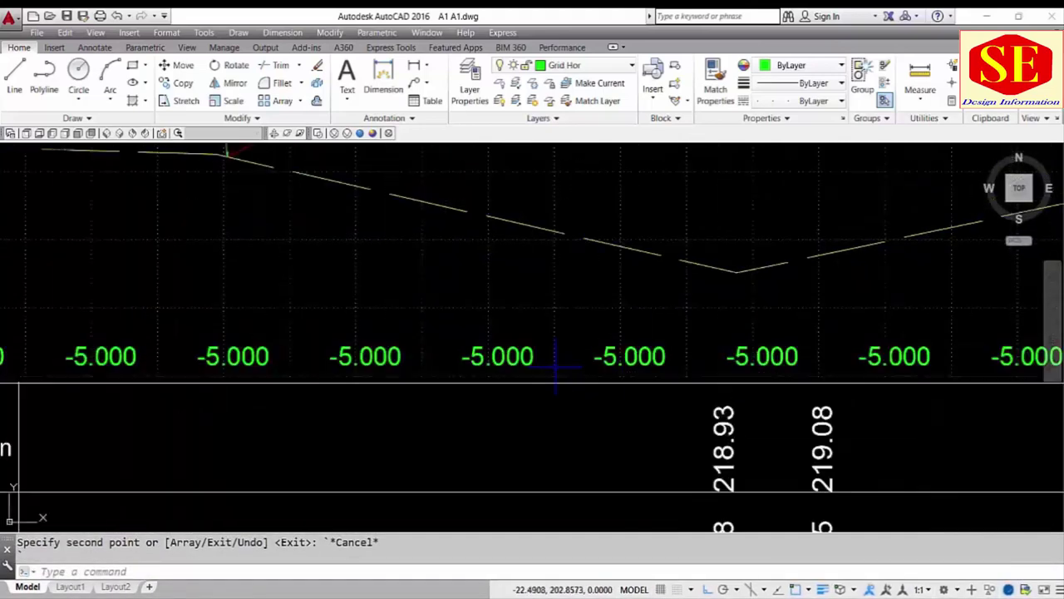
pyautogui.moveTo(951, 341); pyautogui.dragTo(386, 321, button='middle')
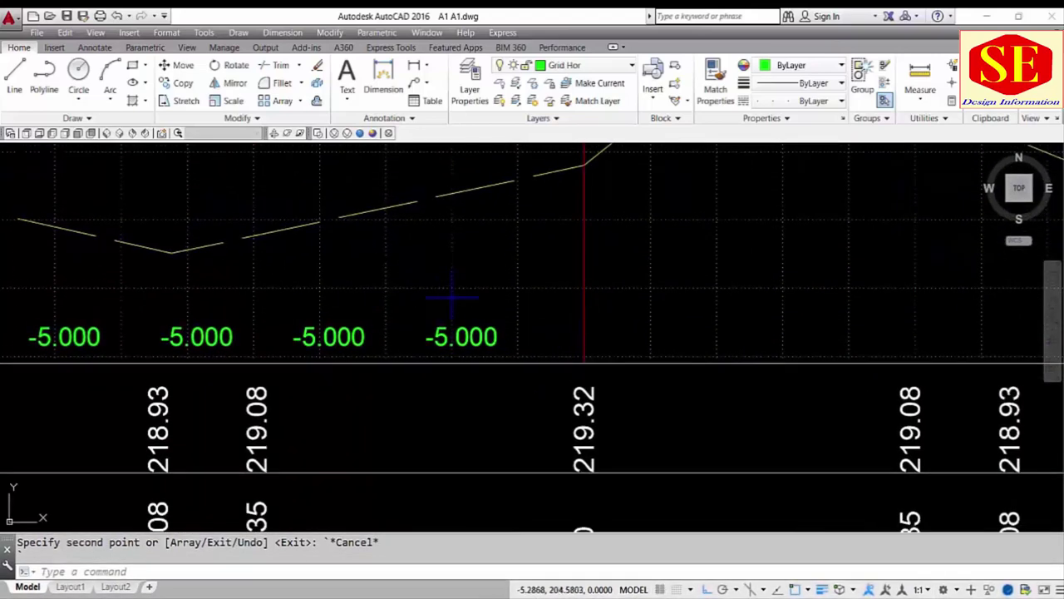
pyautogui.click(366, 340)
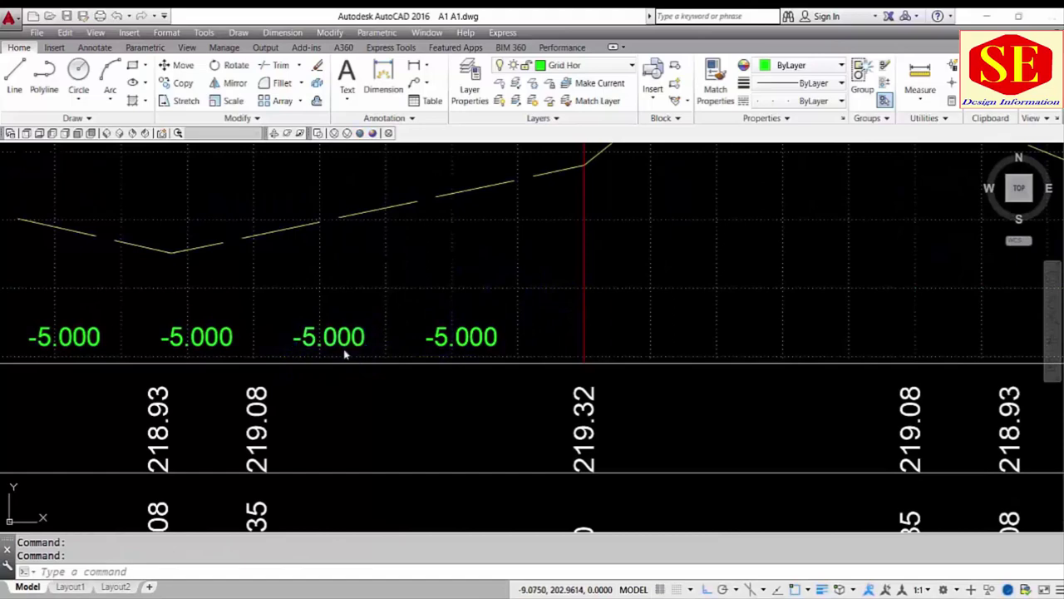
pyautogui.doubleClick(344, 348)
pyautogui.press('BackSpace')
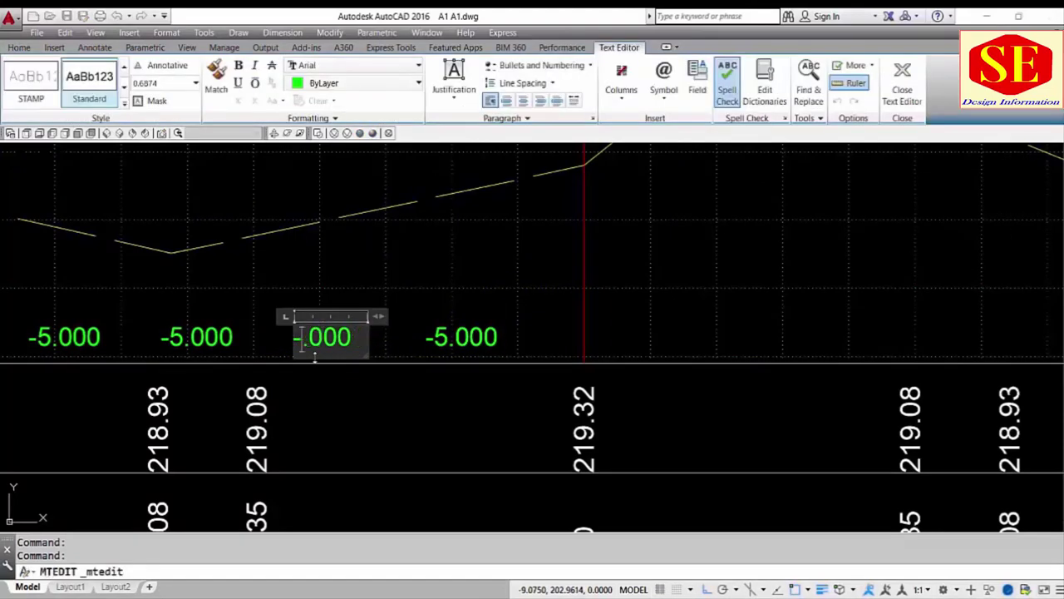
pyautogui.write('10')
pyautogui.click(351, 424)
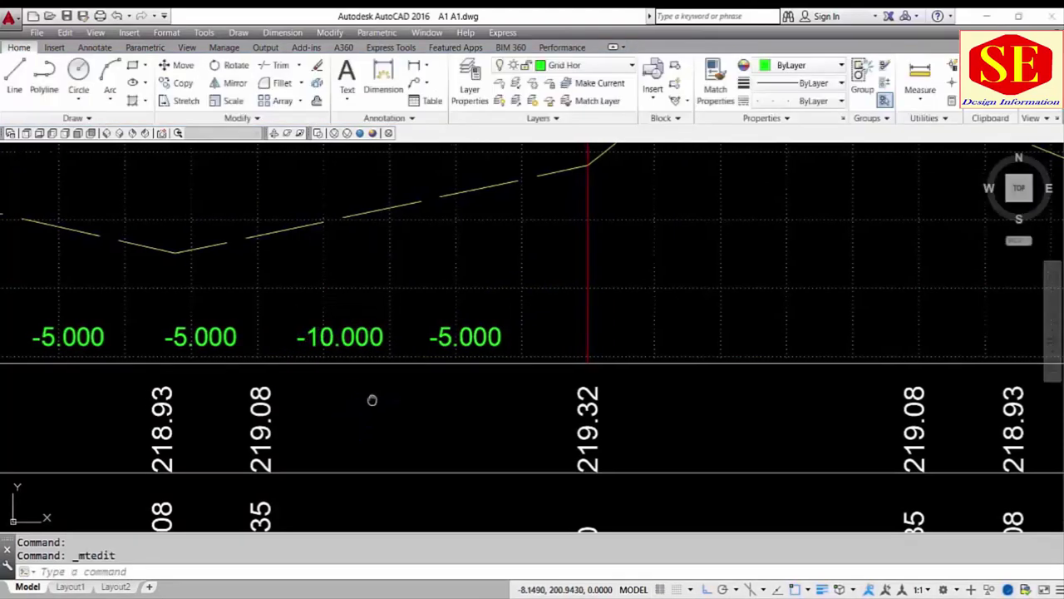
pyautogui.moveTo(368, 399); pyautogui.dragTo(572, 395, button='middle')
pyautogui.doubleClick(480, 348)
pyautogui.click(448, 347)
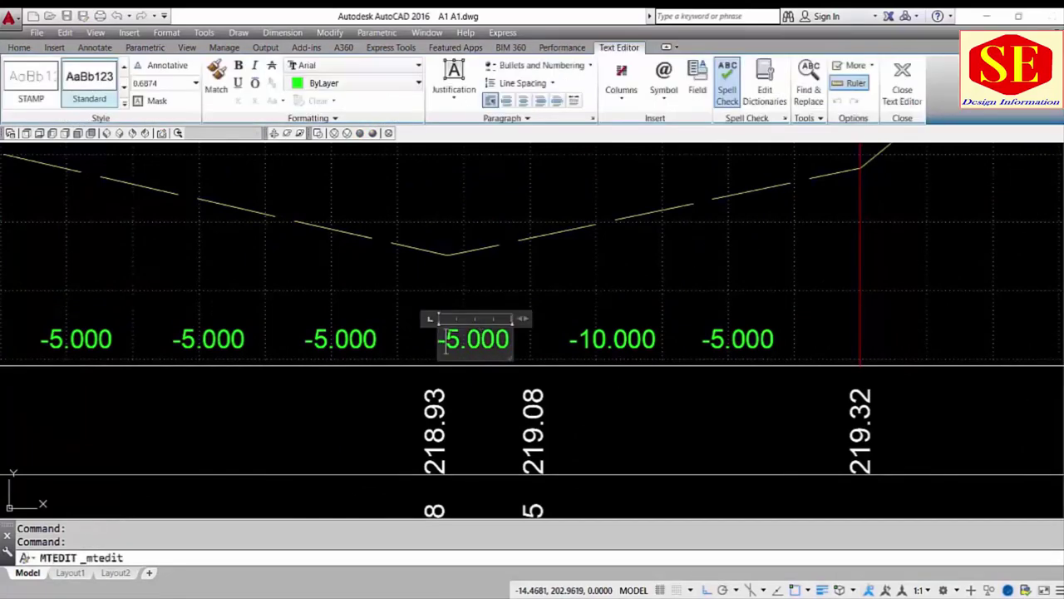
pyautogui.write('1')
pyautogui.click(294, 291)
# - Change the next three labels to -20.000, -25.000 and -30.000
pyautogui.doubleClick(313, 348)
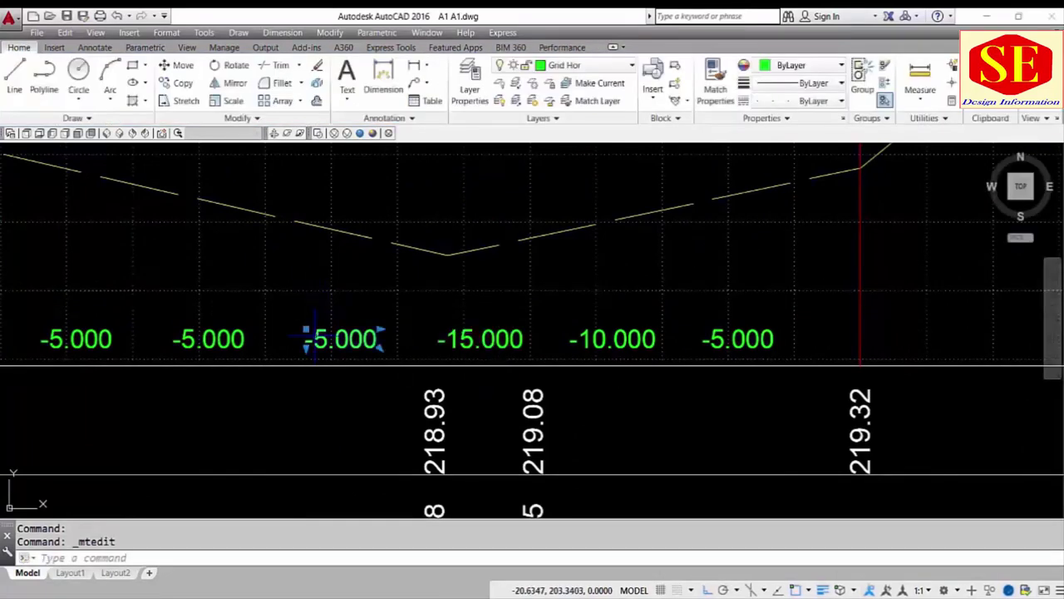
pyautogui.press('BackSpace')
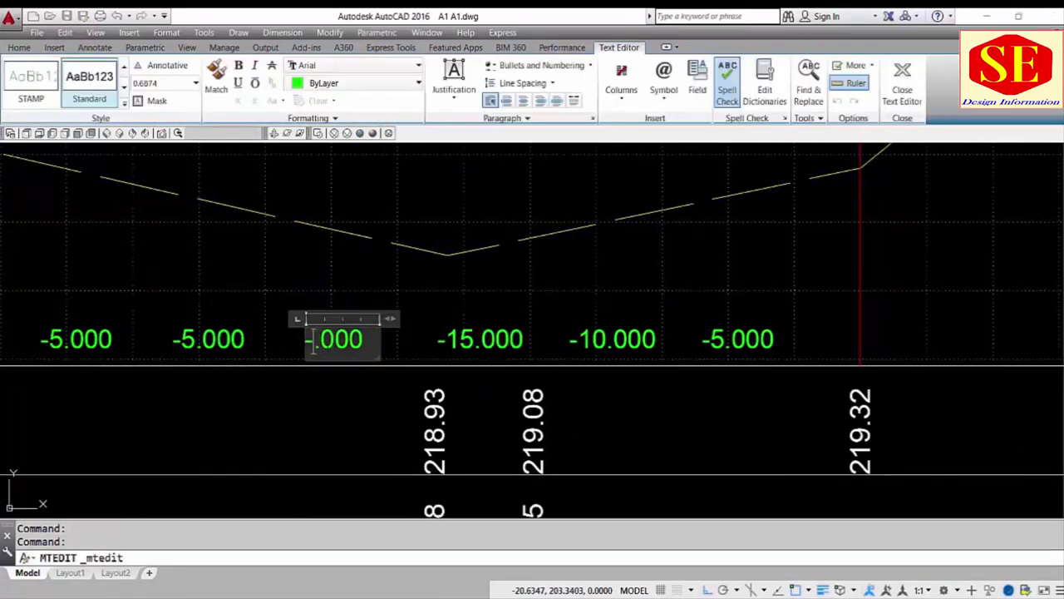
pyautogui.write('20')
pyautogui.click(278, 445)
pyautogui.moveTo(280, 440); pyautogui.dragTo(477, 452, button='middle')
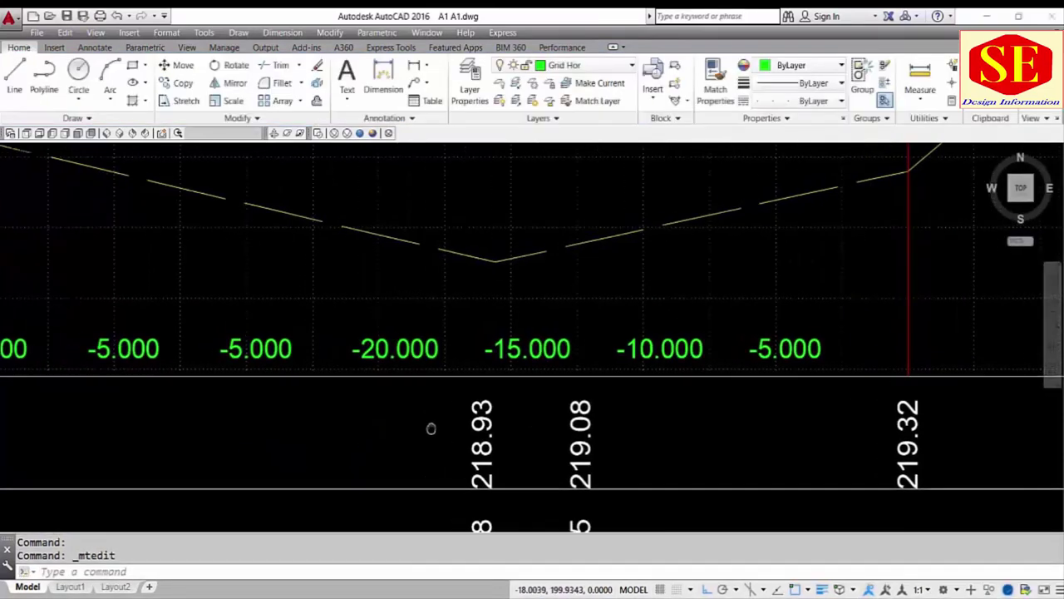
pyautogui.doubleClick(444, 349)
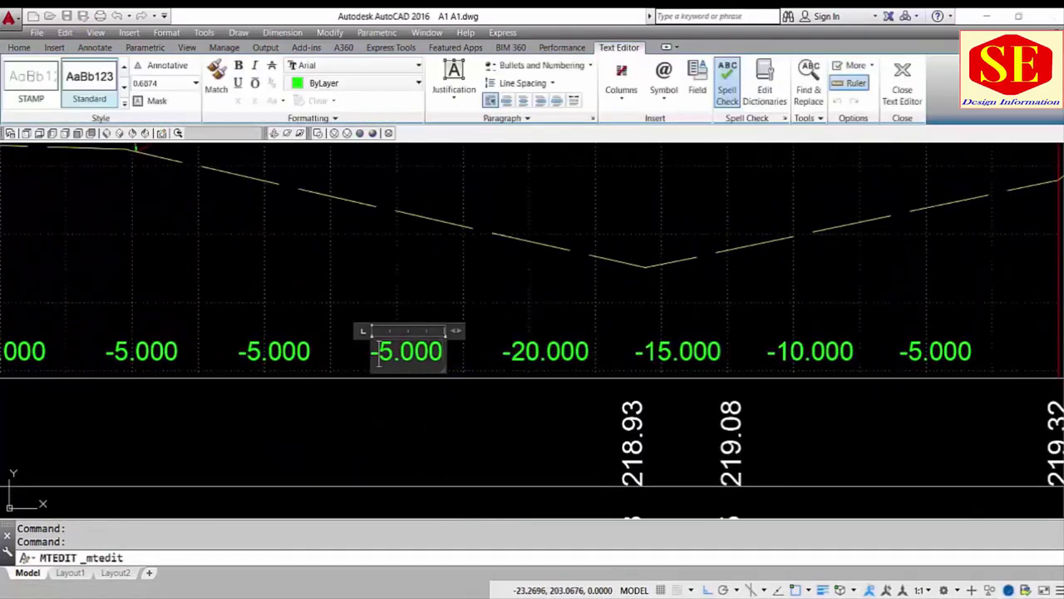
pyautogui.write('2')
pyautogui.click(368, 404)
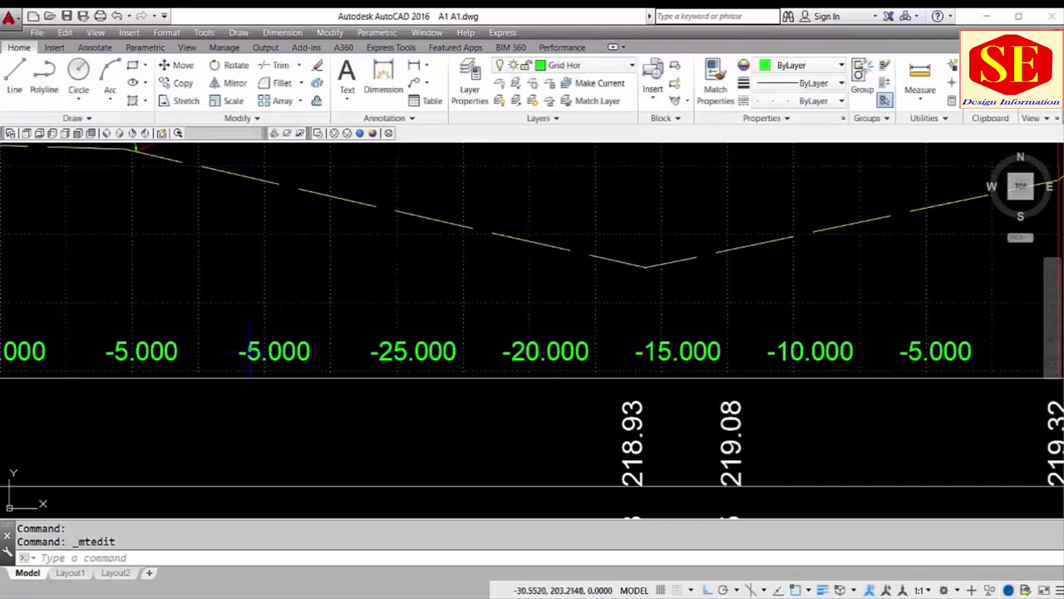
pyautogui.doubleClick(246, 356)
pyautogui.press('BackSpace')
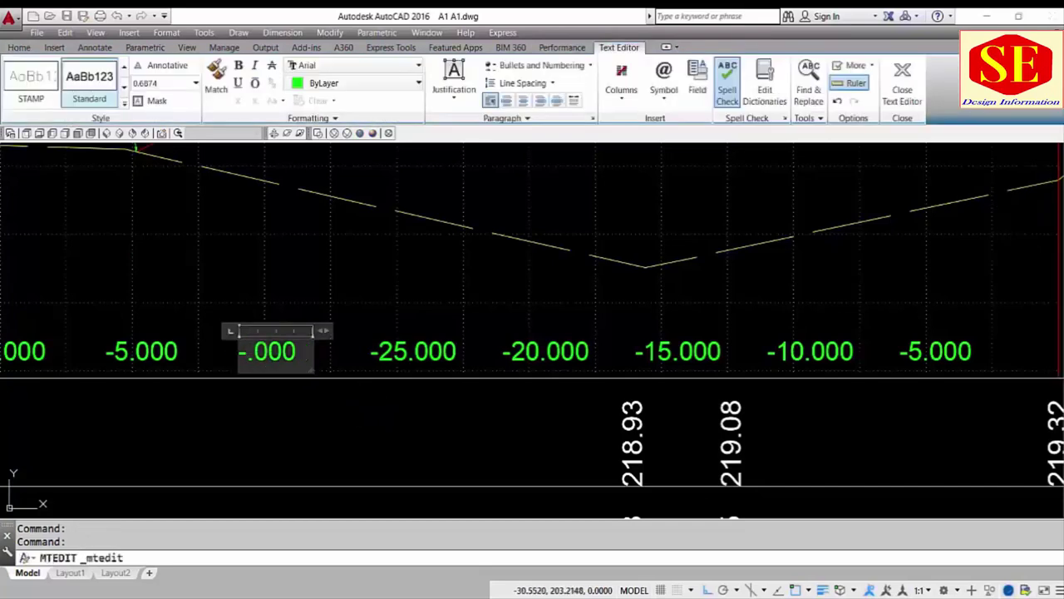
pyautogui.write('30')
pyautogui.click(252, 388)
# - Change the outermost labels to -35.000, -40.000 and -45.000
pyautogui.moveTo(164, 360); pyautogui.dragTo(509, 349, button='middle')
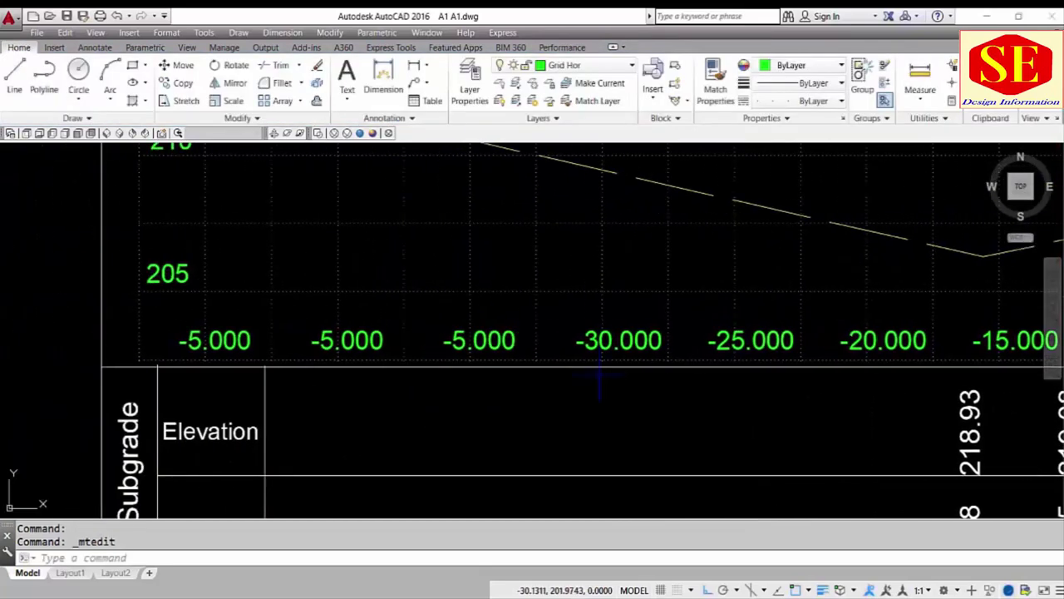
pyautogui.doubleClick(503, 343)
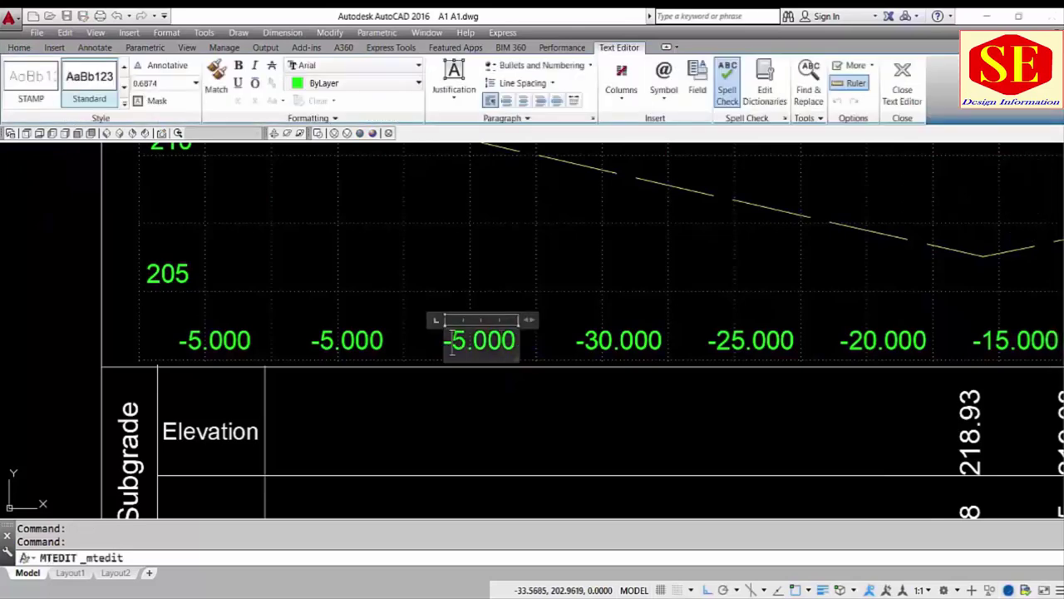
pyautogui.click(452, 342)
pyautogui.write('3')
pyautogui.click(451, 408)
pyautogui.doubleClick(345, 339)
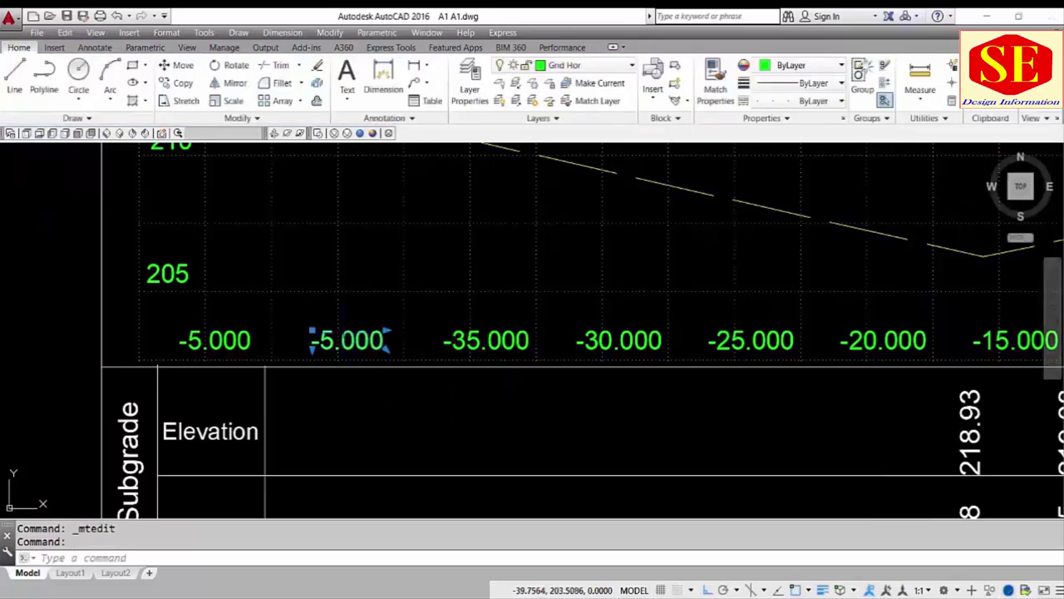
pyautogui.press('BackSpace')
pyautogui.write('4')
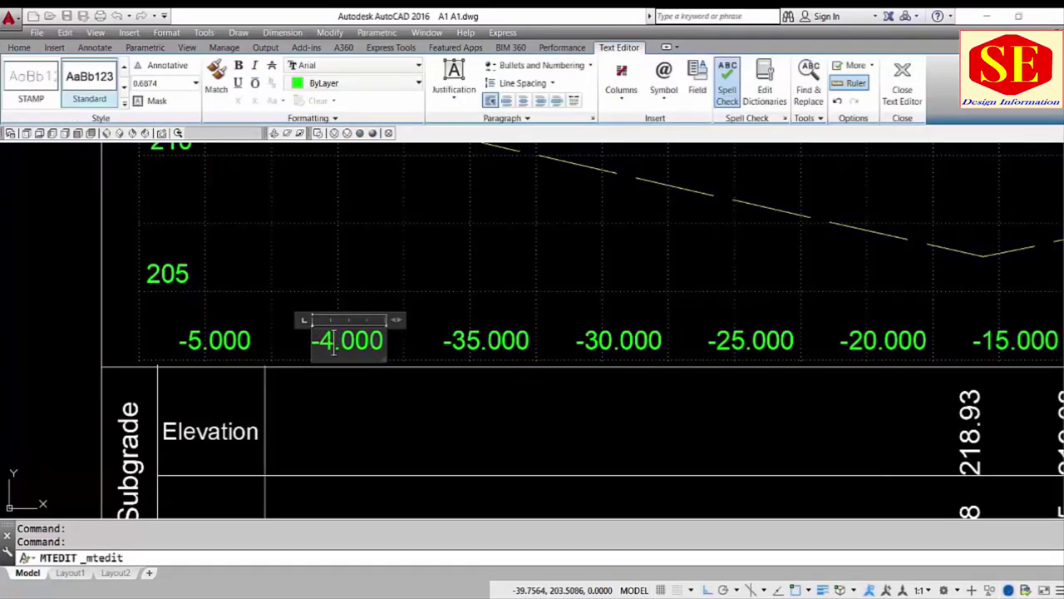
pyautogui.write('0')
pyautogui.click(349, 460)
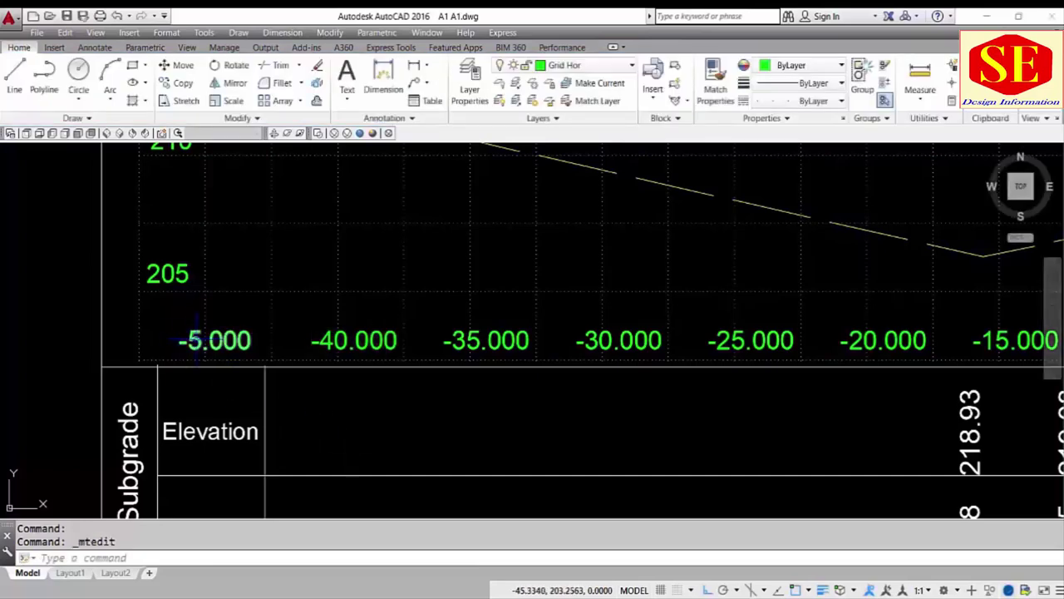
pyautogui.doubleClick(190, 341)
pyautogui.write('4')
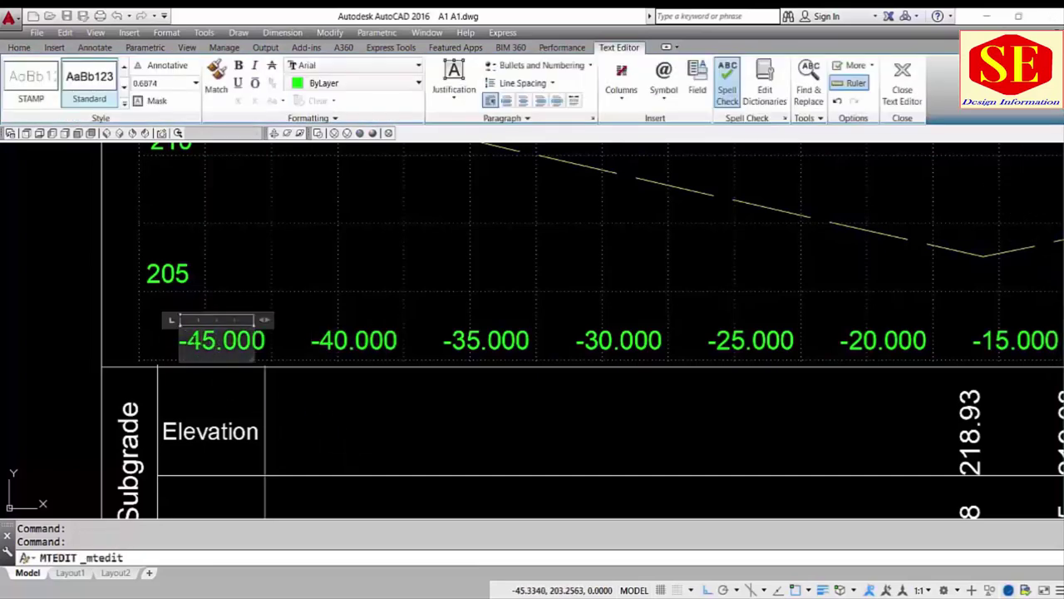
pyautogui.click(247, 377)
pyautogui.press('Escape')
pyautogui.scroll(-3, 247, 377)
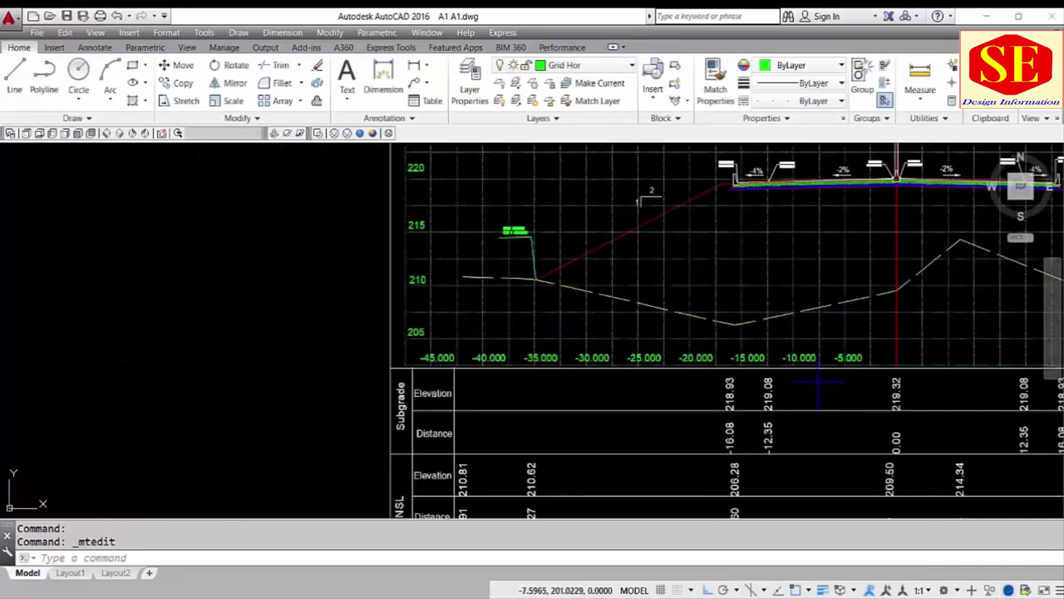
# - Start MIRROR (MI) and select the -5.000 through -45.000 distance labels
pyautogui.scroll(-4, 333, 349)
pyautogui.scroll(3, 481, 454)
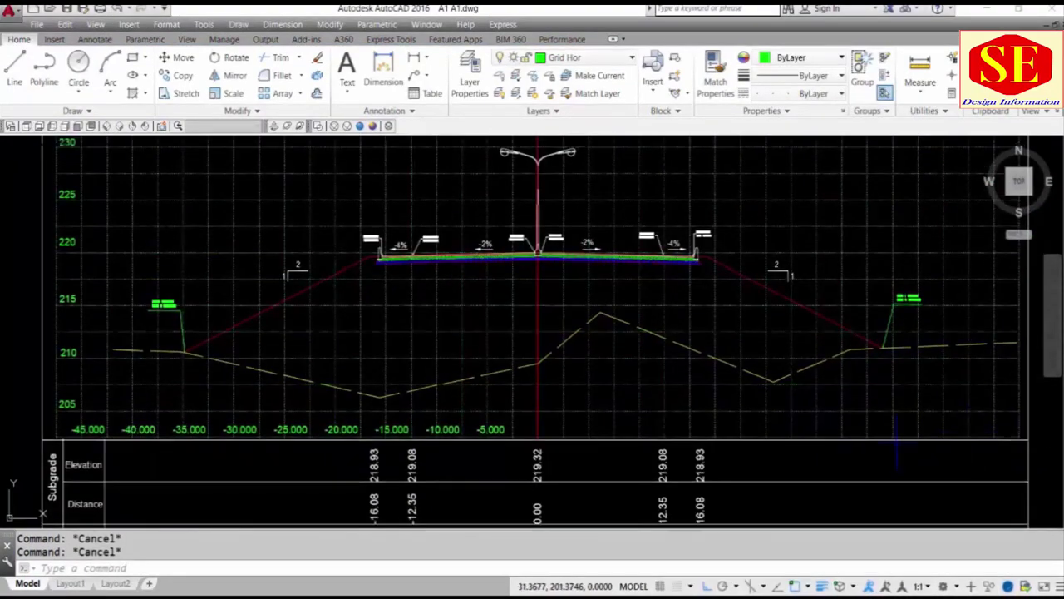
pyautogui.write('MI')
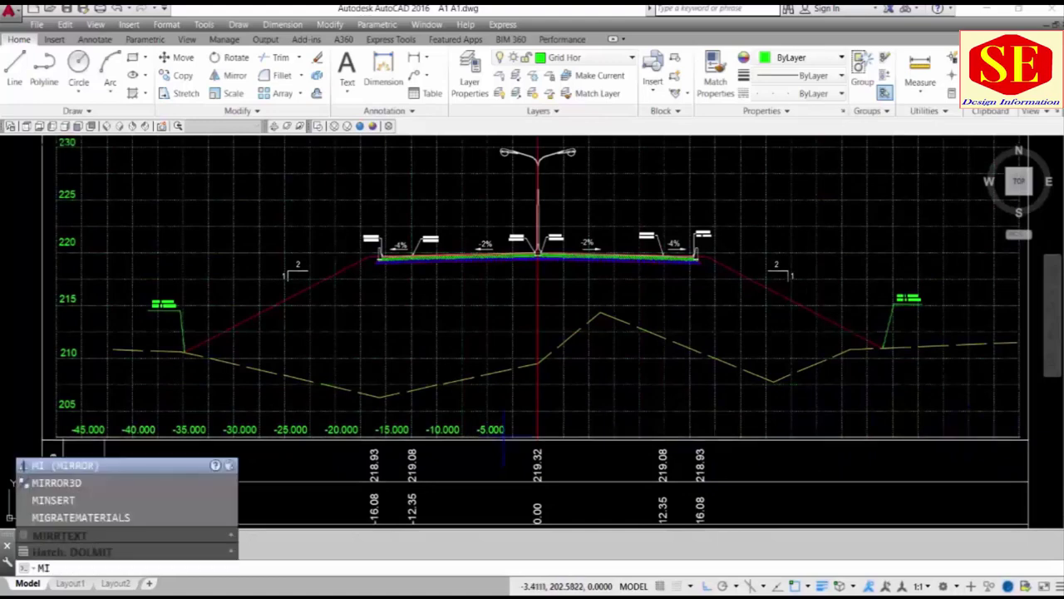
pyautogui.press('Return')
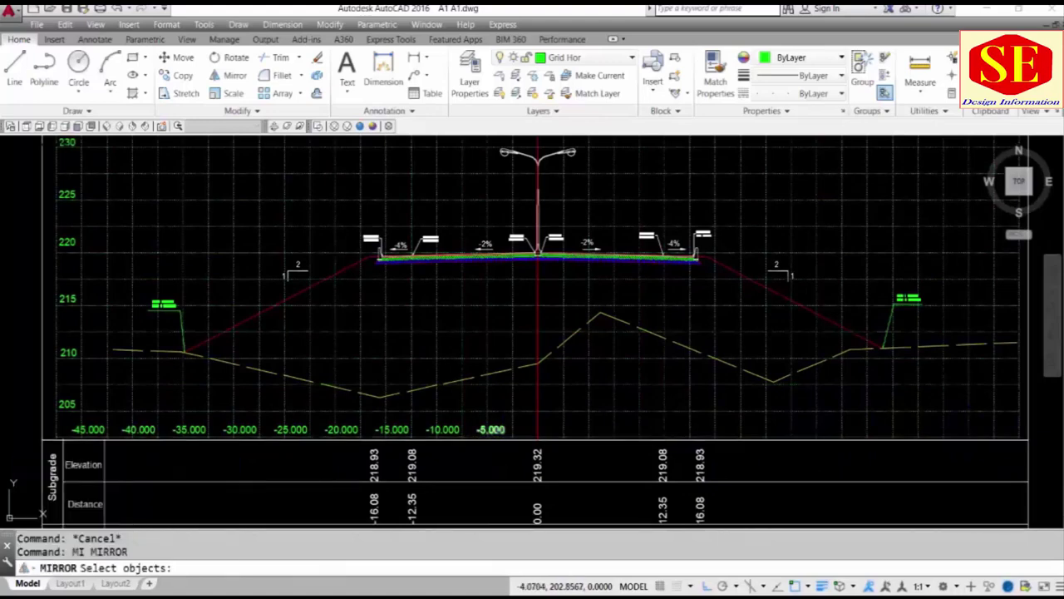
pyautogui.click(491, 429)
pyautogui.click(442, 429)
pyautogui.click(391, 429)
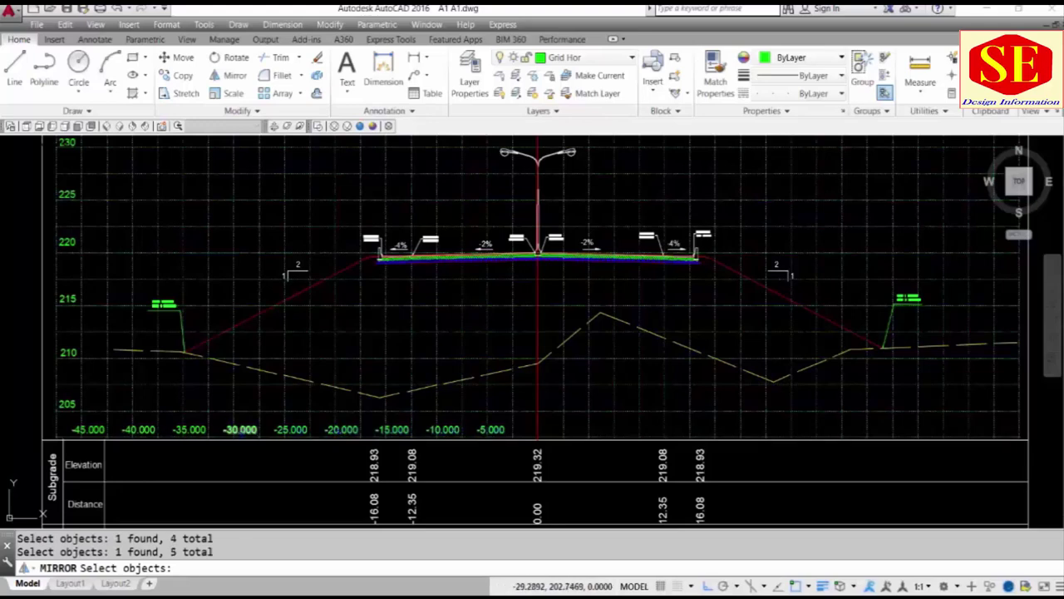
pyautogui.click(241, 429)
pyautogui.click(138, 429)
pyautogui.click(89, 429)
pyautogui.press('Return')
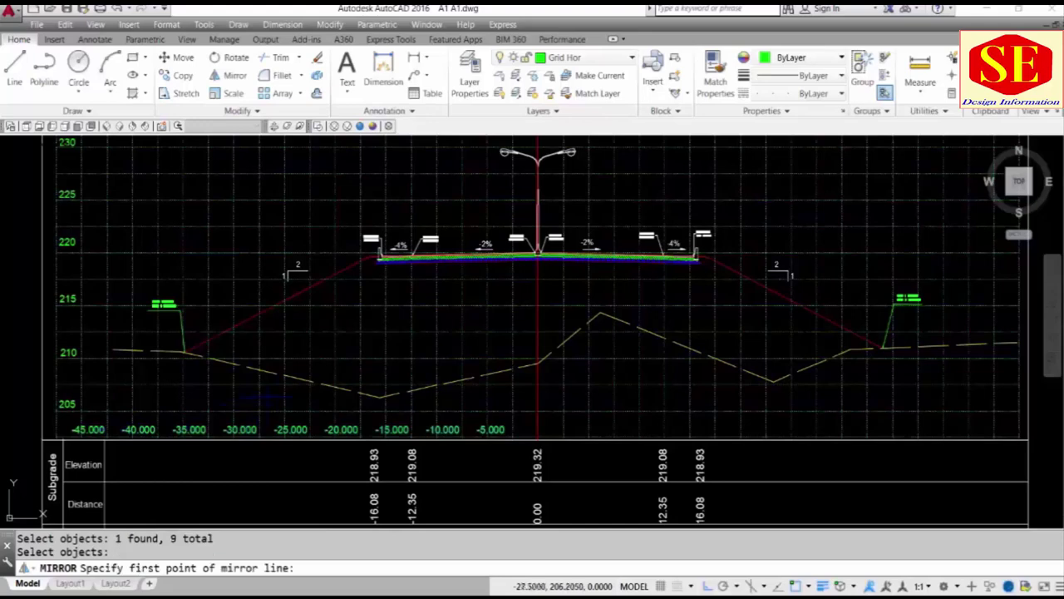
# - Mirror the labels across the red centre line, keeping the originals
pyautogui.scroll(-2, 277, 392)
pyautogui.click(440, 216)
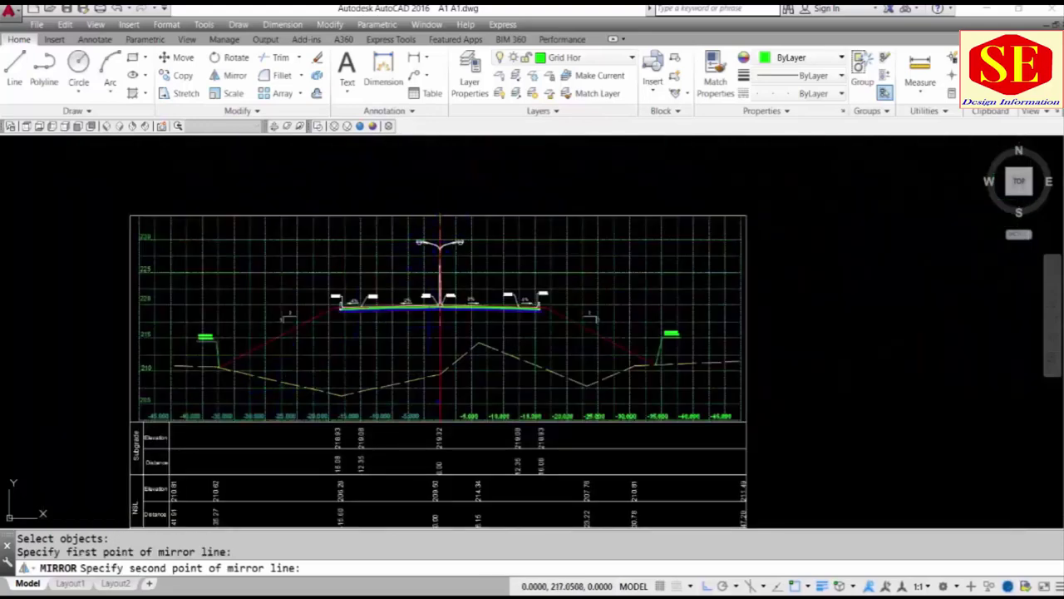
pyautogui.click(440, 415)
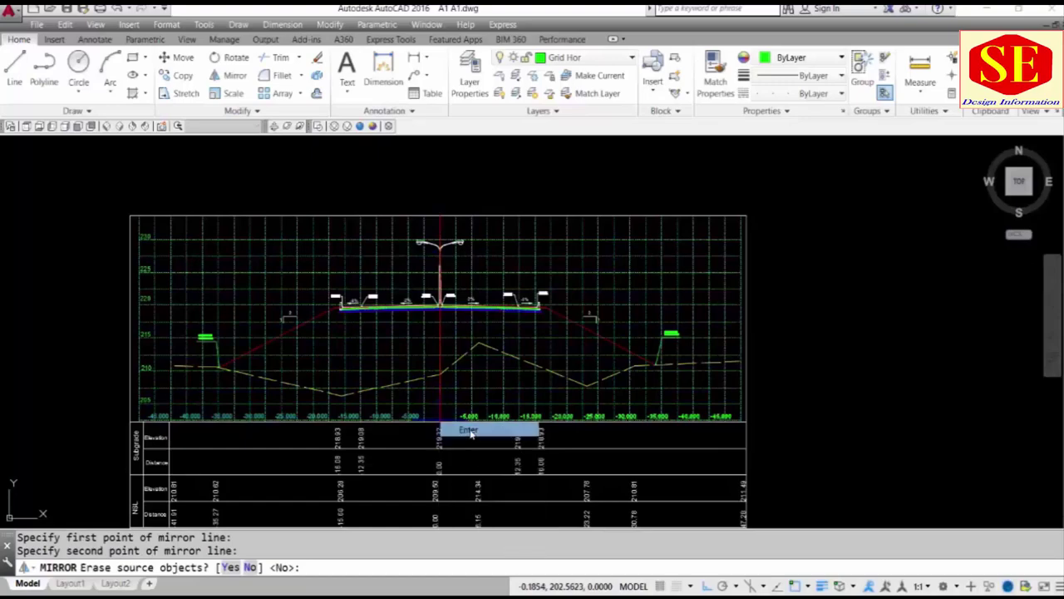
pyautogui.press('Return')
pyautogui.scroll(4, 470, 421)
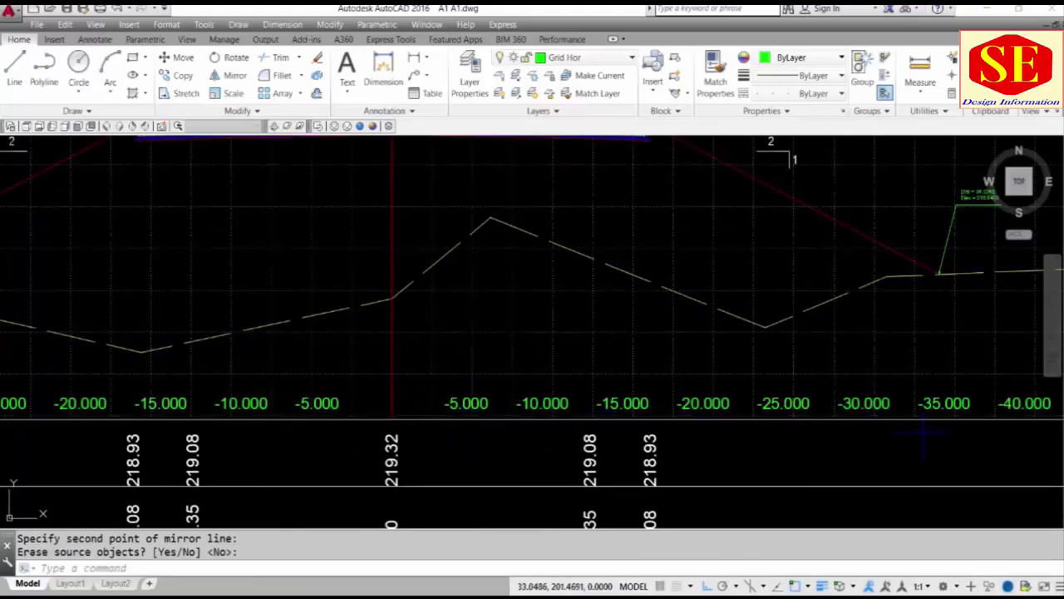
# - Remove the minus signs from the right-side labels, making them 5.000 through 20.000
pyautogui.doubleClick(465, 403)
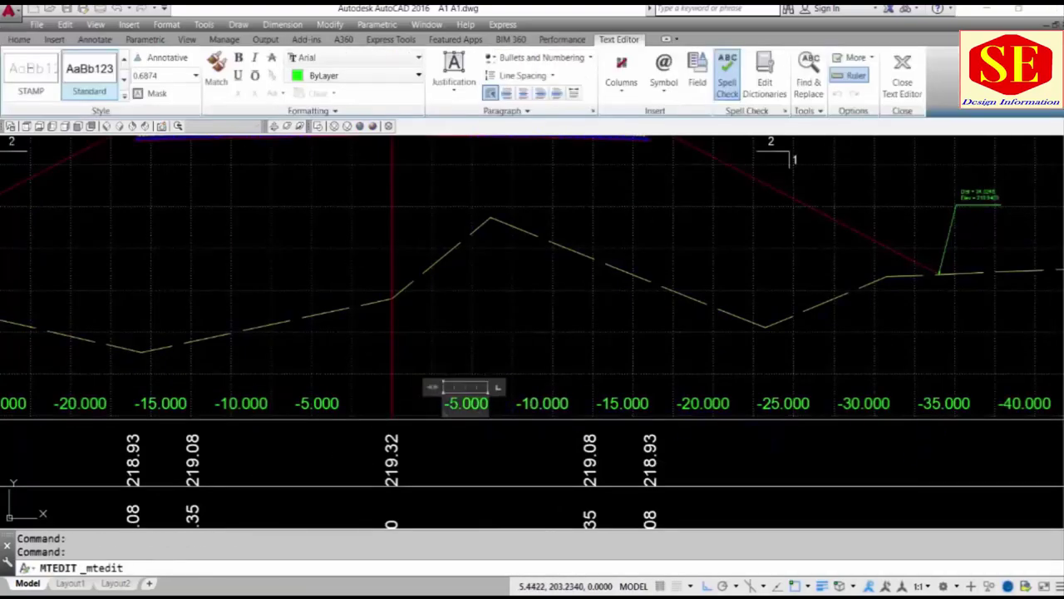
pyautogui.click(532, 422)
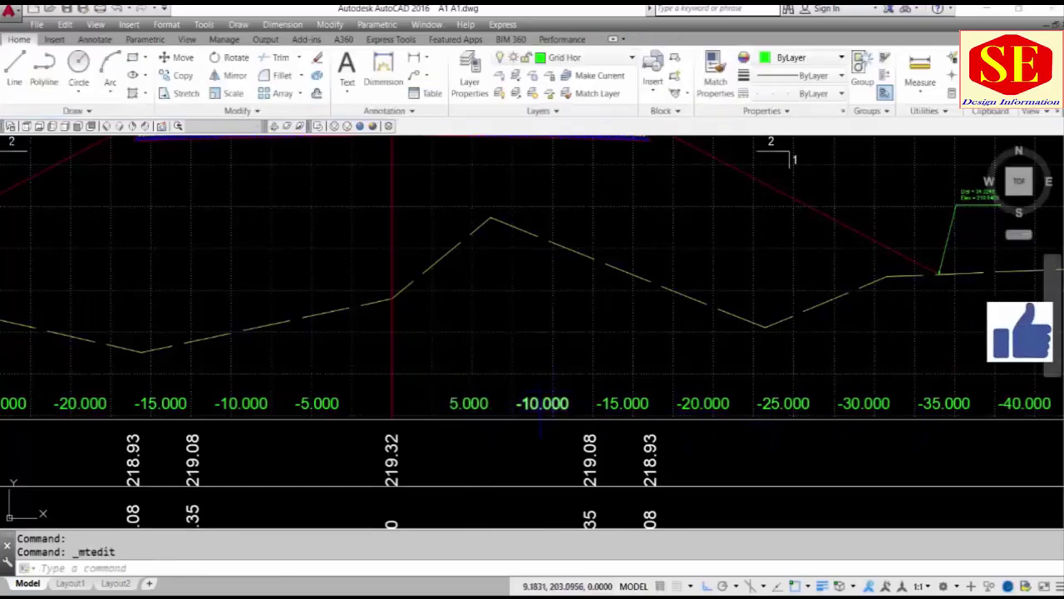
pyautogui.click(536, 423)
pyautogui.doubleClick(545, 404)
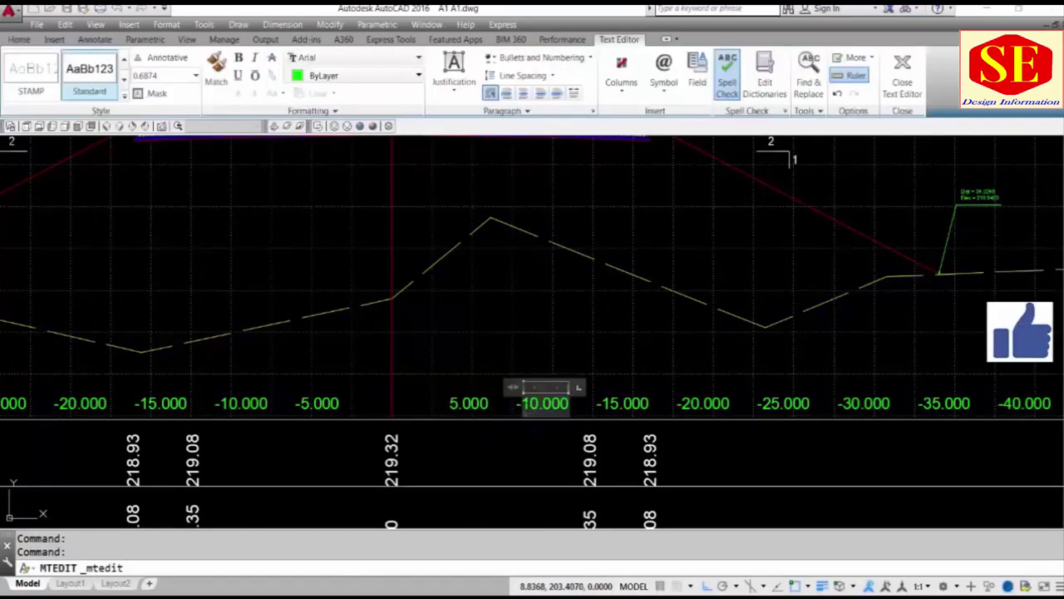
pyautogui.write('10.000')
pyautogui.doubleClick(625, 404)
pyautogui.press('Delete')
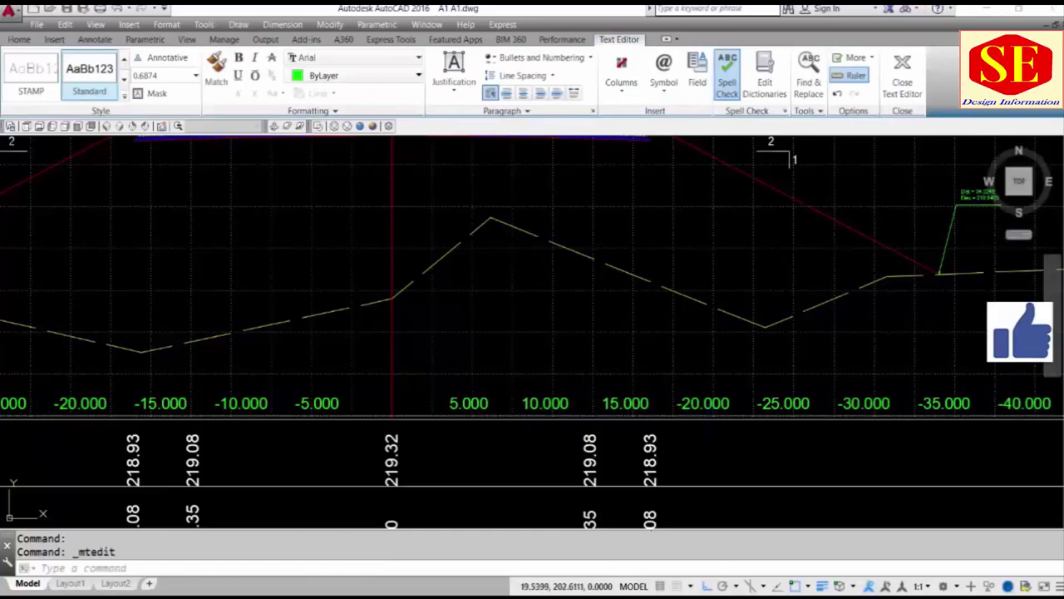
pyautogui.doubleClick(680, 404)
pyautogui.press('Delete')
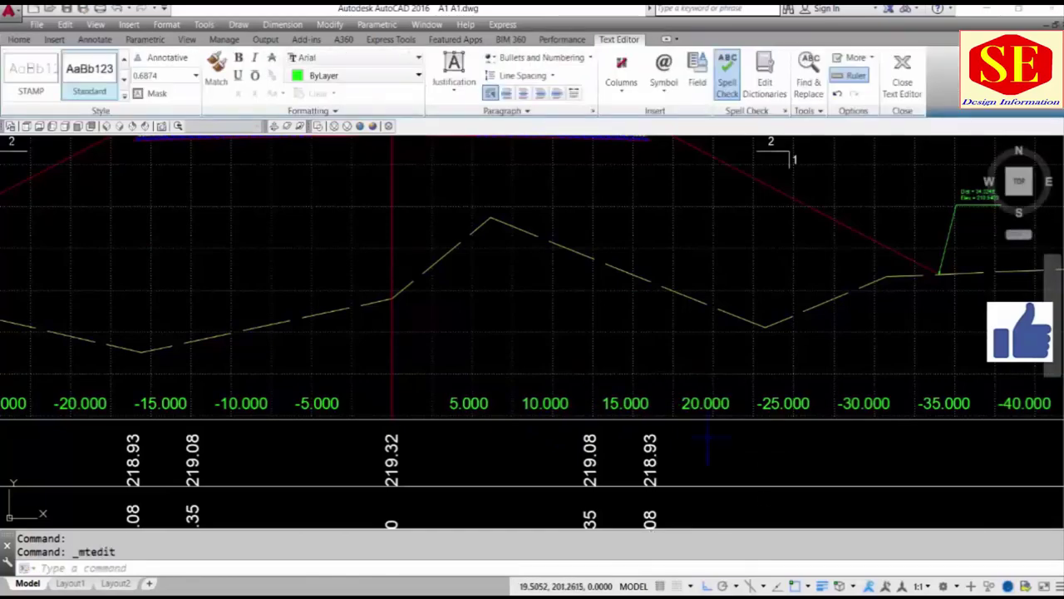
# - Remove the minus signs from the remaining right-side labels, 25.000 through 45.000
pyautogui.moveTo(680, 403); pyautogui.dragTo(453, 393, button='middle')
pyautogui.doubleClick(558, 394)
pyautogui.press('Delete')
pyautogui.click(591, 428)
pyautogui.doubleClick(639, 393)
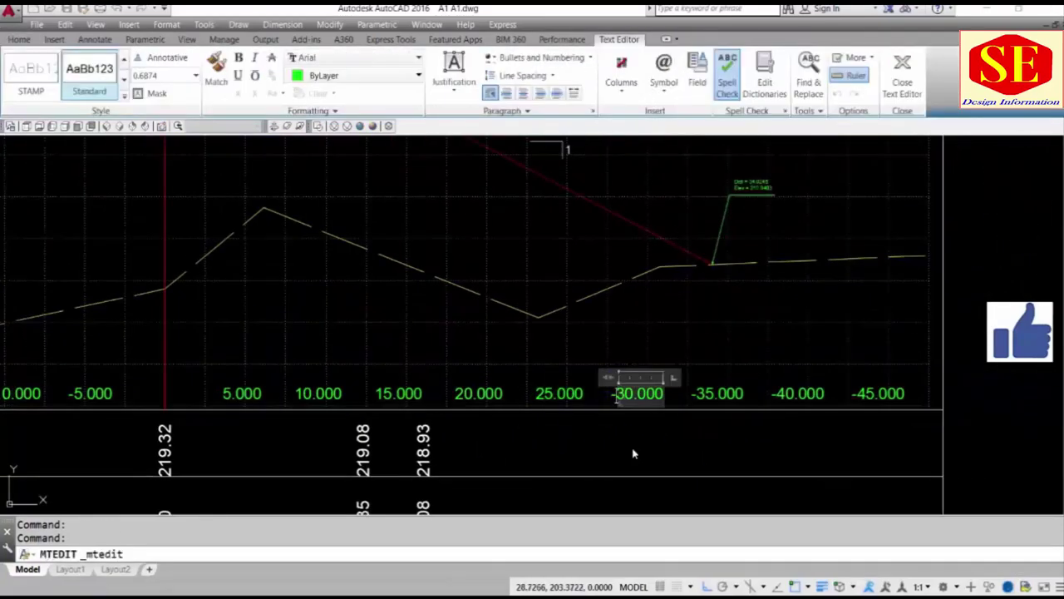
pyautogui.press('Delete')
pyautogui.click(634, 451)
pyautogui.doubleClick(719, 393)
pyautogui.press('Delete')
pyautogui.click(703, 427)
pyautogui.doubleClick(781, 393)
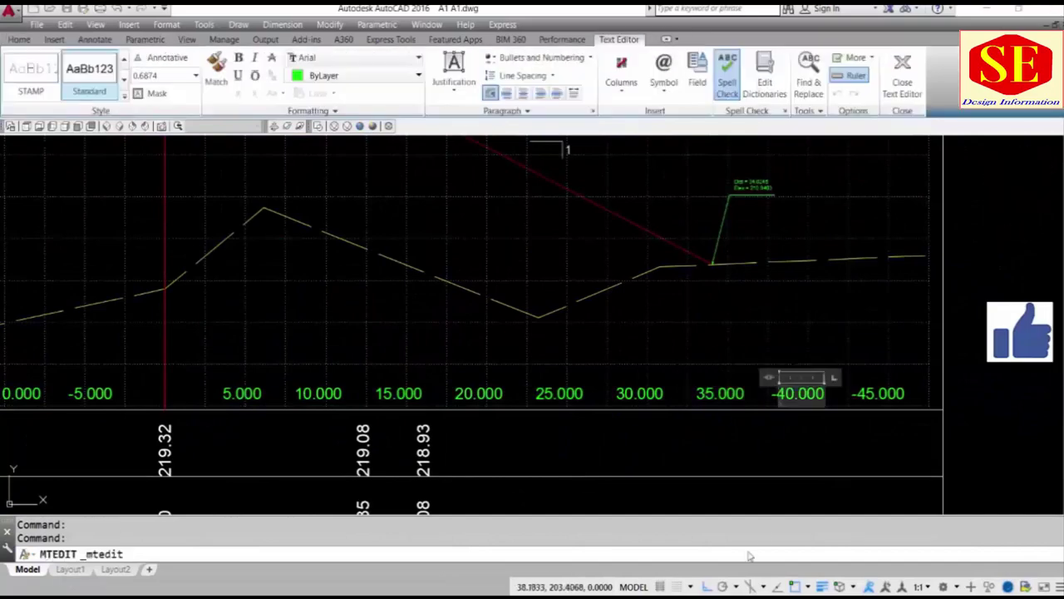
pyautogui.press('Delete')
pyautogui.click(766, 553)
pyautogui.doubleClick(864, 398)
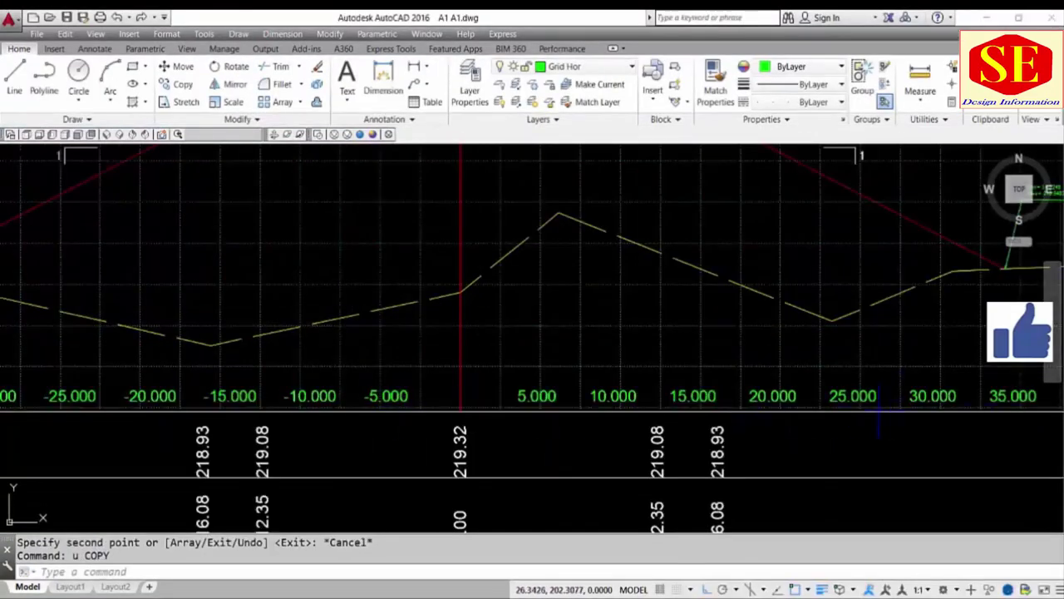
pyautogui.scroll(-1, 873, 420)
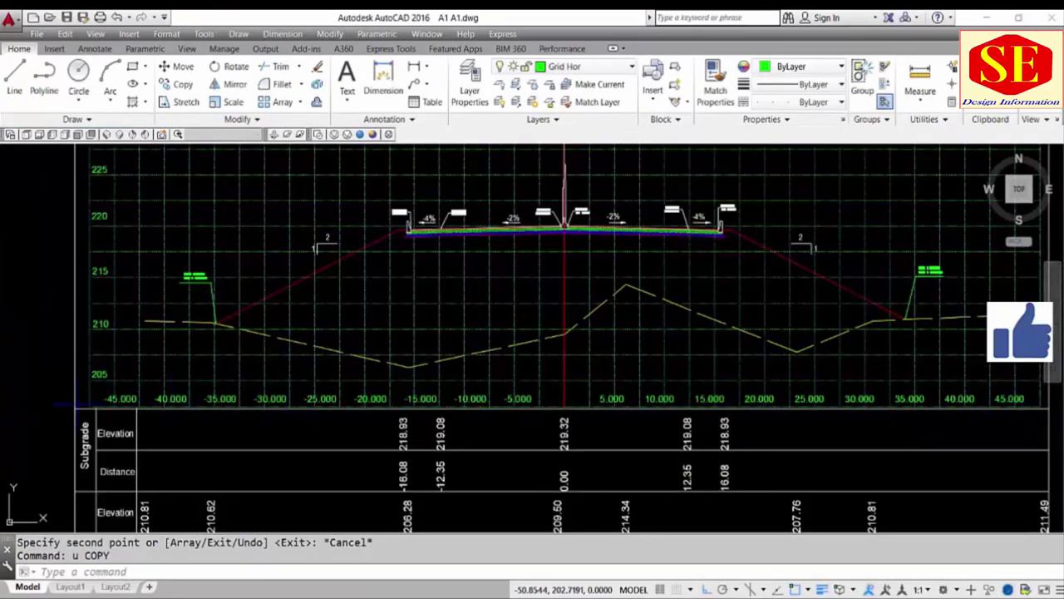
# - Copy the -5.000 label onto the red centre line and edit it to read 0.000
pyautogui.scroll(1, 581, 415)
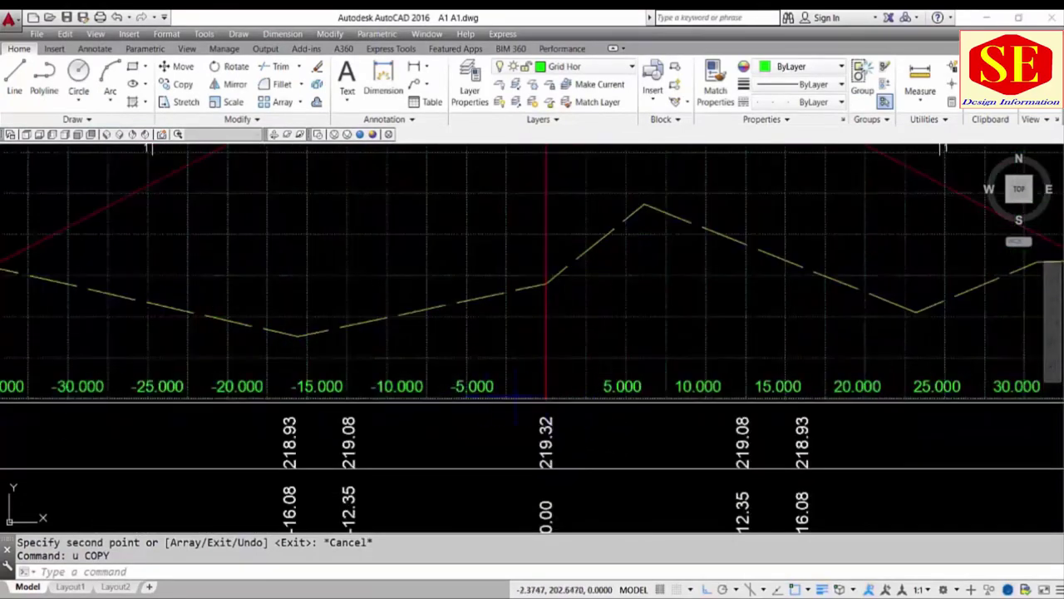
pyautogui.write('co')
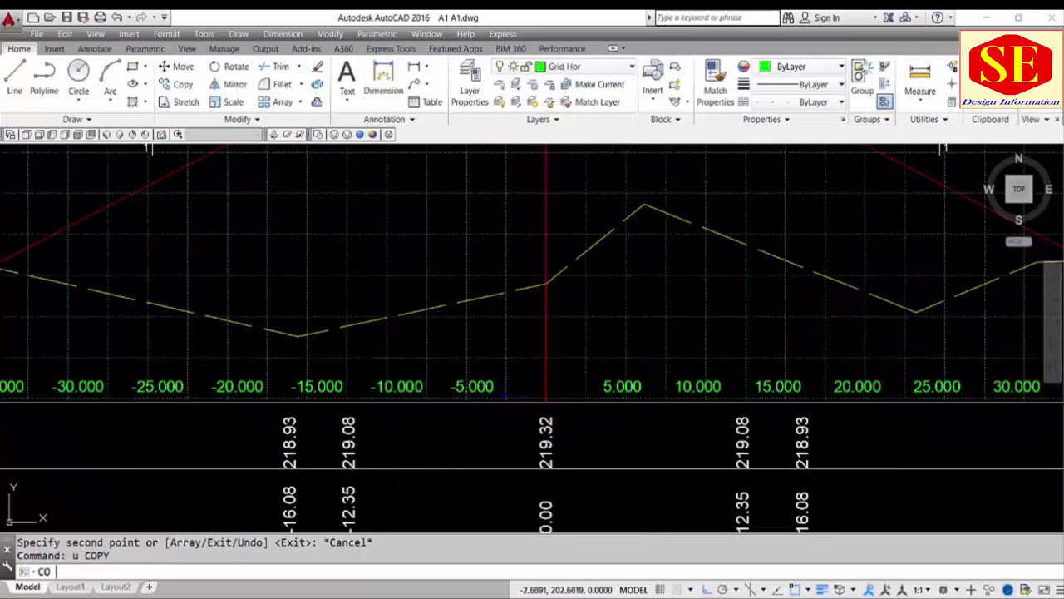
pyautogui.press('Return')
pyautogui.click(491, 387)
pyautogui.press('Return')
pyautogui.click(468, 452)
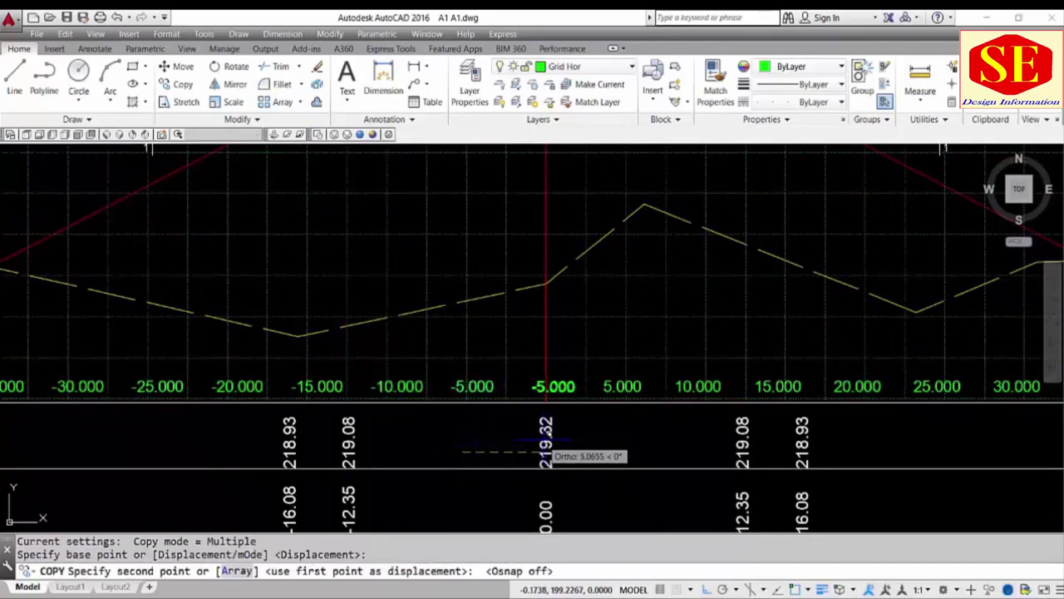
pyautogui.click(545, 453)
pyautogui.press('Escape')
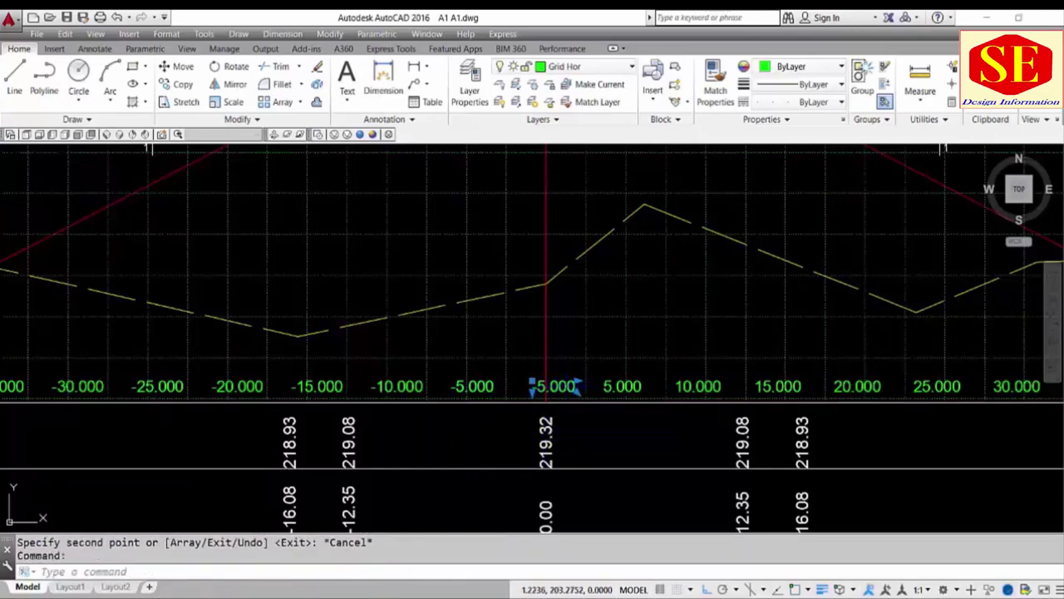
pyautogui.doubleClick(554, 385)
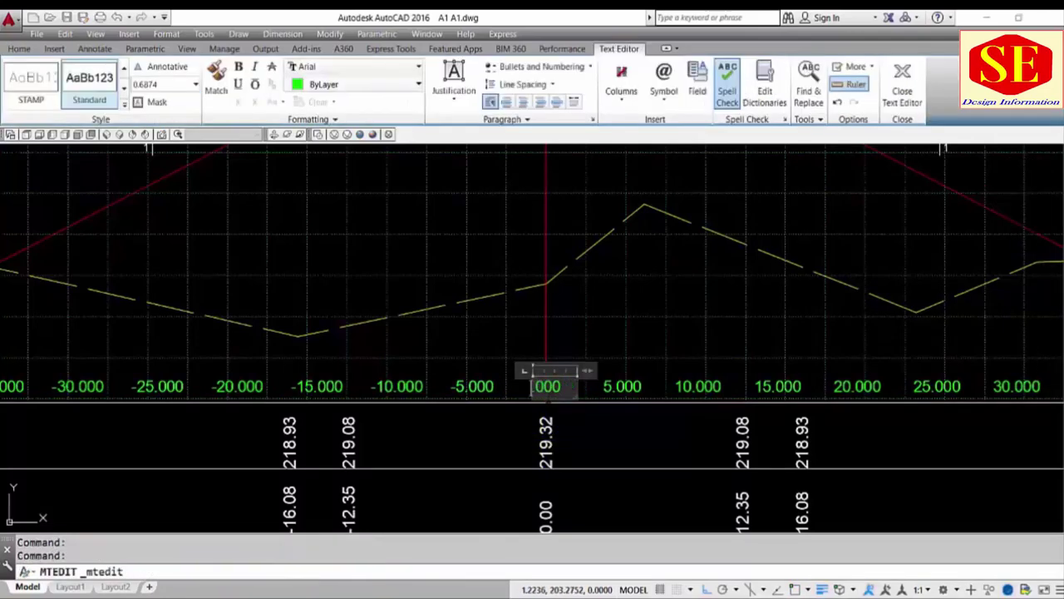
pyautogui.click(555, 426)
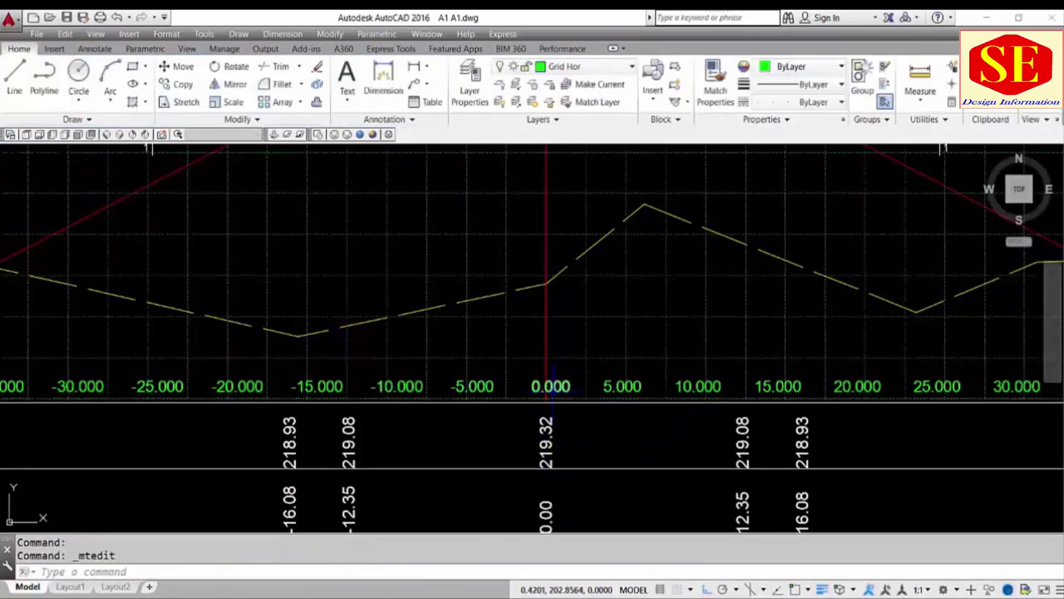
pyautogui.scroll(-3, 555, 426)
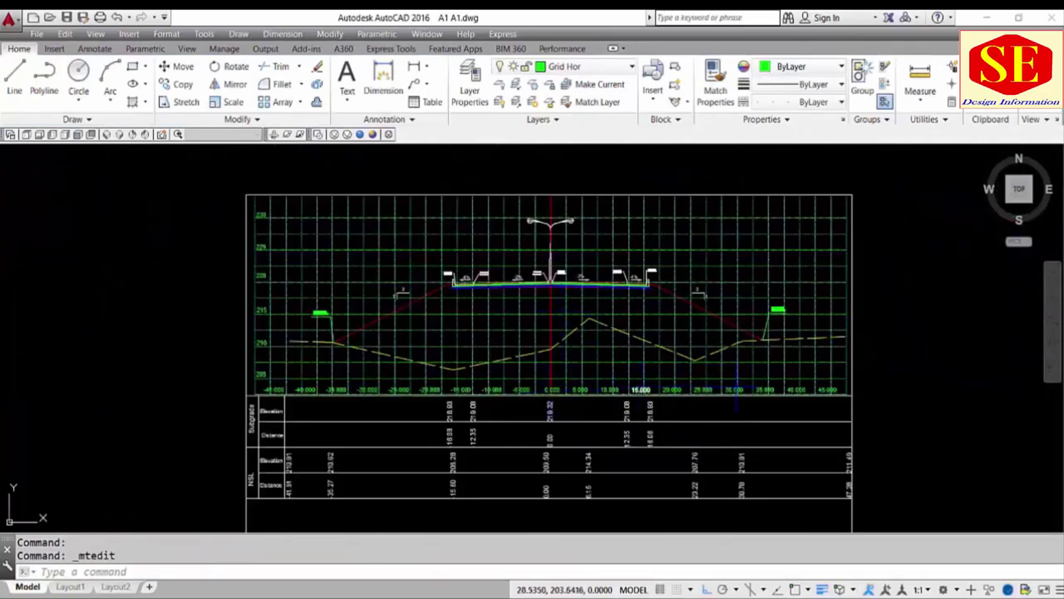
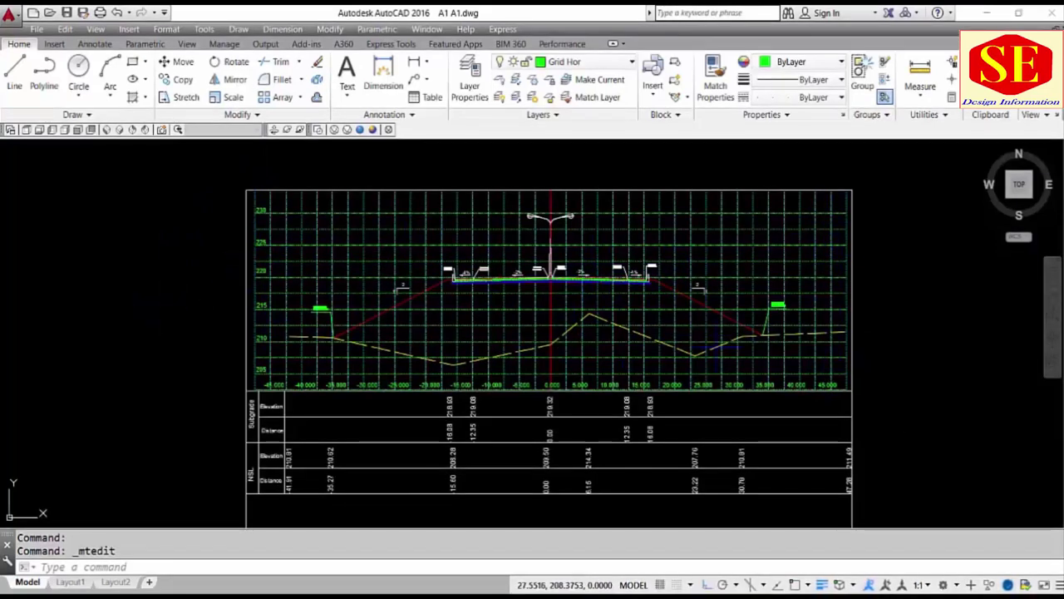
# - Select the axis labels from 45.000 down to -15.000, check the layer list, then clear the selection
pyautogui.scroll(2, 702, 216)
pyautogui.click(688, 376)
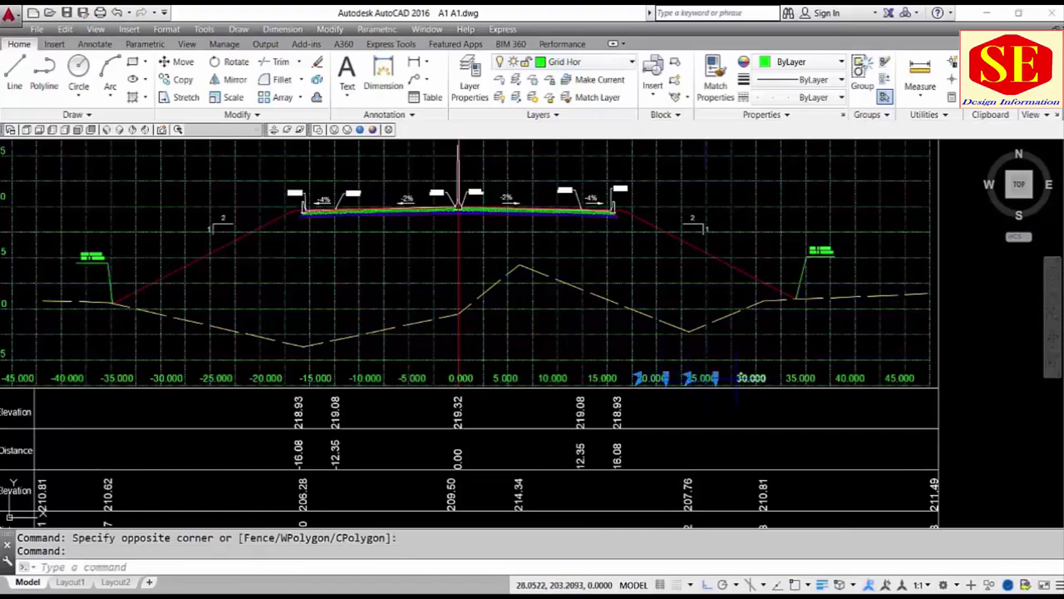
pyautogui.click(922, 145)
pyautogui.click(582, 379)
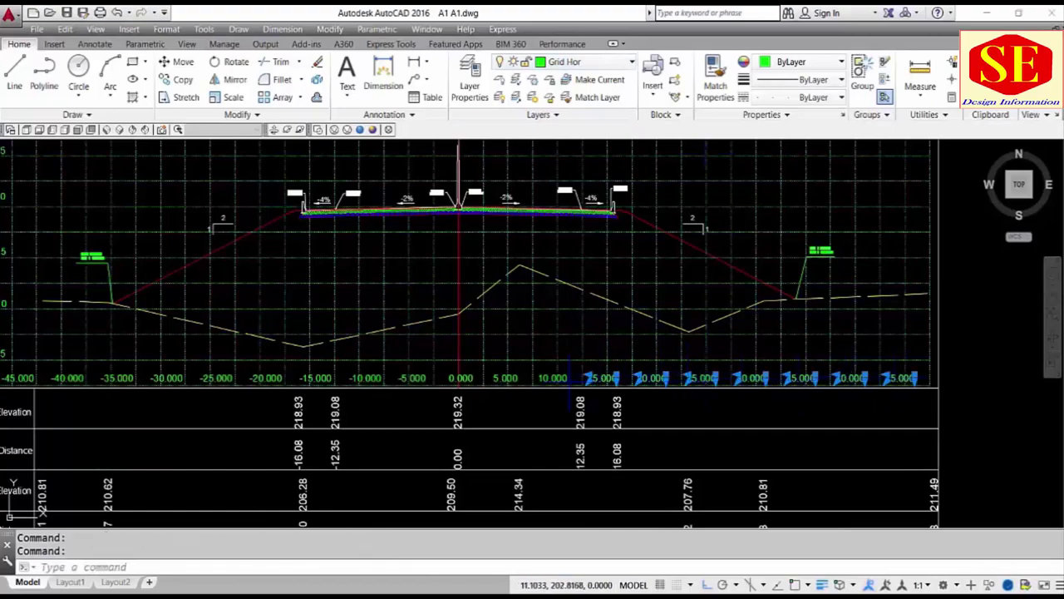
pyautogui.click(504, 378)
pyautogui.click(460, 377)
pyautogui.click(413, 377)
pyautogui.click(366, 378)
pyautogui.click(316, 377)
pyautogui.moveTo(316, 378); pyautogui.dragTo(674, 377, button='middle')
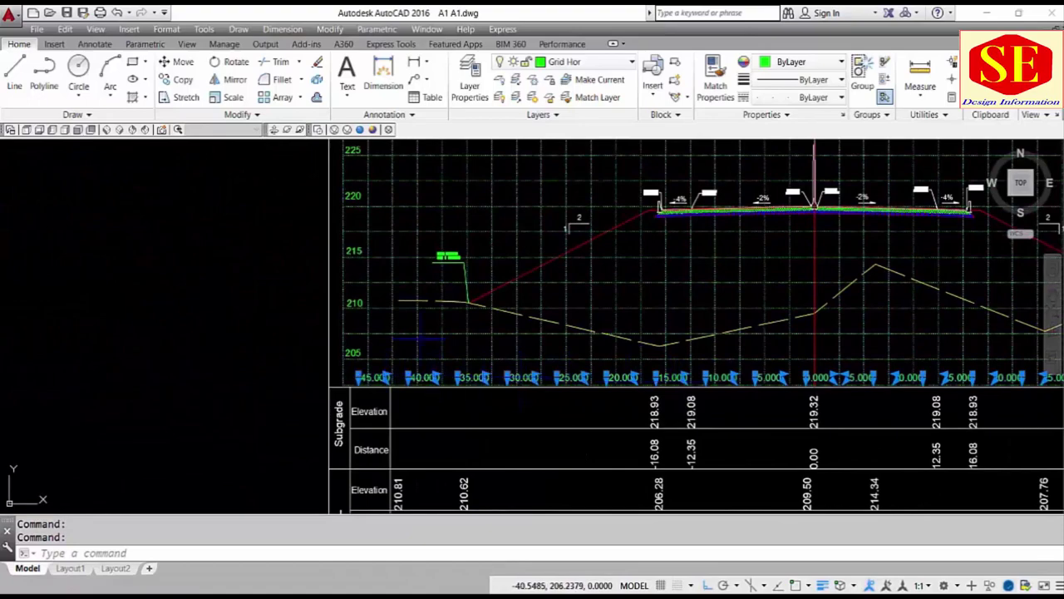
pyautogui.click(582, 62)
pyautogui.click(566, 198)
pyautogui.press('Escape')
pyautogui.scroll(-2, 314, 275)
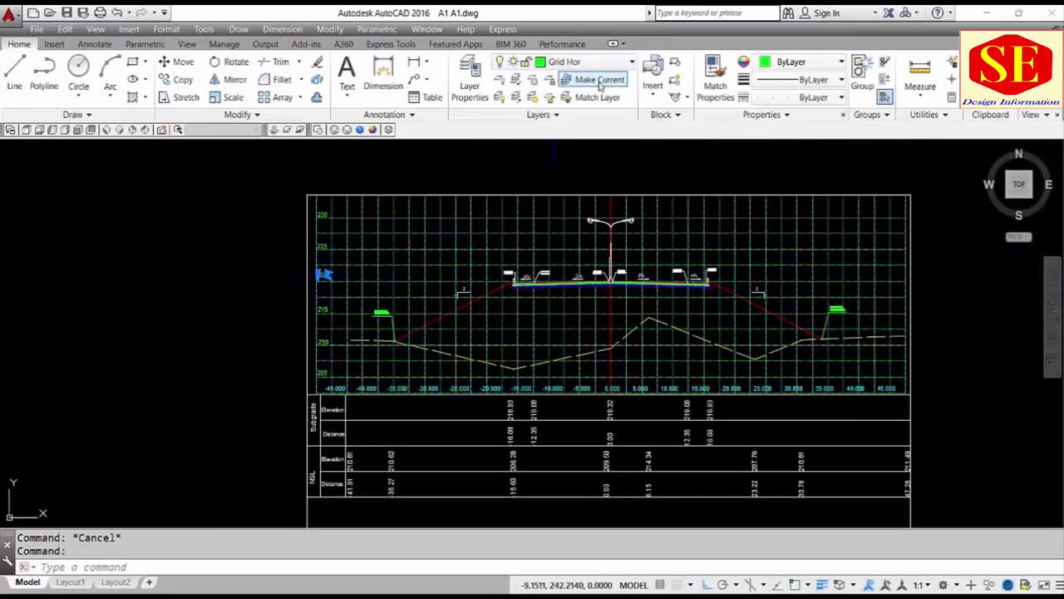
# - Zoom to extents and copy the 0.000 label higher up the centre line
pyautogui.write('z')
pyautogui.press('Return')
pyautogui.write('e')
pyautogui.press('Return')
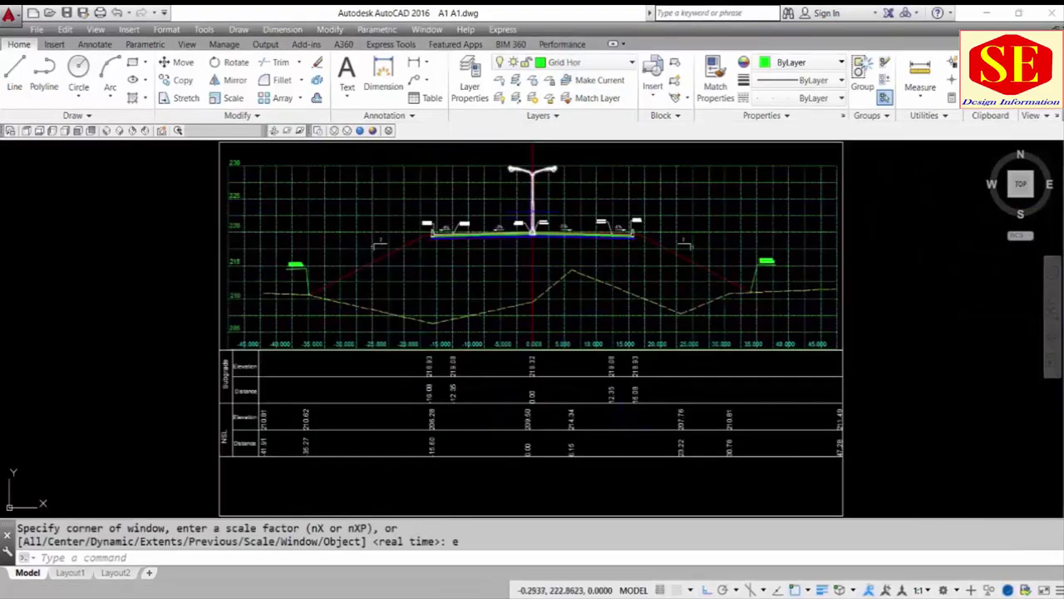
pyautogui.scroll(2, 515, 356)
pyautogui.write('co')
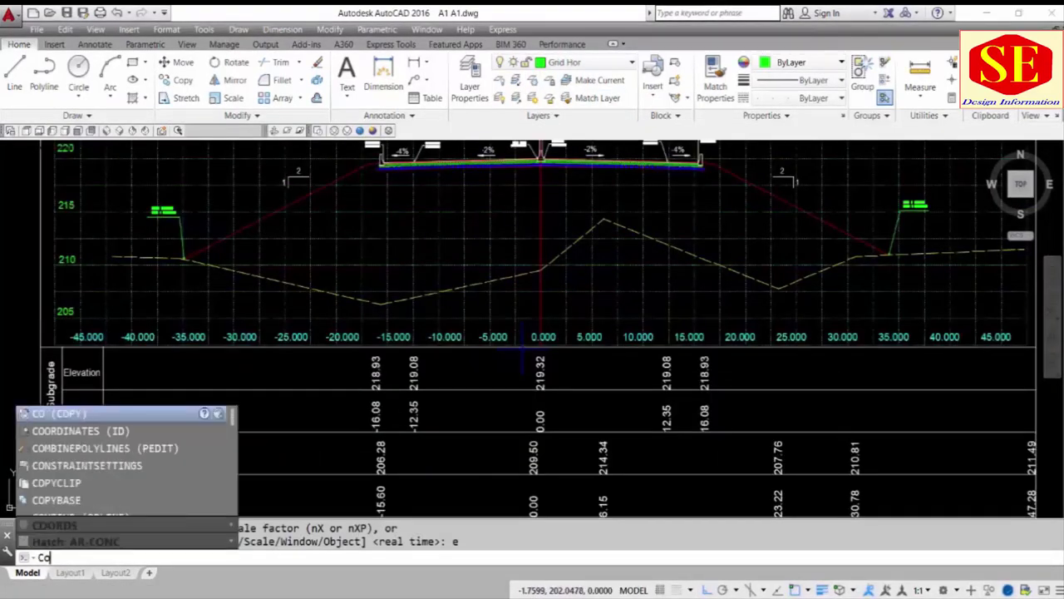
pyautogui.press('Return')
pyautogui.click(544, 337)
pyautogui.press('Return')
pyautogui.click(560, 334)
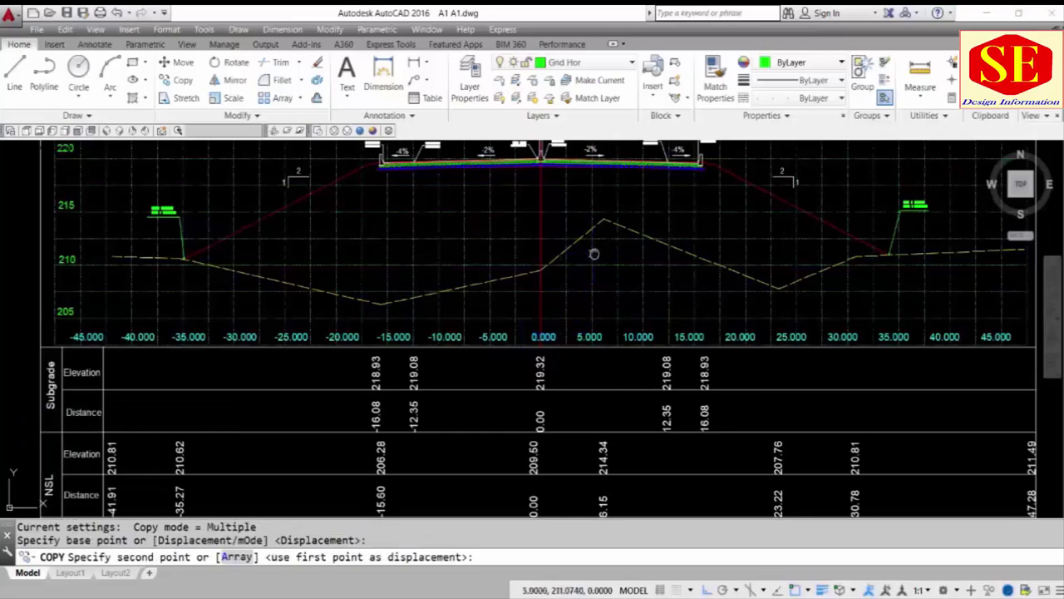
pyautogui.scroll(5, 594, 252)
pyautogui.scroll(3, 525, 316)
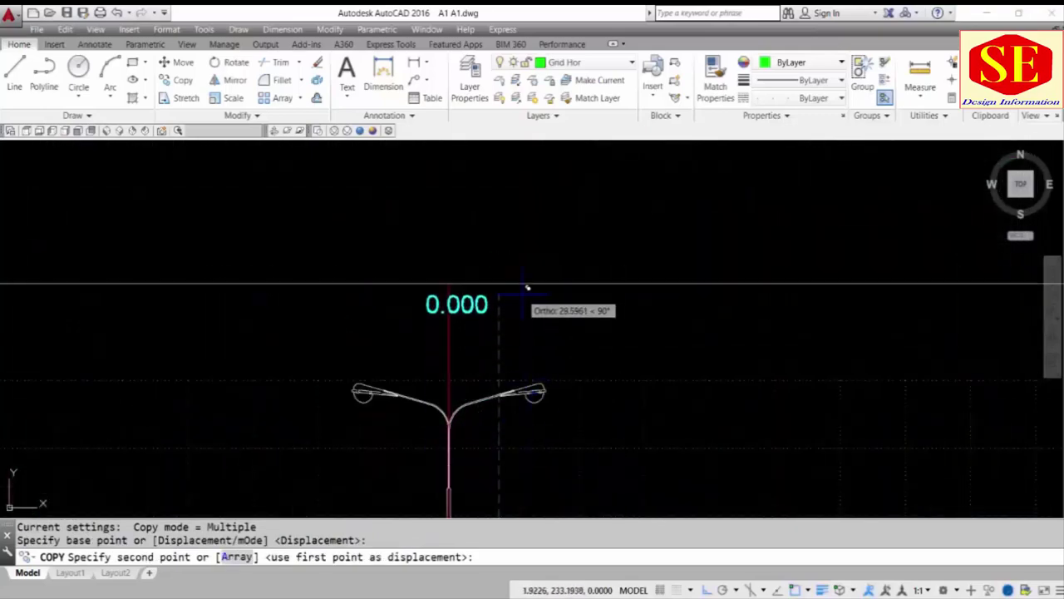
pyautogui.click(525, 287)
pyautogui.press('Escape')
# - Place a second copy of the 0.000 label just below the first
pyautogui.write('co')
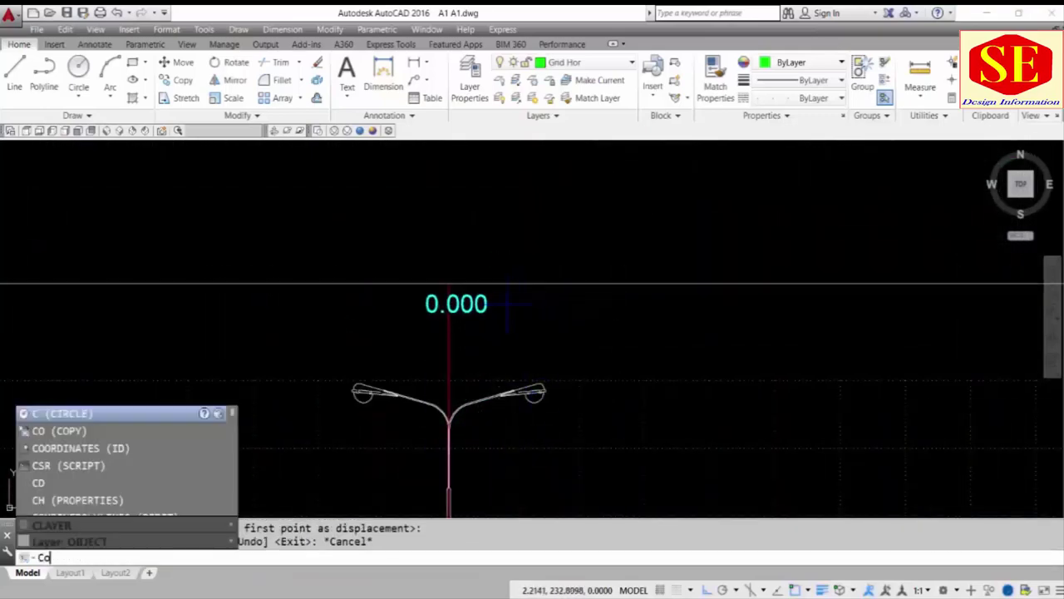
pyautogui.press('Return')
pyautogui.click(489, 306)
pyautogui.press('Return')
pyautogui.click(496, 313)
pyautogui.click(495, 336)
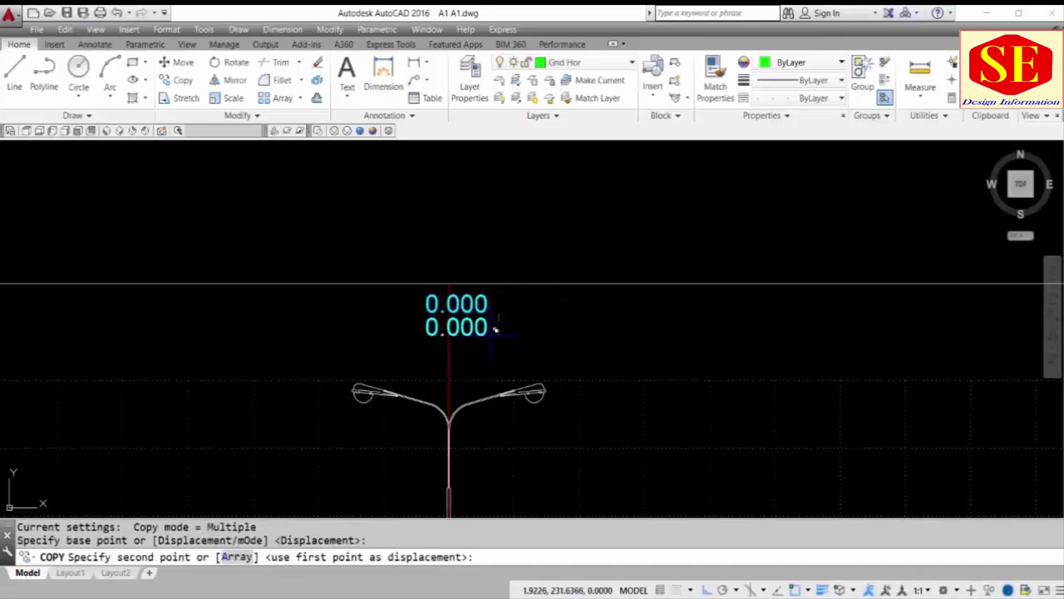
pyautogui.press('Escape')
# - Edit the two copied labels to read C (top) and L (bottom)
pyautogui.click(480, 309)
pyautogui.doubleClick(476, 306)
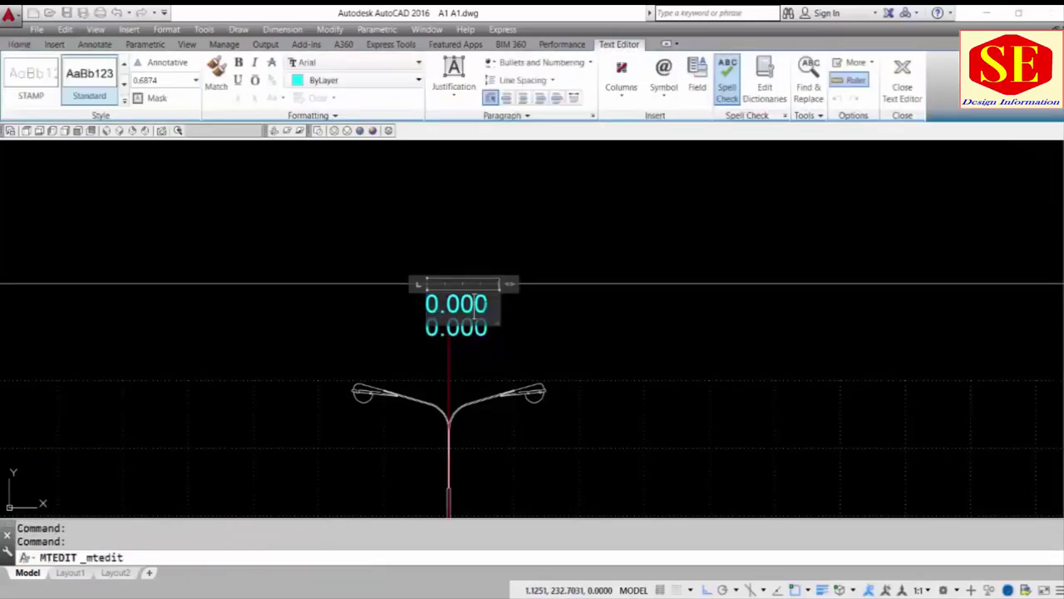
pyautogui.write('C')
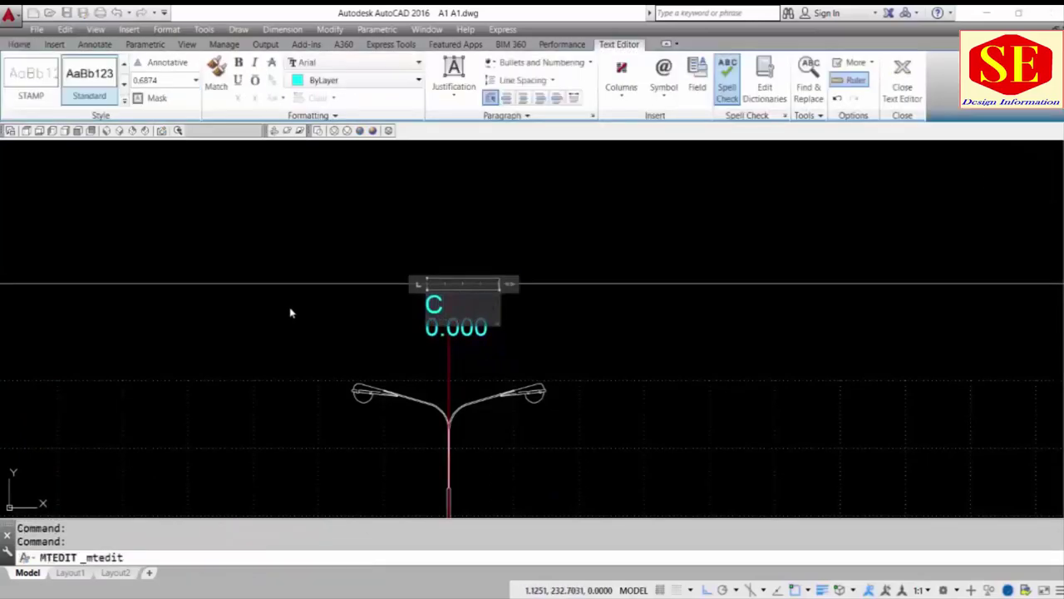
pyautogui.click(512, 345)
pyautogui.click(499, 343)
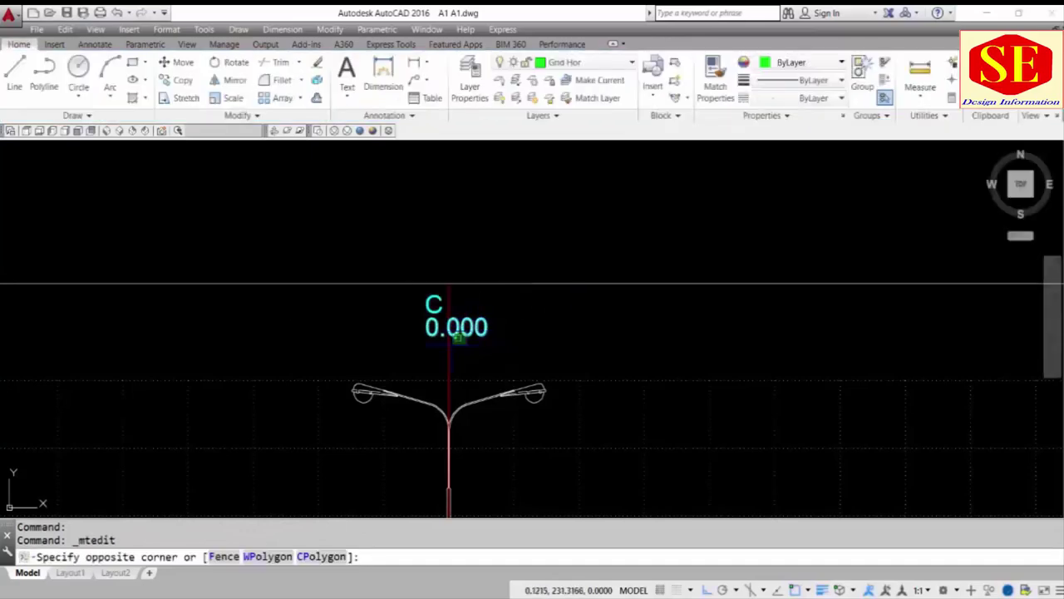
pyautogui.click(474, 326)
pyautogui.doubleClick(455, 326)
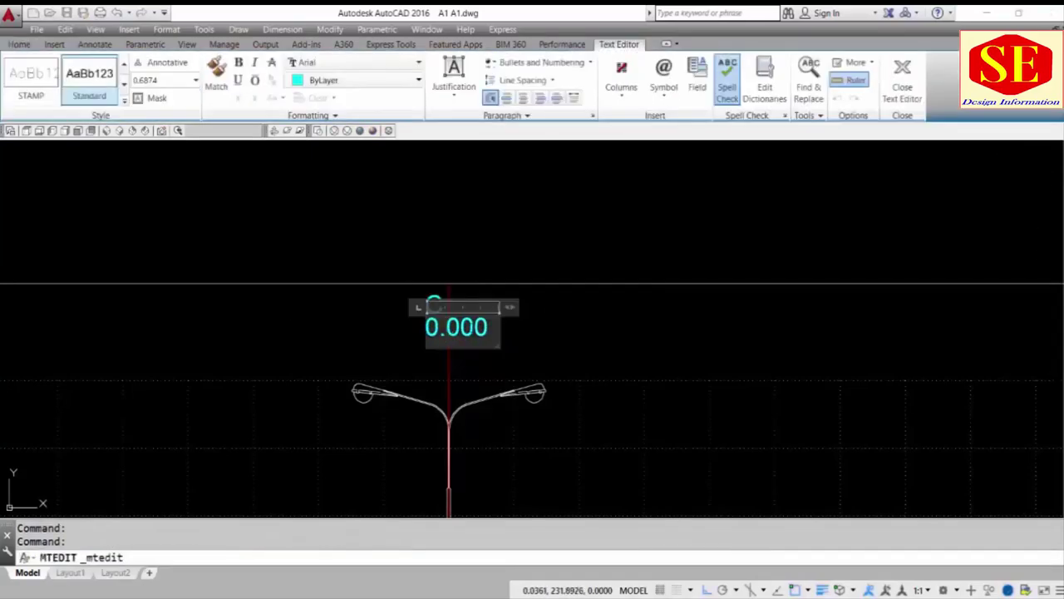
pyautogui.press('BackSpace')
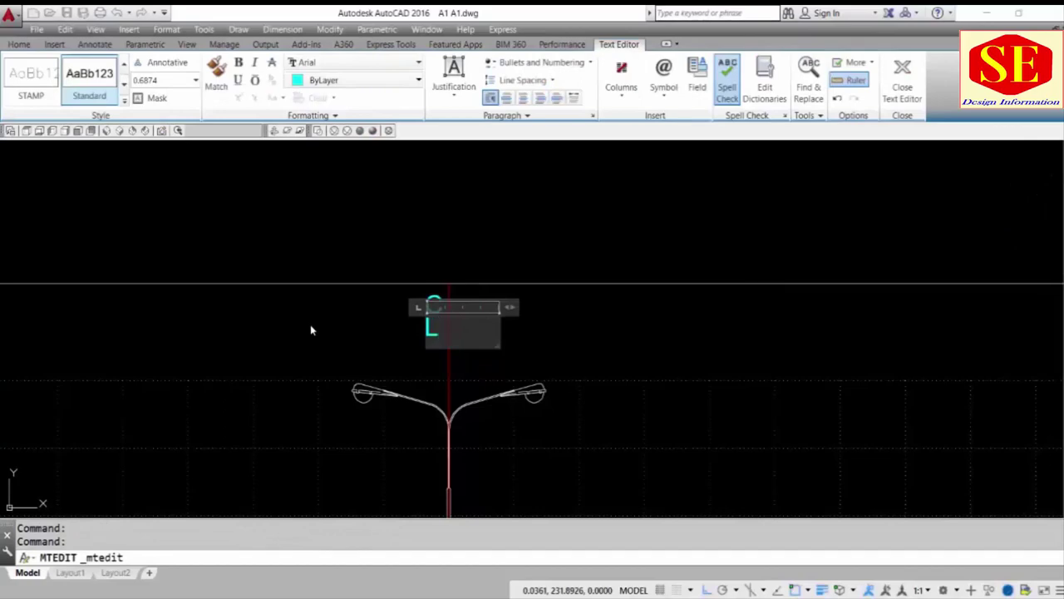
pyautogui.click(590, 326)
# - Move the L, with ortho off, so it overlaps the C as a centreline symbol
pyautogui.write('m')
pyautogui.press('Return')
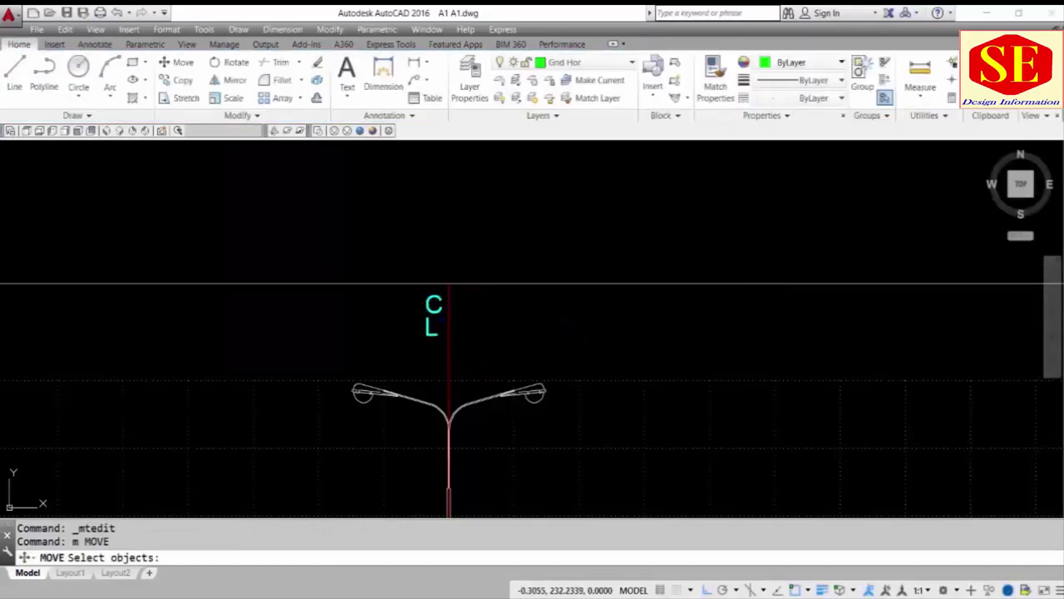
pyautogui.click(437, 329)
pyautogui.click(379, 314)
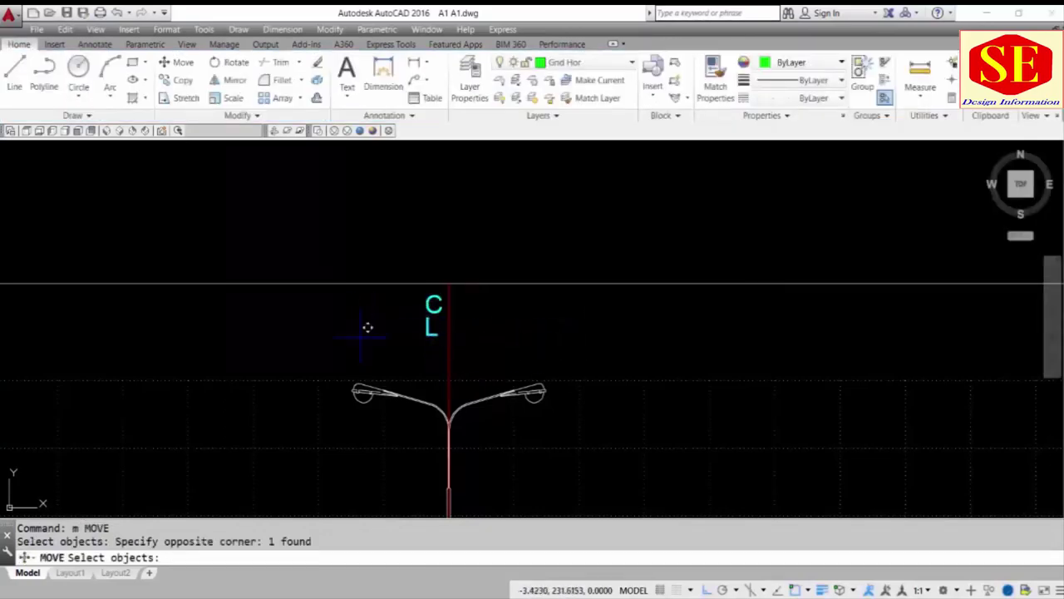
pyautogui.press('Return')
pyautogui.click(369, 327)
pyautogui.press('F8')
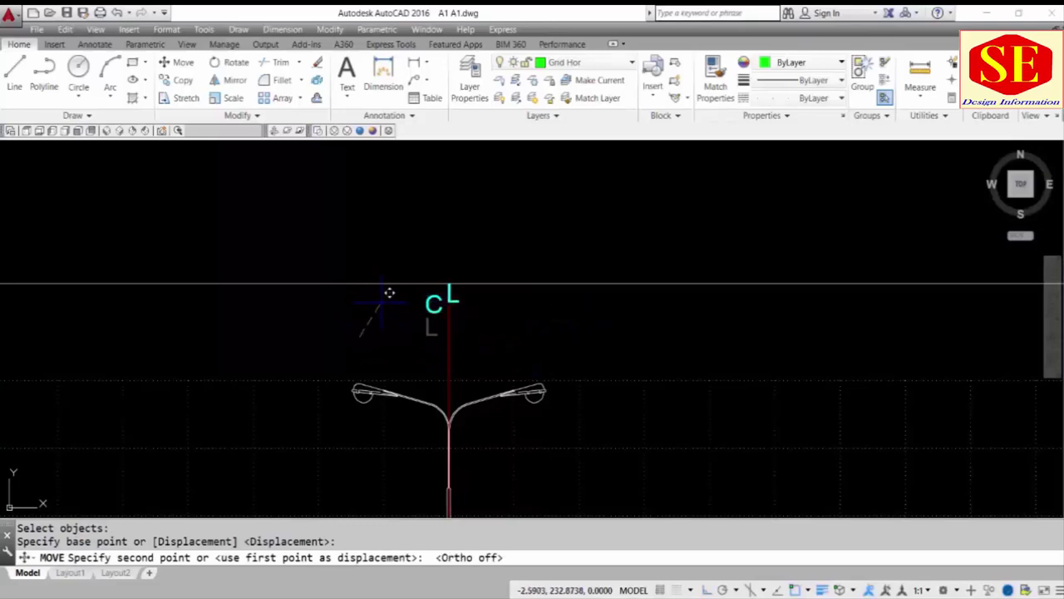
pyautogui.scroll(3, 387, 295)
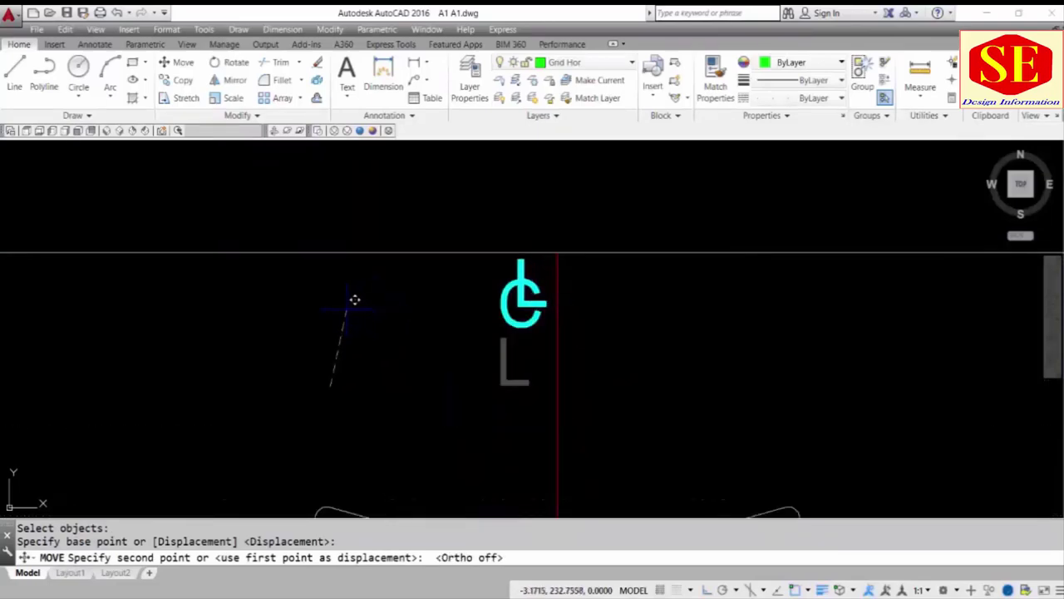
pyautogui.click(355, 297)
# - Move the CL symbol onto the centre line above the lamp post
pyautogui.write('m')
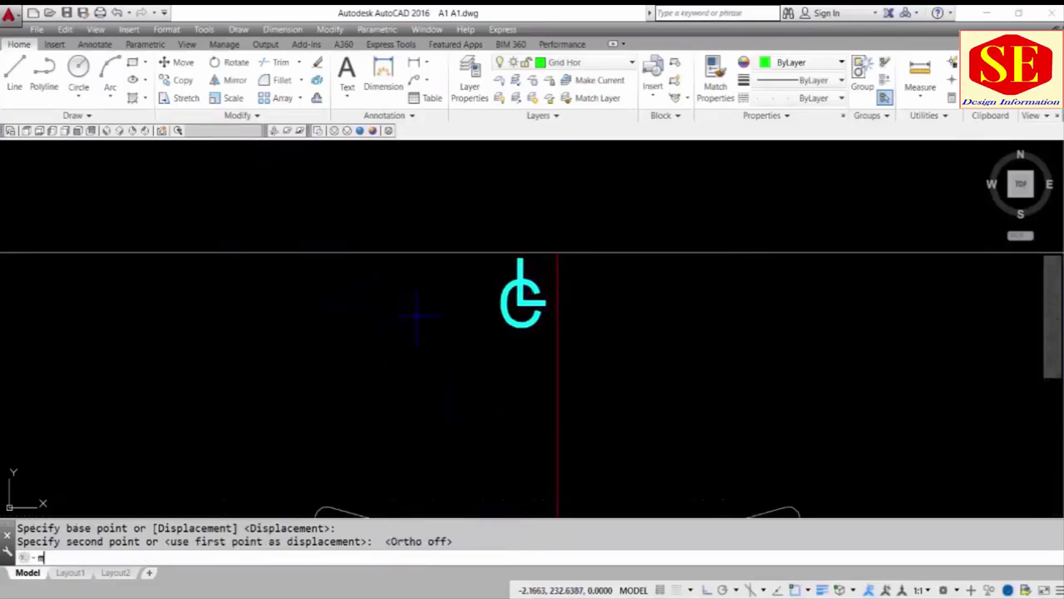
pyautogui.press('Return')
pyautogui.click(545, 326)
pyautogui.click(482, 259)
pyautogui.press('Return')
pyautogui.click(447, 350)
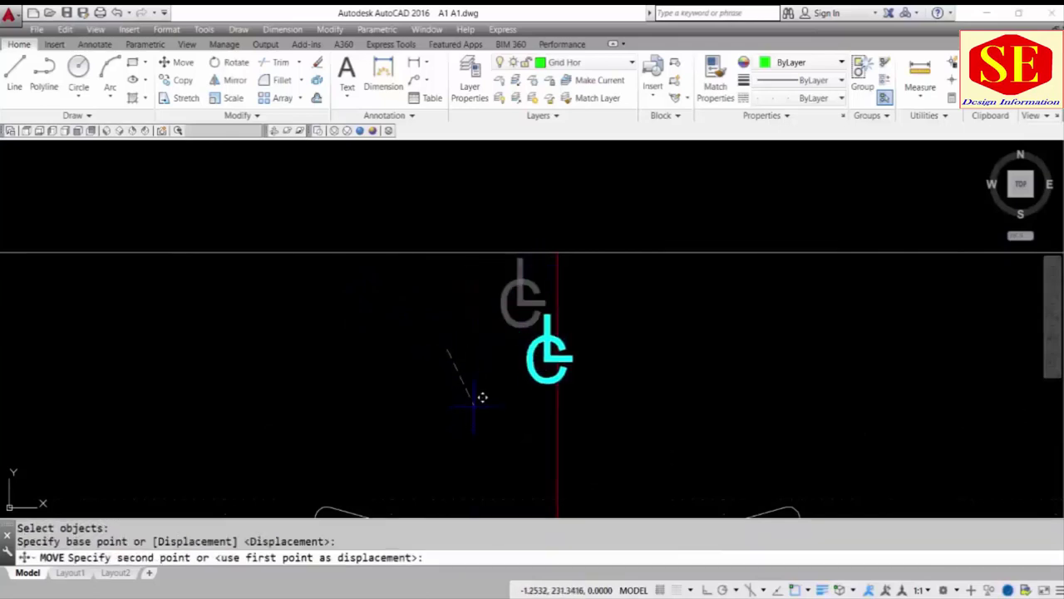
pyautogui.click(494, 400)
pyautogui.scroll(-3, 456, 267)
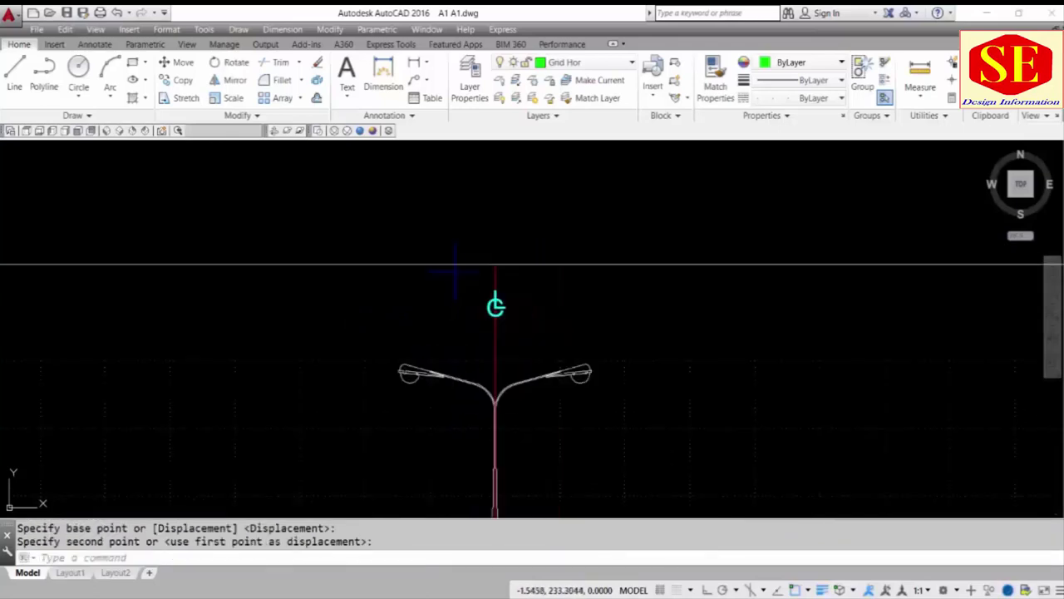
pyautogui.scroll(-4, 568, 289)
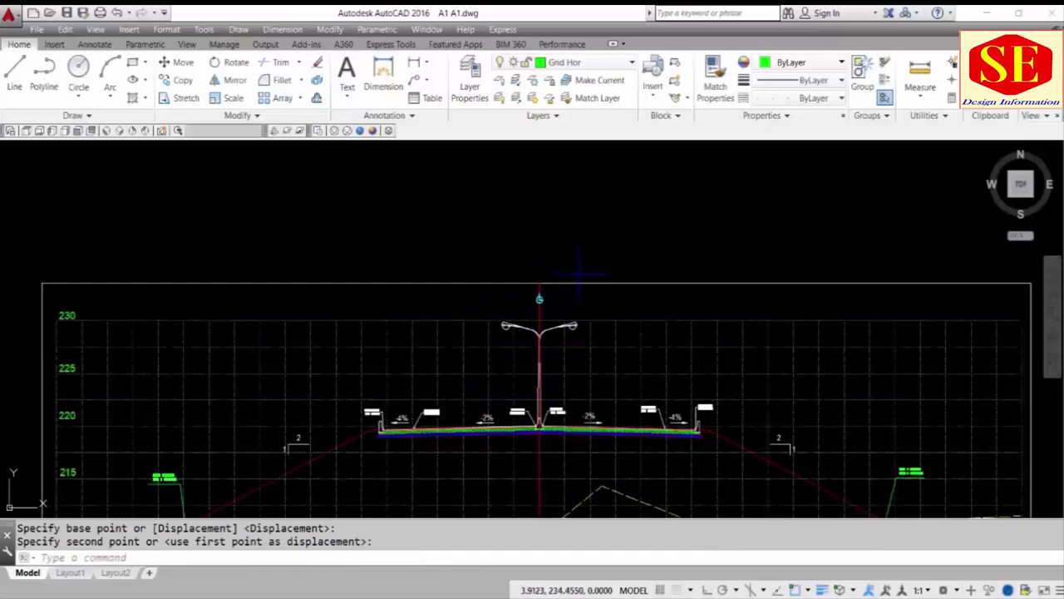
pyautogui.scroll(-2, 568, 285)
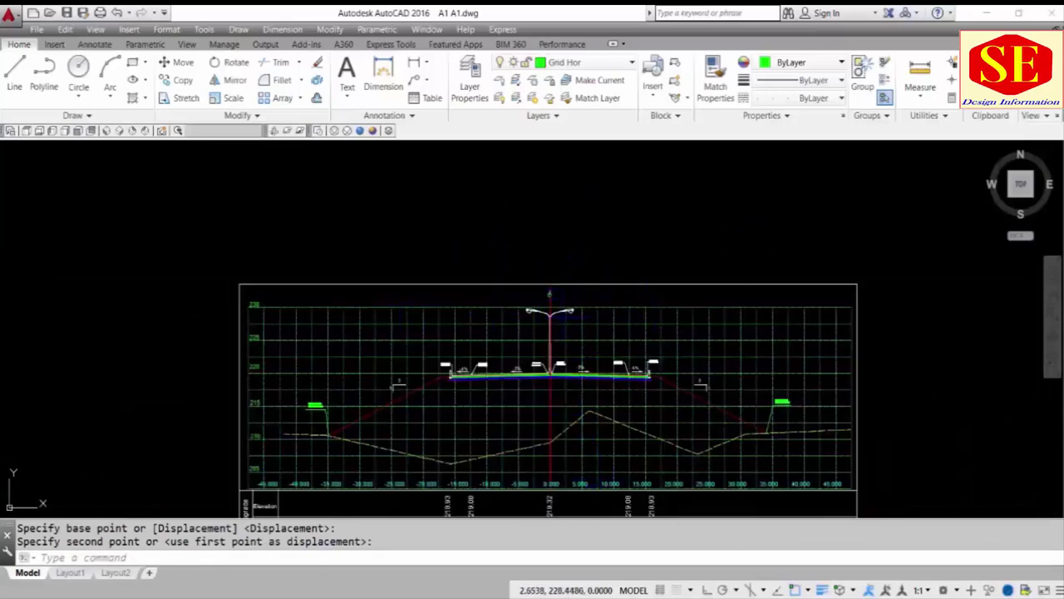
pyautogui.scroll(-2, 517, 260)
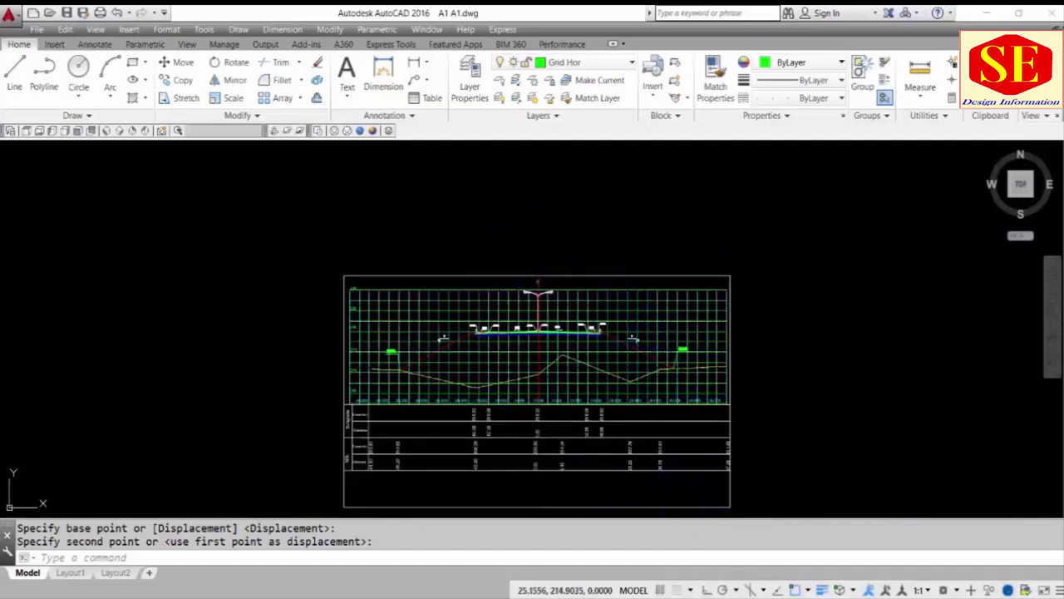
pyautogui.scroll(2, 570, 249)
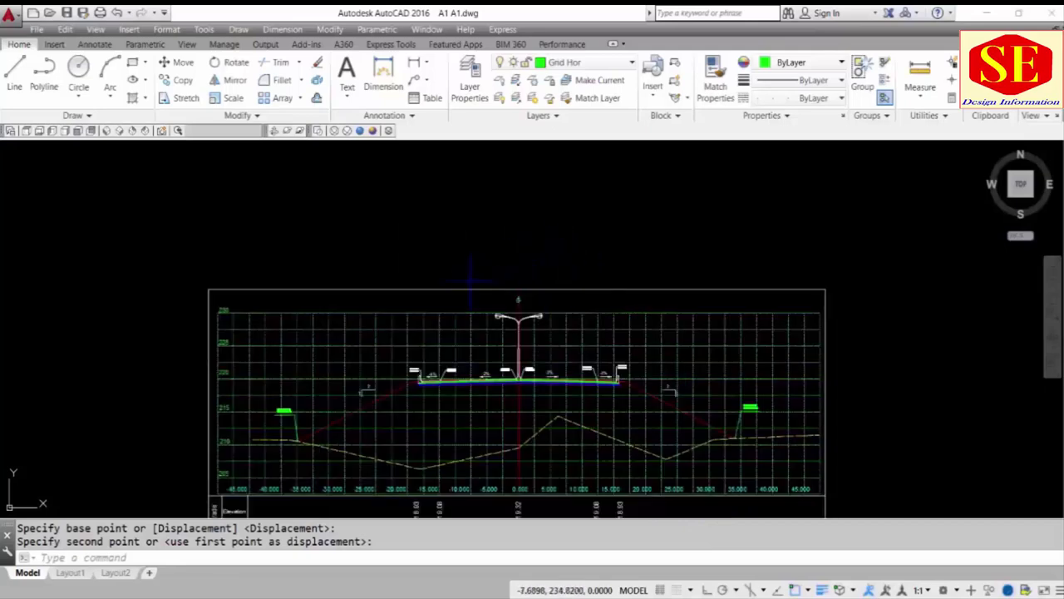
pyautogui.write('c')
pyautogui.write('o')
pyautogui.press('Return')
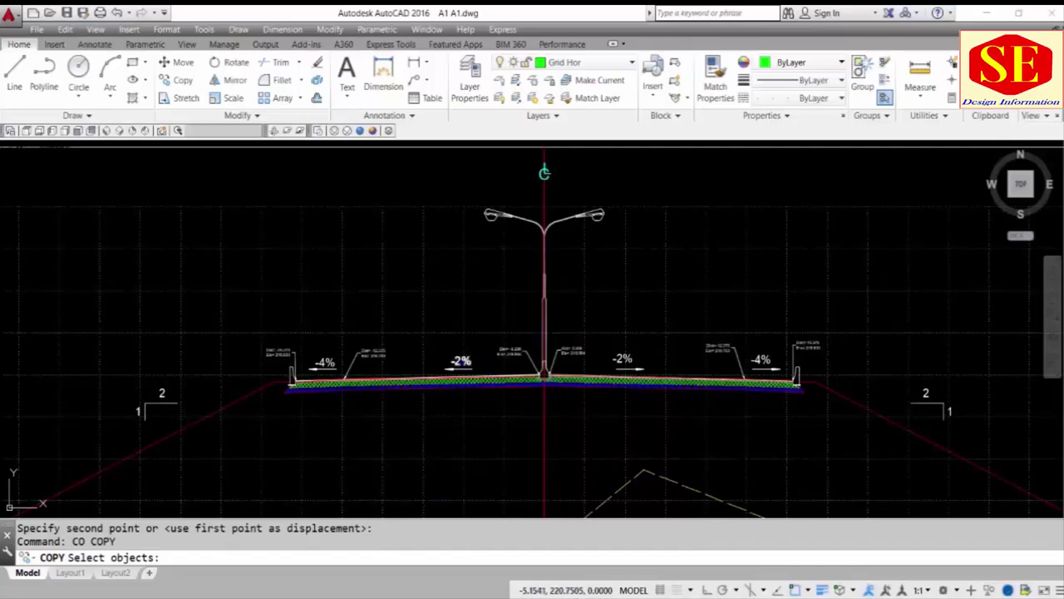
# - Rewrite the -2% label as 'Cross Section RD AT 0+000', widened to a single line
pyautogui.click(461, 361)
pyautogui.press('Return')
pyautogui.click(459, 366)
pyautogui.scroll(3, 499, 357)
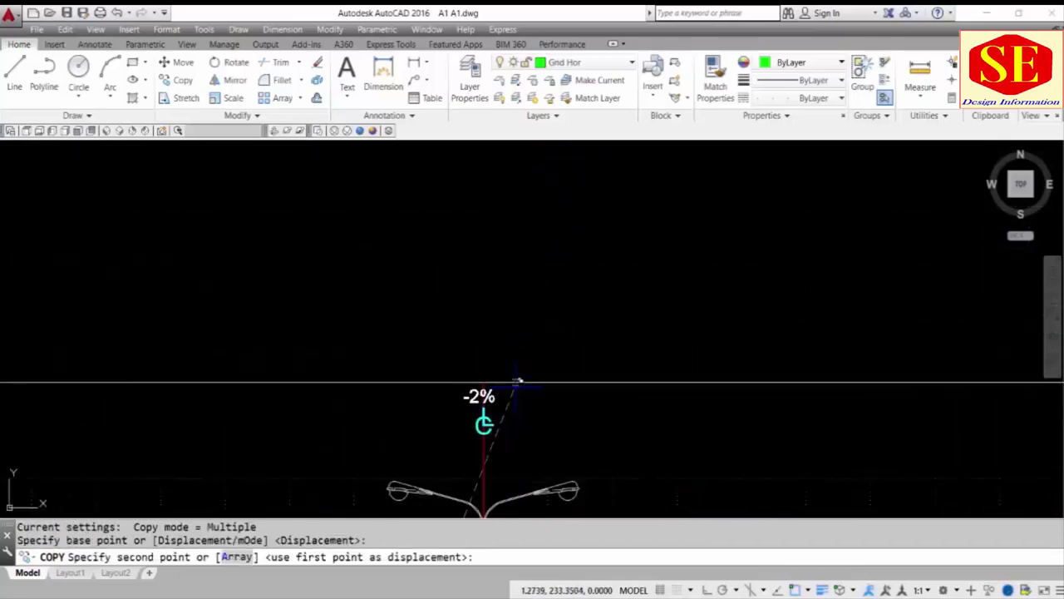
pyautogui.press('Escape')
pyautogui.doubleClick(494, 342)
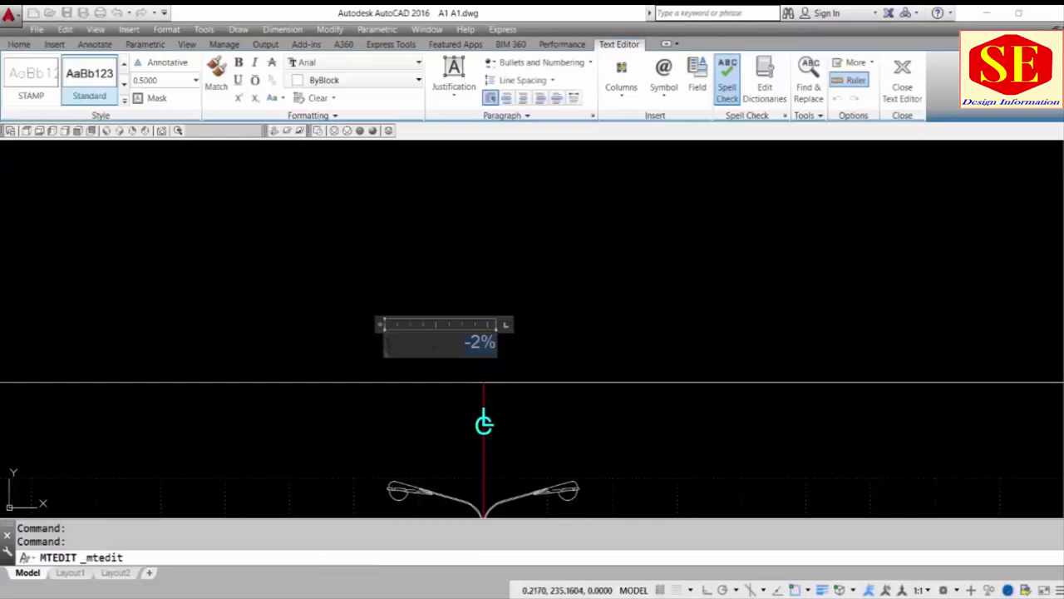
pyautogui.write('Cro')
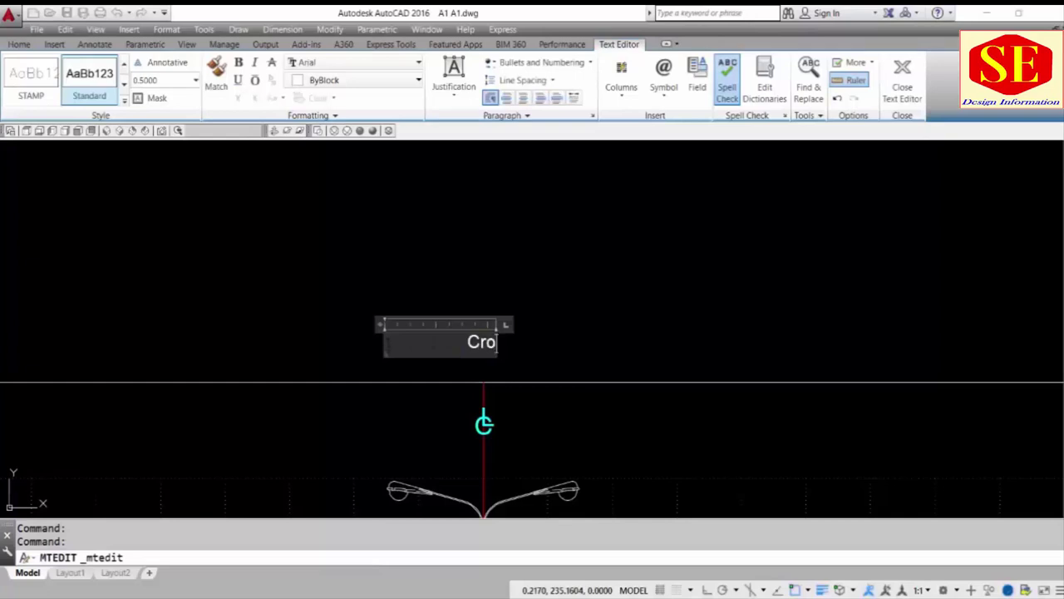
pyautogui.write('ss Sect')
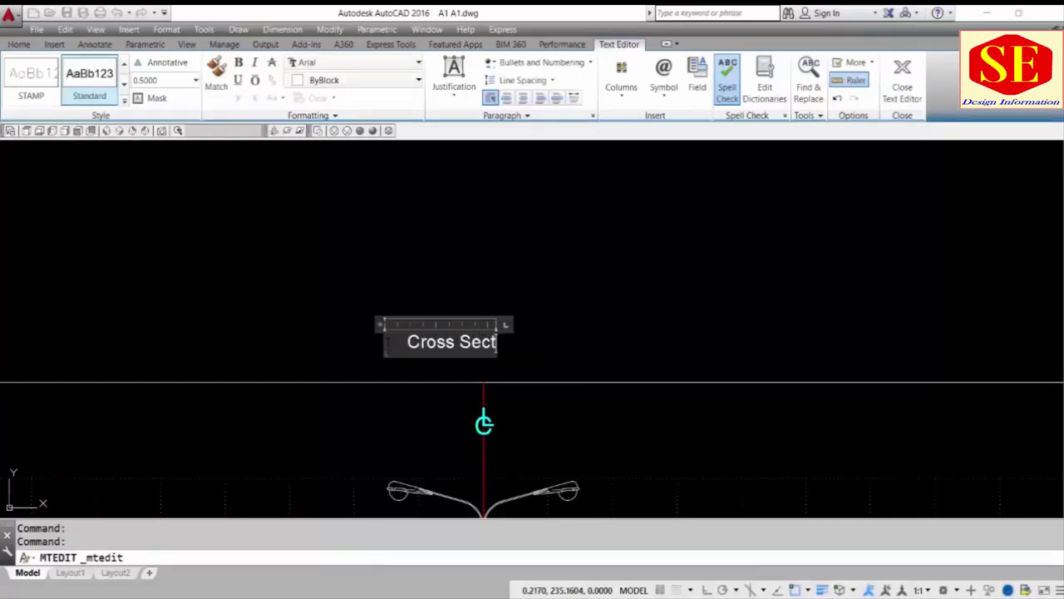
pyautogui.write('ion')
pyautogui.press('Return')
pyautogui.write('R')
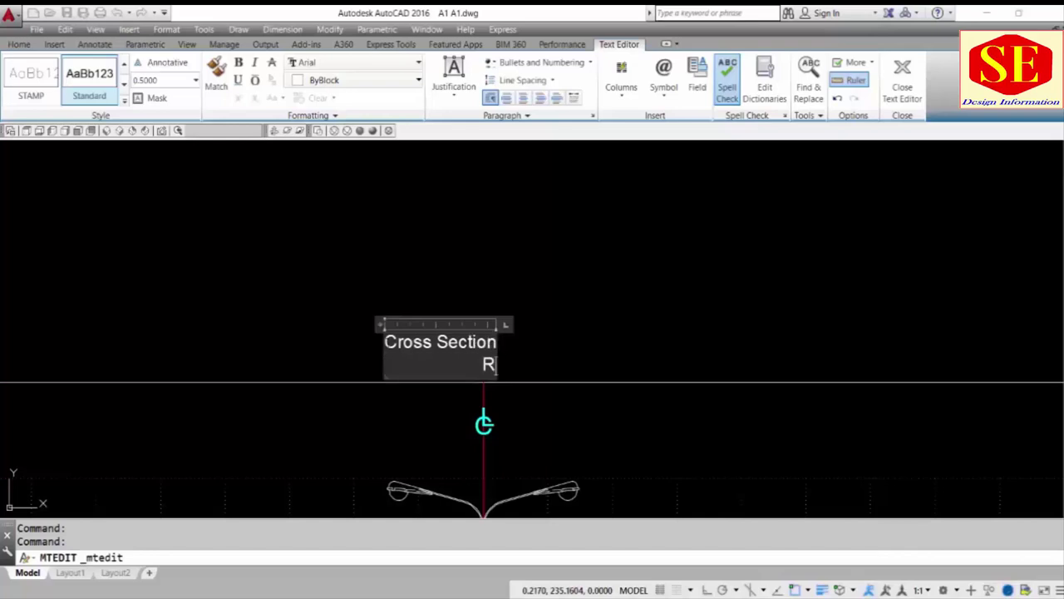
pyautogui.write('D AT')
pyautogui.write(' 0+0')
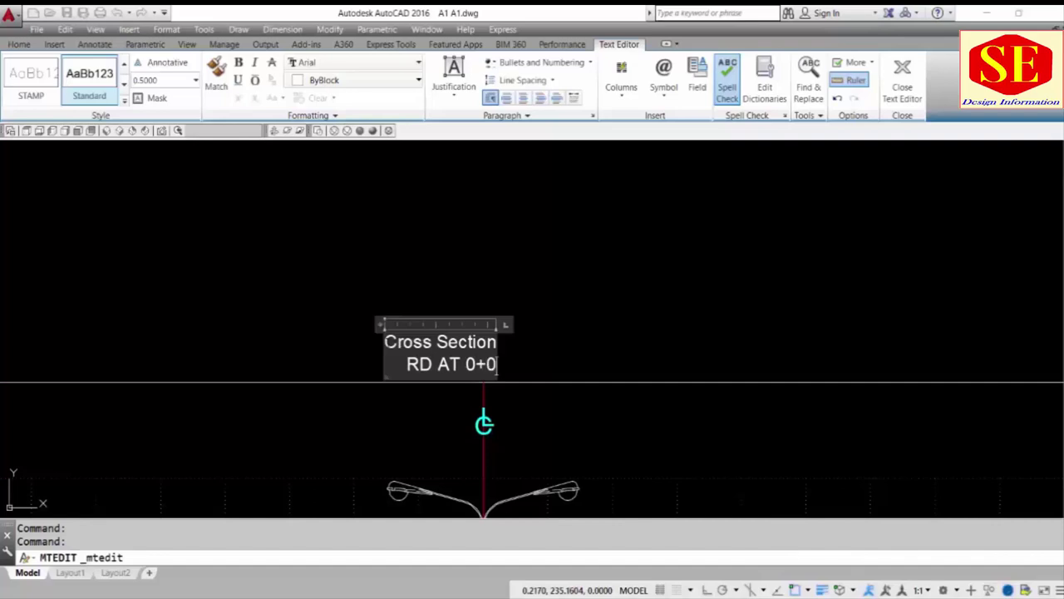
pyautogui.write('00')
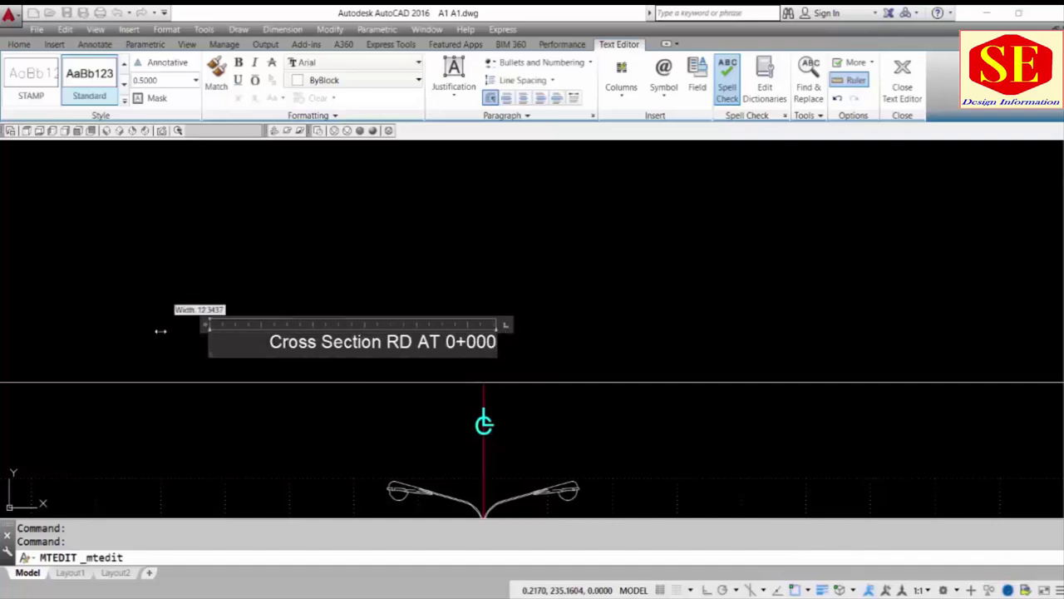
pyautogui.moveTo(383, 325); pyautogui.dragTo(155, 330)
pyautogui.click(657, 347)
# - Shift the title slightly to the right
pyautogui.write('m')
pyautogui.press('Return')
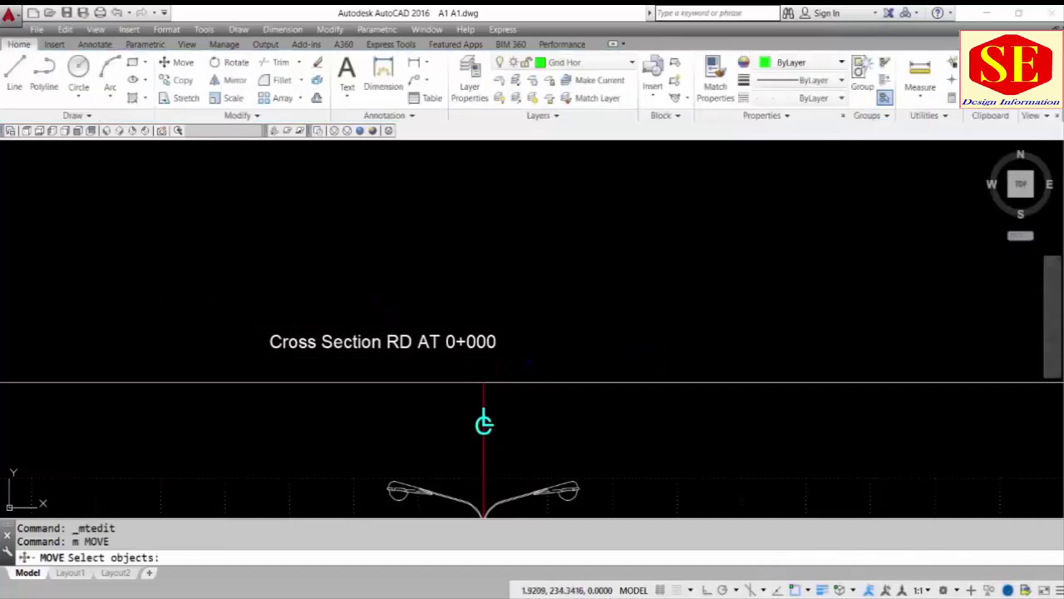
pyautogui.click(449, 341)
pyautogui.press('Return')
pyautogui.click(434, 297)
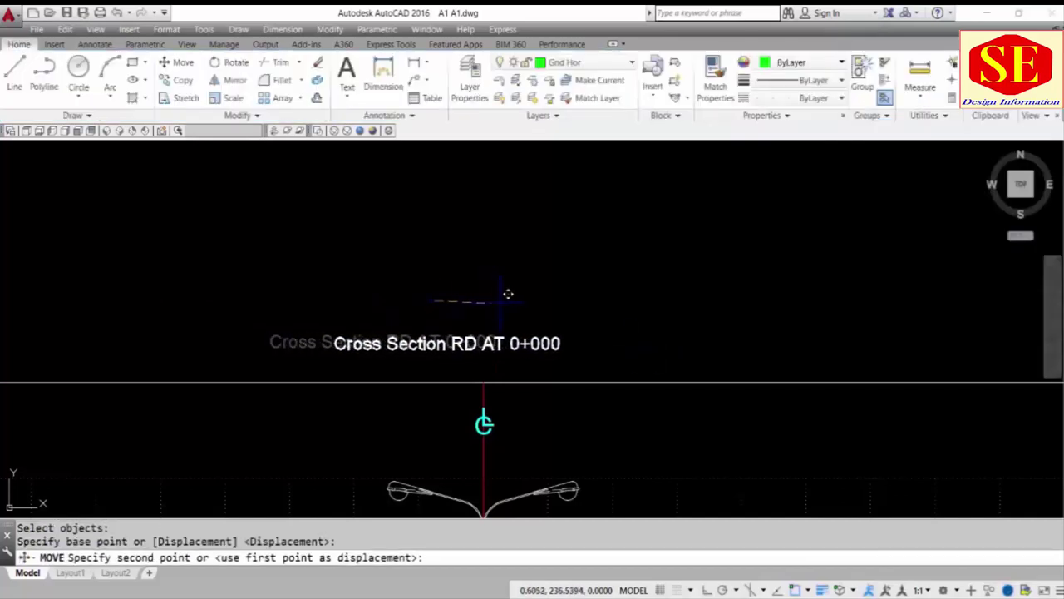
pyautogui.click(503, 298)
# - Set the title to Arial CE at height 1.5, kept on one line
pyautogui.doubleClick(557, 342)
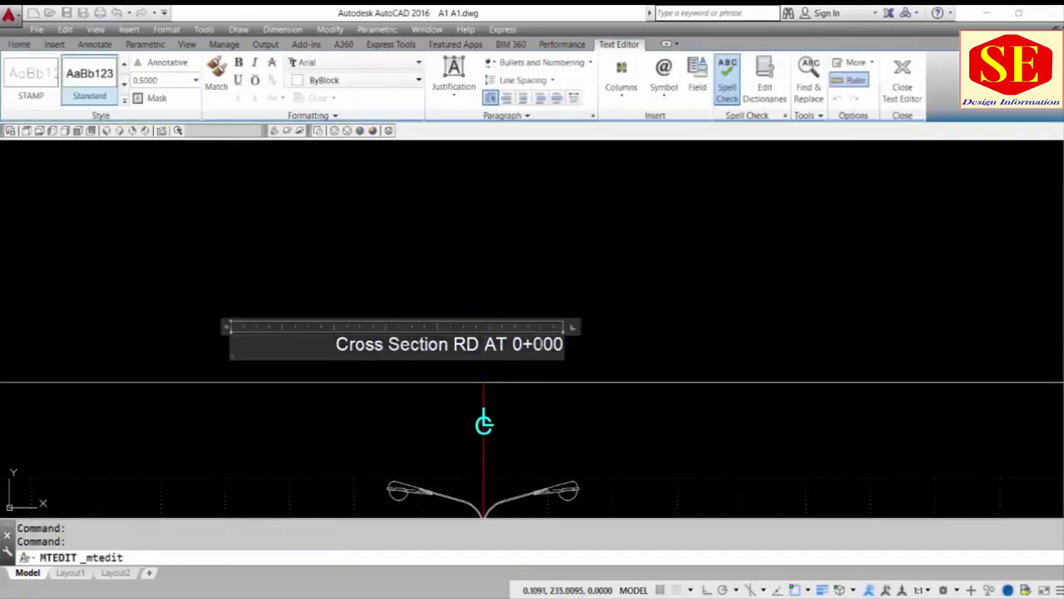
pyautogui.click(312, 63)
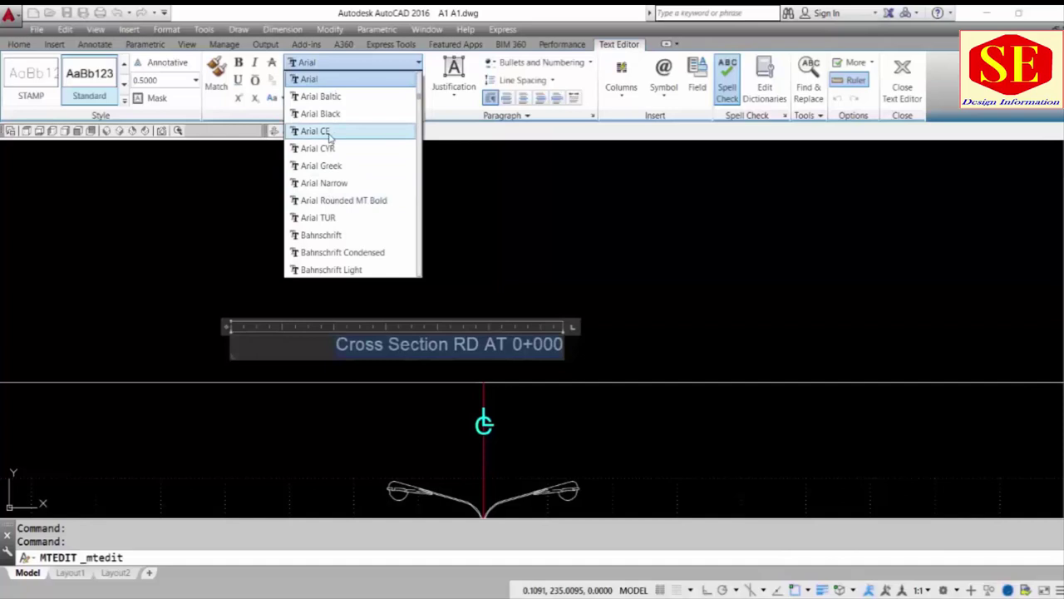
pyautogui.click(329, 131)
pyautogui.click(171, 81)
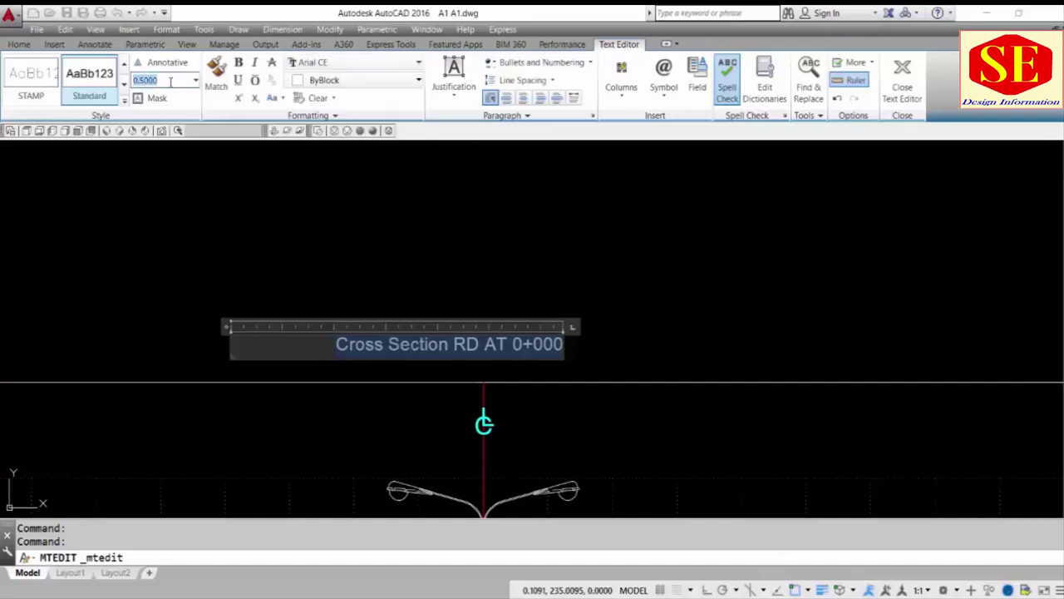
pyautogui.write('1.5')
pyautogui.press('Return')
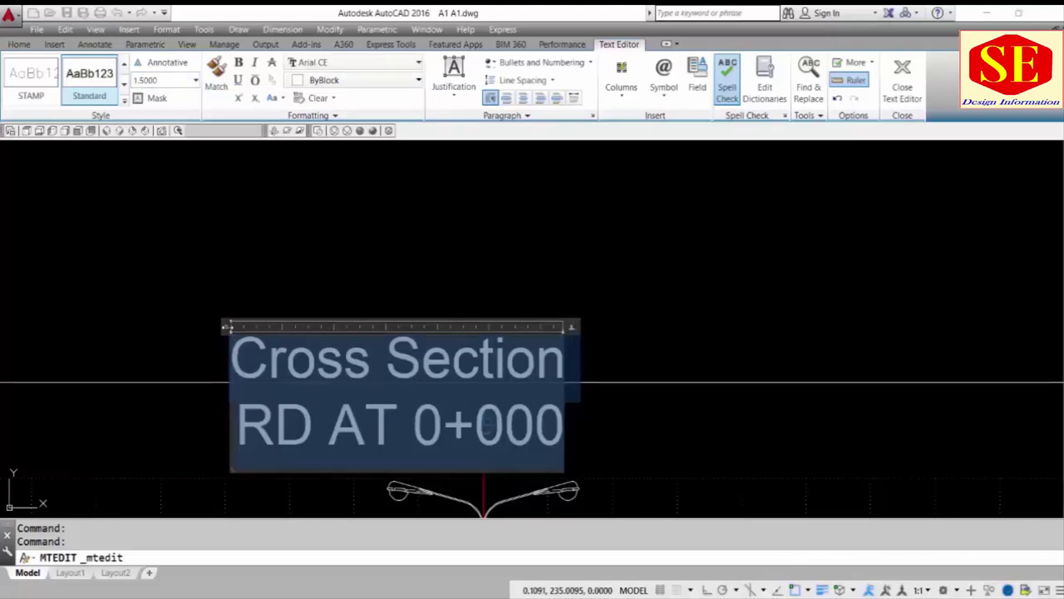
pyautogui.moveTo(226, 327); pyautogui.dragTo(12, 316)
pyautogui.scroll(-2, 488, 250)
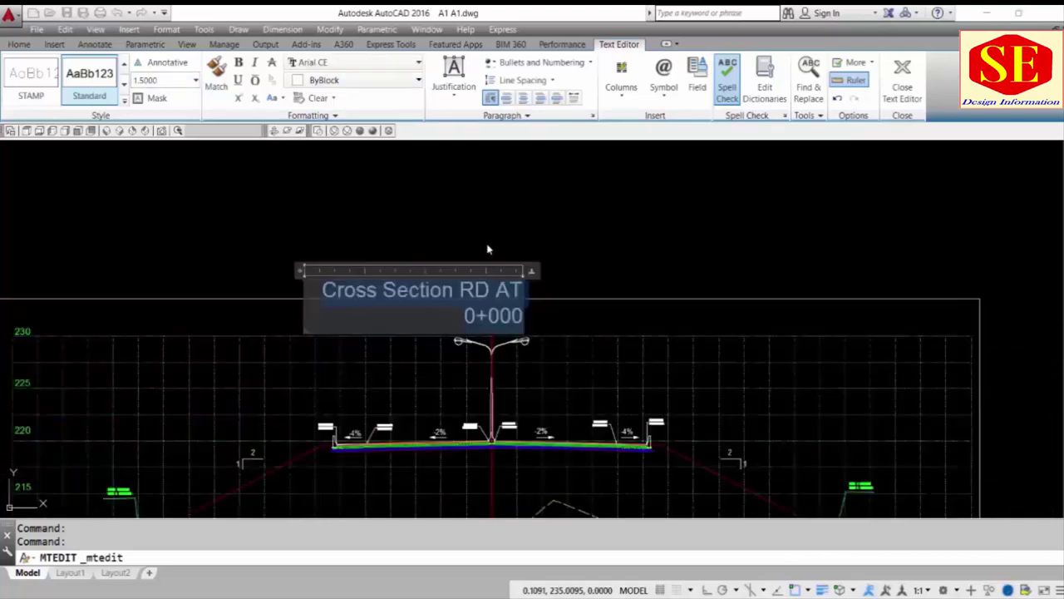
pyautogui.moveTo(297, 270); pyautogui.dragTo(202, 271)
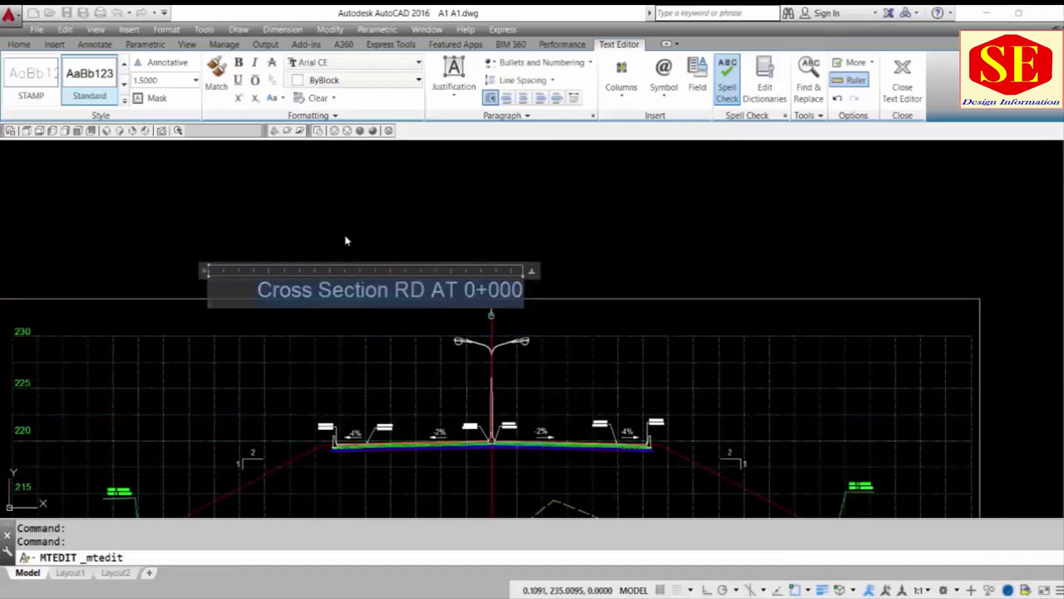
pyautogui.click(347, 234)
pyautogui.write('m')
# - Move the enlarged title just above the cross-section grid
pyautogui.press('Return')
pyautogui.click(390, 279)
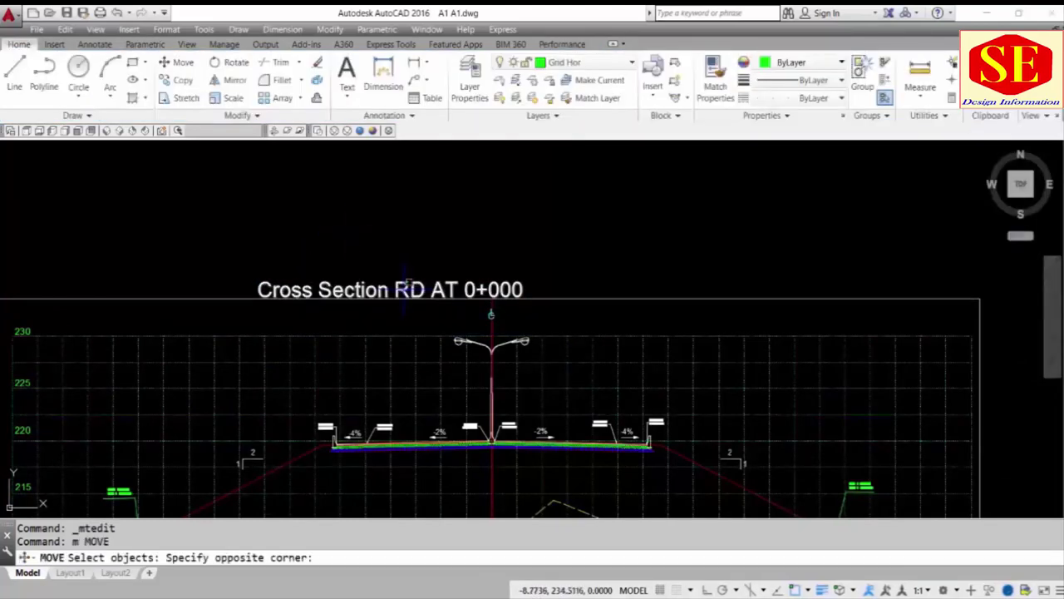
pyautogui.click(462, 301)
pyautogui.press('Return')
pyautogui.click(370, 239)
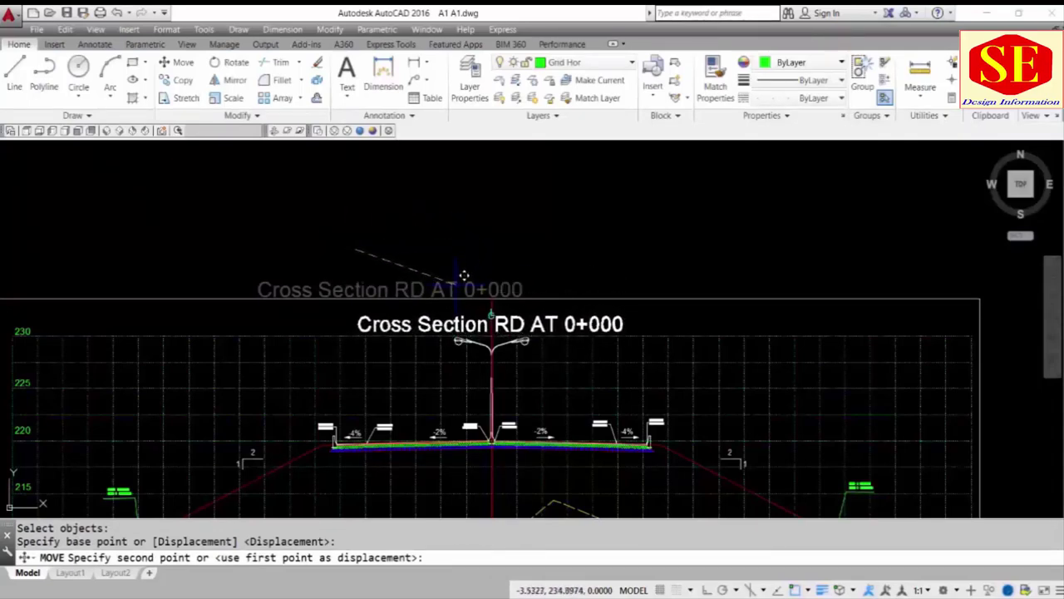
pyautogui.click(463, 275)
pyautogui.scroll(2, 490, 324)
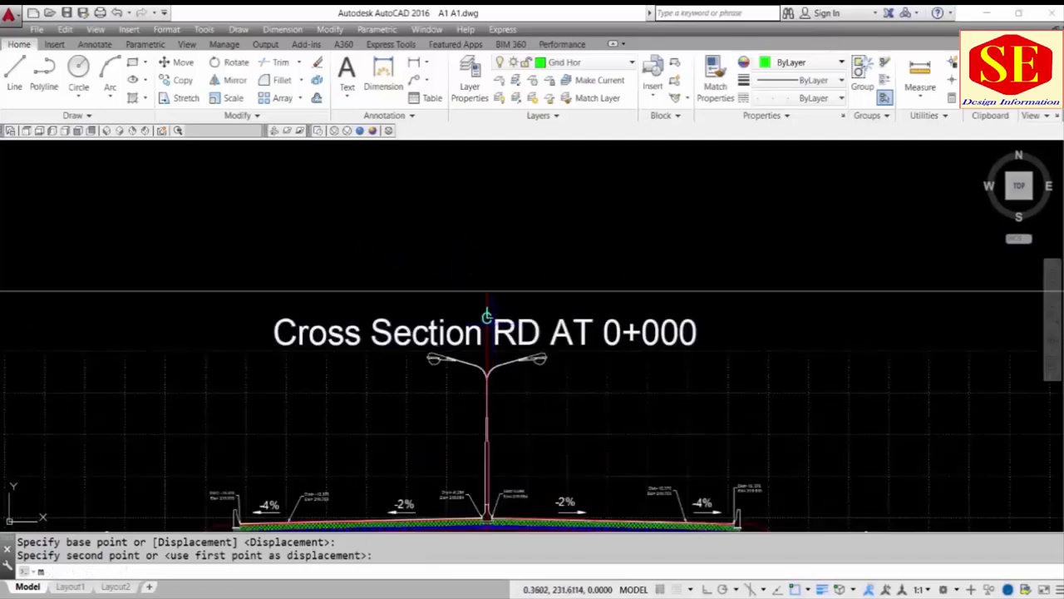
# - Cancel a mistaken move of the centreline mark and undo the last zoom
pyautogui.write('m')
pyautogui.press('Return')
pyautogui.scroll(2, 473, 314)
pyautogui.click(474, 314)
pyautogui.click(475, 316)
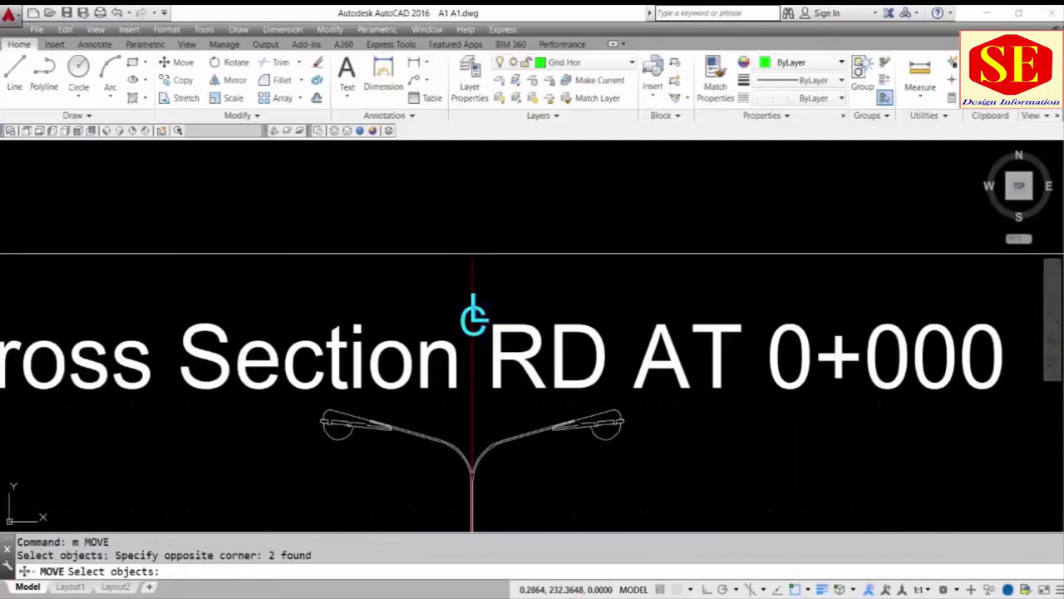
pyautogui.press('Return')
pyautogui.click(474, 314)
pyautogui.press('Escape')
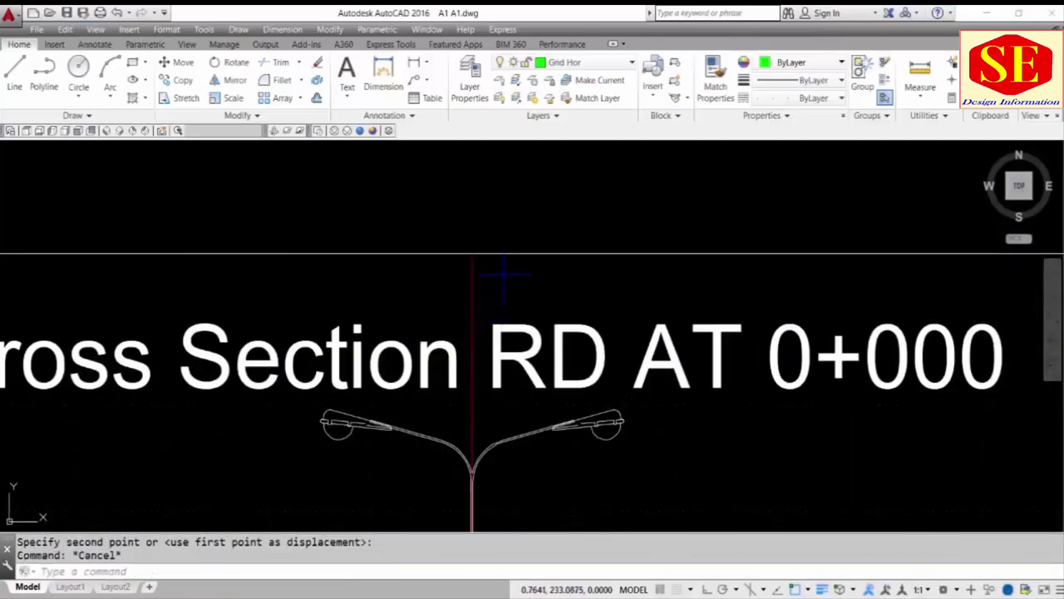
pyautogui.write('u')
pyautogui.press('Return')
pyautogui.press('Return')
# - Move the CL centreline symbol up above the title
pyautogui.scroll(5, 497, 304)
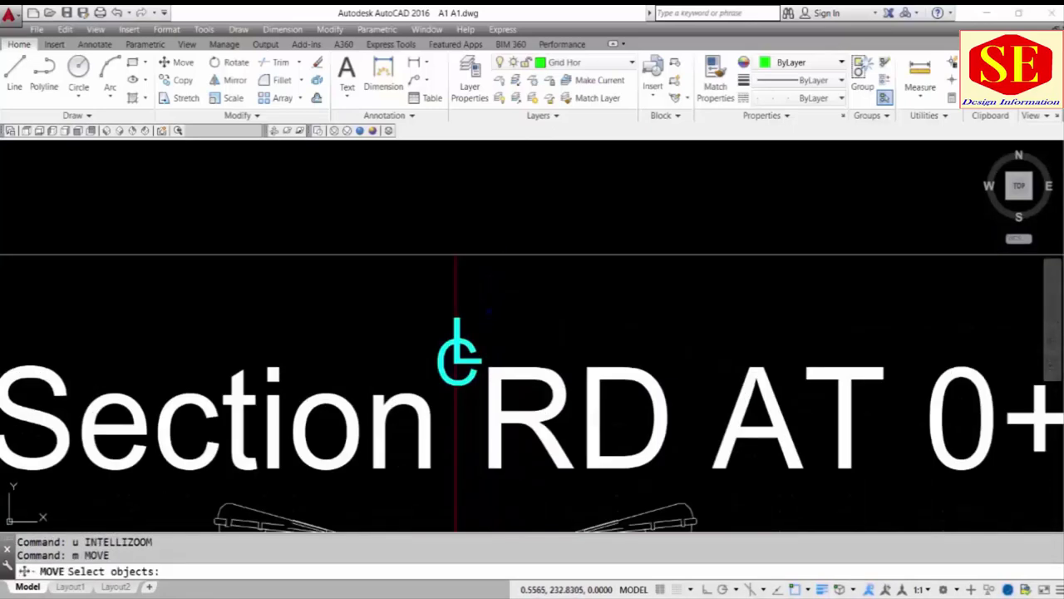
pyautogui.click(481, 331)
pyautogui.click(445, 370)
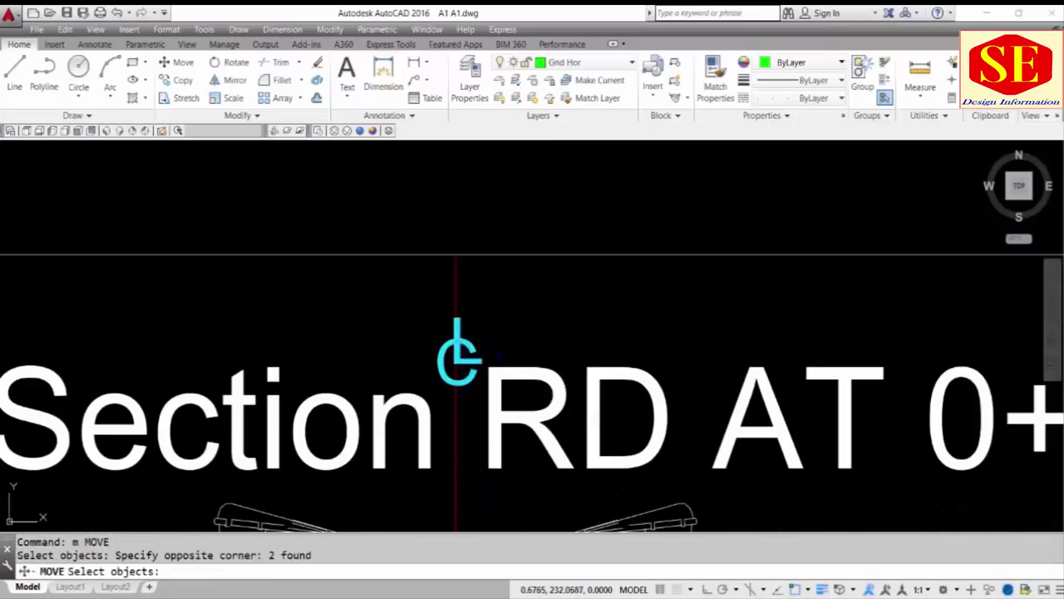
pyautogui.press('Return')
pyautogui.click(499, 370)
pyautogui.click(507, 291)
pyautogui.scroll(-5, 530, 268)
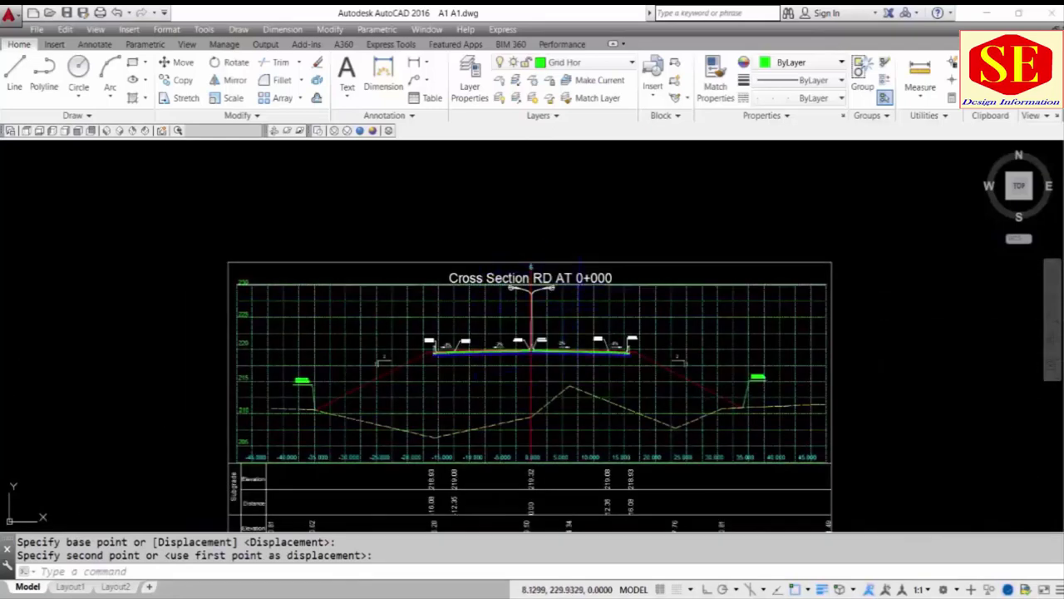
pyautogui.scroll(4, 592, 274)
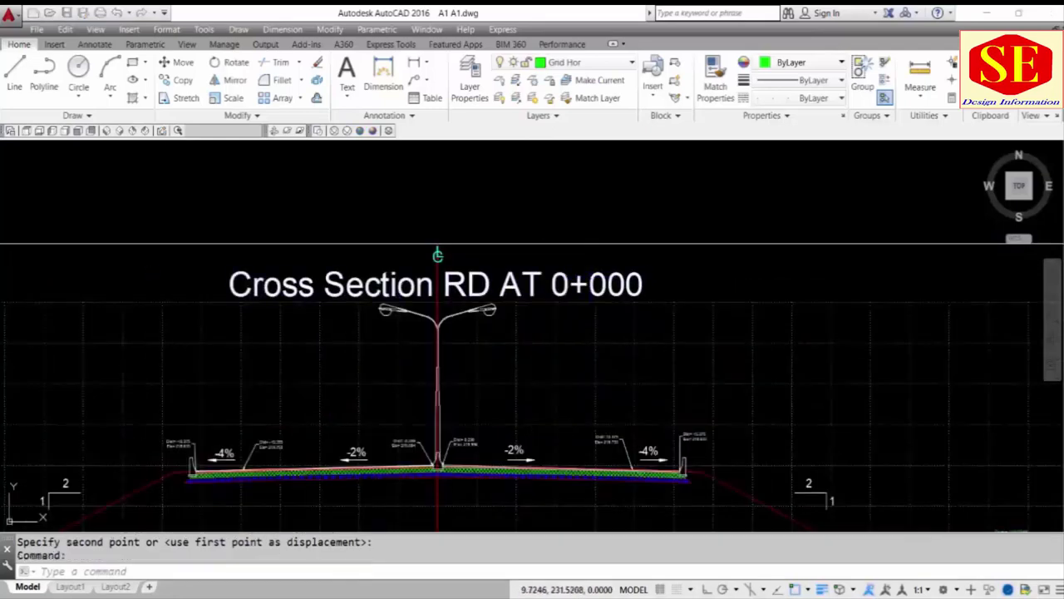
# - Make the title text bold and red
pyautogui.doubleClick(399, 284)
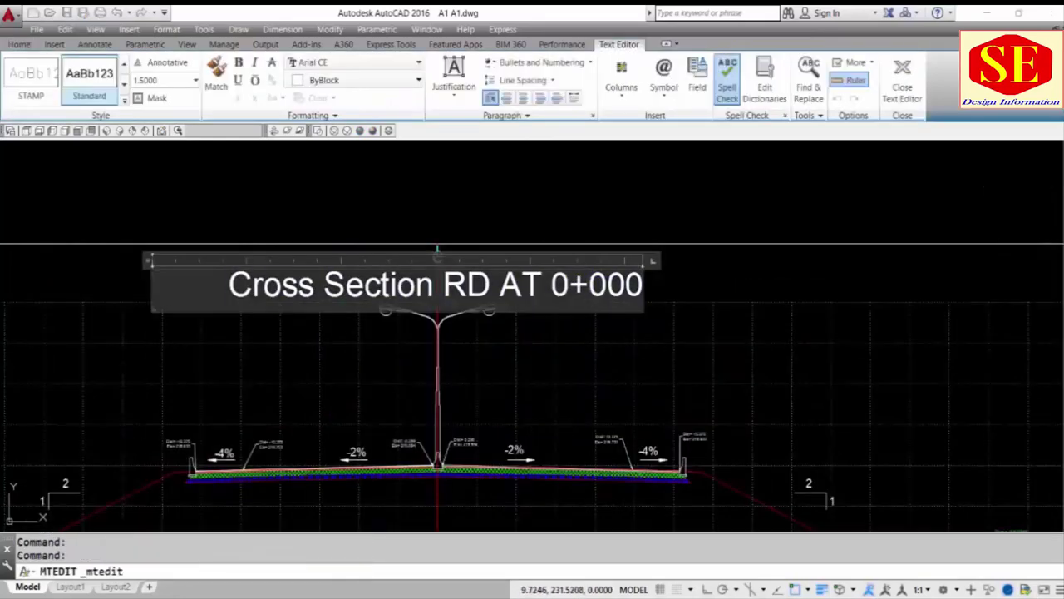
pyautogui.click(238, 63)
pyautogui.click(404, 83)
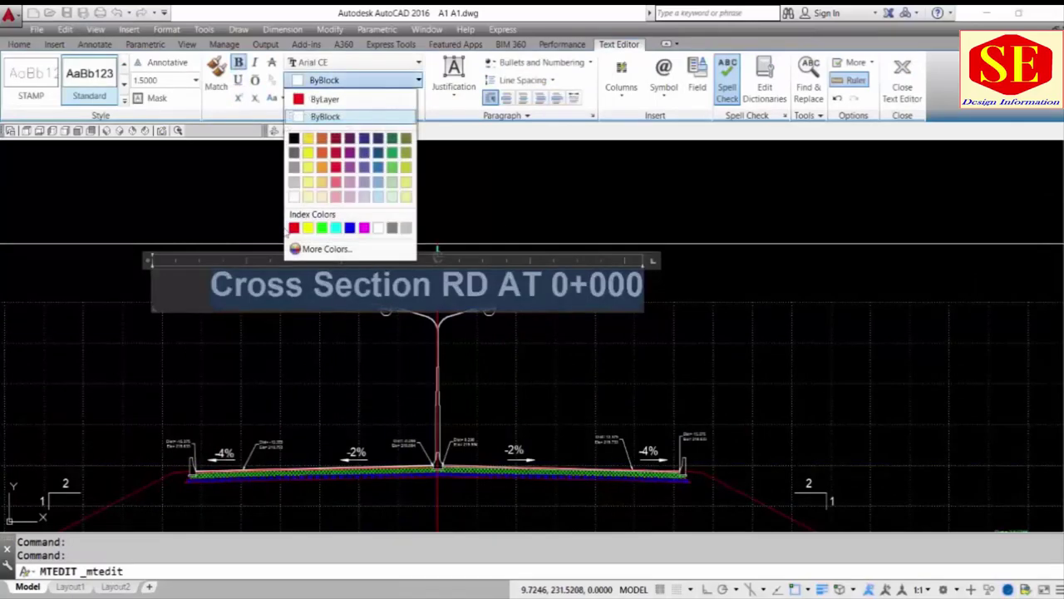
pyautogui.click(294, 227)
pyautogui.click(586, 214)
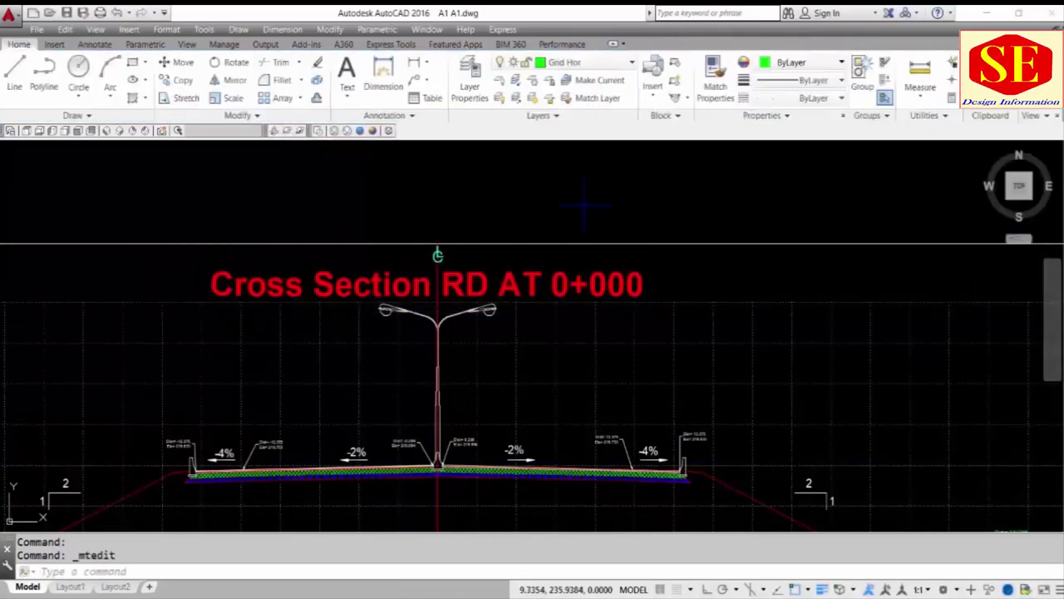
pyautogui.press('Escape')
pyautogui.scroll(-2, 585, 203)
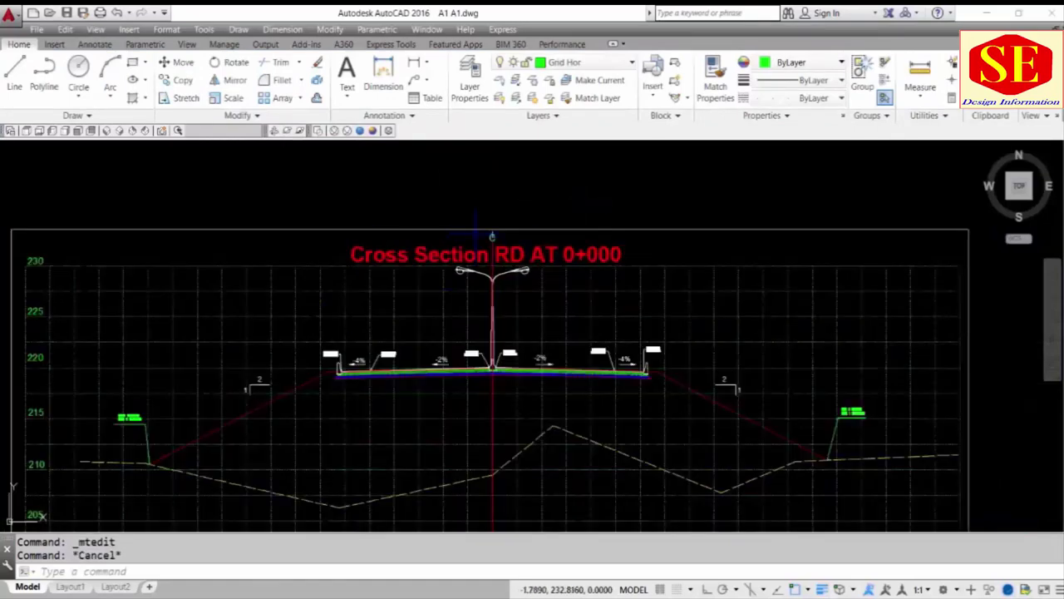
pyautogui.scroll(-2, 523, 255)
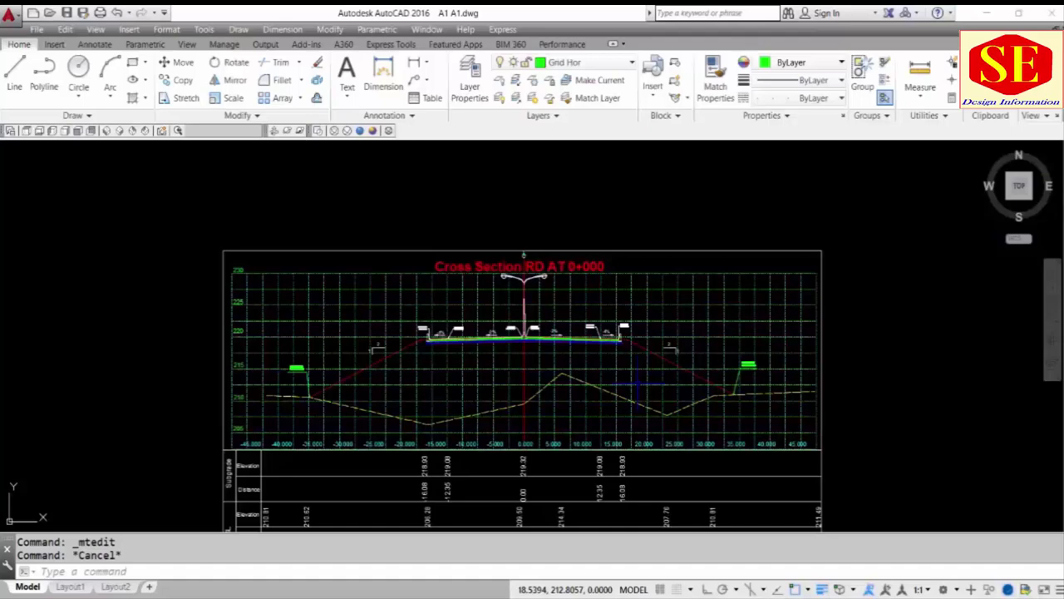
pyautogui.moveTo(639, 354); pyautogui.dragTo(638, 309, button='middle')
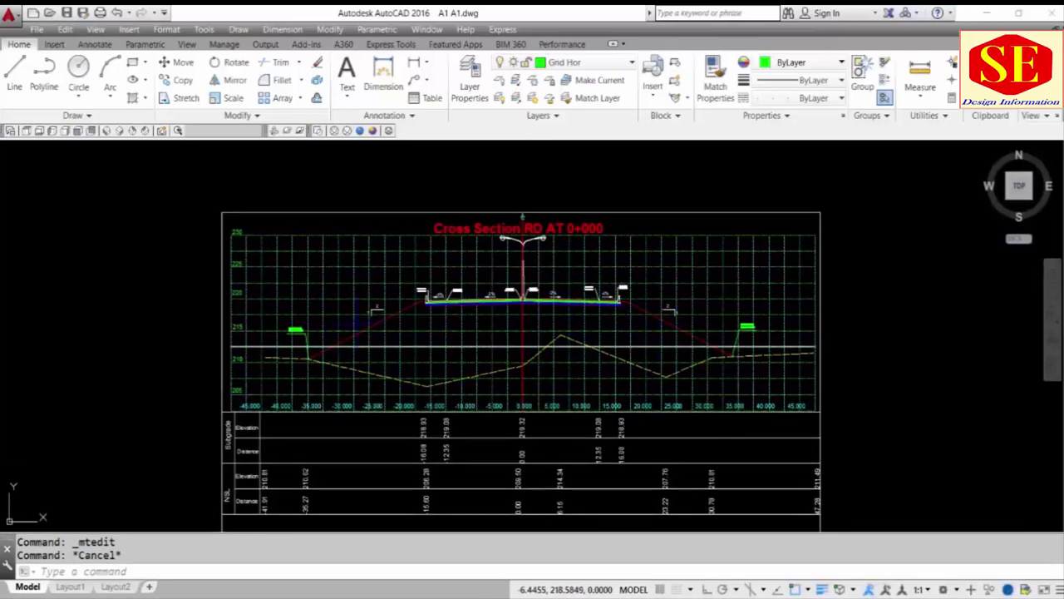
pyautogui.scroll(5, 518, 301)
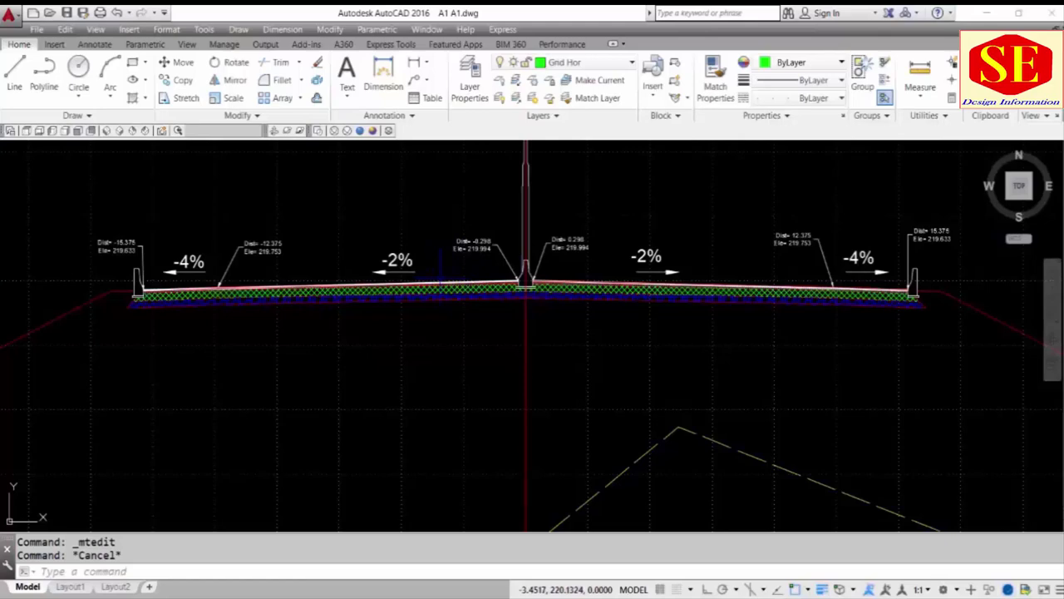
pyautogui.scroll(-2, 448, 274)
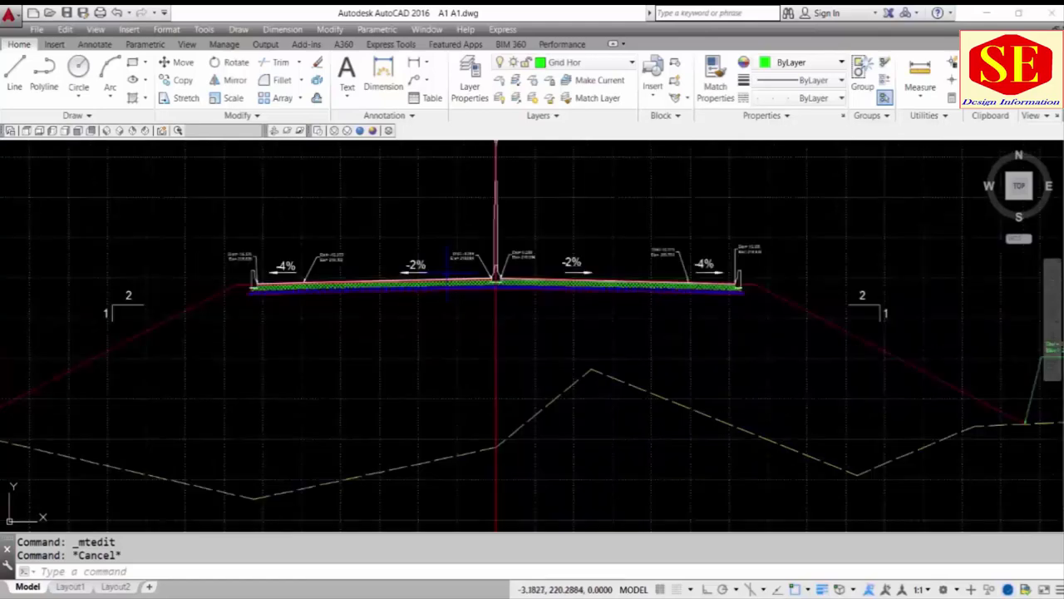
pyautogui.scroll(-2, 450, 277)
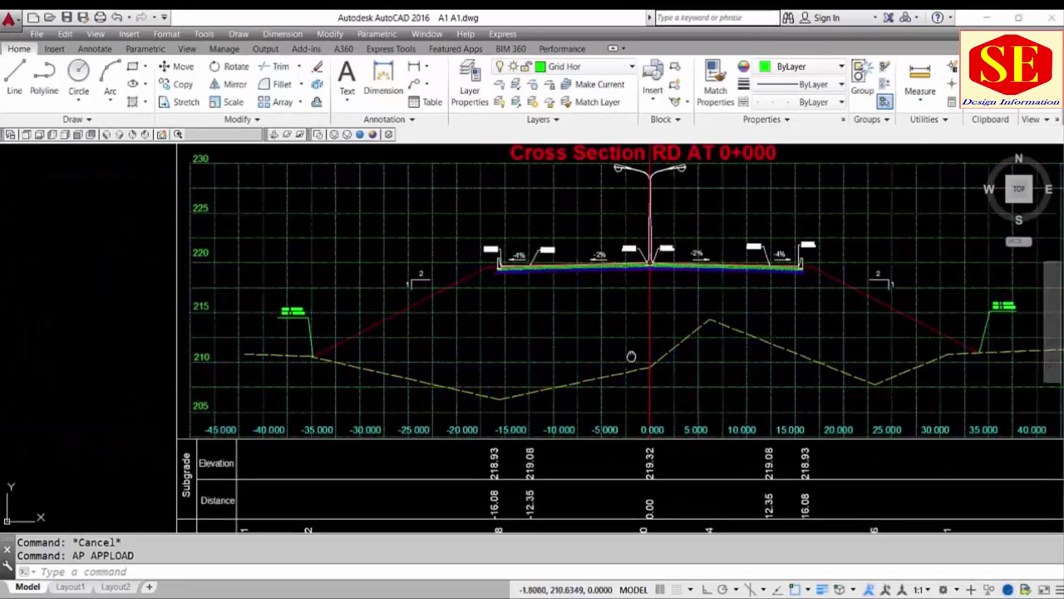
pyautogui.scroll(2, 453, 324)
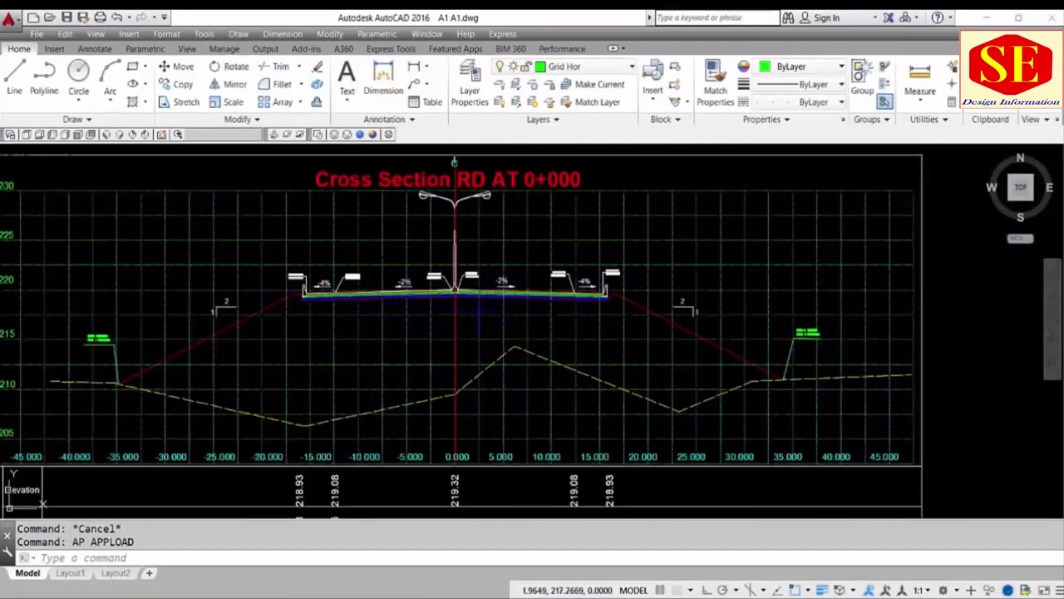
# - Switch off the Grid Hor layer (confirming the current-layer prompt) and the Grid V layer
pyautogui.click(572, 73)
pyautogui.click(503, 188)
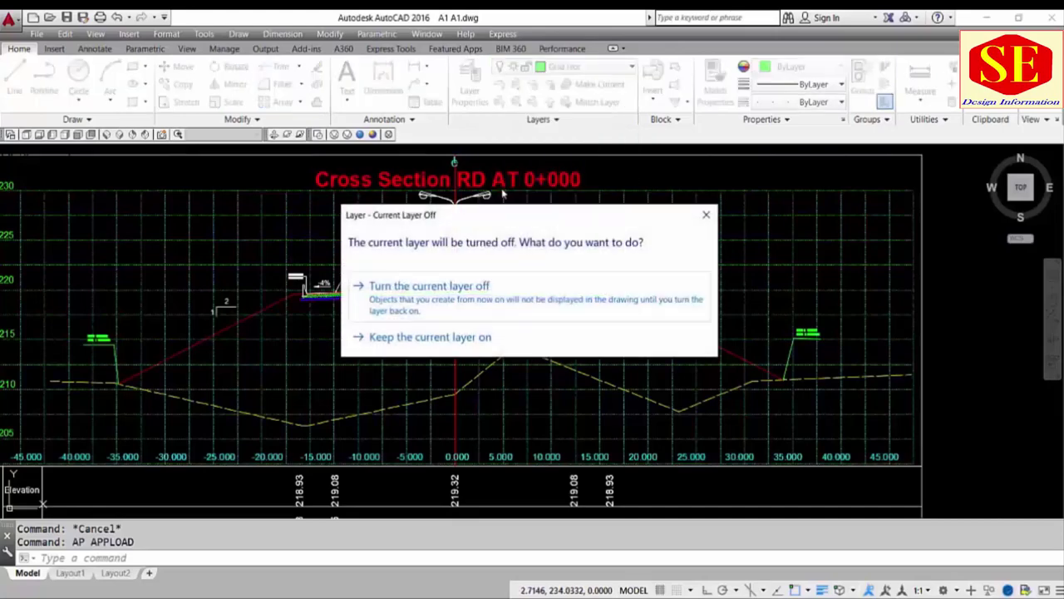
pyautogui.click(461, 292)
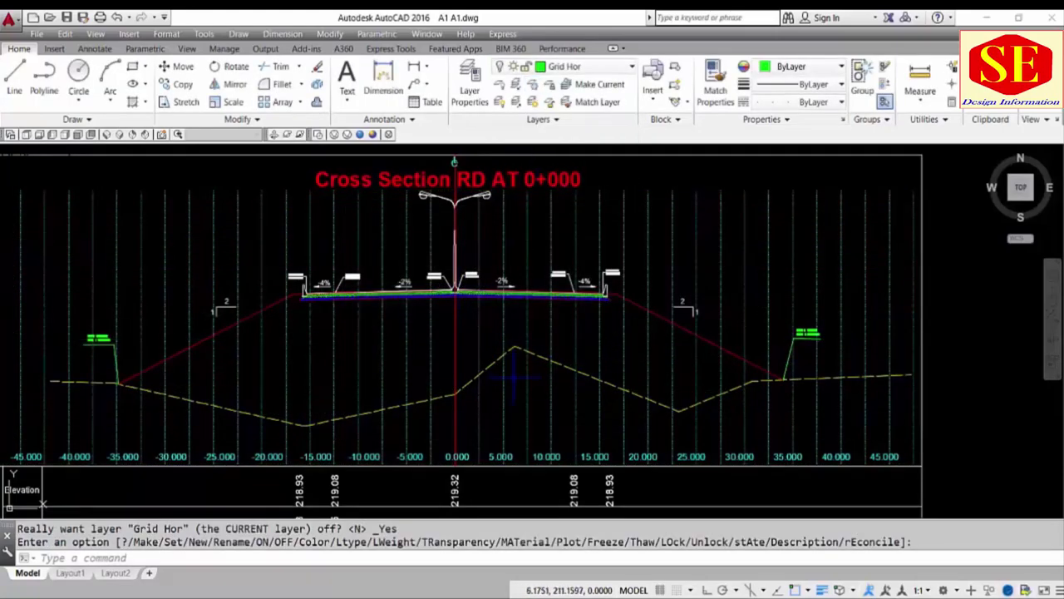
pyautogui.click(582, 66)
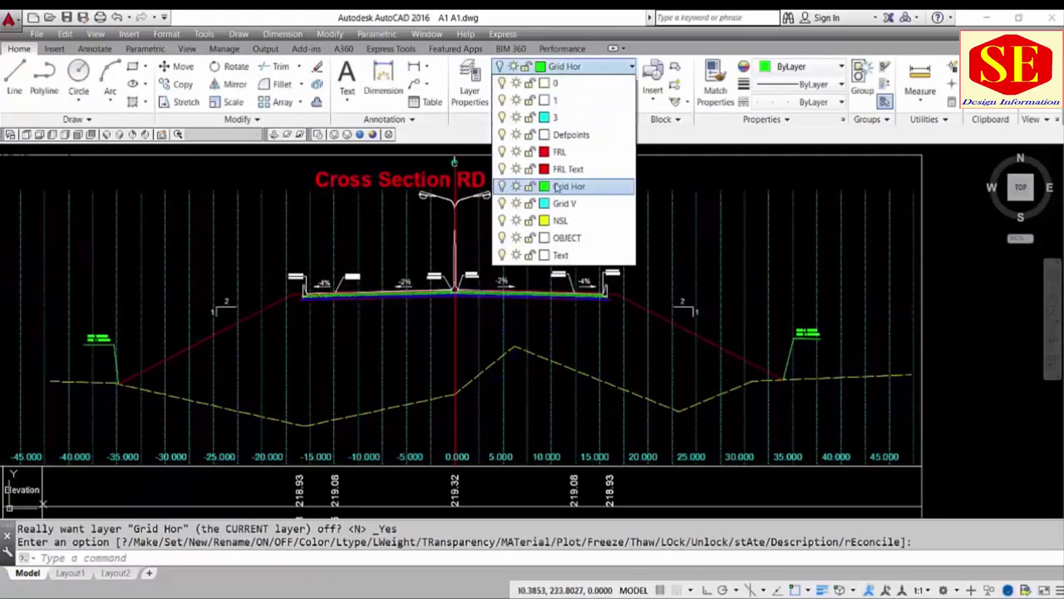
pyautogui.click(503, 203)
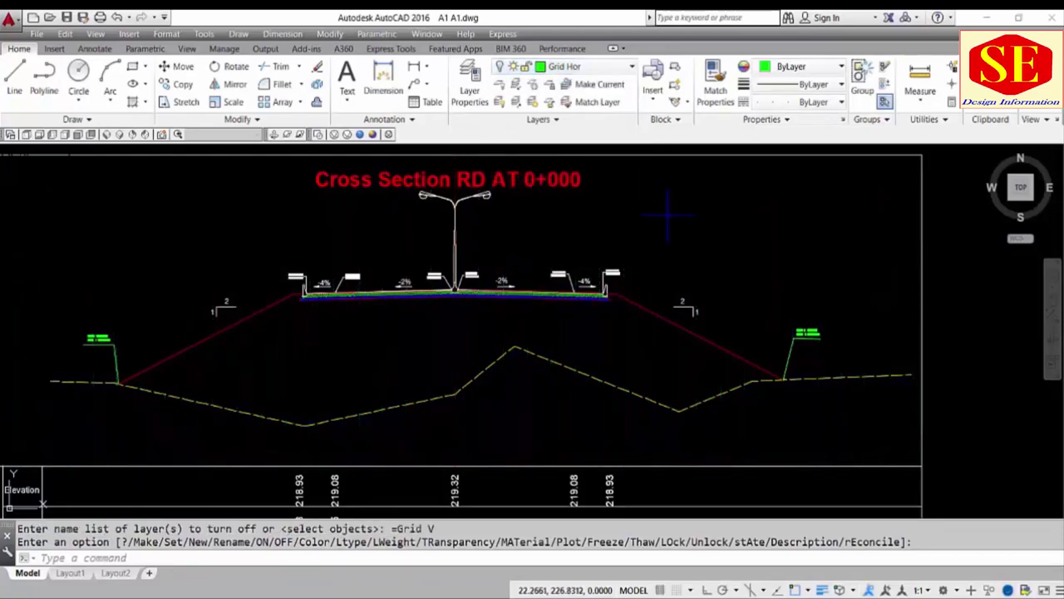
pyautogui.scroll(-3, 667, 215)
pyautogui.scroll(4, 339, 264)
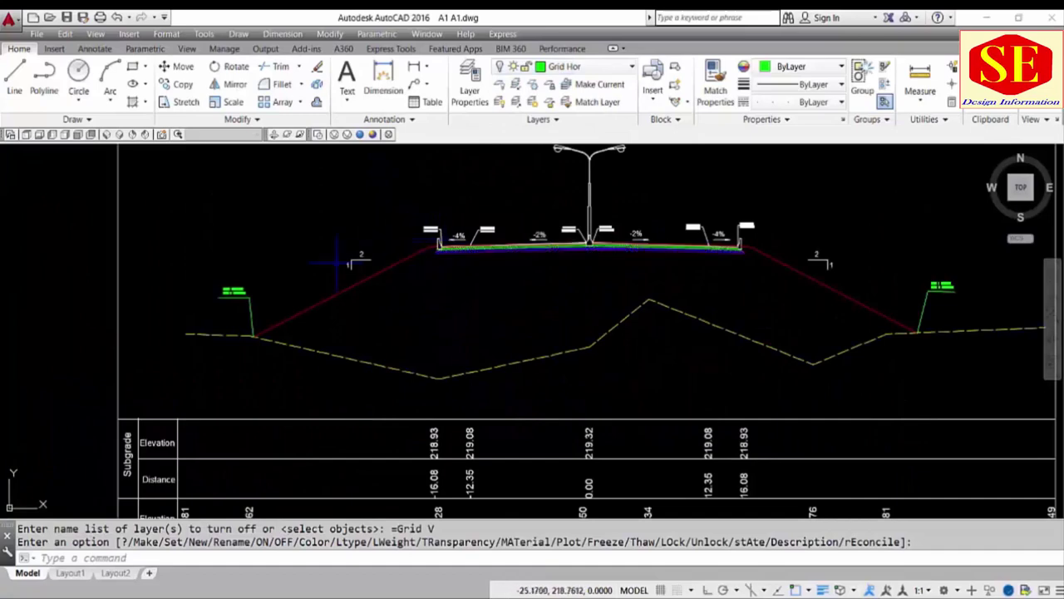
pyautogui.scroll(1, 340, 268)
pyautogui.scroll(1, 348, 276)
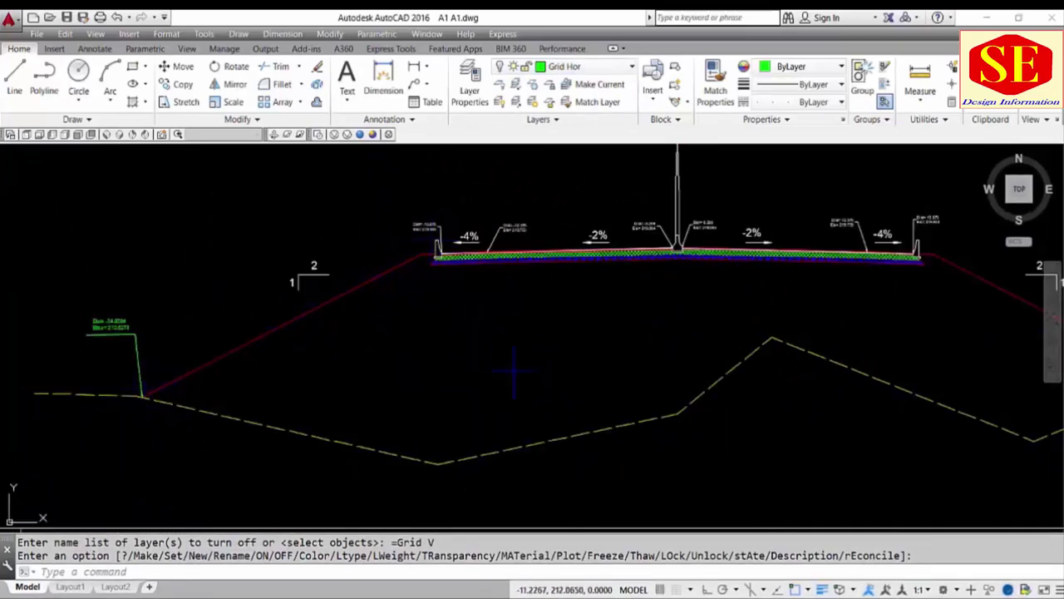
pyautogui.moveTo(1009, 328); pyautogui.dragTo(655, 297, button='middle')
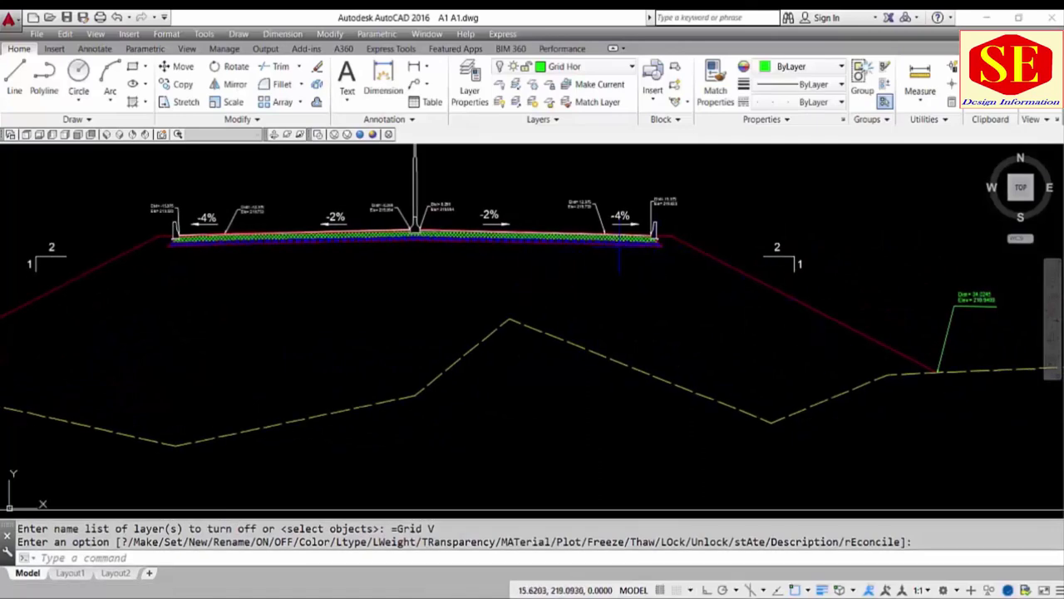
pyautogui.moveTo(414, 259); pyautogui.dragTo(440, 289, button='middle')
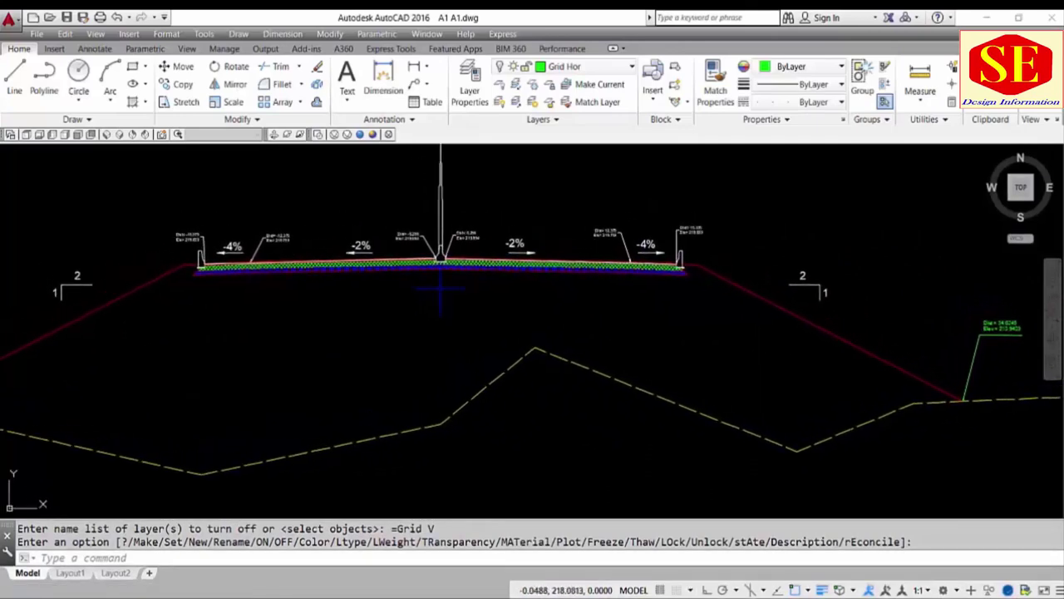
pyautogui.scroll(2, 306, 267)
pyautogui.scroll(2, 297, 240)
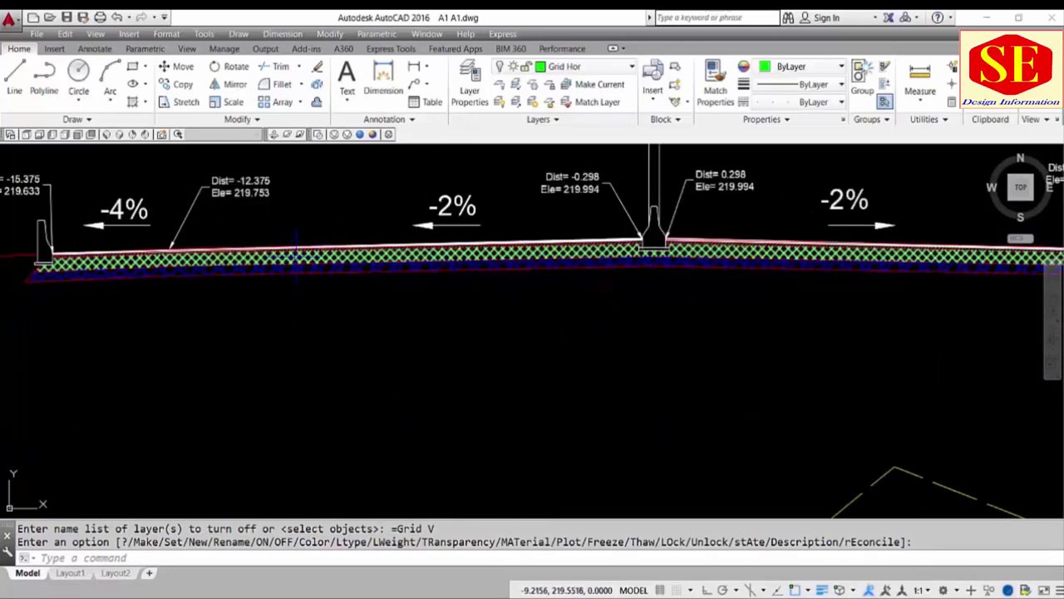
pyautogui.scroll(-2, 297, 249)
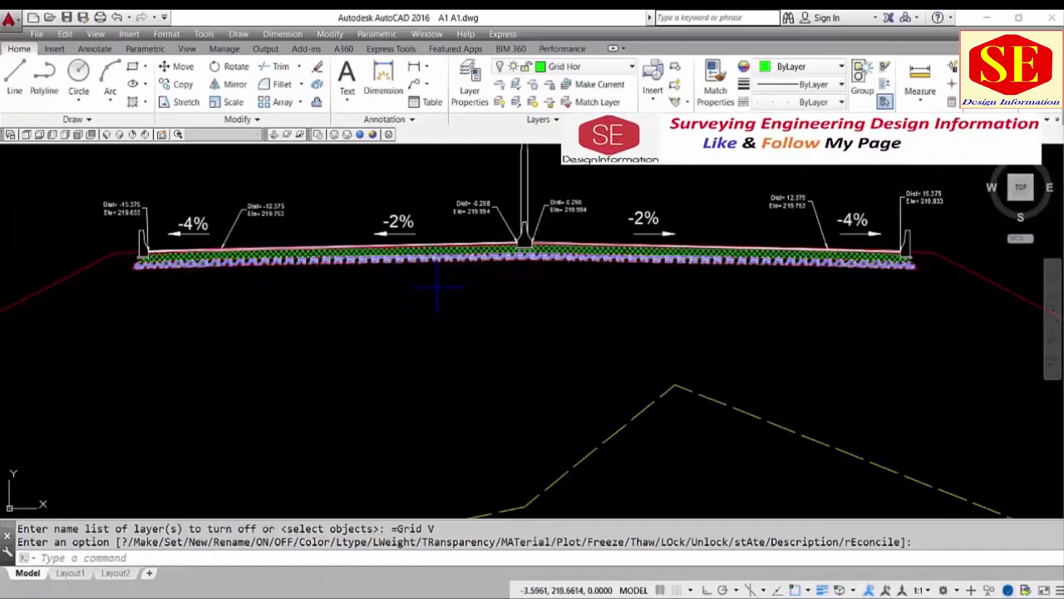
pyautogui.scroll(-2, 441, 288)
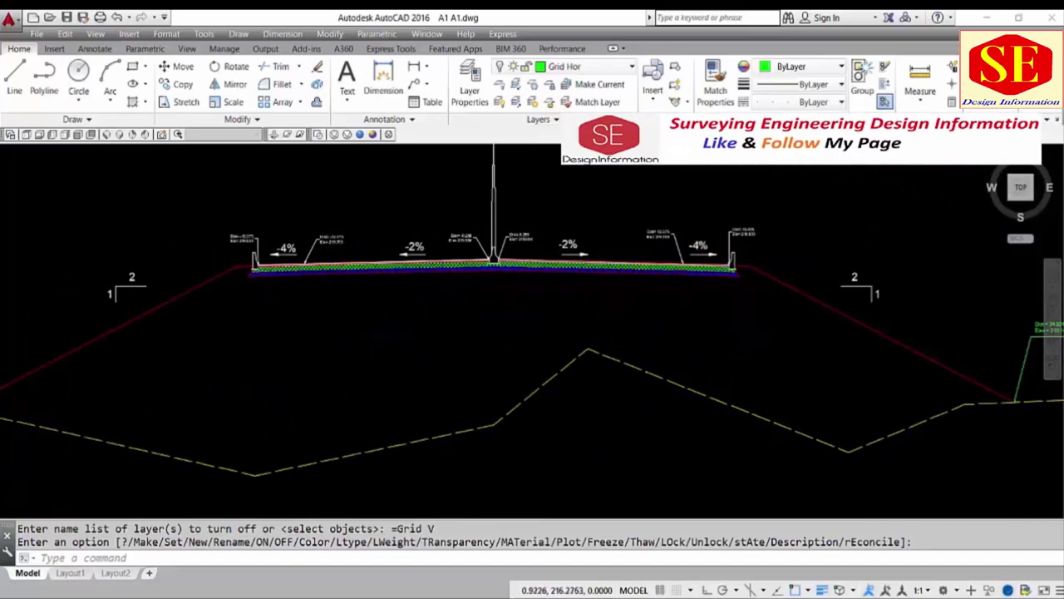
pyautogui.scroll(-2, 512, 315)
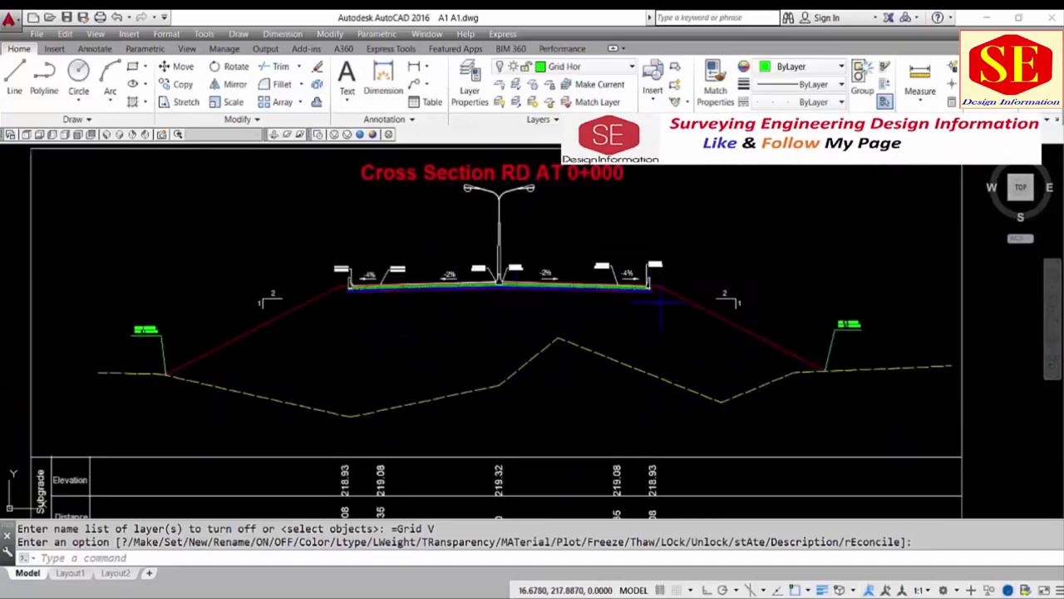
pyautogui.scroll(3, 604, 287)
pyautogui.scroll(1, 675, 287)
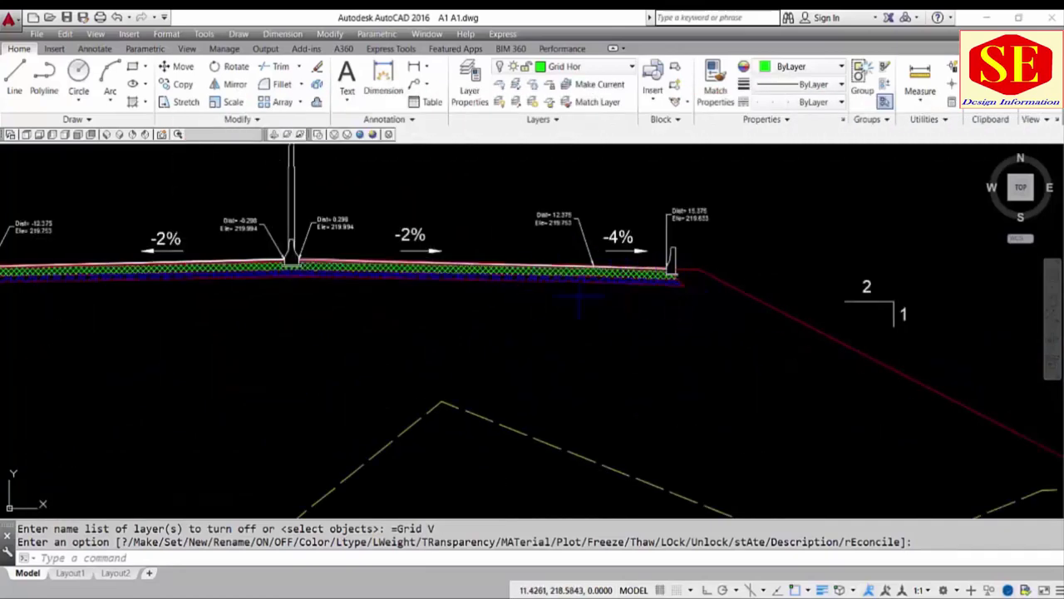
pyautogui.scroll(4, 715, 278)
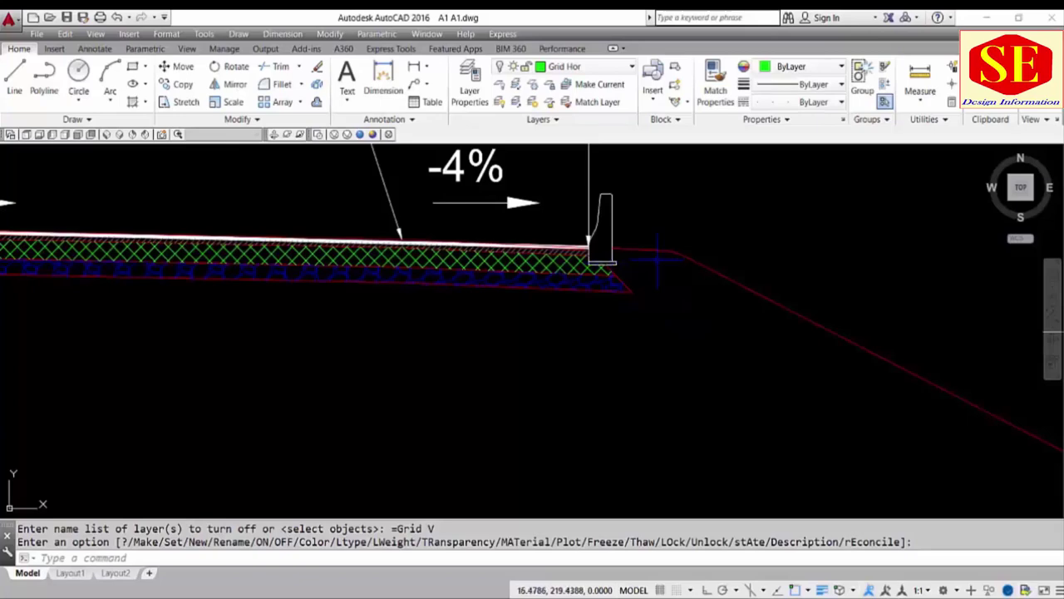
pyautogui.scroll(-4, 663, 265)
pyautogui.scroll(-2, 663, 266)
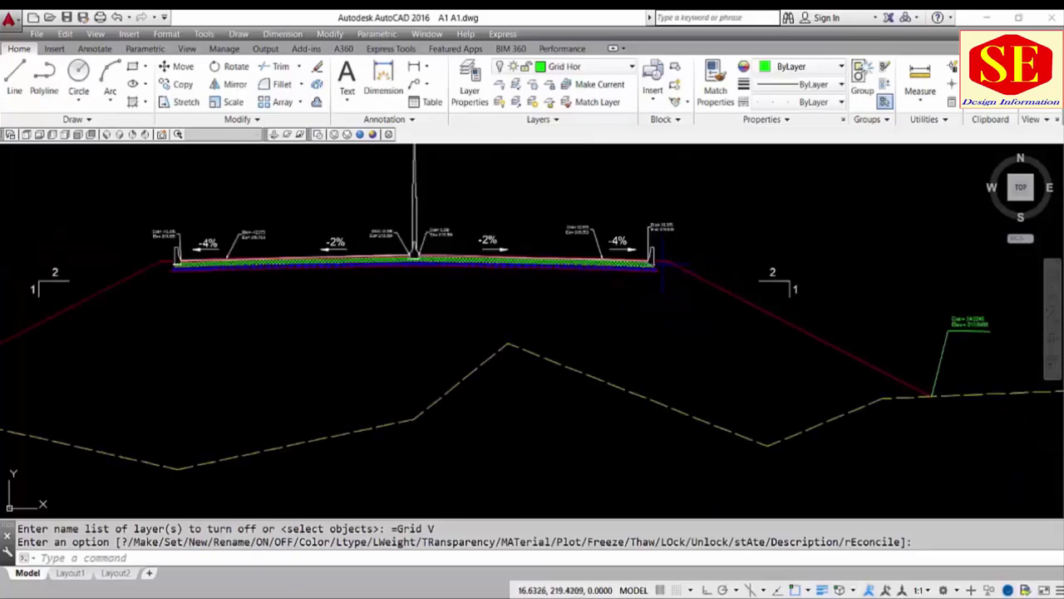
pyautogui.scroll(-2, 273, 289)
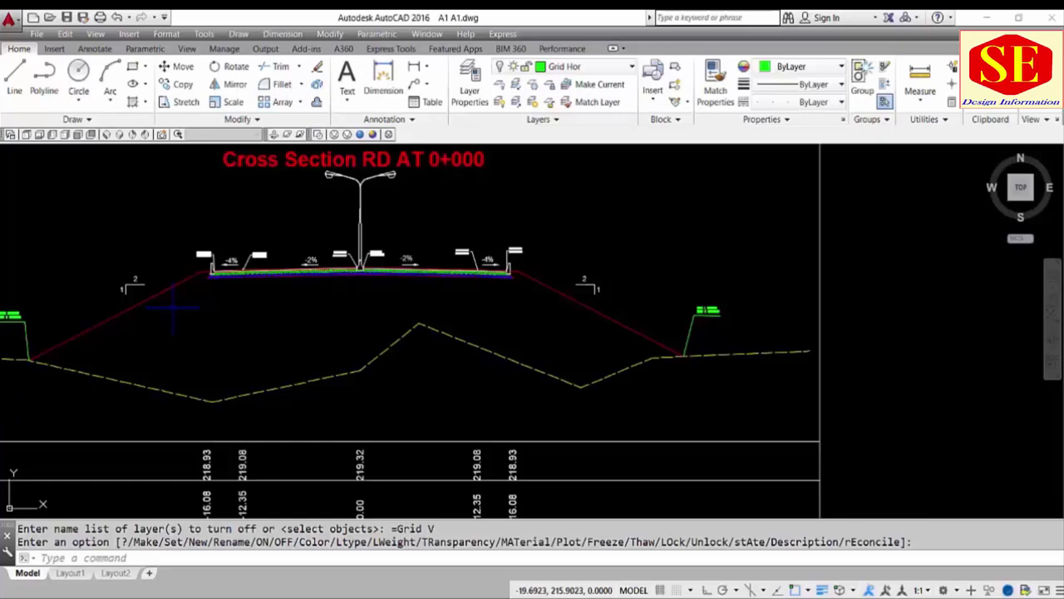
pyautogui.moveTo(210, 303); pyautogui.dragTo(324, 307, button='middle')
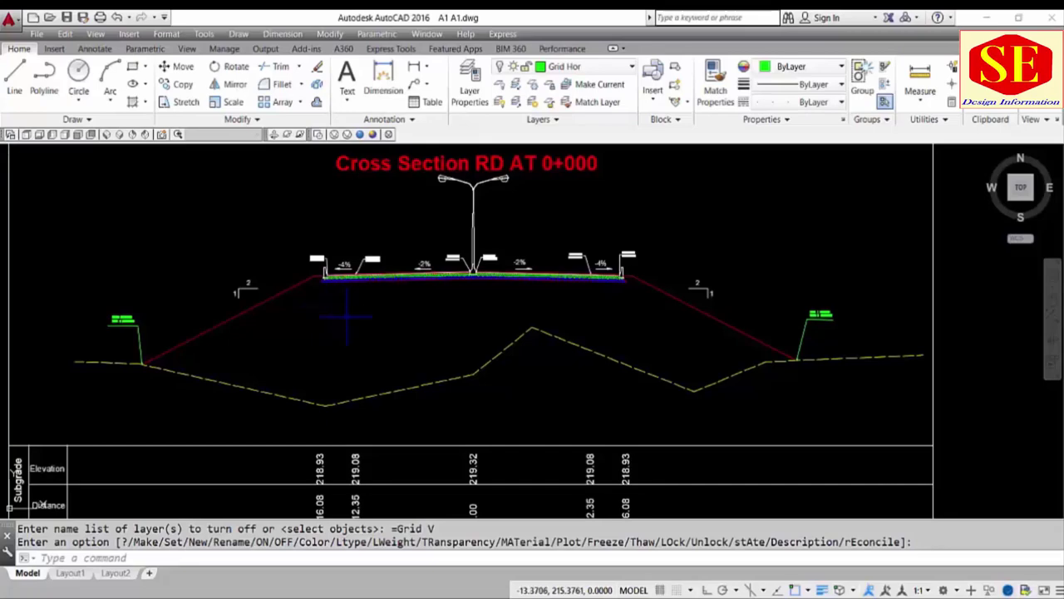
# - Use BOUNDARY to trace the embankment fill between the side slopes, road base and ground line
pyautogui.write('B')
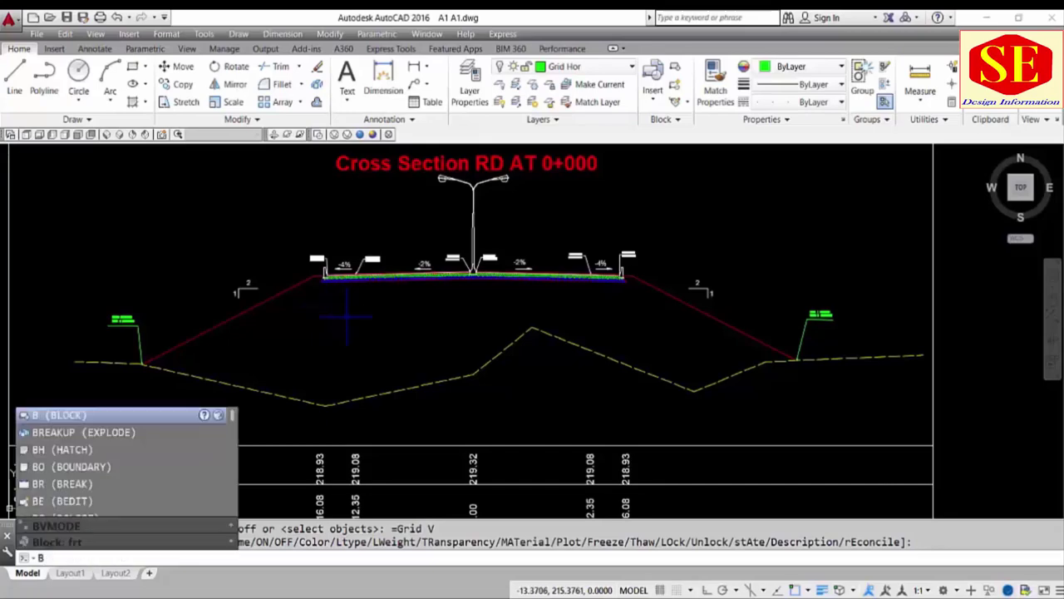
pyautogui.write('O')
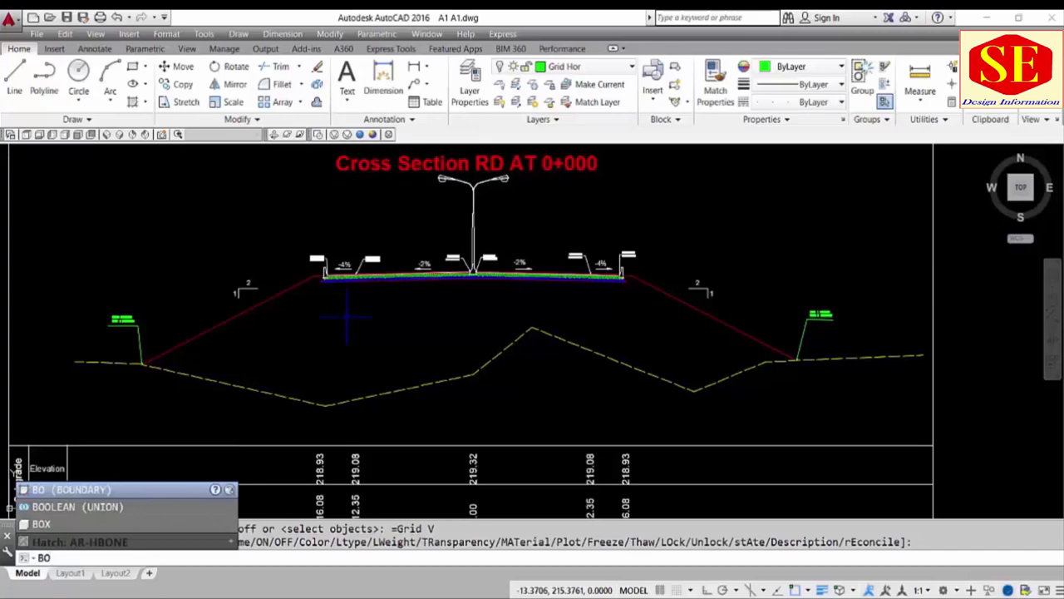
pyautogui.click(141, 490)
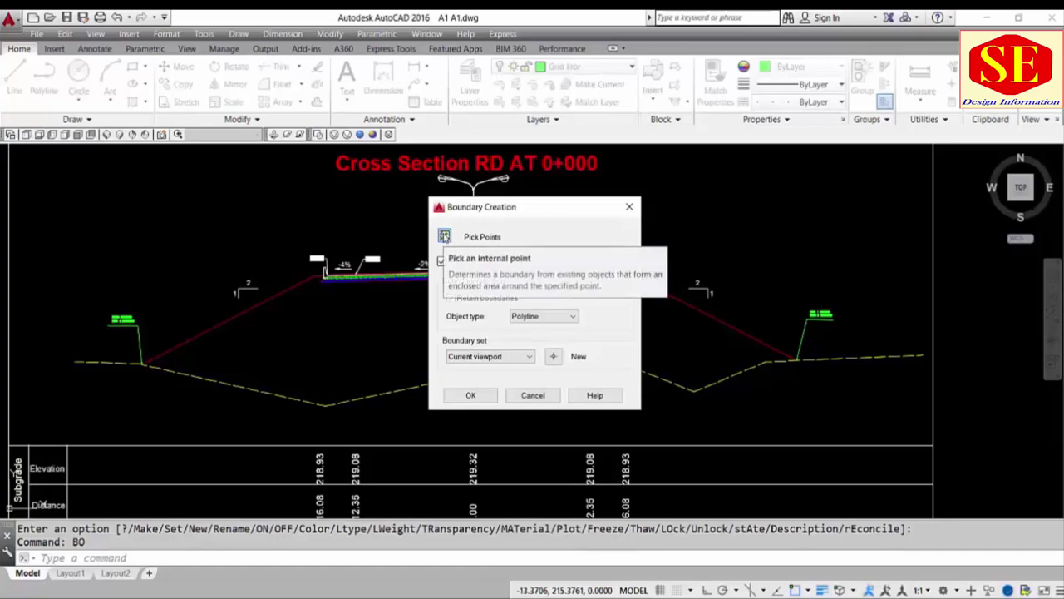
pyautogui.click(445, 237)
pyautogui.scroll(2, 495, 309)
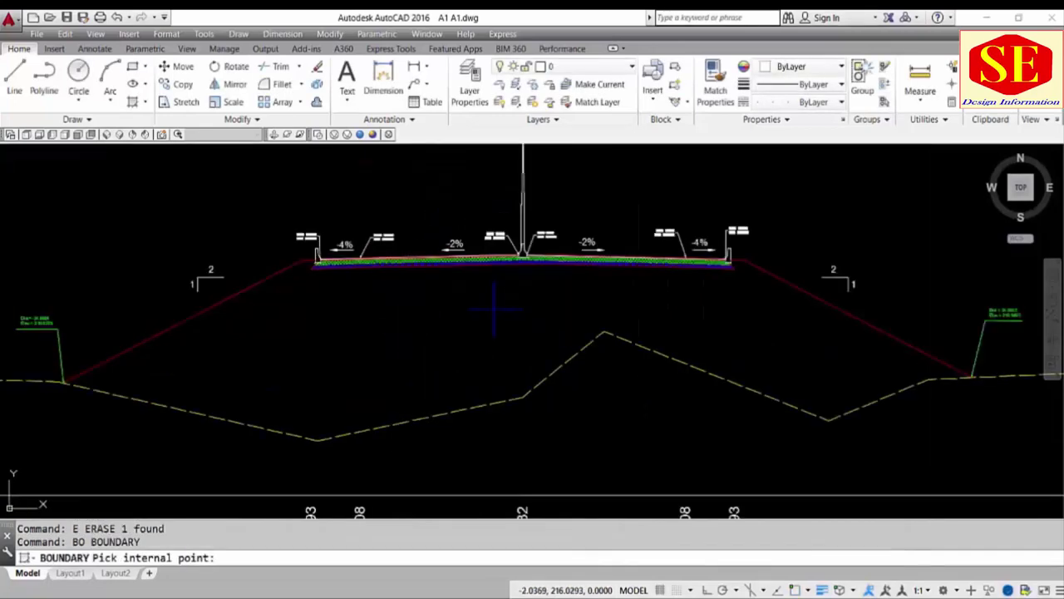
pyautogui.click(507, 307)
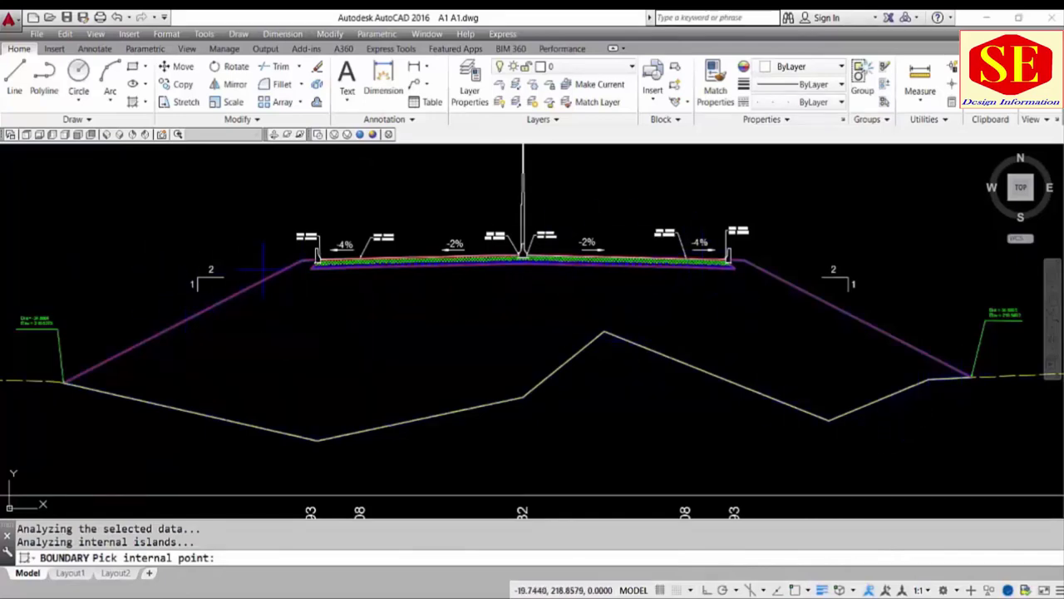
pyautogui.scroll(5, 266, 268)
pyautogui.scroll(3, 461, 245)
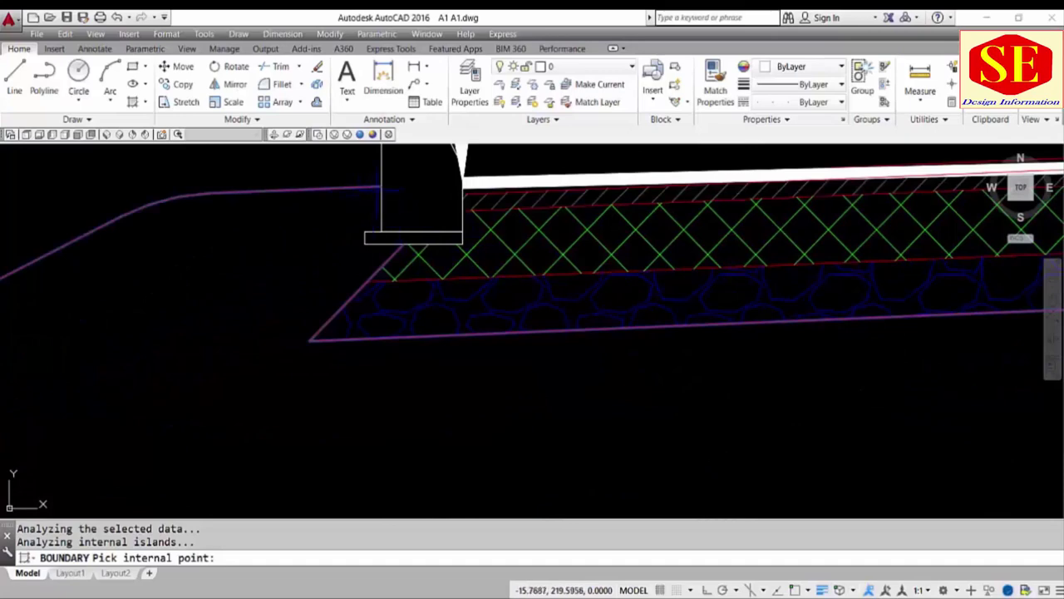
pyautogui.scroll(-2, 366, 221)
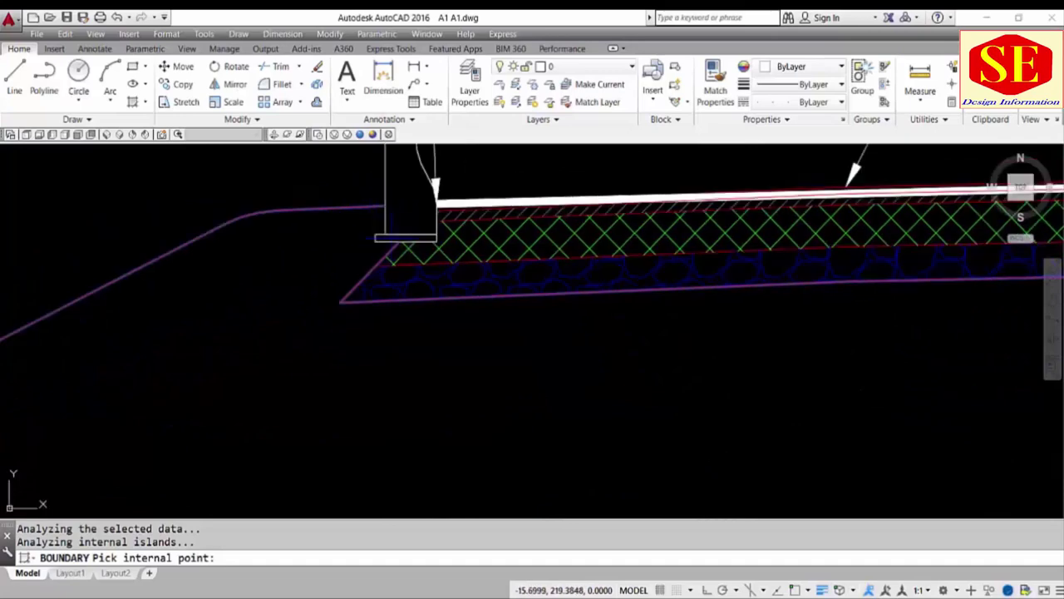
pyautogui.scroll(-2, 366, 221)
pyautogui.scroll(-2, 366, 220)
pyautogui.scroll(-1, 366, 220)
pyautogui.scroll(-1, 366, 220)
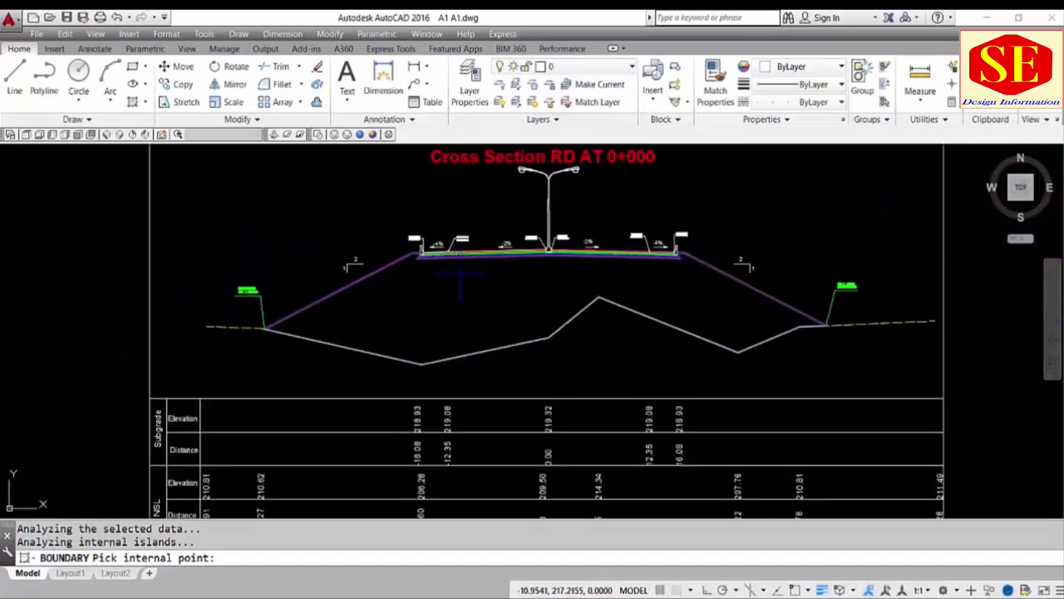
pyautogui.scroll(-1, 502, 315)
pyautogui.scroll(-1, 502, 315)
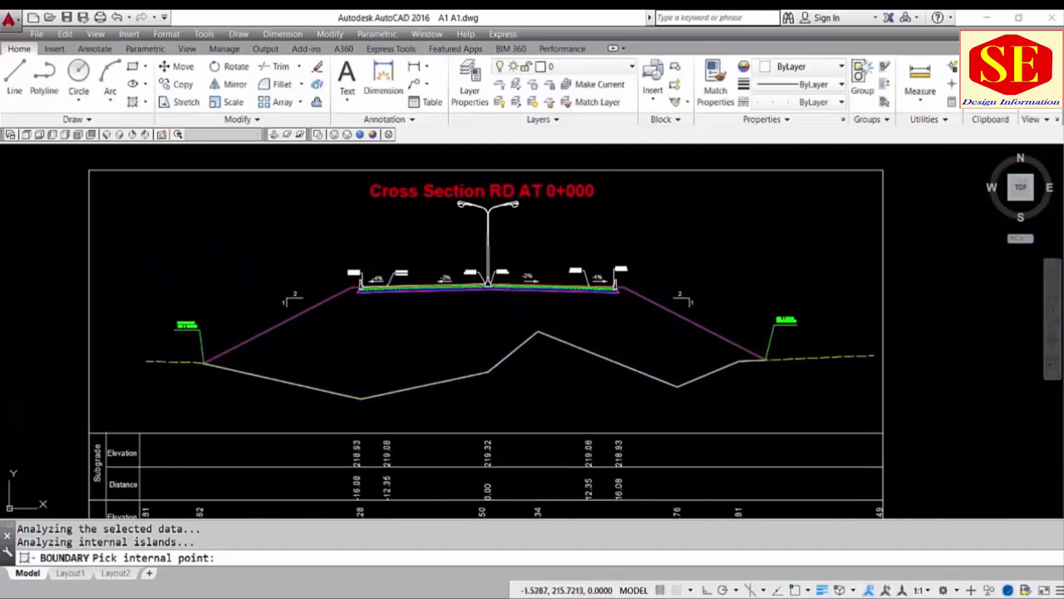
pyautogui.press('Return')
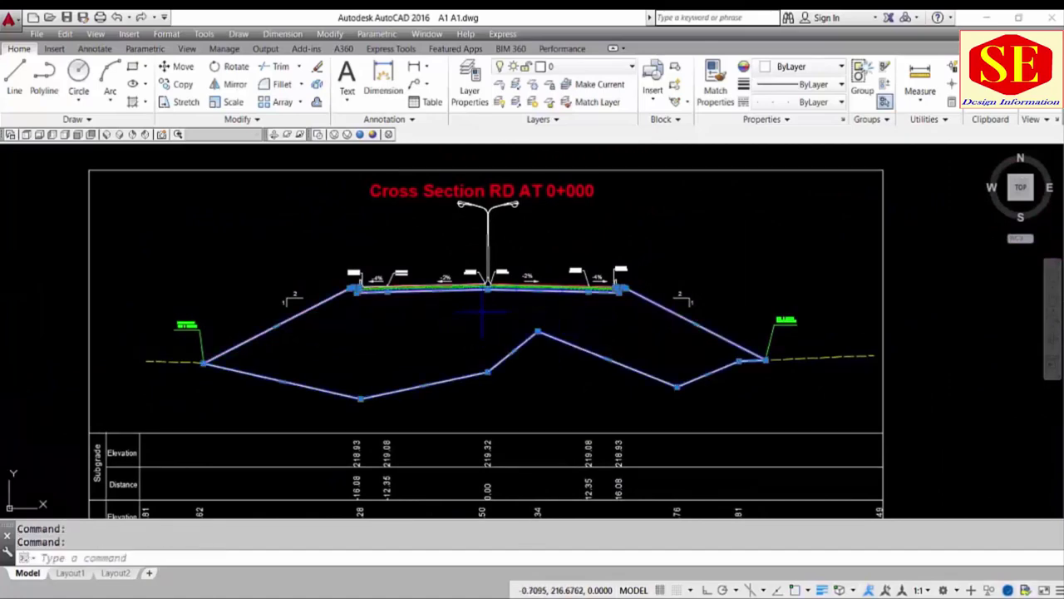
pyautogui.write('m')
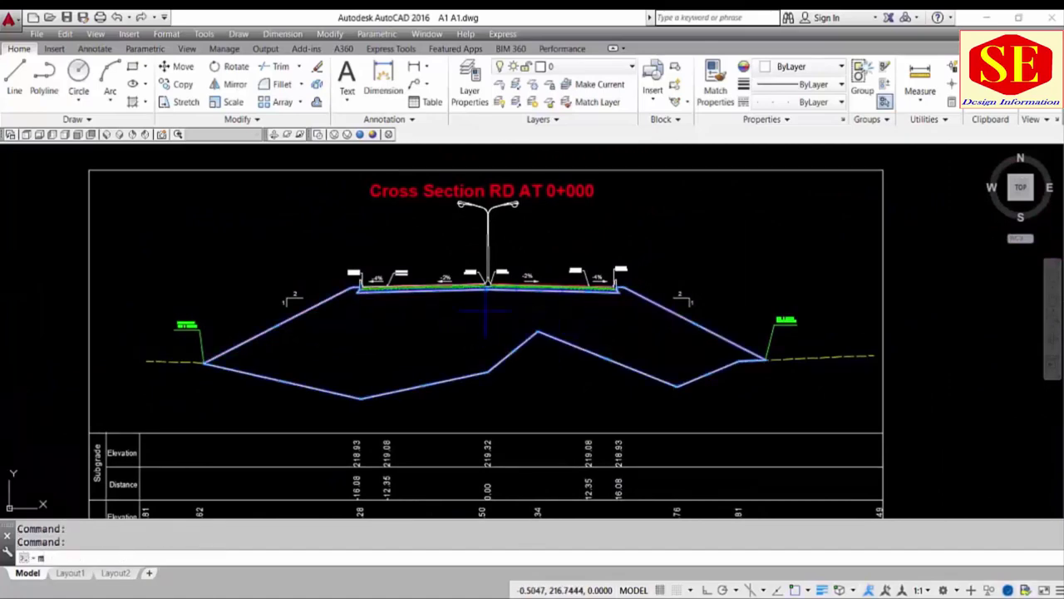
pyautogui.press('Return')
pyautogui.click(487, 289)
pyautogui.scroll(-4, 499, 303)
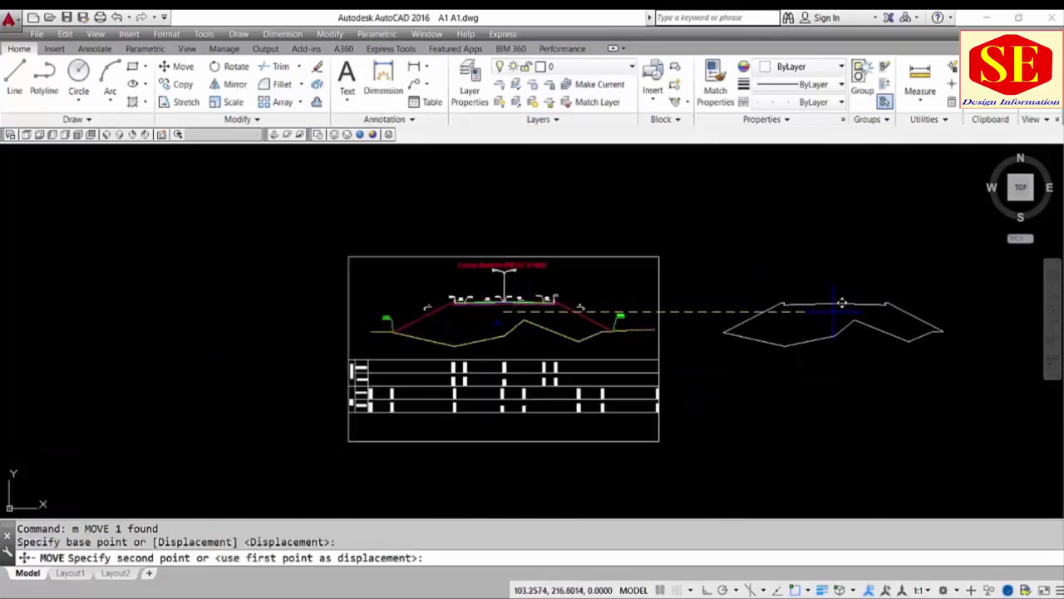
pyautogui.press('Escape')
pyautogui.scroll(5, 611, 341)
pyautogui.scroll(3, 611, 341)
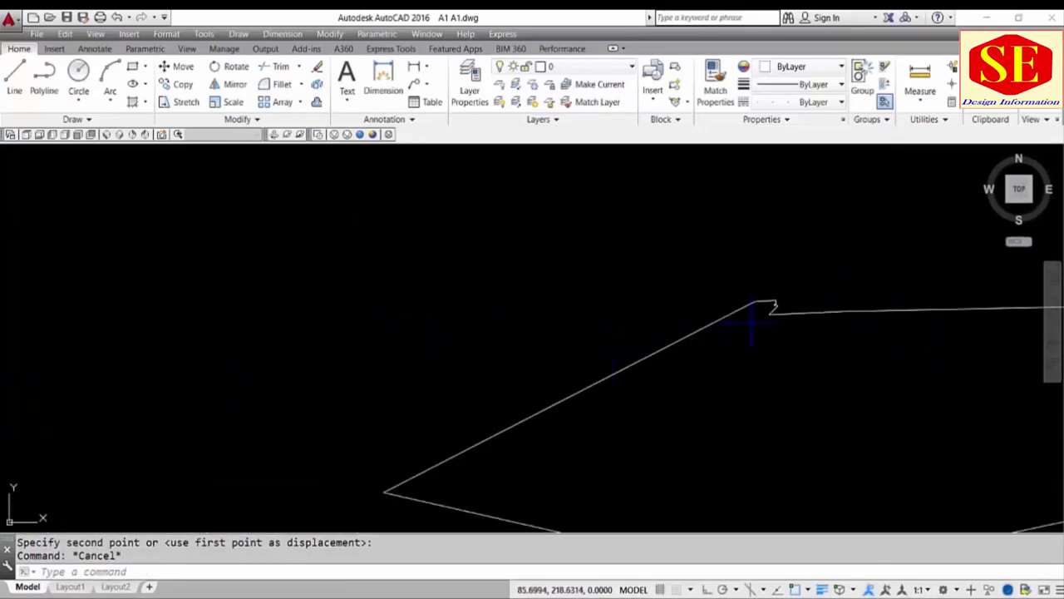
pyautogui.scroll(2, 789, 298)
pyautogui.scroll(2, 749, 301)
pyautogui.scroll(2, 715, 318)
pyautogui.scroll(-1, 715, 316)
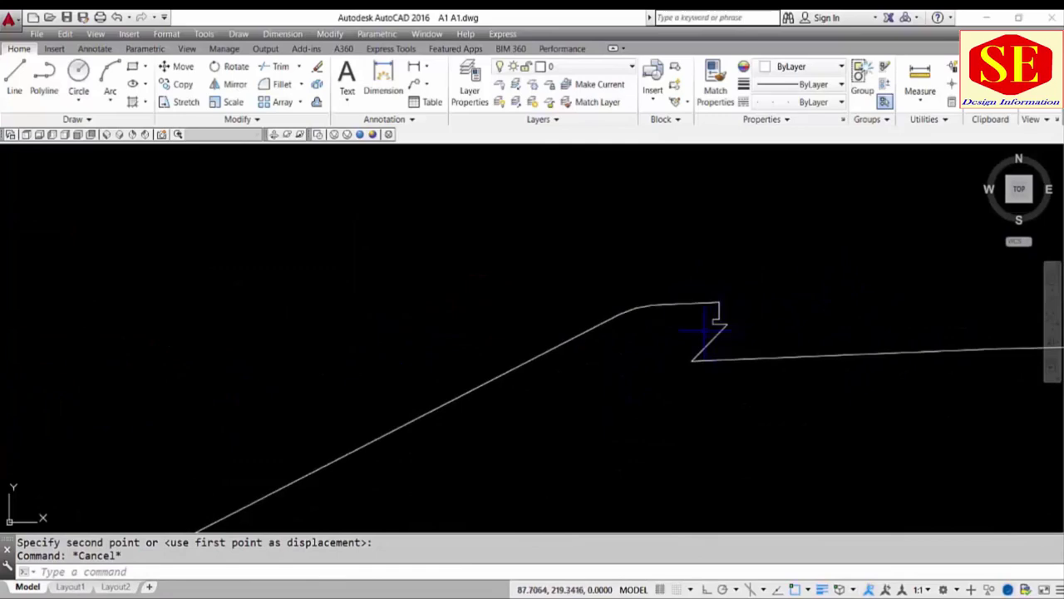
pyautogui.scroll(-1, 712, 309)
pyautogui.scroll(-3, 706, 324)
pyautogui.scroll(2, 902, 351)
pyautogui.scroll(4, 784, 359)
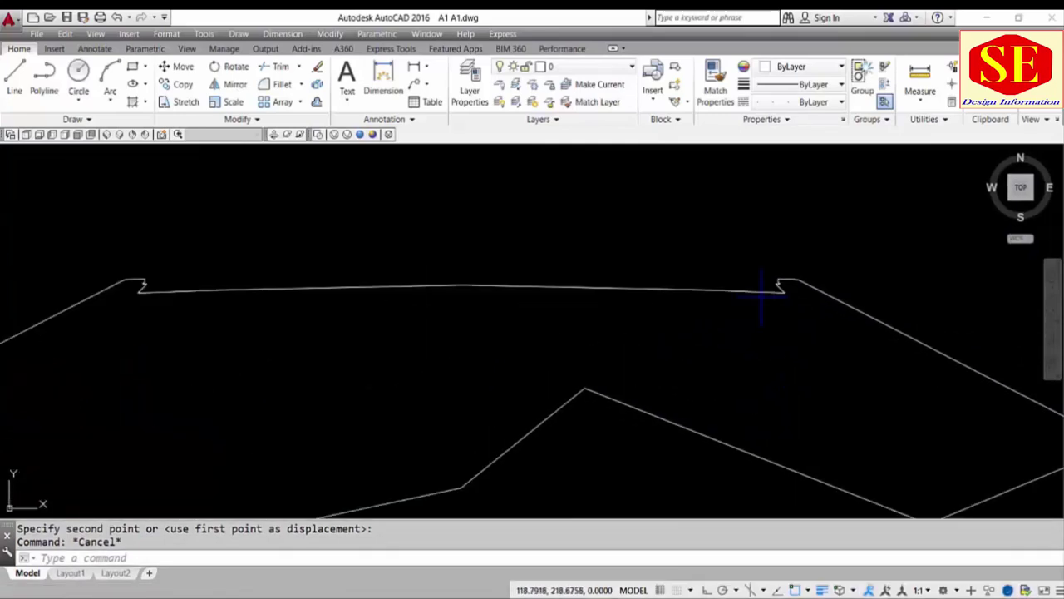
pyautogui.scroll(-3, 793, 329)
pyautogui.scroll(-2, 629, 351)
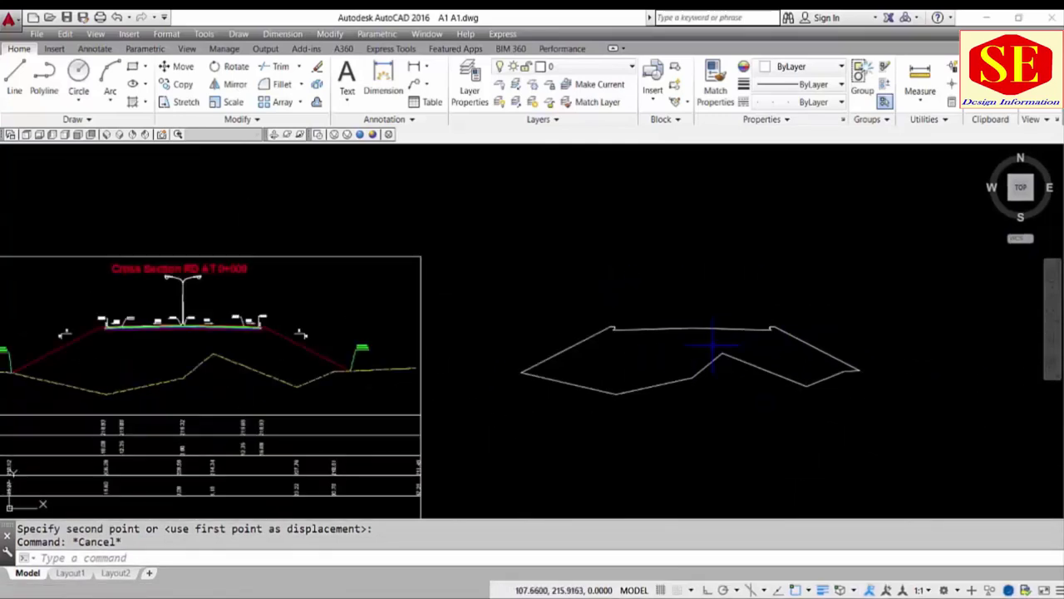
pyautogui.moveTo(178, 345); pyautogui.dragTo(460, 342, button='middle')
pyautogui.scroll(5, 408, 341)
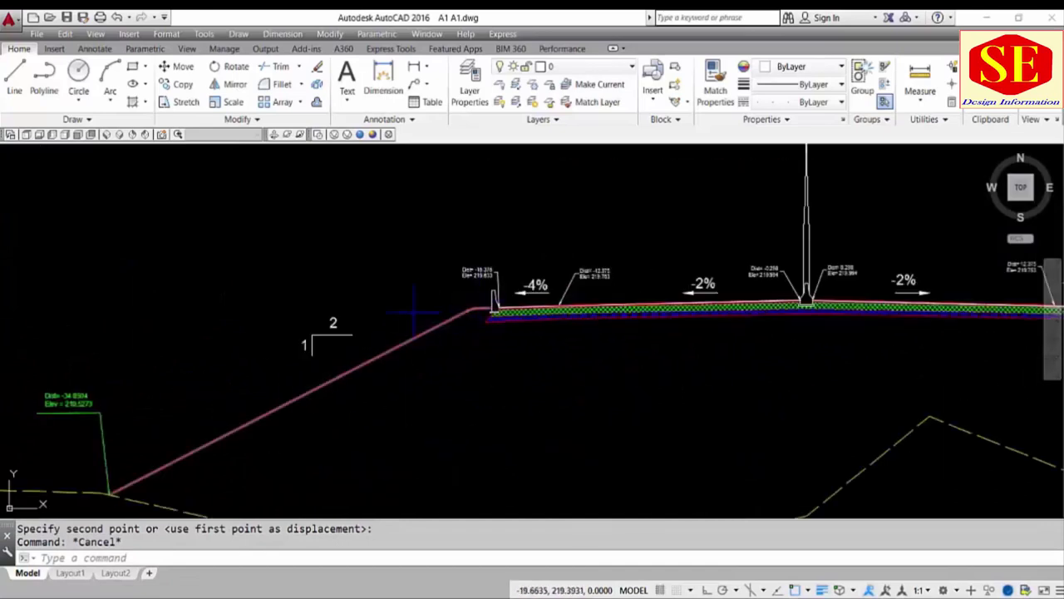
pyautogui.moveTo(187, 428); pyautogui.dragTo(279, 327, button='middle')
pyautogui.scroll(5, 205, 405)
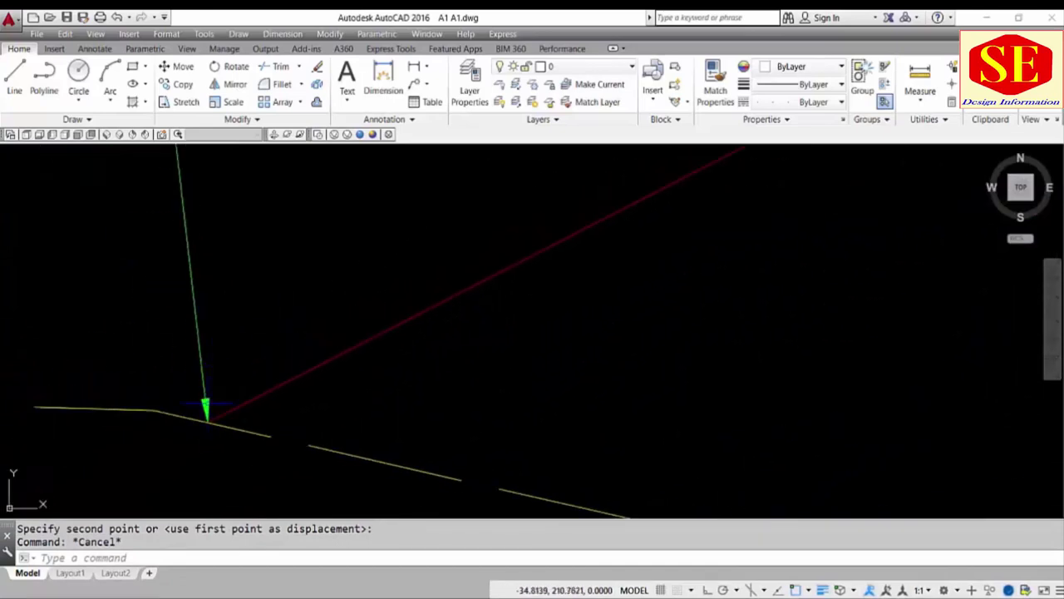
pyautogui.scroll(-1, 207, 421)
pyautogui.scroll(-2, 203, 420)
pyautogui.scroll(-3, 415, 332)
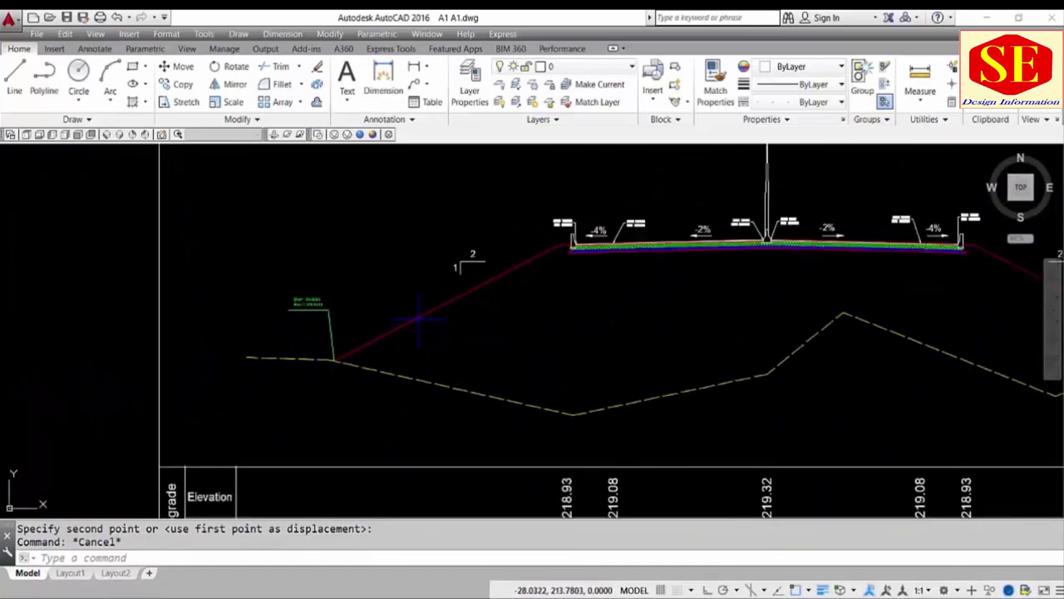
pyautogui.scroll(2, 572, 243)
pyautogui.scroll(2, 572, 242)
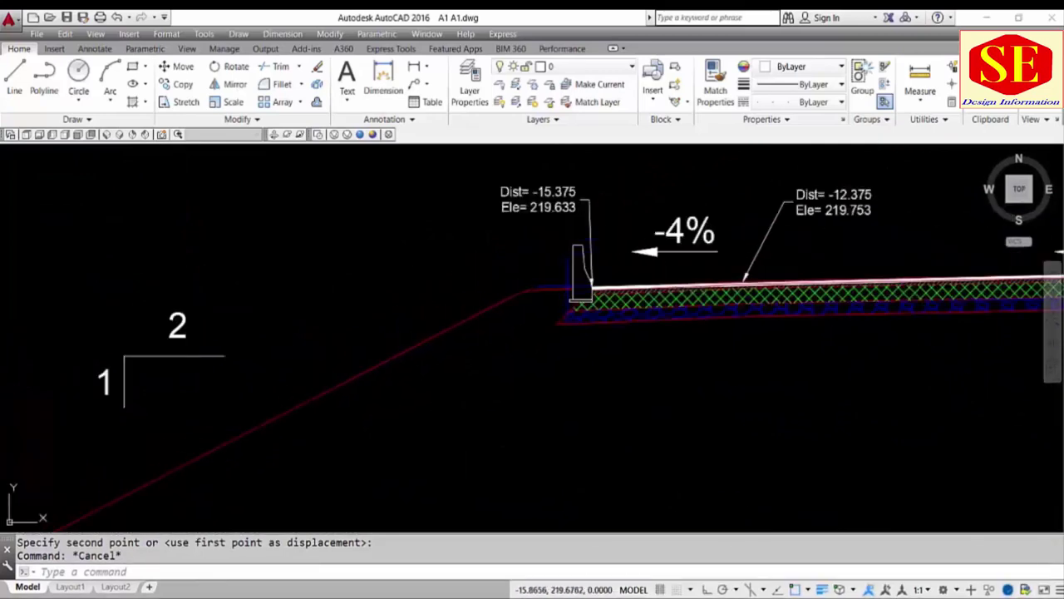
pyautogui.scroll(3, 576, 291)
pyautogui.scroll(-2, 492, 308)
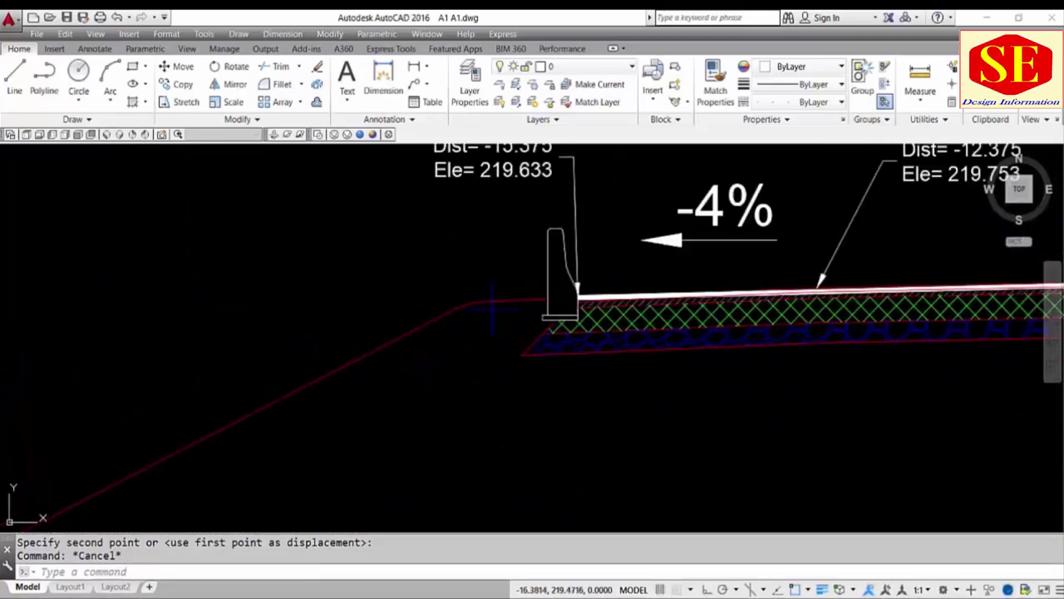
pyautogui.scroll(-5, 492, 307)
pyautogui.scroll(1, 756, 340)
pyautogui.scroll(-1, 646, 338)
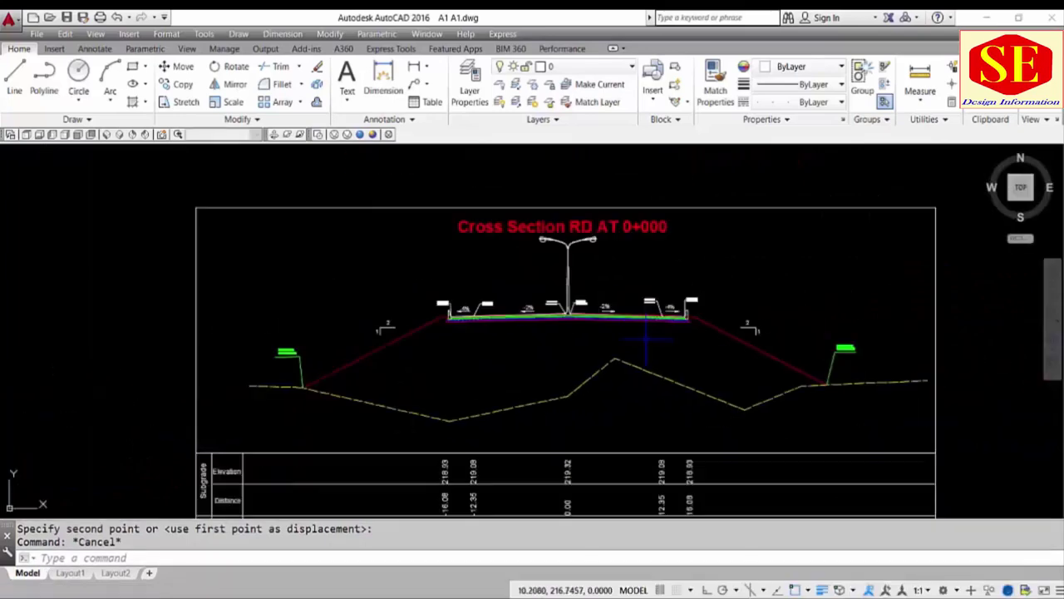
# - Create a boundary polyline around the embankment fill region
pyautogui.write('bo')
pyautogui.press('Return')
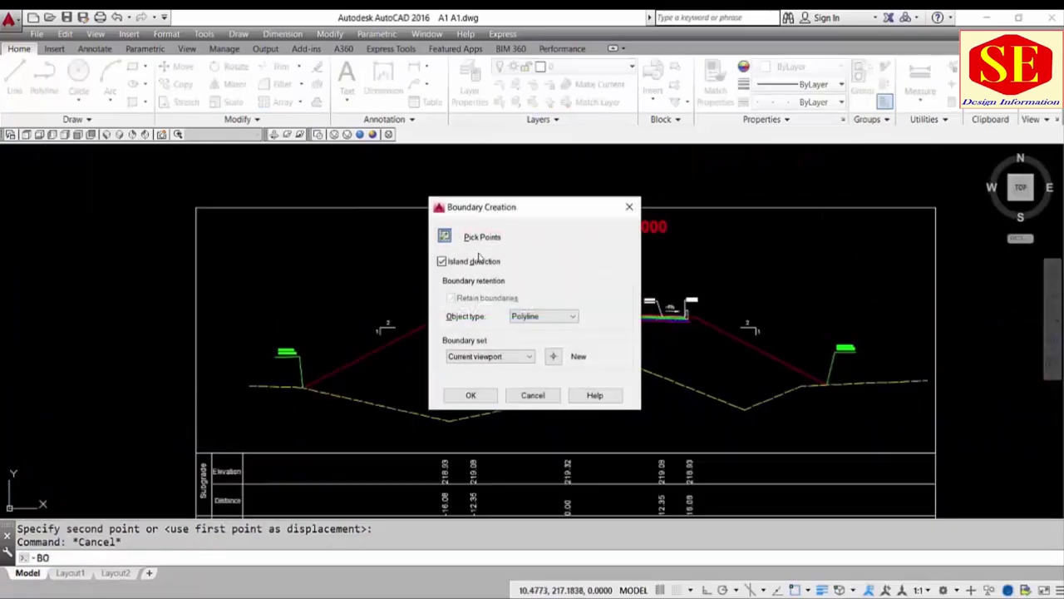
pyautogui.click(480, 237)
pyautogui.click(640, 349)
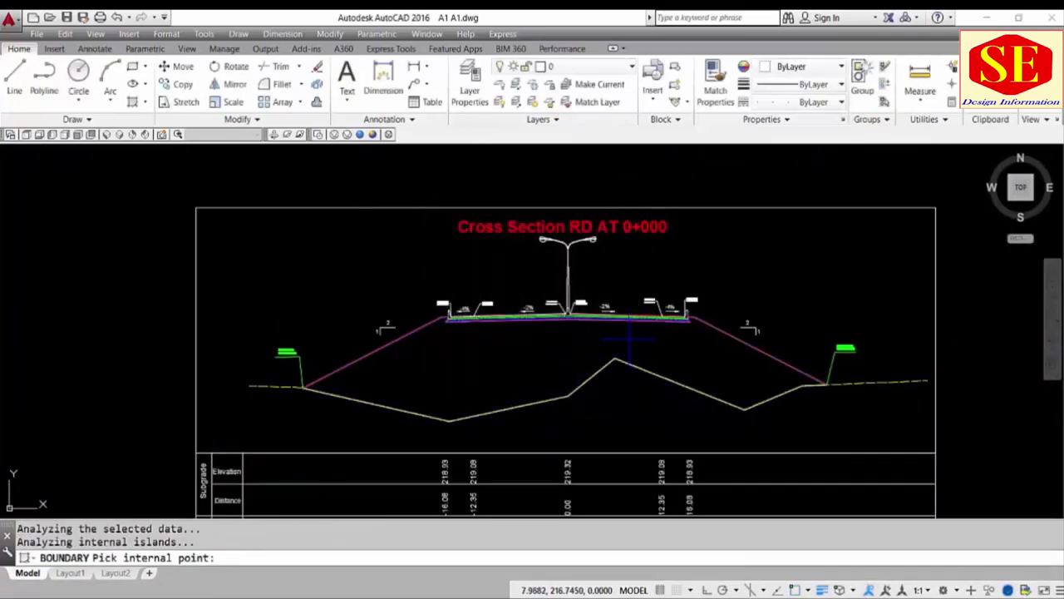
pyautogui.press('Return')
# - Move the new outline above the earlier outline, to the right of the sheet
pyautogui.write('m')
pyautogui.press('Return')
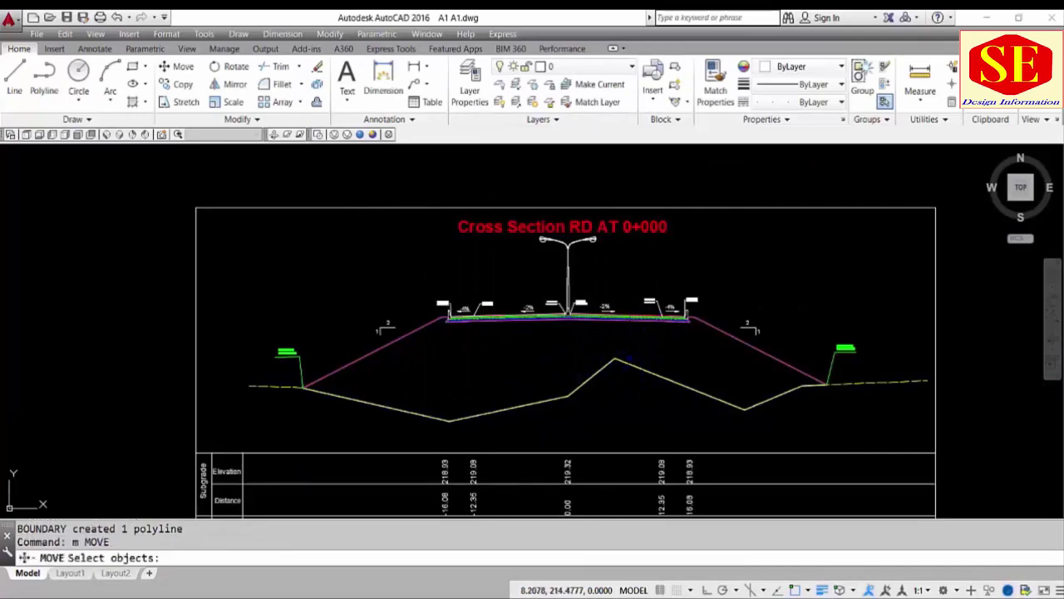
pyautogui.click(629, 361)
pyautogui.press('Return')
pyautogui.click(620, 345)
pyautogui.scroll(-4, 620, 346)
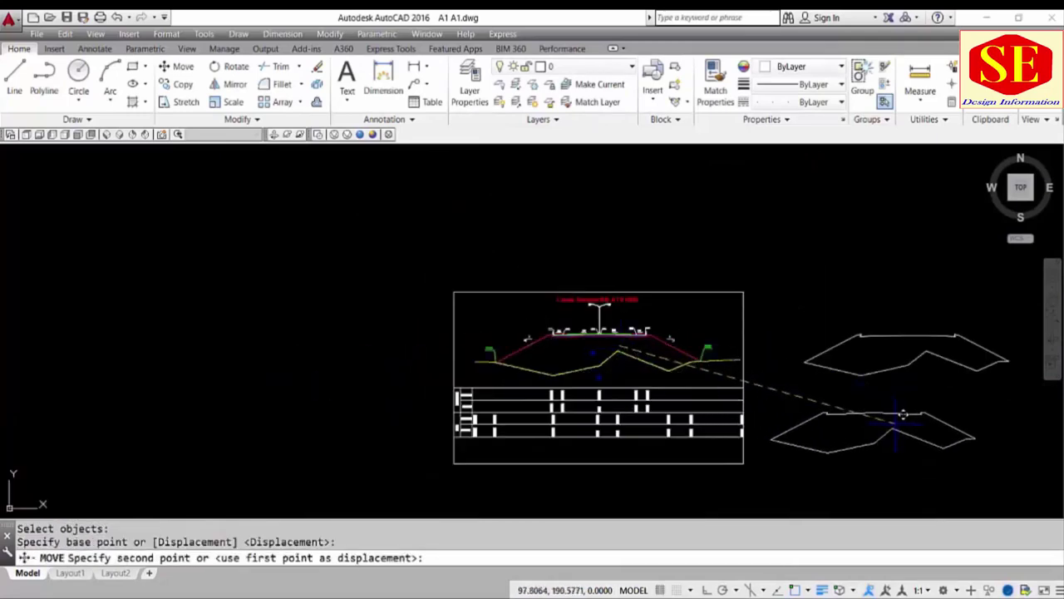
pyautogui.click(931, 408)
pyautogui.moveTo(883, 359); pyautogui.dragTo(429, 298, button='middle')
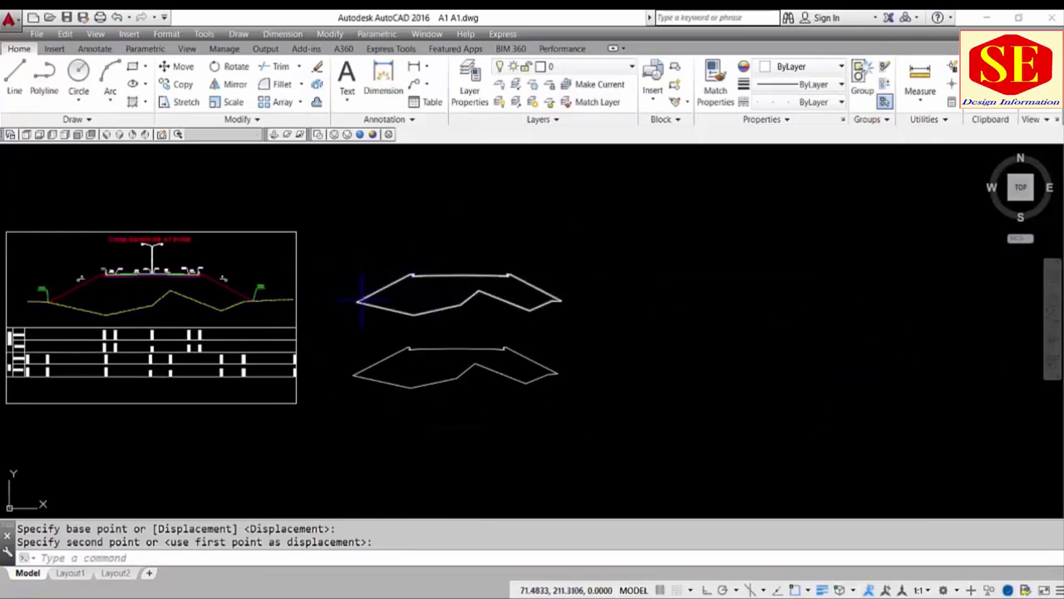
pyautogui.scroll(4, 418, 291)
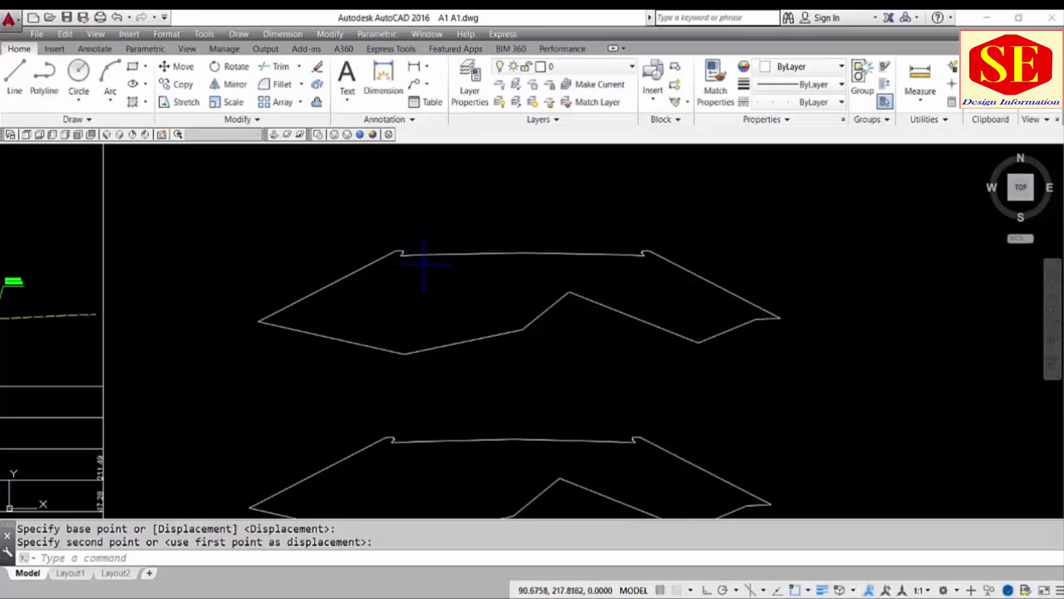
# - Measure the upper outline with AA Object, giving area 526.4862 and perimeter 149.1098
pyautogui.write('AA')
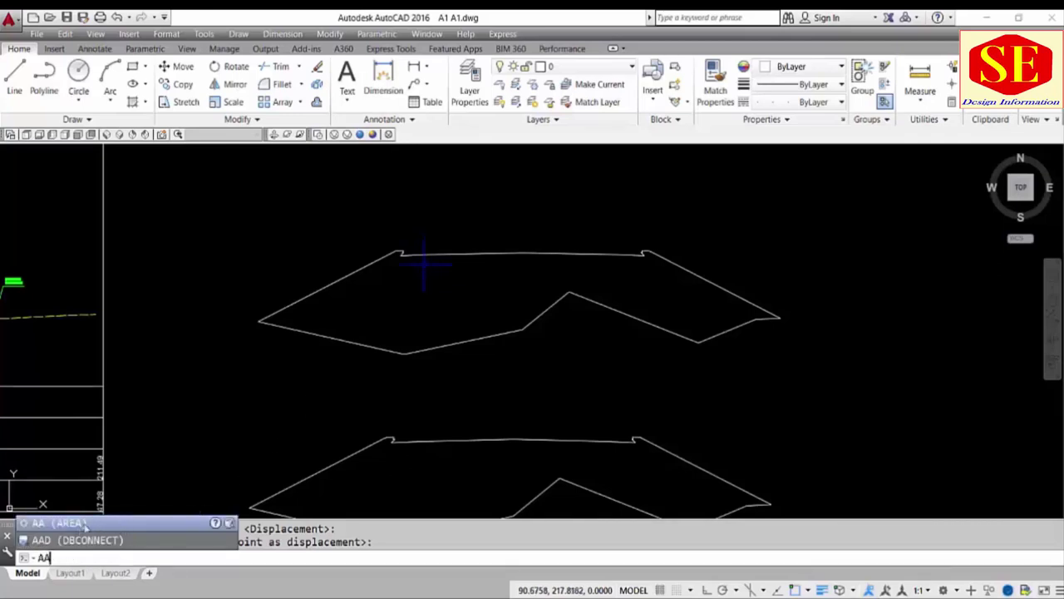
pyautogui.press('Return')
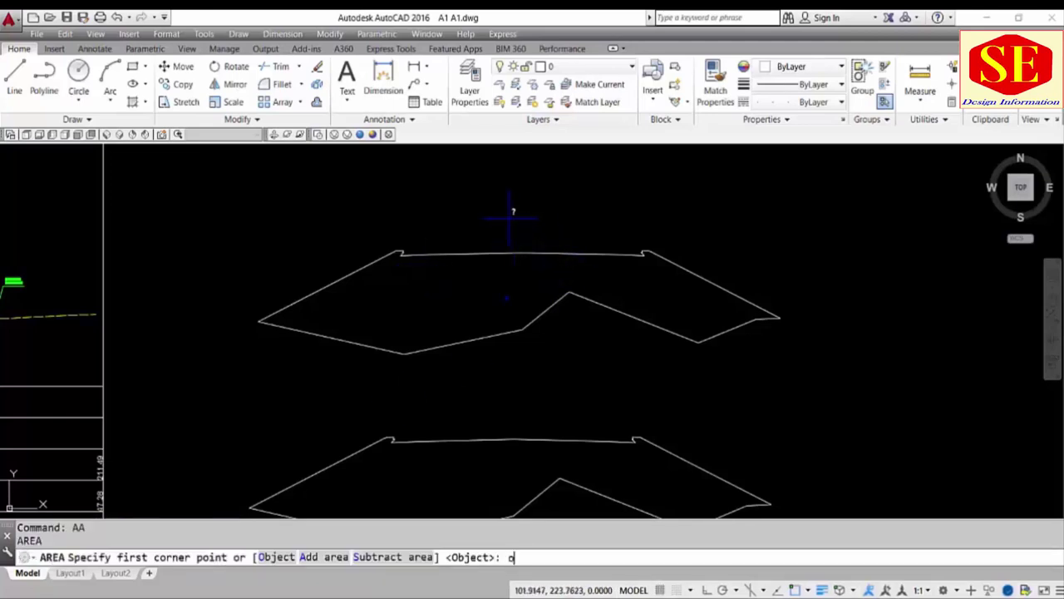
pyautogui.press('Return')
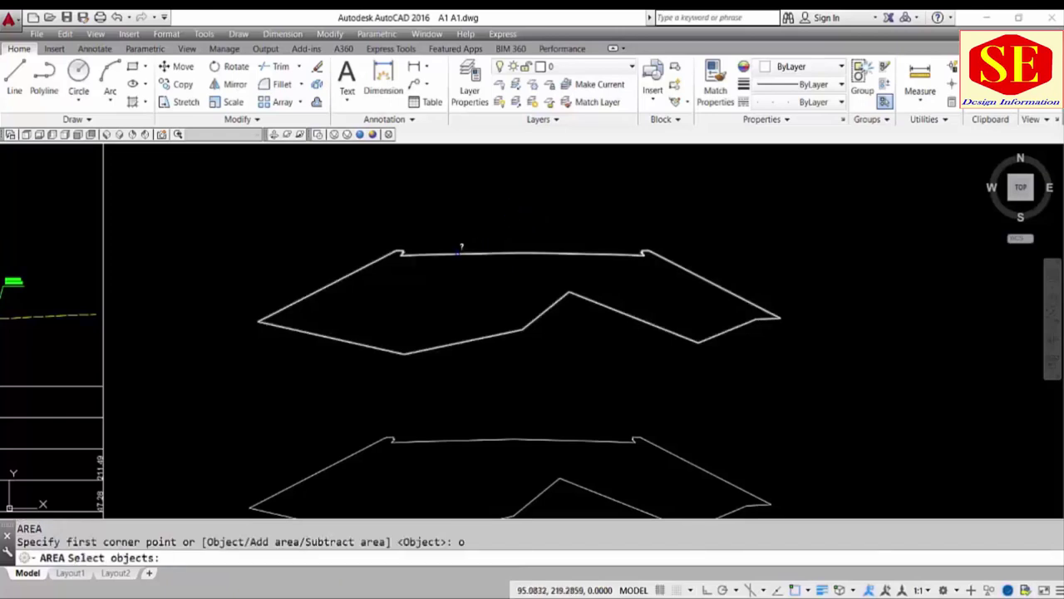
pyautogui.click(459, 251)
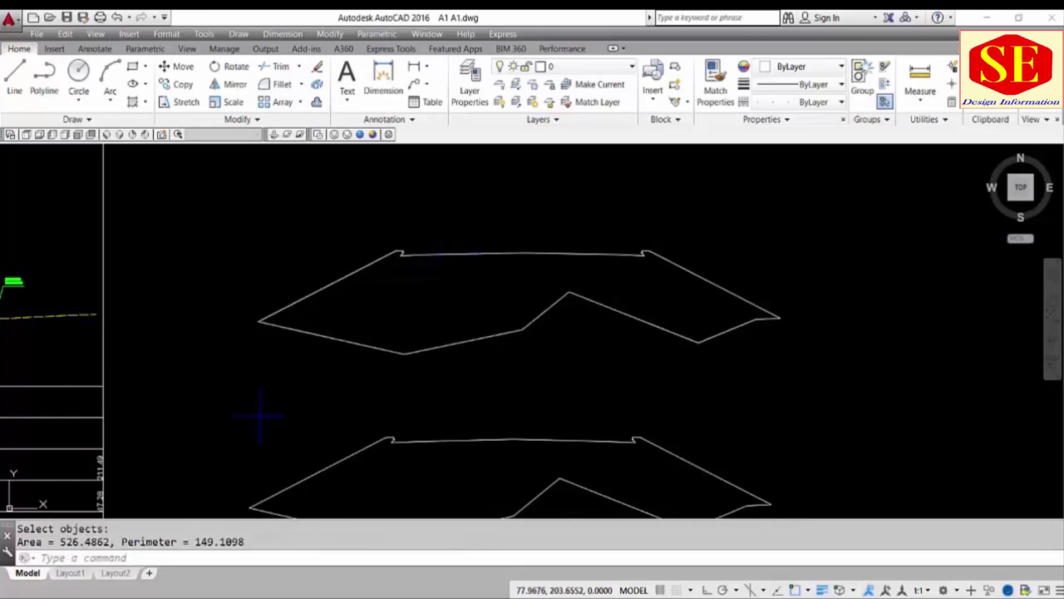
# - Paste the 'Area = 526.4862, Perimeter = 149.1098' result as text inside the upper outline
pyautogui.moveTo(79, 546); pyautogui.dragTo(254, 550)
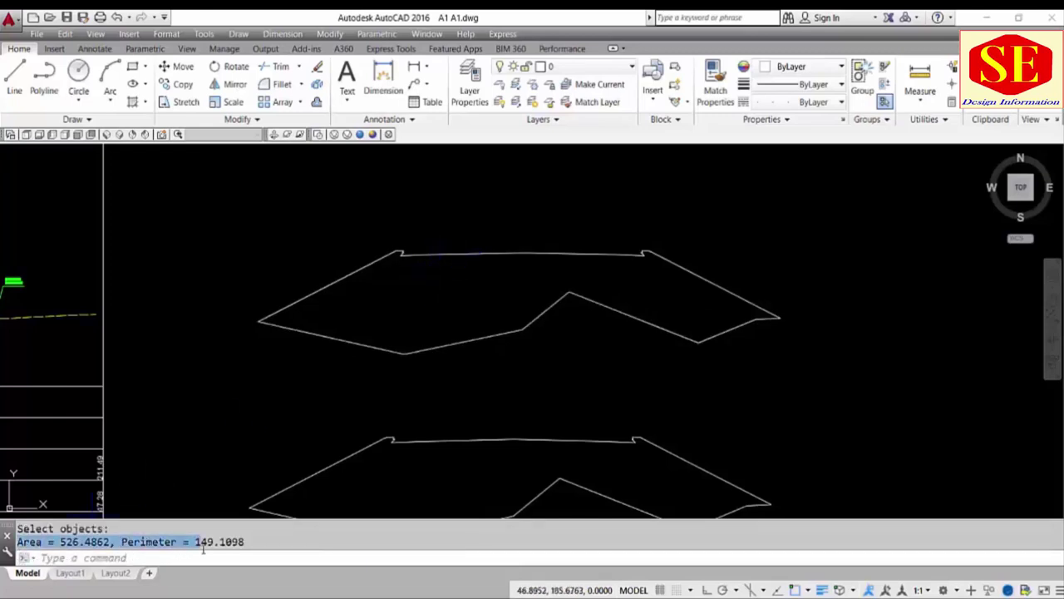
pyautogui.rightClick(227, 545)
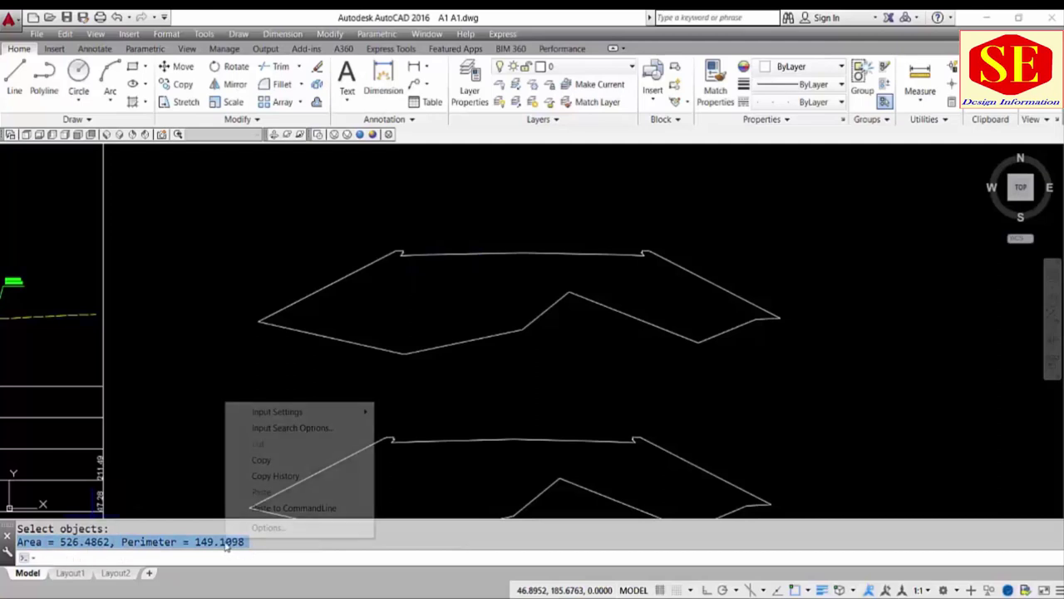
pyautogui.click(278, 462)
pyautogui.hotkey('ctrl', 'v')
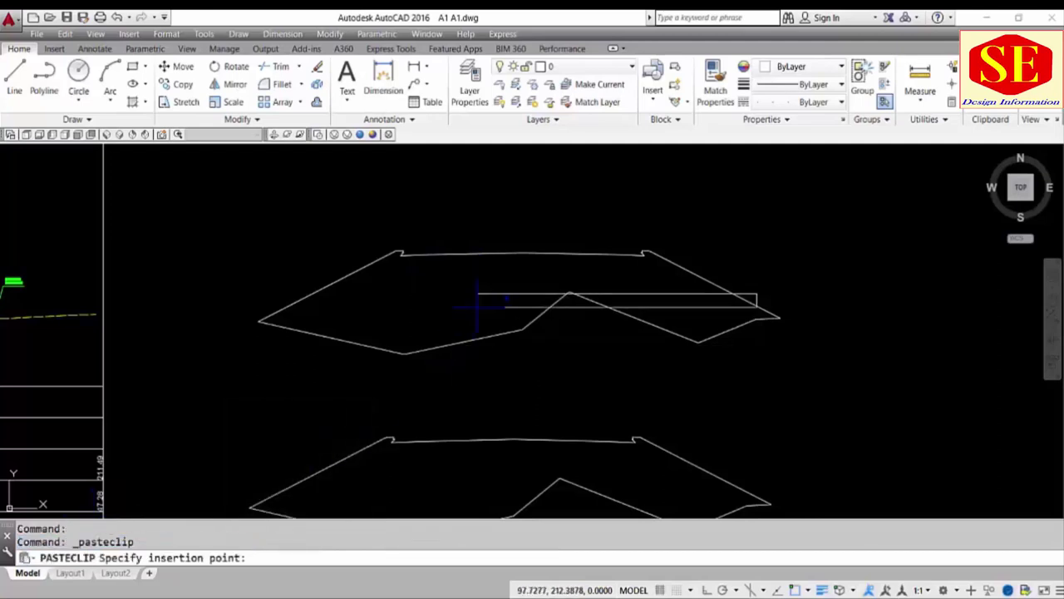
pyautogui.click(546, 330)
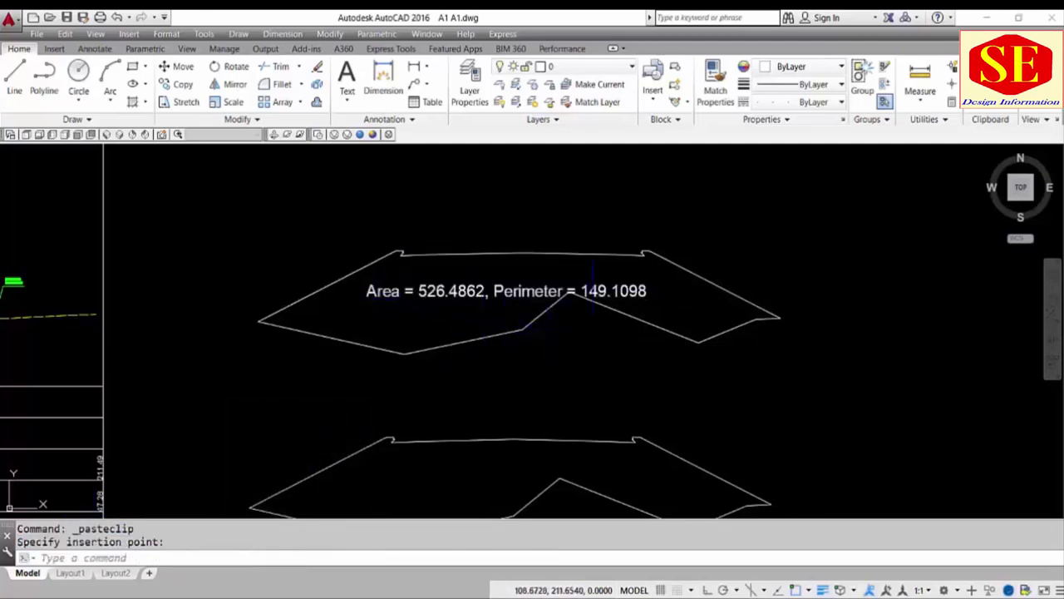
pyautogui.press('Escape')
# - Copy the area label into the cross-section sheet
pyautogui.moveTo(405, 310); pyautogui.dragTo(486, 303, button='middle')
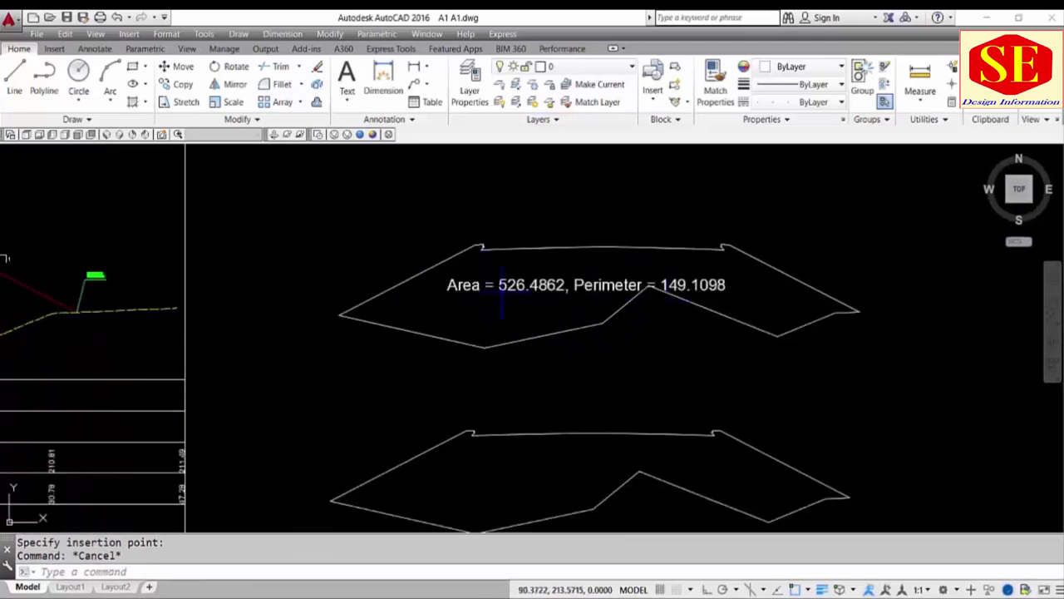
pyautogui.scroll(-2, 548, 303)
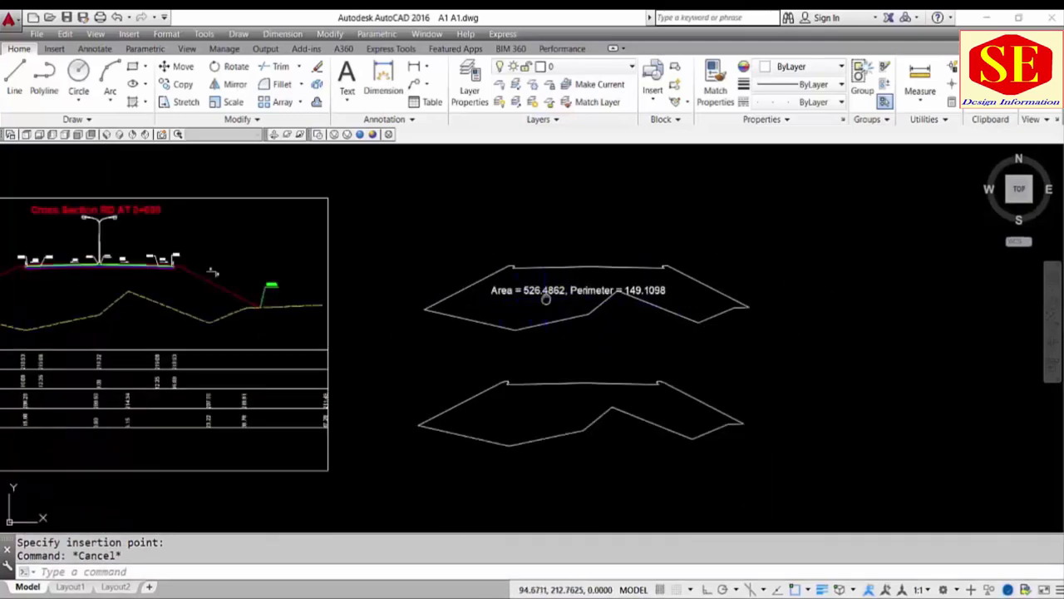
pyautogui.moveTo(545, 299); pyautogui.dragTo(677, 291, button='middle')
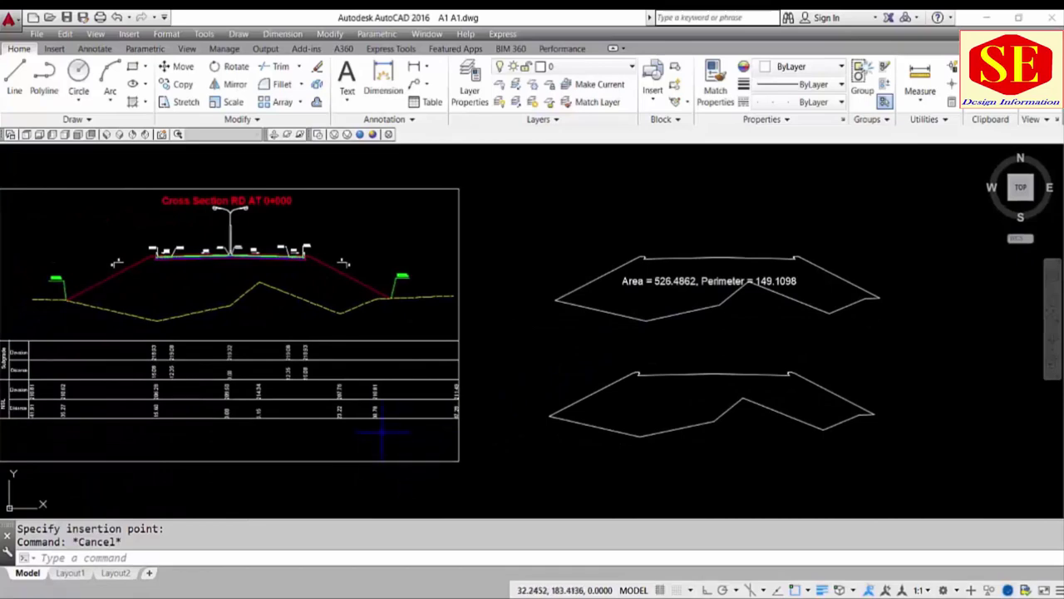
pyautogui.write('co')
pyautogui.press('Return')
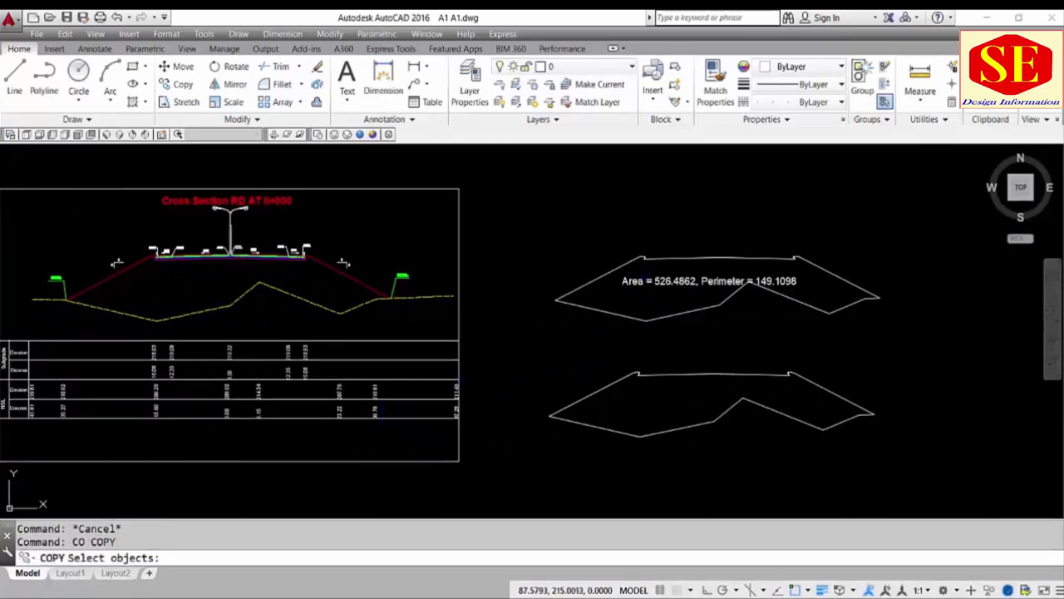
pyautogui.click(707, 281)
pyautogui.press('Return')
pyautogui.click(648, 228)
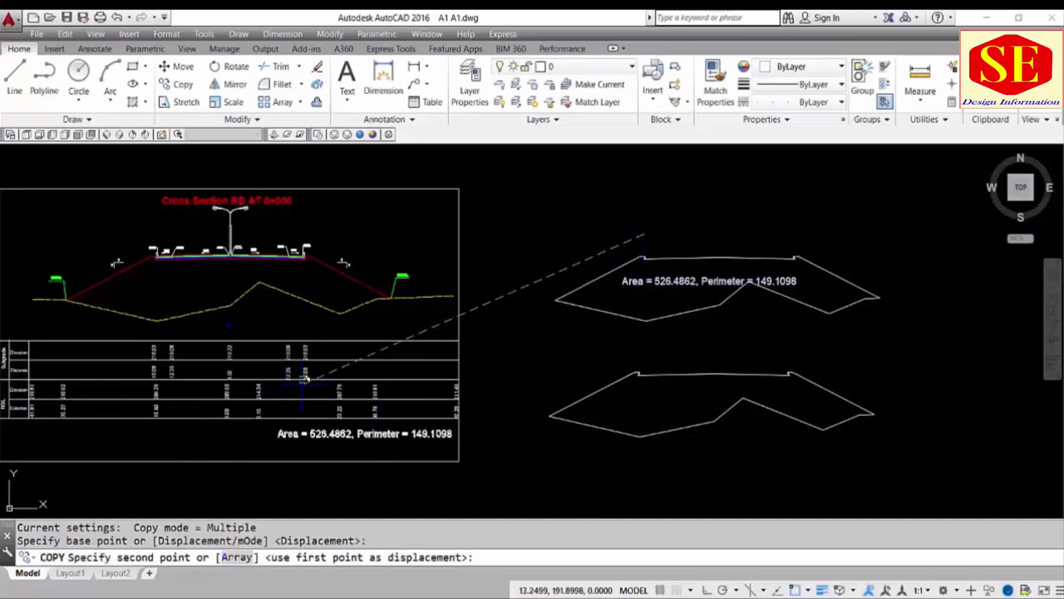
pyautogui.click(298, 374)
pyautogui.press('Escape')
# - Edit the copied label so it reads only 'Area = 526.4862'
pyautogui.scroll(2, 316, 441)
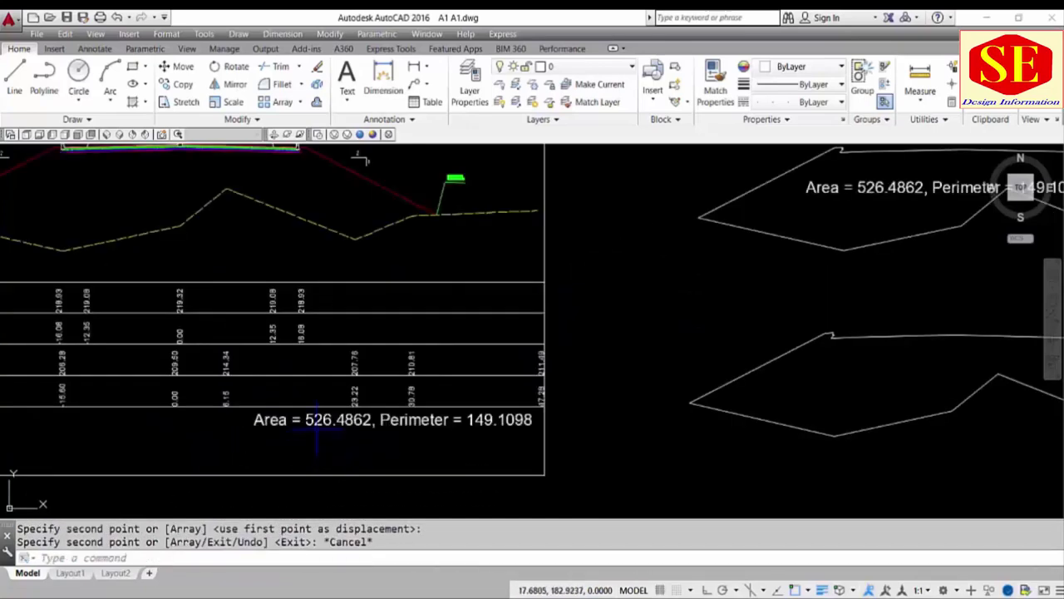
pyautogui.doubleClick(323, 425)
pyautogui.moveTo(379, 419); pyautogui.dragTo(532, 419)
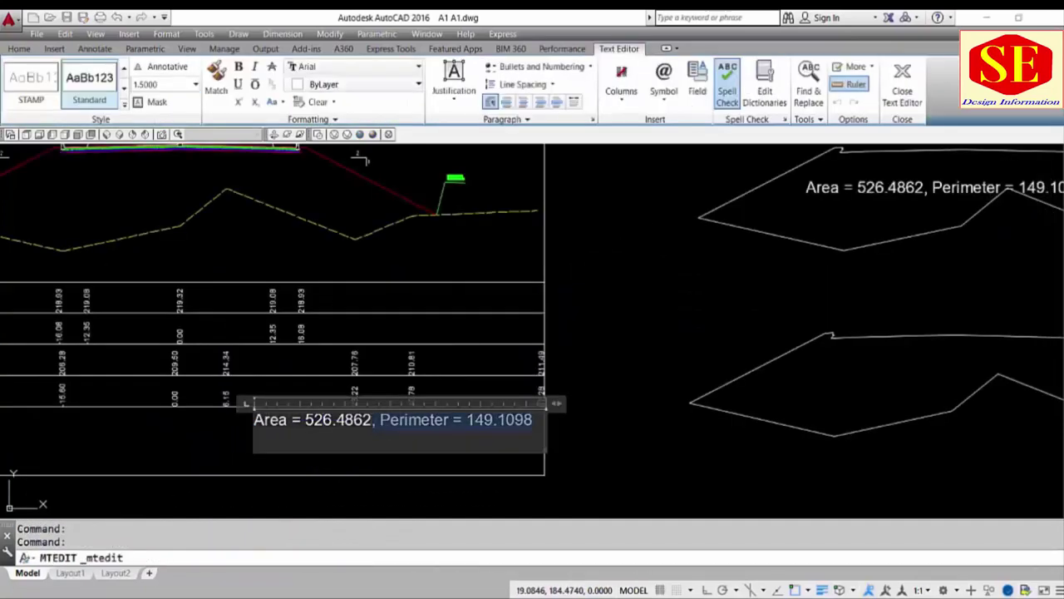
pyautogui.press('Delete')
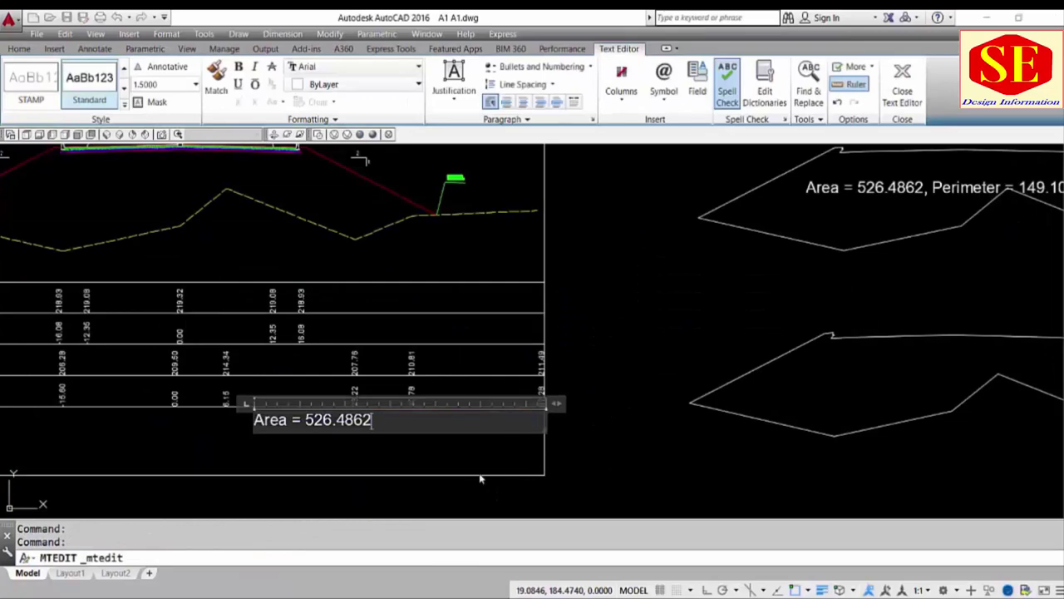
pyautogui.press('Escape')
# - Move the 'Area = 526.4862' label to the sheet's lower right, below the table
pyautogui.write('m')
pyautogui.press('Return')
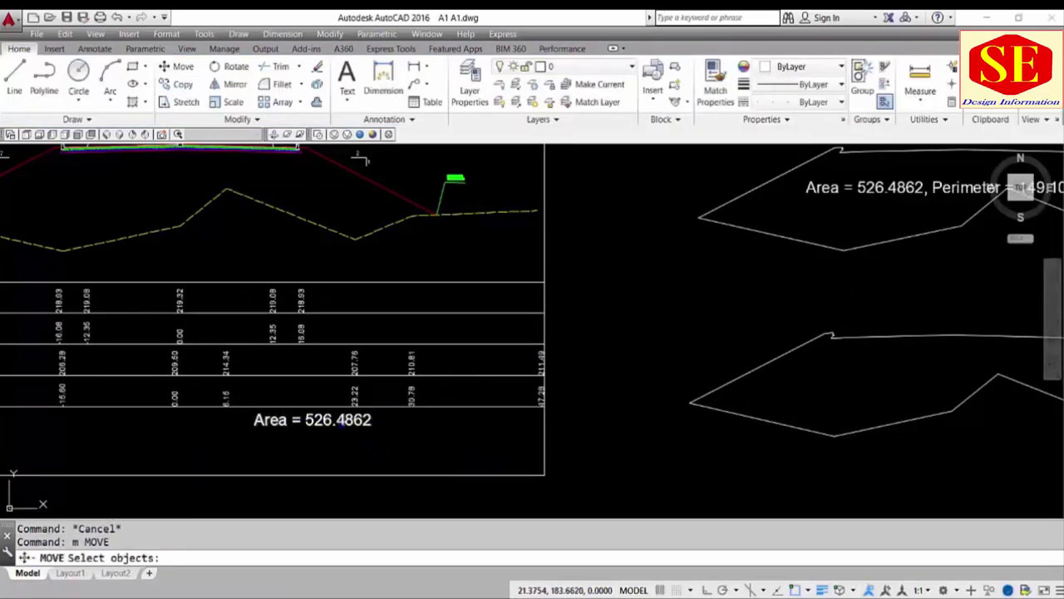
pyautogui.click(342, 420)
pyautogui.press('Return')
pyautogui.click(327, 435)
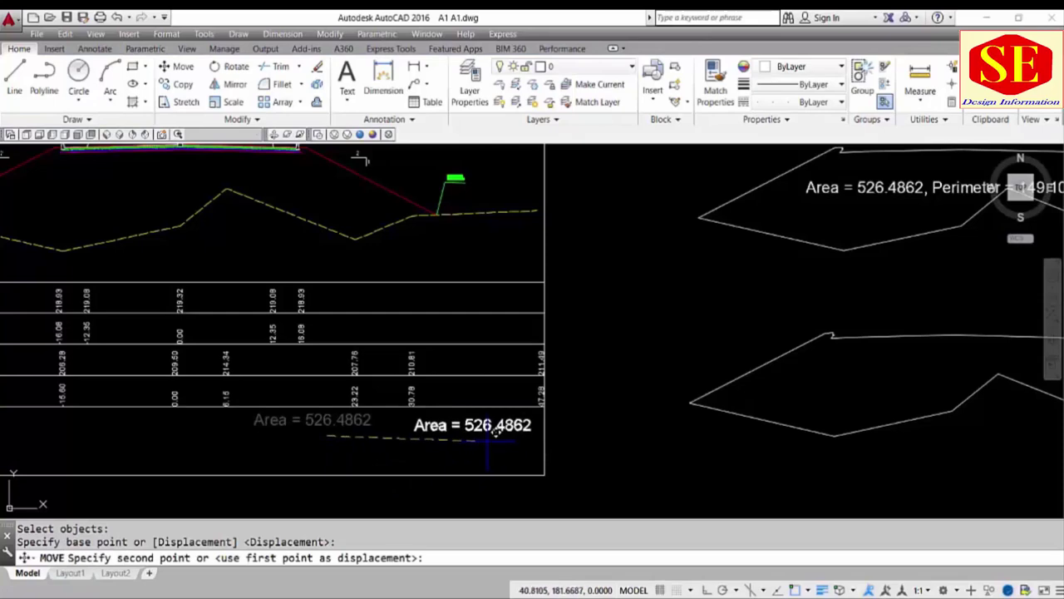
pyautogui.click(489, 438)
# - Run the Q area routine on the embankment region and place its outline copy below the others
pyautogui.scroll(-2, 468, 440)
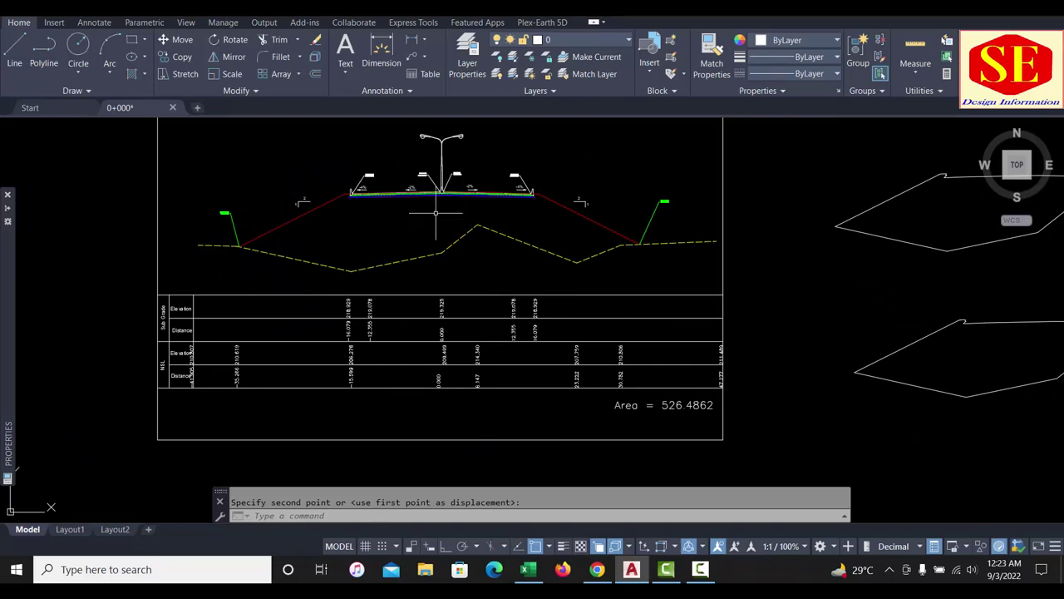
pyautogui.write('Q')
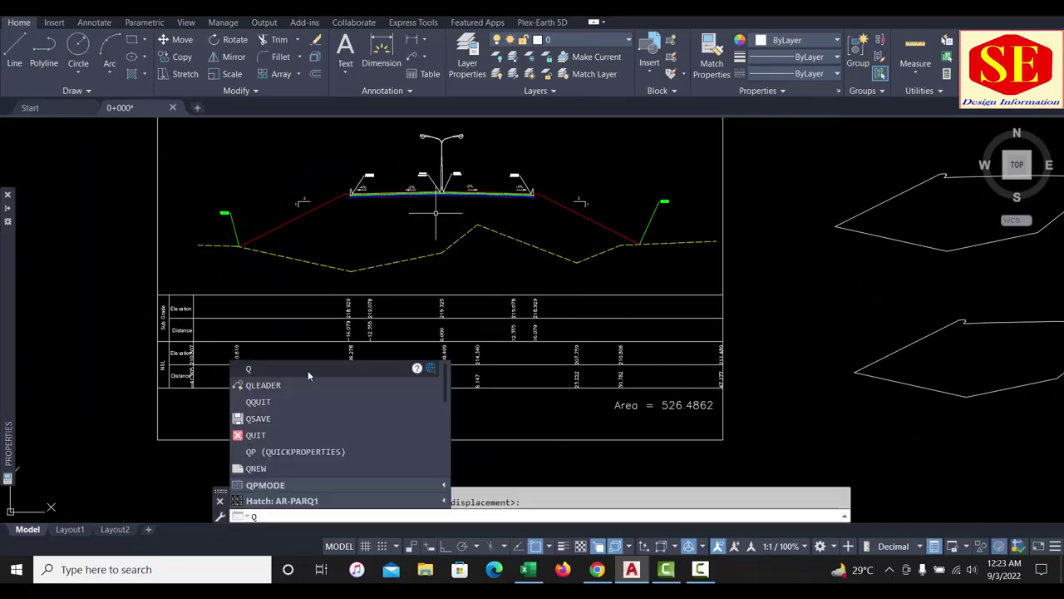
pyautogui.press('Return')
pyautogui.scroll(-2, 379, 237)
pyautogui.scroll(-2, 379, 237)
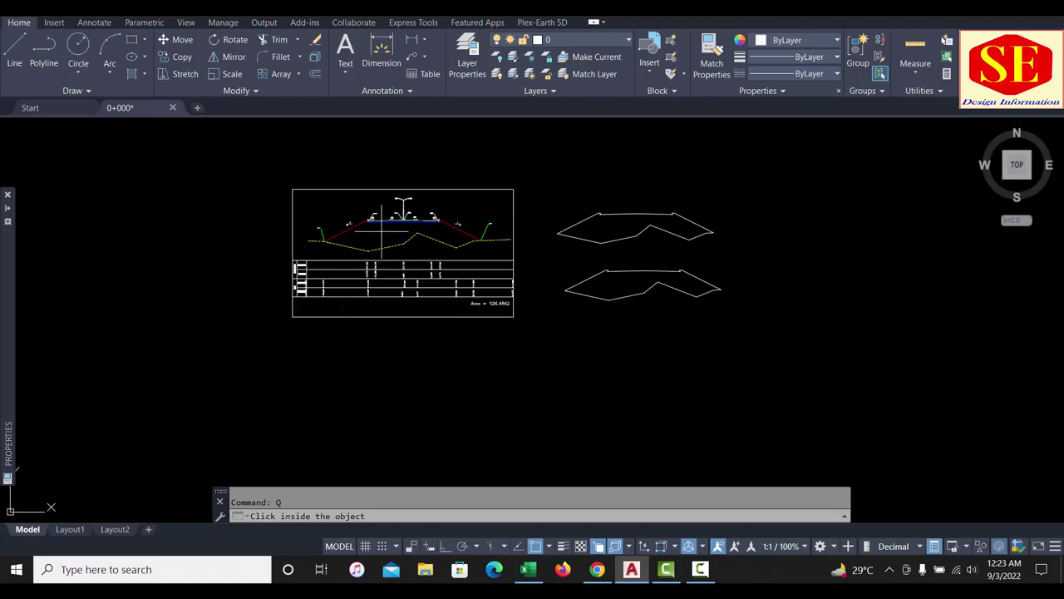
pyautogui.click(399, 235)
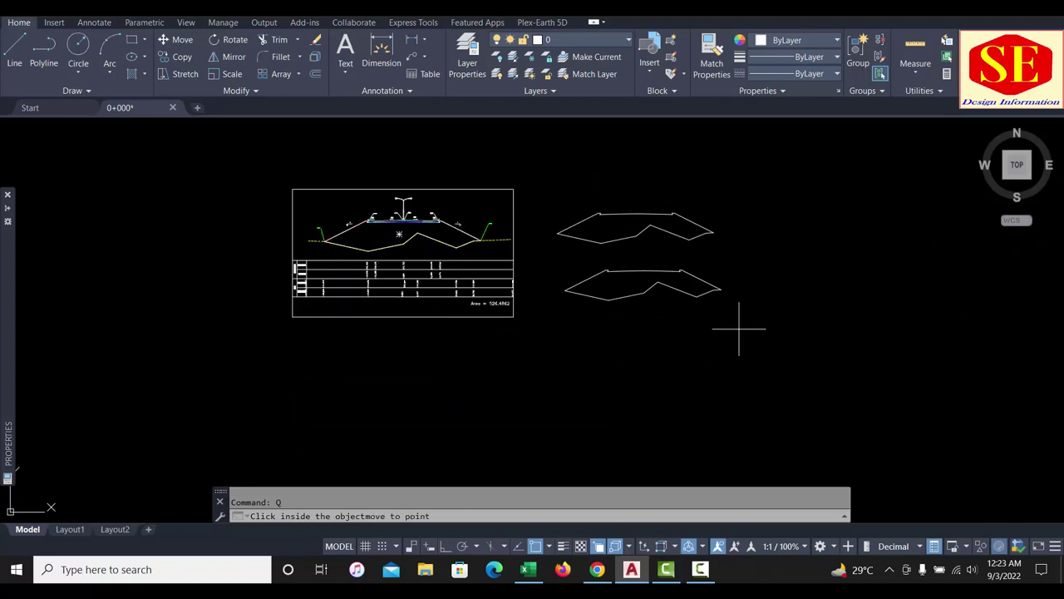
pyautogui.click(656, 350)
# - Place the rounded area value 526.46 under the Area label
pyautogui.scroll(2, 690, 320)
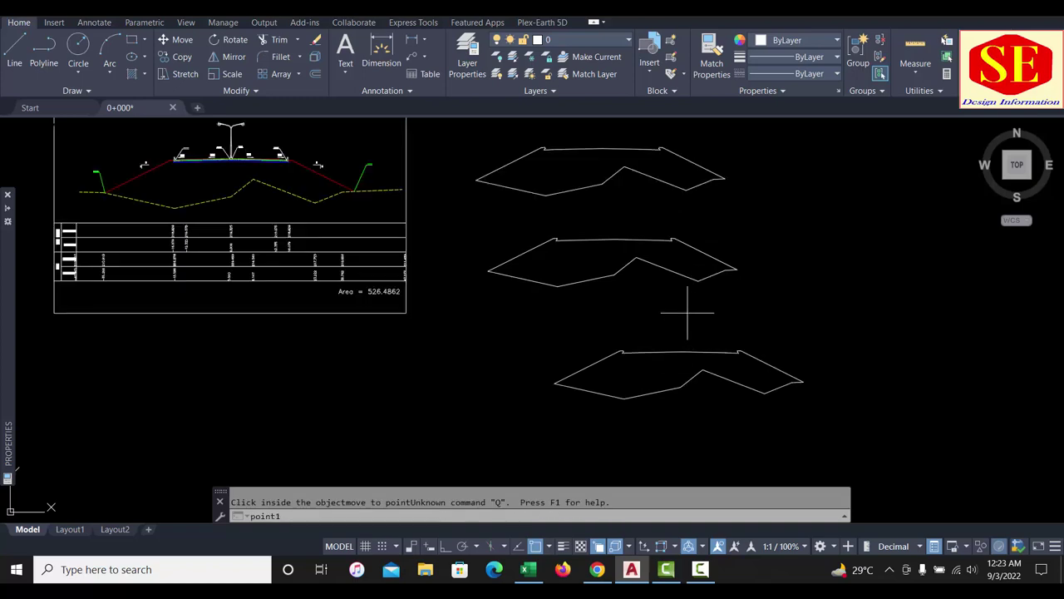
pyautogui.scroll(2, 352, 315)
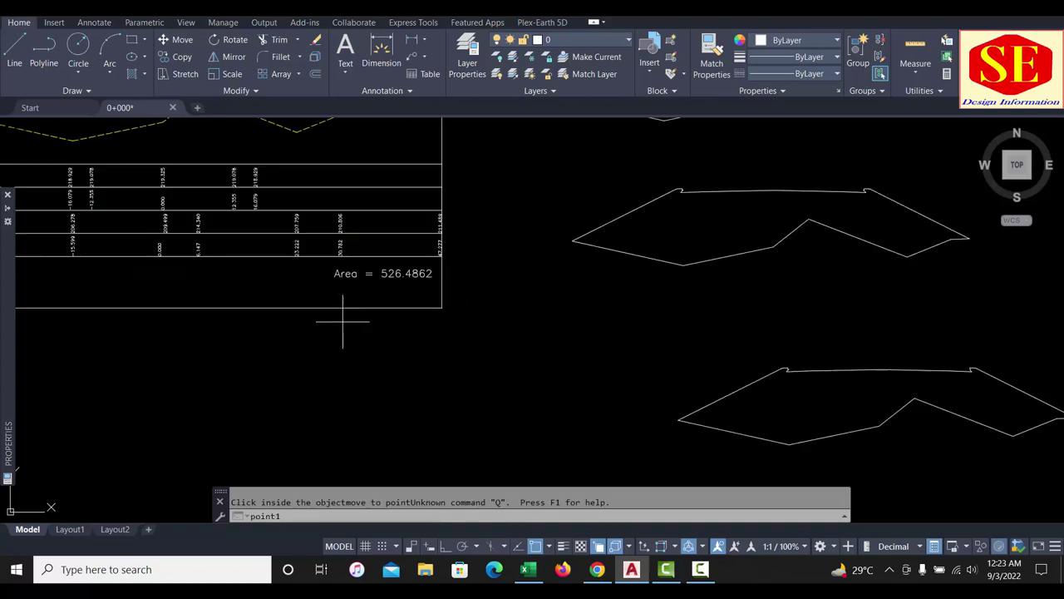
pyautogui.scroll(2, 341, 287)
pyautogui.press('Return')
pyautogui.click(336, 276)
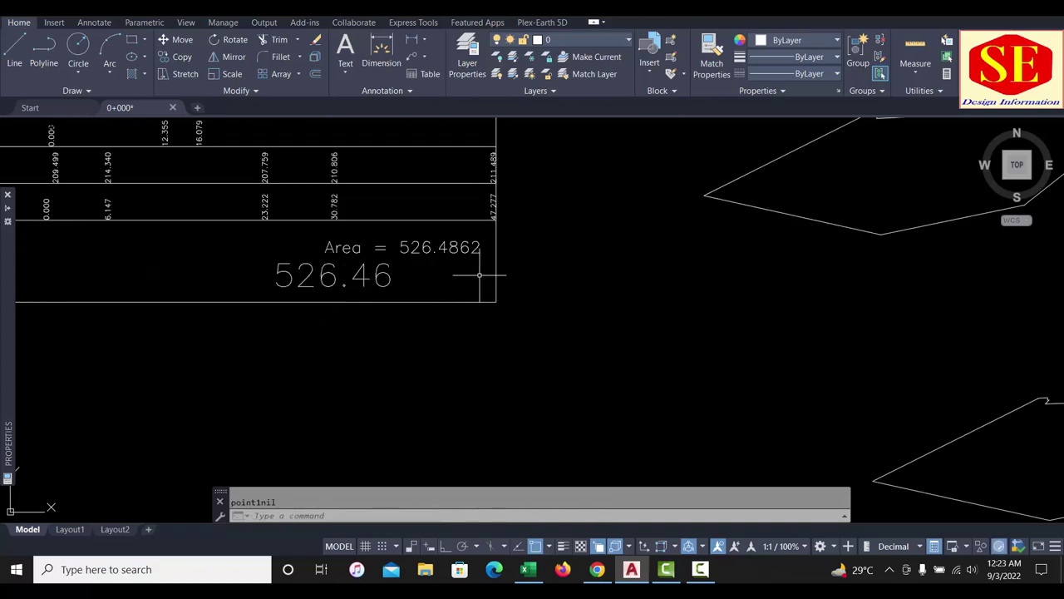
pyautogui.scroll(-2, 478, 271)
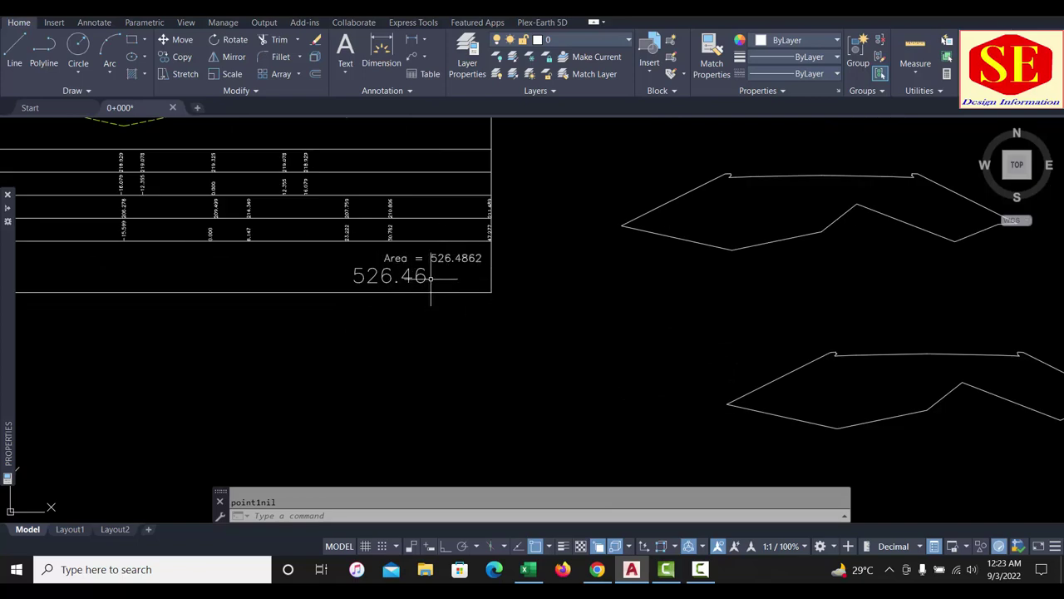
pyautogui.scroll(-2, 466, 266)
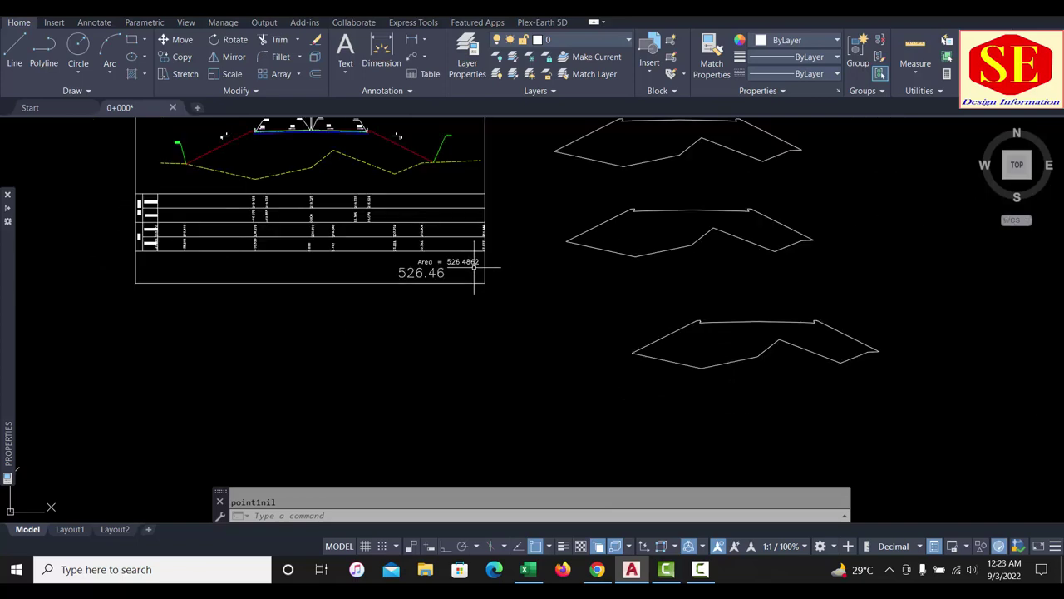
pyautogui.scroll(-1, 481, 266)
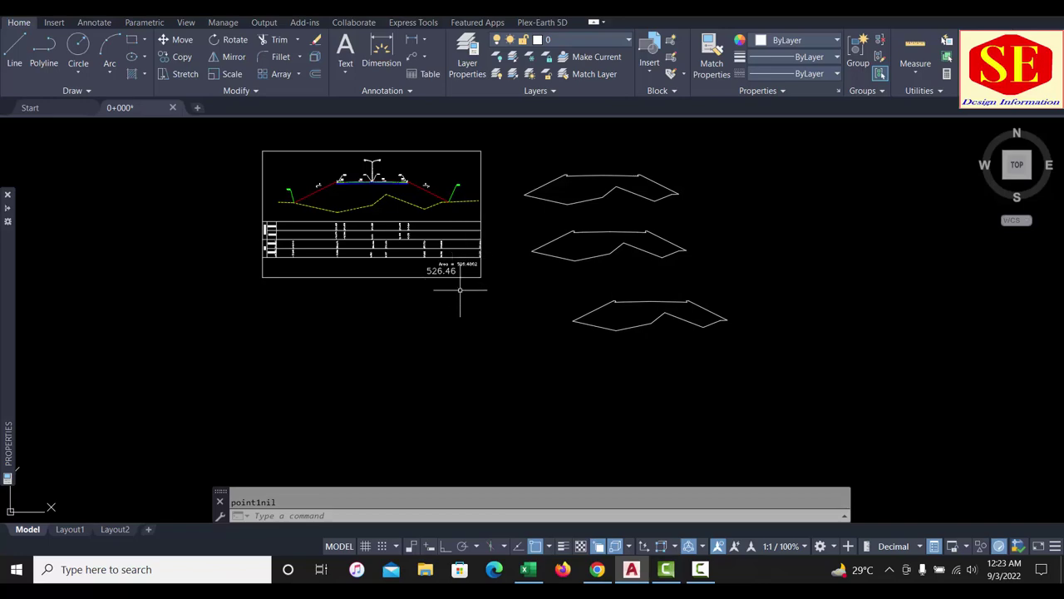
pyautogui.scroll(2, 393, 209)
# - Copy the windowed pavement layers and crossfall labels to the left of the section sheet
pyautogui.scroll(3, 393, 209)
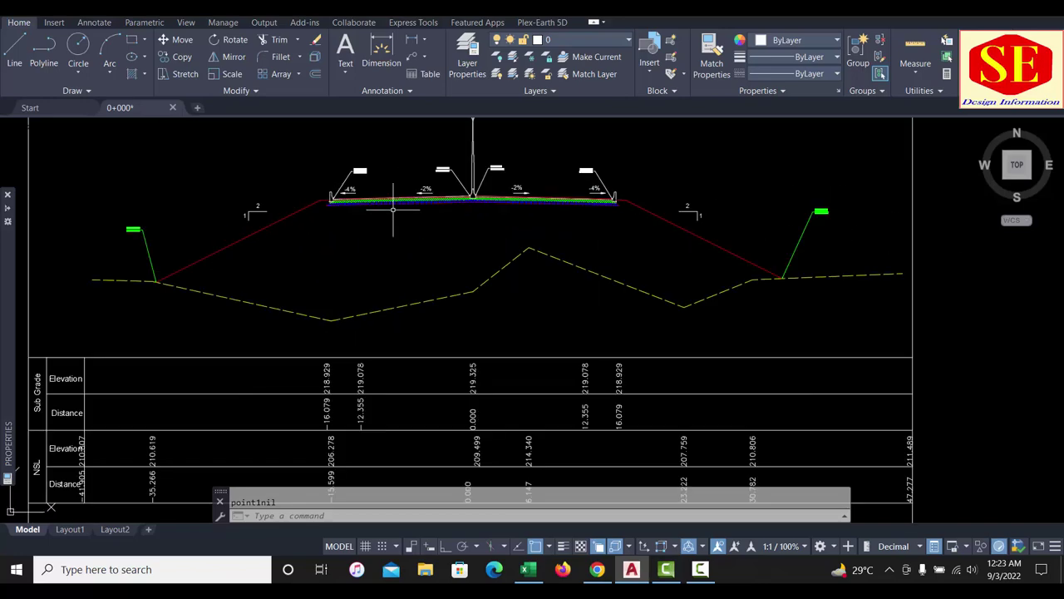
pyautogui.scroll(2, 394, 208)
pyautogui.scroll(2, 393, 186)
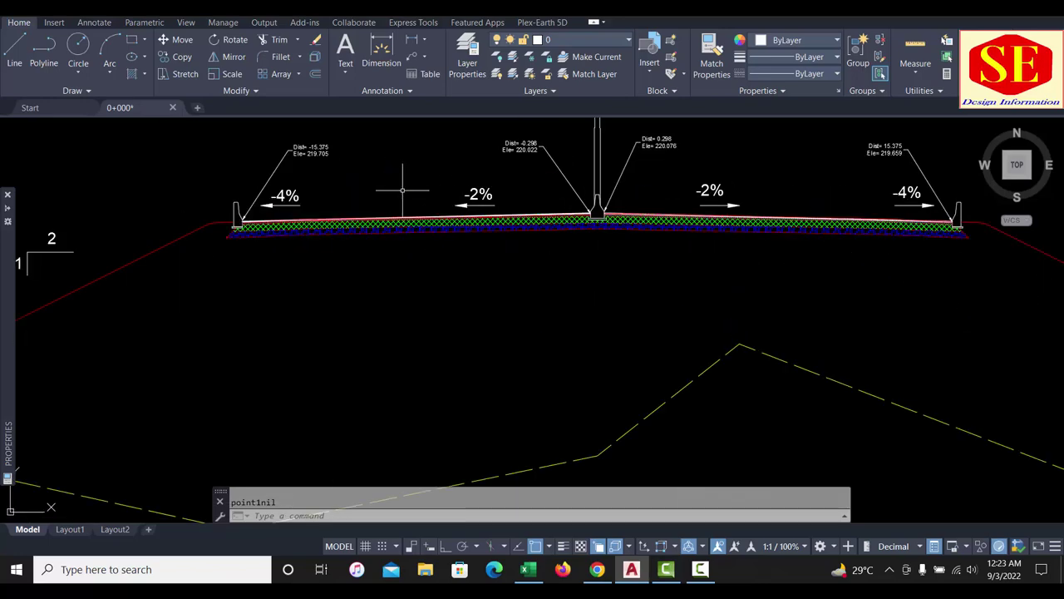
pyautogui.write('co')
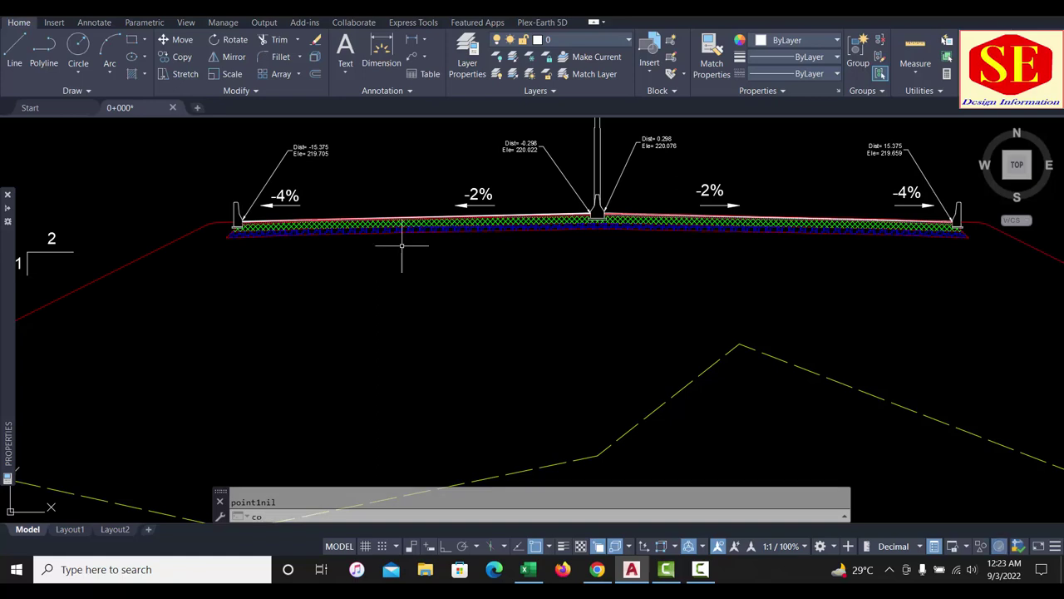
pyautogui.press('Return')
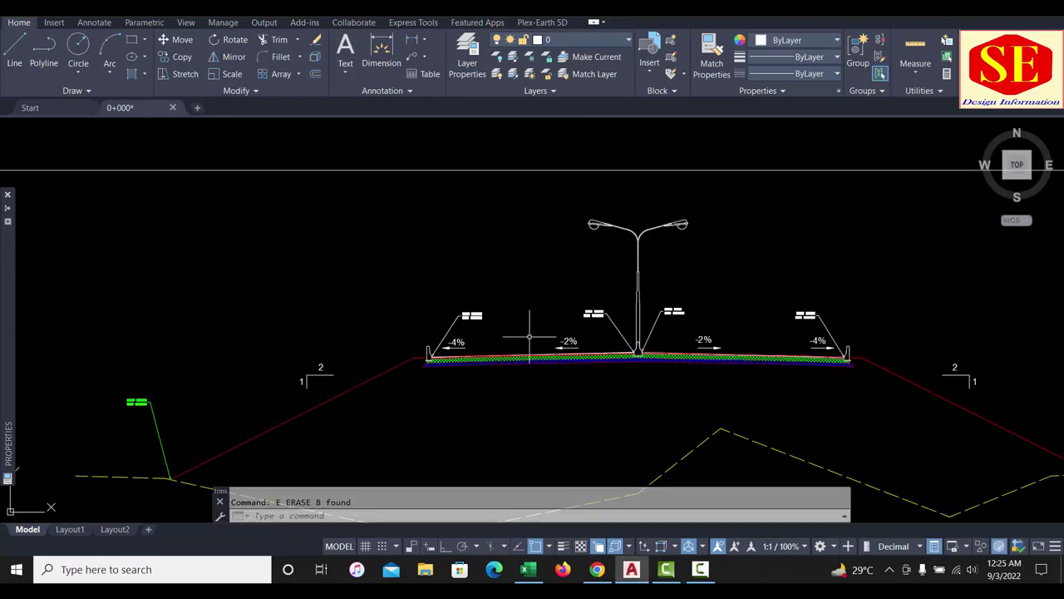
pyautogui.write('co')
pyautogui.press('Return')
pyautogui.click(388, 285)
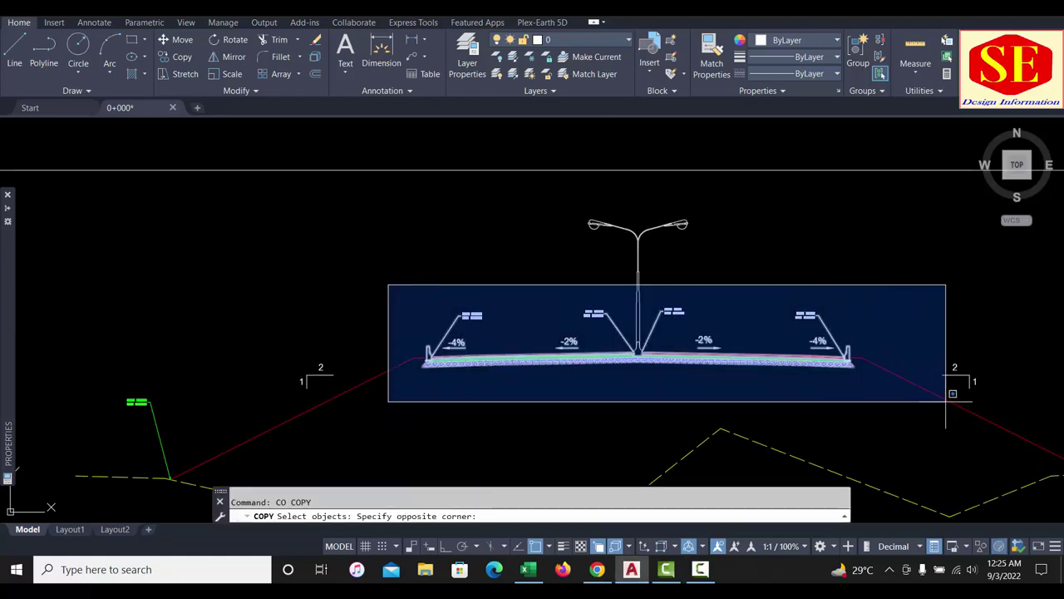
pyautogui.click(945, 402)
pyautogui.press('Return')
pyautogui.click(798, 398)
pyautogui.scroll(-4, 798, 396)
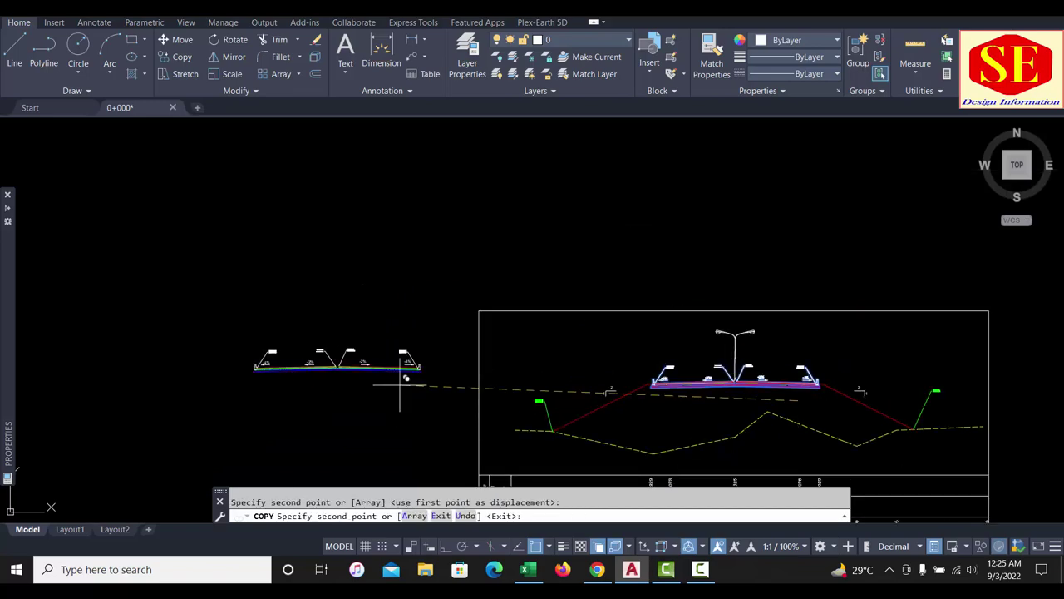
pyautogui.press('Escape')
pyautogui.scroll(3, 400, 384)
pyautogui.scroll(2, 608, 332)
pyautogui.scroll(1, 631, 316)
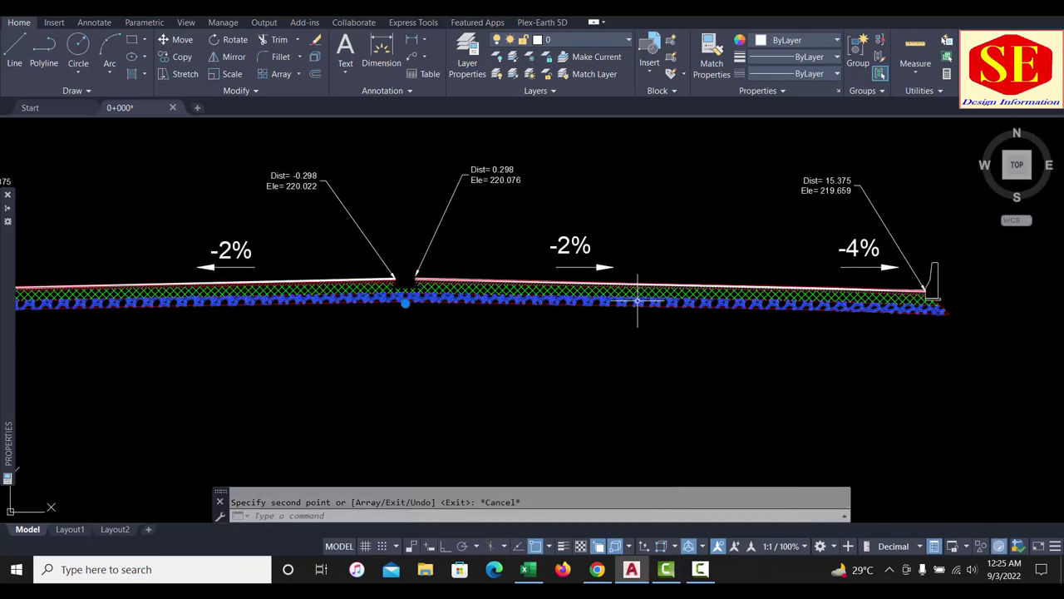
# - Erase the blue hatch from the copied pavement
pyautogui.click(637, 300)
pyautogui.write('e')
pyautogui.press('Return')
pyautogui.scroll(-2, 383, 318)
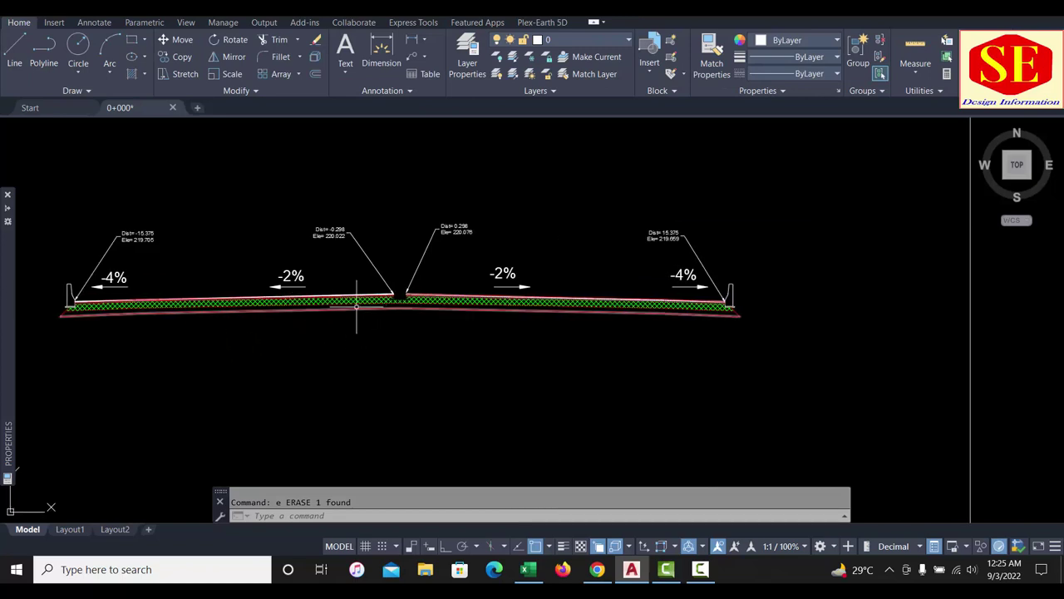
# - Measure the copied pavement with Q and place its area 7.98 beside 526.46
pyautogui.write('Q')
pyautogui.press('Return')
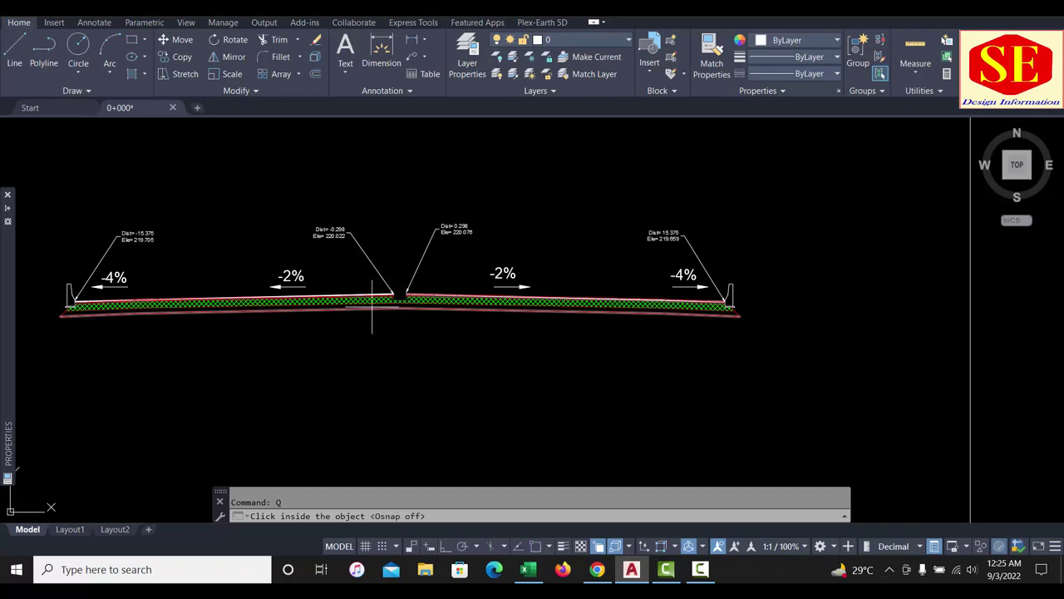
pyautogui.click(372, 303)
pyautogui.scroll(-4, 391, 241)
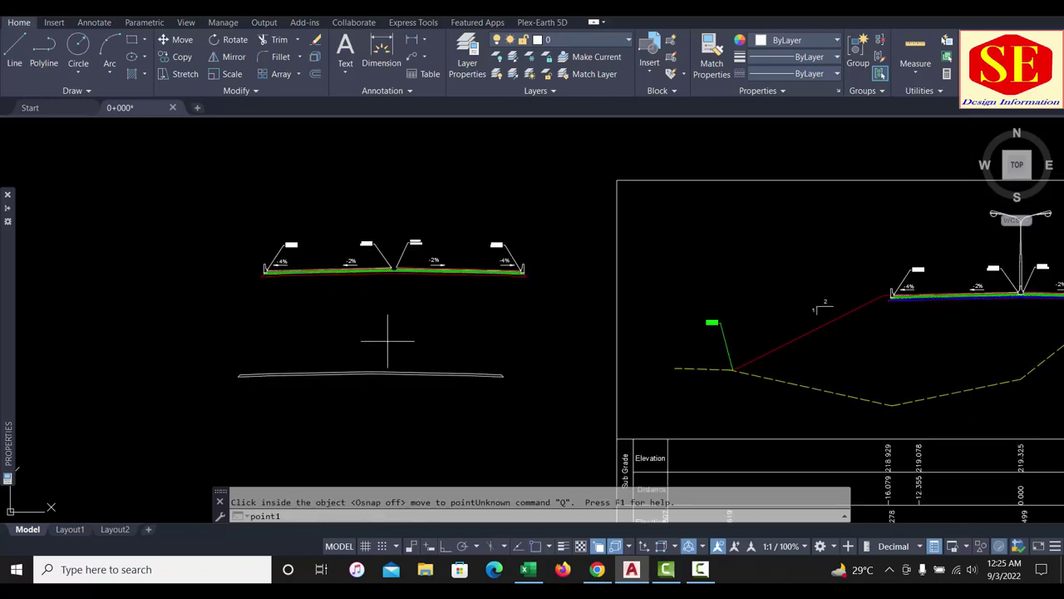
pyautogui.scroll(-5, 388, 341)
pyautogui.scroll(3, 523, 451)
pyautogui.moveTo(1011, 456); pyautogui.dragTo(751, 308, button='middle')
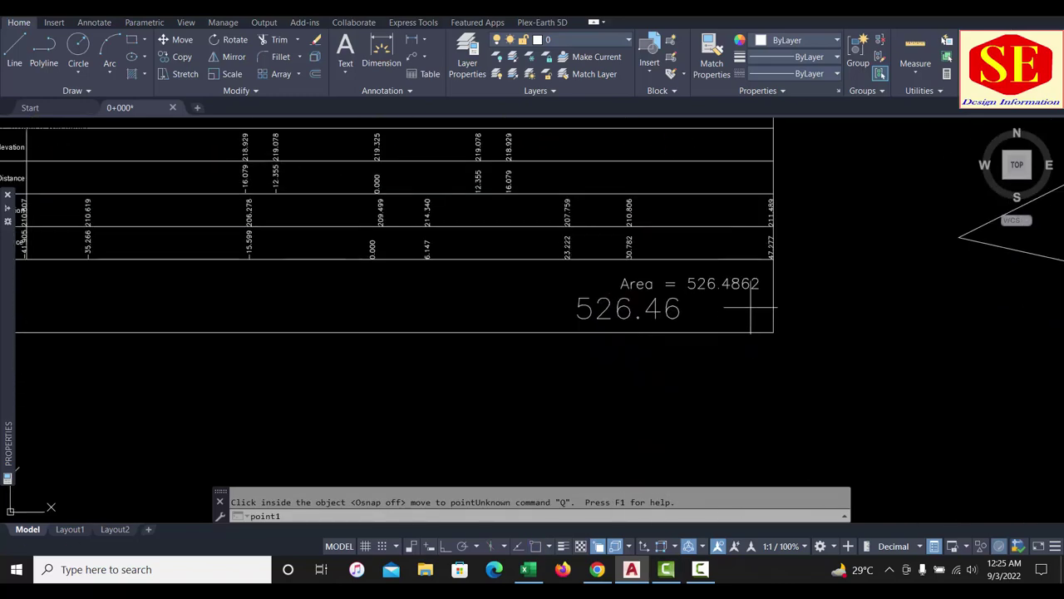
pyautogui.click(720, 309)
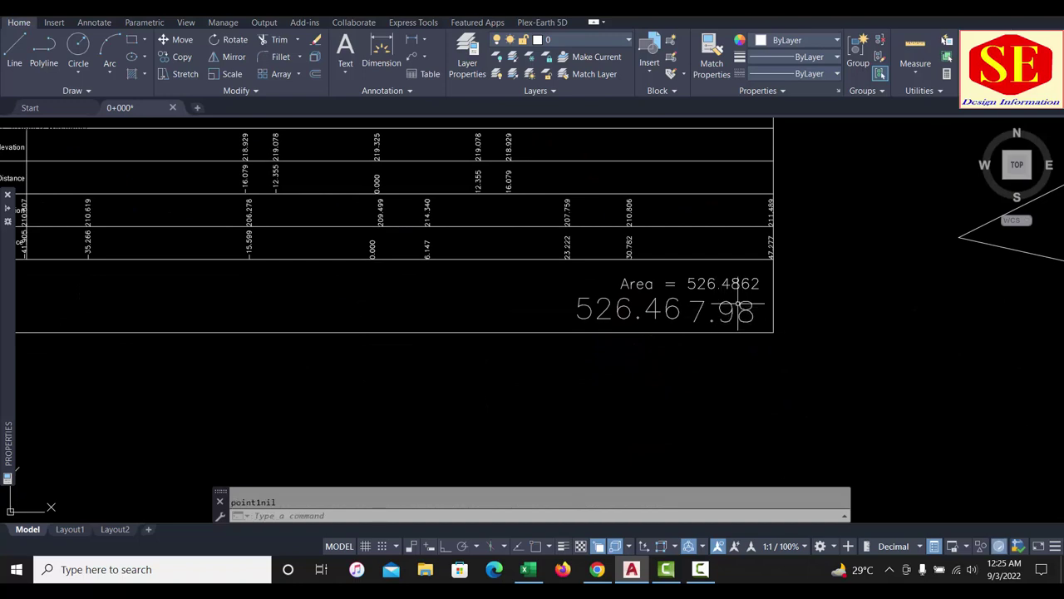
pyautogui.scroll(-2, 665, 299)
# - Zoom and pan to frame the sheet showing Embankment, Subbase and WBM area values
pyautogui.scroll(-4, 665, 299)
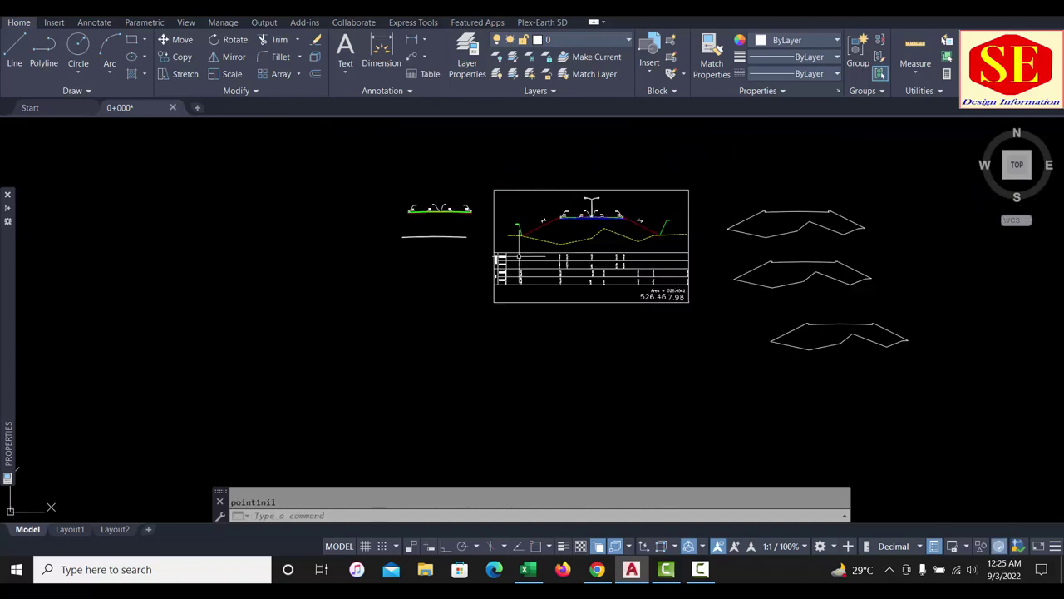
pyautogui.scroll(5, 454, 184)
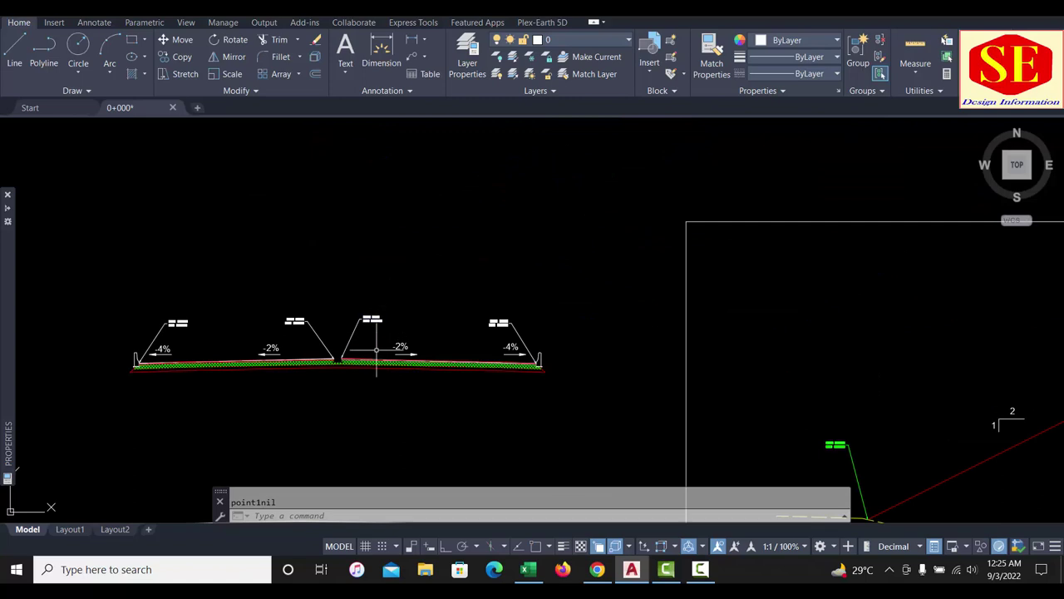
pyautogui.scroll(3, 369, 302)
pyautogui.scroll(-2, 369, 309)
pyautogui.scroll(-6, 391, 313)
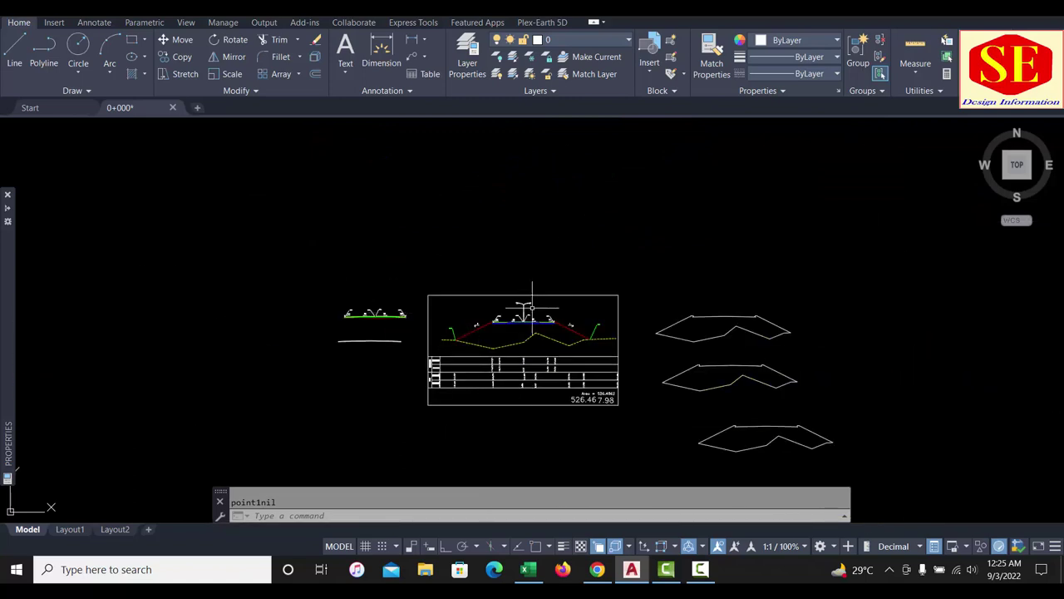
pyautogui.scroll(2, 545, 347)
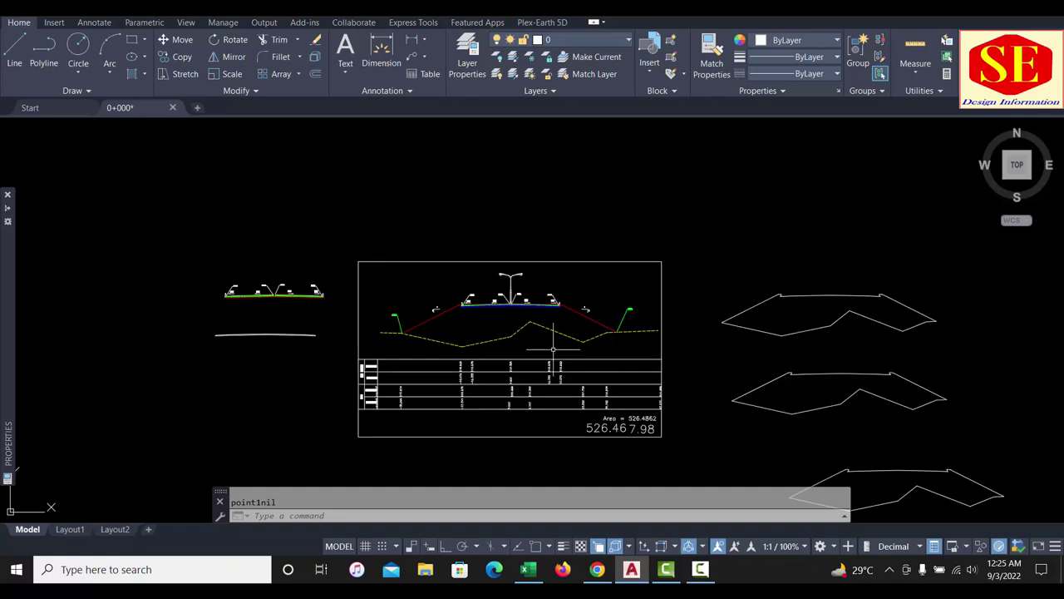
pyautogui.scroll(2, 552, 350)
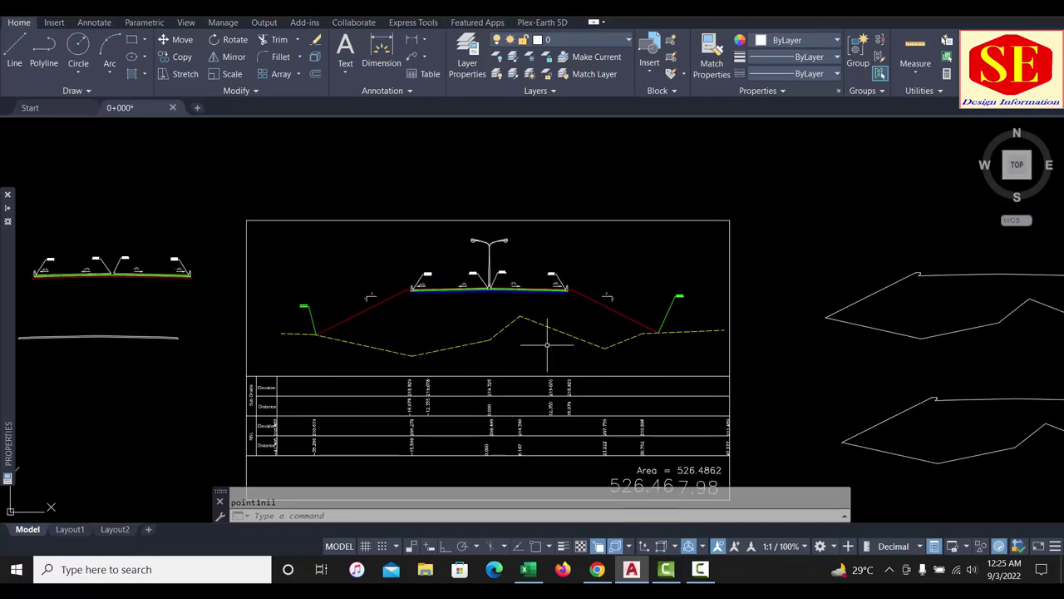
pyautogui.moveTo(547, 343); pyautogui.dragTo(527, 305, button='middle')
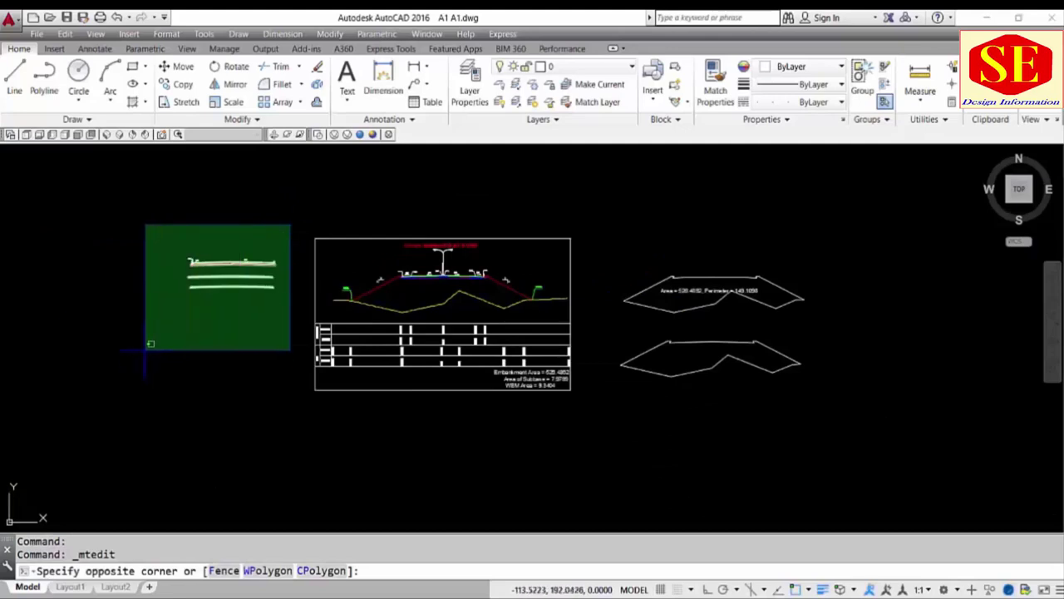
# - Erase the leftover section pieces and the two spare outlines on either side of the sheet
pyautogui.click(144, 350)
pyautogui.write('e')
pyautogui.press('Return')
pyautogui.click(819, 264)
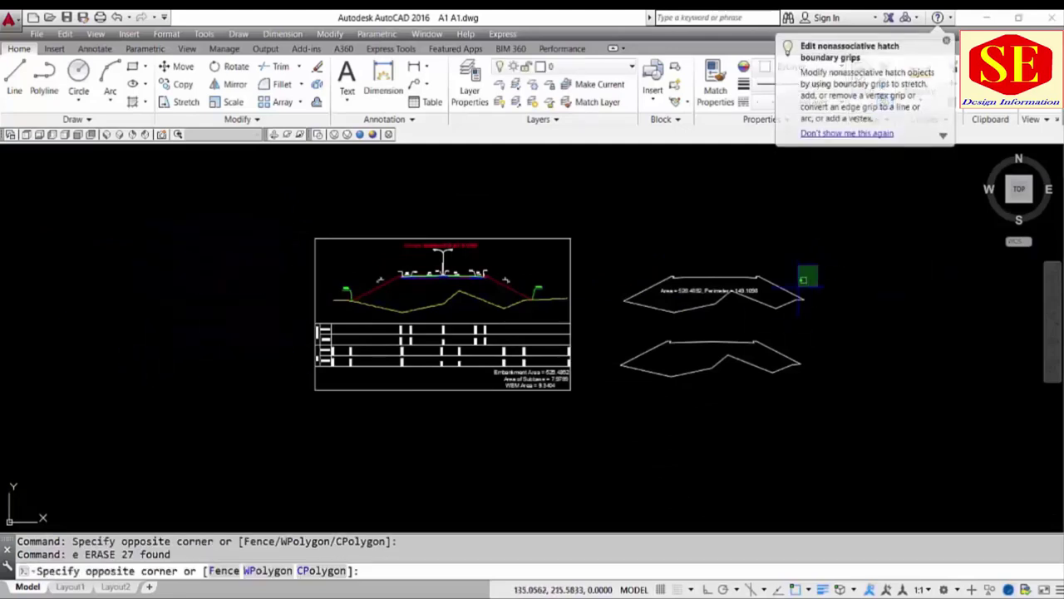
pyautogui.click(619, 432)
pyautogui.press('Delete')
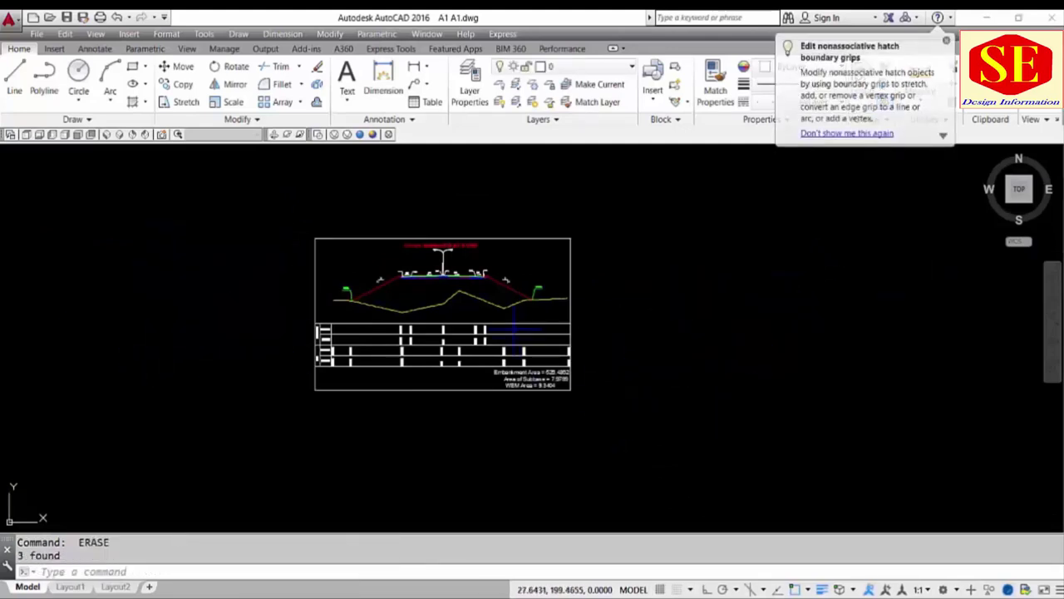
# - Turn the Grid Hor and Grid V layers back on and regenerate the drawing
pyautogui.scroll(2, 515, 314)
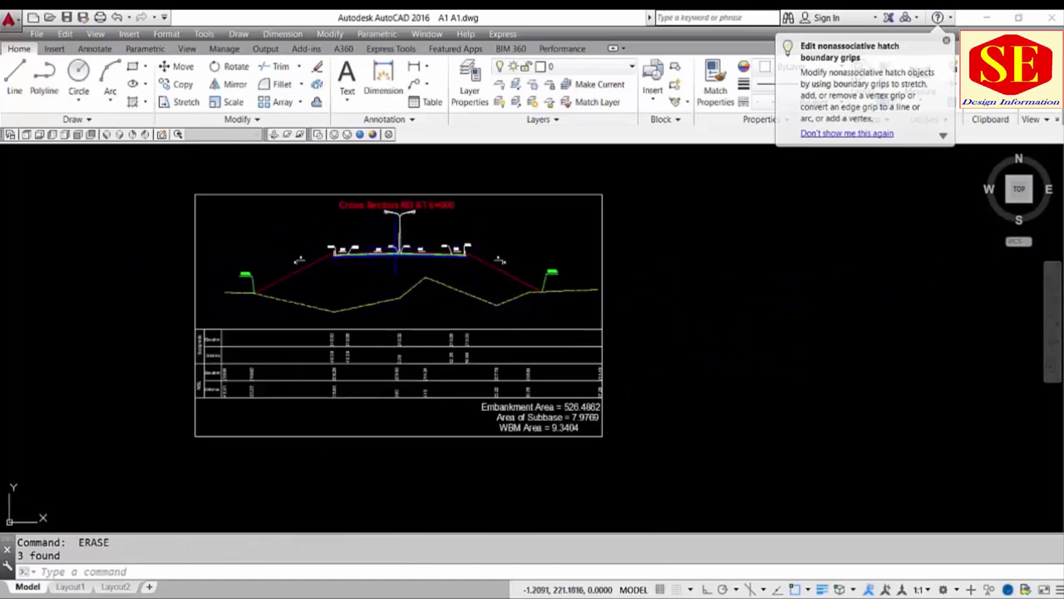
pyautogui.click(566, 66)
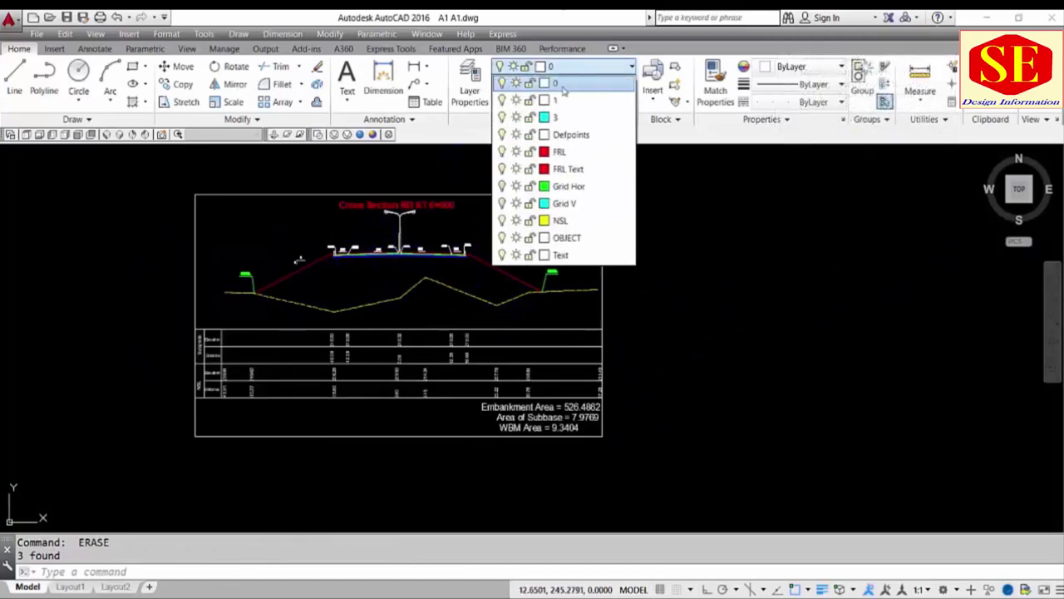
pyautogui.click(502, 186)
pyautogui.click(502, 203)
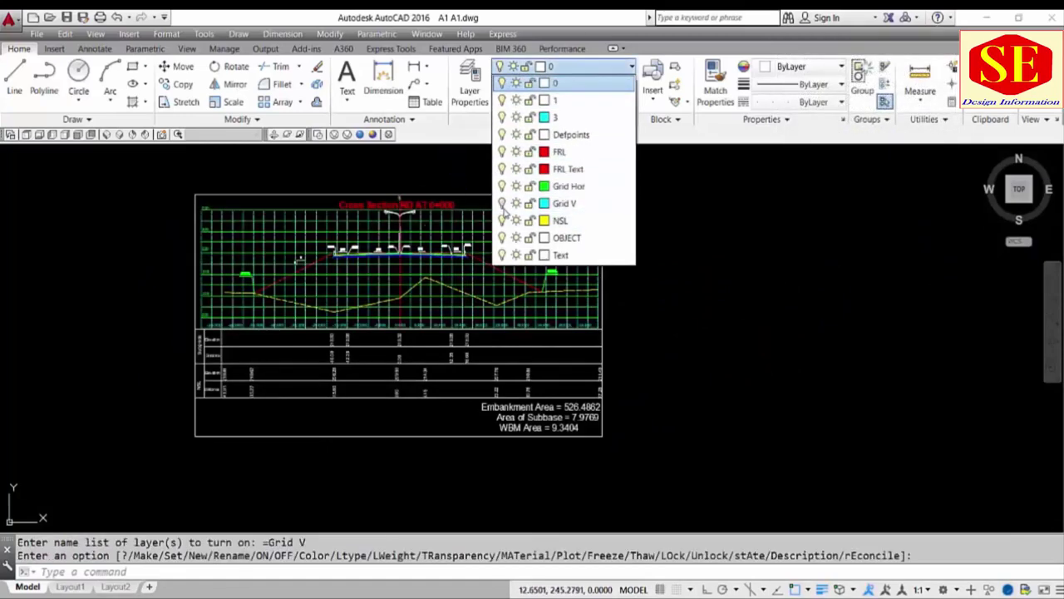
pyautogui.write('re')
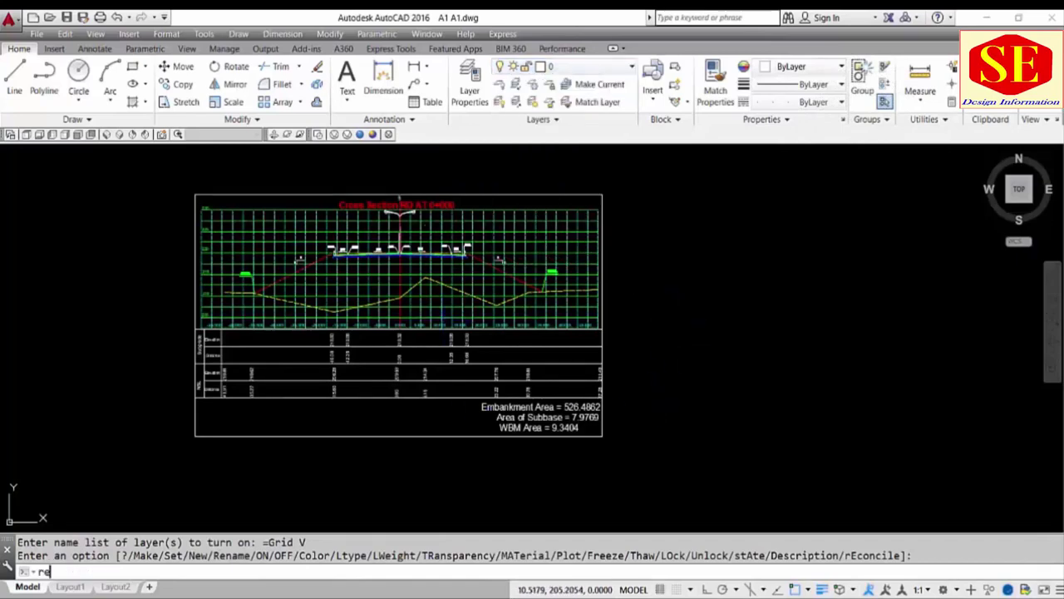
pyautogui.press('Return')
# - Centre the sheet in view and bring up the Plot - Model dialog
pyautogui.moveTo(442, 311); pyautogui.dragTo(563, 311, button='middle')
pyautogui.scroll(2, 513, 258)
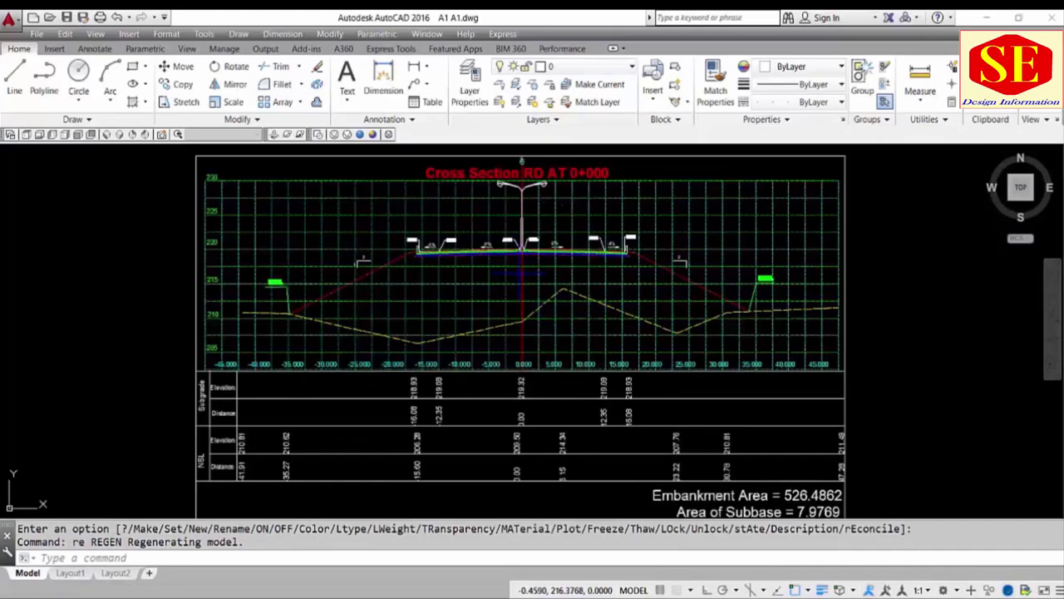
pyautogui.scroll(-2, 519, 275)
pyautogui.hotkey('ctrl', 'p')
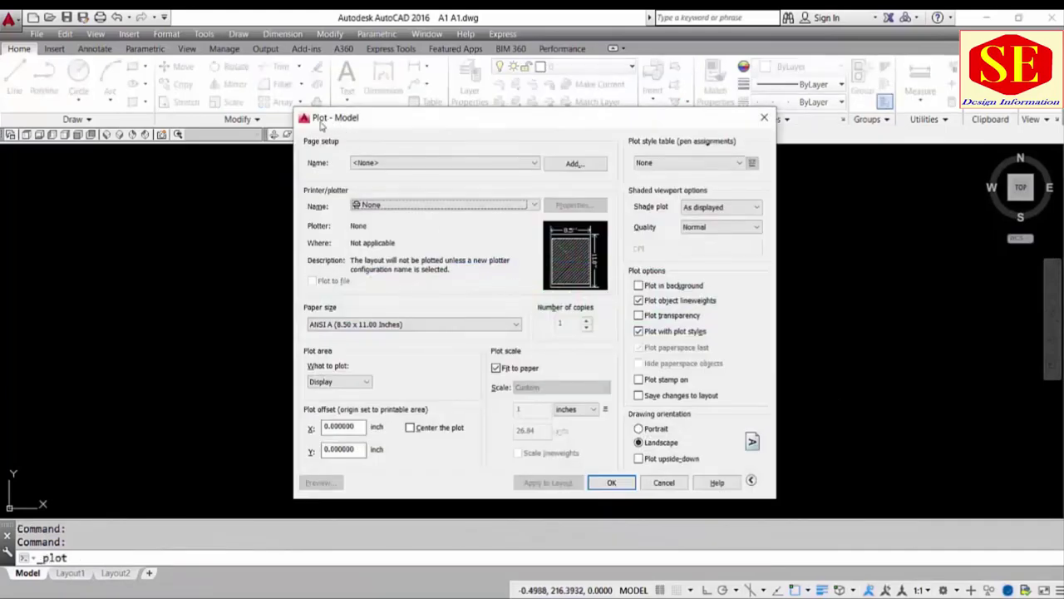
# - Choose DWG To PDF.pc3 as the printer, keep Fit to paper on and centre the plot
pyautogui.click(410, 165)
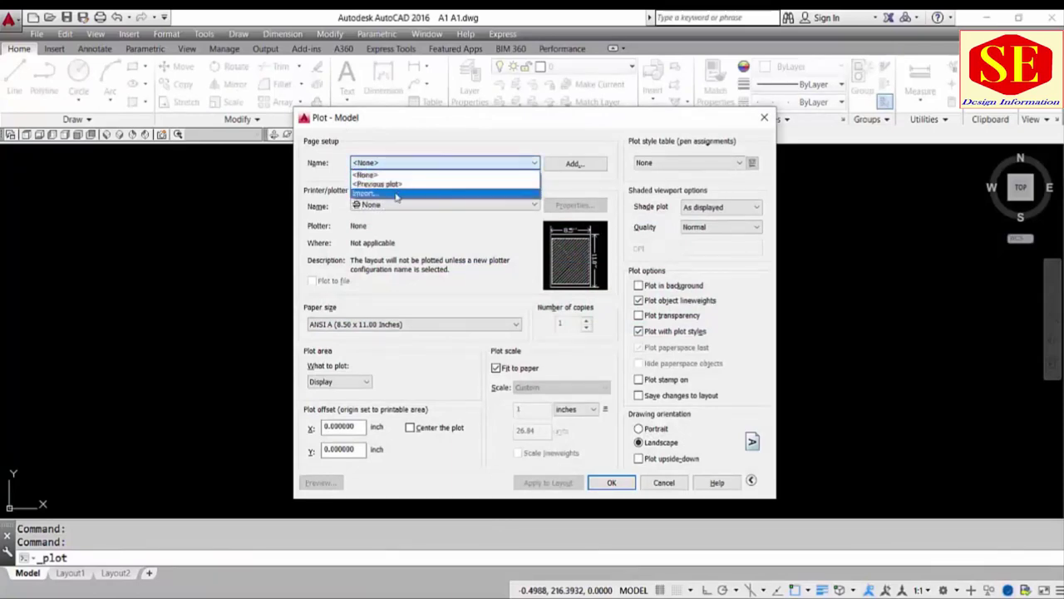
pyautogui.click(421, 205)
pyautogui.click(421, 206)
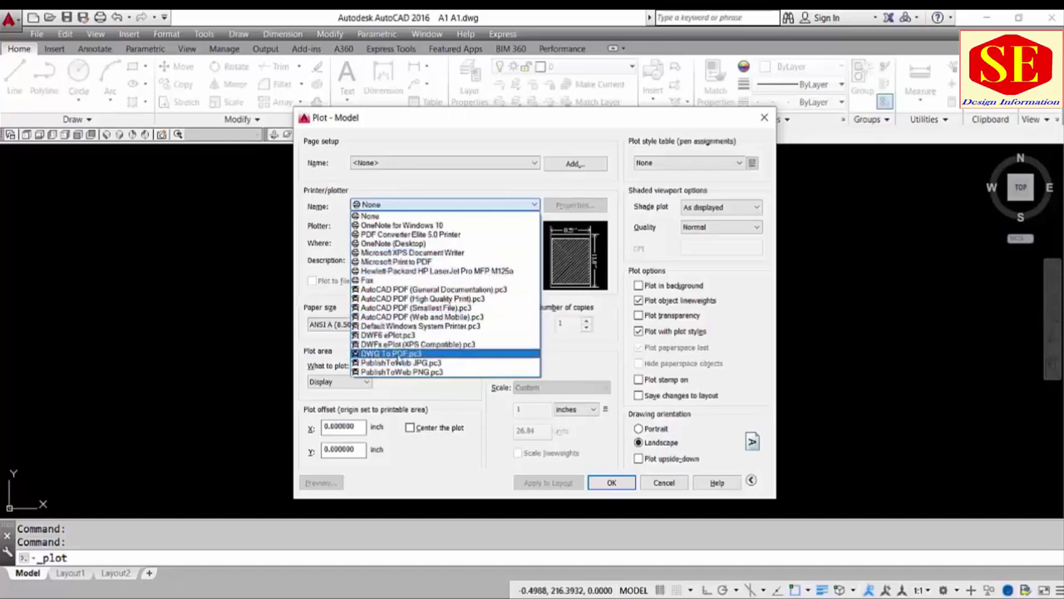
pyautogui.click(398, 356)
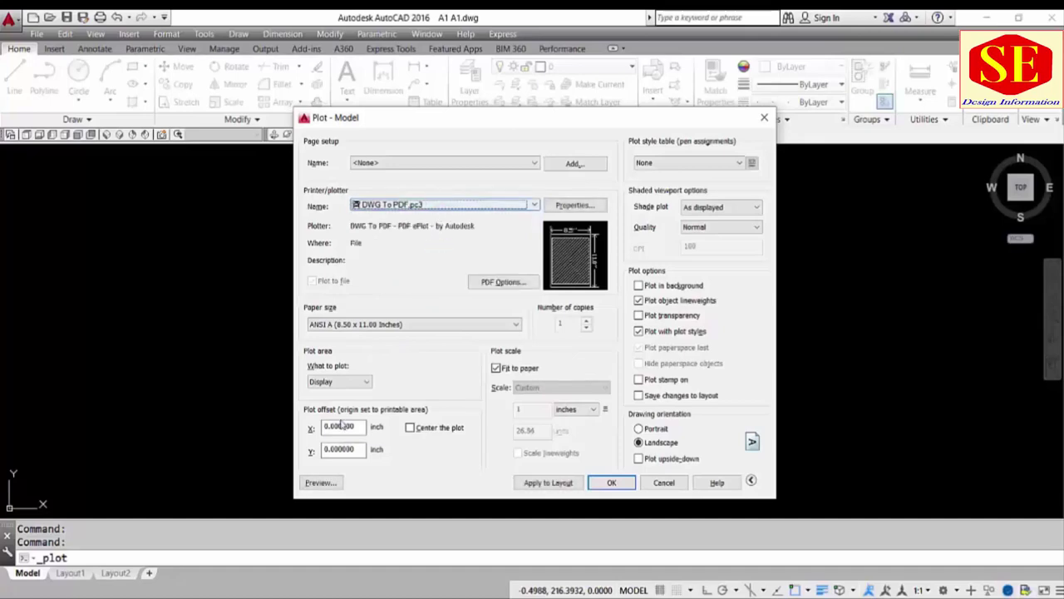
pyautogui.click(338, 381)
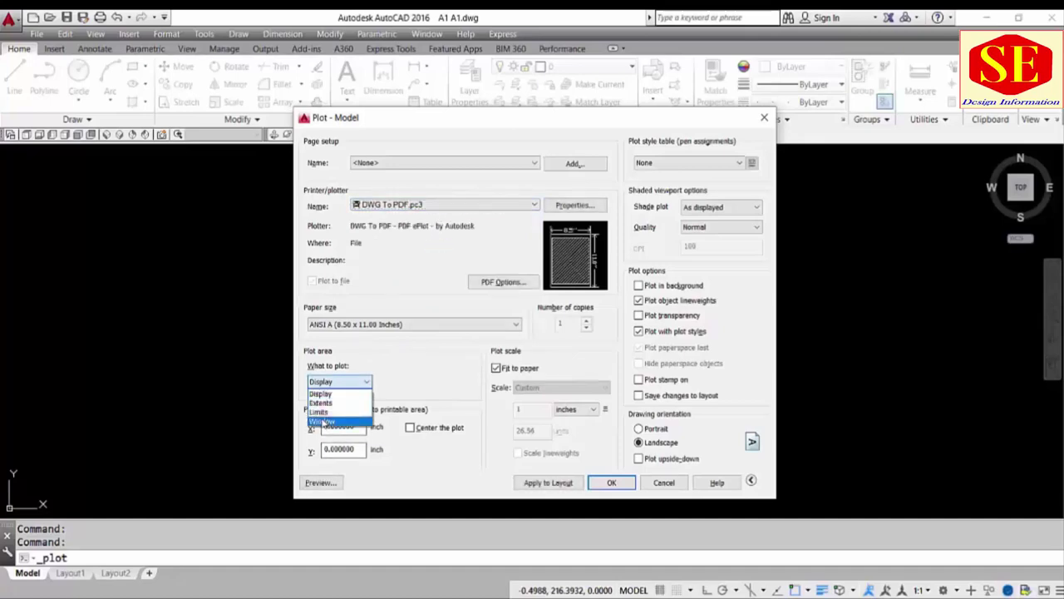
pyautogui.click(488, 379)
pyautogui.click(497, 368)
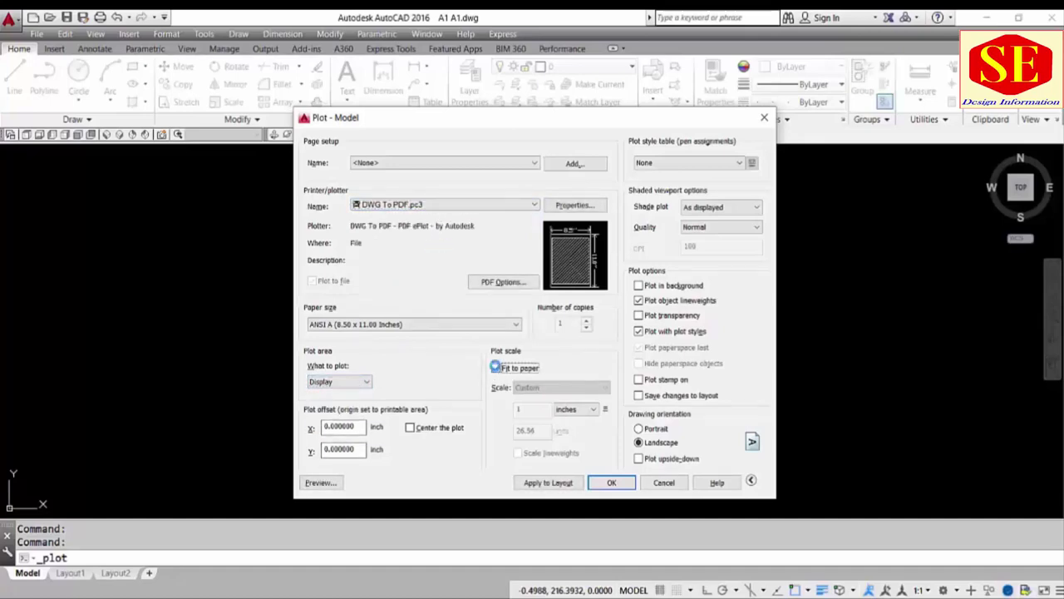
pyautogui.click(497, 368)
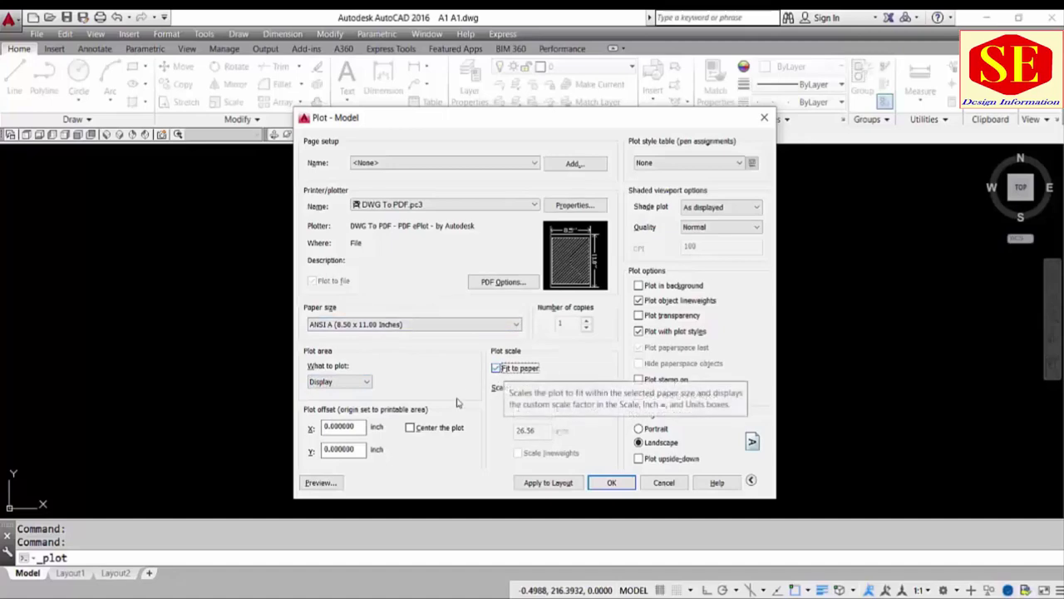
pyautogui.click(410, 430)
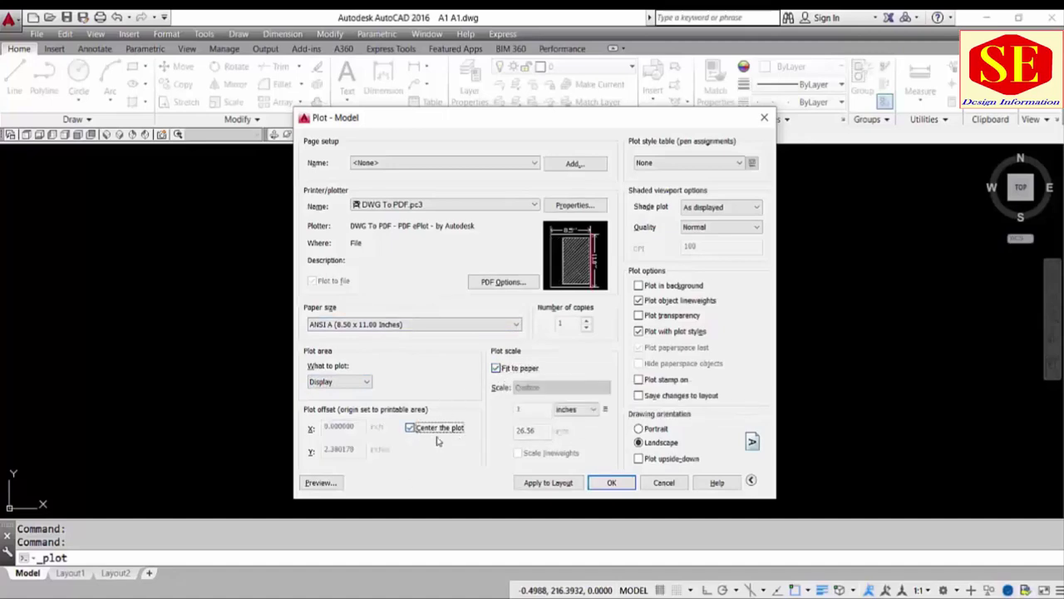
# - Set the plot area to a Window framed around the cross-section sheet corners
pyautogui.click(350, 383)
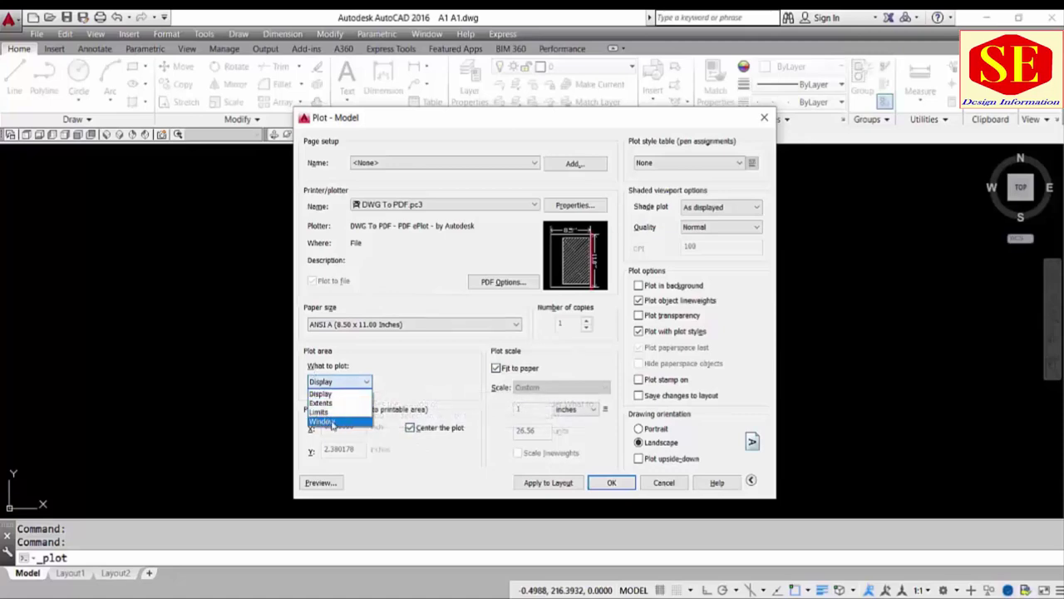
pyautogui.click(328, 421)
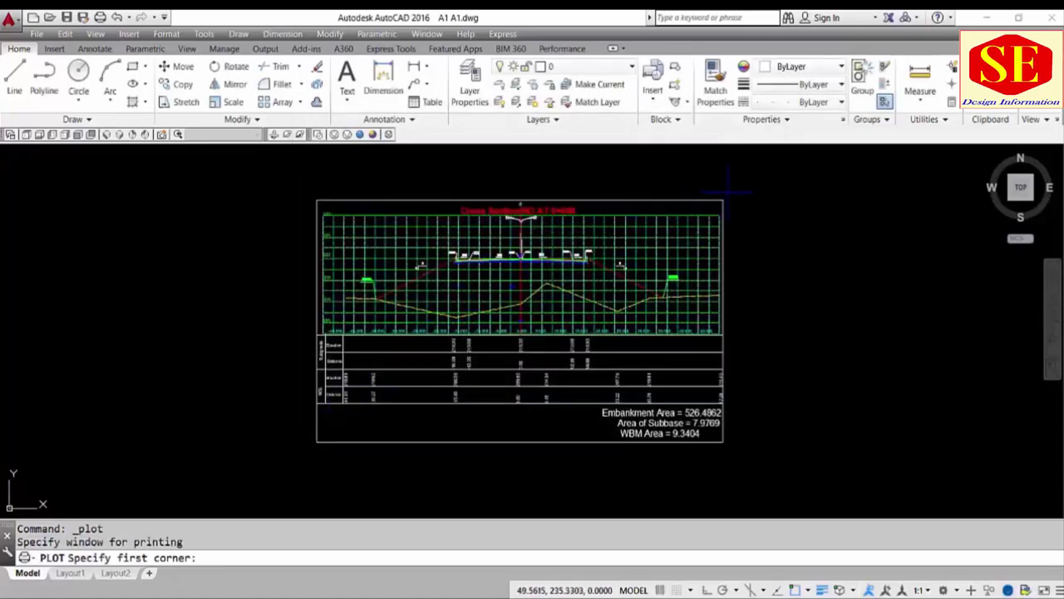
pyautogui.click(722, 200)
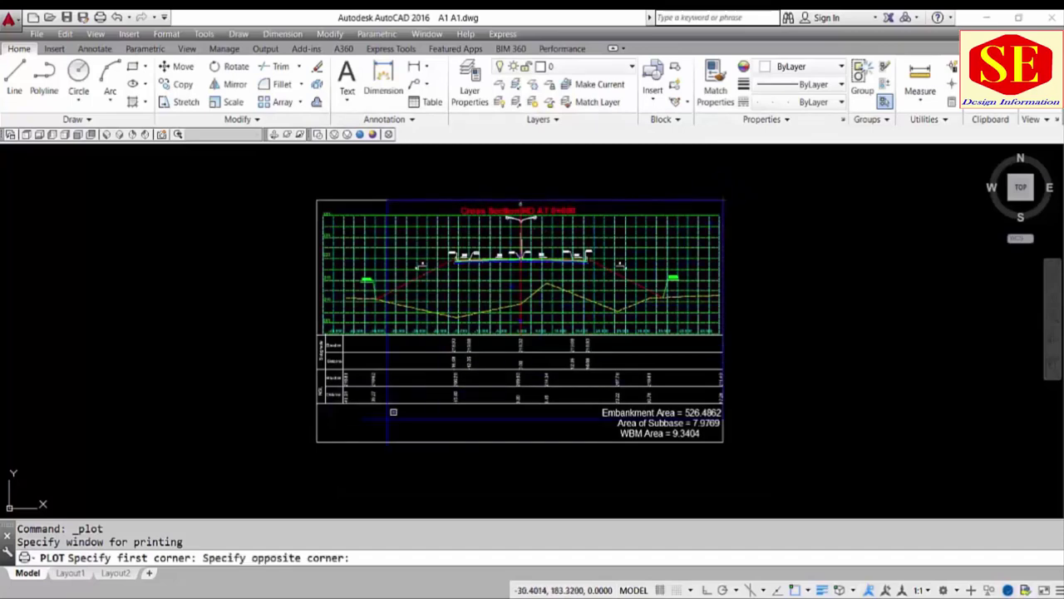
pyautogui.click(317, 441)
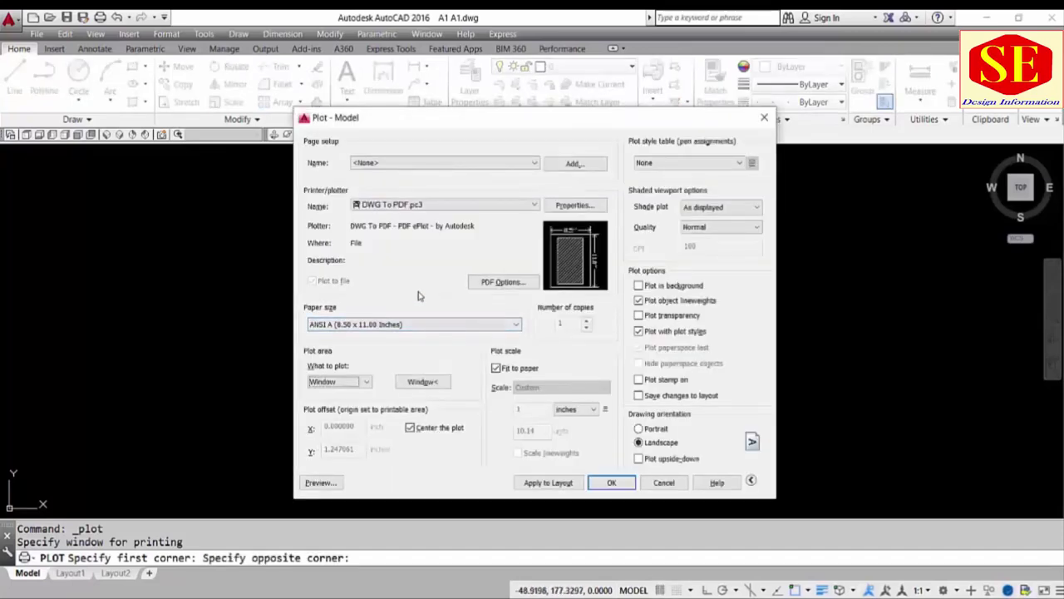
pyautogui.click(323, 485)
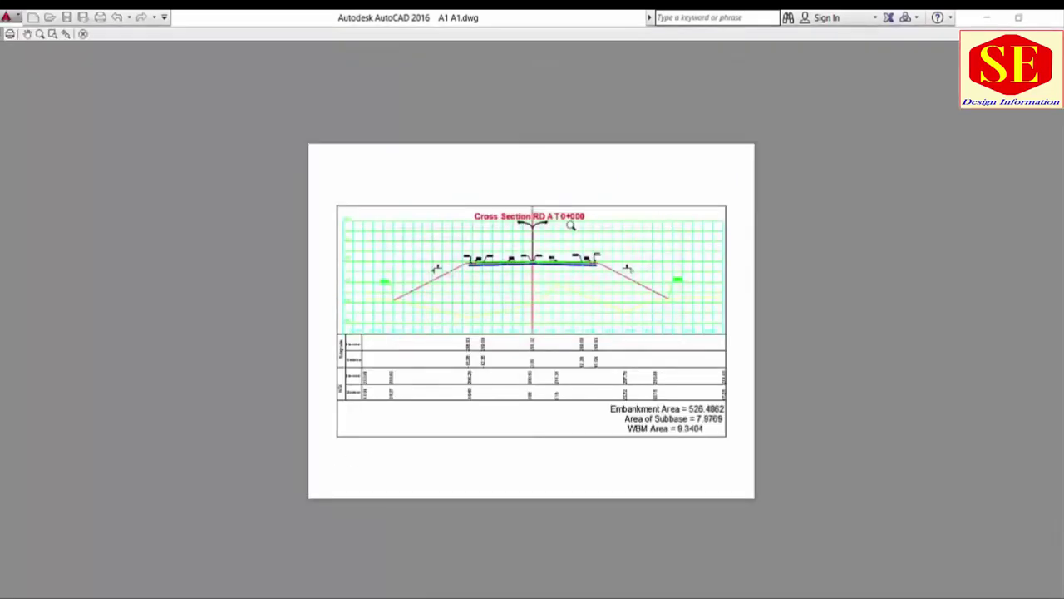
pyautogui.scroll(2, 563, 277)
pyautogui.scroll(2, 591, 221)
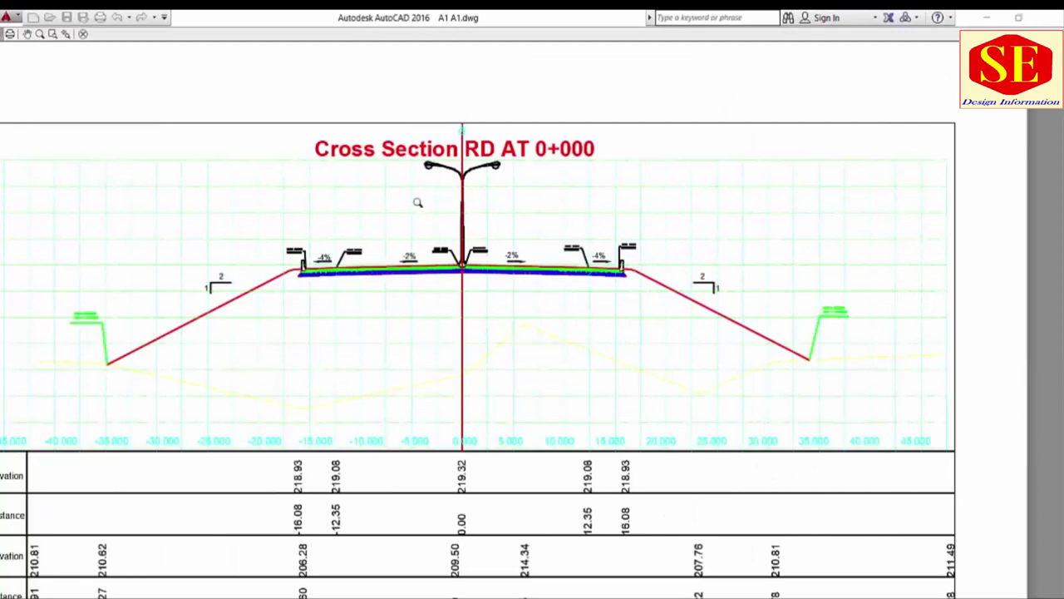
pyautogui.scroll(-2, 474, 196)
pyautogui.scroll(-2, 544, 275)
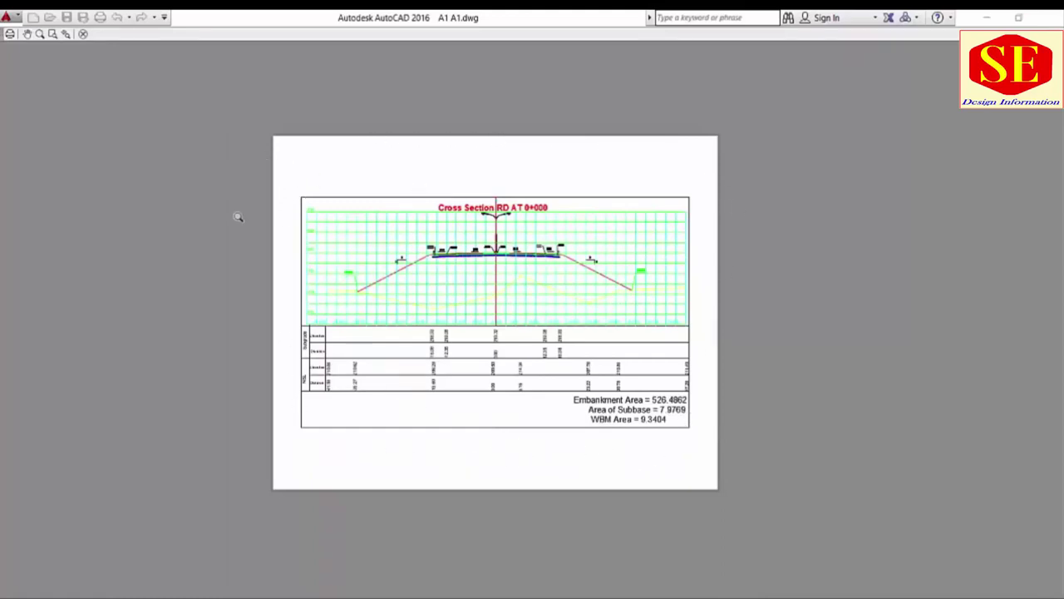
pyautogui.rightClick(475, 163)
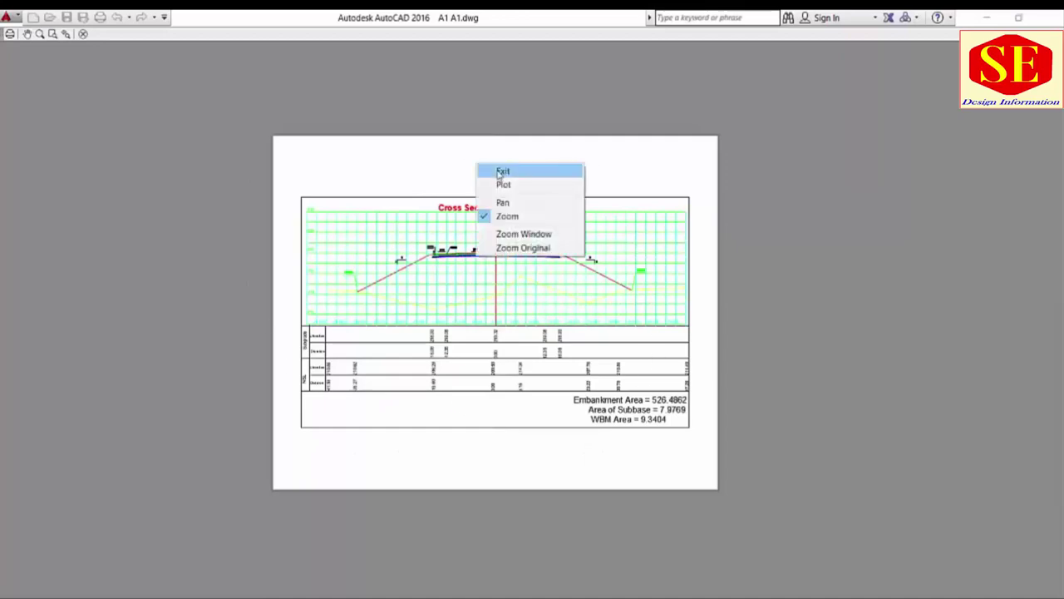
pyautogui.click(502, 172)
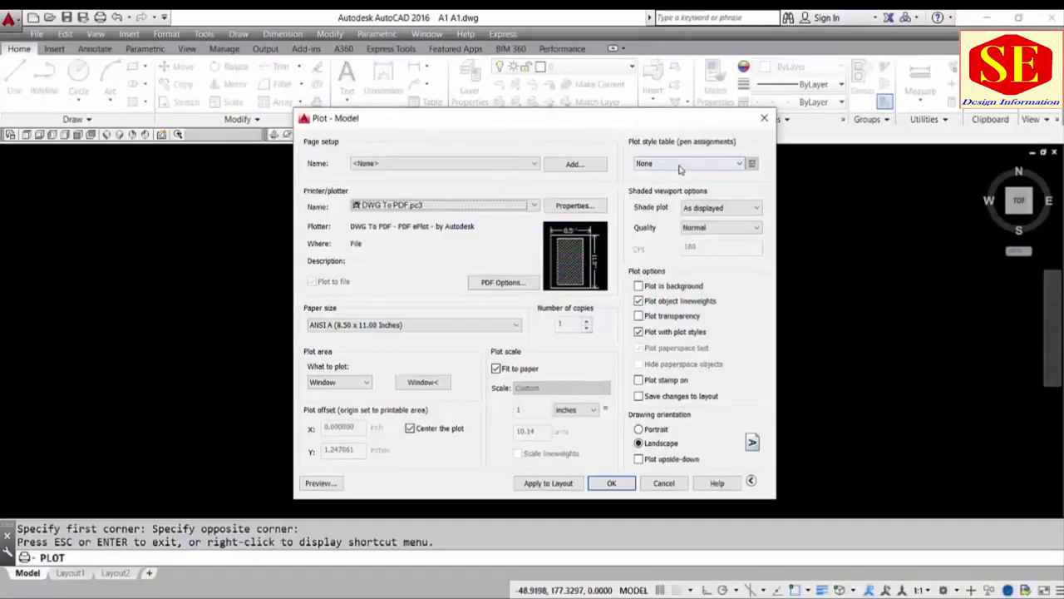
# - Set the plot style table to monochrome.ctb and apply it to all layouts
pyautogui.click(680, 166)
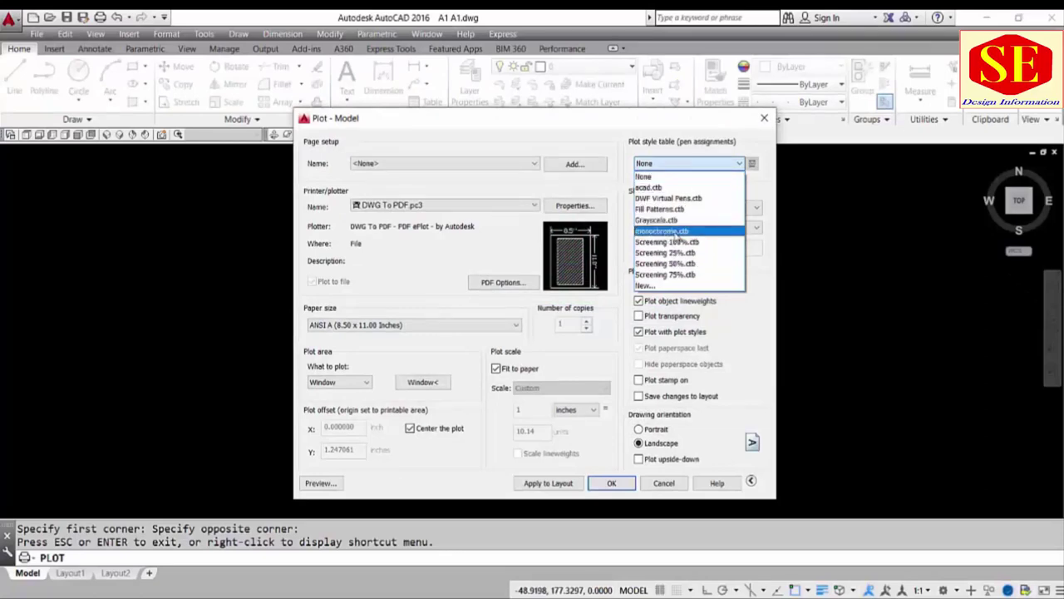
pyautogui.click(676, 232)
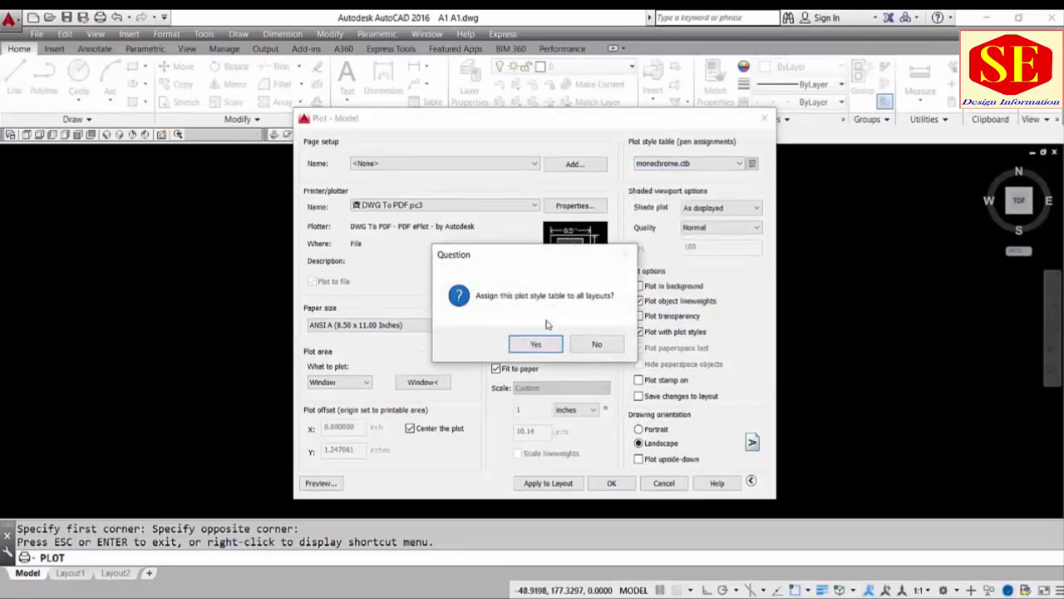
pyautogui.click(536, 344)
# - Preview the monochrome plot of the 0+000 sheet, zoom around it, then exit the preview
pyautogui.click(320, 482)
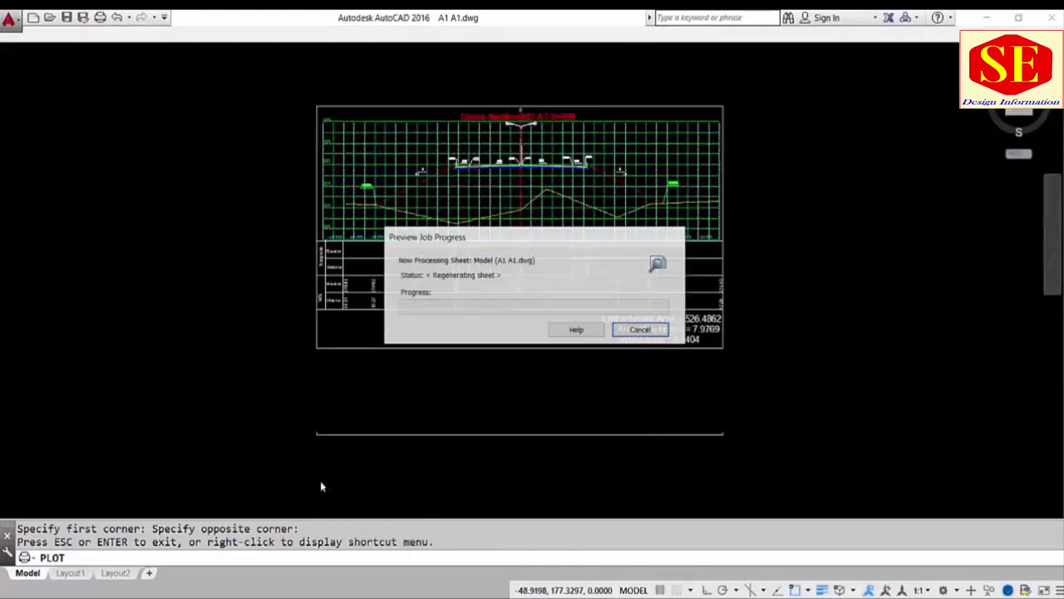
pyautogui.scroll(1, 507, 283)
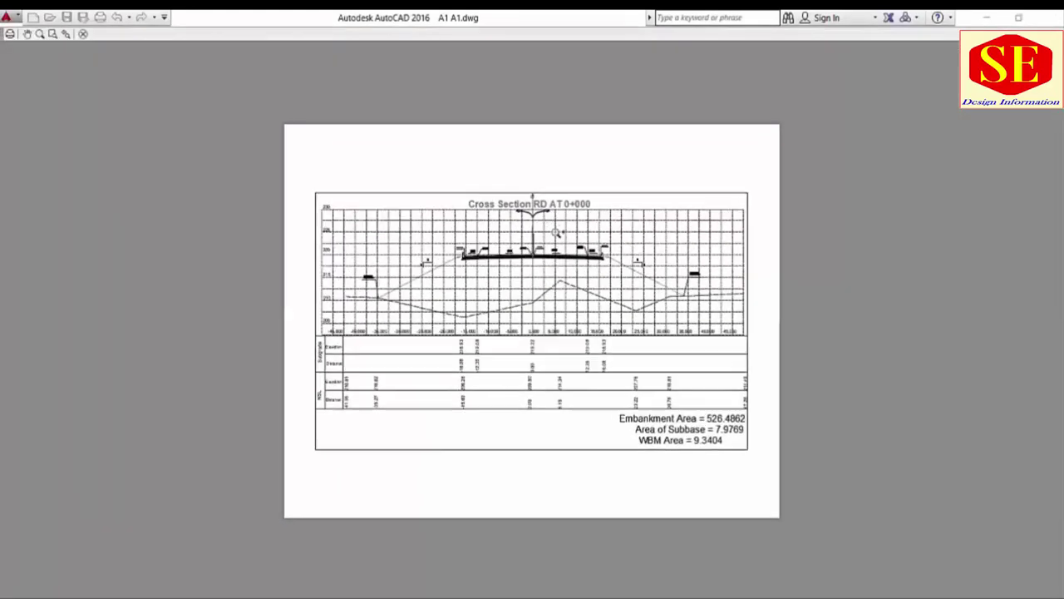
pyautogui.scroll(1, 508, 283)
pyautogui.scroll(3, 551, 300)
pyautogui.scroll(1, 577, 280)
pyautogui.scroll(-2, 578, 281)
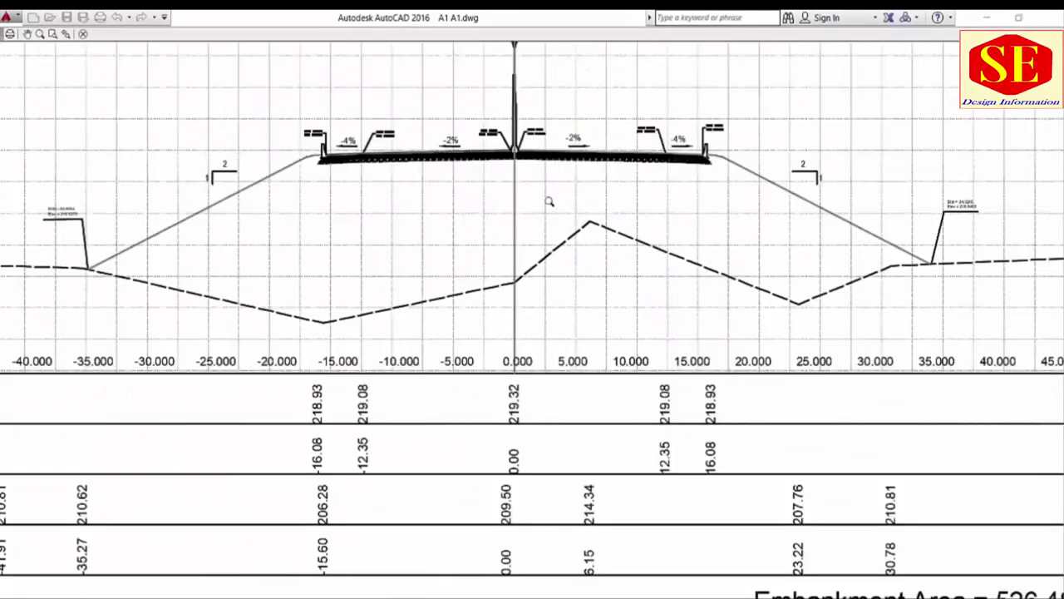
pyautogui.scroll(-1, 548, 203)
pyautogui.scroll(-1, 565, 194)
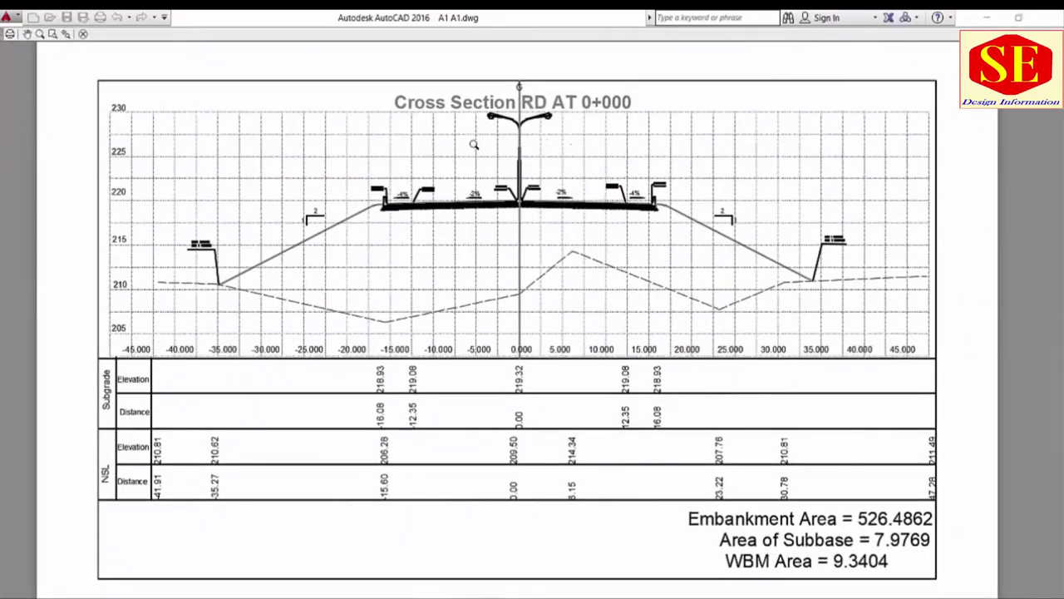
pyautogui.rightClick(498, 268)
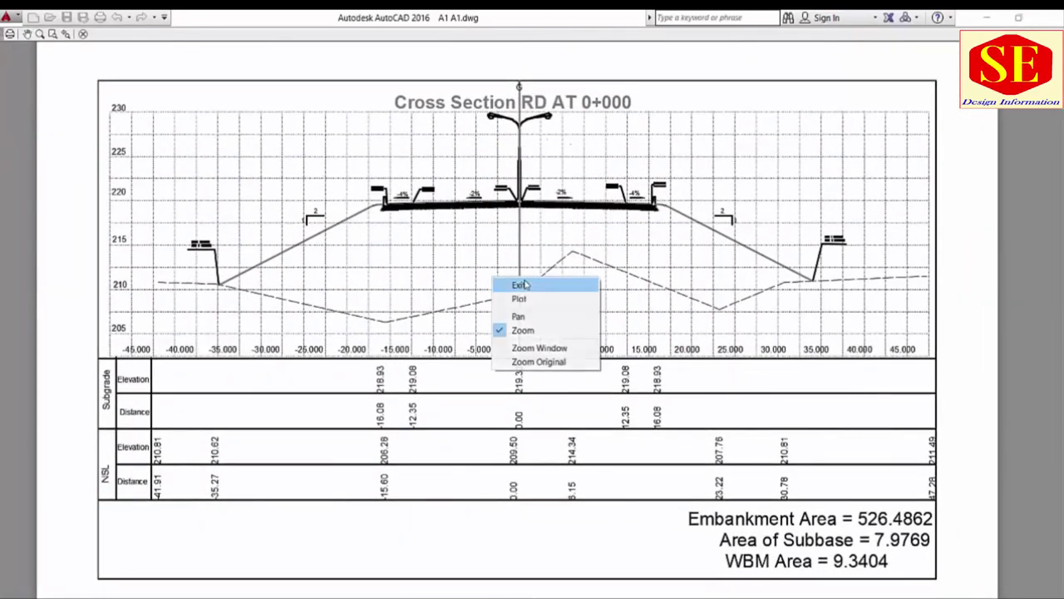
pyautogui.click(520, 281)
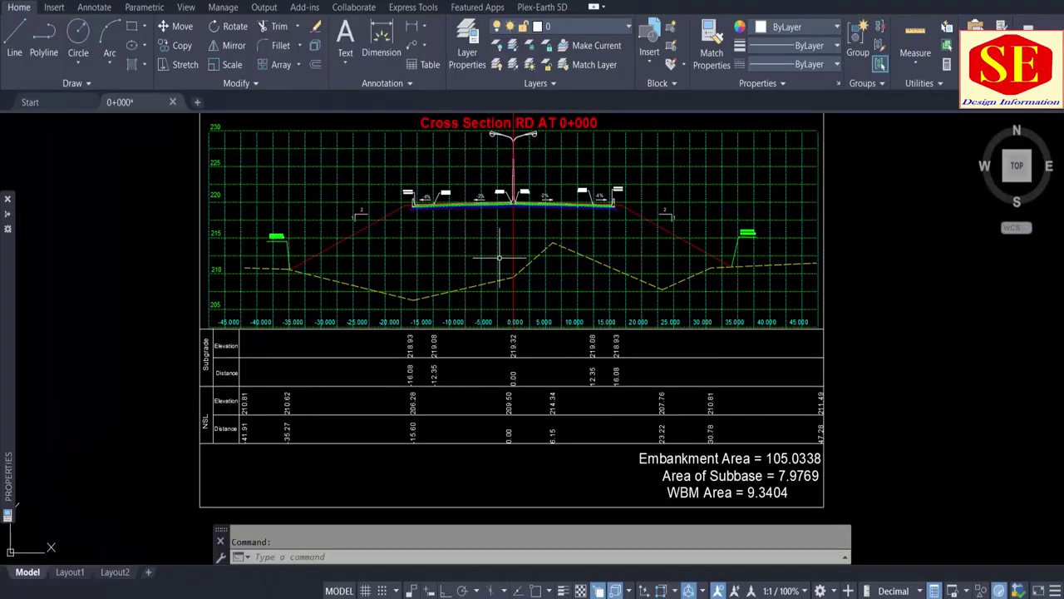
# - In Save Drawing As, create a new empty folder and open it
pyautogui.scroll(-2, 499, 262)
pyautogui.scroll(-1, 455, 266)
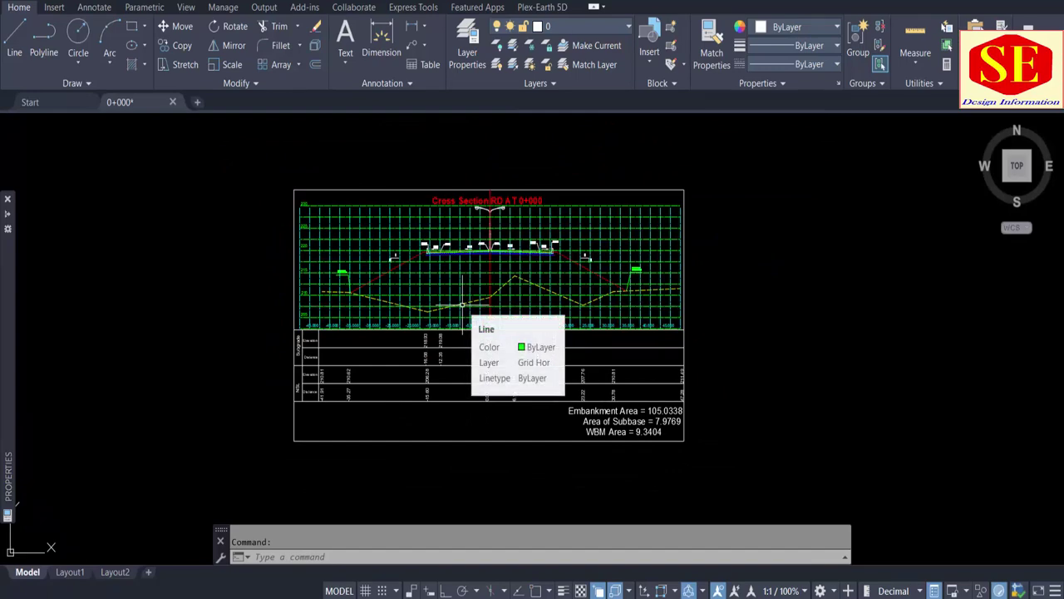
pyautogui.hotkey('ctrl', 'shift', 's')
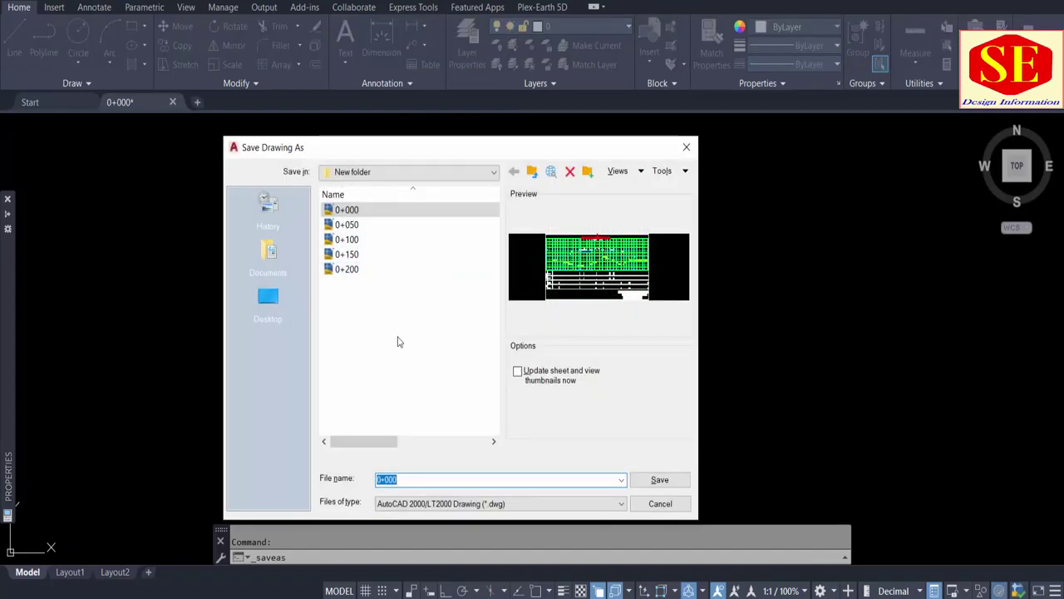
pyautogui.rightClick(397, 337)
pyautogui.moveTo(439, 526)
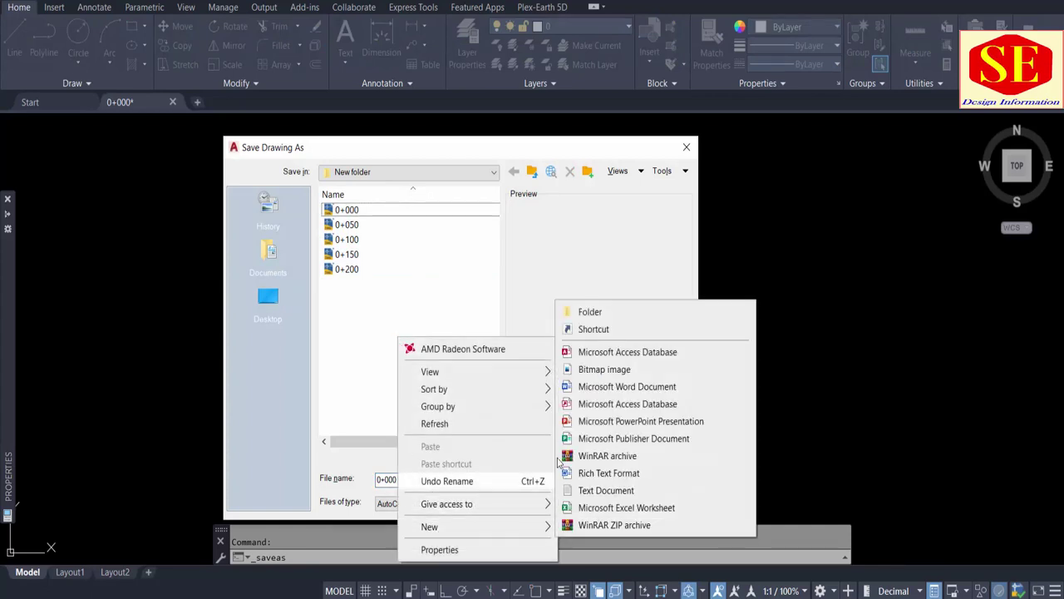
pyautogui.click(600, 315)
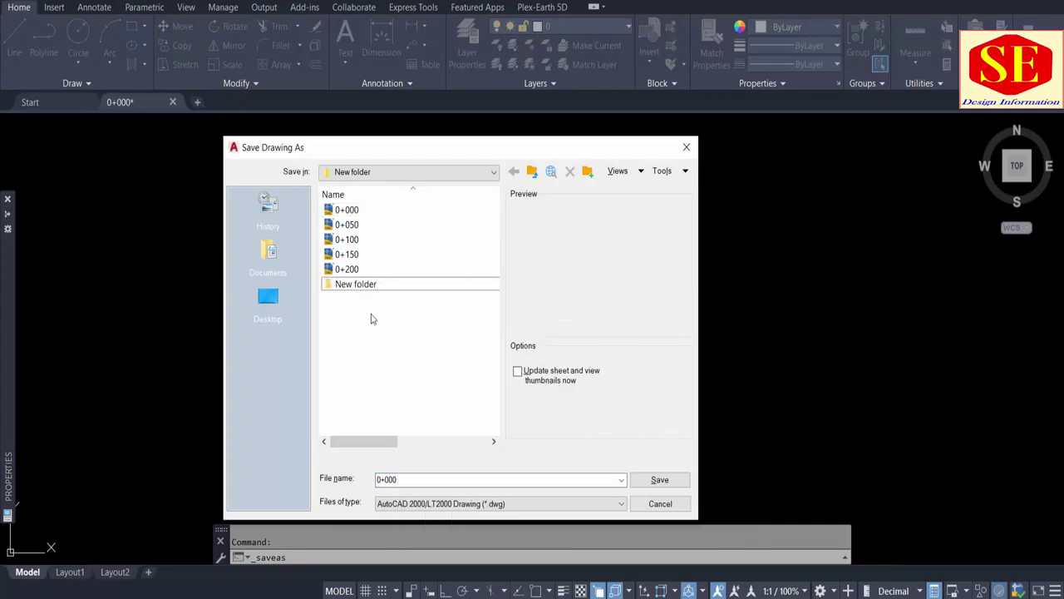
pyautogui.click(362, 285)
pyautogui.doubleClick(362, 283)
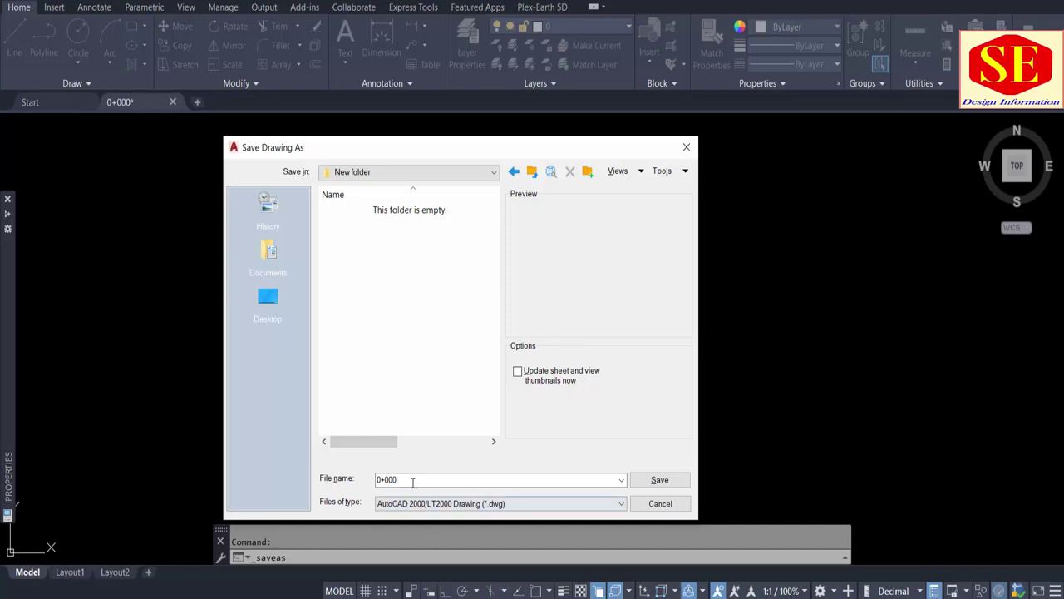
# - Save the drawing there as 0+000, then enter 0+020 as the new file name
pyautogui.click(659, 479)
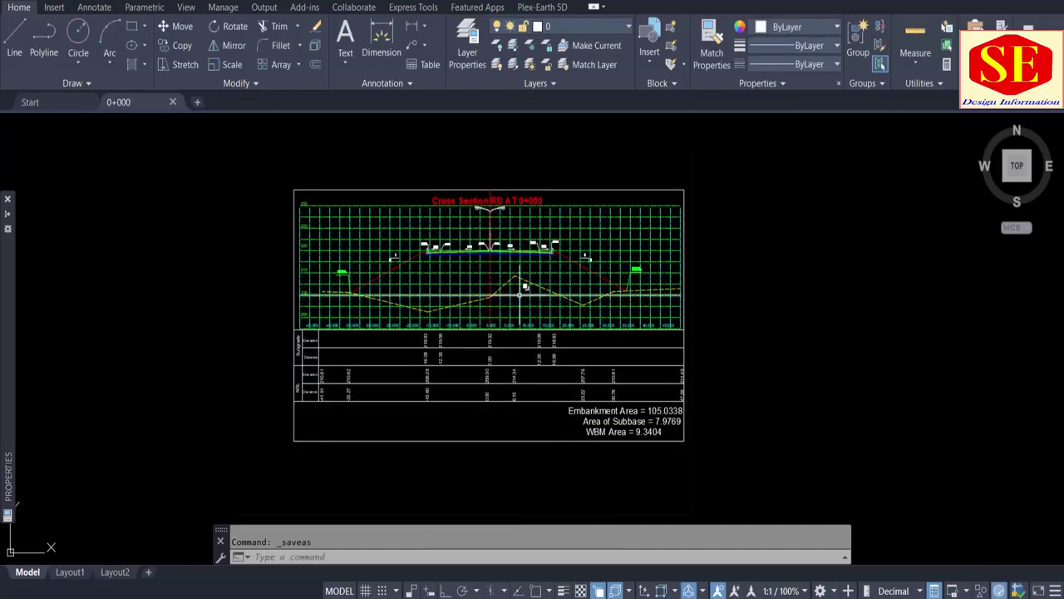
pyautogui.hotkey('ctrl', 'shift', 's')
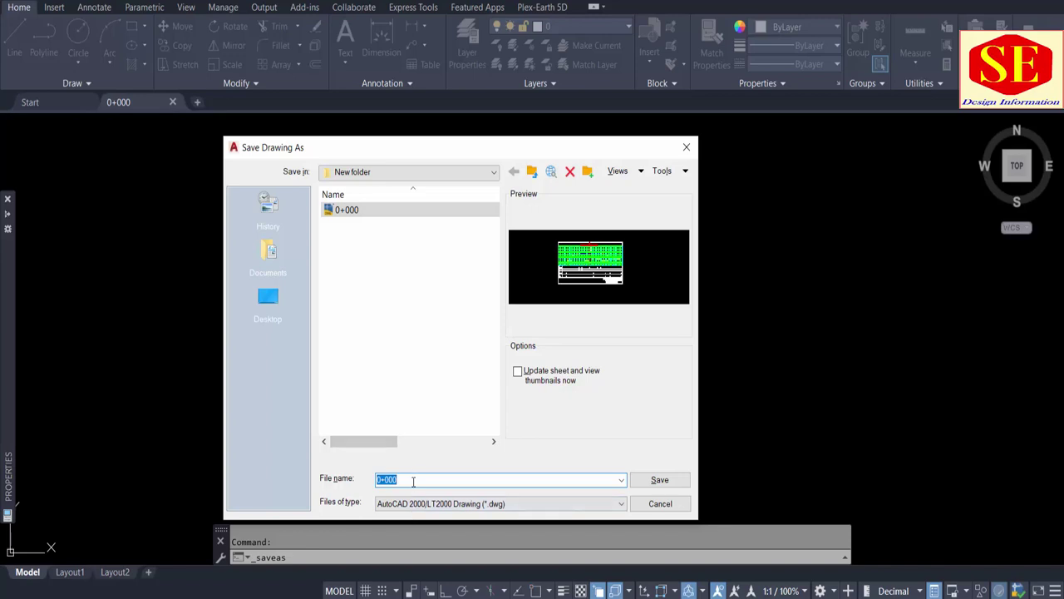
pyautogui.write('0+')
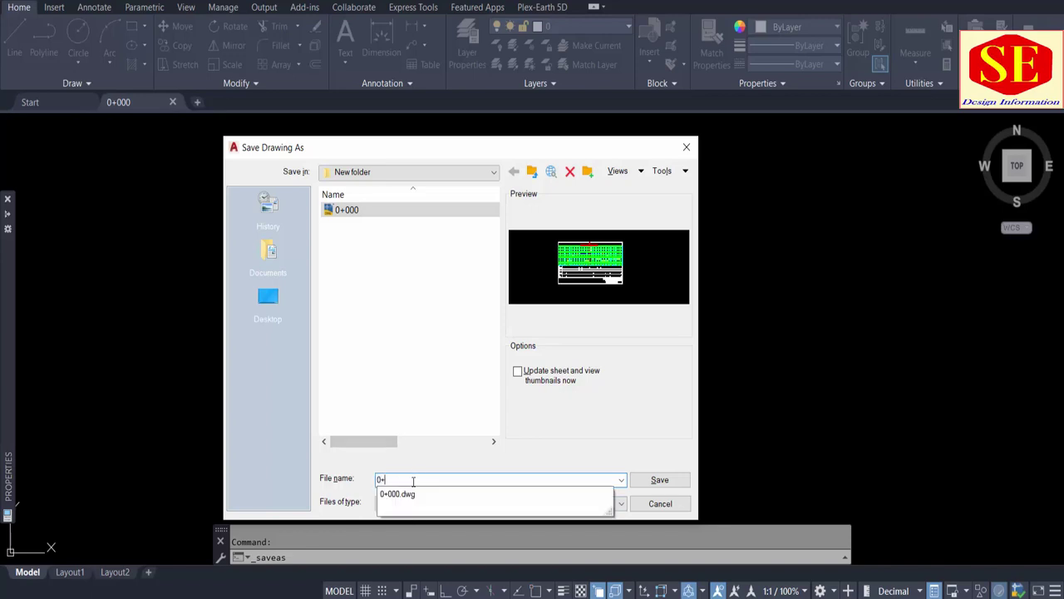
pyautogui.write('020')
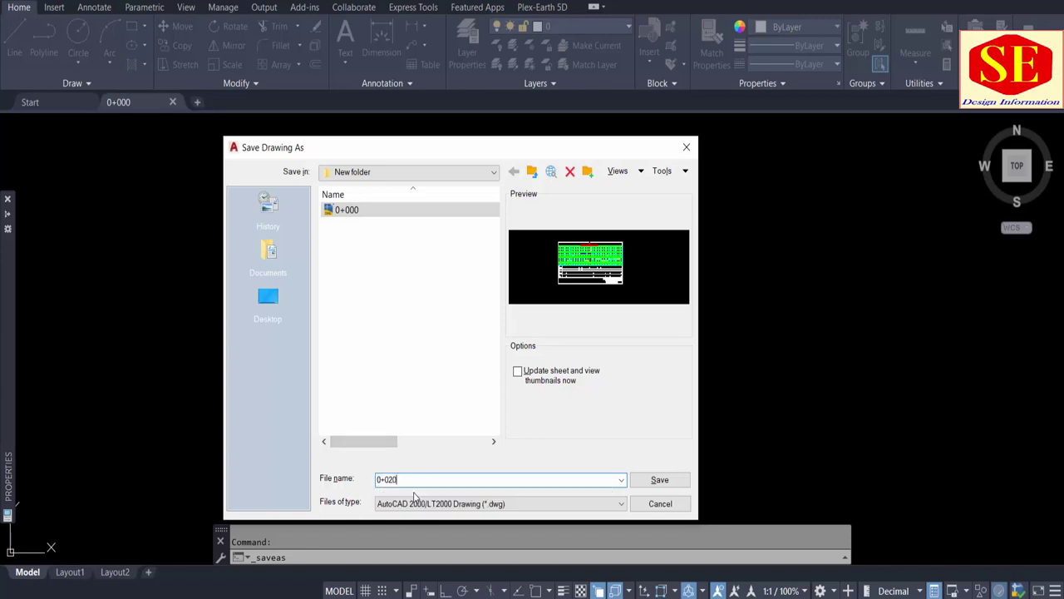
# - Save the copy as 0+020 and change the sheet title from 0+000 to 0+020
pyautogui.click(659, 480)
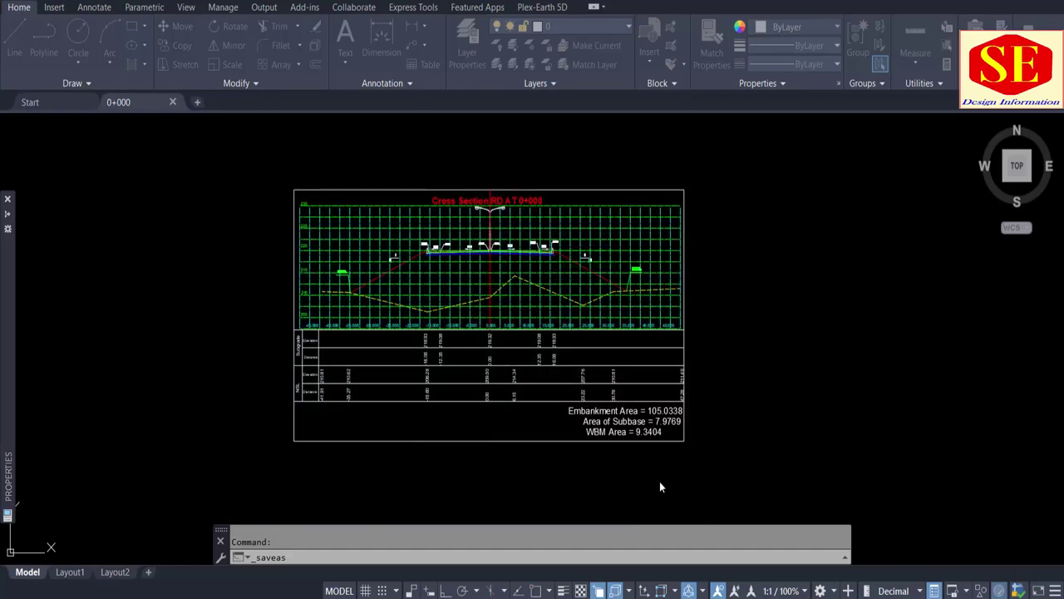
pyautogui.scroll(3, 538, 218)
pyautogui.click(519, 160)
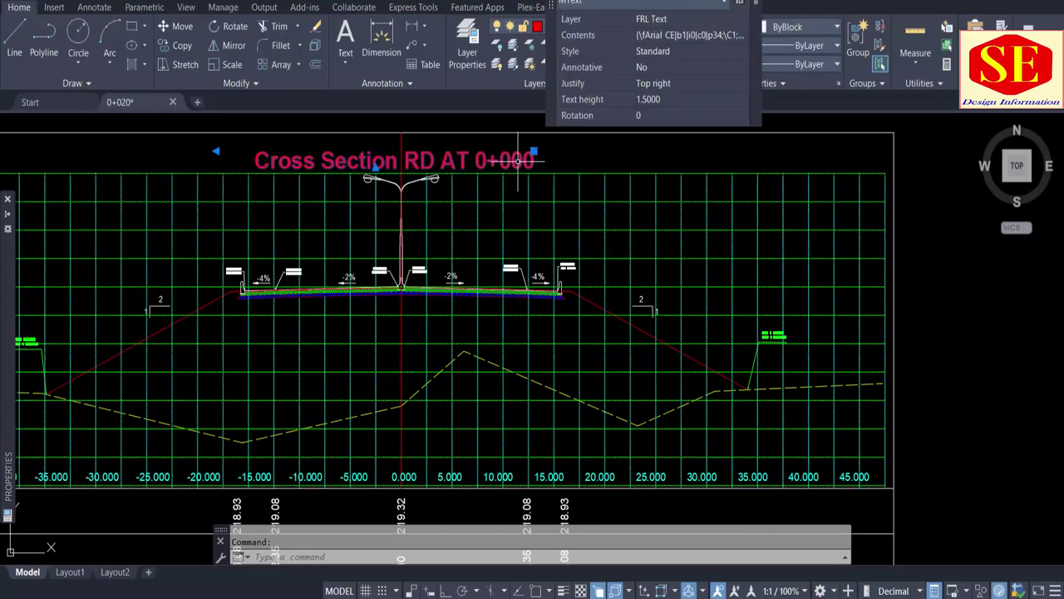
pyautogui.doubleClick(521, 160)
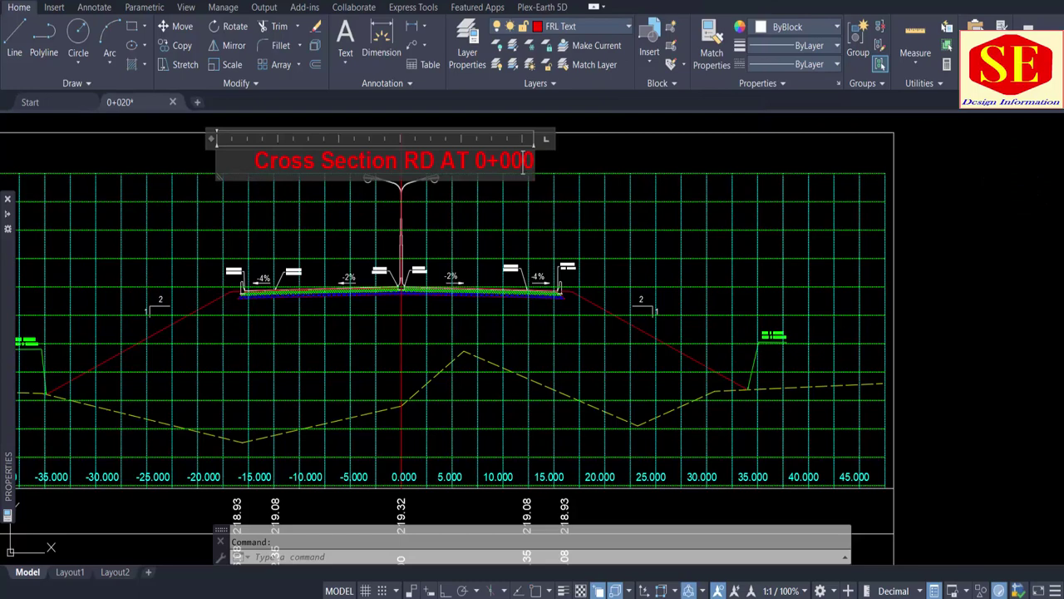
pyautogui.press('BackSpace')
pyautogui.press('BackSpace')
pyautogui.write('20')
pyautogui.click(579, 237)
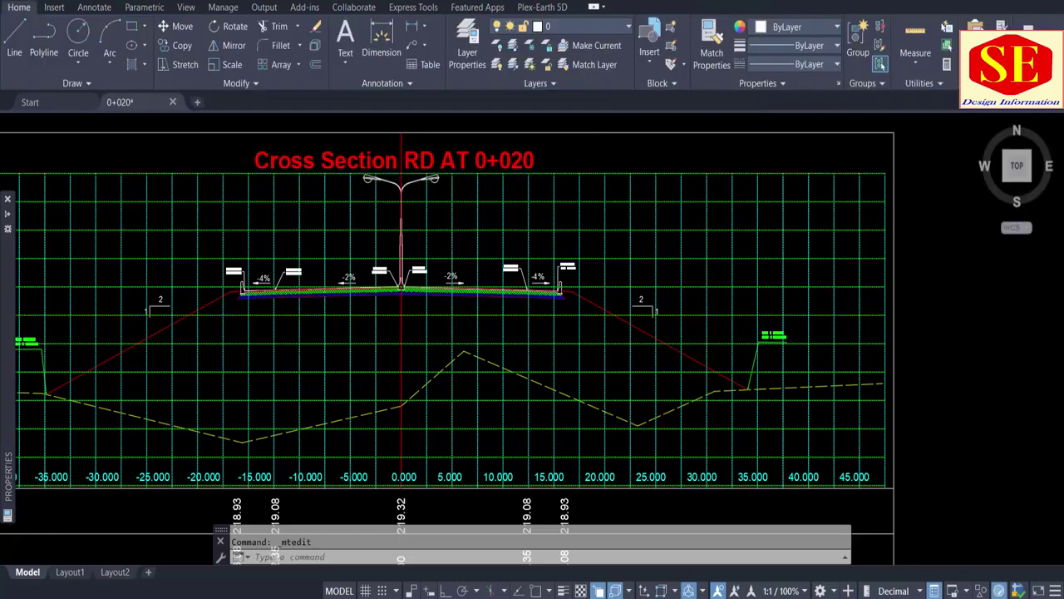
# - Window-select the old elevation and distance values in the data table and erase them
pyautogui.scroll(-2, 579, 237)
pyautogui.moveTo(532, 375); pyautogui.dragTo(582, 200, button='middle')
pyautogui.click(185, 272)
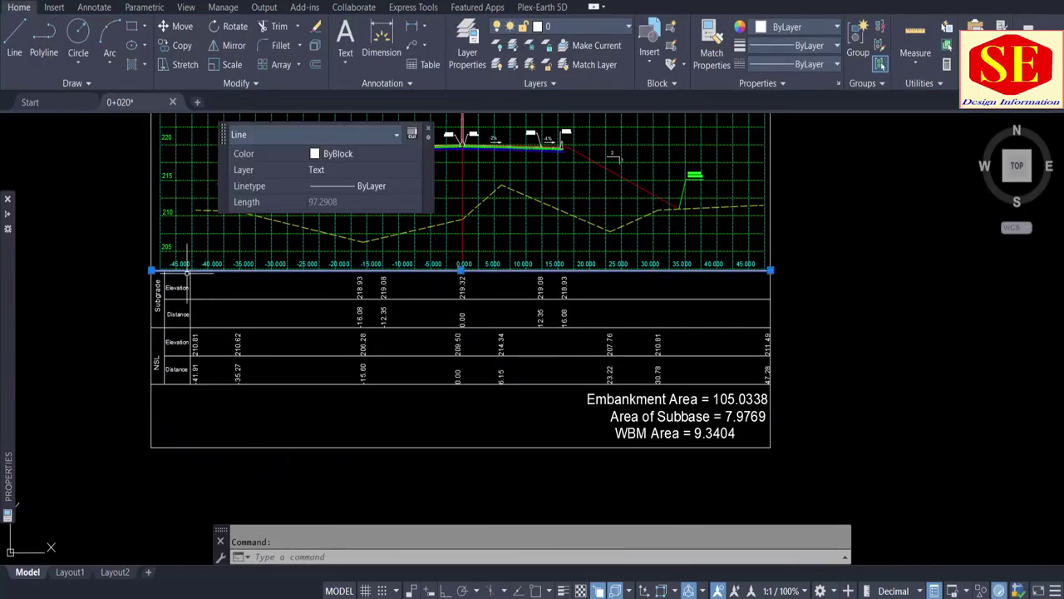
pyautogui.press('Escape')
pyautogui.scroll(2, 184, 271)
pyautogui.click(185, 270)
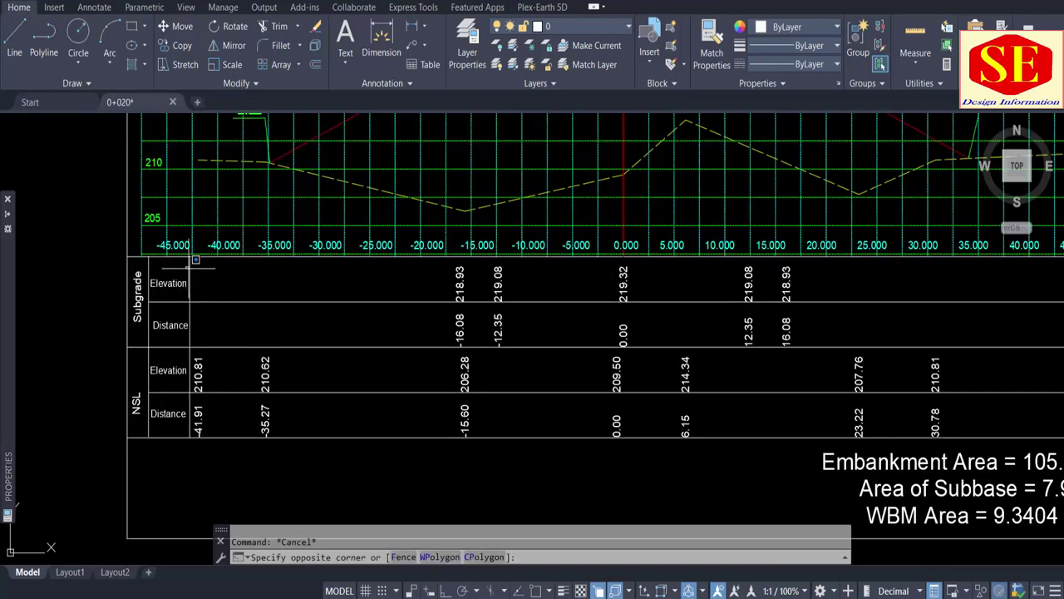
pyautogui.scroll(-2, 791, 458)
pyautogui.scroll(-1, 708, 388)
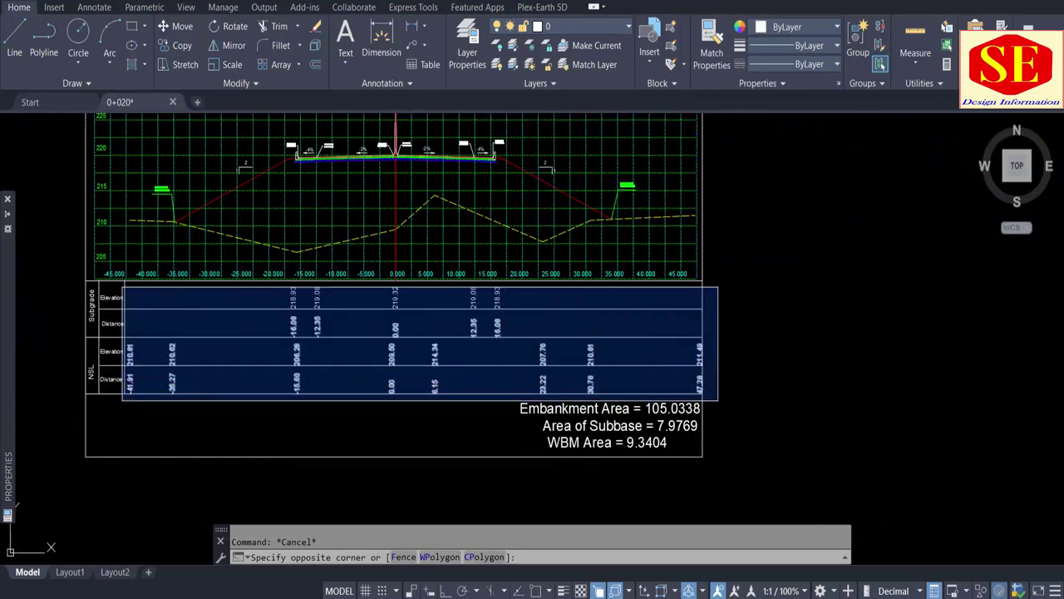
pyautogui.click(708, 390)
pyautogui.write('e')
pyautogui.press('Return')
# - Erase the remaining subgrade elevation labels and the old dashed ground profile line
pyautogui.click(522, 298)
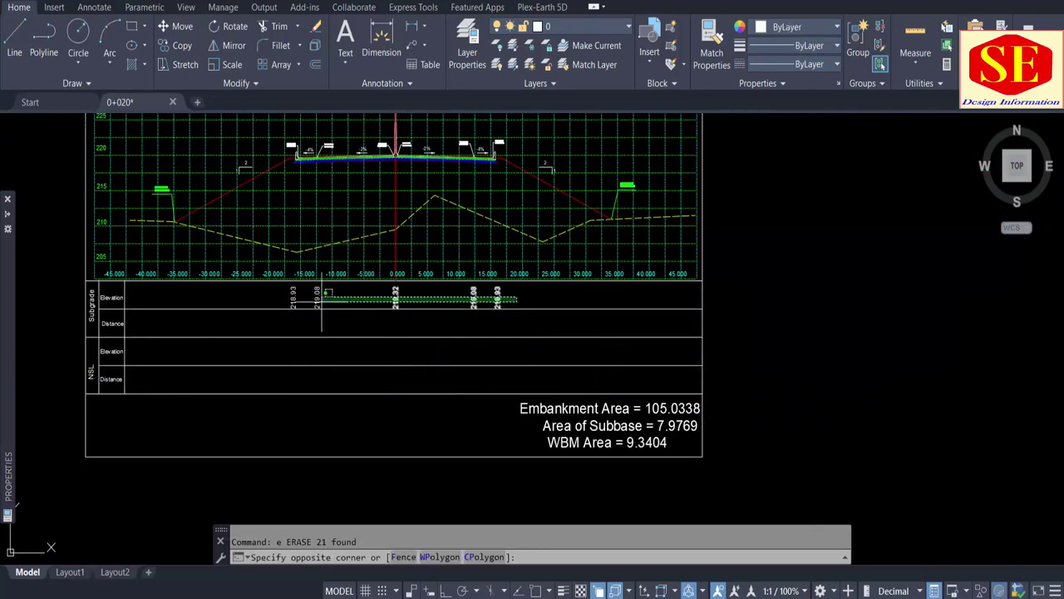
pyautogui.click(291, 301)
pyautogui.write('e')
pyautogui.press('Return')
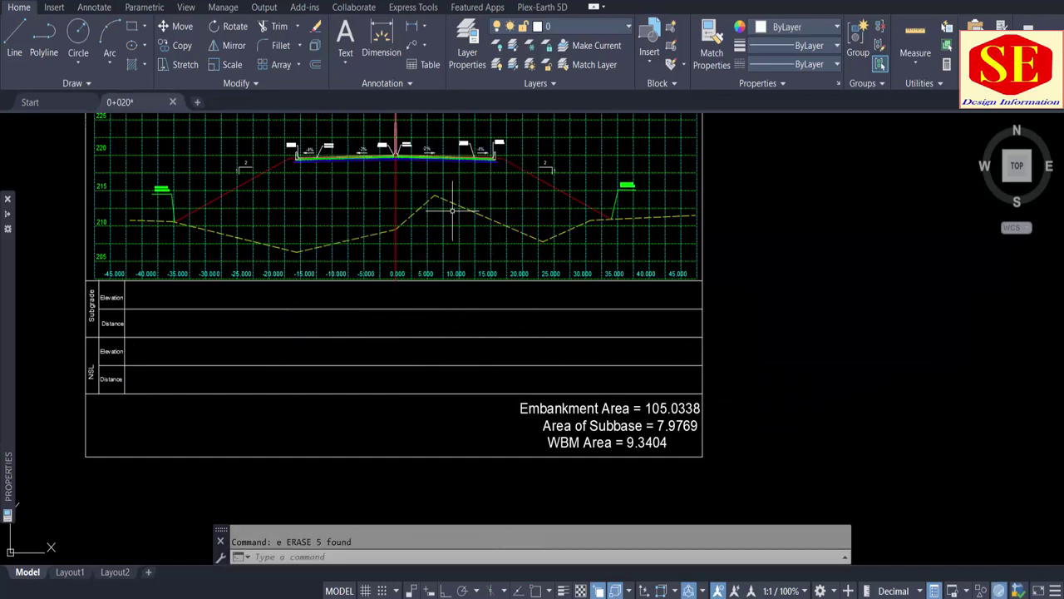
pyautogui.click(451, 202)
pyautogui.write('e')
pyautogui.press('Return')
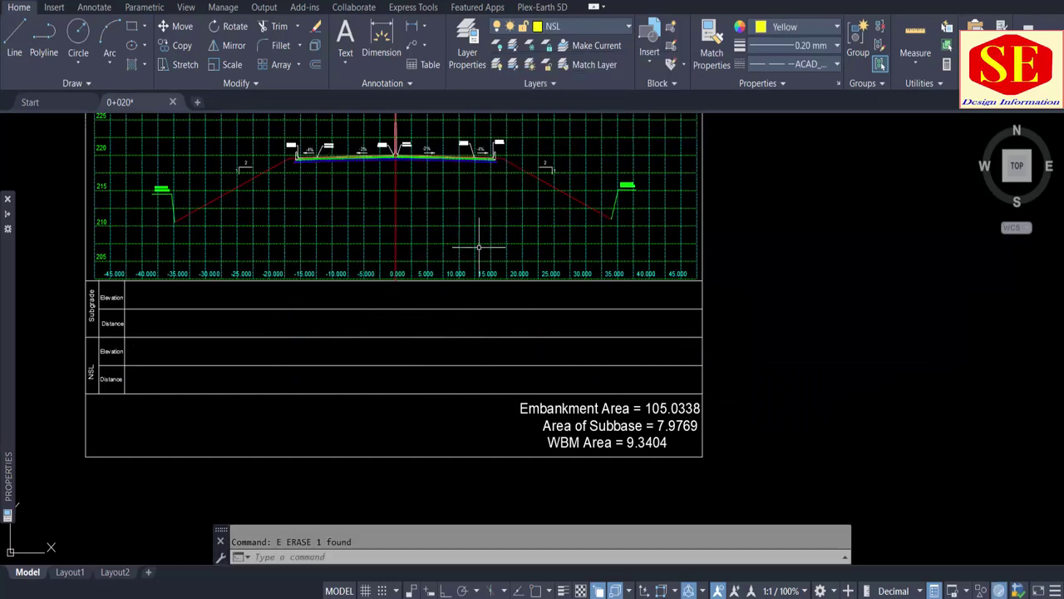
# - Copy the 0+020 Pline coordinates E18:E28 from the Excel spreadsheet
pyautogui.hotkey('alt', 'Tab')
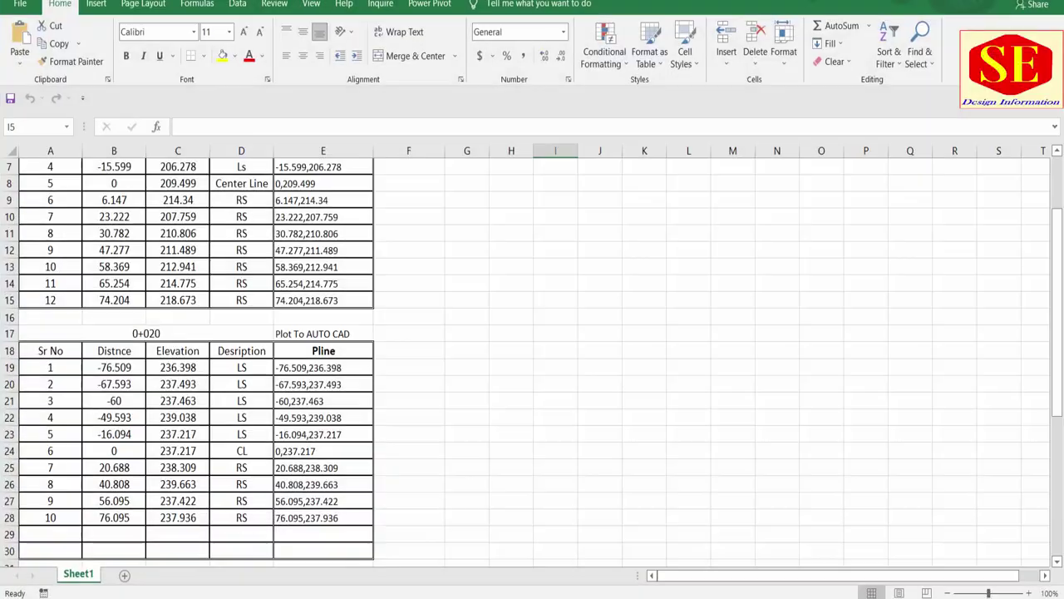
pyautogui.scroll(2, 370, 304)
pyautogui.scroll(-1, 352, 244)
pyautogui.scroll(-2, 349, 274)
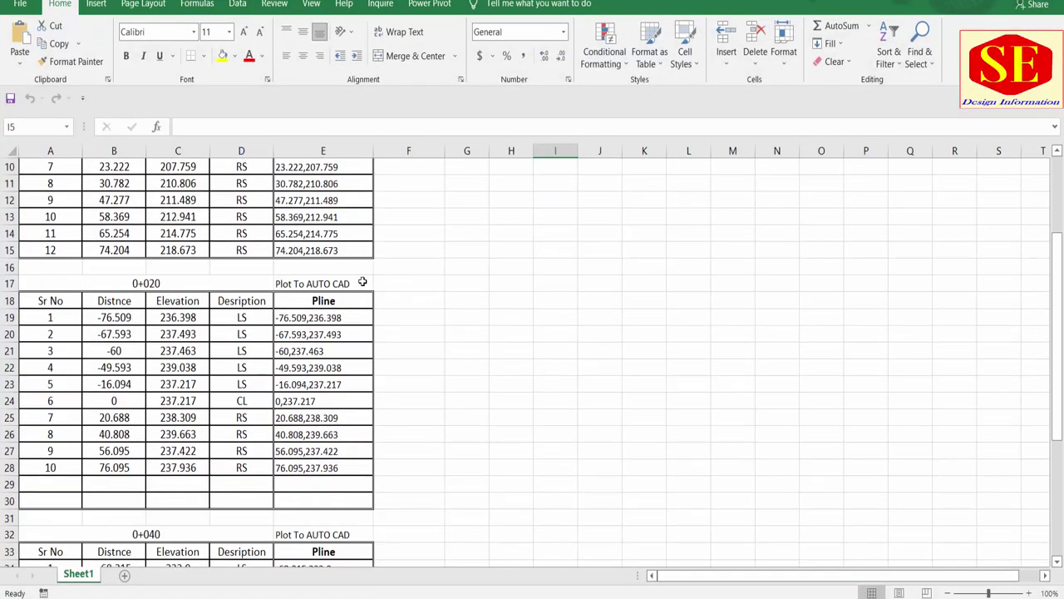
pyautogui.click(331, 303)
pyautogui.moveTo(331, 303); pyautogui.dragTo(336, 470)
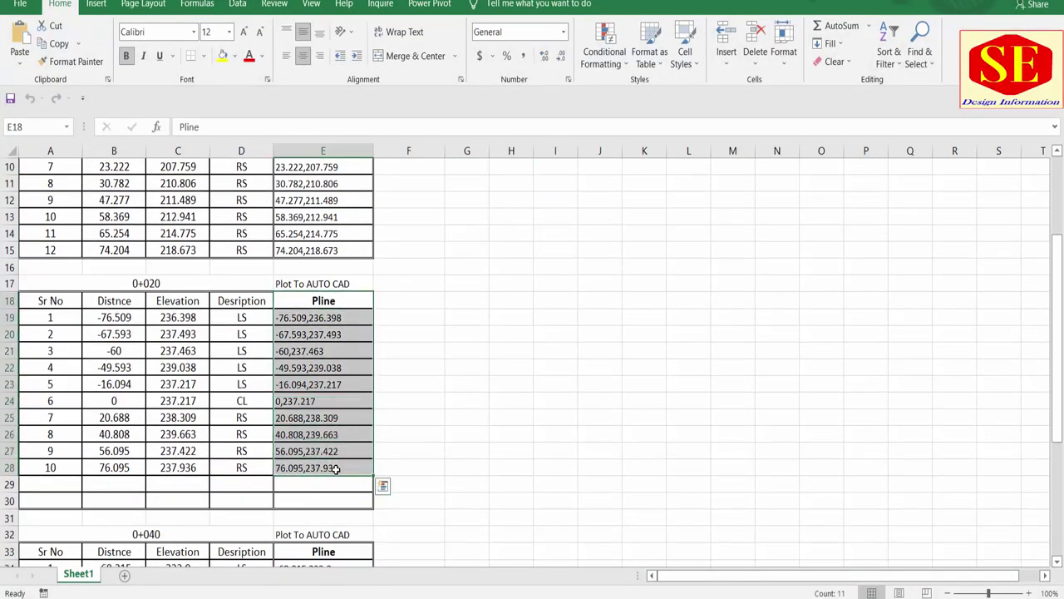
pyautogui.rightClick(337, 473)
pyautogui.click(394, 122)
pyautogui.hotkey('alt', 'Tab')
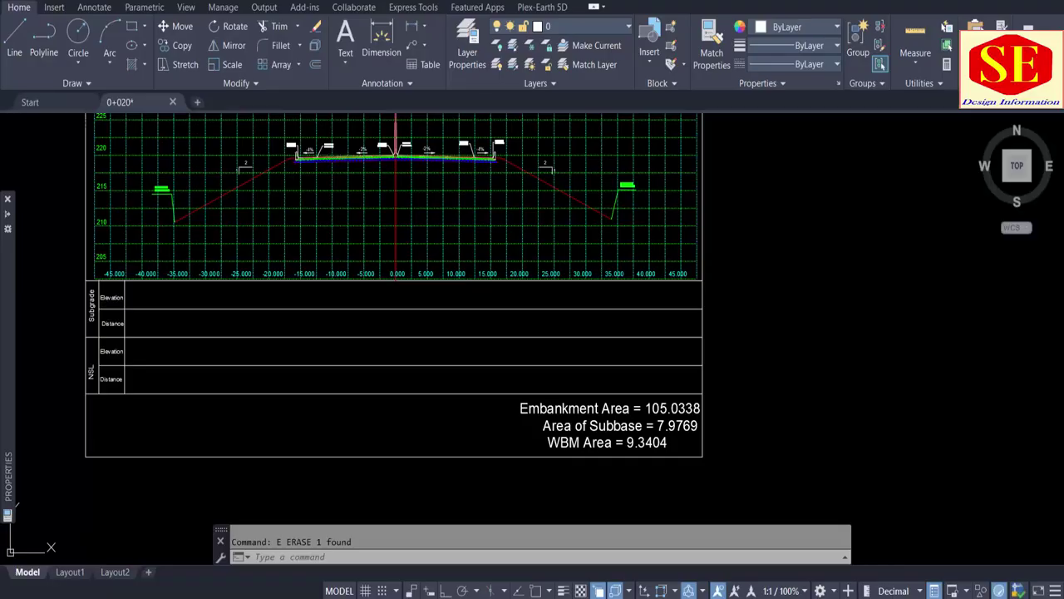
# - Paste the copied coordinates at the command line to draw the 0+020 ground profile polyline
pyautogui.scroll(-2, 370, 498)
pyautogui.rightClick(358, 556)
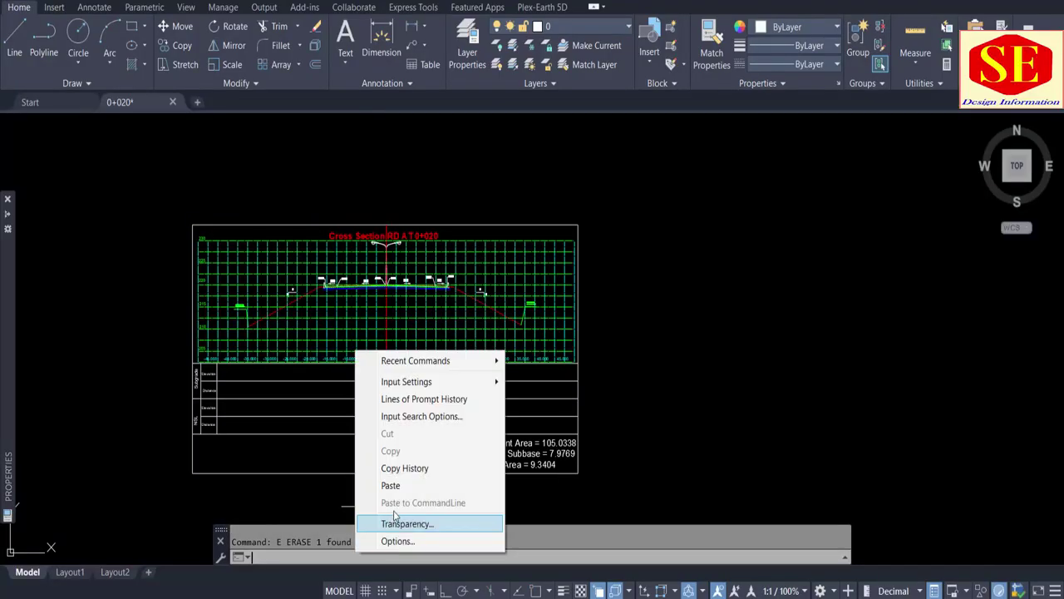
pyautogui.click(395, 493)
pyautogui.press('Escape')
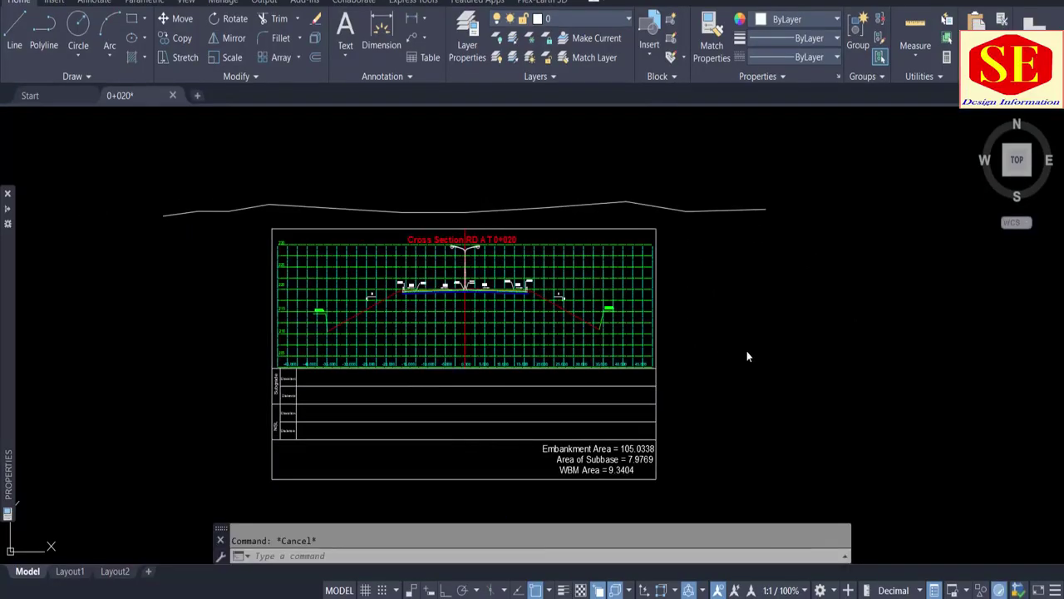
# - Start MOVE, window-select all 150 sheet objects and snap the base point at the pole base corner
pyautogui.write('m')
pyautogui.press('Return')
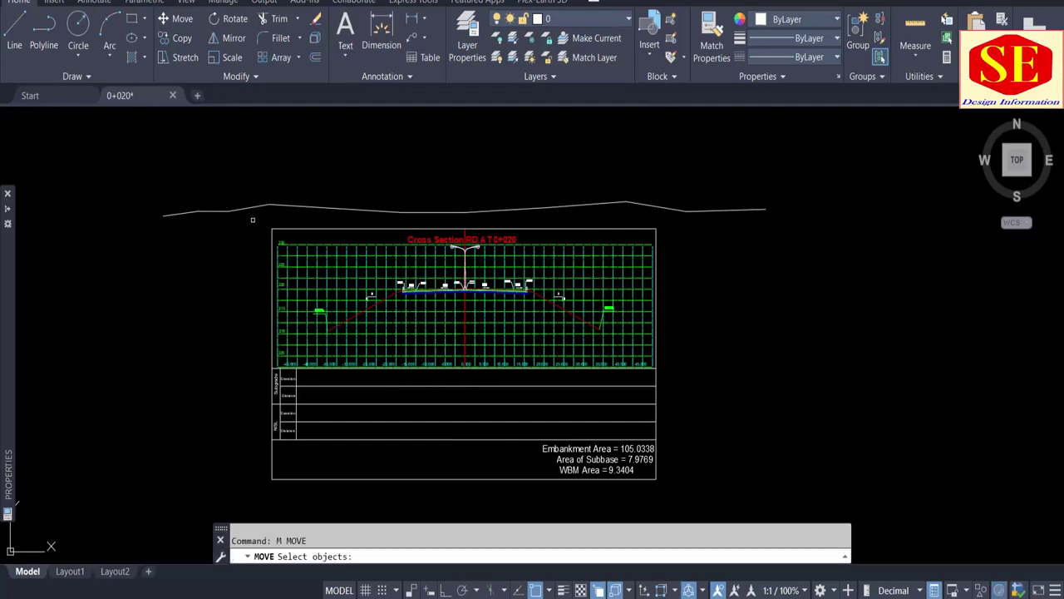
pyautogui.click(253, 219)
pyautogui.click(686, 506)
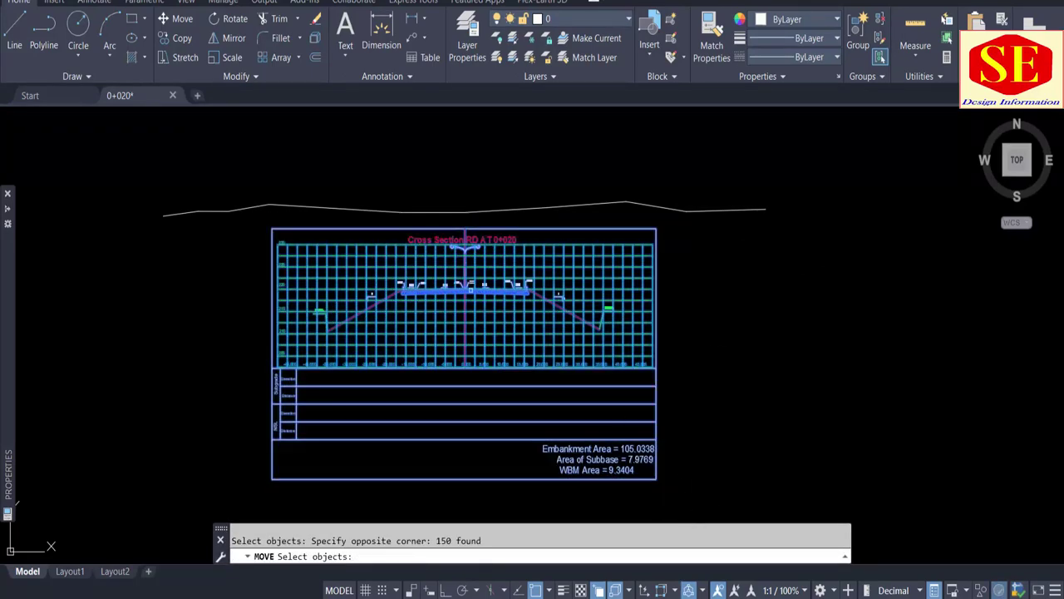
pyautogui.scroll(6, 470, 291)
pyautogui.scroll(3, 482, 301)
pyautogui.scroll(2, 552, 424)
pyautogui.press('Return')
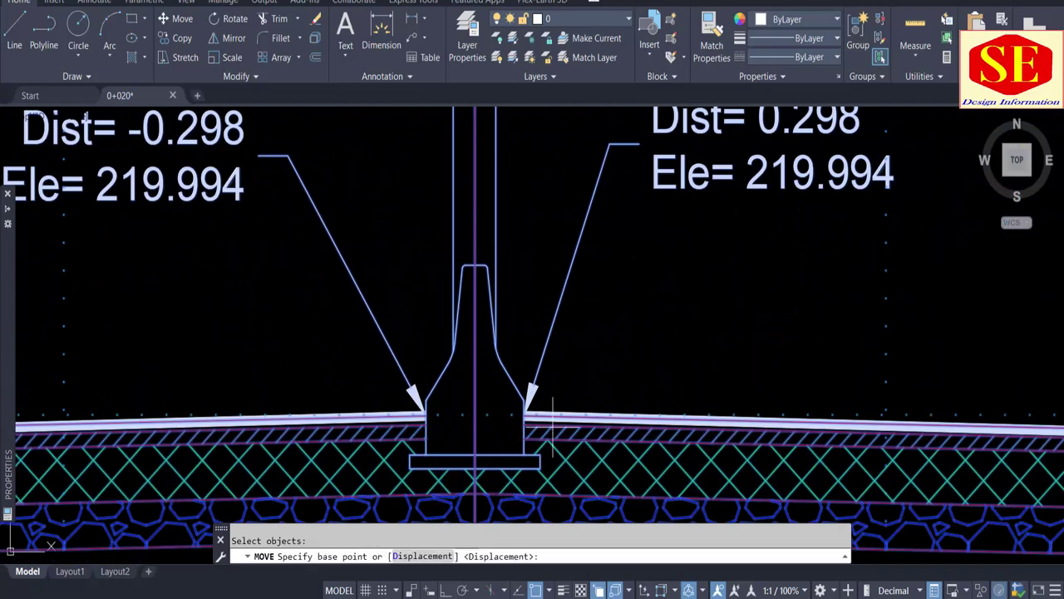
pyautogui.scroll(5, 530, 416)
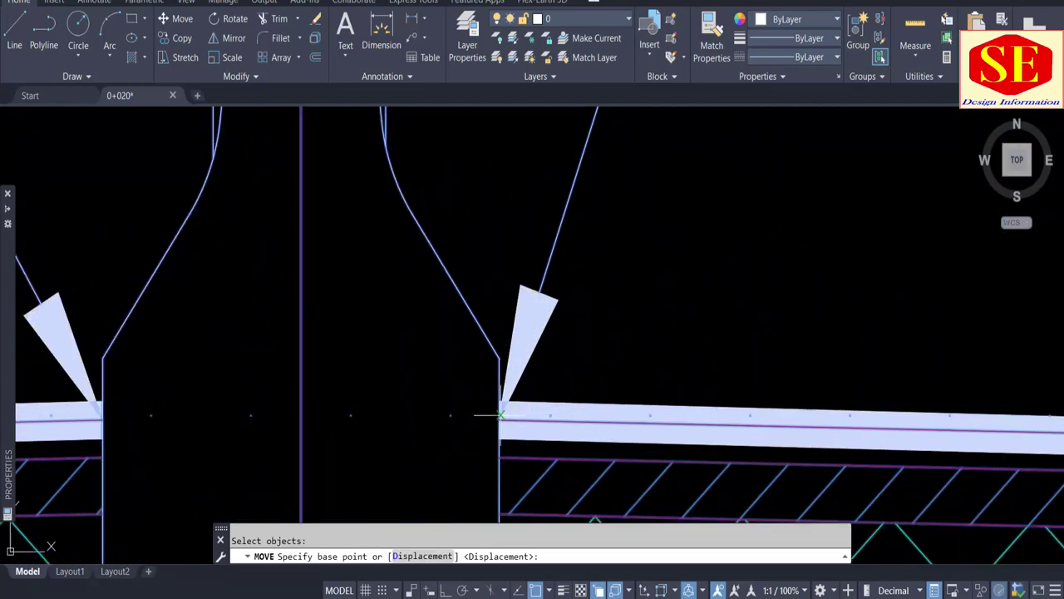
pyautogui.click(505, 407)
pyautogui.scroll(-5, 508, 406)
pyautogui.write('.298,245.45')
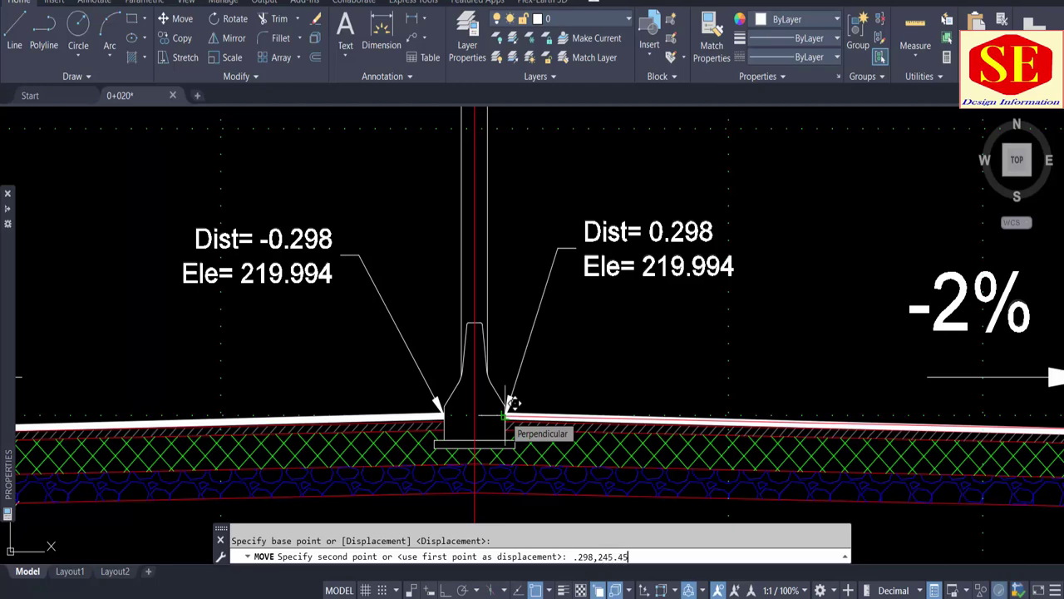
# - Place the sheet at .298,245.45 over the ground profile, then run the PR labelling command
pyautogui.press('Return')
pyautogui.scroll(-2, 506, 416)
pyautogui.scroll(-3, 506, 415)
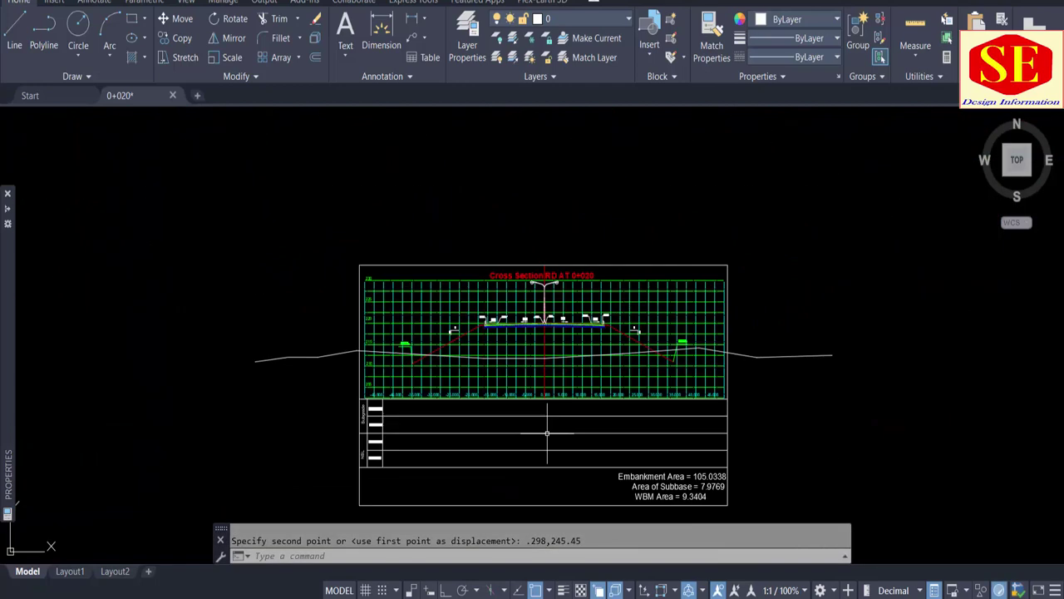
pyautogui.scroll(2, 515, 331)
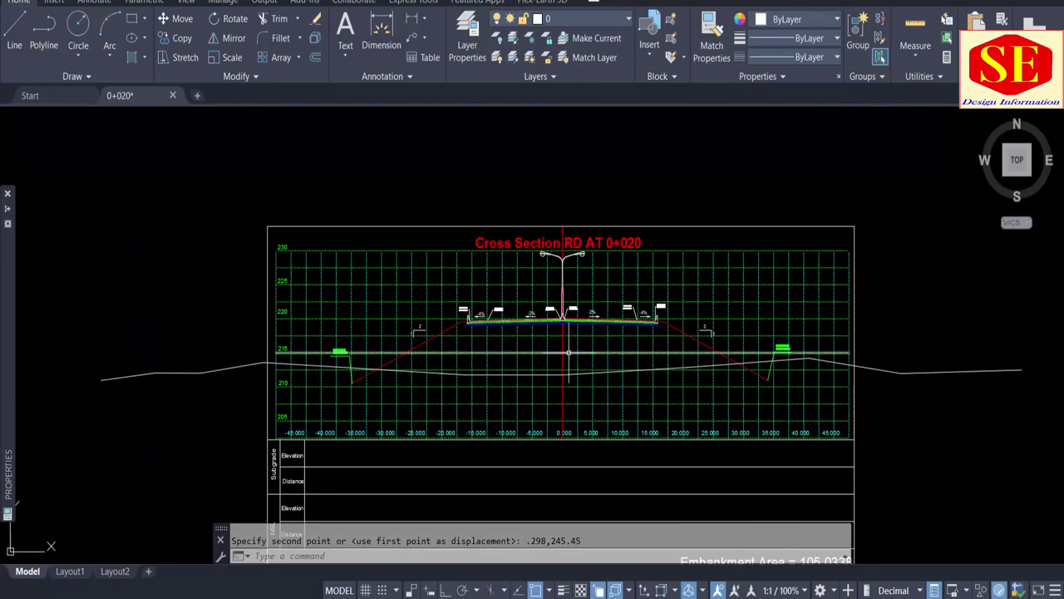
pyautogui.scroll(2, 599, 374)
pyautogui.scroll(-1, 573, 306)
pyautogui.scroll(-2, 532, 304)
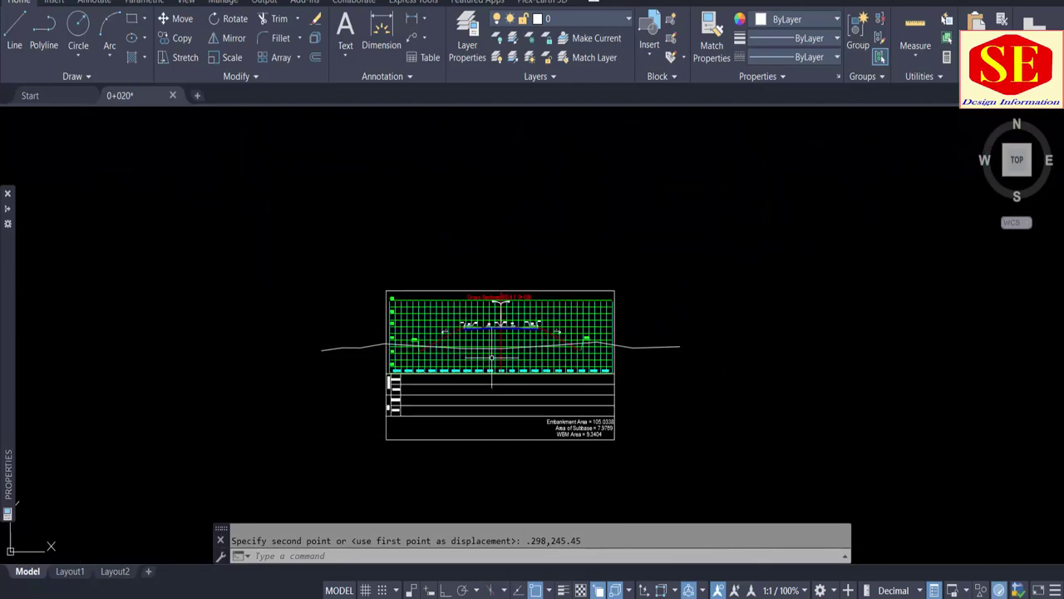
pyautogui.scroll(2, 525, 304)
pyautogui.scroll(2, 455, 358)
pyautogui.scroll(2, 448, 360)
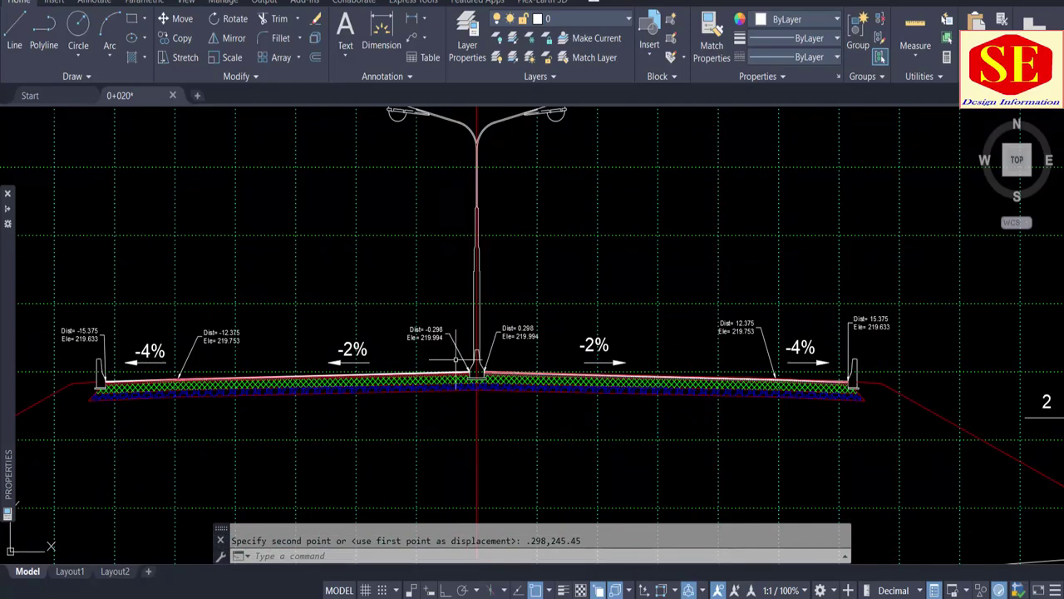
pyautogui.scroll(-3, 490, 341)
pyautogui.scroll(-2, 499, 333)
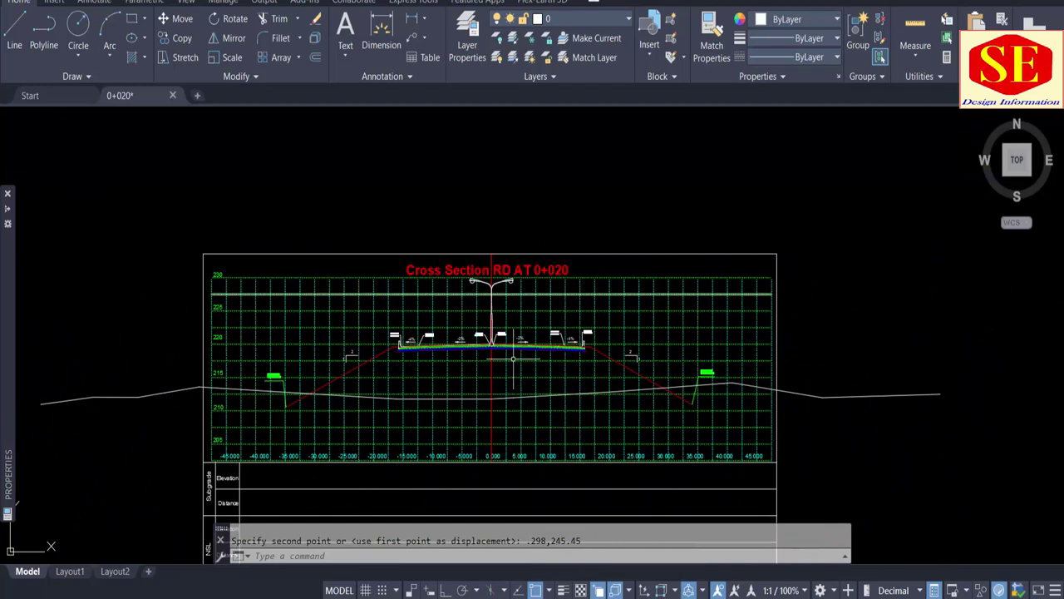
pyautogui.scroll(2, 516, 381)
pyautogui.scroll(-2, 468, 330)
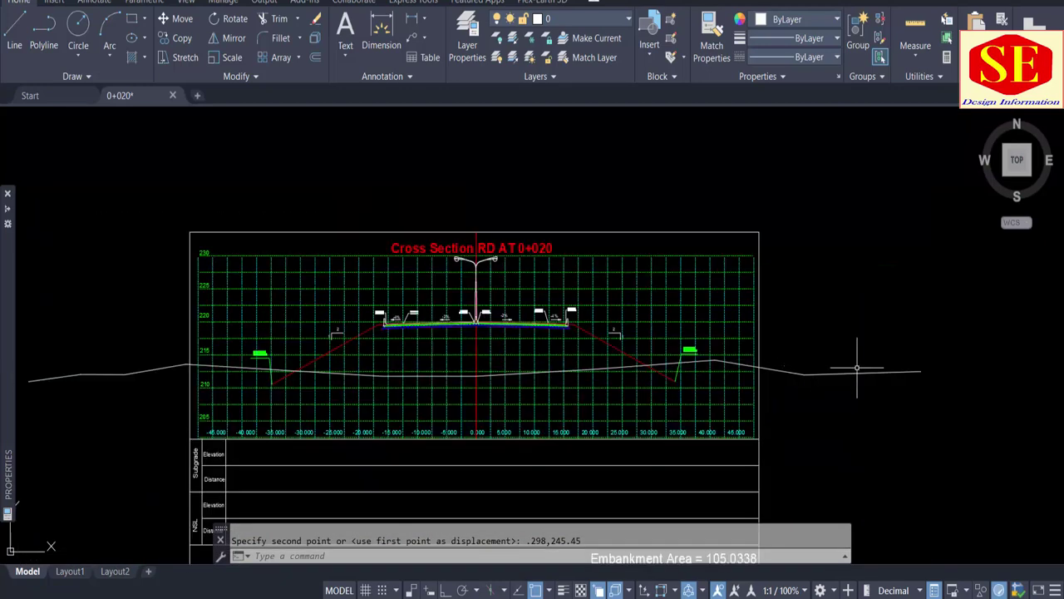
pyautogui.moveTo(767, 368); pyautogui.dragTo(767, 325, button='middle')
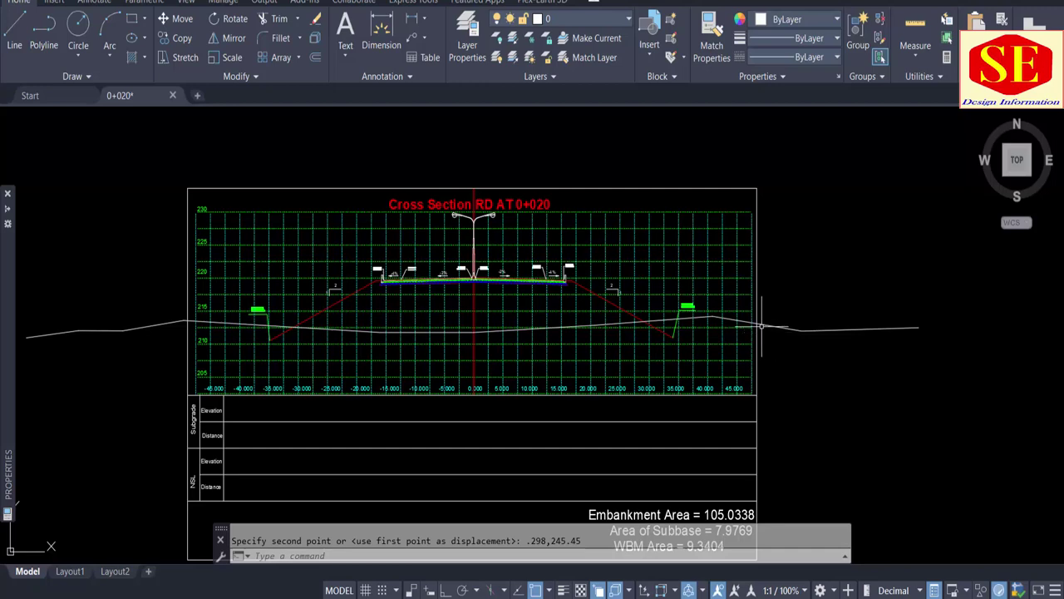
pyautogui.press('Escape')
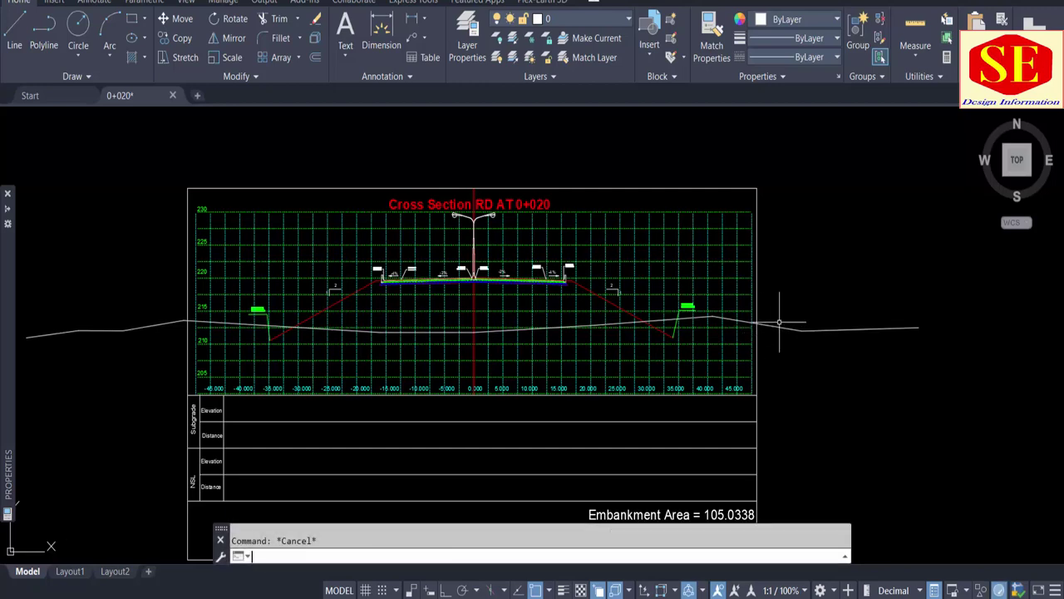
pyautogui.write('pr')
pyautogui.press('Return')
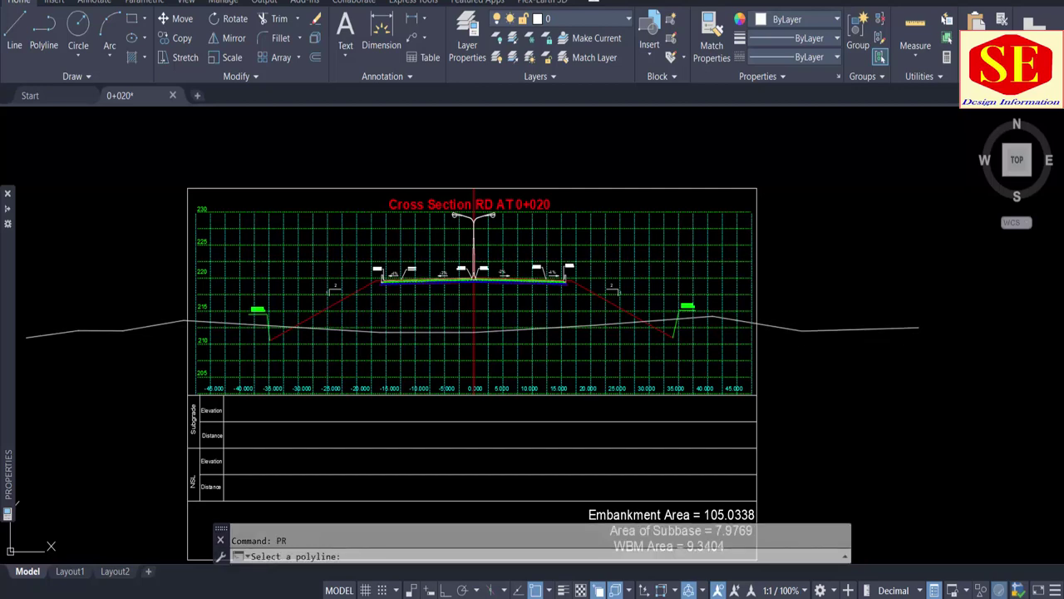
# - Label the ground polyline's distances and elevations by picking it and the X and Y basepoints
pyautogui.click(794, 329)
pyautogui.scroll(-4, 794, 328)
pyautogui.scroll(1, 712, 358)
pyautogui.scroll(5, 532, 399)
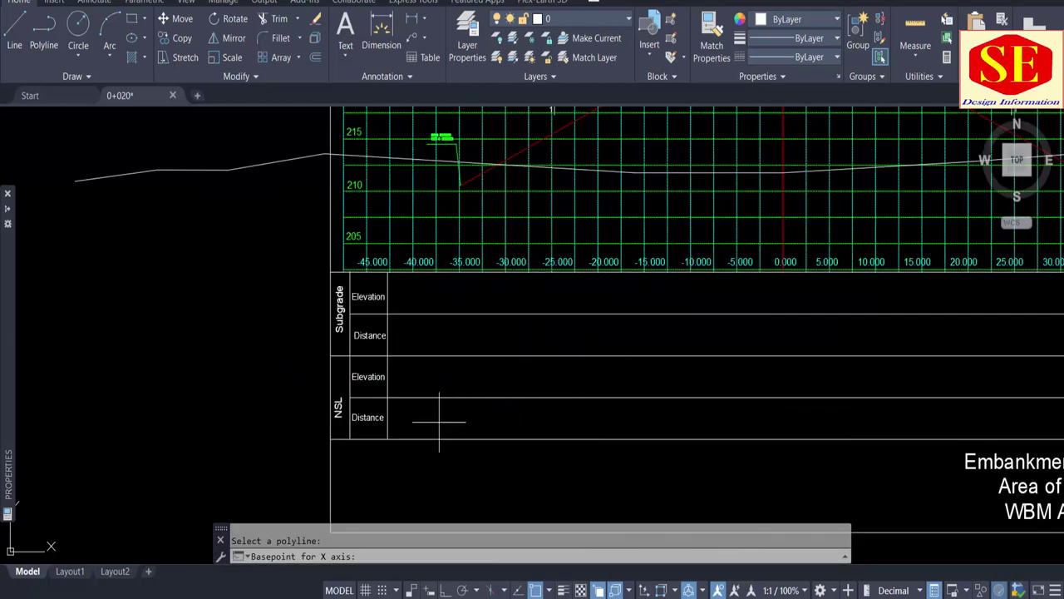
pyautogui.click(388, 438)
pyautogui.click(391, 398)
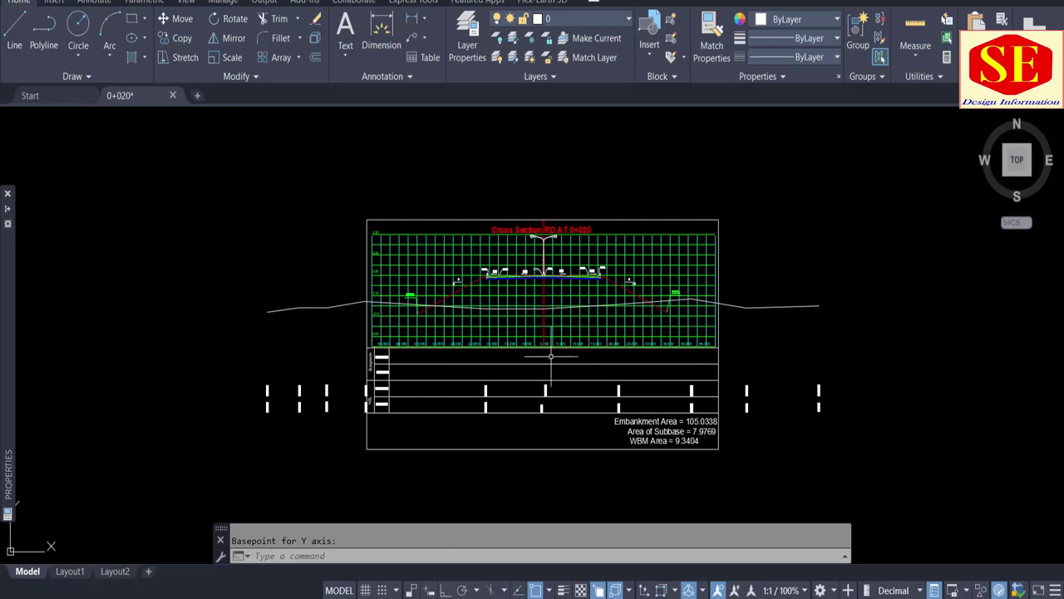
# - Save the drawing as 0+040 and switch over to the Excel spreadsheet
pyautogui.hotkey('ctrl', 'shift', 's')
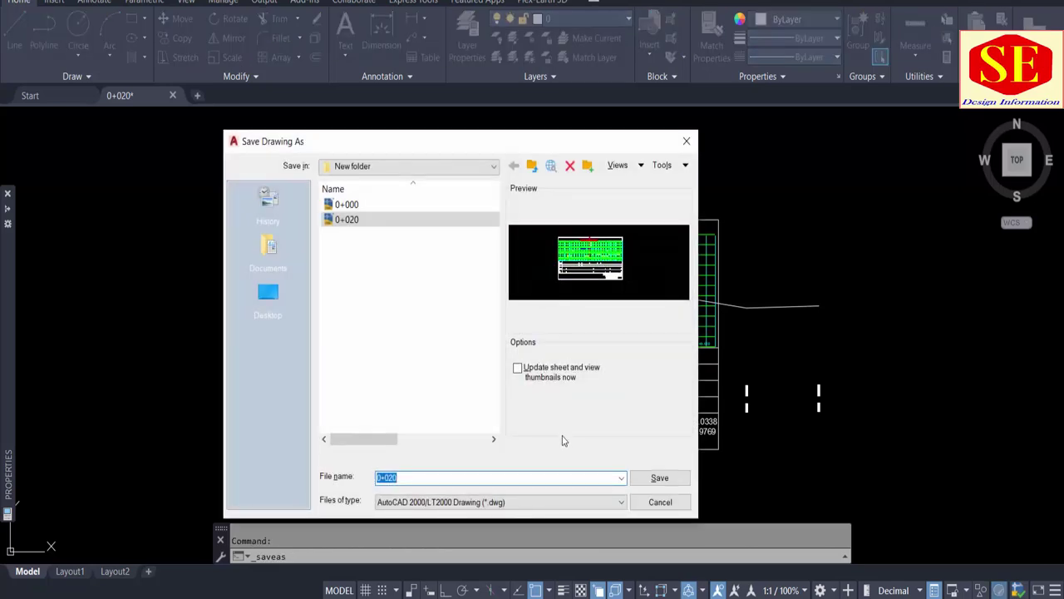
pyautogui.write('040')
pyautogui.press('Return')
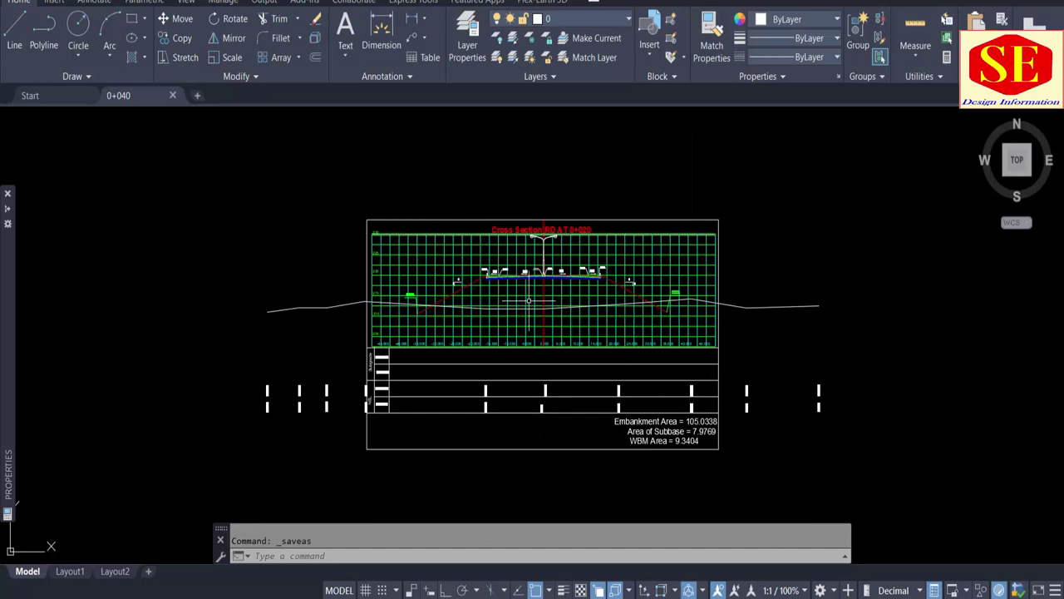
pyautogui.hotkey('alt', 'Tab')
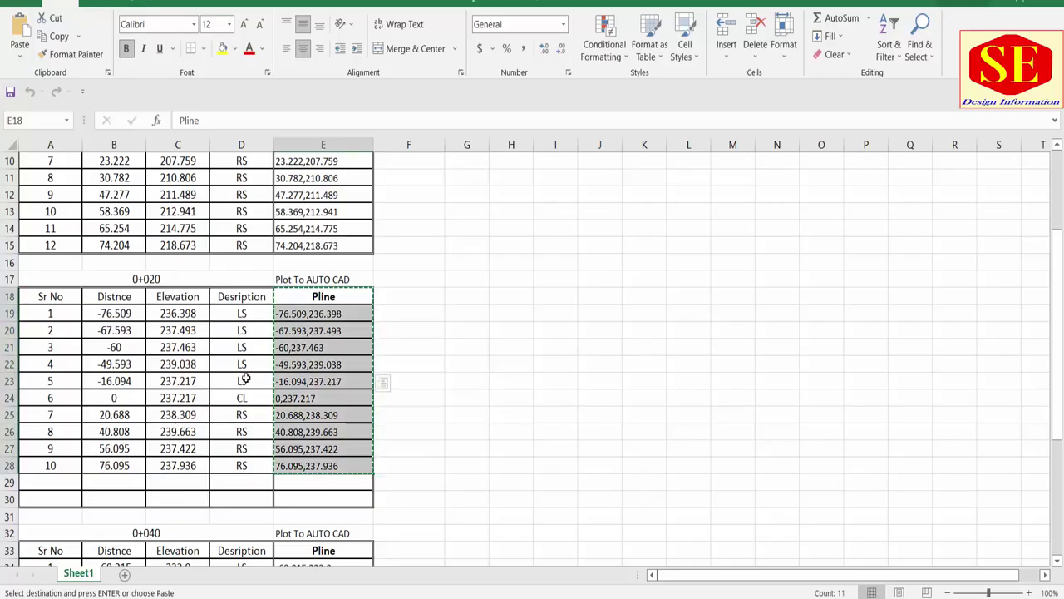
pyautogui.scroll(-5, 383, 279)
pyautogui.hotkey('alt', 'Tab')
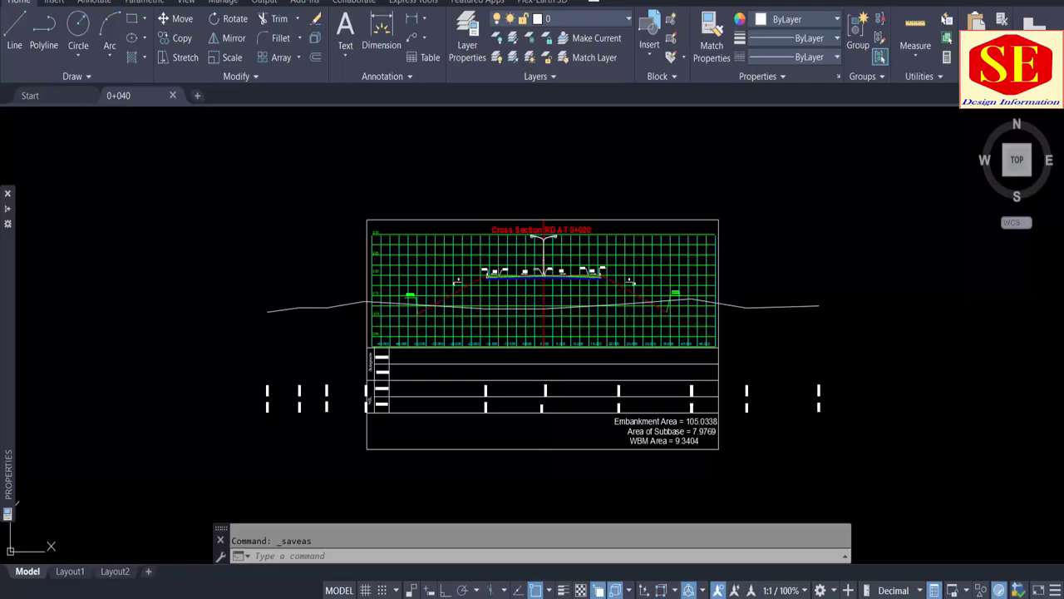
pyautogui.scroll(2, 540, 246)
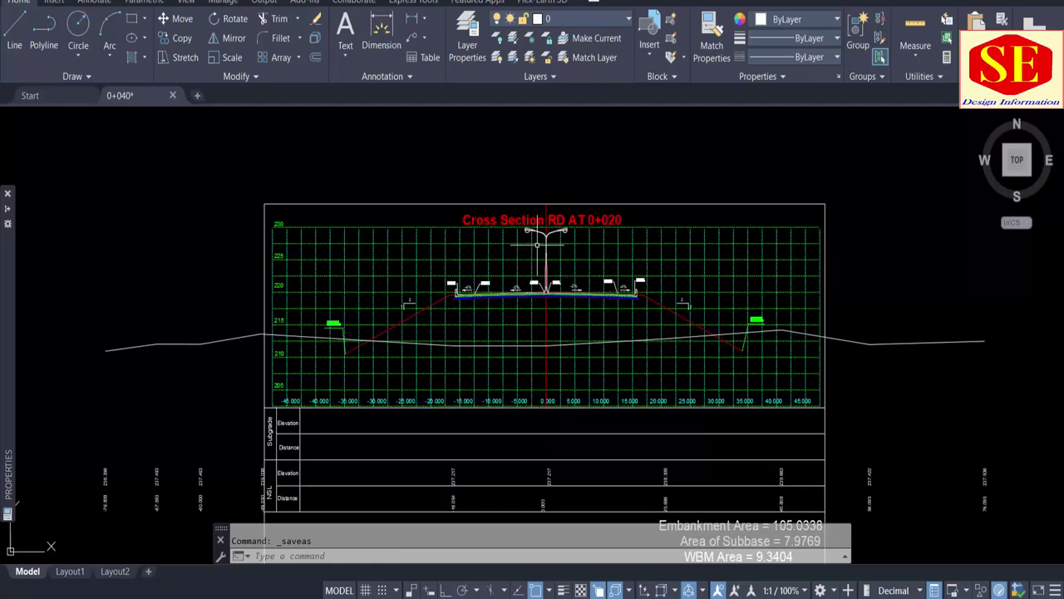
pyautogui.scroll(2, 528, 274)
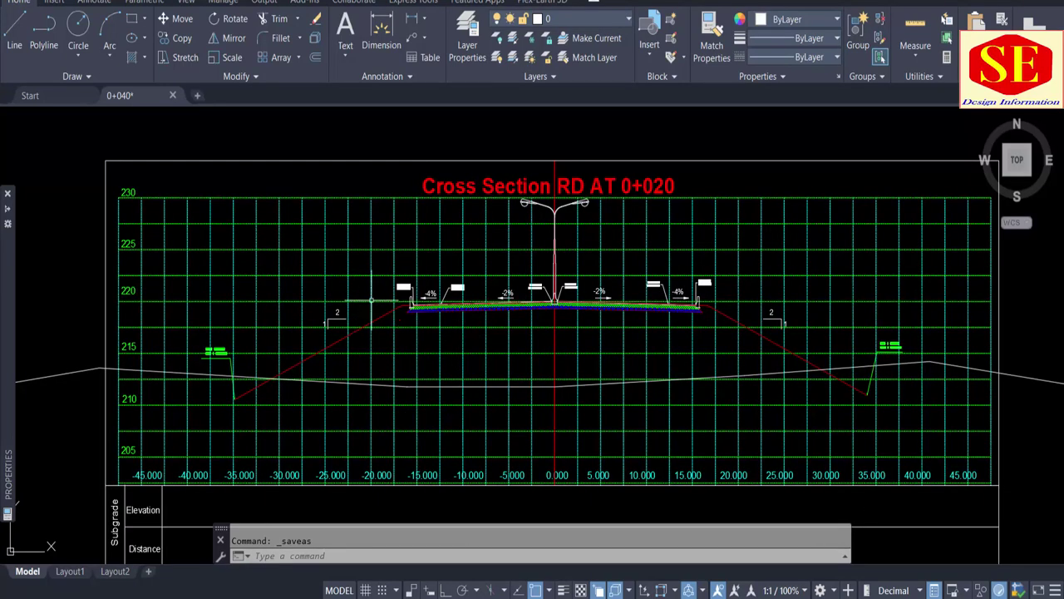
pyautogui.scroll(3, 589, 306)
pyautogui.scroll(-3, 487, 242)
pyautogui.scroll(-2, 487, 242)
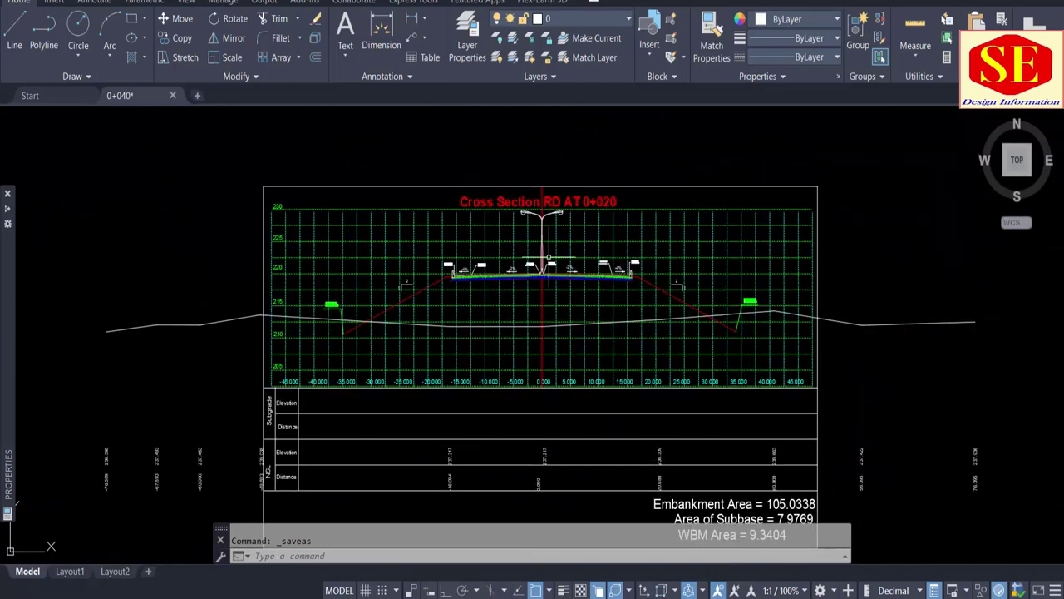
pyautogui.scroll(5, 541, 266)
pyautogui.scroll(-5, 540, 266)
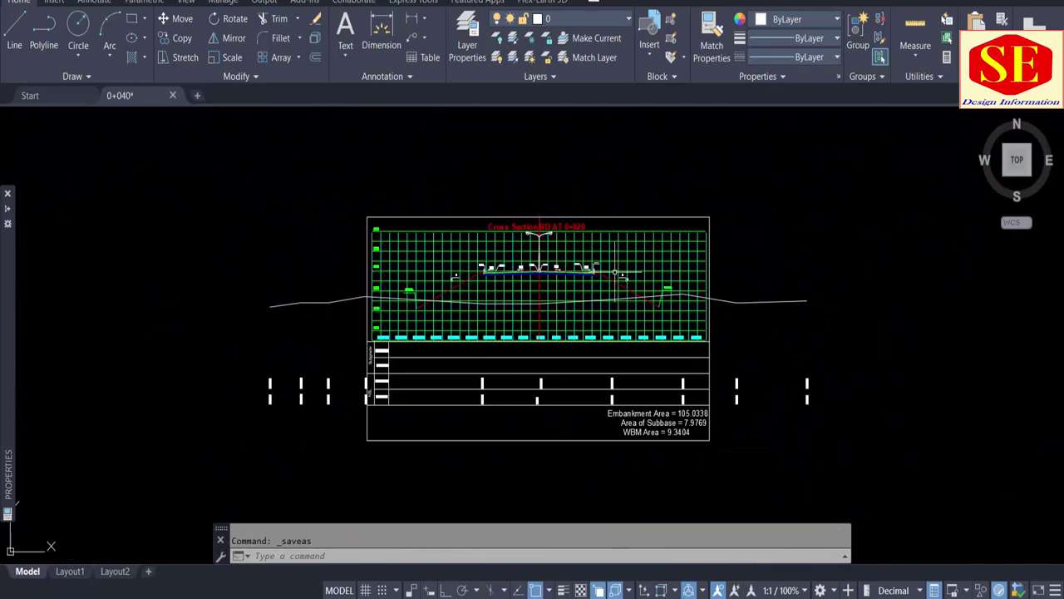